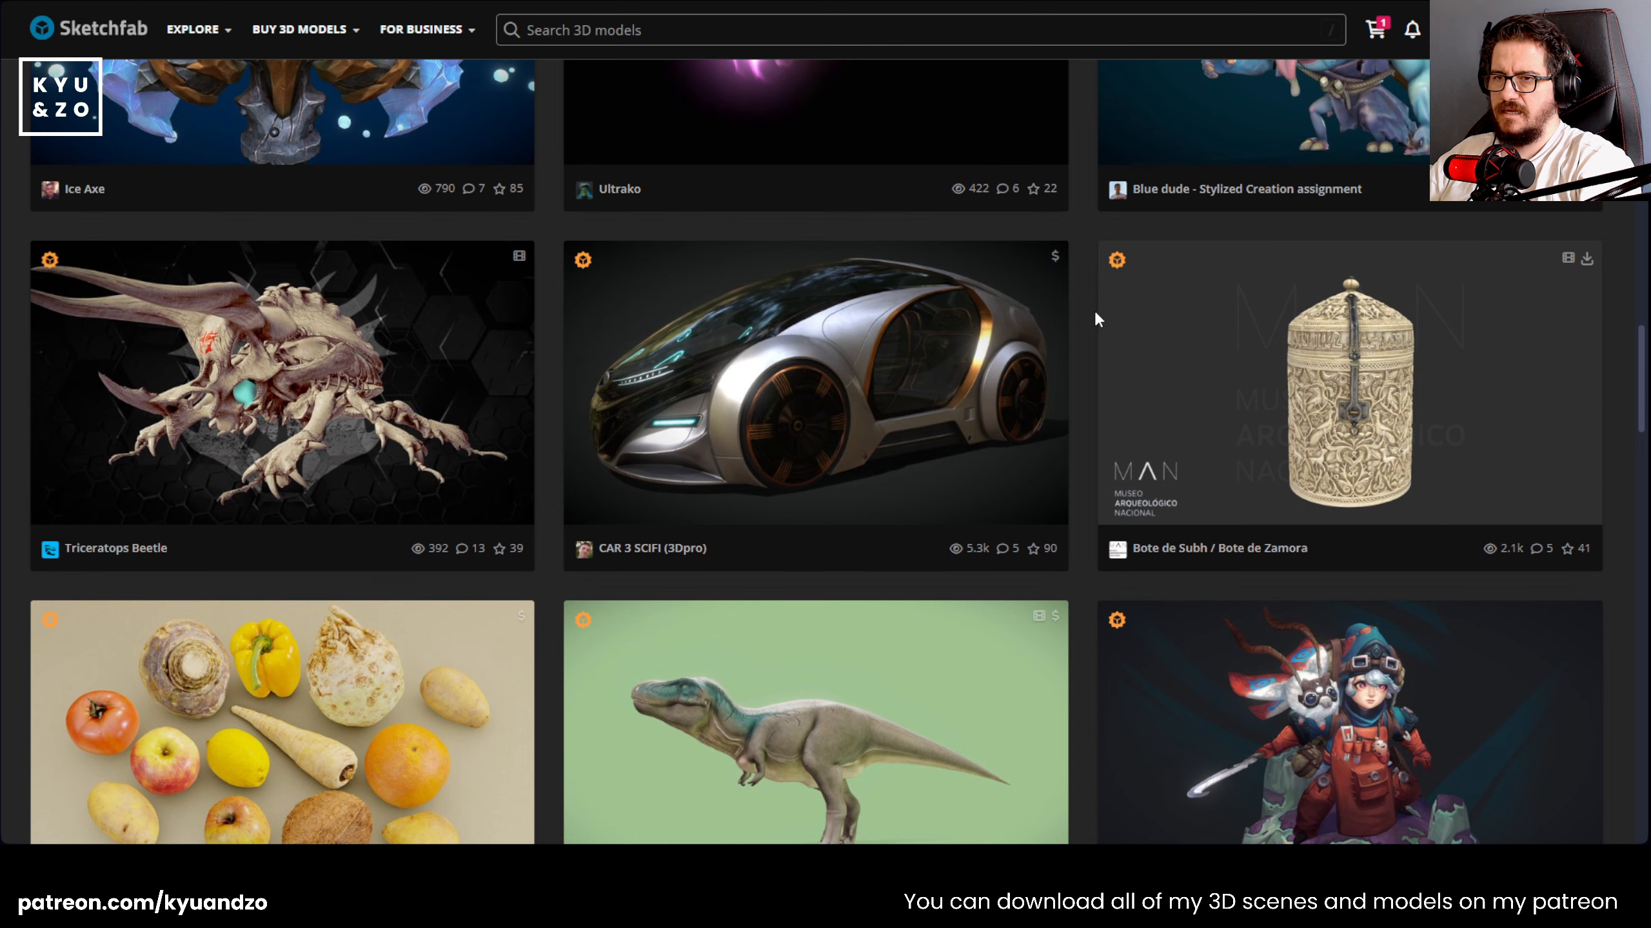
# - Browse the 3D model listing for an environment scene and open the Old Classroom model
pyautogui.scroll(3, 1086, 336)
pyautogui.scroll(-5, 1086, 335)
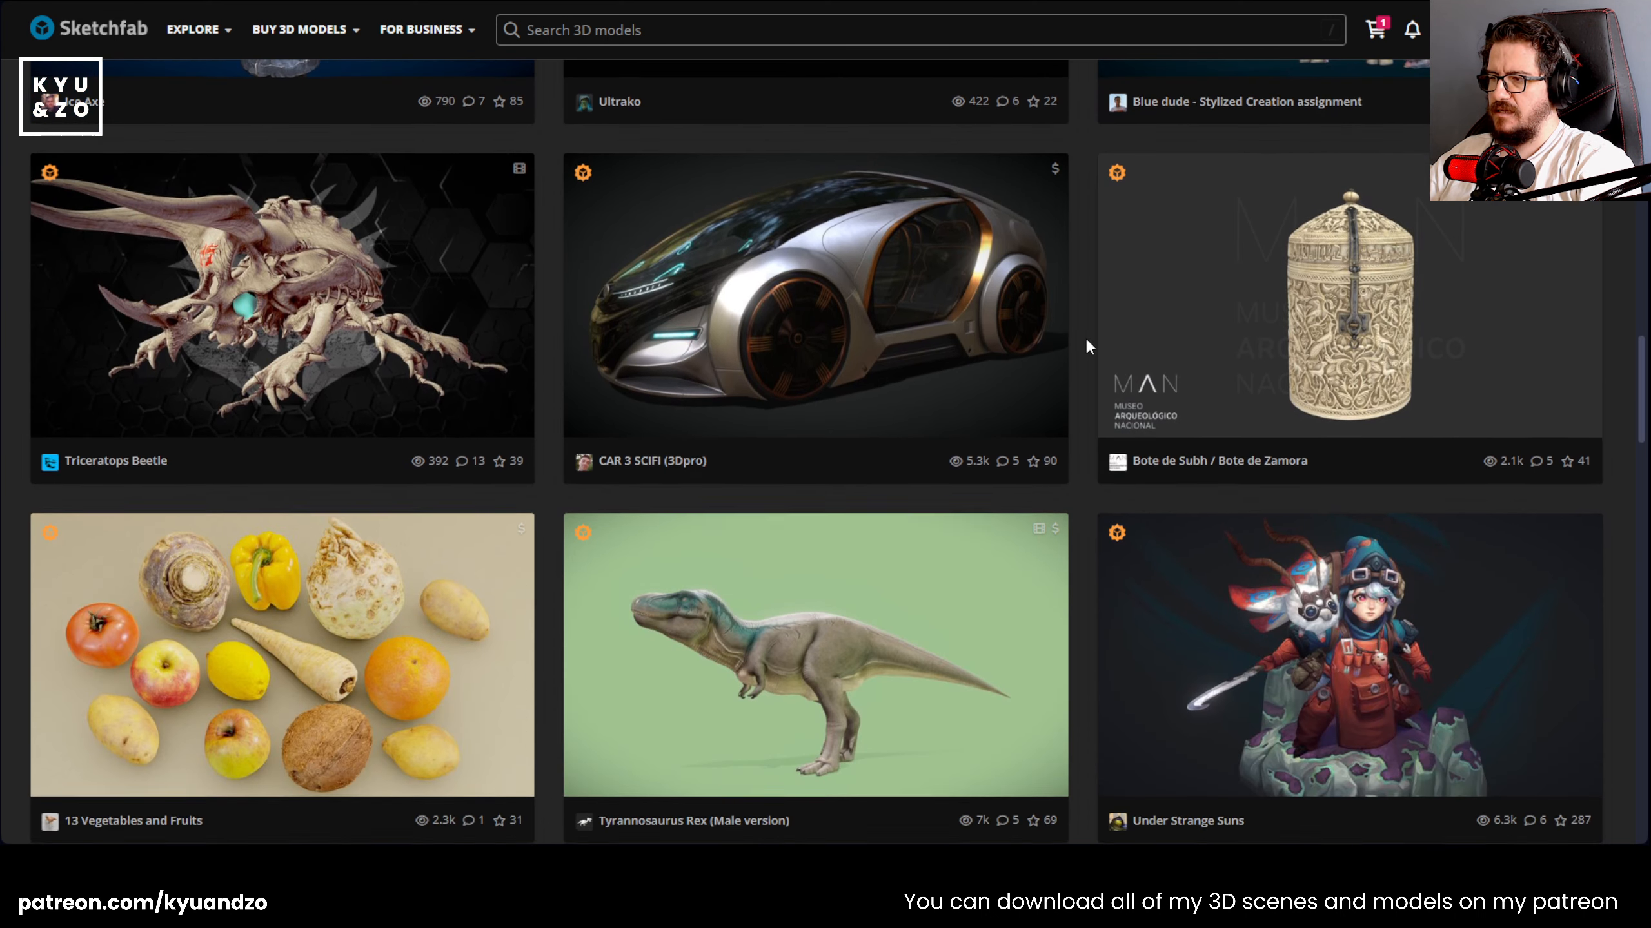
pyautogui.scroll(-5, 1083, 335)
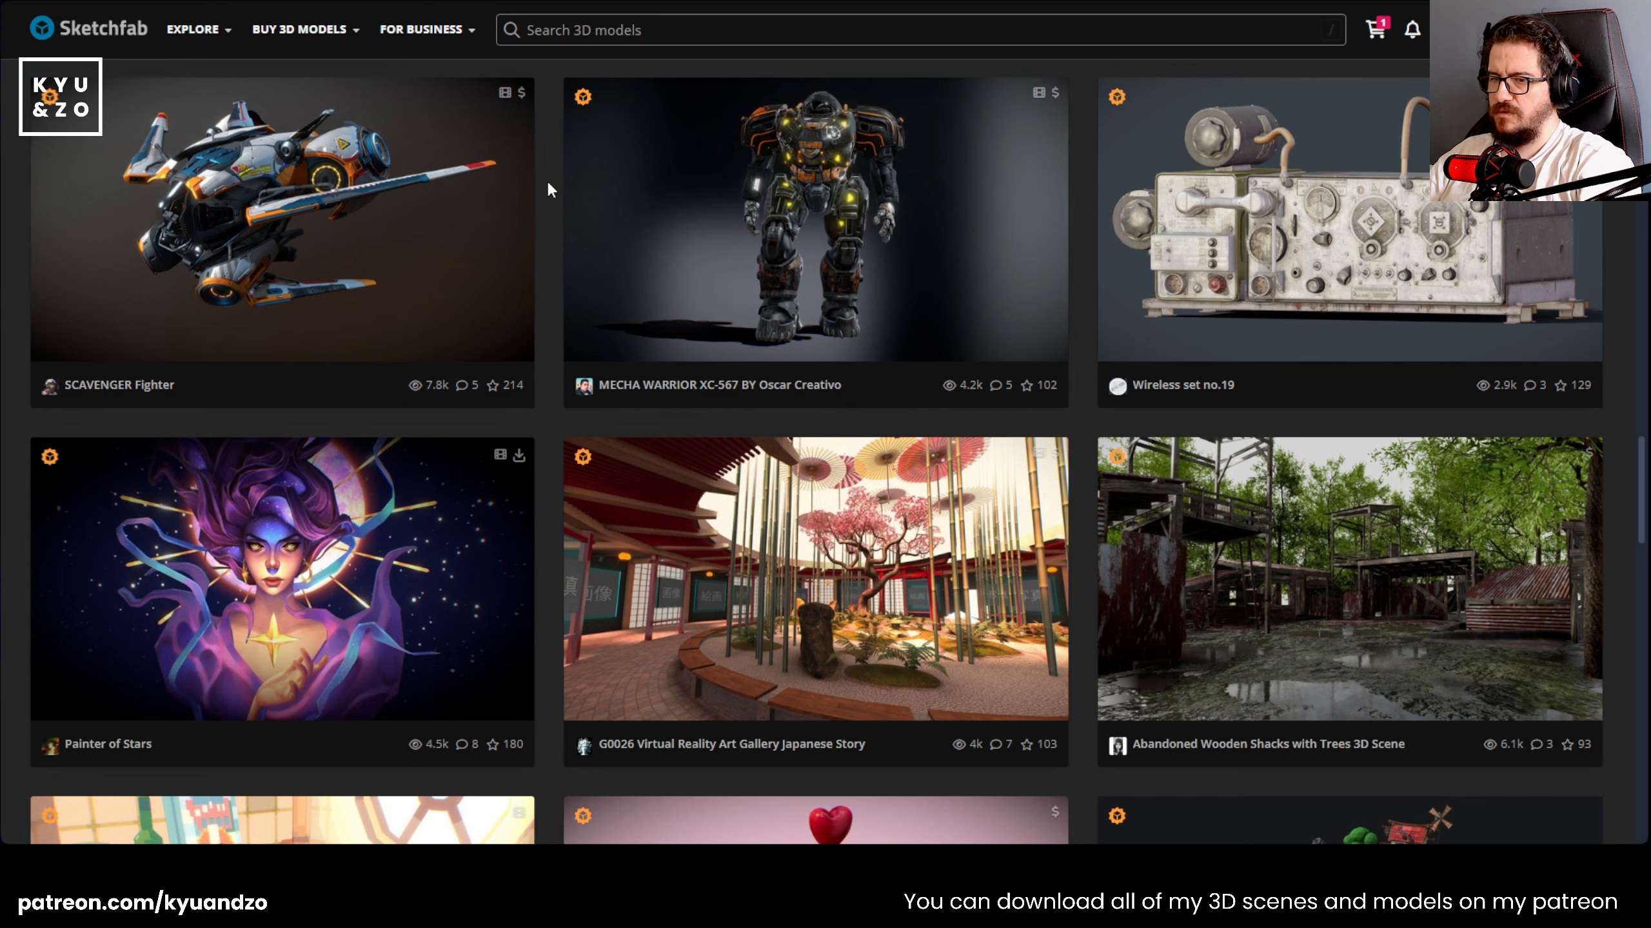
pyautogui.scroll(-3, 547, 188)
pyautogui.scroll(-3, 547, 189)
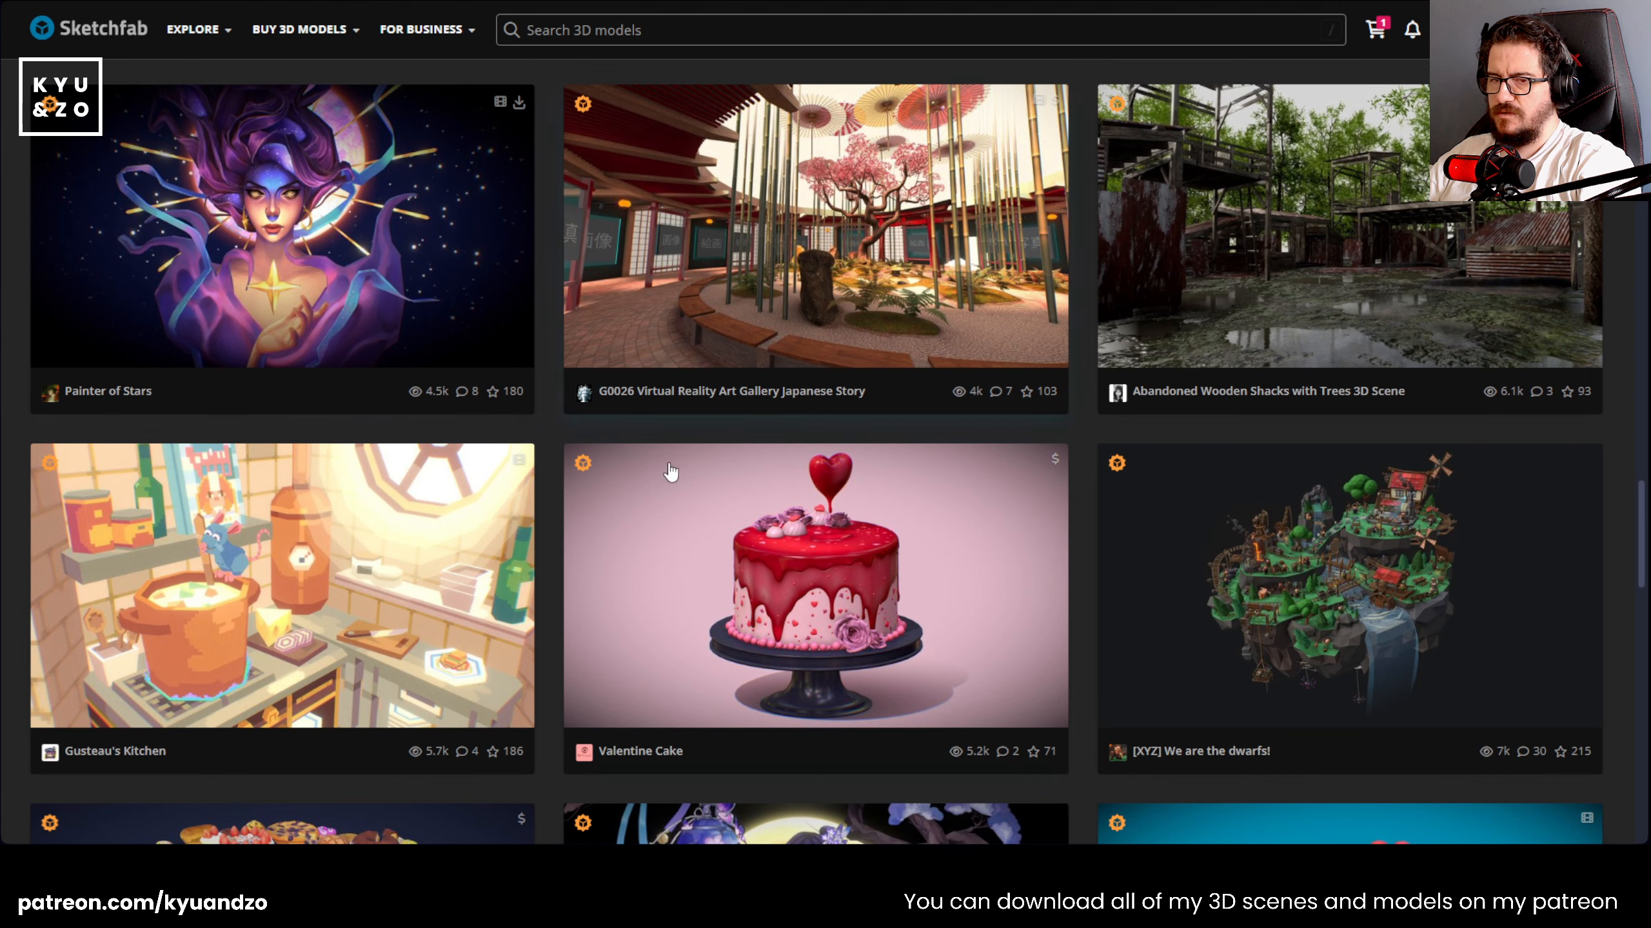
pyautogui.scroll(-5, 671, 472)
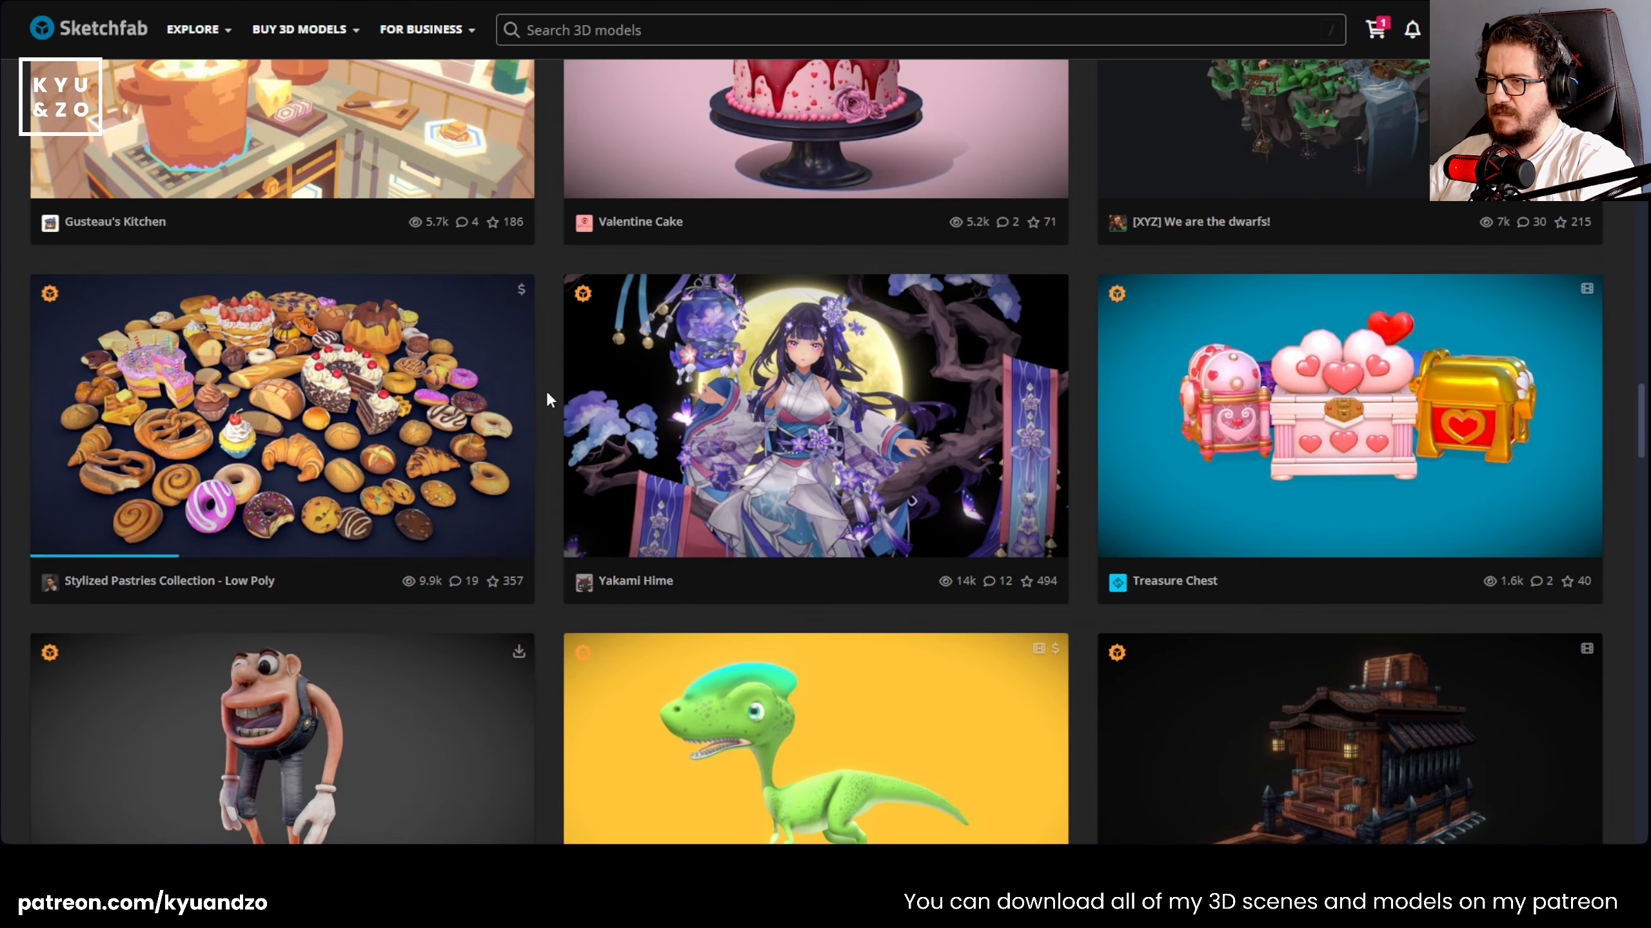
pyautogui.scroll(-3, 546, 390)
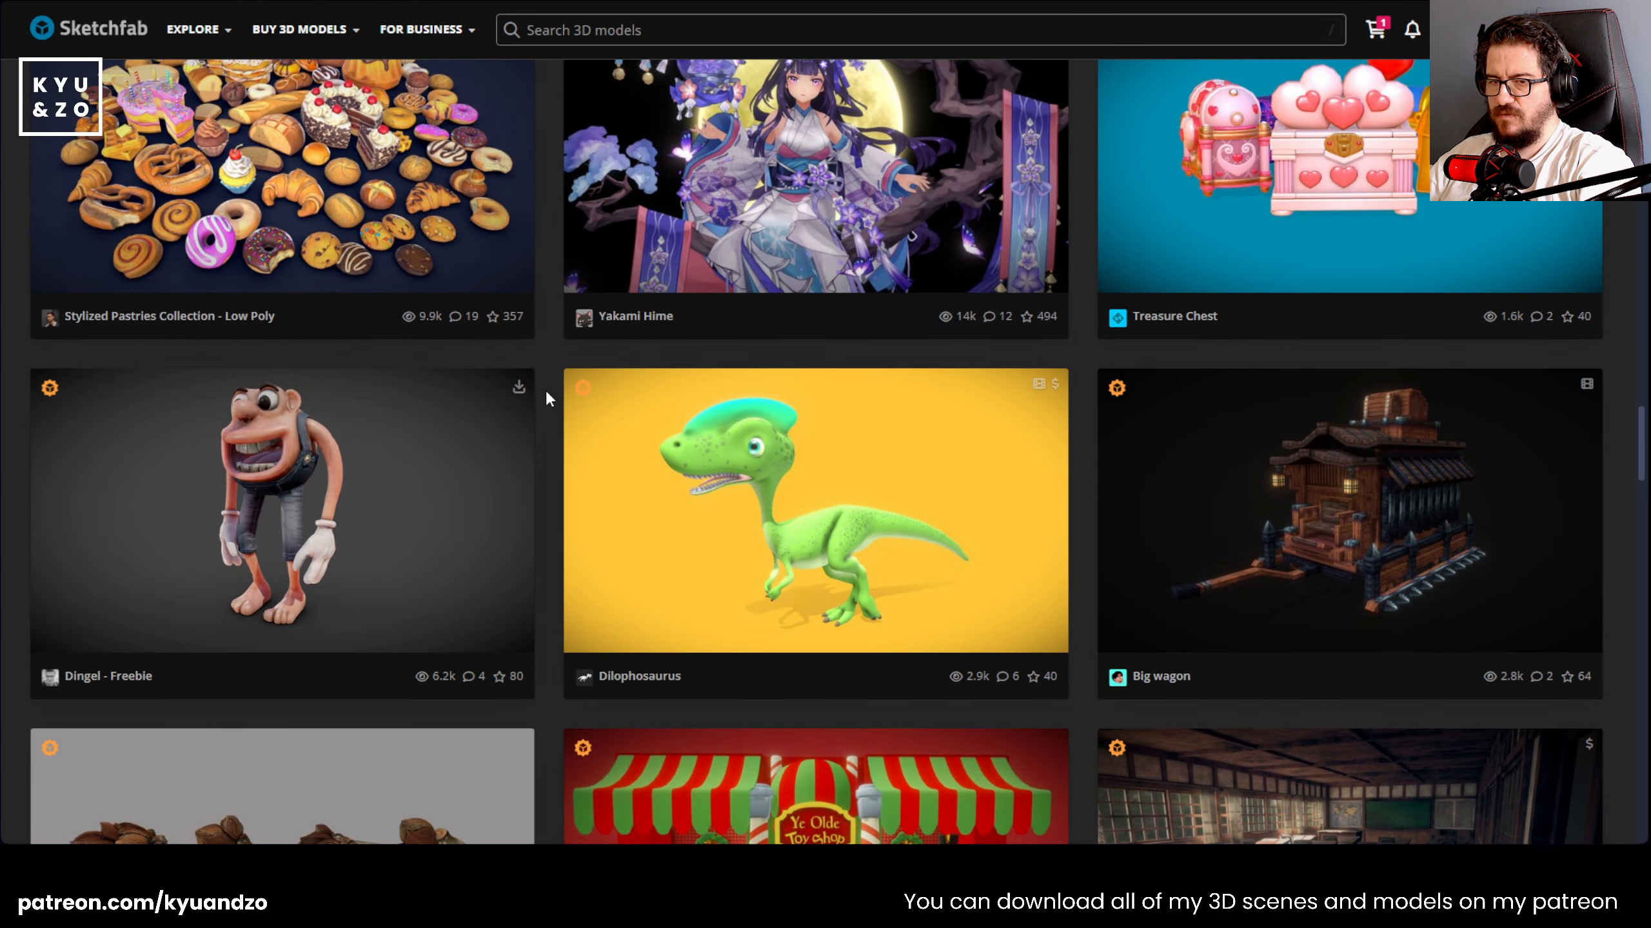
pyautogui.scroll(-5, 547, 393)
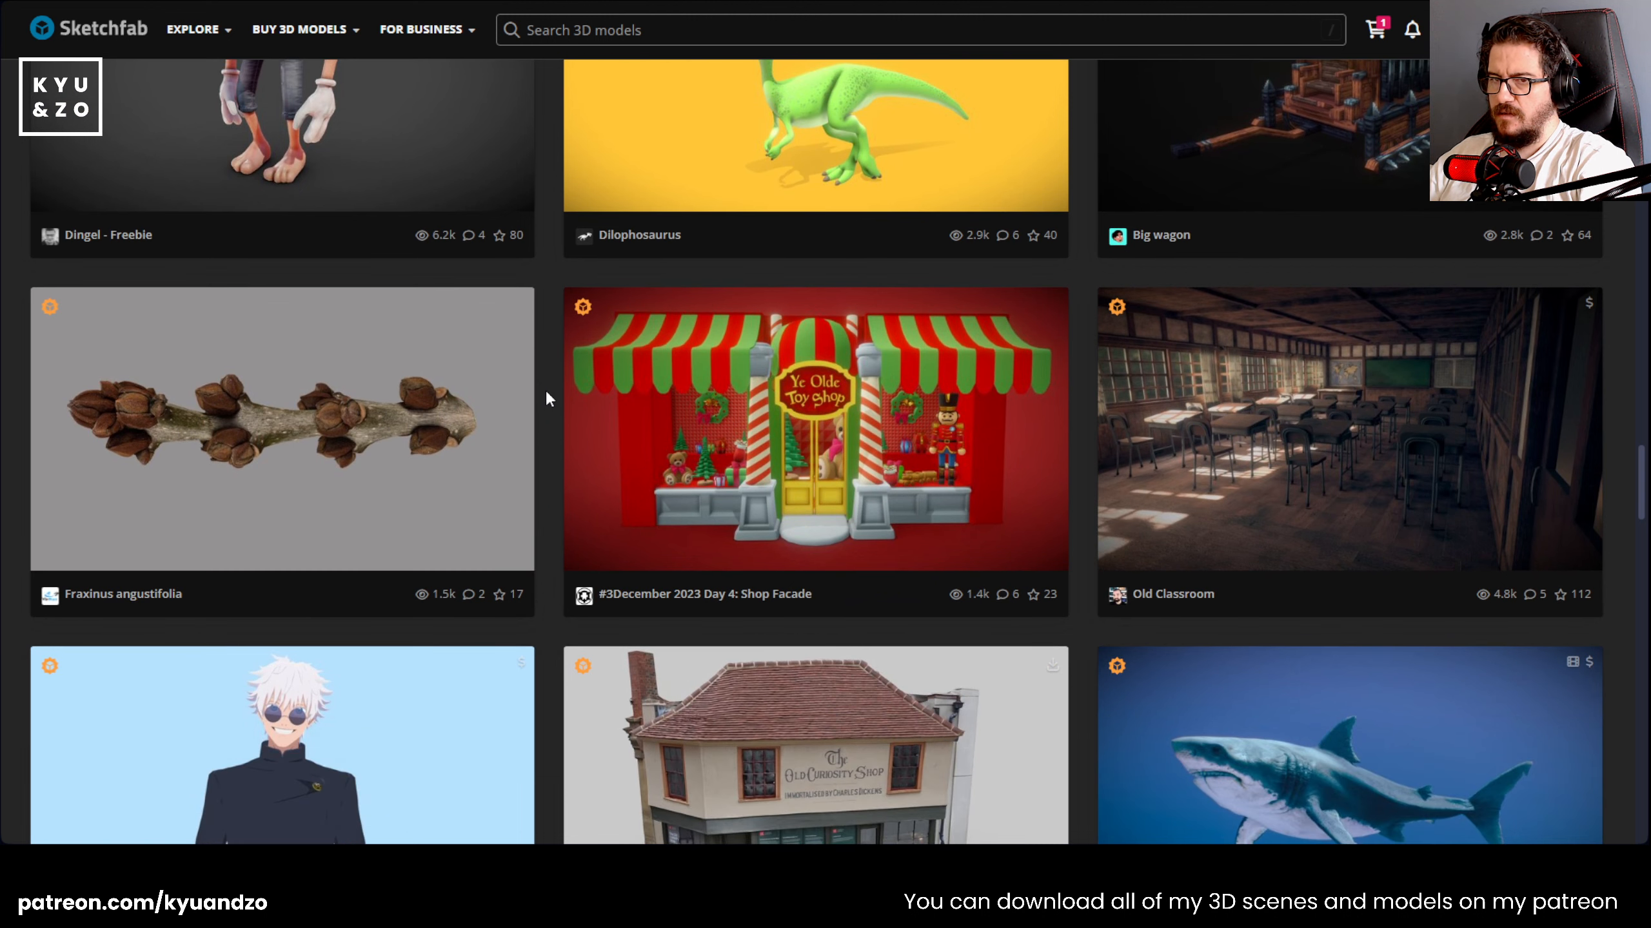
pyautogui.moveTo(1364, 461)
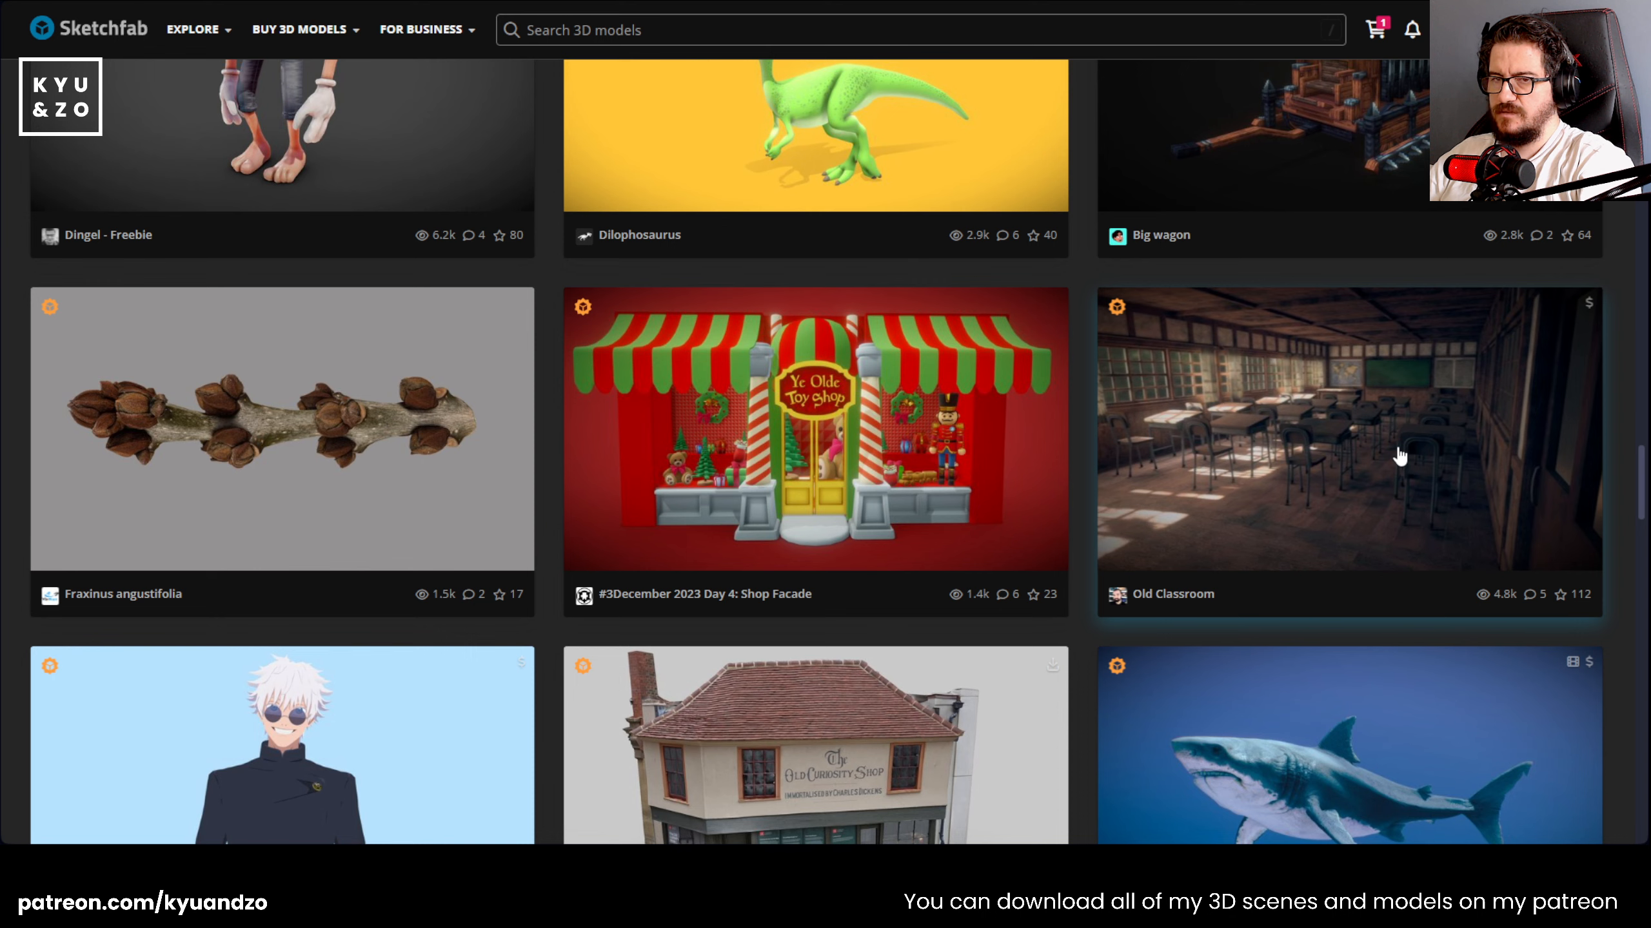
pyautogui.click(1400, 456)
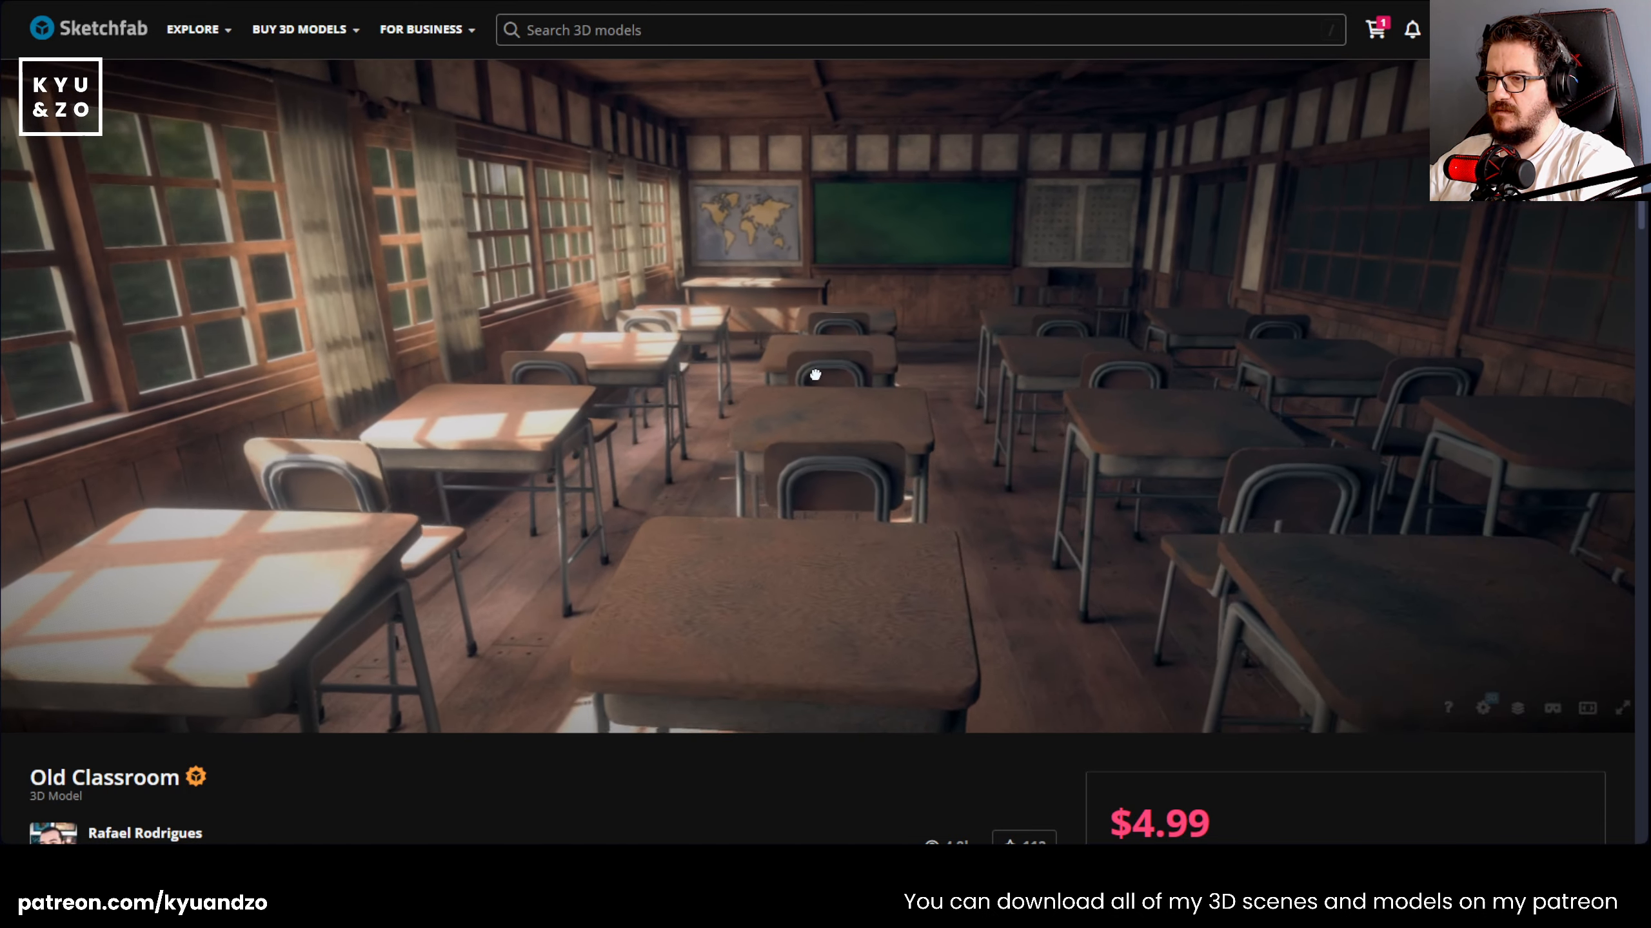
# - Examine the Old Classroom scene from several angles and distances, and check its description and purchase details
pyautogui.moveTo(816, 375)
pyautogui.mouseDown()
pyautogui.moveTo(826, 387)
pyautogui.moveTo(824, 359)
pyautogui.mouseUp()
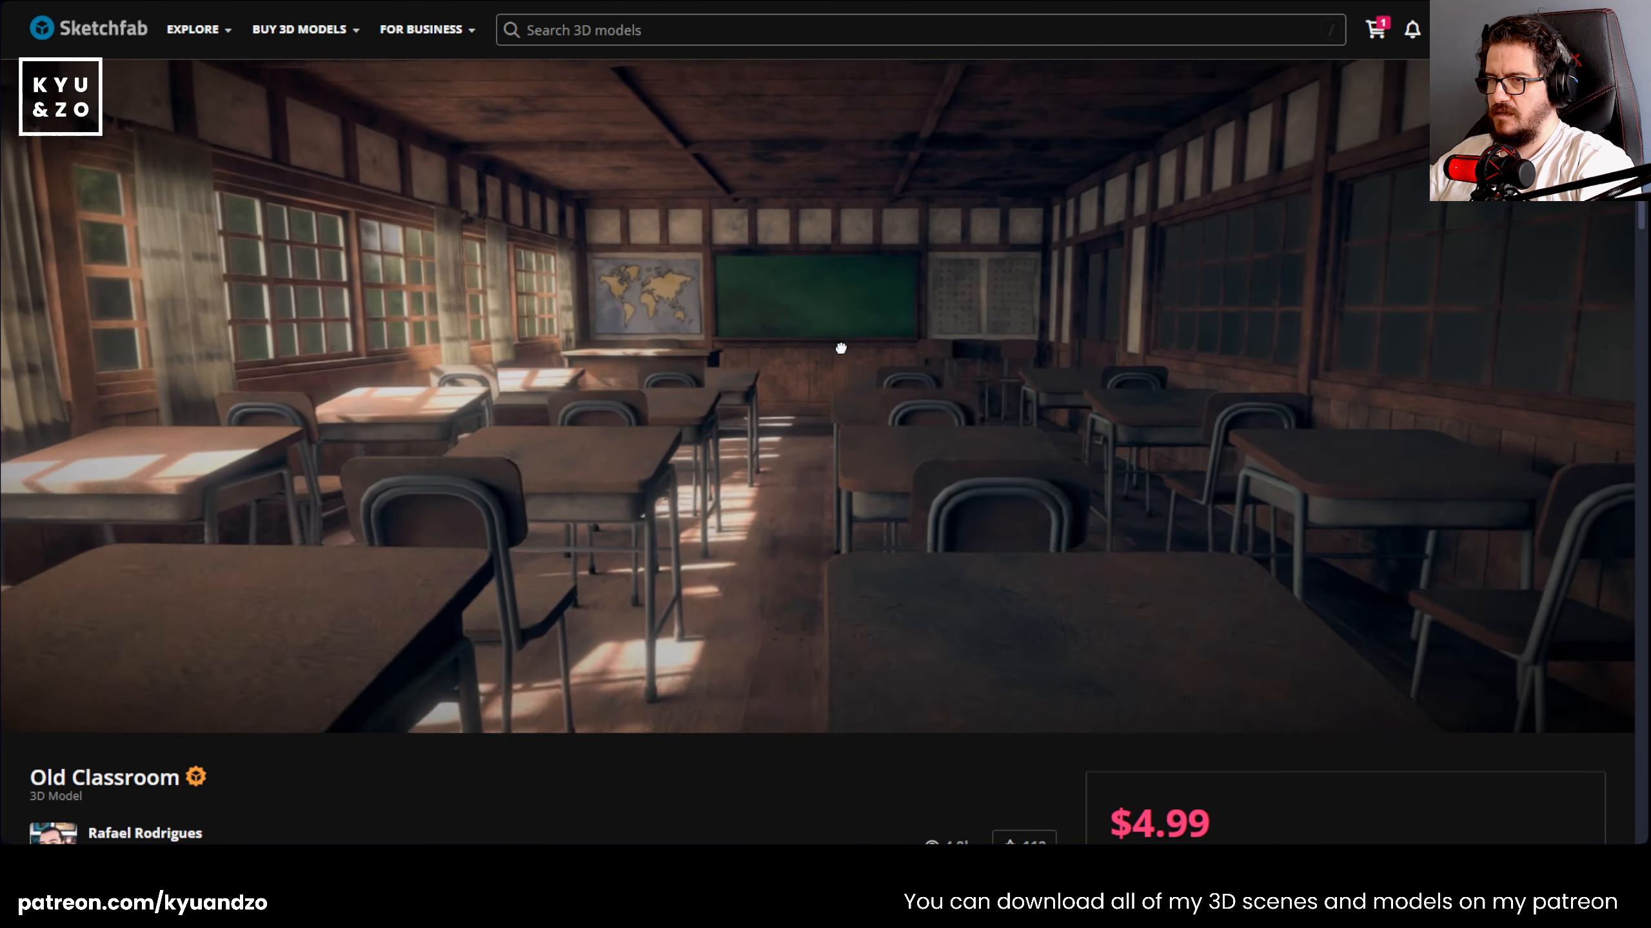
pyautogui.moveTo(840, 349); pyautogui.dragTo(365, 265)
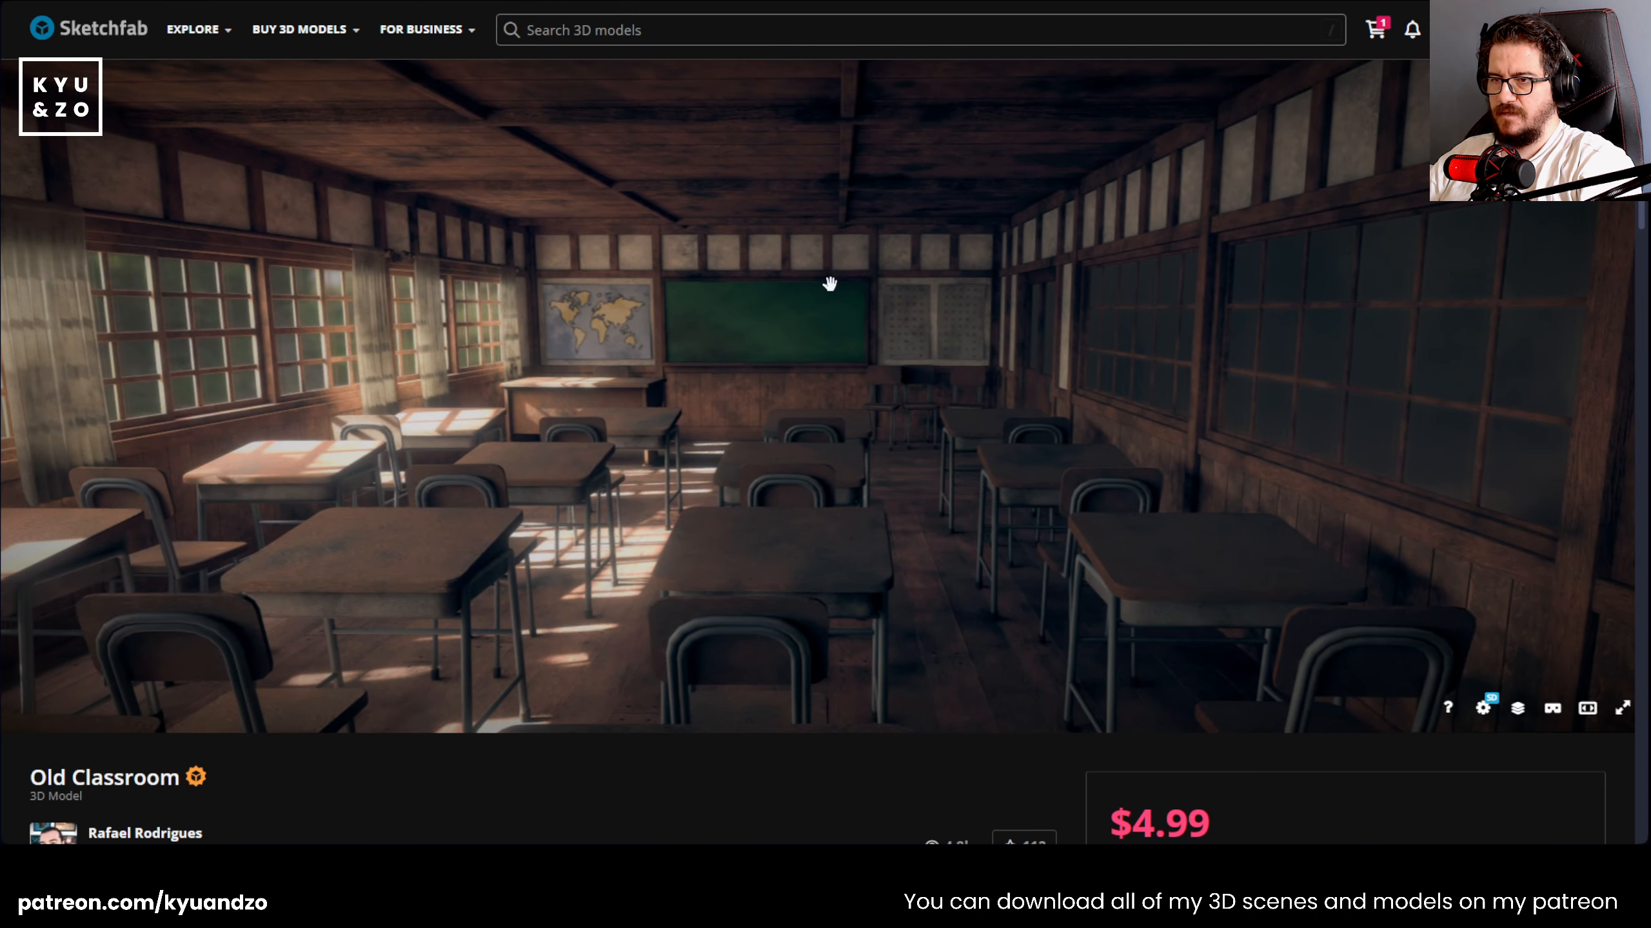
pyautogui.moveTo(829, 284)
pyautogui.mouseDown()
pyautogui.moveTo(1015, 324)
pyautogui.moveTo(936, 254)
pyautogui.moveTo(907, 254)
pyautogui.moveTo(924, 318)
pyautogui.moveTo(918, 288)
pyautogui.moveTo(920, 302)
pyautogui.mouseUp()
pyautogui.scroll(-2, 913, 295)
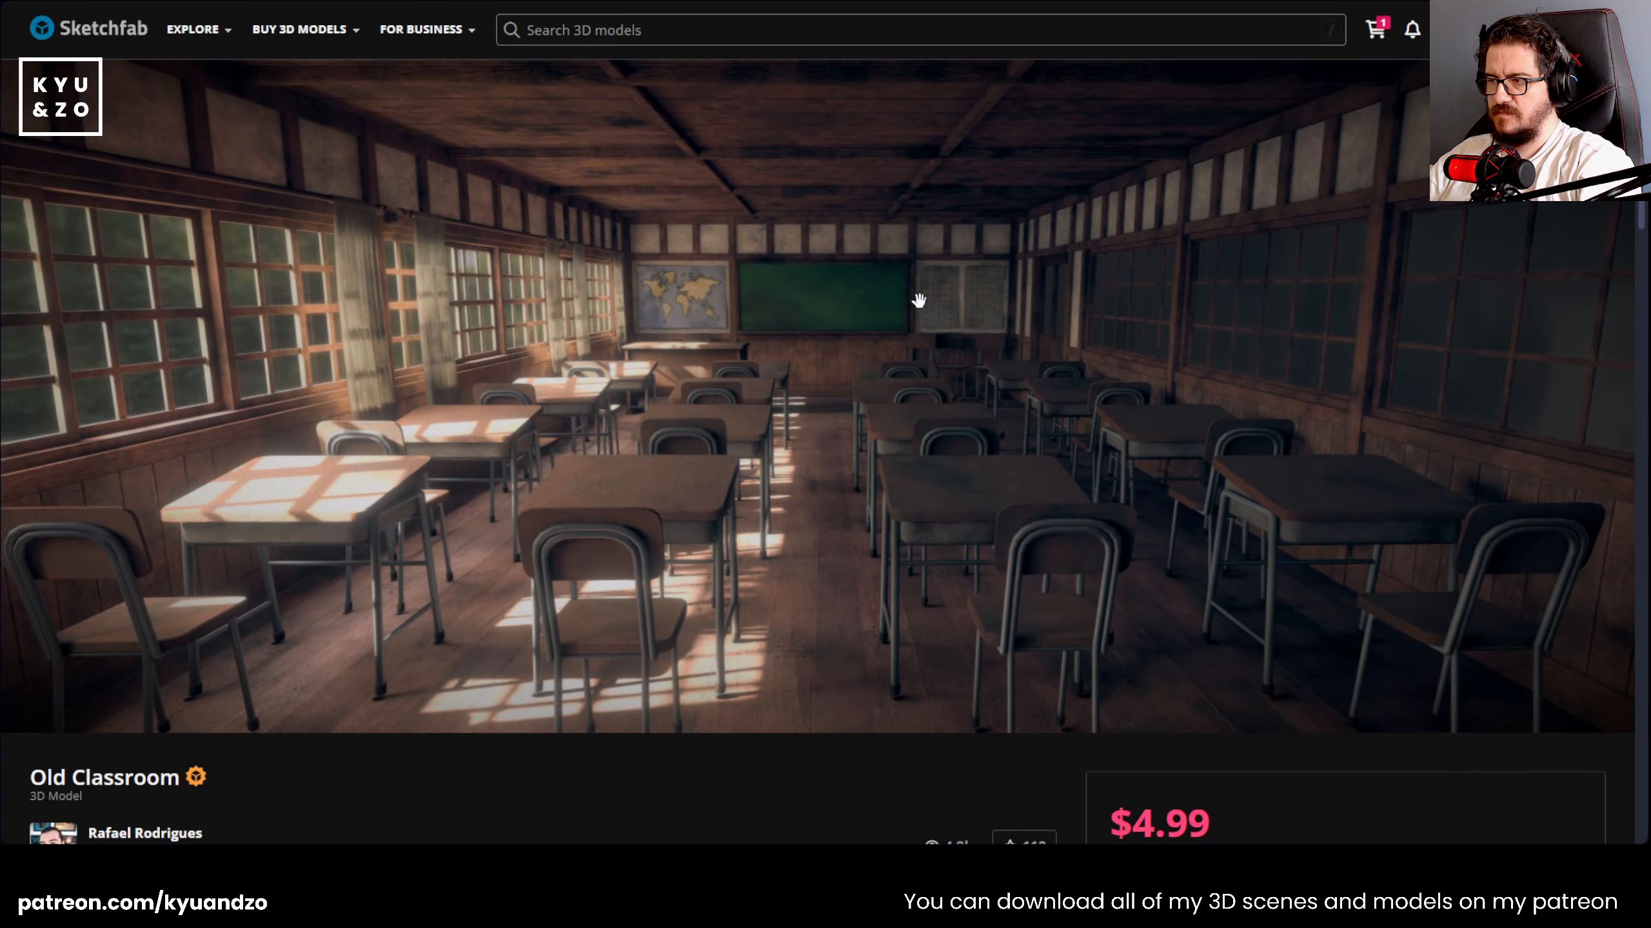
pyautogui.scroll(3, 918, 304)
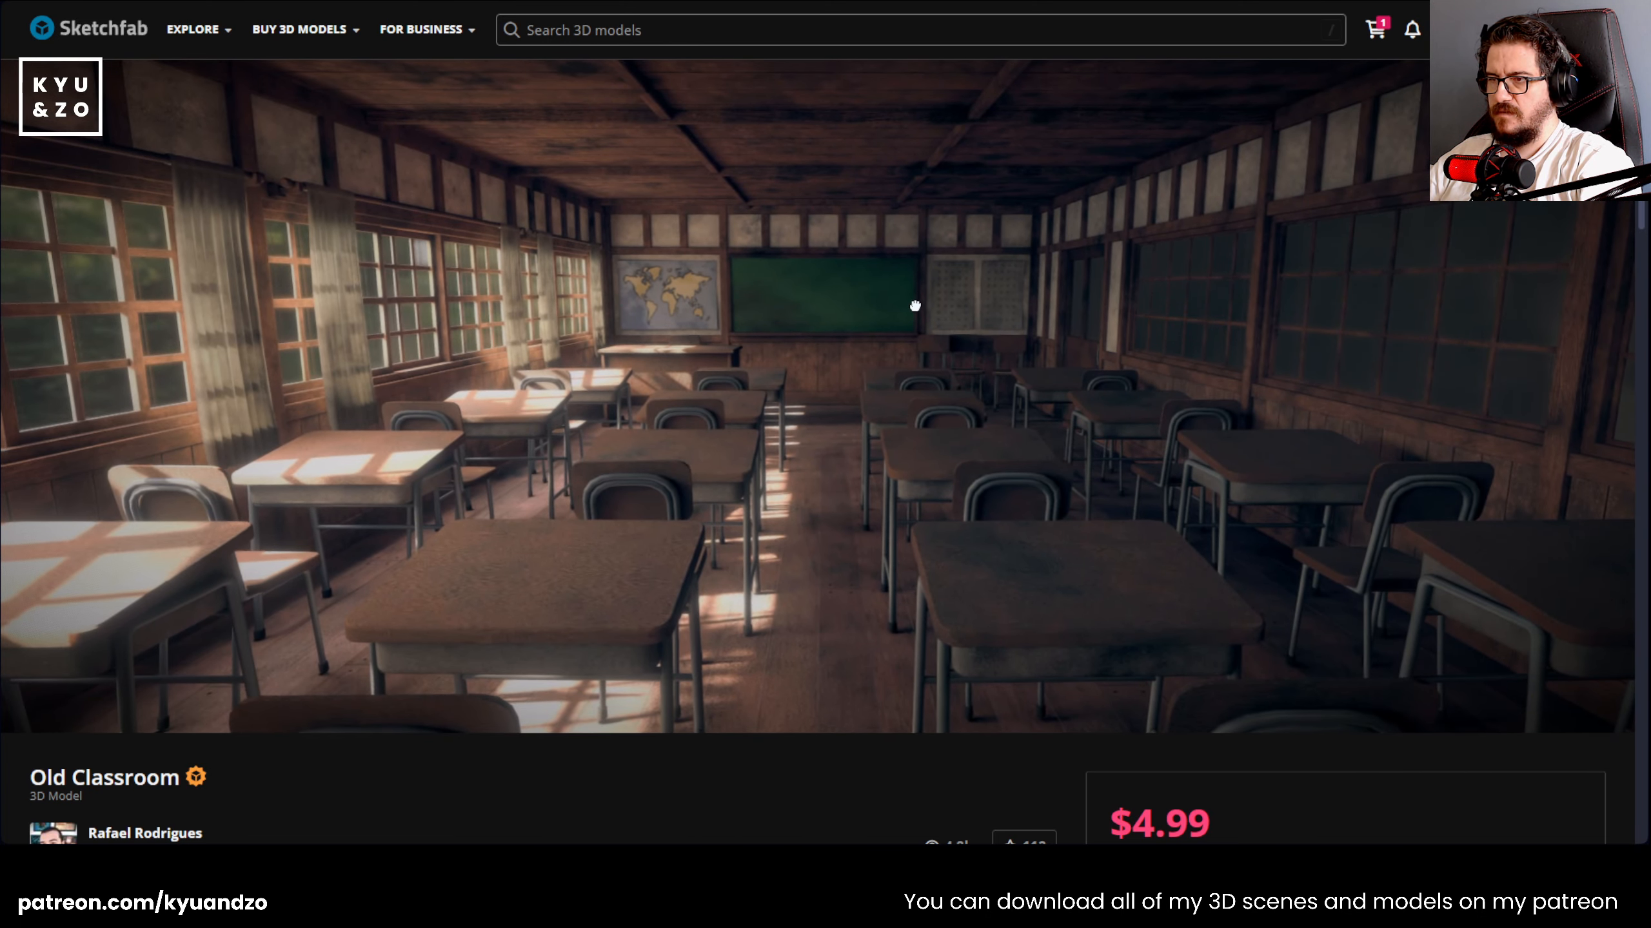
pyautogui.scroll(2, 812, 307)
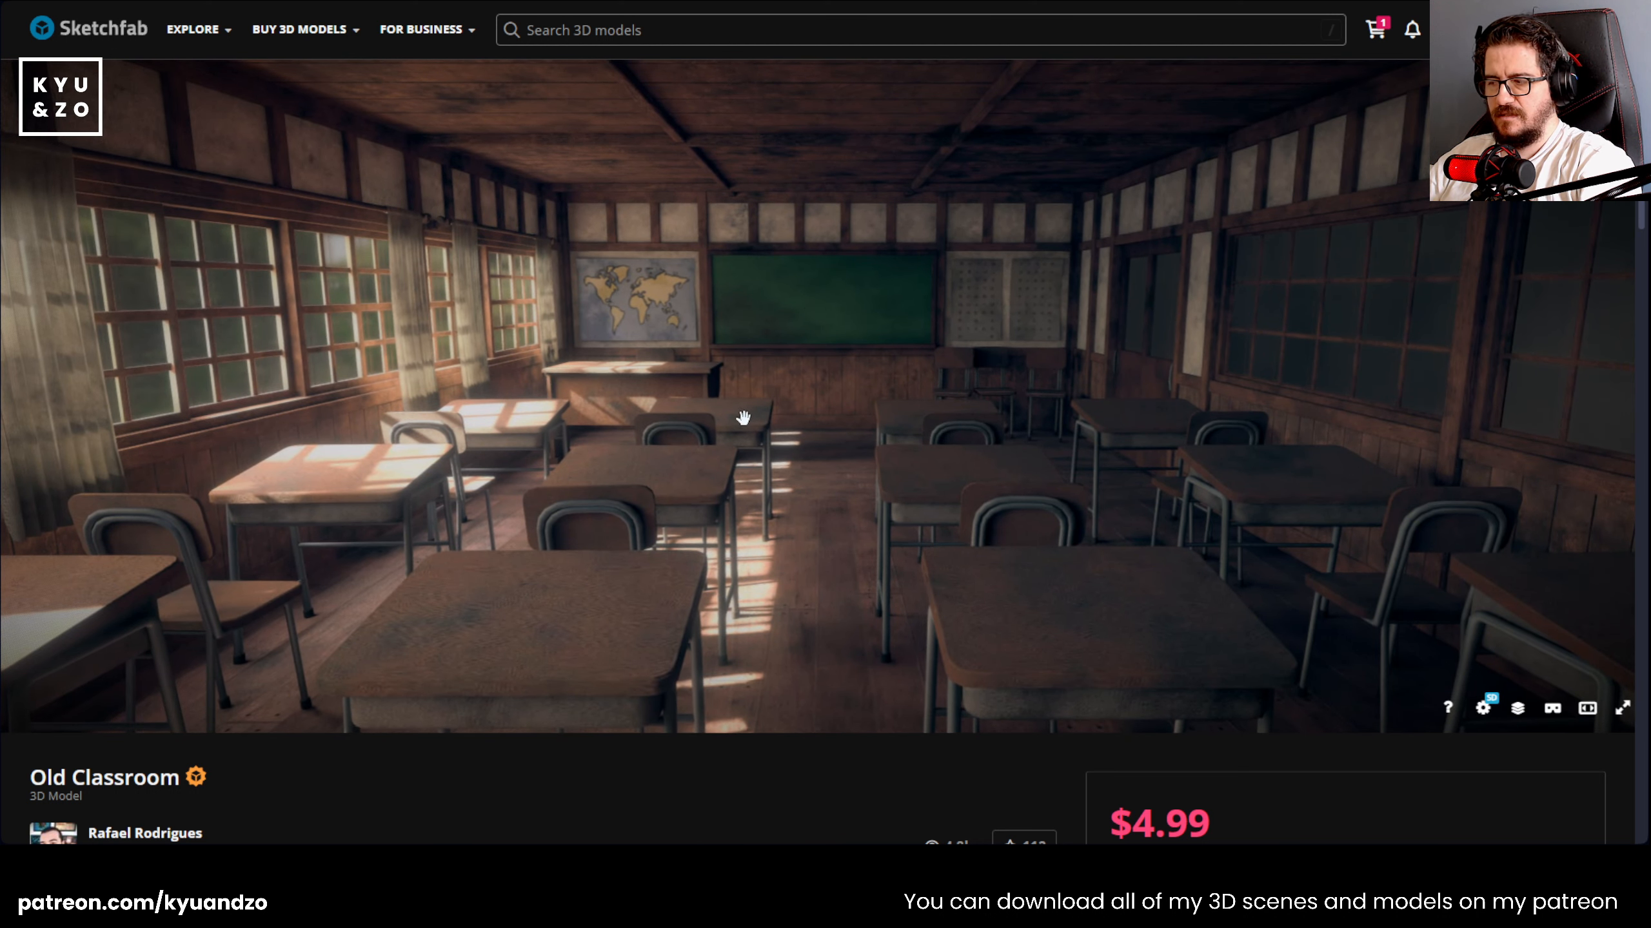
pyautogui.scroll(-4, 839, 773)
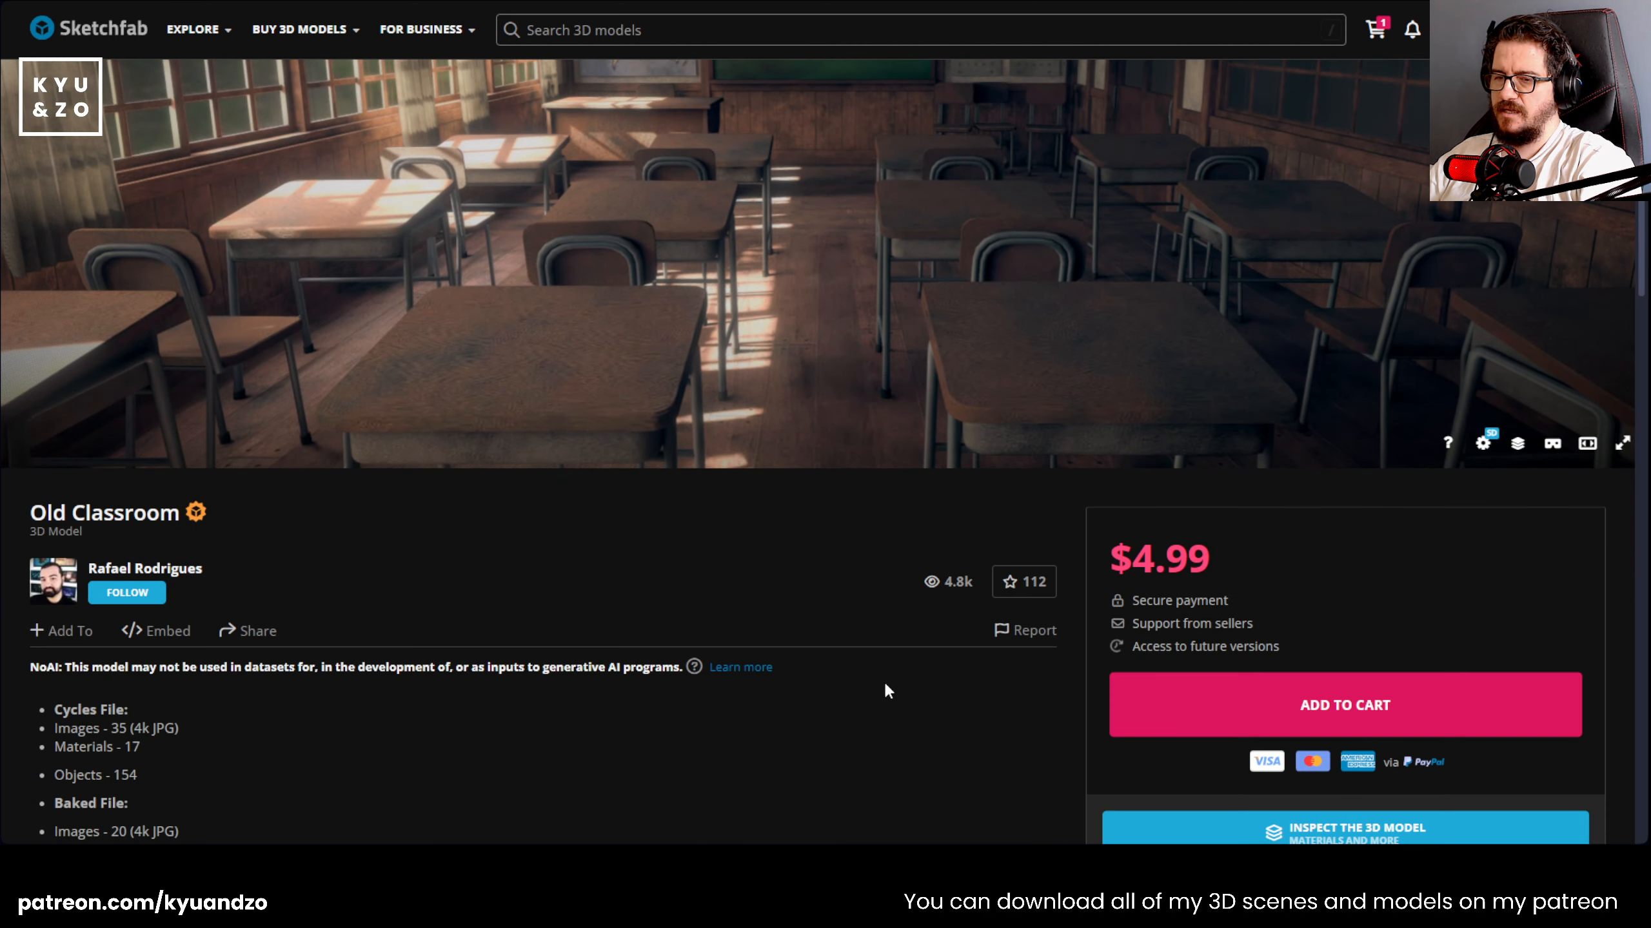
pyautogui.scroll(4, 1079, 530)
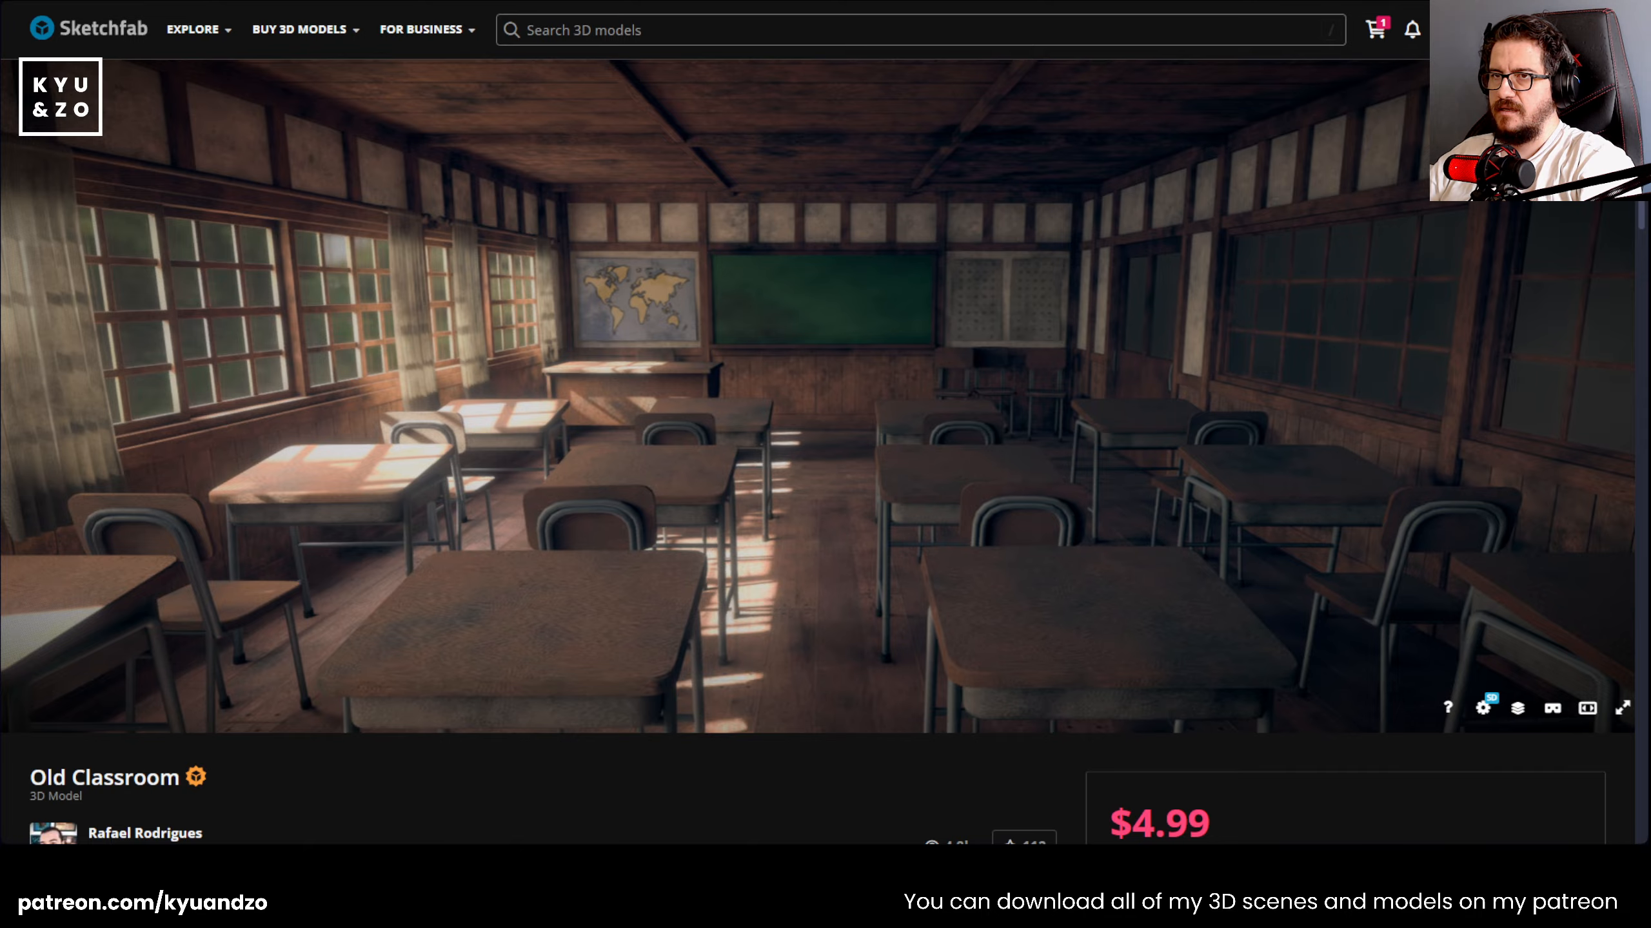
# - Return to the model listing and restrict the licence filter to CC BY only
pyautogui.hotkey('alt', 'Left')
pyautogui.scroll(15, 702, 259)
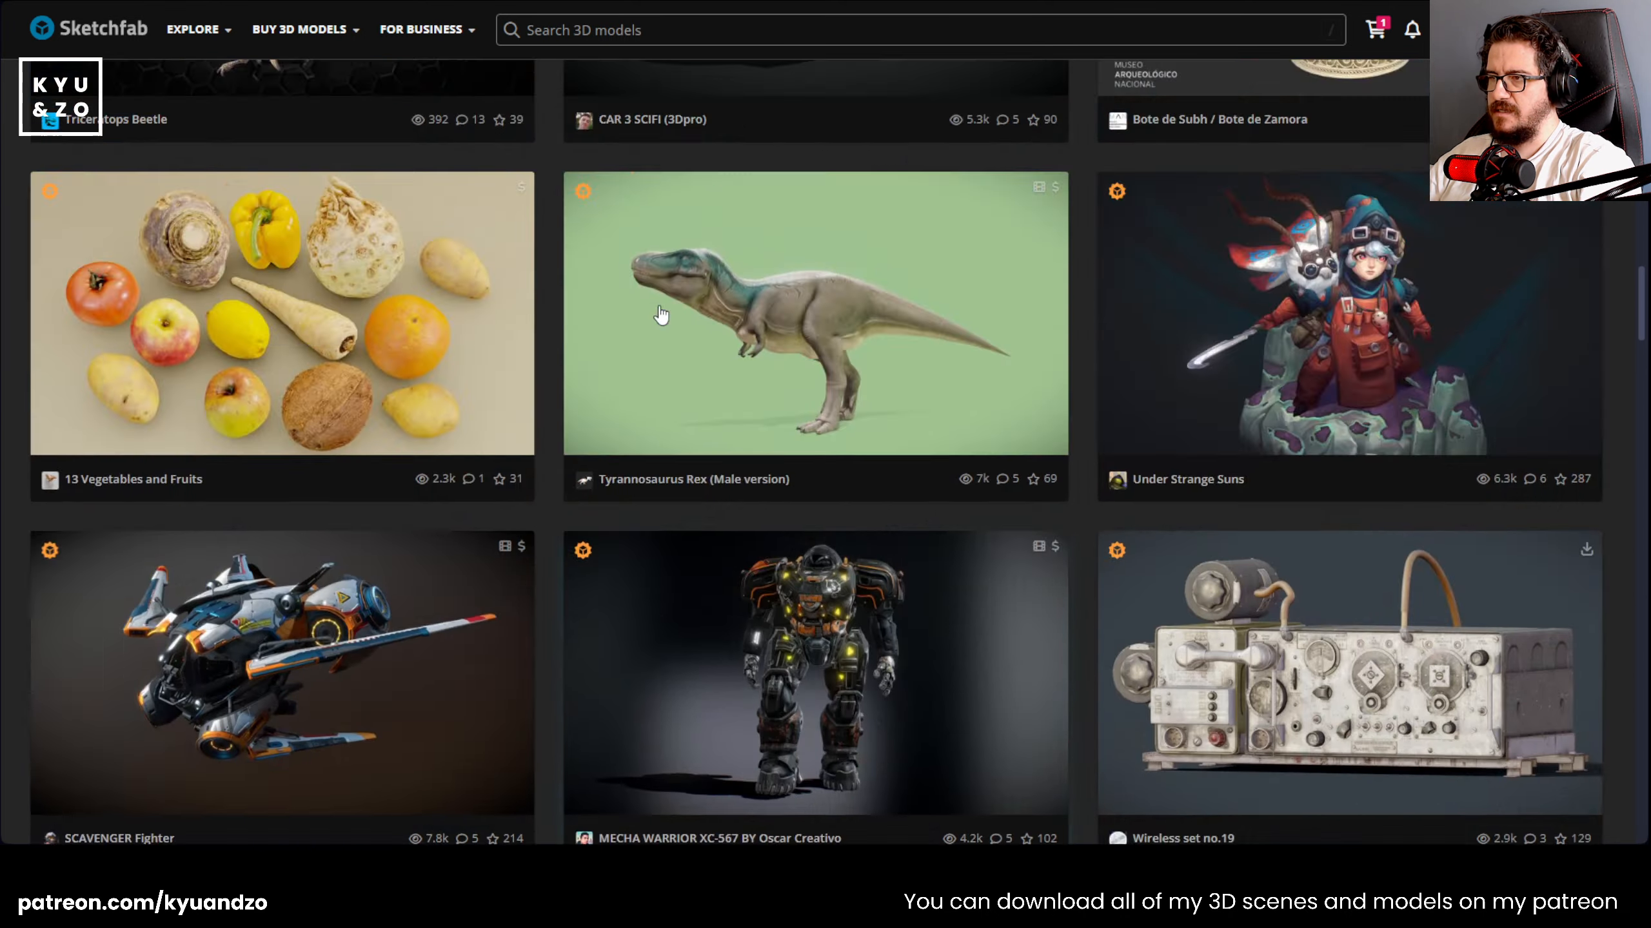
pyautogui.click(305, 97)
pyautogui.click(296, 101)
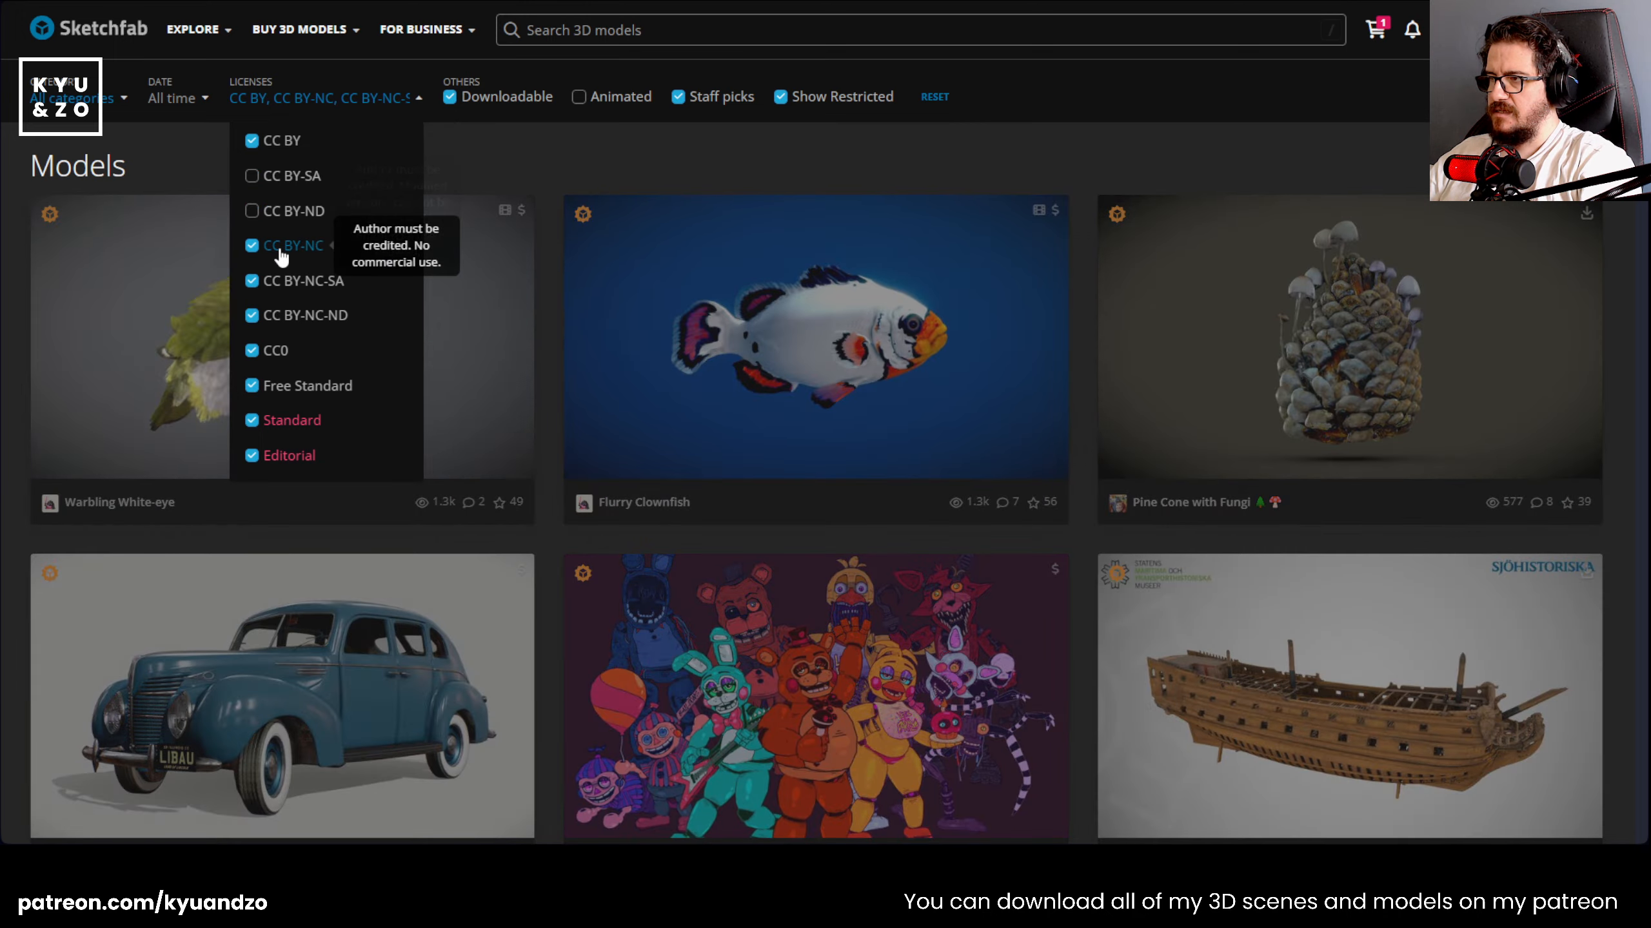
pyautogui.click(281, 247)
pyautogui.click(279, 282)
pyautogui.click(278, 316)
pyautogui.click(276, 352)
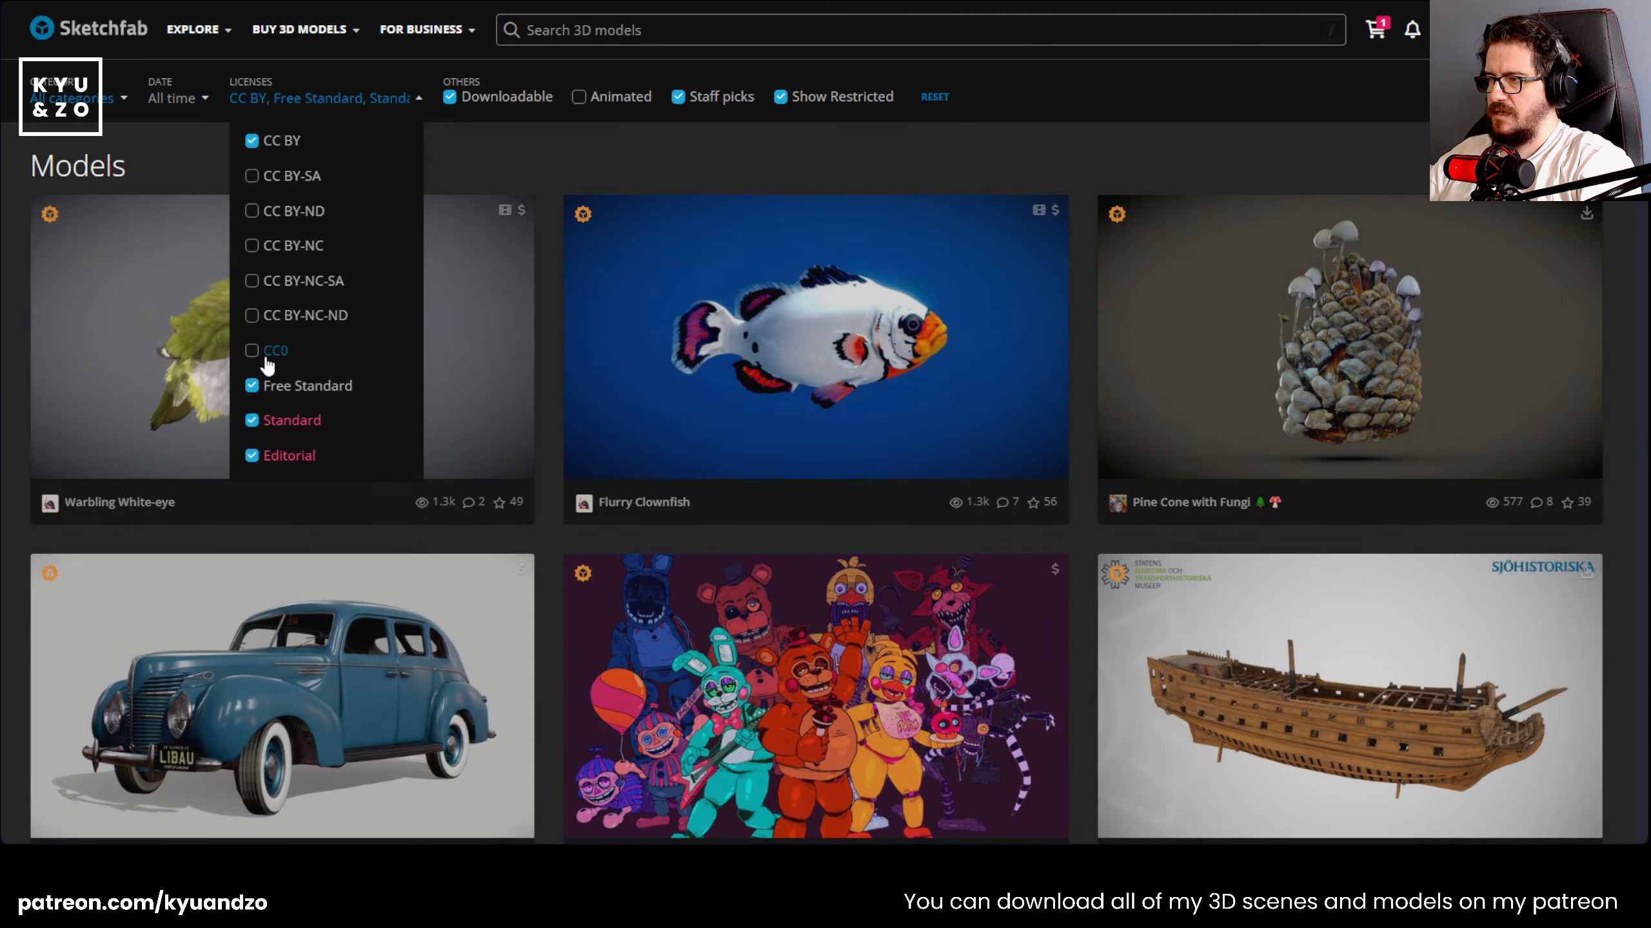
pyautogui.click(276, 386)
pyautogui.click(275, 420)
pyautogui.click(273, 456)
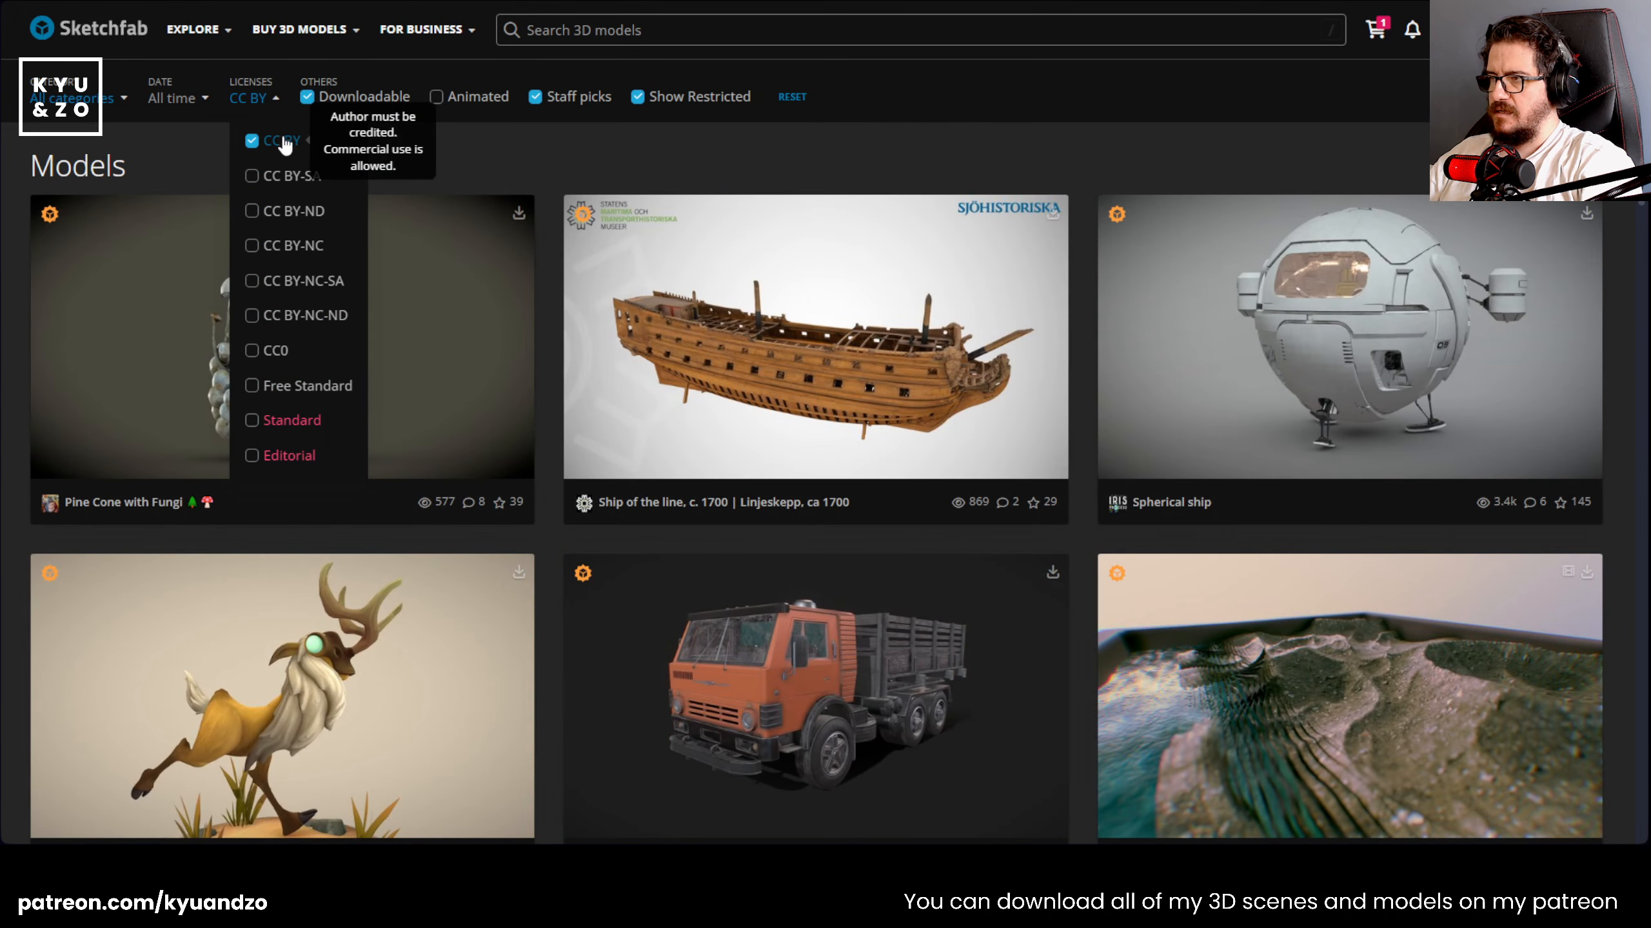
# - Browse the CC BY models and open Happy Hours - Salmon Beach Boat, New Brunswick
pyautogui.scroll(-15, 490, 394)
pyautogui.scroll(10, 500, 400)
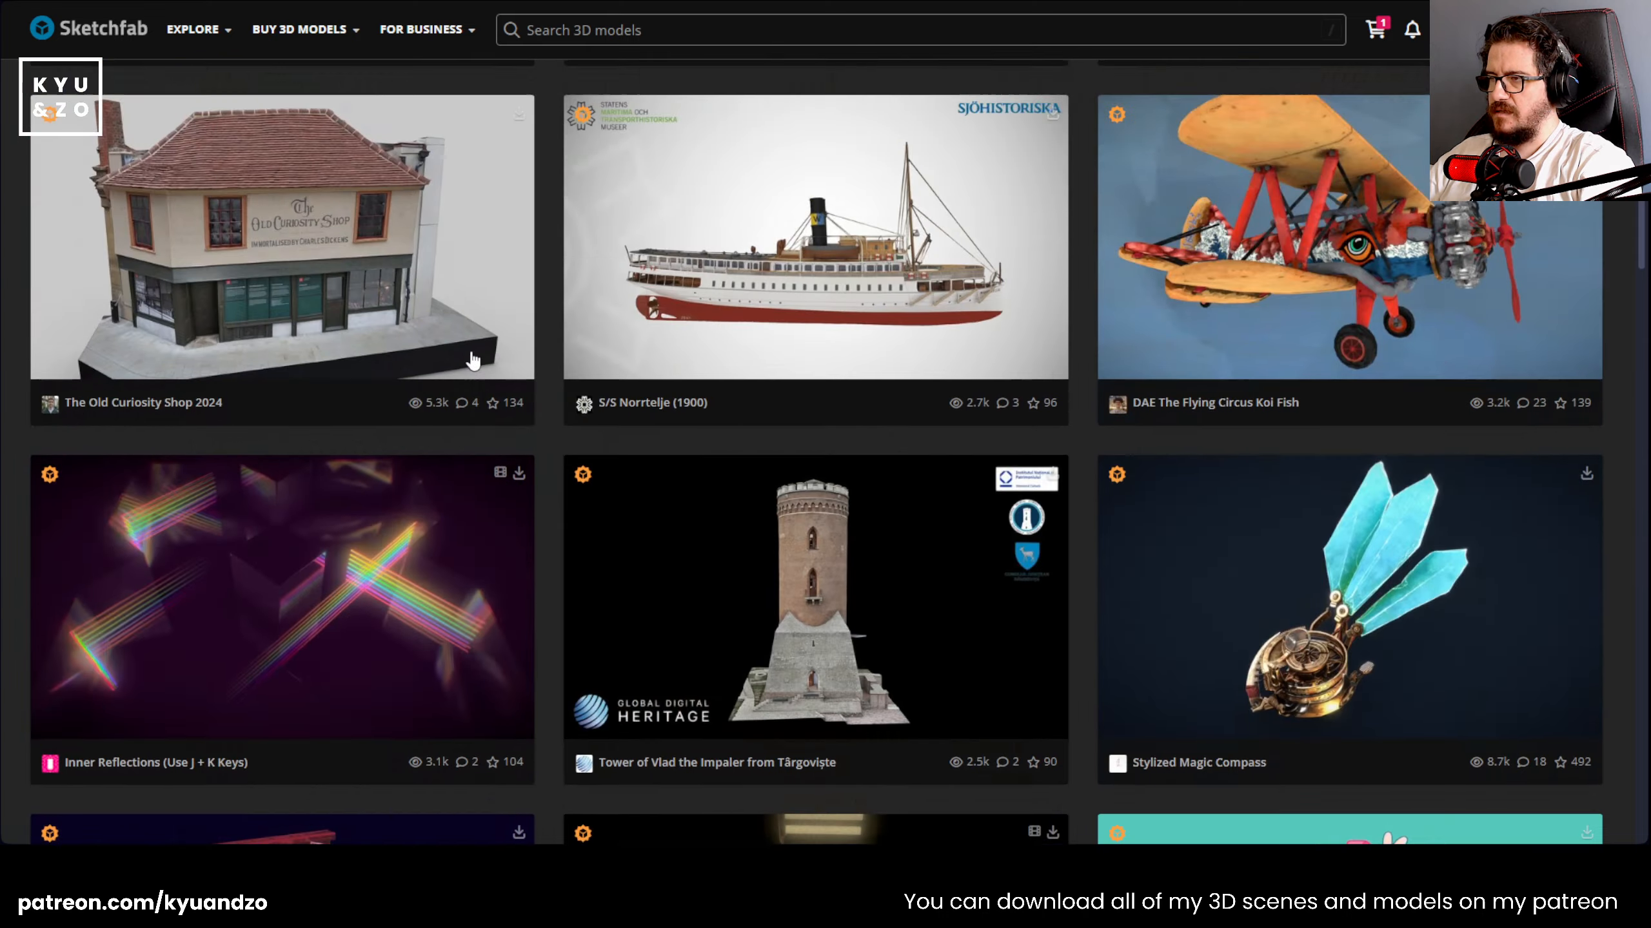
pyautogui.scroll(10, 508, 403)
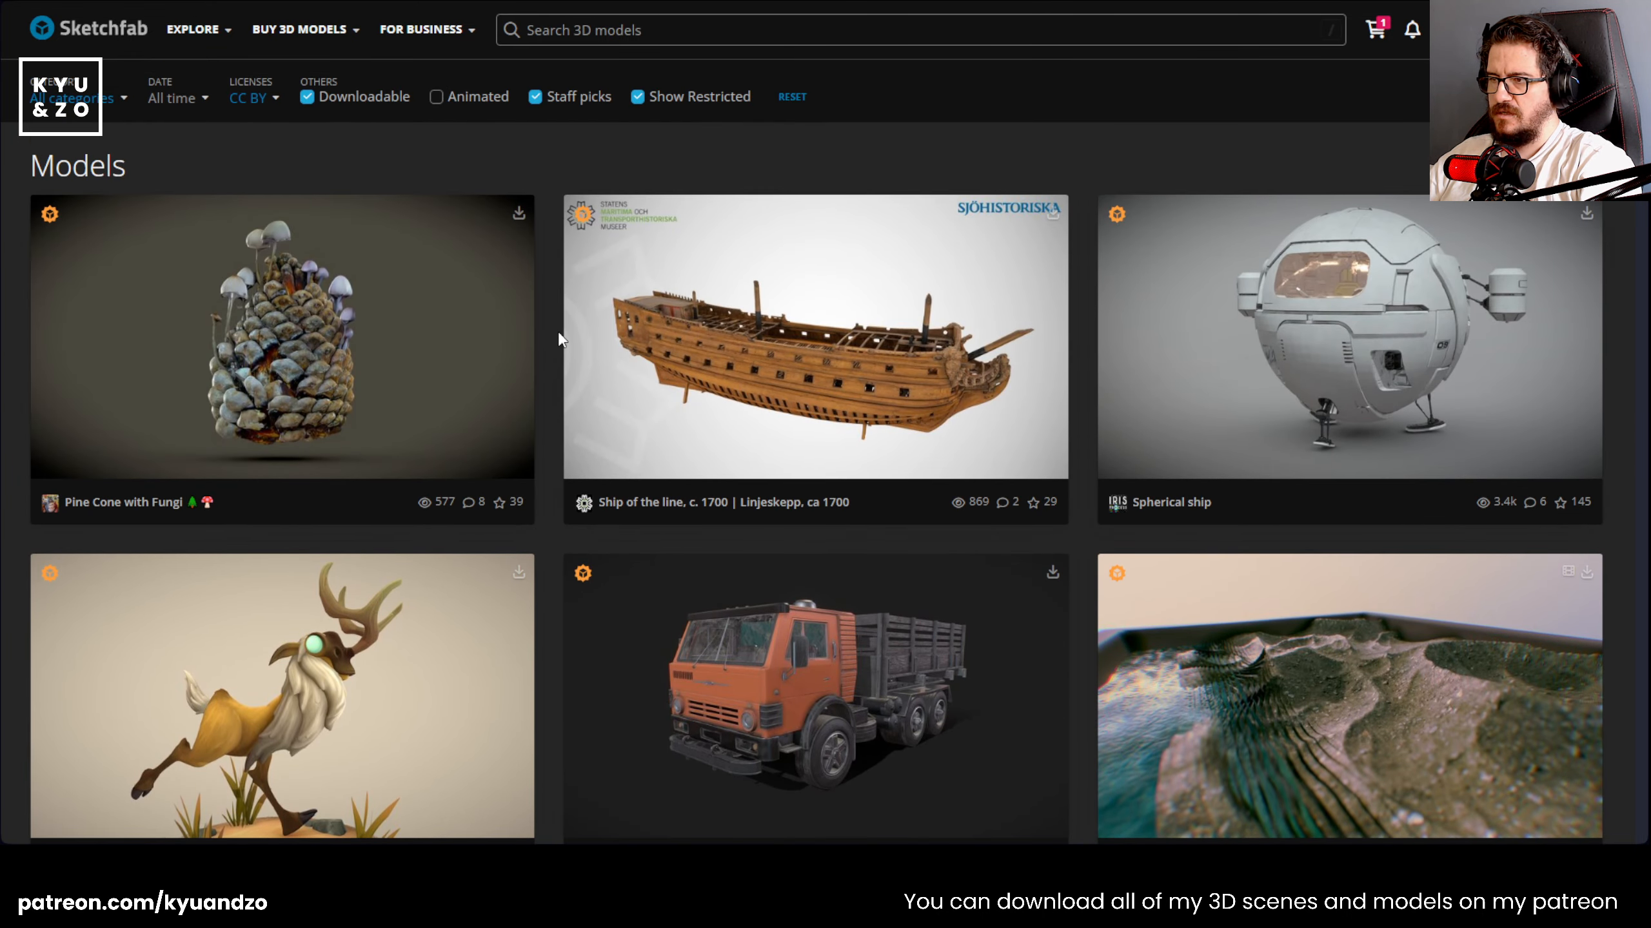
pyautogui.scroll(-20, 546, 338)
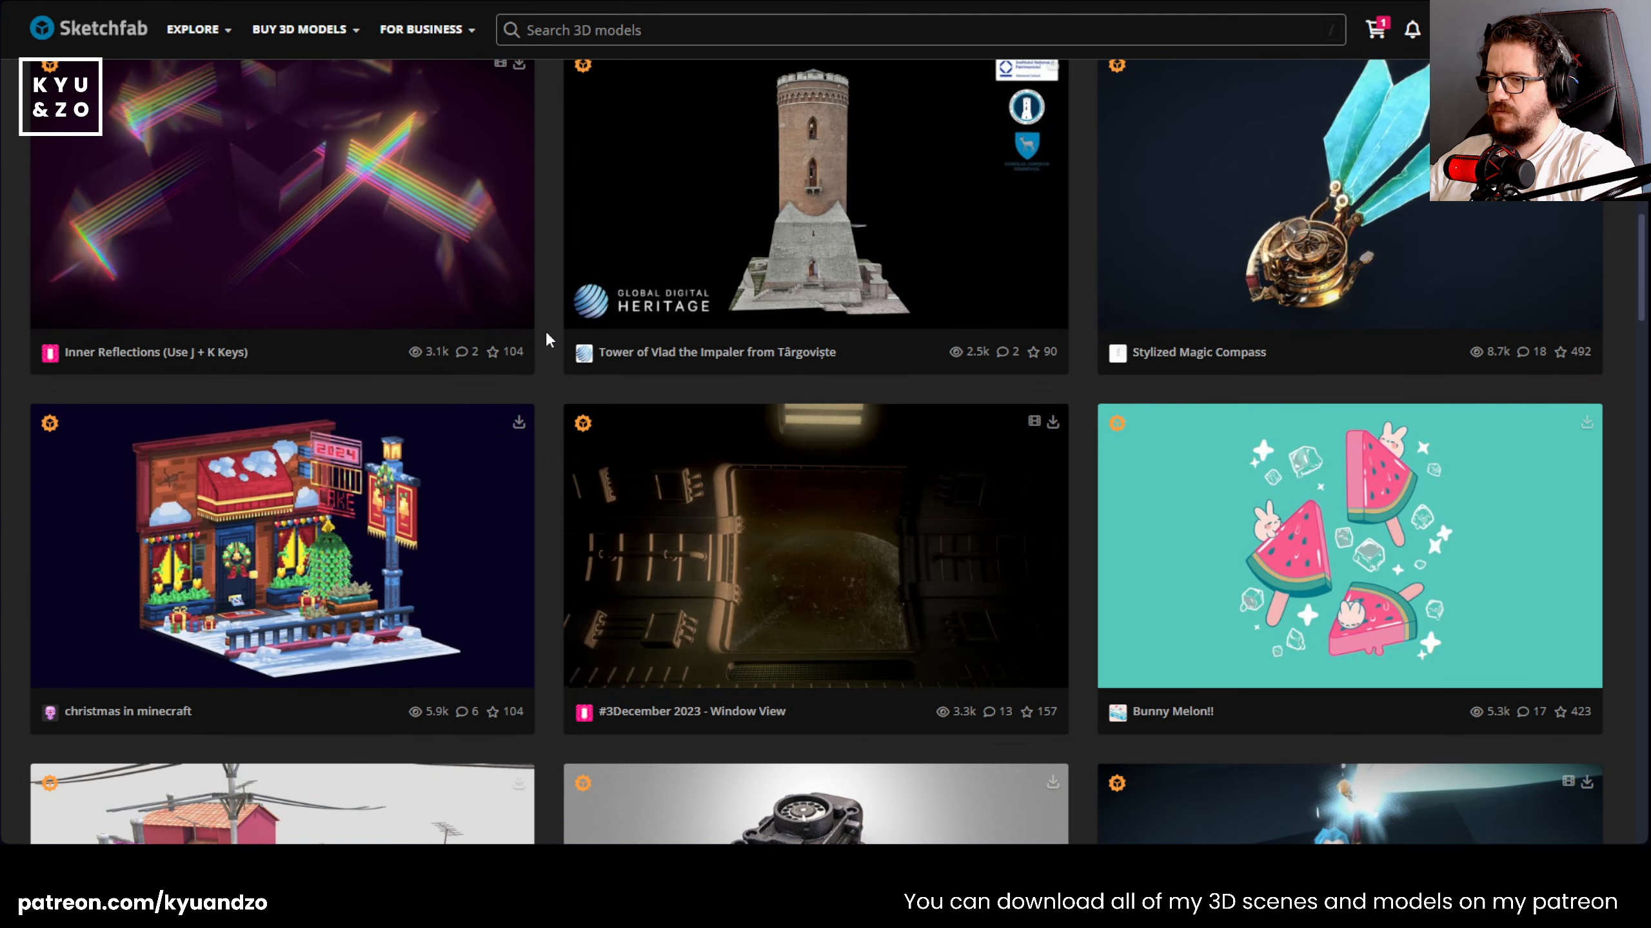
pyautogui.scroll(-4, 544, 329)
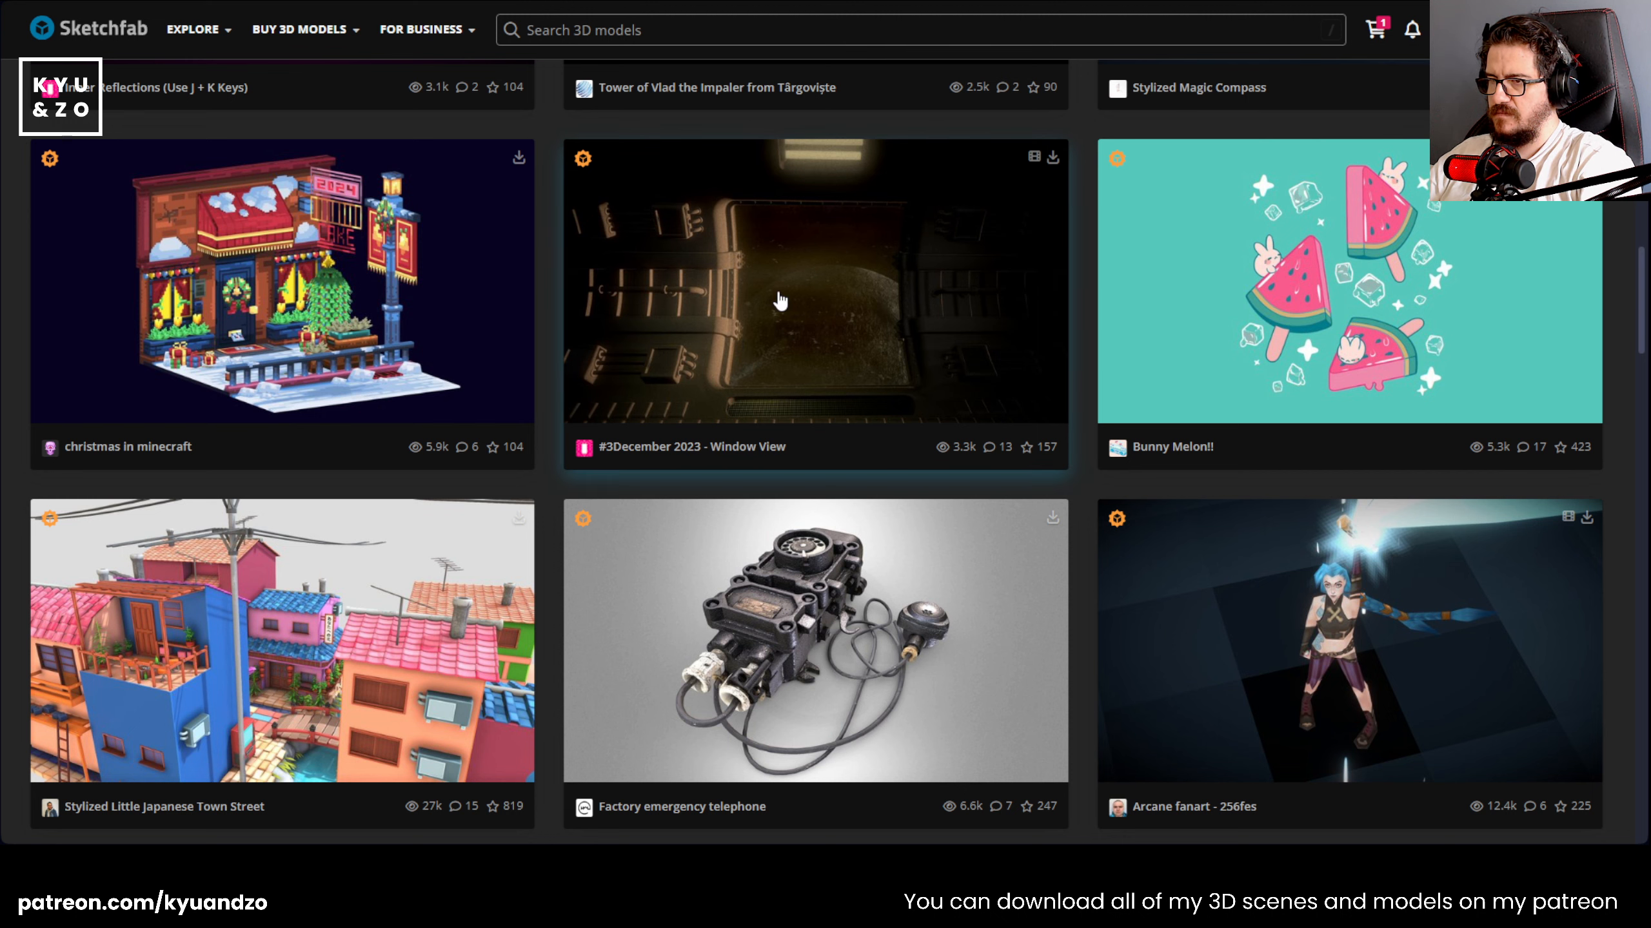
pyautogui.scroll(-10, 779, 301)
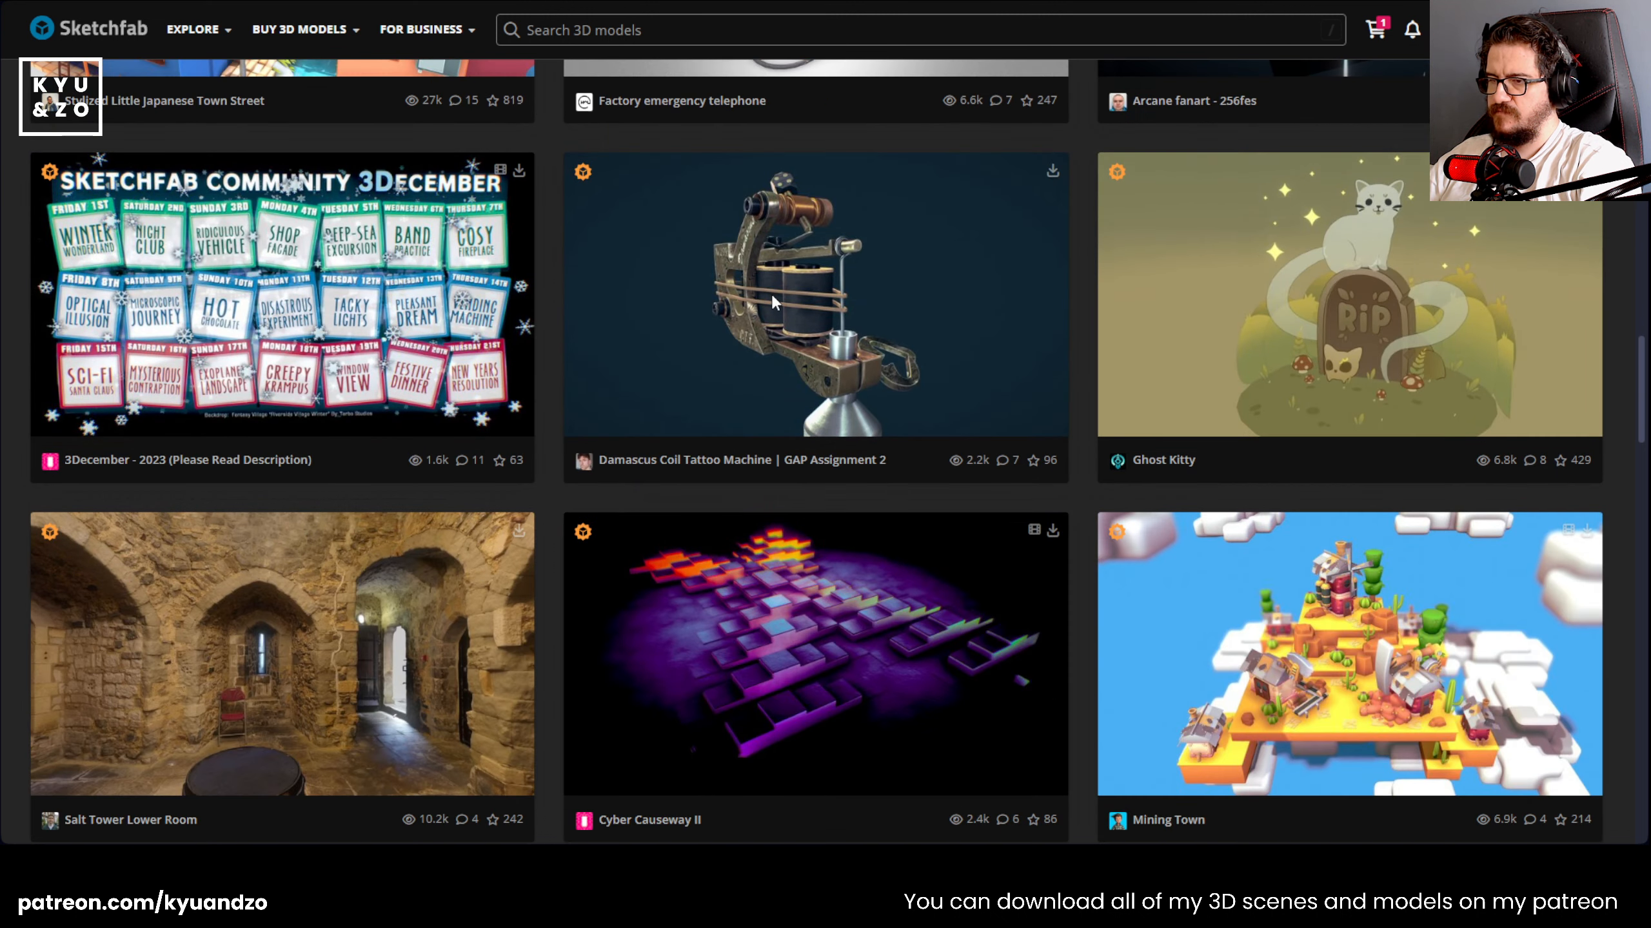
pyautogui.scroll(-4, 780, 299)
pyautogui.scroll(-5, 794, 312)
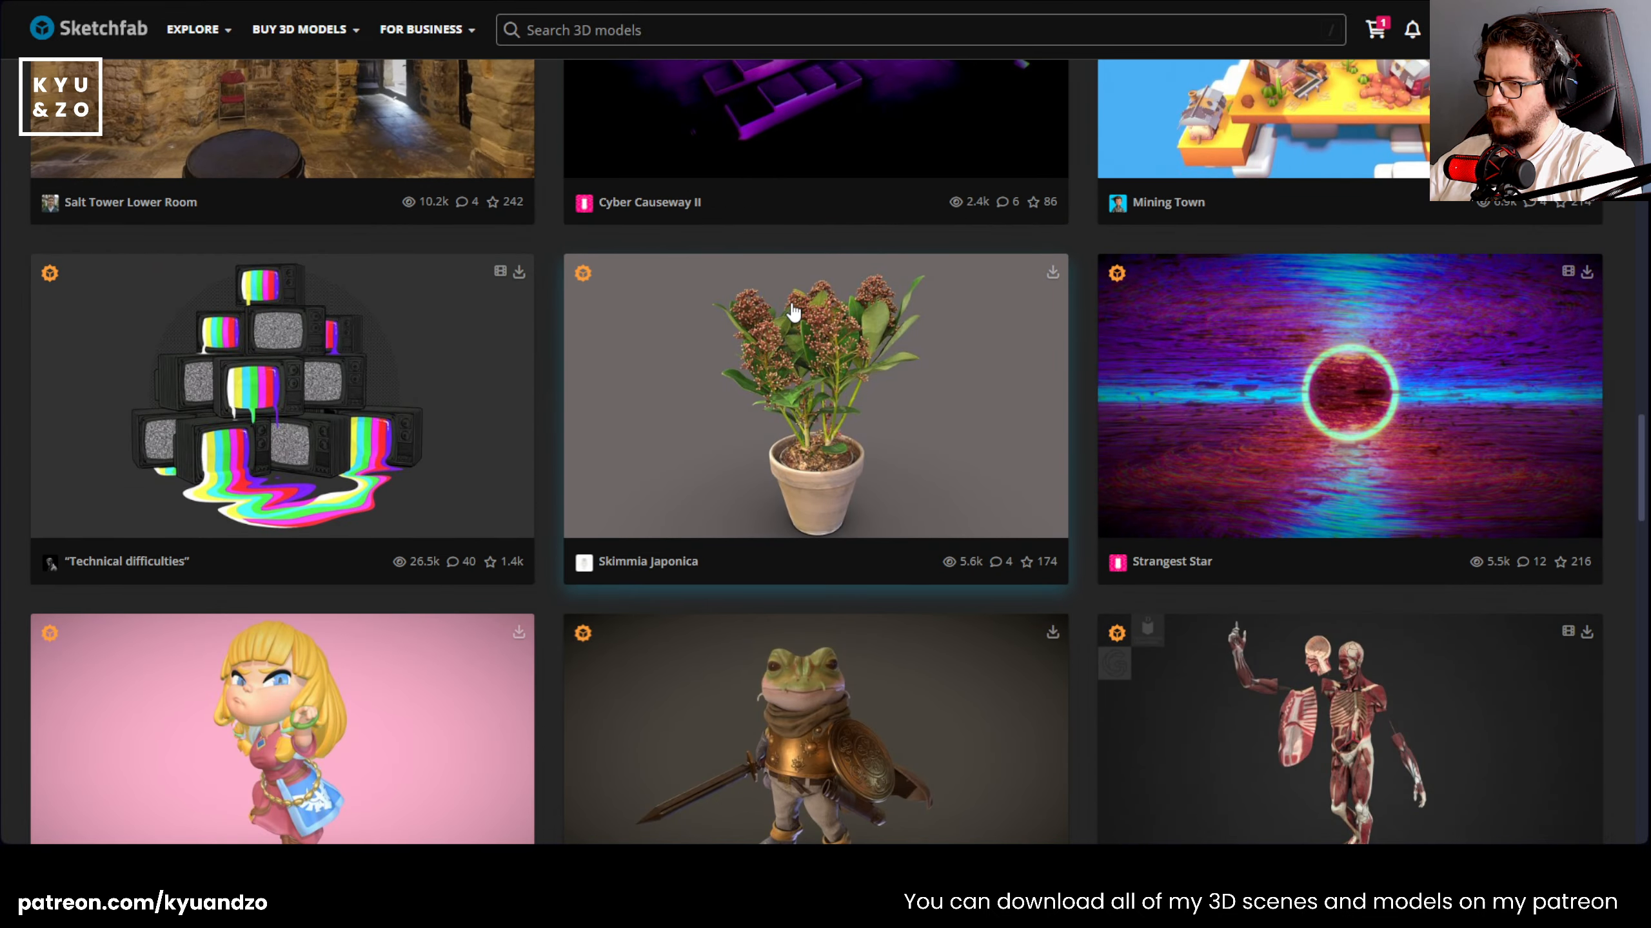
pyautogui.scroll(-16, 793, 312)
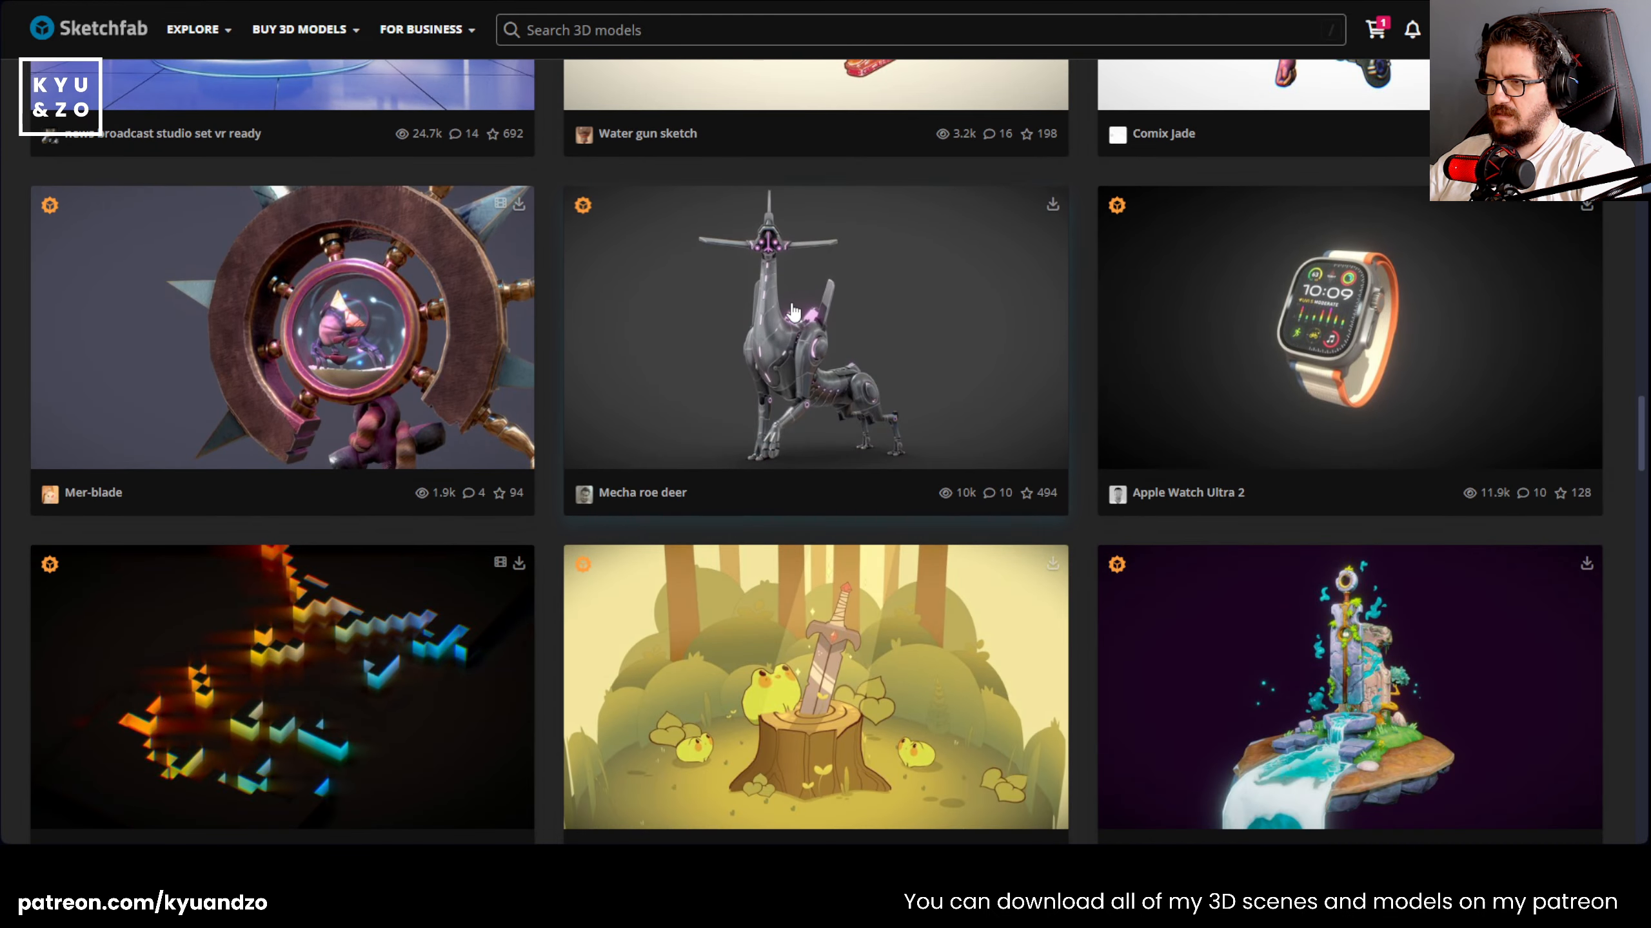
pyautogui.scroll(-9, 793, 312)
pyautogui.scroll(-5, 793, 312)
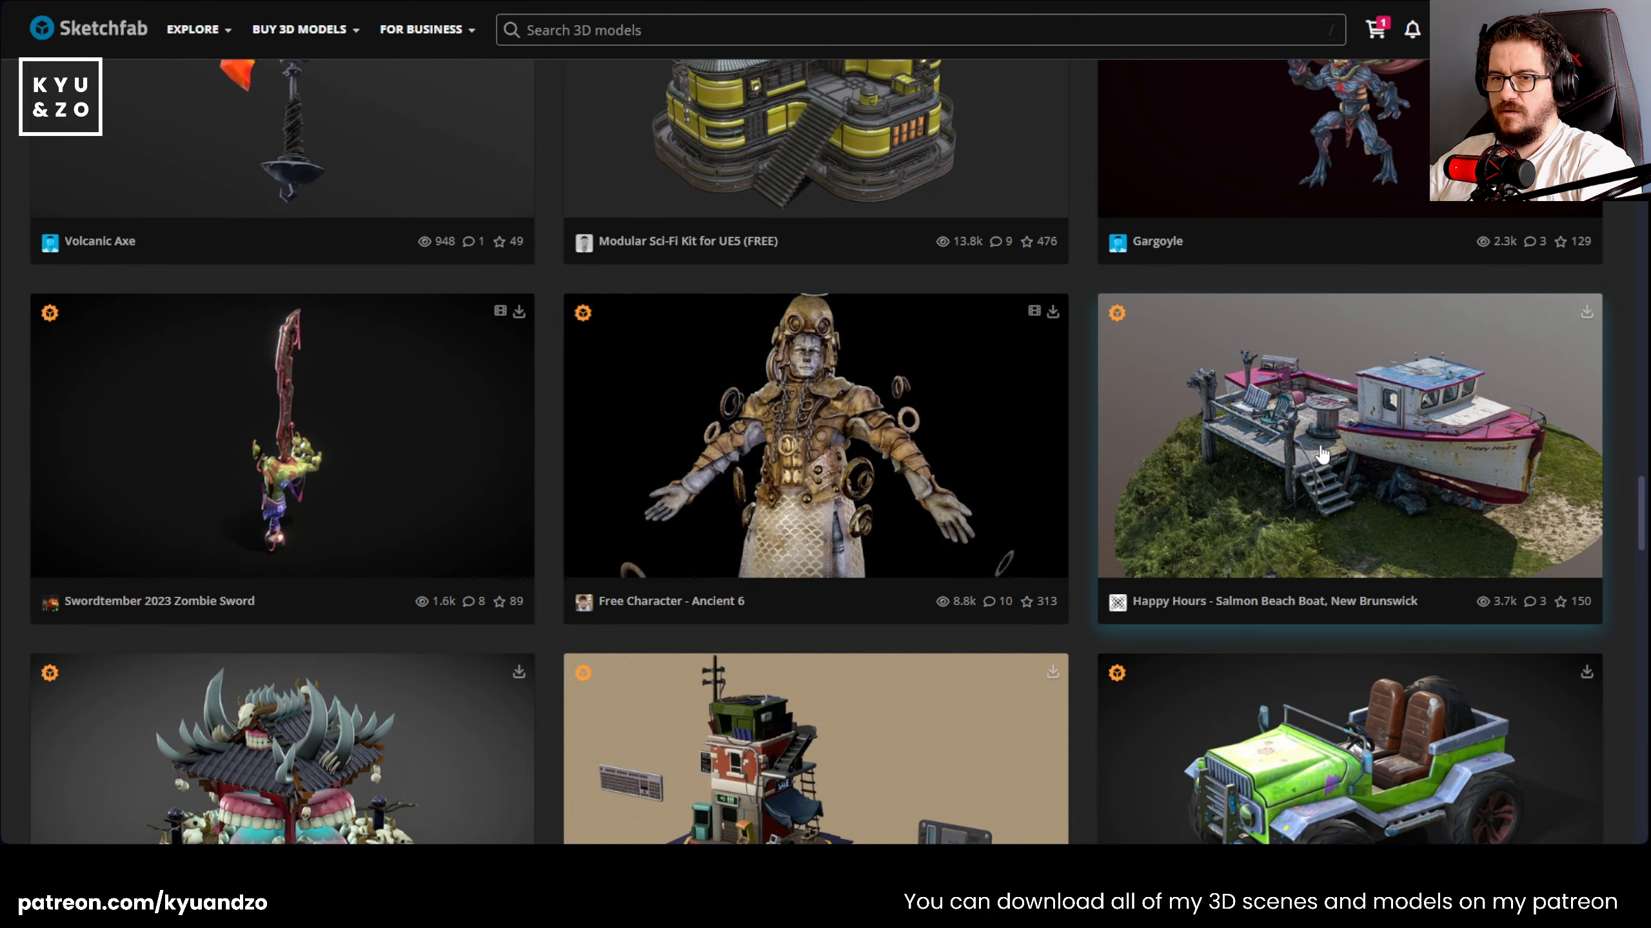
pyautogui.click(1326, 431)
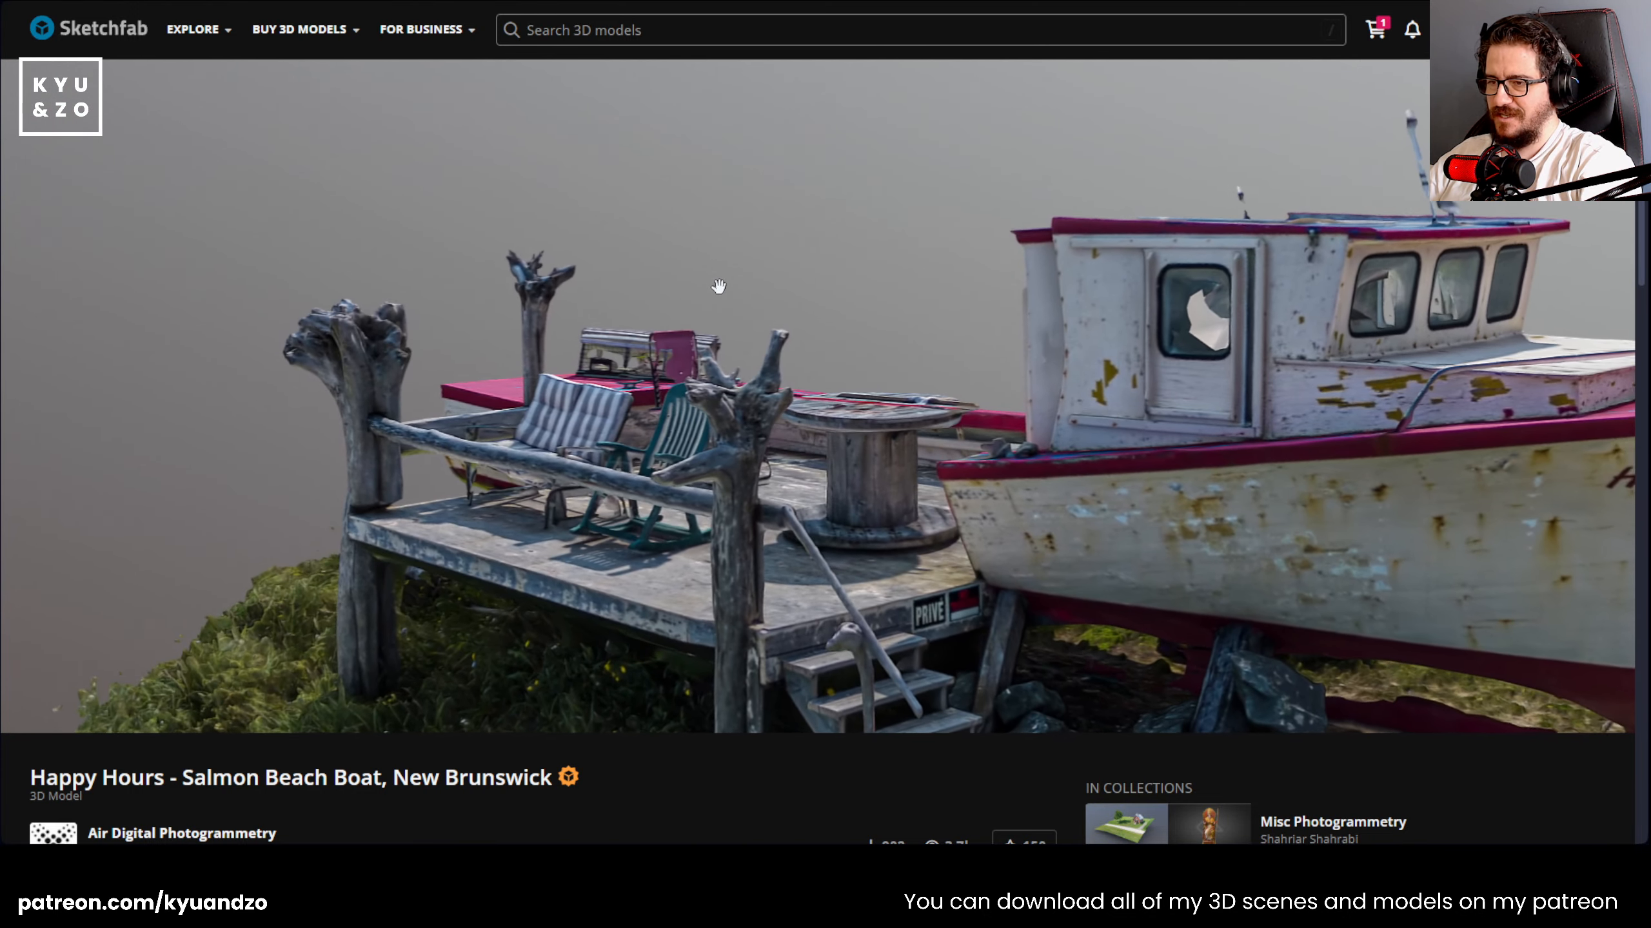
# - Examine the beach boat model from low and high angles, including the deck furniture, cabin and hull
pyautogui.moveTo(719, 287); pyautogui.dragTo(677, 265)
pyautogui.scroll(-3, 677, 264)
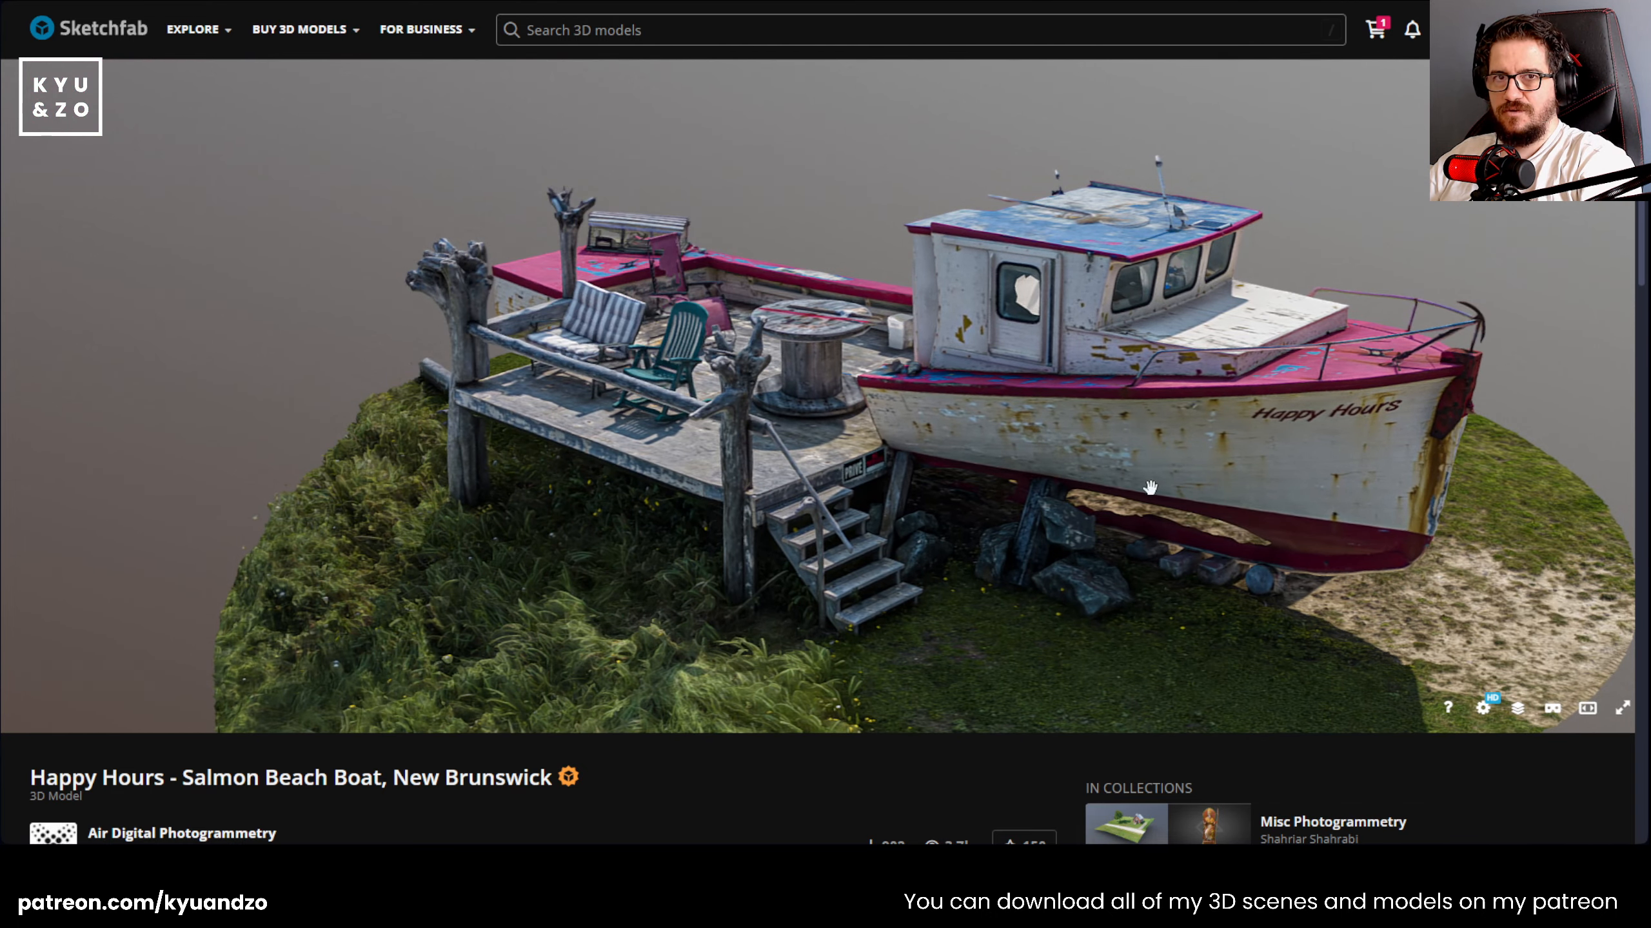
pyautogui.scroll(3, 545, 459)
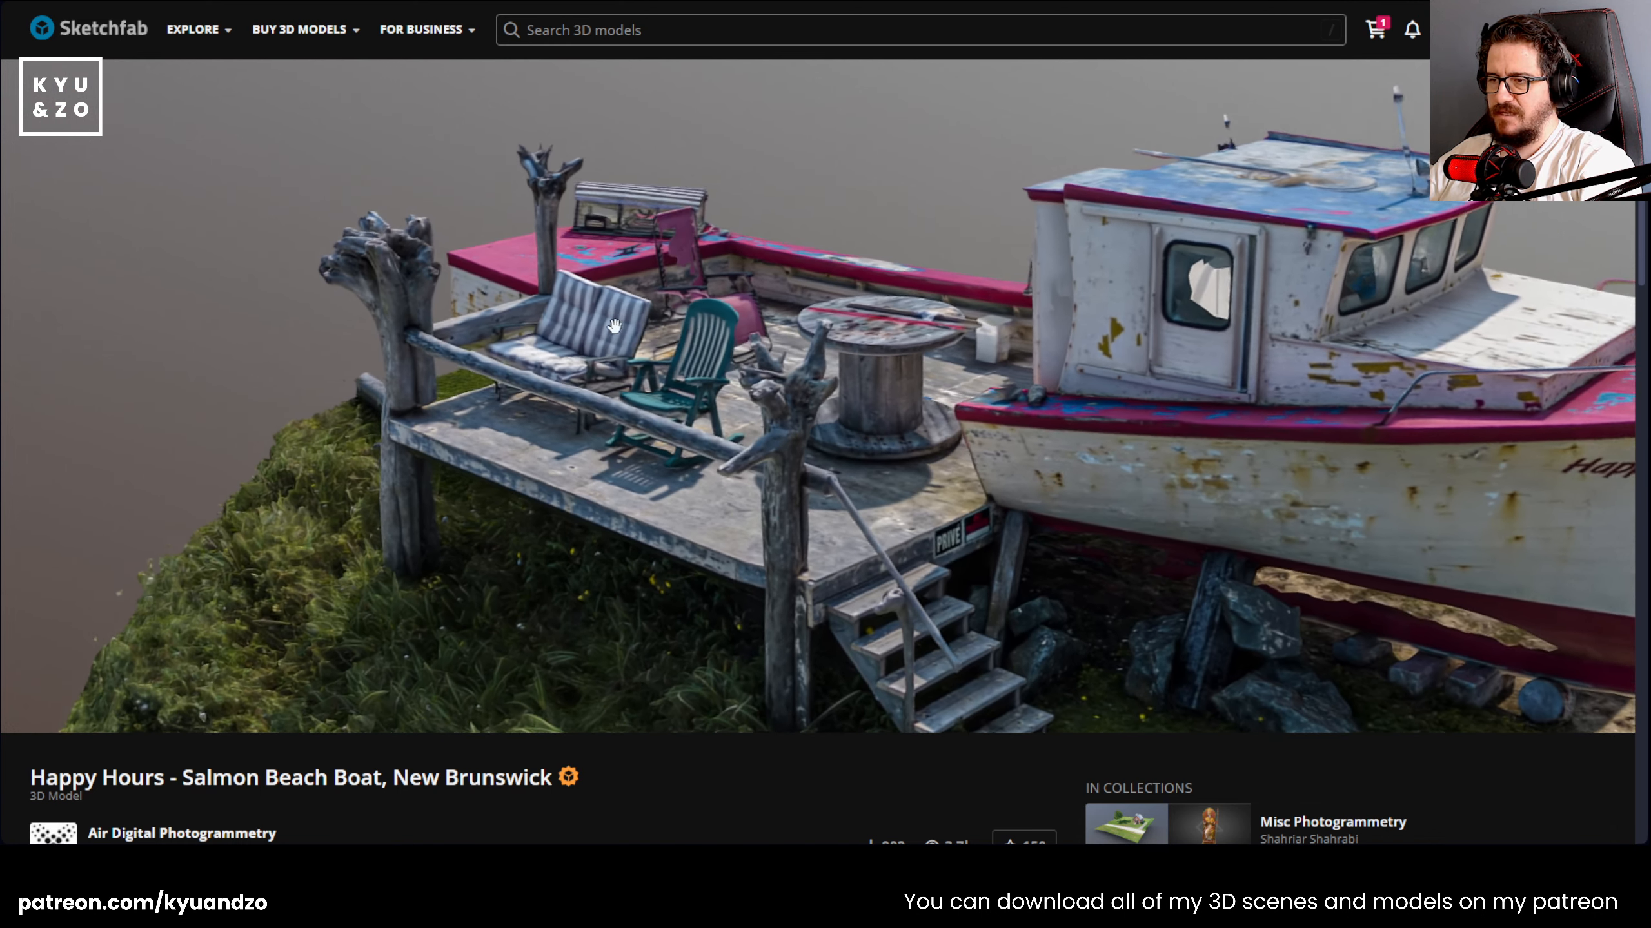
pyautogui.moveTo(613, 326); pyautogui.dragTo(513, 382)
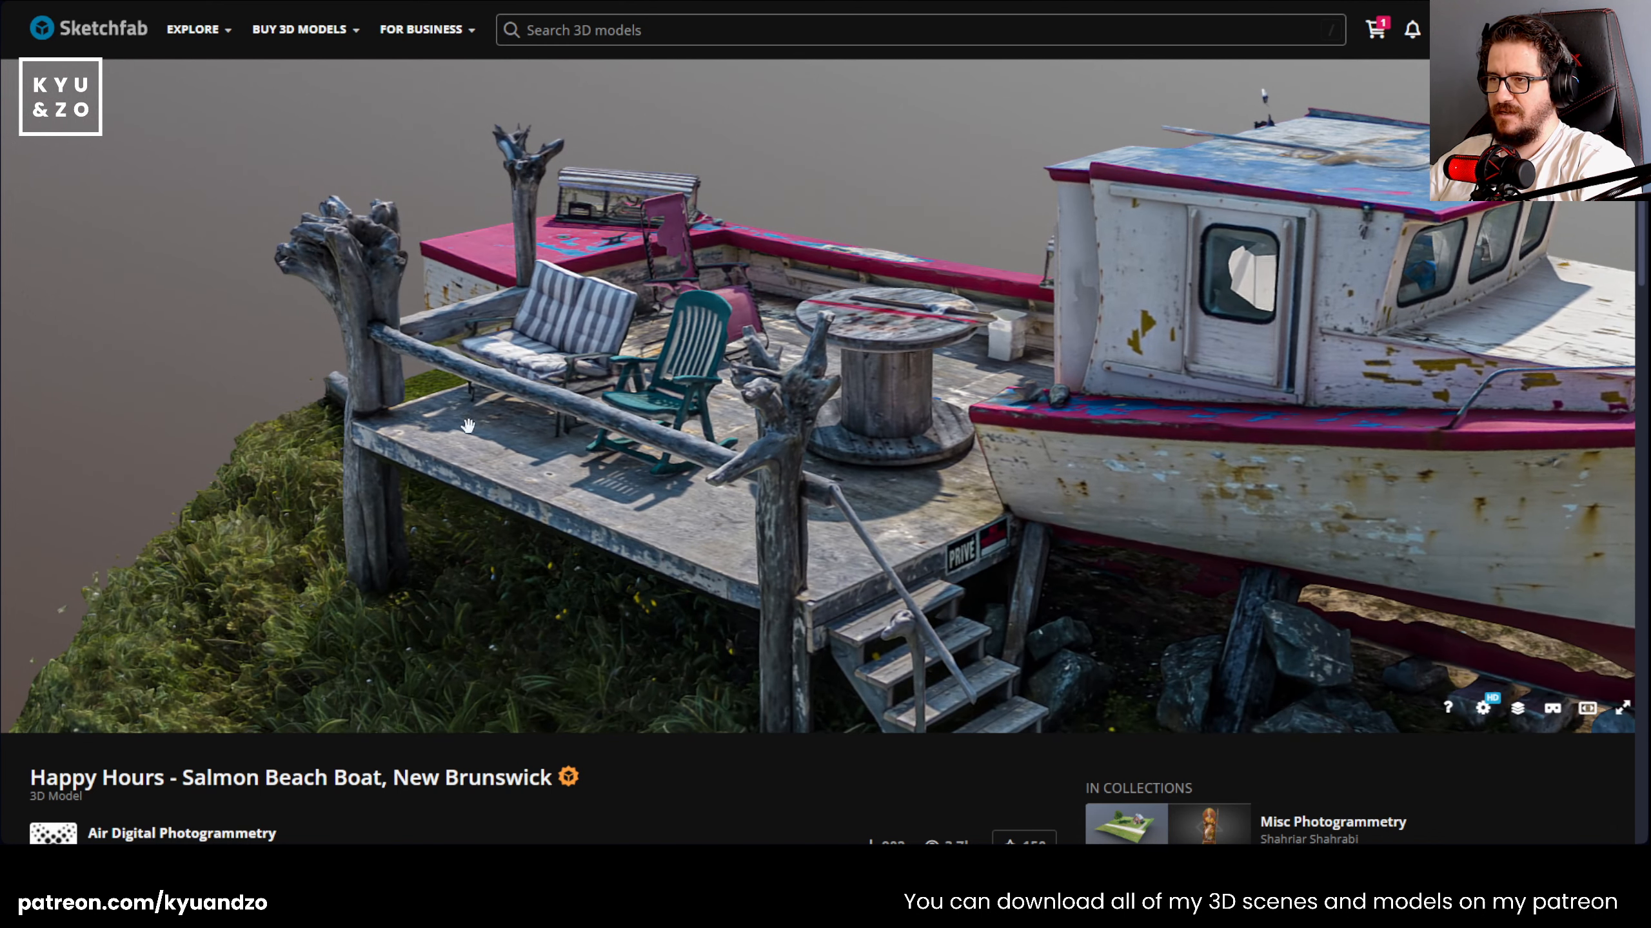
pyautogui.scroll(-5, 1183, 379)
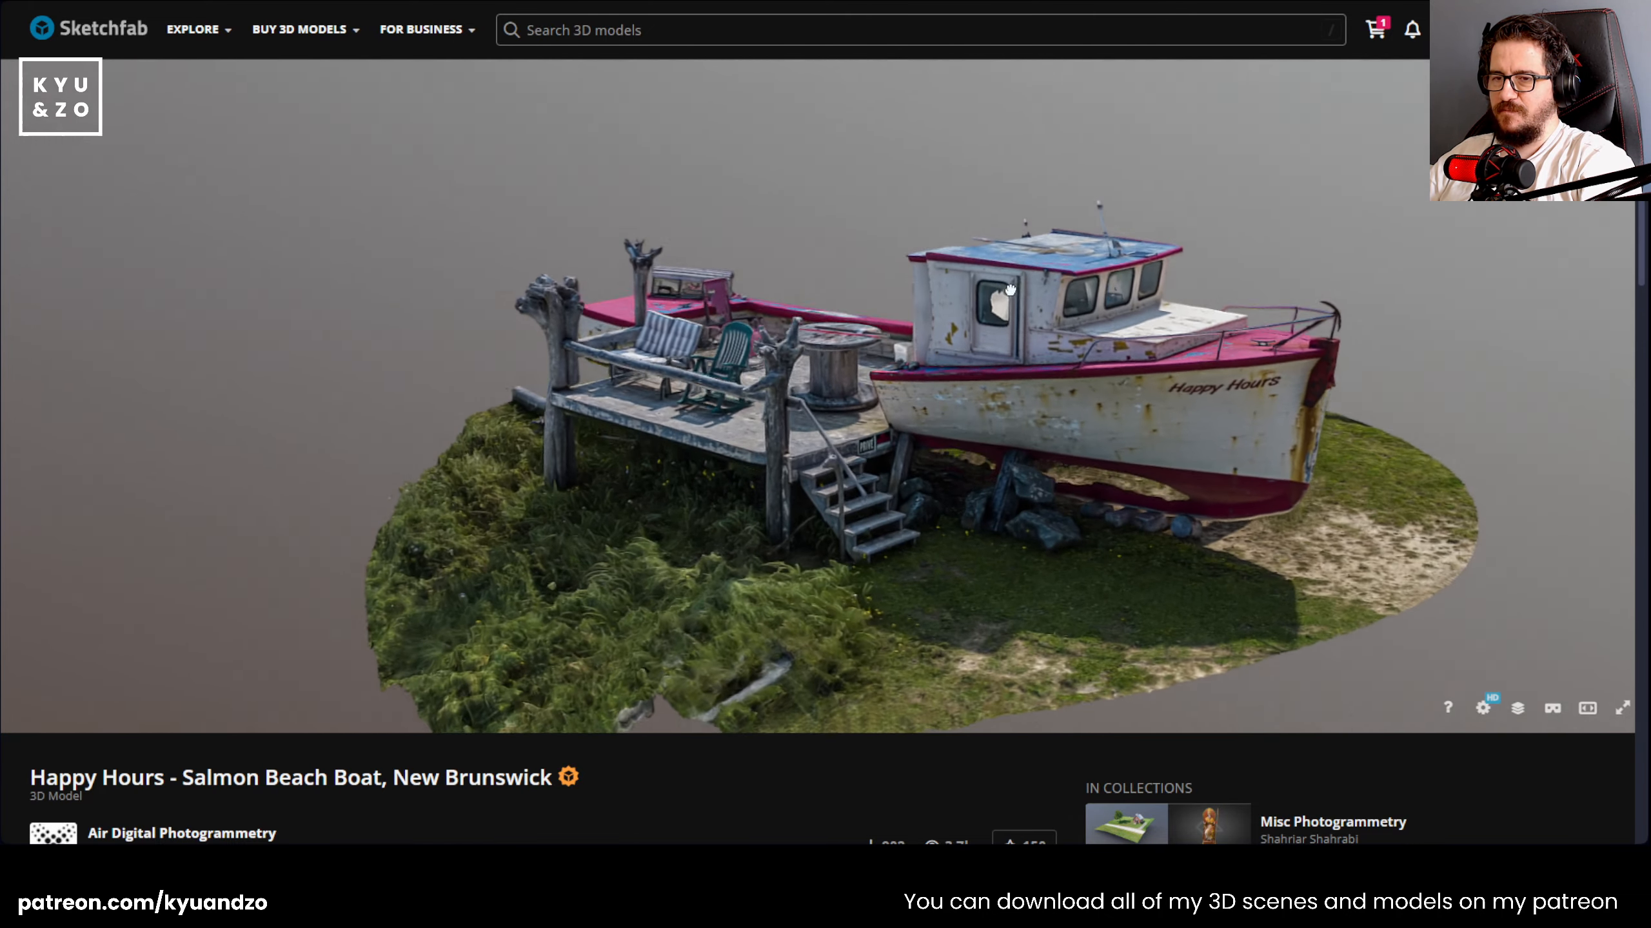
pyautogui.moveTo(1010, 290); pyautogui.dragTo(1007, 286)
pyautogui.scroll(2, 1008, 290)
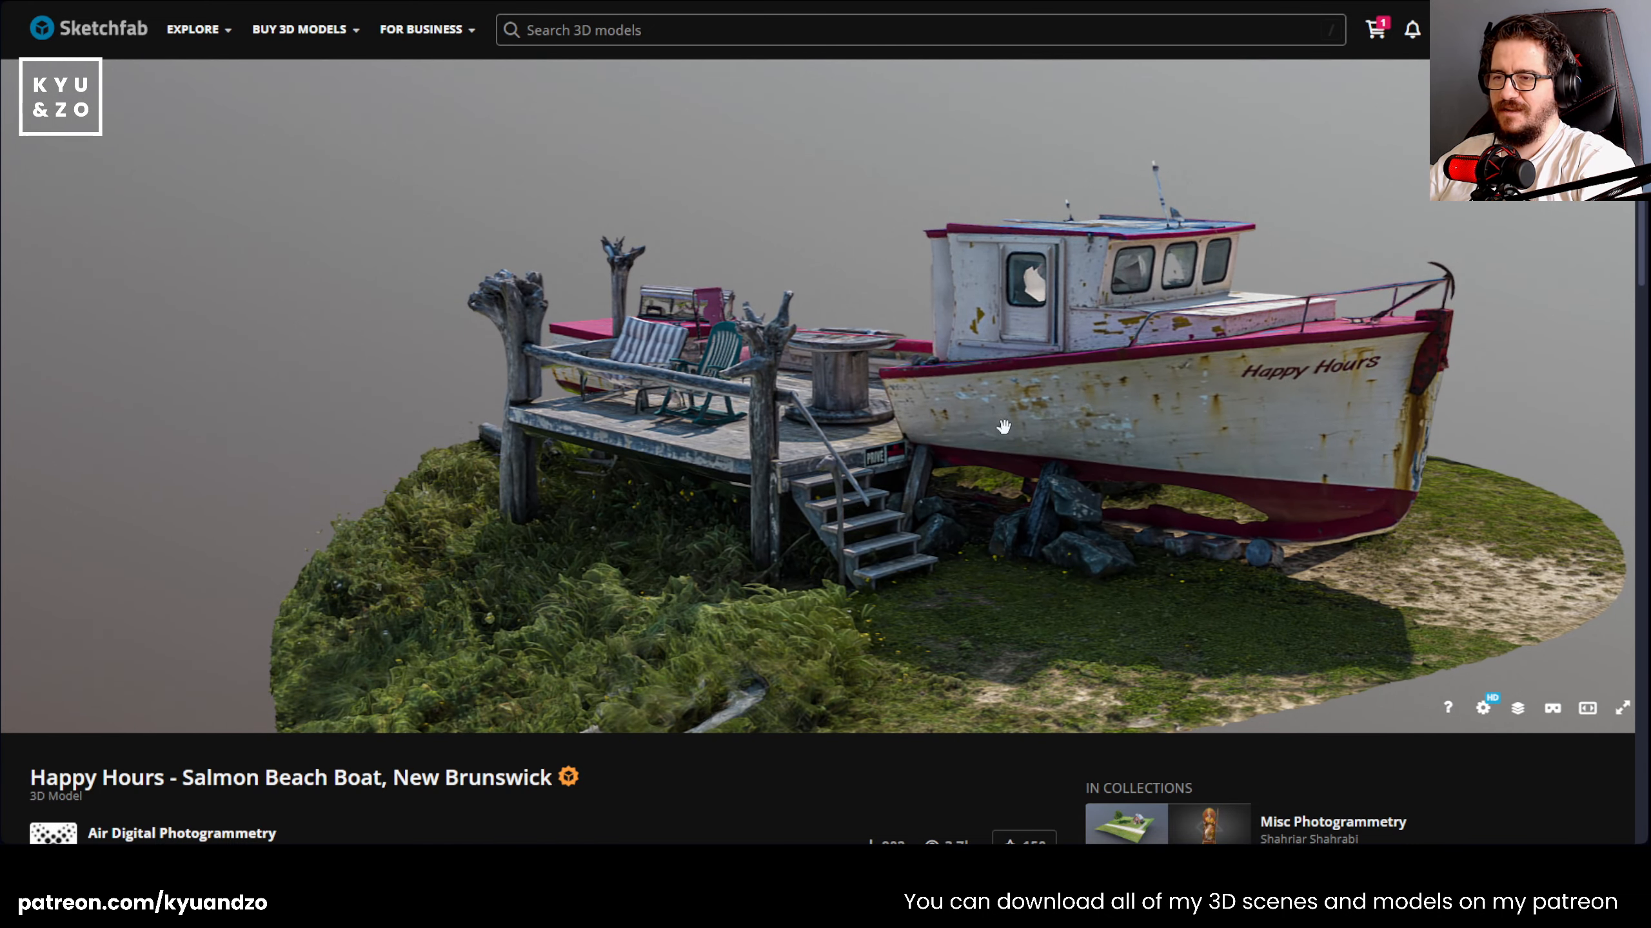
pyautogui.moveTo(1004, 426); pyautogui.dragTo(858, 339)
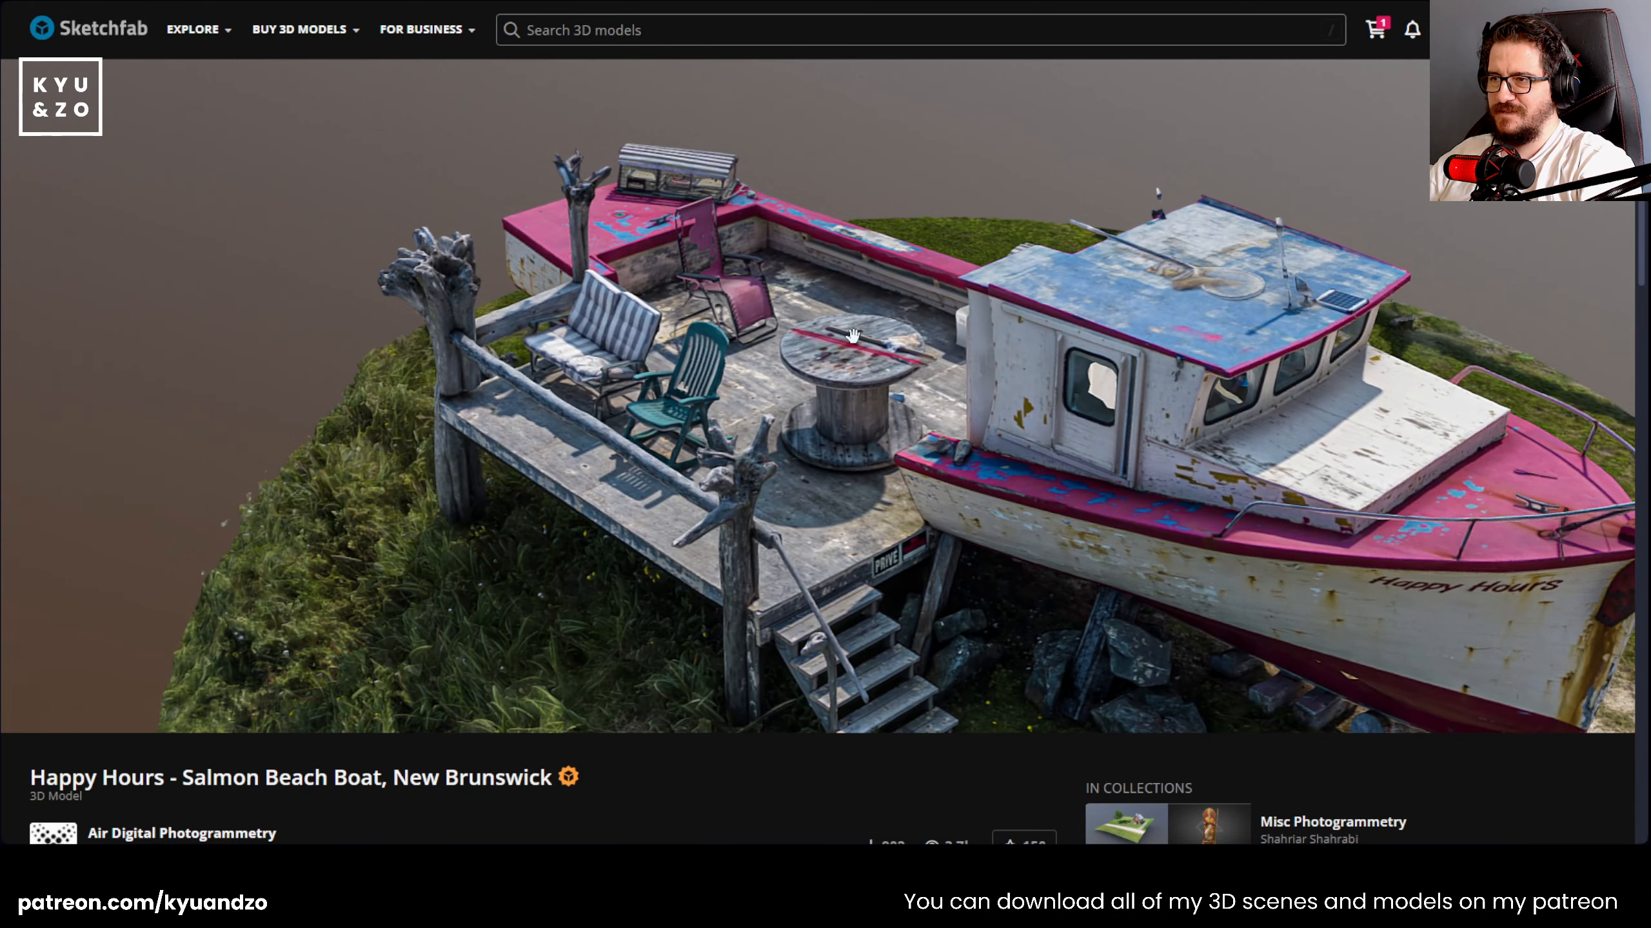
pyautogui.scroll(2, 852, 331)
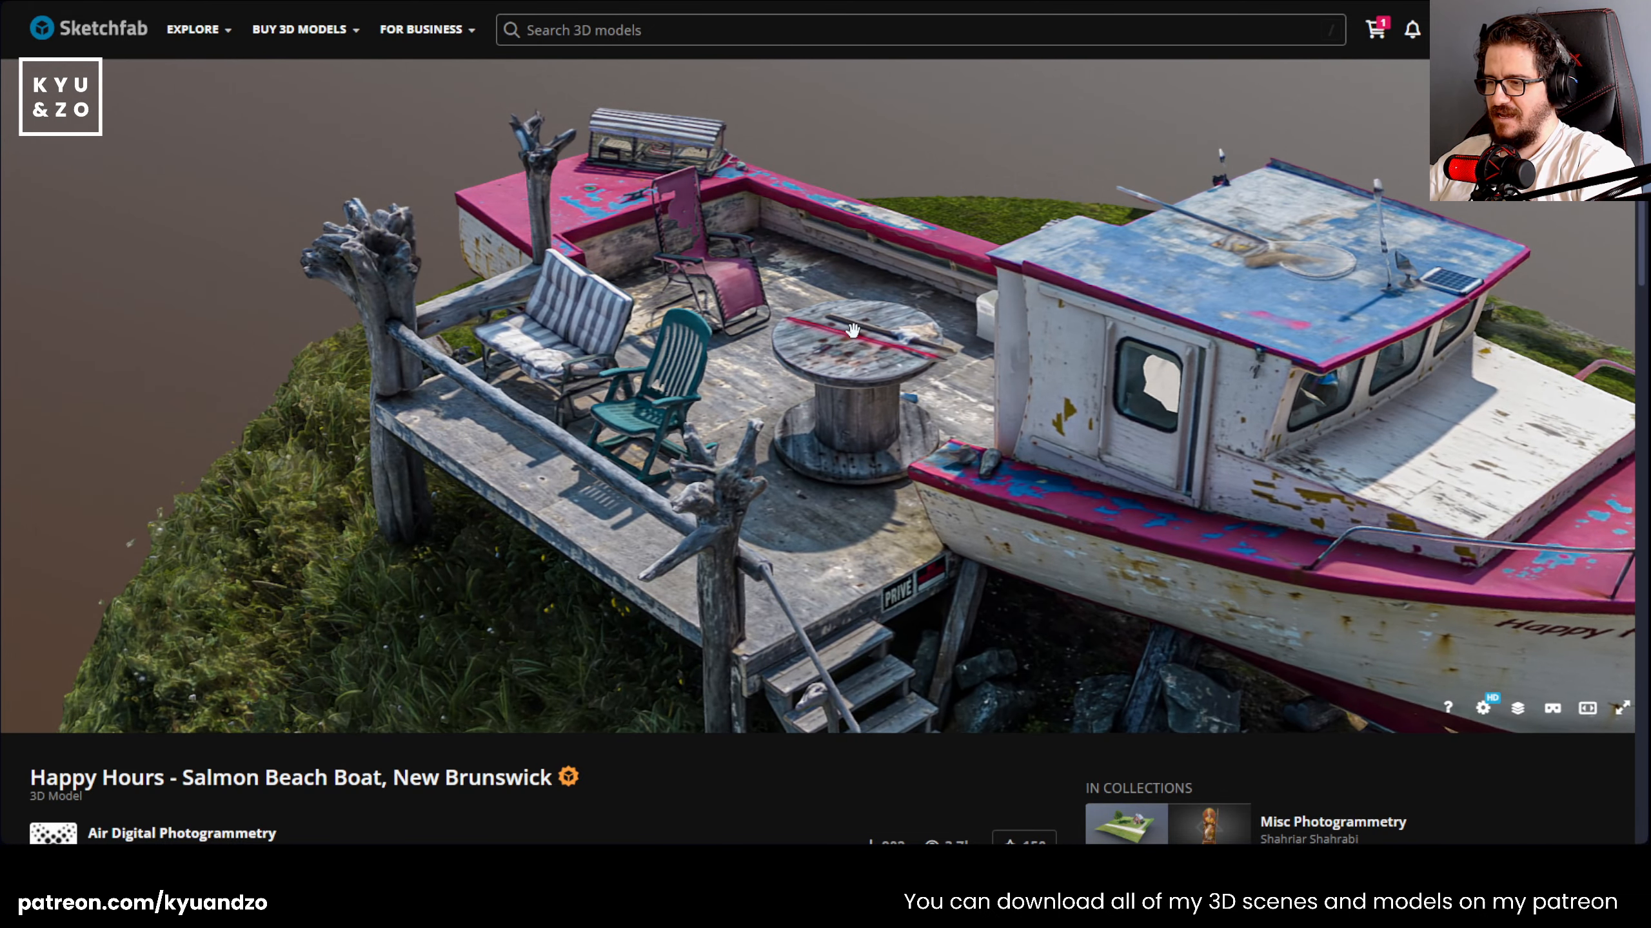
# - Return from the beach boat page to the model listing, browse the CC BY models and load more results
pyautogui.scroll(-3, 853, 330)
pyautogui.scroll(2, 852, 330)
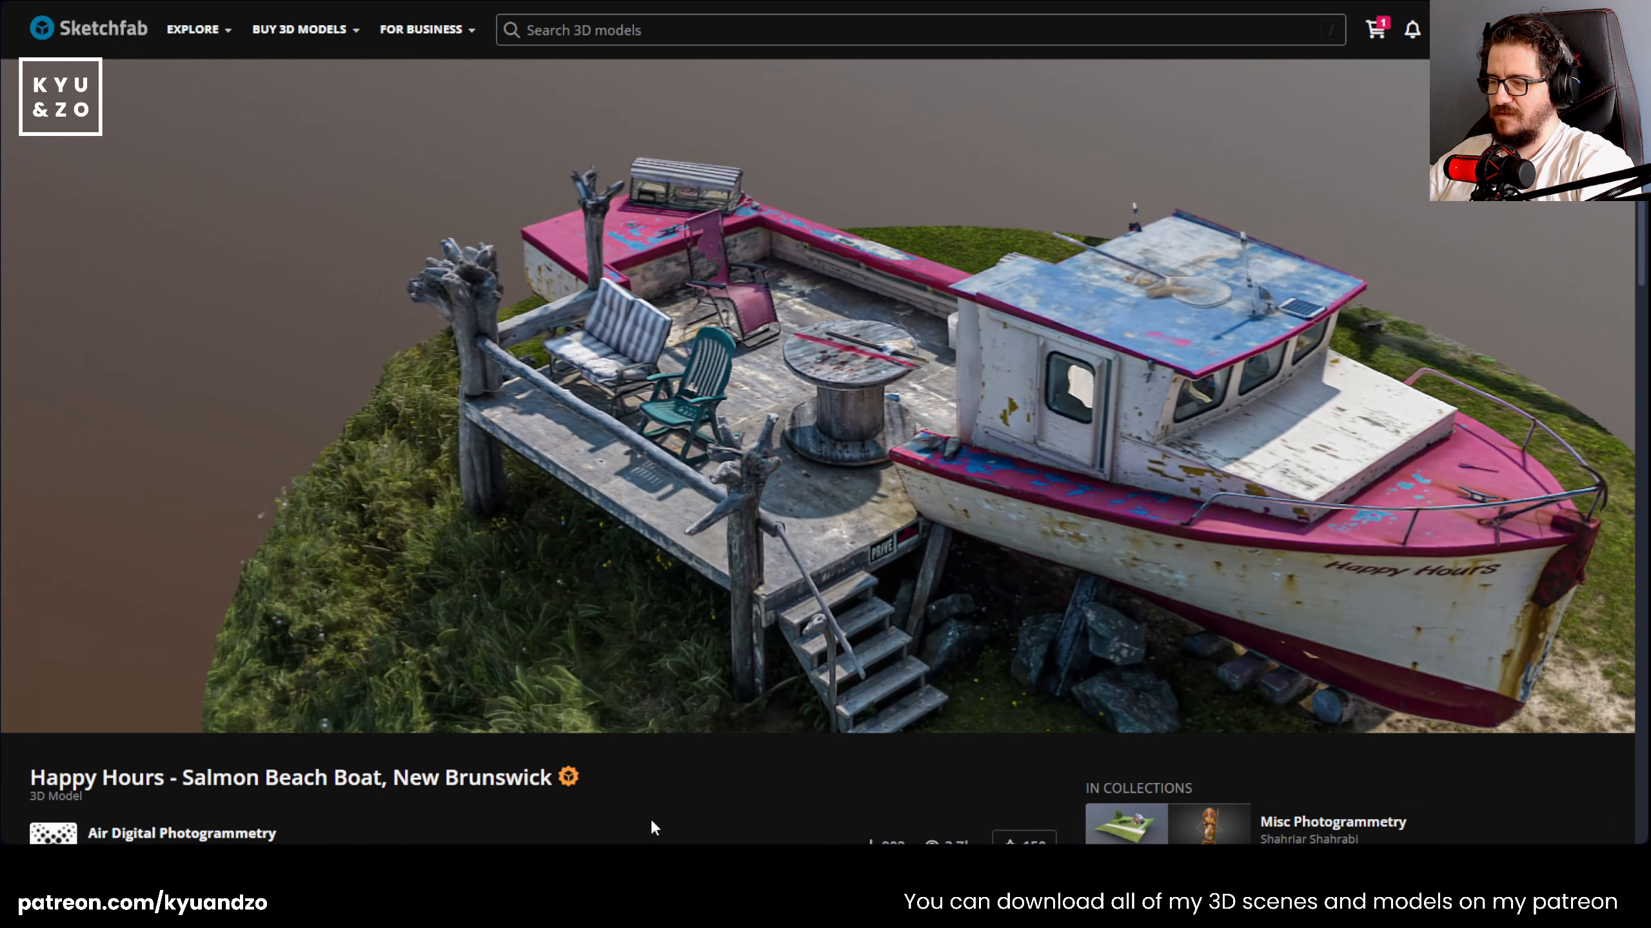
pyautogui.hotkey('alt', 'Left')
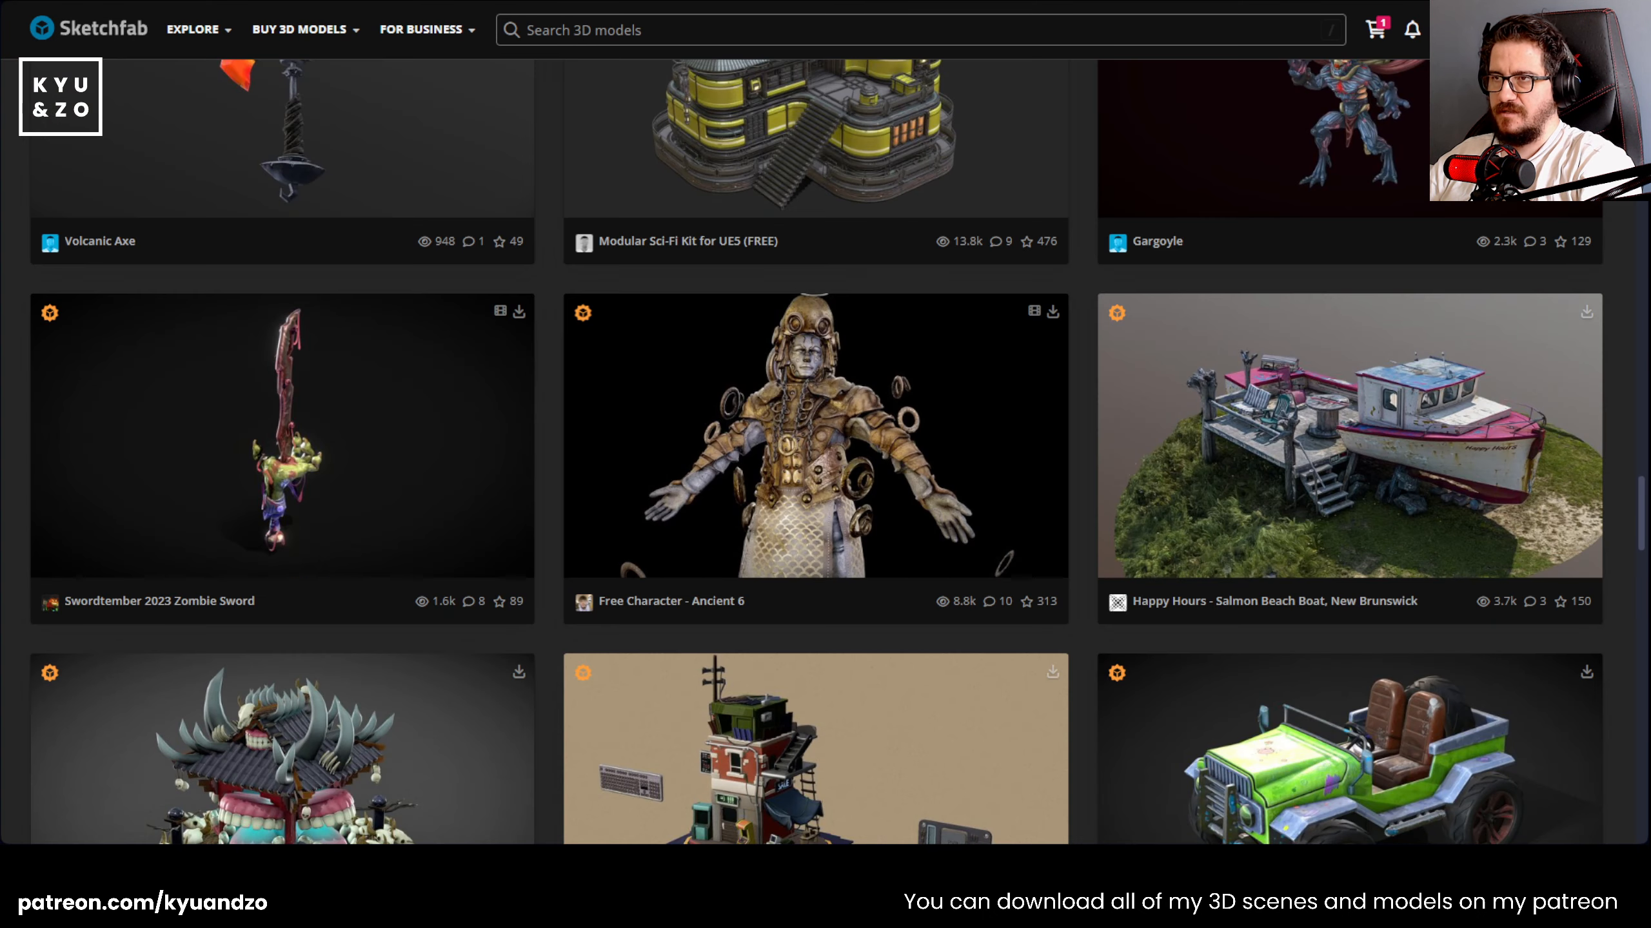
pyautogui.scroll(-5, 1084, 381)
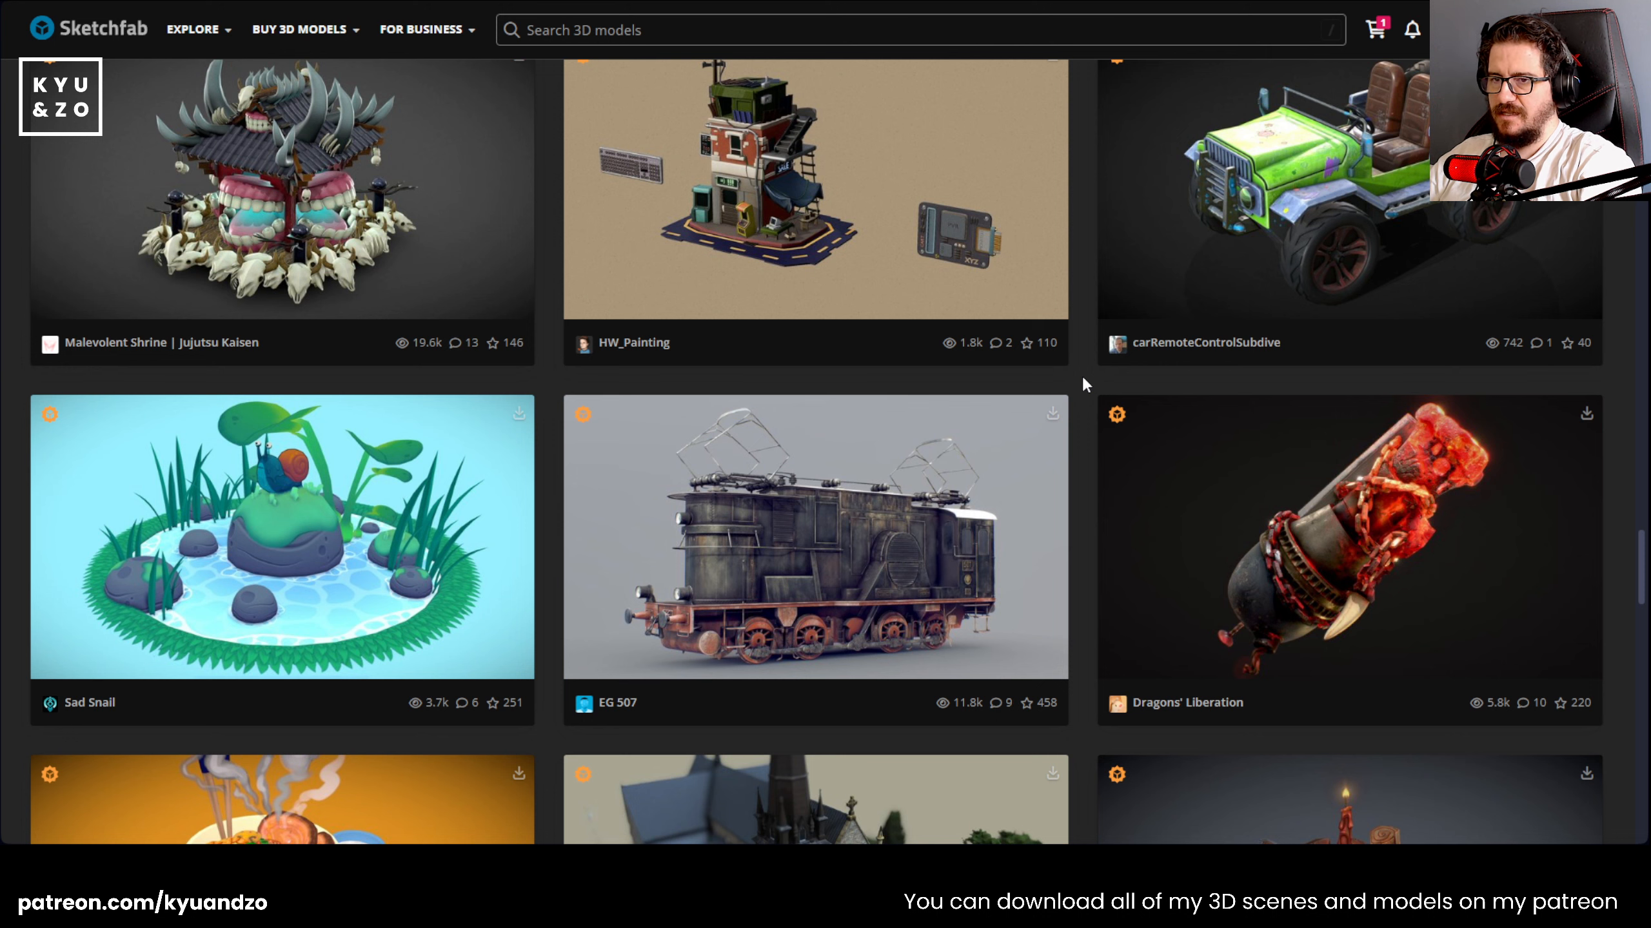
pyautogui.scroll(-6, 1083, 379)
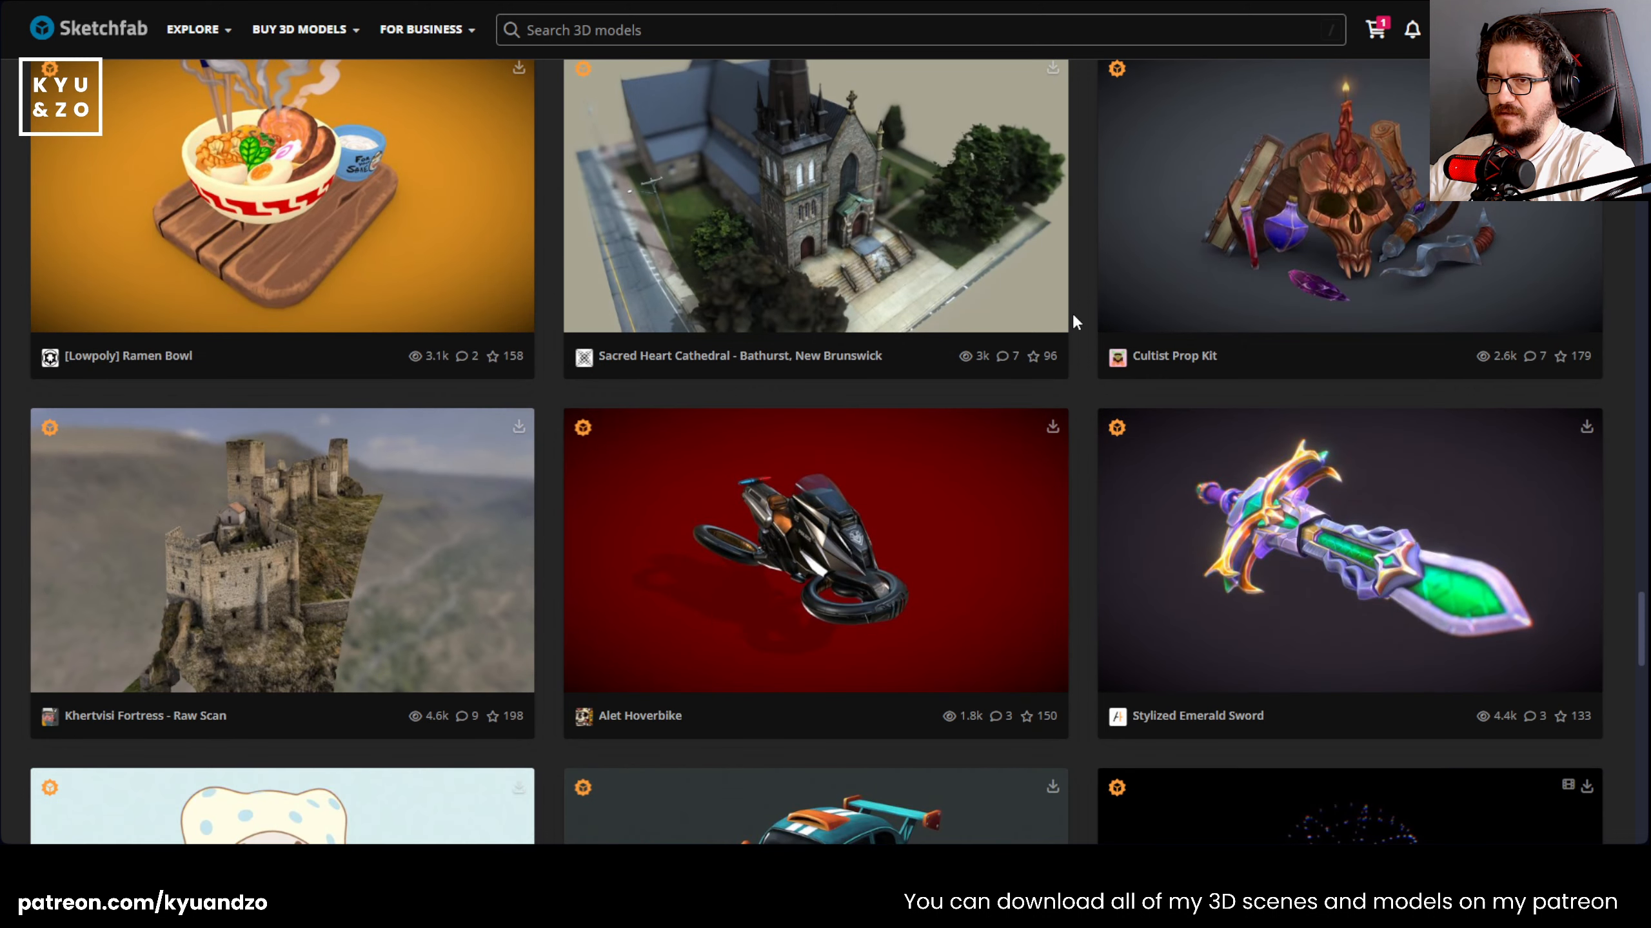
pyautogui.scroll(-6, 1082, 279)
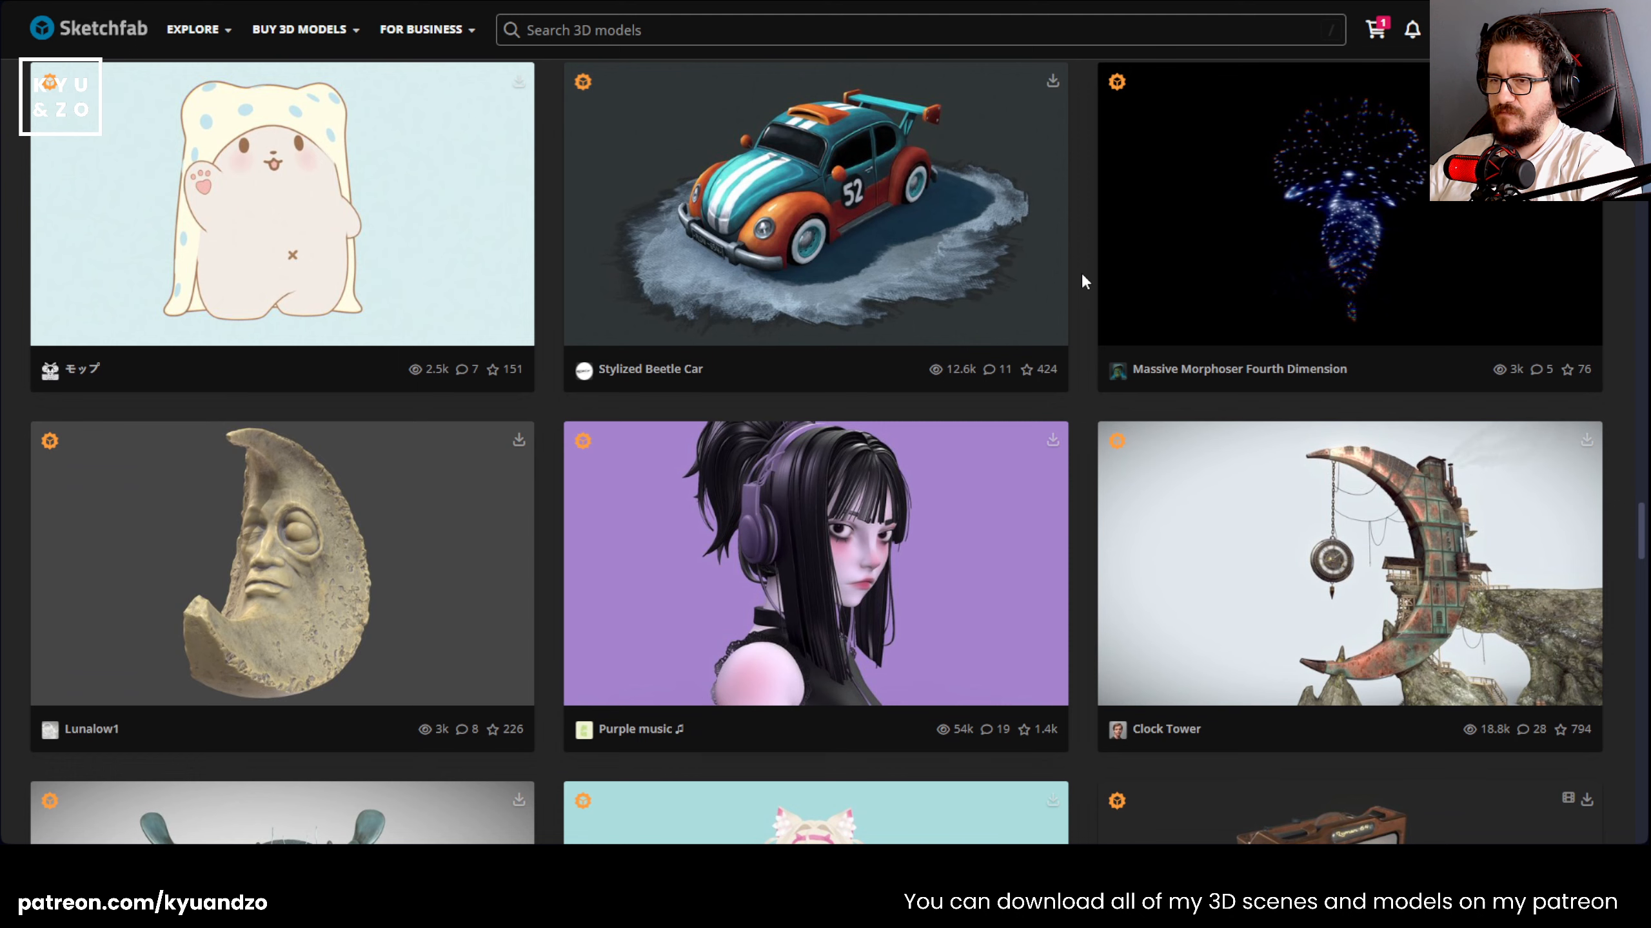
pyautogui.scroll(-6, 1082, 282)
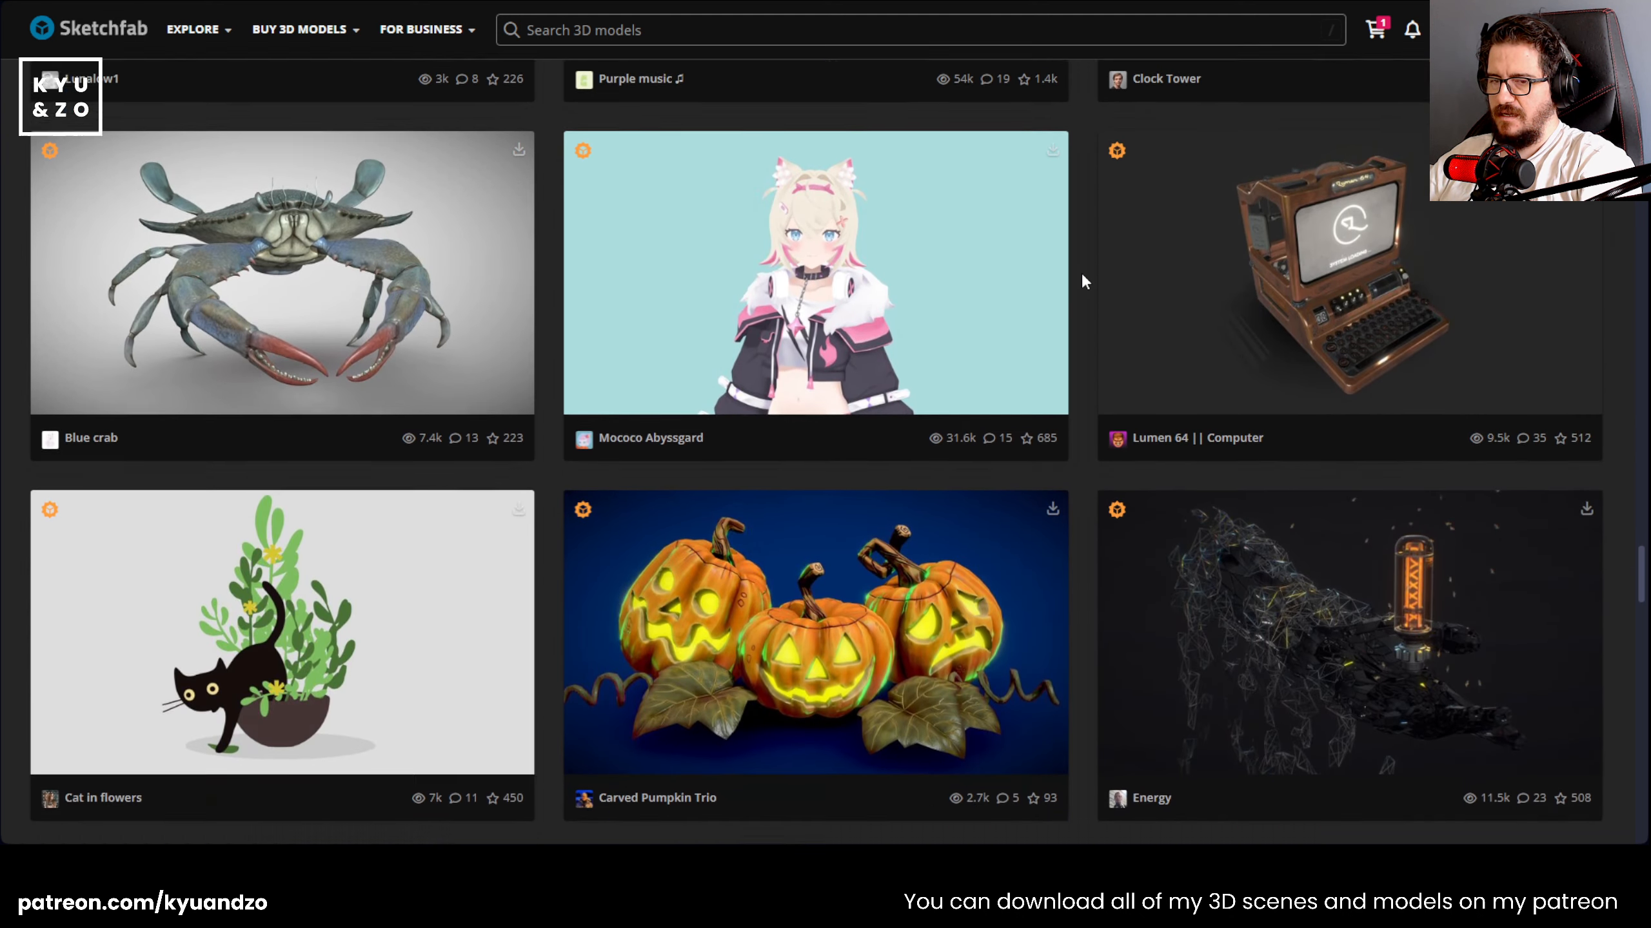
pyautogui.scroll(-8, 1082, 281)
pyautogui.scroll(-7, 1082, 280)
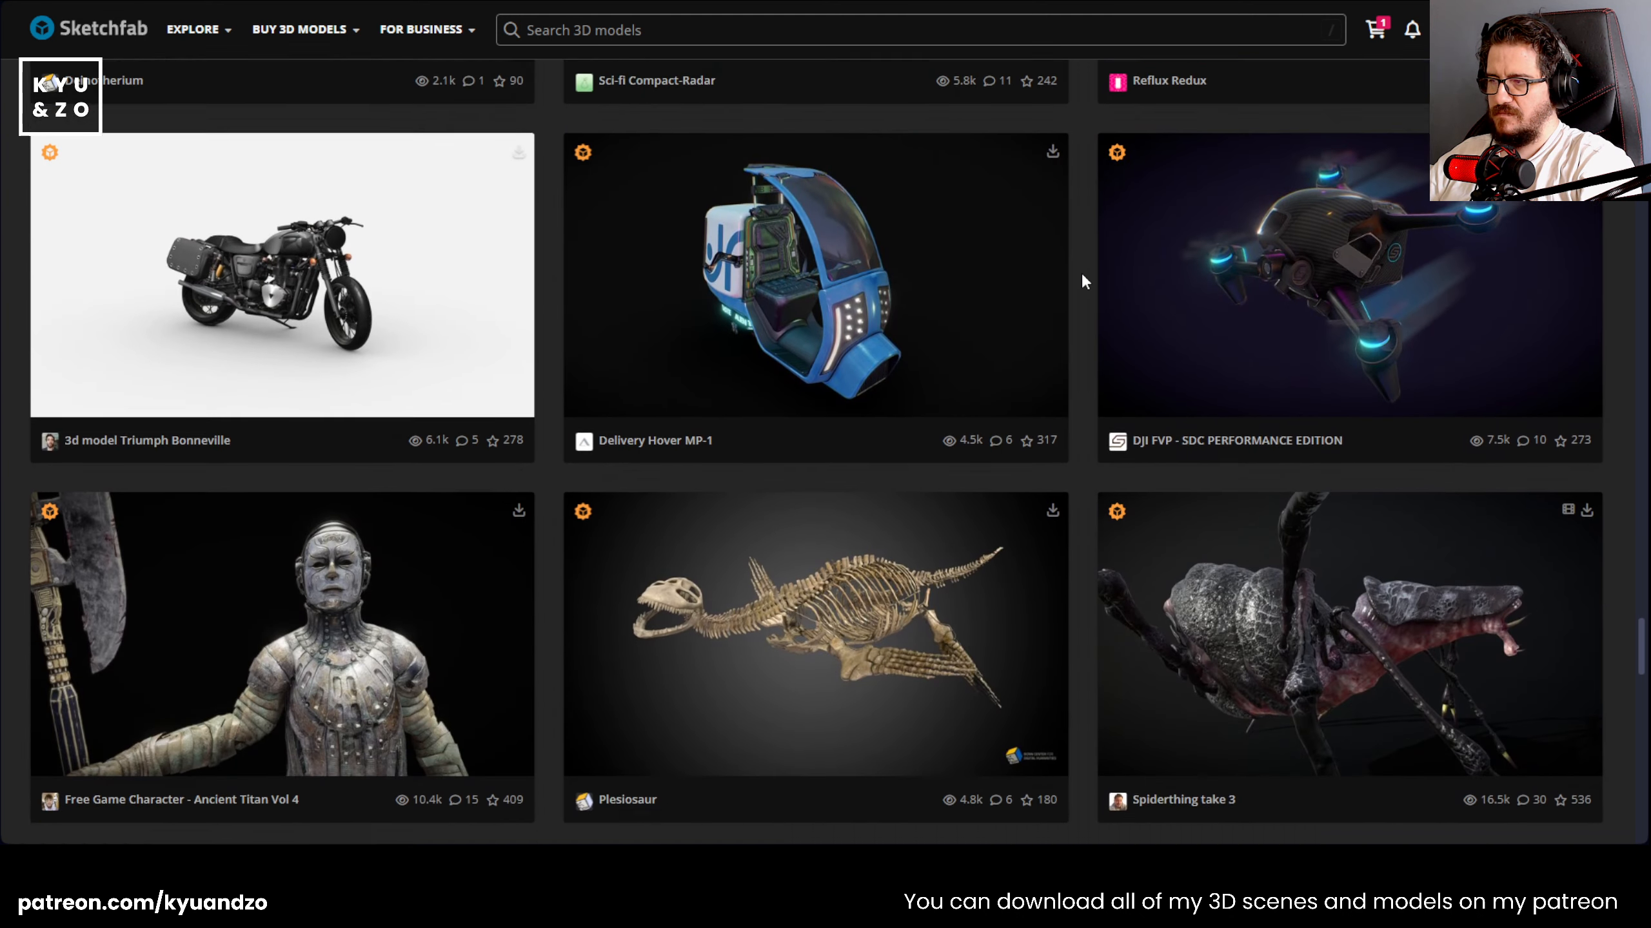
pyautogui.scroll(-4, 1082, 281)
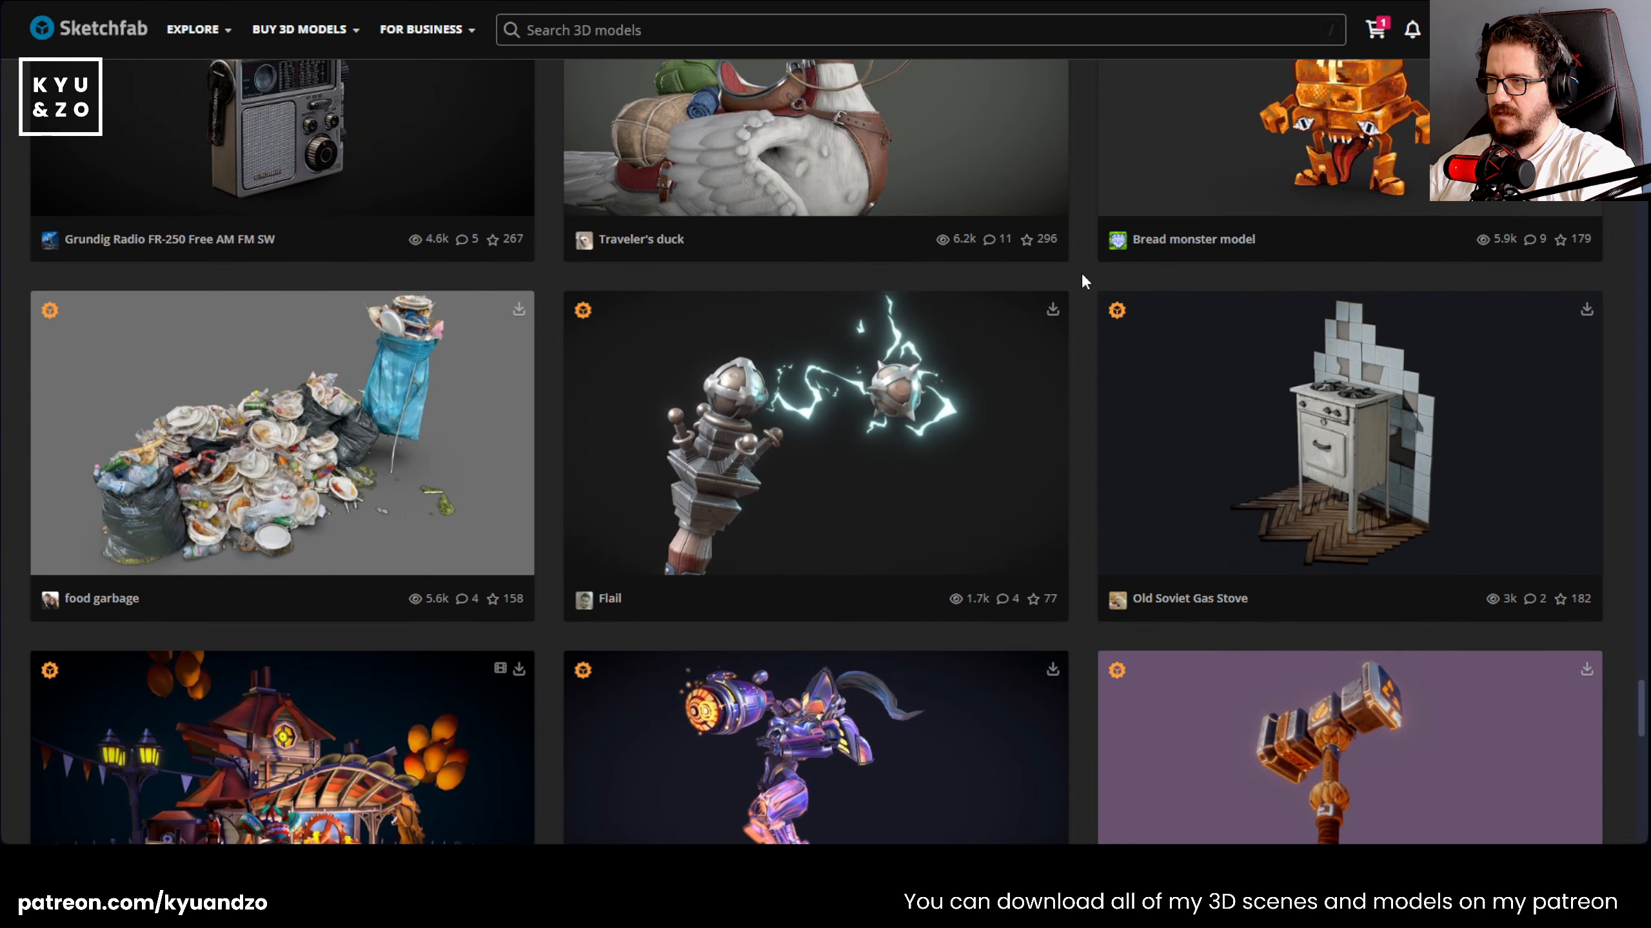
pyautogui.scroll(-4, 1082, 281)
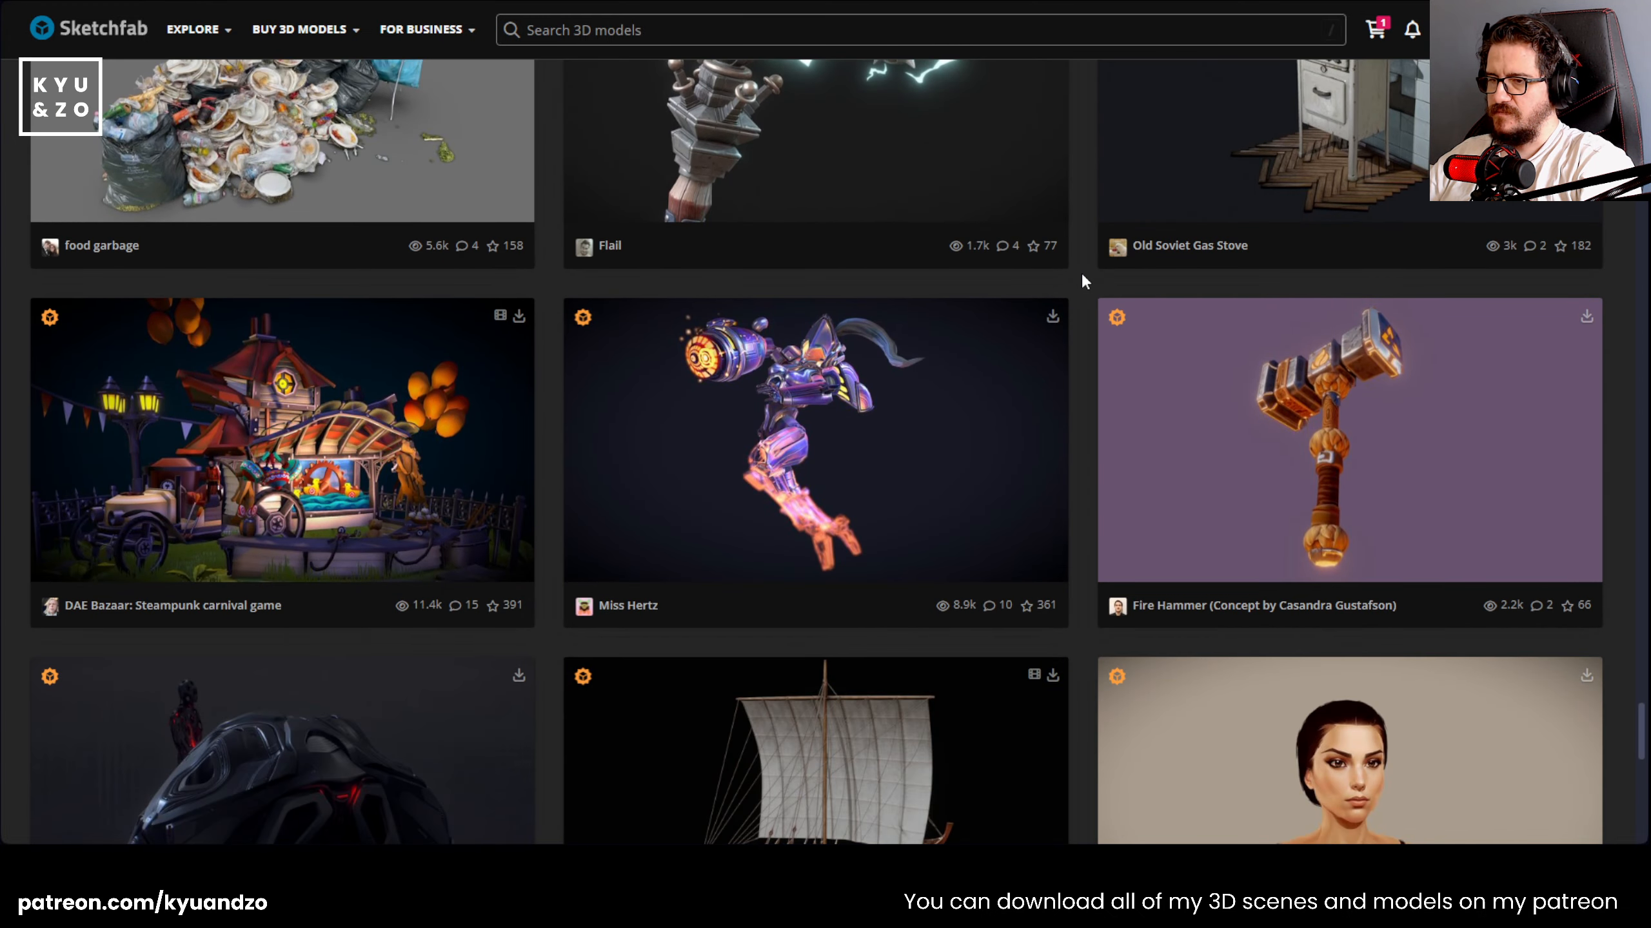
pyautogui.scroll(-4, 1082, 281)
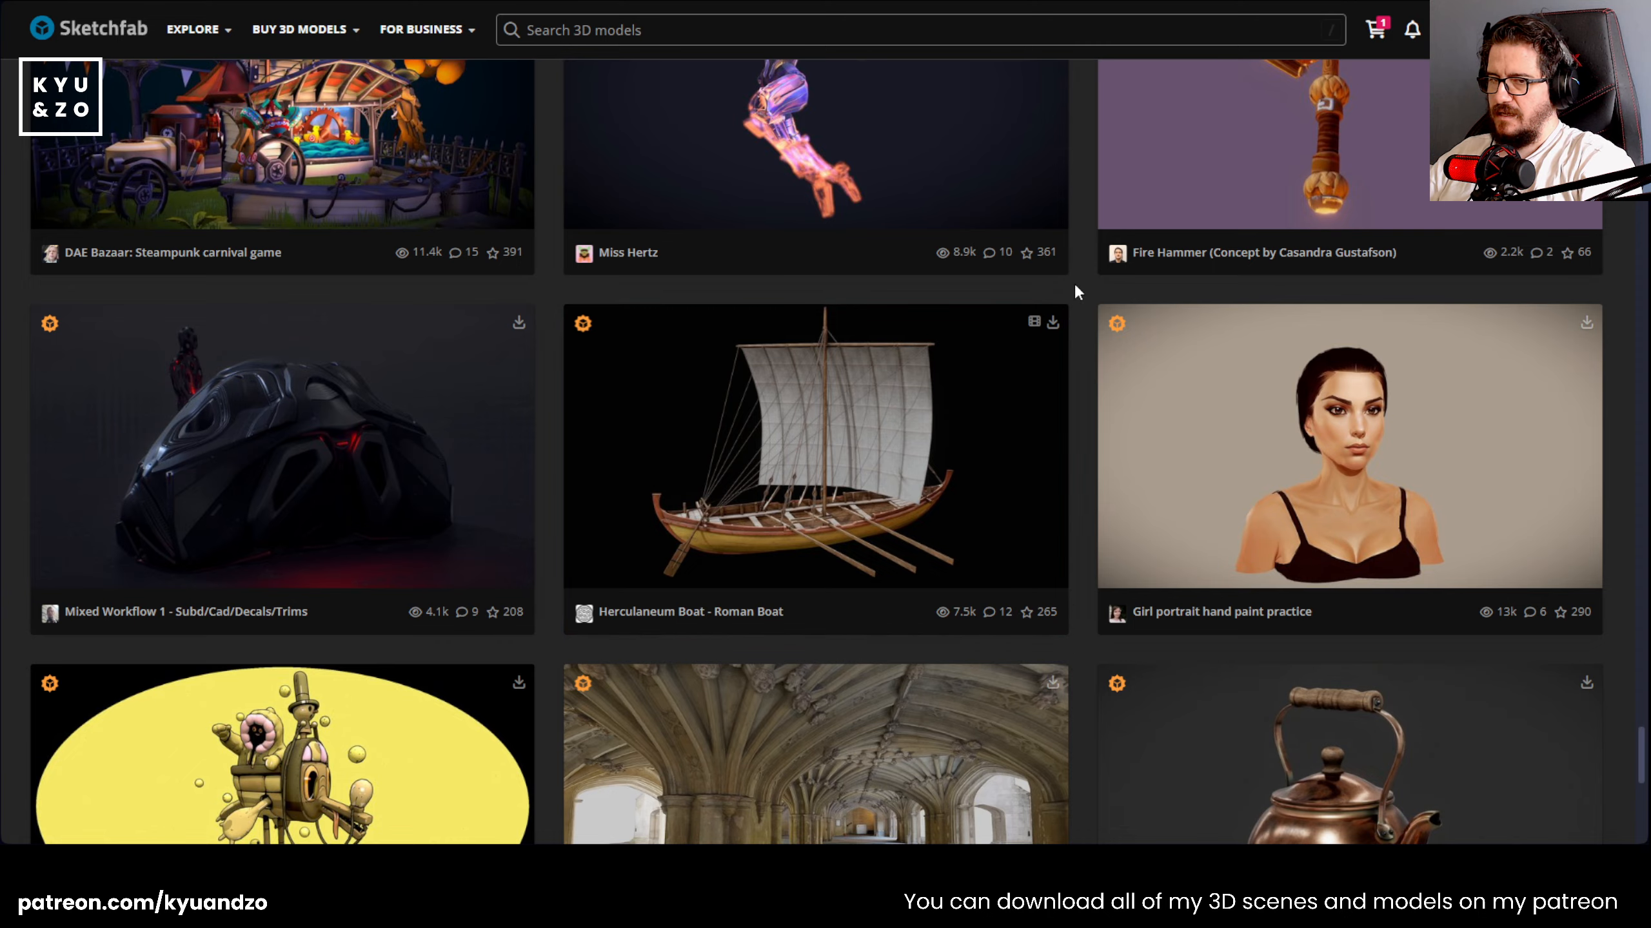
pyautogui.scroll(-3, 1076, 287)
pyautogui.scroll(-4, 1072, 283)
pyautogui.click(852, 456)
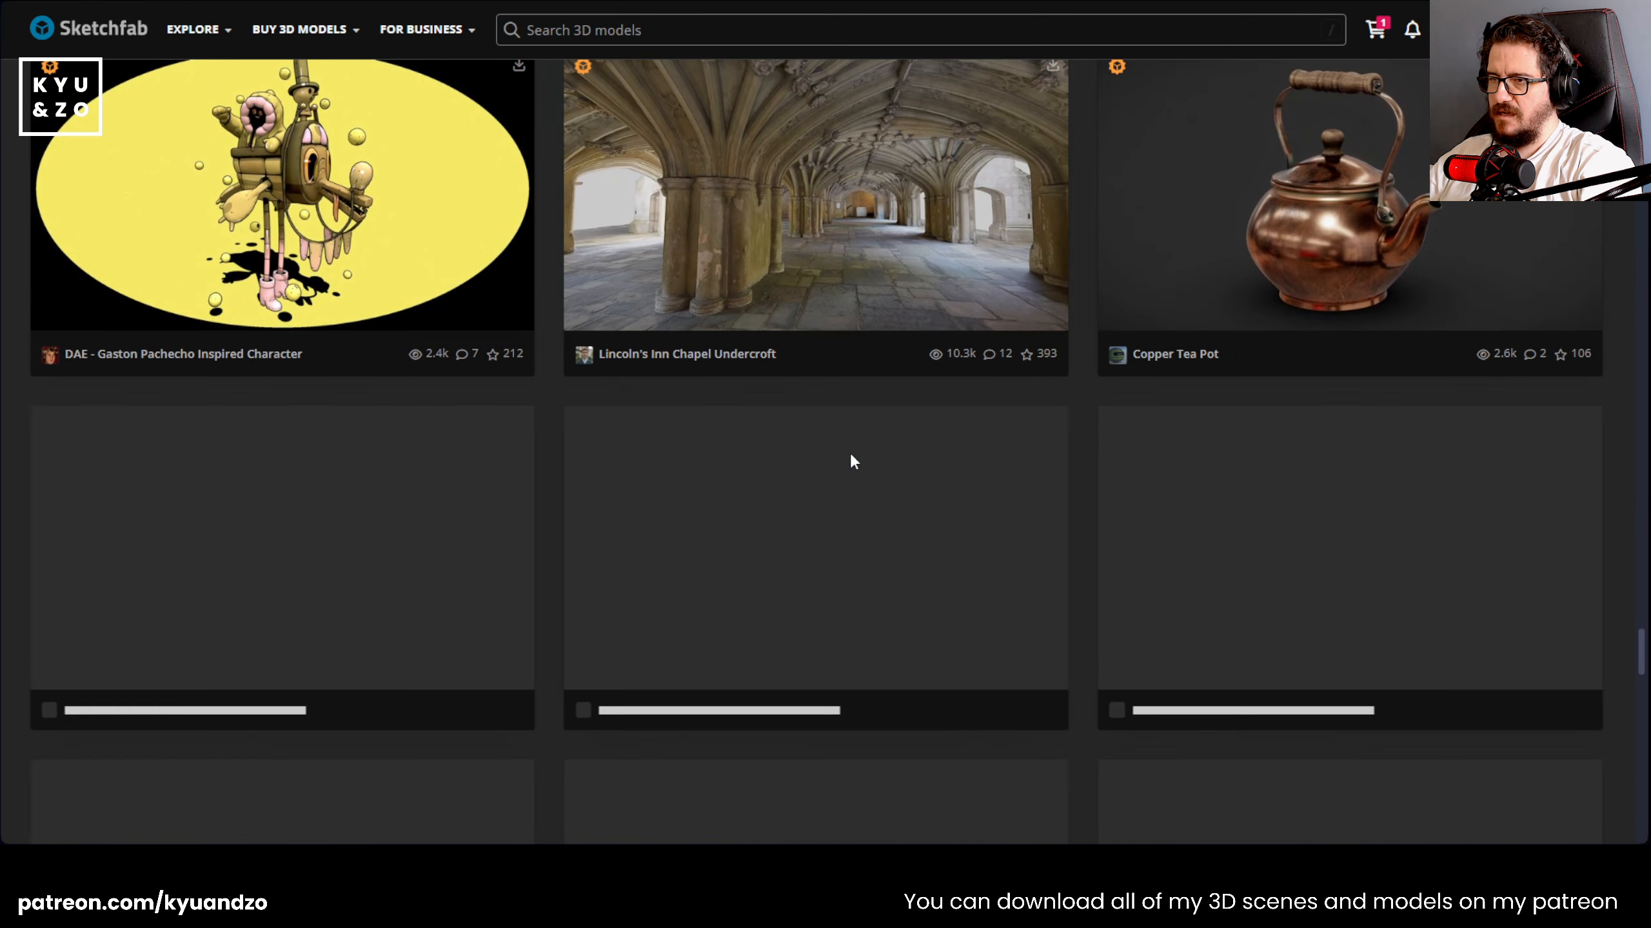
# - Browse the additional CC BY results and open Preceptory and Dower House - game asset
pyautogui.scroll(-1, 1076, 266)
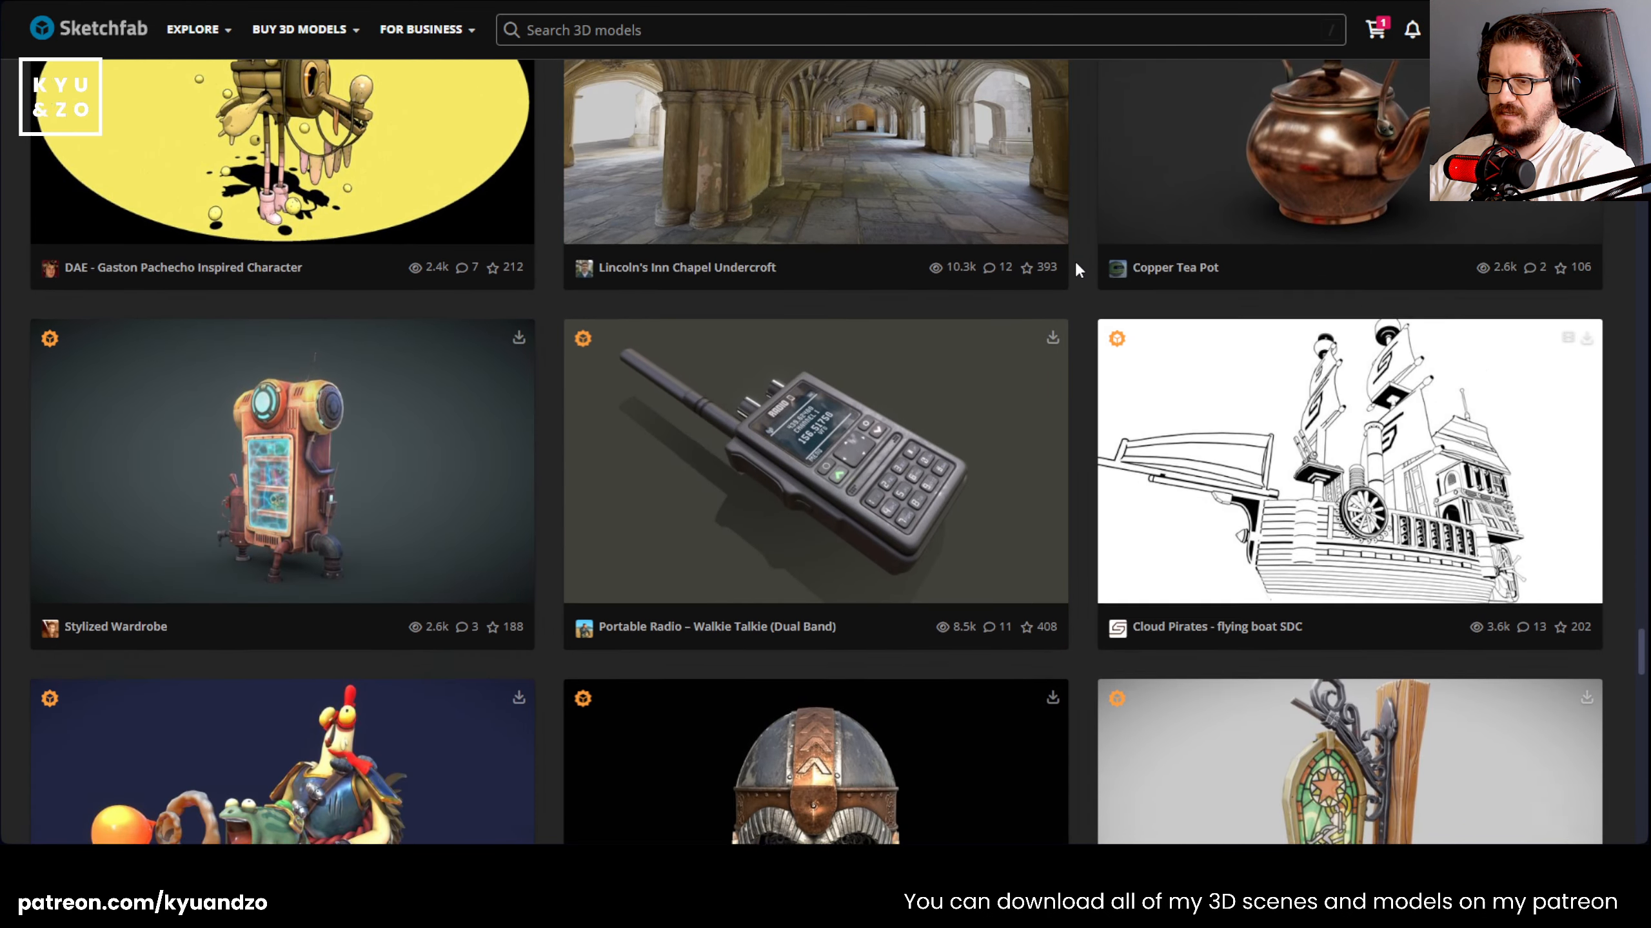
pyautogui.scroll(-2, 1075, 265)
pyautogui.scroll(5, 1075, 265)
pyautogui.scroll(-12, 1073, 265)
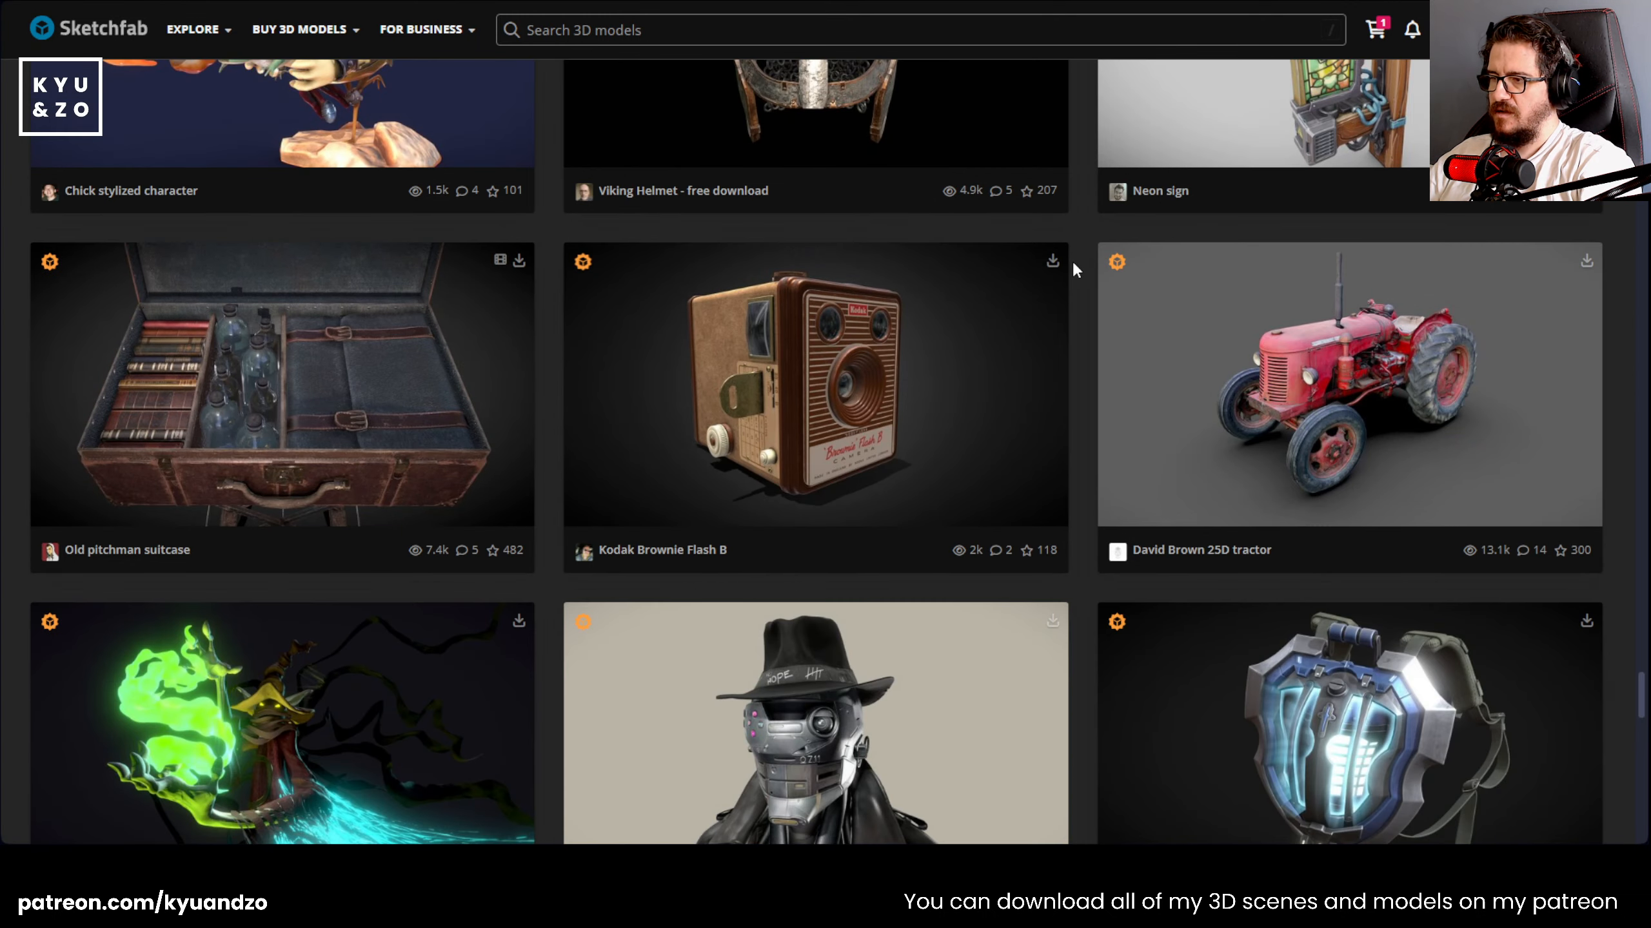
pyautogui.scroll(-15, 1074, 265)
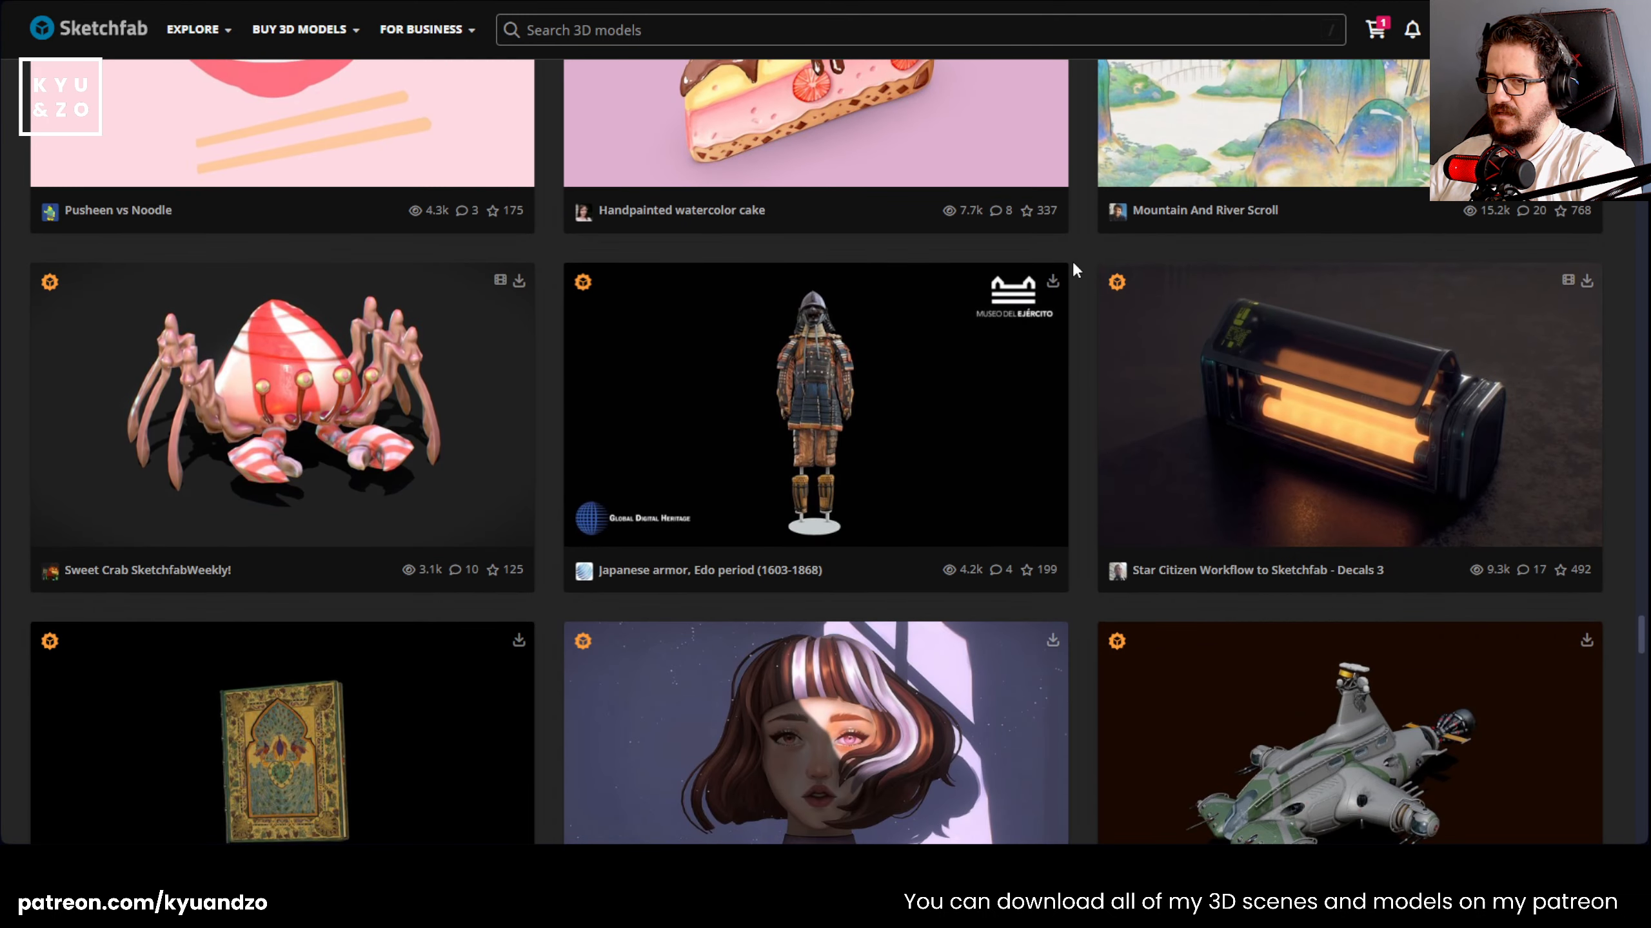
pyautogui.moveTo(1242, 465)
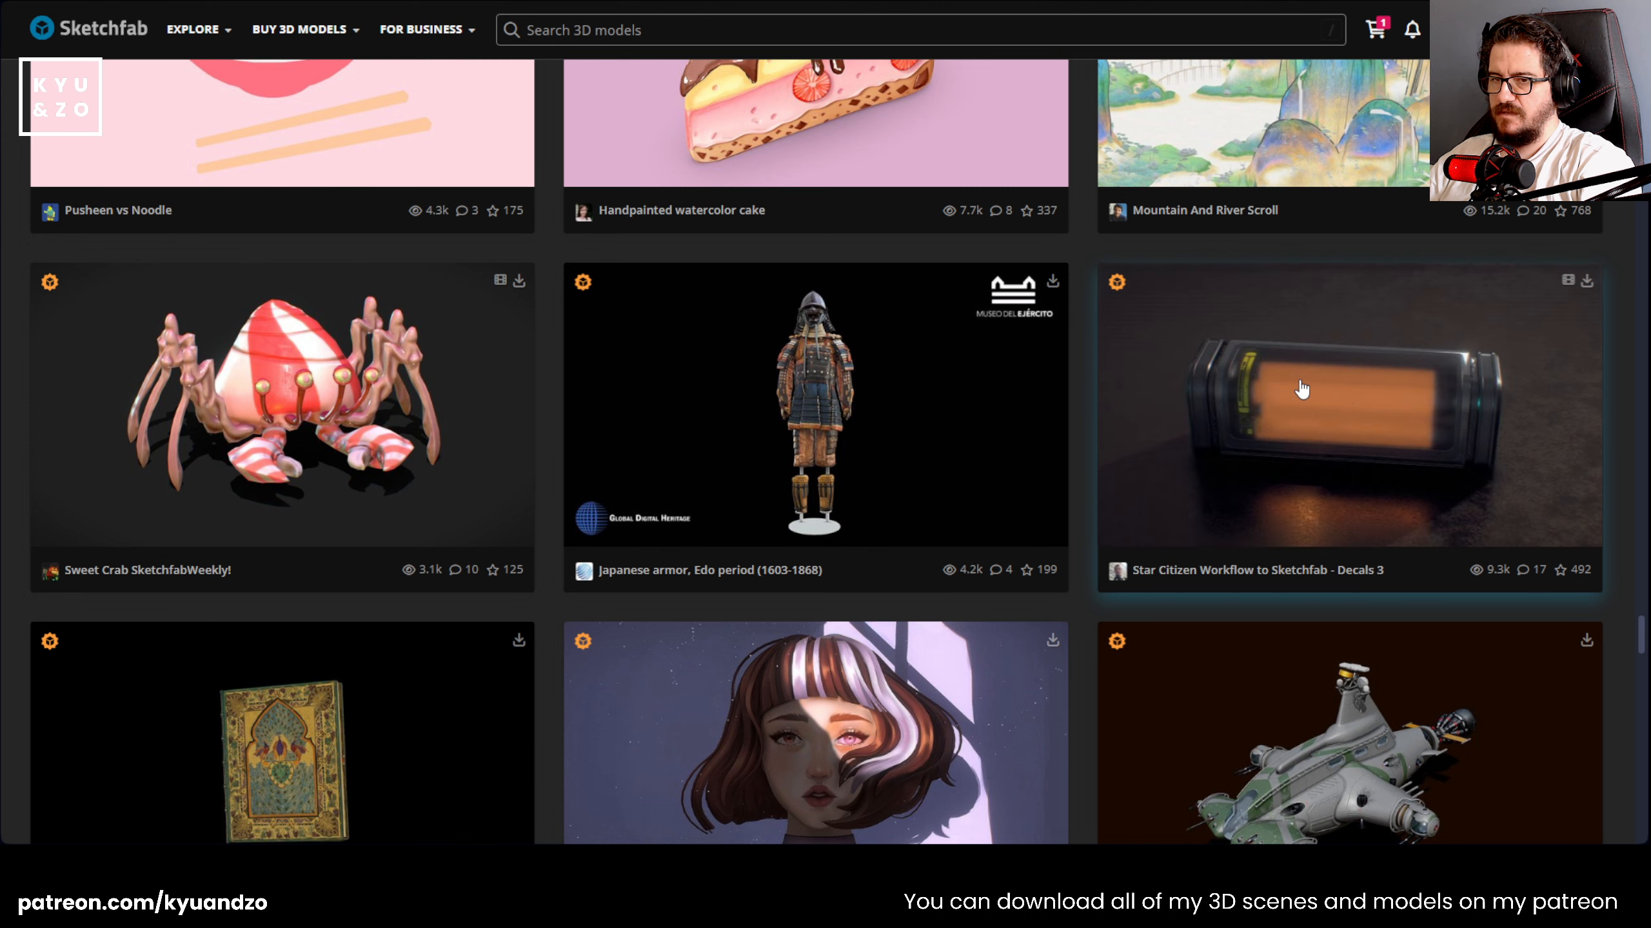
pyautogui.scroll(-5, 1118, 481)
pyautogui.scroll(-8, 1067, 488)
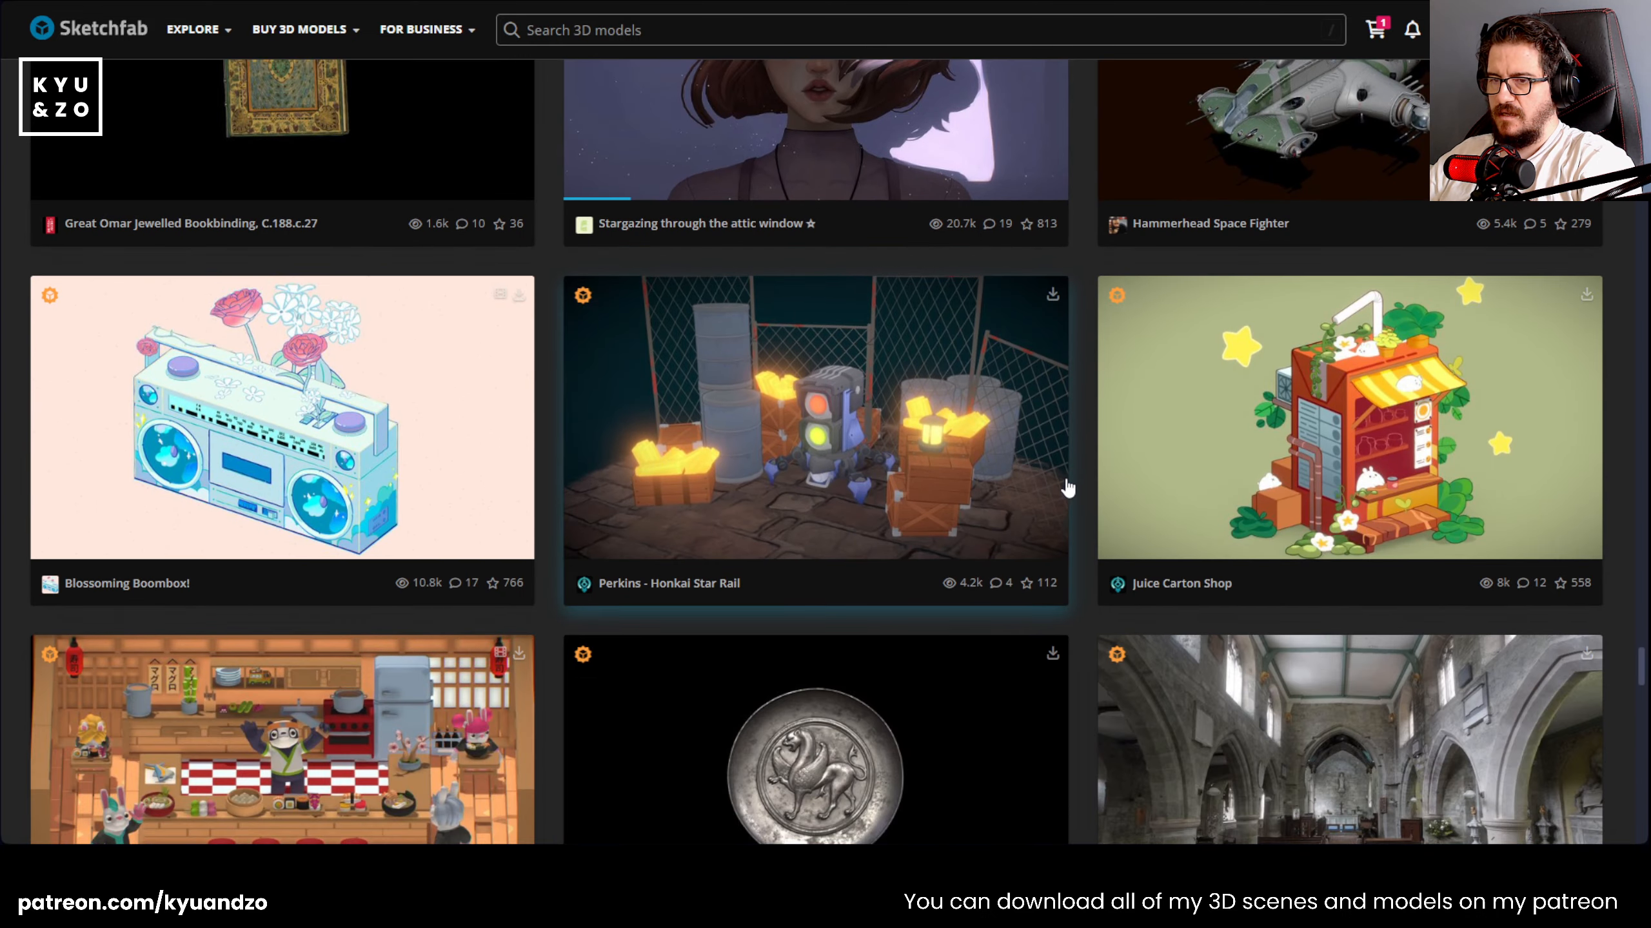
pyautogui.scroll(-5, 1089, 470)
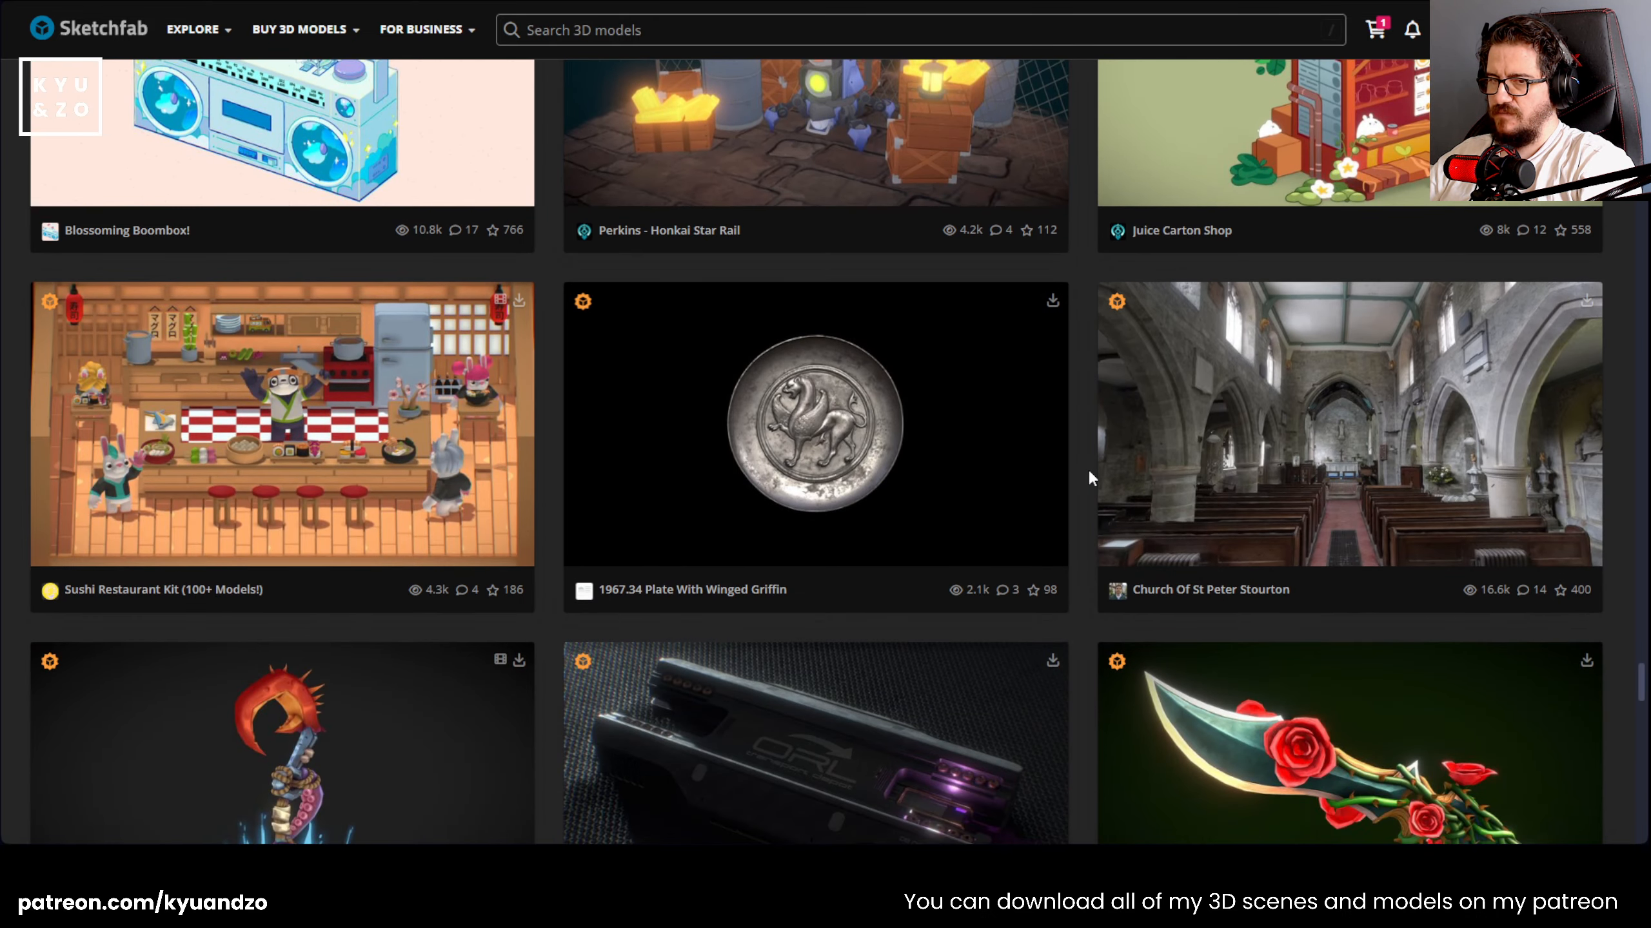
pyautogui.scroll(-15, 1090, 472)
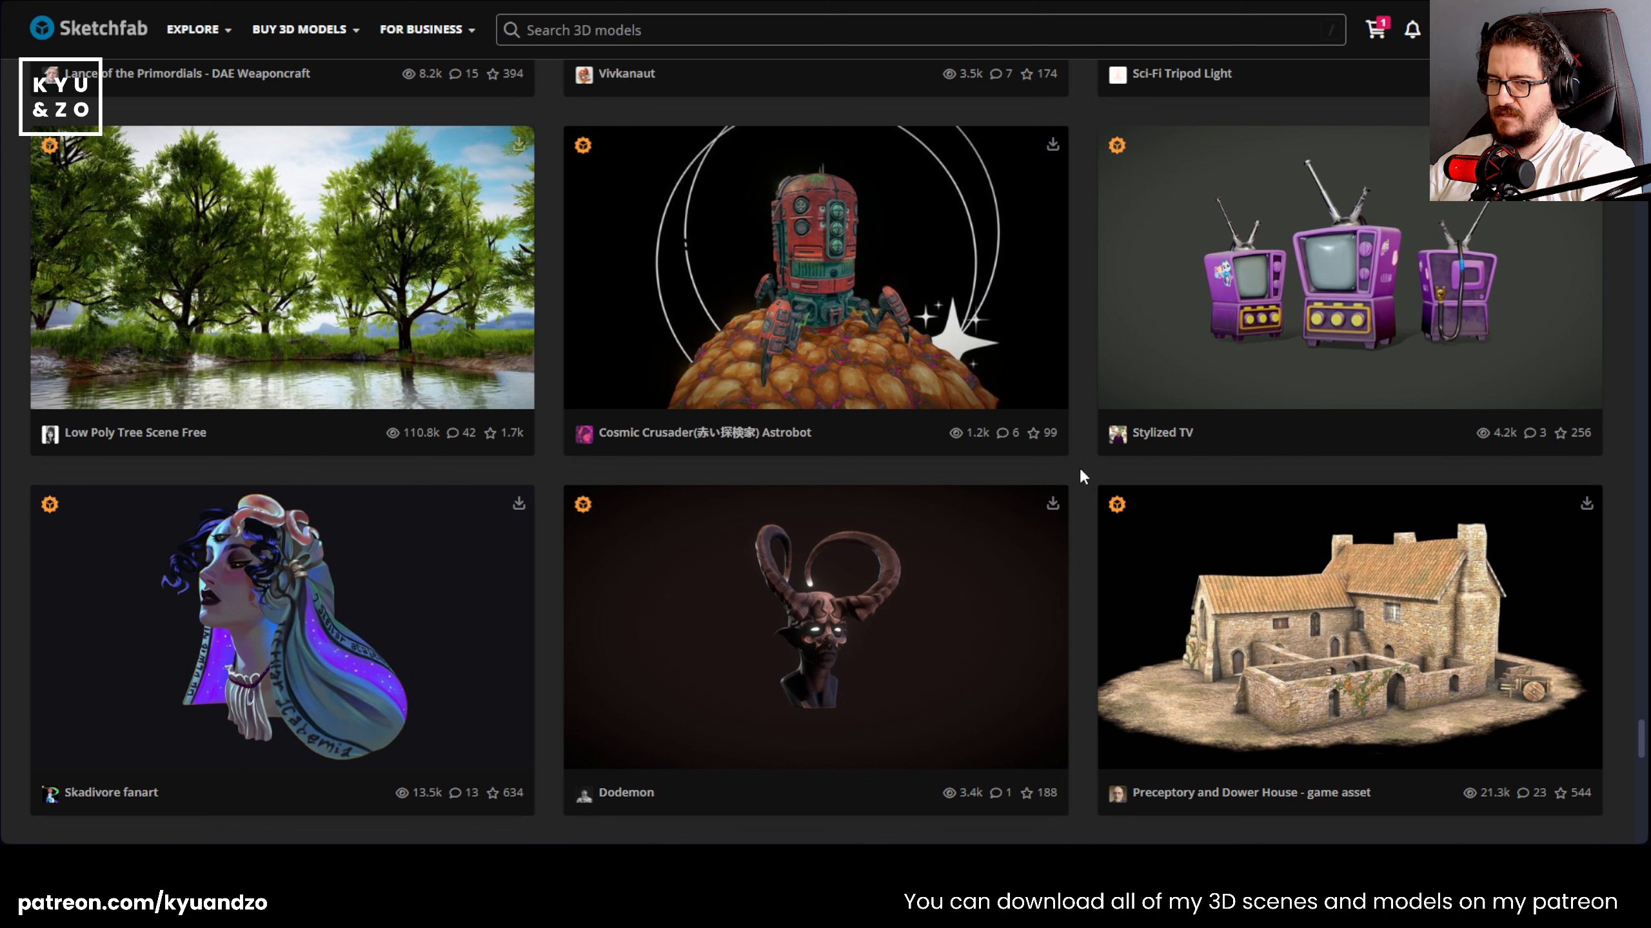
pyautogui.scroll(-2, 1079, 472)
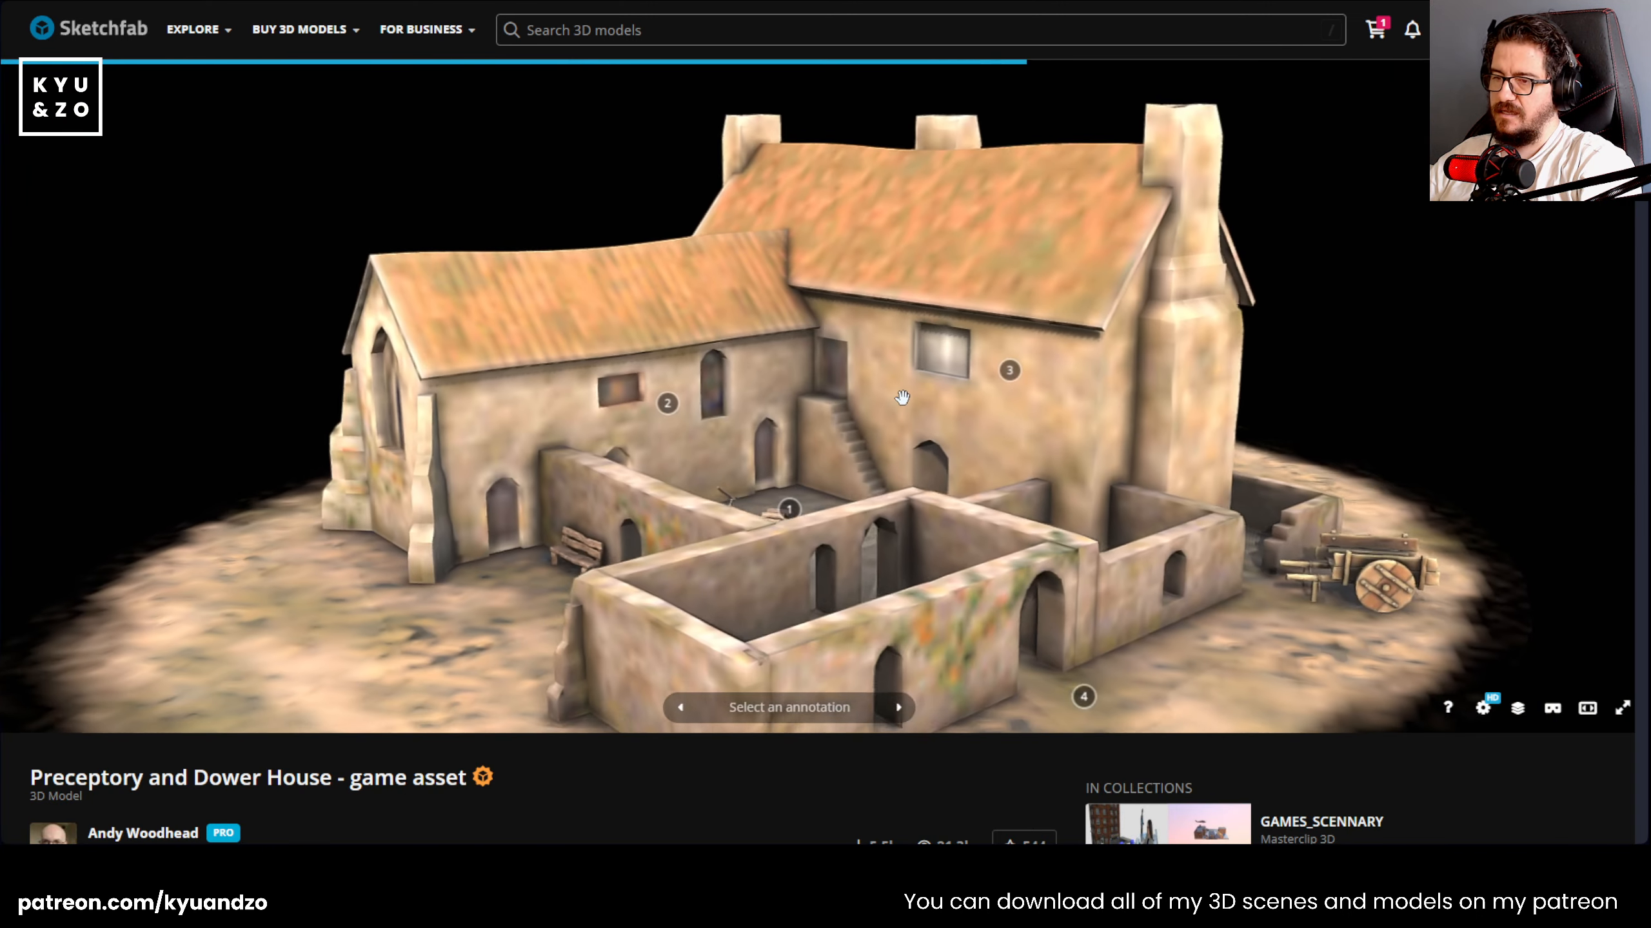
# - Examine the Preceptory and Dower House model up close and from several angles
pyautogui.scroll(-2, 902, 397)
pyautogui.moveTo(900, 399); pyautogui.dragTo(902, 360)
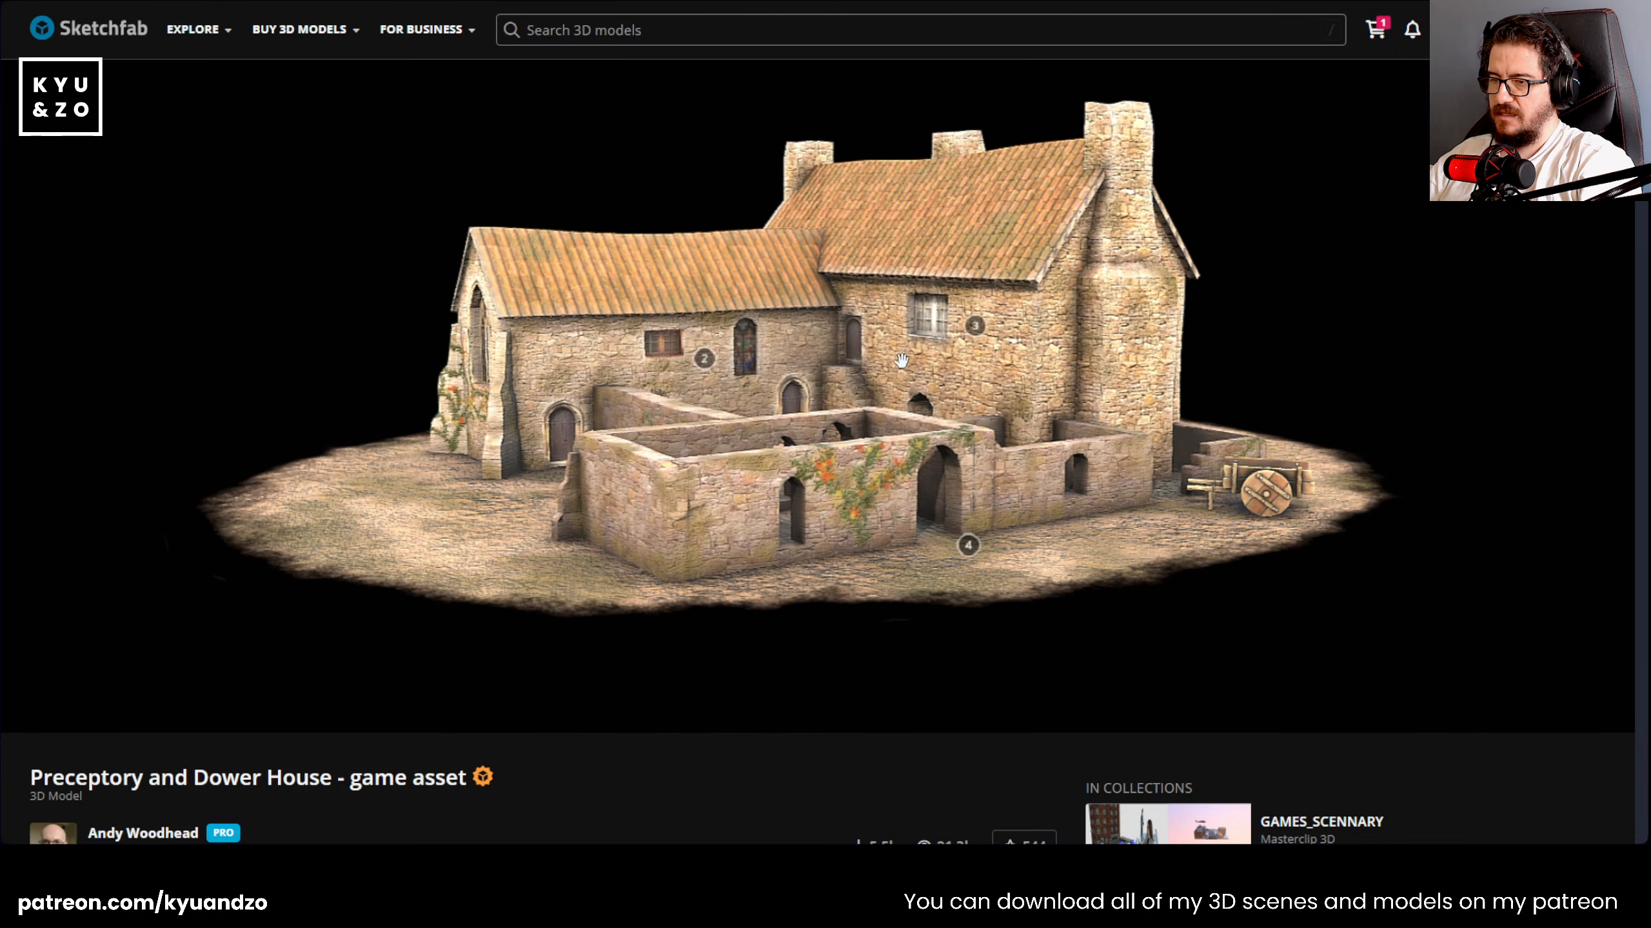
pyautogui.scroll(5, 901, 360)
pyautogui.moveTo(886, 358); pyautogui.dragTo(854, 325)
pyautogui.scroll(-4, 854, 323)
pyautogui.moveTo(907, 226); pyautogui.dragTo(939, 285)
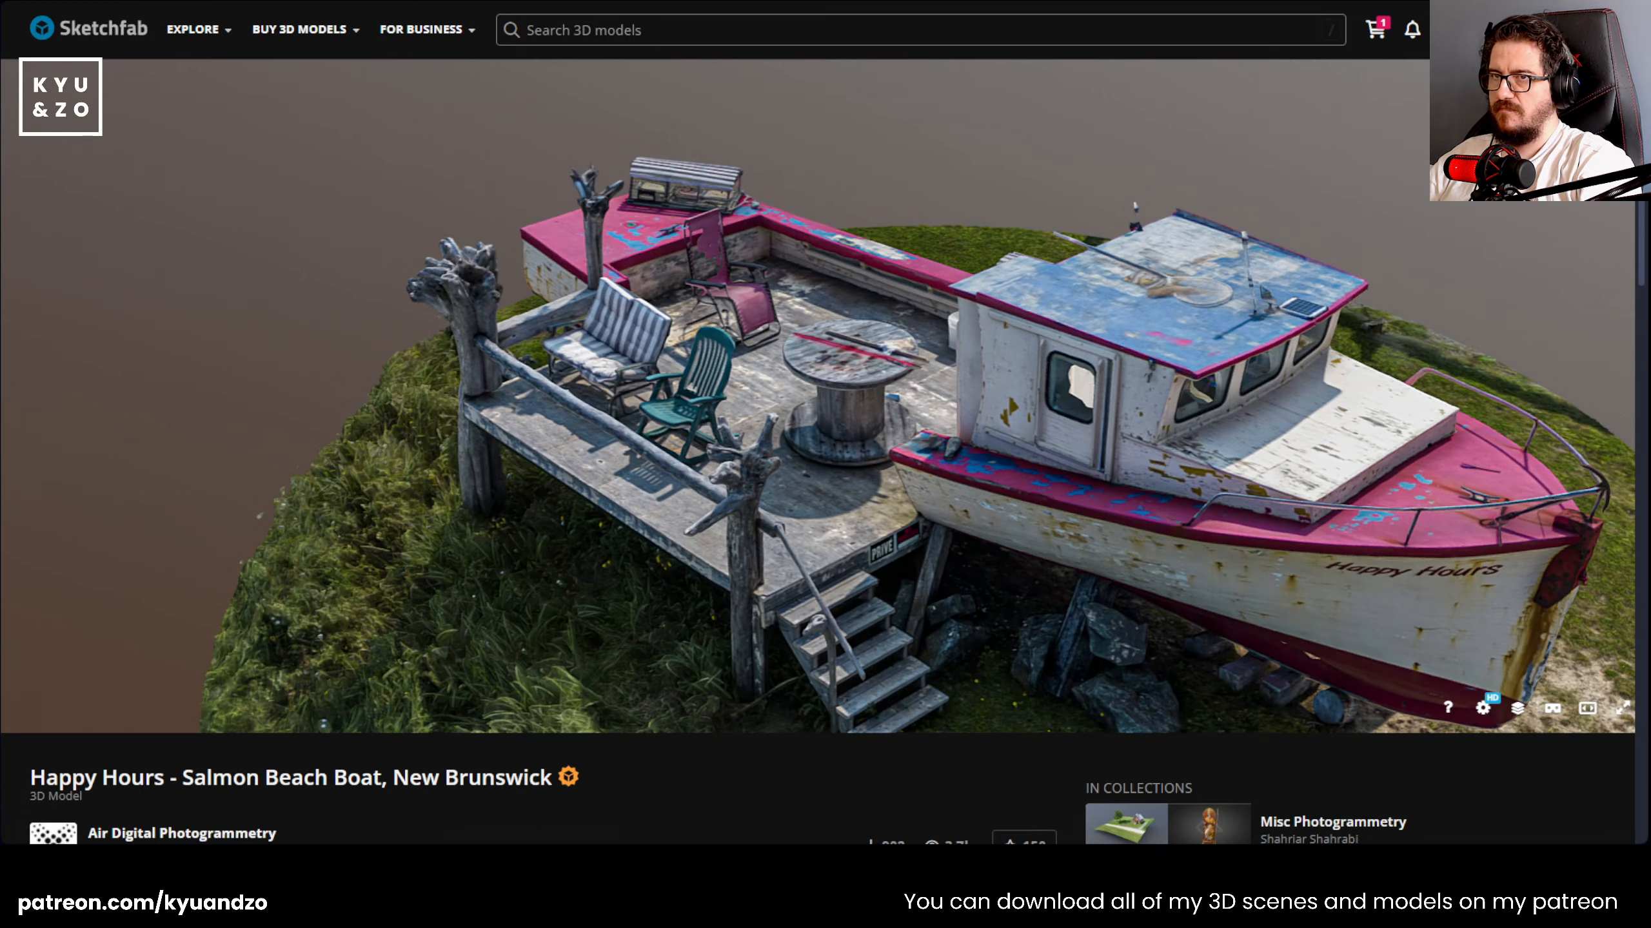
# - Reexamine the Happy Hours - Salmon Beach Boat model from a lower angle and start its 3D model download
pyautogui.scroll(-3, 723, 474)
pyautogui.moveTo(592, 553); pyautogui.dragTo(598, 507)
pyautogui.scroll(2, 871, 485)
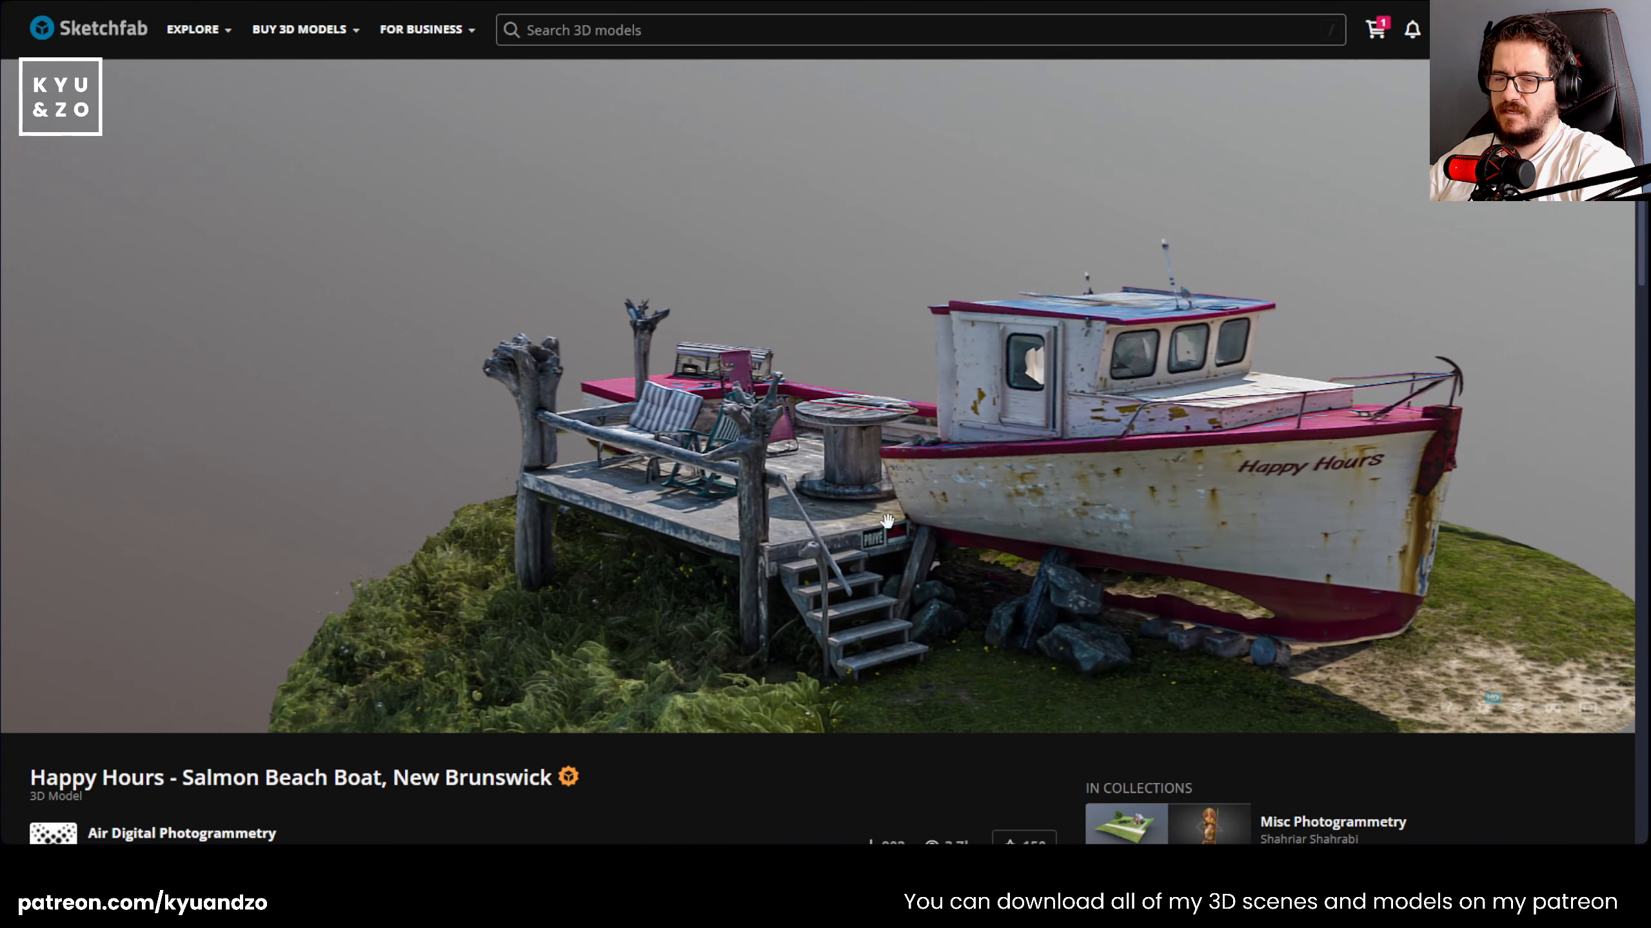
pyautogui.scroll(-5, 558, 815)
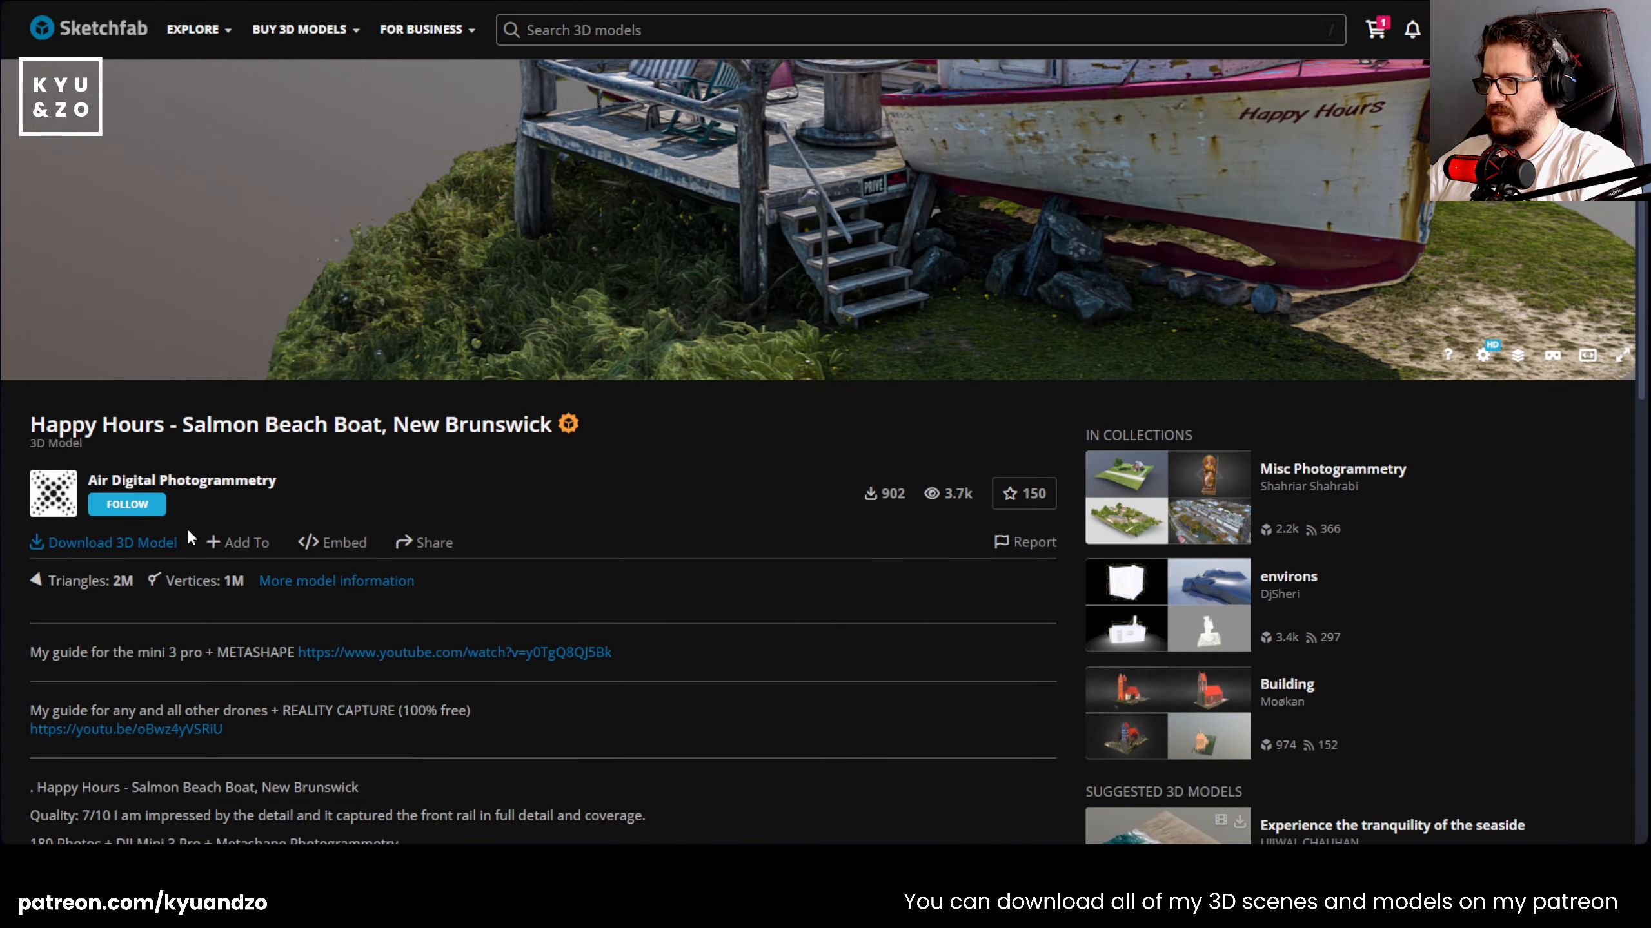
pyautogui.click(122, 544)
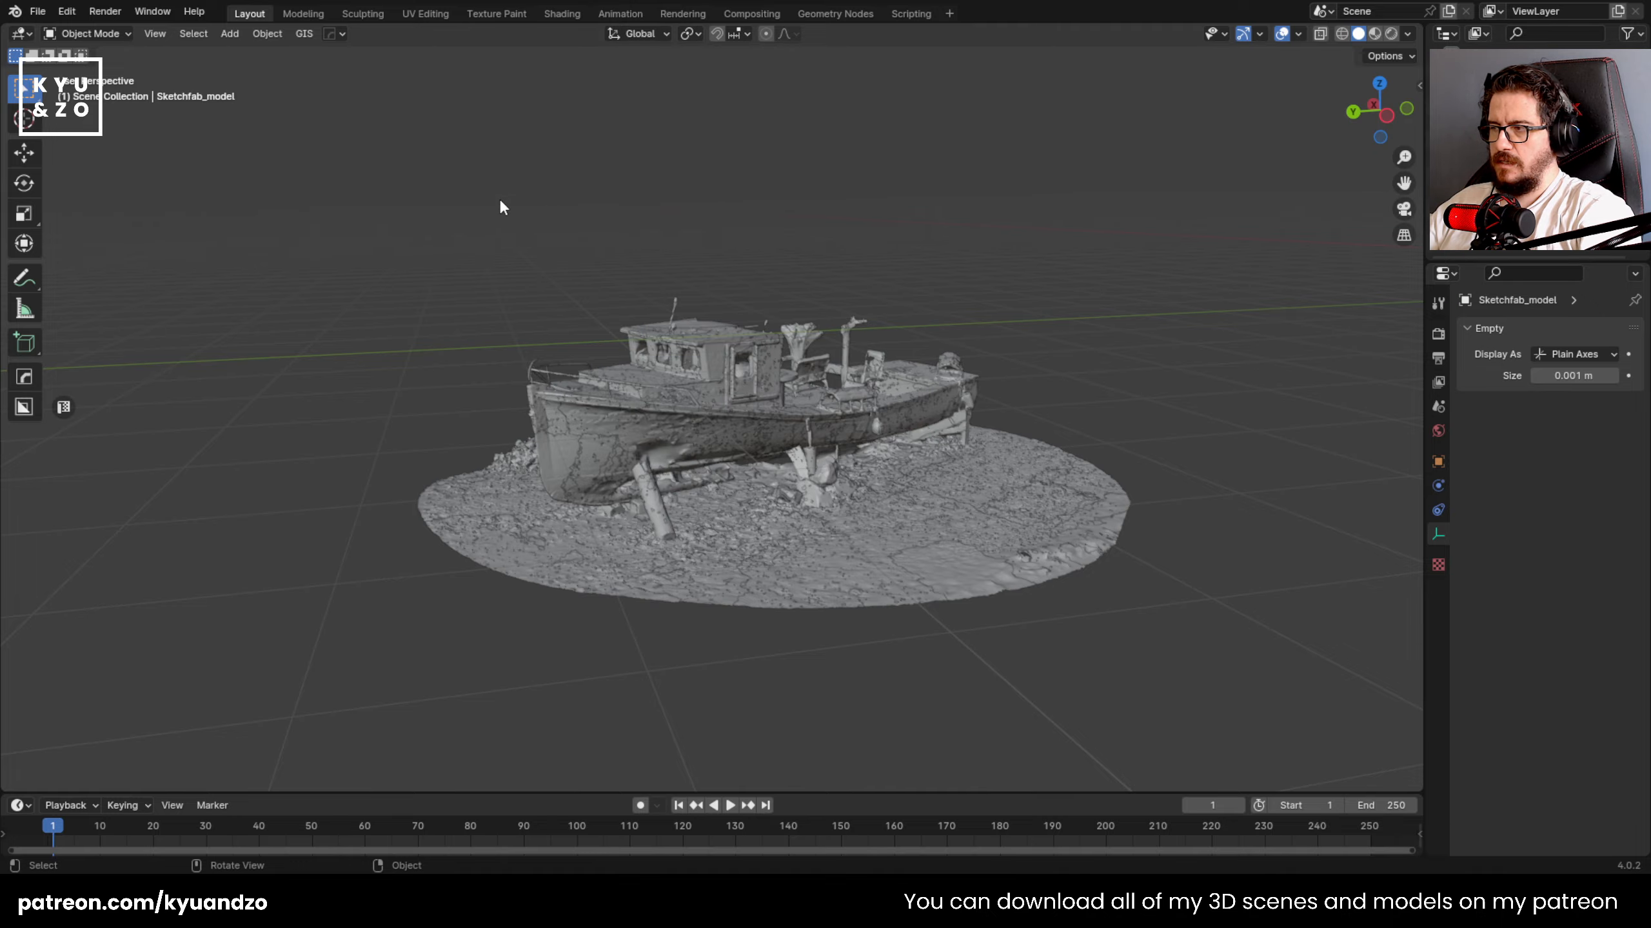
# - Switch to Blender and examine how the imported boat scene is divided by selecting mesh pieces across the hull, ground and grass
pyautogui.moveTo(501, 203); pyautogui.dragTo(699, 302, button='middle')
pyautogui.scroll(5, 691, 320)
pyautogui.click(688, 314)
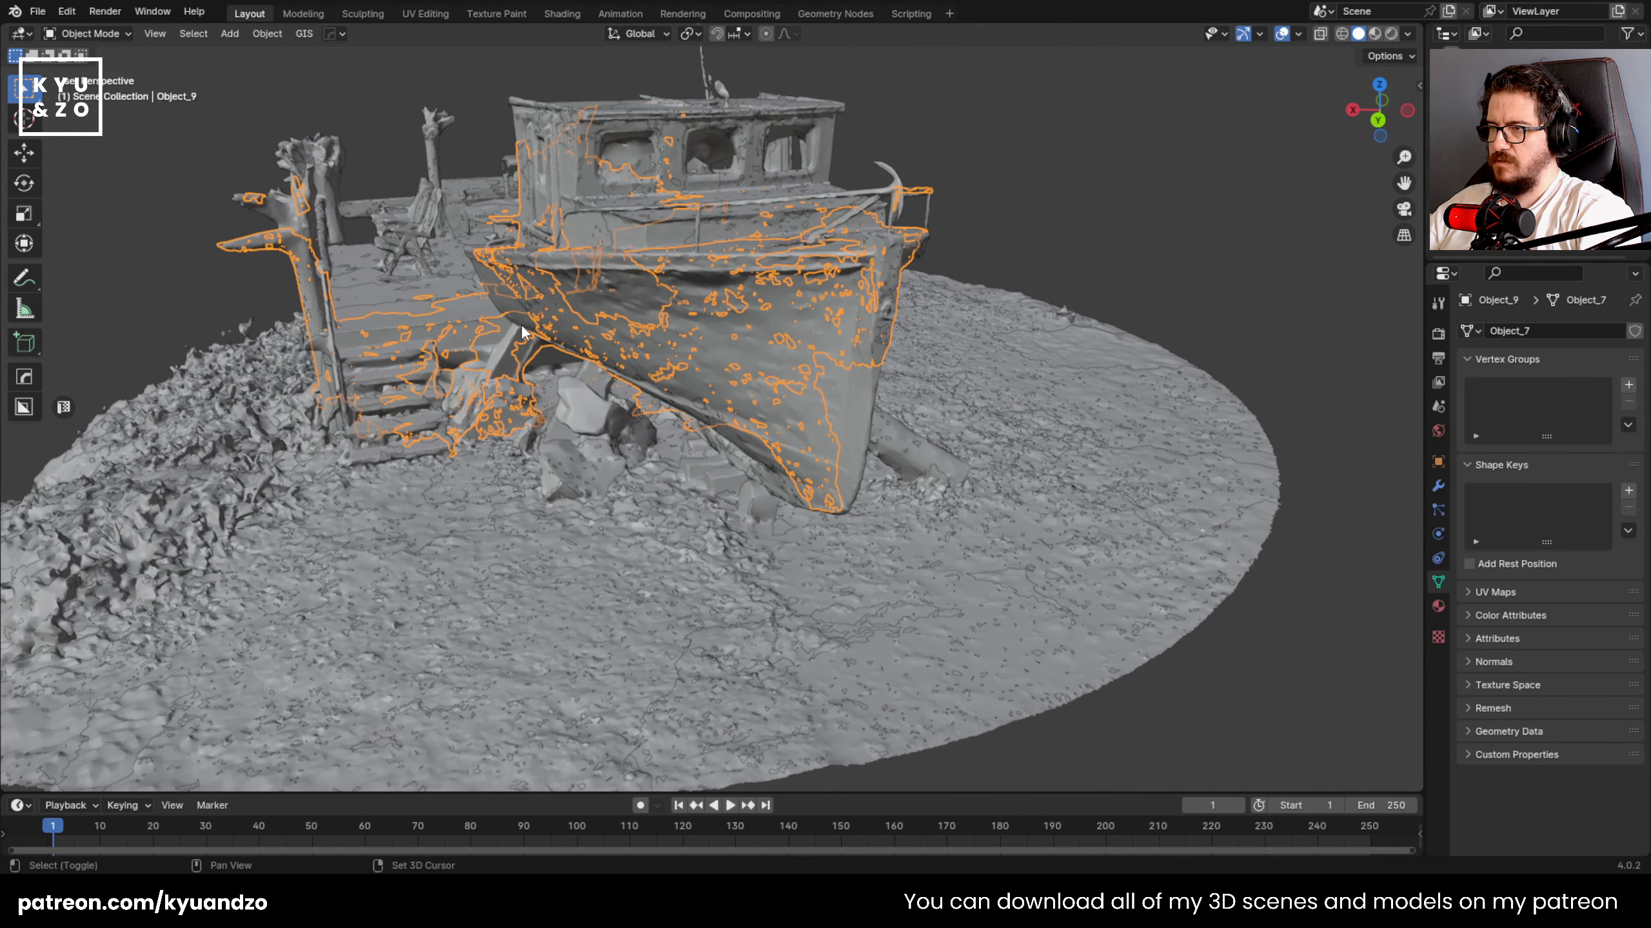
pyautogui.keyDown('shift'); pyautogui.moveTo(521, 324); pyautogui.dragTo(732, 413, button='middle'); pyautogui.keyUp('shift')
pyautogui.click(342, 372)
pyautogui.click(861, 687)
pyautogui.click(415, 541)
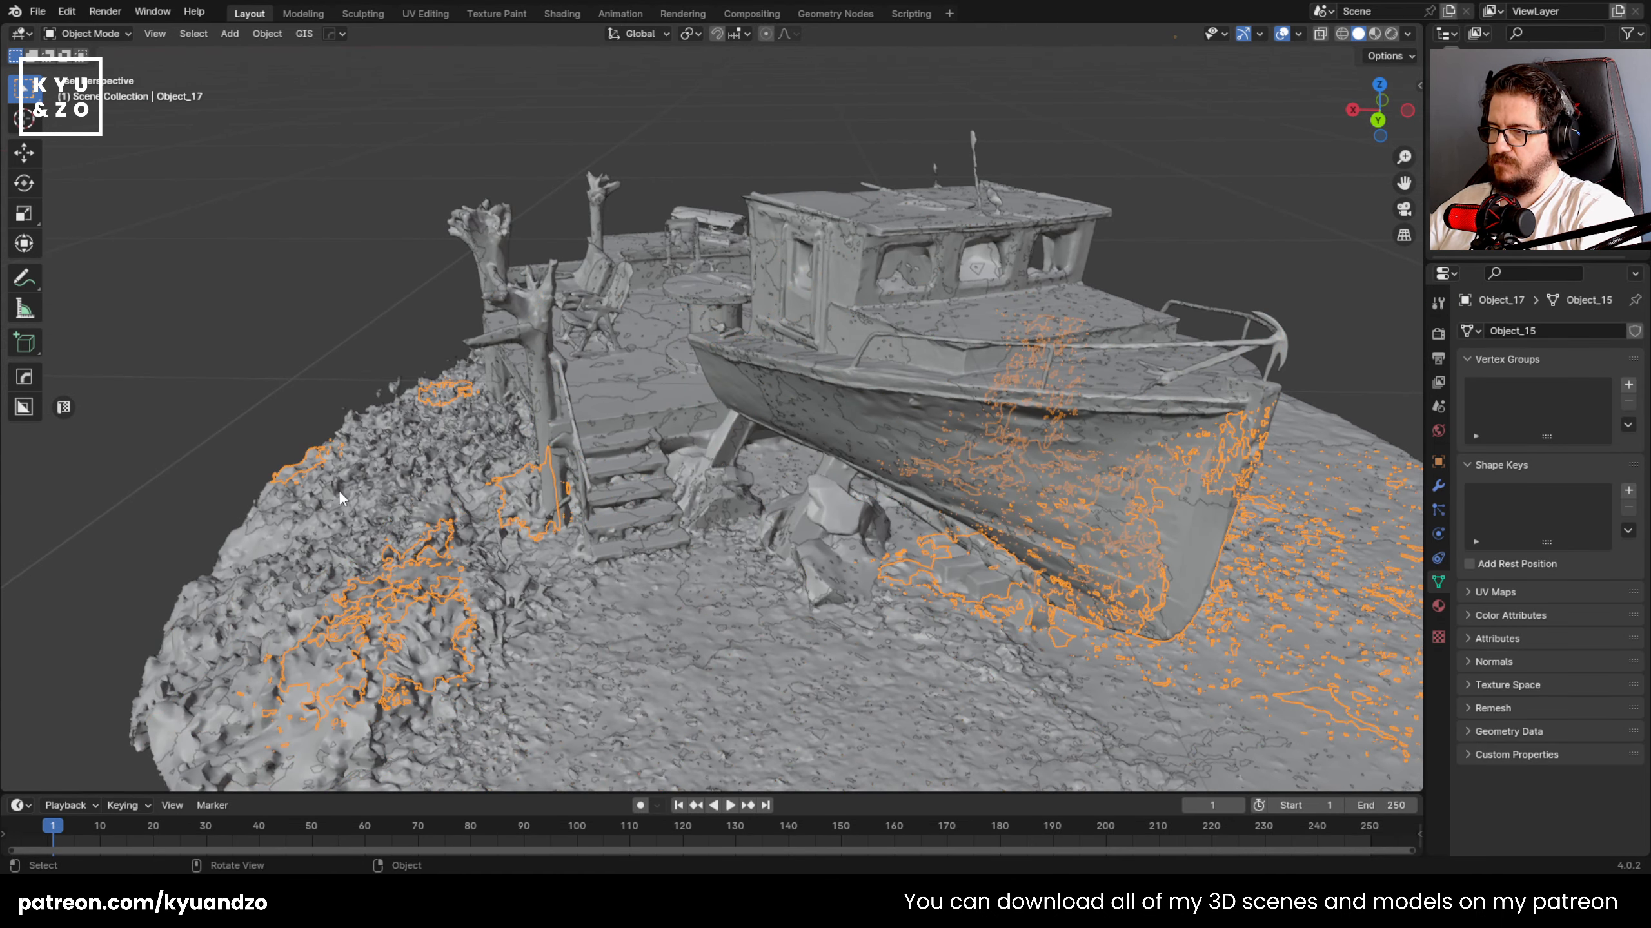
pyautogui.click(336, 489)
pyautogui.click(263, 400)
pyautogui.press('a')
pyautogui.hotkey('alt', 'a')
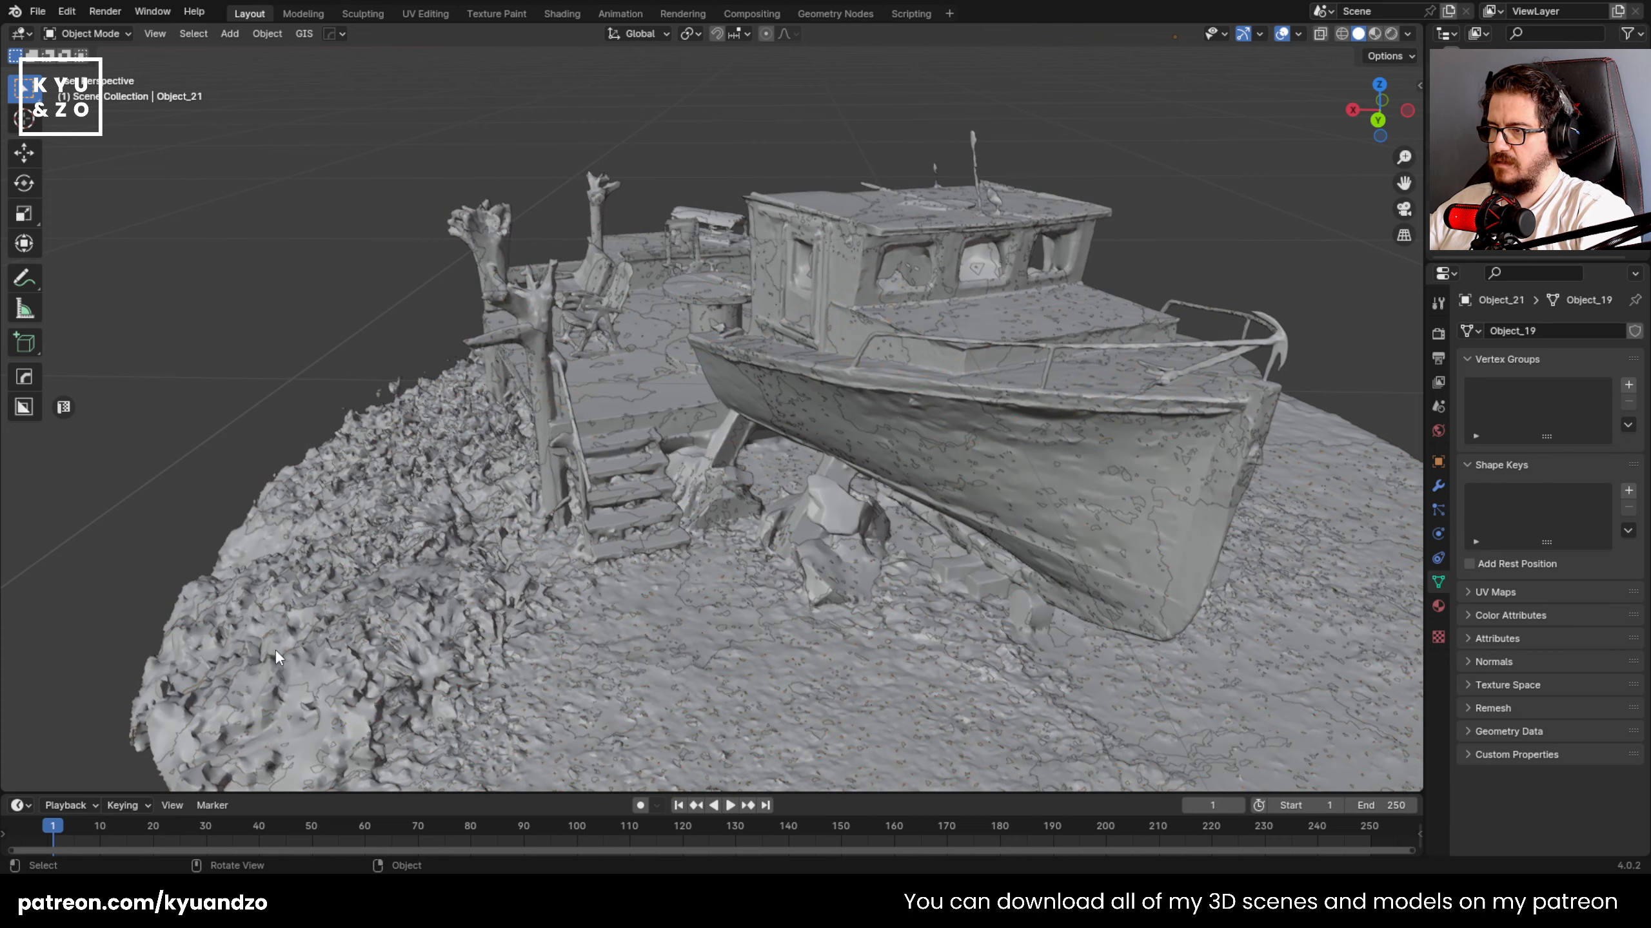
# - Delete the two mesh pieces that form the ground in front of the boat's steps and hull
pyautogui.click(650, 585)
pyautogui.keyDown('shift'); pyautogui.moveTo(747, 559); pyautogui.dragTo(707, 372, button='middle'); pyautogui.keyUp('shift')
pyautogui.press('x')
pyautogui.click(707, 372)
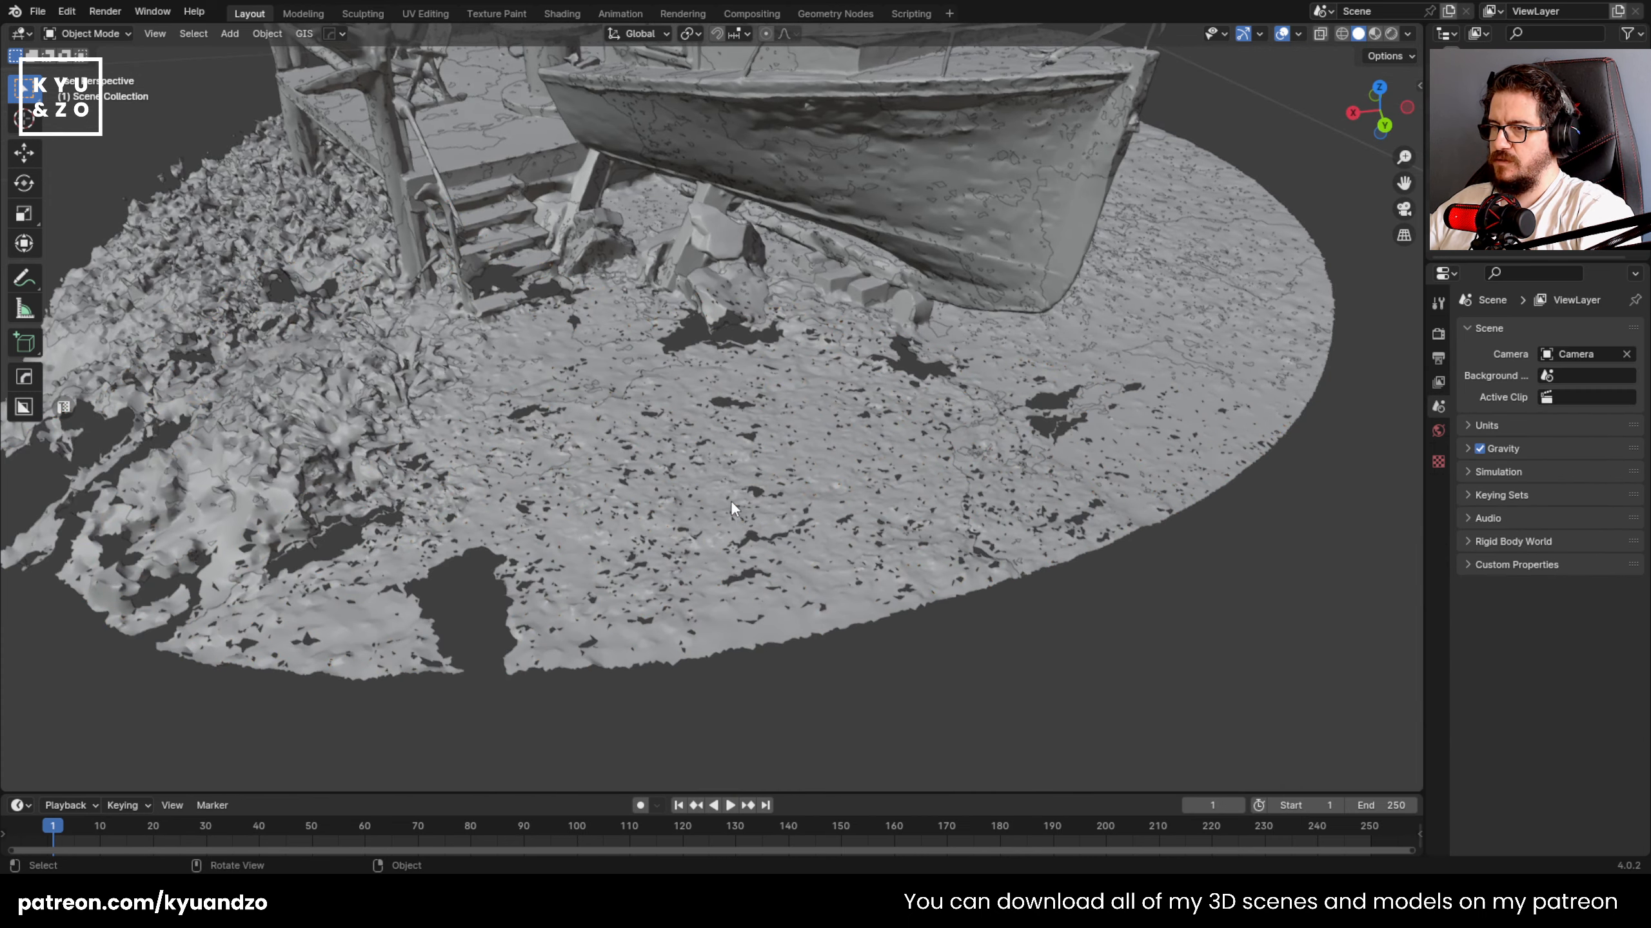
pyautogui.click(796, 479)
pyautogui.press('Delete')
pyautogui.scroll(-5, 933, 375)
# - Delete the ground piece beside the bow and the large ground piece along the boat's far side
pyautogui.click(933, 375)
pyautogui.press('x')
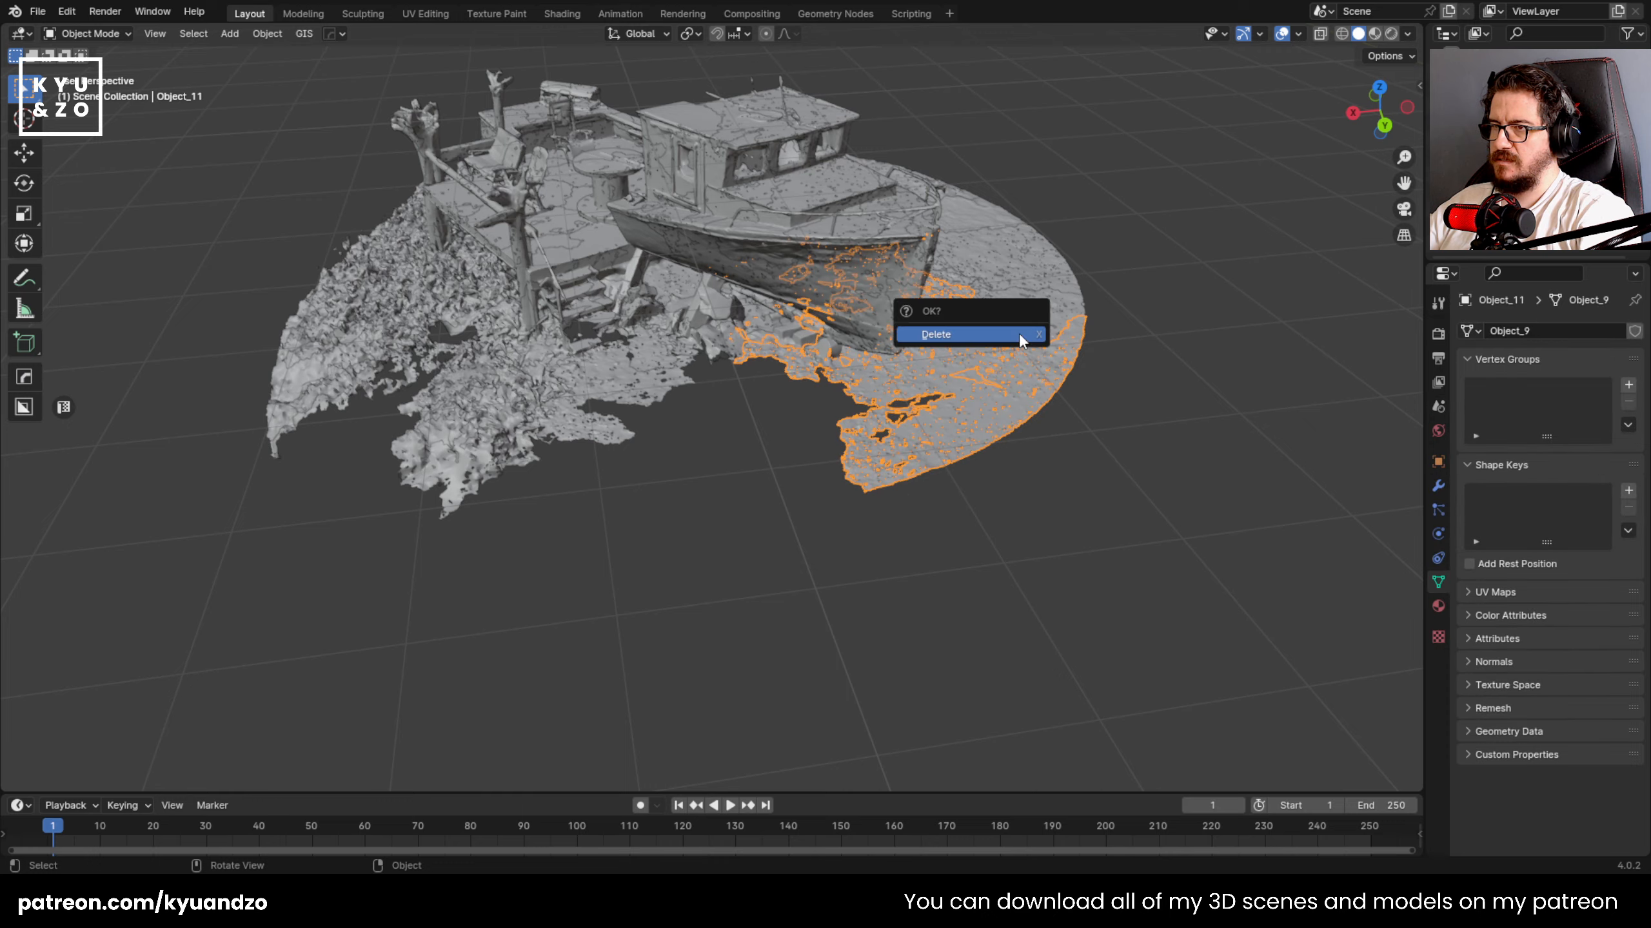
pyautogui.click(1019, 332)
pyautogui.click(993, 258)
pyautogui.moveTo(993, 257); pyautogui.dragTo(864, 359, button='middle')
pyautogui.press('x')
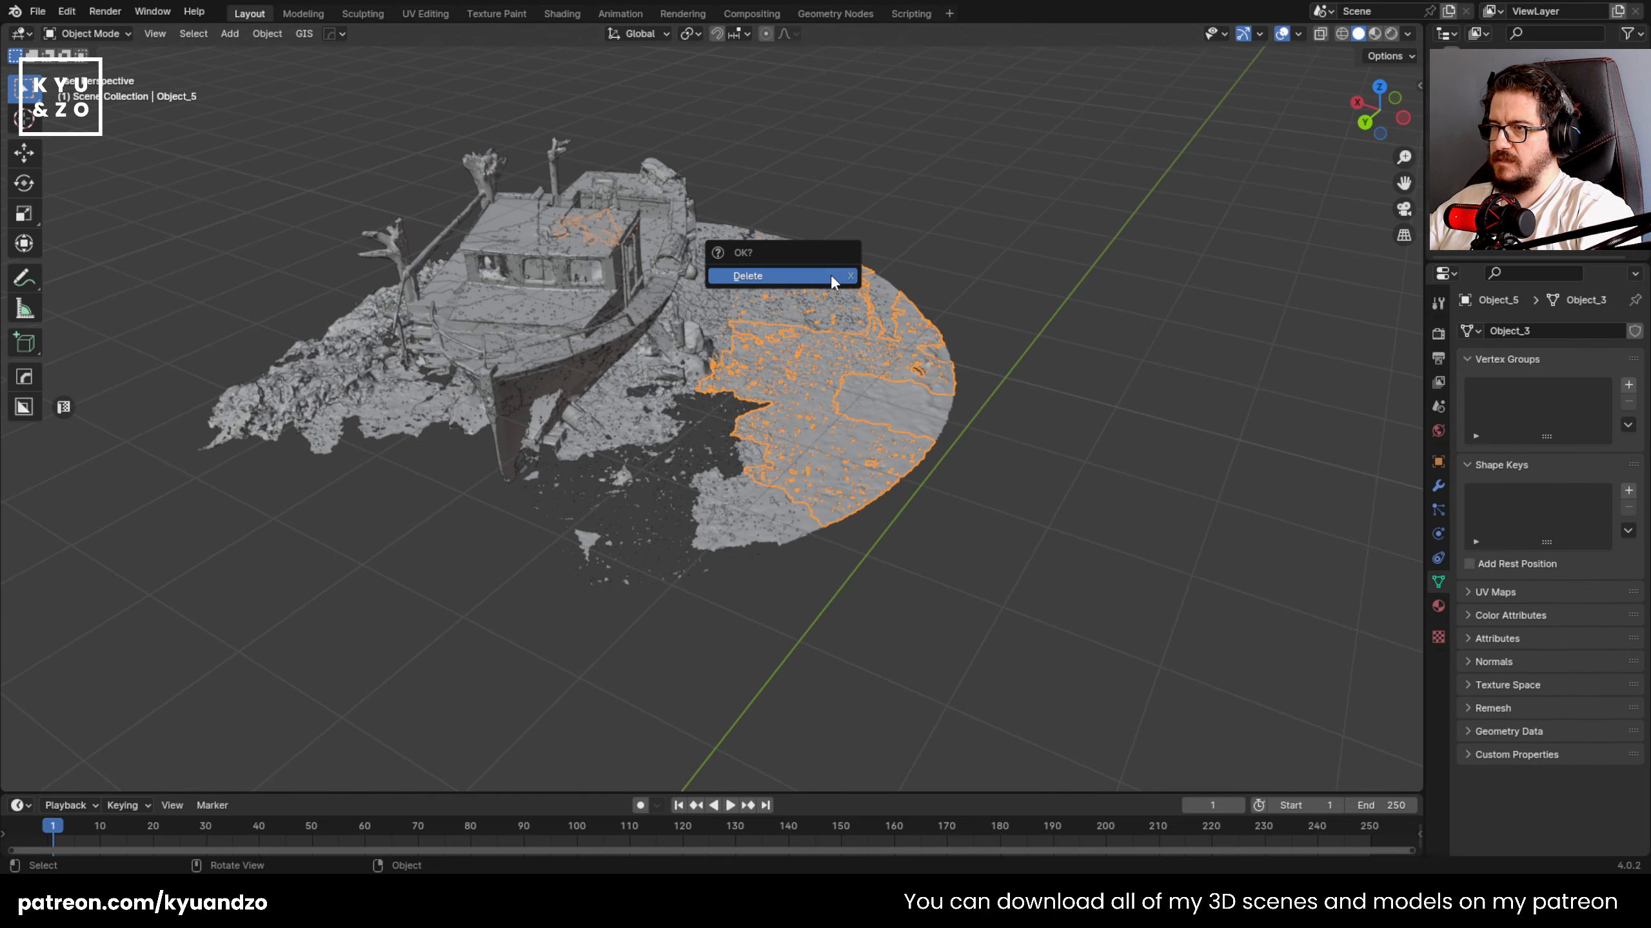
pyautogui.click(831, 274)
# - Delete the ground piece beside the boat's stern and the remaining patch in front of the bow
pyautogui.click(774, 271)
pyautogui.moveTo(774, 271); pyautogui.dragTo(802, 367, button='middle')
pyautogui.press('x')
pyautogui.click(814, 268)
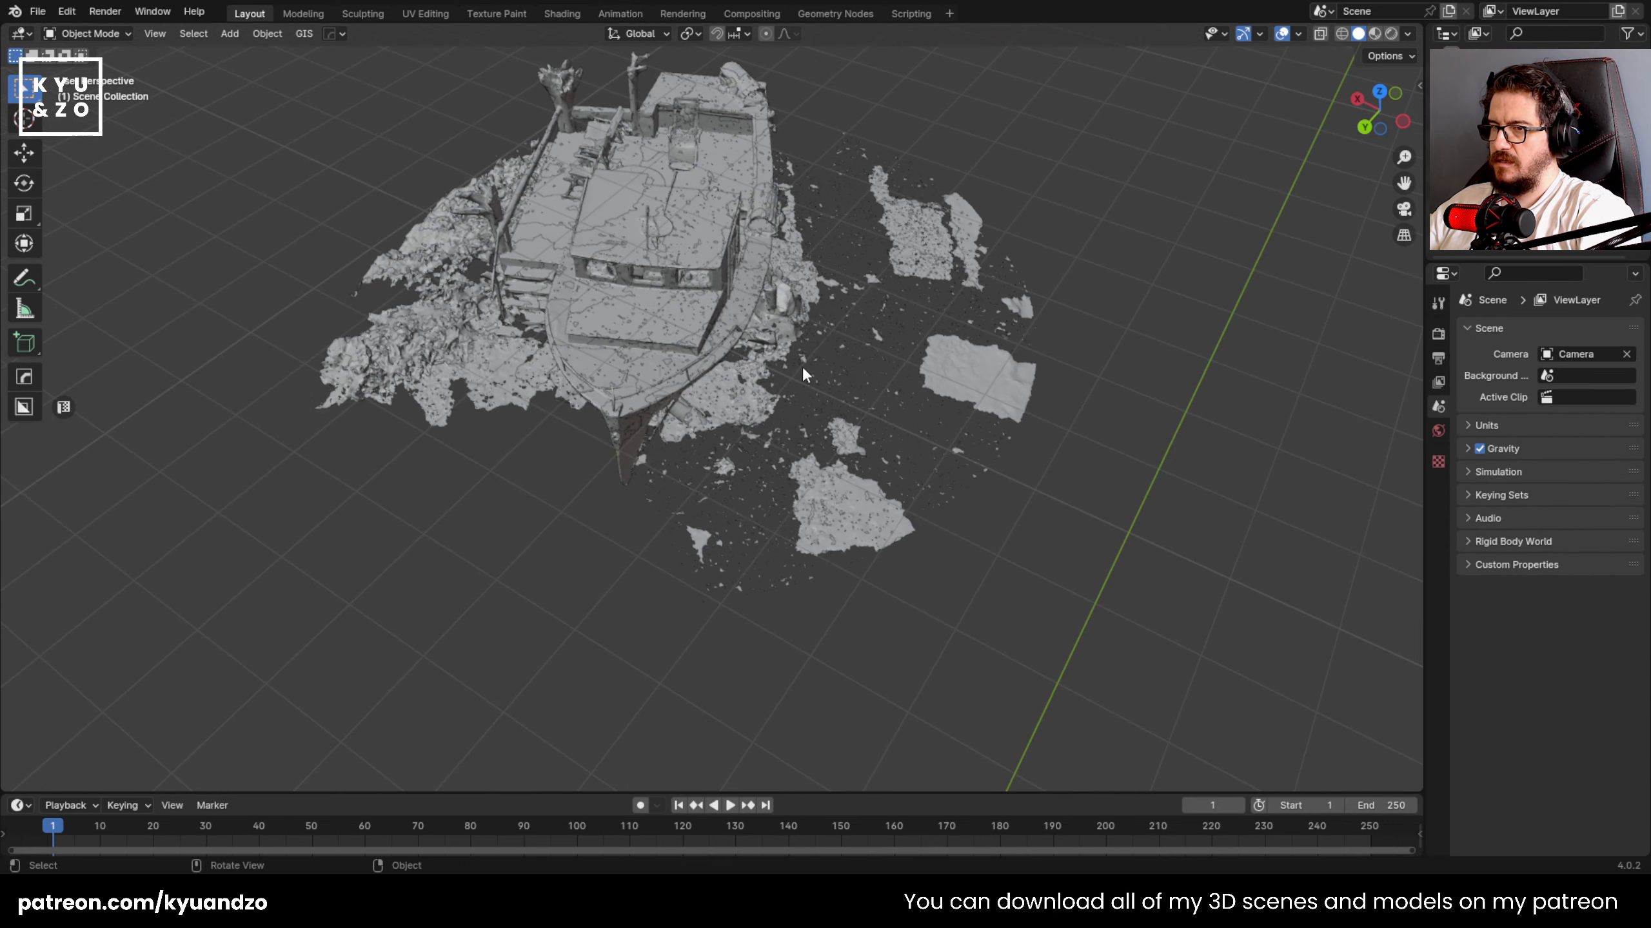
pyautogui.click(851, 466)
pyautogui.press('x')
pyautogui.click(849, 454)
# - Delete the scattered ground fragments on the boat's far side and the leftover ground piece next to the hull
pyautogui.moveTo(940, 364); pyautogui.dragTo(1002, 532)
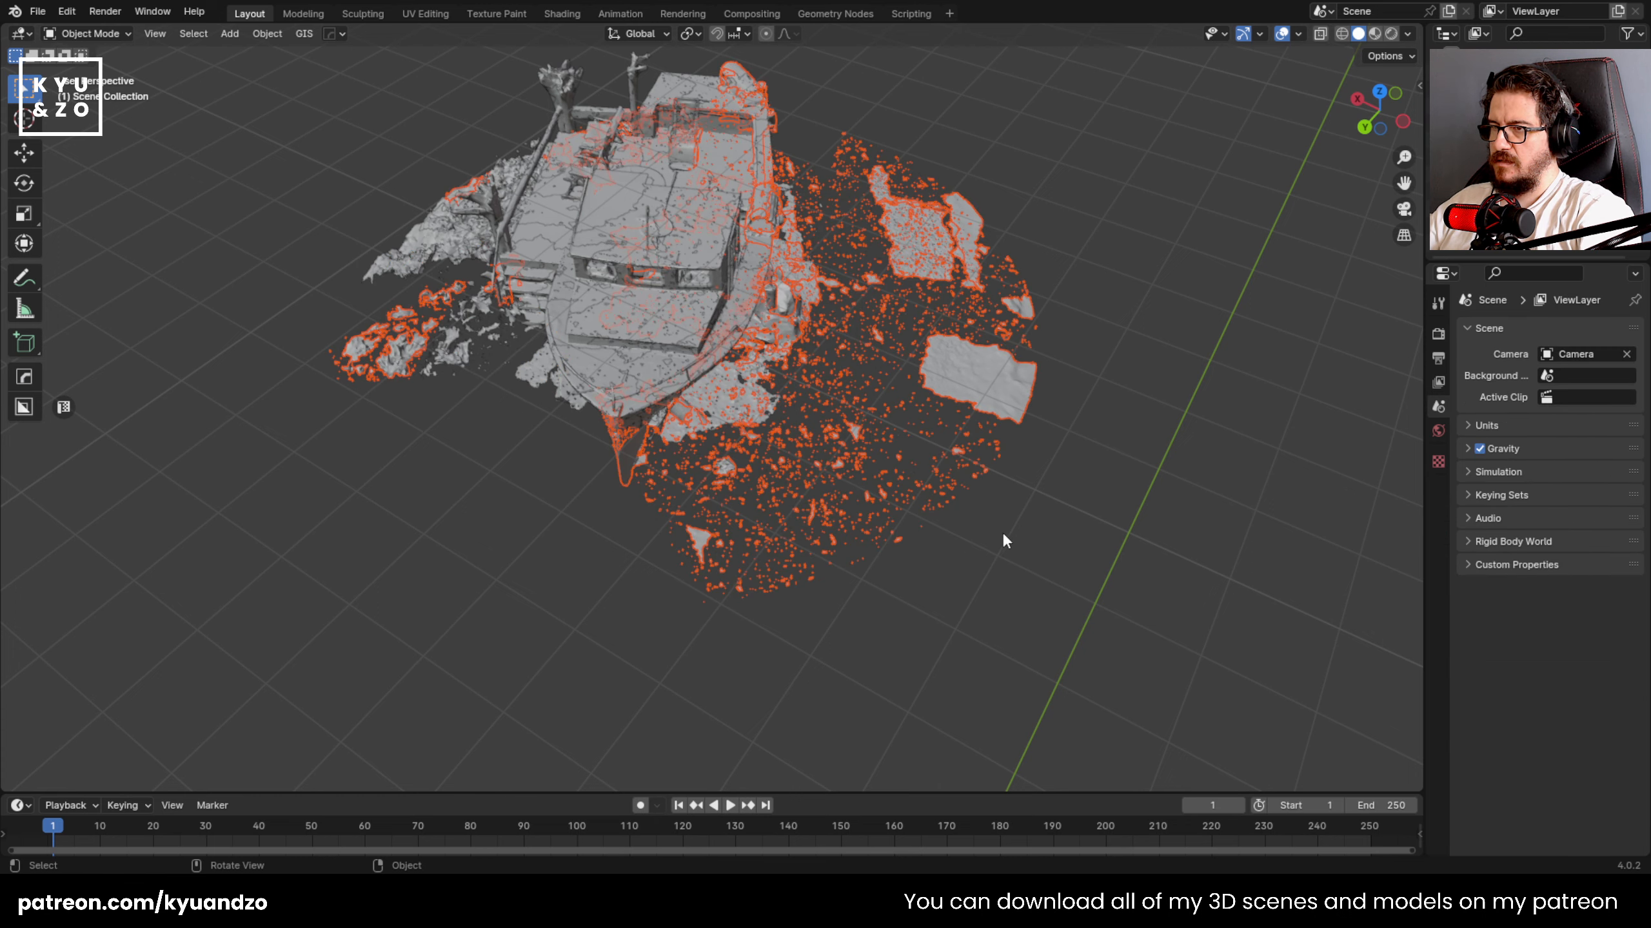
pyautogui.press('x')
pyautogui.click(993, 518)
pyautogui.moveTo(812, 436); pyautogui.dragTo(801, 392, button='middle')
pyautogui.click(752, 375)
pyautogui.press('x')
pyautogui.click(752, 377)
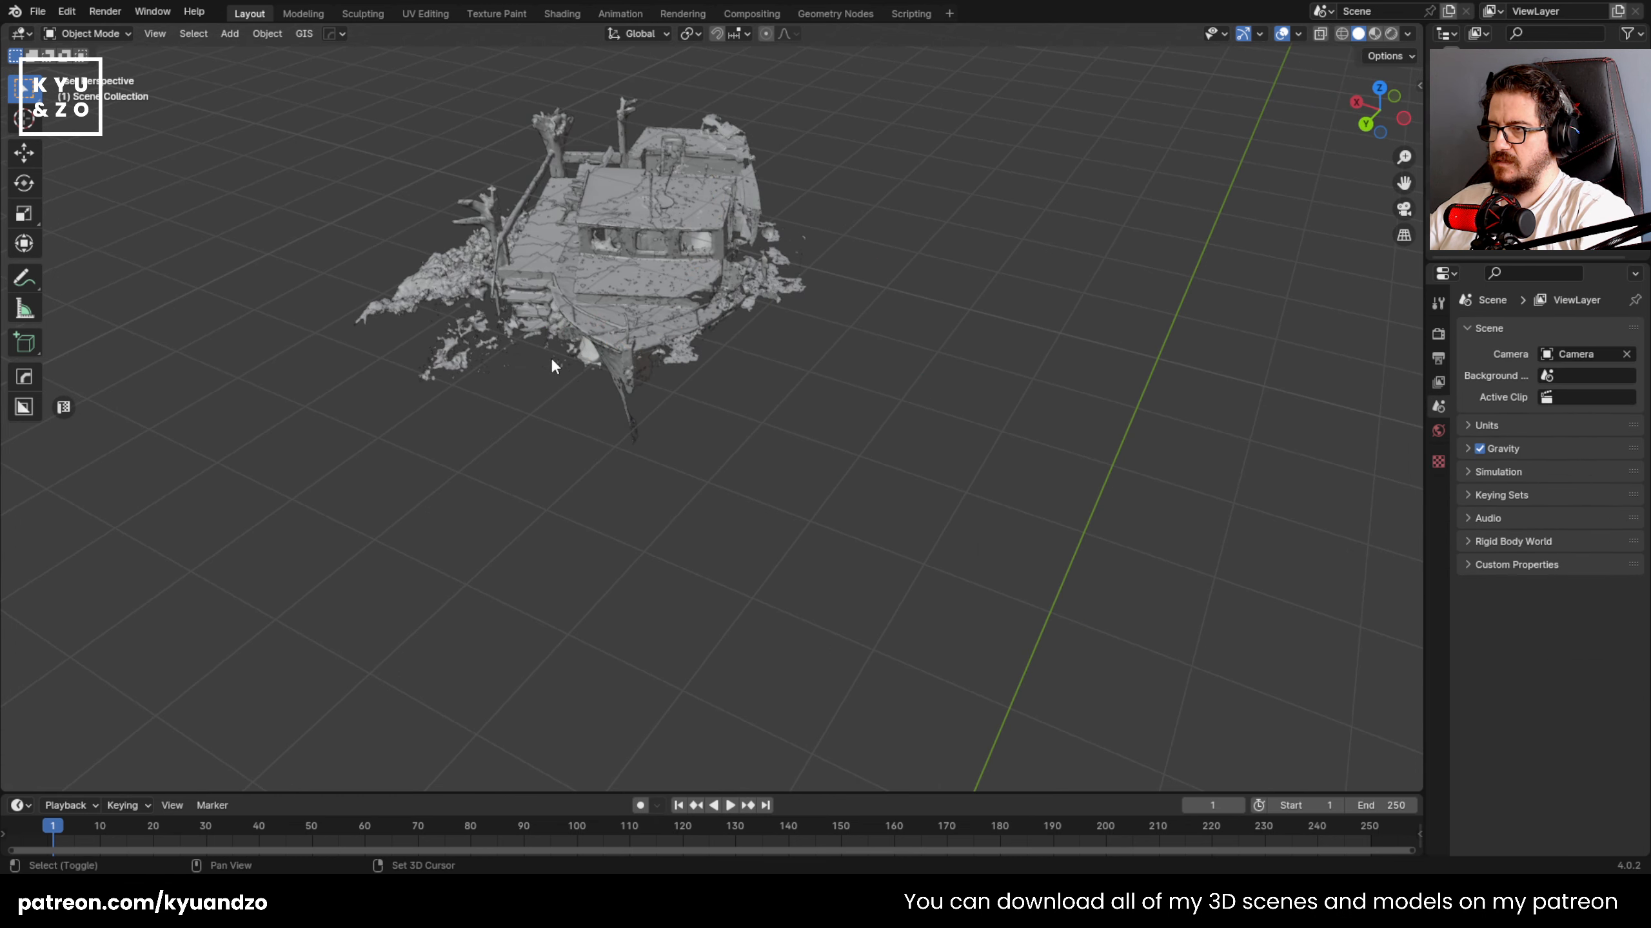
# - Frame the remaining boat mesh, check the hull for damage from the bow side and undo the latest ground deletions
pyautogui.press('a')
pyautogui.press('KP_Decimal')
pyautogui.moveTo(534, 410); pyautogui.dragTo(554, 369, button='middle')
pyautogui.moveTo(585, 443); pyautogui.dragTo(615, 346, button='middle')
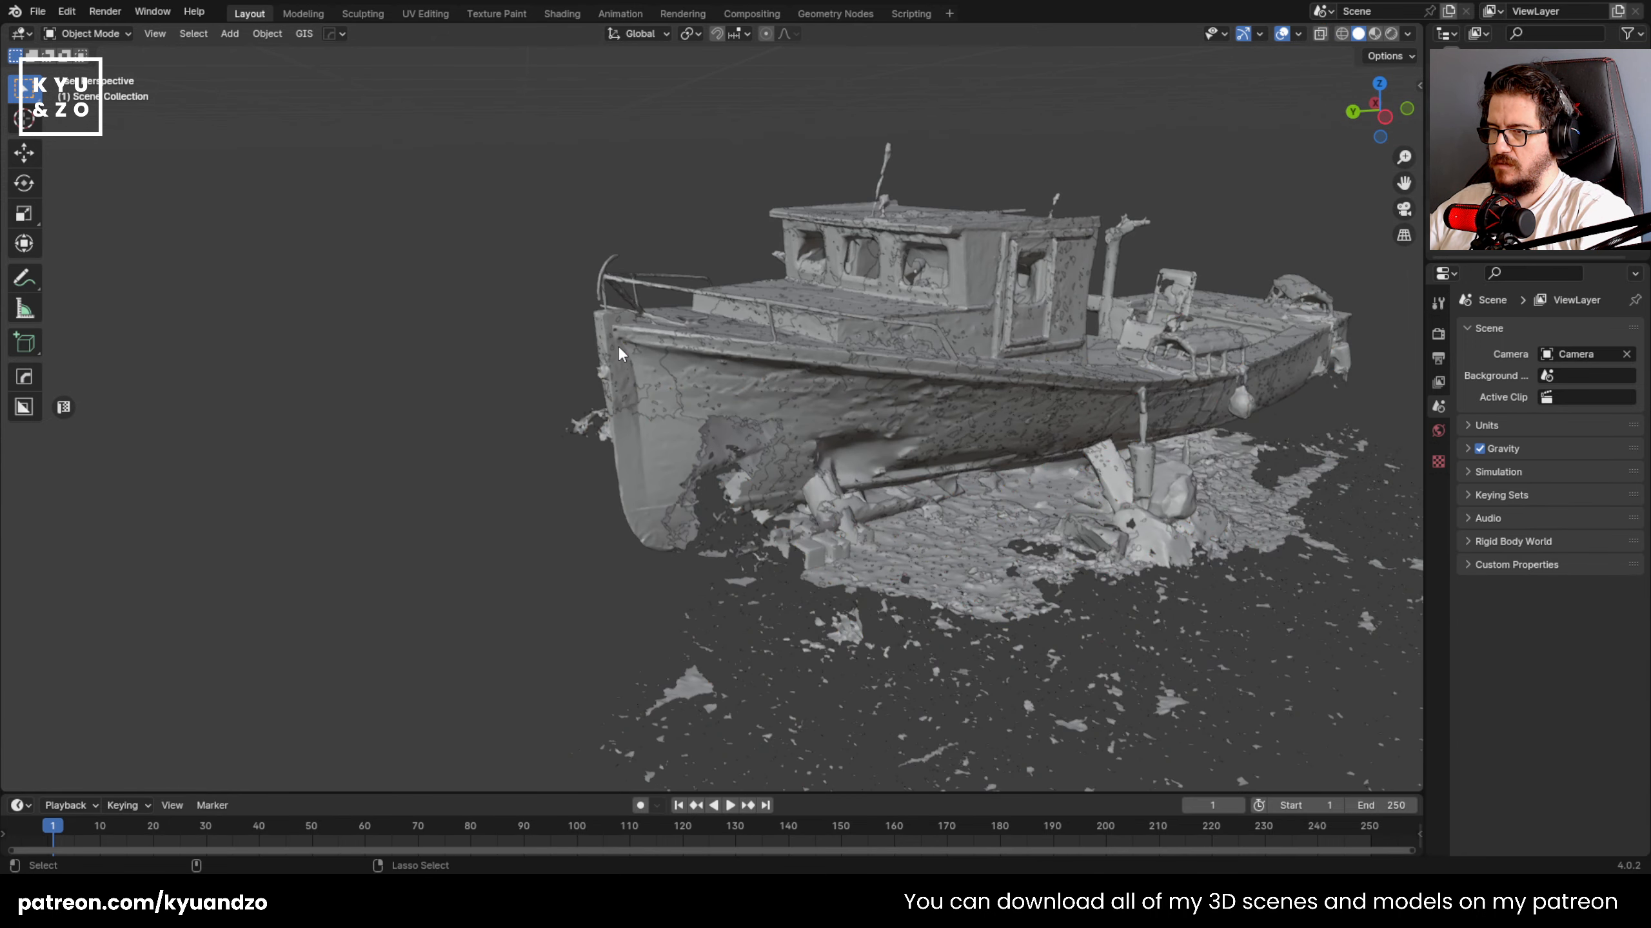
pyautogui.click(646, 323)
pyautogui.hotkey('ctrl', 'z')
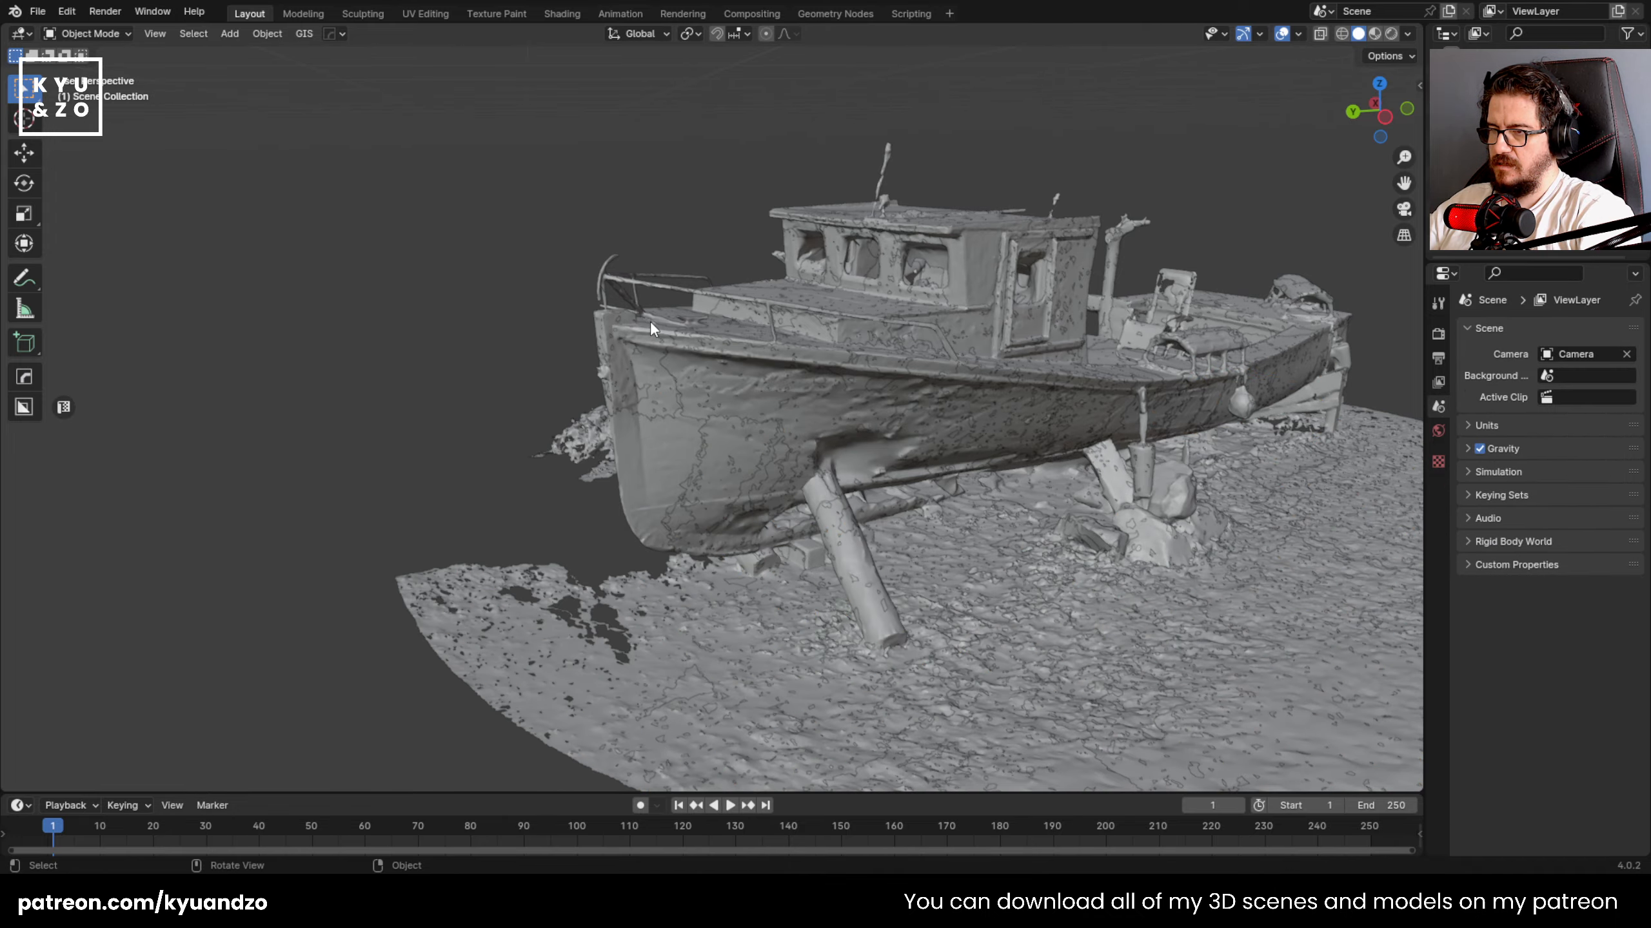
# - Select all mesh pieces of the boat scene and join them into a single object
pyautogui.moveTo(650, 319); pyautogui.dragTo(988, 390, button='middle')
pyautogui.keyDown('shift'); pyautogui.moveTo(988, 390); pyautogui.dragTo(770, 369, button='middle'); pyautogui.keyUp('shift')
pyautogui.click(680, 392)
pyautogui.scroll(-2, 668, 453)
pyautogui.click(273, 240)
pyautogui.press('a')
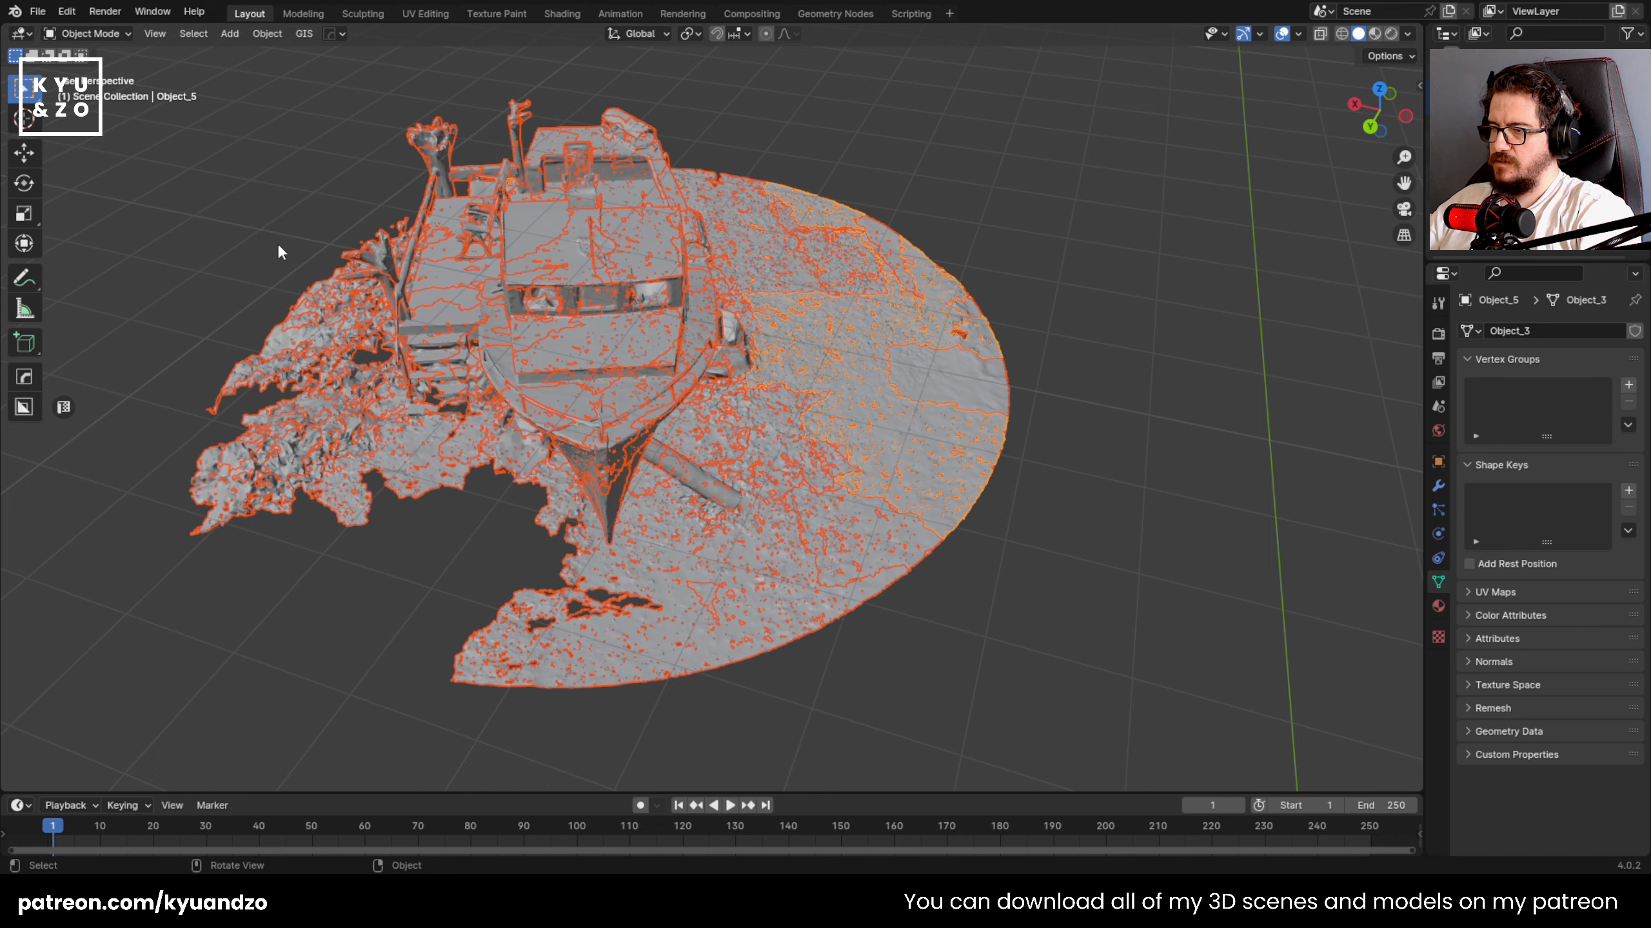
pyautogui.keyDown('shift'); pyautogui.click(547, 249); pyautogui.keyUp('shift')
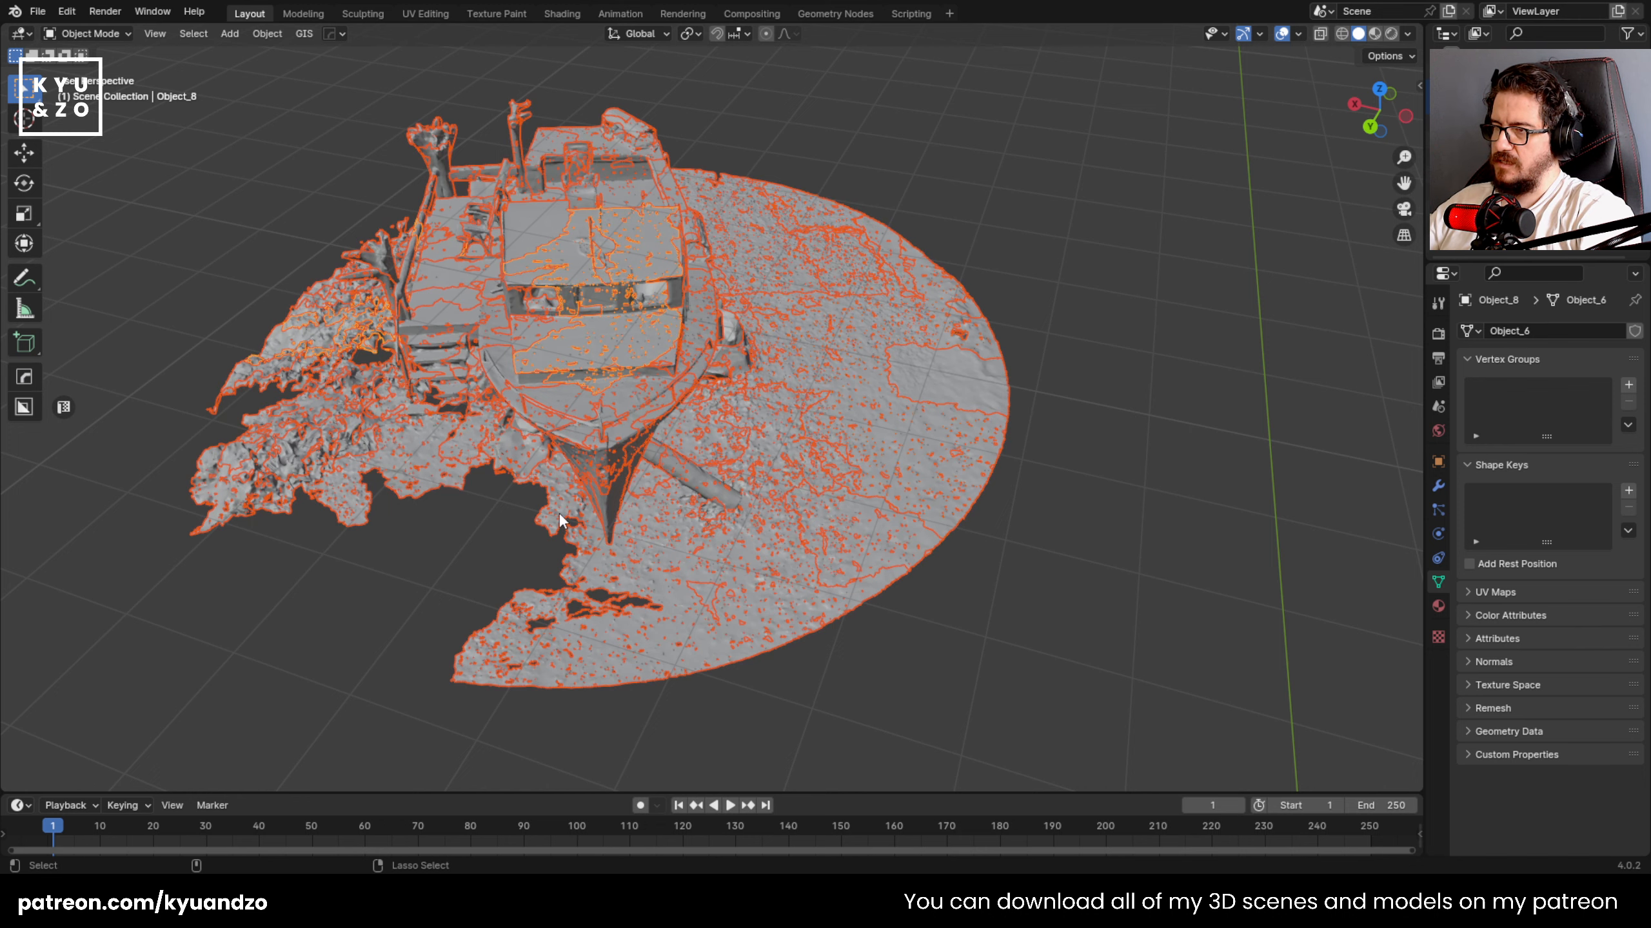
pyautogui.hotkey('ctrl', 'j')
pyautogui.moveTo(853, 349); pyautogui.dragTo(791, 379, button='middle')
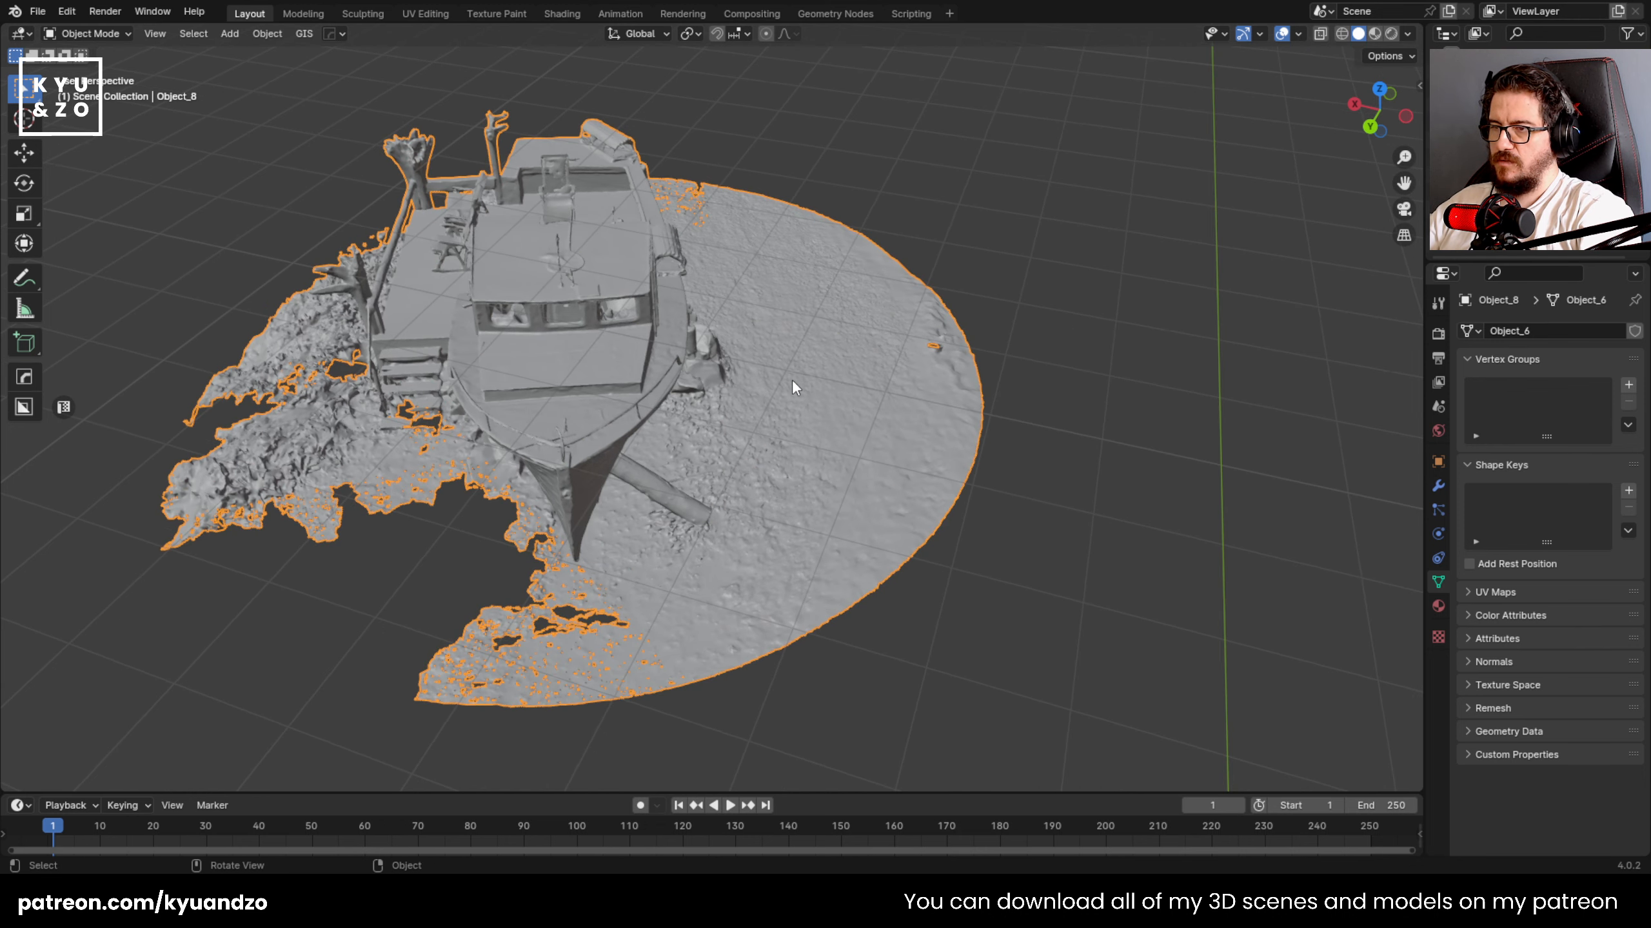
# - Edit the joined mesh and delete the faces of the outer ground area on the side with the log prop
pyautogui.press('Tab')
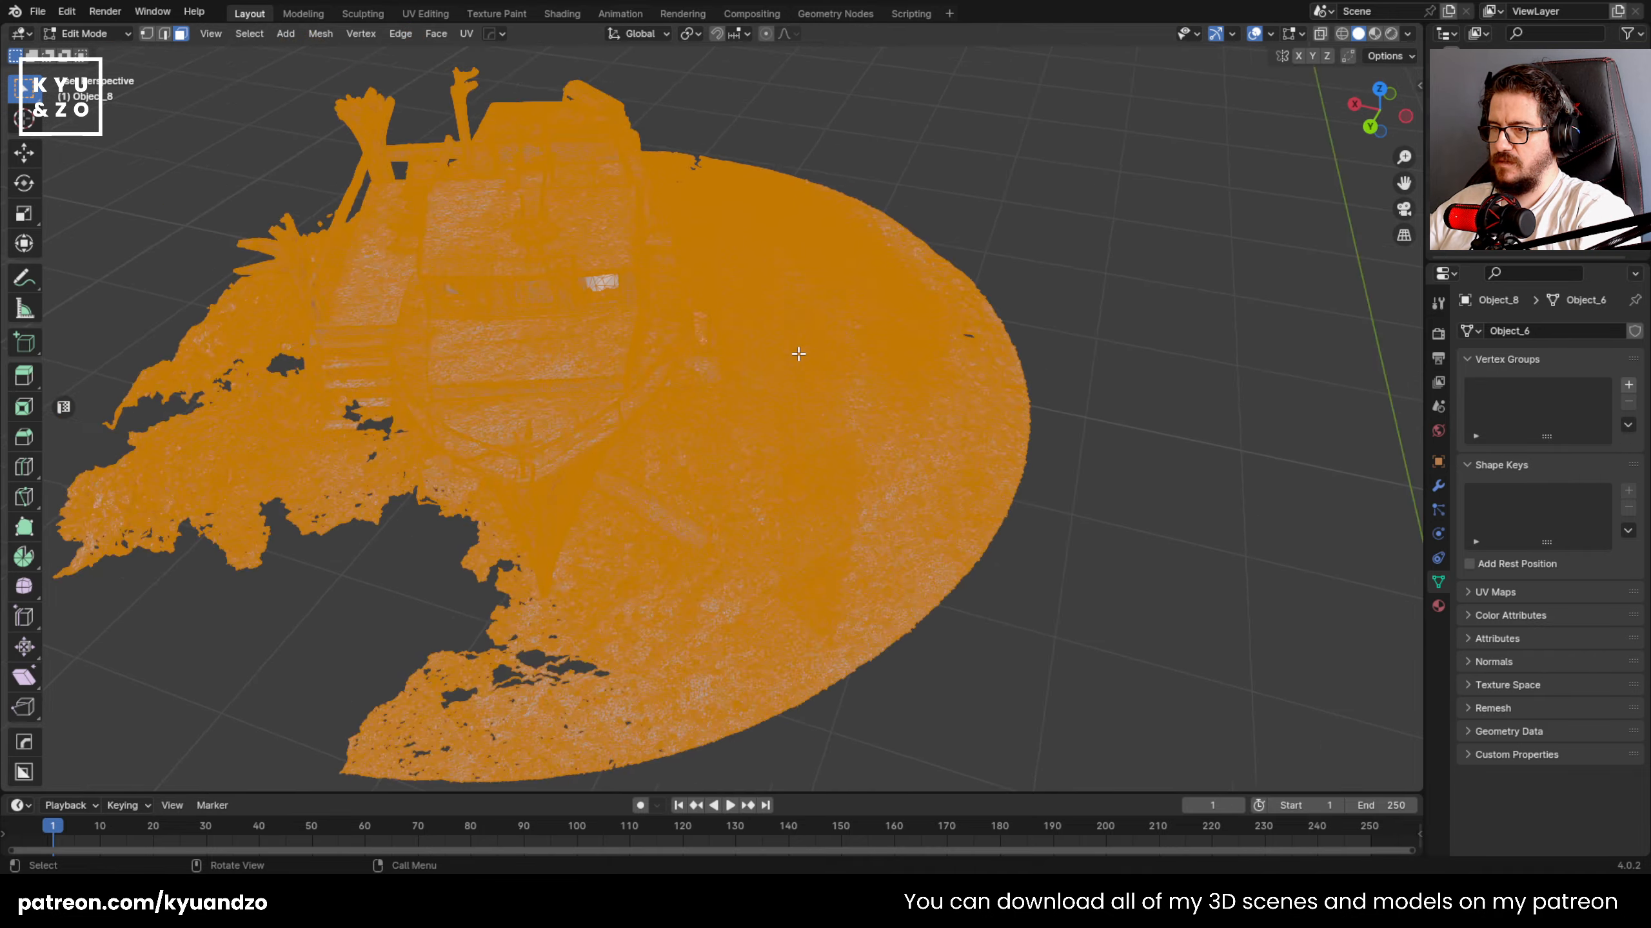
pyautogui.scroll(8, 811, 403)
pyautogui.scroll(3, 813, 374)
pyautogui.scroll(-12, 813, 373)
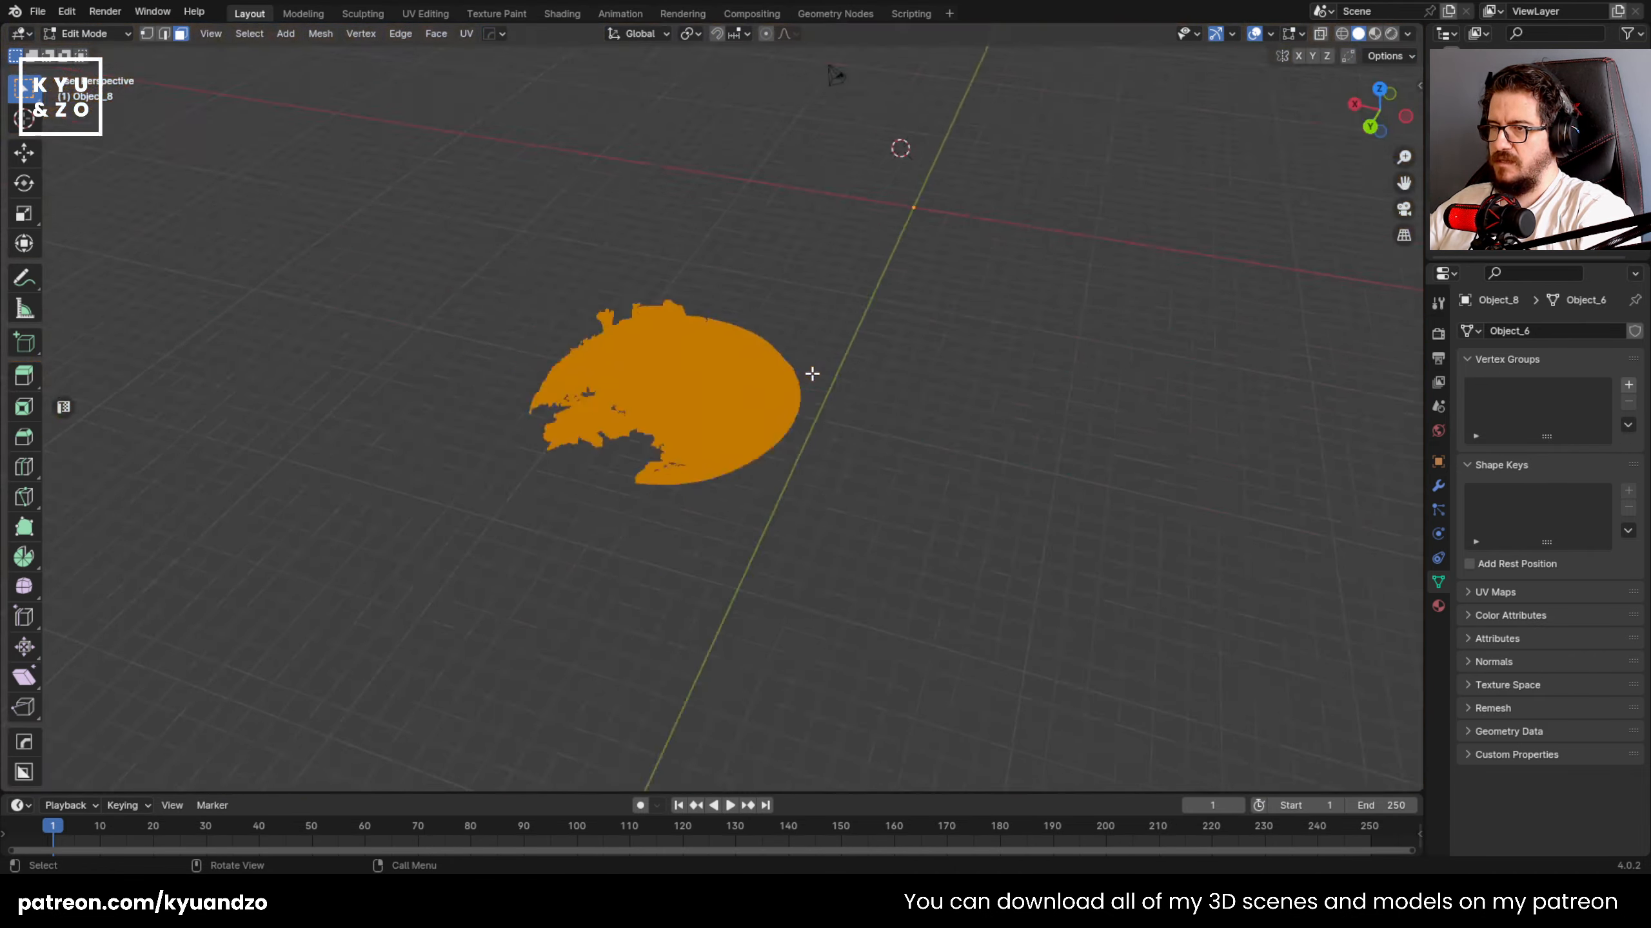
pyautogui.scroll(6, 812, 373)
pyautogui.scroll(1, 812, 373)
pyautogui.scroll(-1, 815, 295)
pyautogui.keyDown('shift'); pyautogui.moveTo(814, 296); pyautogui.dragTo(644, 273, button='middle'); pyautogui.keyUp('shift')
pyautogui.scroll(-1, 566, 315)
pyautogui.moveTo(1096, 127); pyautogui.dragTo(582, 720)
pyautogui.press('x')
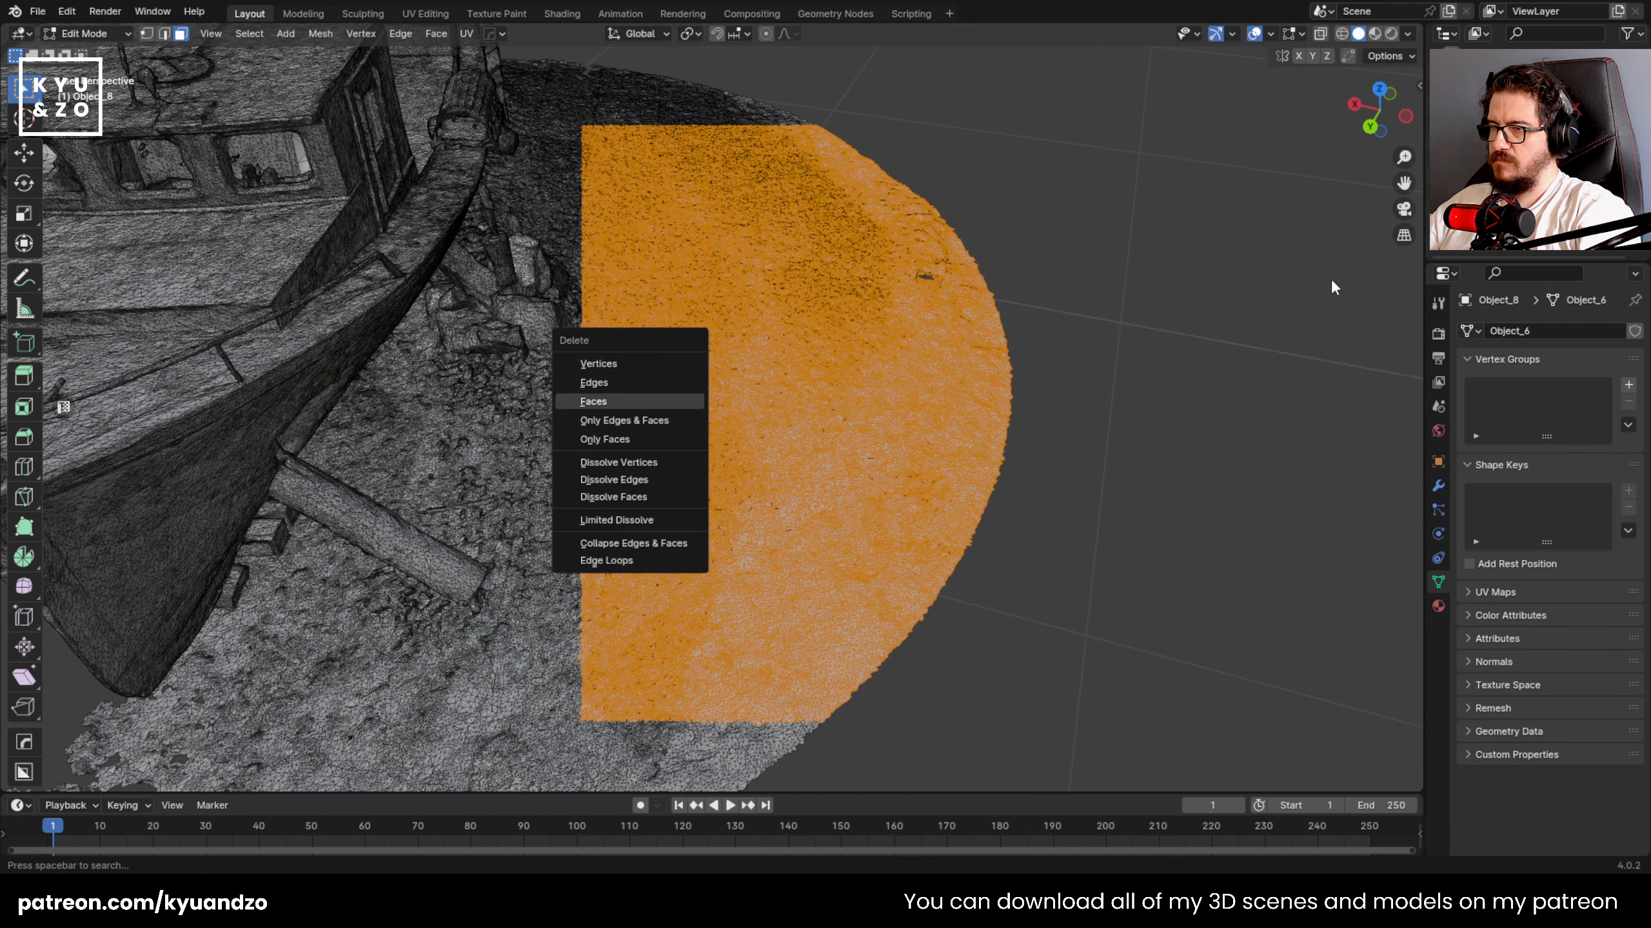
pyautogui.press('f')
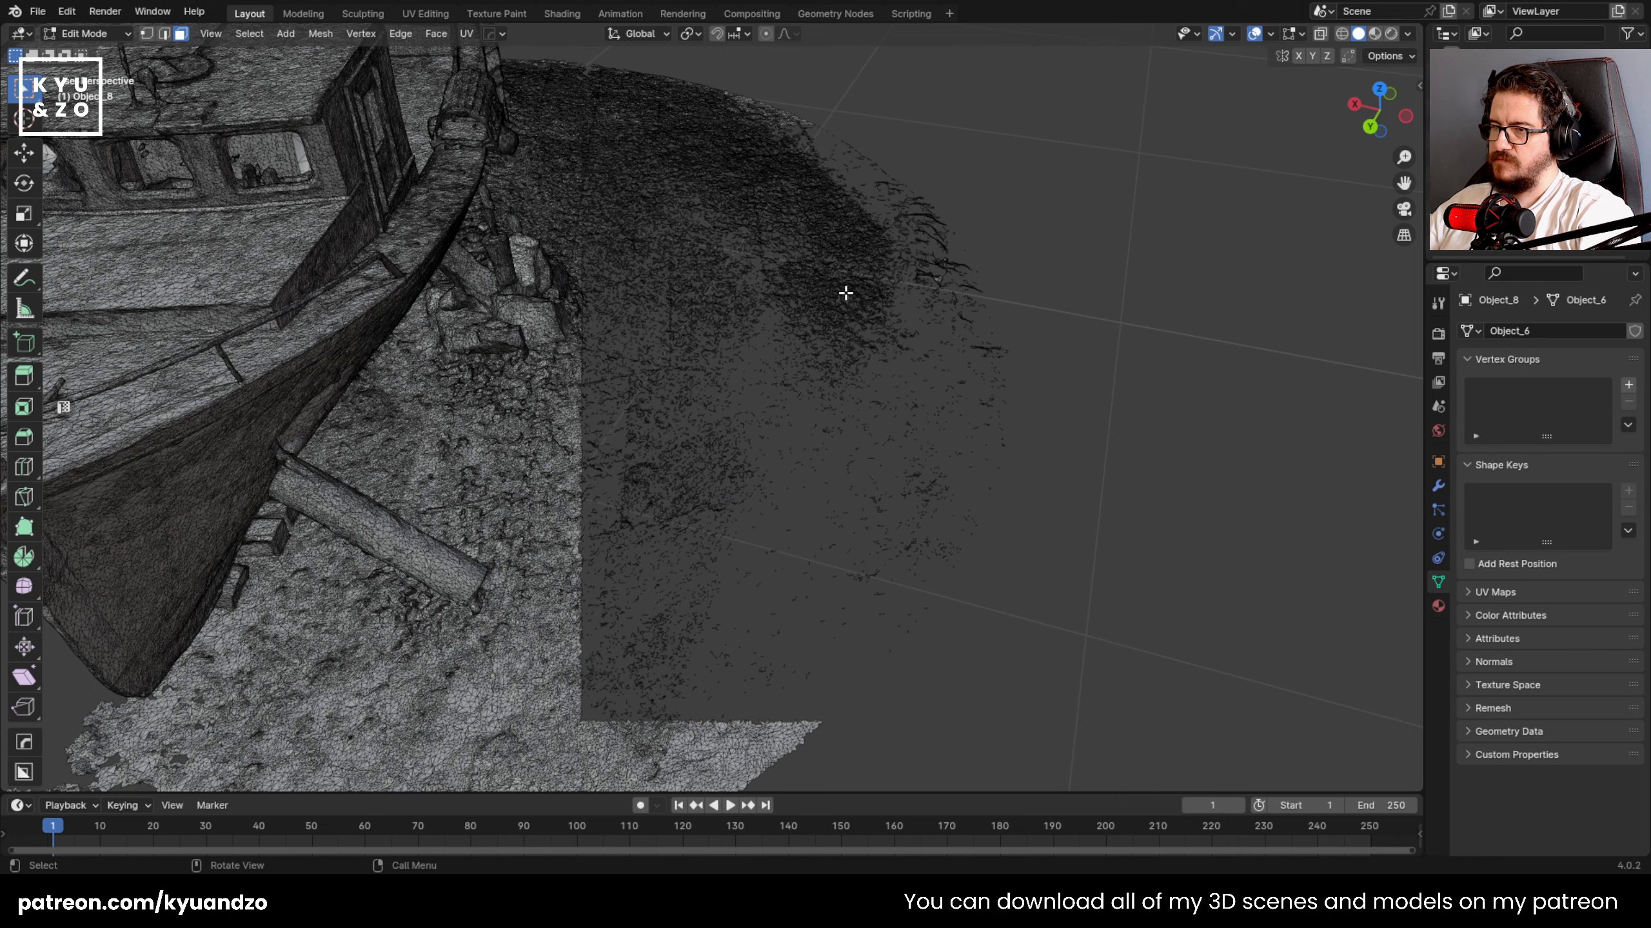
# - Turn on X-ray and delete the leftover ground faces on that same side, including the ones hidden behind others
pyautogui.moveTo(1070, 118); pyautogui.dragTo(595, 739)
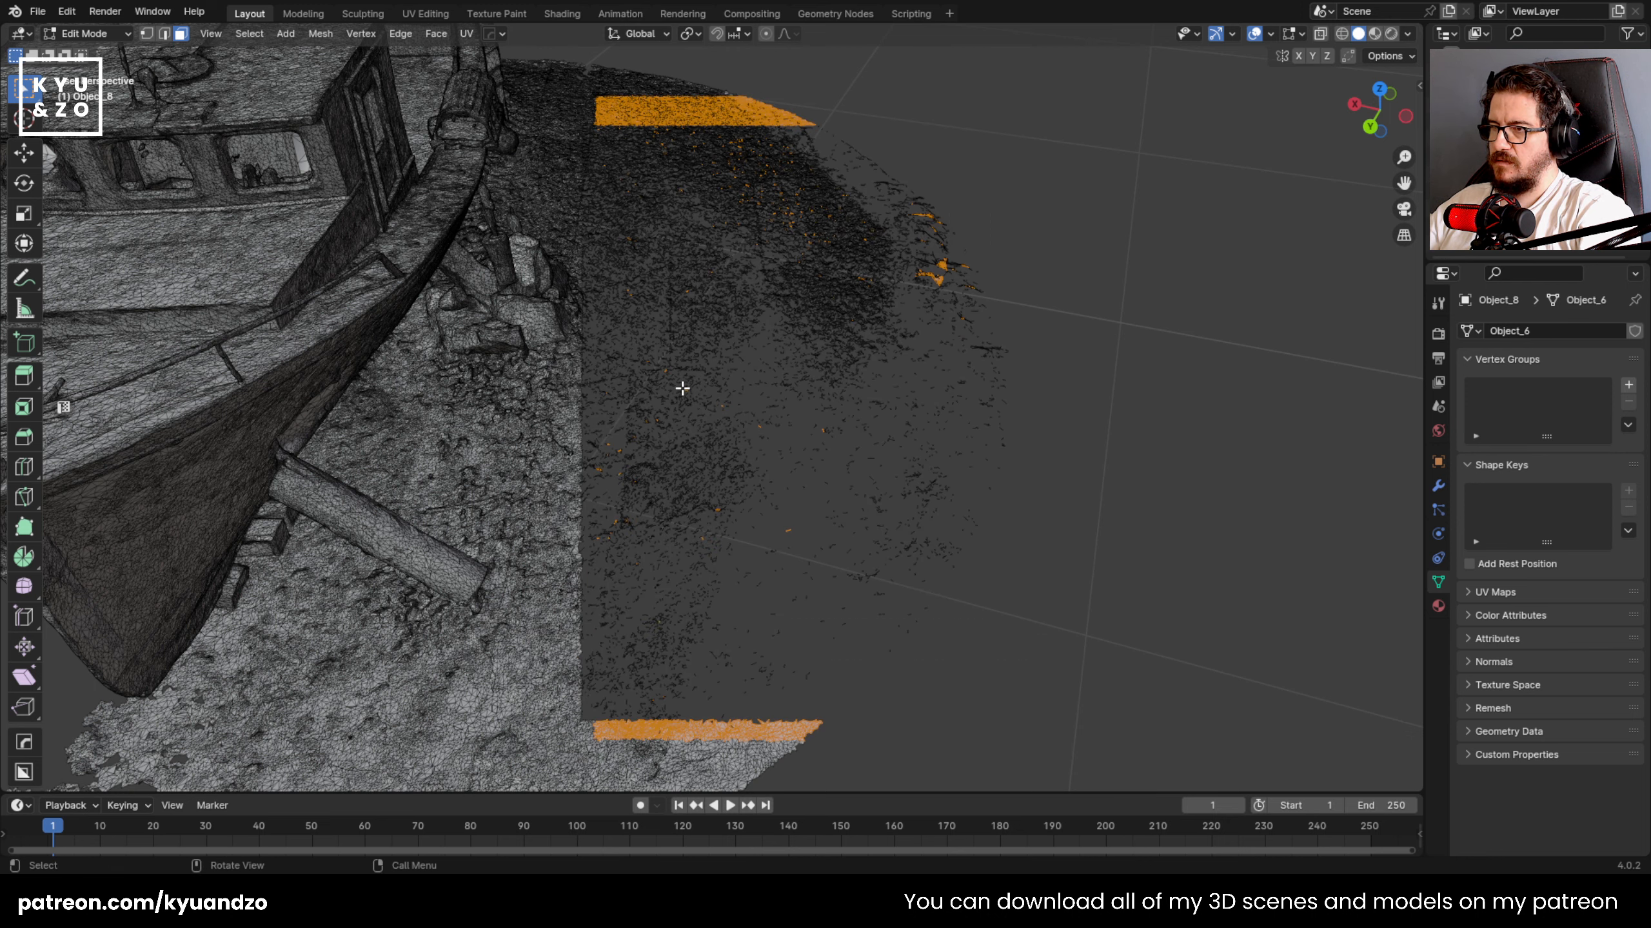
pyautogui.hotkey('alt', 'z')
pyautogui.moveTo(1102, 106); pyautogui.dragTo(581, 769)
pyautogui.press('x')
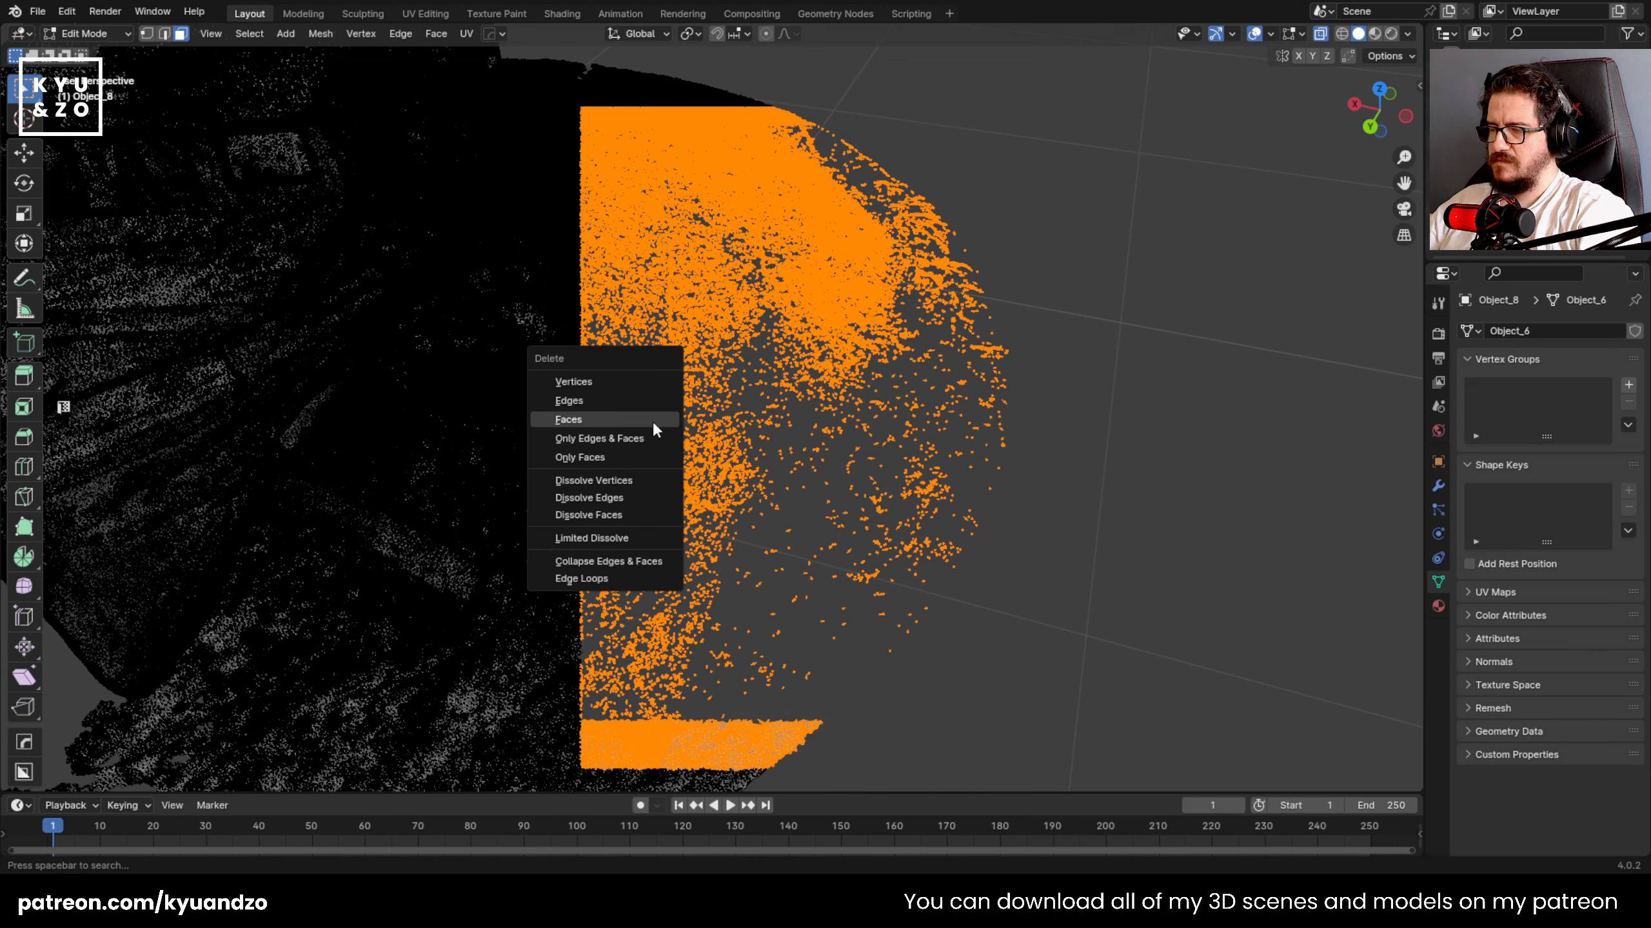
pyautogui.click(653, 420)
# - Select the ground faces in front of the bow, up to the log prop leaning on the hull
pyautogui.scroll(-4, 596, 490)
pyautogui.keyDown('shift'); pyautogui.moveTo(677, 472); pyautogui.dragTo(743, 422, button='middle'); pyautogui.keyUp('shift')
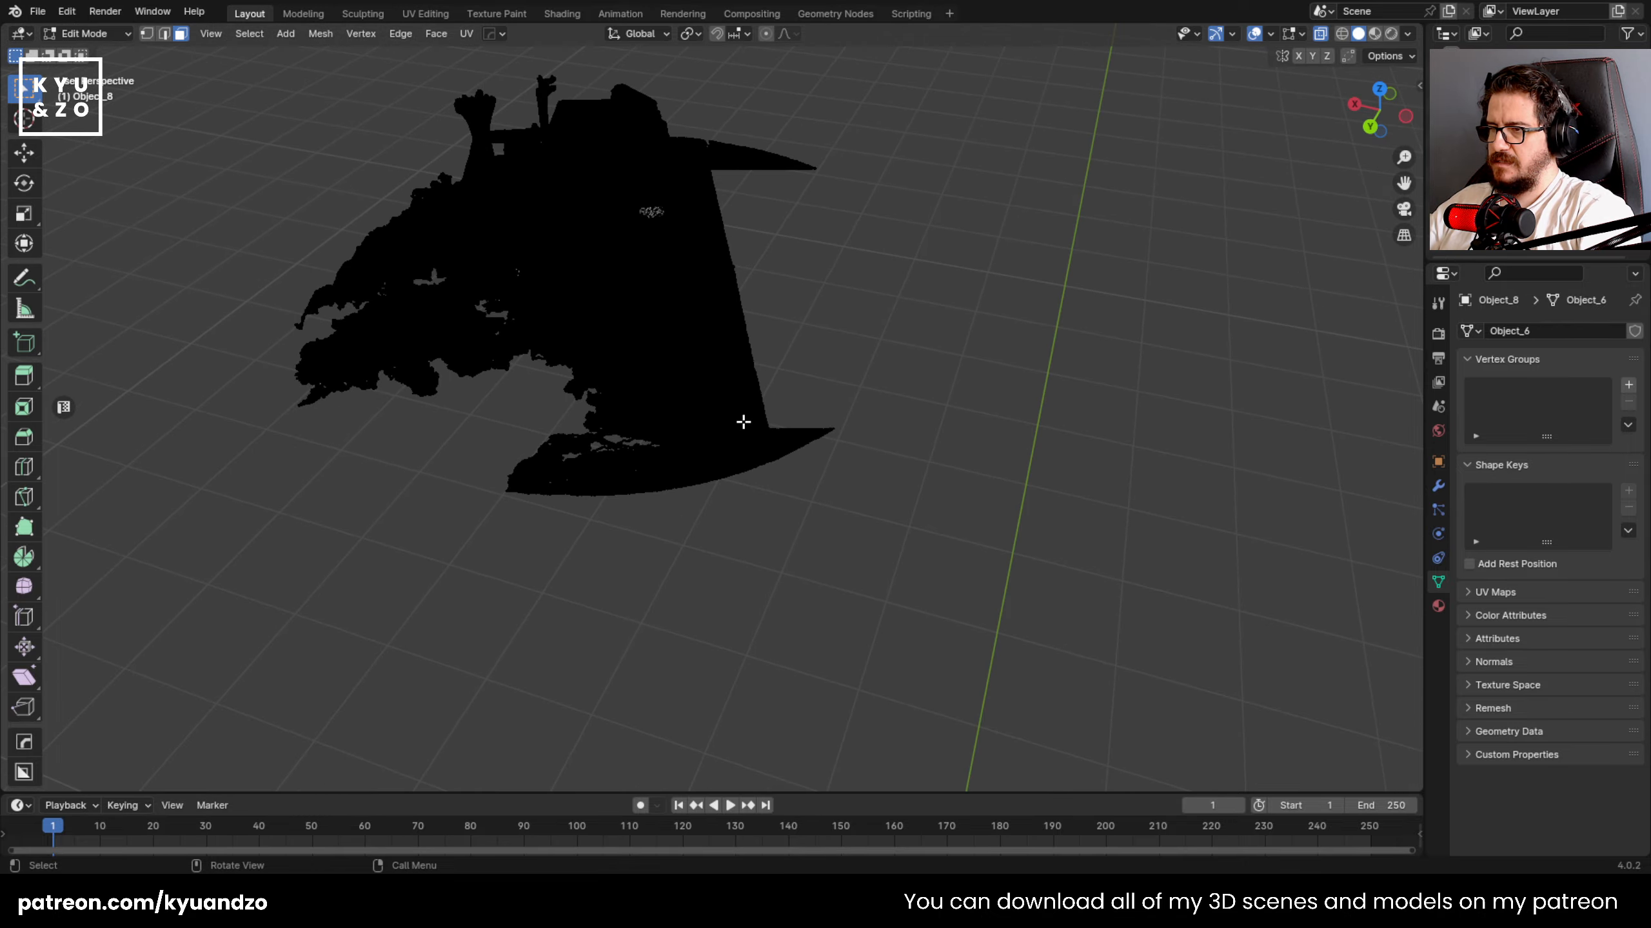
pyautogui.scroll(8, 744, 422)
pyautogui.moveTo(719, 365); pyautogui.dragTo(488, 320, button='middle')
pyautogui.moveTo(318, 131); pyautogui.dragTo(600, 665)
pyautogui.keyDown('shift'); pyautogui.moveTo(560, 261); pyautogui.dragTo(757, 507); pyautogui.keyUp('shift')
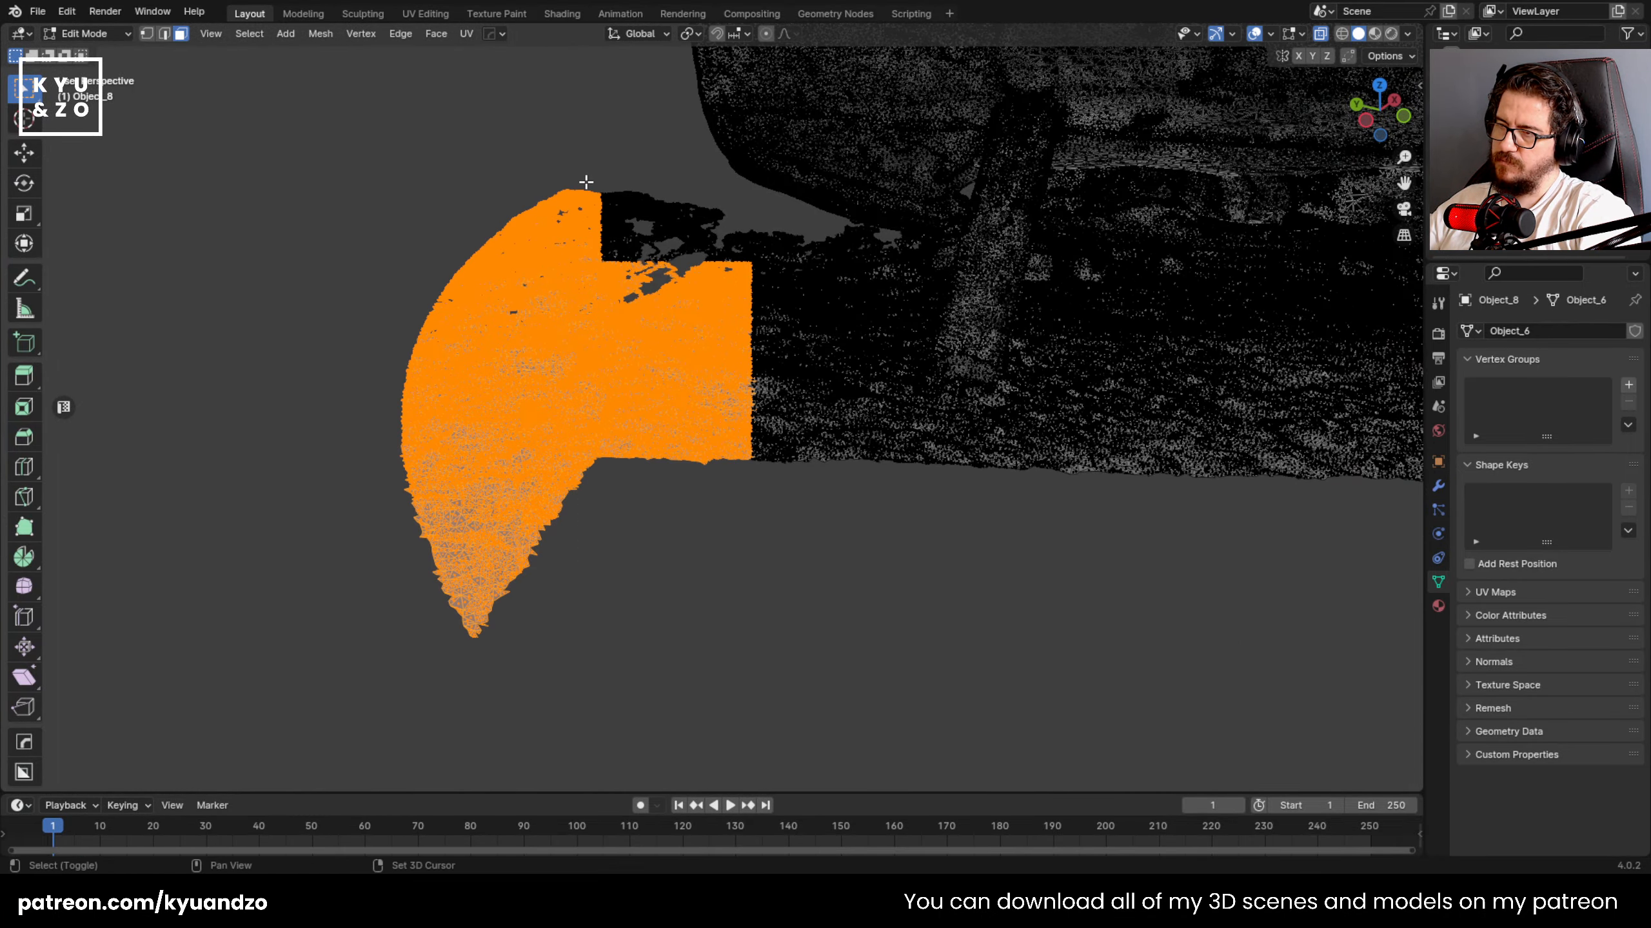
pyautogui.keyDown('shift'); pyautogui.moveTo(707, 326); pyautogui.dragTo(900, 516); pyautogui.keyUp('shift')
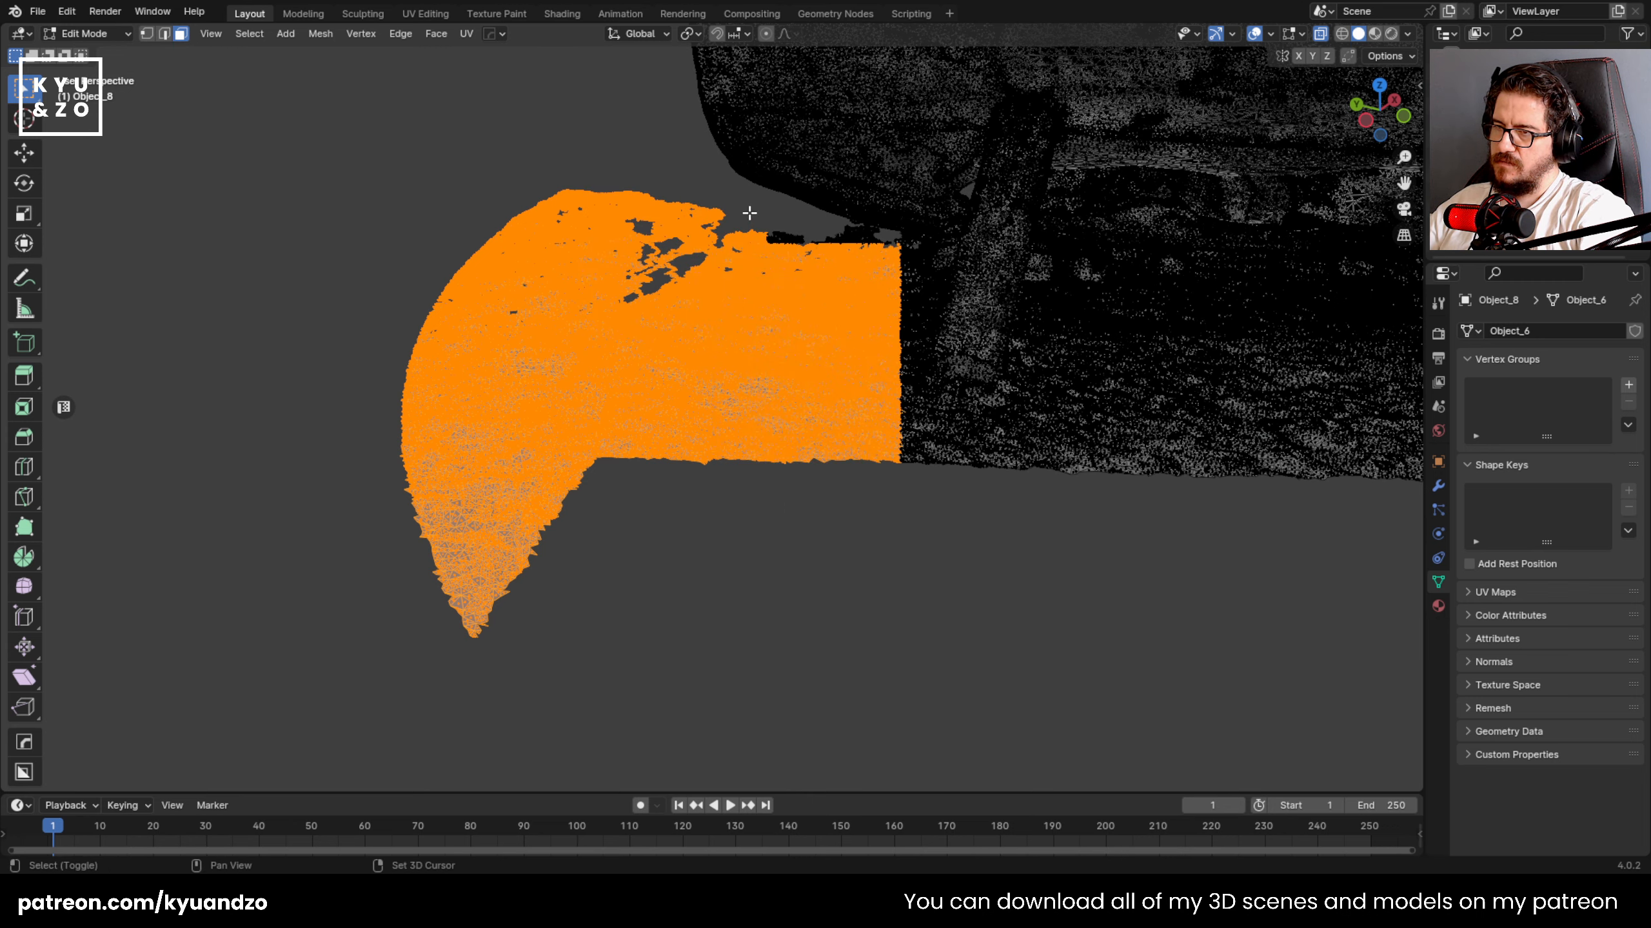
pyautogui.keyDown('shift'); pyautogui.moveTo(1069, 355); pyautogui.dragTo(833, 406, button='middle'); pyautogui.keyUp('shift')
pyautogui.moveTo(832, 407); pyautogui.dragTo(833, 461, button='middle')
pyautogui.scroll(2, 833, 521)
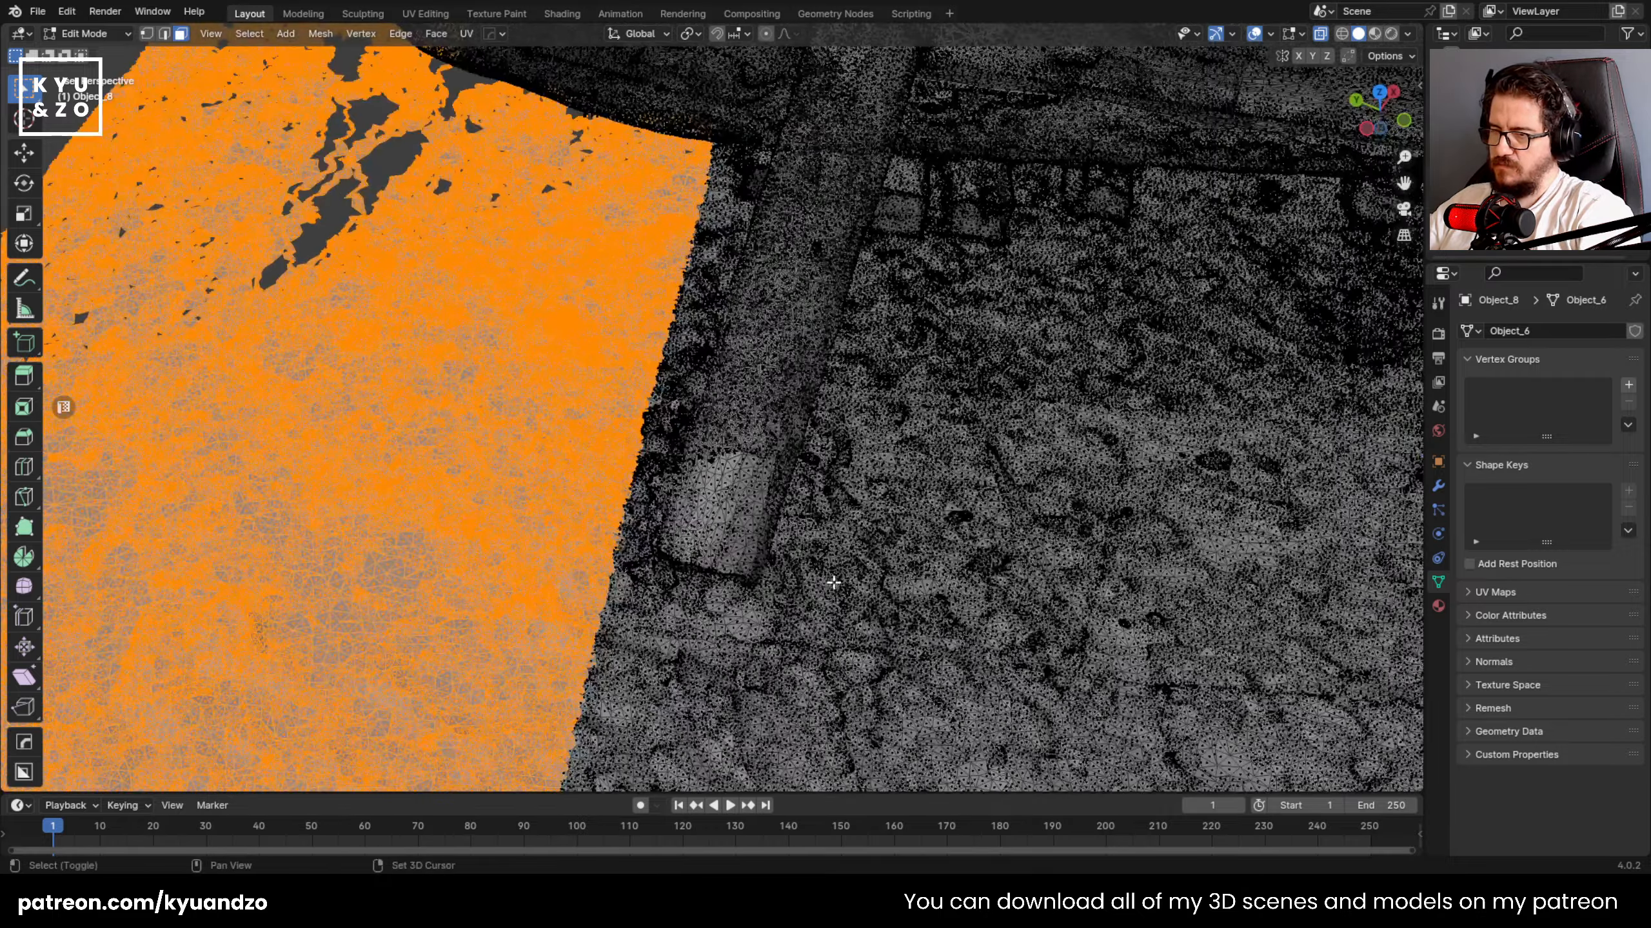
# - Add the strip of ground running alongside the hull, from the log prop to the rock pile, to the selection
pyautogui.keyDown('shift'); pyautogui.moveTo(833, 583); pyautogui.dragTo(770, 306, button='middle'); pyautogui.keyUp('shift')
pyautogui.keyDown('shift'); pyautogui.moveTo(408, 605); pyautogui.dragTo(1199, 330); pyautogui.keyUp('shift')
pyautogui.keyDown('shift'); pyautogui.moveTo(1045, 269); pyautogui.dragTo(681, 366, button='middle'); pyautogui.keyUp('shift')
pyautogui.keyDown('shift'); pyautogui.moveTo(968, 470); pyautogui.dragTo(1303, 755); pyautogui.keyUp('shift')
pyautogui.moveTo(1303, 754); pyautogui.dragTo(708, 510, button='middle')
pyautogui.scroll(6, 685, 510)
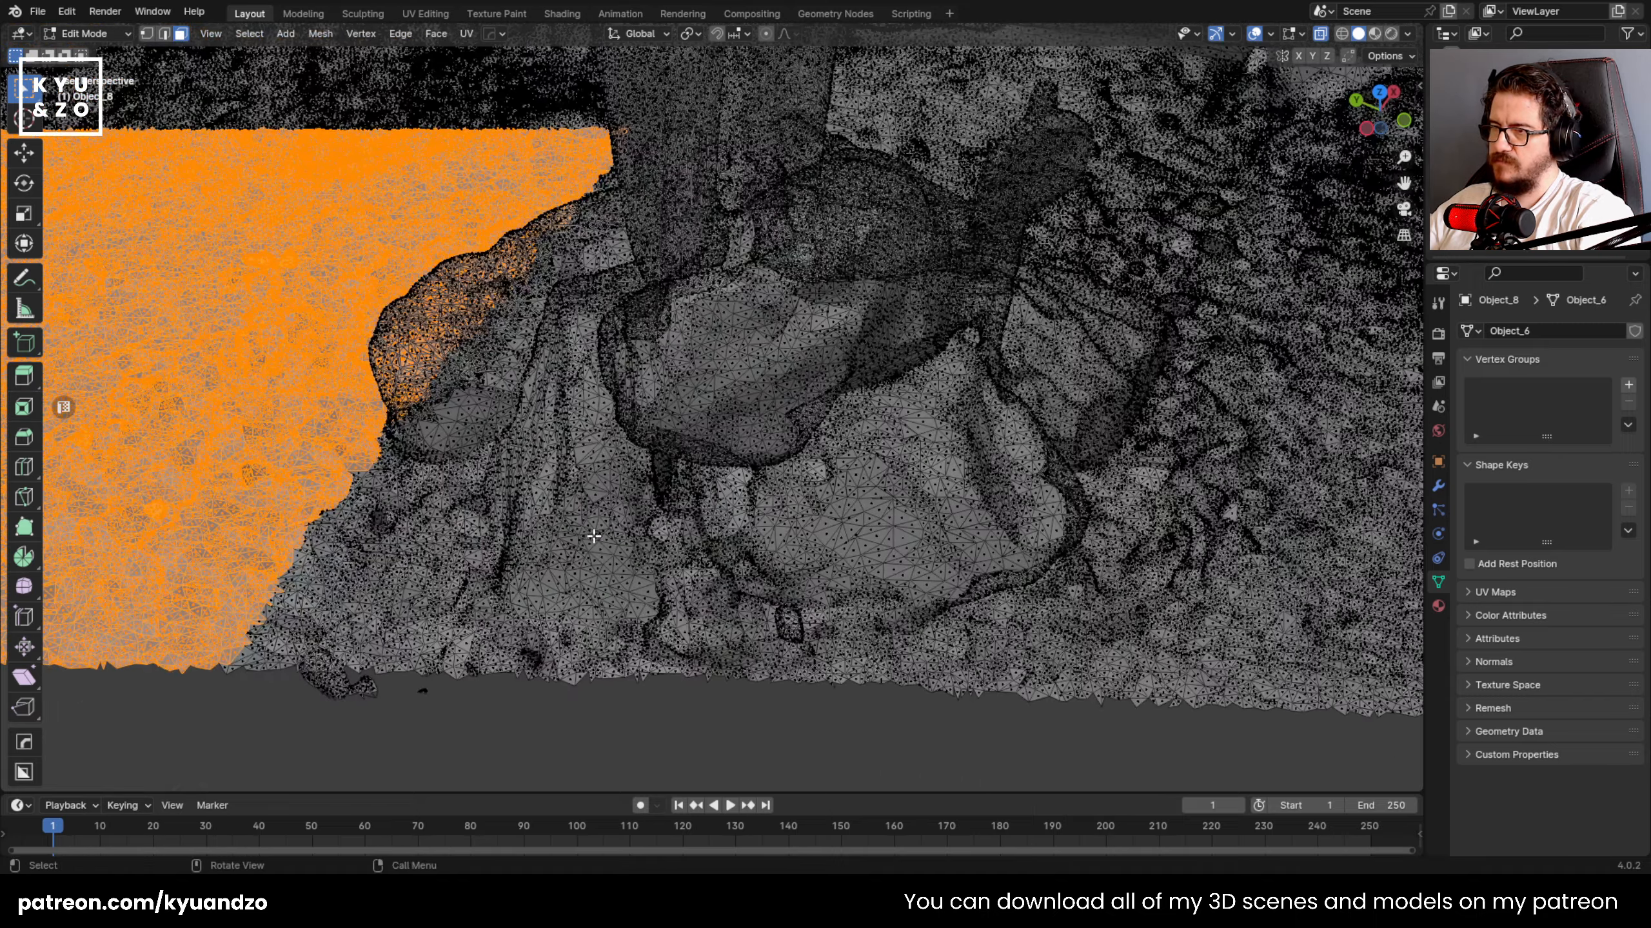
pyautogui.scroll(-2, 594, 536)
pyautogui.keyDown('shift'); pyautogui.moveTo(1321, 416); pyautogui.dragTo(725, 578, button='middle'); pyautogui.keyUp('shift')
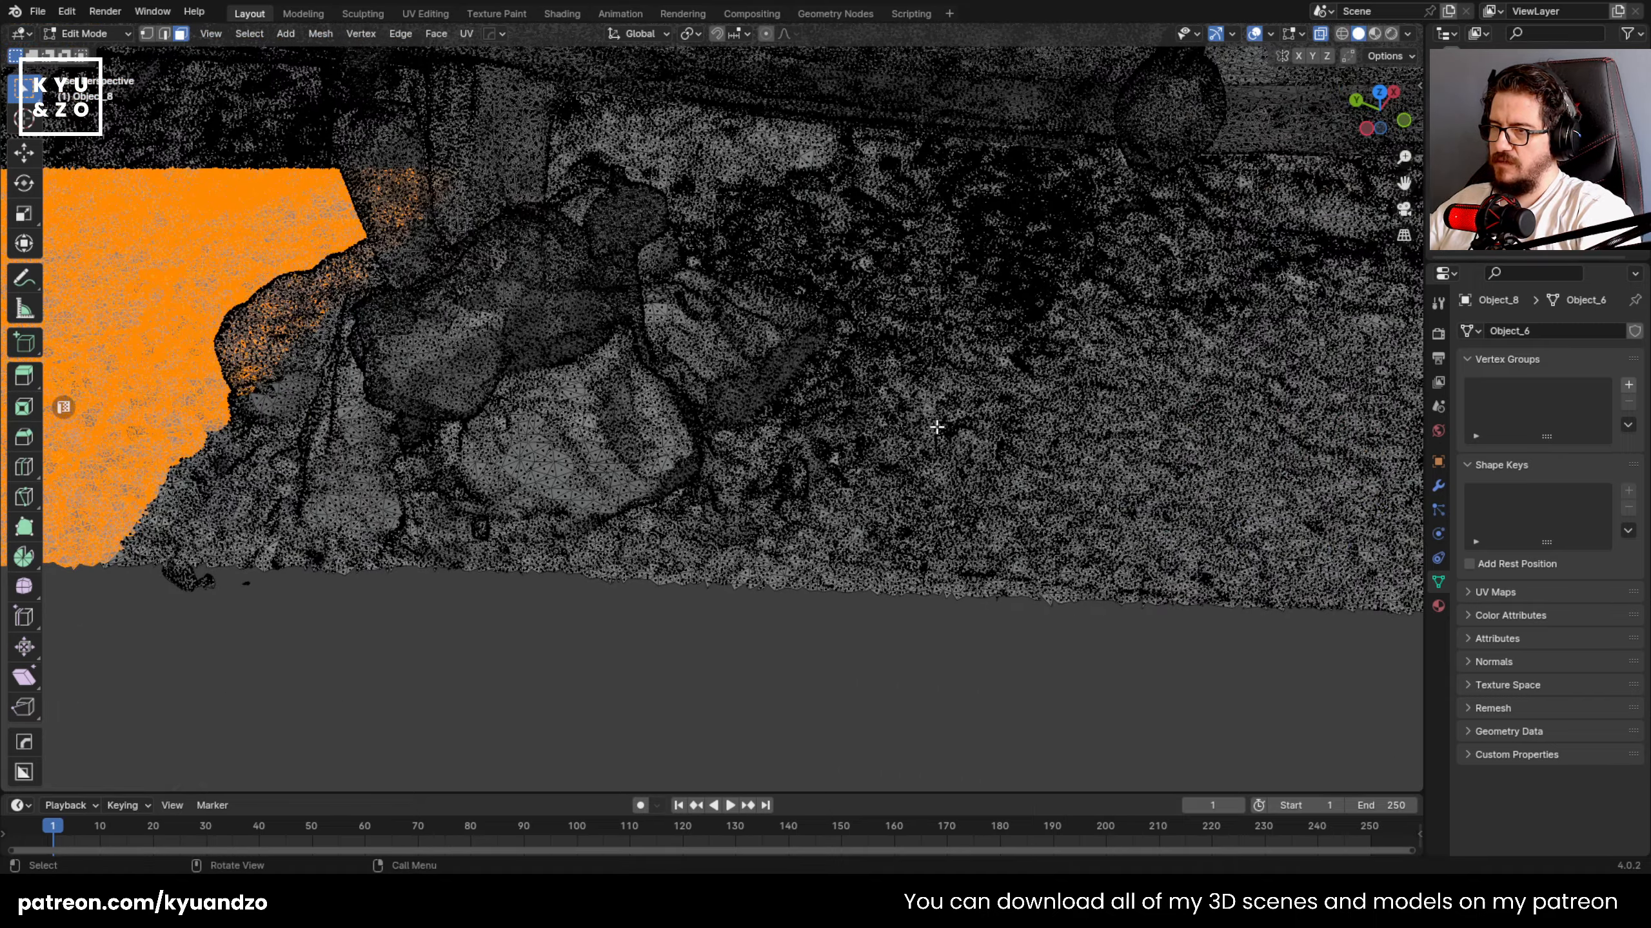
pyautogui.keyDown('shift'); pyautogui.moveTo(936, 427); pyautogui.dragTo(550, 601, button='middle'); pyautogui.keyUp('shift')
pyautogui.scroll(1, 578, 538)
pyautogui.scroll(-2, 619, 551)
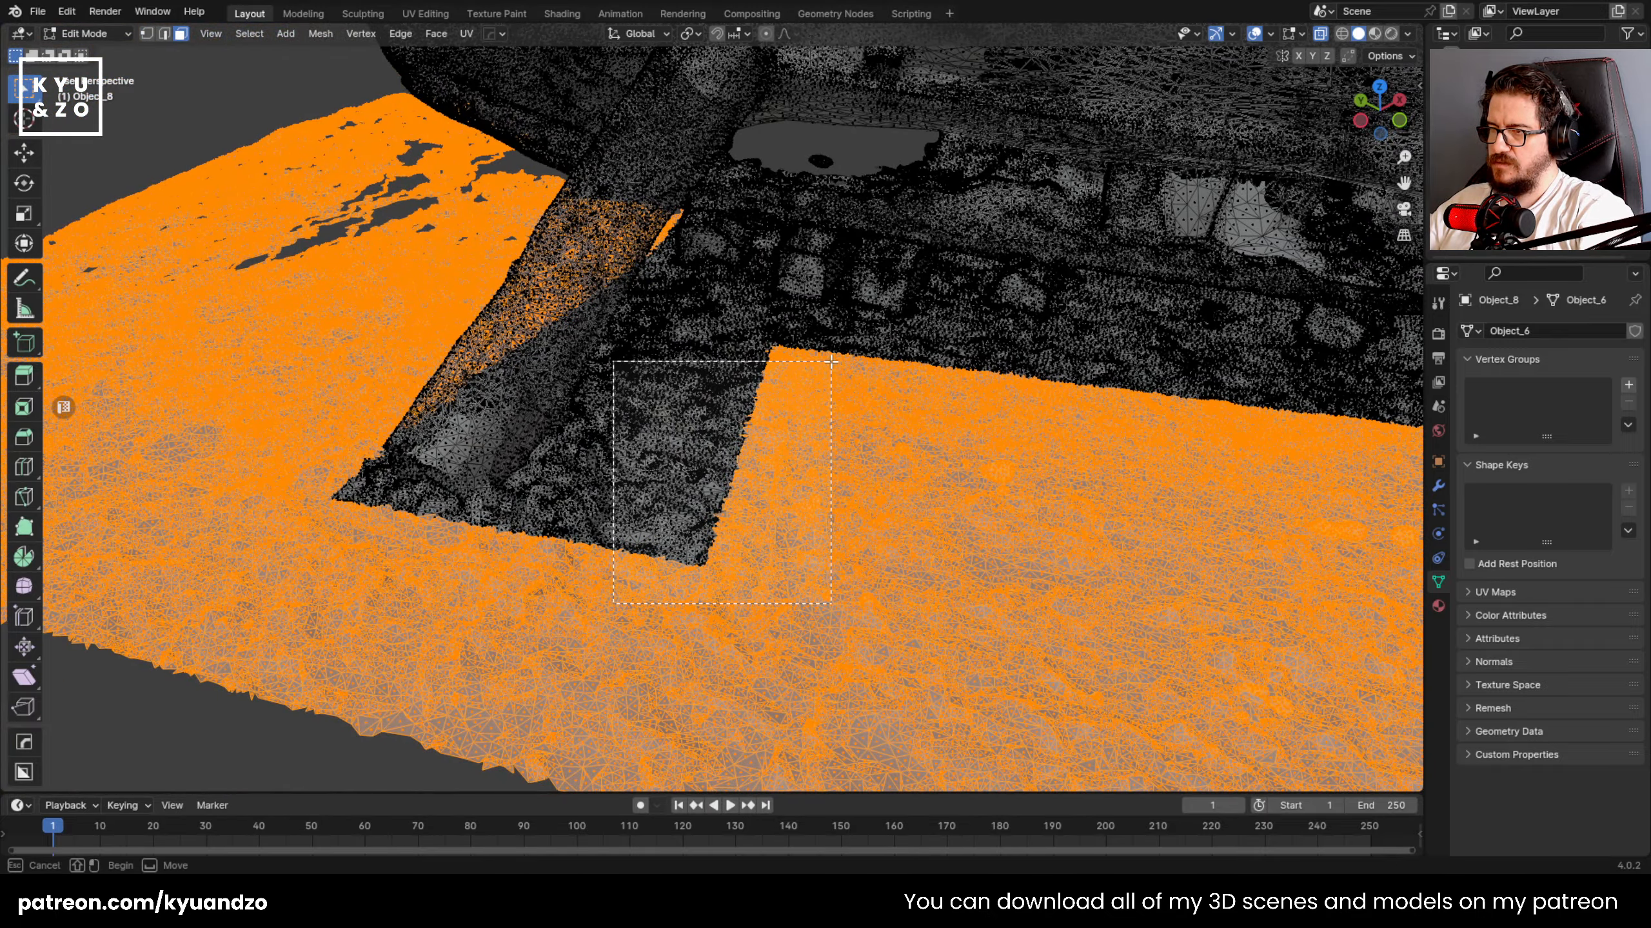
# - Add the patch beside the log prop and the ragged ground on the bow's far side, then delete all selected faces
pyautogui.keyDown('shift'); pyautogui.moveTo(831, 361); pyautogui.dragTo(829, 356); pyautogui.keyUp('shift')
pyautogui.moveTo(785, 331); pyautogui.dragTo(674, 548, button='middle')
pyautogui.keyDown('shift'); pyautogui.moveTo(540, 123); pyautogui.dragTo(906, 546); pyautogui.keyUp('shift')
pyautogui.moveTo(907, 547); pyautogui.dragTo(831, 499, button='middle')
pyautogui.press('x')
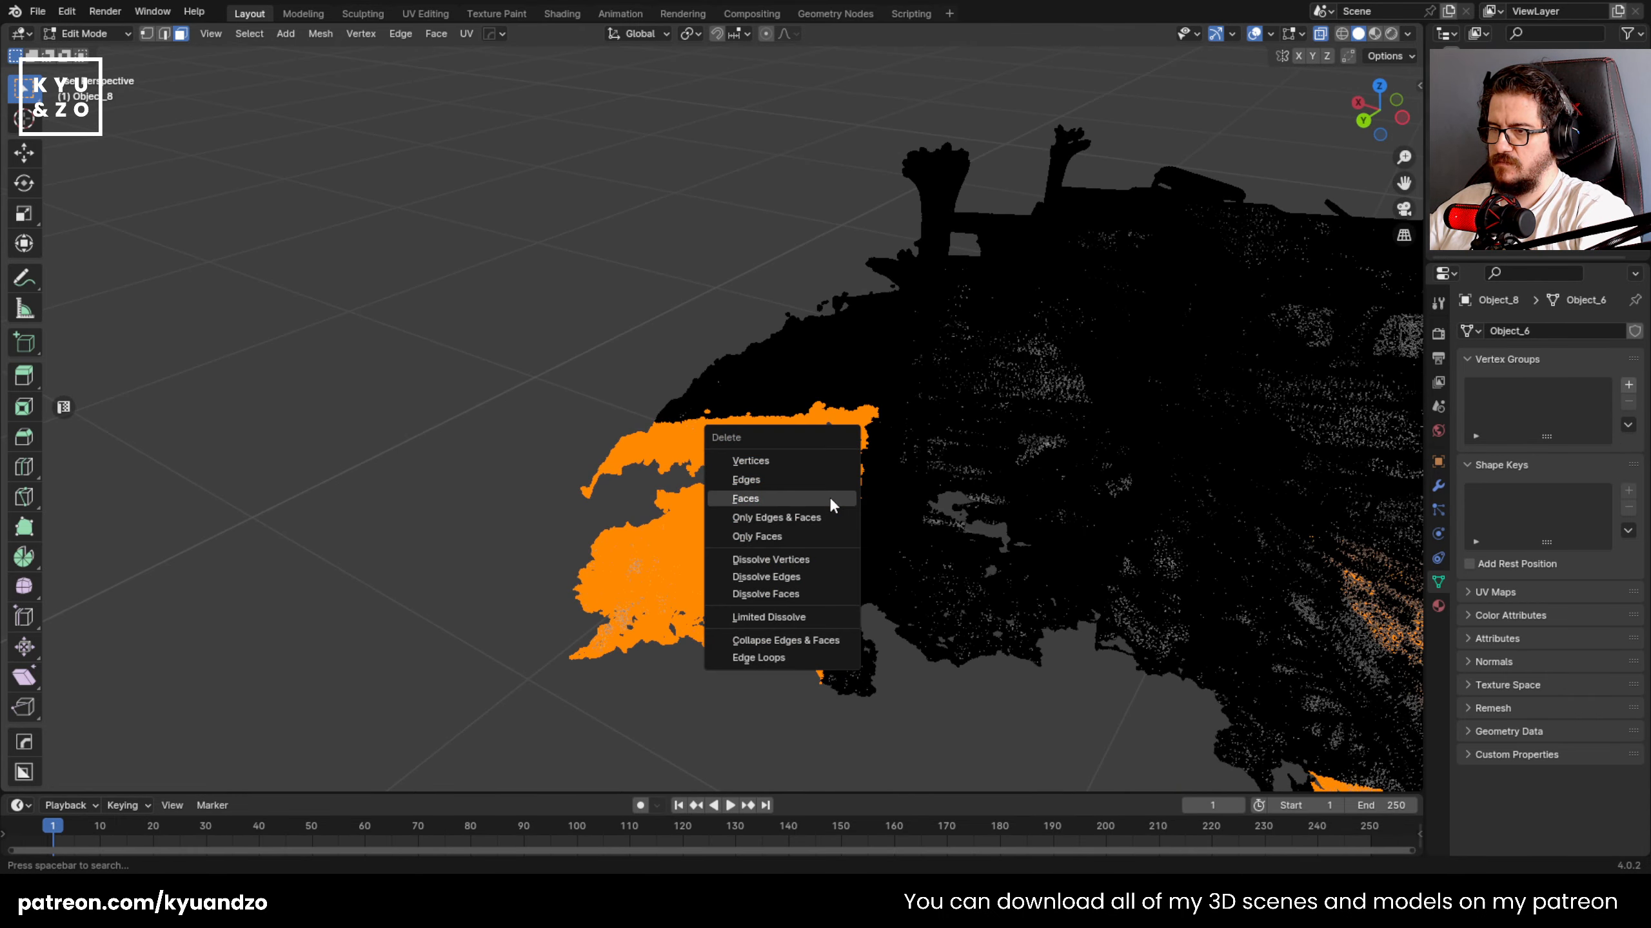
pyautogui.click(830, 498)
# - Select the outer ground faces on the boat's far side toward the stern, working from several angles
pyautogui.scroll(5, 789, 326)
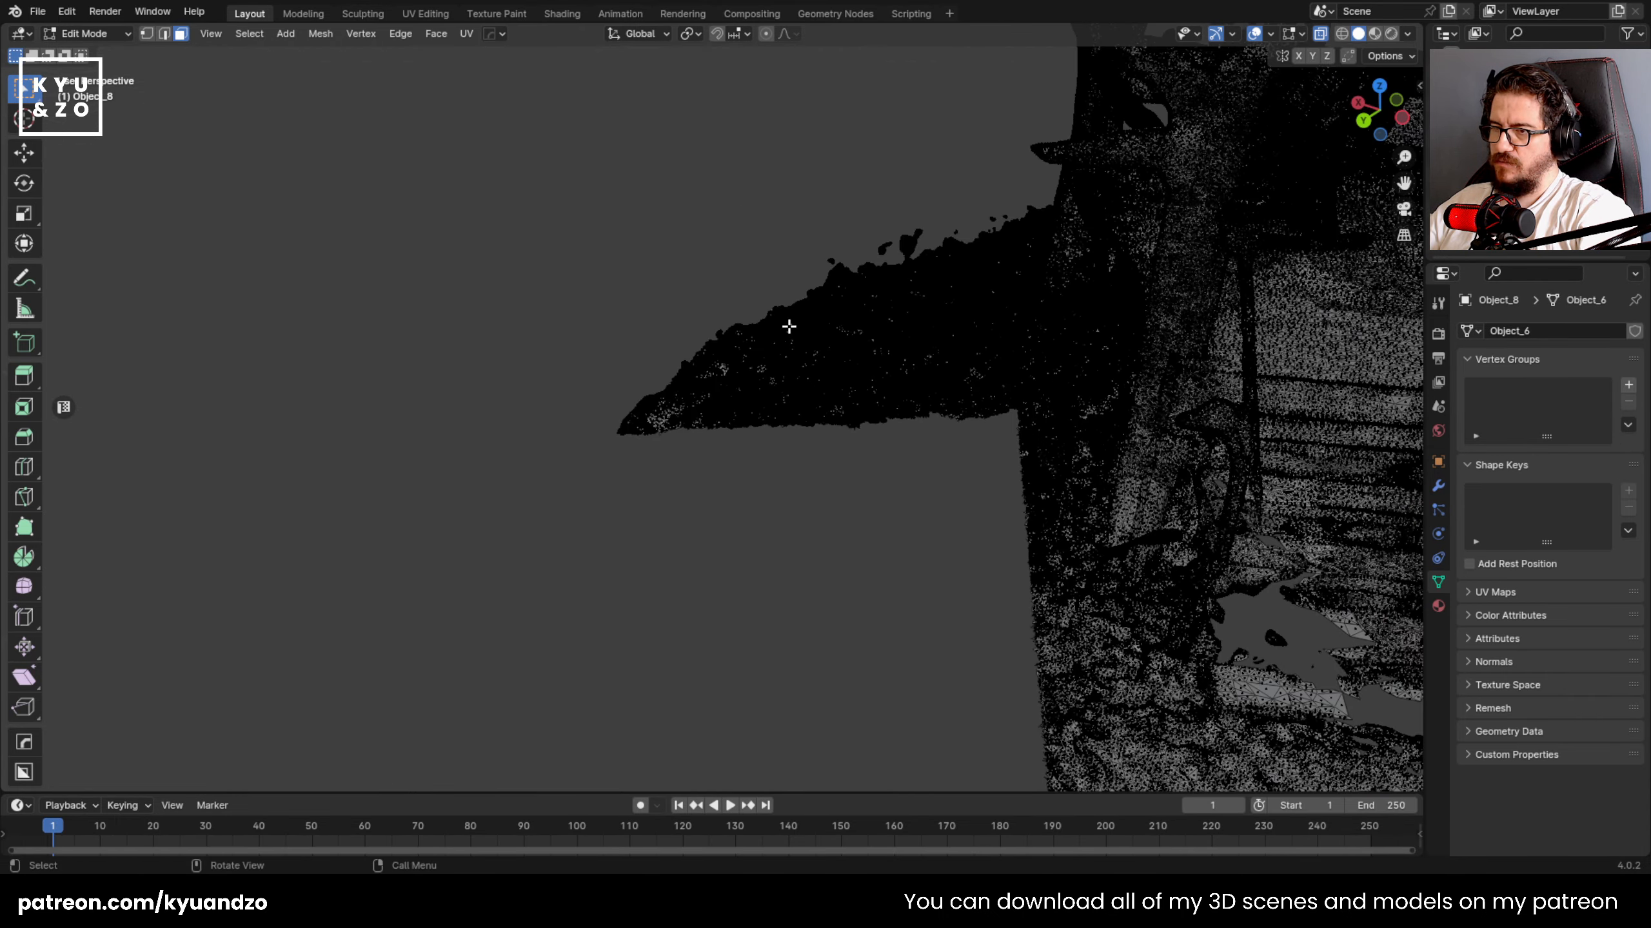
pyautogui.moveTo(789, 326); pyautogui.dragTo(325, 225, button='middle')
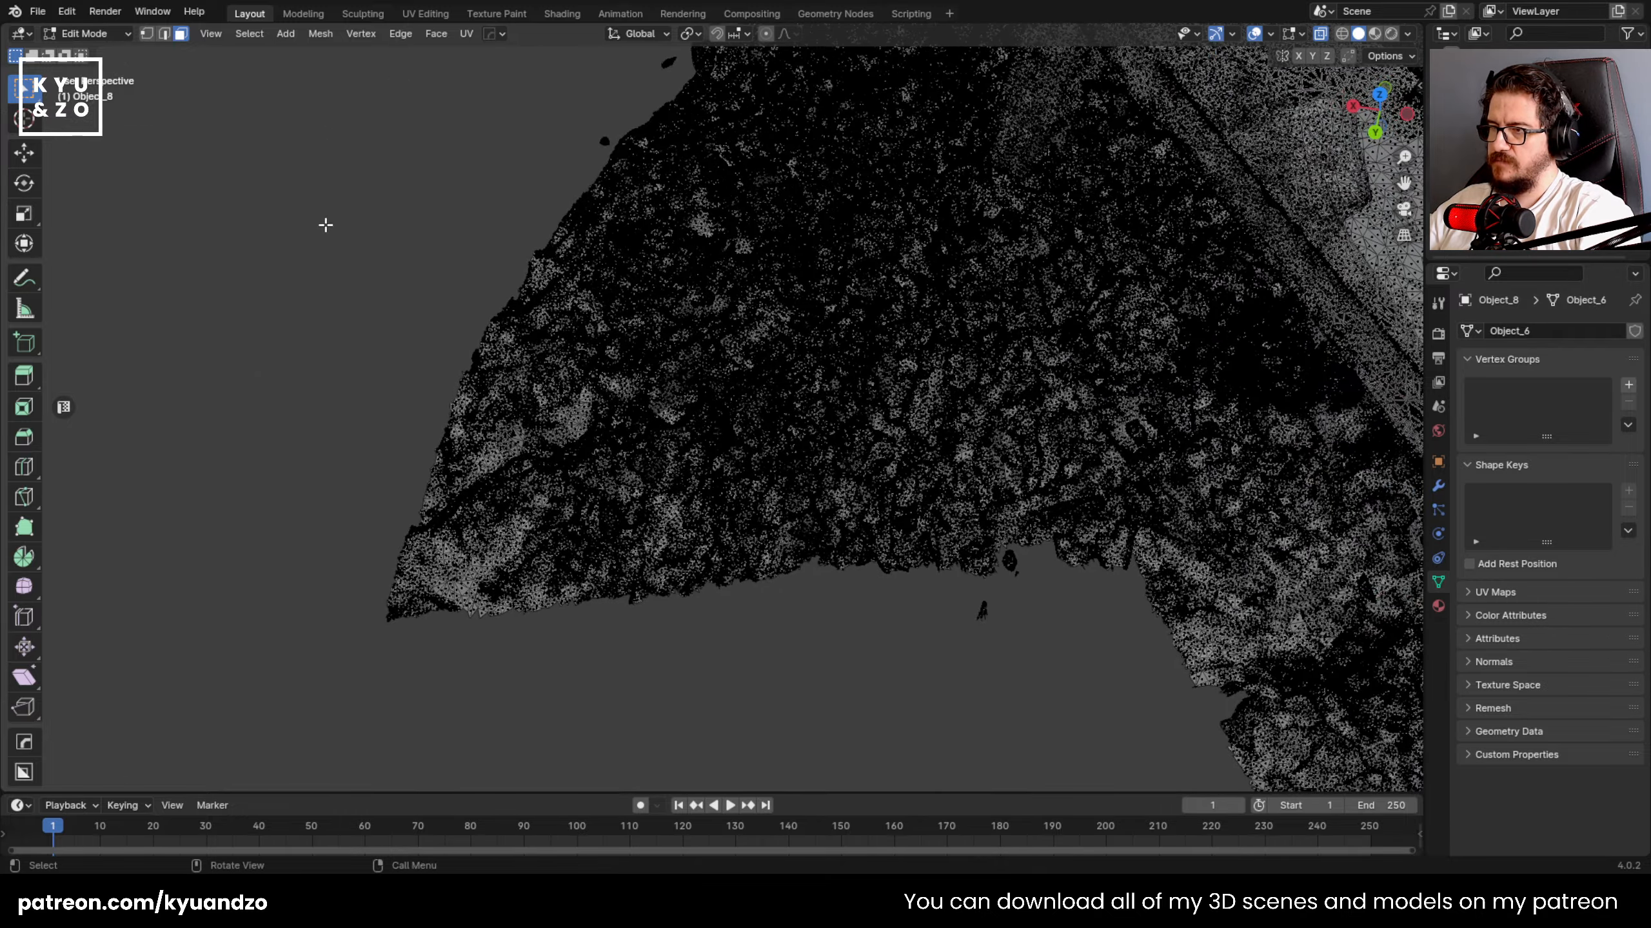
pyautogui.moveTo(349, 114); pyautogui.dragTo(959, 646)
pyautogui.moveTo(959, 647); pyautogui.dragTo(747, 325, button='middle')
pyautogui.moveTo(748, 325); pyautogui.dragTo(1164, 470)
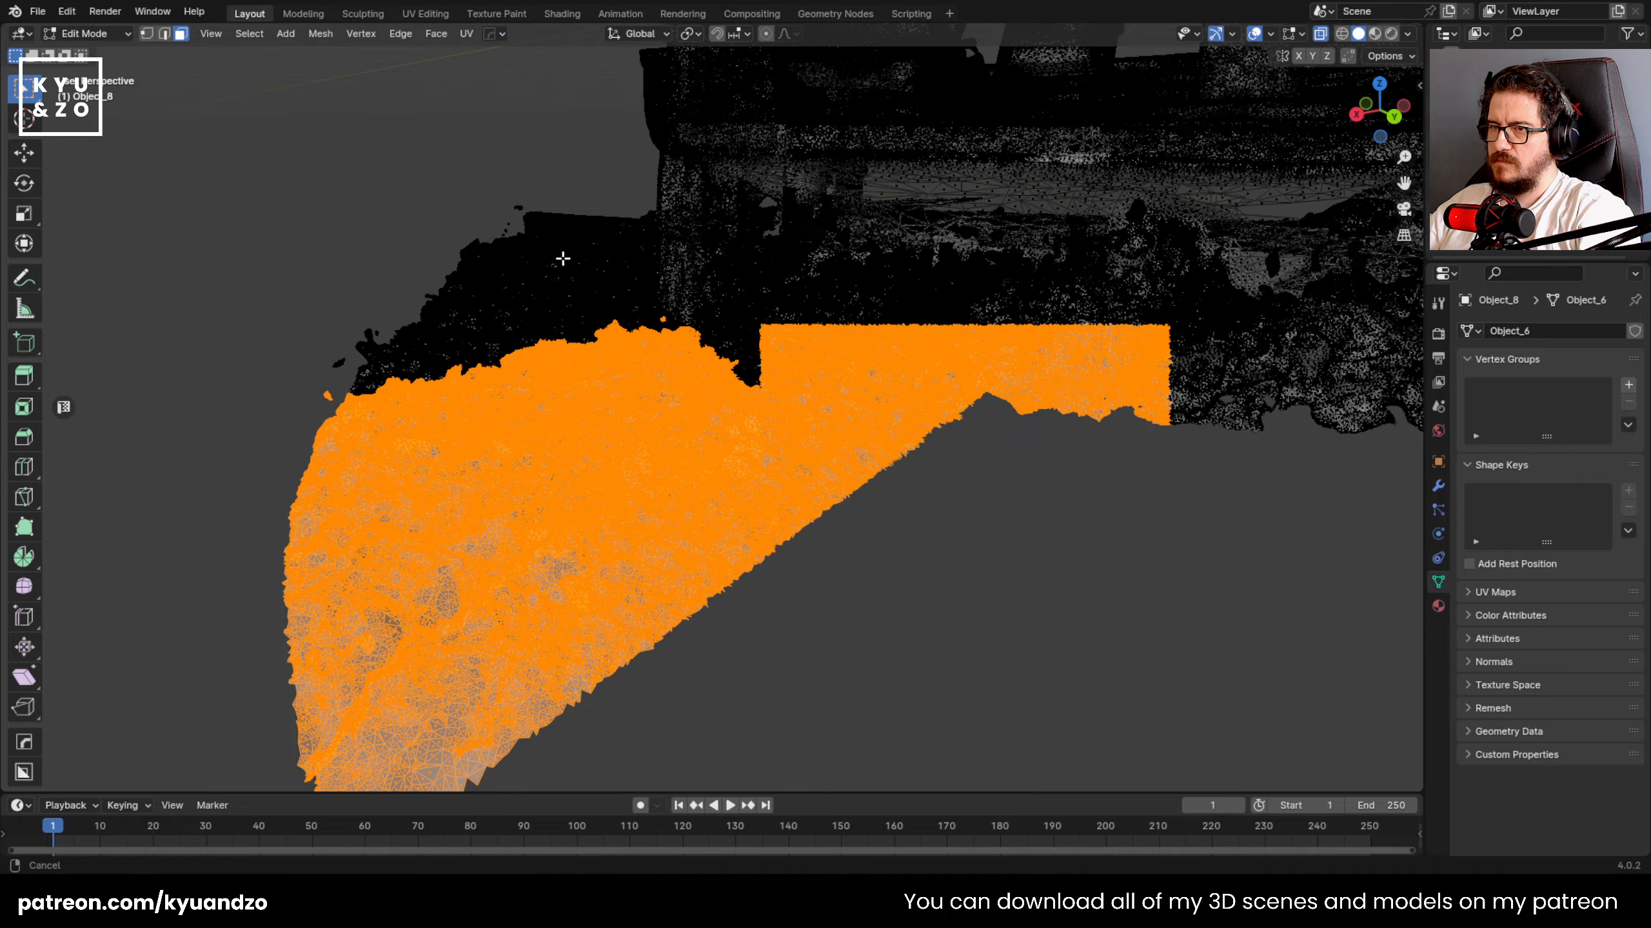
pyautogui.moveTo(563, 259); pyautogui.dragTo(718, 339, button='middle')
pyautogui.moveTo(718, 339); pyautogui.dragTo(994, 672)
pyautogui.moveTo(1065, 358); pyautogui.dragTo(840, 457, button='middle')
pyautogui.moveTo(711, 390); pyautogui.dragTo(973, 683)
# - Extend the selection over the ground closer to the stern and the hull supports, then delete the selected faces
pyautogui.moveTo(973, 683); pyautogui.dragTo(697, 249, button='middle')
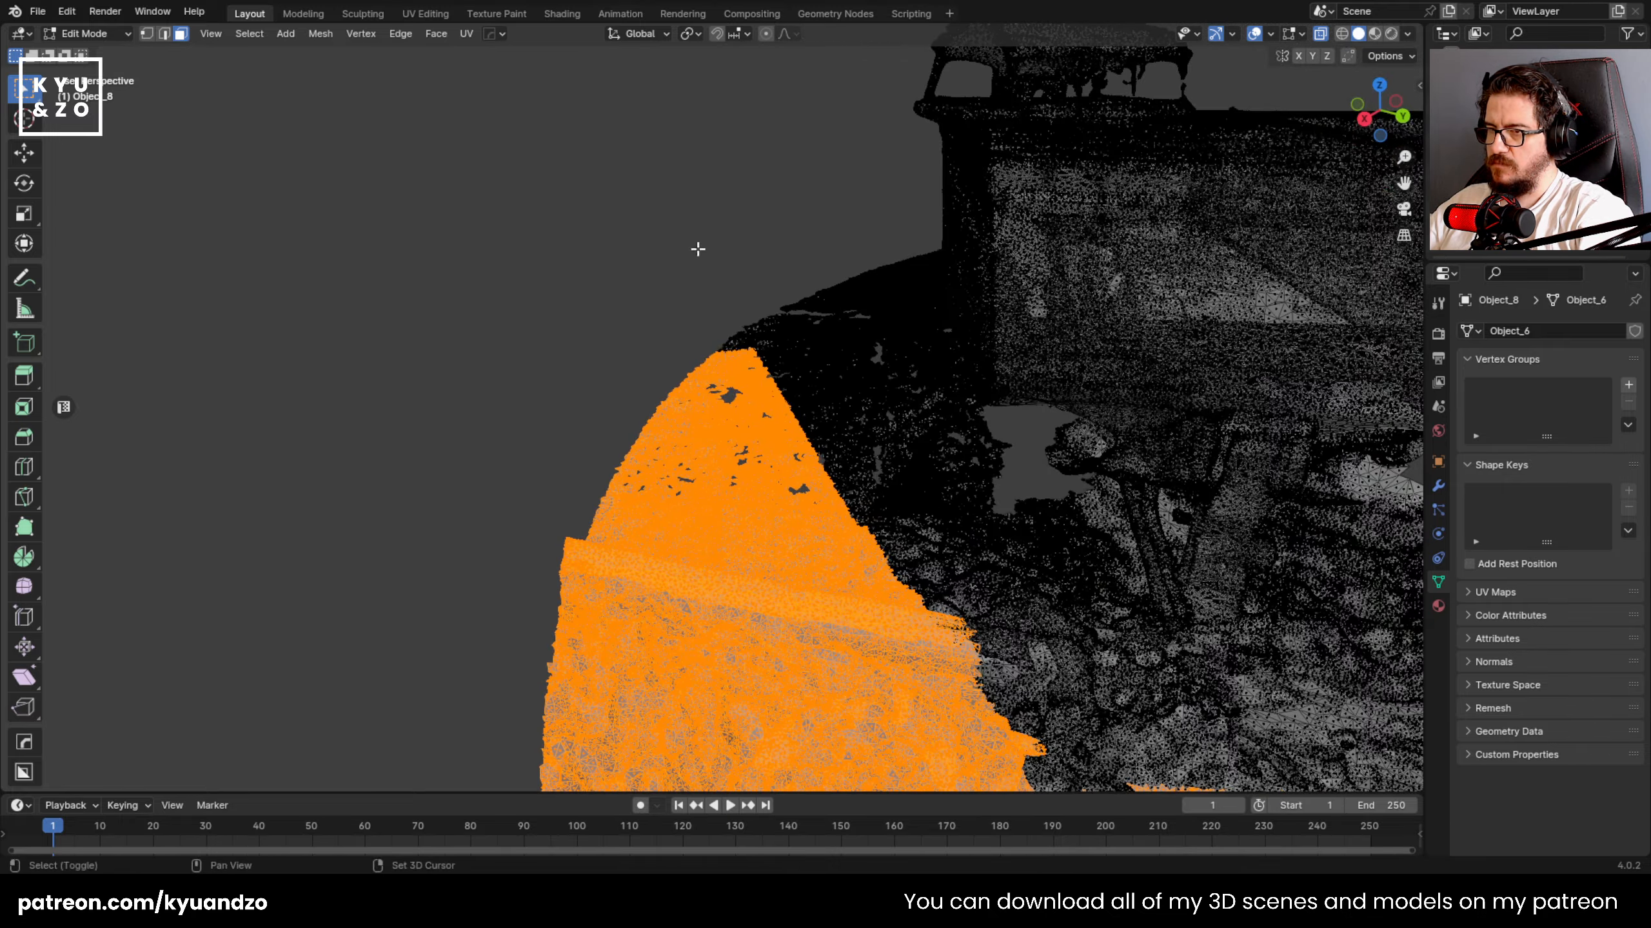
pyautogui.moveTo(697, 249); pyautogui.dragTo(907, 583)
pyautogui.moveTo(906, 583); pyautogui.dragTo(725, 307, button='middle')
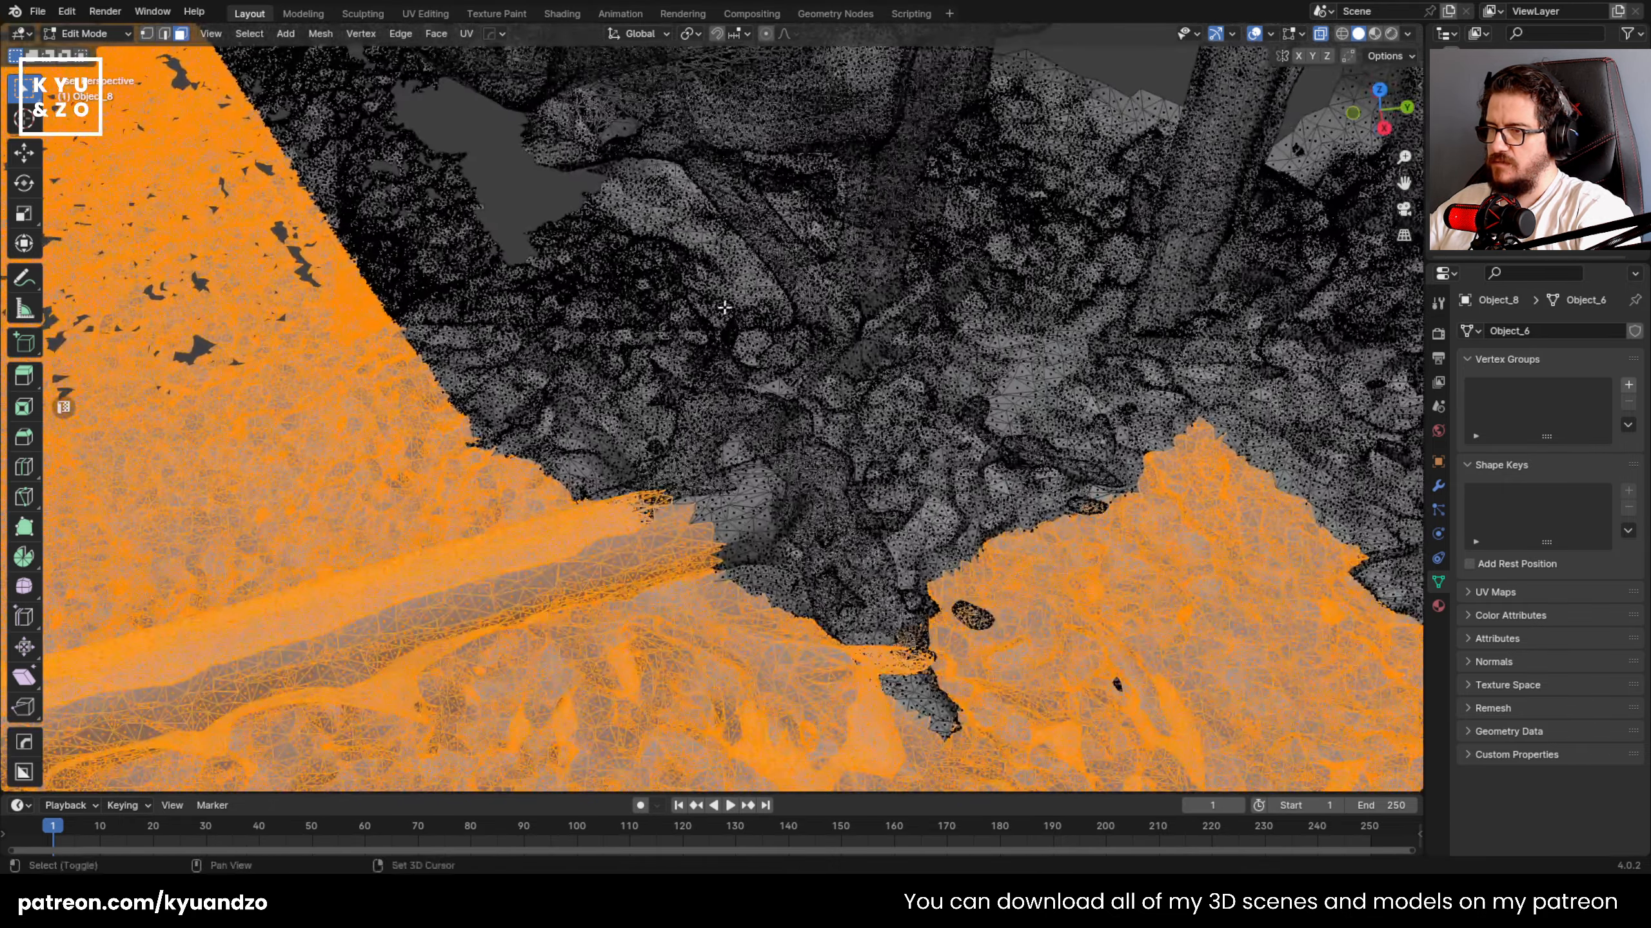
pyautogui.moveTo(524, 346); pyautogui.dragTo(682, 493)
pyautogui.moveTo(746, 563); pyautogui.dragTo(748, 564)
pyautogui.press('x')
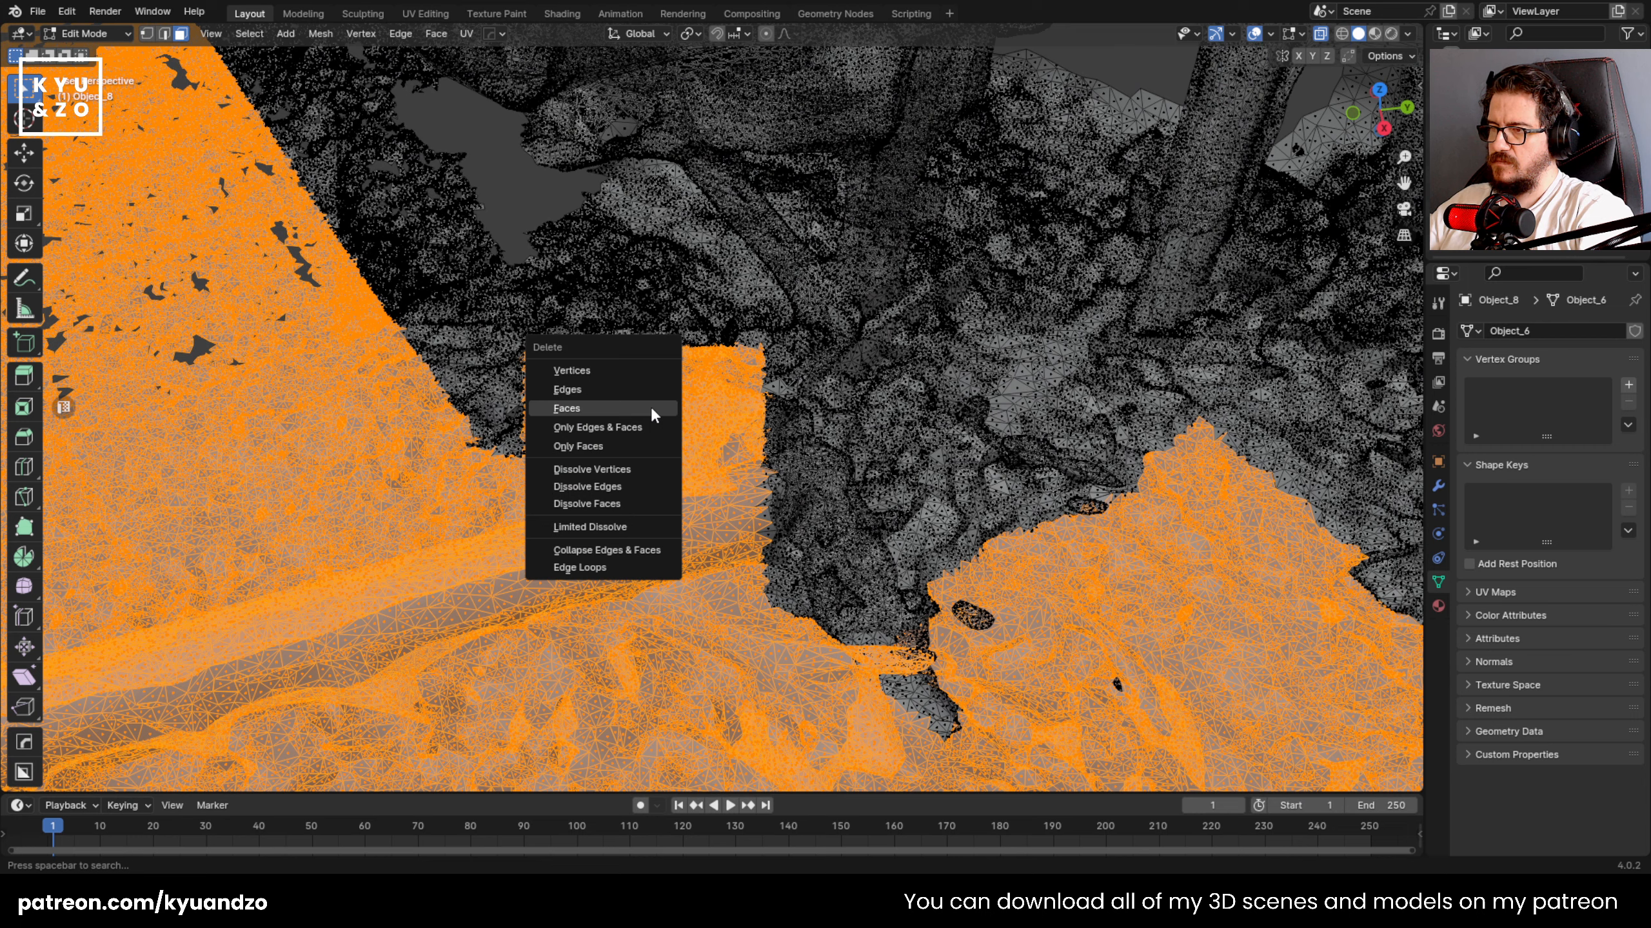
pyautogui.click(651, 410)
# - Select the ground faces behind the stern and the strip continuing past the hull, then delete them
pyautogui.moveTo(634, 416); pyautogui.dragTo(486, 212, button='middle')
pyautogui.moveTo(486, 213); pyautogui.dragTo(846, 482)
pyautogui.scroll(4, 843, 469)
pyautogui.moveTo(825, 438); pyautogui.dragTo(791, 444, button='middle')
pyautogui.scroll(2, 791, 443)
pyautogui.keyDown('shift'); pyautogui.moveTo(789, 147); pyautogui.dragTo(1164, 449); pyautogui.keyUp('shift')
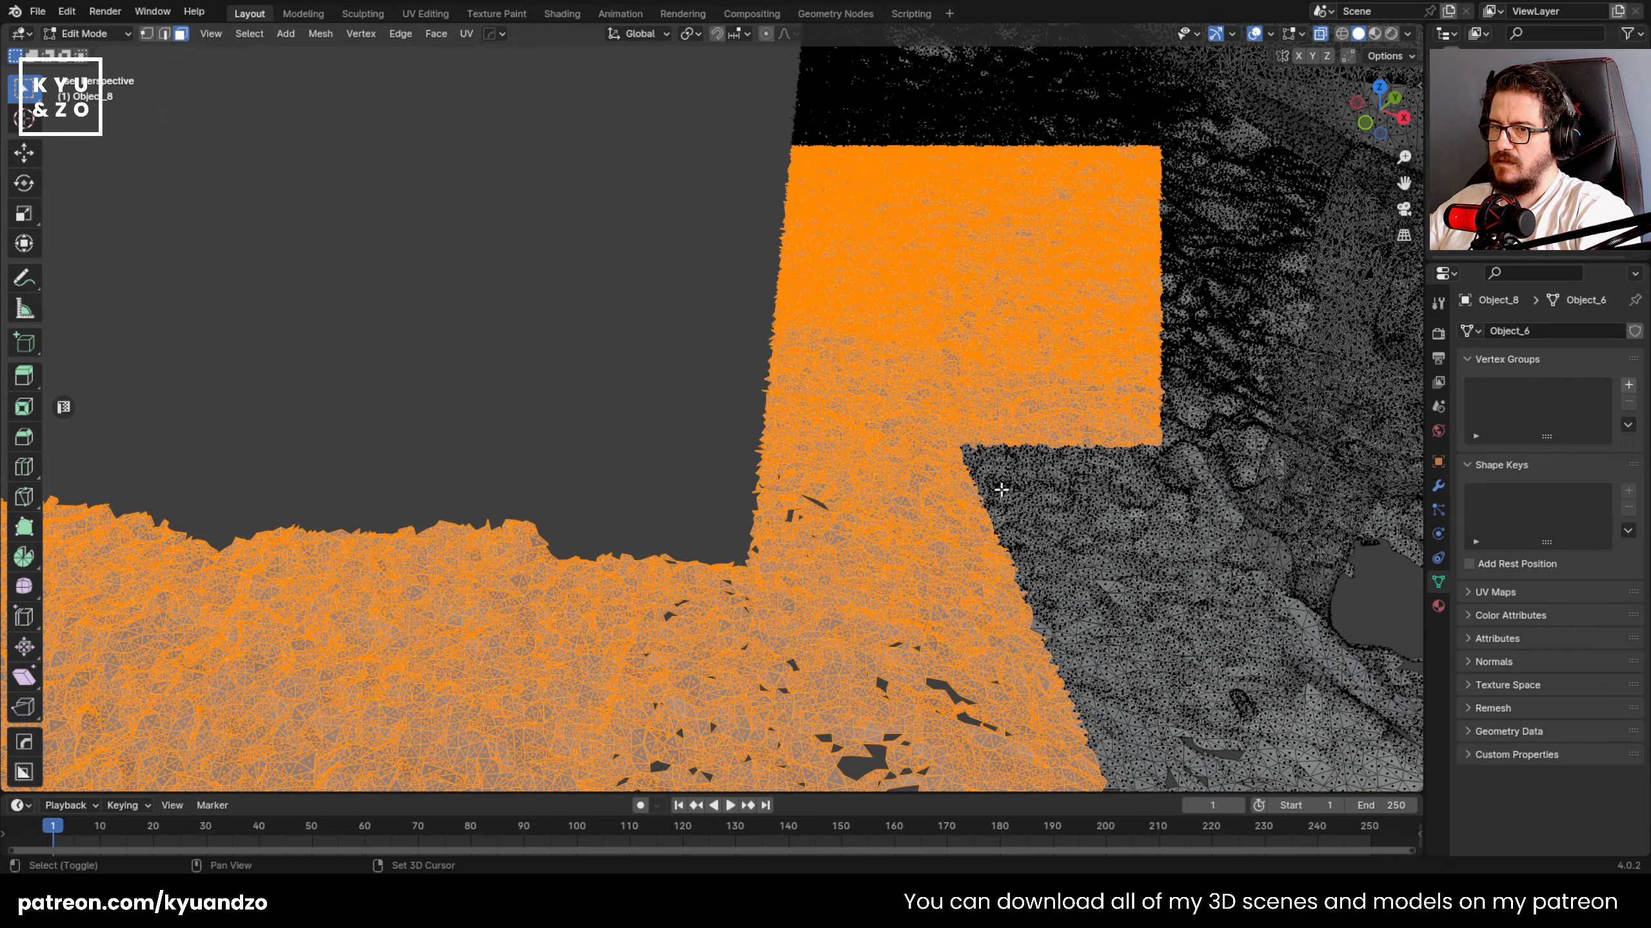
pyautogui.moveTo(1008, 327); pyautogui.dragTo(813, 286, button='middle')
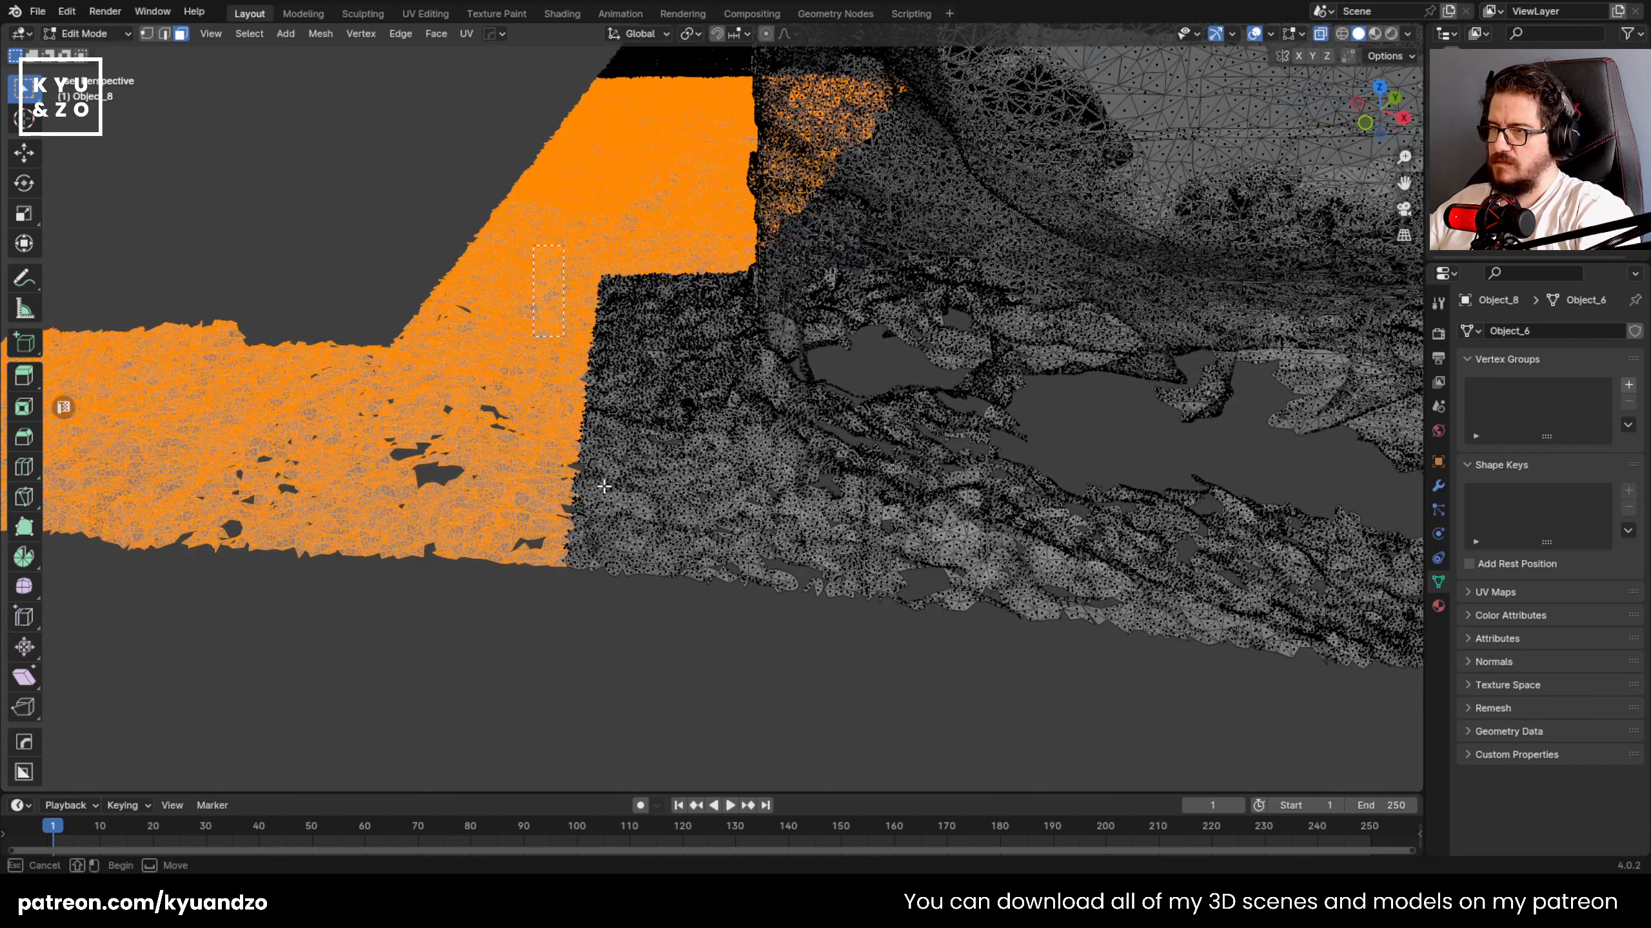
pyautogui.keyDown('shift'); pyautogui.moveTo(532, 243); pyautogui.dragTo(737, 670); pyautogui.keyUp('shift')
pyautogui.keyDown('shift'); pyautogui.moveTo(670, 424); pyautogui.dragTo(1336, 736); pyautogui.keyUp('shift')
pyautogui.press('x')
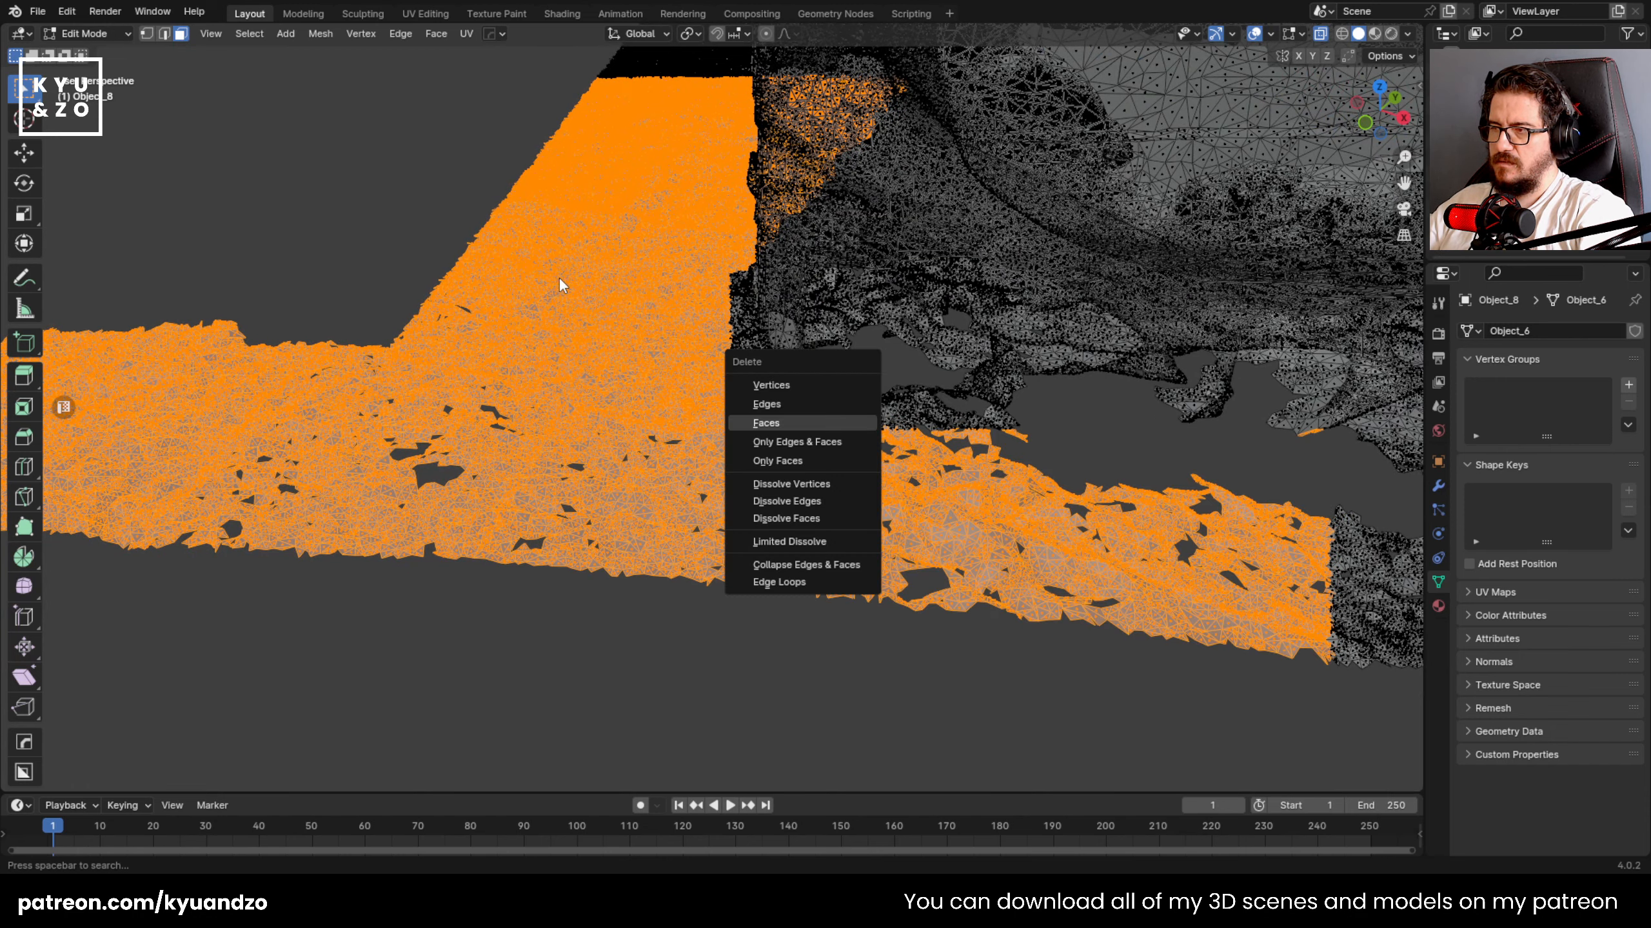
pyautogui.press('f')
# - Switch to Circle Select and try it with a radius of 25 on the remaining ground patch near the stern
pyautogui.moveTo(538, 154); pyautogui.dragTo(651, 365, button='middle')
pyautogui.moveTo(35, 94)
pyautogui.mouseDown()
pyautogui.moveTo(103, 191)
pyautogui.moveTo(106, 160)
pyautogui.mouseUp()
pyautogui.keyDown('shift'); pyautogui.moveTo(813, 384); pyautogui.dragTo(709, 419, button='middle'); pyautogui.keyUp('shift')
pyautogui.moveTo(661, 390); pyautogui.dragTo(788, 457)
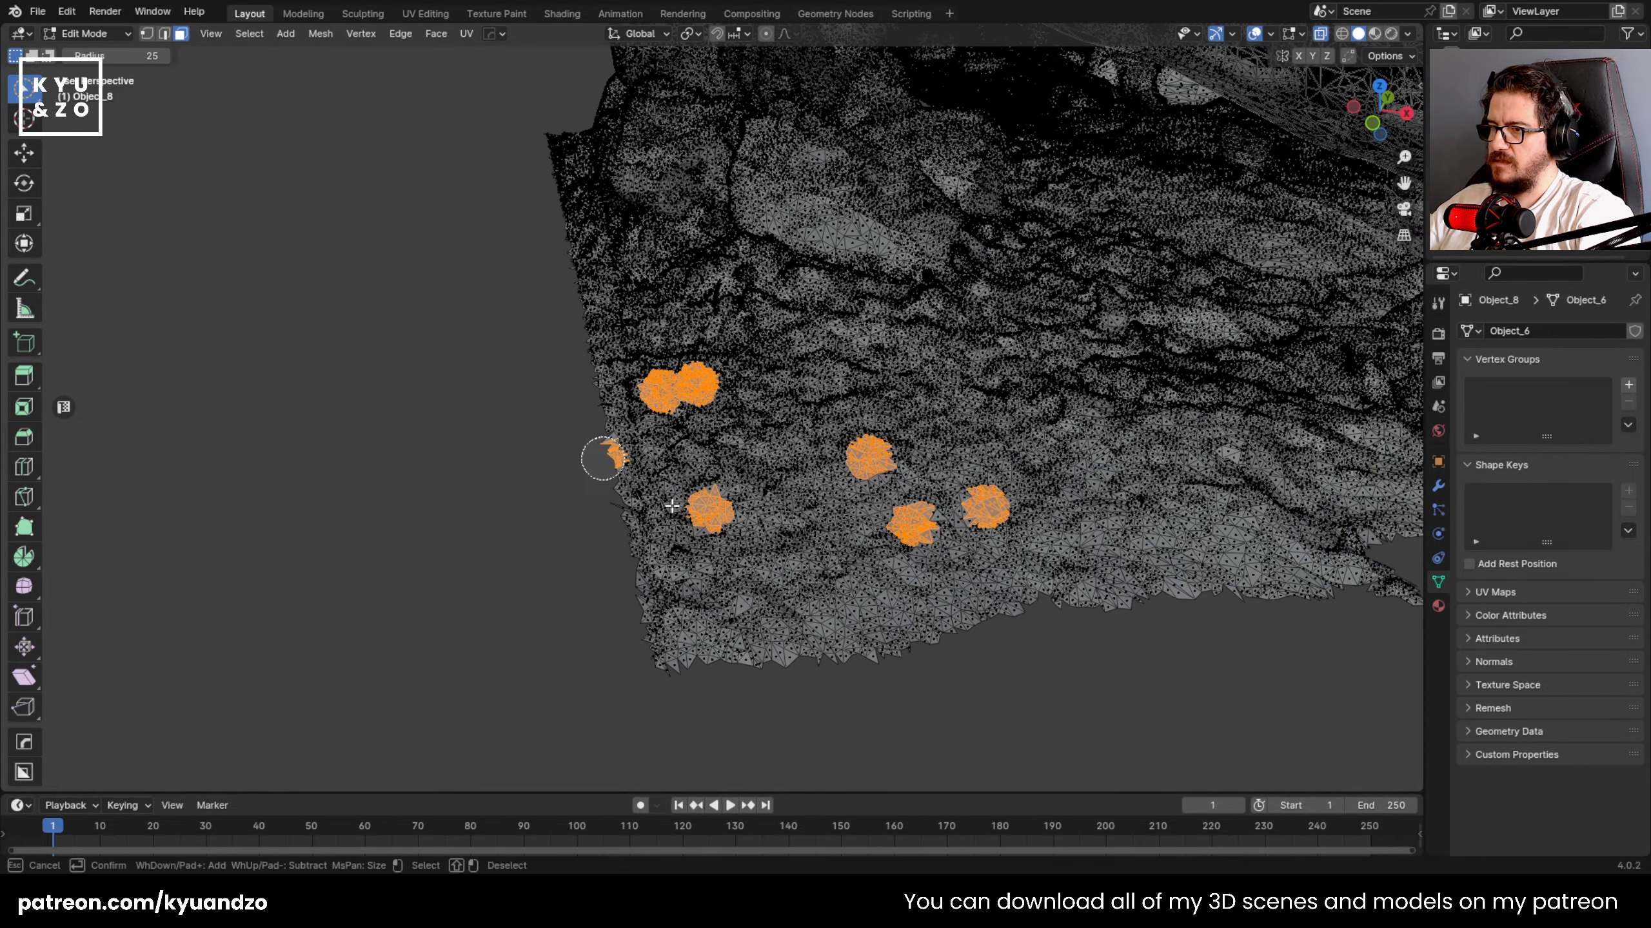
pyautogui.moveTo(623, 437); pyautogui.dragTo(714, 486)
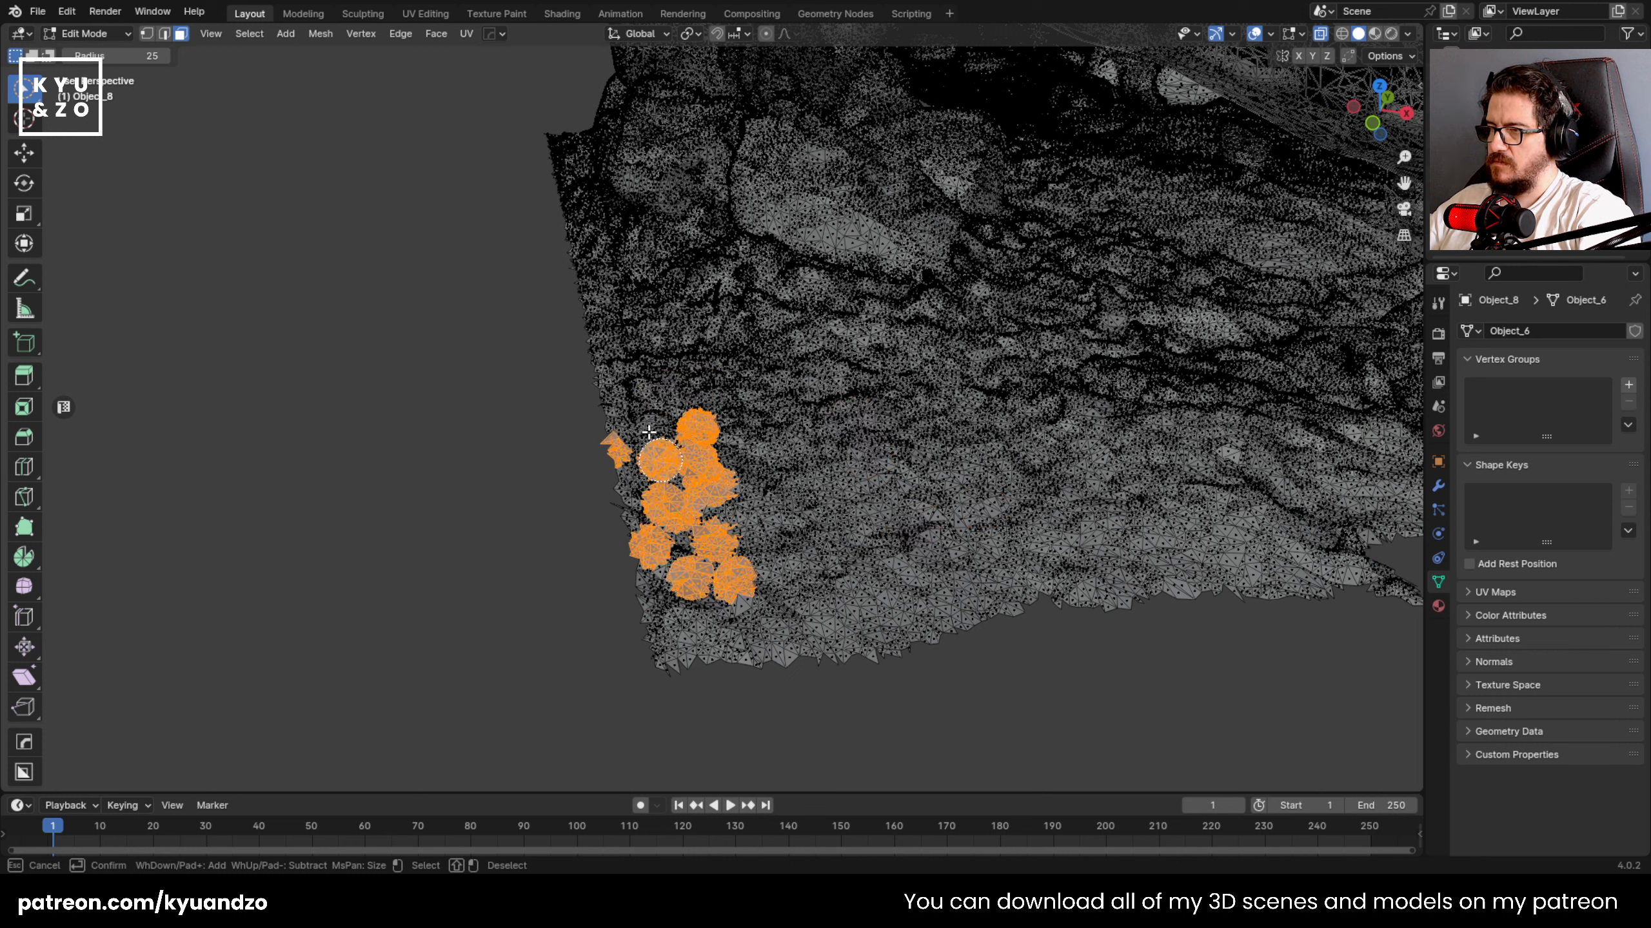
pyautogui.click(22, 94)
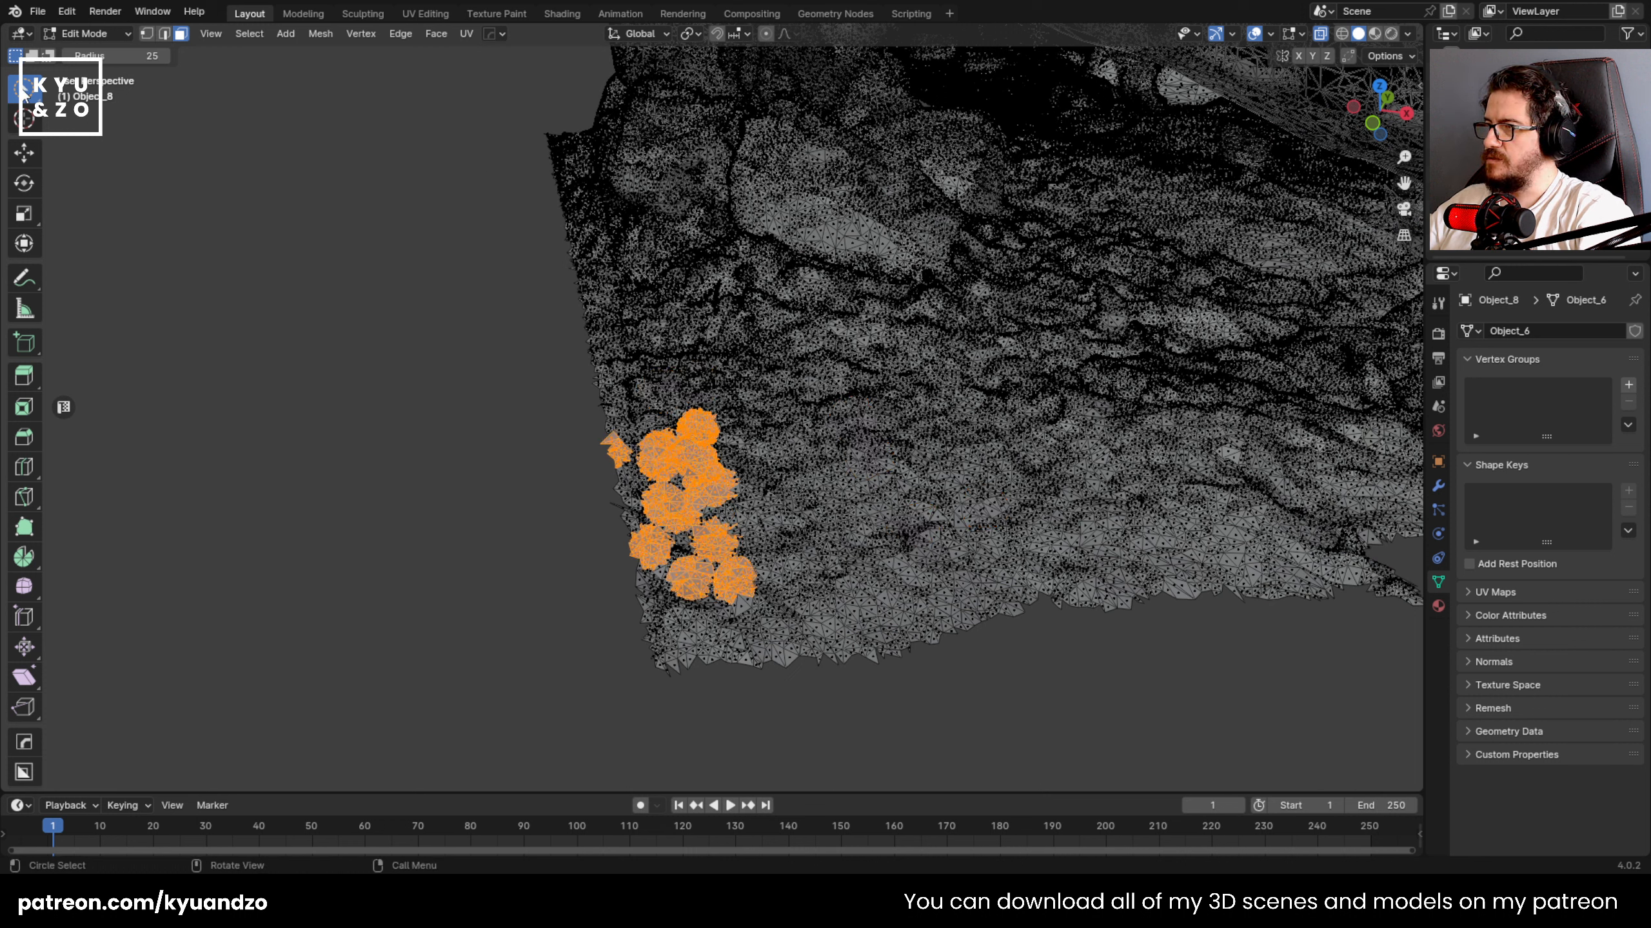
# - Paint a selection over the remaining ground patch near the stern with a circle radius of 58 and delete its faces
pyautogui.click(902, 596)
pyautogui.moveTo(629, 592)
pyautogui.mouseDown()
pyautogui.moveTo(1315, 565)
pyautogui.moveTo(1067, 315)
pyautogui.moveTo(1150, 418)
pyautogui.moveTo(1209, 543)
pyautogui.moveTo(1040, 506)
pyautogui.moveTo(854, 497)
pyautogui.mouseUp()
pyautogui.moveTo(1064, 399); pyautogui.dragTo(1035, 449)
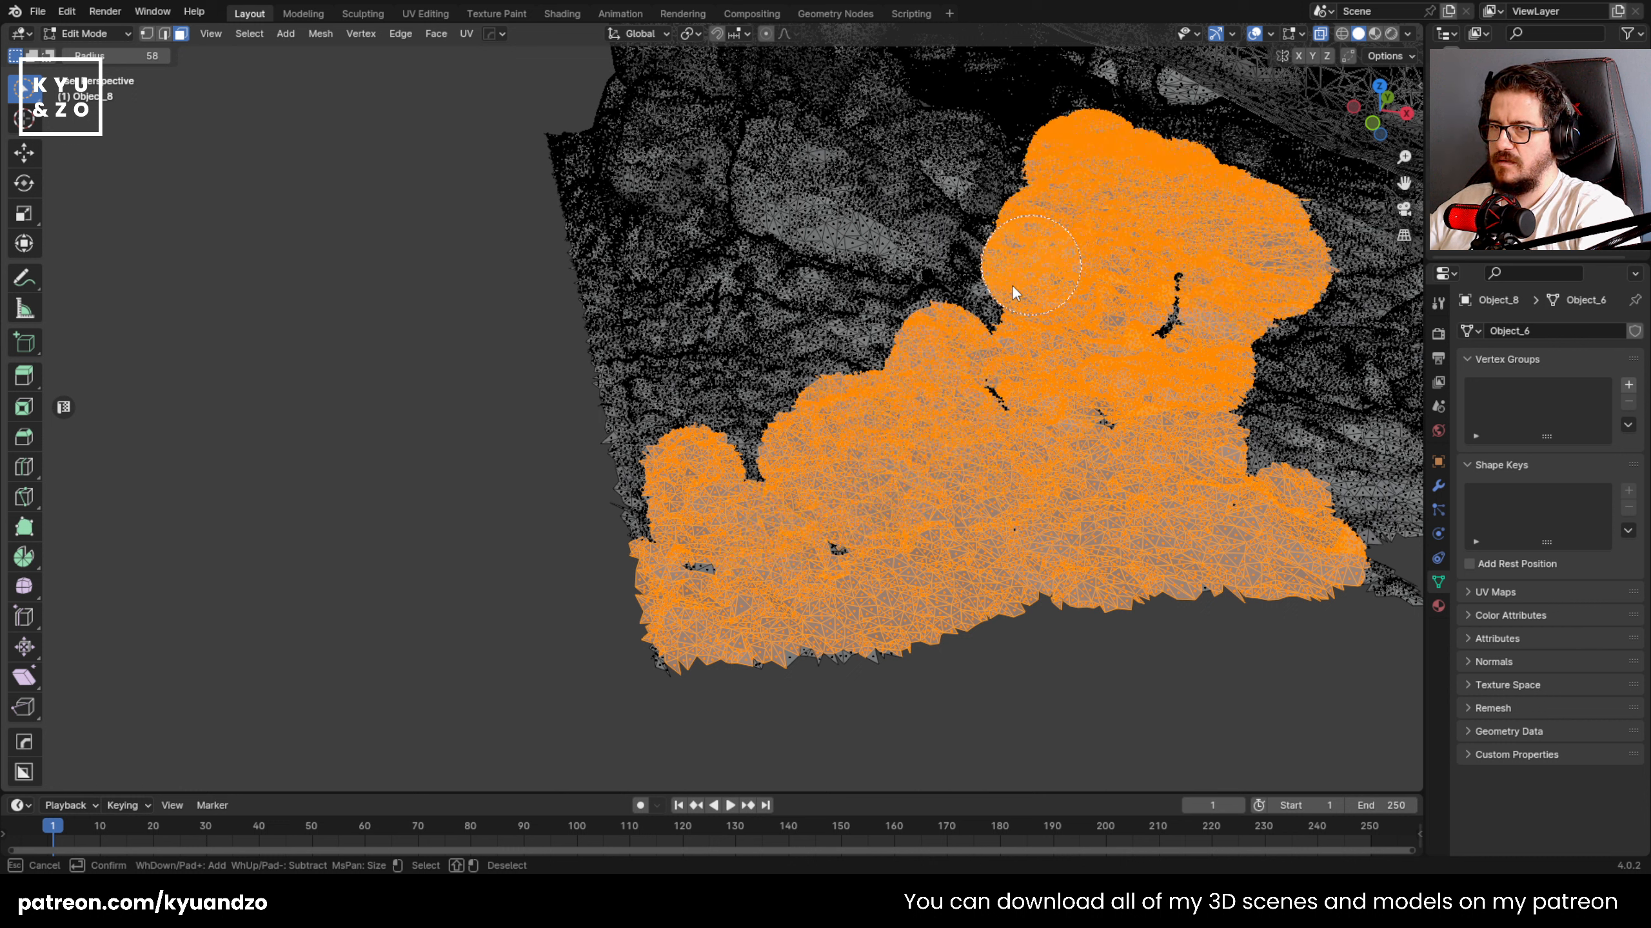
pyautogui.moveTo(1025, 159); pyautogui.dragTo(659, 302)
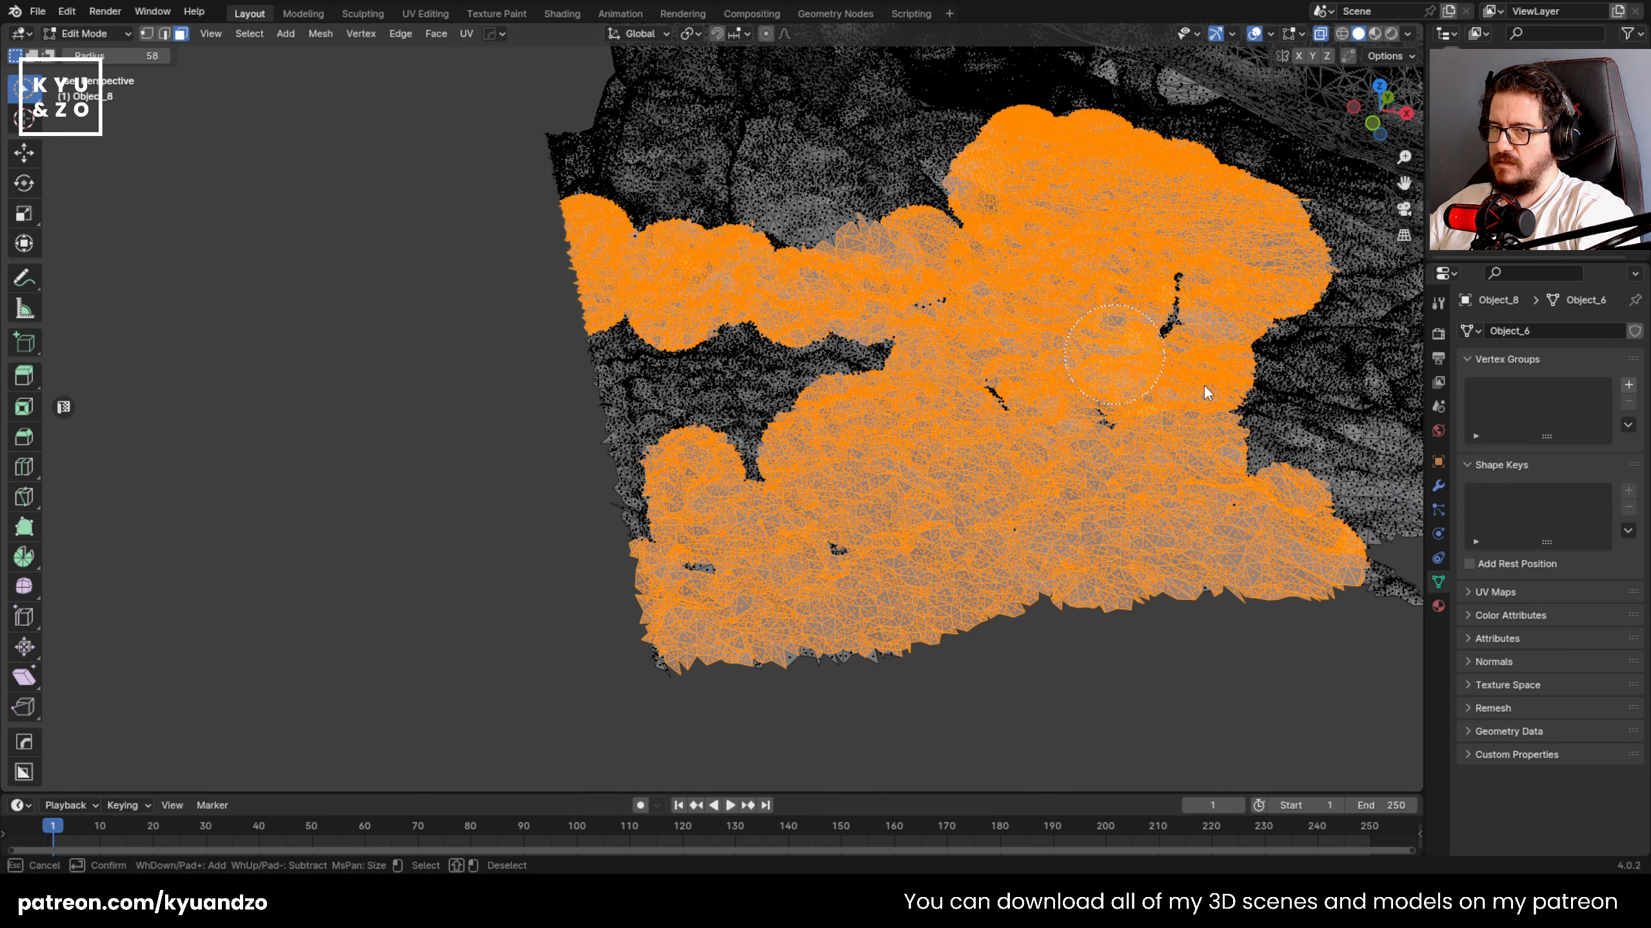
pyautogui.moveTo(1204, 388)
pyautogui.mouseDown()
pyautogui.moveTo(1308, 318)
pyautogui.moveTo(1348, 549)
pyautogui.mouseUp()
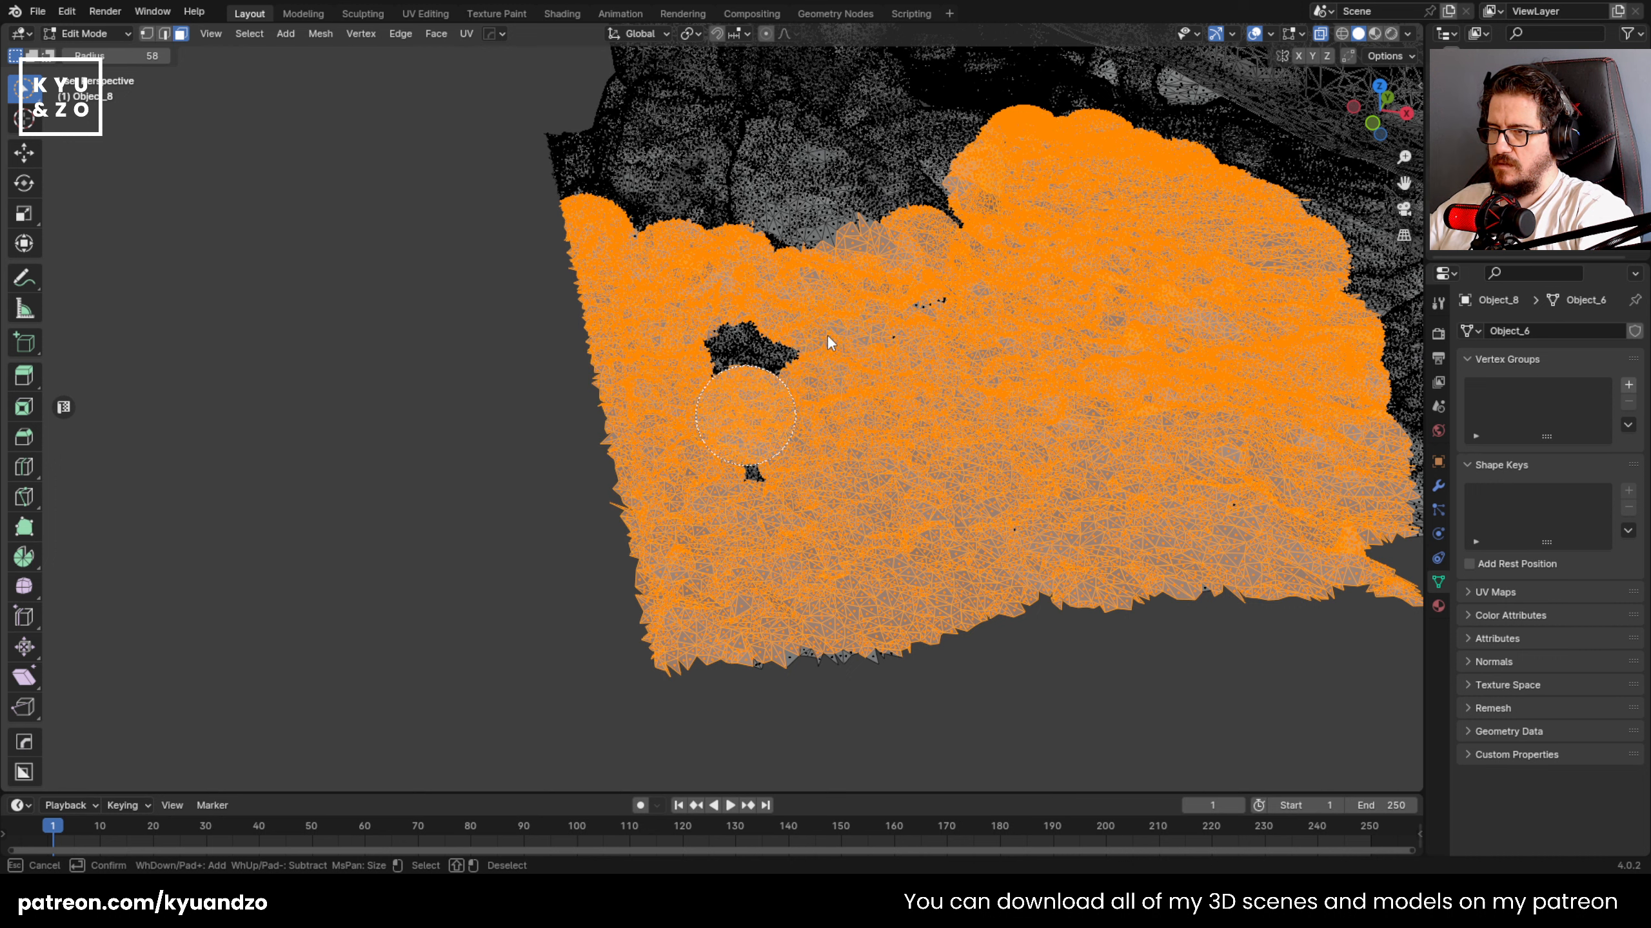
pyautogui.press('x')
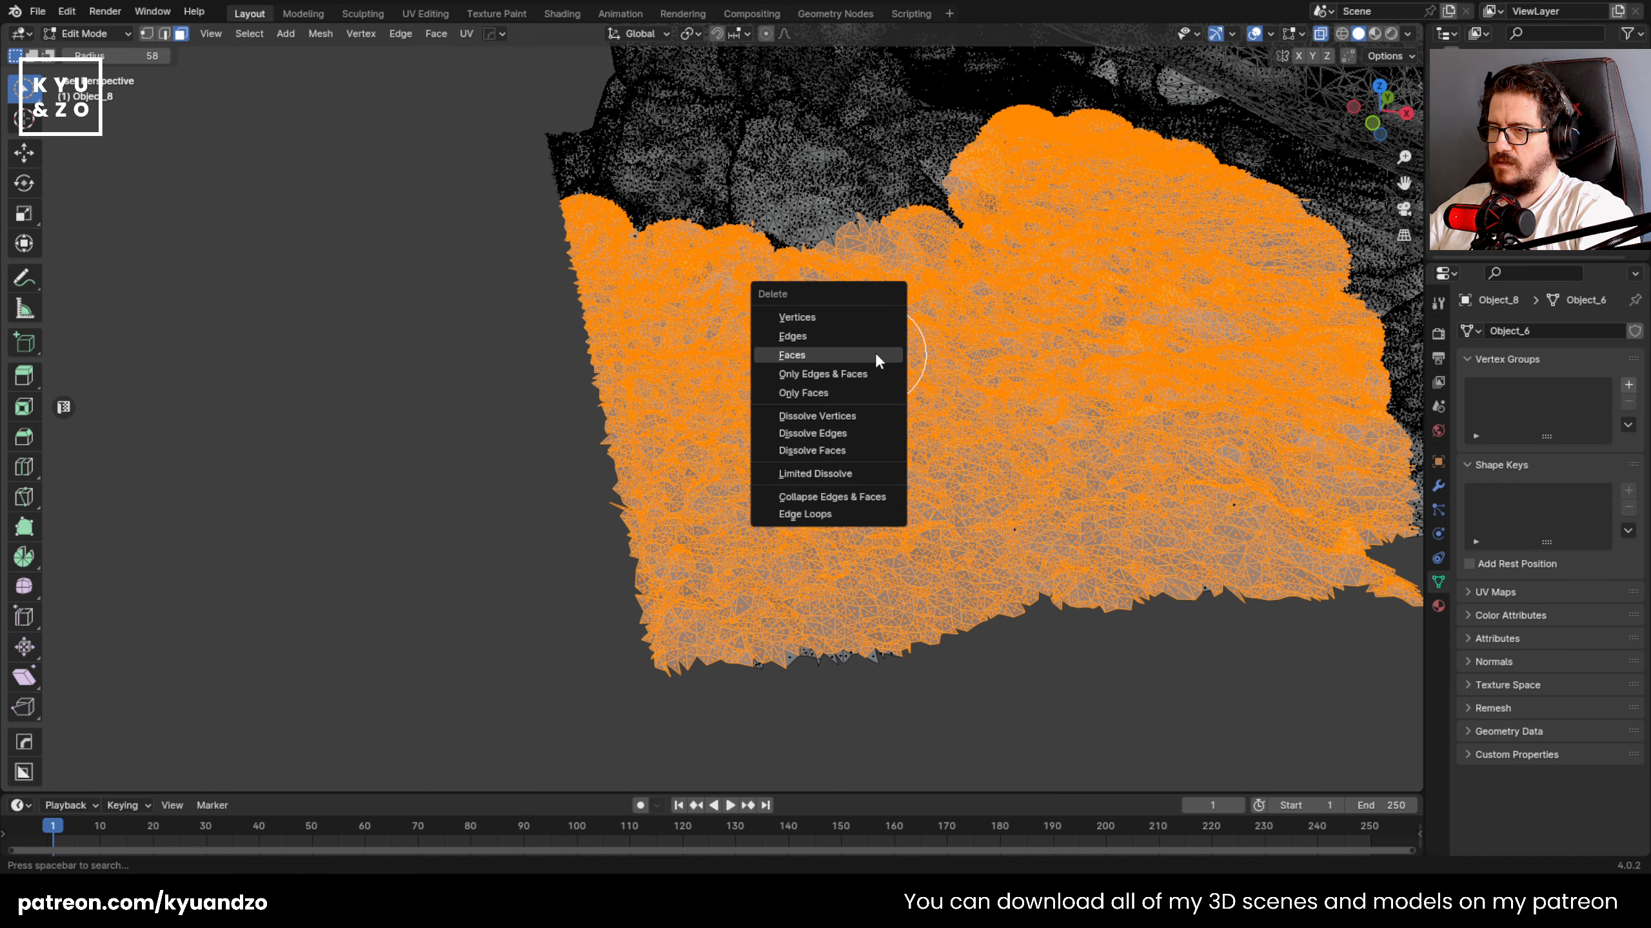
pyautogui.click(873, 354)
# - Paint a selection over the rocky ground around the deck supports, enlarging the circle radius to 115, and delete its faces
pyautogui.moveTo(873, 335); pyautogui.dragTo(733, 351, button='middle')
pyautogui.keyDown('shift'); pyautogui.moveTo(1011, 426); pyautogui.dragTo(383, 254, button='middle'); pyautogui.keyUp('shift')
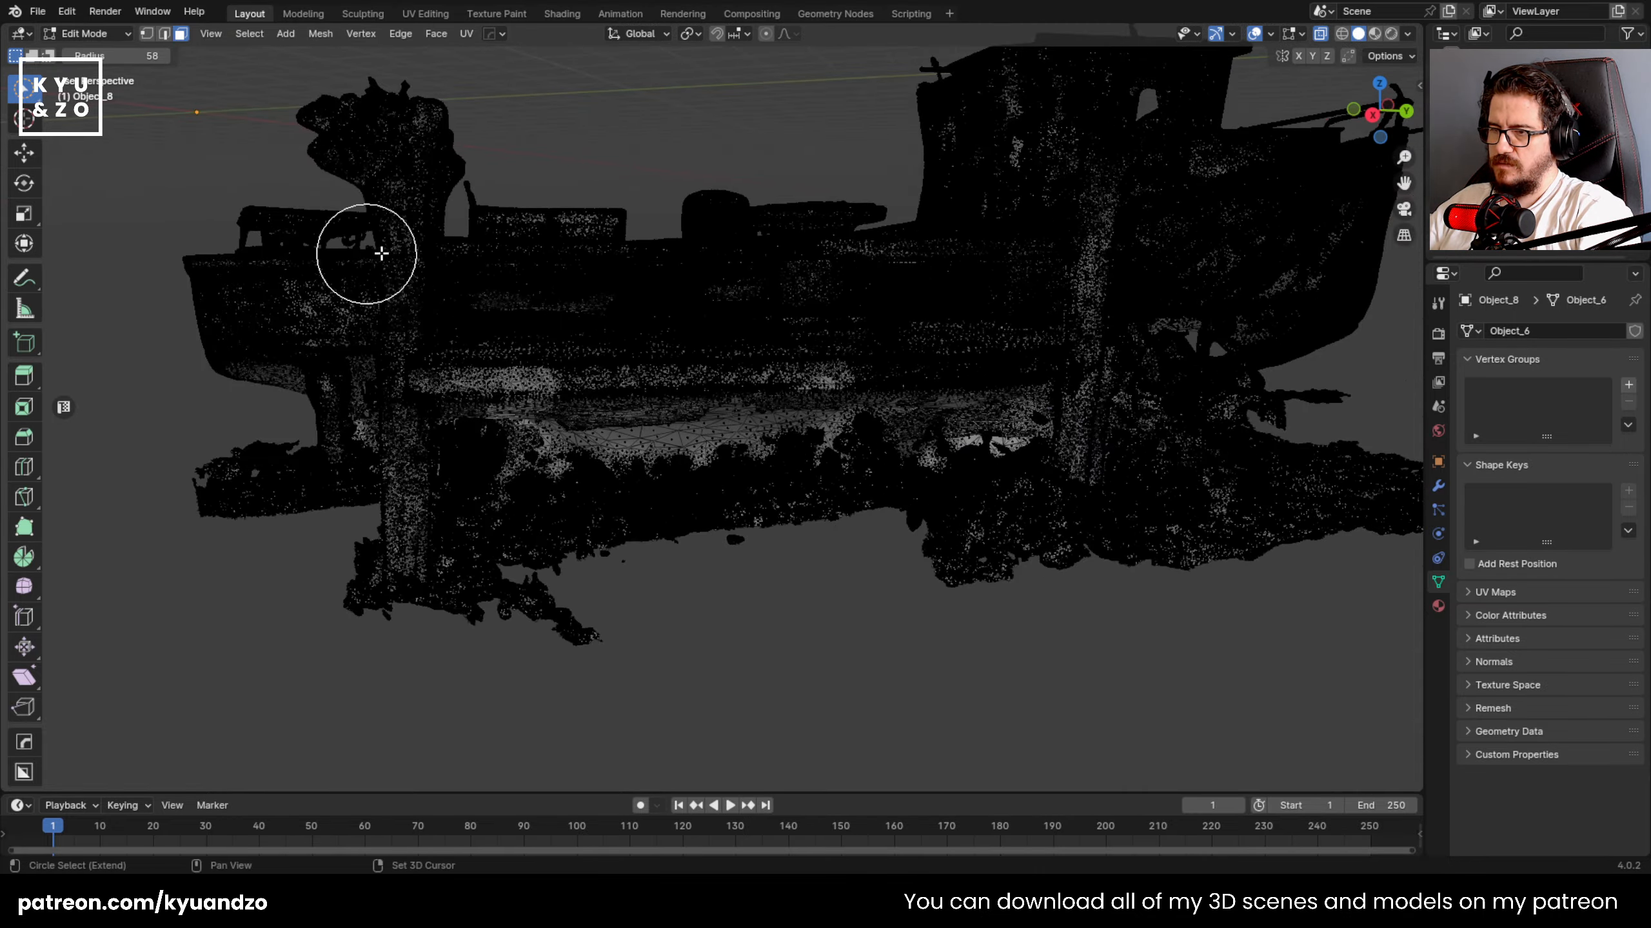
pyautogui.keyDown('shift'); pyautogui.moveTo(893, 411); pyautogui.dragTo(756, 357, button='middle'); pyautogui.keyUp('shift')
pyautogui.moveTo(1107, 429); pyautogui.dragTo(812, 501, button='middle')
pyautogui.scroll(3, 943, 545)
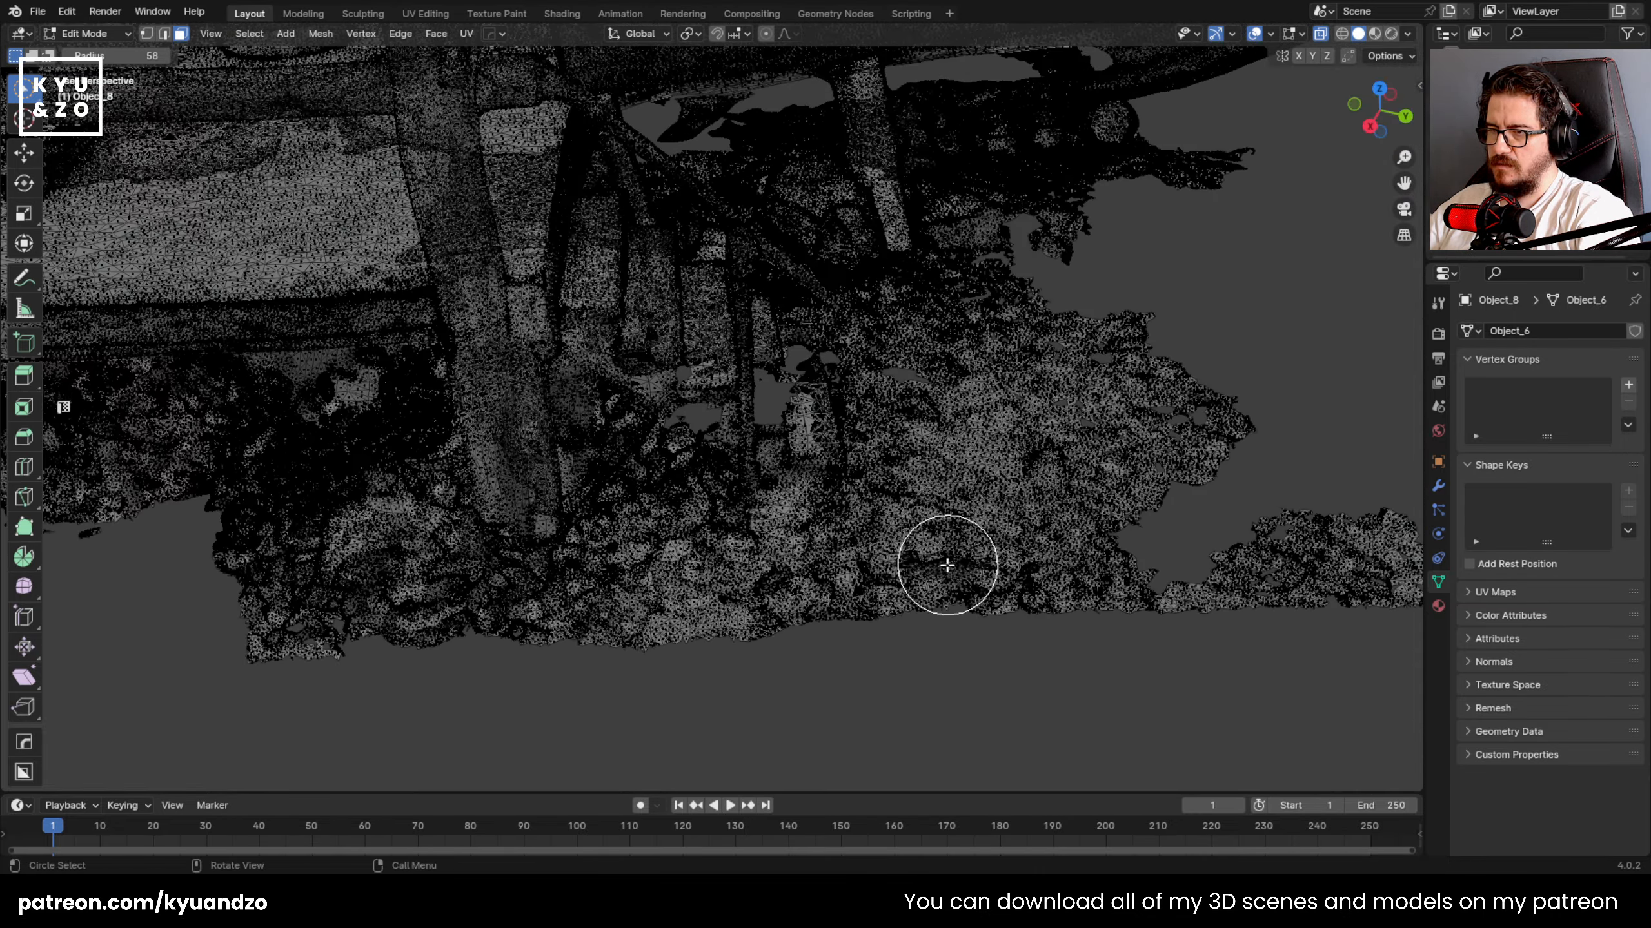
pyautogui.keyDown('shift'); pyautogui.moveTo(947, 563); pyautogui.dragTo(671, 581, button='middle'); pyautogui.keyUp('shift')
pyautogui.scroll(2, 650, 611)
pyautogui.moveTo(559, 630)
pyautogui.mouseDown()
pyautogui.moveTo(663, 585)
pyautogui.moveTo(607, 410)
pyautogui.moveTo(529, 471)
pyautogui.moveTo(298, 561)
pyautogui.moveTo(368, 682)
pyautogui.moveTo(1229, 621)
pyautogui.mouseUp()
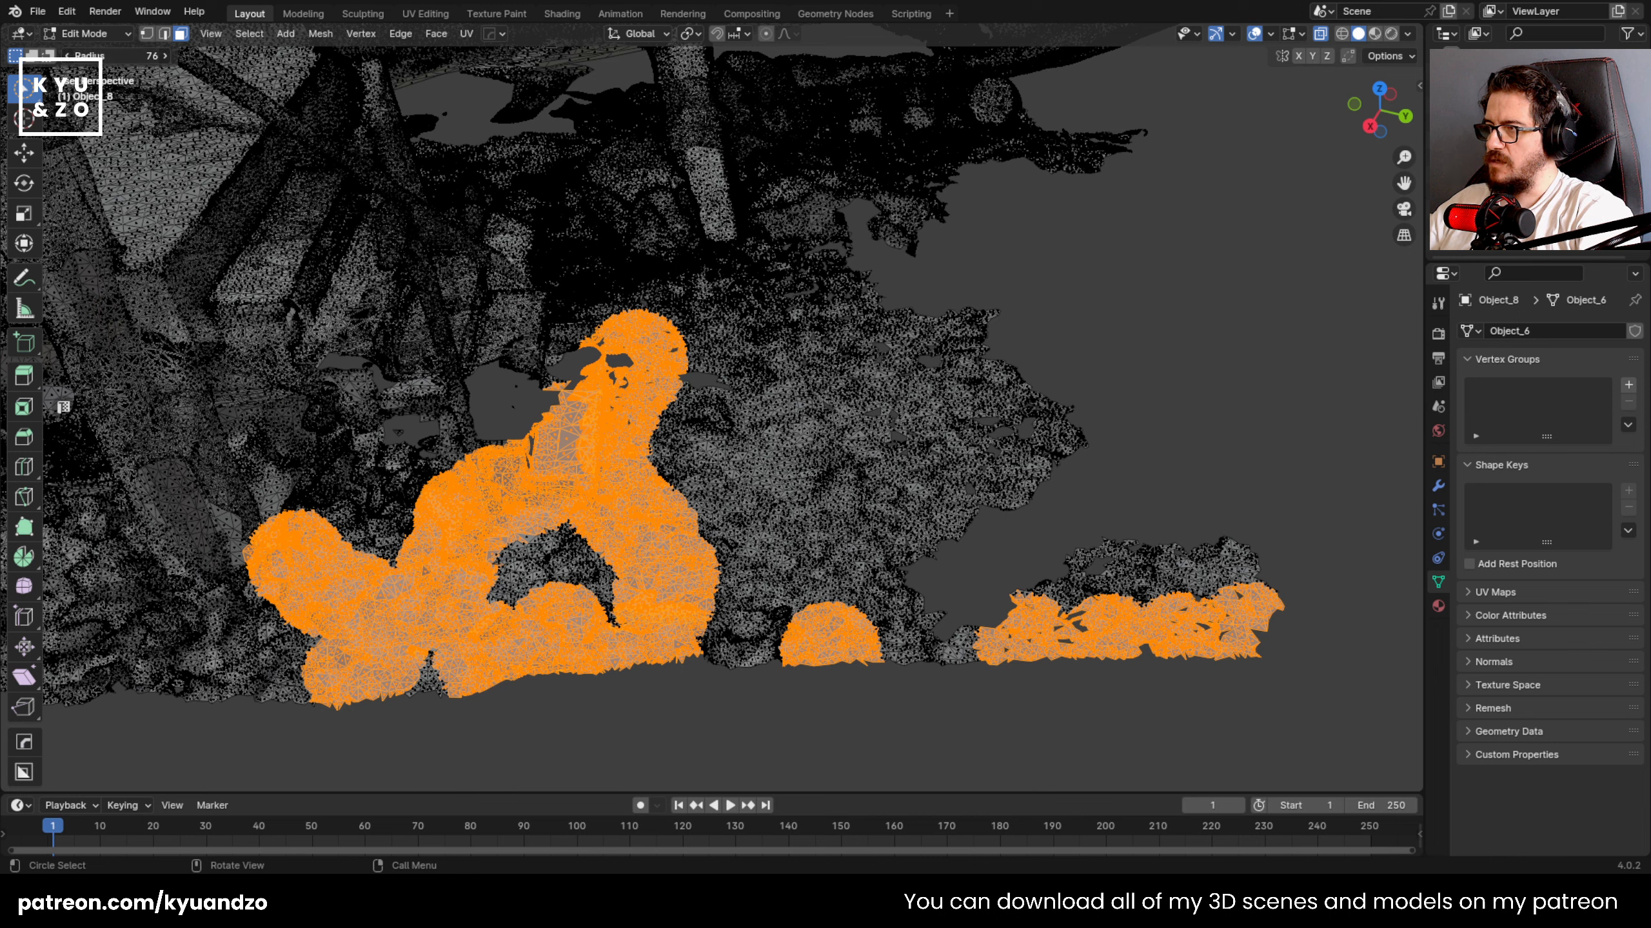
pyautogui.moveTo(868, 611)
pyautogui.mouseDown()
pyautogui.moveTo(806, 546)
pyautogui.moveTo(1235, 598)
pyautogui.moveTo(760, 611)
pyautogui.moveTo(1017, 449)
pyautogui.moveTo(1043, 478)
pyautogui.moveTo(829, 312)
pyautogui.mouseUp()
pyautogui.moveTo(926, 244)
pyautogui.mouseDown()
pyautogui.moveTo(1098, 210)
pyautogui.moveTo(789, 419)
pyautogui.mouseUp()
pyautogui.moveTo(615, 644)
pyautogui.mouseDown()
pyautogui.moveTo(350, 653)
pyautogui.moveTo(362, 564)
pyautogui.mouseUp()
pyautogui.moveTo(317, 688)
pyautogui.mouseDown()
pyautogui.moveTo(154, 689)
pyautogui.moveTo(685, 563)
pyautogui.moveTo(569, 627)
pyautogui.mouseUp()
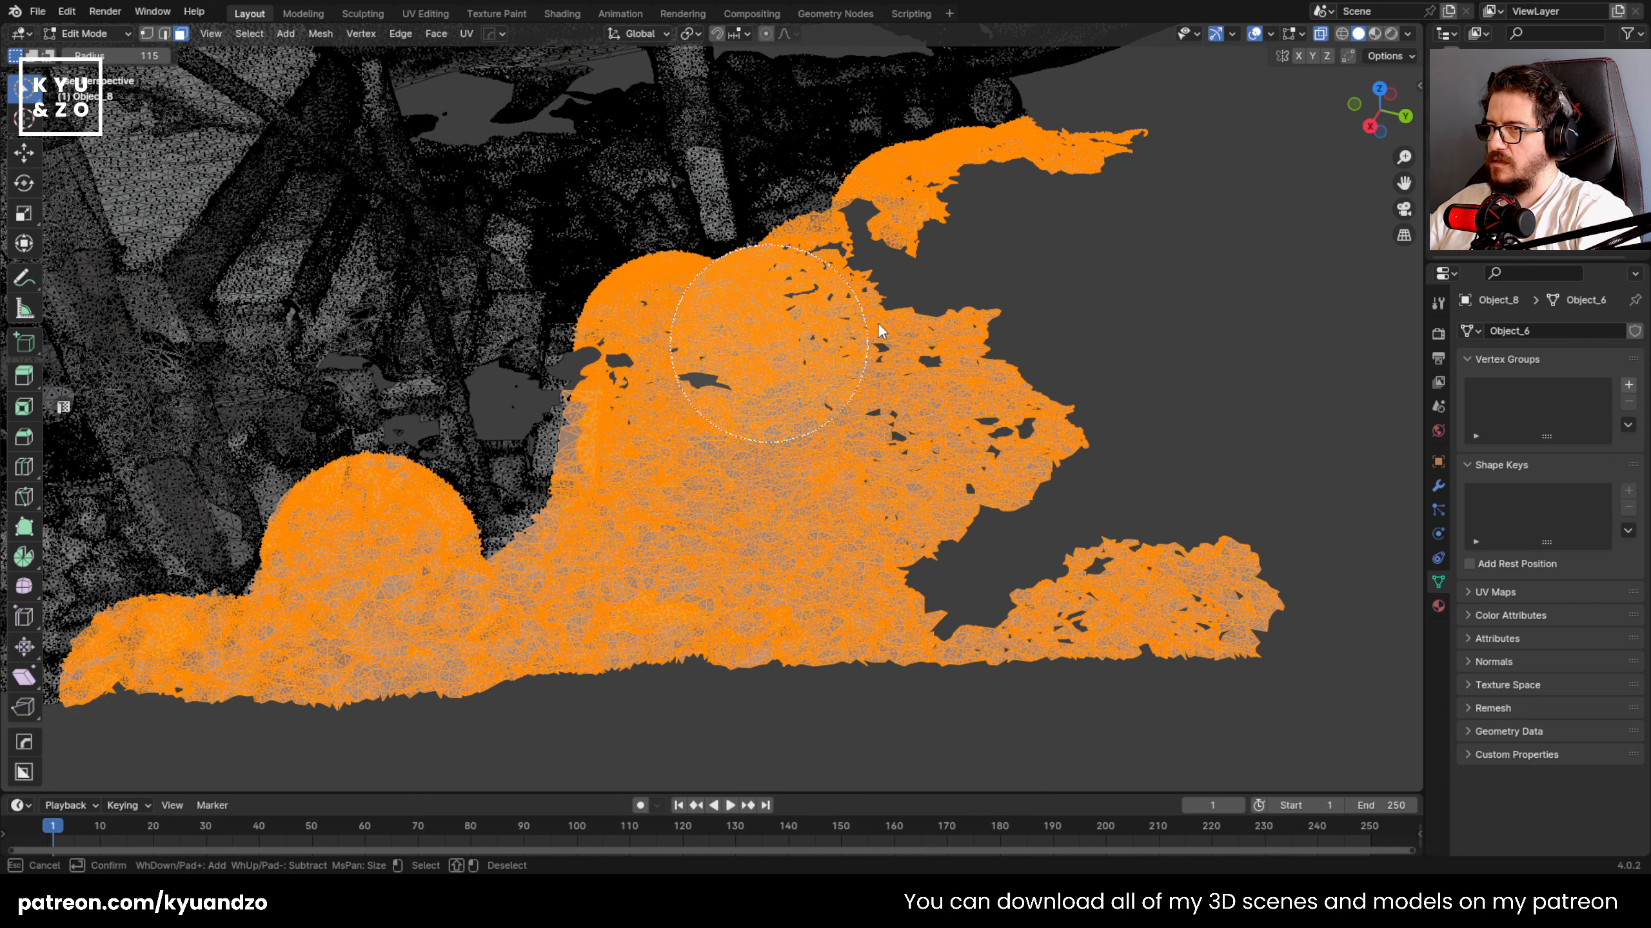
pyautogui.moveTo(878, 331)
pyautogui.mouseDown()
pyautogui.moveTo(879, 215)
pyautogui.moveTo(848, 322)
pyautogui.mouseUp()
pyautogui.press('x')
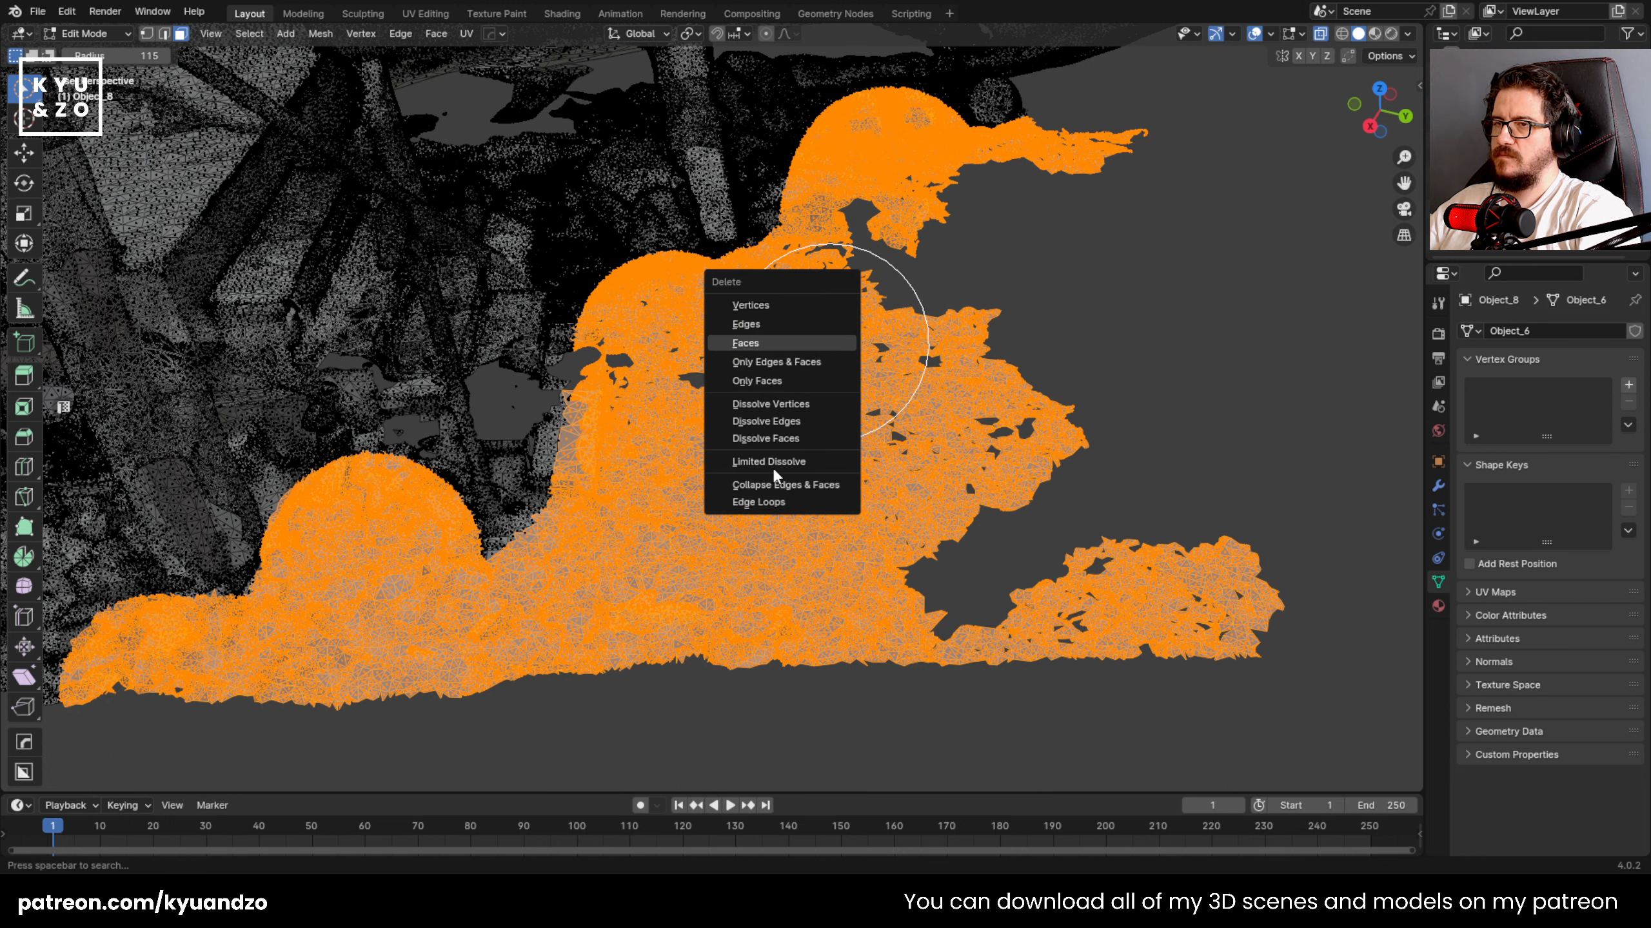
pyautogui.press('f')
# - Return to Object Mode, turn off X-ray, and show the boat in rendered shading
pyautogui.scroll(-5, 762, 455)
pyautogui.moveTo(760, 447); pyautogui.dragTo(114, 93, button='middle')
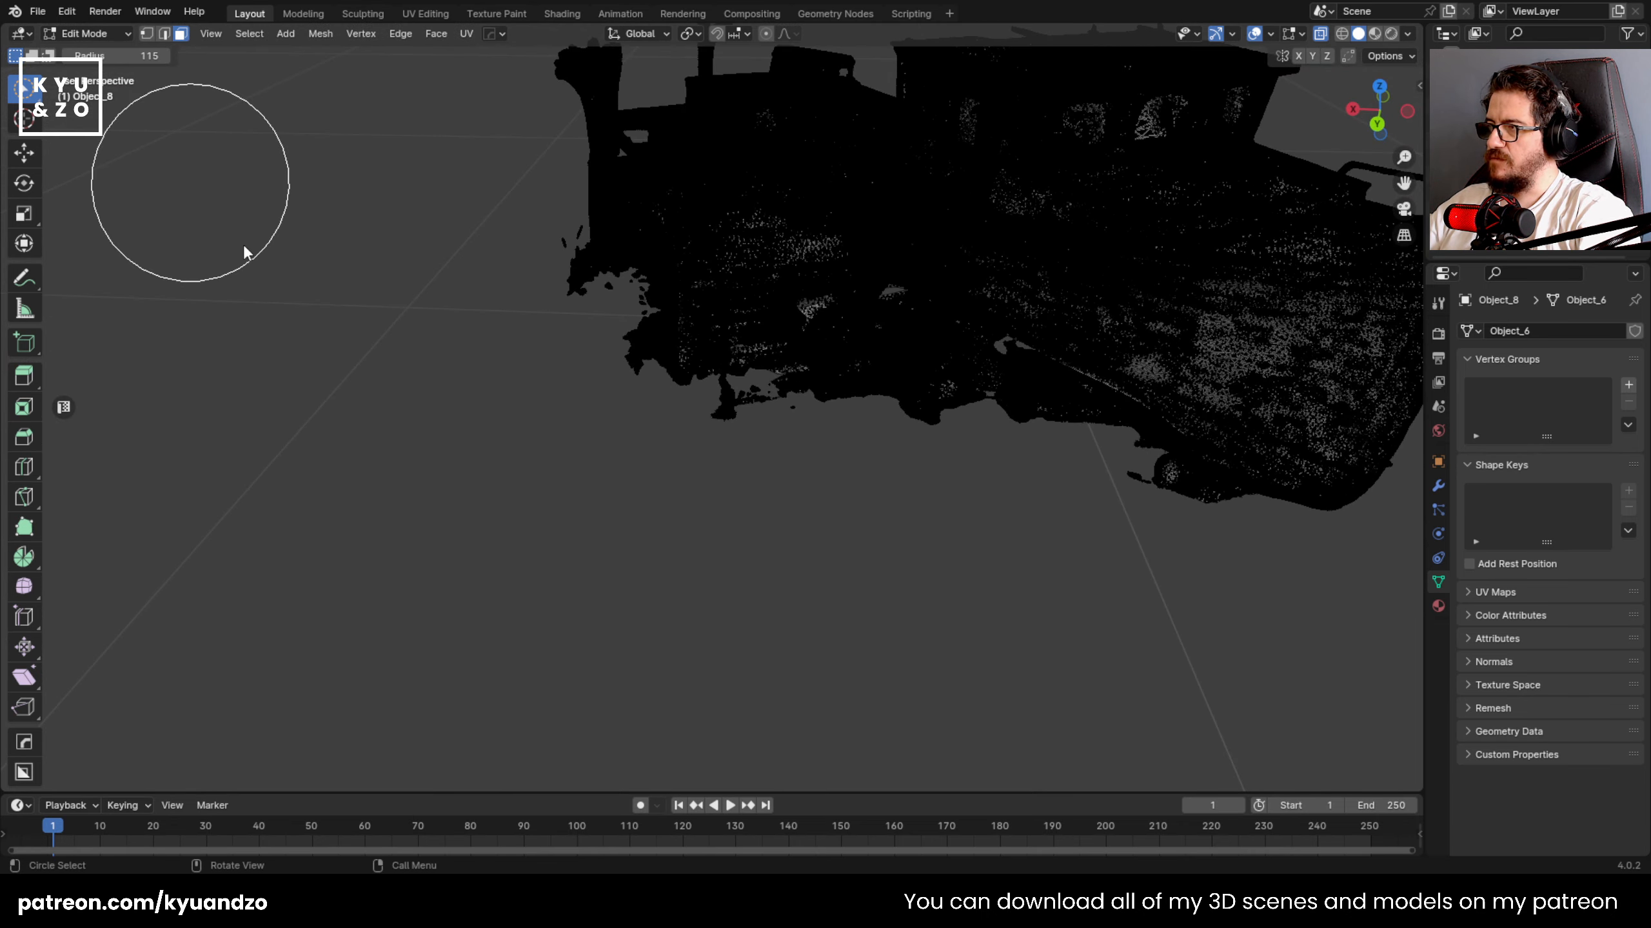
pyautogui.press('Tab')
pyautogui.click(424, 284)
pyautogui.hotkey('alt', 'z')
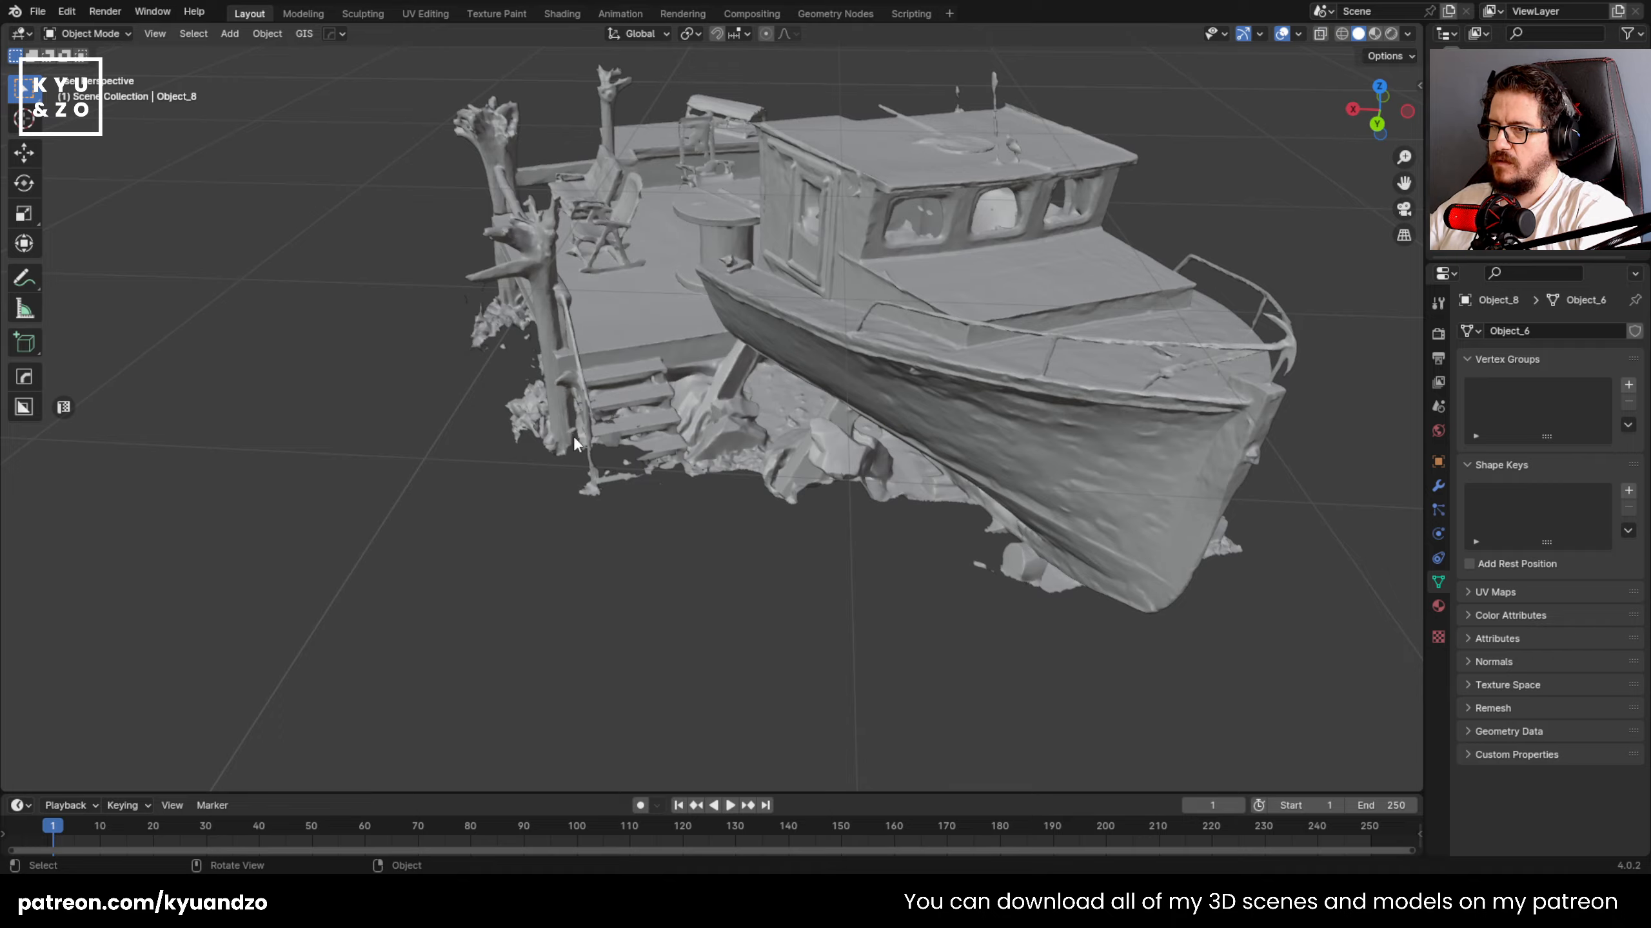
pyautogui.click(798, 352)
pyautogui.moveTo(799, 352)
pyautogui.mouseDown(button='middle')
pyautogui.moveTo(876, 299)
pyautogui.moveTo(936, 194)
pyautogui.moveTo(687, 198)
pyautogui.moveTo(908, 204)
pyautogui.moveTo(818, 240)
pyautogui.moveTo(864, 173)
pyautogui.moveTo(779, 396)
pyautogui.moveTo(747, 298)
pyautogui.mouseUp(button='middle')
pyautogui.click(1391, 33)
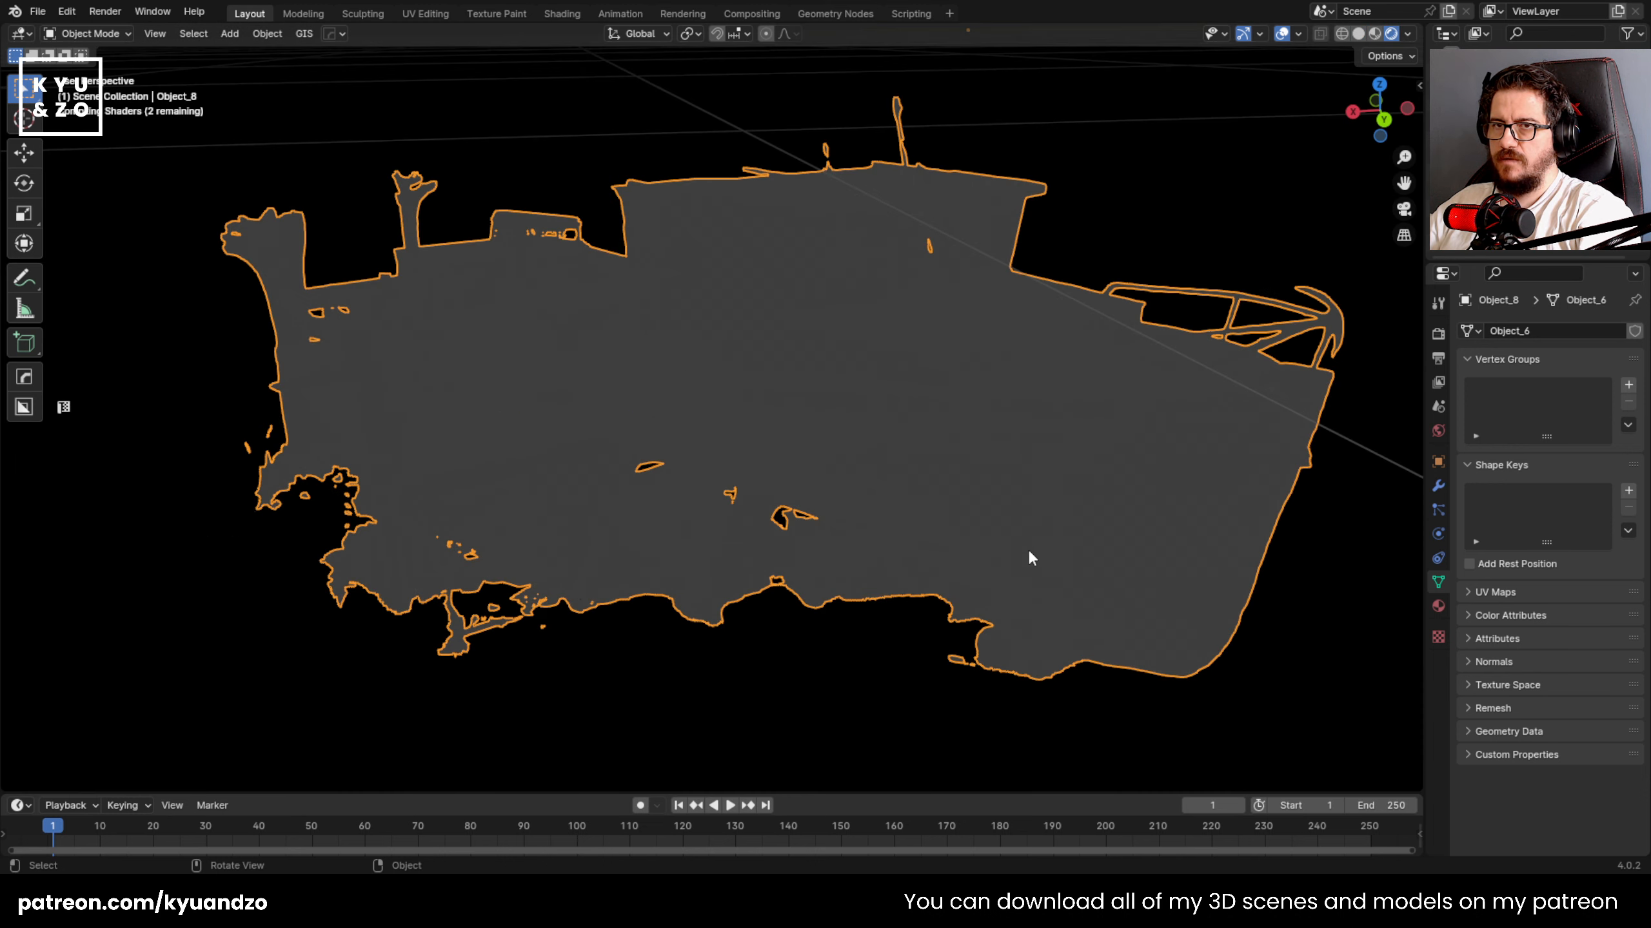
# - Add an area light above the boat and set its power to 278.5 W
pyautogui.hotkey('shift', 'a')
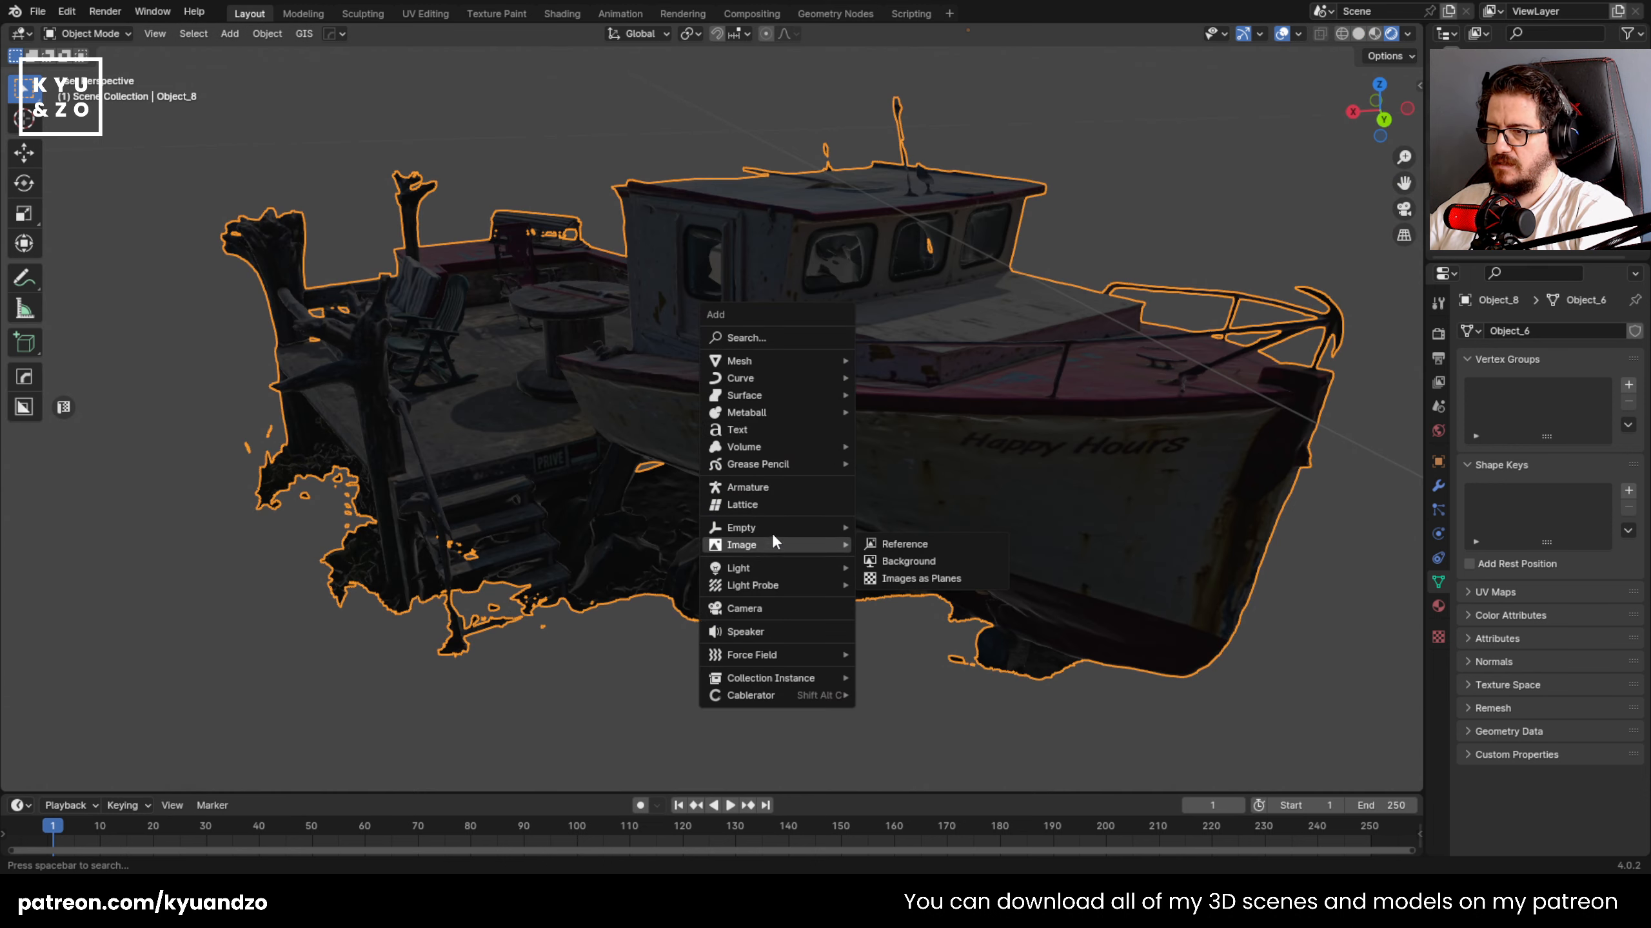
pyautogui.moveTo(773, 568)
pyautogui.click(894, 630)
pyautogui.press('g')
pyautogui.press('z')
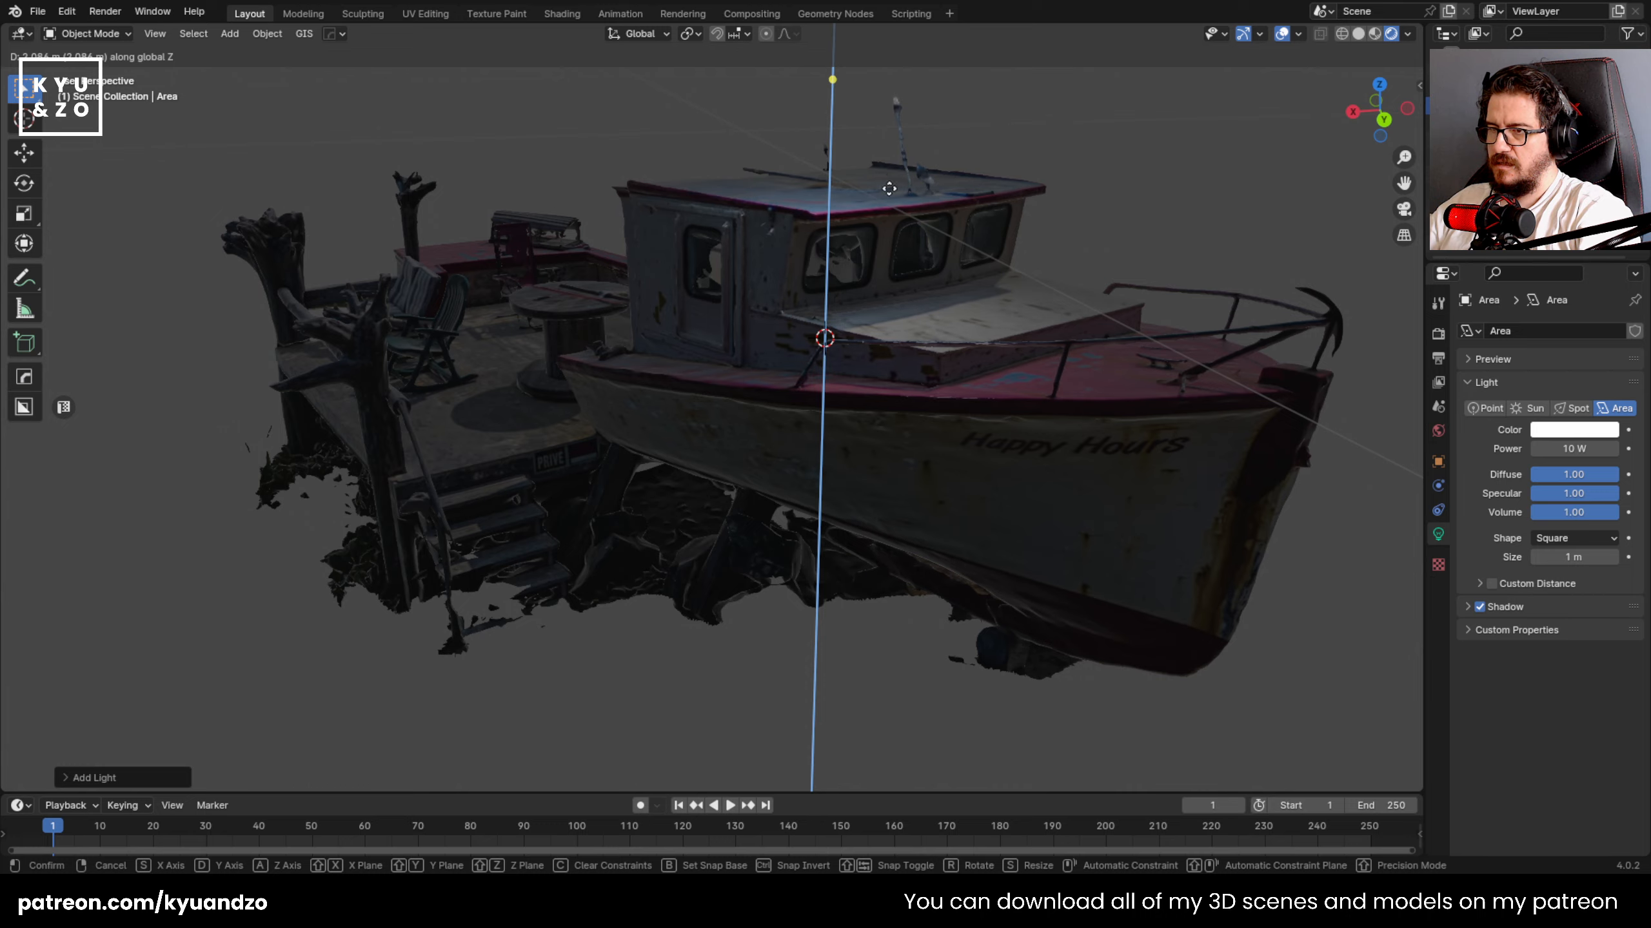
pyautogui.click(894, 166)
pyautogui.moveTo(1546, 448); pyautogui.dragTo(1638, 449)
# - Scale the area light up about 8.4 times so it spans wider than the boat
pyautogui.scroll(-5, 916, 336)
pyautogui.keyDown('shift'); pyautogui.moveTo(918, 329); pyautogui.dragTo(939, 426, button='middle'); pyautogui.keyUp('shift')
pyautogui.scroll(3, 916, 429)
pyautogui.press('s')
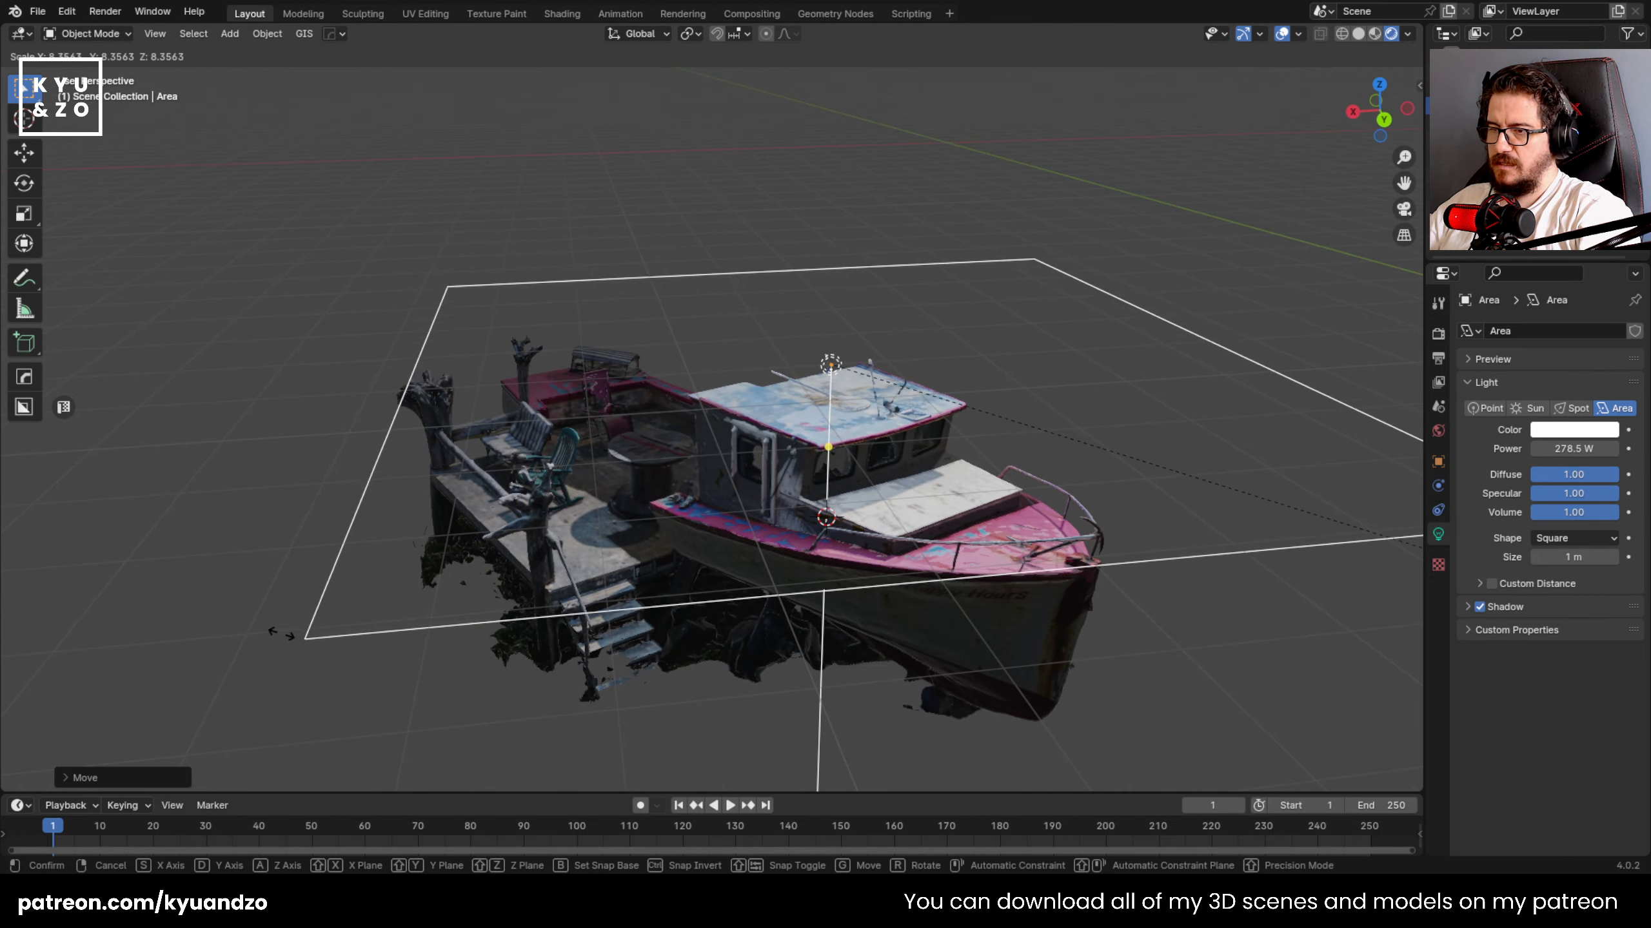
pyautogui.click(283, 634)
# - Raise the area light higher above the boat and shift it along the global Y axis
pyautogui.press('g')
pyautogui.press('z')
pyautogui.click(1031, 199)
pyautogui.press('g')
pyautogui.press('s')
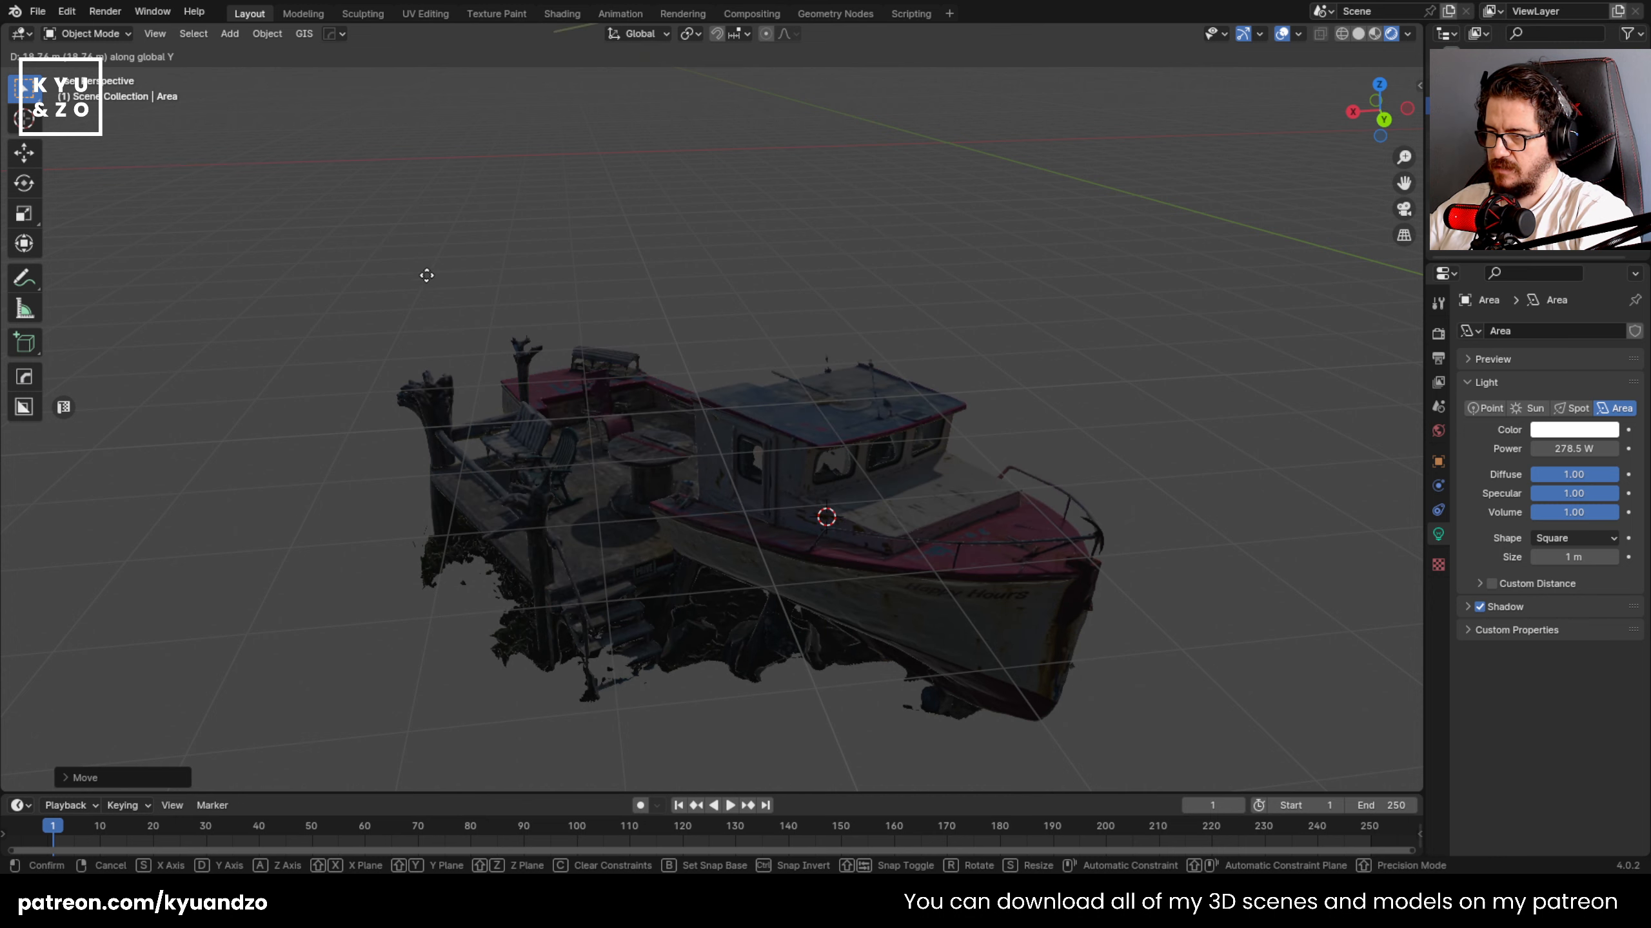
pyautogui.click(479, 283)
pyautogui.click(479, 283)
# - Select the boat, enlarge the timeline area, and change it to a Shader Editor showing the salmonboat material
pyautogui.click(718, 467)
pyautogui.scroll(4, 712, 479)
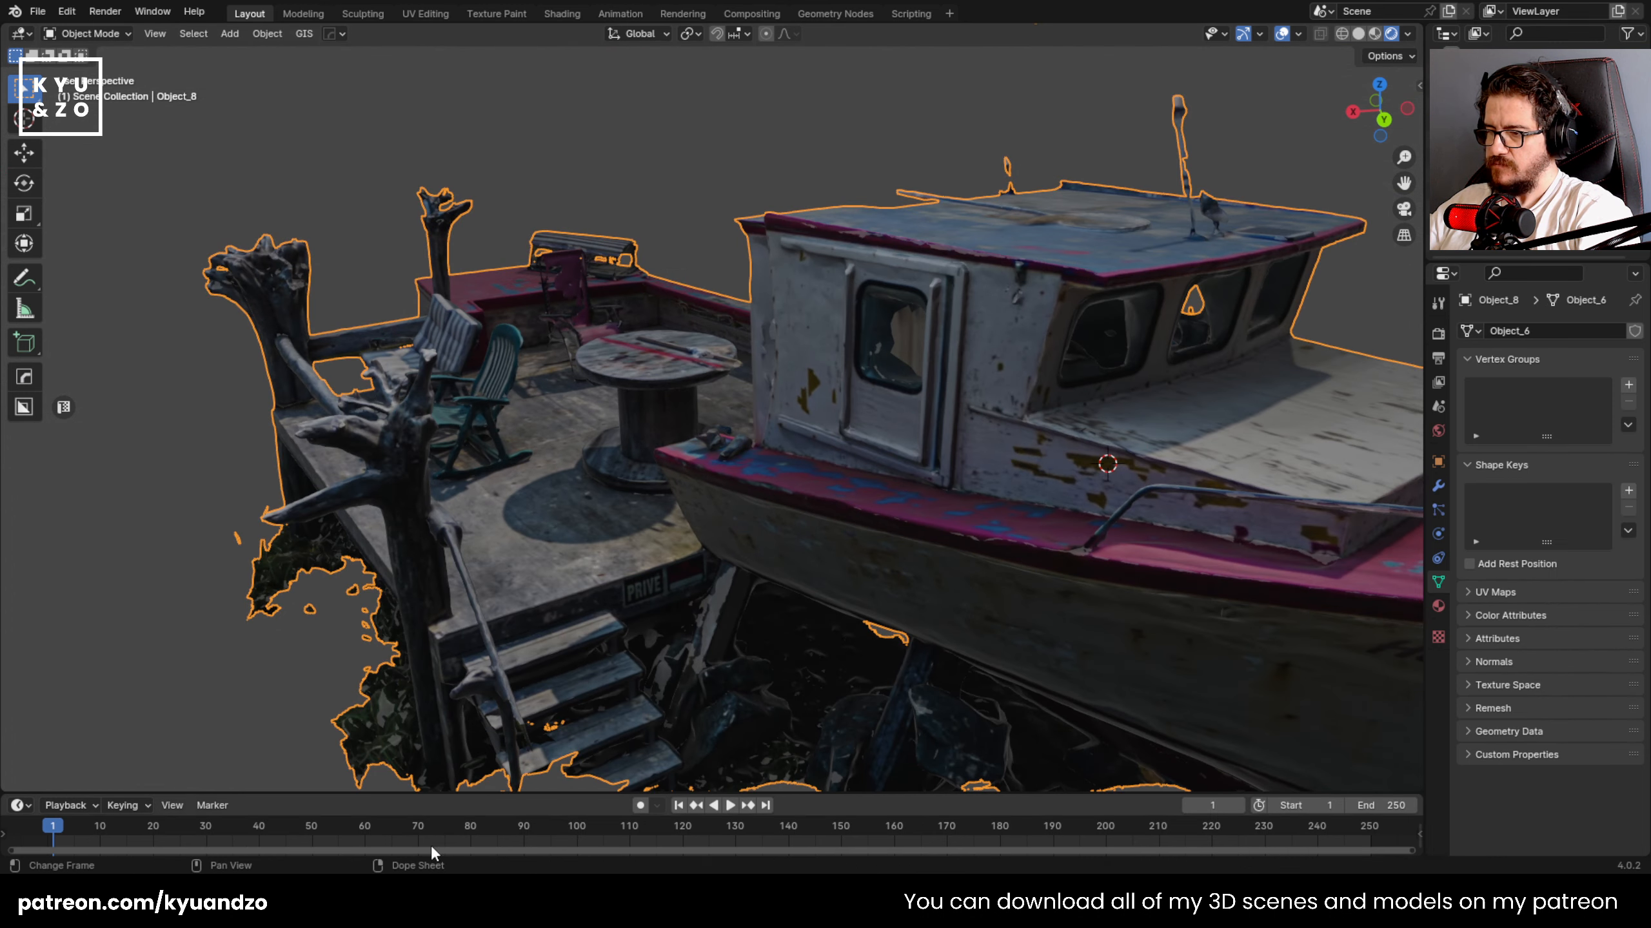
pyautogui.moveTo(479, 795); pyautogui.dragTo(403, 604)
pyautogui.click(19, 614)
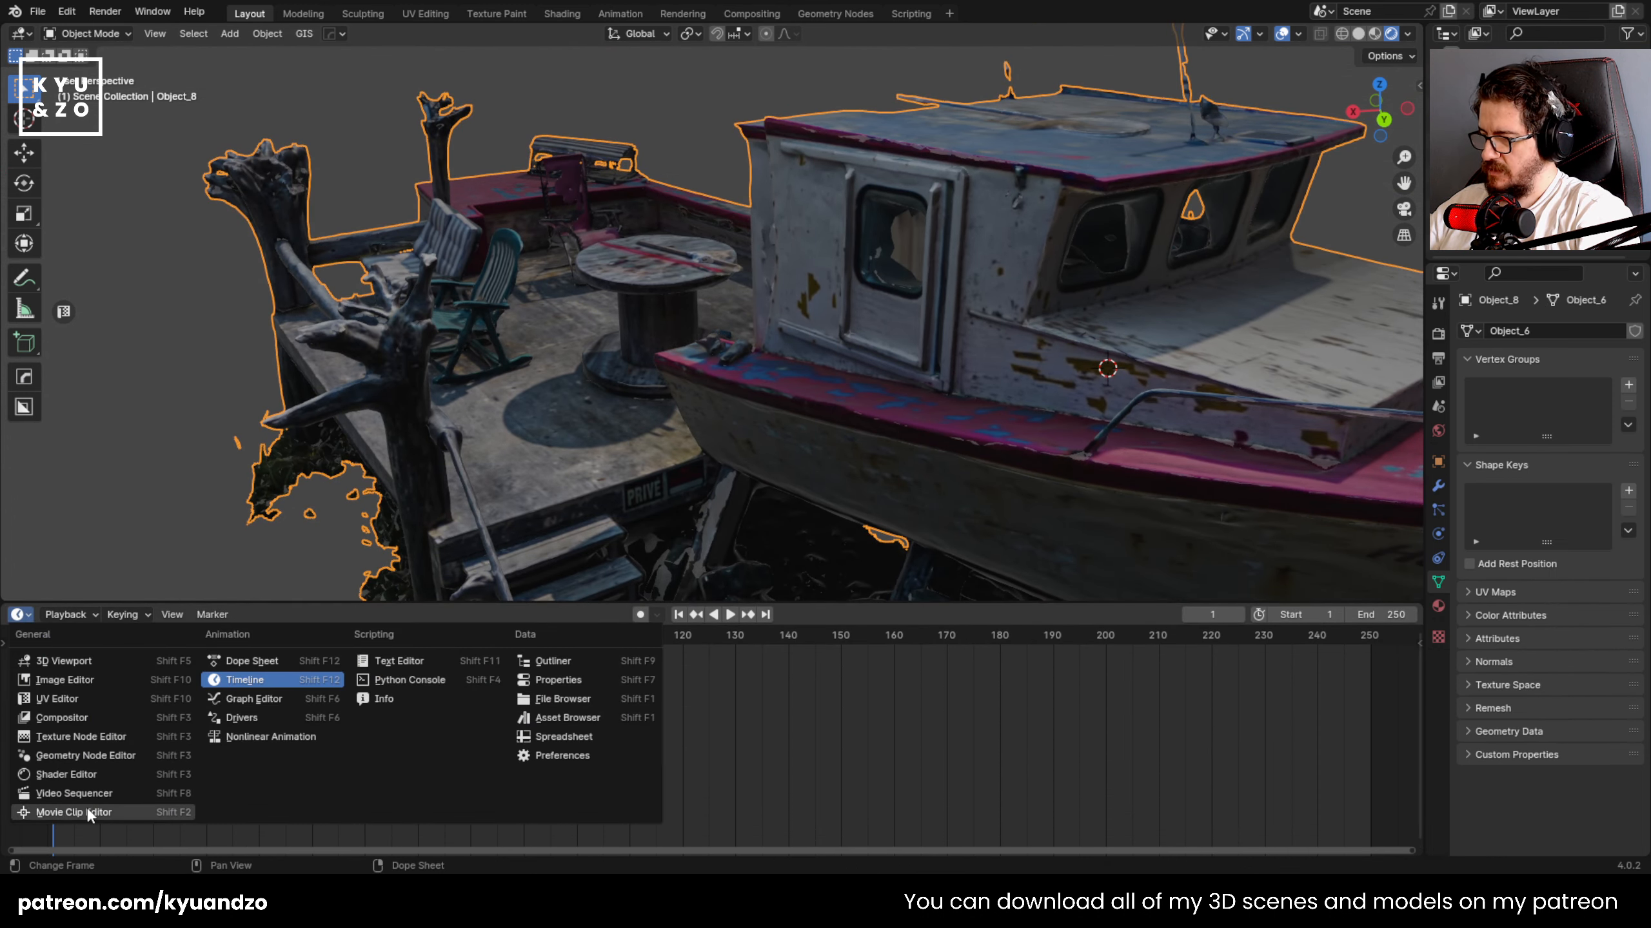
pyautogui.click(85, 778)
pyautogui.scroll(4, 489, 780)
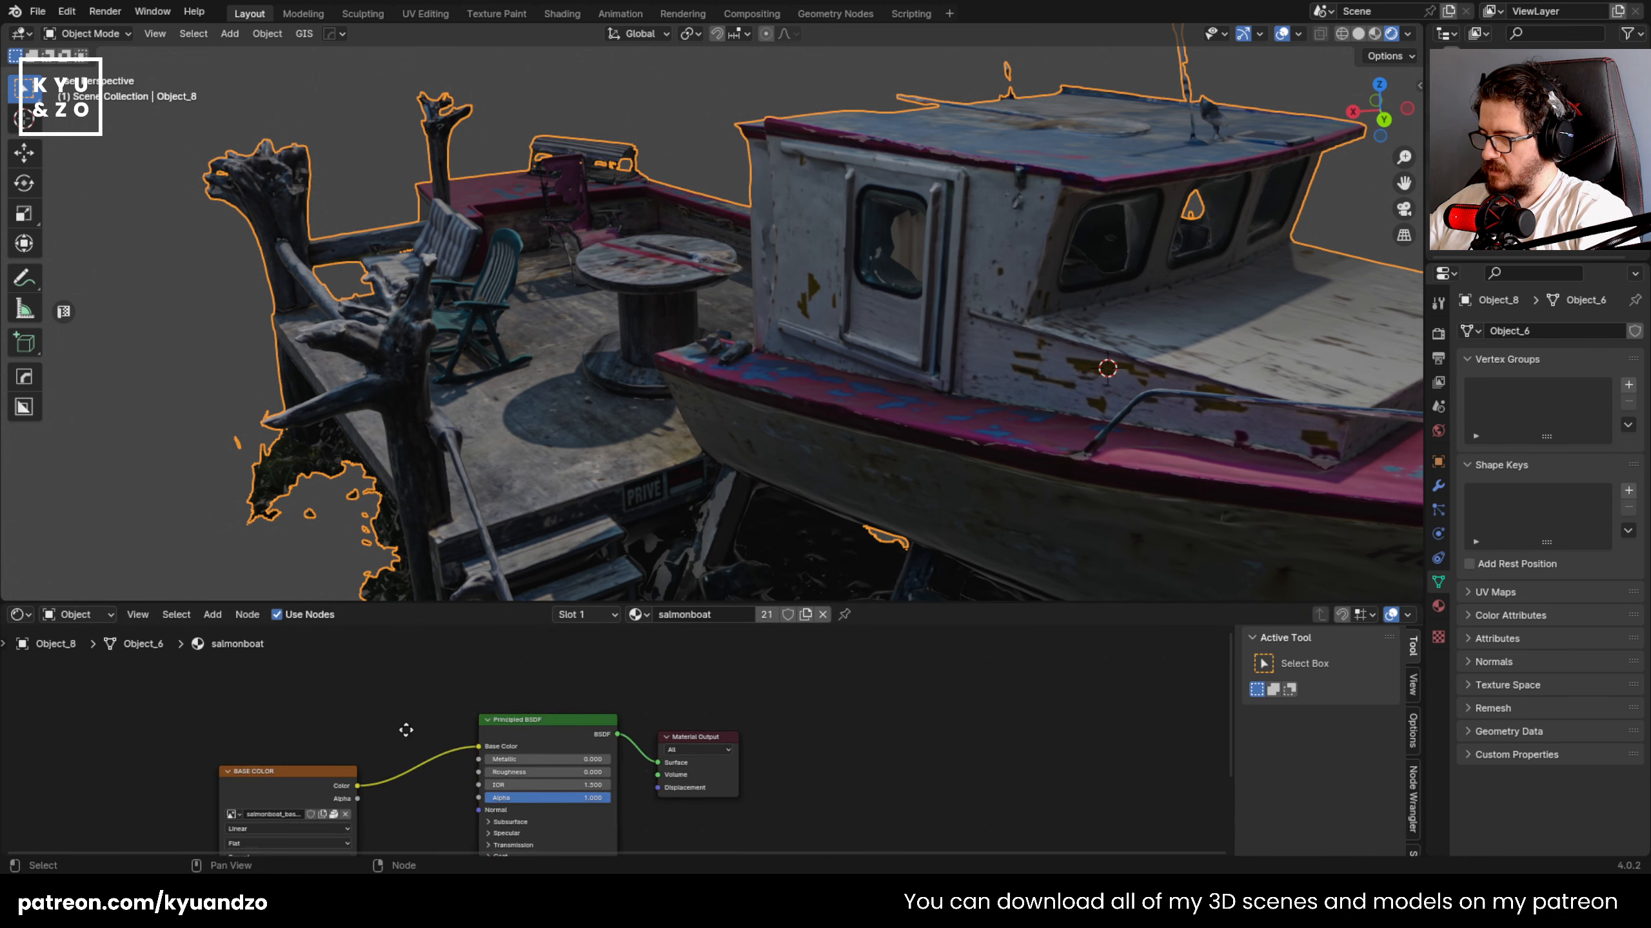
pyautogui.moveTo(239, 747); pyautogui.dragTo(609, 672, button='middle')
pyautogui.scroll(3, 623, 709)
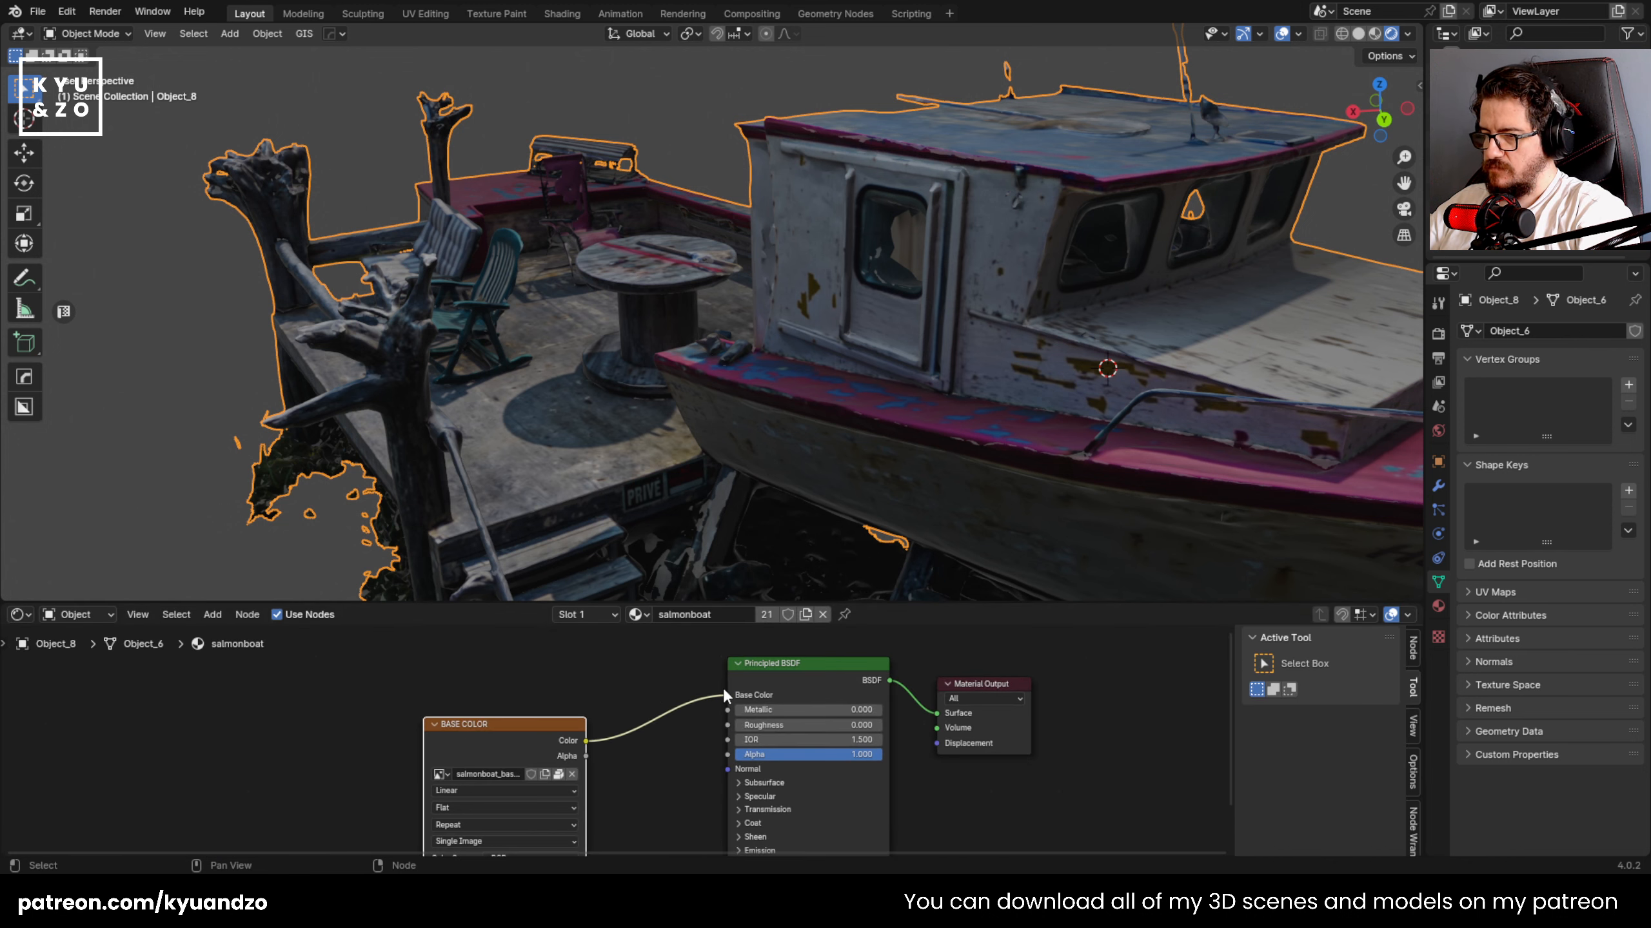
# - Try unlinking the BASE COLOR texture from the Principled BSDF, undo it, and reposition the texture node
pyautogui.moveTo(722, 693); pyautogui.dragTo(629, 712)
pyautogui.hotkey('ctrl', 'z')
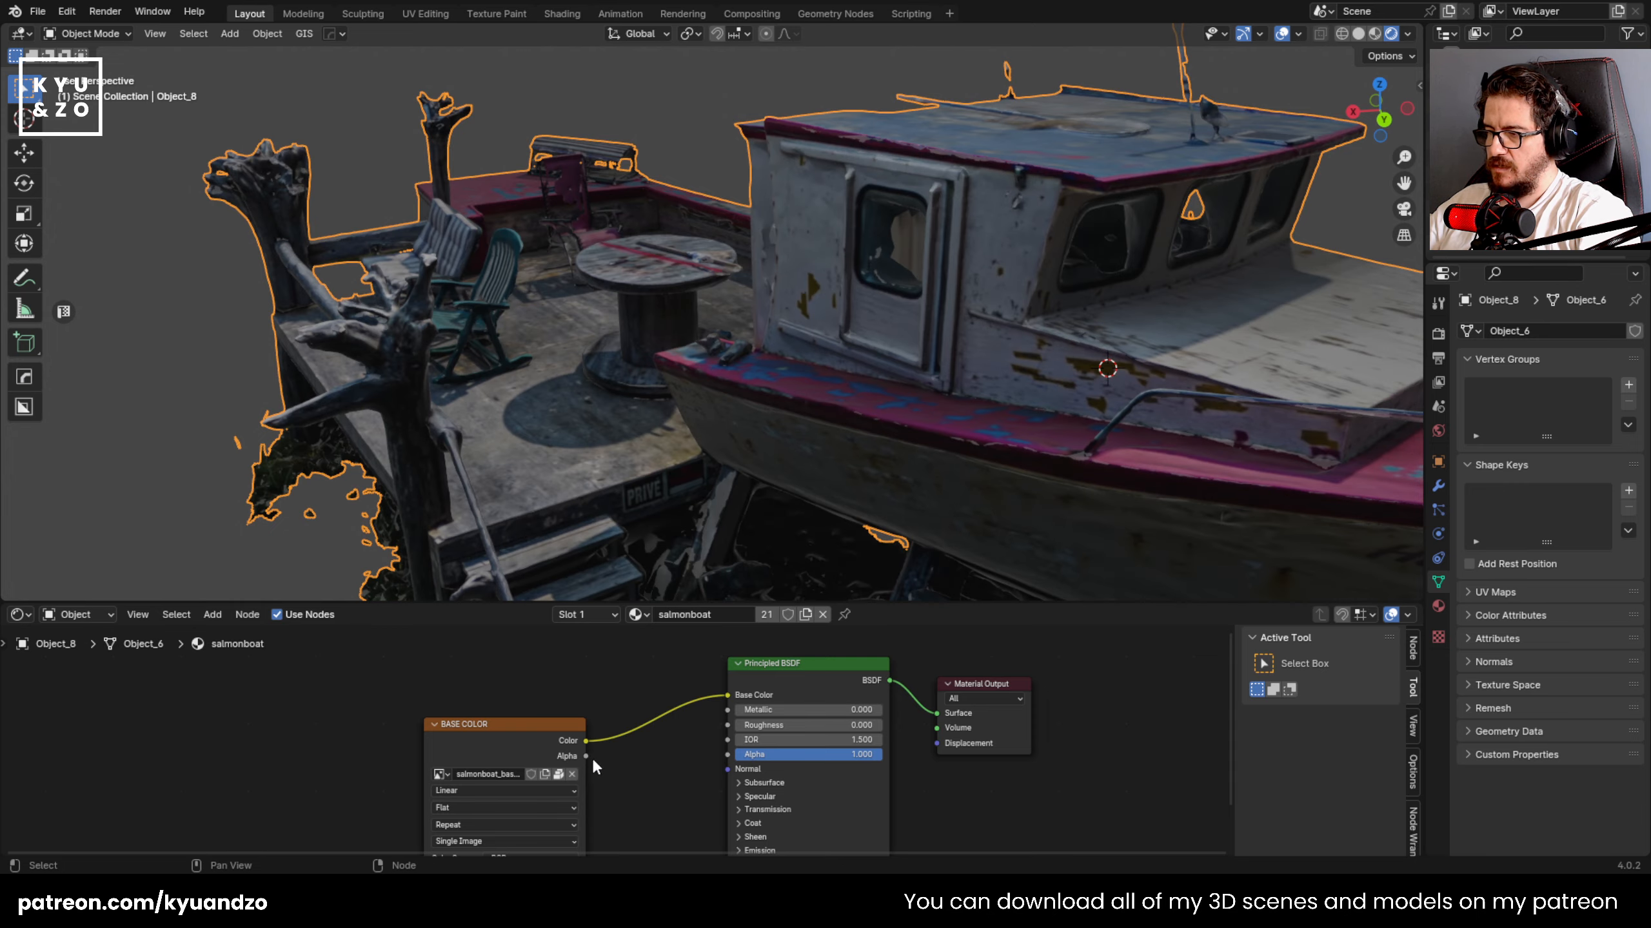
pyautogui.moveTo(521, 723); pyautogui.dragTo(508, 667)
pyautogui.click(659, 731)
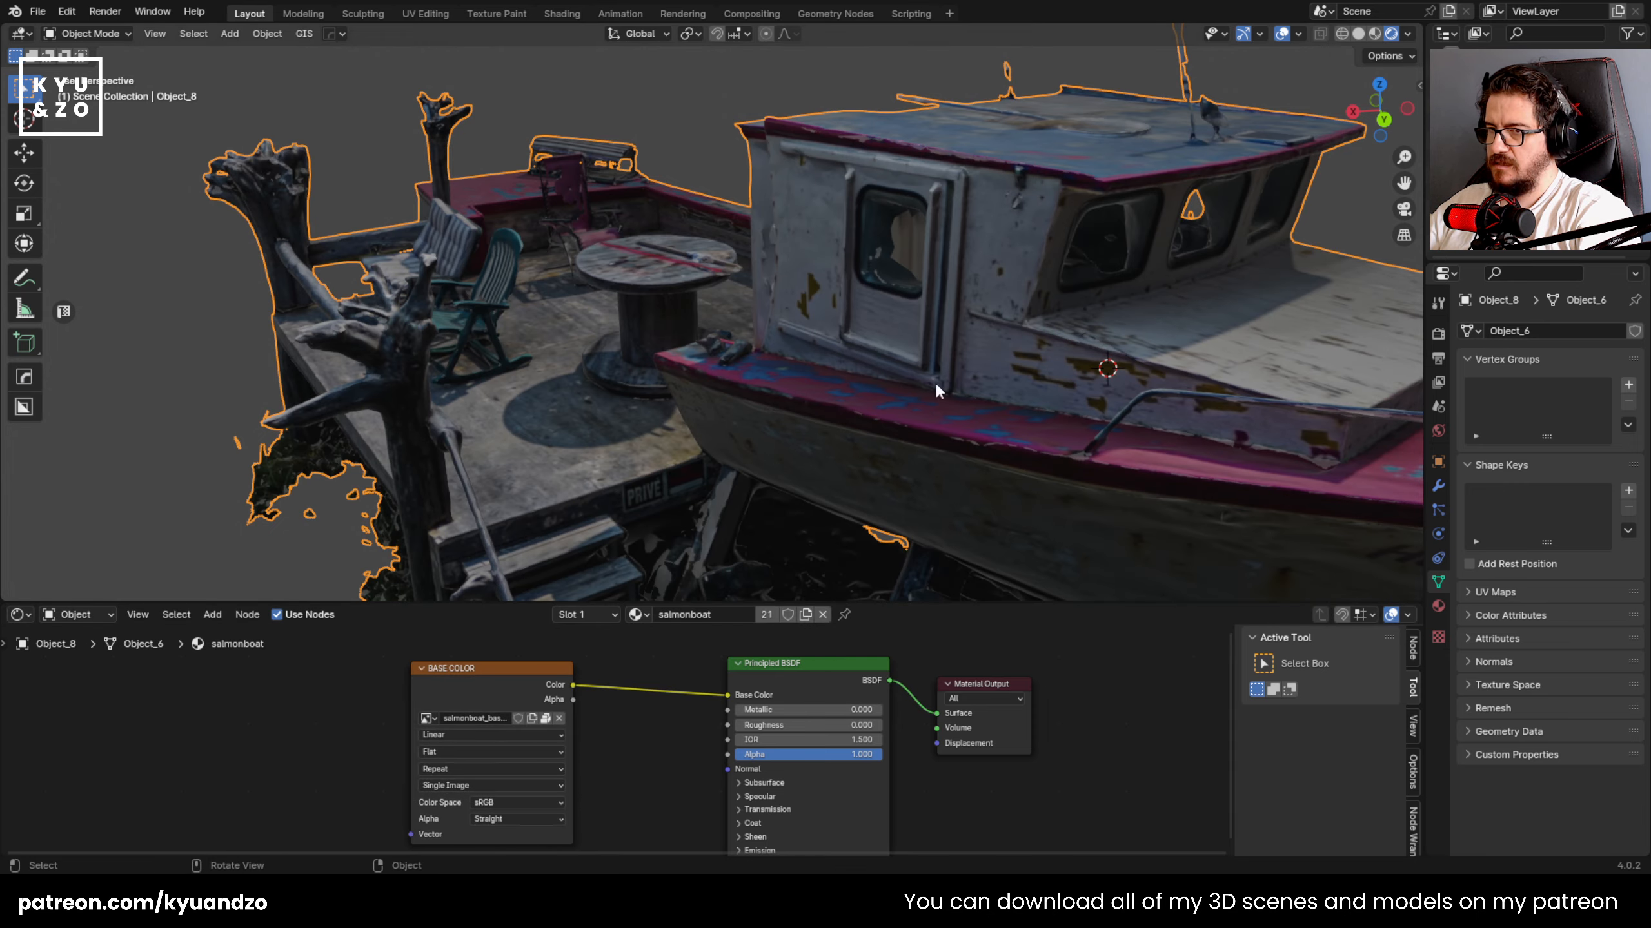
pyautogui.moveTo(935, 381); pyautogui.dragTo(988, 312, button='middle')
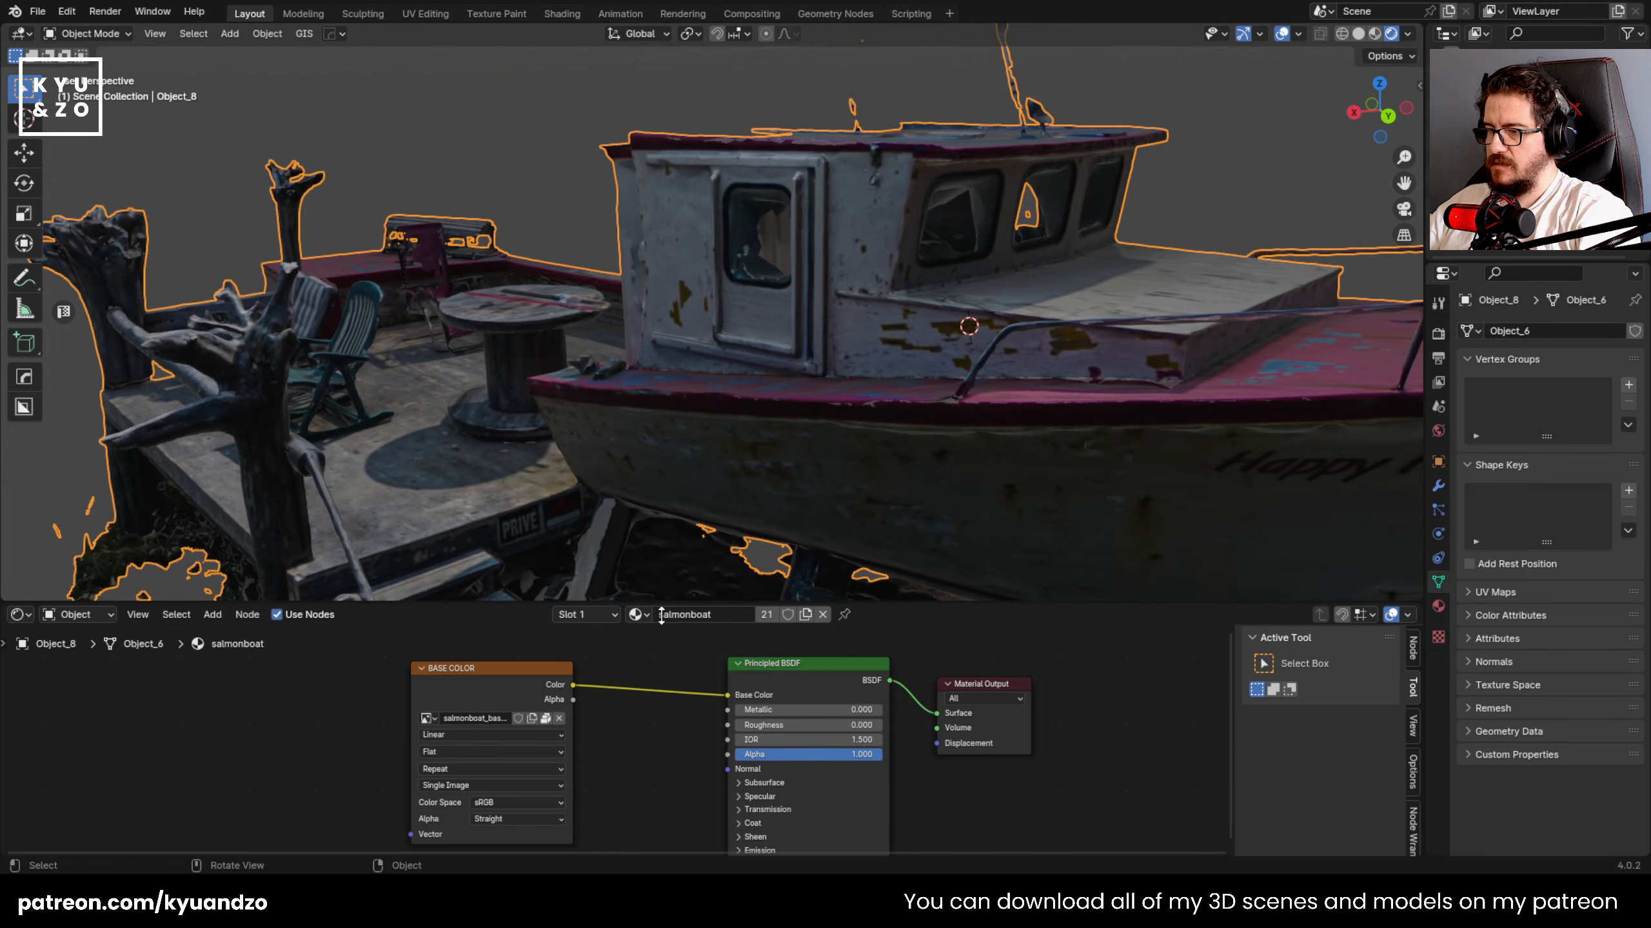
pyautogui.click(521, 686)
pyautogui.moveTo(521, 686); pyautogui.dragTo(528, 717)
# - Switch the shader type to World and set the Background strength to 0
pyautogui.scroll(-5, 648, 370)
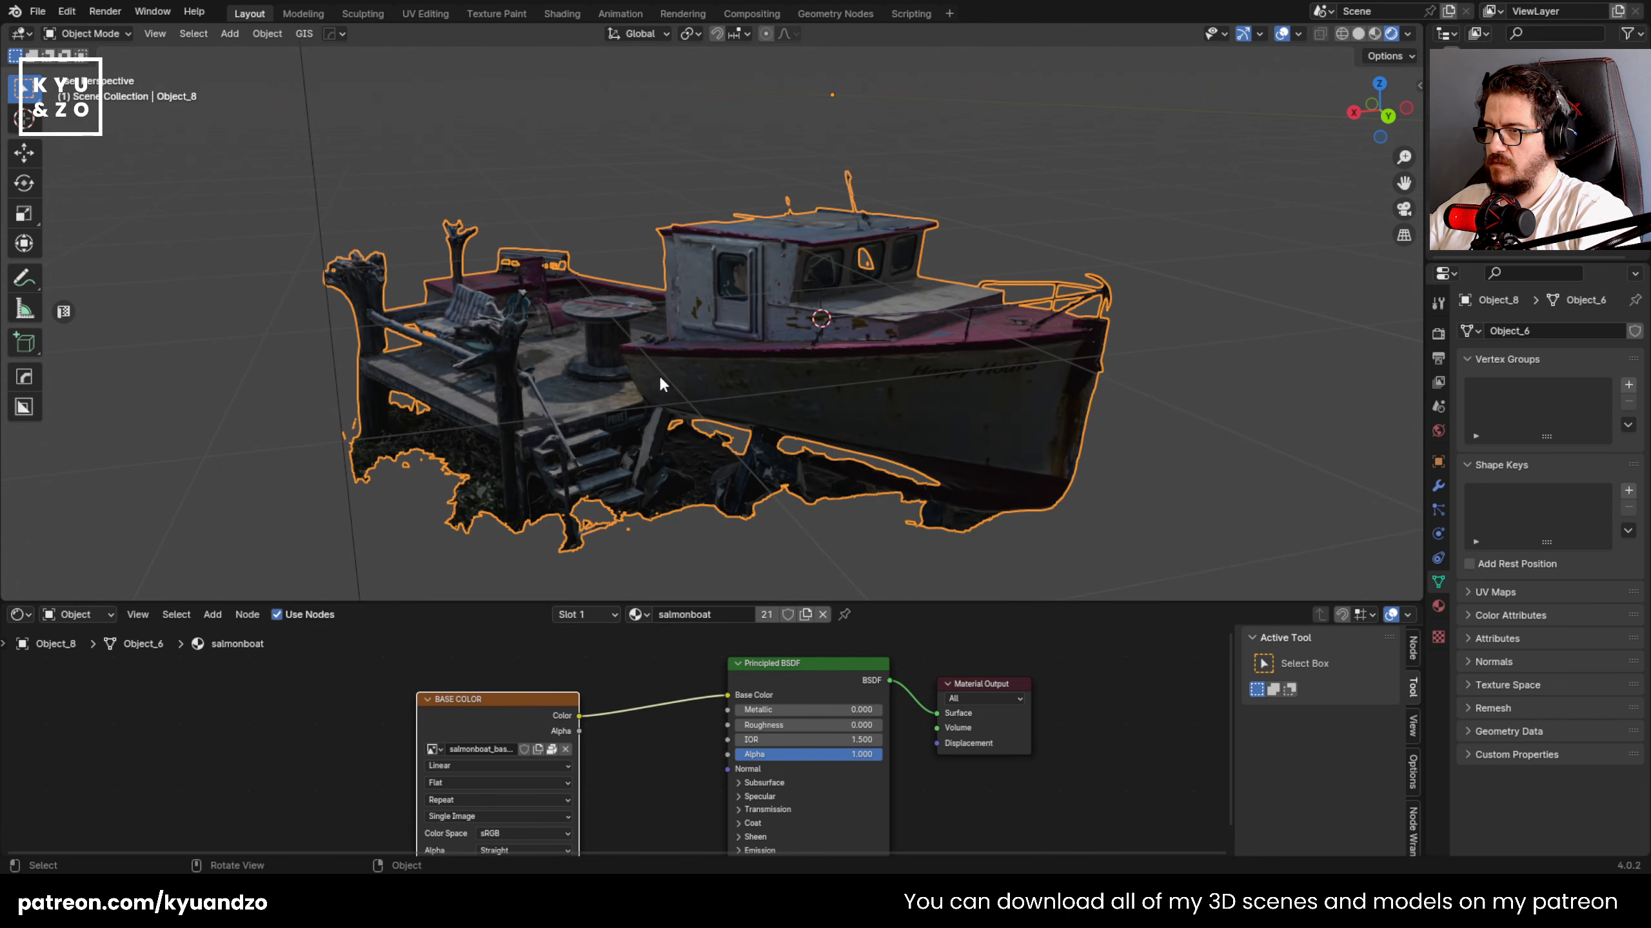
pyautogui.scroll(2, 664, 380)
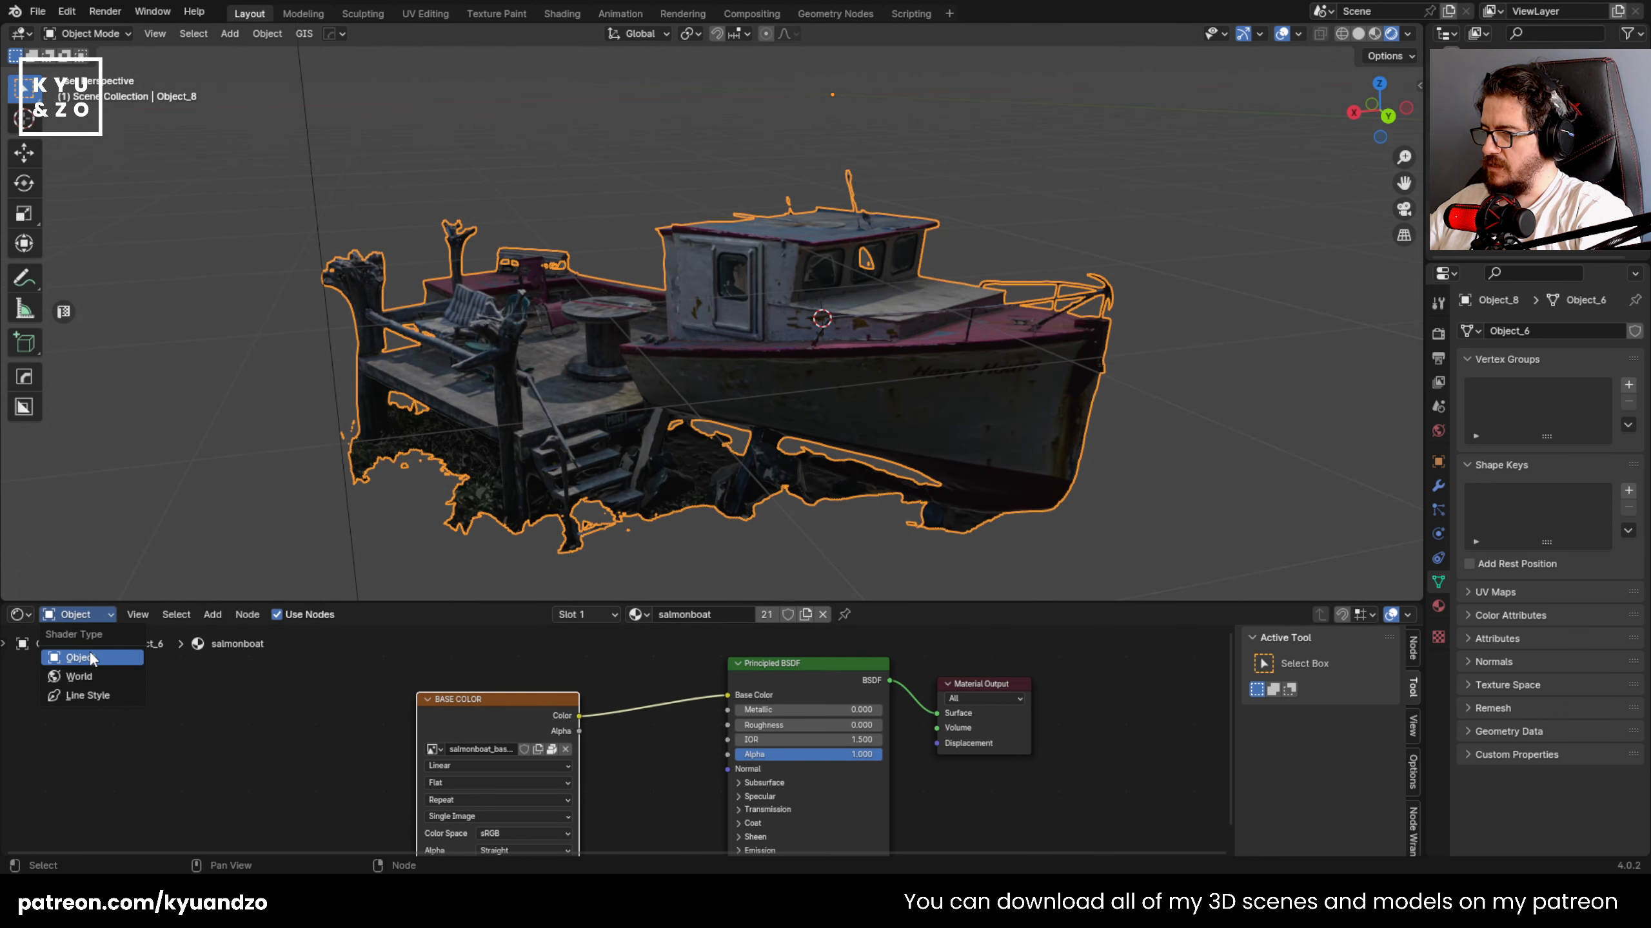
pyautogui.click(89, 677)
pyautogui.moveTo(757, 711); pyautogui.dragTo(728, 711)
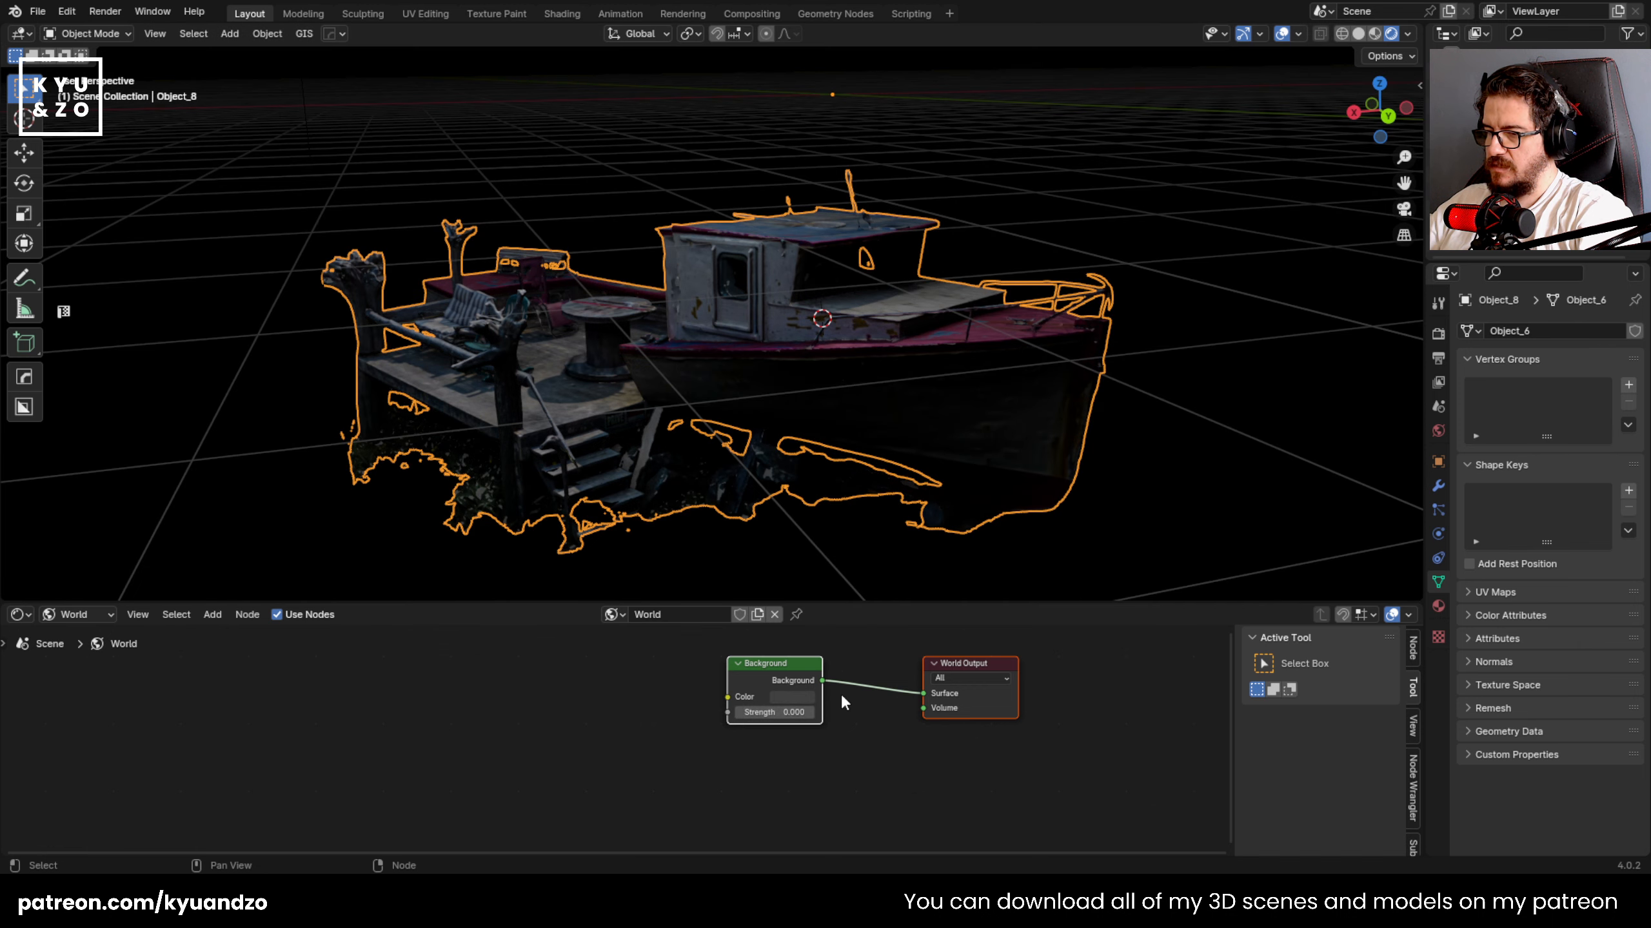
pyautogui.scroll(-5, 828, 406)
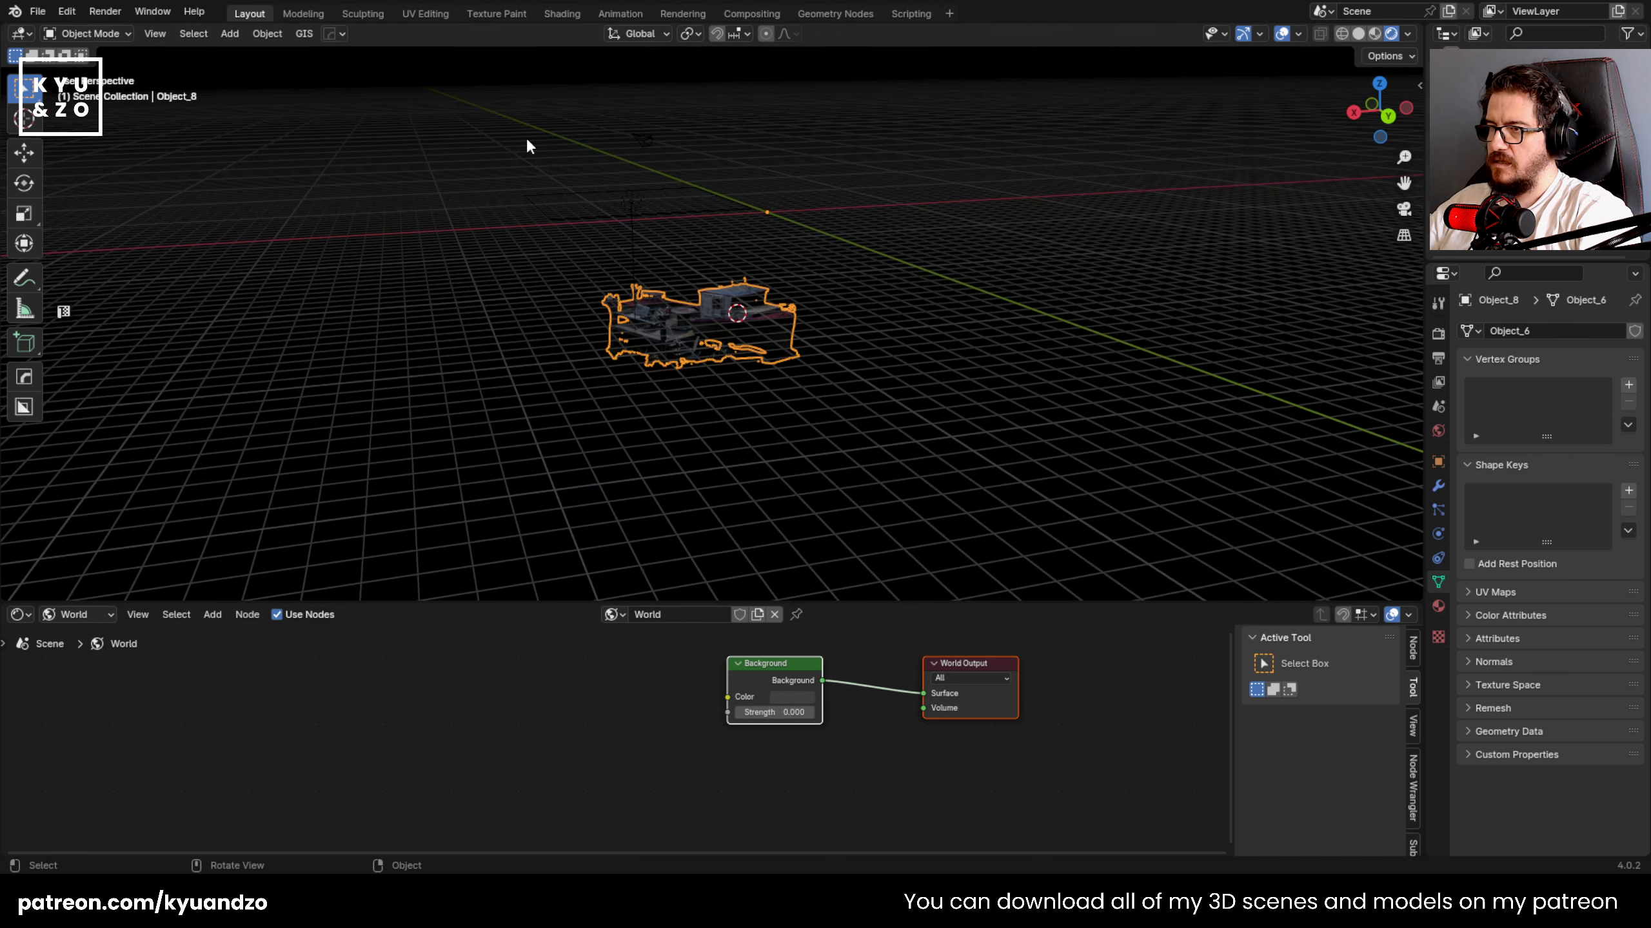
pyautogui.click(653, 221)
pyautogui.press('Delete')
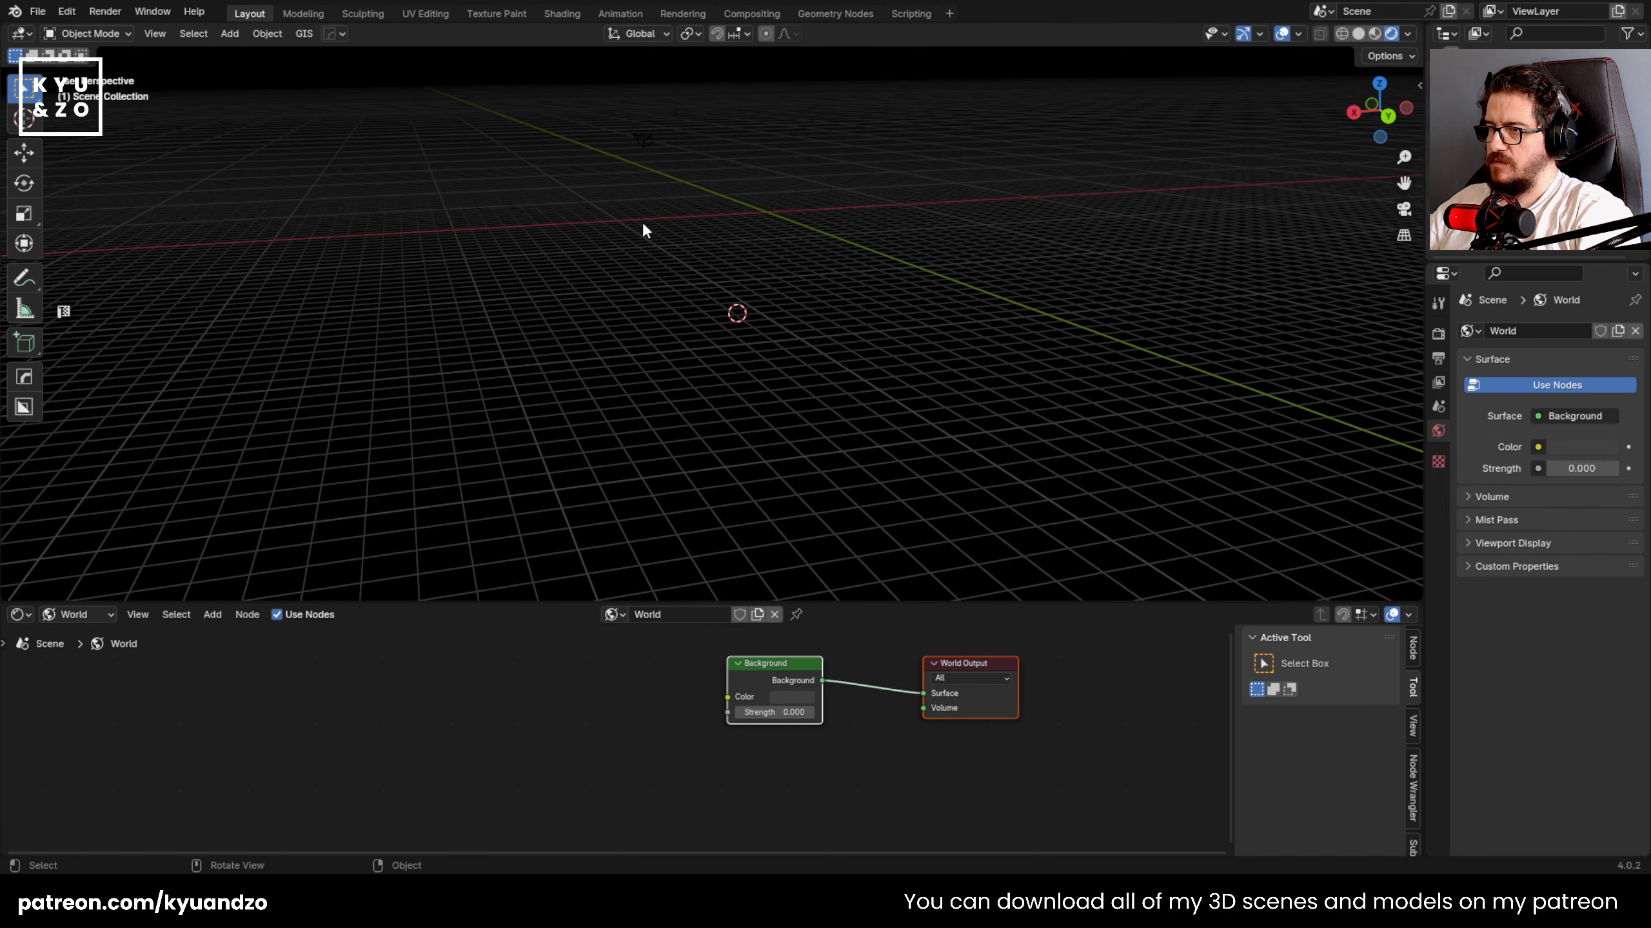
pyautogui.scroll(6, 649, 216)
pyautogui.hotkey('ctrl', 'z')
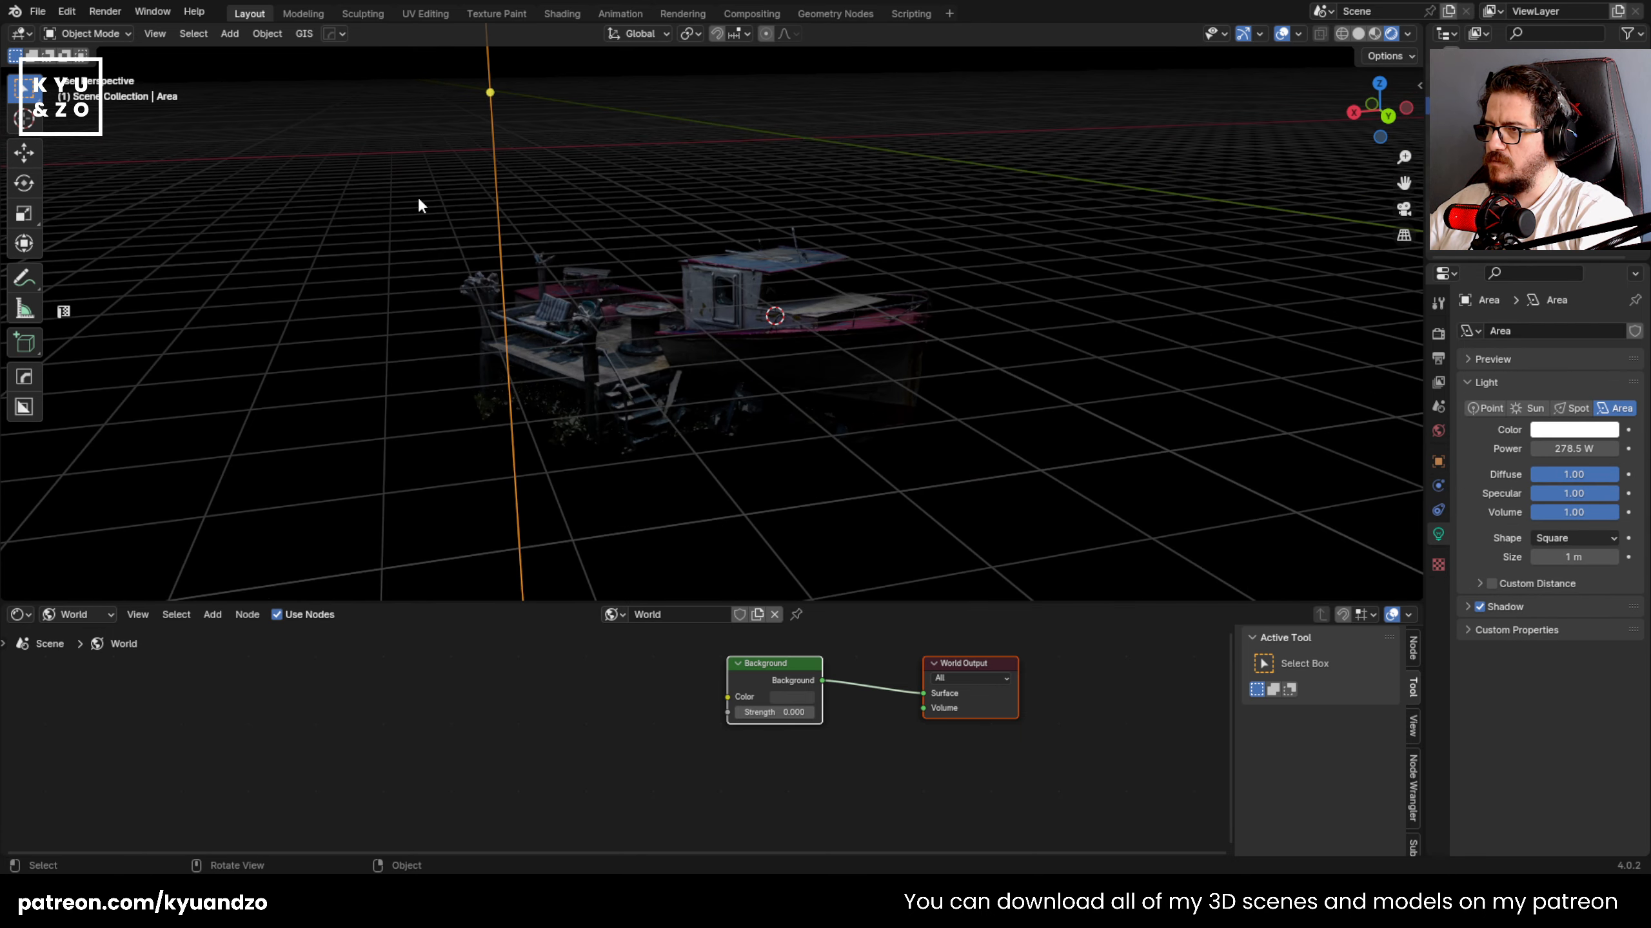
pyautogui.press('Delete')
pyautogui.click(762, 370)
pyautogui.hotkey('ctrl', 'z')
pyautogui.hotkey('ctrl', 'z')
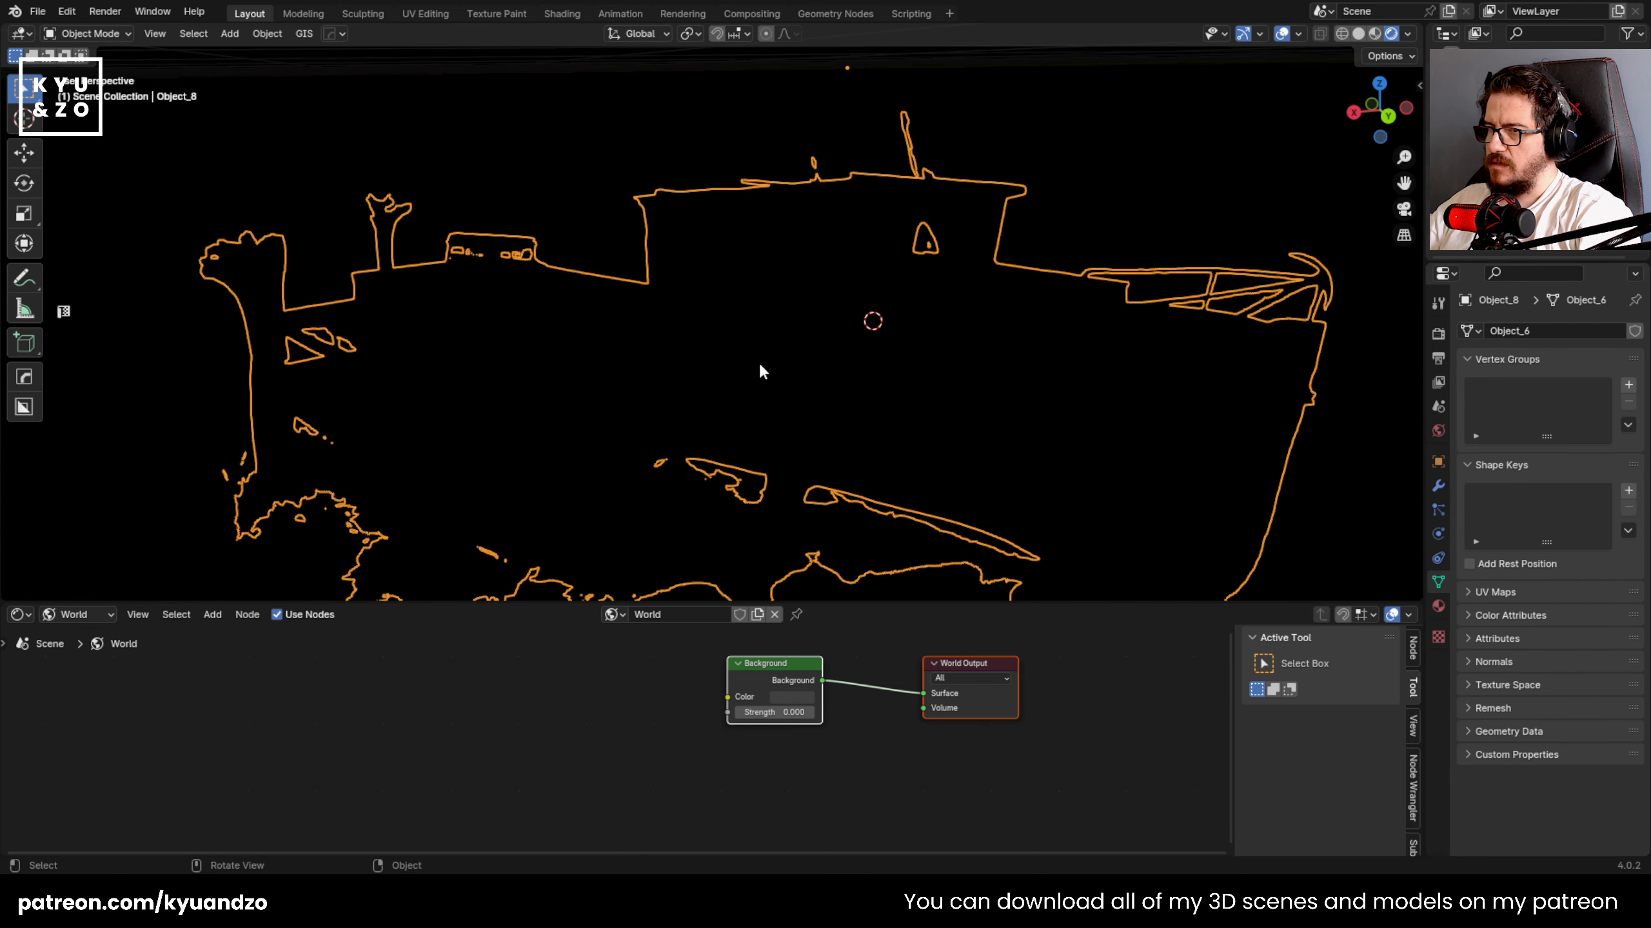
pyautogui.hotkey('alt', 'a')
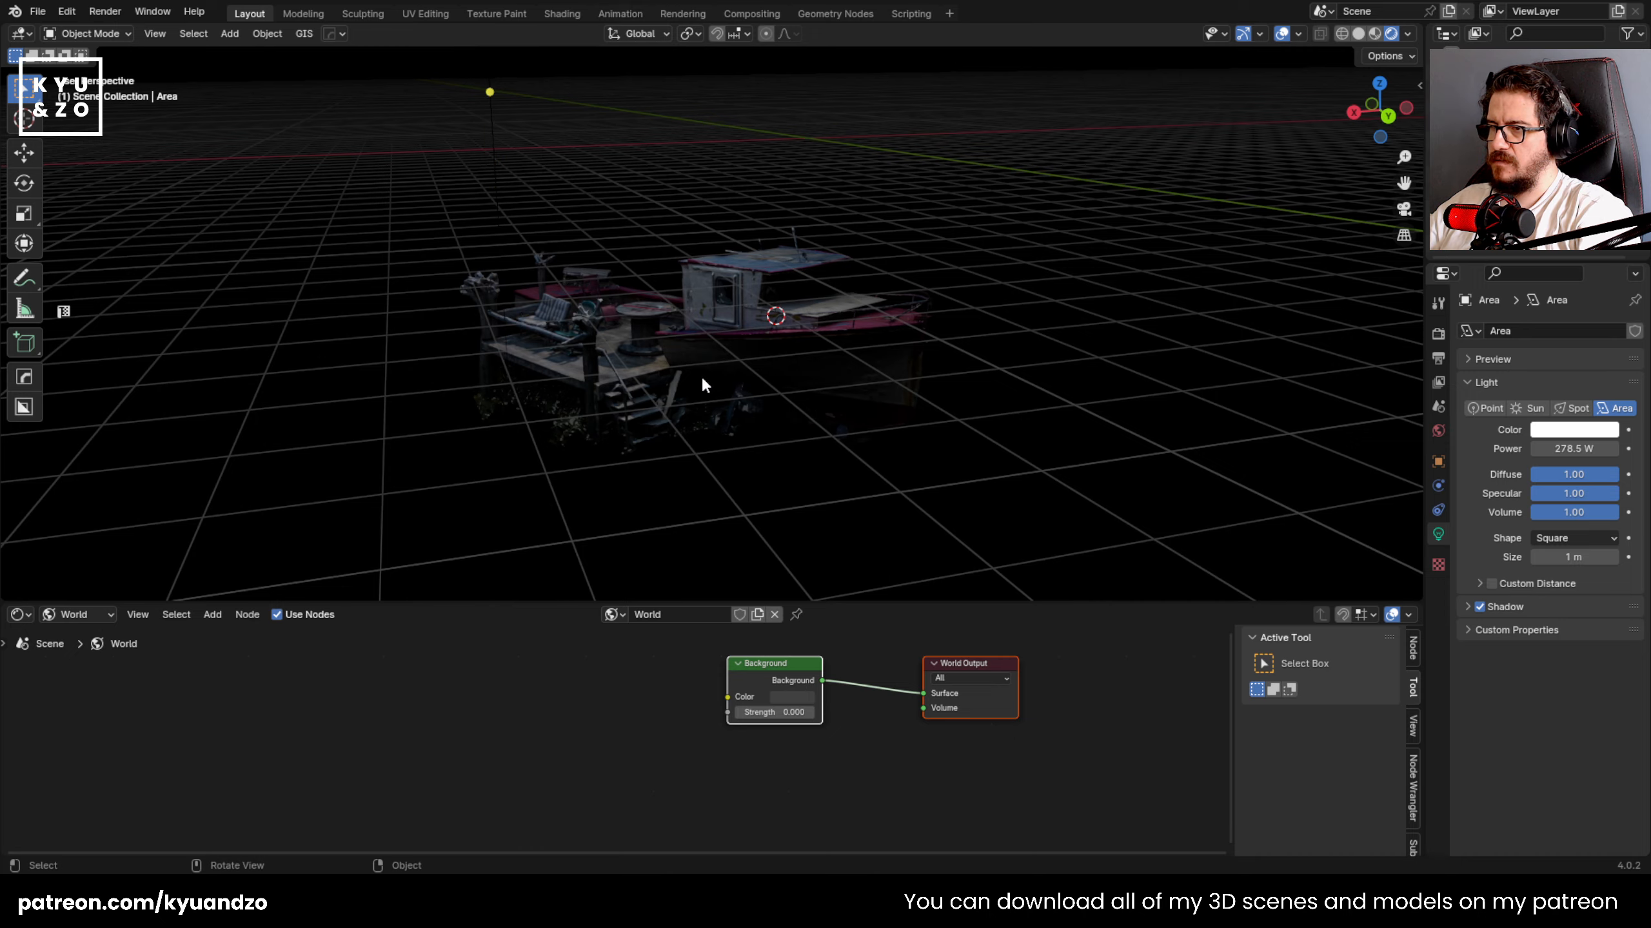
# - Select the area light and move it out beside the driftwood-post end of the deck
pyautogui.moveTo(704, 312)
pyautogui.keyDown('ctrl'); pyautogui.mouseDown(button='middle')
pyautogui.moveTo(704, 421)
pyautogui.moveTo(712, 319)
pyautogui.mouseUp(button='middle'); pyautogui.keyUp('ctrl')
pyautogui.click(477, 140)
pyautogui.press('g')
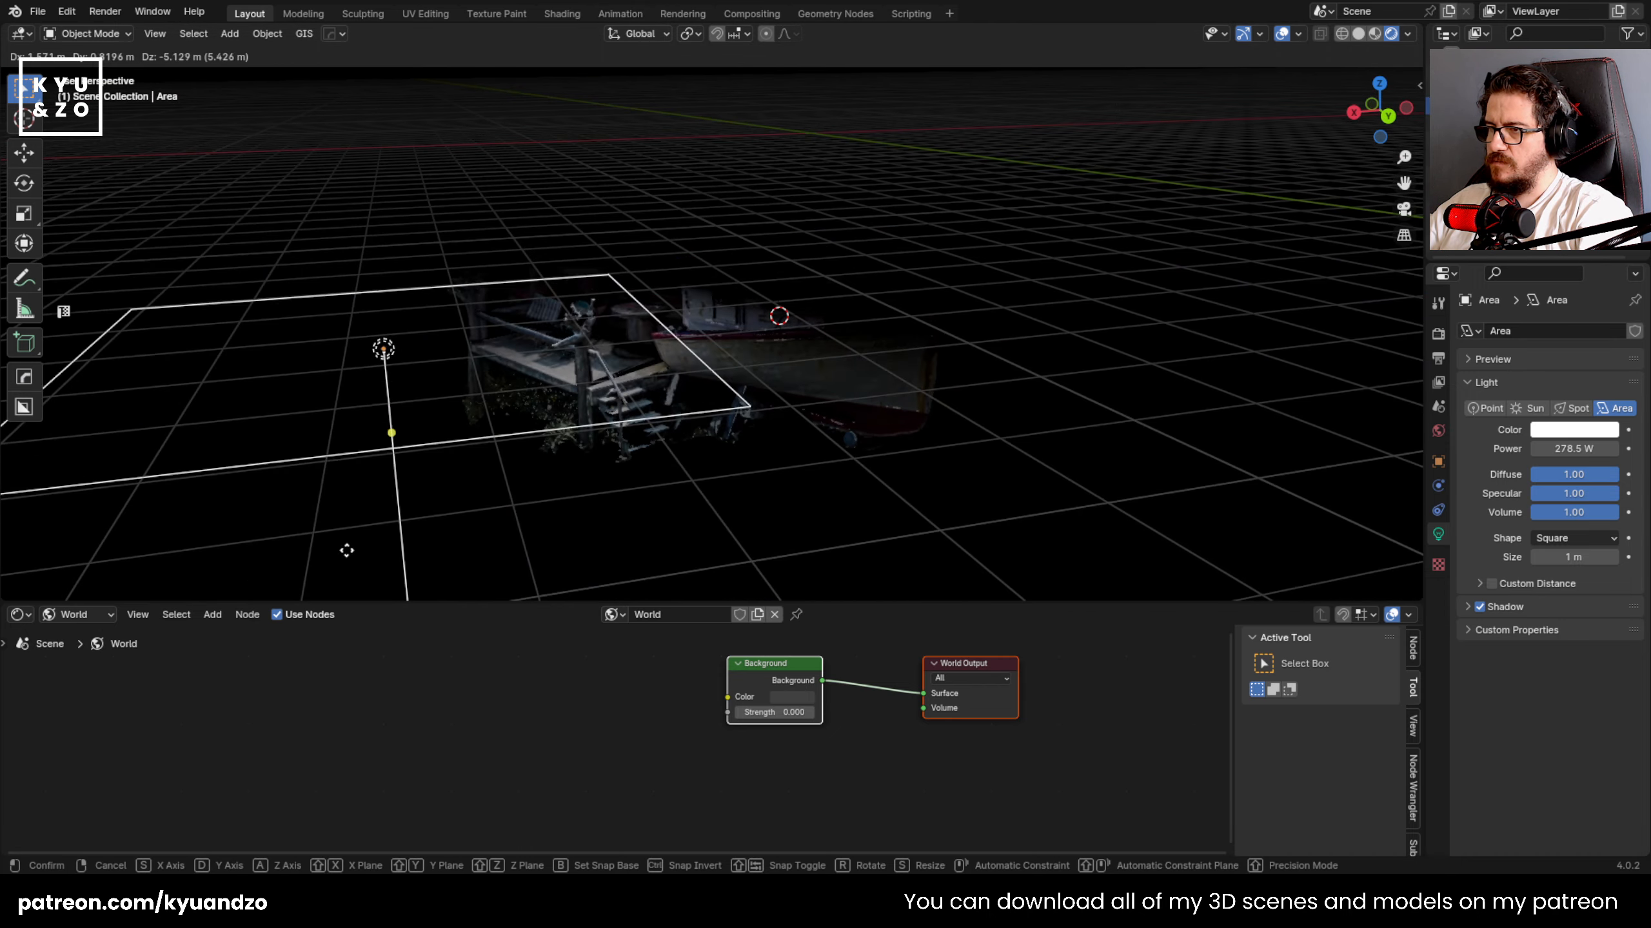
pyautogui.click(350, 182)
pyautogui.scroll(2, 434, 178)
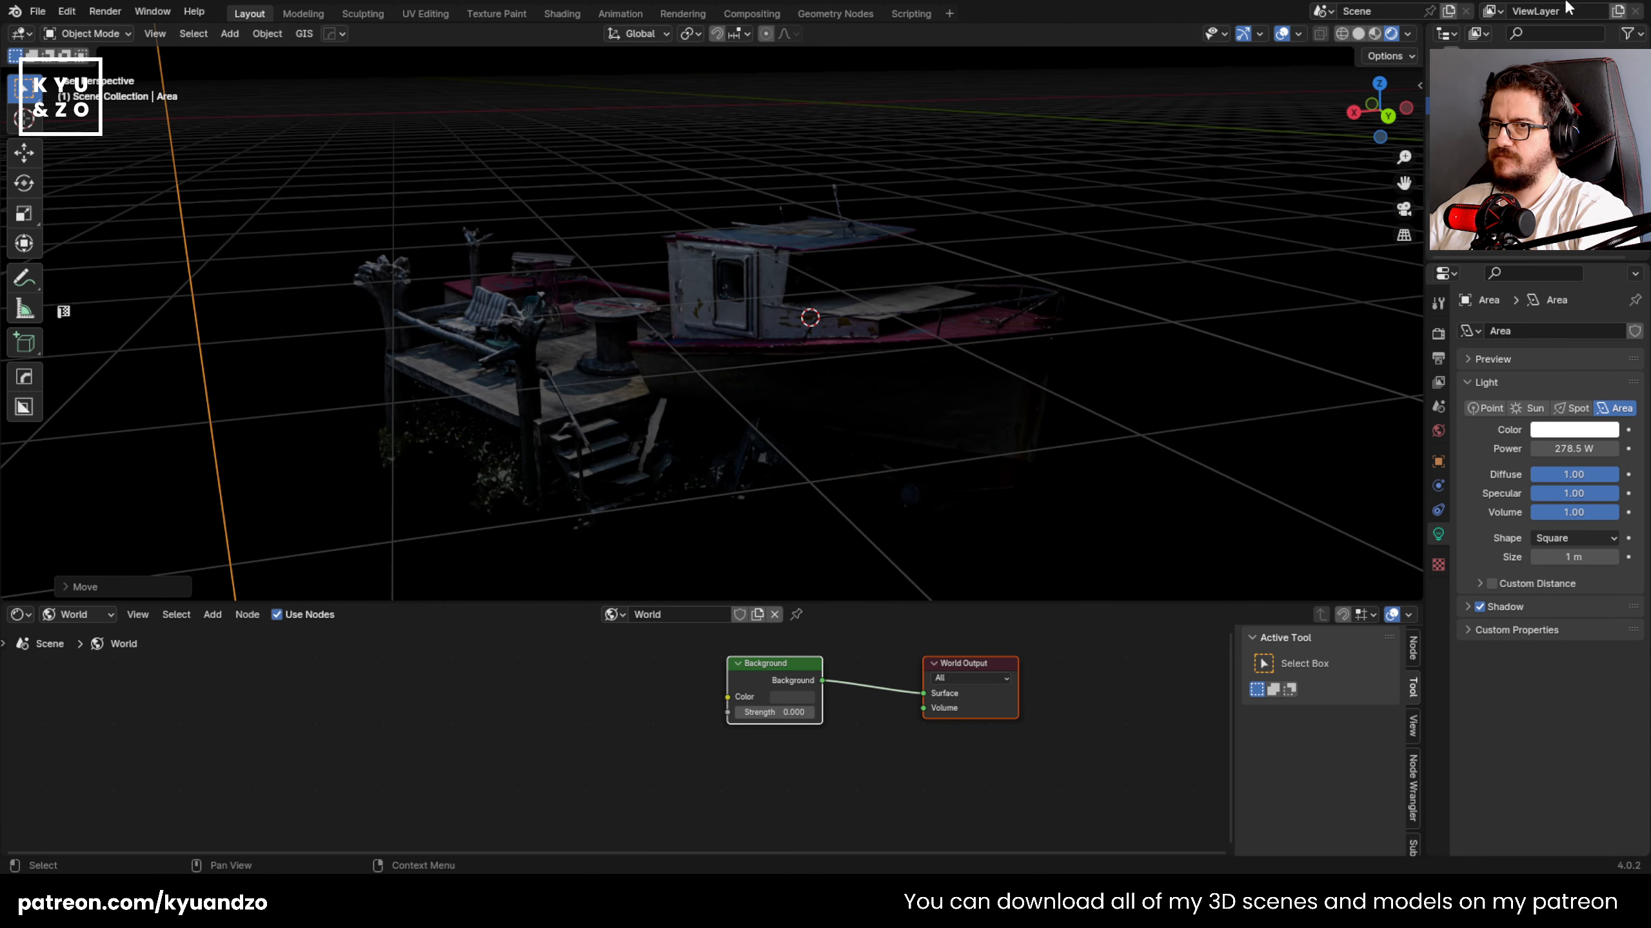
# - Hide the floor grid in the viewport overlays
pyautogui.click(1404, 37)
pyautogui.moveTo(1297, 38)
pyautogui.click(1269, 120)
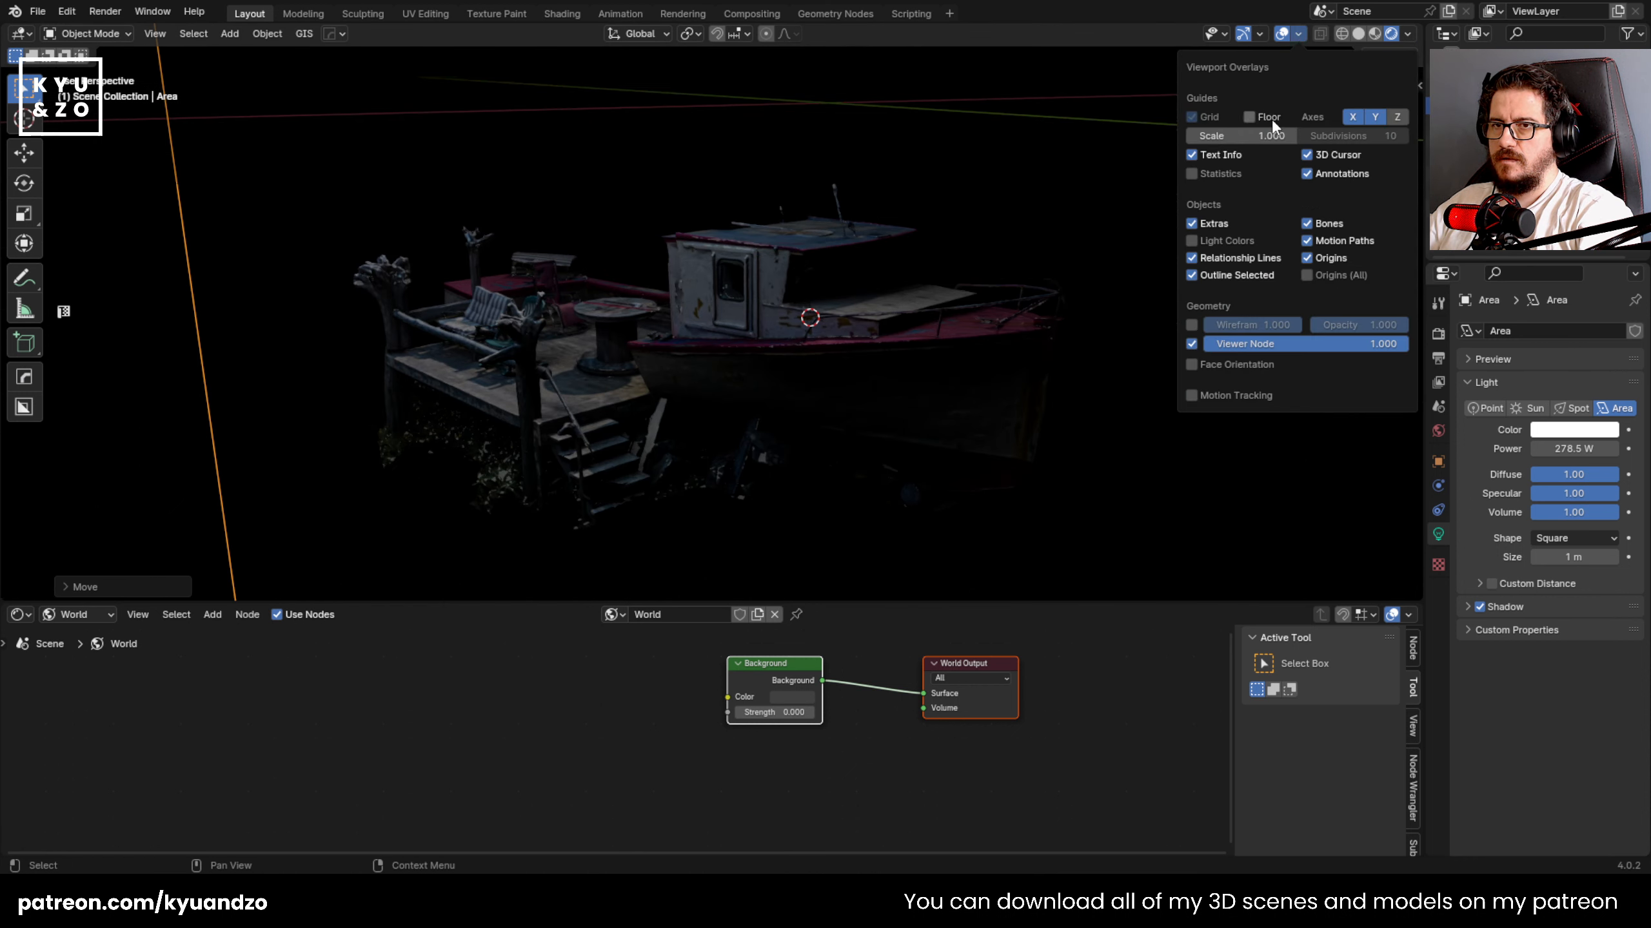
pyautogui.moveTo(628, 265); pyautogui.dragTo(614, 306, button='middle')
pyautogui.keyDown('shift'); pyautogui.moveTo(687, 263); pyautogui.dragTo(649, 423, button='middle'); pyautogui.keyUp('shift')
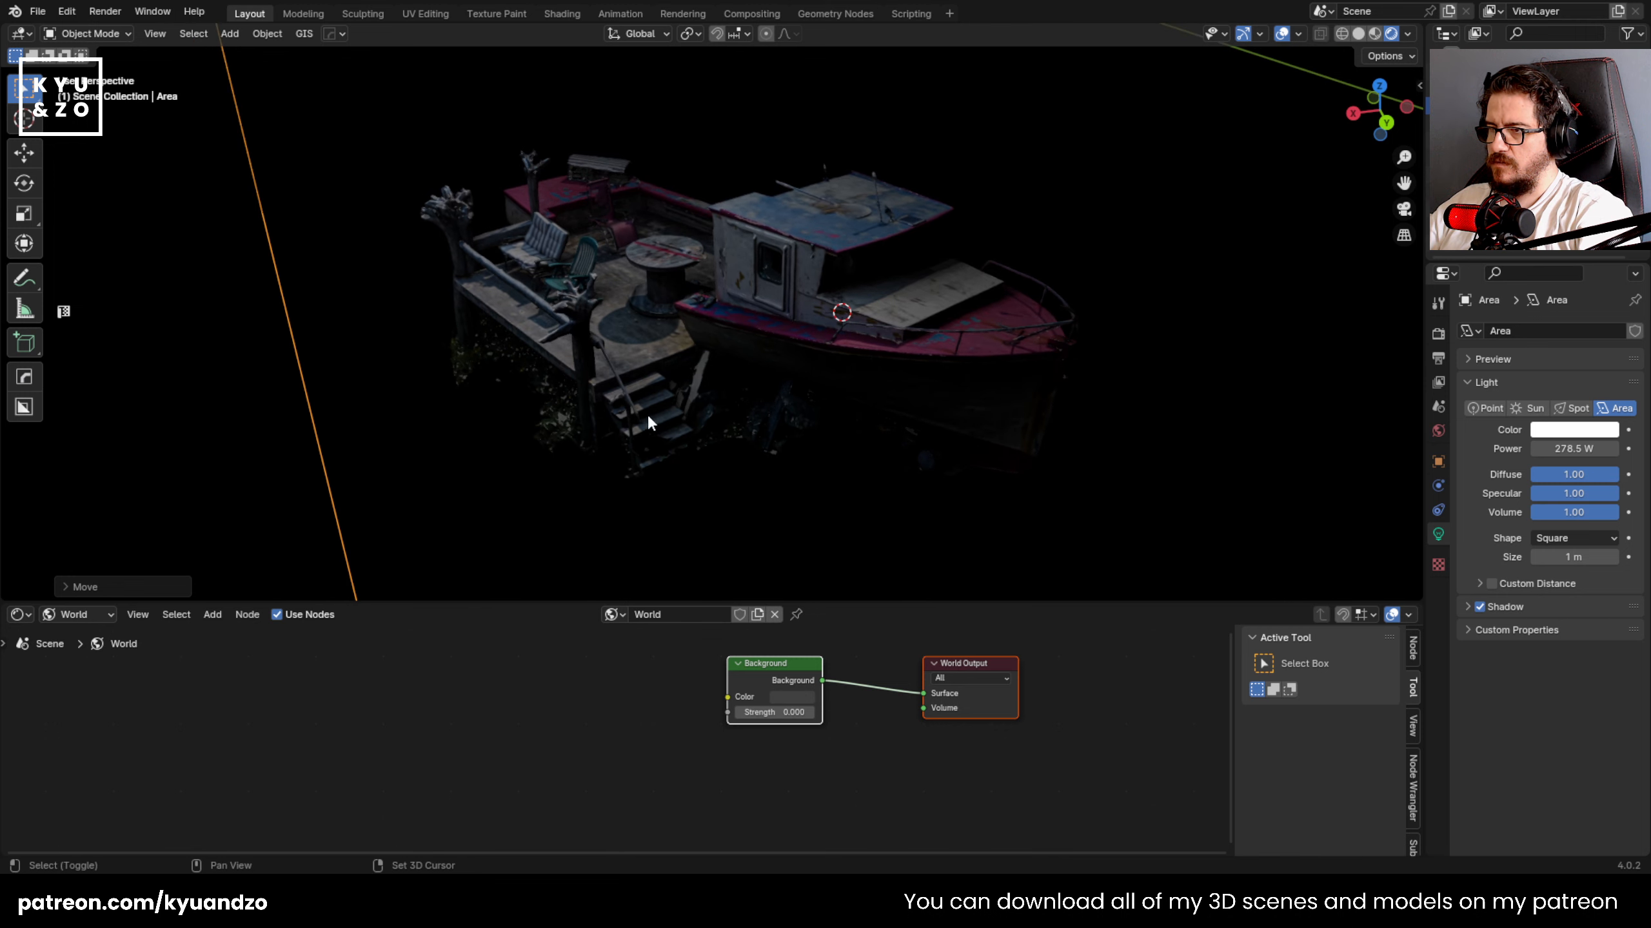
# - Place the 3D cursor on the boat's wooden deck and switch the viewport to material preview shading
pyautogui.hotkey('shift', 'a')
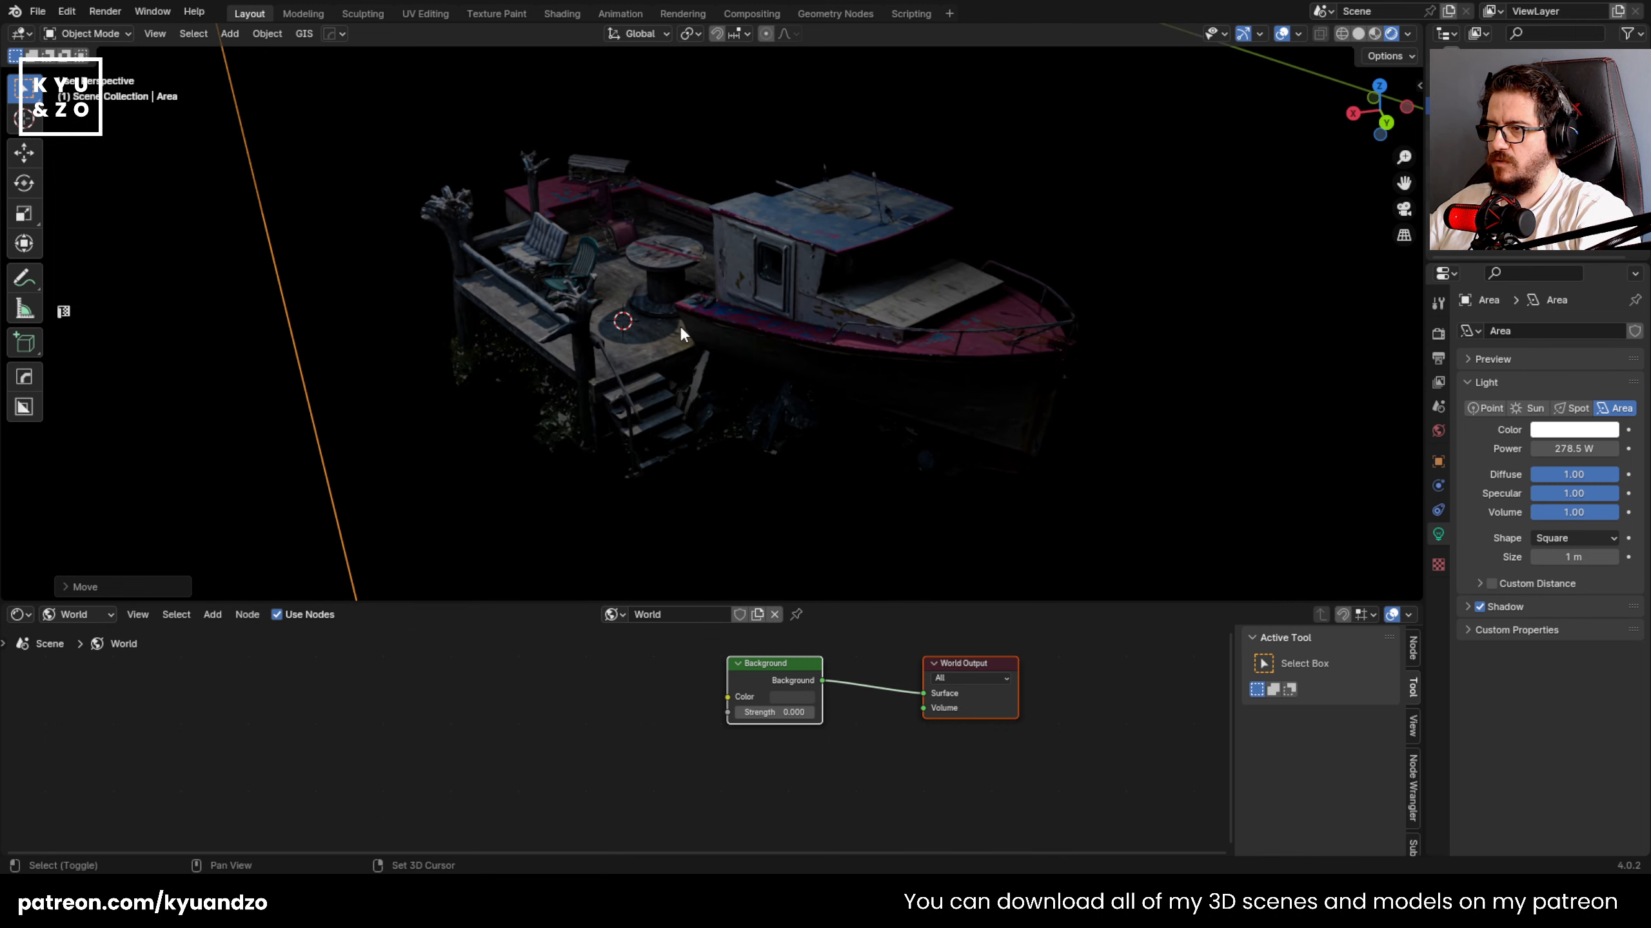
pyautogui.hotkey('shift', 'a')
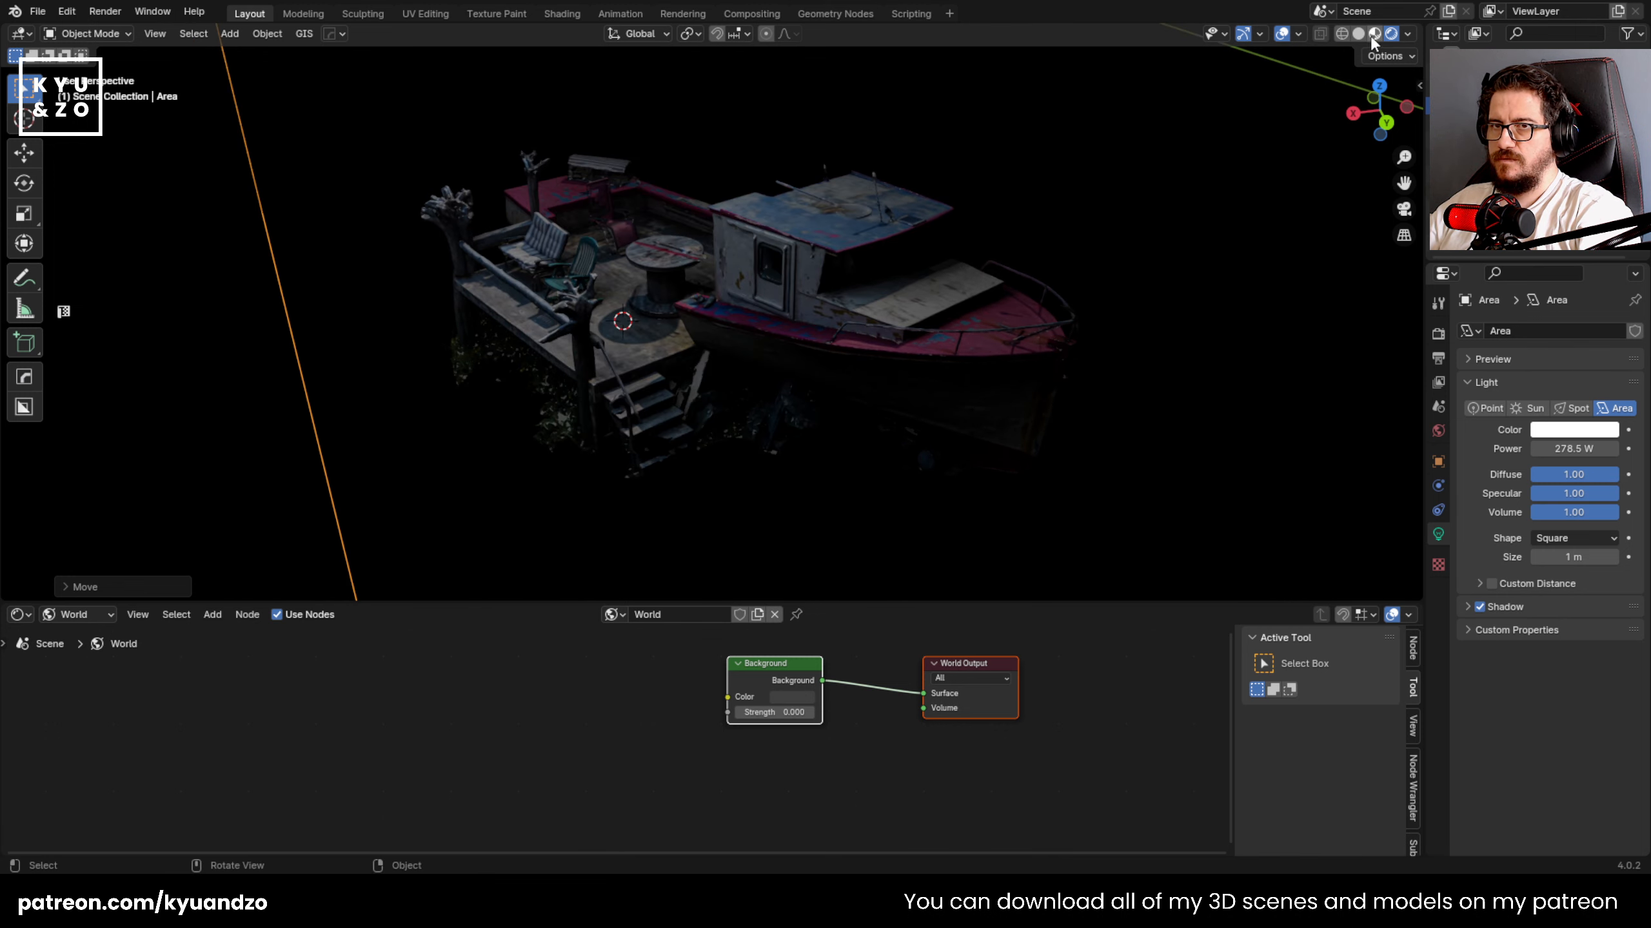
pyautogui.click(1375, 33)
# - Add a plane at the 3D cursor and scale it up until it extends well beyond the boat
pyautogui.hotkey('shift', 'a')
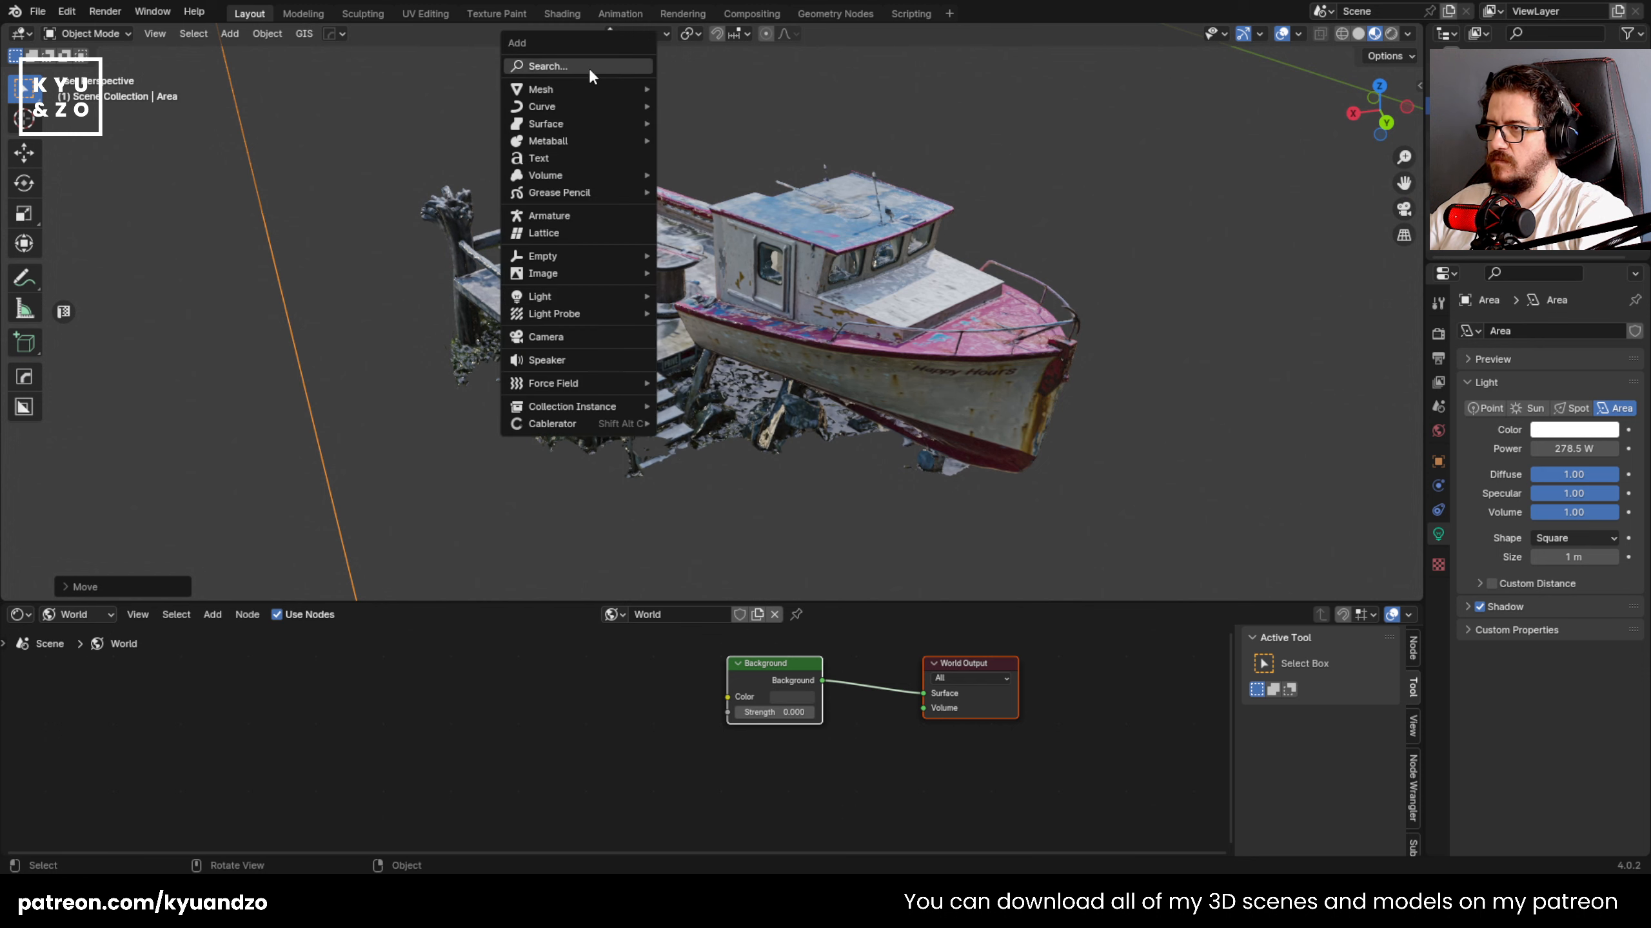
pyautogui.moveTo(585, 89)
pyautogui.click(714, 88)
pyautogui.press('s')
pyautogui.click(1312, 582)
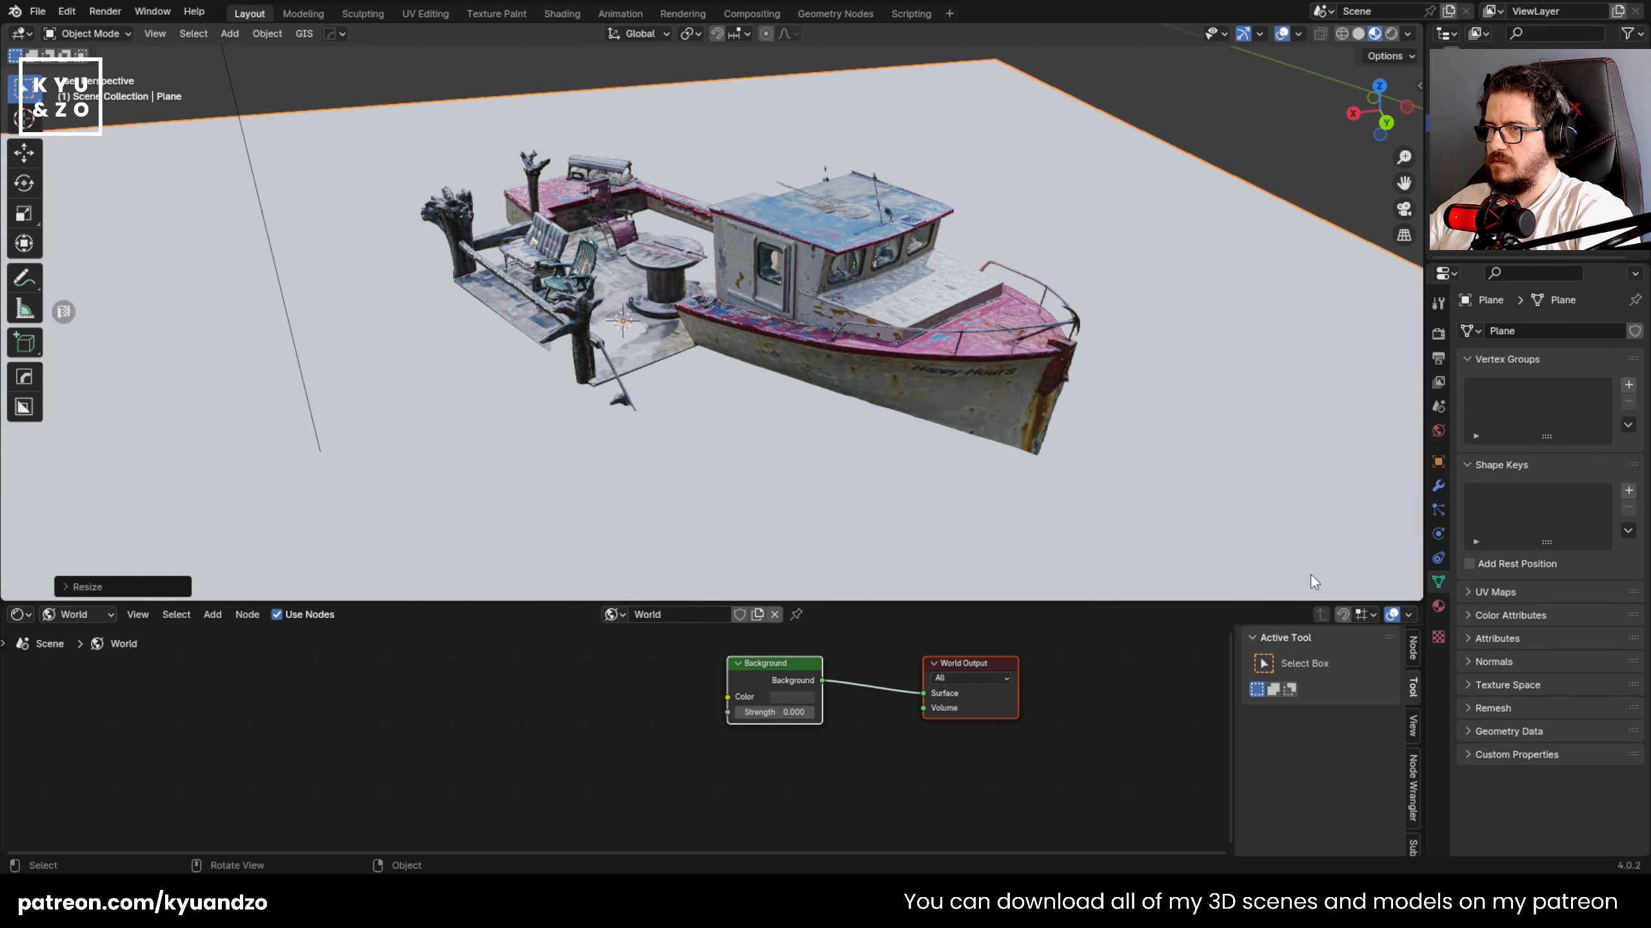
# - Rotate the large ground plane about the vertical Z axis to reorient its corners around the boat
pyautogui.press('r')
pyautogui.press('z')
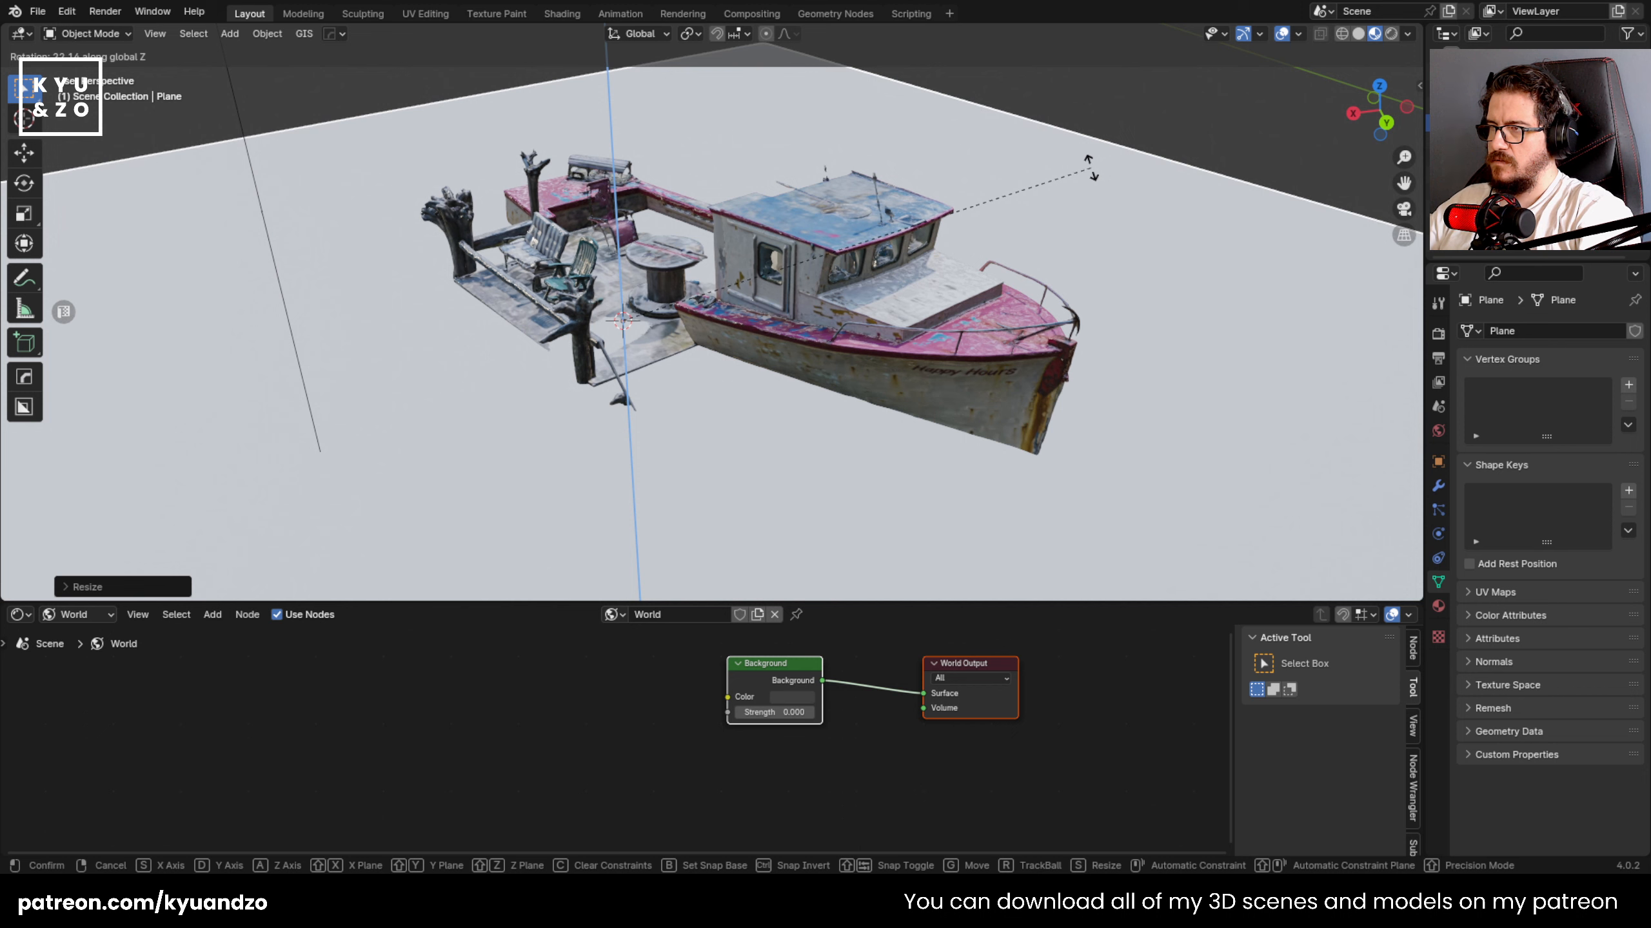
pyautogui.click(1090, 170)
# - Lower the plane beneath the deck until the steps and hull clear it, and scale it up further
pyautogui.press('g')
pyautogui.press('z')
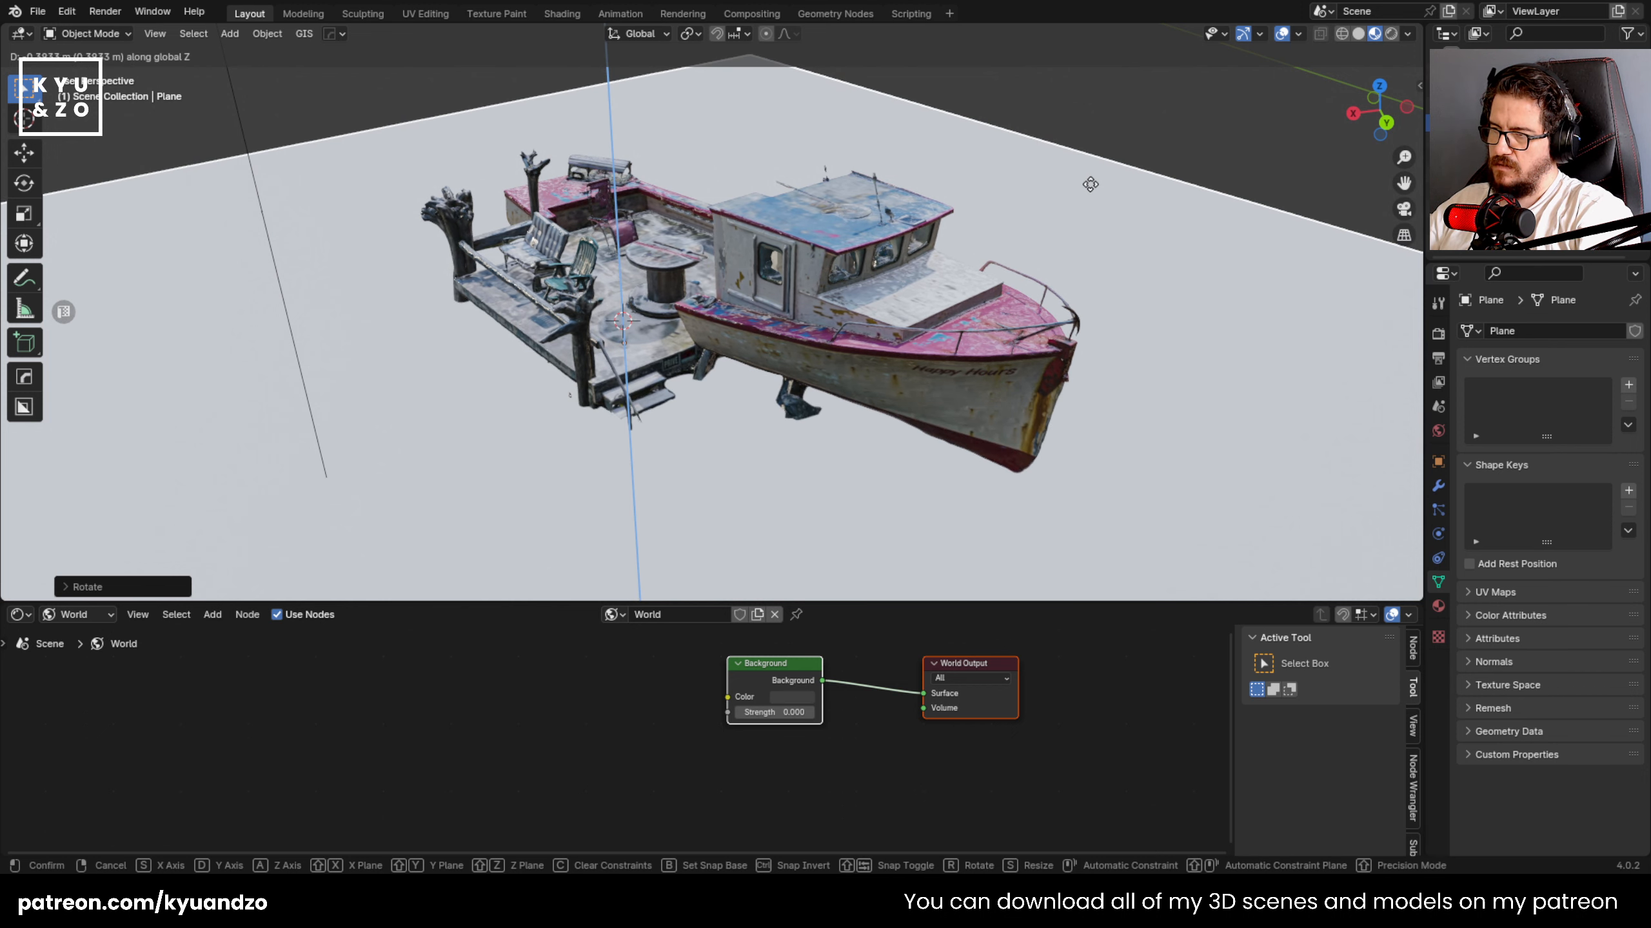
pyautogui.press('s')
pyautogui.click(2, 315)
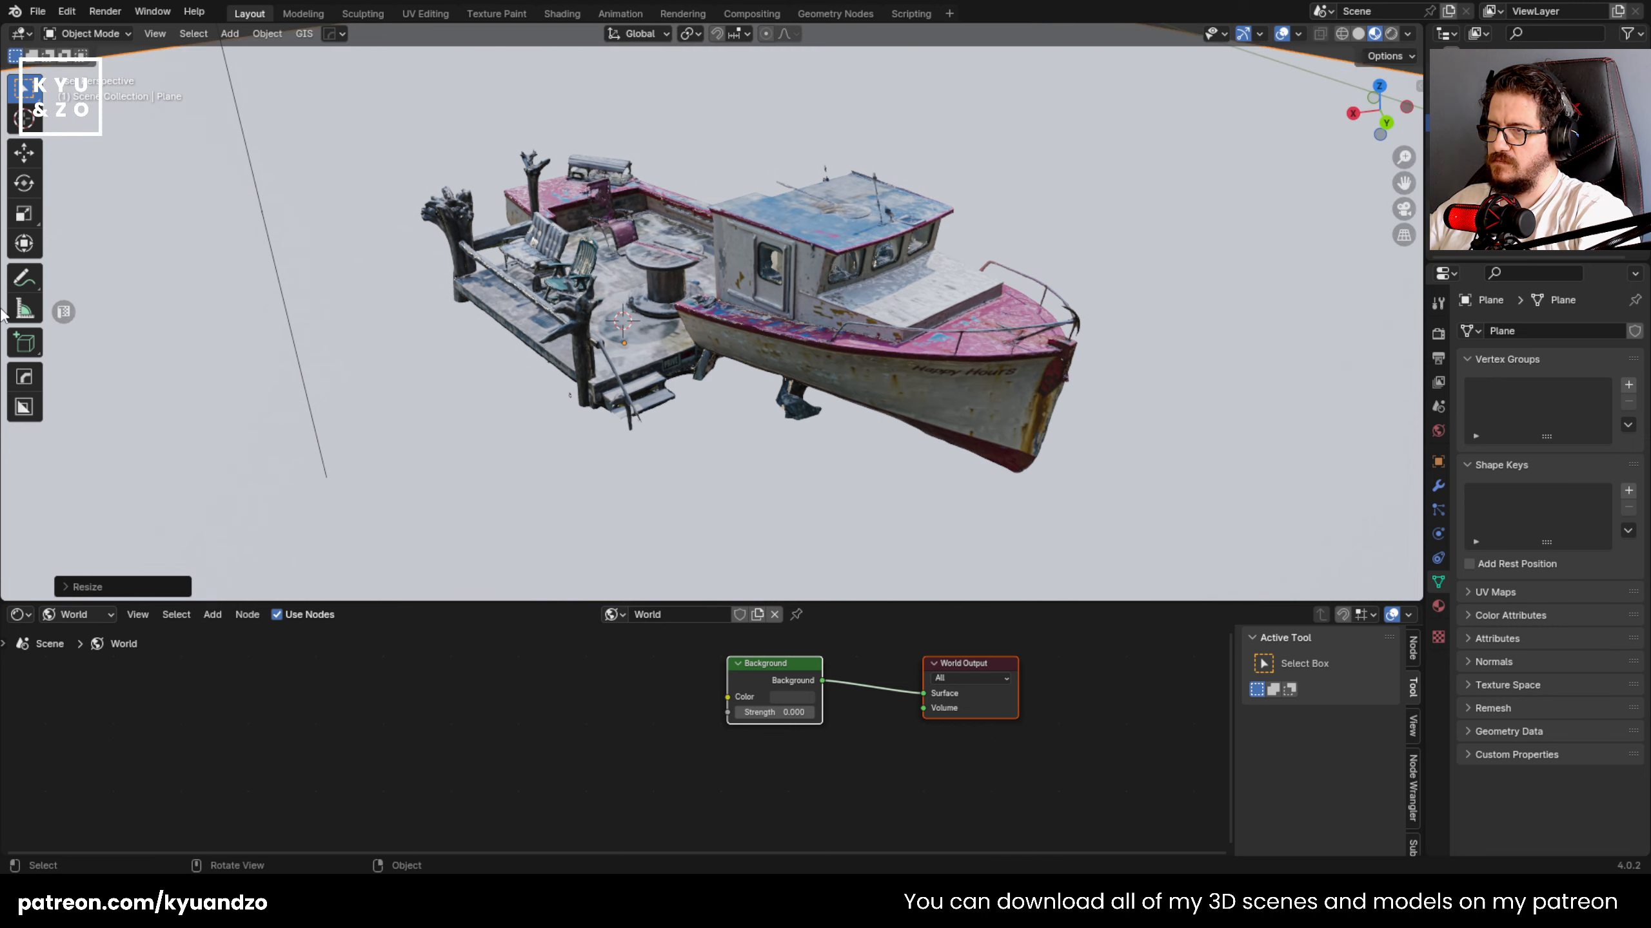
pyautogui.scroll(2, 598, 382)
pyautogui.moveTo(590, 372); pyautogui.dragTo(471, 328, button='middle')
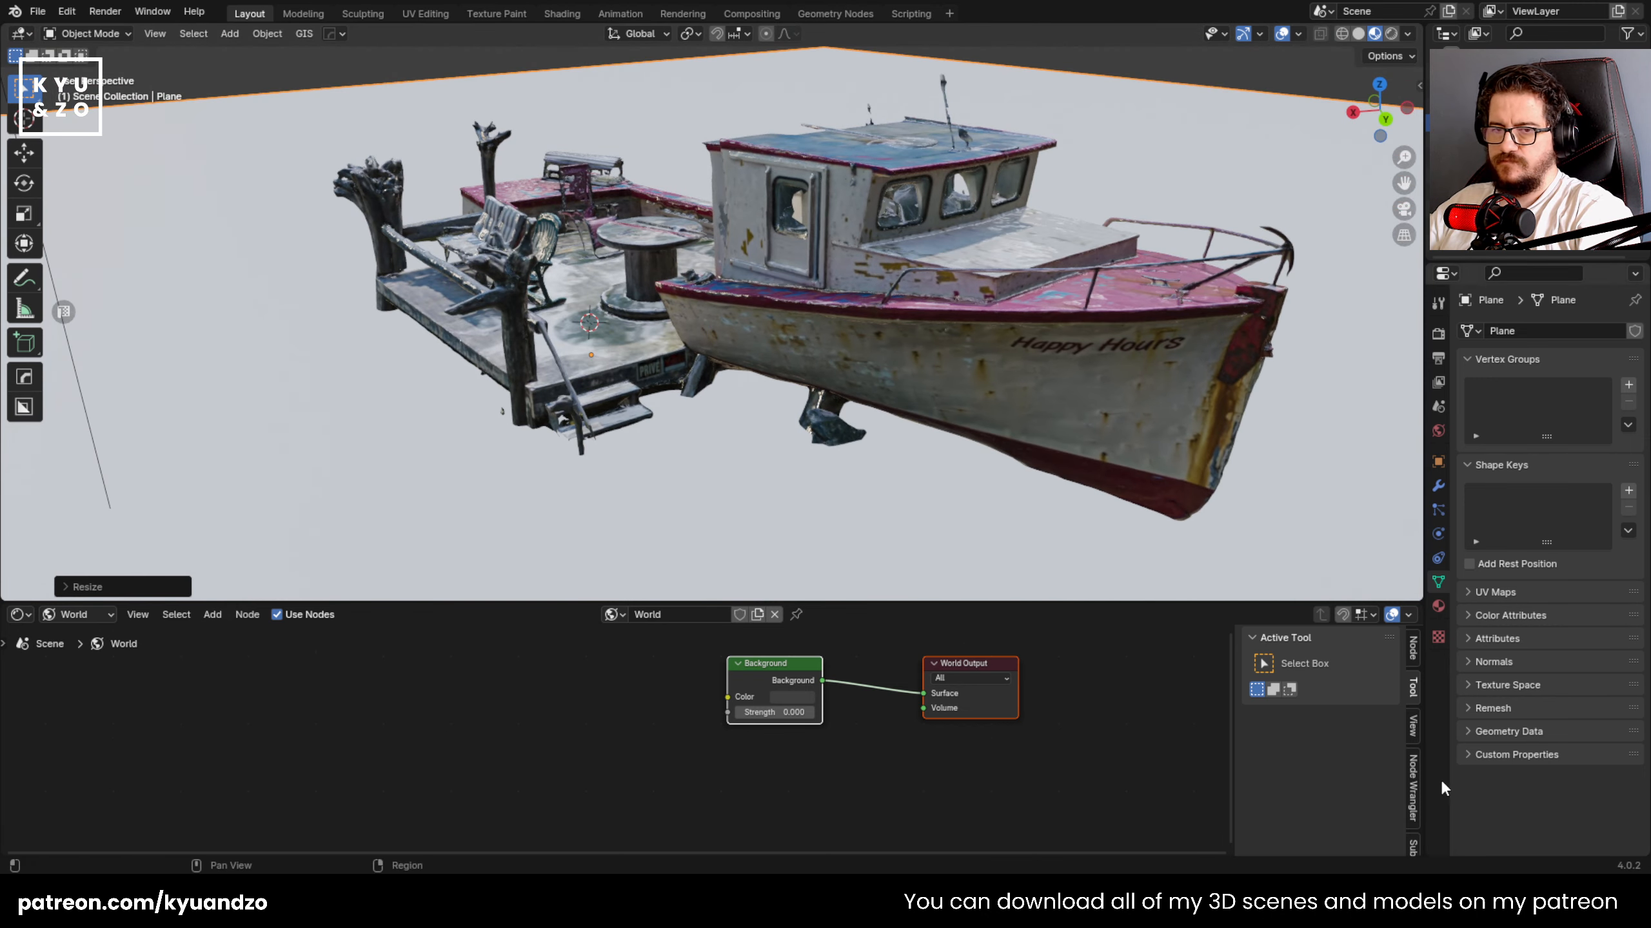
# - Add an Ocean modifier to the plane
pyautogui.click(1436, 489)
pyautogui.click(1558, 332)
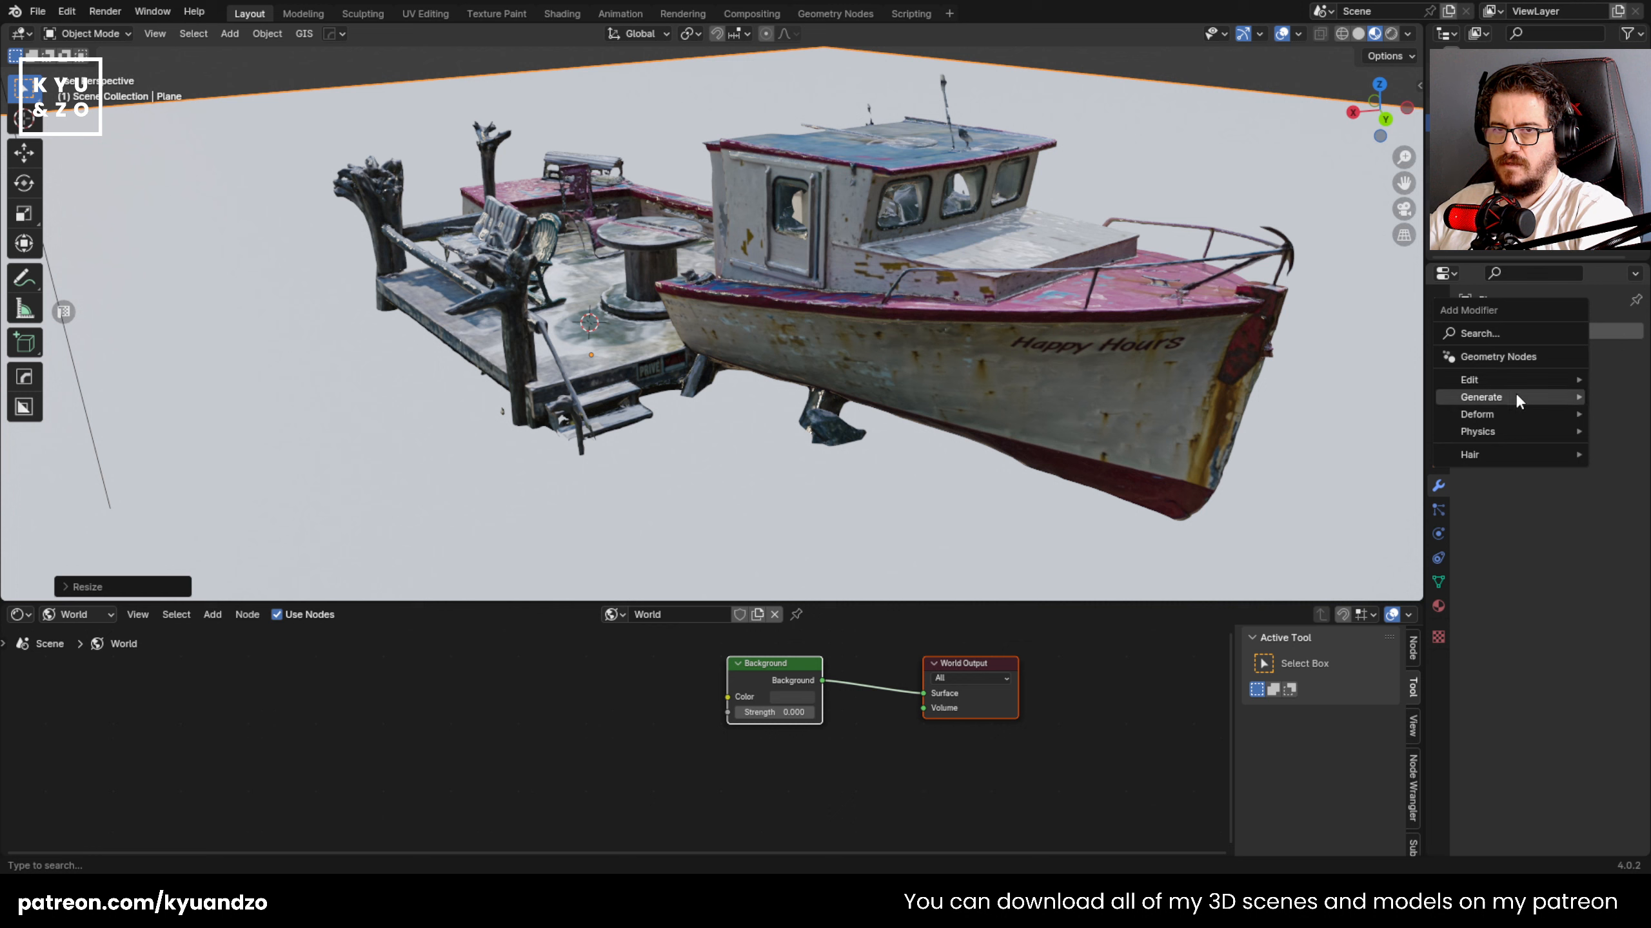
pyautogui.moveTo(1517, 398)
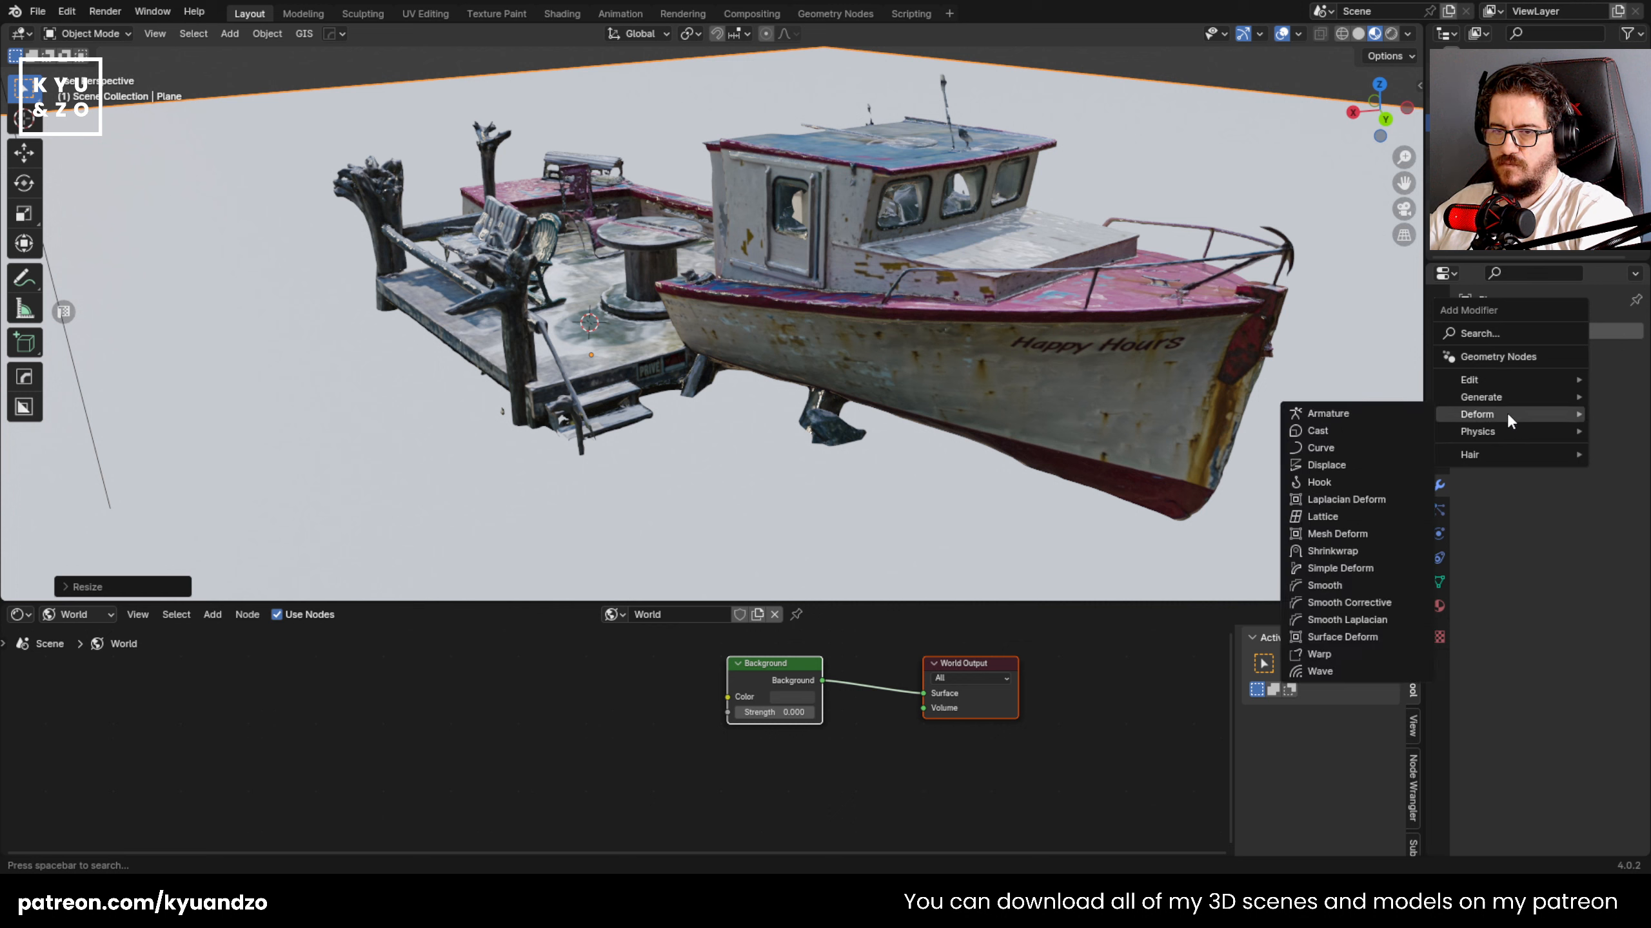
pyautogui.click(1313, 516)
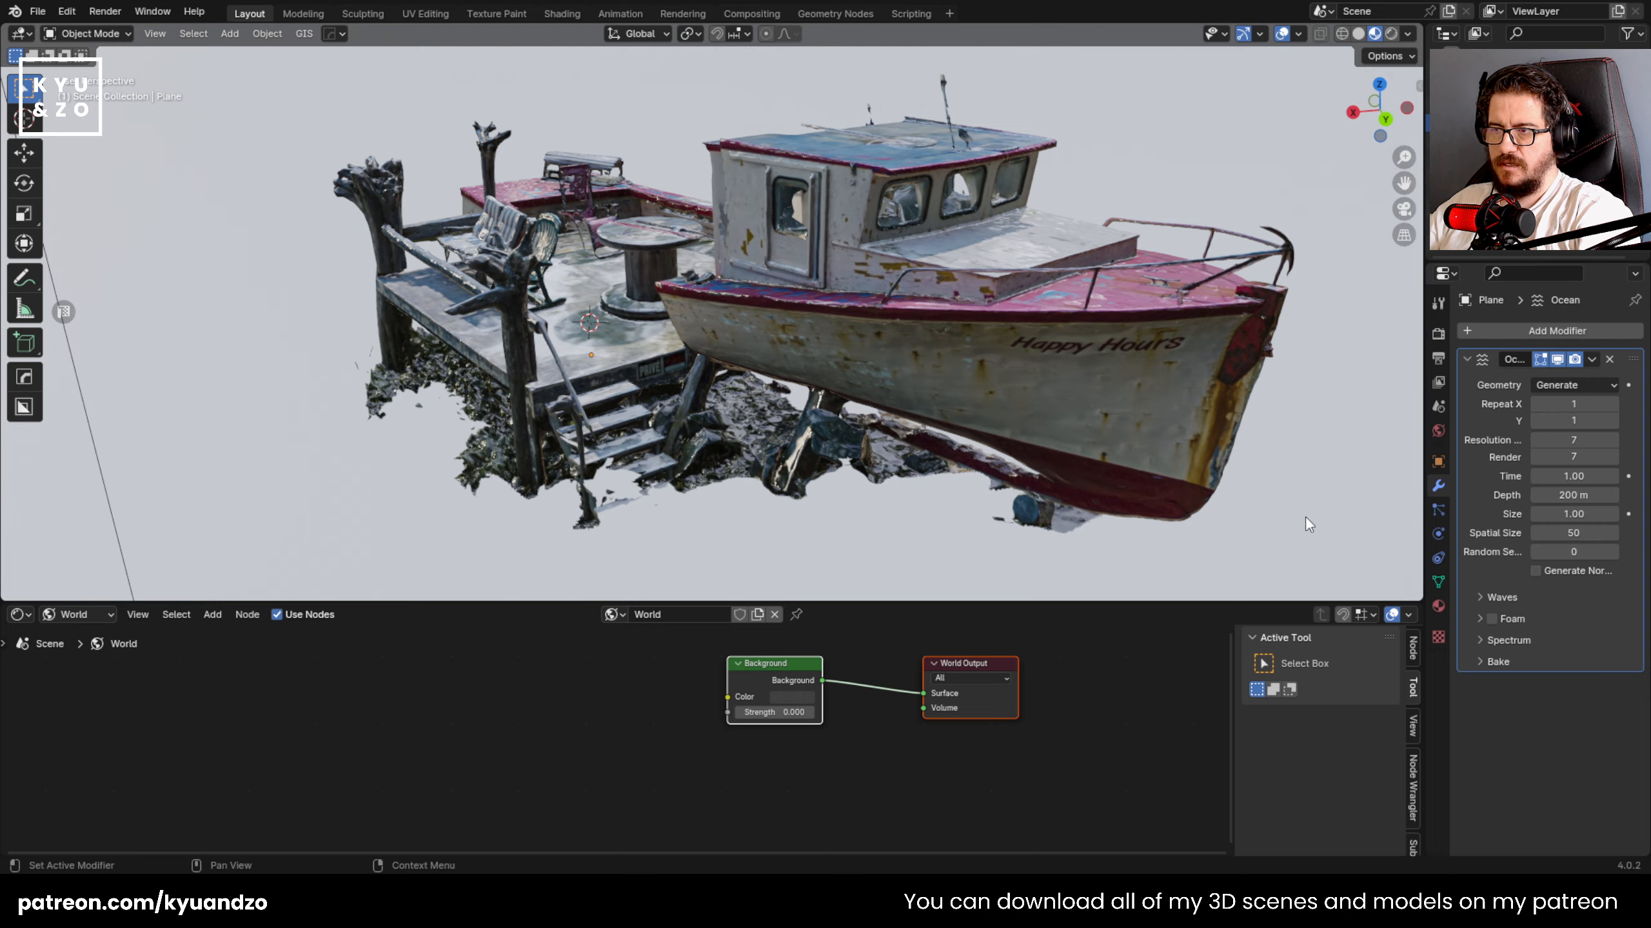
pyautogui.keyDown('shift'); pyautogui.moveTo(513, 352); pyautogui.dragTo(565, 330, button='middle'); pyautogui.keyUp('shift')
pyautogui.scroll(1, 565, 330)
pyautogui.press('g')
pyautogui.press('z')
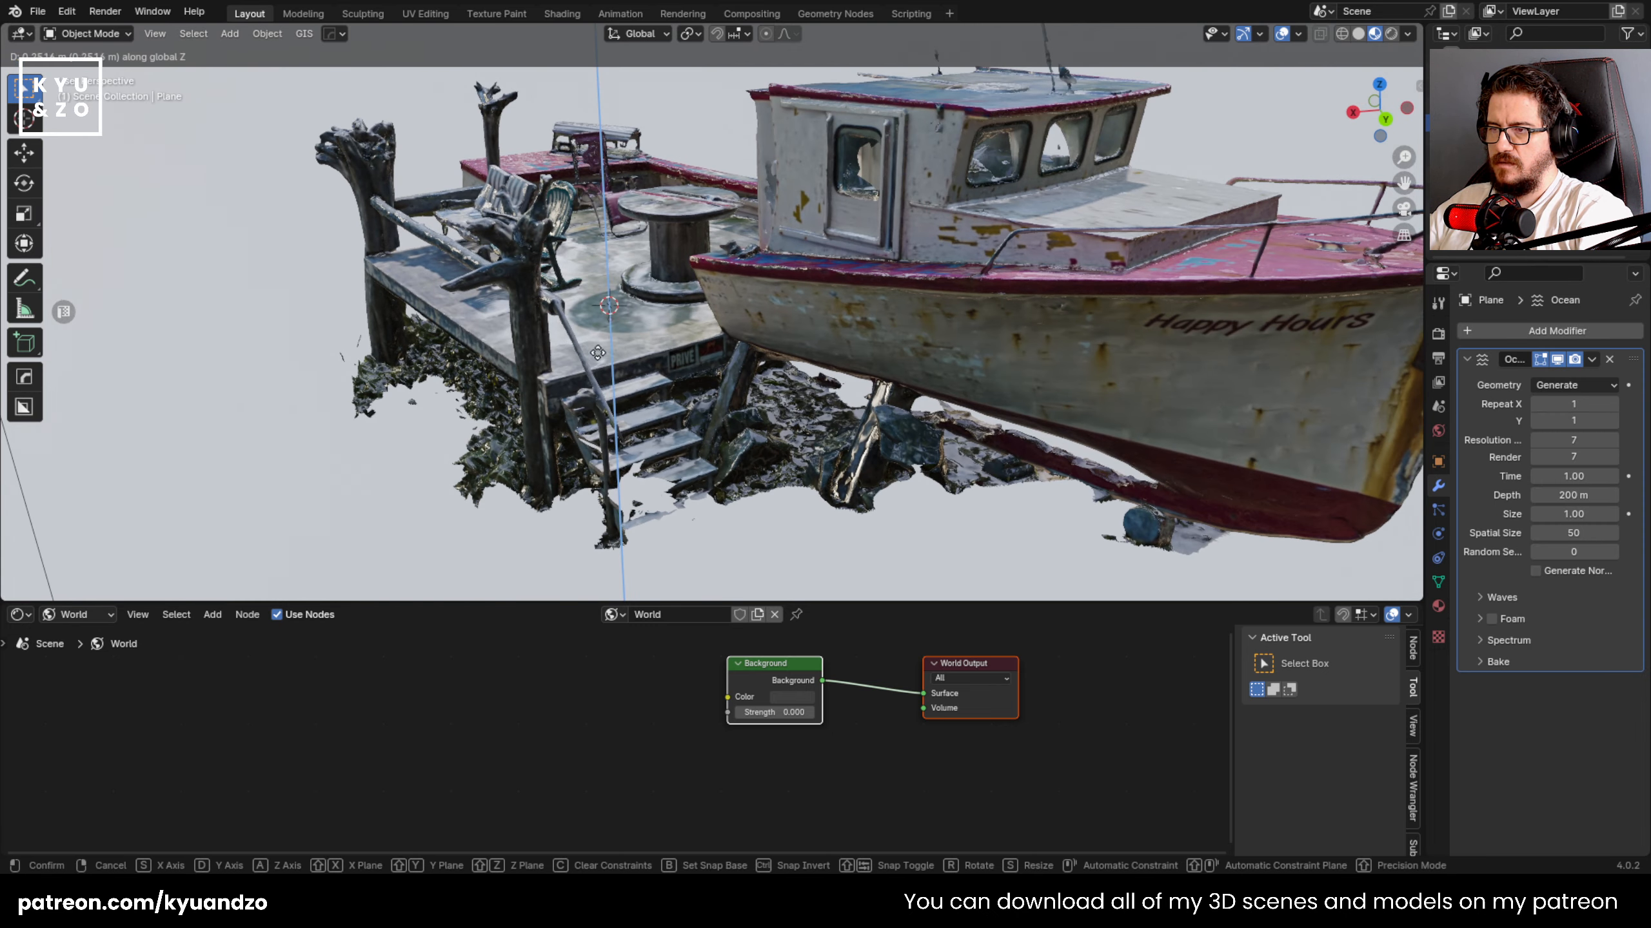
pyautogui.rightClick(605, 327)
# - Scale the ocean surface down while keeping it wide around the boat
pyautogui.scroll(-10, 617, 344)
pyautogui.scroll(-3, 618, 345)
pyautogui.press('s')
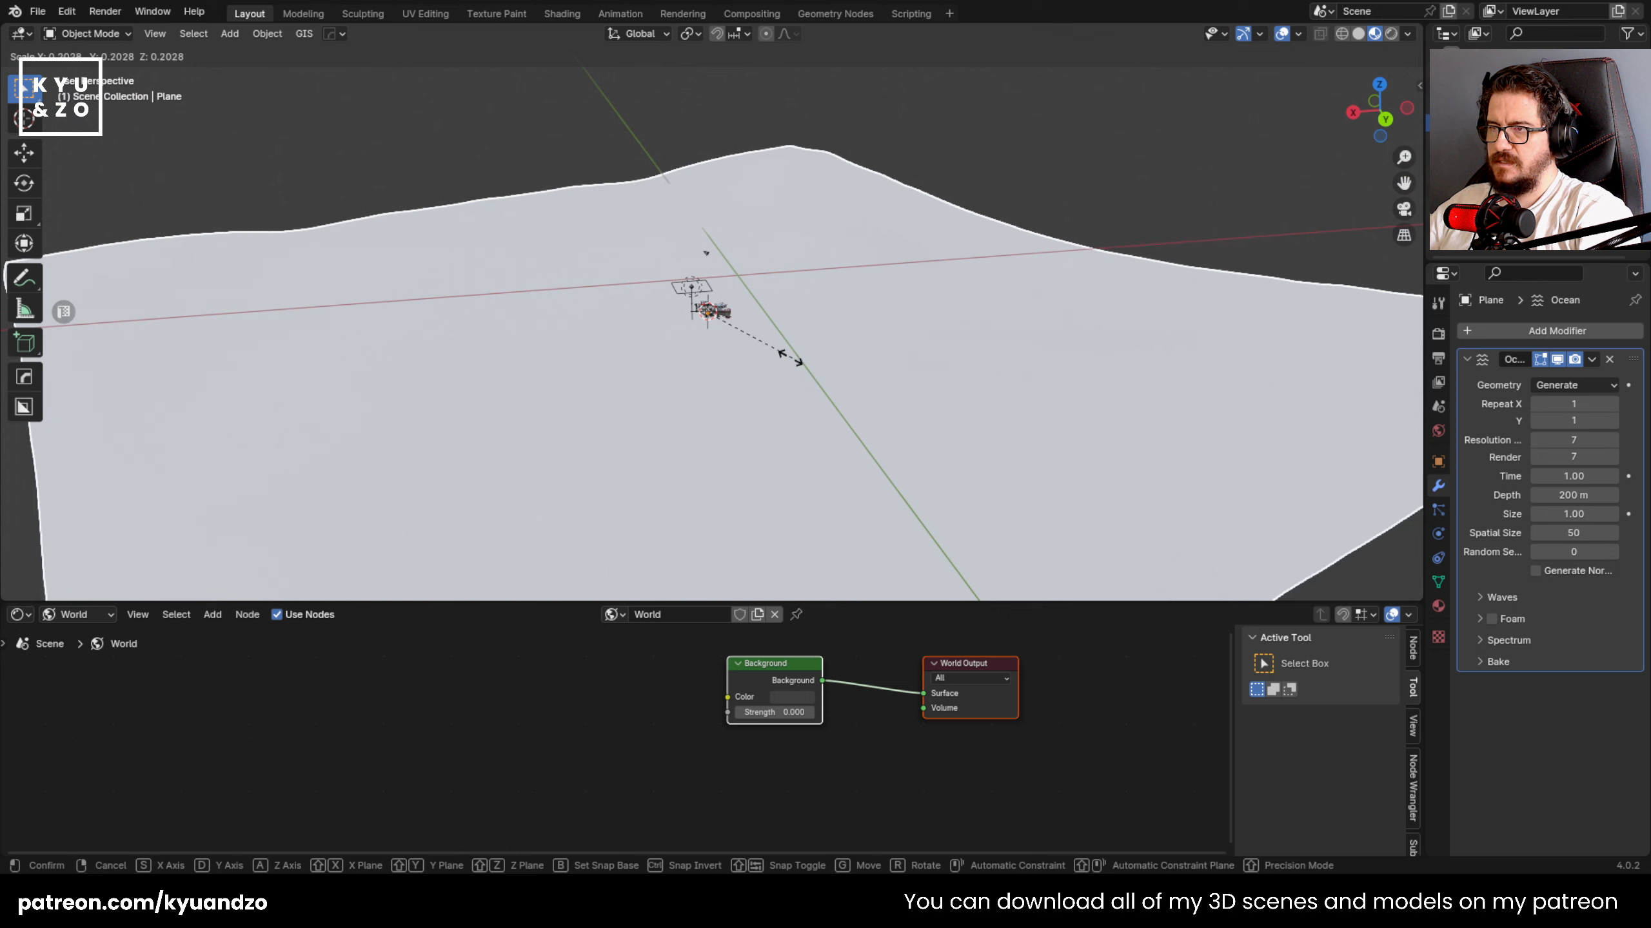
pyautogui.click(868, 422)
pyautogui.scroll(4, 869, 421)
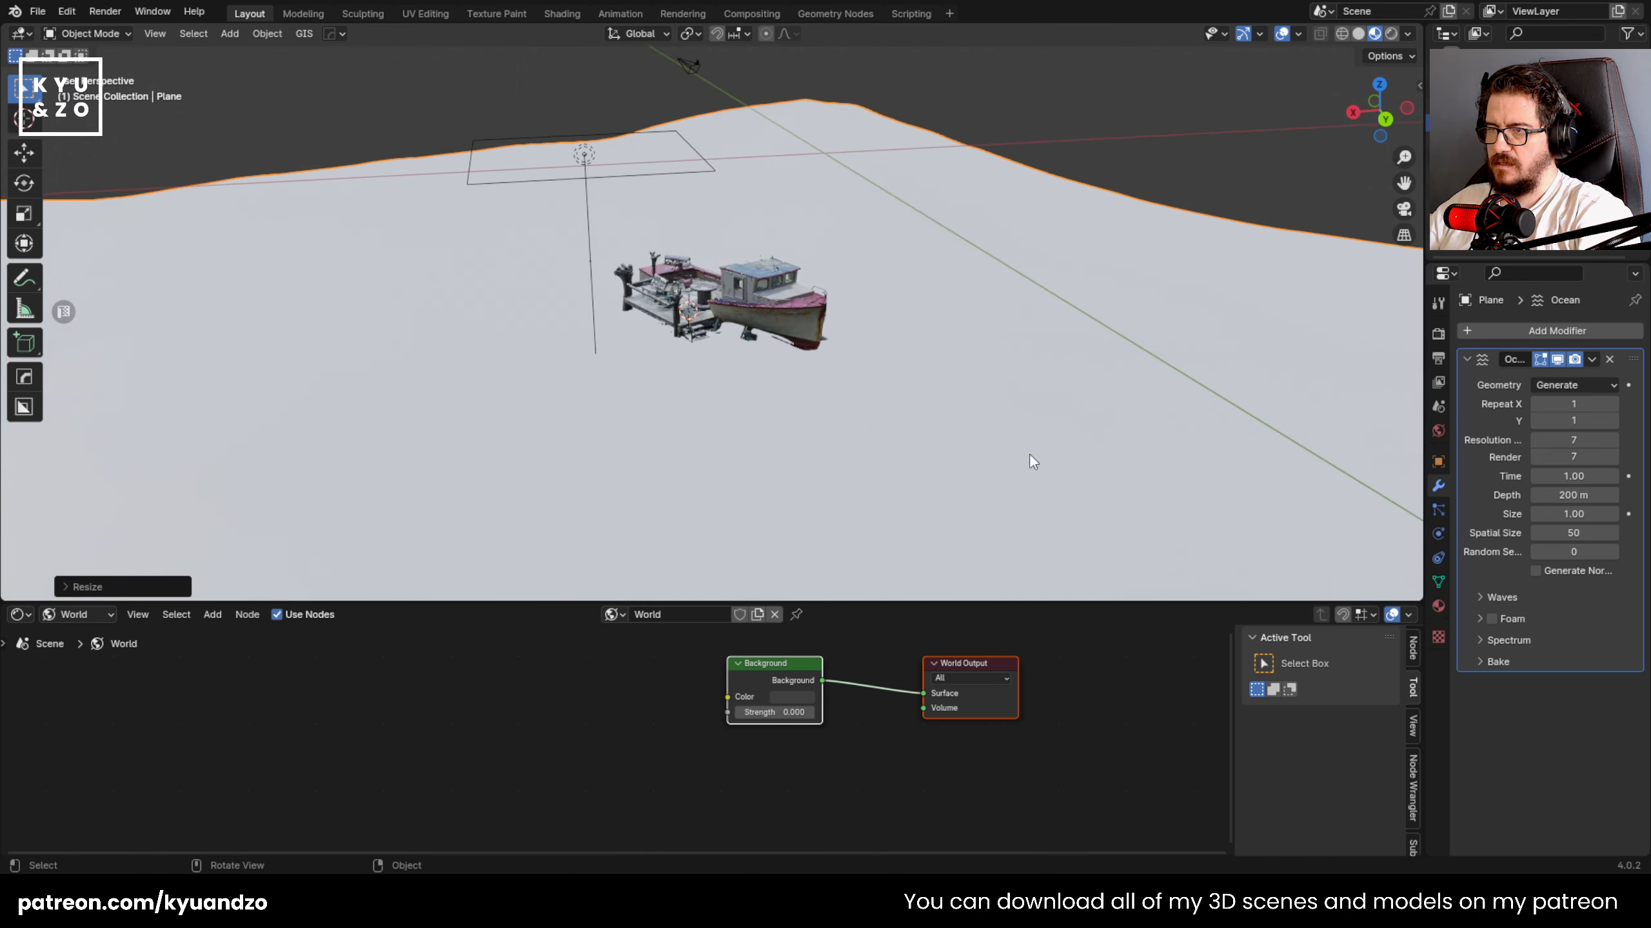
# - Give the ocean plane a new material with a saturated blue base color
pyautogui.click(1438, 607)
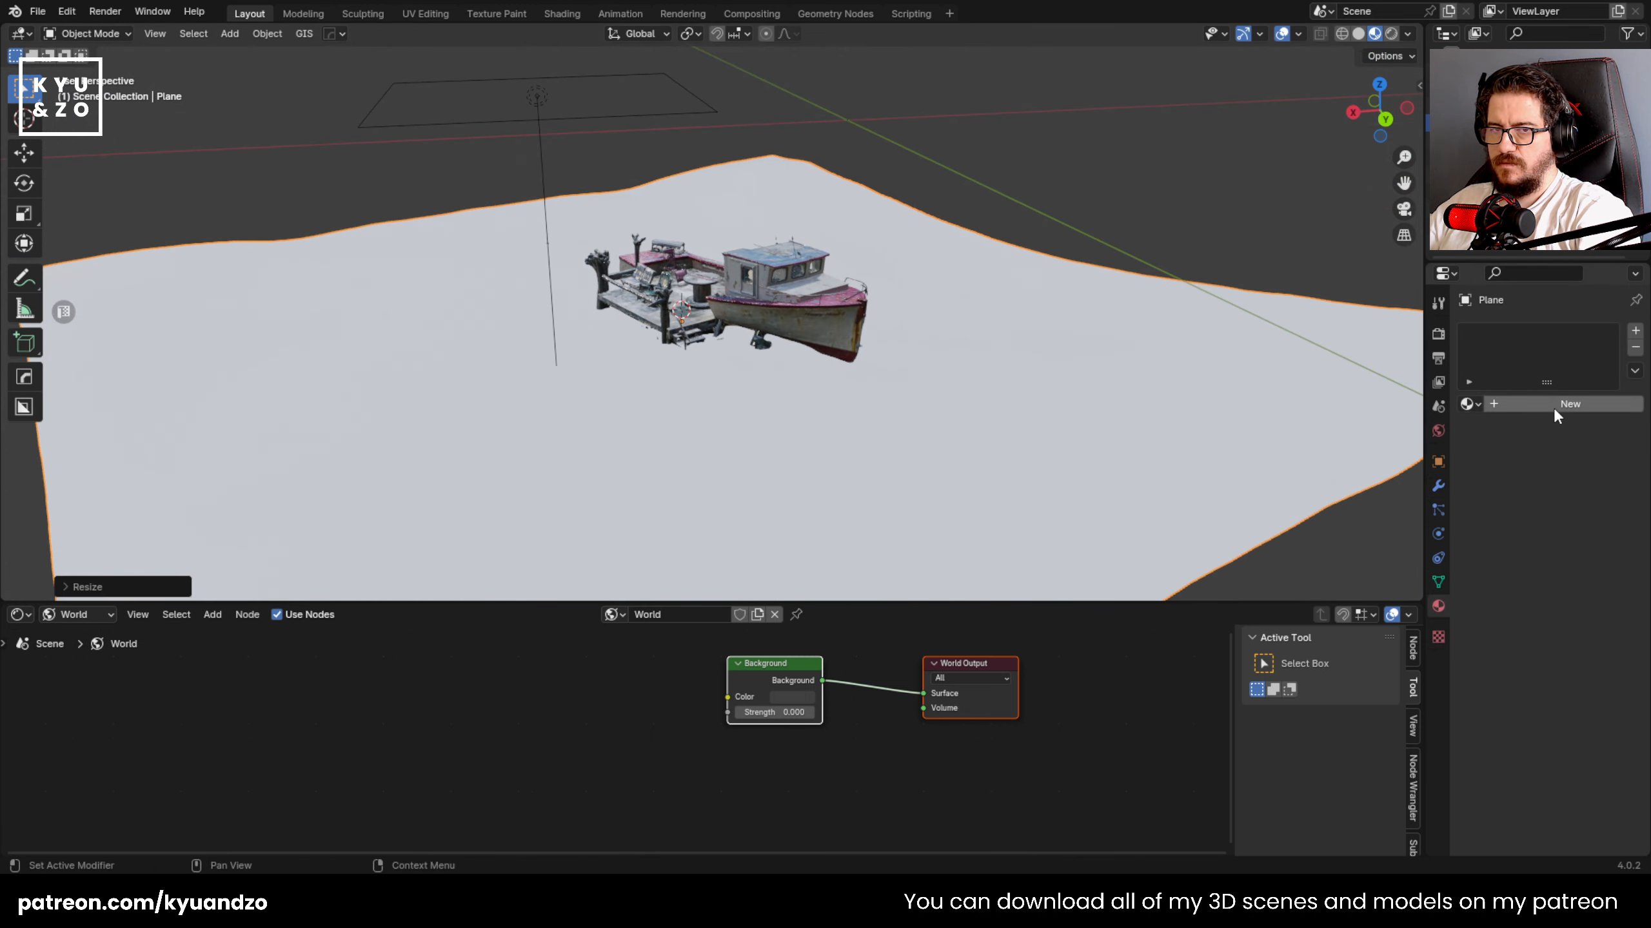
pyautogui.click(1555, 408)
pyautogui.click(1573, 543)
pyautogui.moveTo(1542, 374); pyautogui.dragTo(1556, 308)
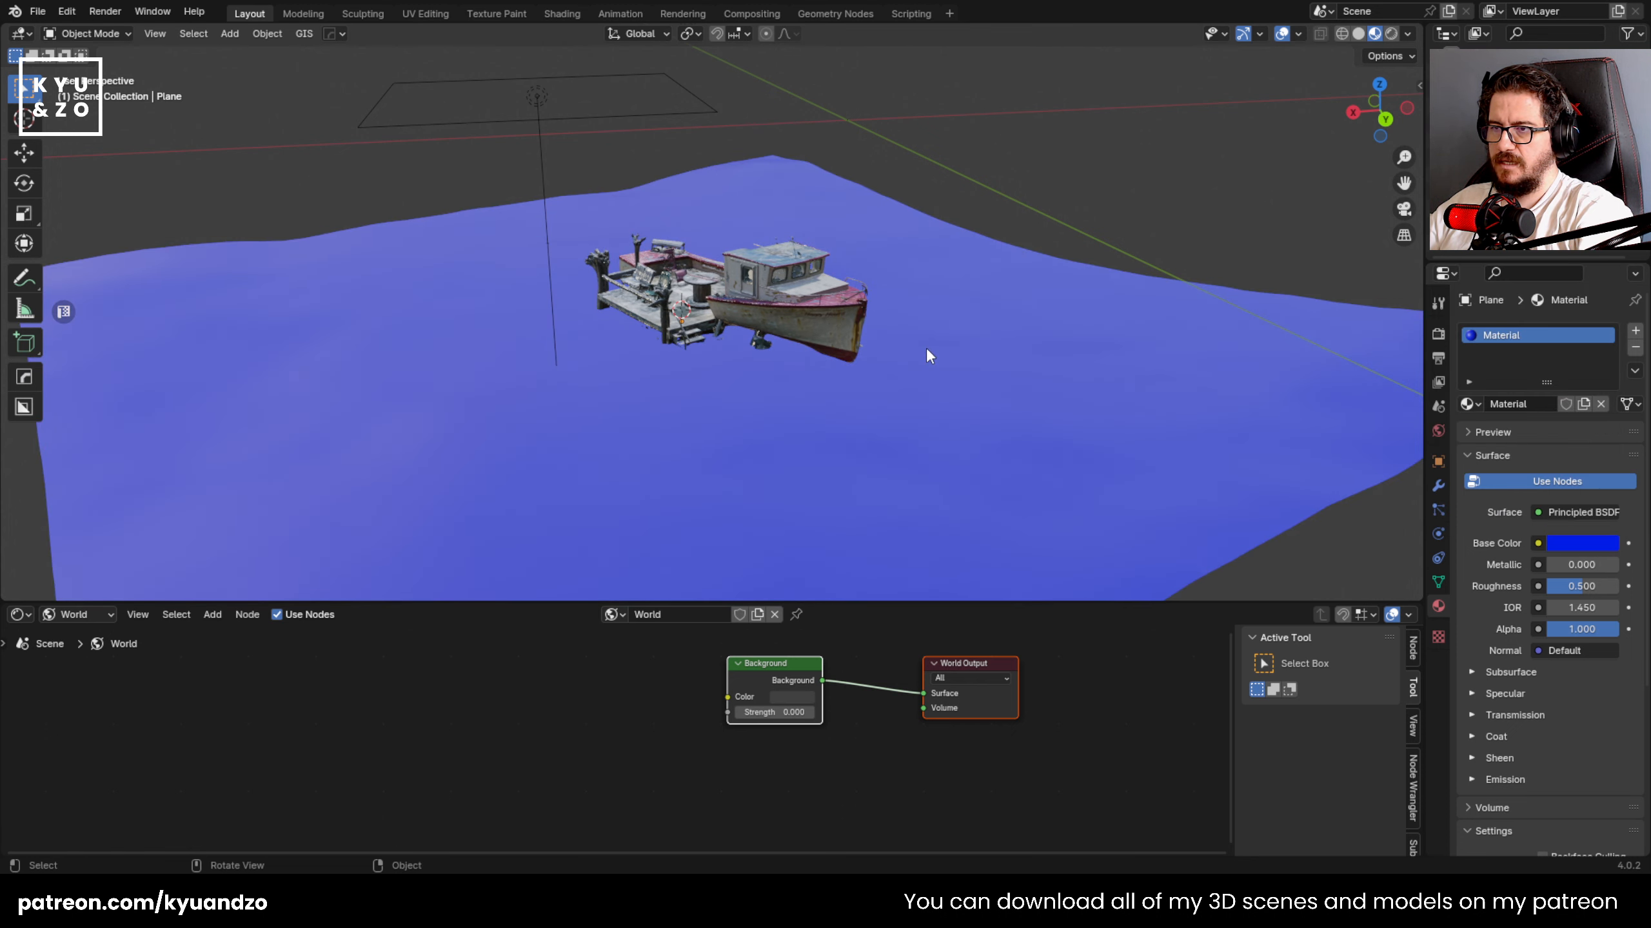
pyautogui.scroll(4, 833, 452)
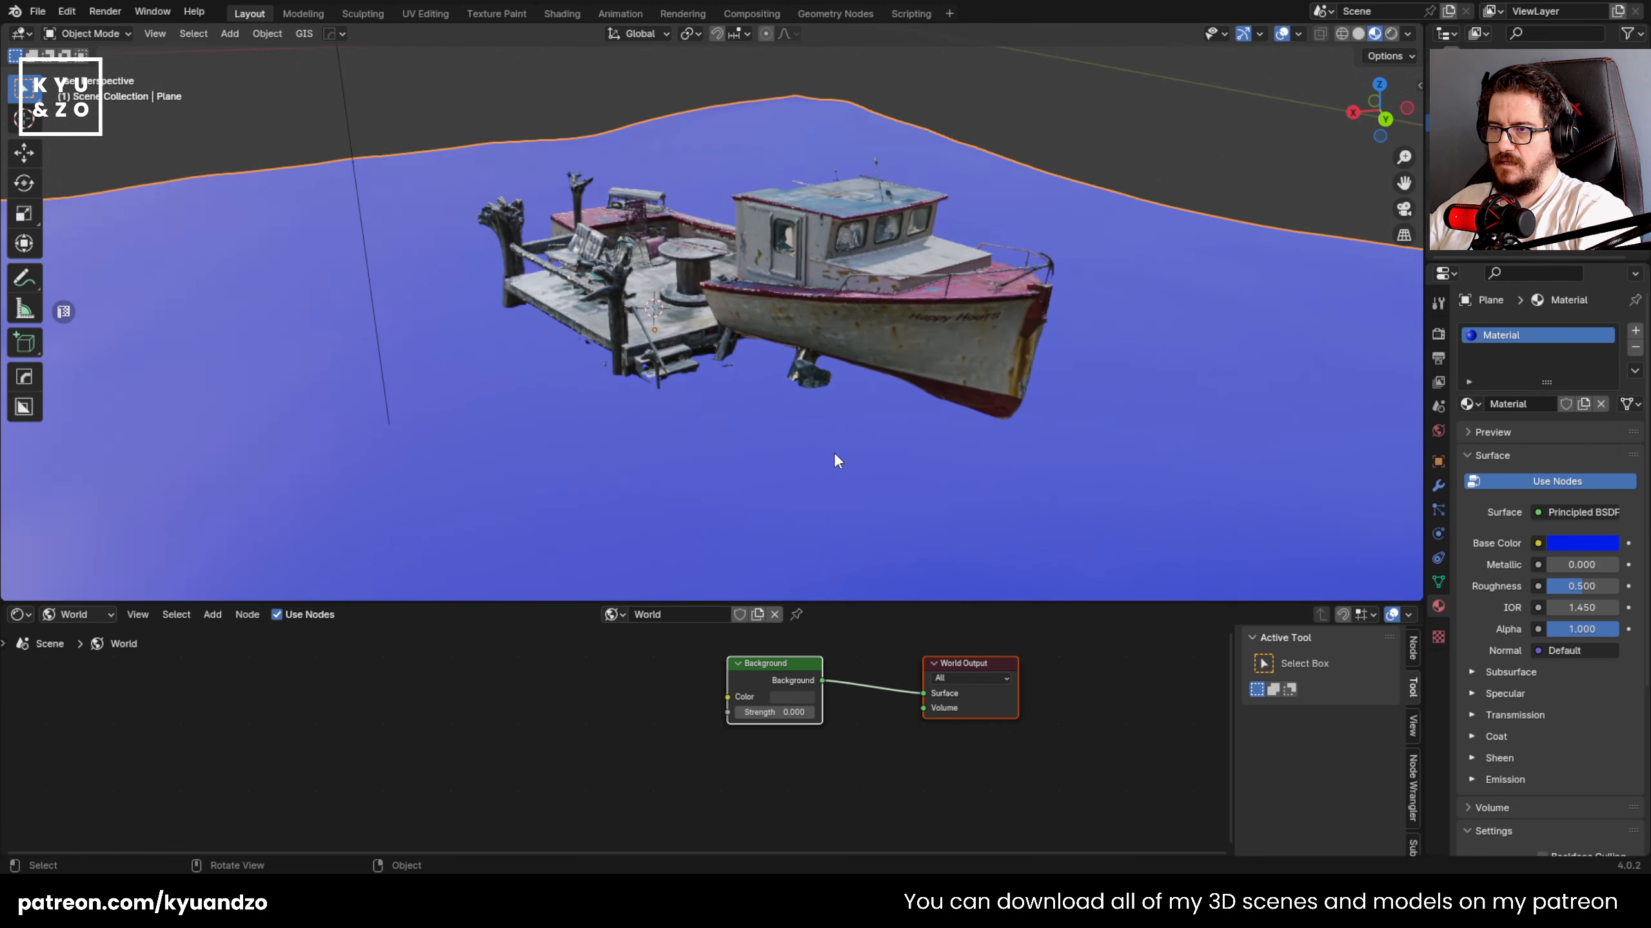
# - Set the Ocean modifier's size to 2.30 and its spatial size to 29
pyautogui.click(1438, 485)
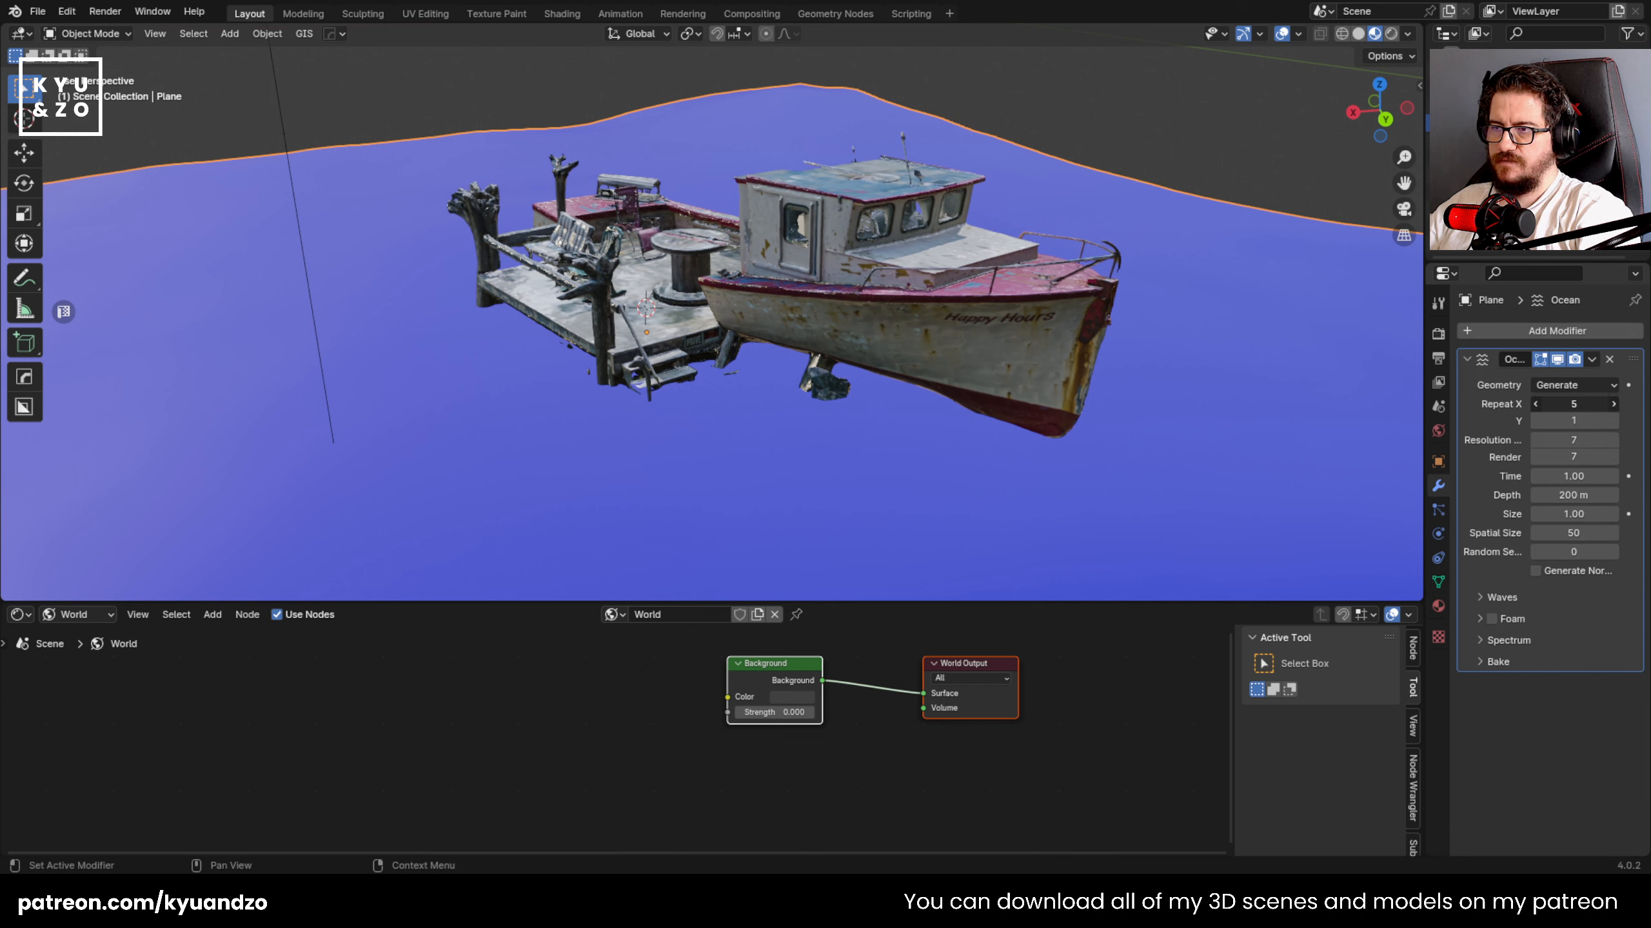
pyautogui.keyDown('ctrl'); pyautogui.scroll(-4, 1570, 404); pyautogui.keyUp('ctrl')
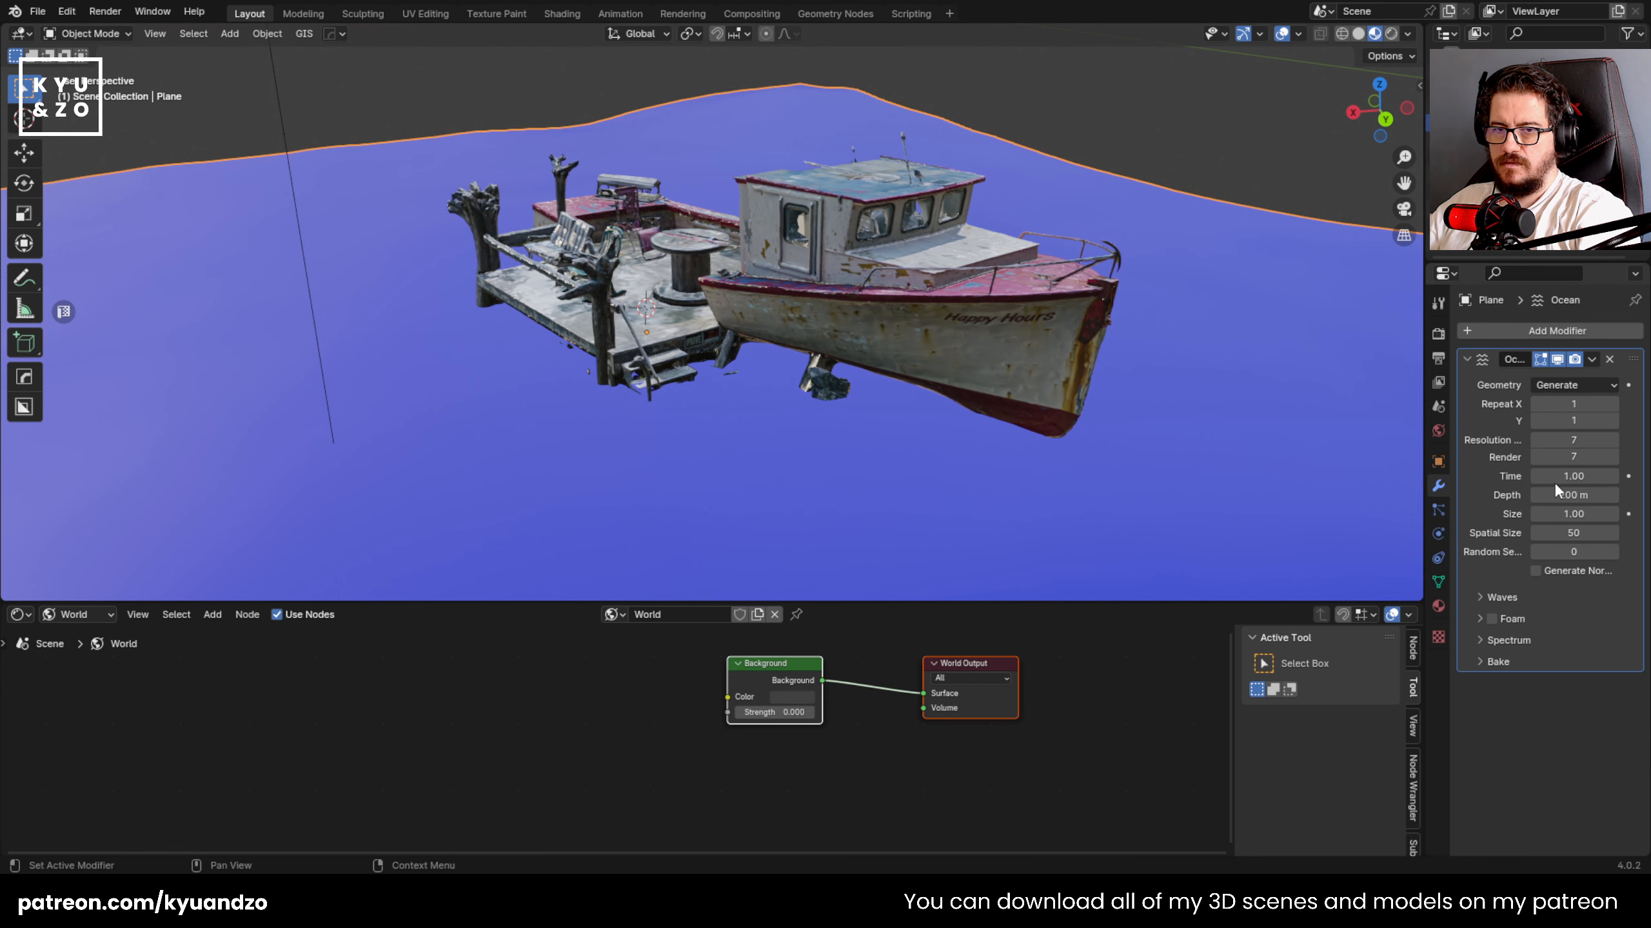
pyautogui.scroll(2, 1226, 460)
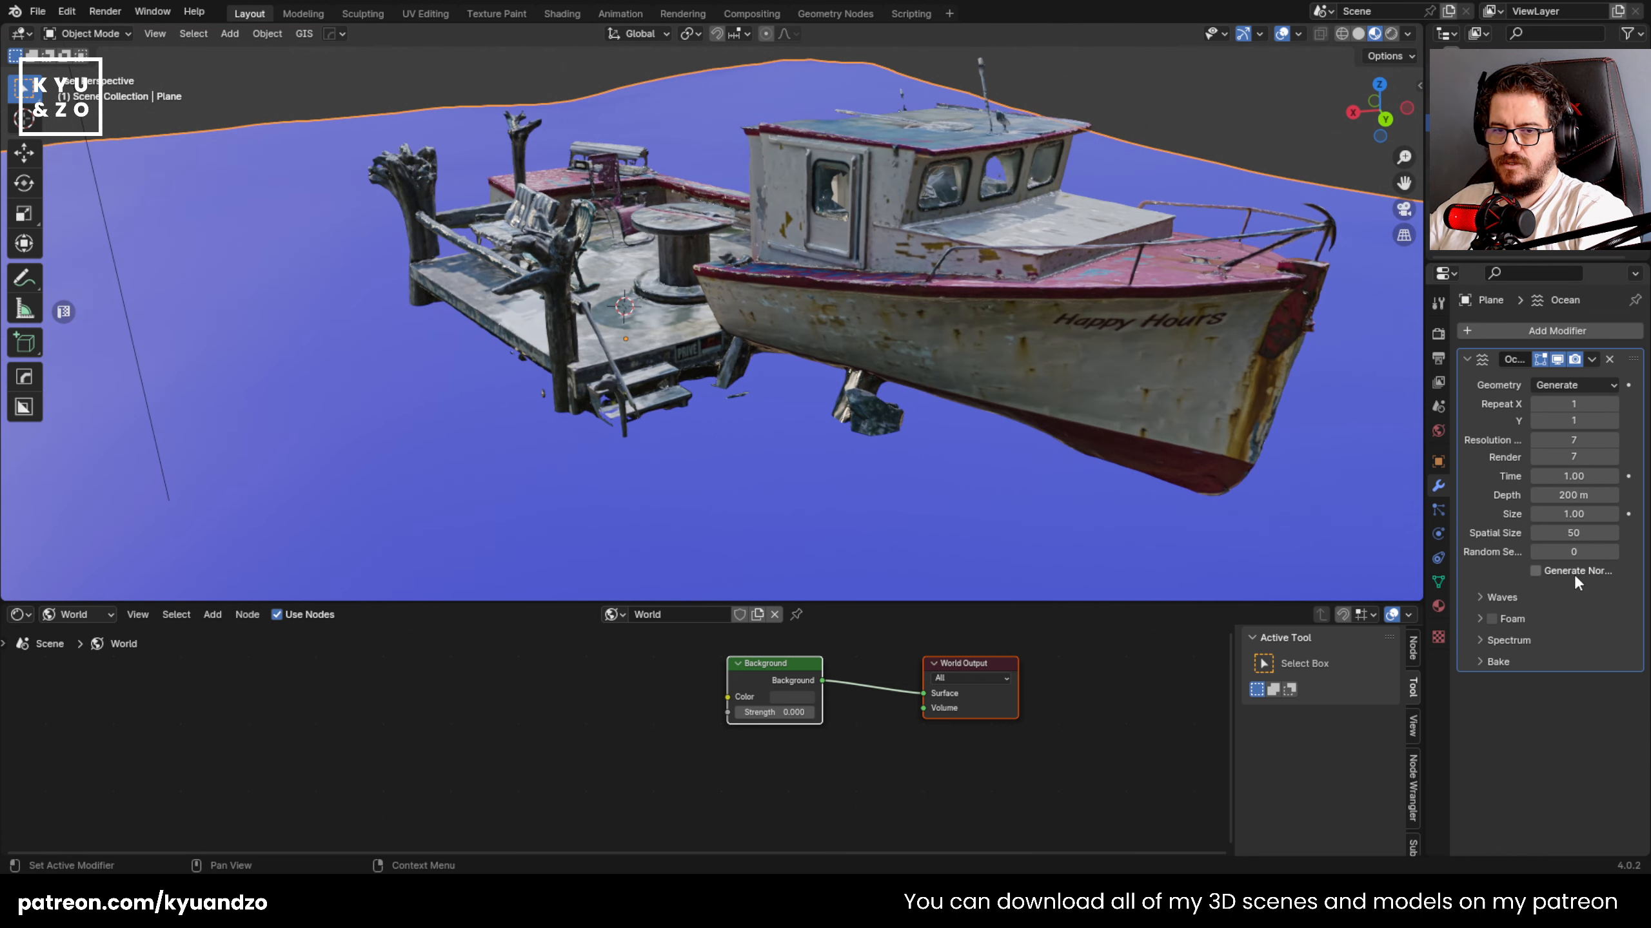
pyautogui.scroll(-8, 652, 387)
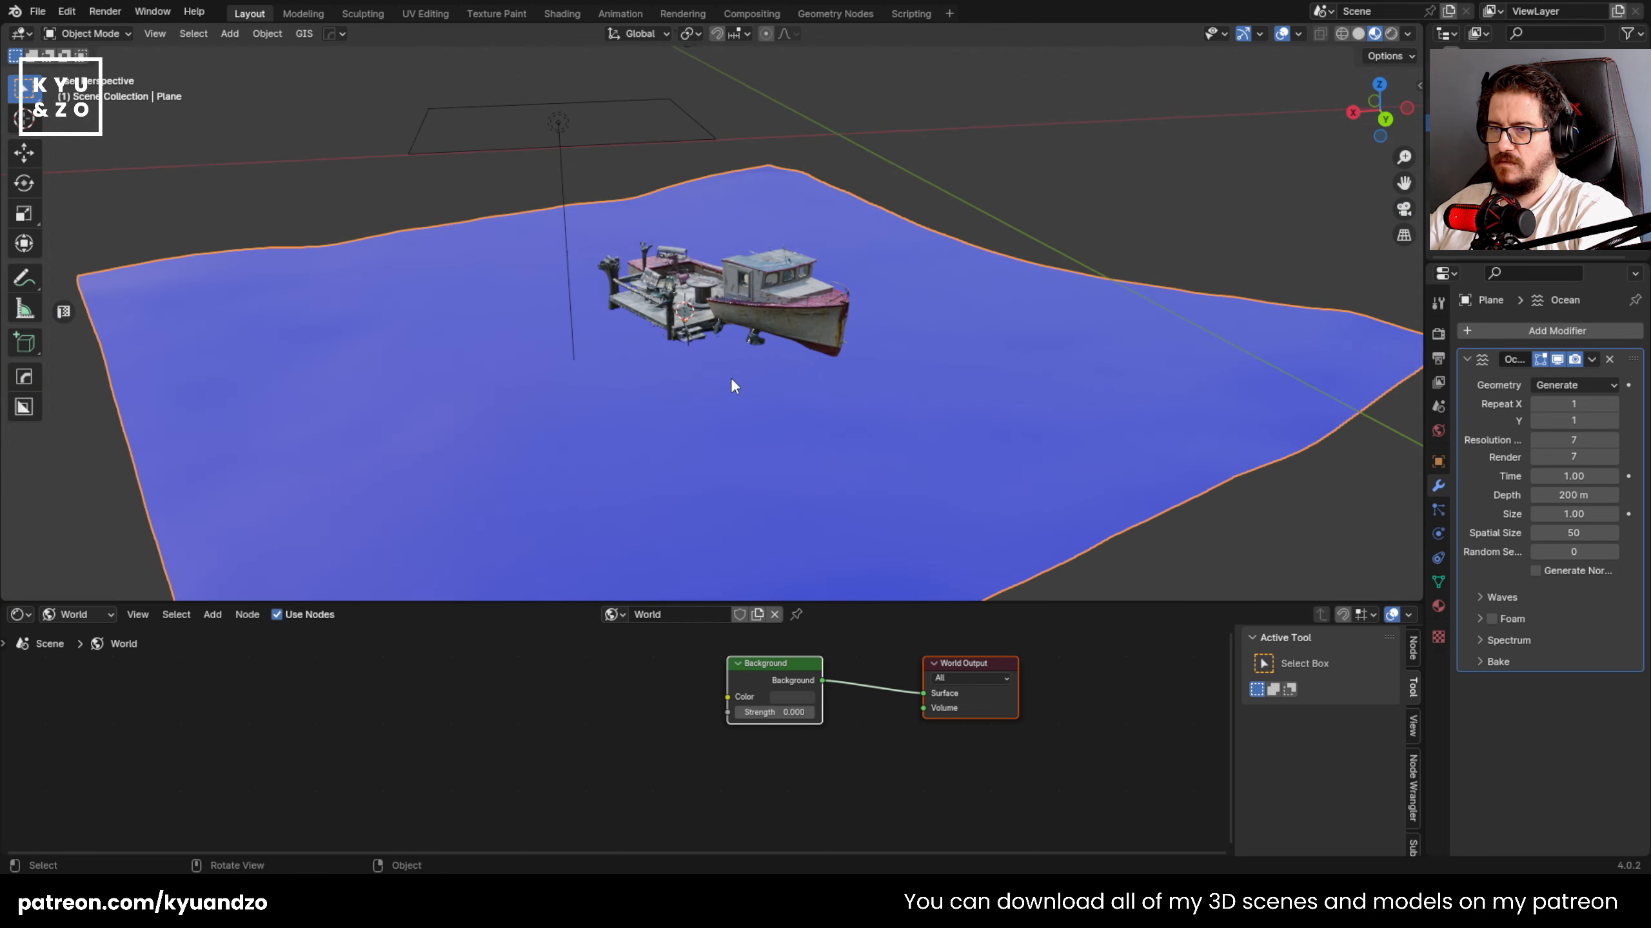
pyautogui.scroll(4, 732, 381)
pyautogui.moveTo(1573, 514); pyautogui.dragTo(1546, 533)
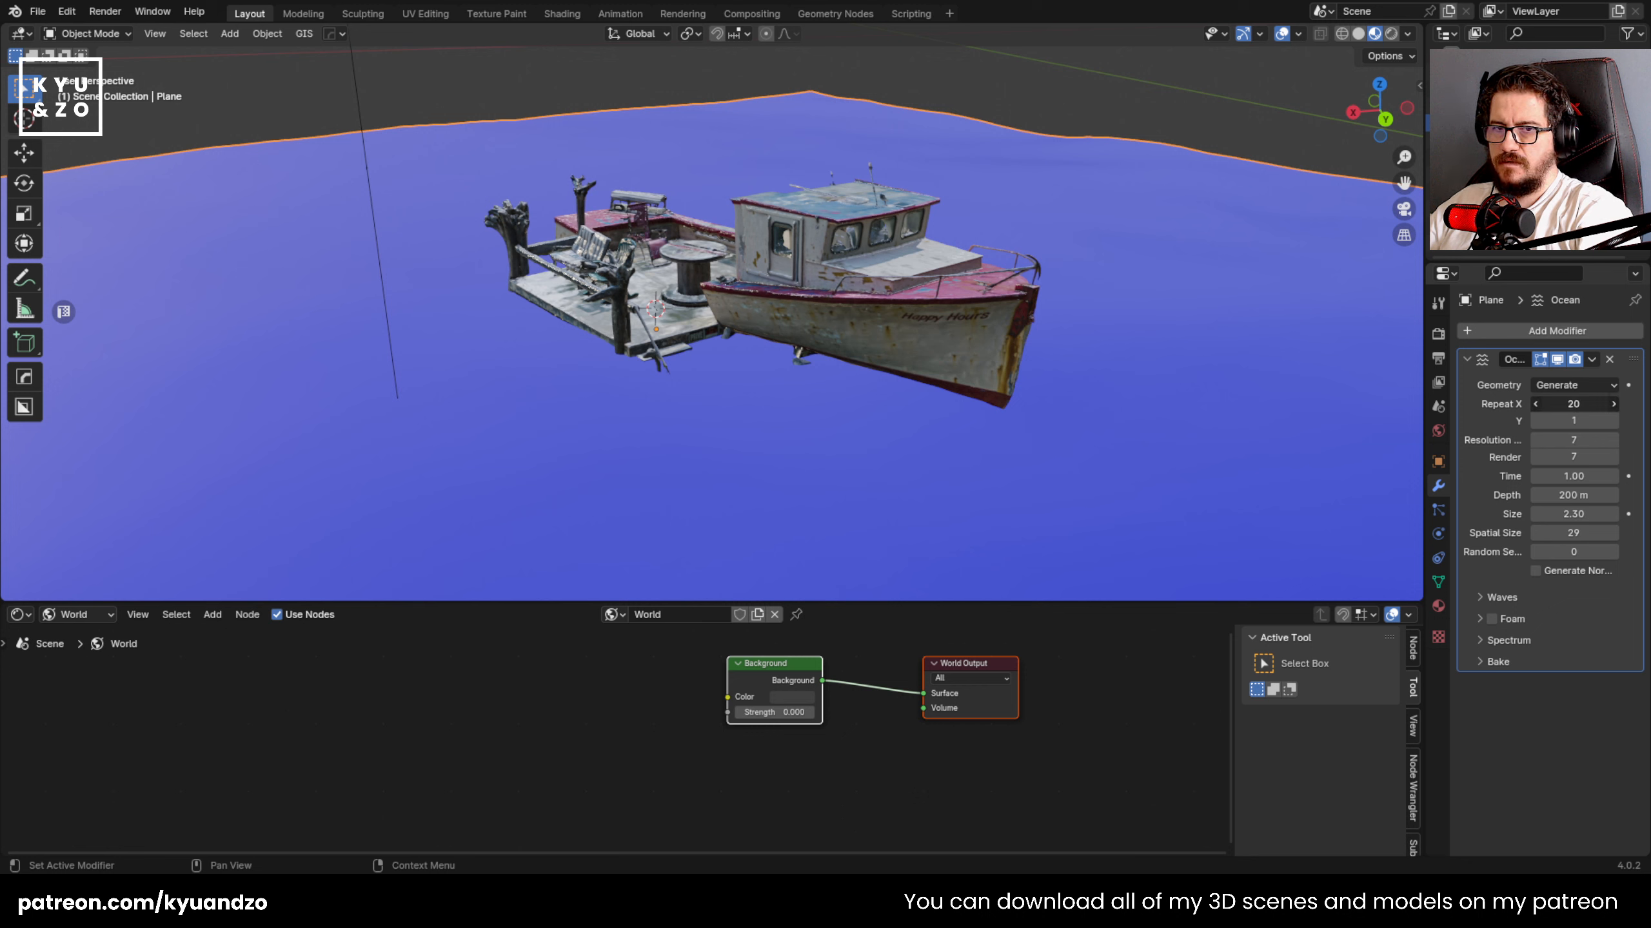
# - Refine the Ocean modifier with viewport resolution 13, render resolution 12, depth 201 m, size 2.04 and spatial size 7
pyautogui.moveTo(1573, 404); pyautogui.dragTo(1592, 440)
pyautogui.click(1572, 389)
pyautogui.click(1572, 404)
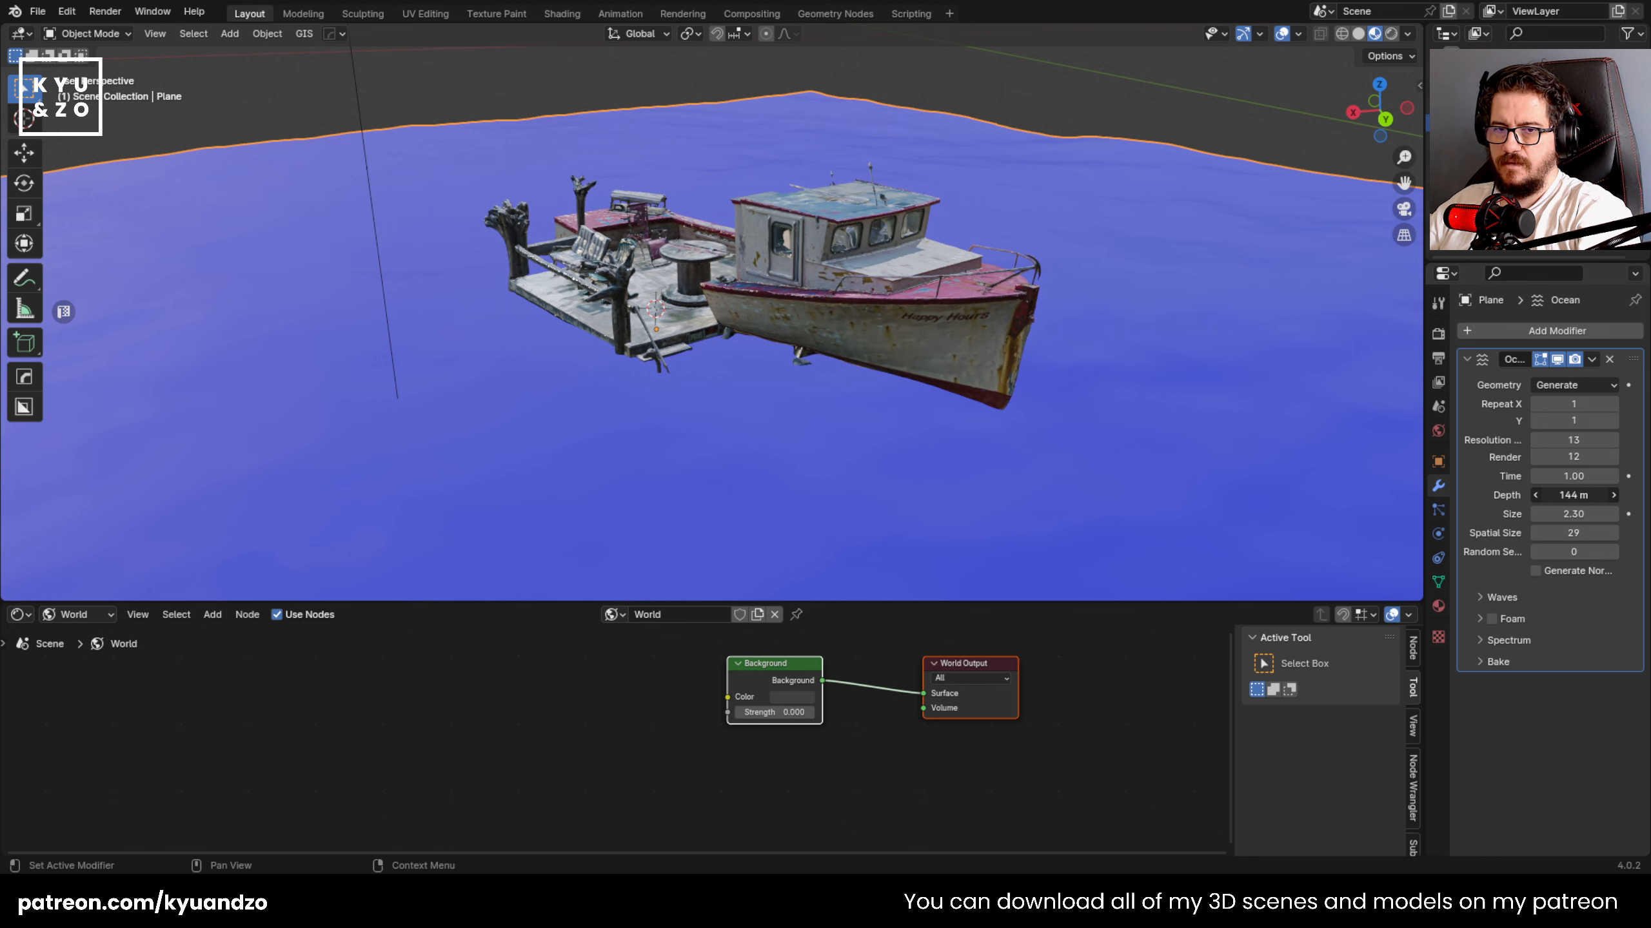
pyautogui.moveTo(1559, 517)
pyautogui.mouseDown()
pyautogui.moveTo(1520, 517)
pyautogui.moveTo(1579, 517)
pyautogui.moveTo(1560, 532)
pyautogui.moveTo(1586, 532)
pyautogui.moveTo(1569, 532)
pyautogui.mouseUp()
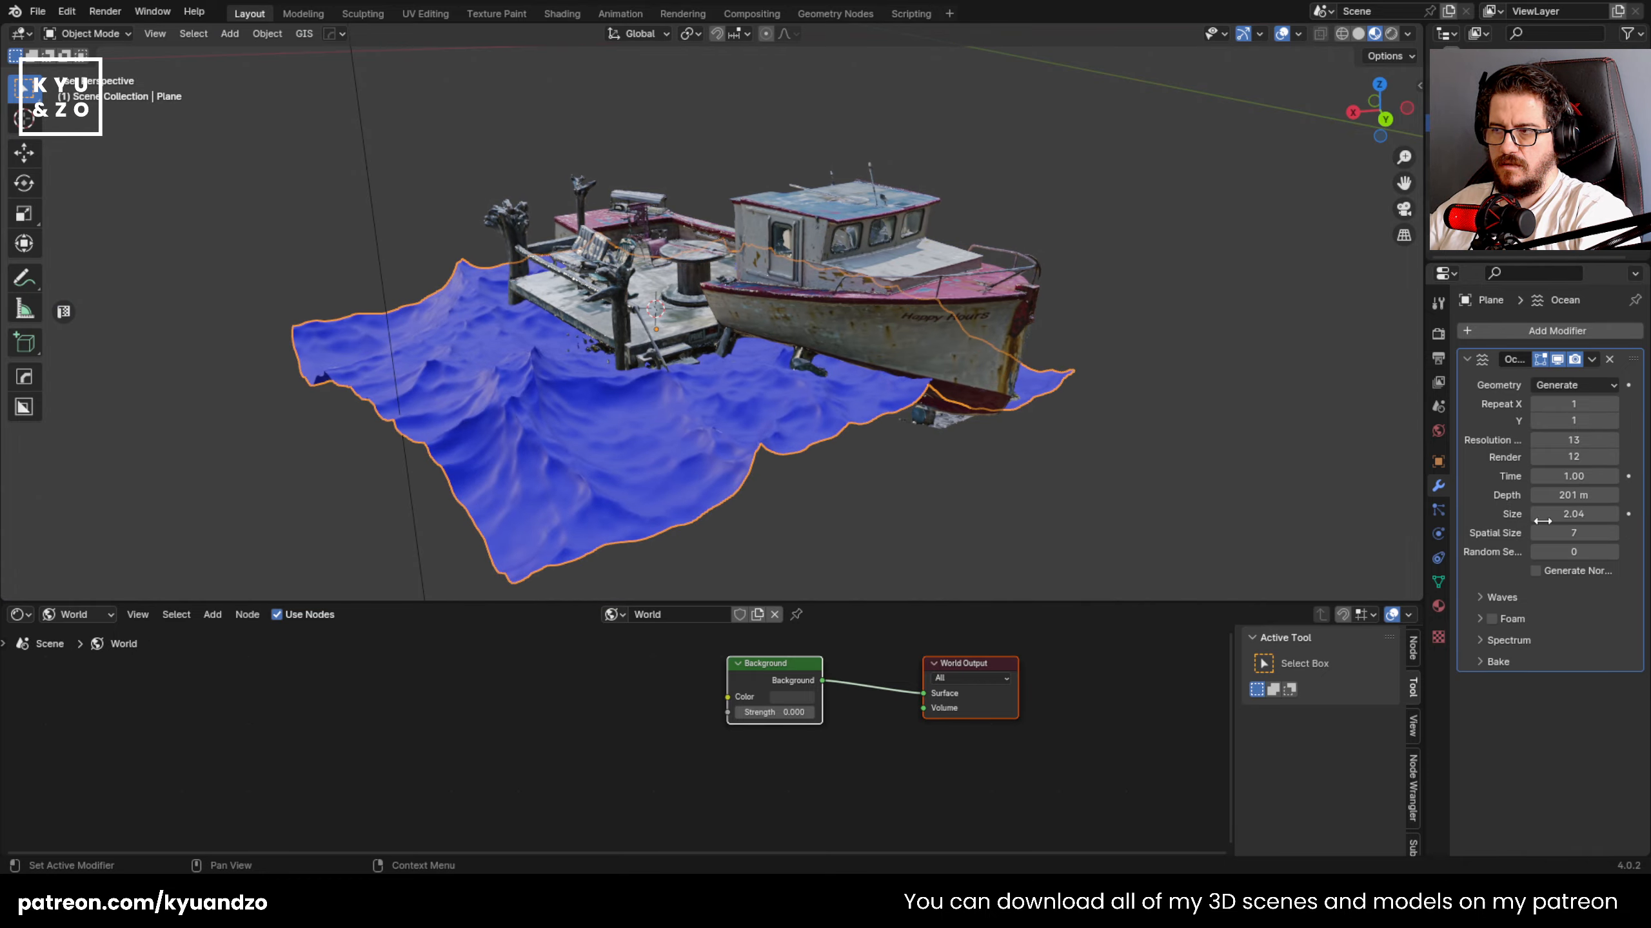
pyautogui.press('s')
pyautogui.rightClick(473, 325)
pyautogui.press('s')
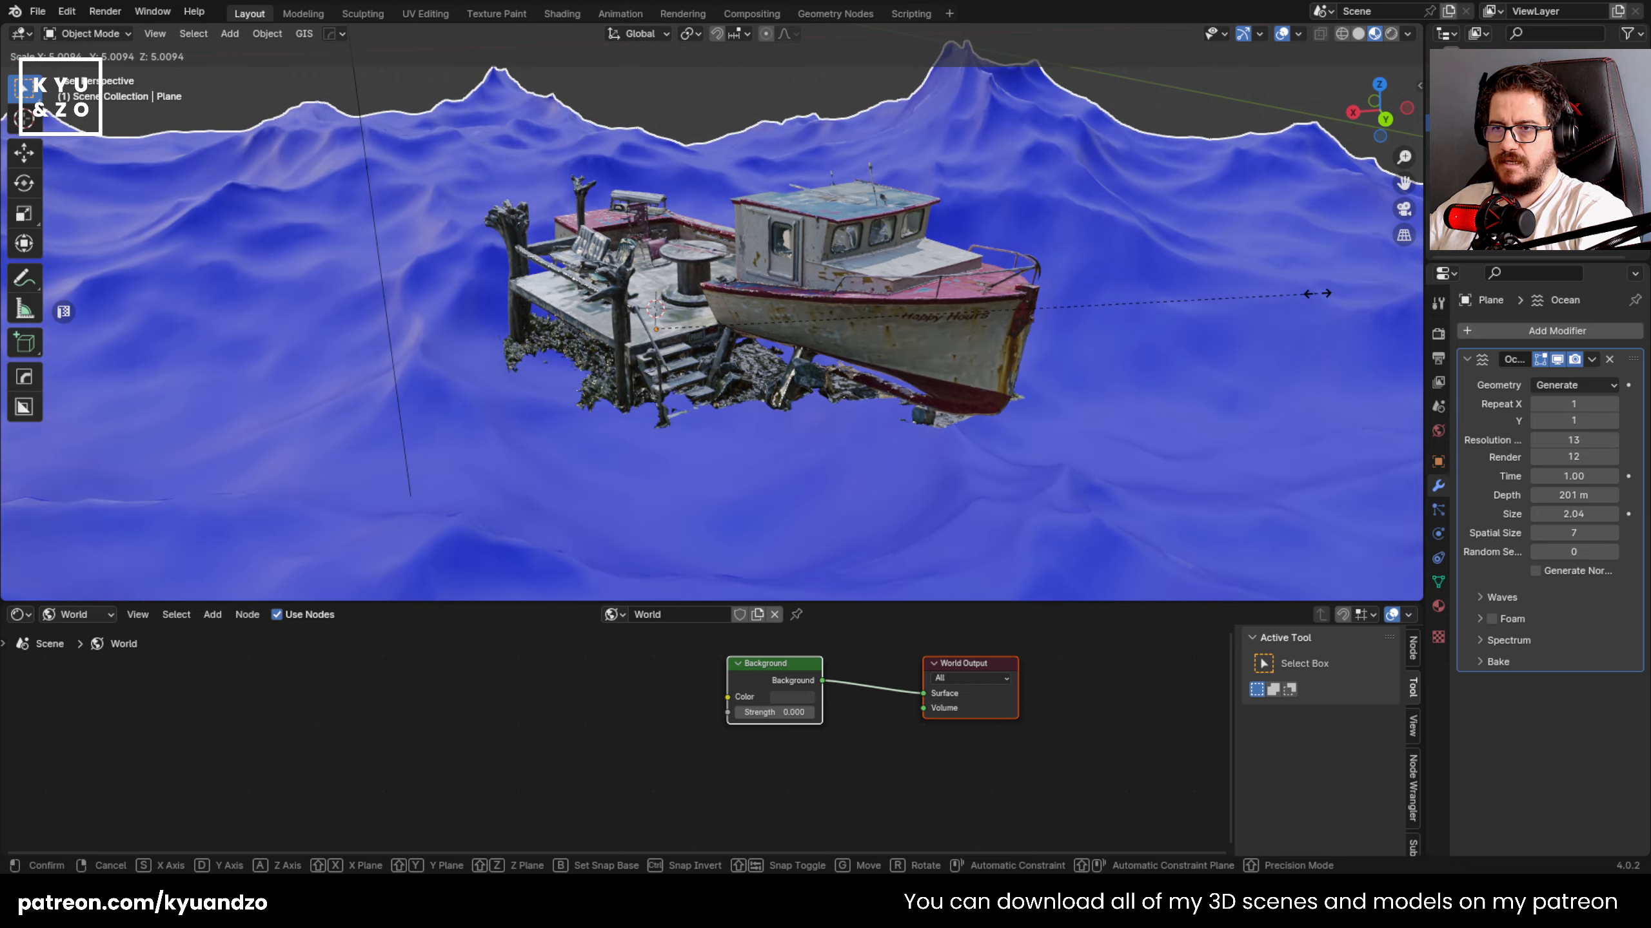
pyautogui.rightClick(1234, 306)
pyautogui.press('s')
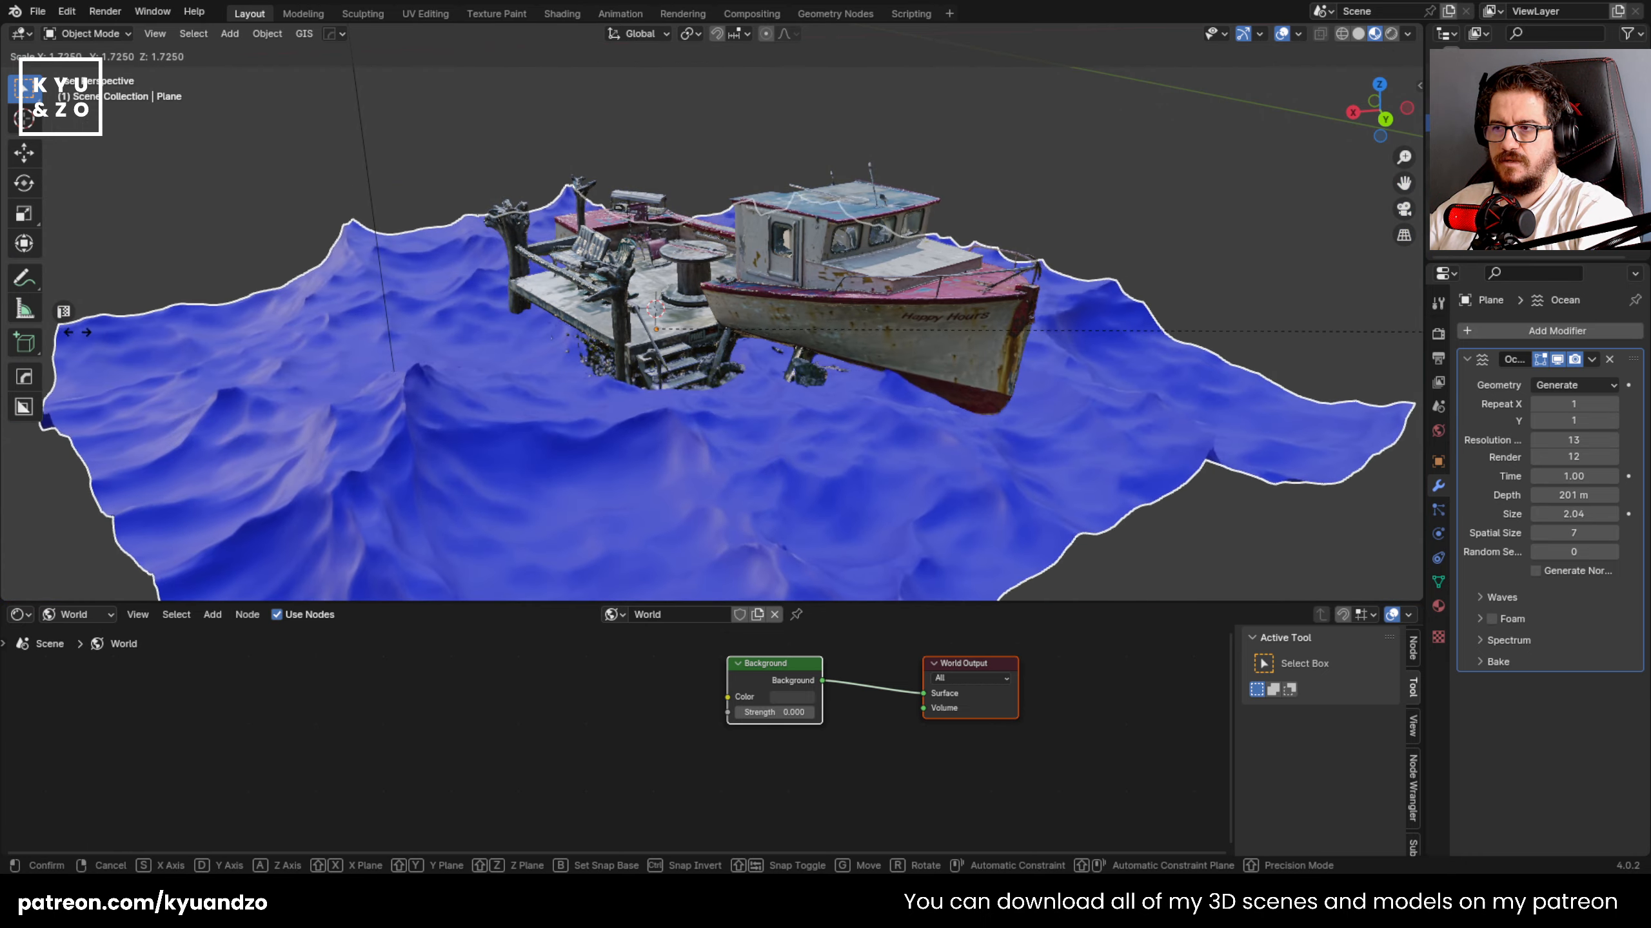
pyautogui.rightClick(468, 338)
pyautogui.press('s')
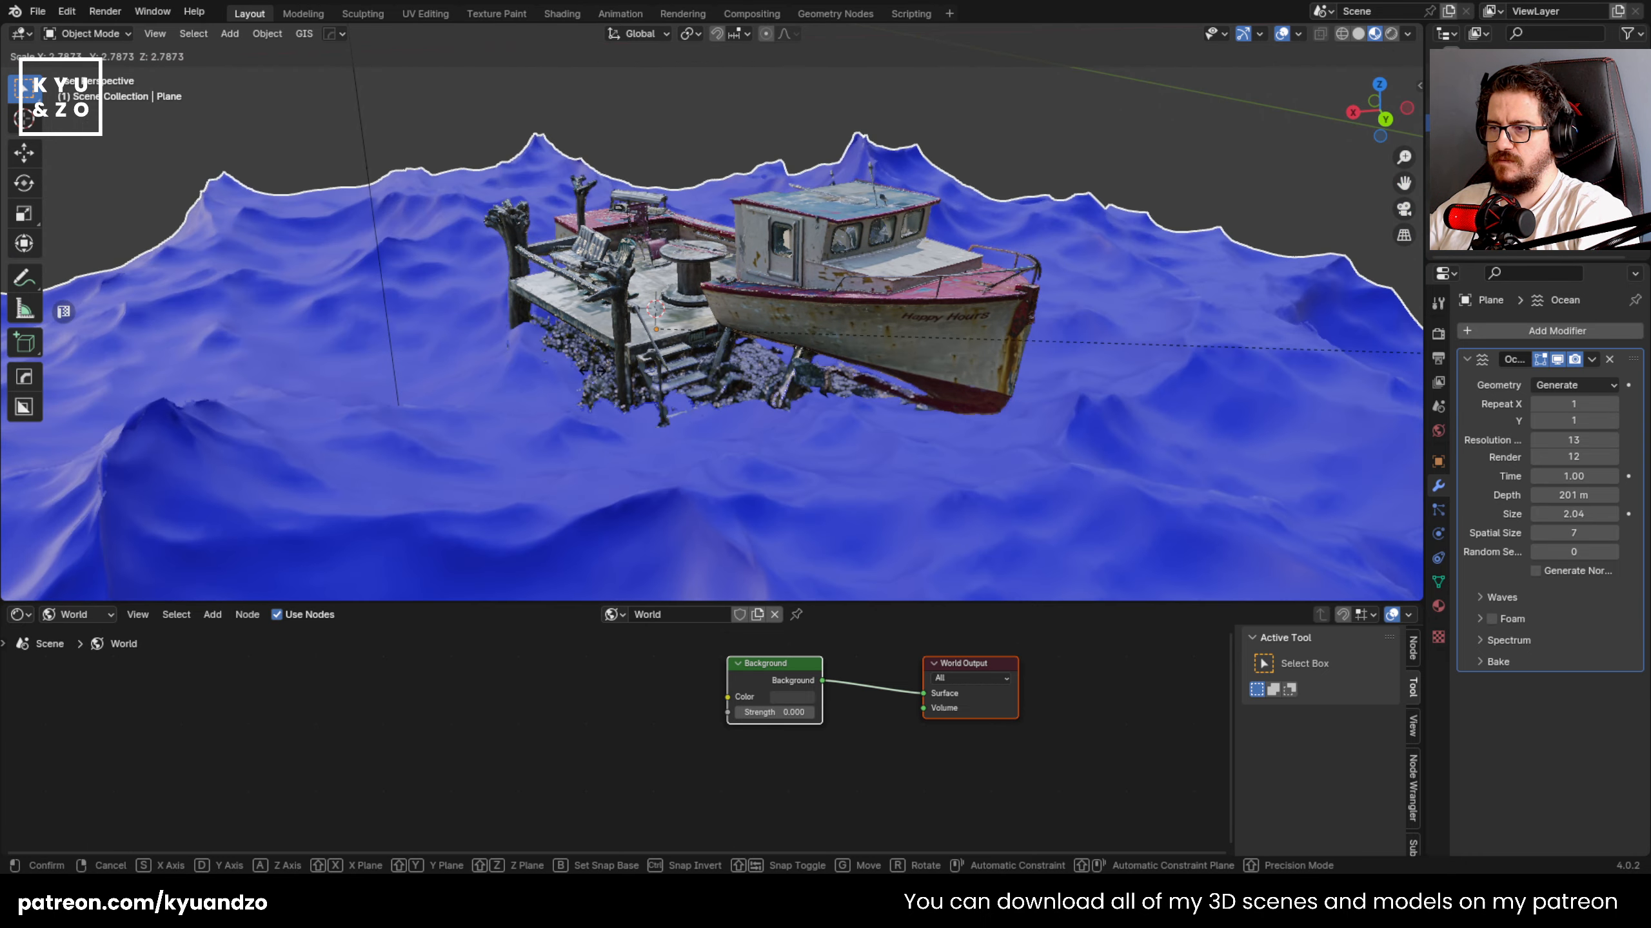
pyautogui.rightClick(581, 440)
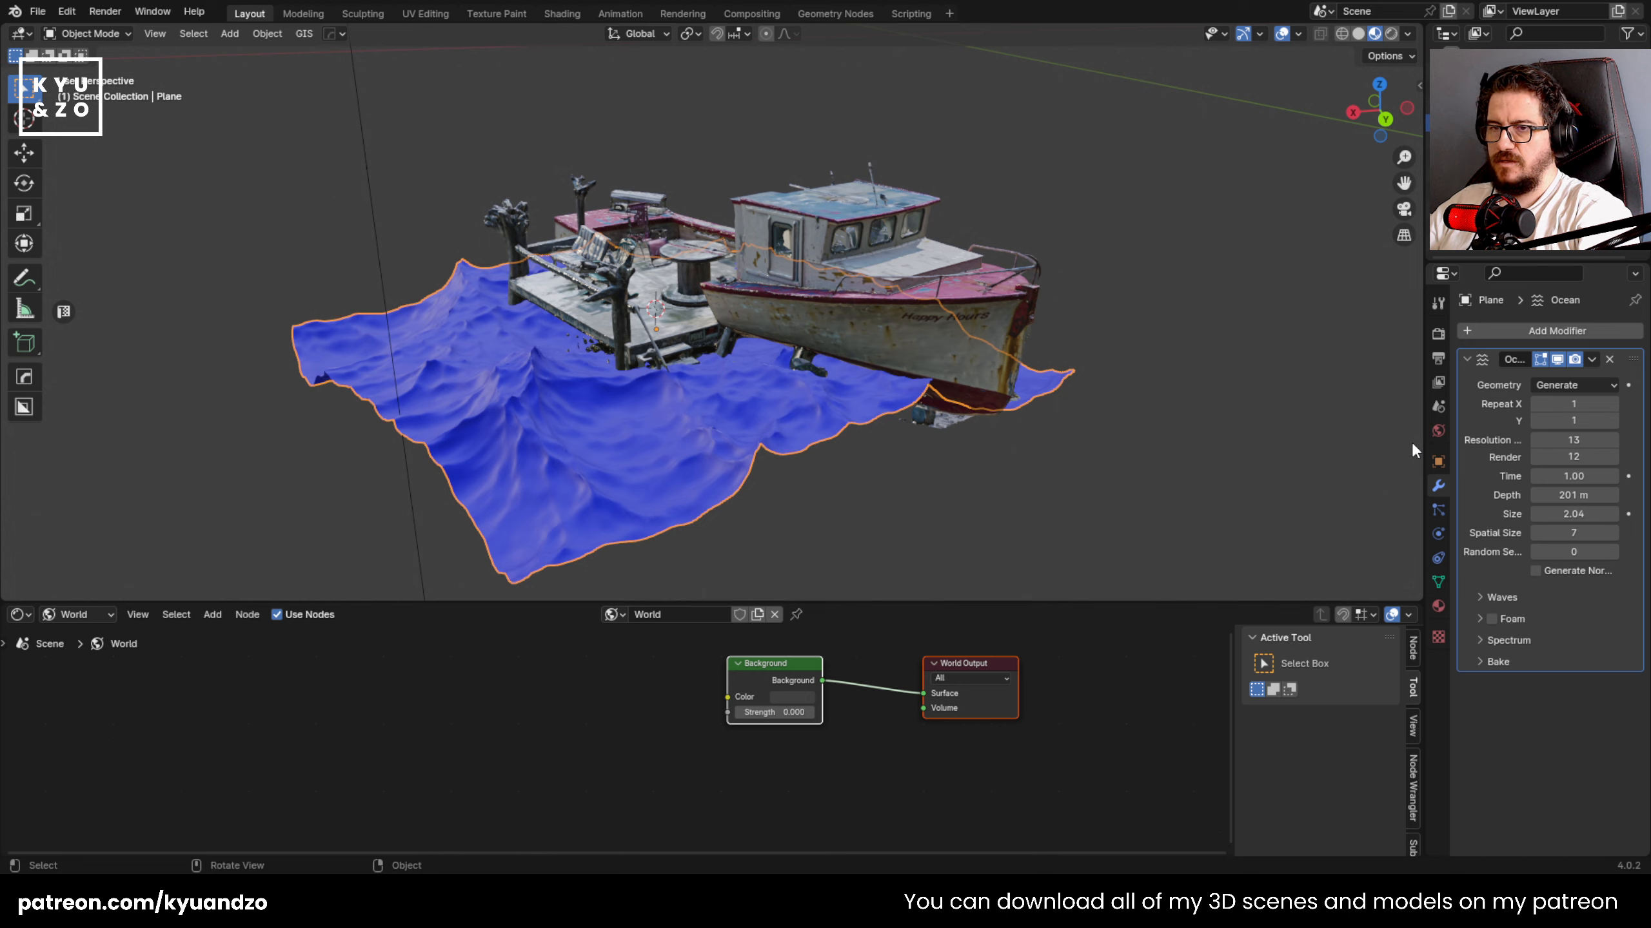
# - Set the Ocean modifier's size to 3.12 and scale the plane up so water surrounds the boat
pyautogui.moveTo(1572, 513); pyautogui.dragTo(1527, 497)
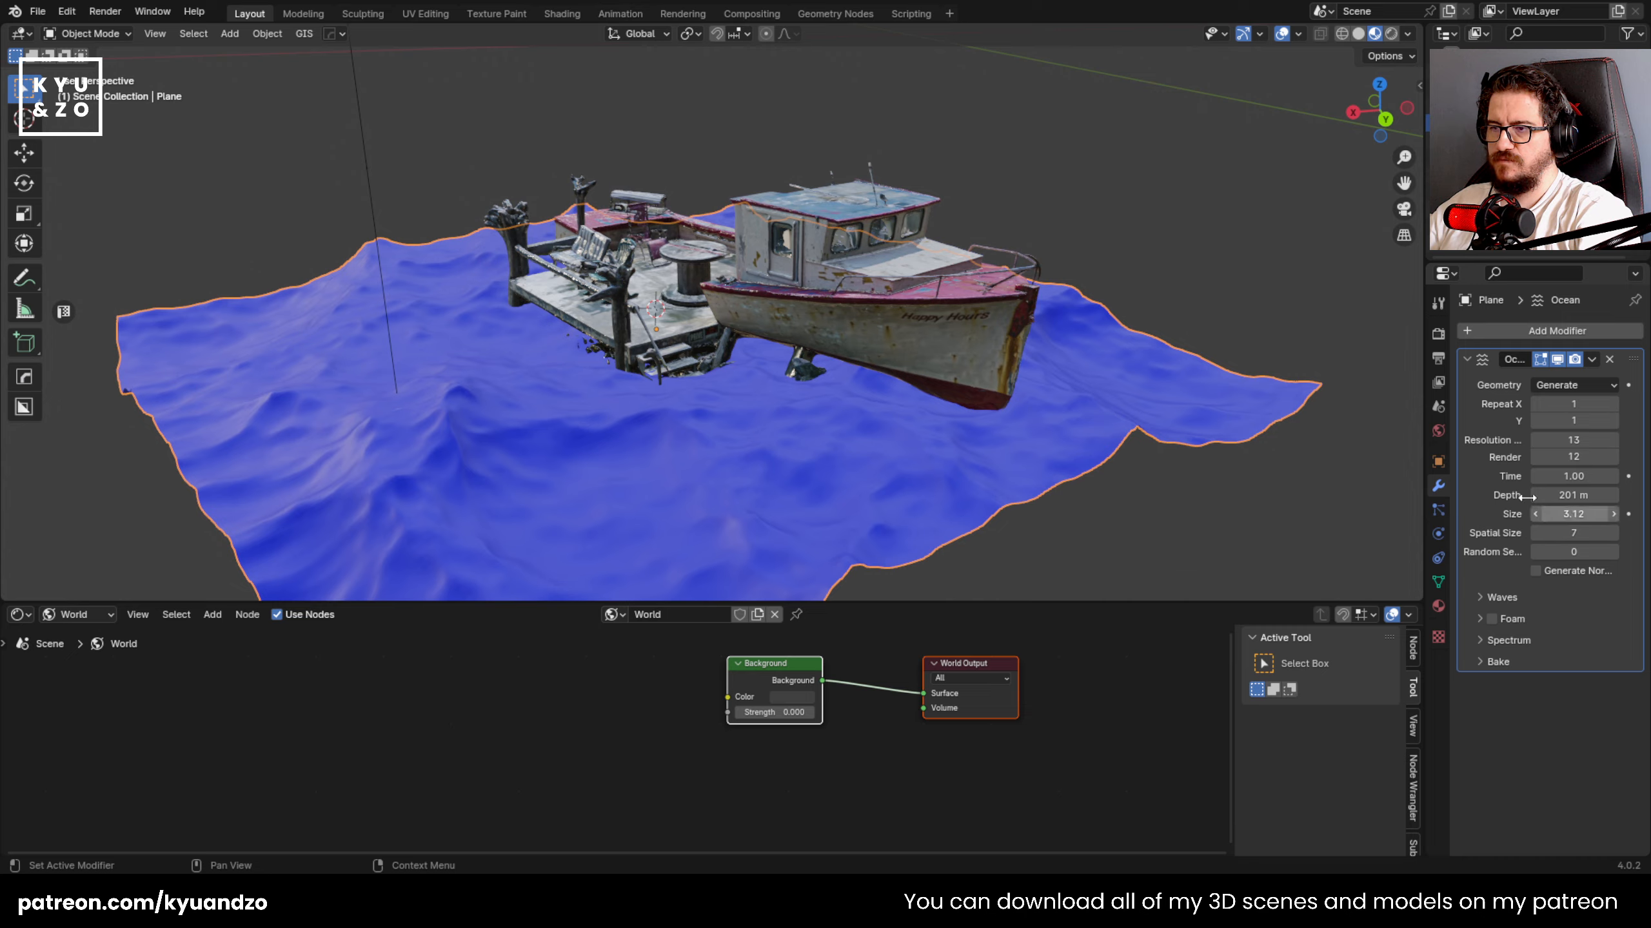
pyautogui.press('s')
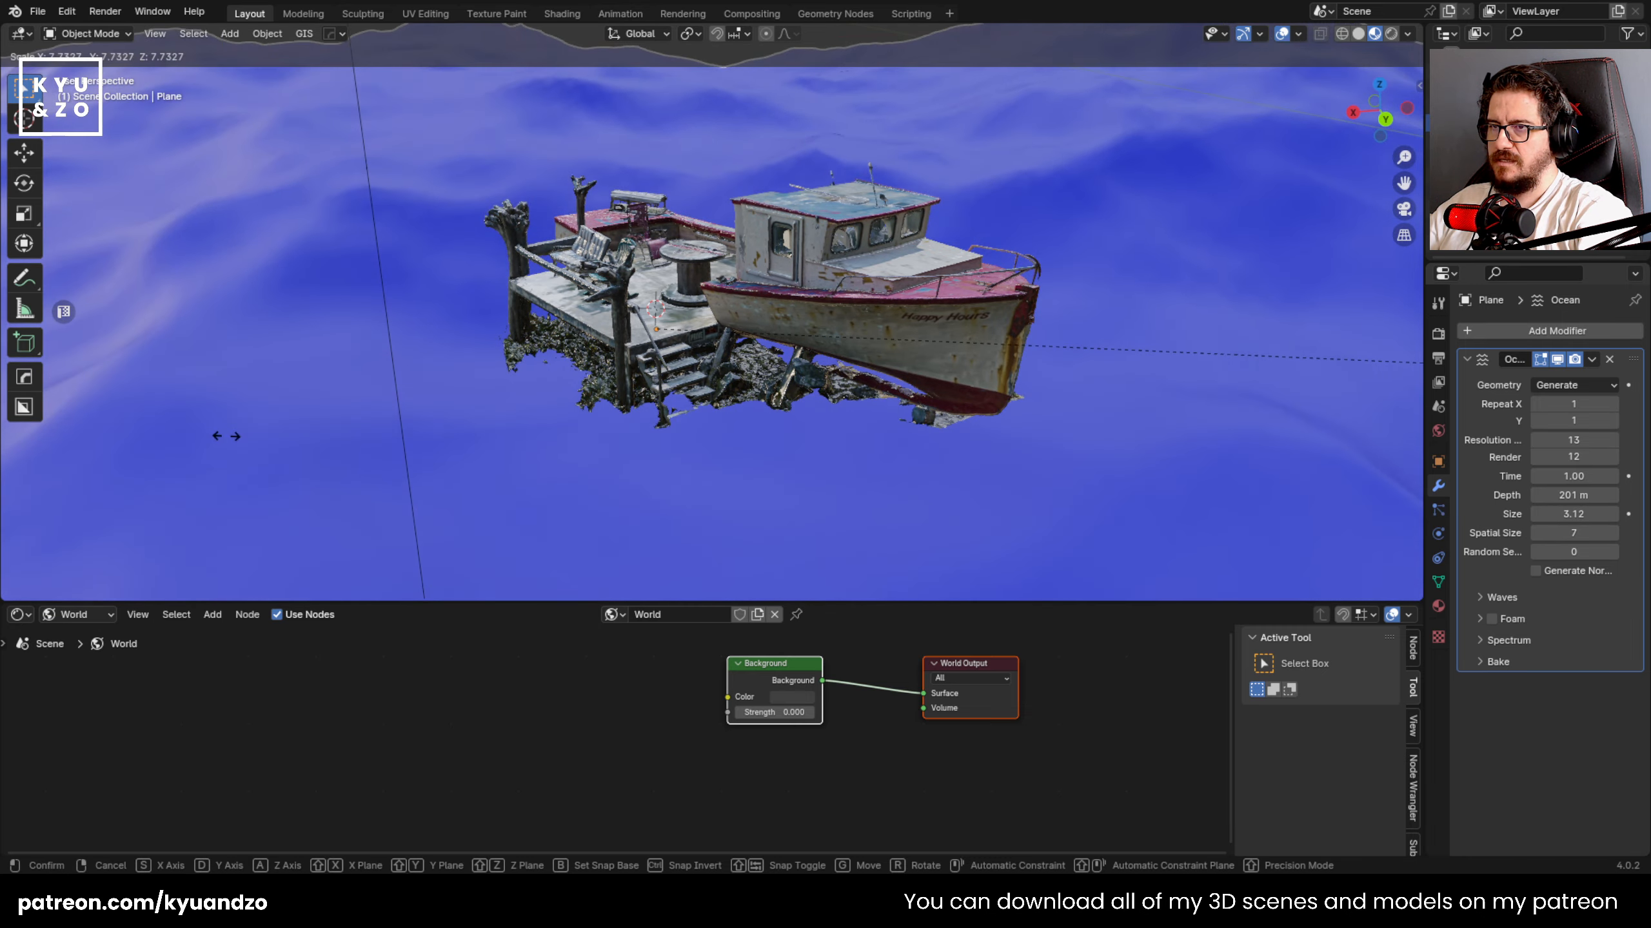
pyautogui.click(820, 438)
# - Flatten the ocean's waves along Z and raise the water so it covers the lower hull and steps
pyautogui.press('s')
pyautogui.press('z')
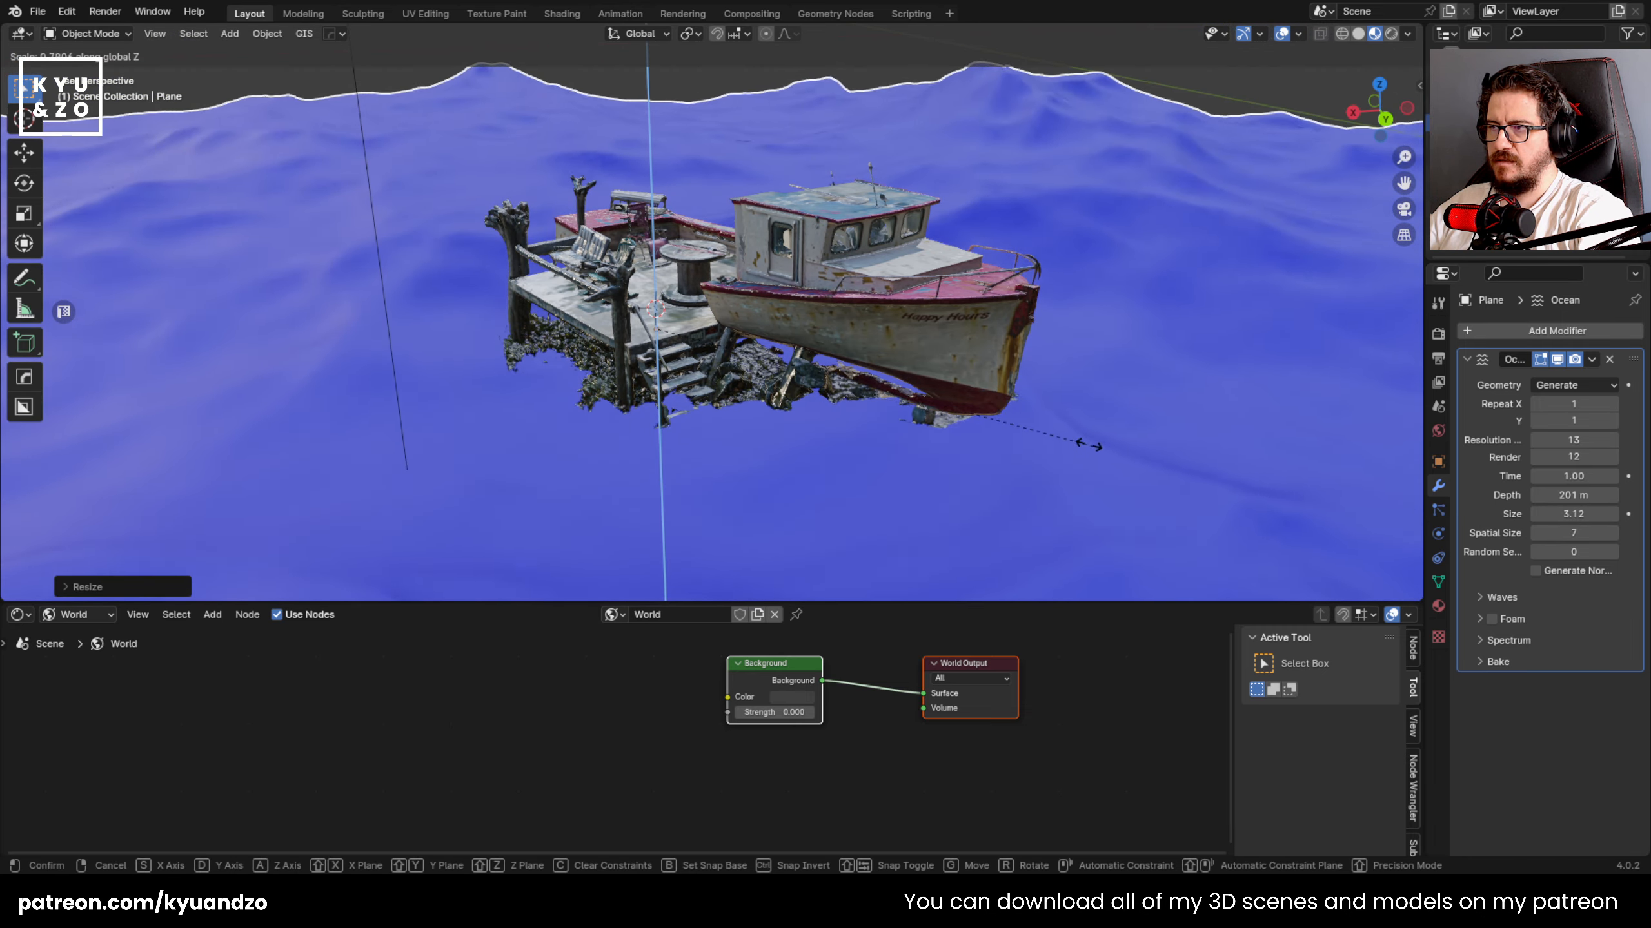
pyautogui.click(963, 431)
pyautogui.press('g')
pyautogui.press('z')
pyautogui.click(988, 349)
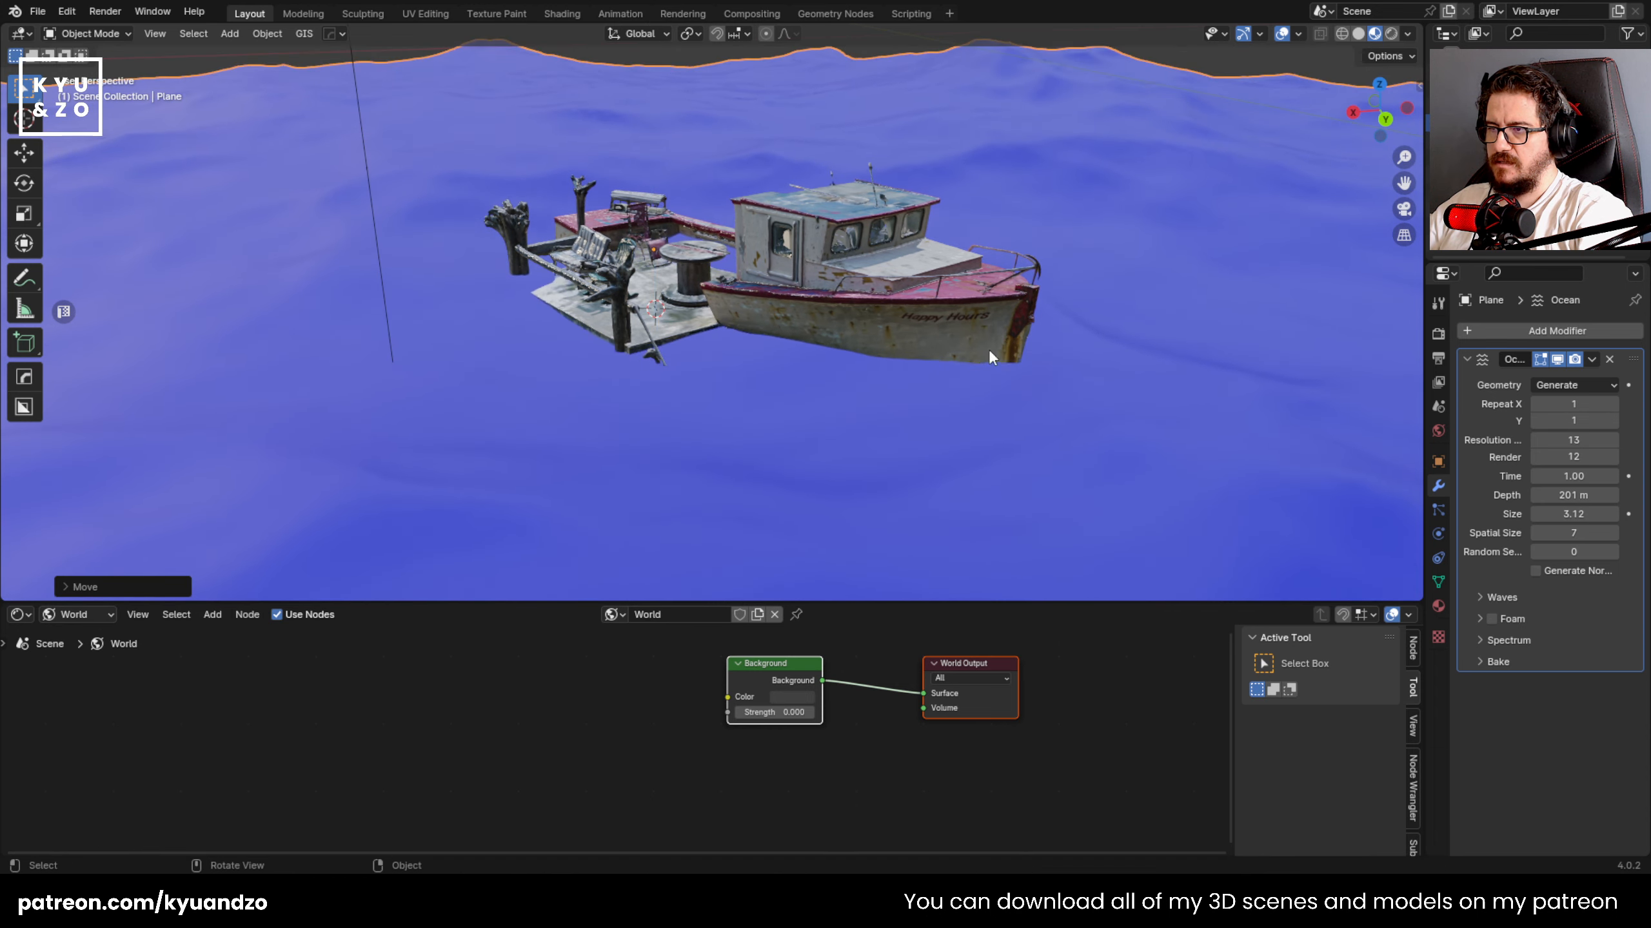
# - Adjust the ocean plane's overall scale and lower the water to uncover the deck steps
pyautogui.press('s')
pyautogui.click(1069, 390)
pyautogui.press('g')
pyautogui.press('z')
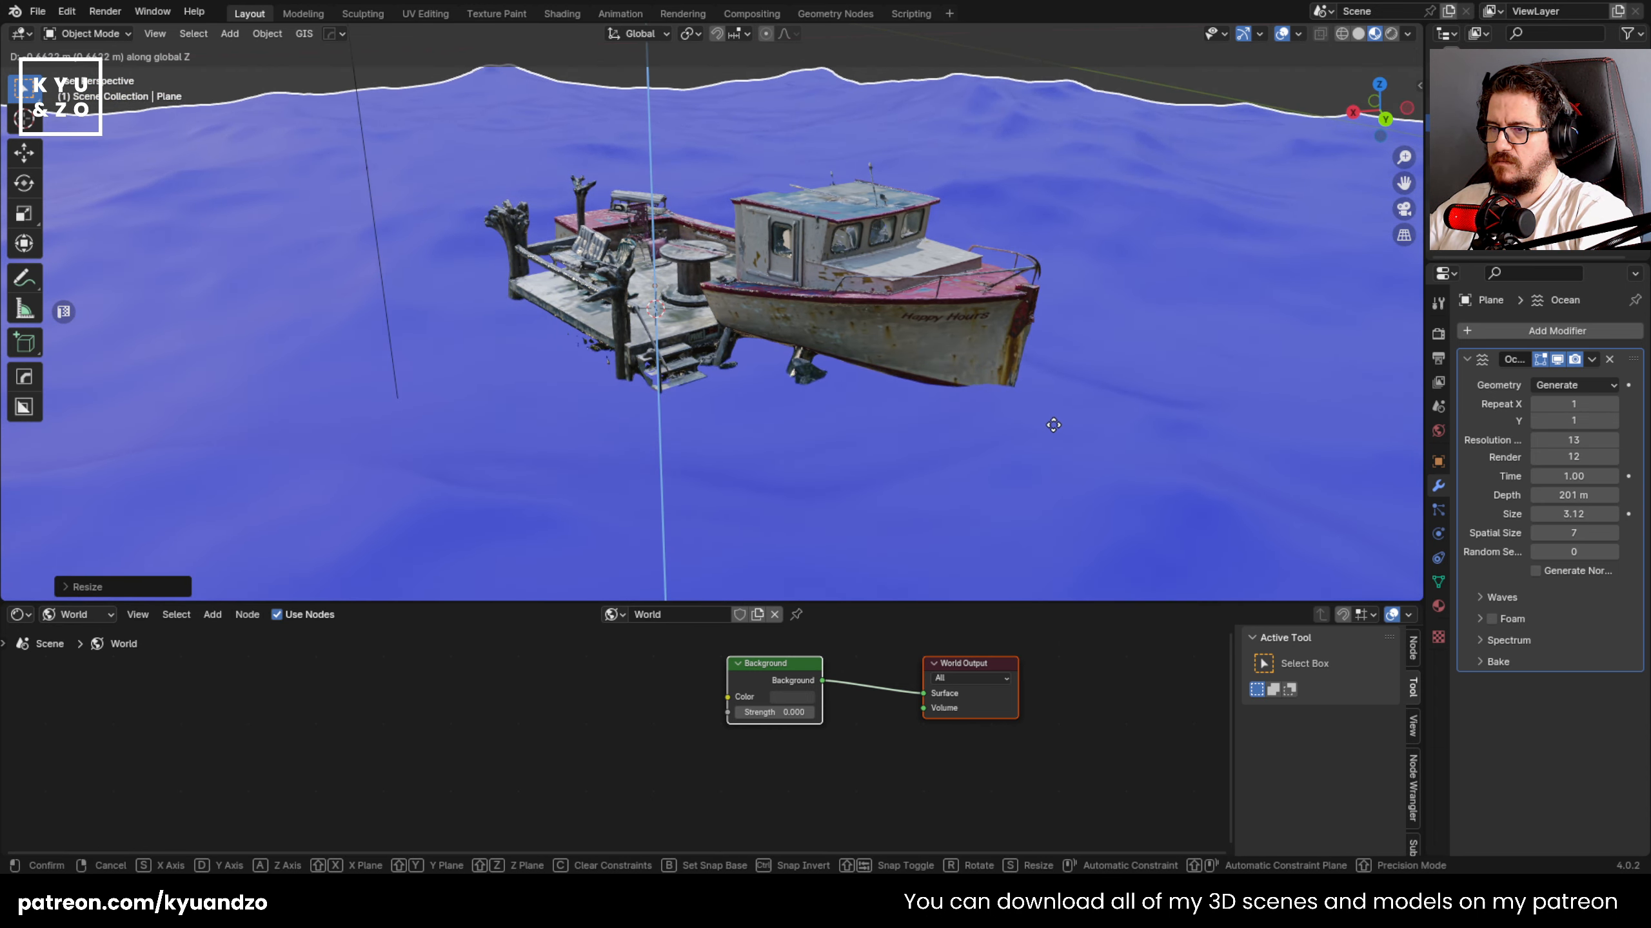
pyautogui.click(1053, 425)
# - Raise the water slightly along Z so it rises over the lowest deck steps
pyautogui.scroll(2, 435, 332)
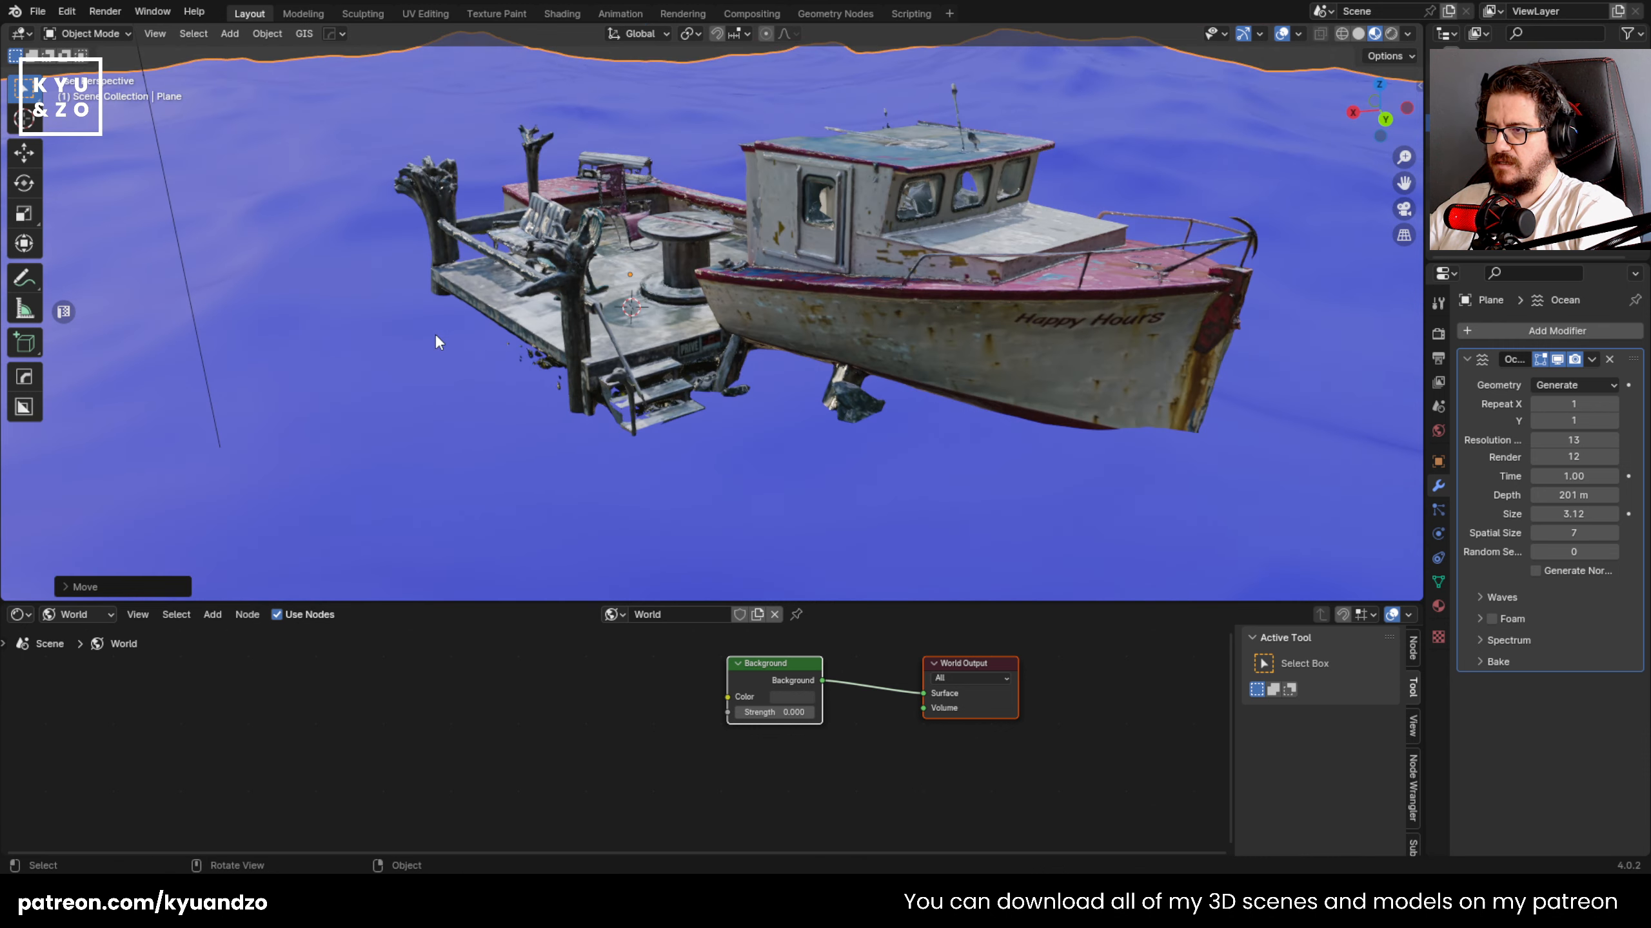
pyautogui.moveTo(435, 333); pyautogui.dragTo(493, 289, button='middle')
pyautogui.press('g')
pyautogui.press('z')
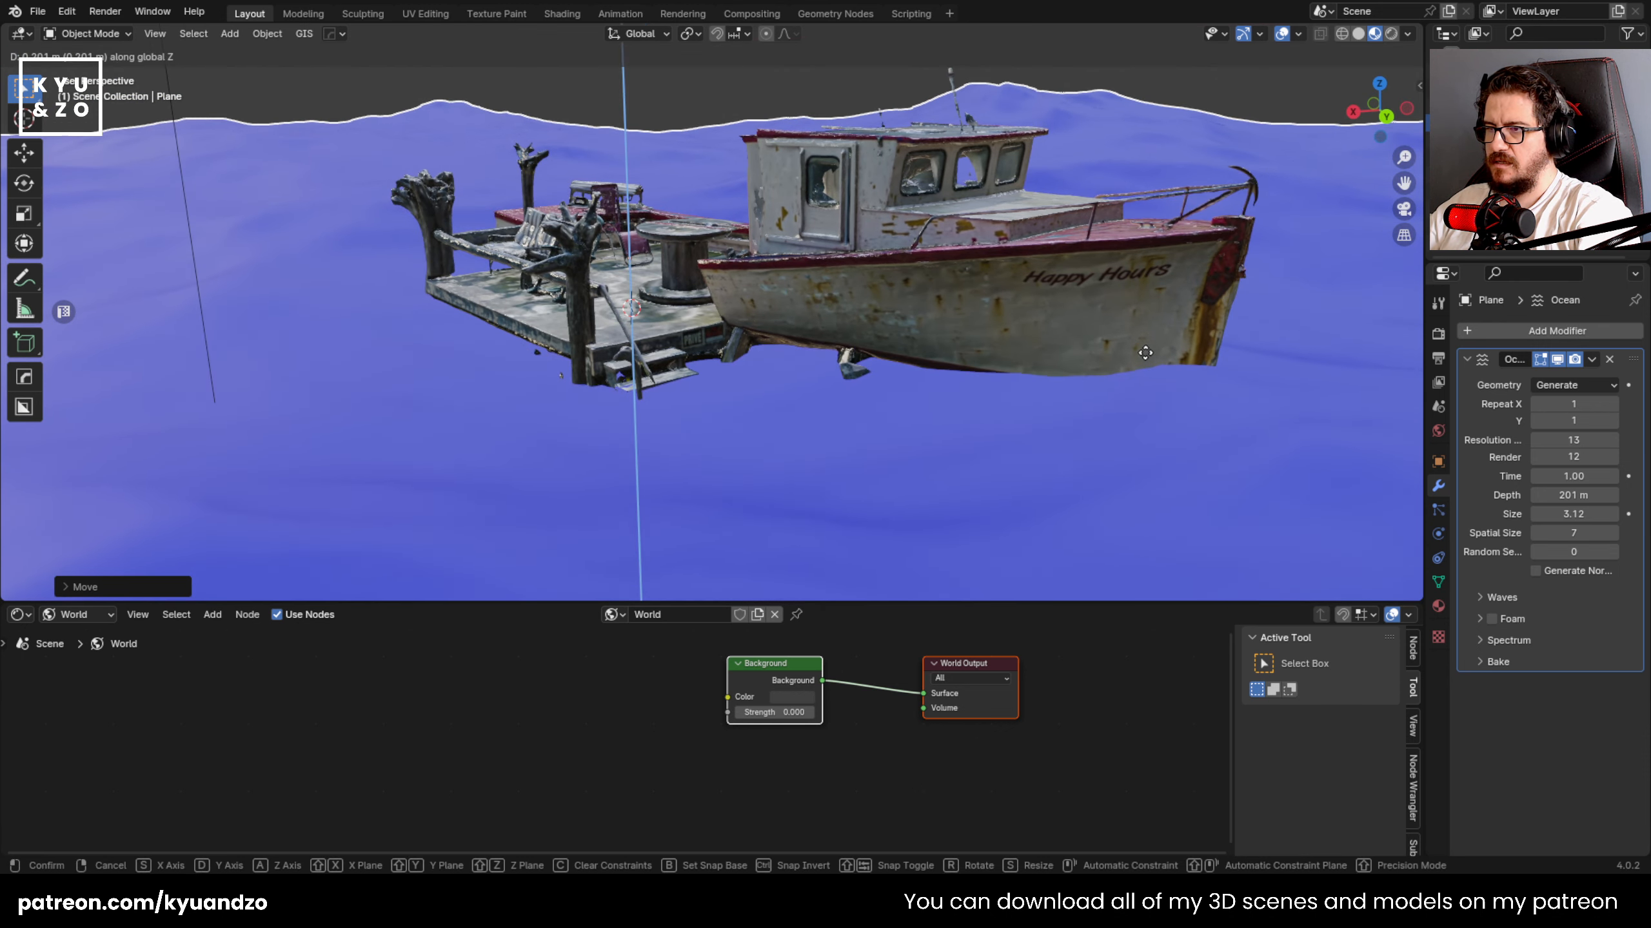
pyautogui.click(1151, 354)
# - Lower the water slightly along Z to reveal more of the steps and the hull's underside
pyautogui.scroll(2, 678, 338)
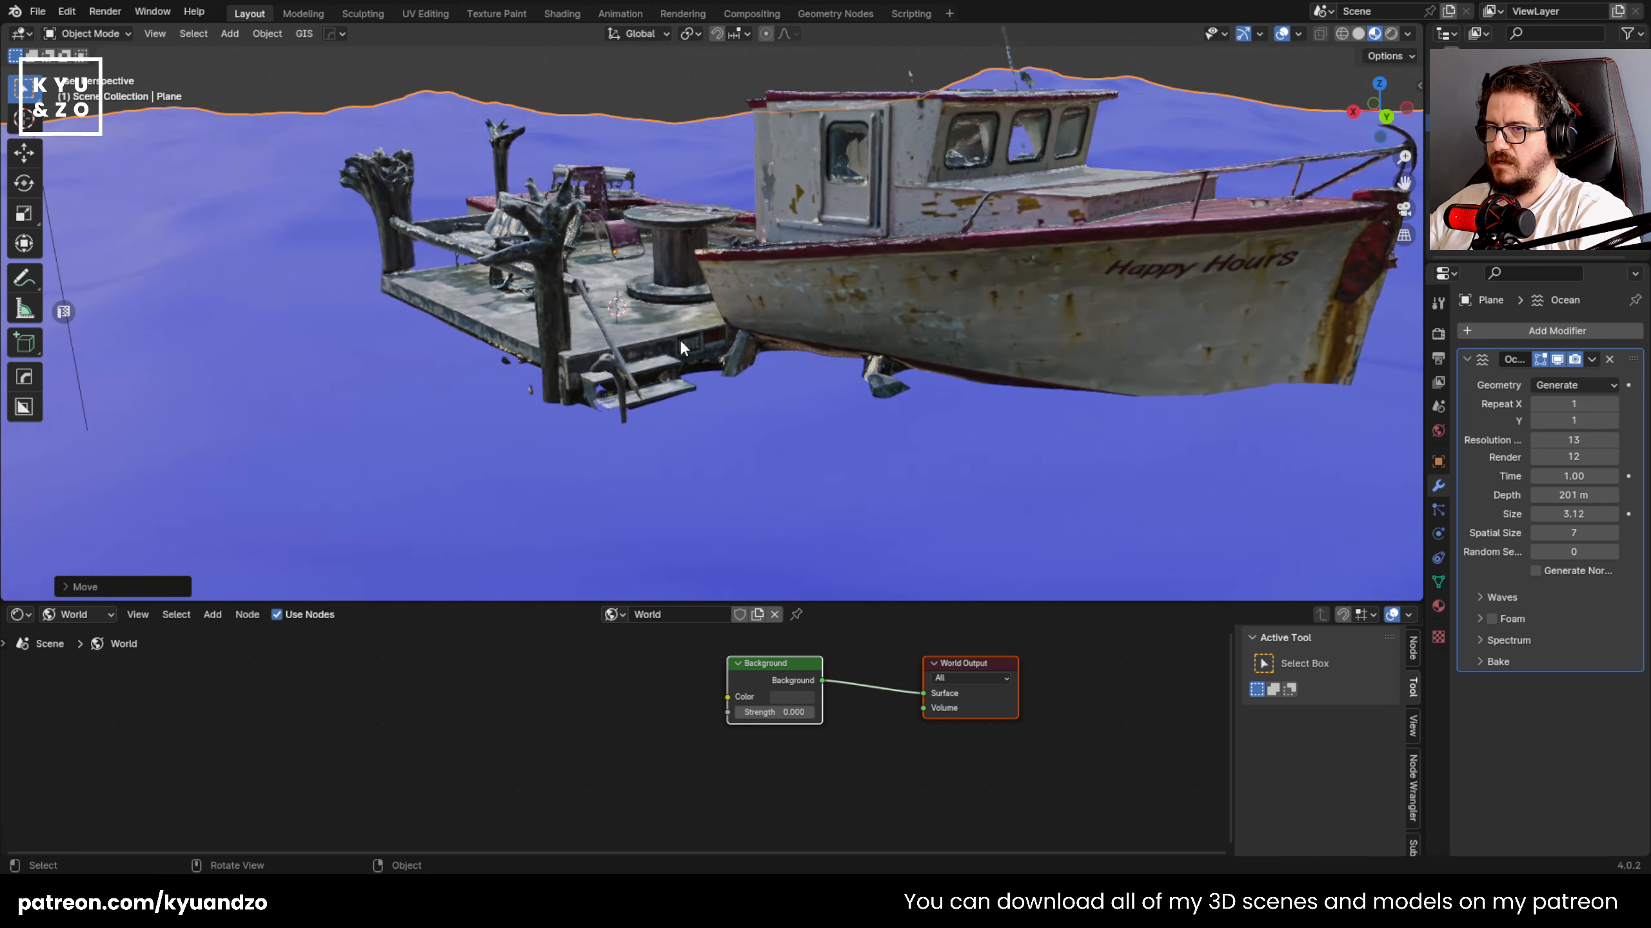
pyautogui.scroll(-1, 783, 343)
pyautogui.press('g')
pyautogui.press('z')
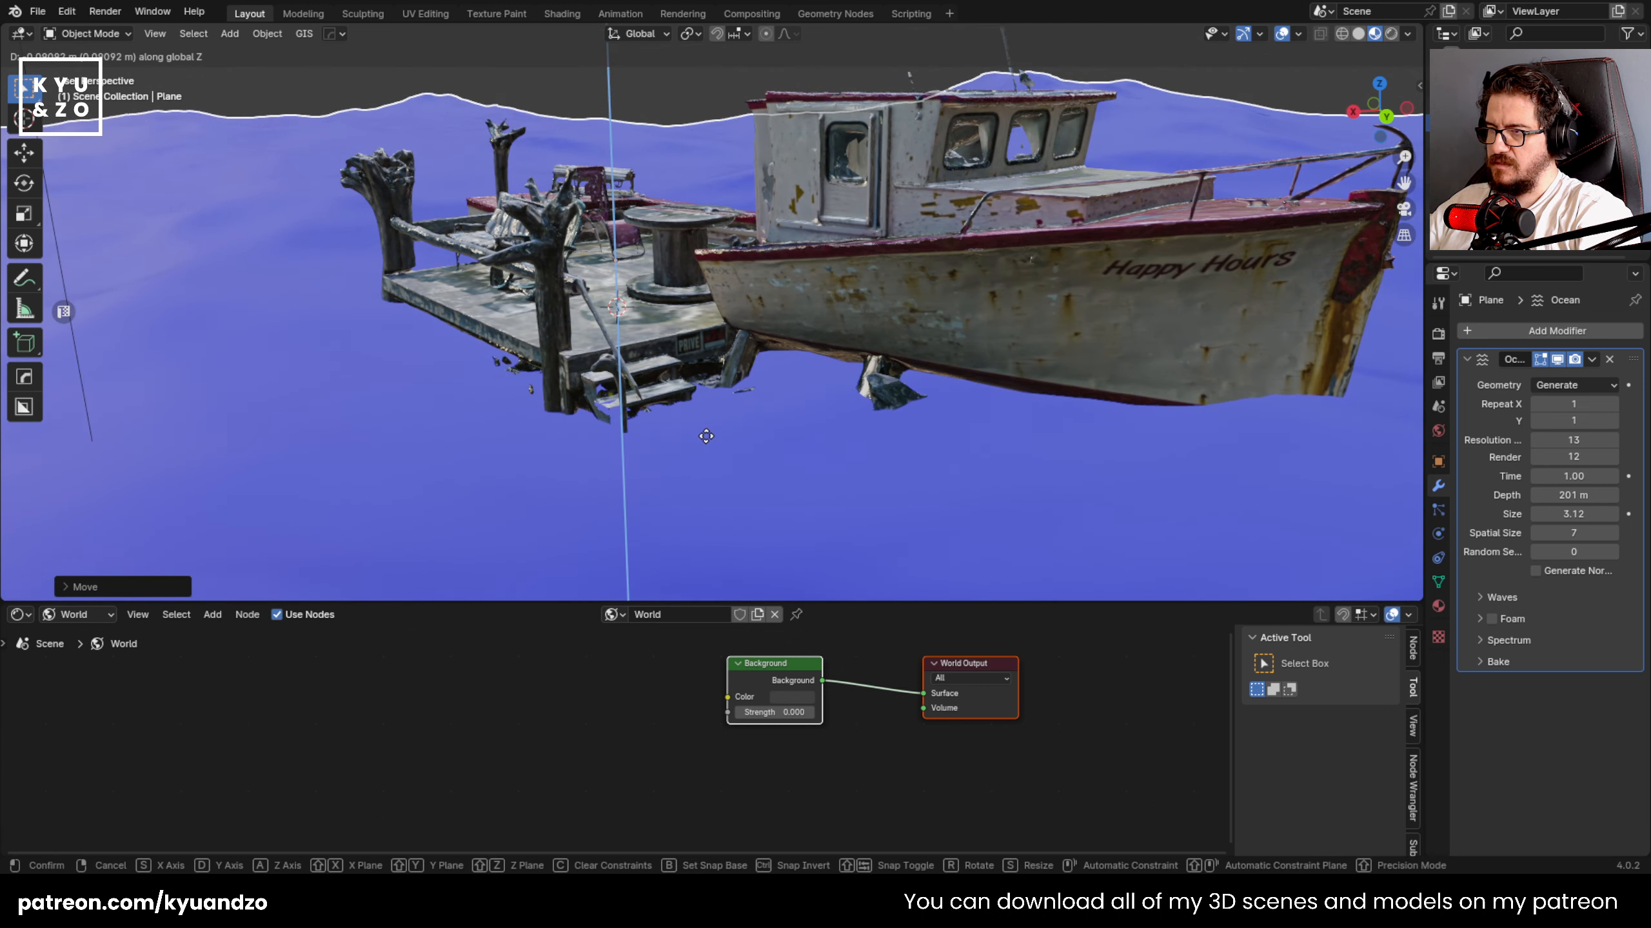
pyautogui.click(710, 437)
# - Raise the water about 0.16 m along Z so it hides the debris beneath the deck and hull
pyautogui.moveTo(711, 437); pyautogui.dragTo(462, 343, button='middle')
pyautogui.press('g')
pyautogui.press('z')
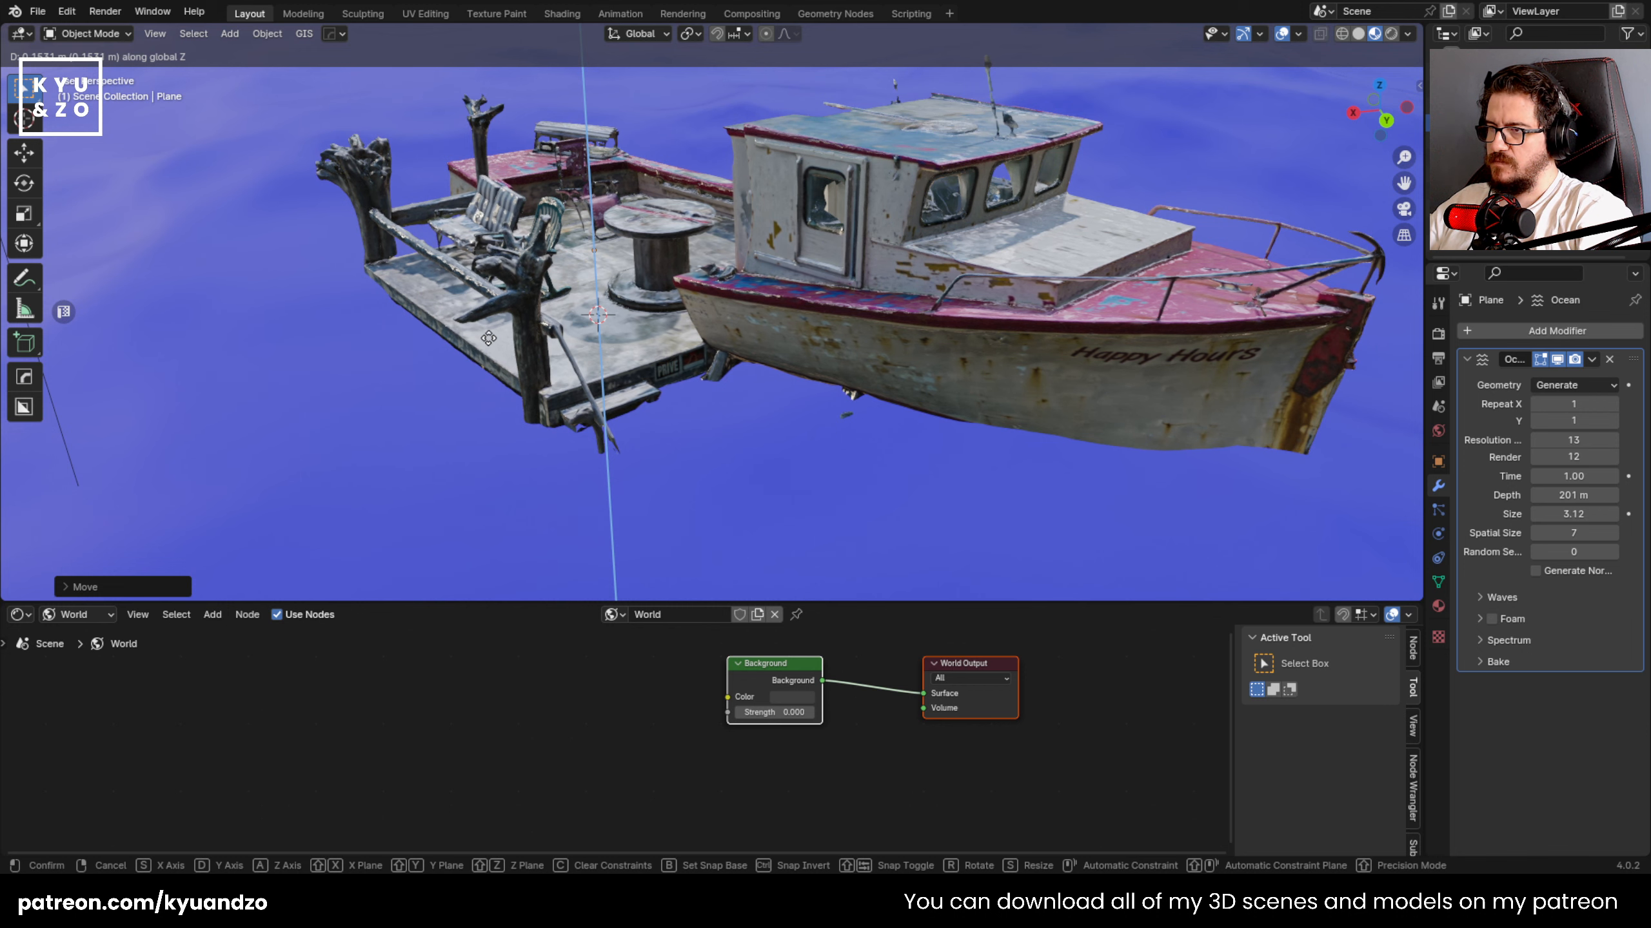
pyautogui.click(488, 337)
pyautogui.scroll(-5, 490, 335)
pyautogui.scroll(3, 490, 335)
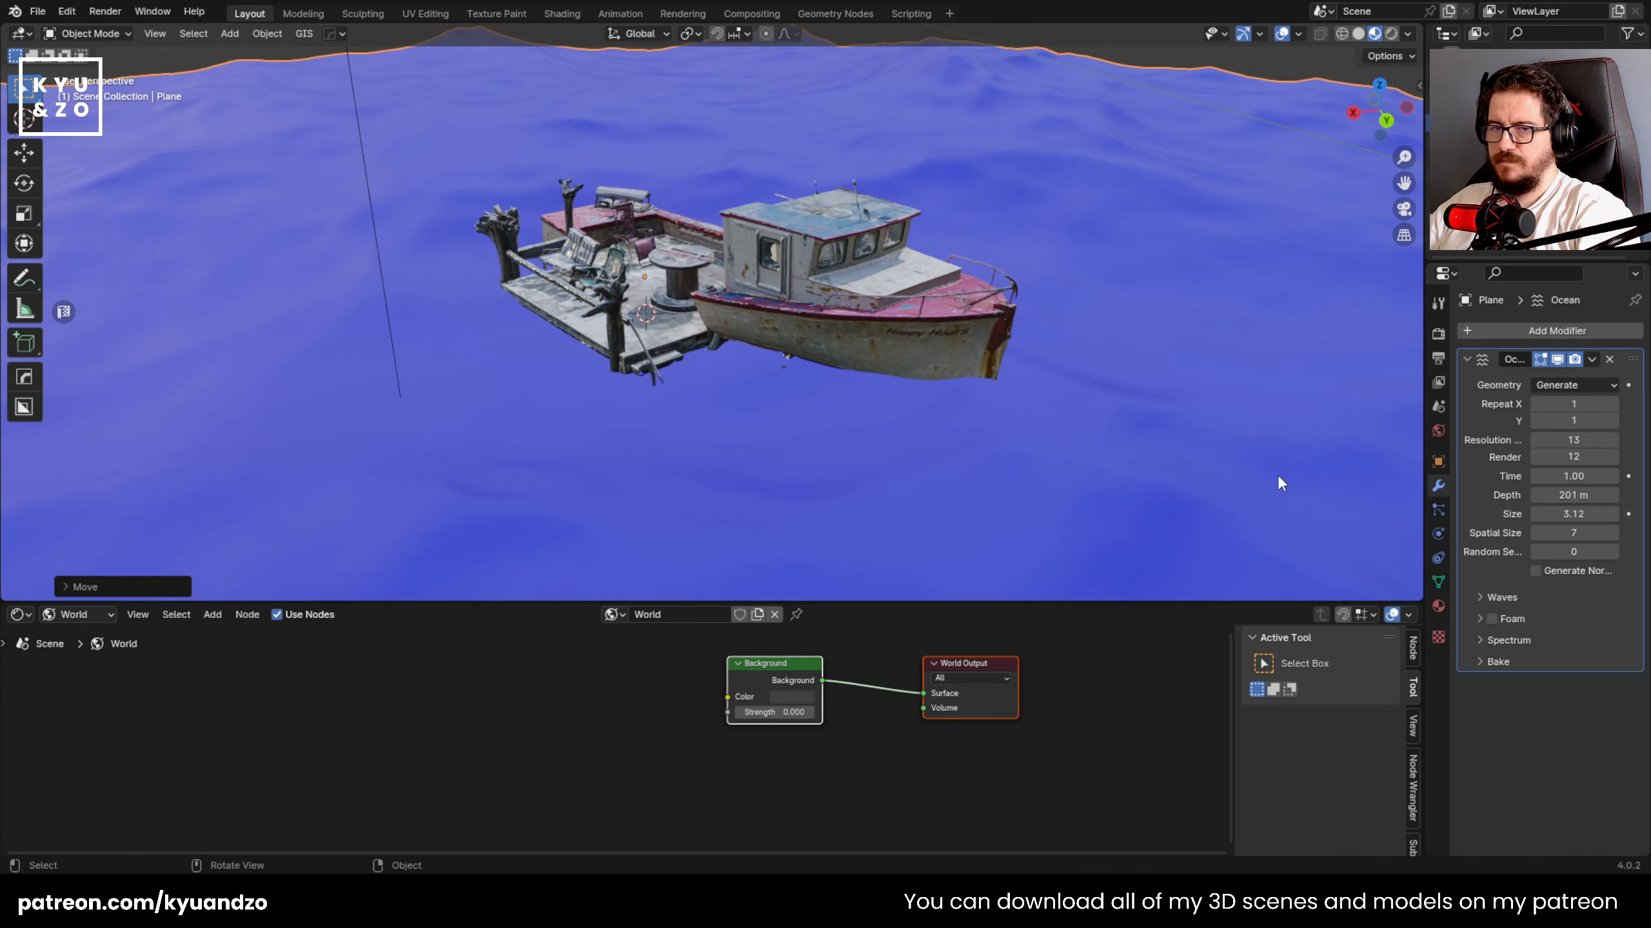
# - Set up Cycles rendering on GPU Compute and enable denoising for the viewport
pyautogui.click(1438, 606)
pyautogui.click(1437, 333)
pyautogui.click(1619, 333)
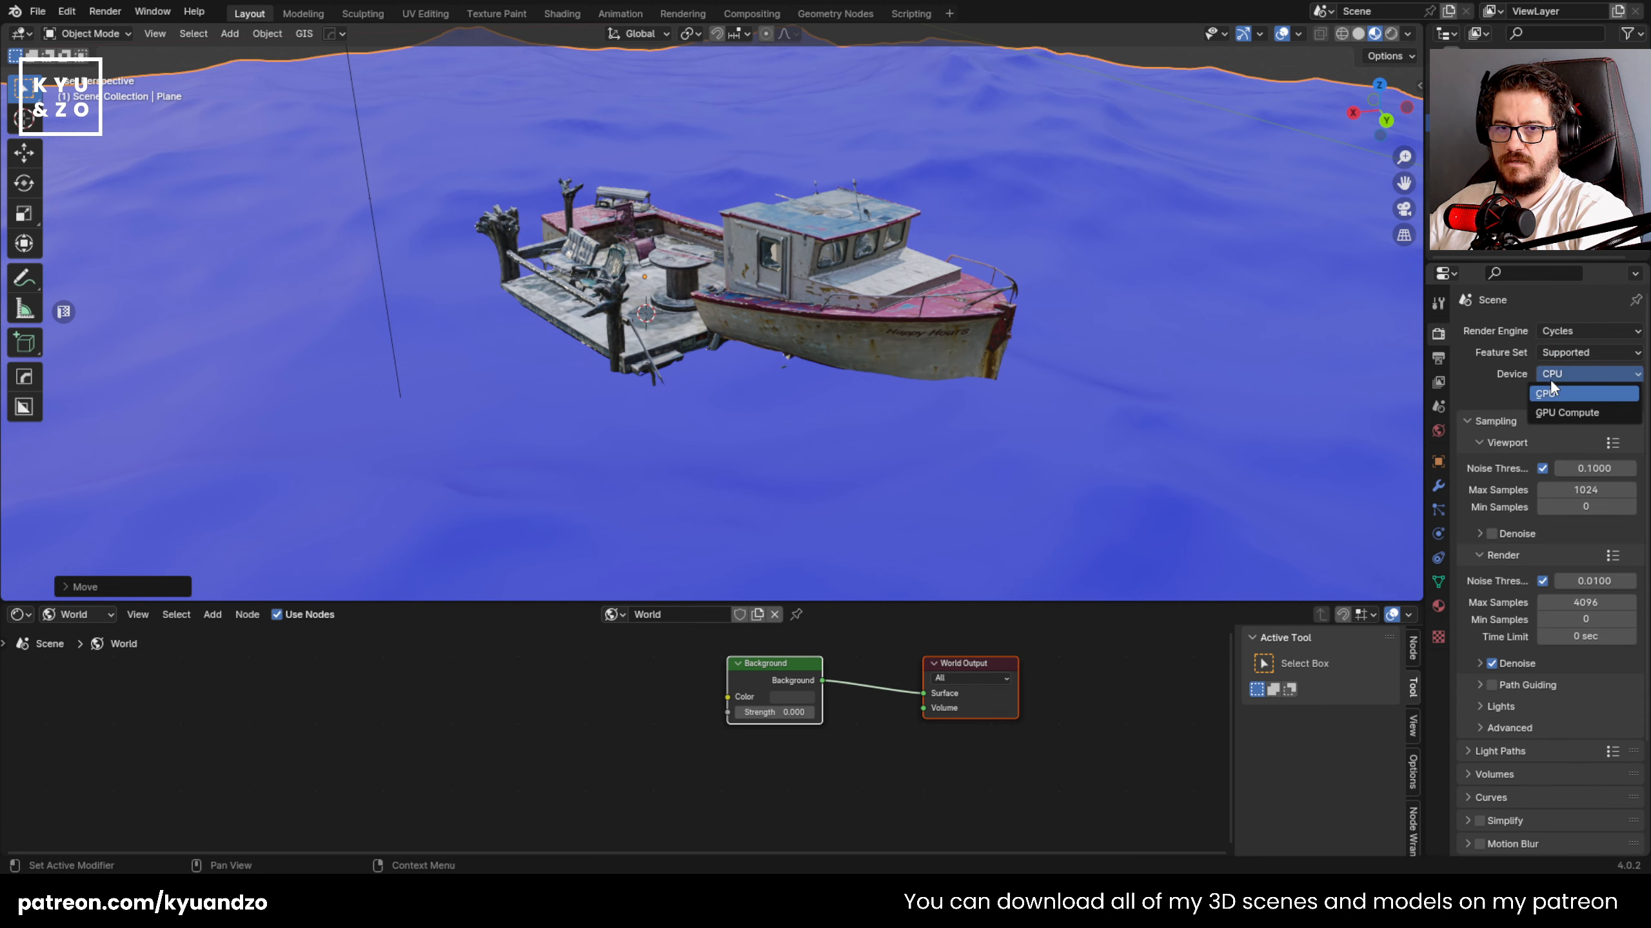
pyautogui.click(1556, 413)
pyautogui.scroll(3, 644, 442)
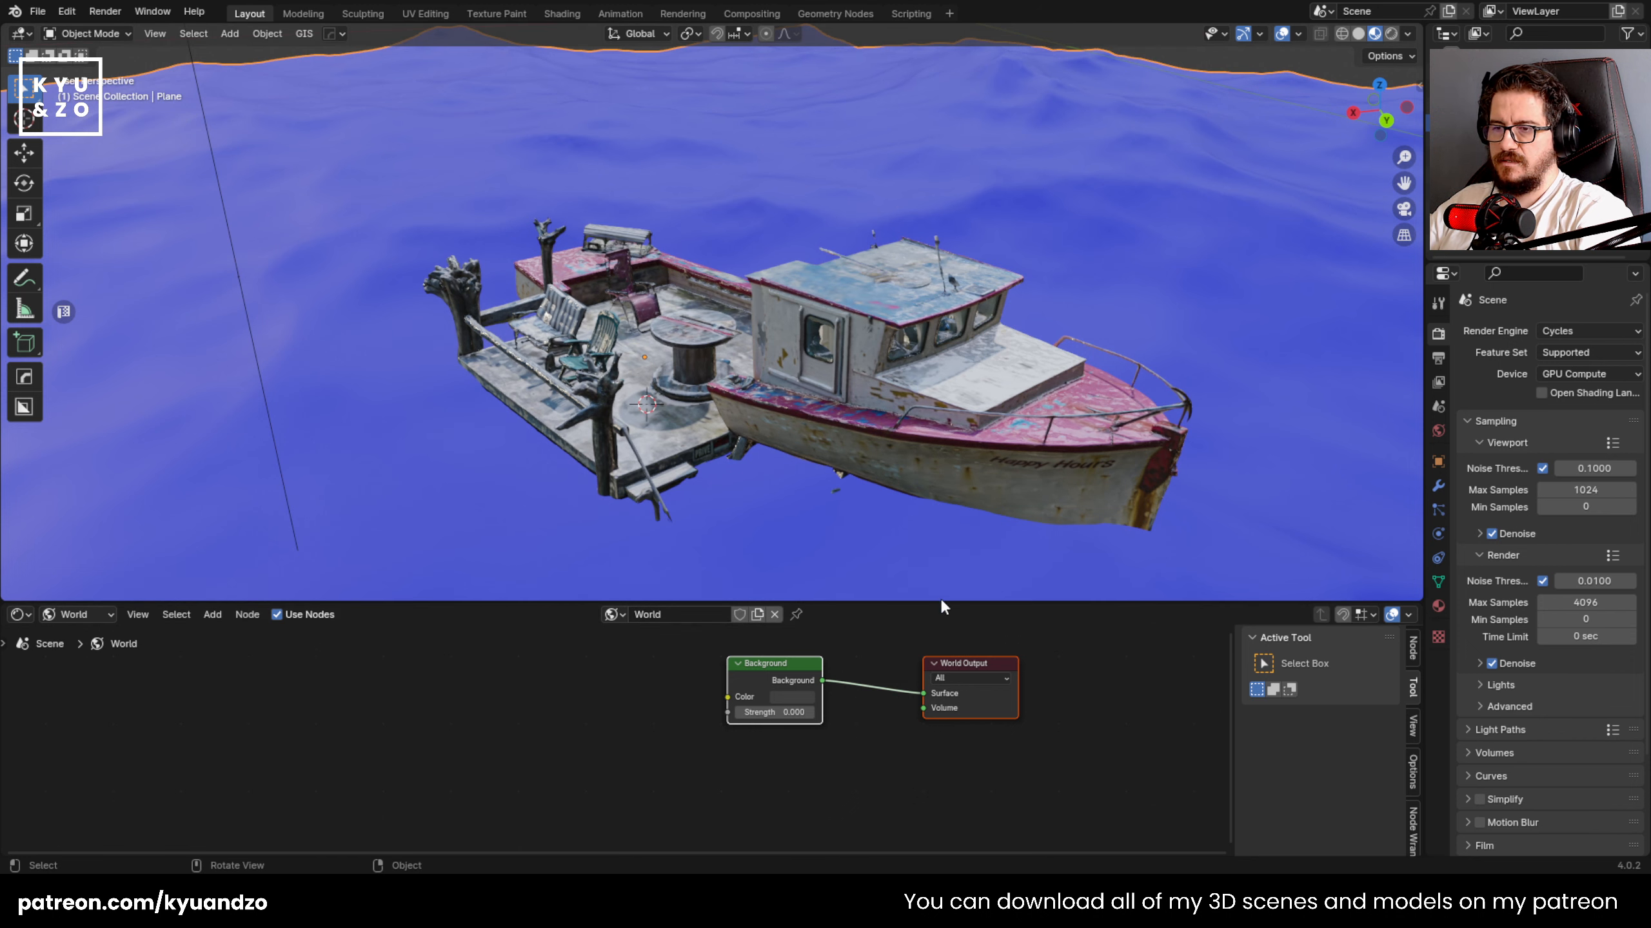
# - Darken the ocean material's base color to a desaturated, nearly black blue
pyautogui.click(1438, 606)
pyautogui.click(1580, 513)
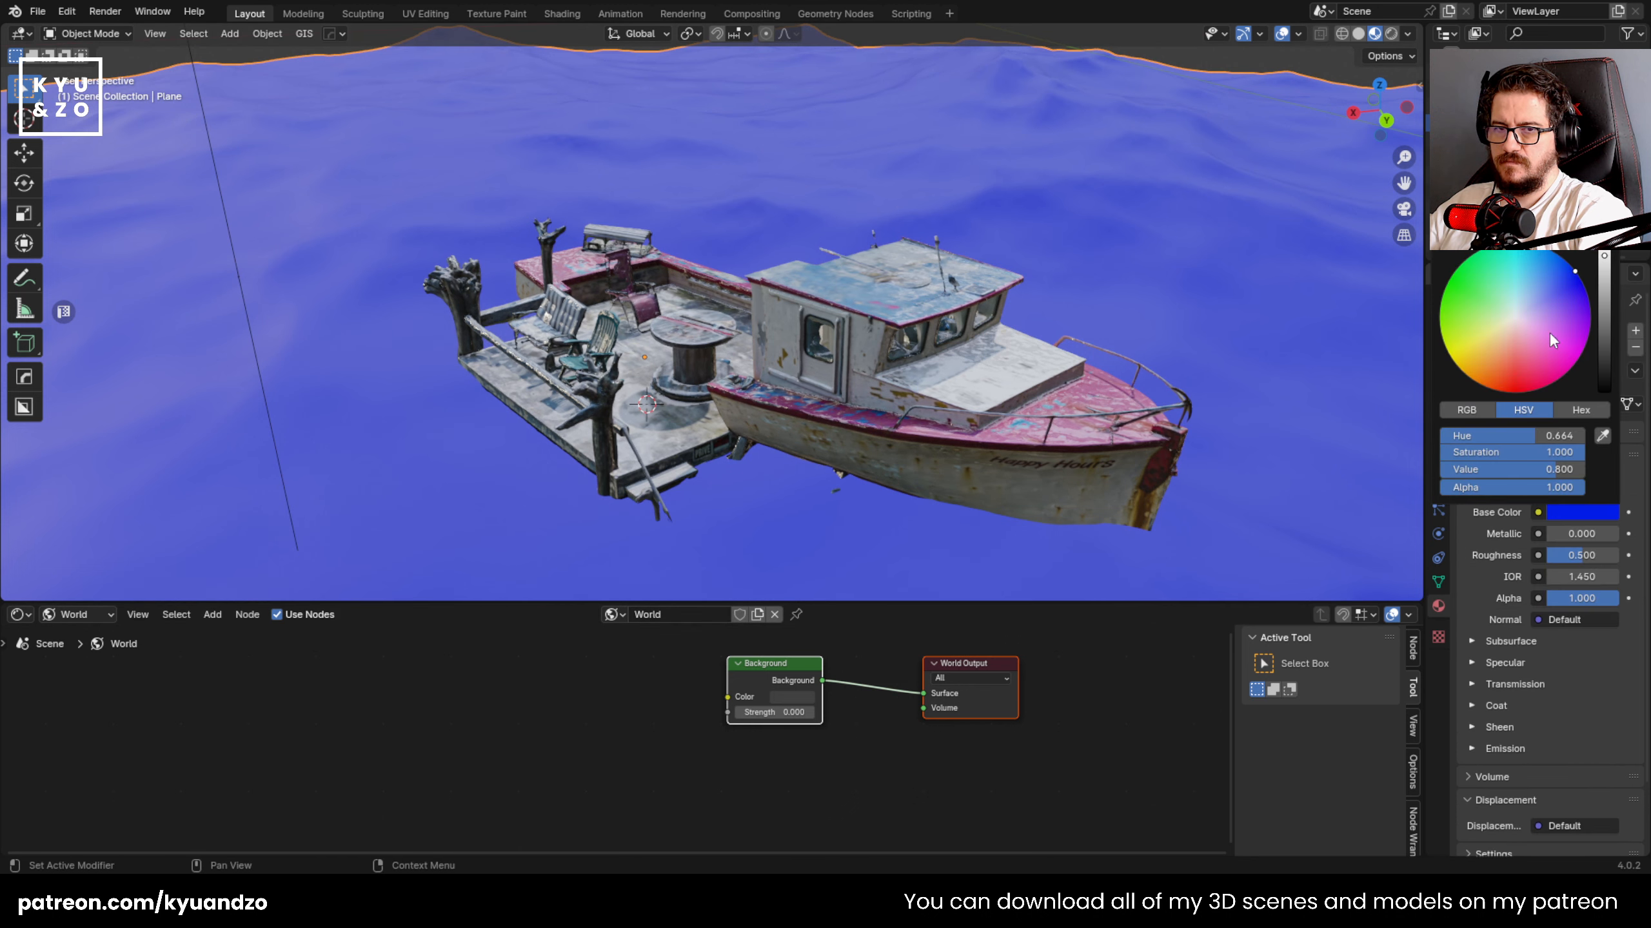
pyautogui.moveTo(1508, 453); pyautogui.dragTo(1459, 454)
pyautogui.moveTo(1604, 366)
pyautogui.mouseDown()
pyautogui.moveTo(1604, 390)
pyautogui.moveTo(1603, 377)
pyautogui.mouseUp()
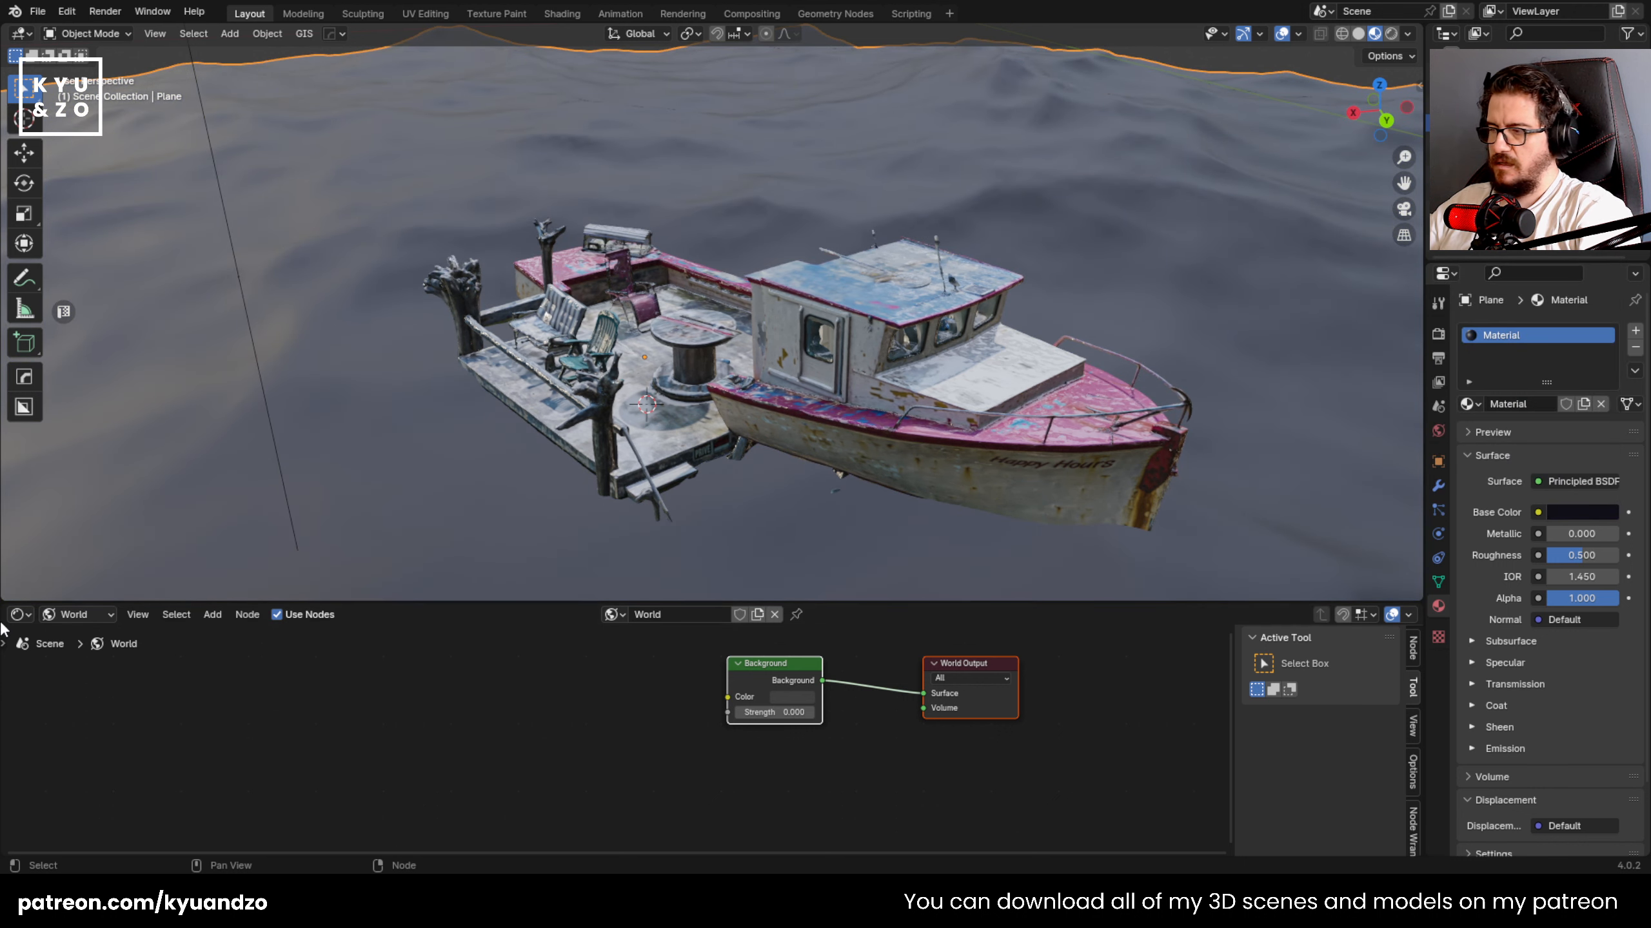
# - Show the ocean material's object shader nodes and lower the Principled BSDF roughness to 0 for a mirror-like water surface
pyautogui.click(81, 656)
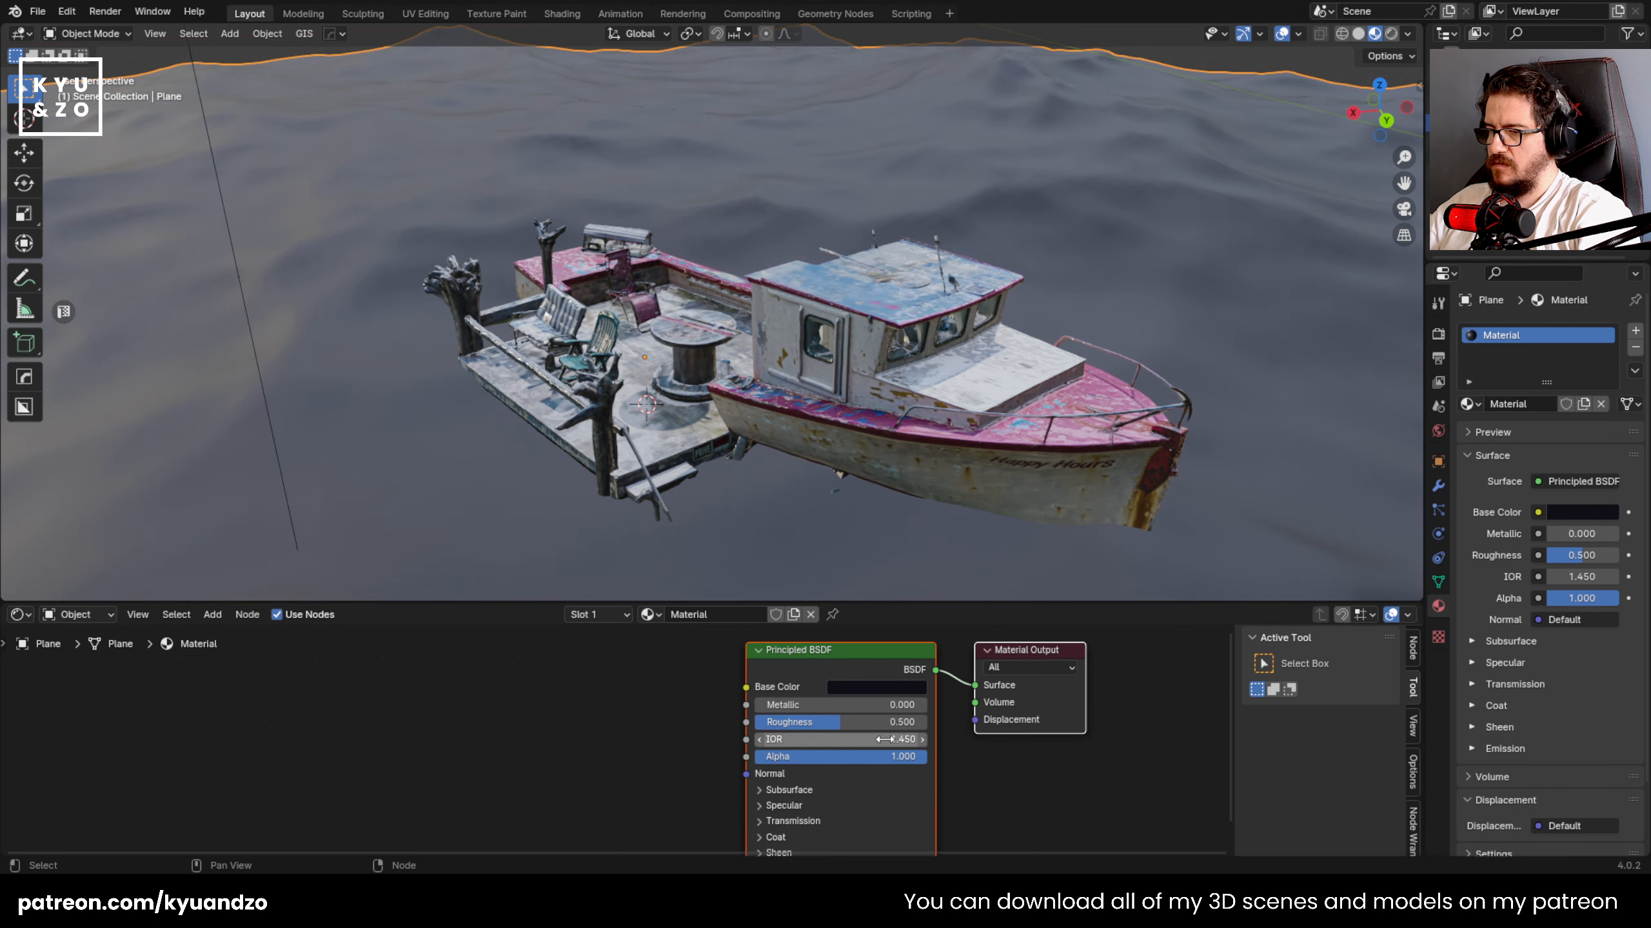
pyautogui.moveTo(810, 726); pyautogui.dragTo(718, 728)
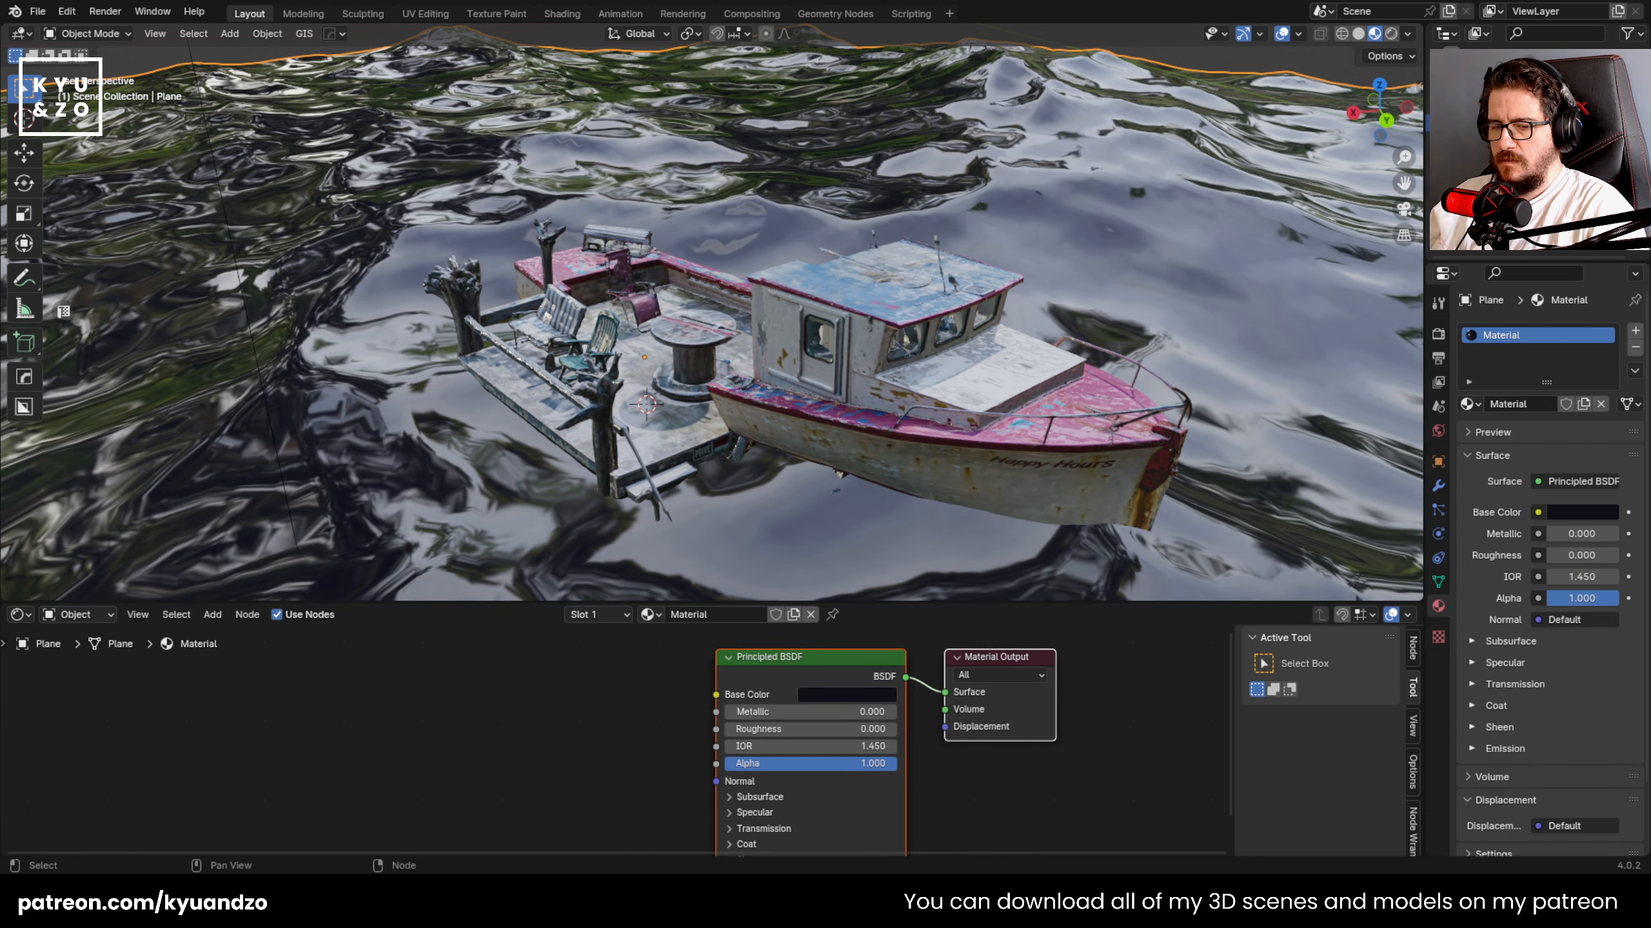
pyautogui.scroll(-5, 483, 337)
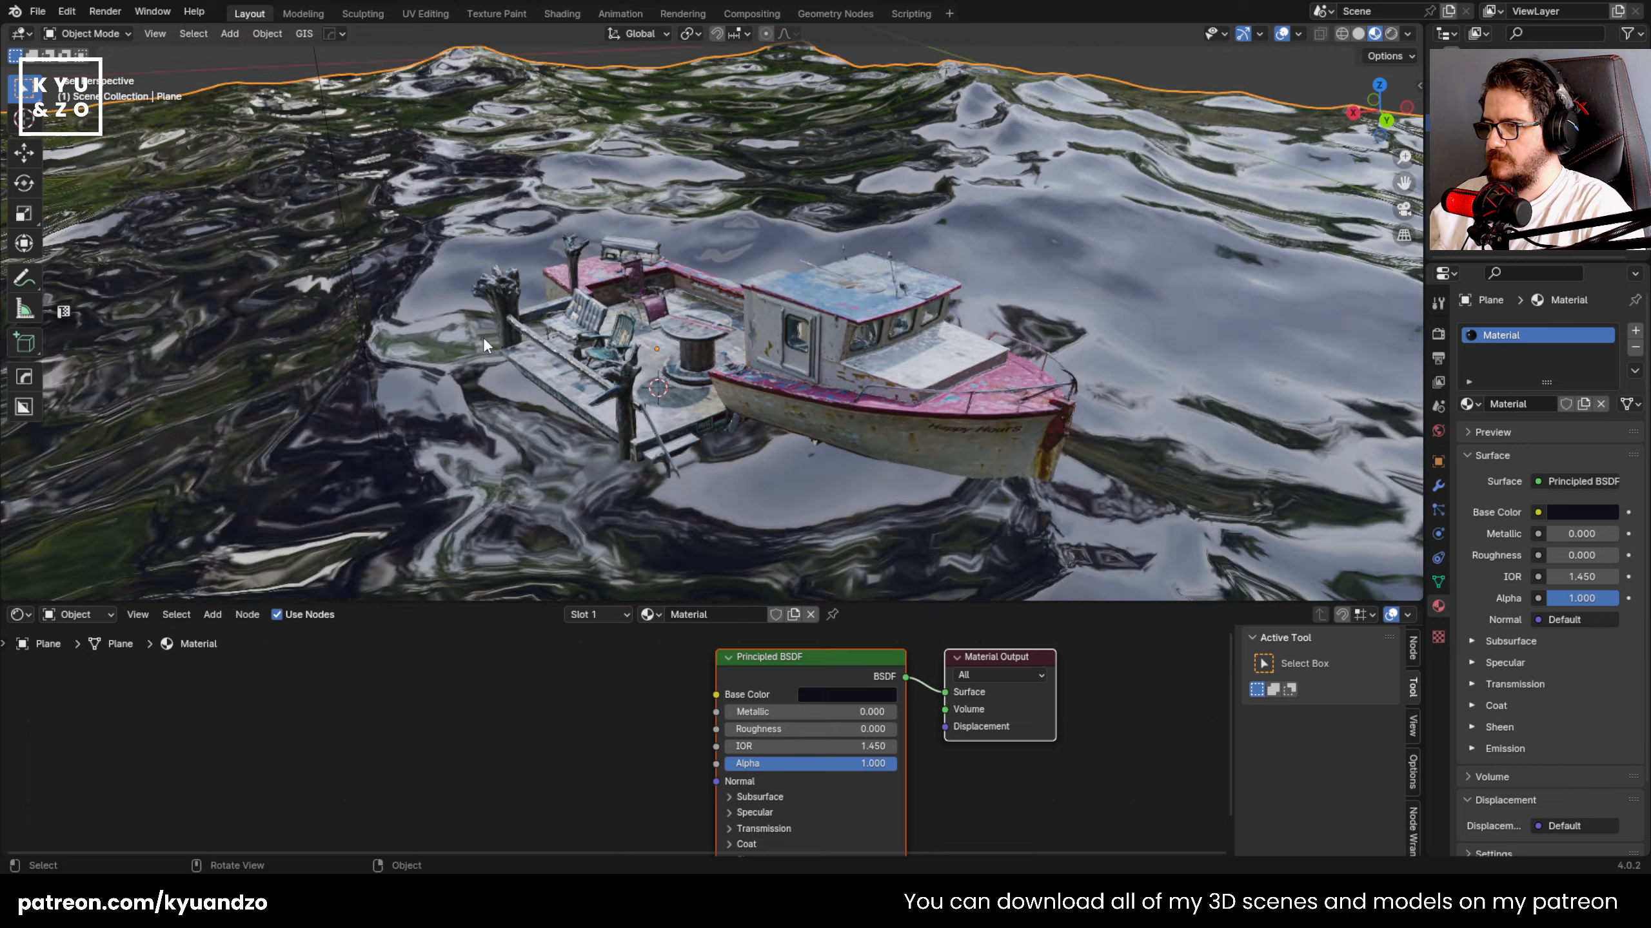
pyautogui.scroll(6, 477, 330)
pyautogui.moveTo(615, 384); pyautogui.dragTo(604, 365, button='middle')
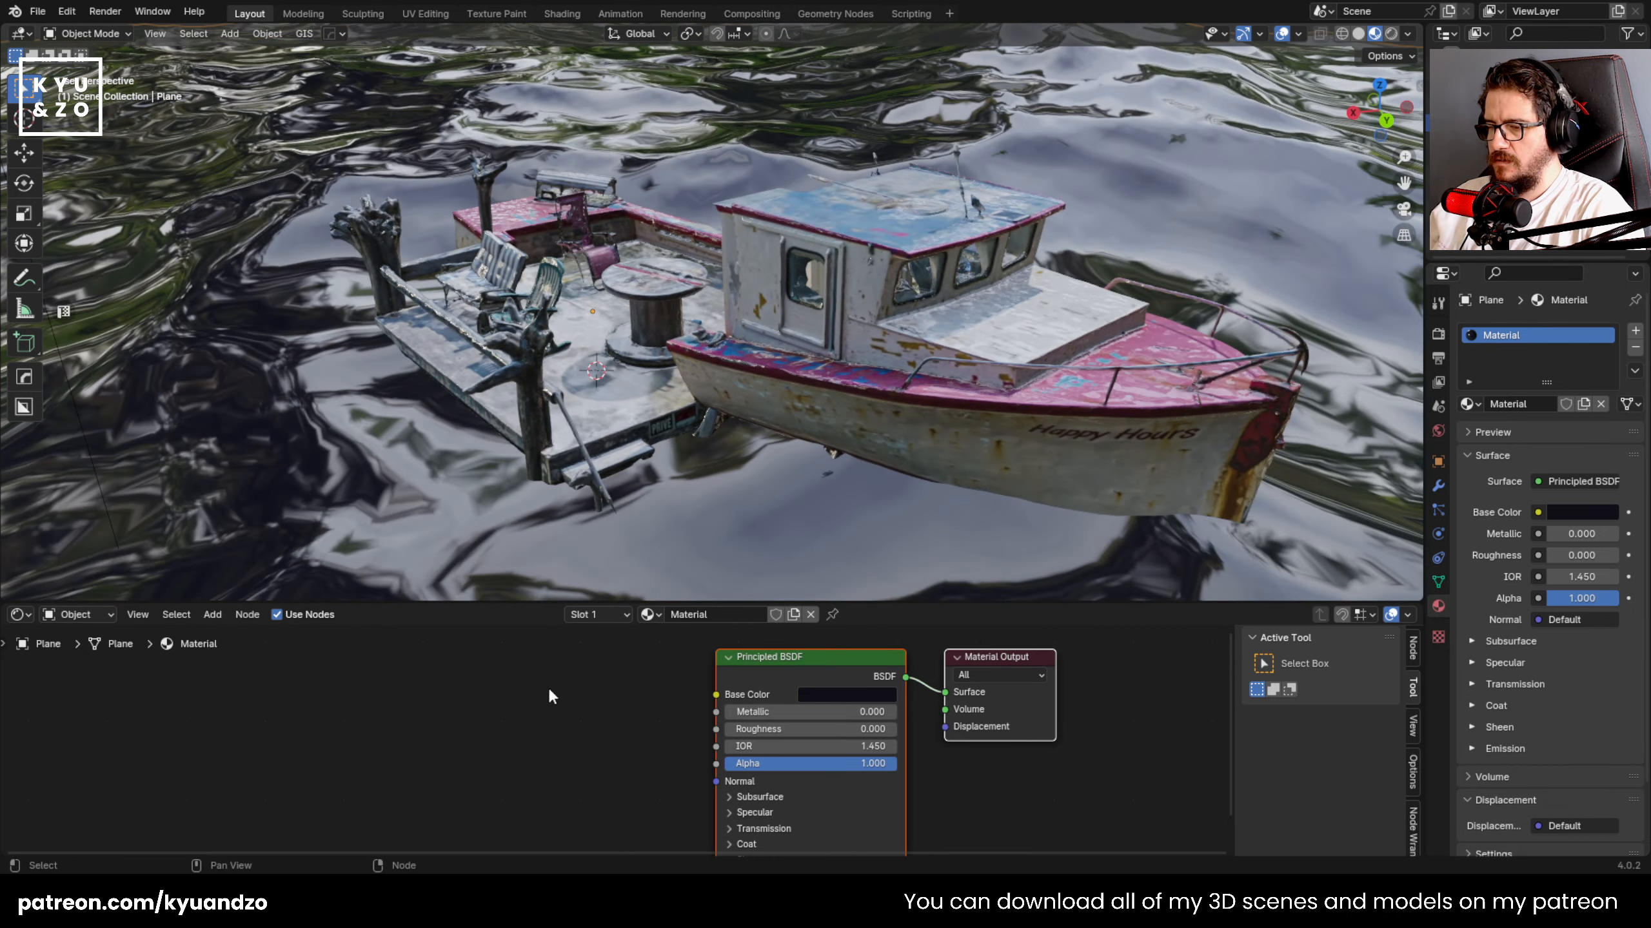
# - Reduce the water material's specular IOR Level to 0.050 to weaken its reflections
pyautogui.scroll(2, 626, 739)
pyautogui.click(748, 825)
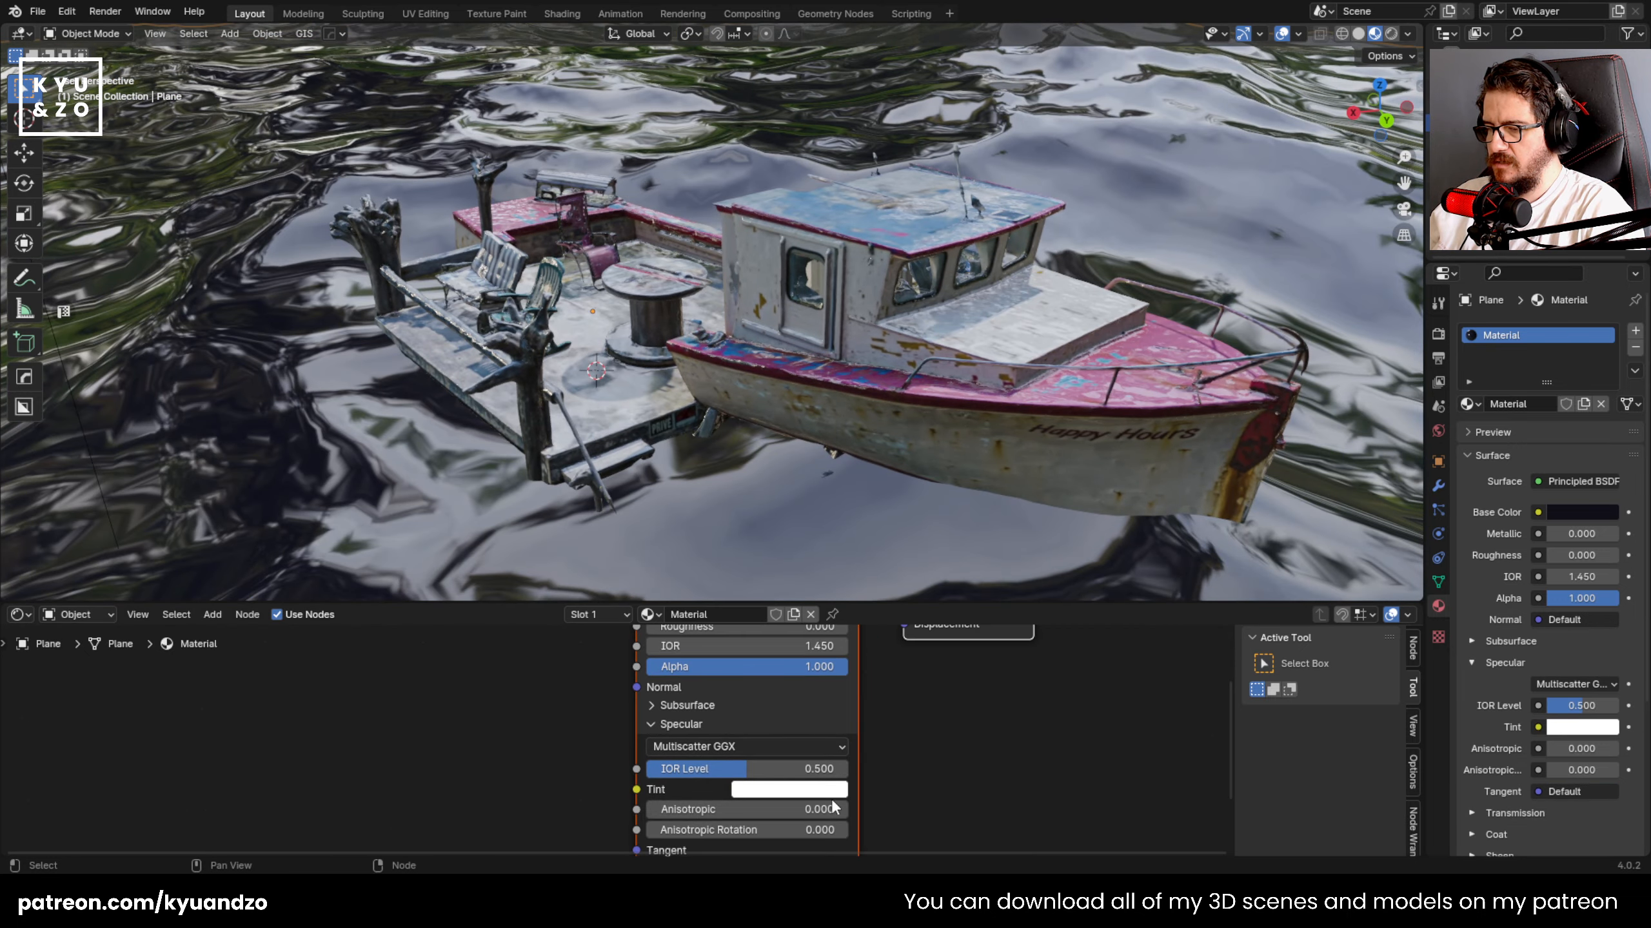
pyautogui.moveTo(738, 779); pyautogui.dragTo(658, 769)
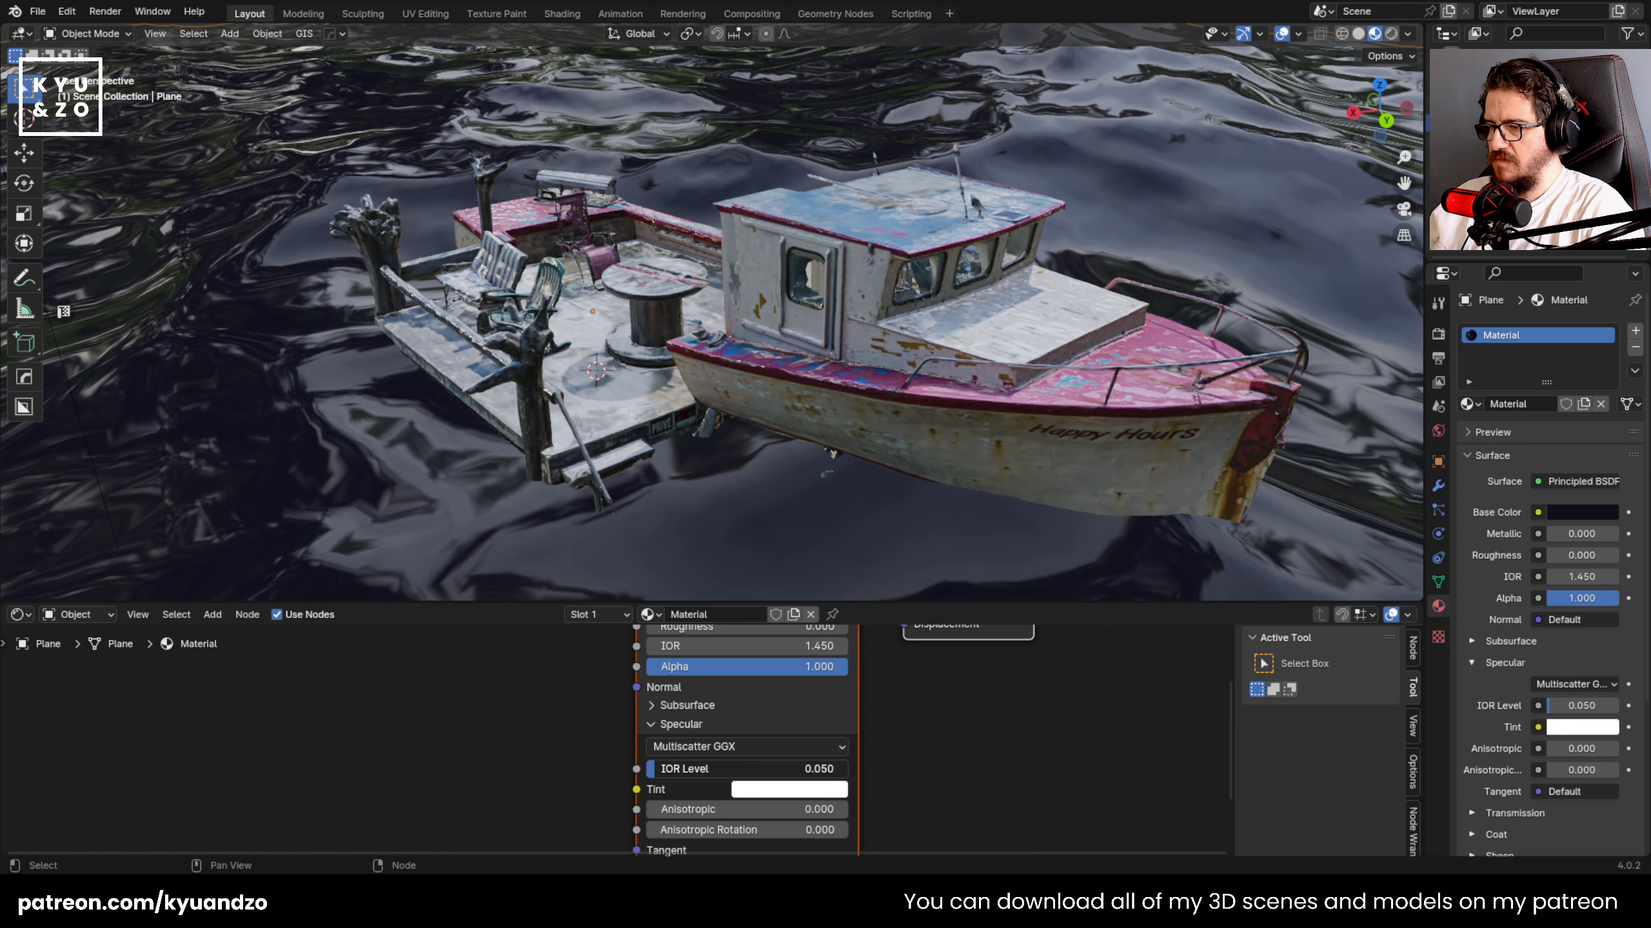
pyautogui.moveTo(595, 643); pyautogui.dragTo(569, 681, button='middle')
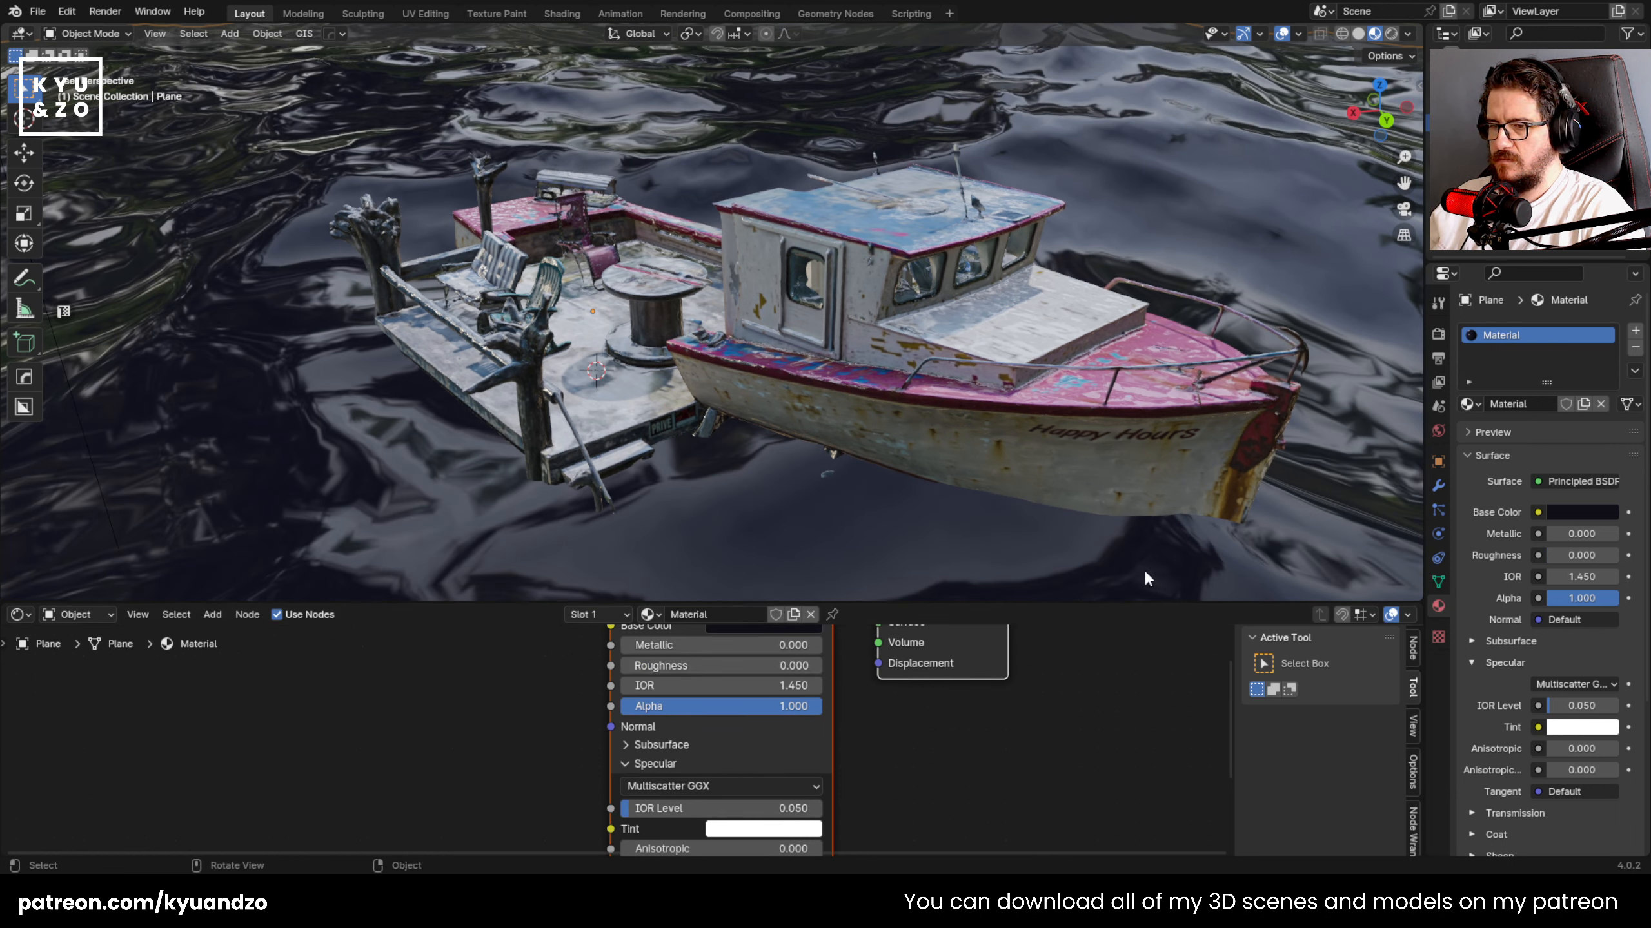
pyautogui.scroll(-5, 1079, 202)
pyautogui.scroll(7, 1078, 202)
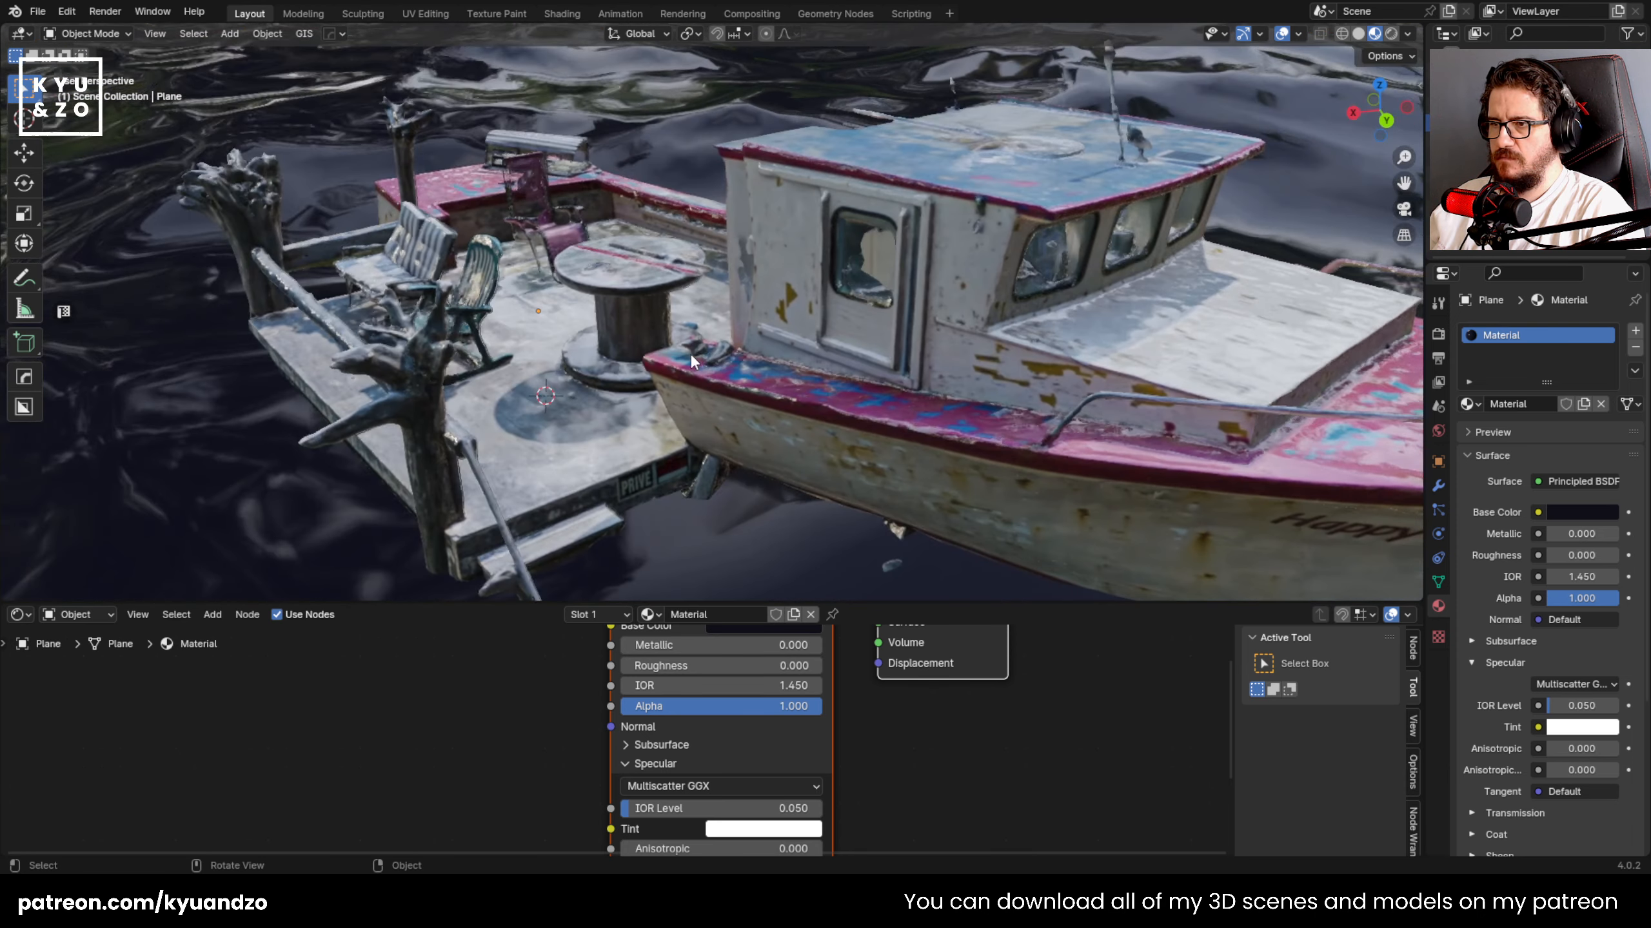
# - Display the viewport in rendered shading to preview the boat and water lighting
pyautogui.click(1438, 486)
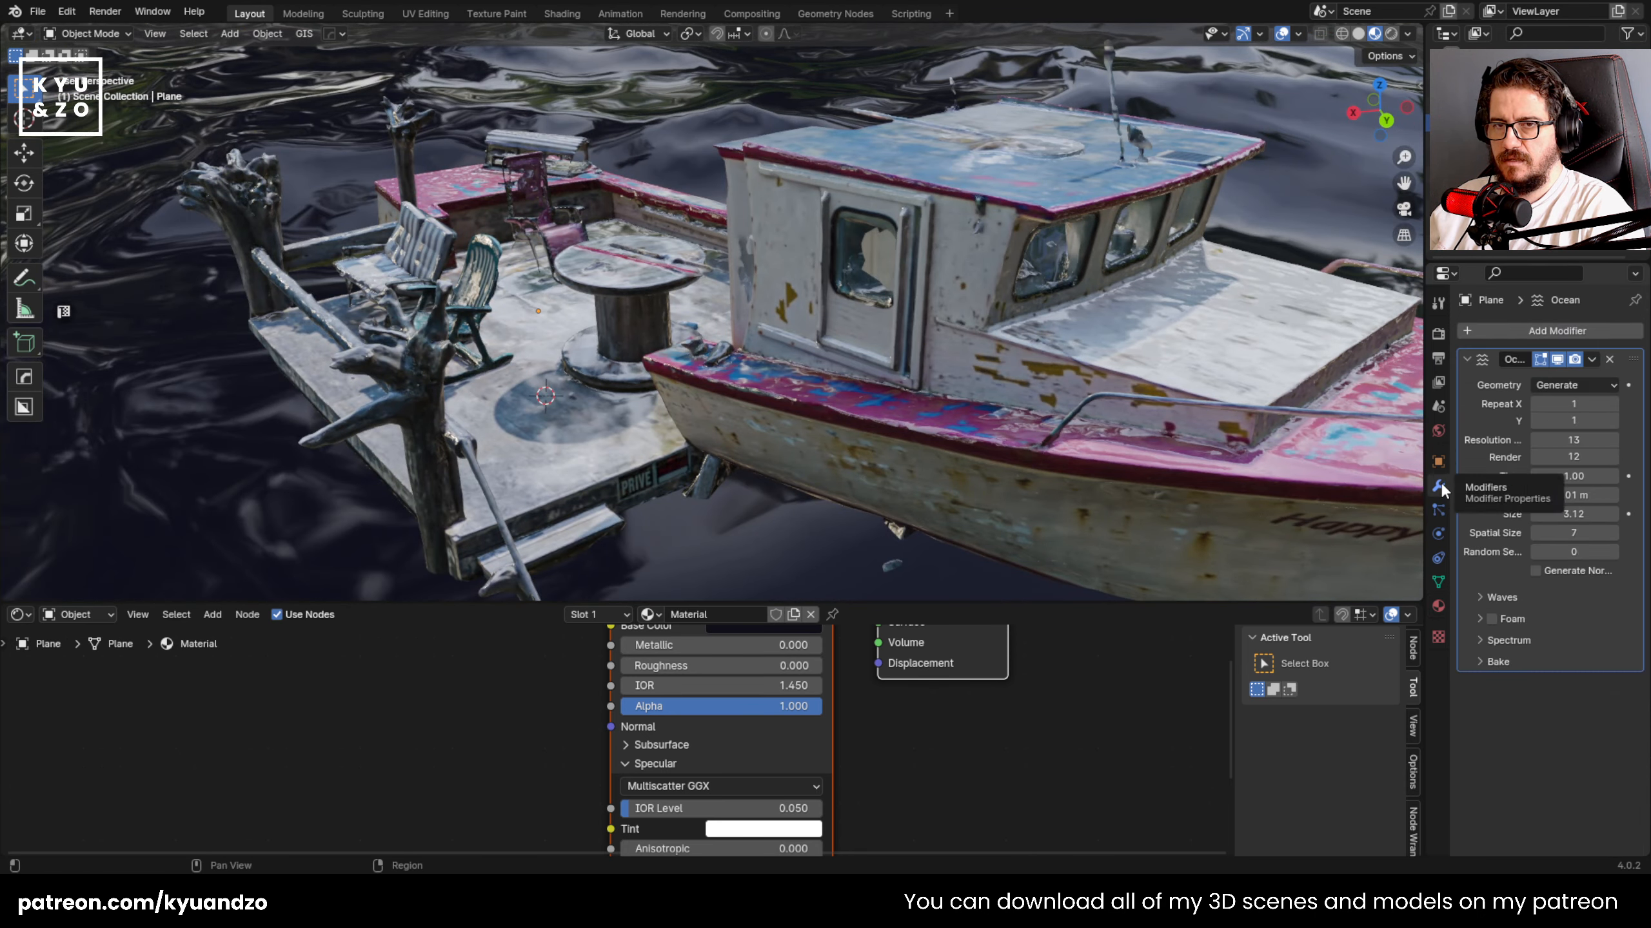
pyautogui.click(1389, 33)
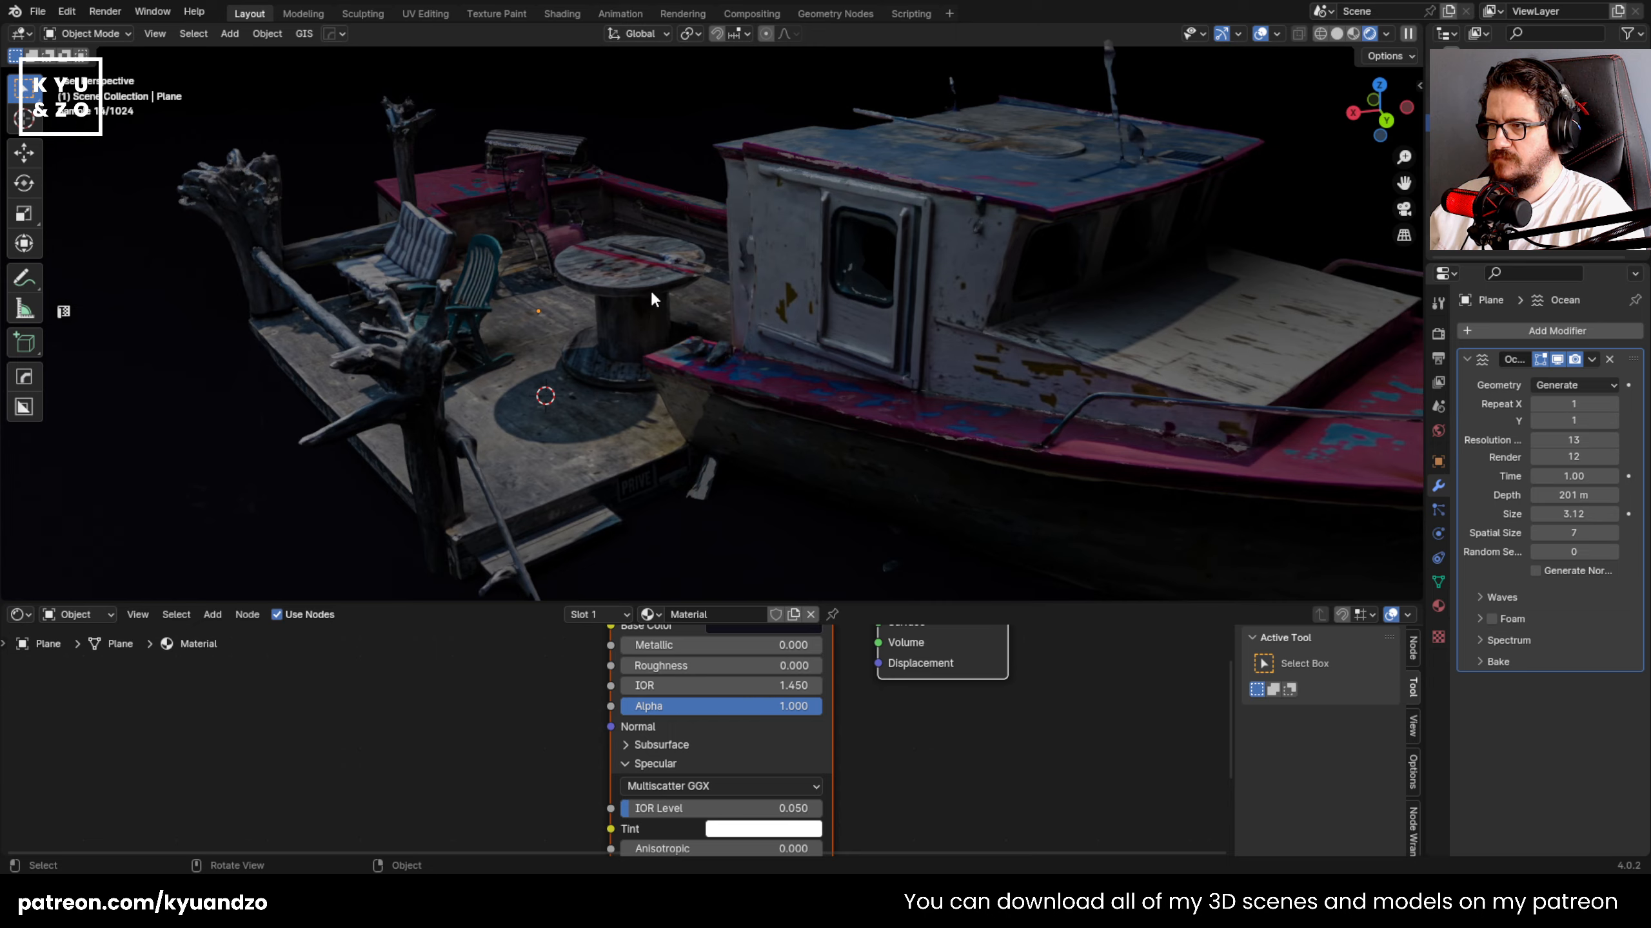
pyautogui.scroll(-5, 650, 289)
pyautogui.scroll(6, 649, 291)
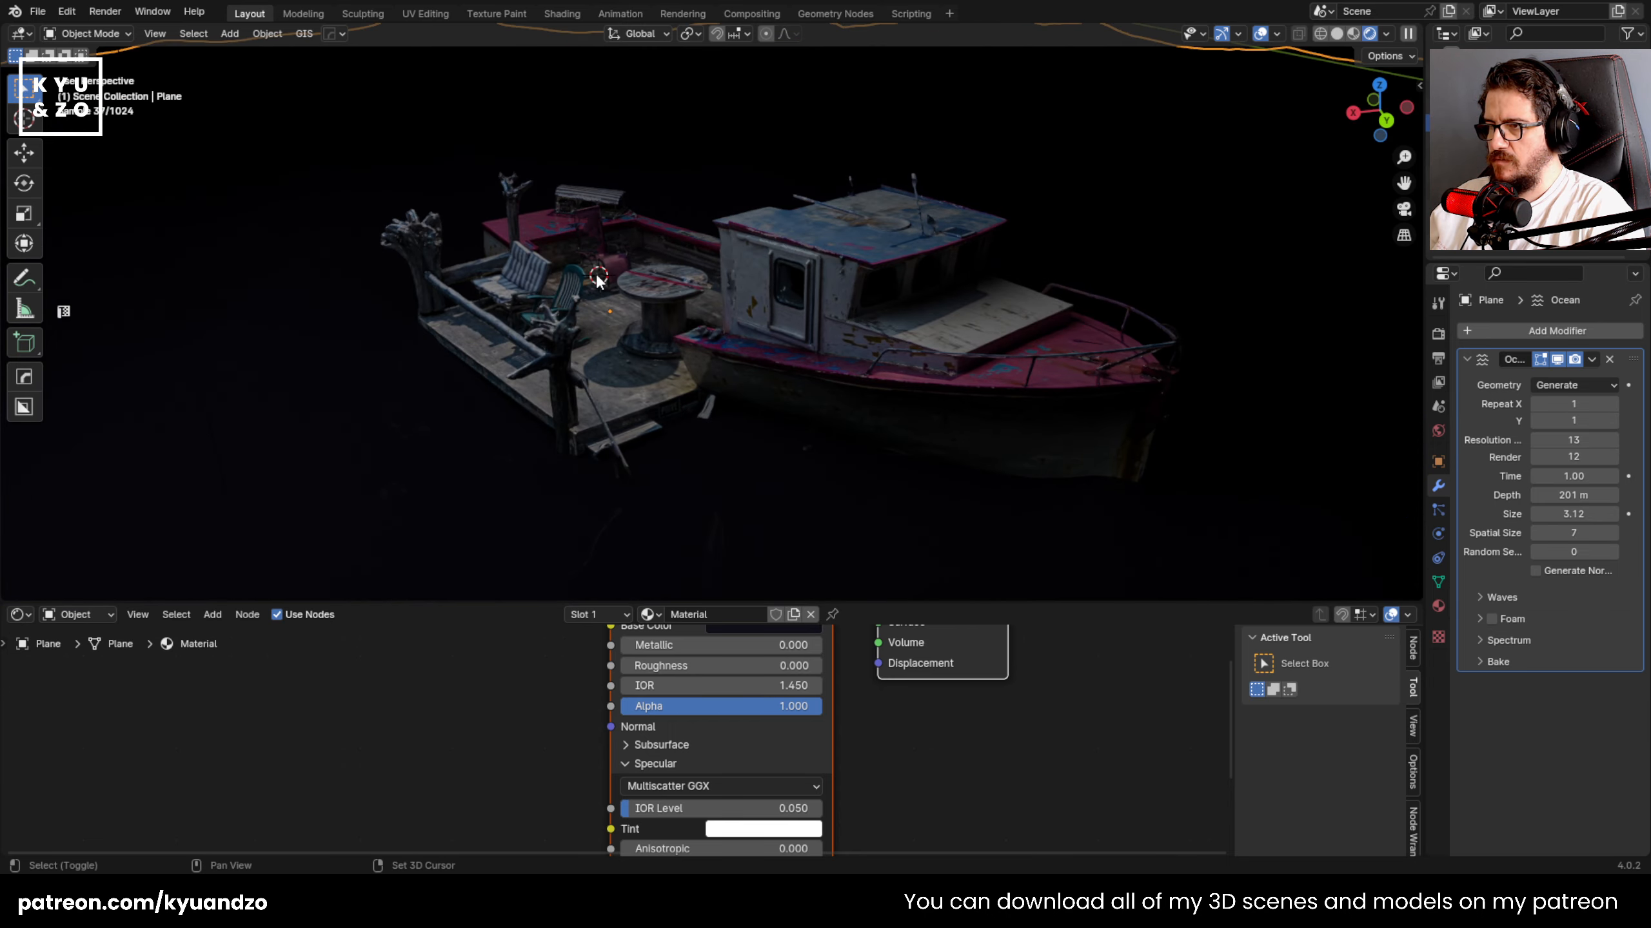
# - Add a Sun light and rotate it freely so it shines down on the boat and deck
pyautogui.hotkey('shift', 'a')
pyautogui.moveTo(590, 481)
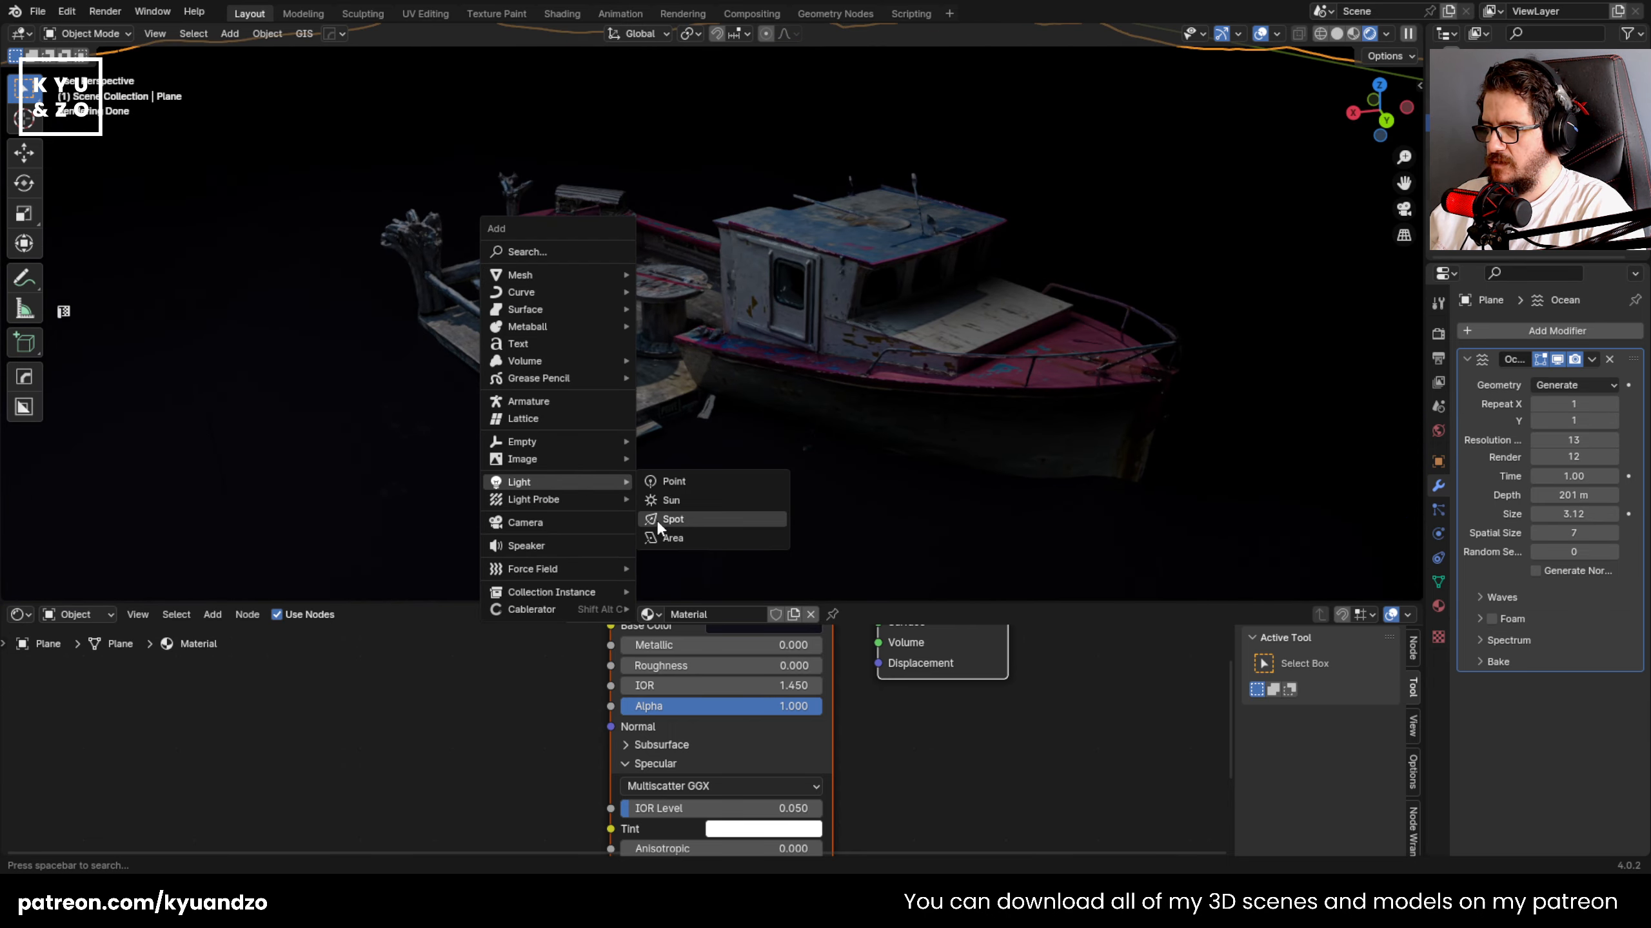
pyautogui.click(669, 499)
pyautogui.press('r')
pyautogui.press('r')
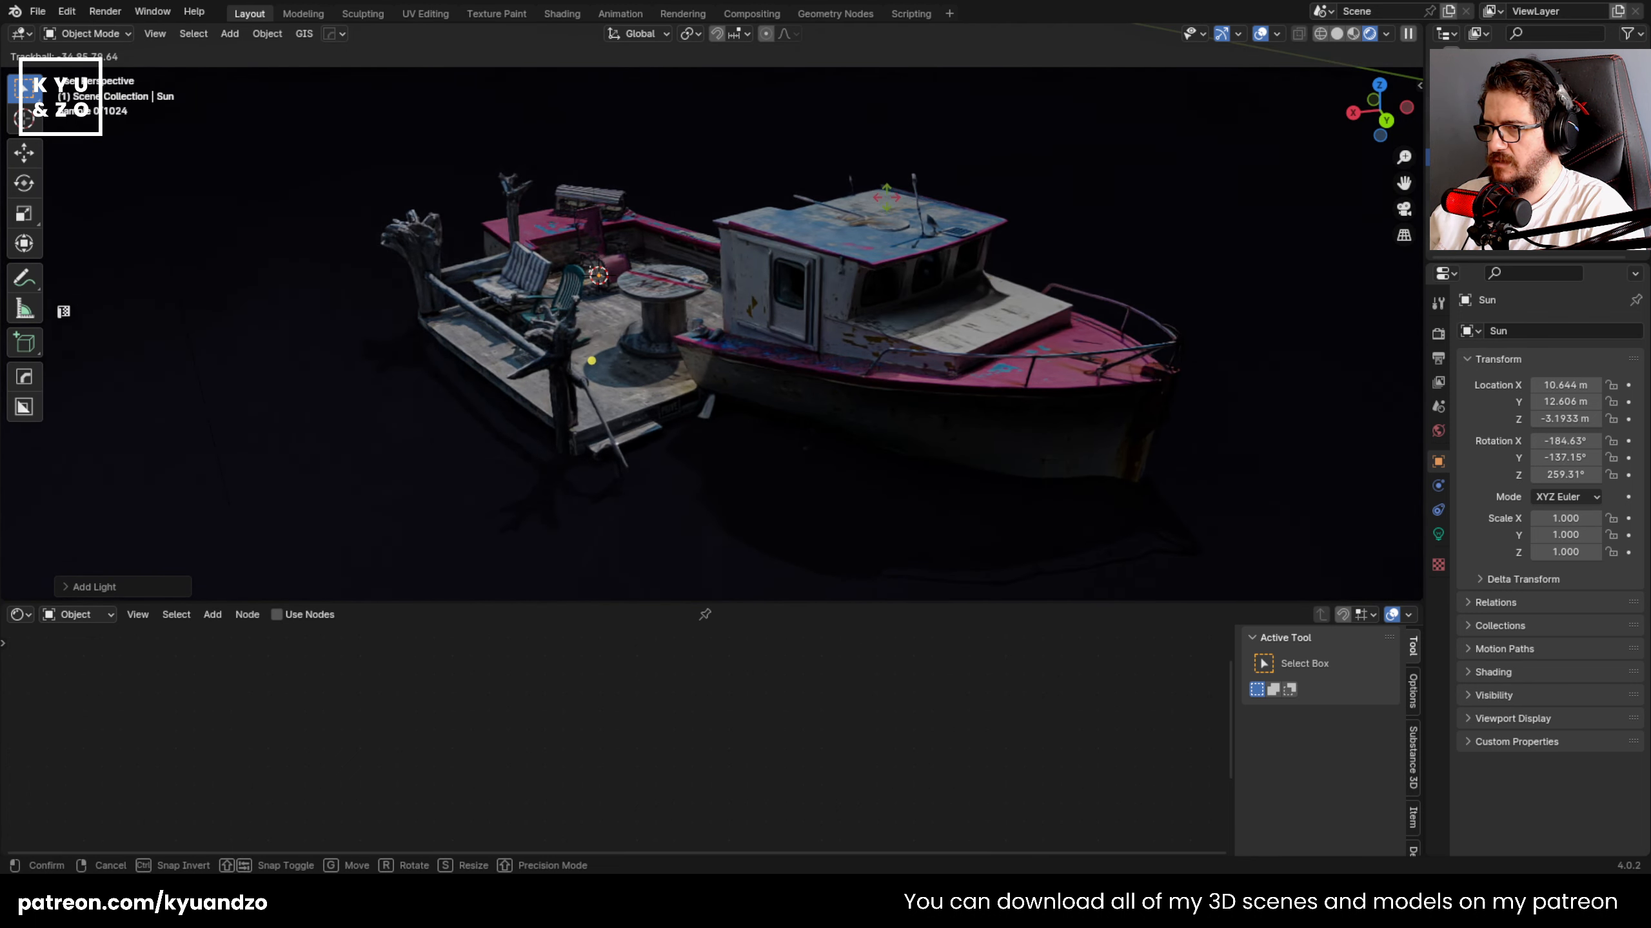
pyautogui.click(864, 162)
# - Tint the Sun light pale blue and raise its strength to 6.460
pyautogui.click(1438, 534)
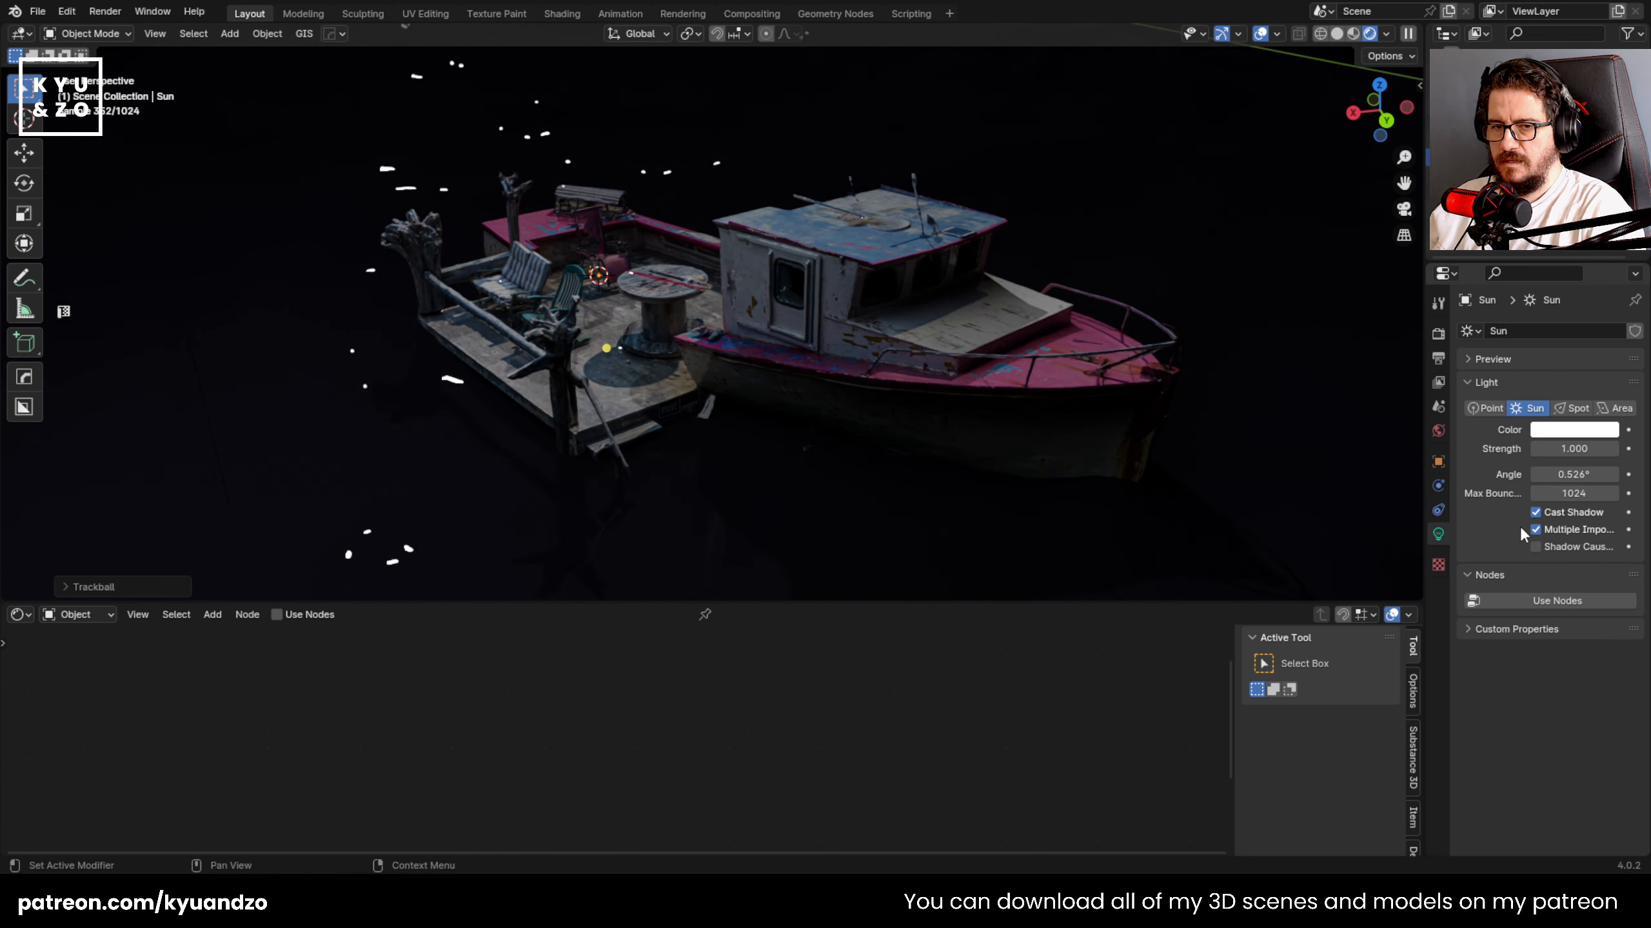
pyautogui.click(1553, 427)
pyautogui.click(1557, 210)
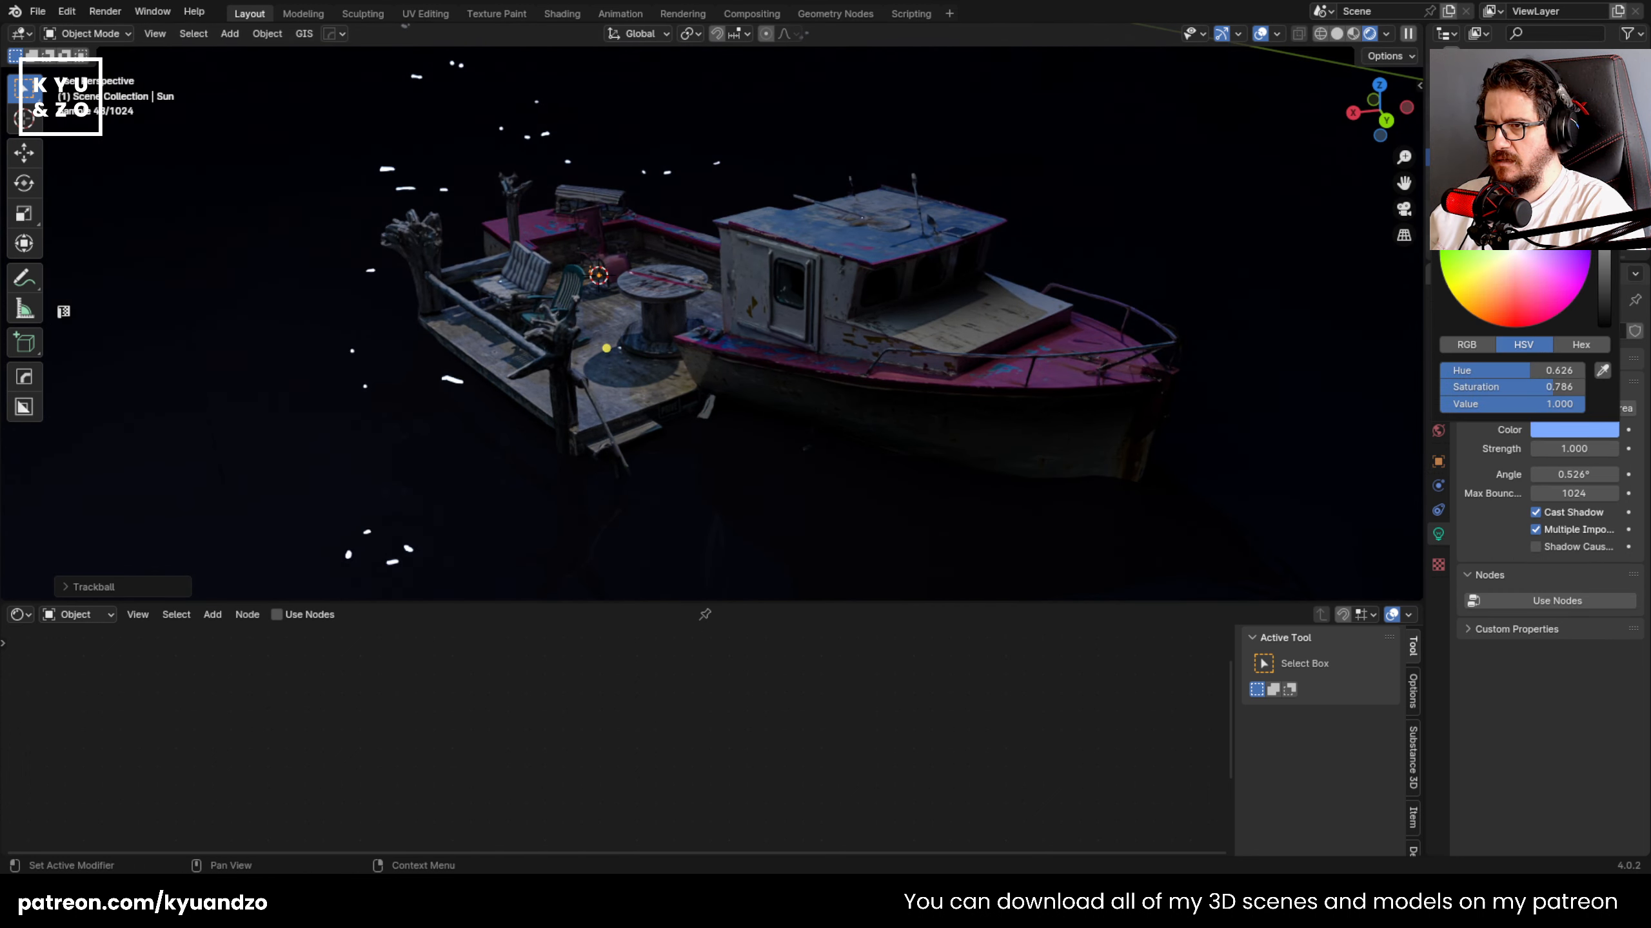
pyautogui.moveTo(1572, 449); pyautogui.dragTo(1604, 448)
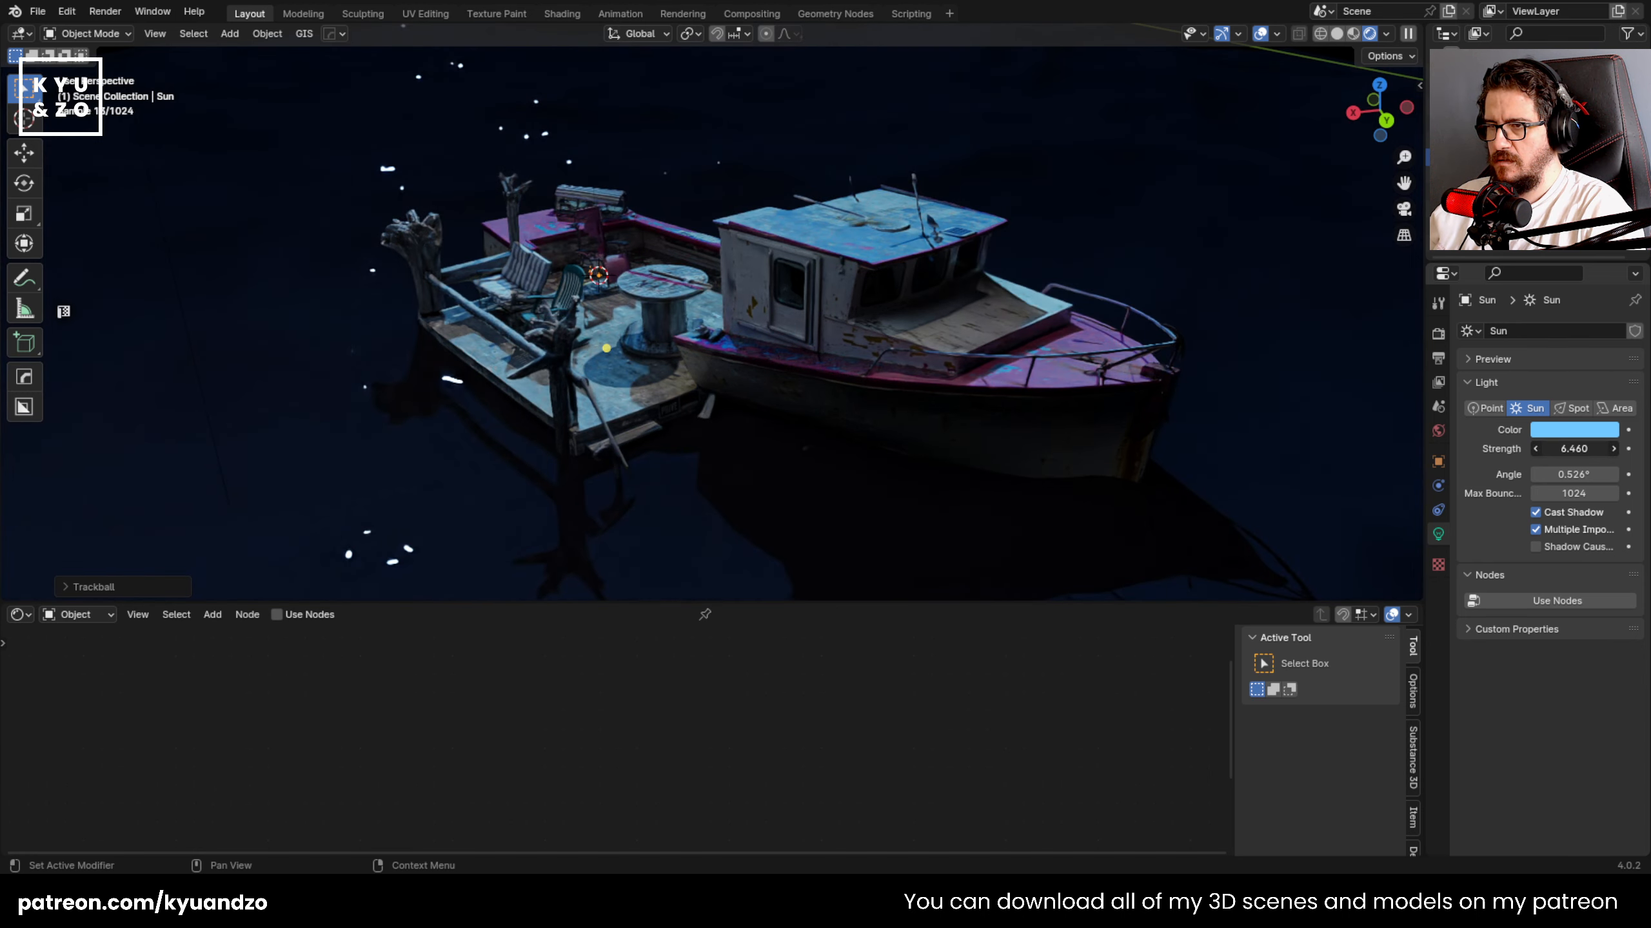
# - Rotate the Sun freely so its light strikes the cabin side, deck and bow at a lower angle
pyautogui.scroll(-6, 674, 365)
pyautogui.scroll(1, 674, 365)
pyautogui.moveTo(674, 365); pyautogui.dragTo(663, 343, button='middle')
pyautogui.scroll(5, 663, 342)
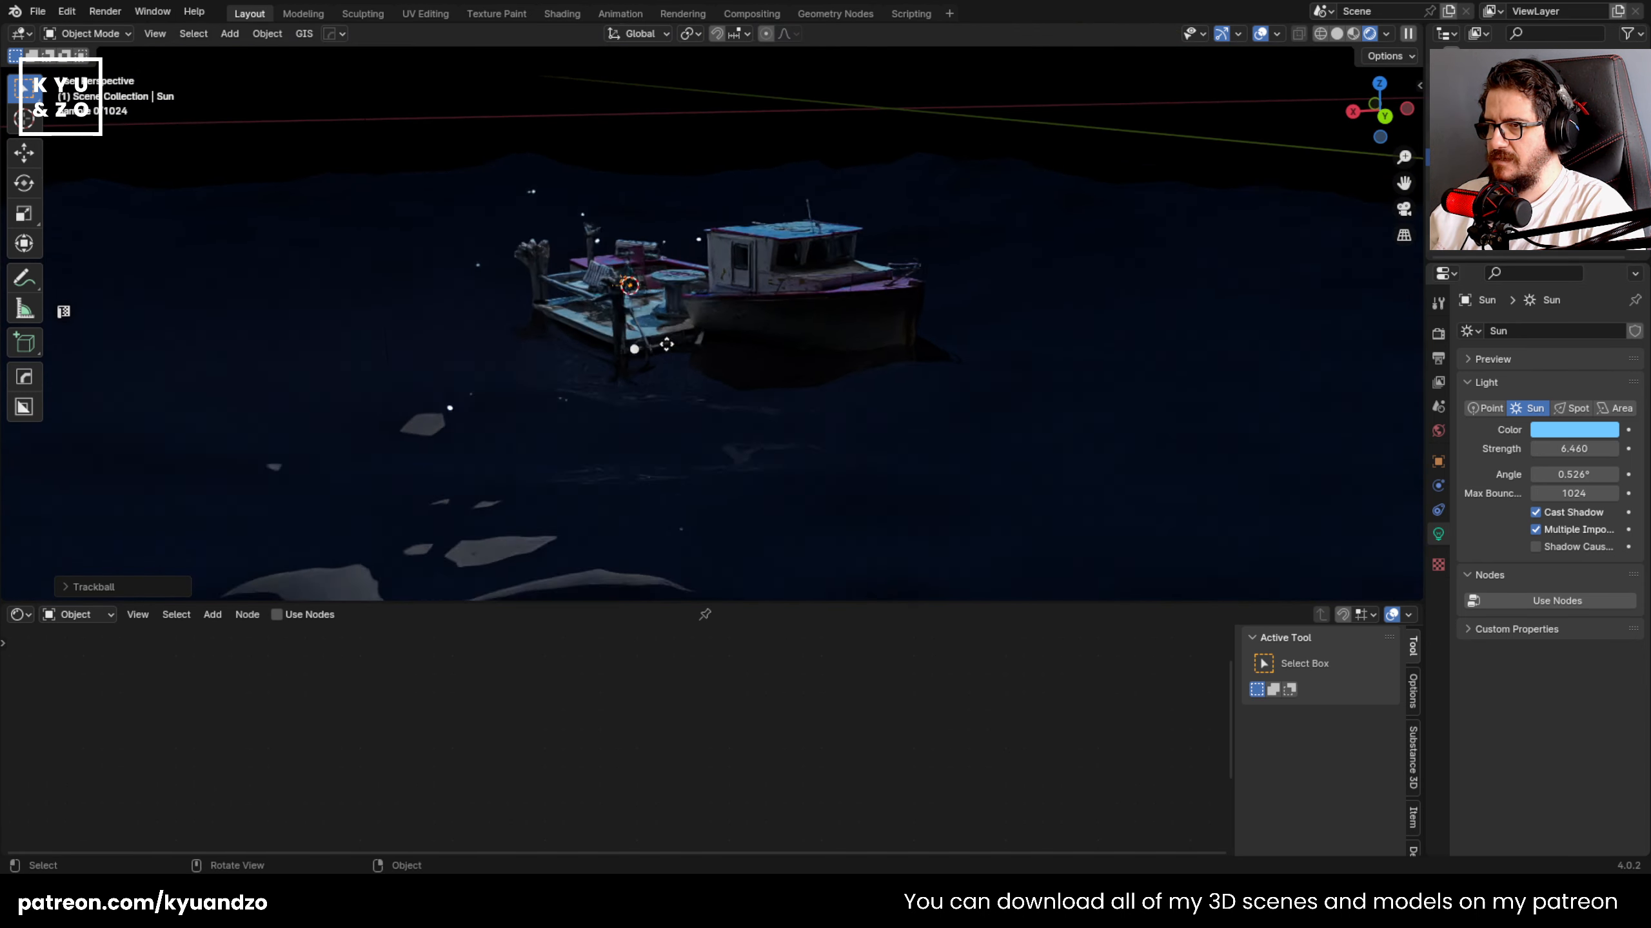
pyautogui.press('r')
pyautogui.press('r')
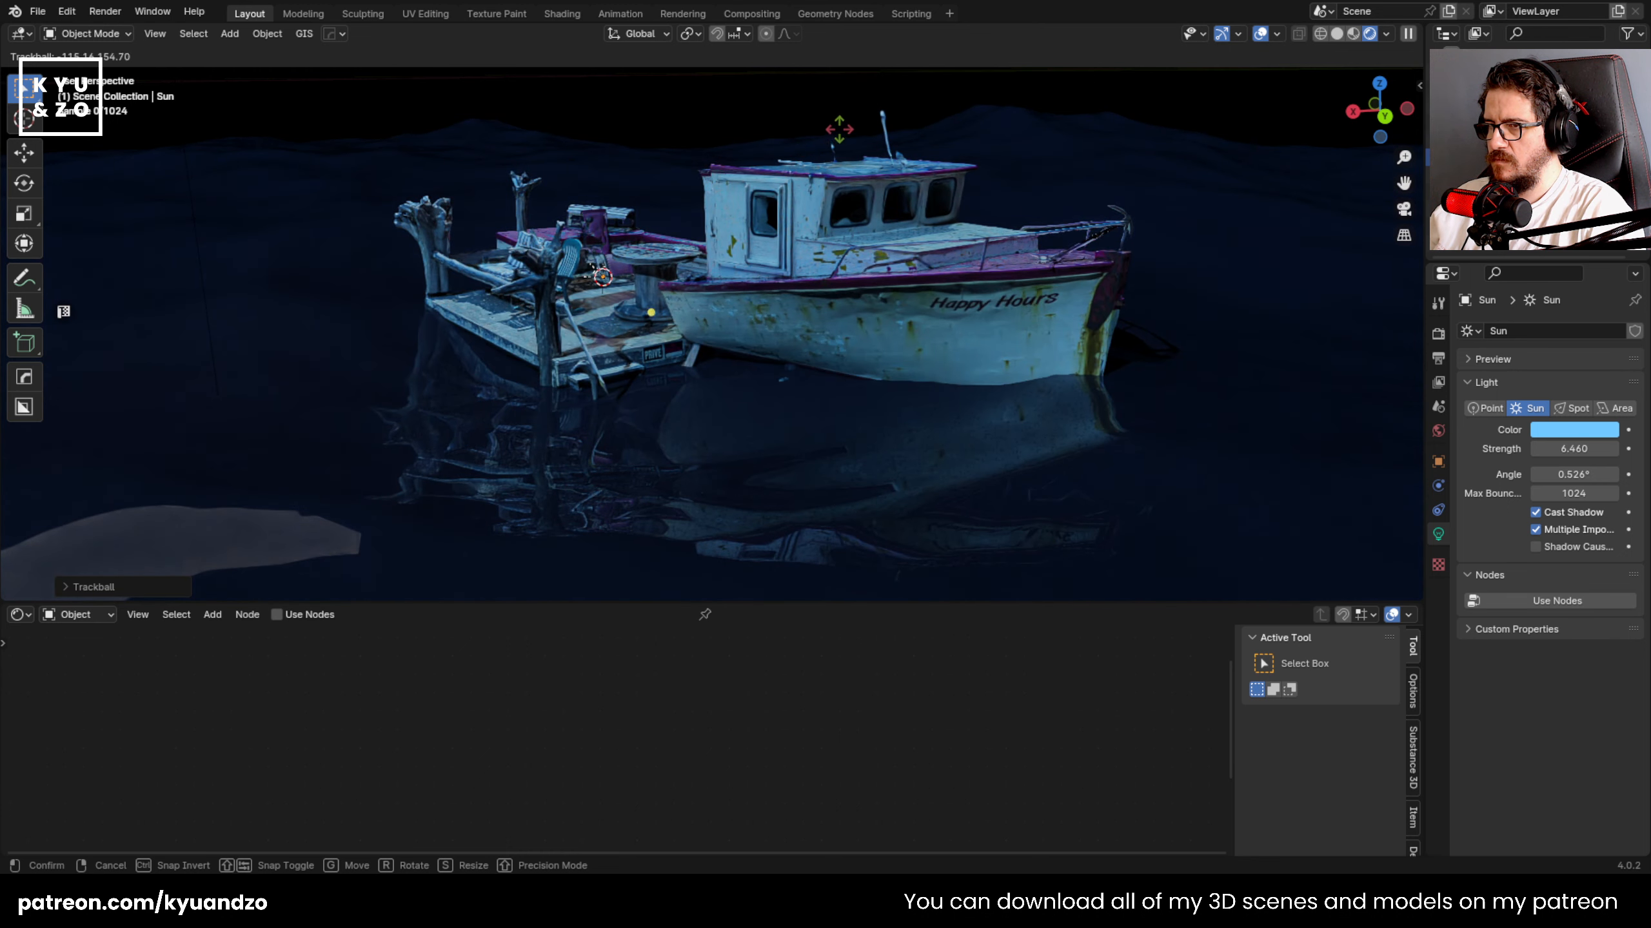
pyautogui.click(871, 35)
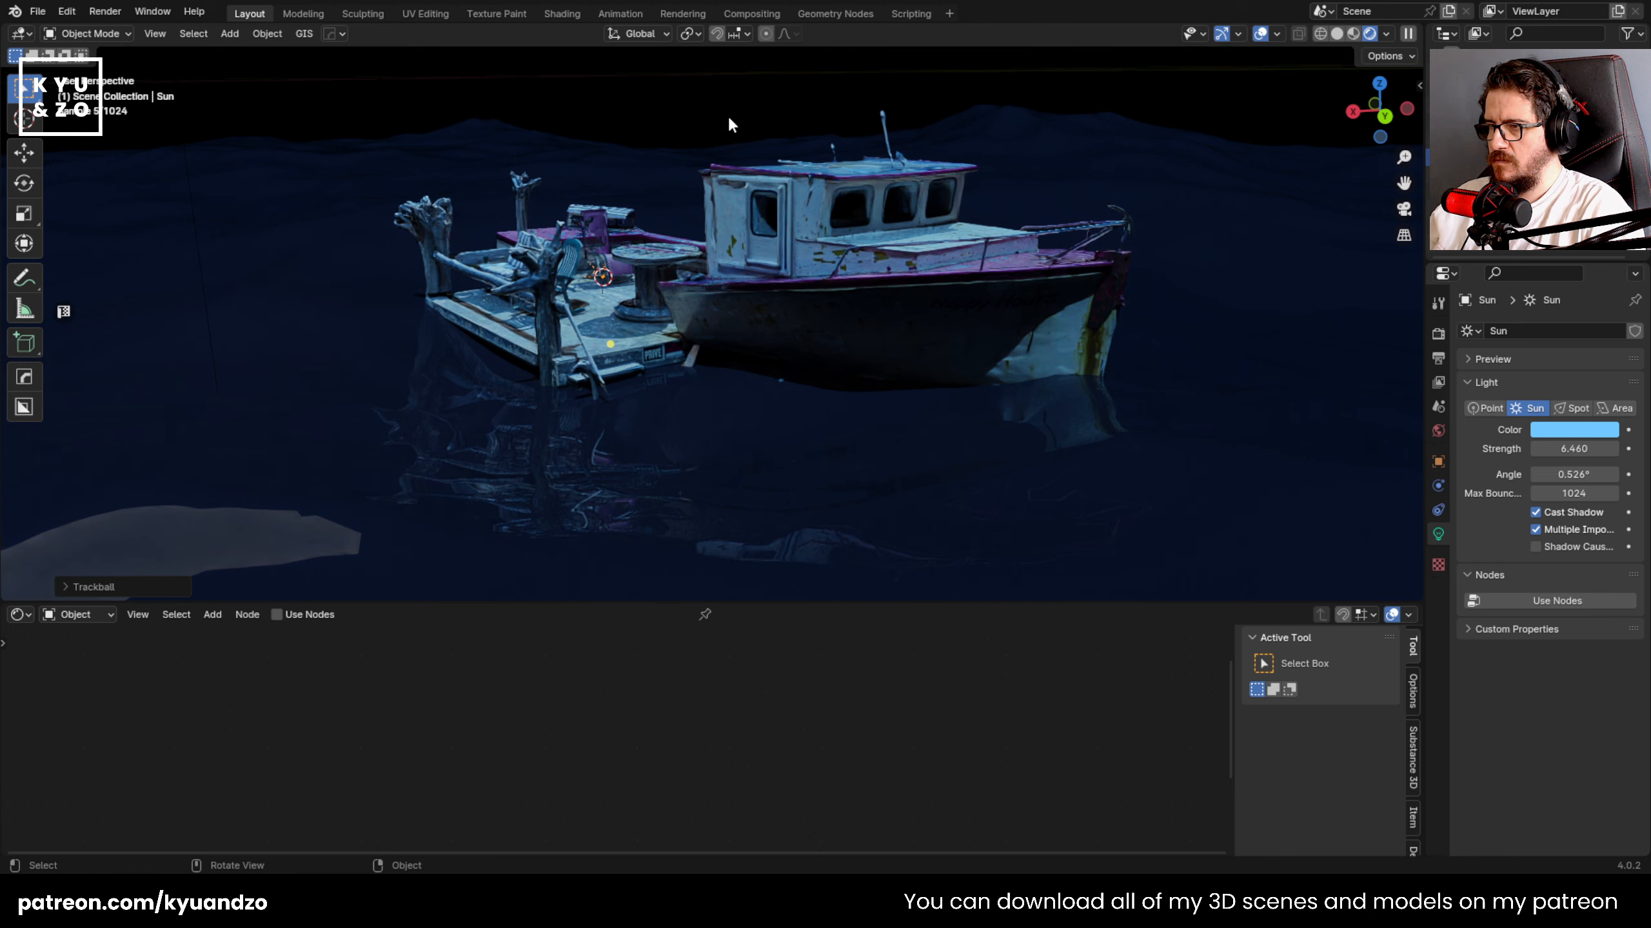
# - Delete the old light that throws white reflections onto the water
pyautogui.scroll(-9, 638, 310)
pyautogui.scroll(7, 638, 311)
pyautogui.scroll(-7, 639, 309)
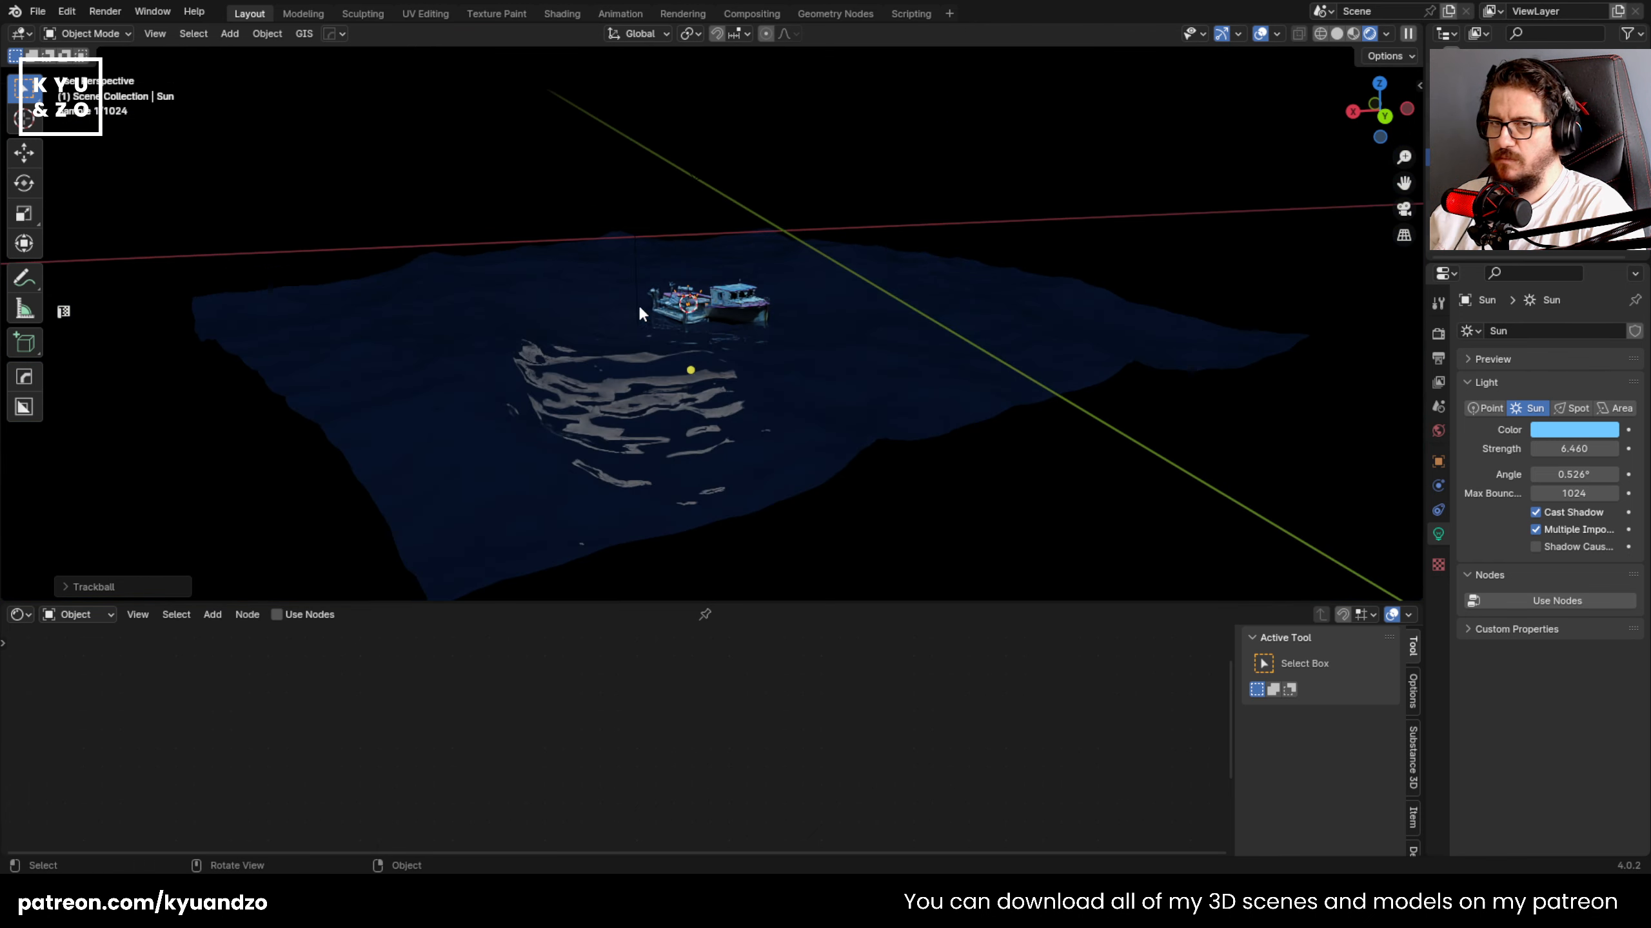
pyautogui.click(1456, 105)
pyautogui.press('Delete')
pyautogui.scroll(8, 709, 270)
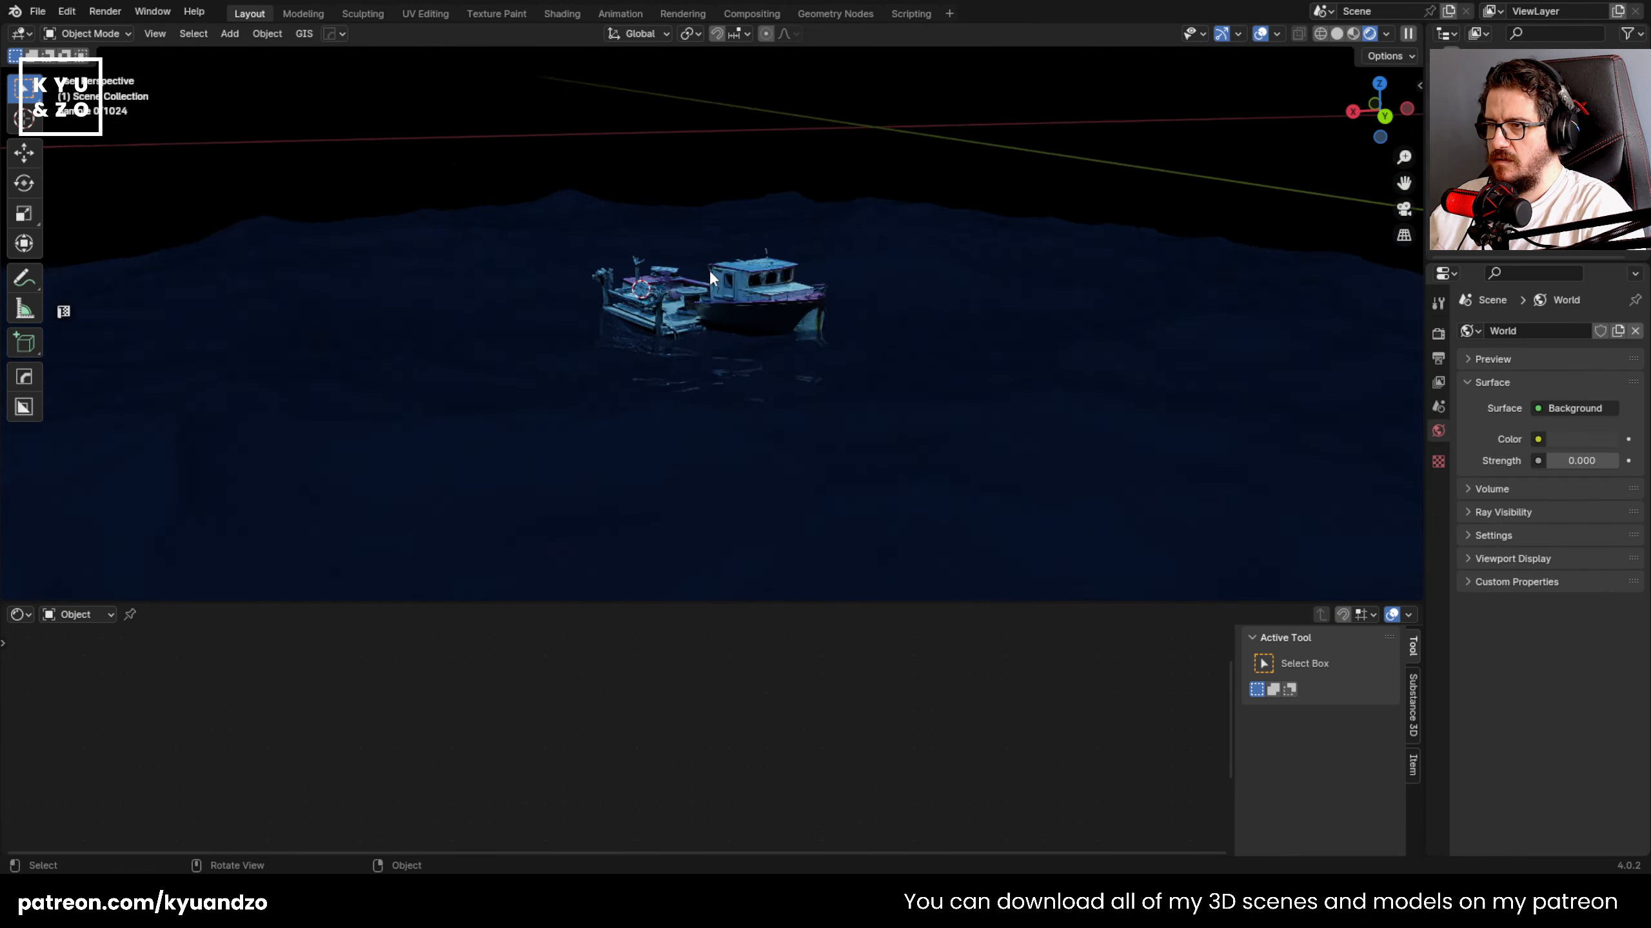
pyautogui.hotkey('ctrl', 'z')
pyautogui.press('x')
pyautogui.click(710, 270)
pyautogui.scroll(5, 710, 270)
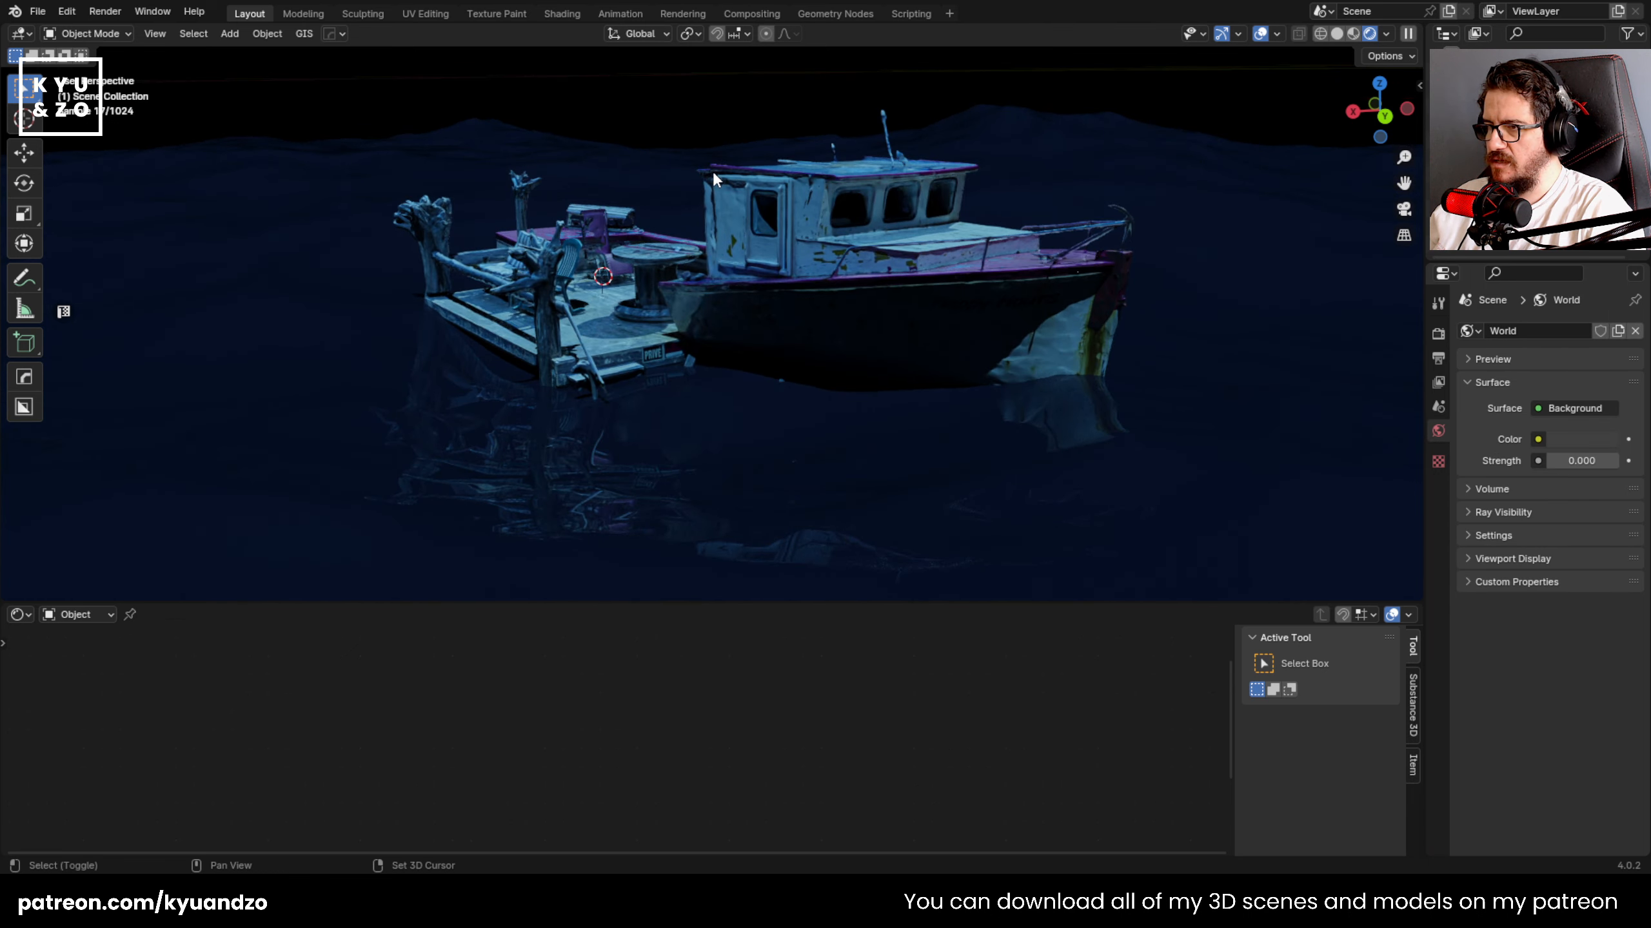
pyautogui.moveTo(682, 270); pyautogui.dragTo(689, 274, button='middle')
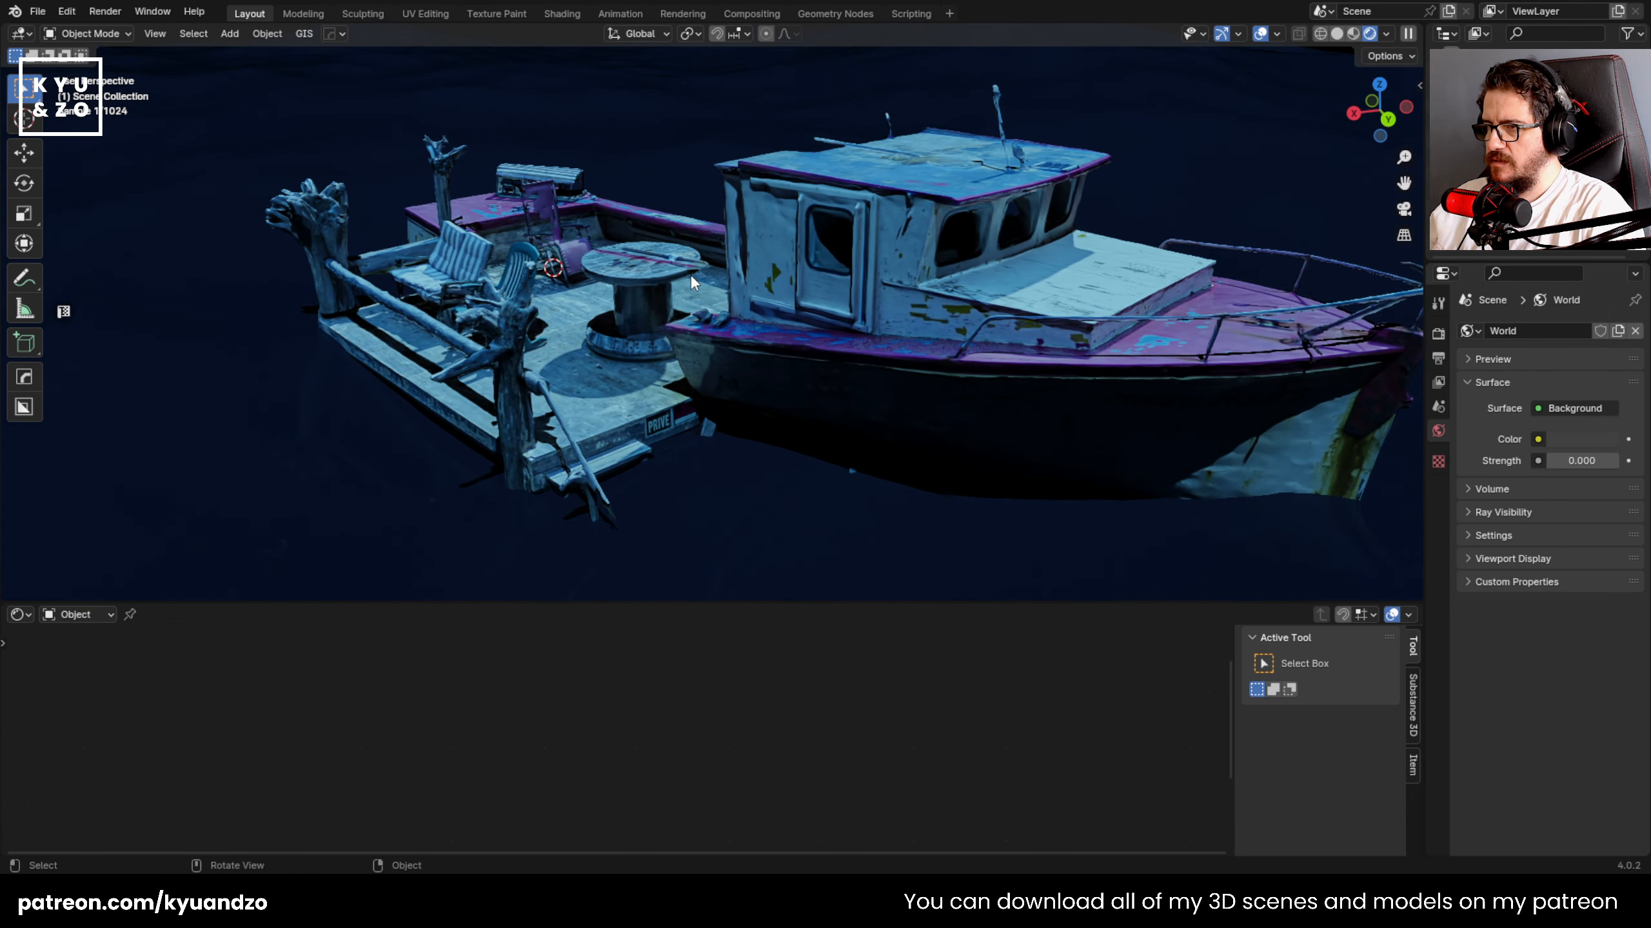
# - Select the Sun and widen its angle to 63.6° to soften the shadows
pyautogui.click(1494, 140)
pyautogui.press('r')
pyautogui.press('Escape')
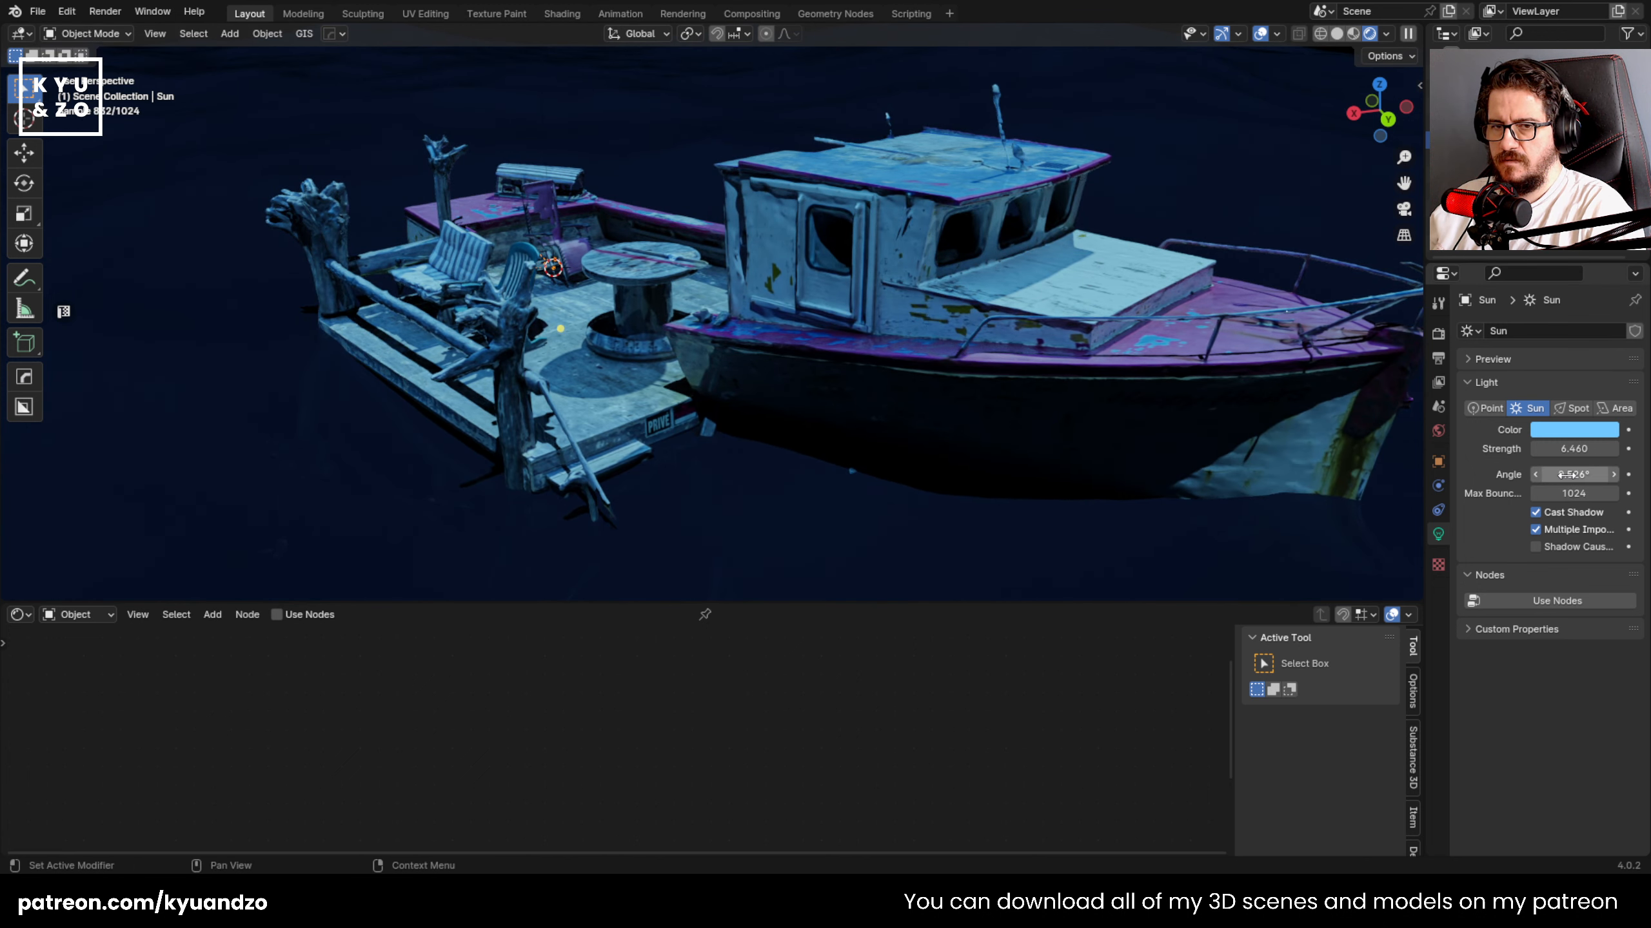
pyautogui.moveTo(1573, 474)
pyautogui.mouseDown()
pyautogui.moveTo(1619, 474)
pyautogui.moveTo(1598, 474)
pyautogui.mouseUp()
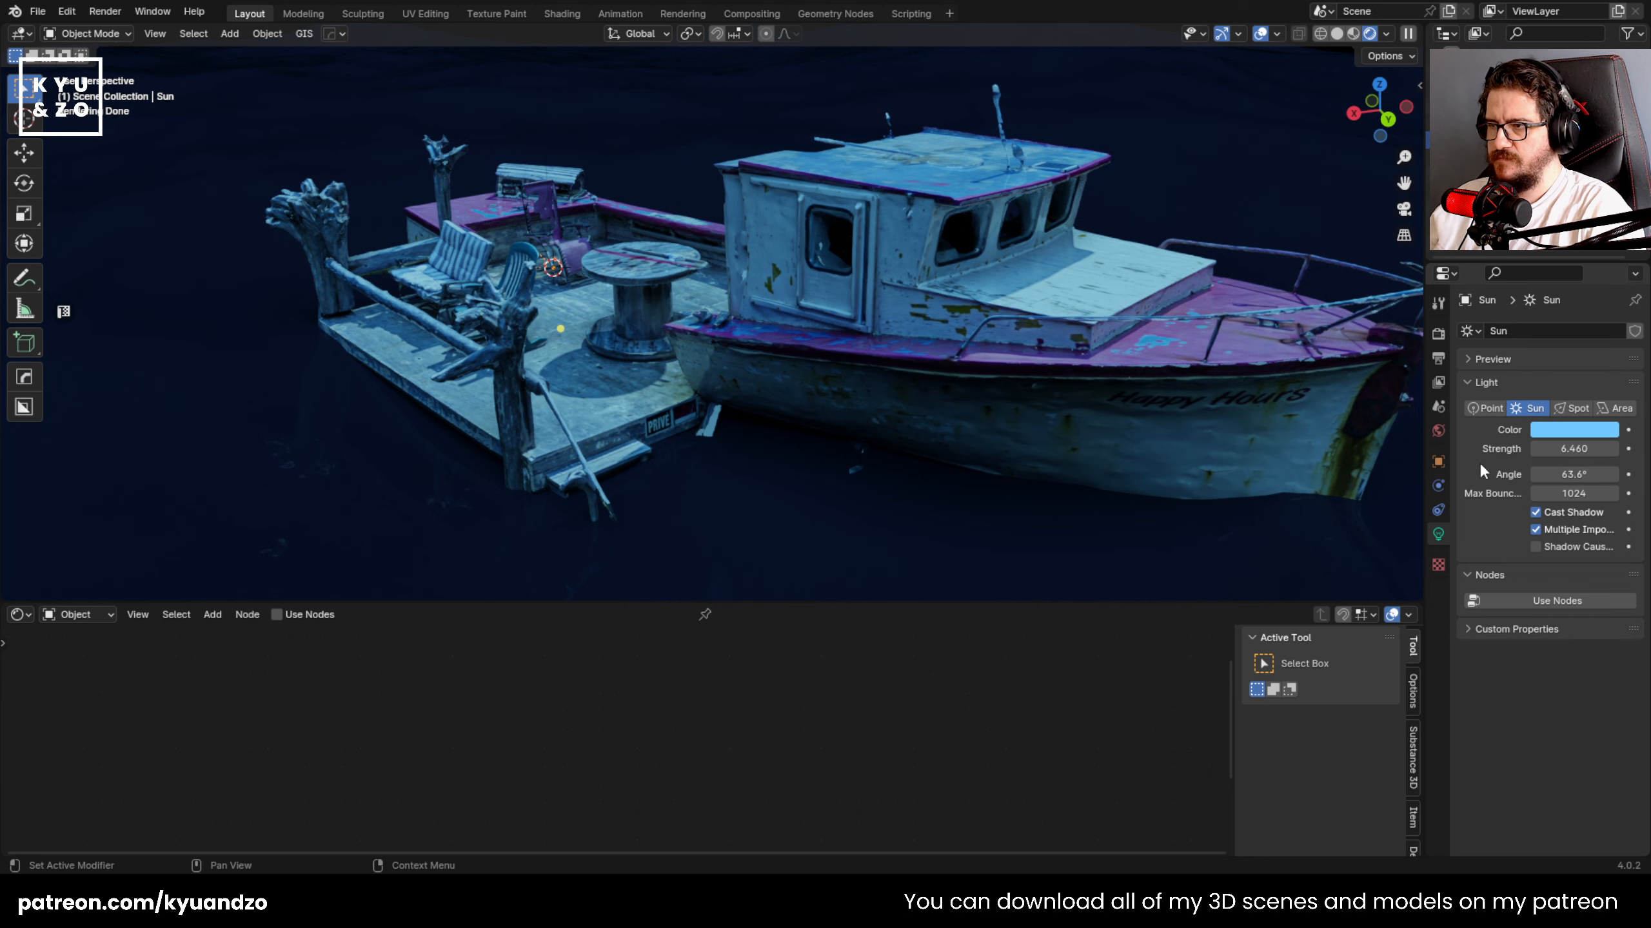
# - Rotate the softened Sun freely so the cabin door side falls into shade while the front windows and foredeck stay lit
pyautogui.press('r')
pyautogui.press('r')
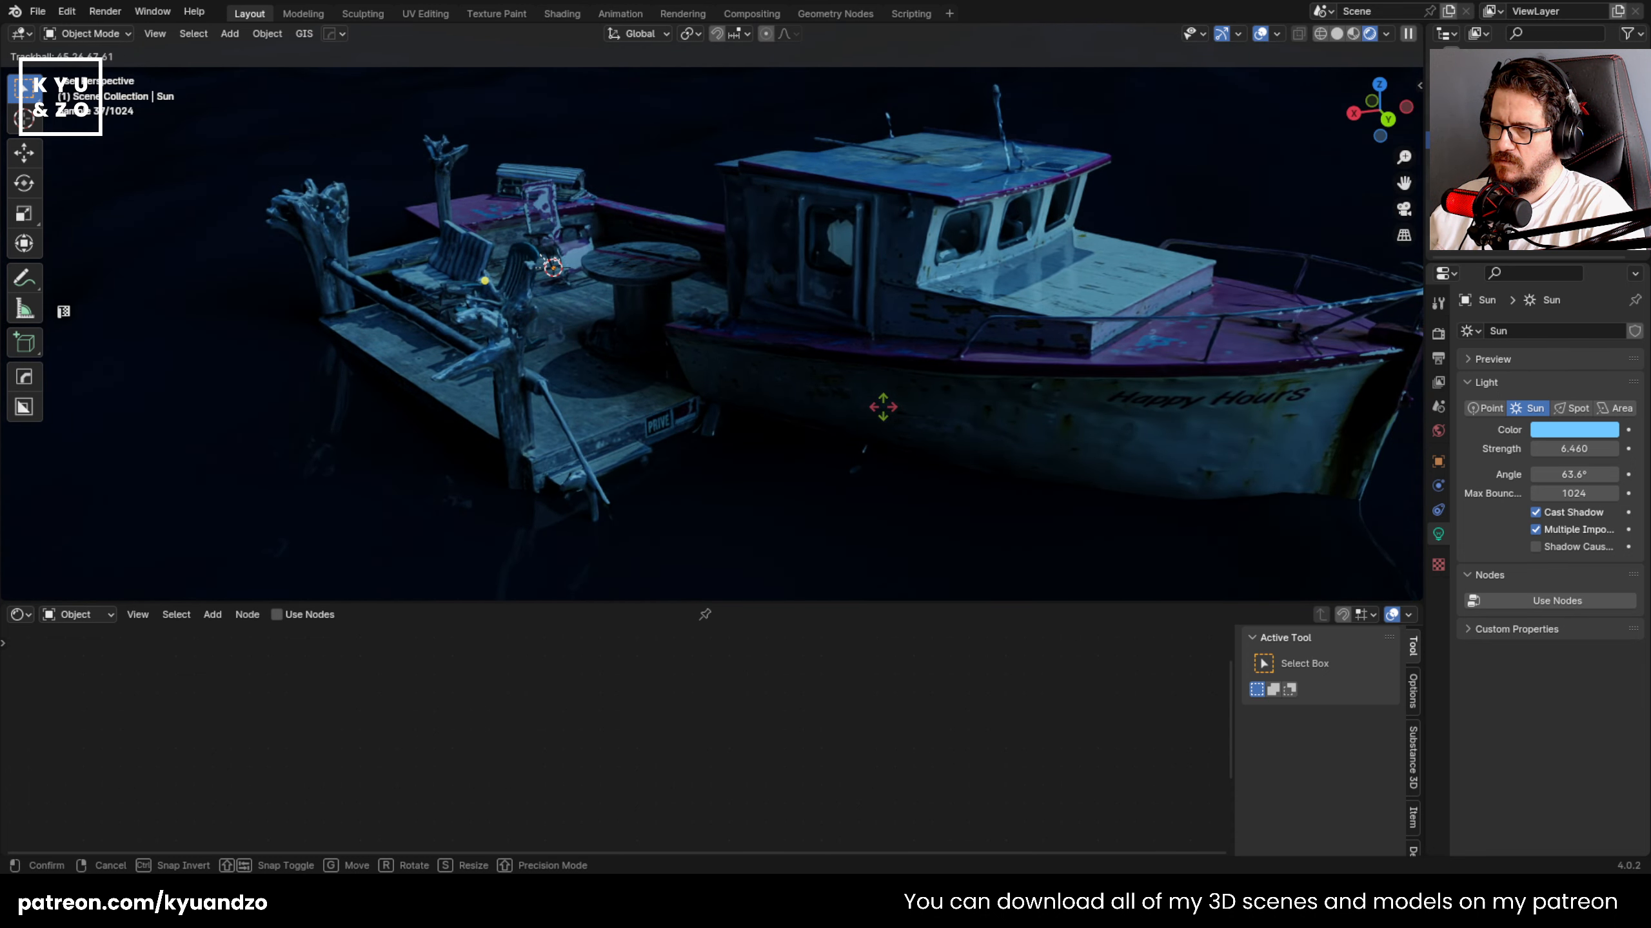
pyautogui.click(882, 334)
pyautogui.scroll(-6, 882, 334)
pyautogui.scroll(6, 882, 335)
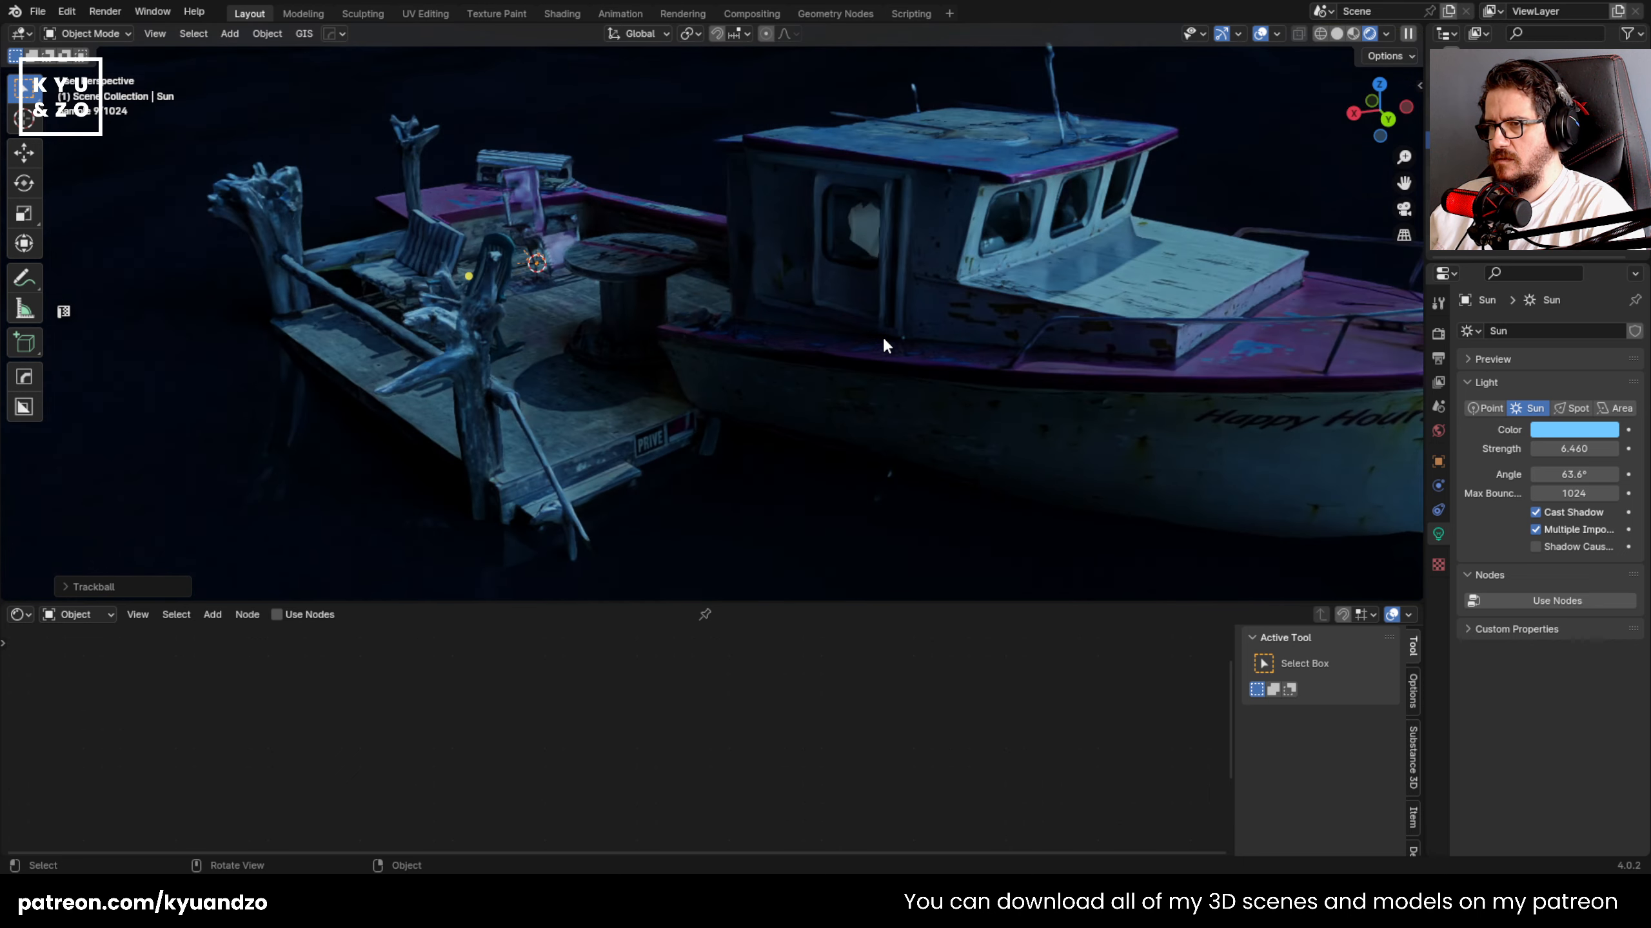
# - Add a plane at the cabin, shrink it to about 0.45 and rotate it upright around the Y axis
pyautogui.hotkey('shift', 'a')
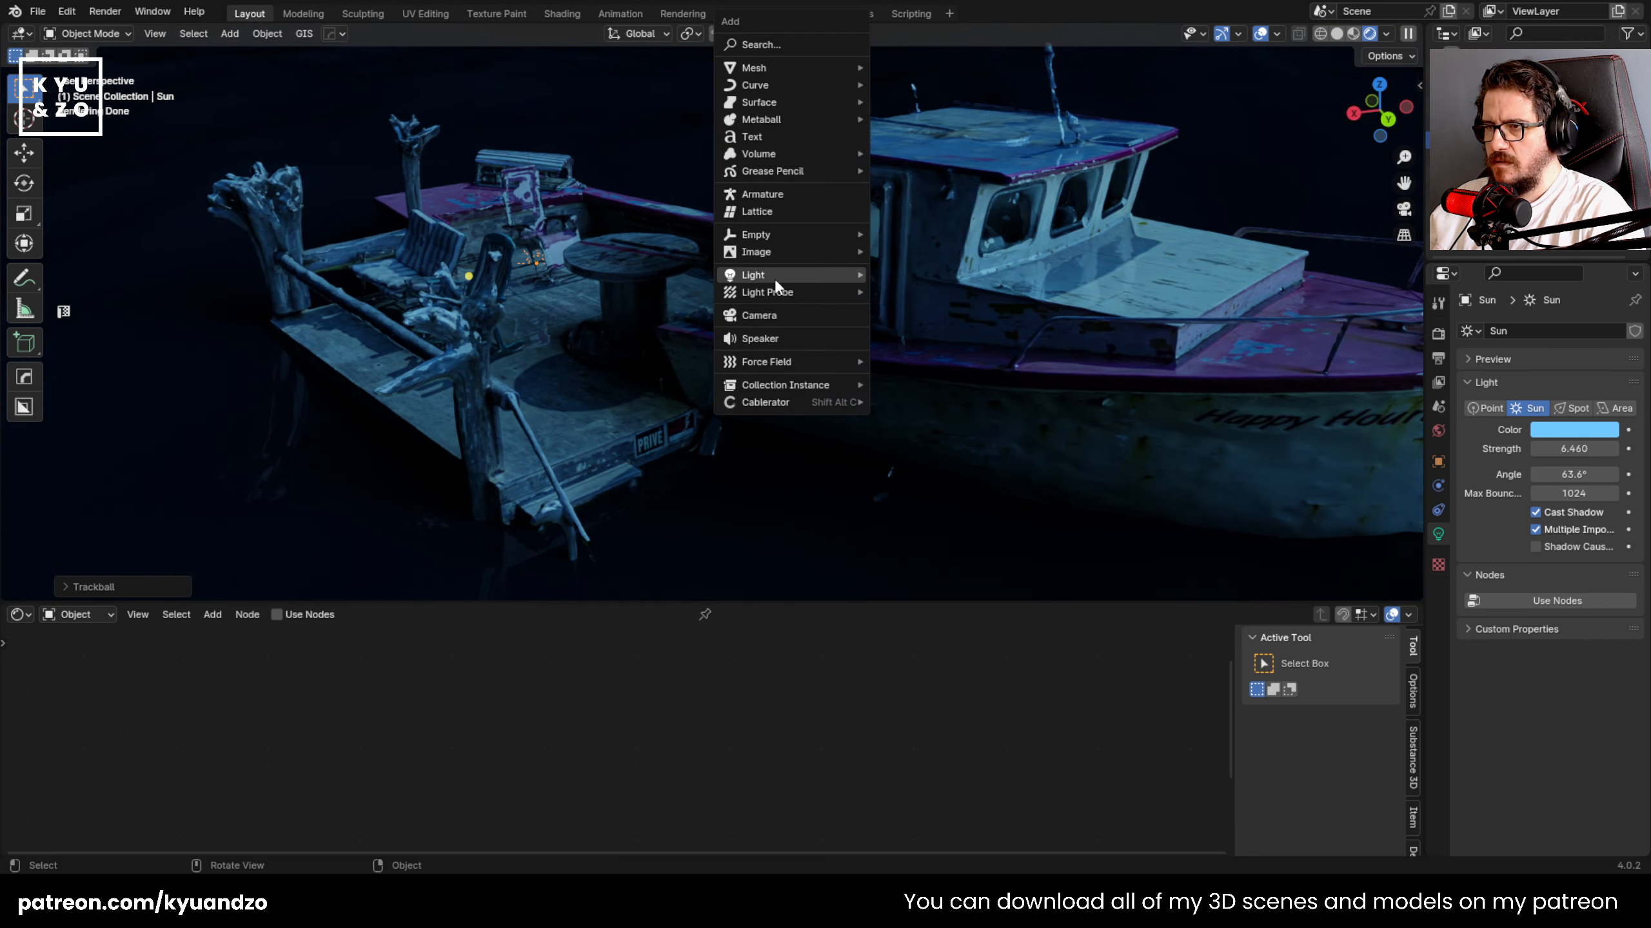
pyautogui.moveTo(765, 63)
pyautogui.click(906, 65)
pyautogui.press('s')
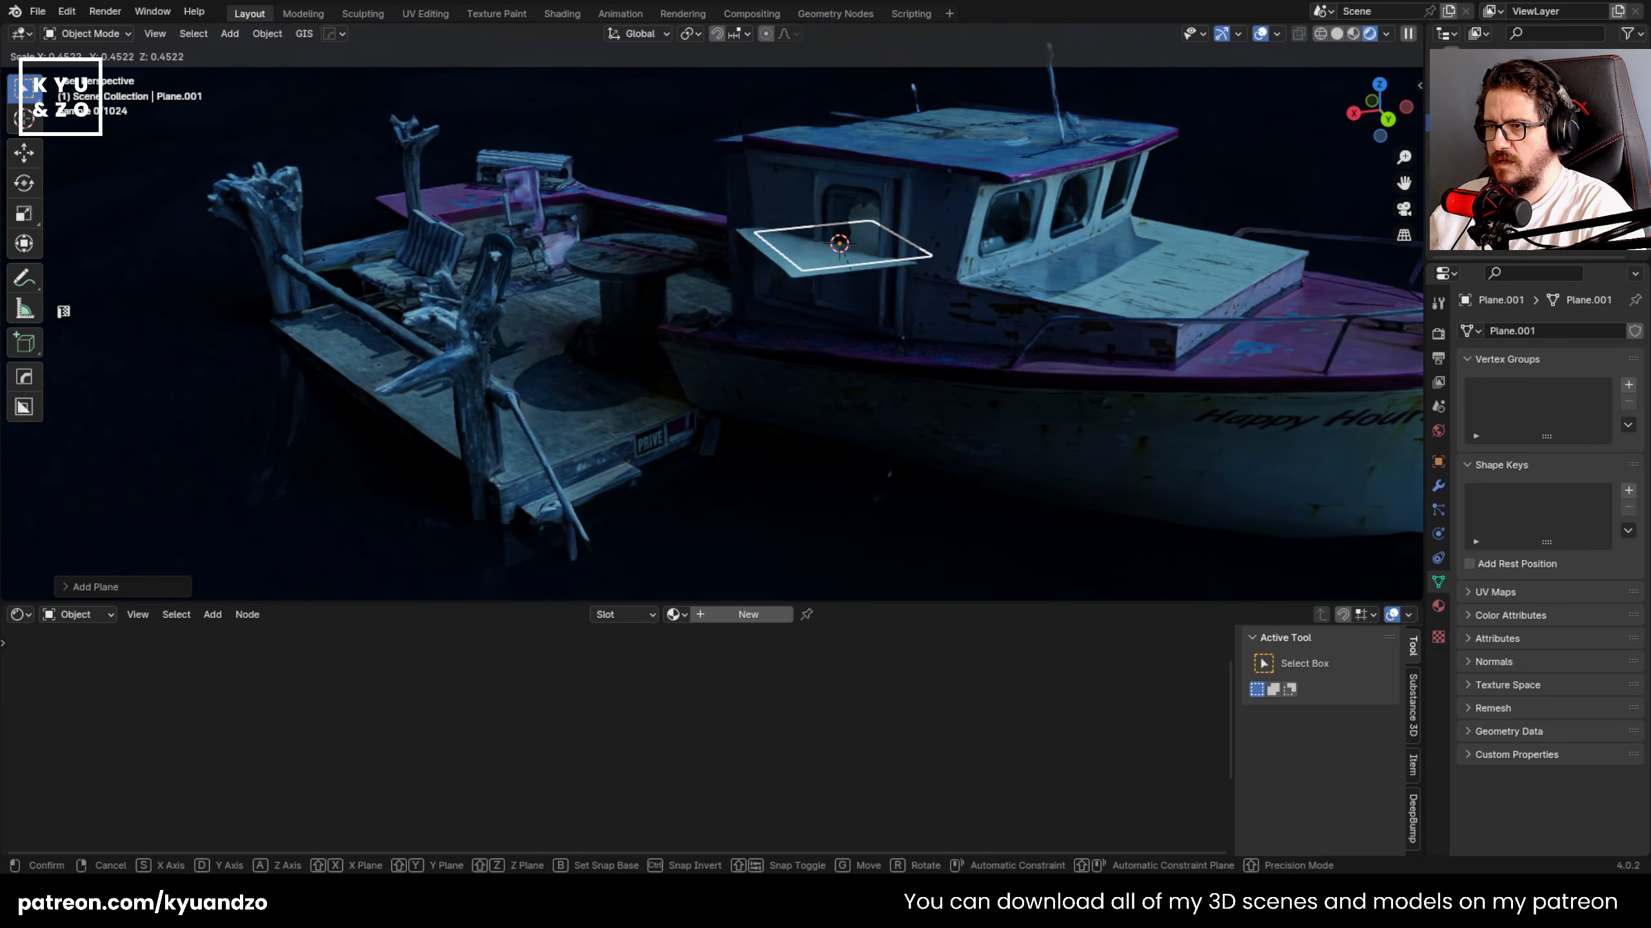
pyautogui.click(1032, 201)
pyautogui.write('rxy80')
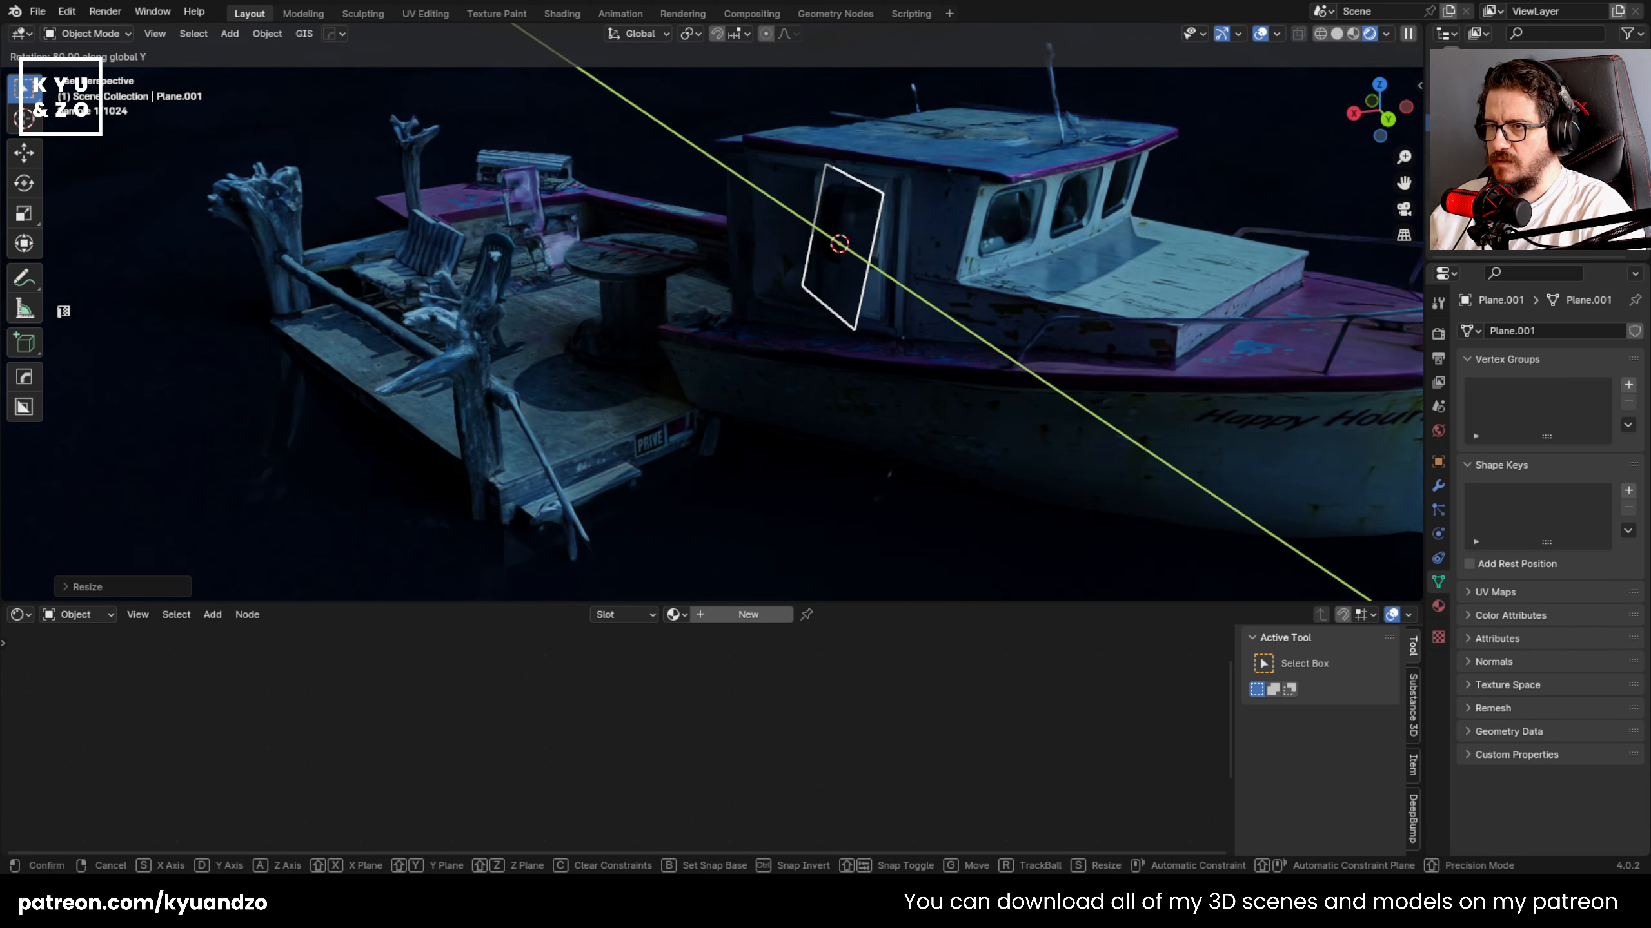
pyautogui.press('Return')
pyautogui.scroll(3, 764, 289)
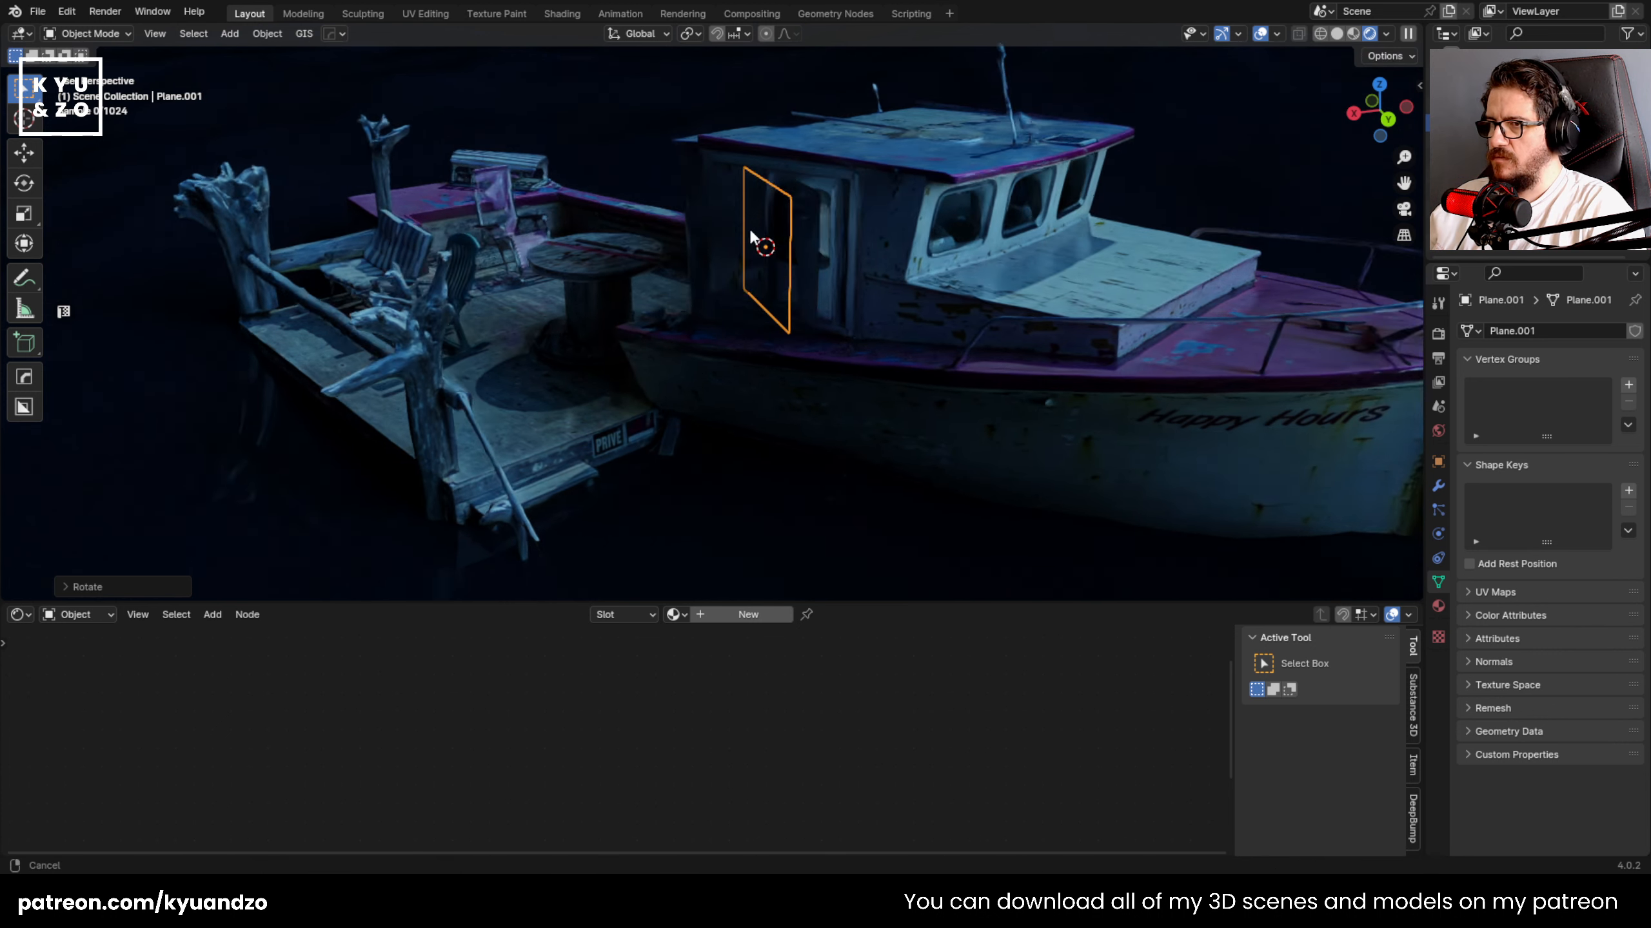
pyautogui.press('g')
pyautogui.press('y')
pyautogui.press('x')
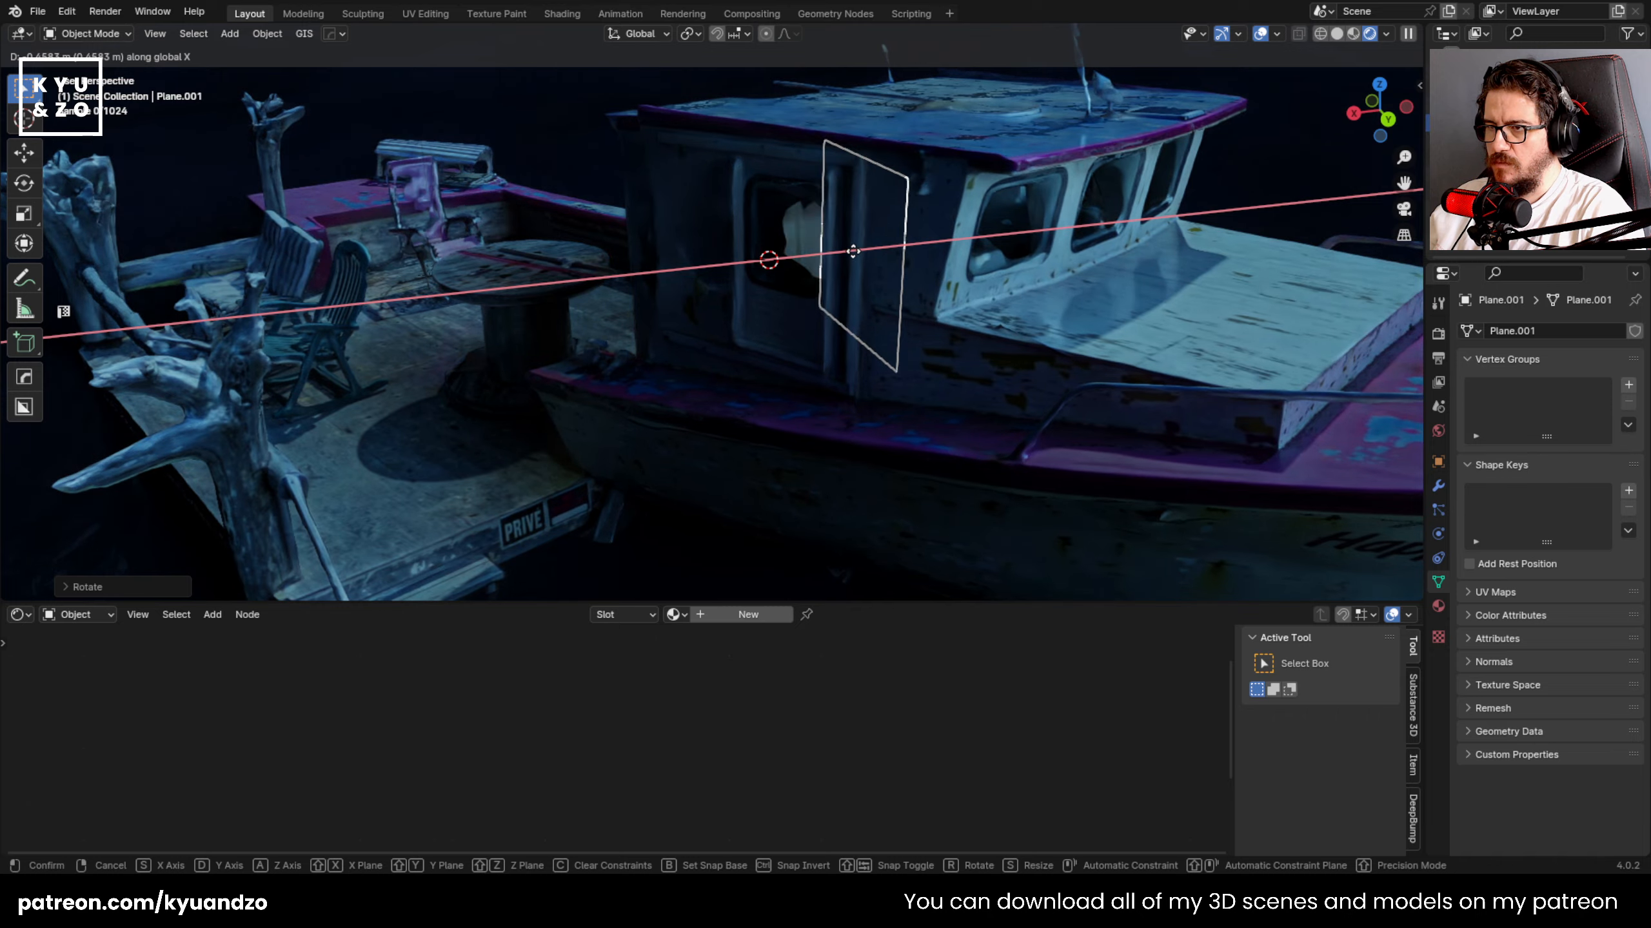
pyautogui.rightClick(852, 253)
# - Move the upright plane along the global X axis into the cabin interior
pyautogui.keyDown('shift'); pyautogui.moveTo(852, 253); pyautogui.dragTo(902, 387, button='middle'); pyautogui.keyUp('shift')
pyautogui.scroll(3, 746, 279)
pyautogui.press('g')
pyautogui.press('y')
pyautogui.press('x')
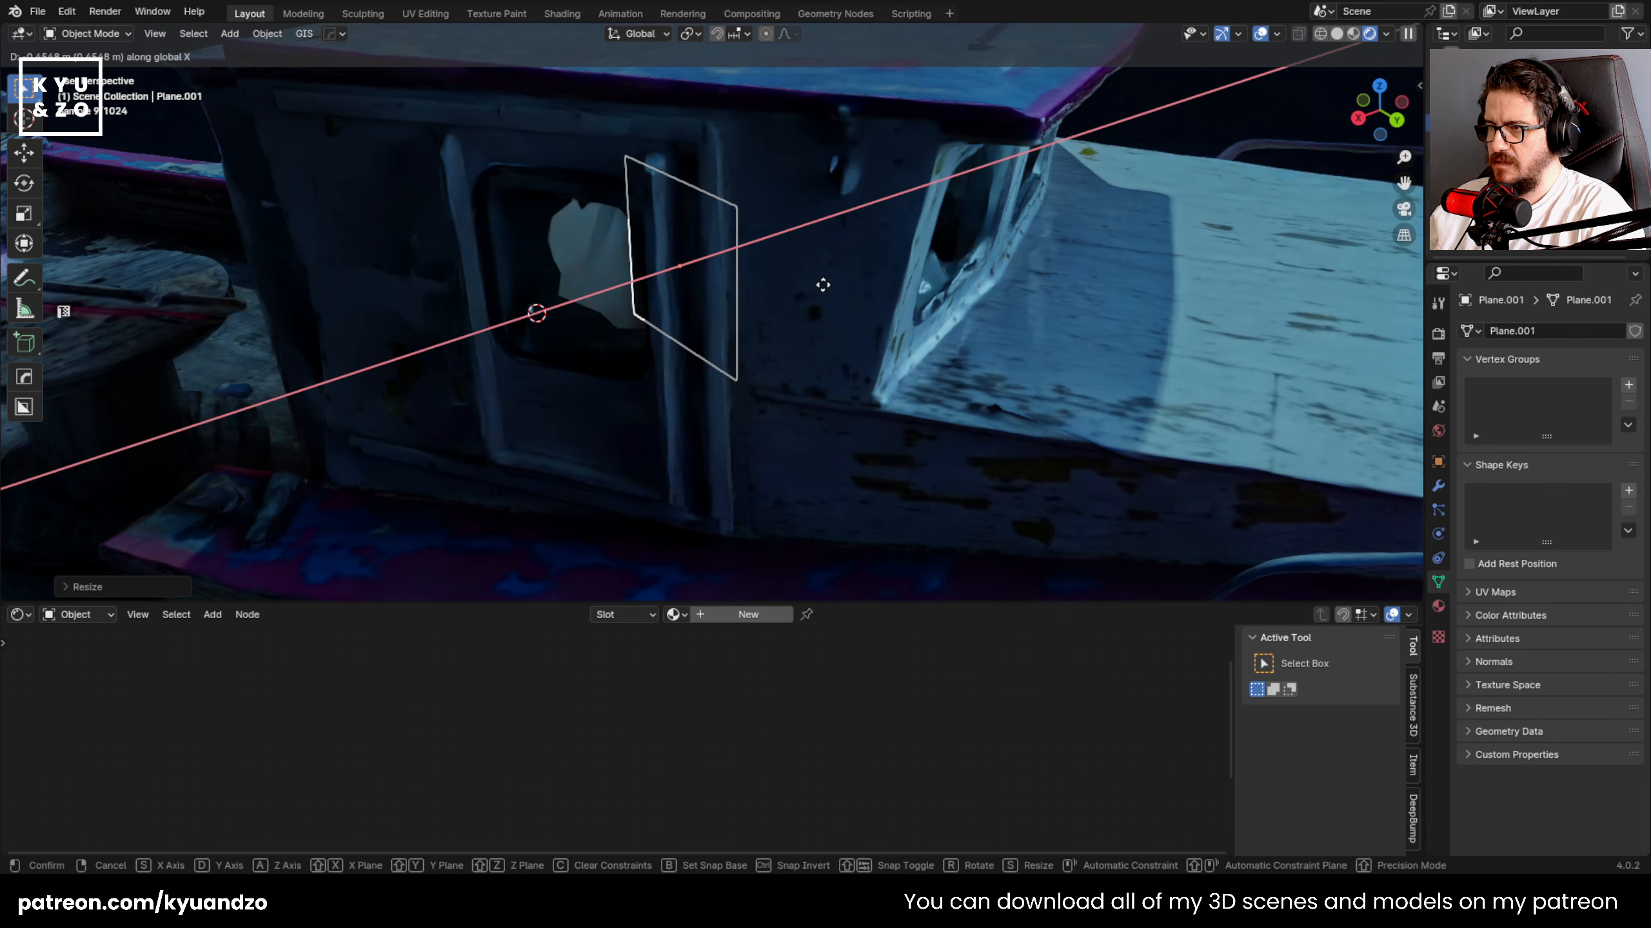
pyautogui.press('y')
pyautogui.press('s')
pyautogui.click(935, 358)
# - Reposition the plane freely so it stands inside the cabin behind the first front window
pyautogui.moveTo(935, 359); pyautogui.dragTo(751, 298, button='middle')
pyautogui.press('g')
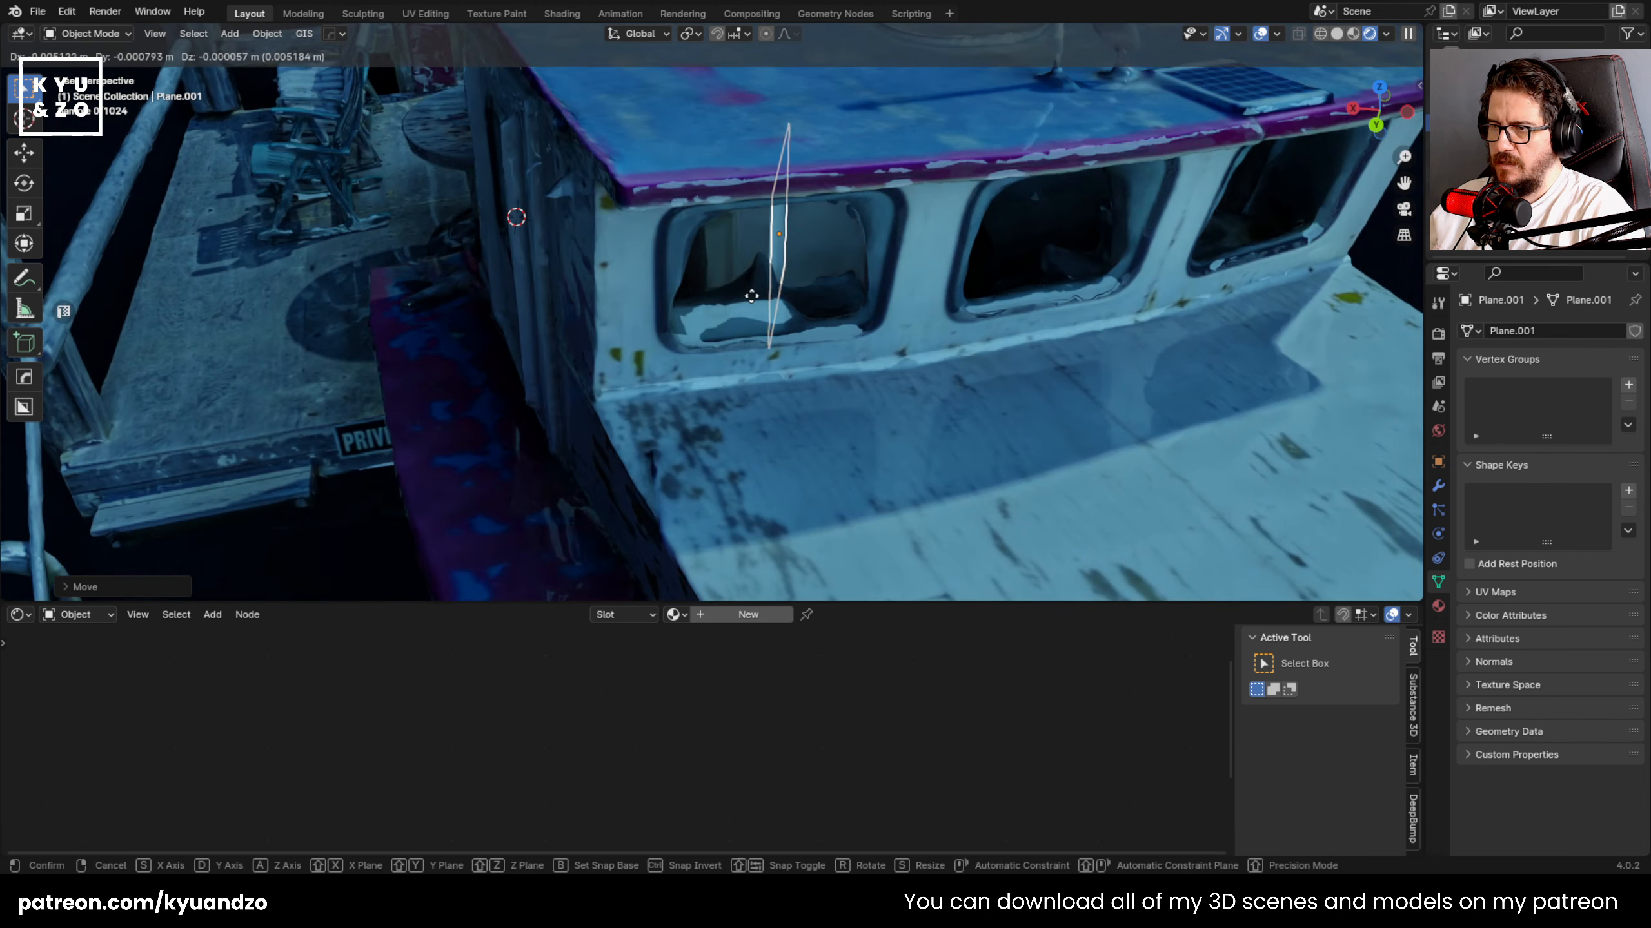
pyautogui.press('d')
pyautogui.press('s')
pyautogui.click(778, 303)
# - Give the plane a new material with a light orange emission colour and an emission strength of 37.2
pyautogui.click(1438, 606)
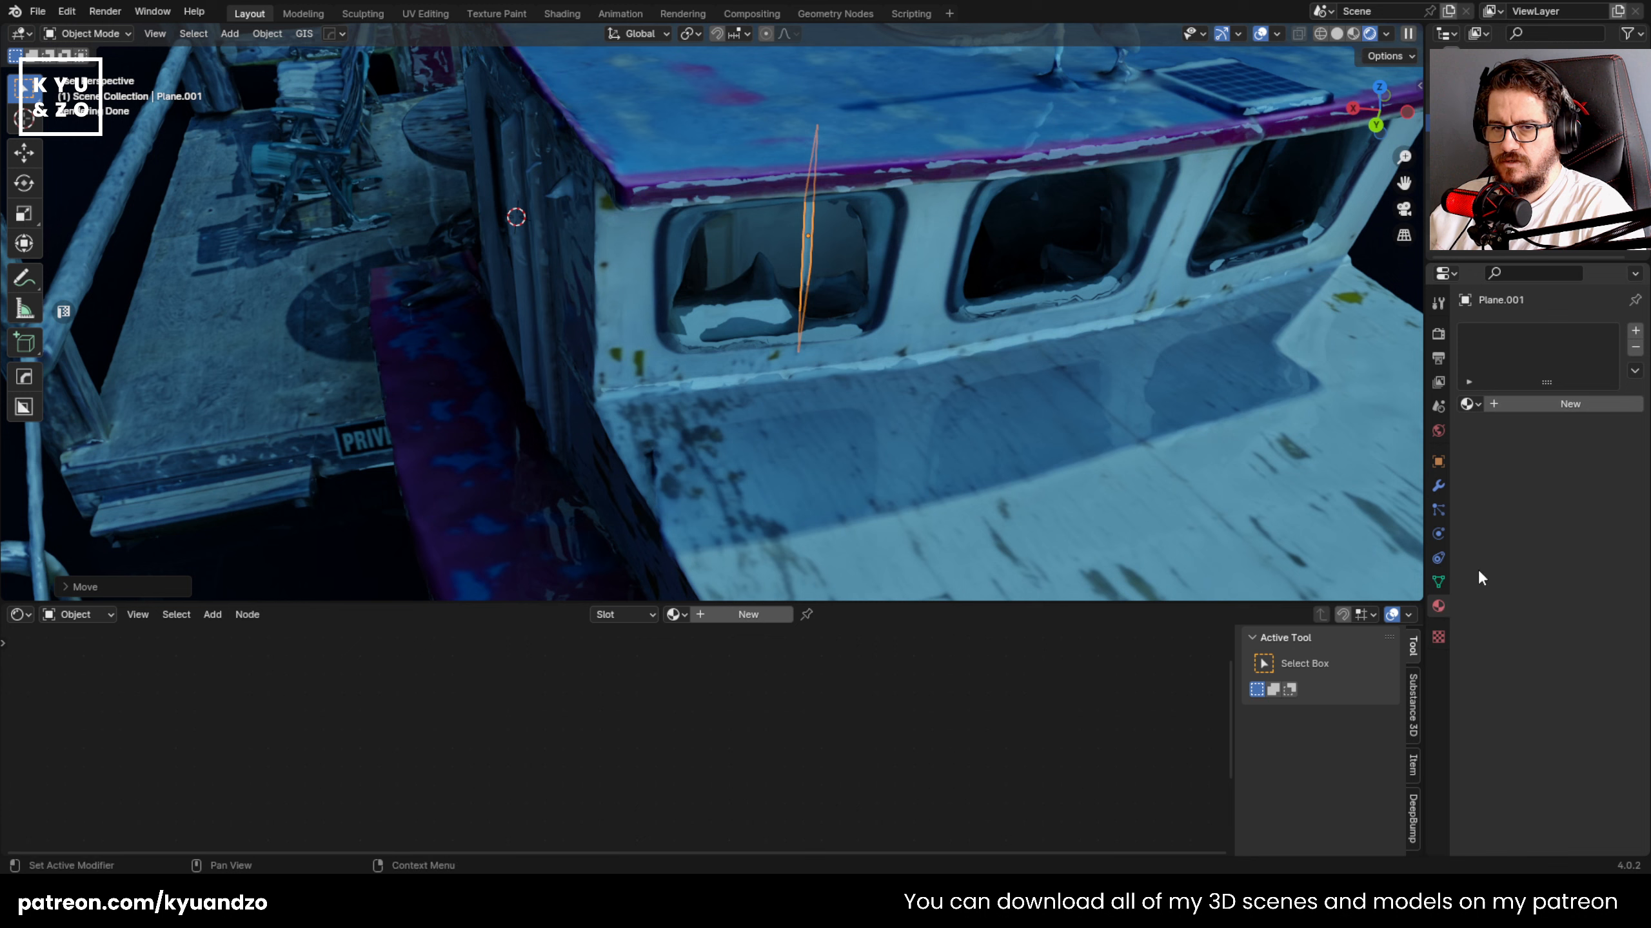
pyautogui.click(1539, 402)
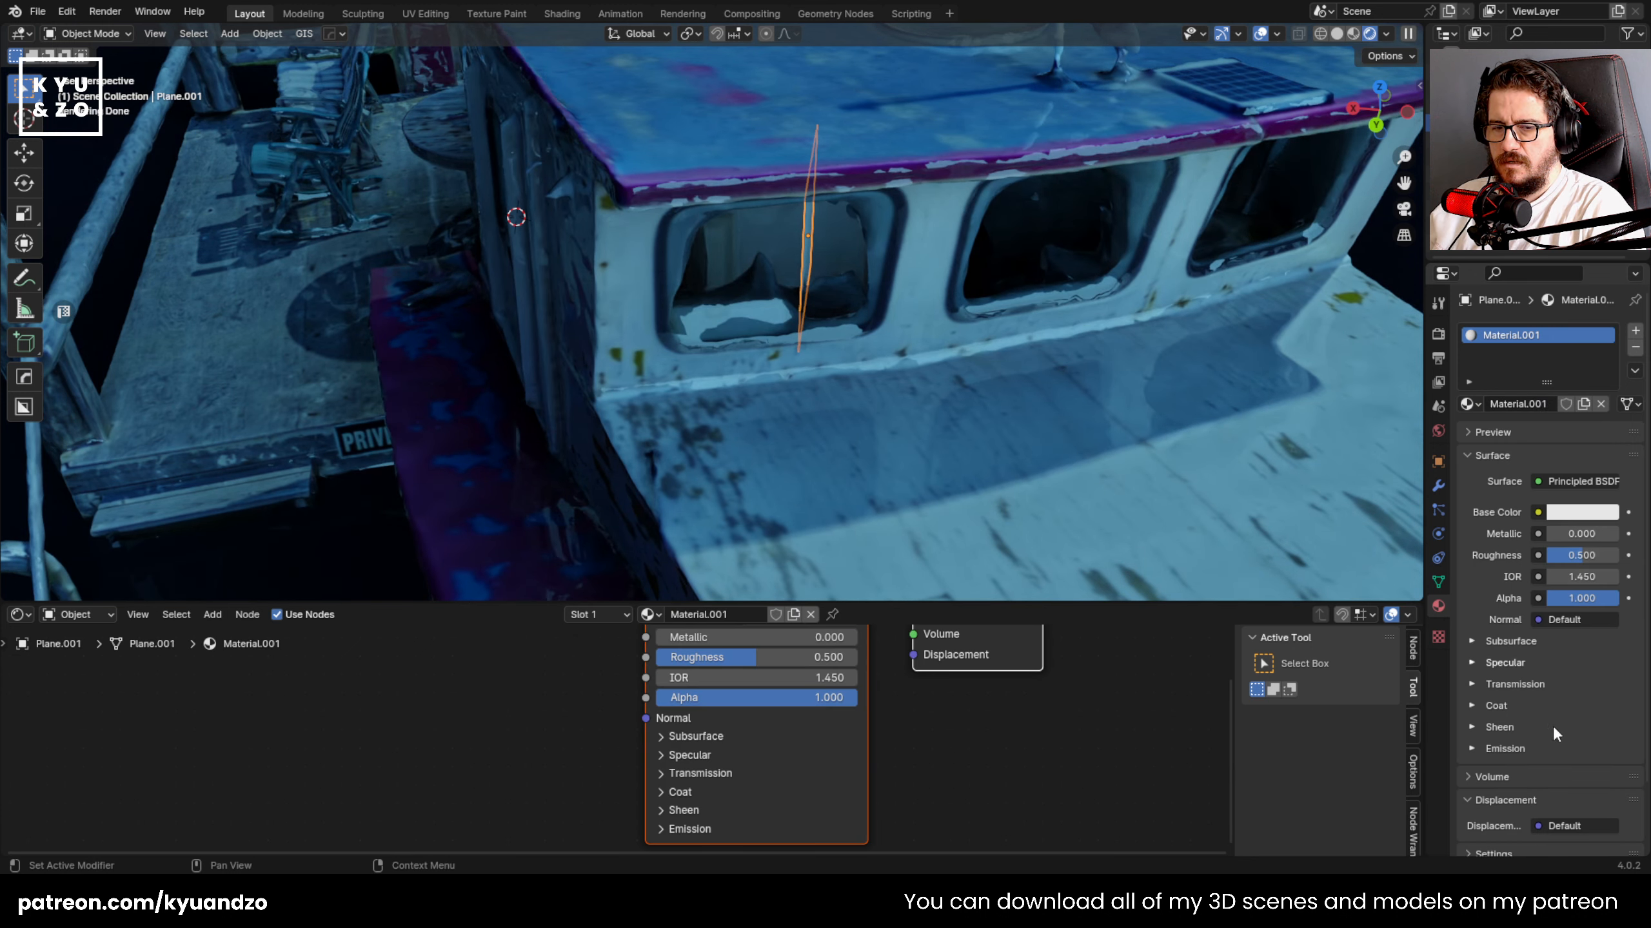
pyautogui.click(1506, 755)
pyautogui.scroll(-3, 767, 786)
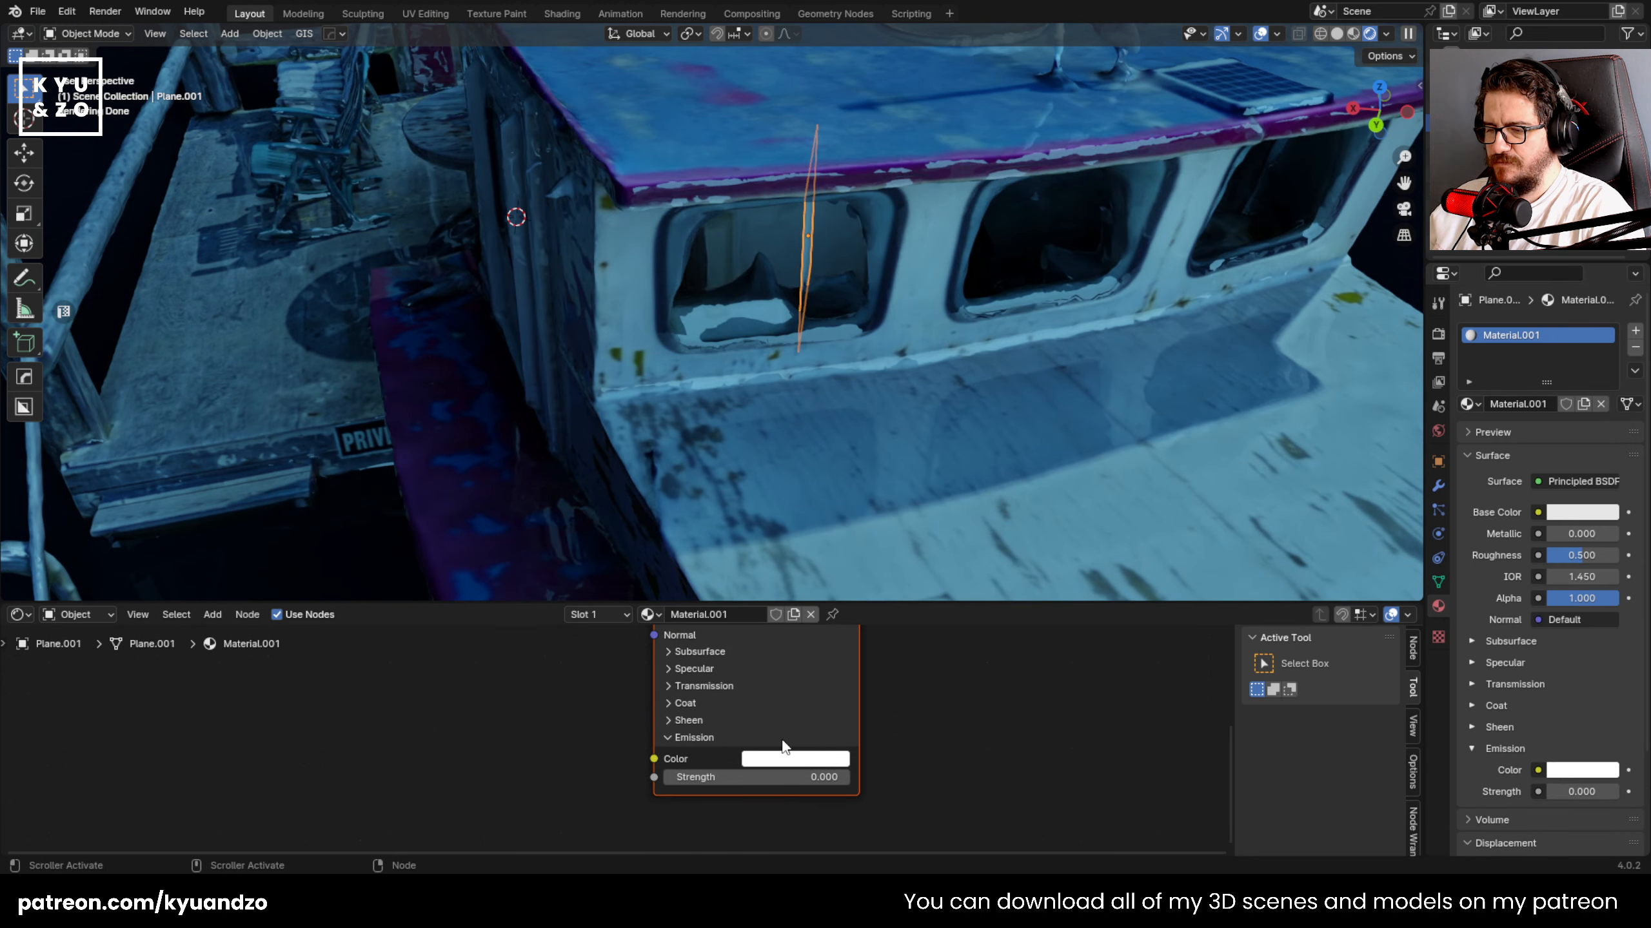
pyautogui.click(788, 759)
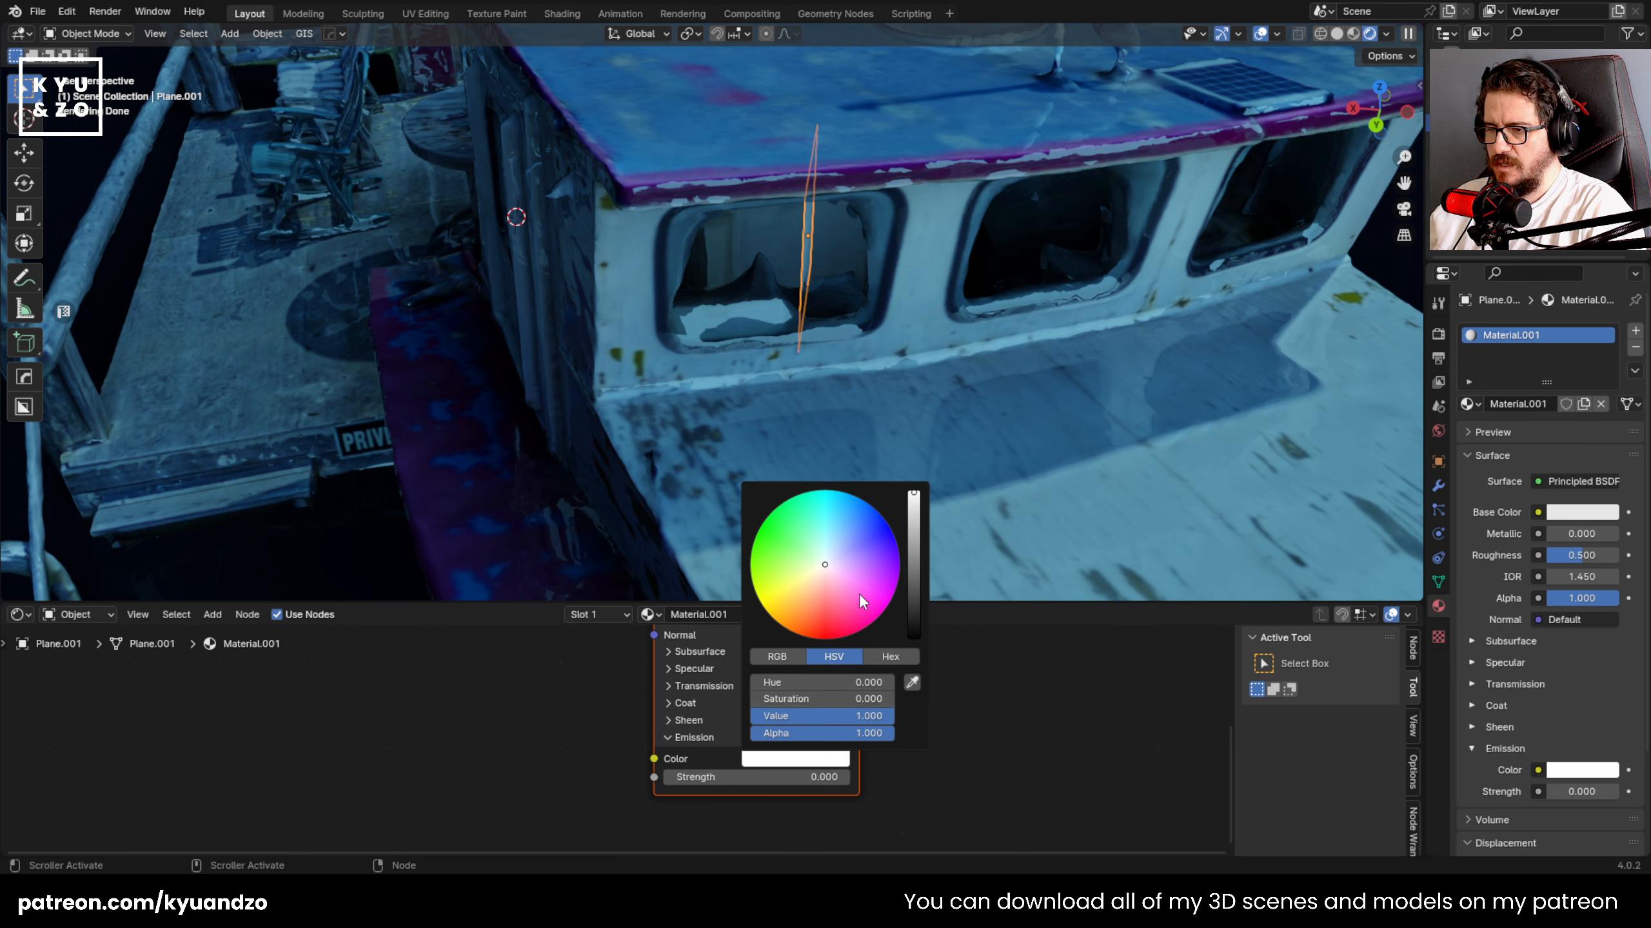
pyautogui.click(812, 604)
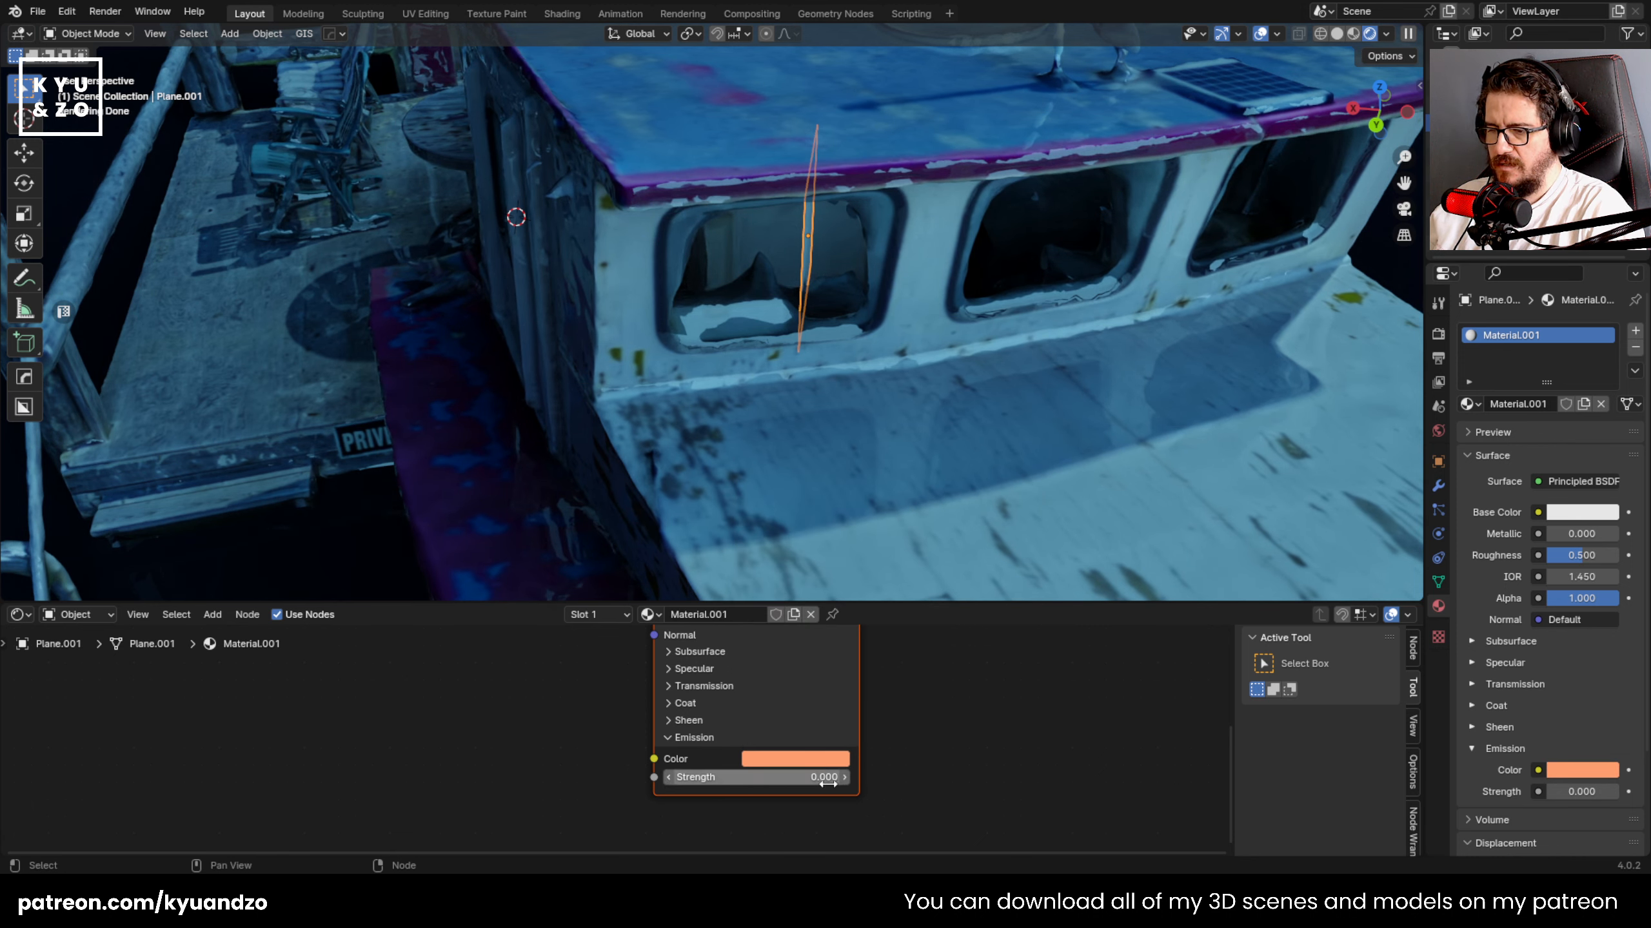
pyautogui.write('1')
pyautogui.press('Return')
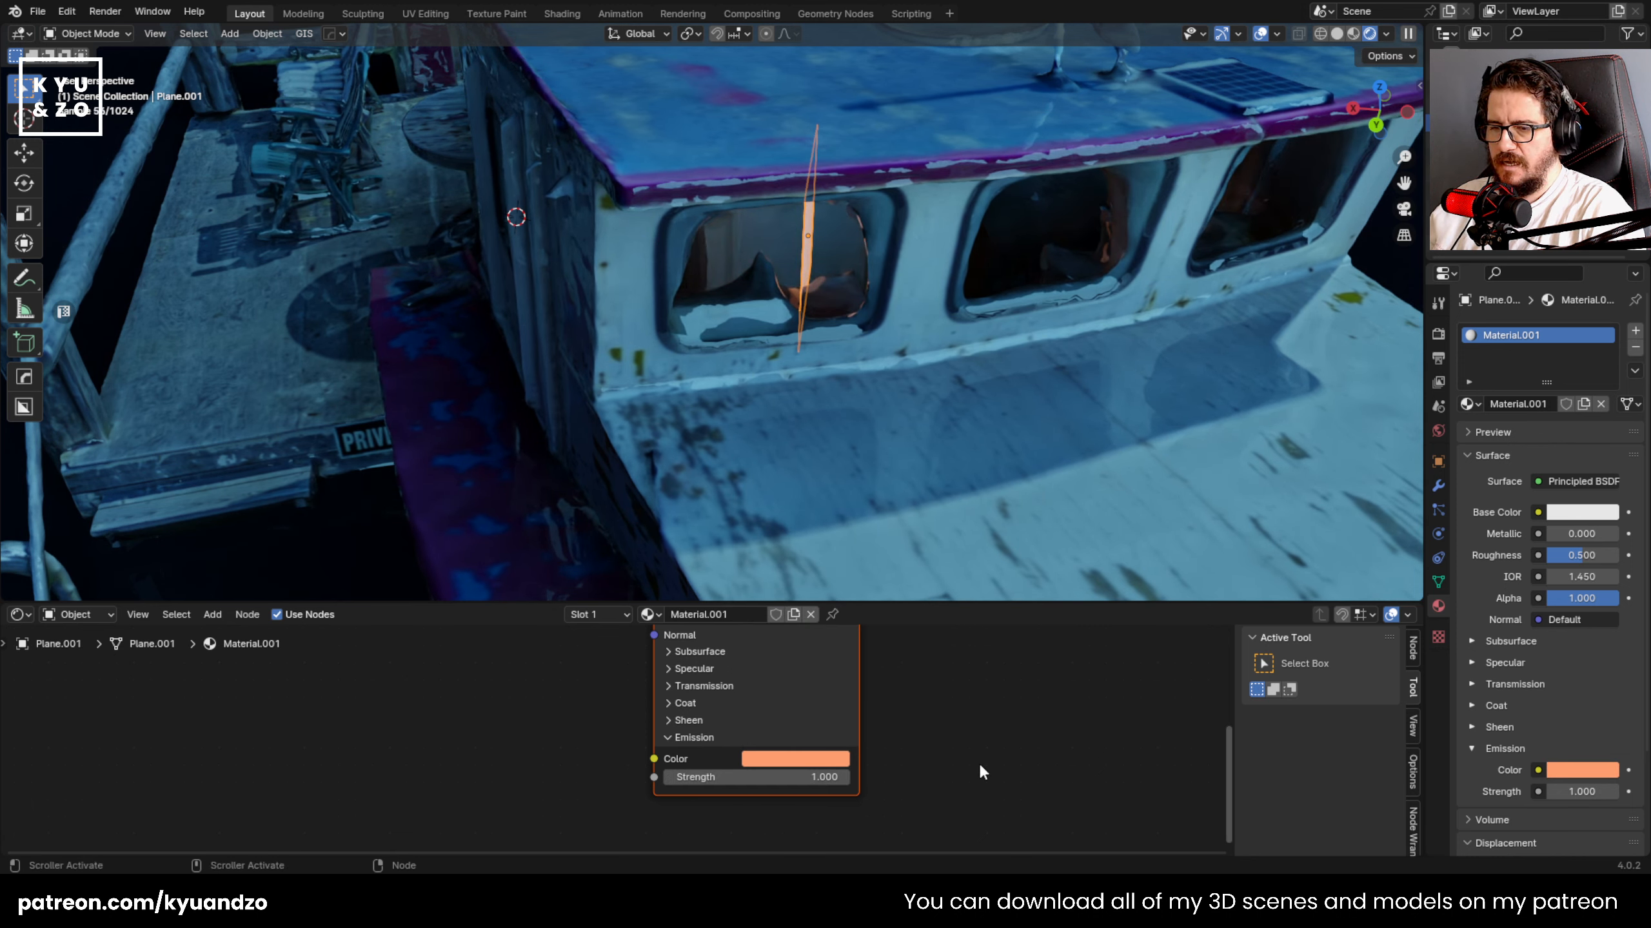
pyautogui.moveTo(702, 777); pyautogui.dragTo(937, 778)
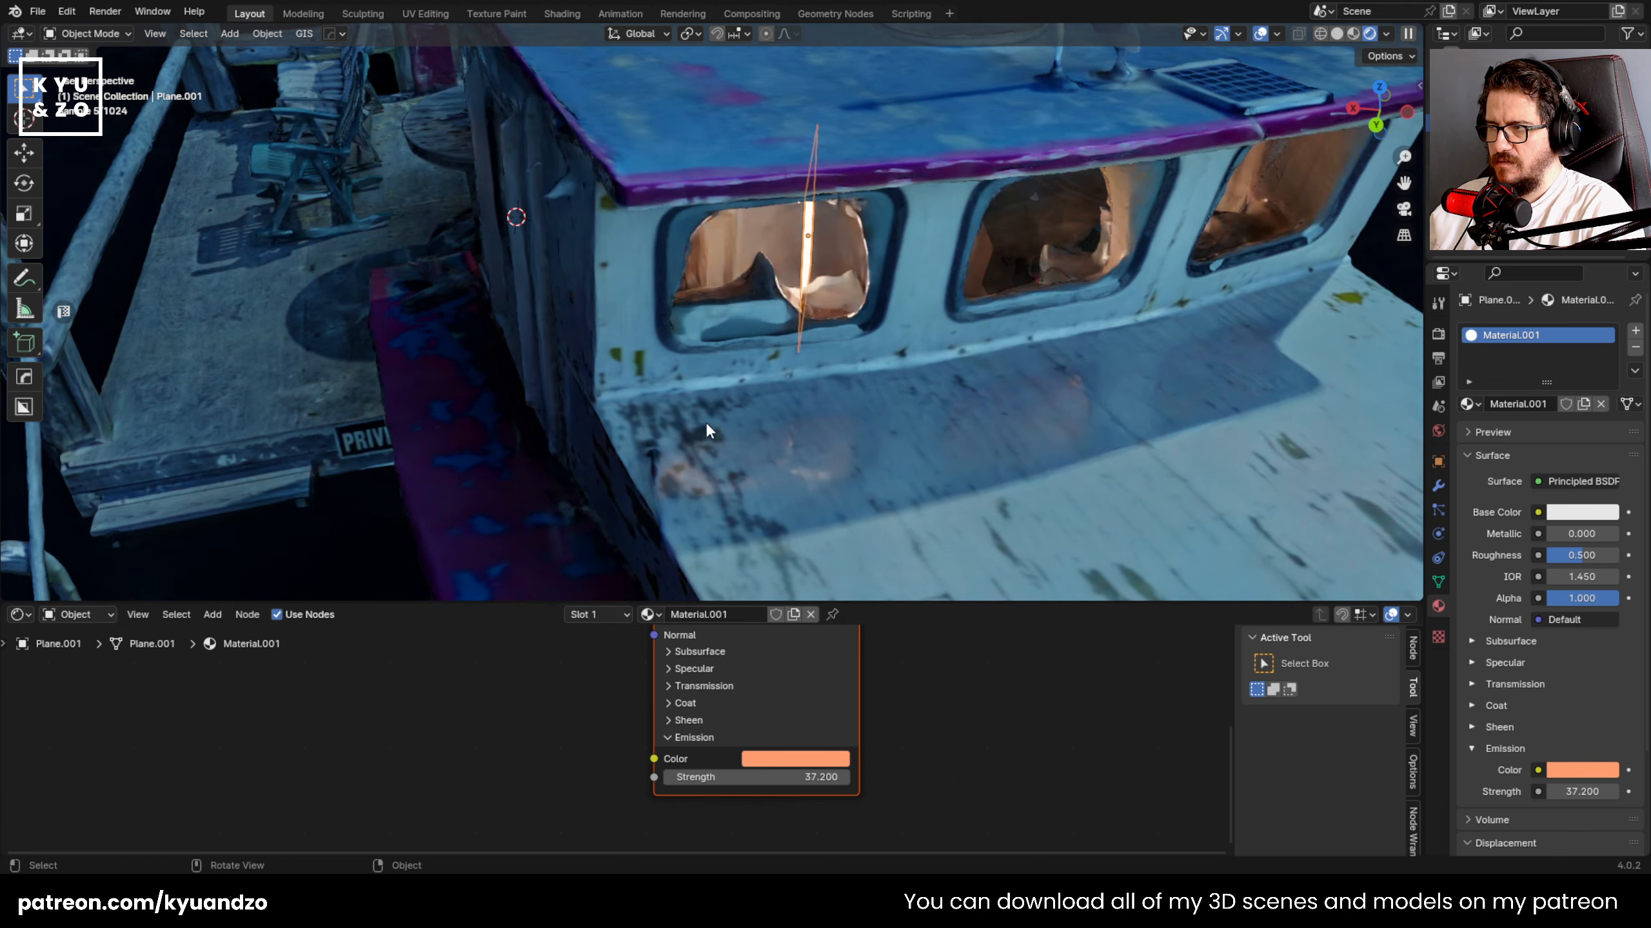
# - Narrow the glowing plane along the Y axis and rotate it around the Z axis
pyautogui.scroll(-5, 705, 421)
pyautogui.moveTo(706, 422); pyautogui.dragTo(820, 383, button='middle')
pyautogui.press('s')
pyautogui.press('y')
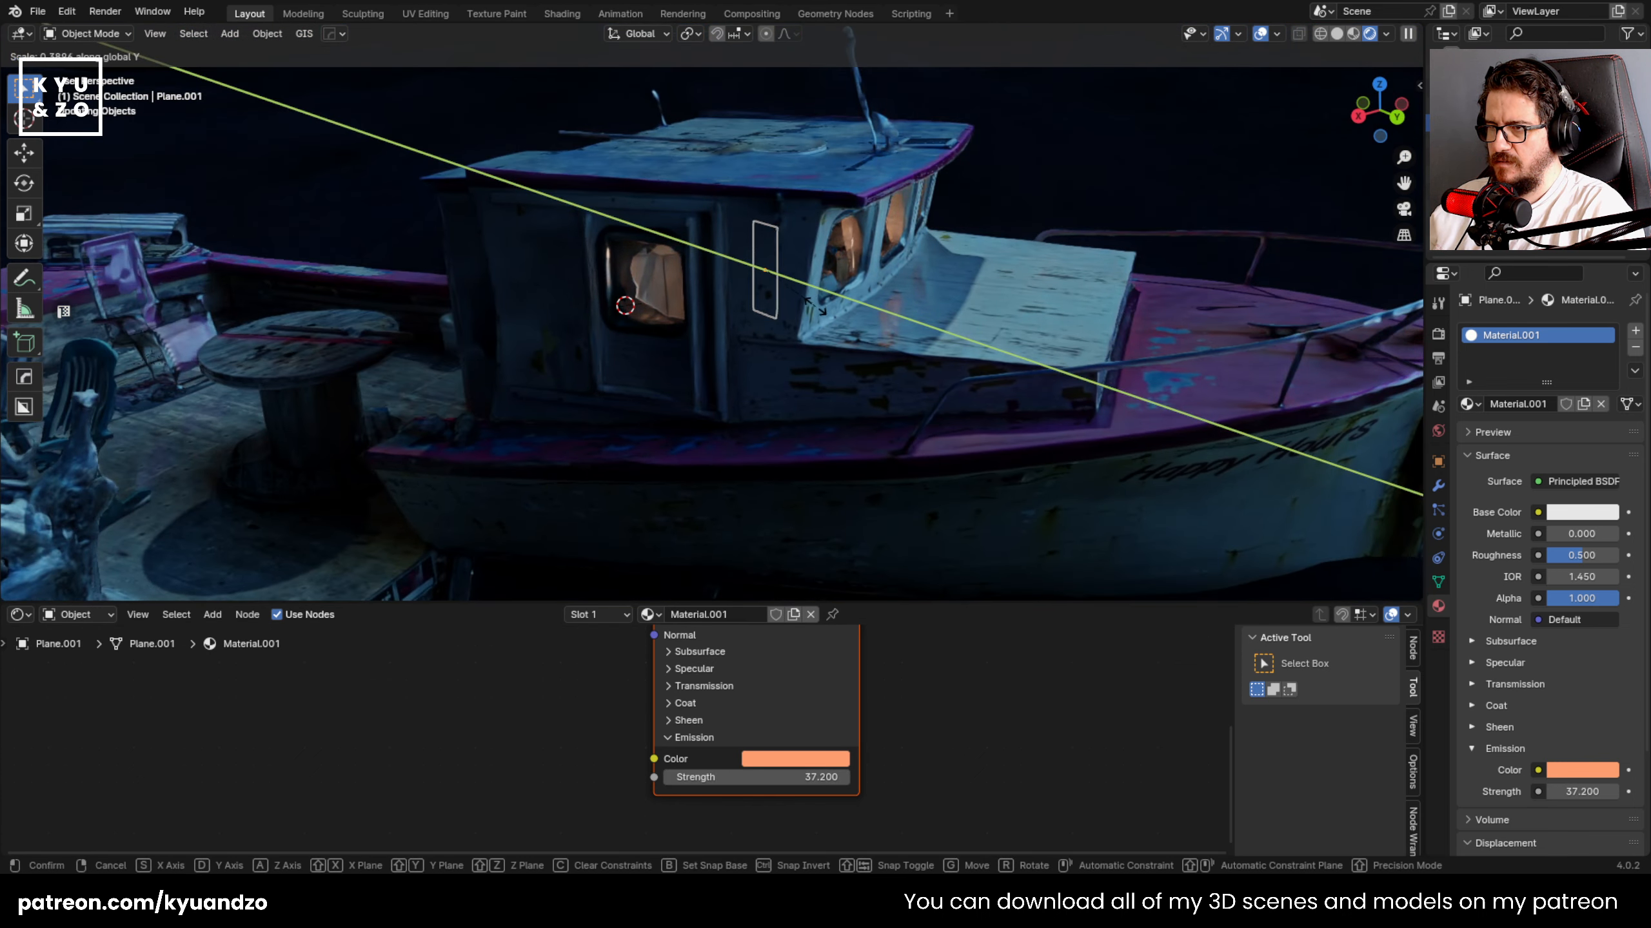
pyautogui.click(816, 306)
pyautogui.moveTo(818, 295); pyautogui.dragTo(769, 296, button='middle')
pyautogui.press('r')
pyautogui.press('z')
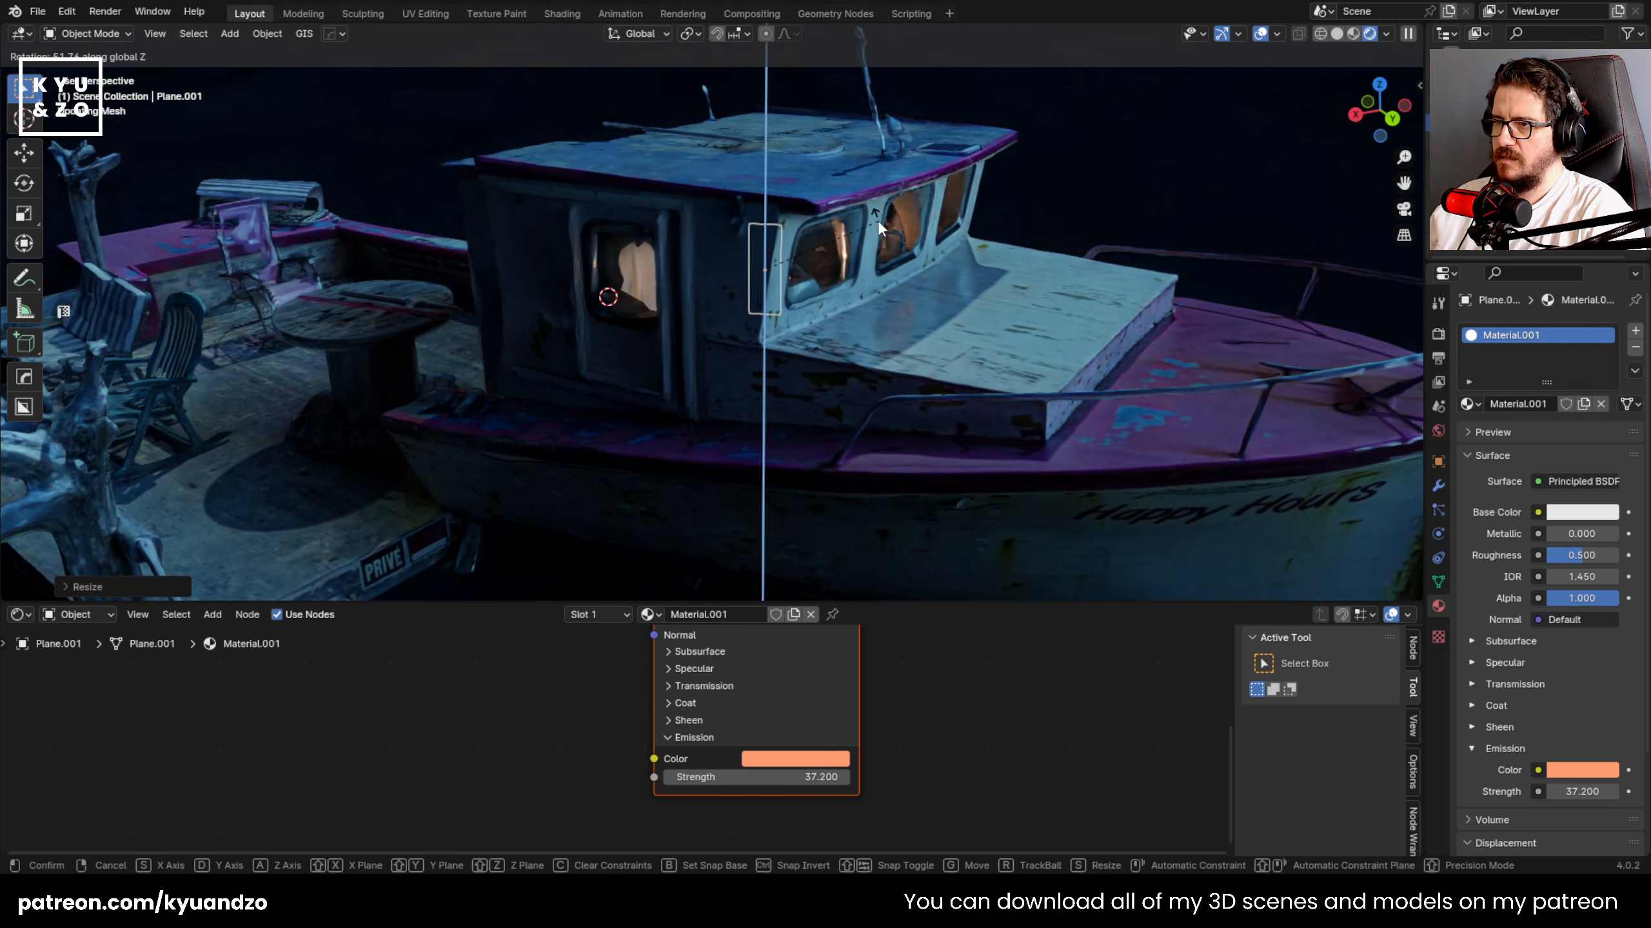
pyautogui.click(879, 222)
# - Move the glowing plane along the X axis and adjust its height to sit behind the middle front window
pyautogui.moveTo(877, 221); pyautogui.dragTo(820, 299, button='middle')
pyautogui.press('g')
pyautogui.press('y')
pyautogui.press('x')
pyautogui.click(908, 251)
pyautogui.press('g')
pyautogui.press('z')
pyautogui.click(942, 247)
# - Select the glowing plane and move it back along the X axis, just beside the cabin door window
pyautogui.scroll(-7, 779, 294)
pyautogui.scroll(3, 821, 300)
pyautogui.scroll(2, 942, 287)
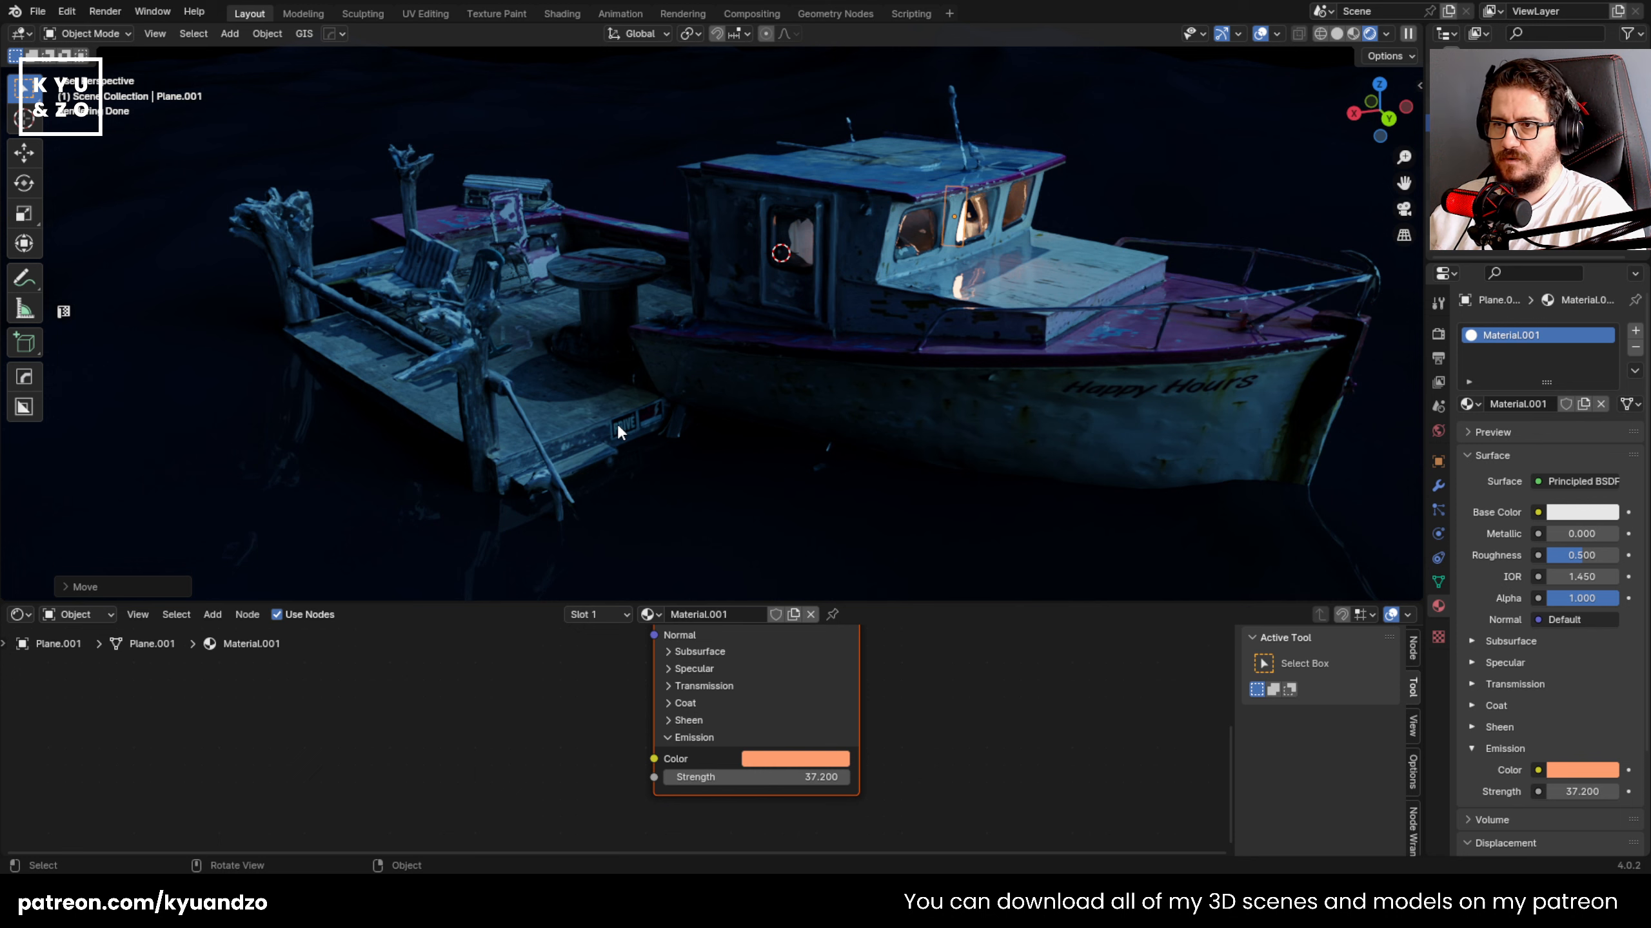
pyautogui.keyDown('shift'); pyautogui.moveTo(649, 363); pyautogui.dragTo(599, 385, button='middle'); pyautogui.keyUp('shift')
pyautogui.click(931, 199)
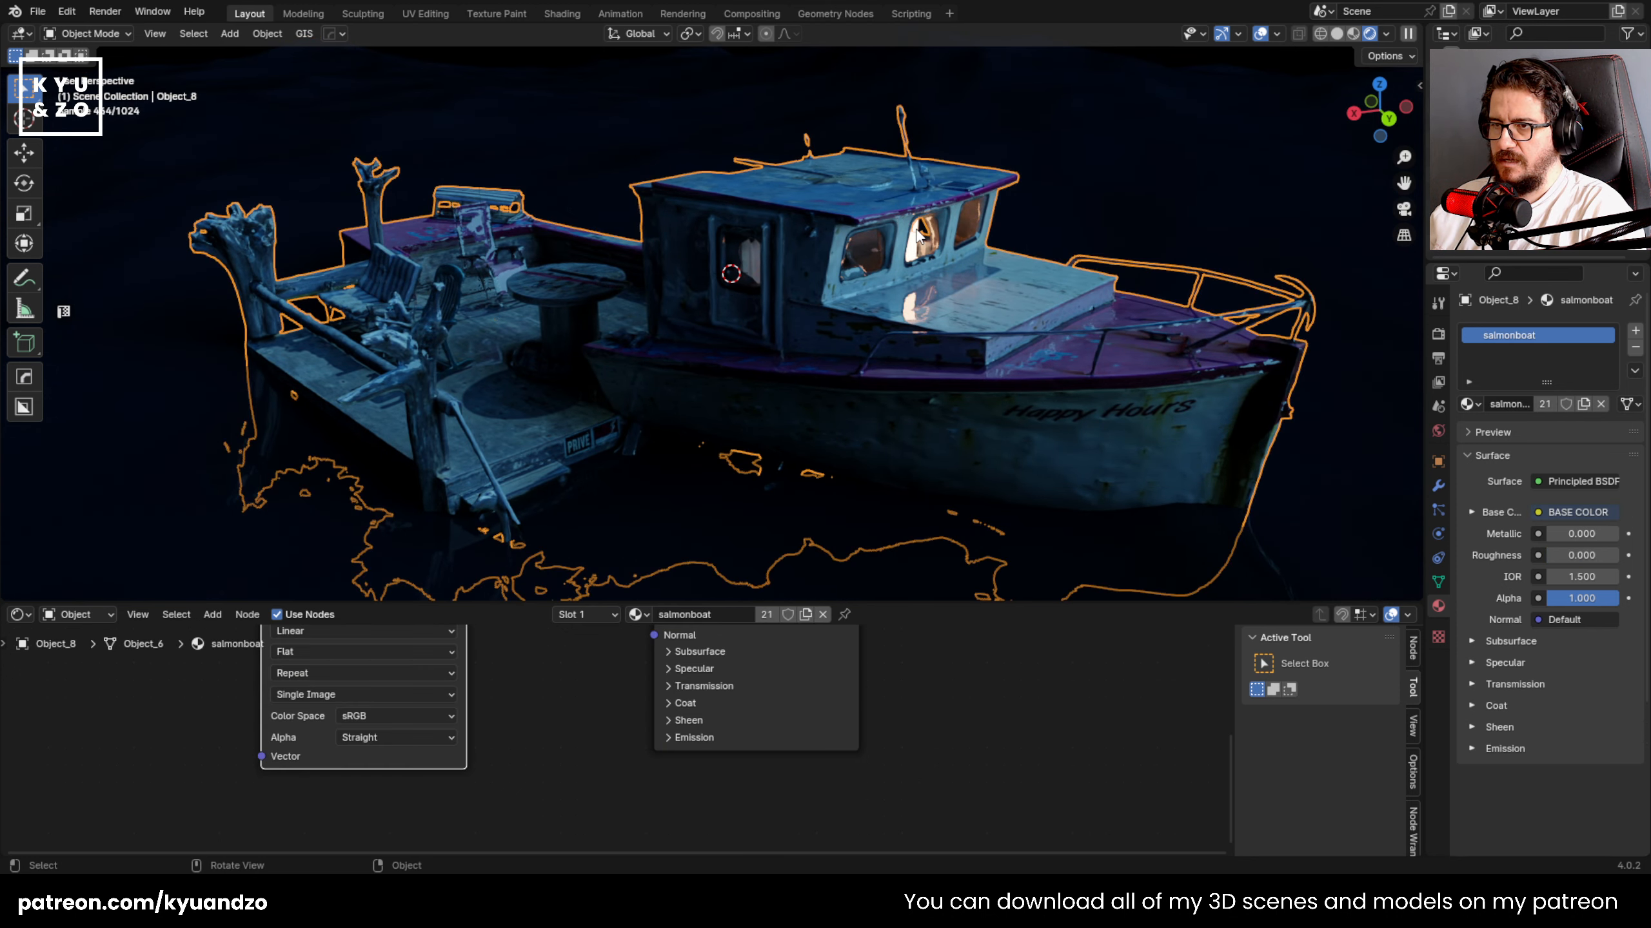
pyautogui.click(916, 245)
pyautogui.press('g')
pyautogui.press('y')
pyautogui.press('x')
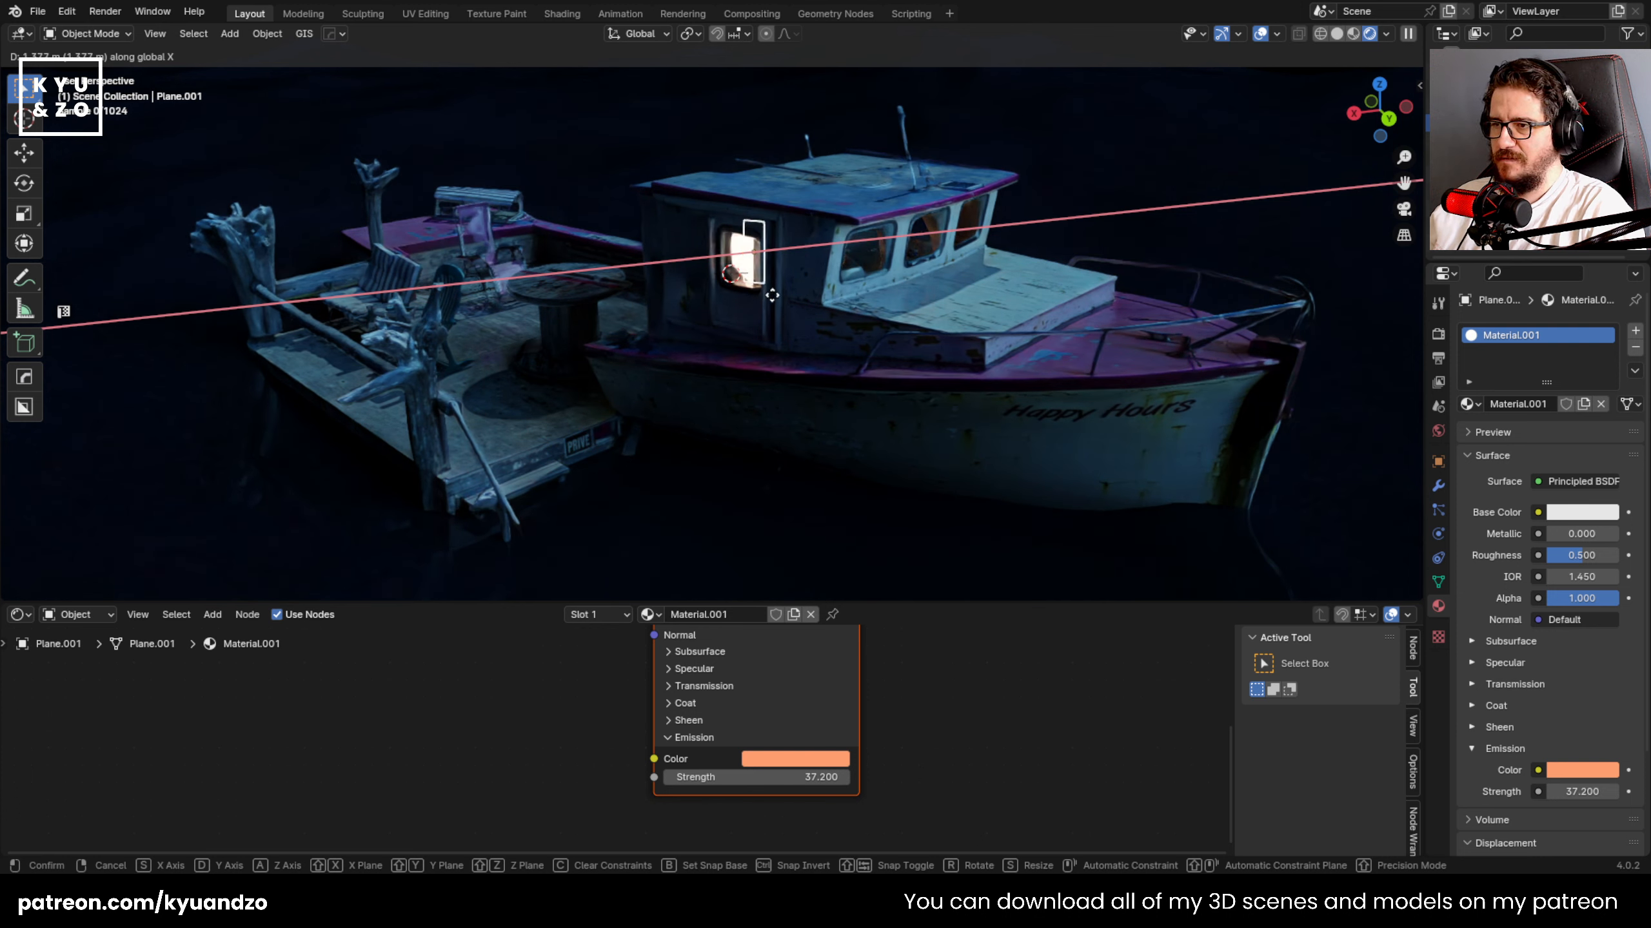
pyautogui.click(798, 298)
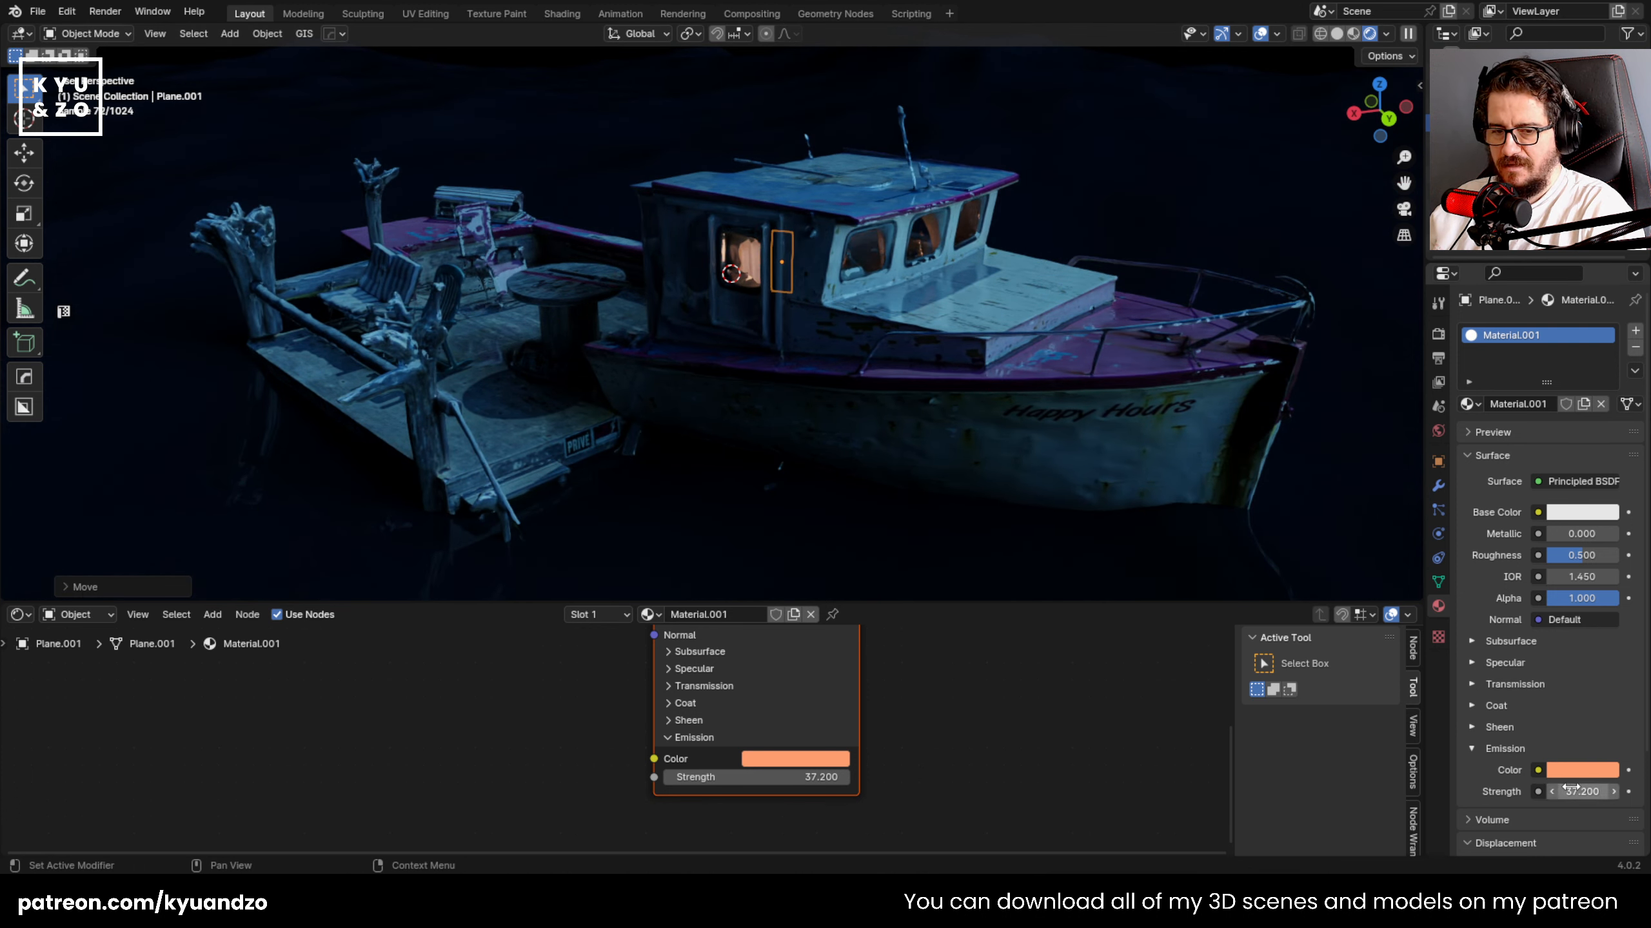
# - Raise the plane's emission strength to 305.6 and change its emission colour to a deeper orange
pyautogui.moveTo(1572, 788)
pyautogui.mouseDown()
pyautogui.moveTo(1625, 788)
pyautogui.moveTo(1566, 791)
pyautogui.mouseUp()
pyautogui.click(1584, 768)
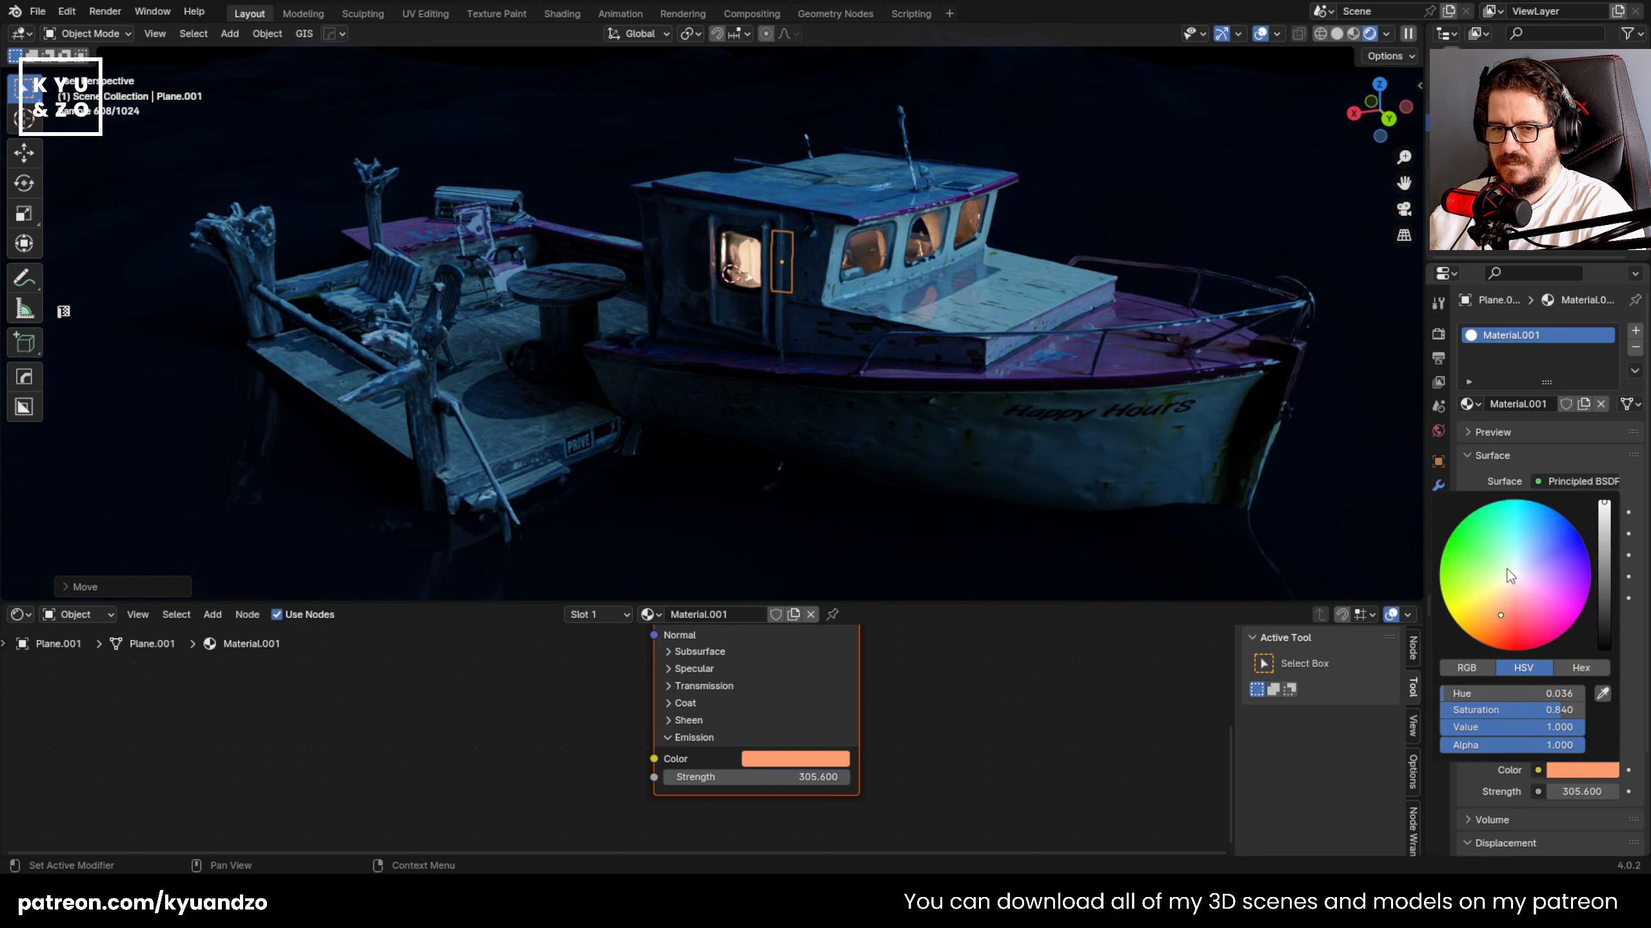
pyautogui.click(1504, 634)
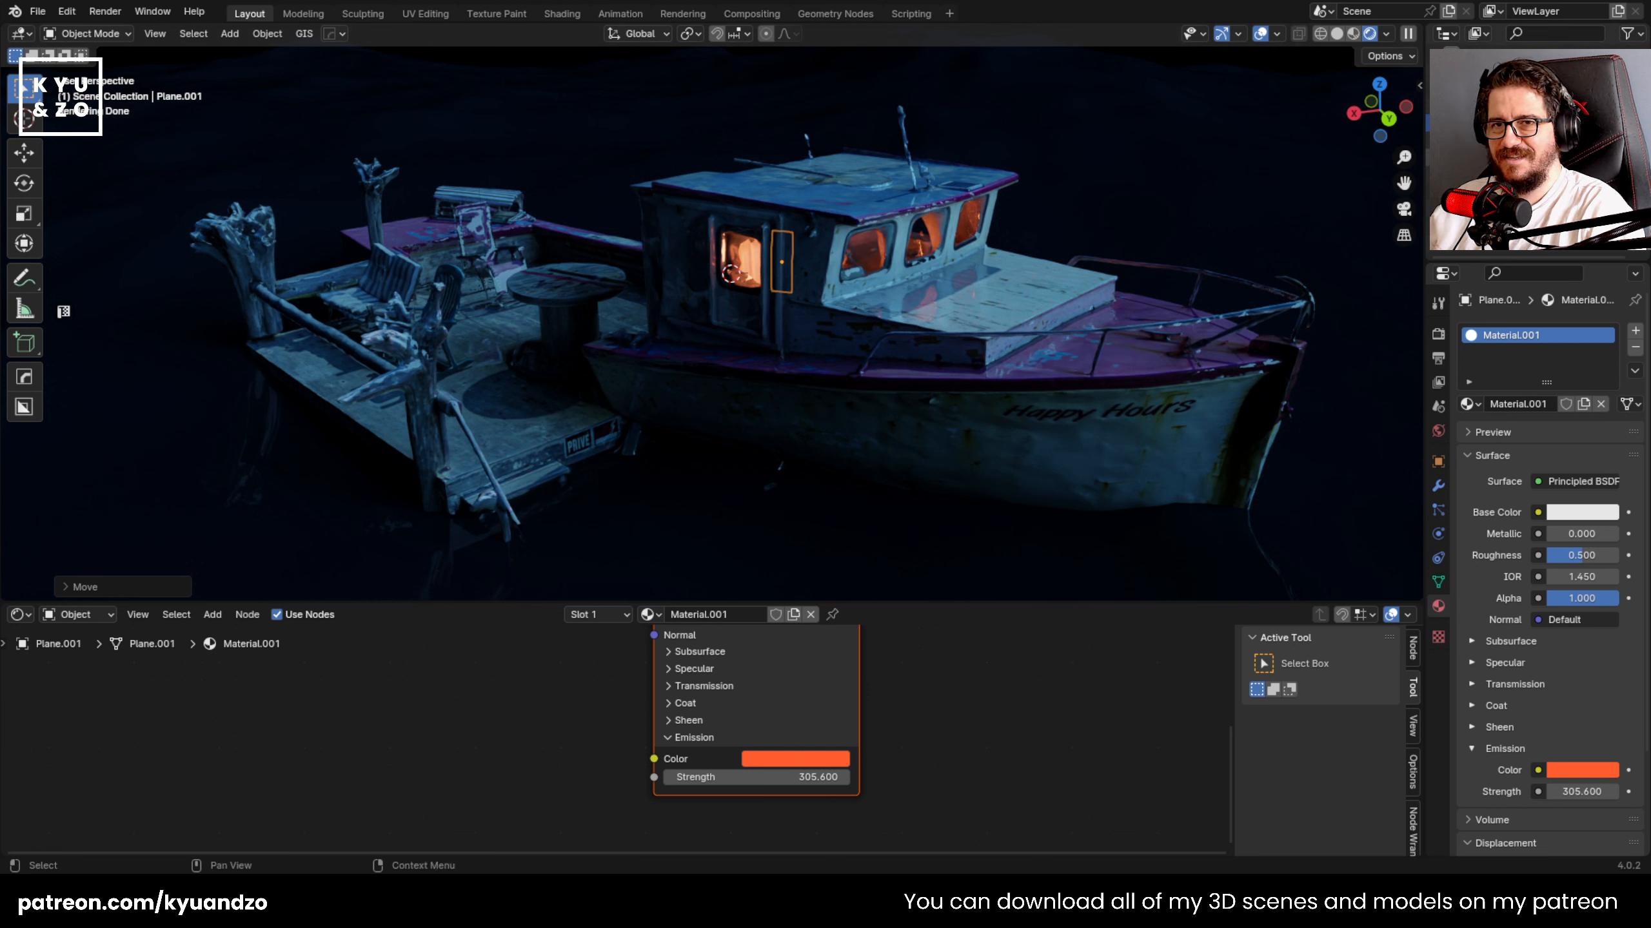
# - Select the Sun and rotate it freely so the hull falls dark while the cabin roof, front windows and foredeck stay lit
pyautogui.click(1495, 158)
pyautogui.press('r')
pyautogui.press('r')
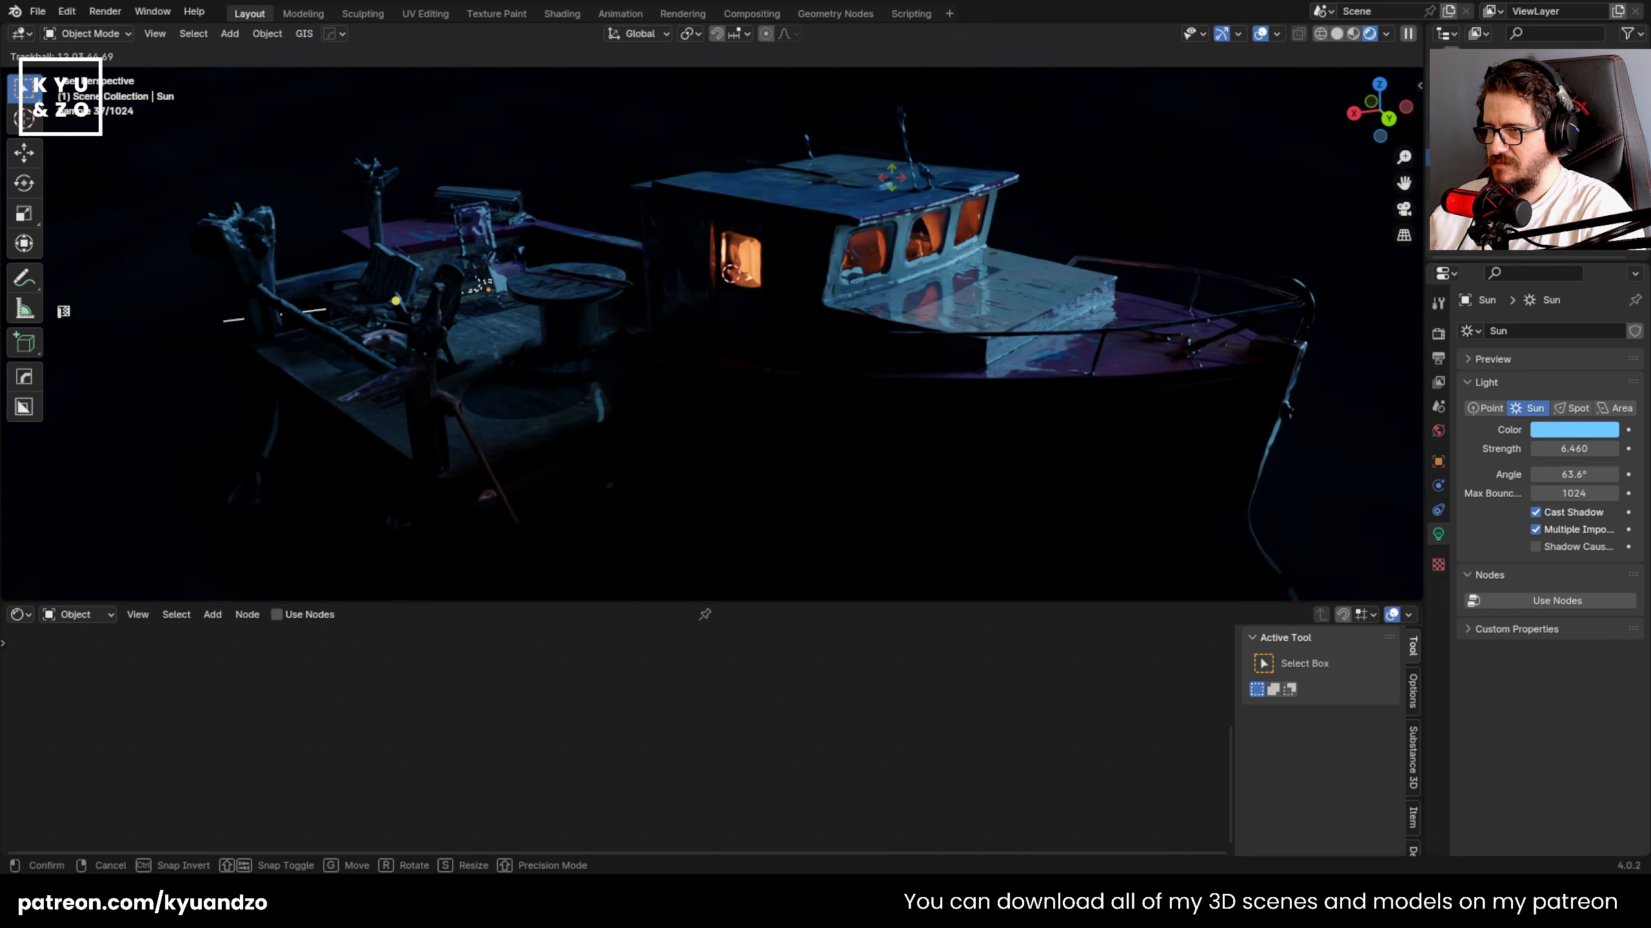
pyautogui.click(856, 211)
pyautogui.scroll(-7, 638, 294)
pyautogui.click(677, 213)
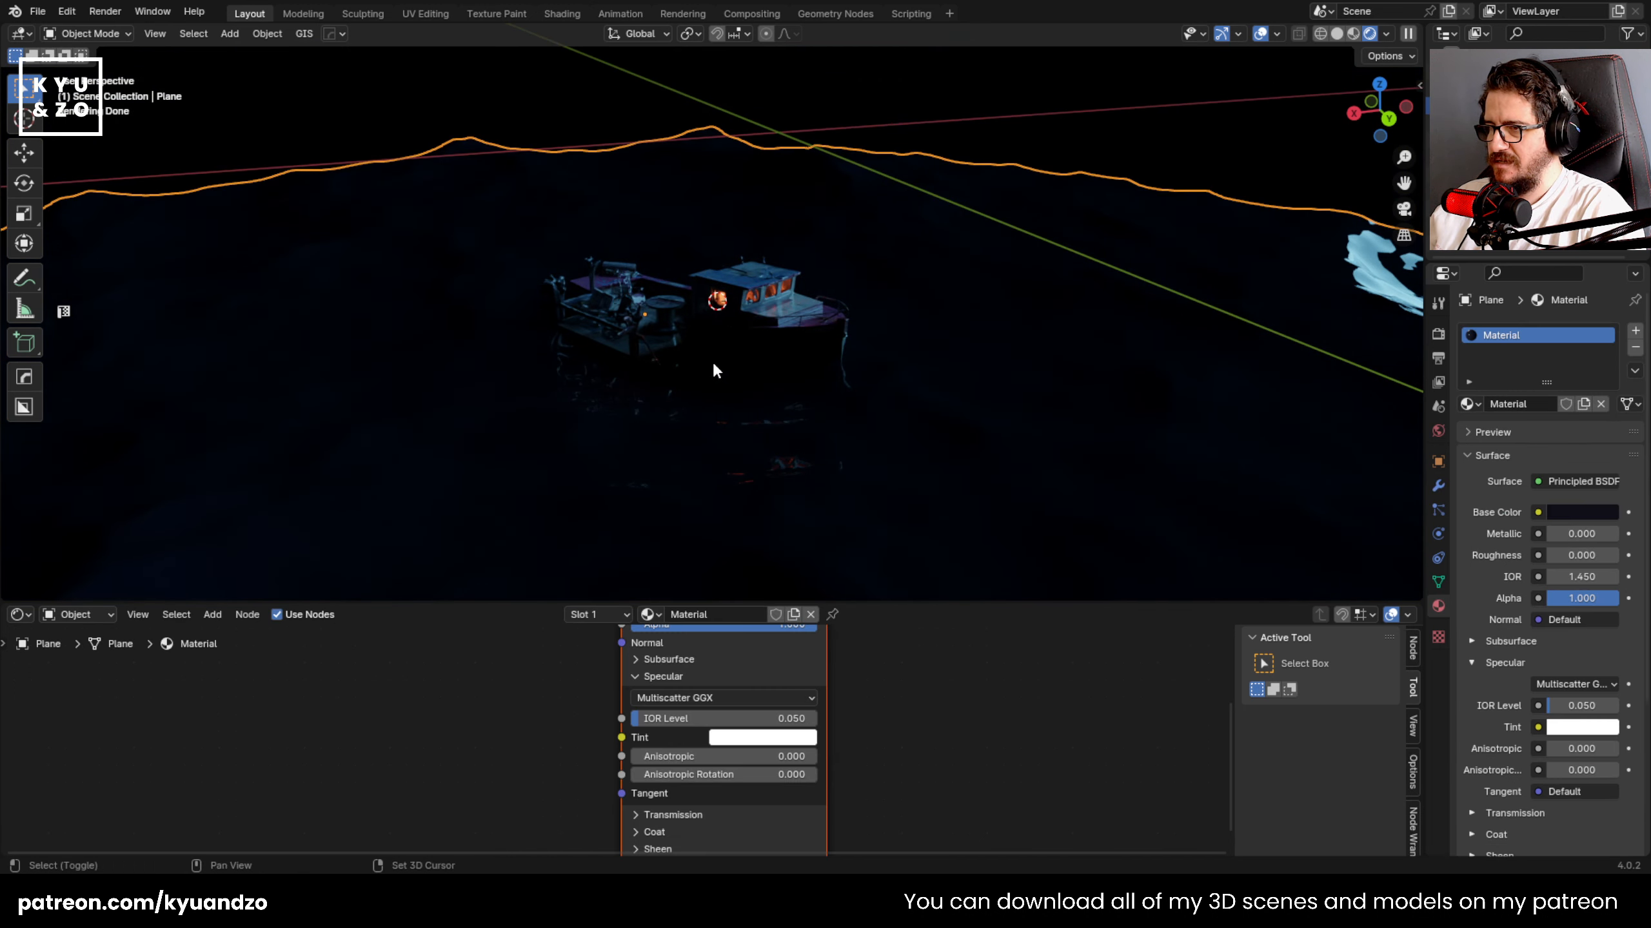
# - Select the camera, look through it and fly it to frame the whole boat from the cabin-door side
pyautogui.click(1475, 88)
pyautogui.press('KP_0')
pyautogui.hotkey('shift', '`')
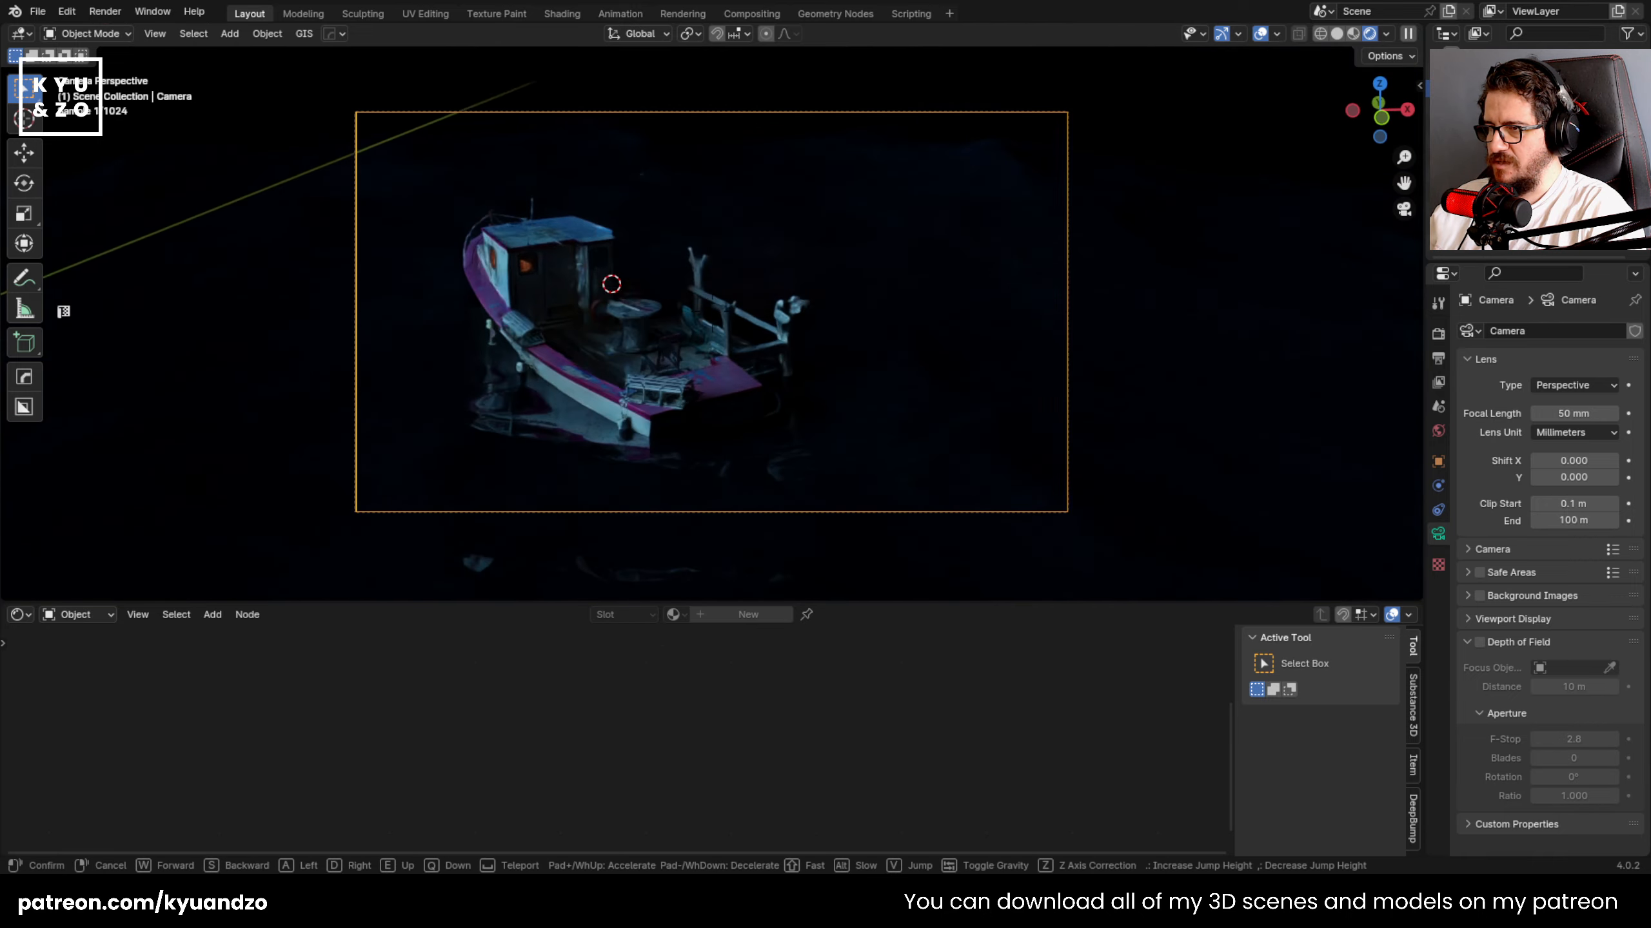
pyautogui.press('w')
pyautogui.press('d')
pyautogui.press('w')
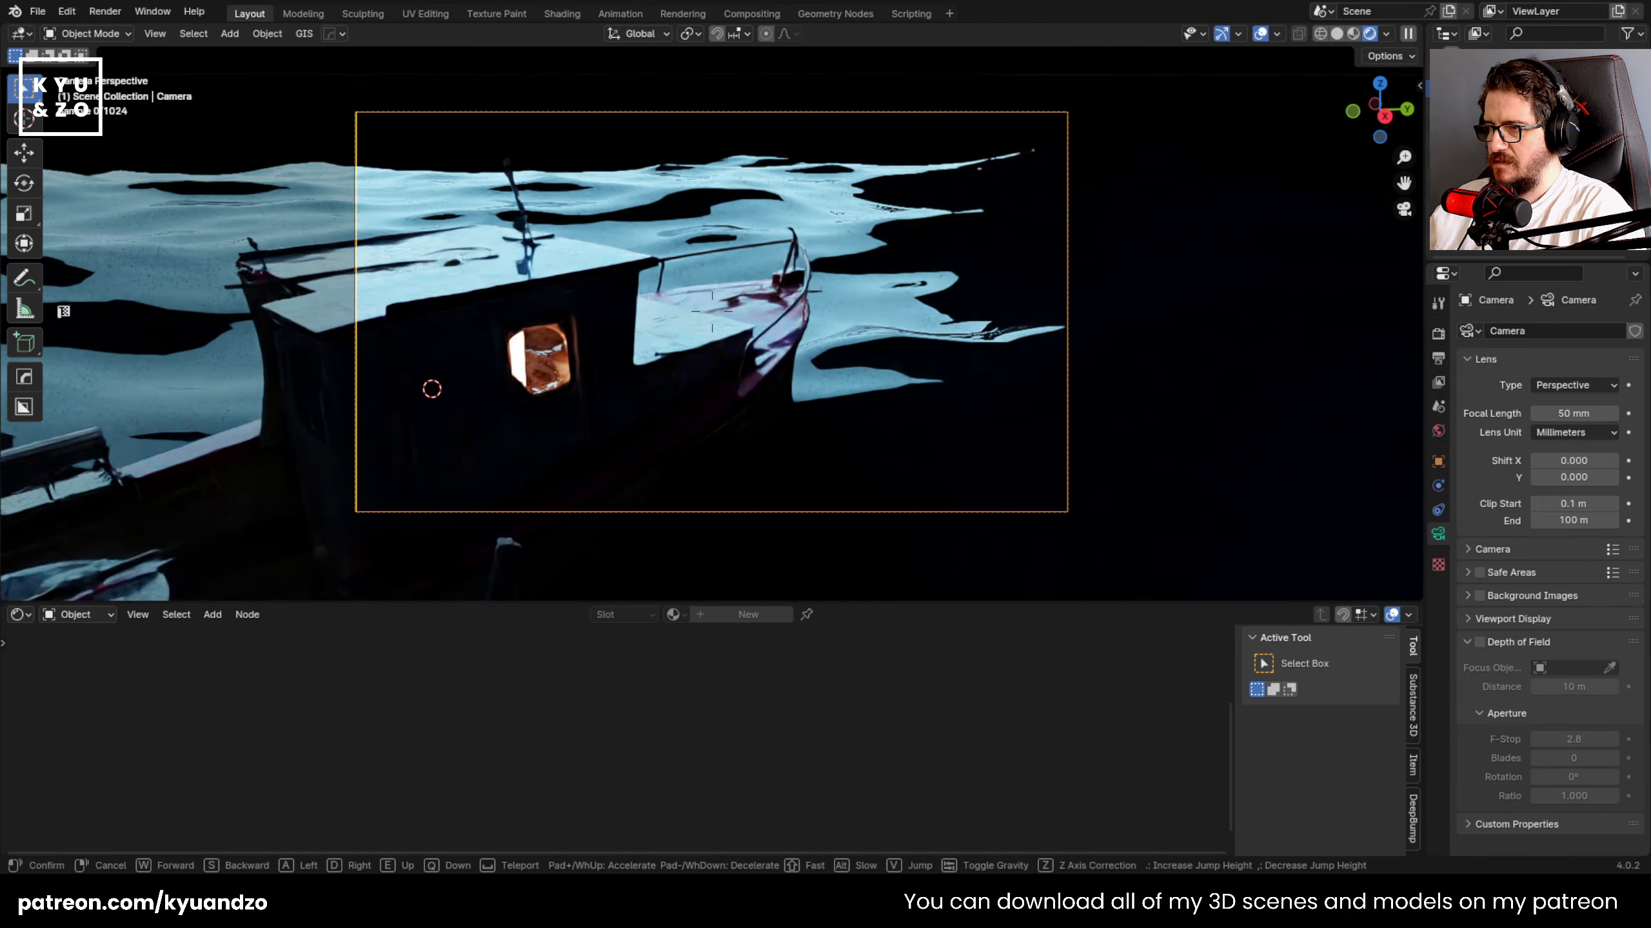
pyautogui.press('s')
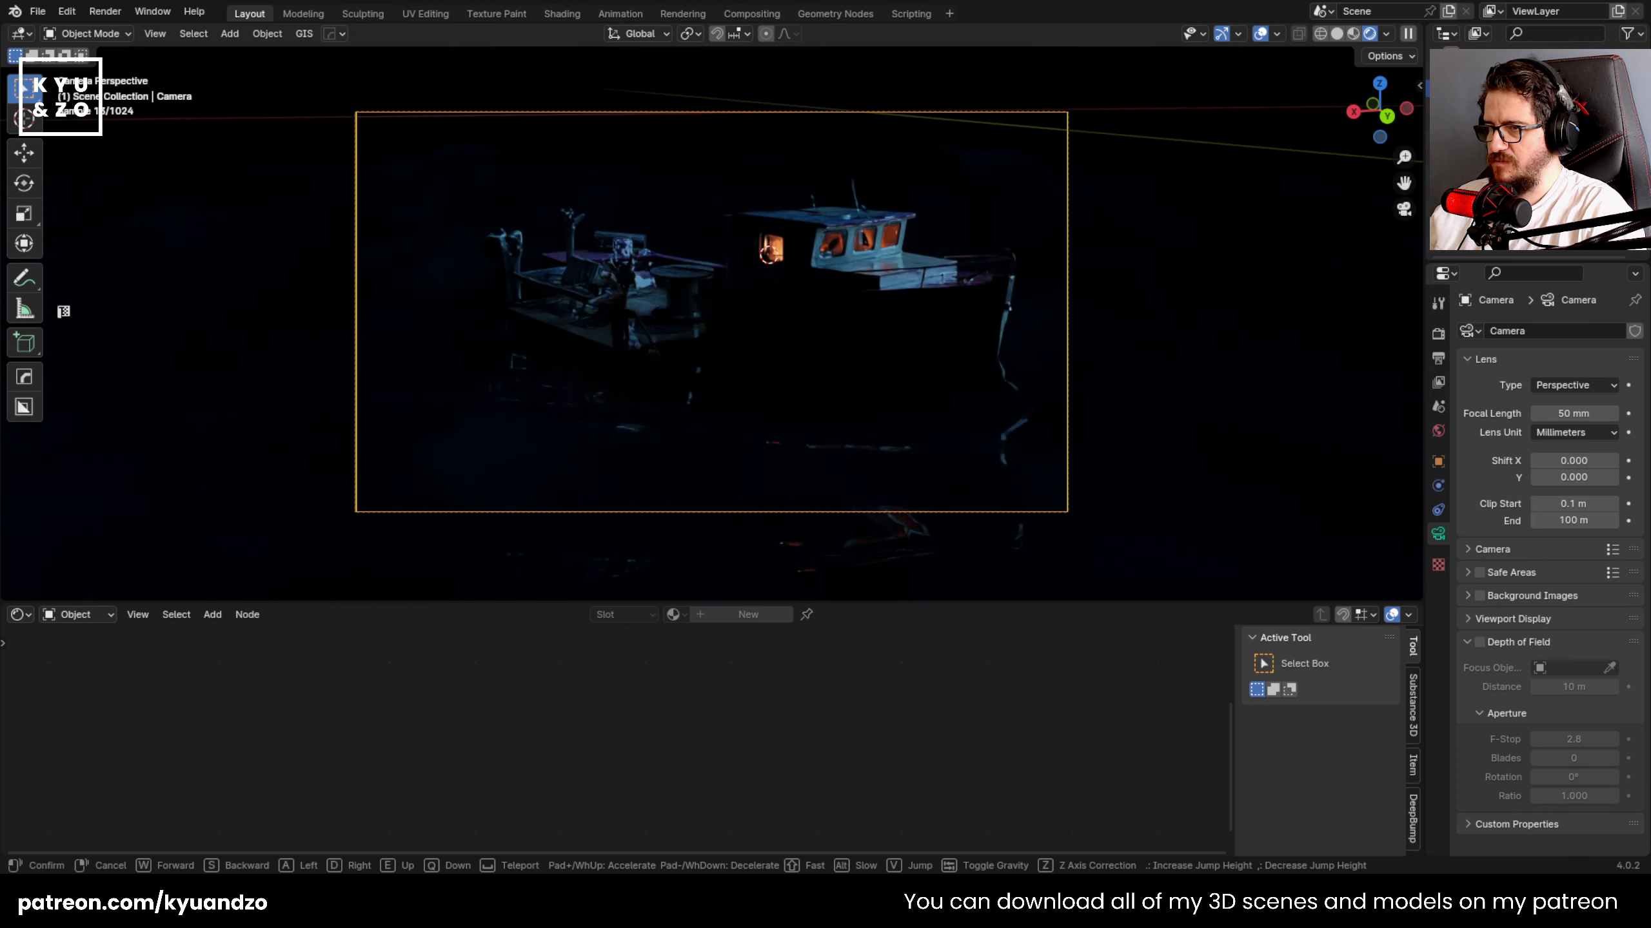
pyautogui.press('q')
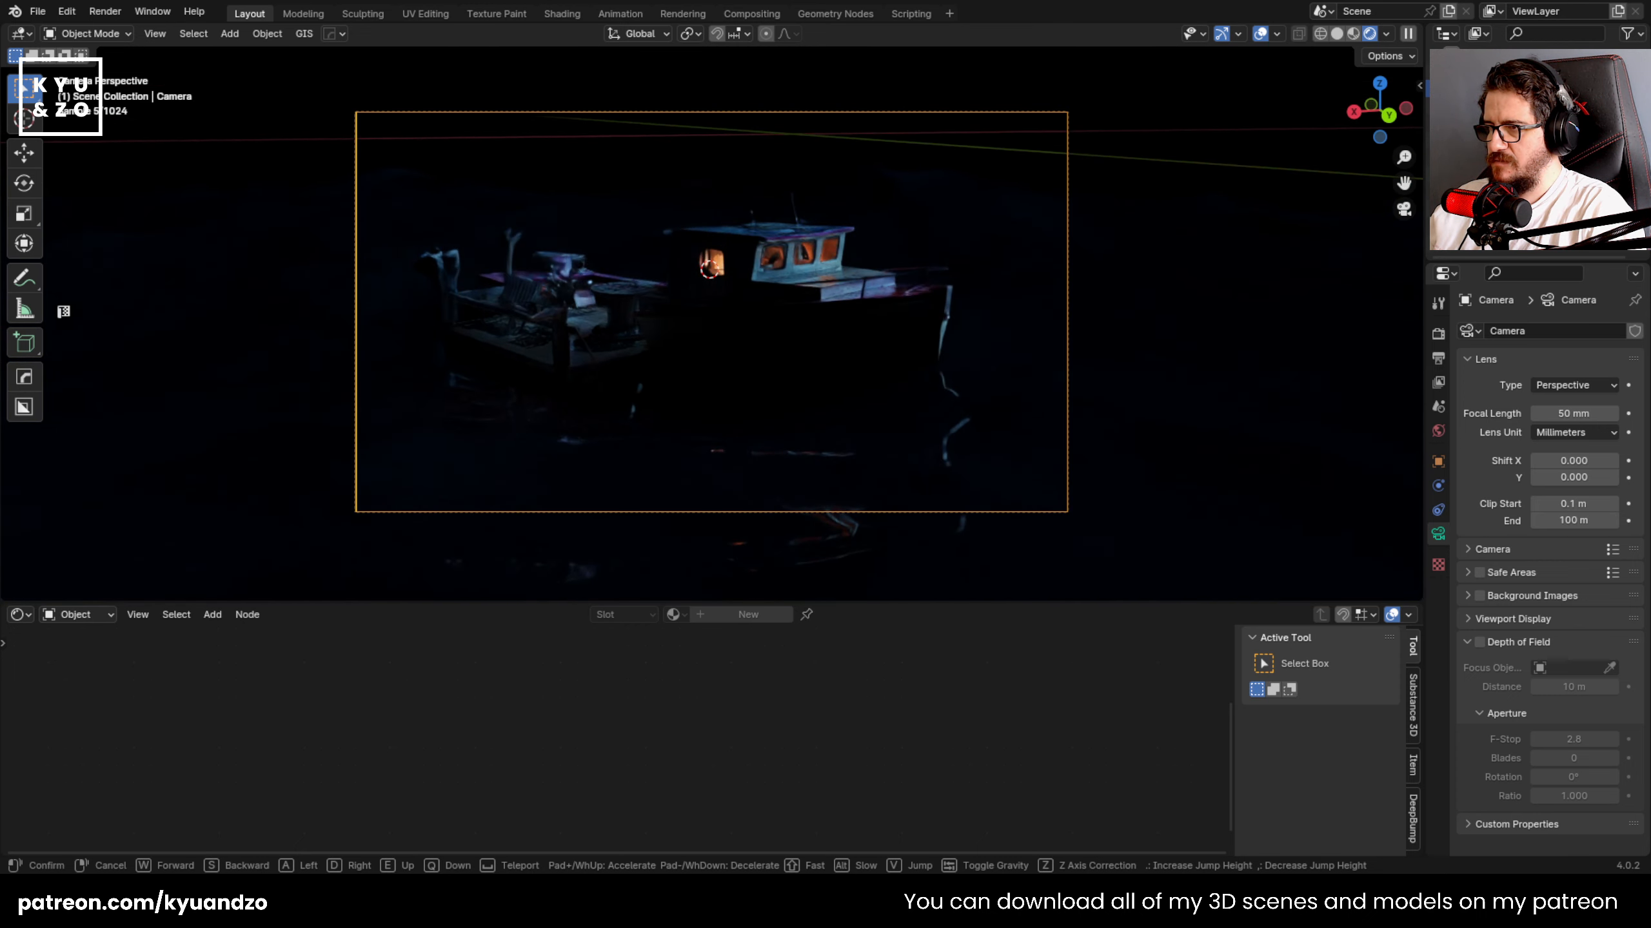
pyautogui.press('w')
pyautogui.click(627, 421)
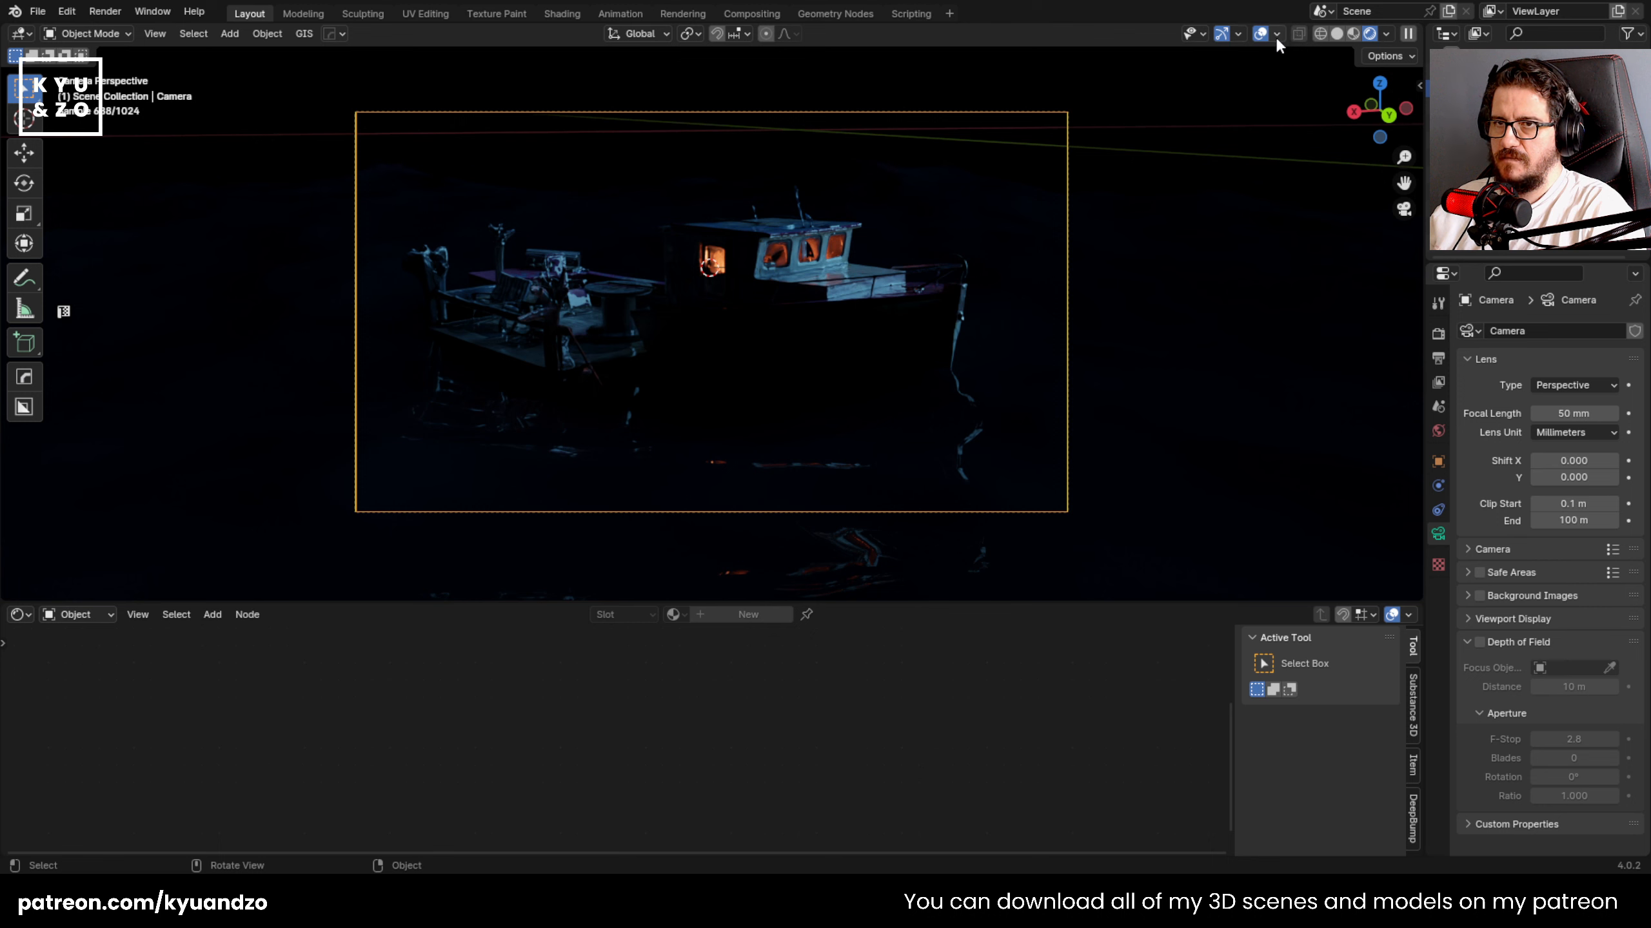
# - Hide the X and Y axis lines in the viewport overlays and deselect everything
pyautogui.click(1276, 35)
pyautogui.click(1355, 118)
pyautogui.click(1330, 116)
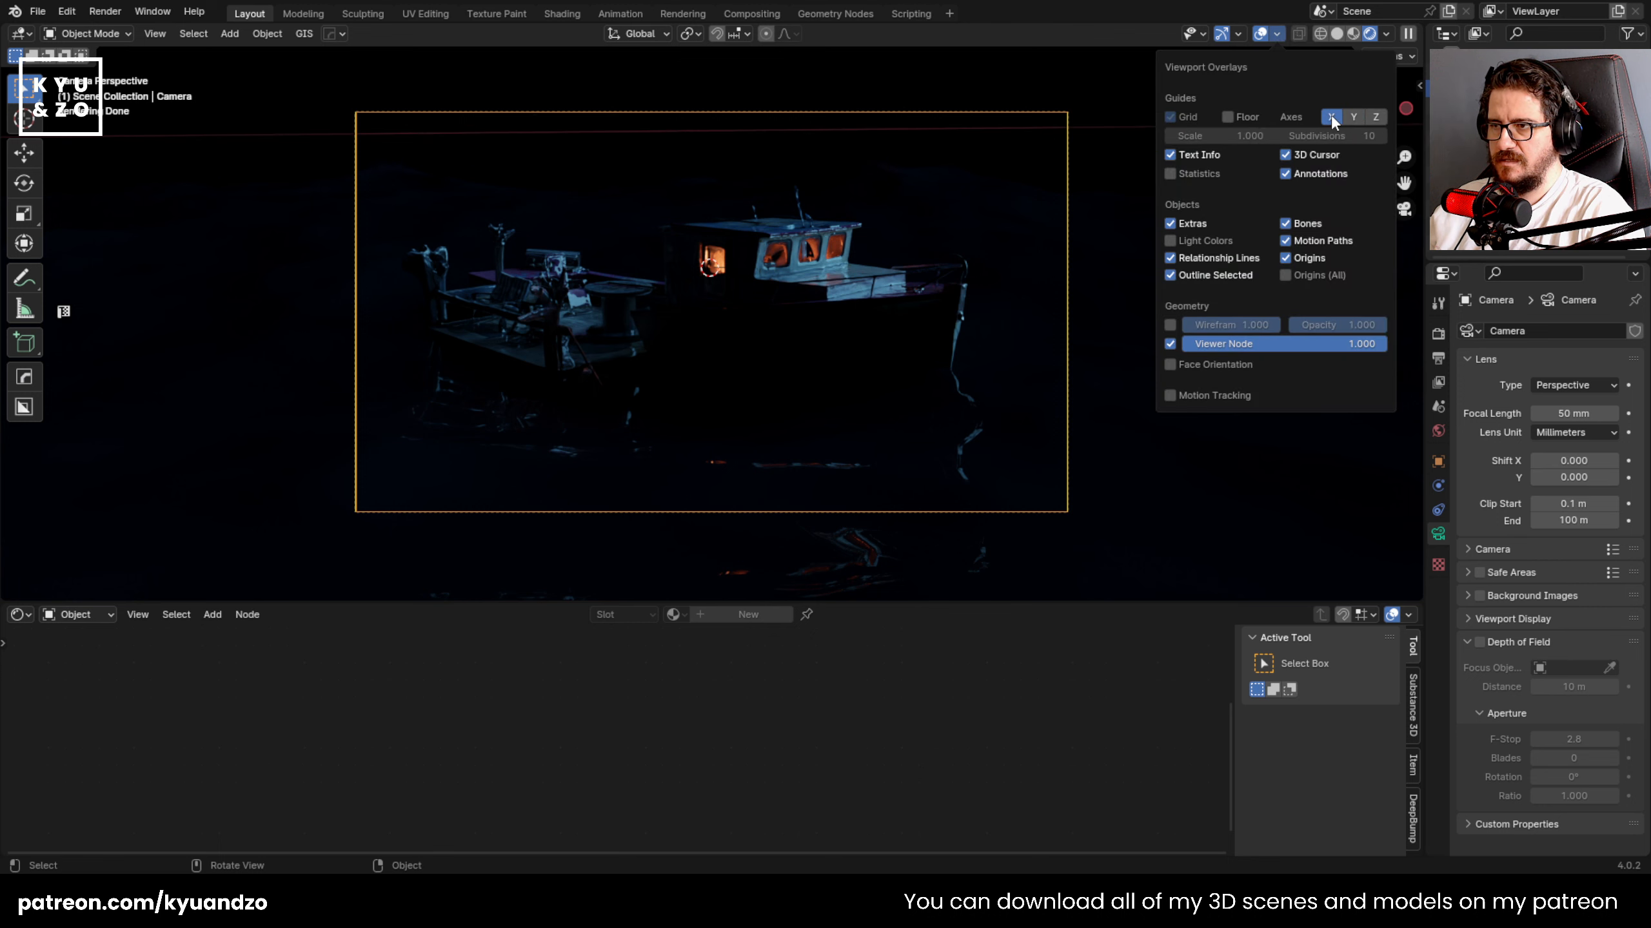
pyautogui.click(1330, 116)
pyautogui.hotkey('alt', 'a')
pyautogui.press('Home')
# - Select the Sun and set its strength to 10
pyautogui.click(749, 489)
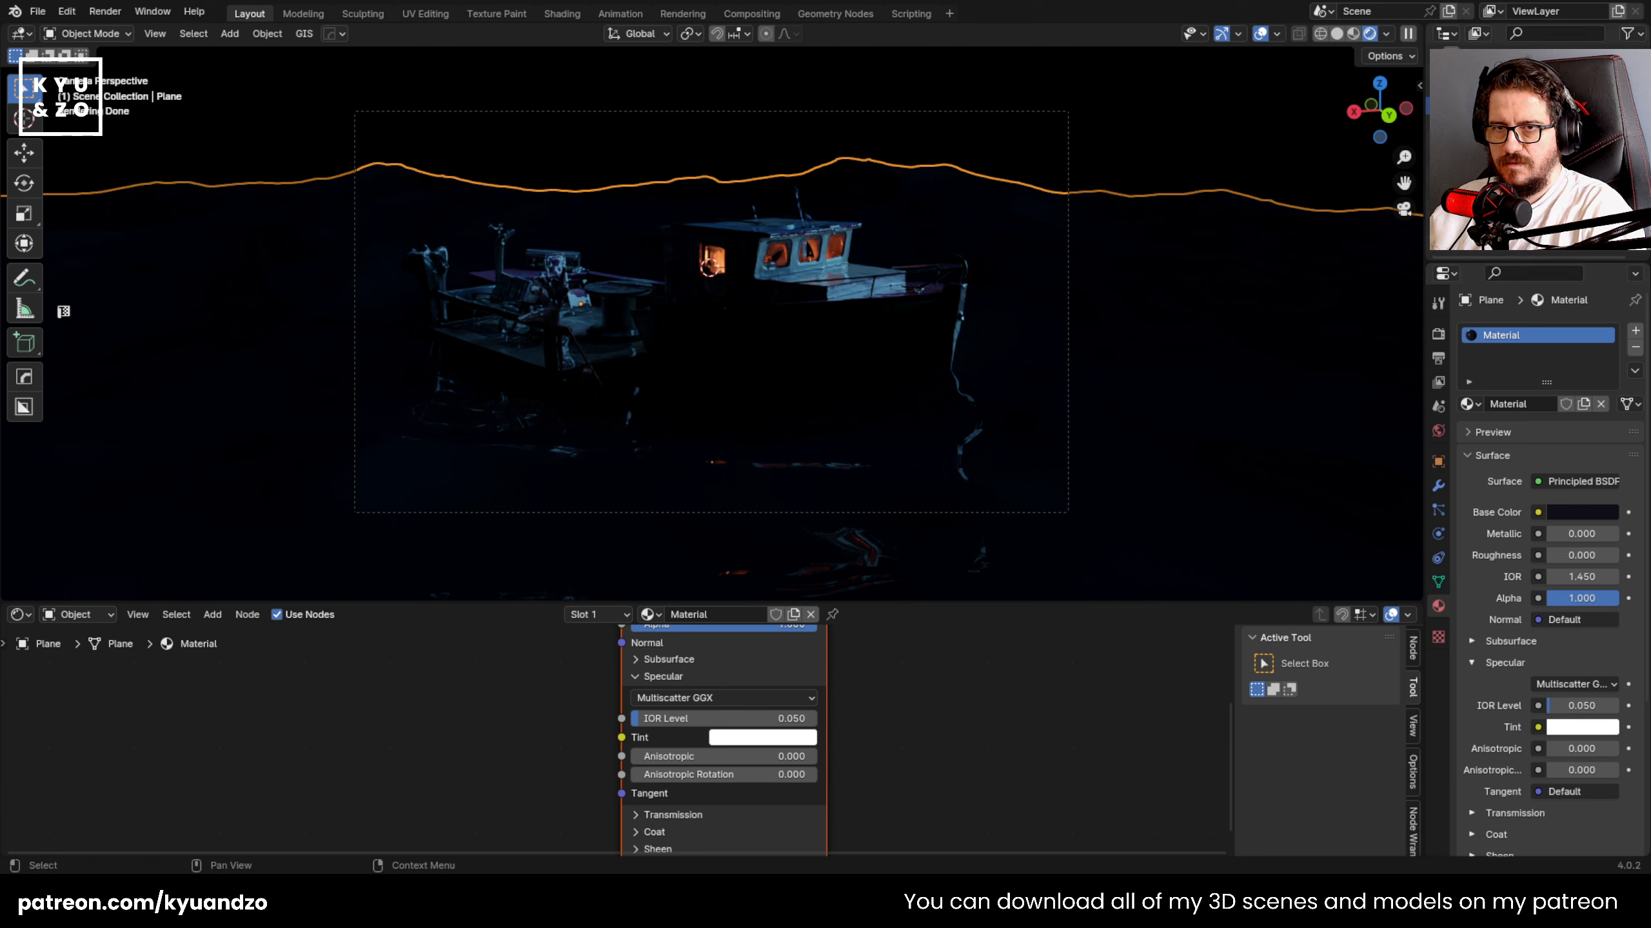
pyautogui.click(1495, 157)
pyautogui.moveTo(1573, 449); pyautogui.dragTo(1611, 448)
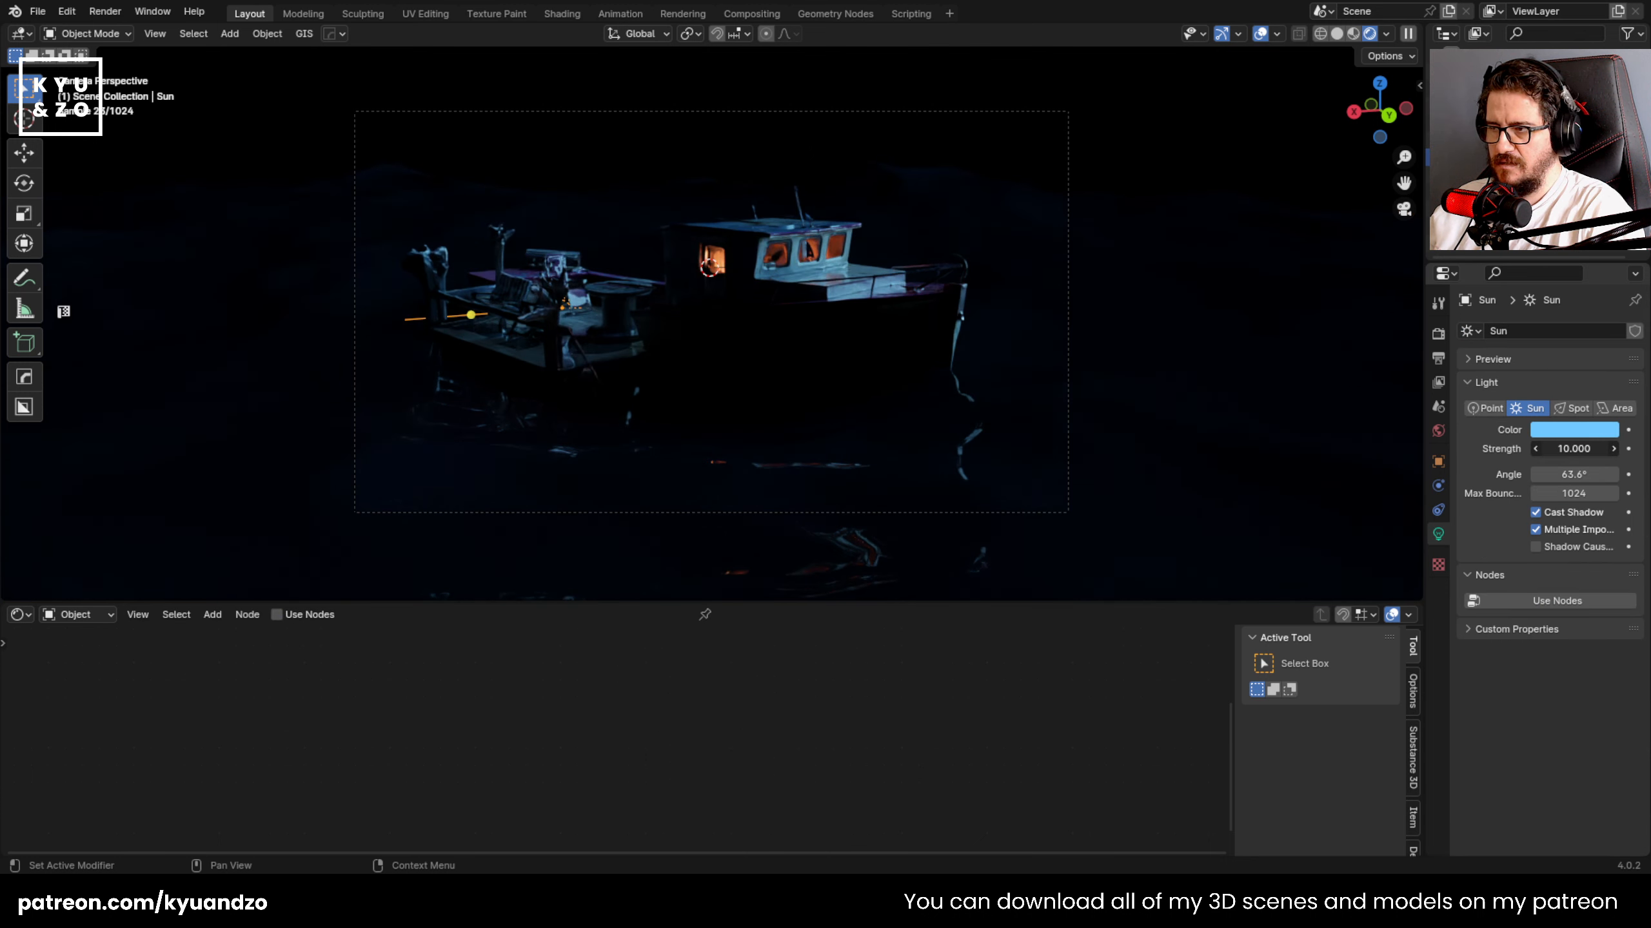
# - Set the ocean plane's Ocean modifier to size 1.71 and depth 234 m, keeping spatial size 7
pyautogui.click(884, 511)
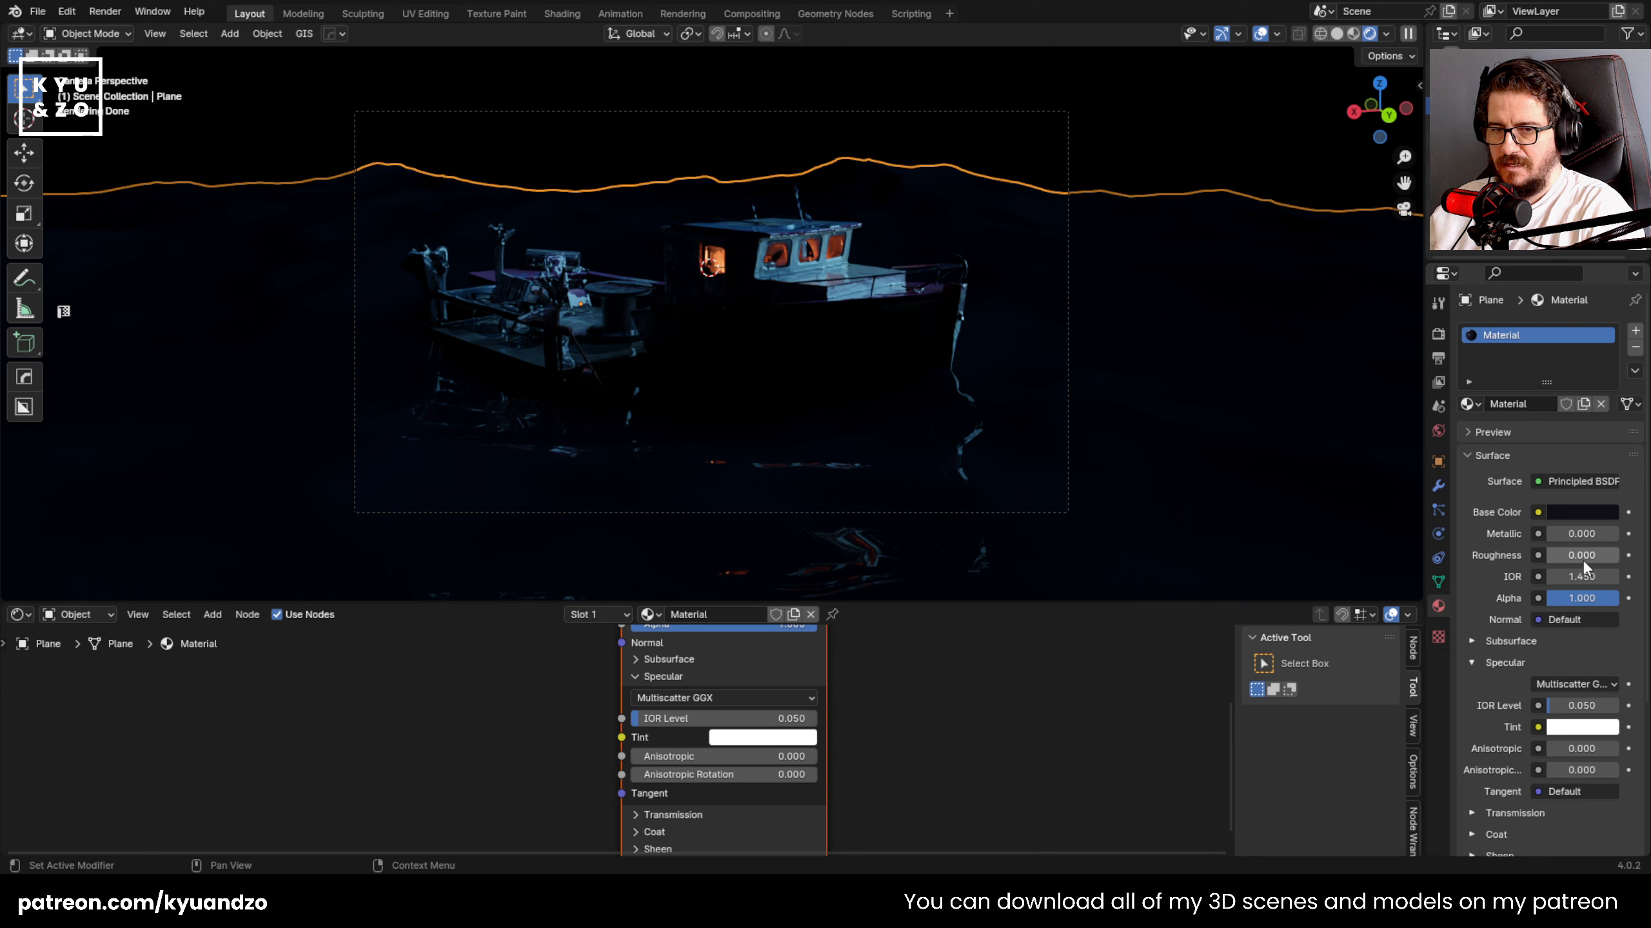
pyautogui.click(1438, 486)
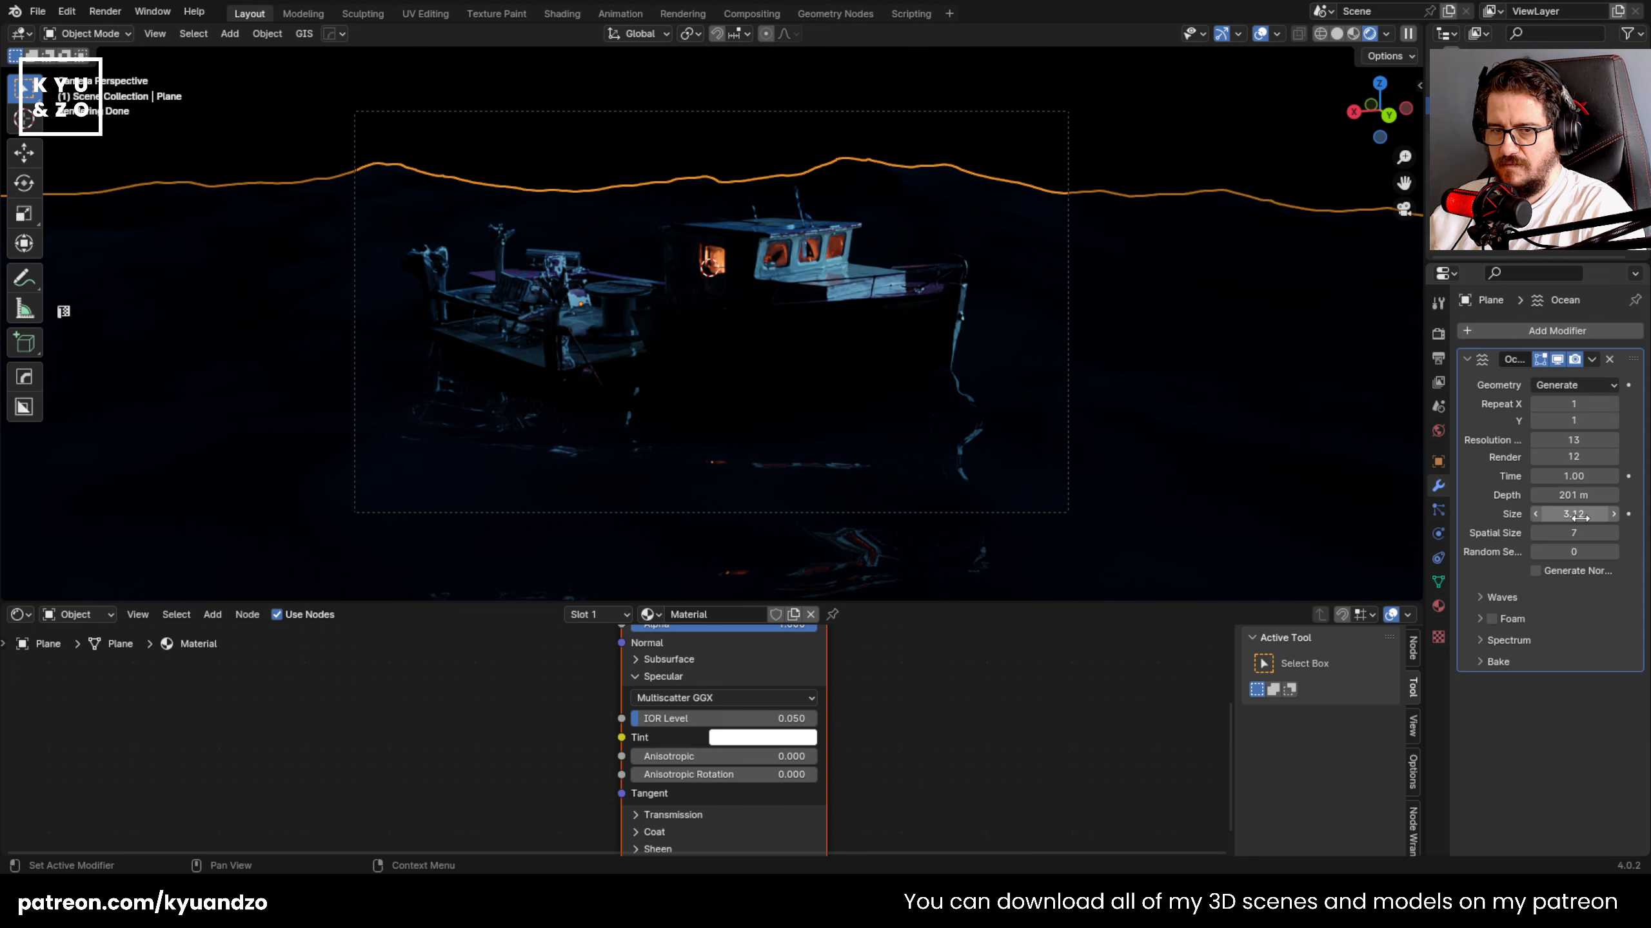
pyautogui.moveTo(1572, 515)
pyautogui.mouseDown()
pyautogui.moveTo(1537, 515)
pyautogui.moveTo(1571, 494)
pyautogui.mouseUp()
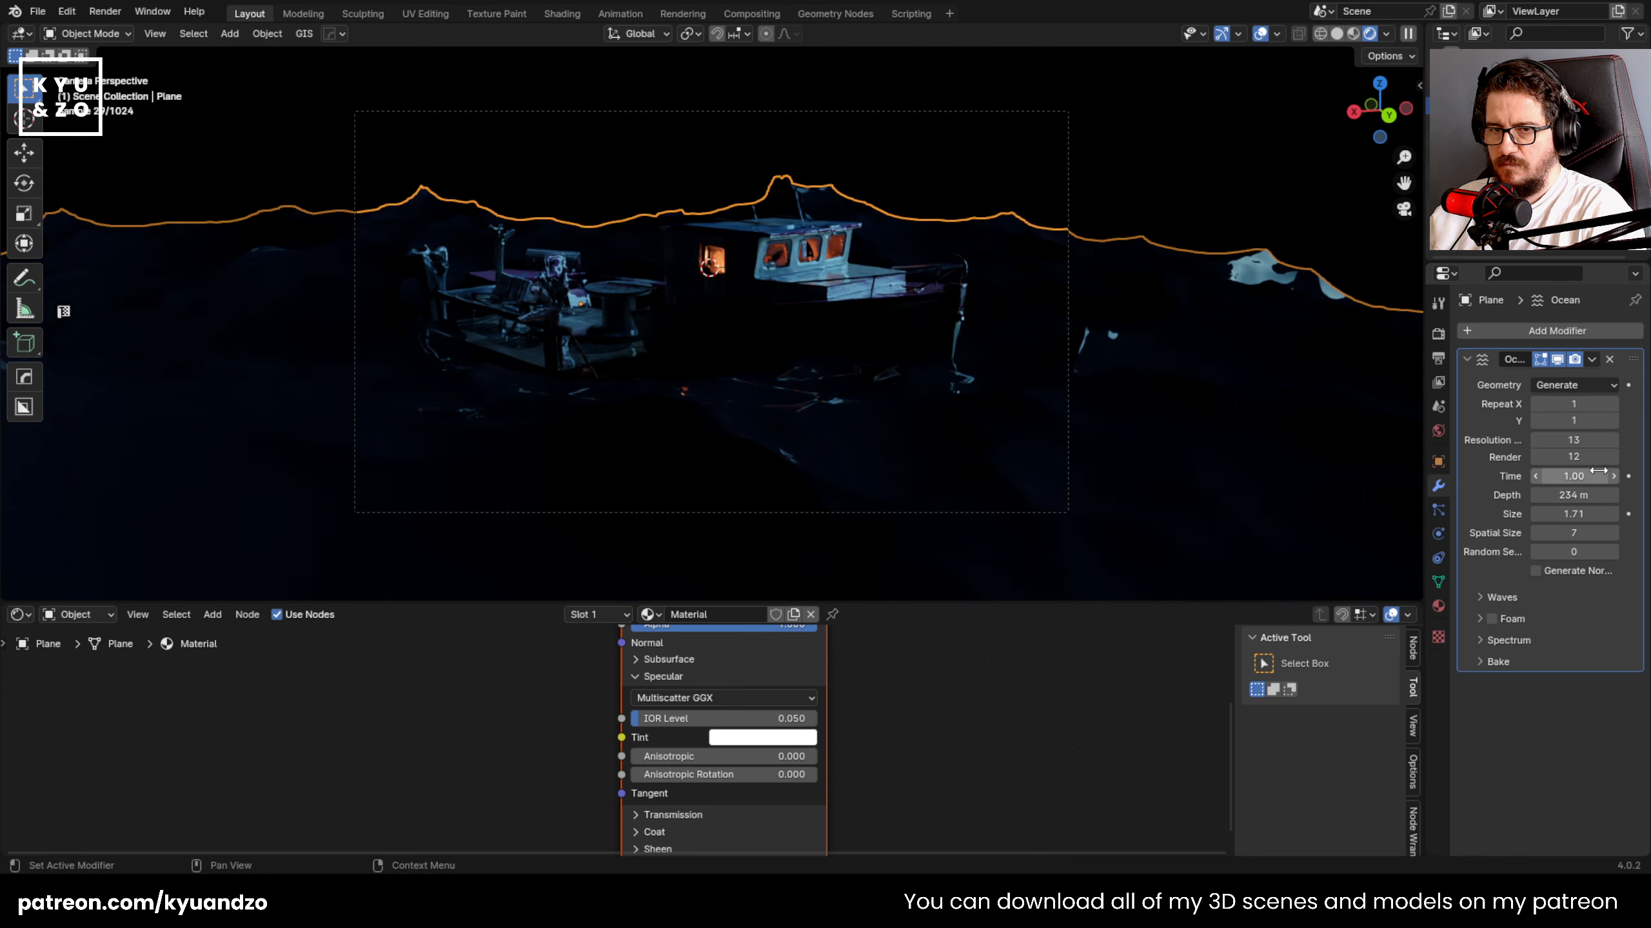
pyautogui.moveTo(1569, 535)
pyautogui.mouseDown()
pyautogui.moveTo(1612, 536)
pyautogui.moveTo(1554, 535)
pyautogui.moveTo(1576, 535)
pyautogui.mouseUp()
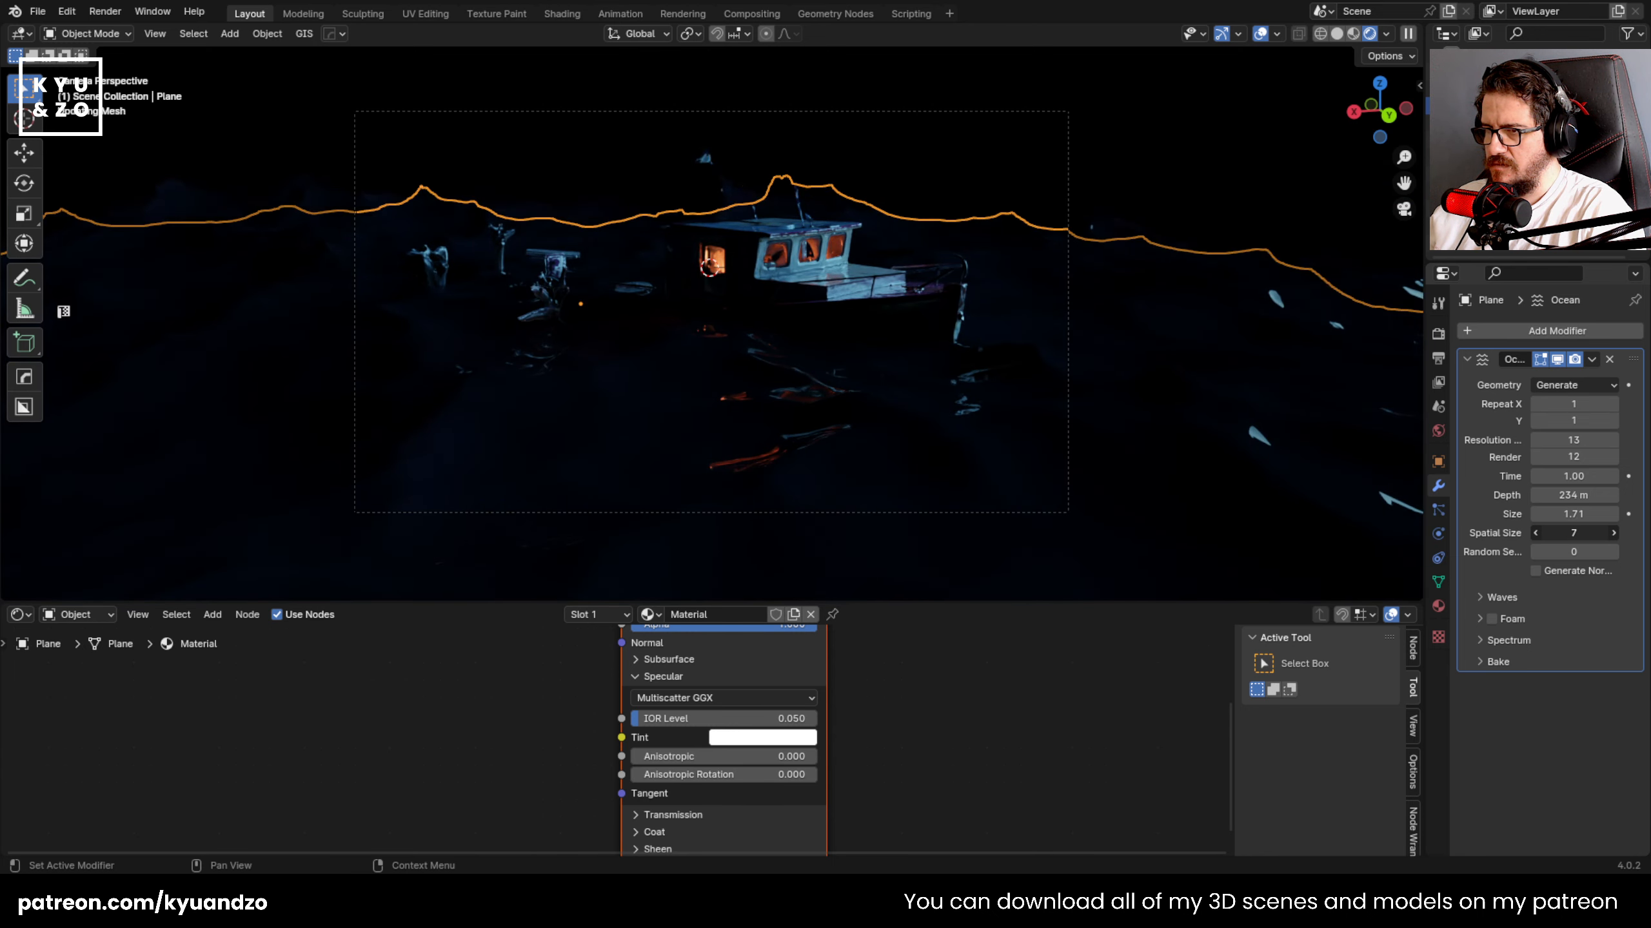
# - Try a wave scale of 0.3 on the Ocean modifier, then set it to 1.8
pyautogui.click(1501, 597)
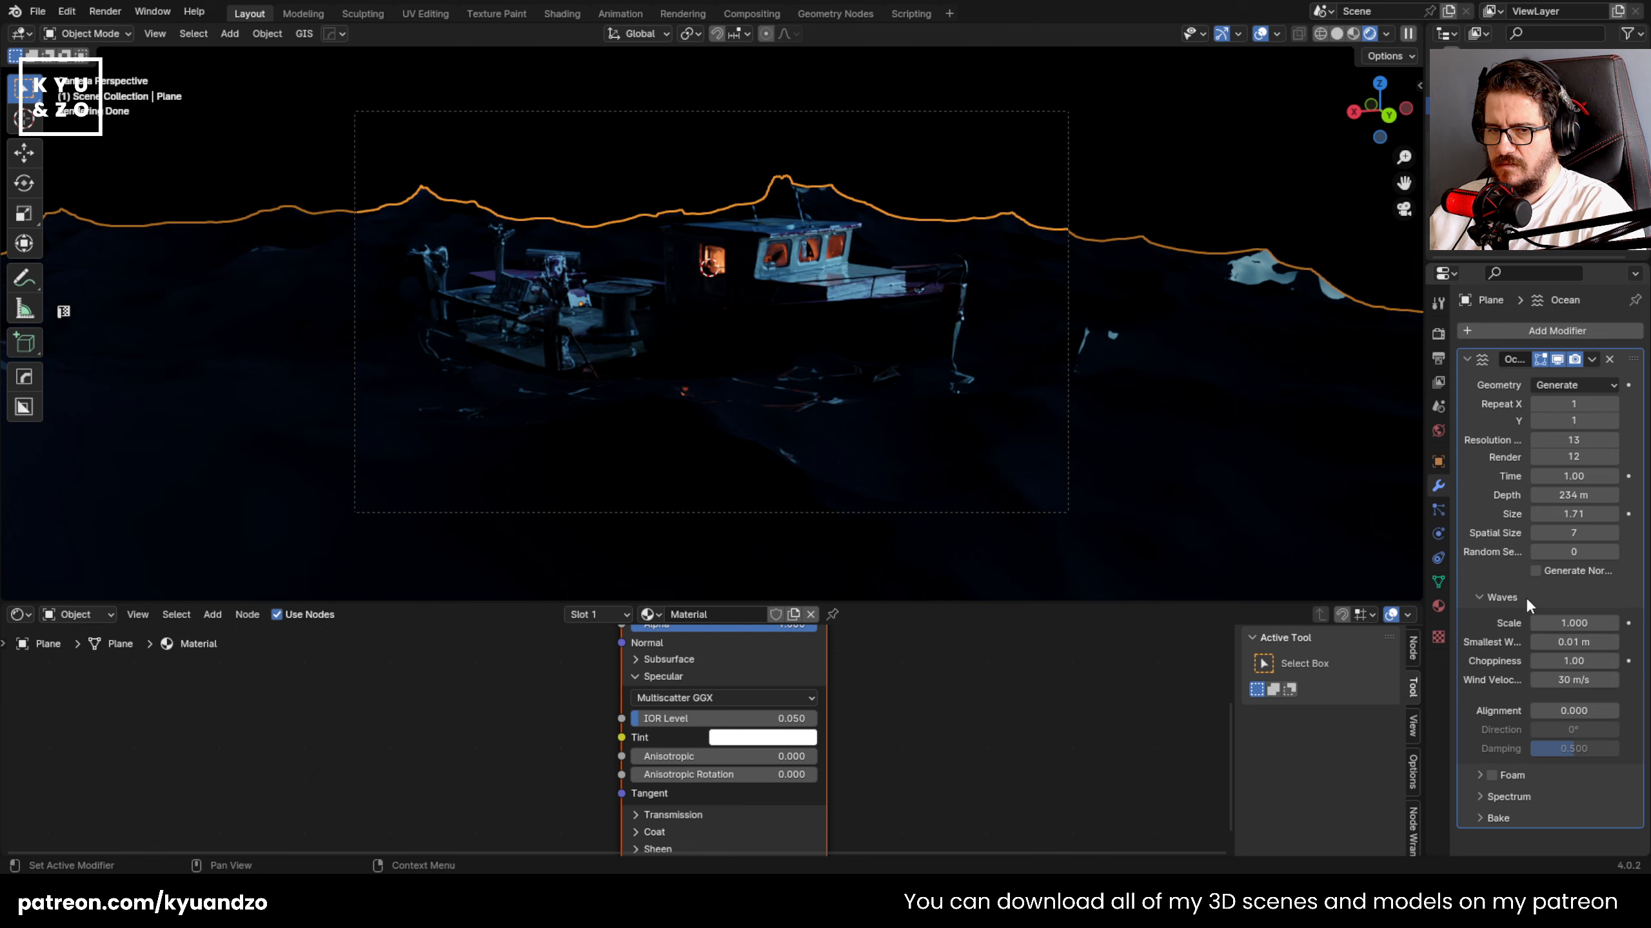
pyautogui.moveTo(1579, 623); pyautogui.dragTo(1563, 622)
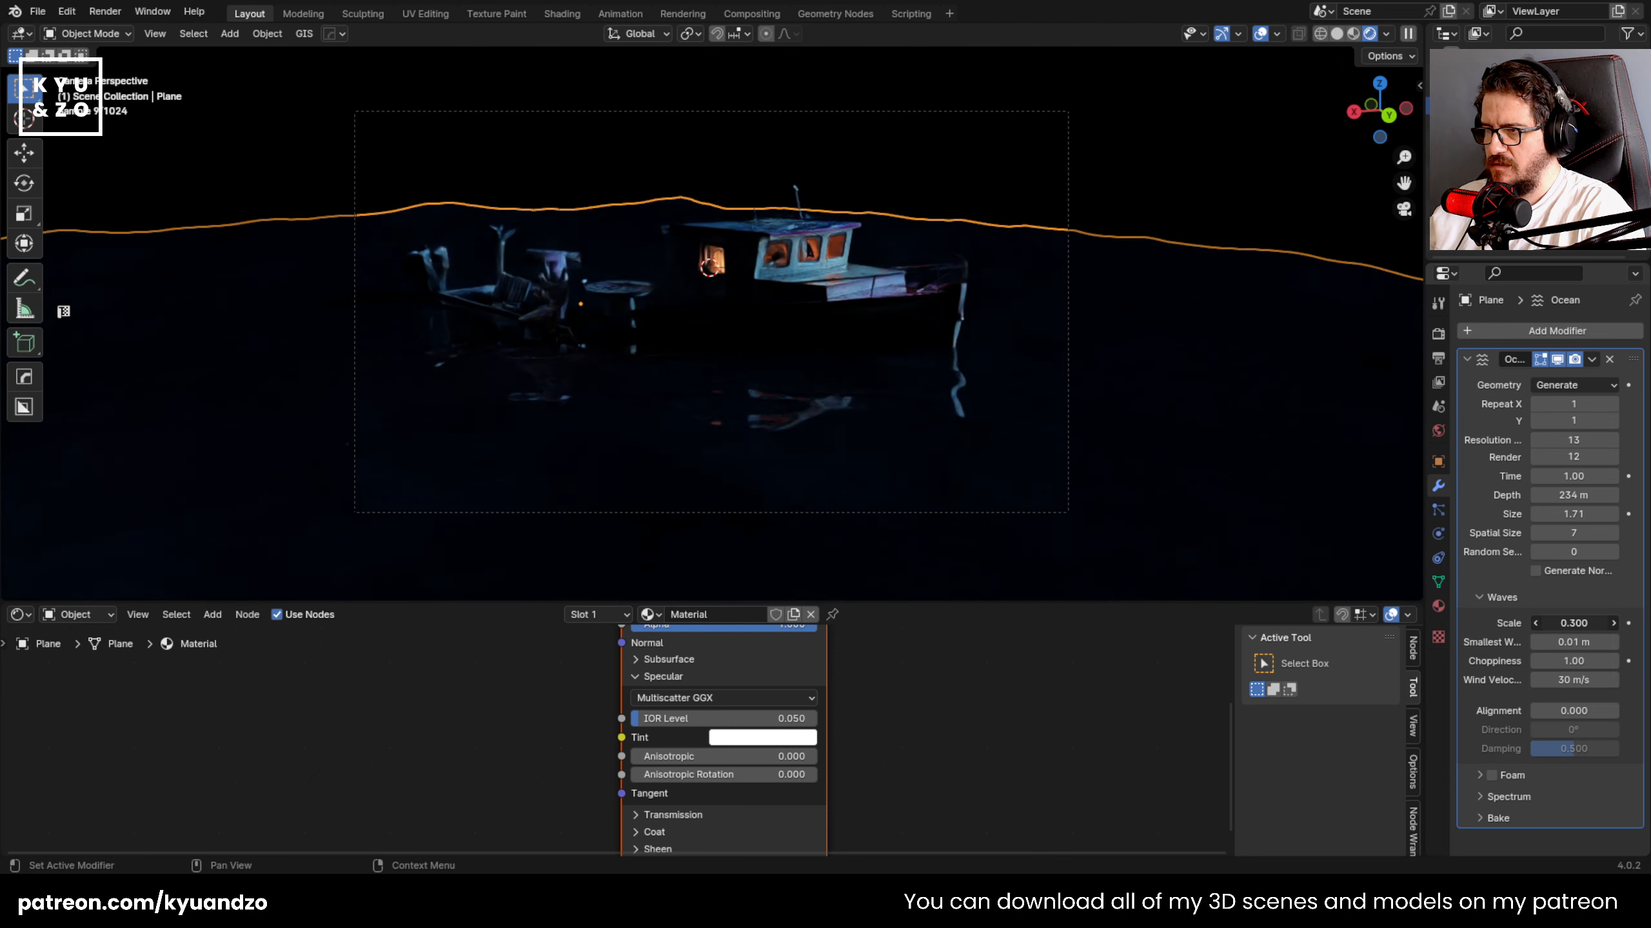
pyautogui.moveTo(1572, 623); pyautogui.dragTo(1598, 623)
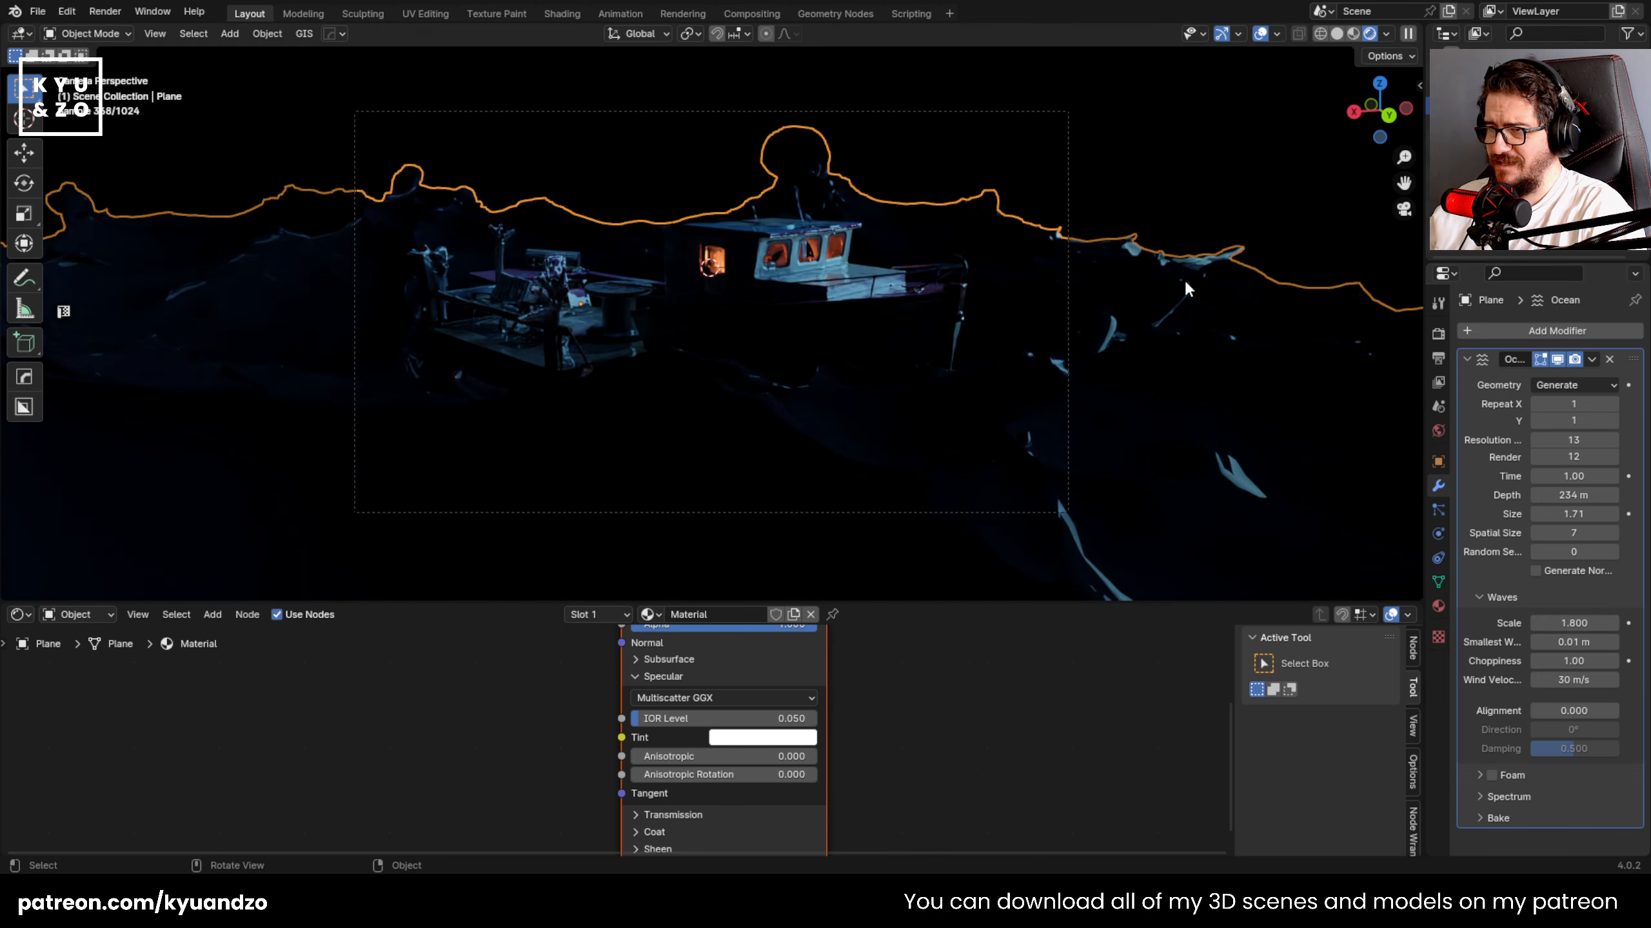
# - Scale the ocean plane up uniformly by a factor of about 2.8 instead of along X only
pyautogui.press('s')
pyautogui.press('x')
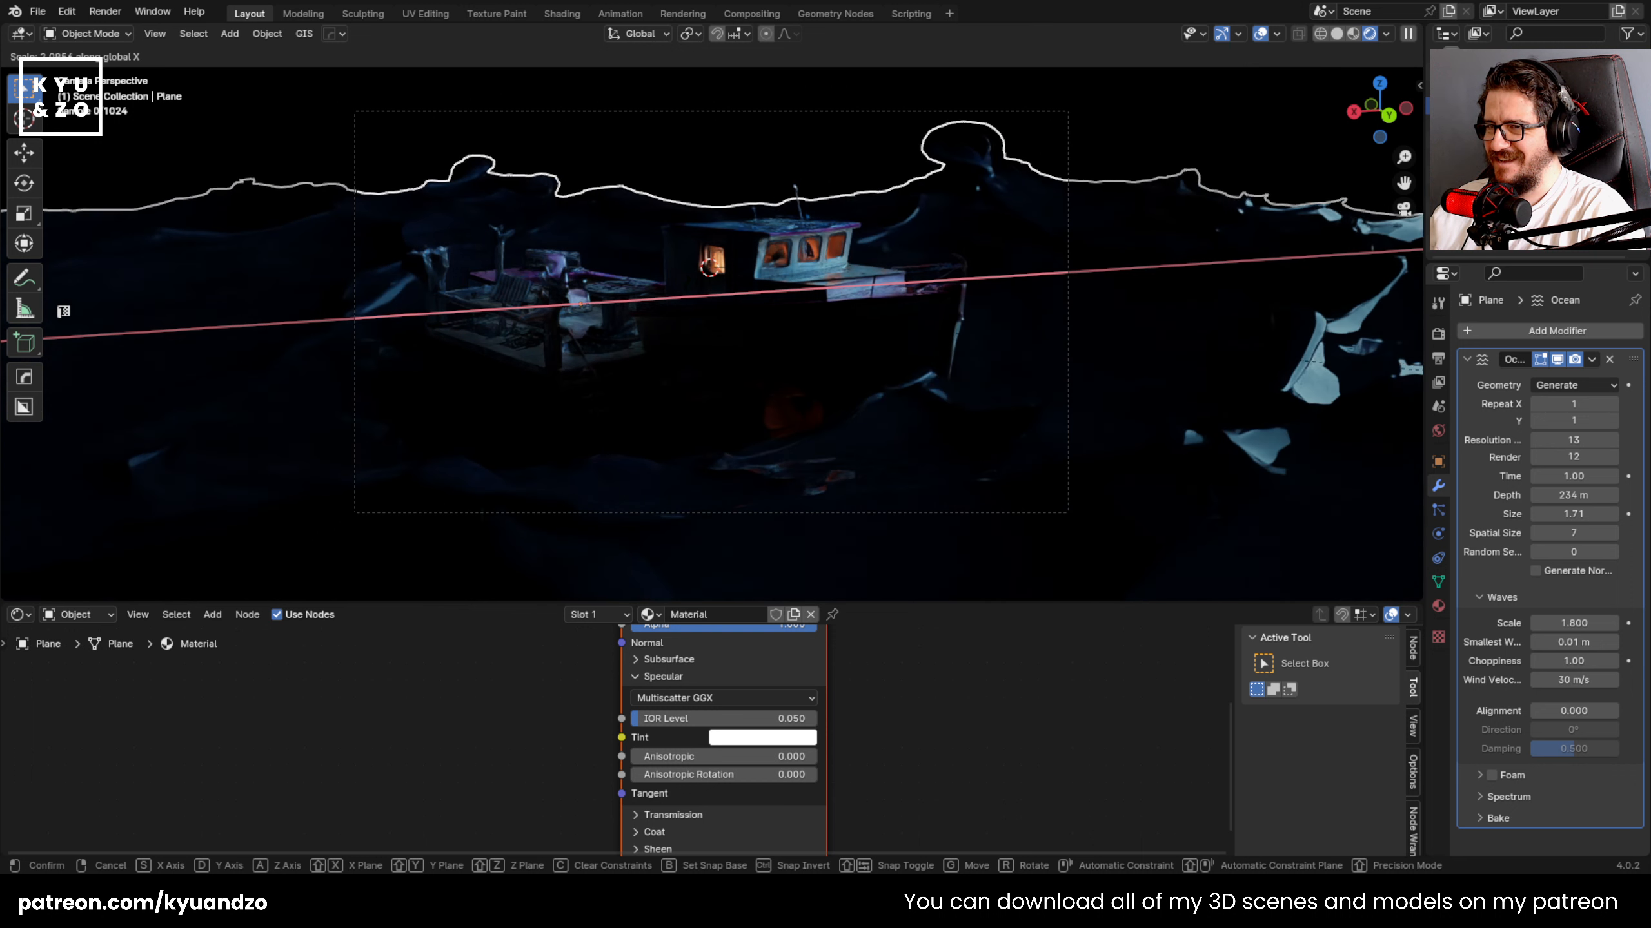
pyautogui.press('x')
pyautogui.press('x')
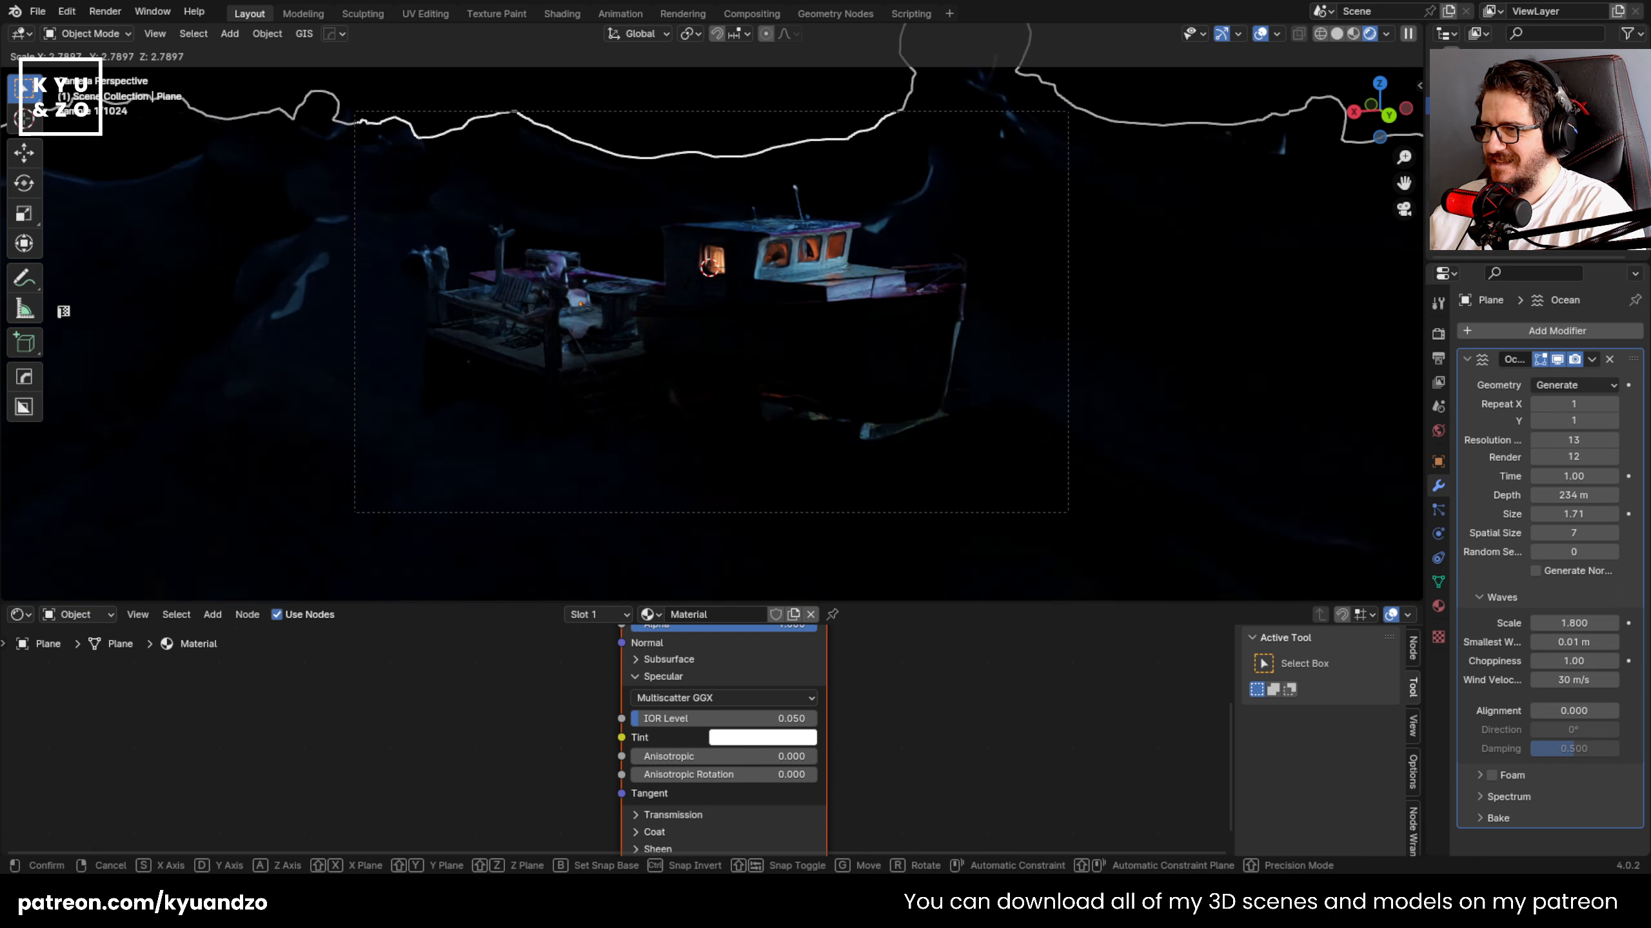
pyautogui.press('Return')
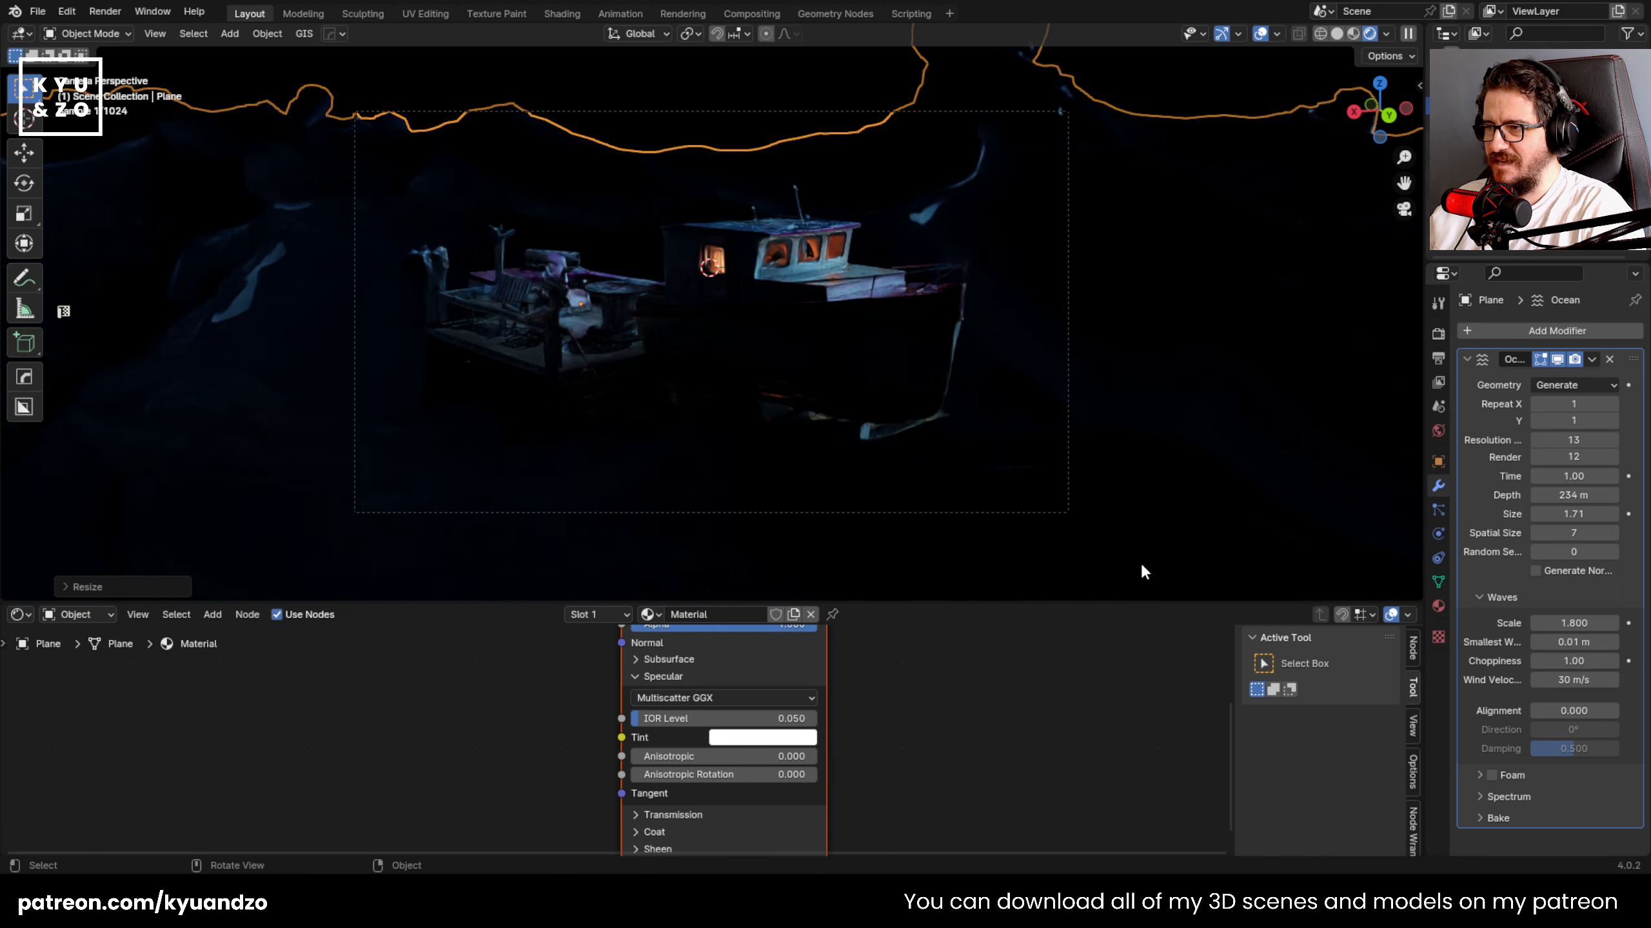
# - Try a smaller overall scale on the ocean plane and raise the plane slightly along the Z axis
pyautogui.scroll(4, 583, 312)
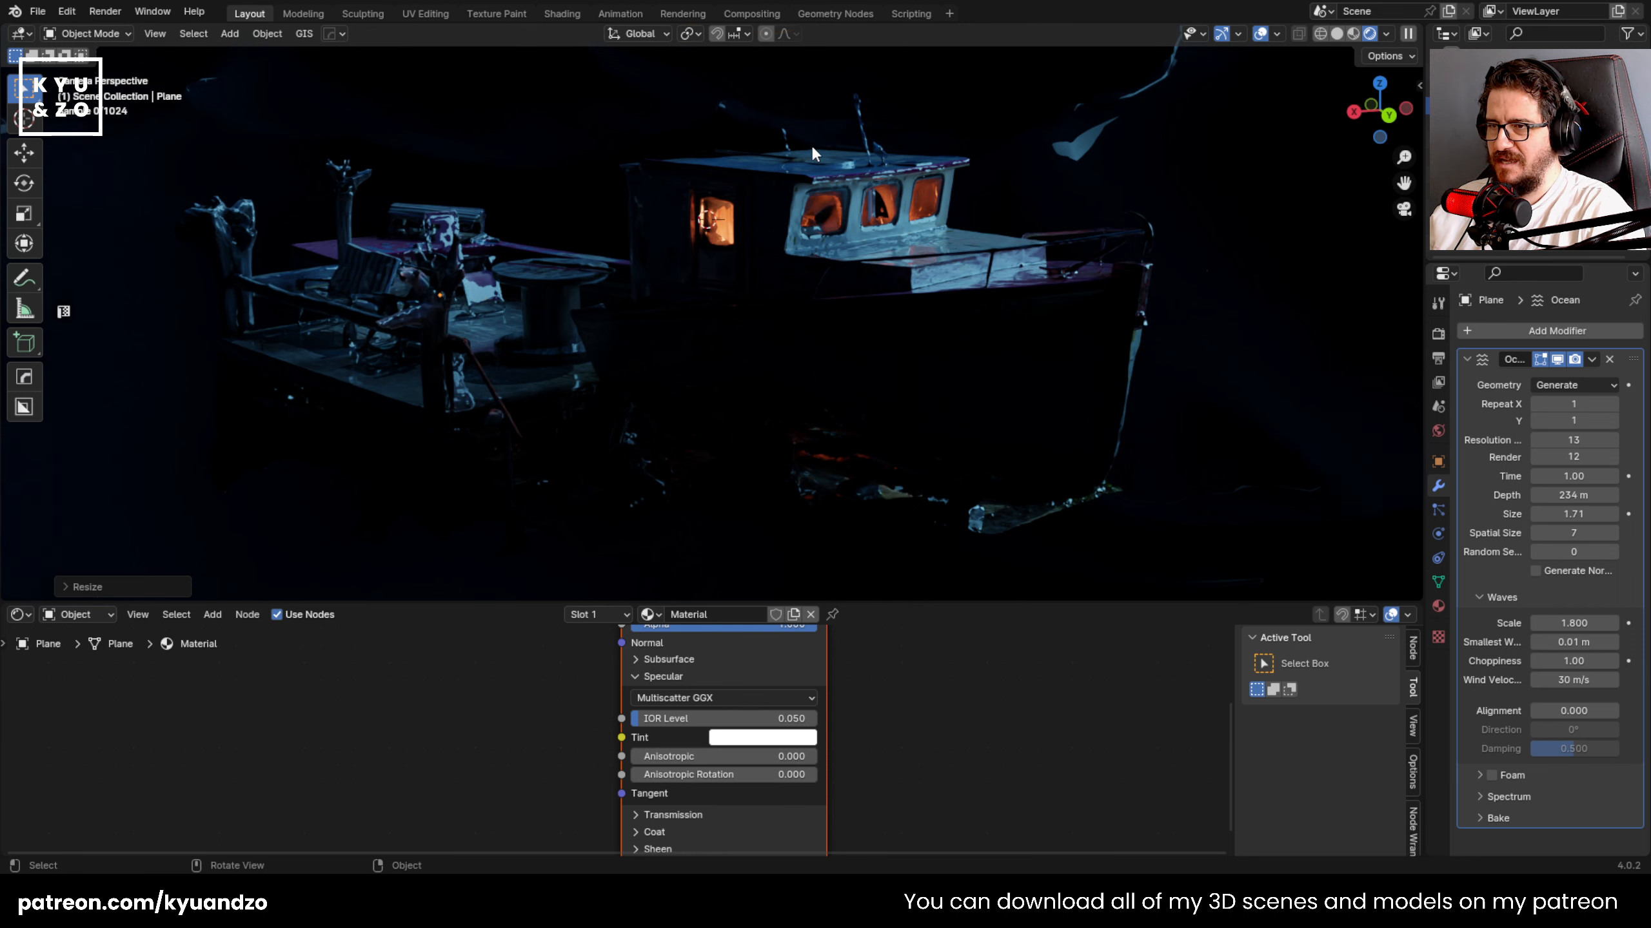
pyautogui.scroll(-3, 482, 344)
pyautogui.press('s')
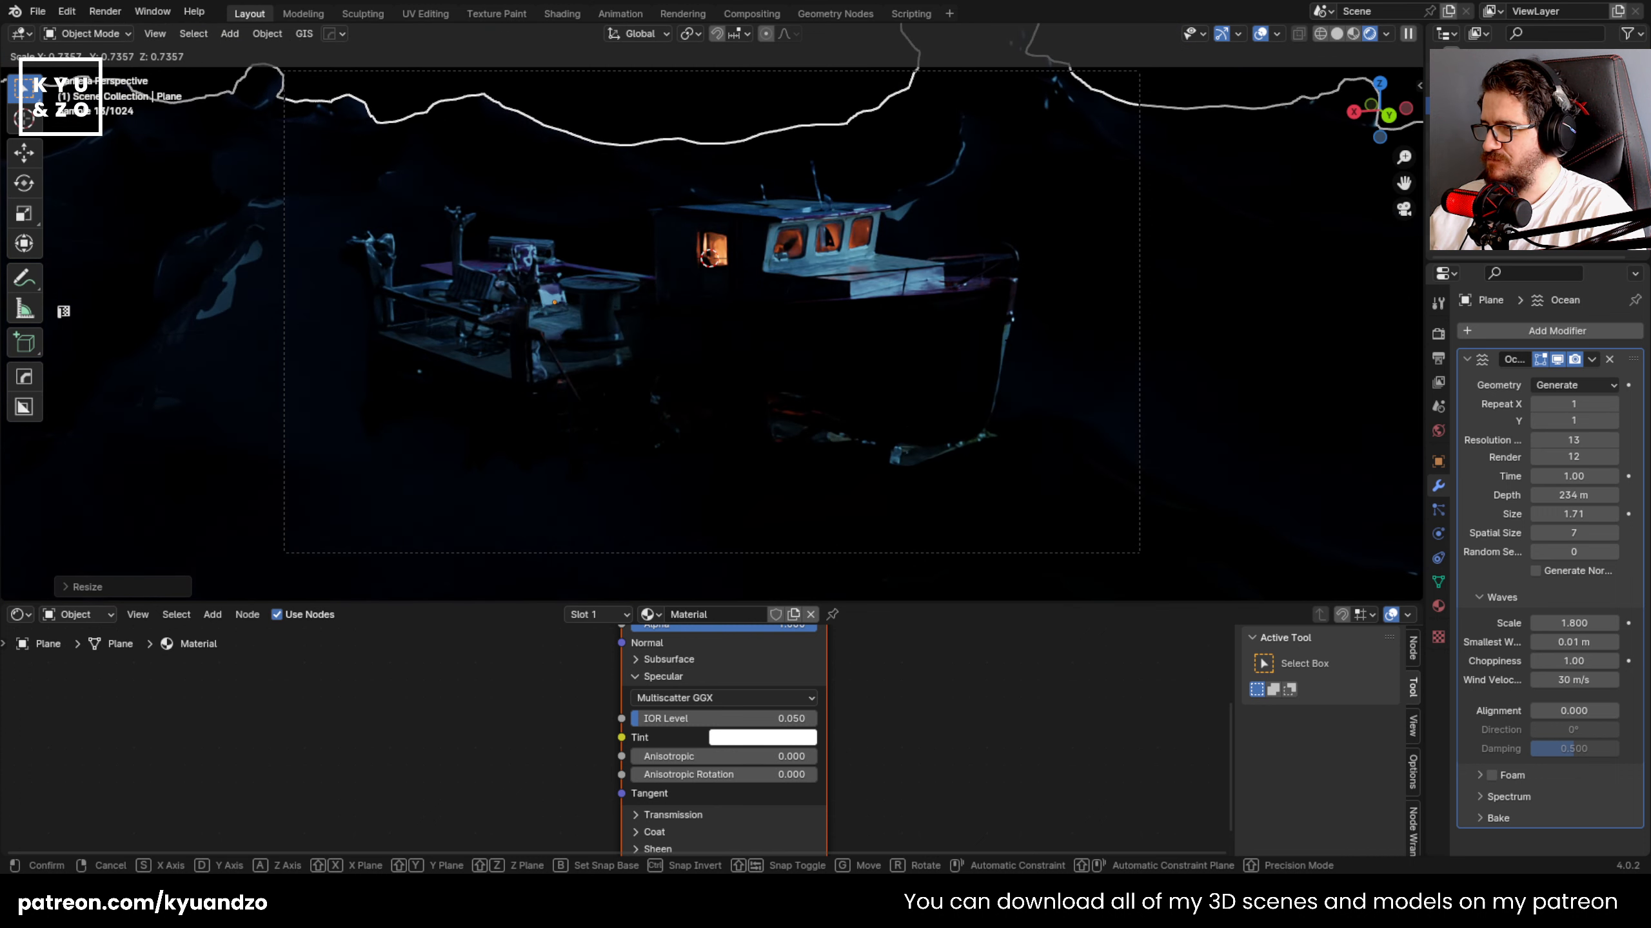
pyautogui.click(1013, 354)
pyautogui.press('g')
pyautogui.press('a')
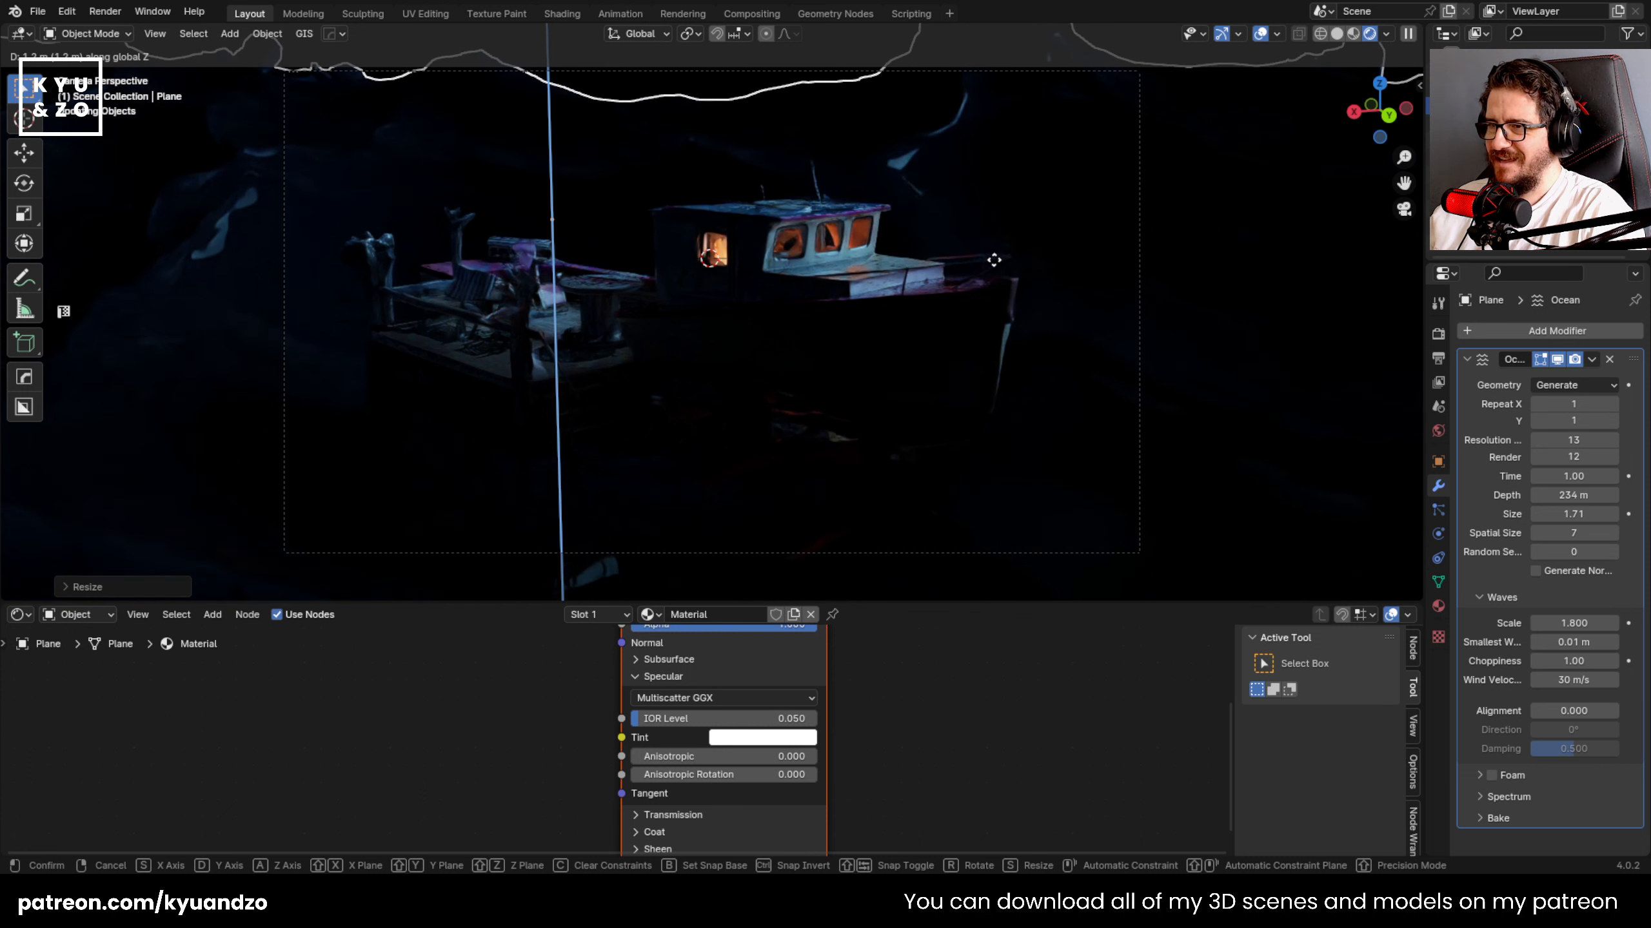
pyautogui.click(994, 262)
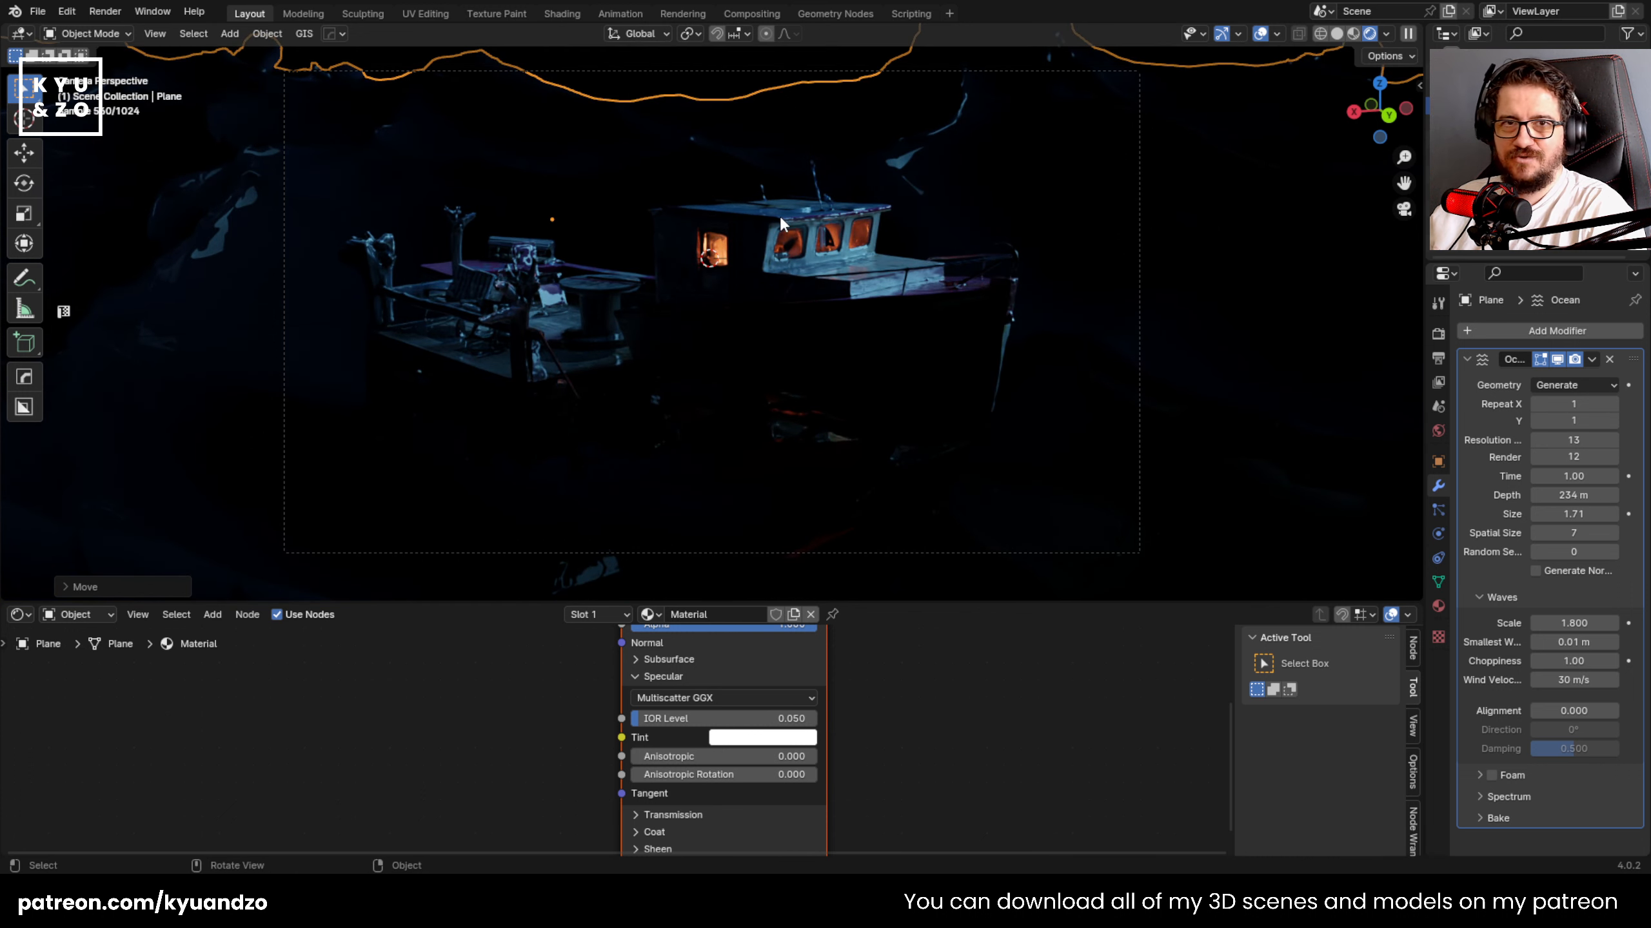
# - Select the Sun and rotate it freely until its light catches the wave crests and the boat's deck
pyautogui.scroll(2, 602, 244)
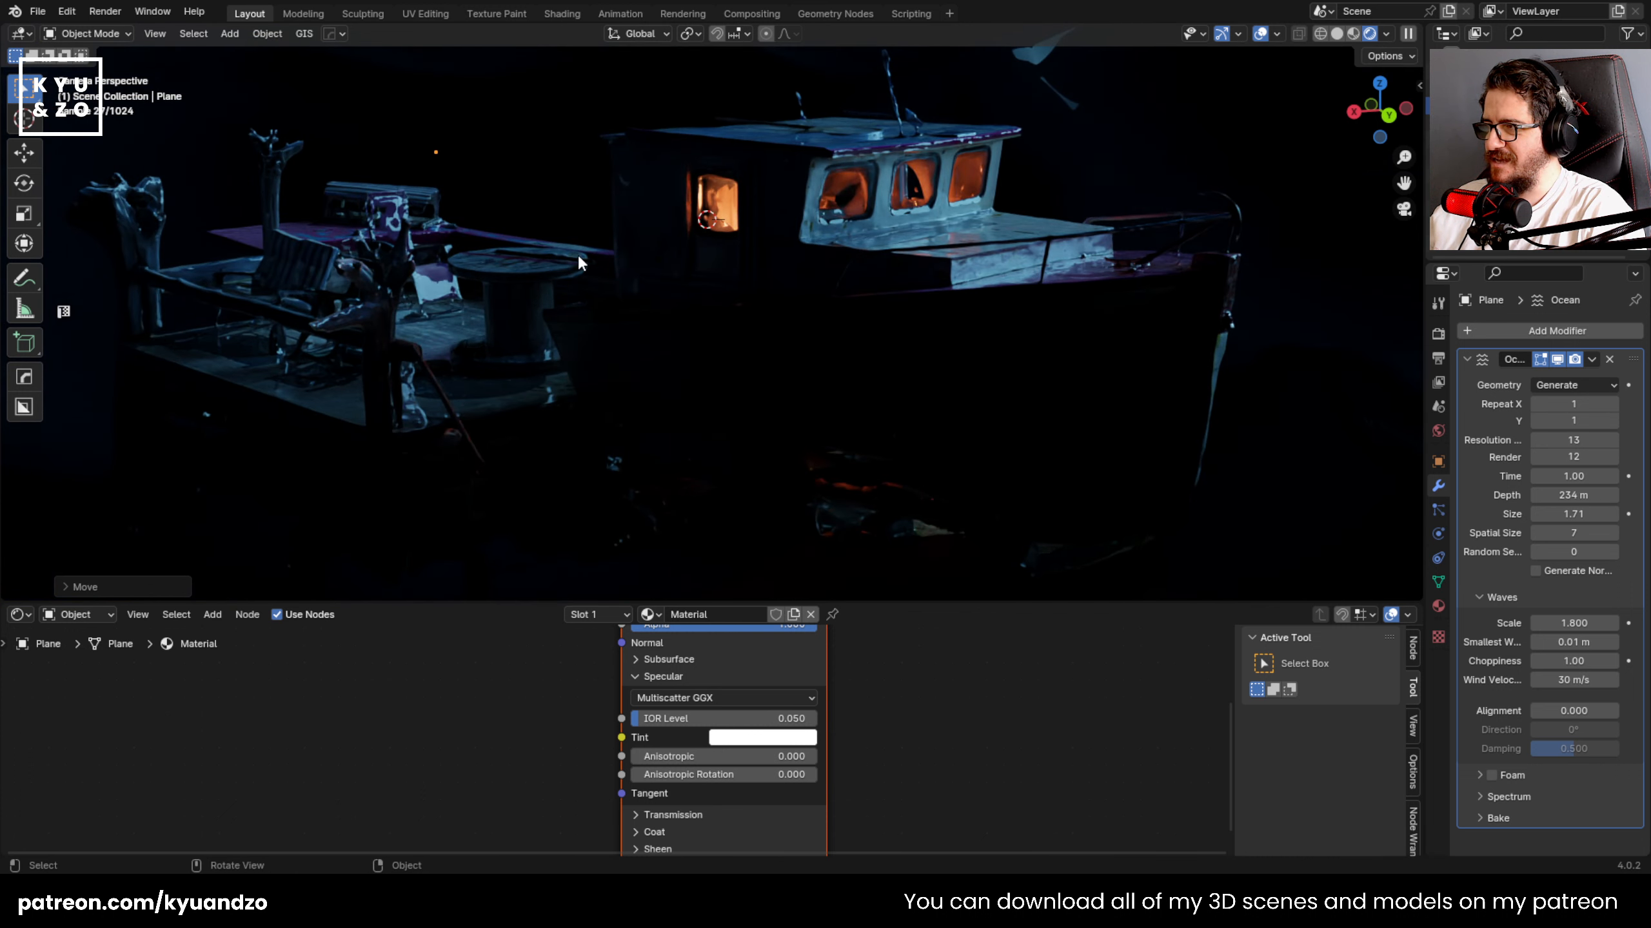
pyautogui.scroll(-3, 596, 250)
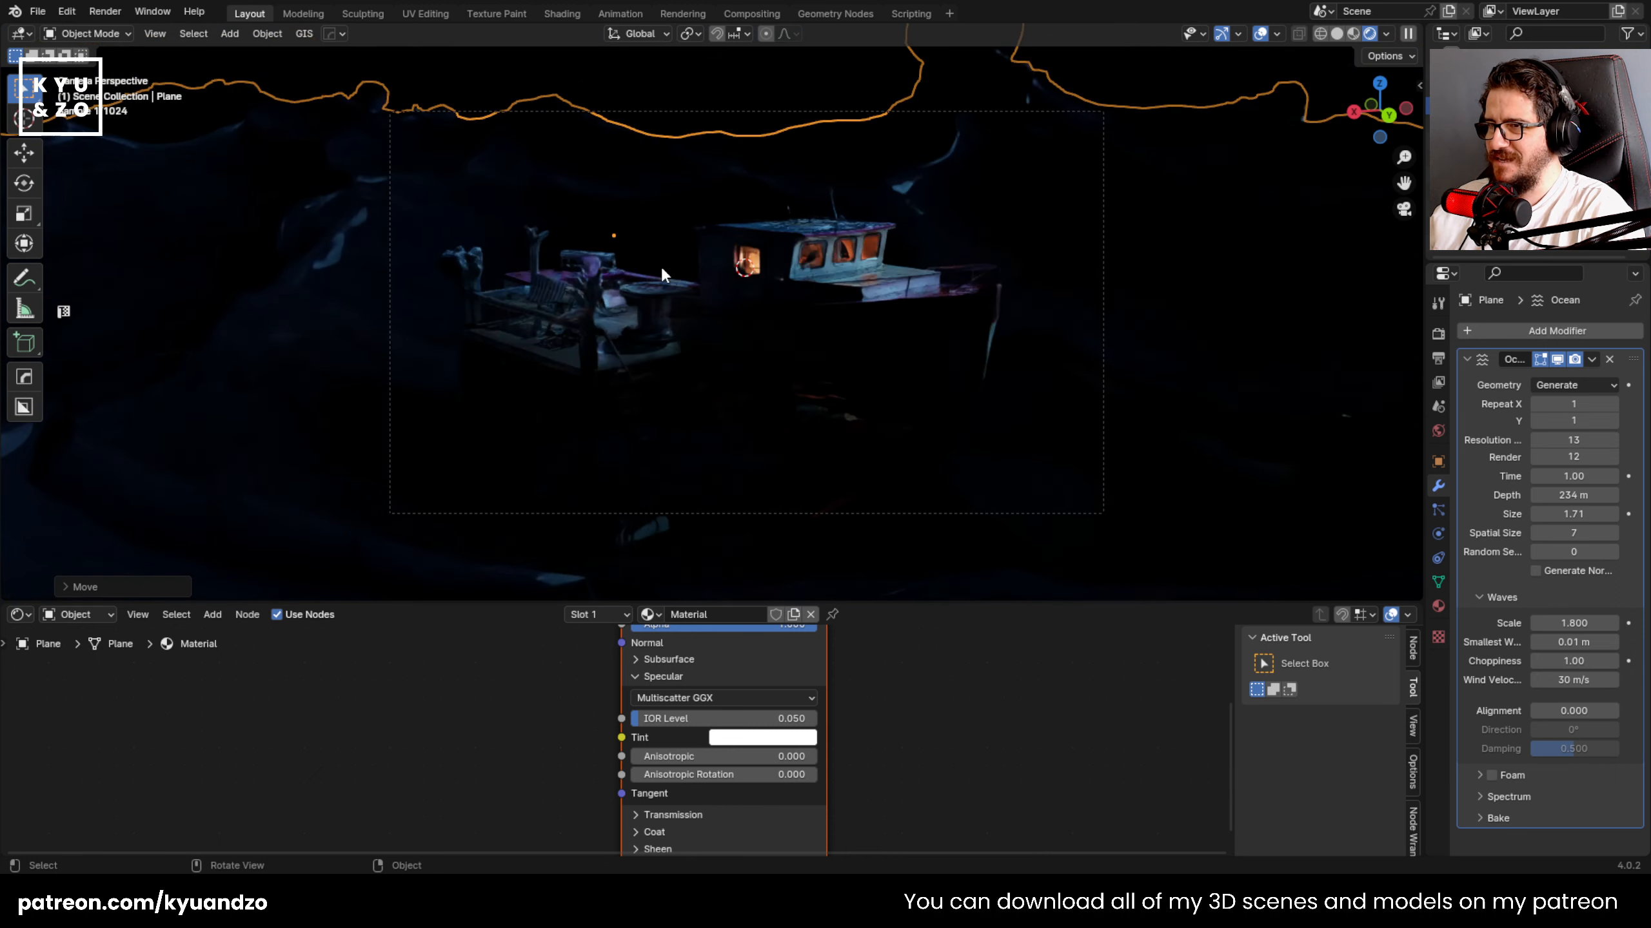
pyautogui.scroll(3, 526, 458)
pyautogui.scroll(-3, 629, 390)
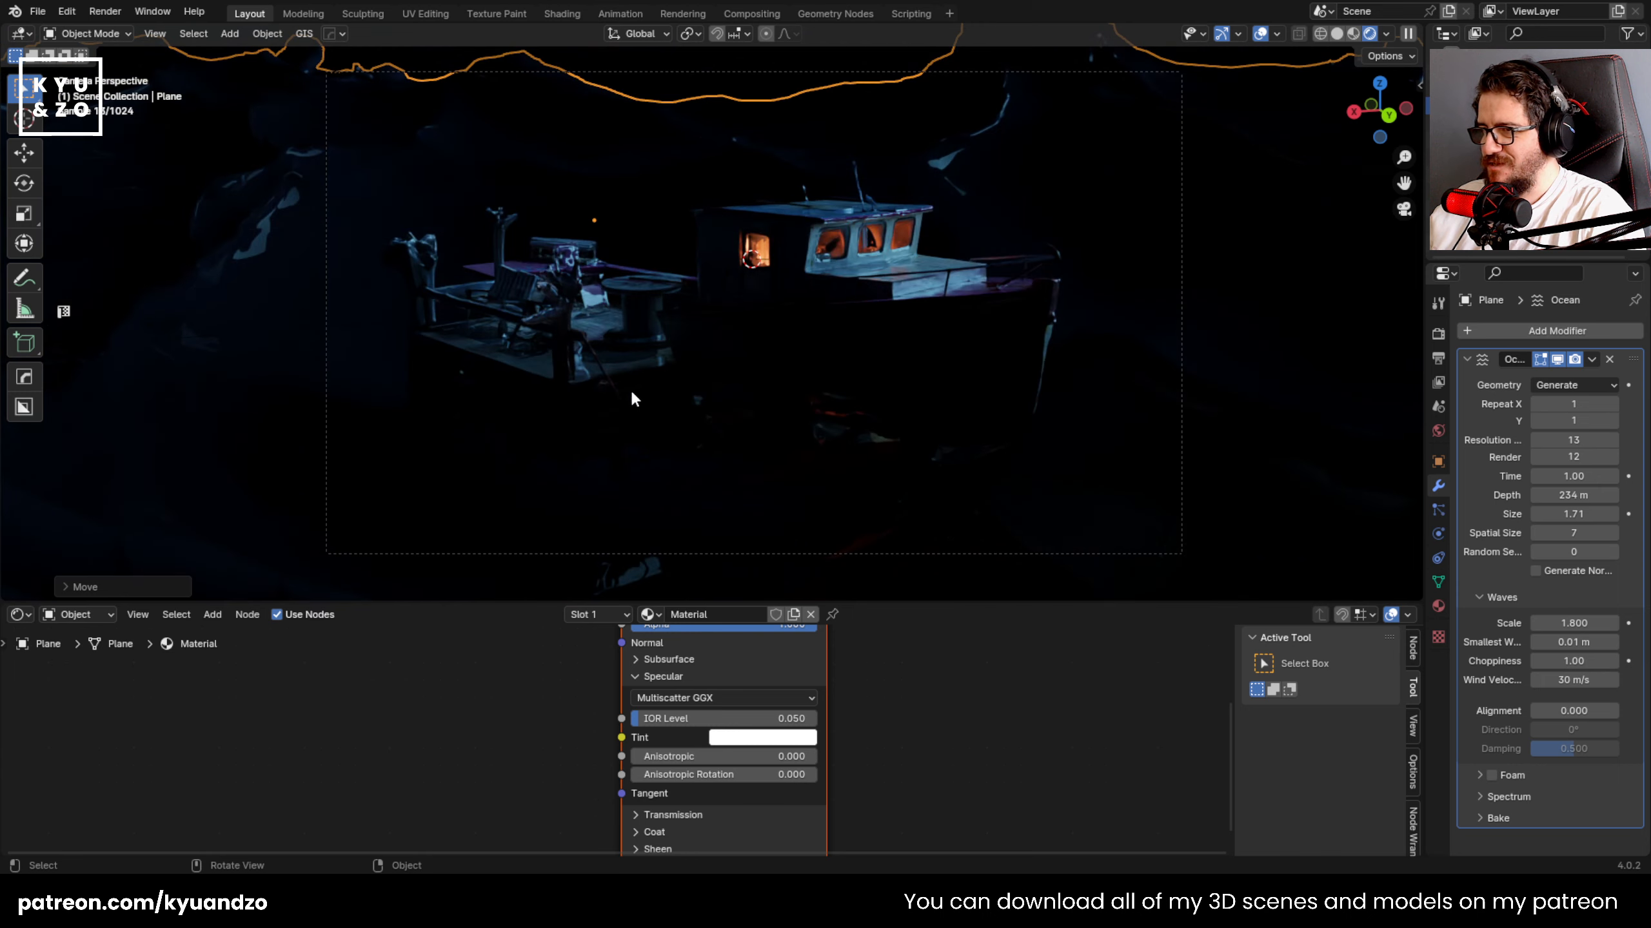
pyautogui.click(1488, 157)
pyautogui.press('r')
pyautogui.press('r')
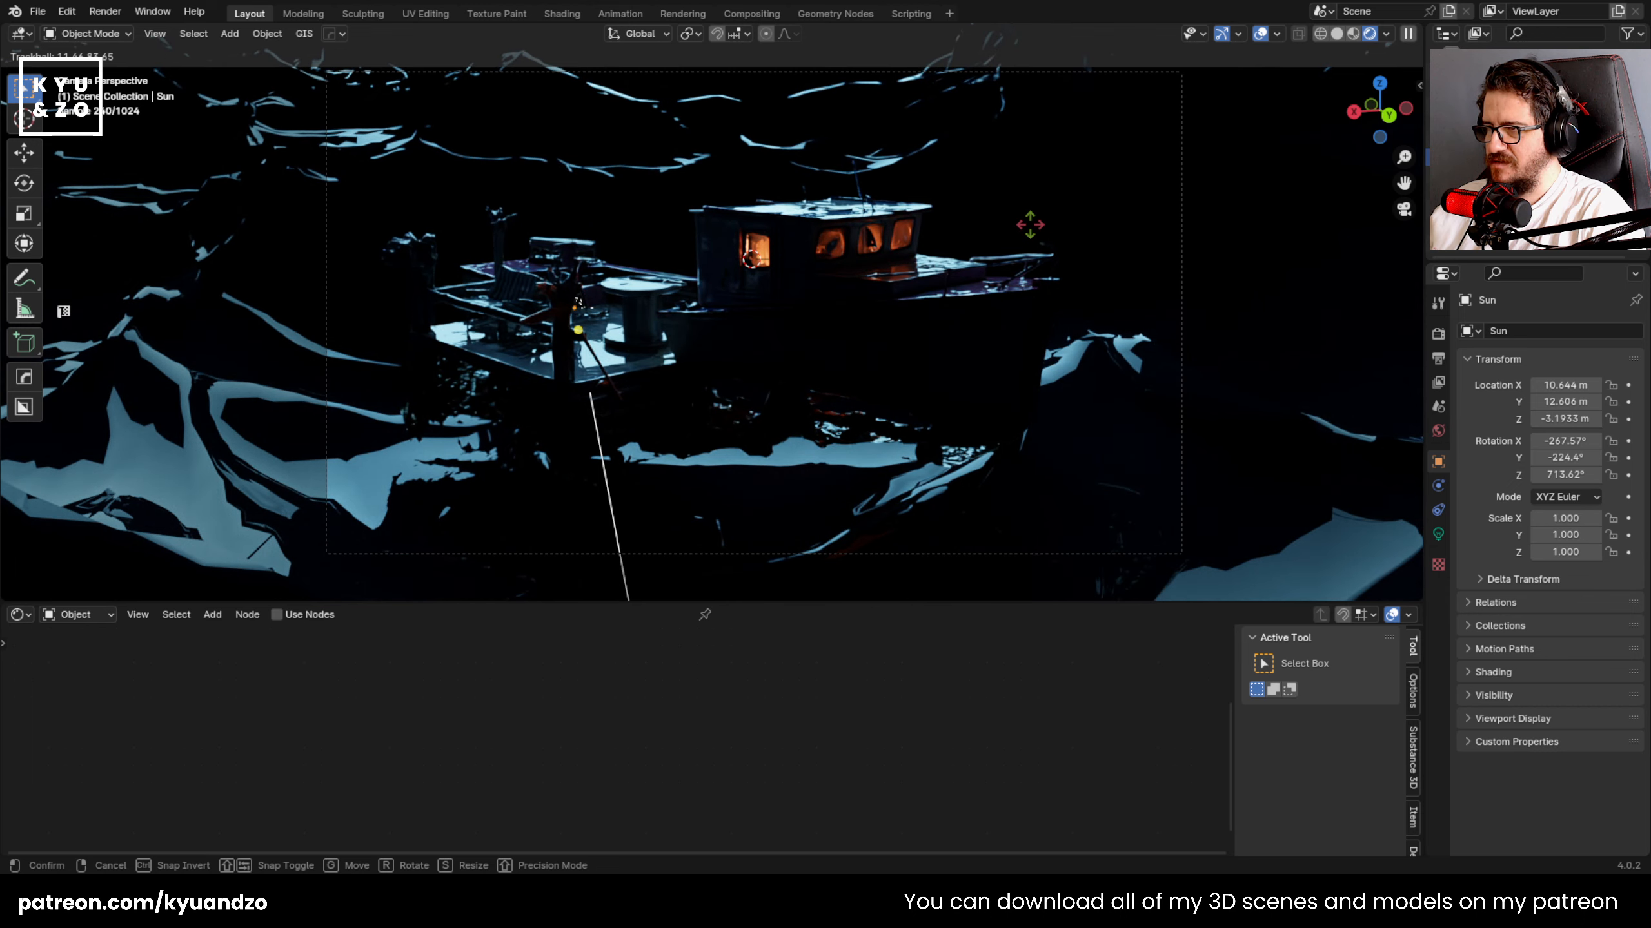
pyautogui.click(1033, 244)
# - Select the ocean plane and set its Ocean modifier to wave scale 1.3, smallest wave 0 m and choppiness 0
pyautogui.click(1060, 423)
pyautogui.scroll(1, 1062, 421)
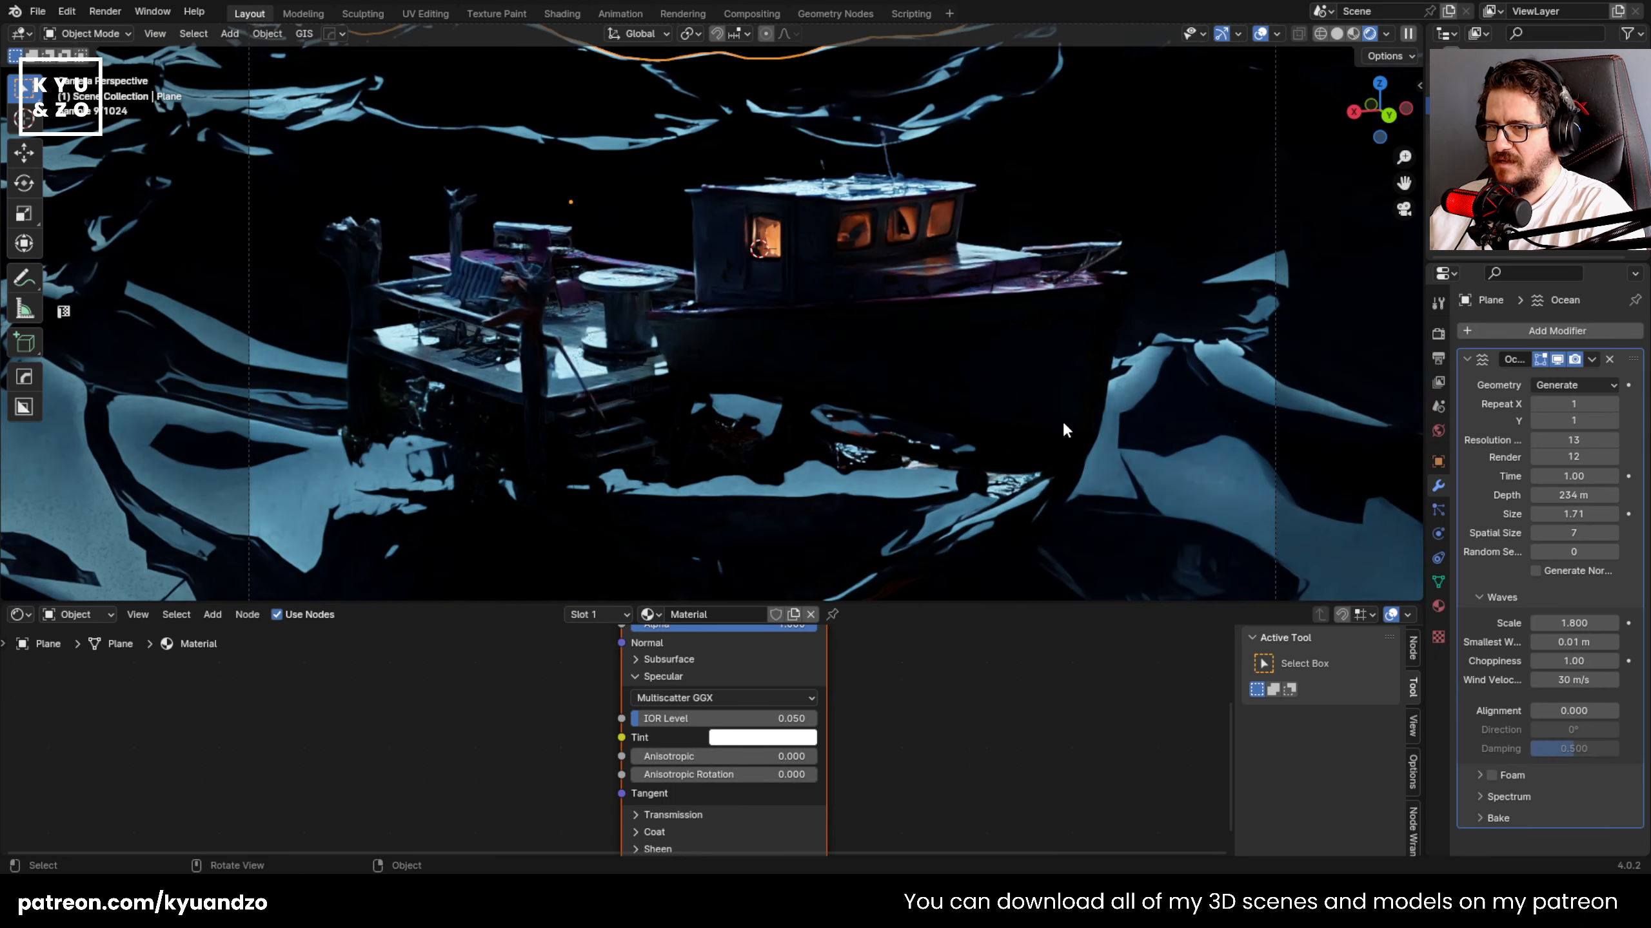
pyautogui.press('g')
pyautogui.rightClick(1066, 423)
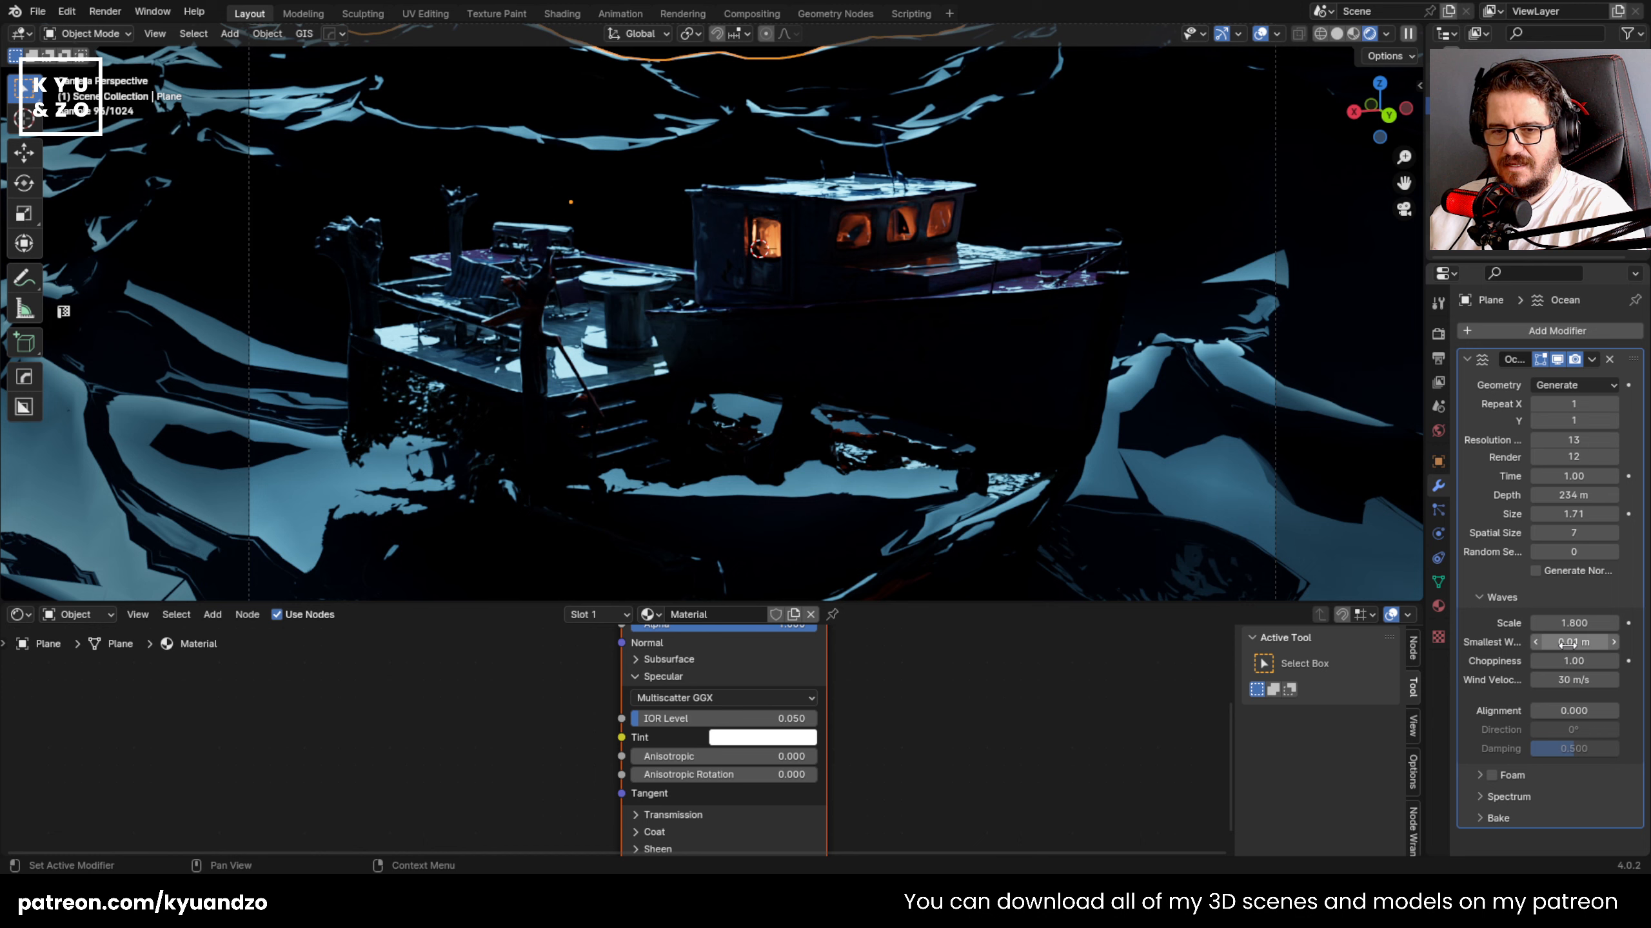
pyautogui.moveTo(1572, 623); pyautogui.dragTo(1533, 661)
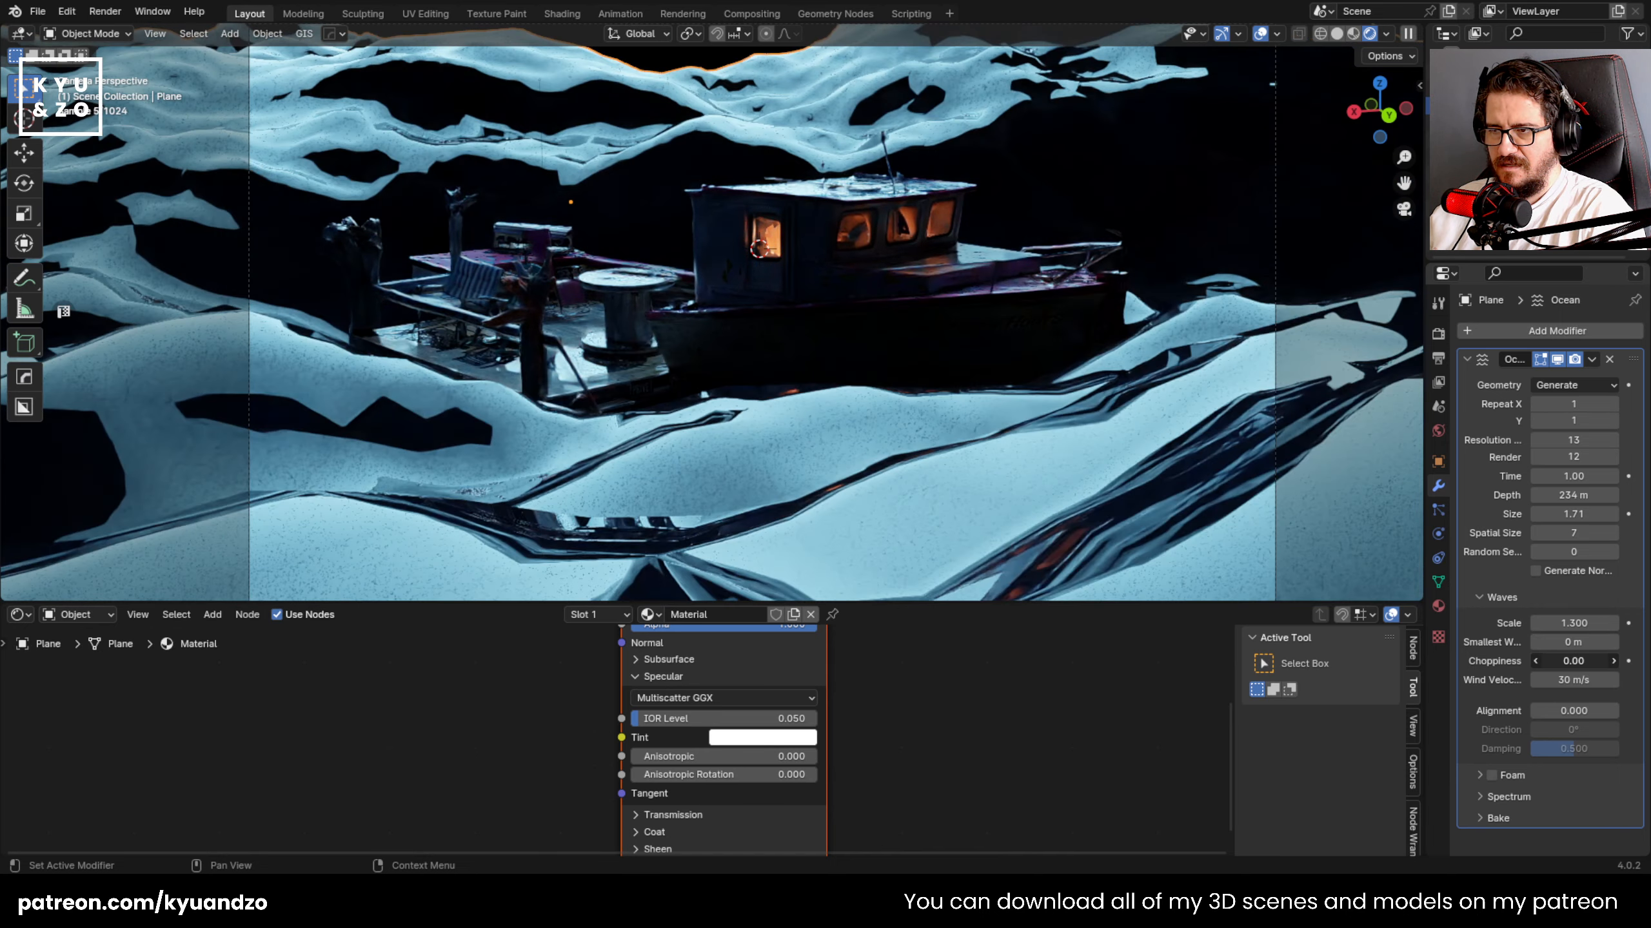
# - Scale the ocean plane down to about 0.35 and lower it along Z to uncover the boat
pyautogui.press('s')
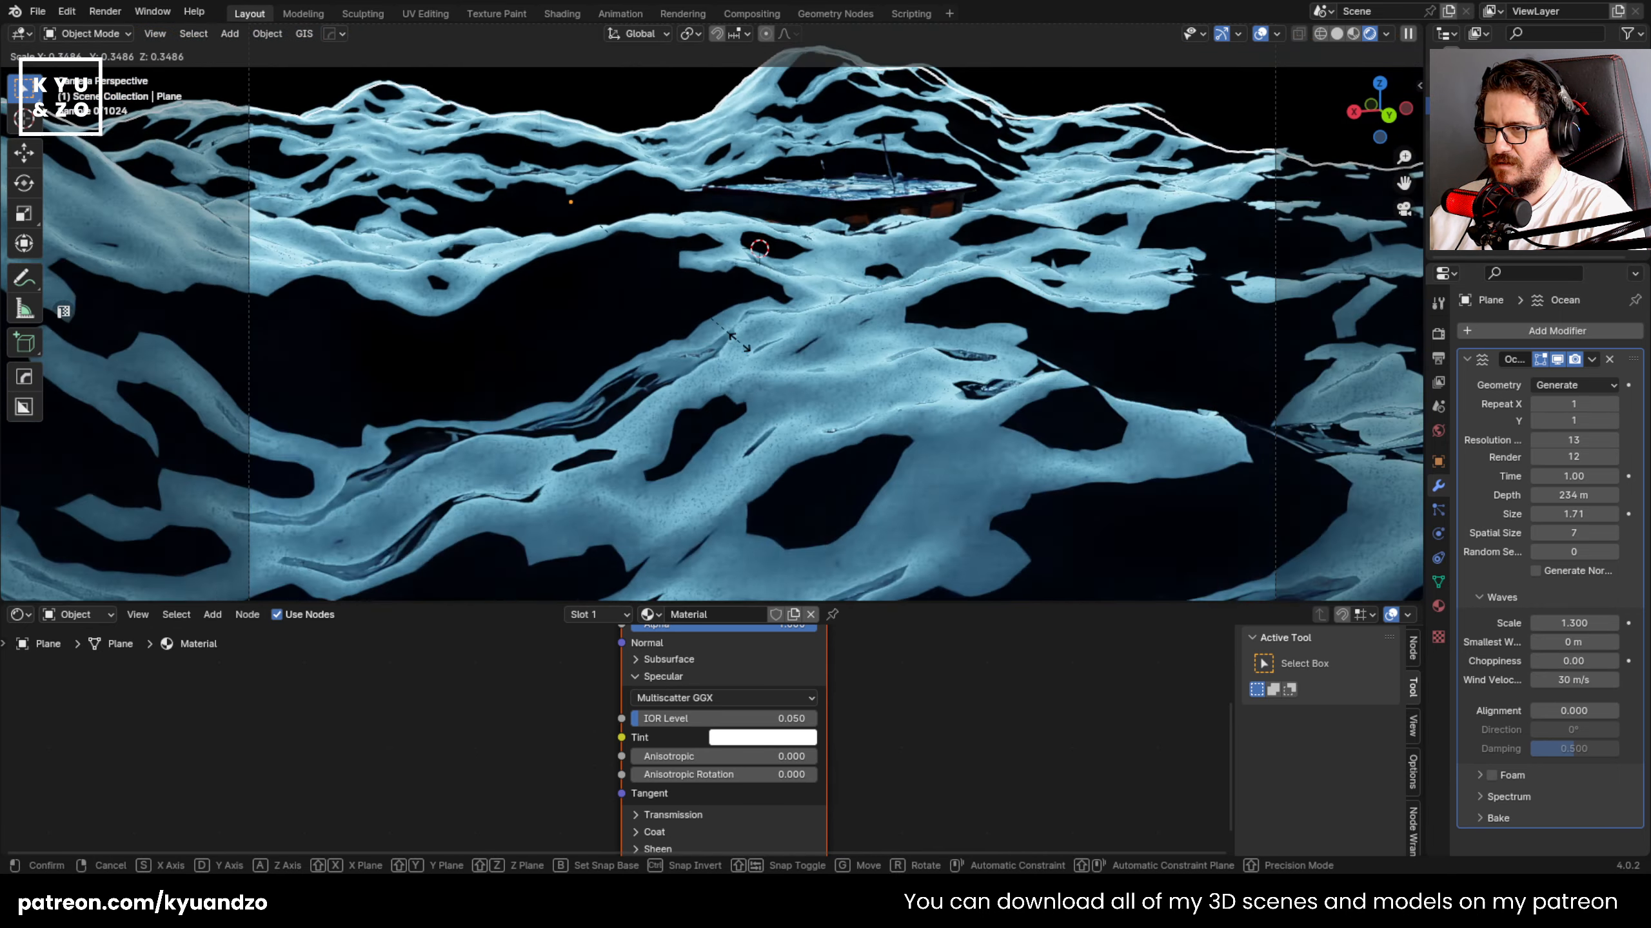
pyautogui.click(739, 342)
pyautogui.press('g')
pyautogui.press('a')
pyautogui.click(667, 371)
# - Adjust the ocean plane's size, lower it slightly along Z, and scale it down to about 0.61
pyautogui.press('s')
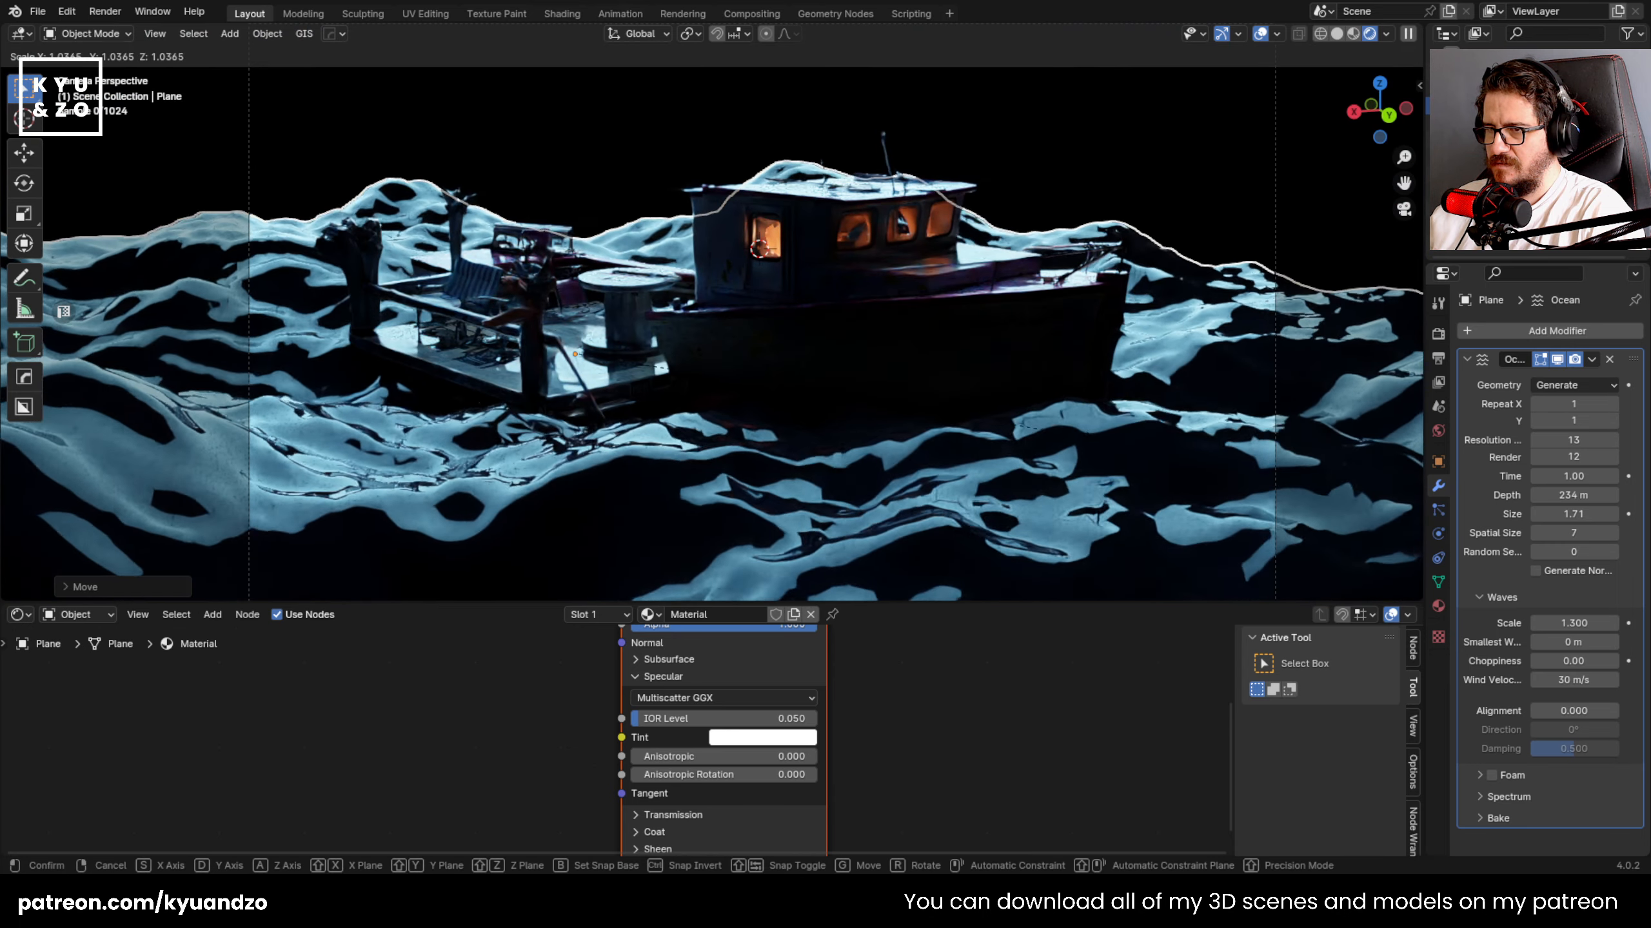
pyautogui.click(1161, 432)
pyautogui.press('g')
pyautogui.press('z')
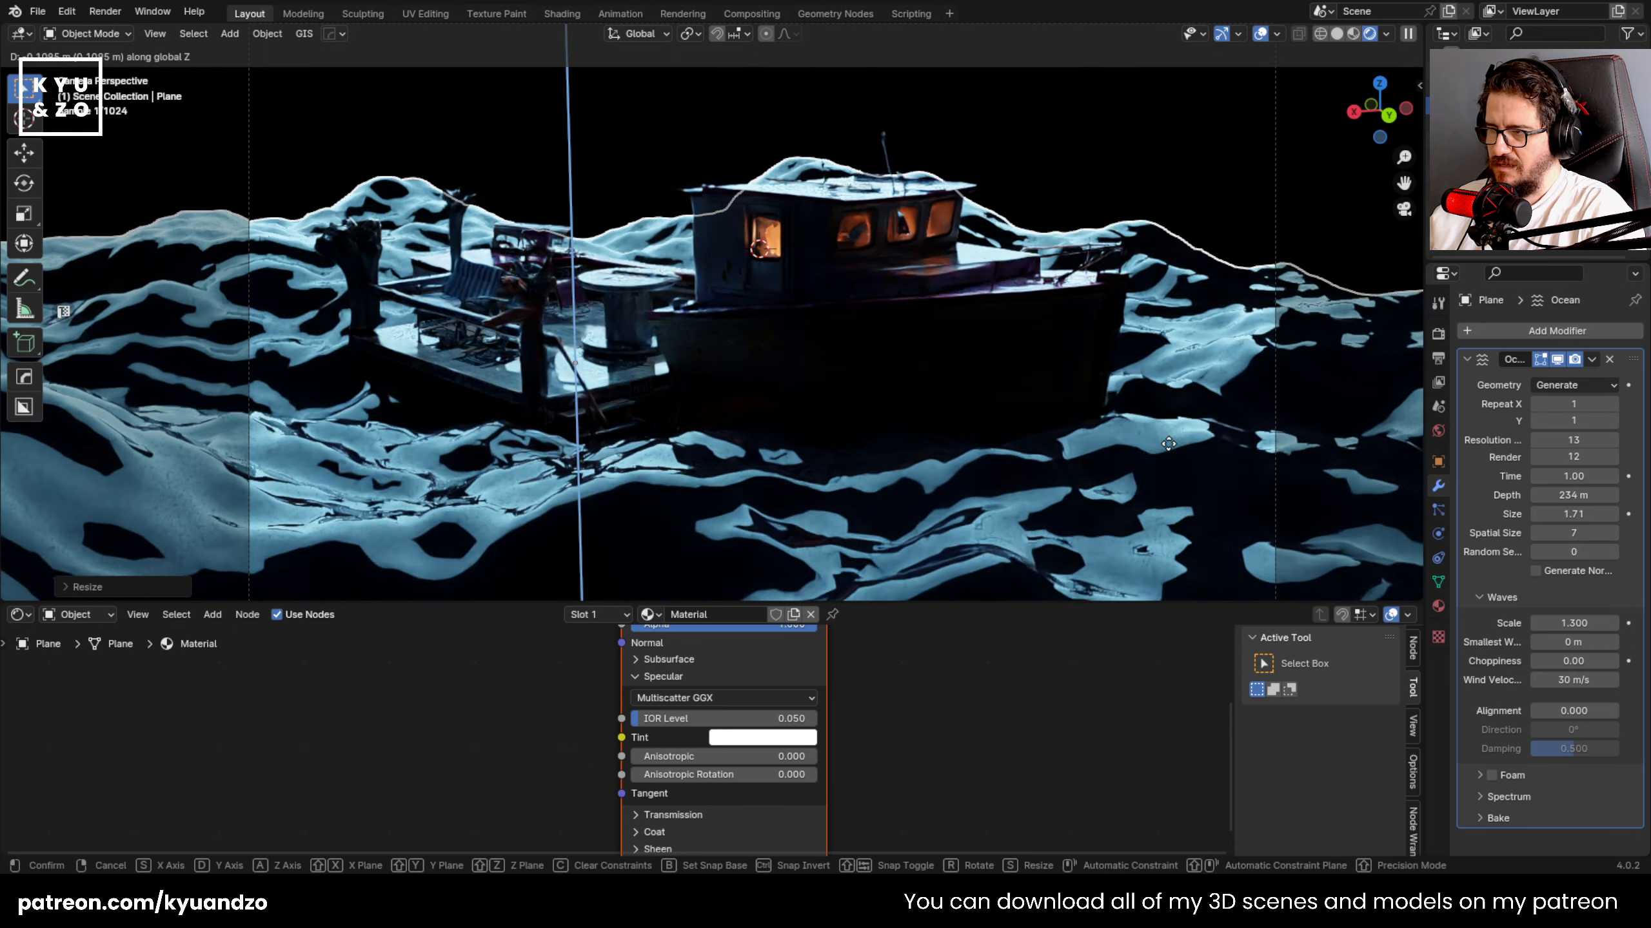
pyautogui.click(1168, 444)
pyautogui.press('s')
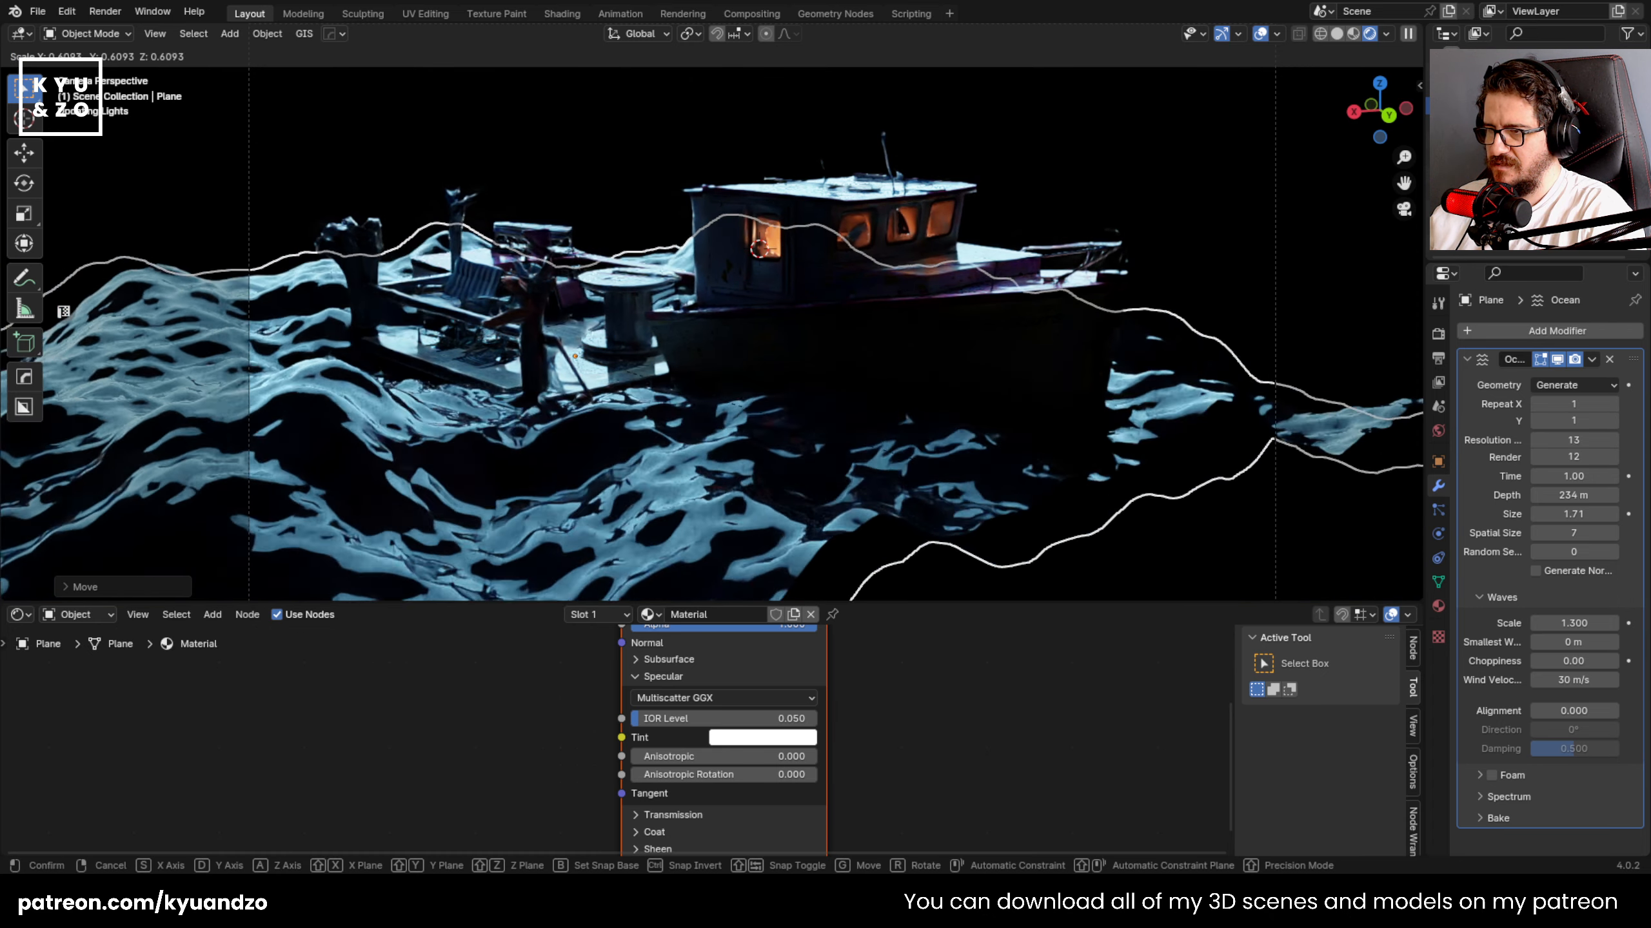
pyautogui.click(1026, 504)
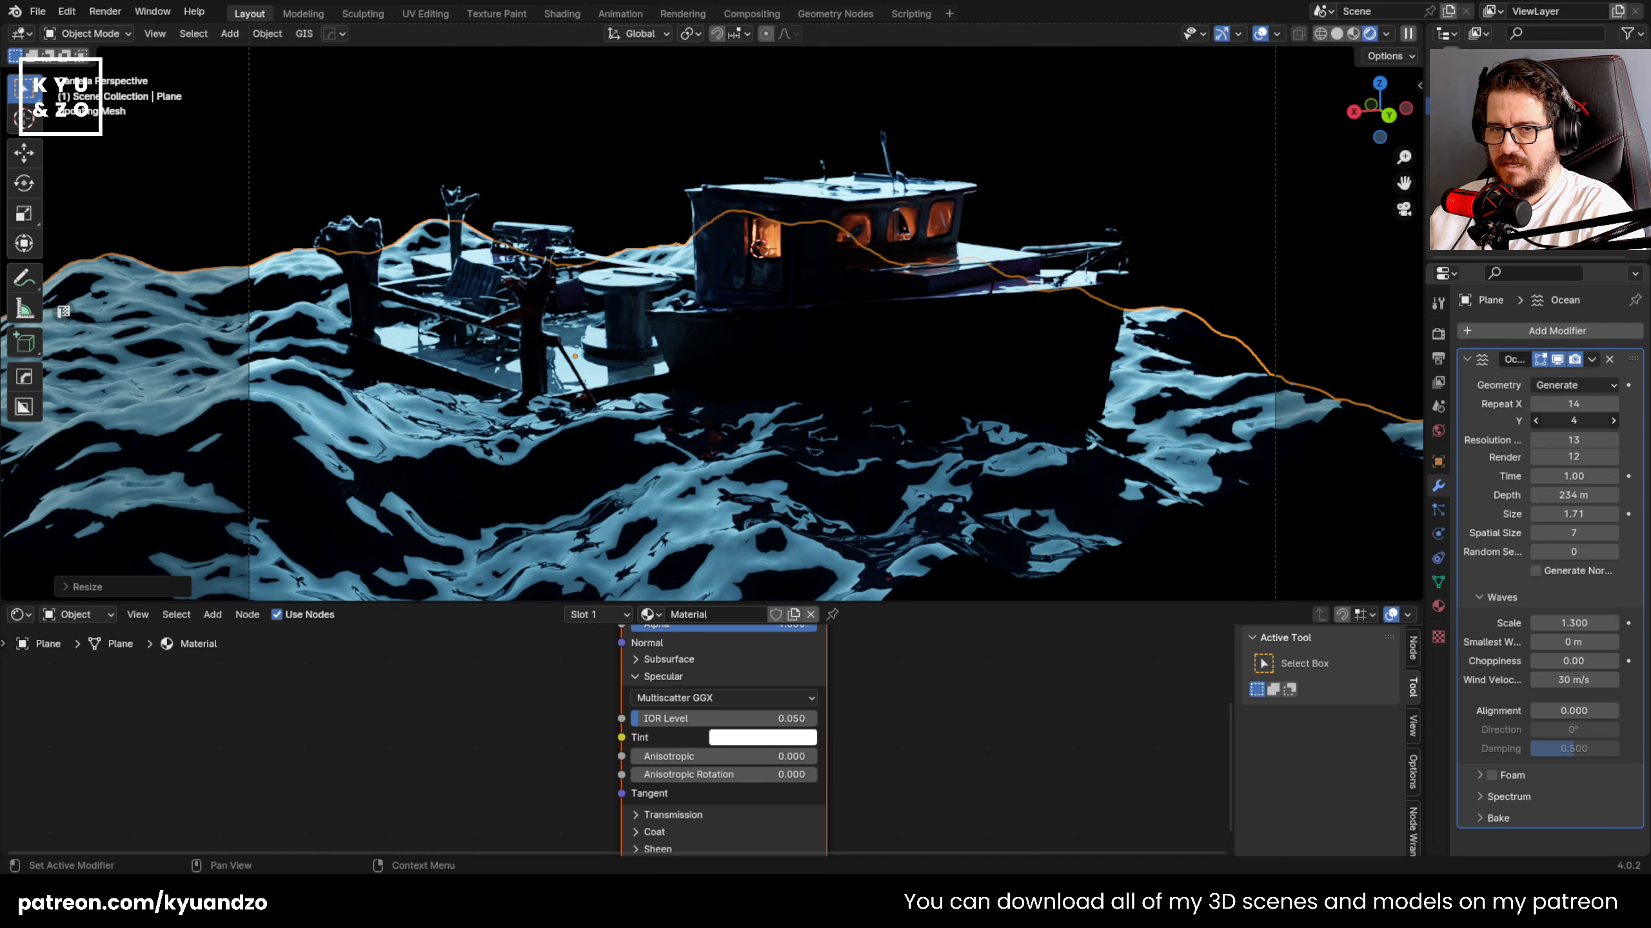
# - Set the Ocean modifier's repeat to 14 in X and 27 in Y
pyautogui.moveTo(1573, 420); pyautogui.dragTo(1585, 426)
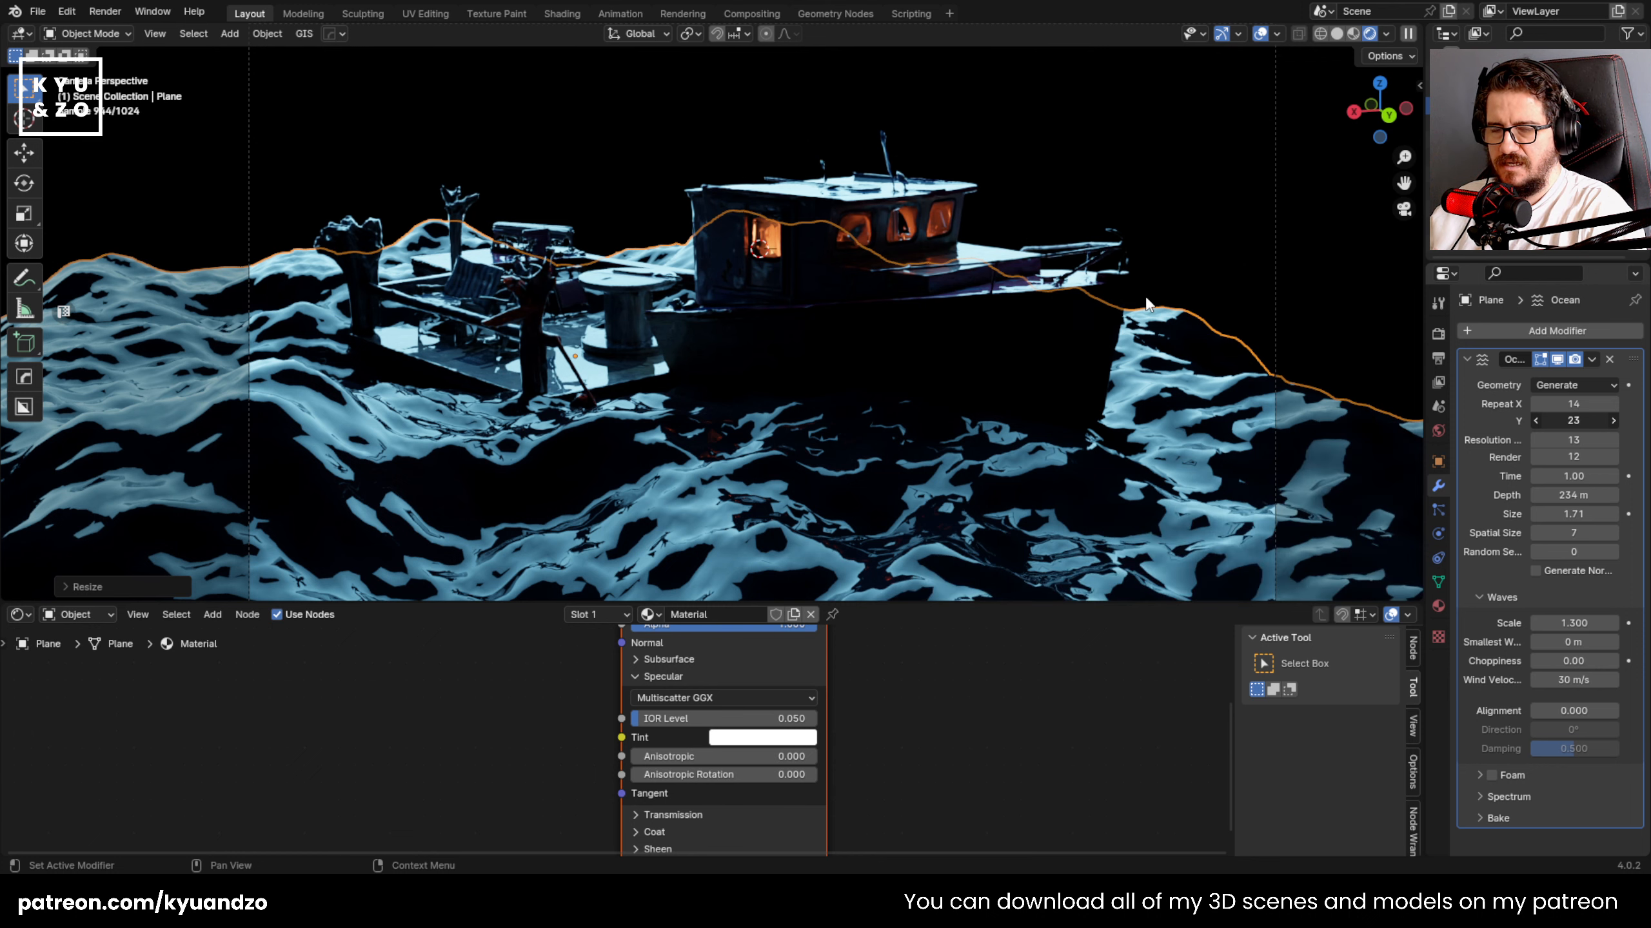
pyautogui.scroll(-5, 1237, 378)
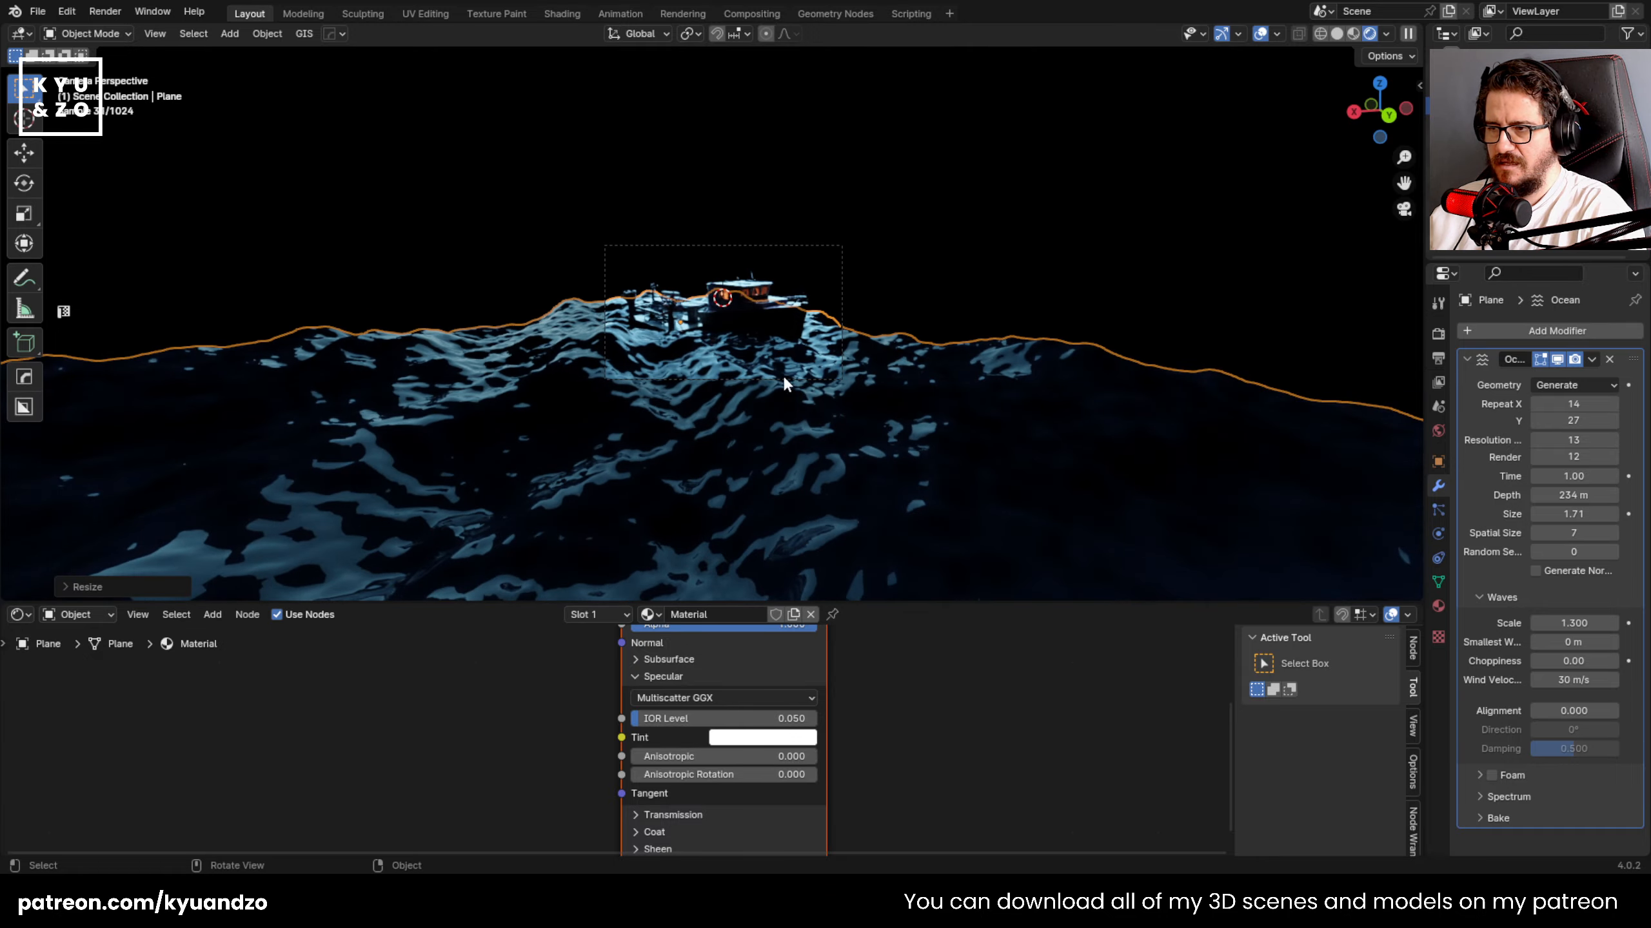
pyautogui.scroll(2, 779, 383)
# - Move the ocean plane along the X and Y axes until the waves surround the boat and reach the horizon
pyautogui.press('g')
pyautogui.press('s')
pyautogui.click(1215, 302)
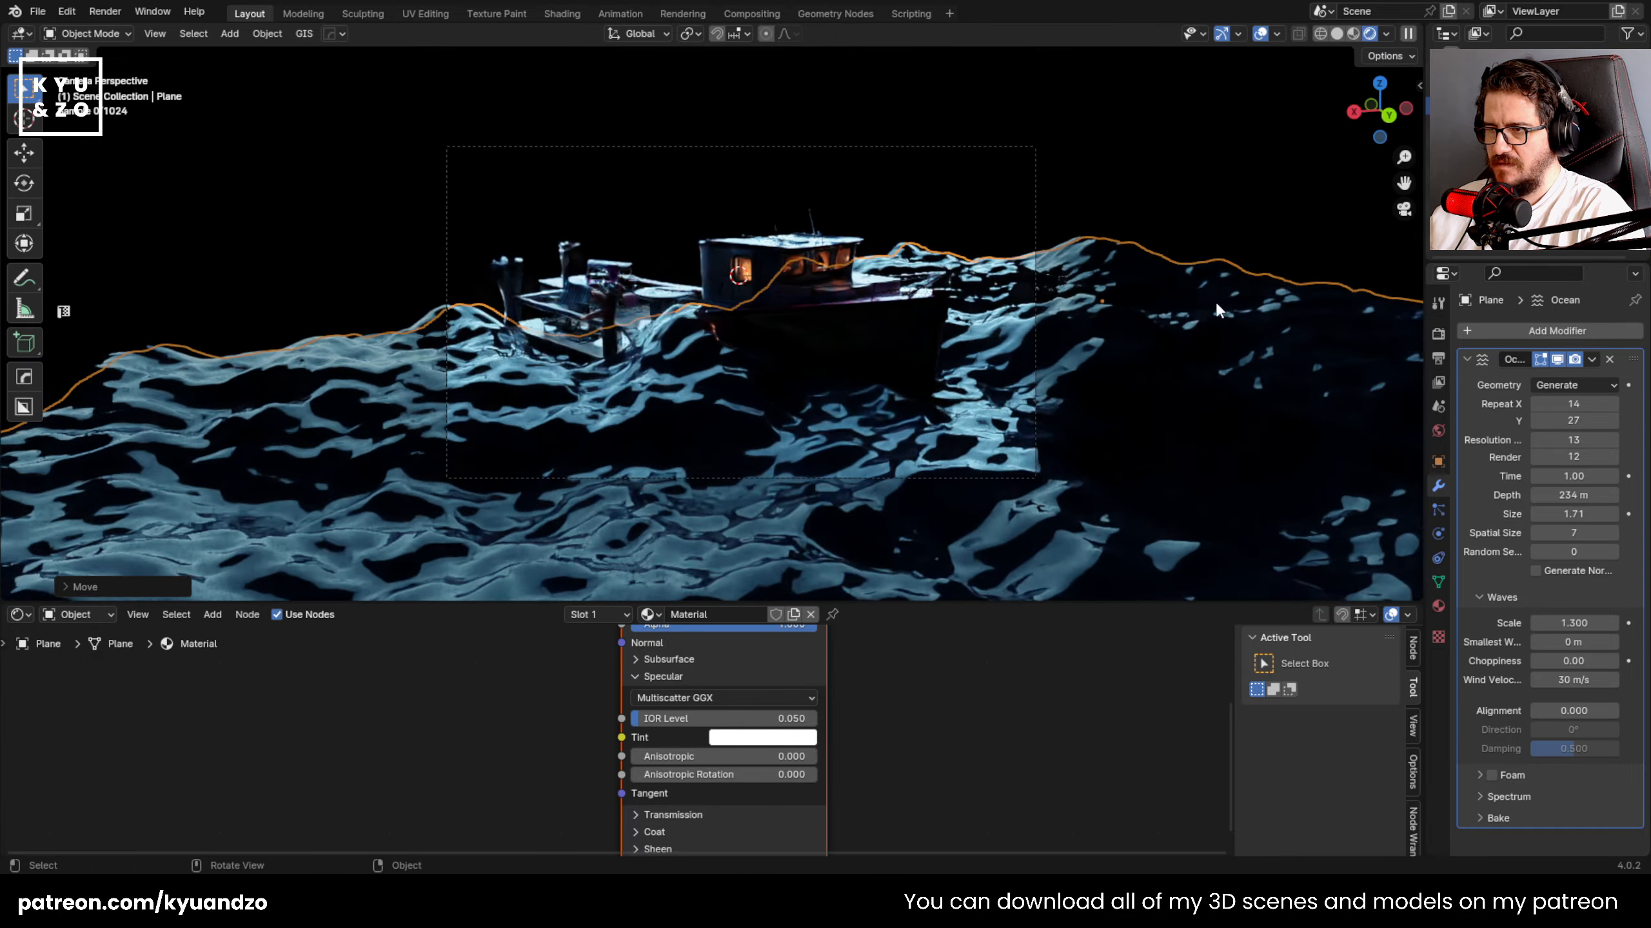
pyautogui.press('g')
pyautogui.press('d')
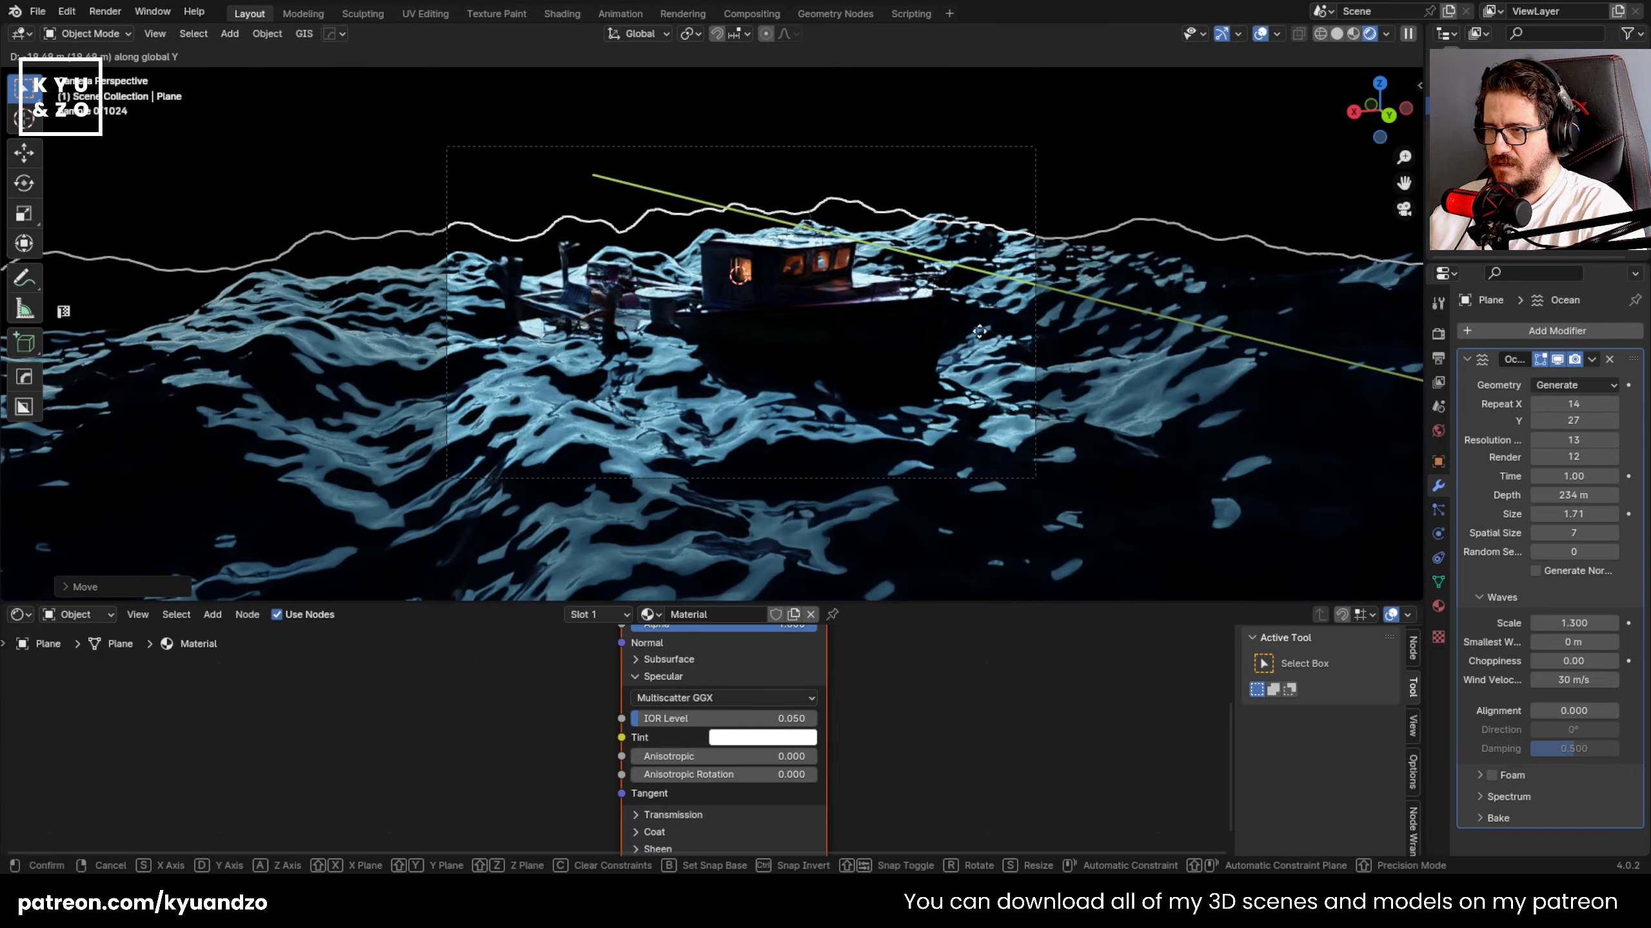
pyautogui.press('s')
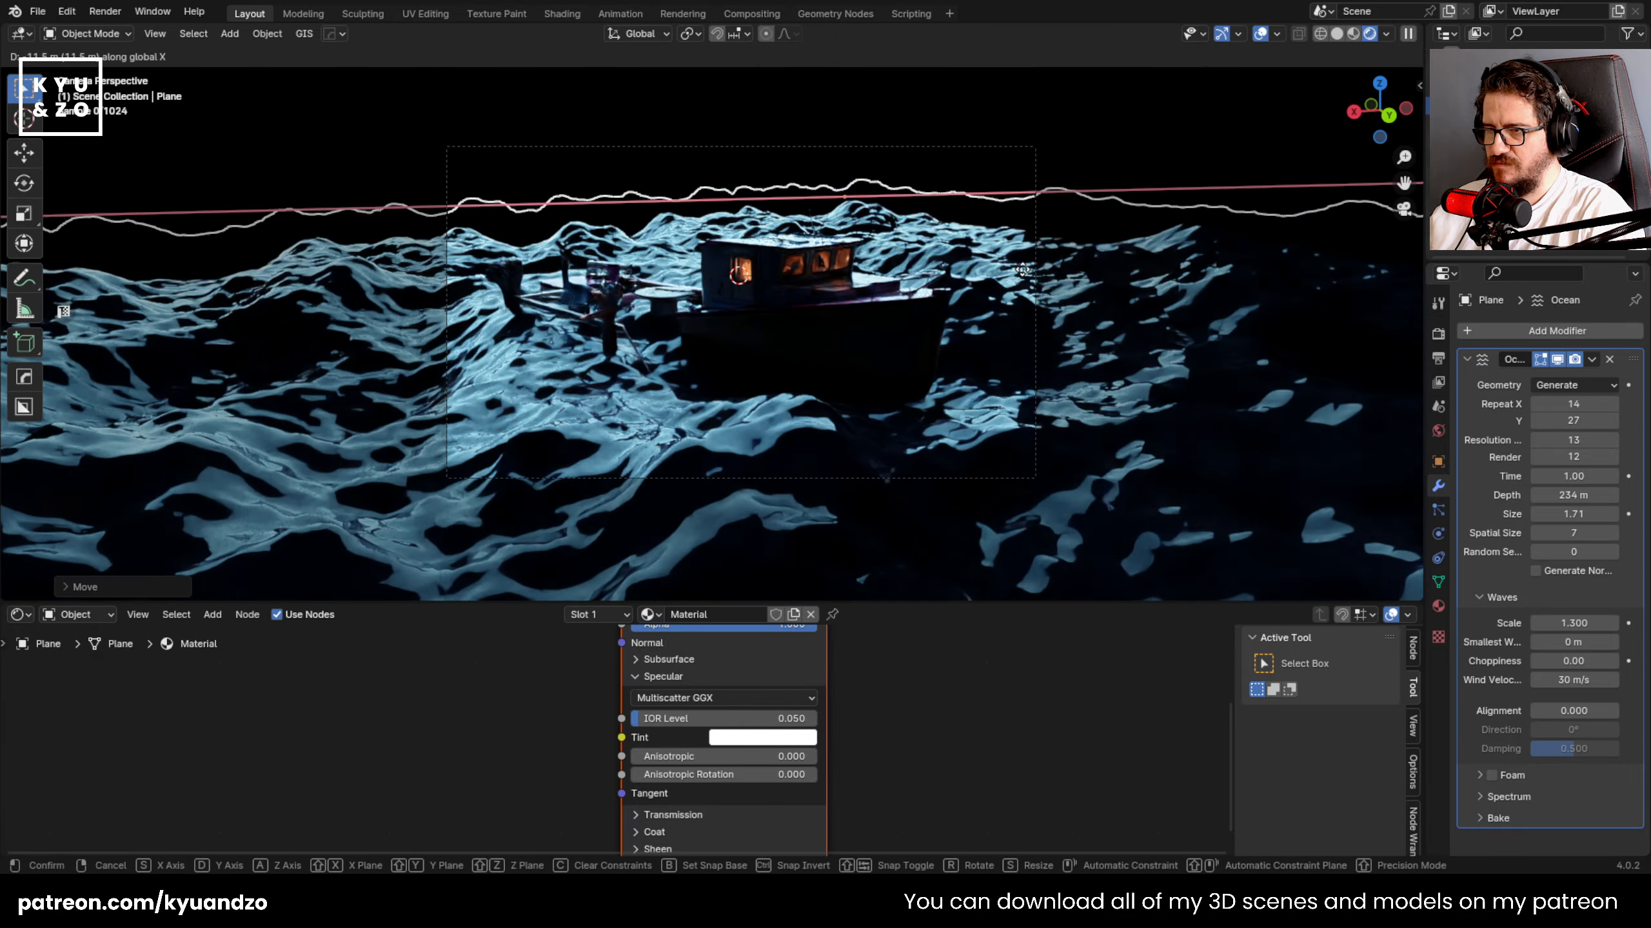
pyautogui.press('d')
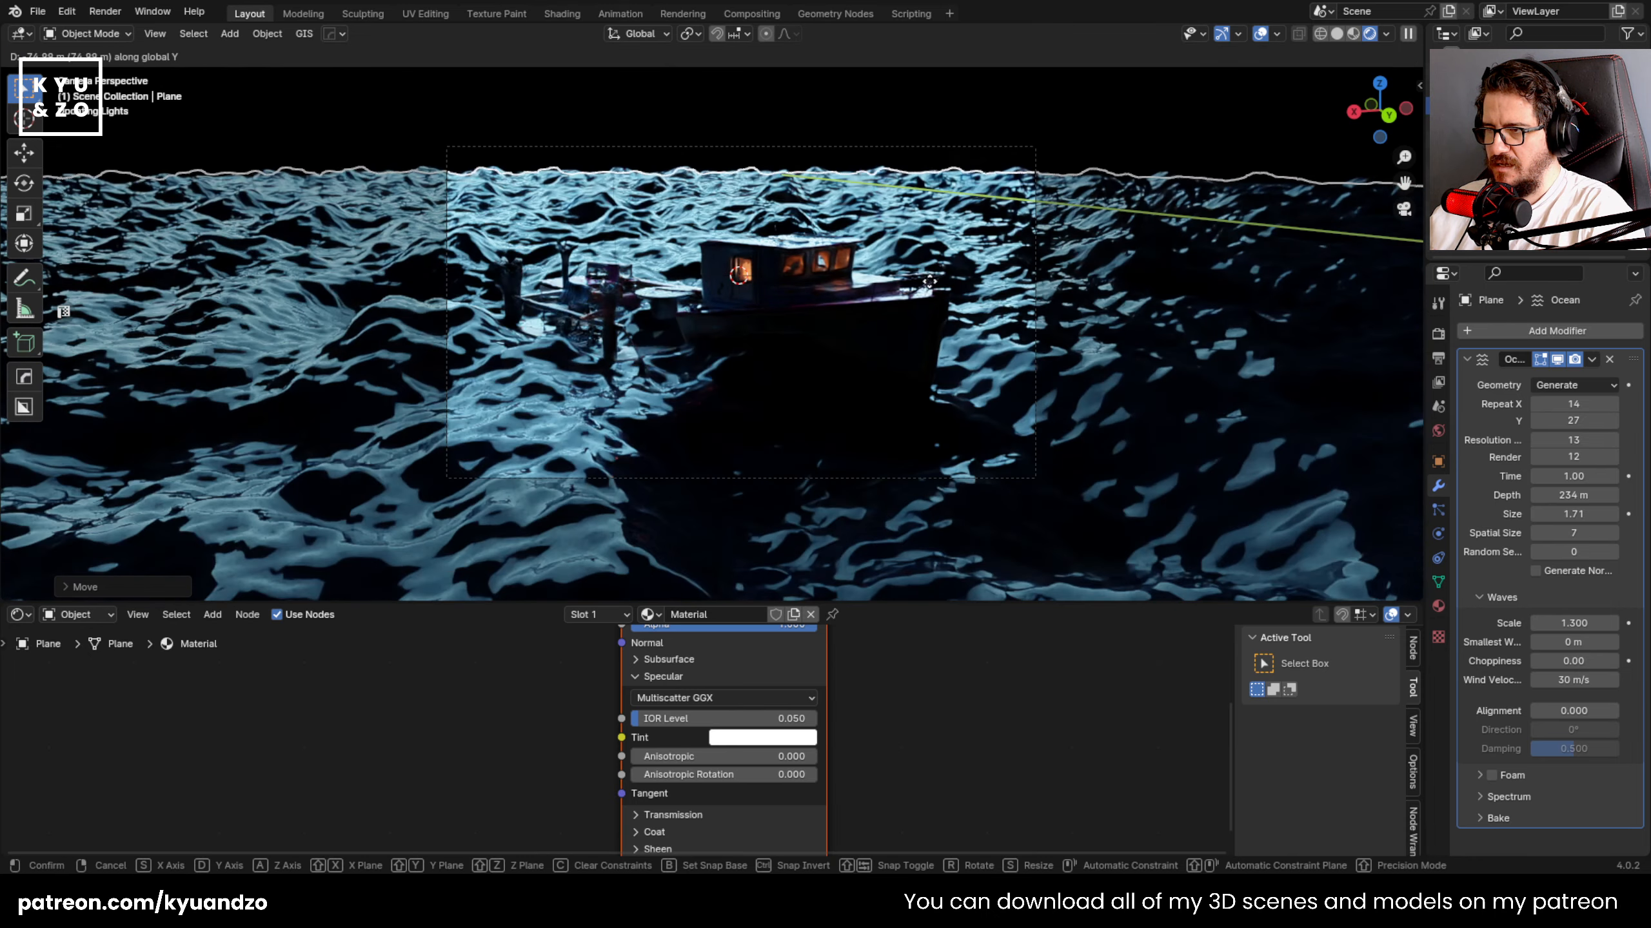
pyautogui.click(833, 240)
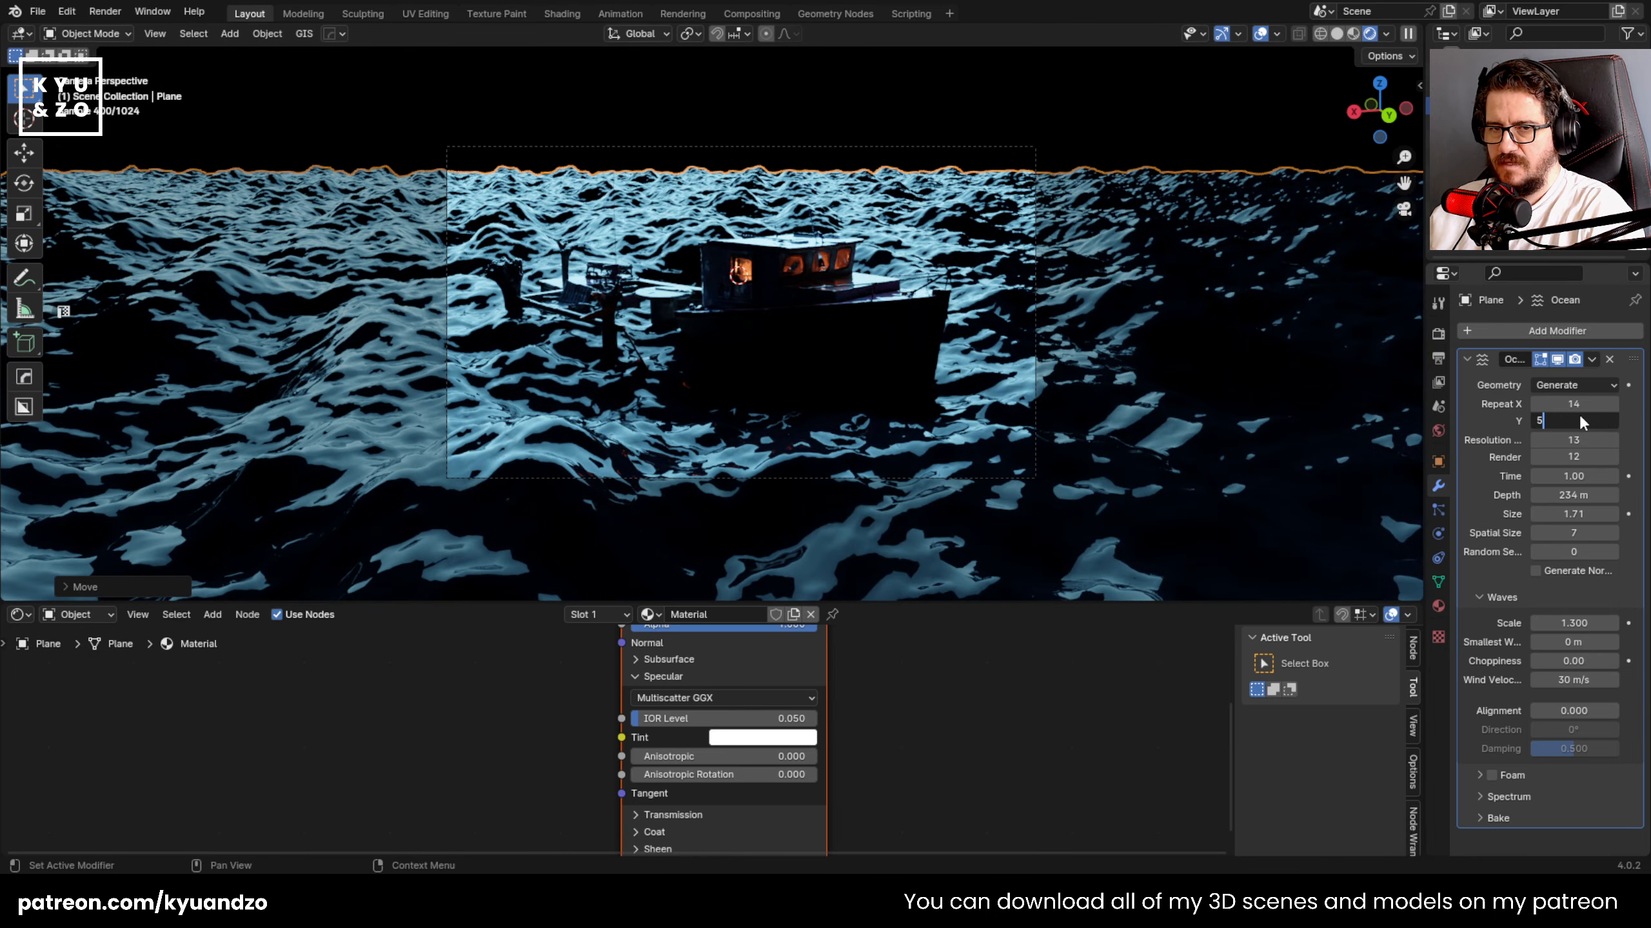
# - Set the Ocean modifier's Y repeat to 5, keeping the X repeat at 14
pyautogui.click(1578, 414)
pyautogui.write('5')
pyautogui.press('Return')
pyautogui.click(1568, 405)
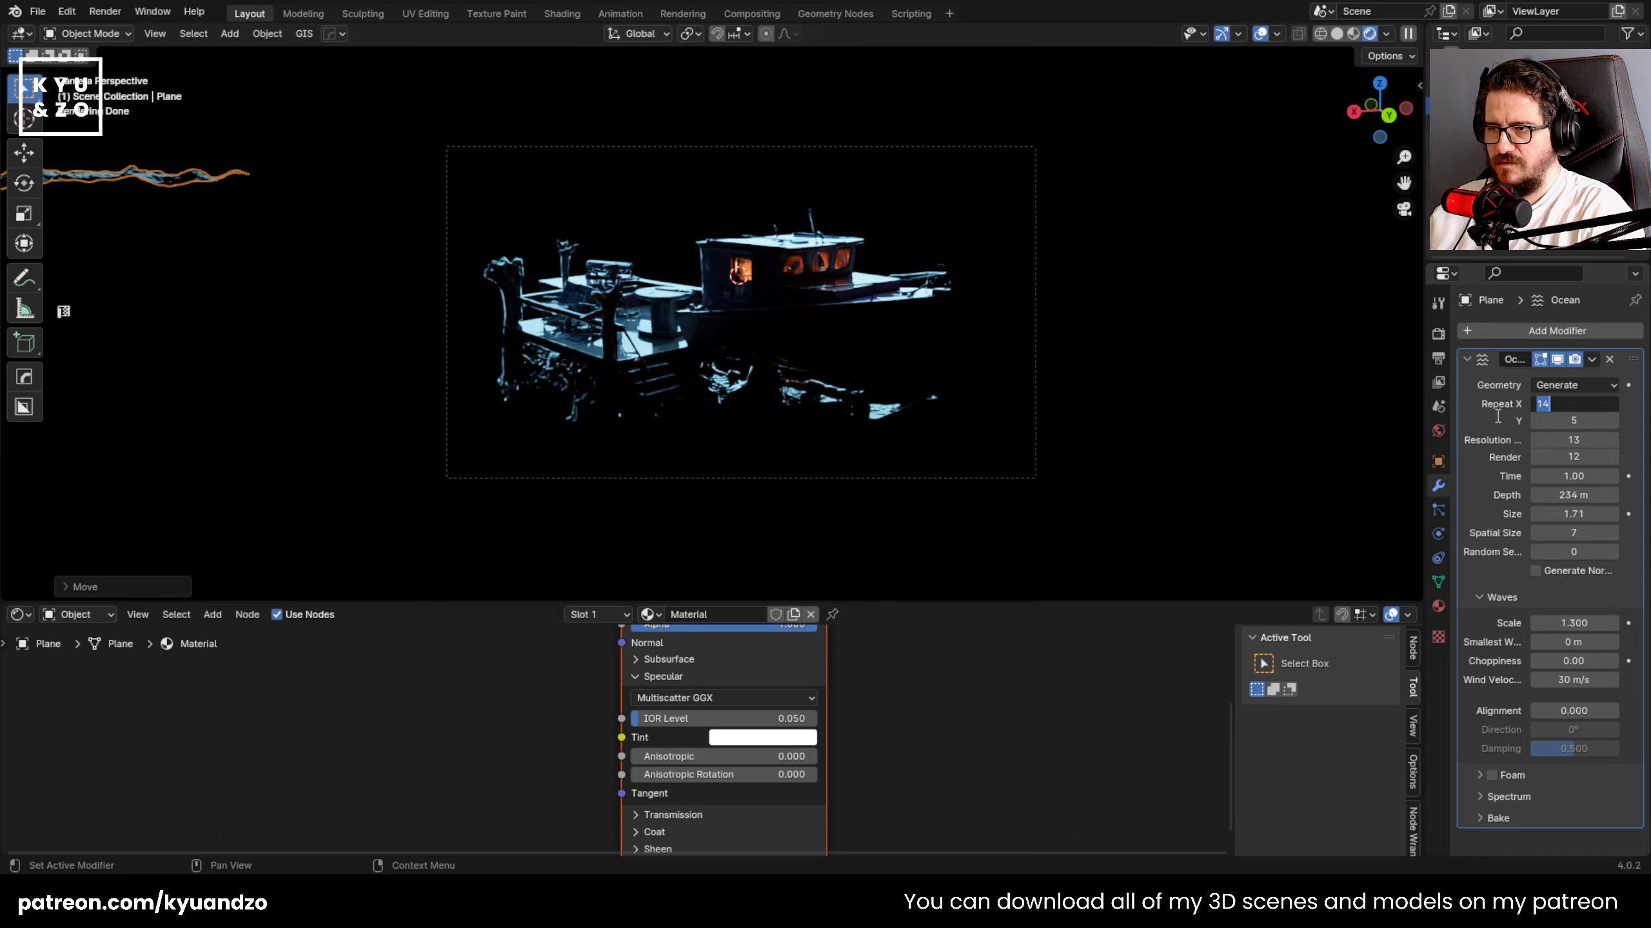
pyautogui.click(534, 413)
pyautogui.click(154, 163)
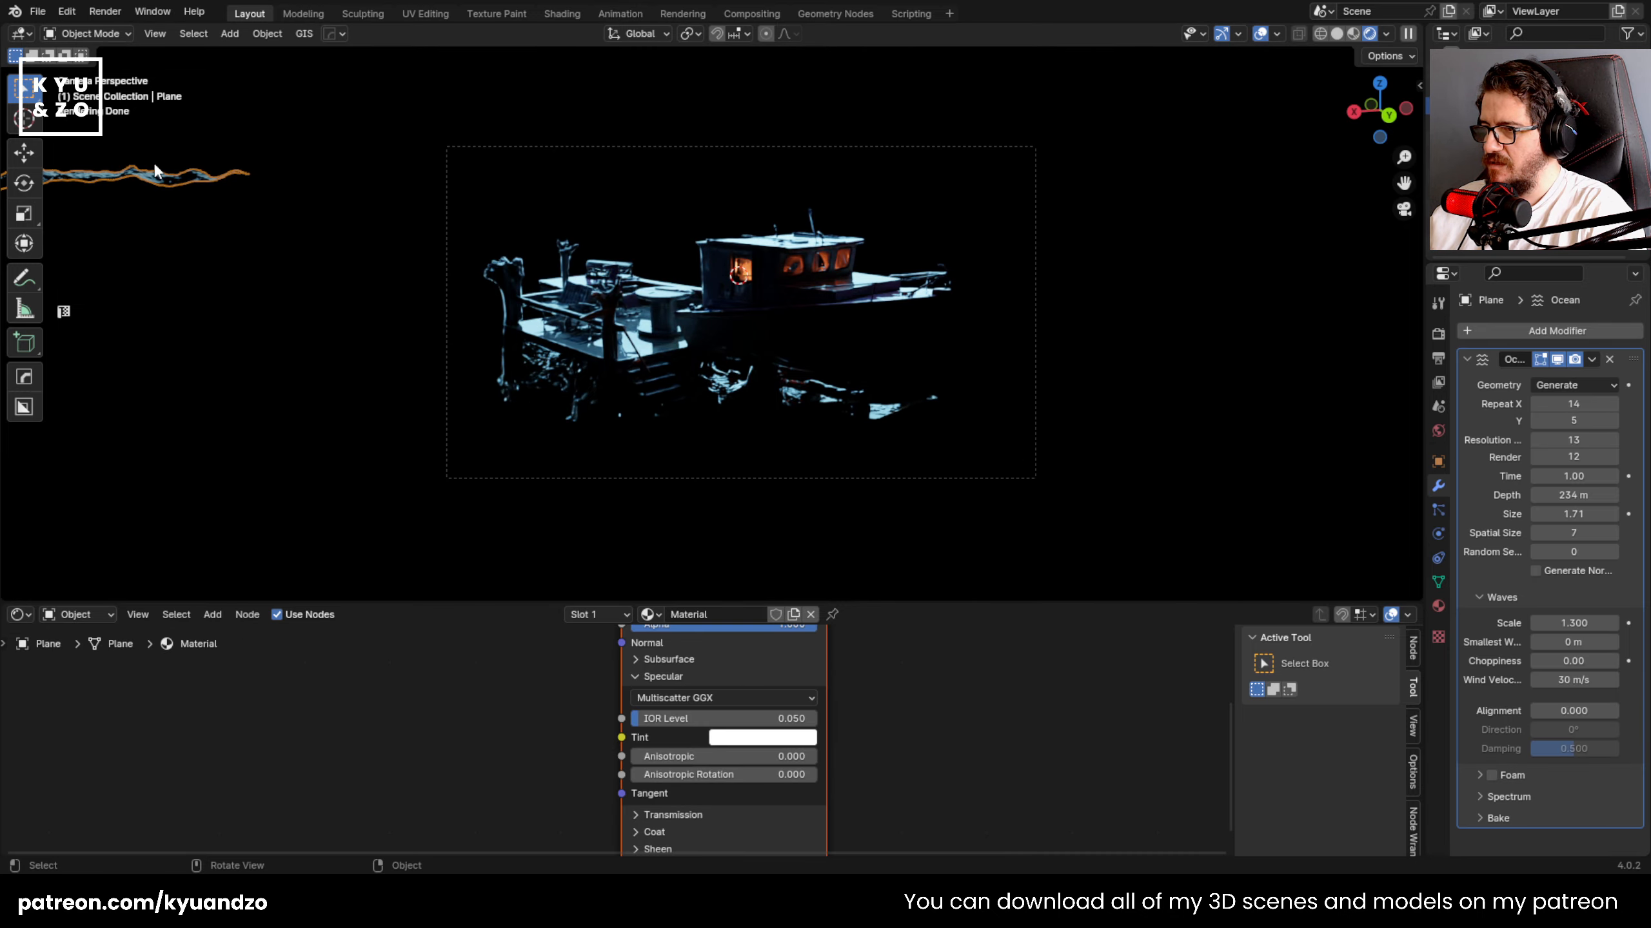
# - Move the ocean plane along Y back under the boat and lower it along Z to fit the hull
pyautogui.press('g')
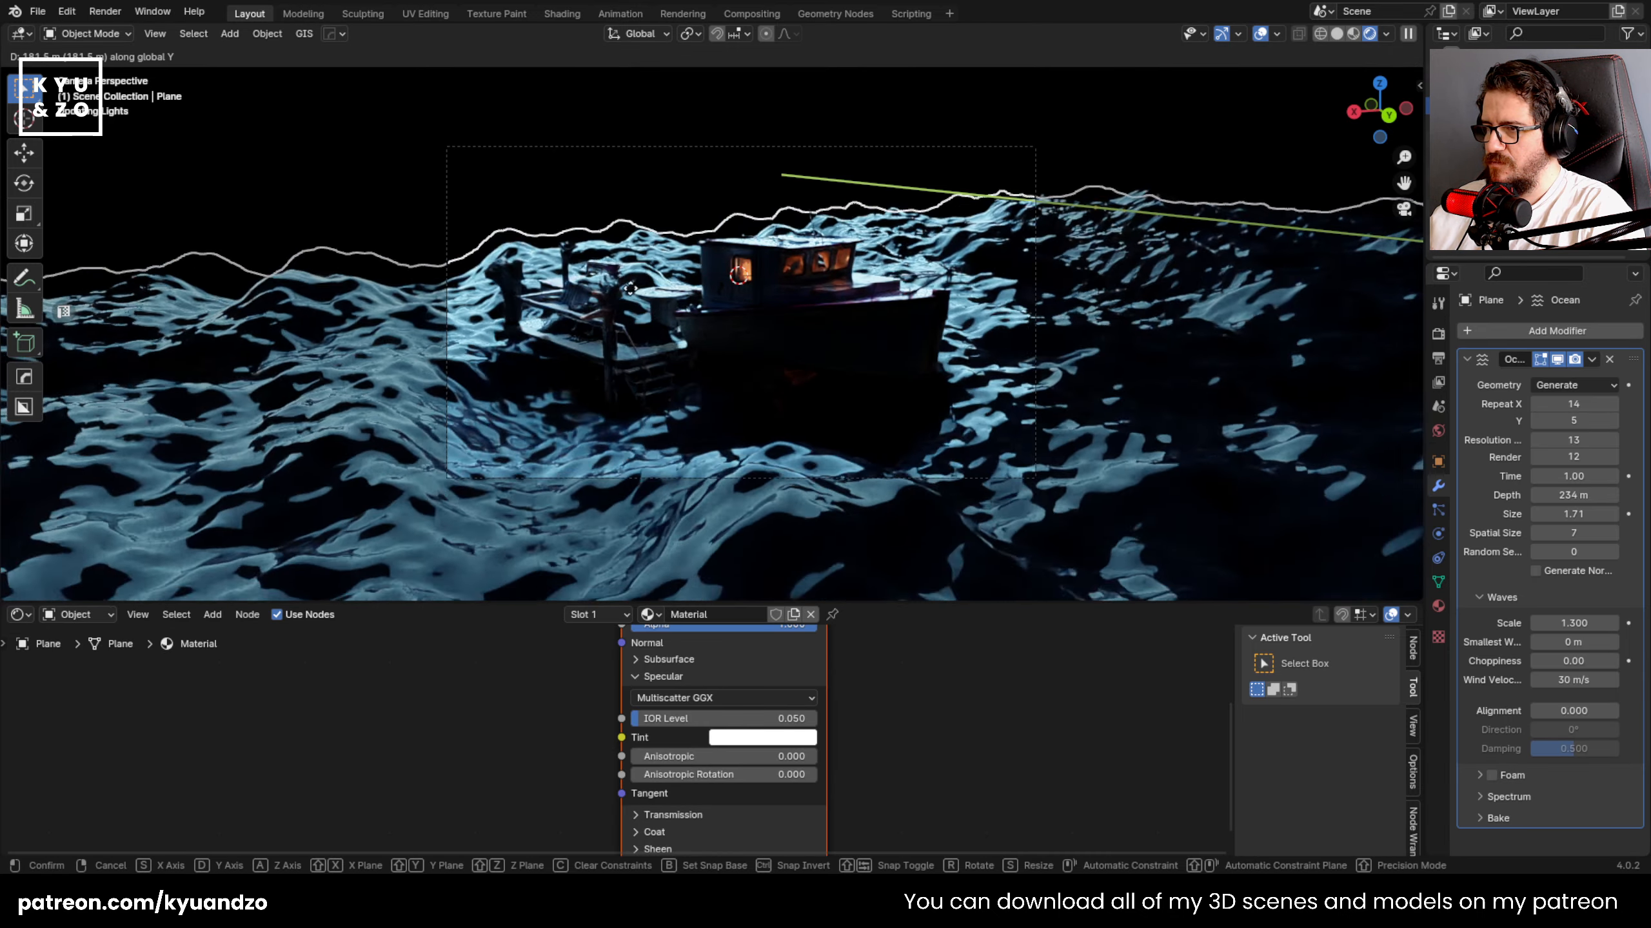
pyautogui.click(699, 308)
pyautogui.press('g')
pyautogui.press('z')
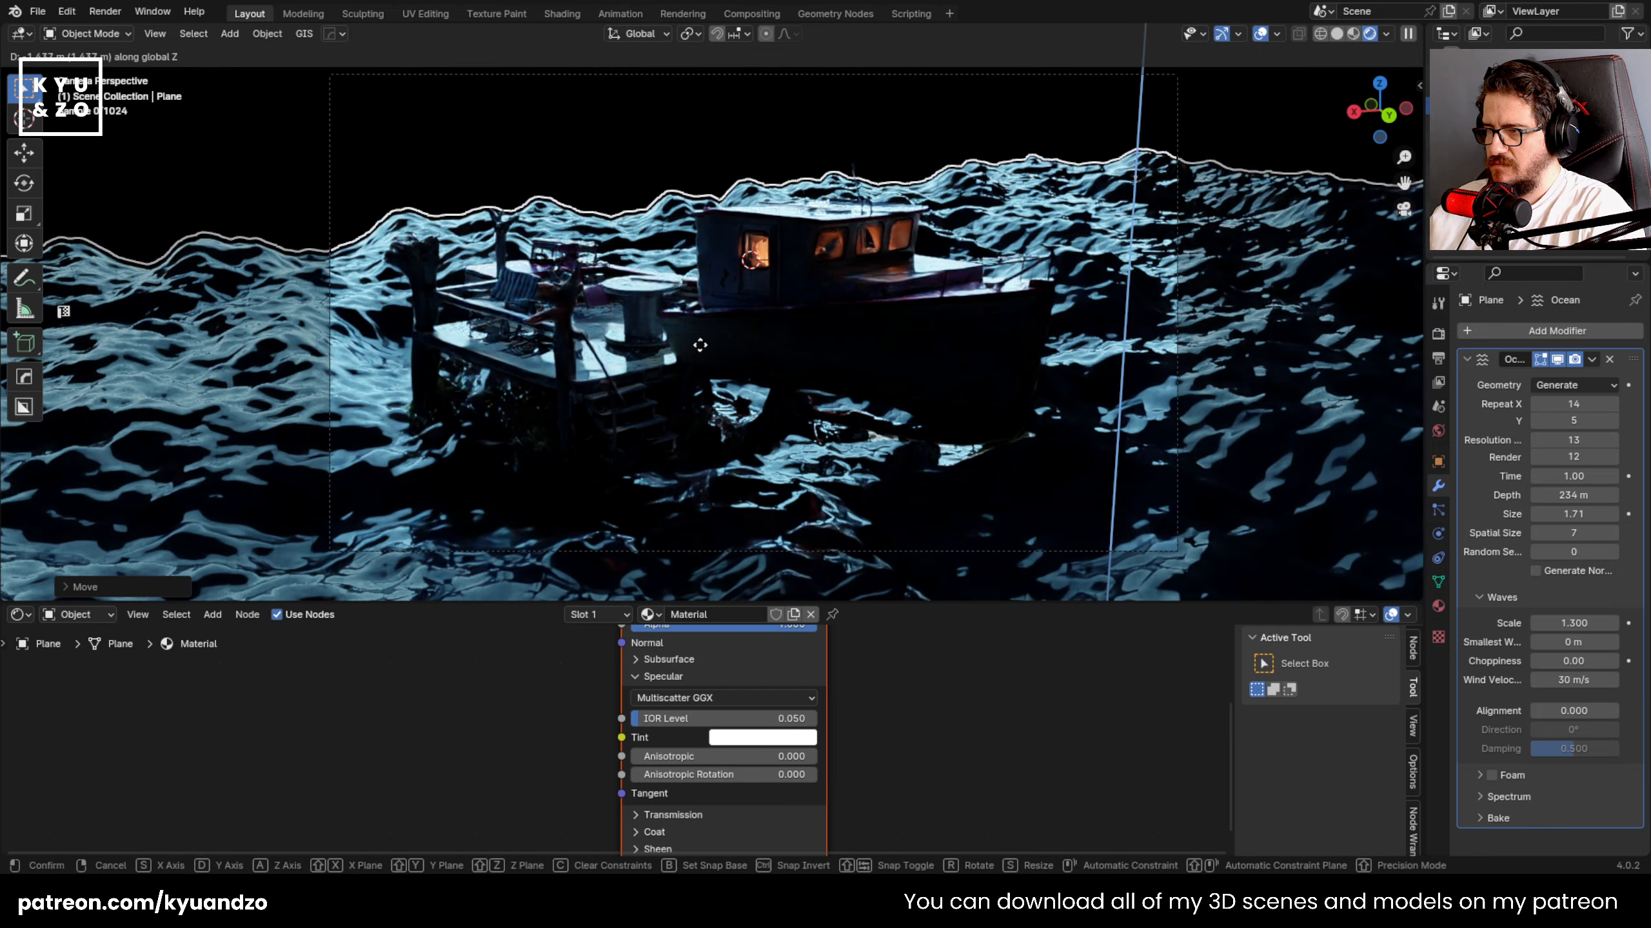
pyautogui.click(709, 329)
pyautogui.scroll(2, 727, 343)
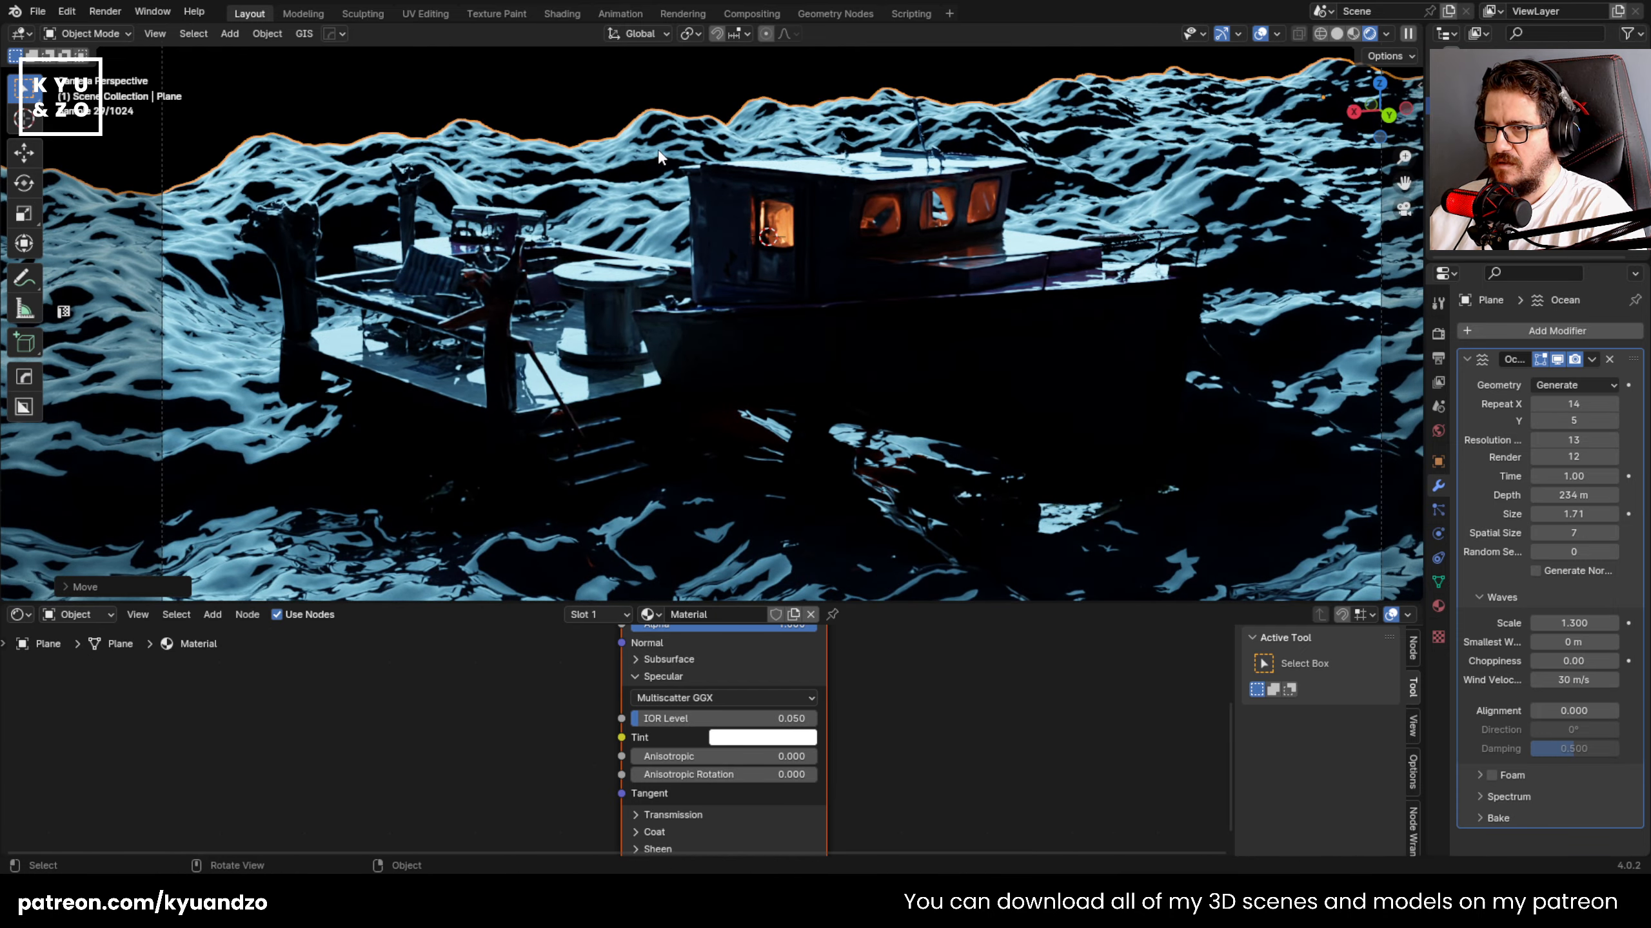
pyautogui.press('g')
pyautogui.press('z')
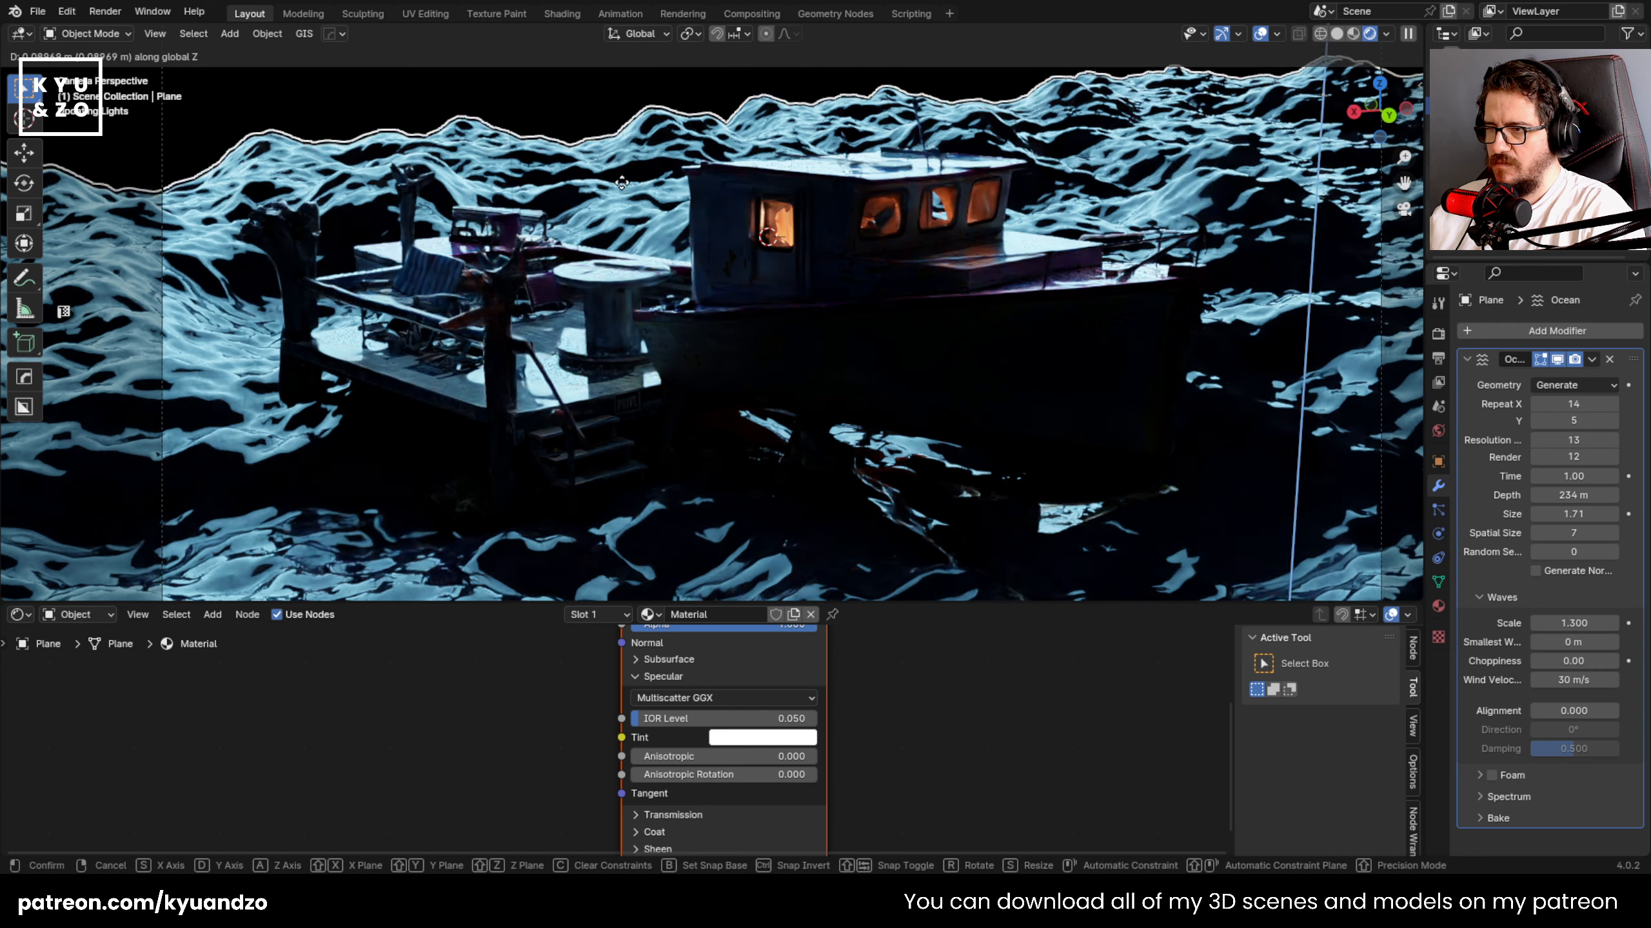
pyautogui.click(622, 181)
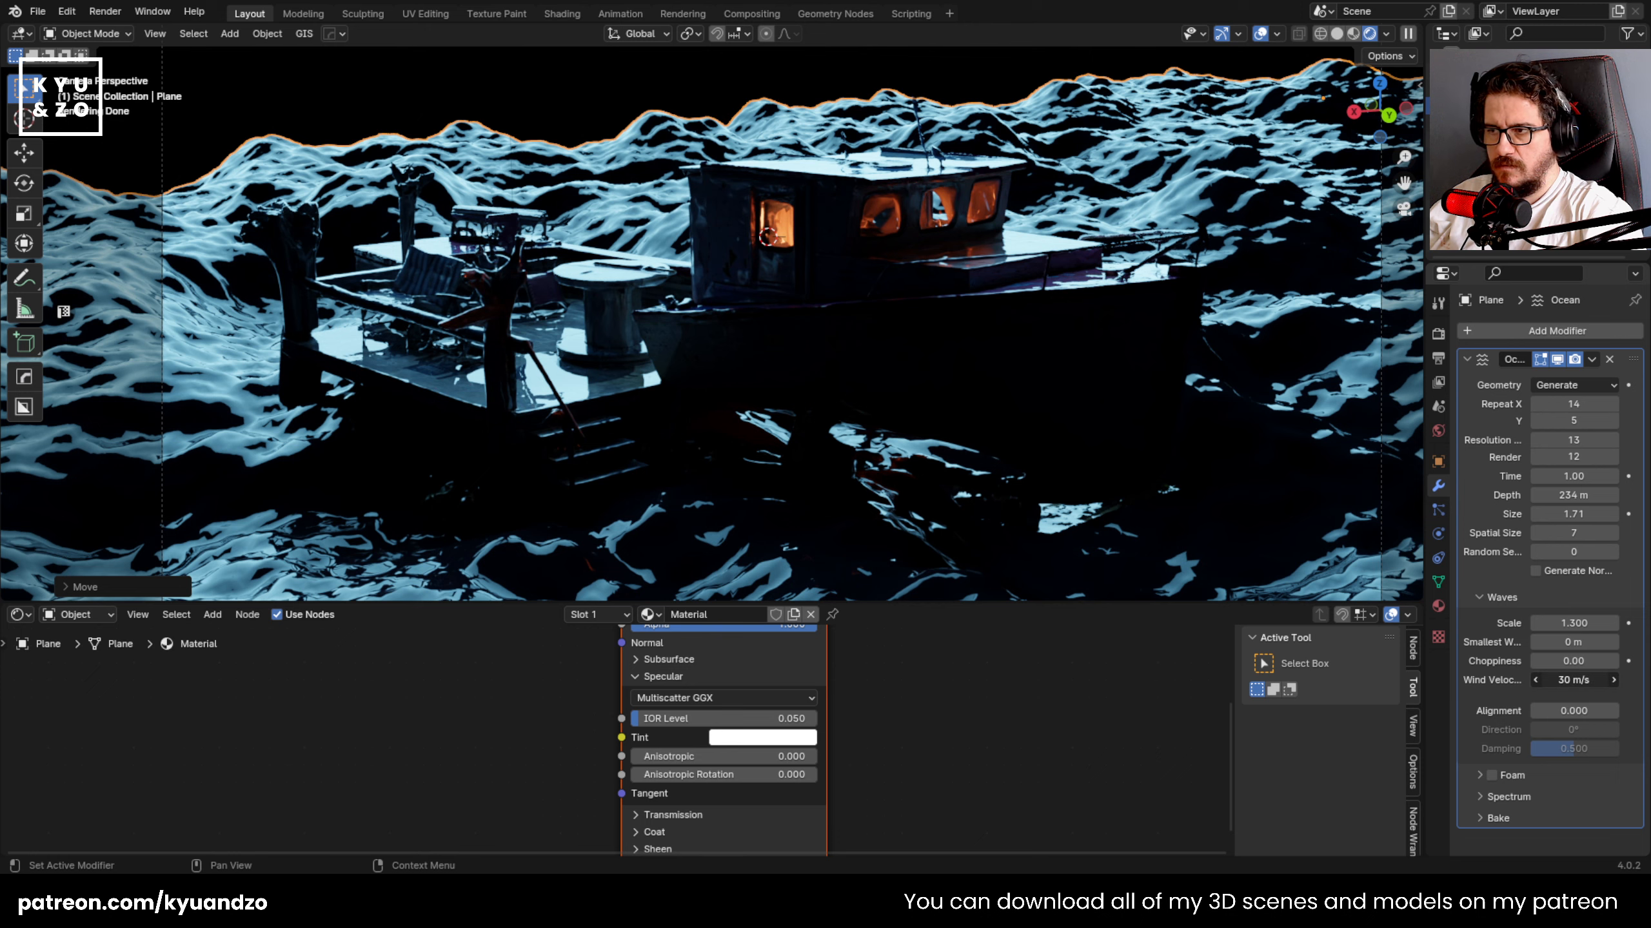
# - Set the Ocean modifier's wind velocity to 47.6 m/s and its choppiness to 1.11
pyautogui.moveTo(1572, 681); pyautogui.dragTo(1606, 681)
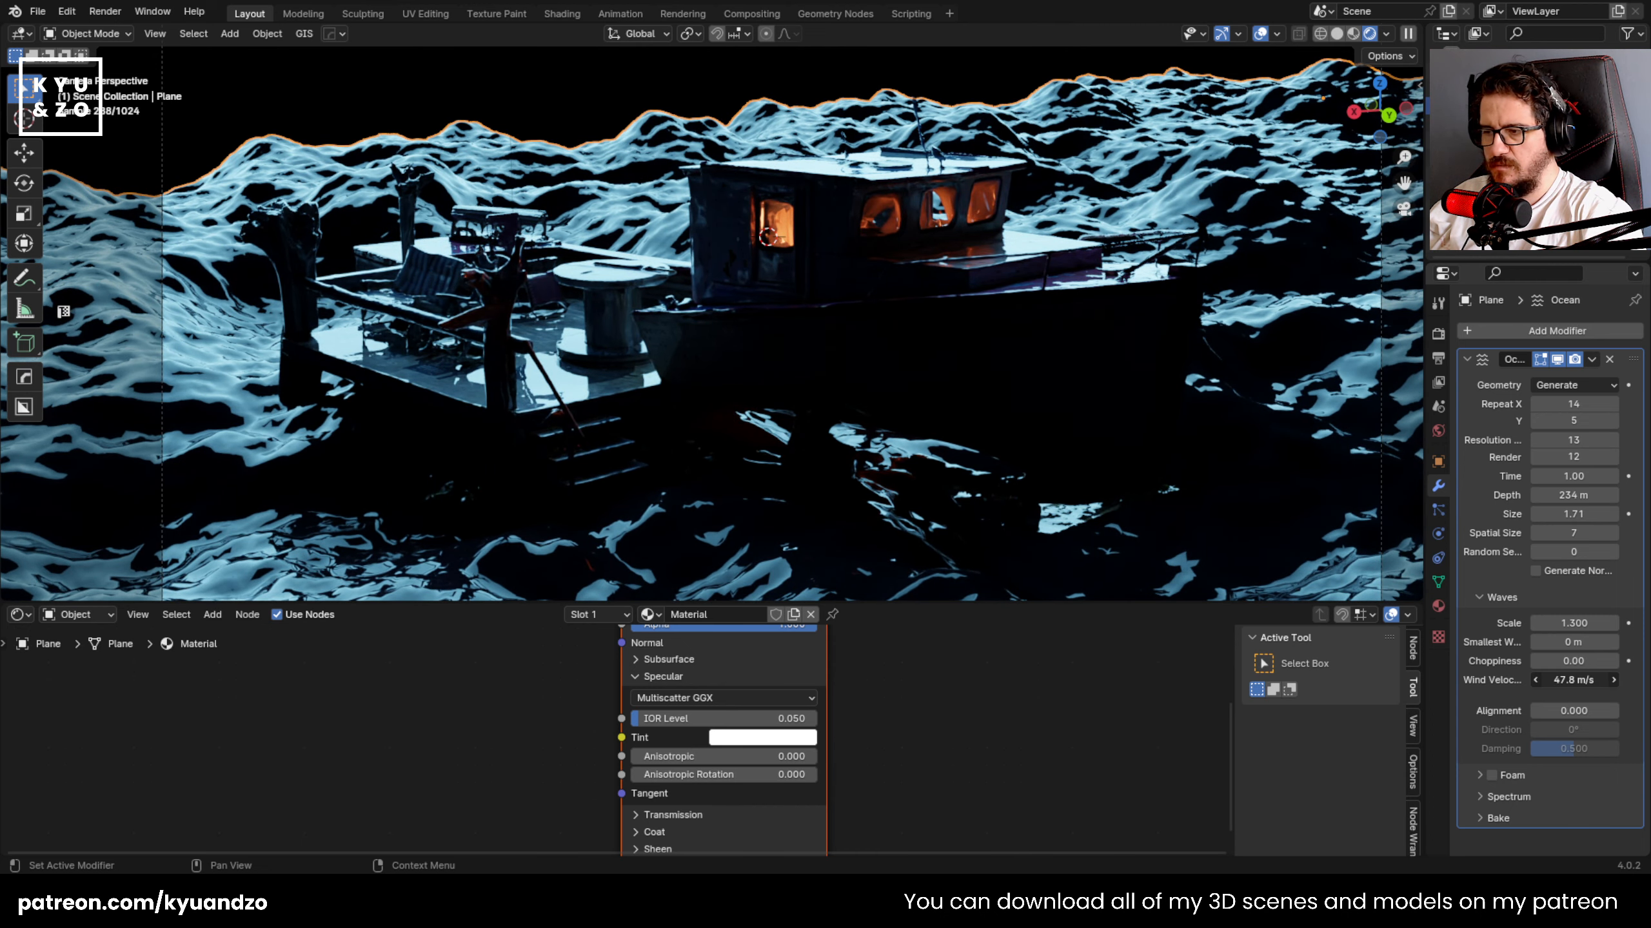
pyautogui.moveTo(1573, 680); pyautogui.dragTo(1520, 660)
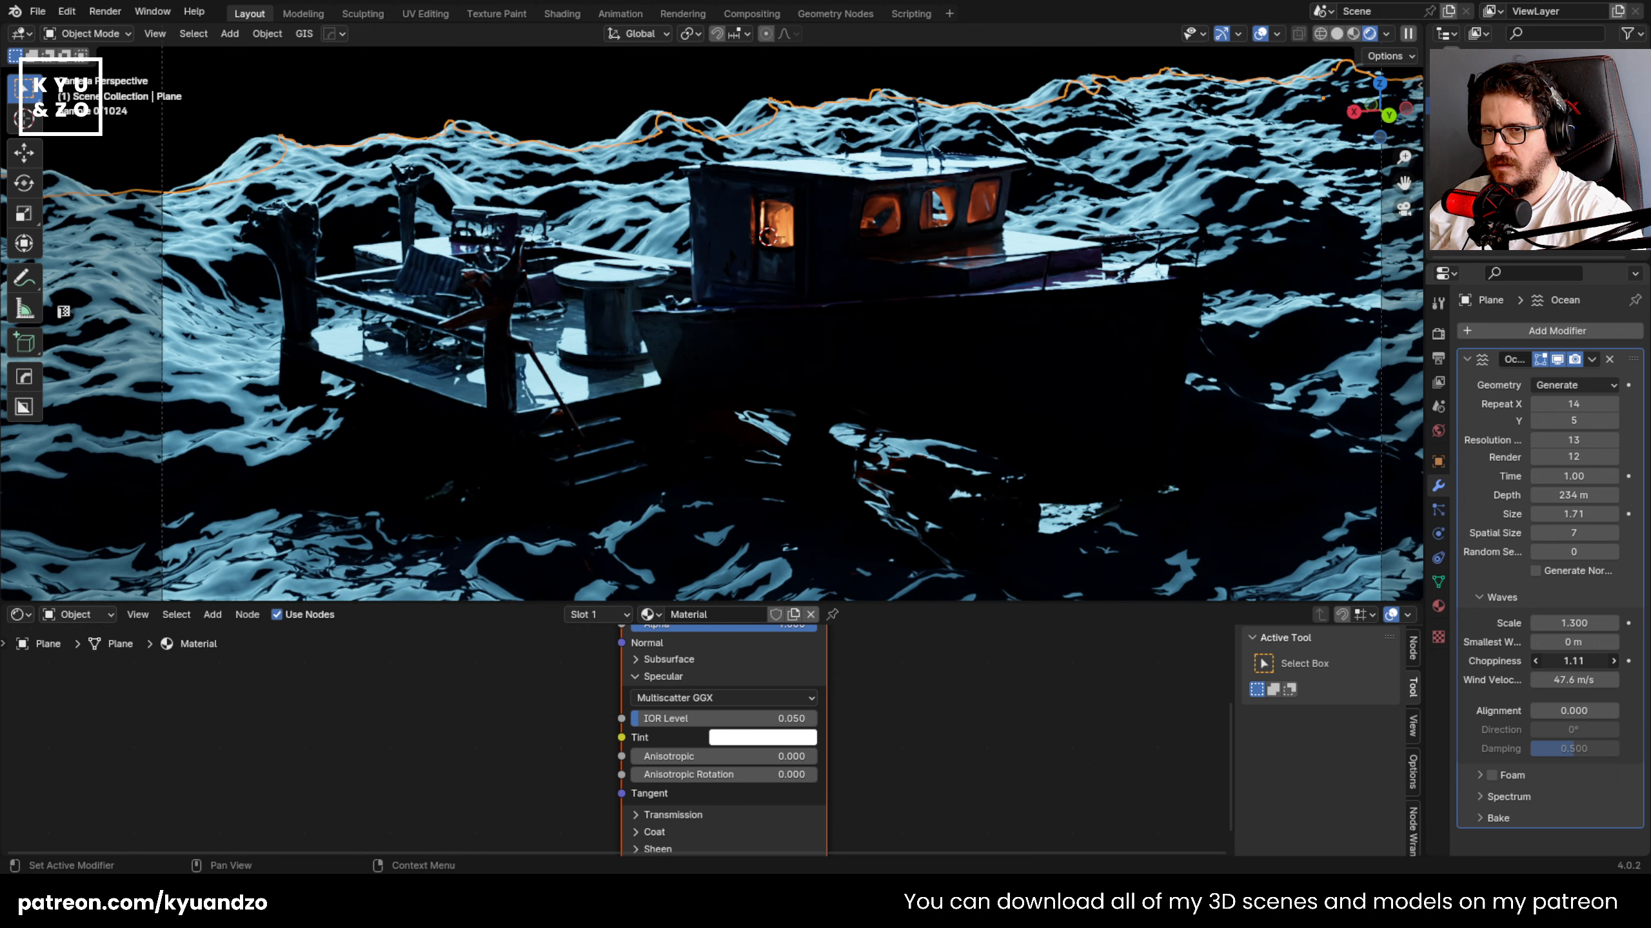
# - Set the Ocean modifier's choppiness to 0.15 and scale the ocean plane up along the Z axis
pyautogui.moveTo(1573, 661); pyautogui.dragTo(1550, 661)
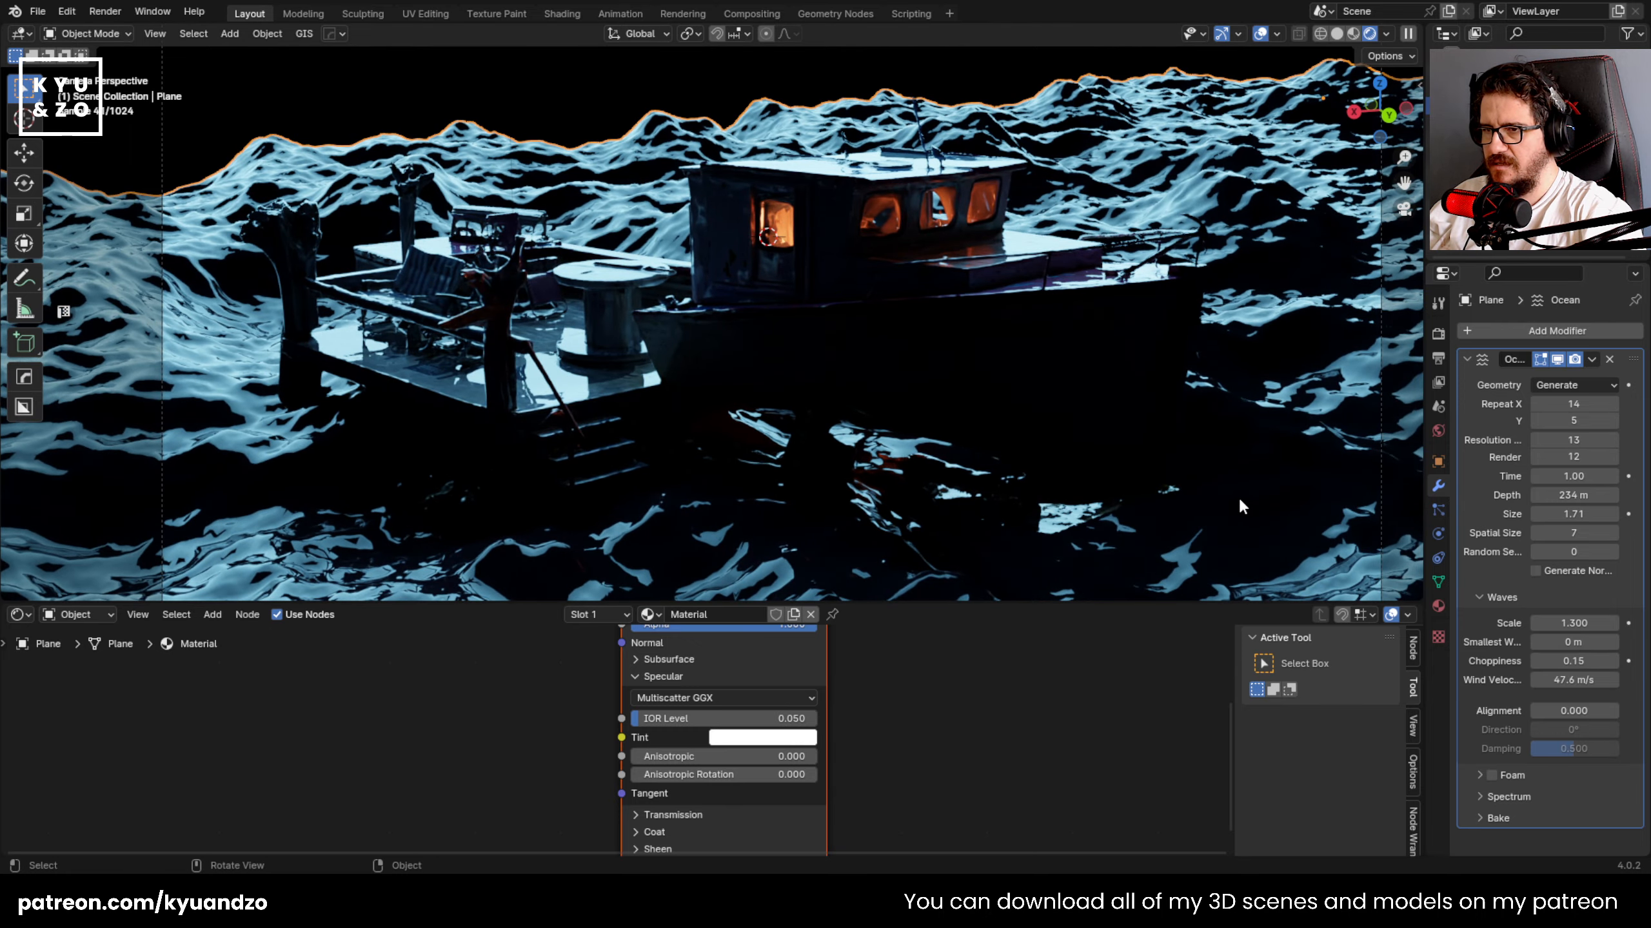
pyautogui.press('s')
pyautogui.press('z')
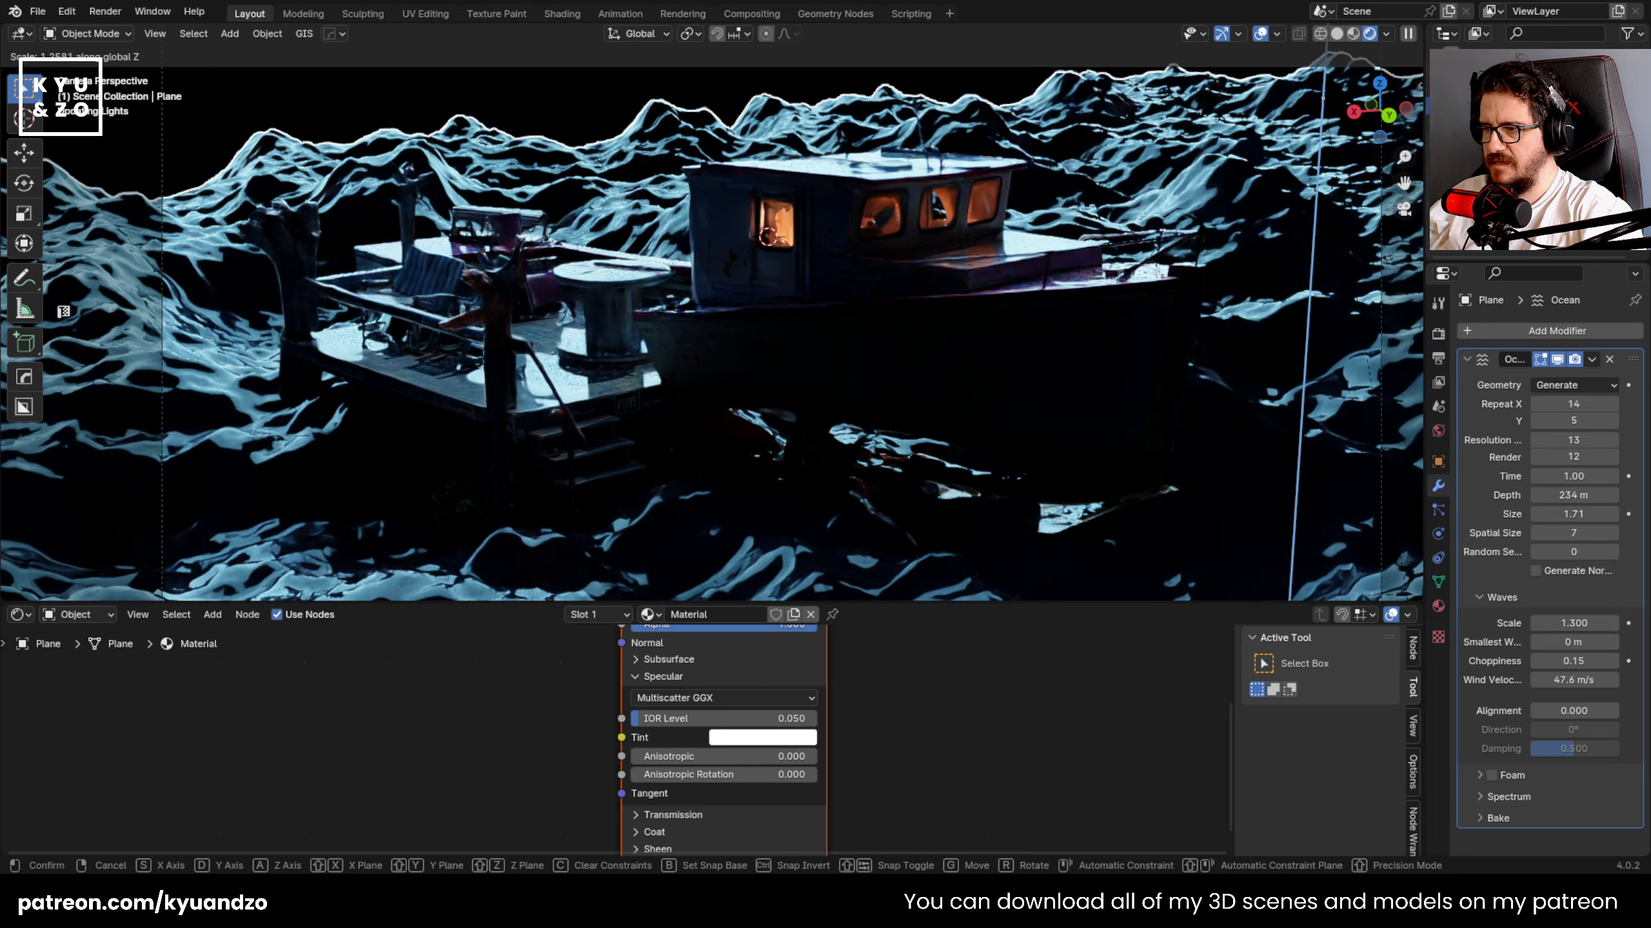
pyautogui.press('Return')
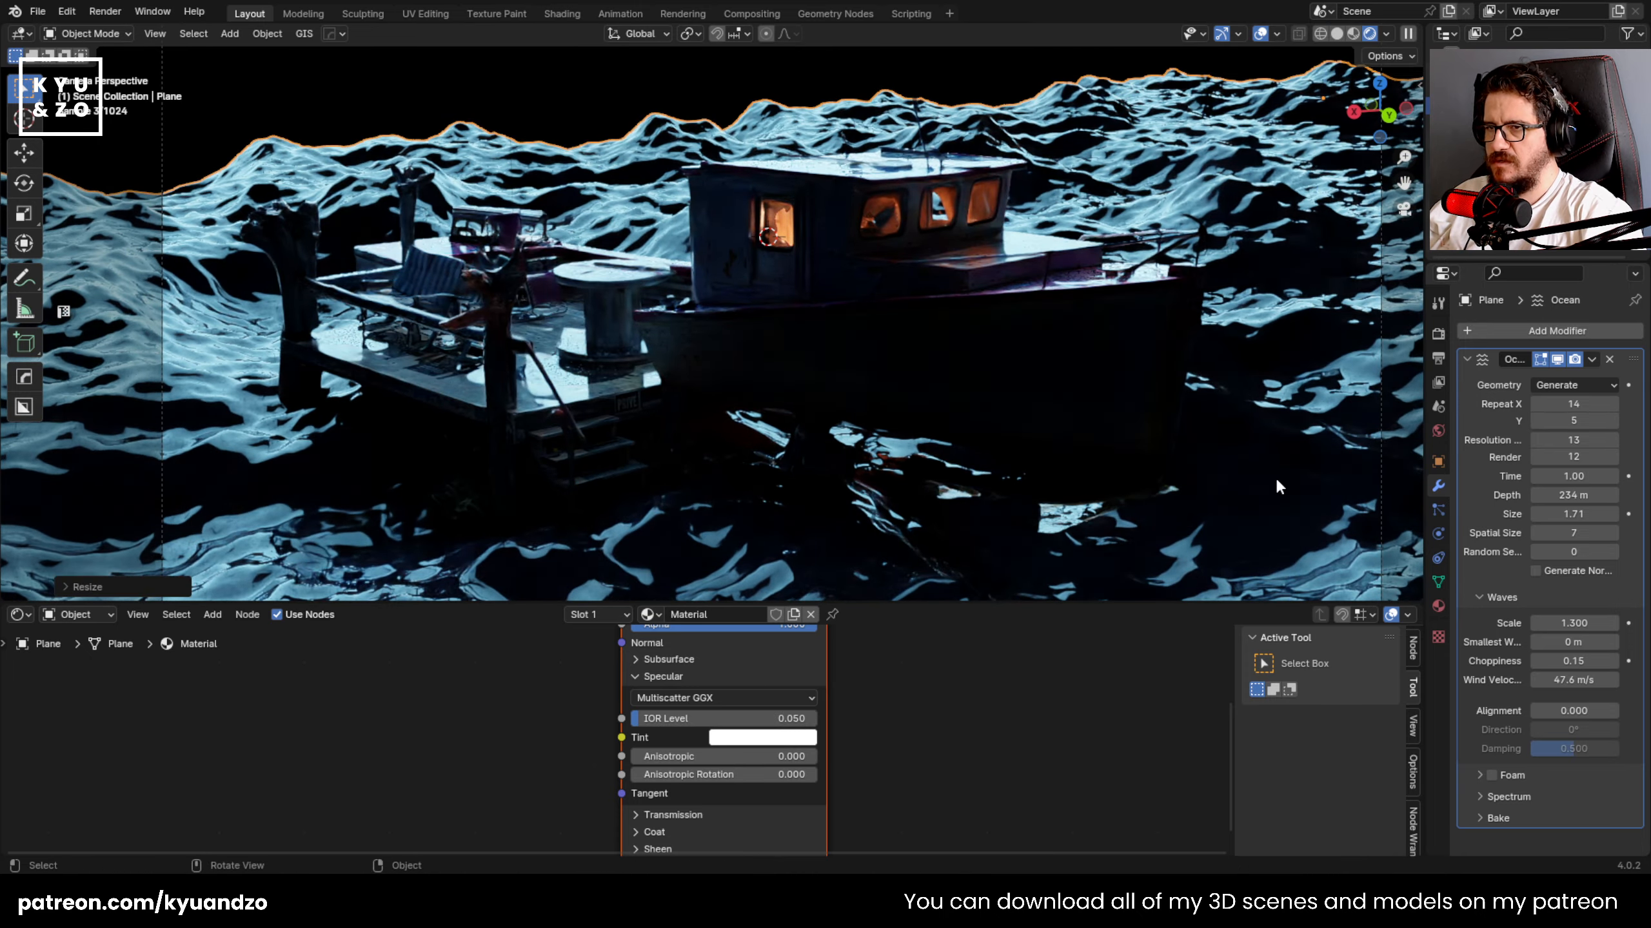
# - Move the ocean plane along Y, then raise it along Z so the waves wrap around the boat's hull
pyautogui.press('g')
pyautogui.press('y')
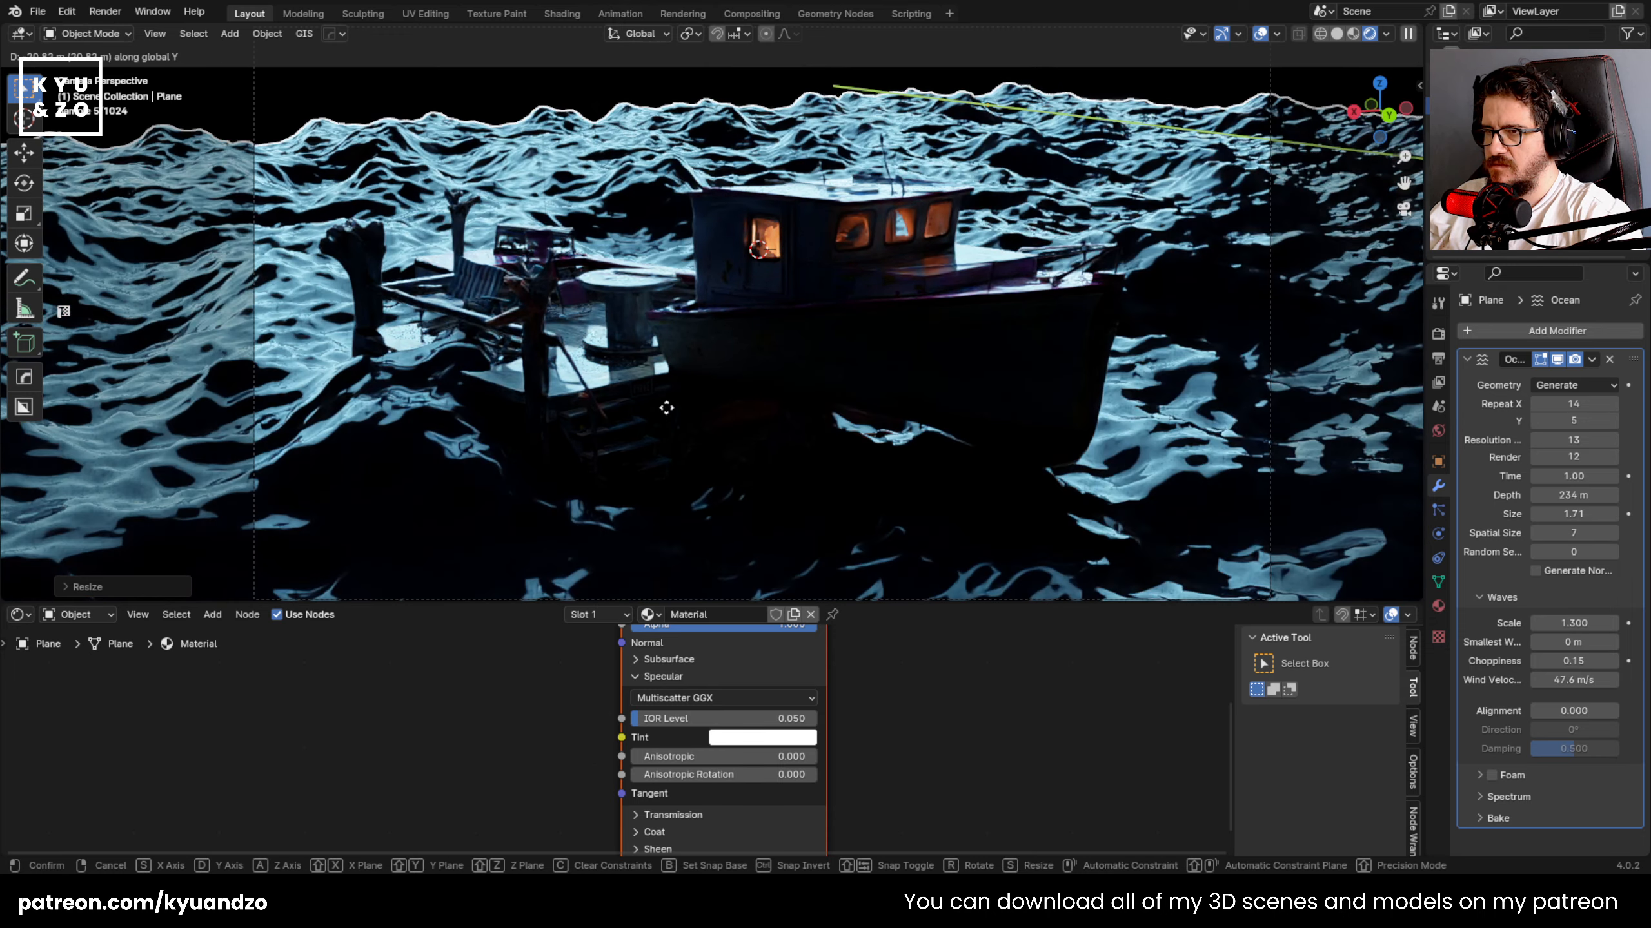
pyautogui.click(650, 425)
pyautogui.scroll(-6, 695, 458)
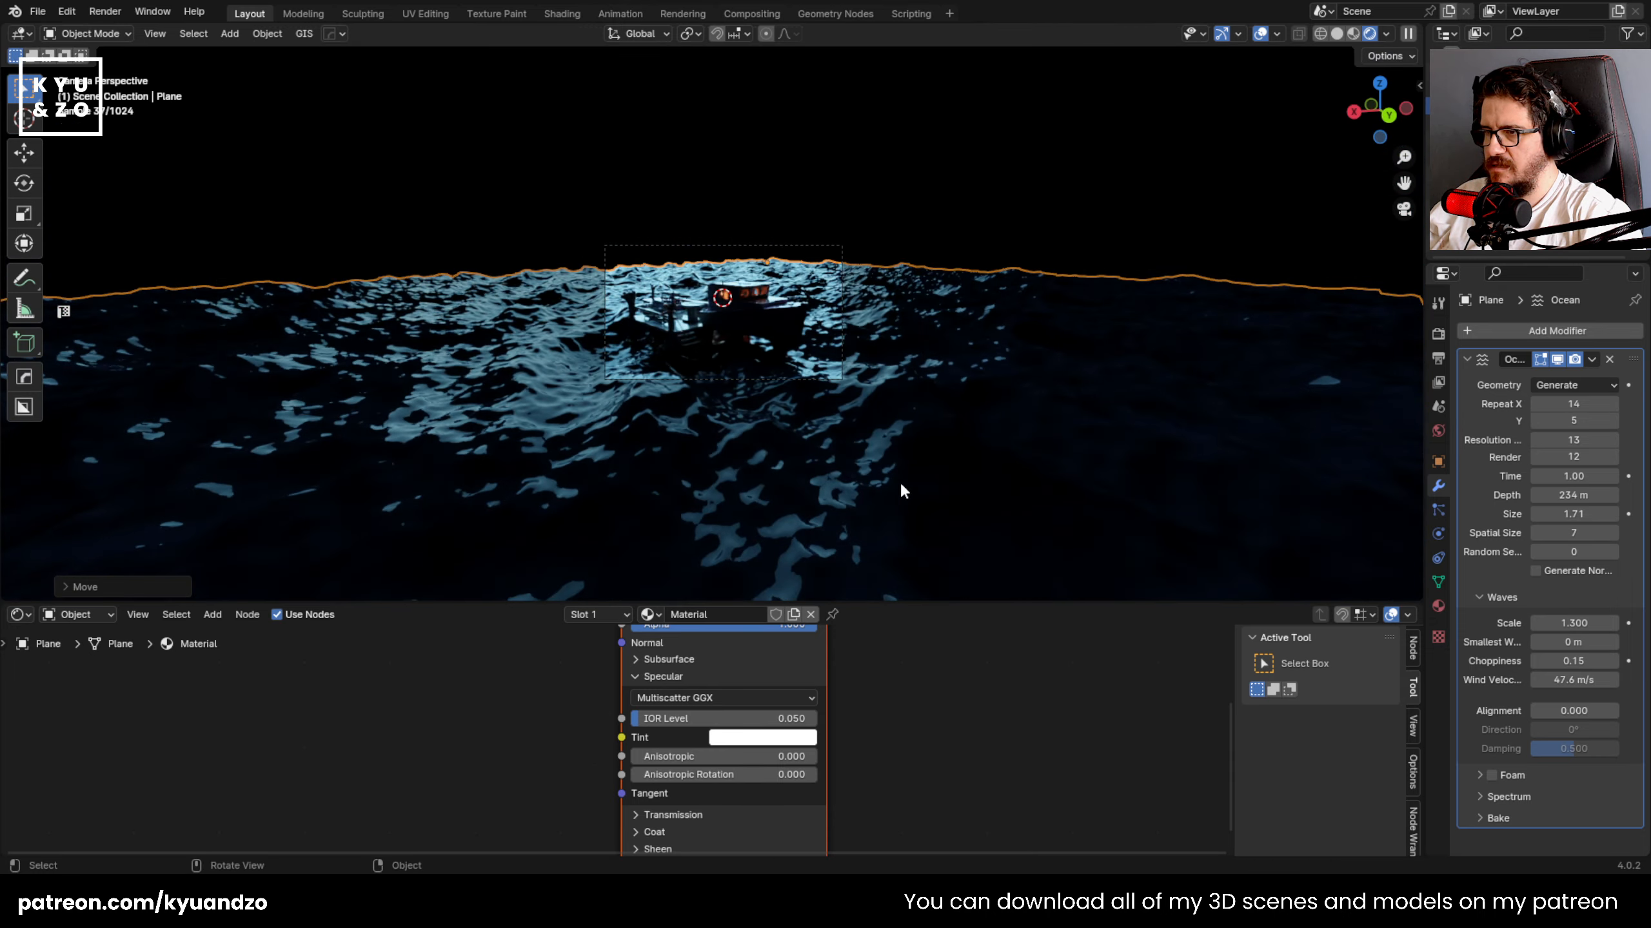
pyautogui.press('g')
pyautogui.press('y')
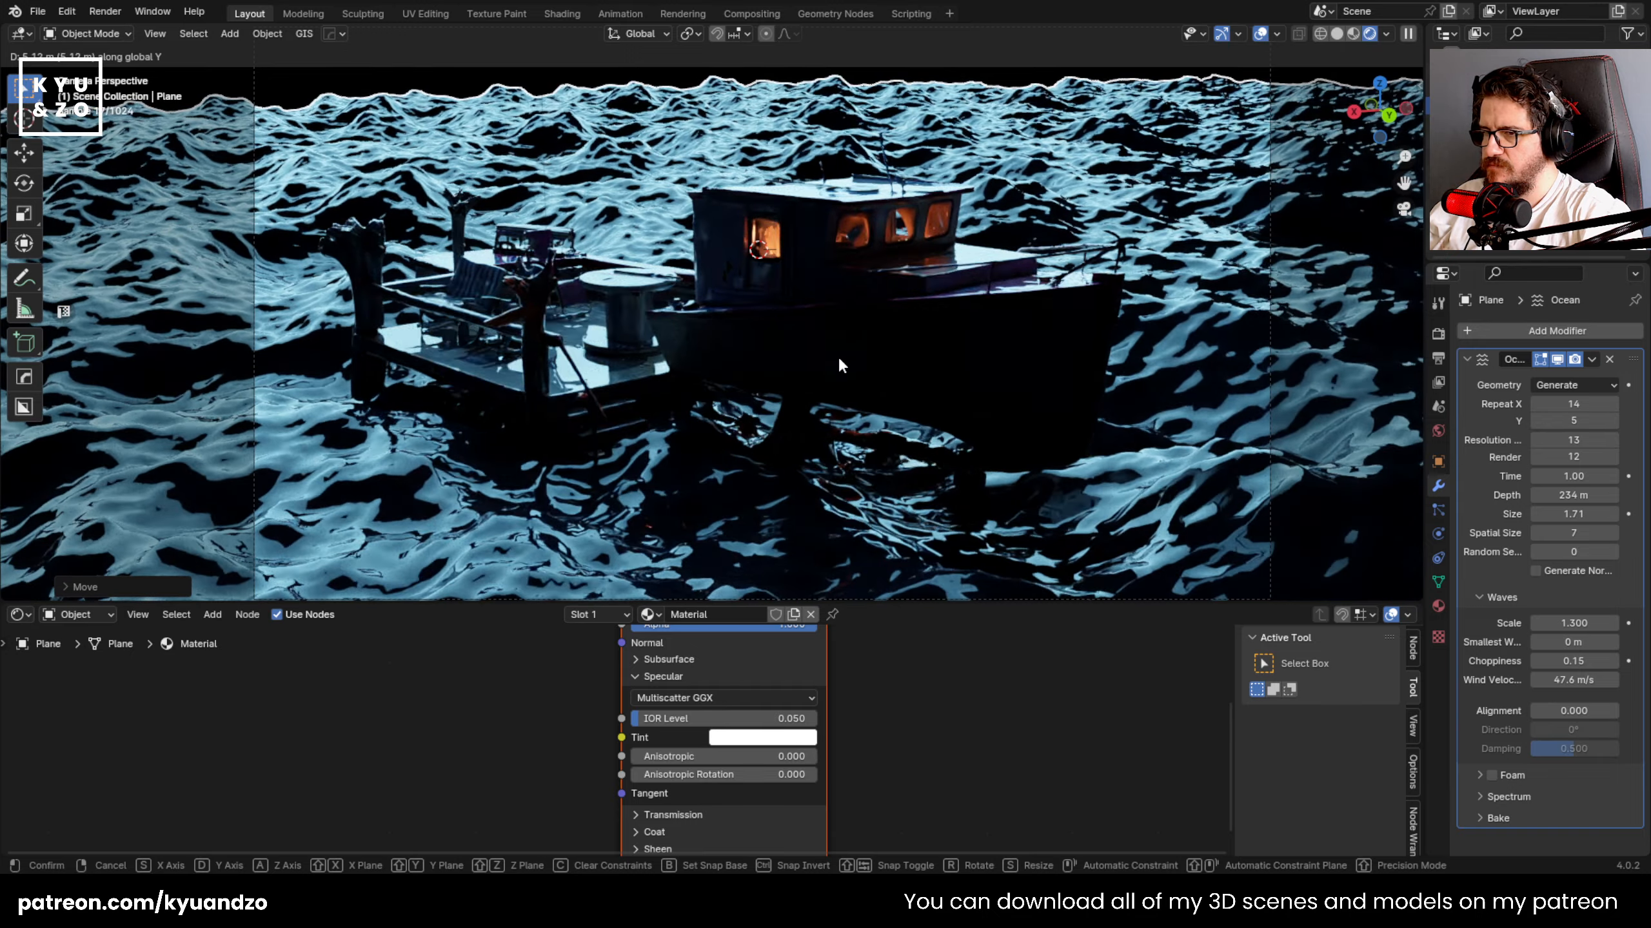
pyautogui.press('z')
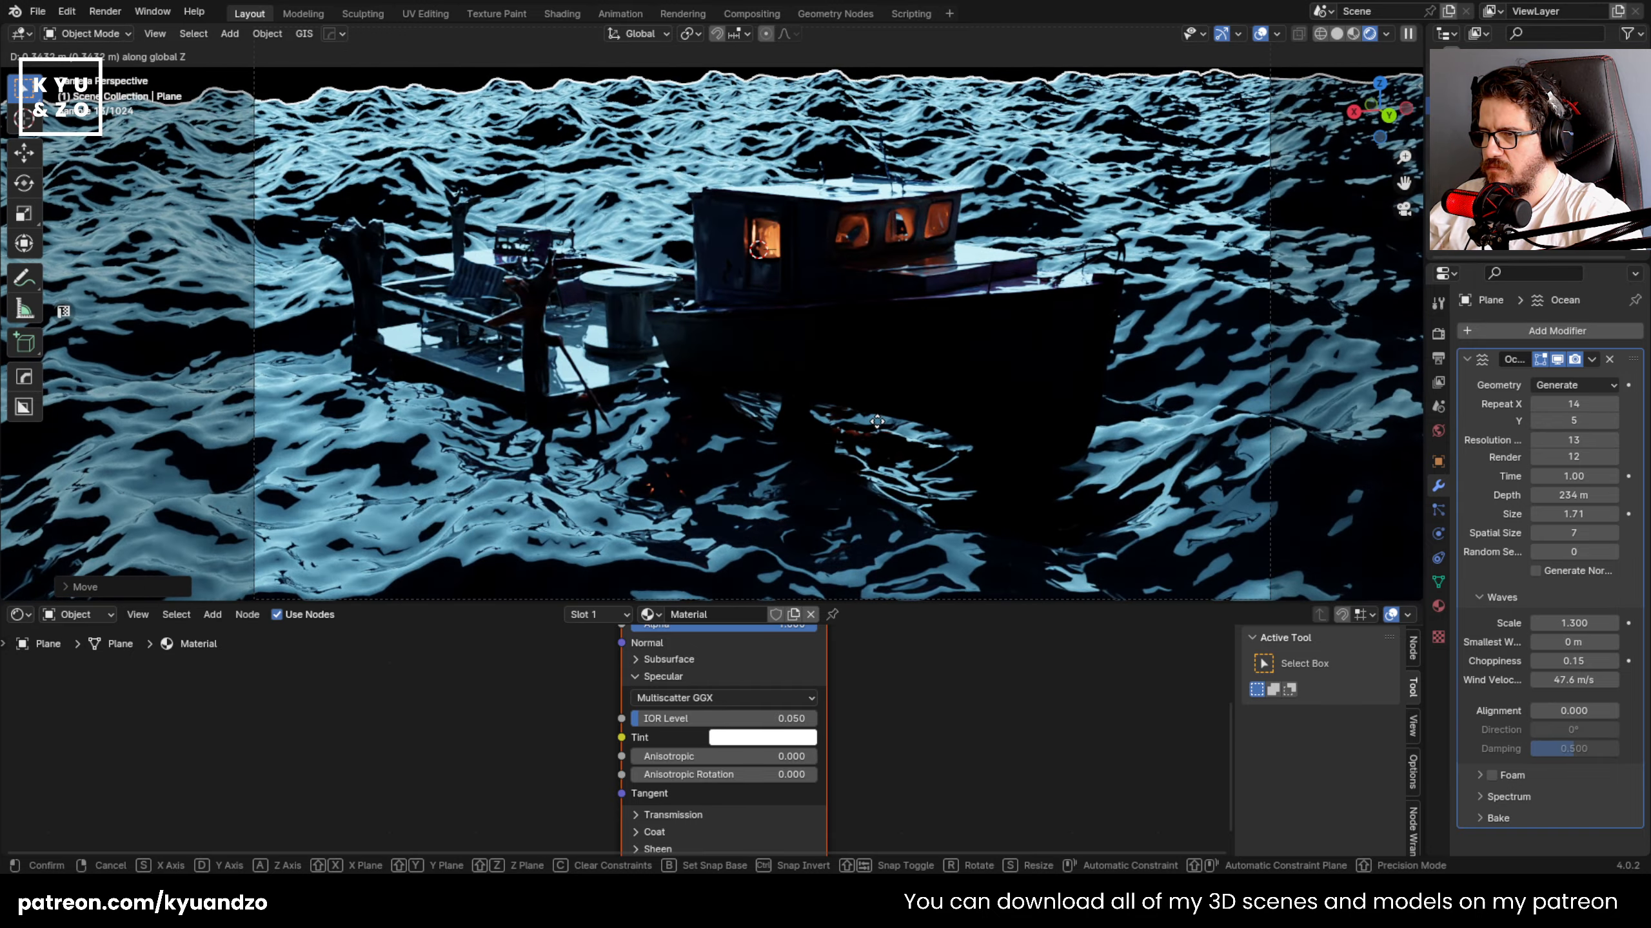
pyautogui.click(879, 439)
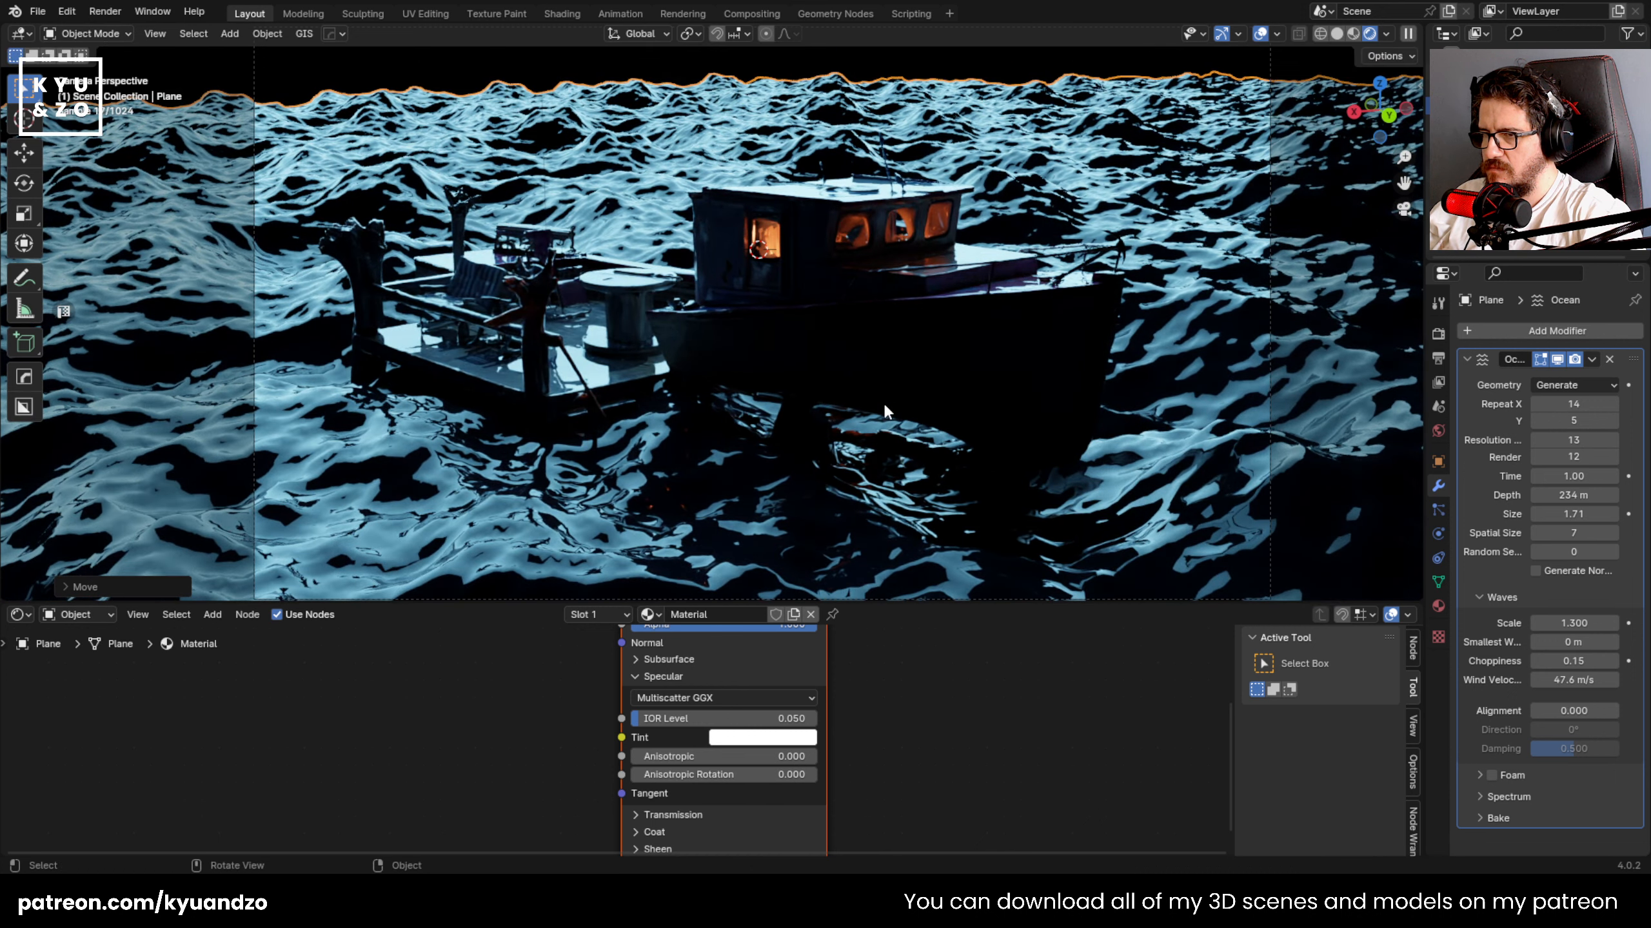
pyautogui.click(882, 403)
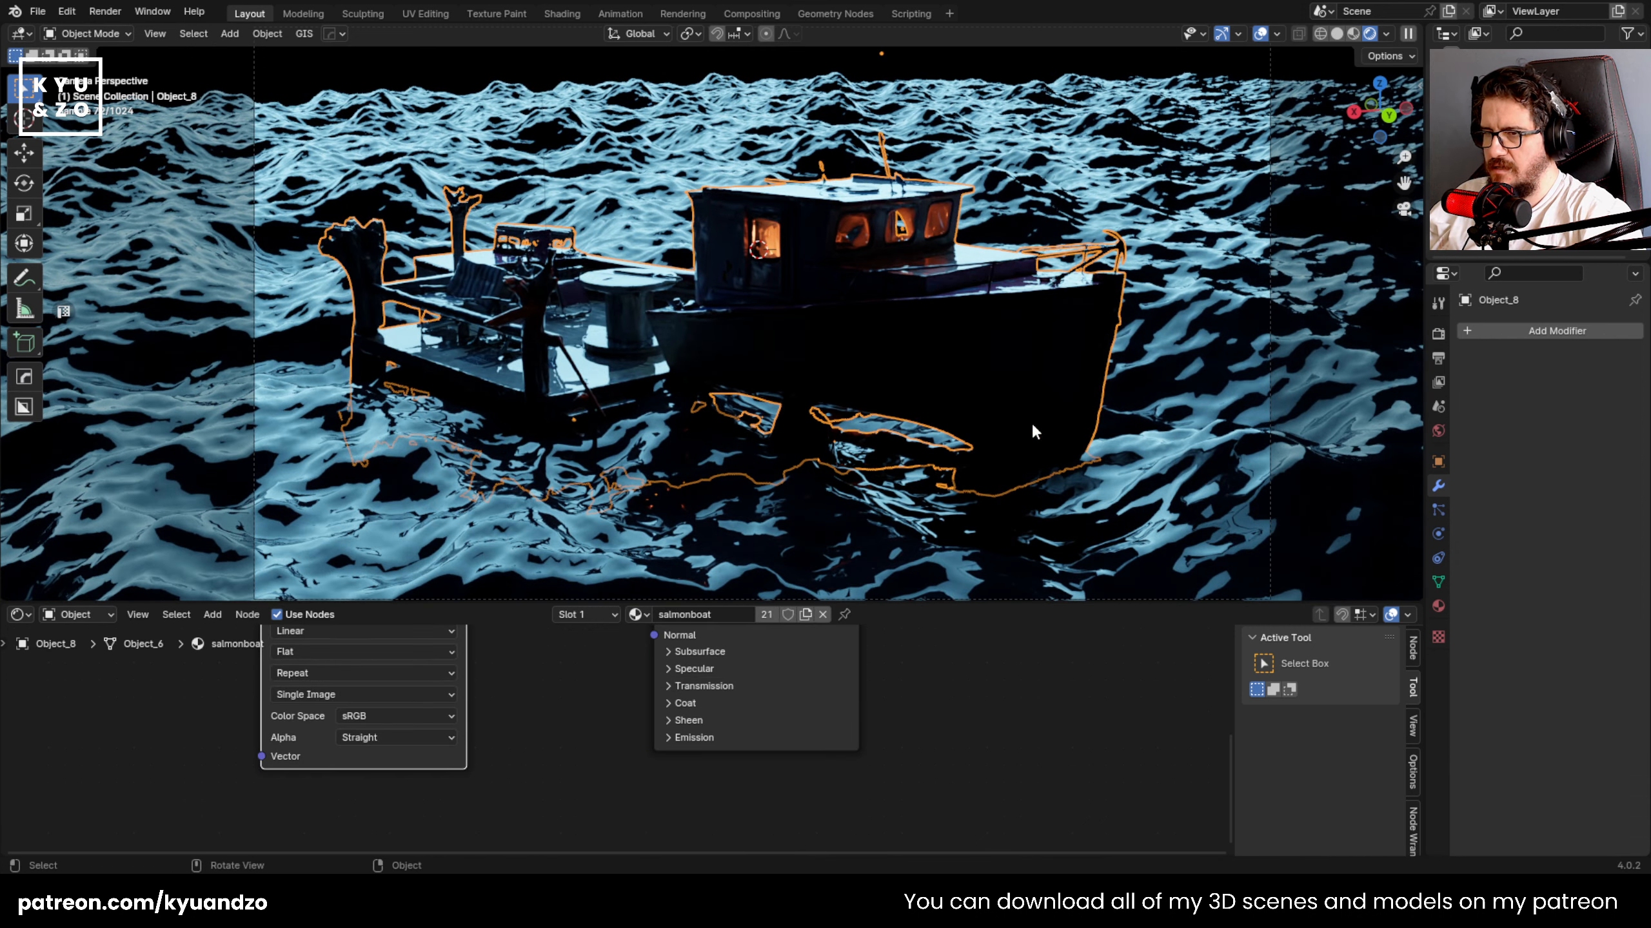
pyautogui.click(926, 442)
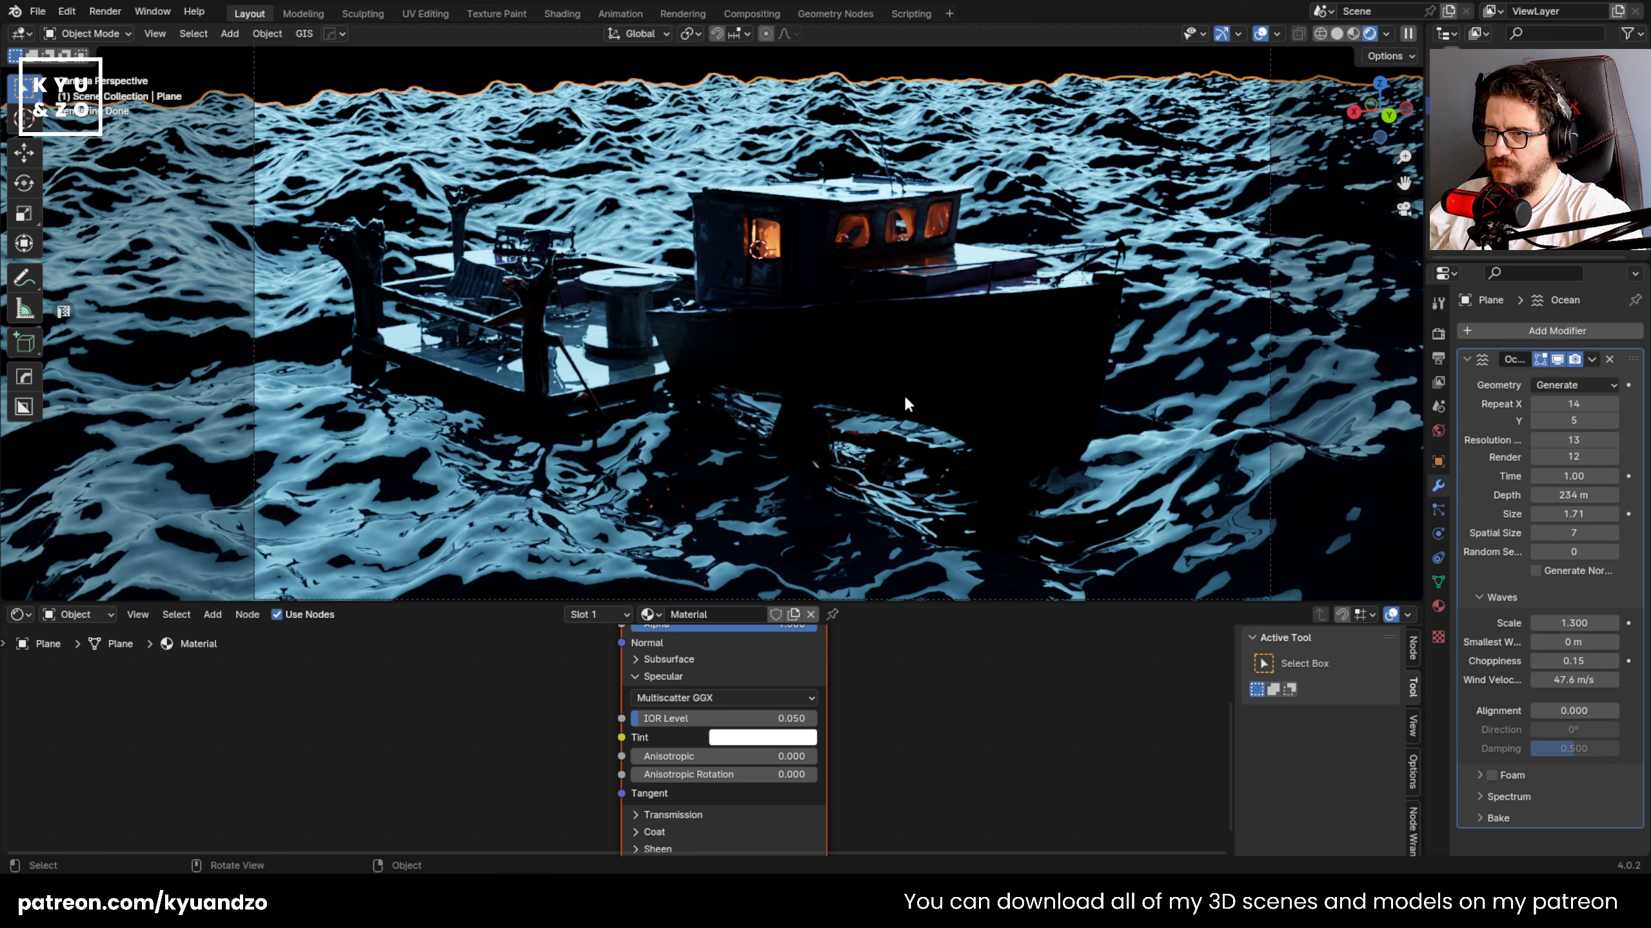
pyautogui.click(927, 362)
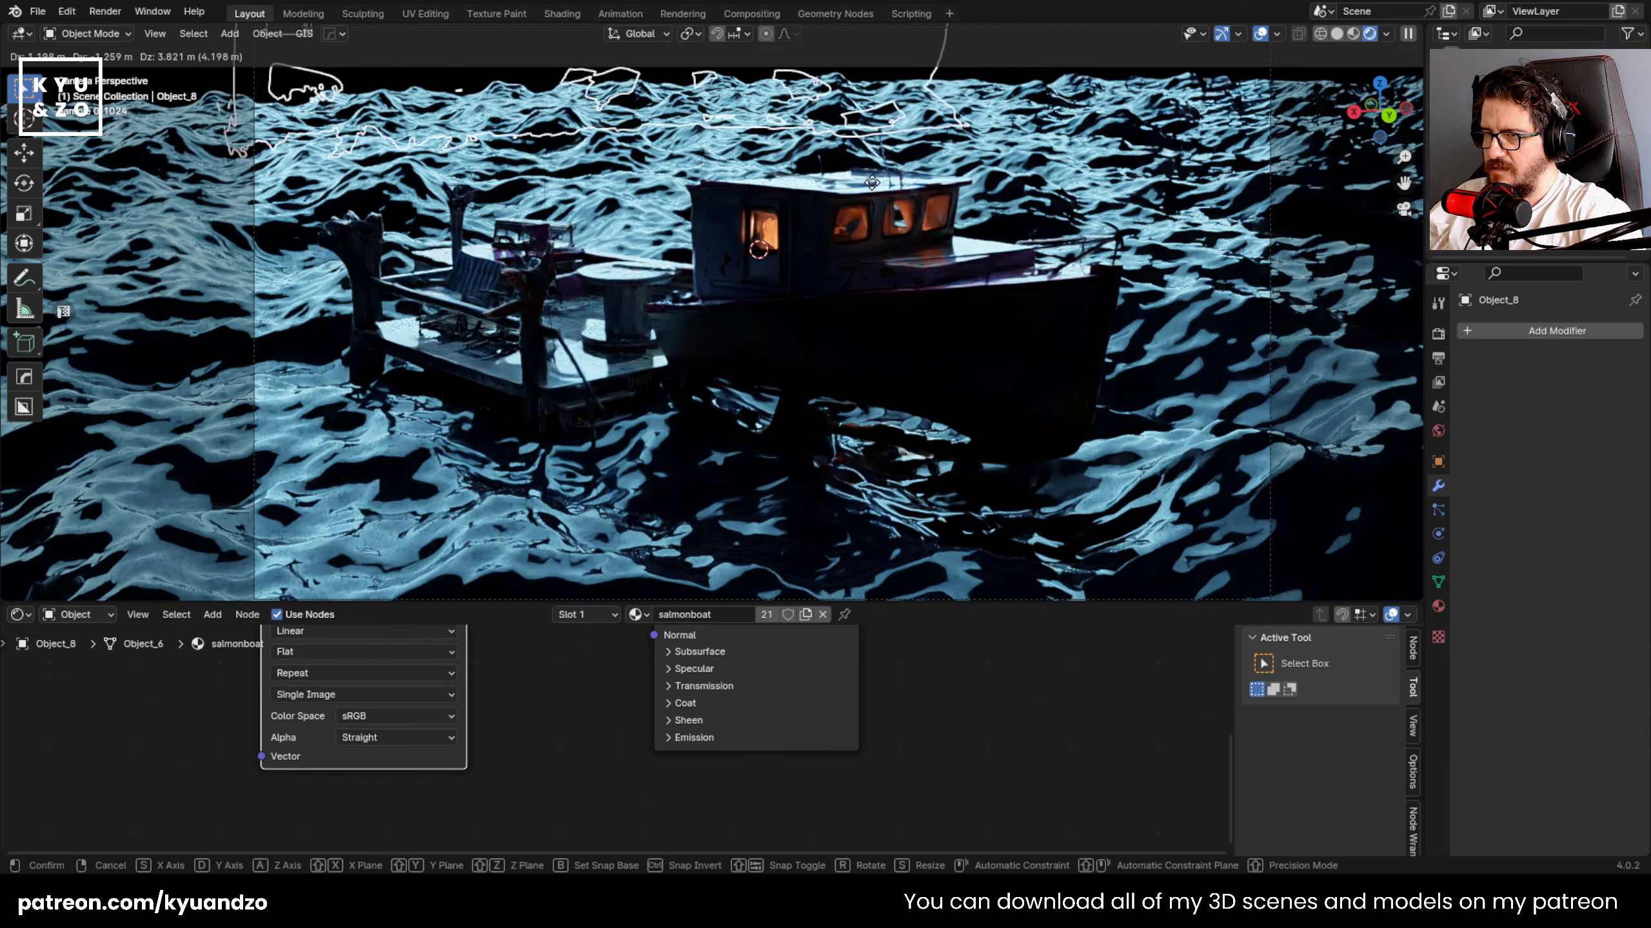
pyautogui.press('g')
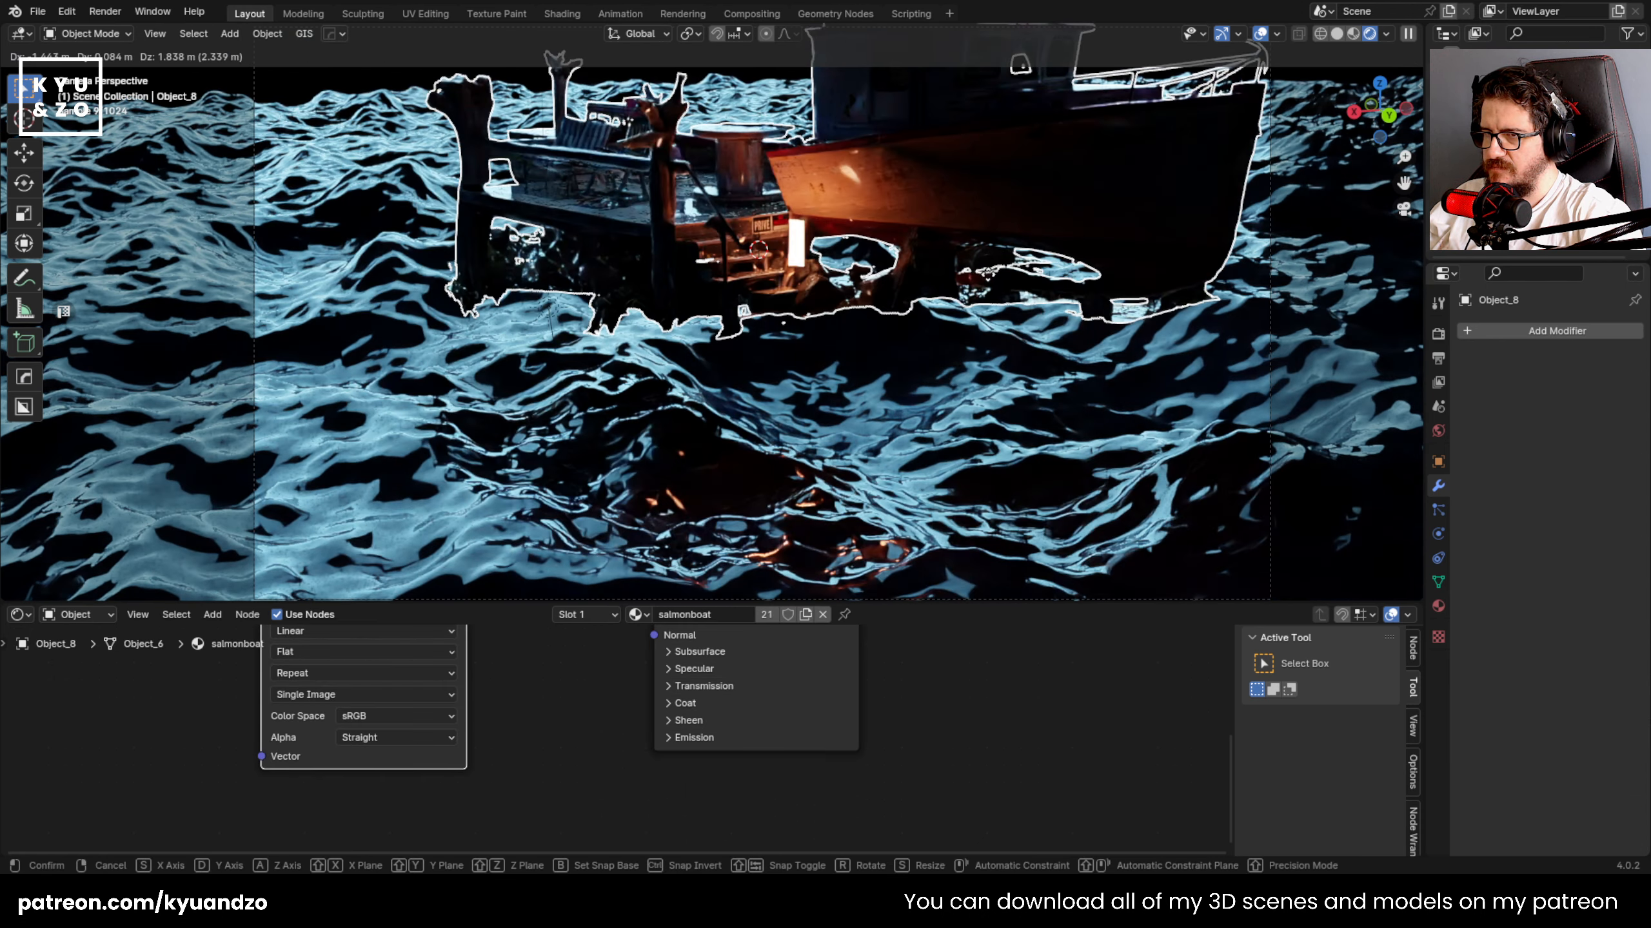
pyautogui.rightClick(1006, 261)
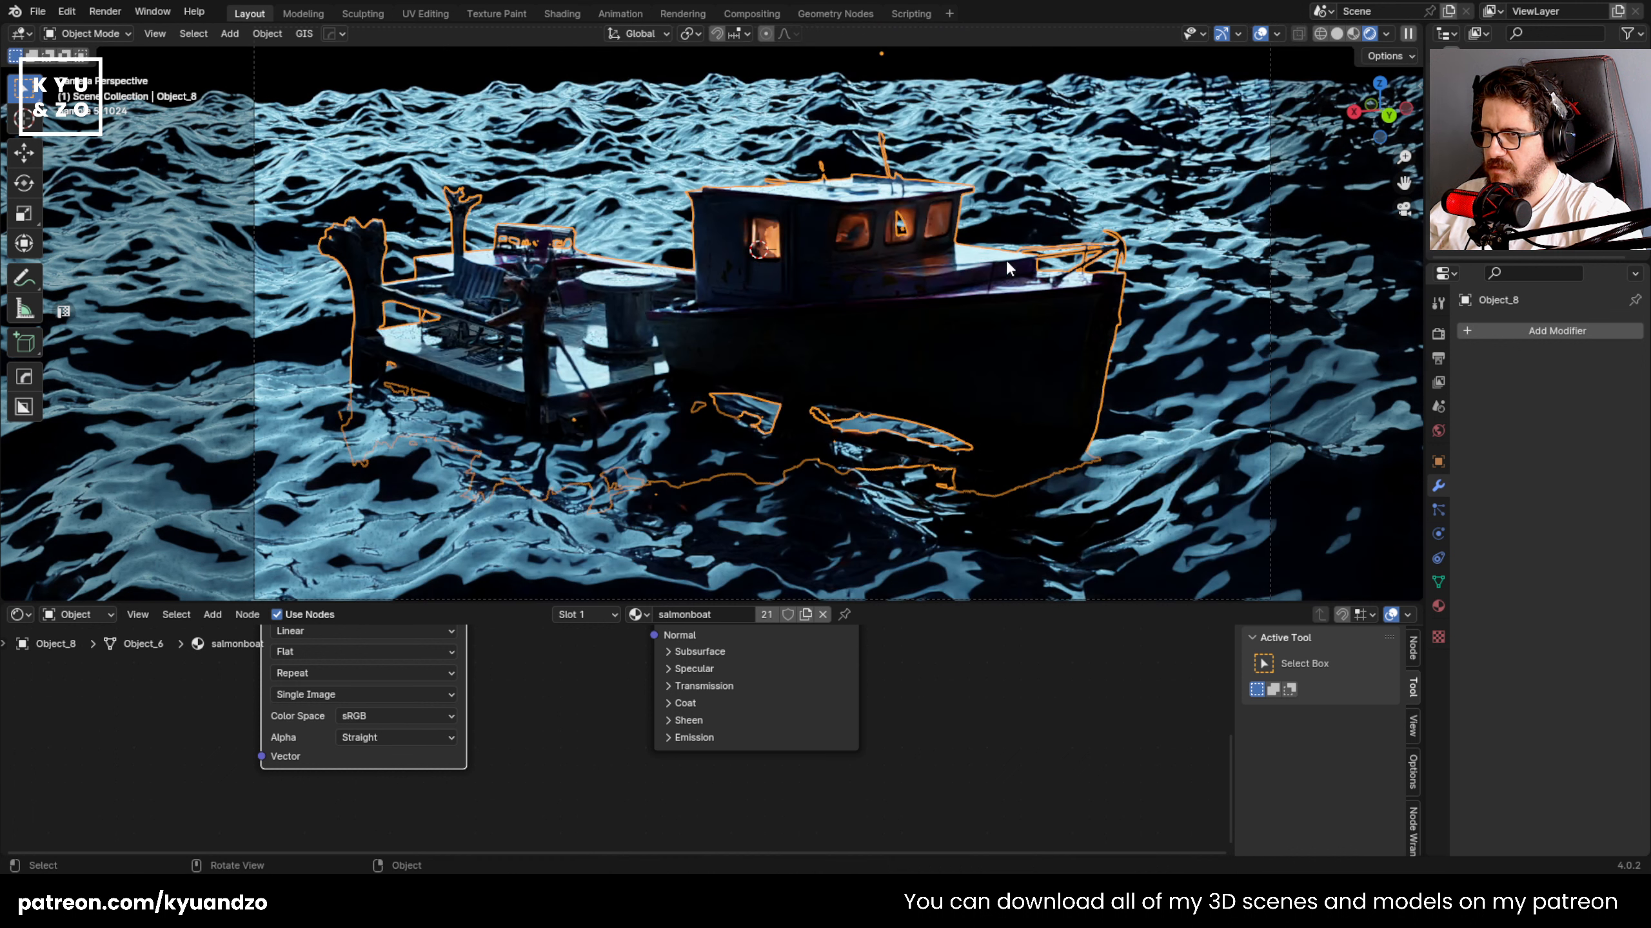
pyautogui.click(608, 170)
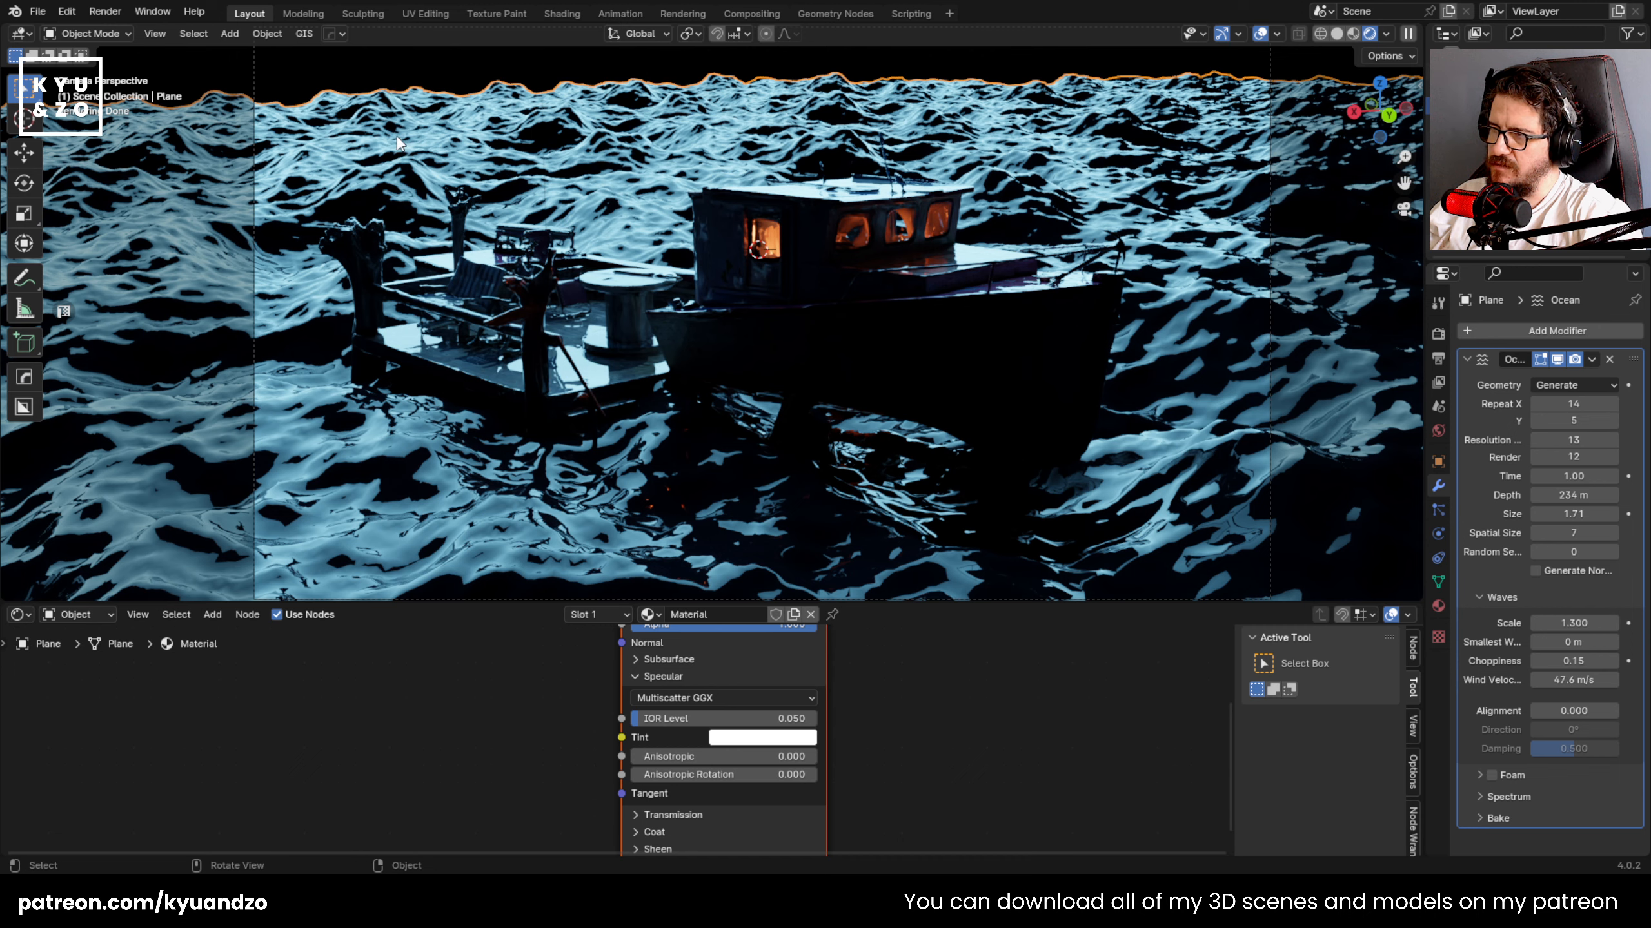
# - Rotate the Sun light freely until it lights the boat's bow and cabin front while the ocean stays dark
pyautogui.click(1495, 158)
pyautogui.press('r')
pyautogui.press('r')
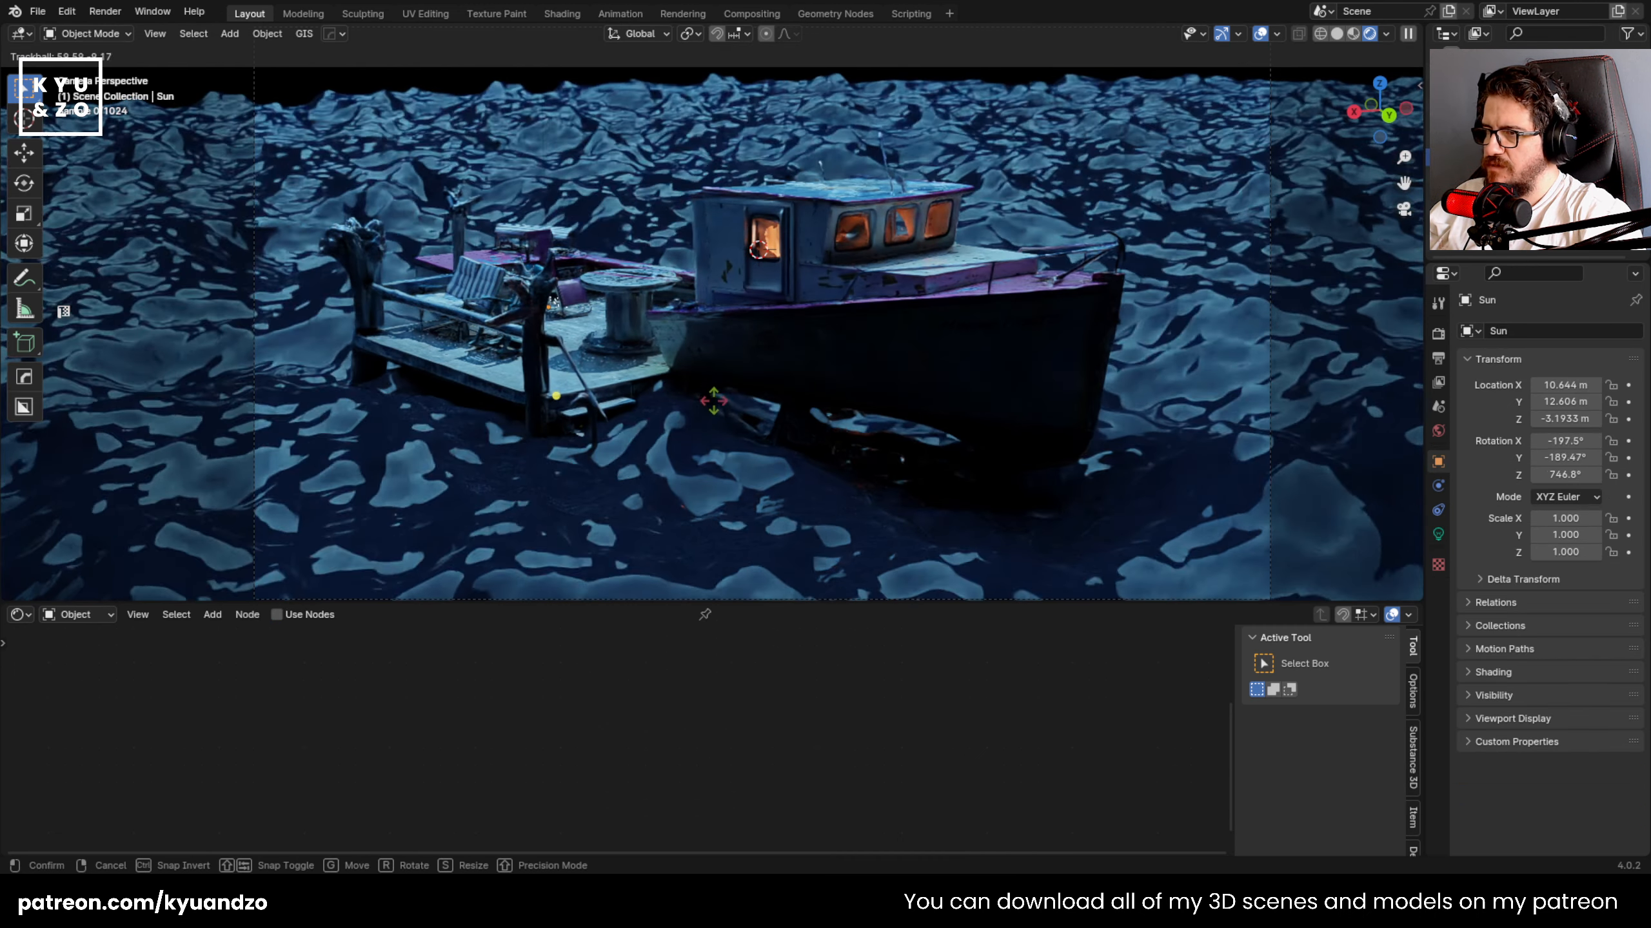
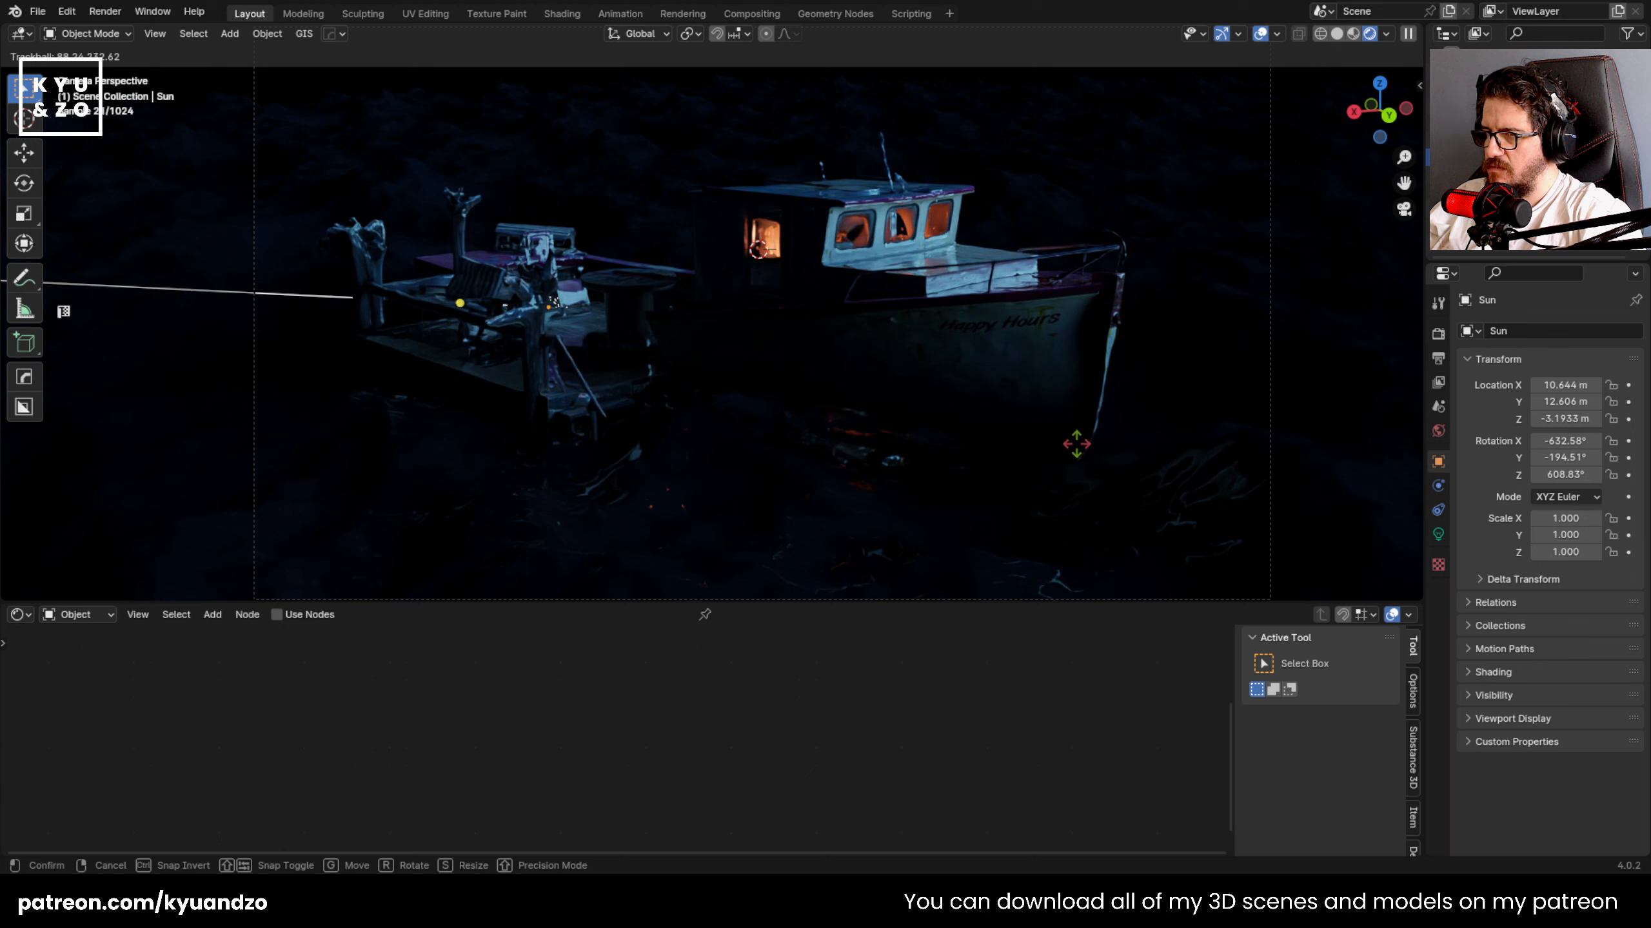
pyautogui.click(1077, 444)
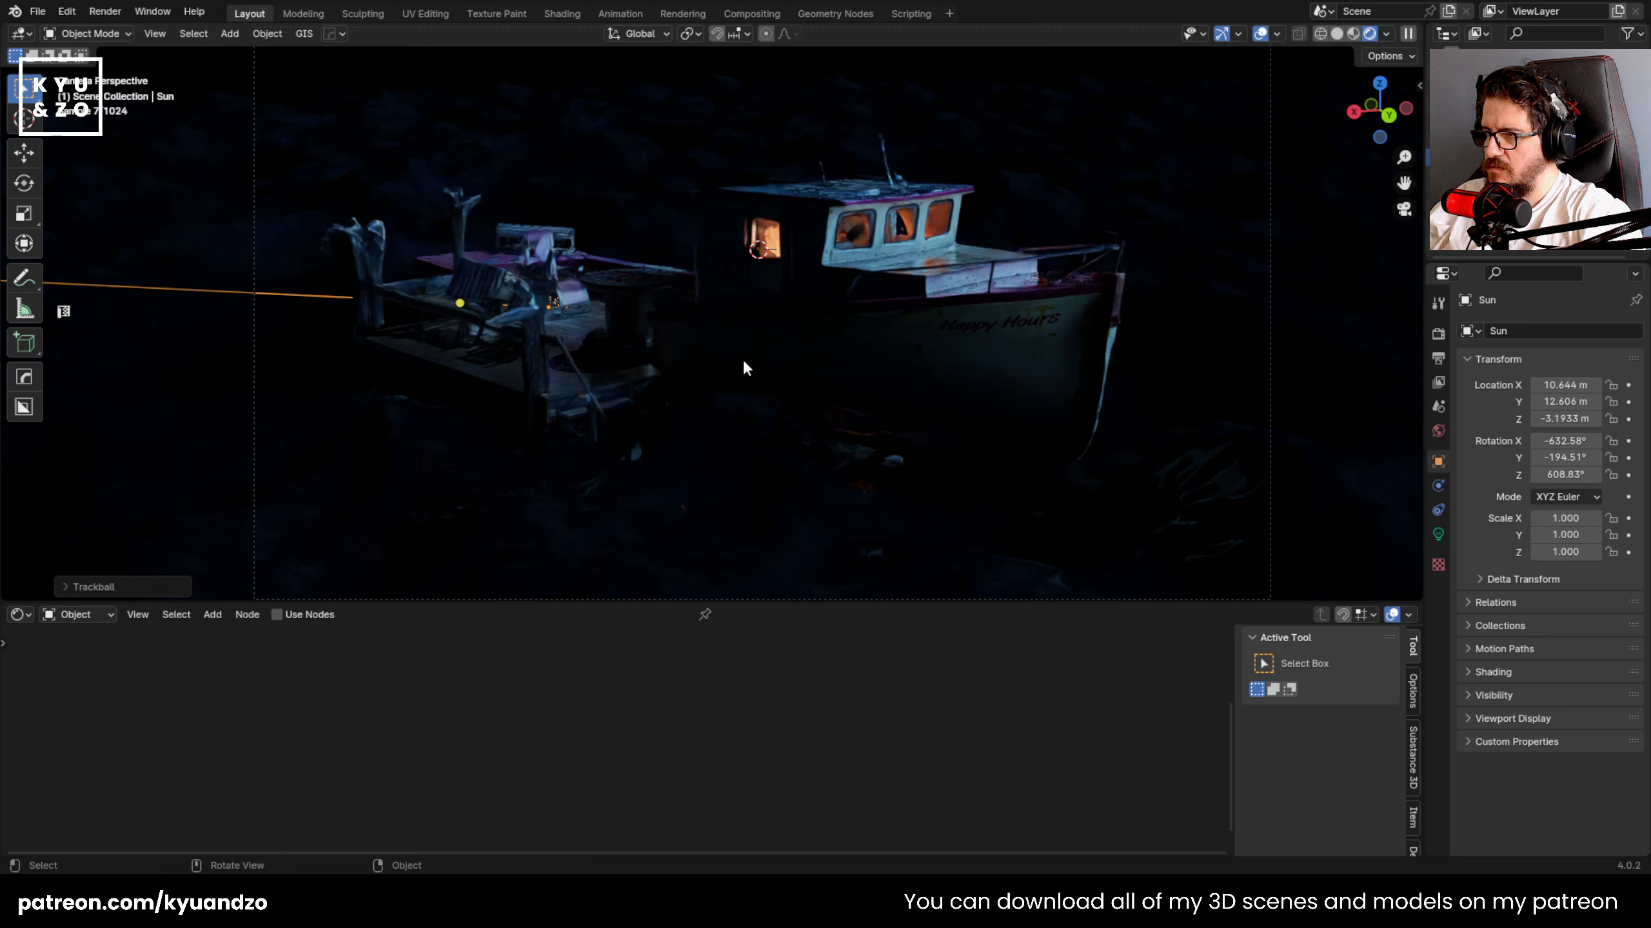
pyautogui.scroll(-3, 631, 309)
pyautogui.scroll(5, 631, 309)
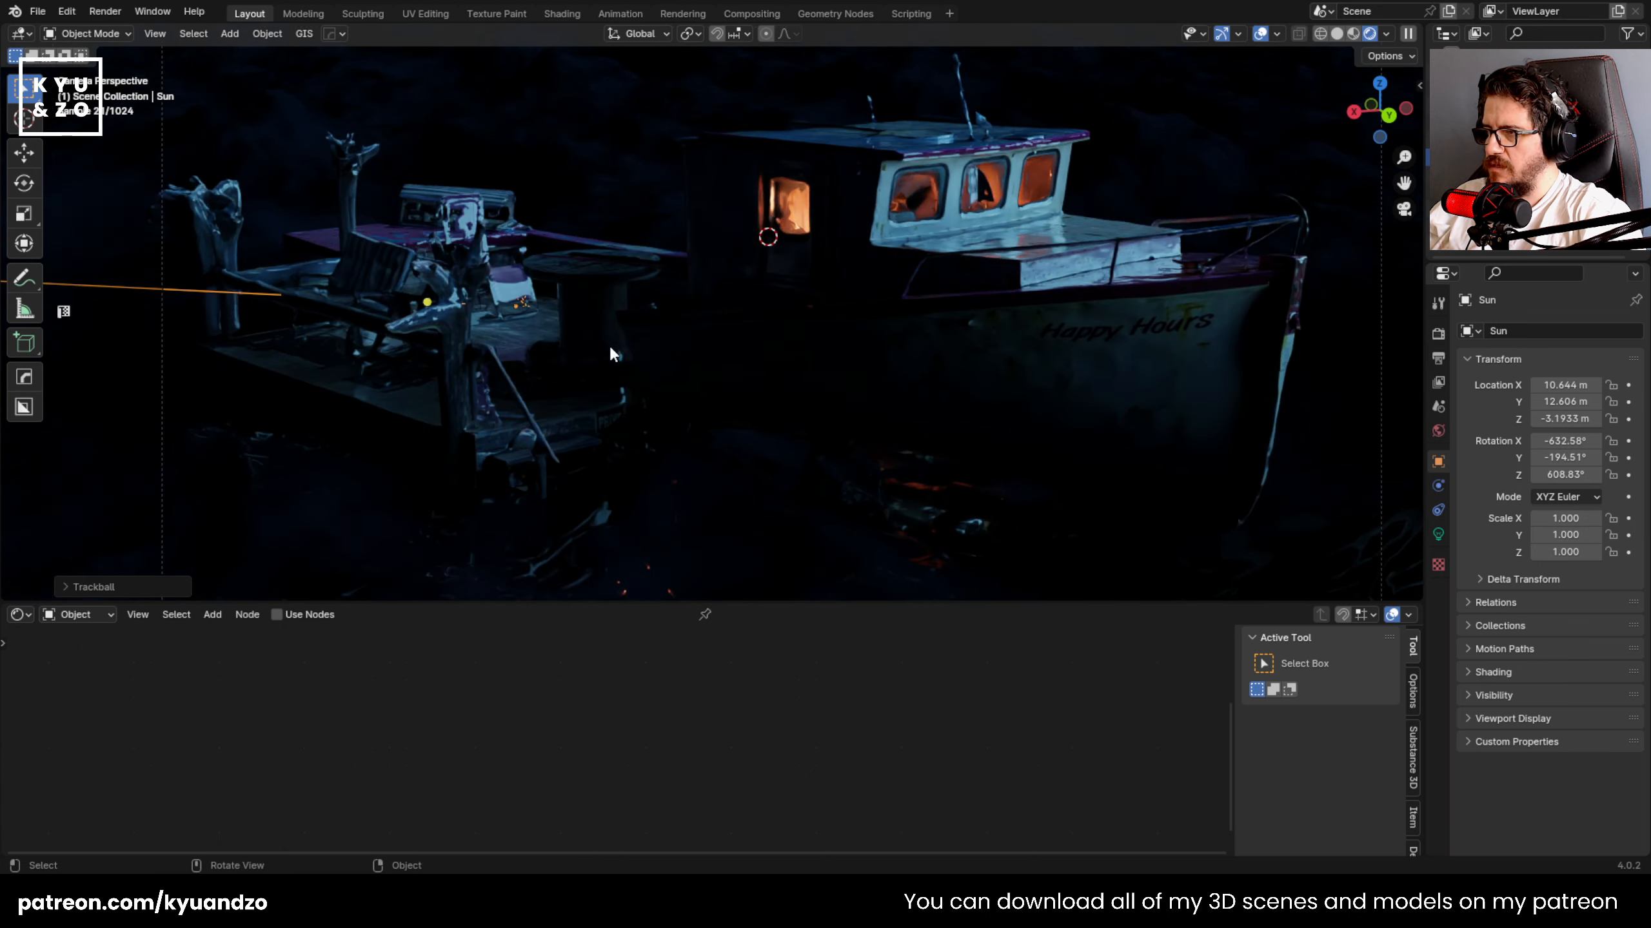
pyautogui.scroll(-4, 521, 349)
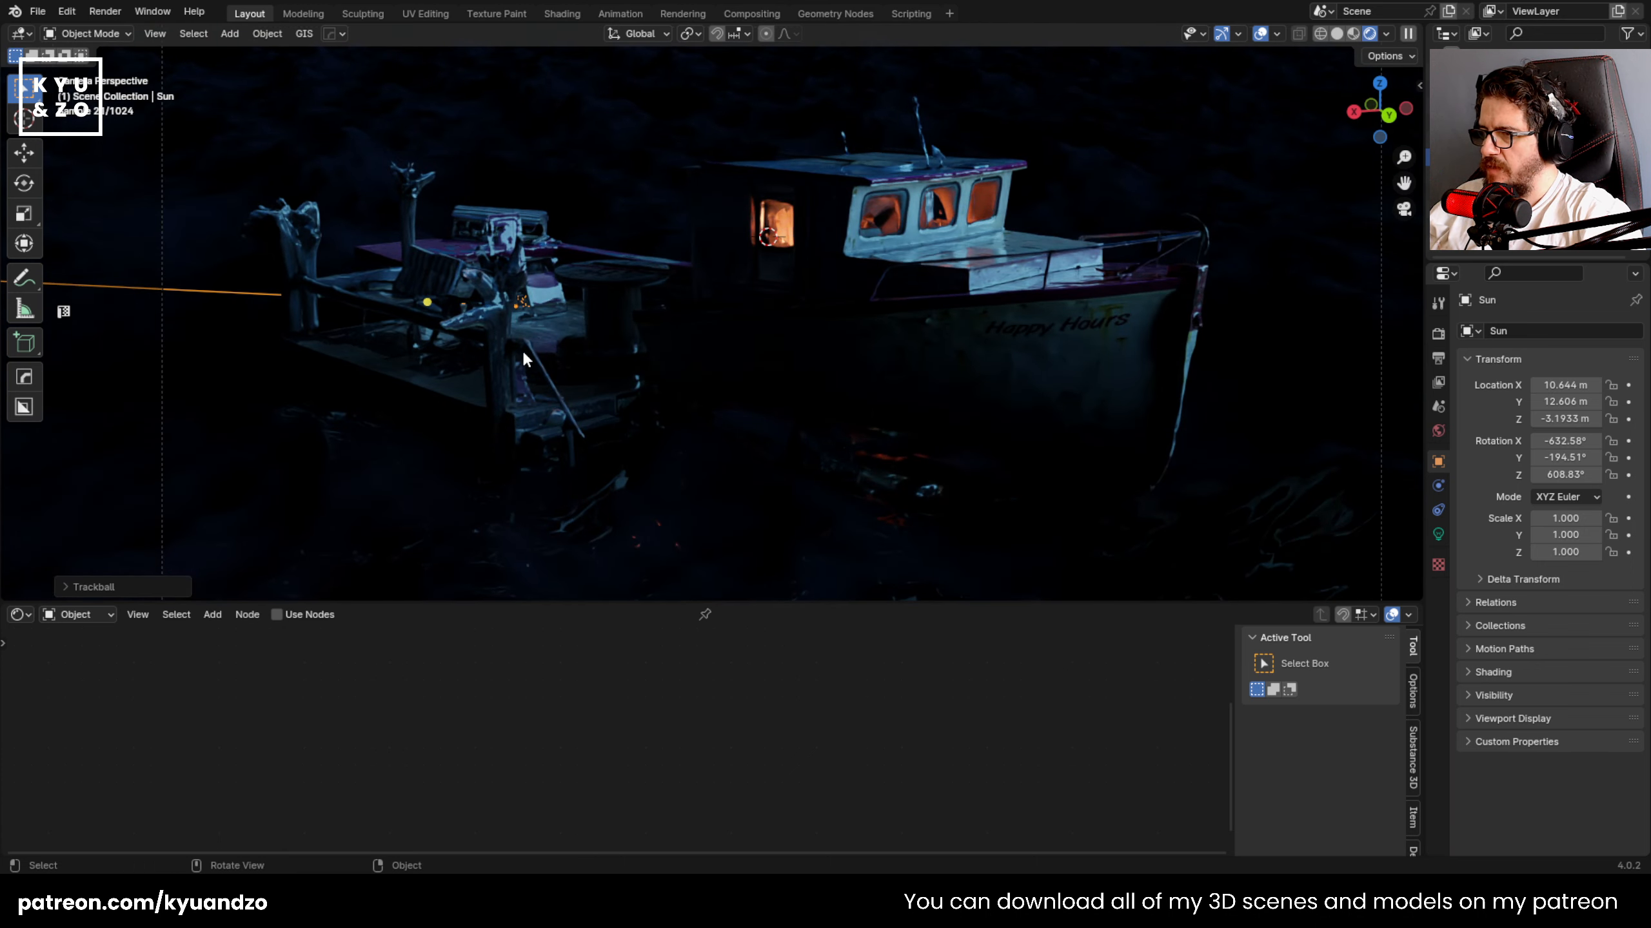
pyautogui.click(751, 460)
pyautogui.scroll(3, 715, 429)
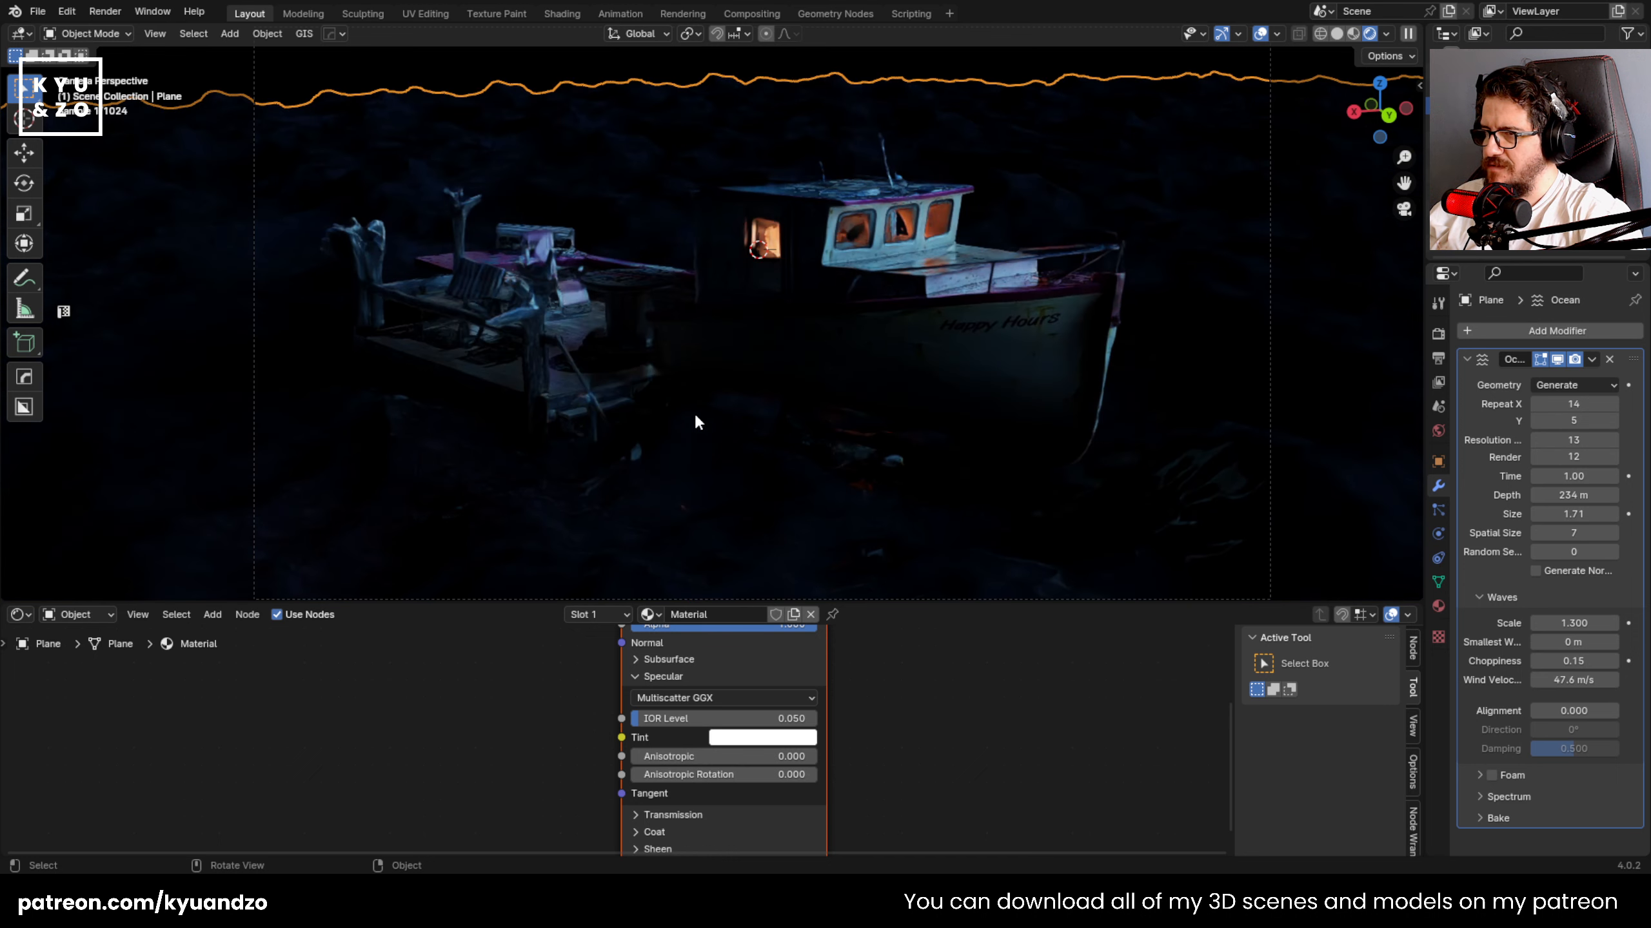
# - Add an area light and raise it along Z above the boat's rear deck
pyautogui.hotkey('shift', 'a')
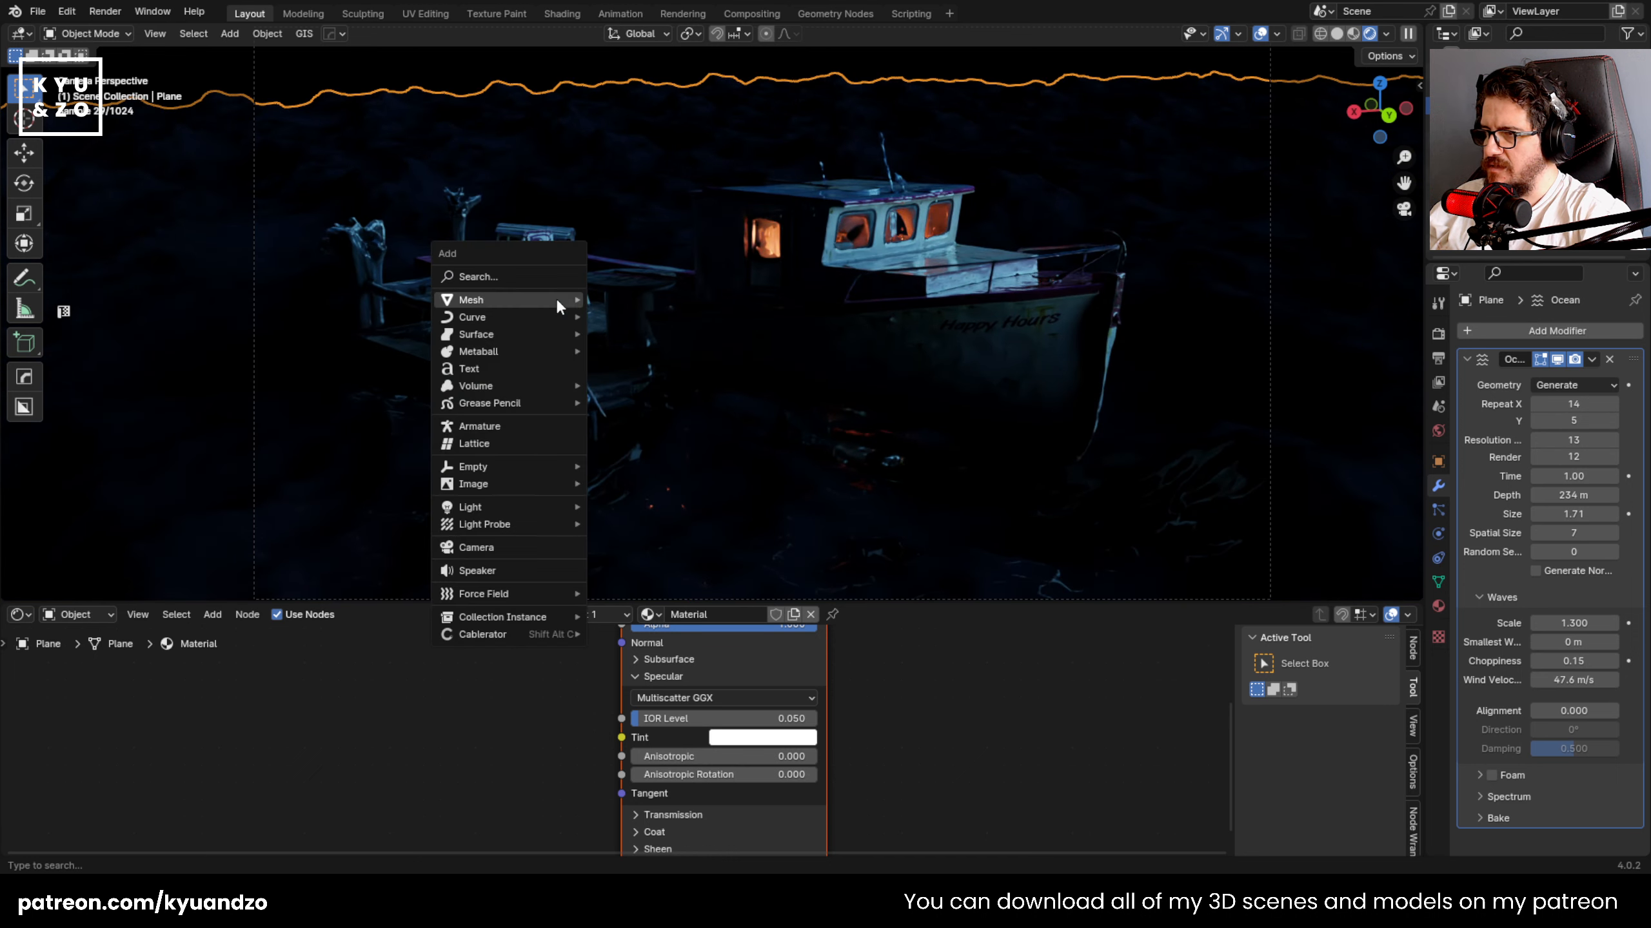
pyautogui.moveTo(526, 509)
pyautogui.click(651, 563)
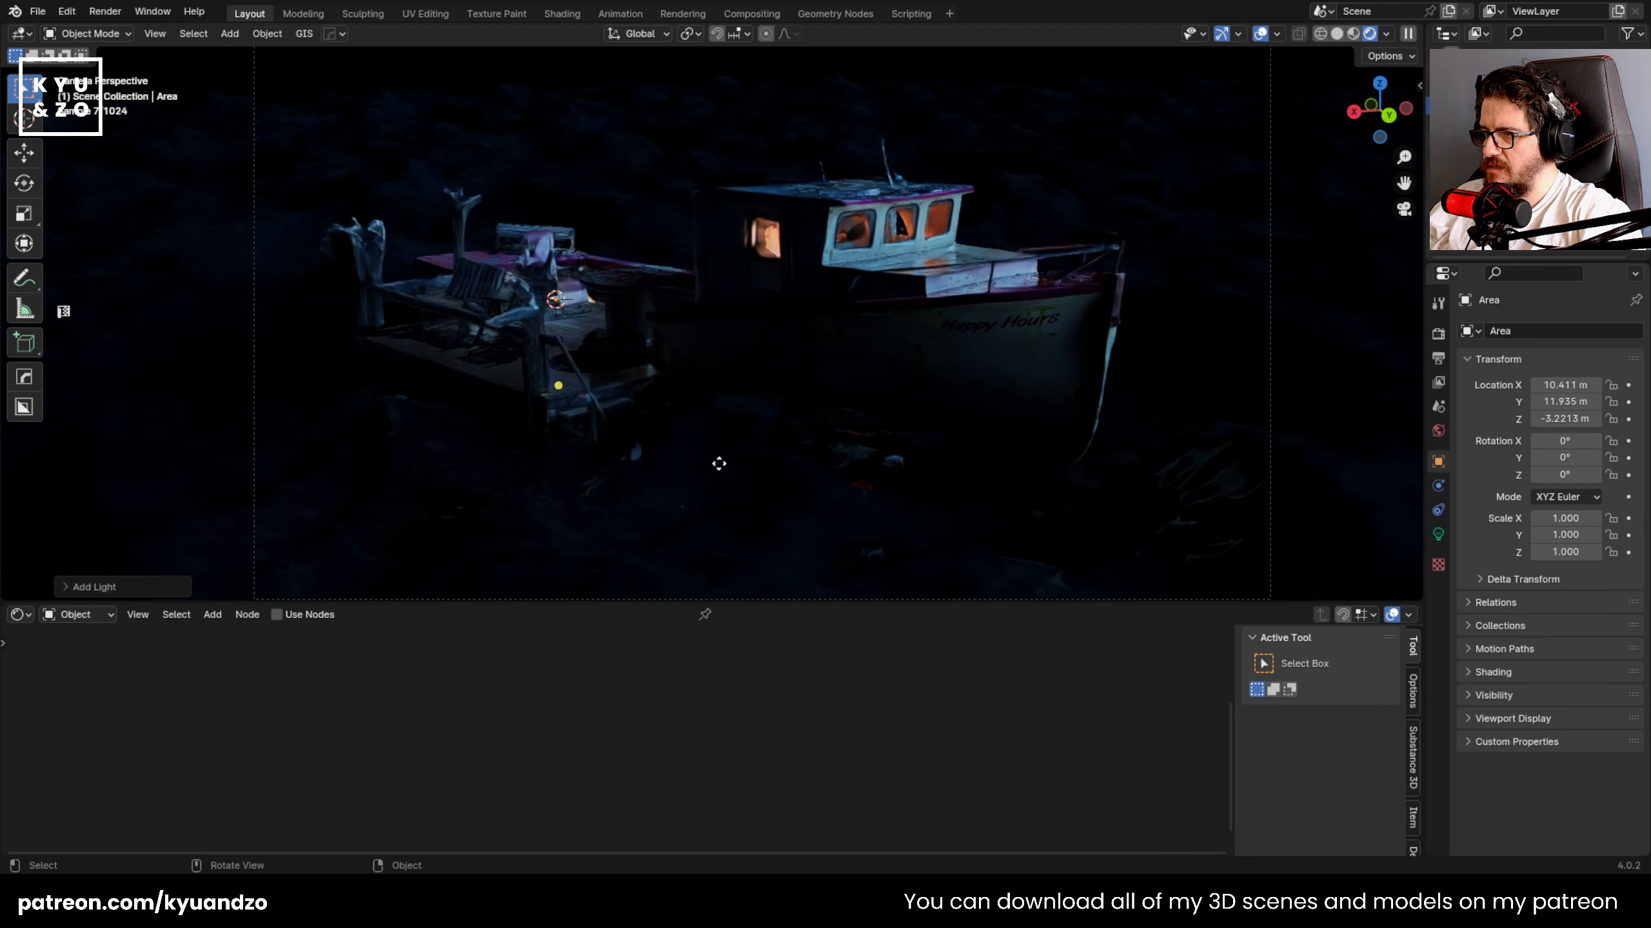
pyautogui.press('g')
pyautogui.press('z')
pyautogui.click(719, 252)
# - Set the area light's power to 328.6 W and its color to light blue
pyautogui.click(1438, 534)
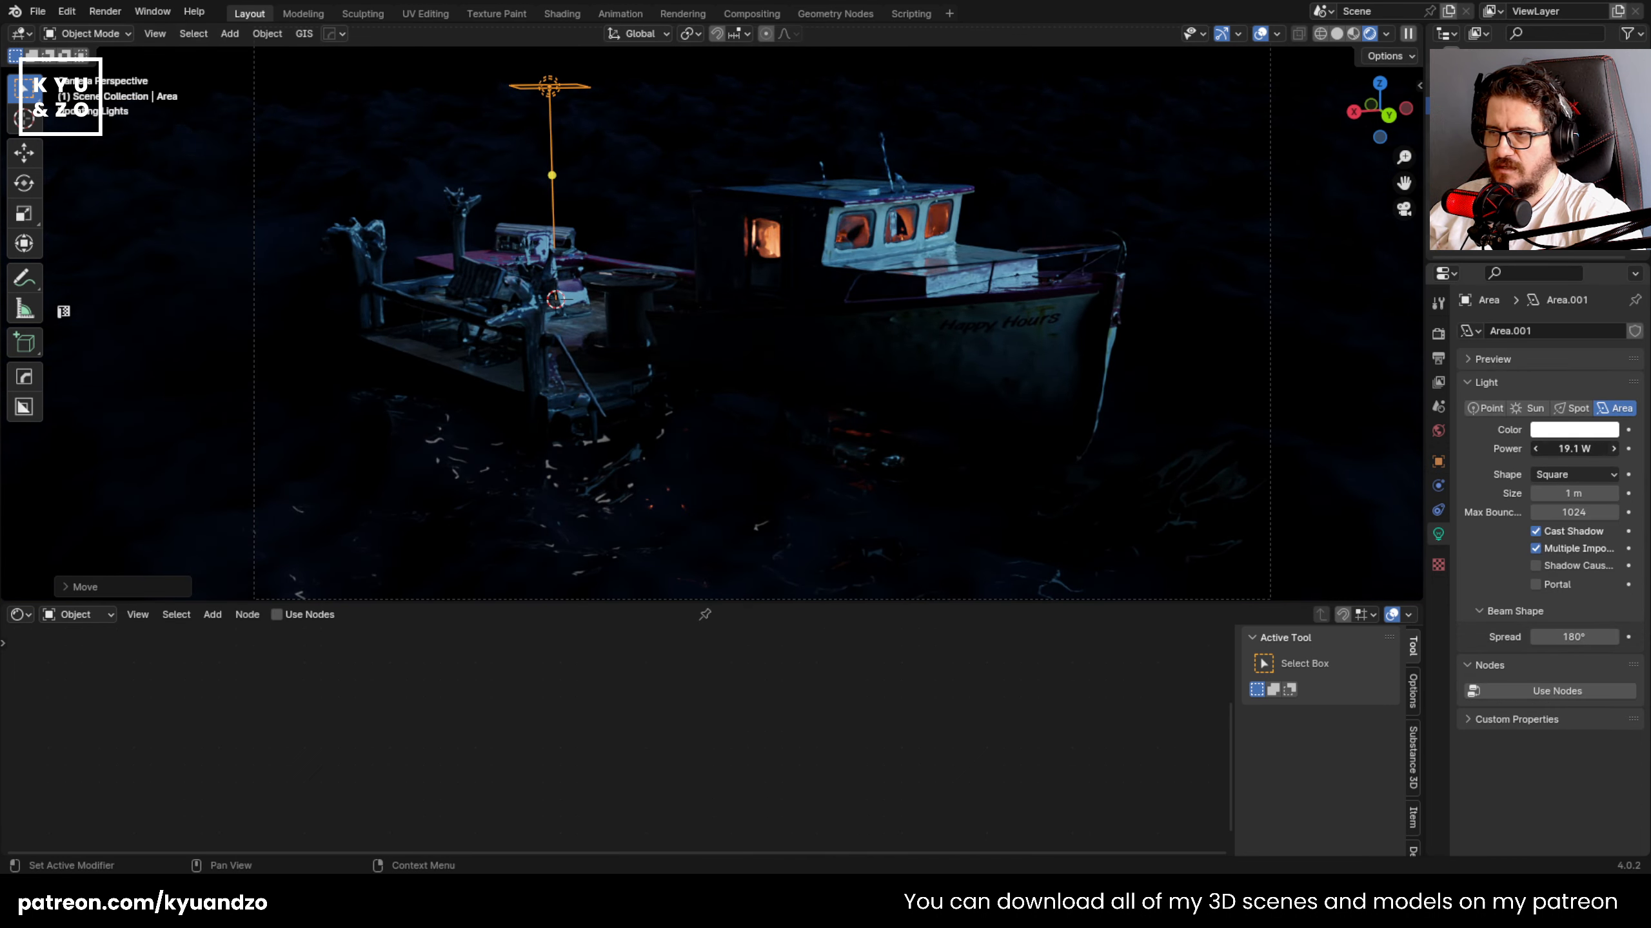
pyautogui.moveTo(1573, 449); pyautogui.dragTo(1612, 449)
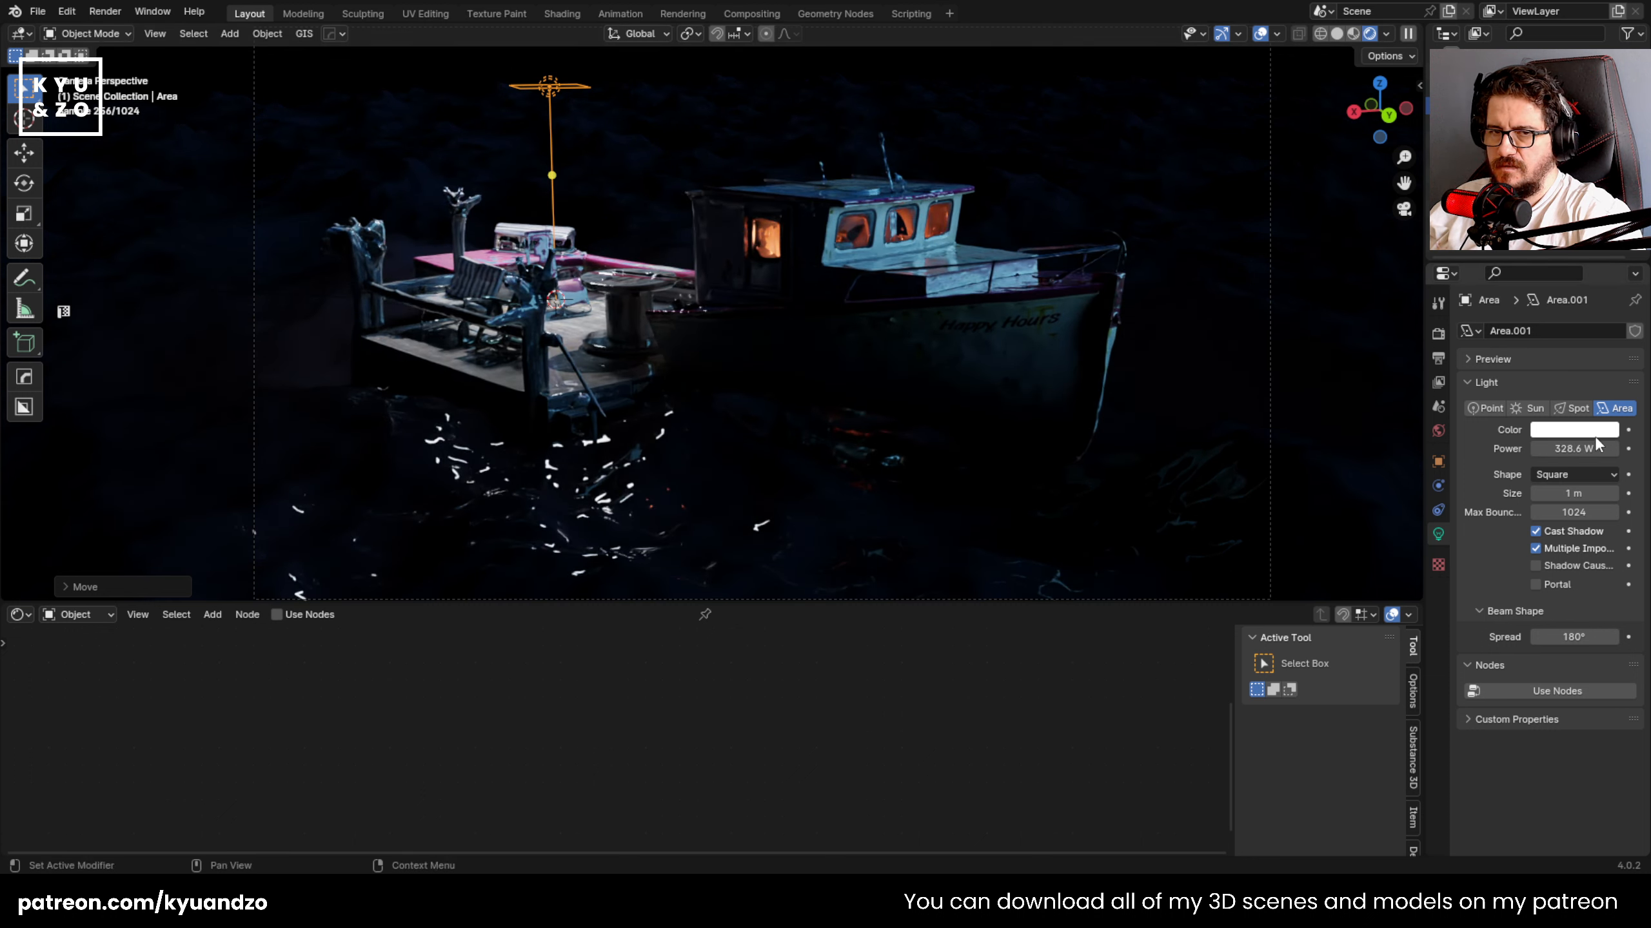
pyautogui.click(1574, 429)
pyautogui.click(1495, 286)
# - Move the area light along X beyond the stern and rotate it around Y to aim at the rear deck
pyautogui.press('g')
pyautogui.press('x')
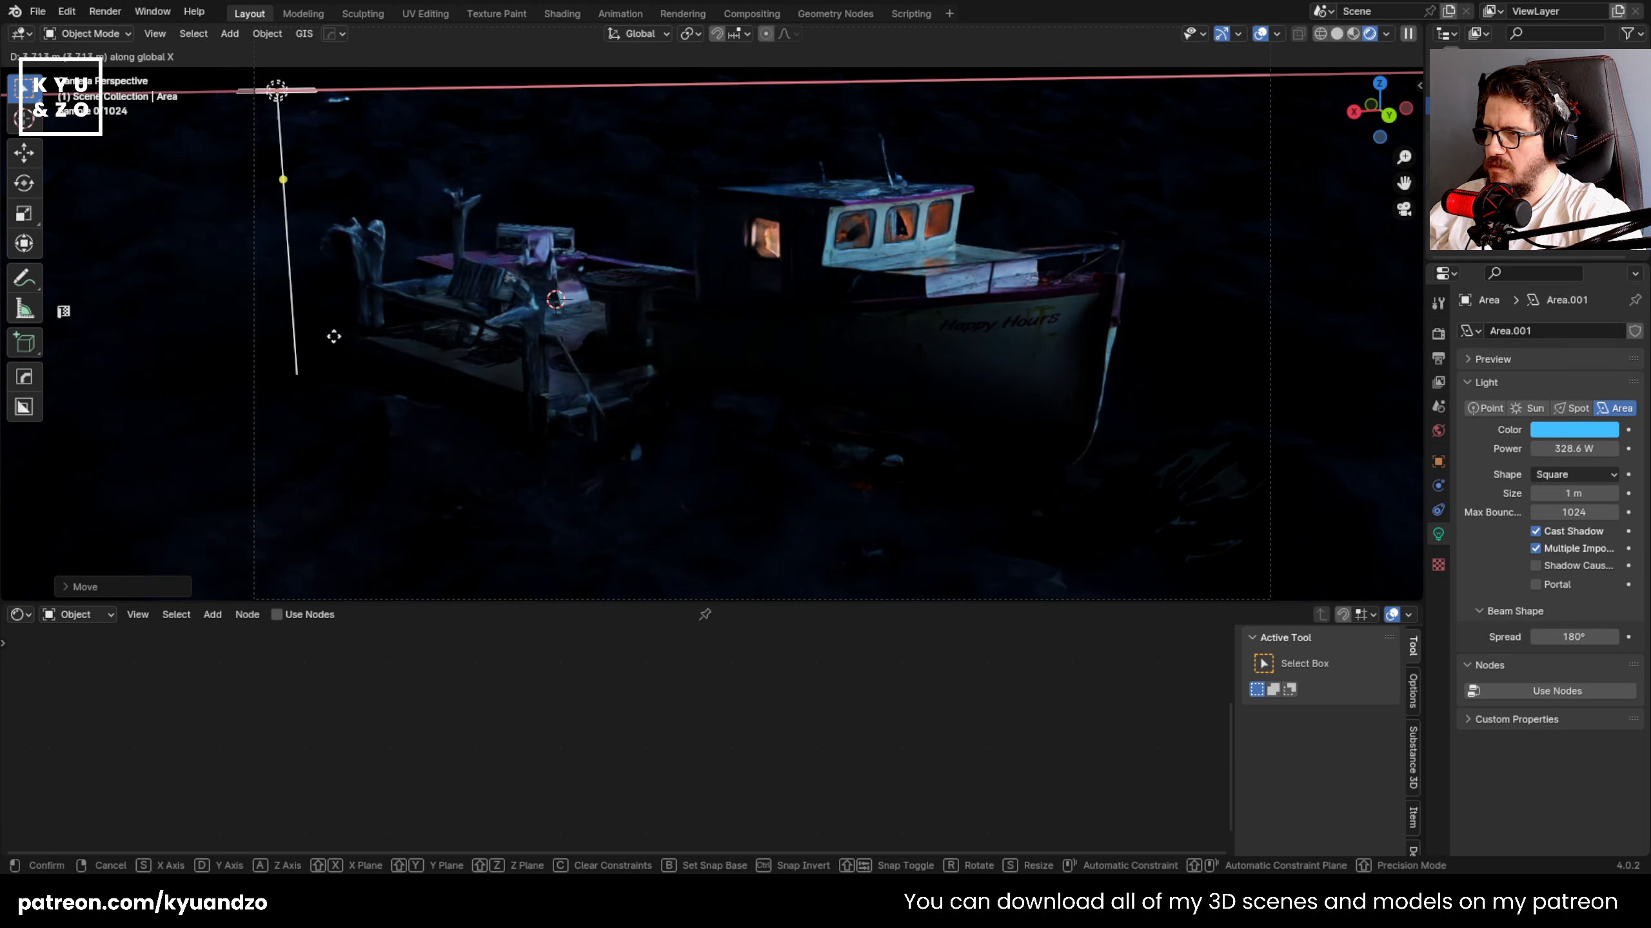
pyautogui.click(283, 338)
pyautogui.press('r')
pyautogui.press('s')
pyautogui.press('d')
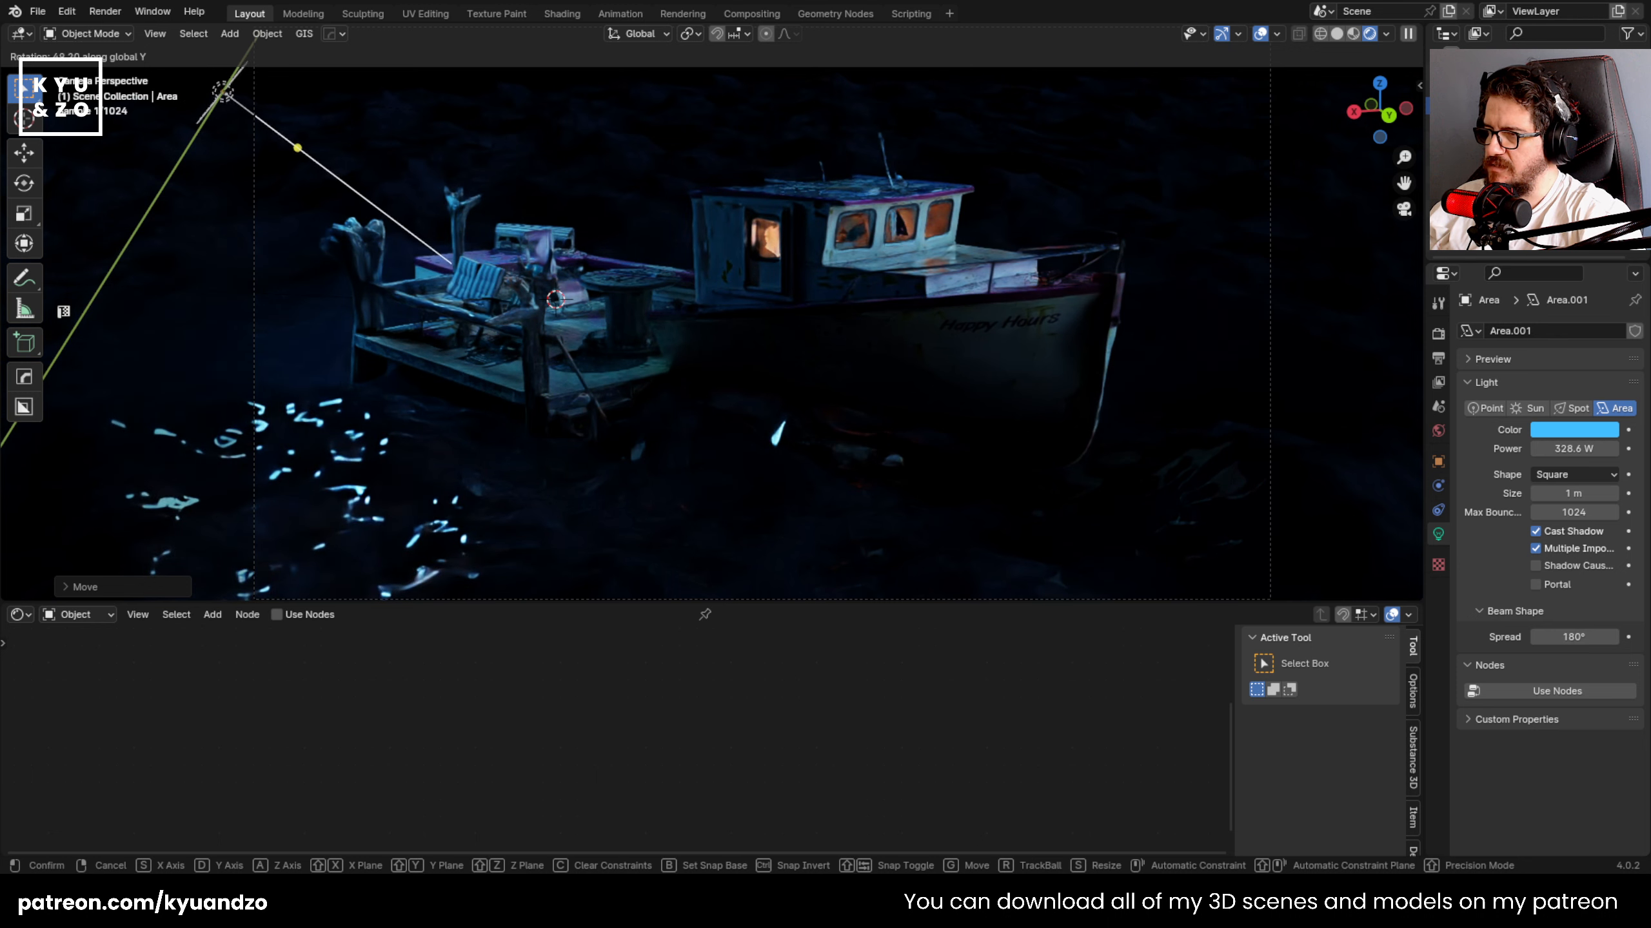
pyautogui.click(292, 130)
# - Enlarge the area light, reposition it farther from the stern and set its power to 626.8 W
pyautogui.press('s')
pyautogui.click(480, 175)
pyautogui.press('g')
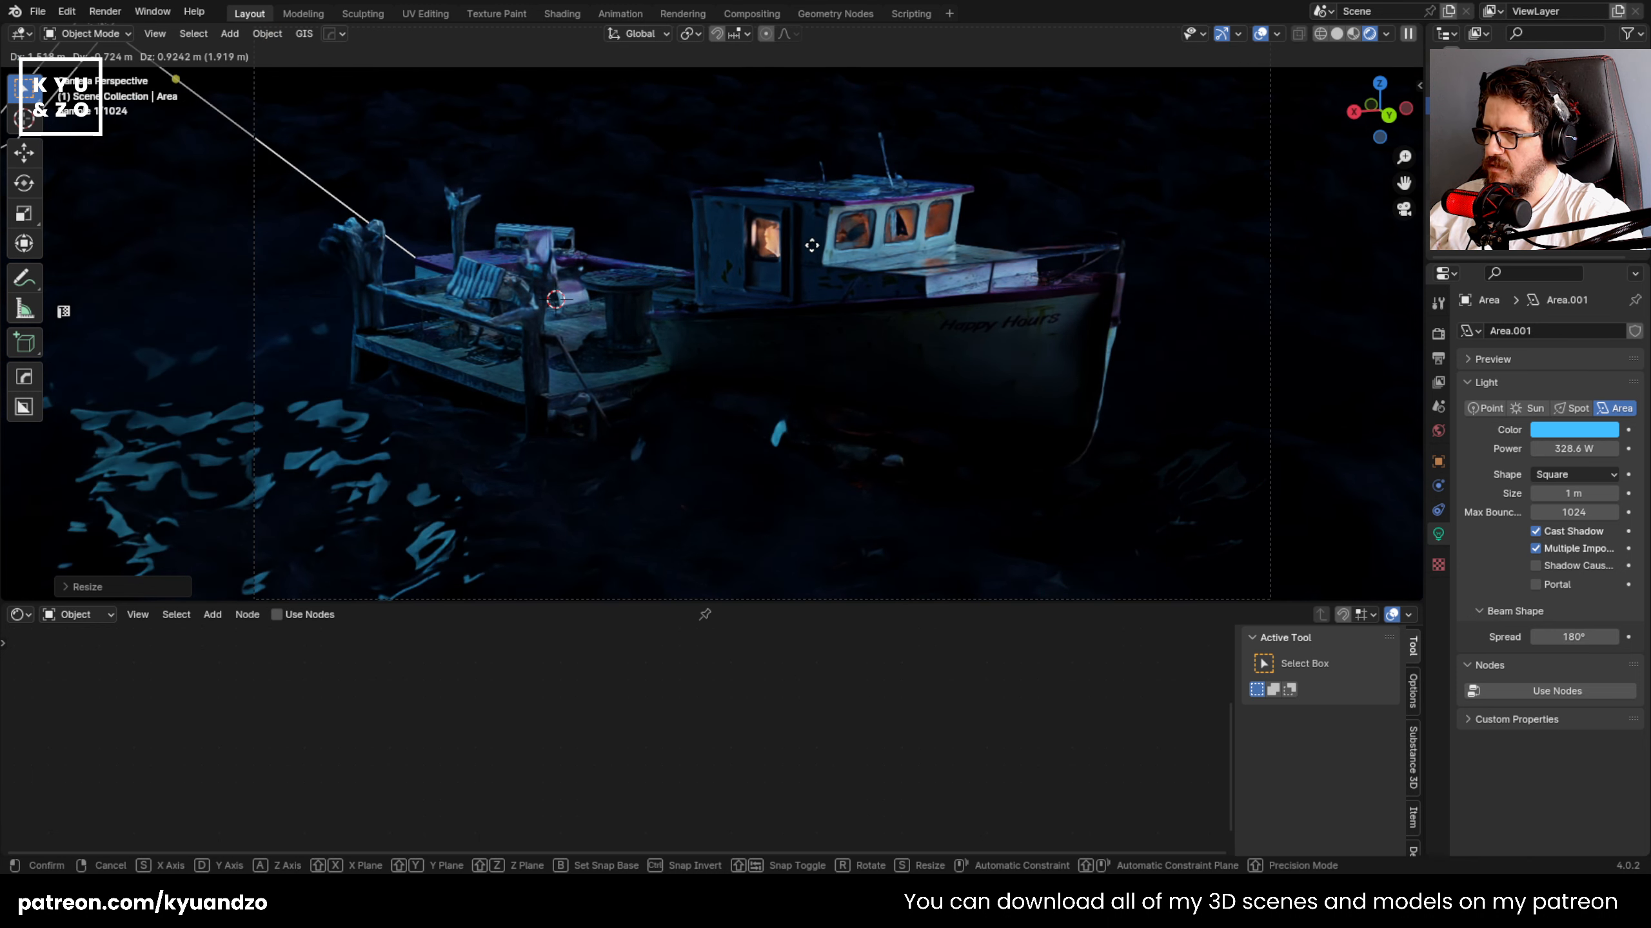
pyautogui.click(820, 296)
pyautogui.moveTo(1572, 450); pyautogui.dragTo(1612, 451)
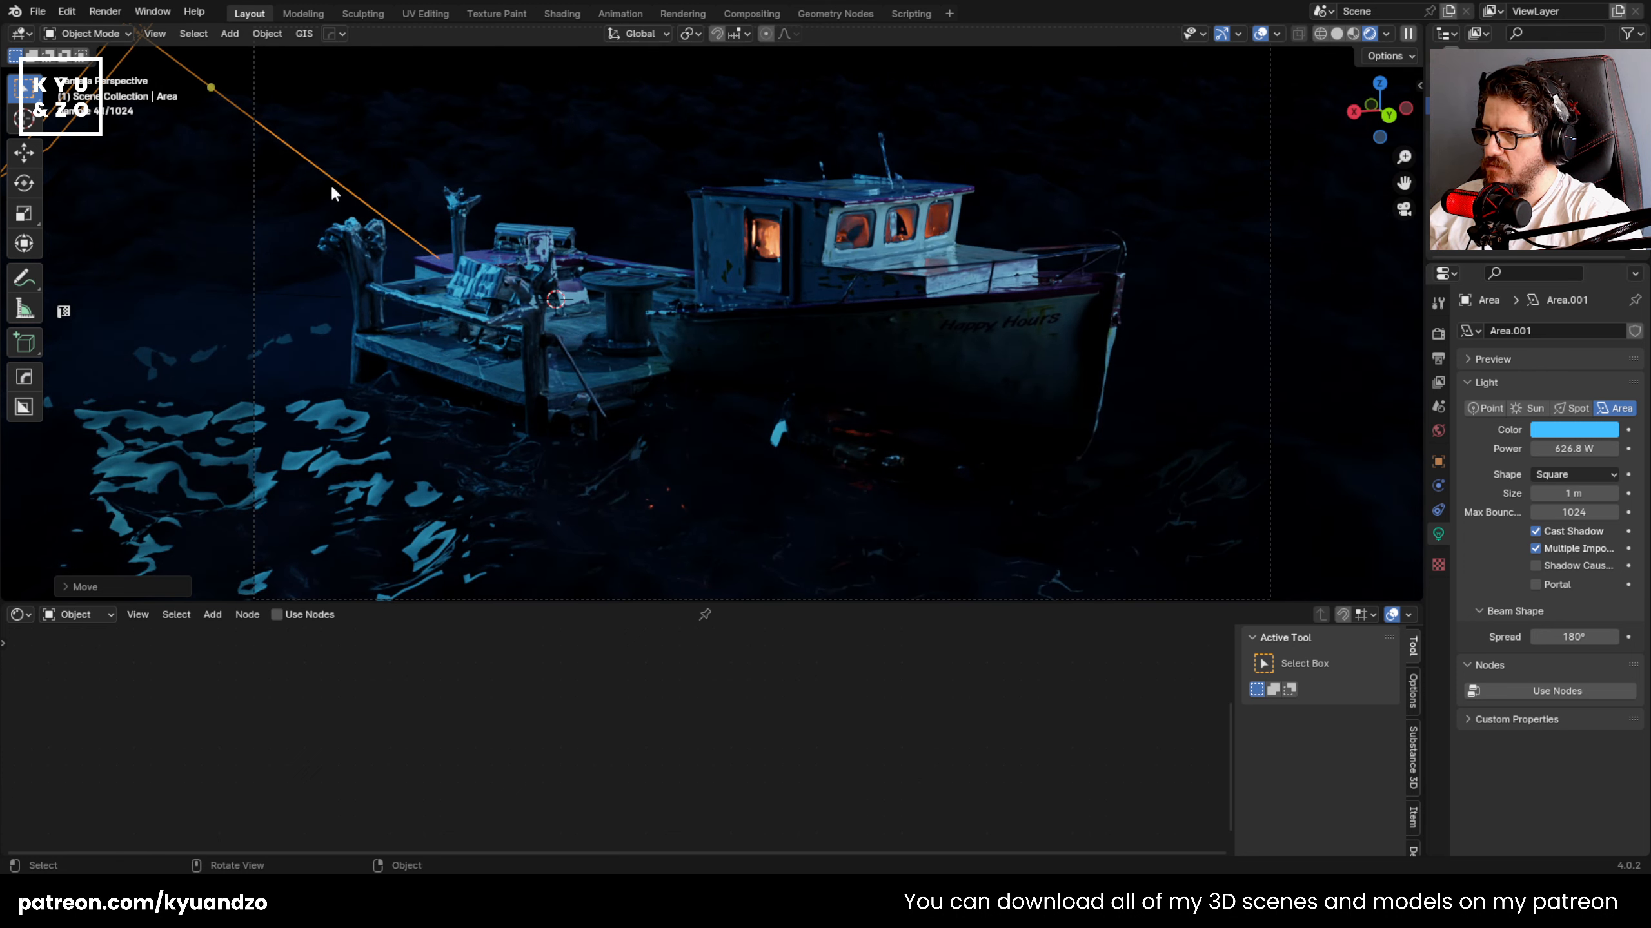
# - Raise the roughness of the boat's salmonboat material to give the deck and furniture a matte finish
pyautogui.click(361, 227)
pyautogui.scroll(4, 361, 227)
pyautogui.keyDown('shift'); pyautogui.moveTo(361, 227); pyautogui.dragTo(1087, 367, button='middle'); pyautogui.keyUp('shift')
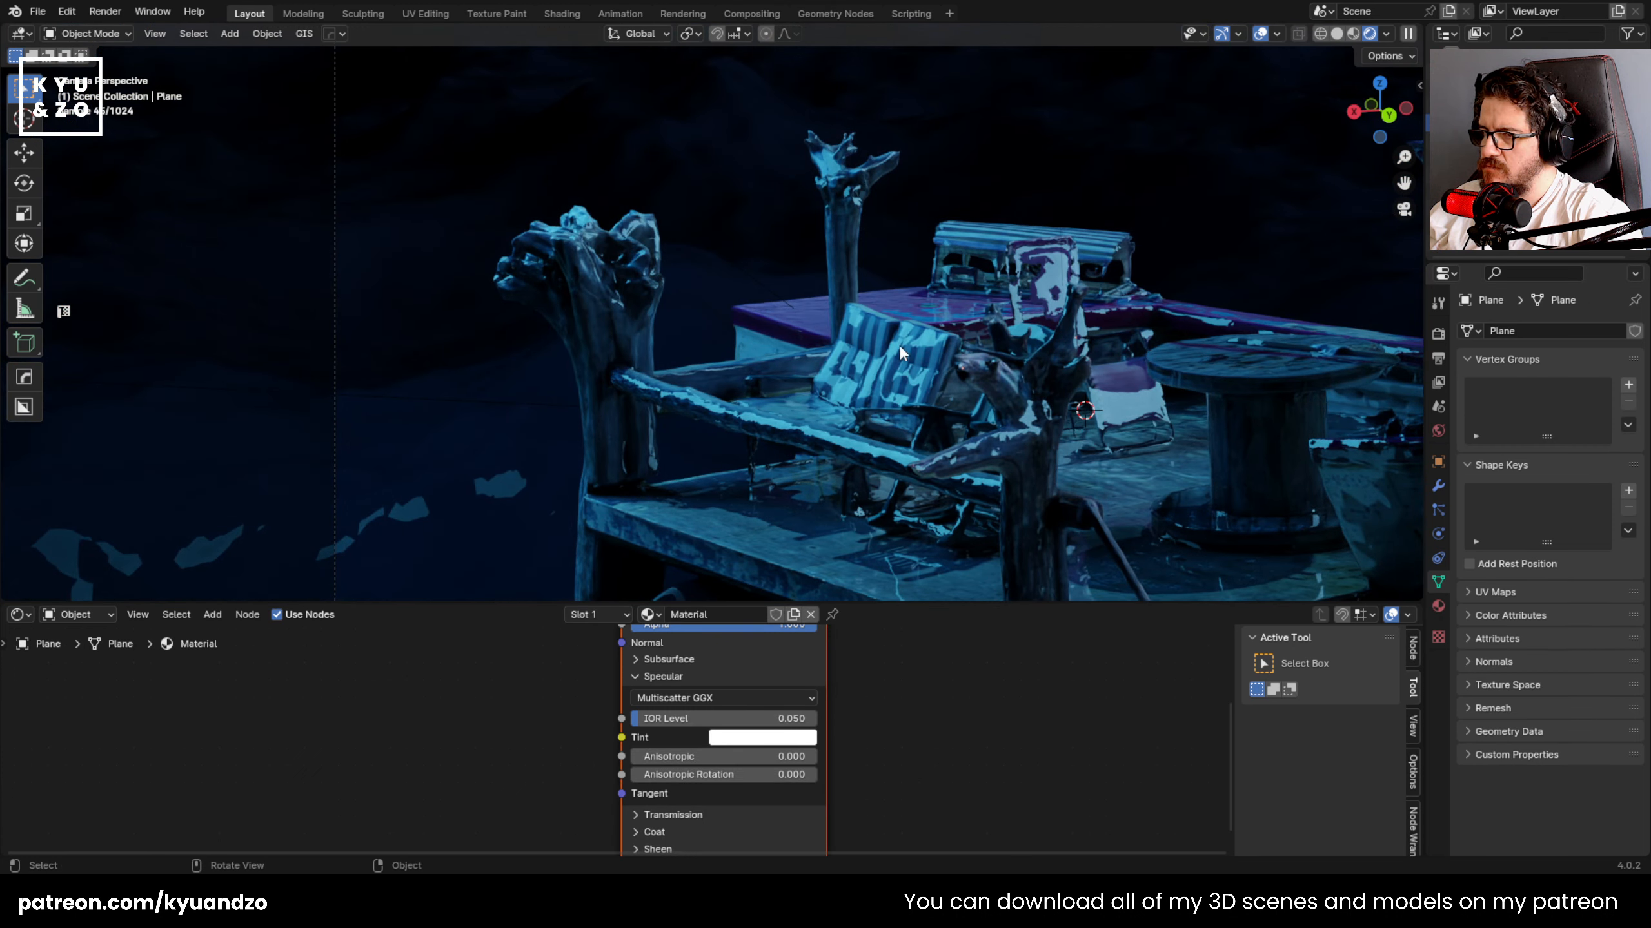
pyautogui.click(868, 426)
pyautogui.moveTo(582, 701); pyautogui.dragTo(548, 845, button='middle')
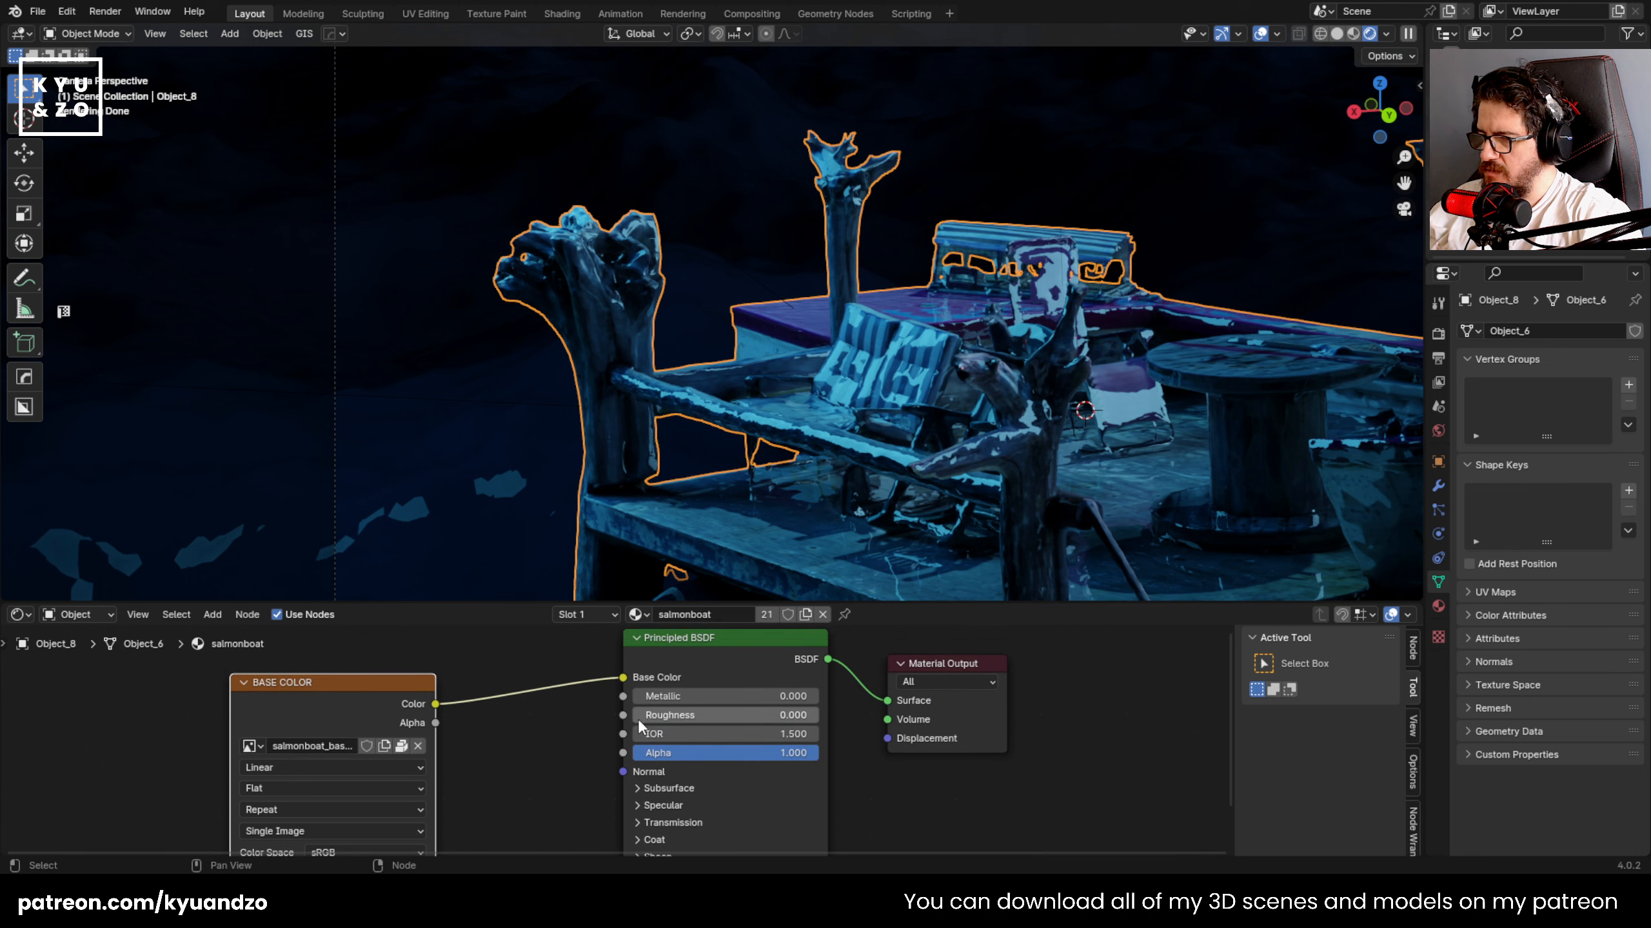
pyautogui.moveTo(640, 715); pyautogui.dragTo(812, 715)
pyautogui.click(395, 474)
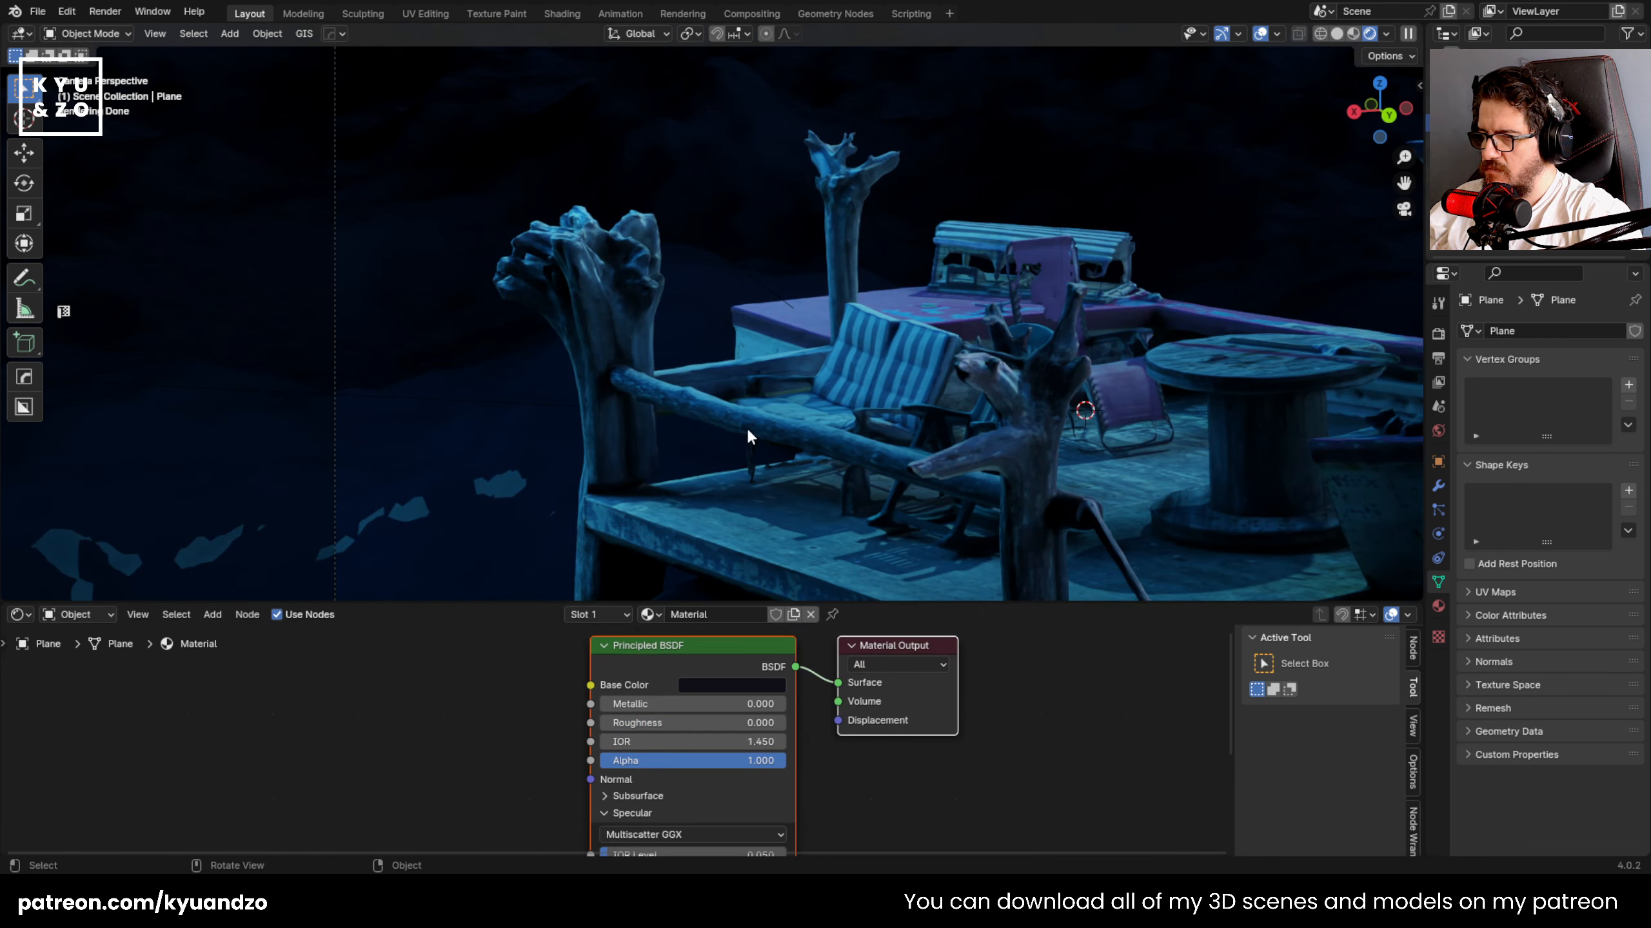
pyautogui.click(974, 416)
pyautogui.keyDown('shift'); pyautogui.moveTo(975, 416); pyautogui.dragTo(730, 388, button='middle'); pyautogui.keyUp('shift')
pyautogui.click(1145, 171)
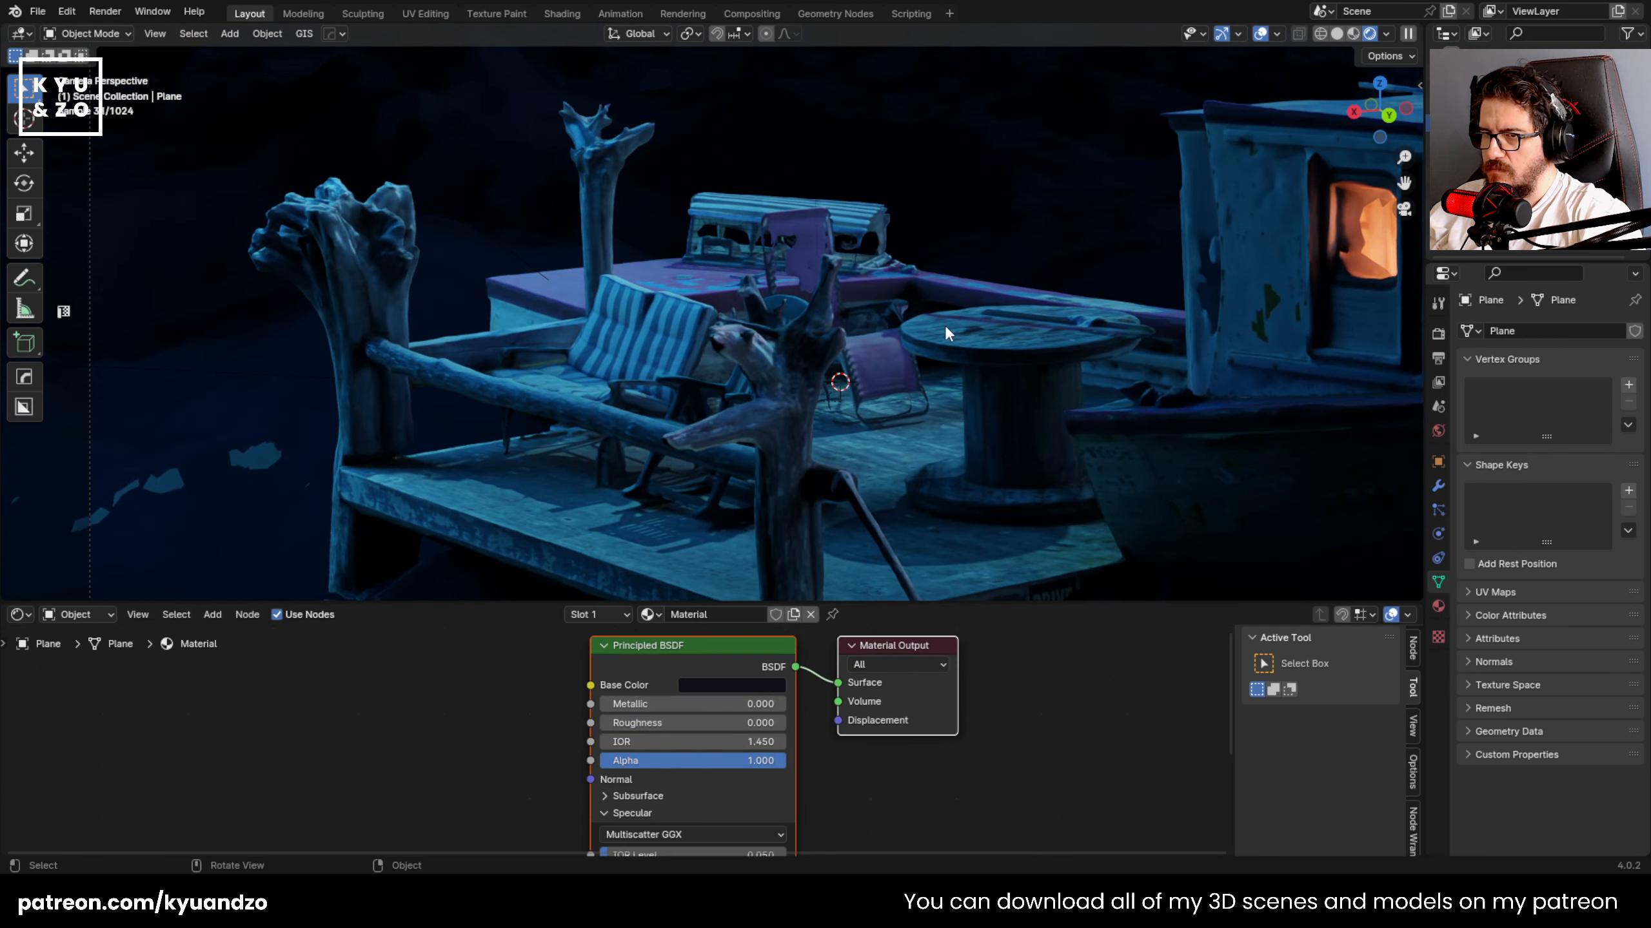
# - Examine the boat, the deck furniture and the surrounding water in the rendered camera view
pyautogui.scroll(-7, 946, 328)
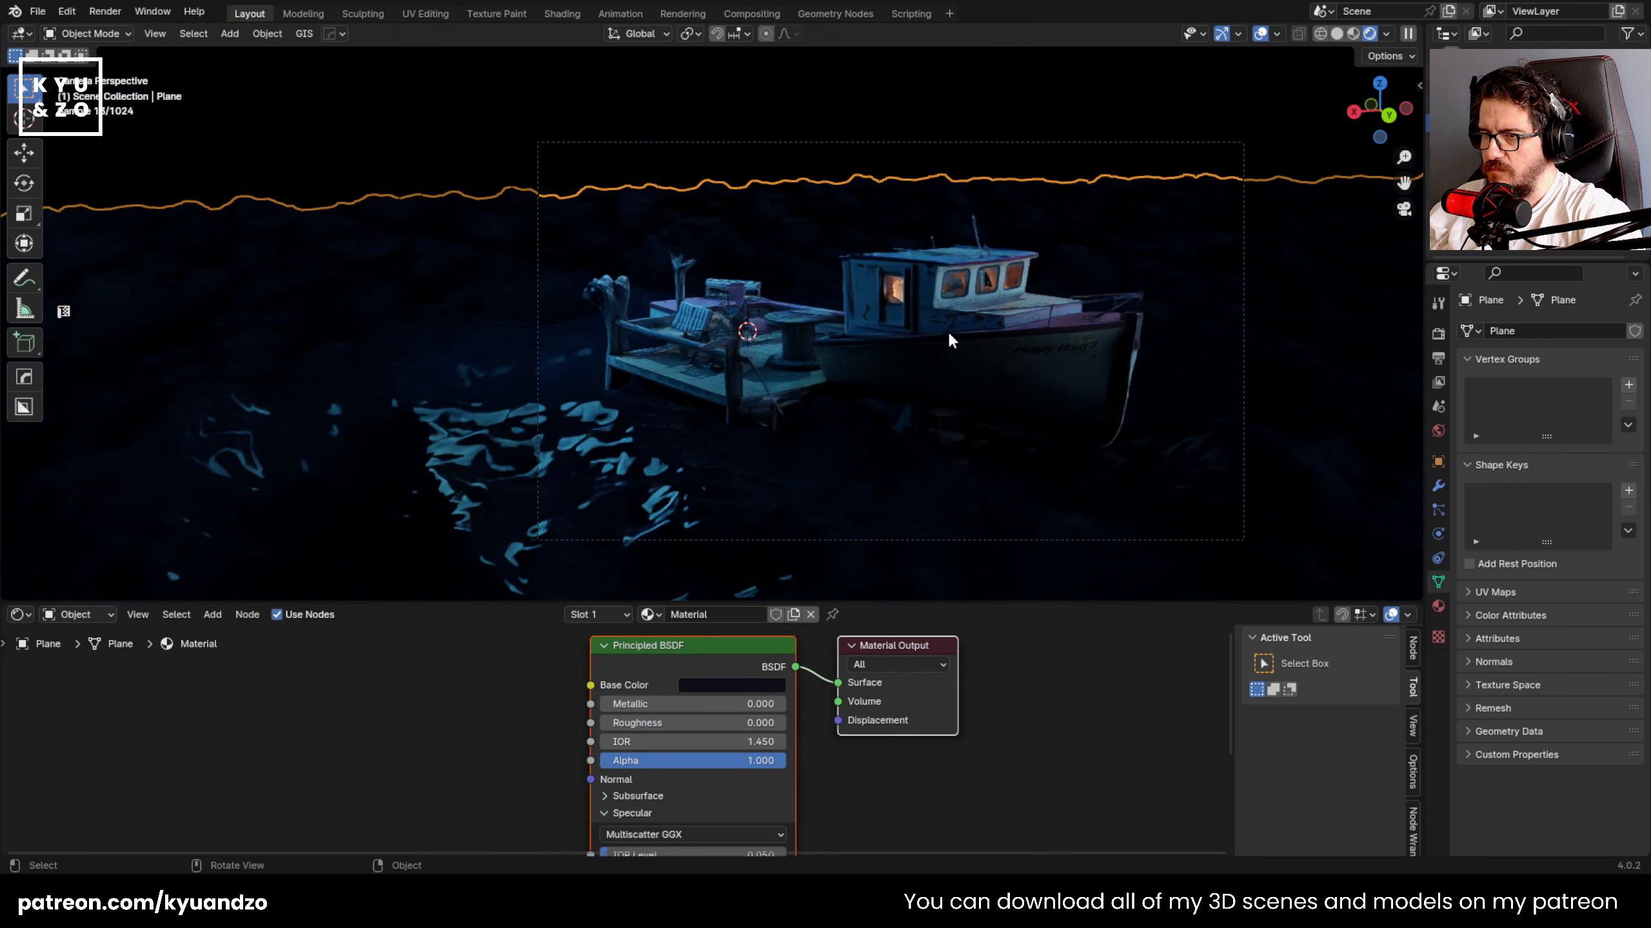
pyautogui.scroll(3, 835, 389)
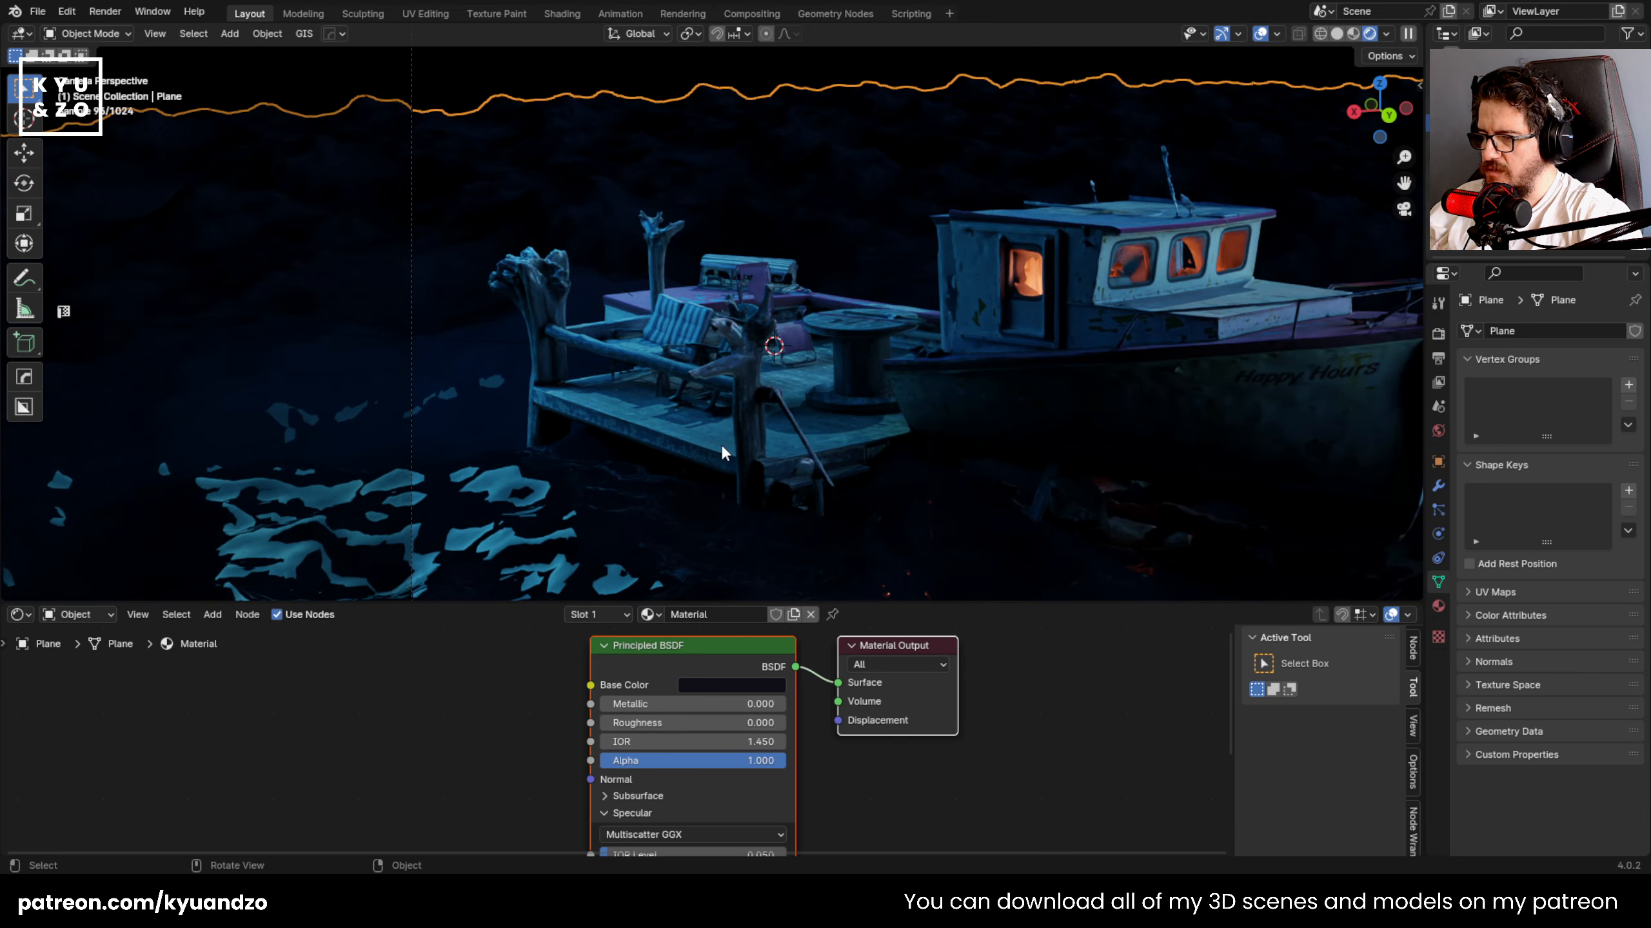
pyautogui.scroll(4, 721, 444)
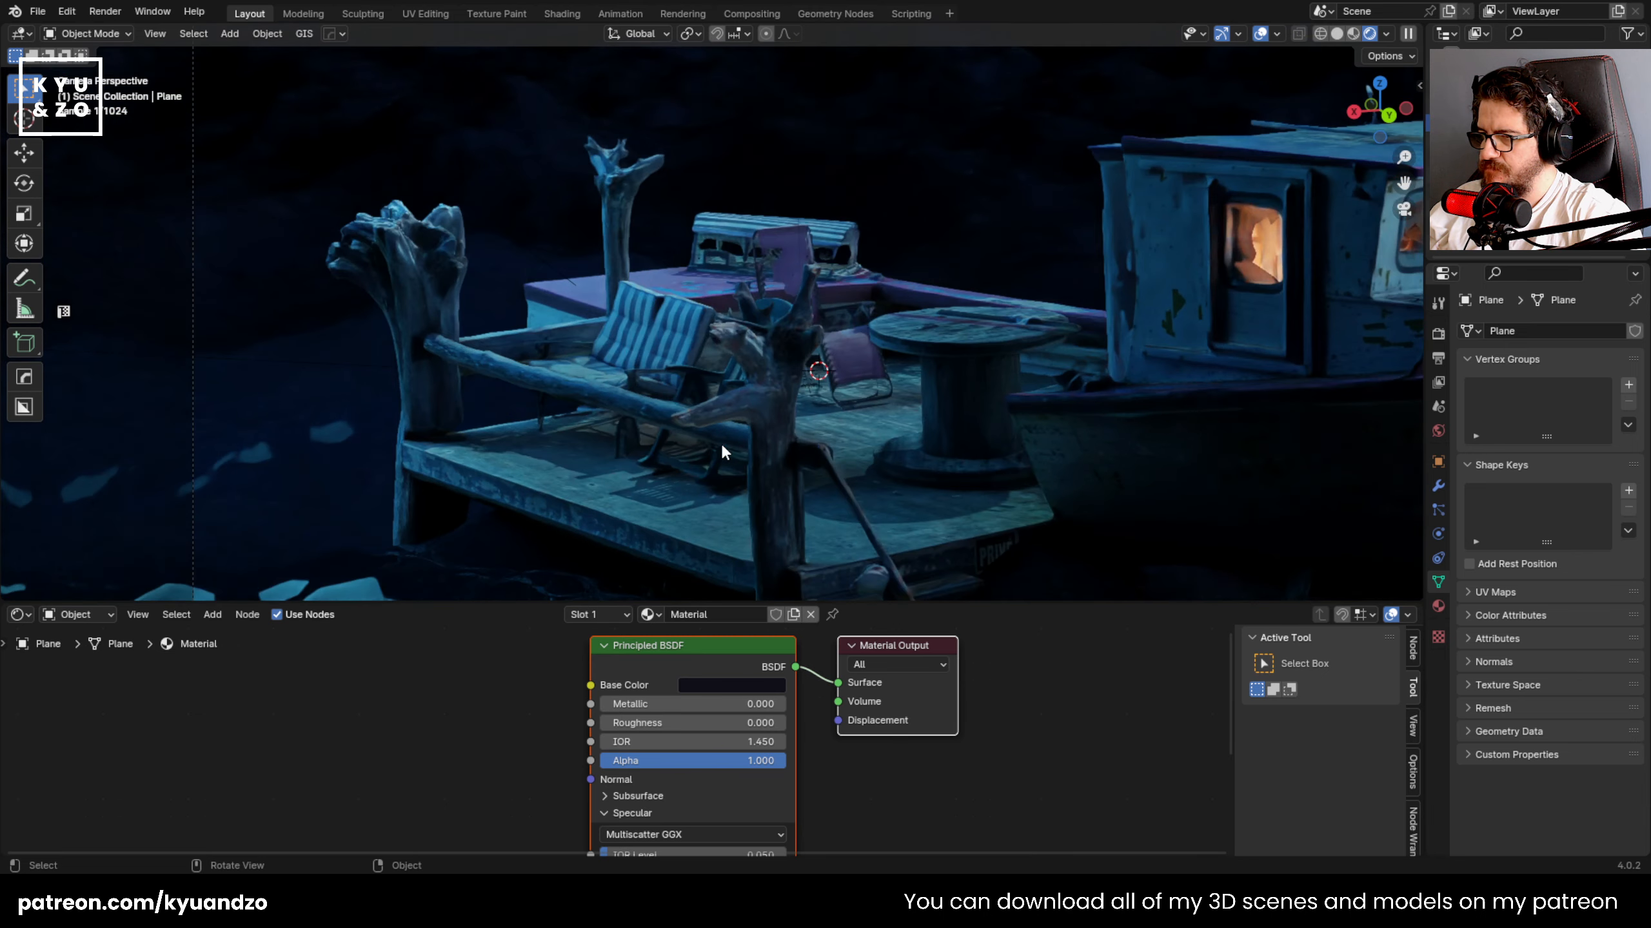
pyautogui.click(639, 334)
pyautogui.moveTo(470, 748); pyautogui.dragTo(393, 803, button='middle')
pyautogui.scroll(2, 527, 313)
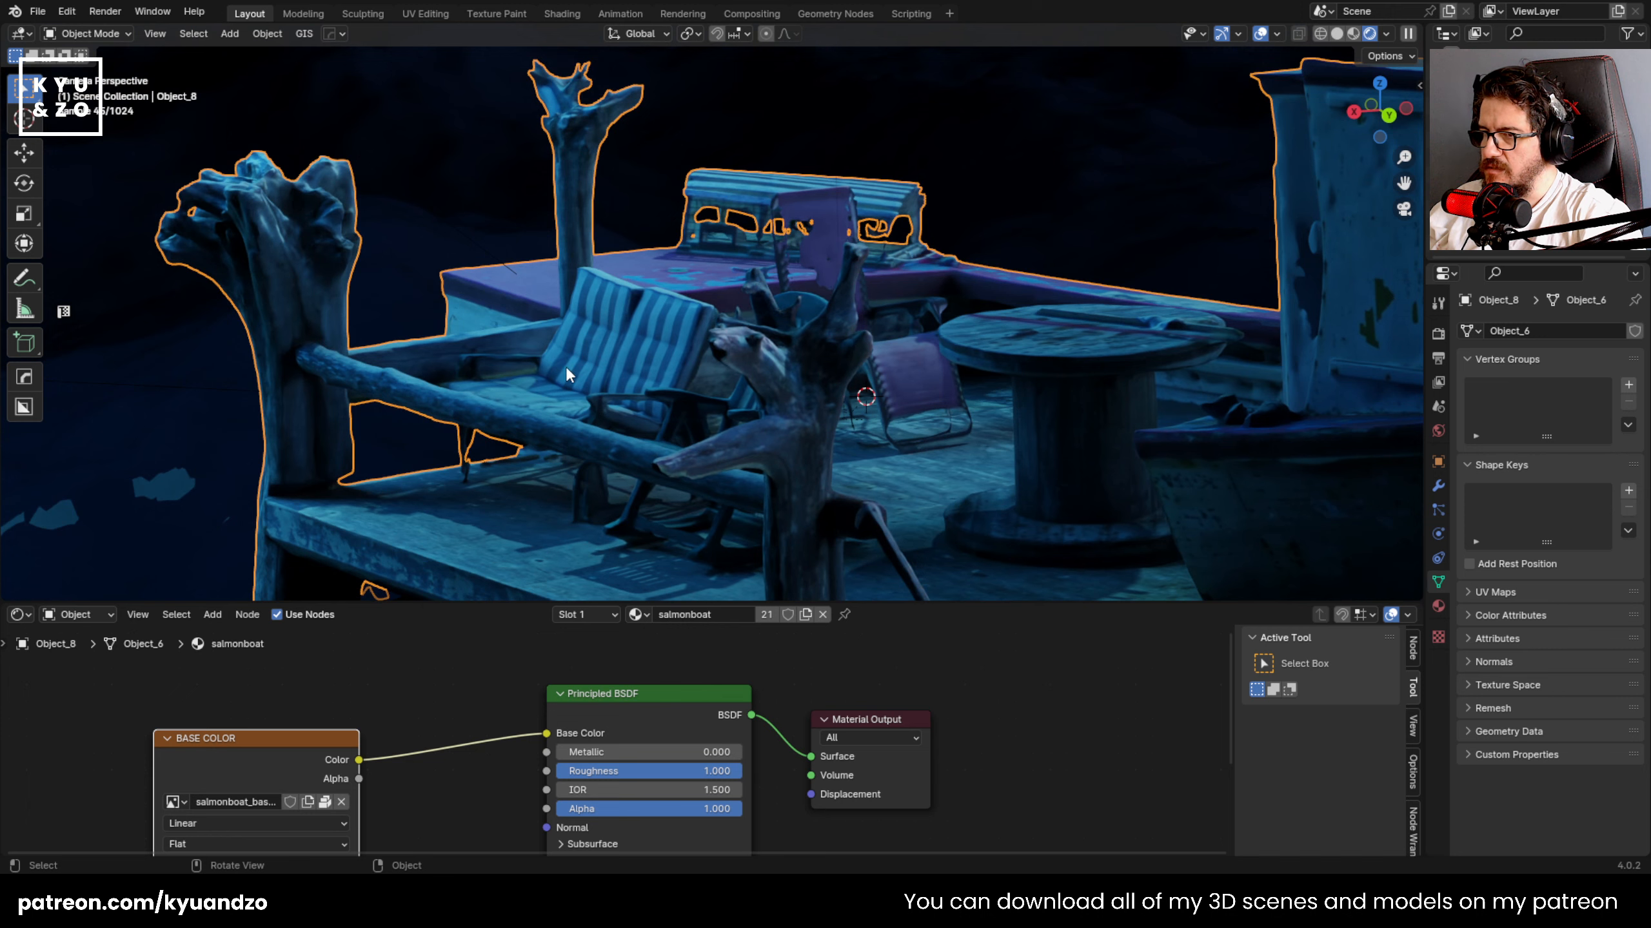
pyautogui.scroll(-6, 744, 377)
# - Select the water plane and lower it slightly along the Z axis around the boat
pyautogui.click(762, 216)
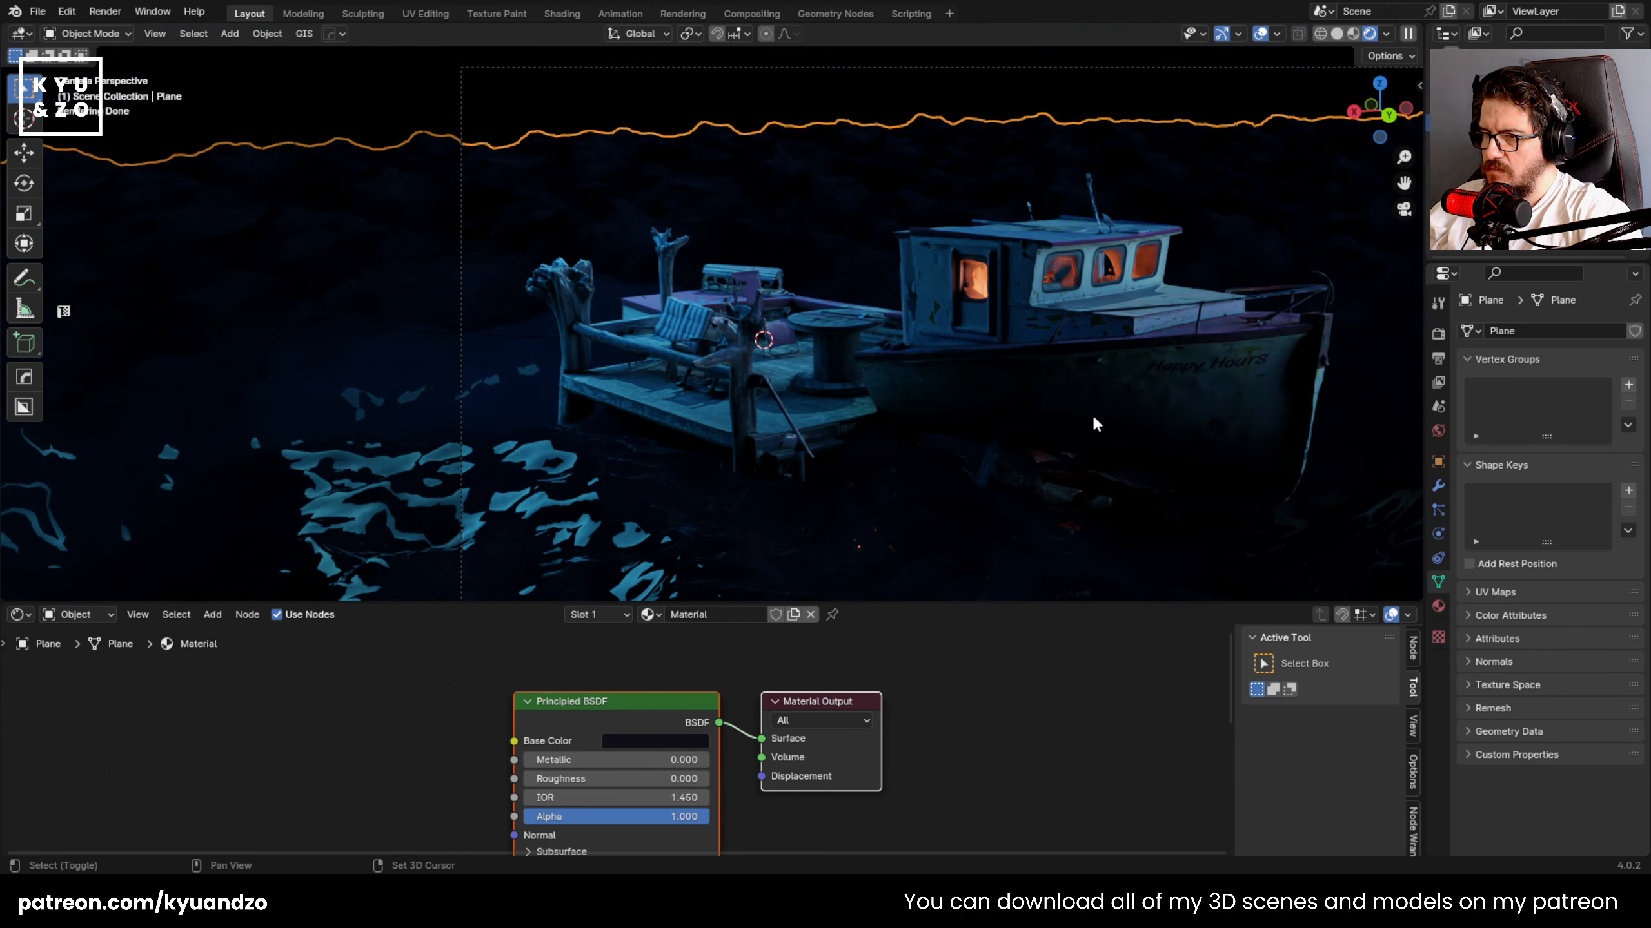
pyautogui.keyDown('shift'); pyautogui.moveTo(1091, 414); pyautogui.dragTo(872, 345, button='middle'); pyautogui.keyUp('shift')
pyautogui.press('g')
pyautogui.press('z')
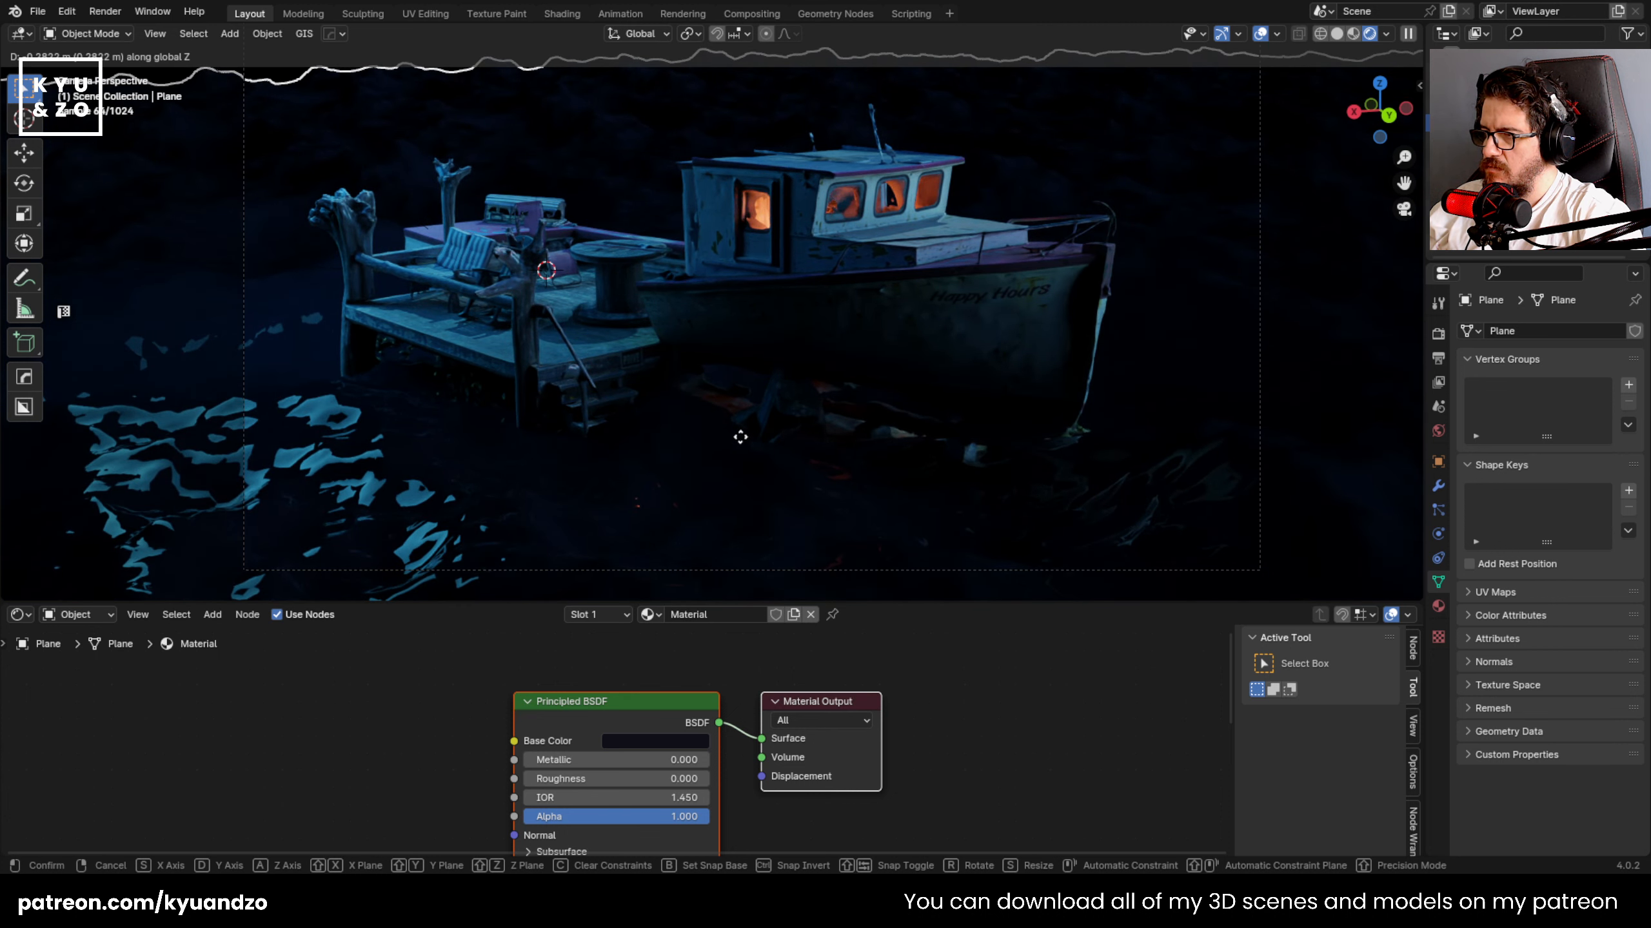
pyautogui.click(740, 437)
# - Delete the extra light that brightens the boat's hull and bow
pyautogui.scroll(-4, 728, 418)
pyautogui.scroll(6, 727, 412)
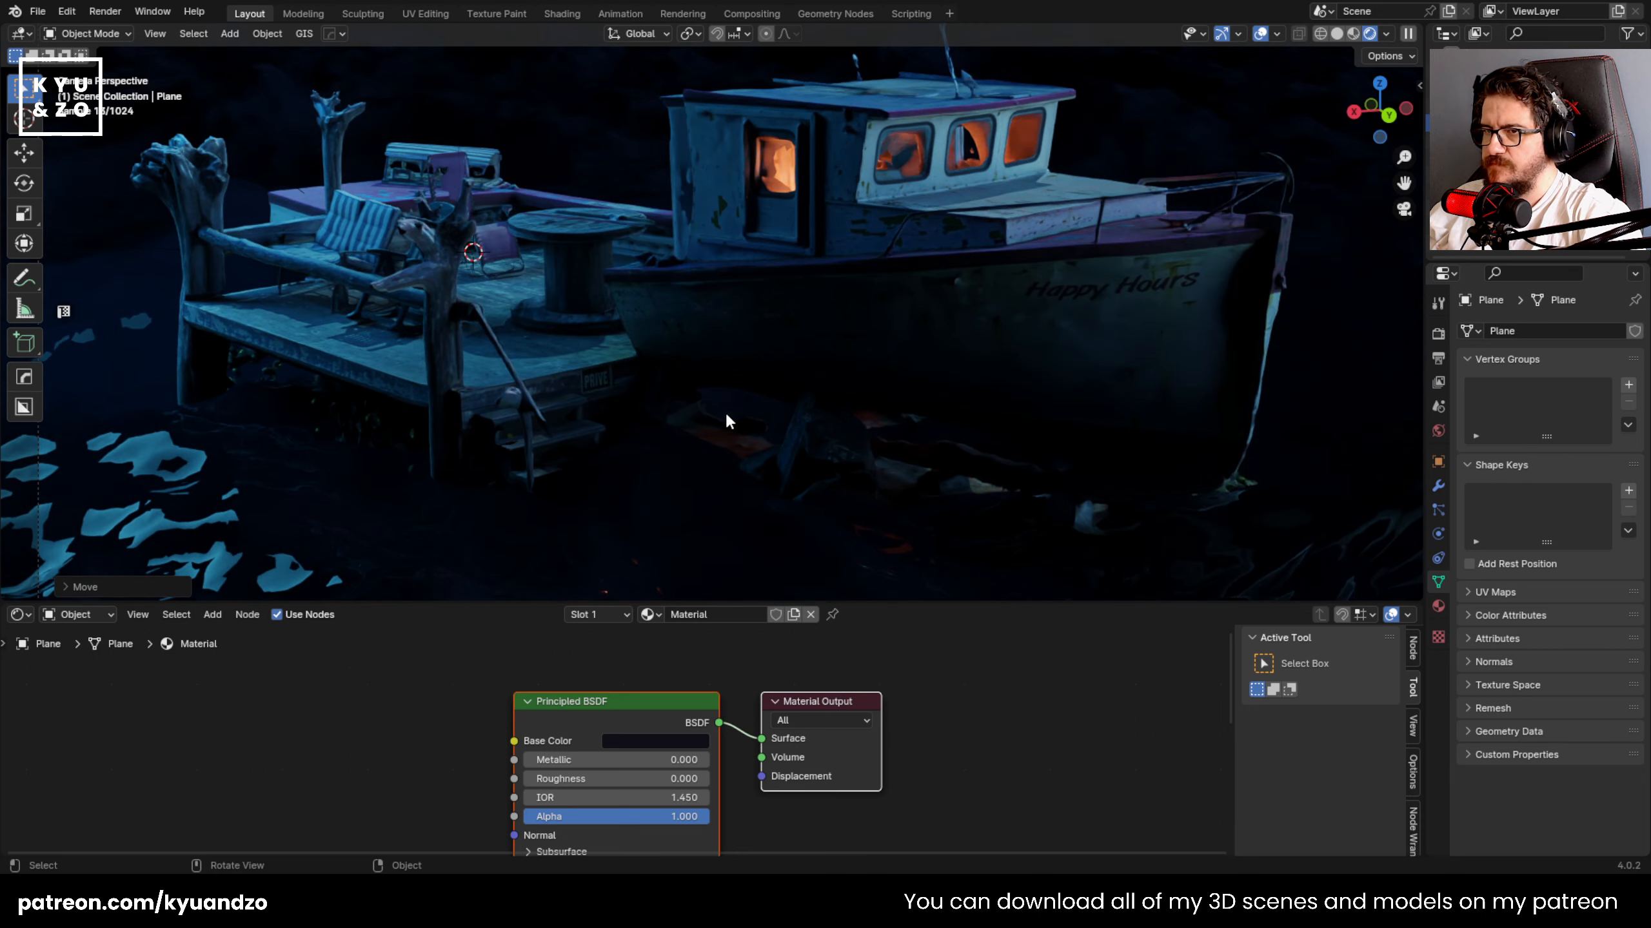
pyautogui.scroll(-3, 726, 421)
pyautogui.click(748, 378)
pyautogui.scroll(-2, 748, 378)
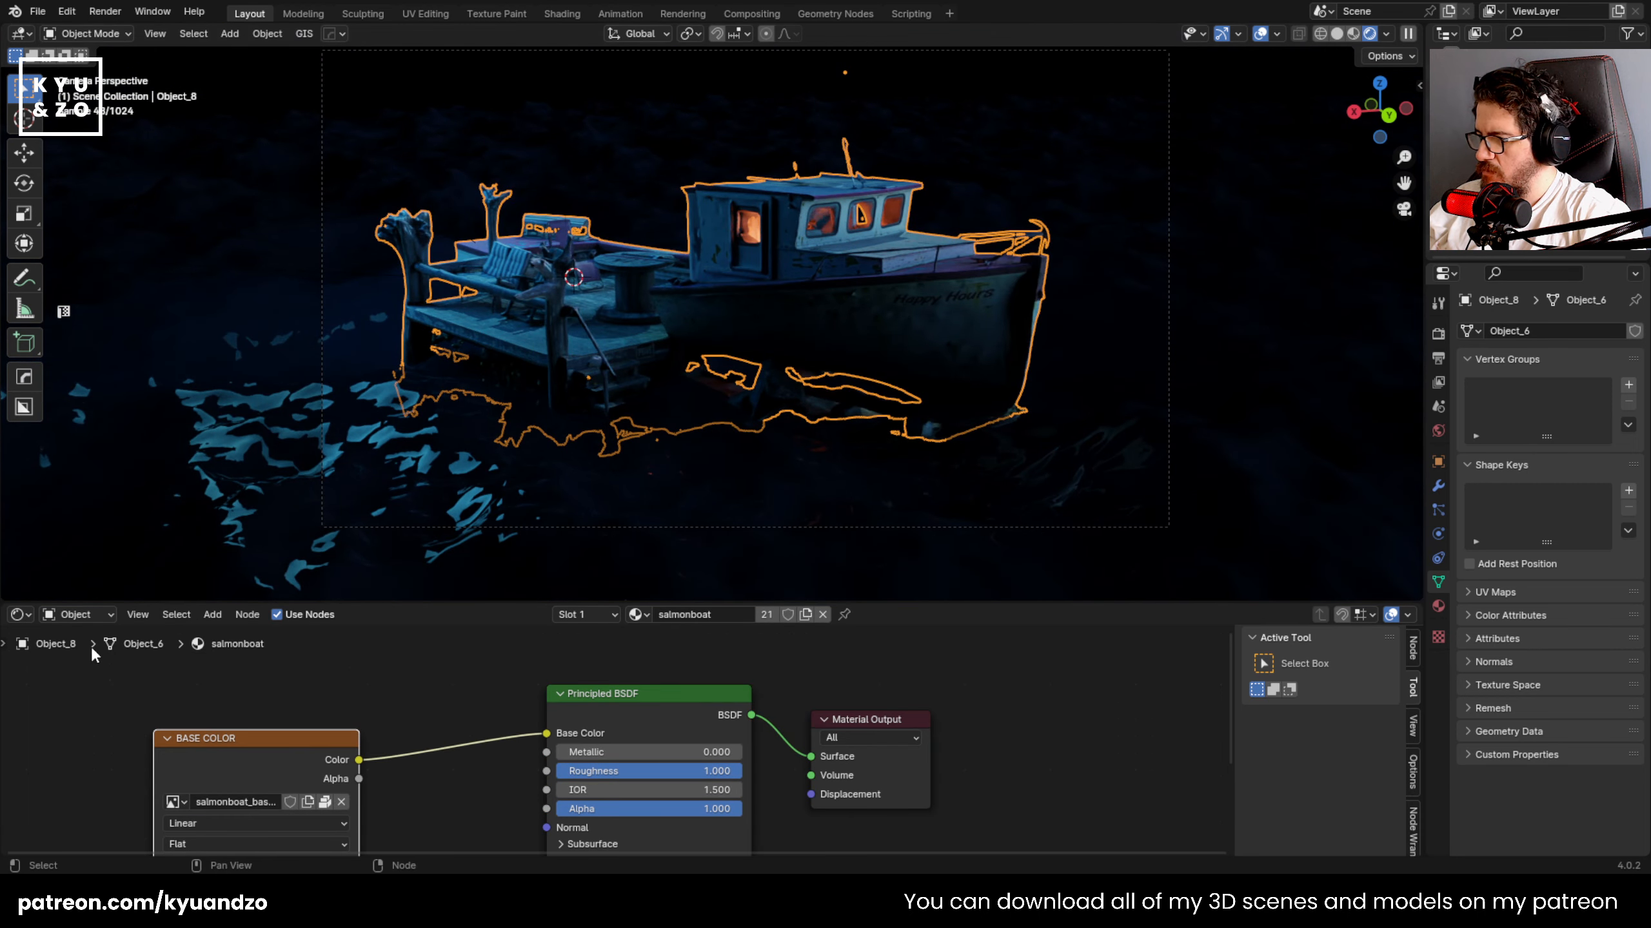
pyautogui.press('Delete')
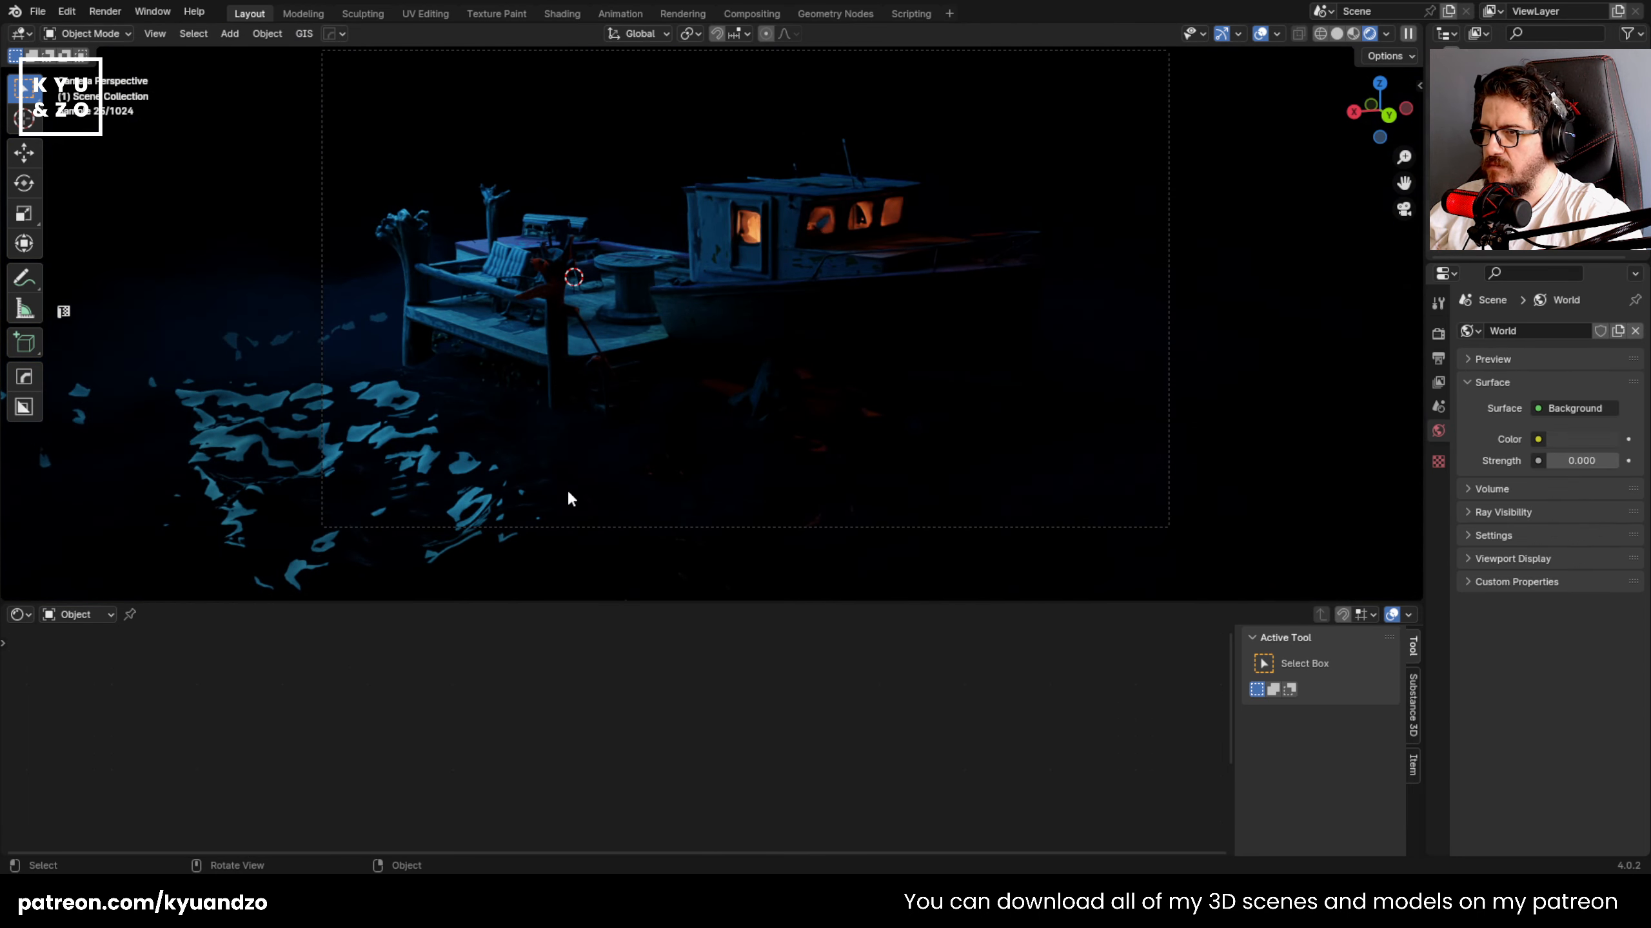
# - Select the blue area light above the wooden deck and scale it up slightly
pyautogui.scroll(-3, 568, 481)
pyautogui.click(408, 242)
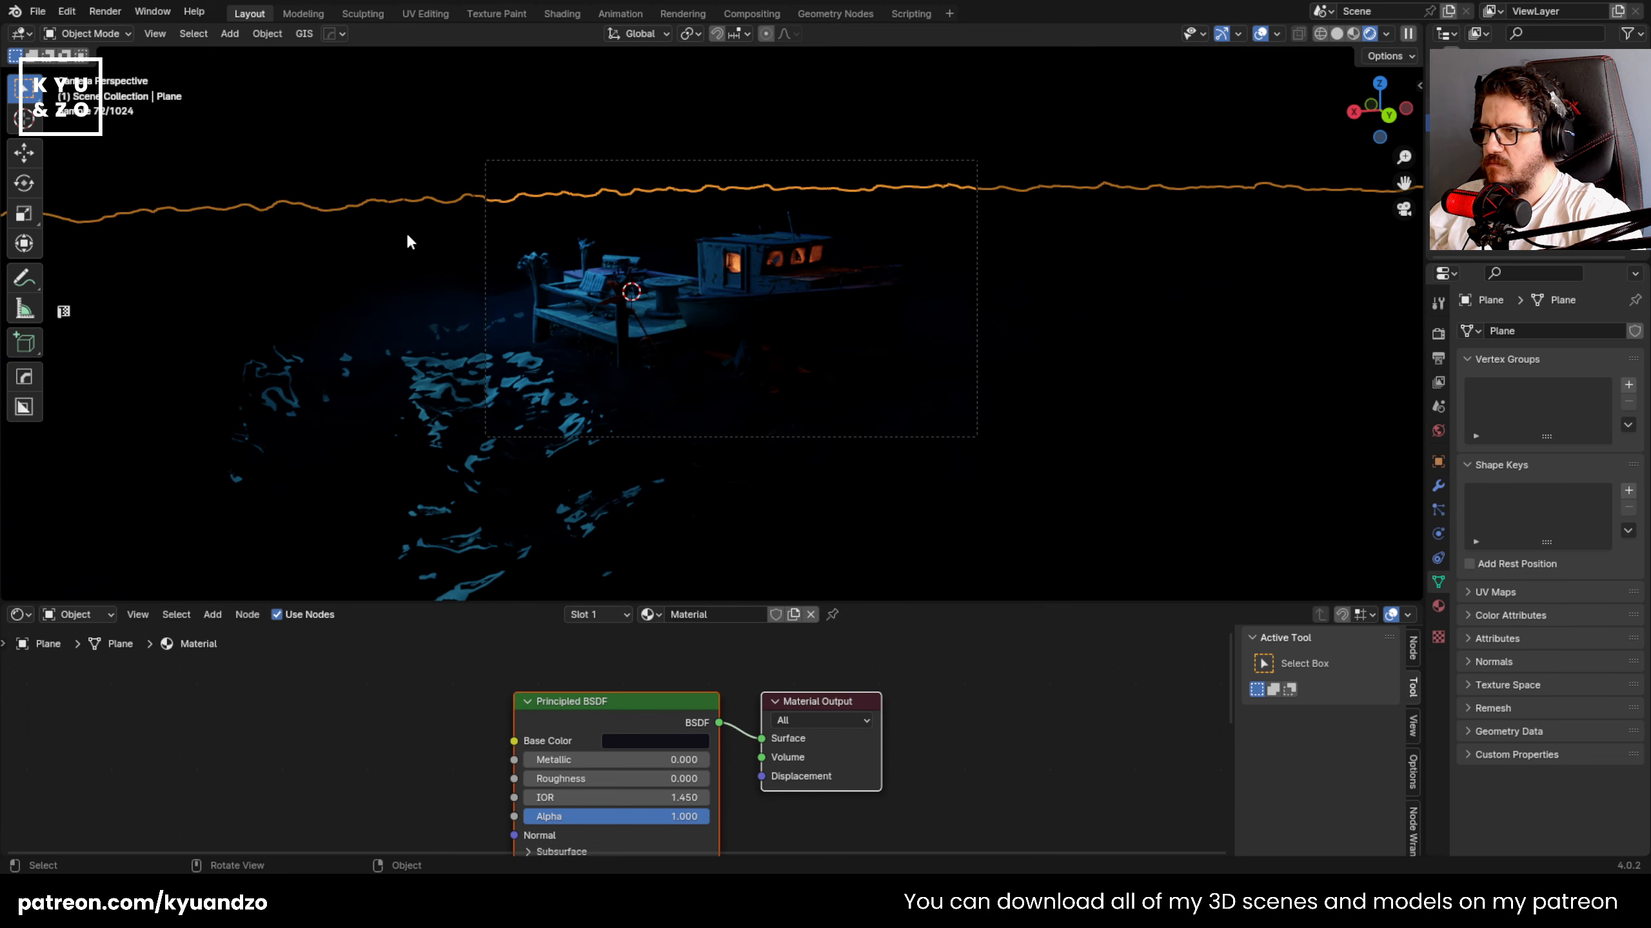
pyautogui.click(428, 162)
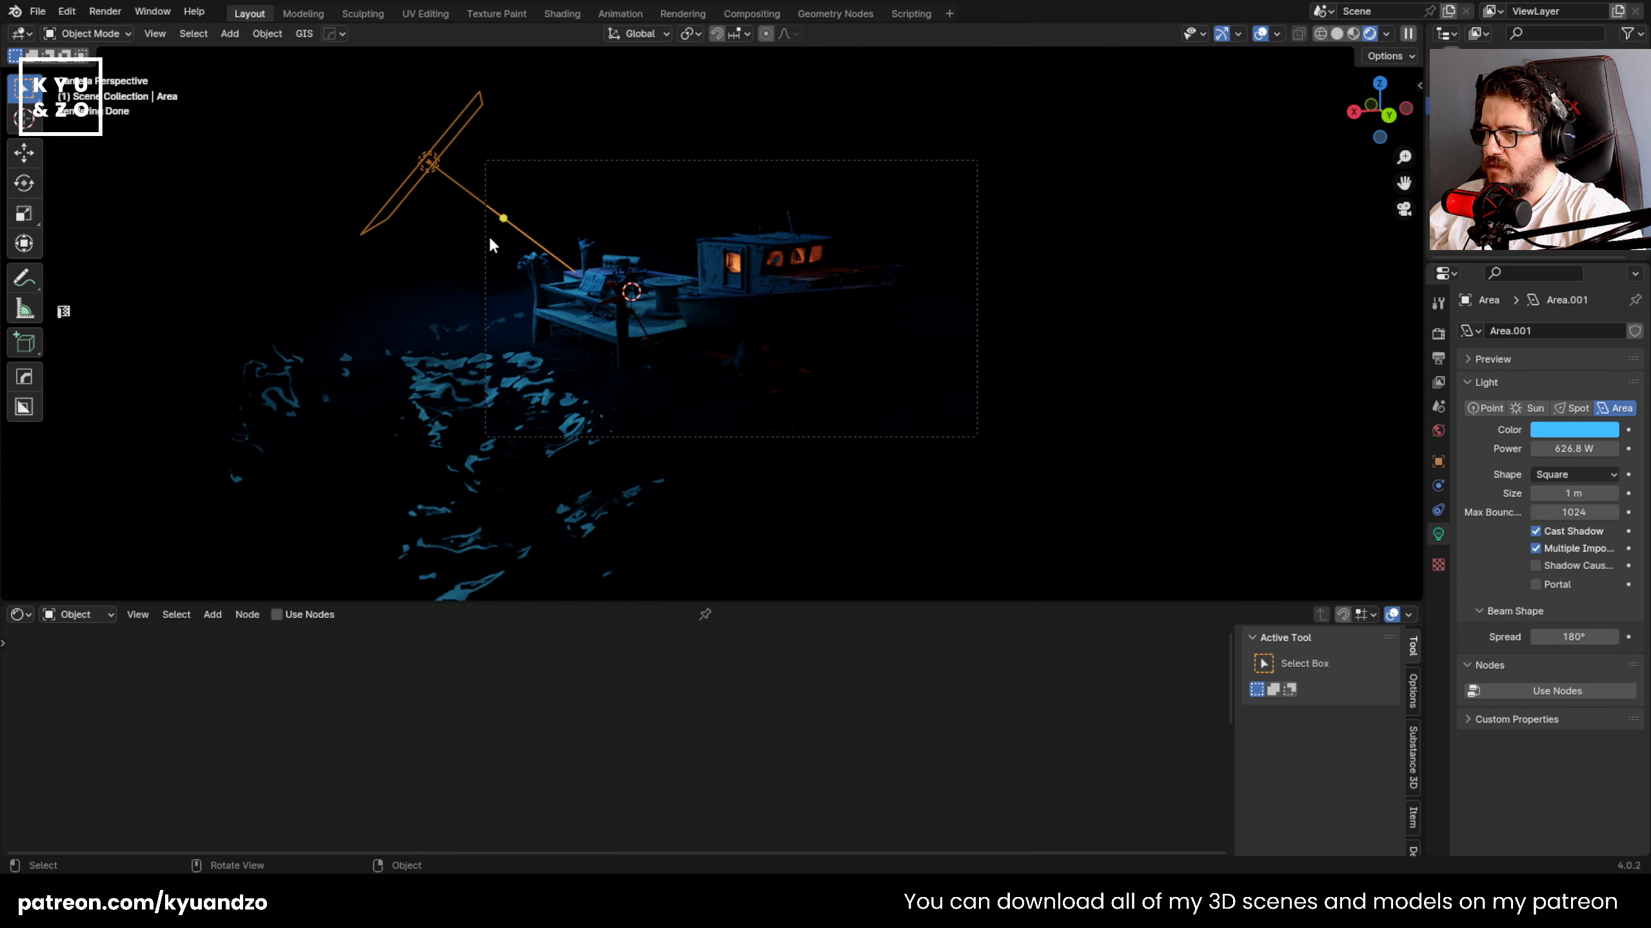
pyautogui.press('s')
pyautogui.click(540, 179)
# - Duplicate the blue area light to the bow side of the boat, rotating it toward the boat and enlarging it
pyautogui.keyDown('shift'); pyautogui.moveTo(548, 175); pyautogui.dragTo(551, 229, button='middle'); pyautogui.keyUp('shift')
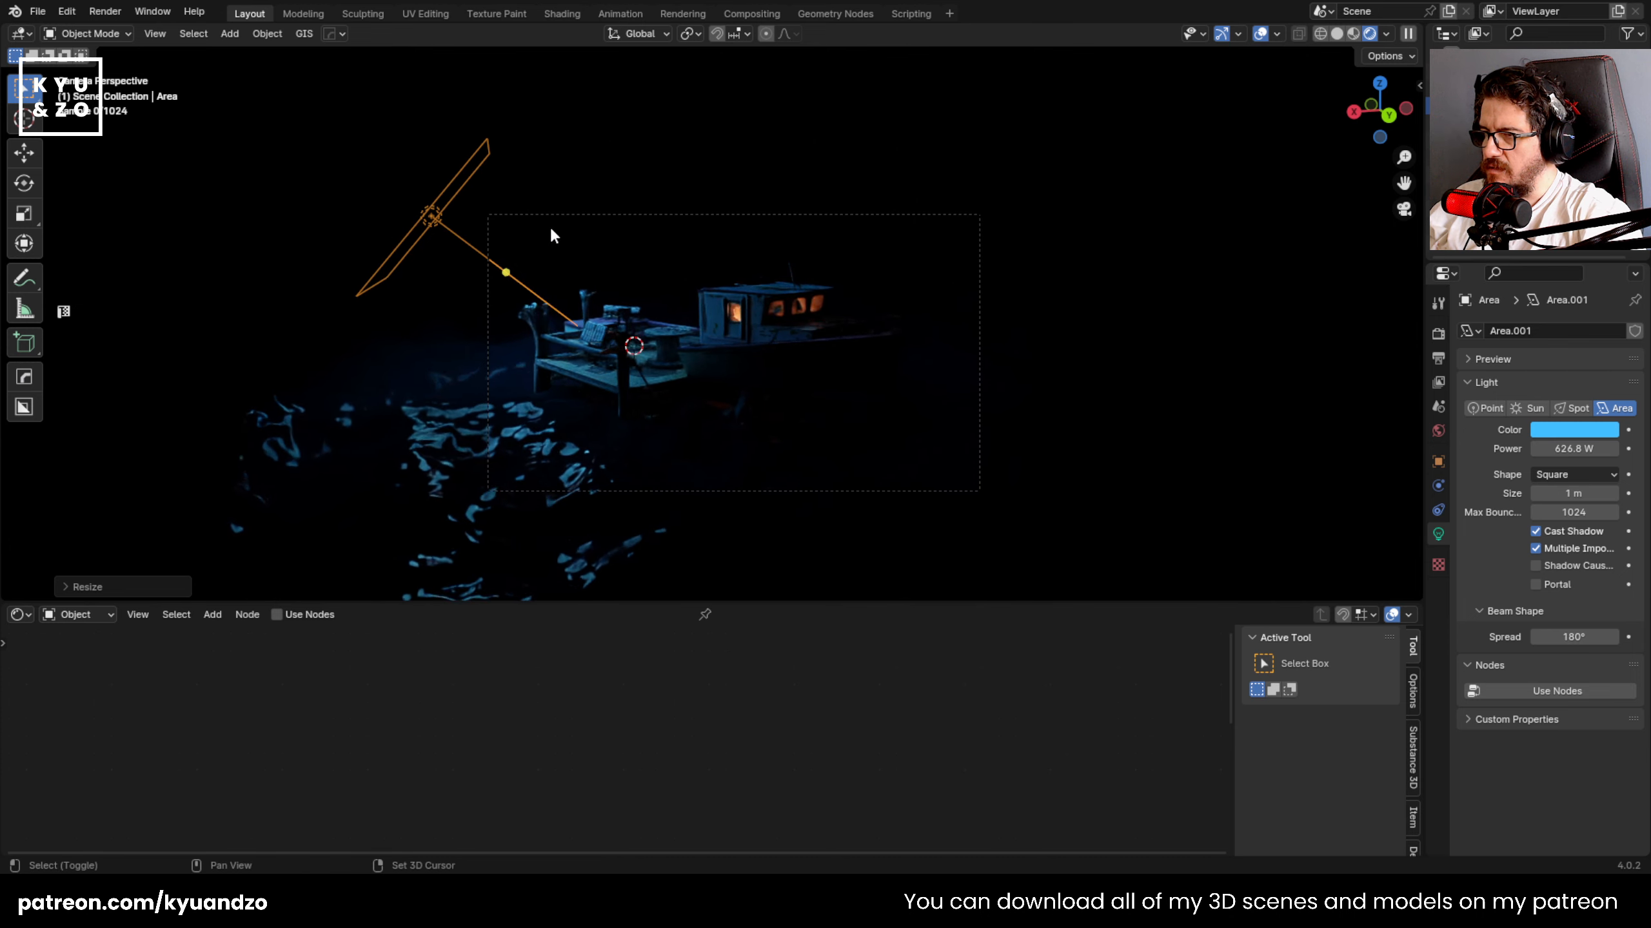
pyautogui.hotkey('shift', 'd')
pyautogui.press('s')
pyautogui.click(1131, 170)
pyautogui.press('r')
pyautogui.press('r')
pyautogui.click(1143, 228)
pyautogui.press('s')
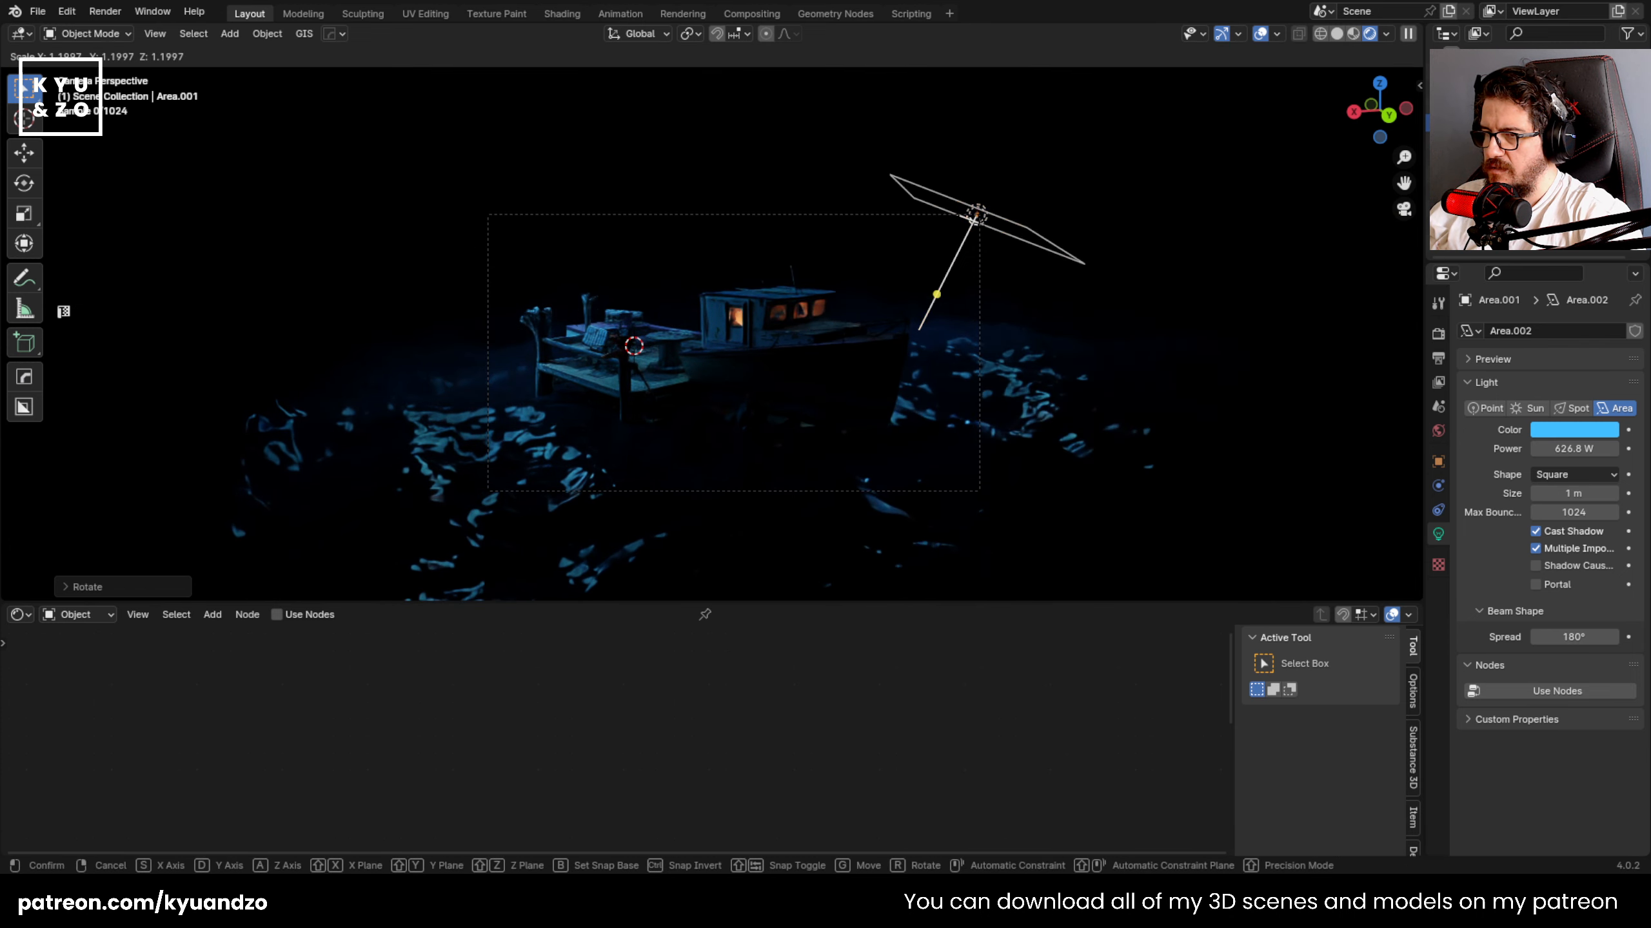
pyautogui.click(22, 472)
# - Raise the duplicated area light high above the bow and tilt it down over the boat and water
pyautogui.press('g')
pyautogui.press('a')
pyautogui.click(1128, 192)
pyautogui.press('r')
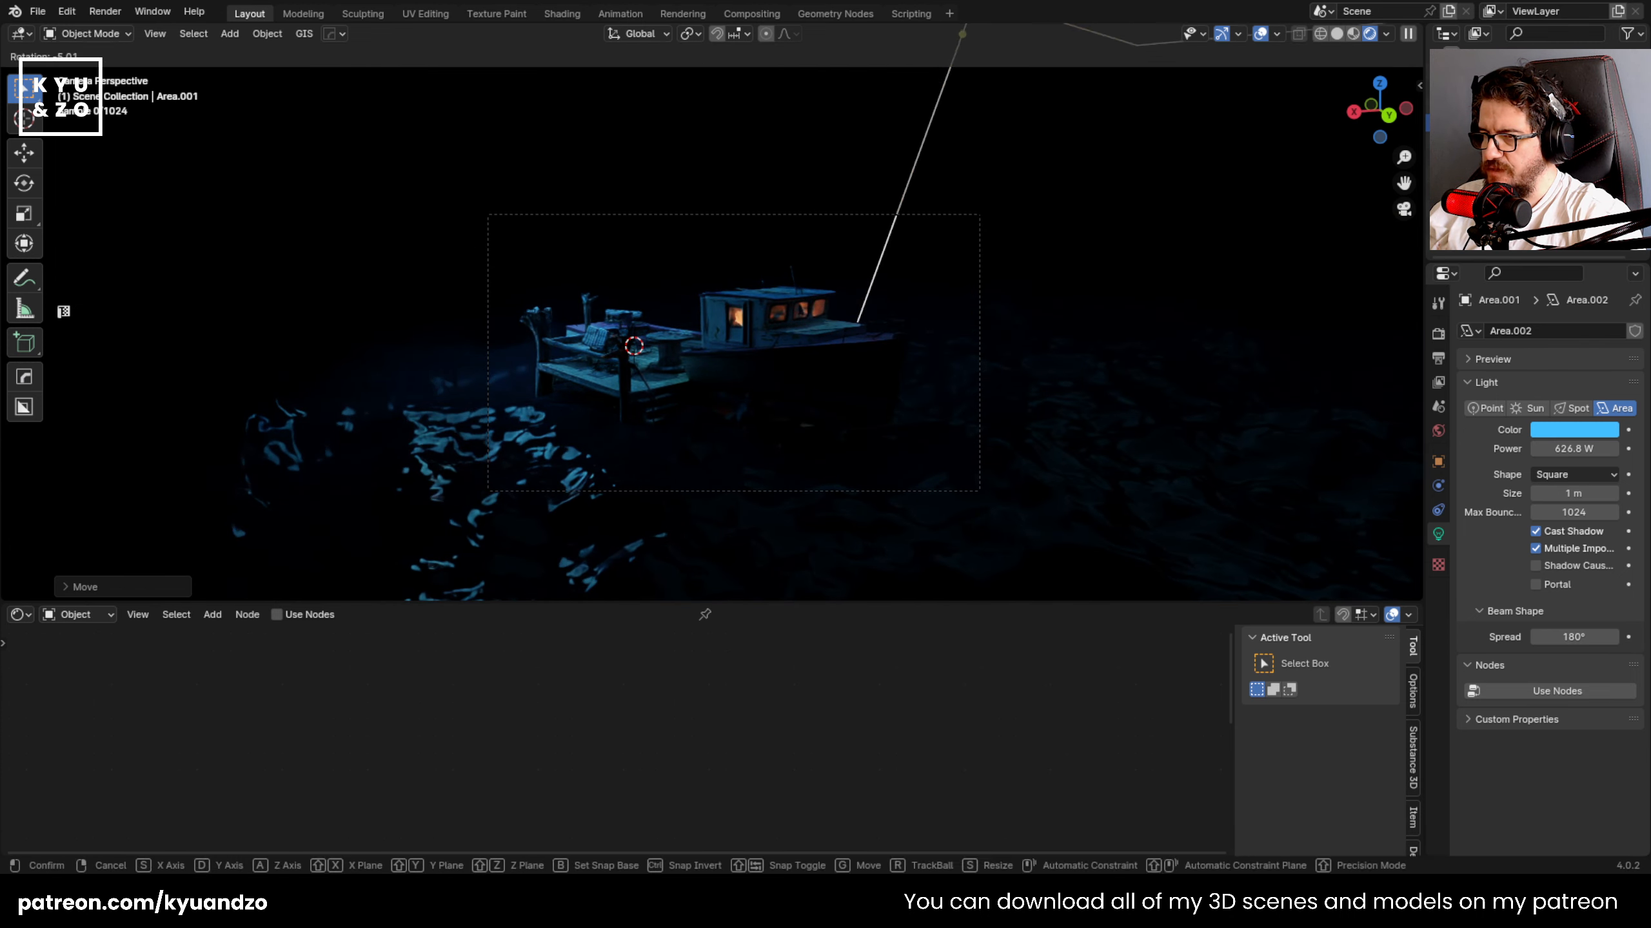
pyautogui.press('r')
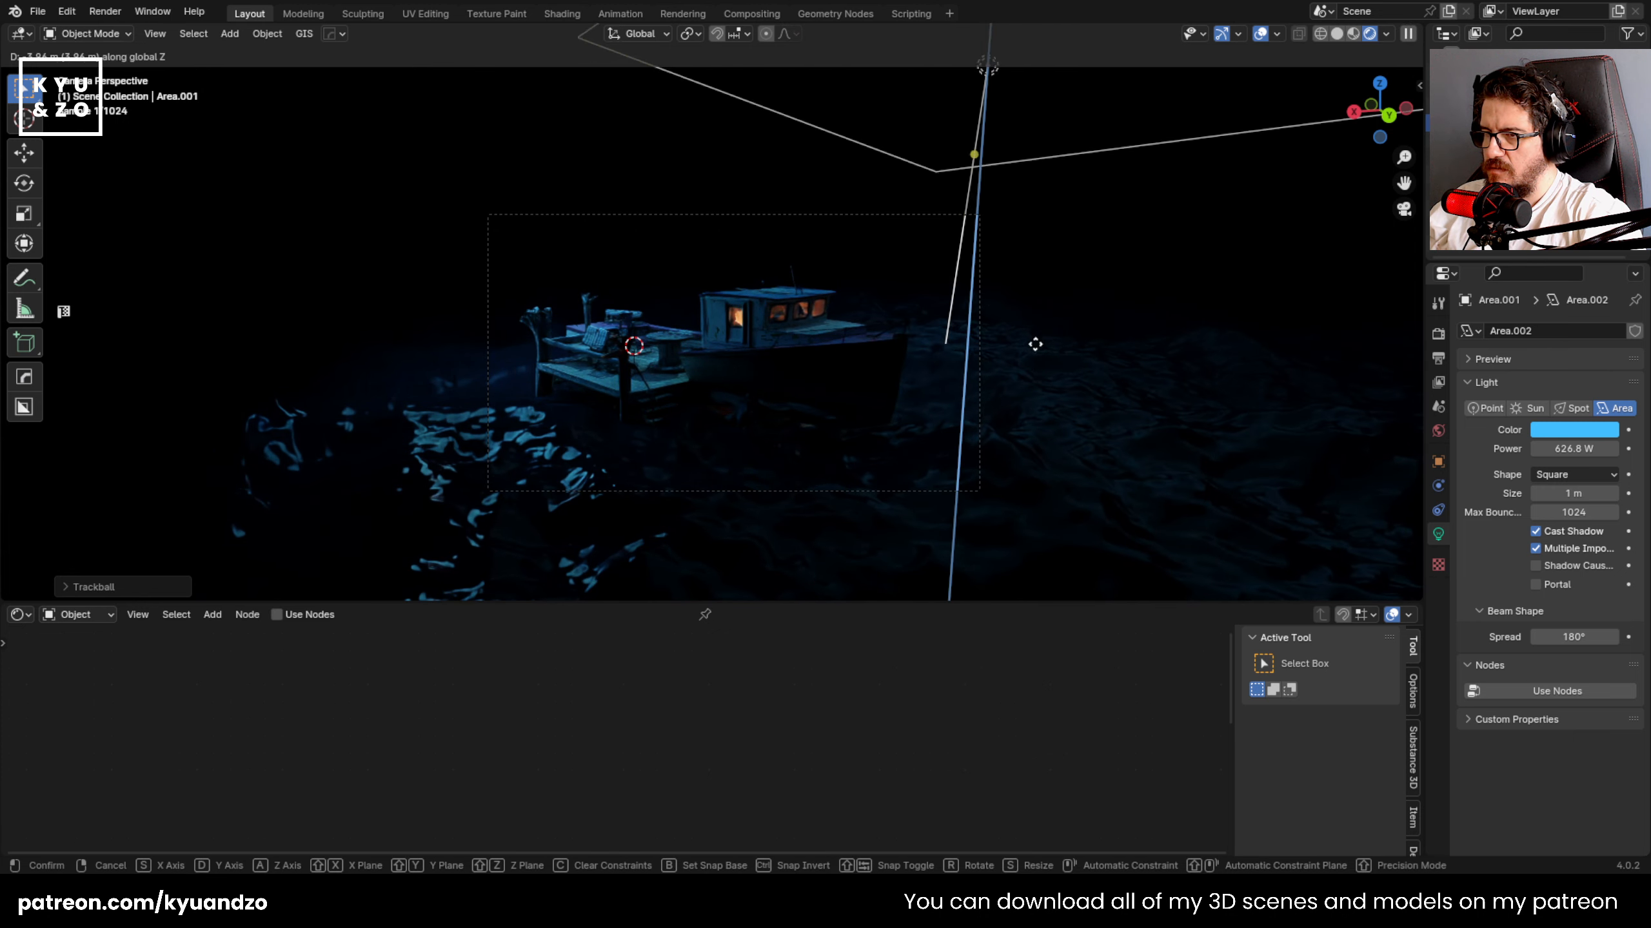
pyautogui.click(1159, 329)
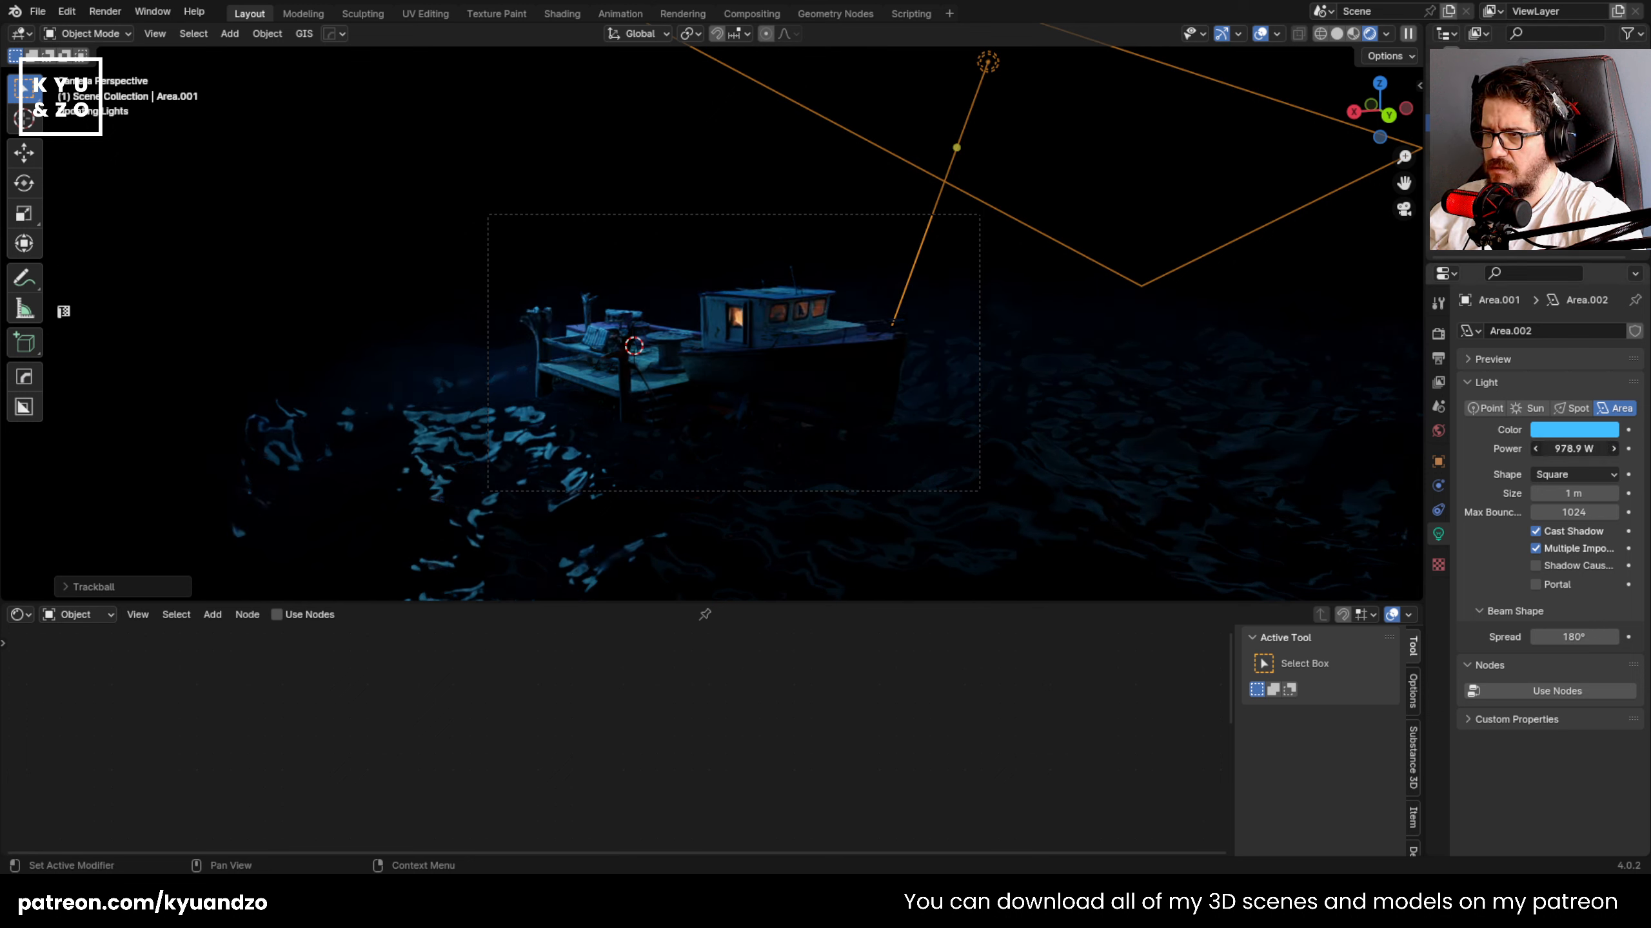
# - Set the duplicated area light's power to 602.5 W and refine its position and tilt above the bow
pyautogui.press('g')
pyautogui.click(1091, 107)
pyautogui.press('r')
pyautogui.press('r')
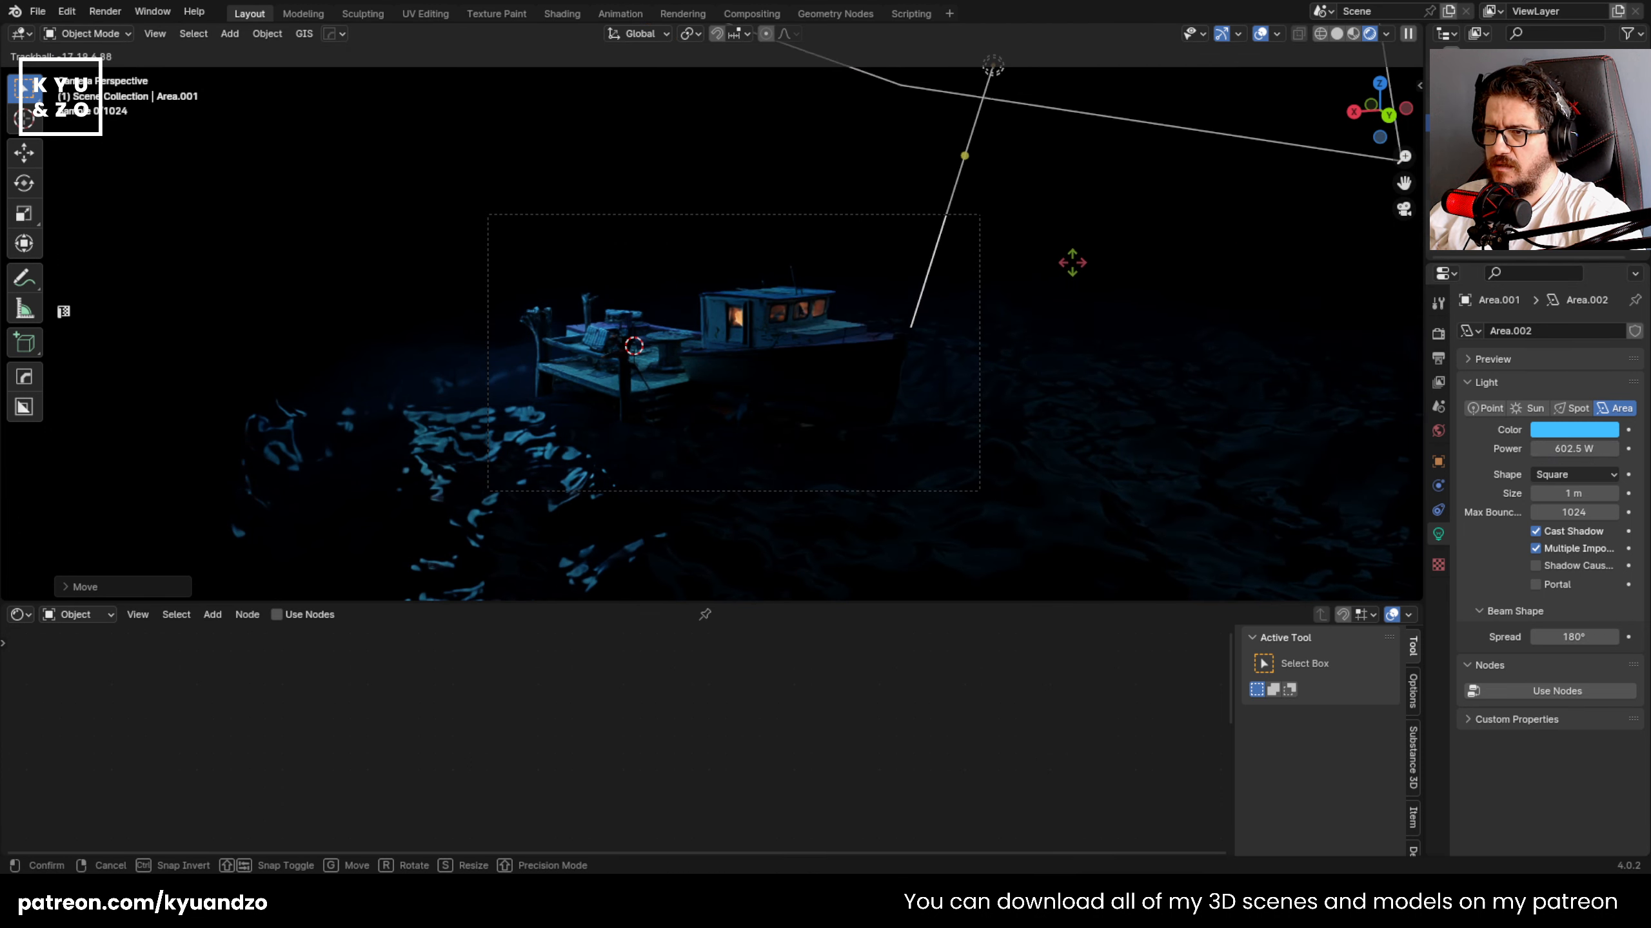
pyautogui.click(1073, 262)
pyautogui.press('g')
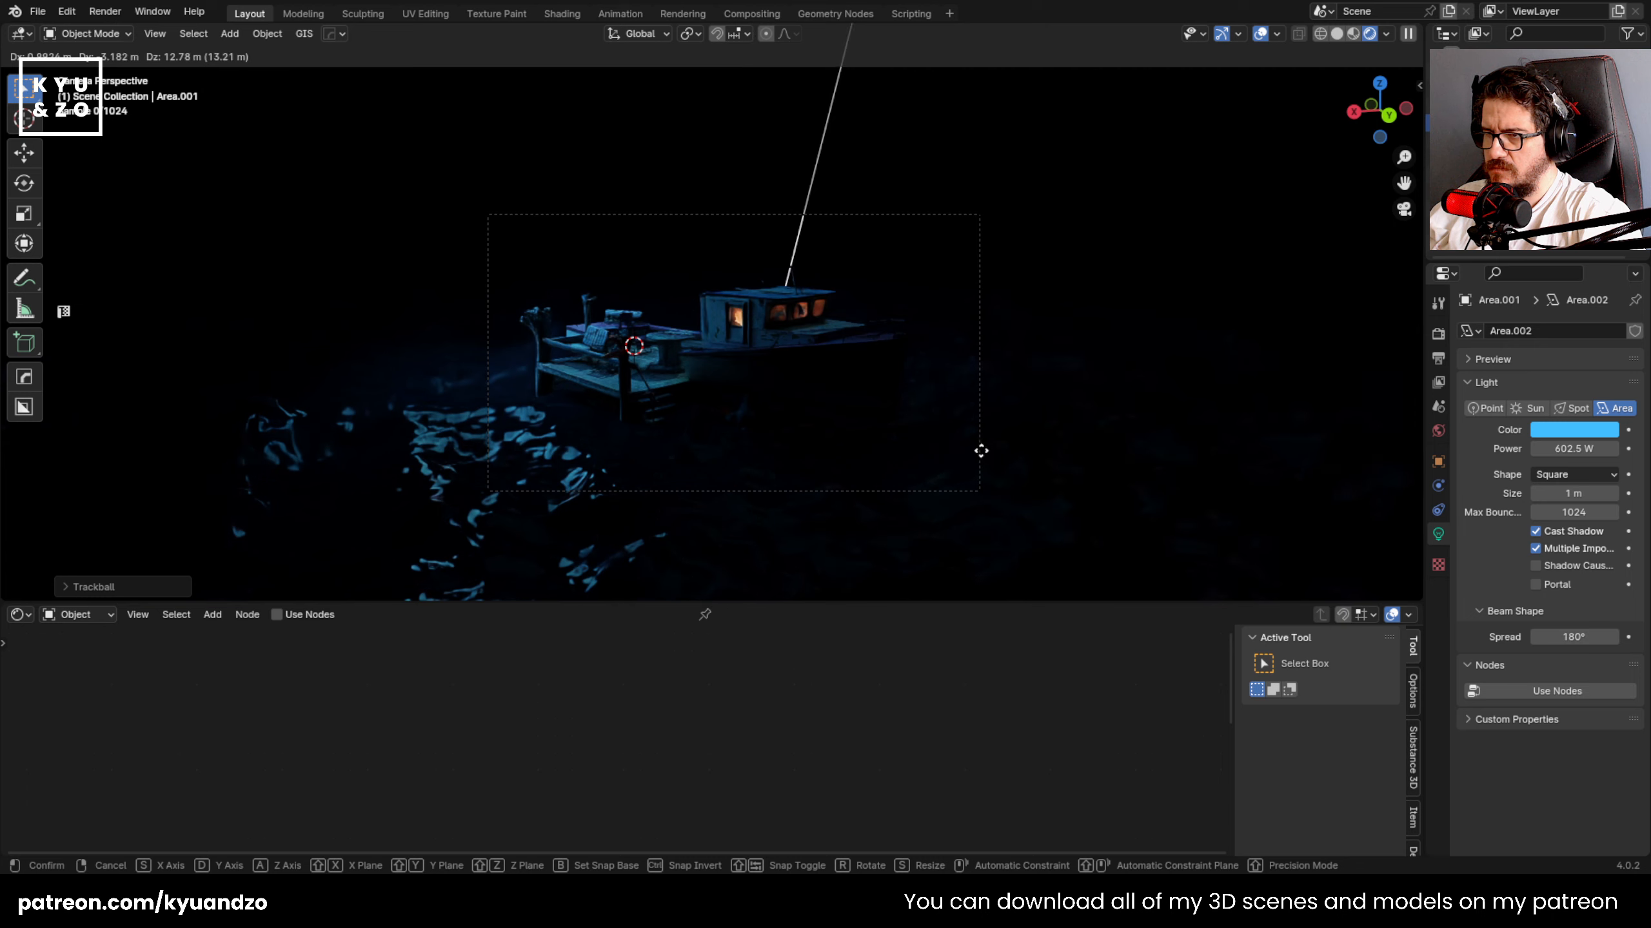
pyautogui.click(1002, 228)
# - Select the emissive cabin plane, Plane.001, and set its material's emission strength to 202.5
pyautogui.scroll(6, 1002, 228)
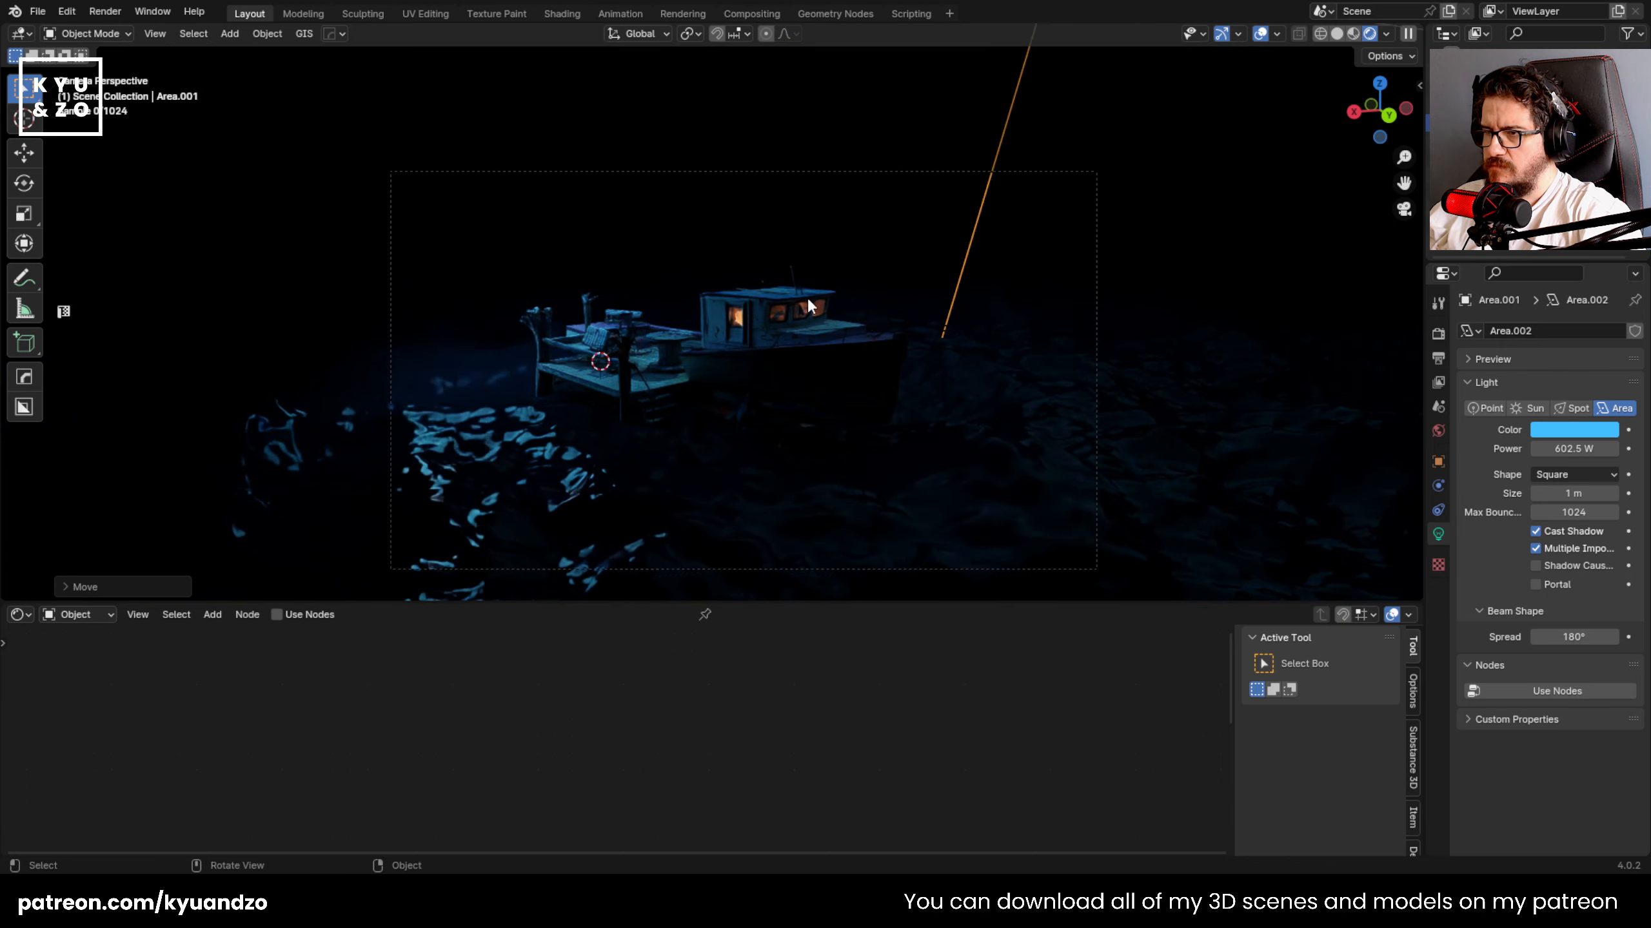
pyautogui.click(1488, 140)
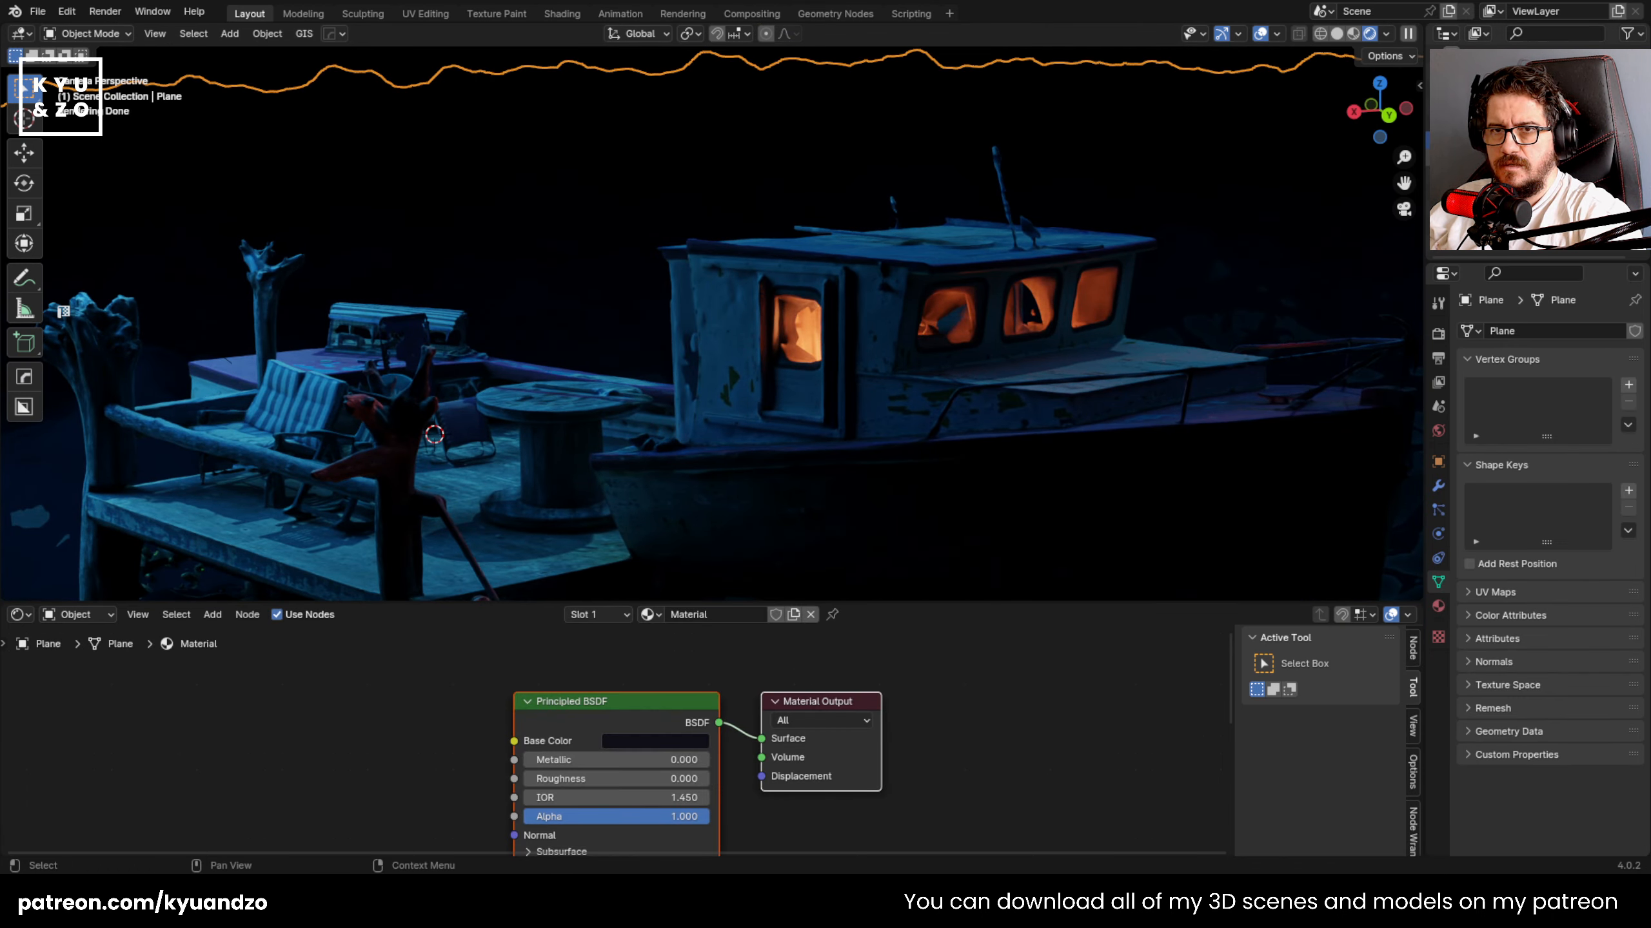
pyautogui.press('g')
pyautogui.rightClick(888, 447)
pyautogui.click(1488, 174)
pyautogui.click(1488, 157)
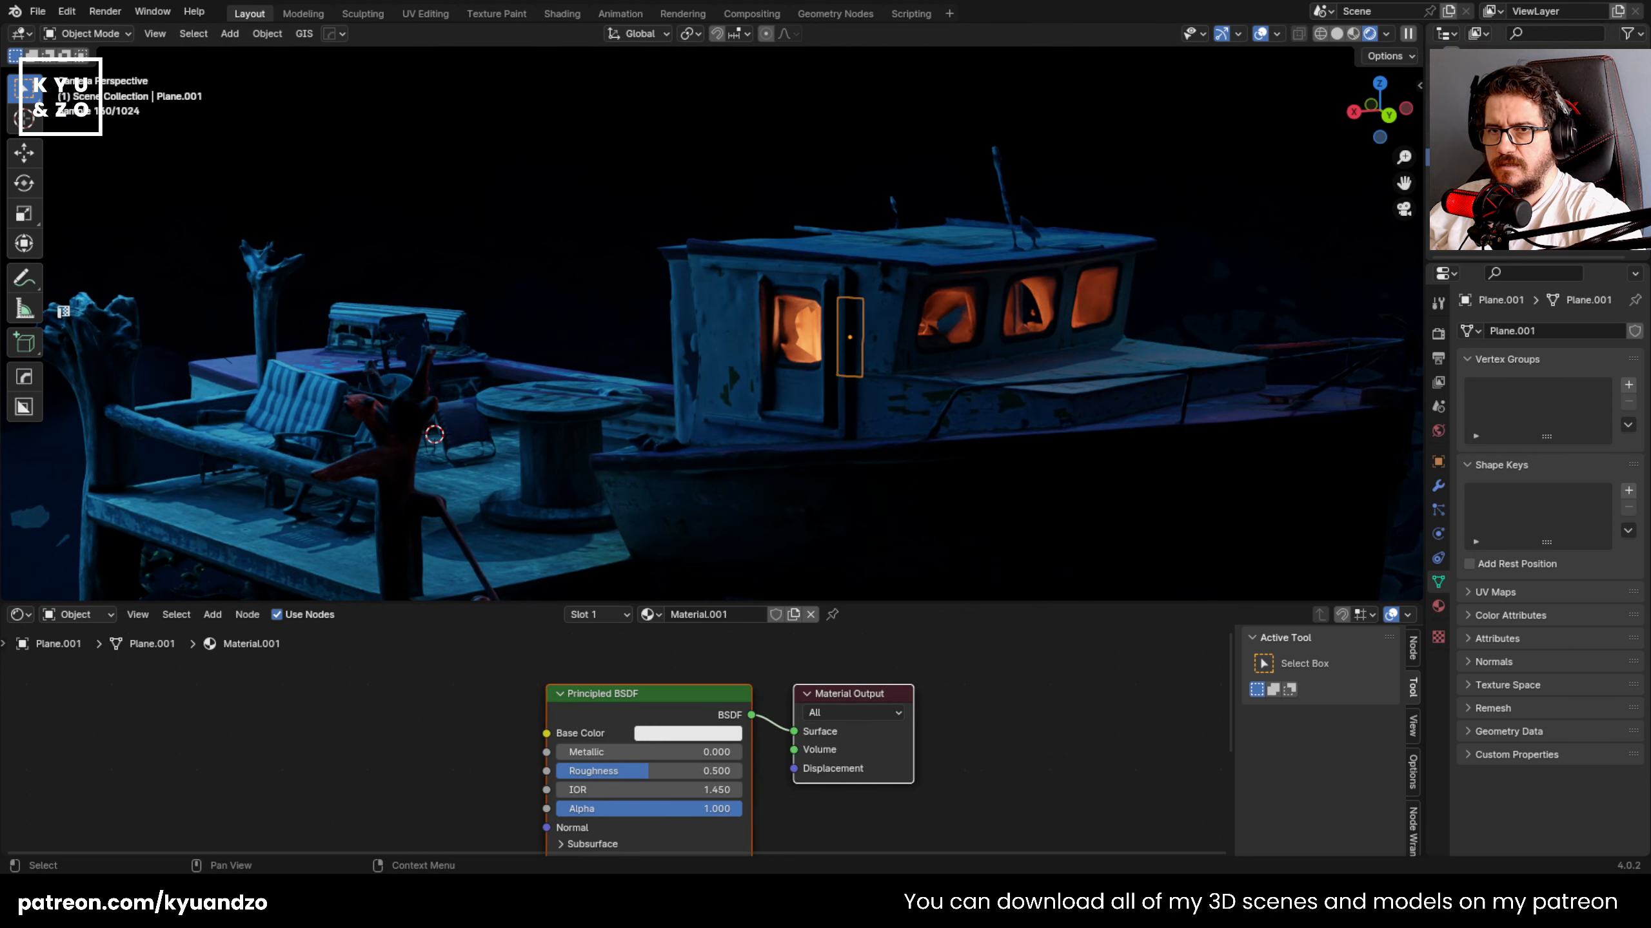
pyautogui.press('g')
pyautogui.rightClick(660, 306)
pyautogui.click(1438, 604)
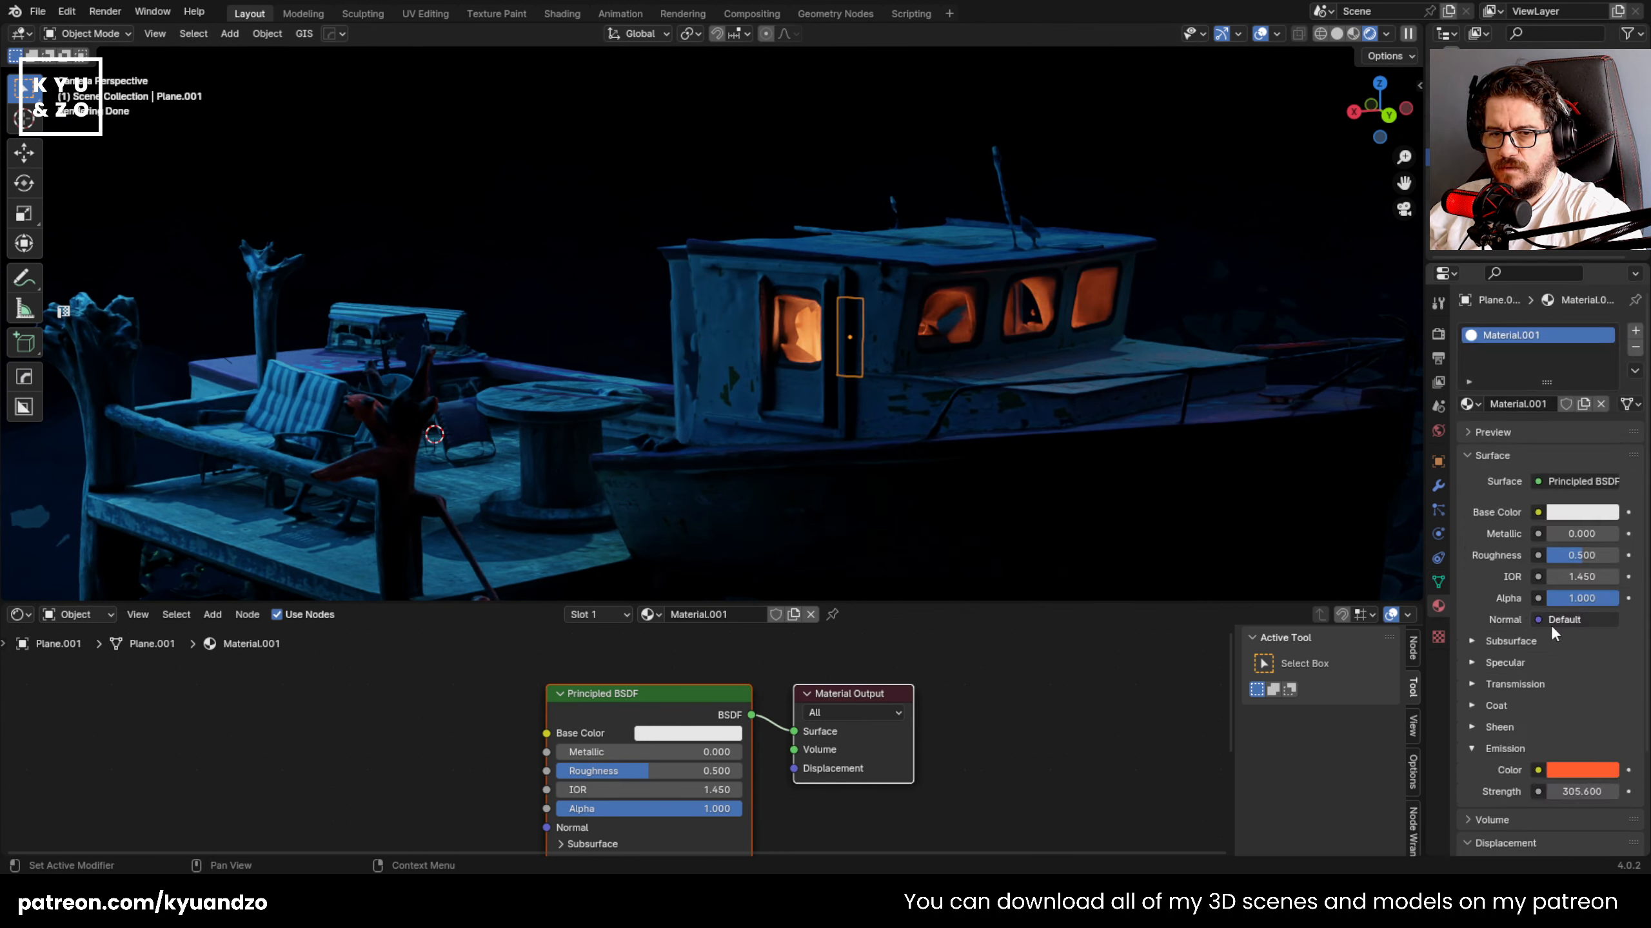
pyautogui.moveTo(1582, 791); pyautogui.dragTo(1546, 791)
# - Fit the emissive plane to the cabin door's window by moving it there, widening it along Y and adjusting its height
pyautogui.press('g')
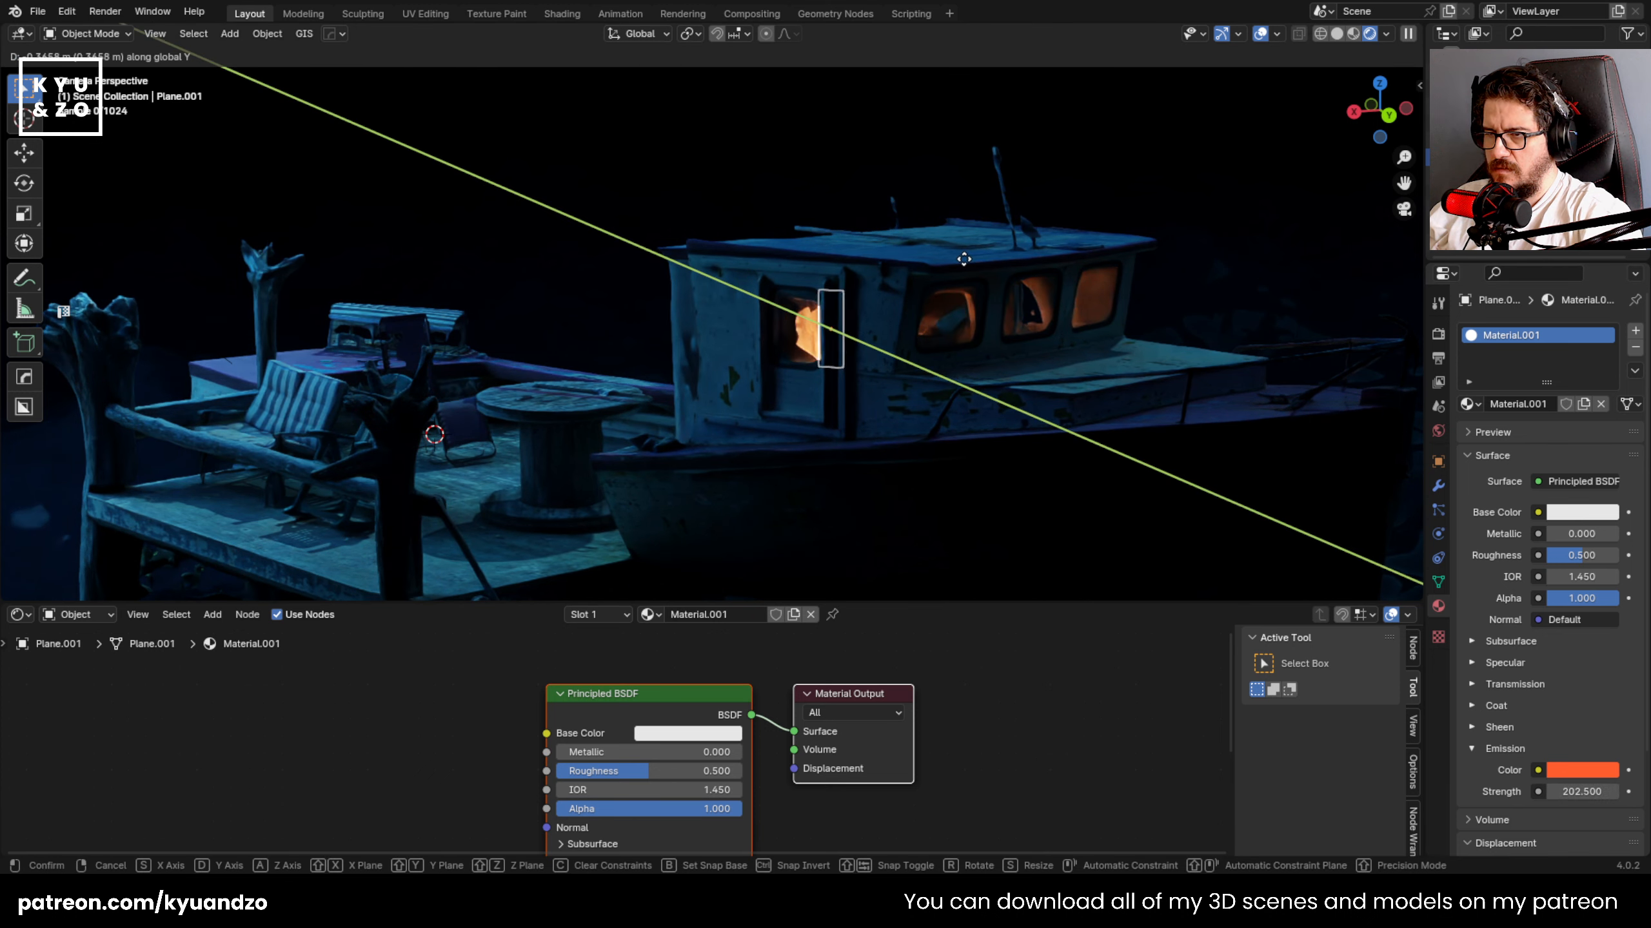
pyautogui.press('x')
pyautogui.click(940, 267)
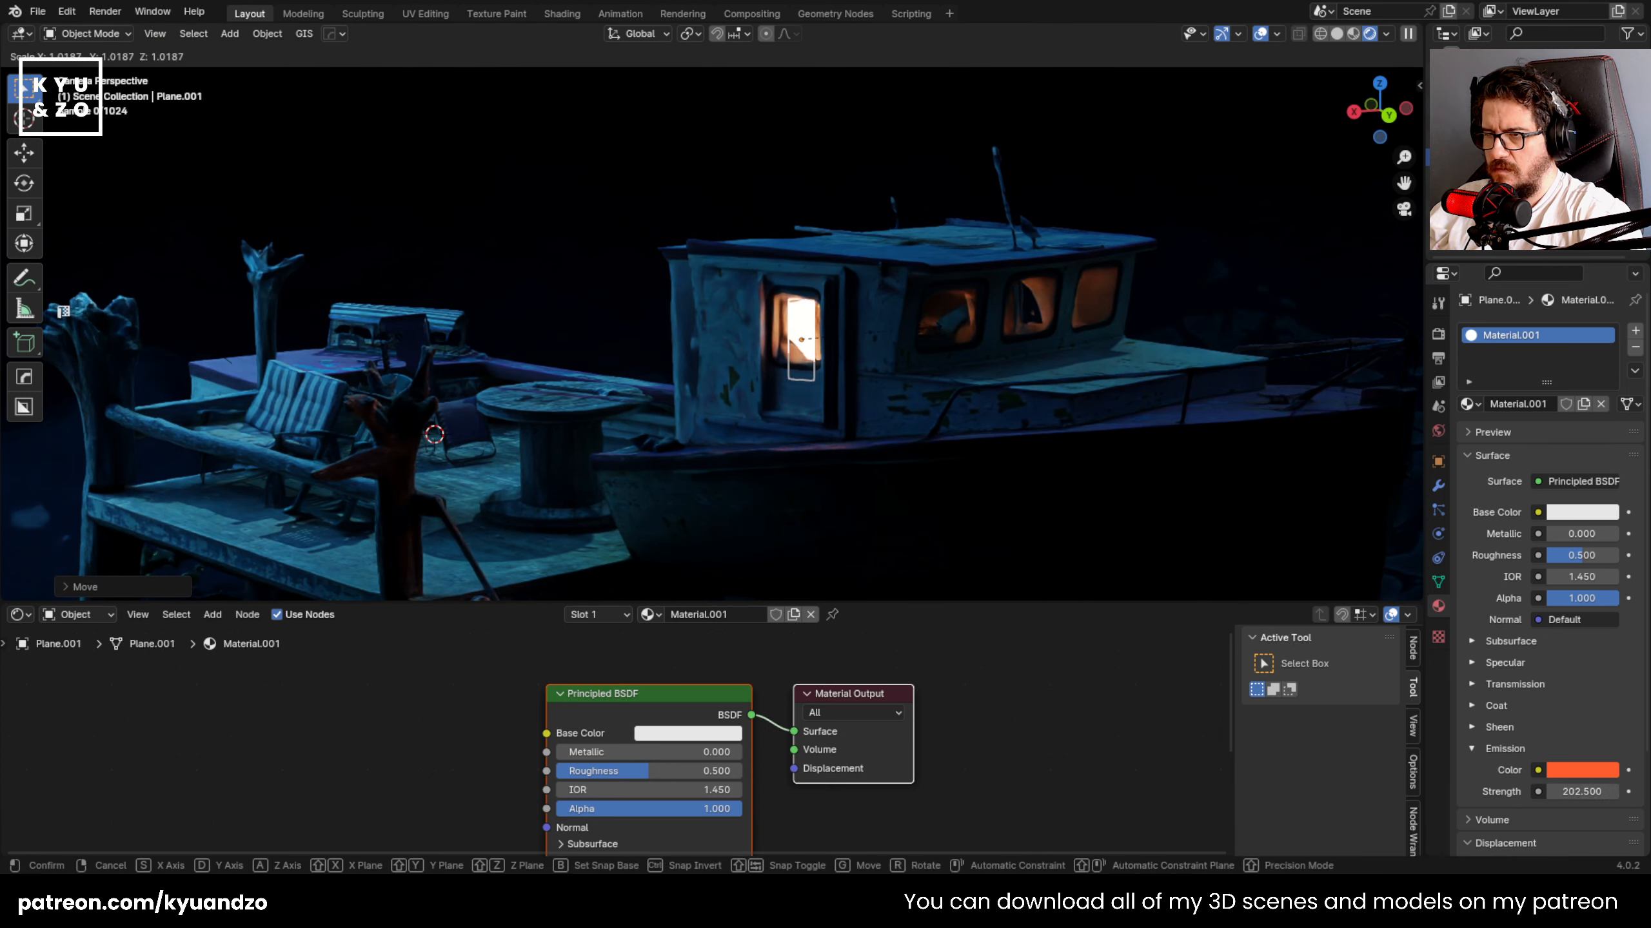
pyautogui.press('s')
pyautogui.press('y')
pyautogui.click(1210, 409)
pyautogui.press('g')
pyautogui.press('z')
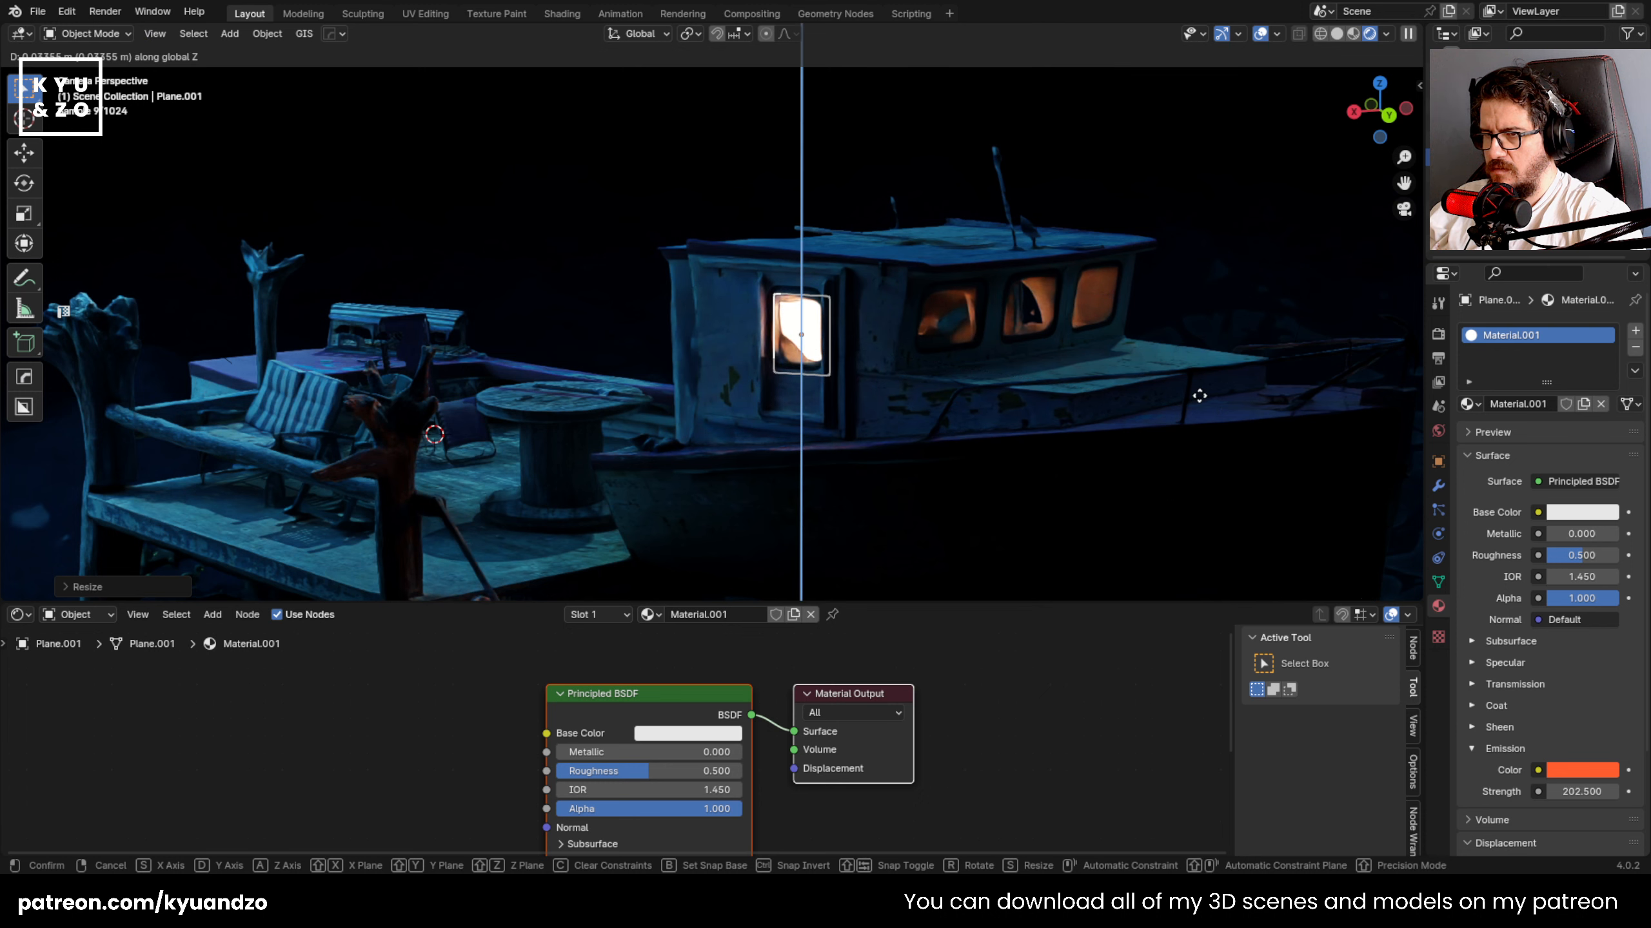
pyautogui.click(1199, 395)
# - Check the cabin door's glow and its orange reflections on the water and deck
pyautogui.click(783, 271)
pyautogui.scroll(-3, 783, 279)
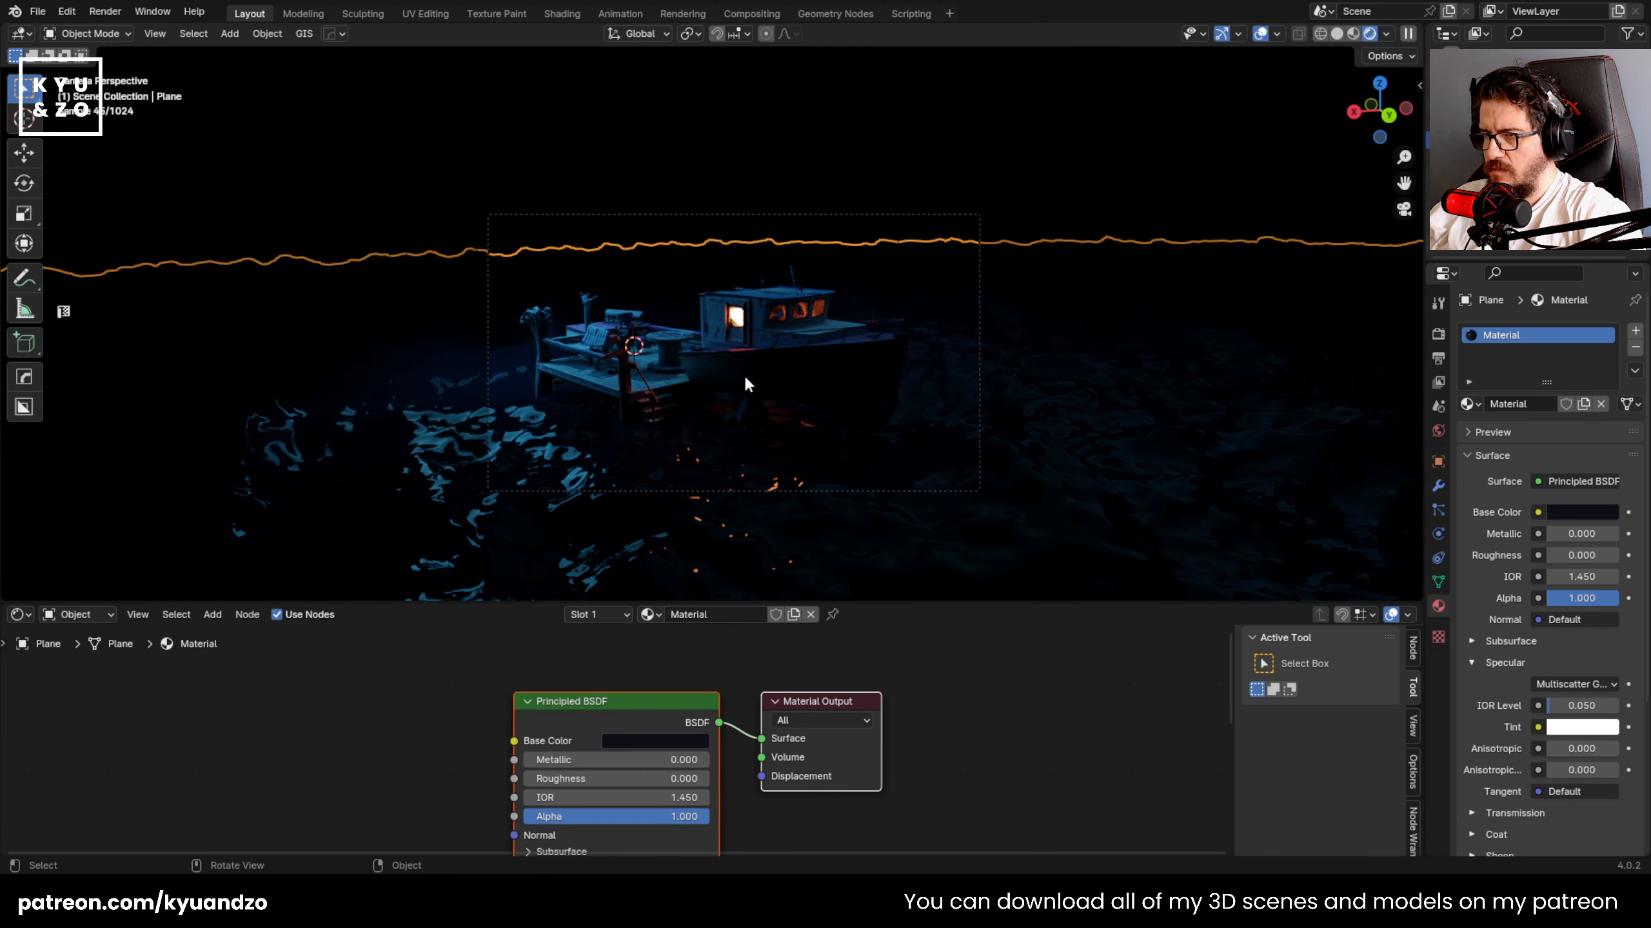
pyautogui.scroll(2, 753, 364)
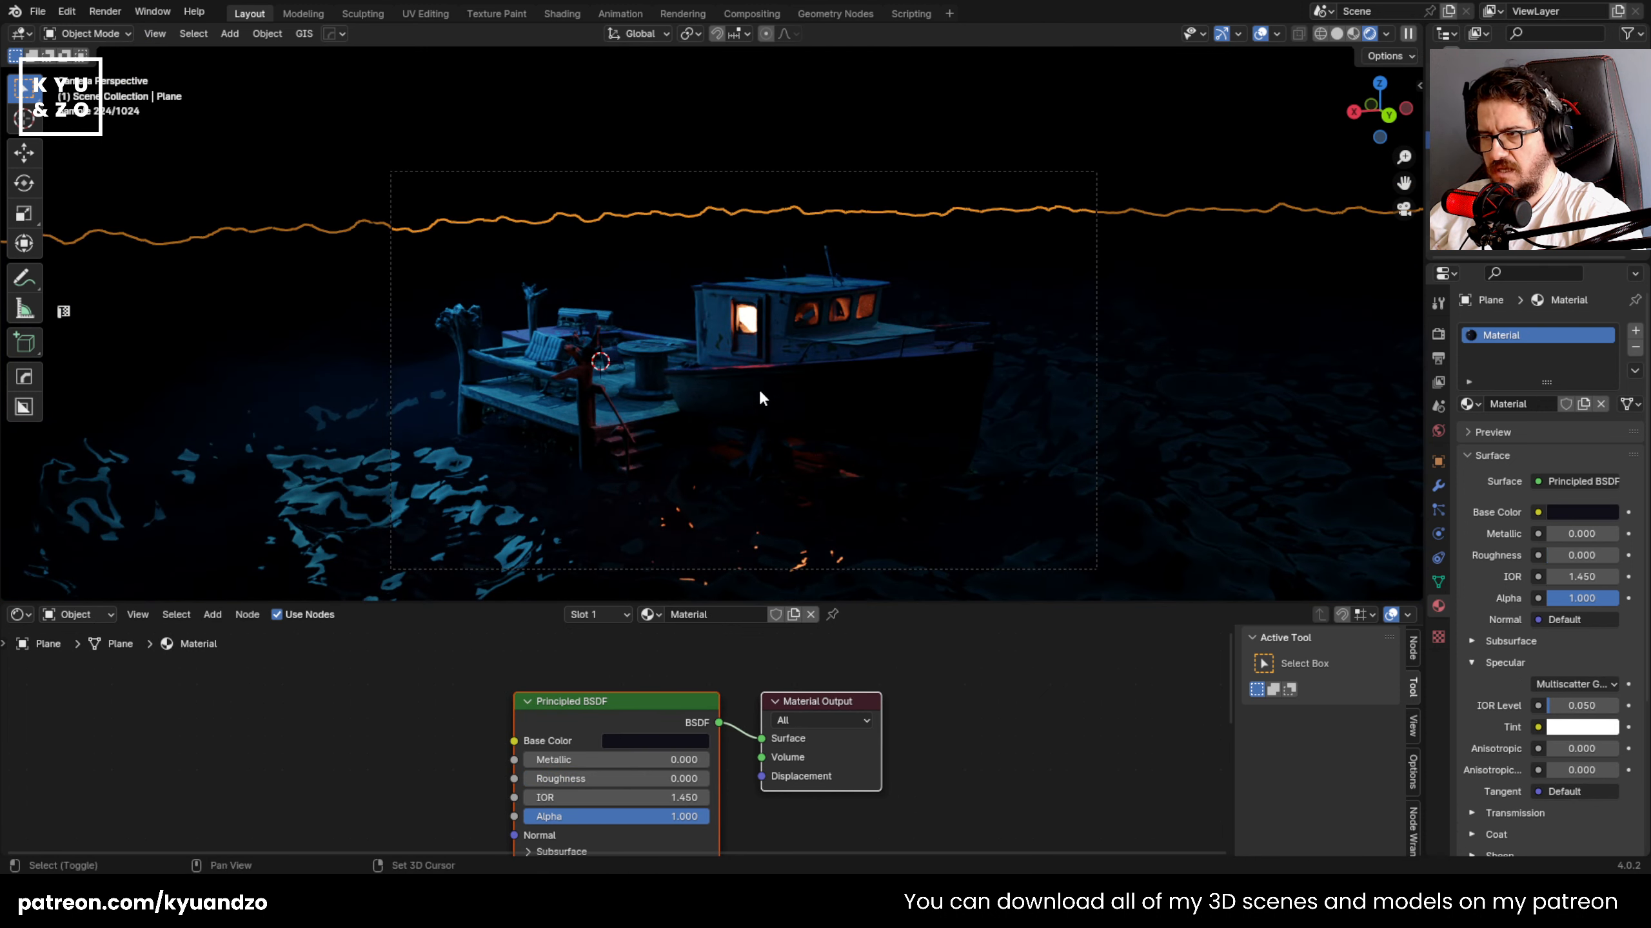
pyautogui.keyDown('shift'); pyautogui.moveTo(759, 390); pyautogui.dragTo(779, 330, button='middle'); pyautogui.keyUp('shift')
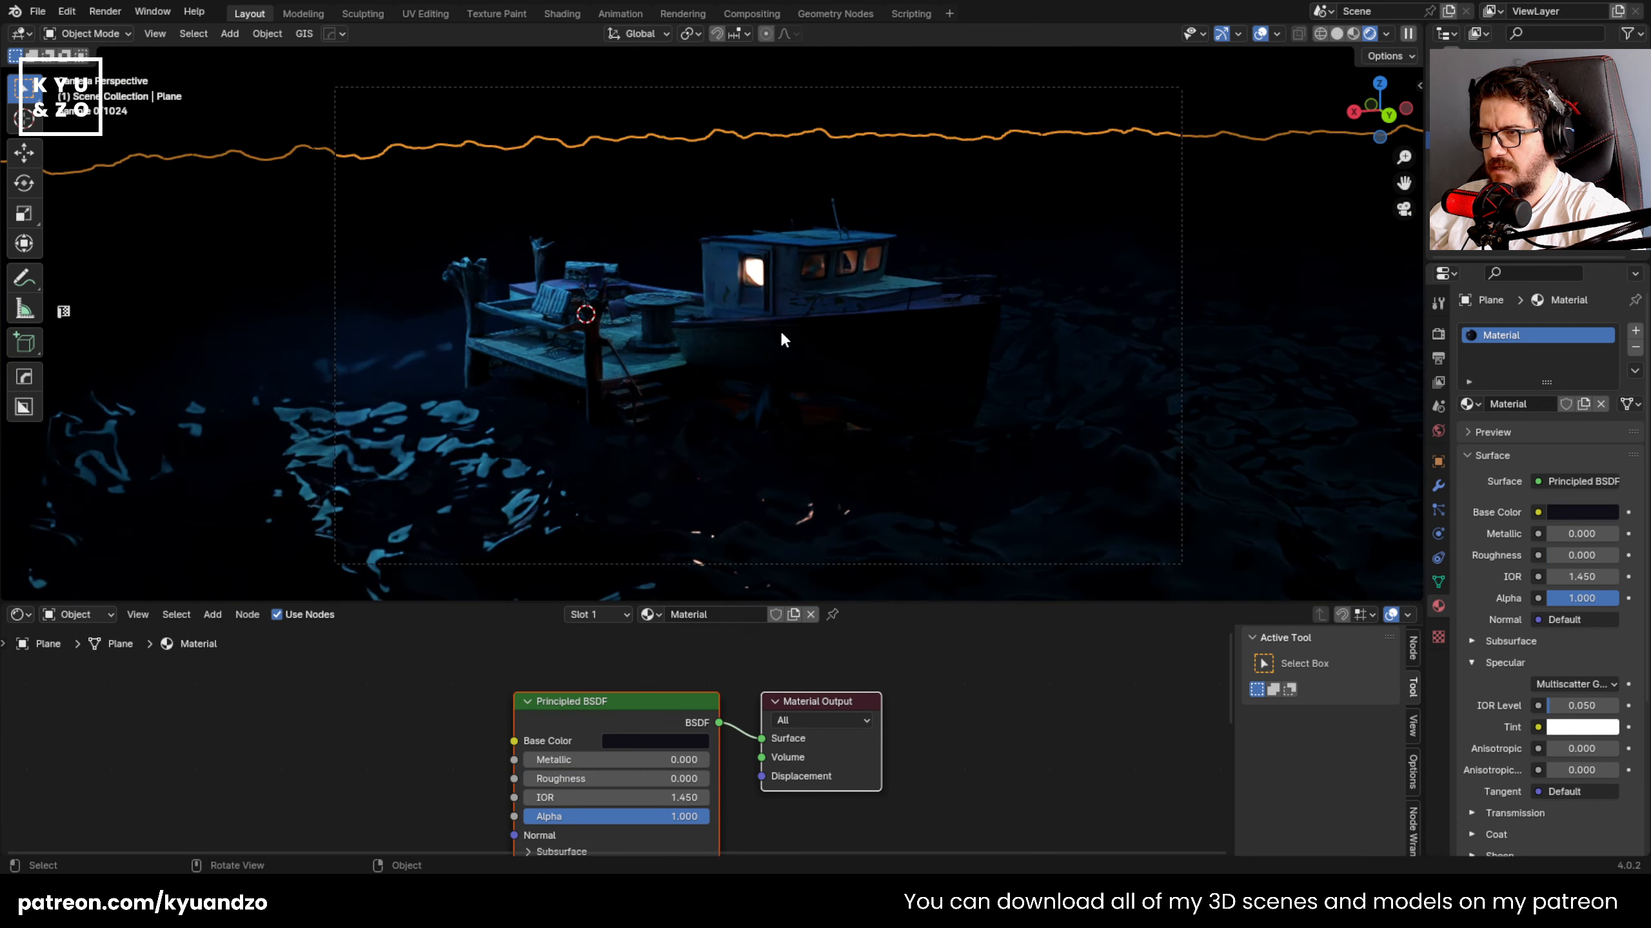
pyautogui.scroll(1, 779, 330)
pyautogui.keyDown('shift'); pyautogui.moveTo(513, 198); pyautogui.dragTo(617, 211, button='middle'); pyautogui.keyUp('shift')
pyautogui.scroll(2, 621, 246)
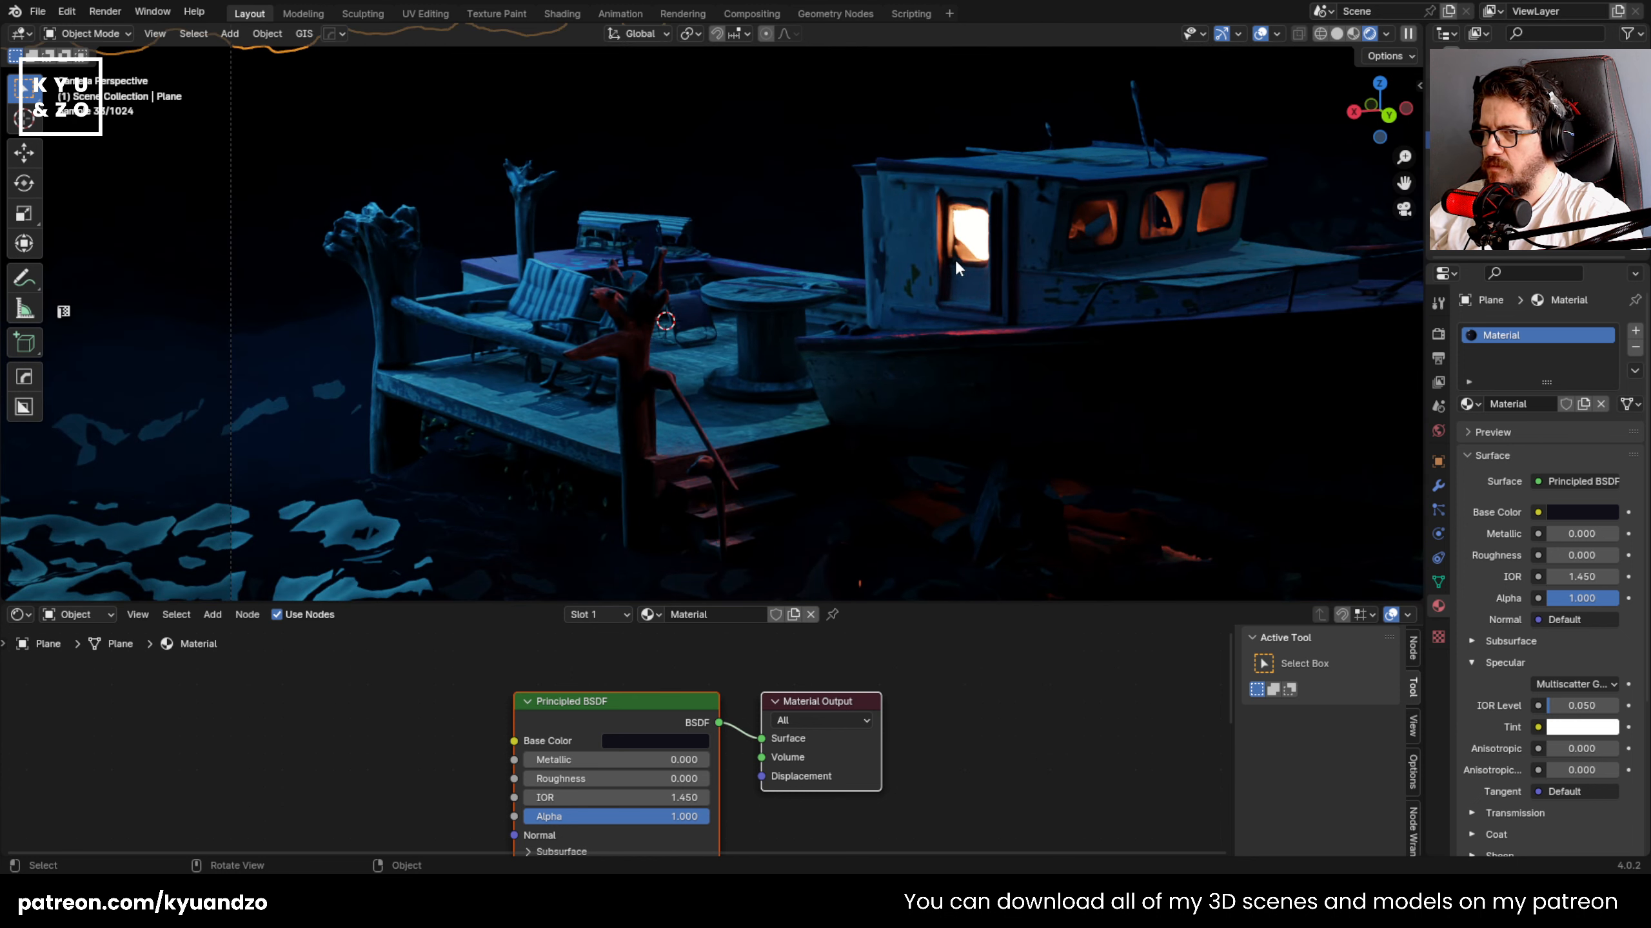
# - Duplicate the emissive door plane along X toward the foreground wooden post and scale the copy down
pyautogui.click(958, 221)
pyautogui.hotkey('shift', 'd')
pyautogui.press('x')
pyautogui.click(620, 248)
pyautogui.press('s')
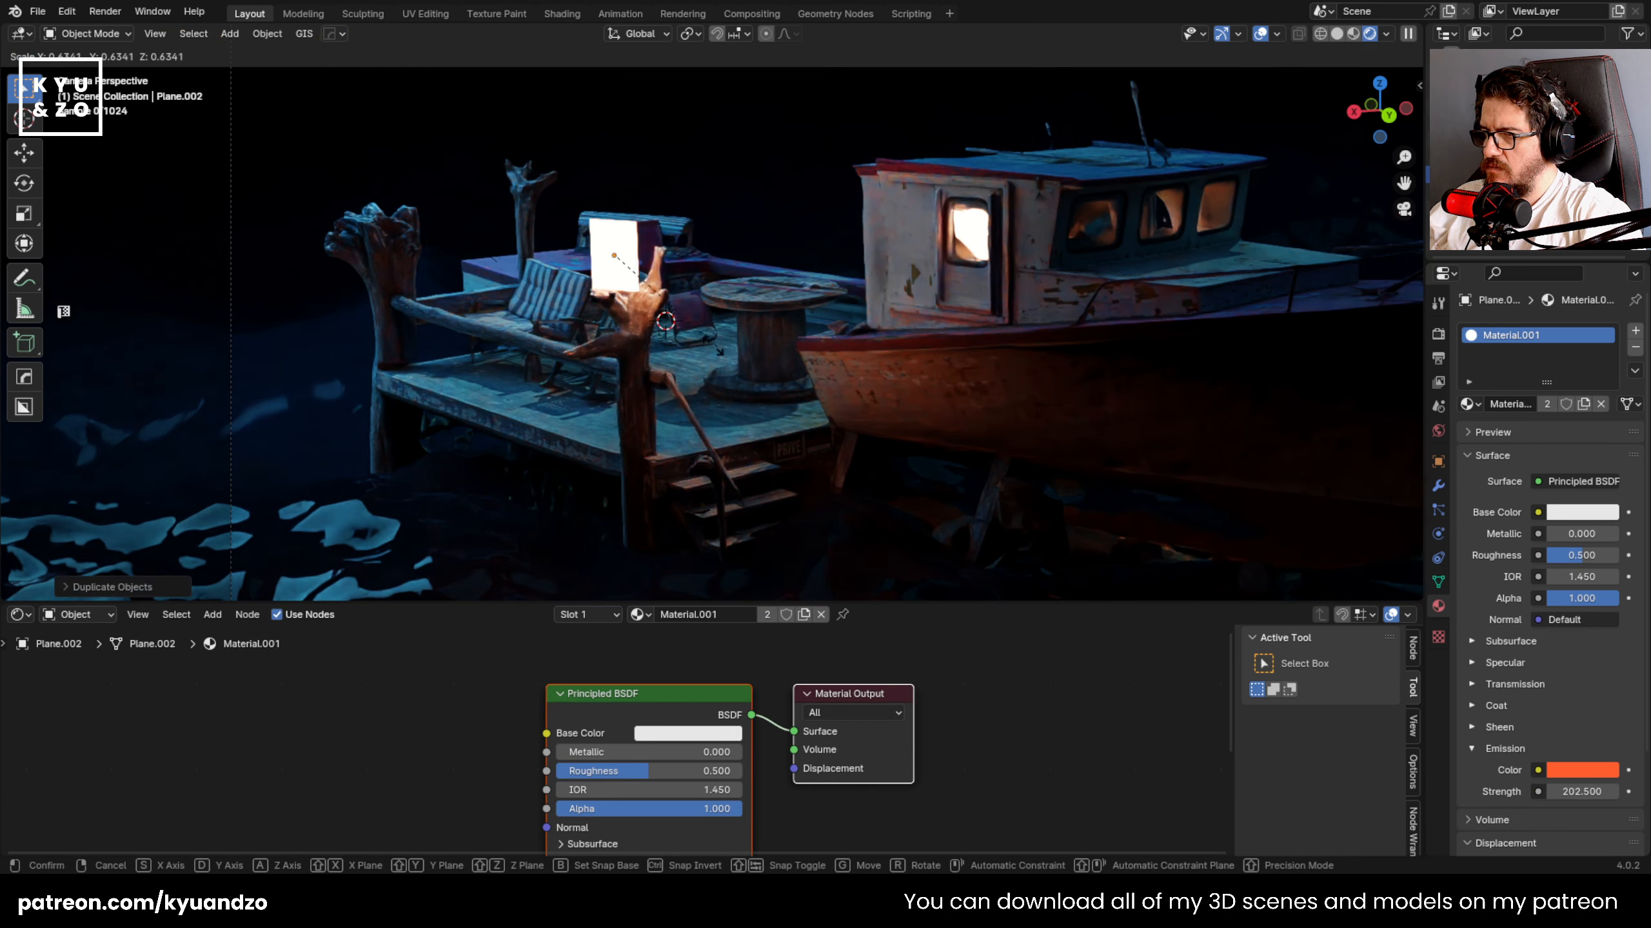
pyautogui.click(643, 293)
# - Move the small emissive copy up along Z and along X to the forked top of the foreground post
pyautogui.press('g')
pyautogui.press('d')
pyautogui.click(659, 336)
pyautogui.press('g')
pyautogui.press('a')
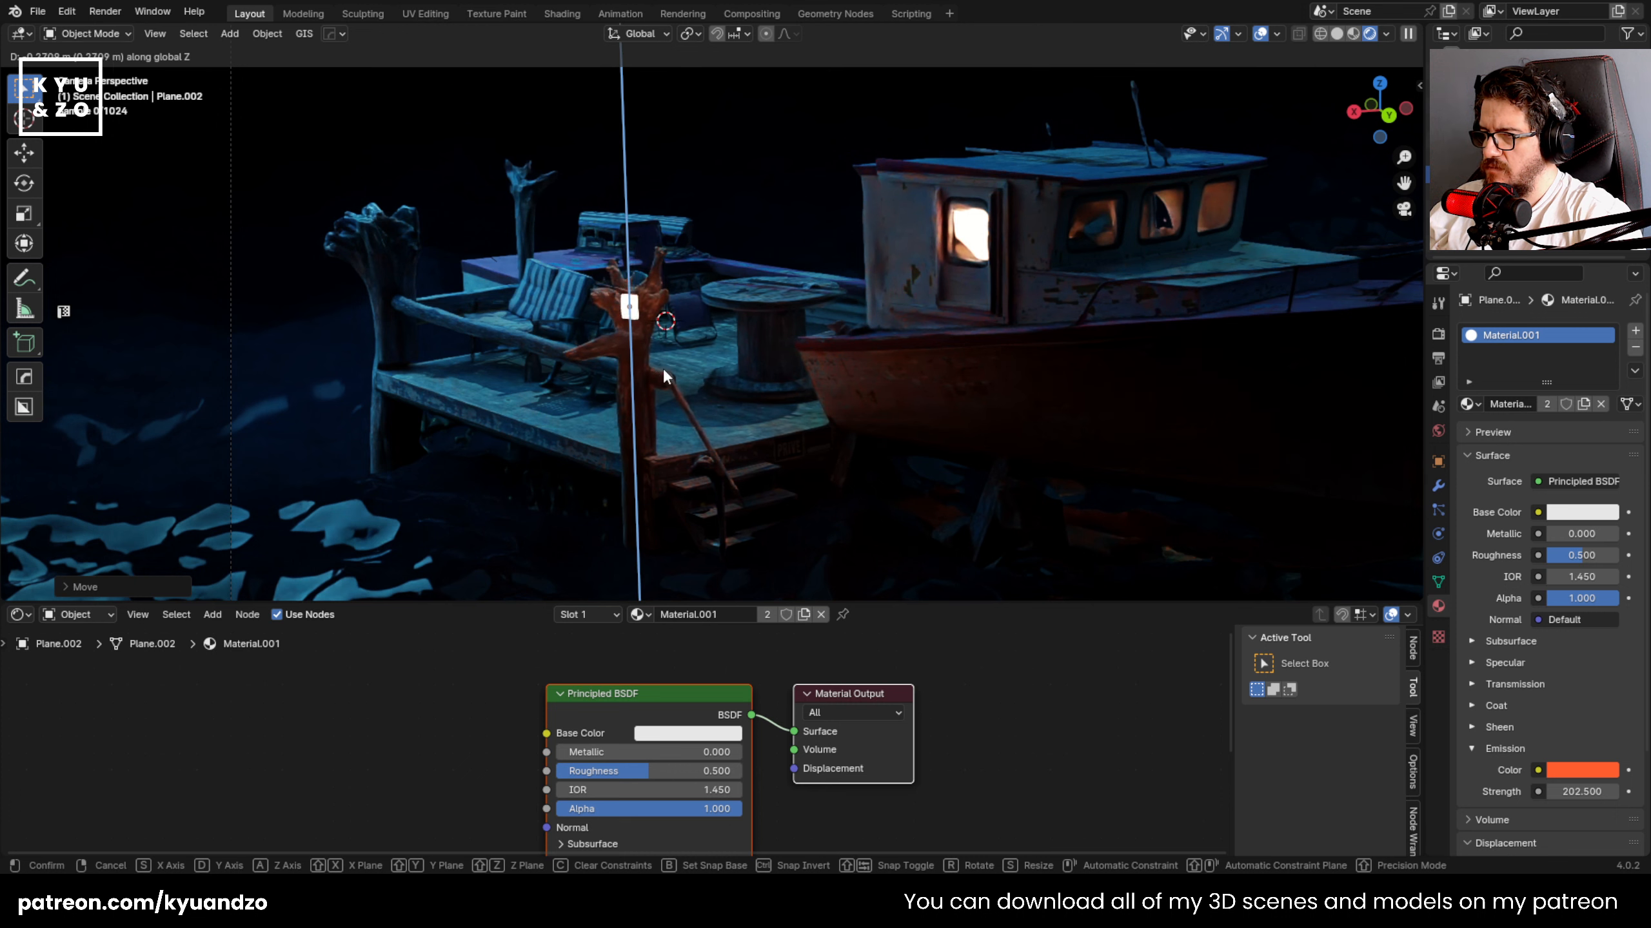
pyautogui.press('d')
pyautogui.press('s')
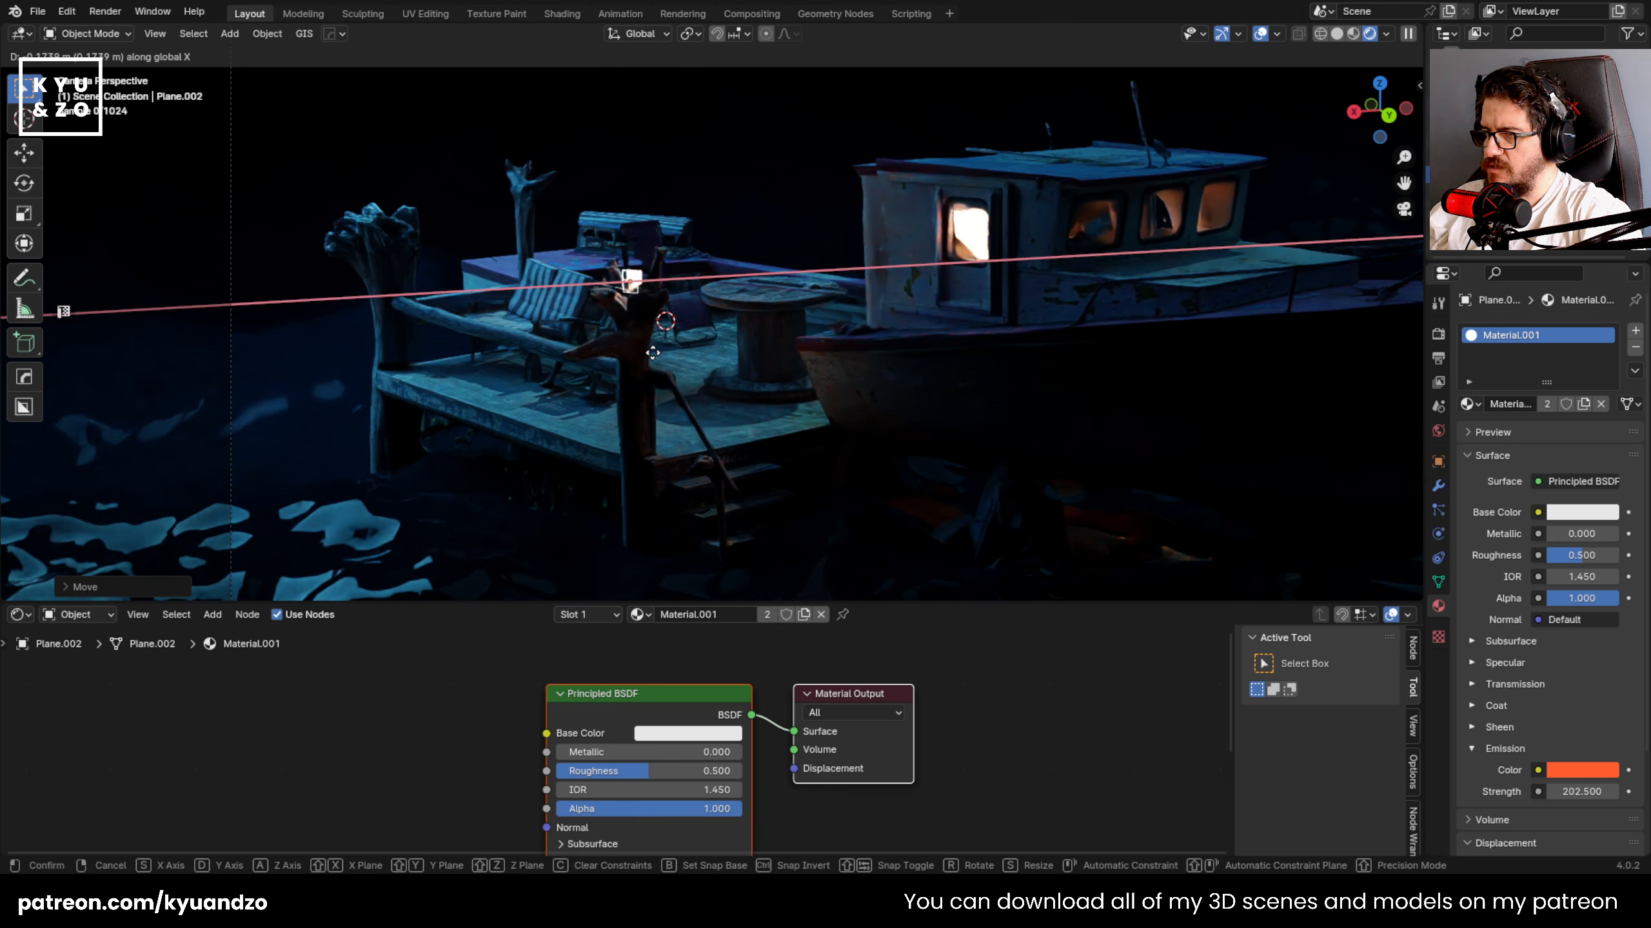
pyautogui.click(657, 353)
# - Shift the small emissive copy along Y so it sits among the foreground post's branches
pyautogui.press('g')
pyautogui.press('d')
pyautogui.press('s')
pyautogui.press('d')
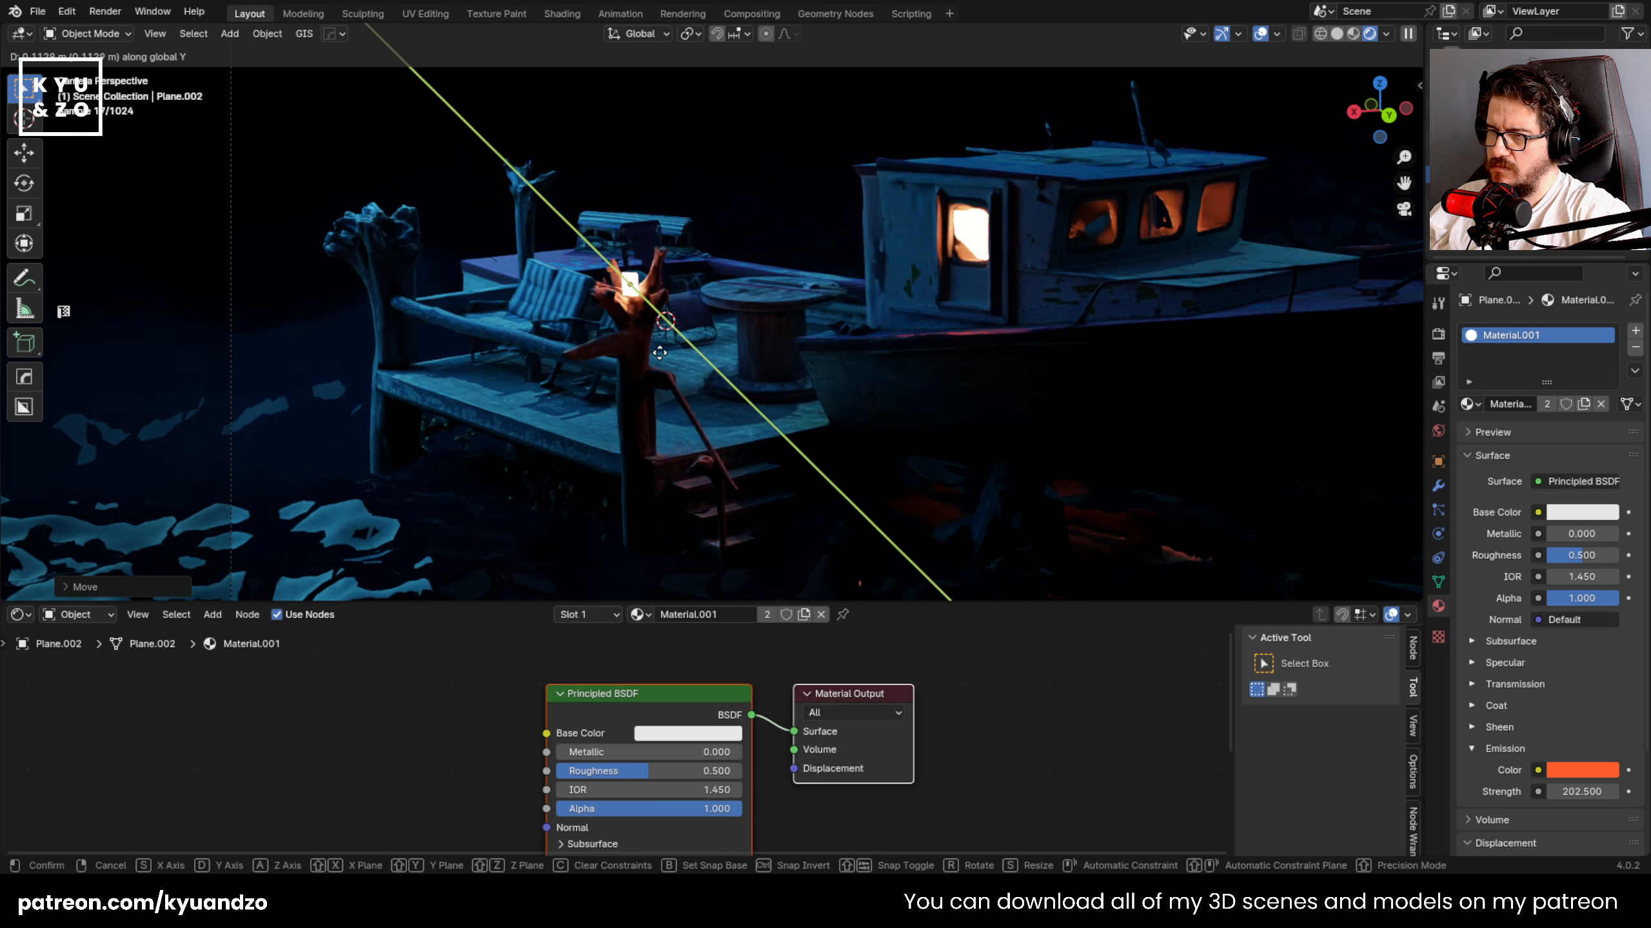
pyautogui.click(659, 351)
# - Stretch the small emissive copy vertically and narrow it into a thin upright strip
pyautogui.press('s')
pyautogui.press('a')
pyautogui.press('Return')
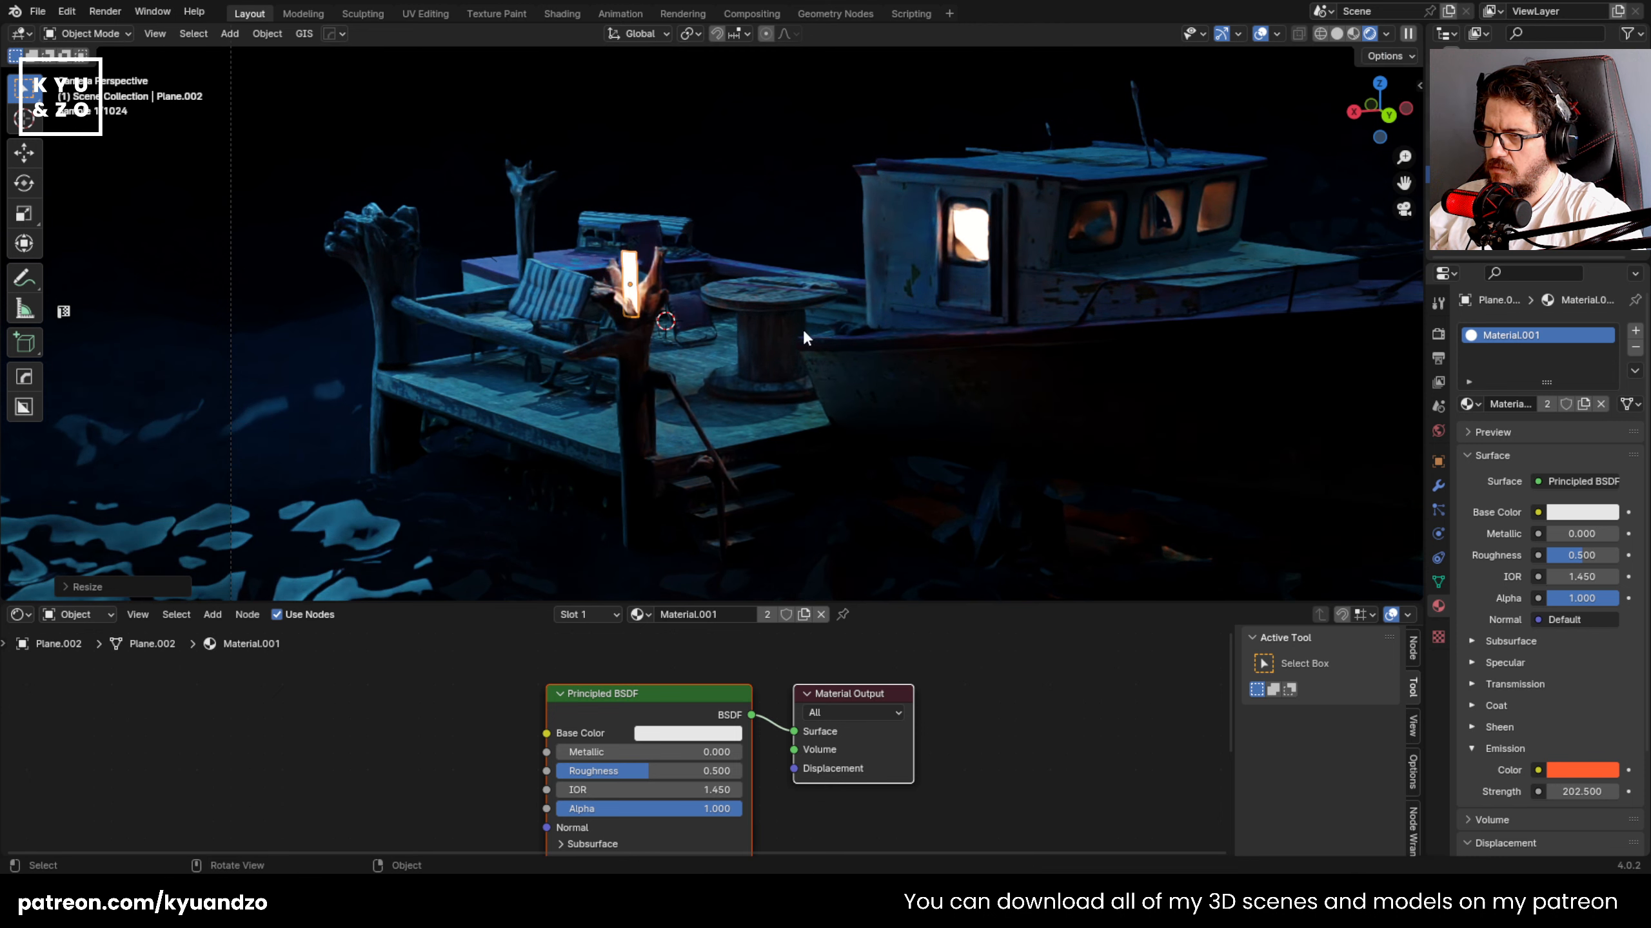
pyautogui.press('s')
pyautogui.press('d')
pyautogui.press('s')
pyautogui.press('Return')
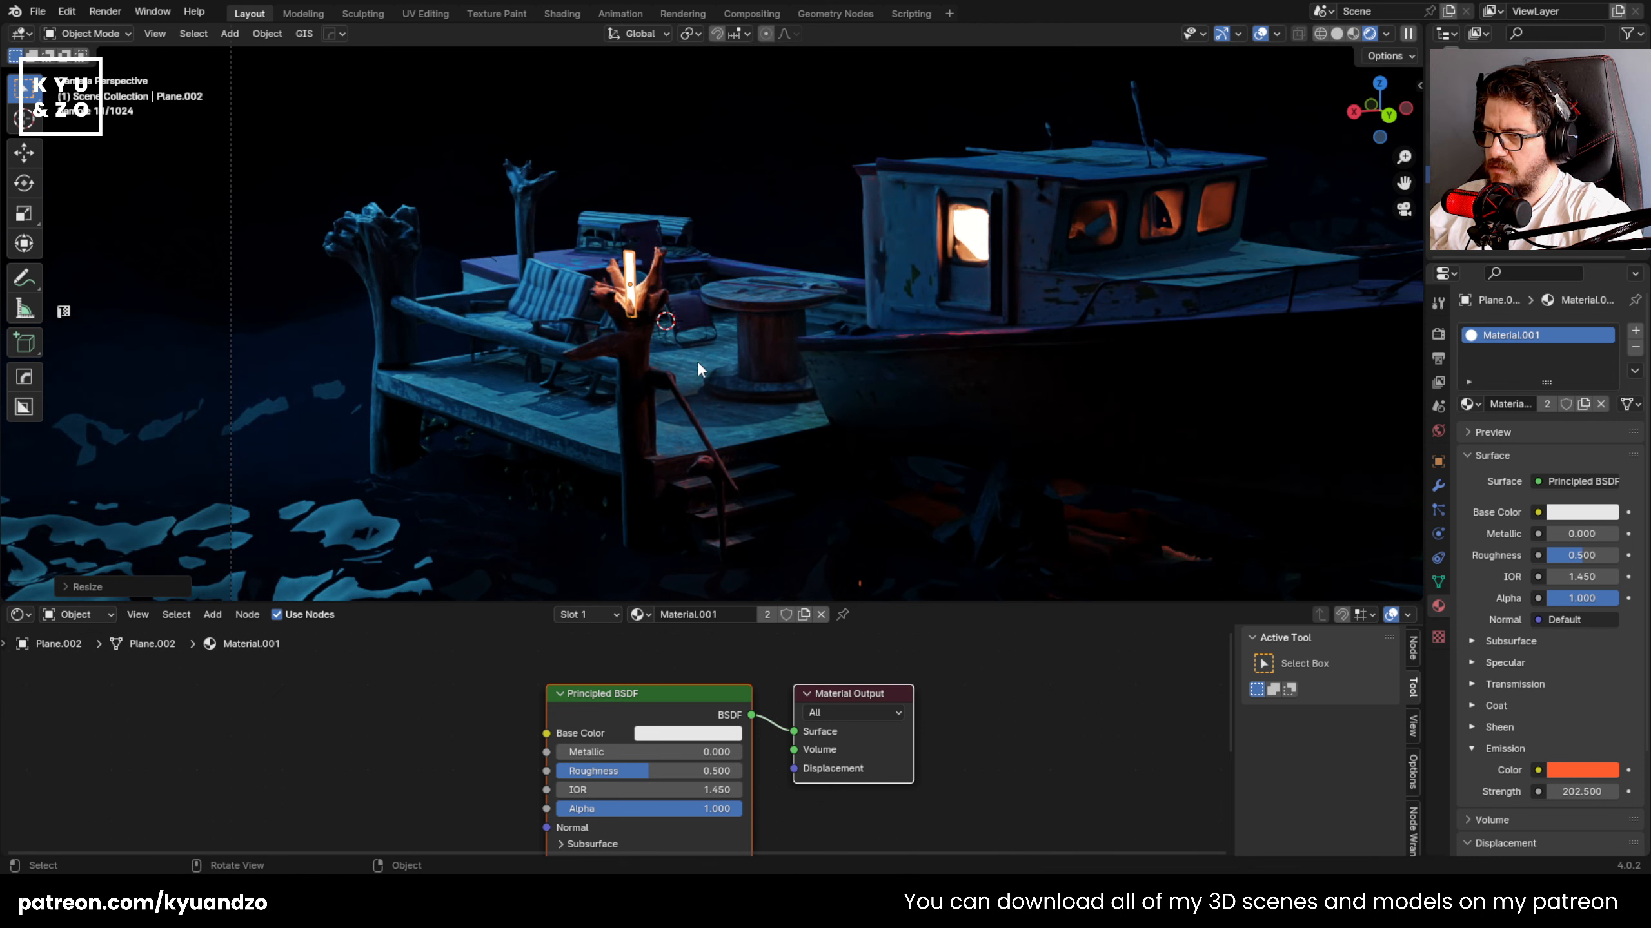
pyautogui.click(697, 362)
pyautogui.scroll(-3, 744, 197)
pyautogui.click(649, 501)
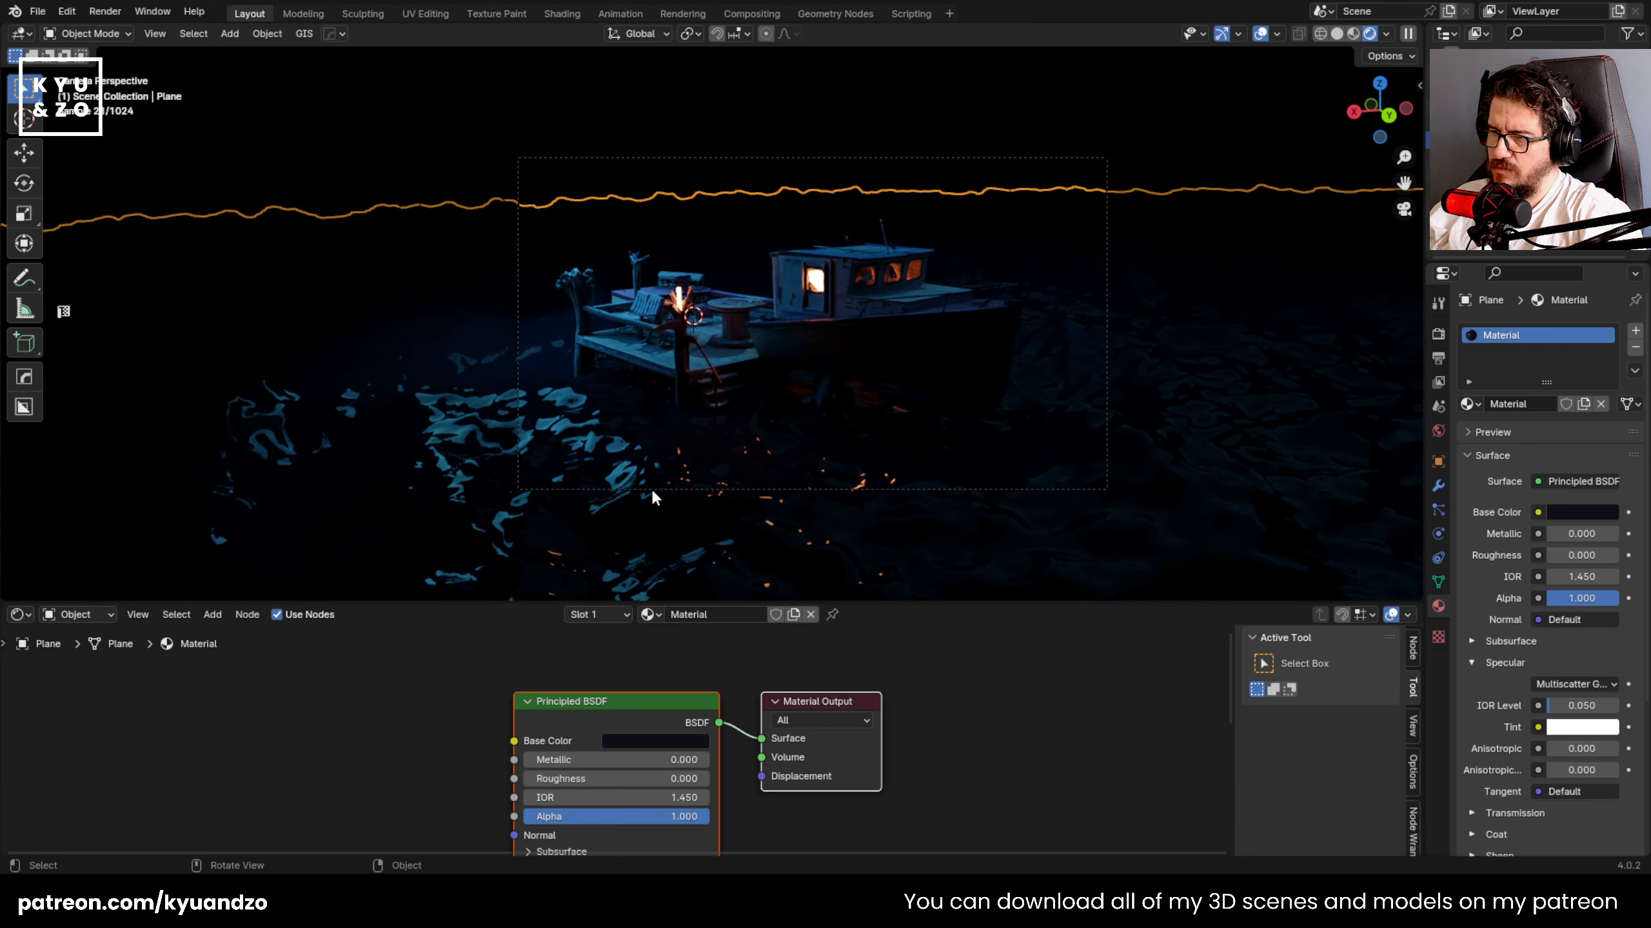
pyautogui.scroll(4, 637, 426)
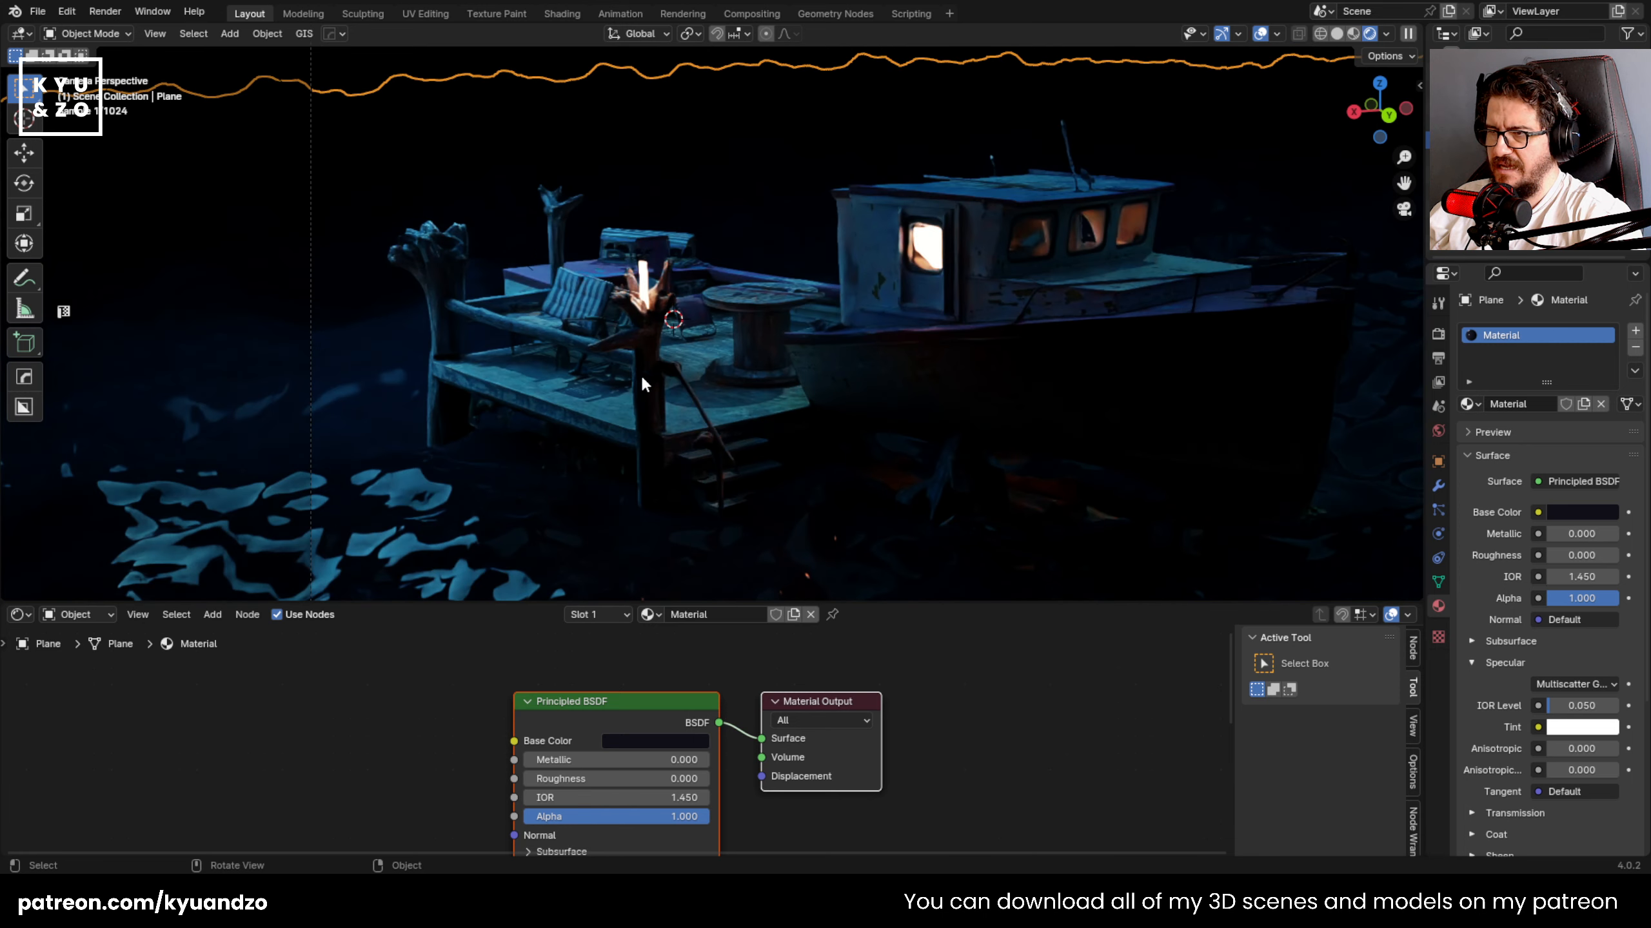
# - Duplicate the emissive strip on the foreground post and move the copy along Y and X toward the dock's outer corner post
pyautogui.click(644, 289)
pyautogui.keyDown('shift'); pyautogui.moveTo(644, 288); pyautogui.dragTo(844, 364, button='middle'); pyautogui.keyUp('shift')
pyautogui.scroll(3, 843, 364)
pyautogui.hotkey('shift', 'd')
pyautogui.press('s')
pyautogui.press('d')
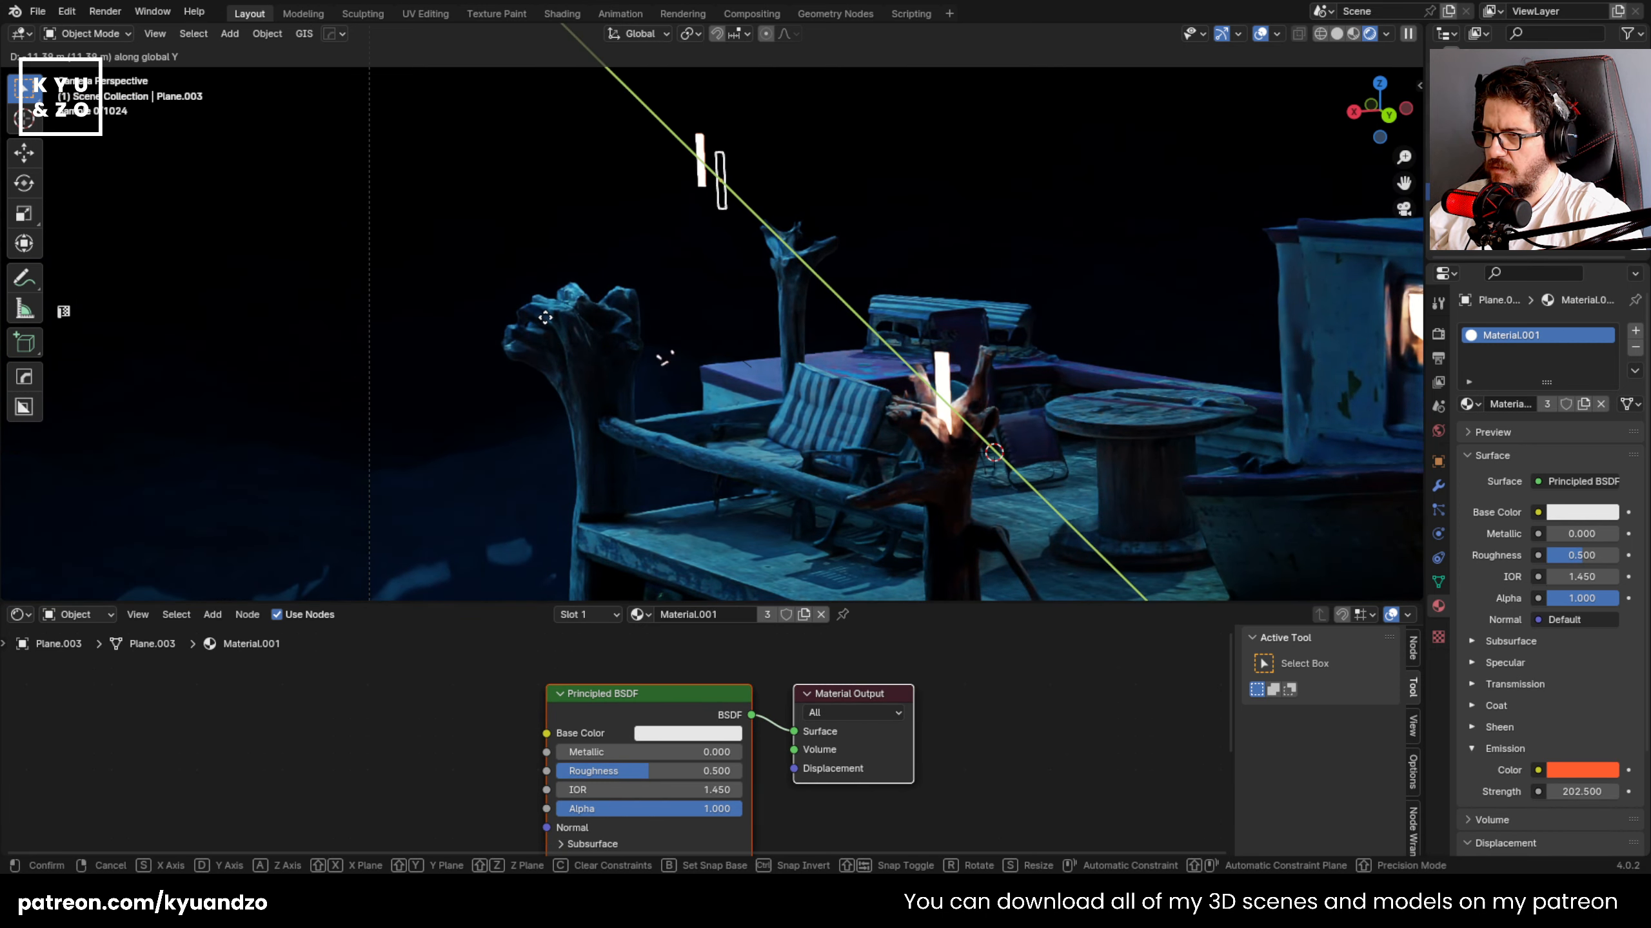
pyautogui.press('s')
pyautogui.press('s')
pyautogui.press('d')
pyautogui.press('d')
pyautogui.click(428, 333)
# - Shift the copied strip along Y and X until it sits against the dock's outer corner post
pyautogui.press('g')
pyautogui.press('d')
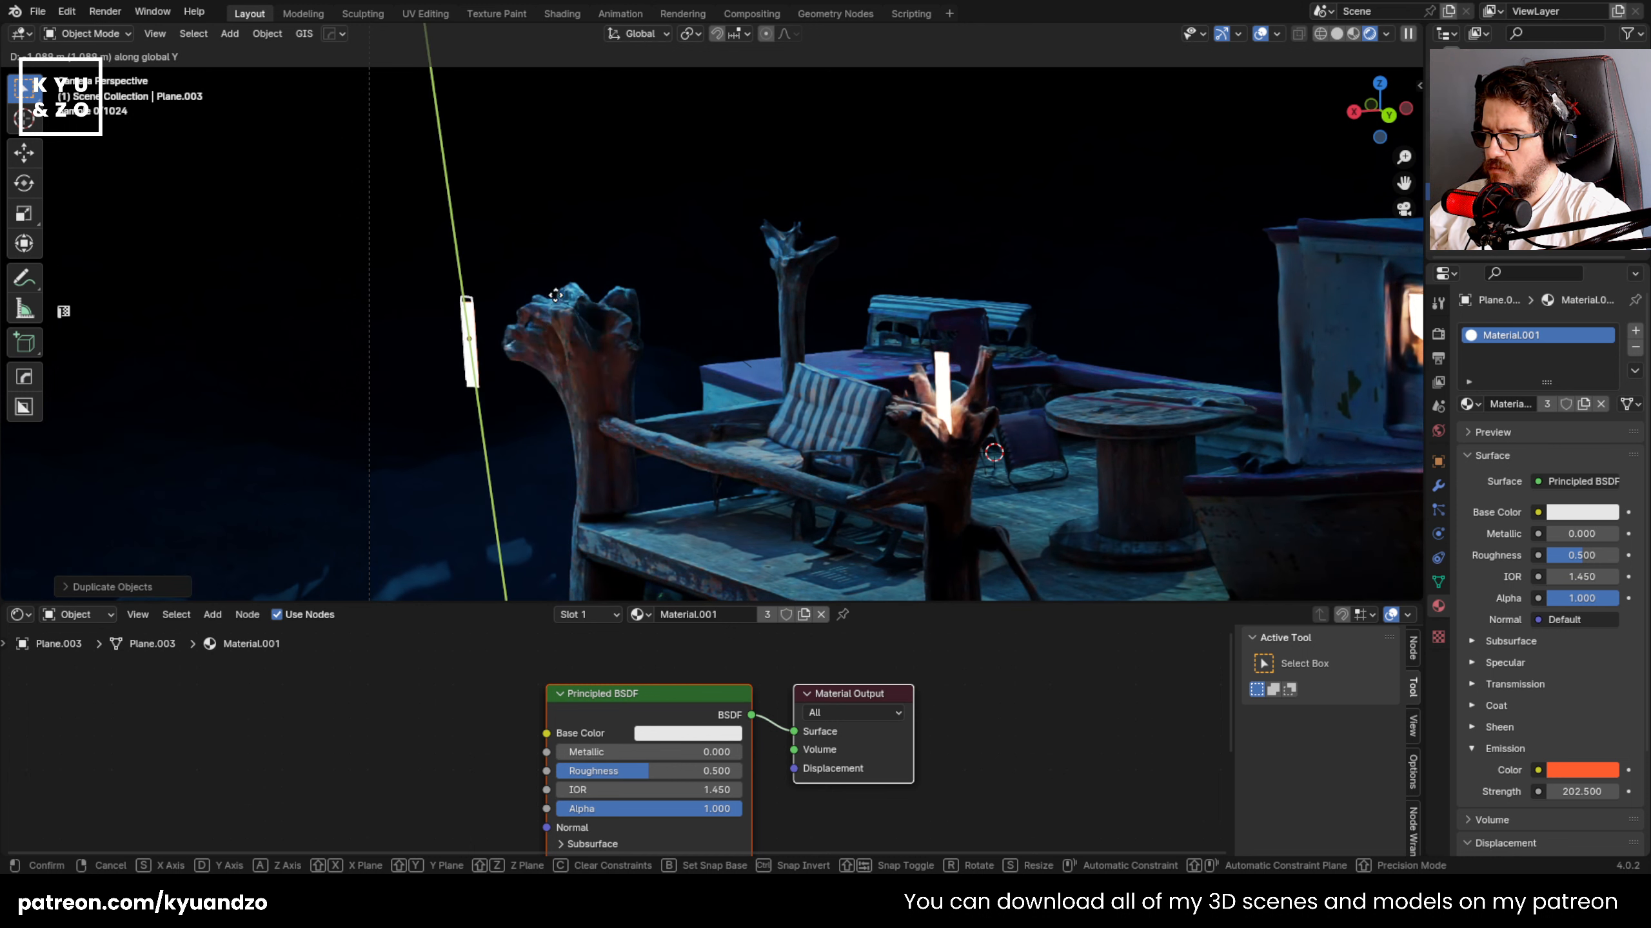
pyautogui.press('s')
pyautogui.click(572, 298)
pyautogui.press('g')
pyautogui.click(584, 293)
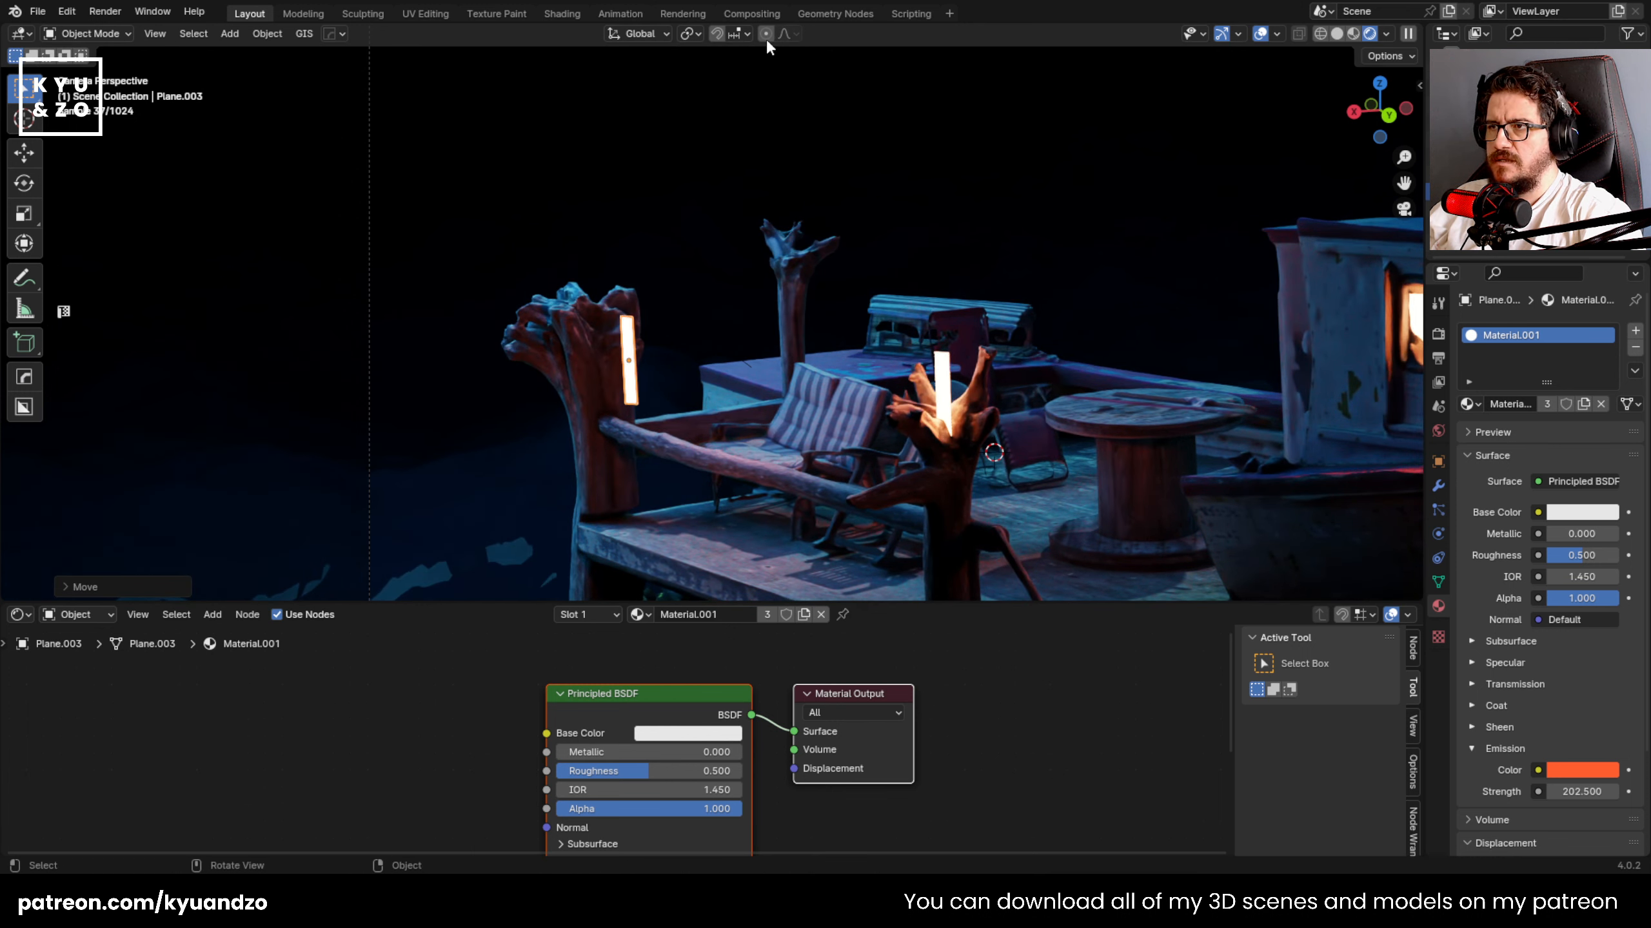
# - Change the snapping type and move the copied strip along Z, X and Y to the top of the outer corner post
pyautogui.click(747, 32)
pyautogui.click(704, 147)
pyautogui.press('g')
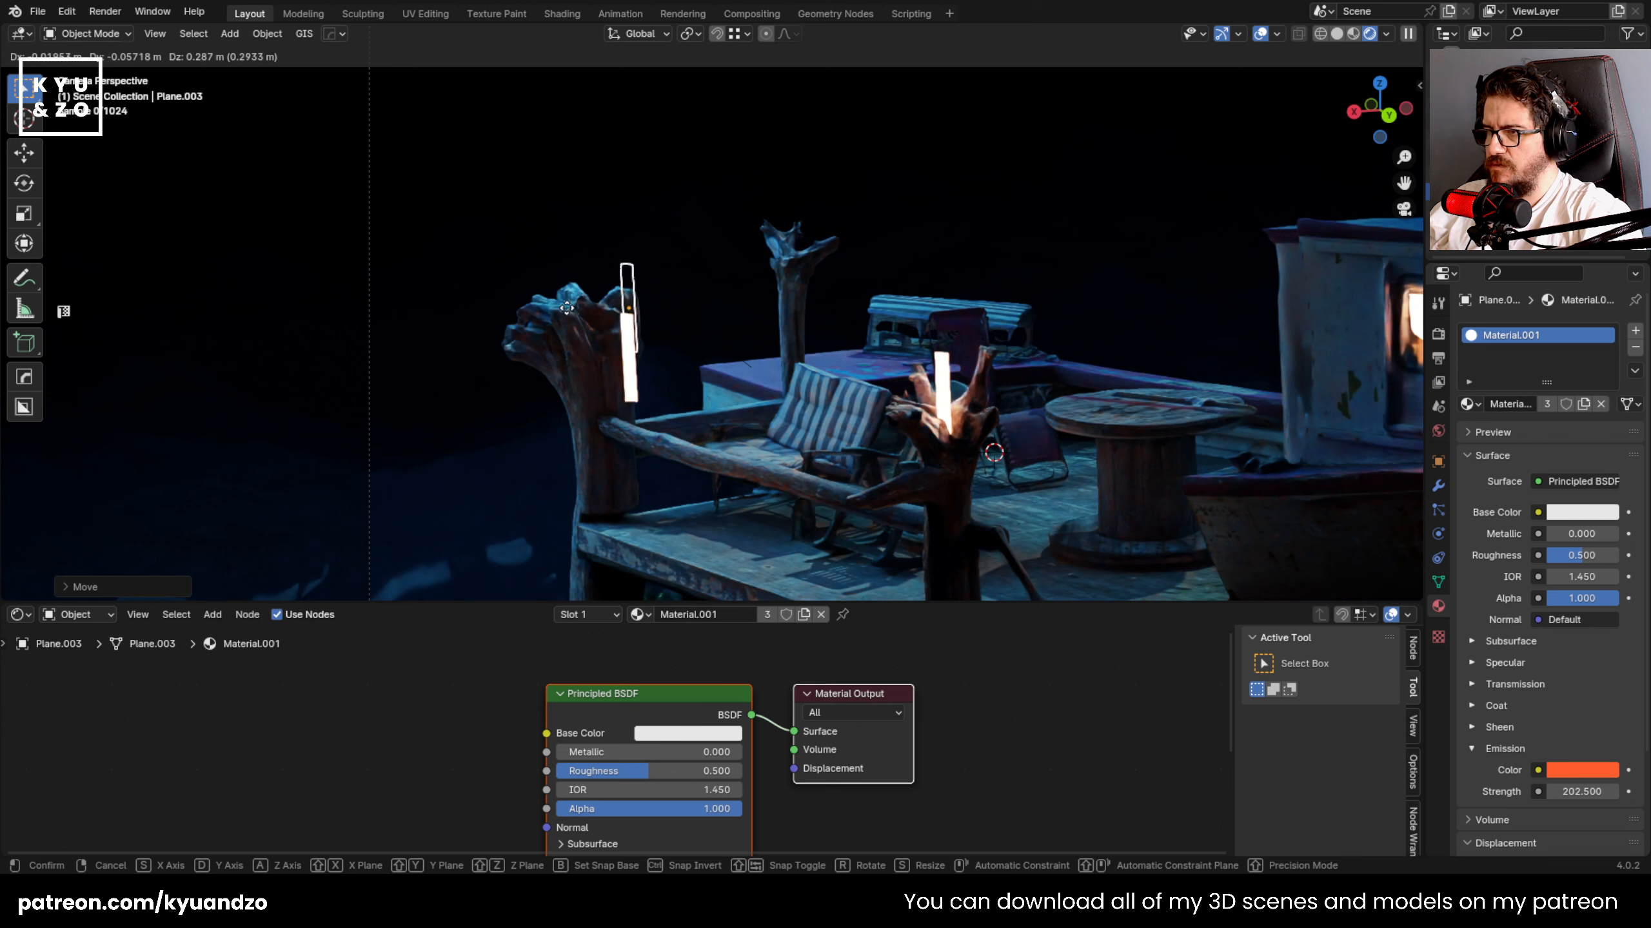
pyautogui.press('a')
pyautogui.press('s')
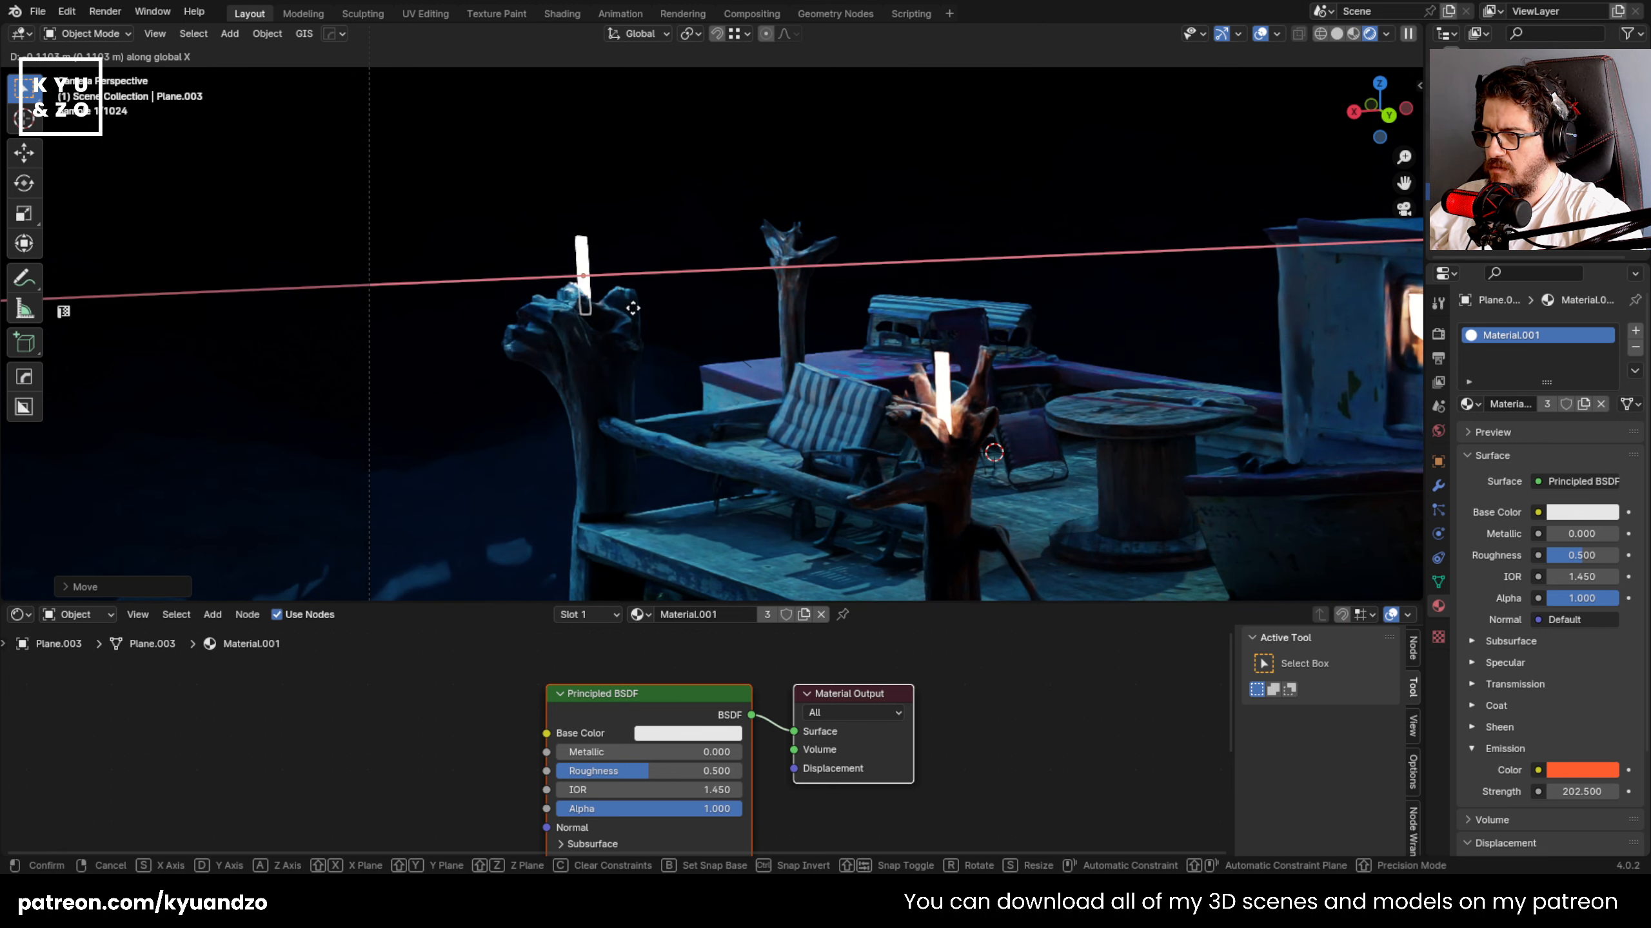
pyautogui.press('d')
pyautogui.click(626, 310)
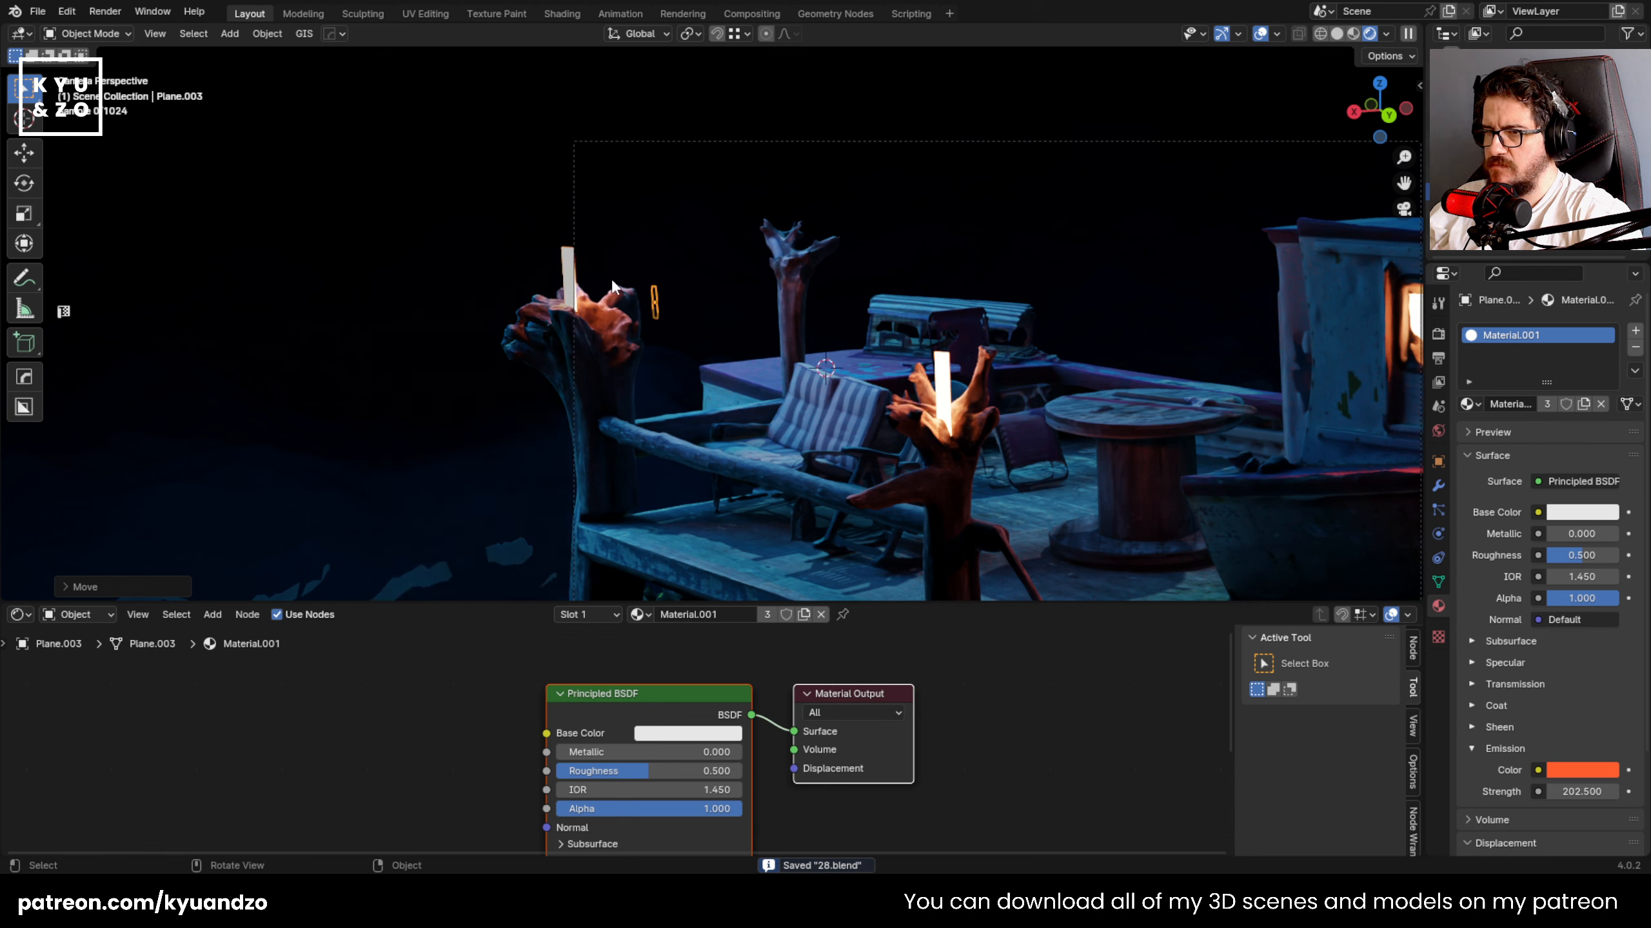
# - Set the Ocean modifier's Repeat X to 5 on the water plane
pyautogui.scroll(-7, 611, 281)
pyautogui.keyDown('shift'); pyautogui.moveTo(731, 328); pyautogui.dragTo(612, 301, button='middle'); pyautogui.keyUp('shift')
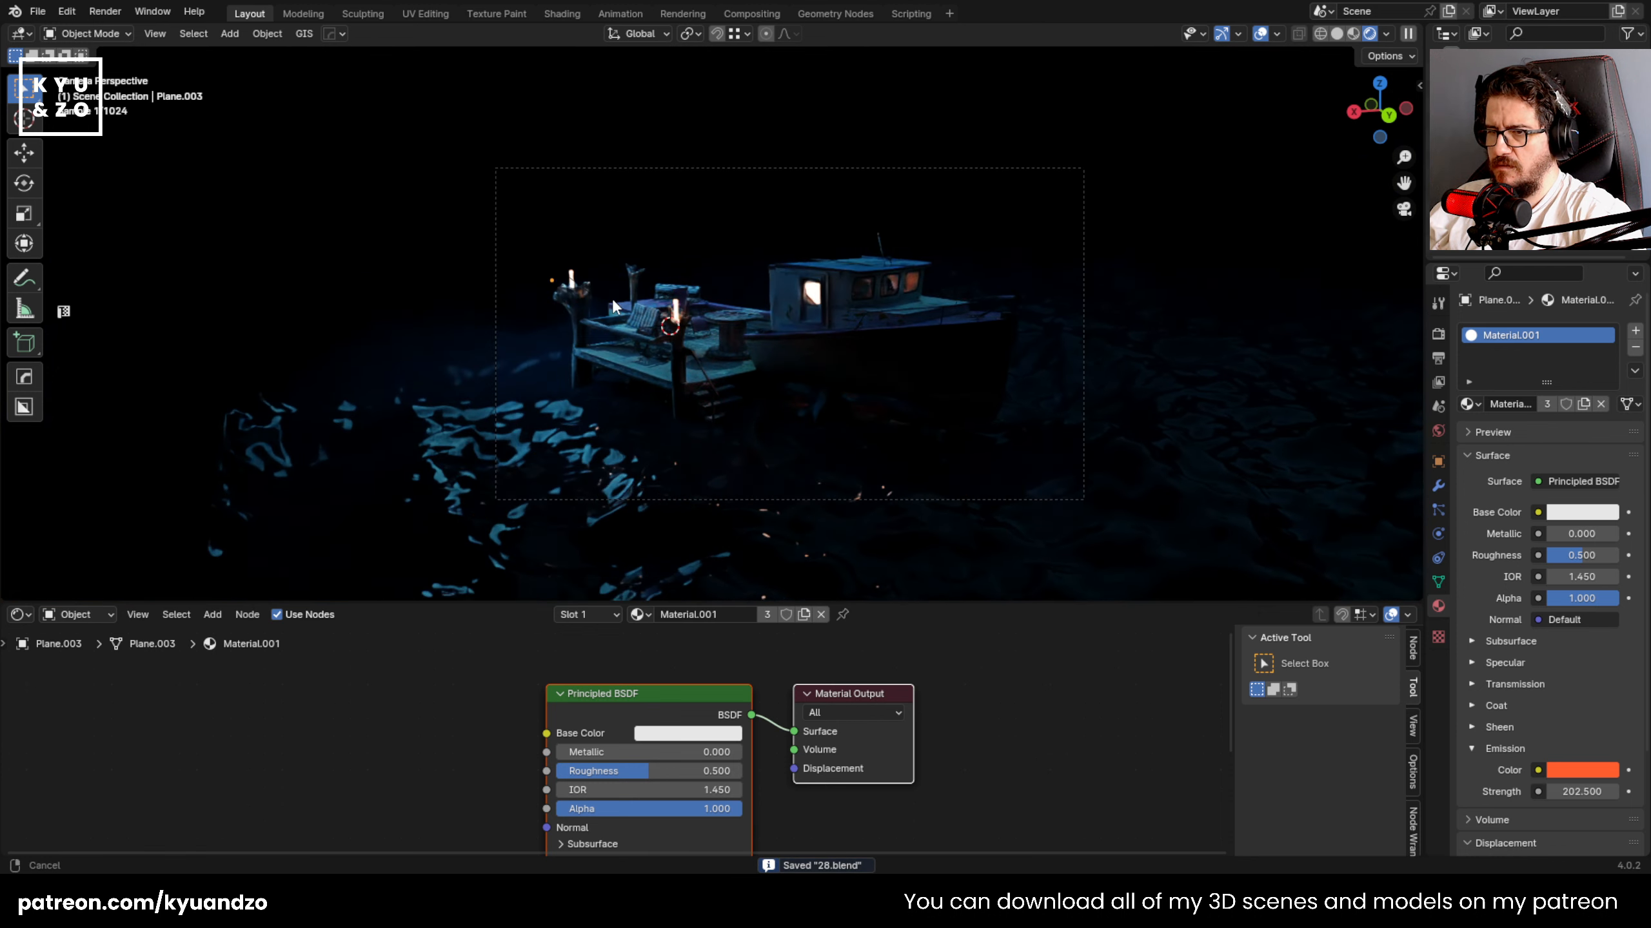
pyautogui.click(830, 426)
pyautogui.scroll(3, 800, 338)
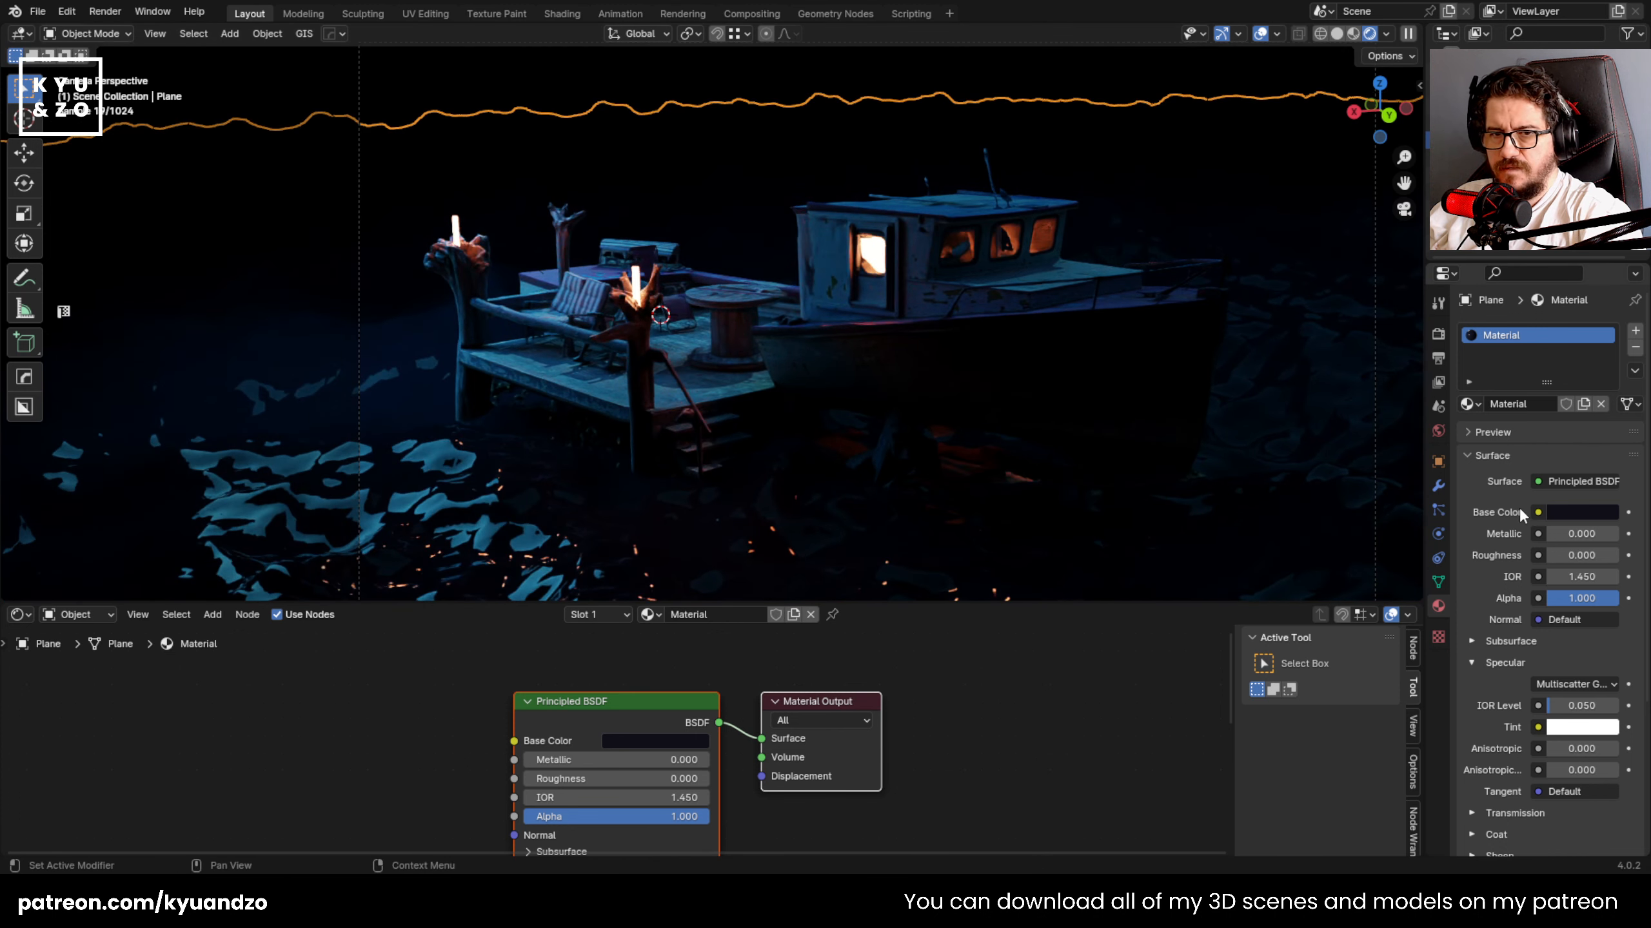
pyautogui.click(1438, 486)
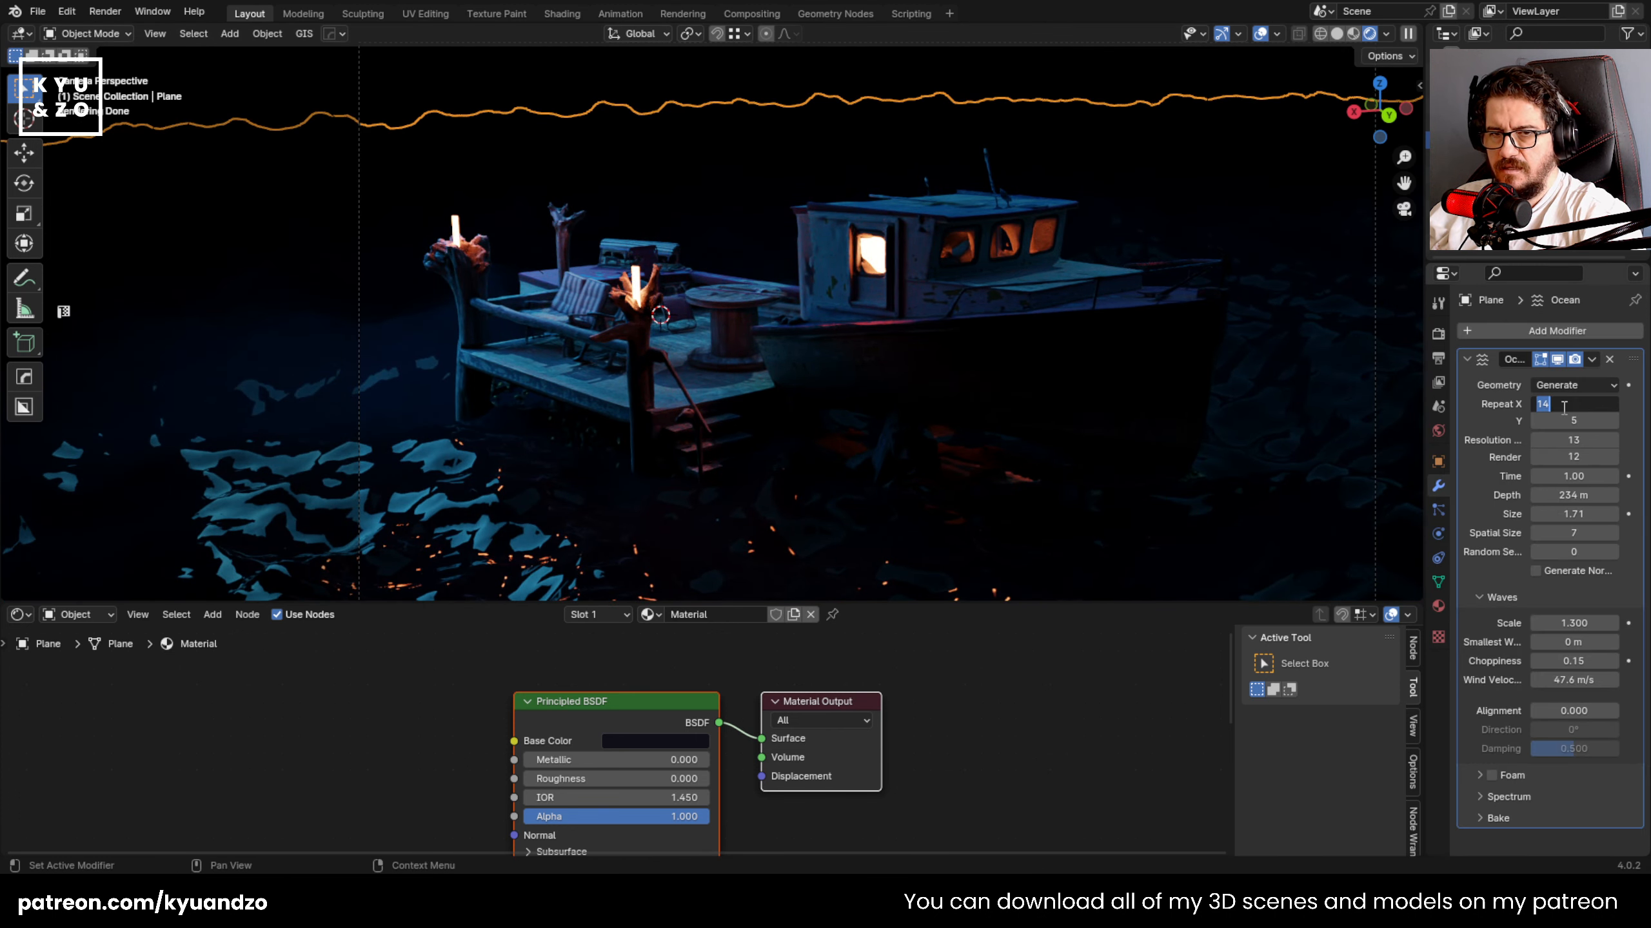
pyautogui.write('5')
pyautogui.press('Return')
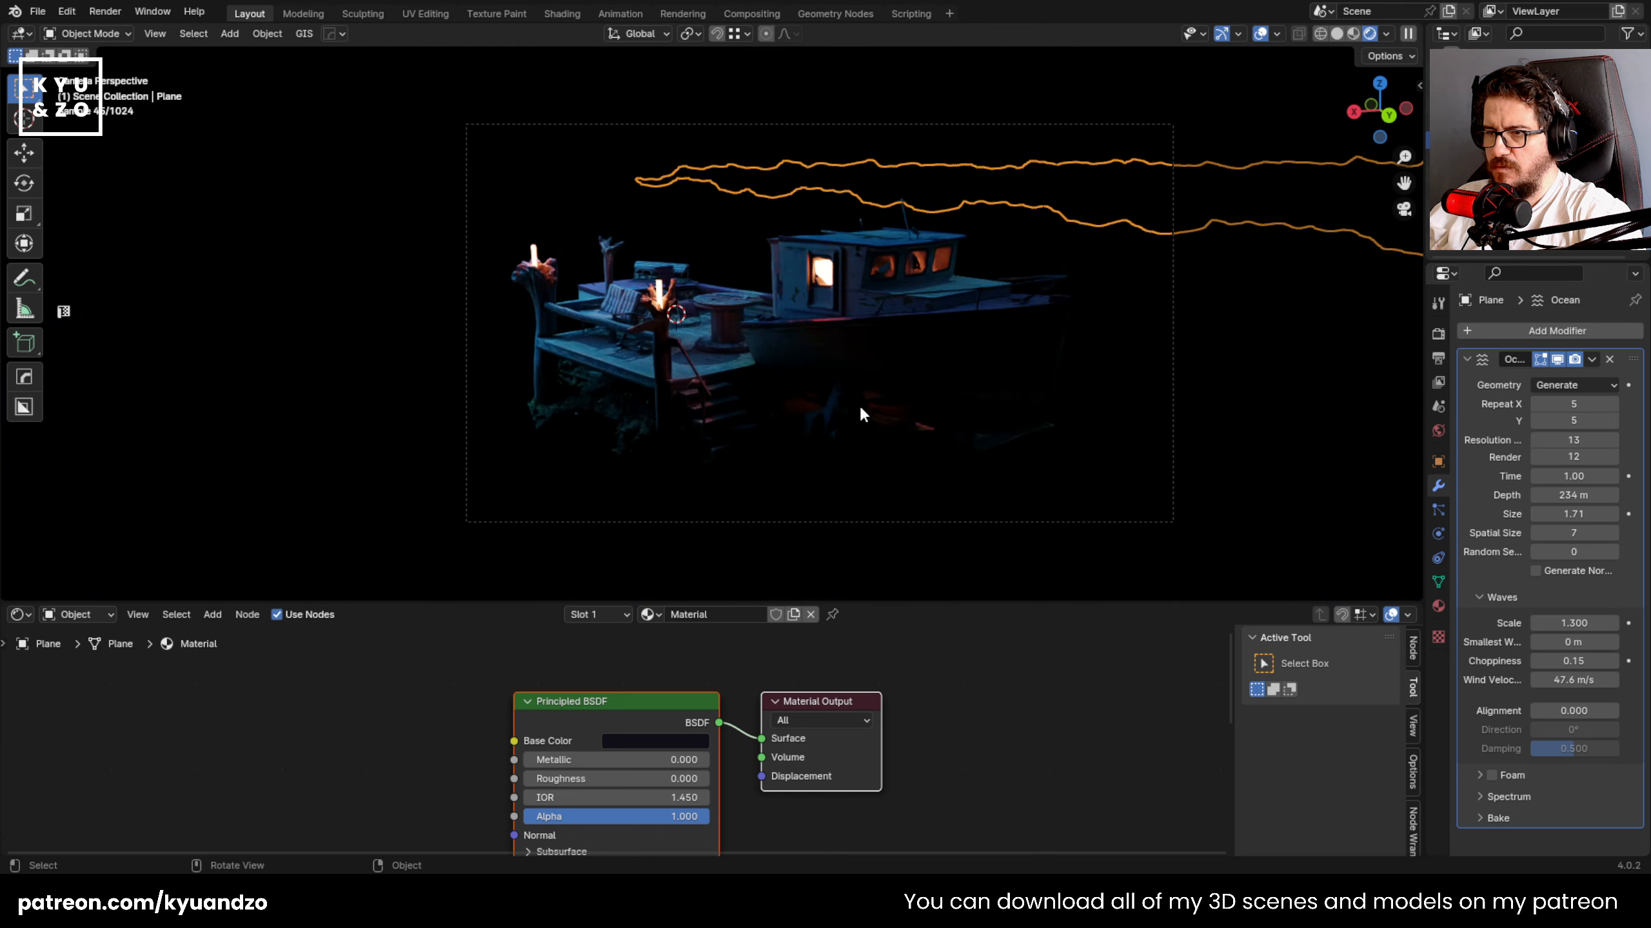
# - Move the ocean plane along X and Y so it lies under the boat and dock
pyautogui.press('g')
pyautogui.press('x')
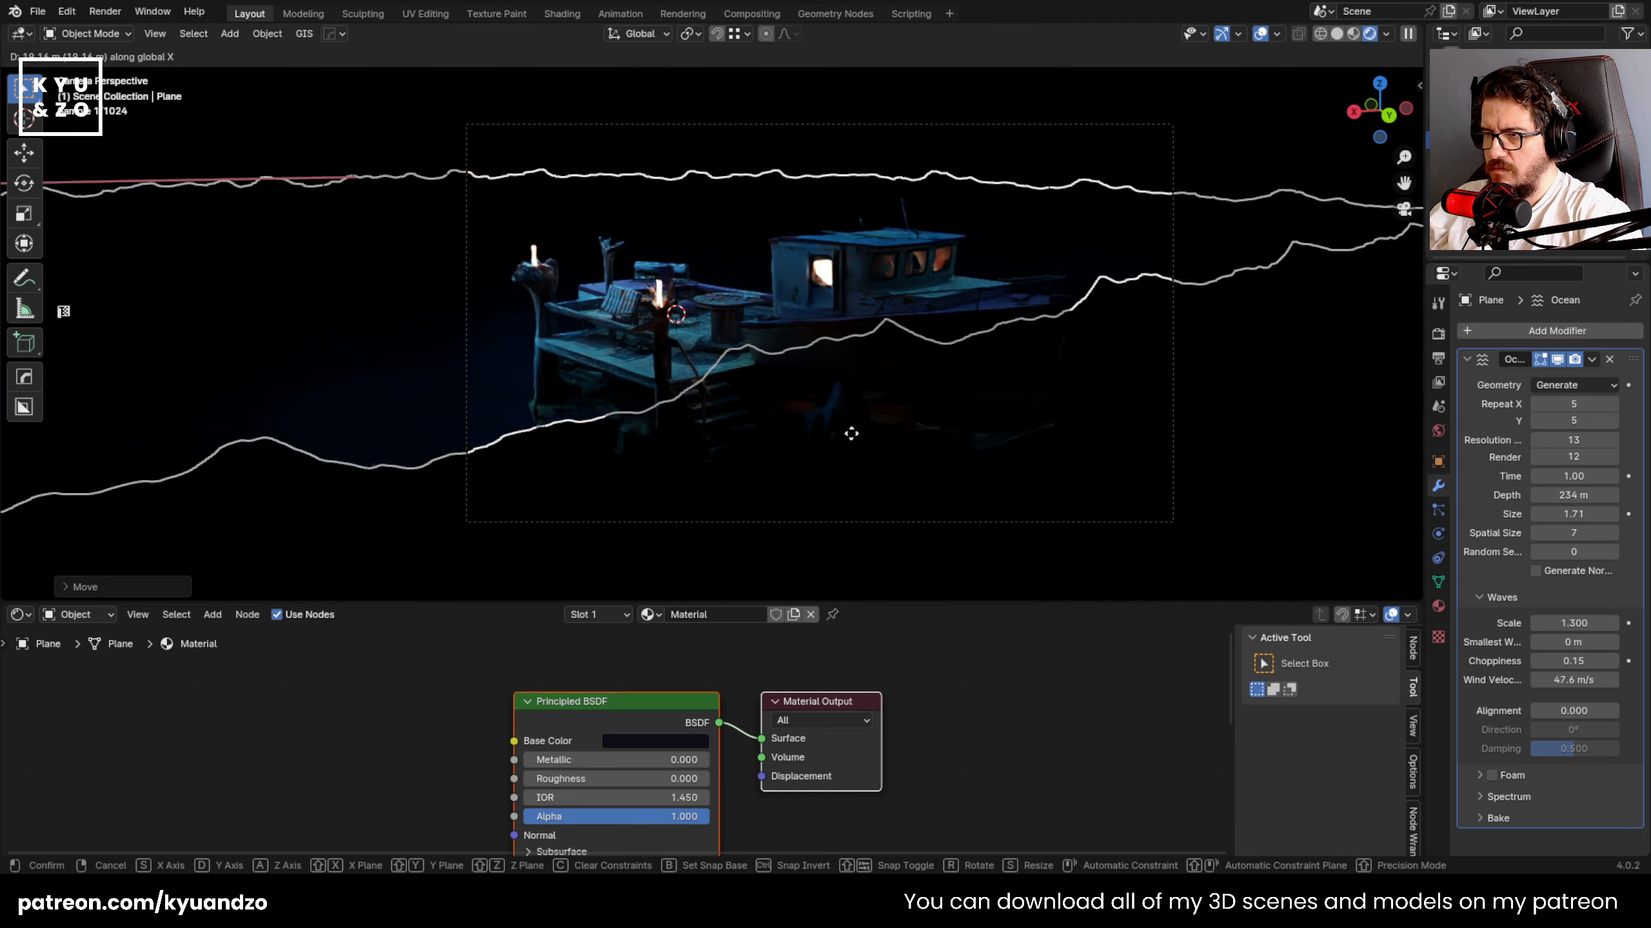
pyautogui.press('d')
pyautogui.click(1348, 520)
# - Scale the ocean plane down to about 0.67 and shift it slightly along Y
pyautogui.press('s')
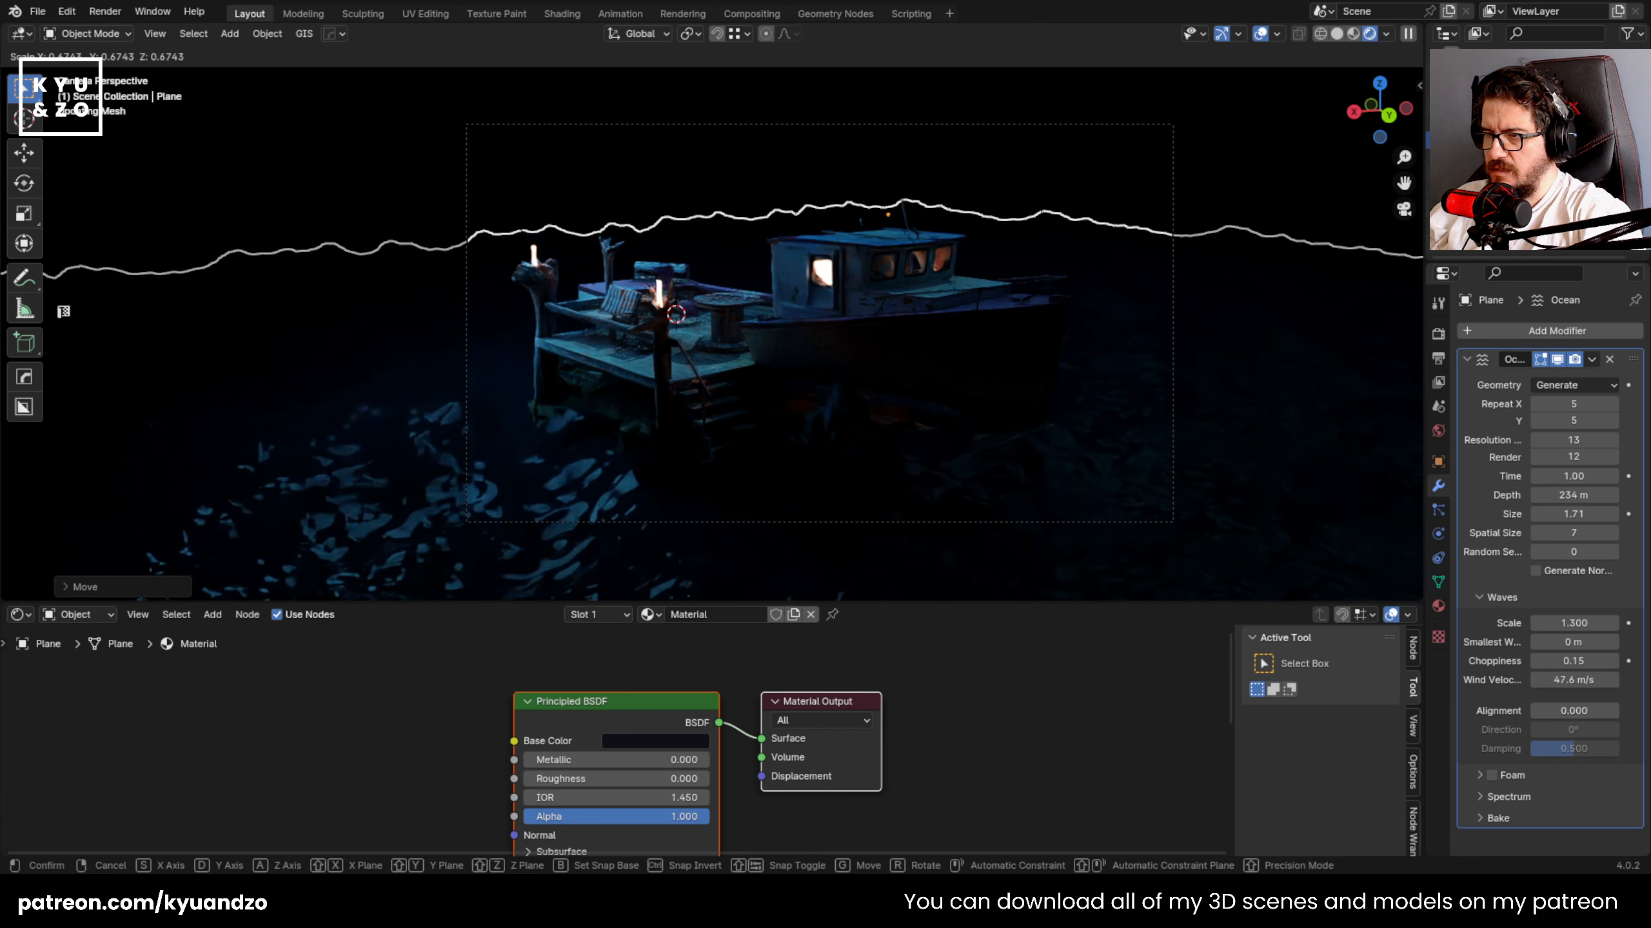
pyautogui.click(1149, 351)
pyautogui.press('g')
pyautogui.press('x')
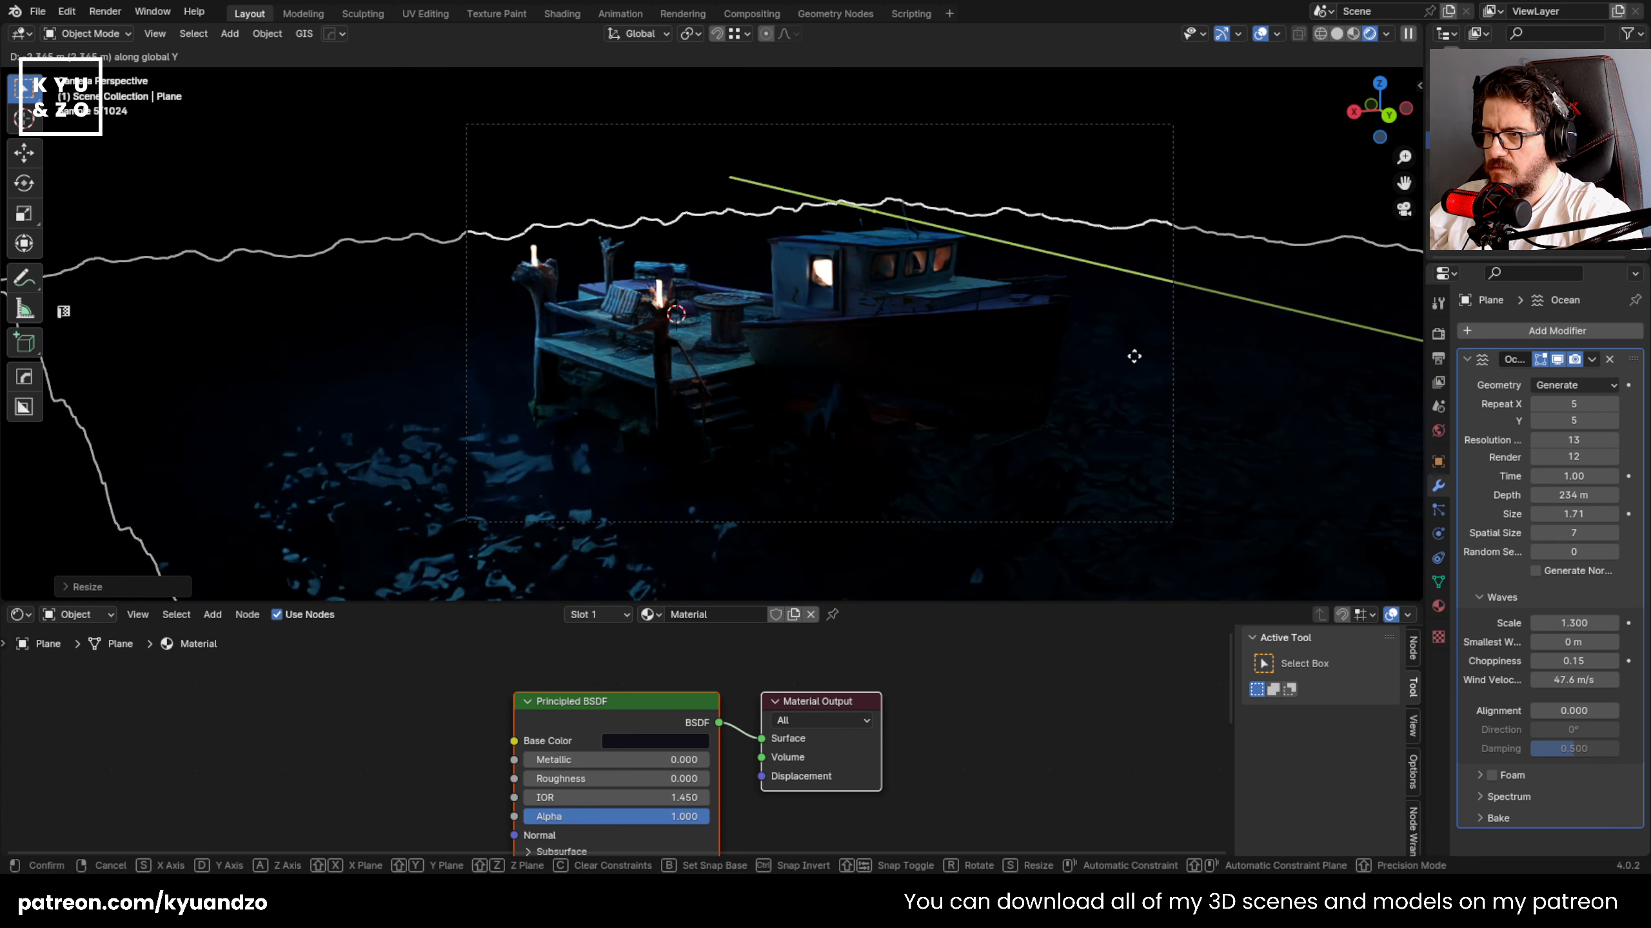
pyautogui.click(1143, 358)
# - Adjust the ocean's height along Z so the water surrounds the hull and dock posts
pyautogui.press('g')
pyautogui.press('z')
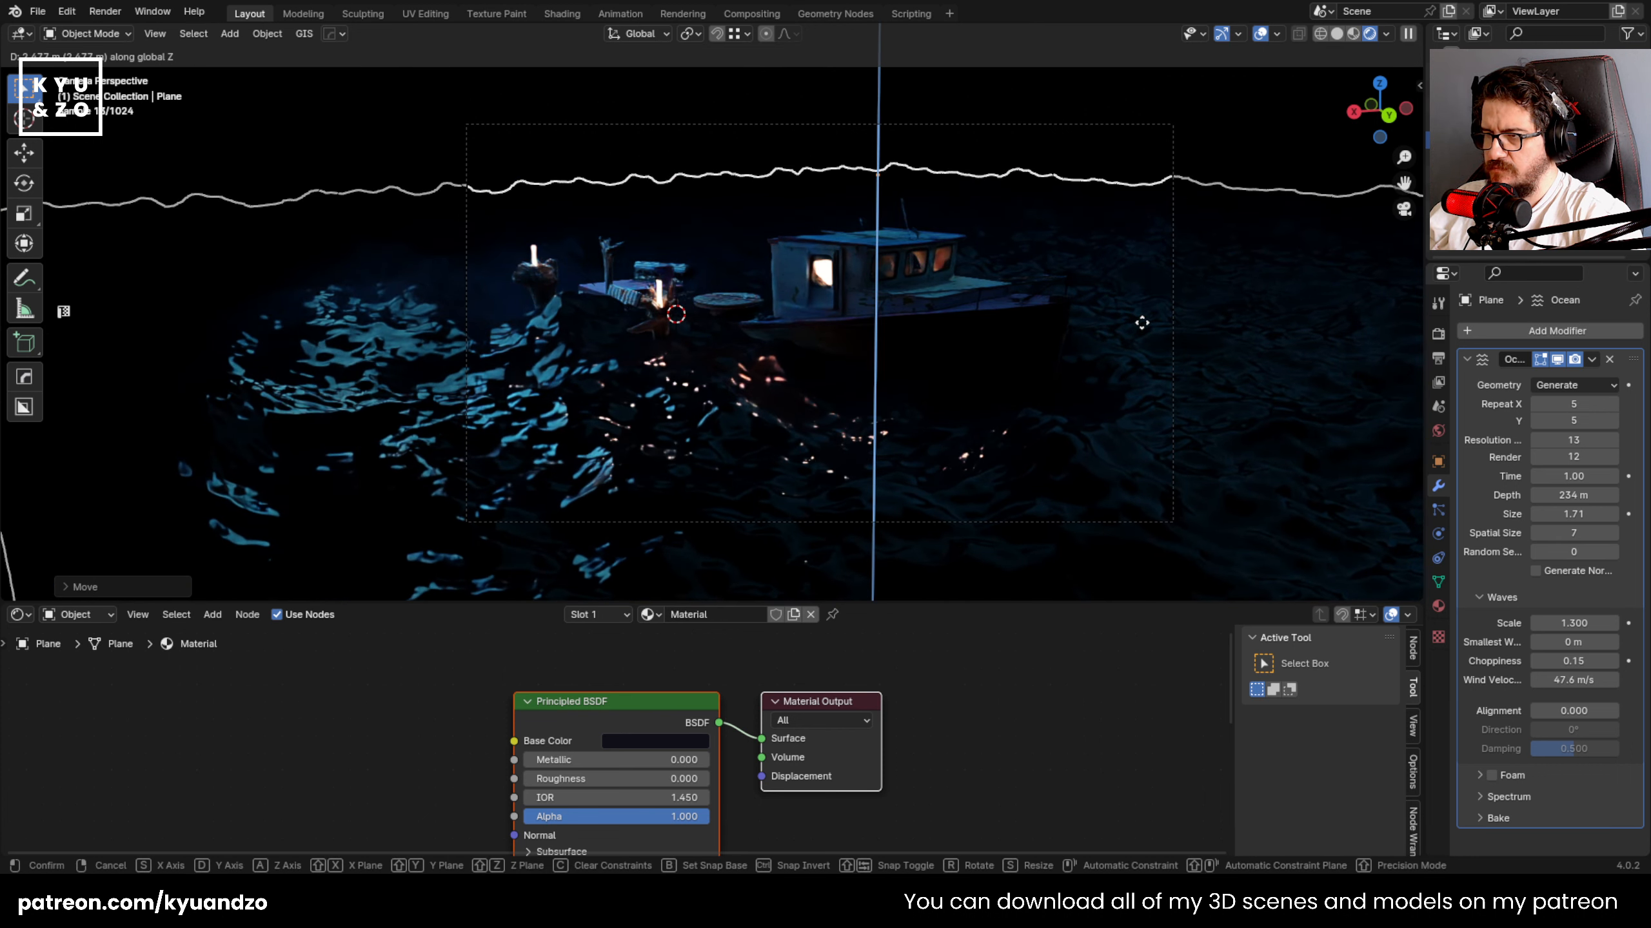
pyautogui.click(1151, 356)
pyautogui.press('g')
pyautogui.press('z')
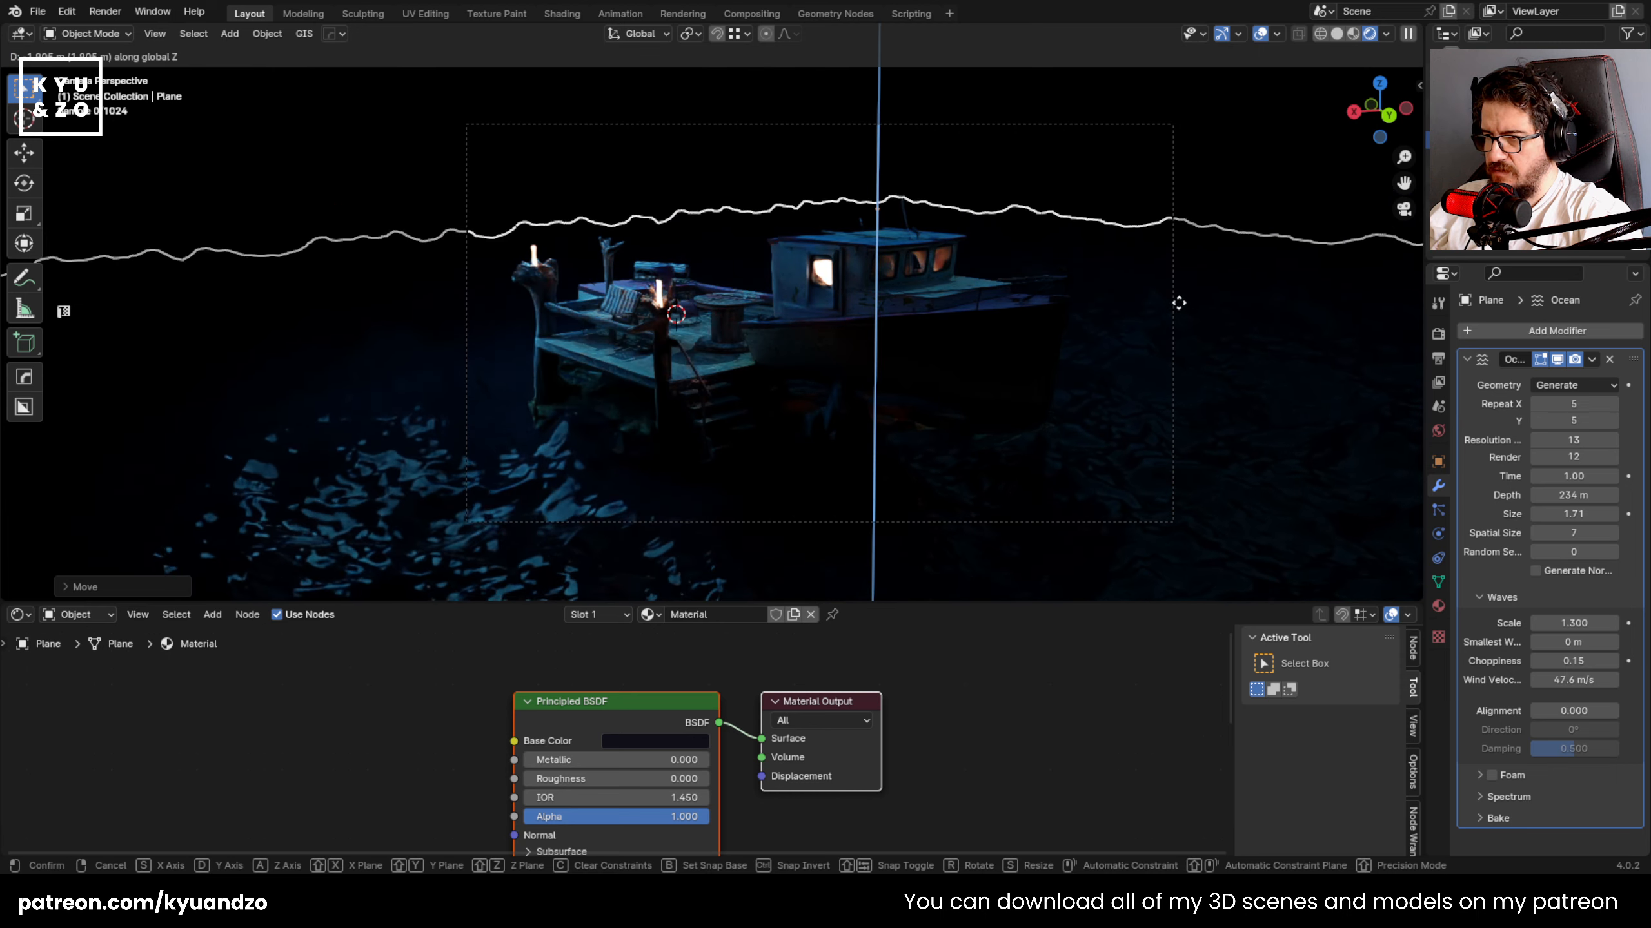
pyautogui.click(1199, 127)
# - Flatten the ocean along Z to about 0.61 and readjust its height around the boat
pyautogui.press('s')
pyautogui.press('z')
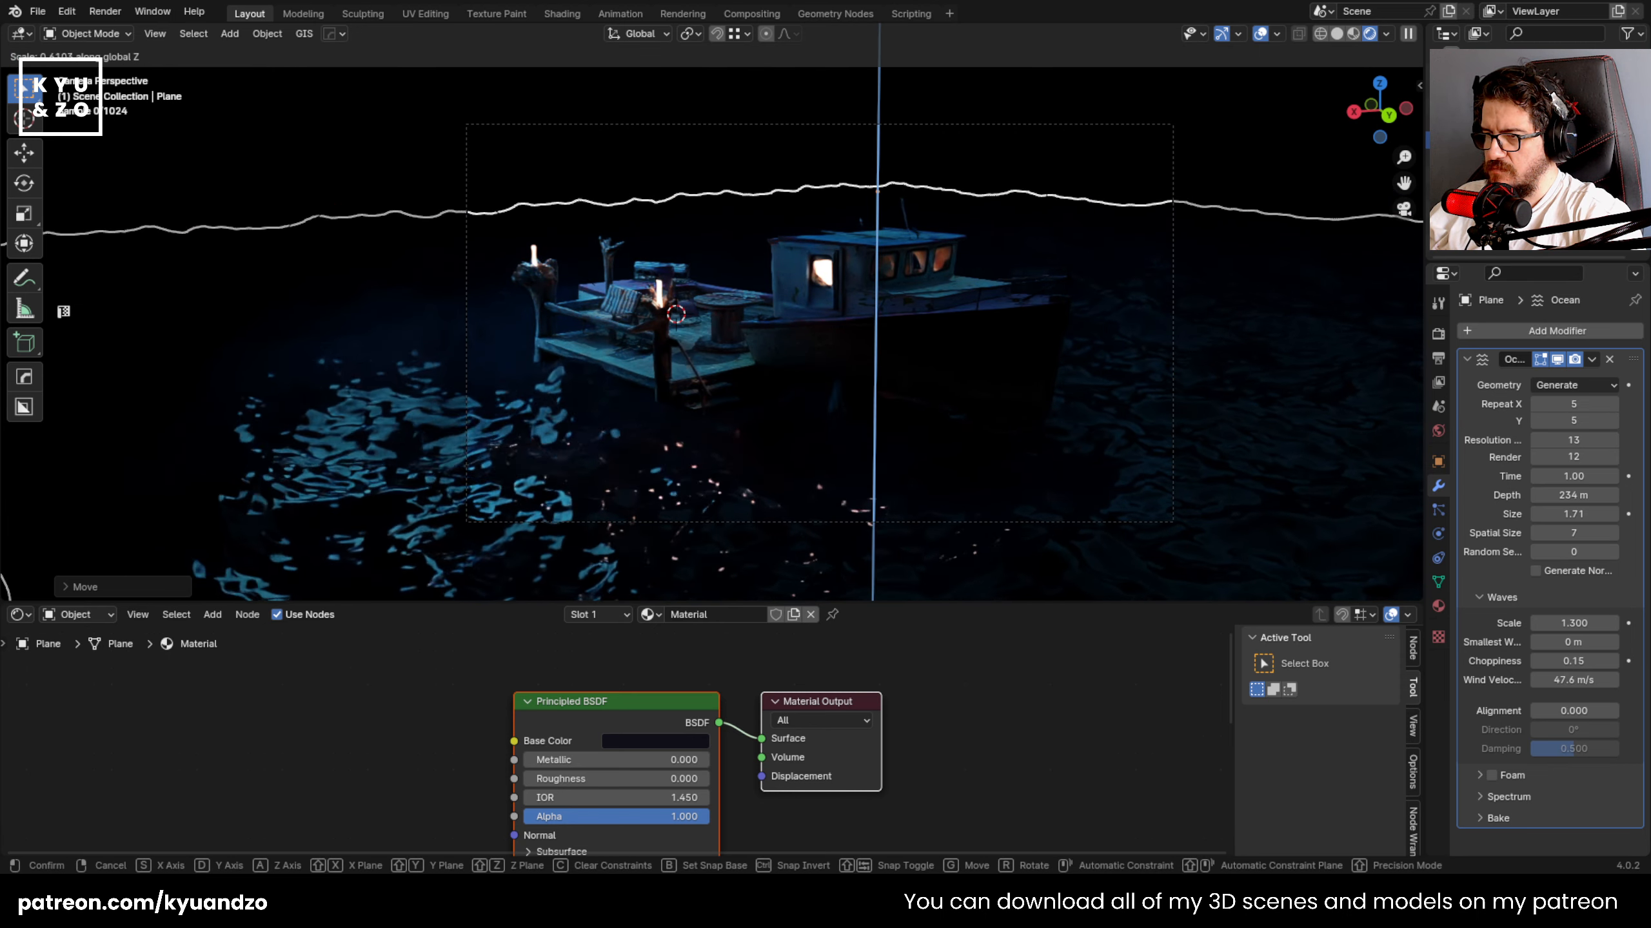
pyautogui.click(1171, 321)
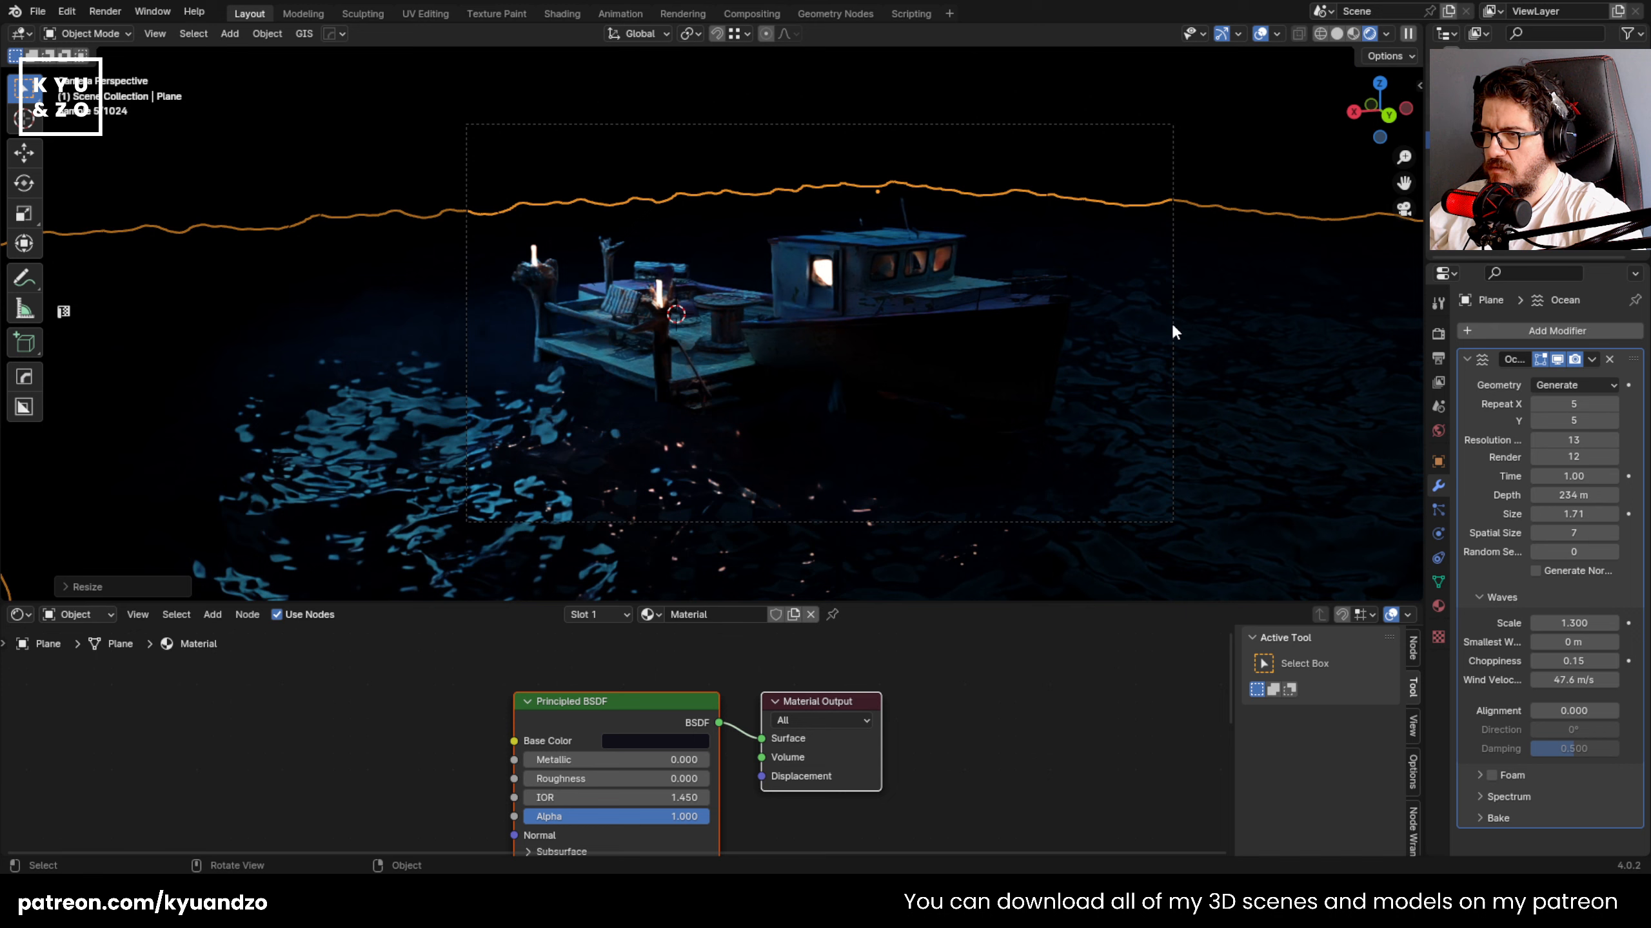
pyautogui.press('g')
pyautogui.press('z')
pyautogui.click(1187, 291)
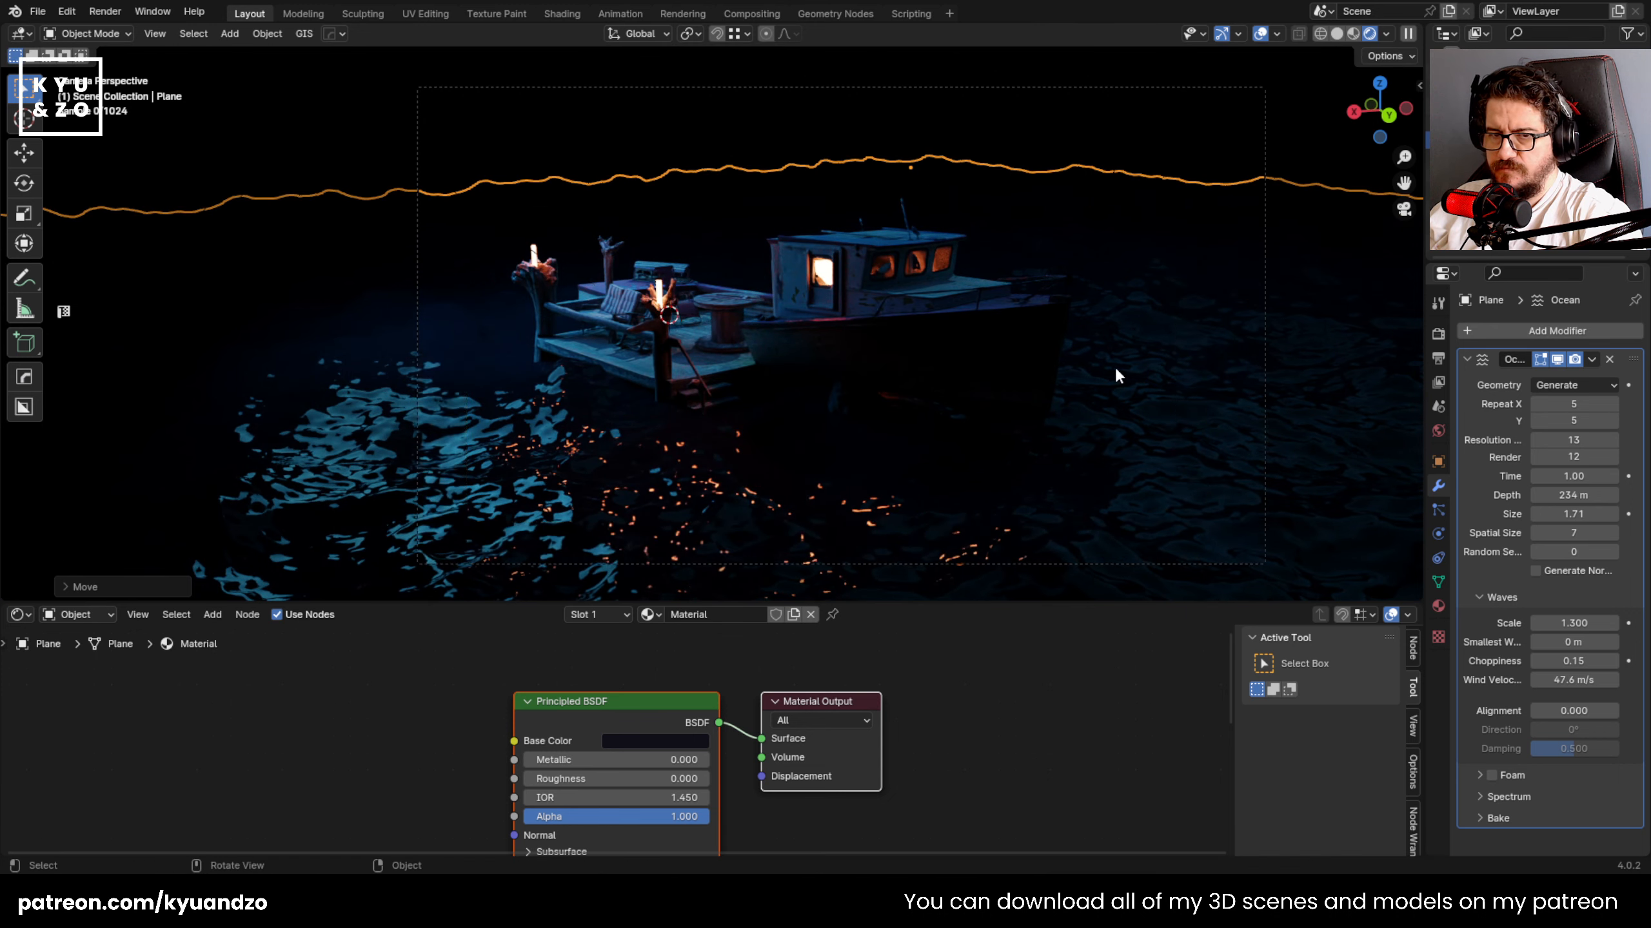
# - Set the ocean's Choppiness to 0.09 and both its viewport and render resolution to 15
pyautogui.scroll(2, 1113, 365)
pyautogui.moveTo(1573, 661)
pyautogui.mouseDown()
pyautogui.moveTo(1645, 661)
pyautogui.moveTo(1498, 661)
pyautogui.moveTo(1592, 661)
pyautogui.moveTo(1559, 661)
pyautogui.moveTo(1577, 661)
pyautogui.mouseUp()
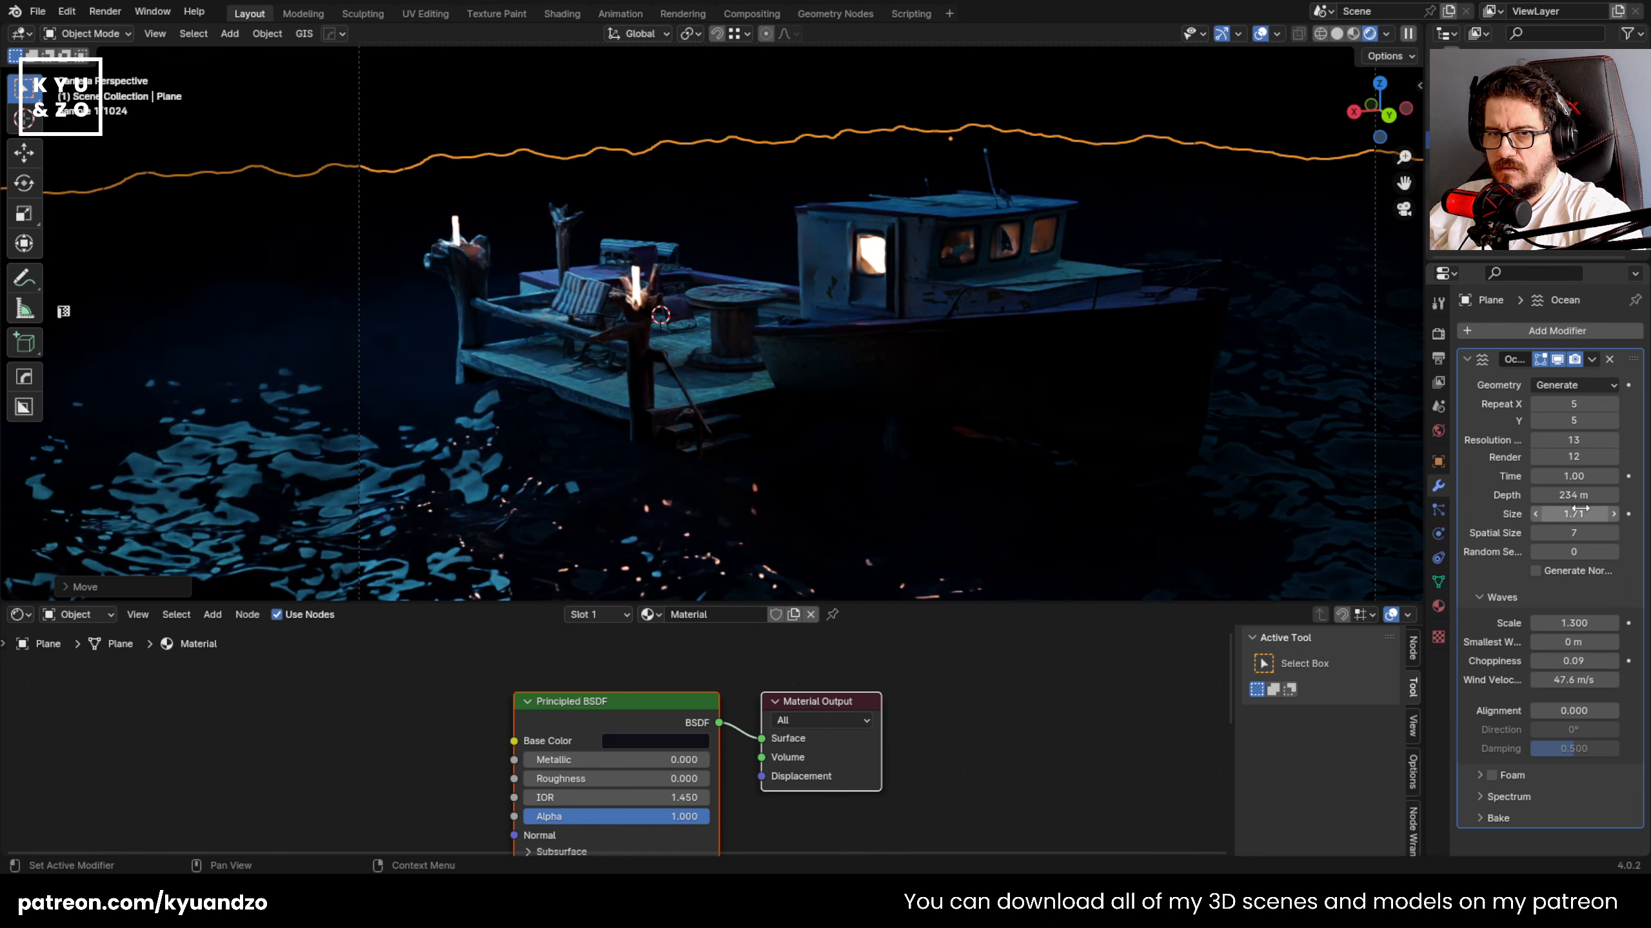
pyautogui.press('Return')
pyautogui.click(1576, 458)
pyautogui.write('15')
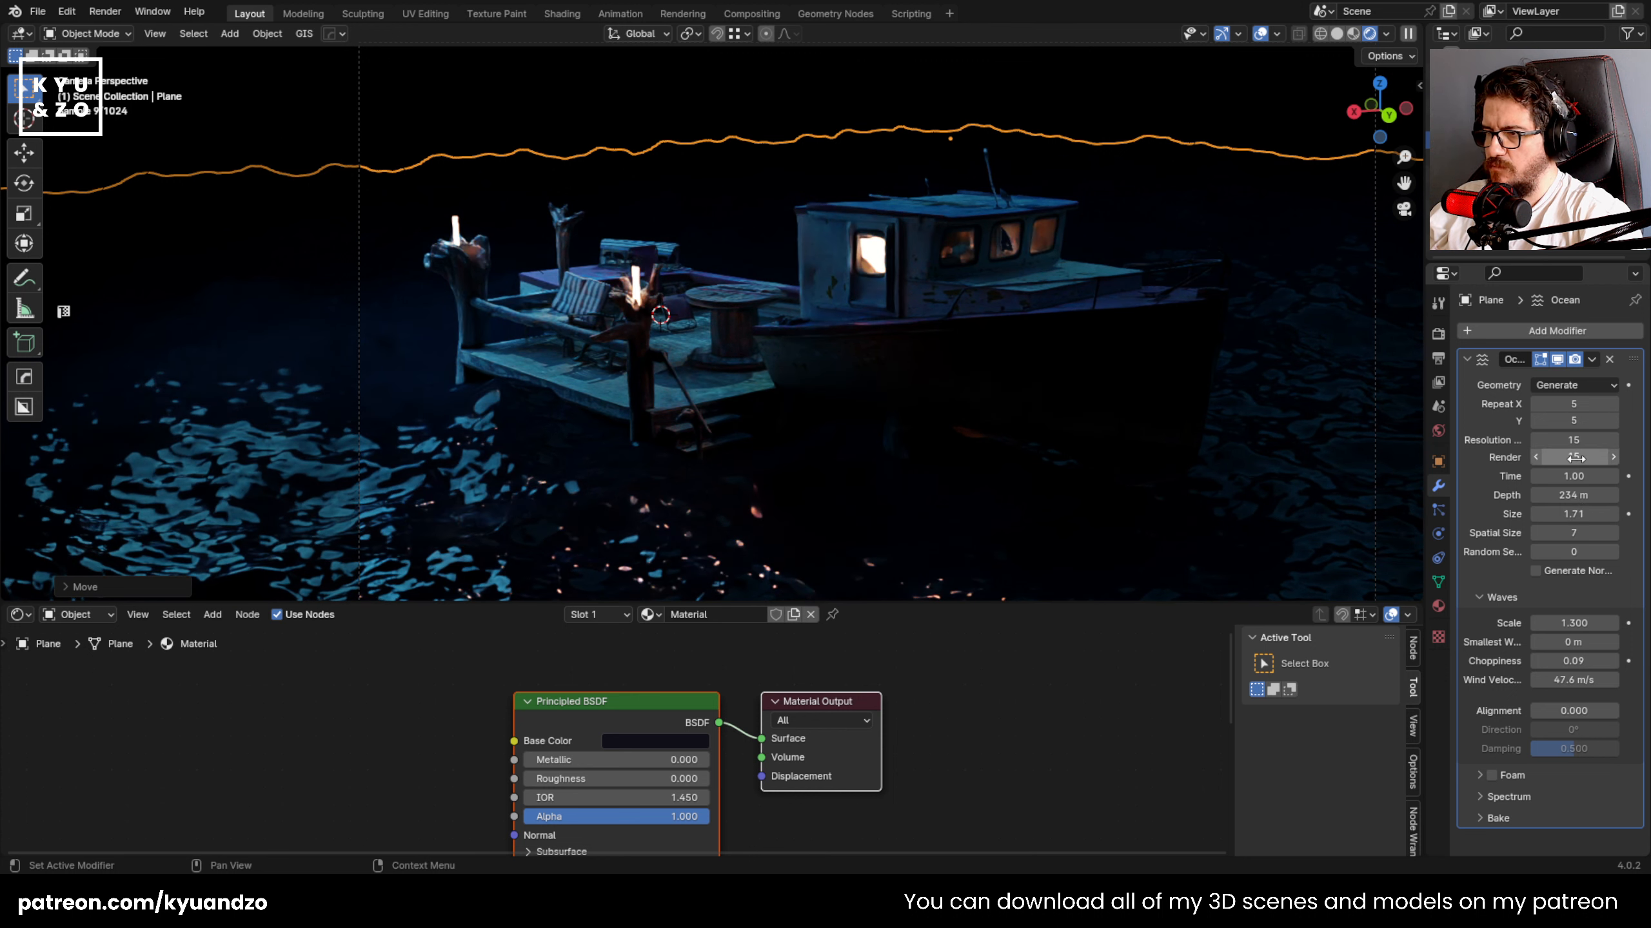
pyautogui.press('Return')
pyautogui.press('g')
pyautogui.press('z')
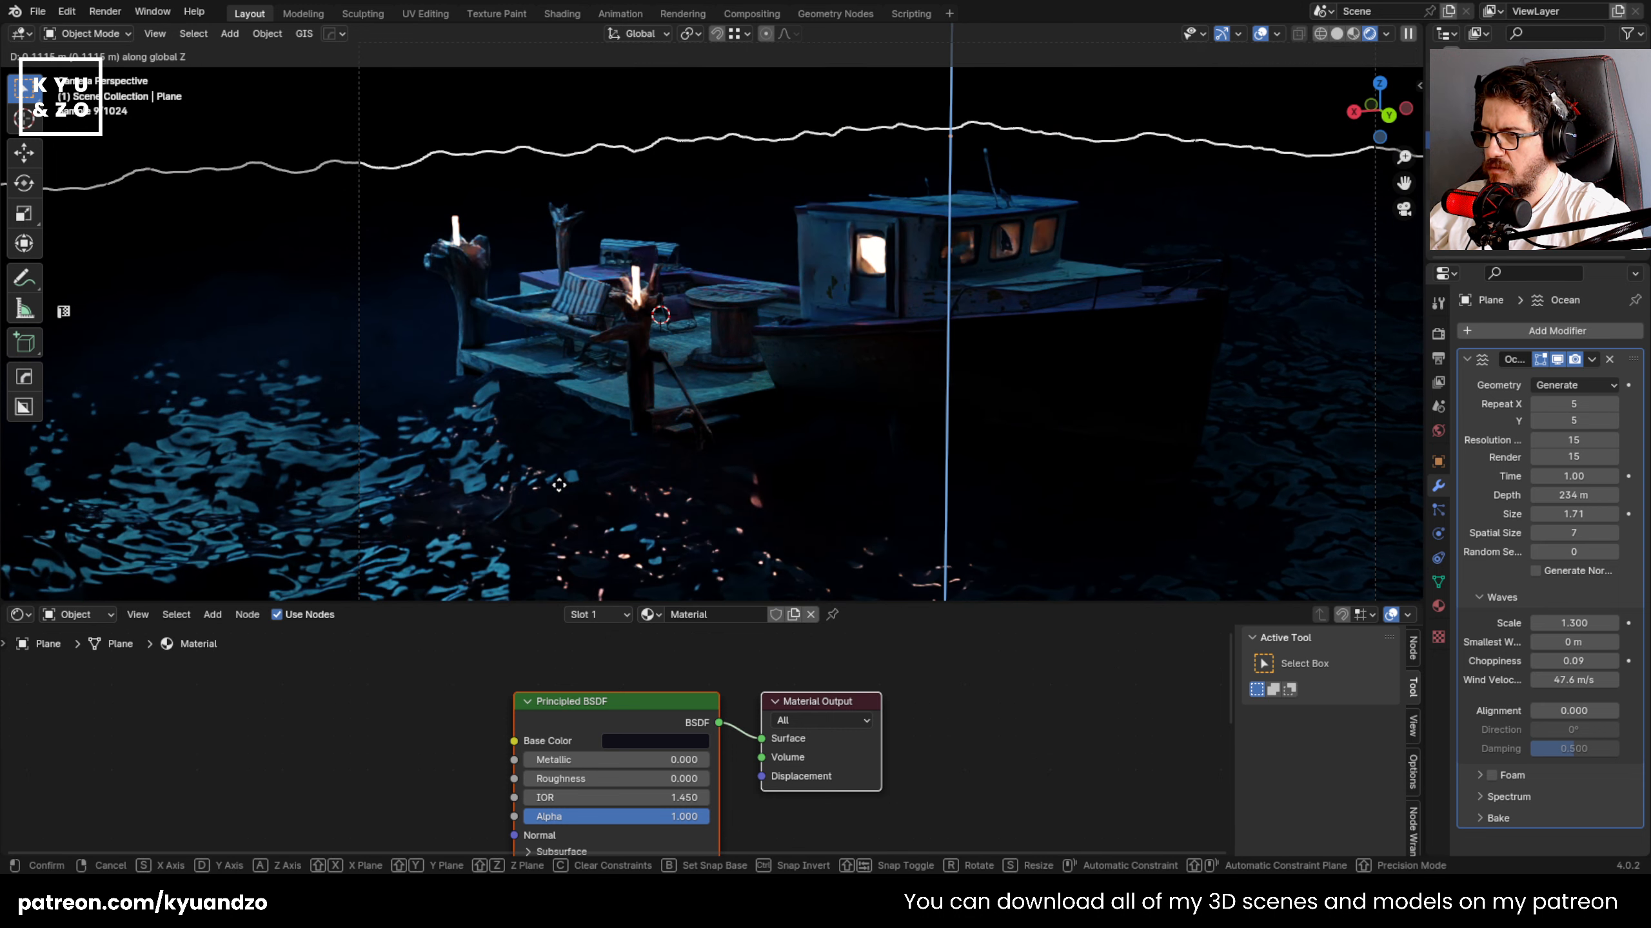
pyautogui.rightClick(601, 487)
# - Rotate the ocean plane around the global Z axis to change the wave pattern around the boat
pyautogui.press('r')
pyautogui.press('z')
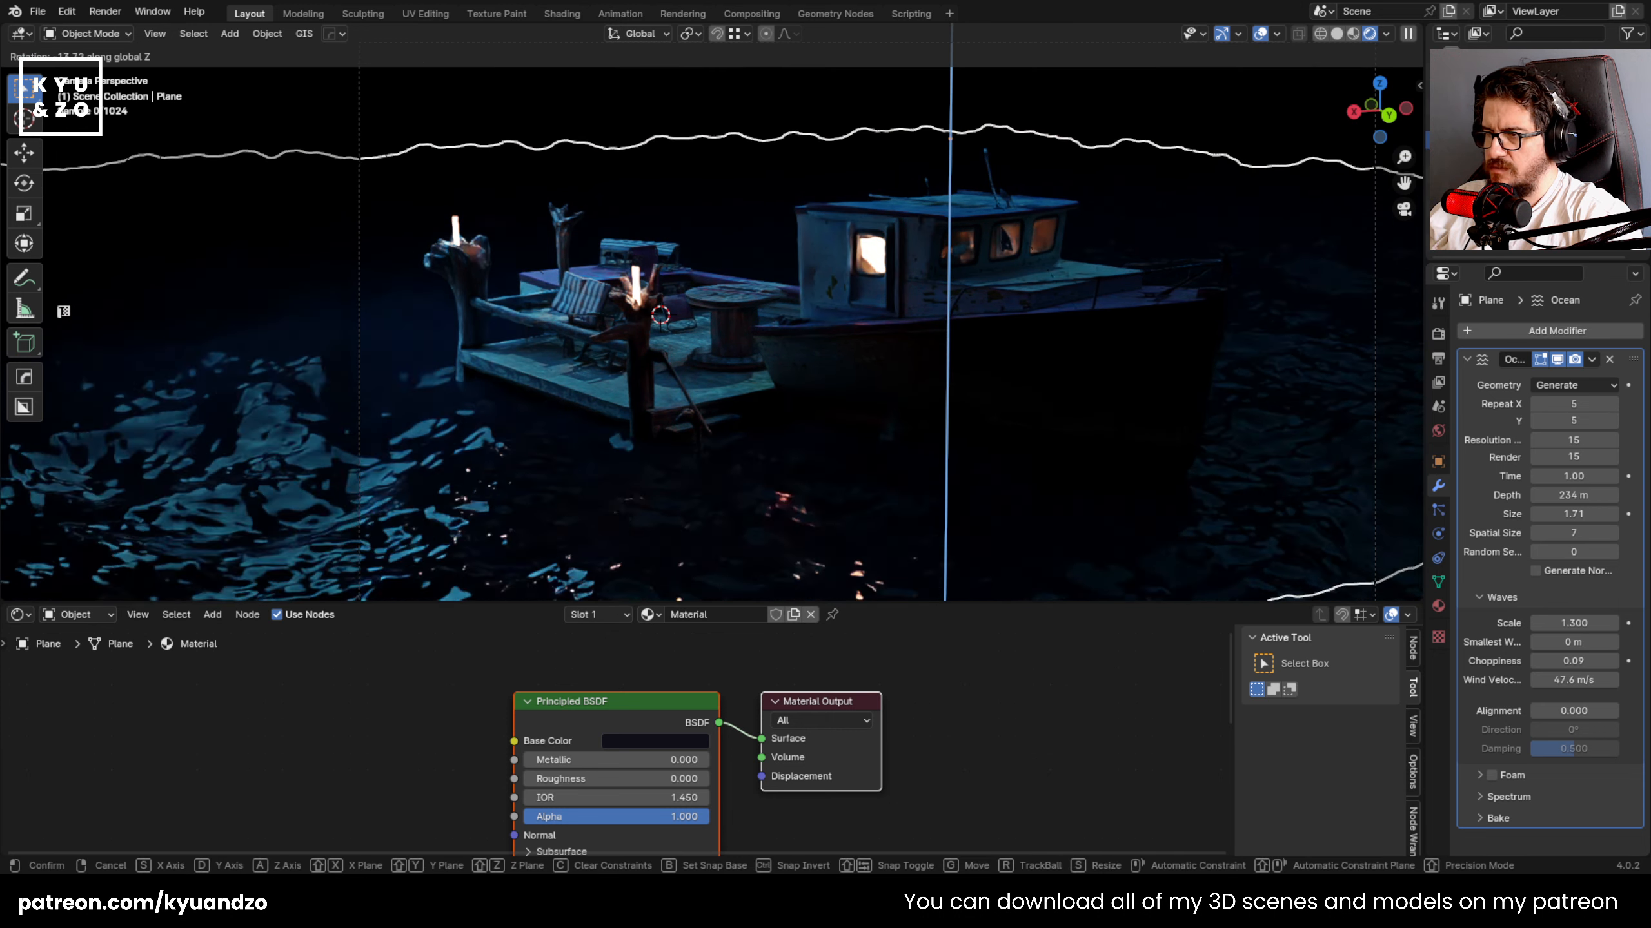
pyautogui.click(1195, 329)
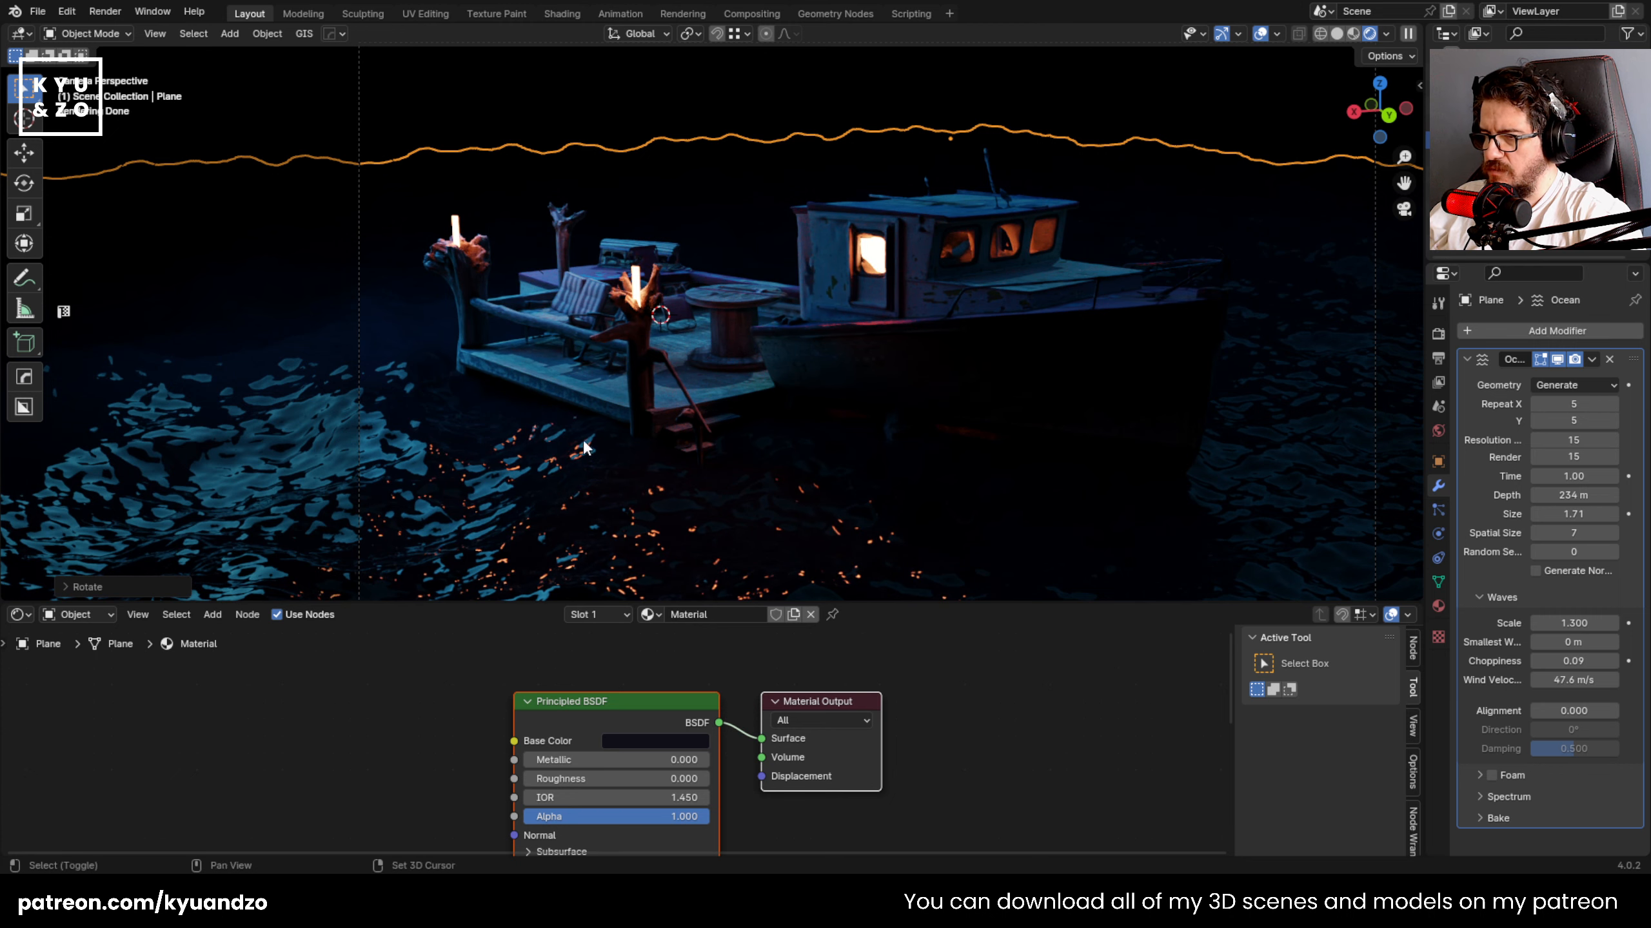
pyautogui.keyDown('shift'); pyautogui.moveTo(584, 447); pyautogui.dragTo(564, 371, button='middle'); pyautogui.keyUp('shift')
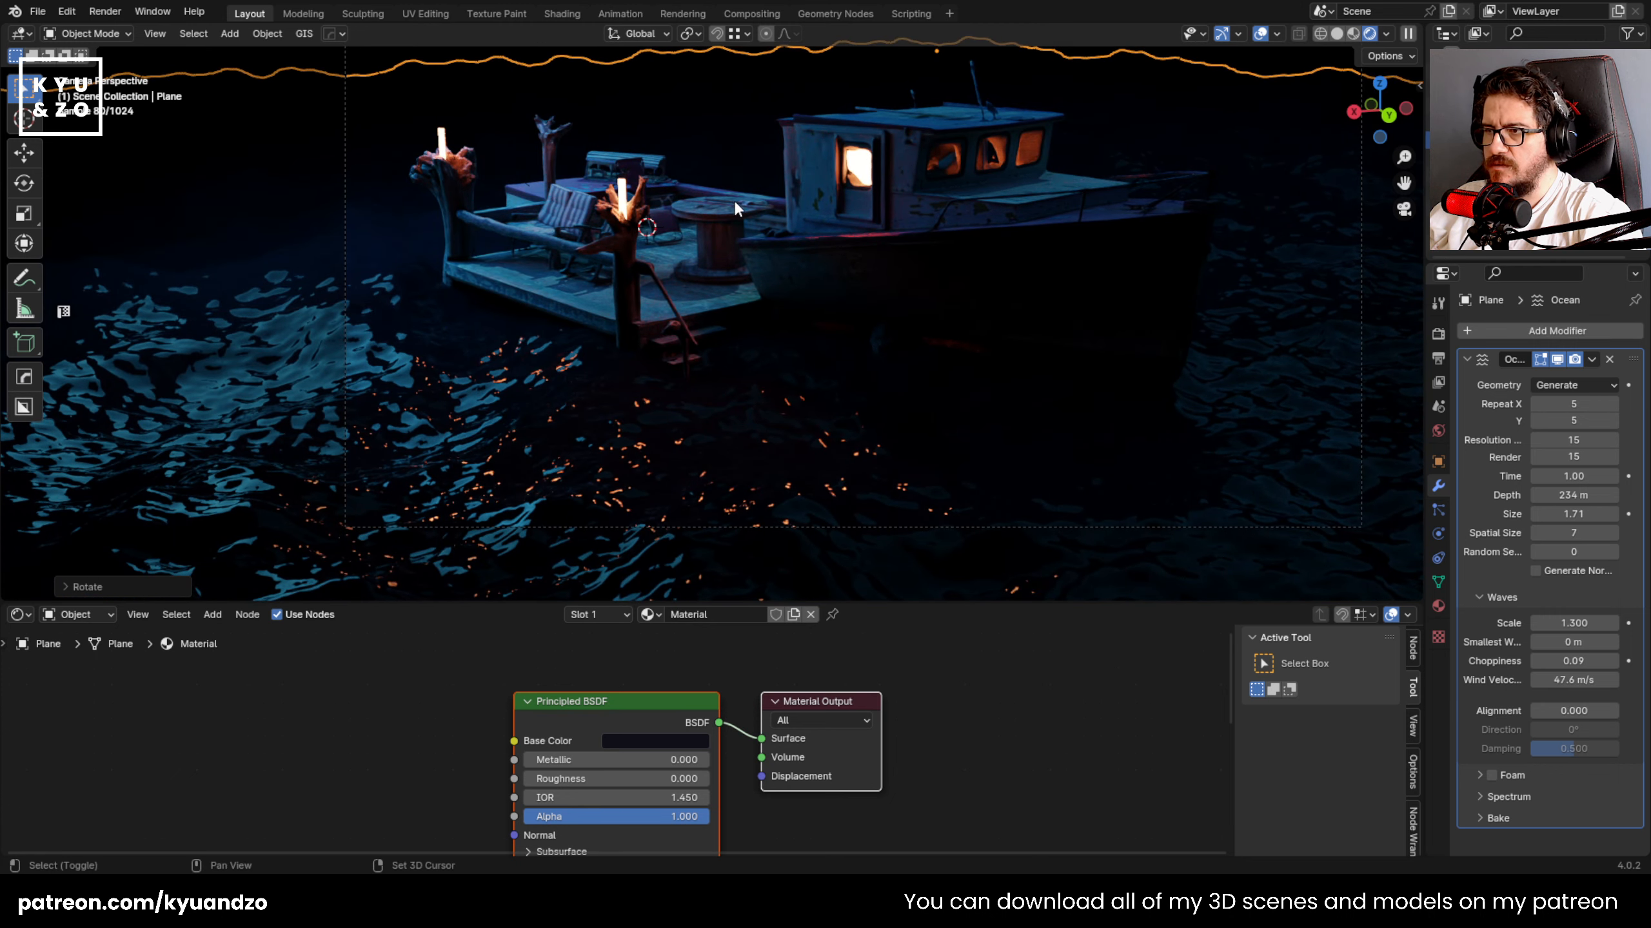
pyautogui.keyDown('shift'); pyautogui.moveTo(736, 208); pyautogui.dragTo(715, 296, button='middle'); pyautogui.keyUp('shift')
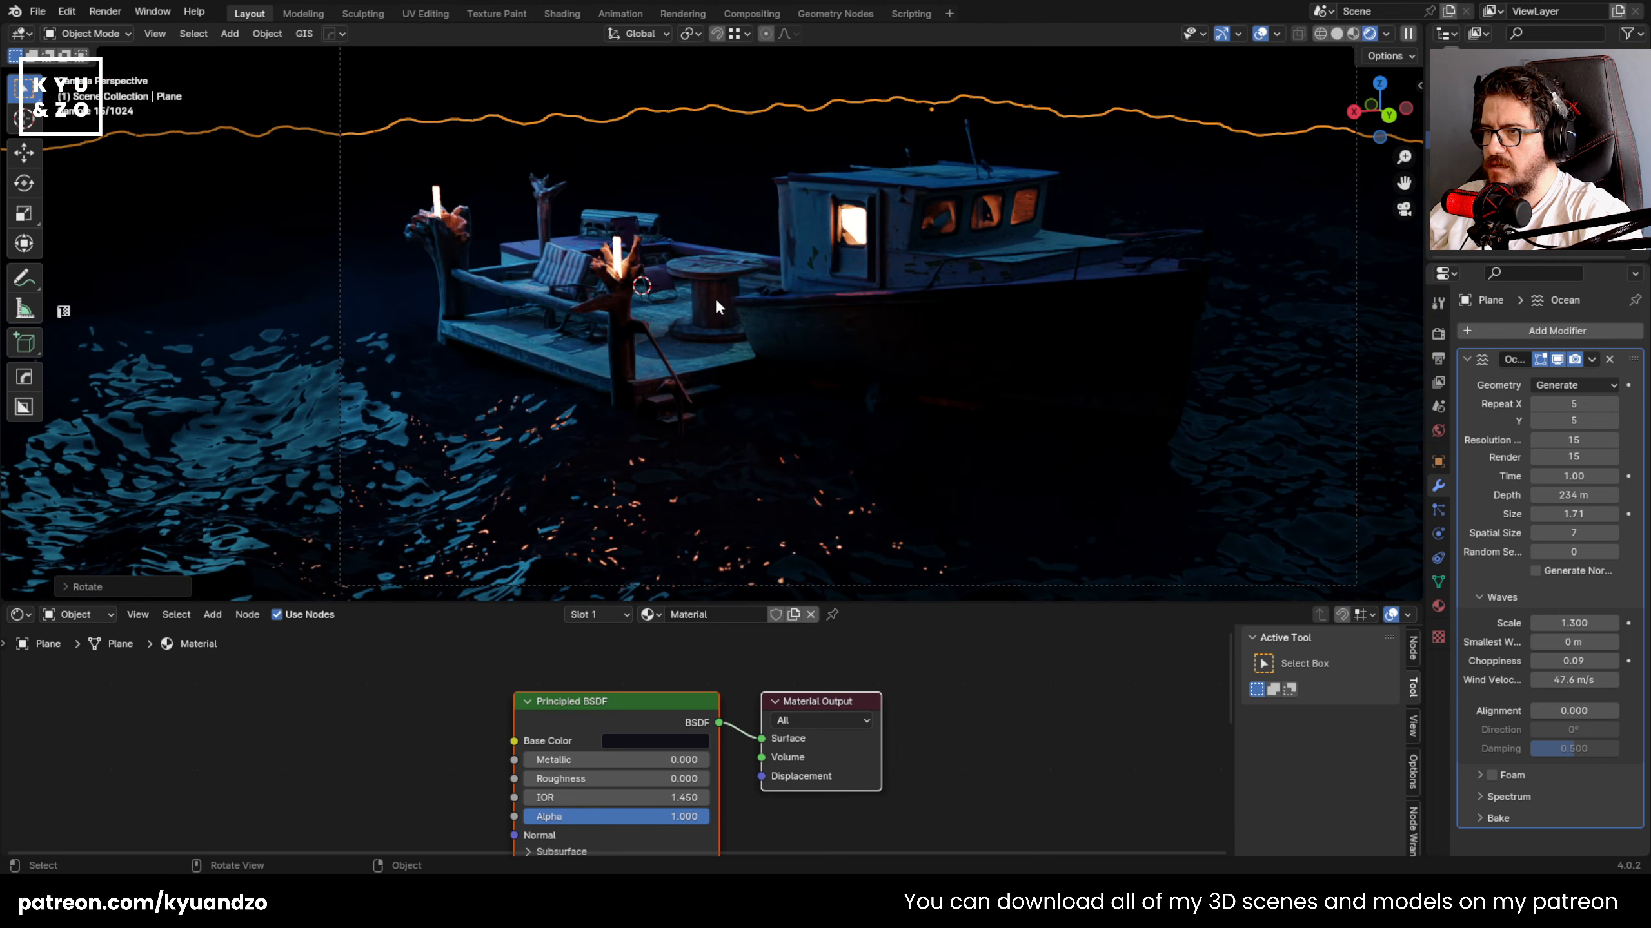
# - Duplicate the emissive strip on the foreground post and move the copy along X to the boat's bow
pyautogui.click(641, 280)
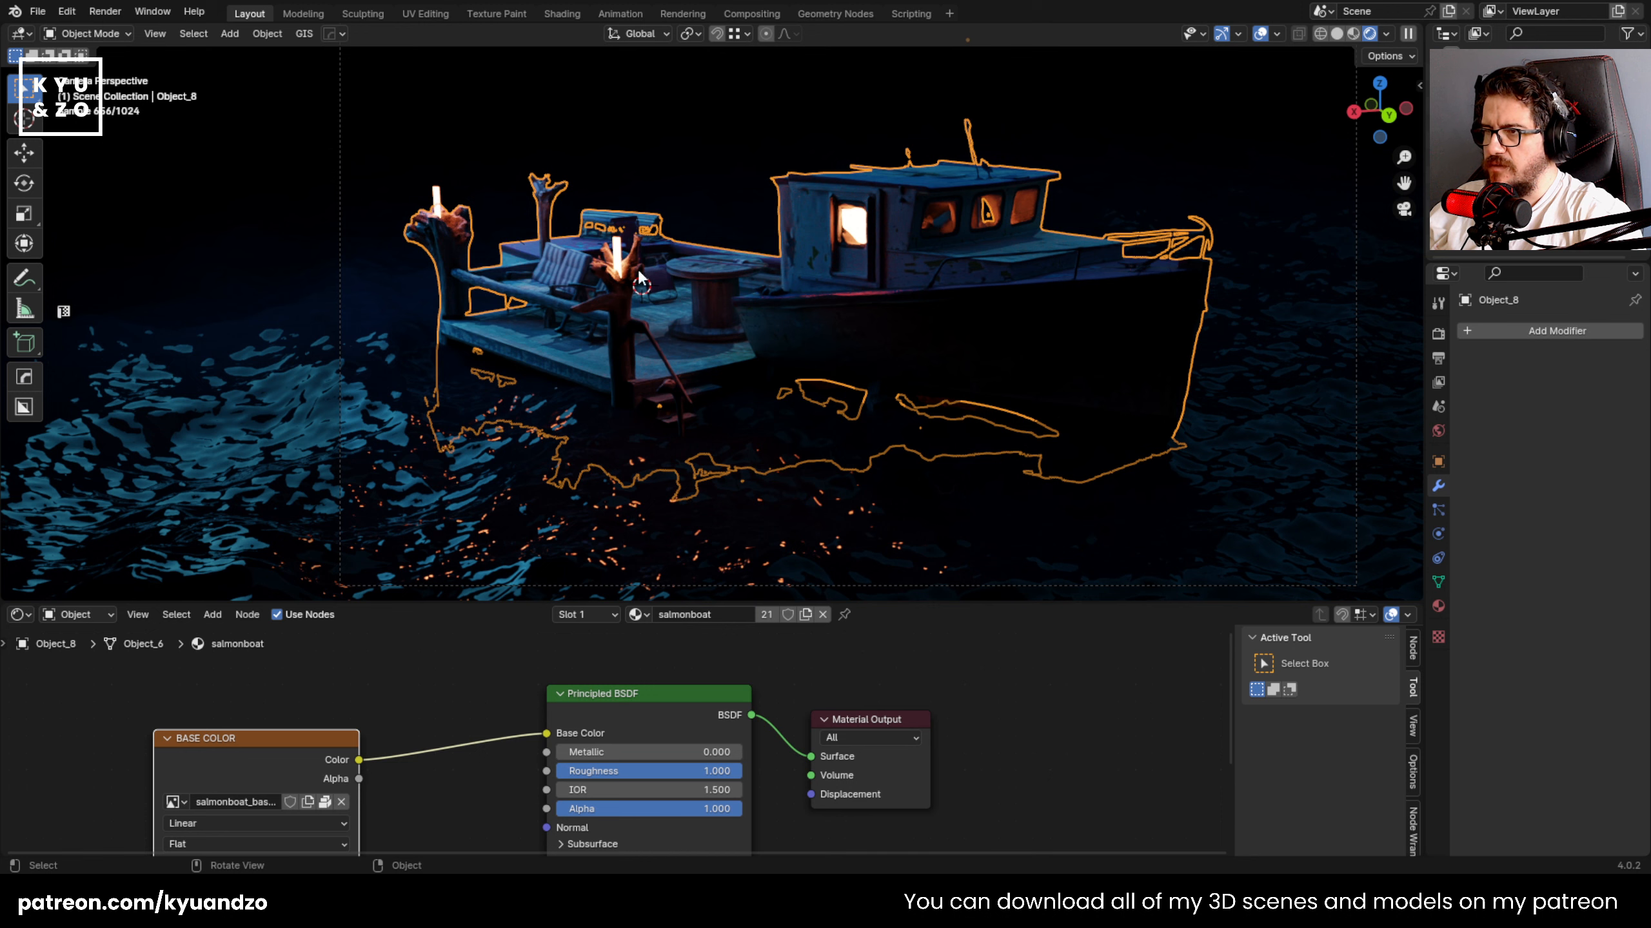
pyautogui.click(640, 280)
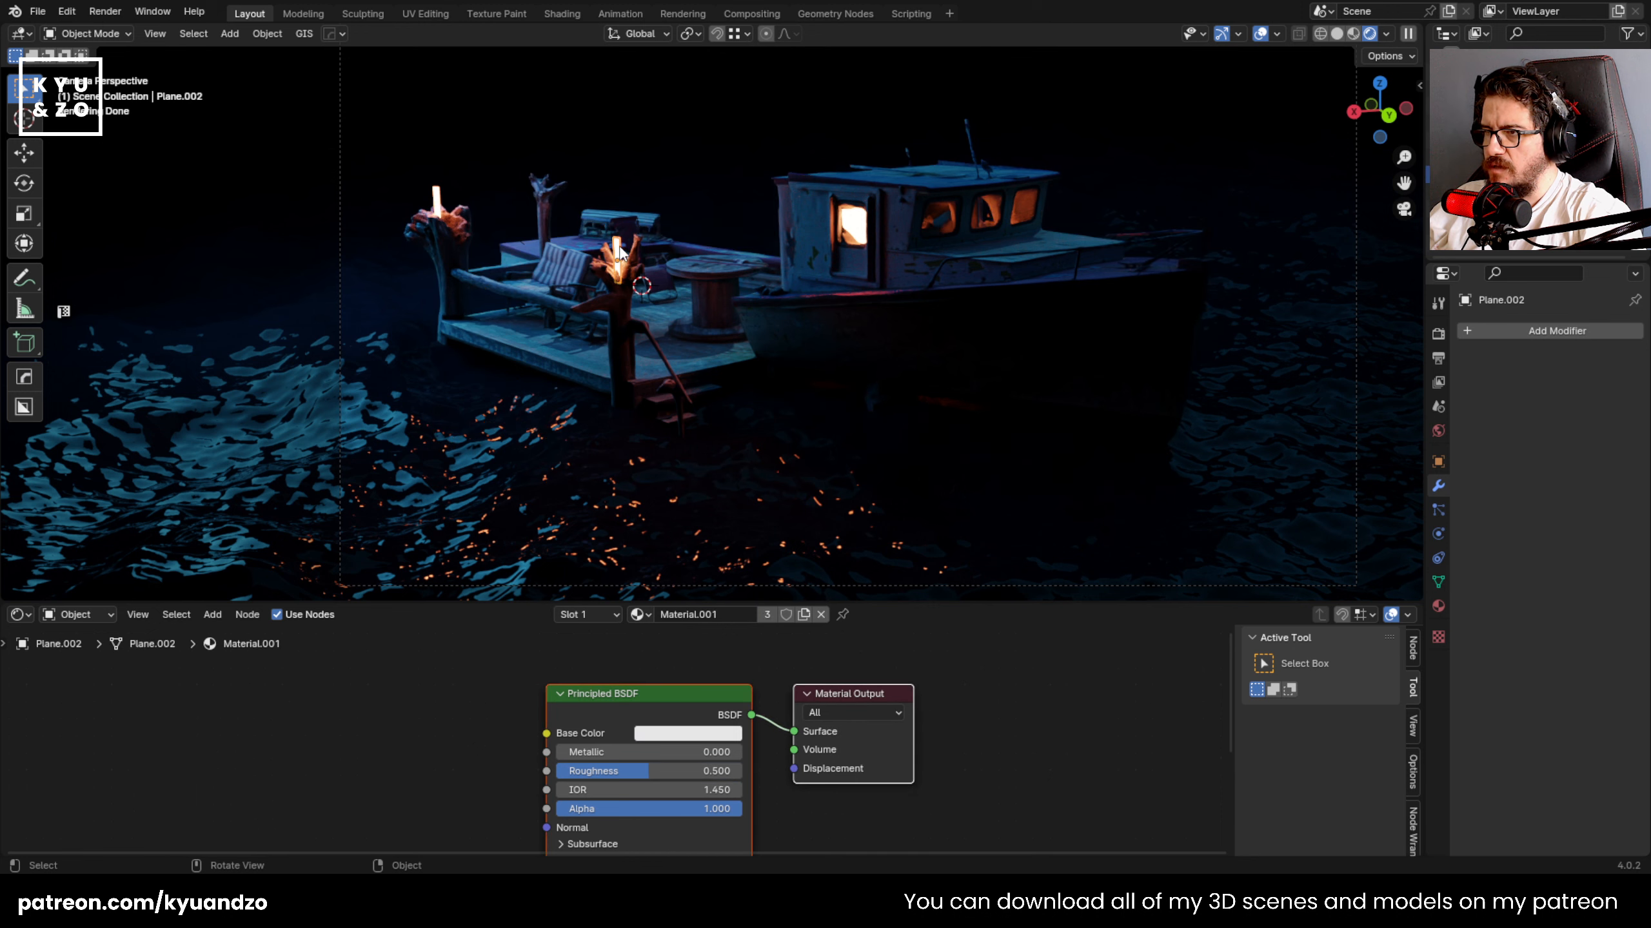
pyautogui.keyDown('shift'); pyautogui.moveTo(640, 280); pyautogui.dragTo(708, 365, button='middle'); pyautogui.keyUp('shift')
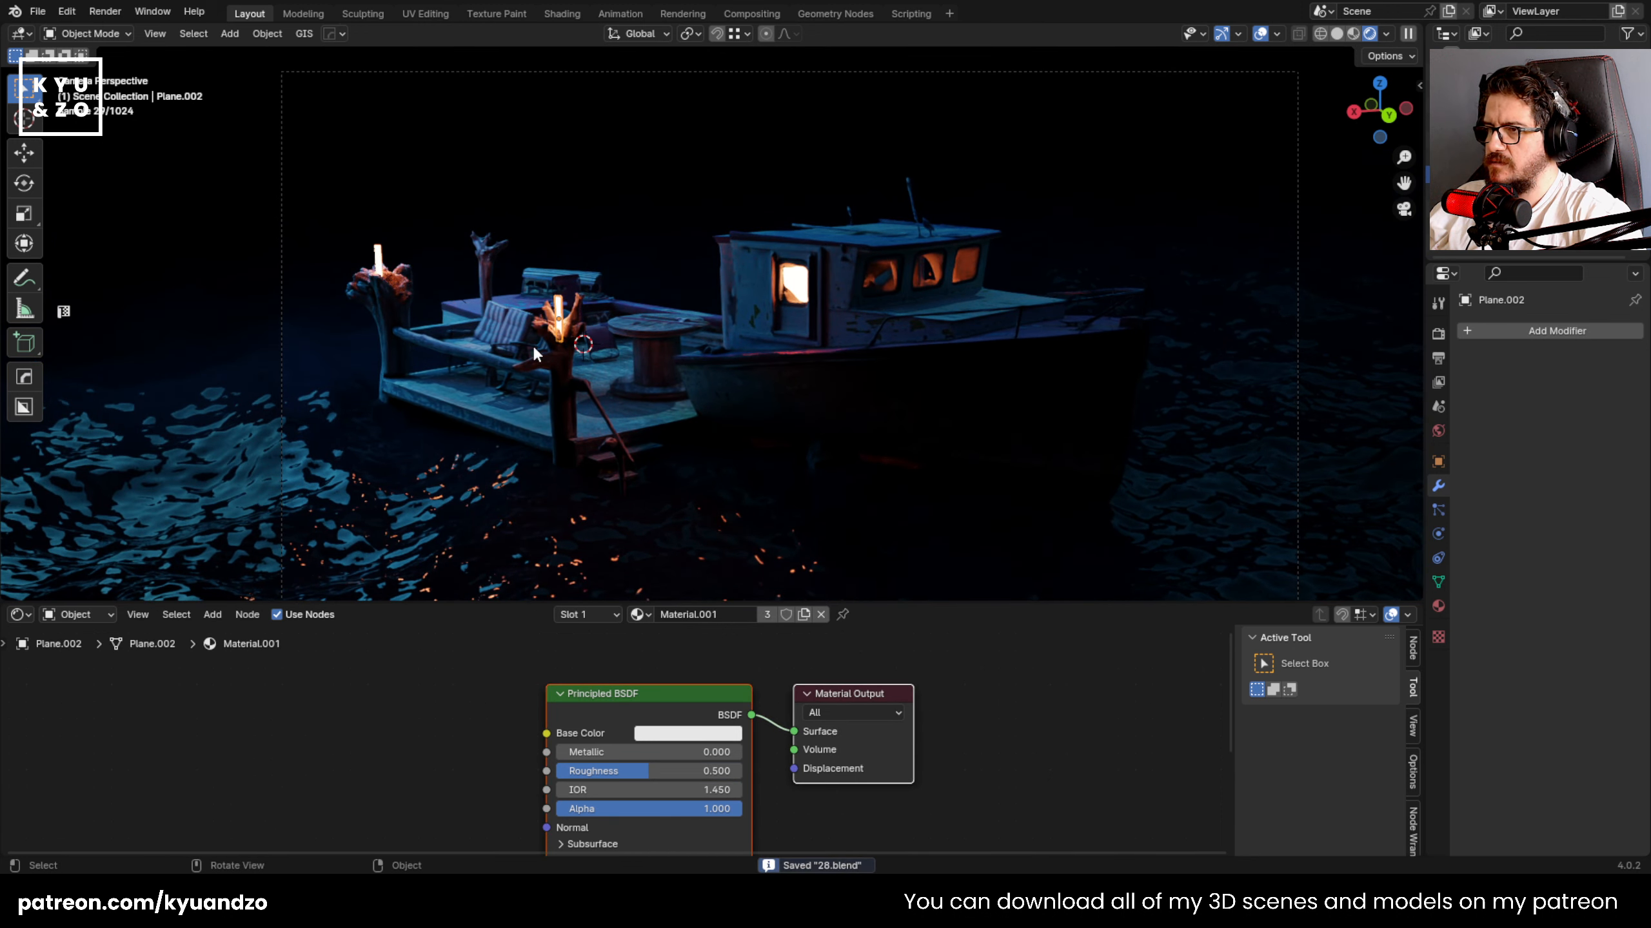
pyautogui.hotkey('shift', 'd')
pyautogui.press('x')
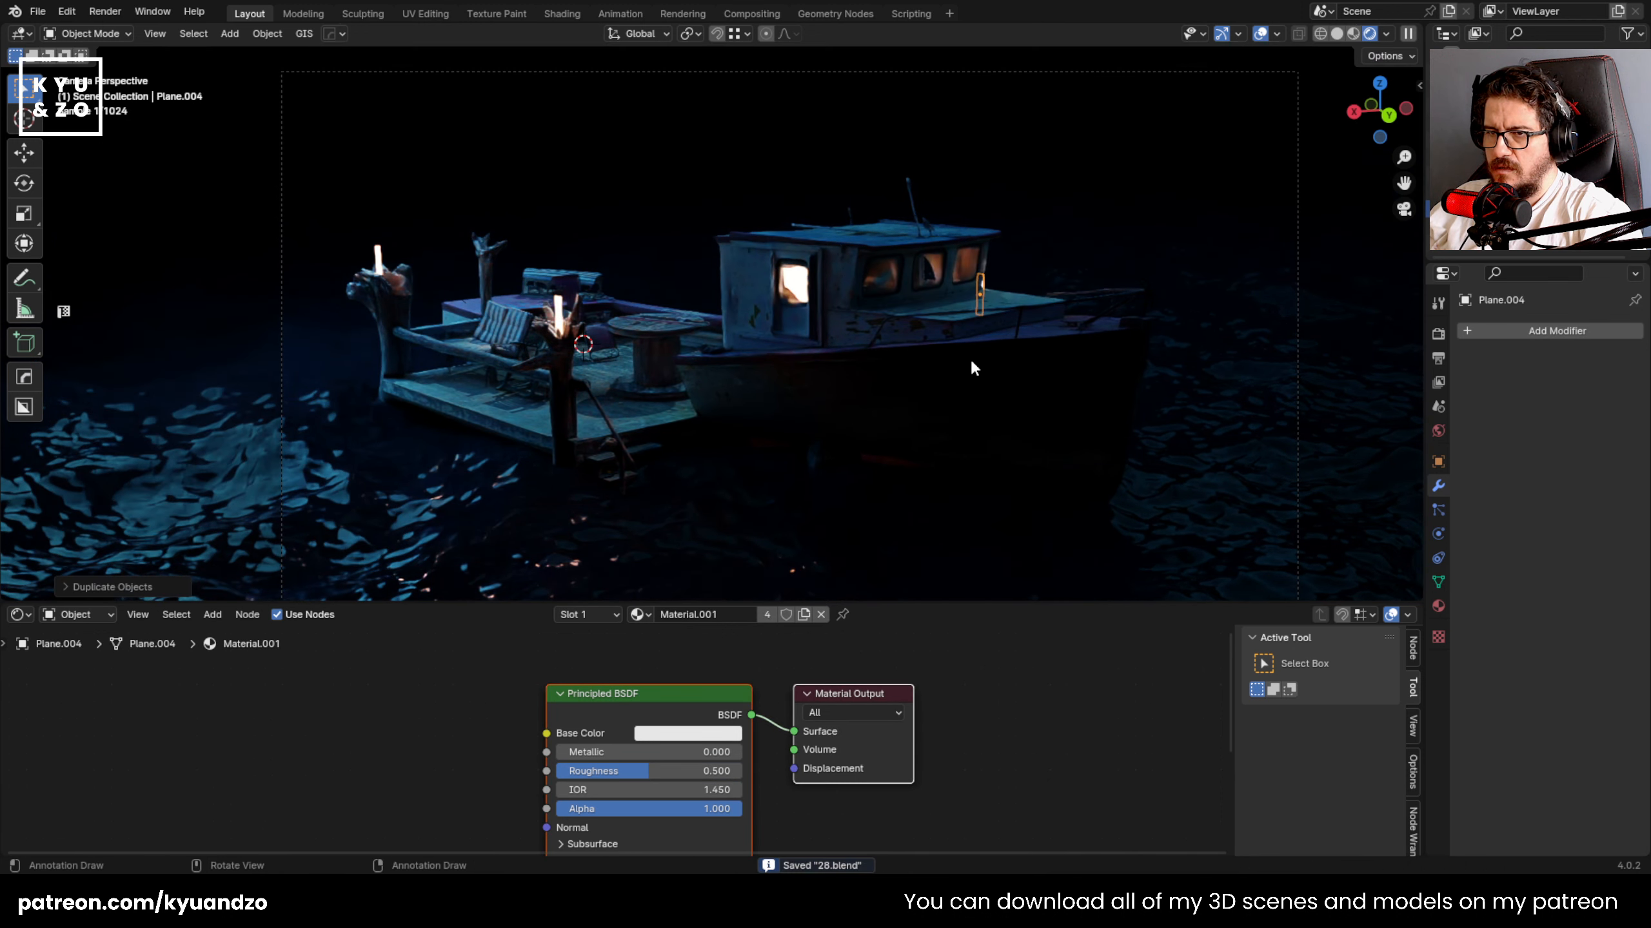
pyautogui.click(1134, 332)
# - Resize the bow's emissive strip along Z
pyautogui.press('s')
pyautogui.press('z')
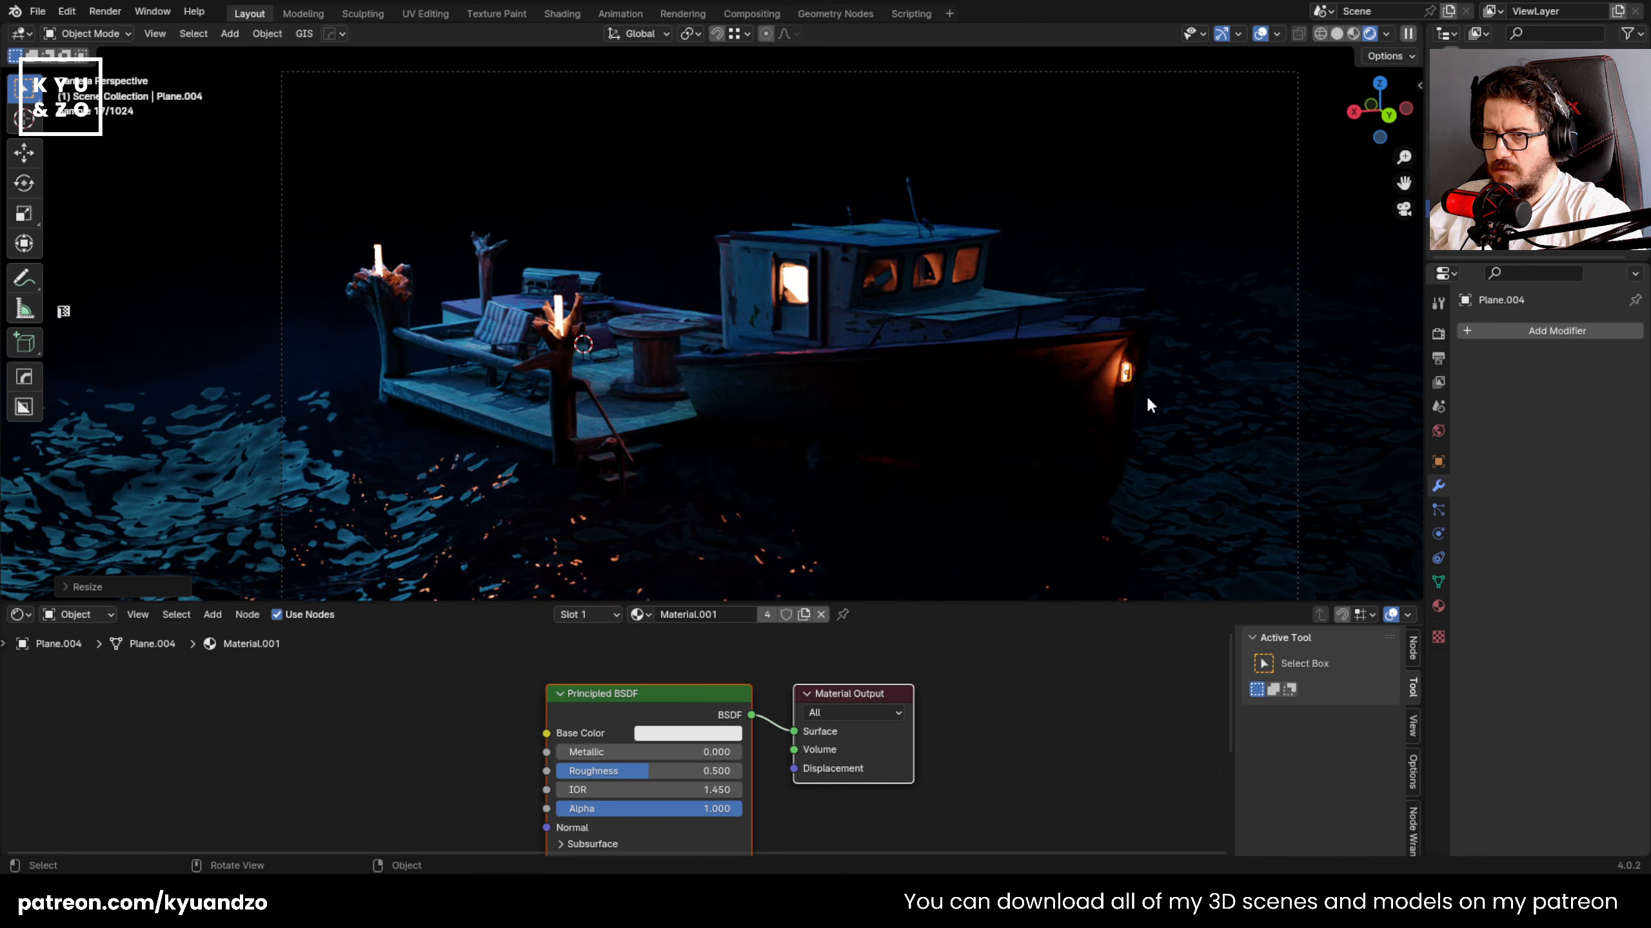
pyautogui.click(1210, 374)
# - Move the bow's emissive strip up along Z to the level of the boat's bow railing
pyautogui.click(735, 306)
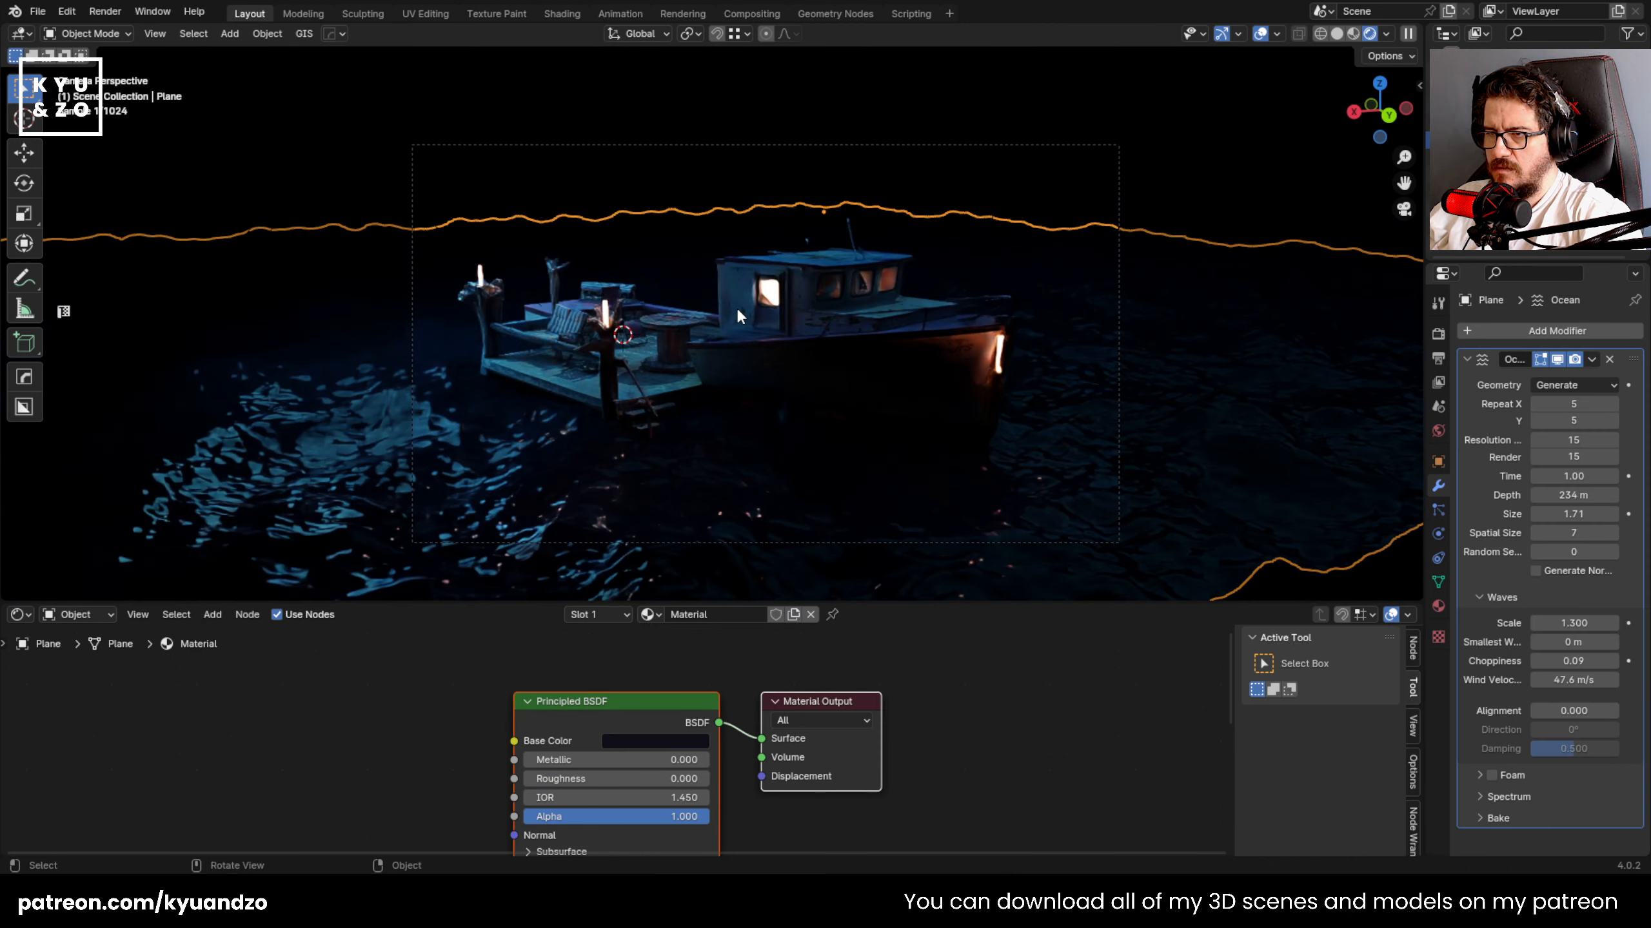
pyautogui.scroll(-4, 735, 306)
pyautogui.scroll(2, 823, 362)
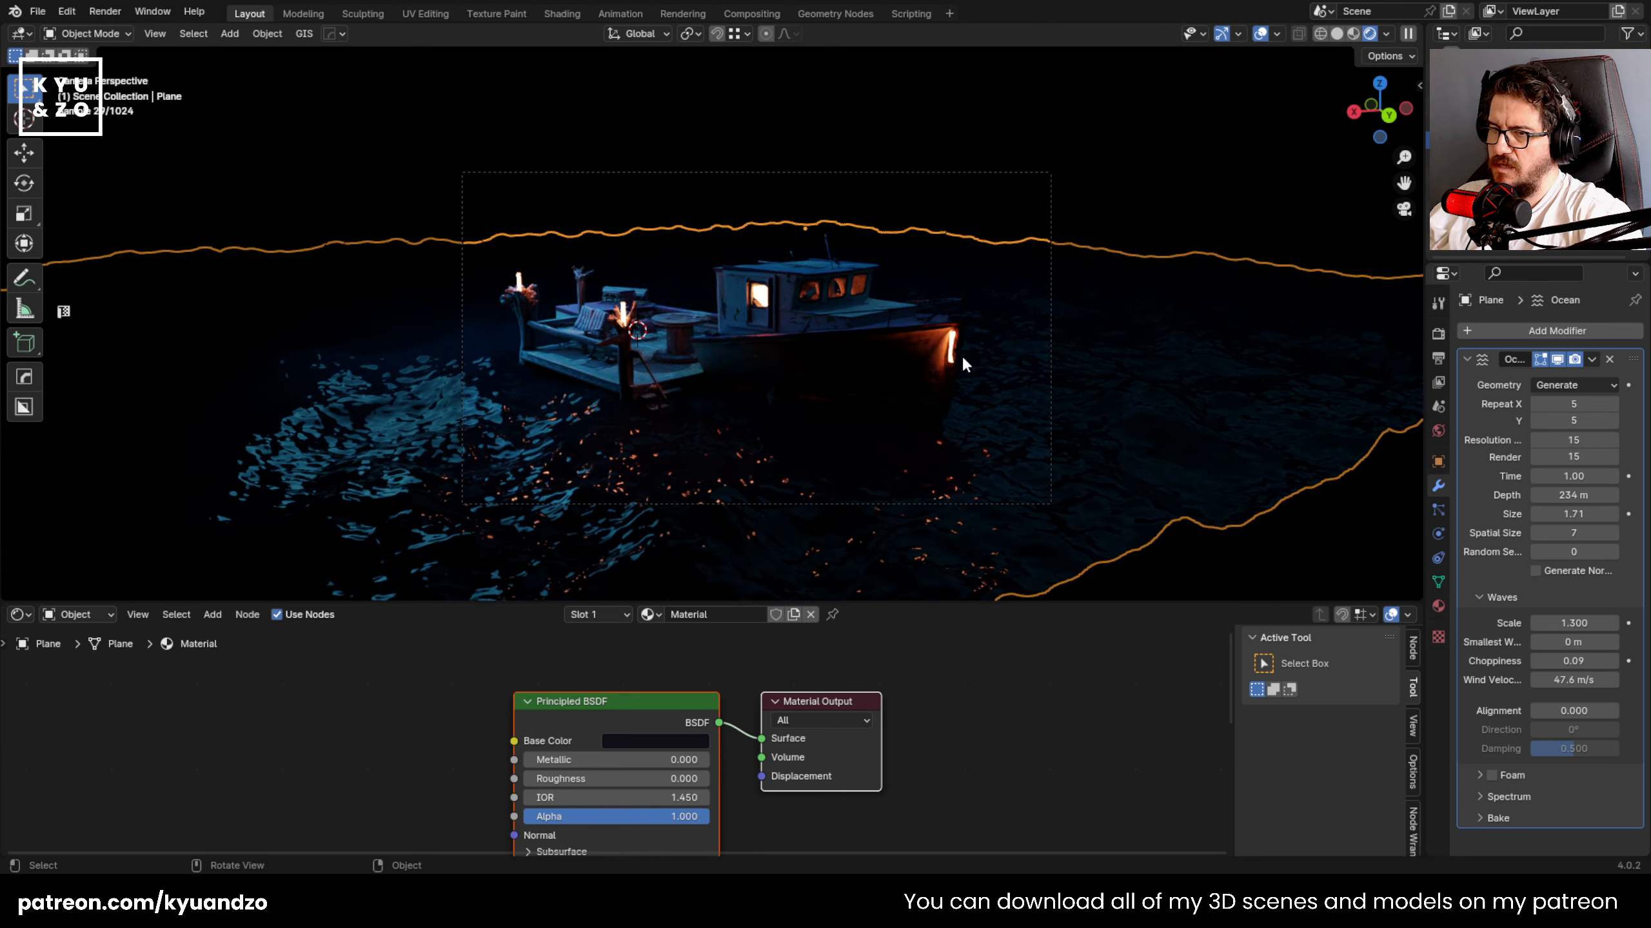
pyautogui.click(962, 354)
pyautogui.scroll(5, 952, 346)
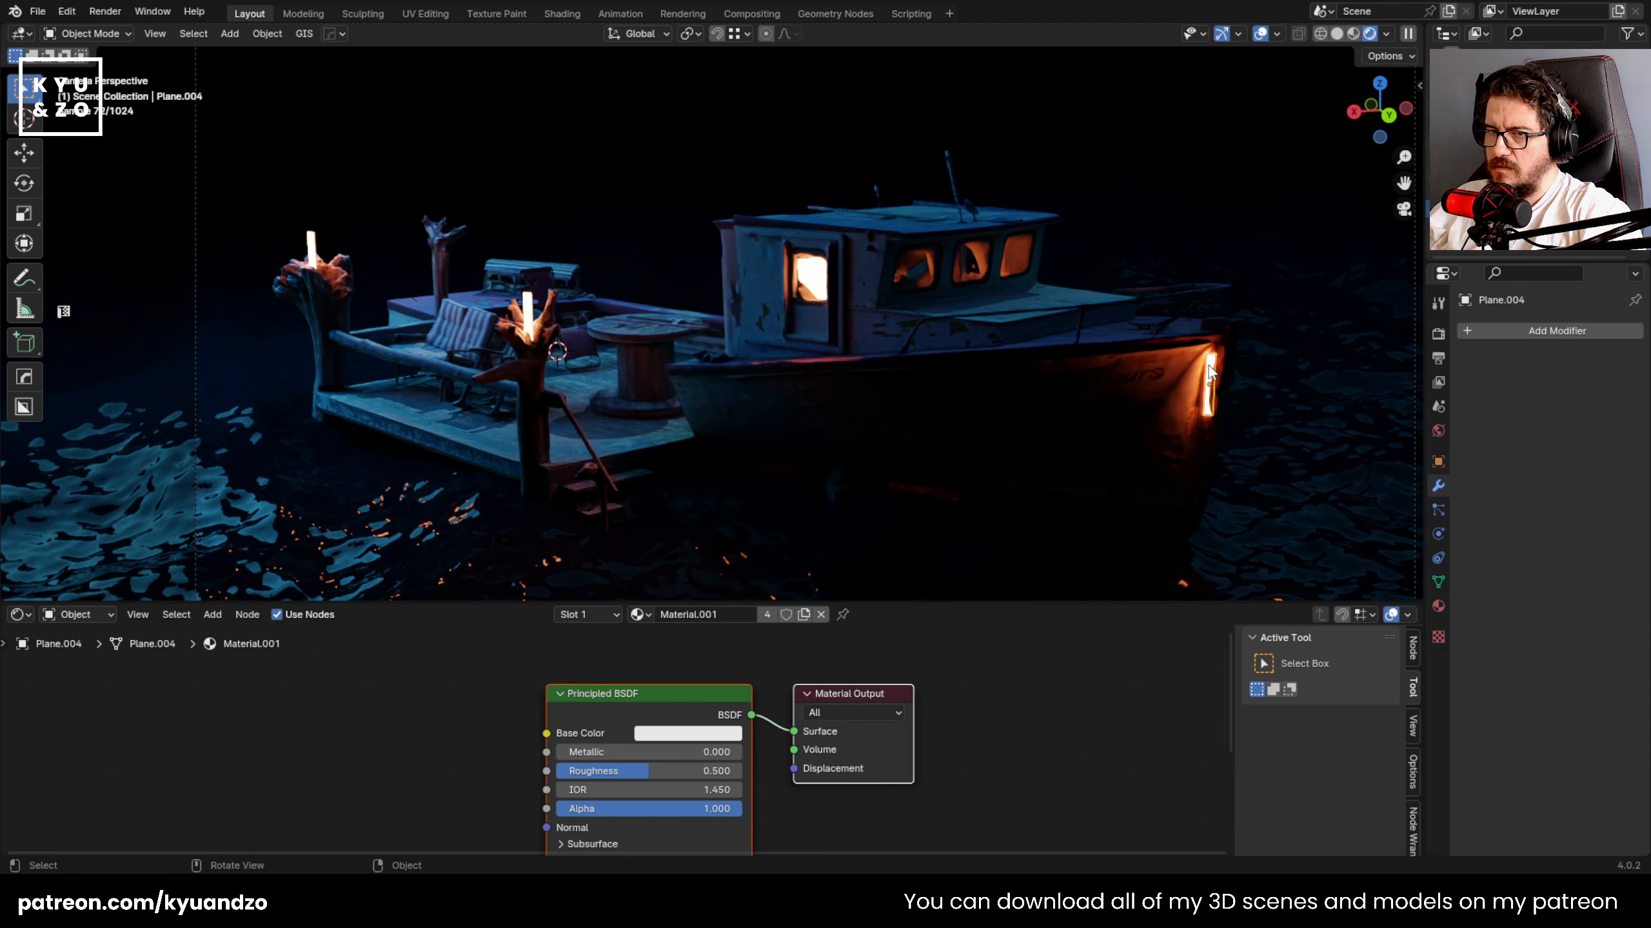
pyautogui.press('g')
pyautogui.press('z')
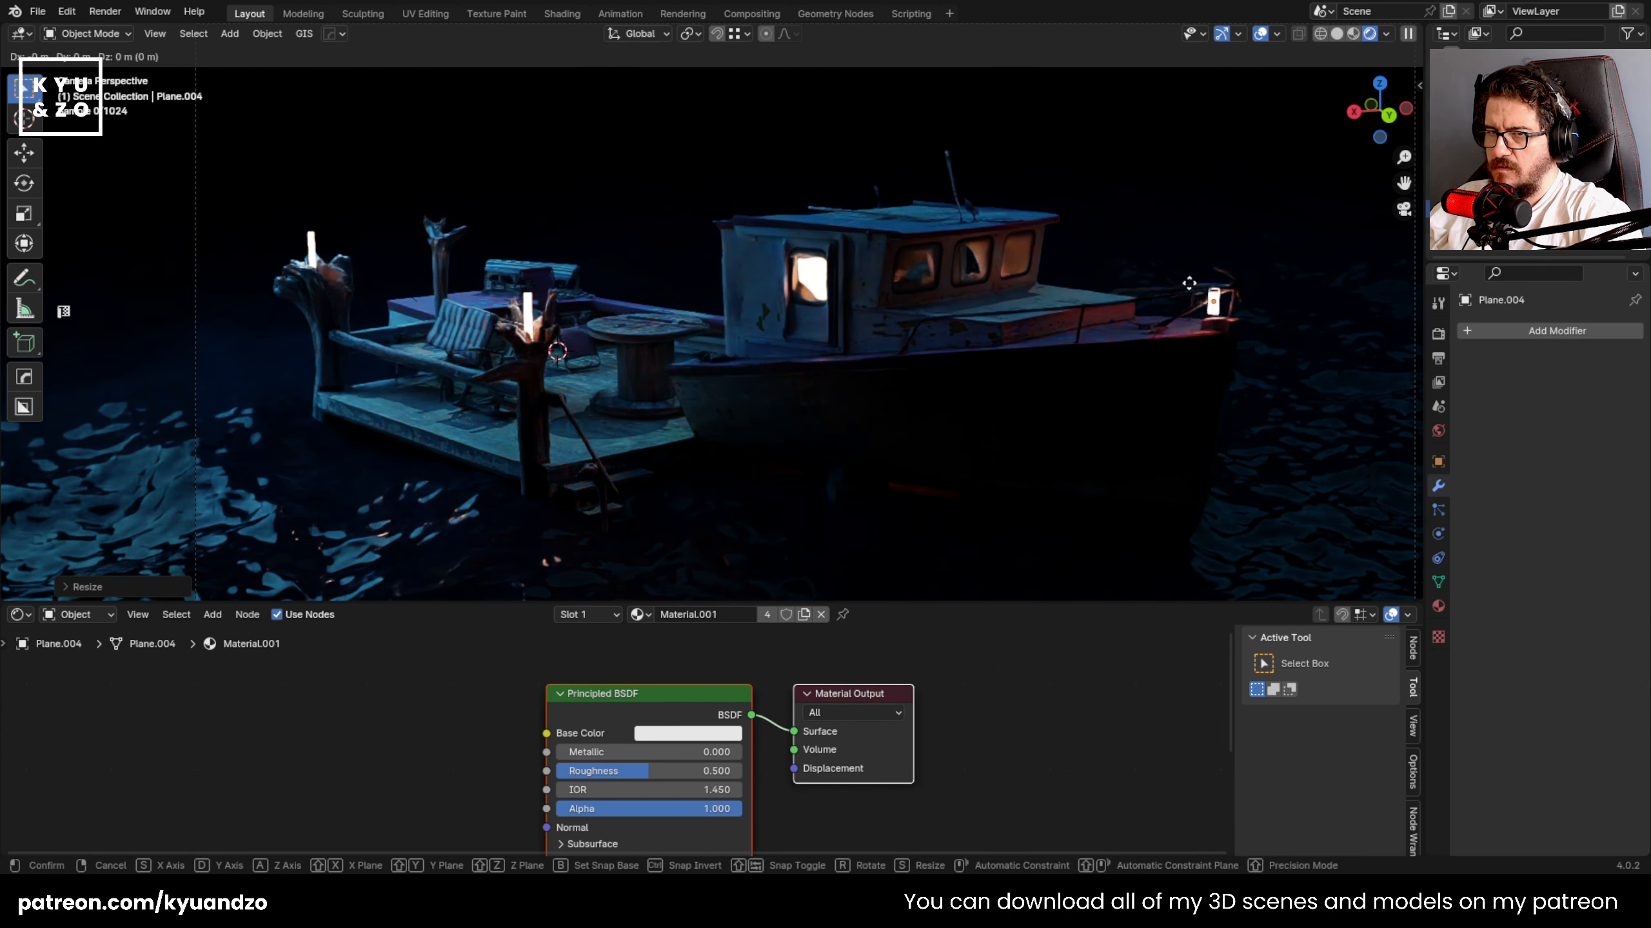
pyautogui.click(1204, 131)
pyautogui.scroll(-4, 744, 268)
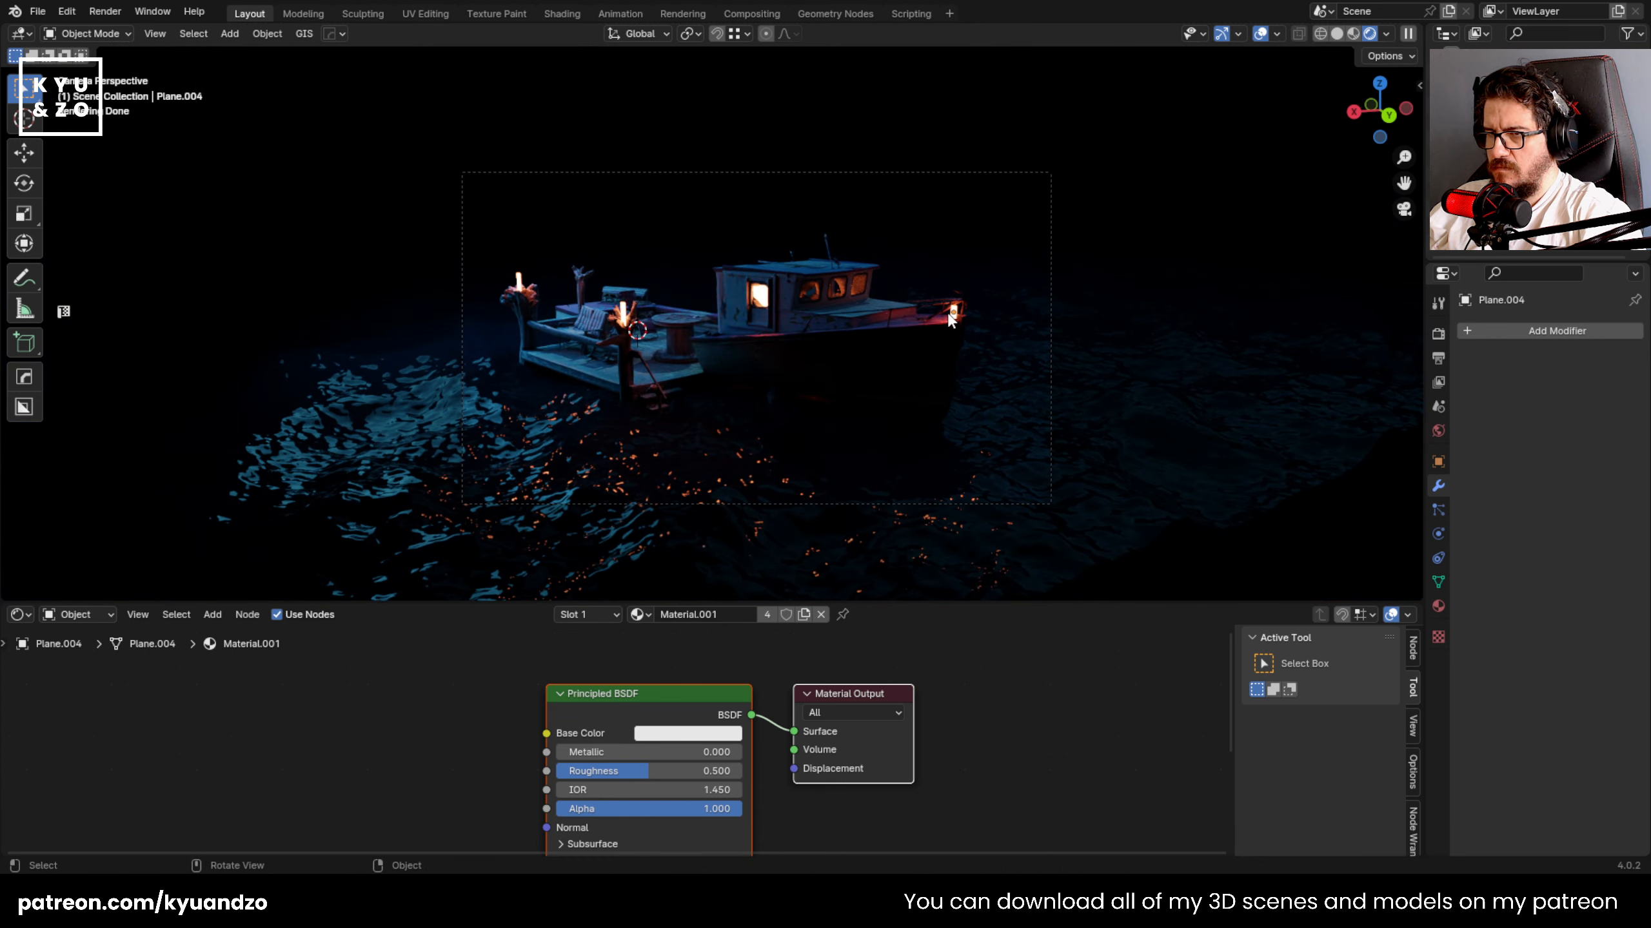
# - Shorten the bow's emissive strip along Z
pyautogui.scroll(4, 969, 345)
pyautogui.press('s')
pyautogui.press('z')
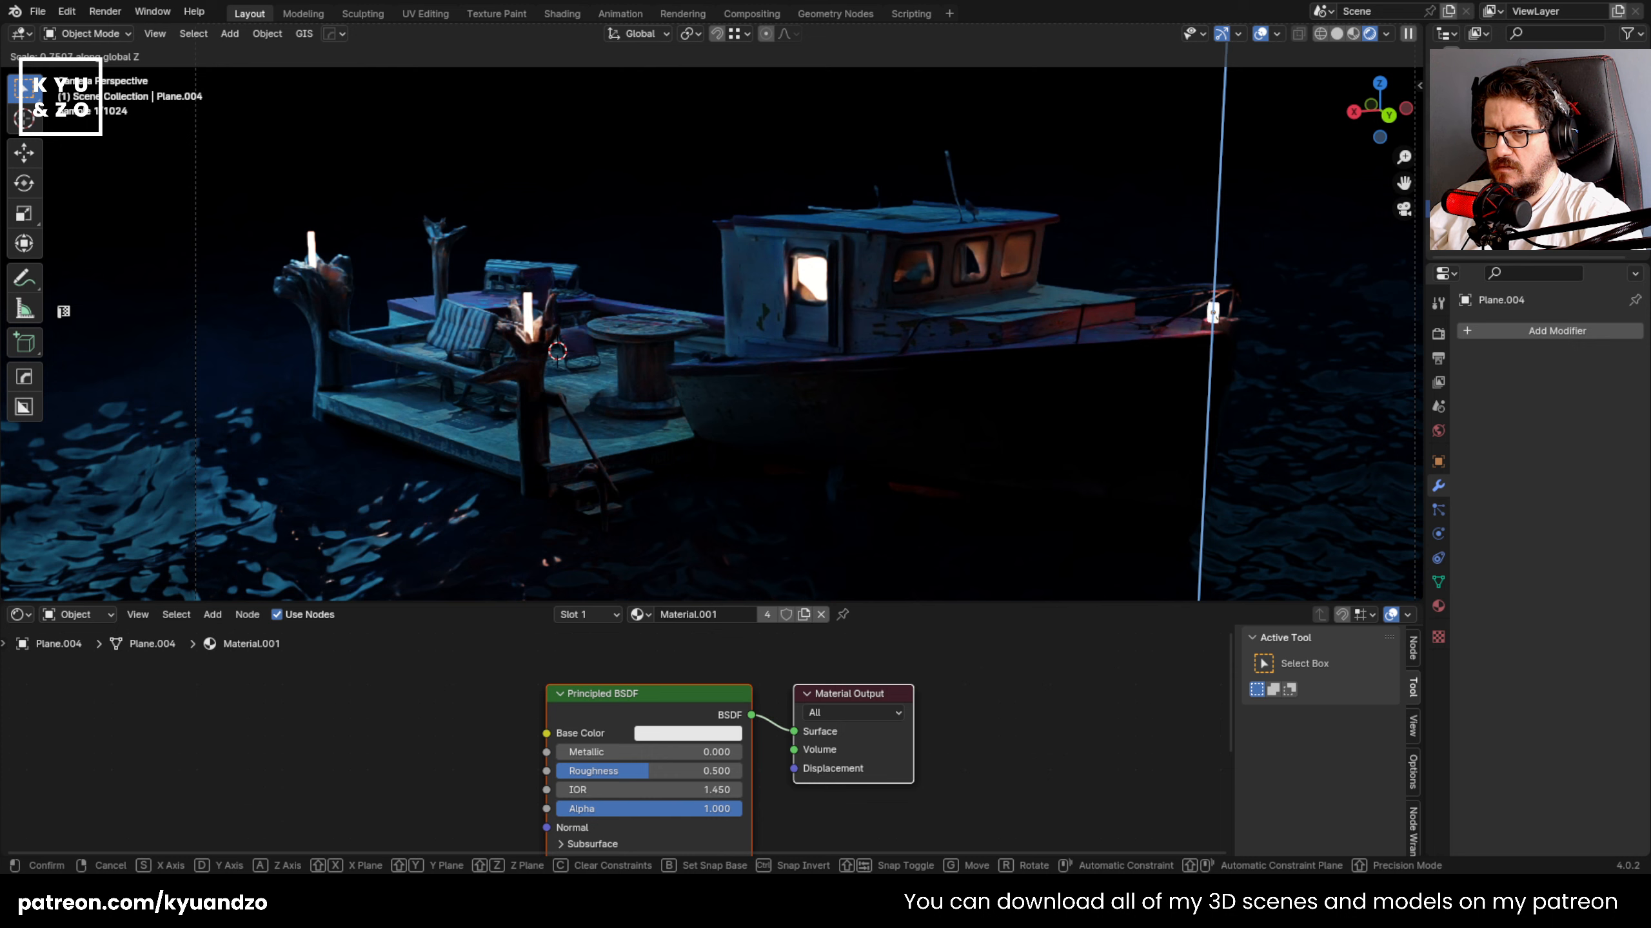
pyautogui.click(1246, 387)
pyautogui.click(1156, 145)
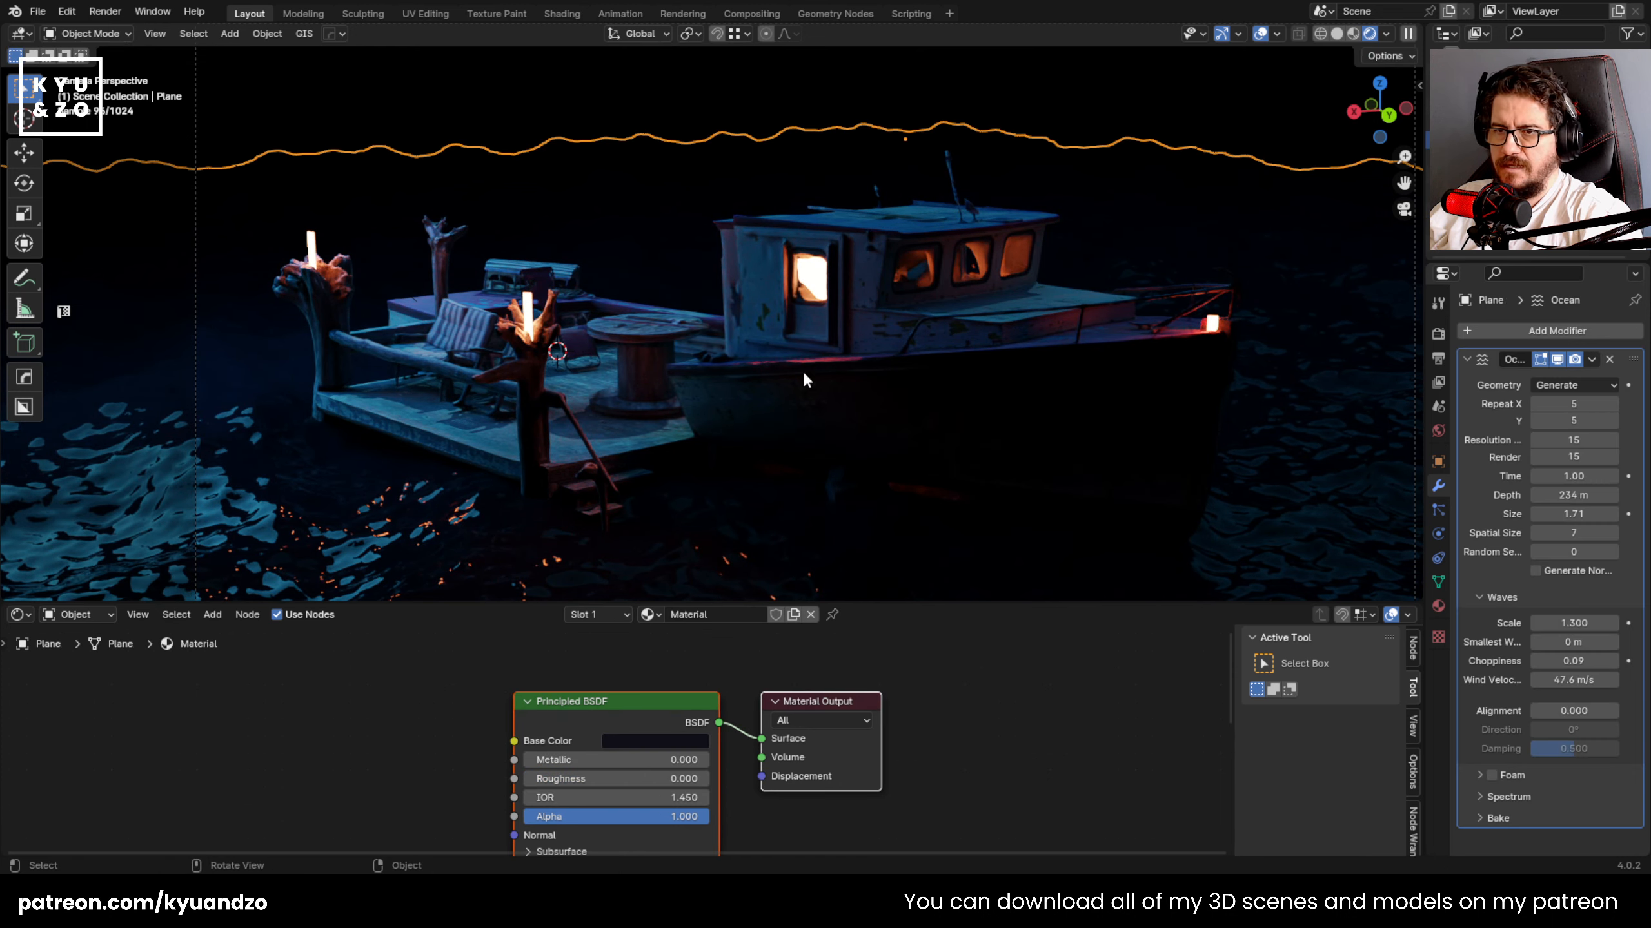
pyautogui.scroll(-5, 838, 352)
pyautogui.click(1016, 188)
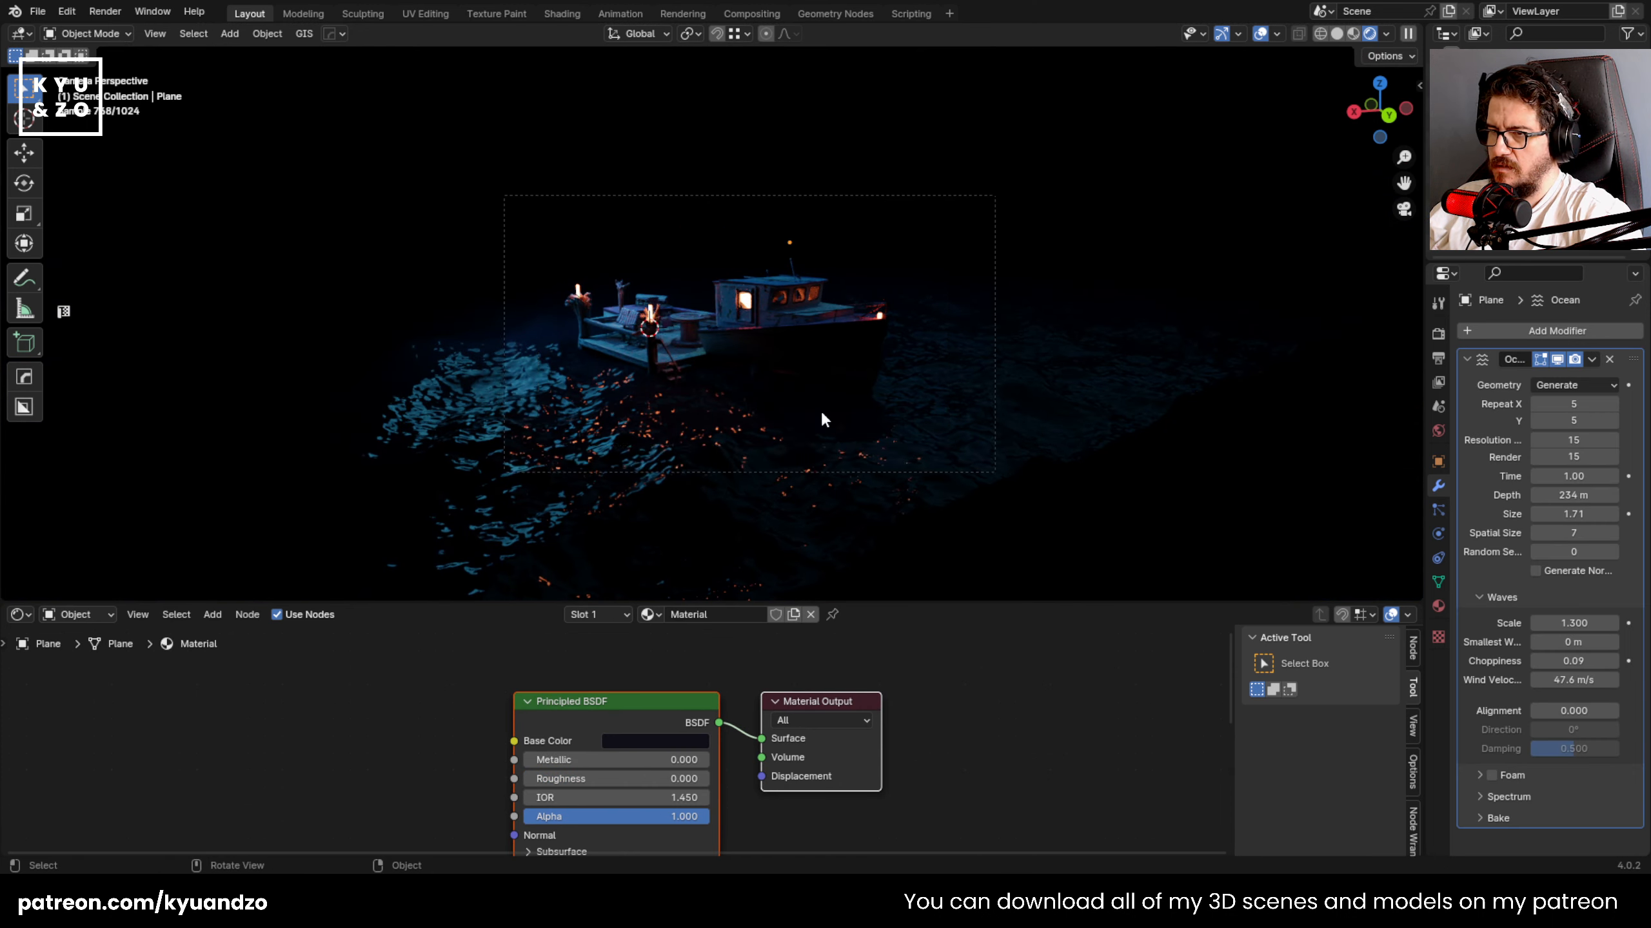
# - Add a spot light at the bow's emissive strip and rotate it freely to aim down at the water ahead of the boat
pyautogui.scroll(4, 822, 419)
pyautogui.click(1029, 351)
pyautogui.keyDown('shift'); pyautogui.moveTo(1029, 351); pyautogui.dragTo(880, 297, button='middle'); pyautogui.keyUp('shift')
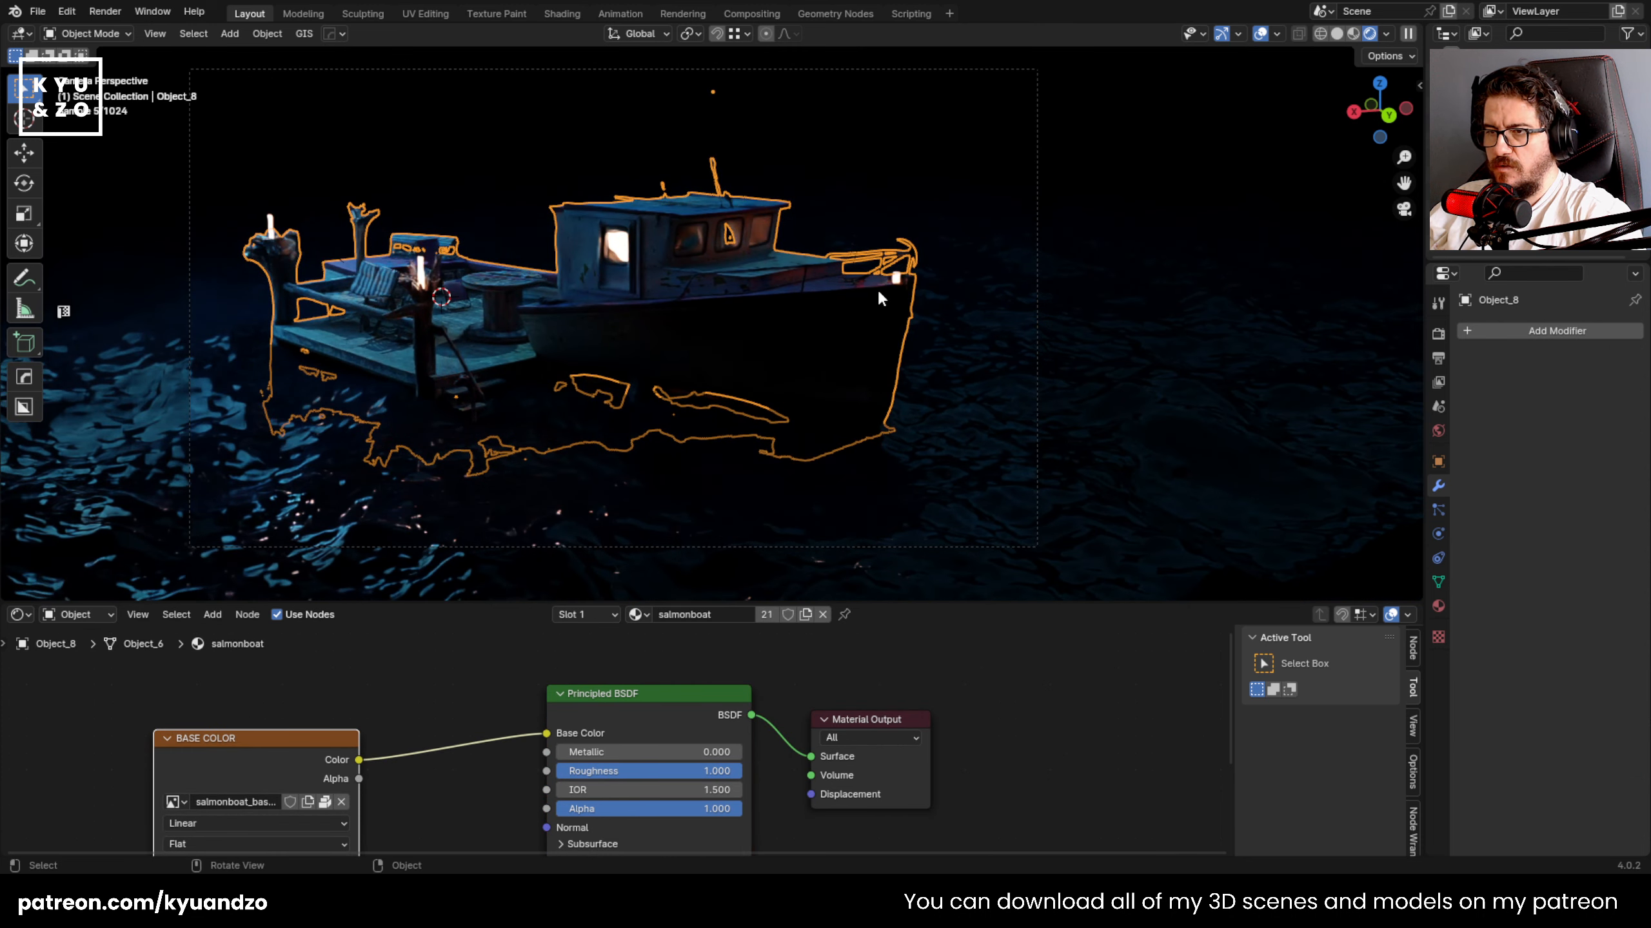
pyautogui.scroll(2, 881, 299)
pyautogui.hotkey('shift', 'a')
pyautogui.moveTo(858, 285)
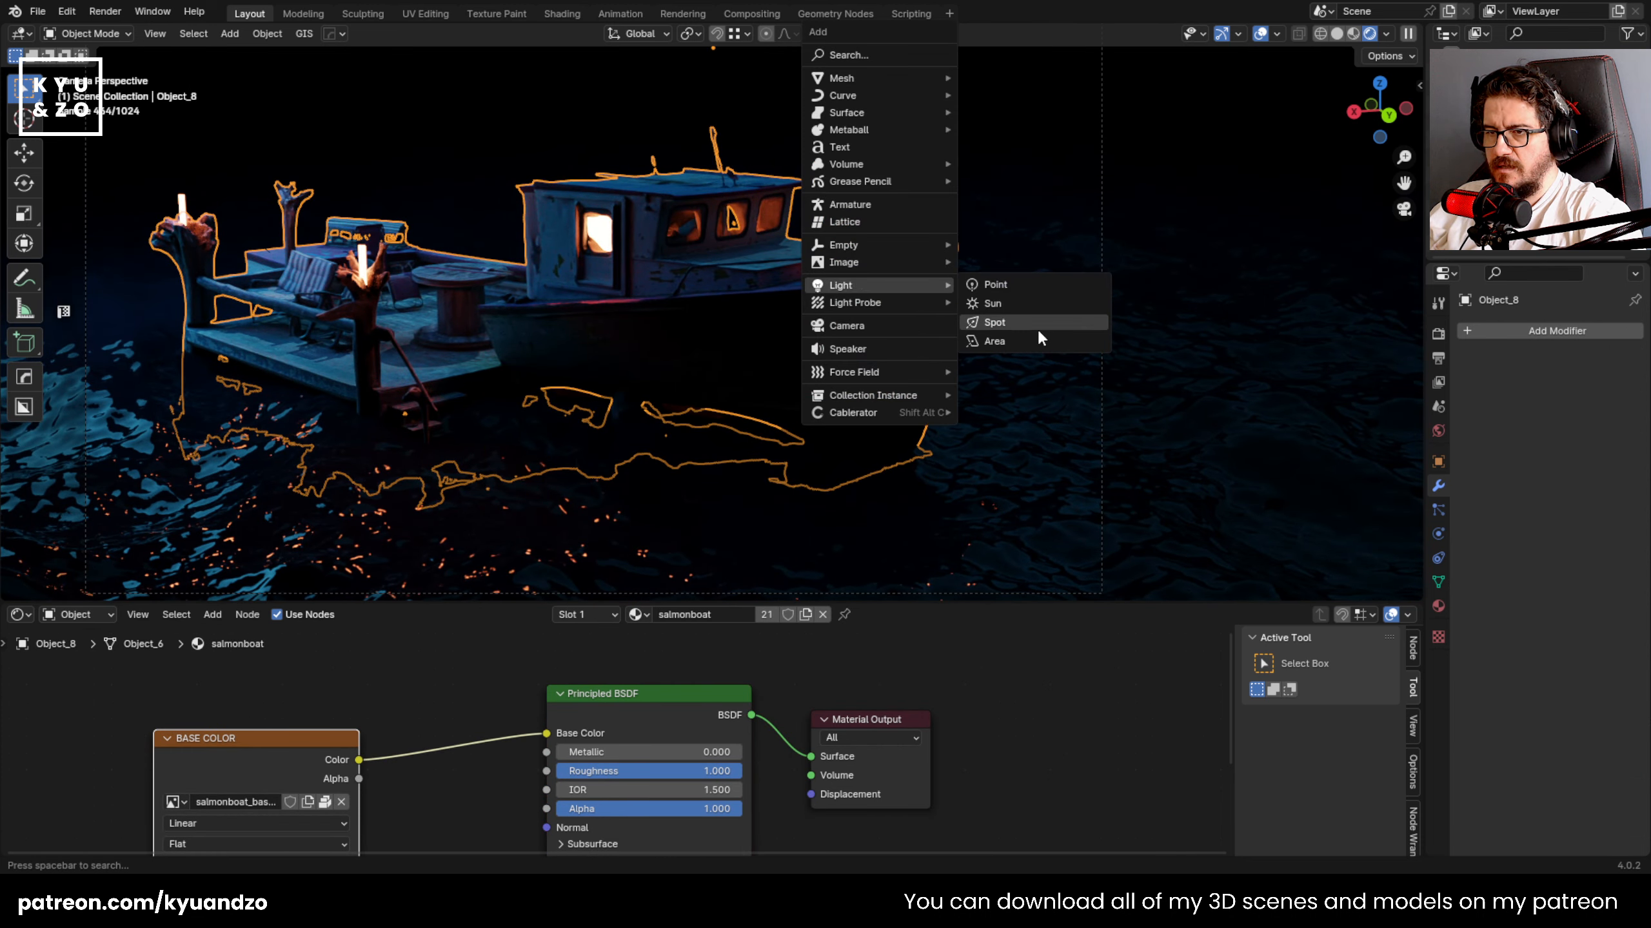
pyautogui.click(1032, 325)
pyautogui.press('r')
pyautogui.press('r')
pyautogui.click(1080, 236)
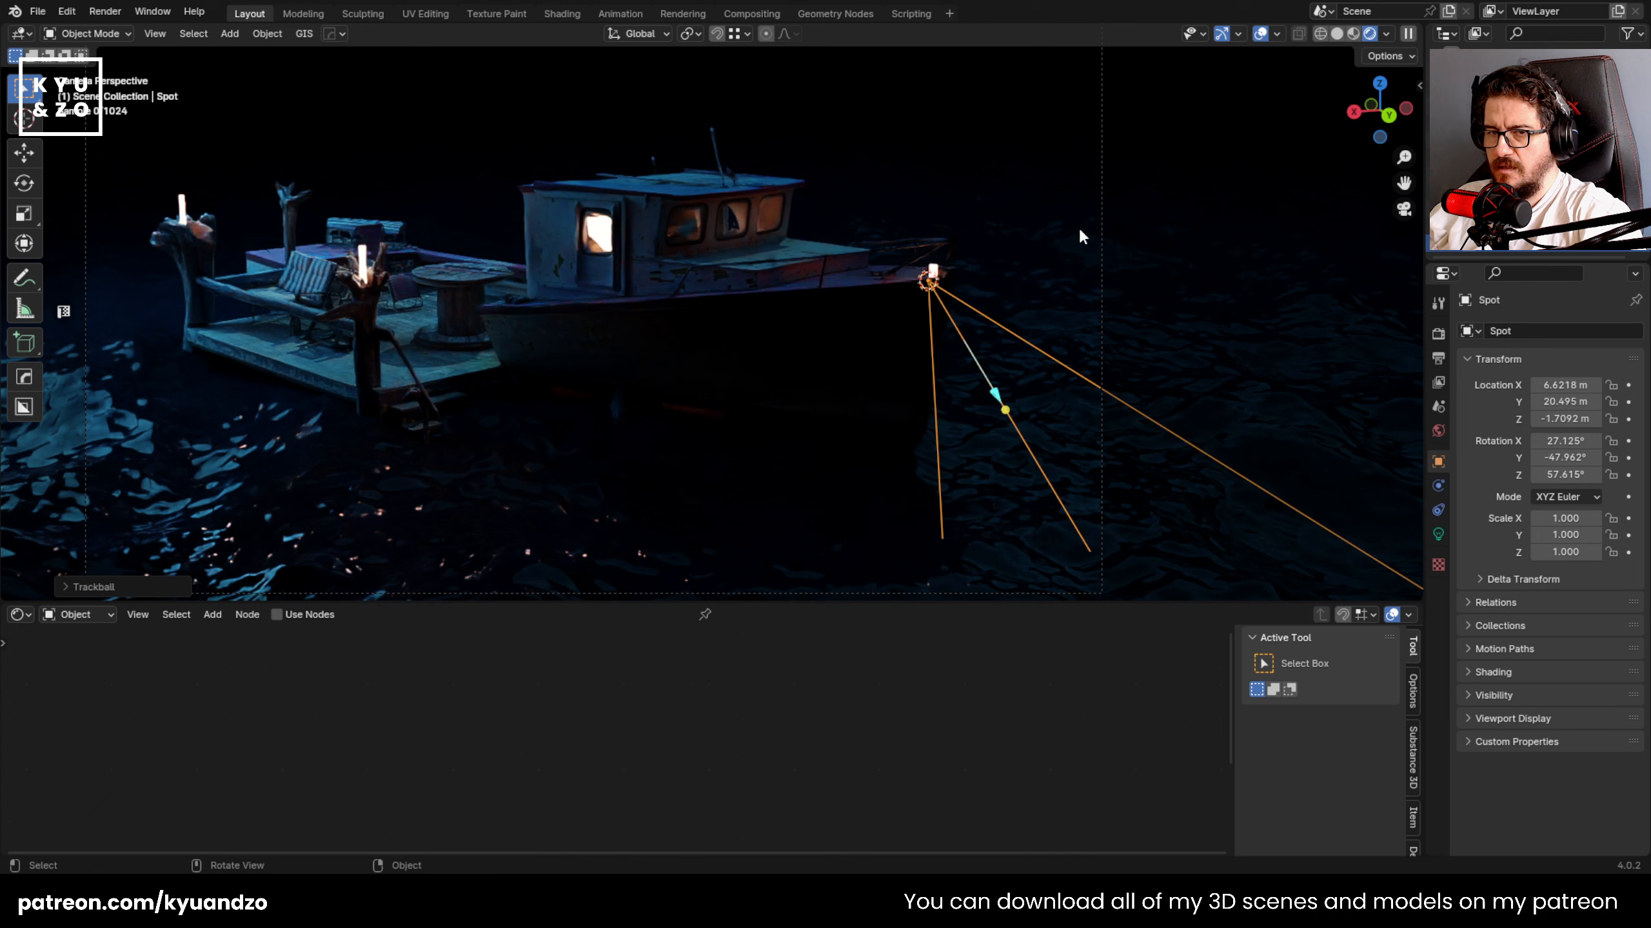
# - Set the spot light's Power to 3108.8 W and Spot Size to 82.7°, with a red colour
pyautogui.click(1438, 533)
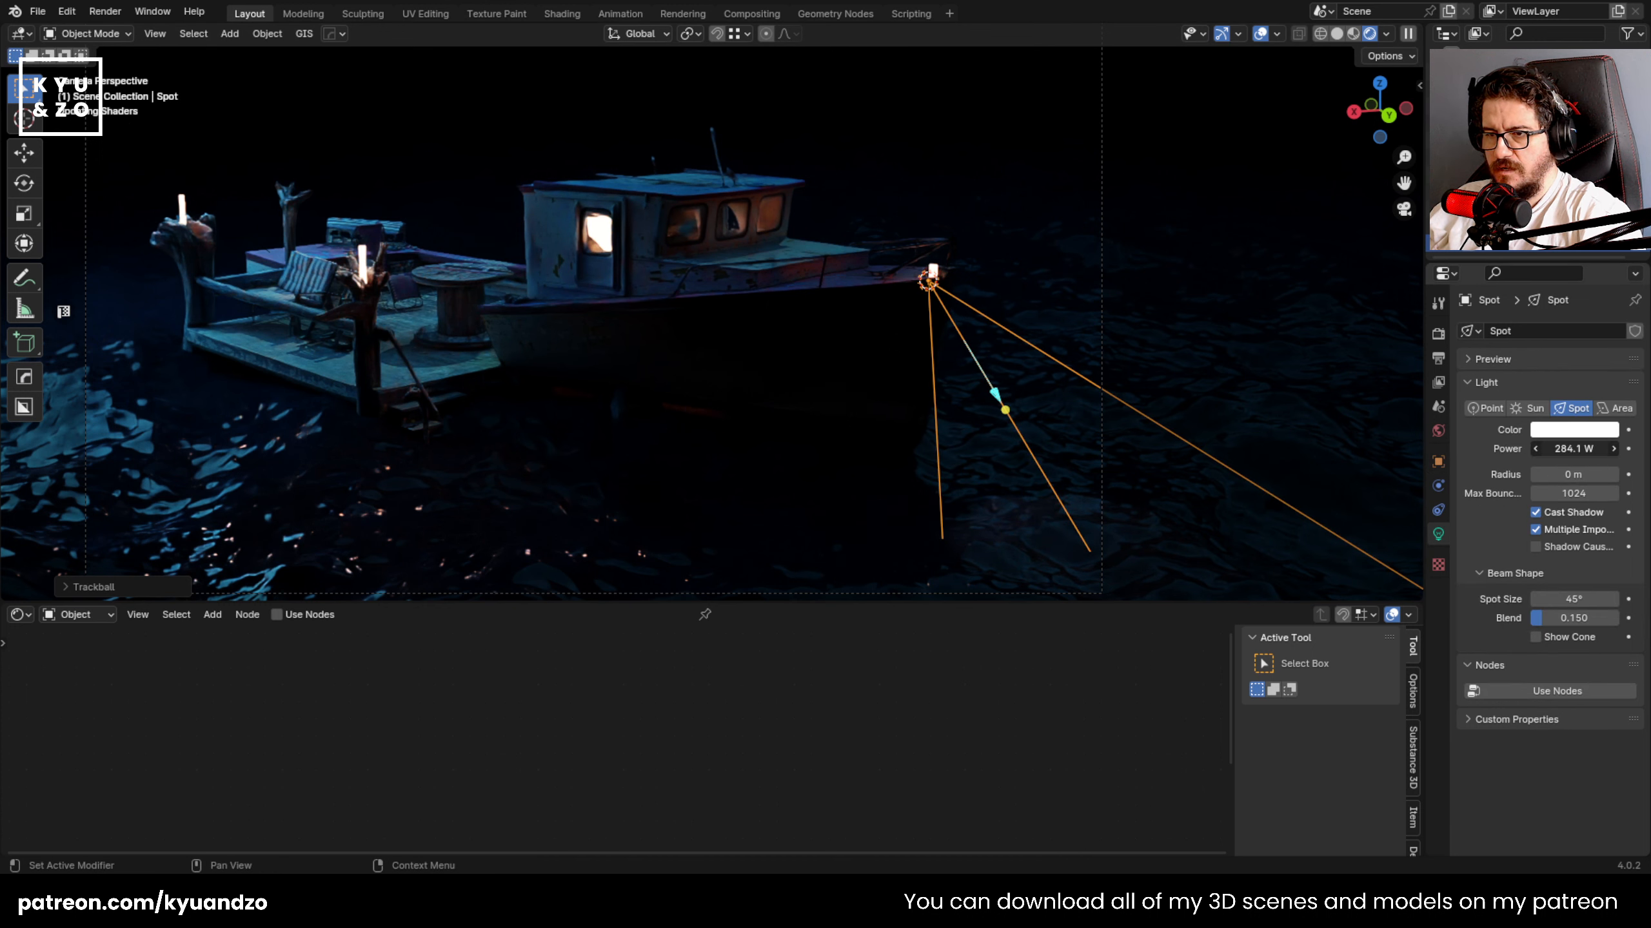
pyautogui.moveTo(1572, 449); pyautogui.dragTo(1547, 474)
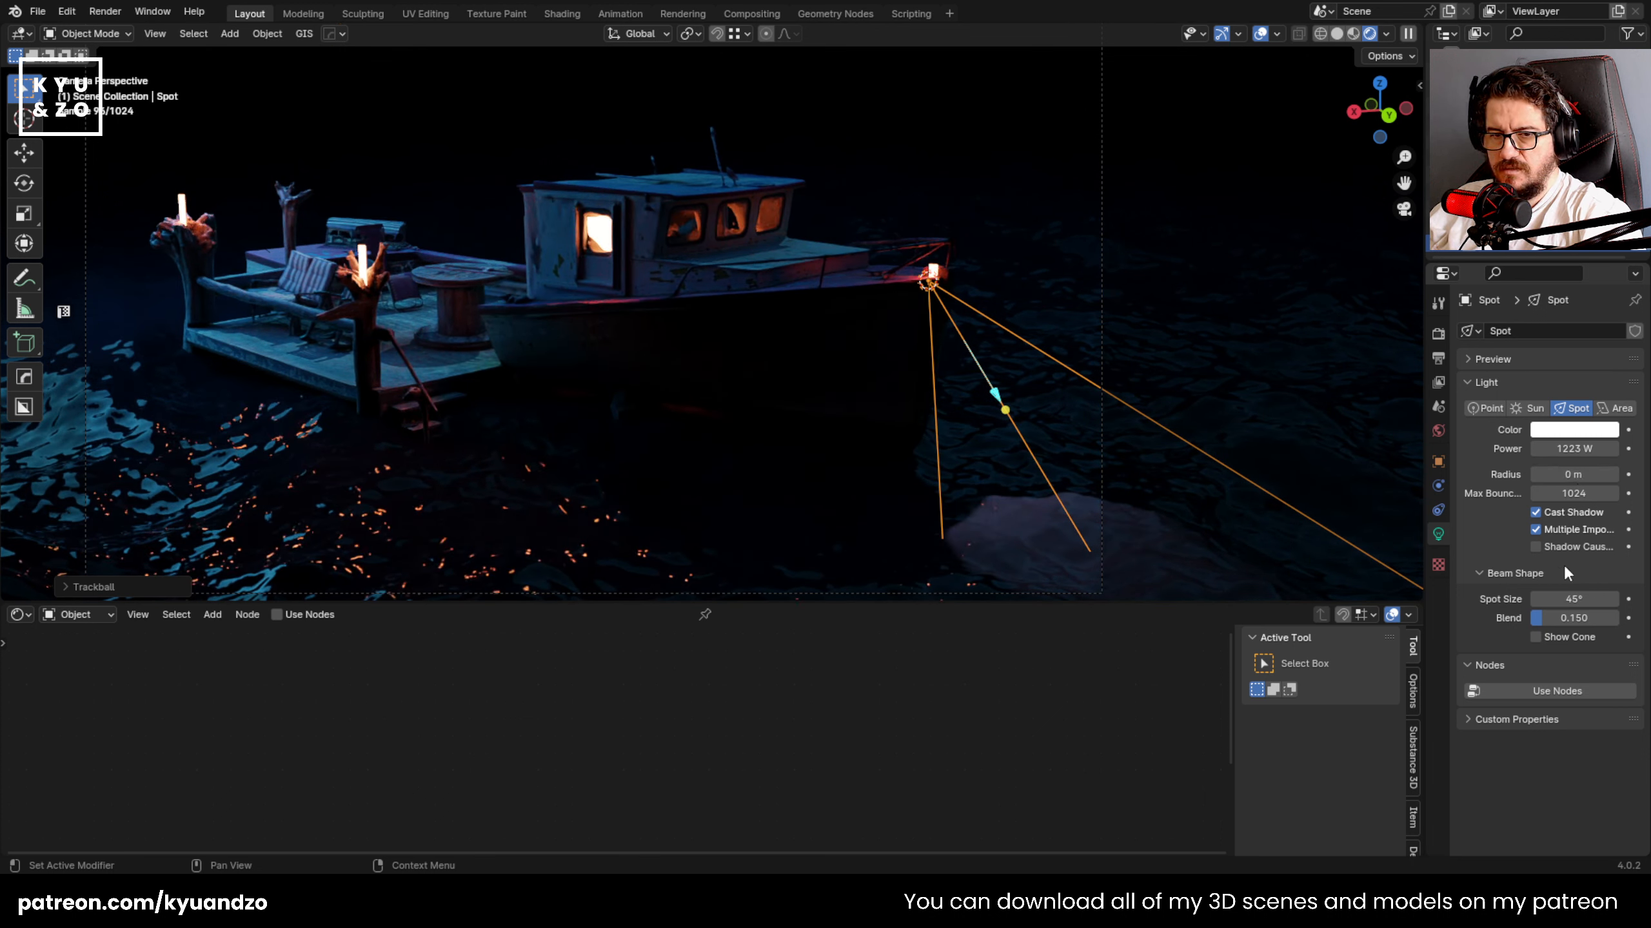
pyautogui.moveTo(1572, 599); pyautogui.dragTo(1615, 599)
pyautogui.click(1581, 432)
pyautogui.moveTo(1498, 287); pyautogui.dragTo(1508, 323)
pyautogui.moveTo(1579, 449); pyautogui.dragTo(1624, 449)
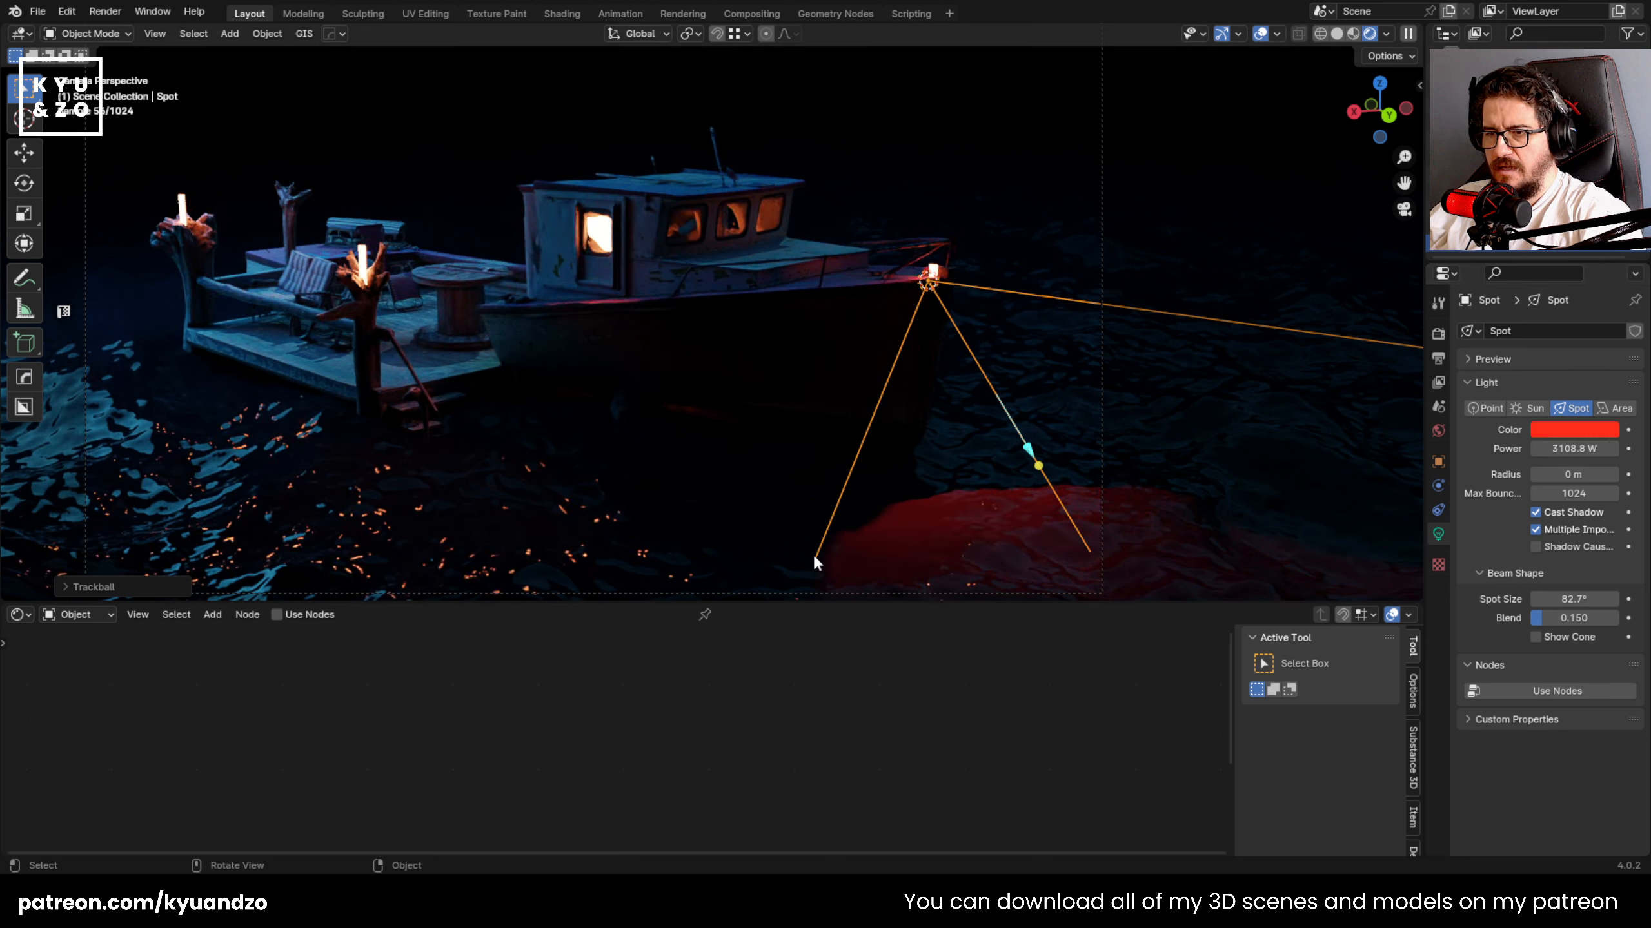
# - Change the spot light's colour to orange and narrow its Spot Size to 47.3°
pyautogui.click(1574, 432)
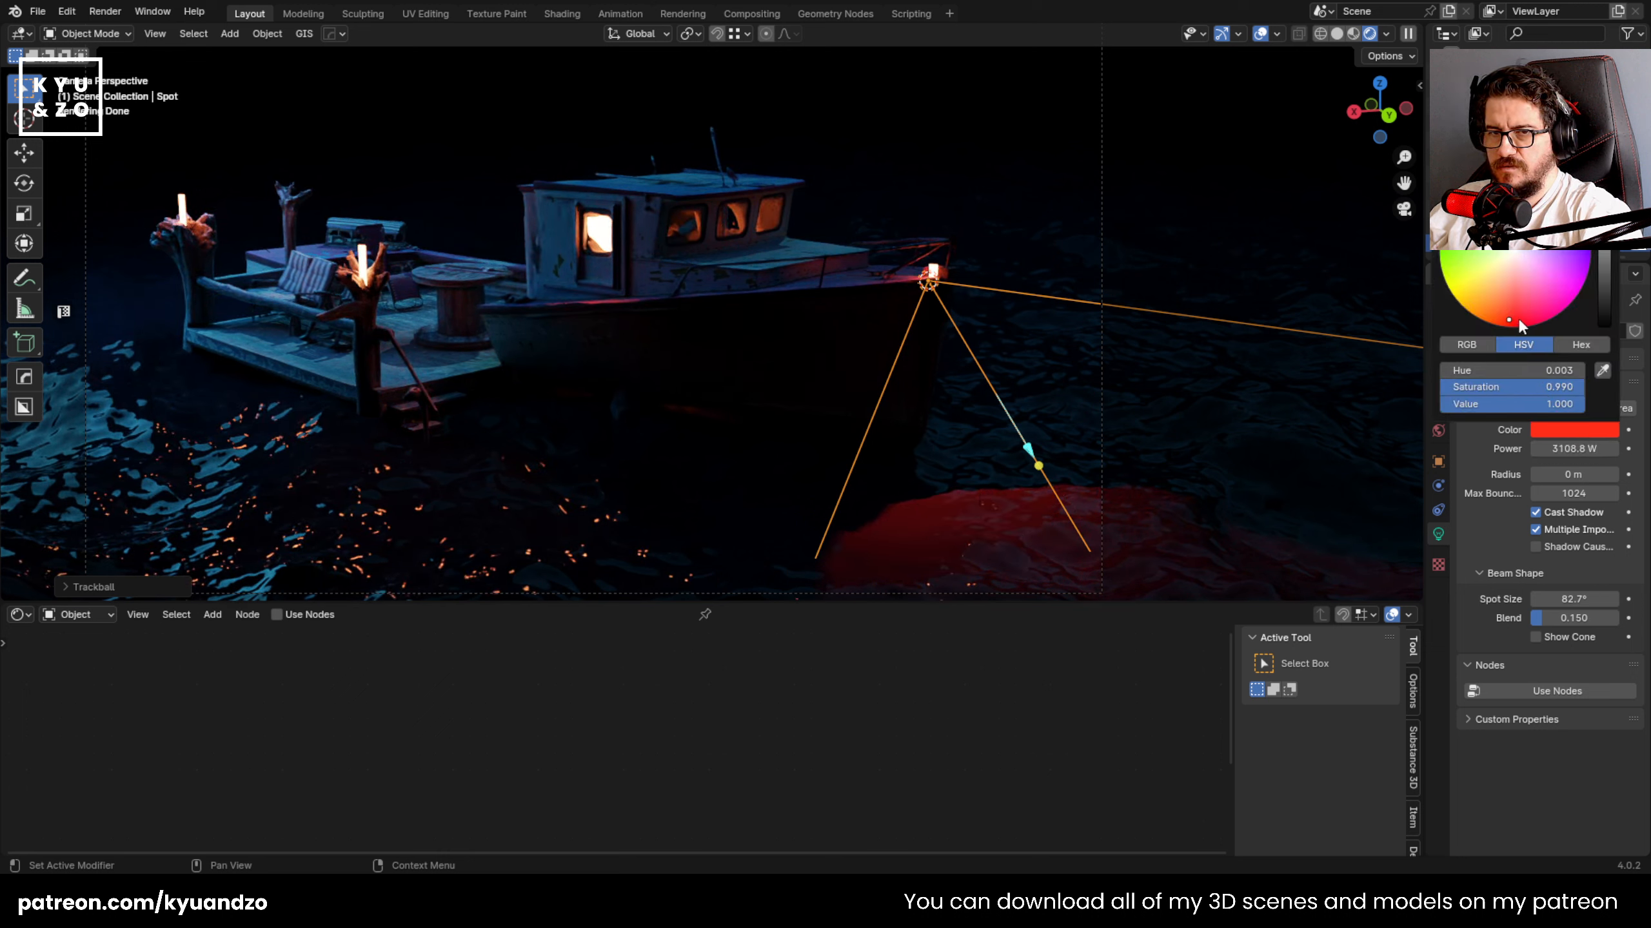
pyautogui.moveTo(1519, 321); pyautogui.dragTo(1495, 317)
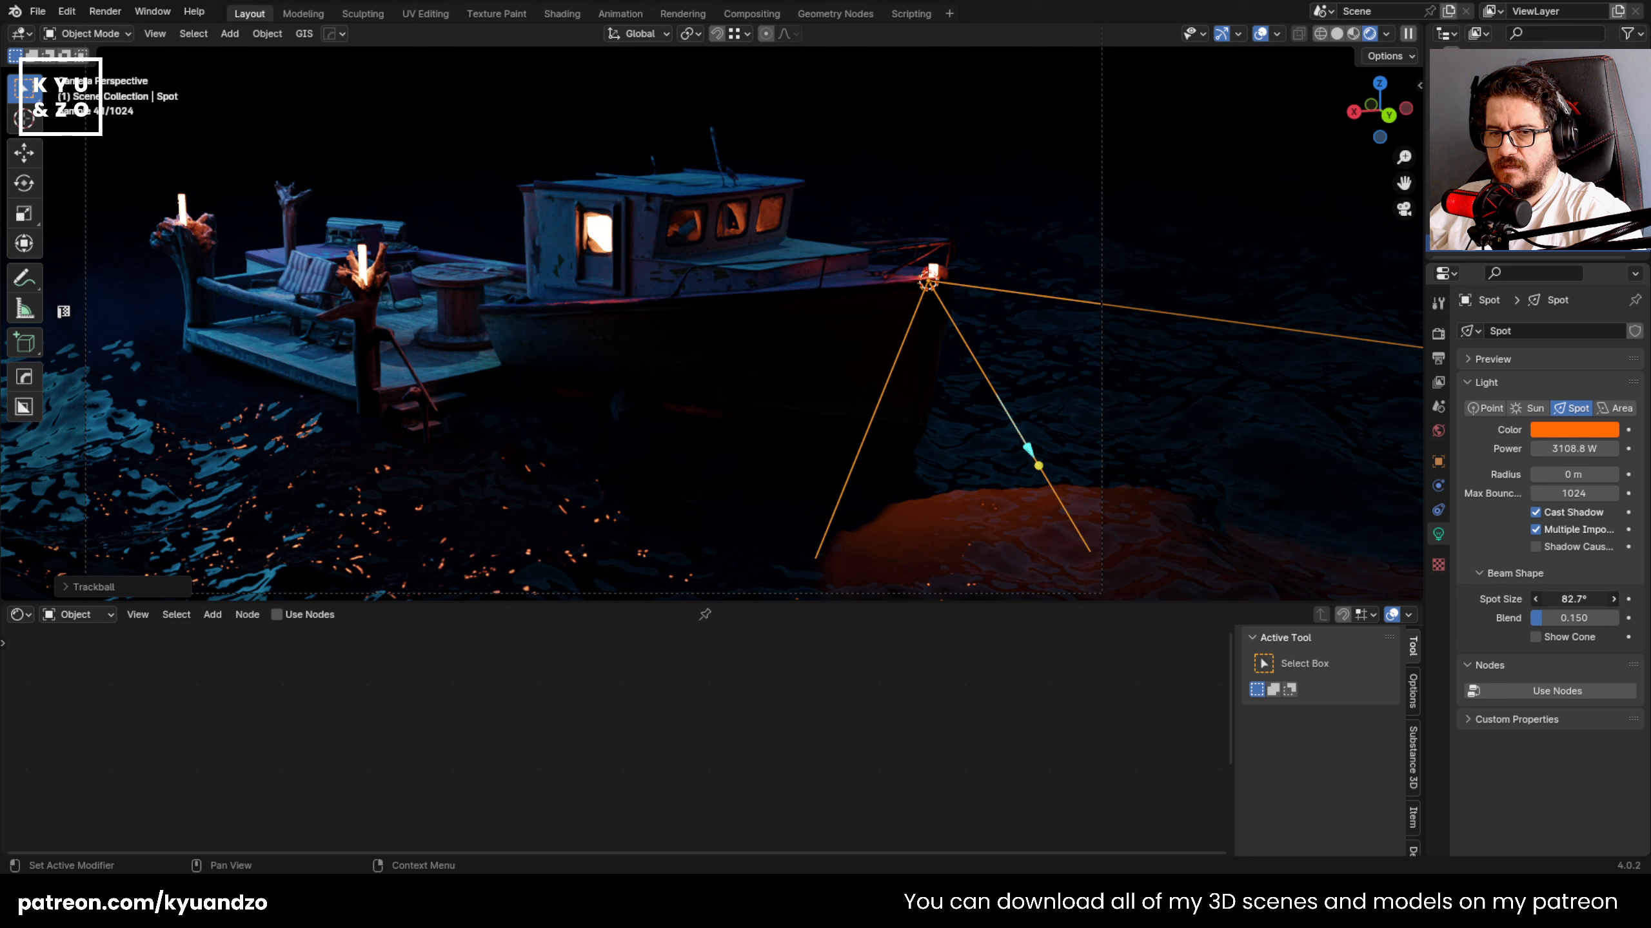
pyautogui.moveTo(1574, 599)
pyautogui.mouseDown()
pyautogui.moveTo(1530, 599)
pyautogui.moveTo(1566, 599)
pyautogui.mouseUp()
# - Move the spot light slightly forward along the global Y axis, just in front of the boat's bow
pyautogui.press('g')
pyautogui.press('y')
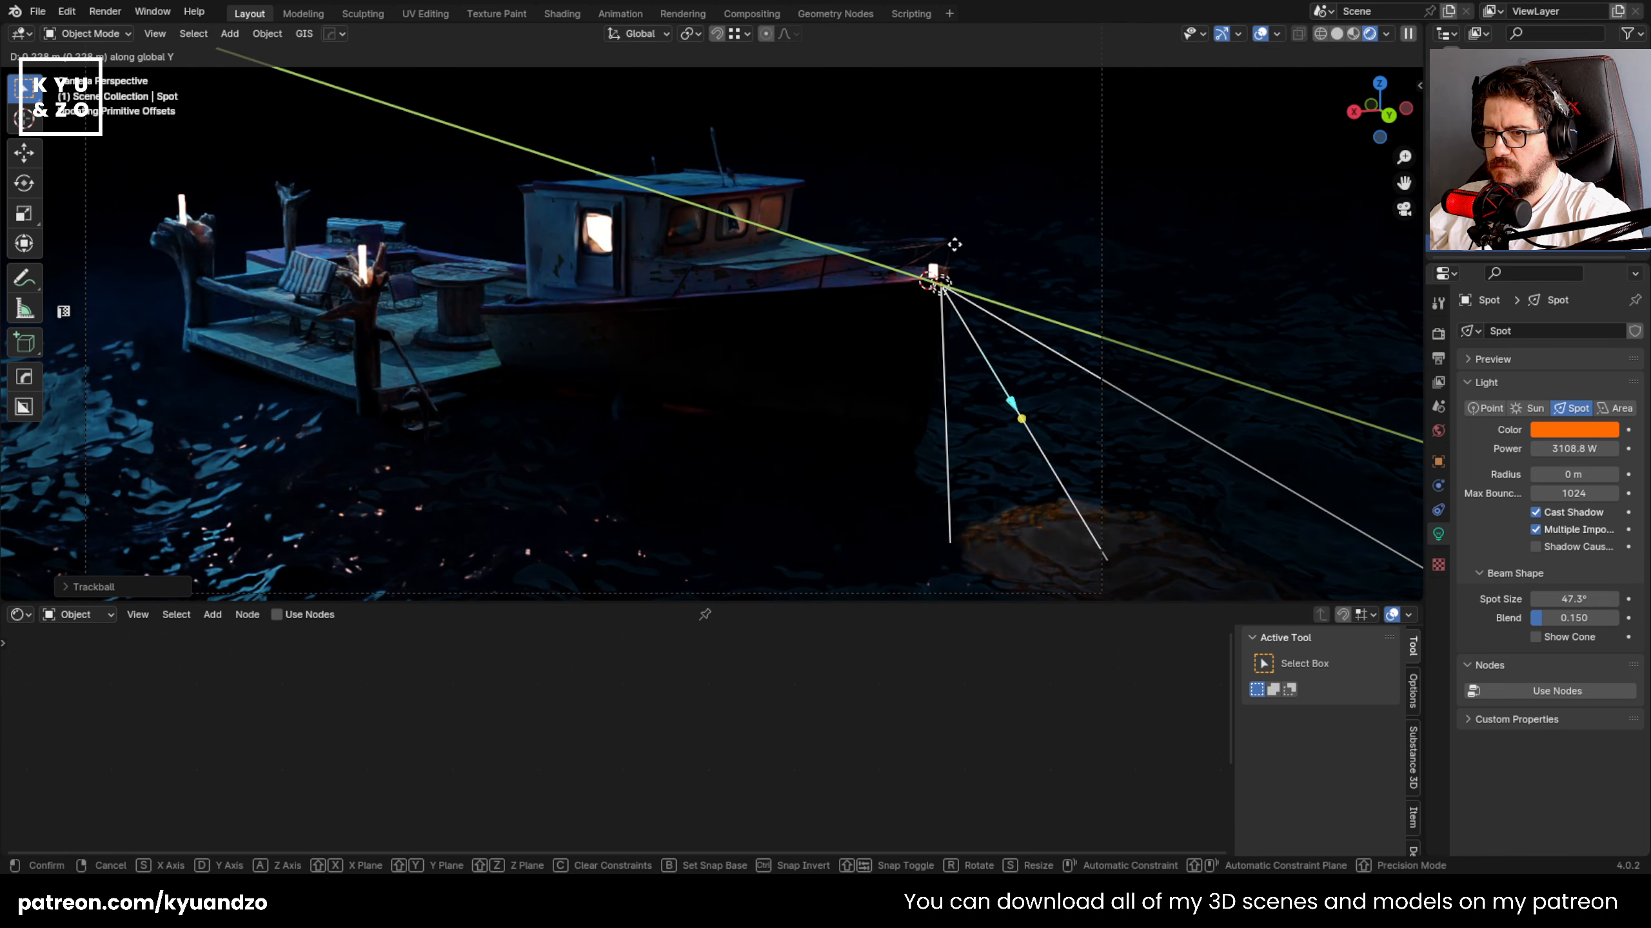
pyautogui.click(955, 245)
pyautogui.click(1137, 260)
pyautogui.scroll(-3, 1138, 263)
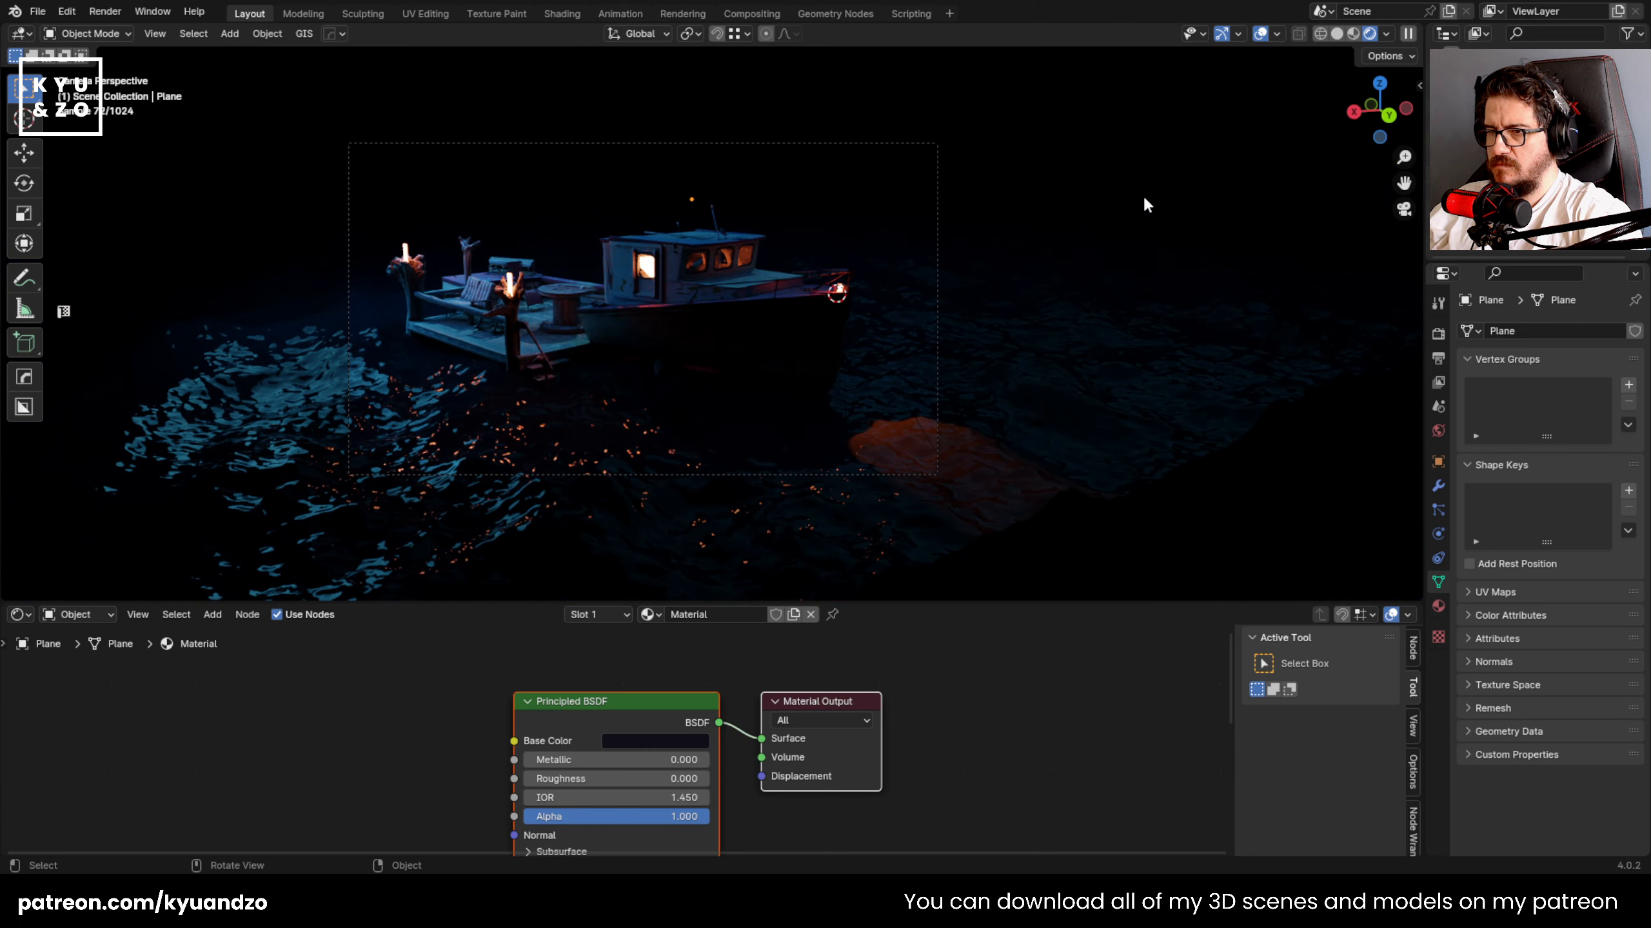
pyautogui.keyDown('shift'); pyautogui.moveTo(630, 271); pyautogui.dragTo(789, 303, button='middle'); pyautogui.keyUp('shift')
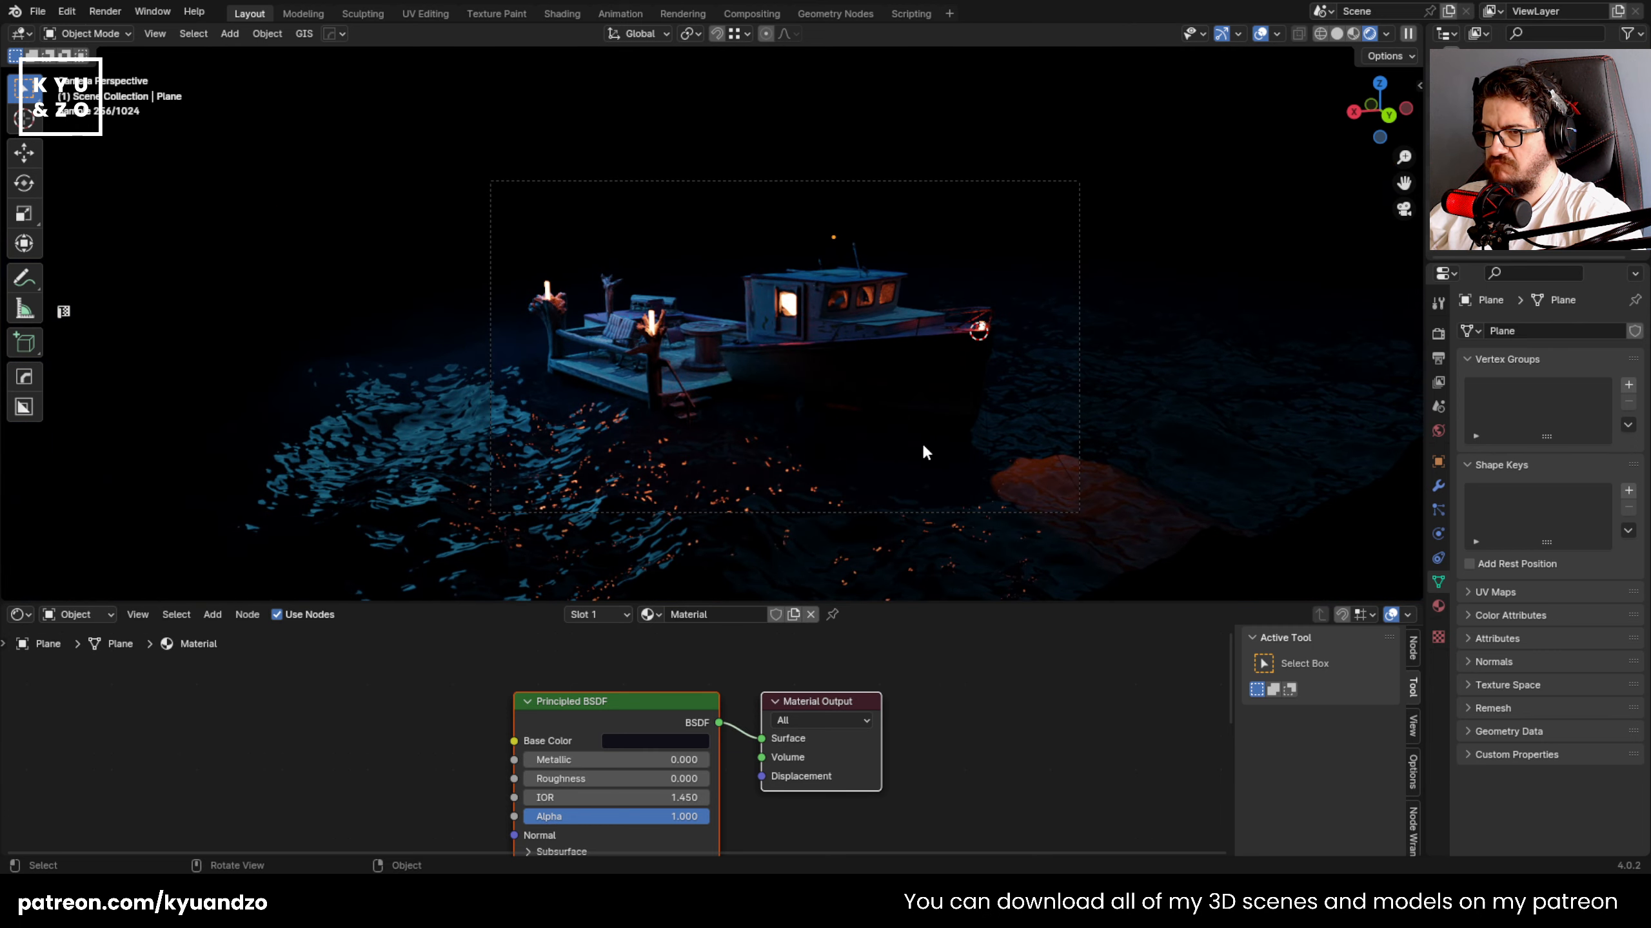
# - Set the spot light's Spot Size to 89.2° and Blend to 1.000, and save the file
pyautogui.click(1011, 480)
pyautogui.scroll(2, 1014, 487)
pyautogui.click(1112, 364)
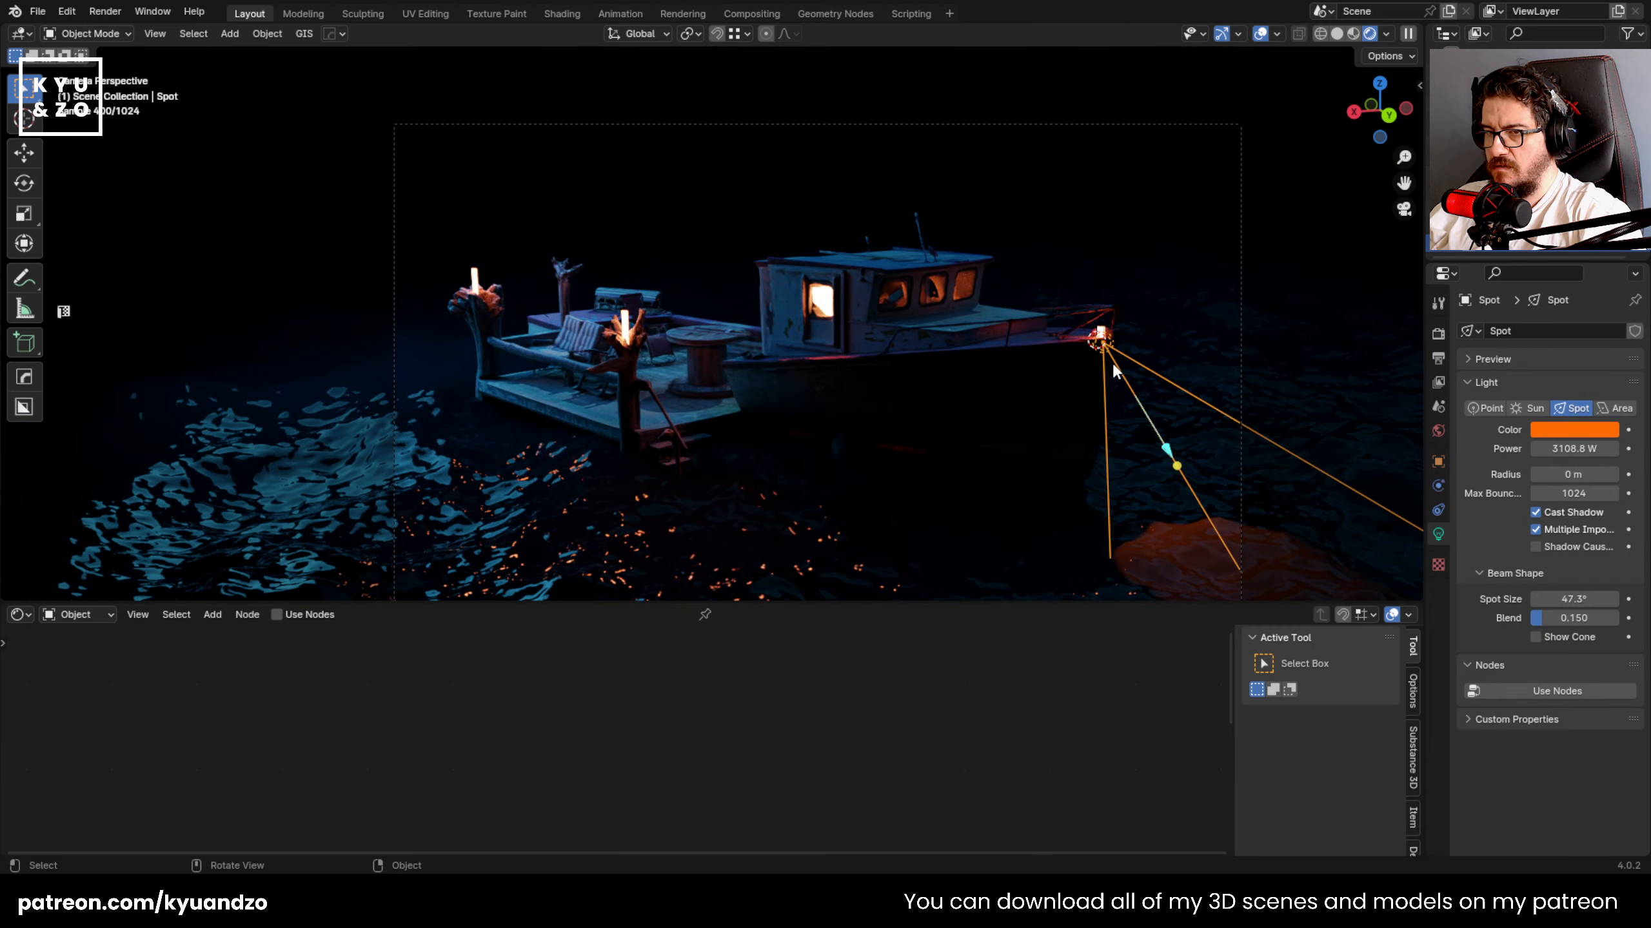
pyautogui.moveTo(1574, 599); pyautogui.dragTo(1631, 599)
pyautogui.hotkey('ctrl', 'z')
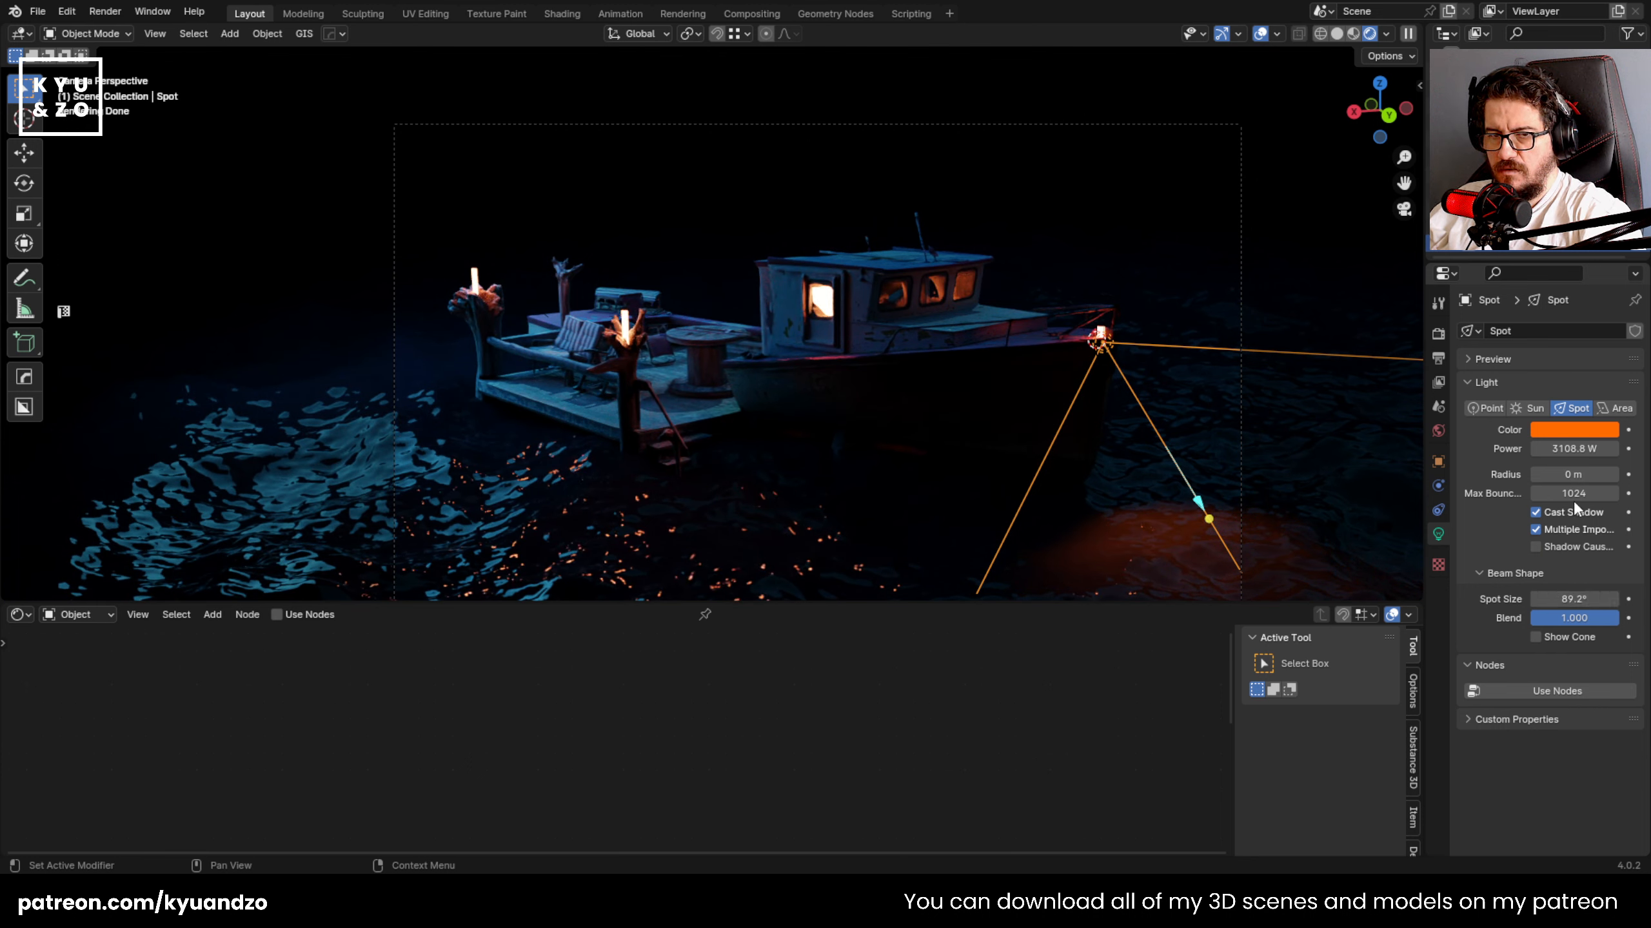
pyautogui.moveTo(1574, 474)
pyautogui.mouseDown()
pyautogui.moveTo(1605, 474)
pyautogui.moveTo(1547, 474)
pyautogui.mouseUp()
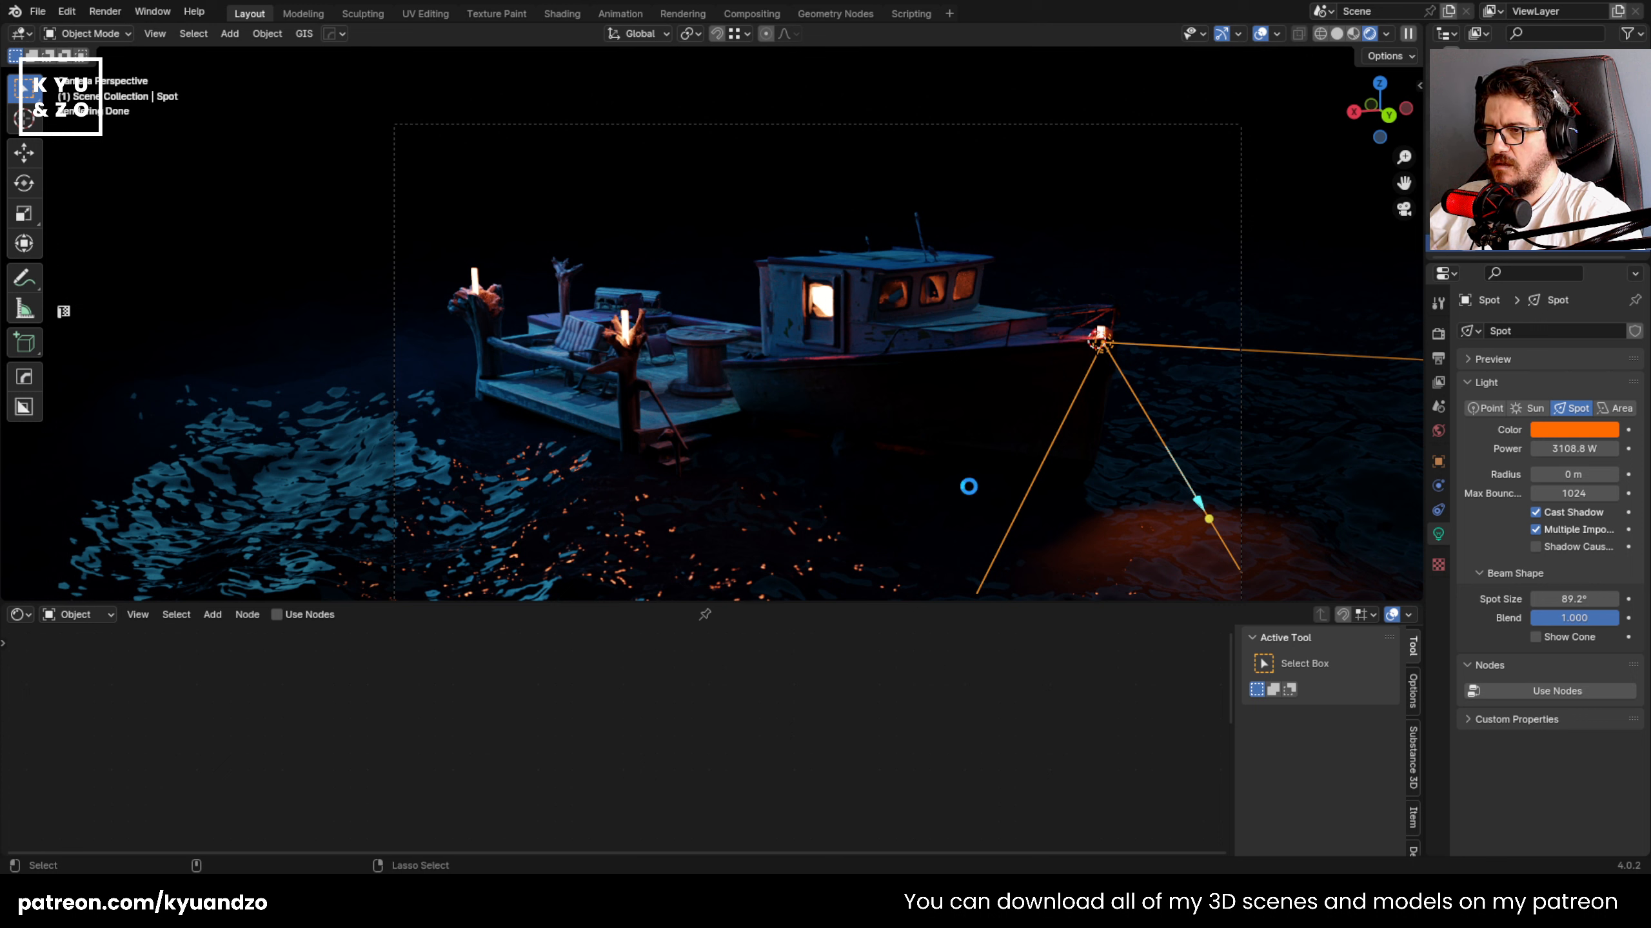
pyautogui.hotkey('ctrl', 's')
# - Add a cube and scale it up until it encloses the whole boat and dock scene
pyautogui.hotkey('shift', 'a')
pyautogui.moveTo(652, 199)
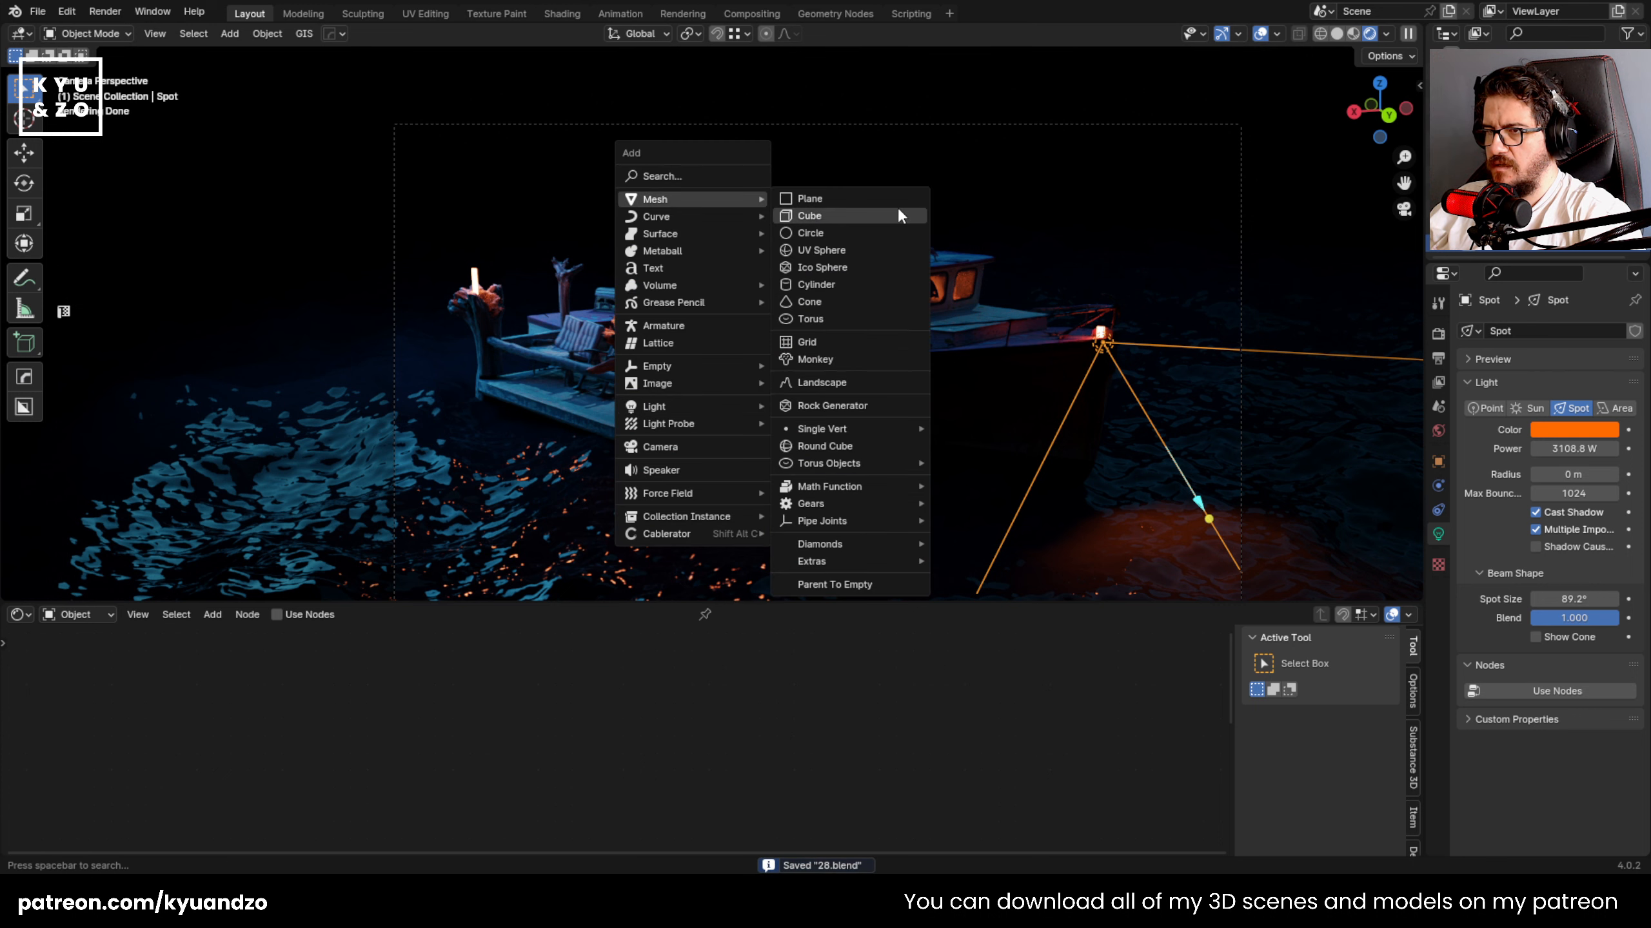
pyautogui.click(897, 212)
pyautogui.press('s')
pyautogui.click(241, 659)
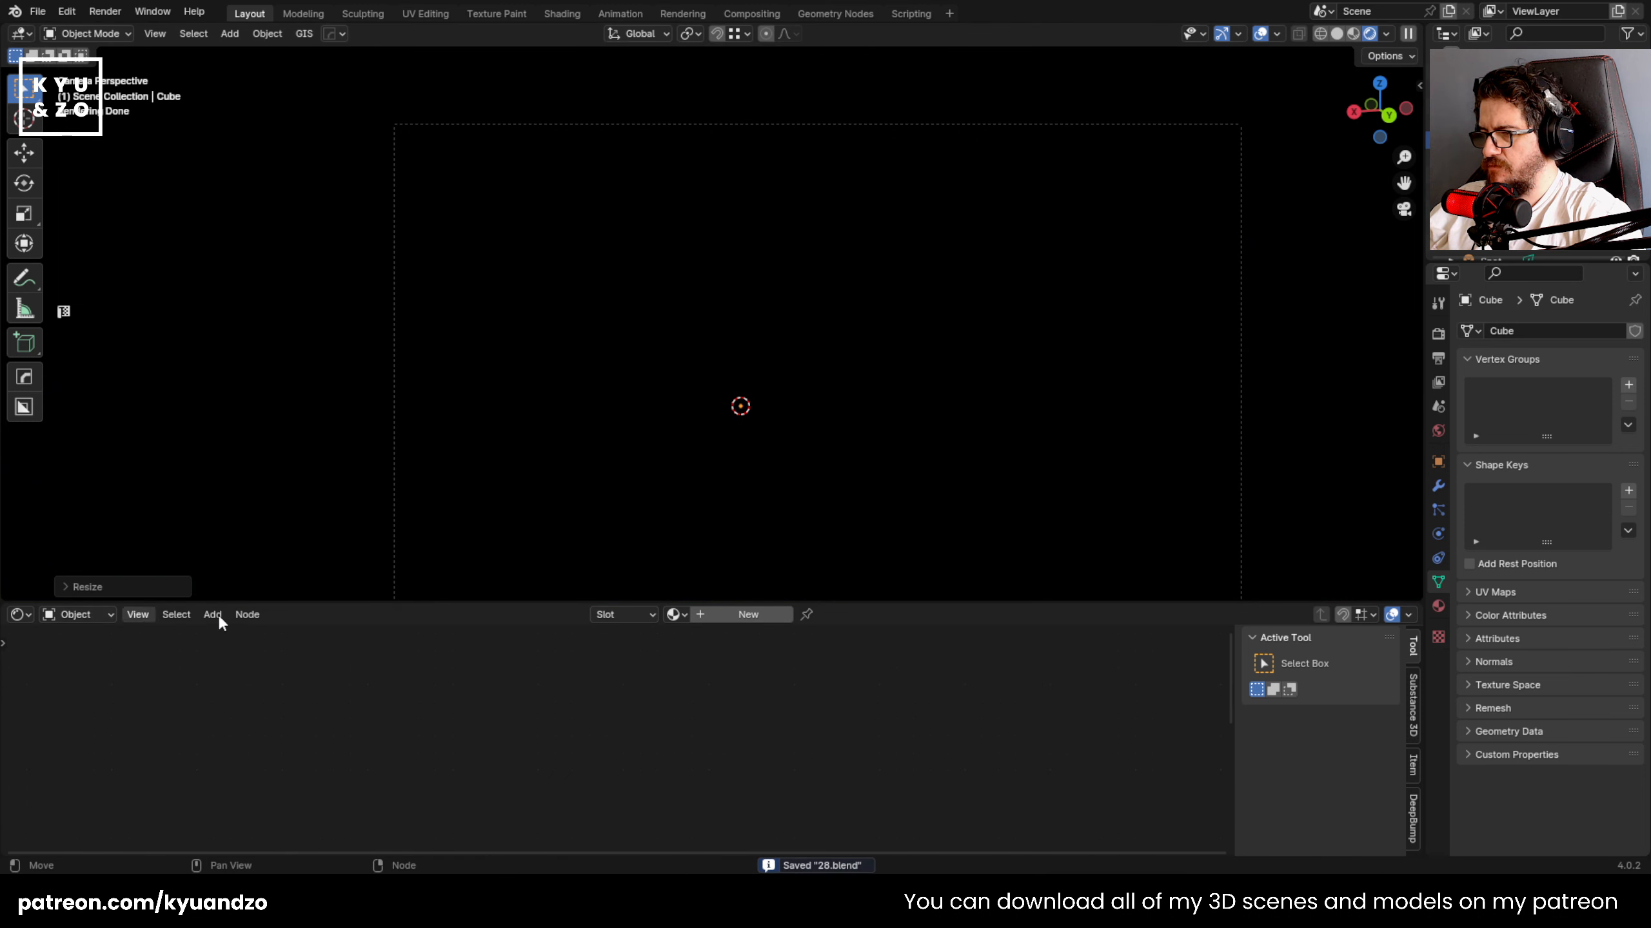
# - Give the cube a new material with a Volume Scatter node replacing the Principled BSDF and feeding the output's Volume
pyautogui.click(775, 614)
pyautogui.press('x')
pyautogui.hotkey('shift', 'a')
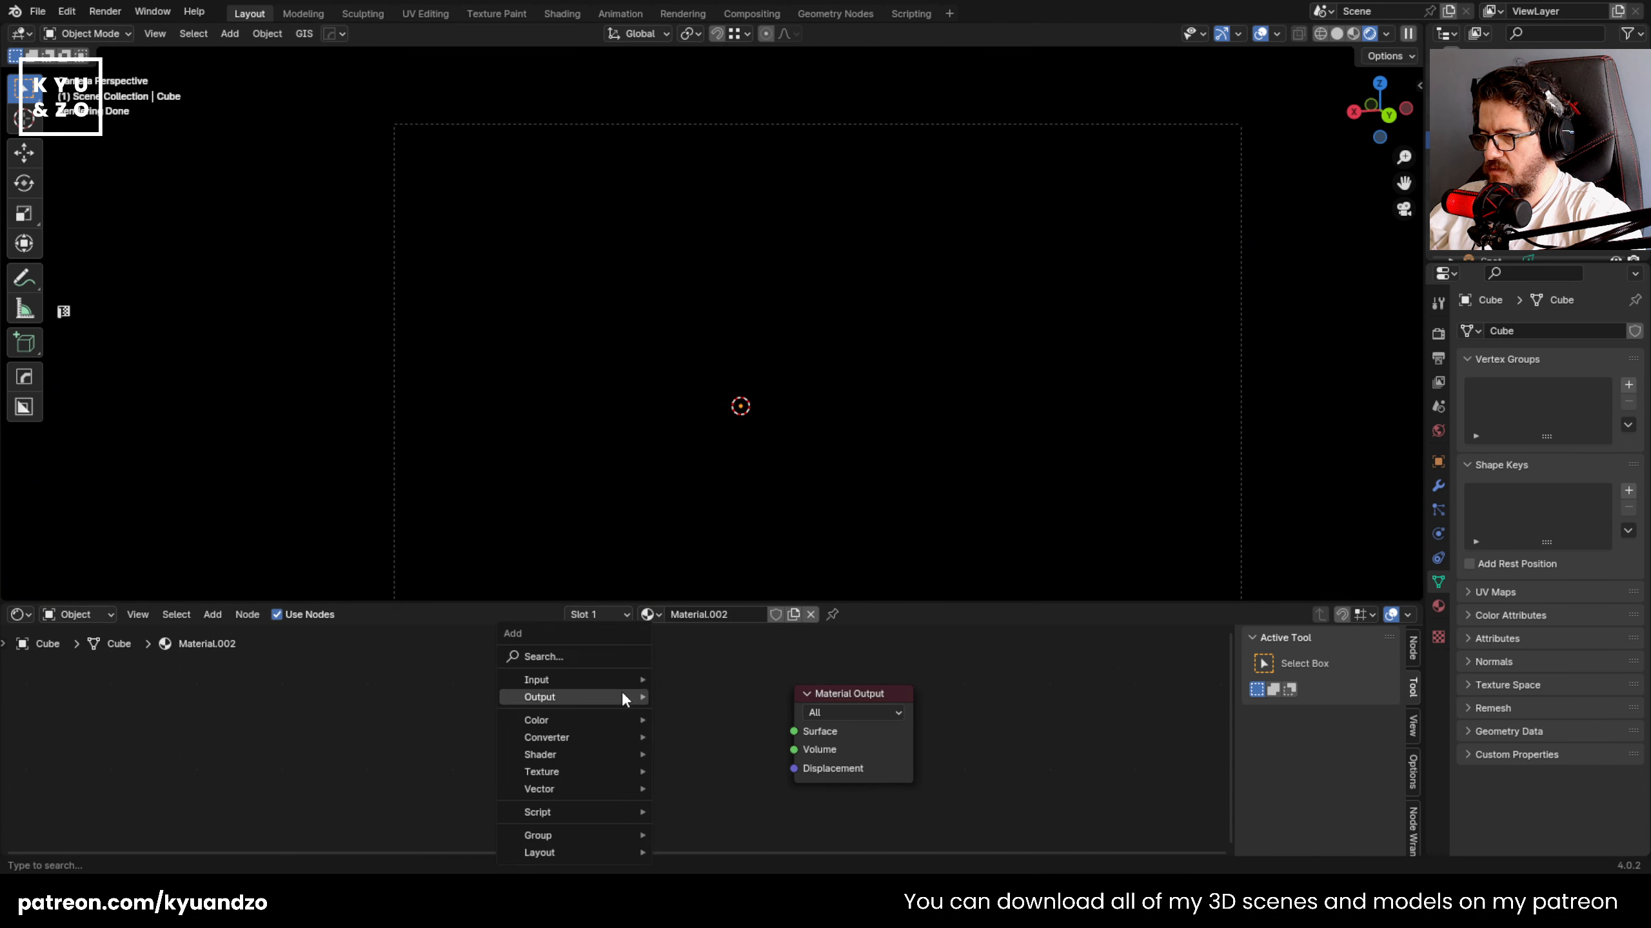
pyautogui.click(624, 654)
pyautogui.write('v')
pyautogui.click(754, 684)
pyautogui.click(562, 693)
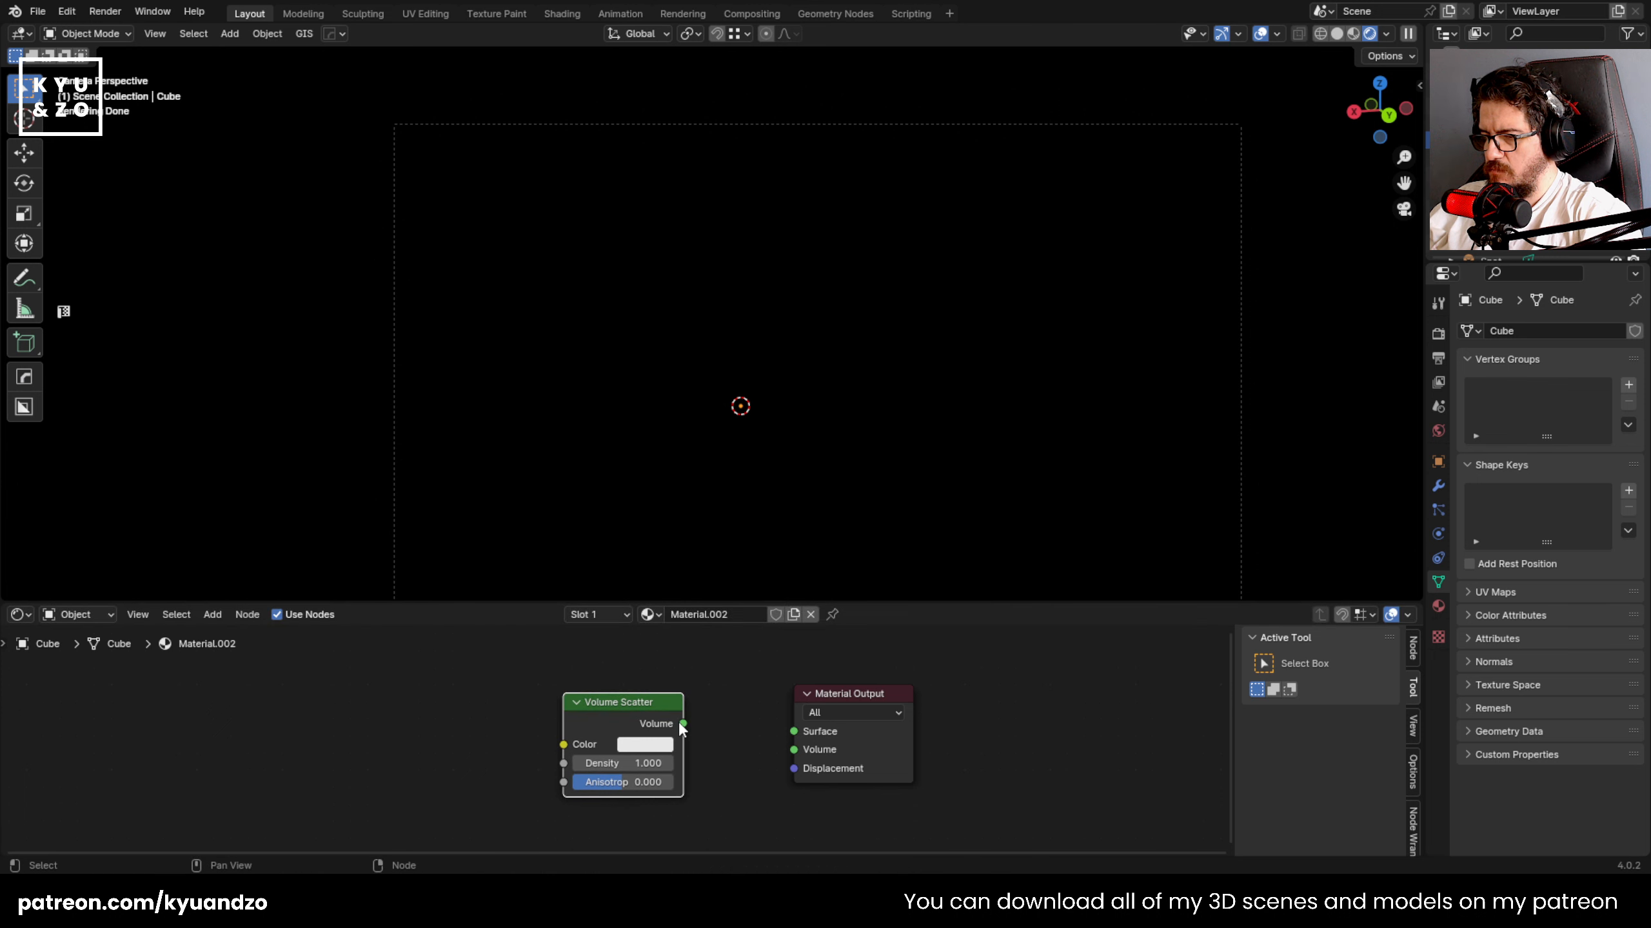
pyautogui.moveTo(682, 722); pyautogui.dragTo(803, 747)
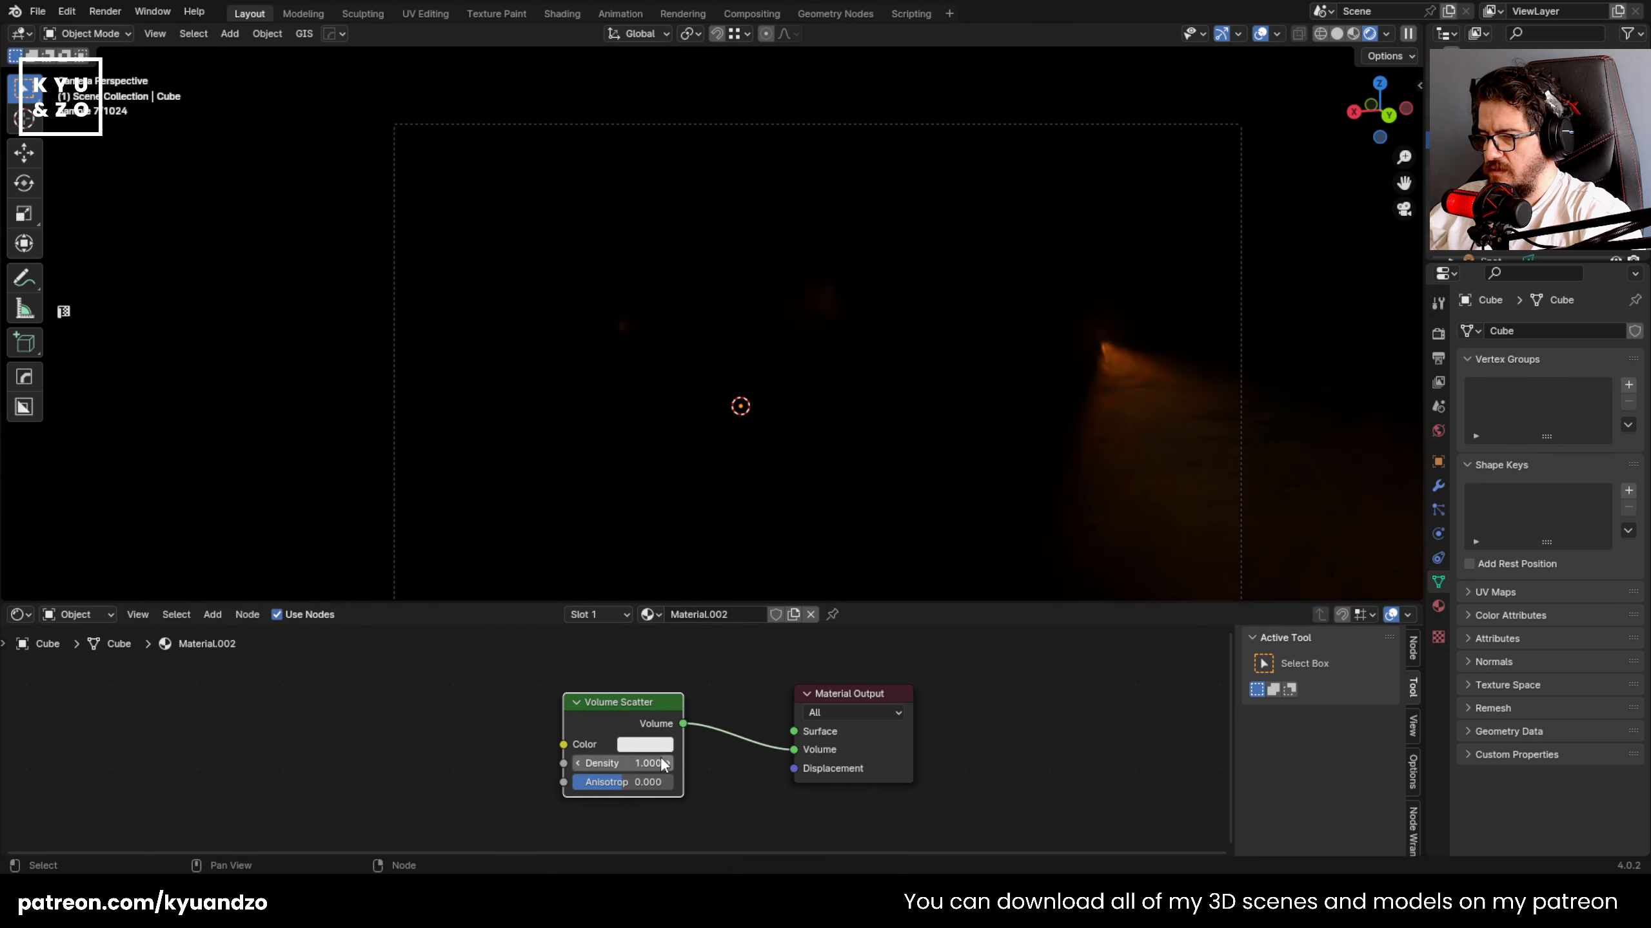
# - Set the Volume Scatter's Density to 0.060
pyautogui.moveTo(660, 762); pyautogui.dragTo(573, 762)
pyautogui.click(668, 764)
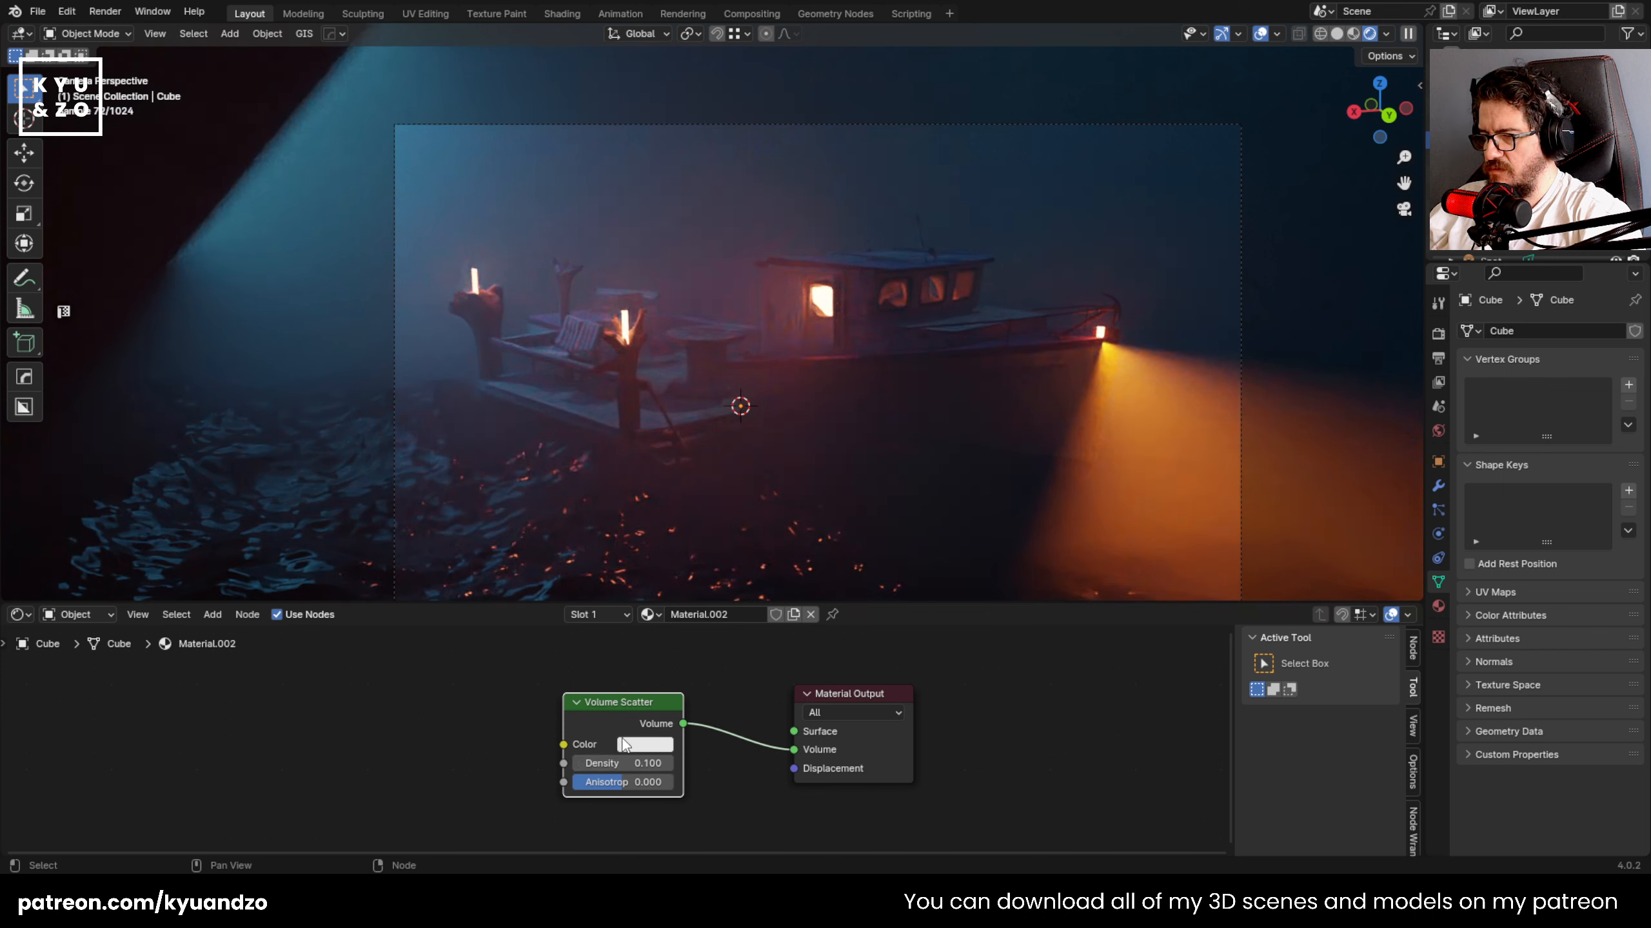
pyautogui.click(630, 762)
pyautogui.click(621, 763)
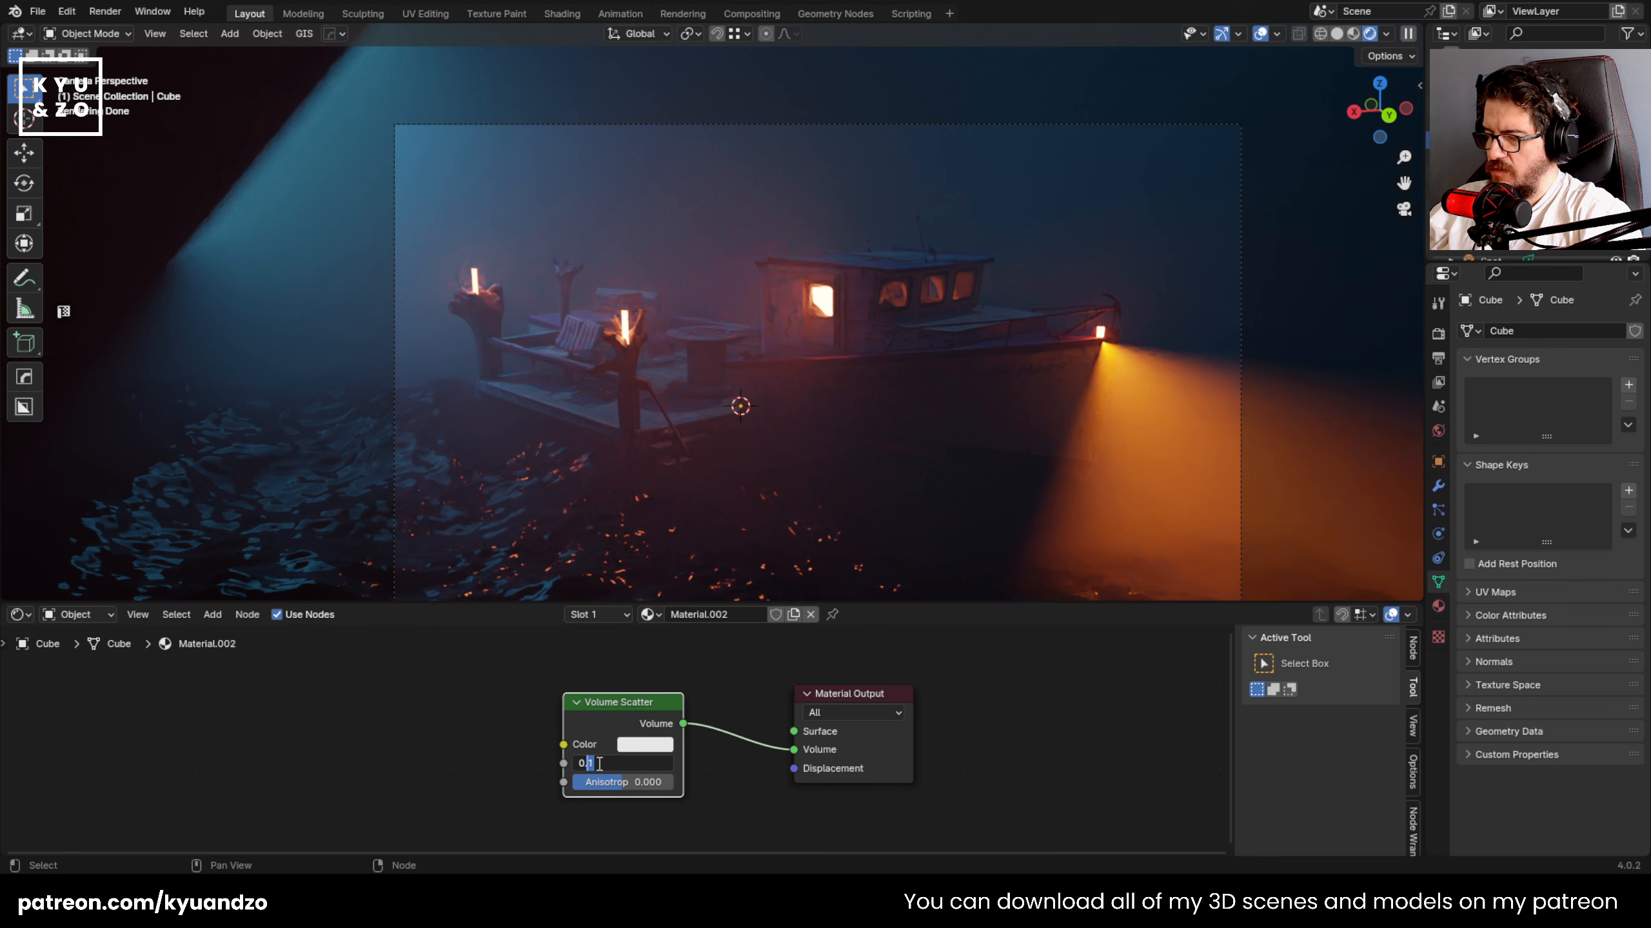
pyautogui.press('Return')
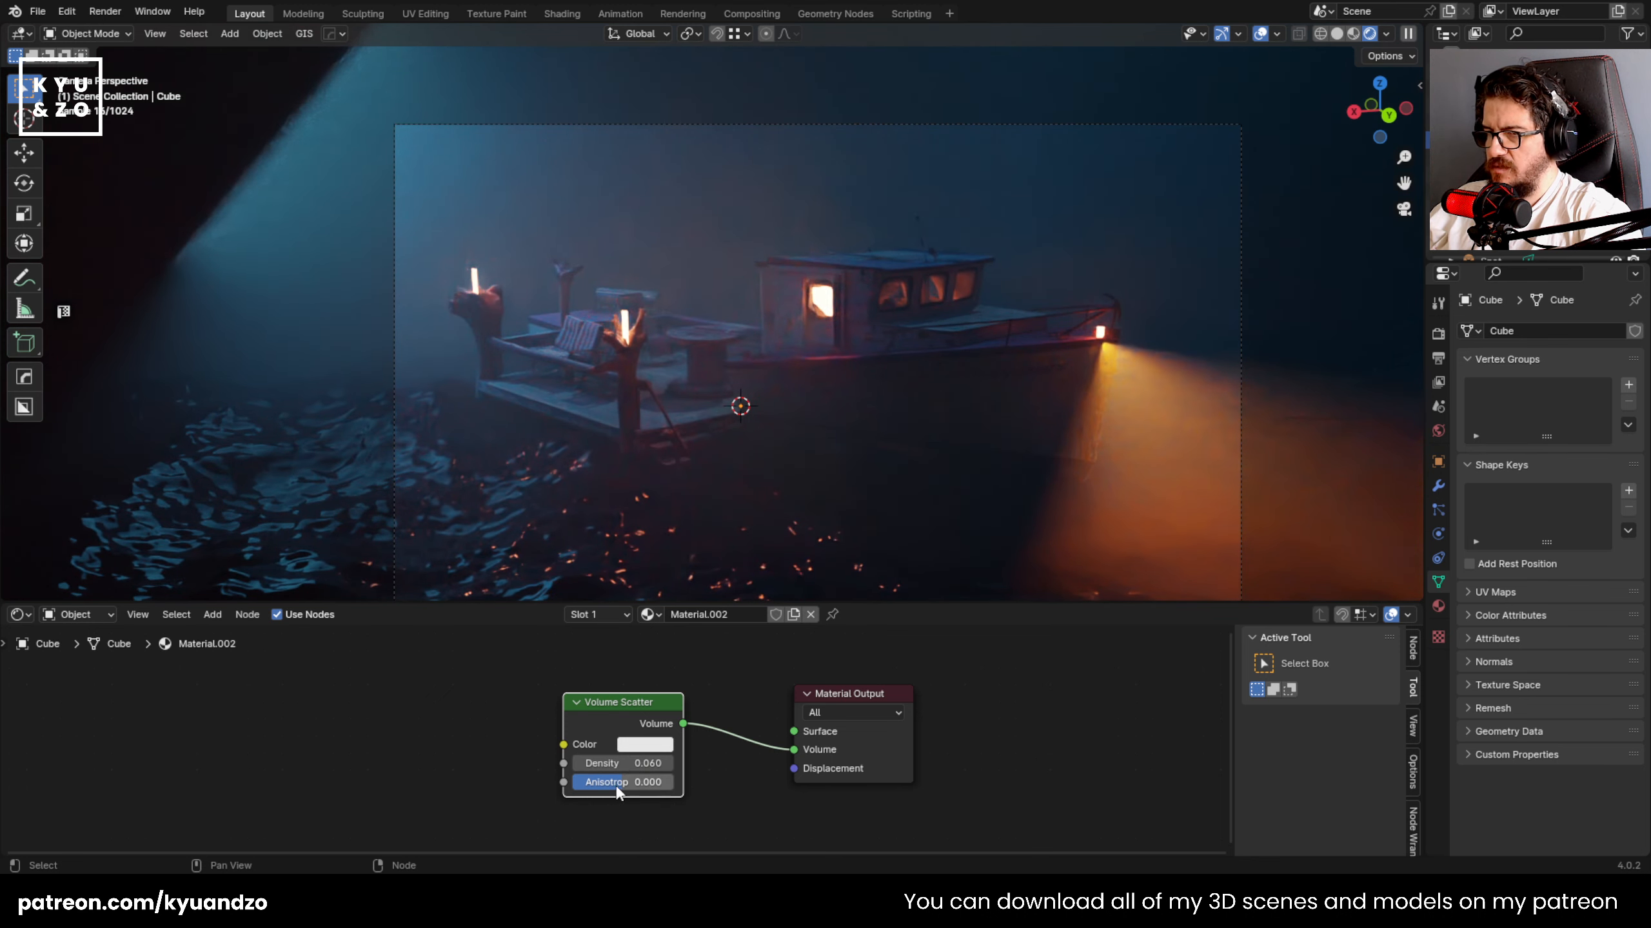
# - Try positive and negative Anisotropy values on the Volume Scatter and set it to -0.667
pyautogui.moveTo(615, 786)
pyautogui.mouseDown()
pyautogui.moveTo(673, 785)
pyautogui.moveTo(588, 782)
pyautogui.mouseUp()
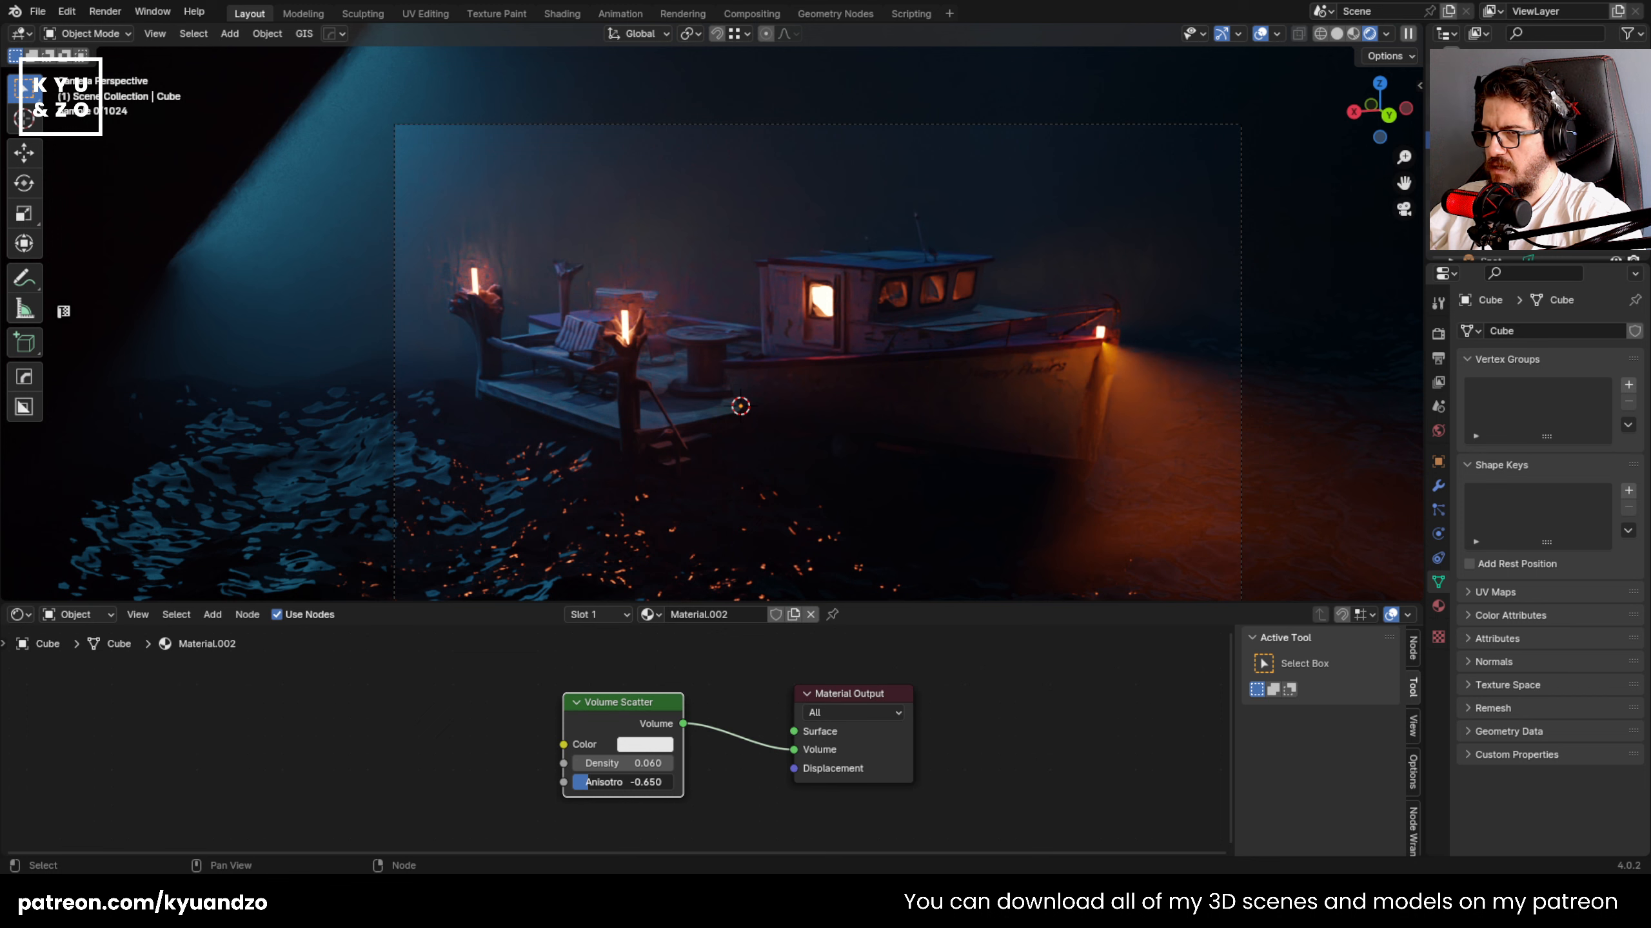
pyautogui.moveTo(589, 782); pyautogui.dragTo(592, 782)
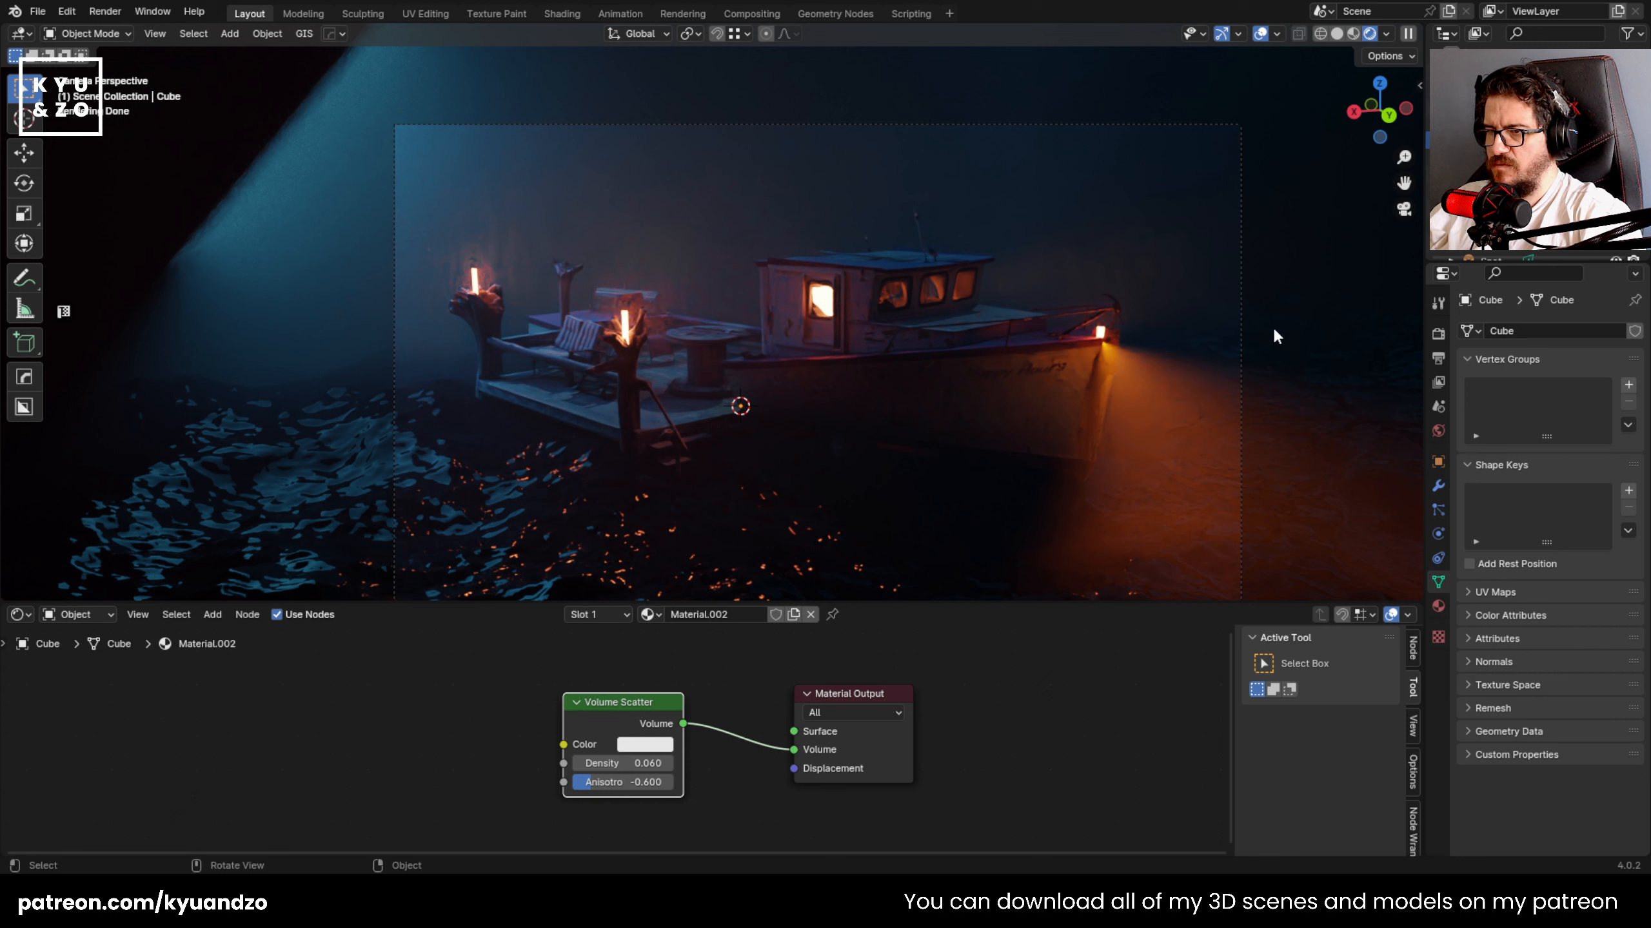
pyautogui.moveTo(595, 783); pyautogui.dragTo(672, 782)
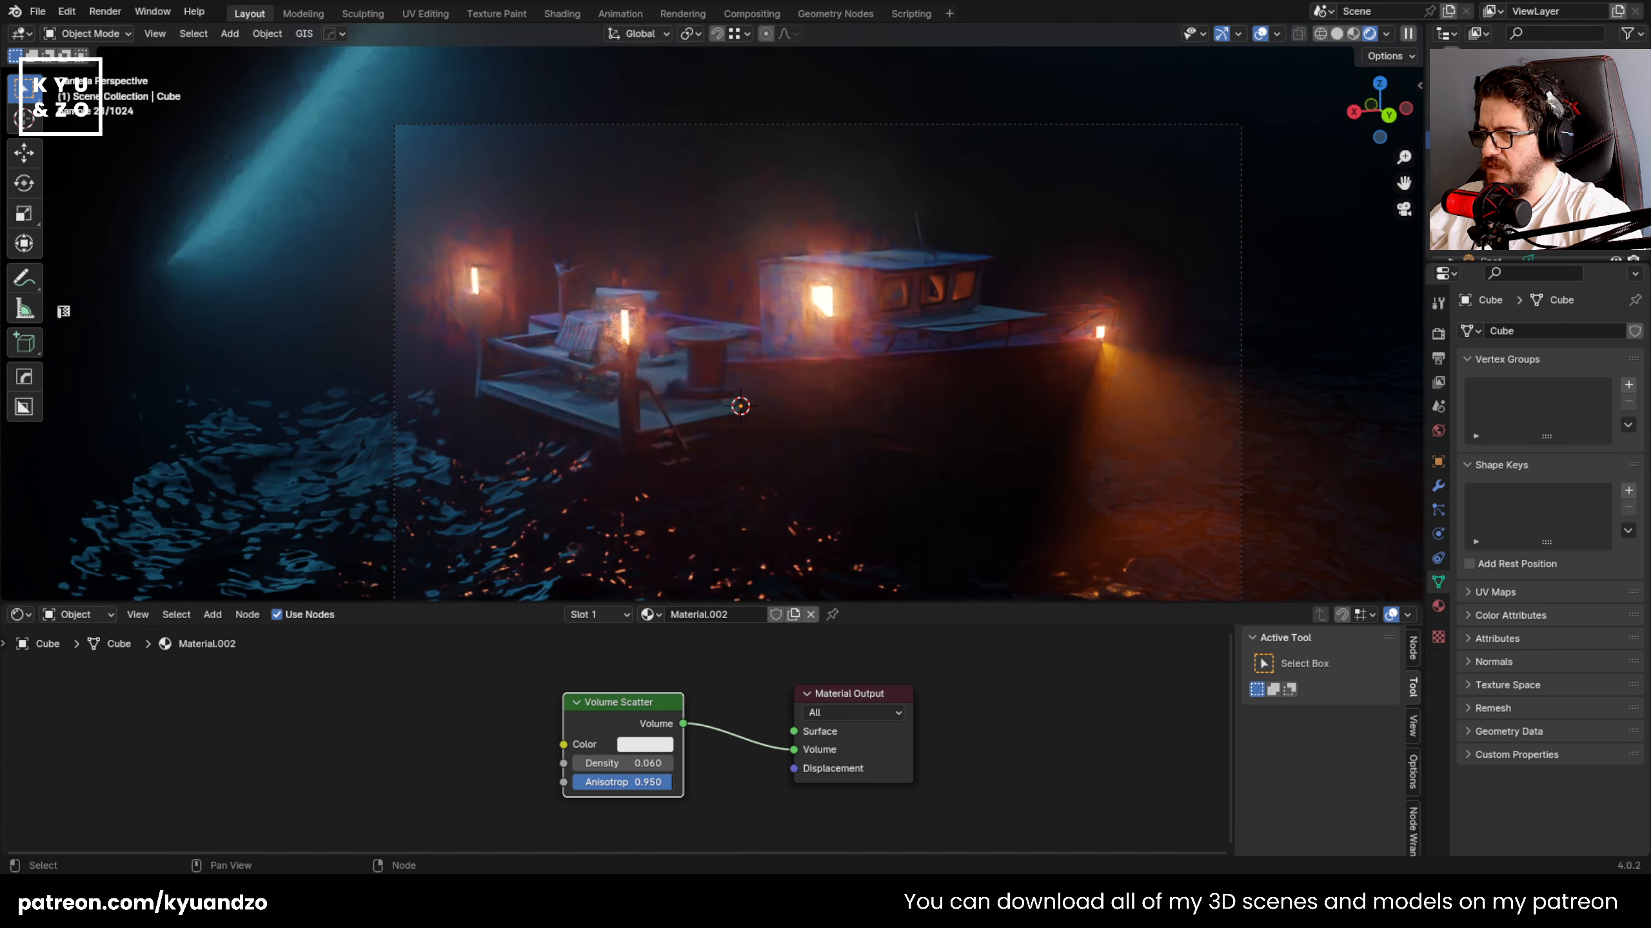
pyautogui.moveTo(671, 783); pyautogui.dragTo(672, 783)
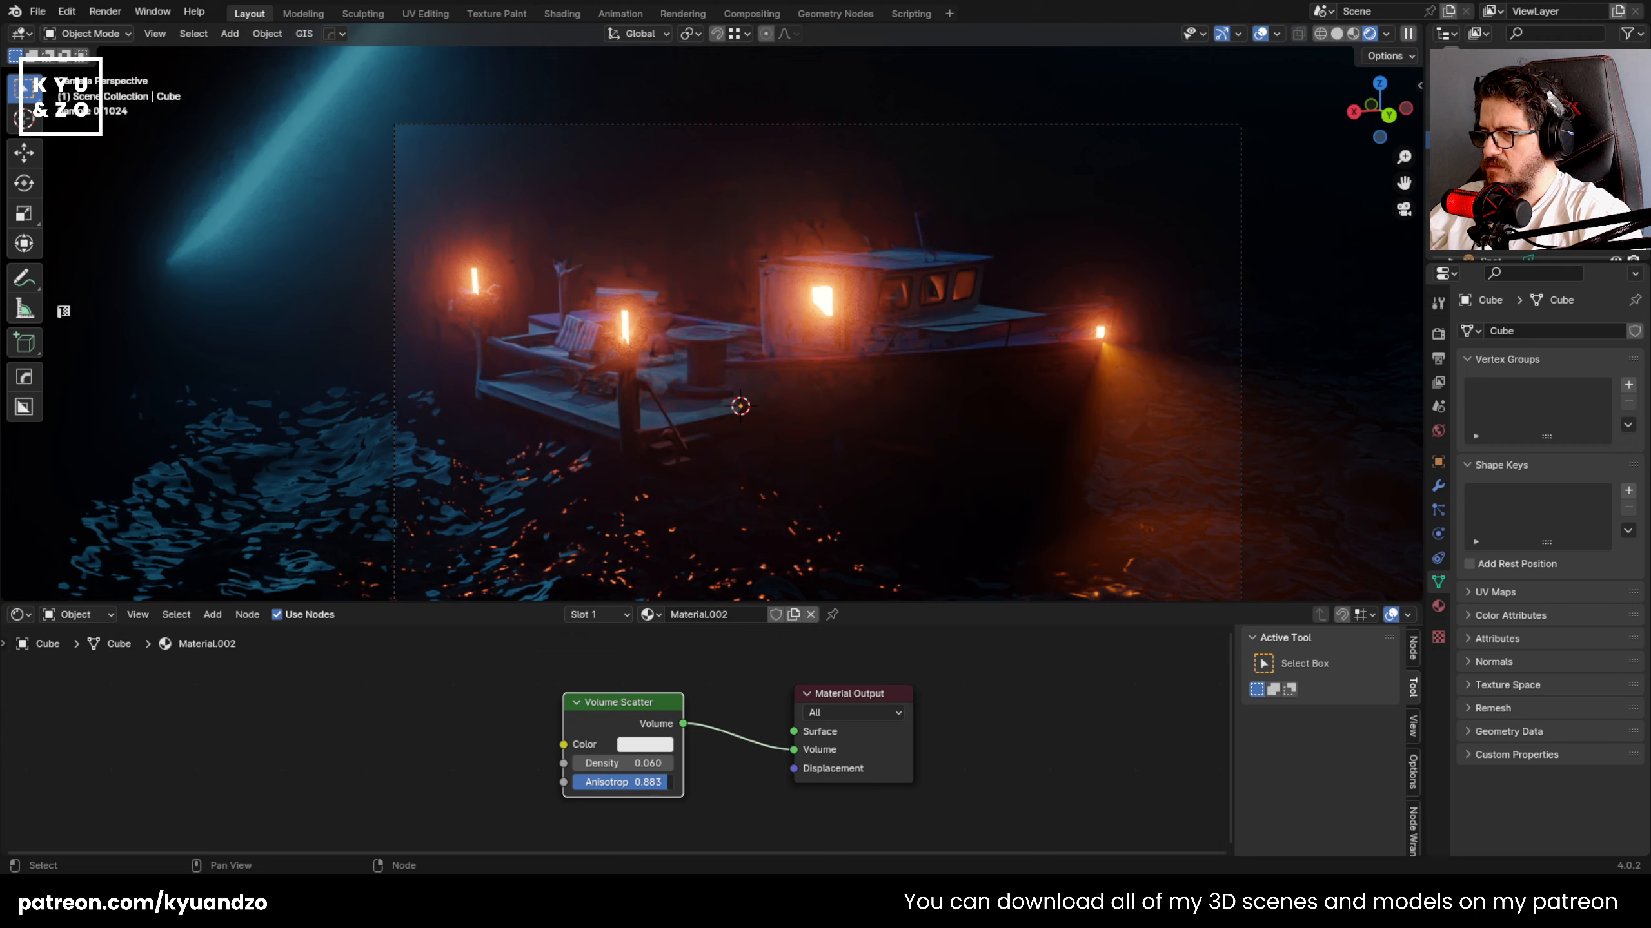
pyautogui.moveTo(666, 783); pyautogui.dragTo(590, 783)
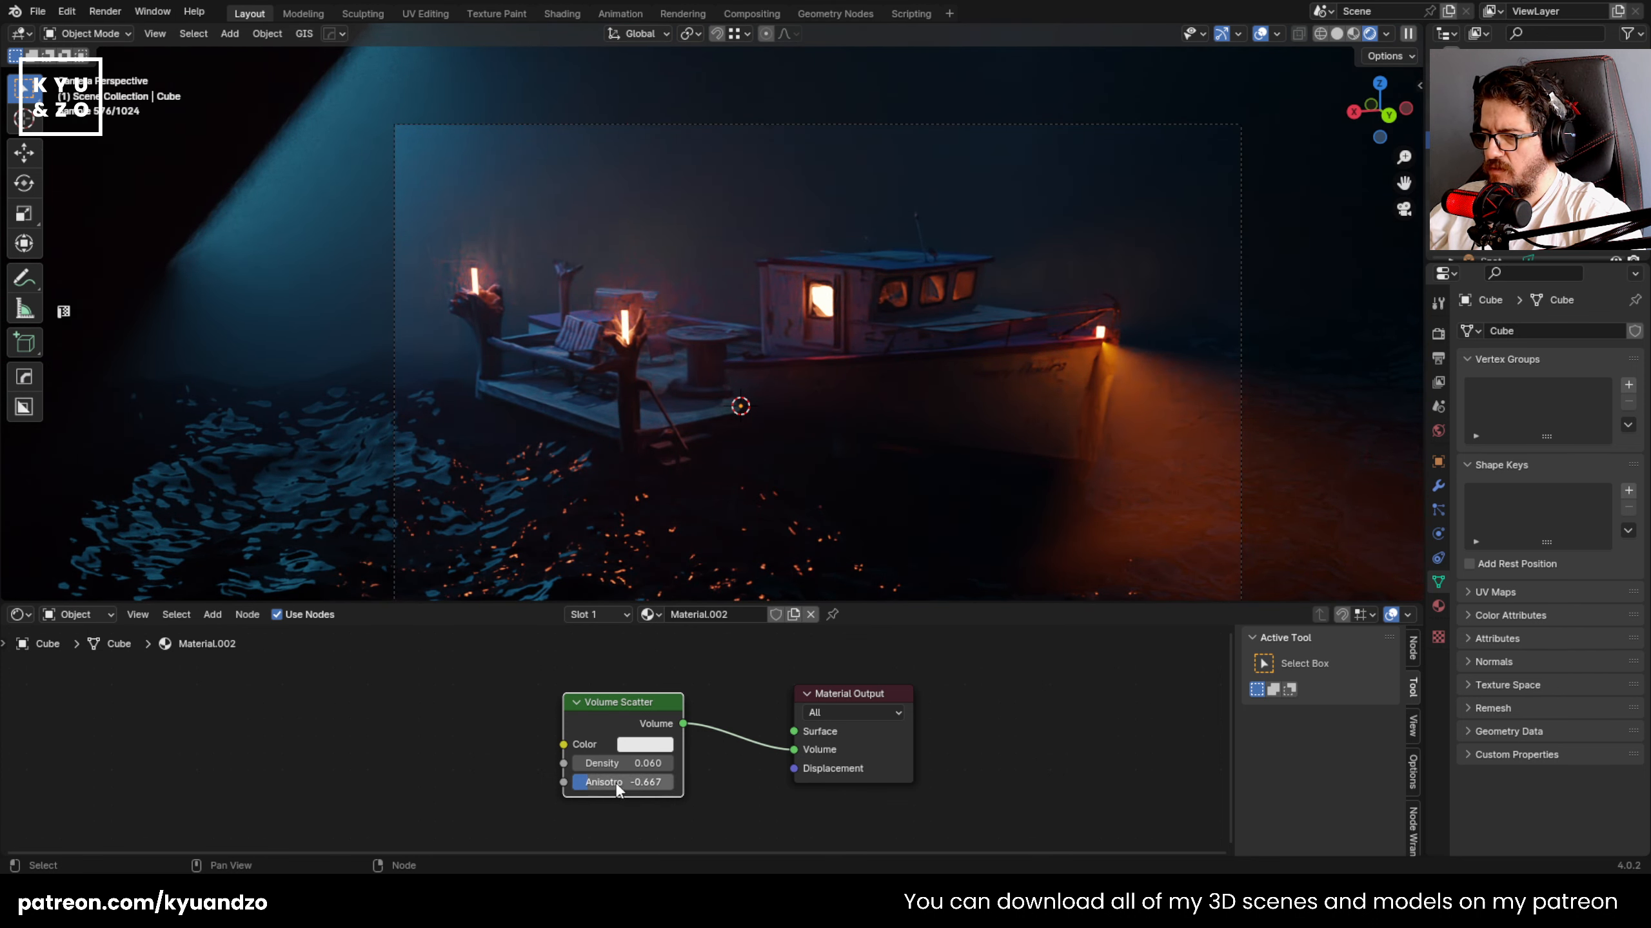
# - Try a Density of 0.160 on the Volume Scatter and settle on 0.100
pyautogui.moveTo(638, 763); pyautogui.dragTo(646, 763)
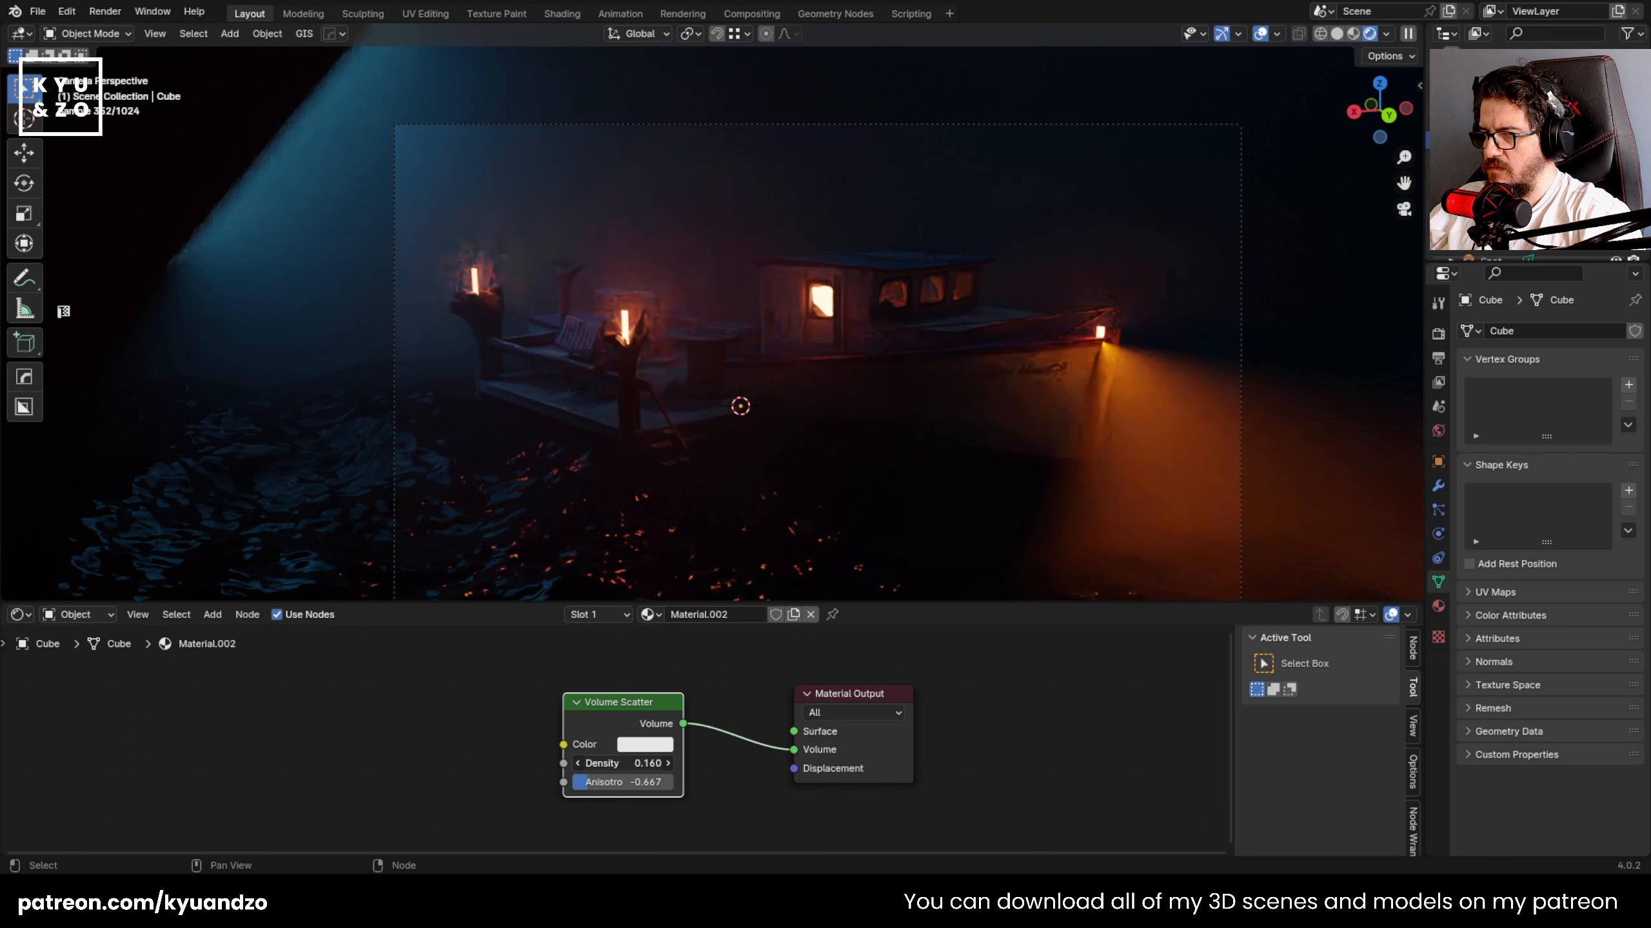
pyautogui.doubleClick(637, 762)
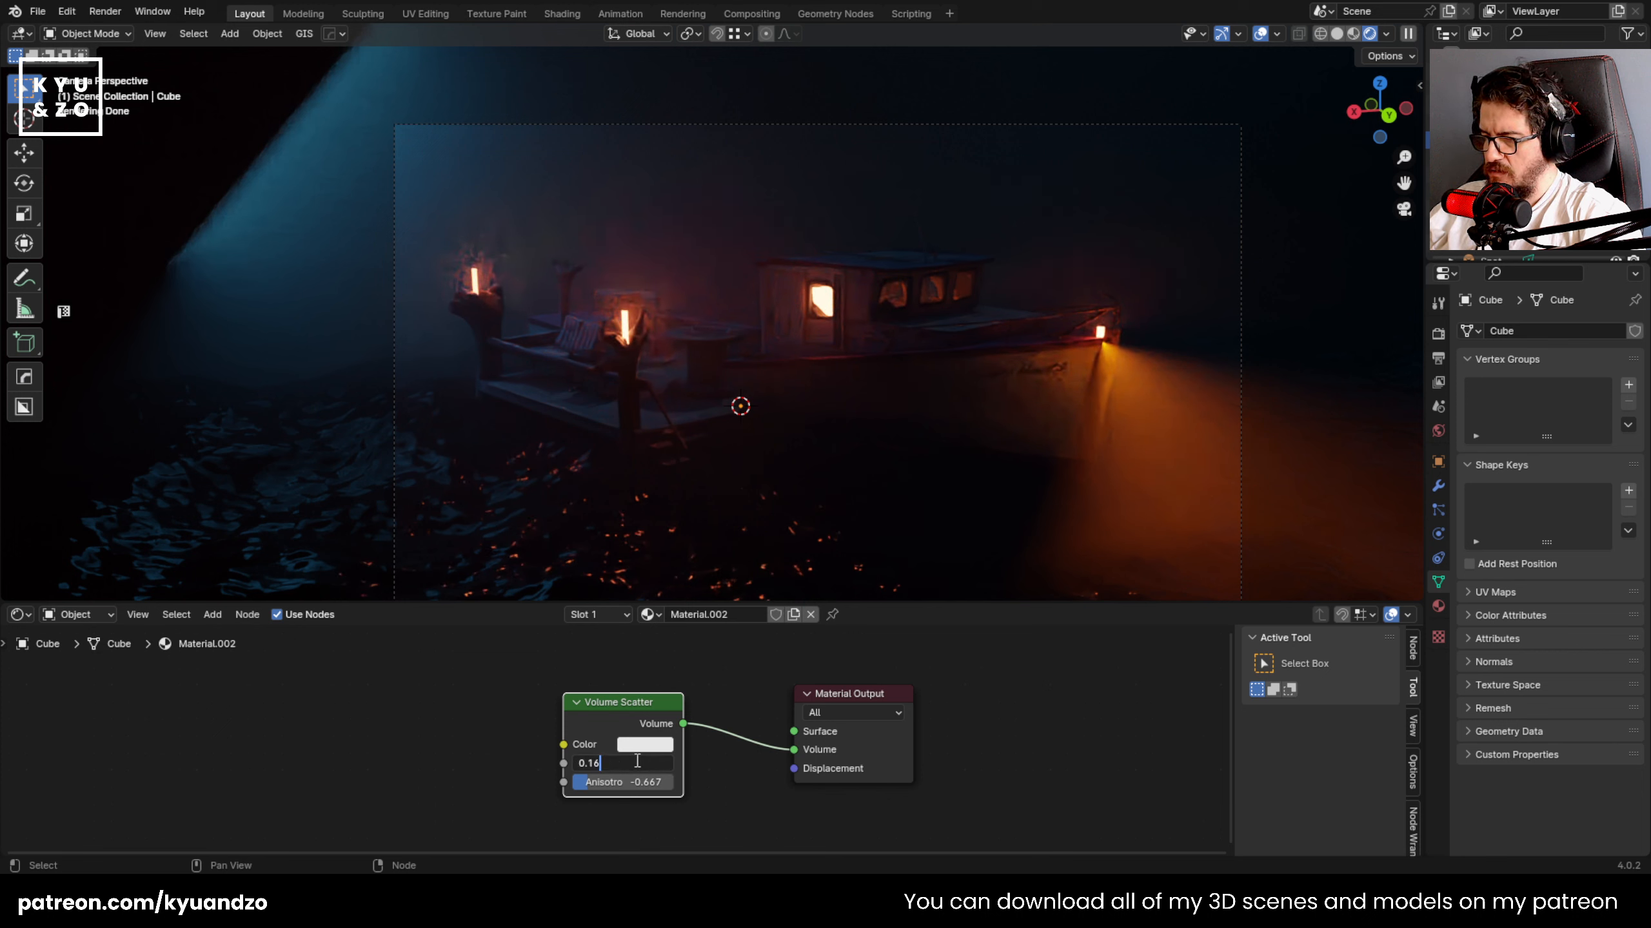
pyautogui.press('BackSpace')
pyautogui.press('Return')
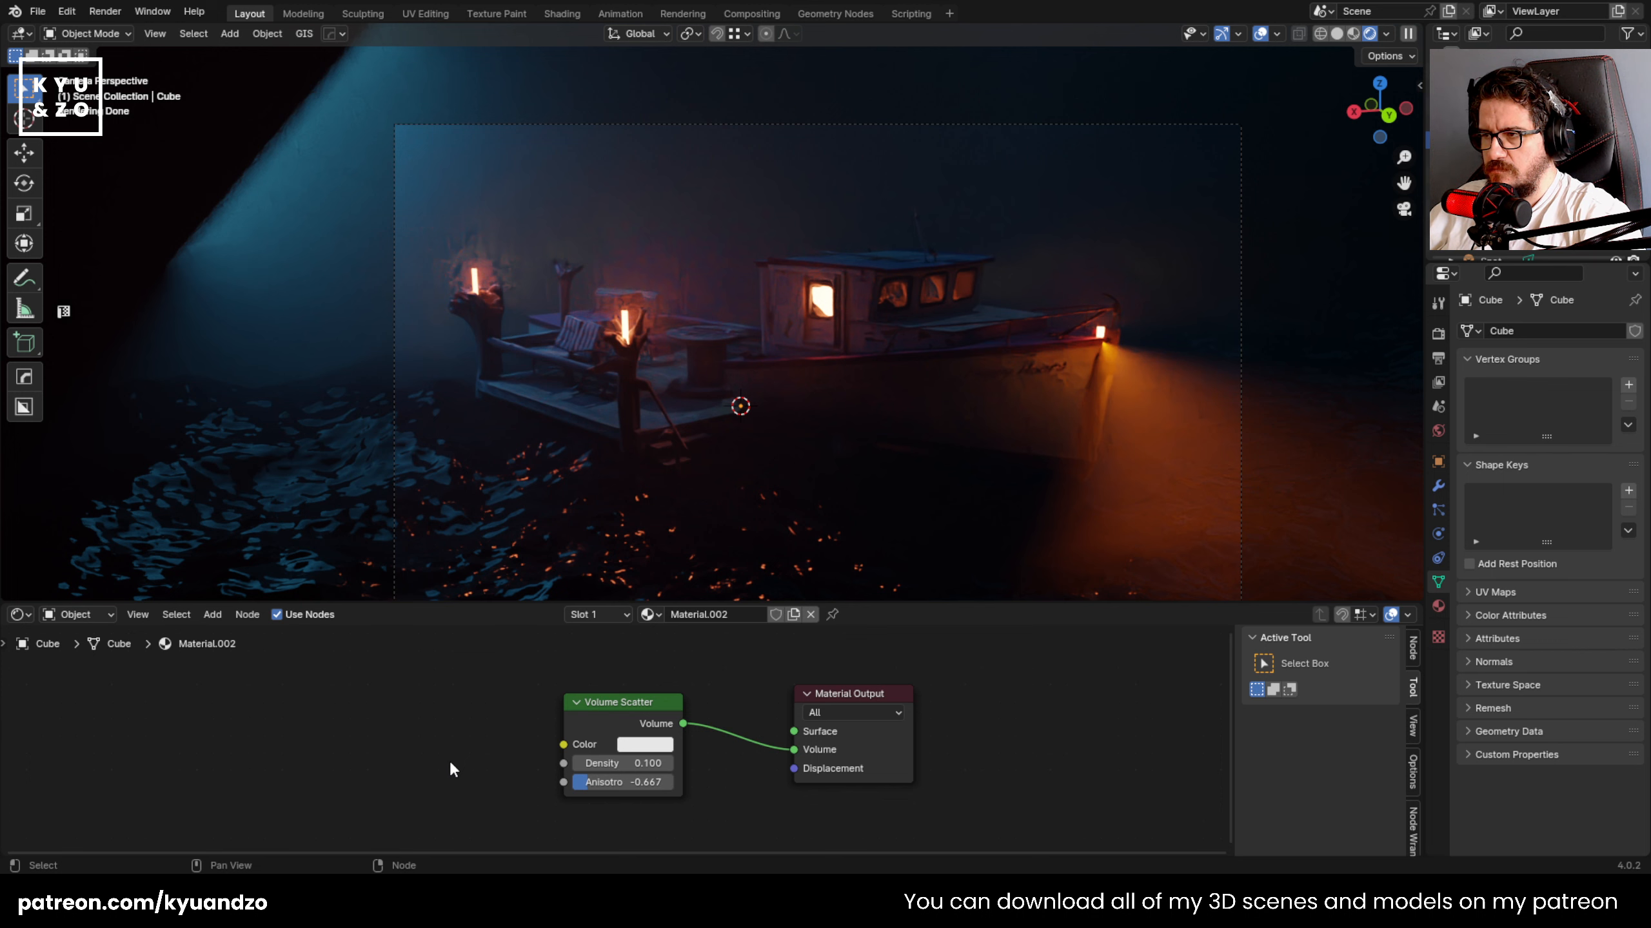
# - Reframe the camera slightly so the boat sits a little lower and further right in the shot, and save the file
pyautogui.scroll(-2, 494, 464)
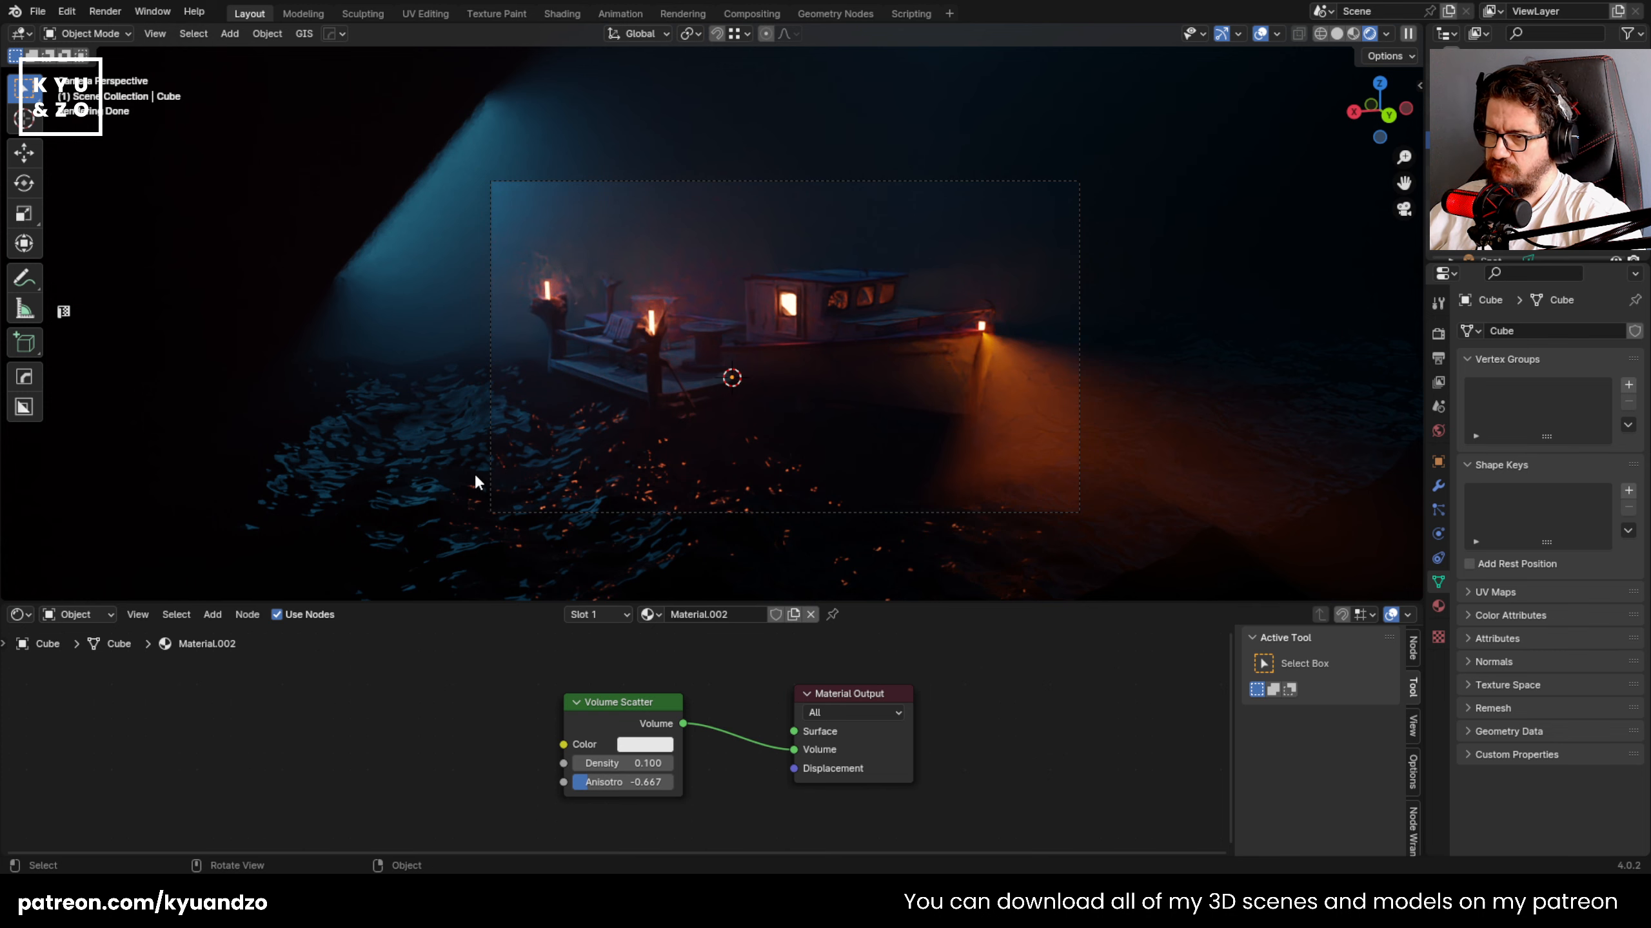
pyautogui.scroll(-3, 664, 258)
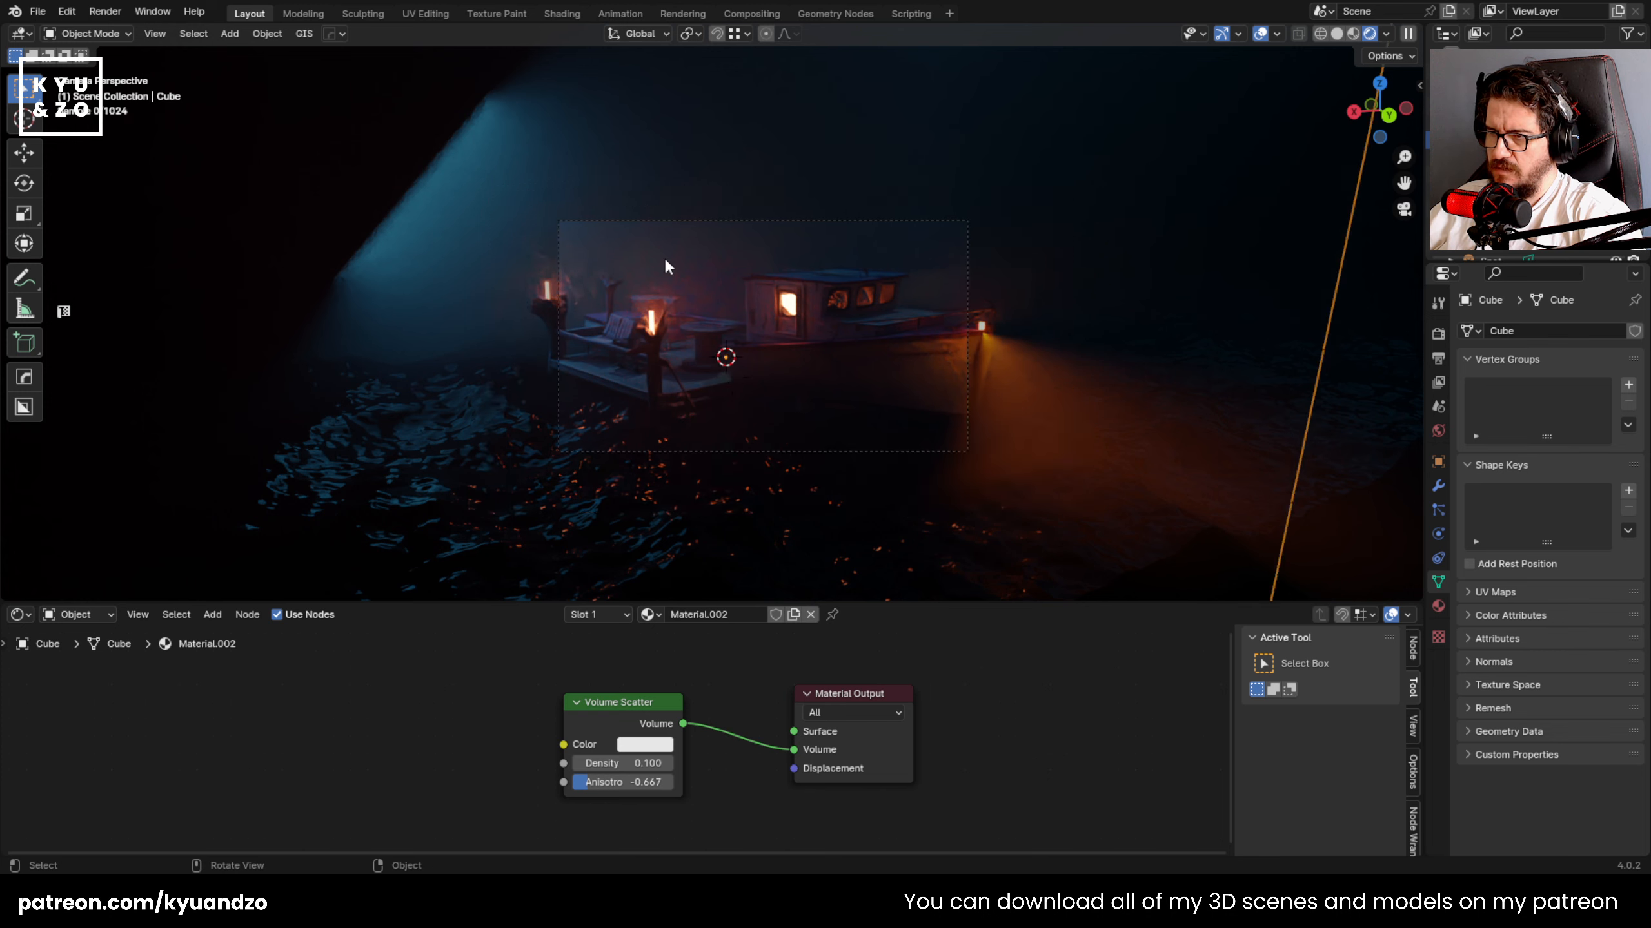
pyautogui.scroll(5, 659, 315)
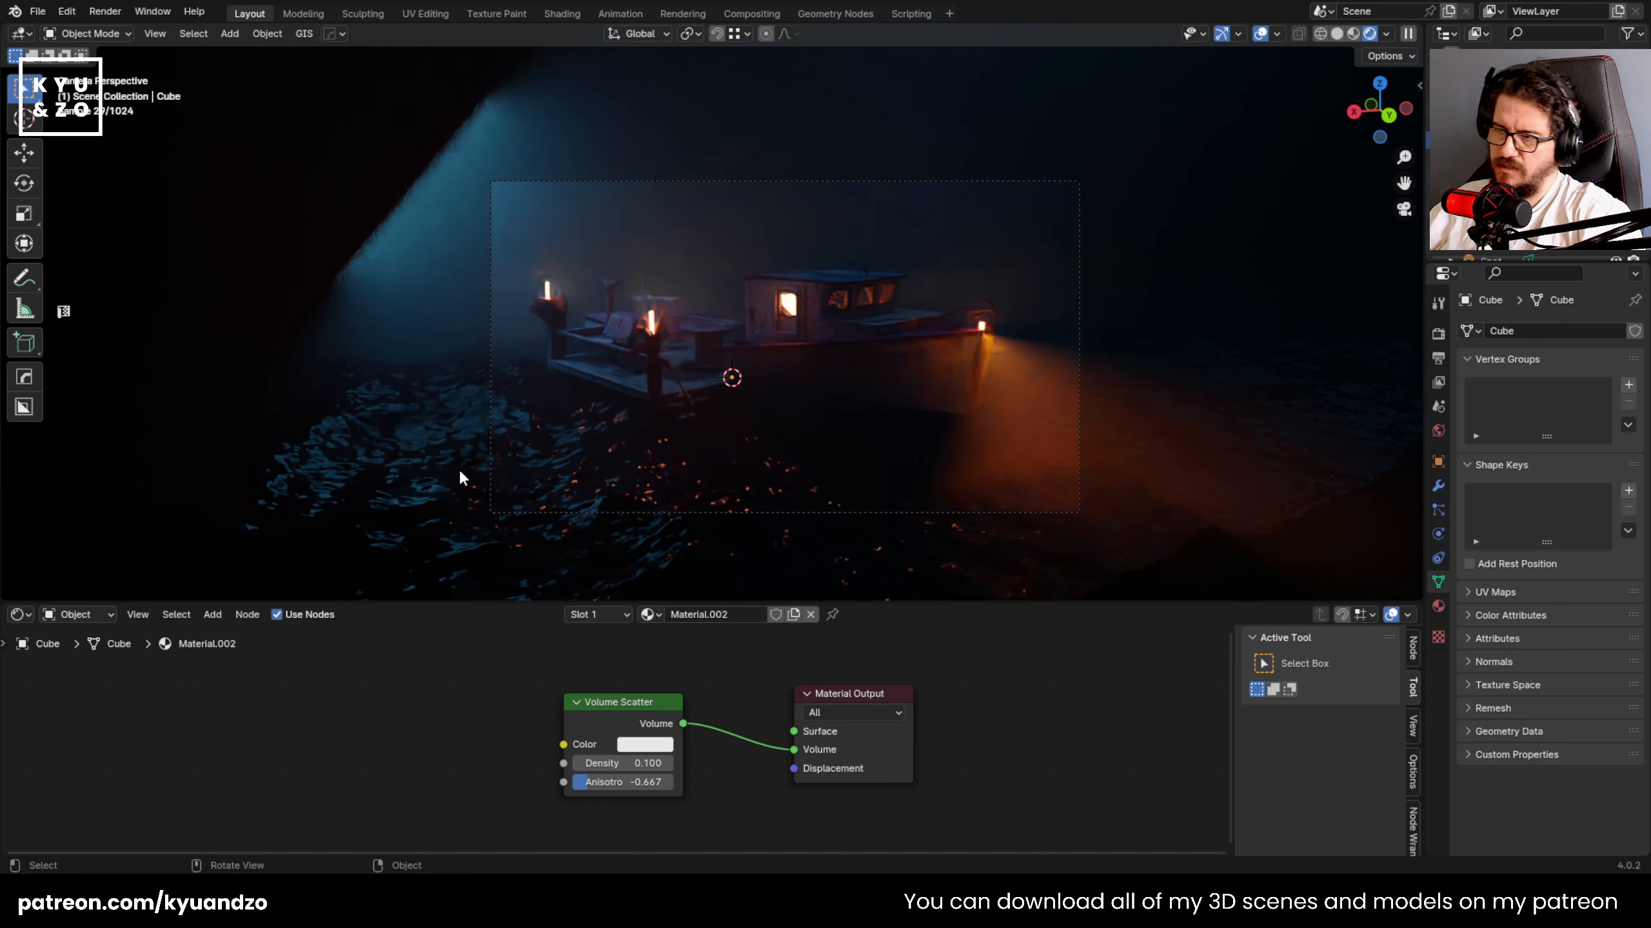
pyautogui.hotkey('shift', '`')
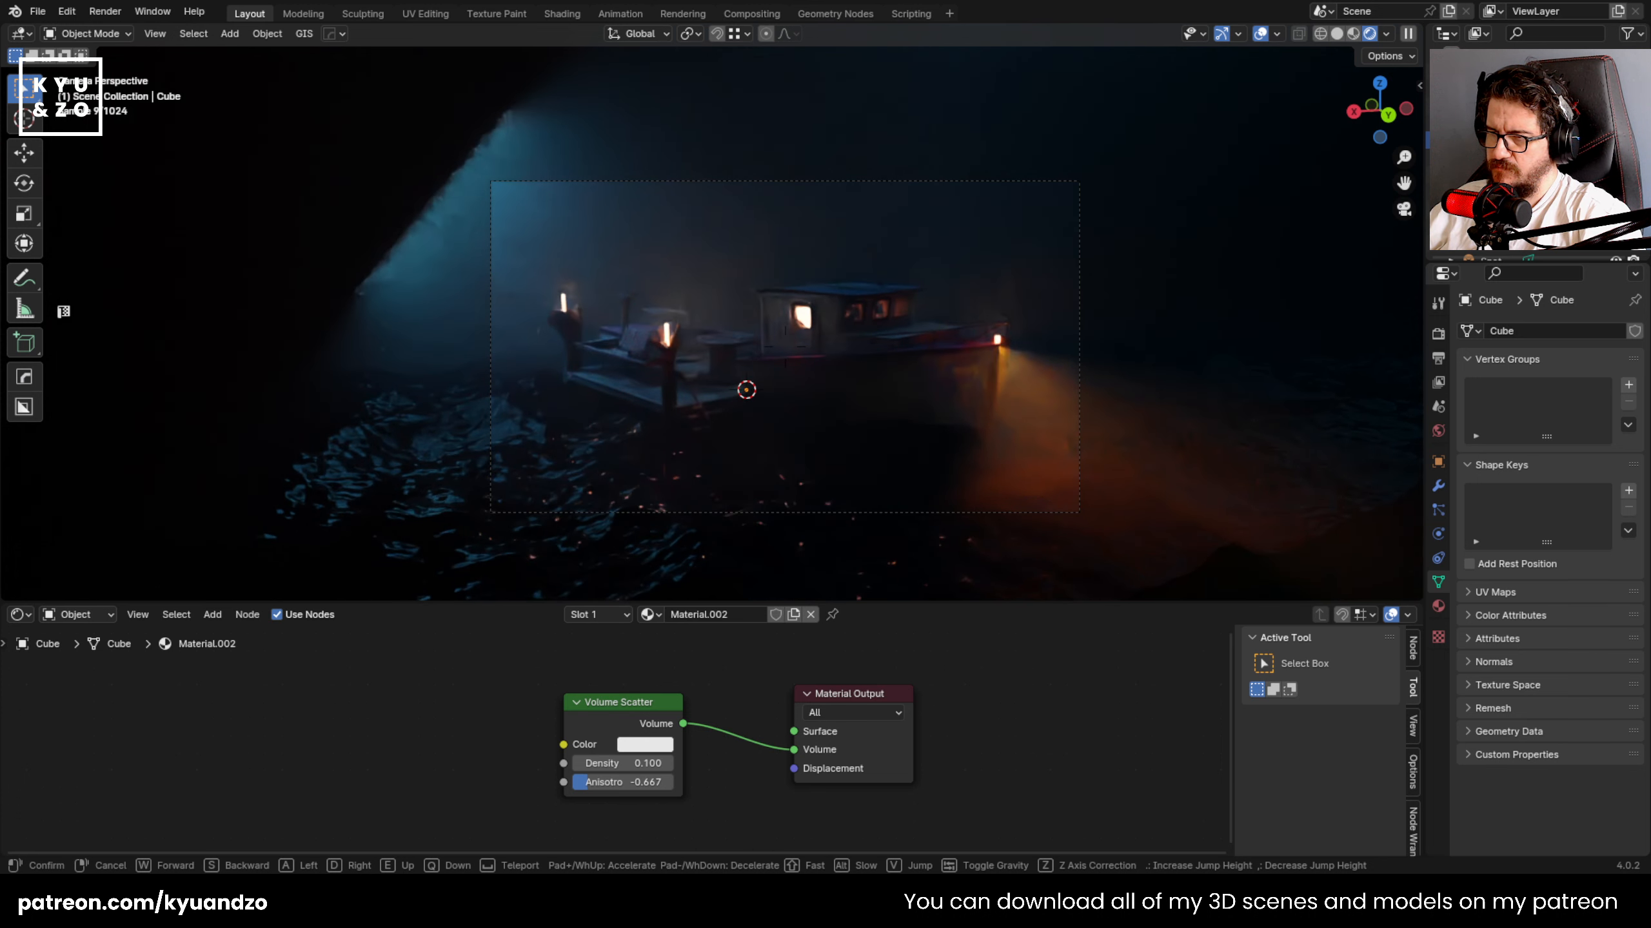
pyautogui.click(542, 389)
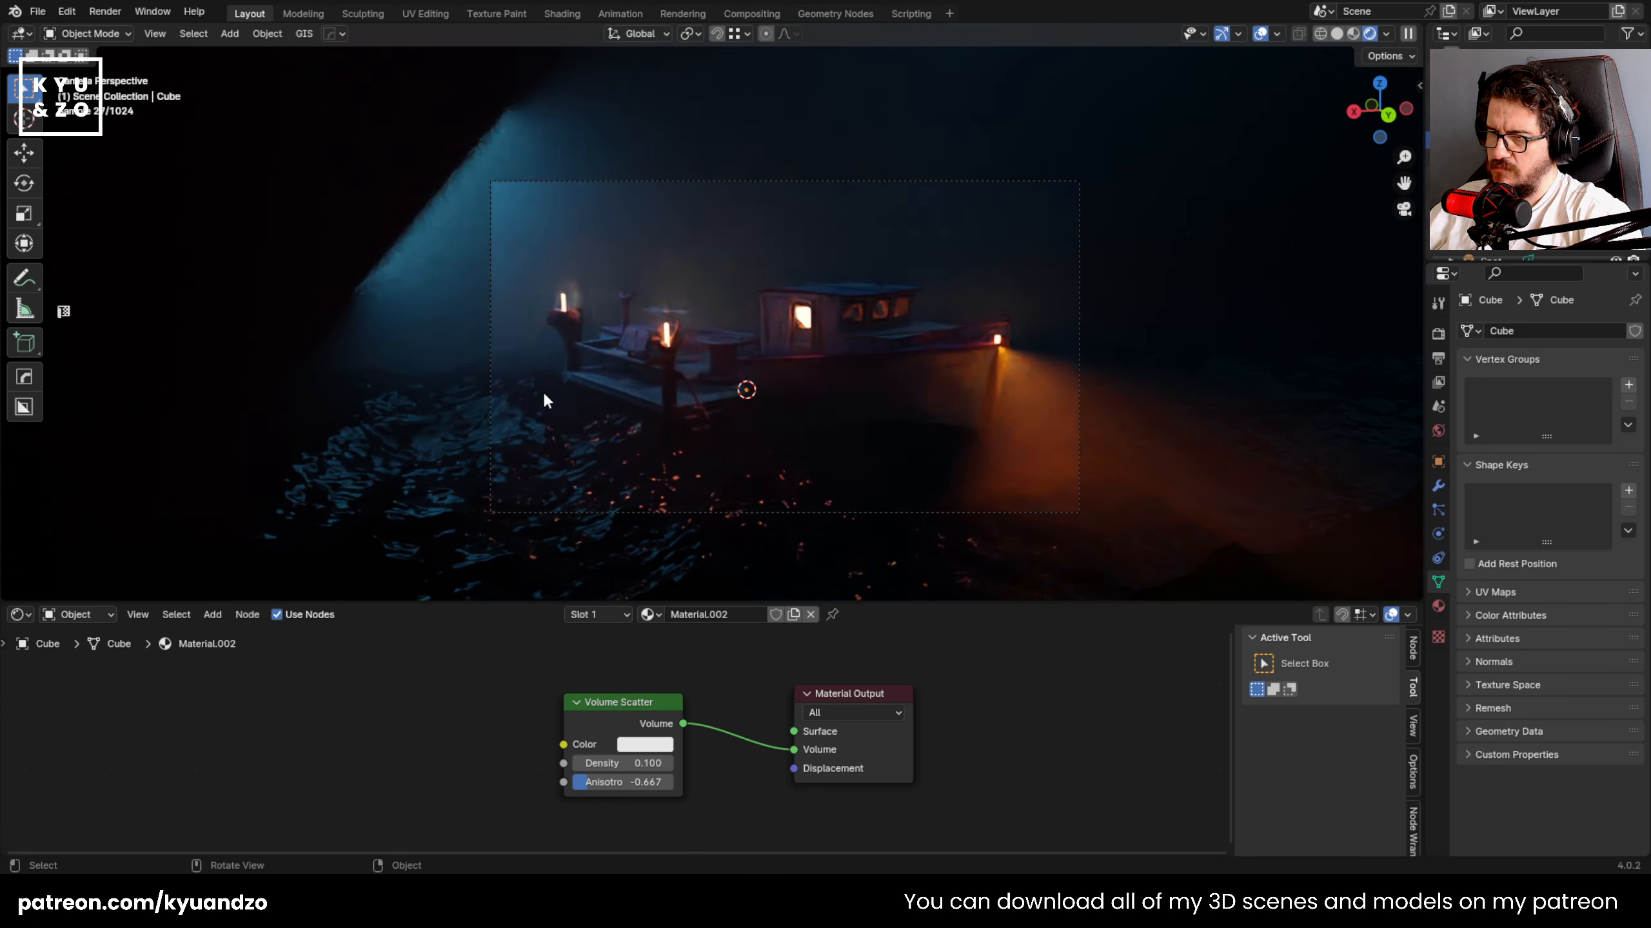
pyautogui.hotkey('ctrl', 's')
pyautogui.scroll(1, 545, 396)
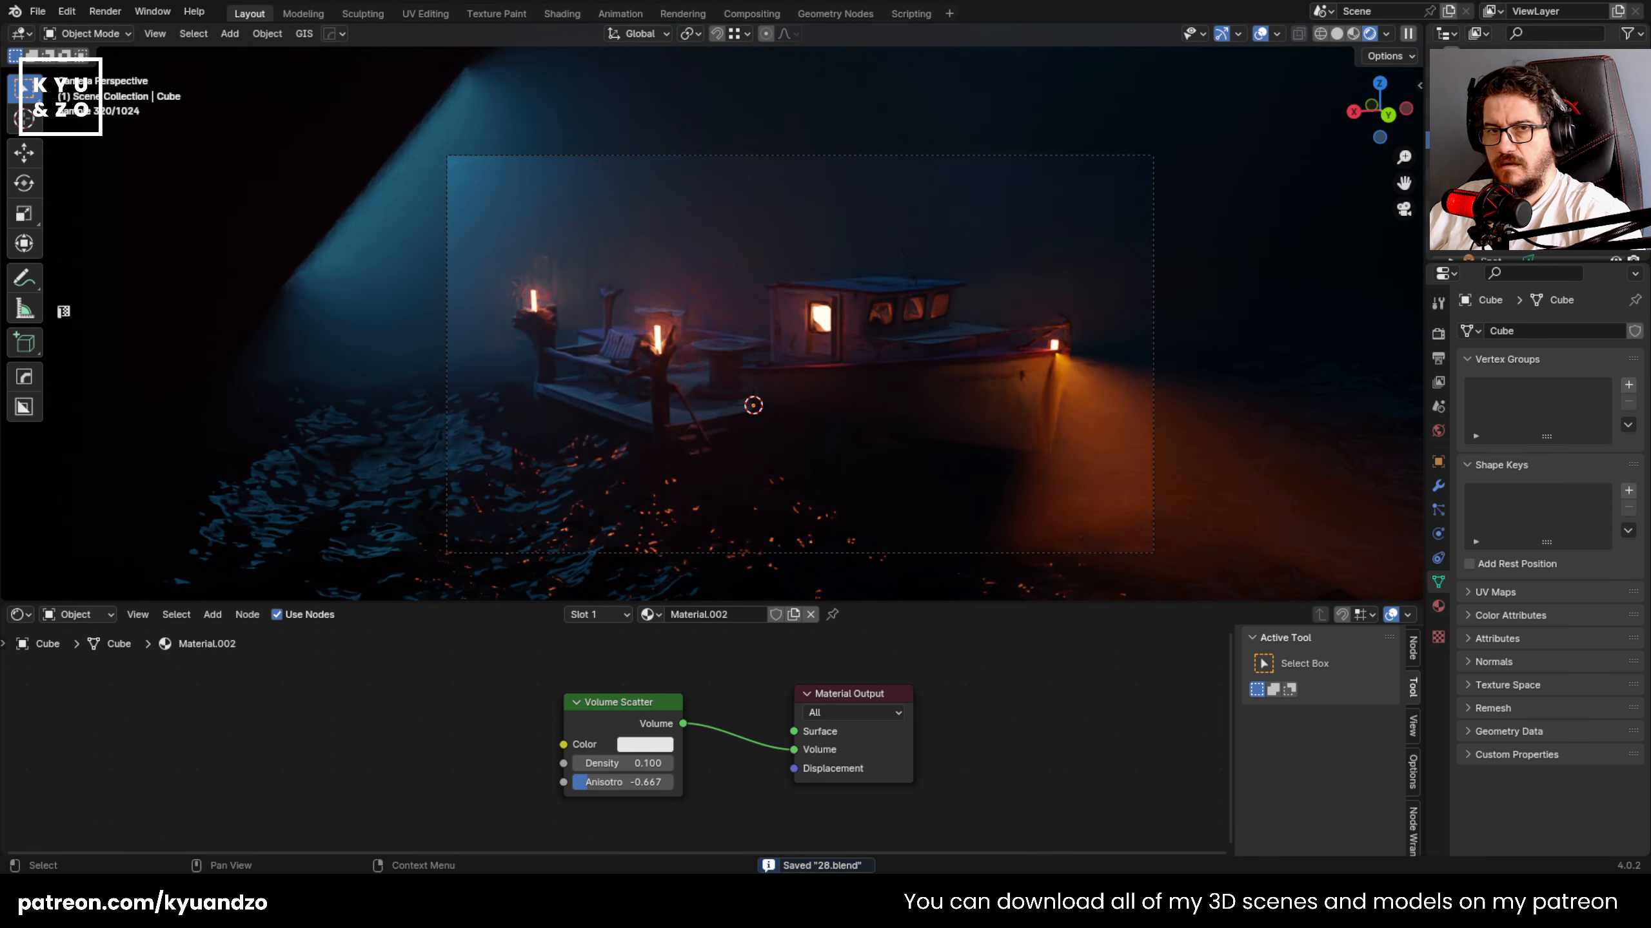
# - Hide the fog cube and switch the viewport to solid shading
pyautogui.click(1639, 35)
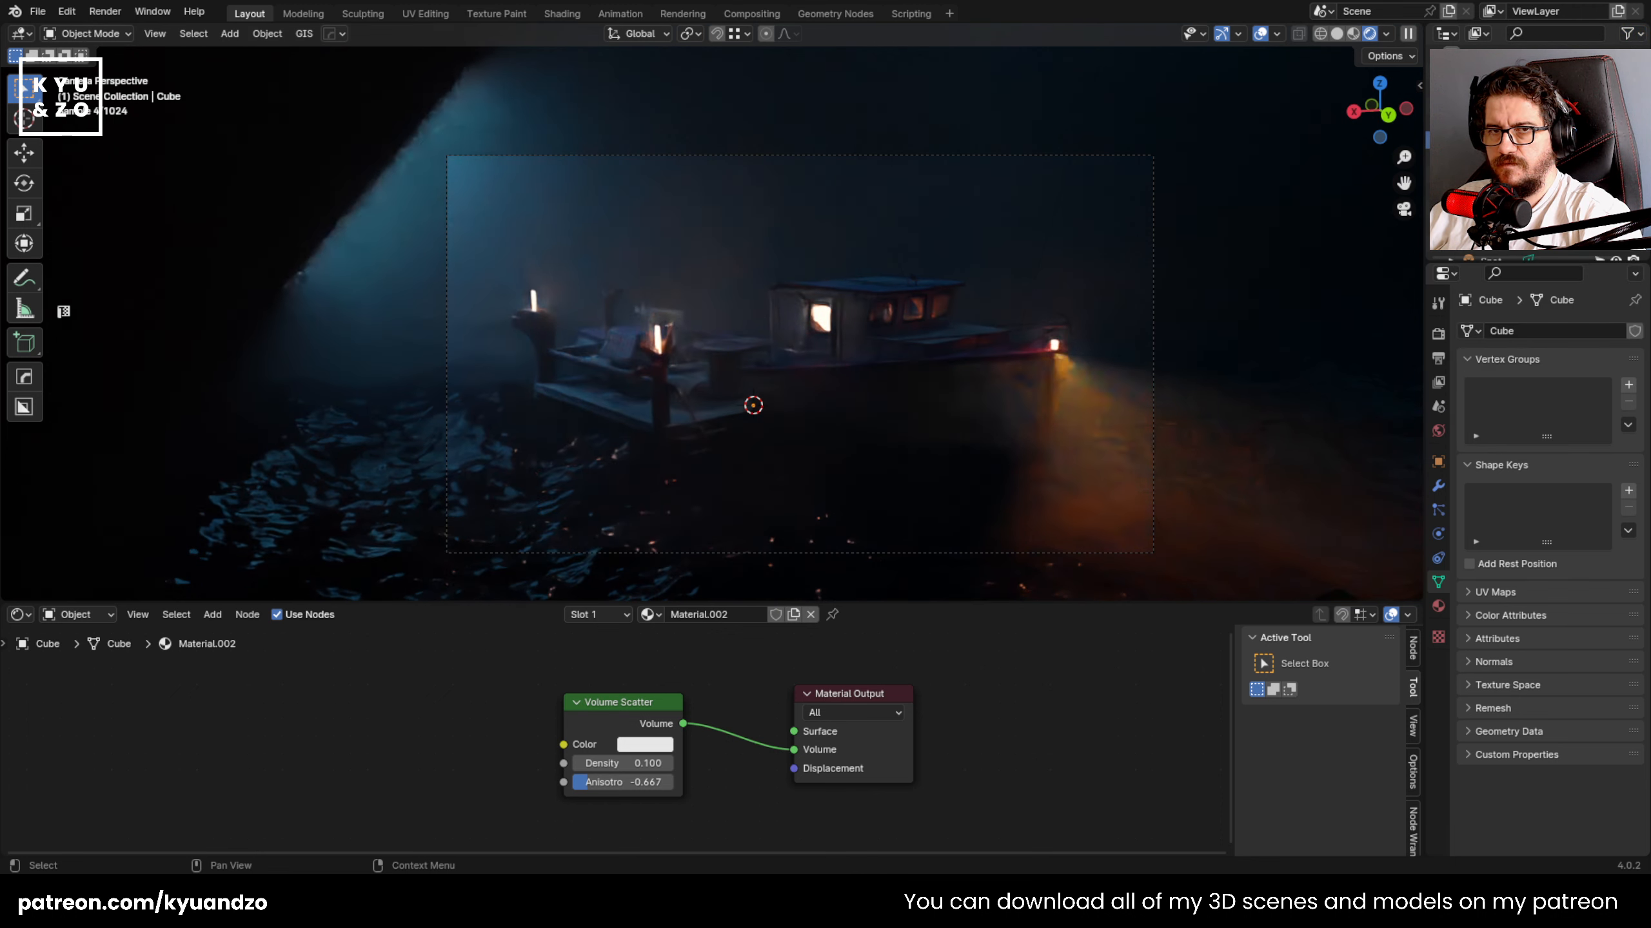
pyautogui.press('h')
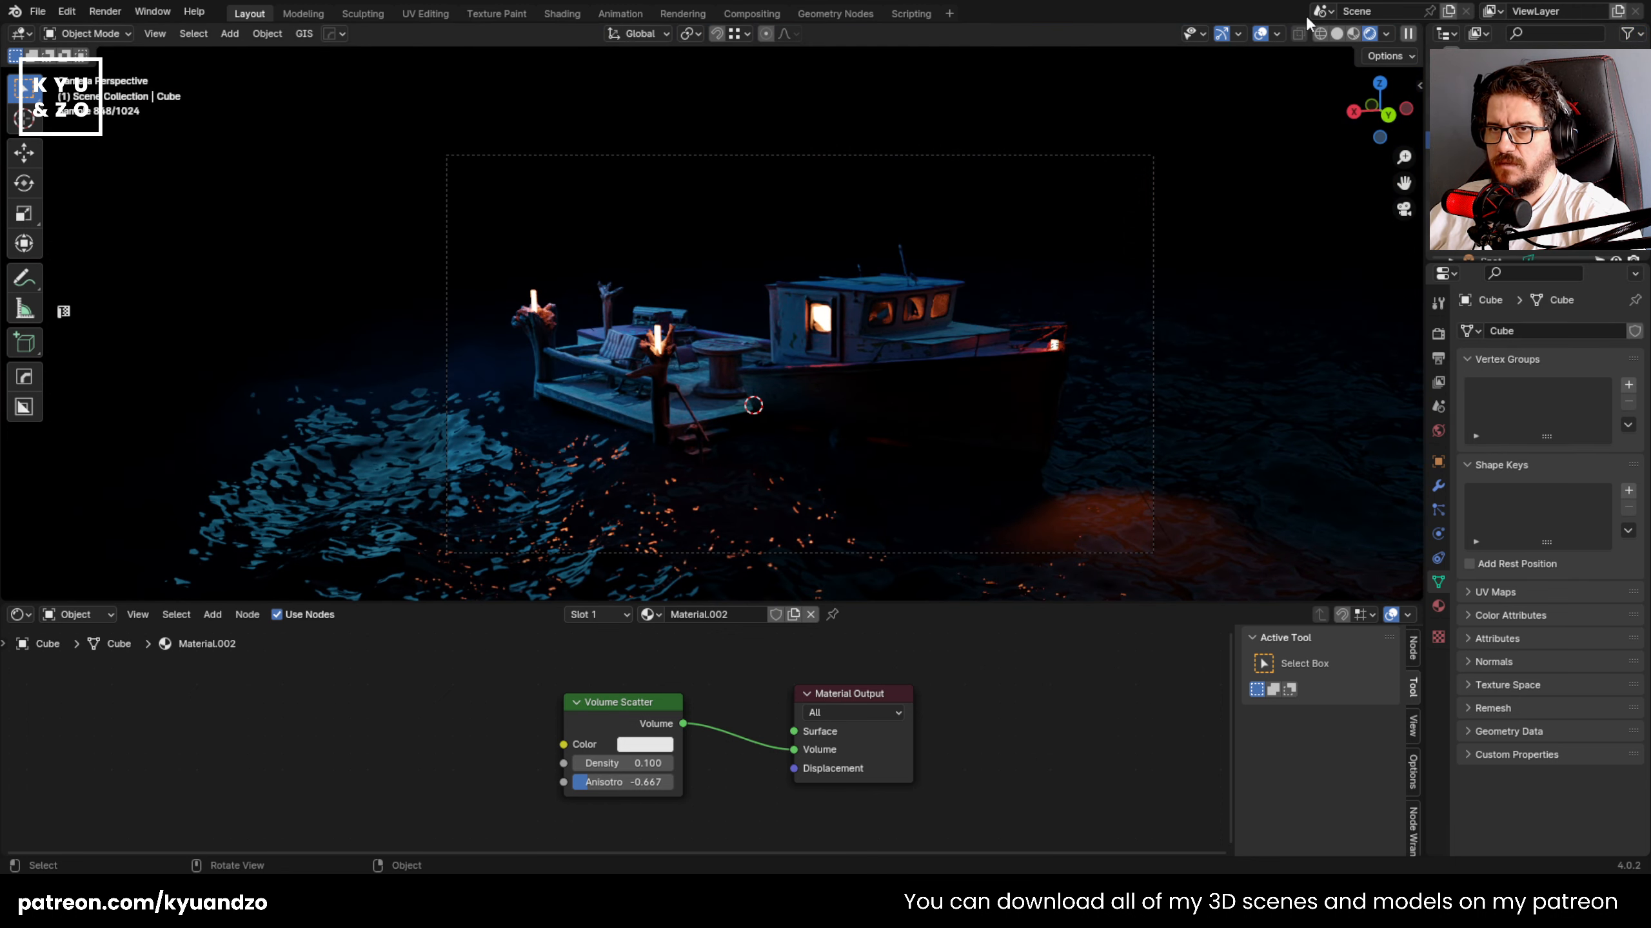
pyautogui.click(1338, 34)
pyautogui.click(807, 242)
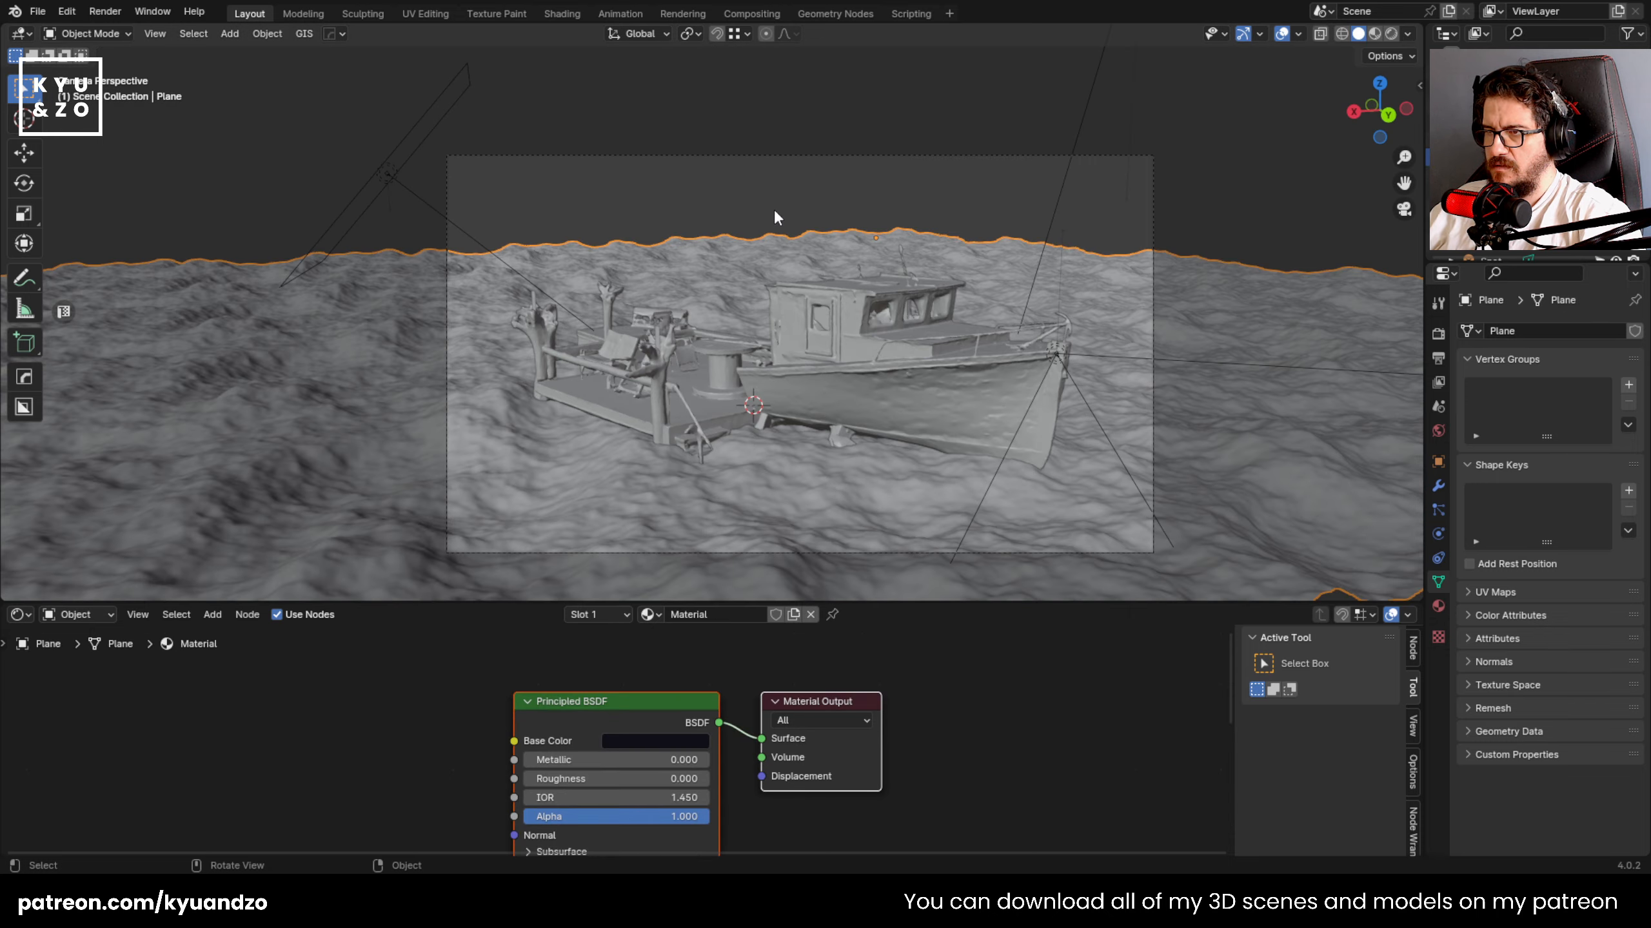
# - Fly in to the damaged chair on the deck and open the boat mesh for editing
pyautogui.hotkey('shift', '`')
pyautogui.press('w')
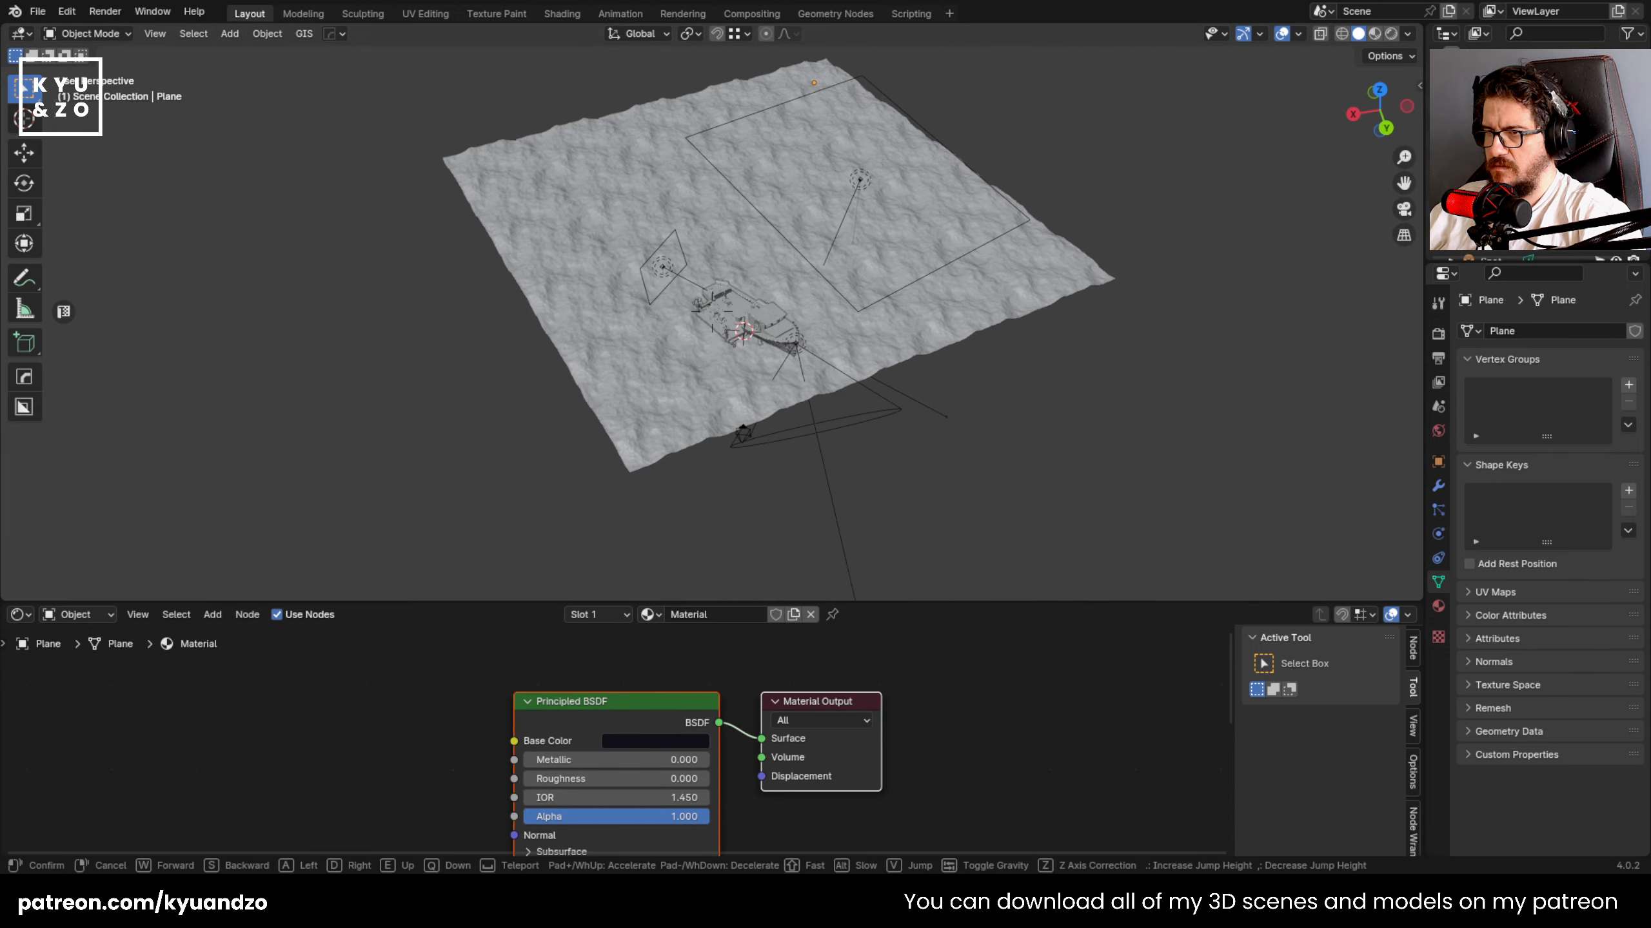
pyautogui.press('w')
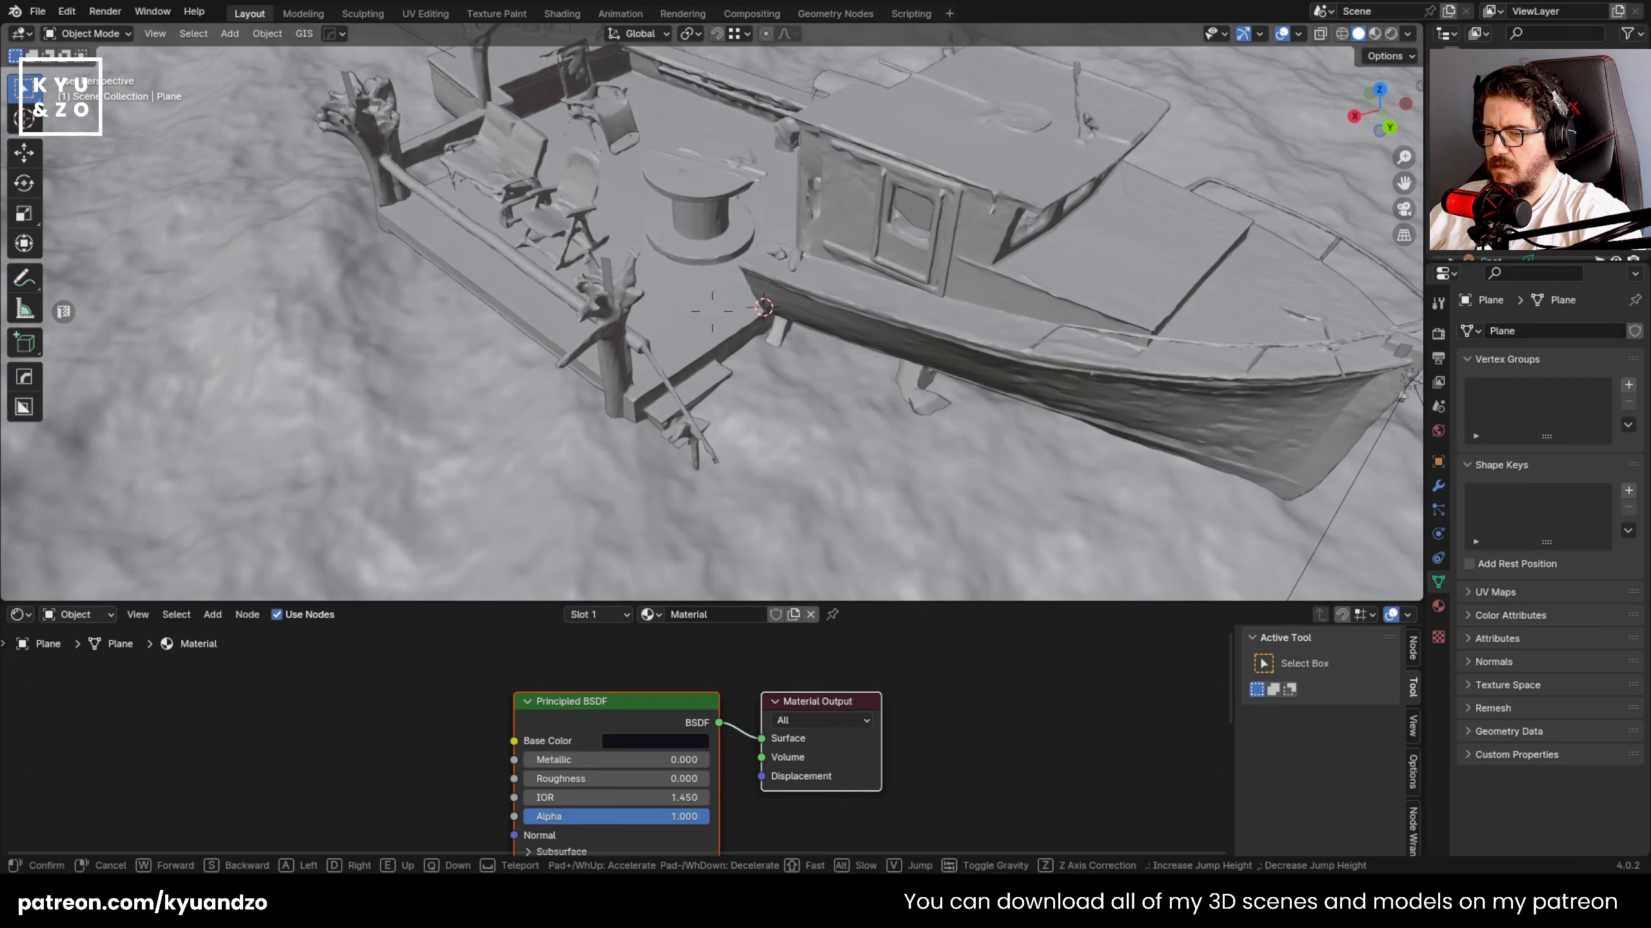
pyautogui.press('s')
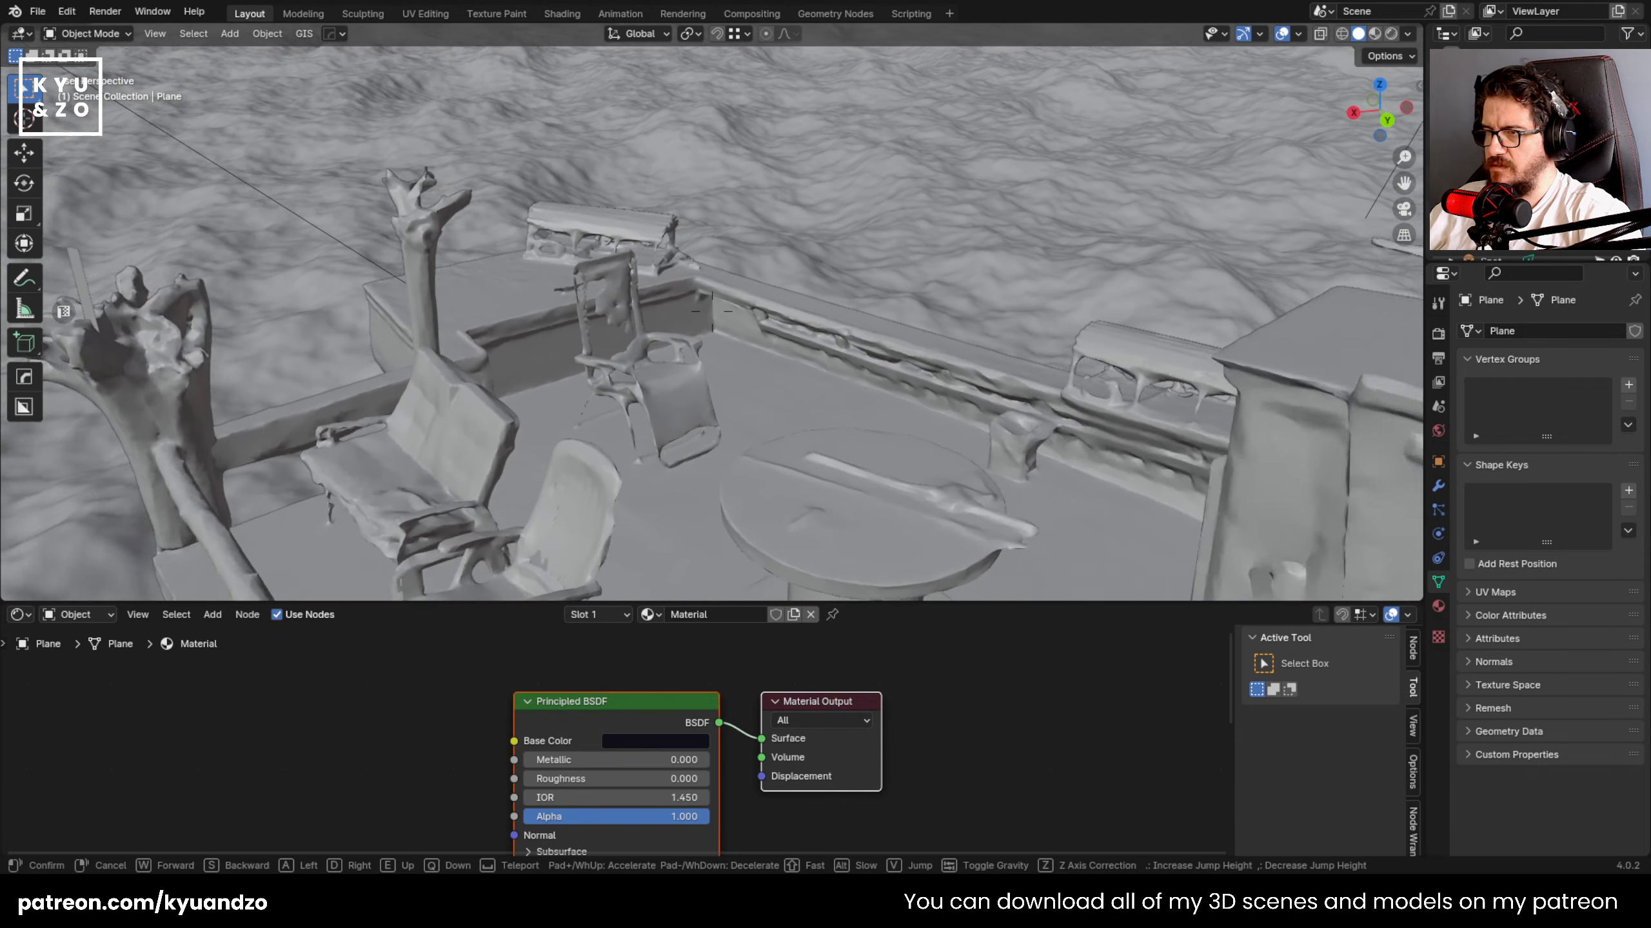
pyautogui.press('w')
pyautogui.click(713, 311)
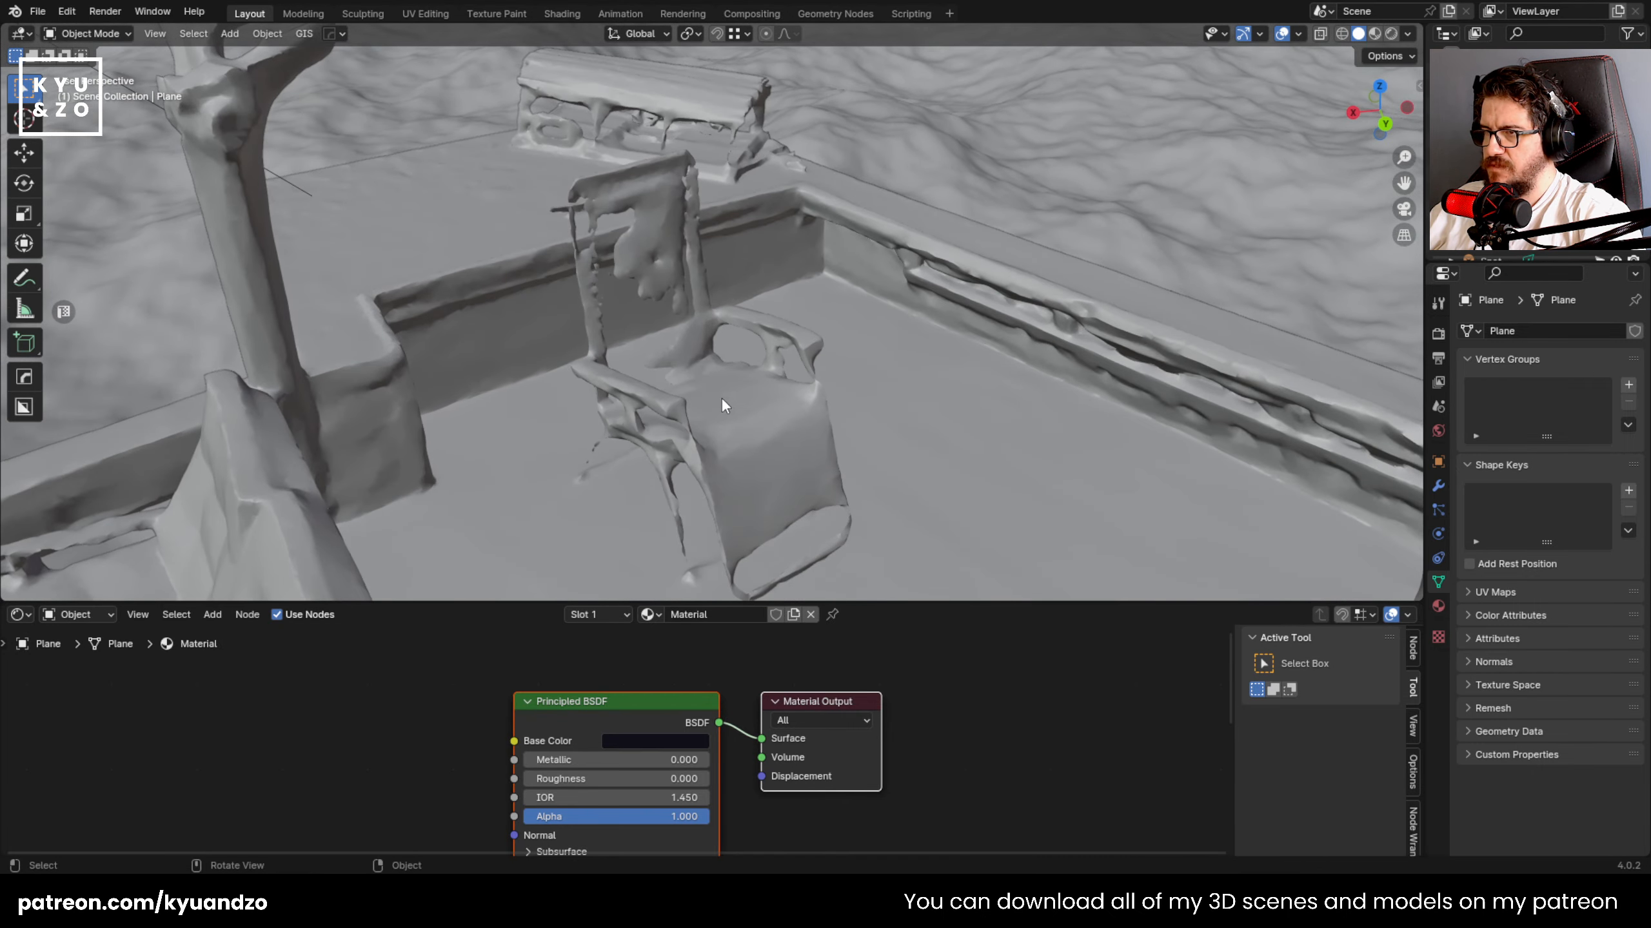
pyautogui.click(672, 256)
pyautogui.press('Tab')
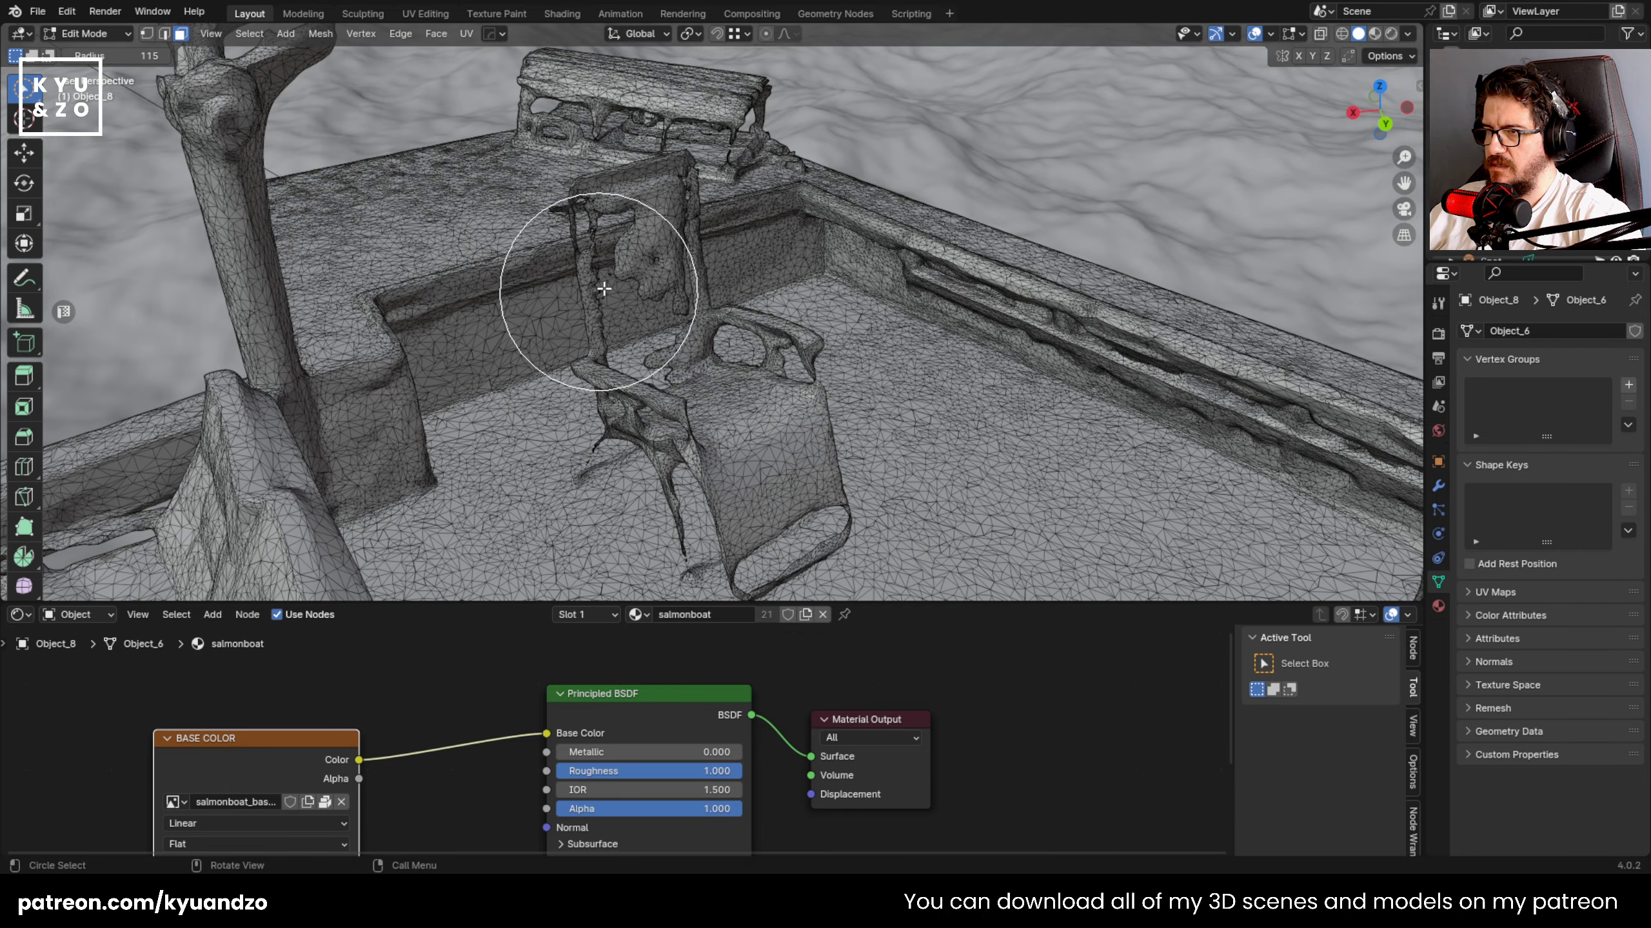
pyautogui.scroll(3, 644, 247)
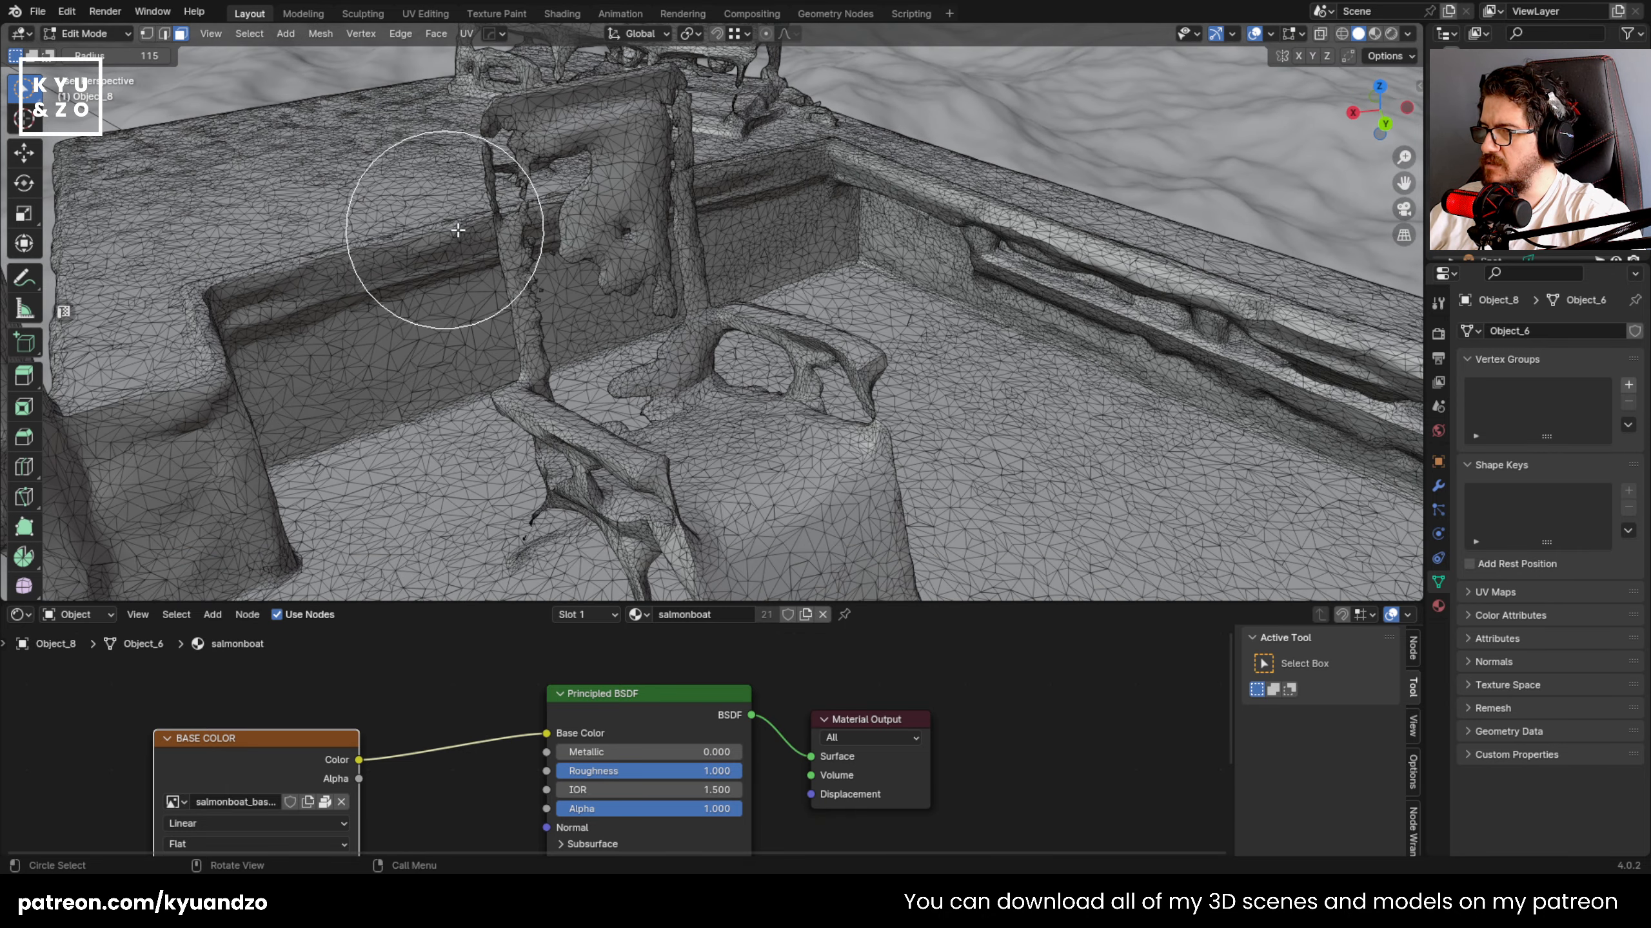
pyautogui.click(588, 189)
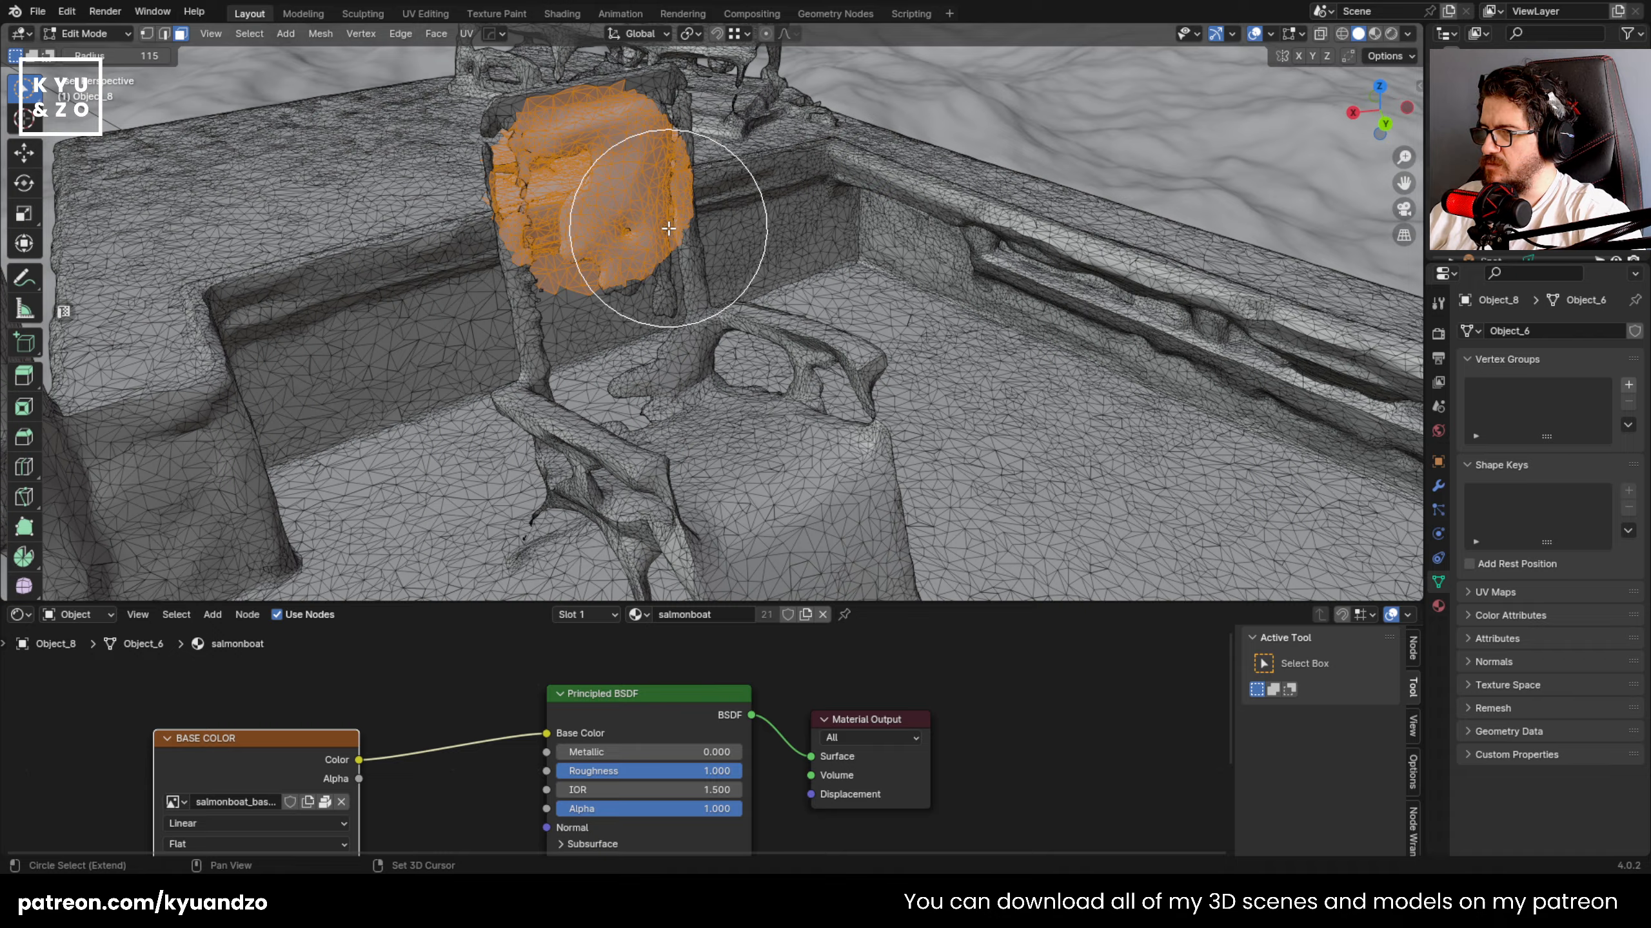
pyautogui.press('ctrl+KP_Add')
pyautogui.scroll(-4, 667, 229)
pyautogui.scroll(6, 666, 230)
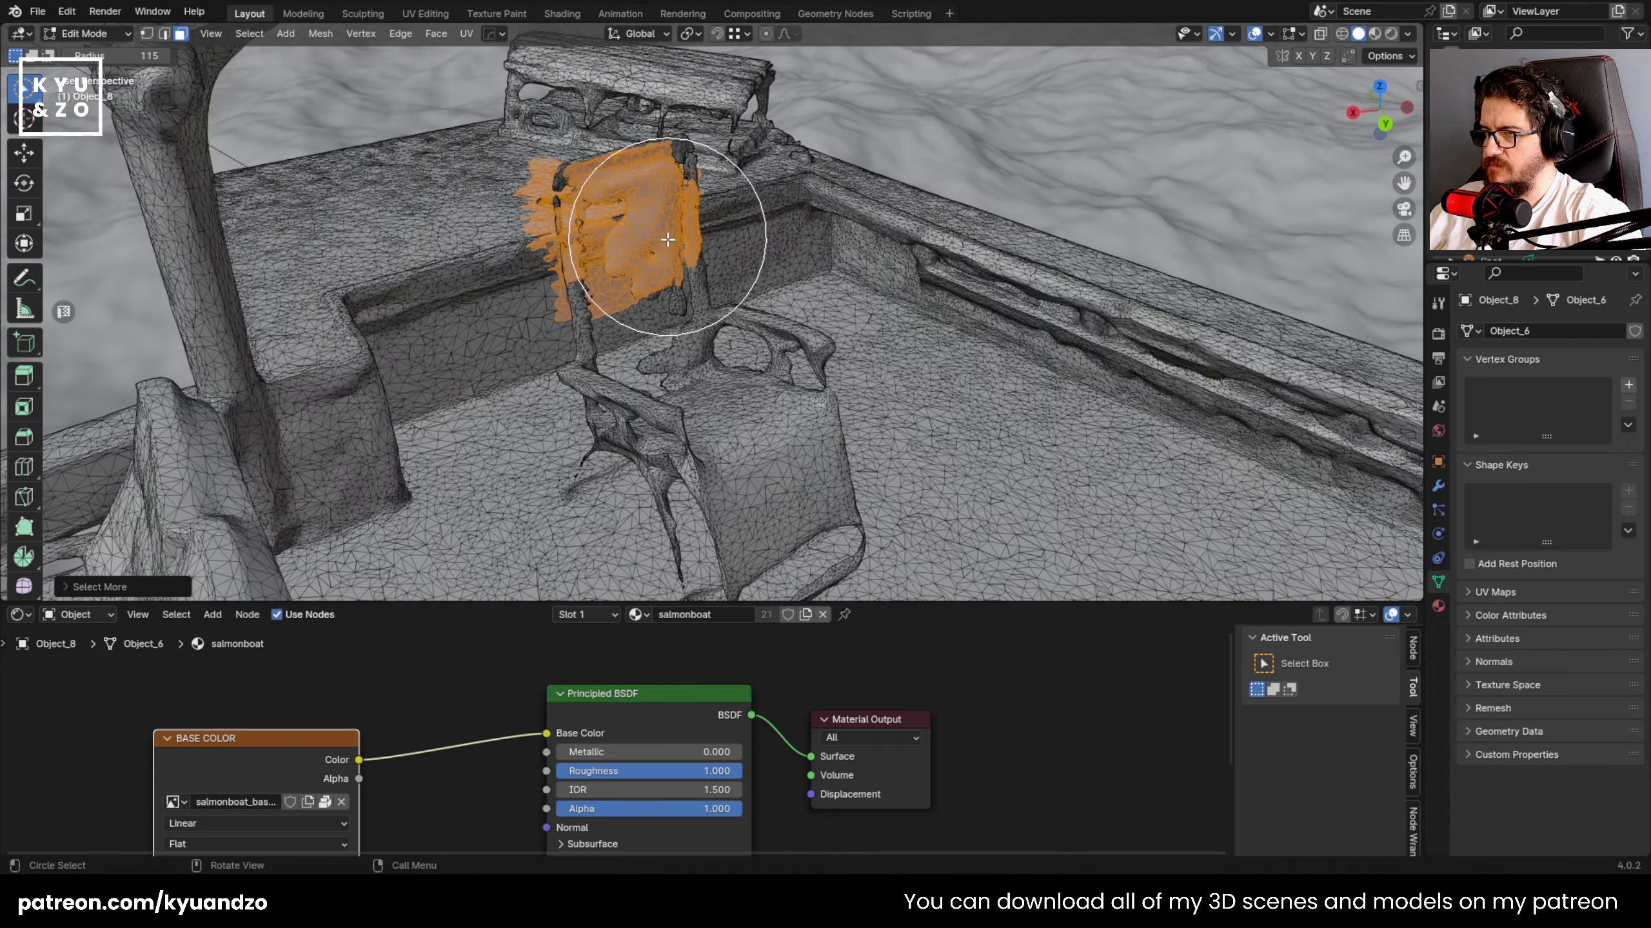
pyautogui.moveTo(711, 494); pyautogui.dragTo(742, 490)
# - With X-ray on, circle-select the damaged deck chair's backrest all the way through and delete its faces
pyautogui.moveTo(806, 283)
pyautogui.mouseDown(button='middle')
pyautogui.moveTo(560, 240)
pyautogui.moveTo(715, 176)
pyautogui.moveTo(727, 197)
pyautogui.mouseUp(button='middle')
pyautogui.hotkey('alt', 'z')
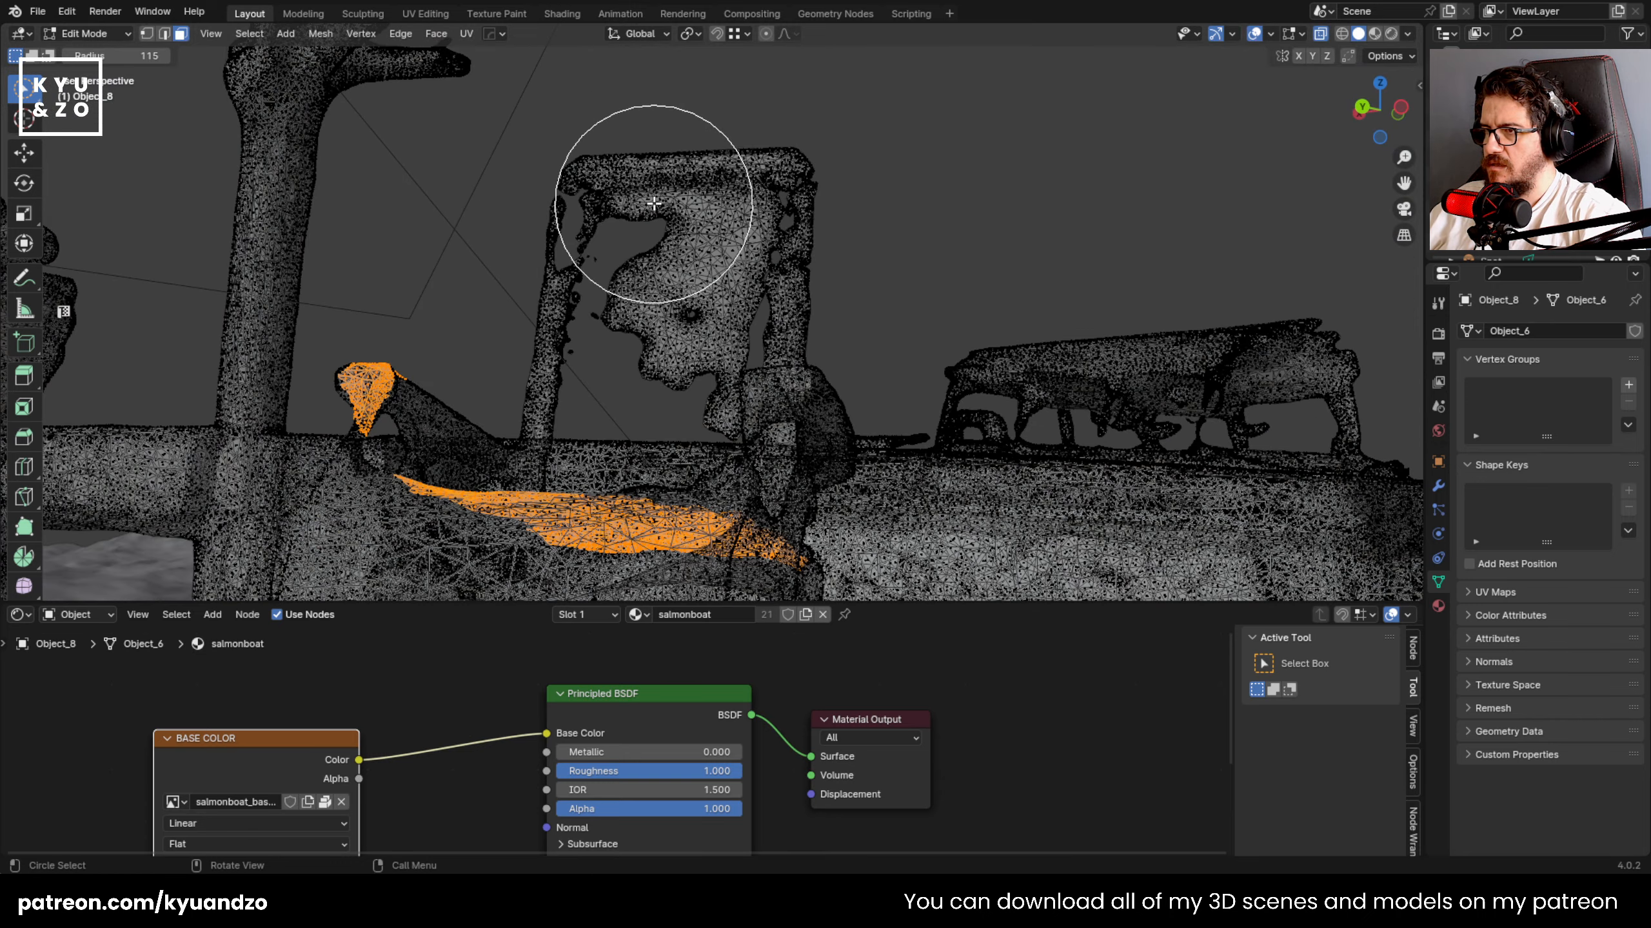
pyautogui.moveTo(655, 204)
pyautogui.mouseDown()
pyautogui.moveTo(663, 221)
pyautogui.moveTo(803, 214)
pyautogui.moveTo(741, 269)
pyautogui.moveTo(590, 221)
pyautogui.moveTo(559, 312)
pyautogui.moveTo(736, 301)
pyautogui.mouseUp()
pyautogui.moveTo(736, 301); pyautogui.dragTo(663, 259, button='middle')
pyautogui.moveTo(682, 266)
pyautogui.mouseDown()
pyautogui.moveTo(816, 248)
pyautogui.moveTo(829, 368)
pyautogui.moveTo(689, 351)
pyautogui.moveTo(650, 281)
pyautogui.moveTo(650, 176)
pyautogui.mouseUp()
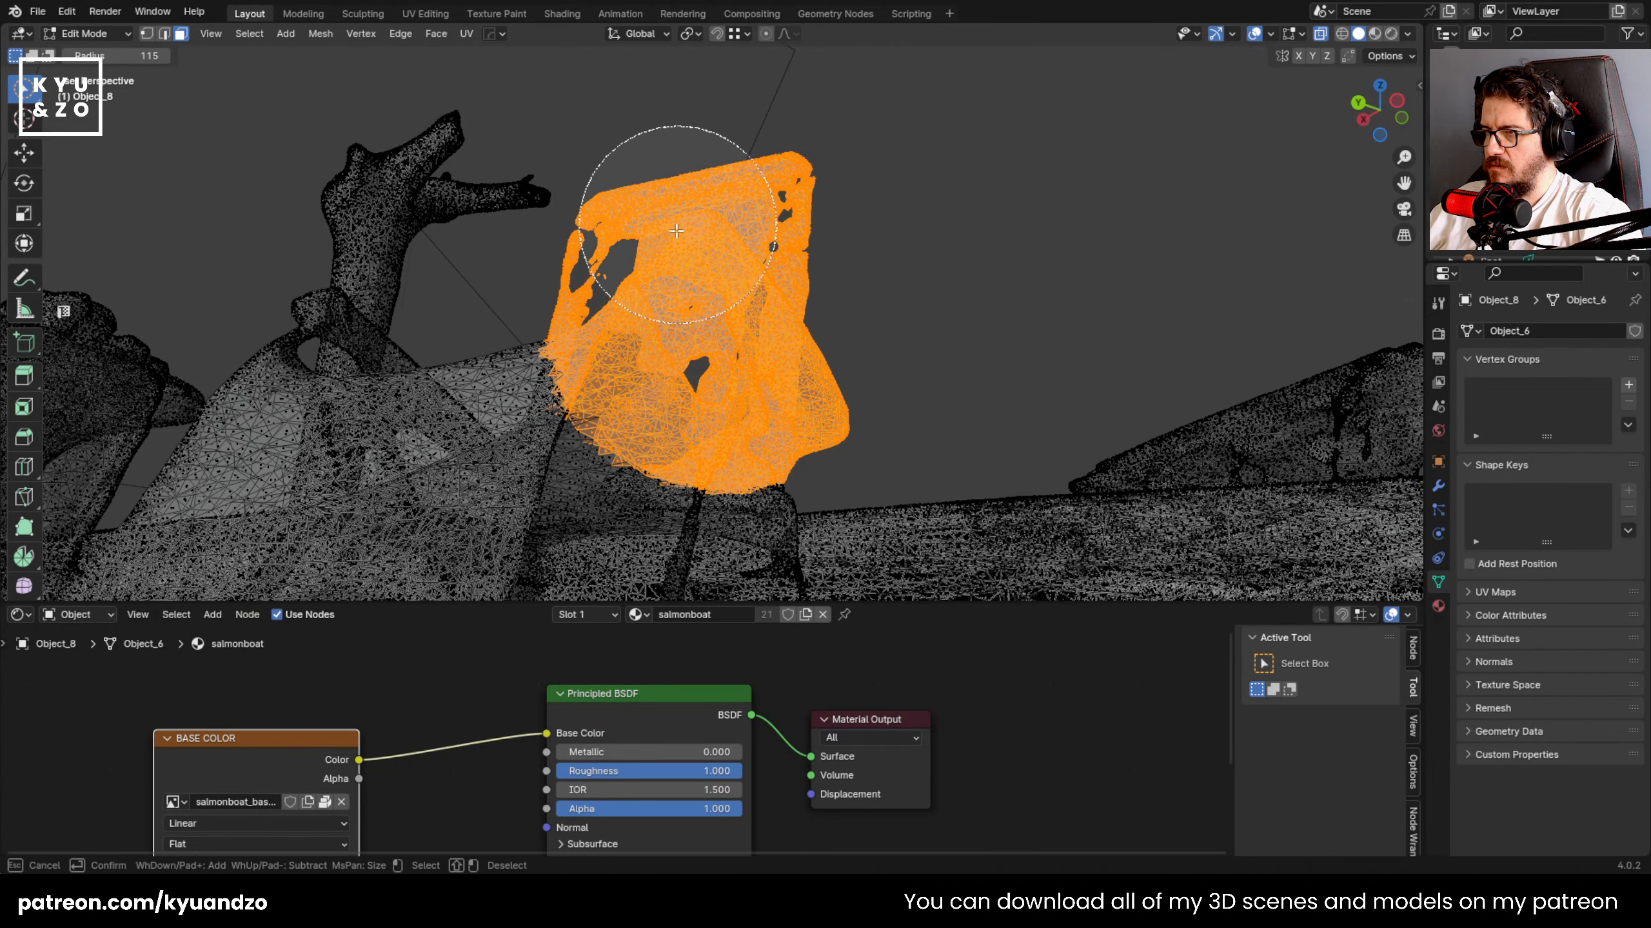
pyautogui.press('Return')
pyautogui.press('x')
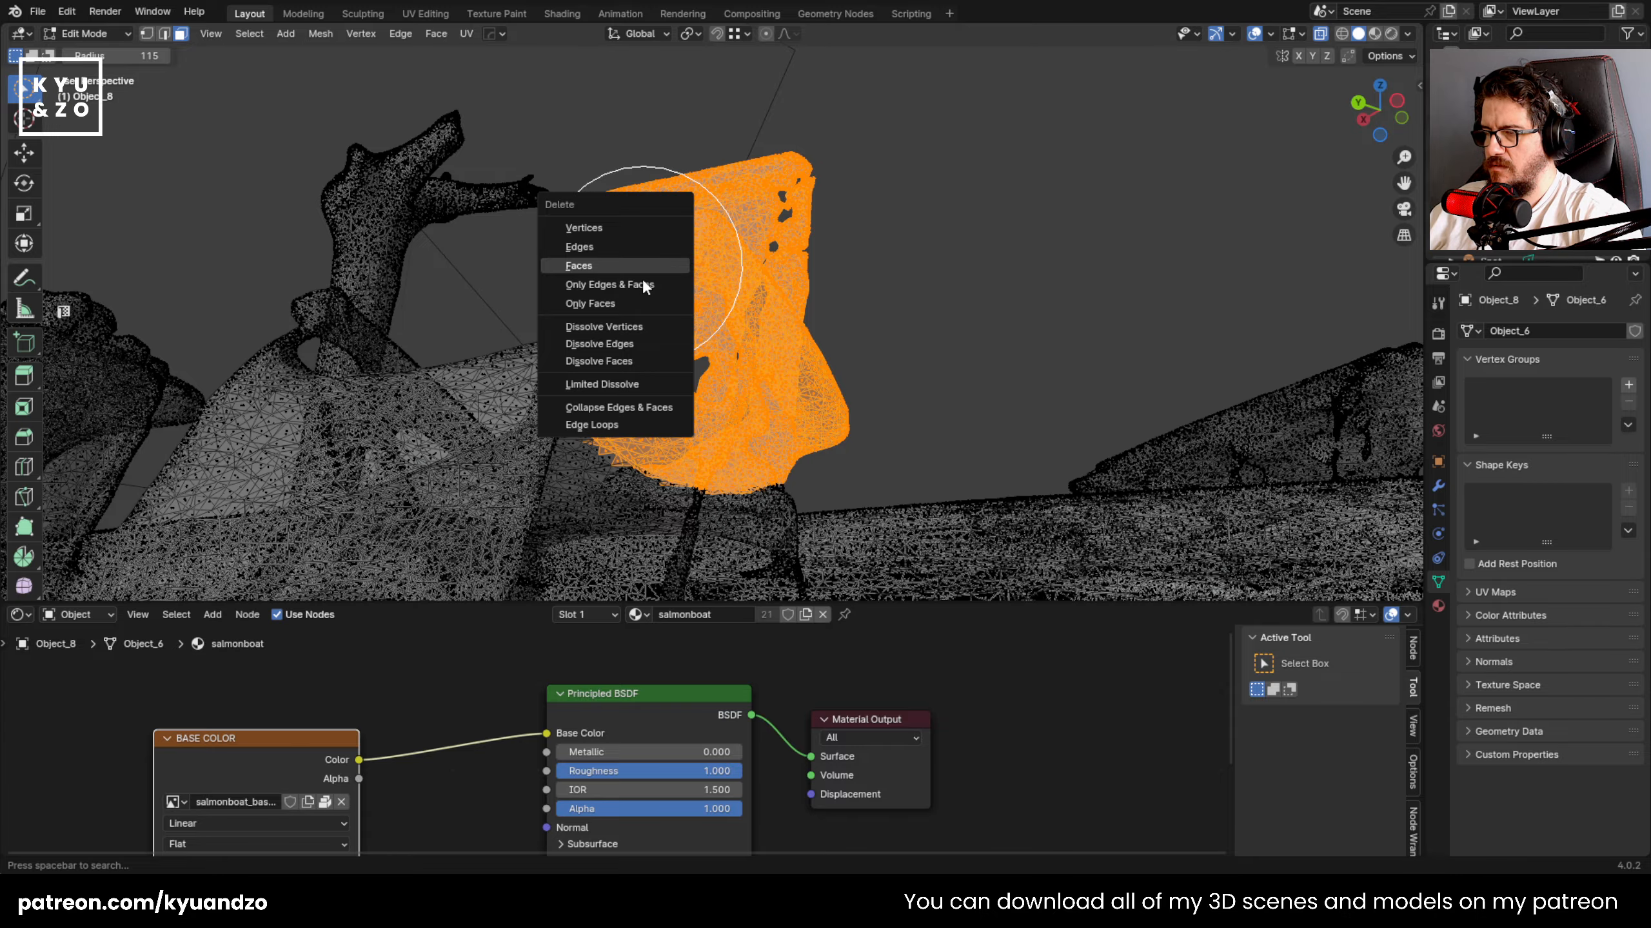
pyautogui.click(642, 266)
# - With X-ray off, circle-select the faces across the damaged chair's seat and delete them
pyautogui.moveTo(687, 420); pyautogui.dragTo(420, 376, button='middle')
pyautogui.scroll(3, 526, 397)
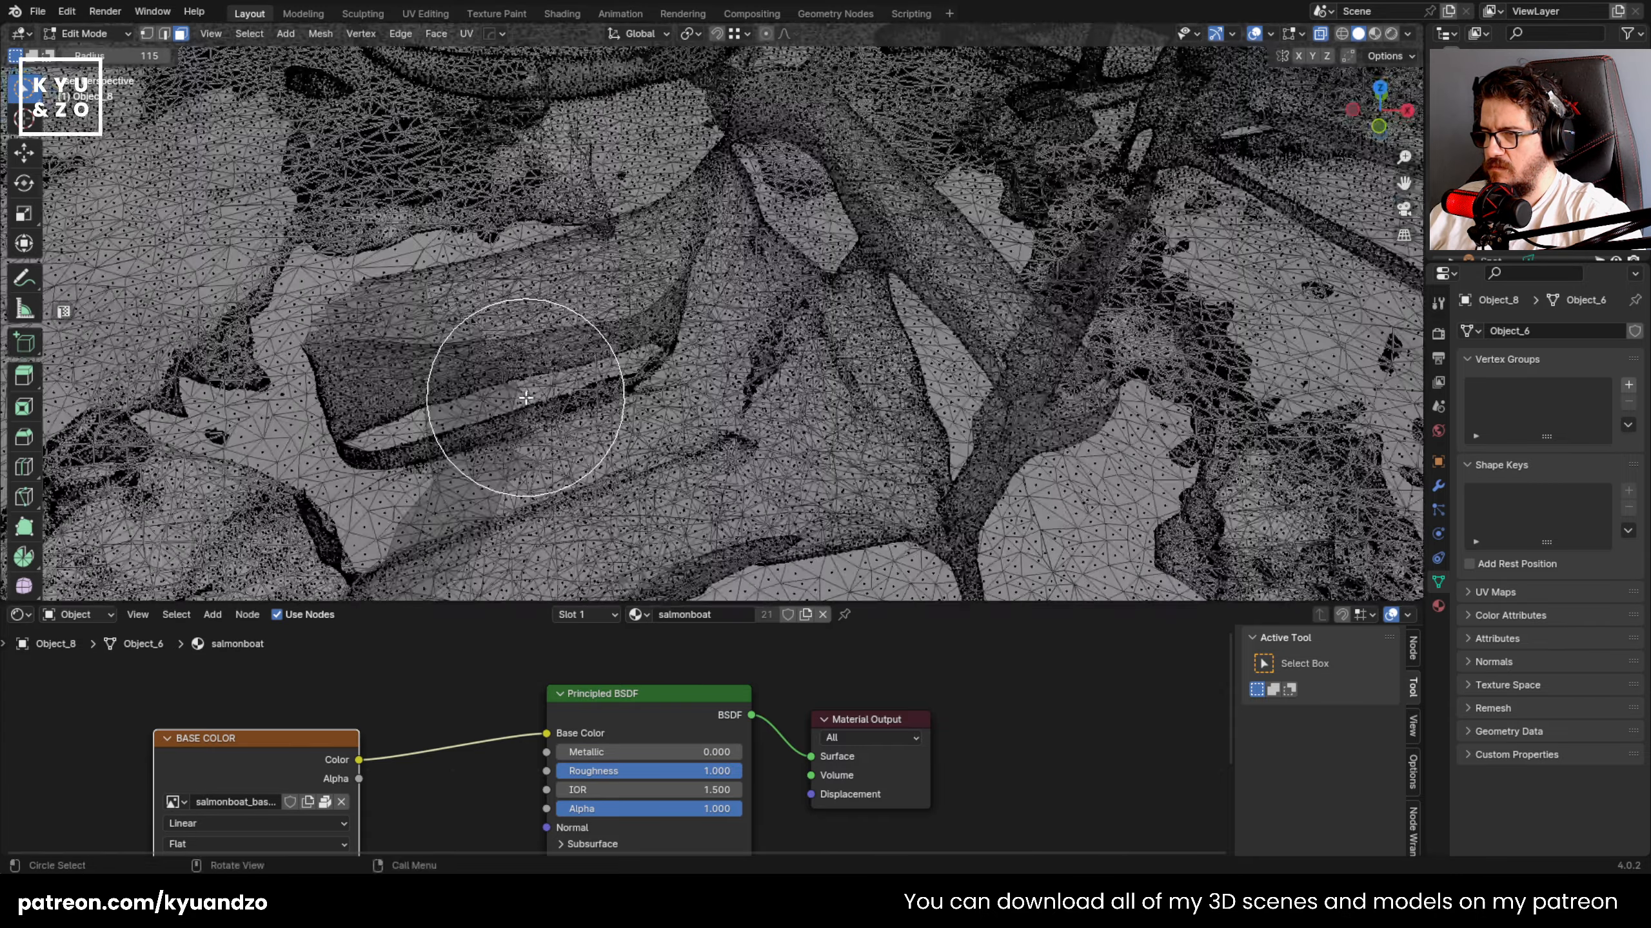
pyautogui.scroll(5, 585, 403)
pyautogui.moveTo(563, 372)
pyautogui.mouseDown()
pyautogui.moveTo(639, 403)
pyautogui.moveTo(813, 391)
pyautogui.moveTo(864, 325)
pyautogui.moveTo(648, 218)
pyautogui.mouseUp()
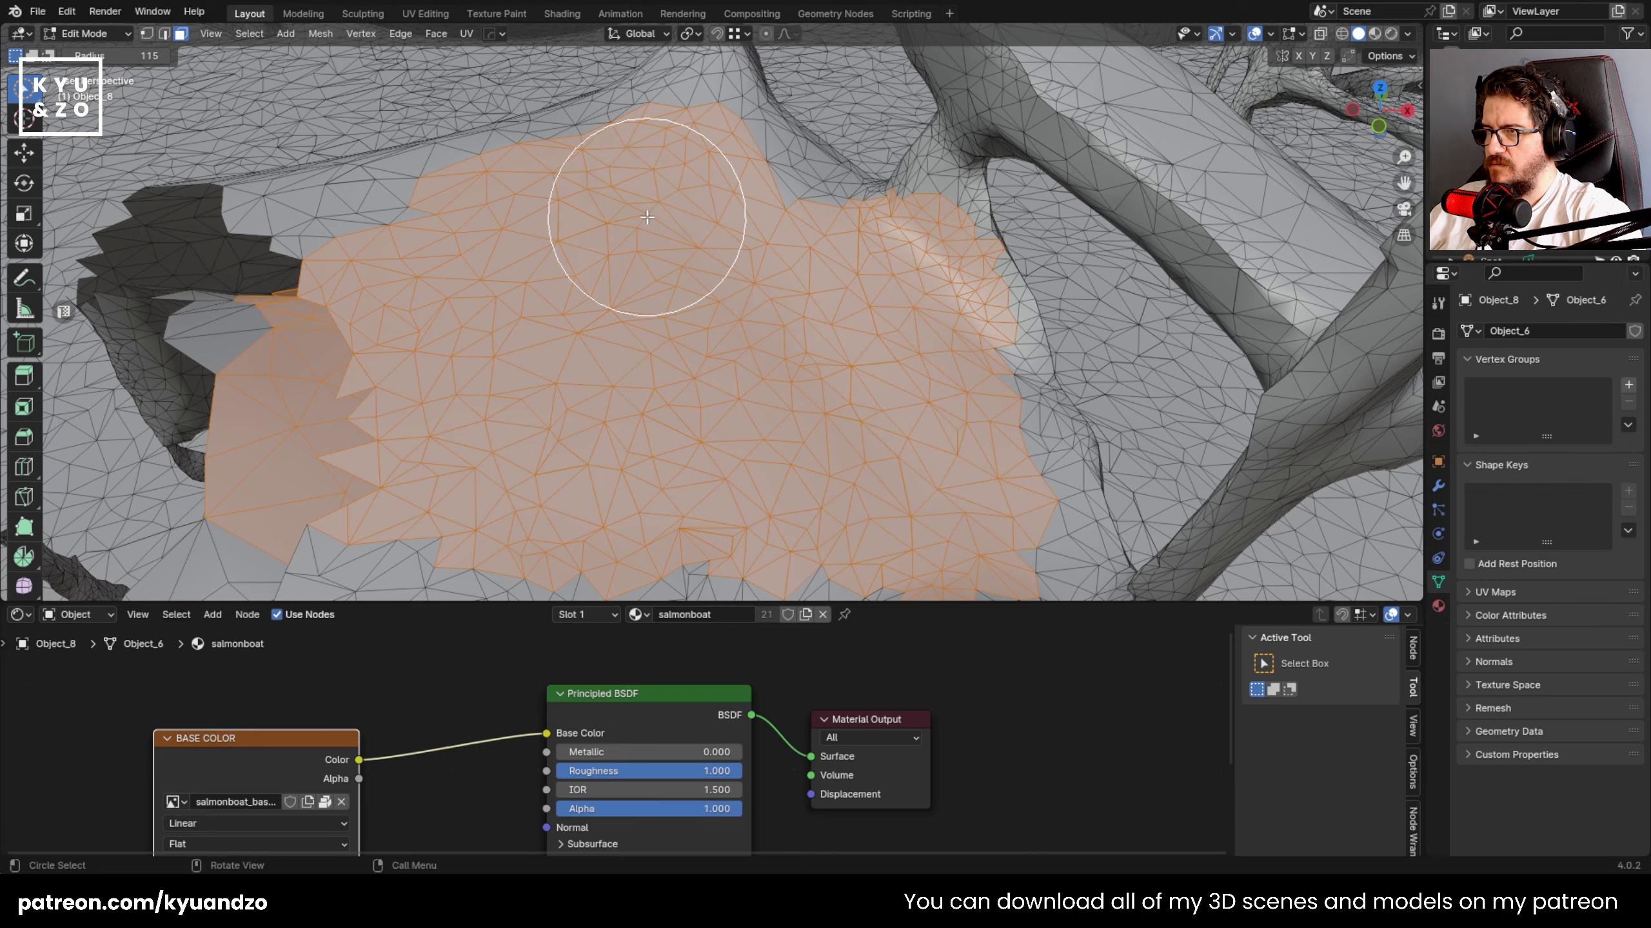
pyautogui.press('x')
pyautogui.click(645, 219)
# - Circle-select another patch of faces over the seat and its front, and delete them
pyautogui.moveTo(644, 220)
pyautogui.mouseDown(button='middle')
pyautogui.moveTo(636, 365)
pyautogui.moveTo(759, 380)
pyautogui.moveTo(913, 350)
pyautogui.mouseUp(button='middle')
pyautogui.moveTo(914, 350)
pyautogui.mouseDown()
pyautogui.moveTo(585, 370)
pyautogui.moveTo(407, 465)
pyautogui.mouseUp()
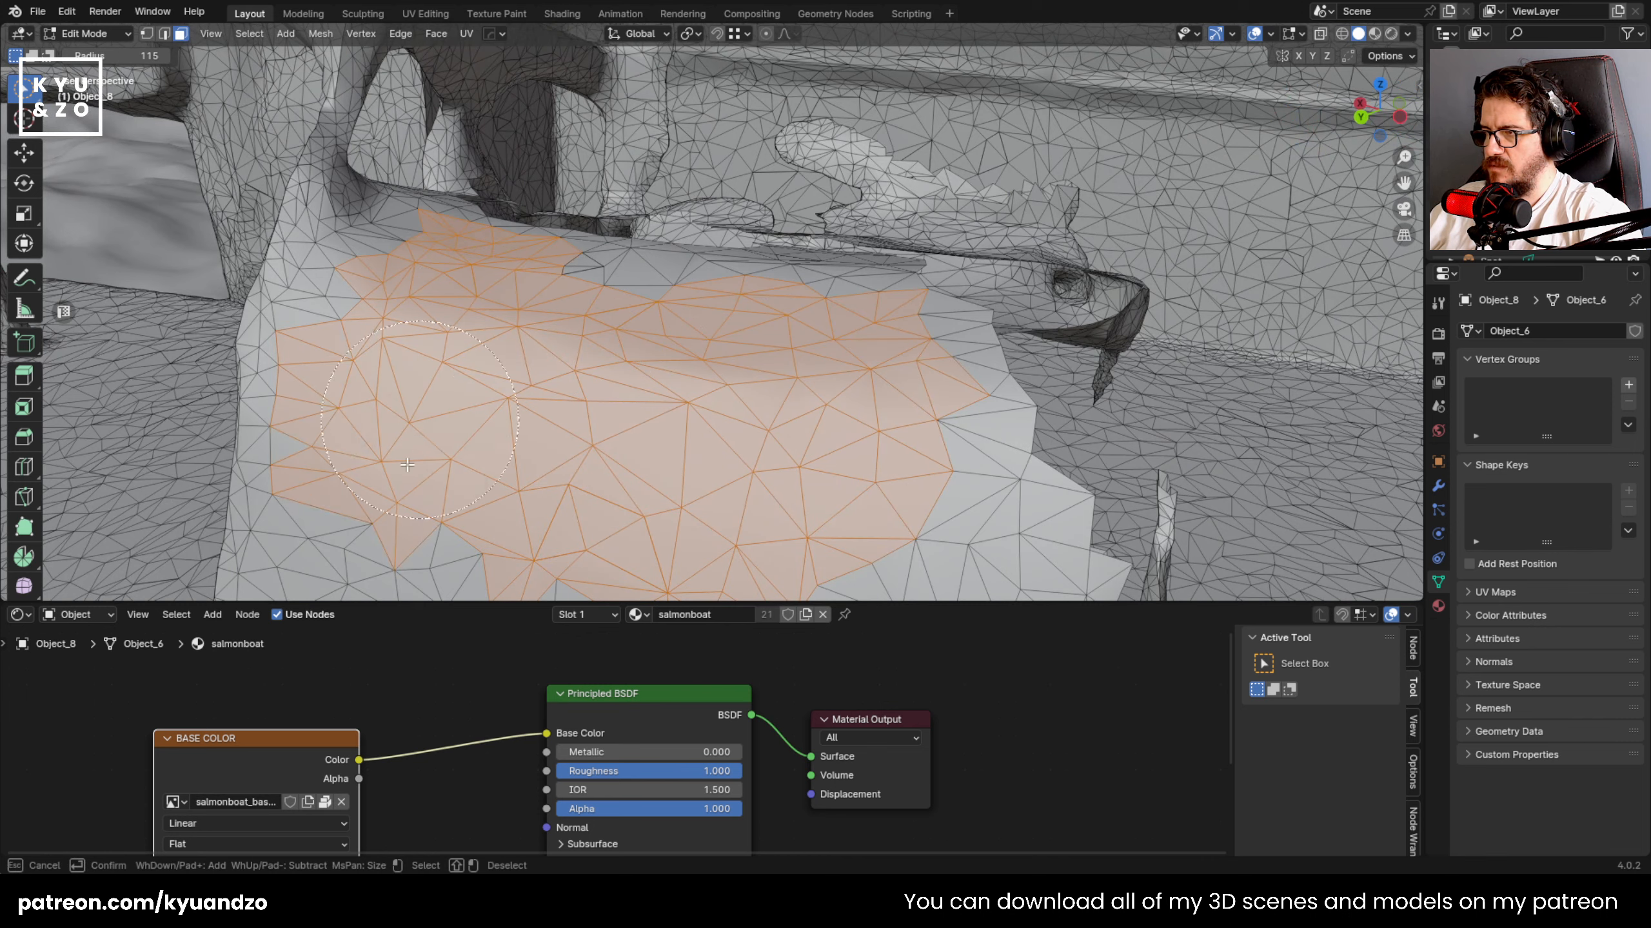
pyautogui.moveTo(408, 465)
pyautogui.mouseDown(button='middle')
pyautogui.moveTo(435, 442)
pyautogui.moveTo(479, 166)
pyautogui.moveTo(534, 165)
pyautogui.mouseUp(button='middle')
pyautogui.moveTo(534, 166)
pyautogui.mouseDown()
pyautogui.moveTo(747, 338)
pyautogui.moveTo(669, 312)
pyautogui.moveTo(709, 273)
pyautogui.moveTo(730, 197)
pyautogui.moveTo(757, 196)
pyautogui.mouseUp()
pyautogui.press('x')
pyautogui.click(748, 243)
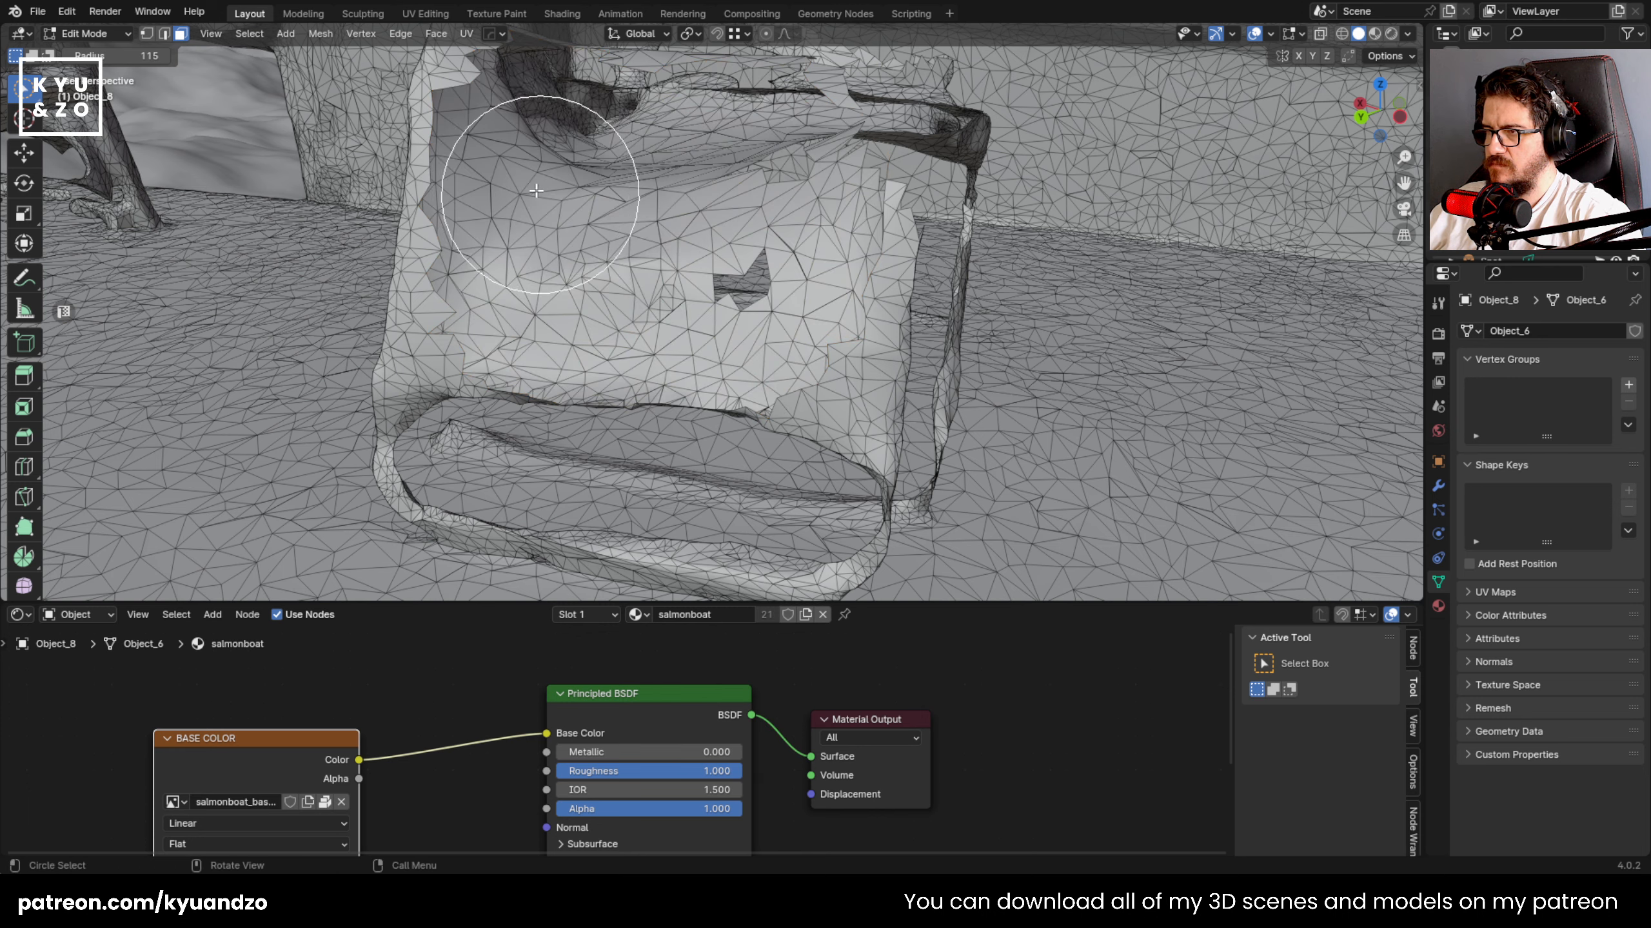
# - Reduce the selection circle's radius to 69, select most of the chair's remaining seat and front panel faces, and delete them
pyautogui.moveTo(535, 190)
pyautogui.mouseDown(button='middle')
pyautogui.moveTo(627, 287)
pyautogui.moveTo(676, 383)
pyautogui.mouseUp(button='middle')
pyautogui.moveTo(675, 383)
pyautogui.mouseDown()
pyautogui.moveTo(634, 366)
pyautogui.moveTo(643, 398)
pyautogui.moveTo(700, 295)
pyautogui.moveTo(720, 389)
pyautogui.mouseUp()
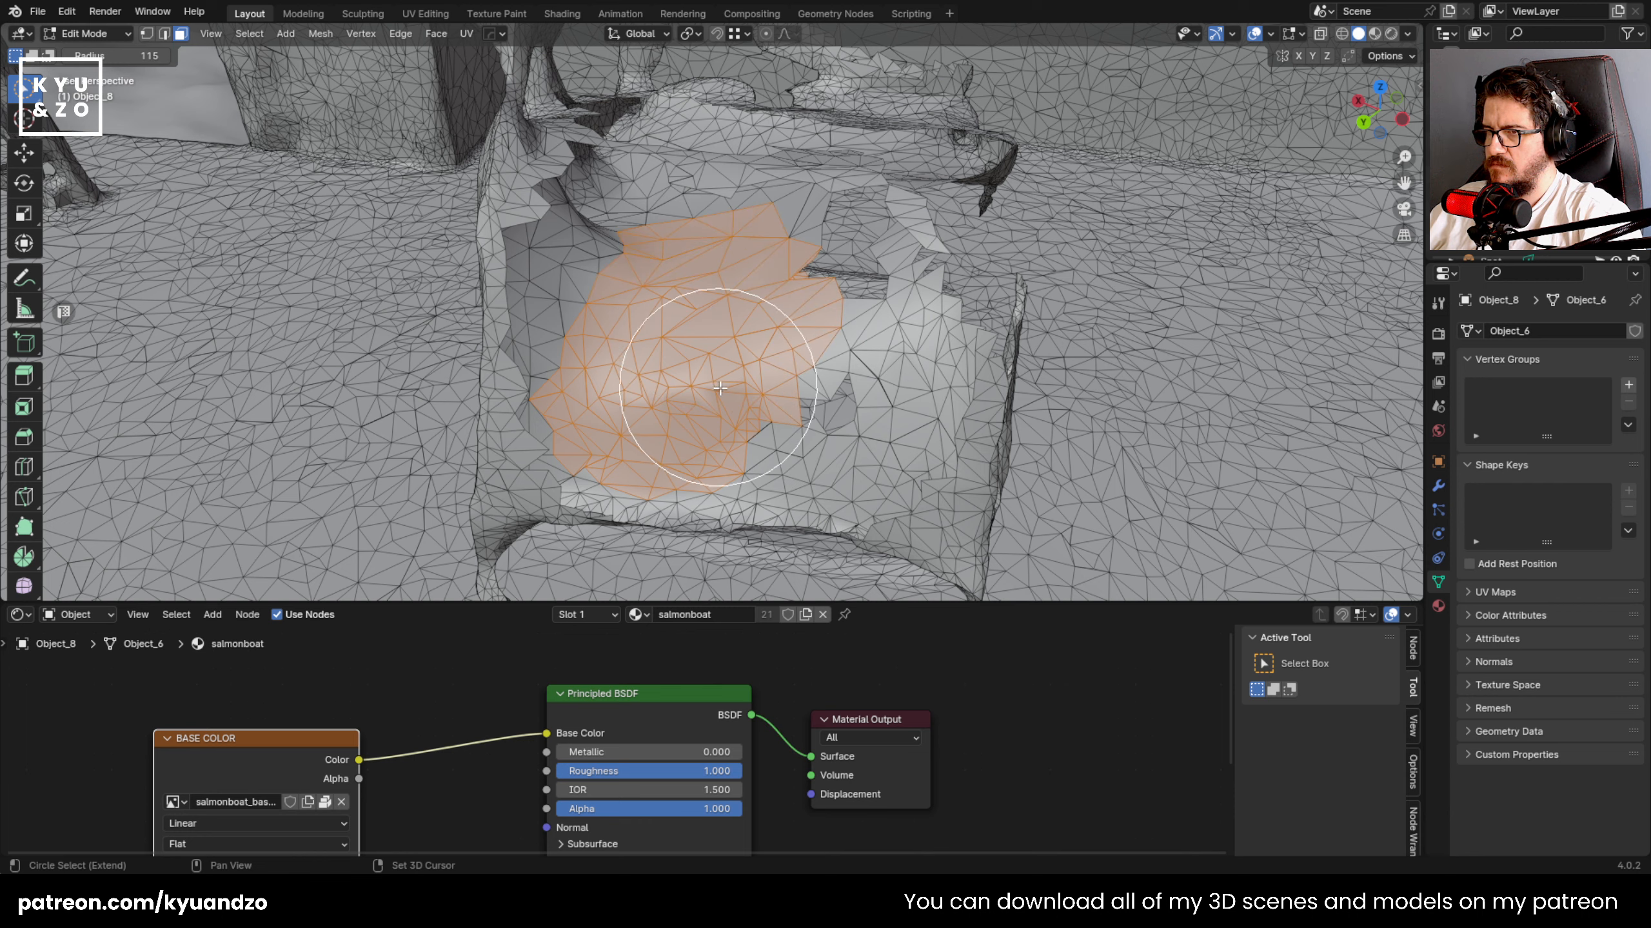
pyautogui.moveTo(130, 56); pyautogui.dragTo(117, 56)
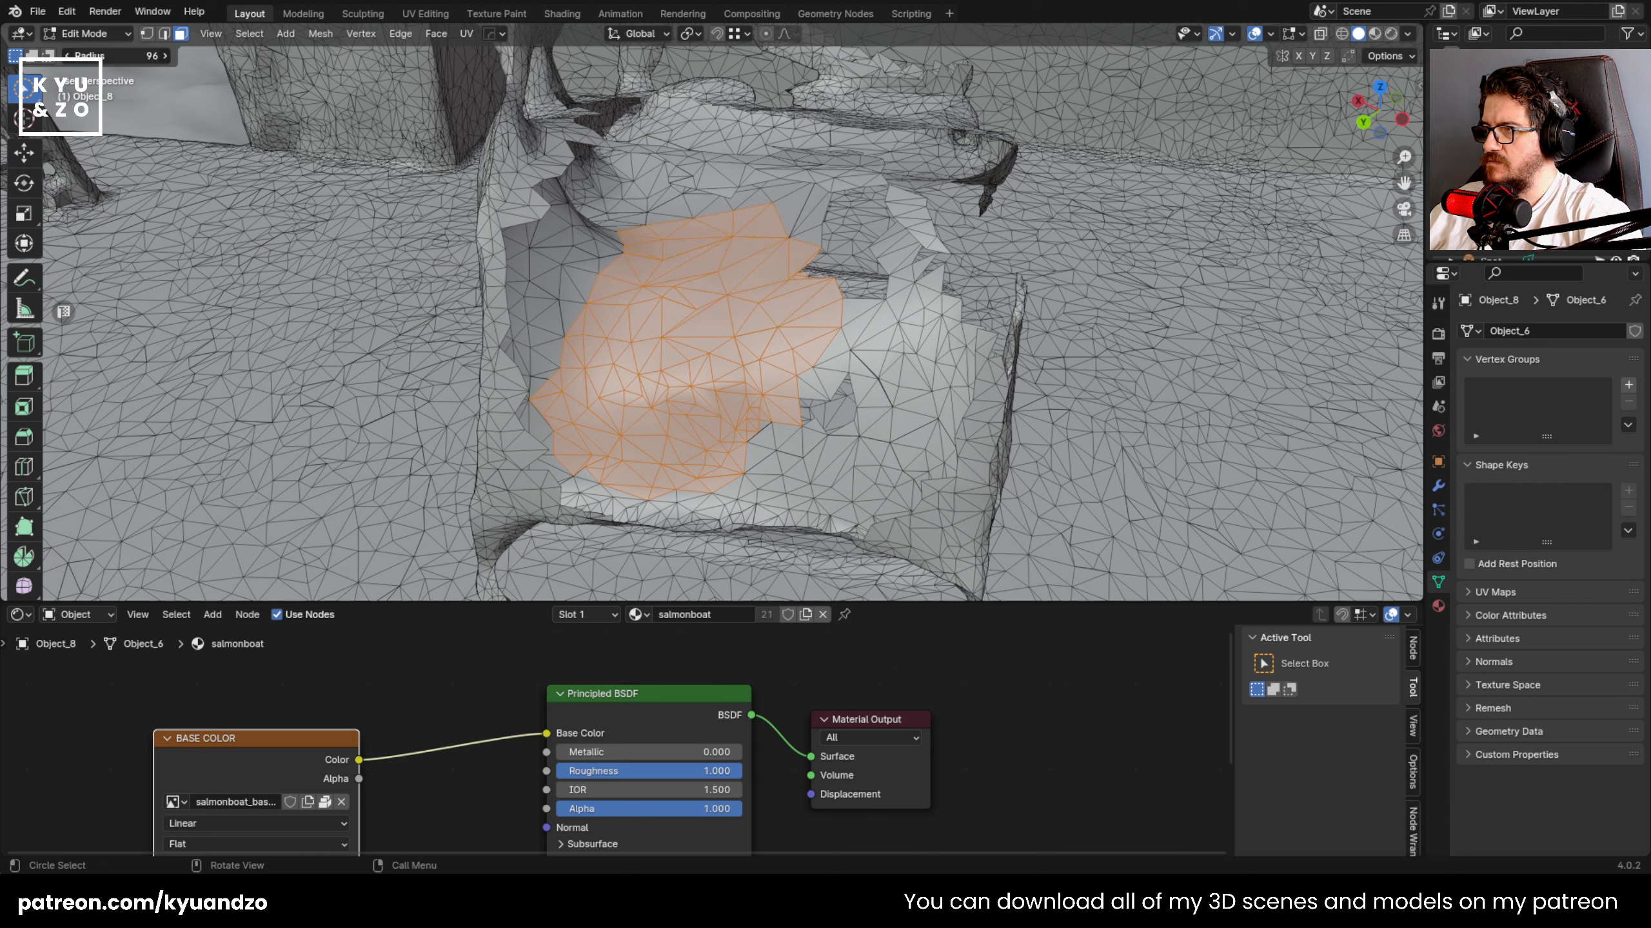
pyautogui.moveTo(455, 304)
pyautogui.mouseDown(button='middle')
pyautogui.moveTo(526, 318)
pyautogui.moveTo(613, 258)
pyautogui.moveTo(788, 374)
pyautogui.moveTo(774, 420)
pyautogui.mouseUp(button='middle')
pyautogui.keyDown('shift'); pyautogui.click(870, 374); pyautogui.keyUp('shift')
pyautogui.keyDown('shift'); pyautogui.click(928, 413); pyautogui.keyUp('shift')
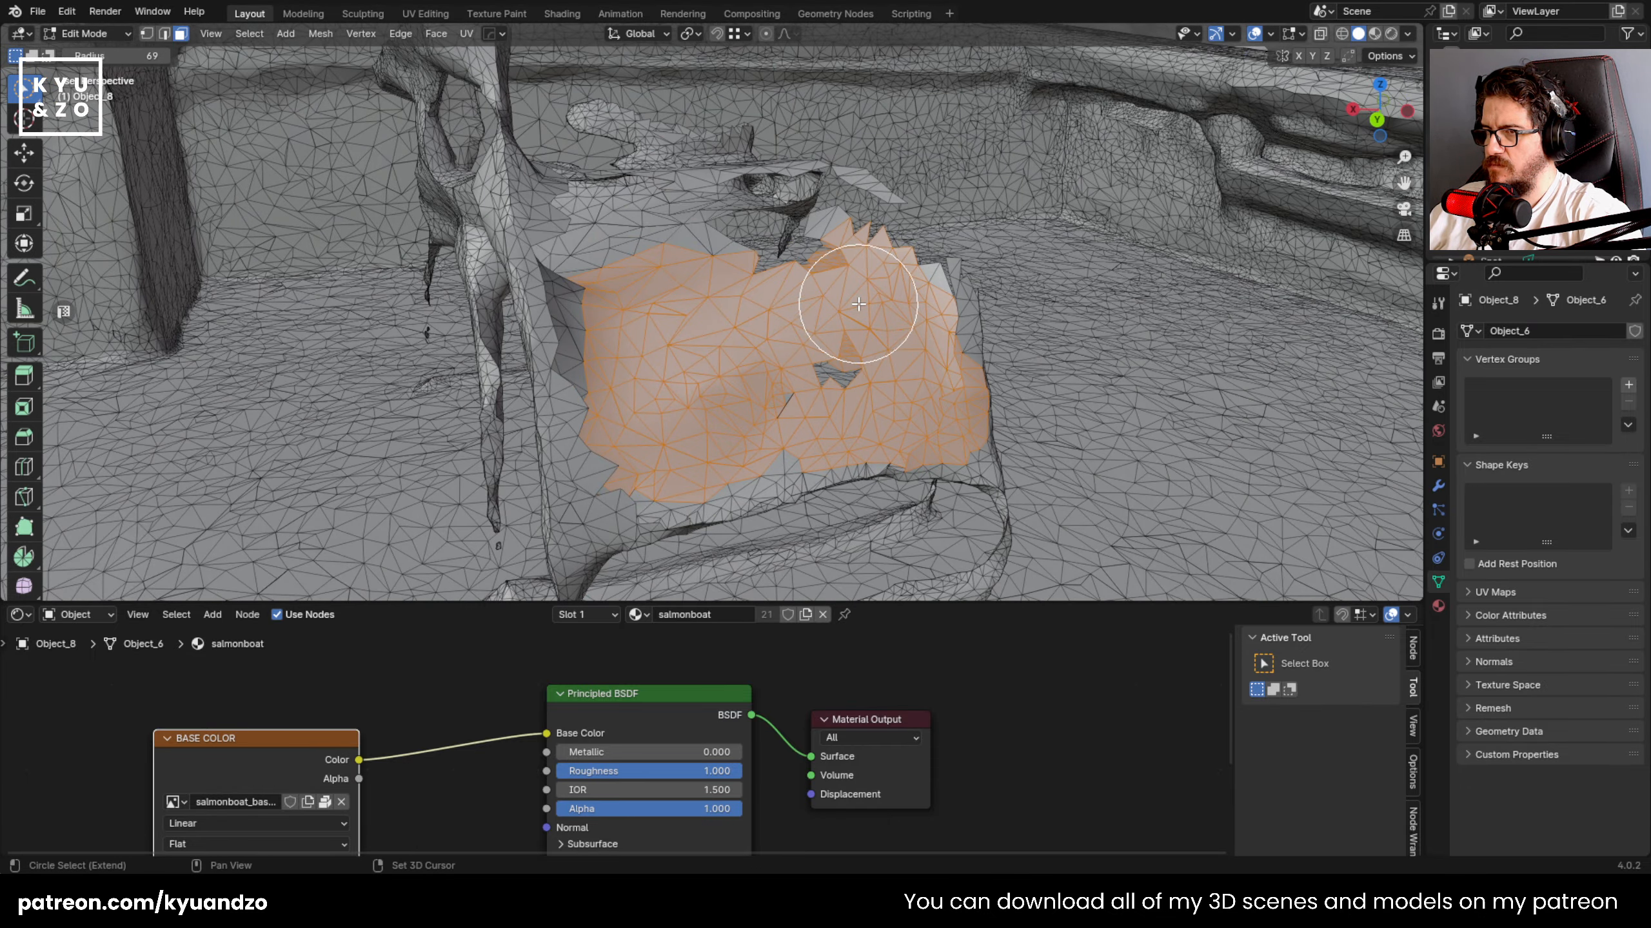
pyautogui.moveTo(858, 303); pyautogui.dragTo(712, 358, button='middle')
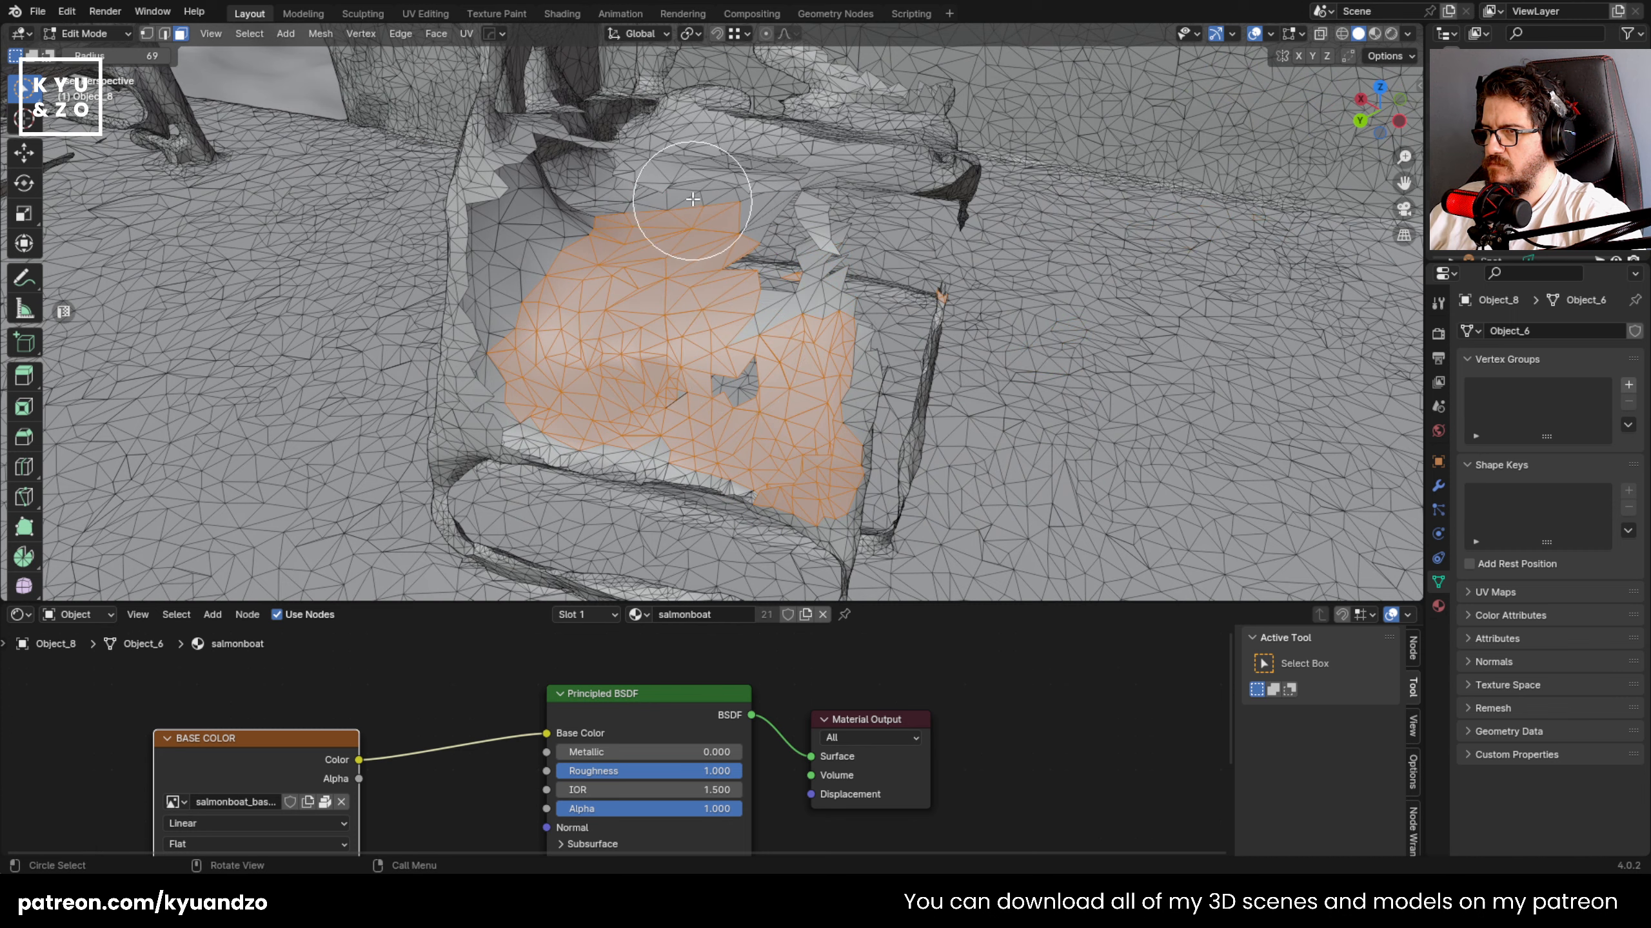
pyautogui.moveTo(692, 199)
pyautogui.mouseDown()
pyautogui.moveTo(700, 183)
pyautogui.moveTo(504, 339)
pyautogui.moveTo(532, 276)
pyautogui.mouseUp()
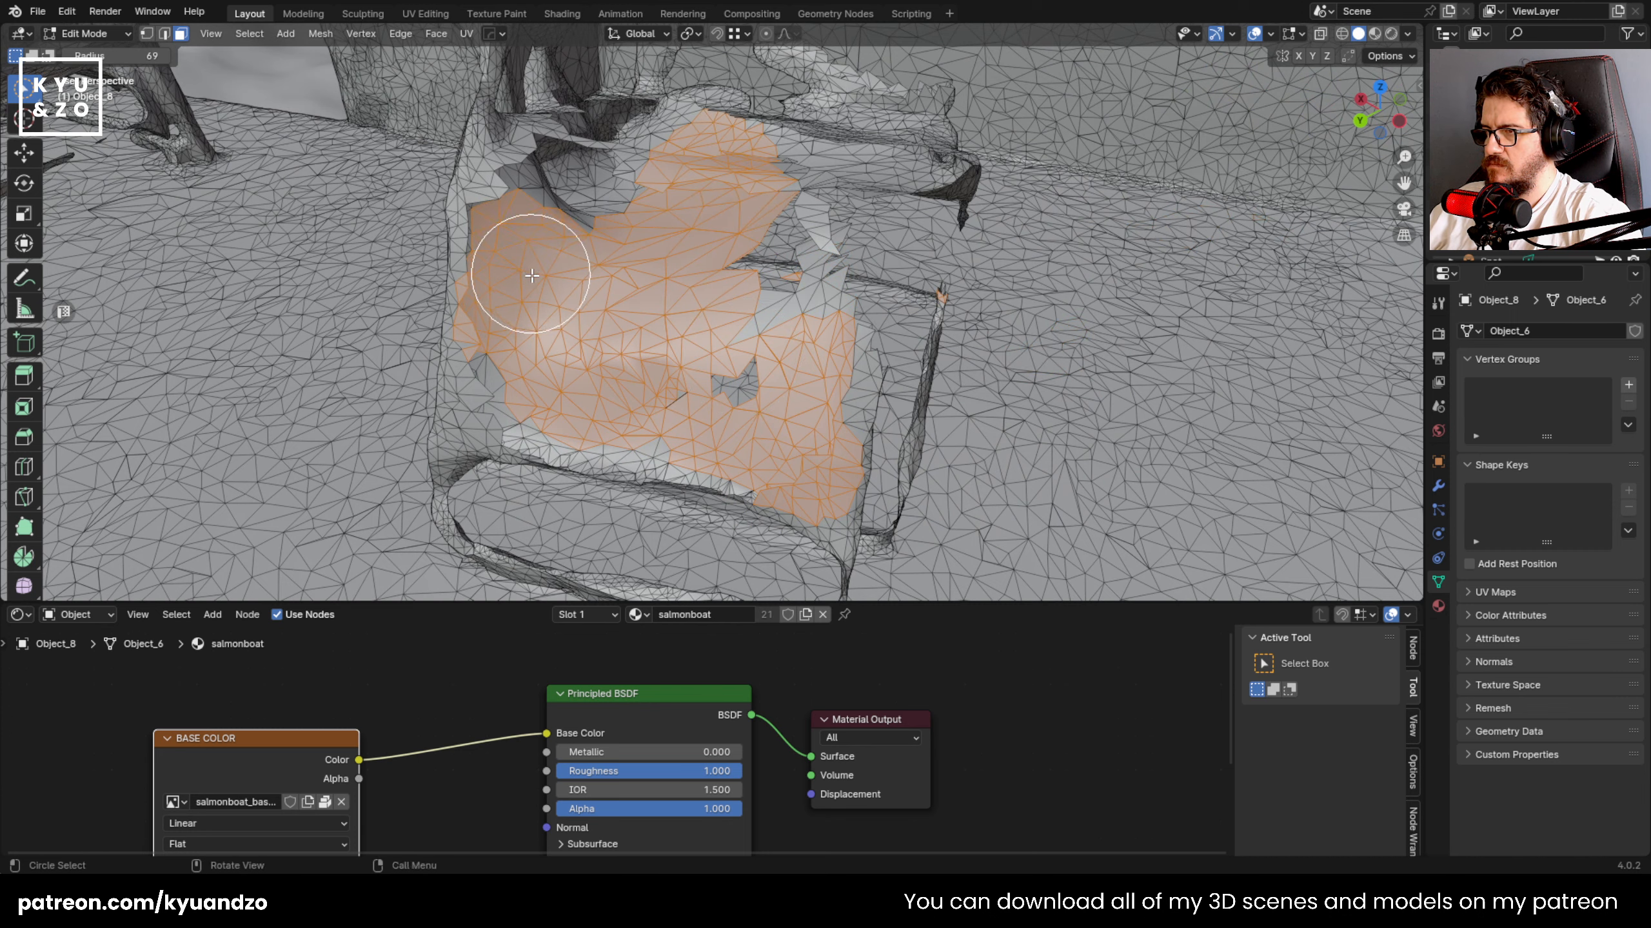
pyautogui.press('x')
pyautogui.click(535, 285)
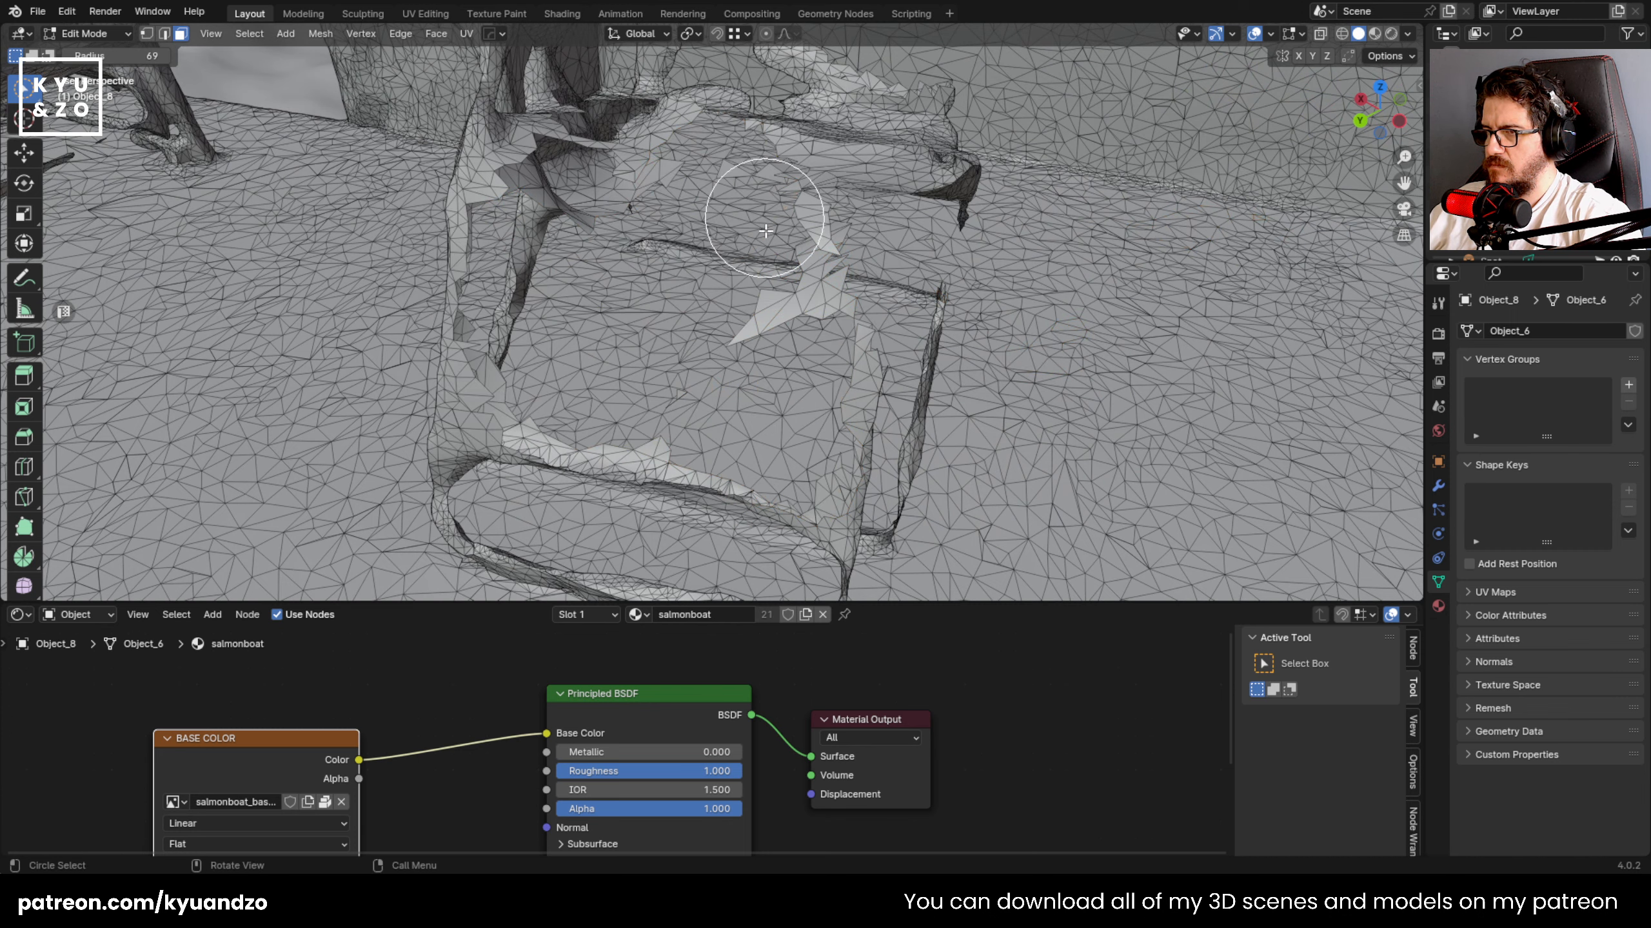
# - Reduce the selection circle's radius to 49 and circle-select the faces along the damaged chair's armrest
pyautogui.scroll(5, 754, 290)
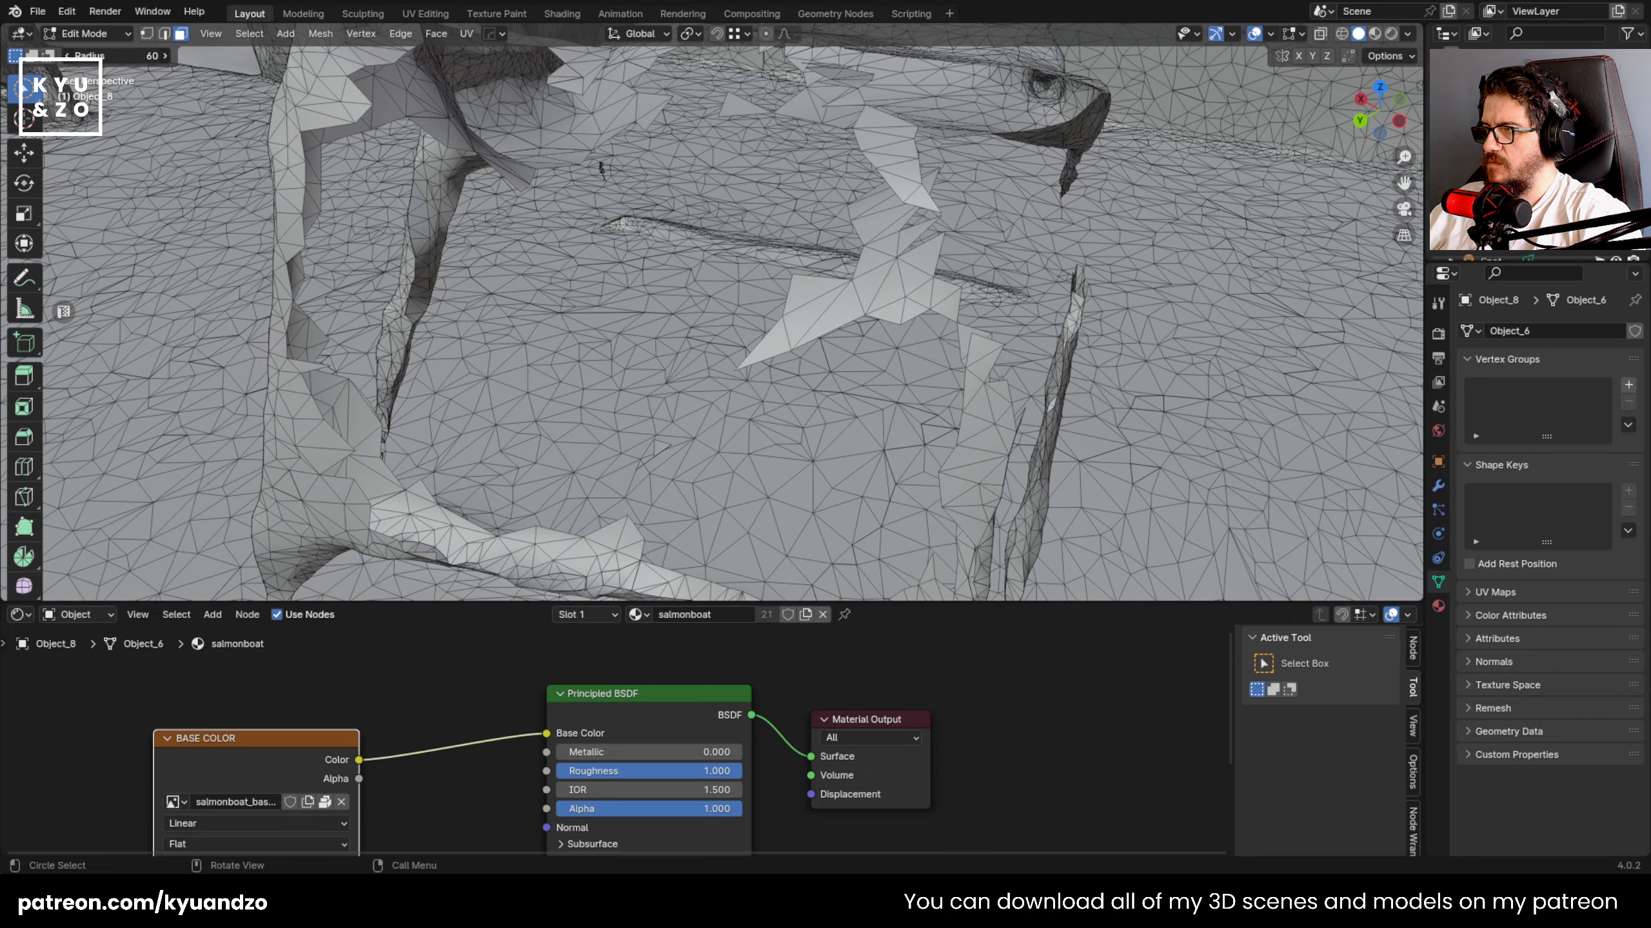
pyautogui.scroll(-6, 633, 258)
pyautogui.moveTo(634, 258); pyautogui.dragTo(814, 313, button='middle')
pyautogui.scroll(3, 673, 265)
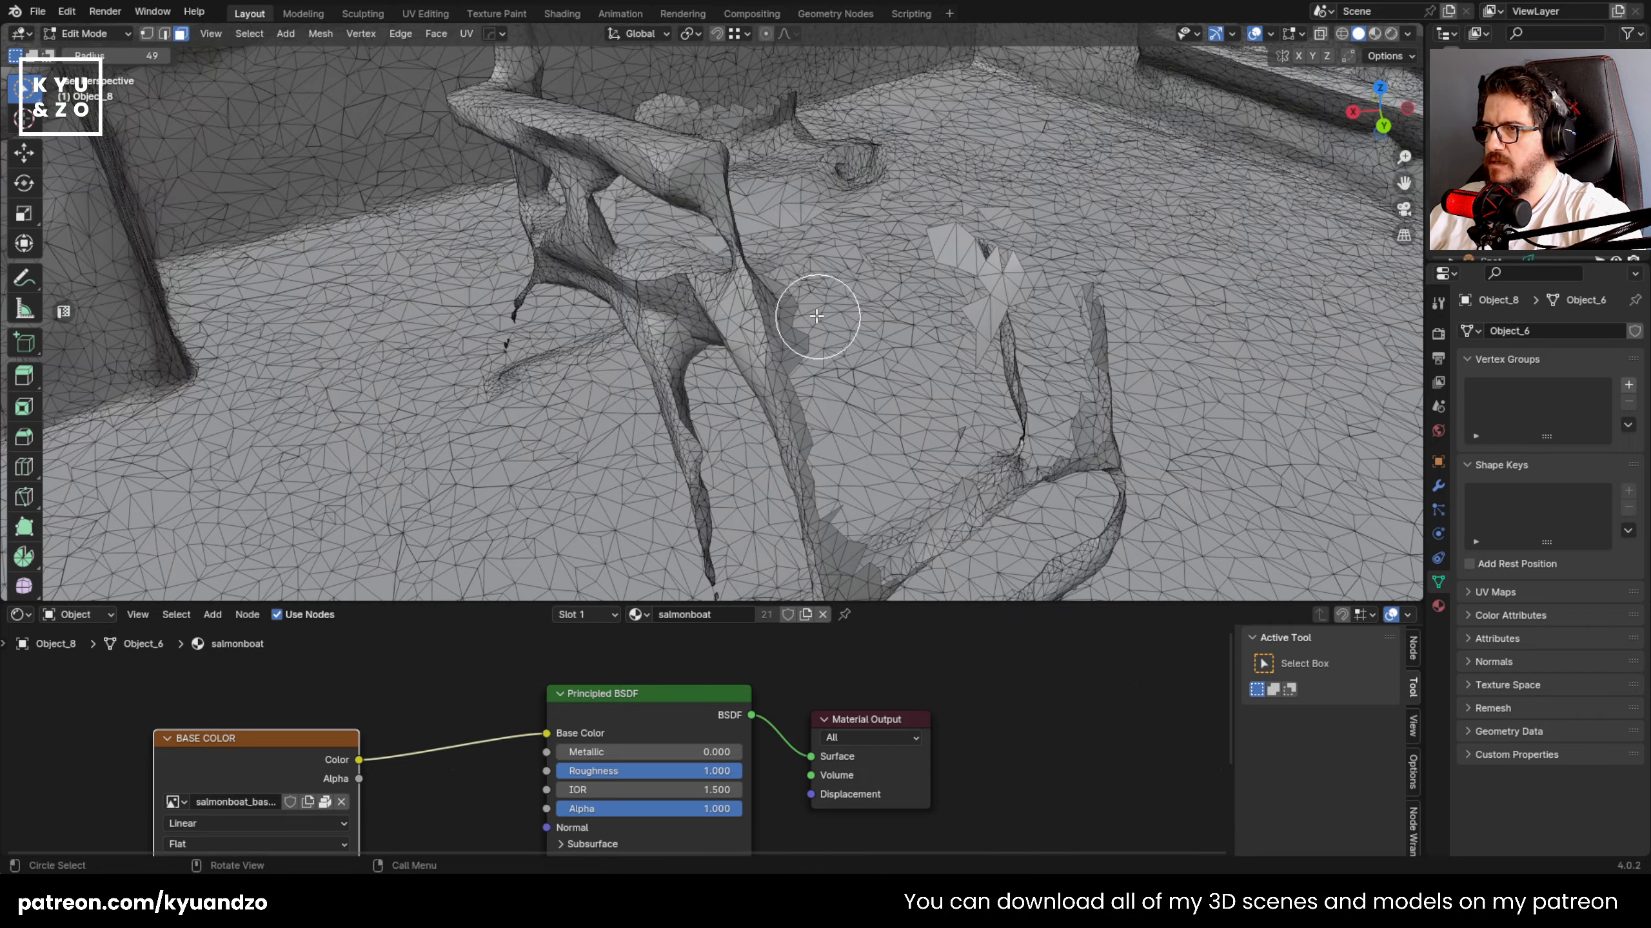
pyautogui.keyDown('shift'); pyautogui.moveTo(694, 226); pyautogui.dragTo(848, 386, button='middle'); pyautogui.keyUp('shift')
pyautogui.scroll(2, 848, 387)
pyautogui.scroll(2, 885, 358)
pyautogui.moveTo(1008, 413)
pyautogui.mouseDown()
pyautogui.moveTo(876, 335)
pyautogui.moveTo(463, 180)
pyautogui.mouseUp()
pyautogui.scroll(1, 682, 394)
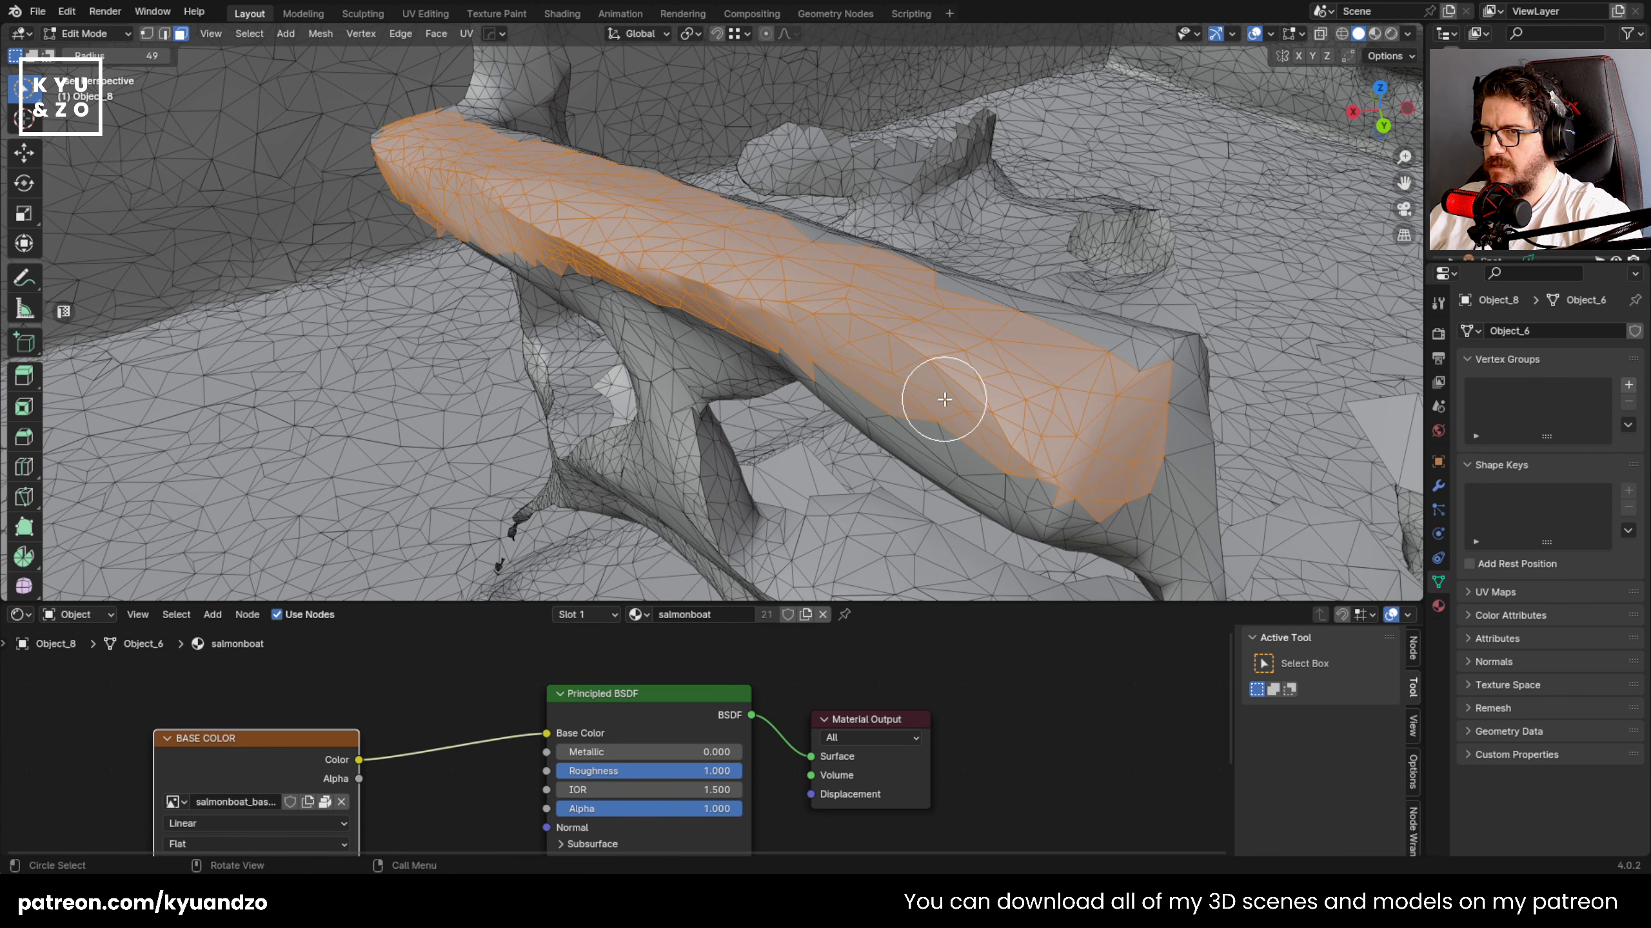
pyautogui.click(943, 400)
pyautogui.moveTo(1098, 504)
pyautogui.mouseDown()
pyautogui.moveTo(800, 299)
pyautogui.moveTo(481, 182)
pyautogui.moveTo(682, 303)
pyautogui.moveTo(1104, 361)
pyautogui.moveTo(1158, 490)
pyautogui.mouseUp()
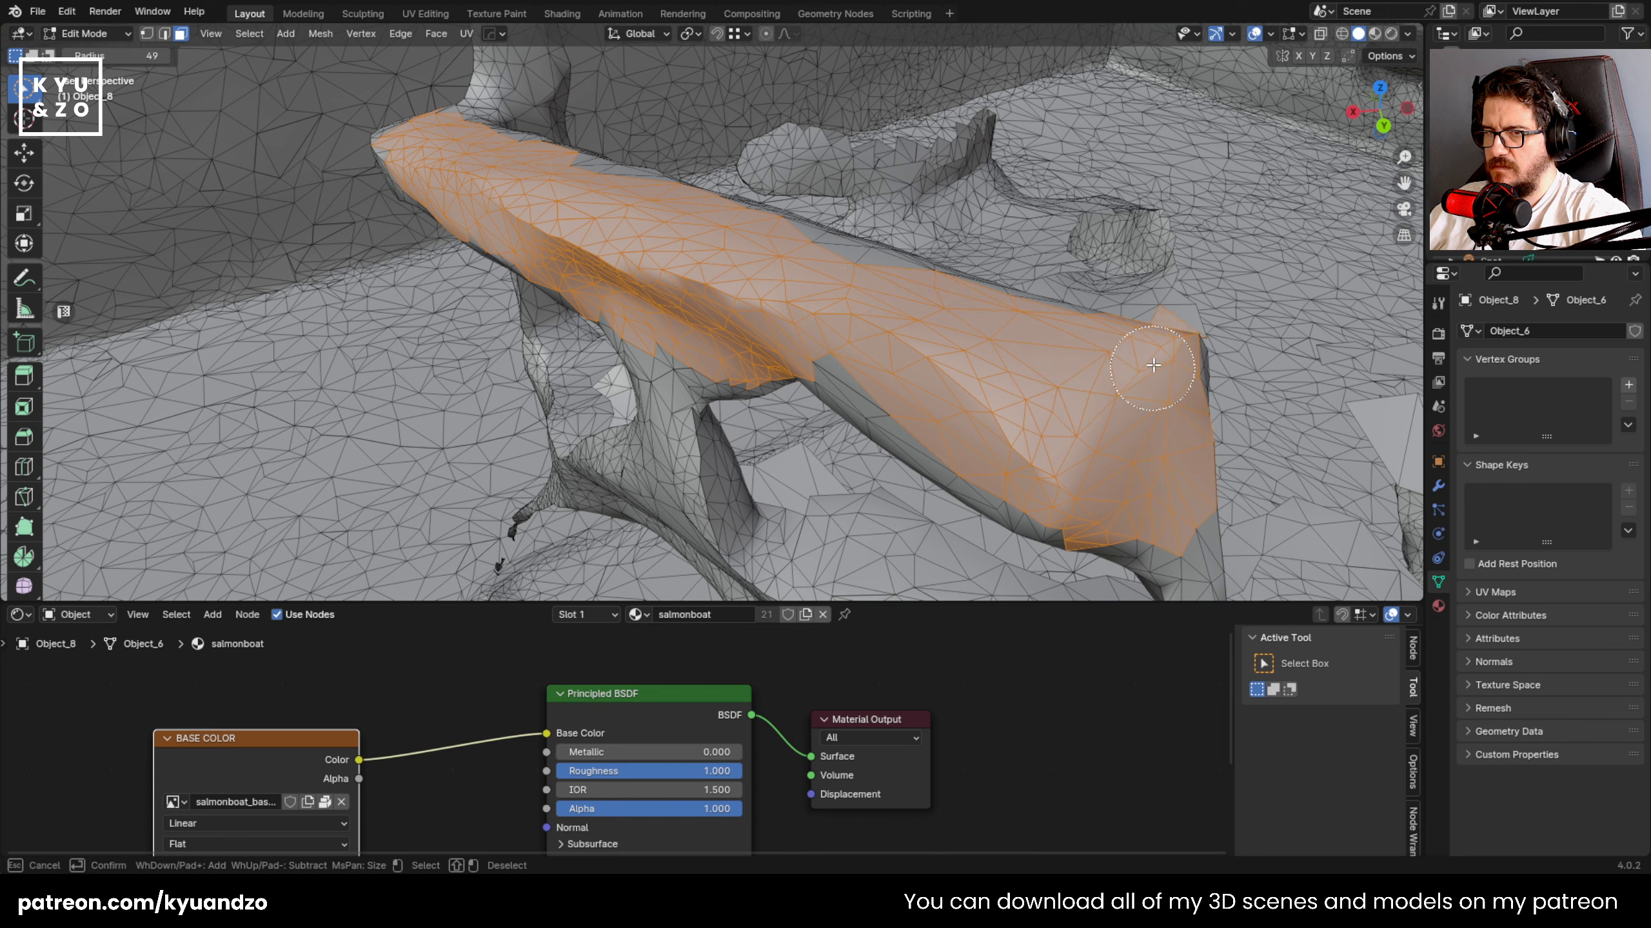
pyautogui.moveTo(1039, 473)
pyautogui.mouseDown()
pyautogui.moveTo(840, 332)
pyautogui.moveTo(840, 280)
pyautogui.moveTo(723, 229)
pyautogui.moveTo(348, 153)
pyautogui.mouseUp()
# - With the circle radius at 15, add the upright piece at the armrest's far end to the selection and delete the selected faces
pyautogui.moveTo(348, 153)
pyautogui.keyDown('shift'); pyautogui.mouseDown(button='middle')
pyautogui.moveTo(622, 427)
pyautogui.moveTo(770, 232)
pyautogui.moveTo(793, 392)
pyautogui.moveTo(729, 335)
pyautogui.mouseUp(button='middle'); pyautogui.keyUp('shift')
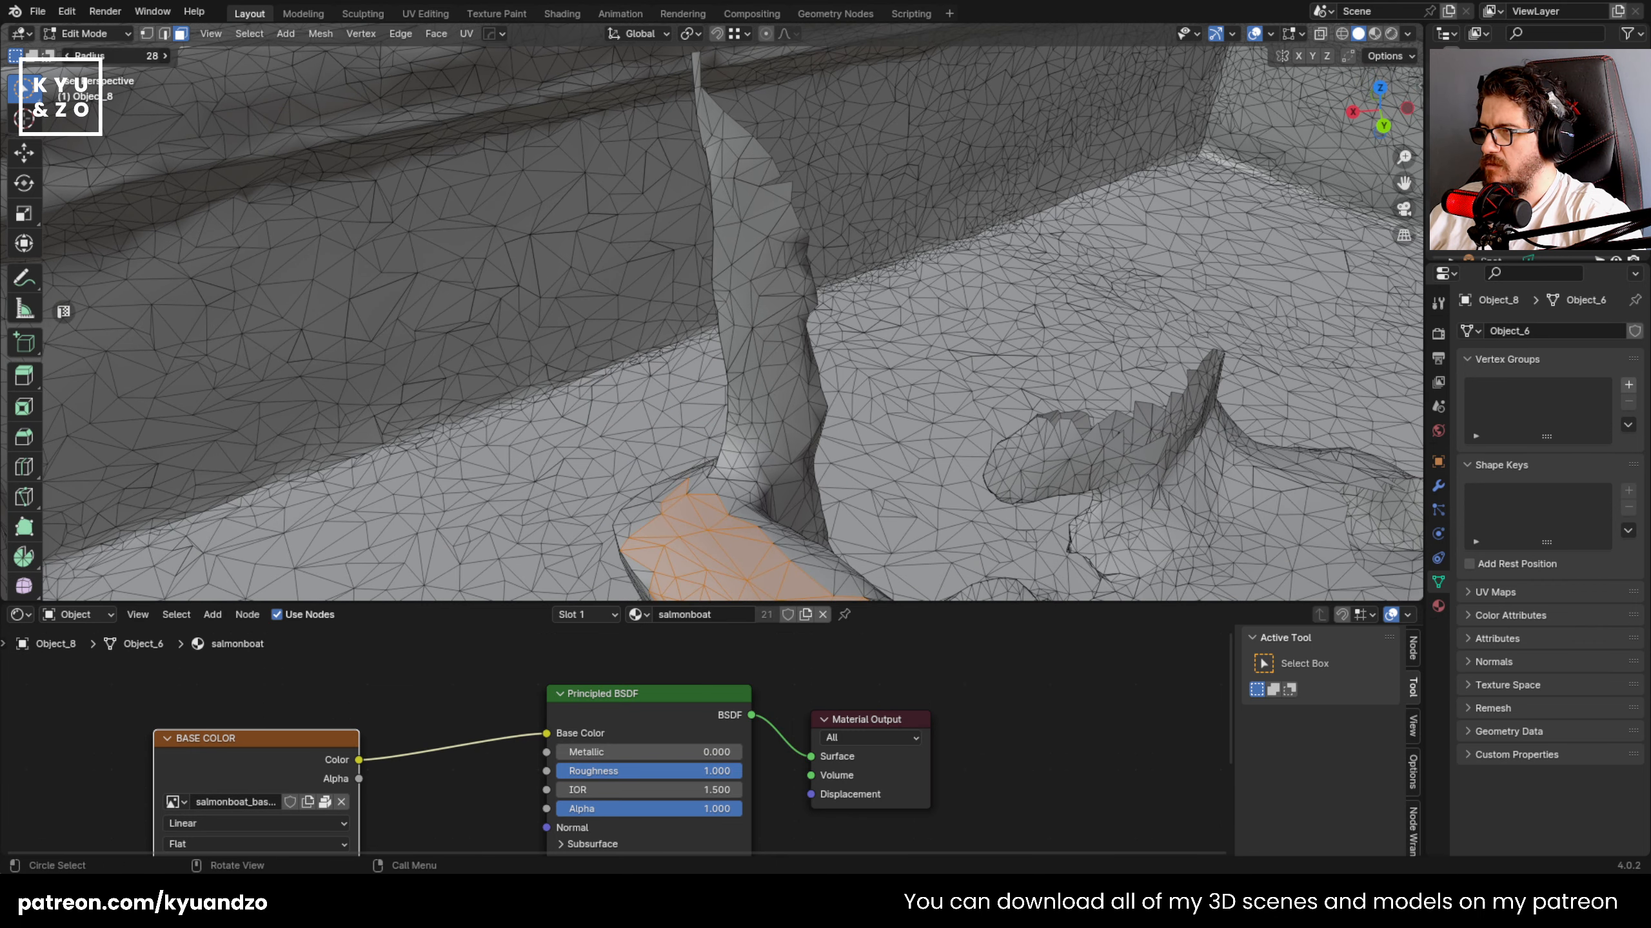
pyautogui.moveTo(742, 254); pyautogui.dragTo(740, 424)
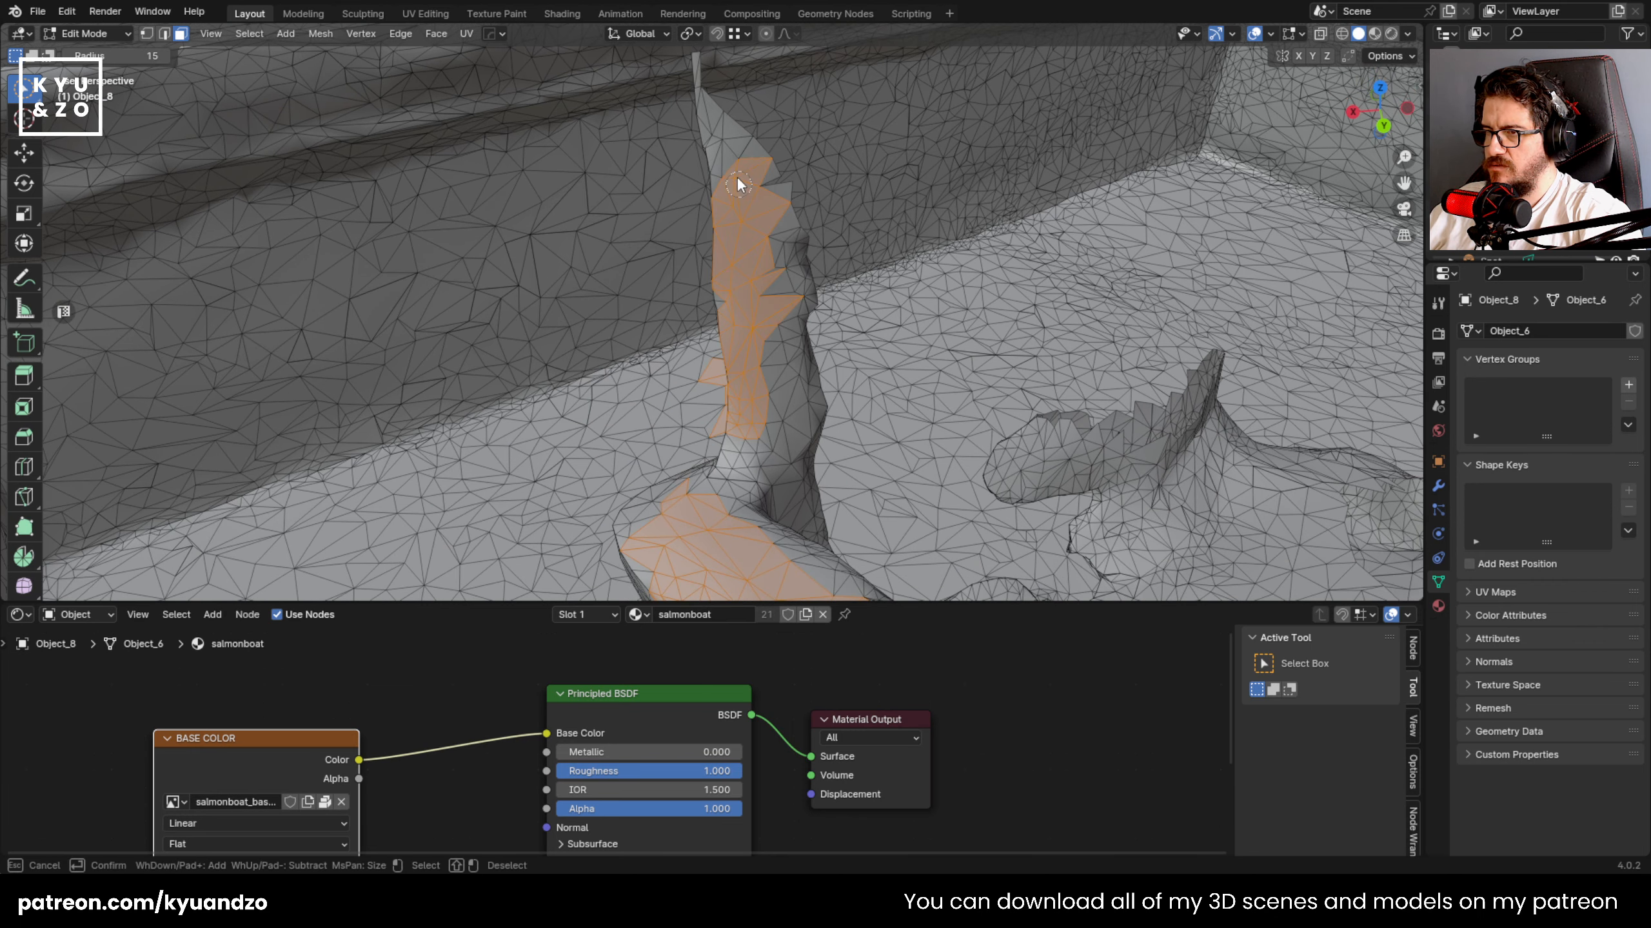
pyautogui.moveTo(739, 182); pyautogui.dragTo(772, 550)
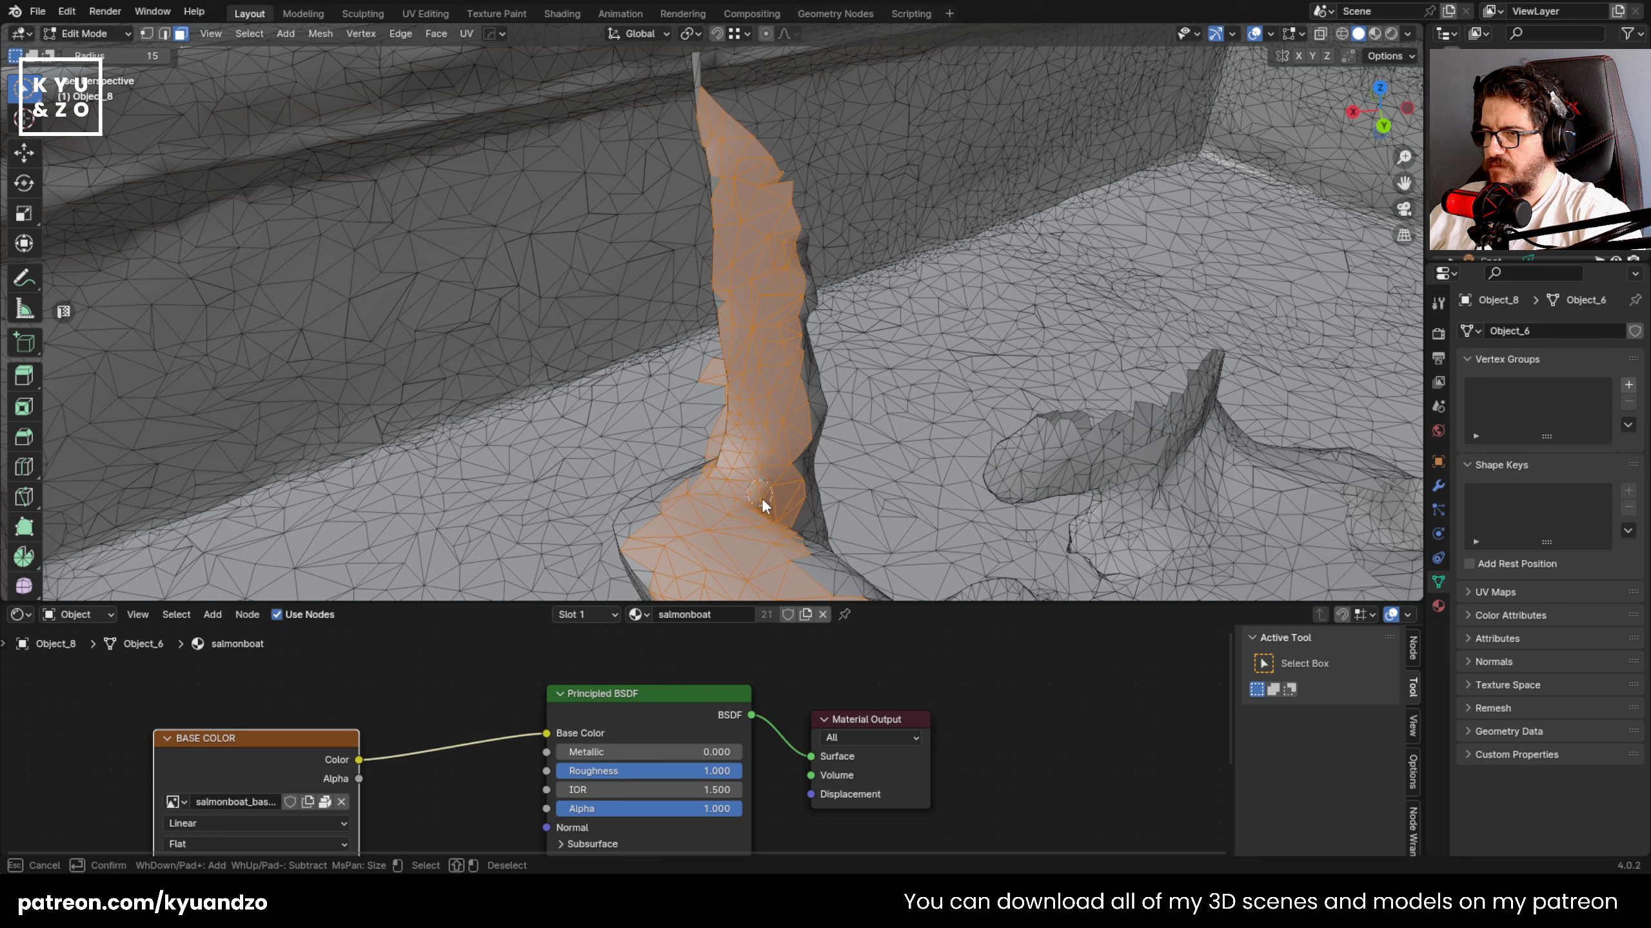
pyautogui.press('Escape')
pyautogui.press('x')
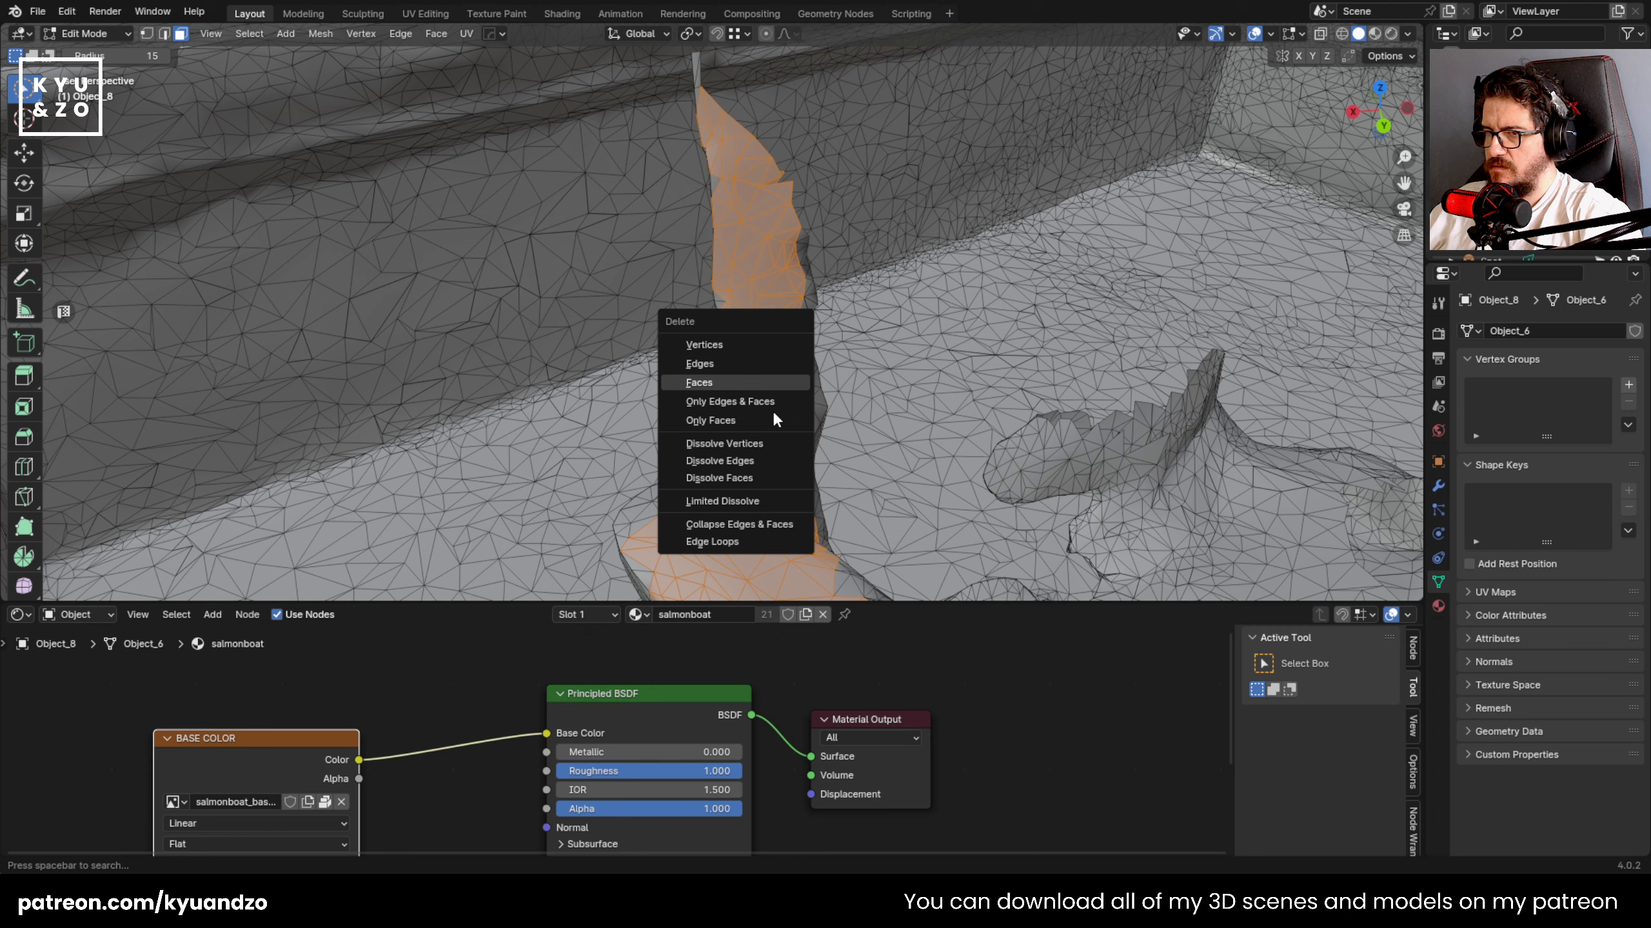
pyautogui.click(774, 416)
# - Circle-select the remaining inner faces of the upright piece and the hollow armrest below it, and delete them
pyautogui.scroll(-3, 773, 390)
pyautogui.scroll(3, 770, 456)
pyautogui.moveTo(768, 530); pyautogui.dragTo(753, 235)
pyautogui.moveTo(774, 440); pyautogui.dragTo(752, 414)
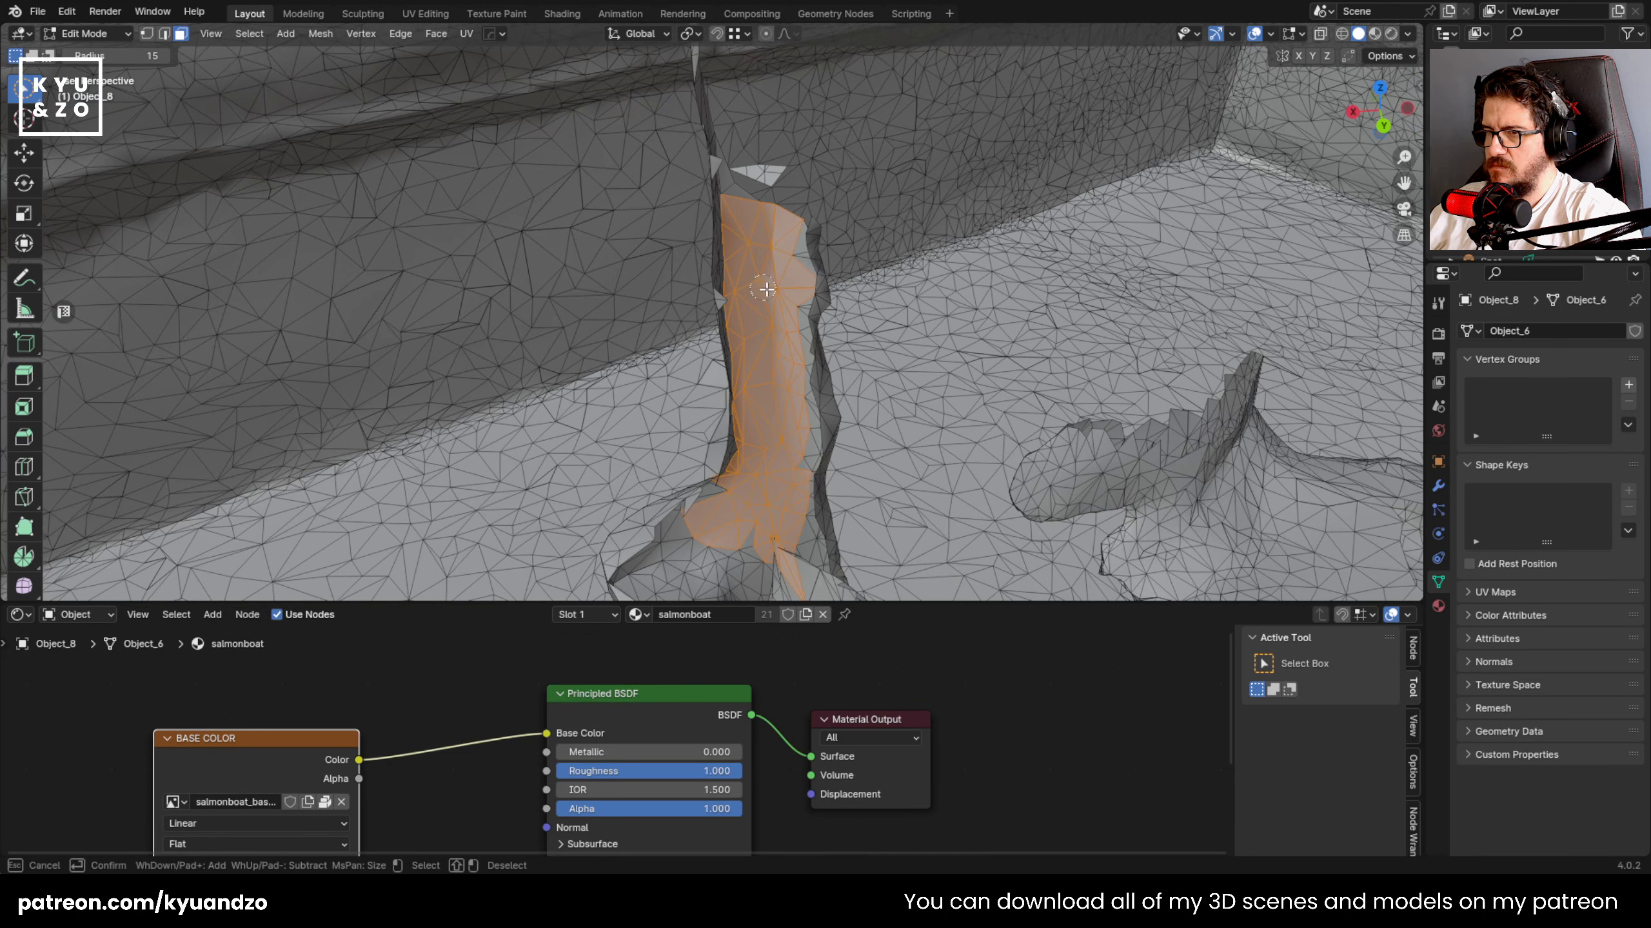
pyautogui.keyDown('shift'); pyautogui.moveTo(783, 515); pyautogui.dragTo(712, 268, button='middle'); pyautogui.keyUp('shift')
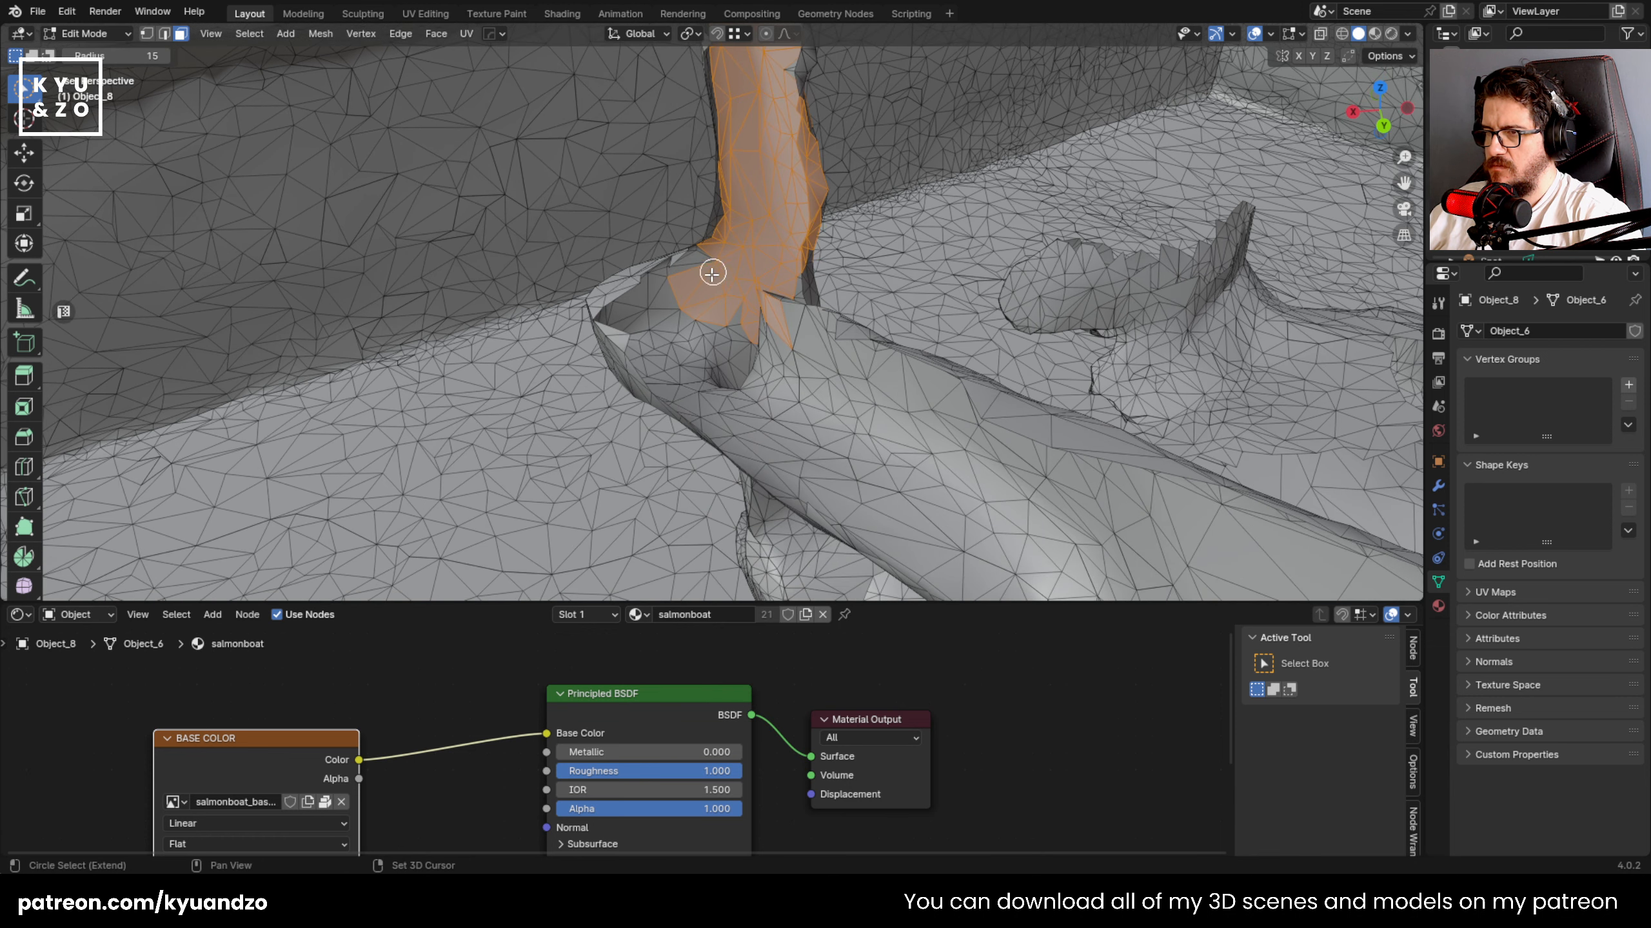
pyautogui.moveTo(711, 269)
pyautogui.mouseDown()
pyautogui.moveTo(747, 416)
pyautogui.moveTo(902, 394)
pyautogui.mouseUp()
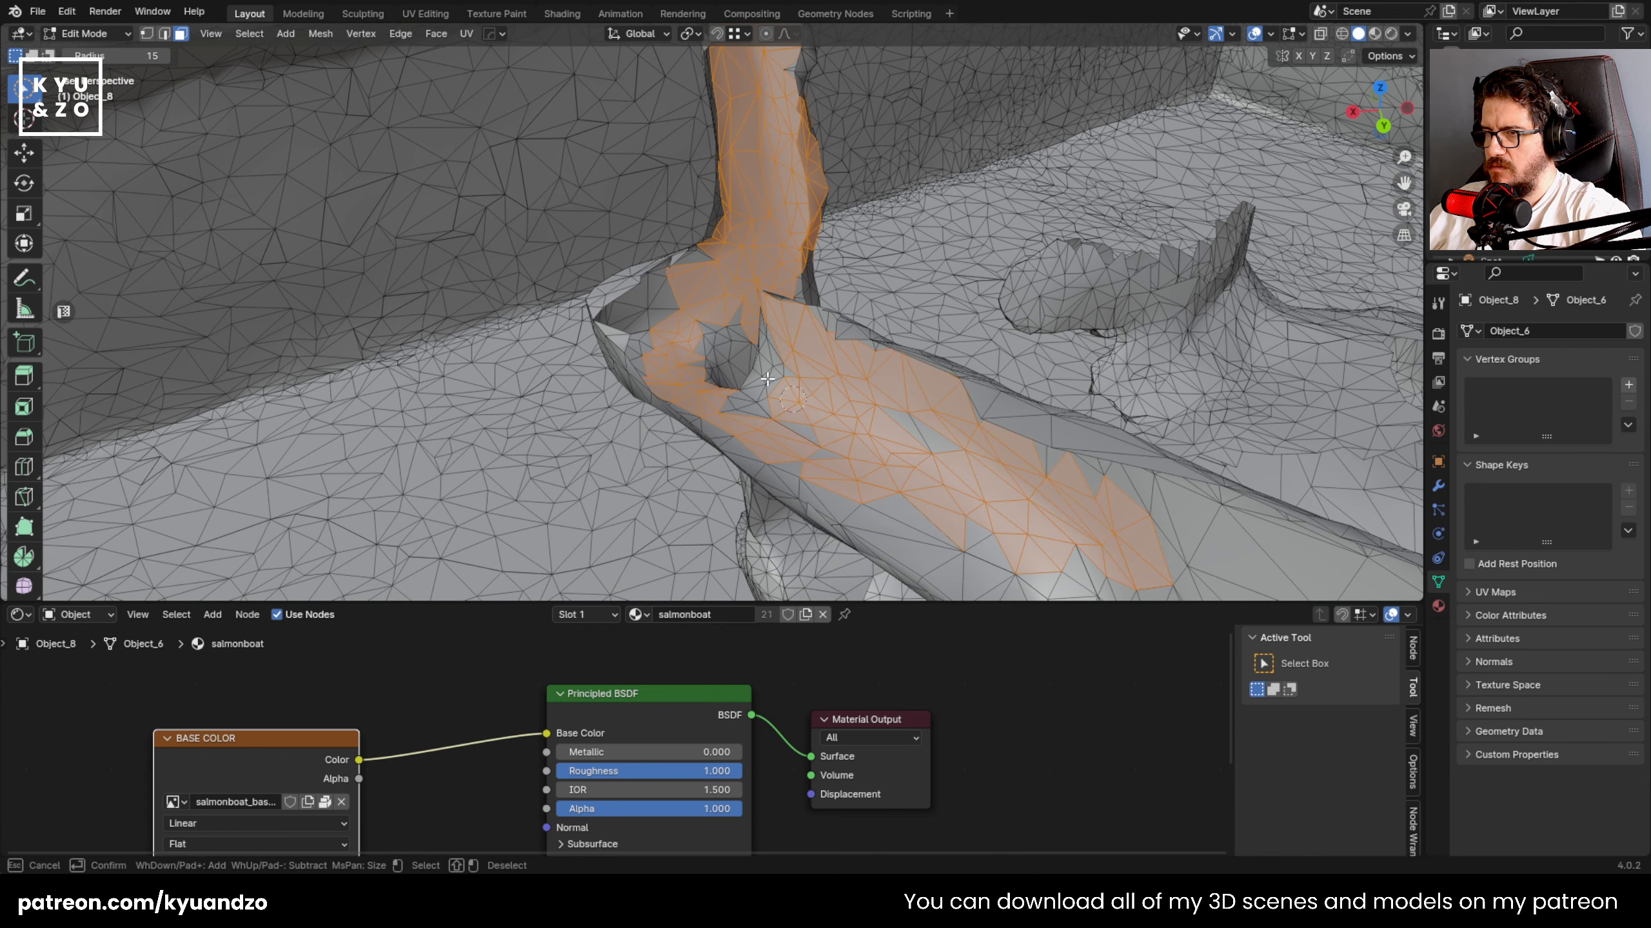
pyautogui.moveTo(768, 378); pyautogui.dragTo(720, 318)
pyautogui.moveTo(1244, 548); pyautogui.dragTo(935, 386)
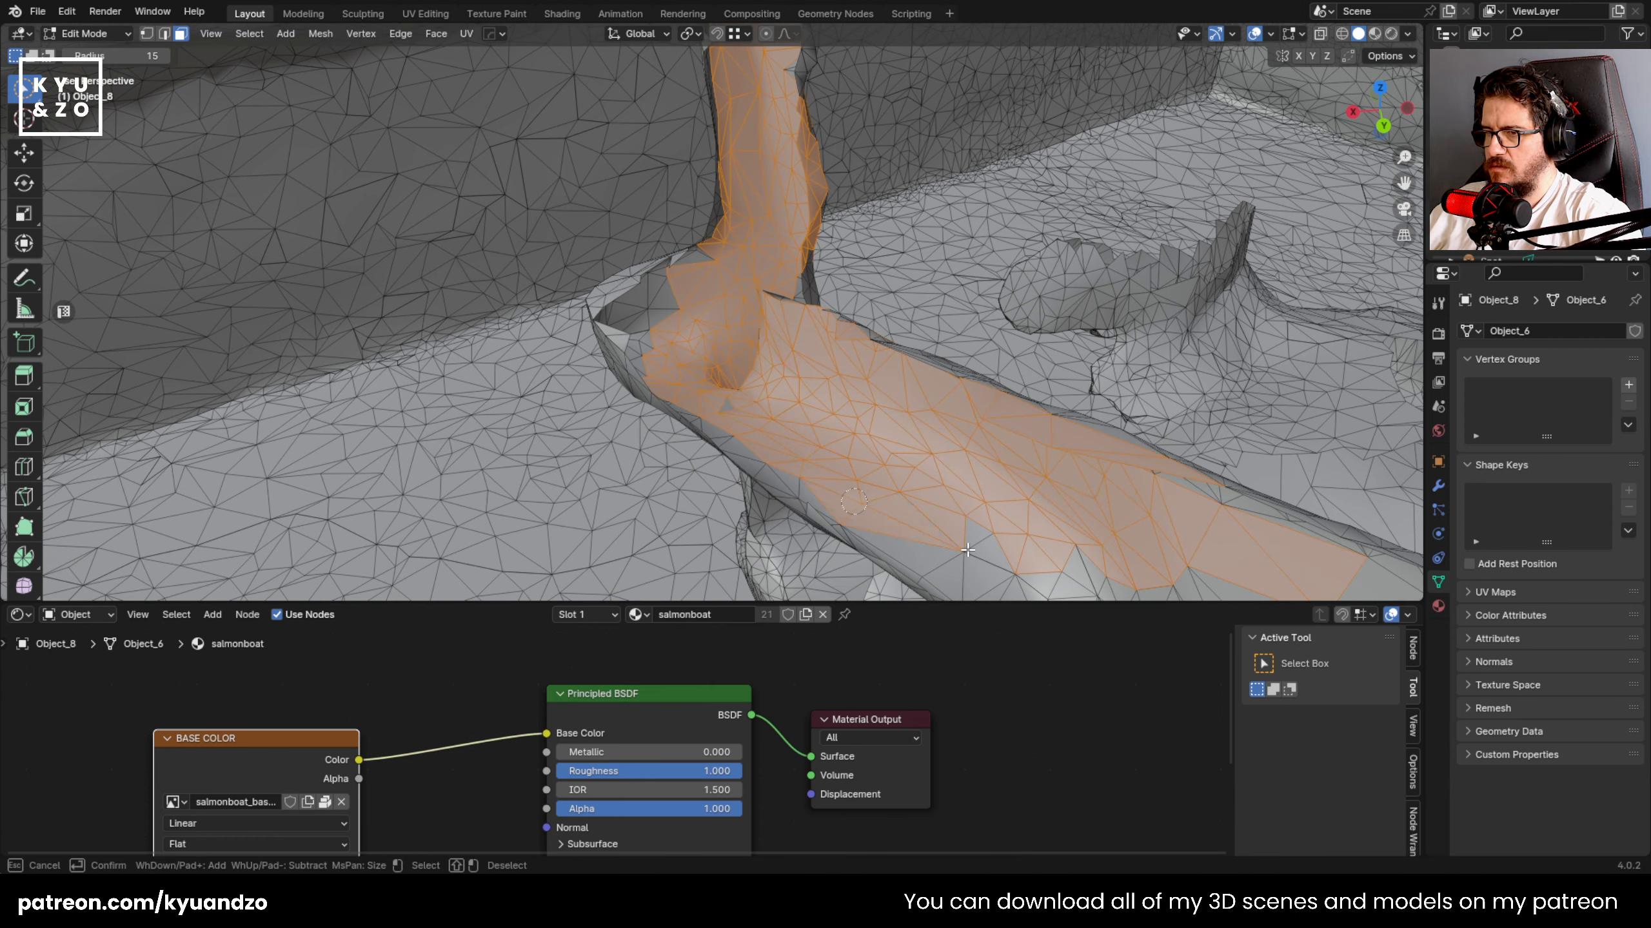
pyautogui.moveTo(826, 503); pyautogui.dragTo(643, 366)
pyautogui.press('x')
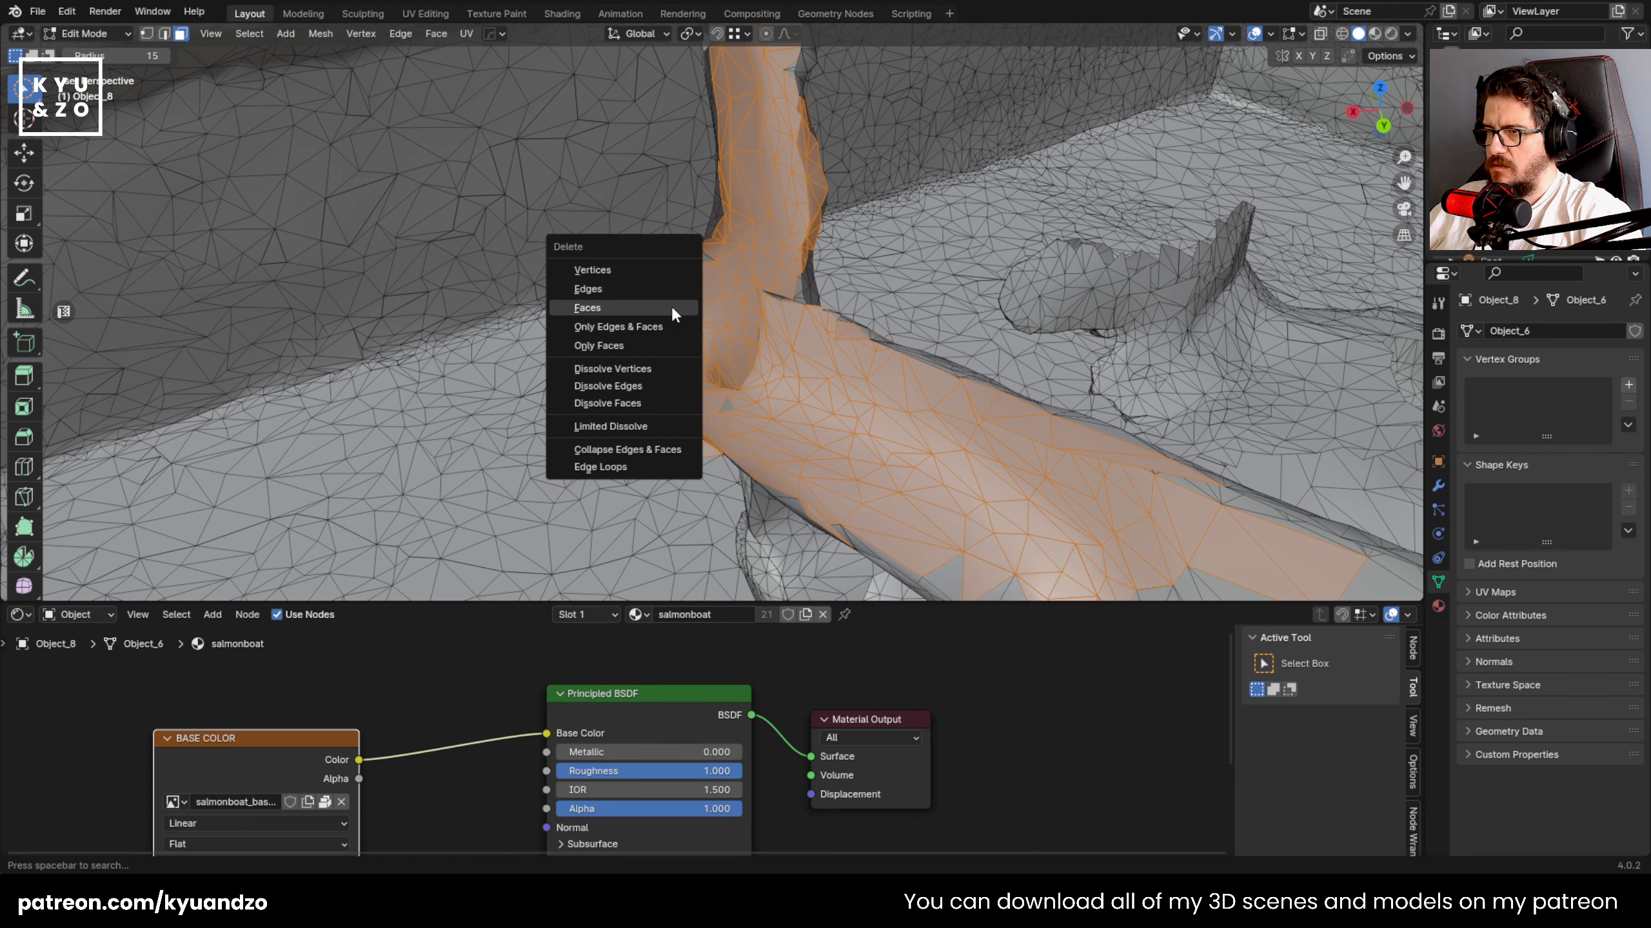
pyautogui.click(647, 412)
pyautogui.scroll(-10, 676, 381)
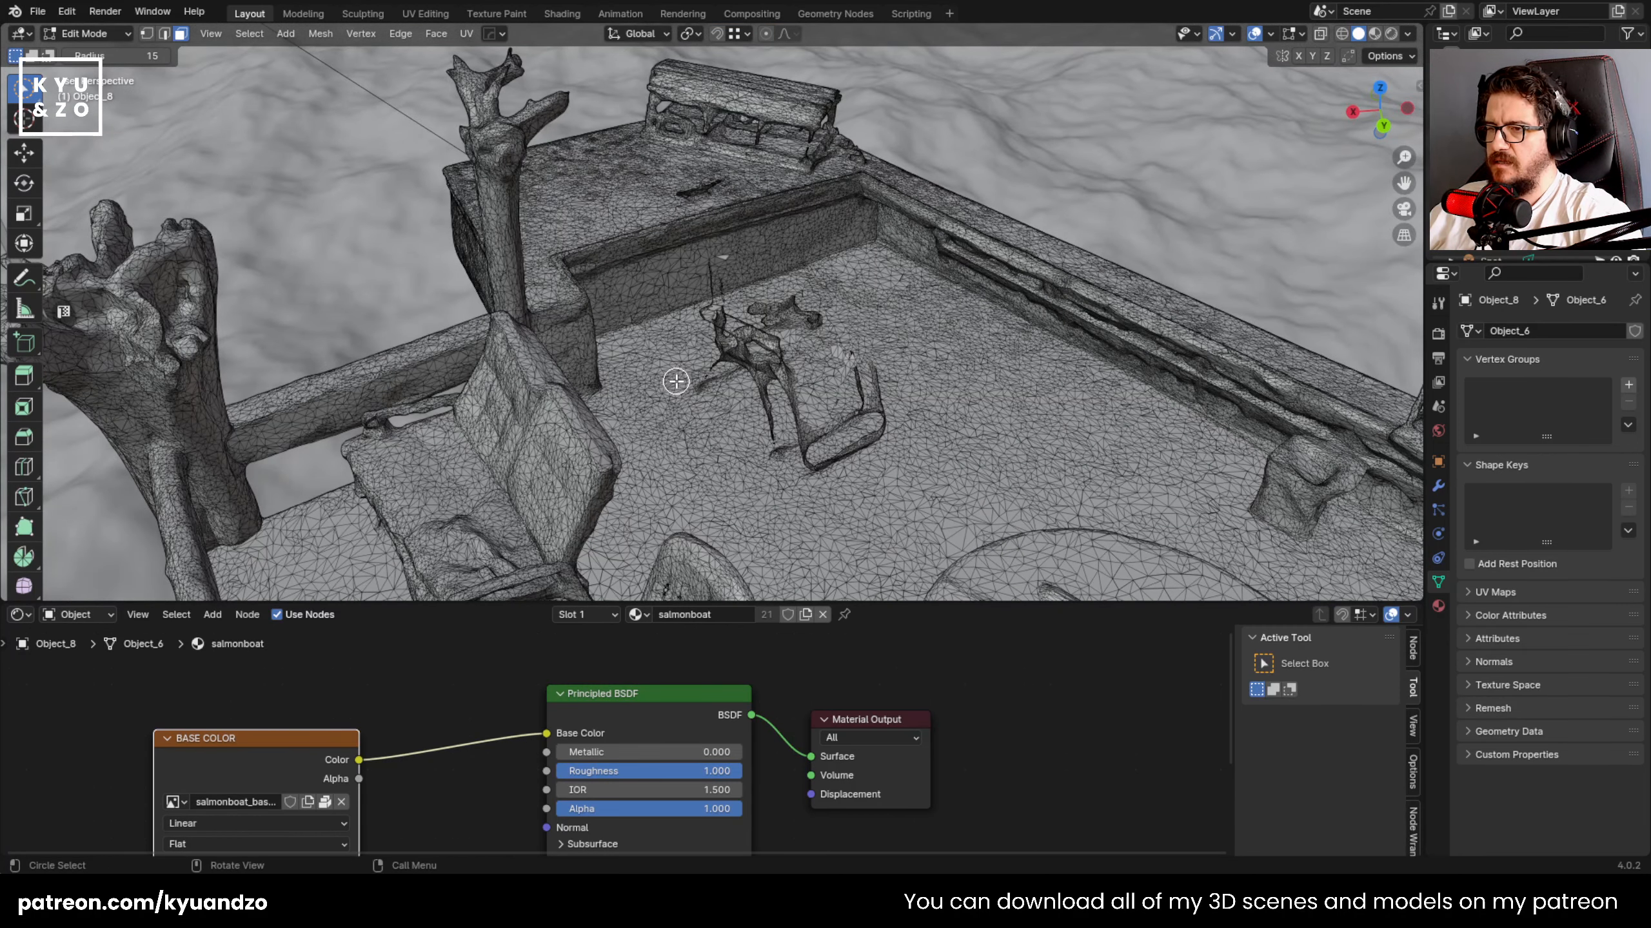
# - Return to Object Mode and examine the boat's deck and cabin for remaining damaged geometry, ending close to the cabin door's window
pyautogui.press('Tab')
pyautogui.scroll(-10, 719, 306)
pyautogui.scroll(4, 705, 320)
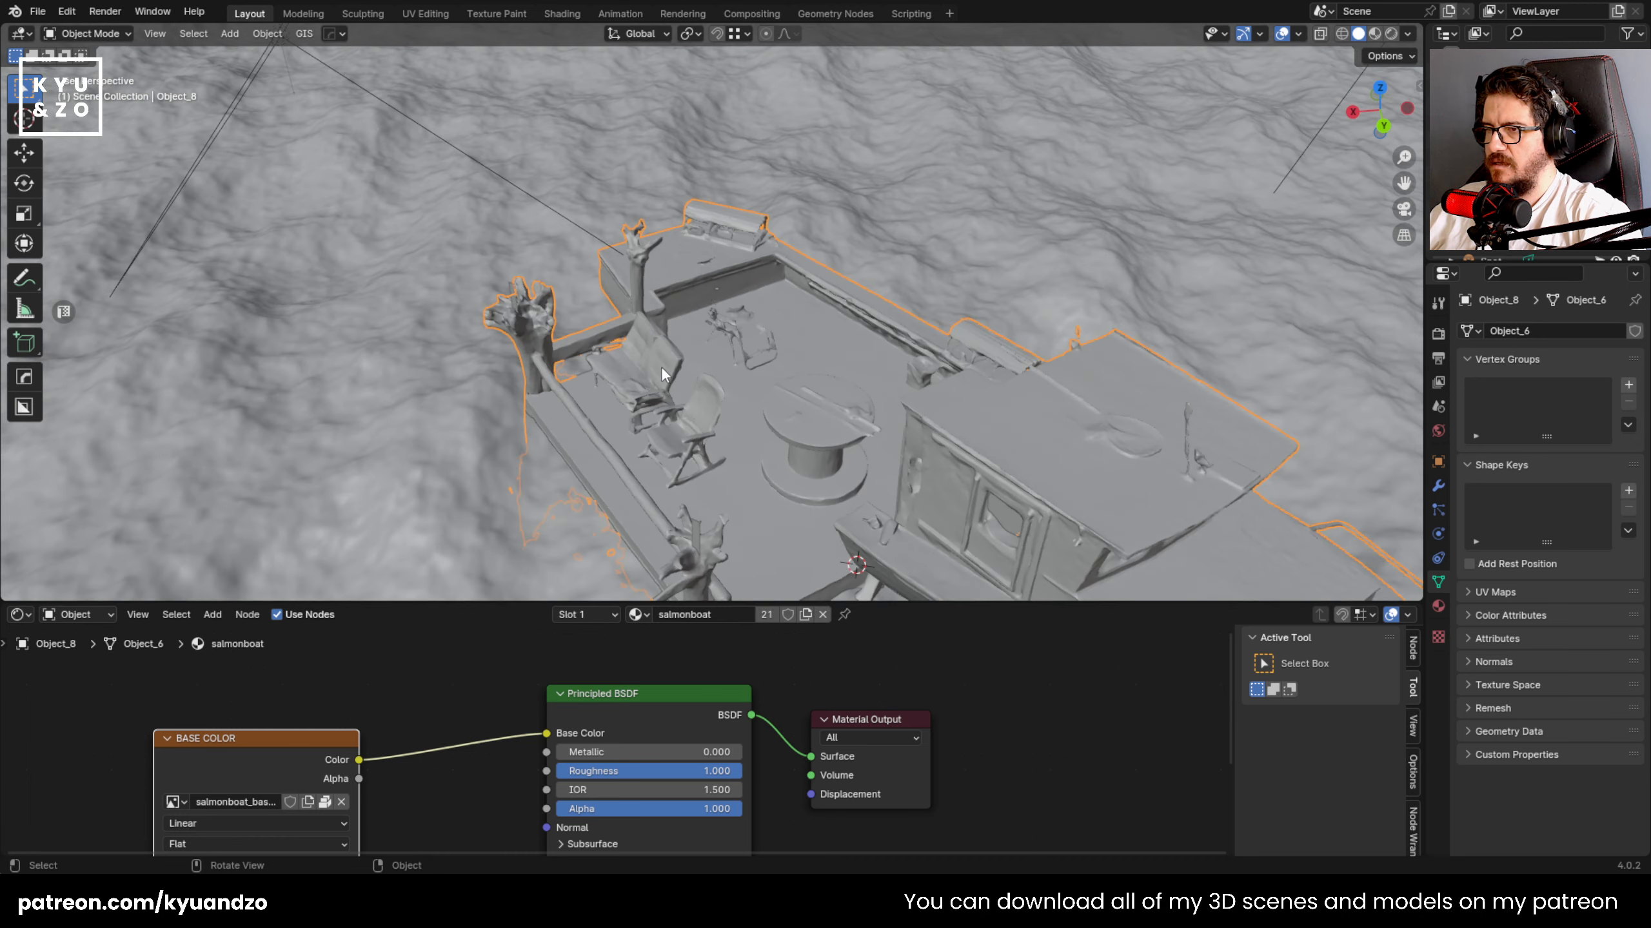
pyautogui.moveTo(642, 379); pyautogui.dragTo(720, 284, button='middle')
pyautogui.keyDown('shift'); pyautogui.moveTo(666, 425); pyautogui.dragTo(715, 250, button='middle'); pyautogui.keyUp('shift')
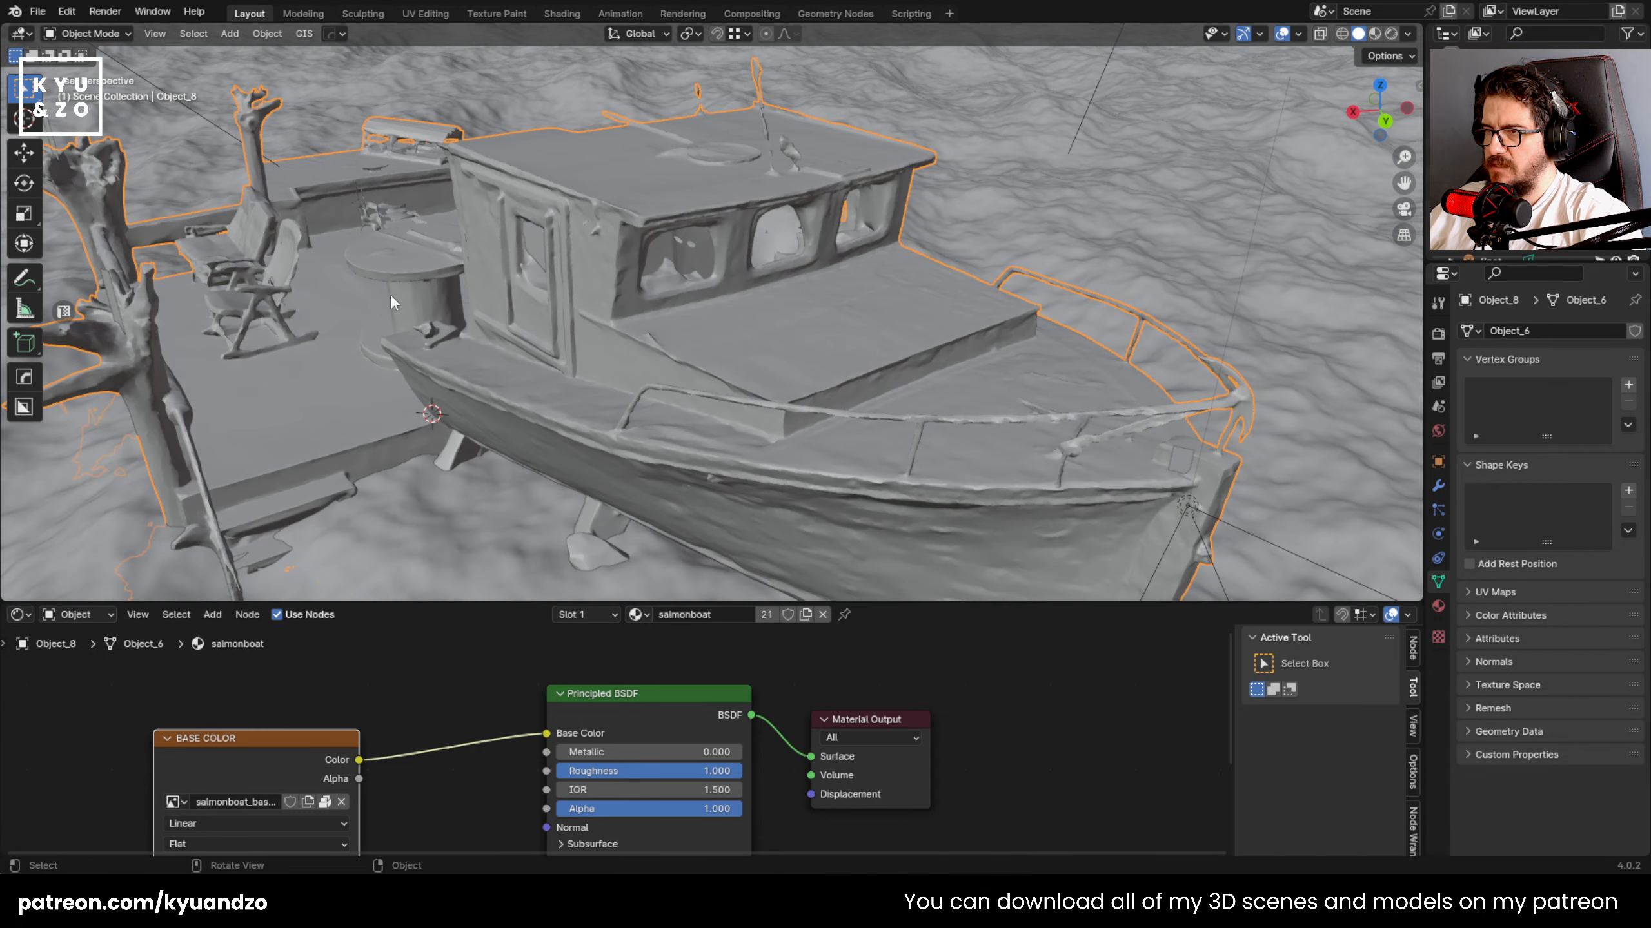
pyautogui.keyDown('shift'); pyautogui.moveTo(577, 220); pyautogui.dragTo(690, 387, button='middle'); pyautogui.keyUp('shift')
pyautogui.scroll(6, 636, 244)
pyautogui.scroll(5, 689, 387)
# - In Edit Mode, circle-select the leftover faces filling the lower edge and corner of the cabin door's window opening
pyautogui.press('Tab')
pyautogui.press('c')
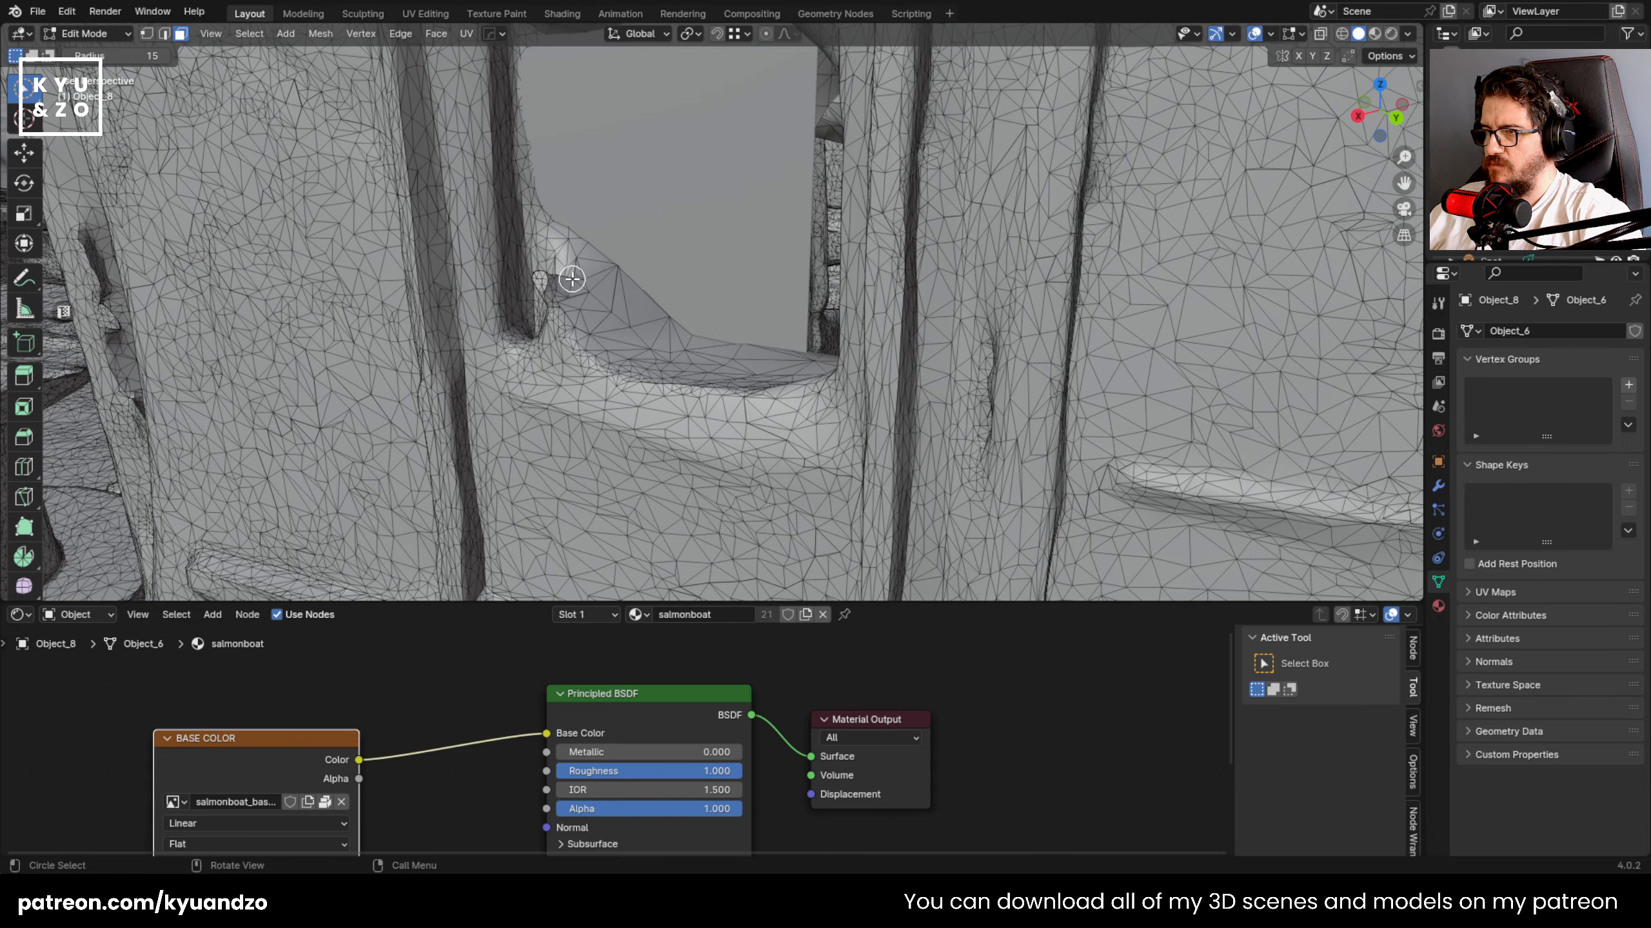
pyautogui.scroll(2, 572, 280)
pyautogui.moveTo(529, 270); pyautogui.dragTo(679, 371)
pyautogui.scroll(3, 757, 379)
pyautogui.press('c')
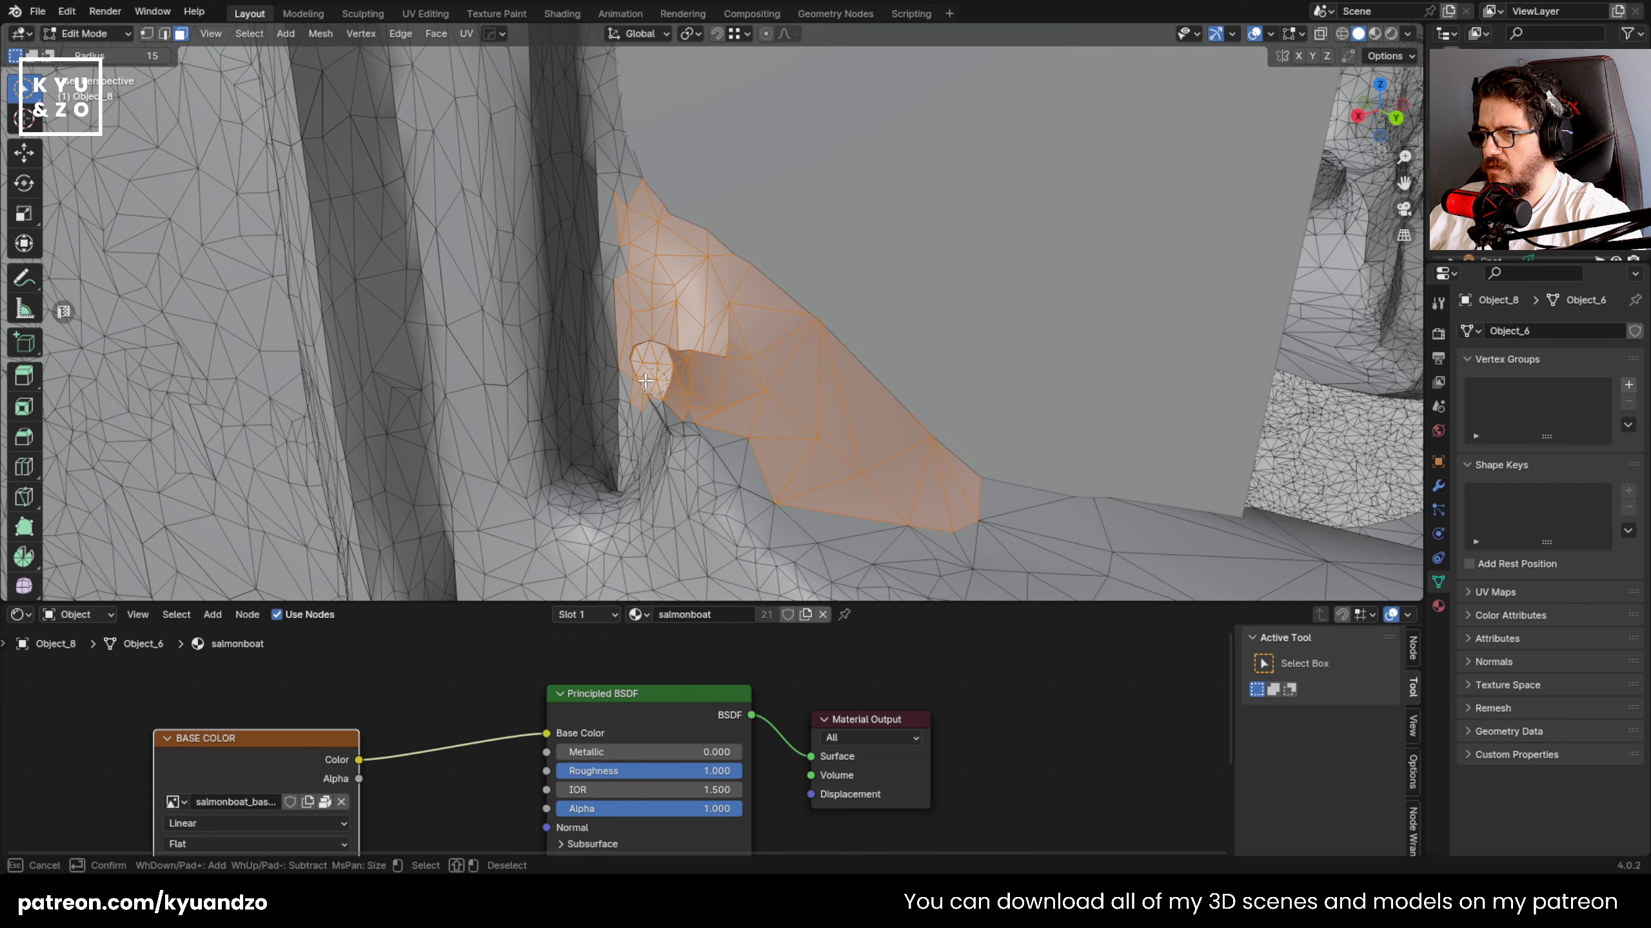
pyautogui.moveTo(645, 381); pyautogui.dragTo(718, 380, button='middle')
pyautogui.moveTo(773, 375)
pyautogui.mouseDown()
pyautogui.moveTo(720, 456)
pyautogui.moveTo(1209, 351)
pyautogui.moveTo(1154, 303)
pyautogui.mouseUp()
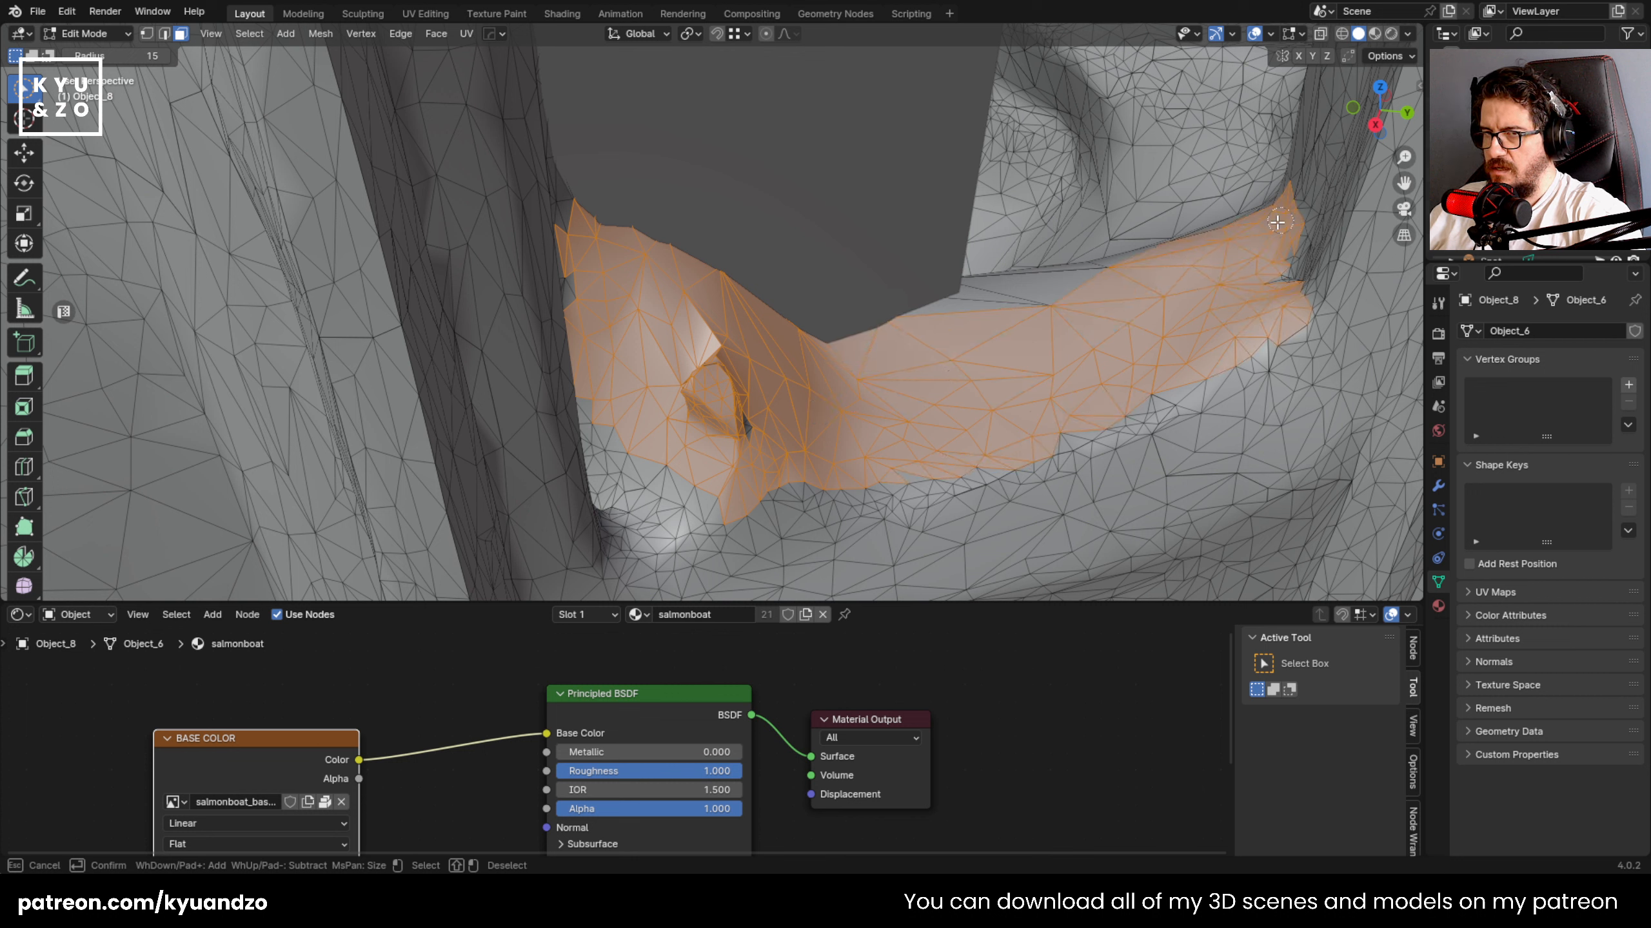
pyautogui.moveTo(1277, 223); pyautogui.dragTo(1045, 287)
pyautogui.moveTo(858, 354); pyautogui.dragTo(766, 292, button='middle')
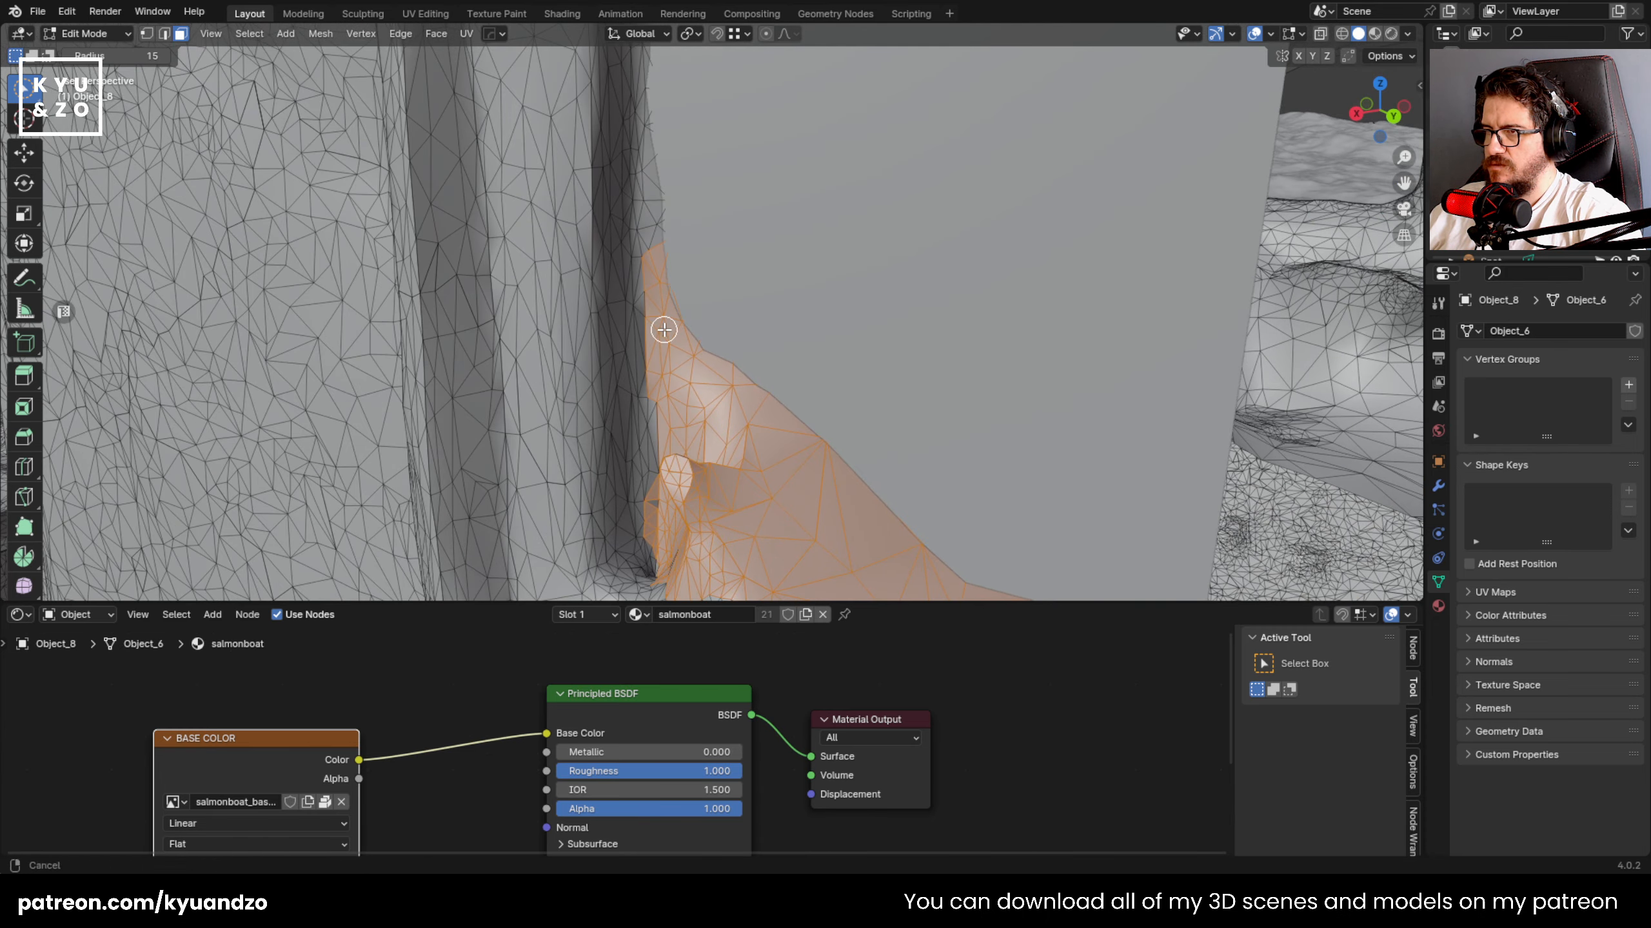
# - Add the ragged faces along the window opening's side and upper edges to the selection and delete the selected faces
pyautogui.keyDown('shift'); pyautogui.moveTo(654, 112); pyautogui.dragTo(662, 325, button='middle'); pyautogui.keyUp('shift')
pyautogui.keyDown('shift'); pyautogui.moveTo(667, 67); pyautogui.dragTo(659, 311, button='middle'); pyautogui.keyUp('shift')
pyautogui.moveTo(659, 312)
pyautogui.mouseDown()
pyautogui.moveTo(675, 232)
pyautogui.moveTo(823, 228)
pyautogui.mouseUp()
pyautogui.moveTo(672, 216); pyautogui.dragTo(883, 212)
pyautogui.moveTo(780, 277)
pyautogui.keyDown('shift'); pyautogui.mouseDown(button='middle')
pyautogui.moveTo(804, 231)
pyautogui.moveTo(733, 243)
pyautogui.moveTo(724, 229)
pyautogui.mouseUp(button='middle'); pyautogui.keyUp('shift')
pyautogui.hotkey('ctrl', 'z')
pyautogui.scroll(-3, 751, 212)
pyautogui.scroll(3, 759, 233)
pyautogui.moveTo(721, 230)
pyautogui.keyDown('shift'); pyautogui.mouseDown()
pyautogui.moveTo(705, 230)
pyautogui.moveTo(932, 214)
pyautogui.mouseUp(); pyautogui.keyUp('shift')
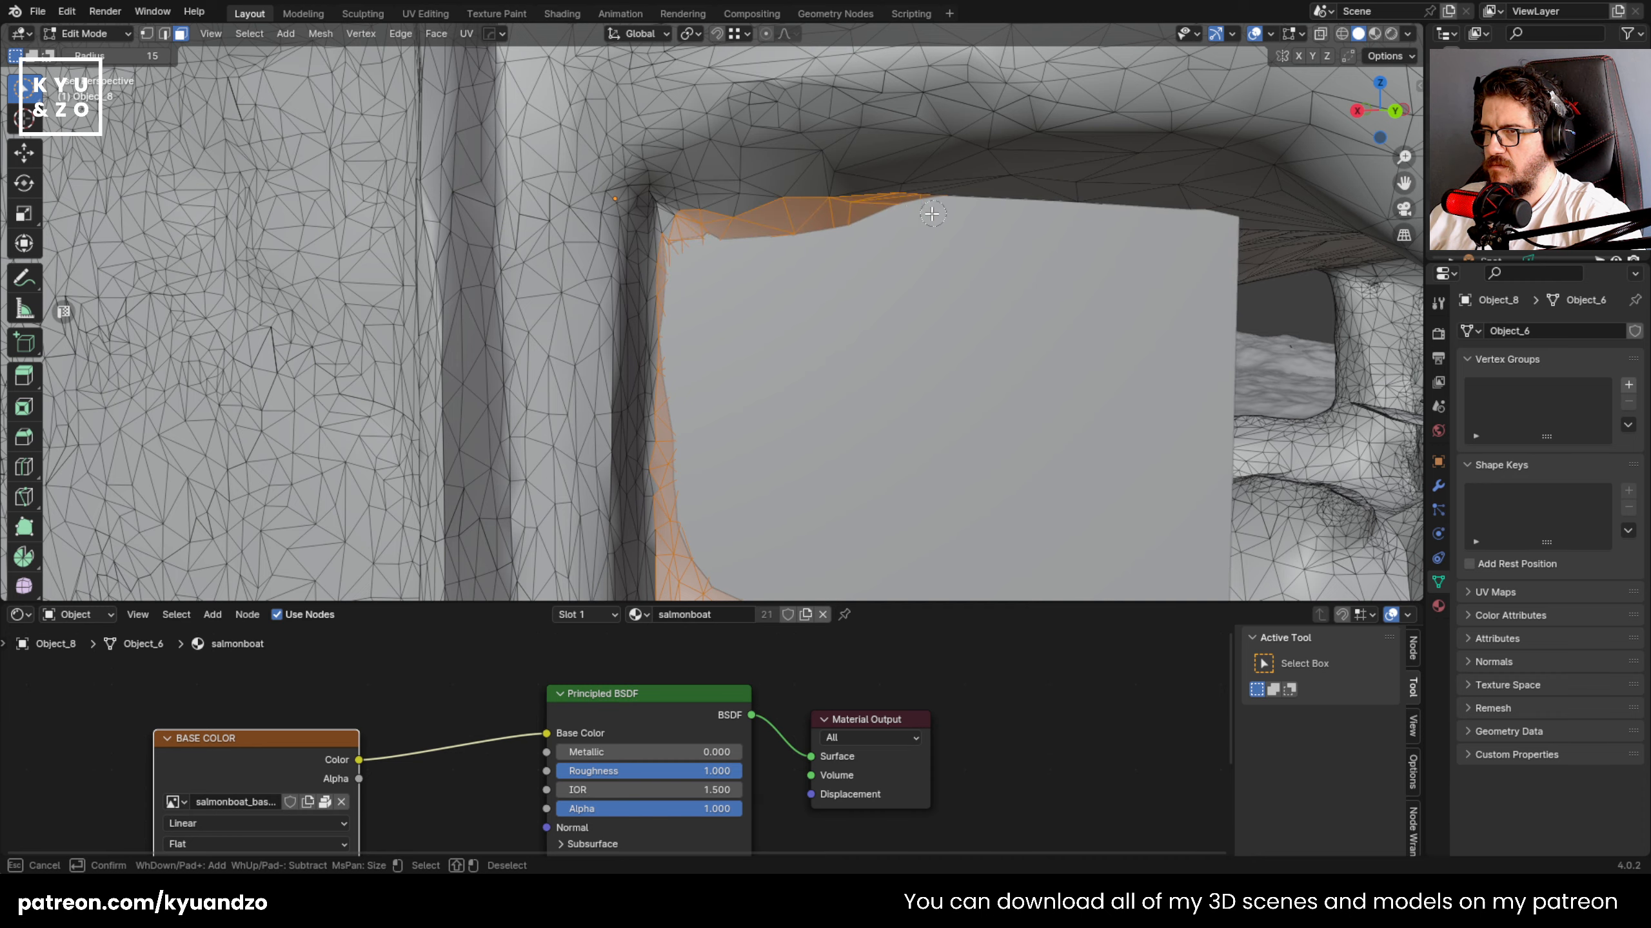
pyautogui.press('Escape')
pyautogui.press('x')
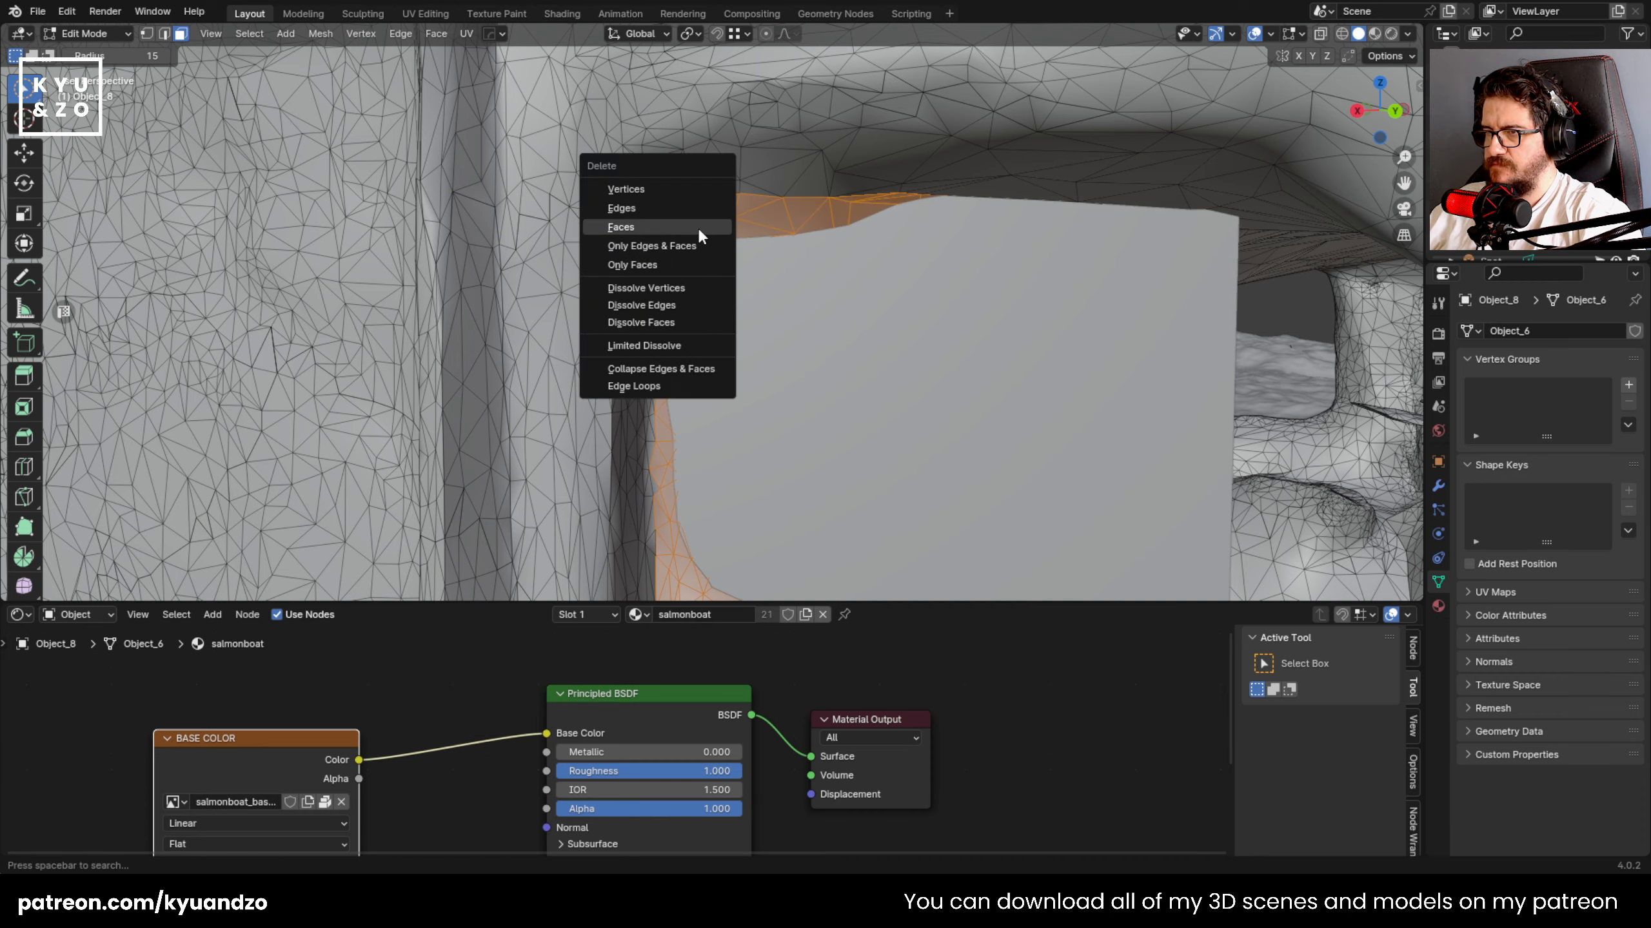
pyautogui.click(699, 227)
# - Circle-select the stray fragments left near the lower corner of the door's window opening and delete them
pyautogui.scroll(-5, 699, 234)
pyautogui.scroll(5, 736, 520)
pyautogui.press('c')
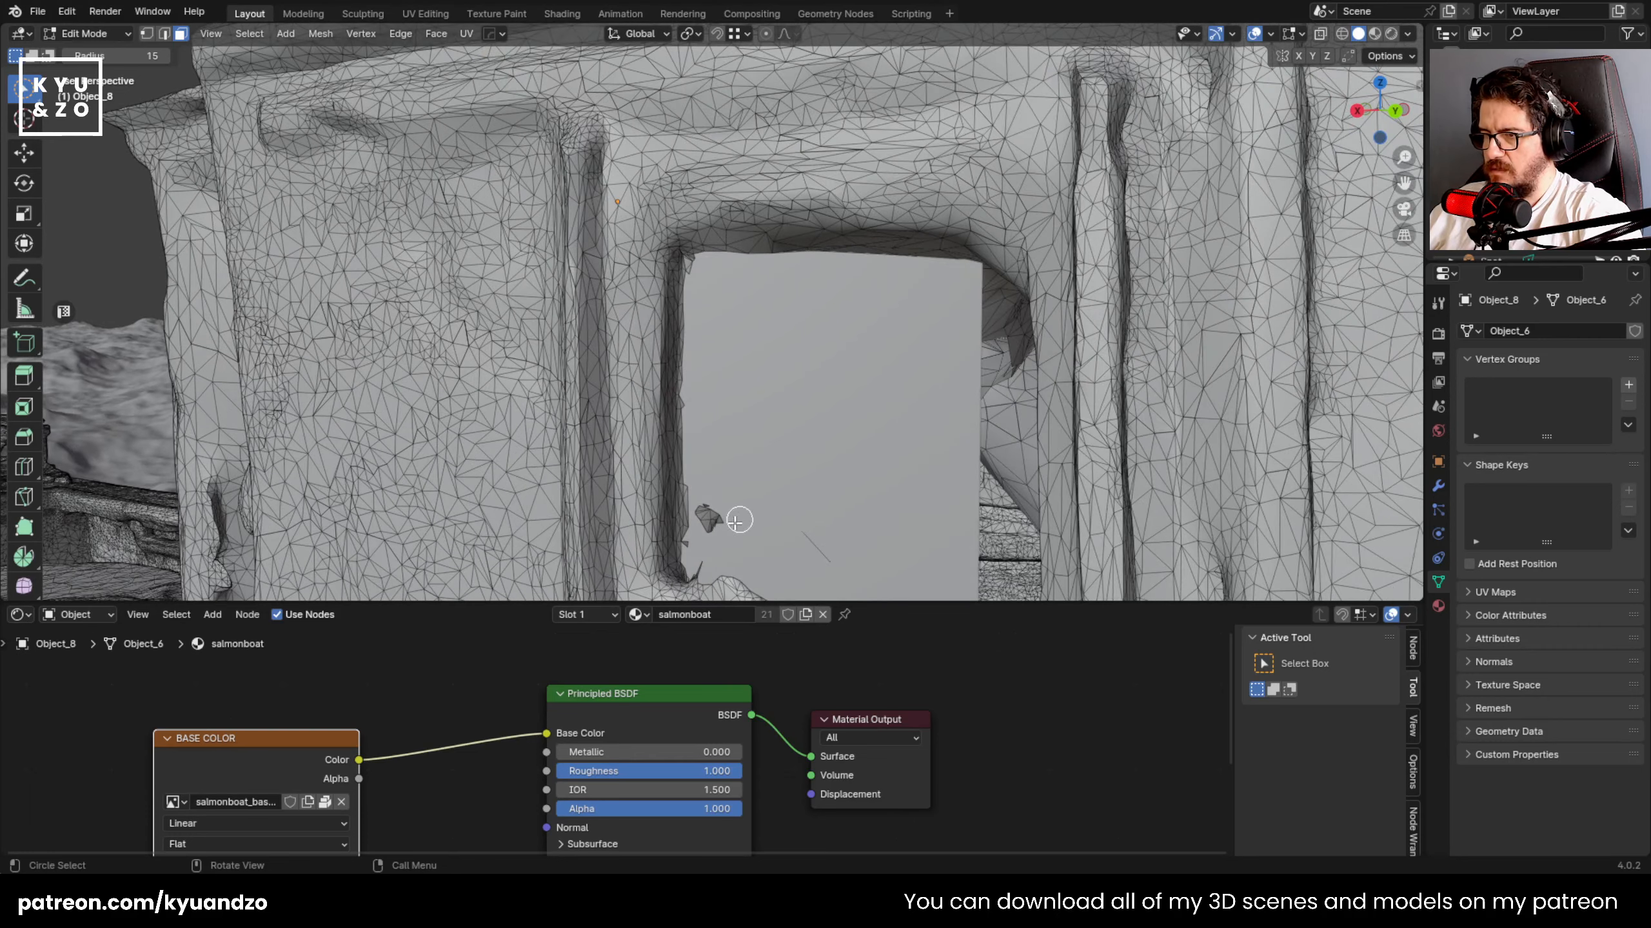
pyautogui.moveTo(735, 522)
pyautogui.mouseDown()
pyautogui.moveTo(762, 541)
pyautogui.moveTo(702, 553)
pyautogui.moveTo(688, 527)
pyautogui.moveTo(703, 563)
pyautogui.mouseUp()
pyautogui.keyDown('shift'); pyautogui.moveTo(704, 553); pyautogui.dragTo(563, 196, button='middle'); pyautogui.keyUp('shift')
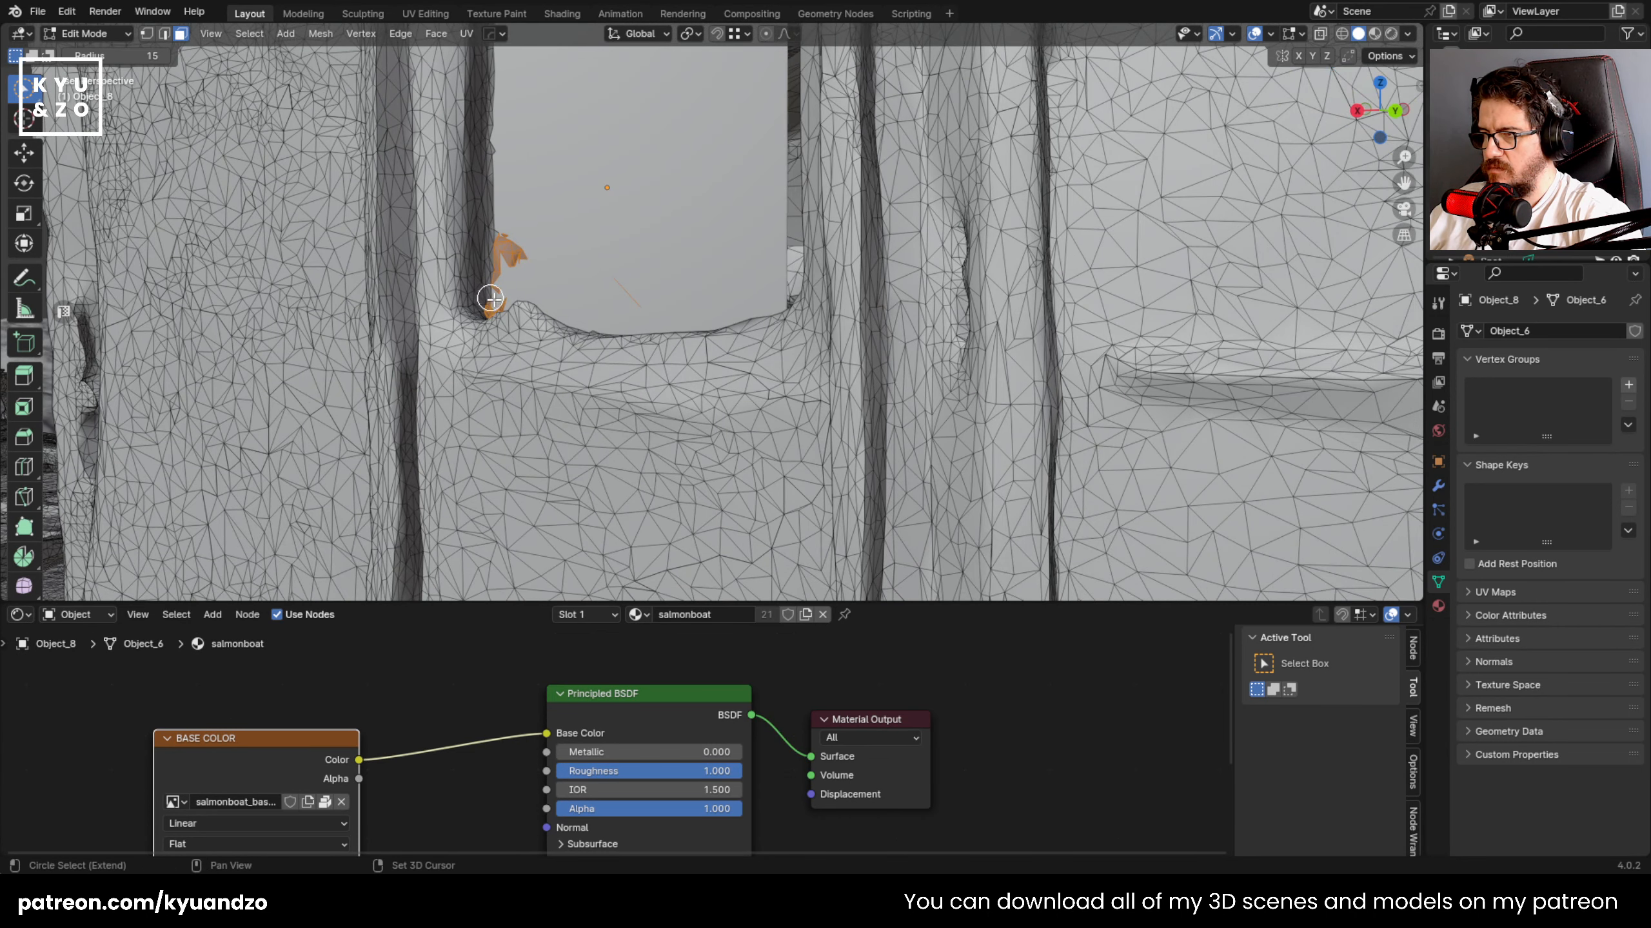
pyautogui.press('x')
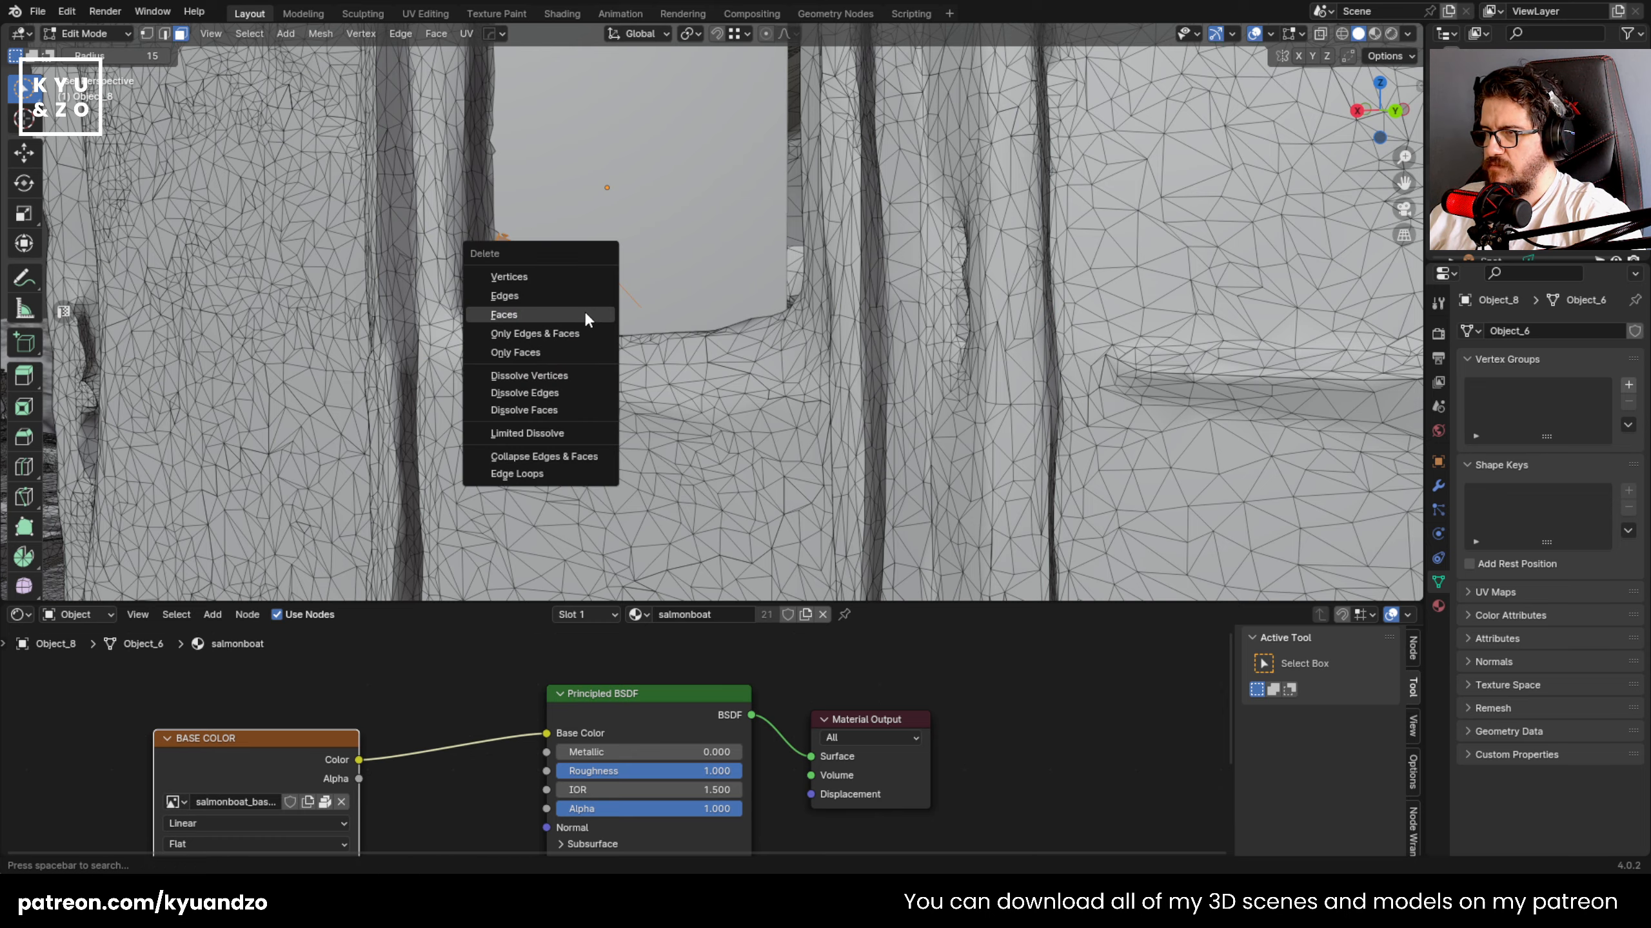
pyautogui.click(587, 314)
# - Circle-select the lumpy mass of faces behind the sill of the cabin's front window, including its raised peak, and delete them
pyautogui.scroll(-3, 607, 265)
pyautogui.moveTo(608, 265)
pyautogui.mouseDown(button='middle')
pyautogui.moveTo(792, 357)
pyautogui.moveTo(922, 349)
pyautogui.moveTo(676, 438)
pyautogui.mouseUp(button='middle')
pyautogui.scroll(3, 676, 437)
pyautogui.moveTo(745, 442); pyautogui.dragTo(666, 481)
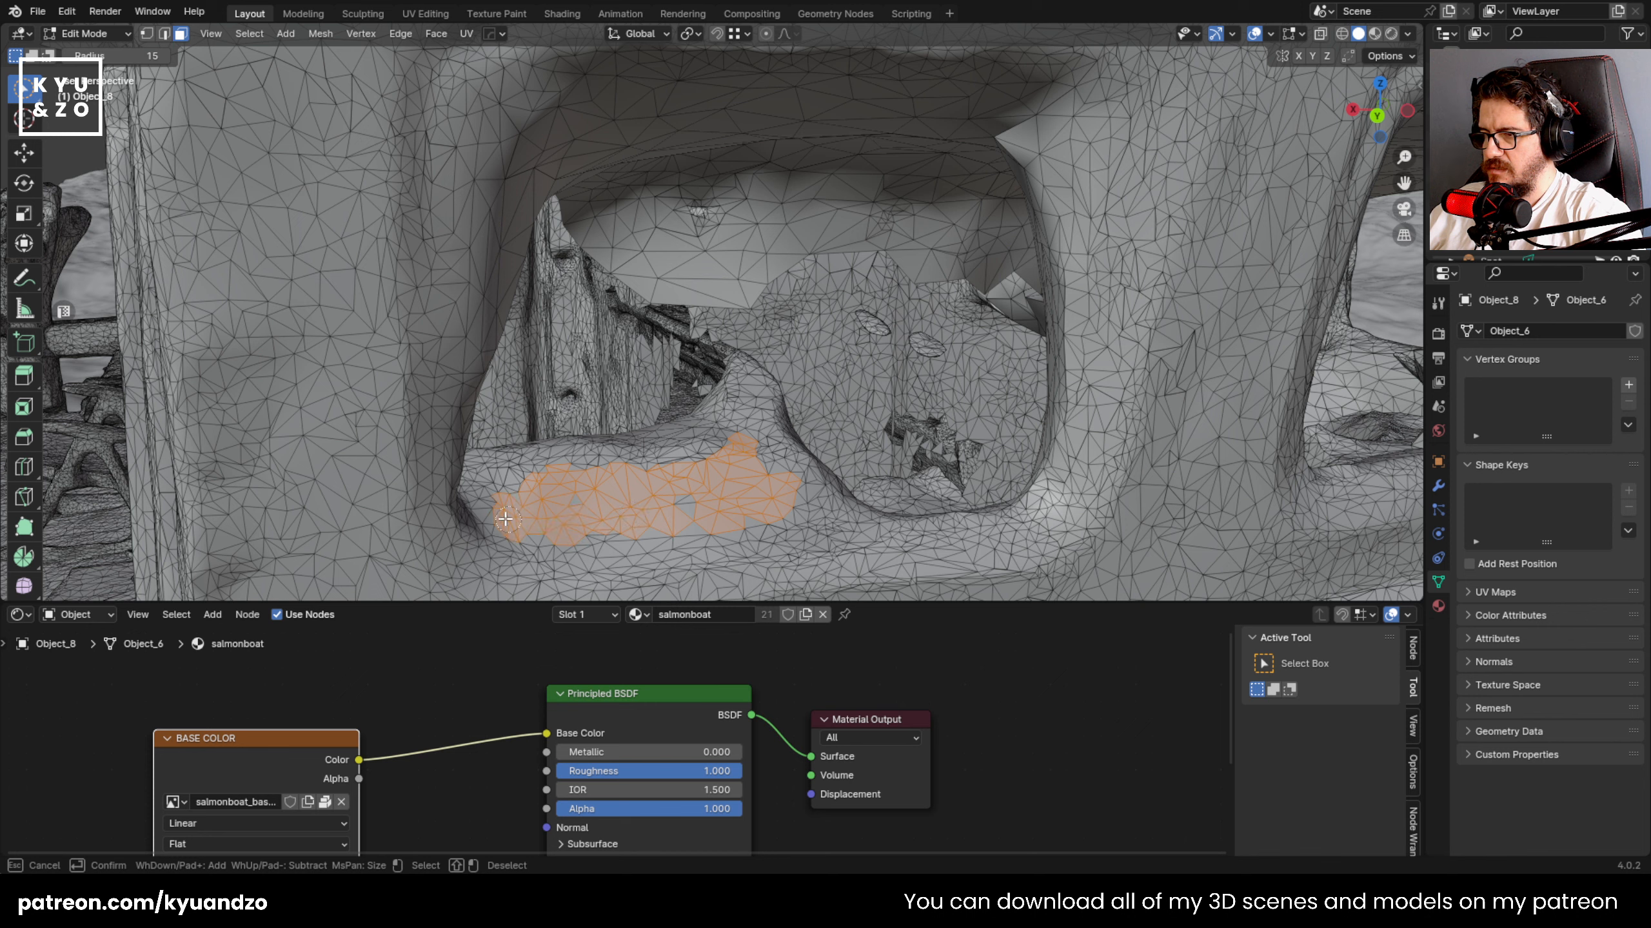
pyautogui.moveTo(490, 478); pyautogui.dragTo(700, 445)
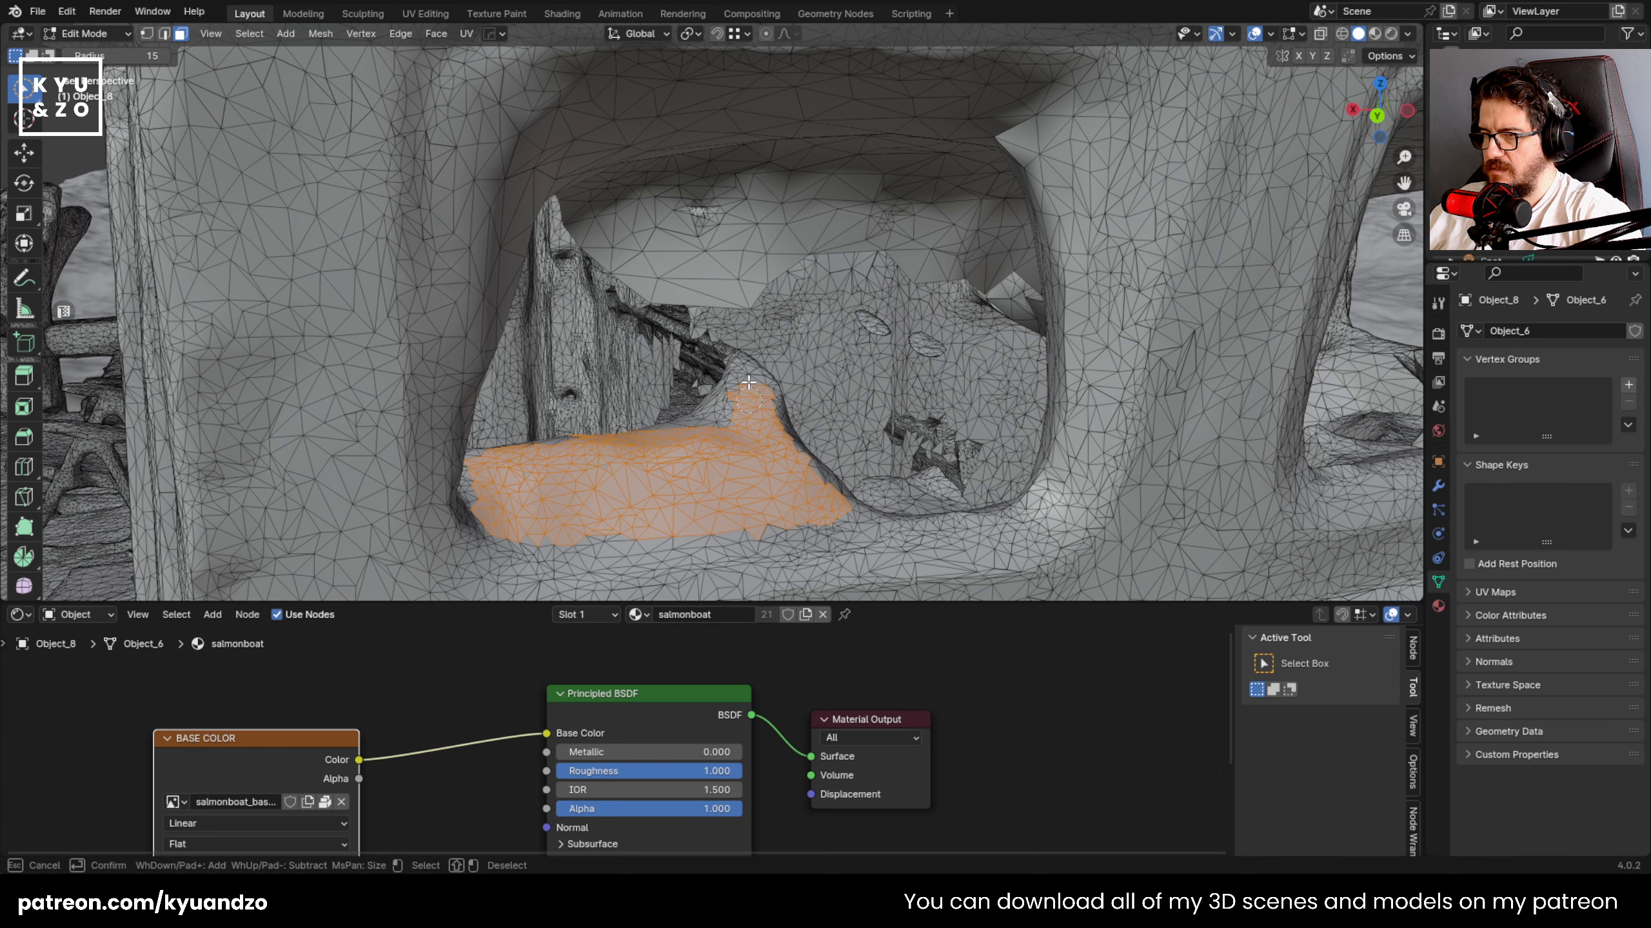
pyautogui.moveTo(712, 428)
pyautogui.mouseDown(button='middle')
pyautogui.moveTo(653, 455)
pyautogui.moveTo(595, 262)
pyautogui.moveTo(561, 337)
pyautogui.mouseUp(button='middle')
pyautogui.scroll(3, 594, 262)
pyautogui.moveTo(592, 208); pyautogui.dragTo(538, 240)
pyautogui.moveTo(595, 150); pyautogui.dragTo(599, 212)
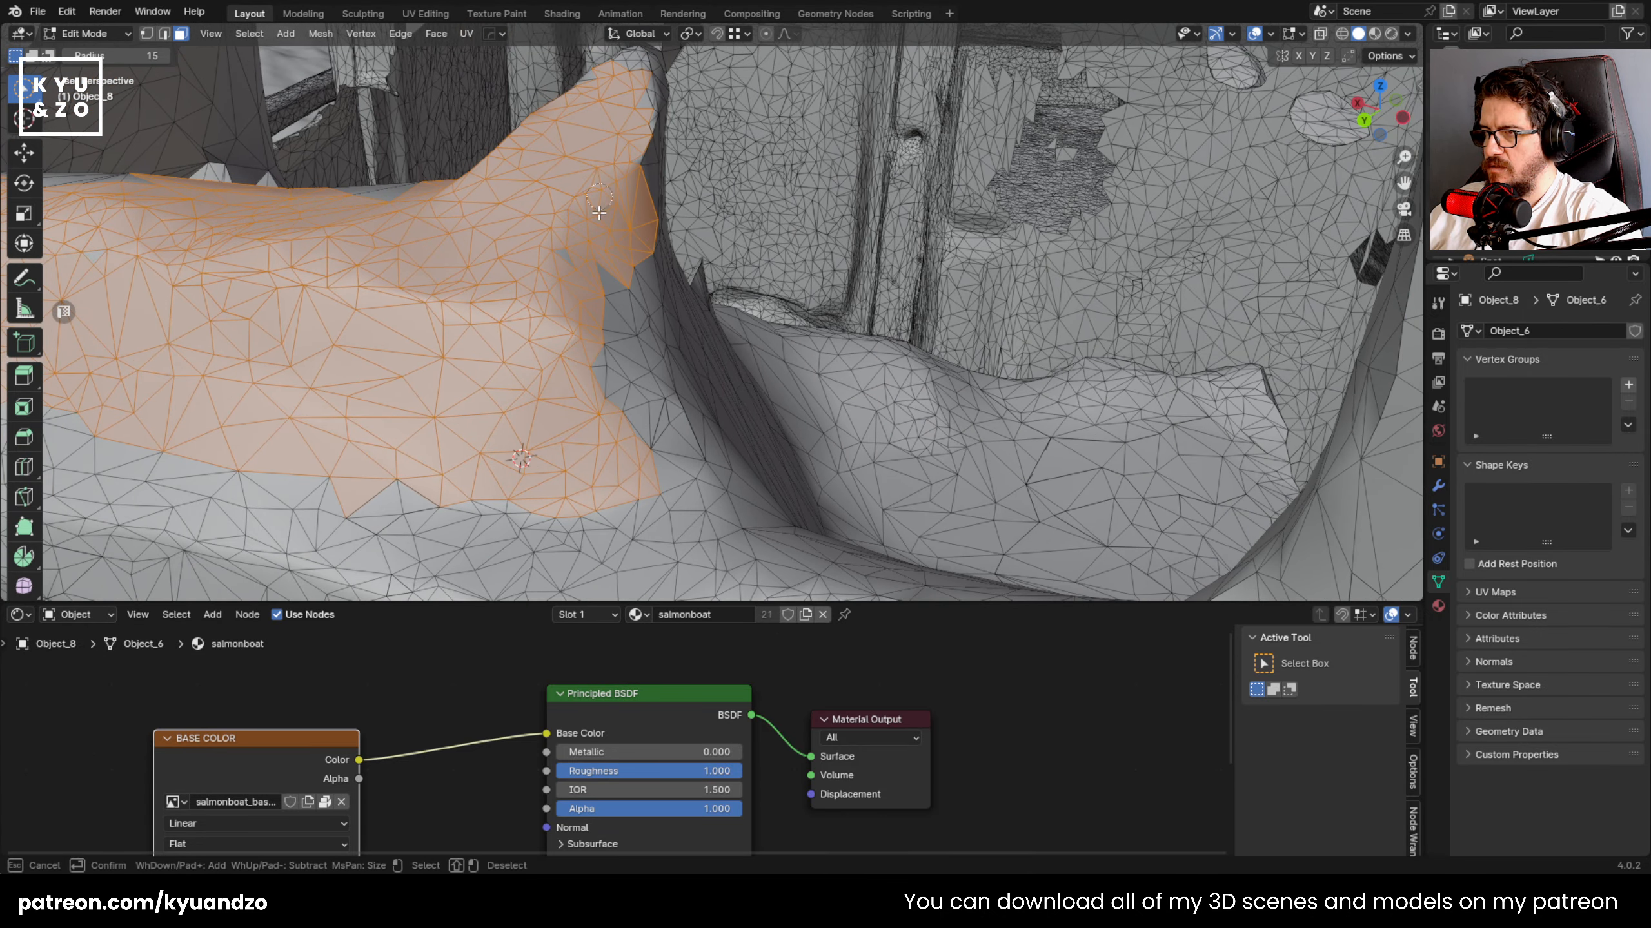
pyautogui.moveTo(631, 427)
pyautogui.mouseDown()
pyautogui.moveTo(643, 306)
pyautogui.moveTo(728, 468)
pyautogui.moveTo(688, 280)
pyautogui.moveTo(660, 314)
pyautogui.mouseUp()
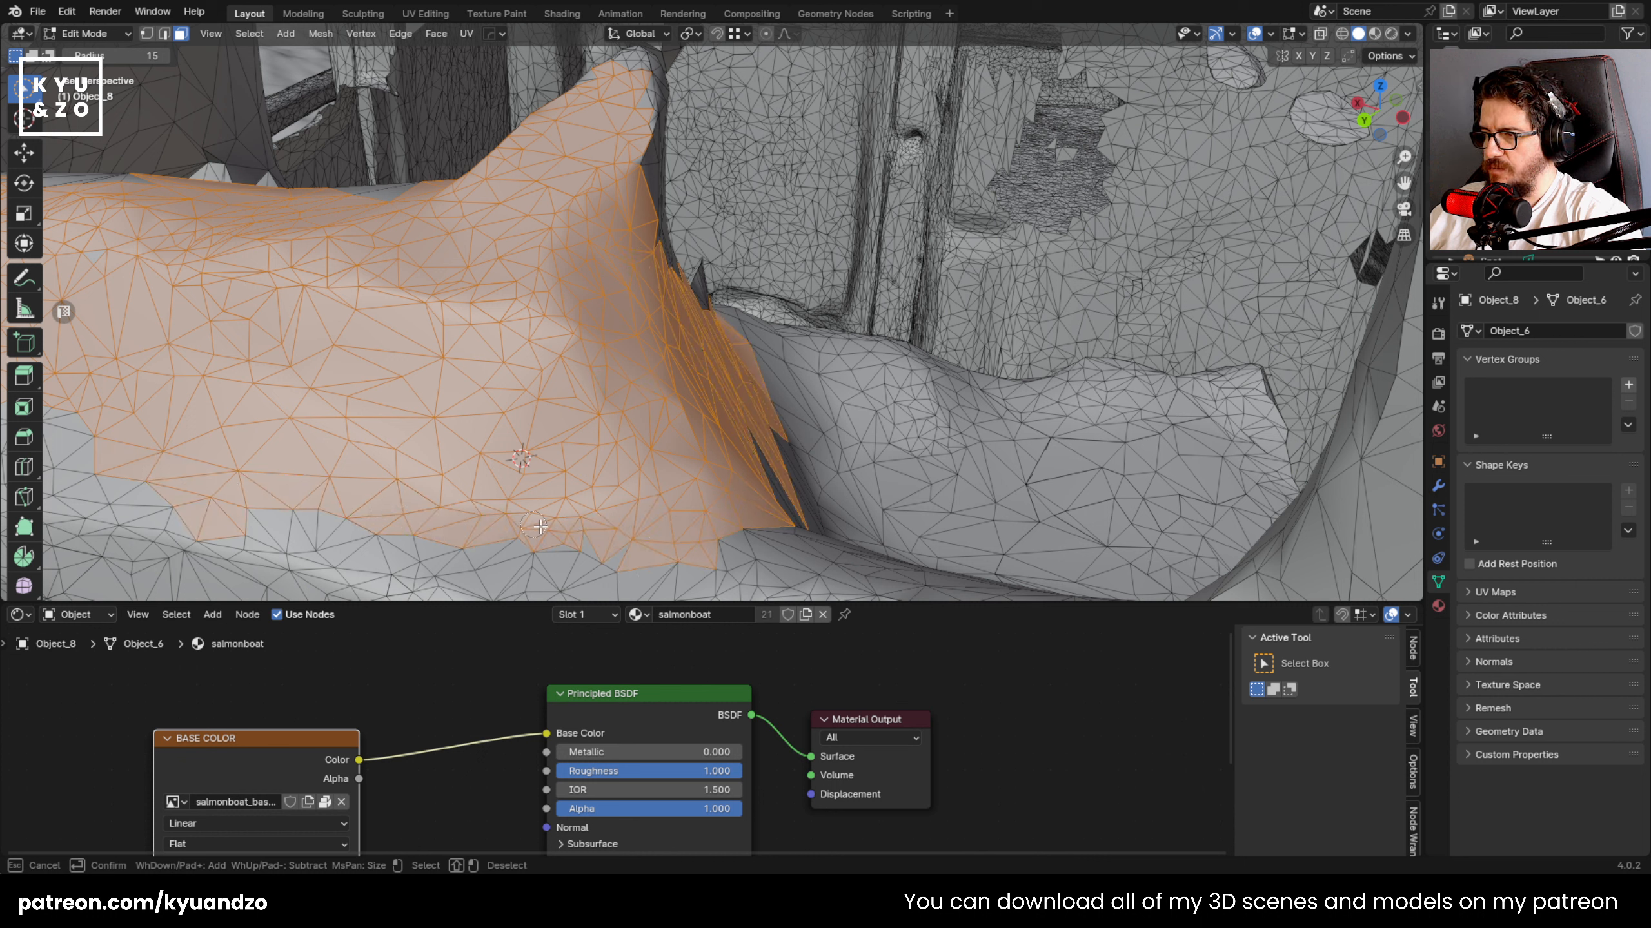
pyautogui.press('Escape')
pyautogui.press('Up')
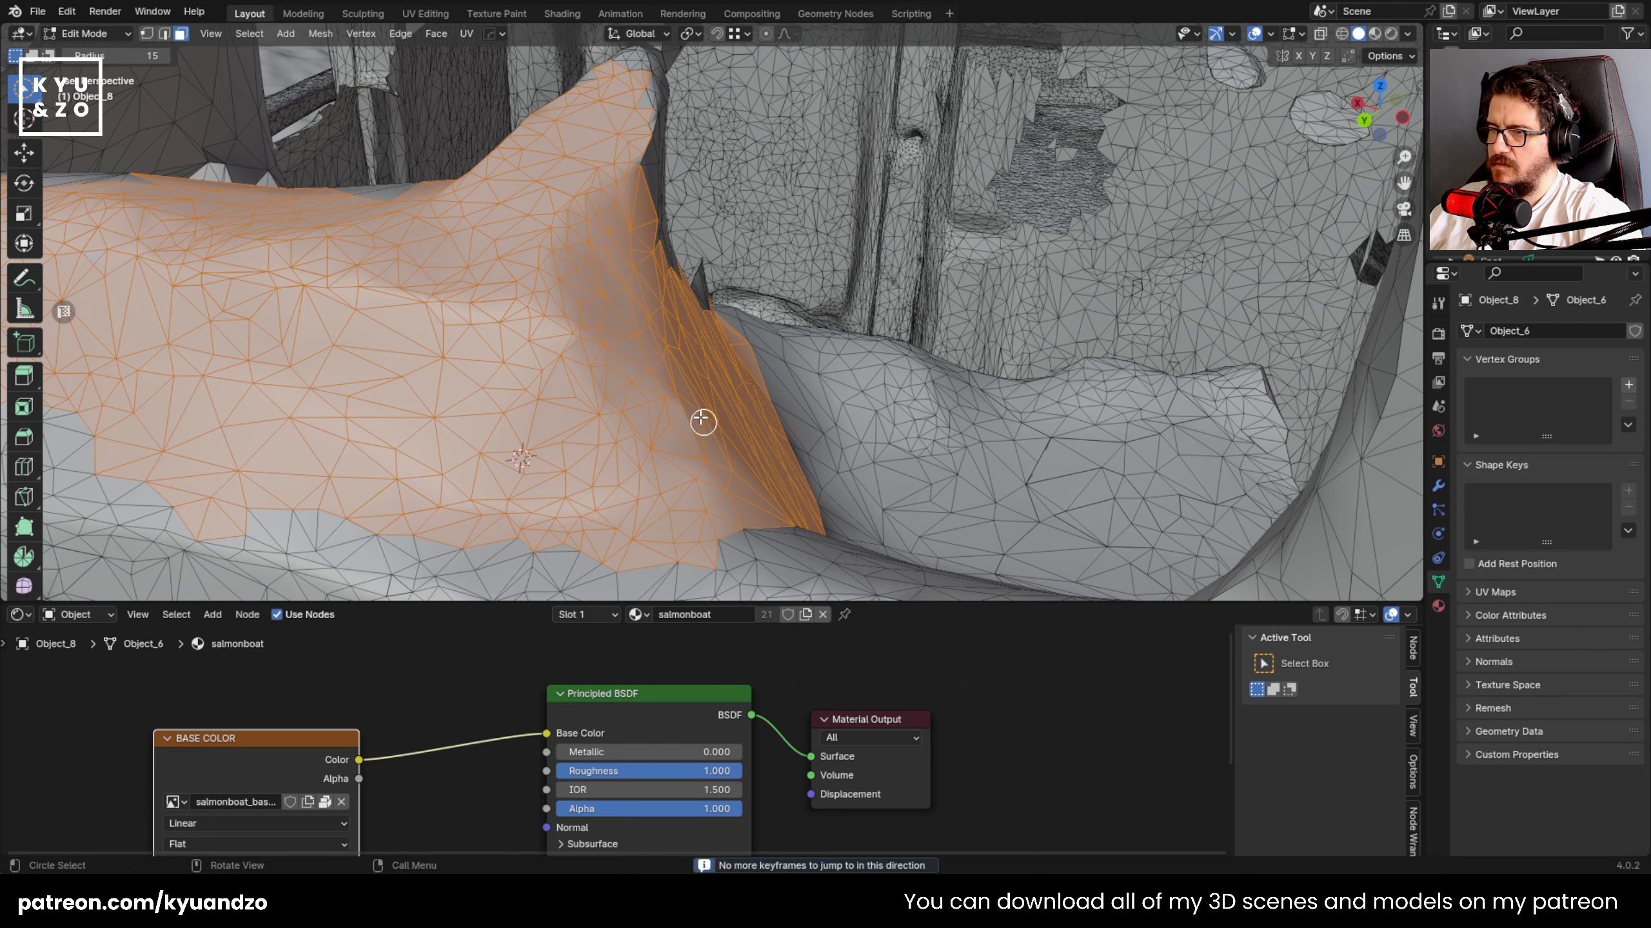
pyautogui.press('x')
pyautogui.click(610, 372)
# - Circle-select the jagged faces and leftover ridge still standing behind the cabin's front window sill and delete them
pyautogui.scroll(-5, 556, 362)
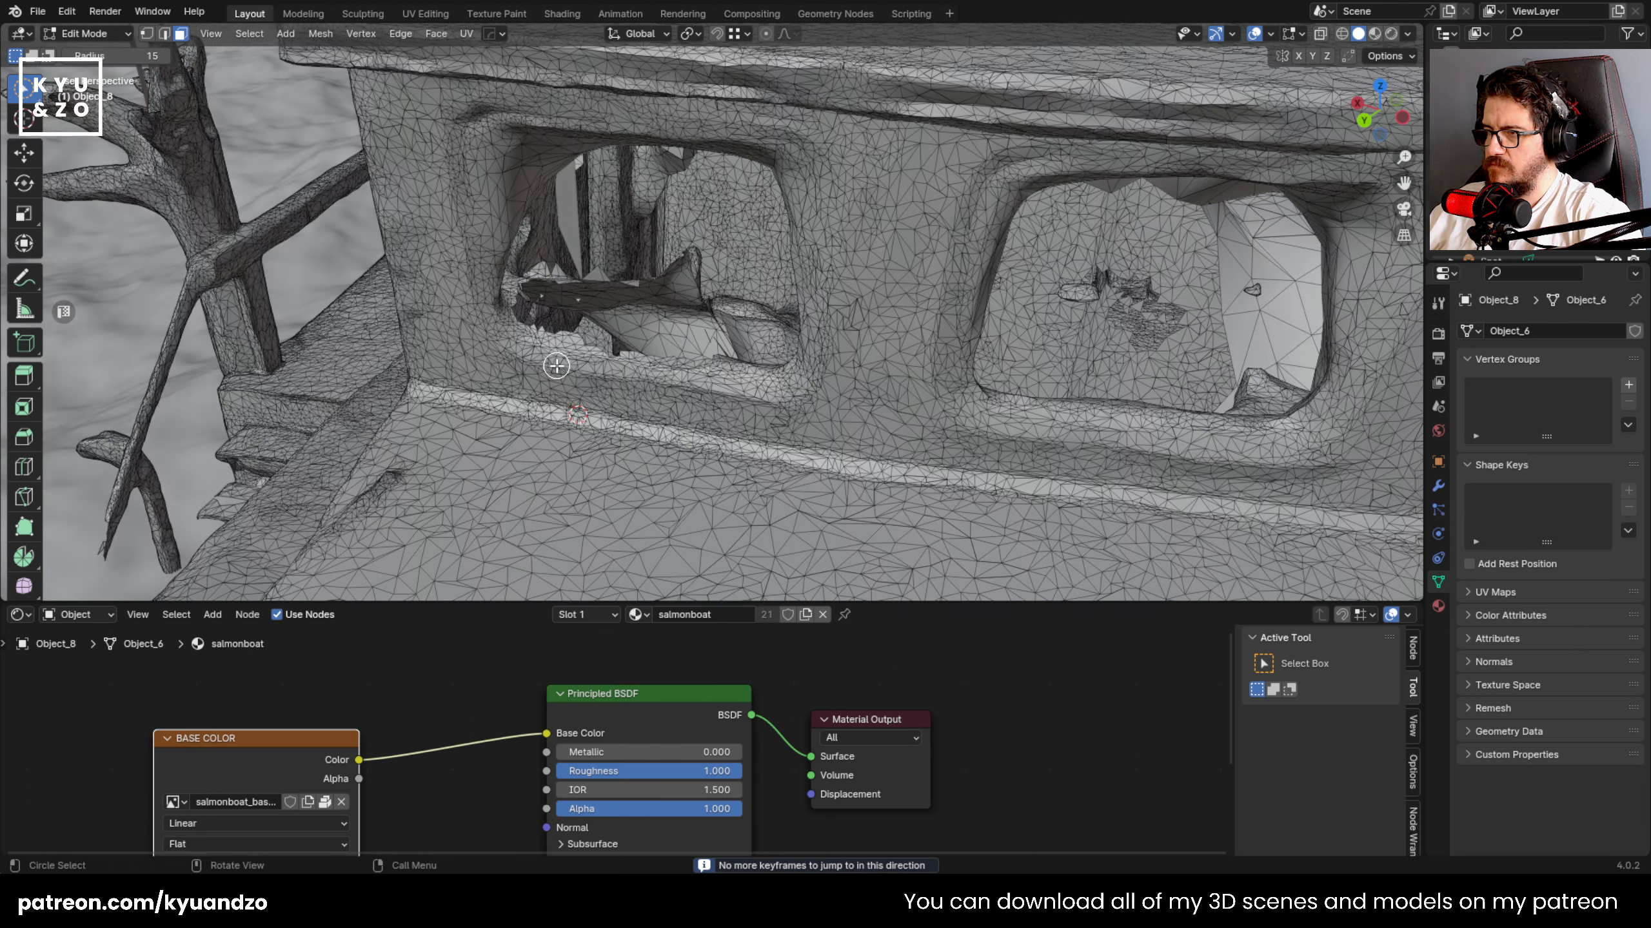
pyautogui.keyDown('shift'); pyautogui.moveTo(560, 361); pyautogui.dragTo(626, 412, button='middle'); pyautogui.keyUp('shift')
pyautogui.scroll(5, 626, 413)
pyautogui.moveTo(696, 509); pyautogui.dragTo(358, 411)
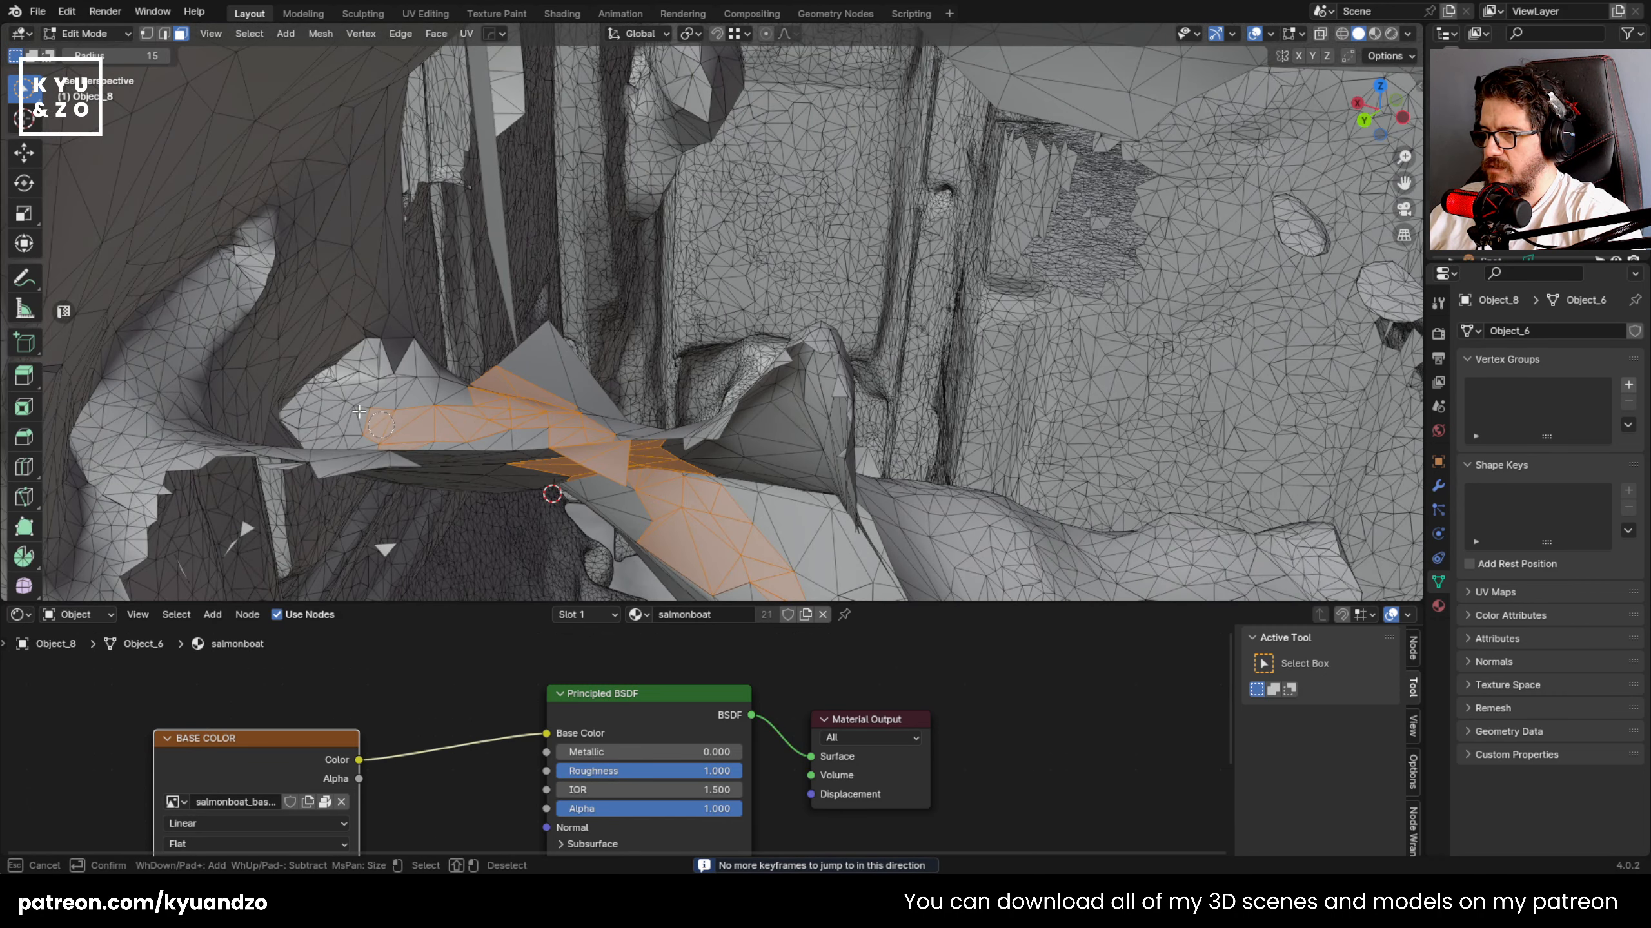
pyautogui.moveTo(535, 440)
pyautogui.mouseDown()
pyautogui.moveTo(448, 463)
pyautogui.moveTo(385, 452)
pyautogui.mouseUp()
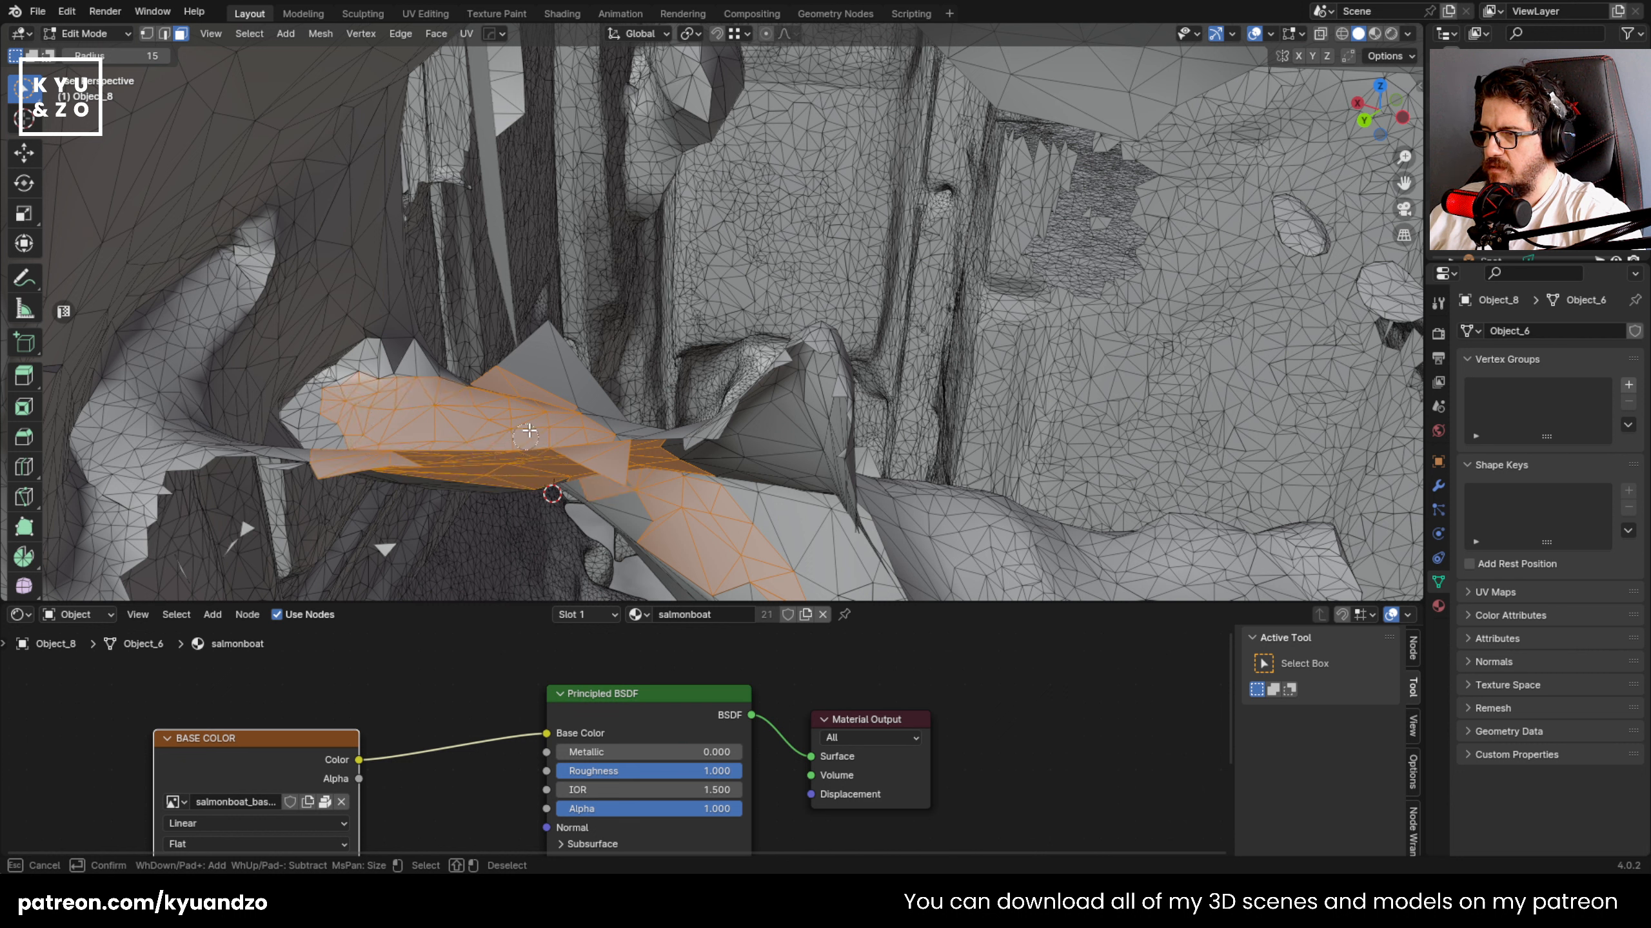
pyautogui.moveTo(528, 430)
pyautogui.mouseDown()
pyautogui.moveTo(588, 384)
pyautogui.moveTo(796, 407)
pyautogui.moveTo(830, 500)
pyautogui.moveTo(579, 447)
pyautogui.mouseUp()
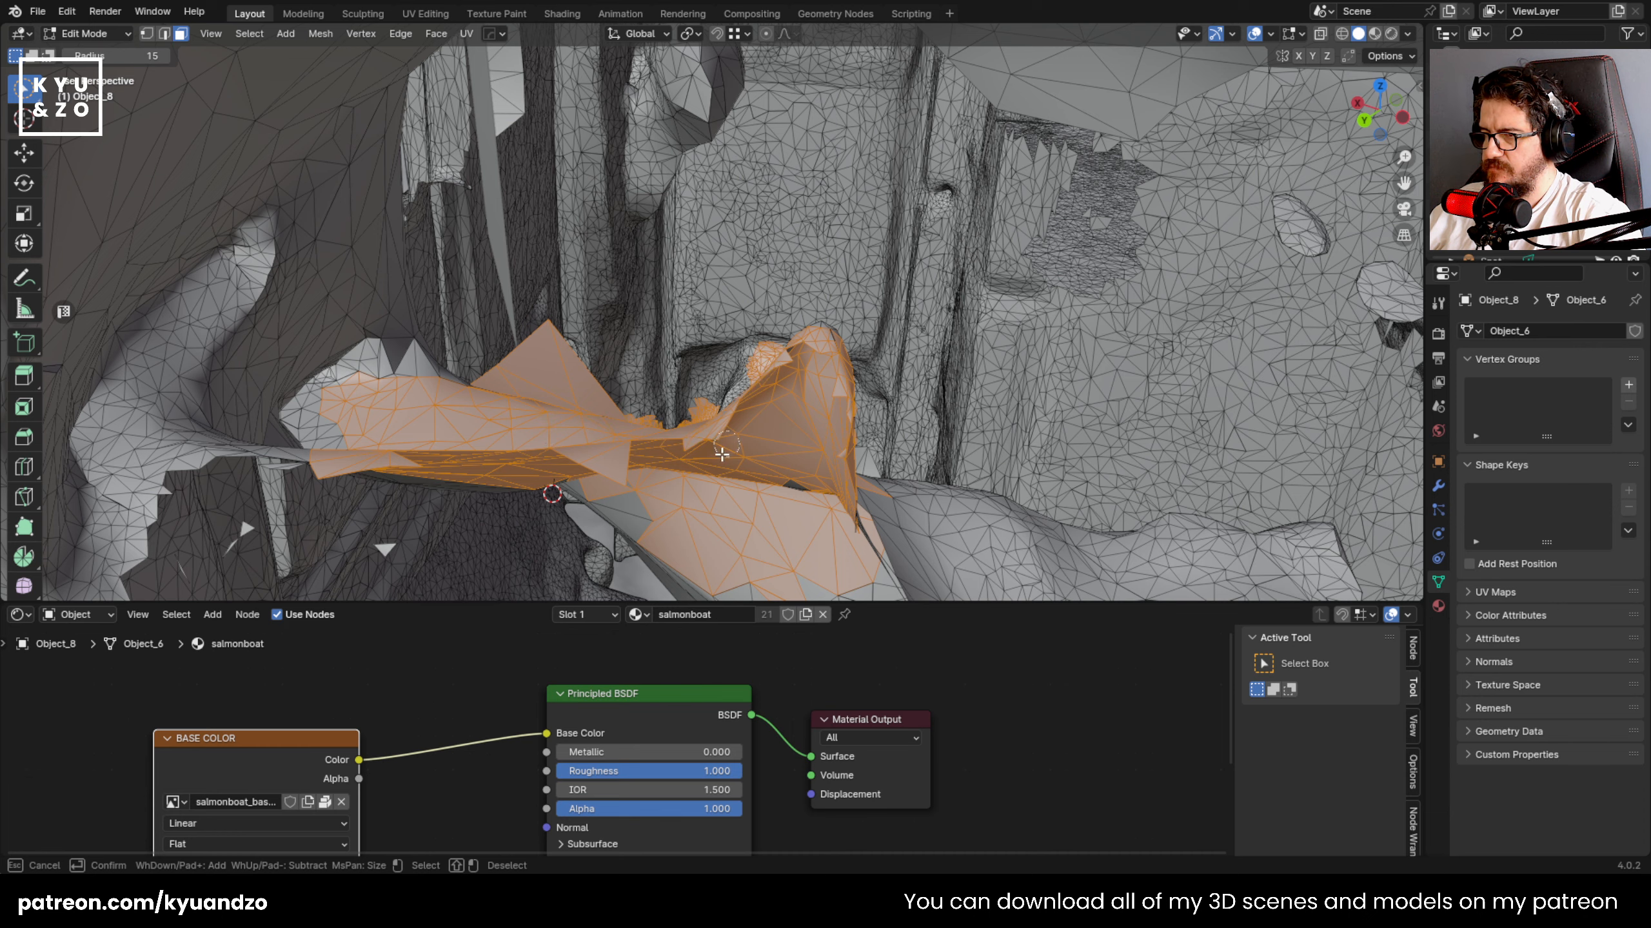
pyautogui.moveTo(333, 416); pyautogui.dragTo(374, 355)
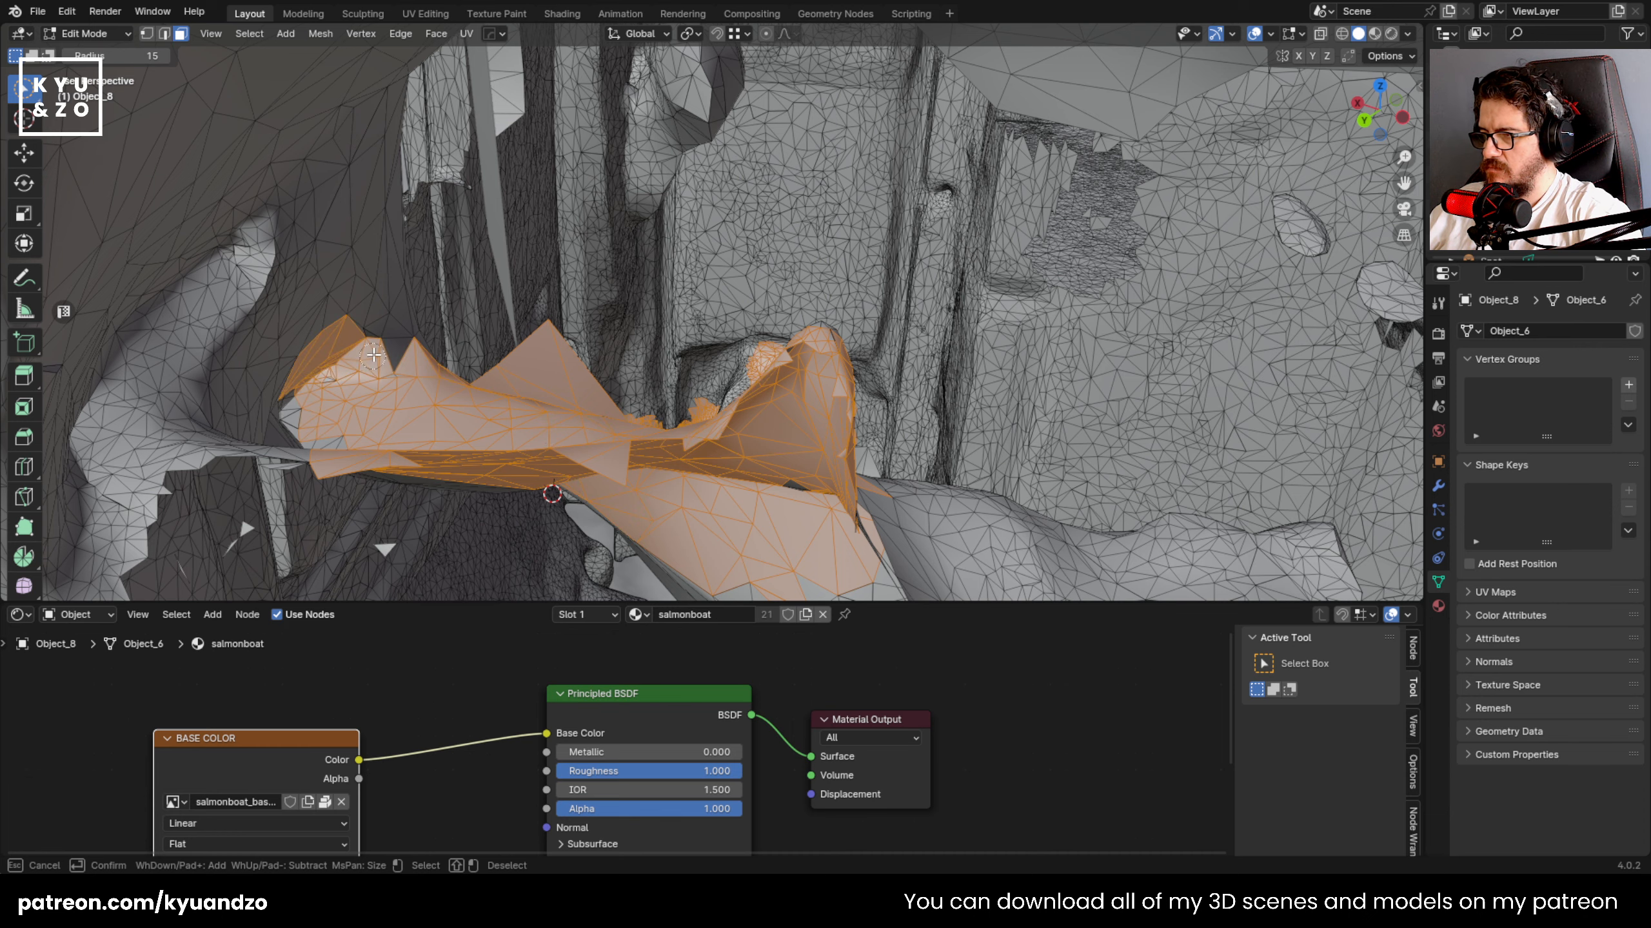
pyautogui.press('x')
pyautogui.click(381, 447)
pyautogui.scroll(-4, 385, 419)
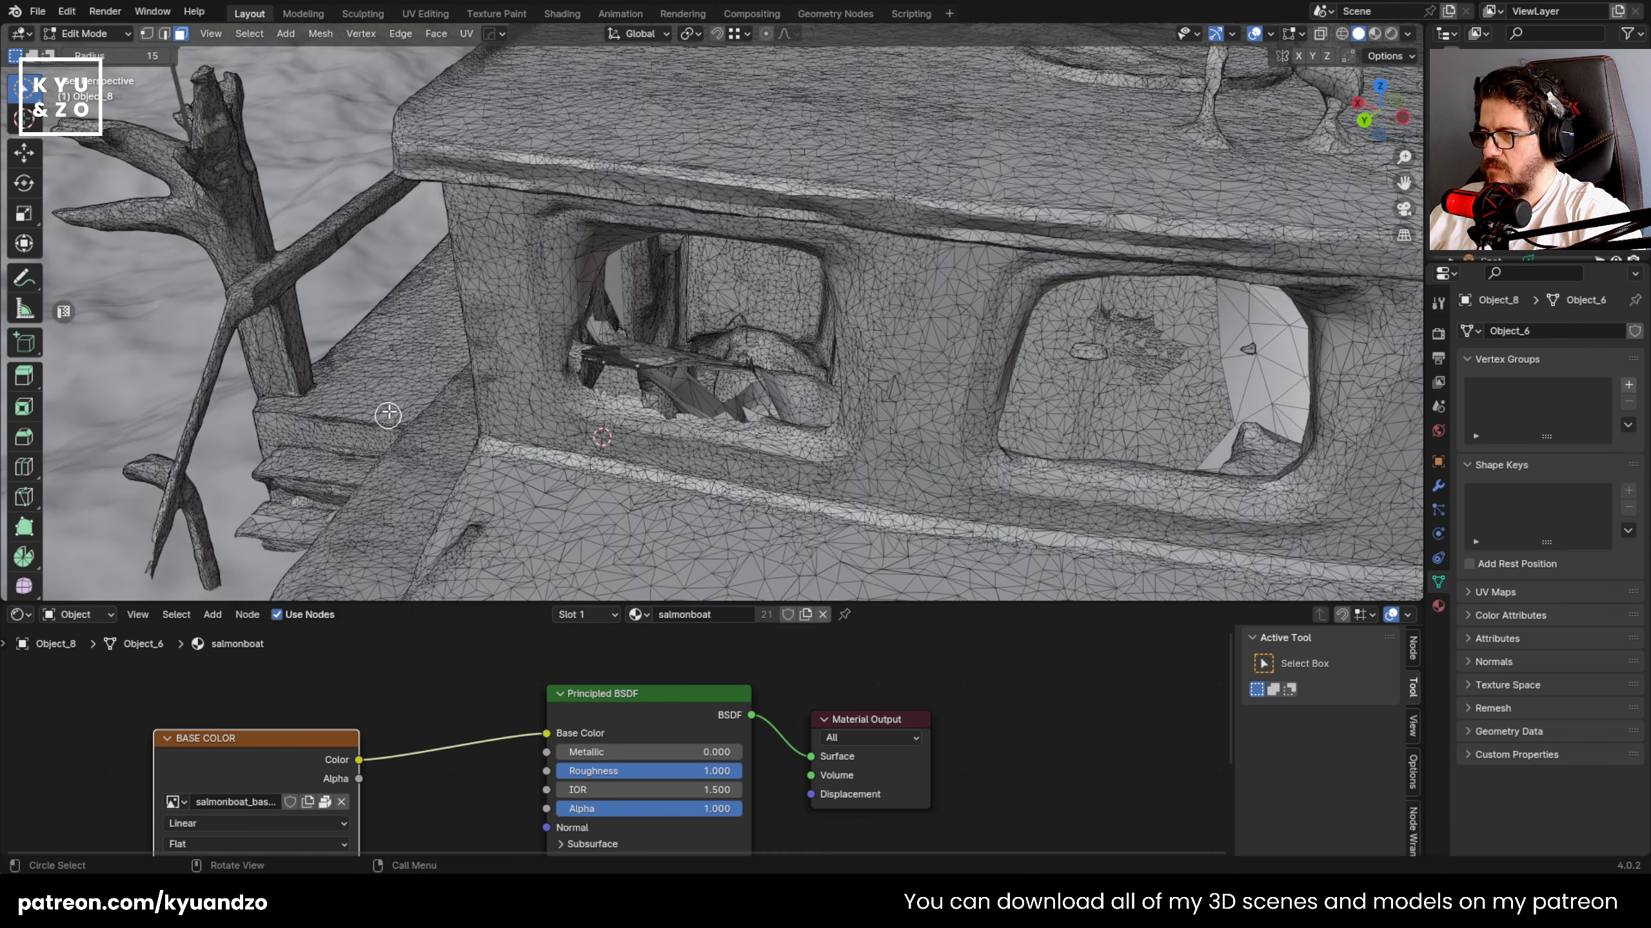
# - Leave Edit Mode on the boat mesh and return to Object Mode
pyautogui.moveTo(387, 417); pyautogui.dragTo(531, 373, button='middle')
pyautogui.keyDown('shift'); pyautogui.moveTo(790, 273); pyautogui.dragTo(538, 295, button='middle'); pyautogui.keyUp('shift')
pyautogui.keyDown('shift'); pyautogui.moveTo(1137, 218); pyautogui.dragTo(837, 228, button='middle'); pyautogui.keyUp('shift')
pyautogui.keyDown('shift'); pyautogui.moveTo(652, 208); pyautogui.dragTo(844, 253, button='middle'); pyautogui.keyUp('shift')
pyautogui.scroll(5, 759, 269)
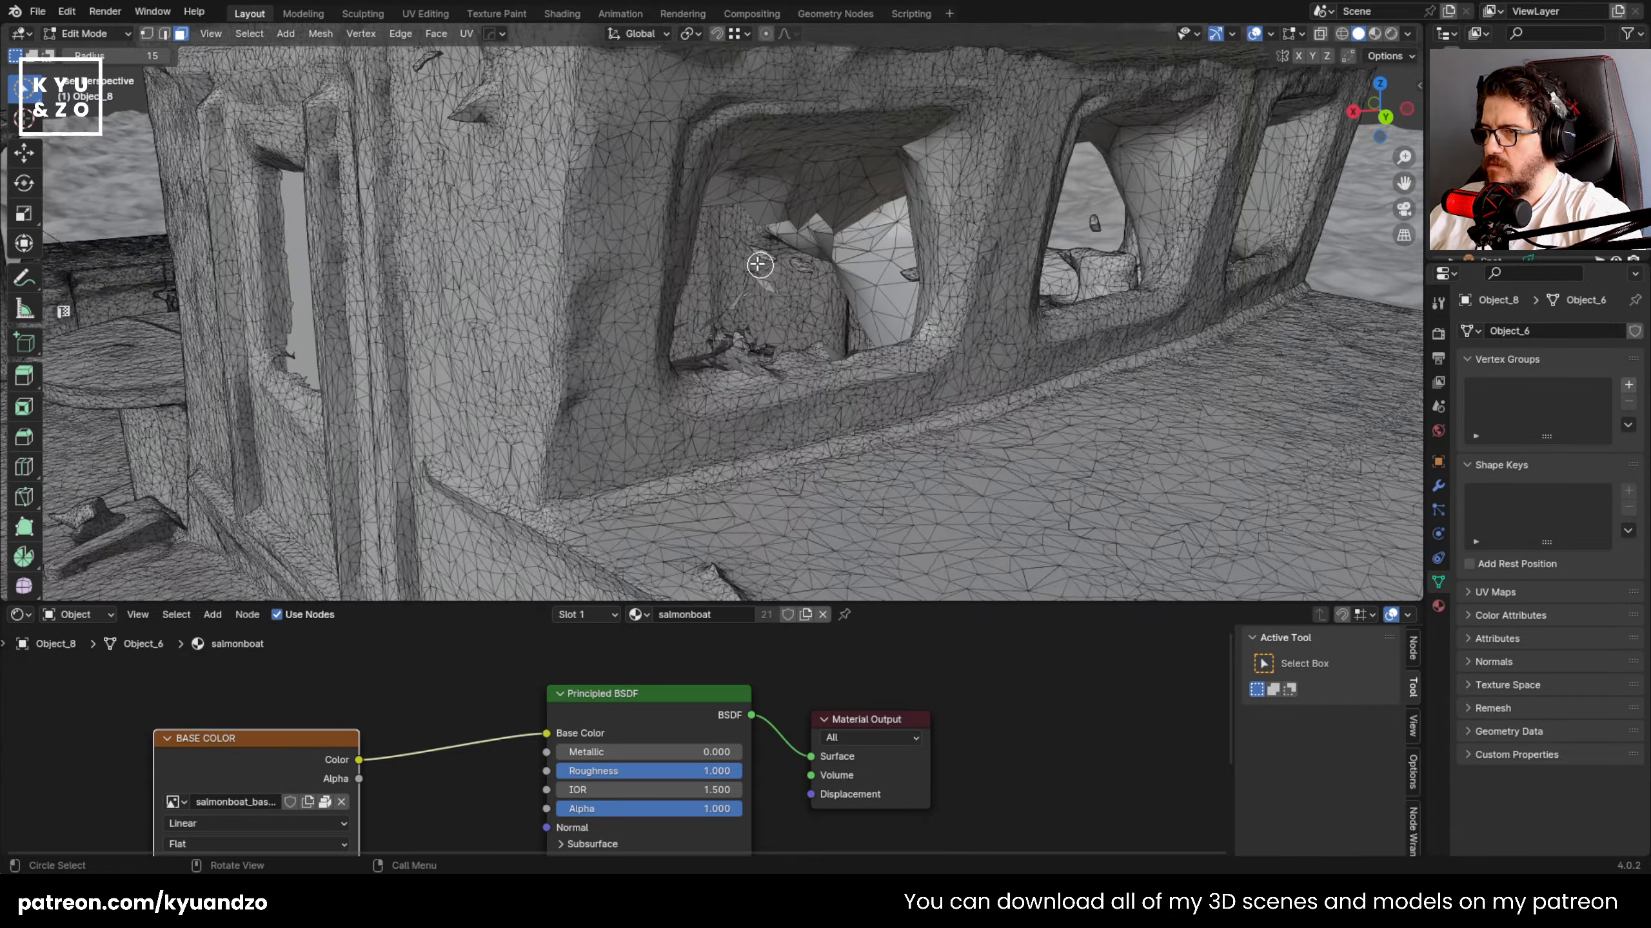
pyautogui.click(74, 34)
pyautogui.click(91, 53)
pyautogui.scroll(-5, 783, 363)
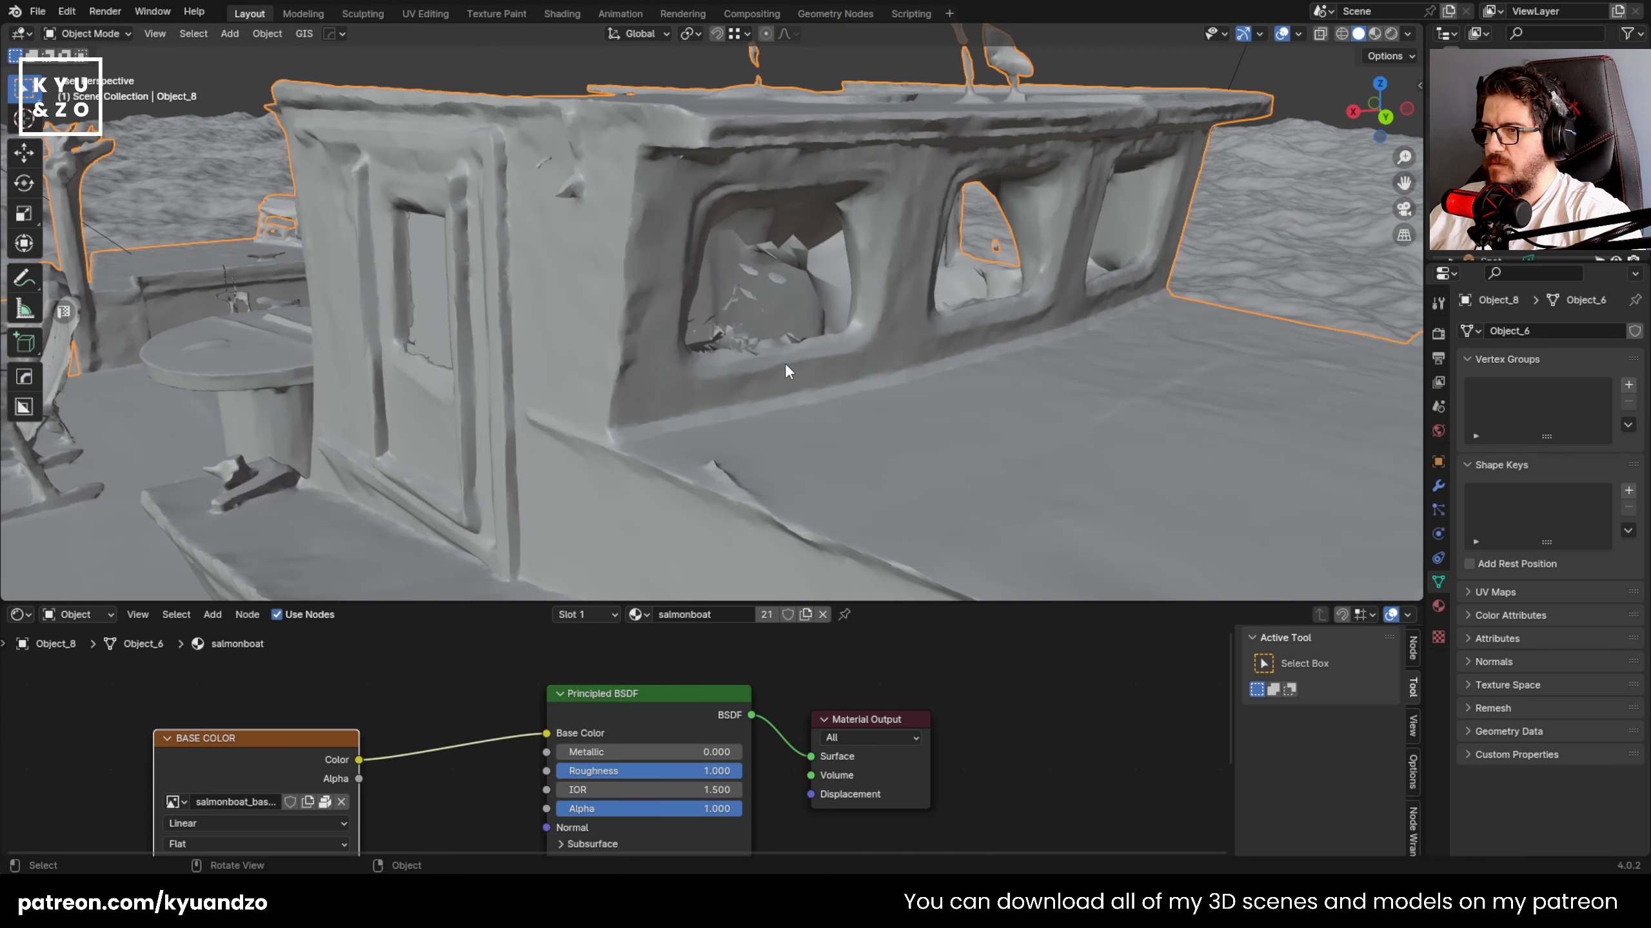
# - Add a plane at the 3D cursor near the lower corner of the cabin's first side window and resize it
pyautogui.hotkey('shift', 'a')
pyautogui.press('Escape')
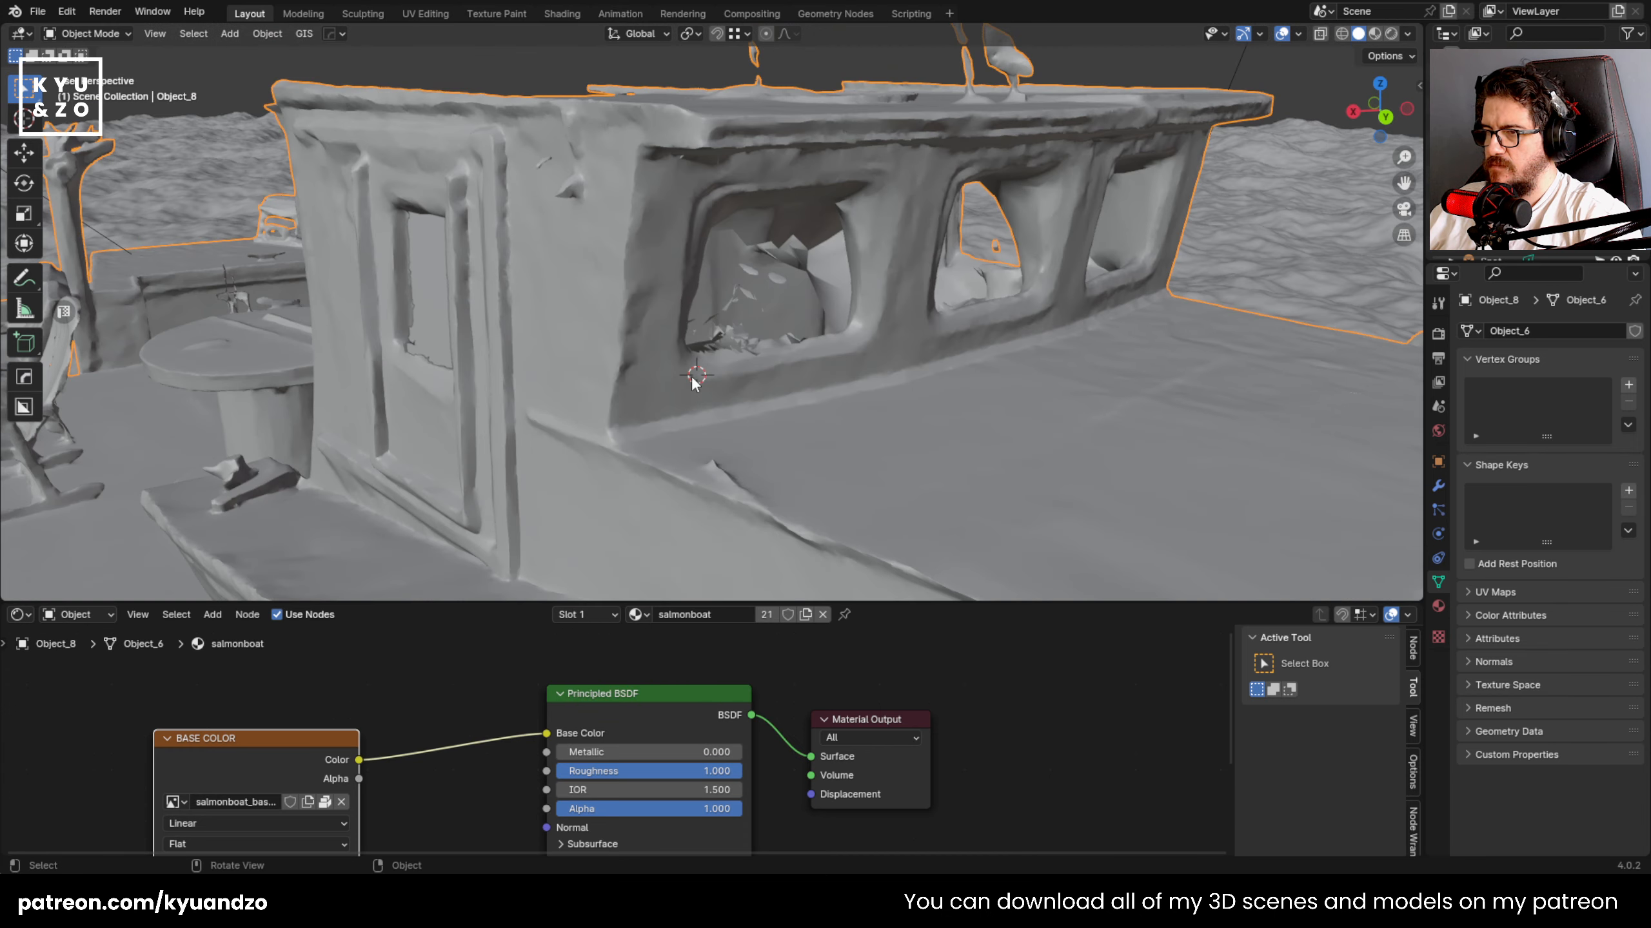
pyautogui.hotkey('shift', 'a')
pyautogui.moveTo(622, 390)
pyautogui.click(710, 391)
pyautogui.press('s')
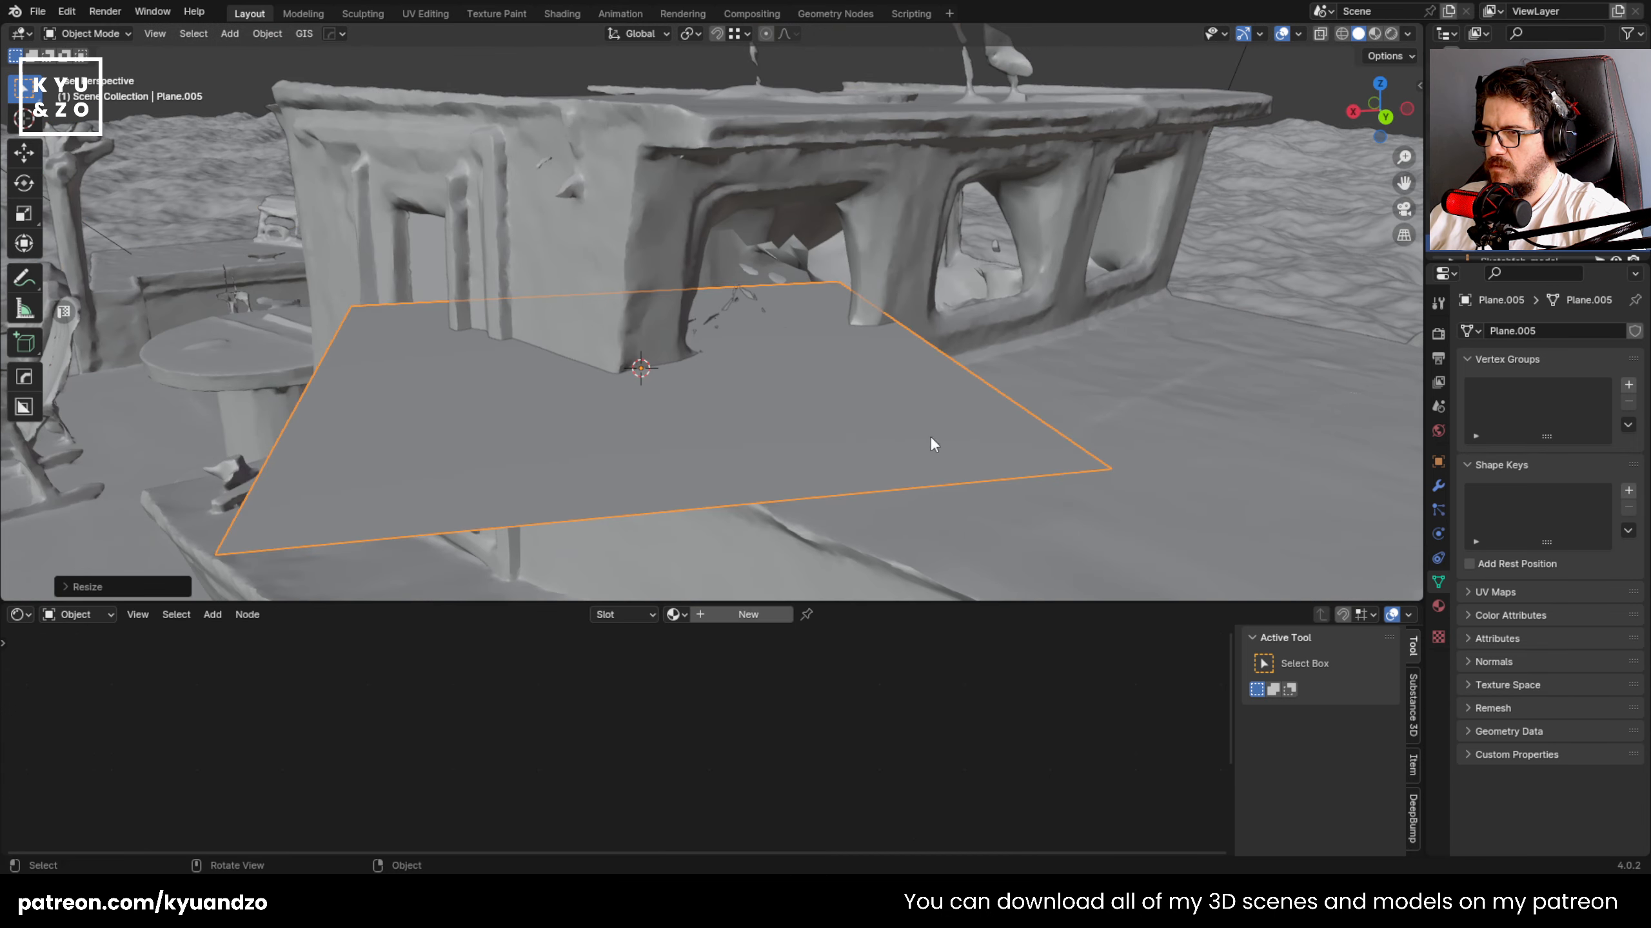
pyautogui.click(929, 437)
# - Rotate the new plane upright about the X axis and turn it to follow the cabin's side wall
pyautogui.press('r')
pyautogui.press('x')
pyautogui.click(708, 212)
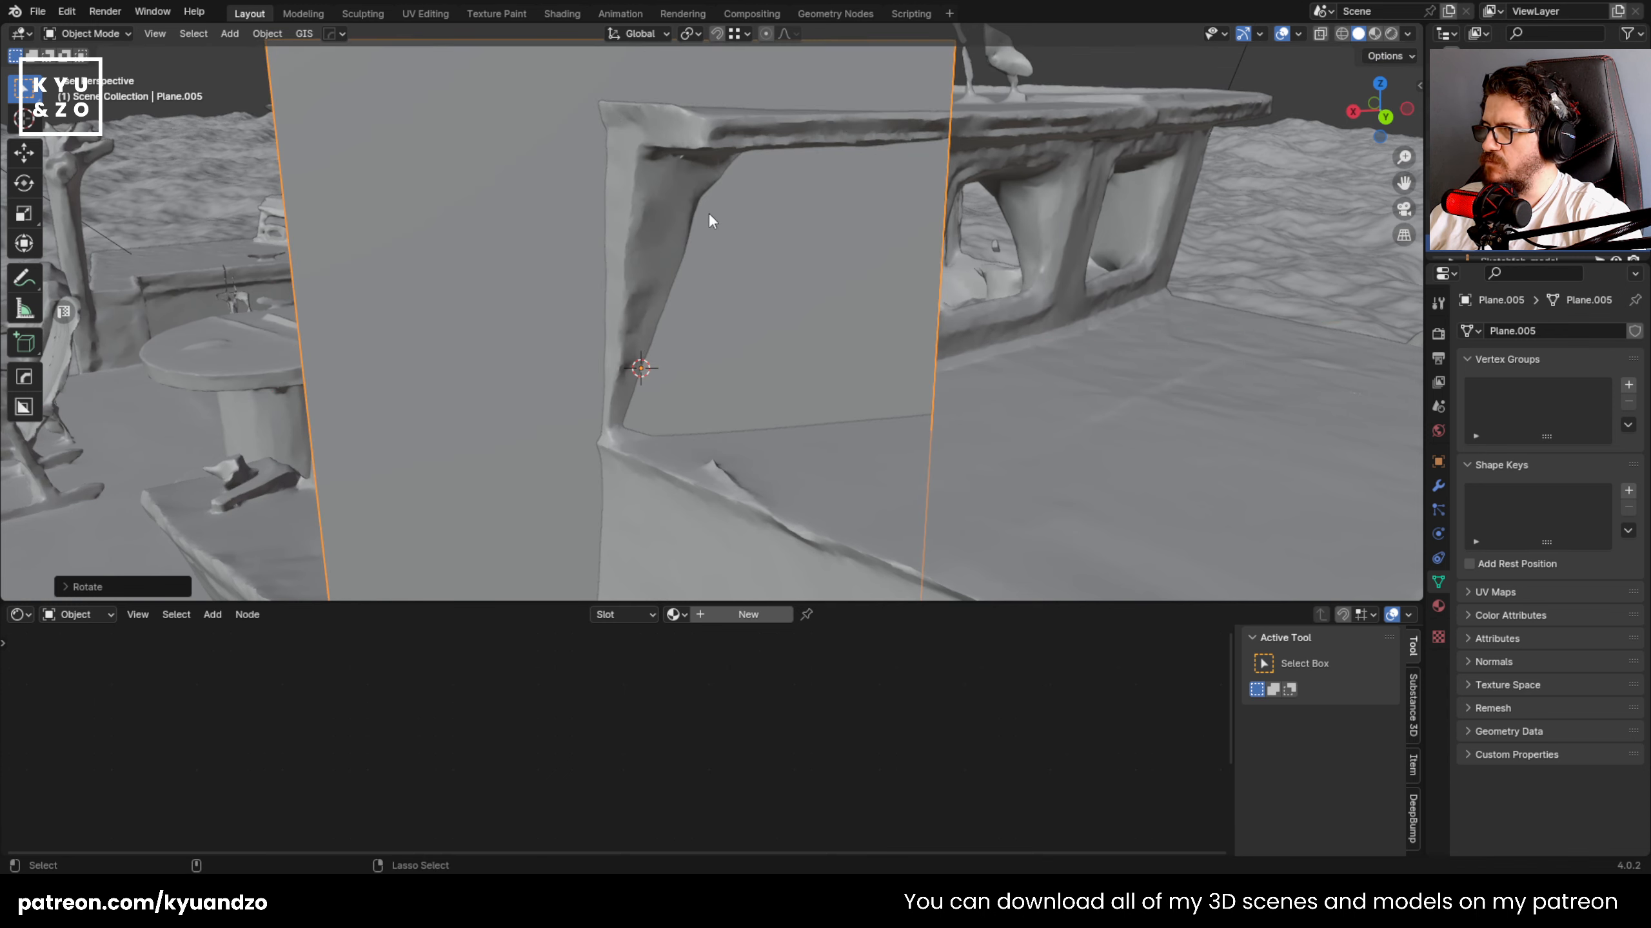
pyautogui.moveTo(708, 212); pyautogui.dragTo(877, 419, button='middle')
pyautogui.press('r')
pyautogui.press('a')
pyautogui.click(1098, 328)
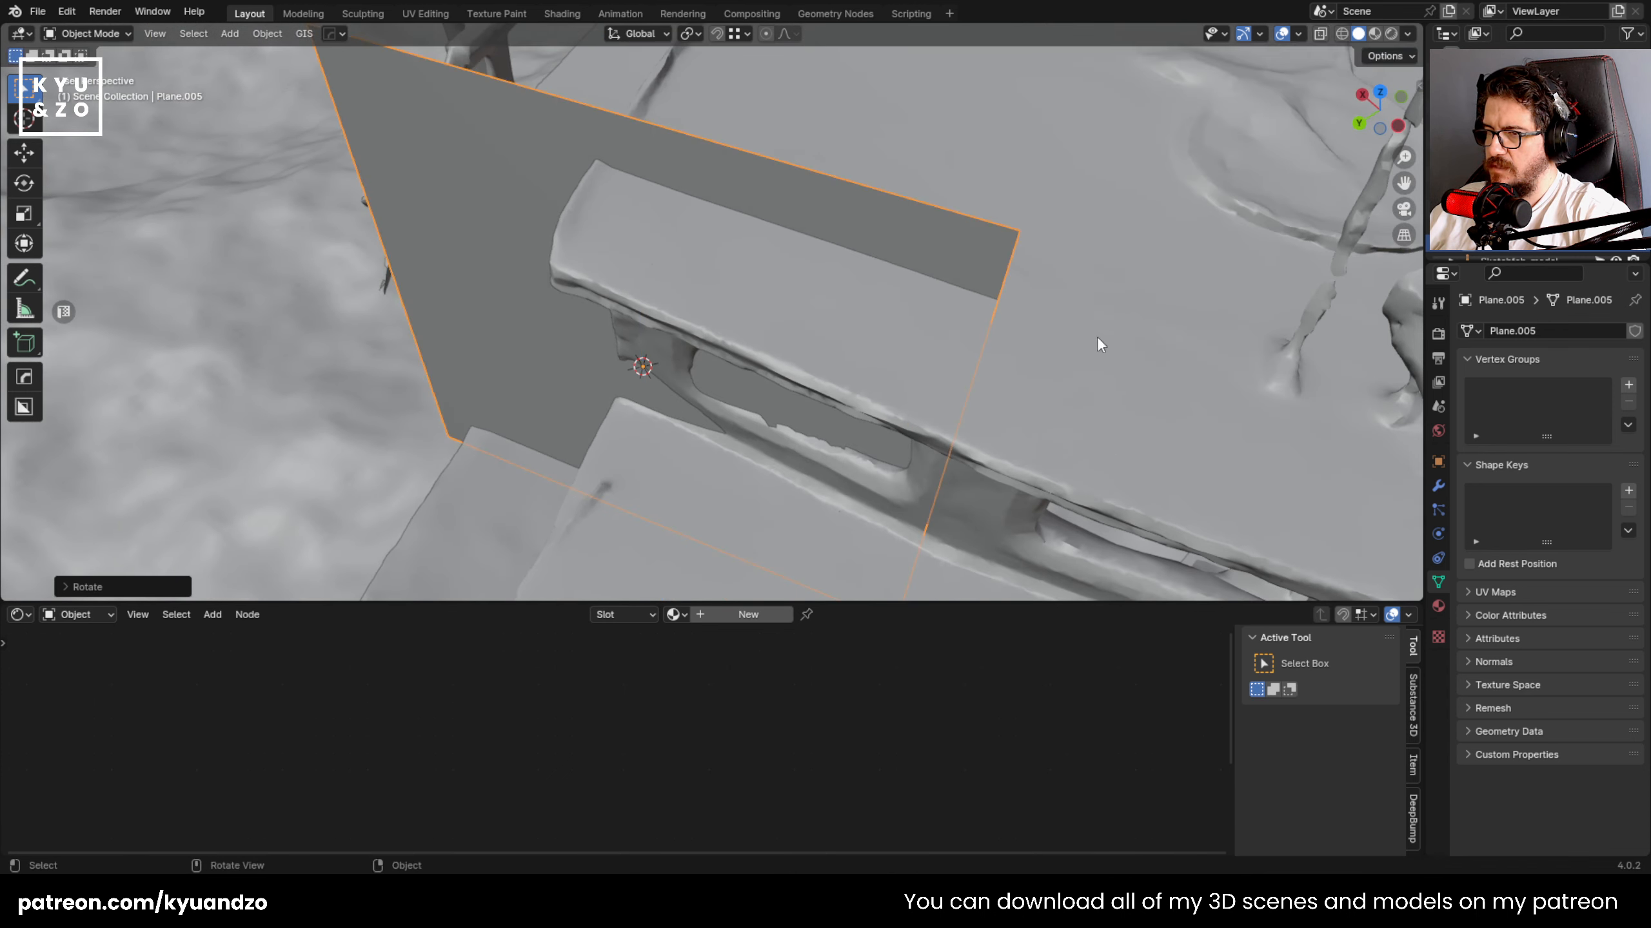
# - Shrink the upright plane to about the size of the first side window and move it into the opening
pyautogui.press('s')
pyautogui.click(933, 412)
pyautogui.press('g')
pyautogui.press('s')
pyautogui.click(939, 444)
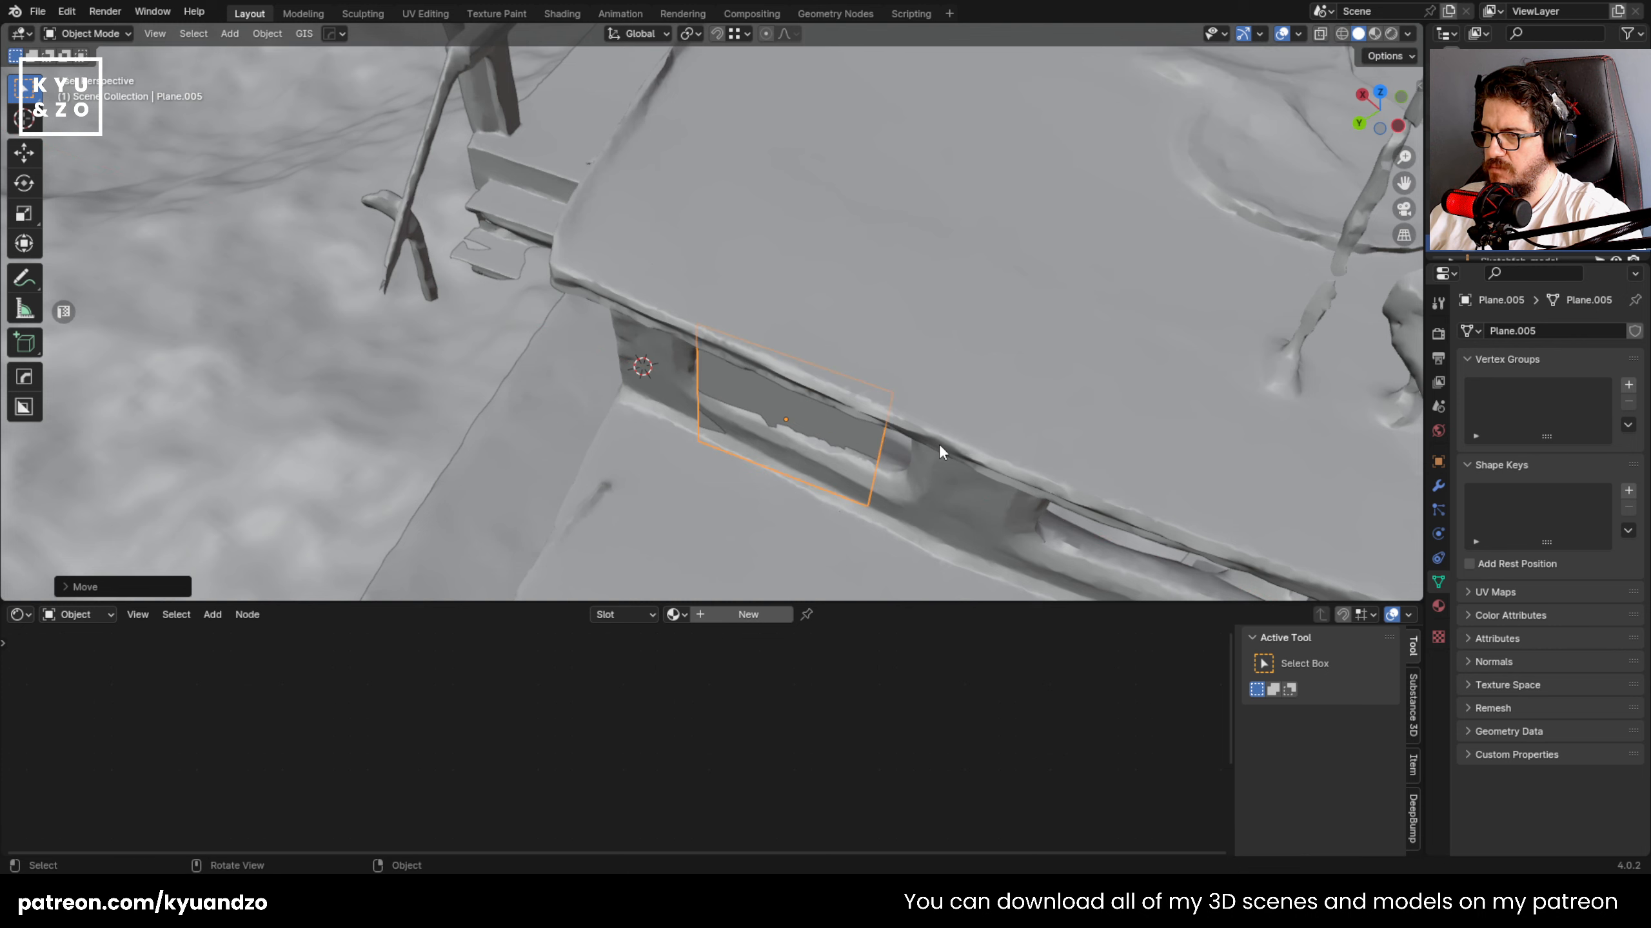
# - Stretch the plane along its local X axis across the first side window, scale its height along Z, and align its angle with the wall
pyautogui.press('s')
pyautogui.press('y')
pyautogui.press('d')
pyautogui.press('s')
pyautogui.press('s')
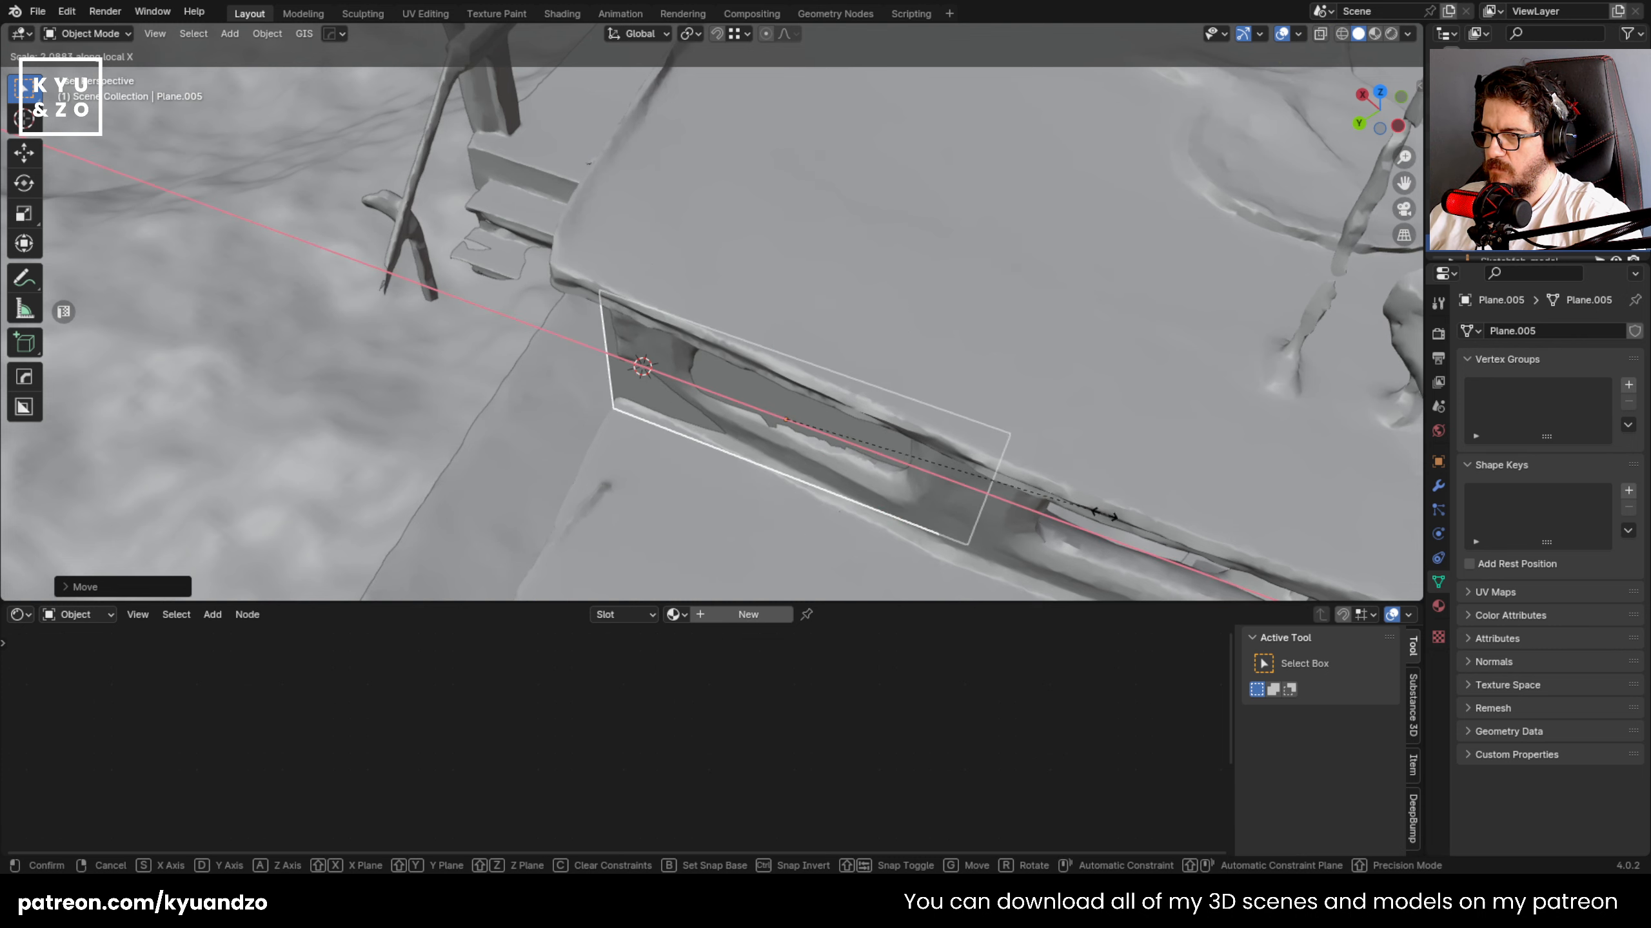
pyautogui.click(1044, 463)
pyautogui.moveTo(1010, 424); pyautogui.dragTo(1060, 392, button='middle')
pyautogui.press('r')
pyautogui.press('z')
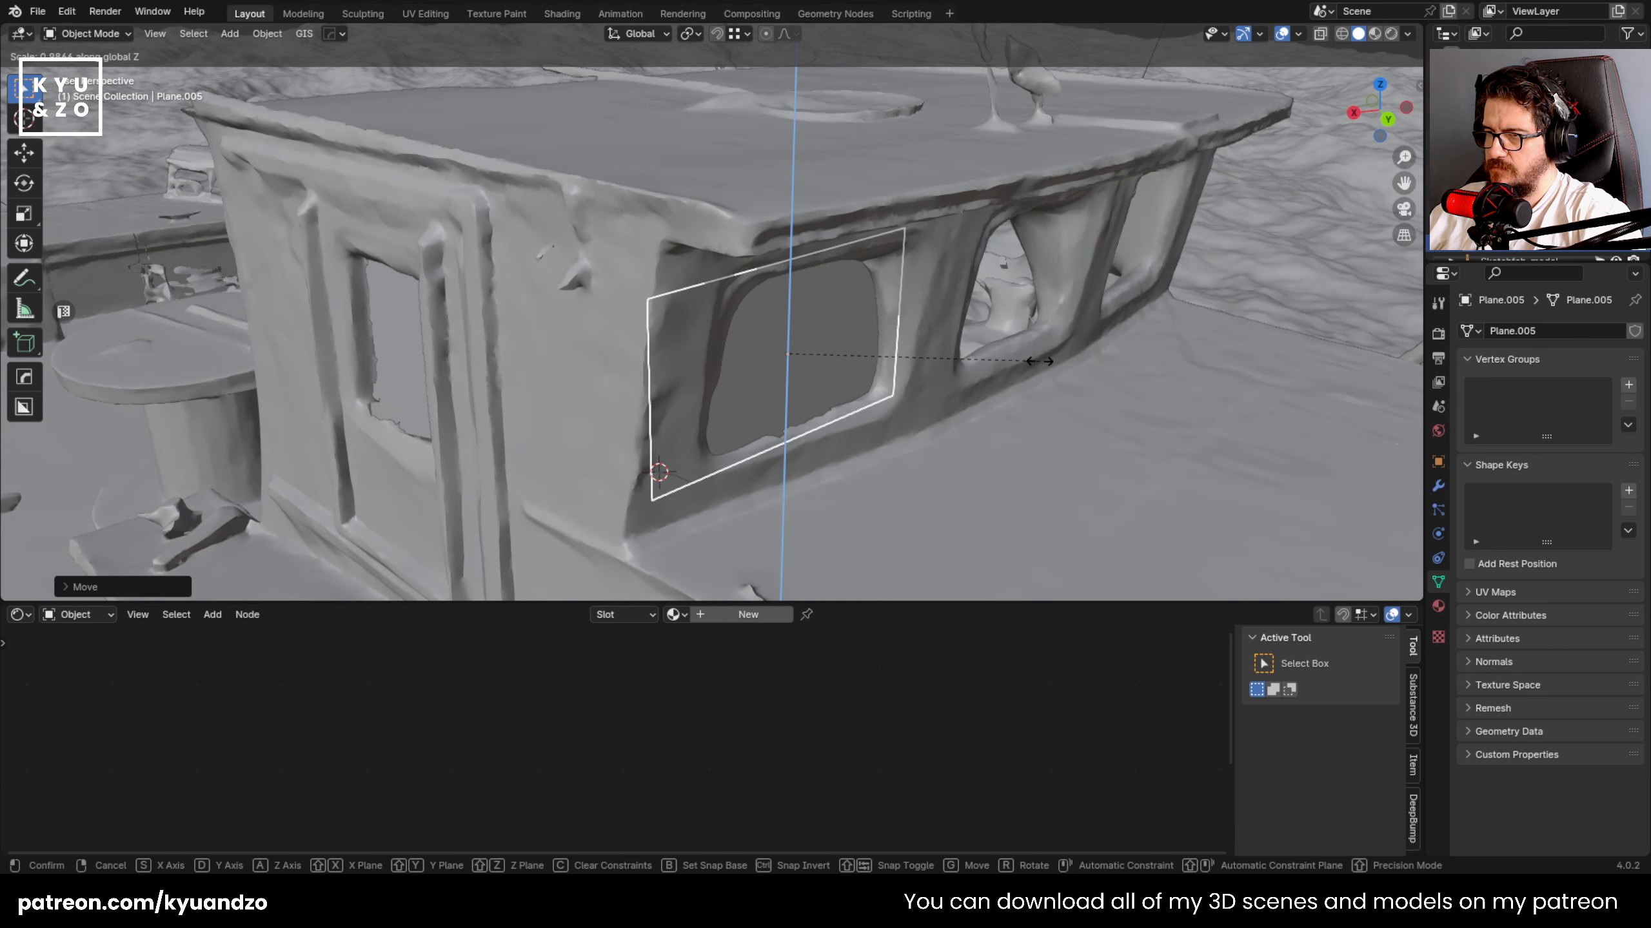
pyautogui.click(1073, 385)
# - Duplicate the window pane along X into the middle side window and rotate the copy about Z to match the wall
pyautogui.moveTo(1074, 386); pyautogui.dragTo(673, 396, button='middle')
pyautogui.hotkey('shift', 'd')
pyautogui.press('x')
pyautogui.press('x')
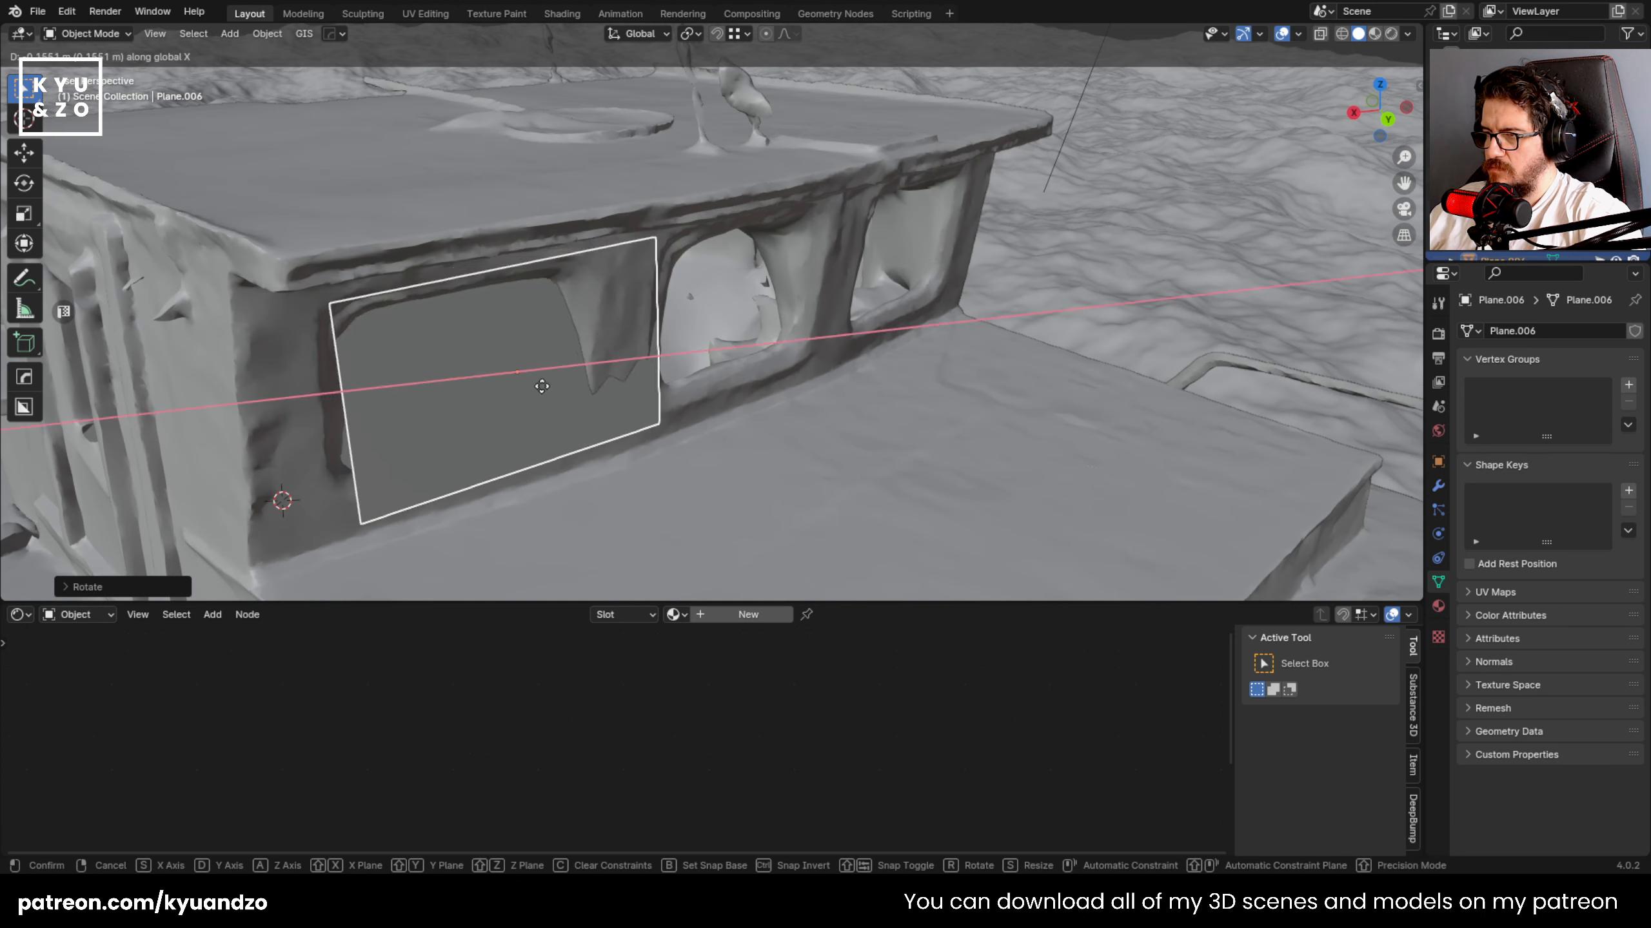
pyautogui.click(757, 352)
pyautogui.keyDown('shift'); pyautogui.moveTo(905, 283); pyautogui.dragTo(840, 323, button='middle'); pyautogui.keyUp('shift')
pyautogui.press('r')
pyautogui.press('z')
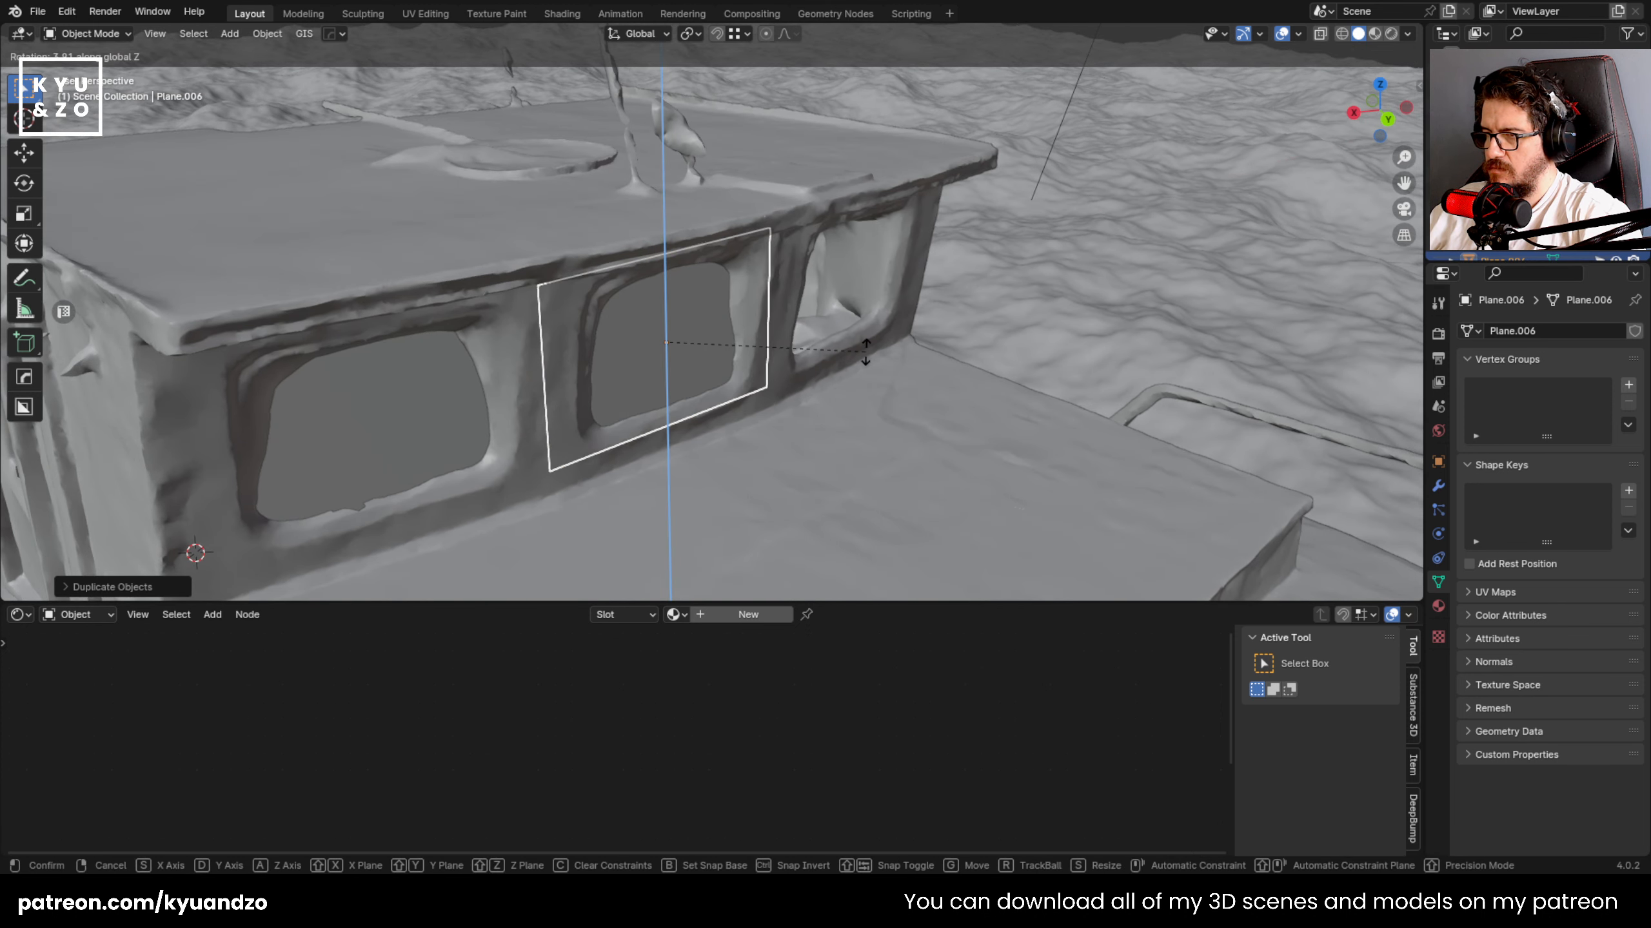
pyautogui.click(864, 351)
# - Duplicate the middle pane along X into the last side window, then rotate it about Z and shift it along Y to fit
pyautogui.hotkey('shift', 'd')
pyautogui.press('x')
pyautogui.click(953, 312)
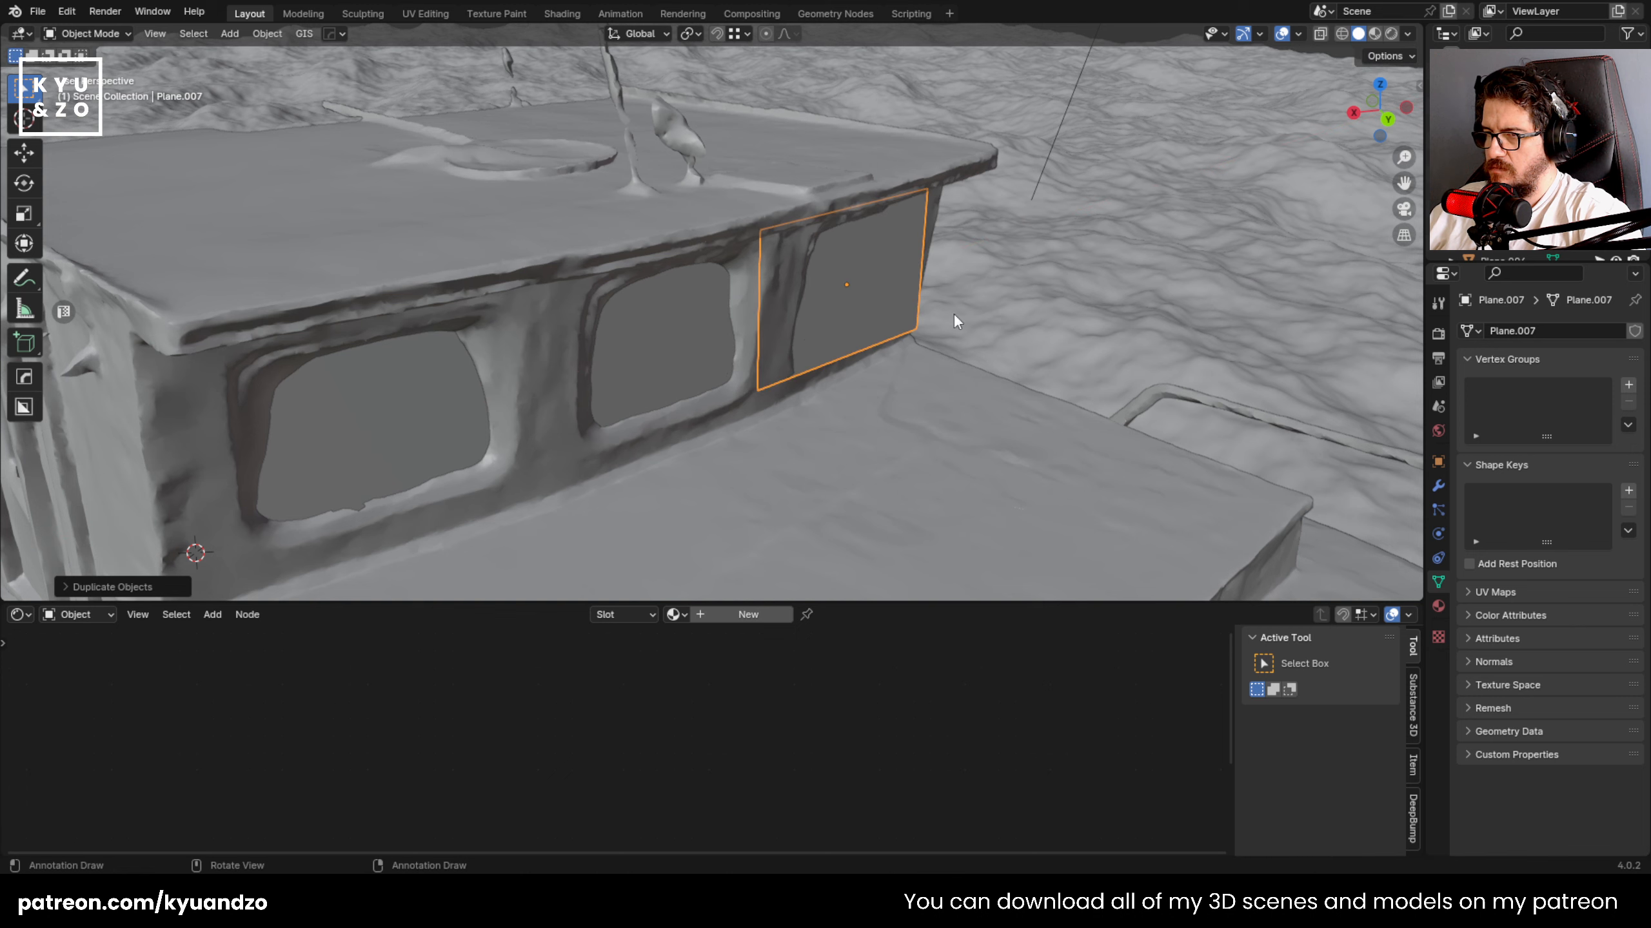
pyautogui.press('g')
pyautogui.press('z')
pyautogui.press('y')
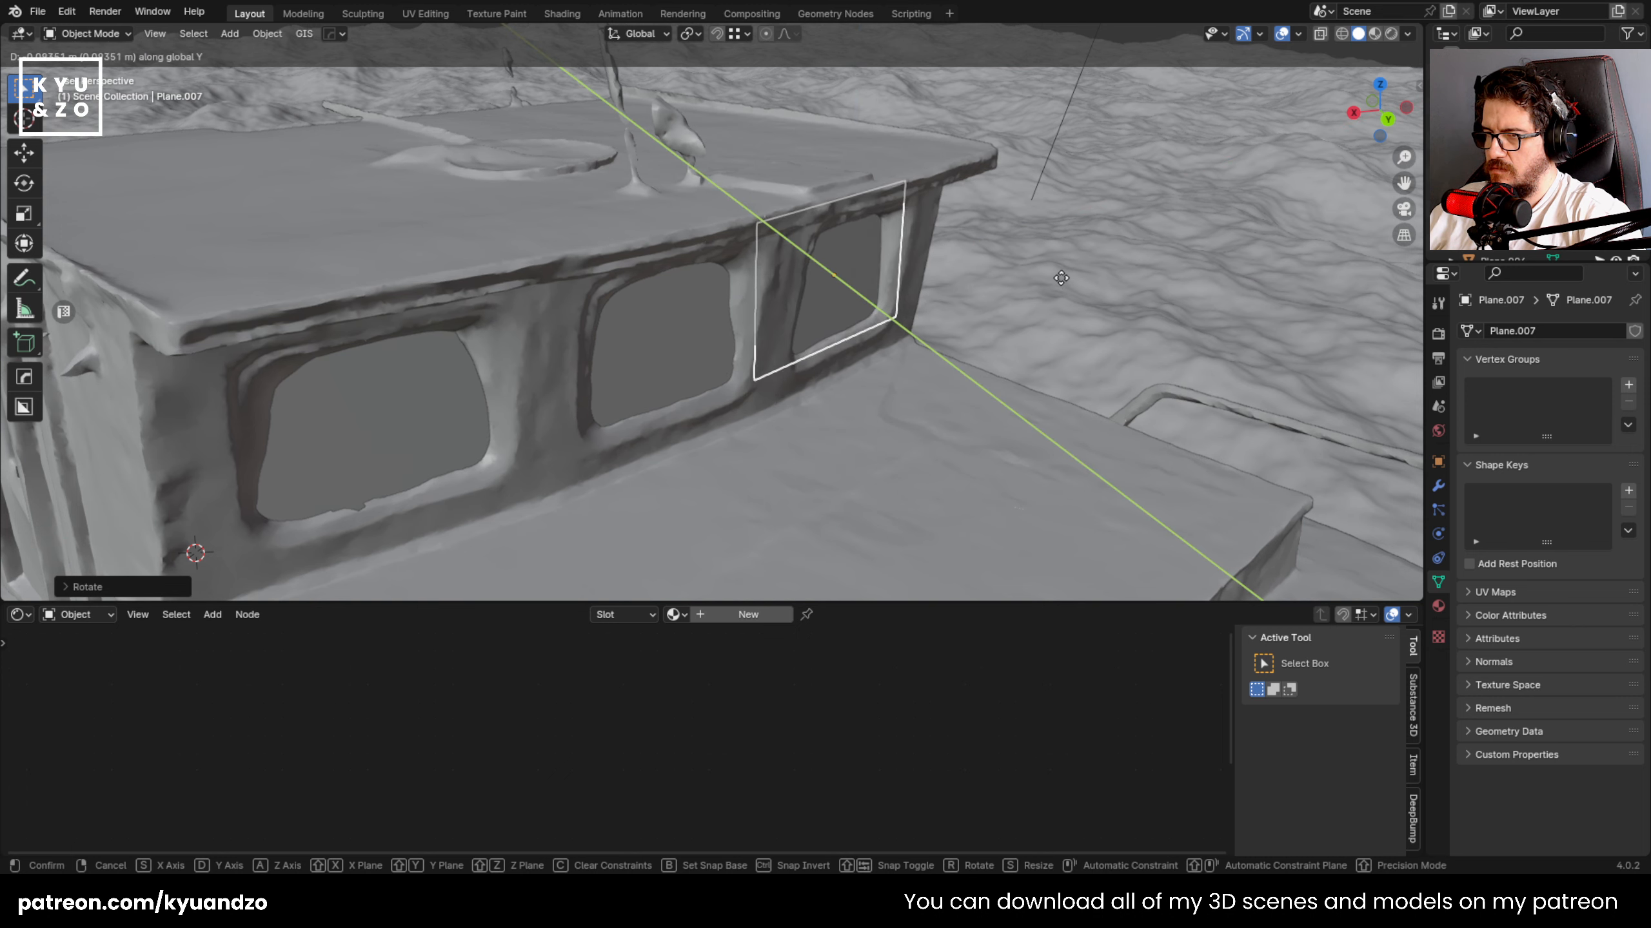
pyautogui.click(1065, 278)
# - Select the existing Plane.001 behind the cabin door's window and reposition it along the Y axis
pyautogui.moveTo(1065, 278); pyautogui.dragTo(857, 289, button='middle')
pyautogui.click(937, 378)
pyautogui.keyDown('shift'); pyautogui.moveTo(582, 374); pyautogui.dragTo(720, 330, button='middle'); pyautogui.keyUp('shift')
pyautogui.click(635, 388)
pyautogui.press('g')
pyautogui.press('d')
pyautogui.press('s')
pyautogui.click(663, 368)
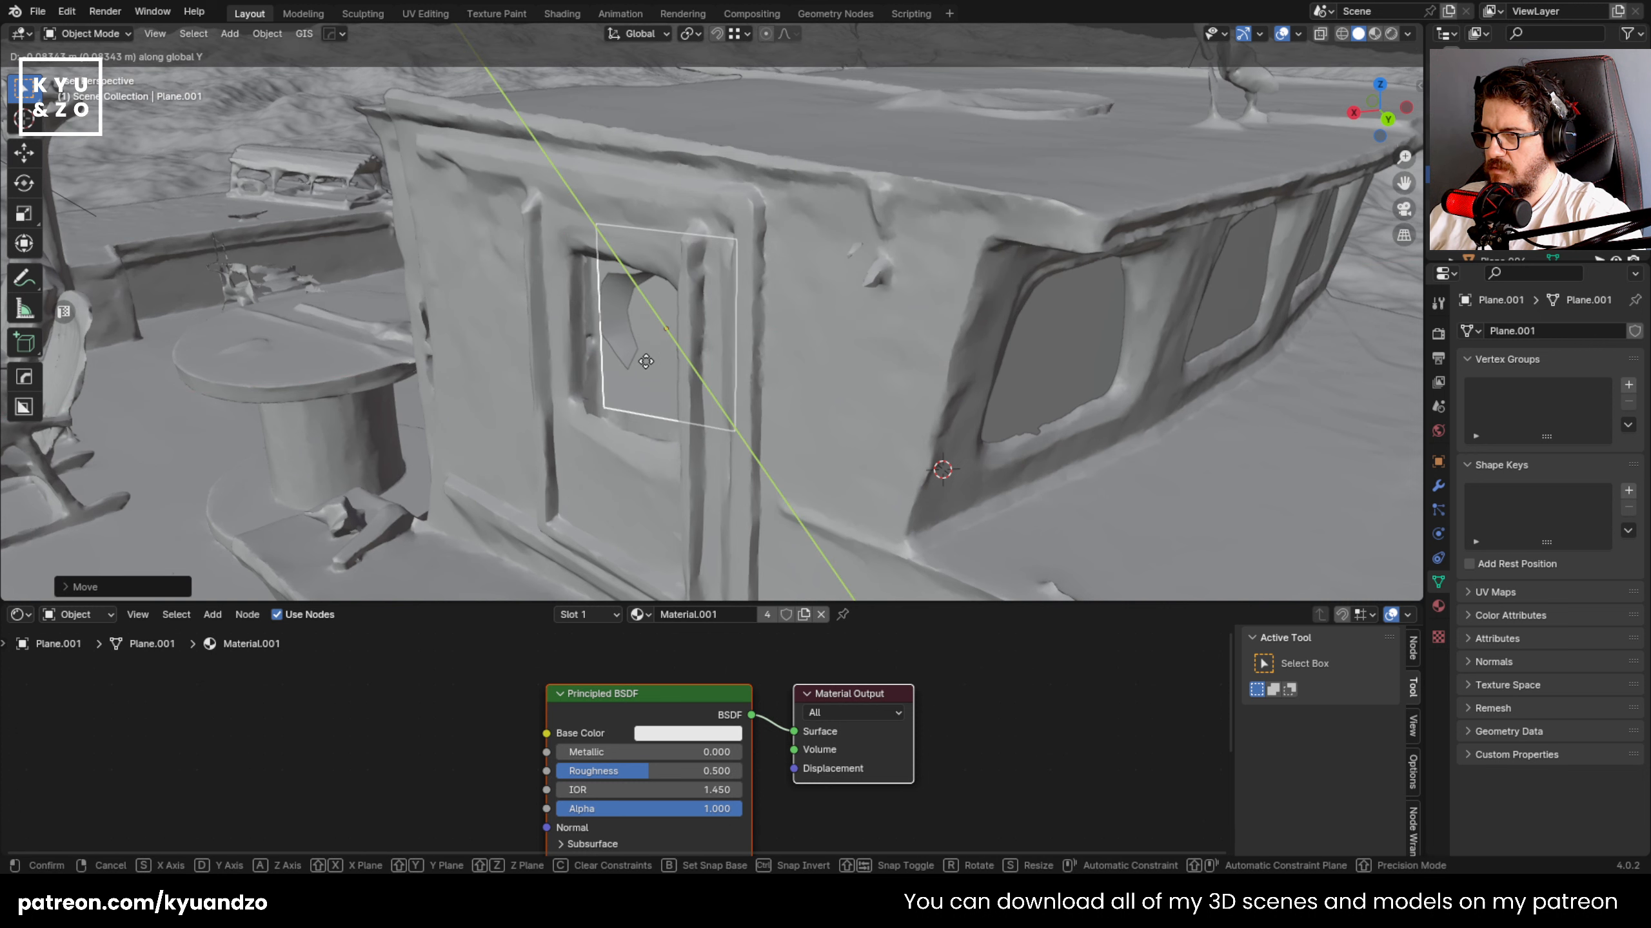
pyautogui.press('g')
pyautogui.press('y')
pyautogui.click(670, 381)
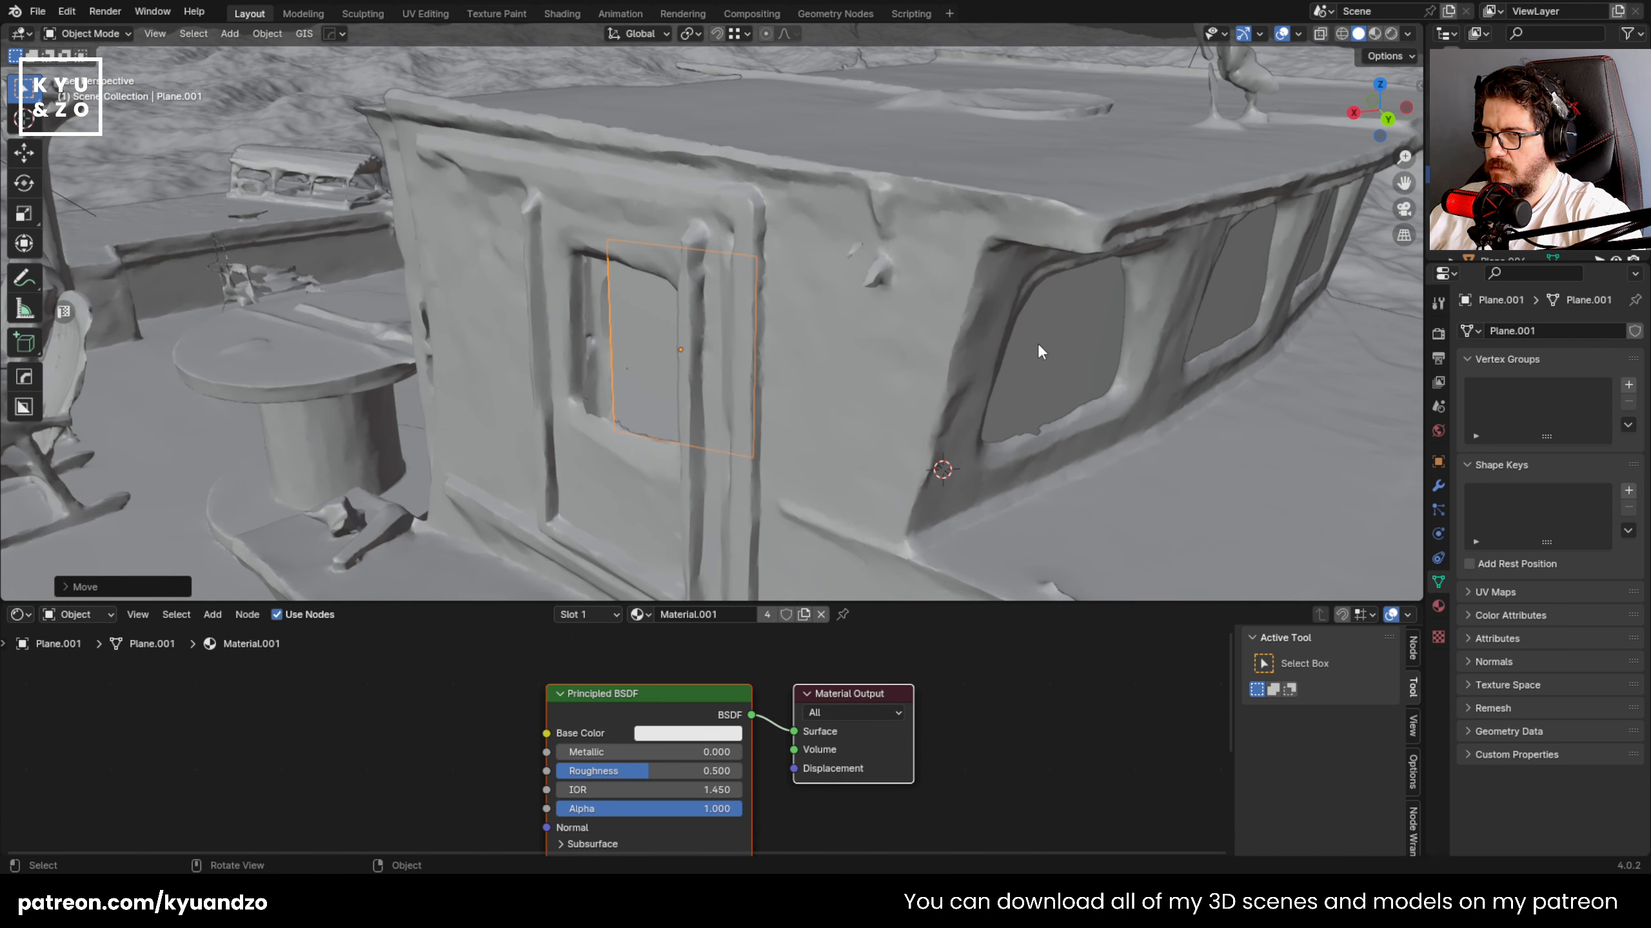
# - Duplicate the first side window's pane, place the copy in front of the cabin door, and rotate it to face the door
pyautogui.click(1039, 349)
pyautogui.hotkey('shift', 'd')
pyautogui.click(684, 433)
pyautogui.press('r')
pyautogui.press('a')
pyautogui.click(709, 519)
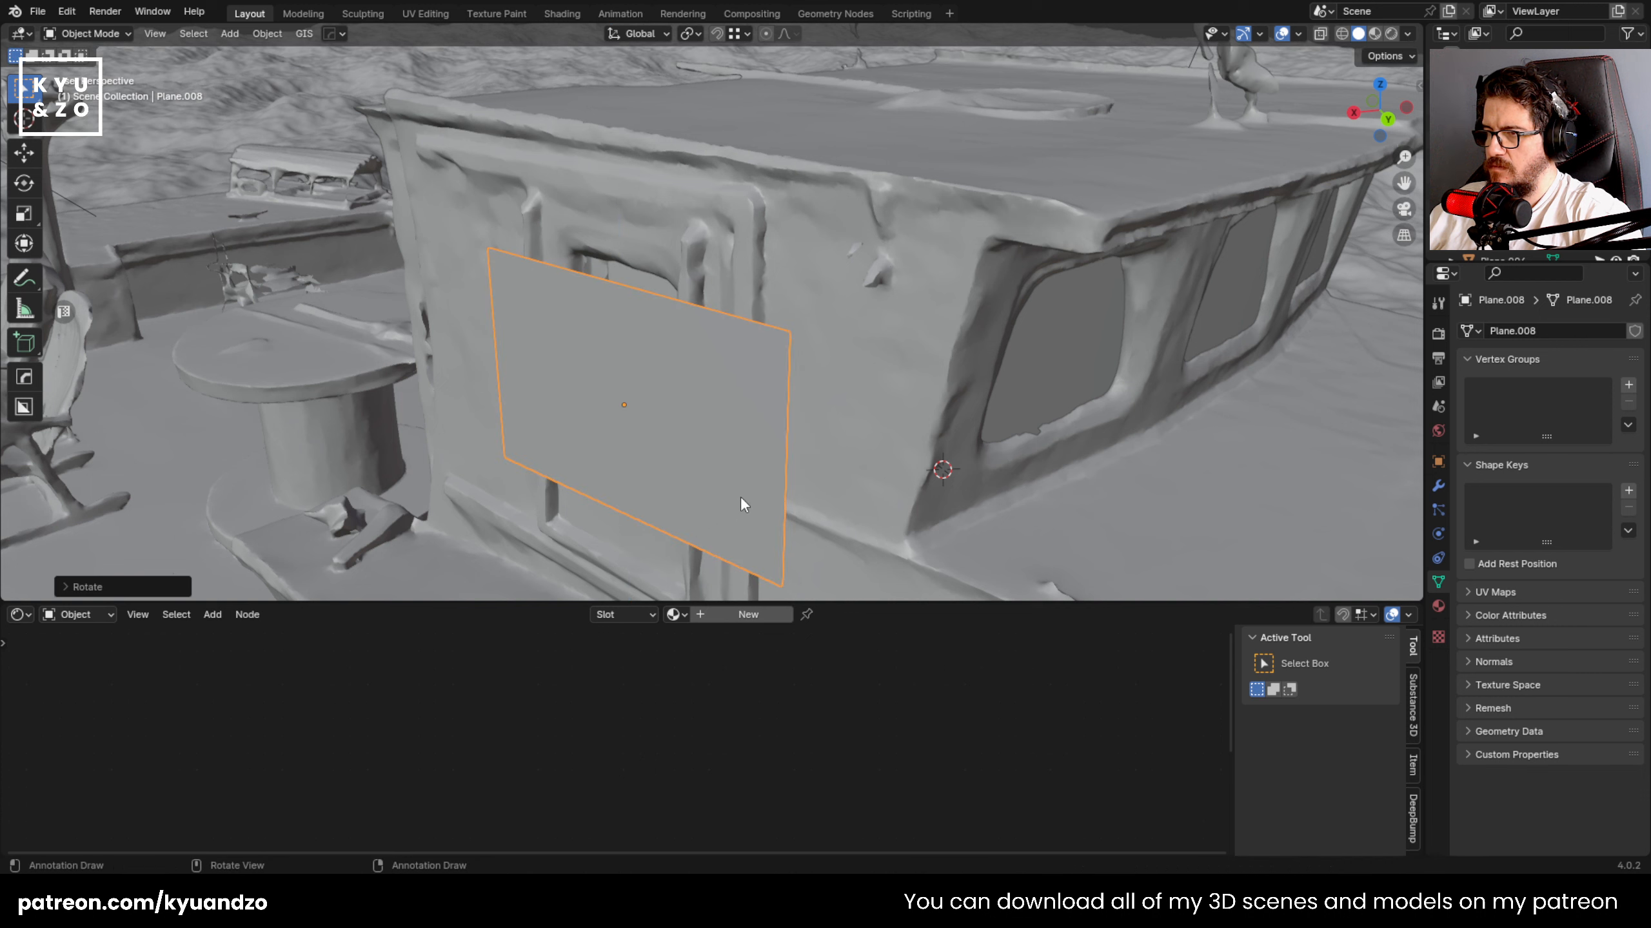
# - Move the copied pane along the global axes to line it up over the cabin door's window opening
pyautogui.press('s')
pyautogui.rightClick(778, 459)
pyautogui.press('g')
pyautogui.press('s')
pyautogui.click(770, 416)
pyautogui.press('g')
pyautogui.press('d')
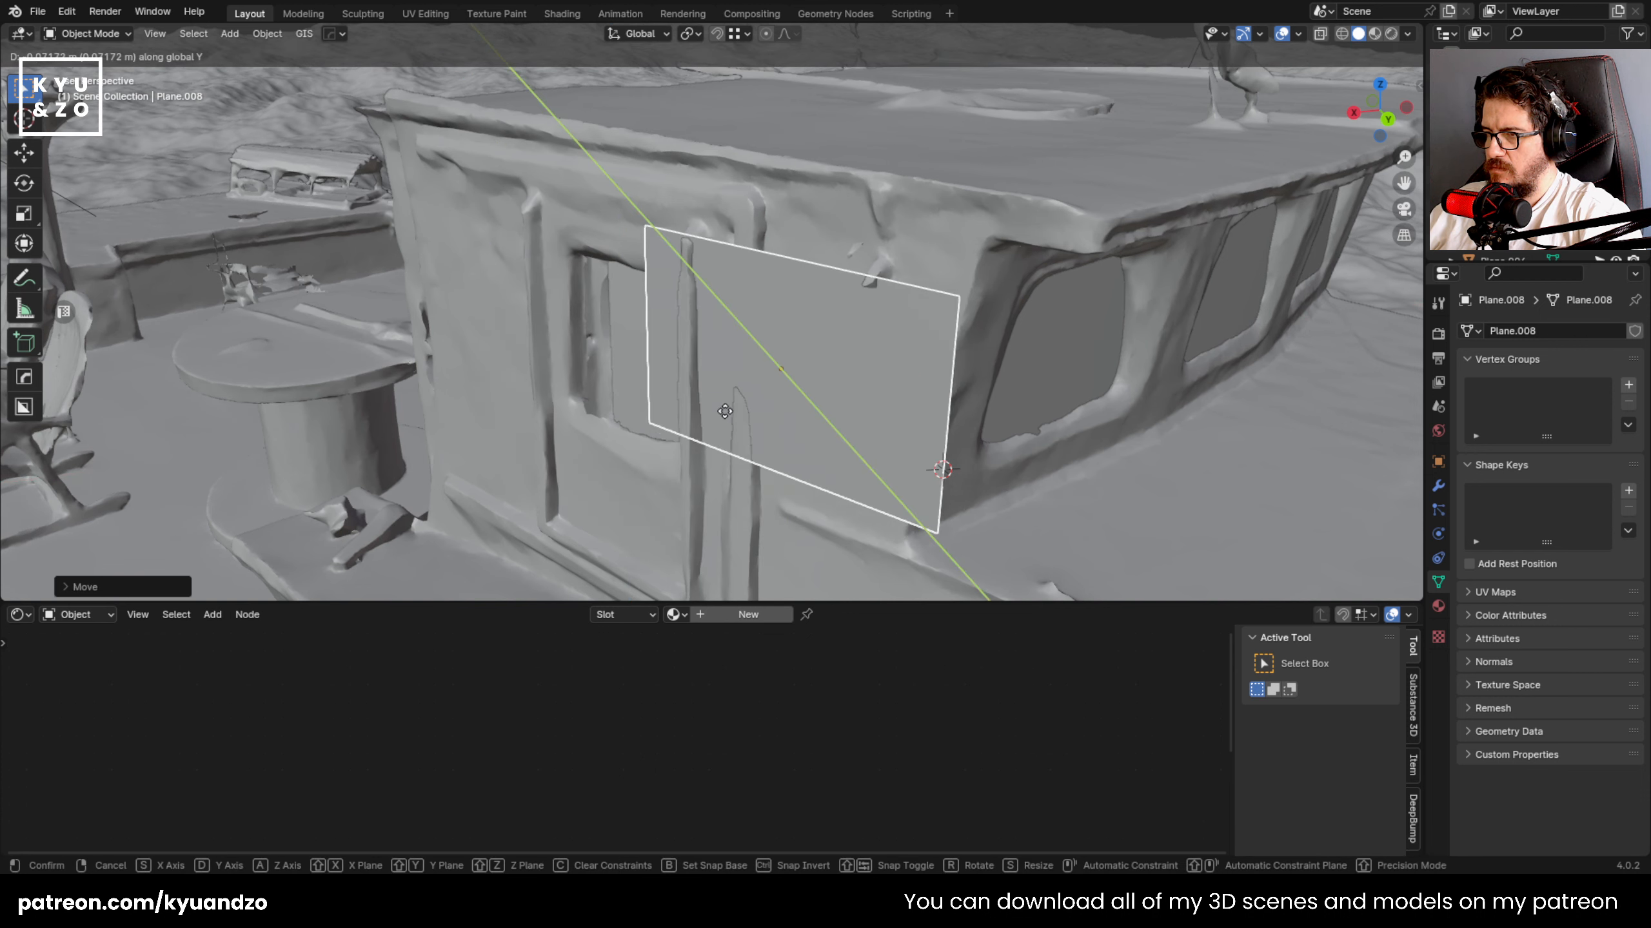
pyautogui.click(640, 384)
pyautogui.press('g')
pyautogui.press('a')
pyautogui.click(656, 390)
pyautogui.press('g')
pyautogui.press('s')
pyautogui.click(598, 410)
pyautogui.press('g')
pyautogui.press('a')
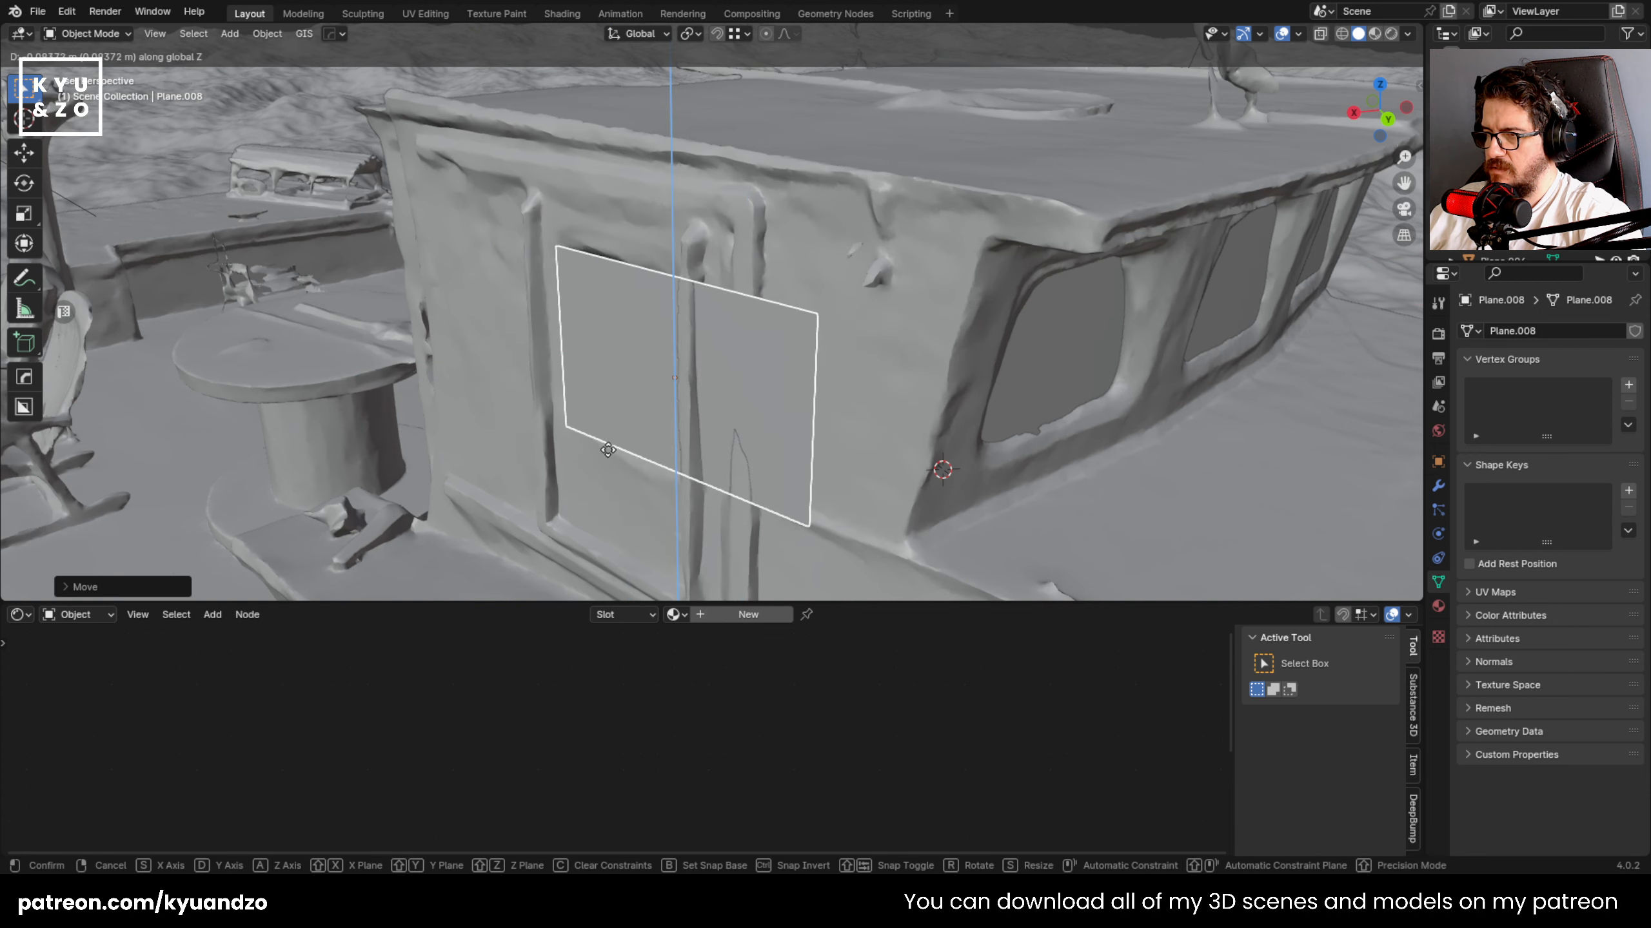
pyautogui.click(861, 447)
# - Slide the door pane along Y, then push it along its local Z axis until it sits inside the door's window opening
pyautogui.press('g')
pyautogui.press('d')
pyautogui.press('d')
pyautogui.press('s')
pyautogui.press('s')
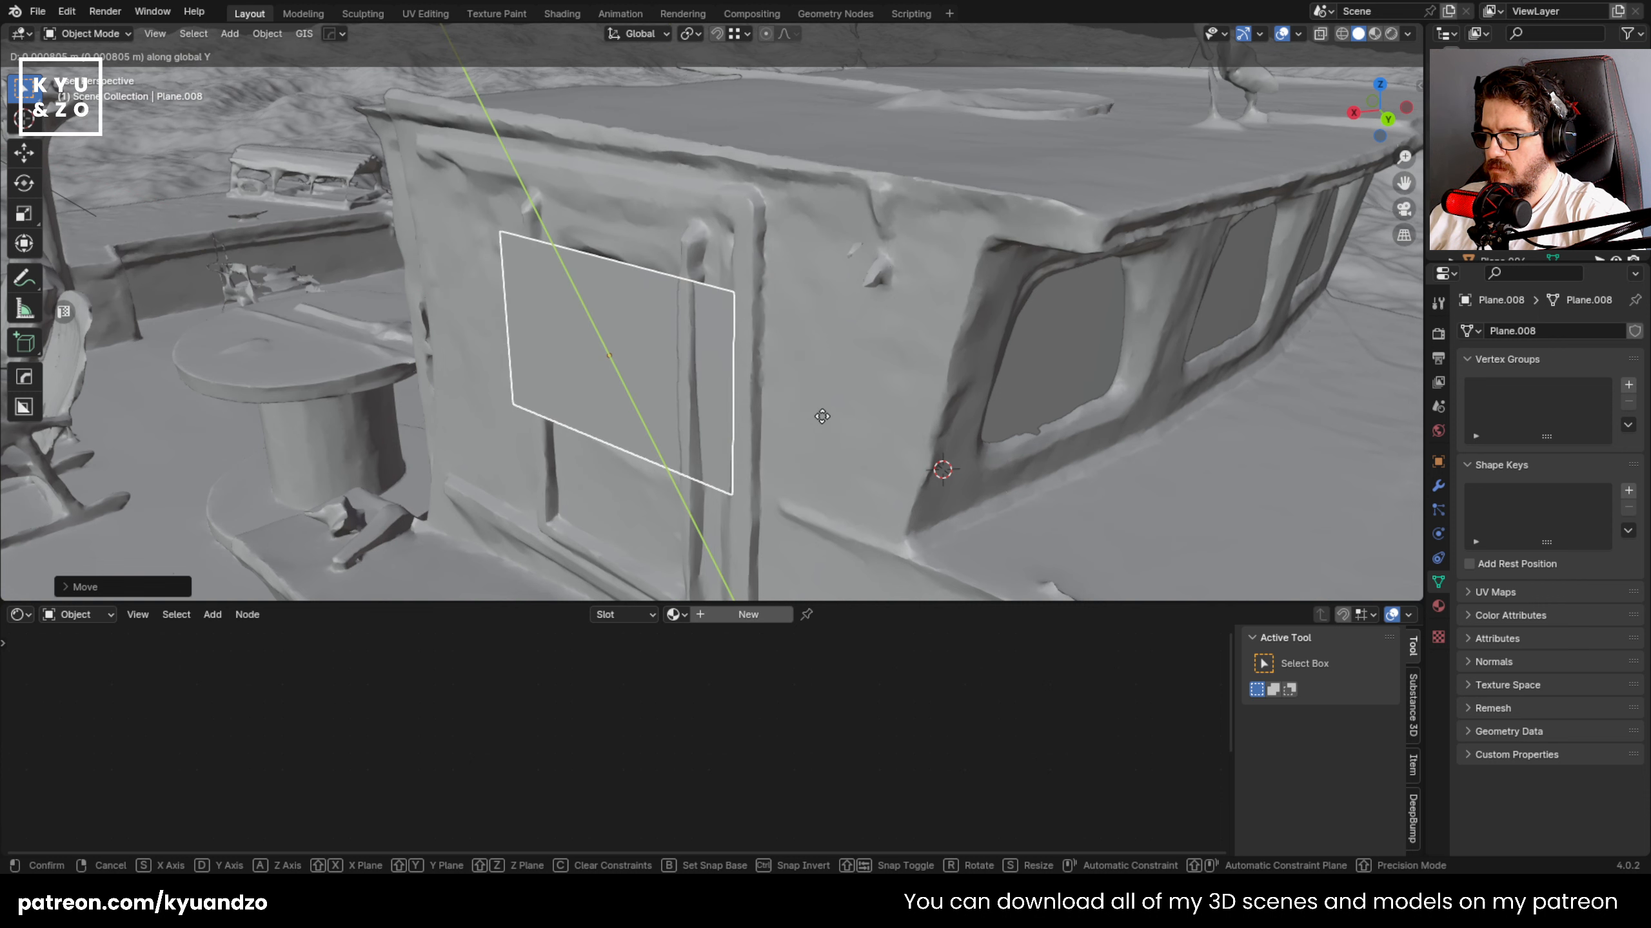
pyautogui.press('d')
pyautogui.press('s')
pyautogui.press('s')
pyautogui.press('s')
pyautogui.press('s')
pyautogui.press('a')
pyautogui.press('a')
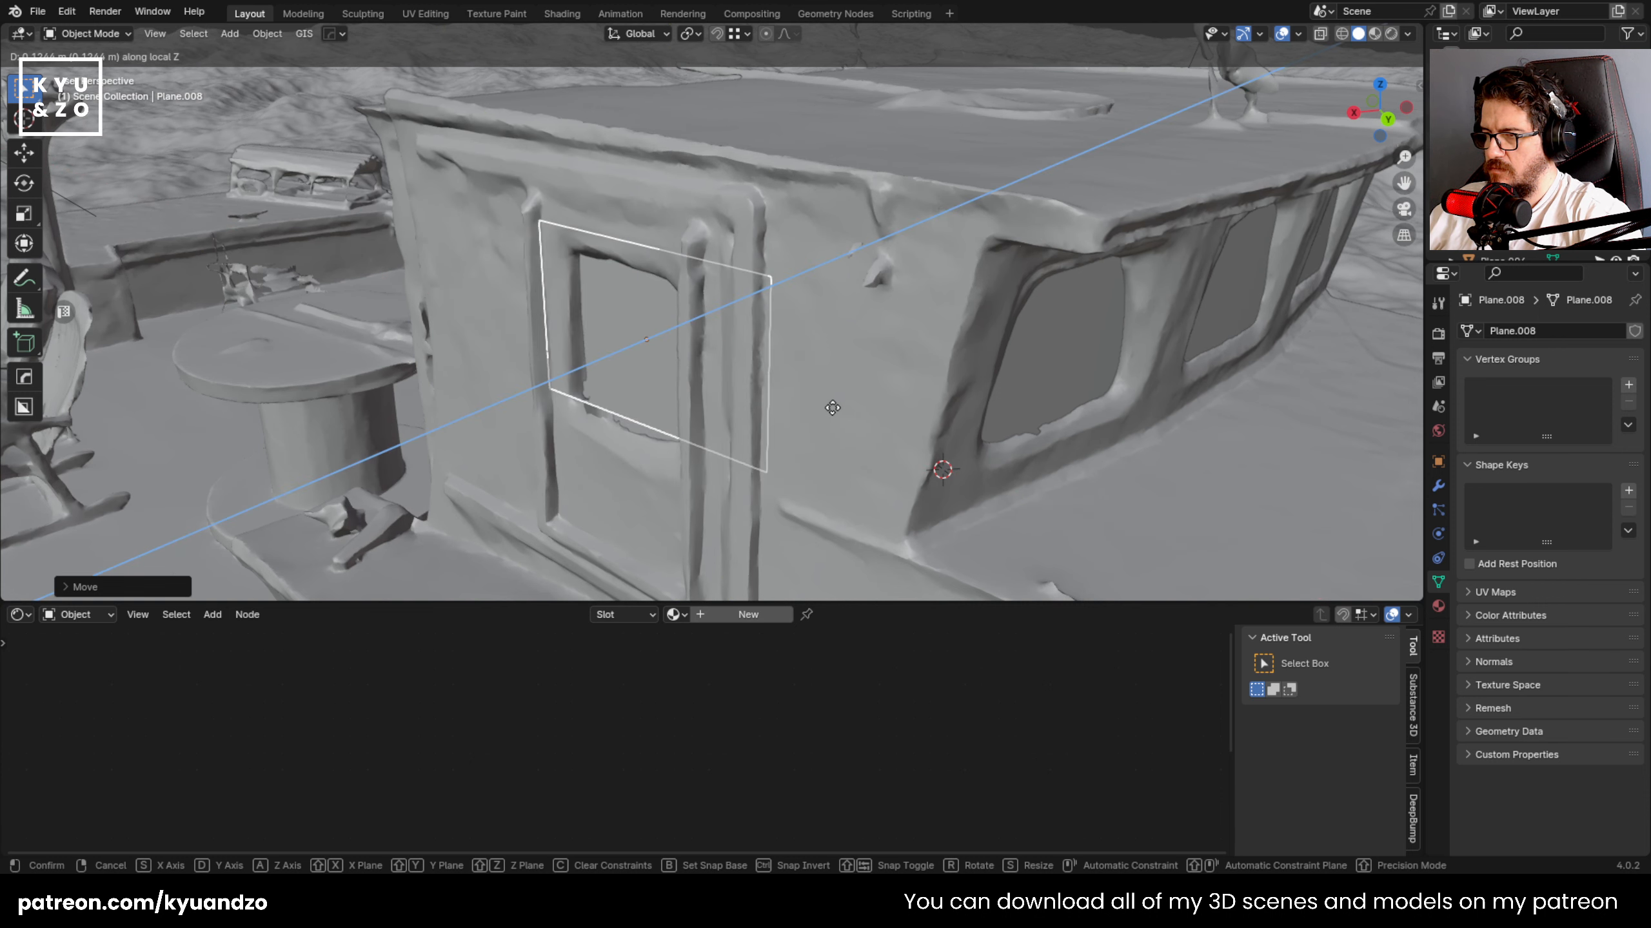
pyautogui.click(831, 416)
# - Scale the door pane taller along Z to cover the whole opening and adjust its depth along its local Z axis
pyautogui.press('s')
pyautogui.press('a')
pyautogui.click(868, 424)
pyautogui.press('g')
pyautogui.press('d')
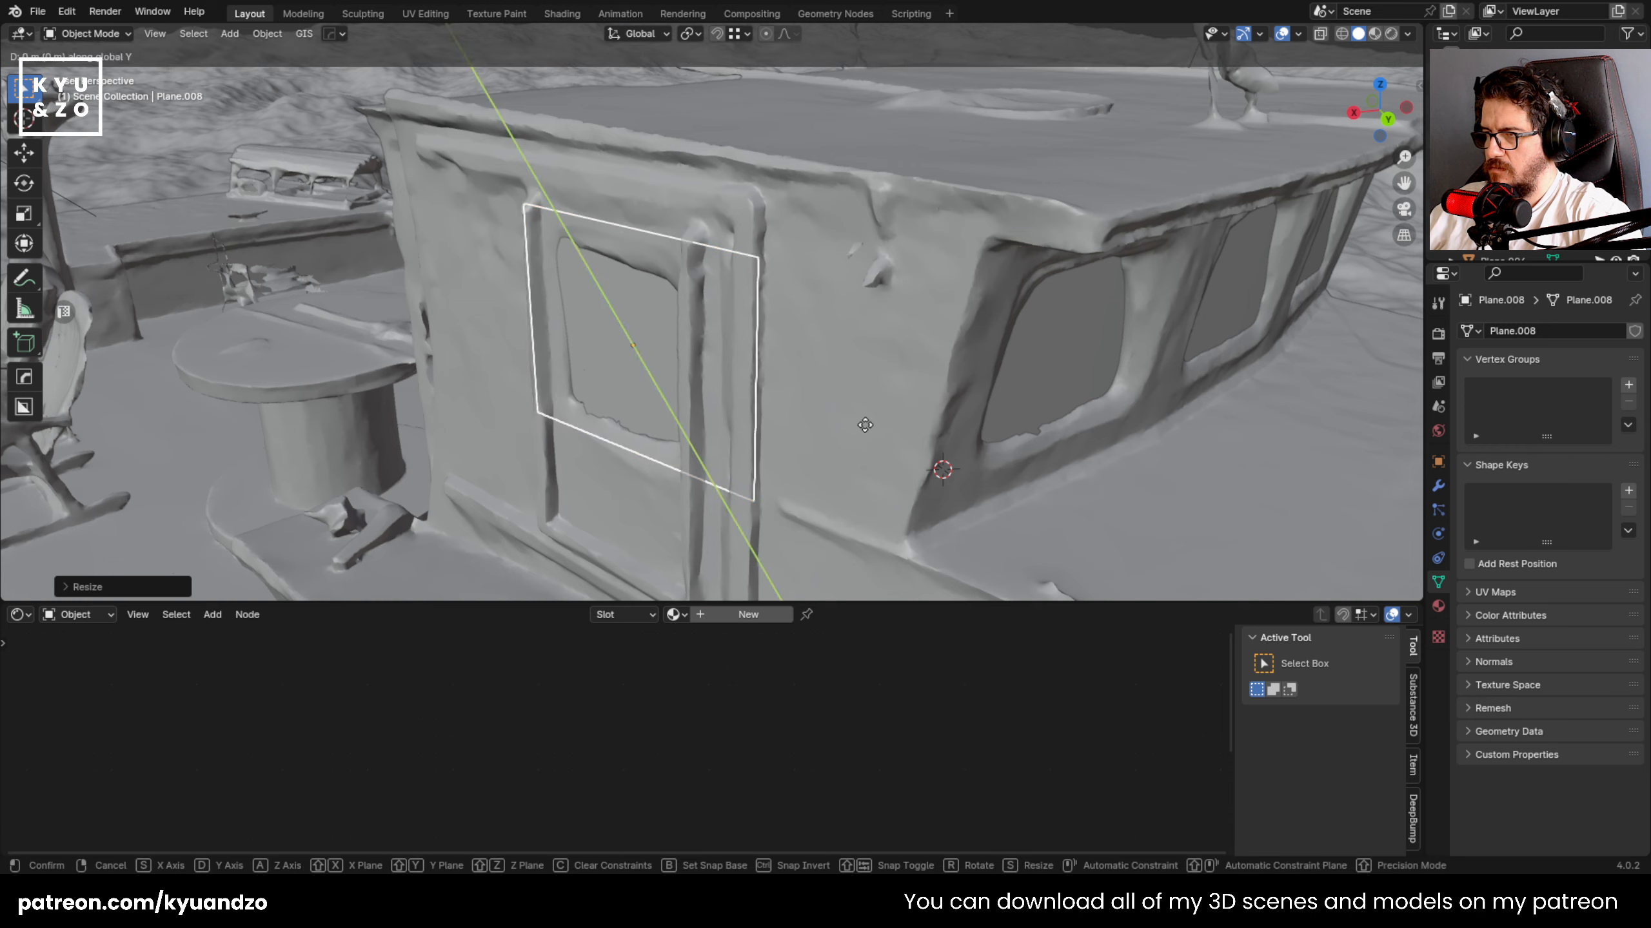
pyautogui.press('a')
pyautogui.press('a')
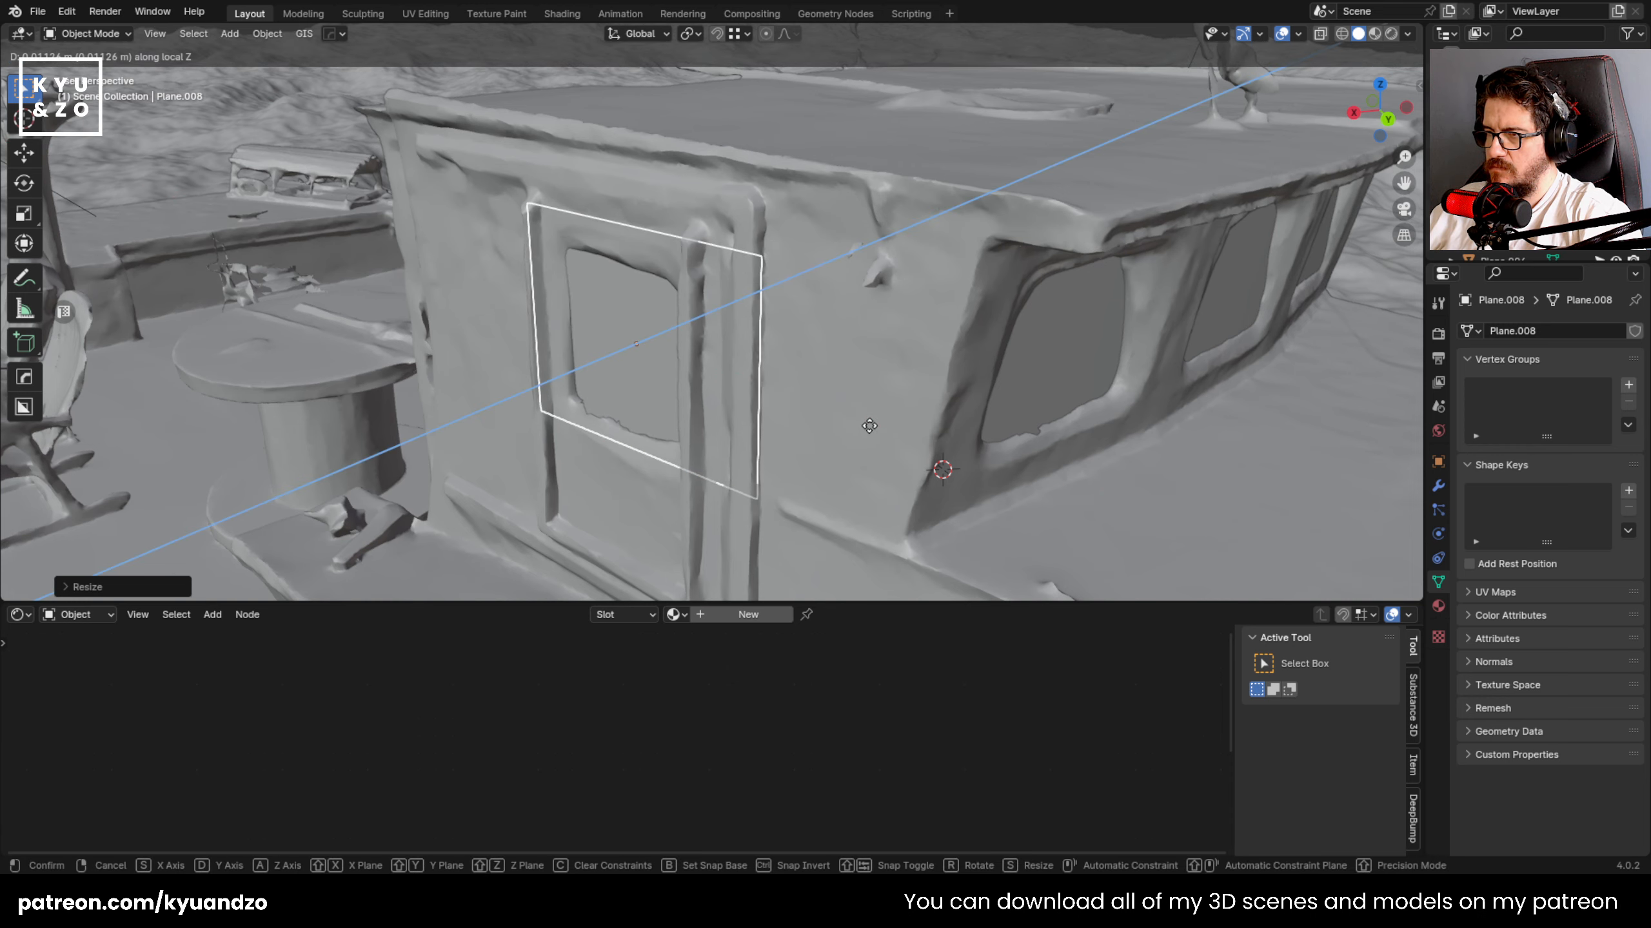
pyautogui.click(869, 426)
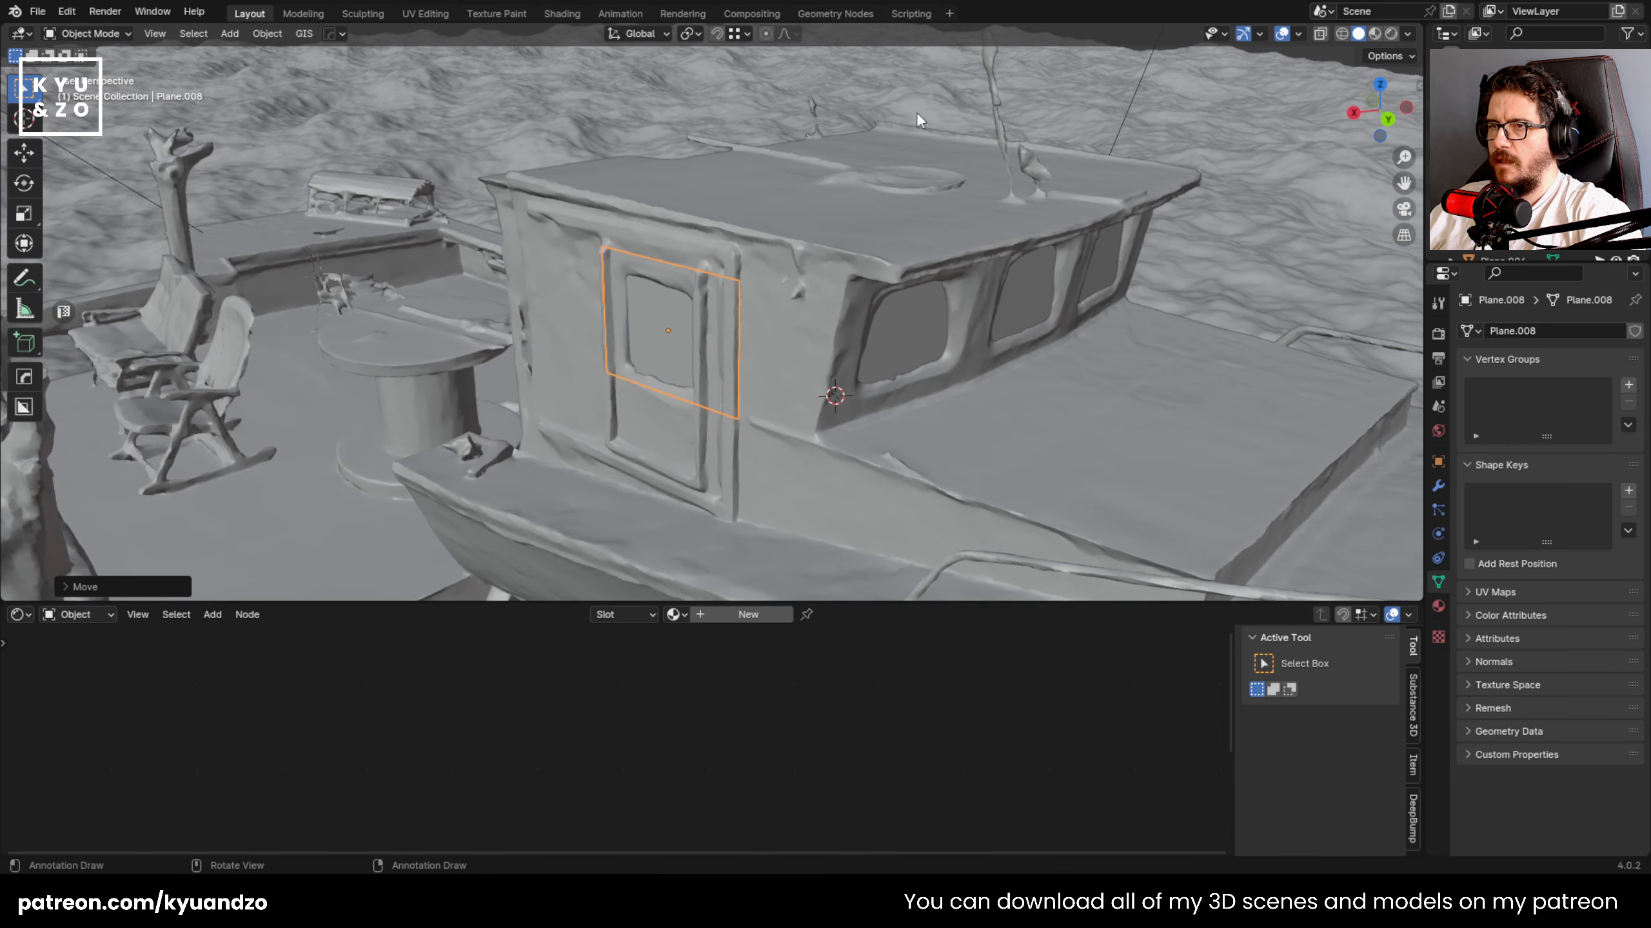
# - Switch the viewport to rendered shading, select the door's window pane, and create a new material for it
pyautogui.click(1287, 55)
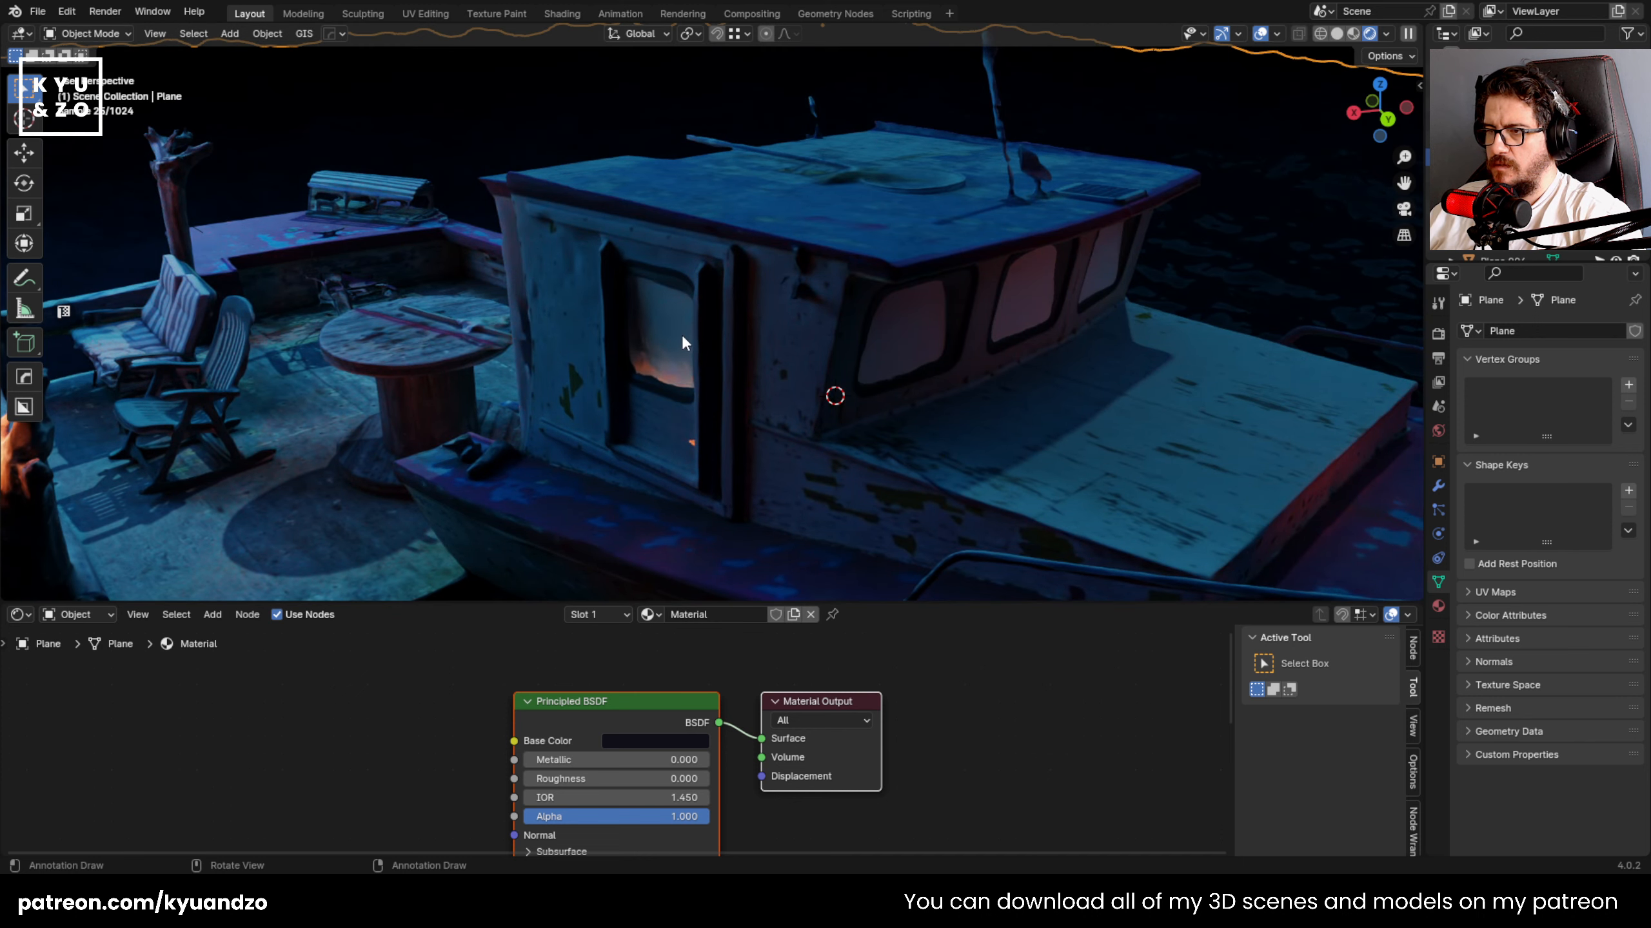
pyautogui.click(683, 336)
pyautogui.scroll(2, 681, 344)
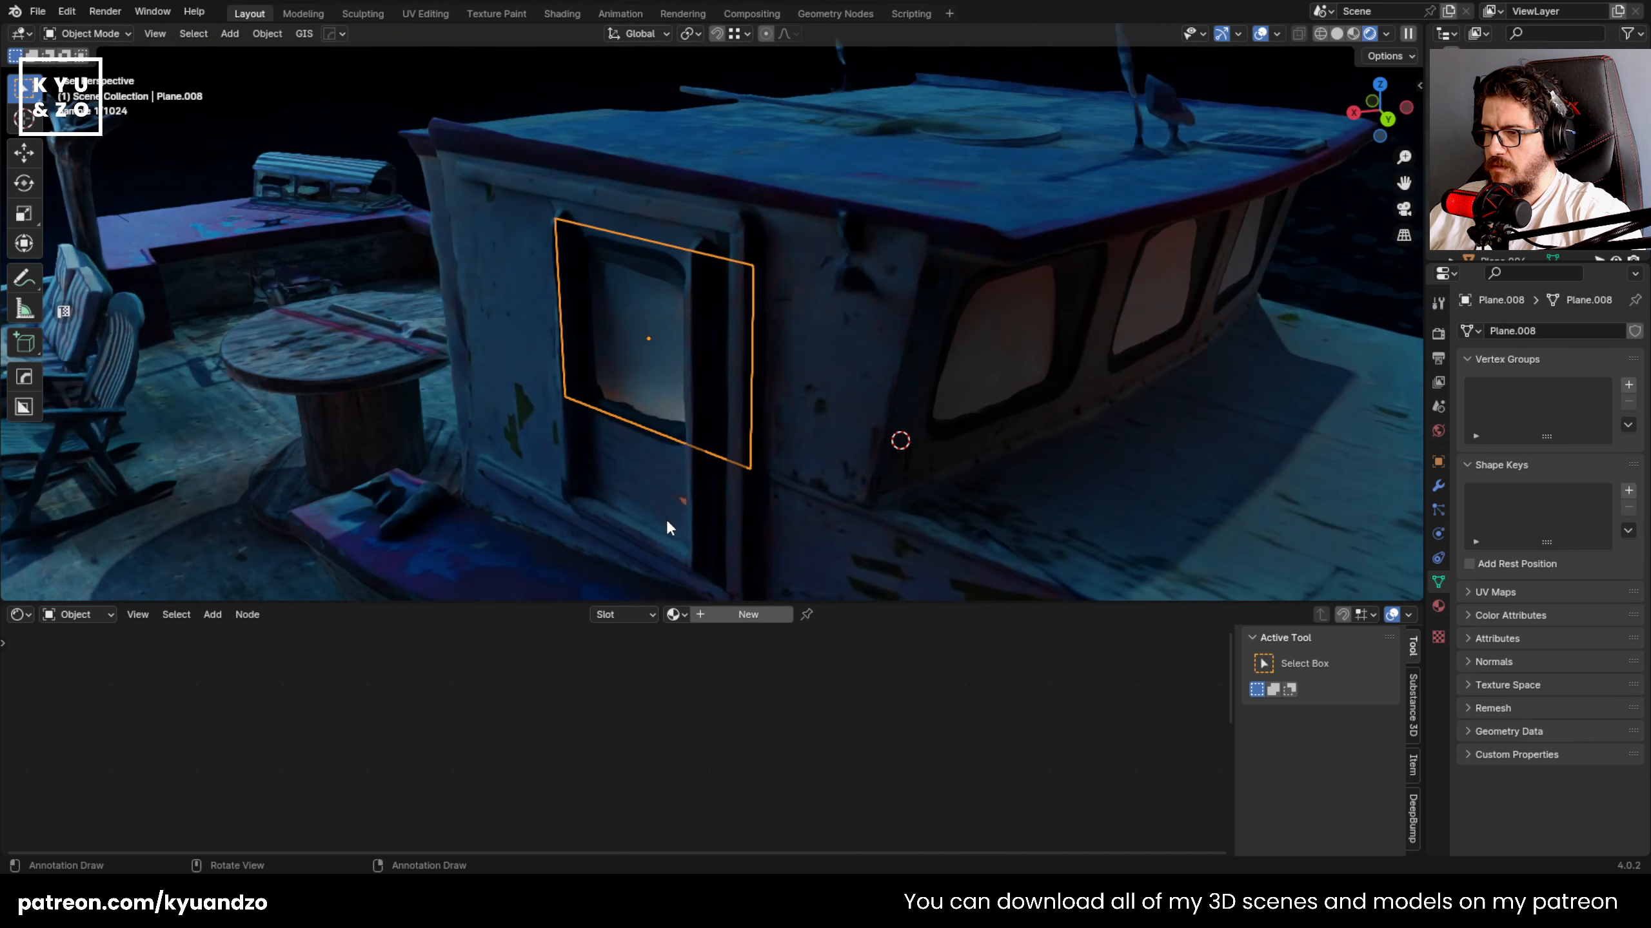
pyautogui.click(712, 616)
# - Darken the door pane material's base color to near black and set its roughness to 0
pyautogui.moveTo(414, 733); pyautogui.dragTo(433, 705, button='middle')
pyautogui.scroll(2, 459, 739)
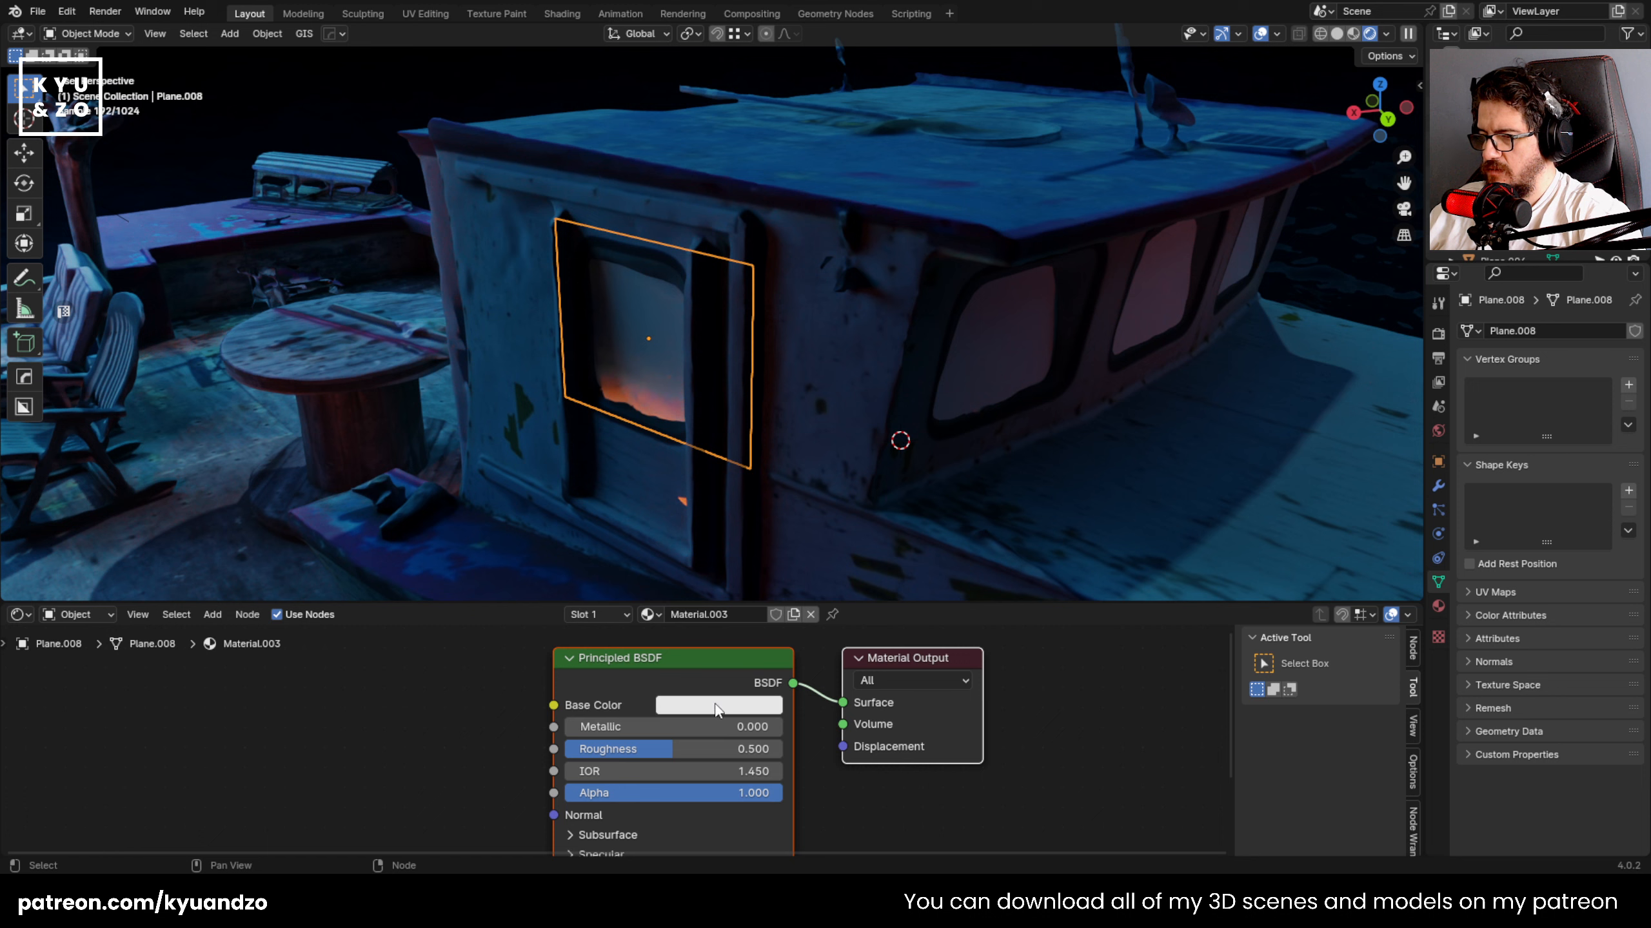
pyautogui.click(714, 706)
pyautogui.moveTo(864, 479); pyautogui.dragTo(864, 589)
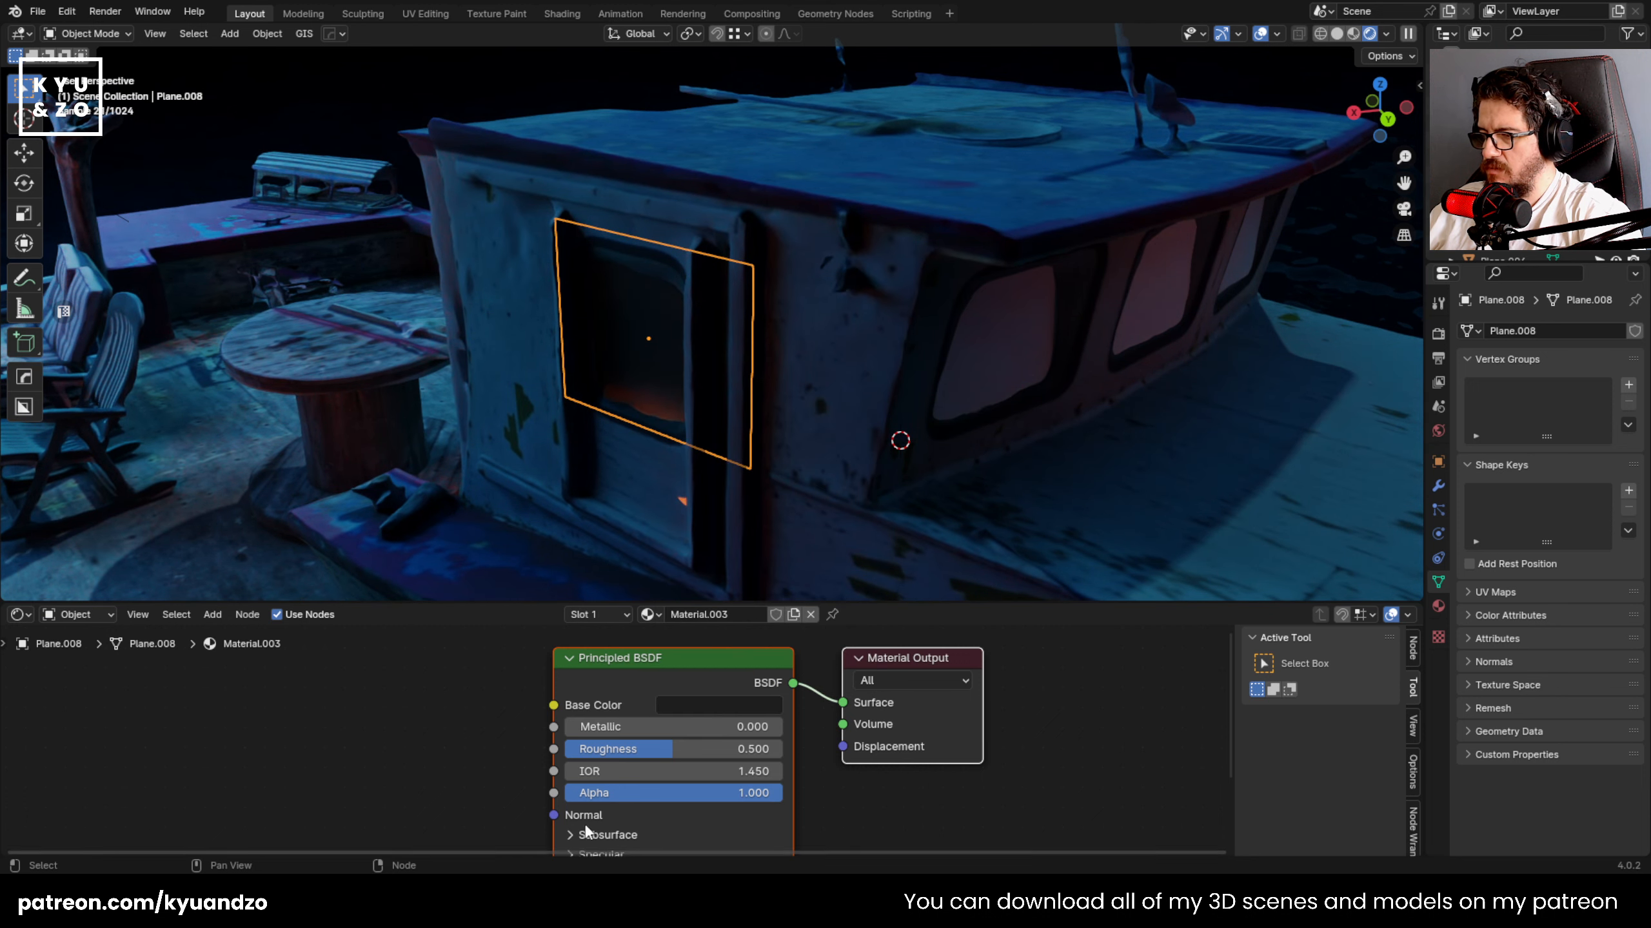
pyautogui.moveTo(608, 750); pyautogui.dragTo(566, 749)
# - Replace the door pane material's Principled BSDF with a Glass BSDF connected to the Material Output surface
pyautogui.moveTo(487, 741); pyautogui.dragTo(592, 784, button='middle')
pyautogui.click(581, 714)
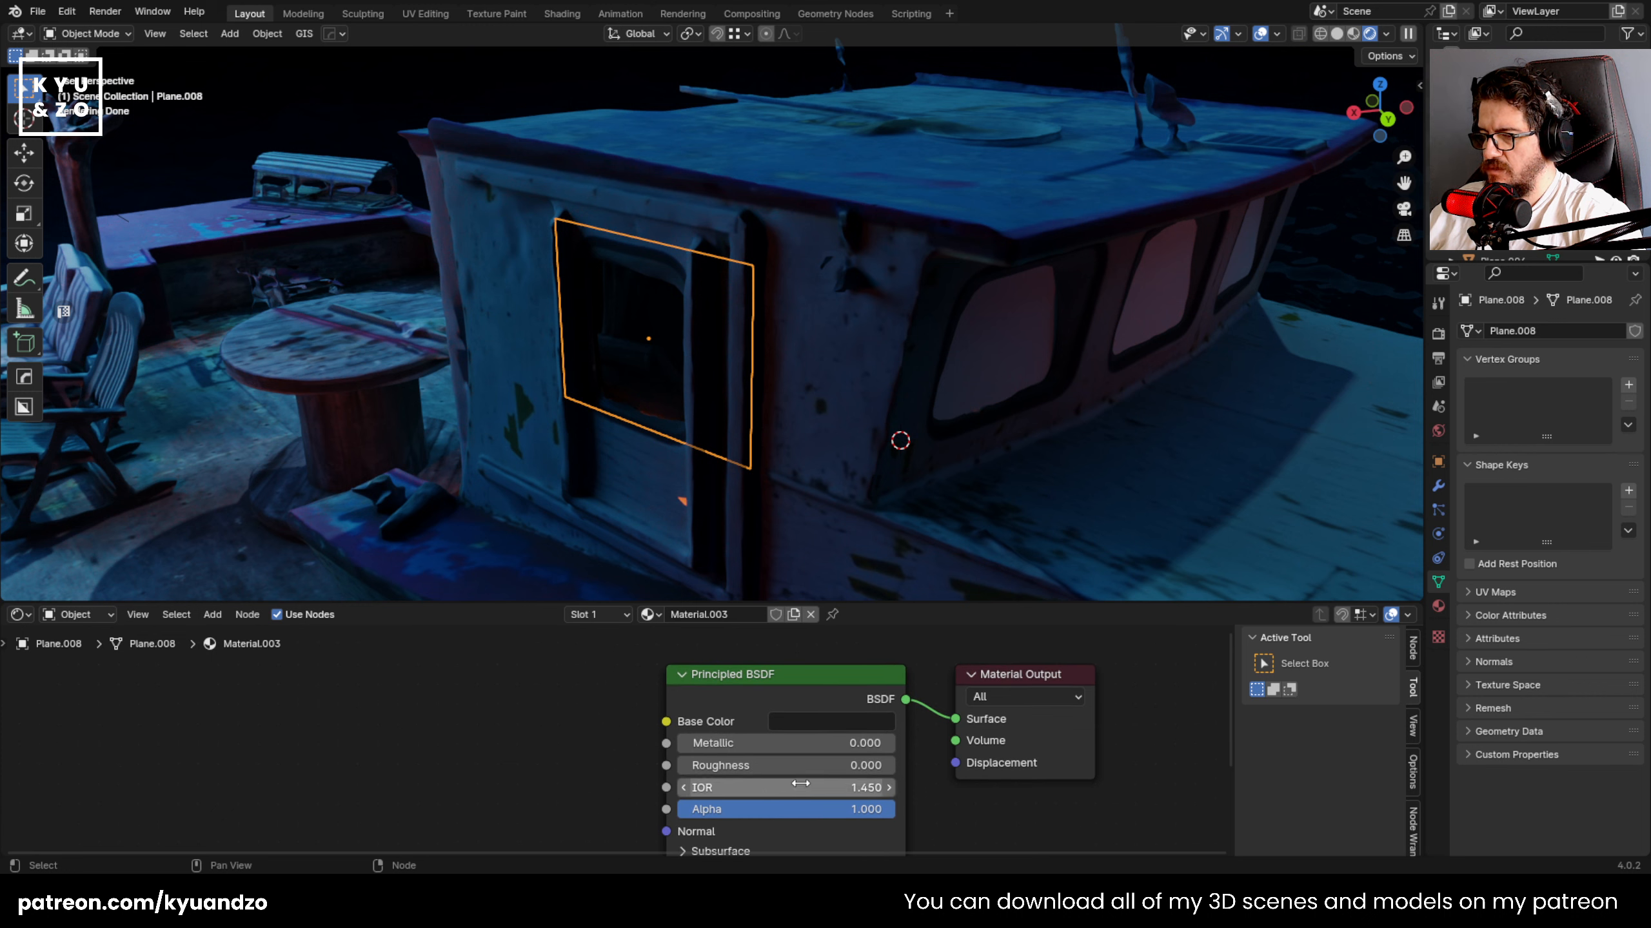
pyautogui.hotkey('shift', 'a')
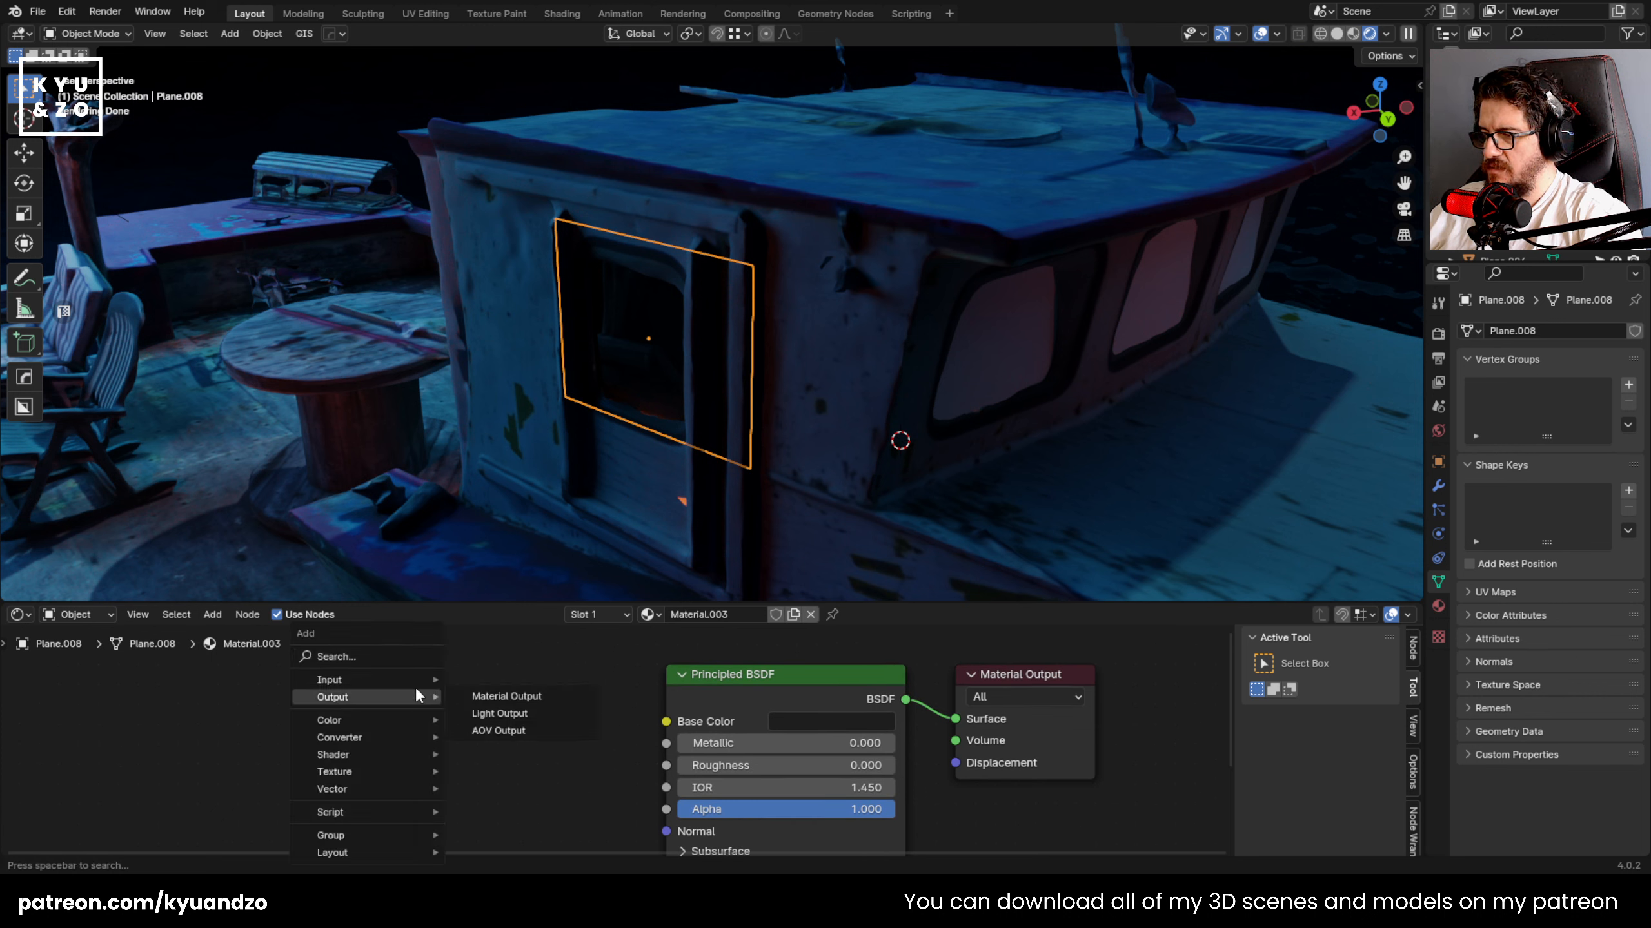
pyautogui.write('gl')
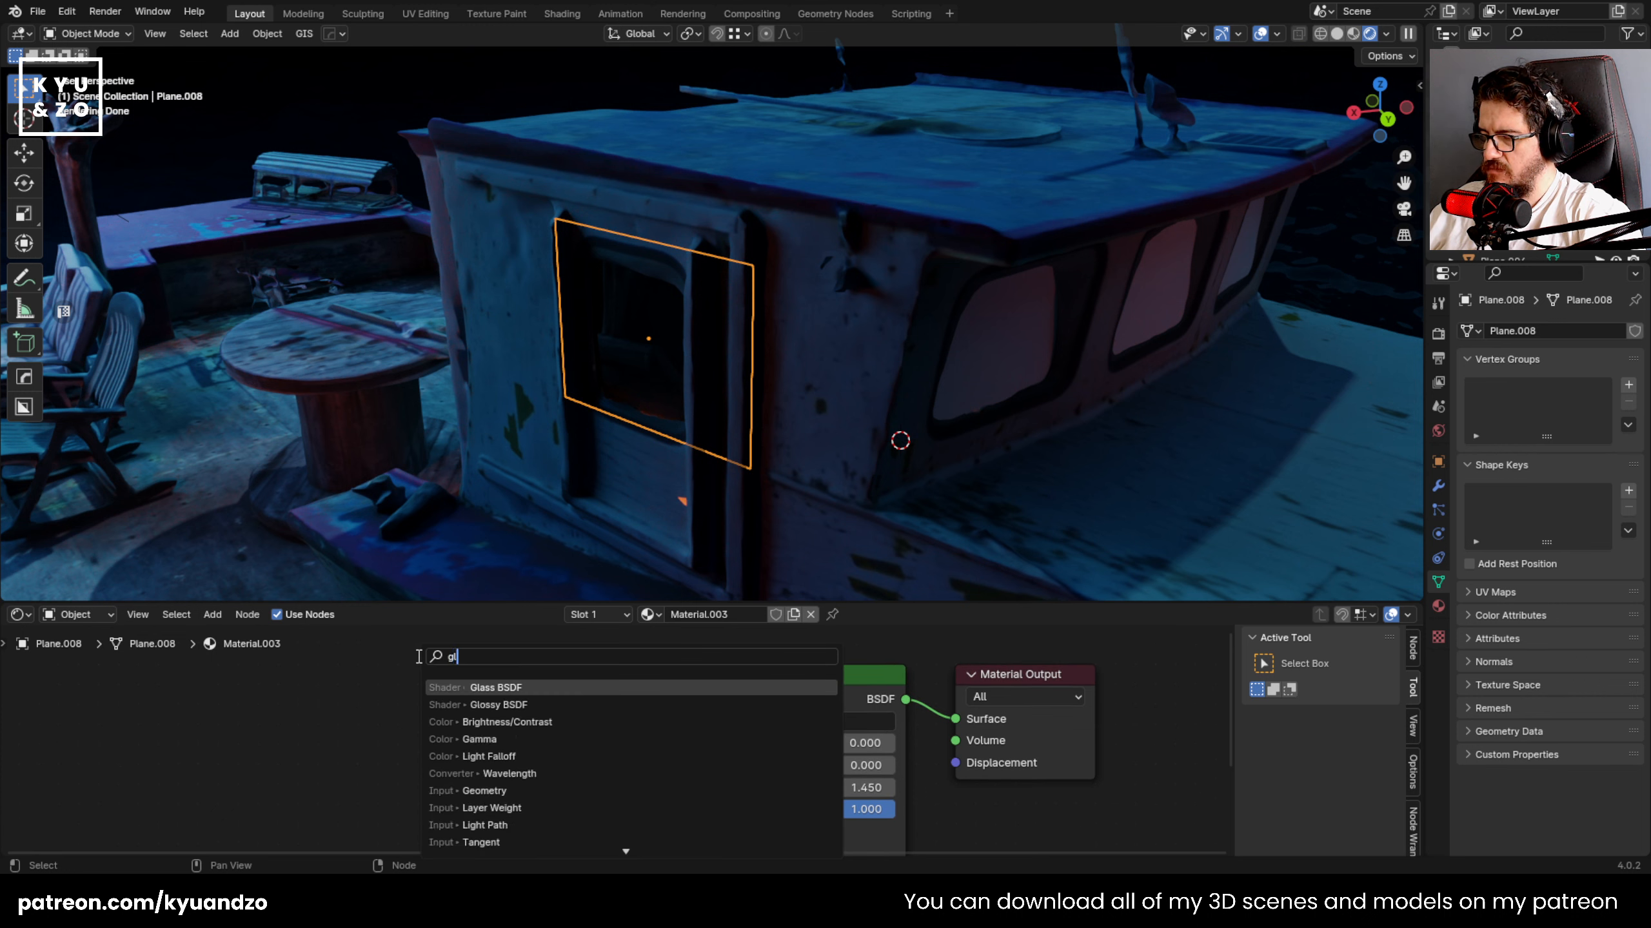
pyautogui.click(478, 688)
pyautogui.click(494, 681)
pyautogui.click(721, 690)
pyautogui.press('x')
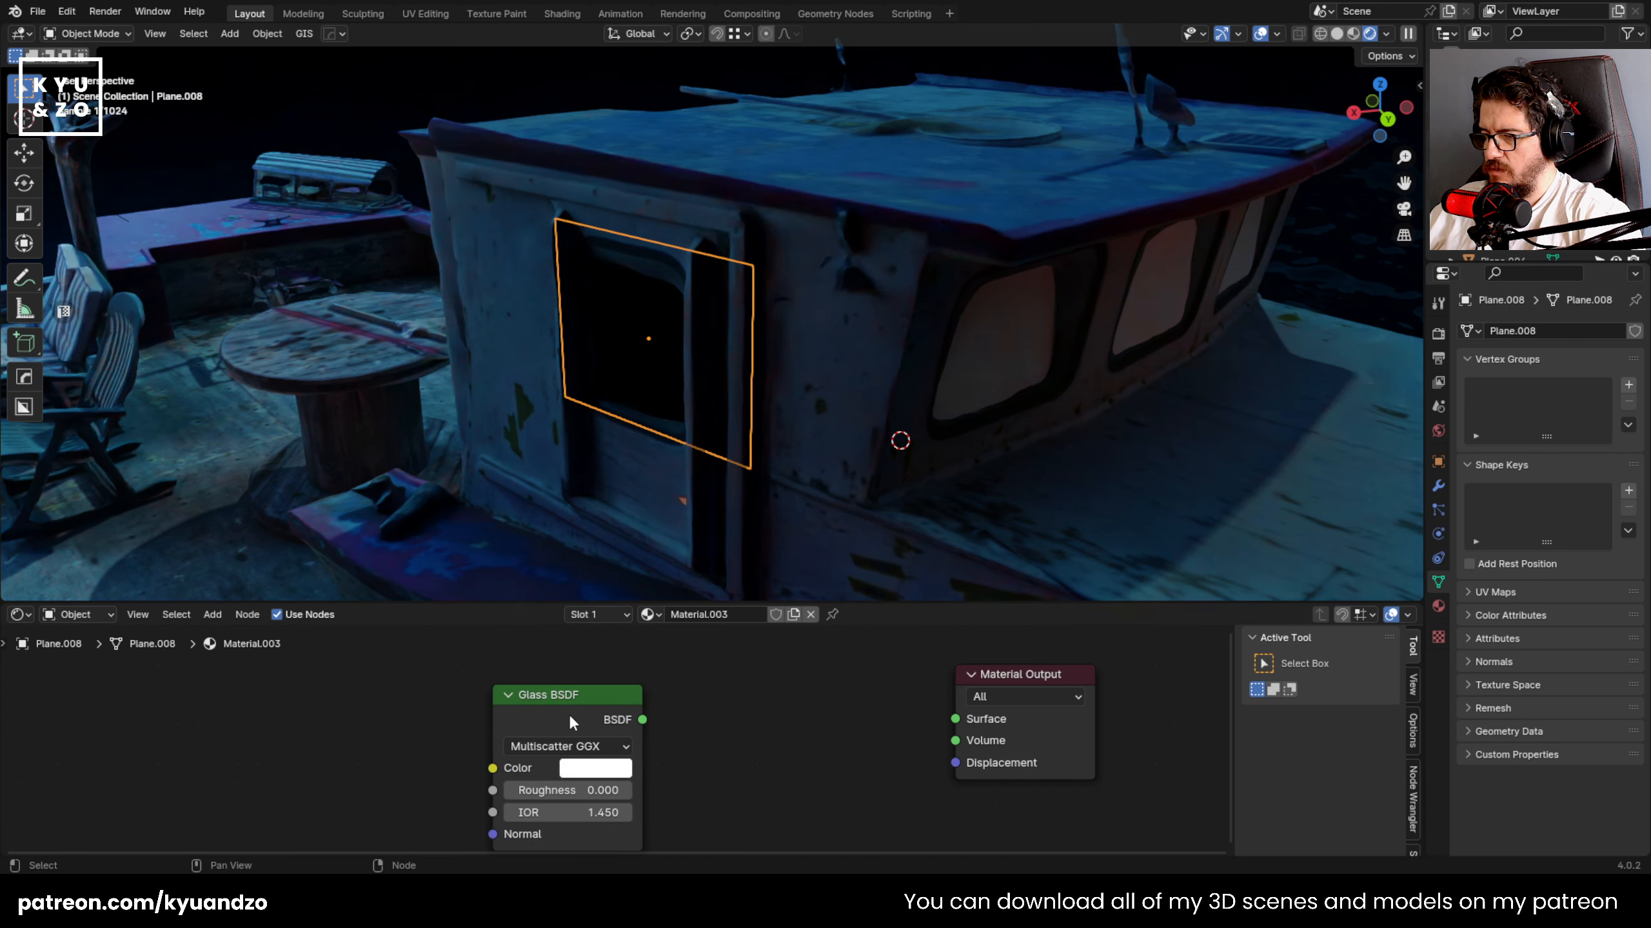
pyautogui.click(568, 715)
pyautogui.moveTo(967, 719); pyautogui.dragTo(944, 720)
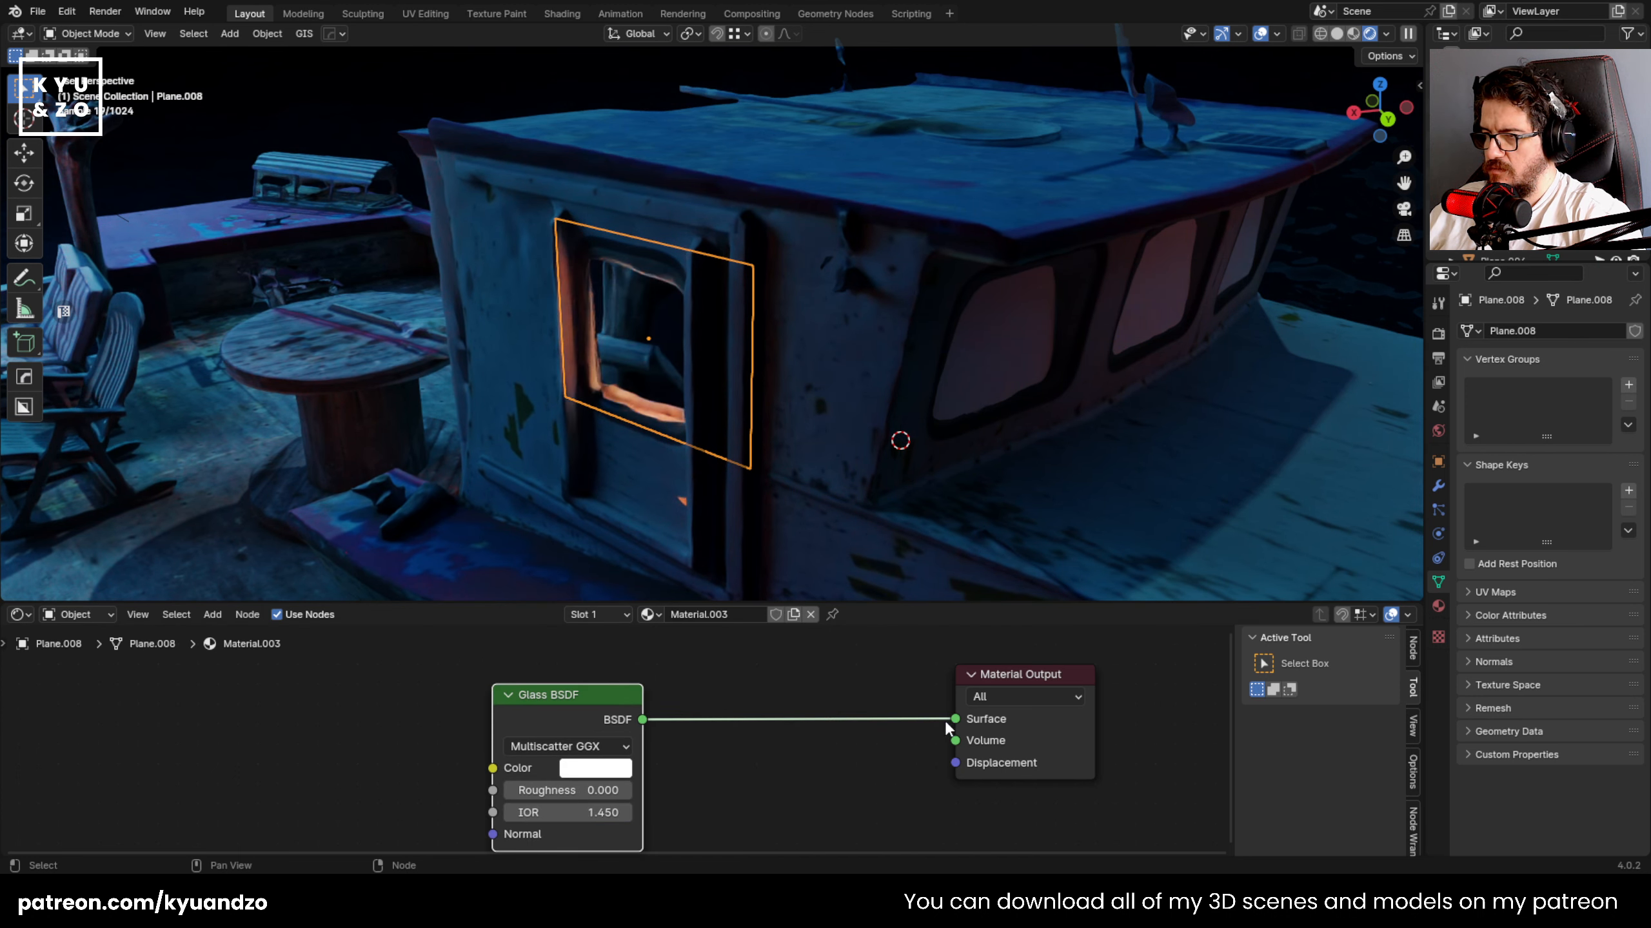
# - Set the Glass BSDF's IOR to 1.190 and tint its color dark blue with hue 0.620, saturation 0.728 and value 0.263
pyautogui.click(852, 686)
pyautogui.moveTo(527, 717); pyautogui.dragTo(546, 708)
pyautogui.moveTo(596, 803)
pyautogui.mouseDown()
pyautogui.moveTo(533, 802)
pyautogui.moveTo(580, 803)
pyautogui.mouseUp()
pyautogui.hotkey('ctrl', 'z')
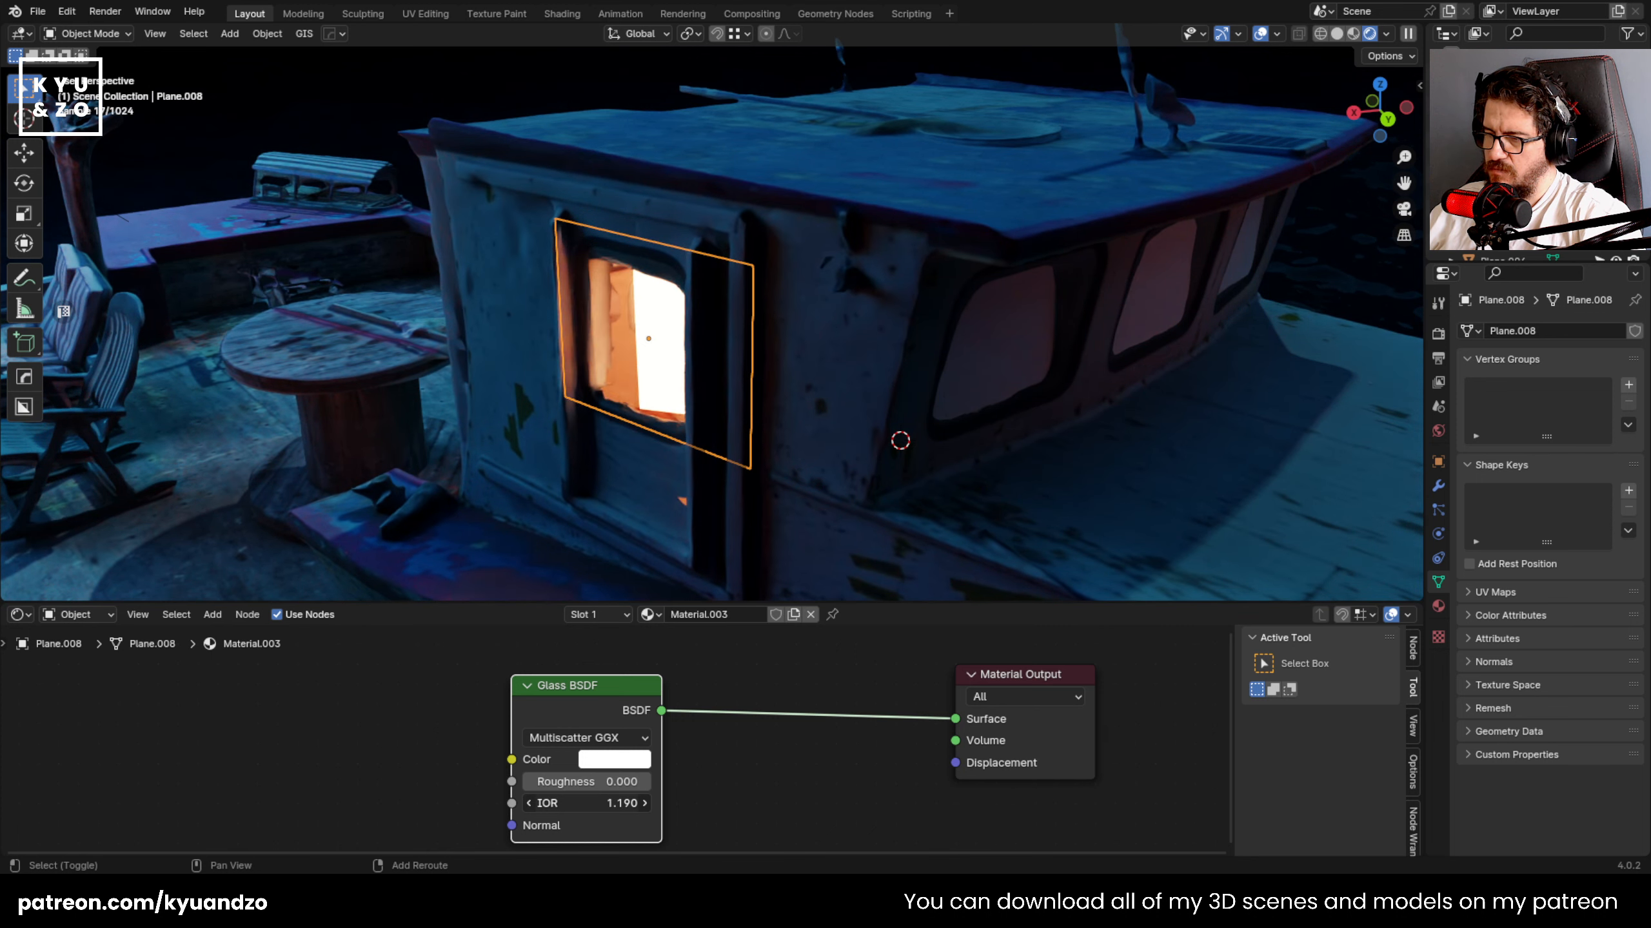
pyautogui.click(596, 755)
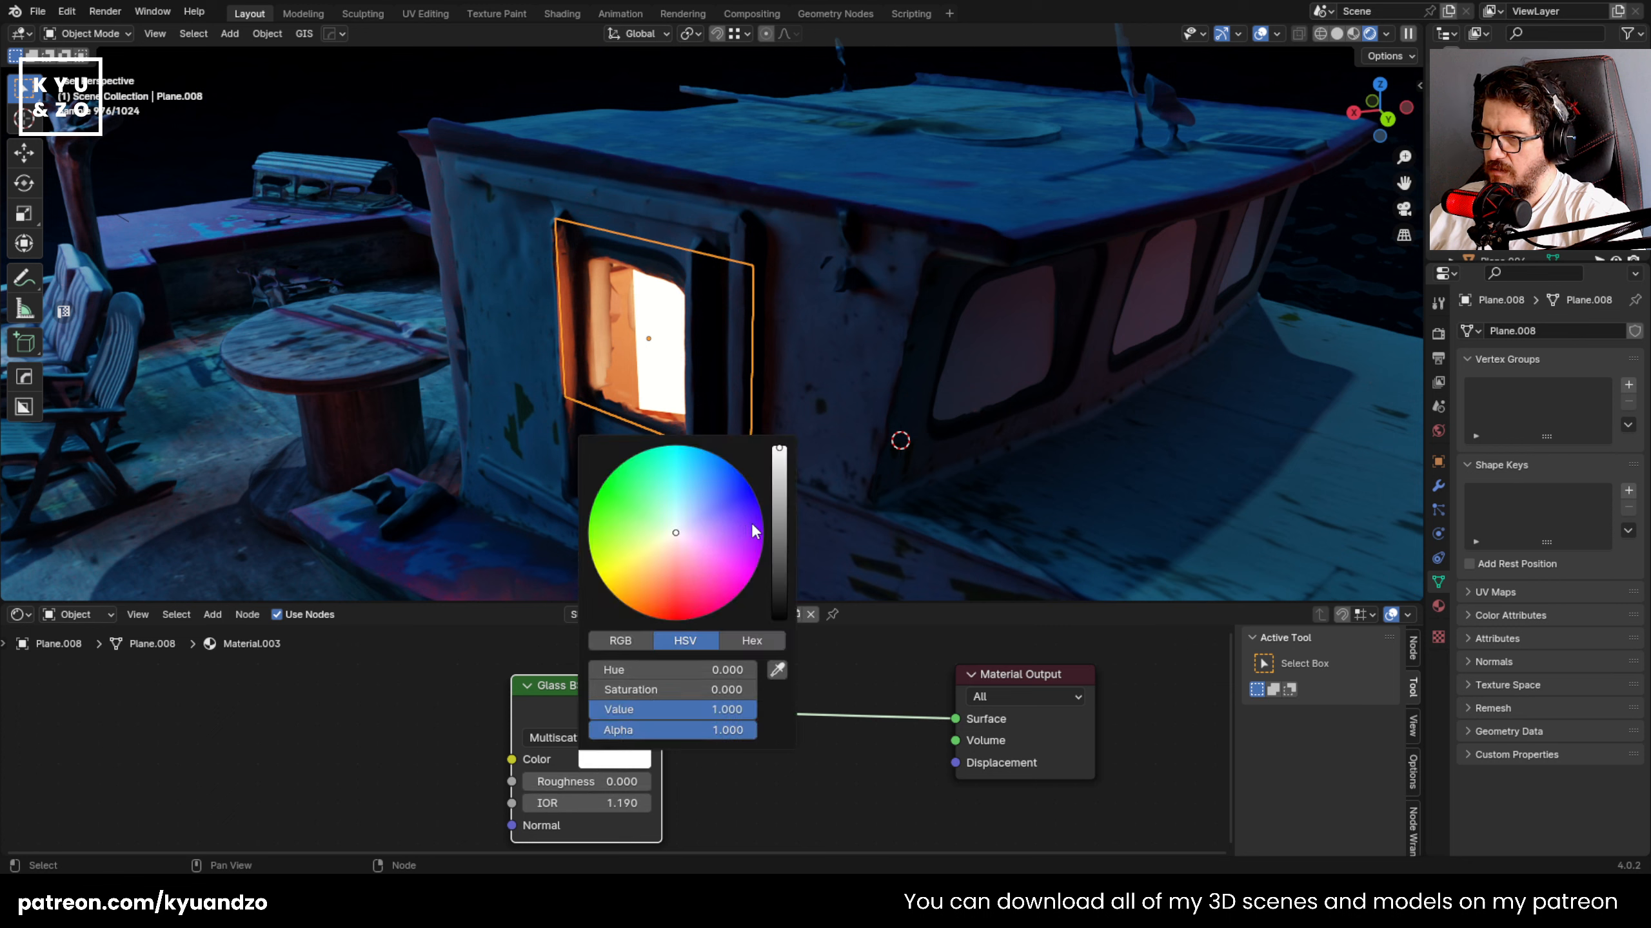
pyautogui.scroll(-10, 698, 508)
pyautogui.scroll(1, 698, 507)
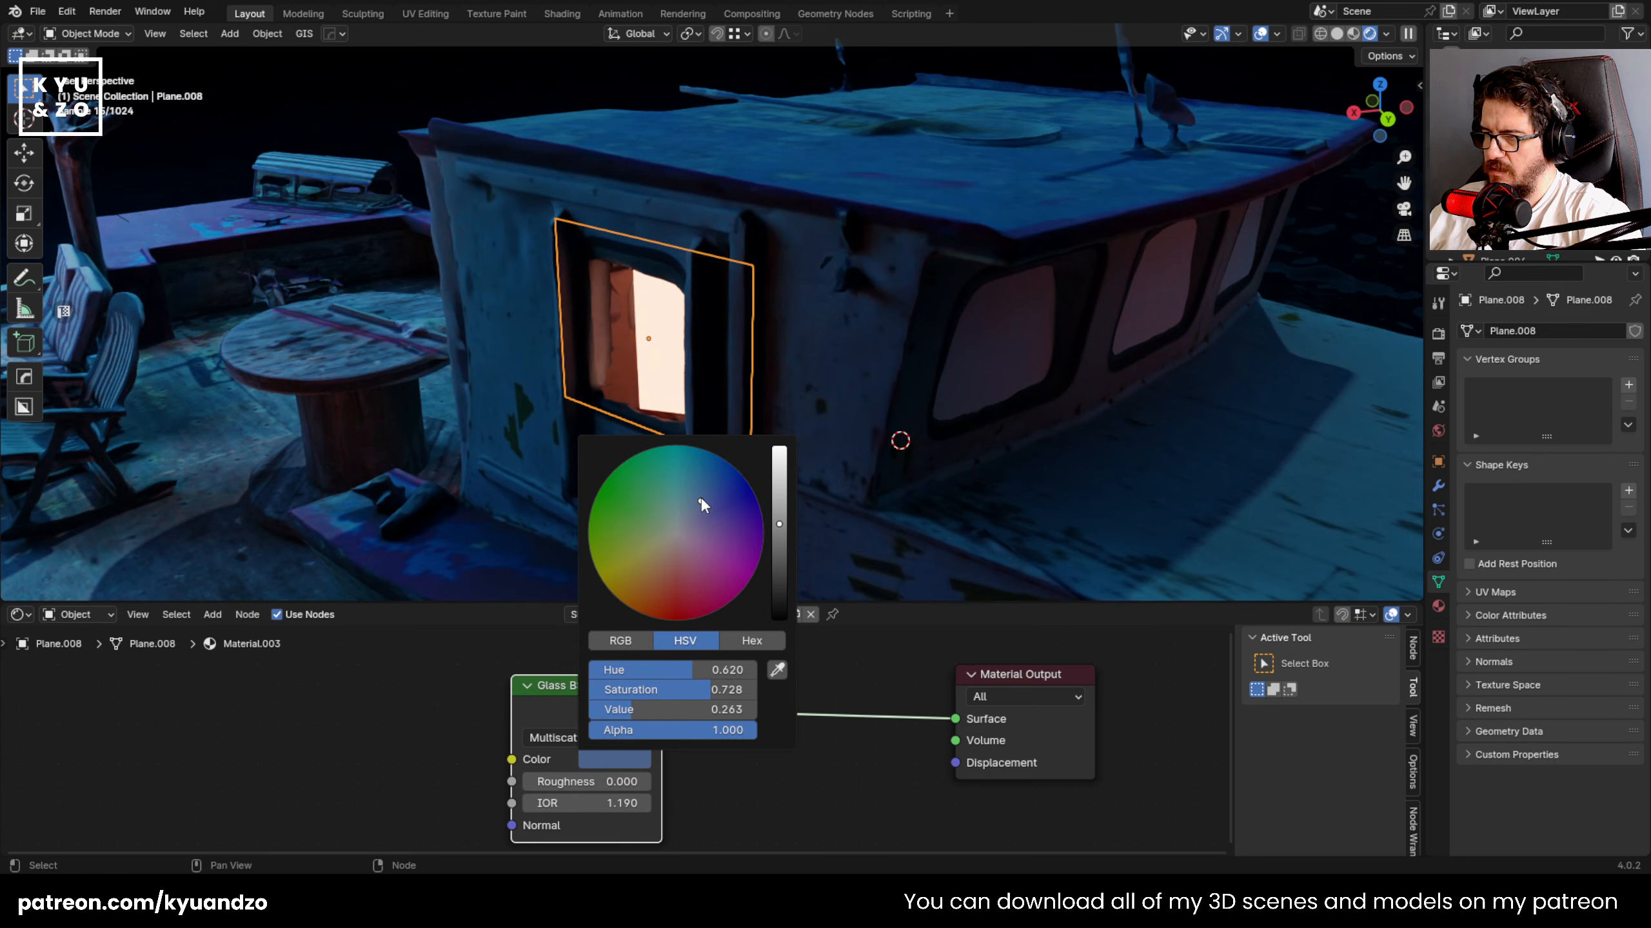
# - Select the three side window panes with the door pane as the active object and link its glass material to them
pyautogui.click(968, 341)
pyautogui.keyDown('shift'); pyautogui.click(1189, 283); pyautogui.keyUp('shift')
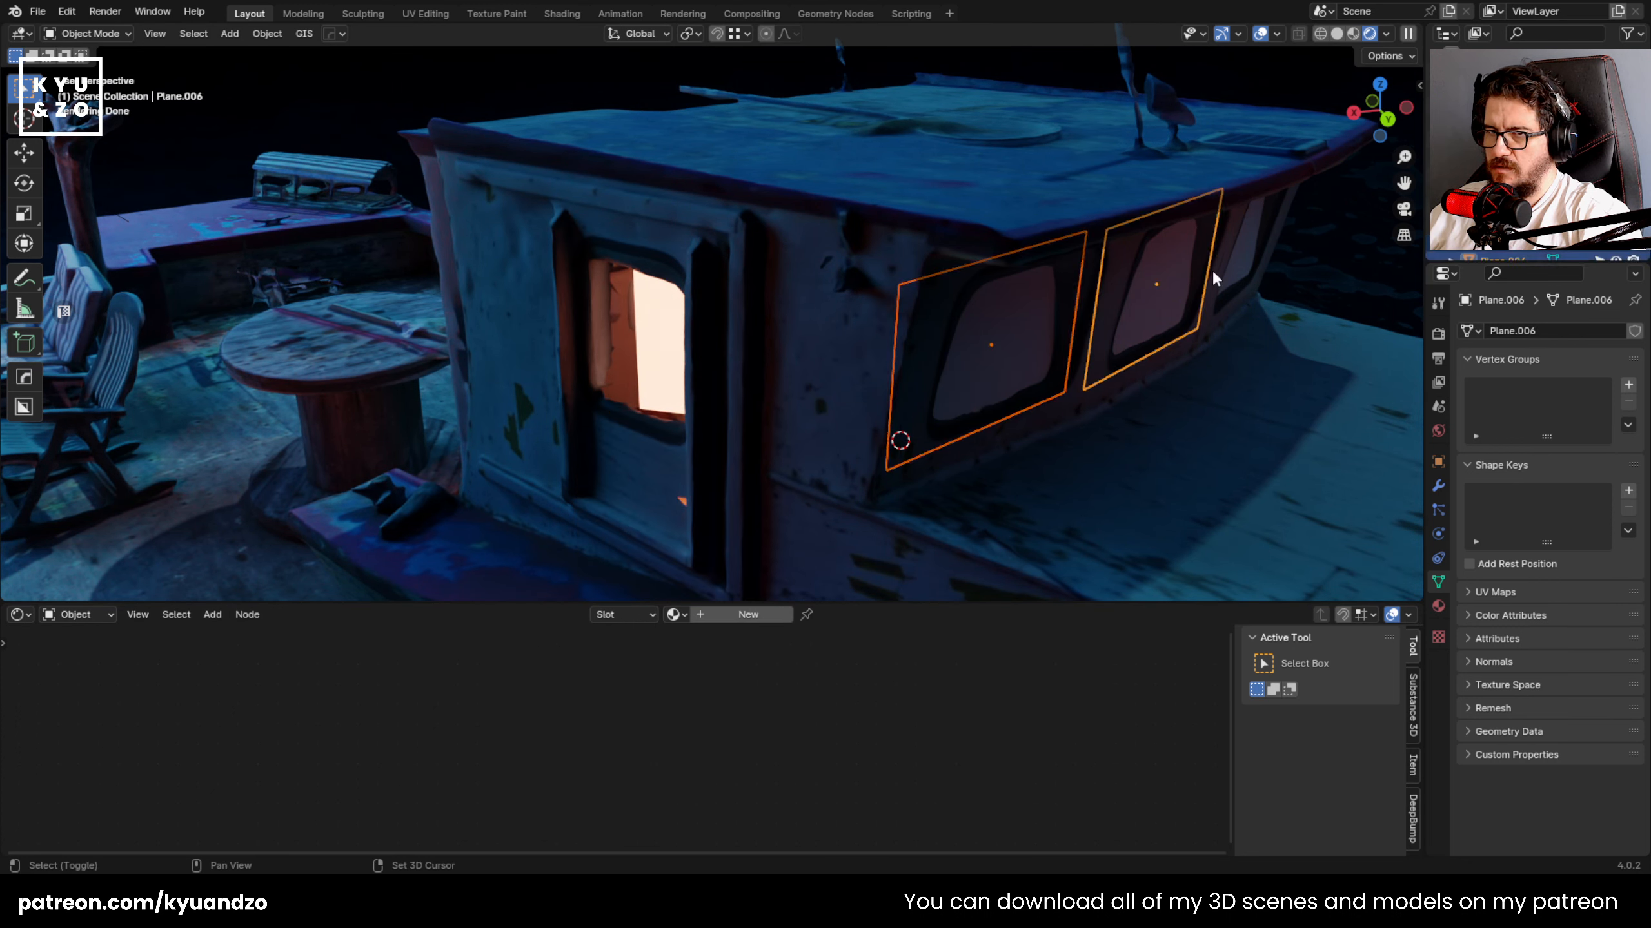
pyautogui.keyDown('shift'); pyautogui.click(654, 349); pyautogui.keyUp('shift')
pyautogui.hotkey('ctrl', 'l')
pyautogui.click(660, 344)
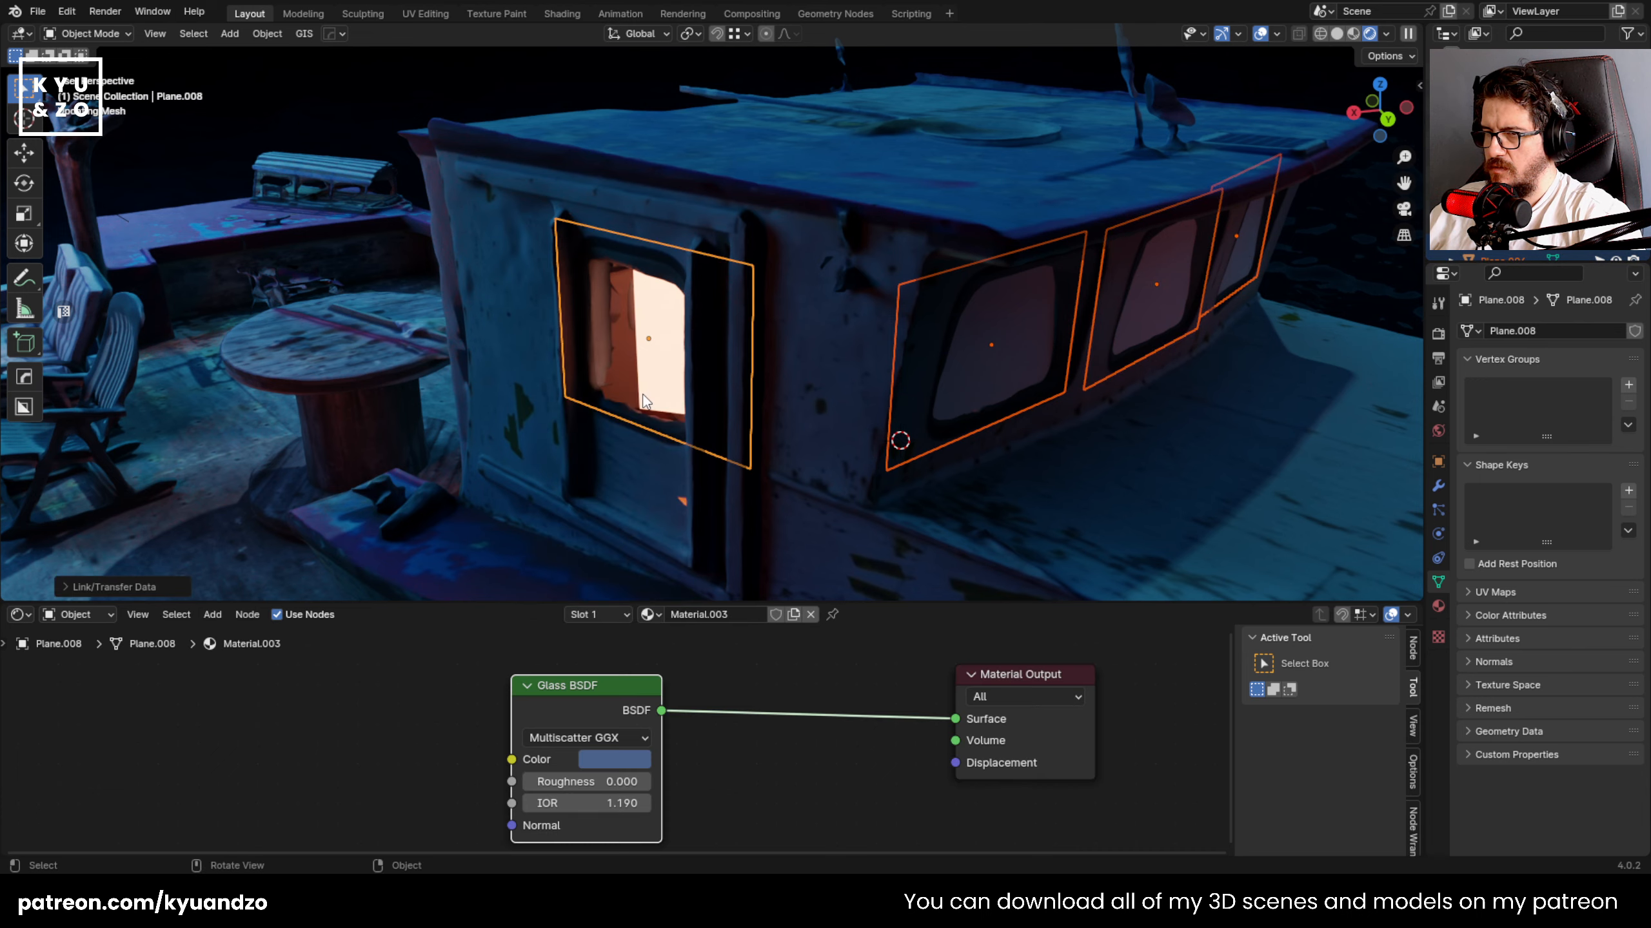
# - Examine the boat's glazed cabin and the surrounding water from a wider view in the rendered scene
pyautogui.click(509, 434)
pyautogui.scroll(-6, 559, 434)
pyautogui.moveTo(560, 434); pyautogui.dragTo(583, 330, button='middle')
pyautogui.click(596, 196)
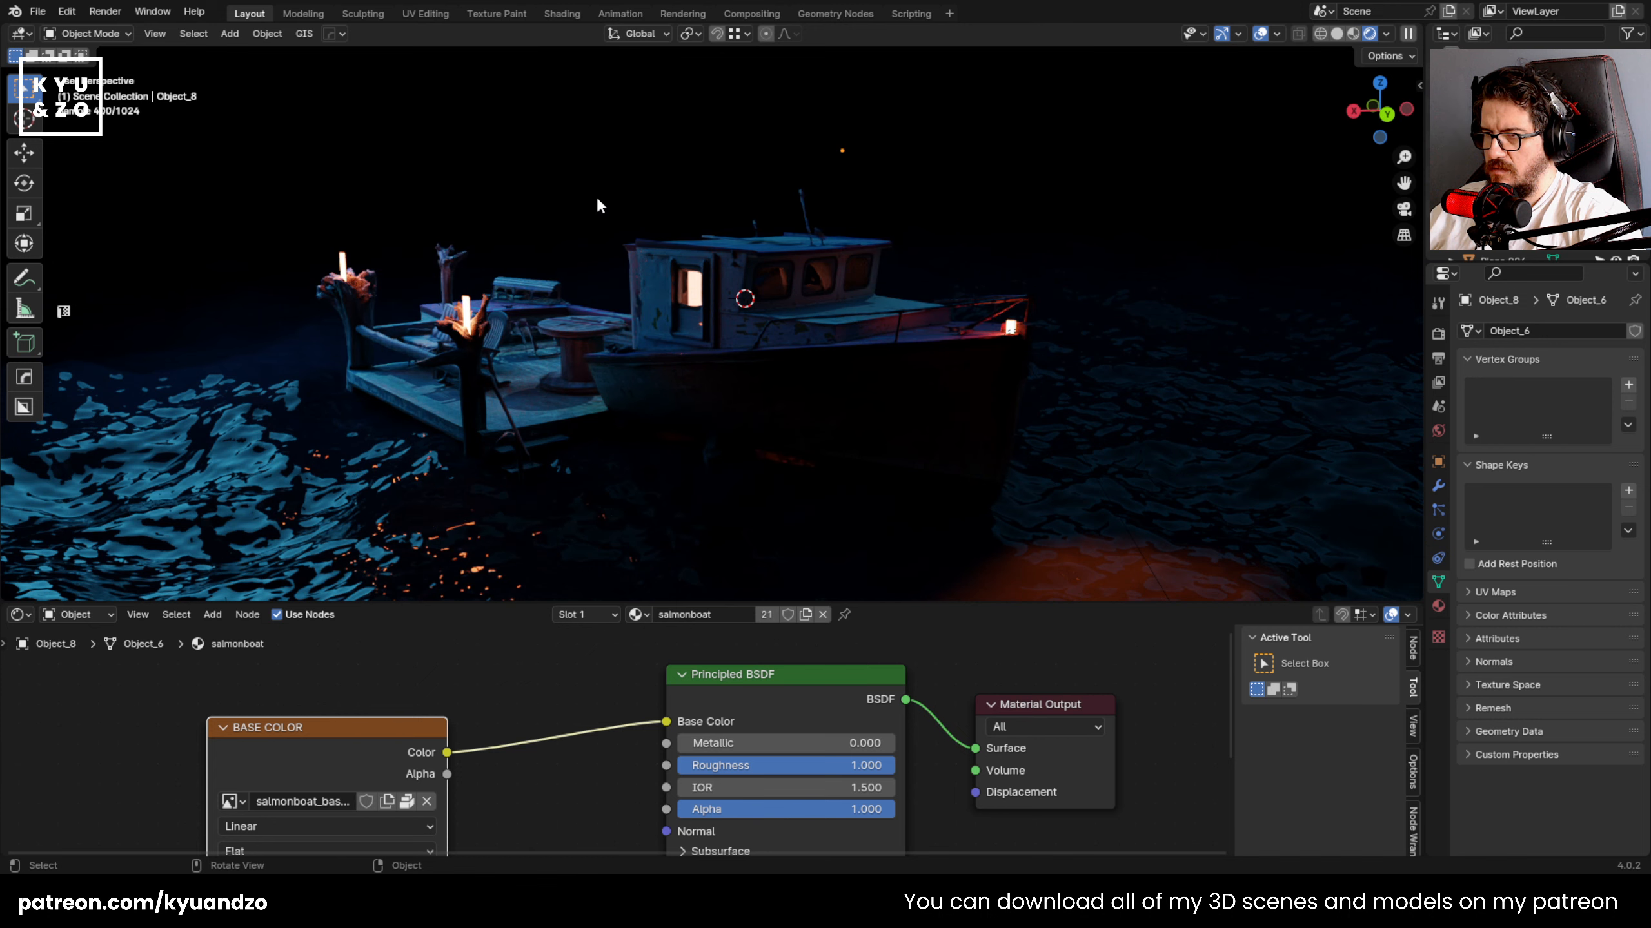
pyautogui.scroll(-3, 609, 372)
pyautogui.scroll(5, 608, 372)
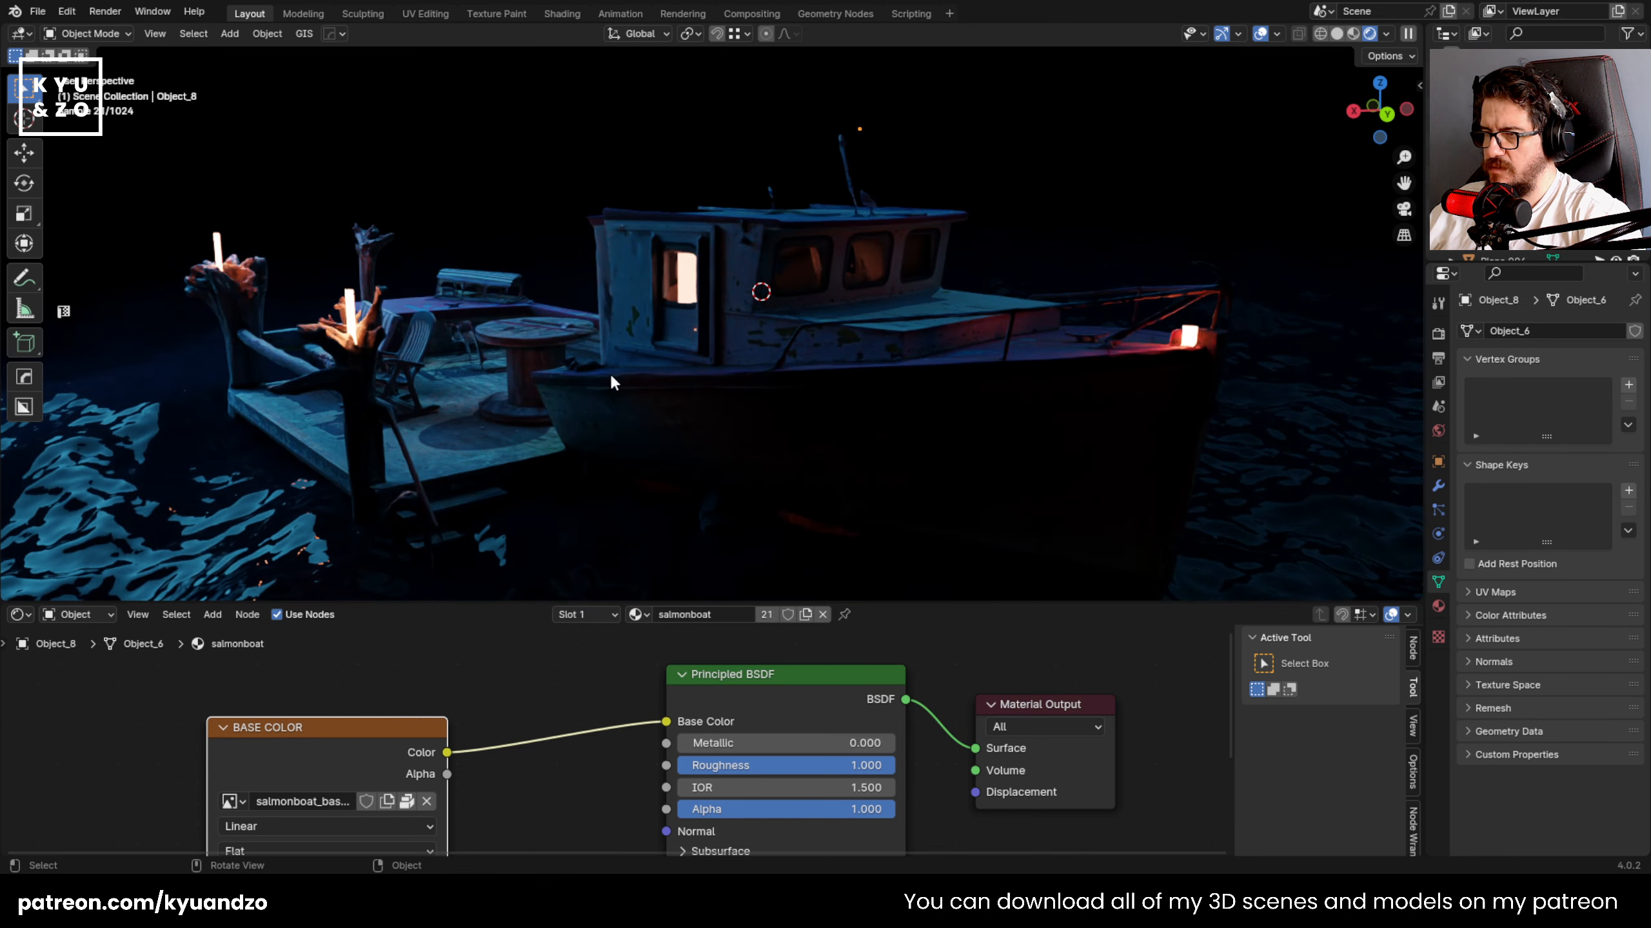
pyautogui.moveTo(609, 372); pyautogui.dragTo(526, 200, button='middle')
pyautogui.keyDown('shift'); pyautogui.moveTo(536, 257); pyautogui.dragTo(604, 180, button='middle'); pyautogui.keyUp('shift')
pyautogui.scroll(1, 807, 276)
pyautogui.scroll(-3, 575, 211)
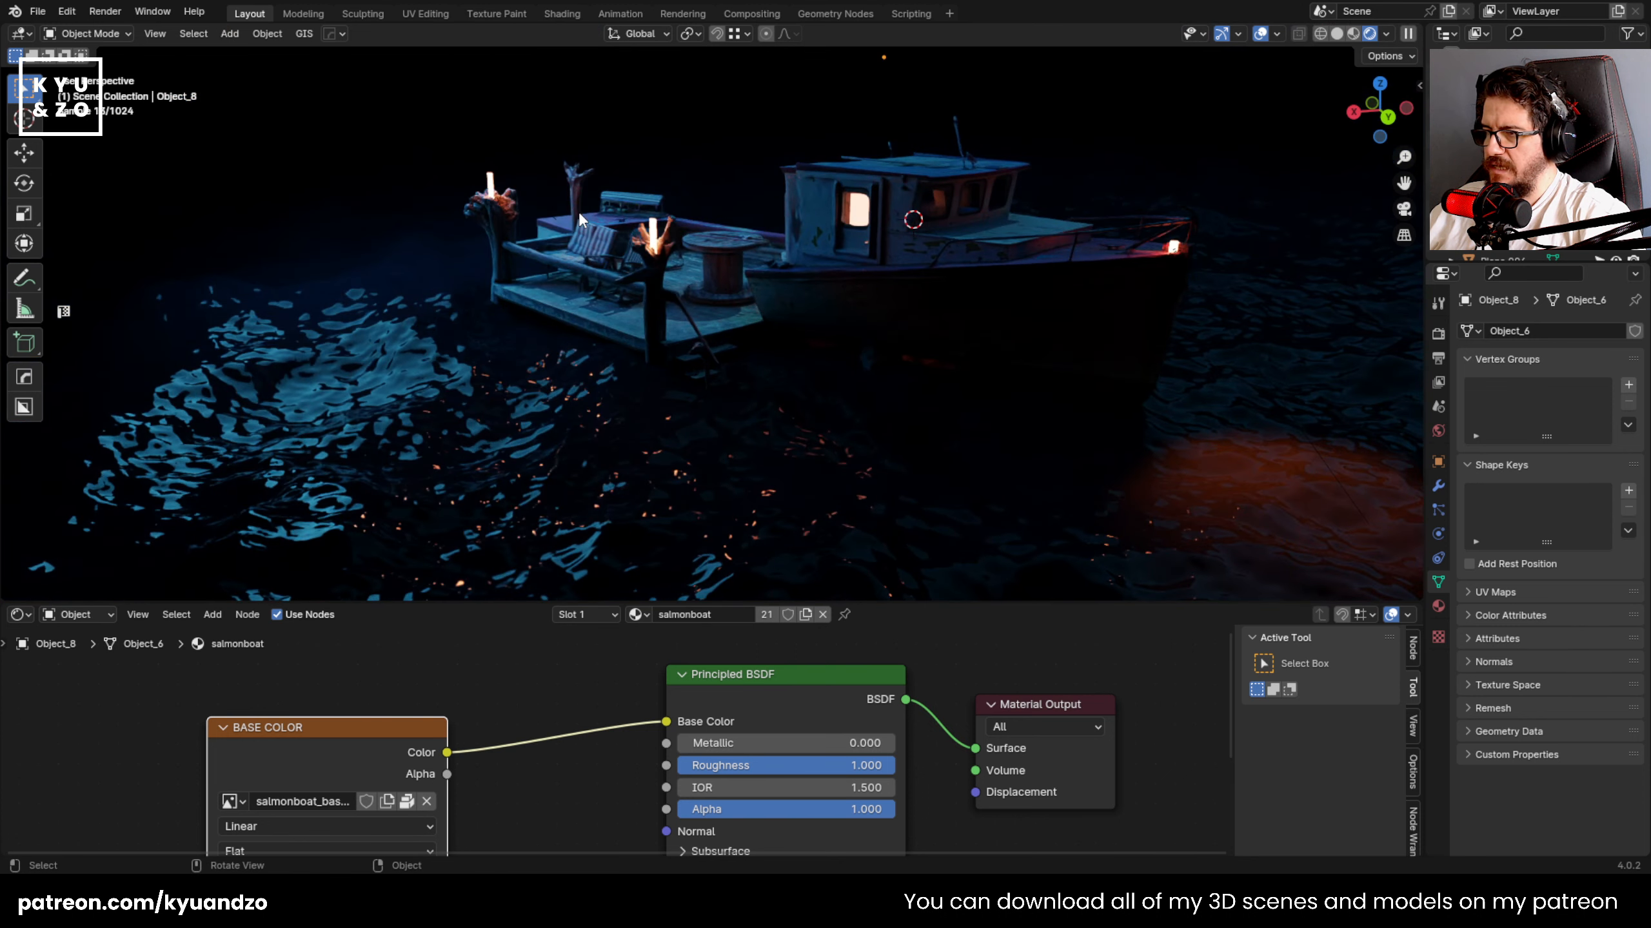
# - Inspect the rendered lighting on the rear deck with its burning posts, the cabin and the bow light
pyautogui.keyDown('shift'); pyautogui.moveTo(441, 199); pyautogui.dragTo(528, 320, button='middle'); pyautogui.keyUp('shift')
pyautogui.scroll(5, 527, 315)
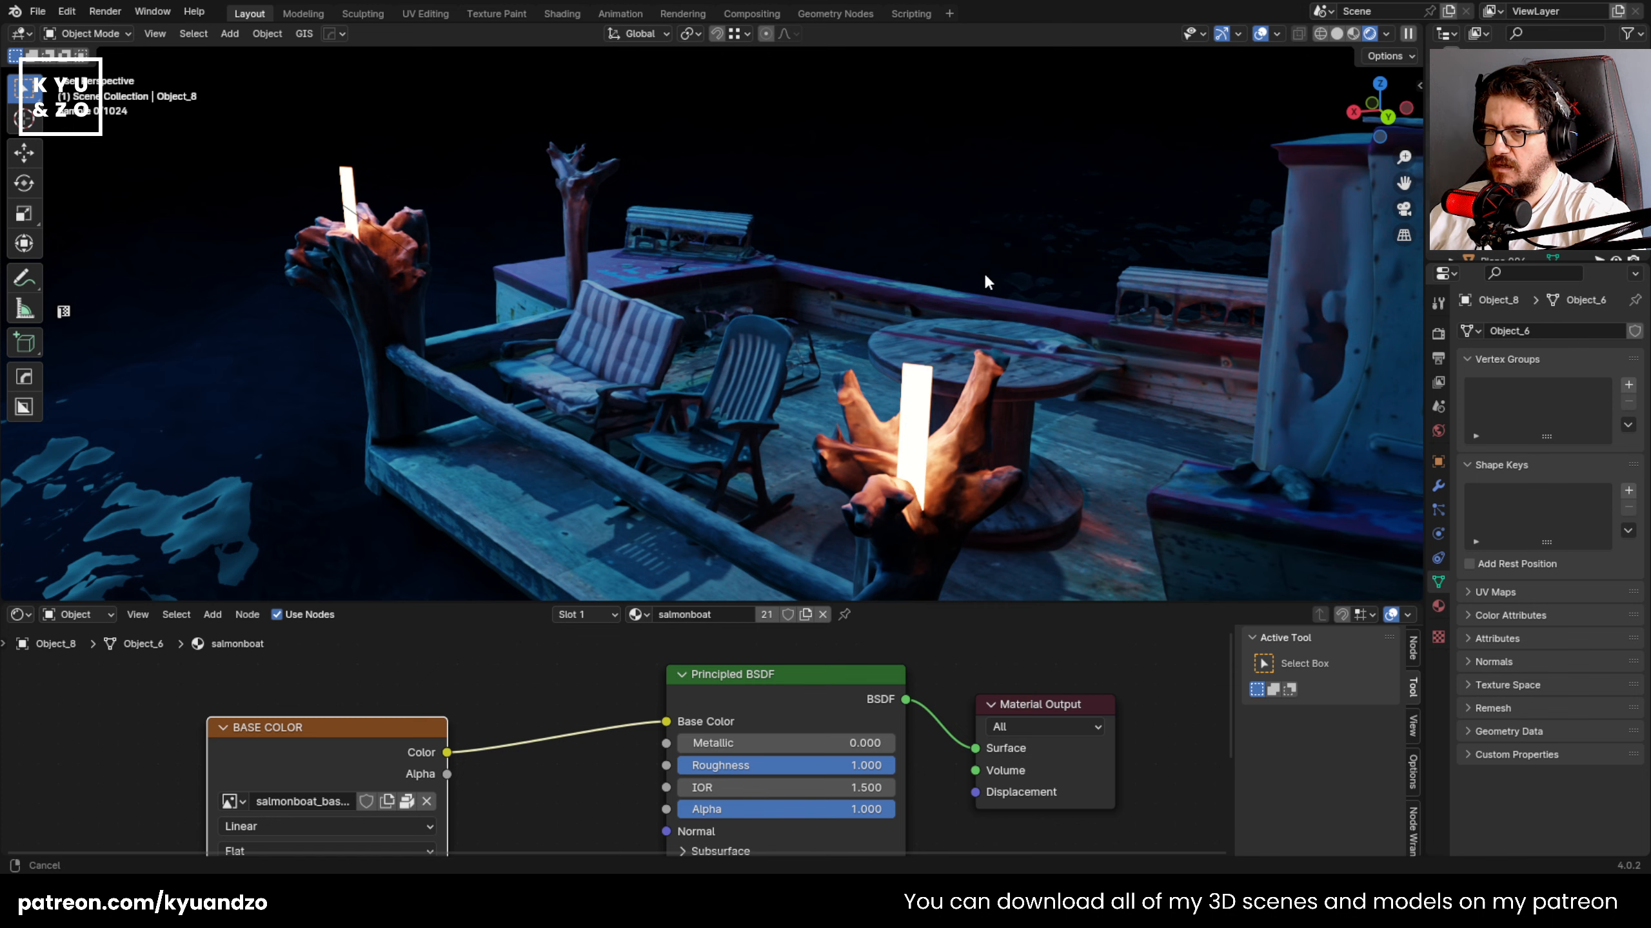
pyautogui.keyDown('shift'); pyautogui.moveTo(985, 276); pyautogui.dragTo(715, 231, button='middle'); pyautogui.keyUp('shift')
pyautogui.scroll(-2, 843, 297)
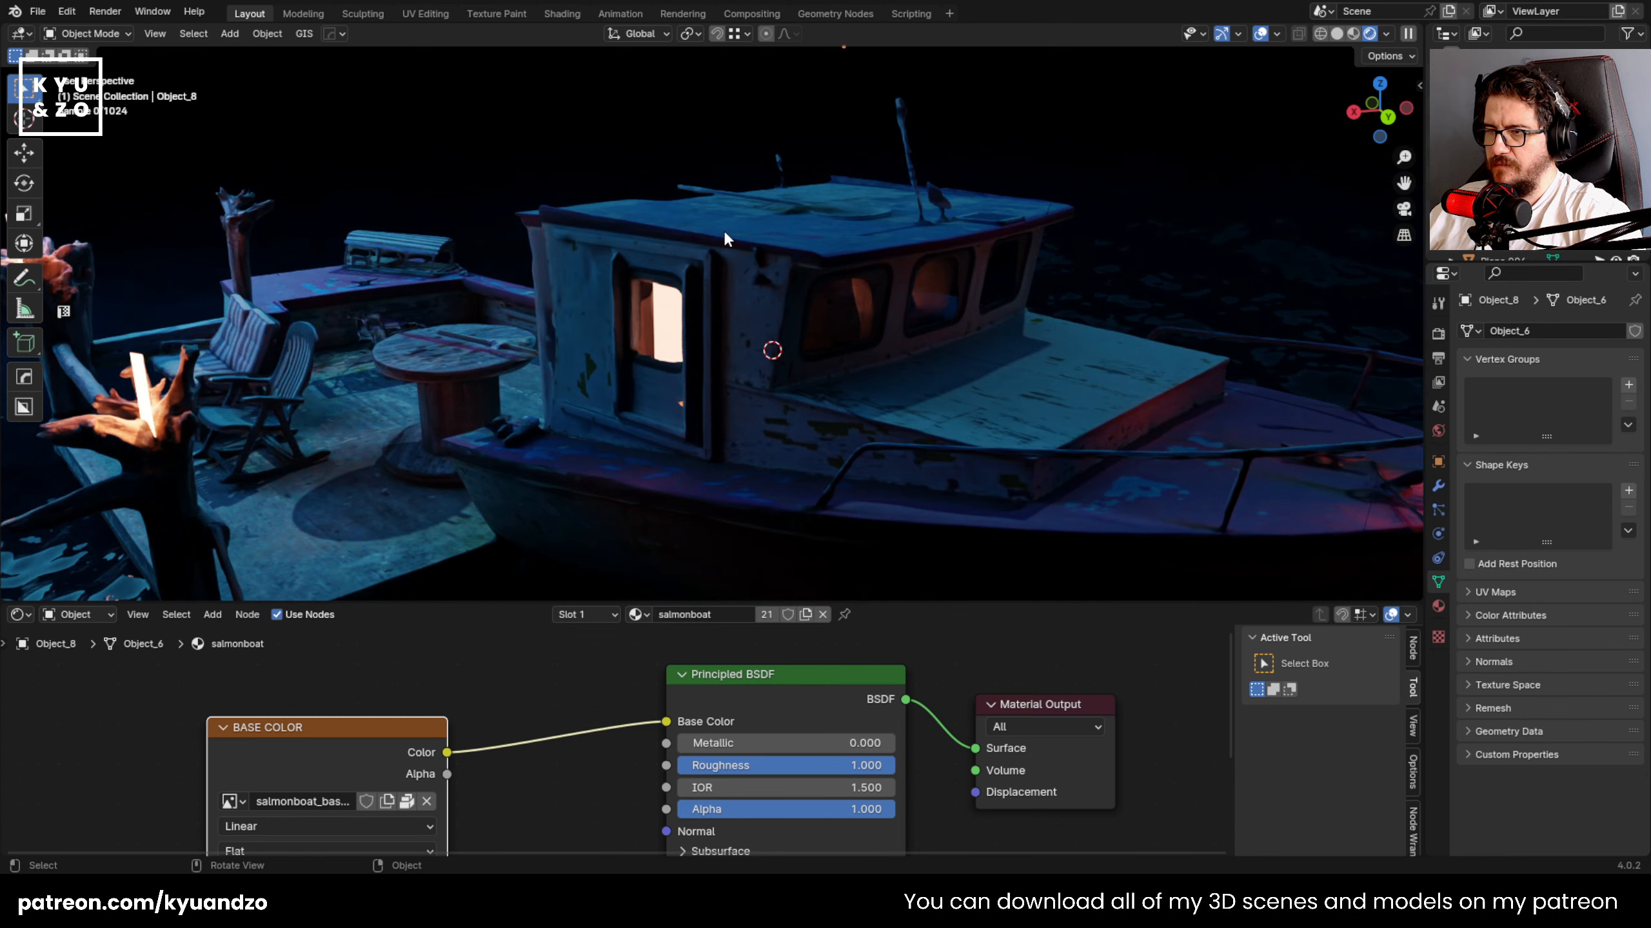
pyautogui.scroll(-2, 726, 238)
pyautogui.keyDown('shift'); pyautogui.moveTo(1237, 277); pyautogui.dragTo(1109, 208, button='middle'); pyautogui.keyUp('shift')
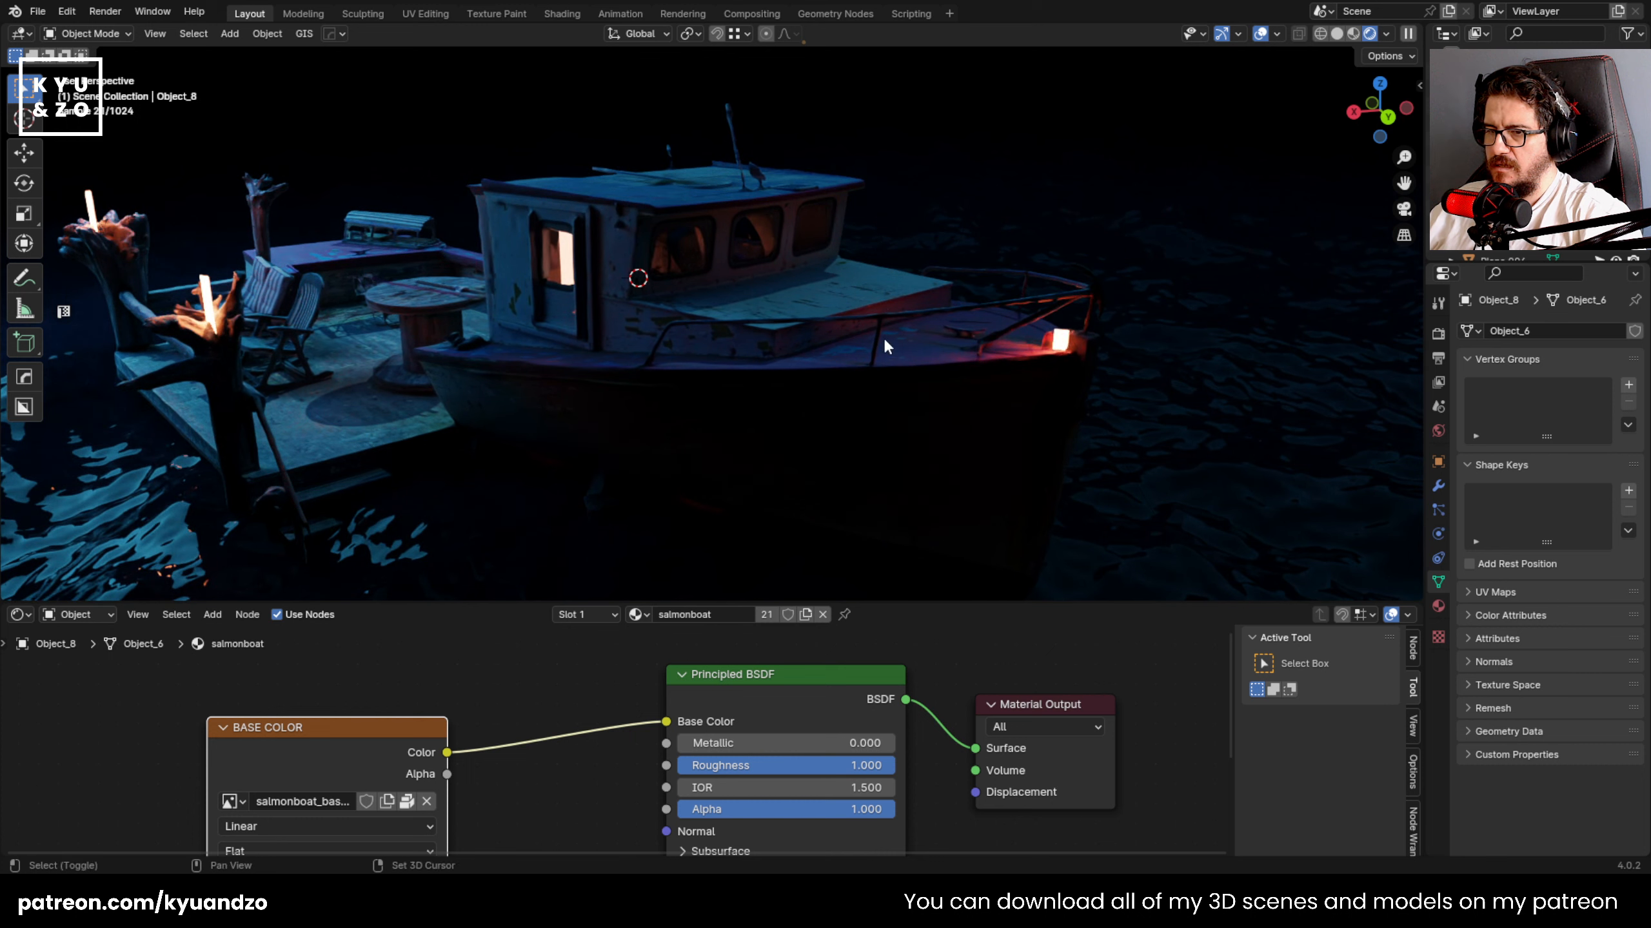
pyautogui.keyDown('shift'); pyautogui.moveTo(882, 336); pyautogui.dragTo(916, 213, button='middle'); pyautogui.keyUp('shift')
pyautogui.scroll(-3, 960, 391)
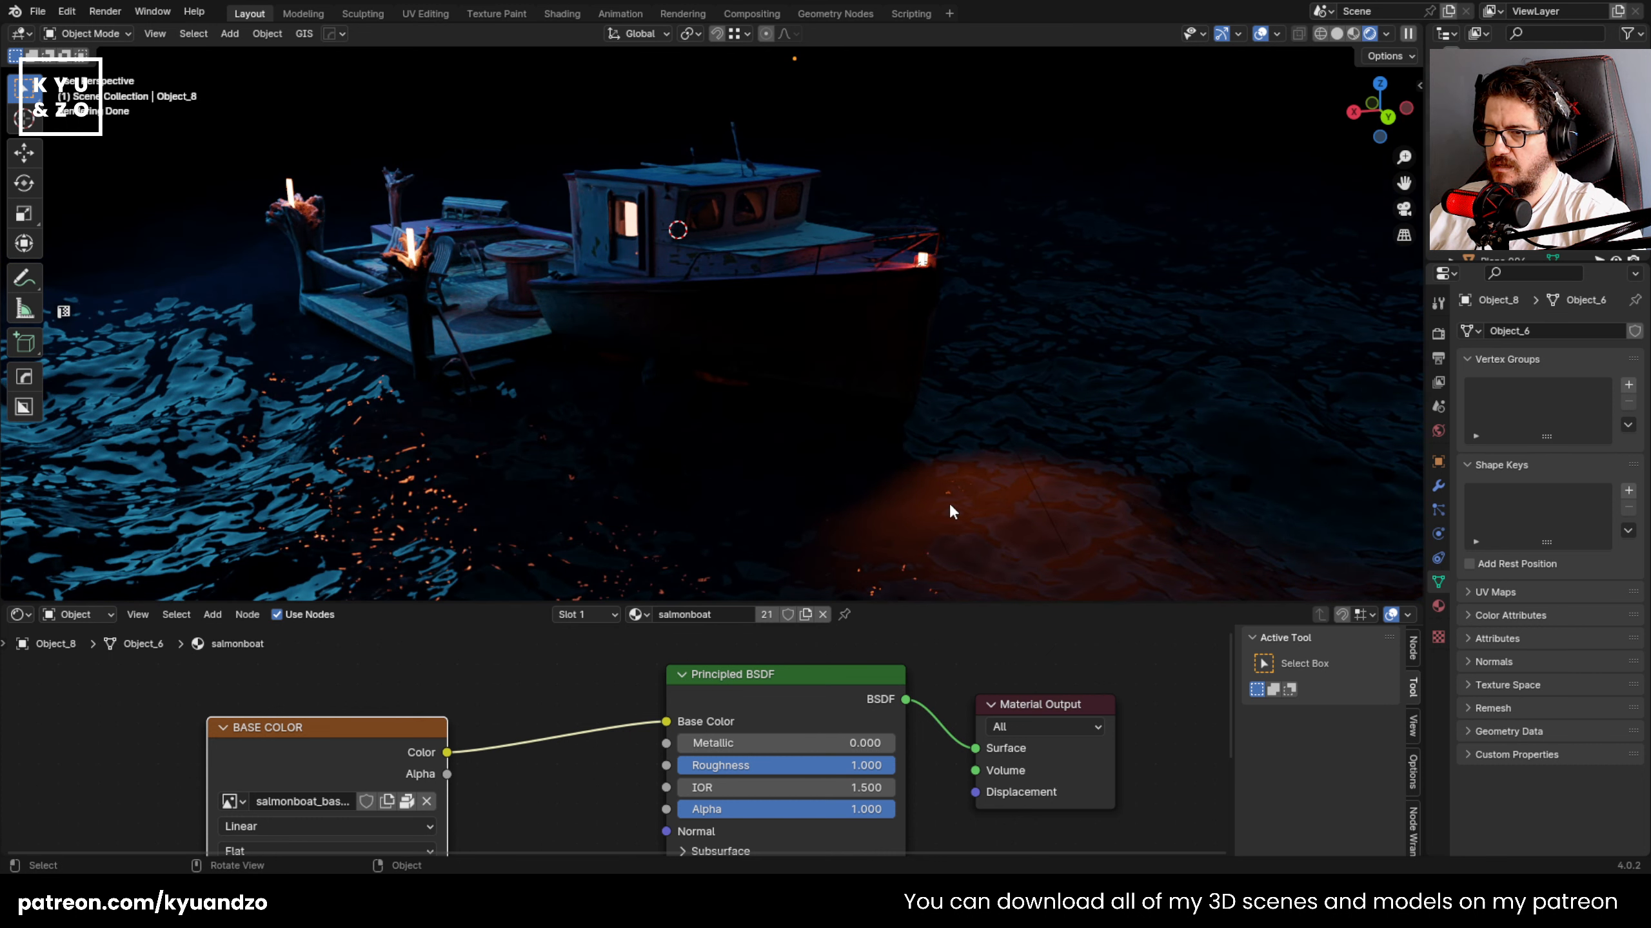
pyautogui.keyDown('shift'); pyautogui.moveTo(191, 318); pyautogui.dragTo(342, 356, button='middle'); pyautogui.keyUp('shift')
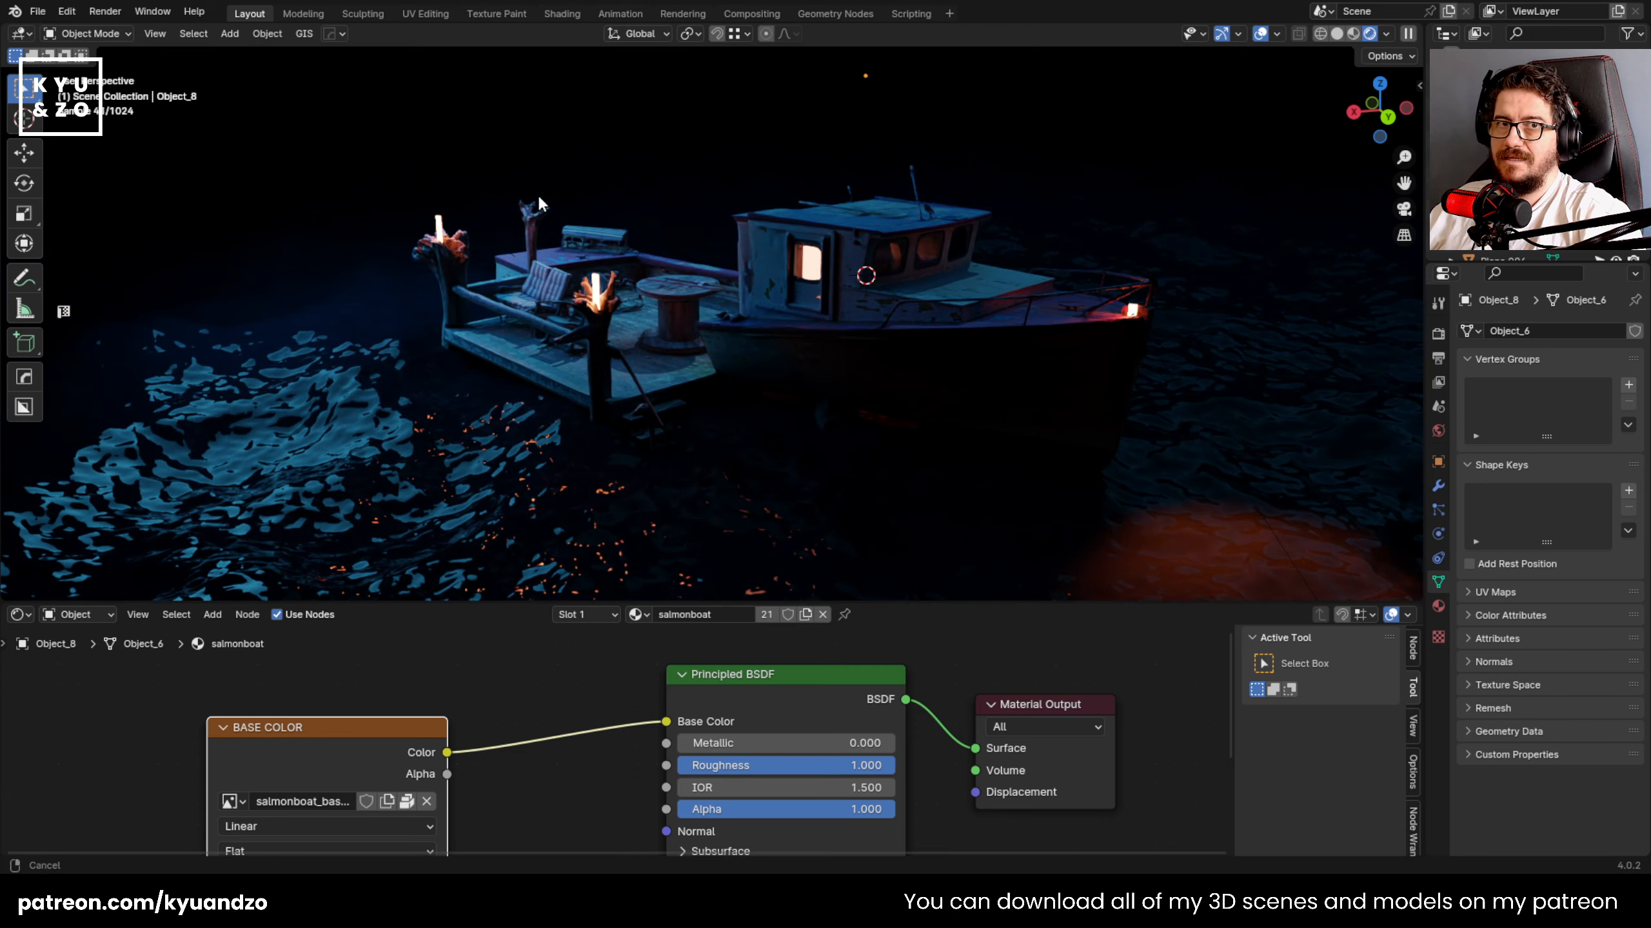
pyautogui.keyDown('shift'); pyautogui.moveTo(537, 196); pyautogui.dragTo(556, 250, button='middle'); pyautogui.keyUp('shift')
pyautogui.scroll(8, 553, 223)
pyautogui.scroll(-9, 556, 244)
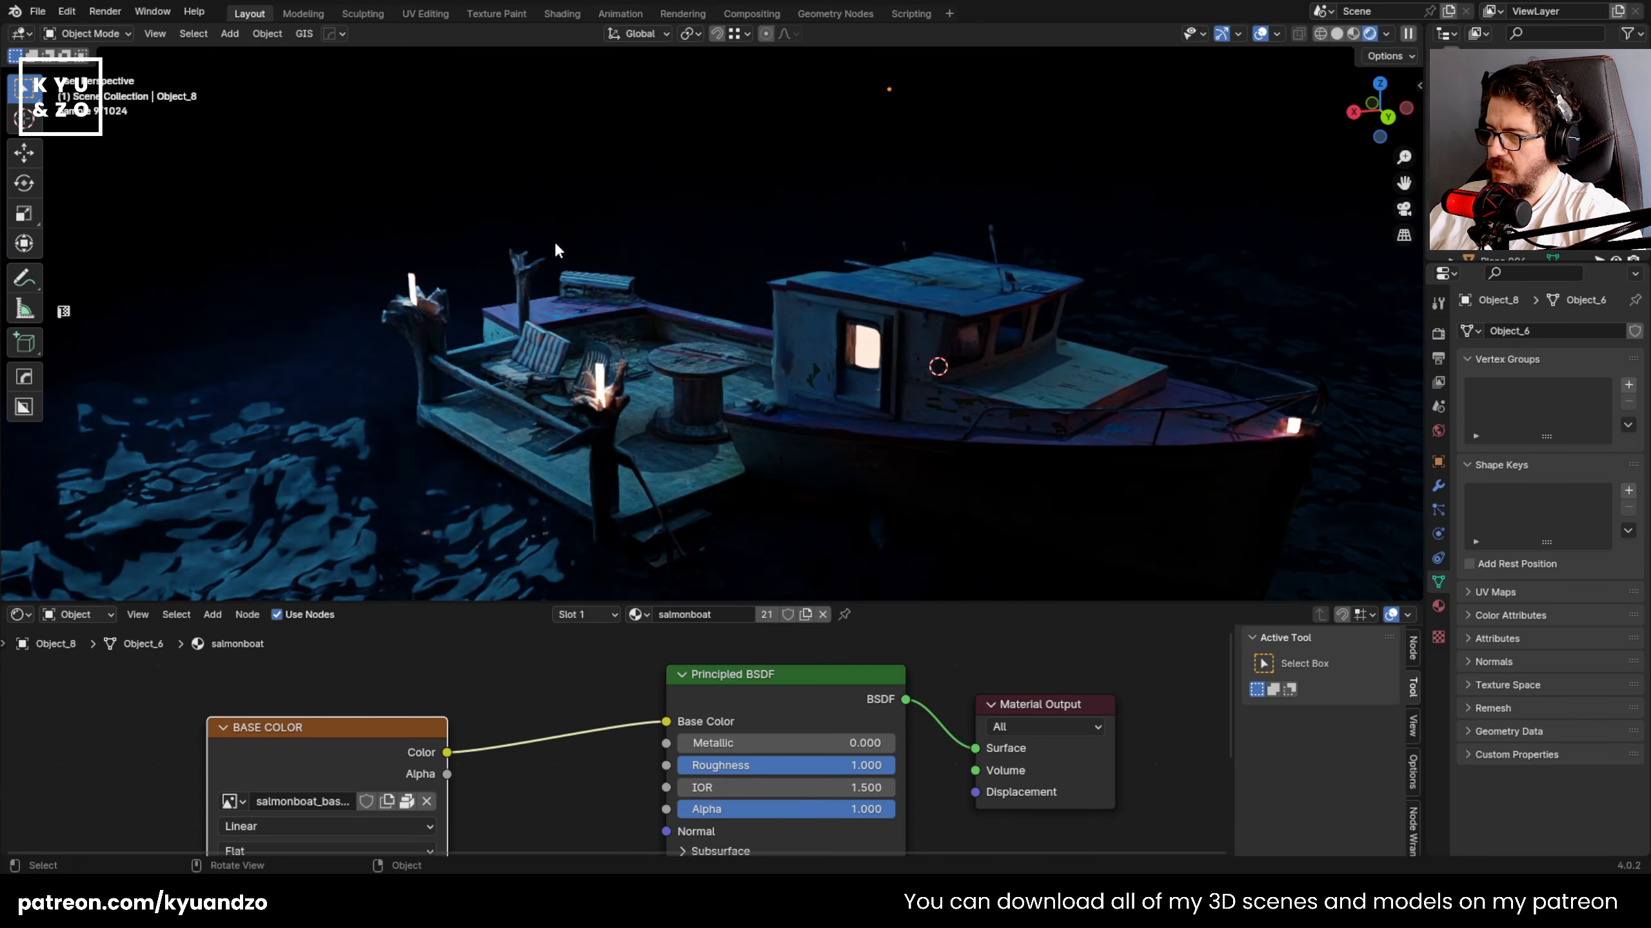
pyautogui.scroll(3, 554, 250)
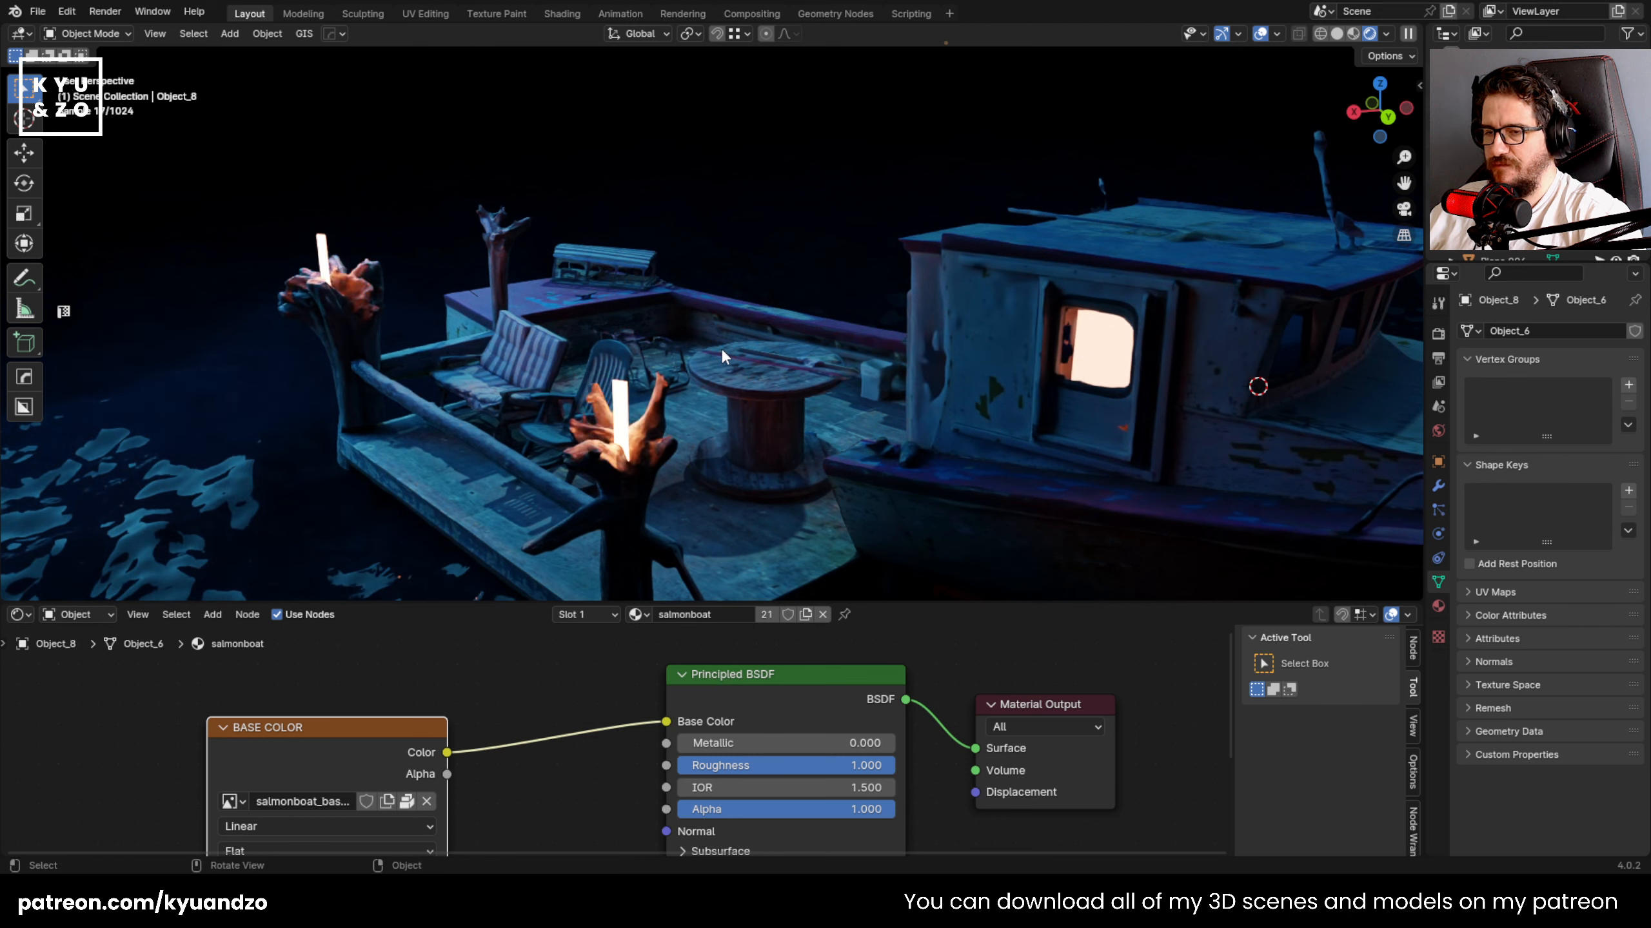
# - Save the scene file with the view framed on the deck's chairs and table
pyautogui.keyDown('shift'); pyautogui.moveTo(792, 352); pyautogui.dragTo(908, 290, button='middle'); pyautogui.keyUp('shift')
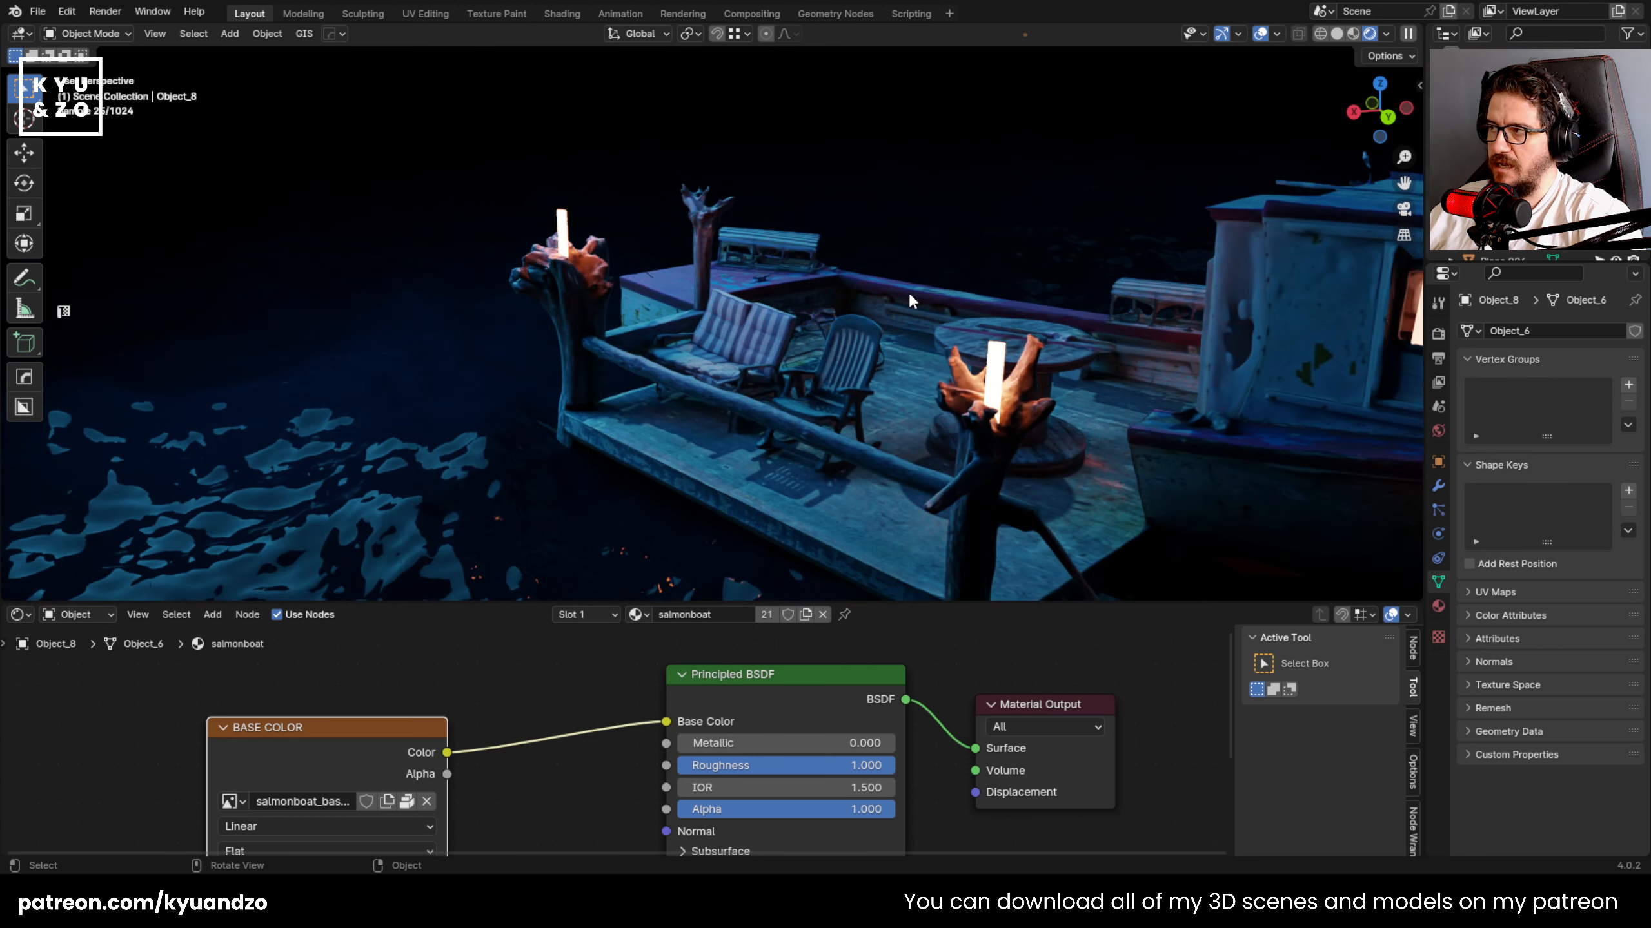
pyautogui.hotkey('ctrl', 's')
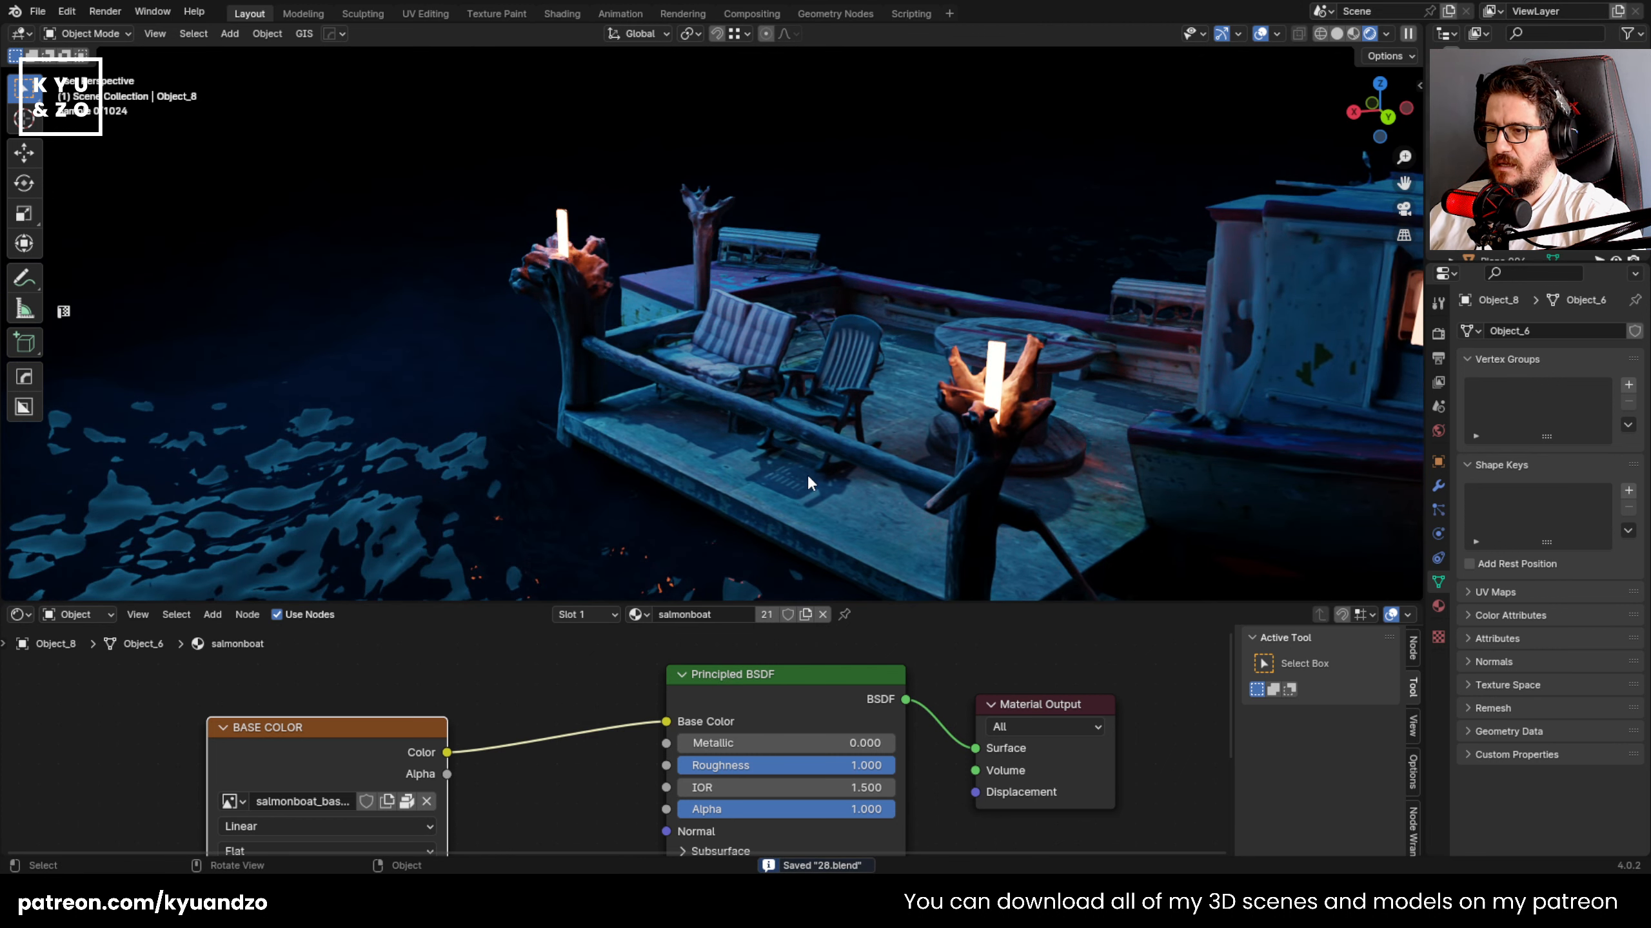
pyautogui.scroll(1, 808, 476)
pyautogui.keyDown('shift'); pyautogui.moveTo(956, 304); pyautogui.dragTo(859, 300, button='middle'); pyautogui.keyUp('shift')
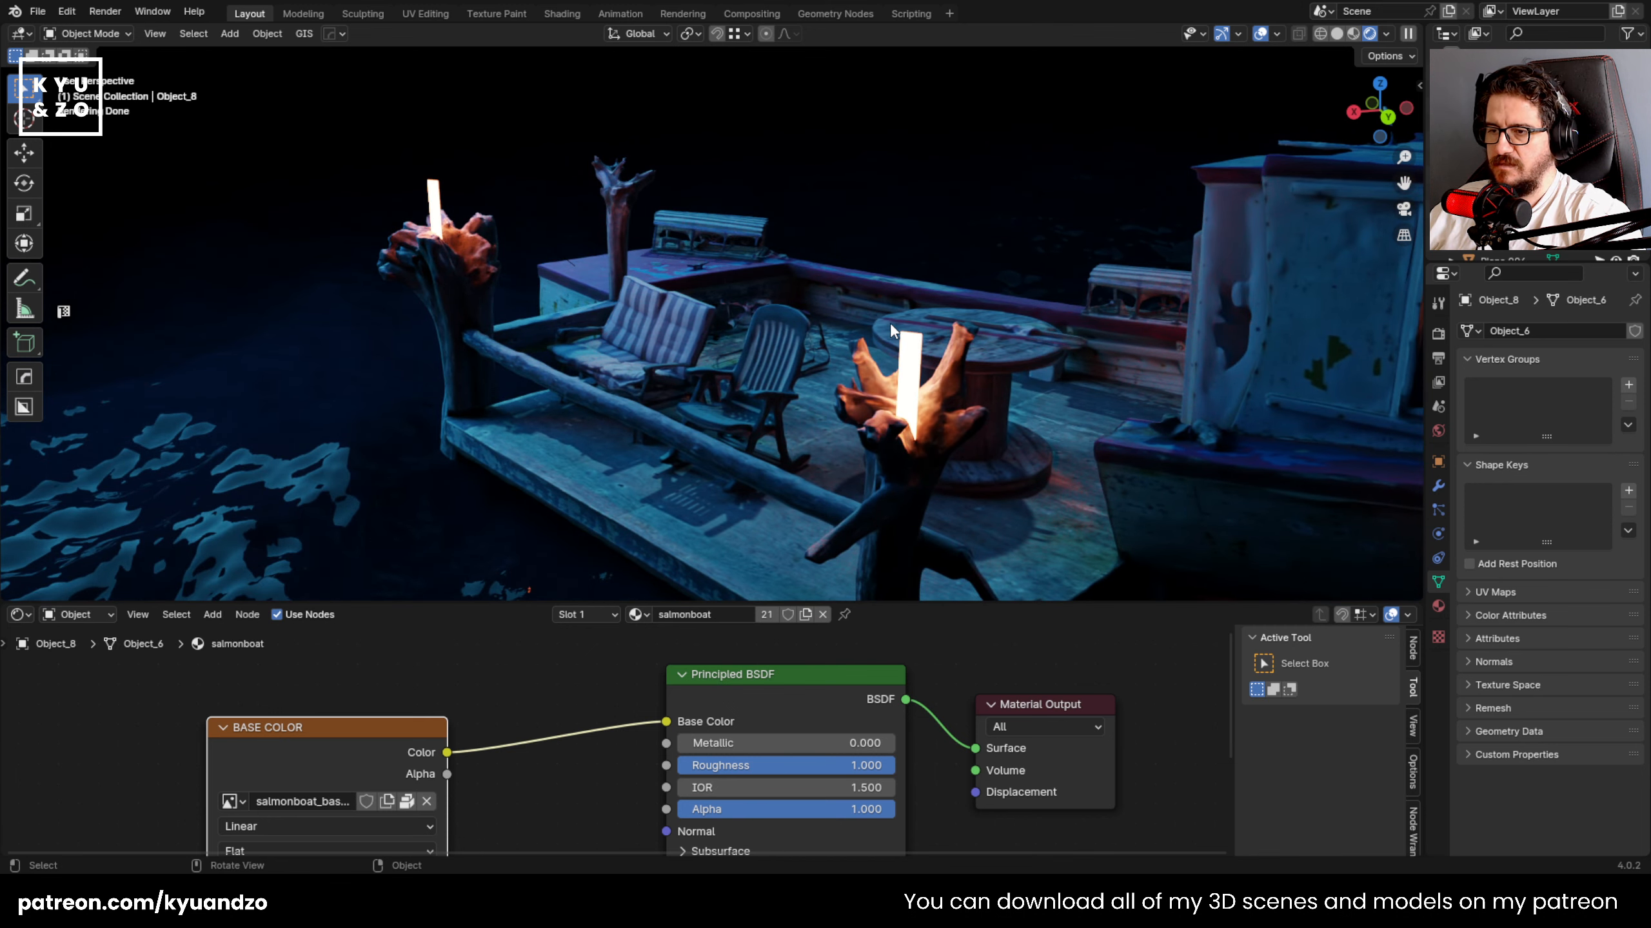
# - Switch to Mixamo and inspect the Remy character preview up close and from several angles
pyautogui.hotkey('alt', 'Tab')
pyautogui.moveTo(1114, 343); pyautogui.dragTo(1083, 302, button='middle')
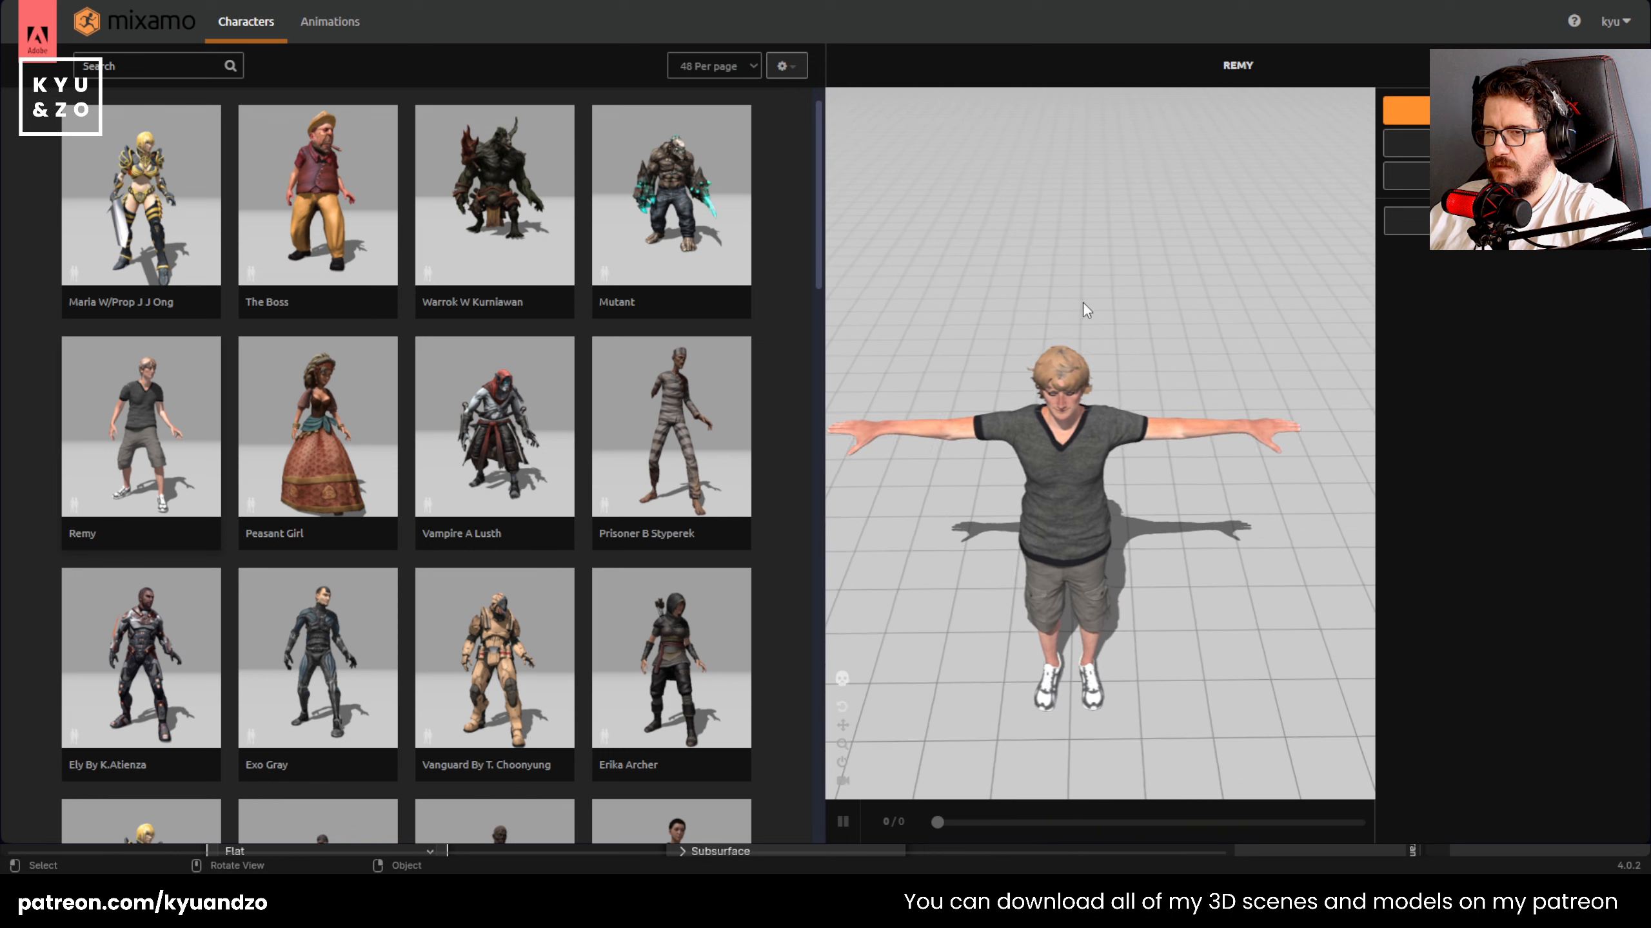
pyautogui.scroll(3, 1093, 312)
pyautogui.moveTo(1089, 399); pyautogui.dragTo(995, 325)
pyautogui.moveTo(949, 323); pyautogui.dragTo(1026, 322, button='middle')
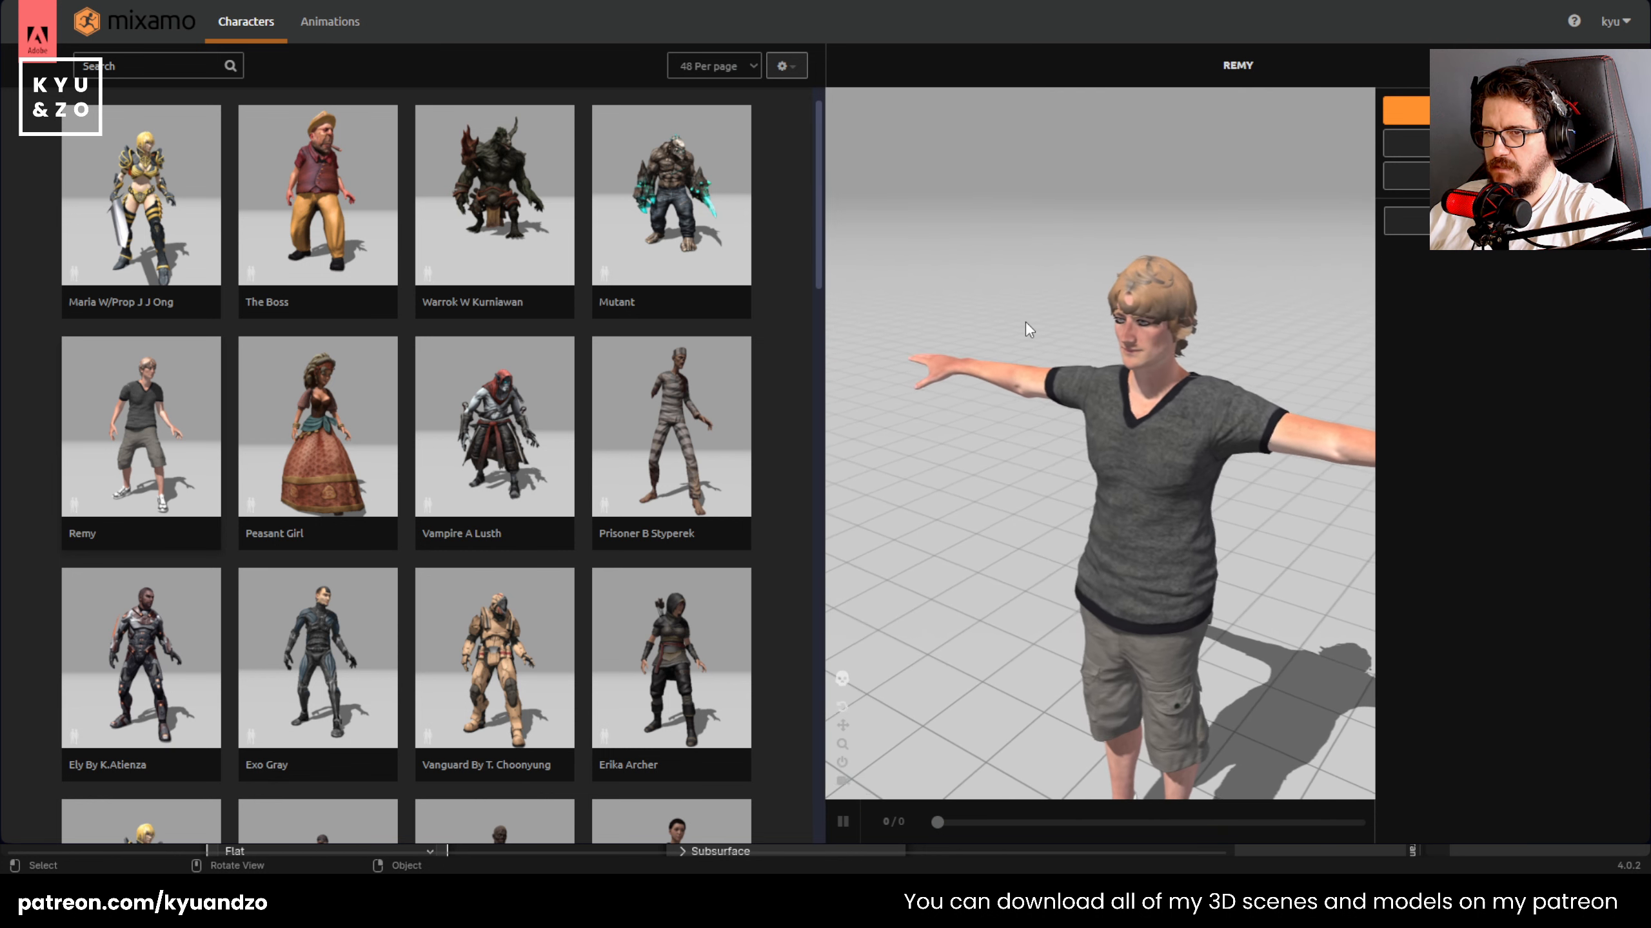
pyautogui.scroll(2, 1025, 322)
pyautogui.moveTo(1079, 259); pyautogui.dragTo(1093, 346, button='middle')
pyautogui.scroll(1, 1041, 336)
pyautogui.scroll(4, 1068, 280)
pyautogui.moveTo(1094, 346); pyautogui.dragTo(1117, 354)
pyautogui.scroll(-6, 1117, 354)
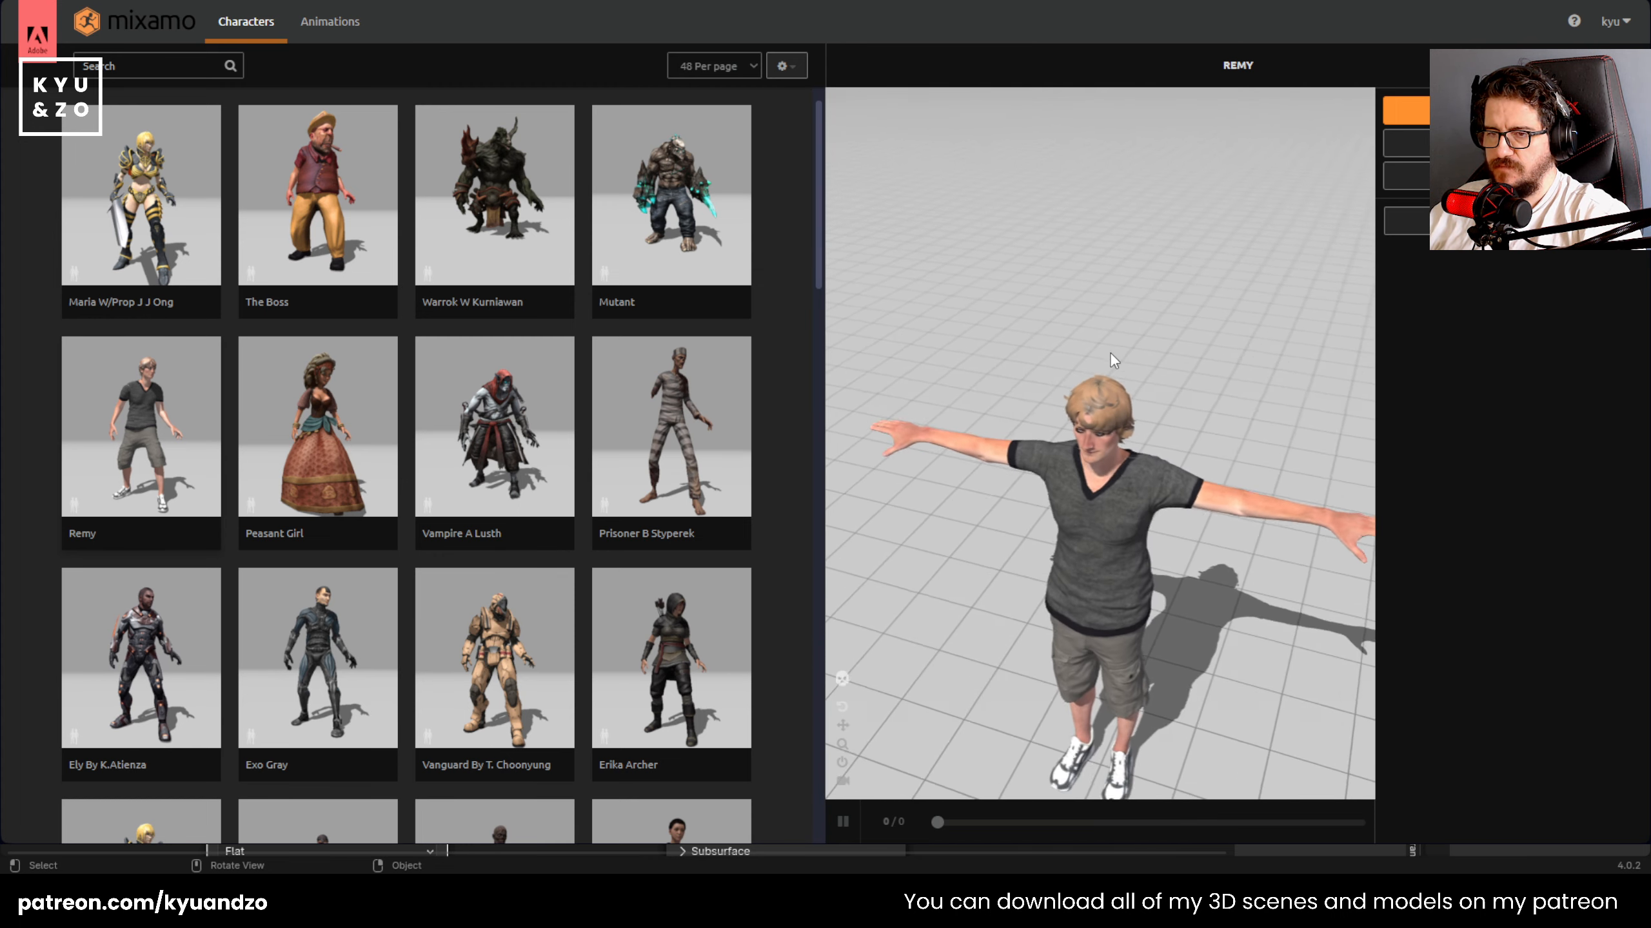
pyautogui.moveTo(1091, 453); pyautogui.dragTo(1074, 413)
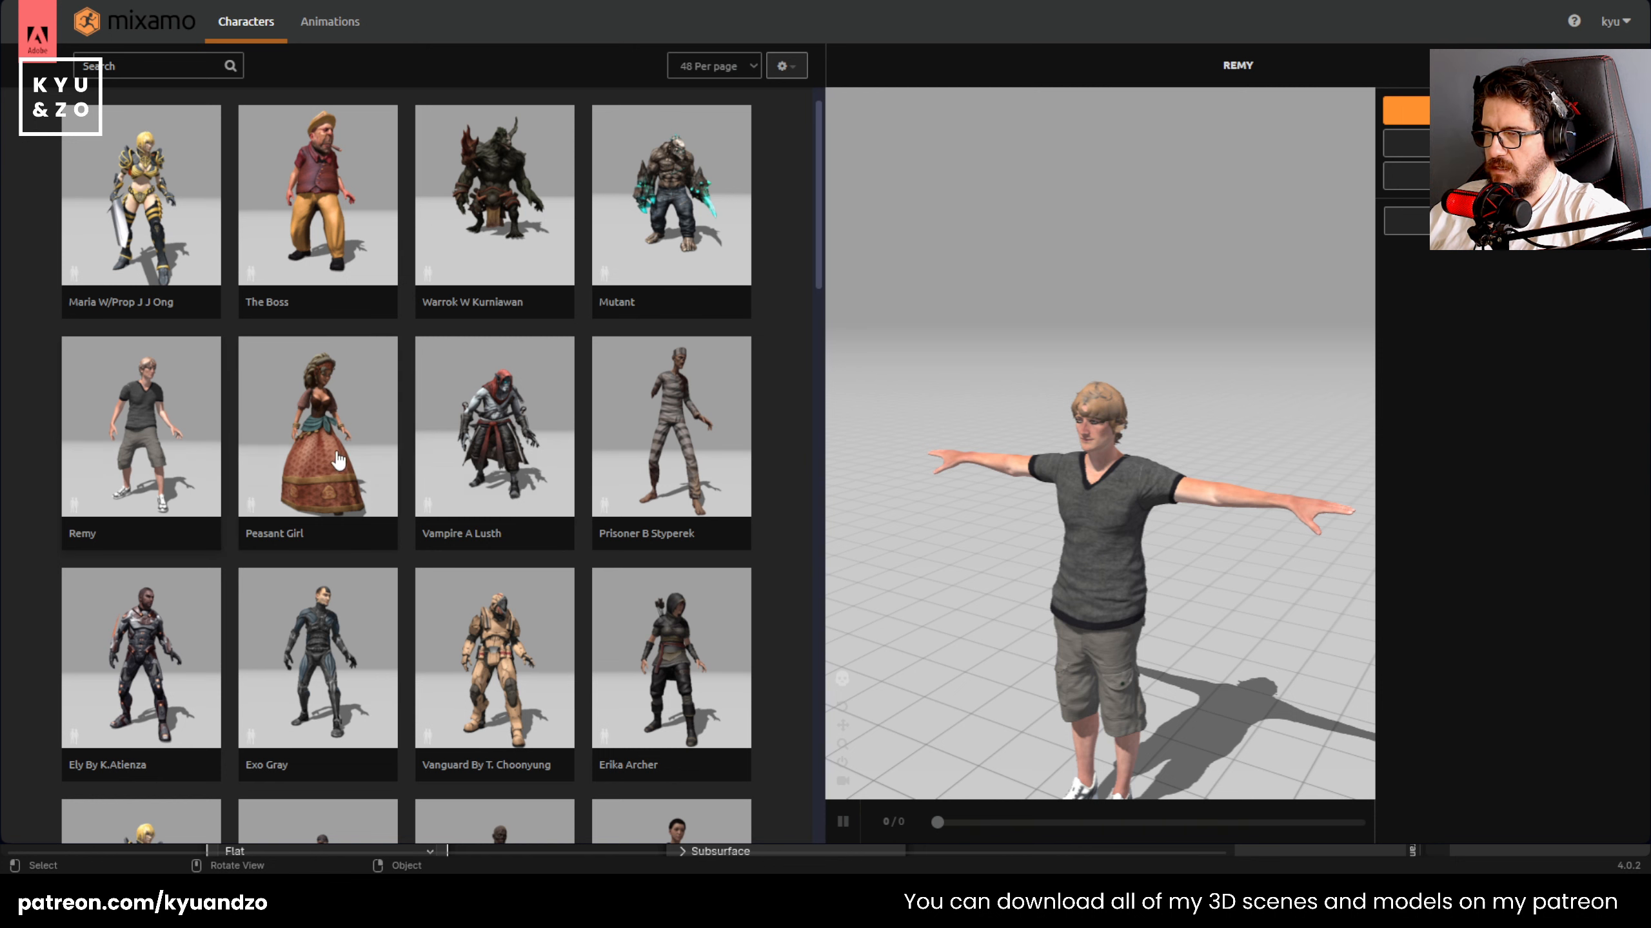
# - Browse the character library and load Megan into the preview
pyautogui.scroll(-4, 584, 390)
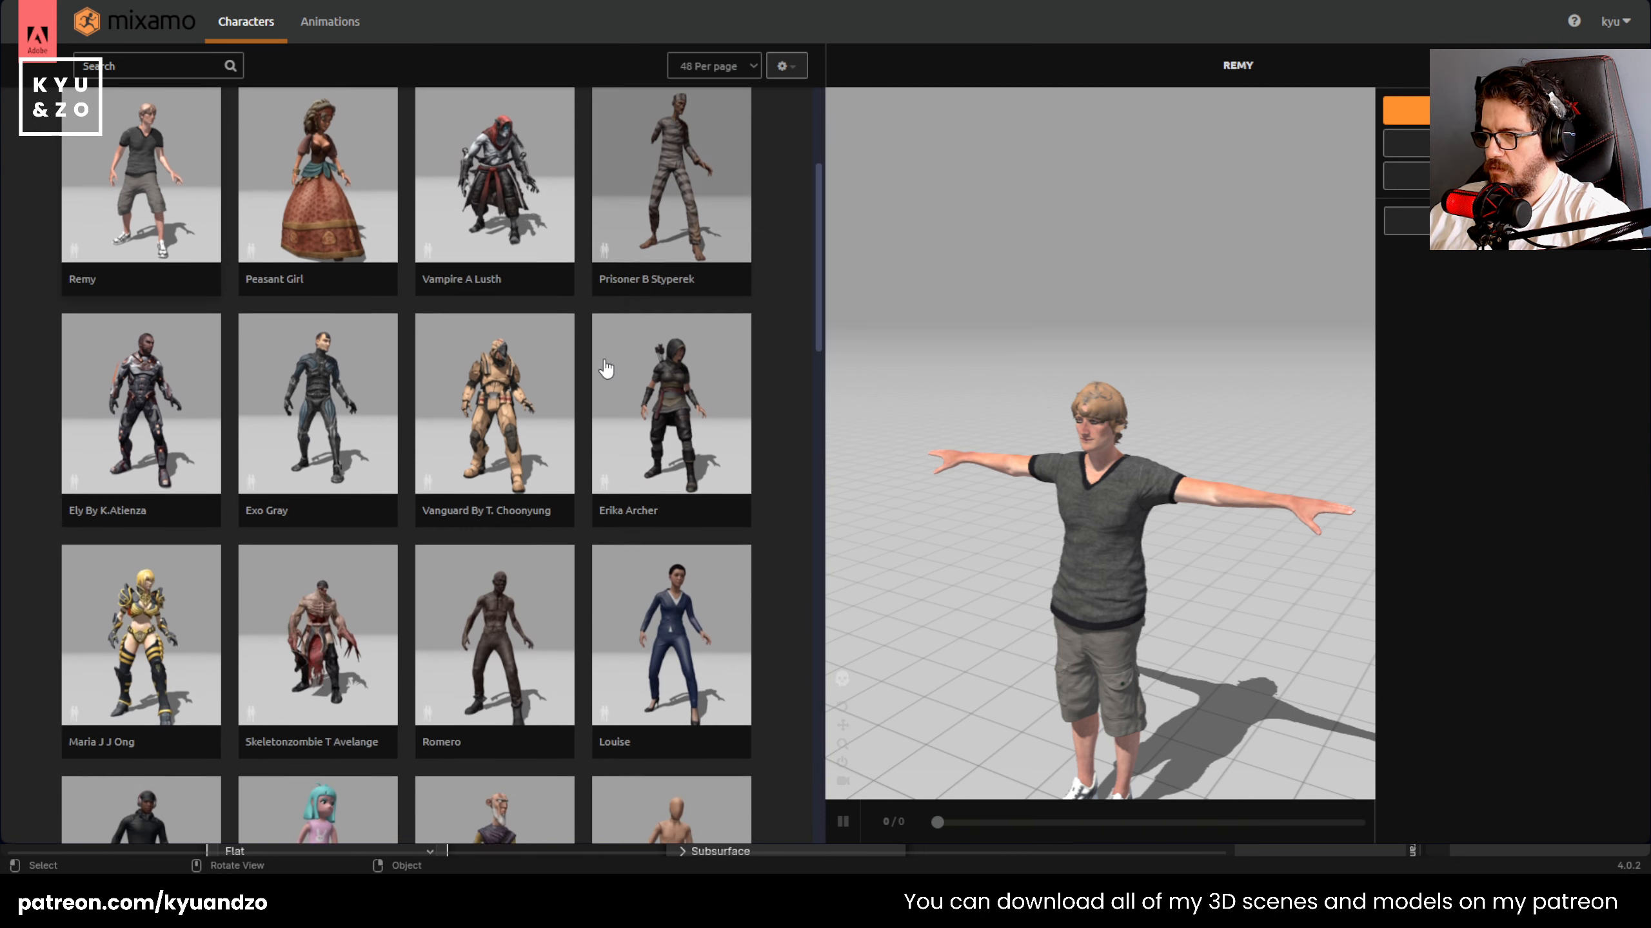
pyautogui.scroll(-4, 361, 397)
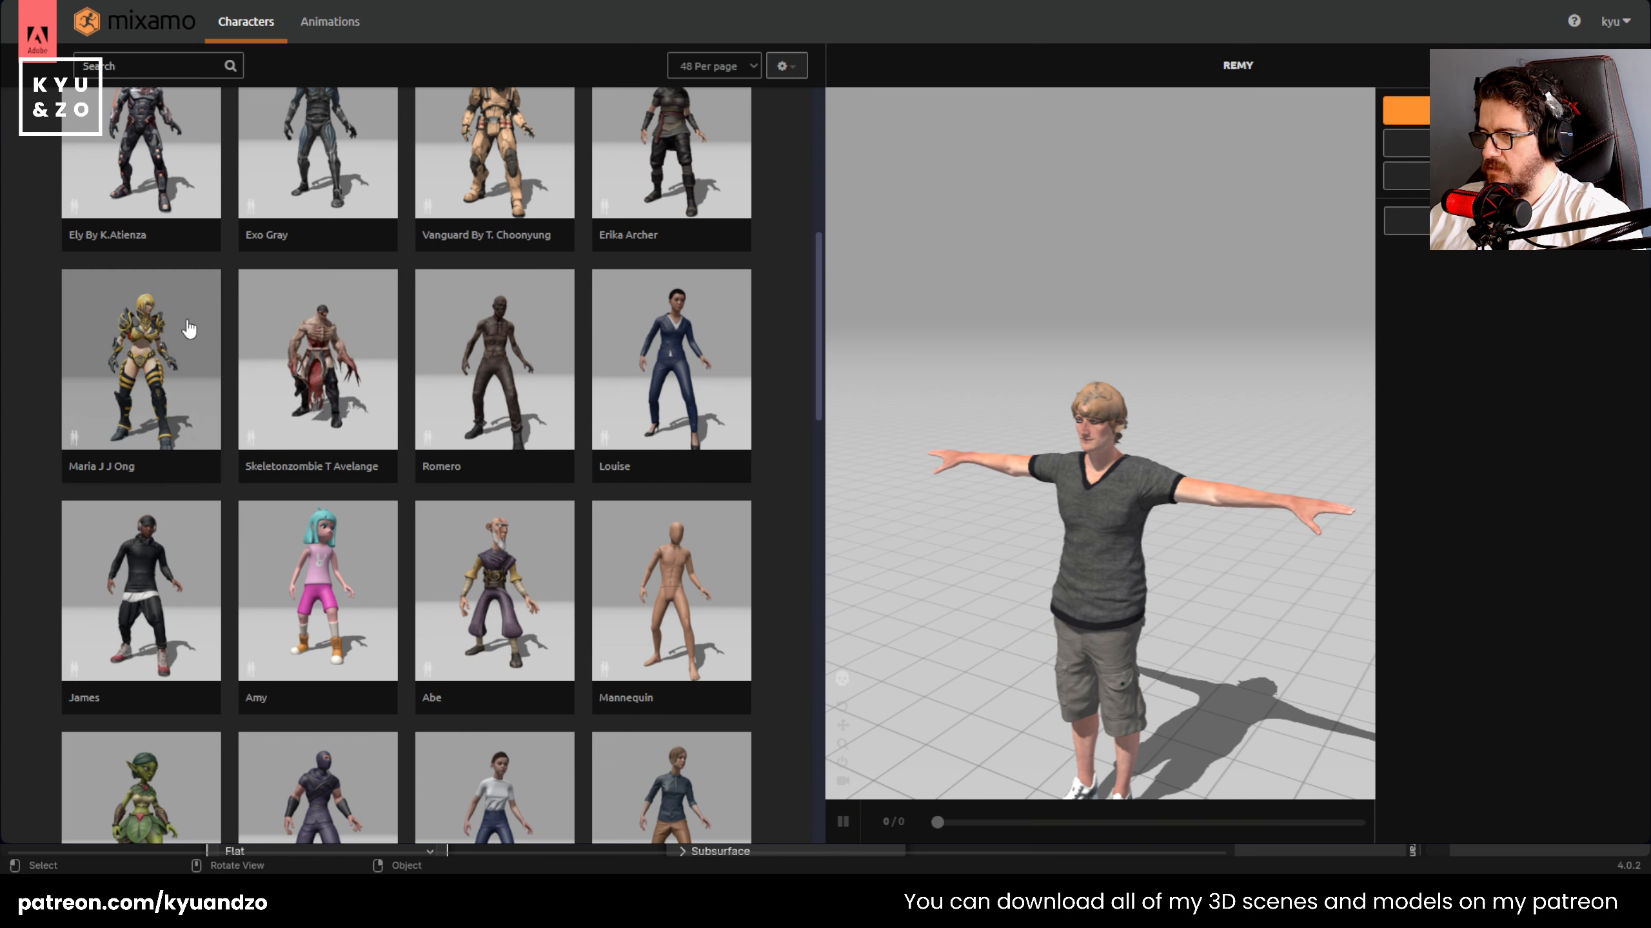
pyautogui.scroll(-4, 189, 328)
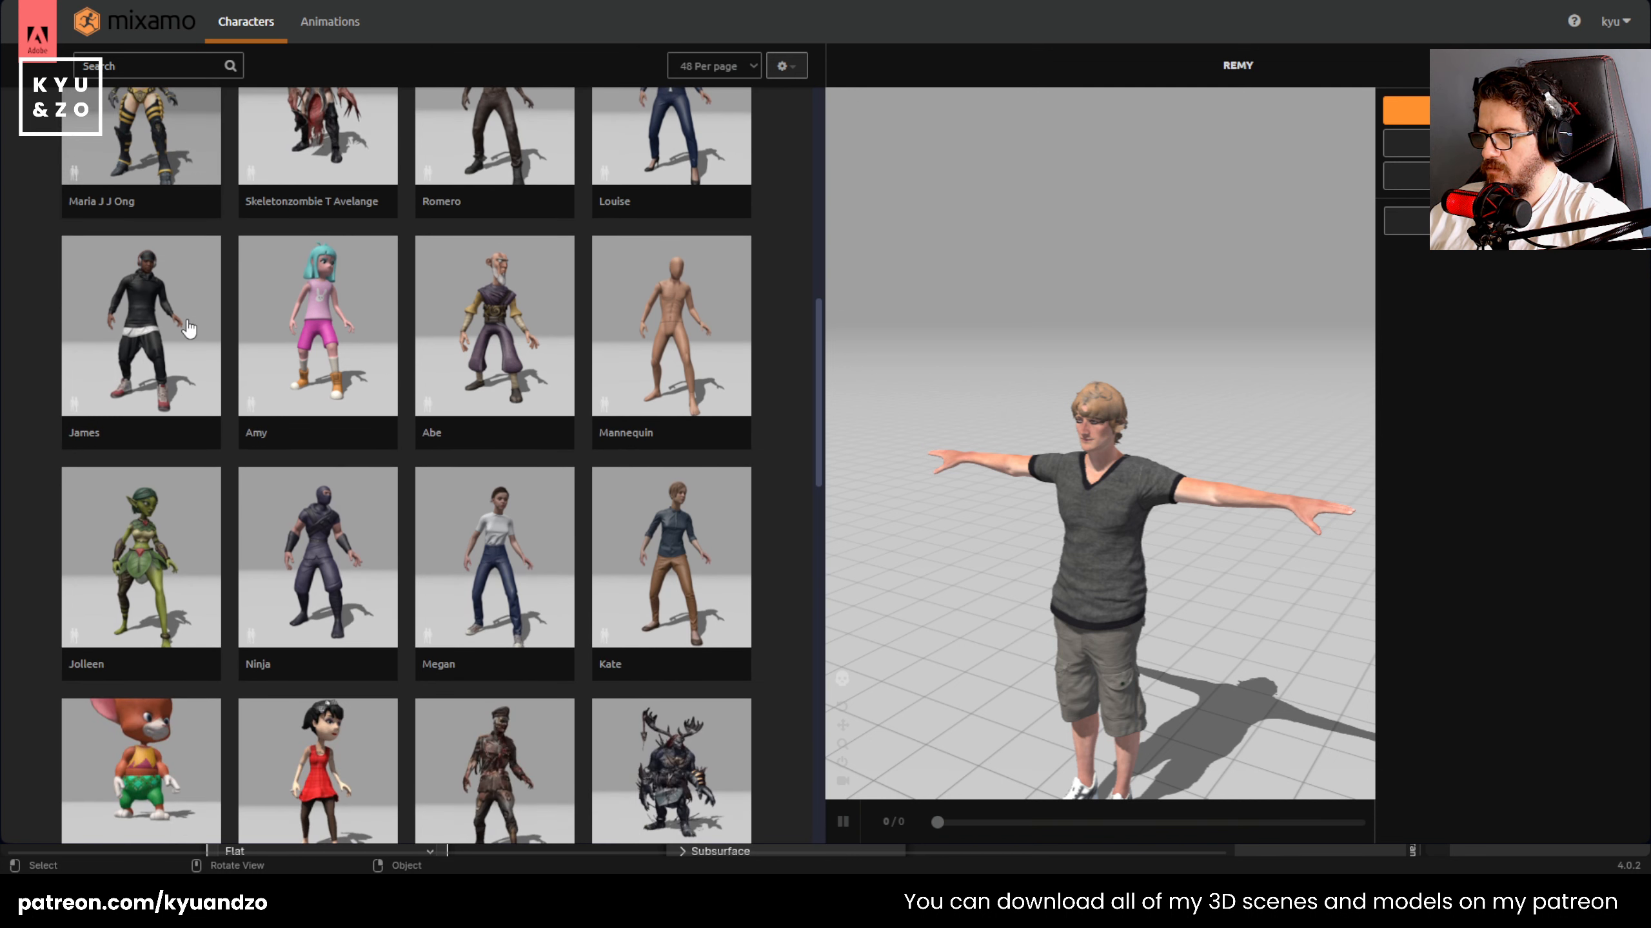
pyautogui.scroll(-4, 189, 328)
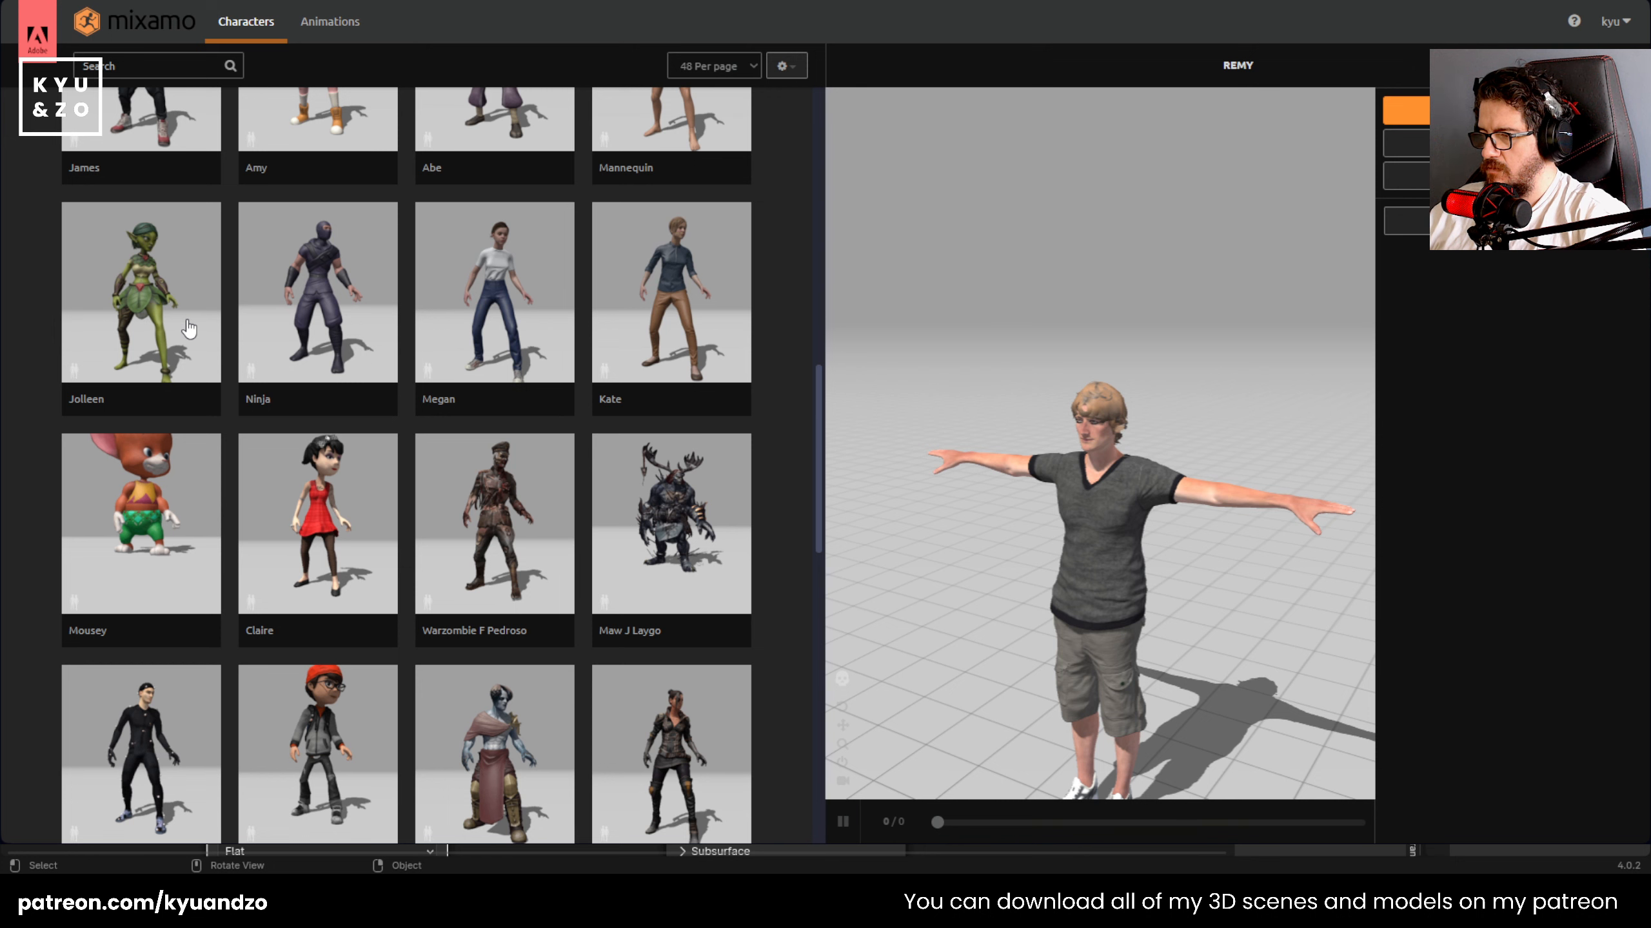
pyautogui.click(532, 266)
# - Look through the remaining characters on the first page of the library
pyautogui.scroll(-9, 482, 378)
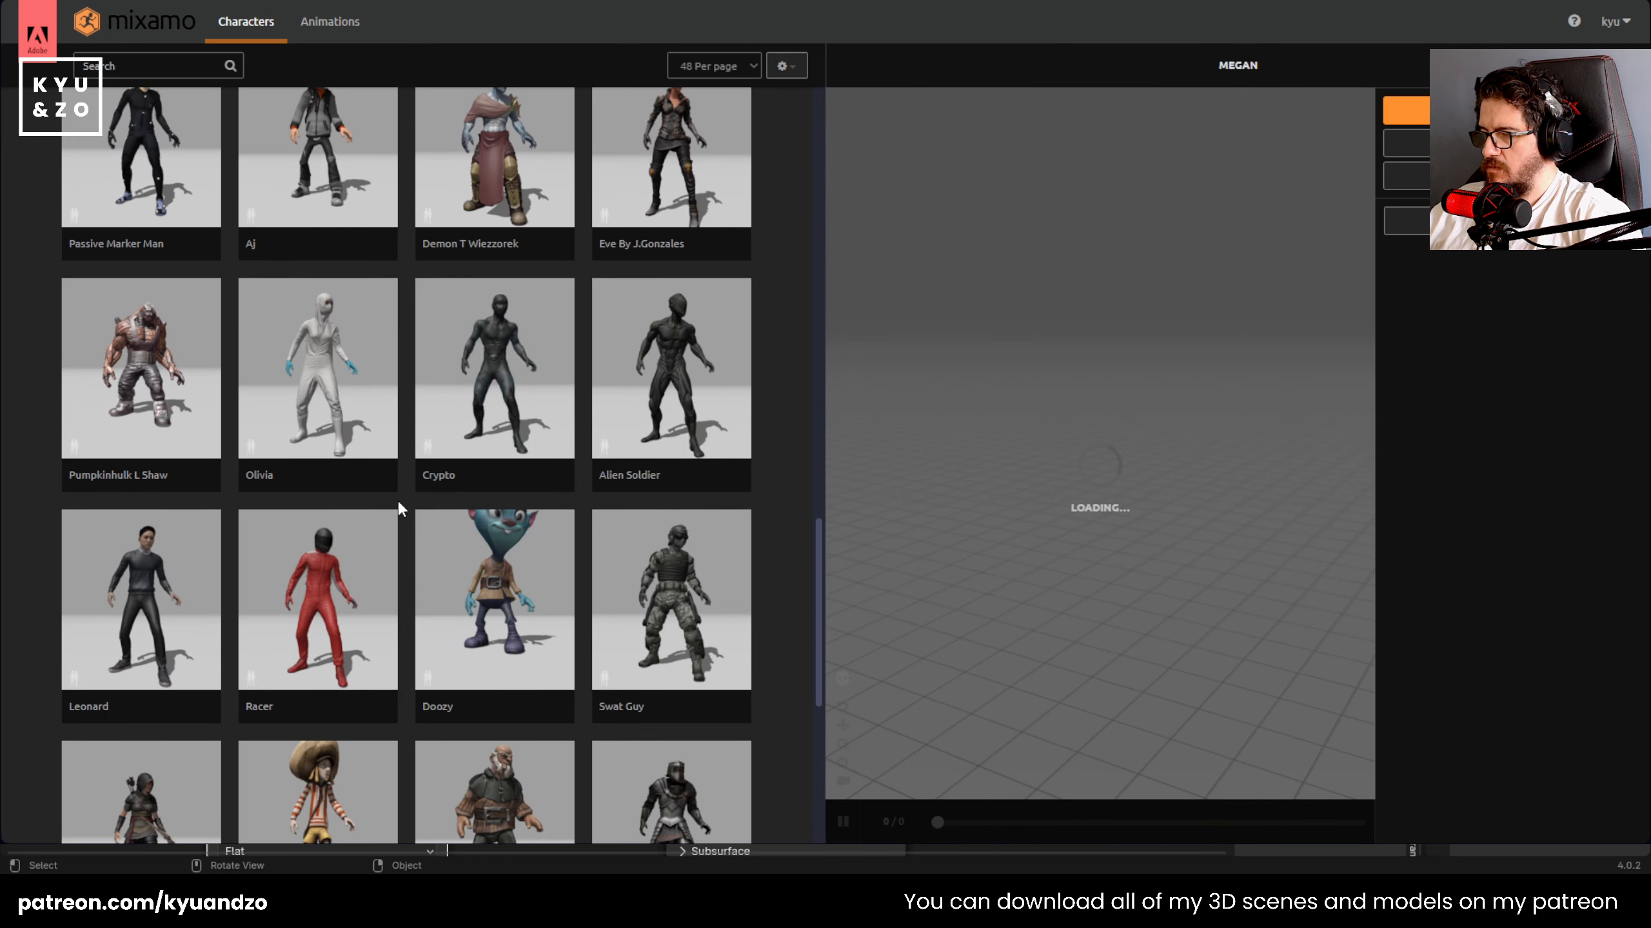
pyautogui.scroll(-7, 403, 488)
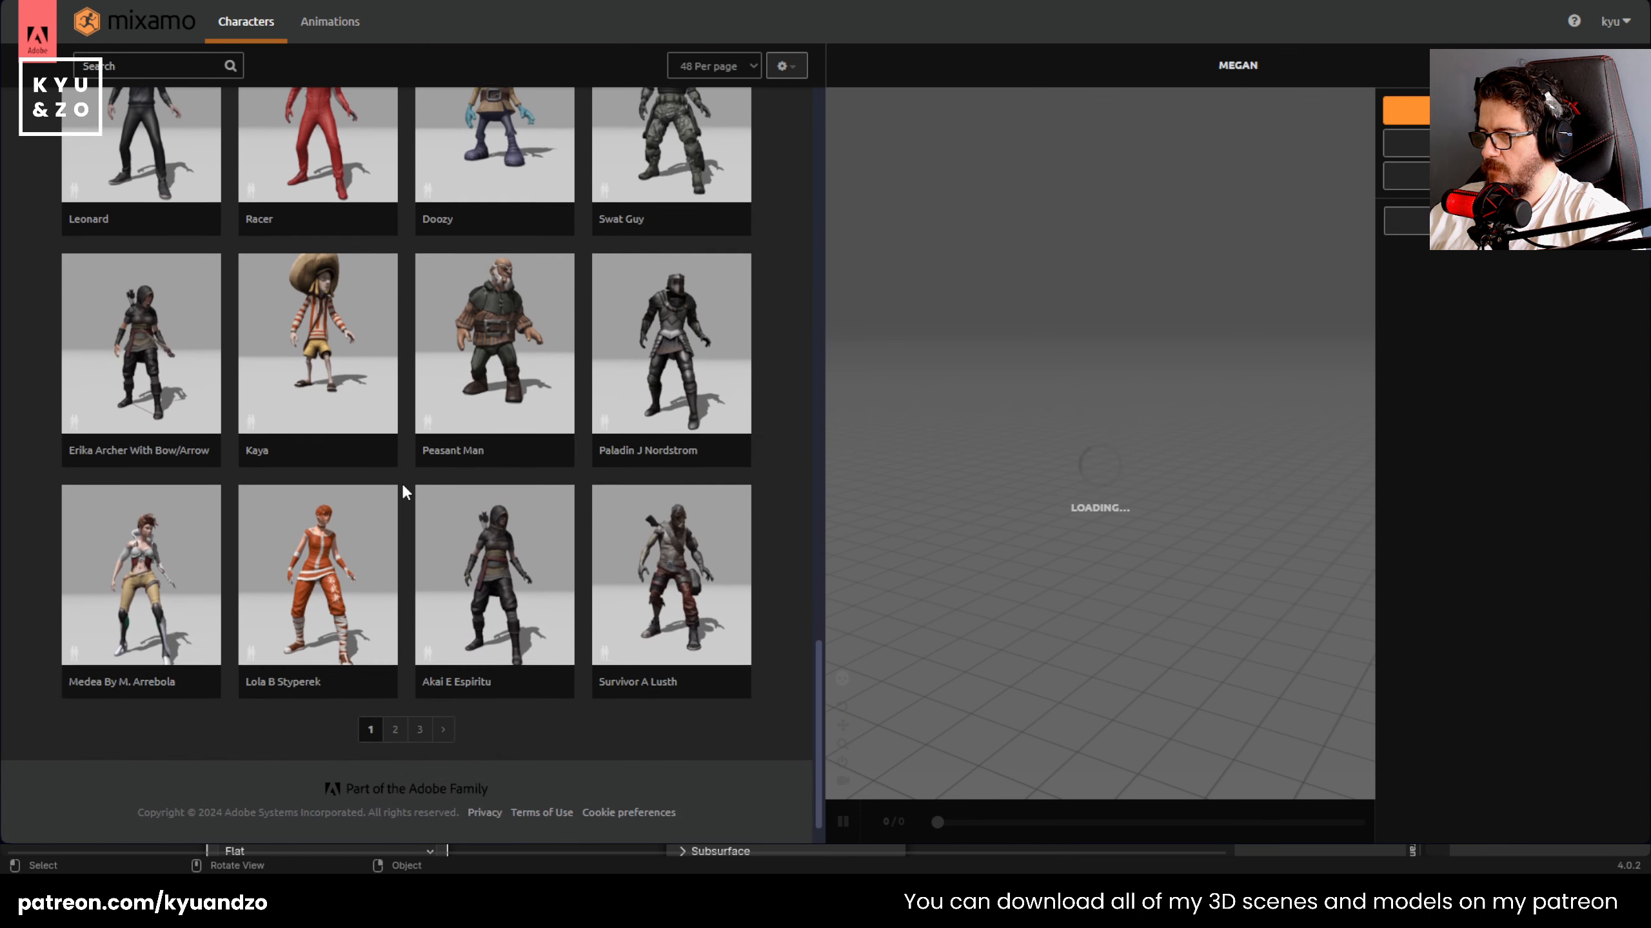
pyautogui.scroll(3, 404, 487)
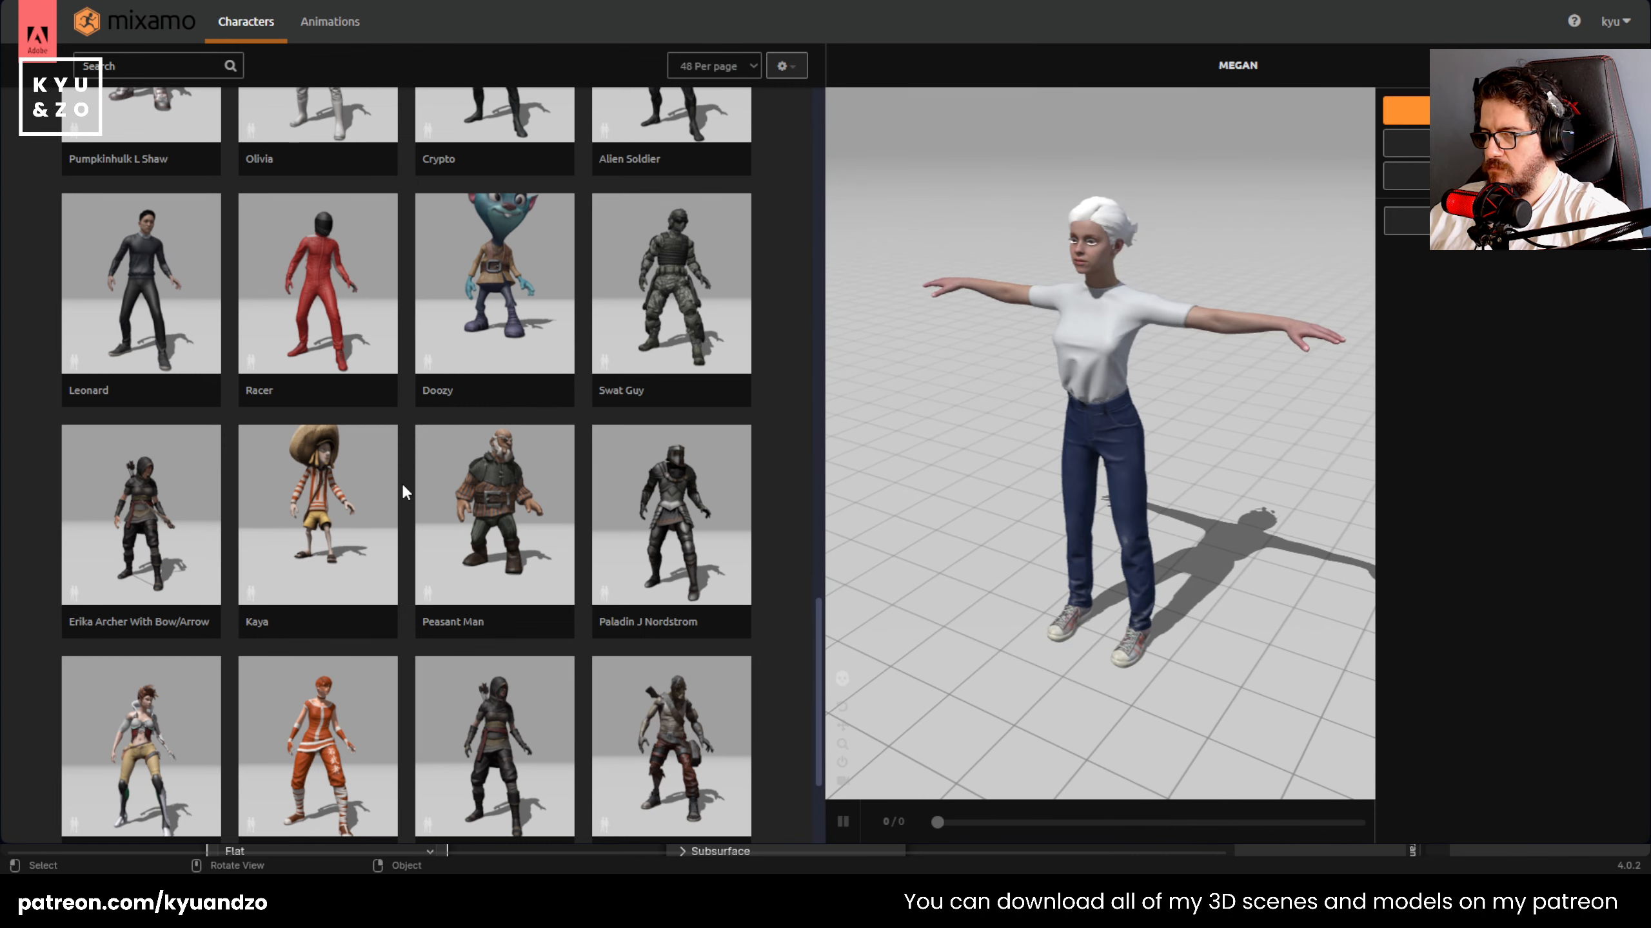
pyautogui.scroll(-3, 401, 481)
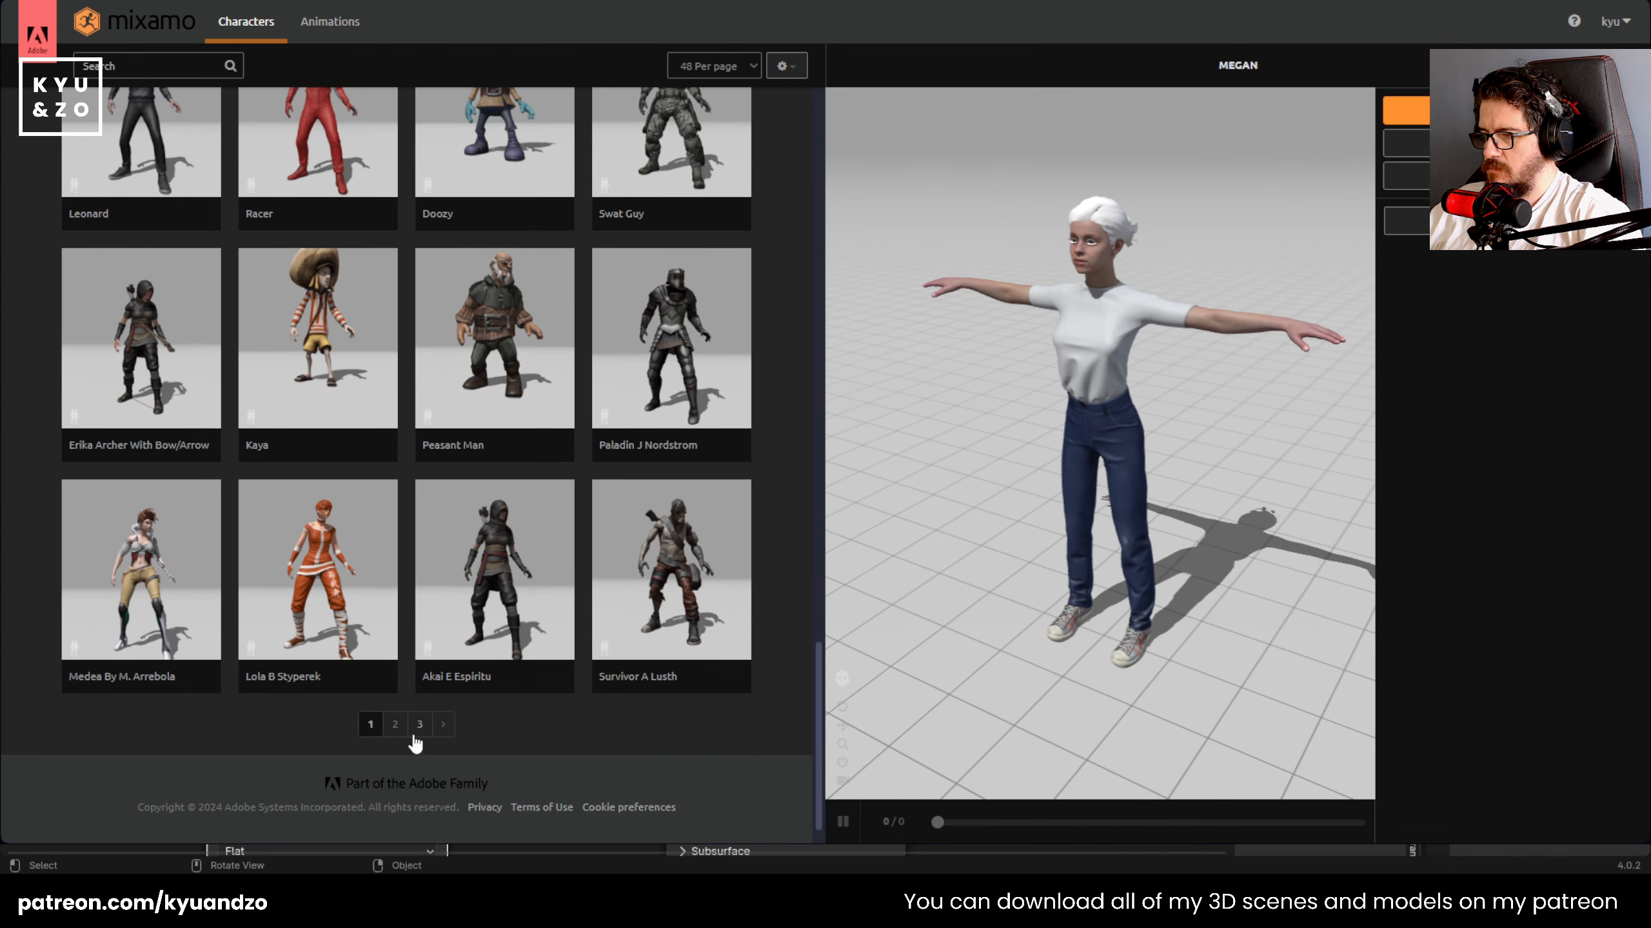
# - Go to the second page of the character library, load Bryce into the preview and inspect him up close
pyautogui.click(398, 726)
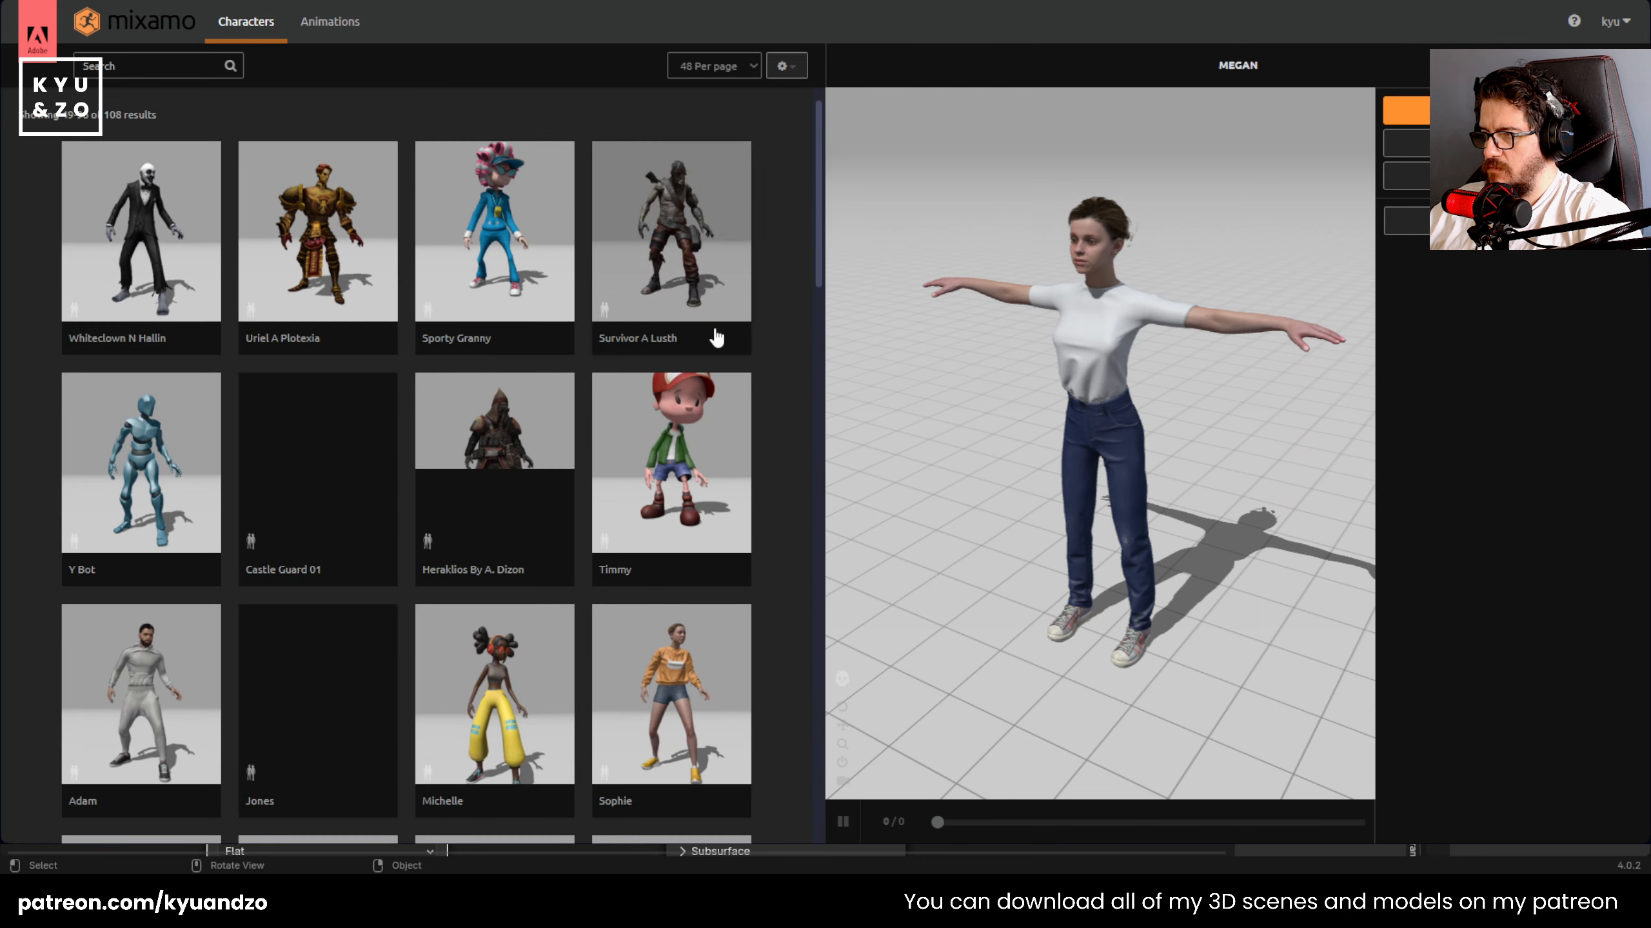
pyautogui.scroll(-4, 715, 336)
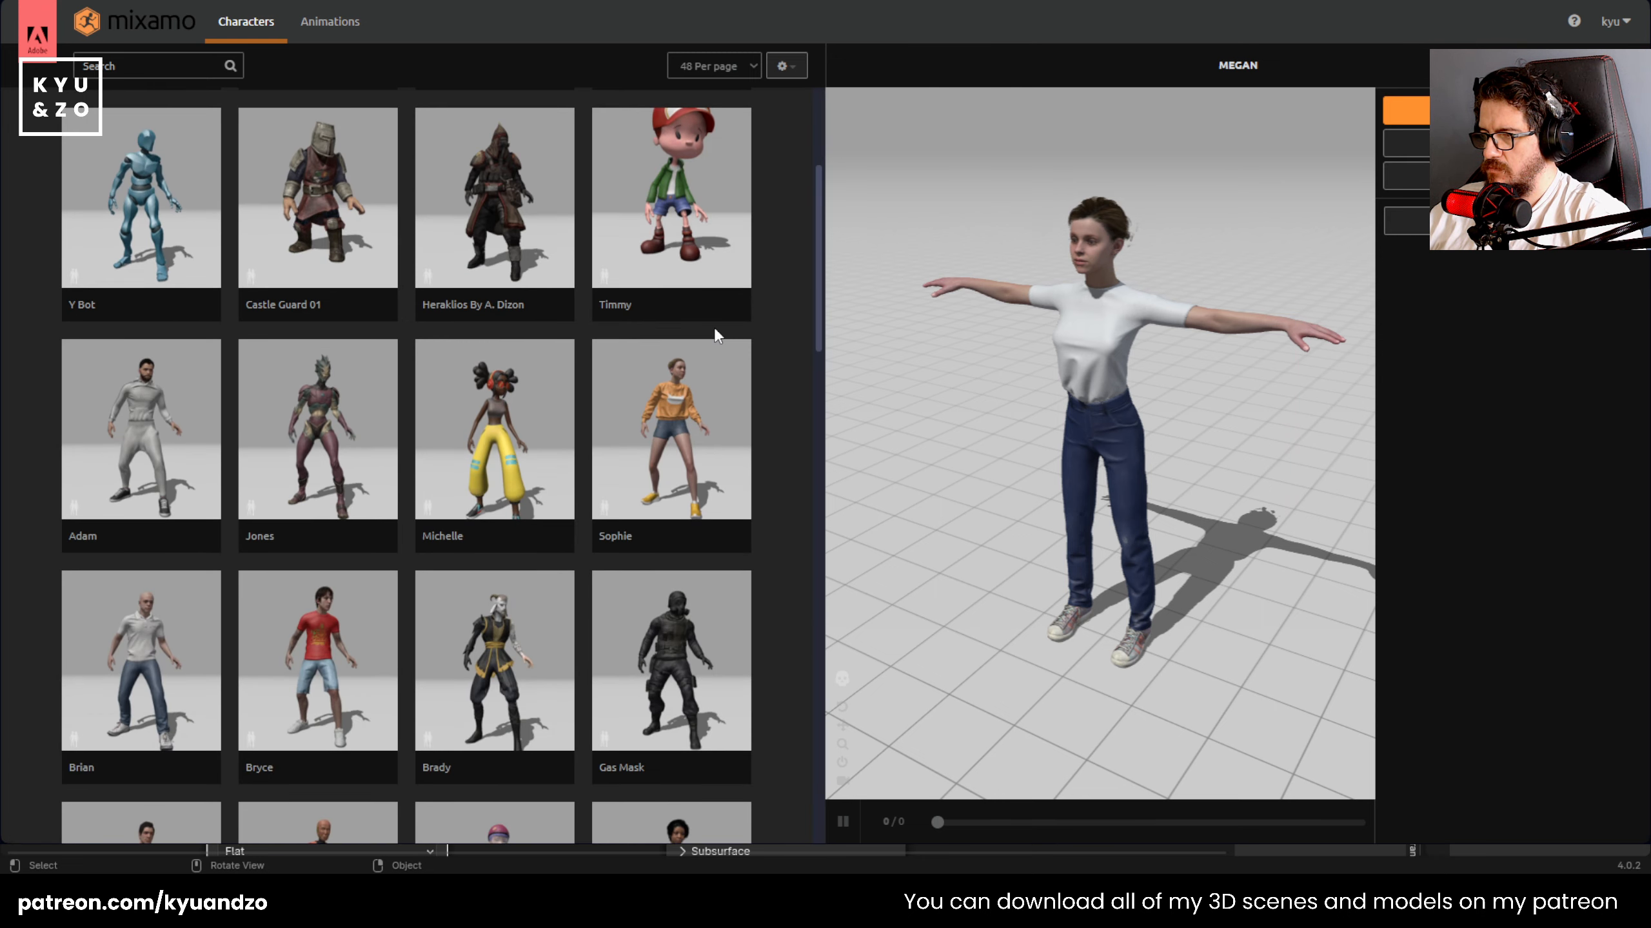
pyautogui.scroll(-6, 715, 331)
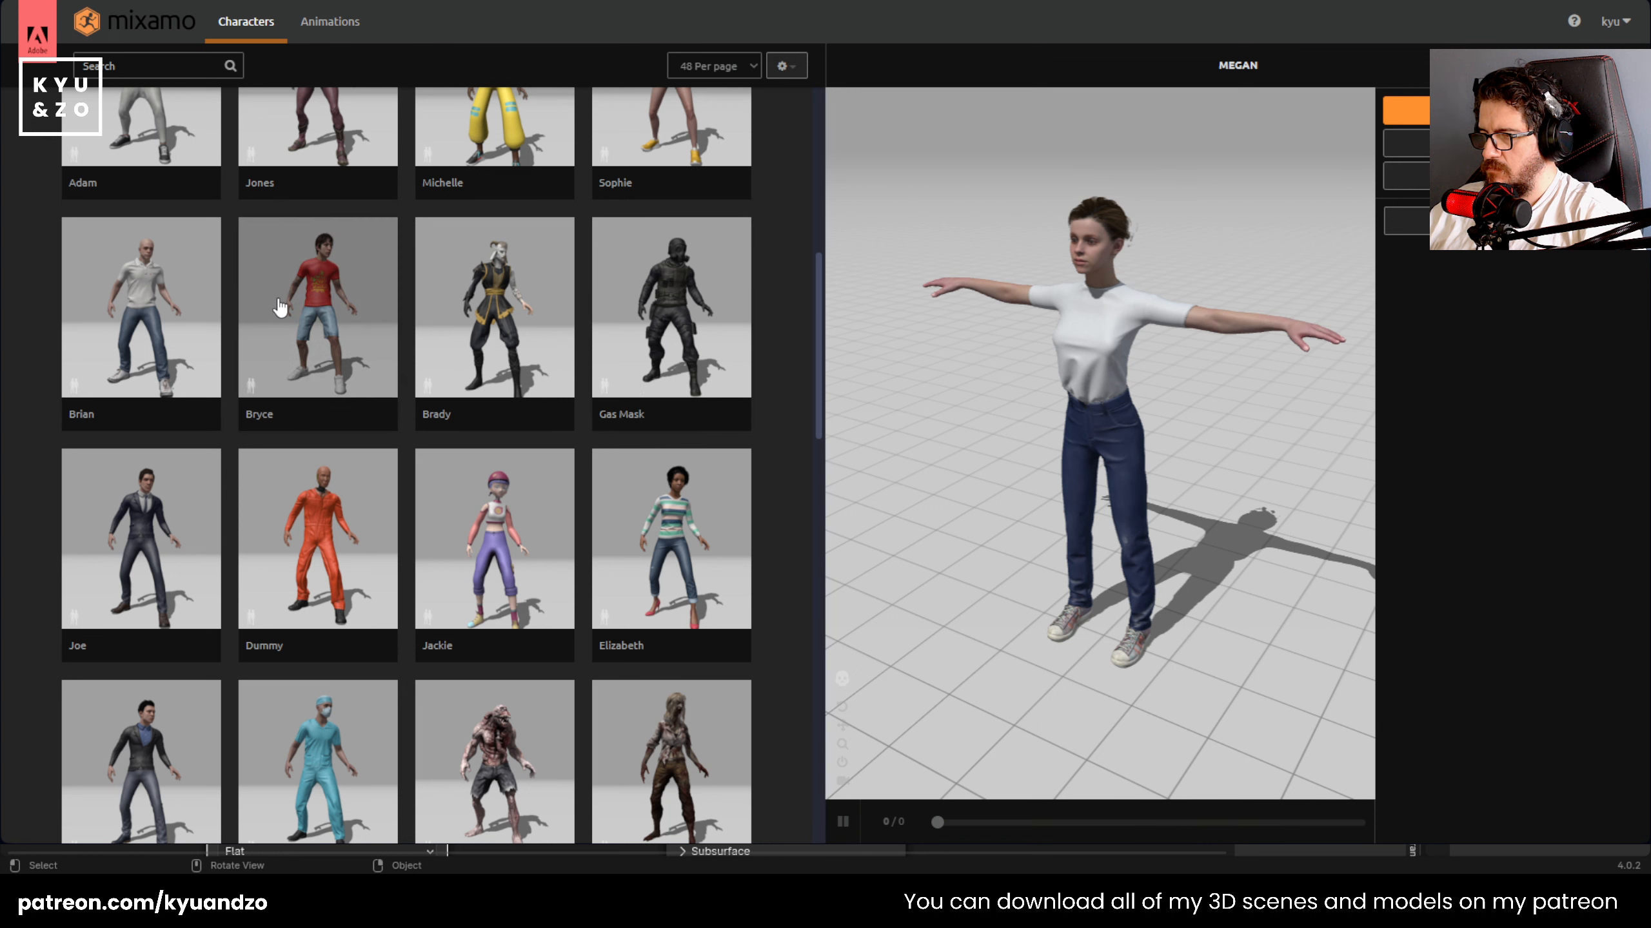
pyautogui.click(280, 308)
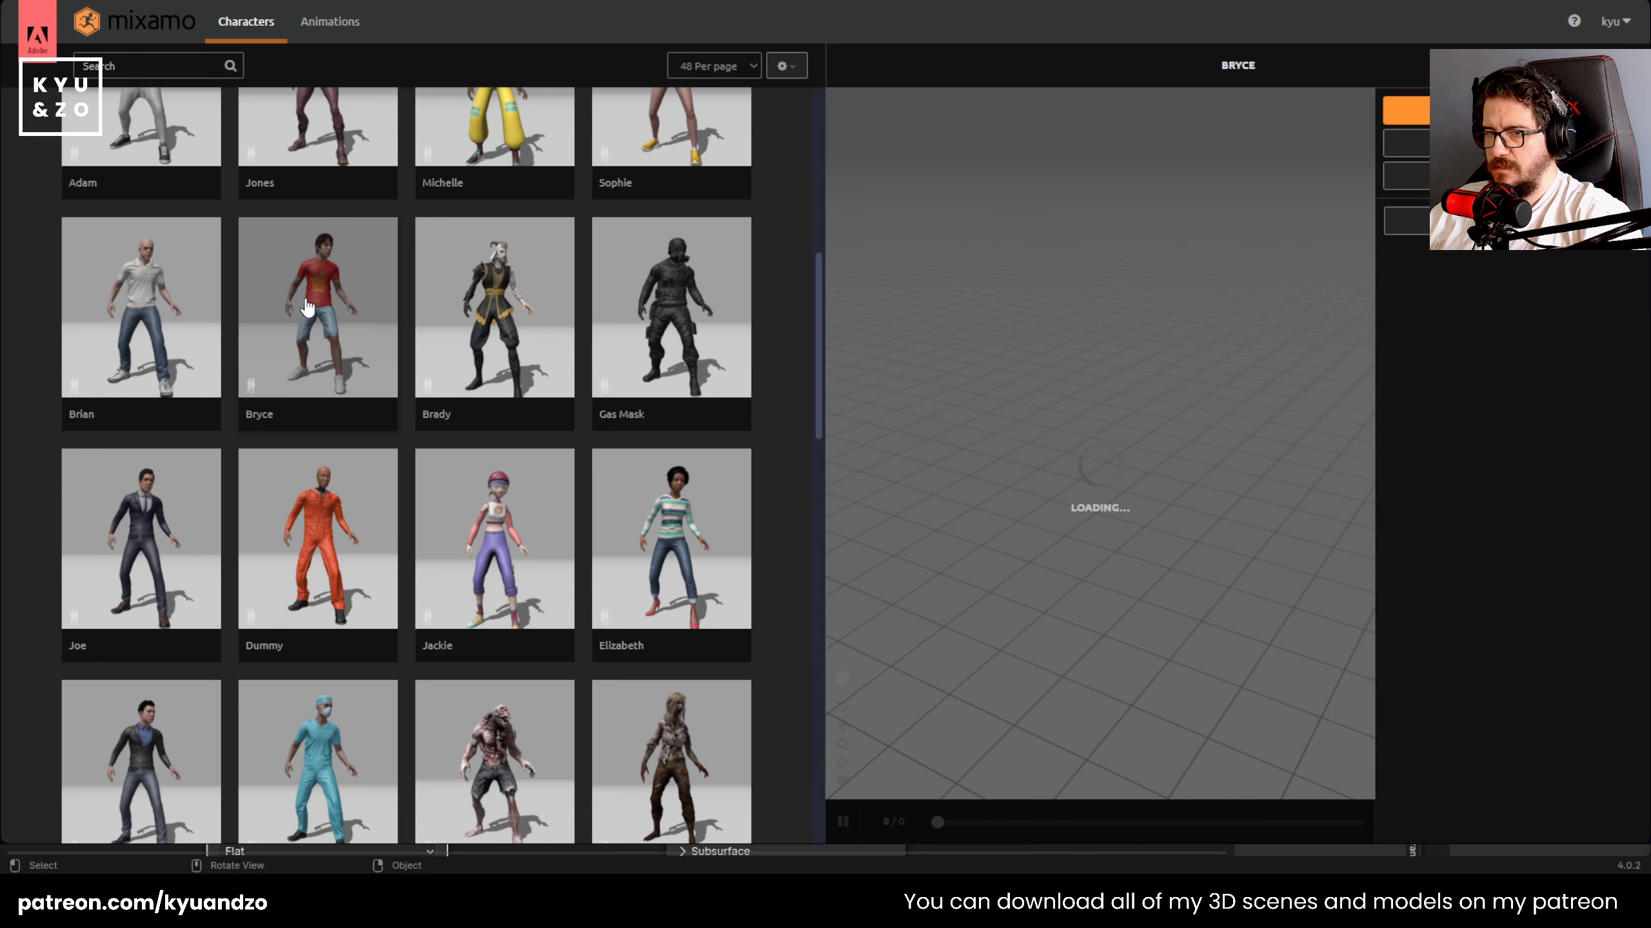
pyautogui.scroll(-7, 308, 307)
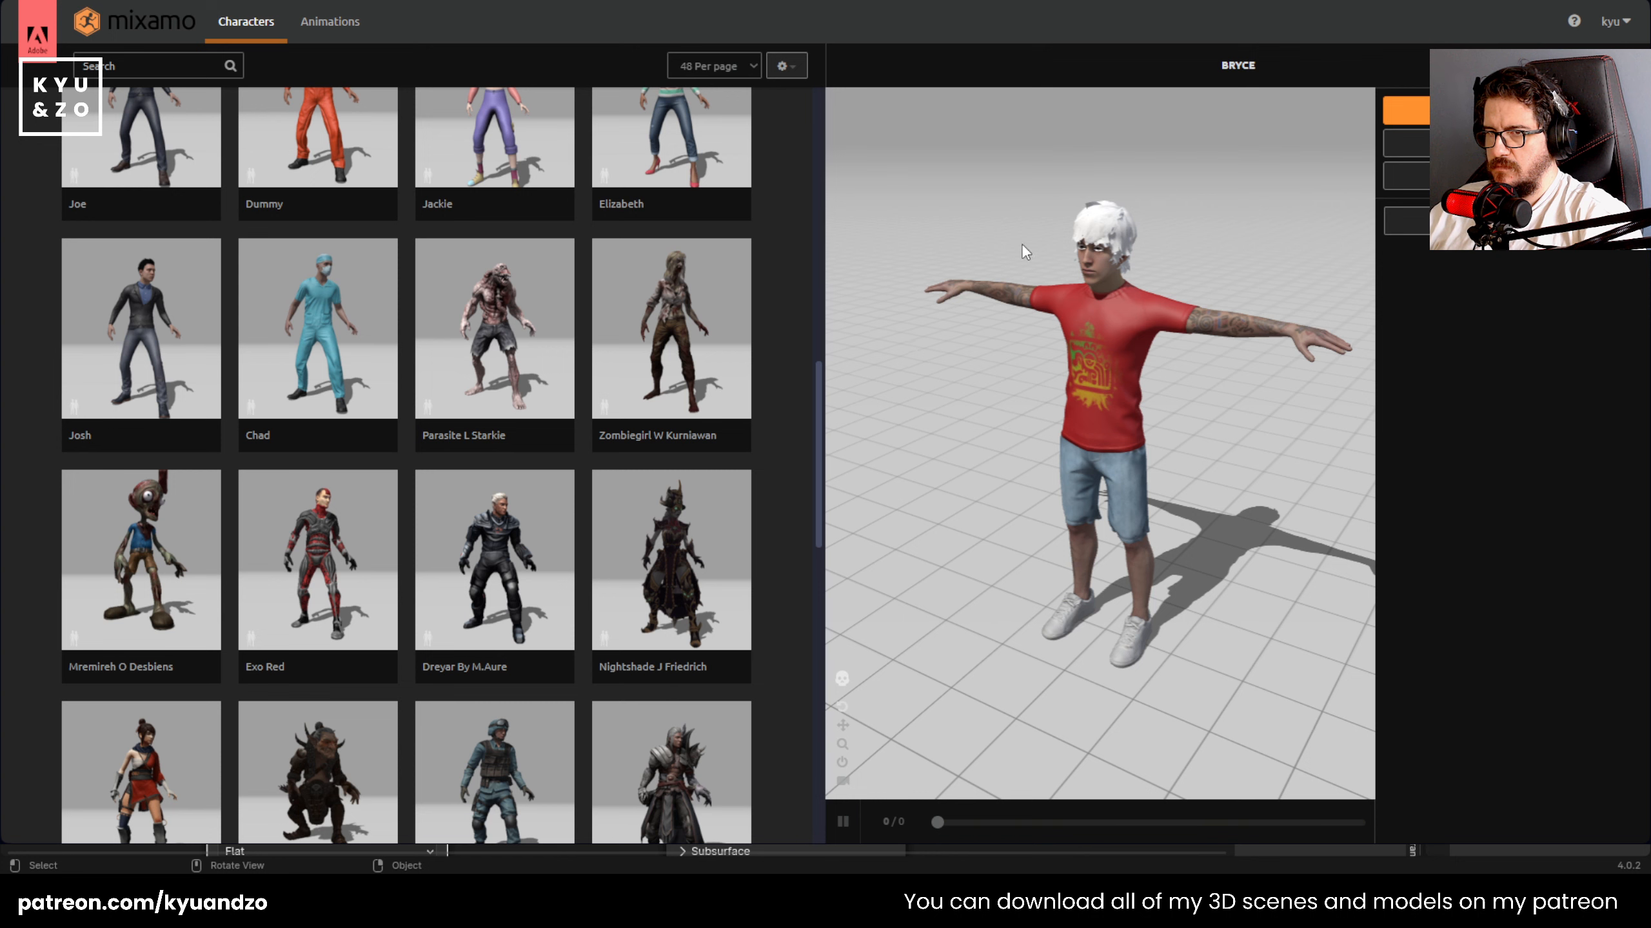
pyautogui.scroll(5, 1023, 247)
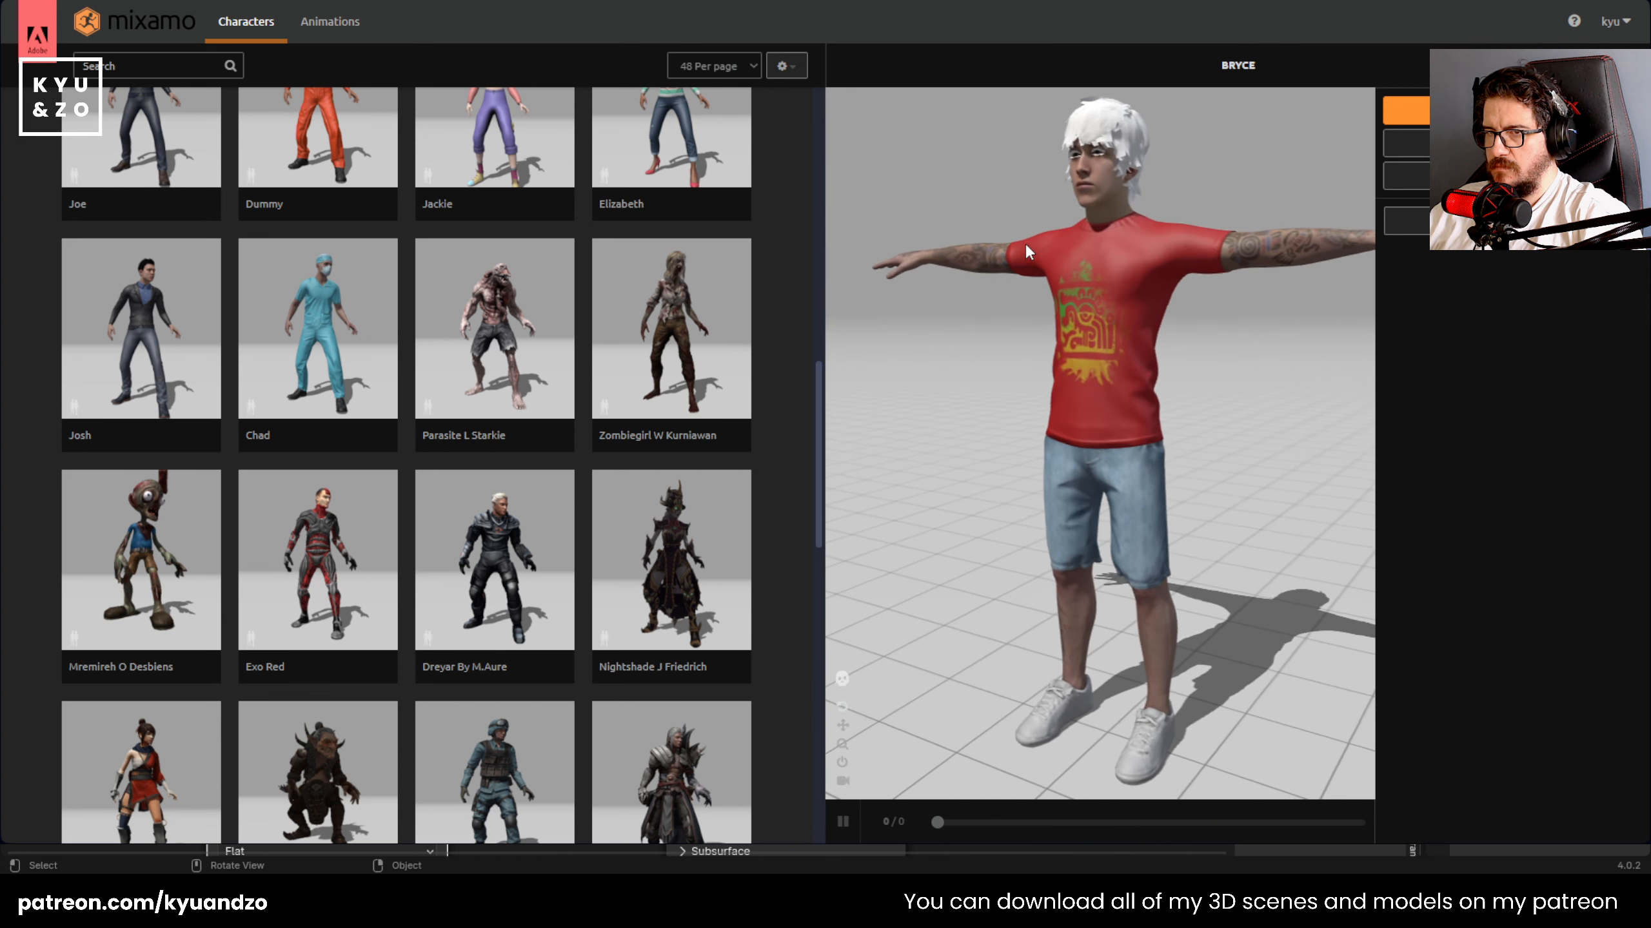
pyautogui.scroll(2, 1024, 243)
pyautogui.moveTo(1058, 240); pyautogui.dragTo(1069, 242, button='middle')
pyautogui.scroll(2, 1069, 243)
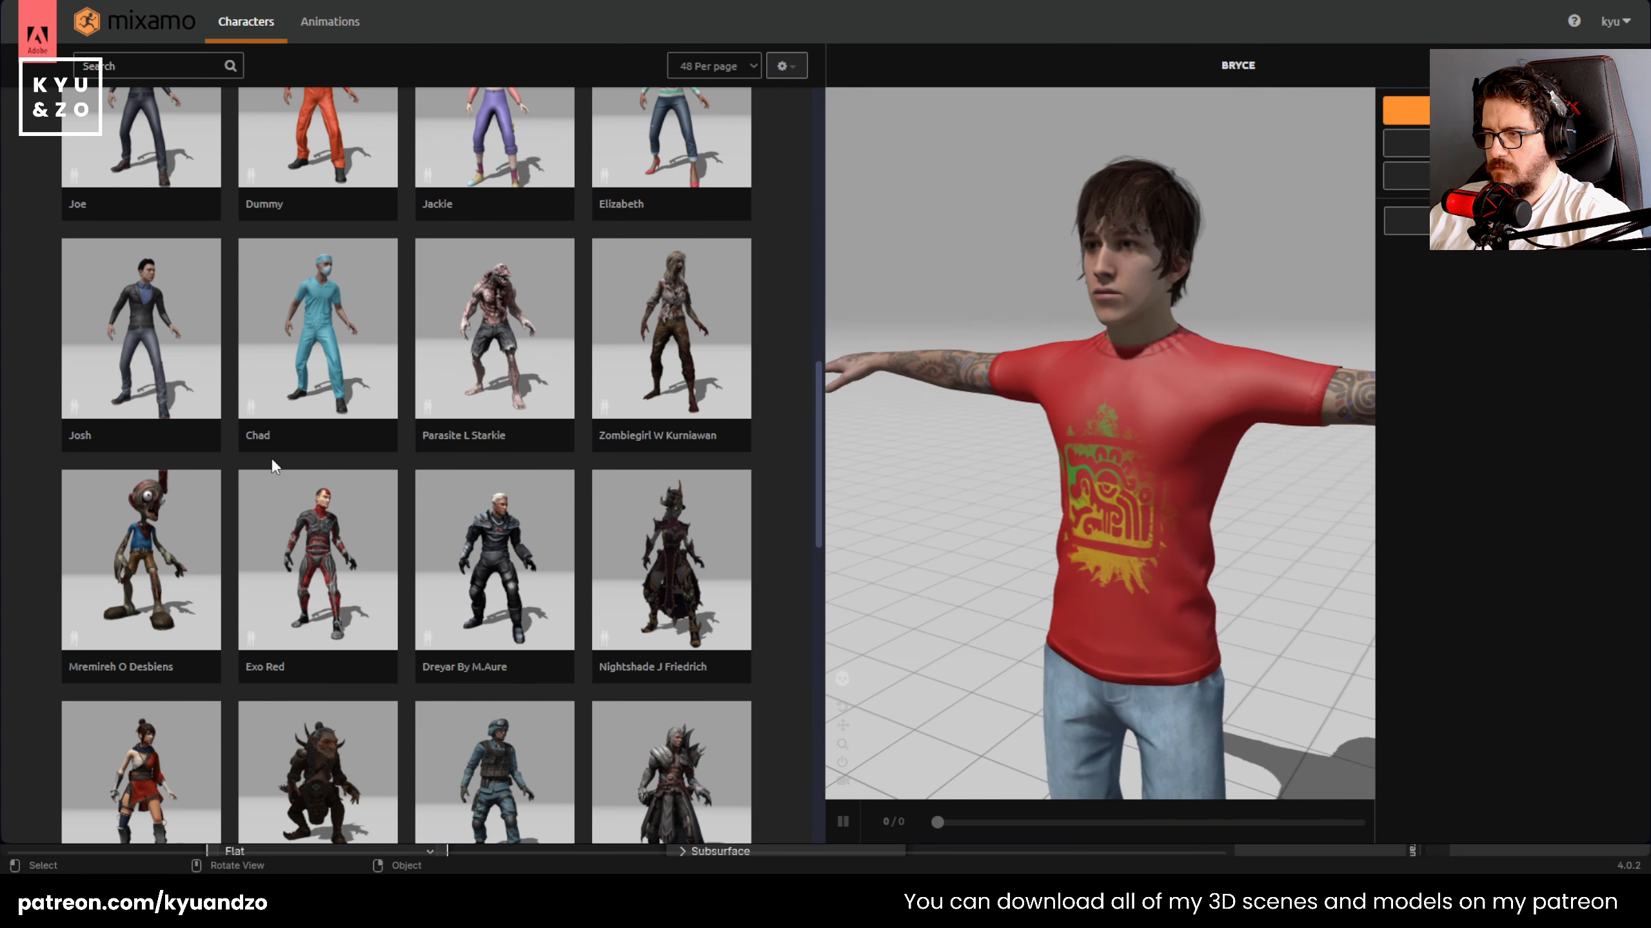
# - Load Josh into the preview and inspect his face and upper body up close
pyautogui.click(155, 365)
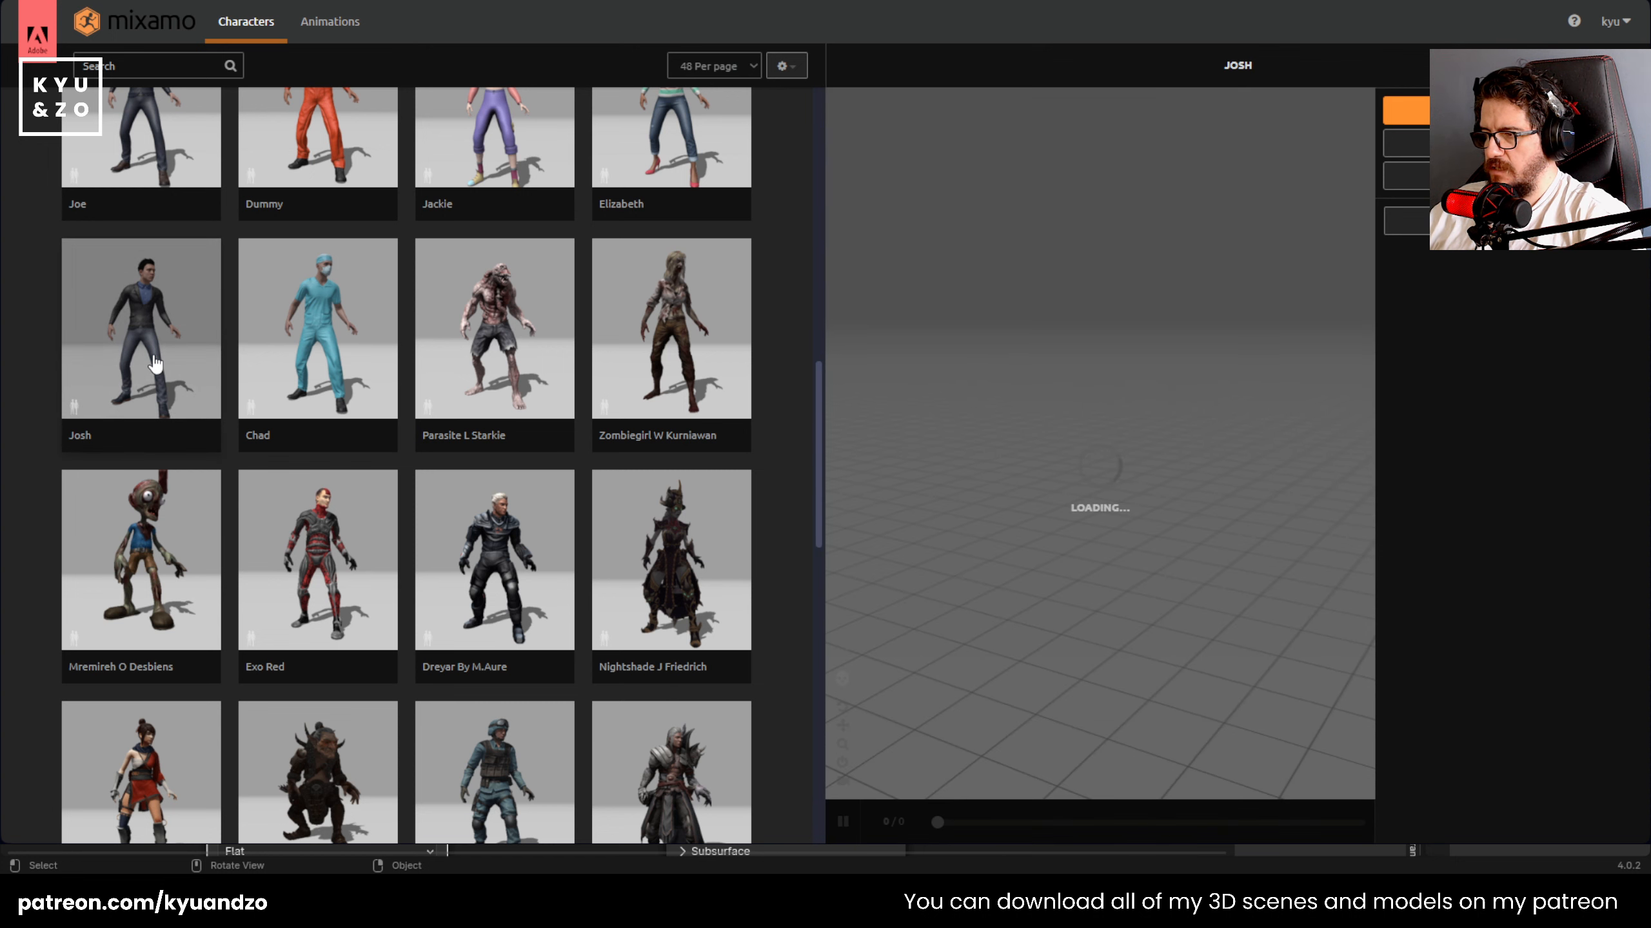
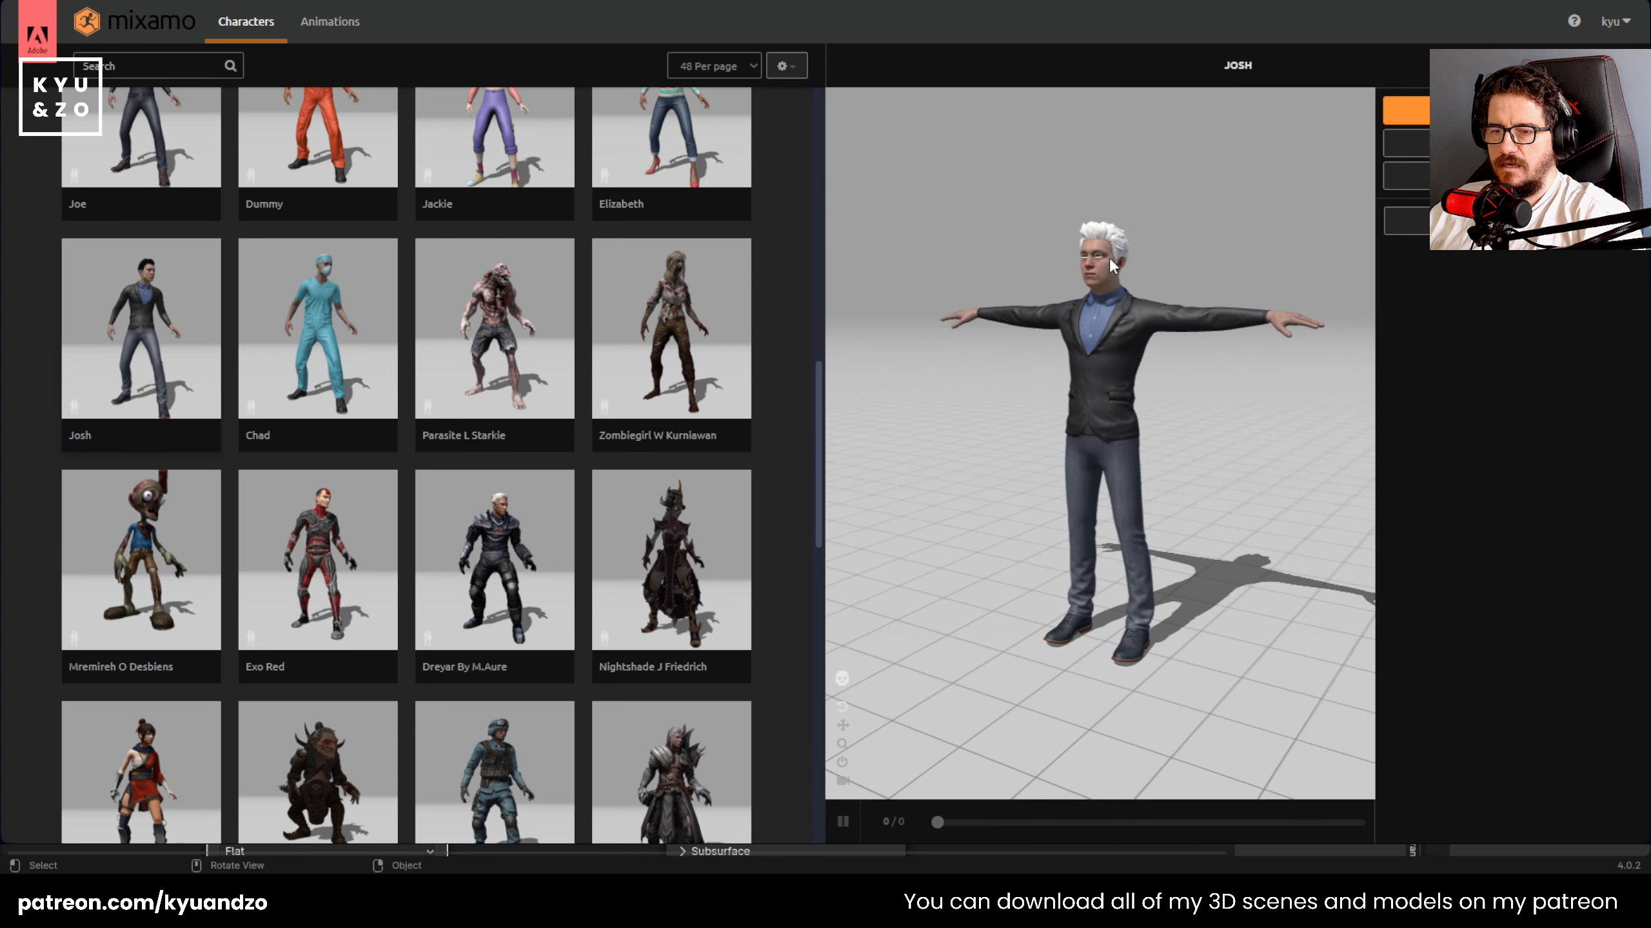
pyautogui.scroll(3, 1109, 258)
pyautogui.moveTo(1104, 197); pyautogui.dragTo(1101, 310)
pyautogui.scroll(4, 1074, 333)
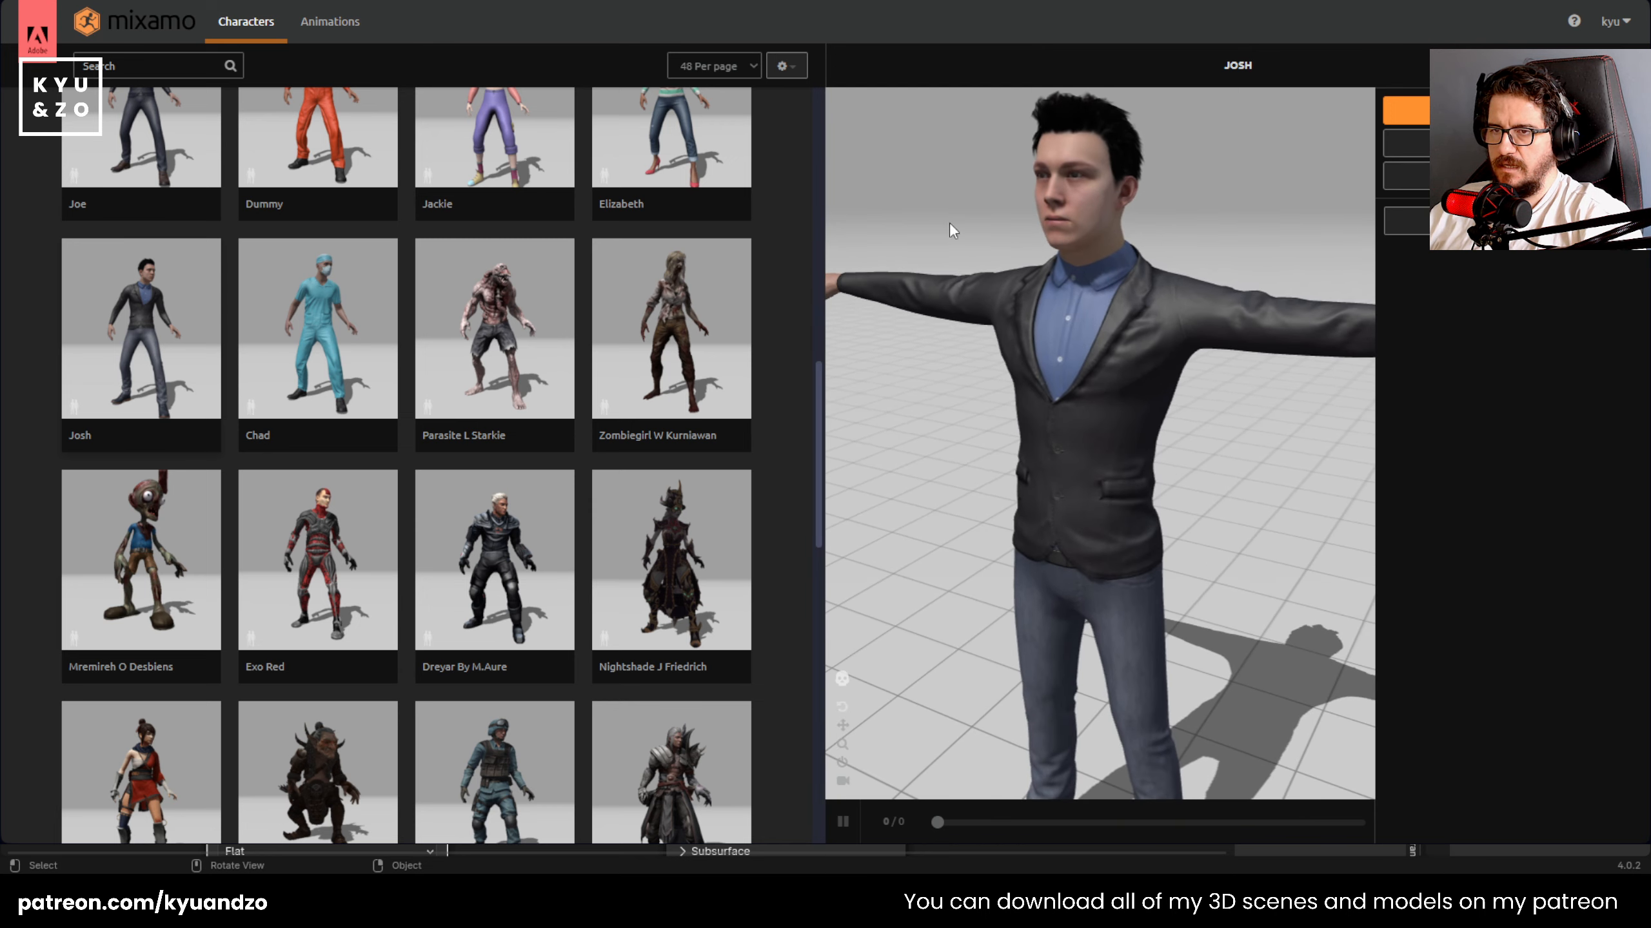
pyautogui.moveTo(953, 230); pyautogui.dragTo(1107, 253)
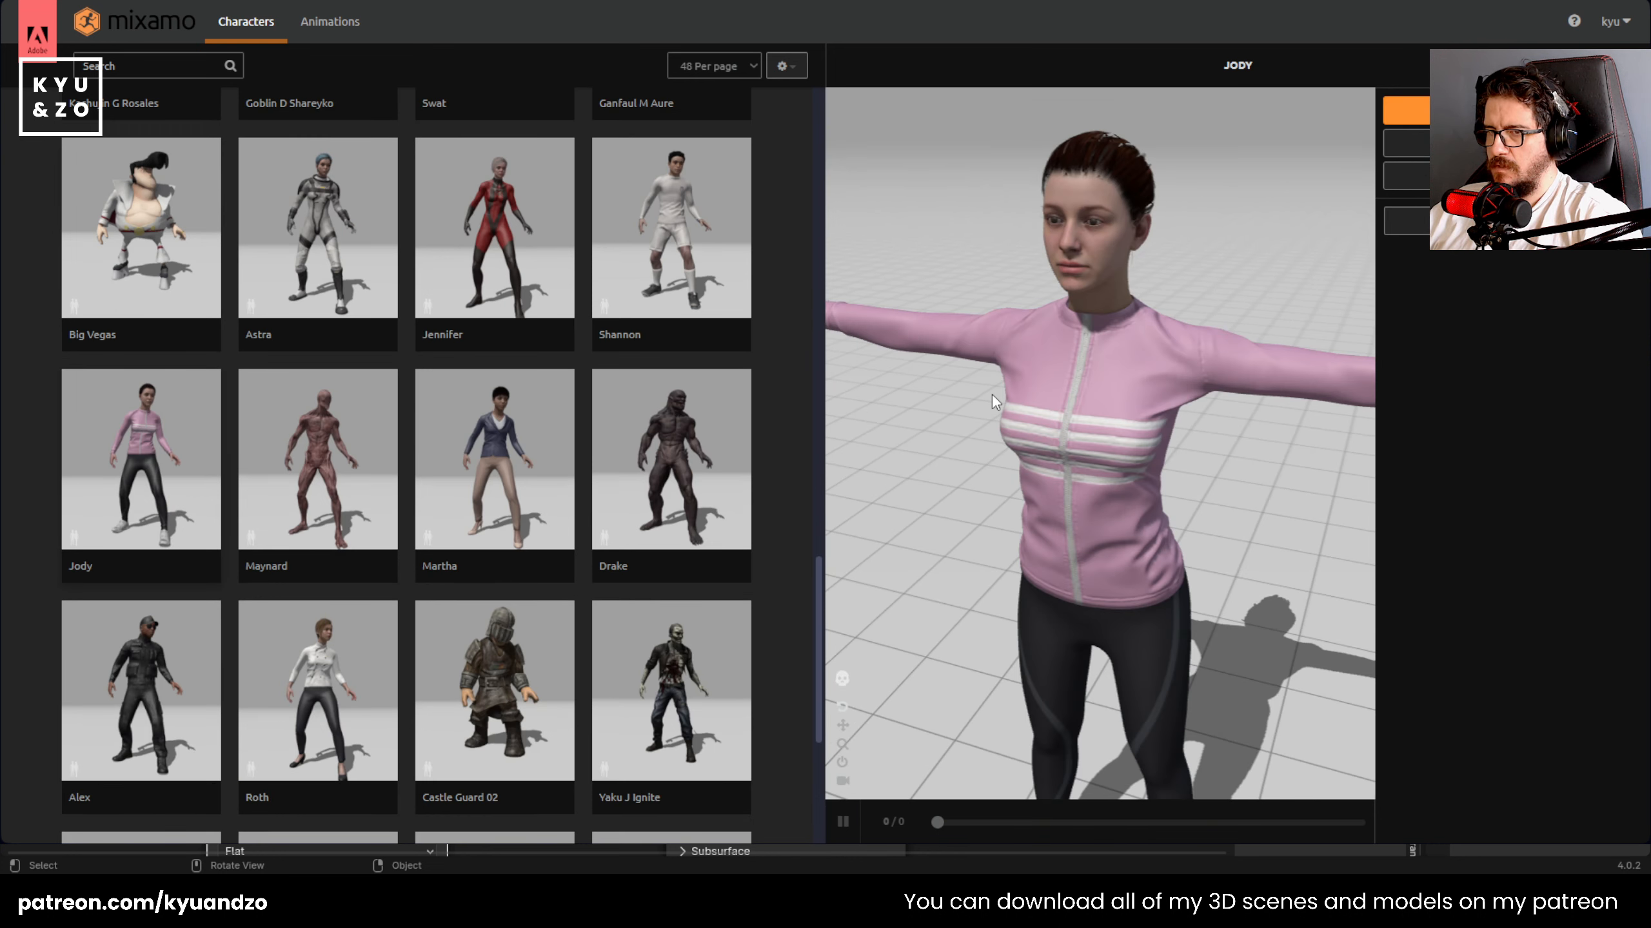
# - Inspect the Jody preview from several angles, and load Alex into the preview
pyautogui.moveTo(991, 394); pyautogui.dragTo(1272, 347)
pyautogui.moveTo(1365, 344); pyautogui.dragTo(1159, 239)
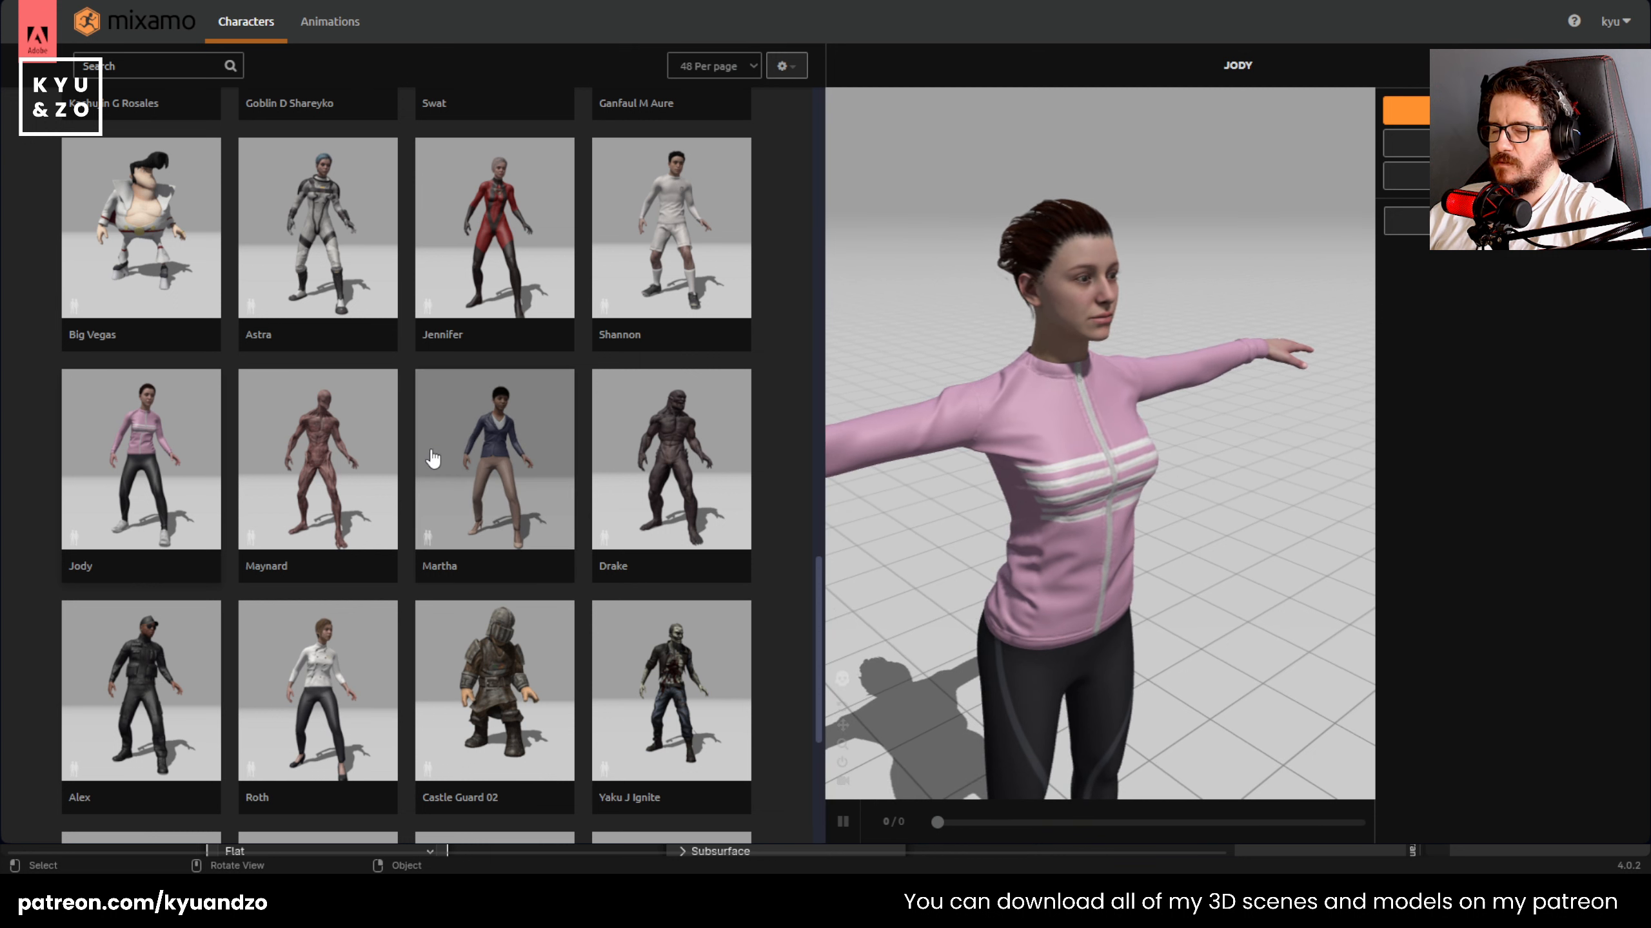
pyautogui.scroll(-4, 384, 423)
pyautogui.scroll(3, 385, 421)
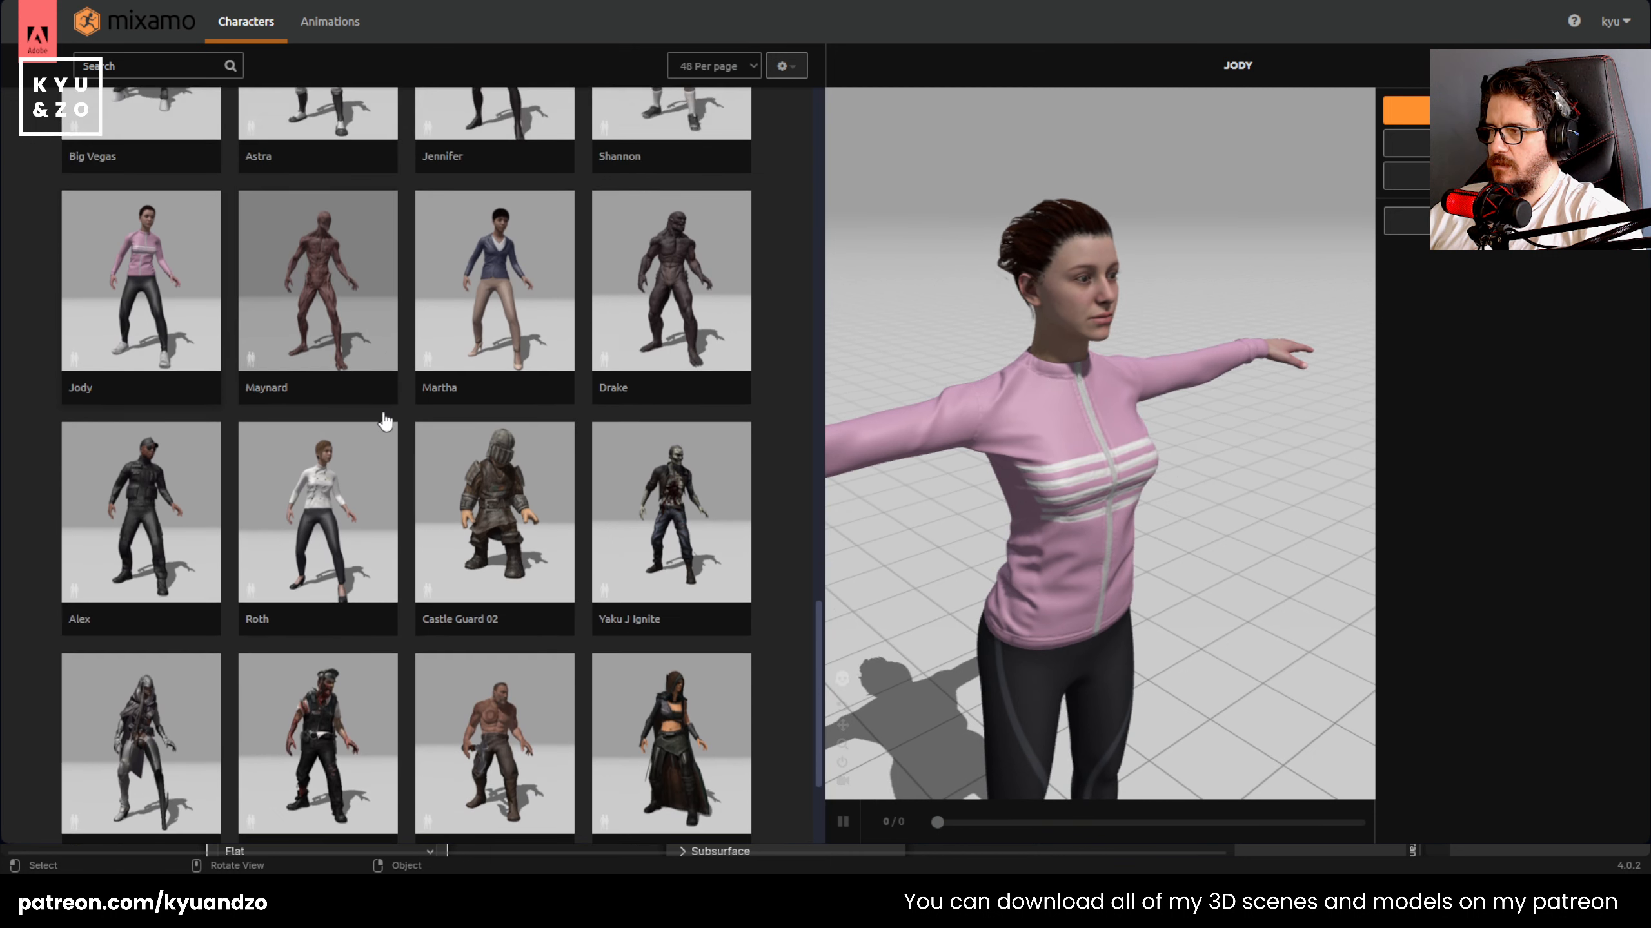
pyautogui.click(159, 551)
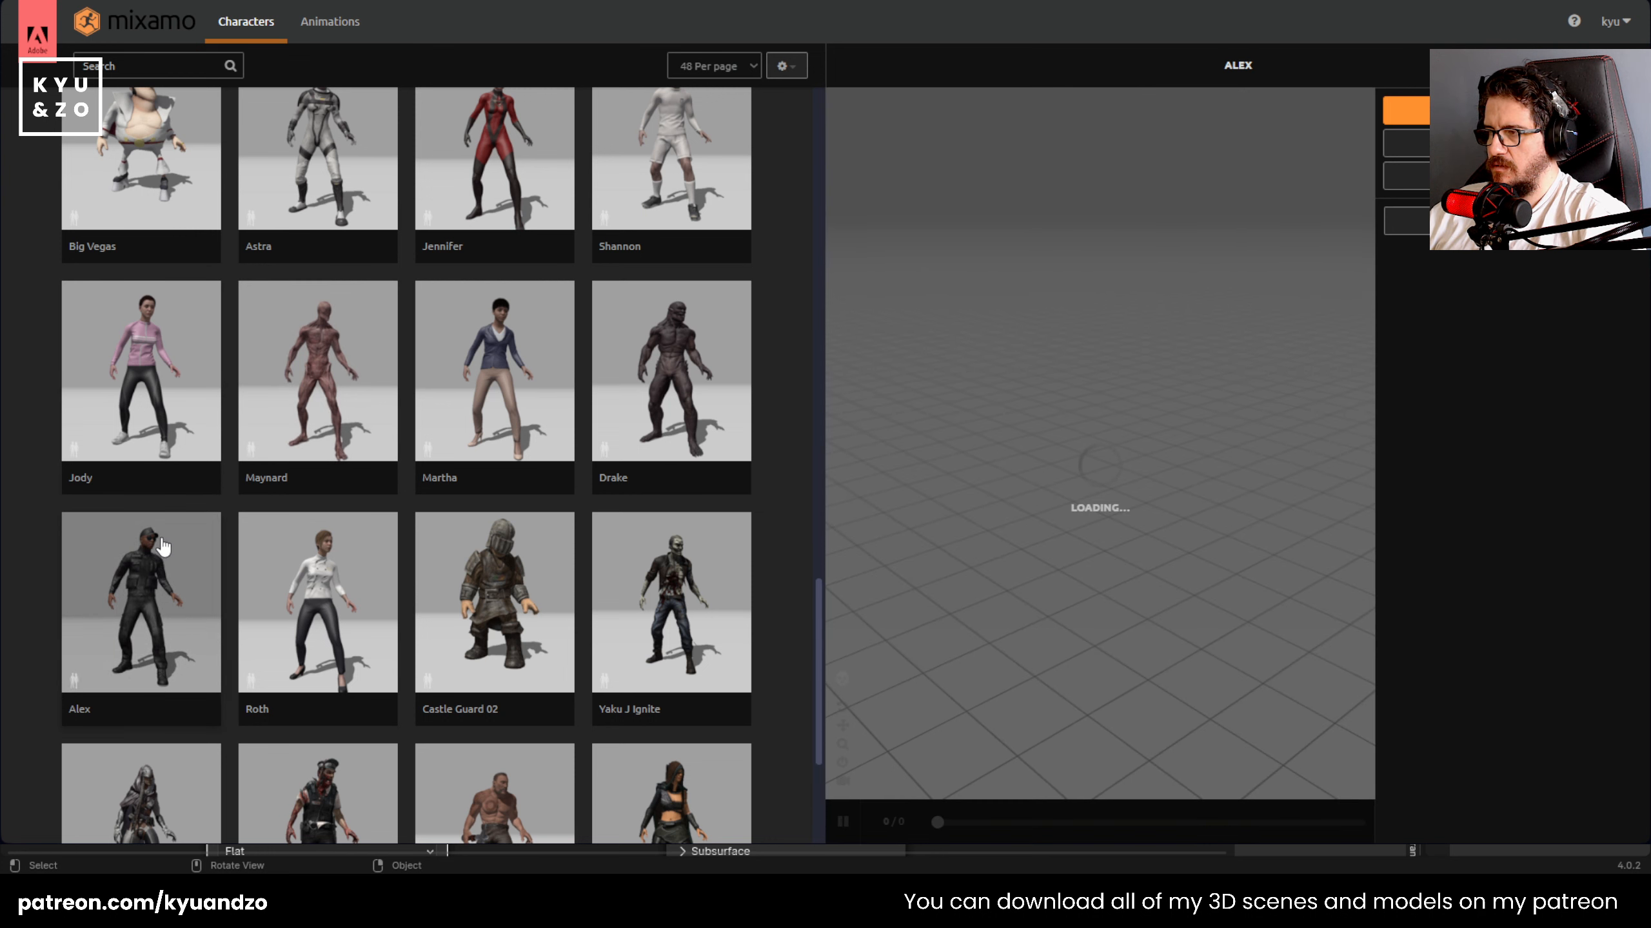
pyautogui.scroll(-4, 164, 543)
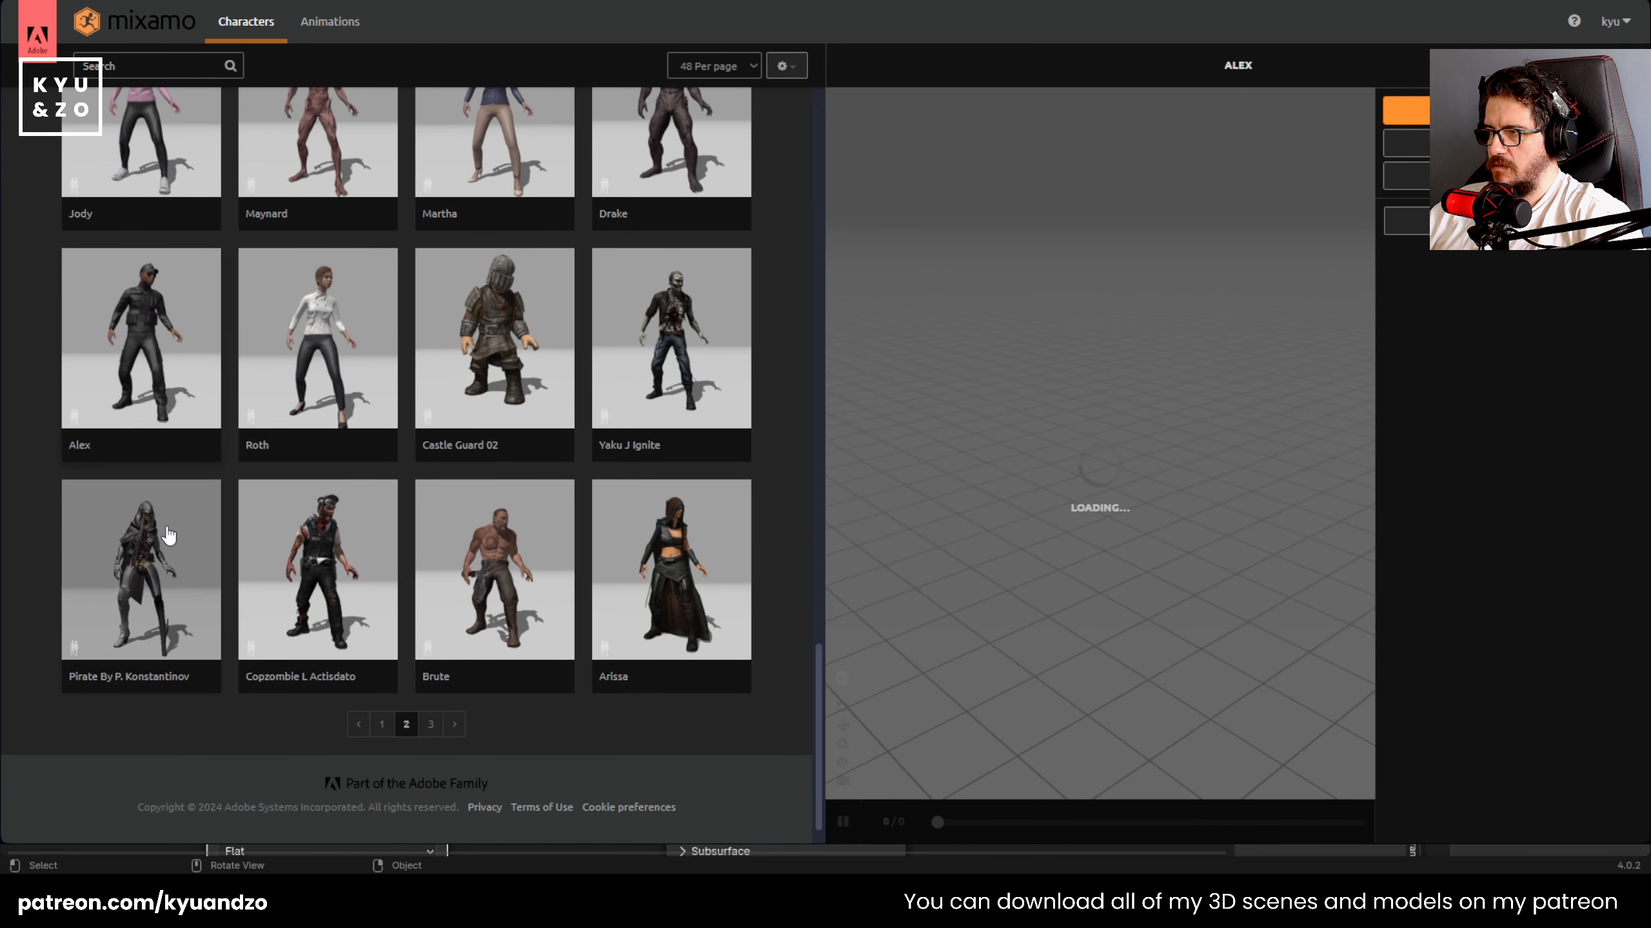
pyautogui.scroll(3, 168, 535)
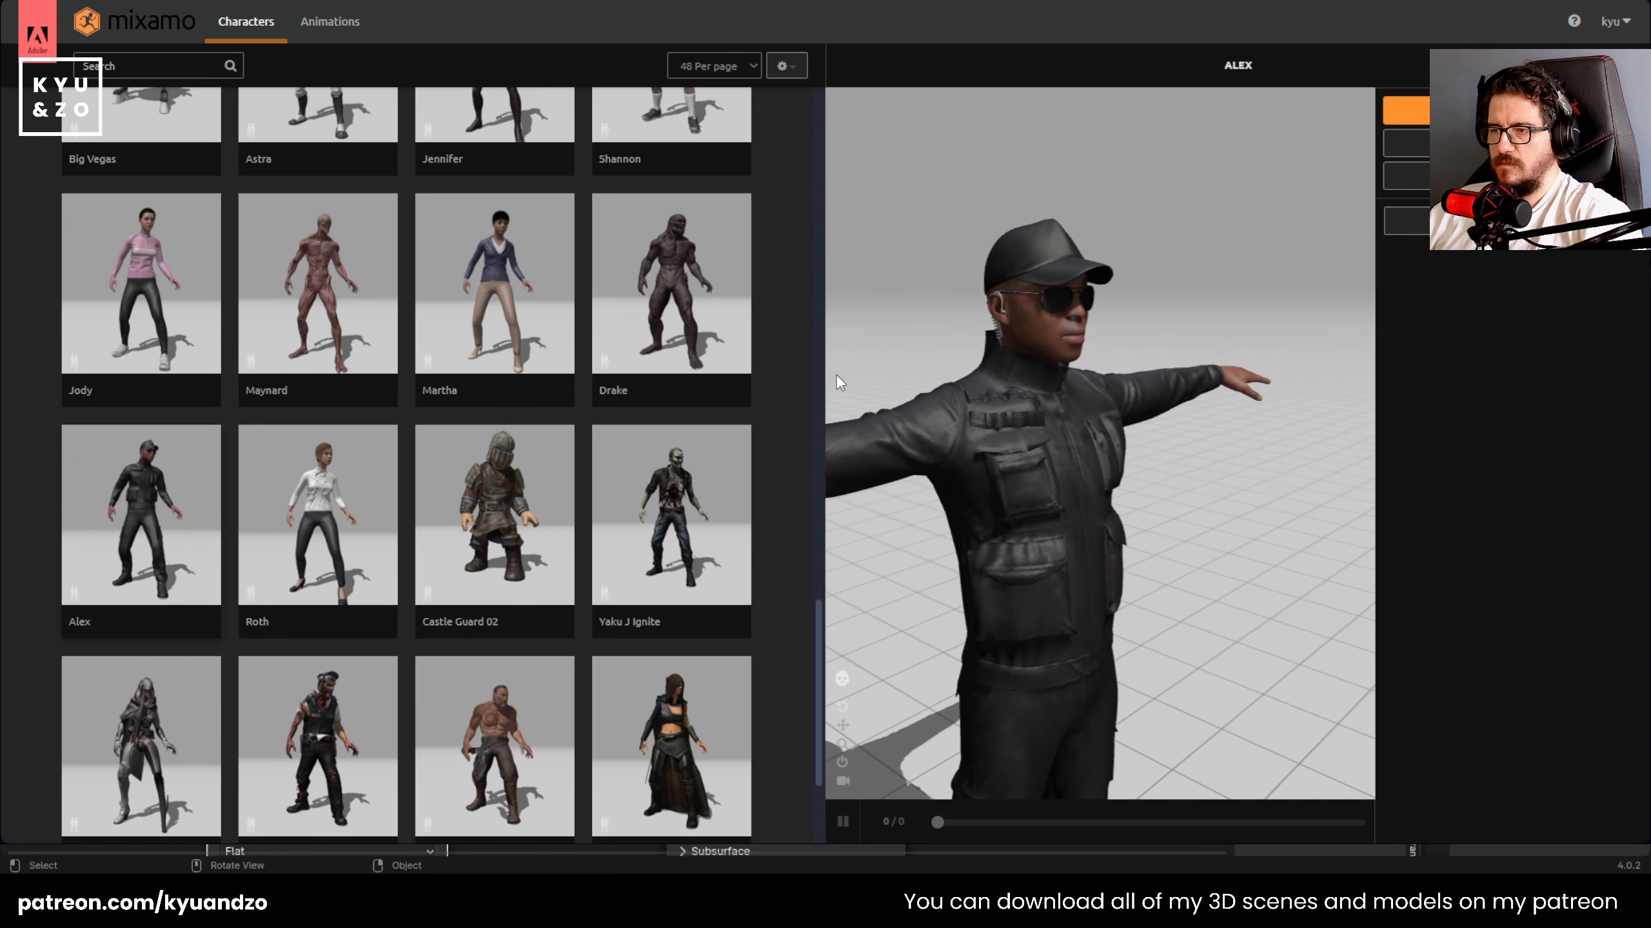
pyautogui.scroll(-3, 481, 447)
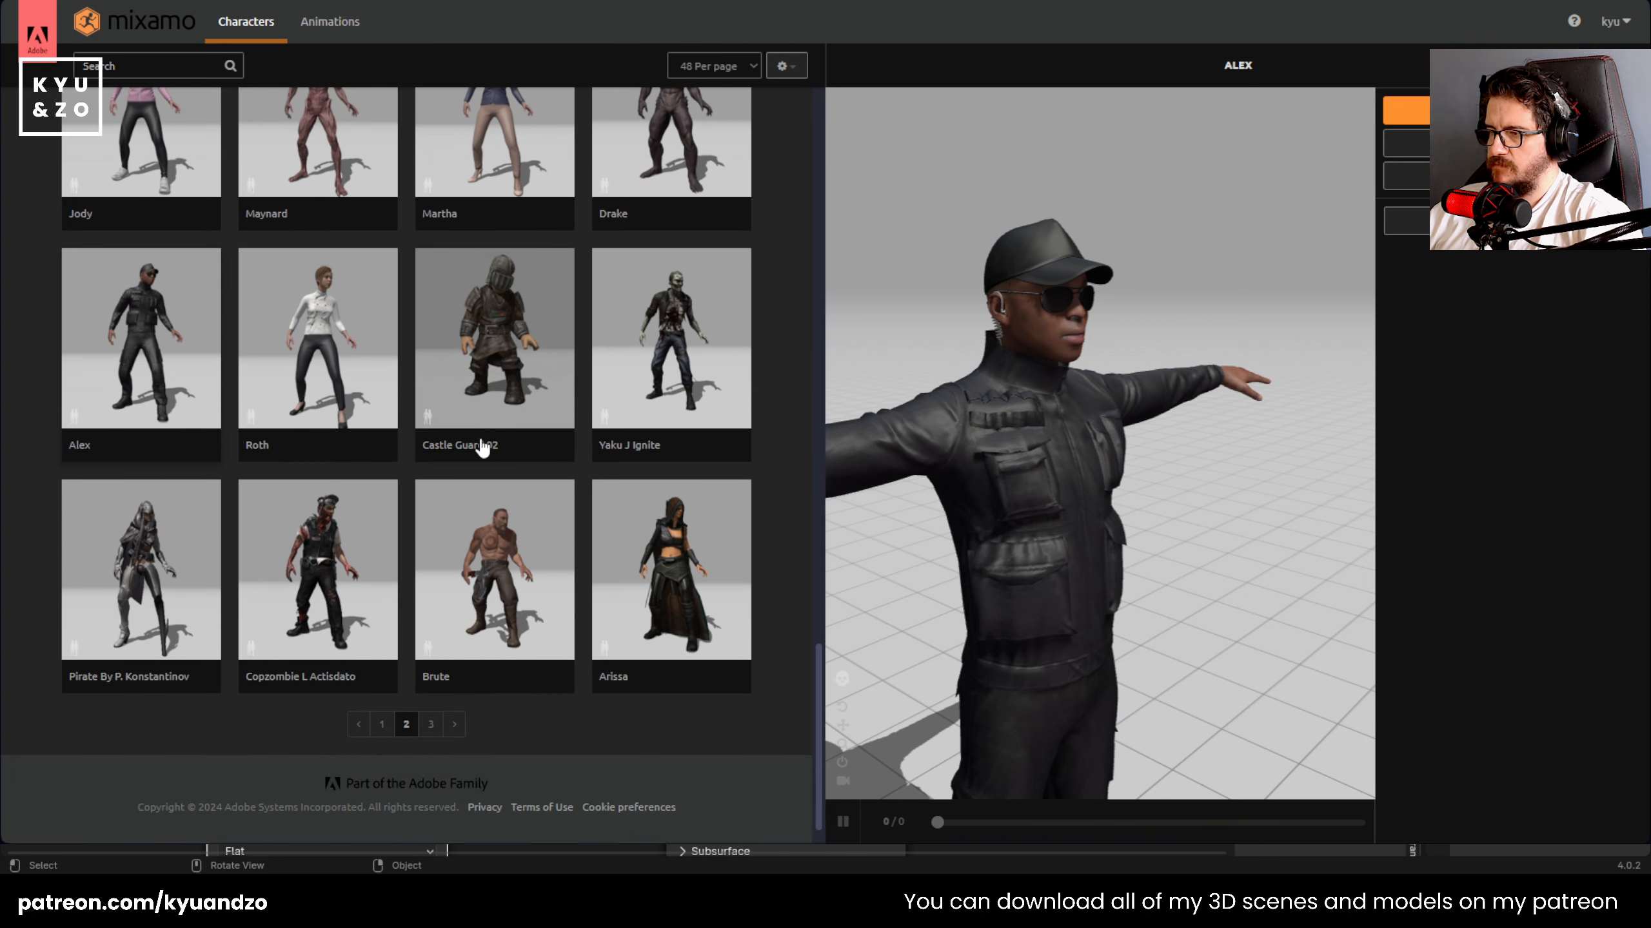
# - Go to the third page of the library, load Pete and inspect his head and vest from several angles
pyautogui.click(431, 725)
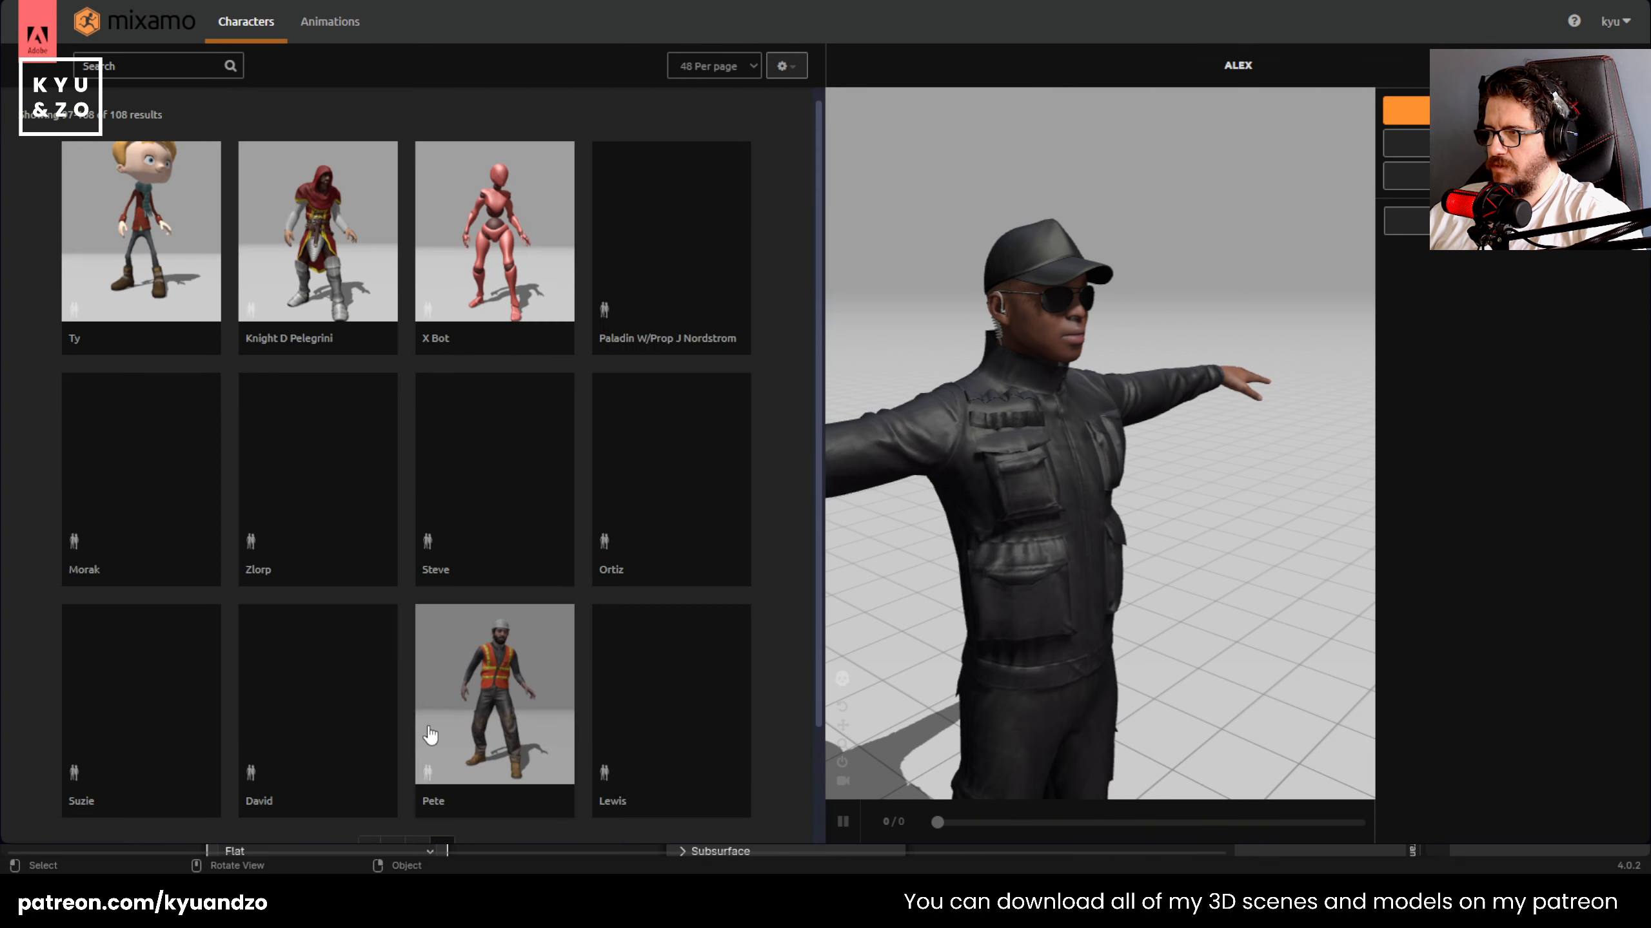
pyautogui.scroll(-2, 209, 520)
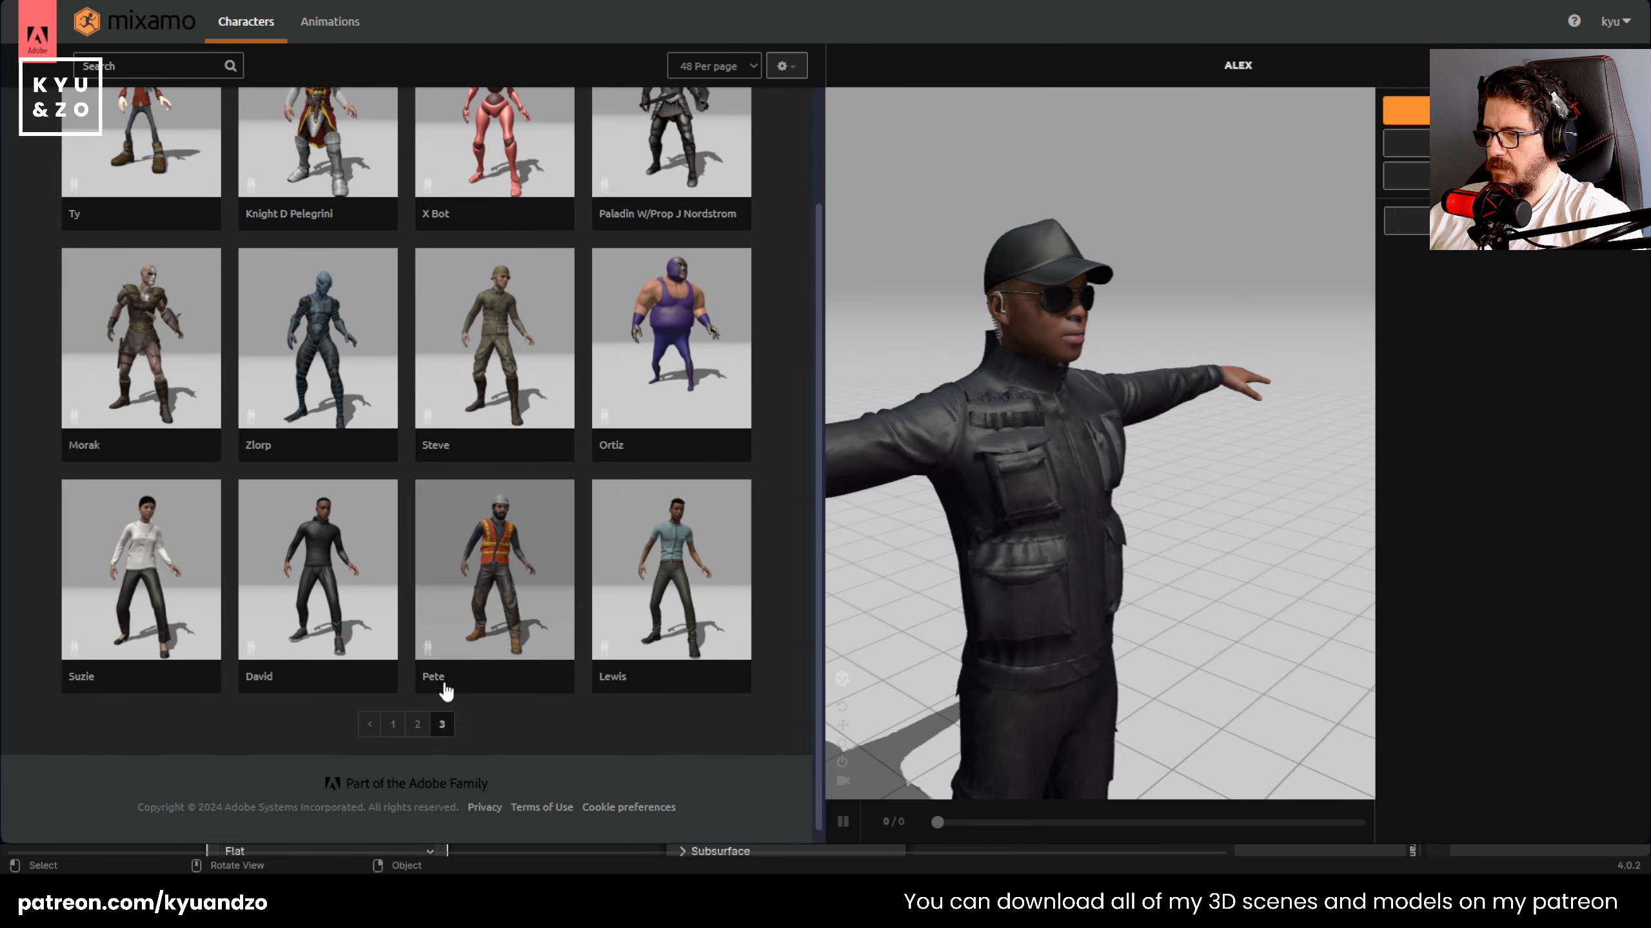
pyautogui.click(476, 566)
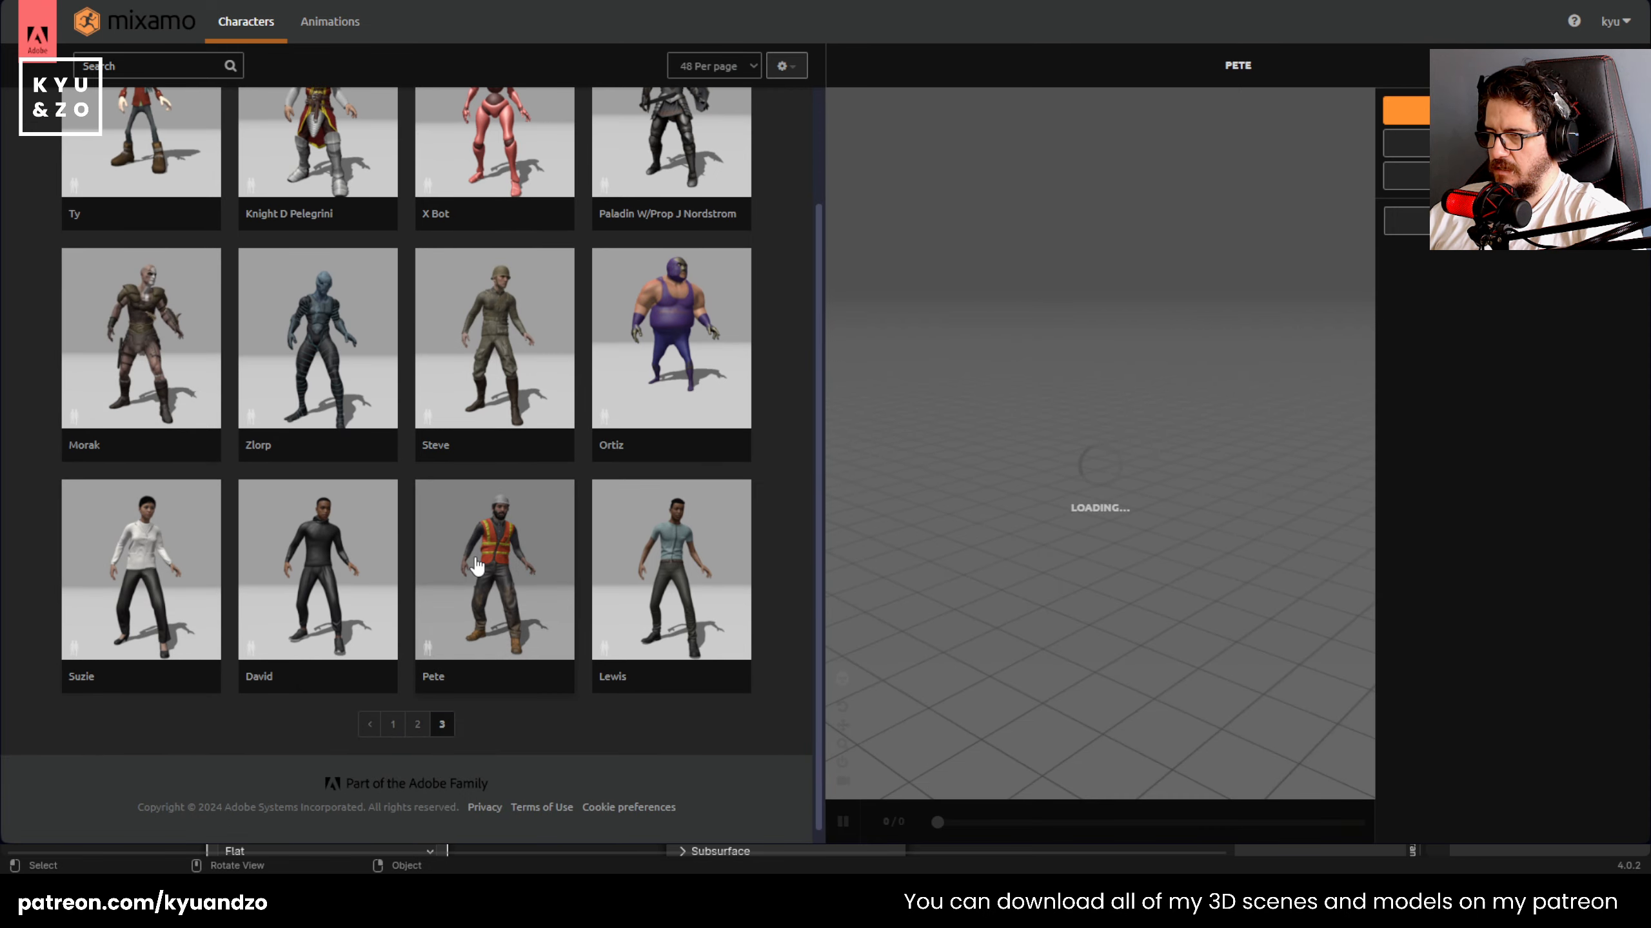
pyautogui.scroll(2, 476, 566)
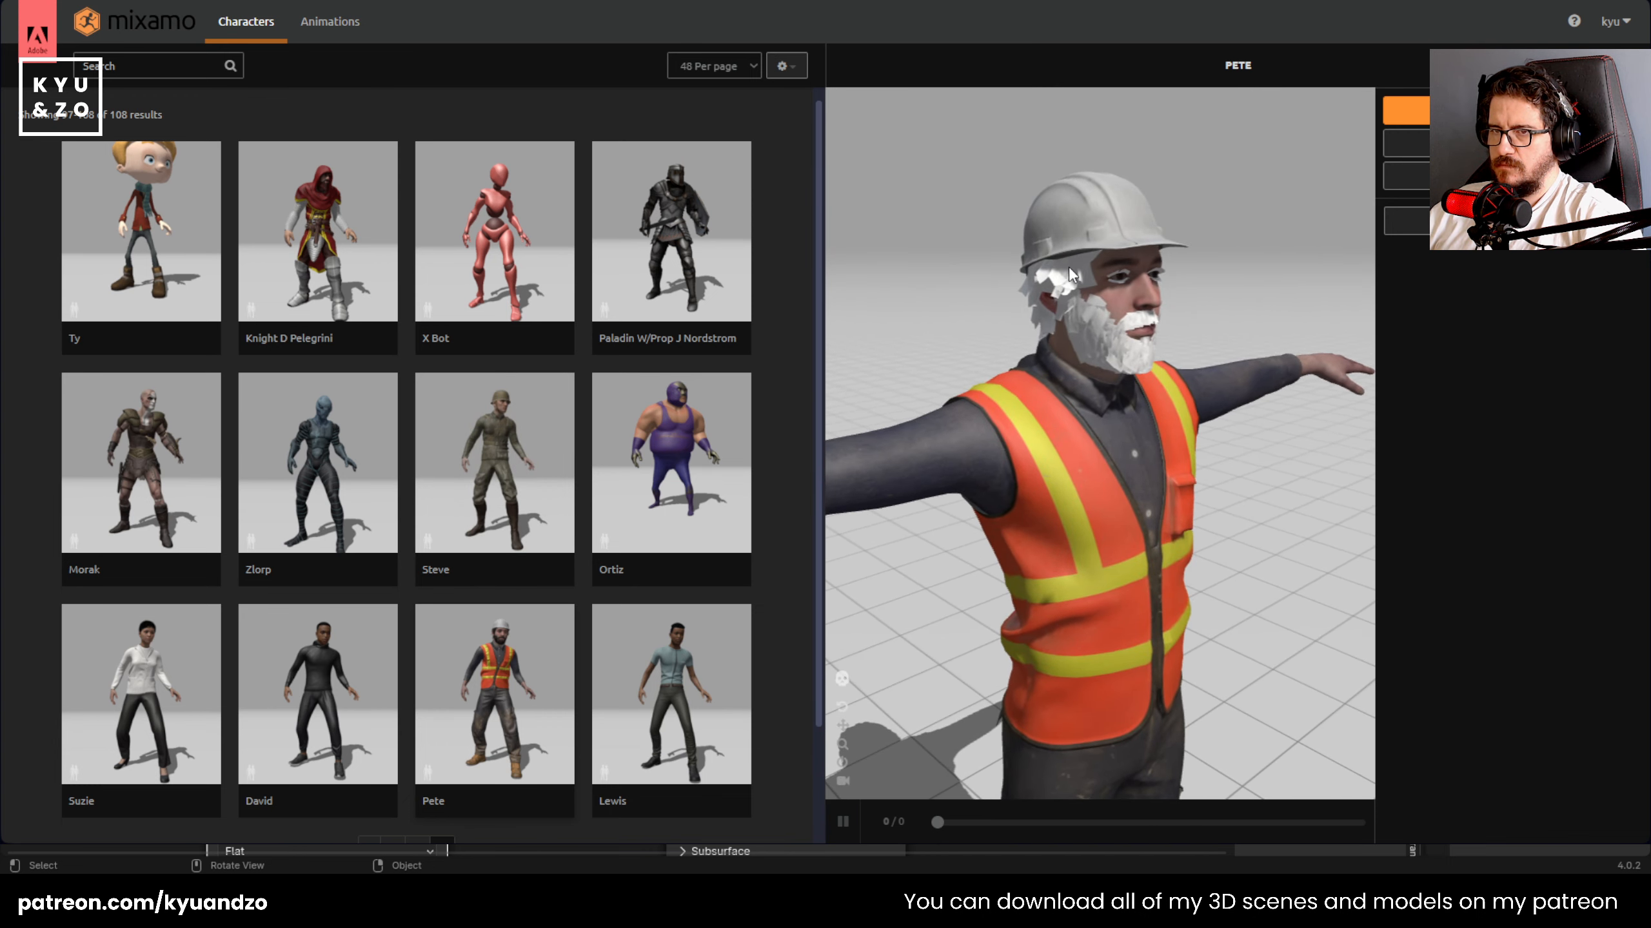
pyautogui.moveTo(1055, 270); pyautogui.dragTo(1120, 290)
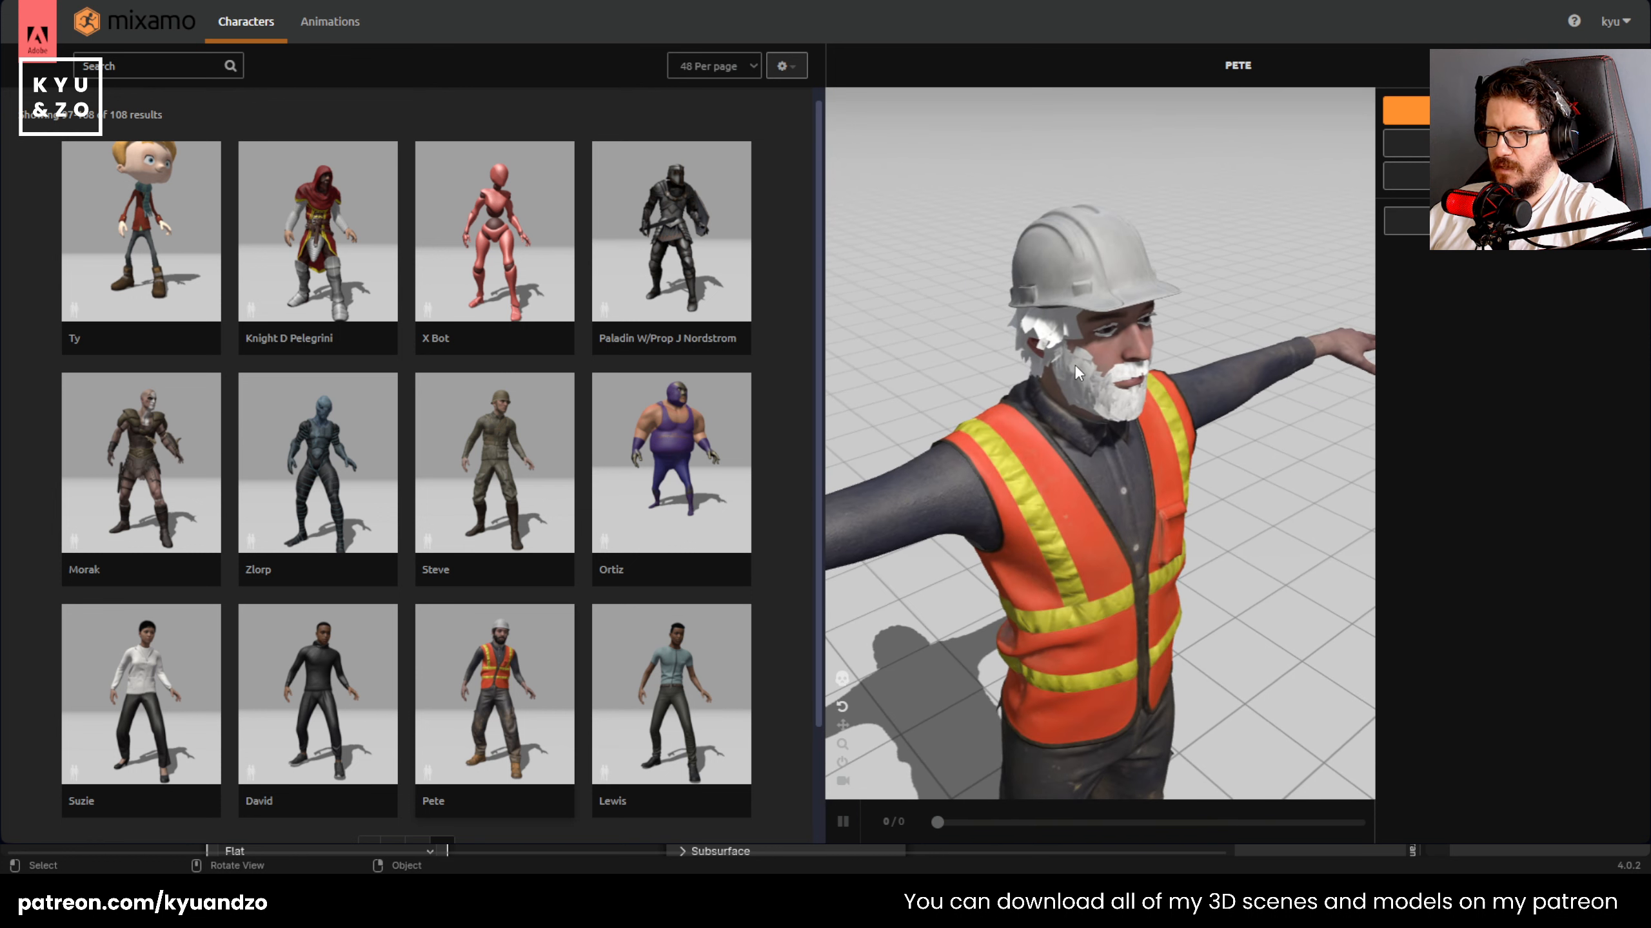
pyautogui.moveTo(1074, 364); pyautogui.dragTo(1068, 340)
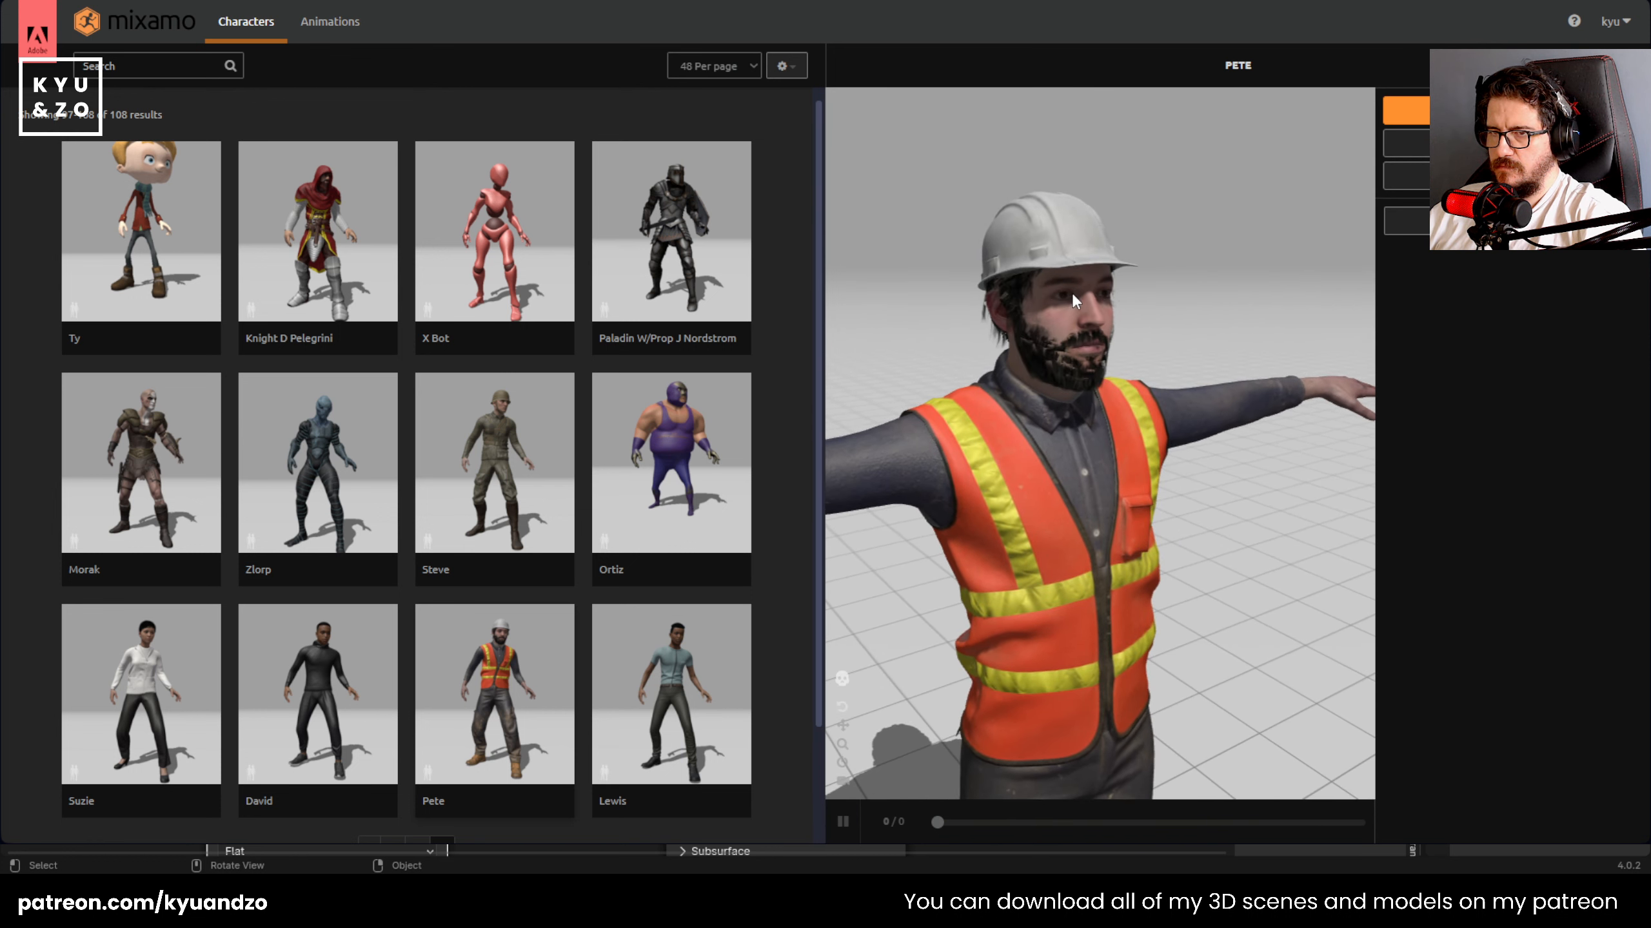
pyautogui.scroll(3, 1072, 291)
pyautogui.scroll(-5, 1072, 291)
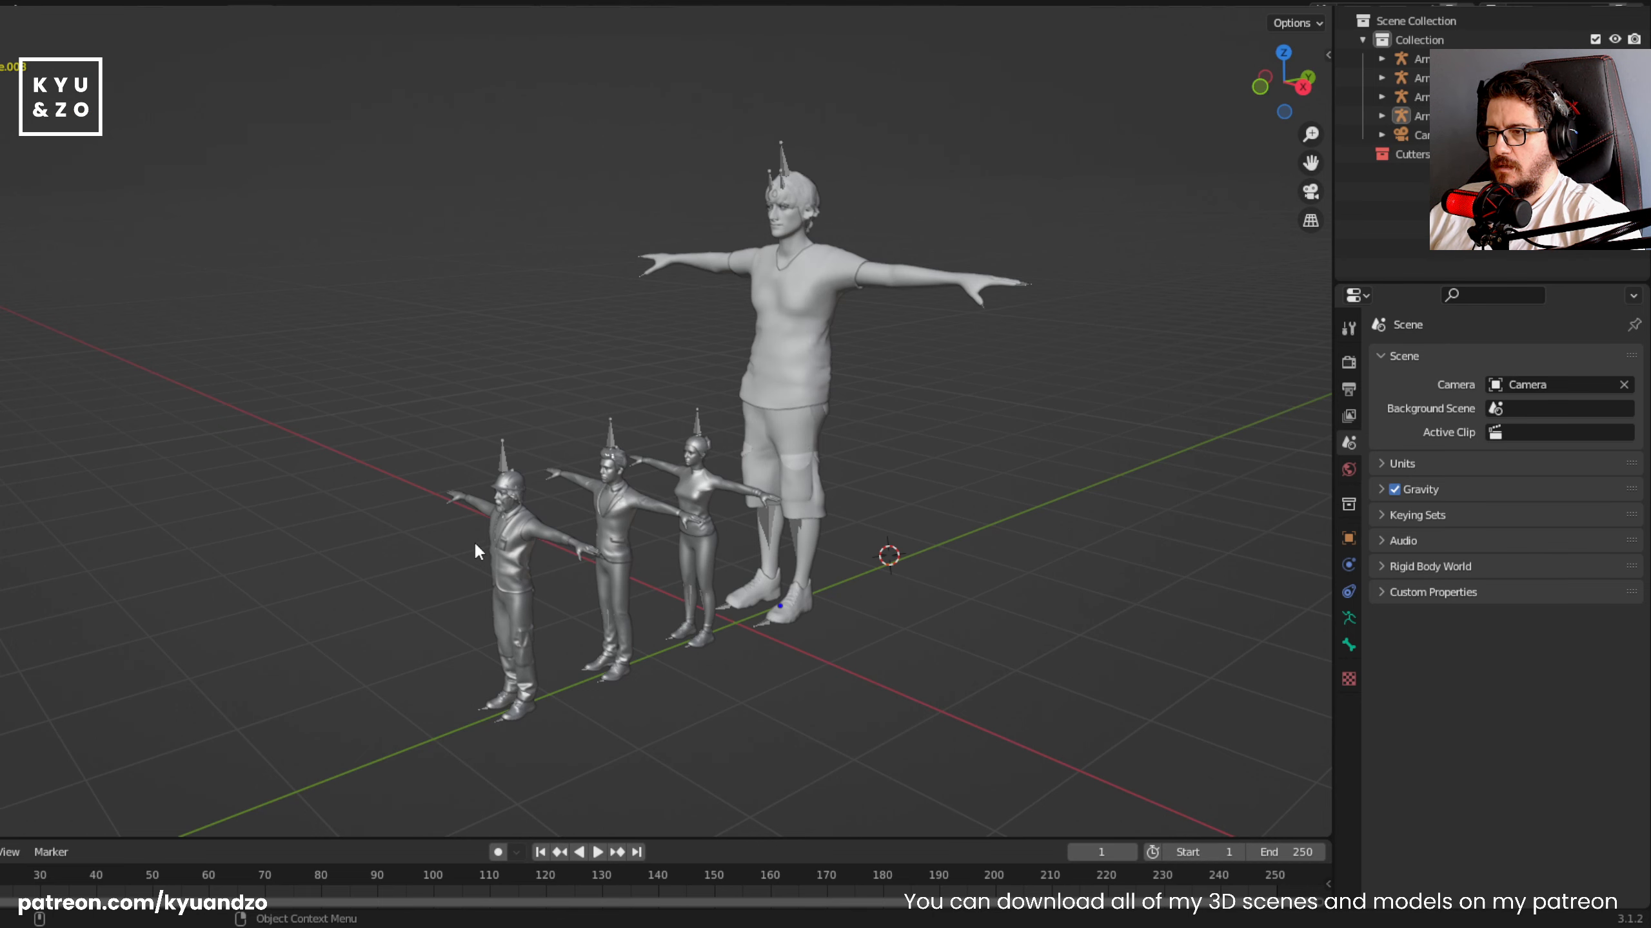
# - Switch to Blender and examine the four imported characters, both up close and as a group
pyautogui.click(499, 457)
pyautogui.click(541, 506)
pyautogui.scroll(5, 540, 506)
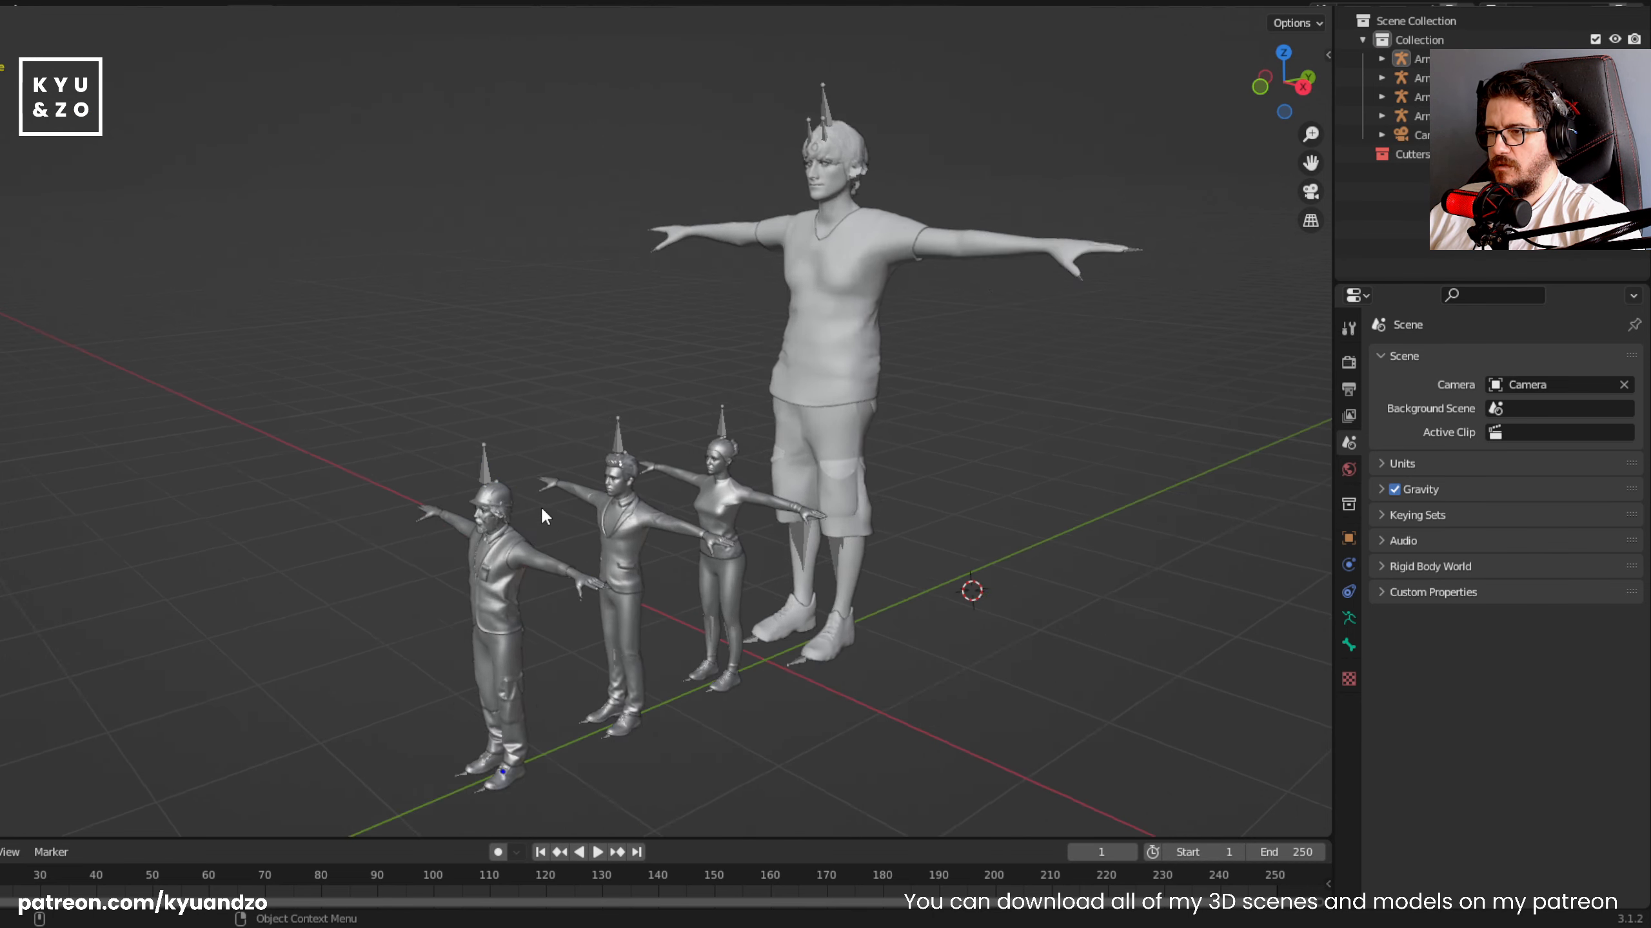
pyautogui.scroll(-7, 544, 513)
pyautogui.scroll(2, 543, 513)
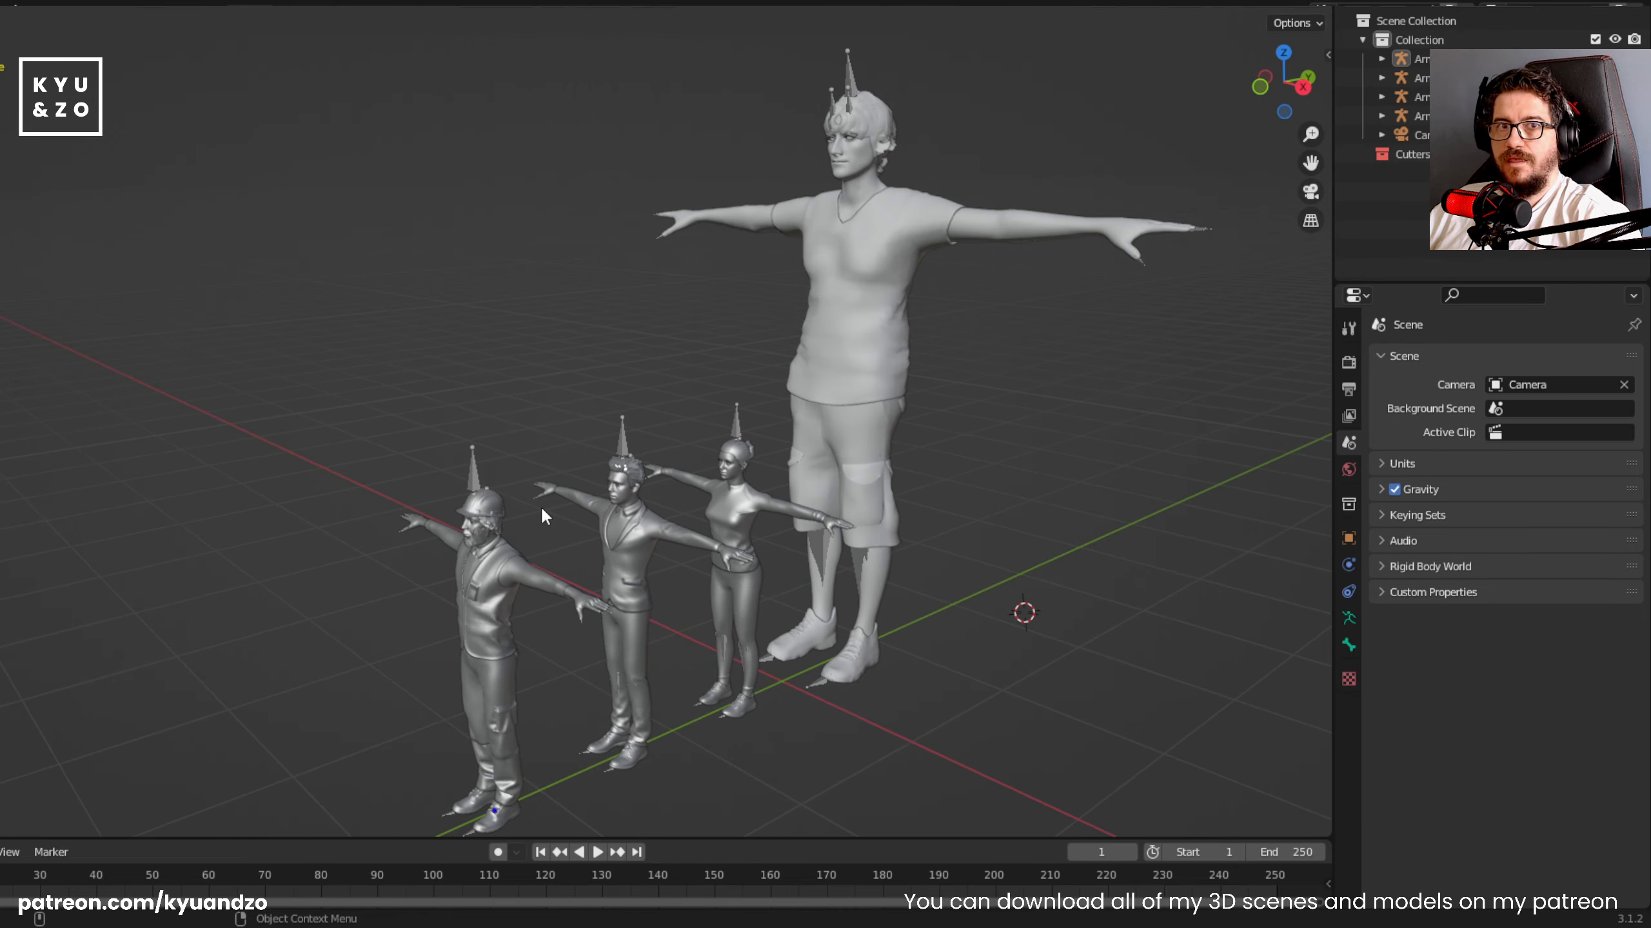
pyautogui.scroll(3, 540, 514)
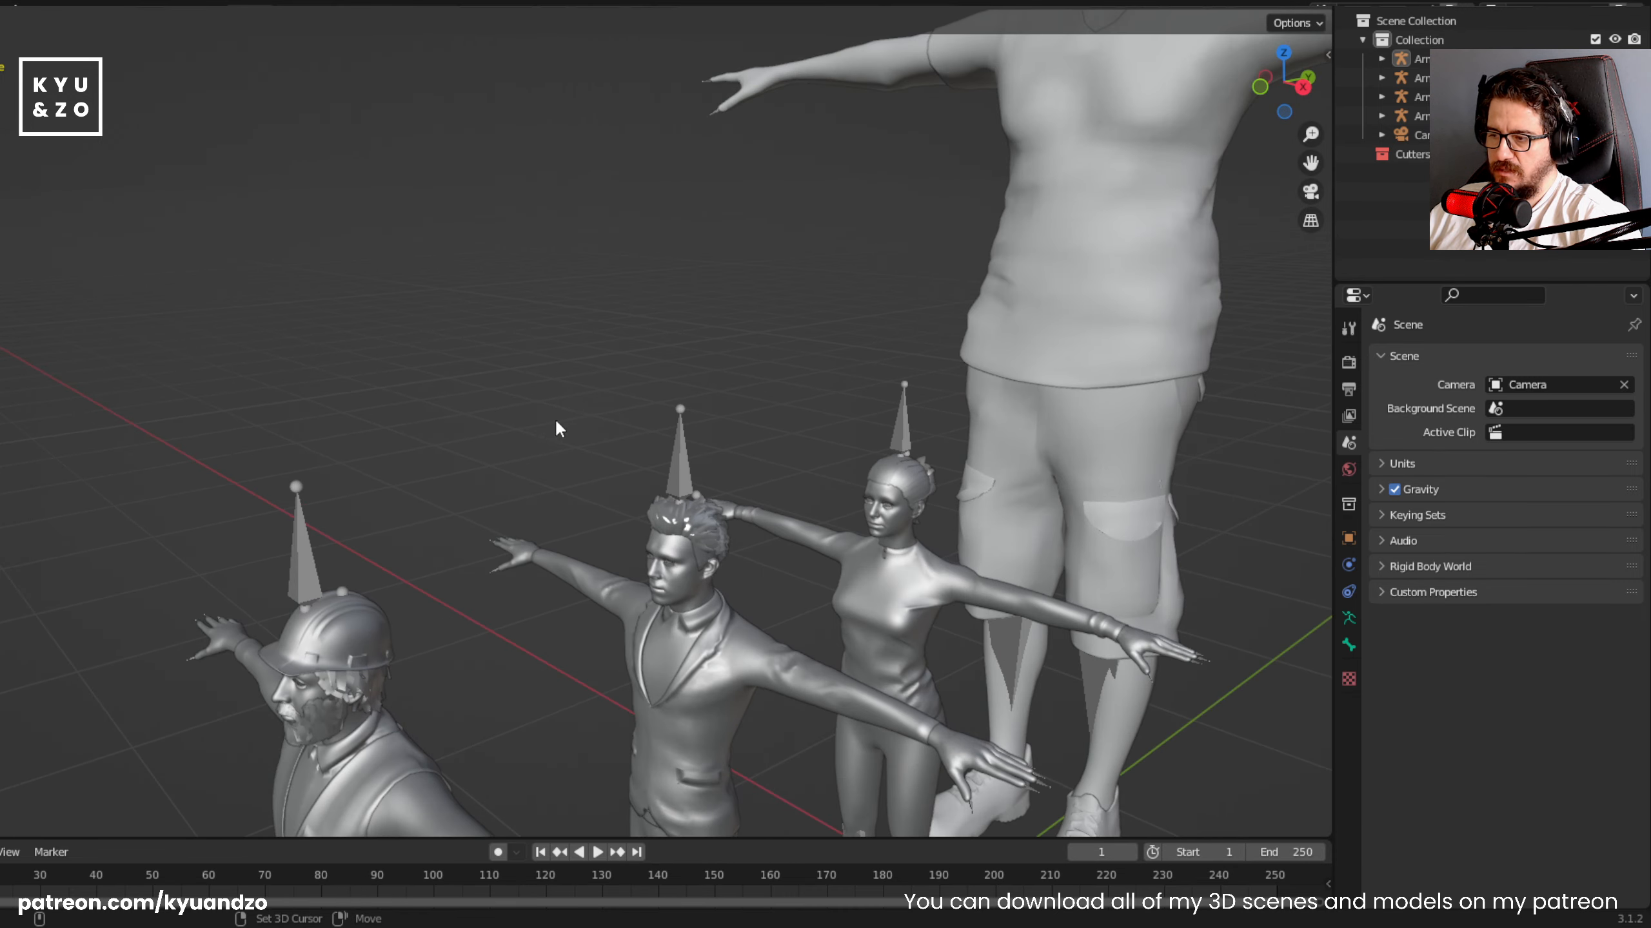
pyautogui.scroll(-6, 585, 355)
pyautogui.scroll(3, 585, 356)
pyautogui.scroll(-2, 591, 360)
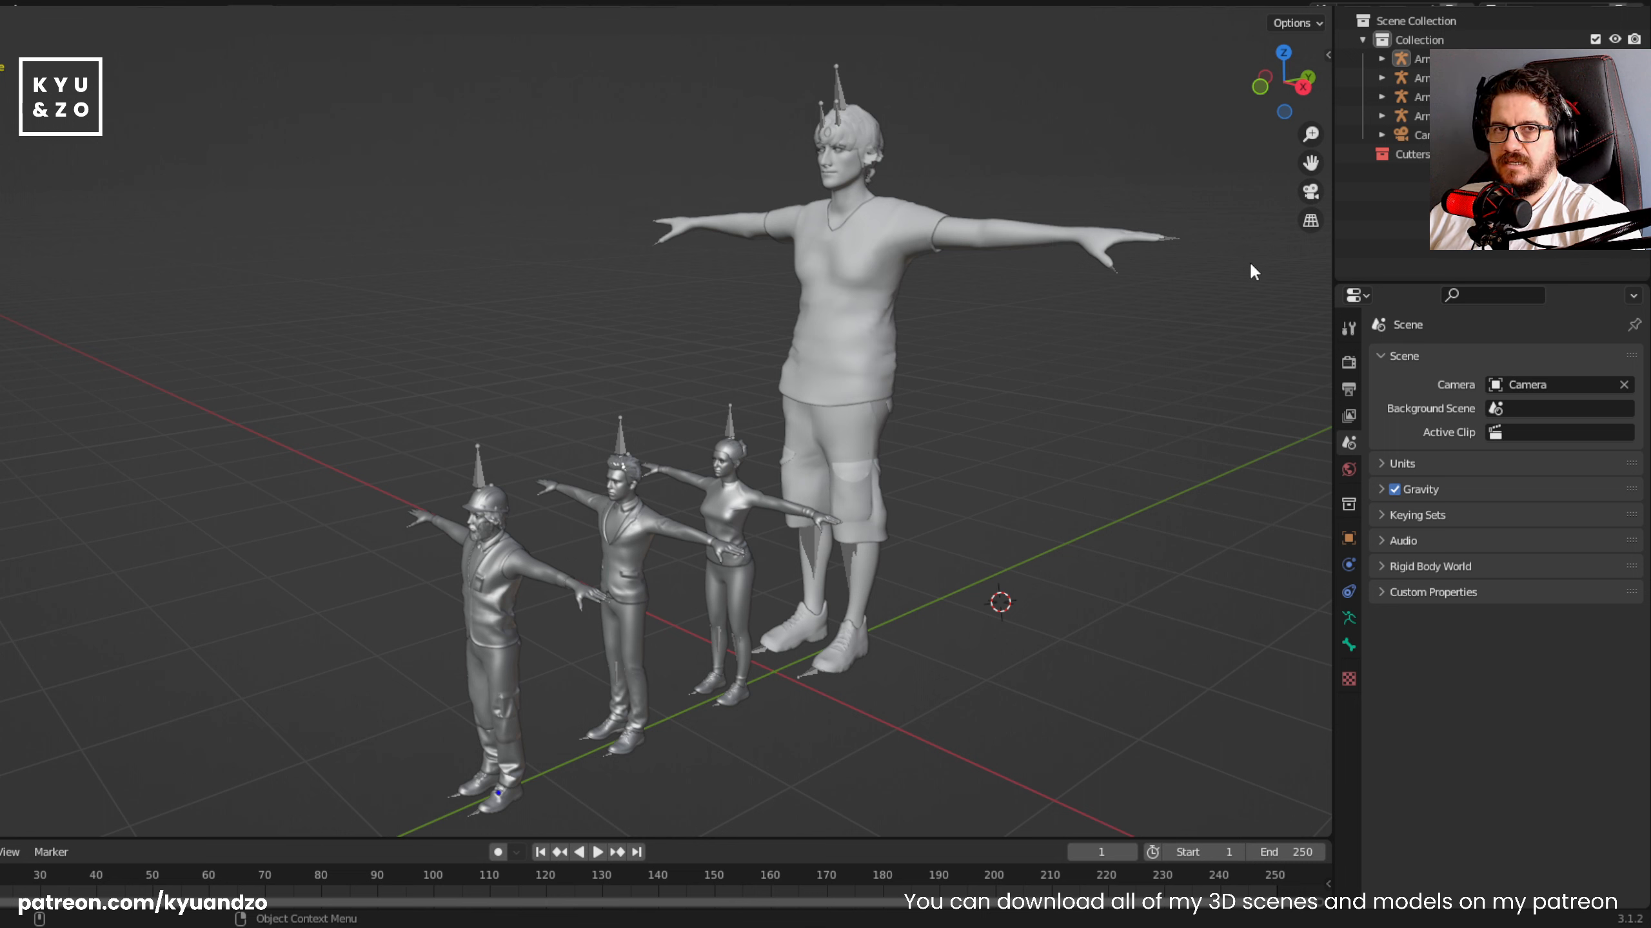
# - Create a Mixamo control rig on the tall character's armature with IK Arms and IK Legs enabled and Apply Animation off
pyautogui.press('n')
pyautogui.click(831, 105)
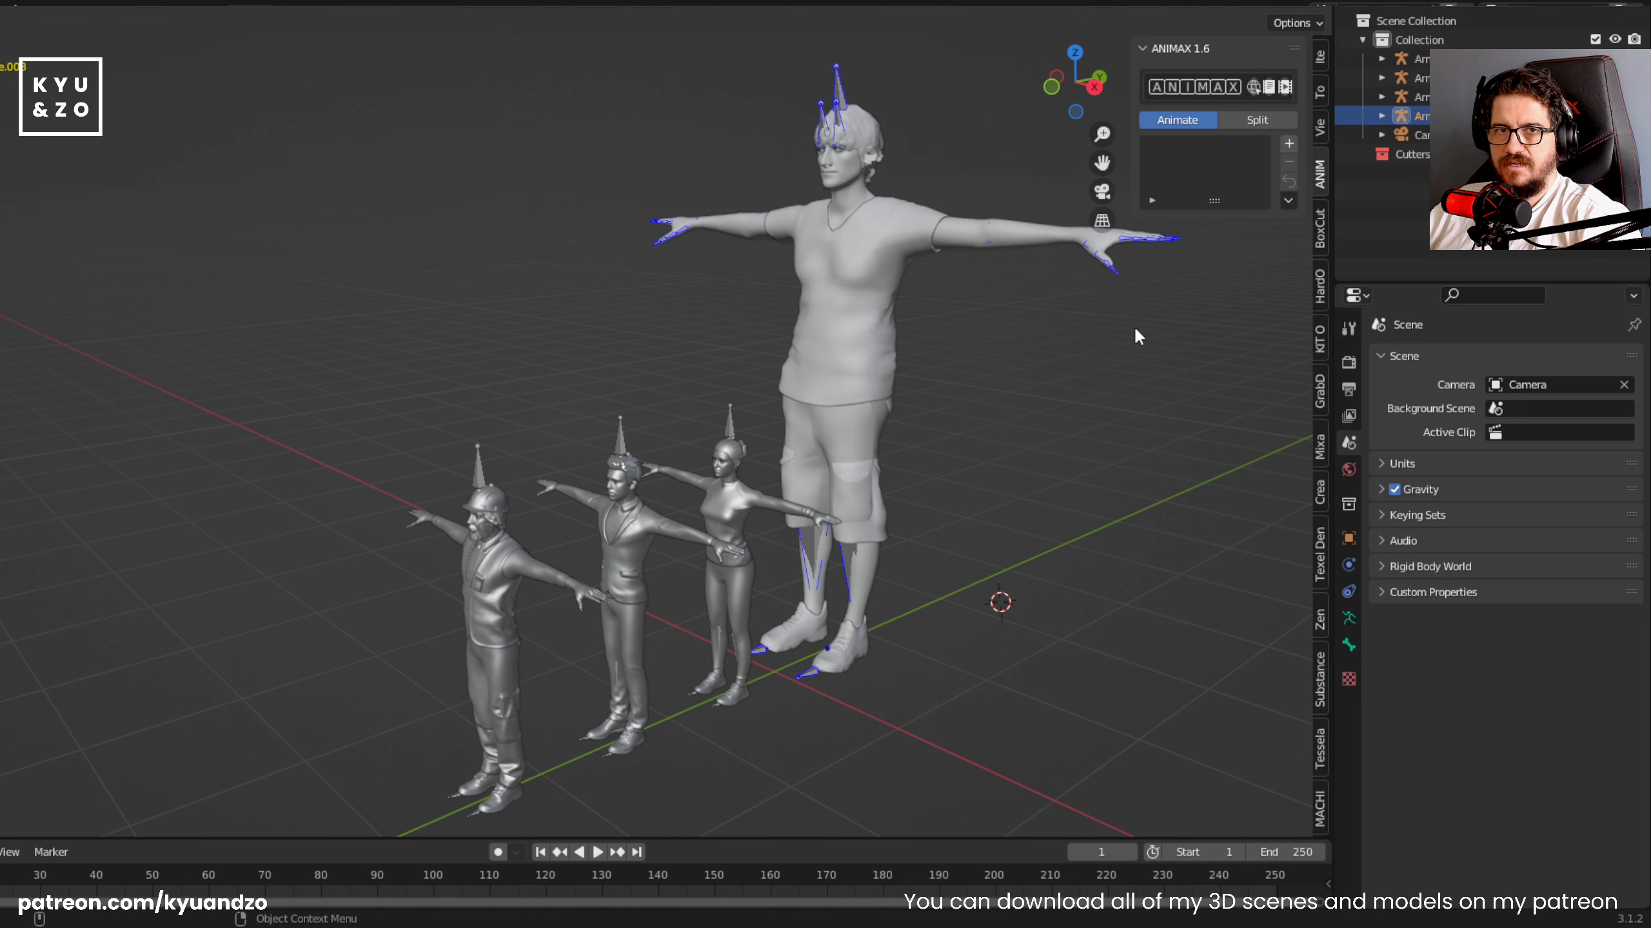
pyautogui.keyDown('ctrl'); pyautogui.scroll(-5, 1323, 187); pyautogui.keyUp('ctrl')
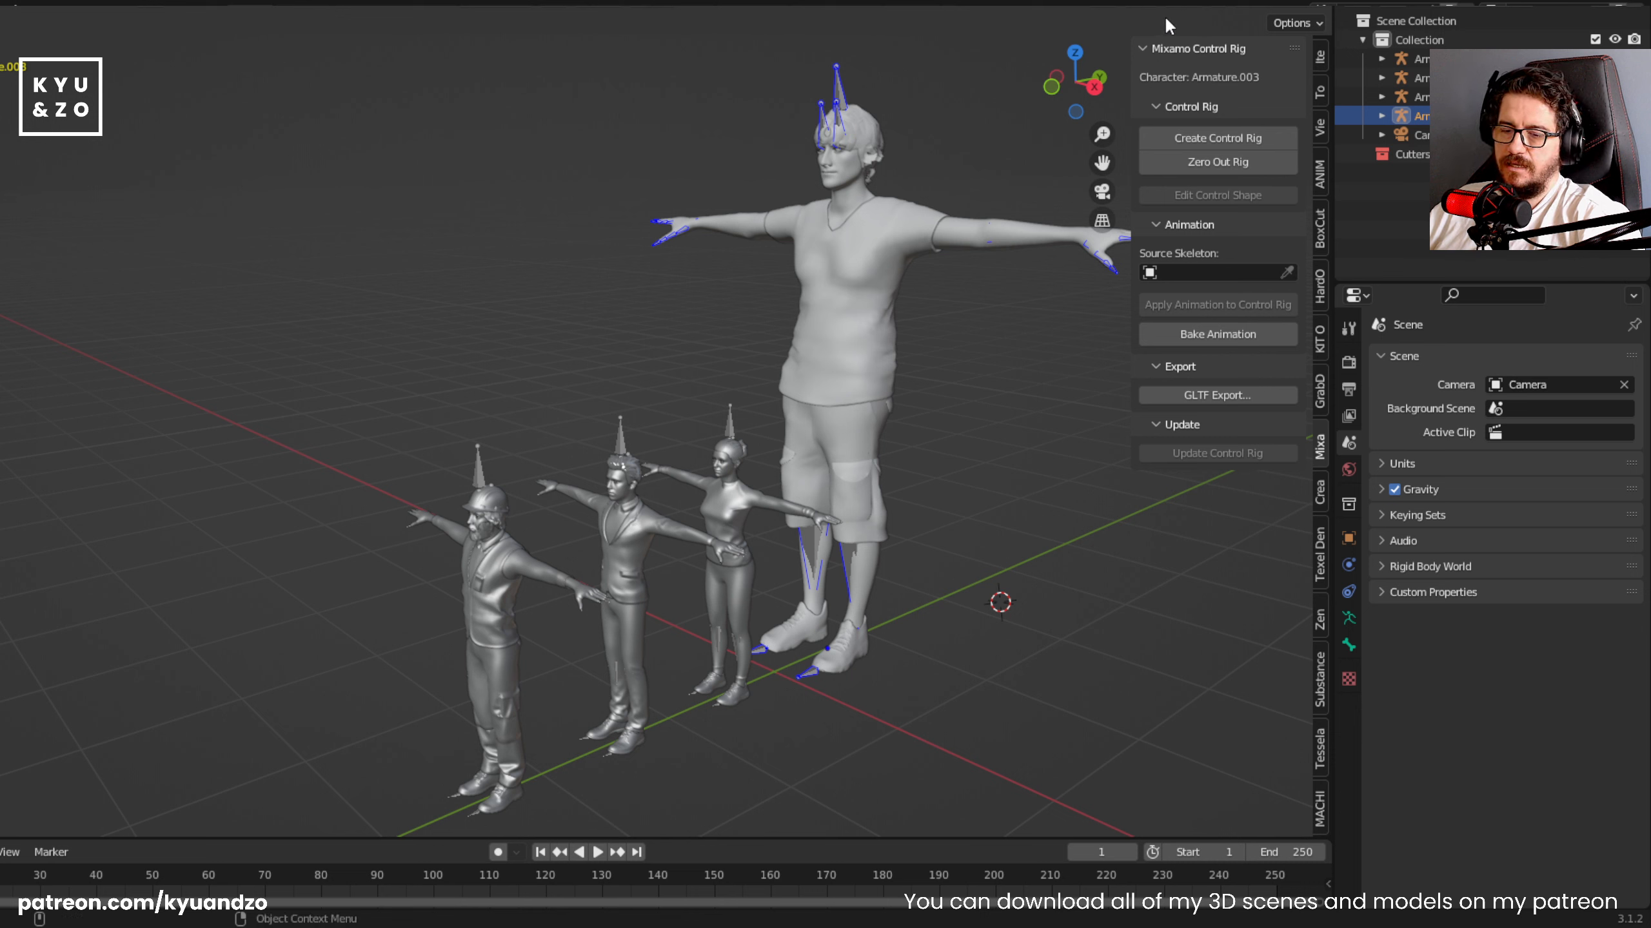
pyautogui.click(1186, 138)
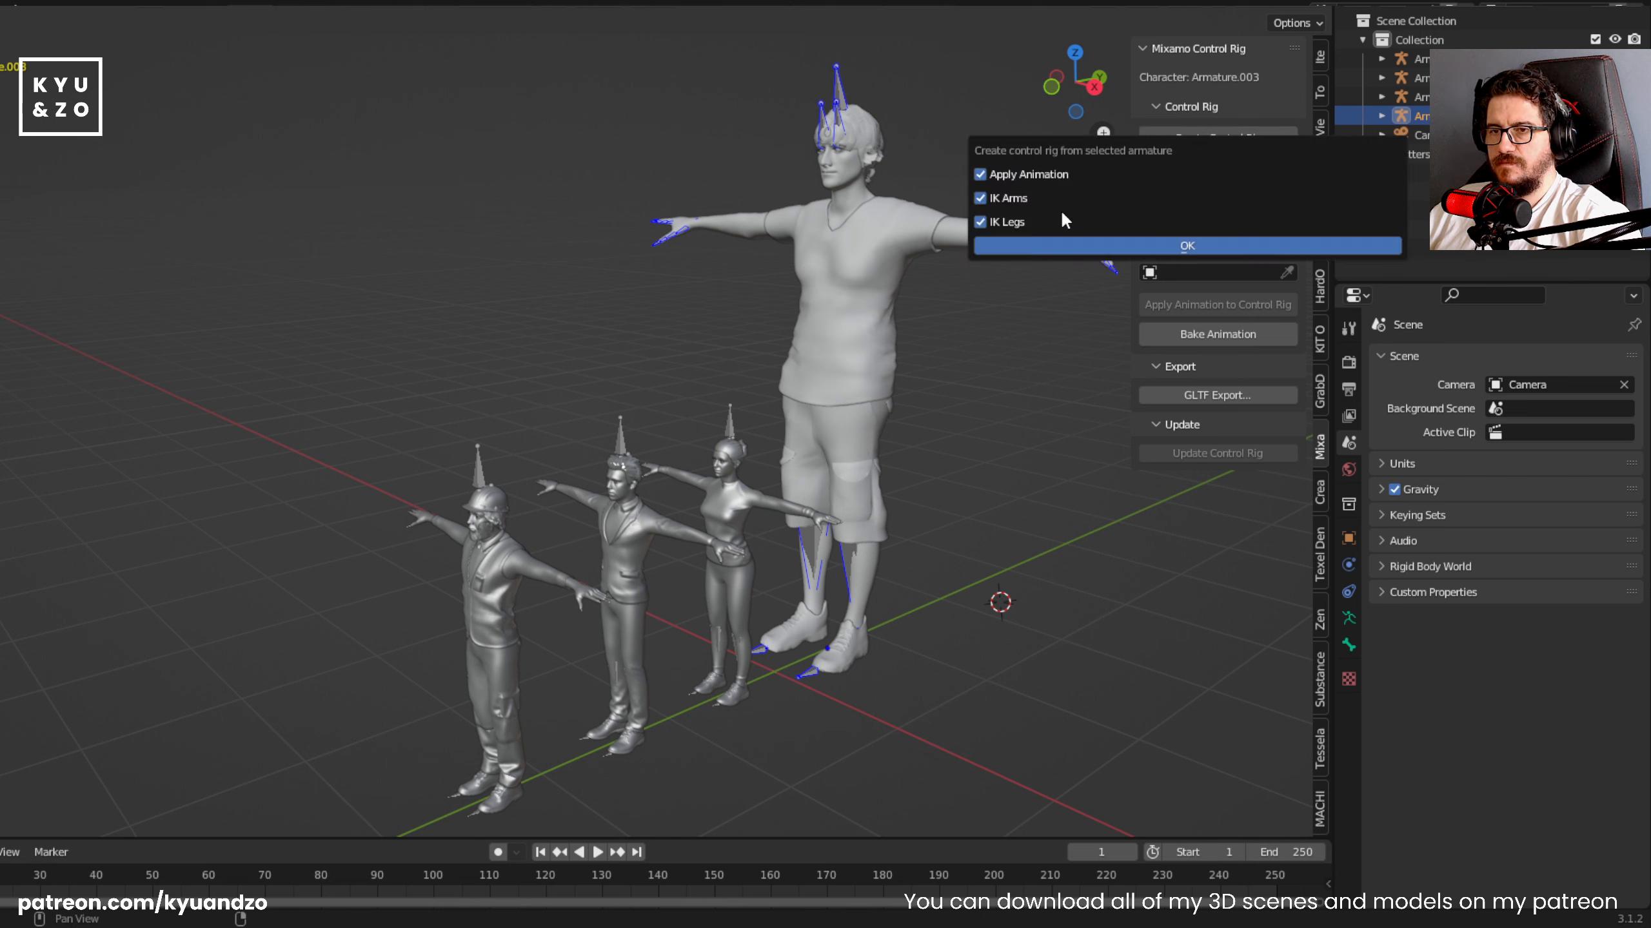
pyautogui.click(1142, 245)
# - Create a Mixamo control rig on the woman's armature with IK Arms and IK Legs enabled and Apply Animation off
pyautogui.click(730, 430)
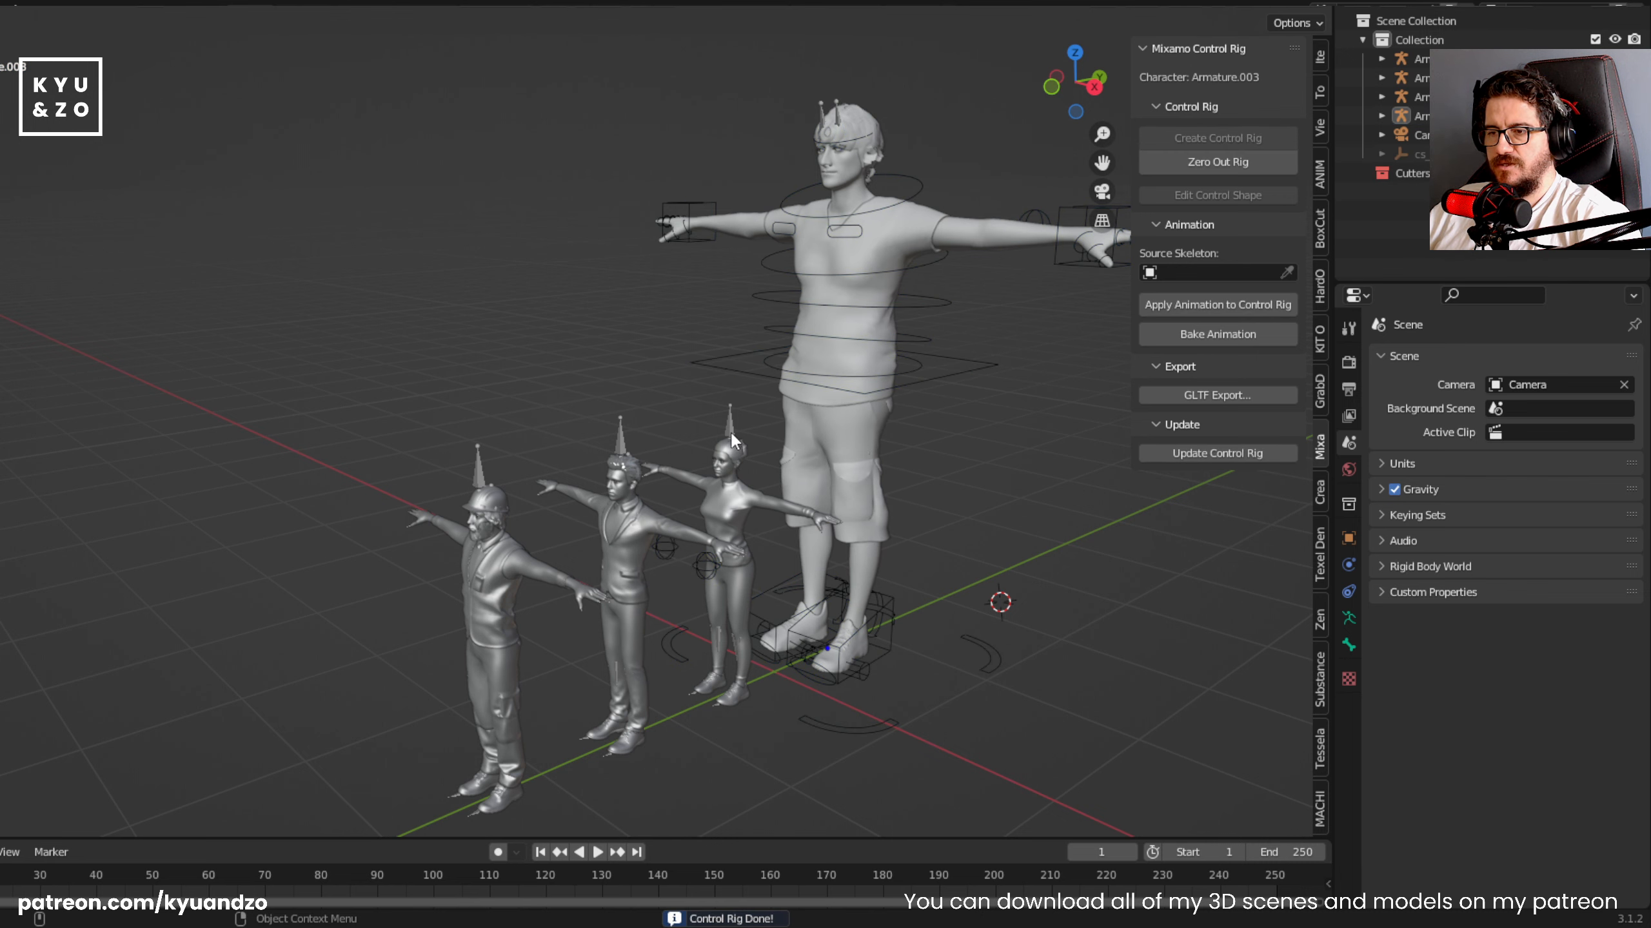
pyautogui.click(1249, 138)
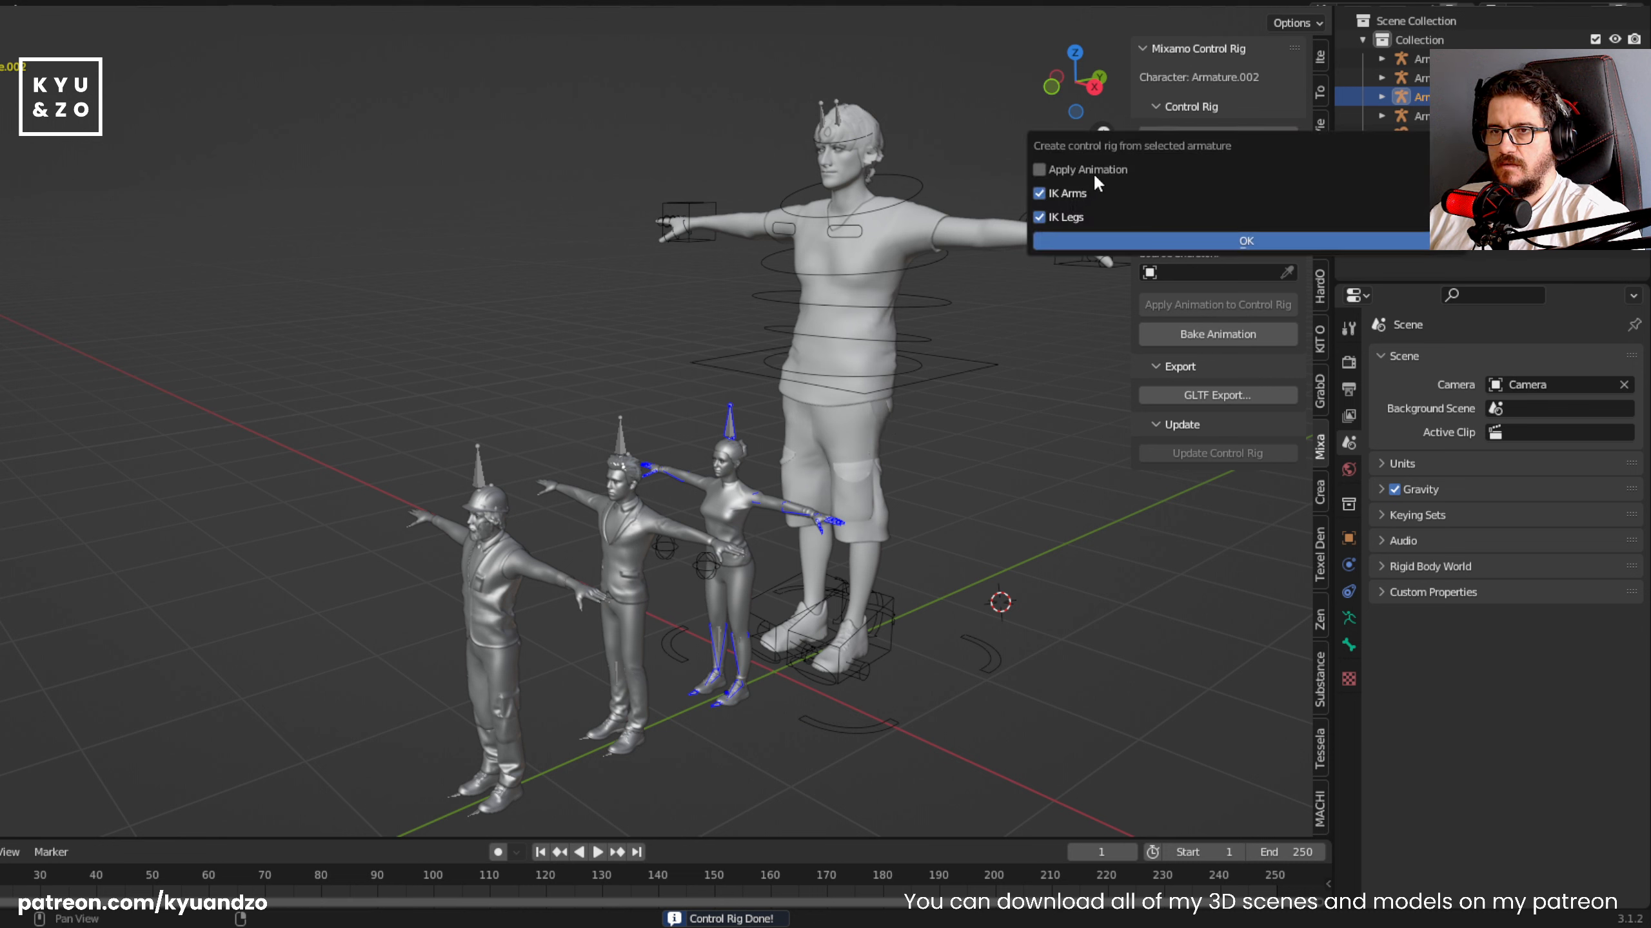
pyautogui.click(1116, 242)
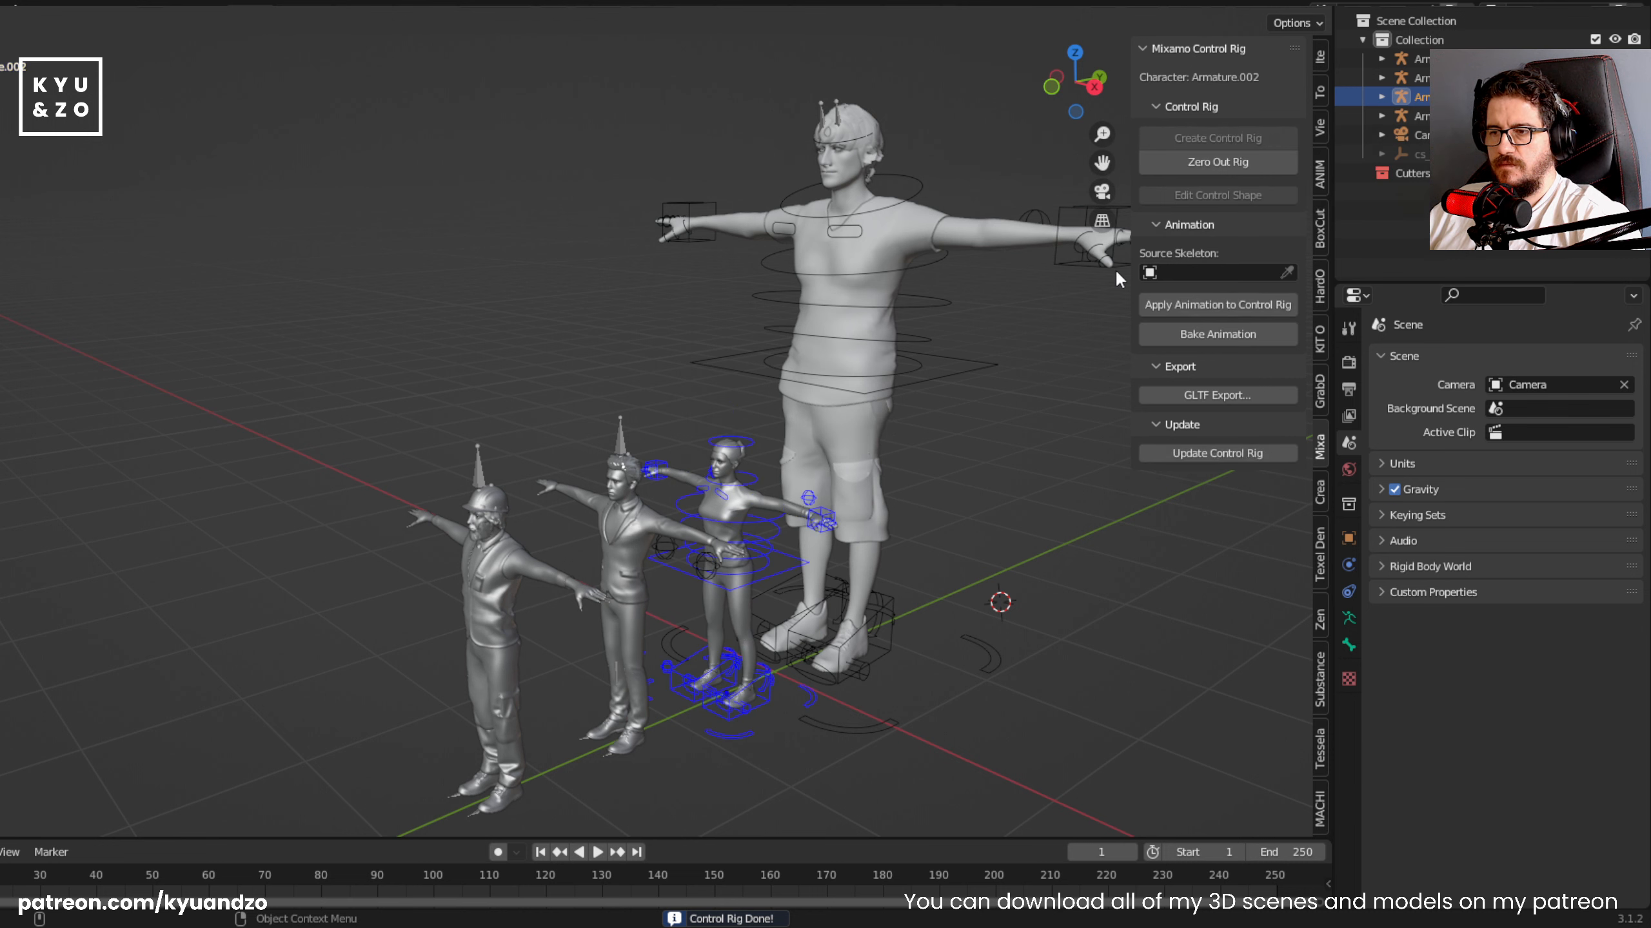
# - Create Mixamo control rigs on the armatures of the suited man and the helmeted man
pyautogui.click(629, 437)
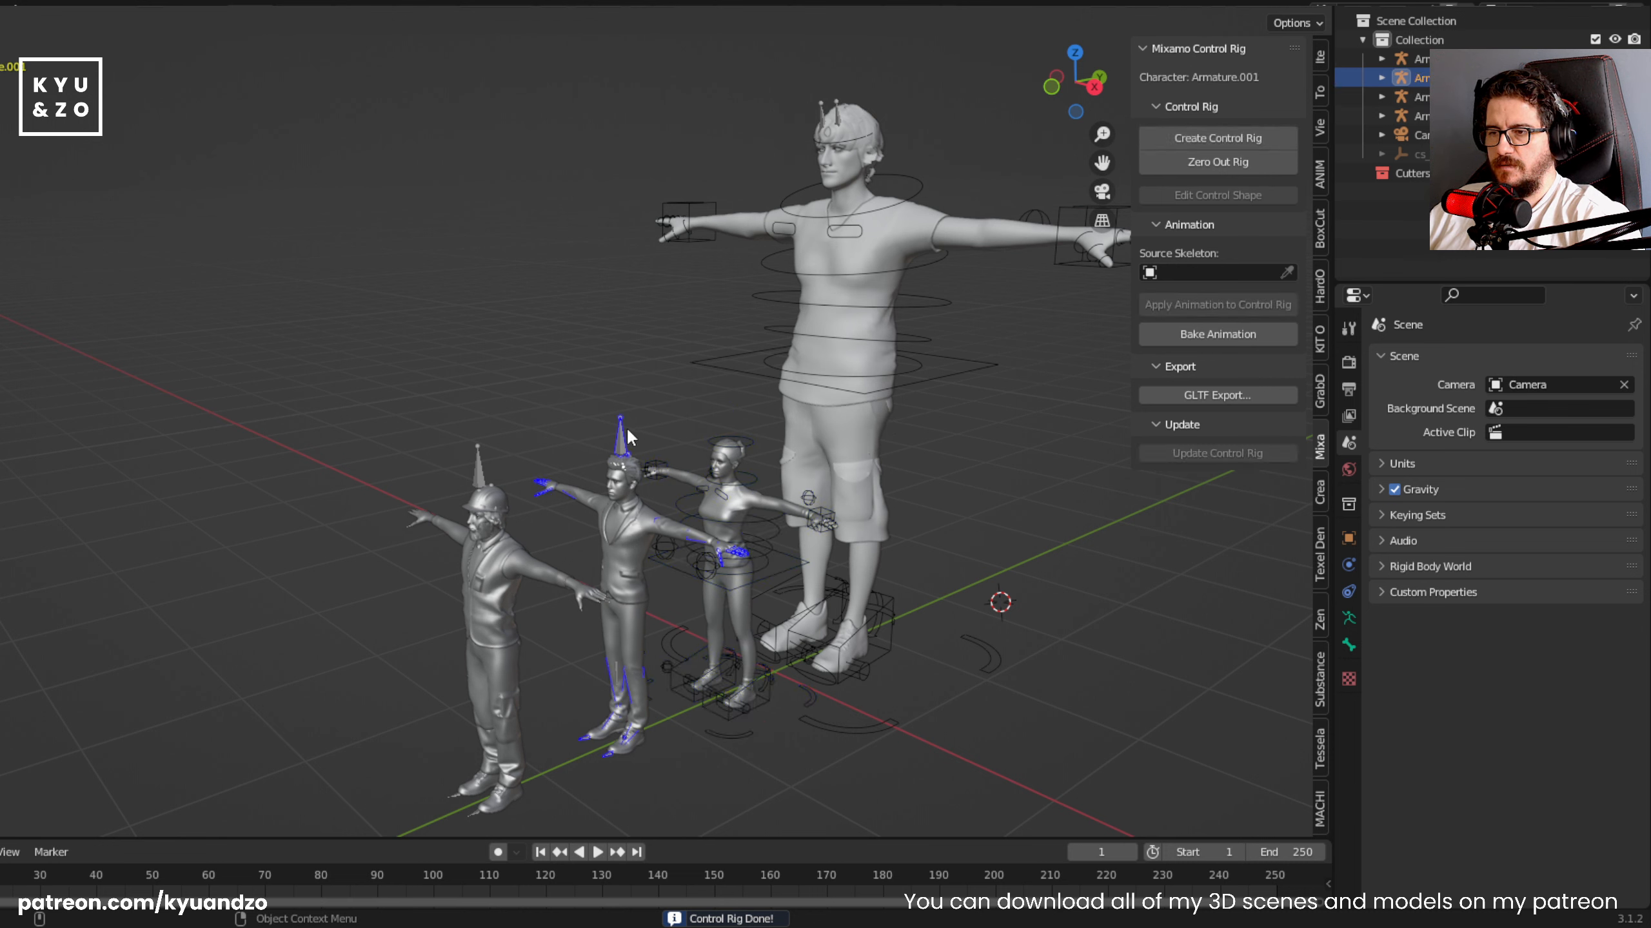
pyautogui.click(1222, 138)
pyautogui.click(1175, 244)
pyautogui.click(459, 486)
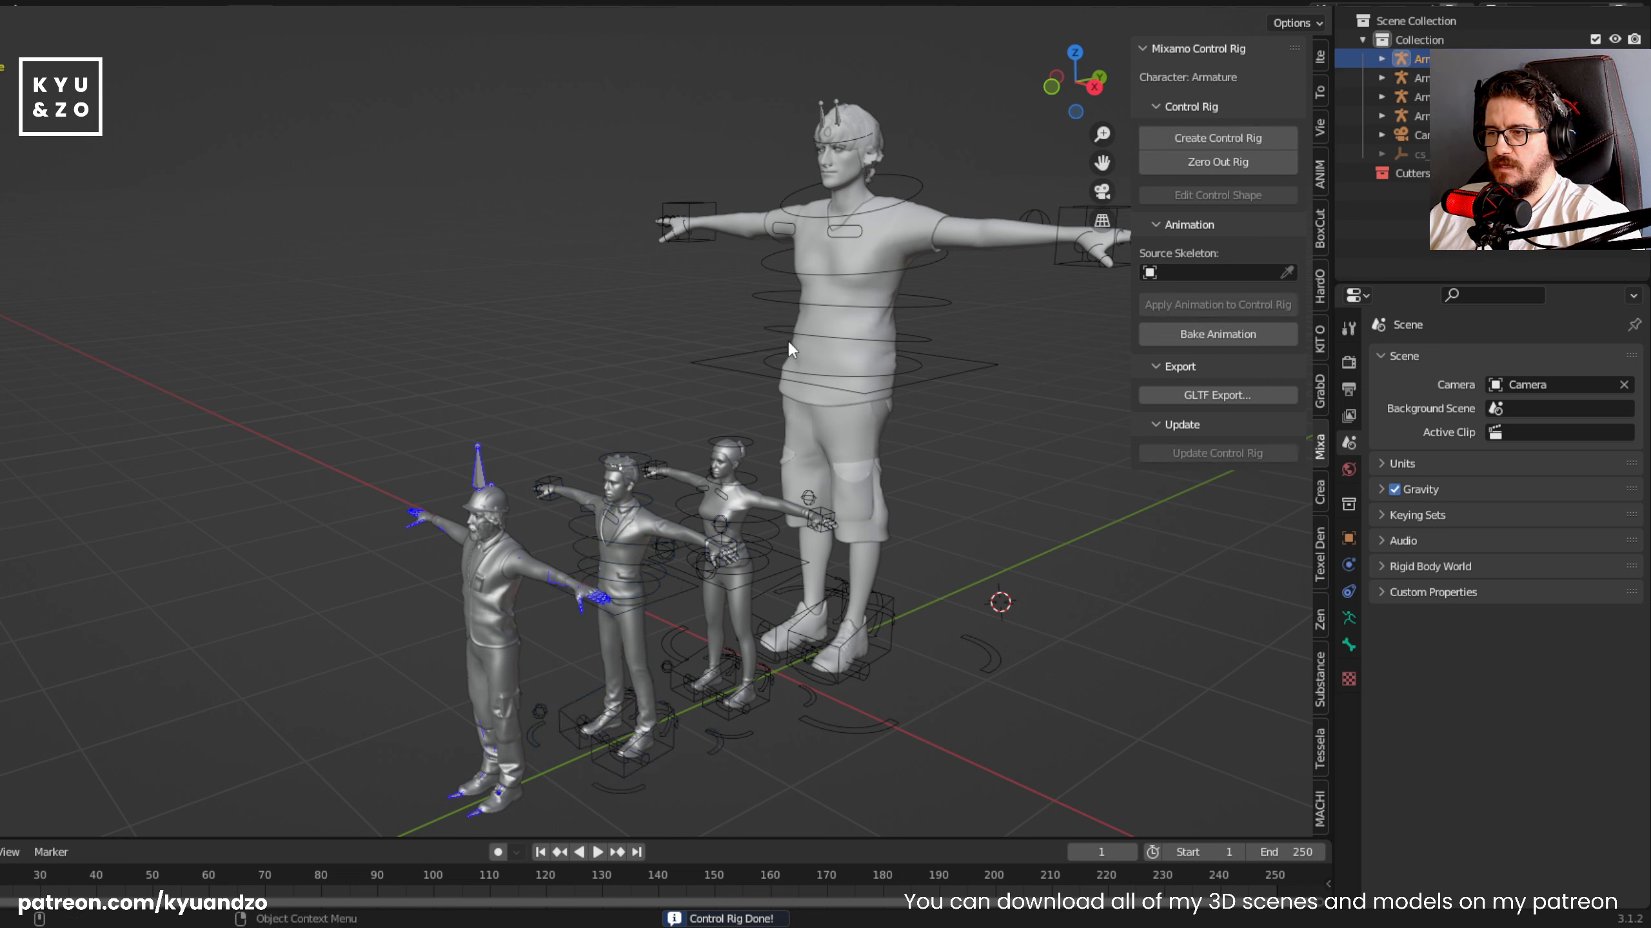
pyautogui.click(1222, 138)
pyautogui.click(1230, 247)
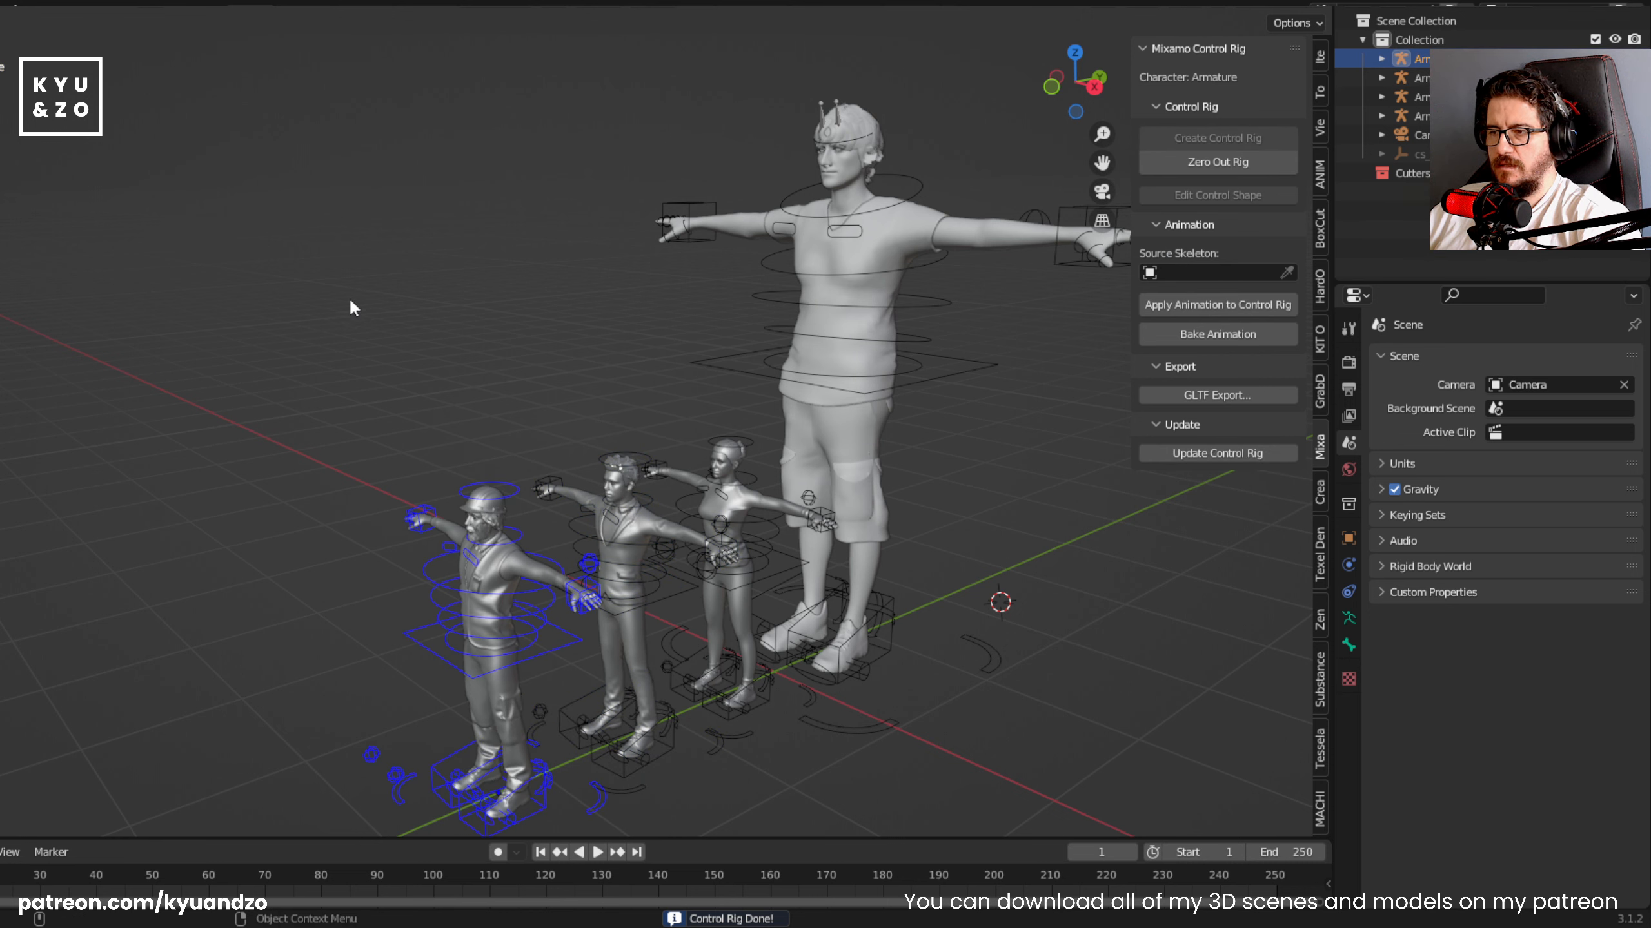
pyautogui.scroll(-3, 451, 261)
pyautogui.scroll(3, 556, 532)
pyautogui.click(527, 472)
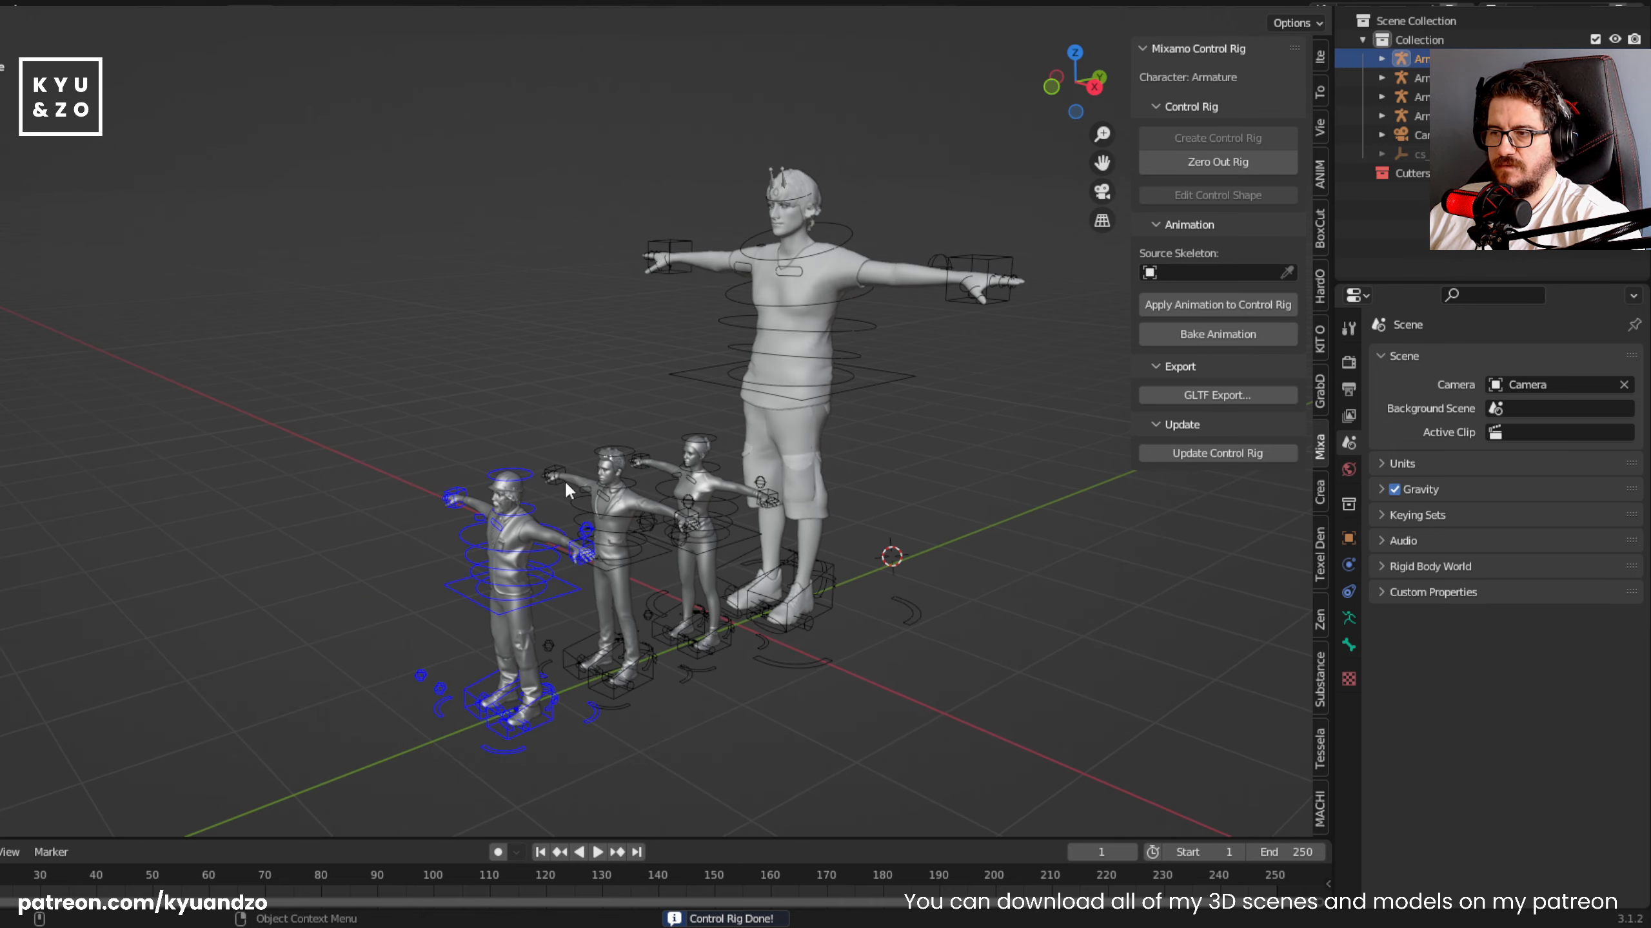
pyautogui.click(504, 448)
pyautogui.click(509, 470)
pyautogui.press('g')
pyautogui.rightClick(623, 391)
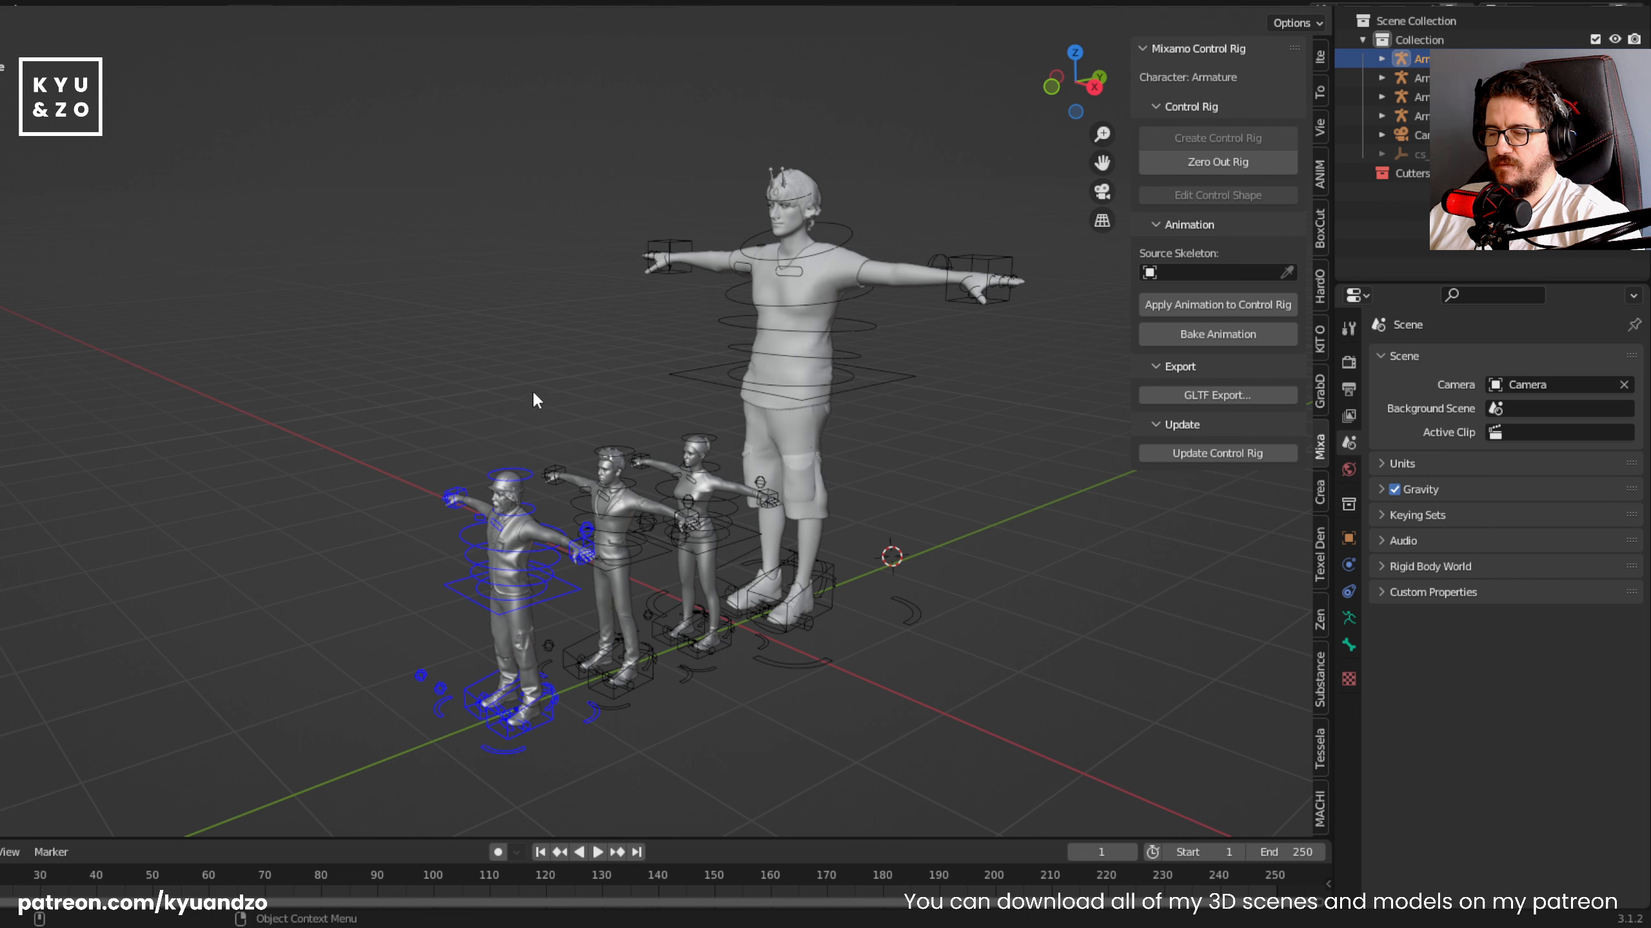
pyautogui.click(531, 396)
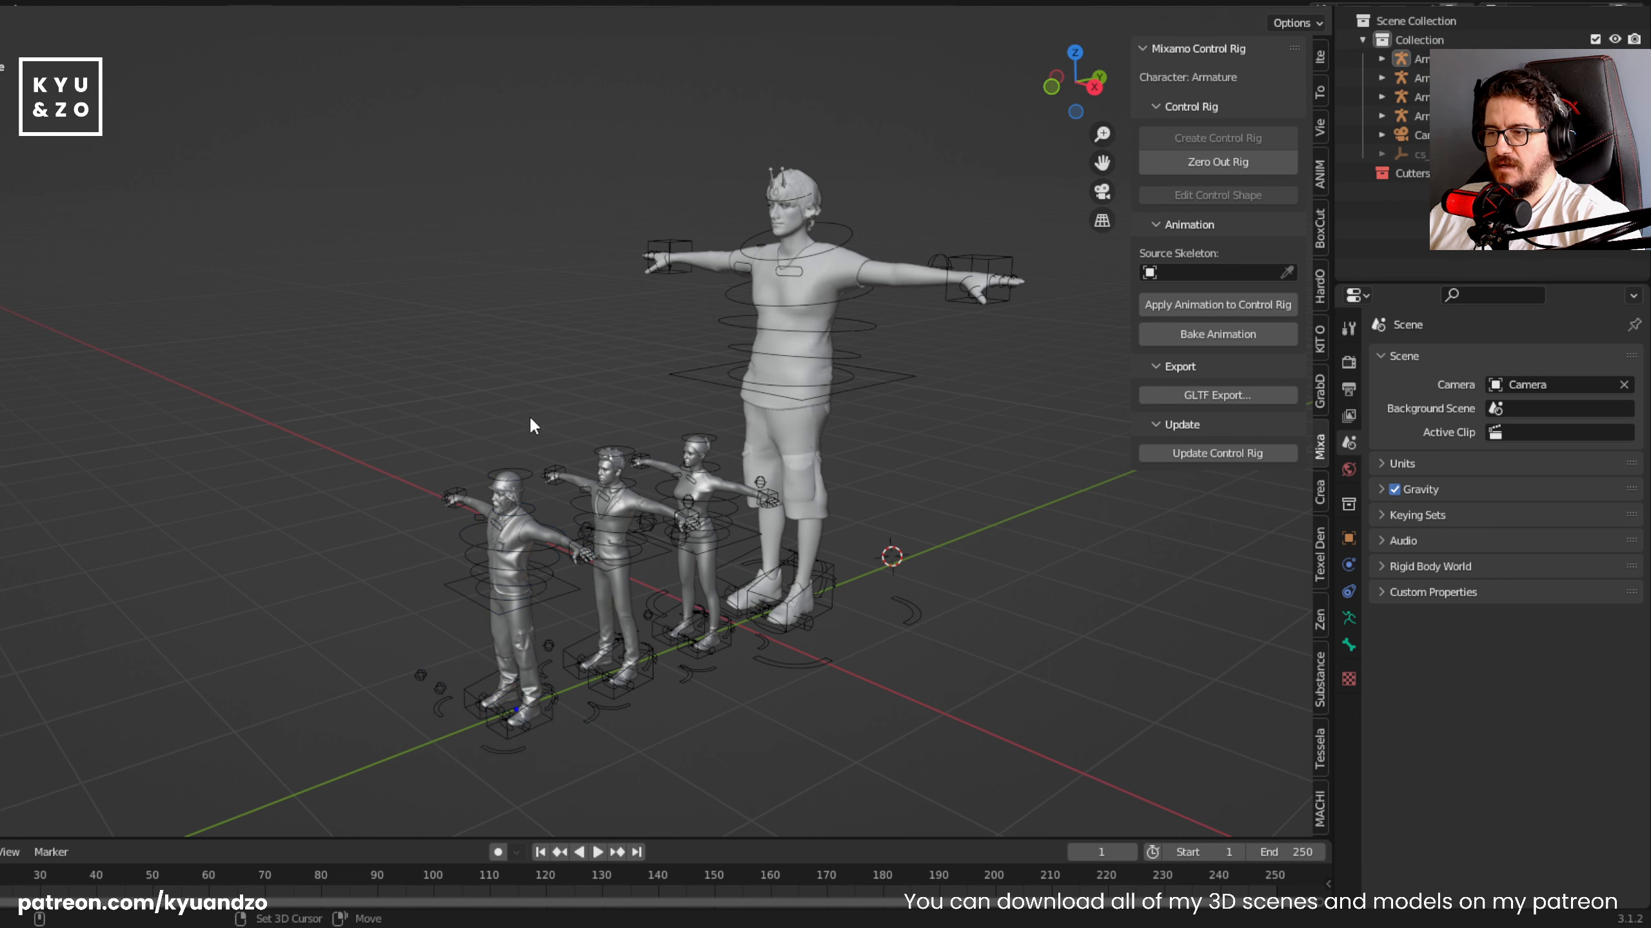
# - Copy the helmeted man's control rig armature by itself with Copy Objects
pyautogui.keyDown('shift'); pyautogui.moveTo(568, 416); pyautogui.dragTo(771, 245, button='middle'); pyautogui.keyUp('shift')
pyautogui.scroll(2, 713, 294)
pyautogui.click(721, 281)
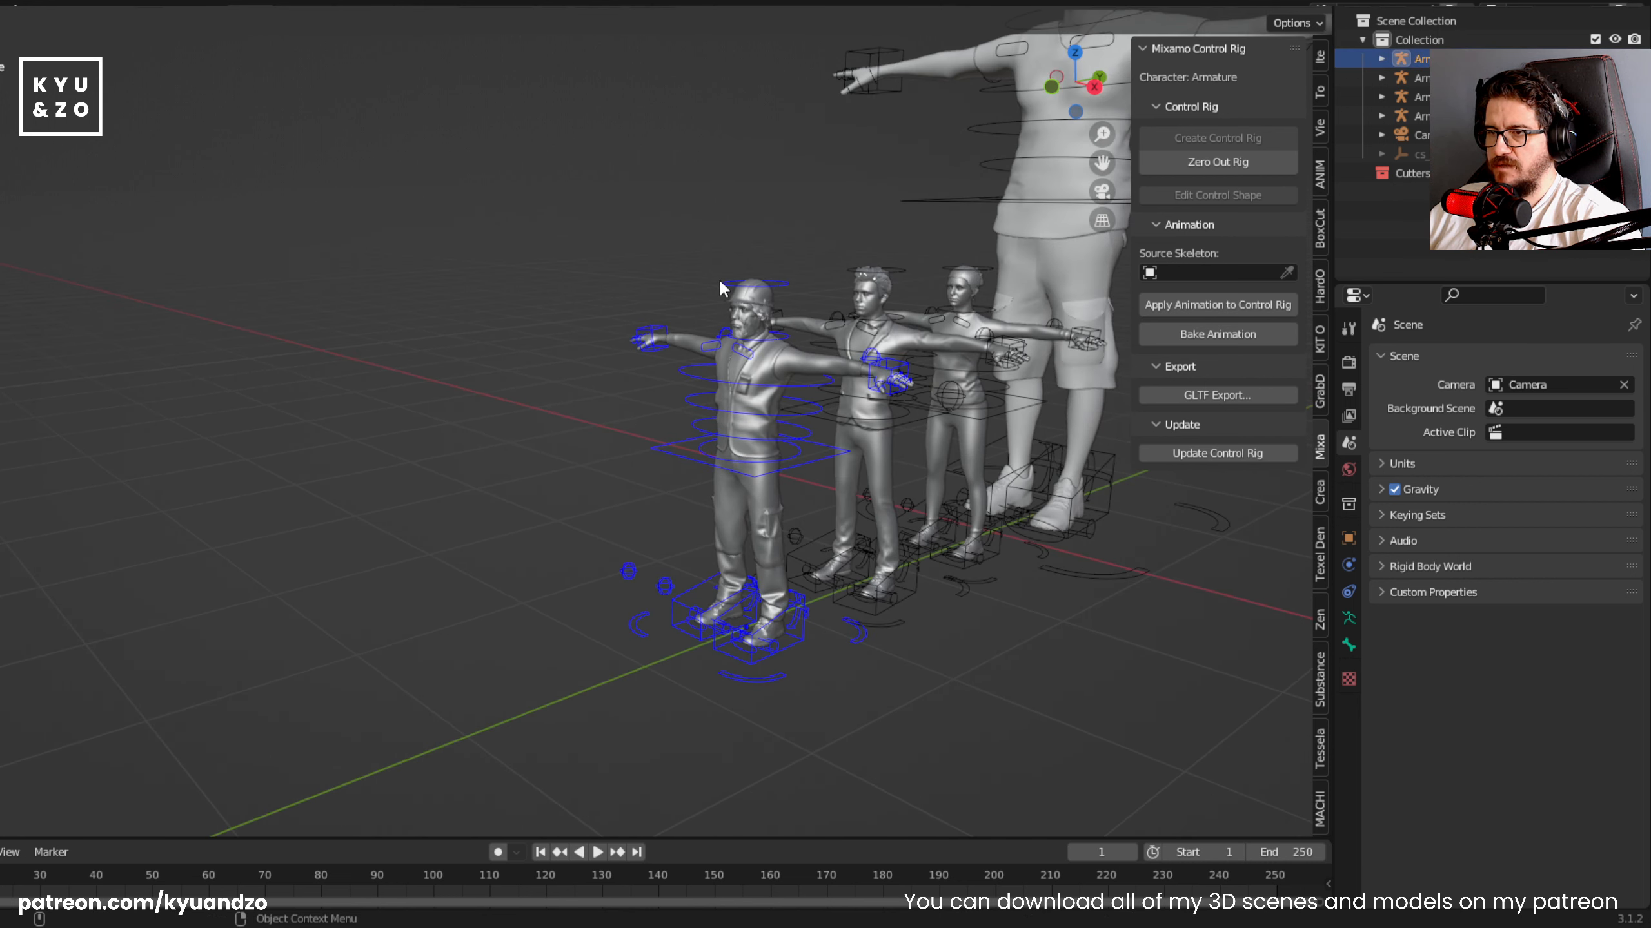
pyautogui.scroll(-3, 721, 282)
pyautogui.hotkey('ctrl', 'c')
pyautogui.click(707, 346)
pyautogui.click(413, 417)
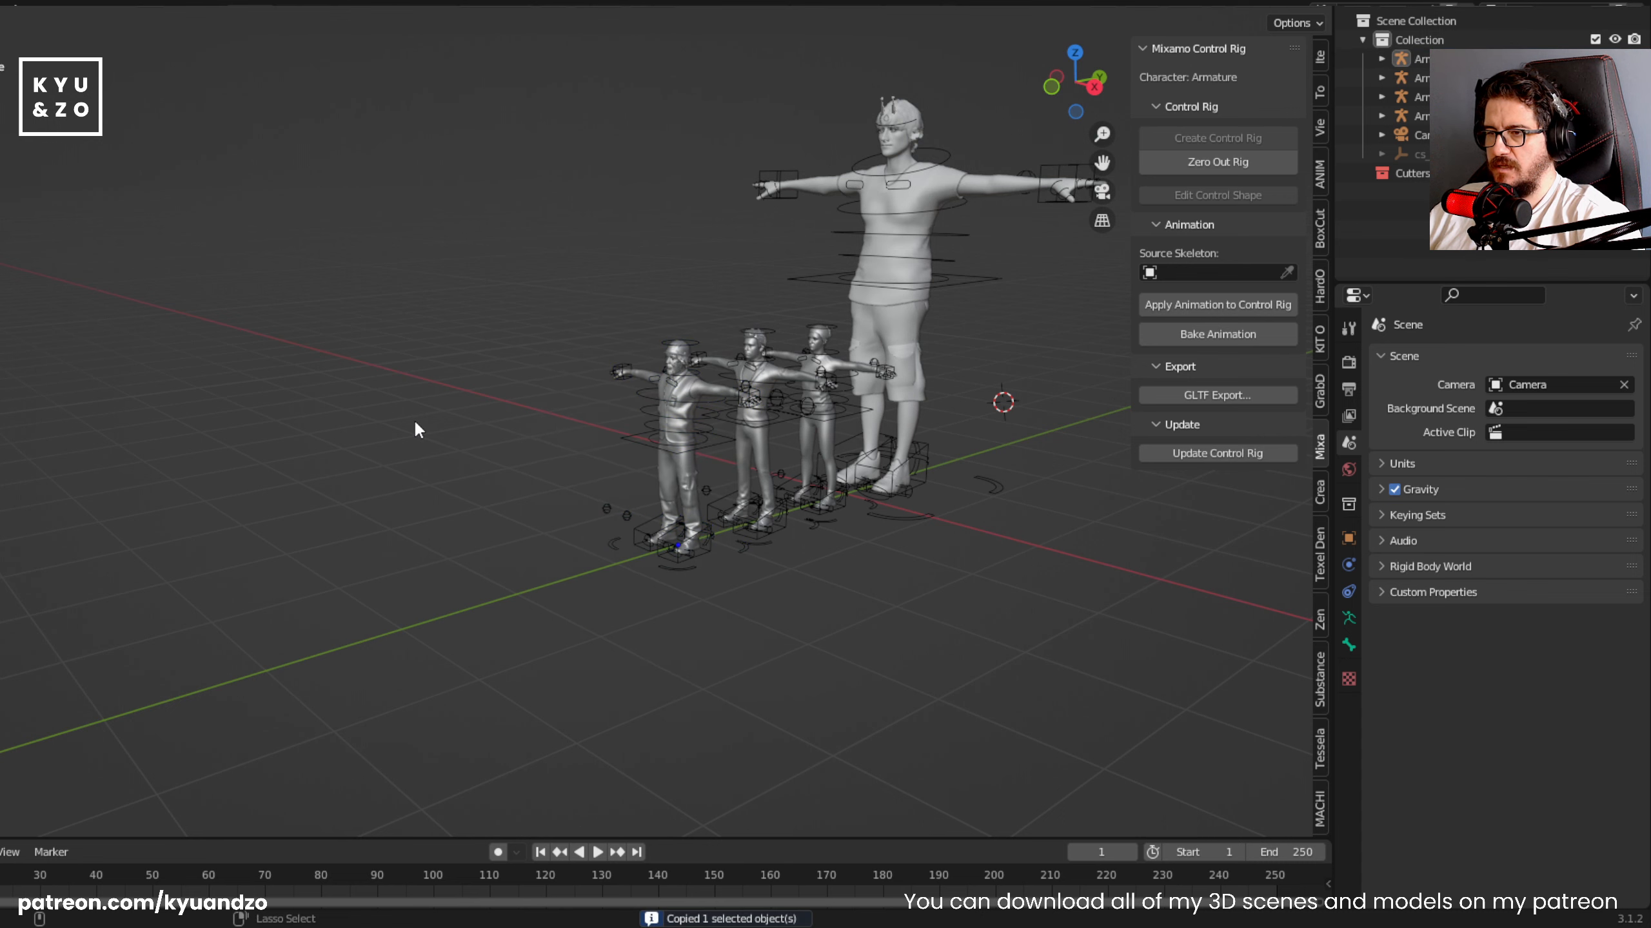
# - Paste the copied rig and move the pasted objects well away from the row of characters
pyautogui.hotkey('ctrl', 'v')
pyautogui.scroll(-3, 413, 418)
pyautogui.press('g')
pyautogui.click(342, 371)
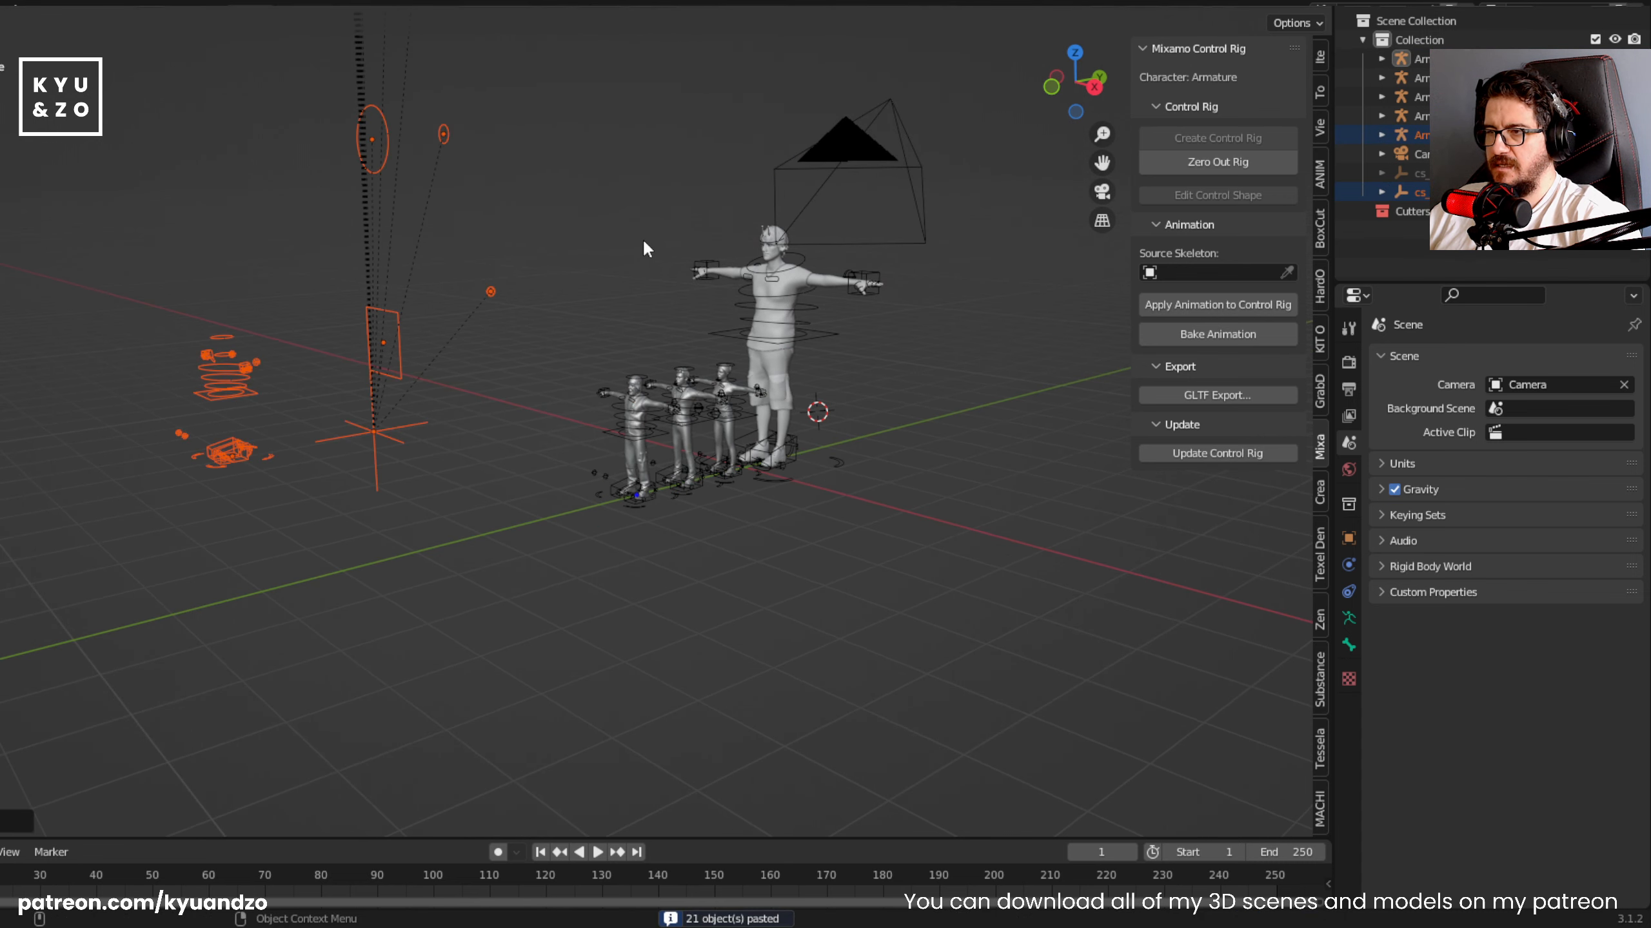
pyautogui.click(642, 239)
pyautogui.scroll(-4, 470, 296)
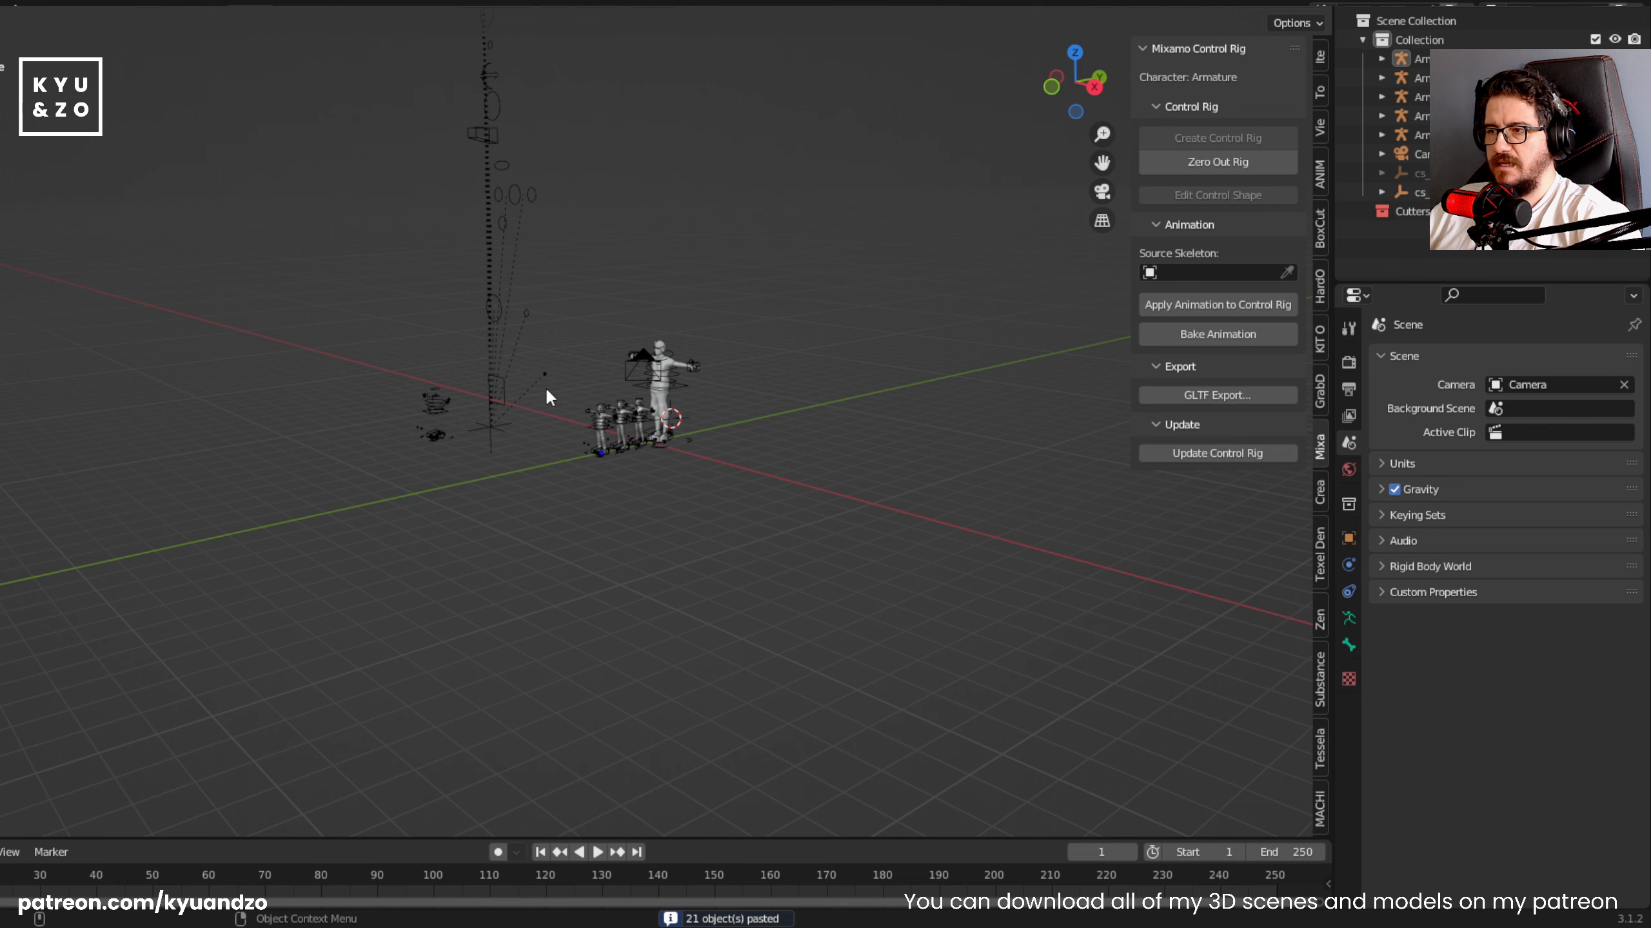
# - Undo the move and the paste of the duplicated rig objects and clear the selection
pyautogui.scroll(2, 545, 374)
pyautogui.scroll(1, 545, 374)
pyautogui.hotkey('ctrl', 'z')
pyautogui.hotkey('ctrl', 'z')
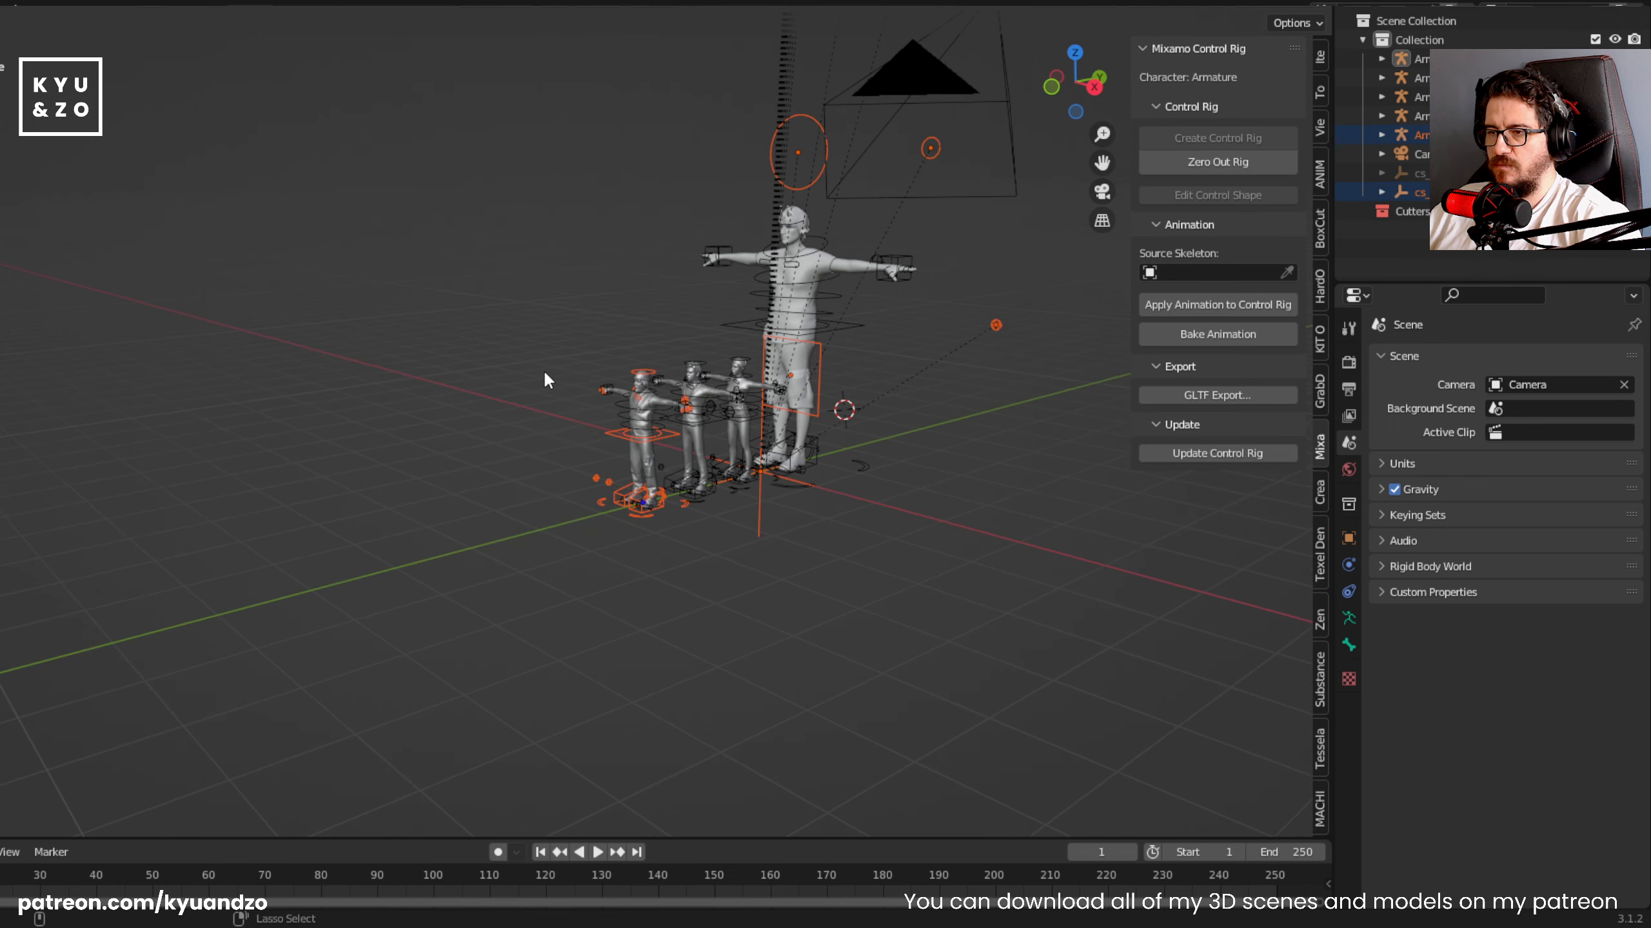
pyautogui.hotkey('ctrl', 'z')
pyautogui.scroll(4, 548, 374)
pyautogui.hotkey('ctrl', 'shift', 'z')
pyautogui.hotkey('ctrl', 'shift', 'z')
pyautogui.hotkey('ctrl', 'z')
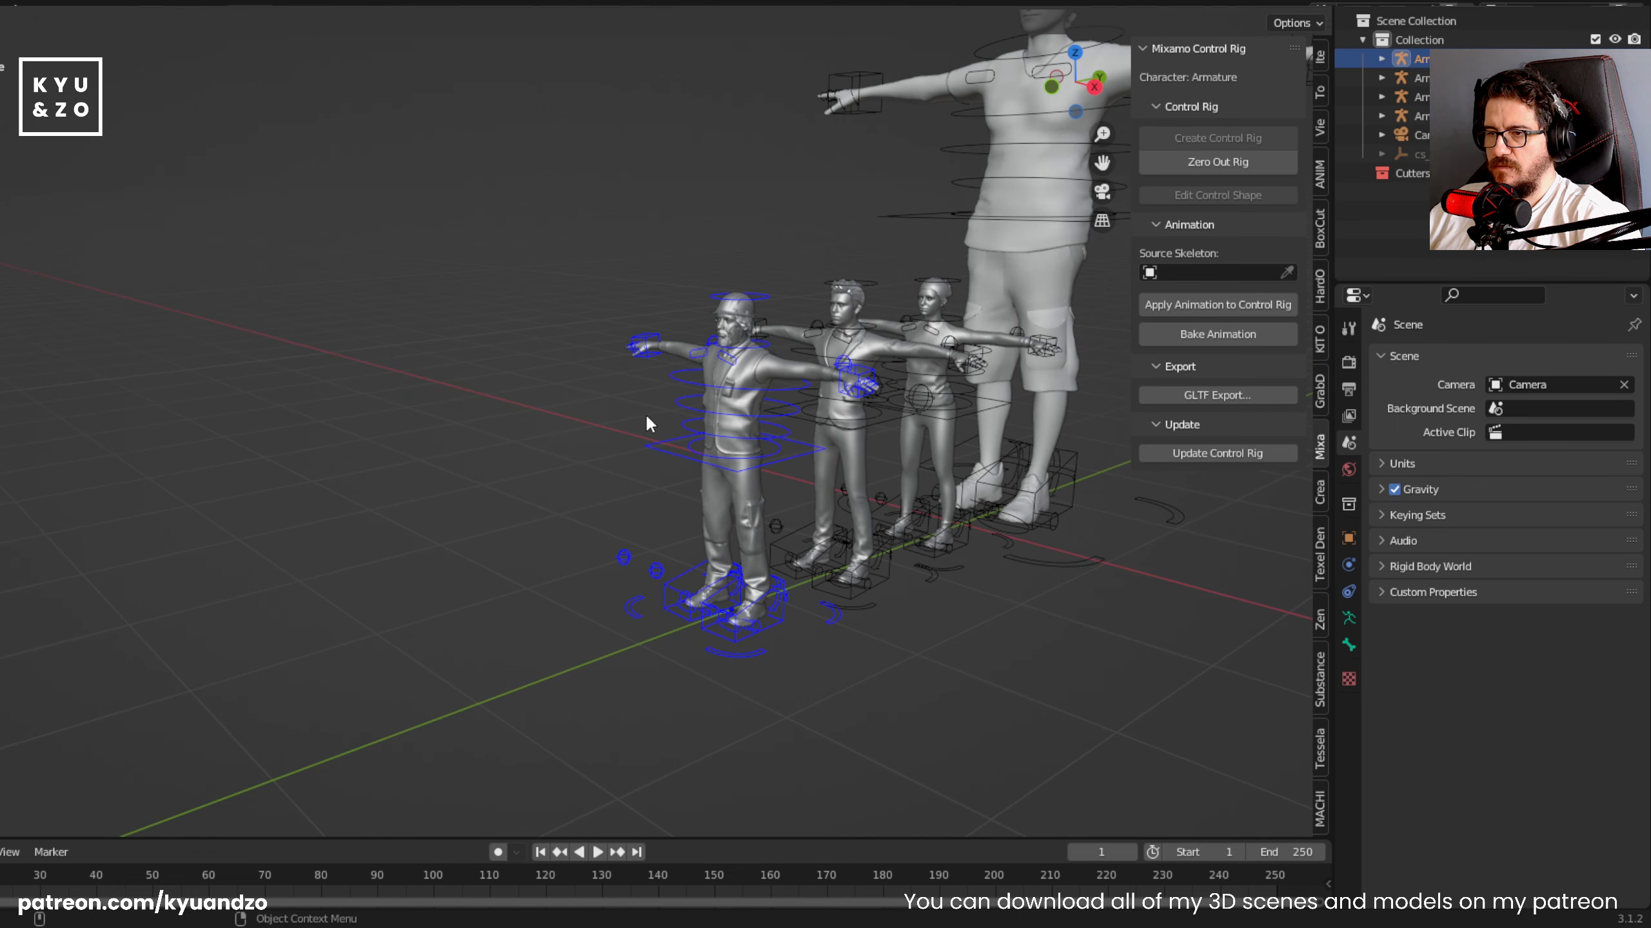
pyautogui.hotkey('ctrl', 'z')
pyautogui.click(646, 444)
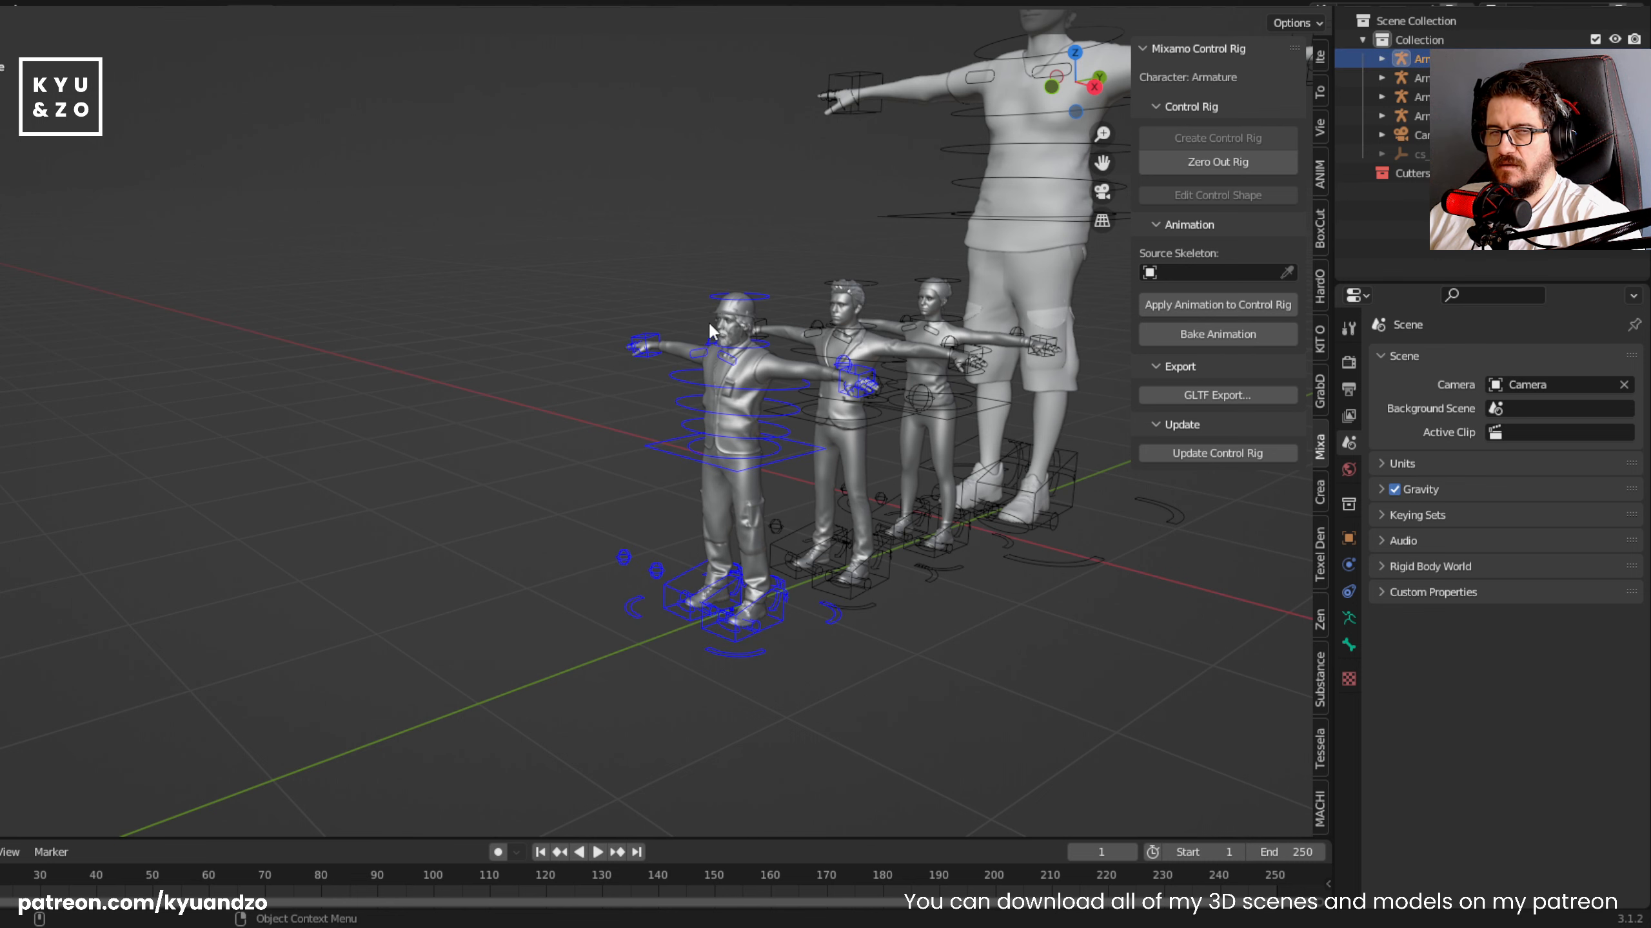
pyautogui.click(617, 397)
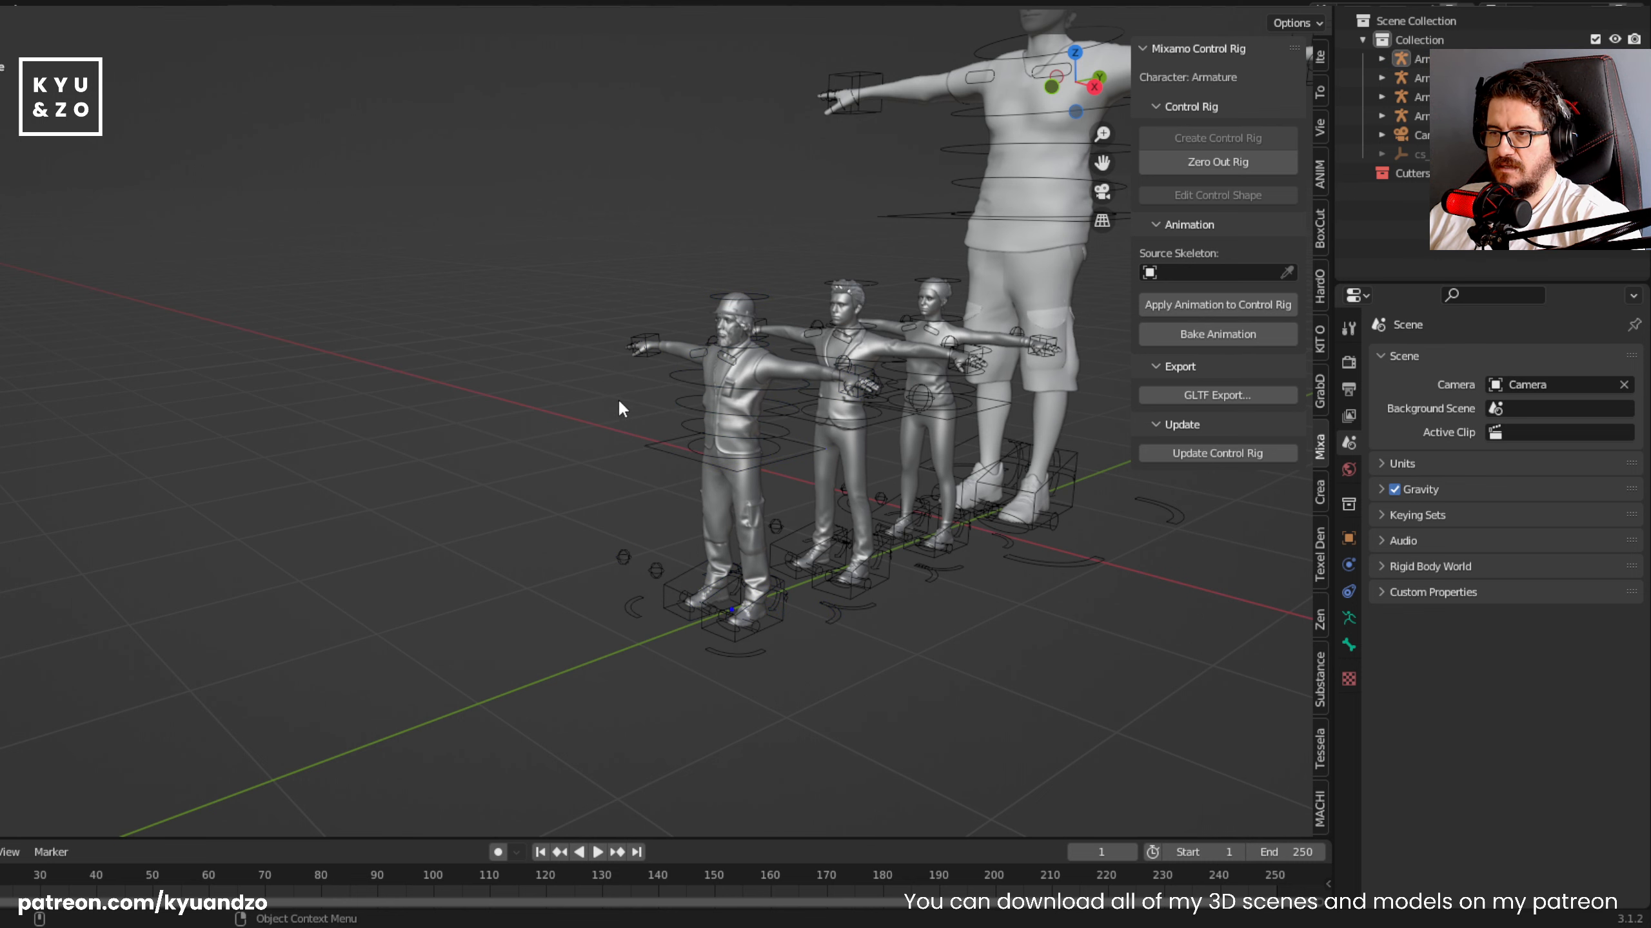
# - Select all children of the helmeted man's armature and add the armature itself to the selection
pyautogui.click(657, 445)
pyautogui.press('KP_Decimal')
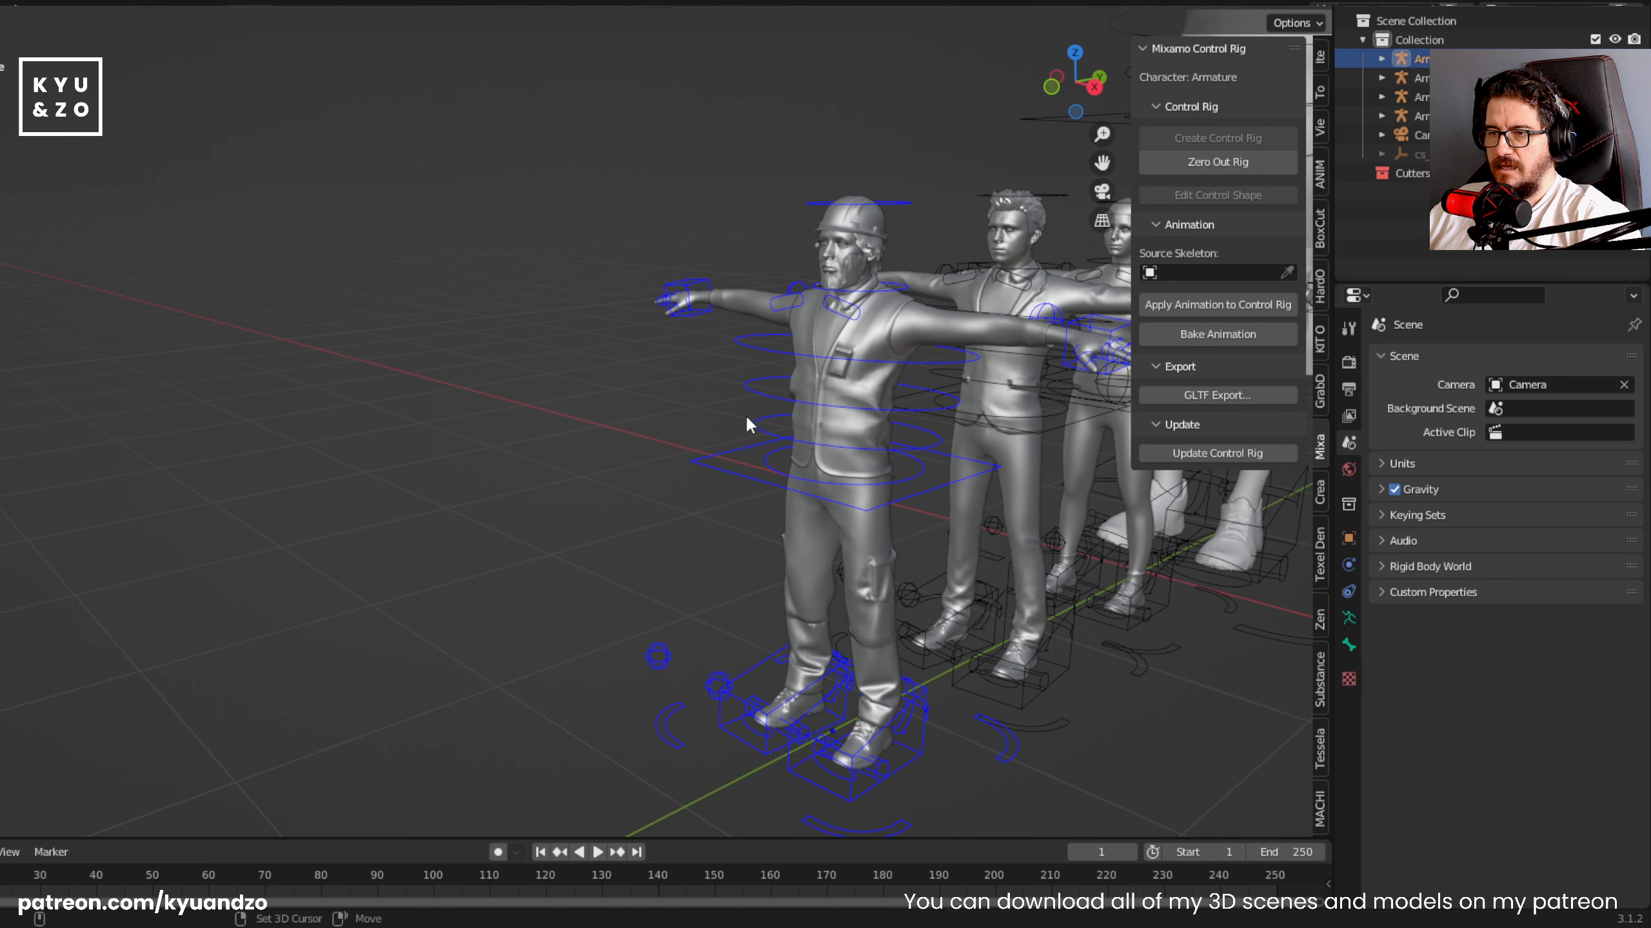
pyautogui.hotkey('shift', 'g')
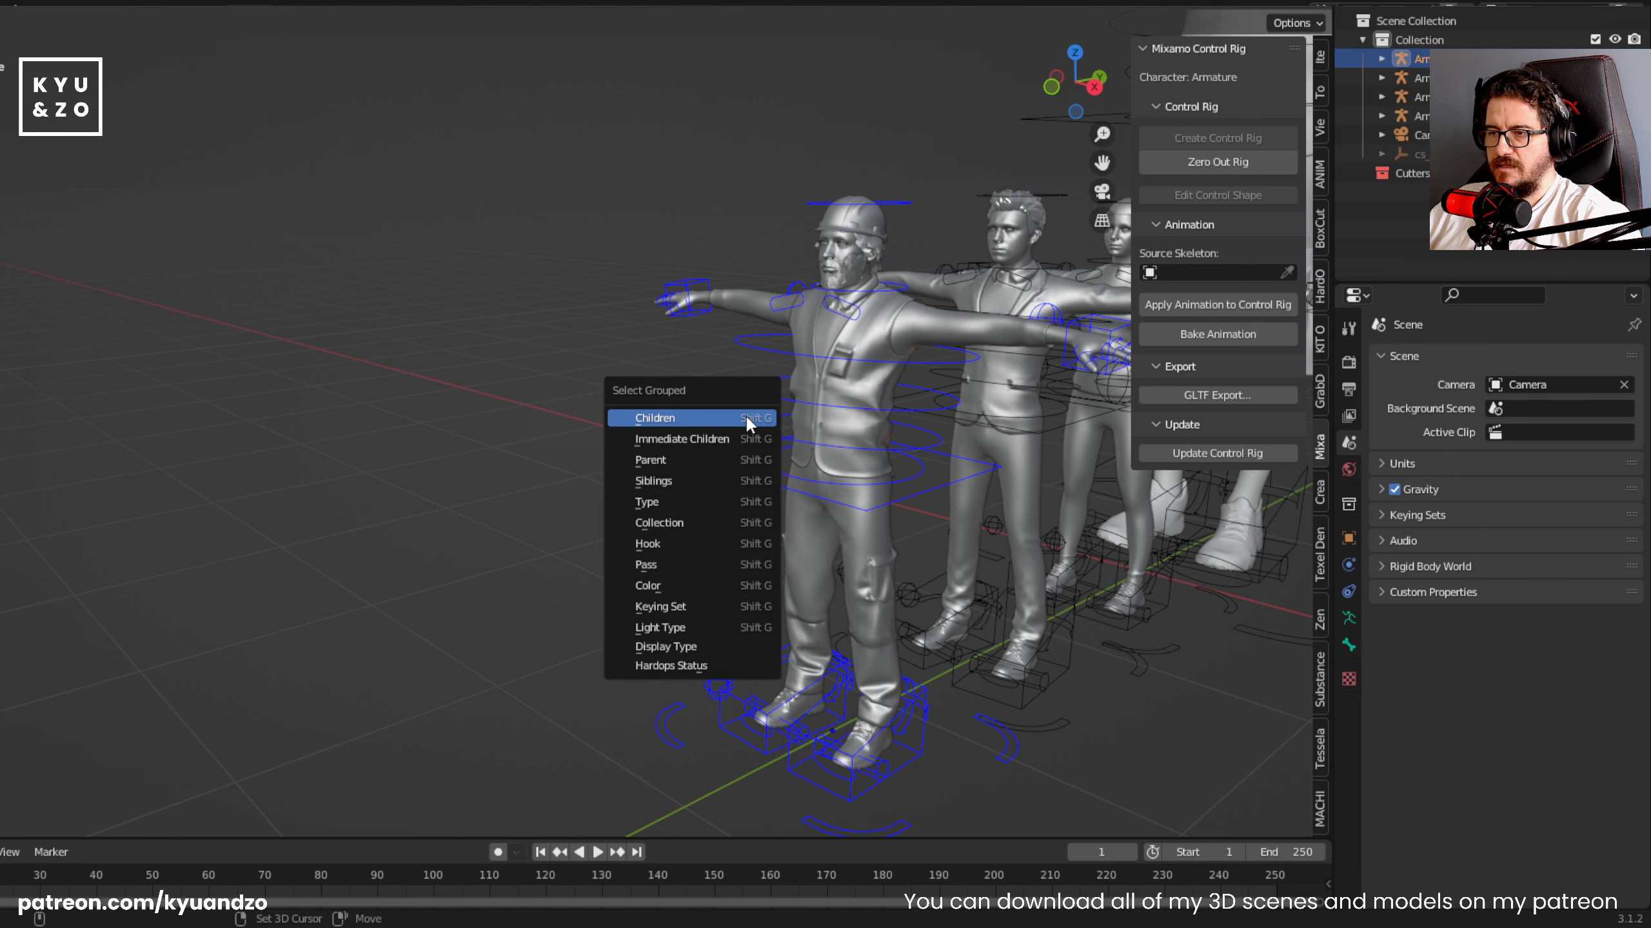
pyautogui.click(688, 419)
pyautogui.scroll(-9, 690, 421)
pyautogui.scroll(8, 699, 423)
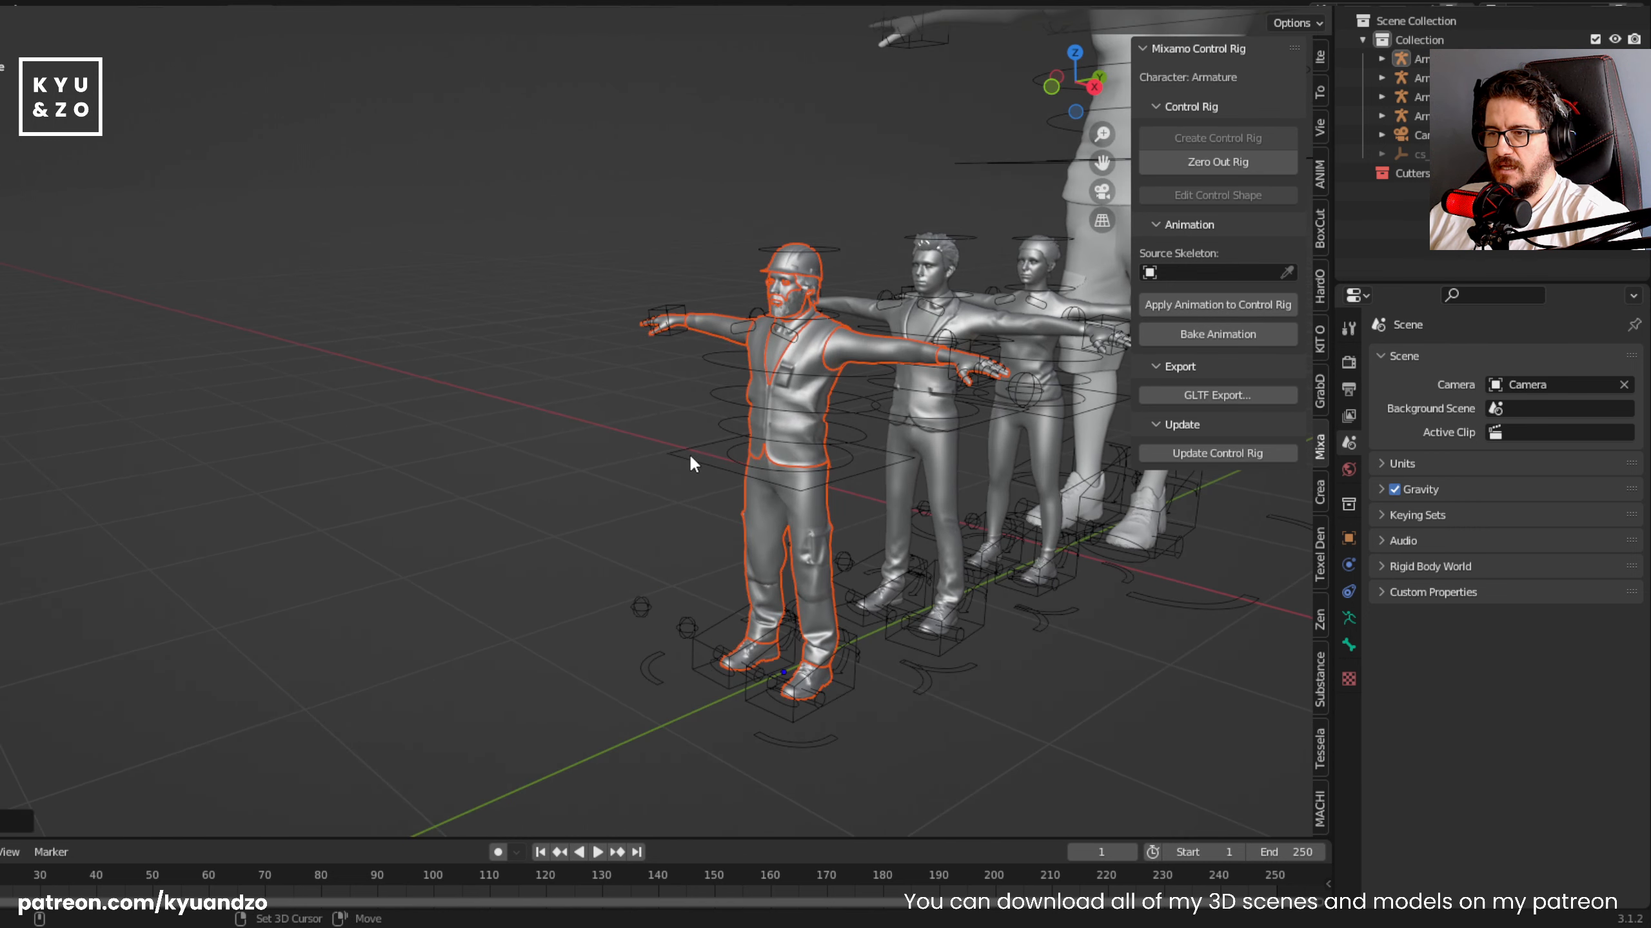
pyautogui.keyDown('shift'); pyautogui.click(689, 458); pyautogui.keyUp('shift')
pyautogui.press('g')
pyautogui.press('Escape')
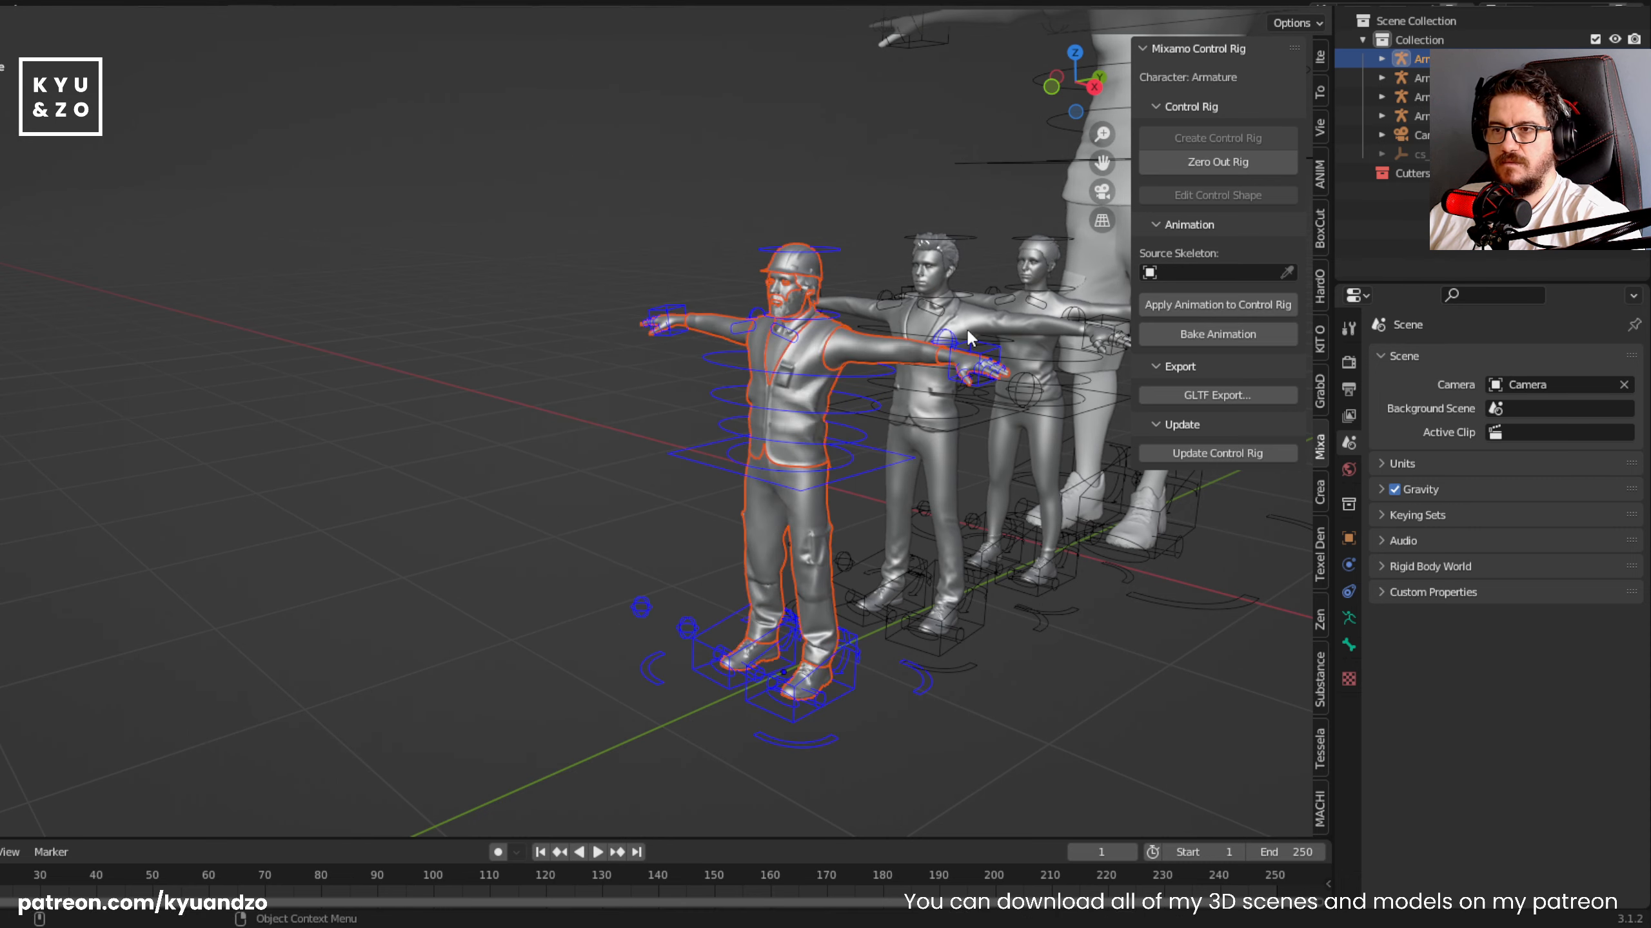
pyautogui.press('g')
pyautogui.press('Escape')
# - Copy the helmeted man's meshes and rig with Copy Objects, paste them and place the duplicate away from the group
pyautogui.scroll(-3, 595, 254)
pyautogui.hotkey('ctrl', 'c')
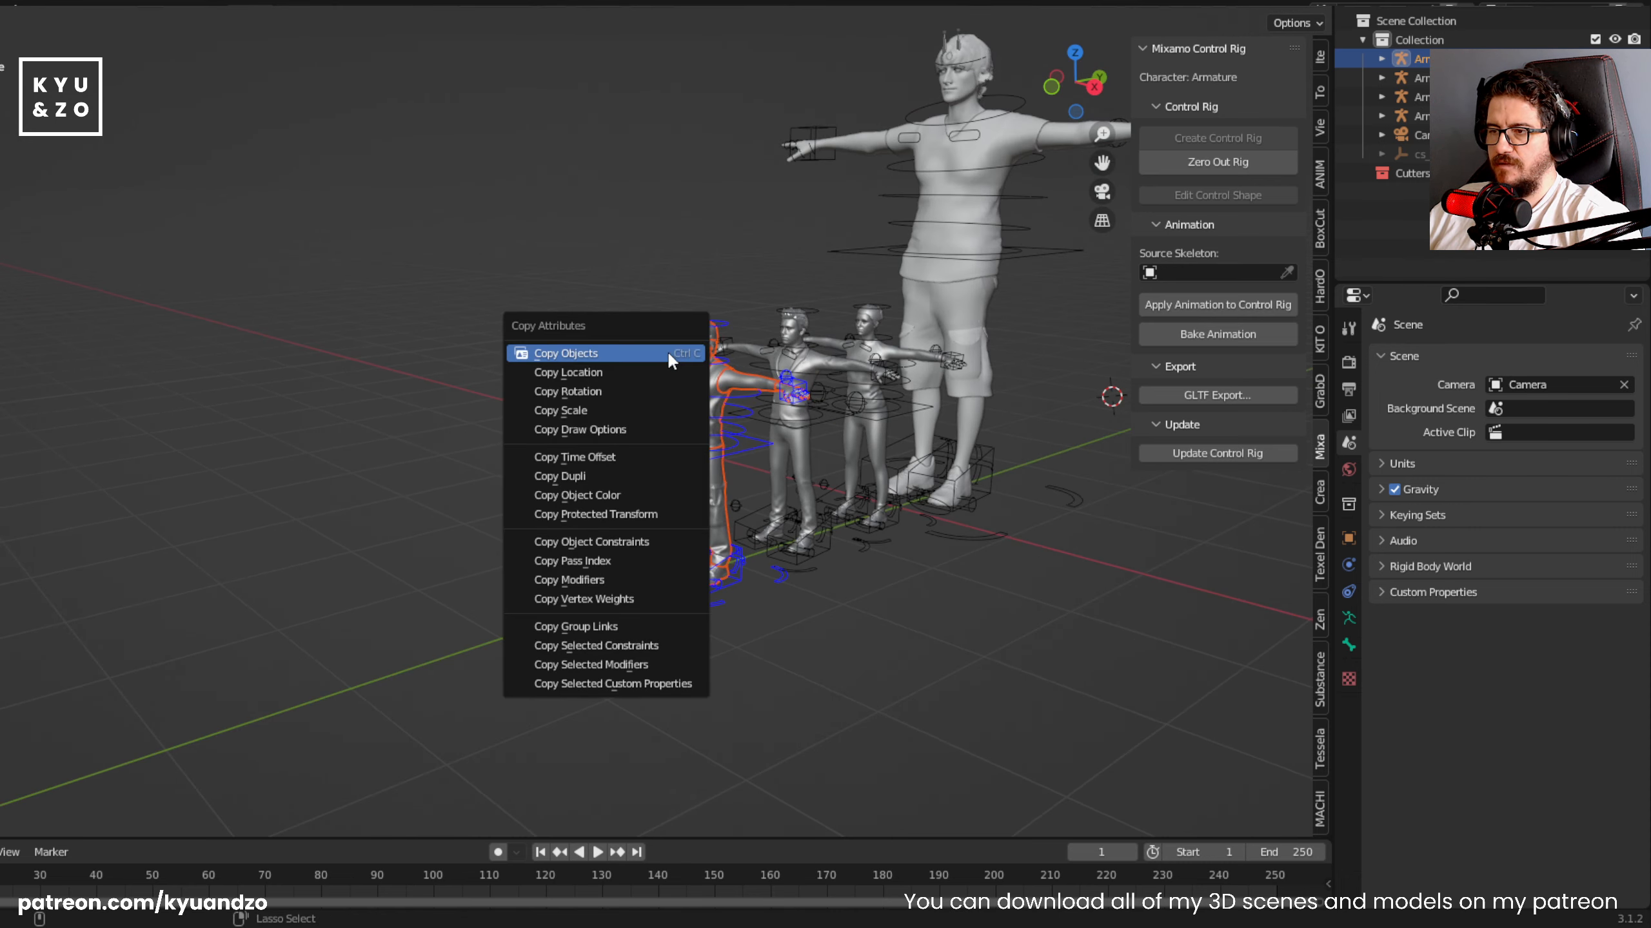
pyautogui.click(667, 351)
pyautogui.click(347, 476)
pyautogui.hotkey('ctrl', 'v')
pyautogui.press('g')
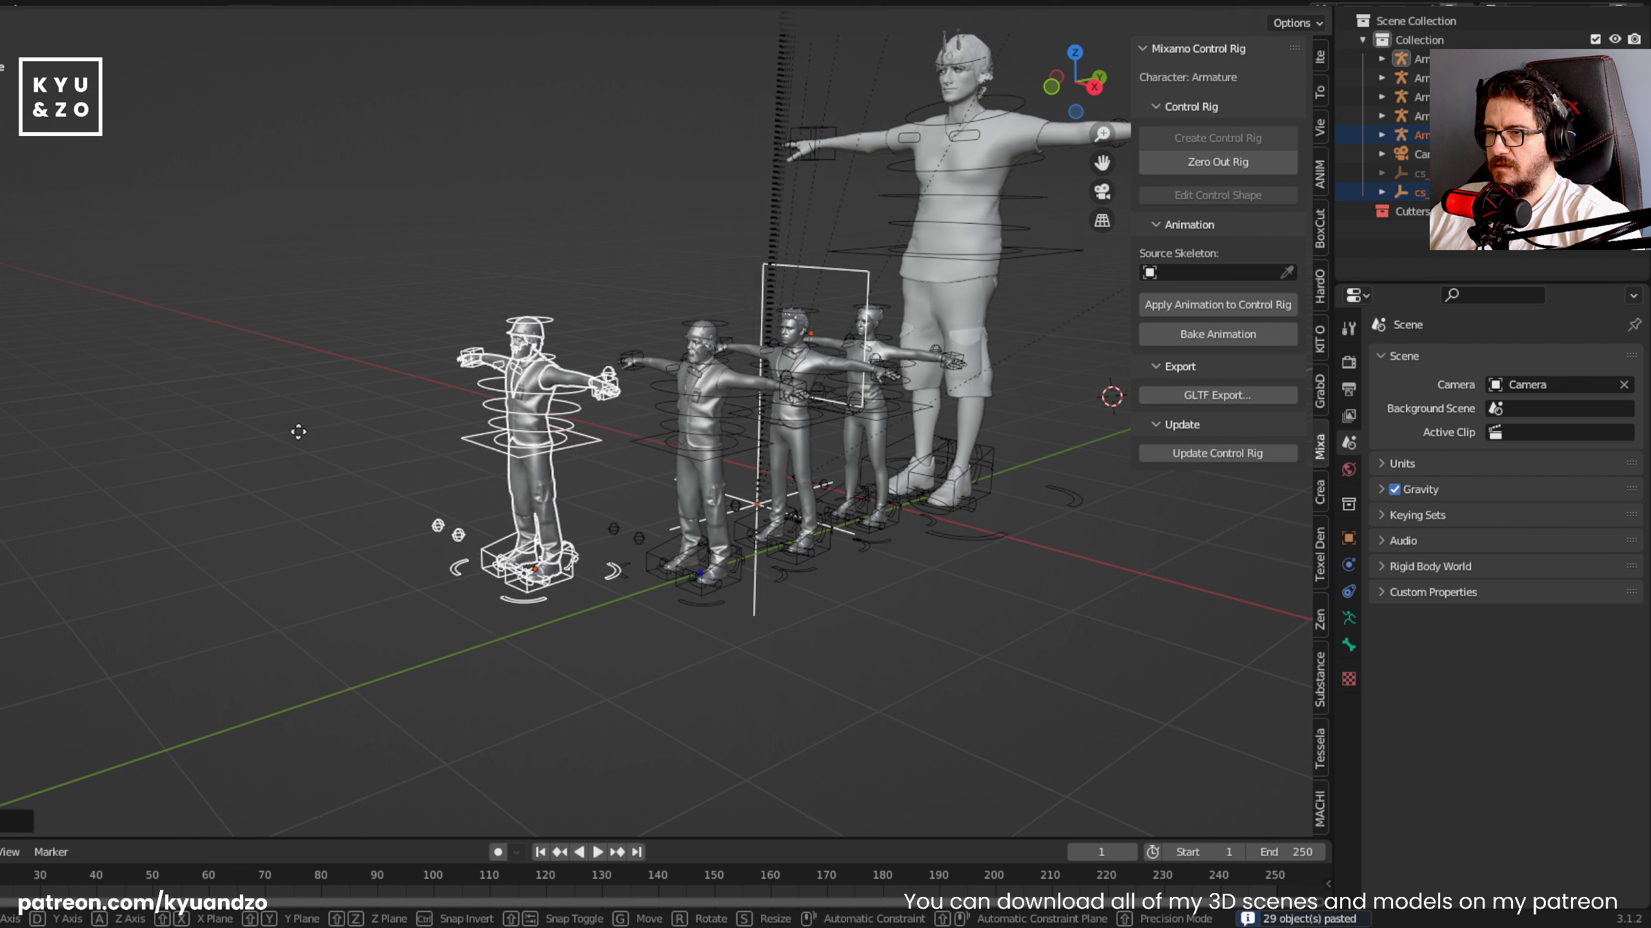
pyautogui.click(80, 438)
pyautogui.click(111, 309)
pyautogui.keyDown('shift'); pyautogui.moveTo(325, 332); pyautogui.dragTo(680, 315, button='middle'); pyautogui.keyUp('shift')
# - Try moving the duplicated helmeted man by his armature to test that the mesh follows the rig
pyautogui.click(571, 372)
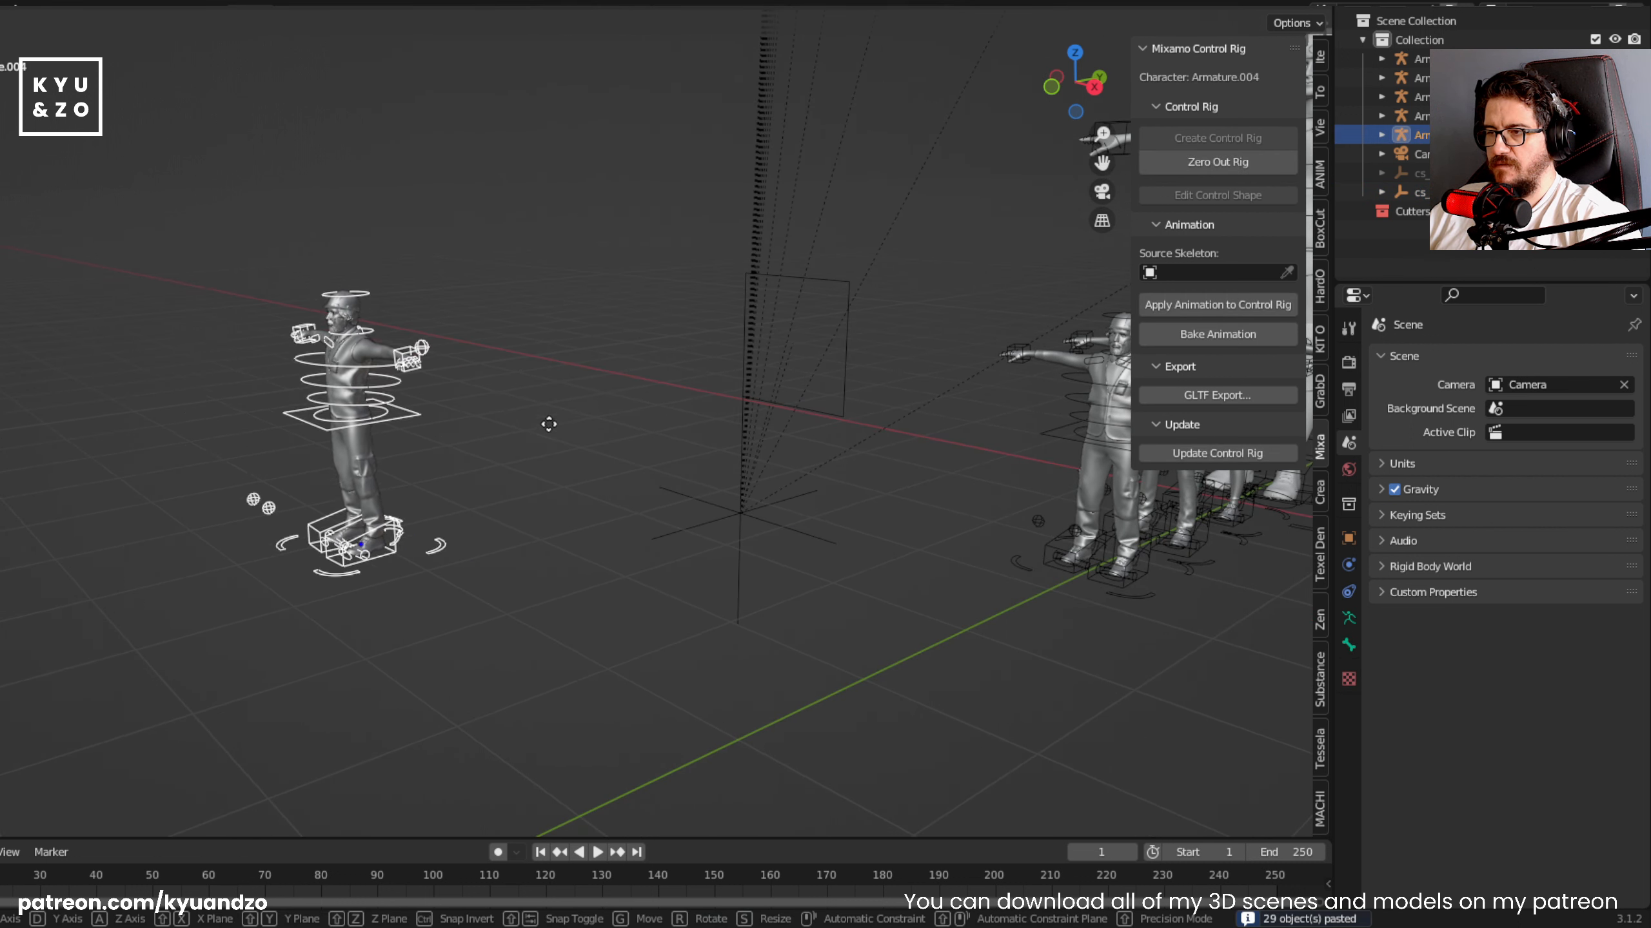
pyautogui.click(626, 367)
pyautogui.click(496, 381)
pyautogui.scroll(-3, 570, 339)
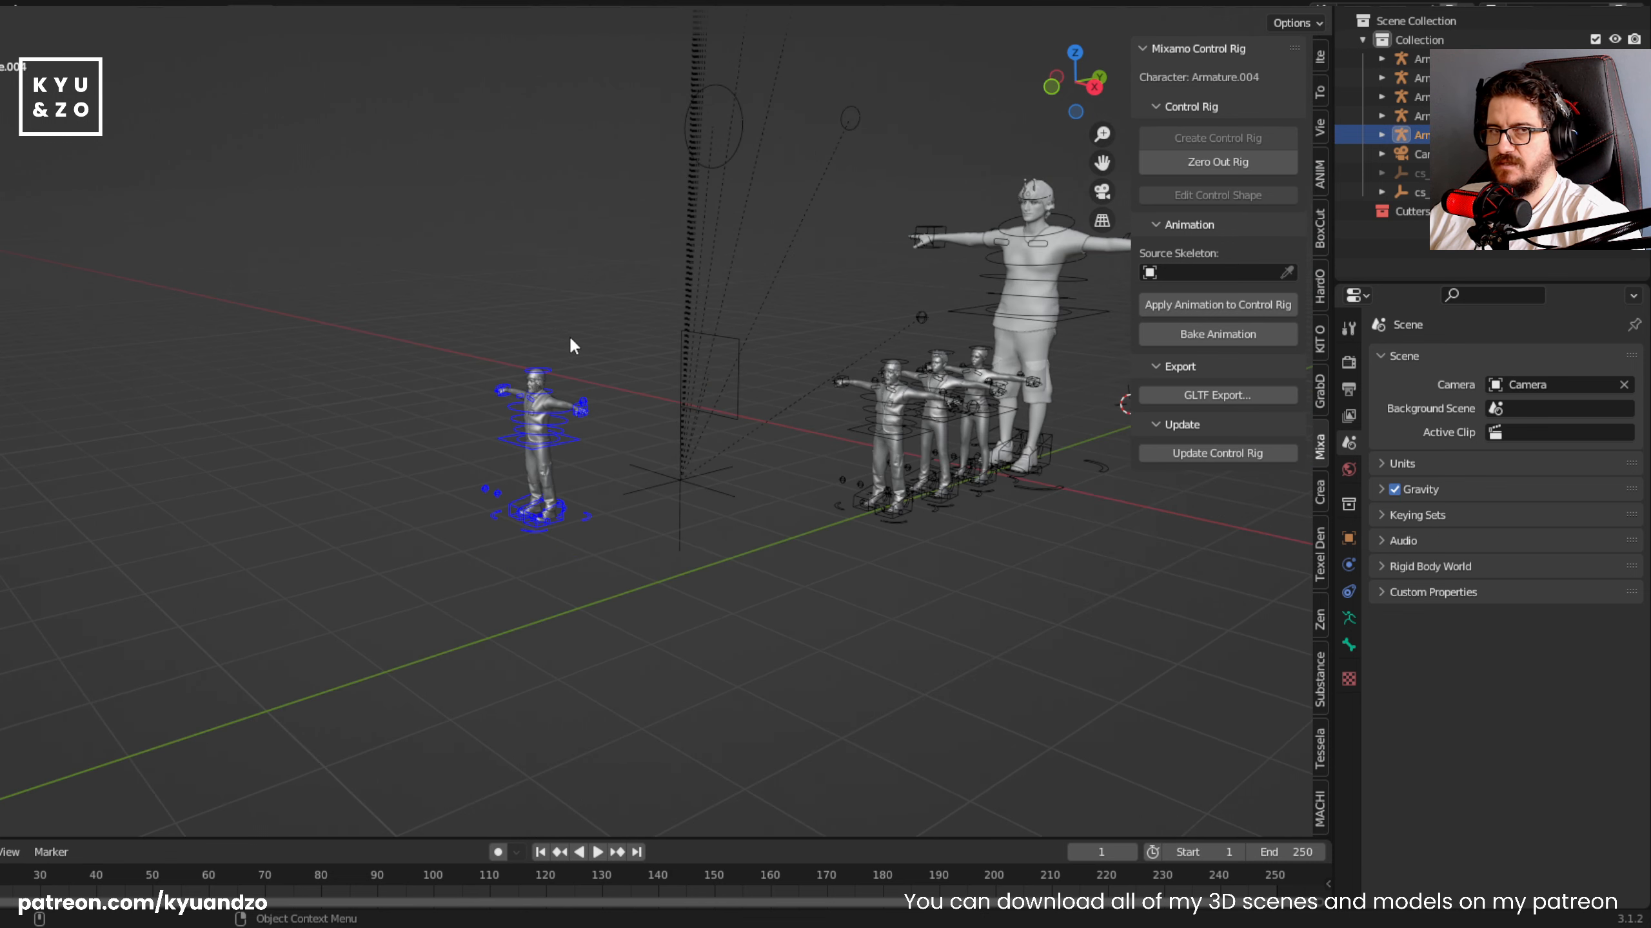
pyautogui.scroll(2, 570, 338)
# - Delete the pasted control-shape empty together with all of its children
pyautogui.click(674, 333)
pyautogui.click(683, 505)
pyautogui.scroll(-1, 689, 492)
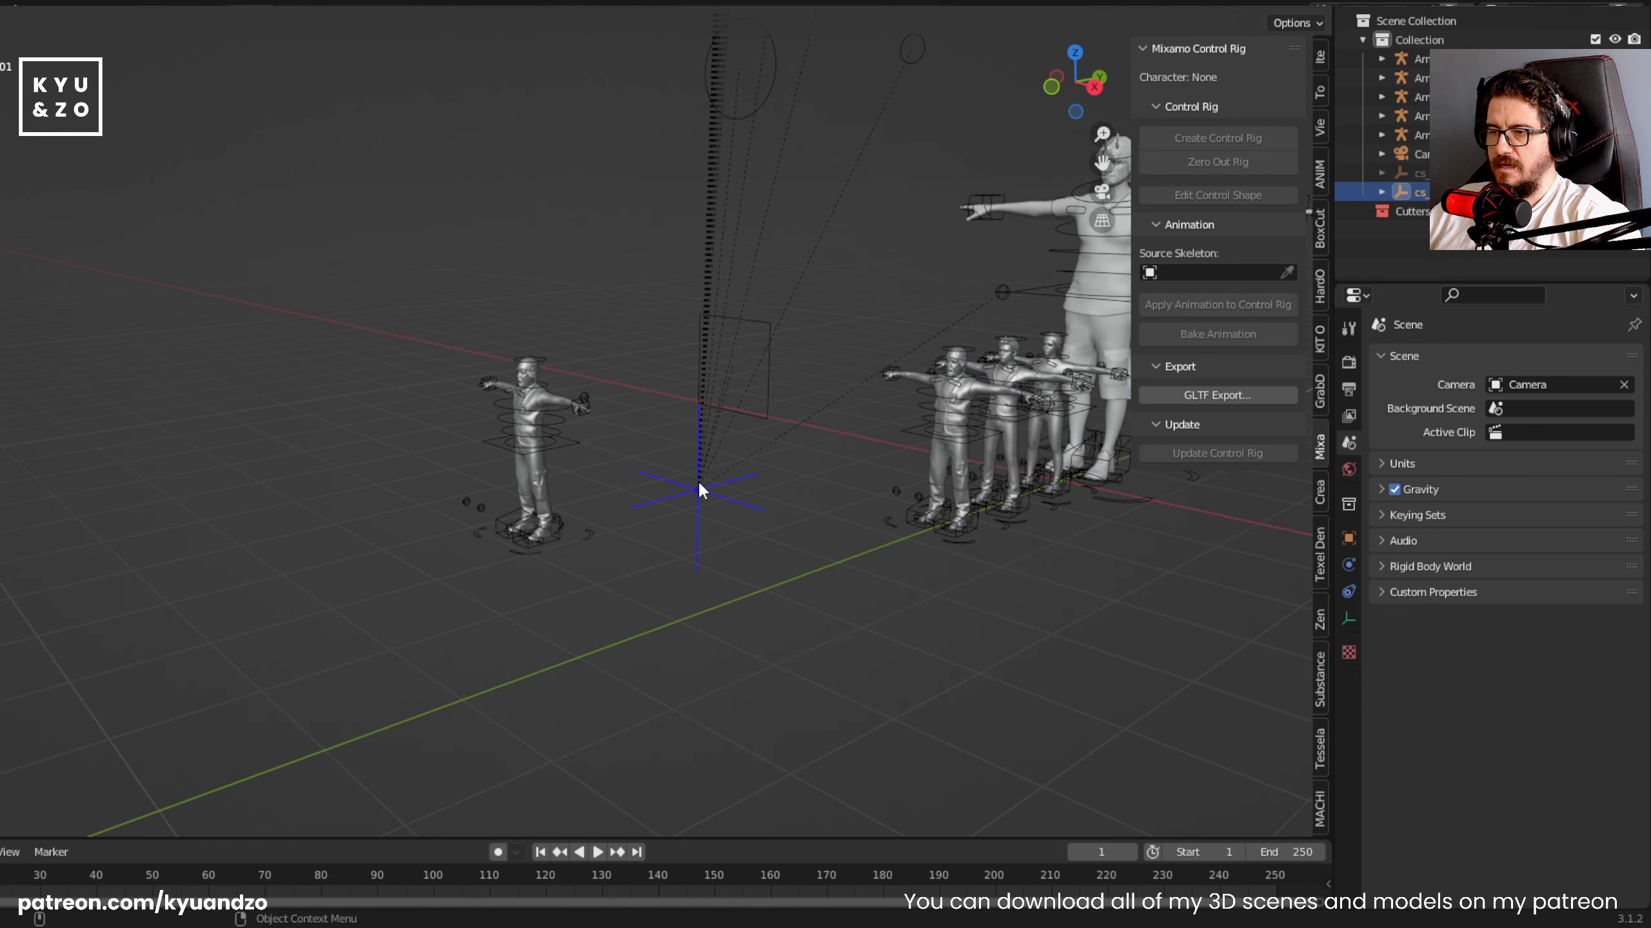
pyautogui.hotkey('shift', 'g')
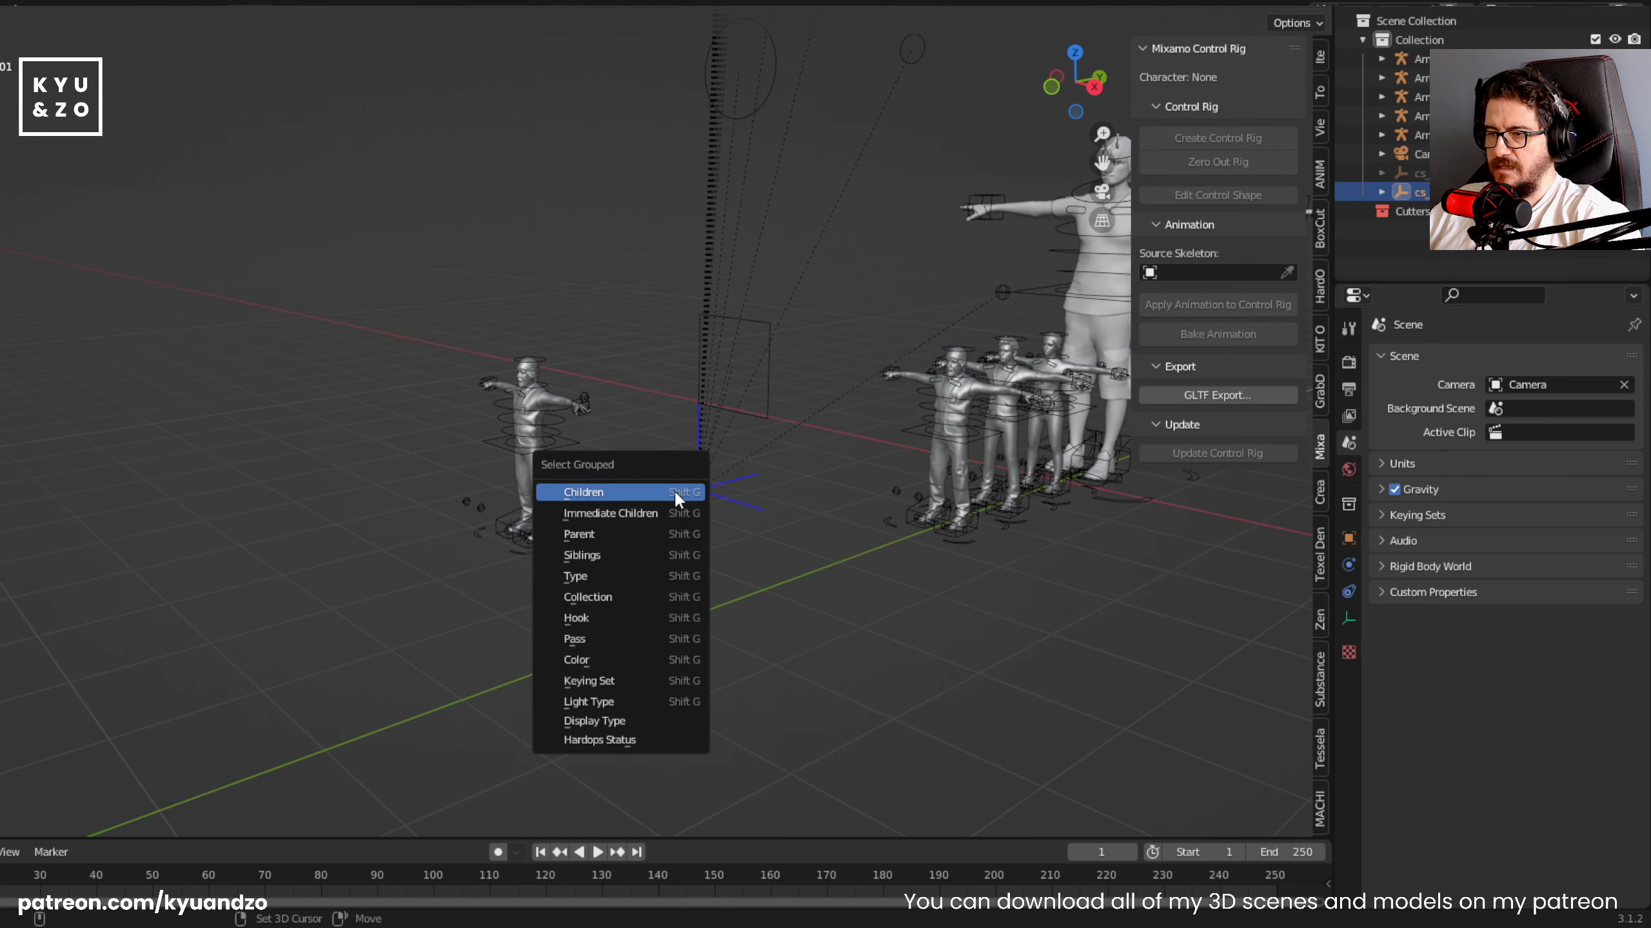
pyautogui.click(673, 490)
pyautogui.click(656, 472)
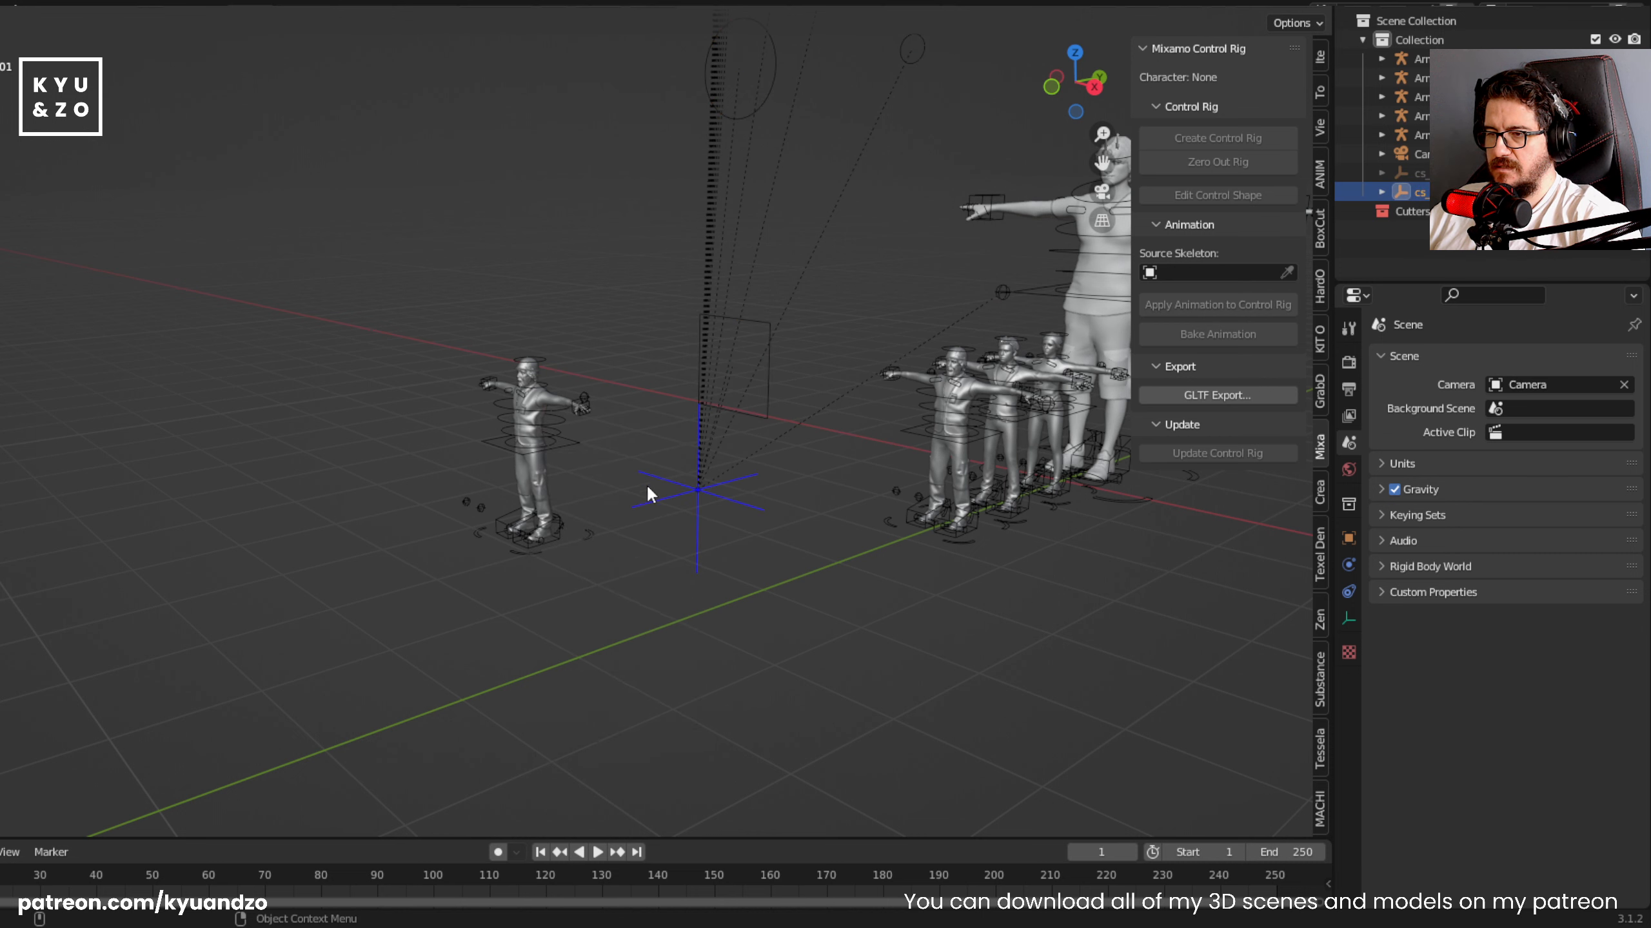
pyautogui.hotkey('shift', 'g')
pyautogui.click(630, 481)
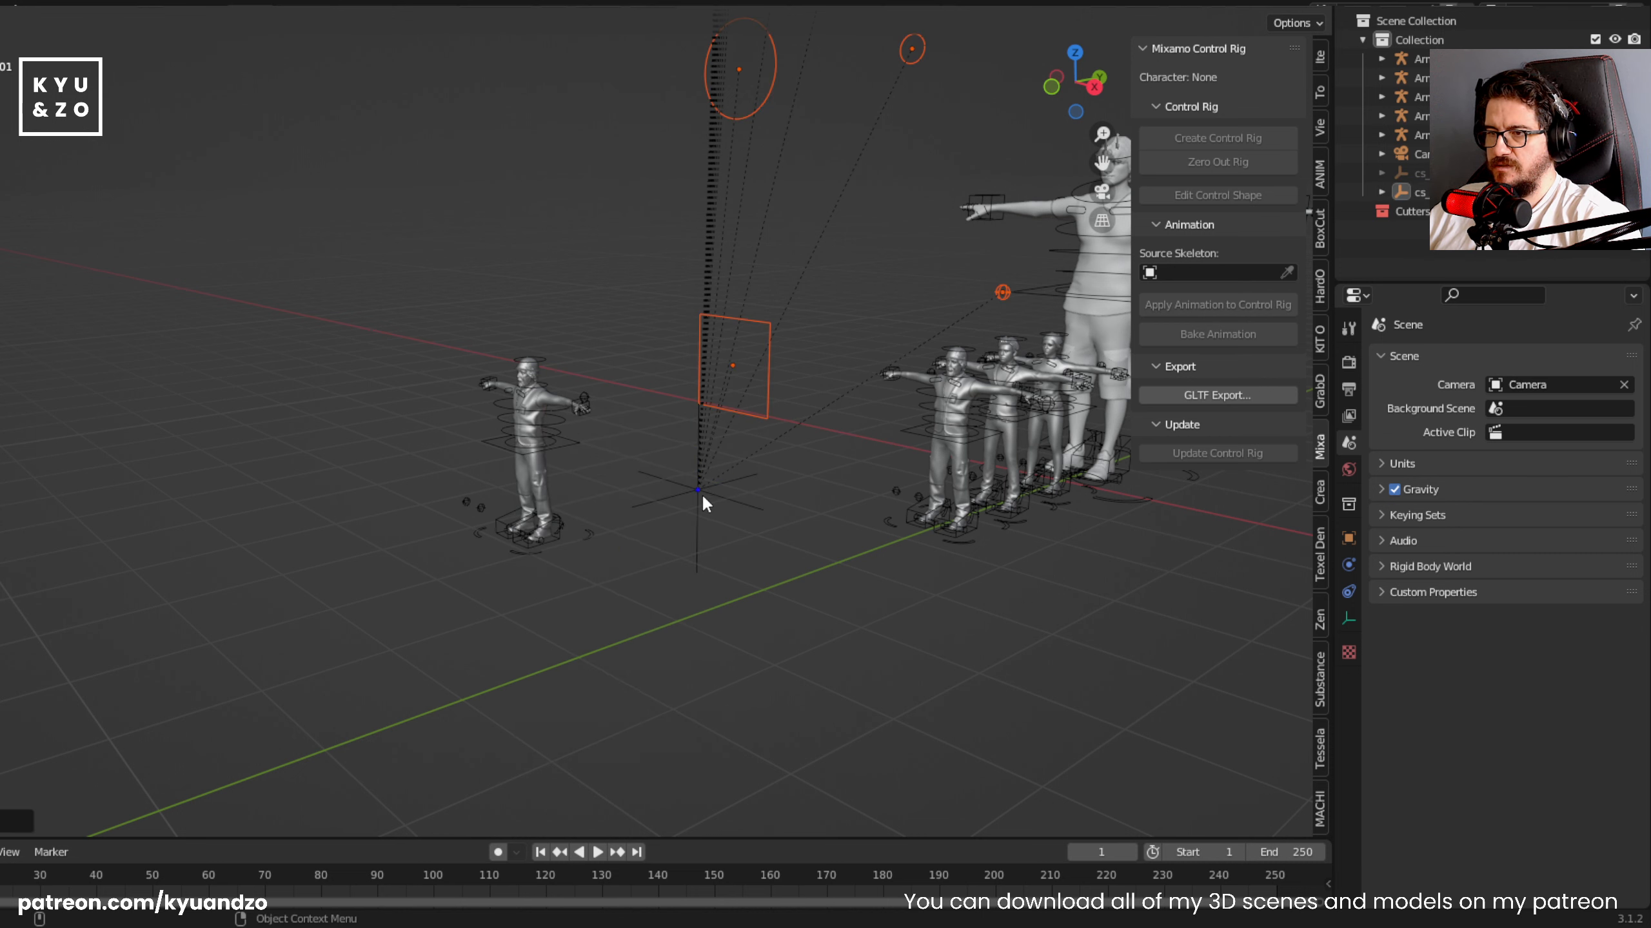
pyautogui.press('KP_Decimal')
pyautogui.press('x')
pyautogui.click(680, 485)
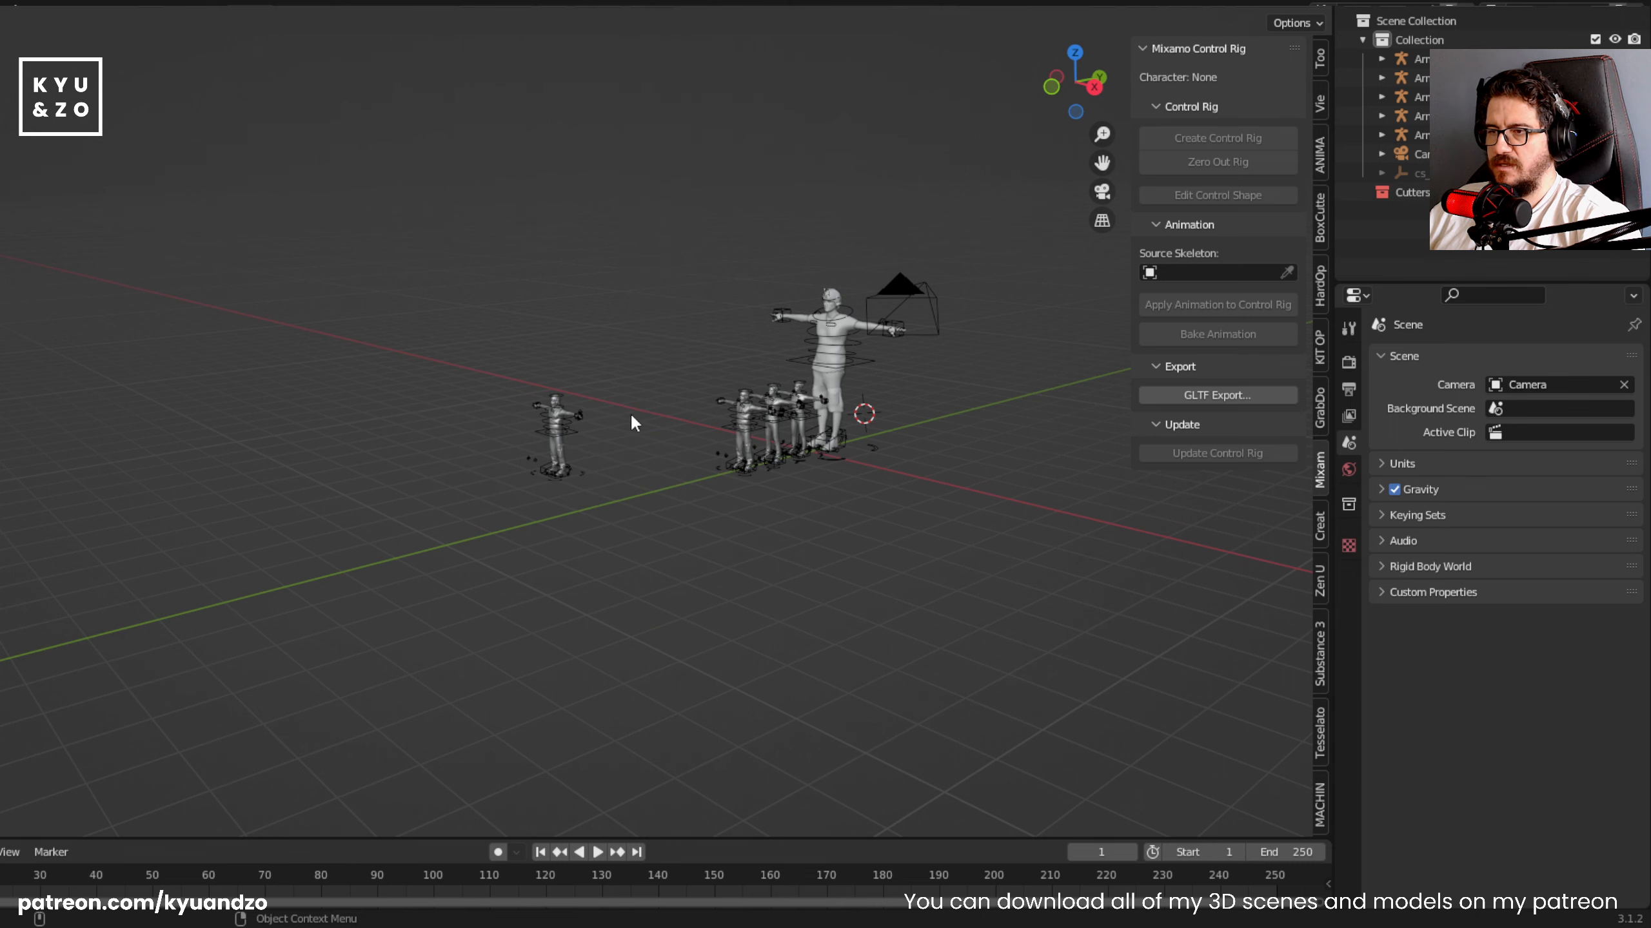
# - Delete the duplicated helmeted man, including his mesh and armature
pyautogui.scroll(6, 622, 396)
pyautogui.click(529, 485)
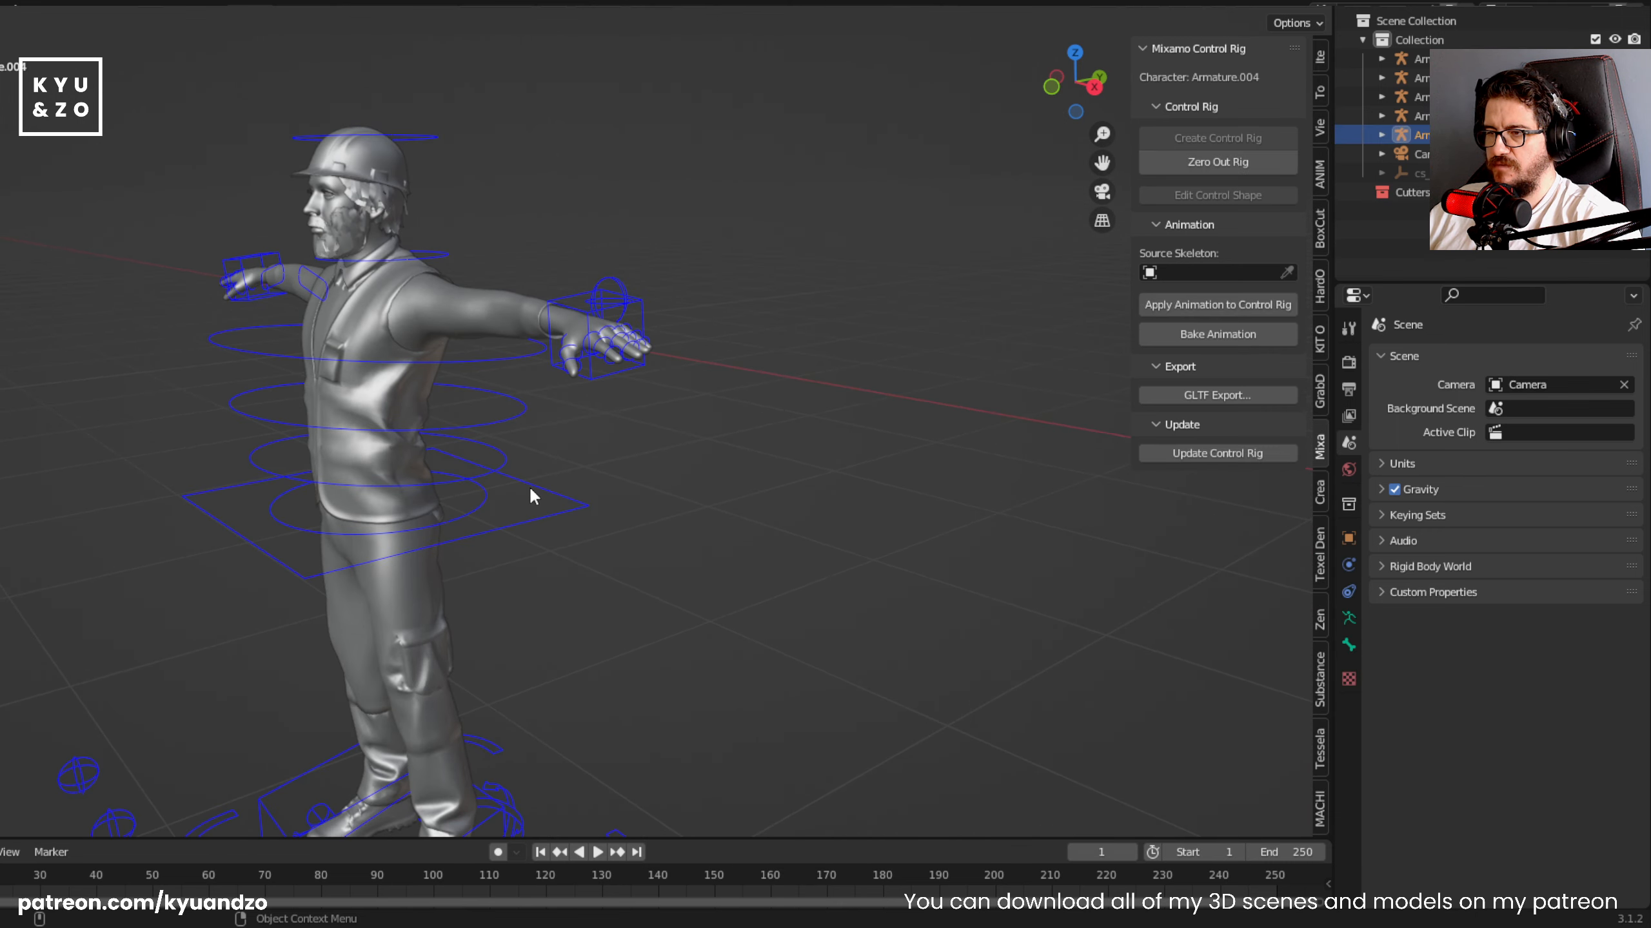
pyautogui.scroll(-5, 528, 485)
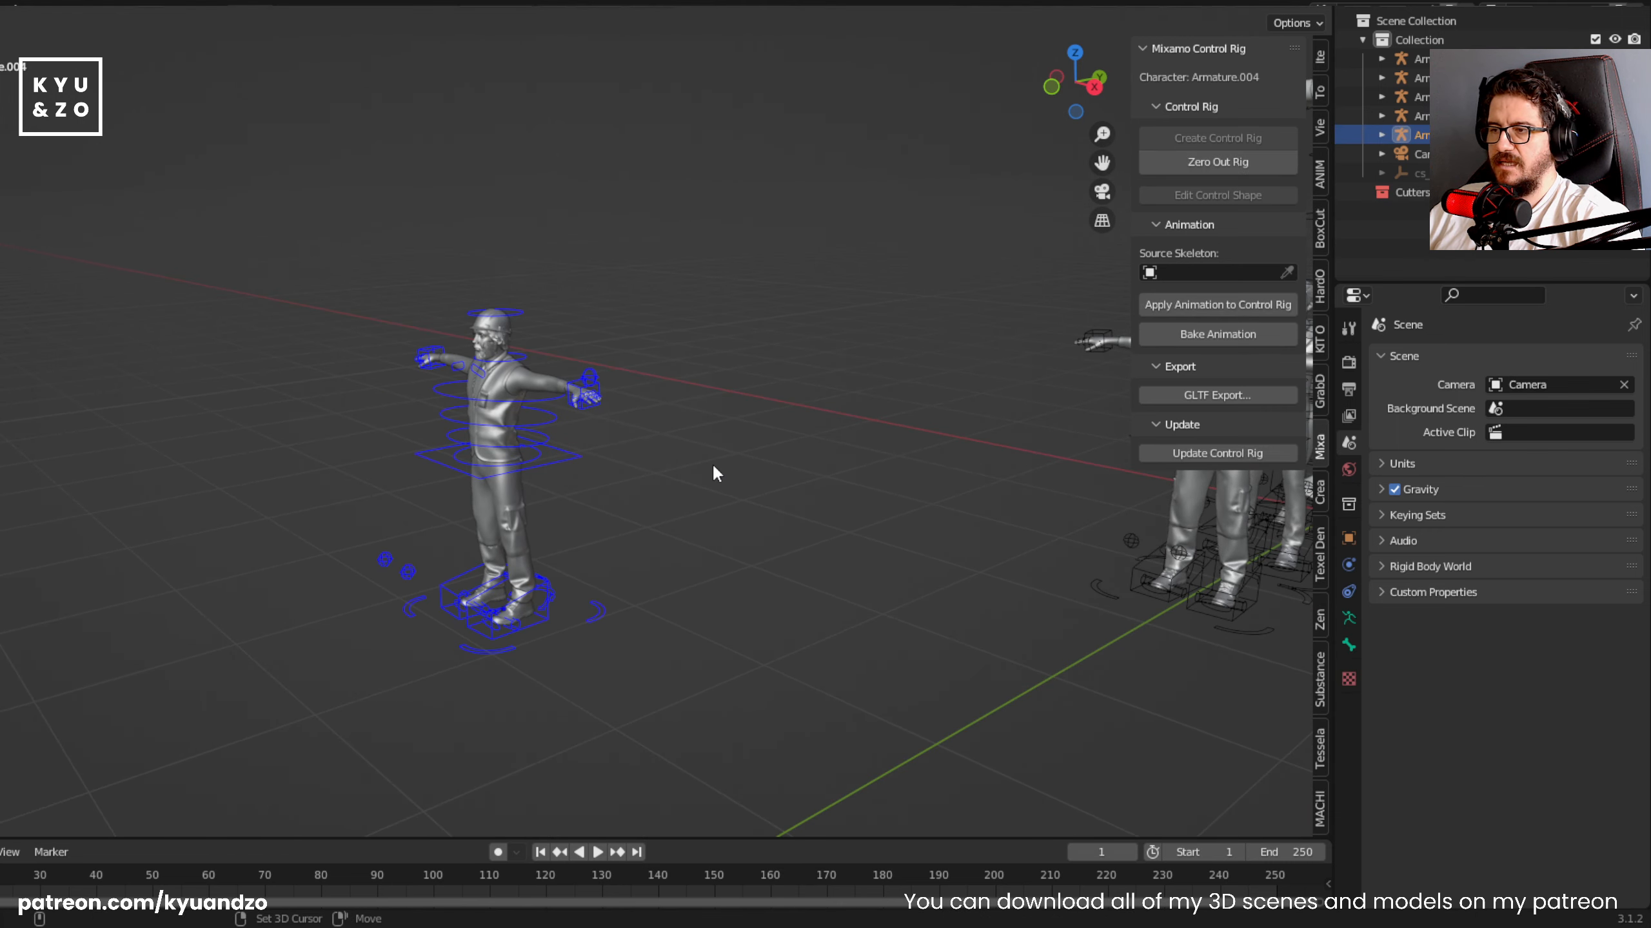
pyautogui.moveTo(301, 235); pyautogui.dragTo(703, 667)
pyautogui.press('x')
pyautogui.click(531, 456)
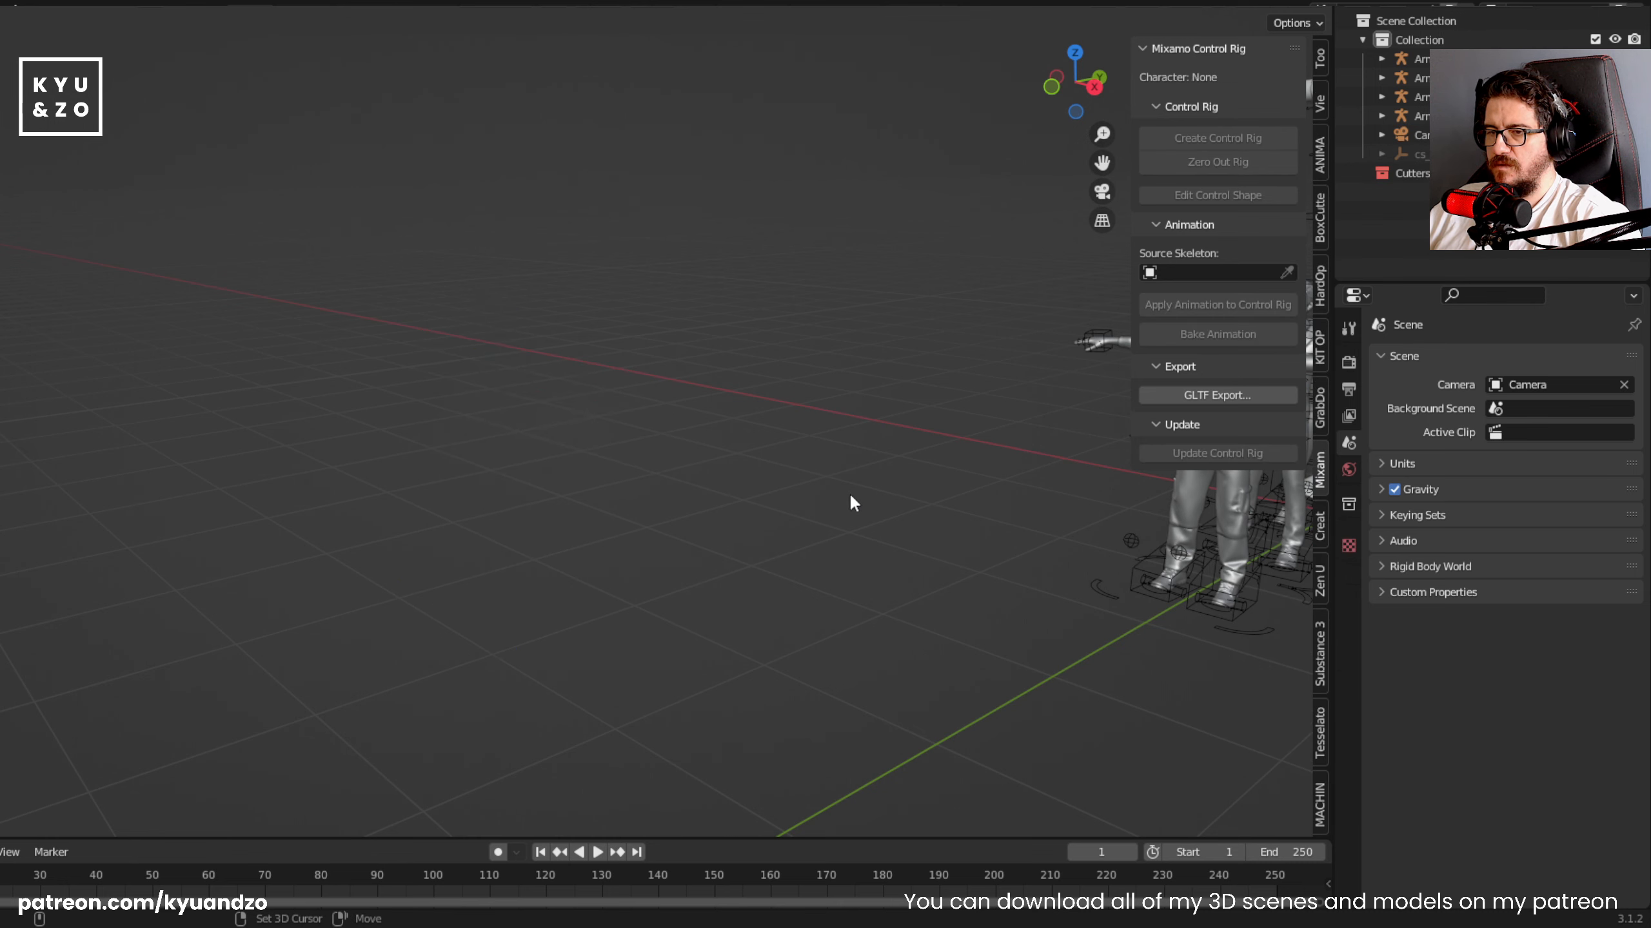
pyautogui.keyDown('shift'); pyautogui.moveTo(849, 493); pyautogui.dragTo(481, 496, button='middle'); pyautogui.keyUp('shift')
pyautogui.keyDown('shift'); pyautogui.moveTo(829, 429); pyautogui.dragTo(495, 466, button='middle'); pyautogui.keyUp('shift')
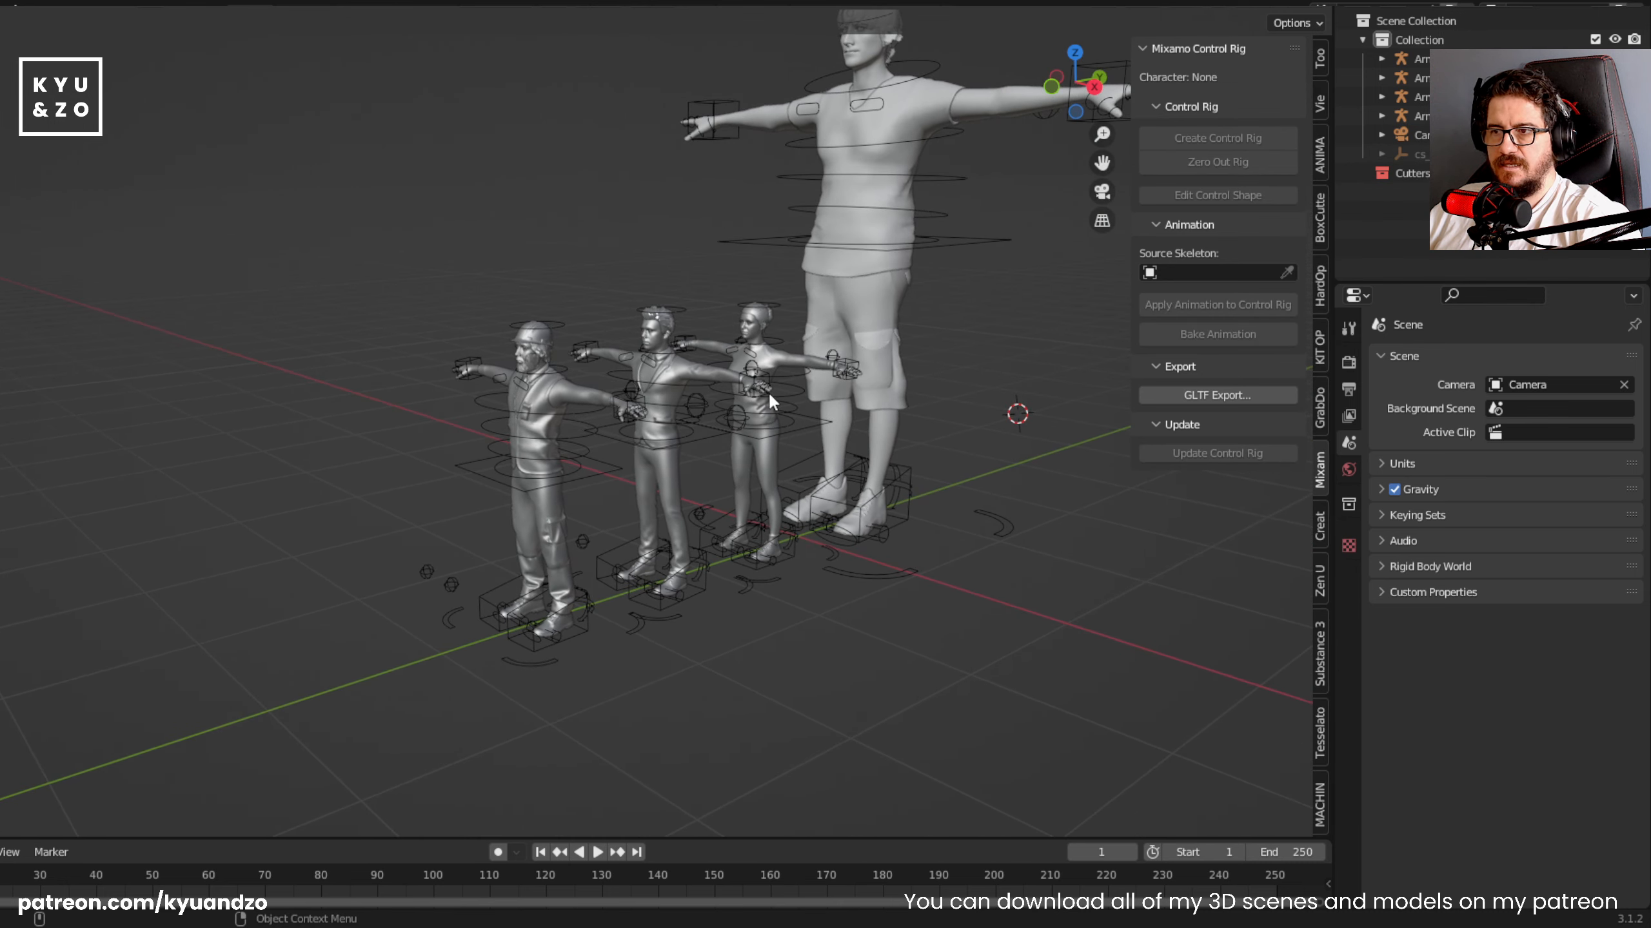
pyautogui.scroll(2, 769, 401)
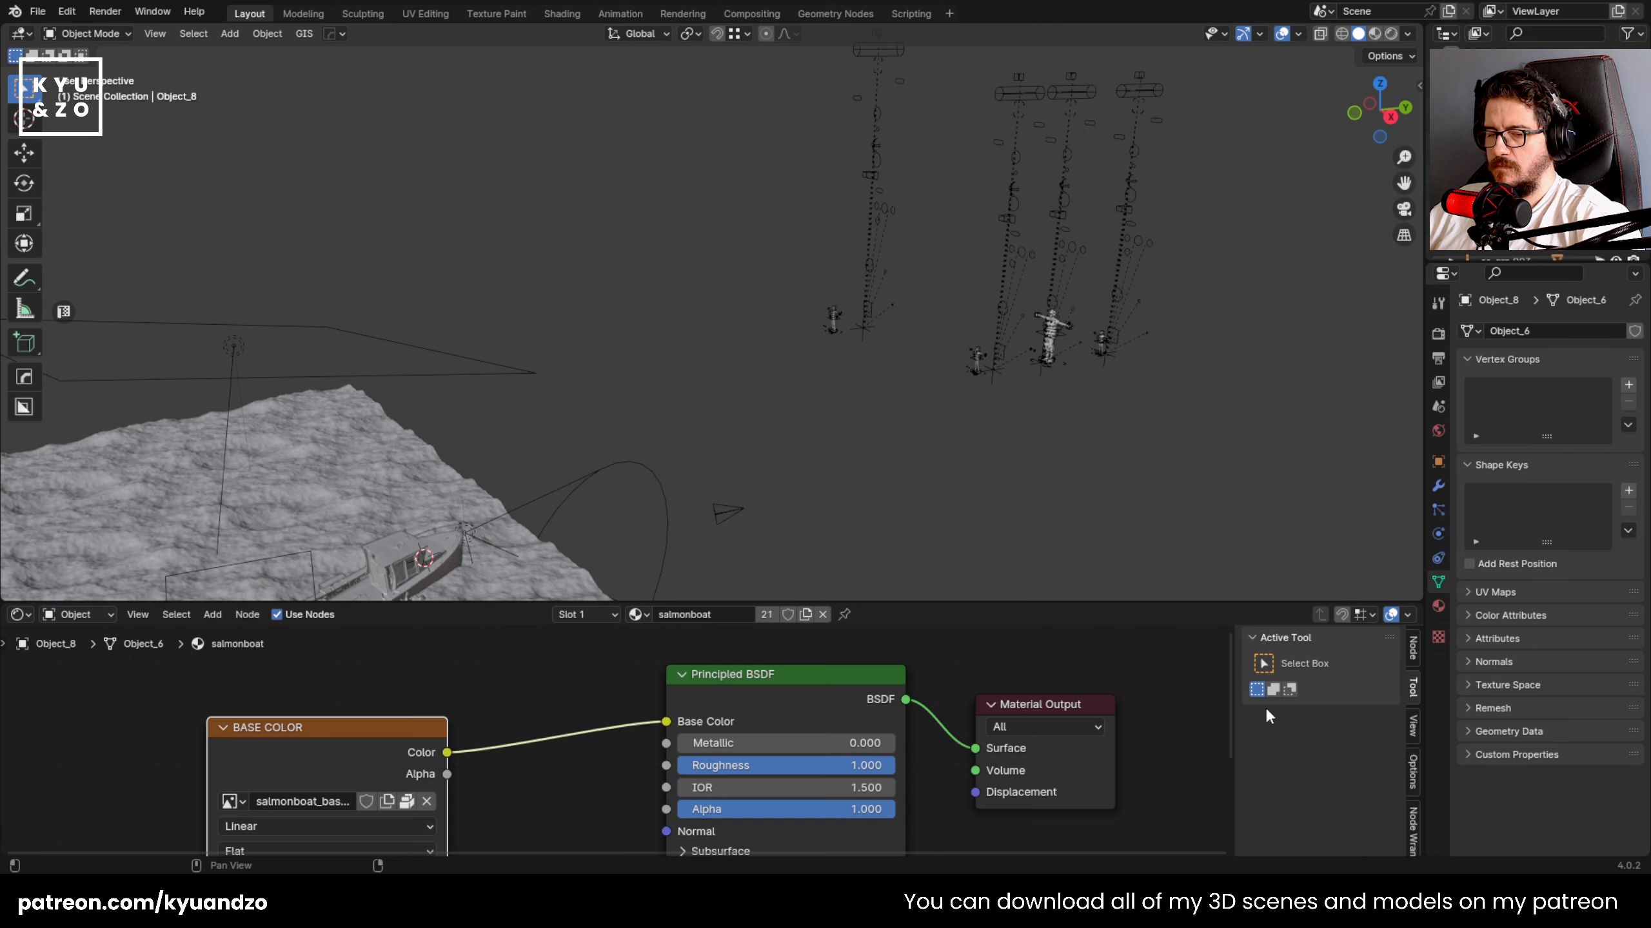
# - Delete the control-shape empty cs_grp beside the character standing apart from the others, together with all of its children
pyautogui.hotkey('shift', '`')
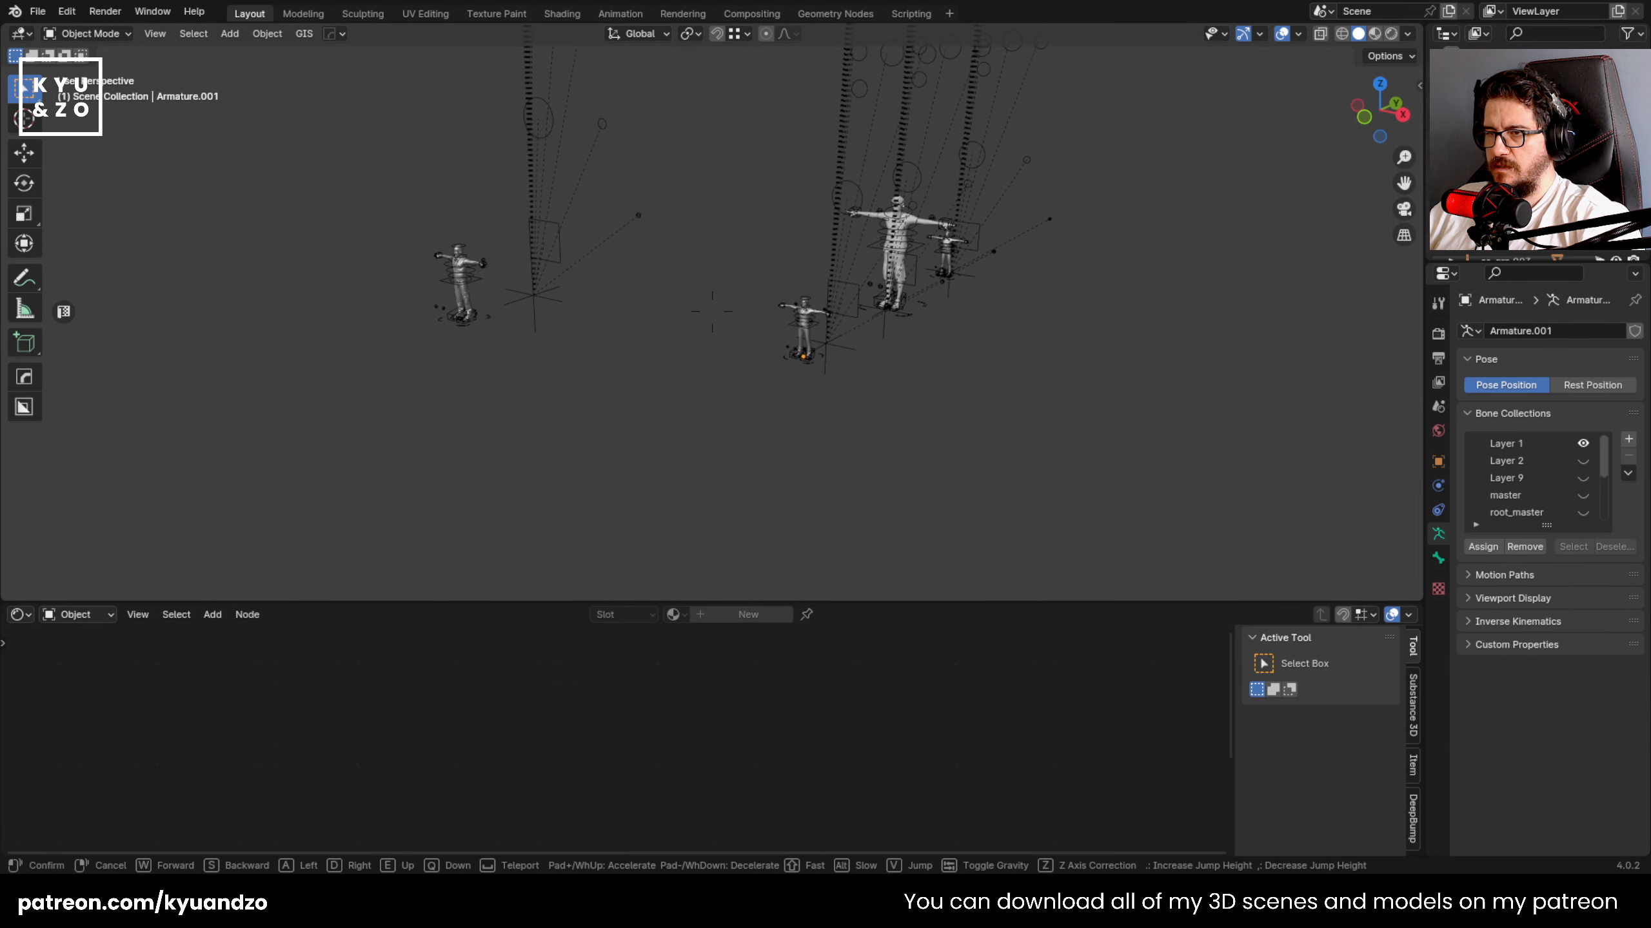
pyautogui.press('w')
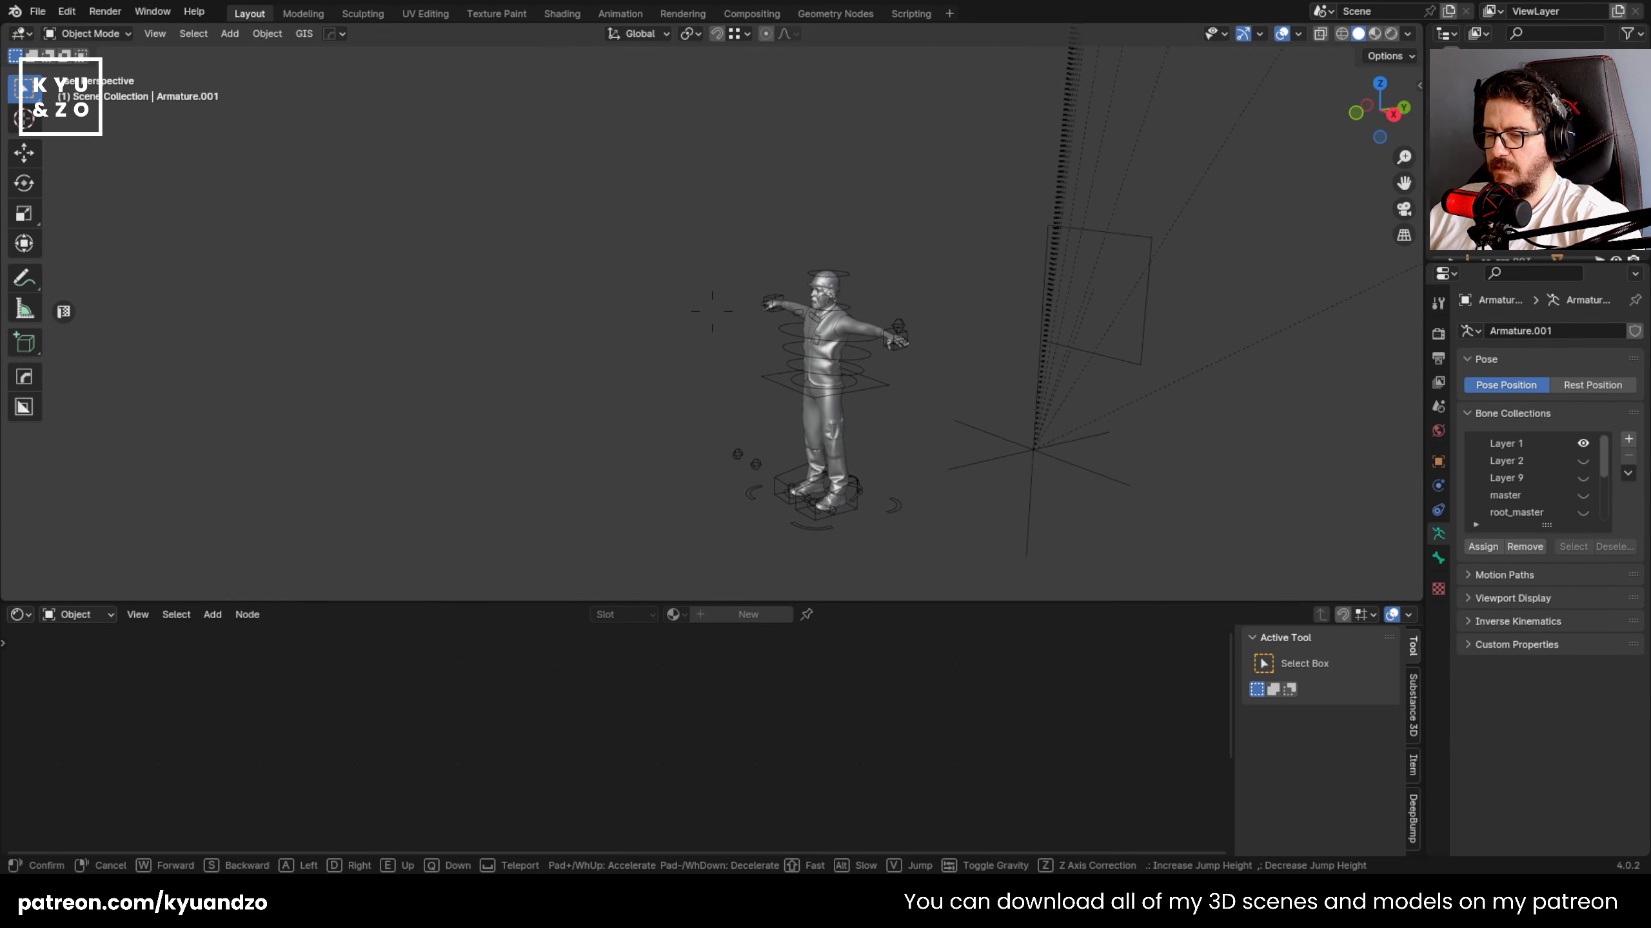
pyautogui.press('w')
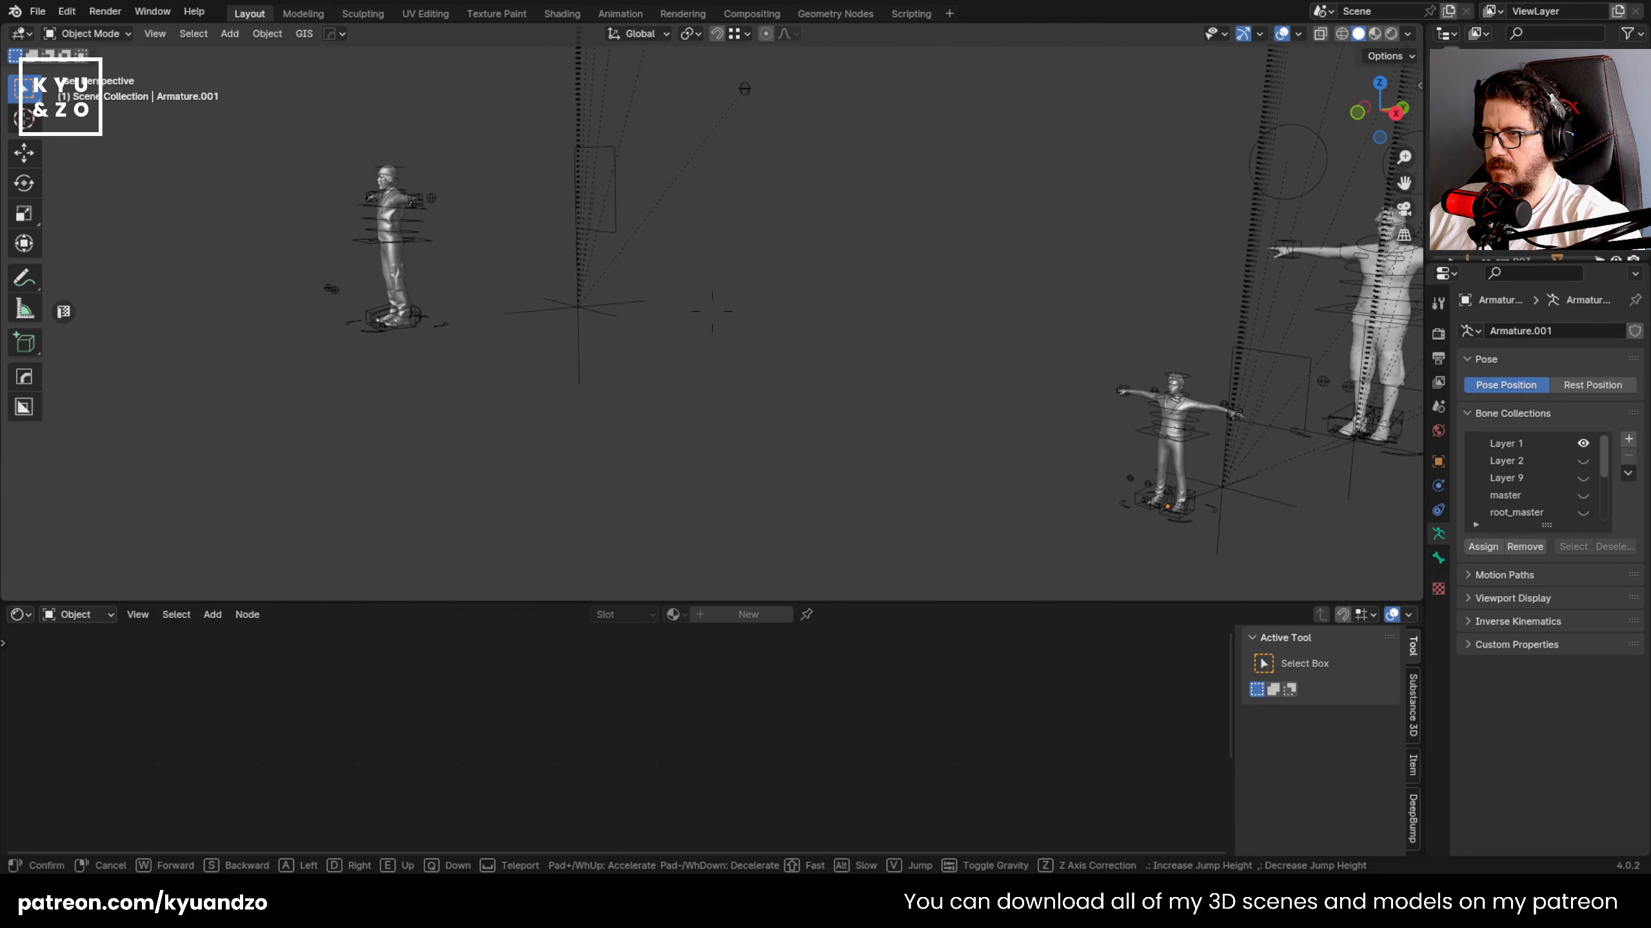
pyautogui.click(831, 418)
pyautogui.click(606, 384)
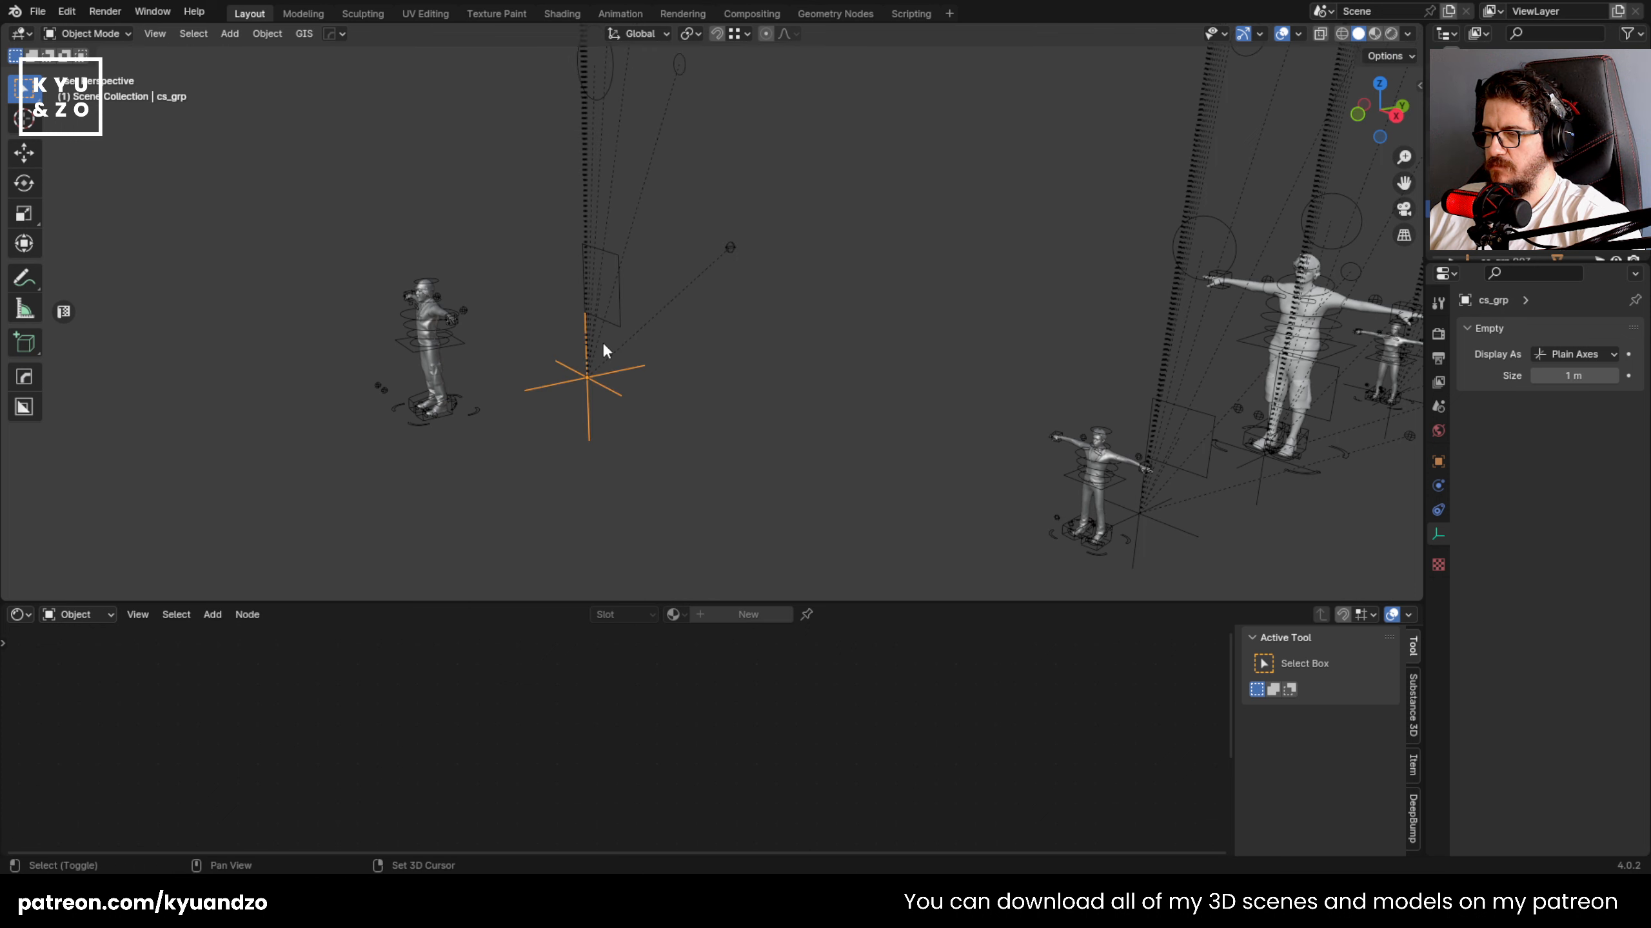
pyautogui.hotkey('shift', 'g')
pyautogui.click(602, 342)
pyautogui.keyDown('shift'); pyautogui.click(573, 369); pyautogui.keyUp('shift')
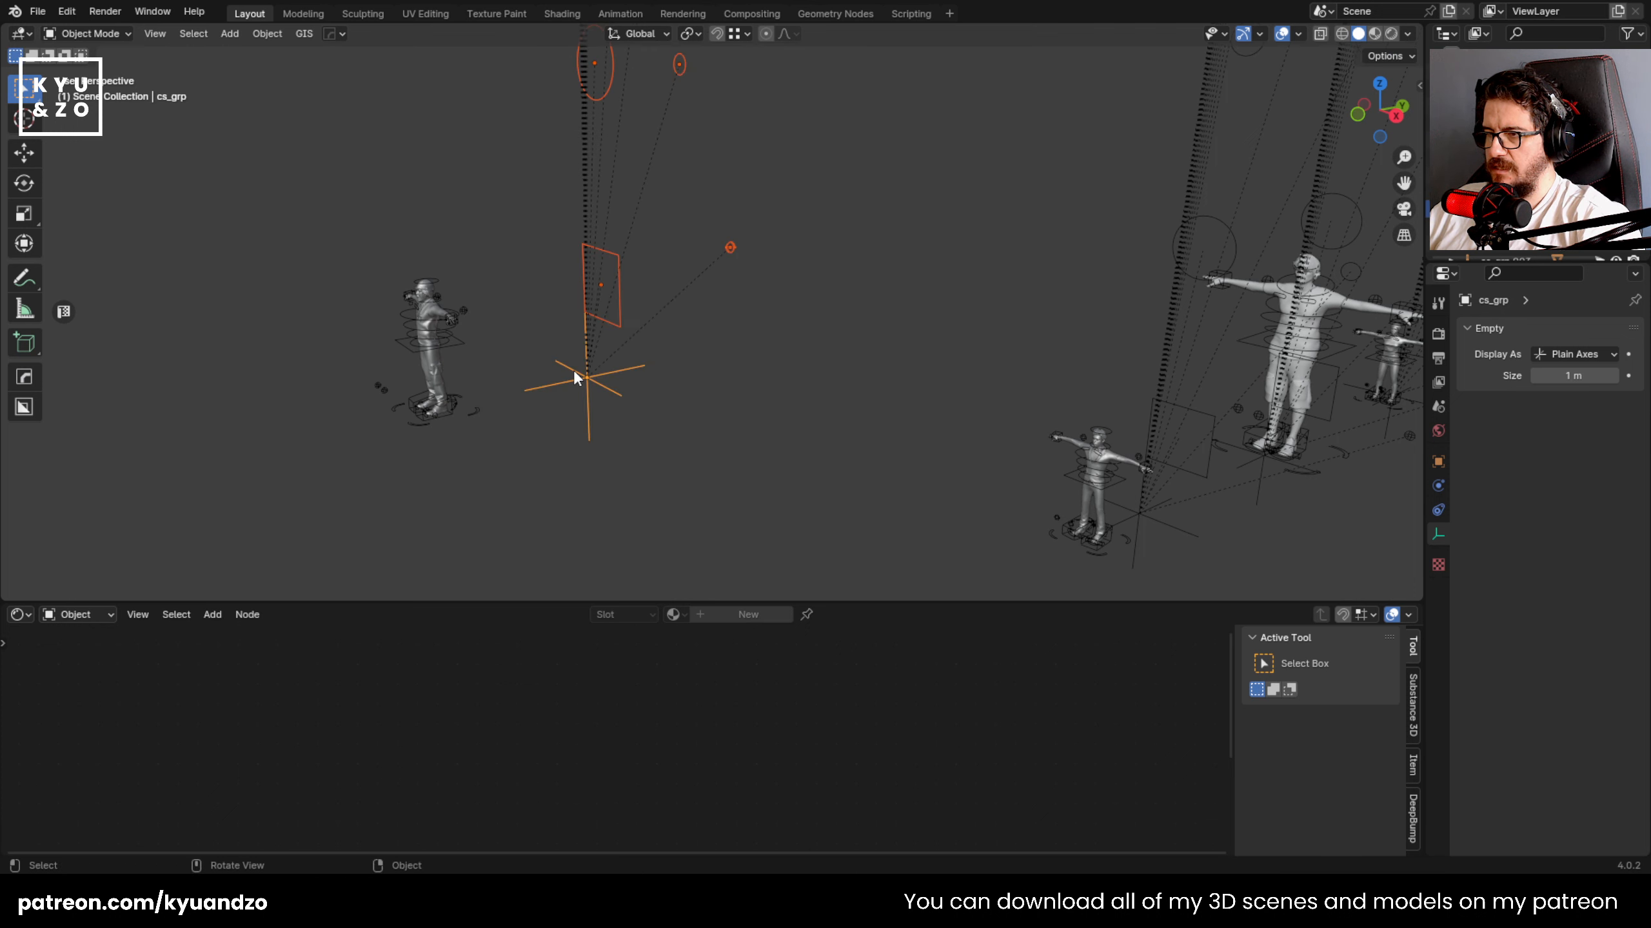
pyautogui.press('x')
pyautogui.click(572, 369)
# - Delete the control-shape empty cs_grp.001 beside the nearest small character in the group, including all its children
pyautogui.hotkey('shift', '`')
pyautogui.press('w')
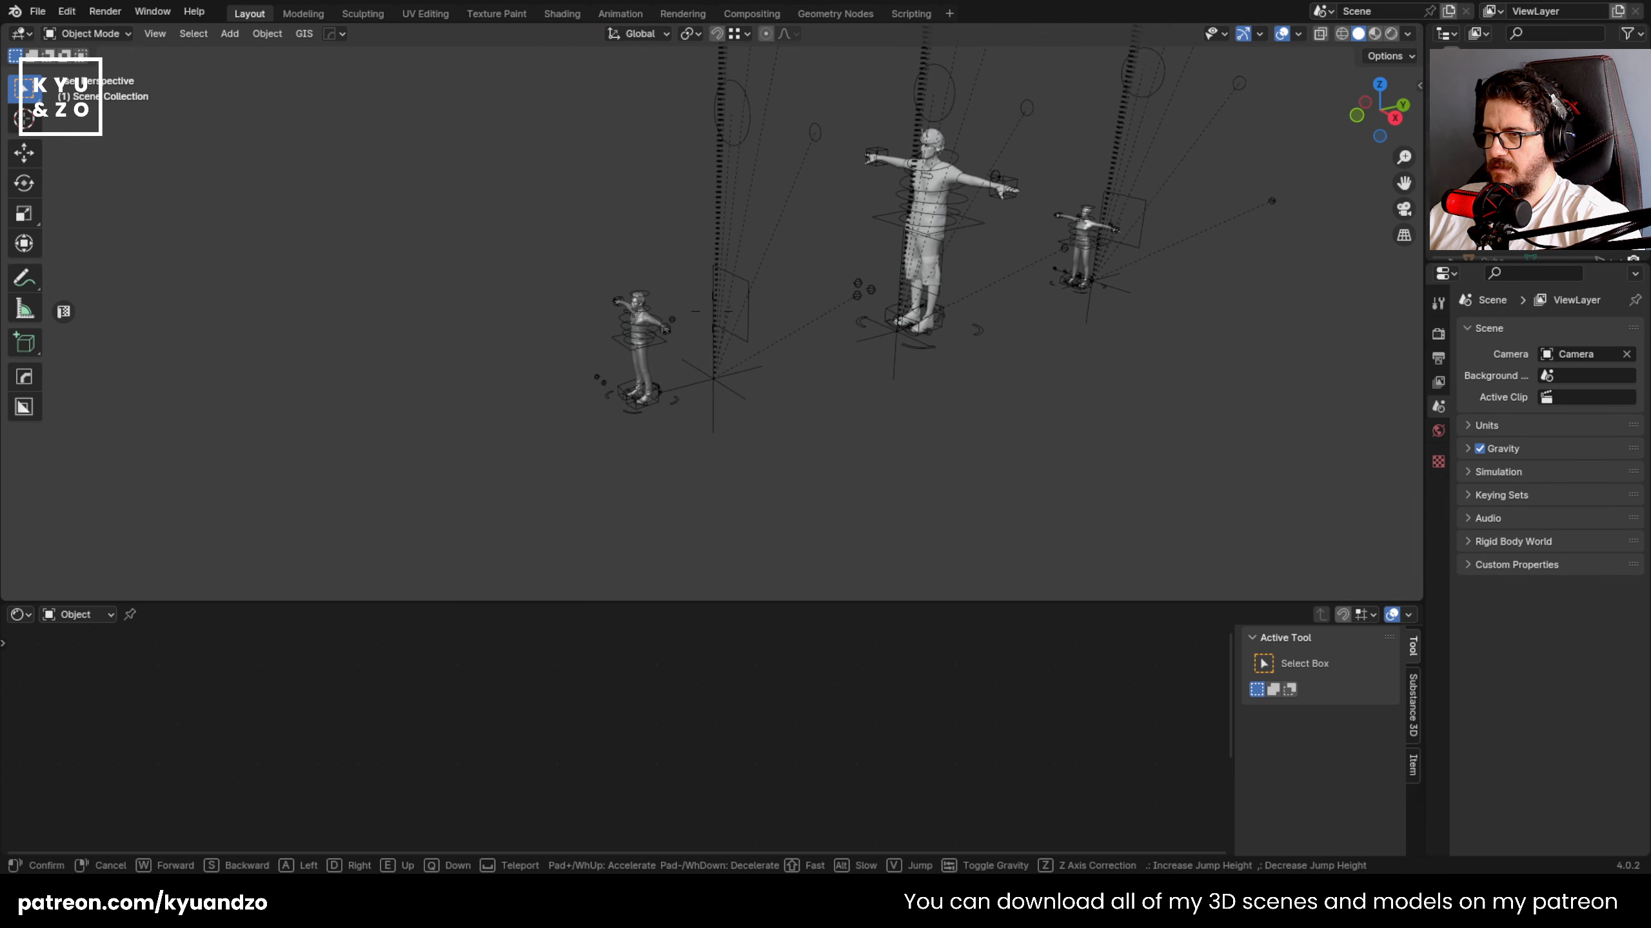
pyautogui.click(708, 382)
pyautogui.click(717, 383)
pyautogui.hotkey('shift', 'g')
pyautogui.click(717, 382)
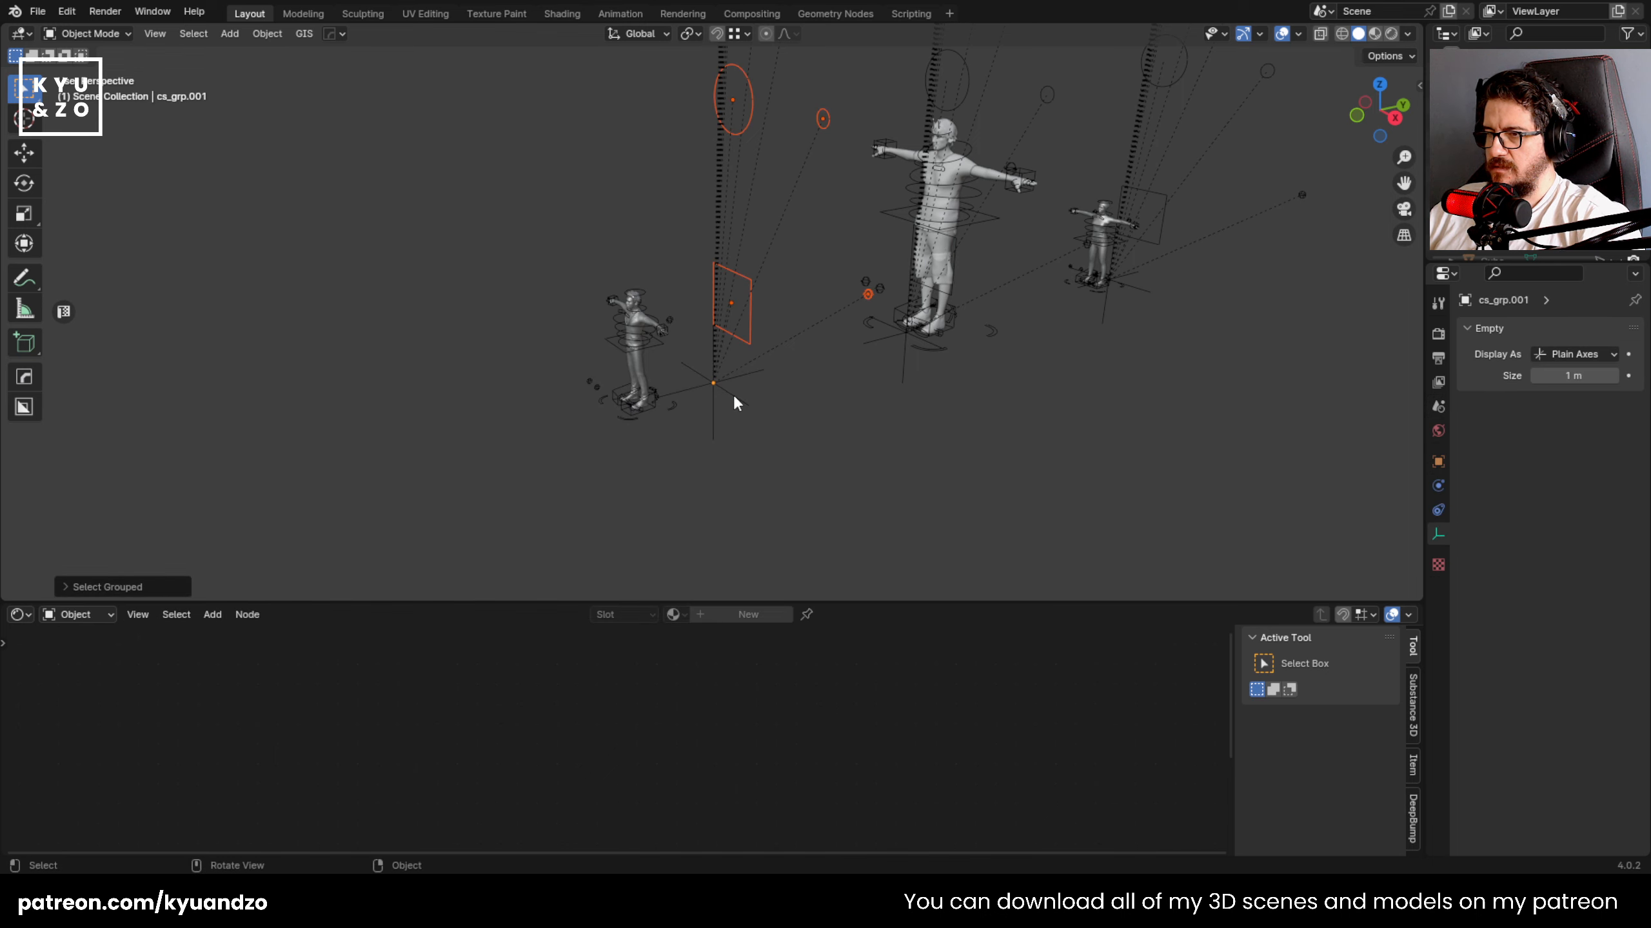
pyautogui.keyDown('shift'); pyautogui.click(732, 395); pyautogui.keyUp('shift')
pyautogui.press('x')
pyautogui.click(732, 395)
# - Delete the control-shape empty cs_grp.003 at the oversized man's feet along with all of its children
pyautogui.click(882, 344)
pyautogui.hotkey('shift', 'g')
pyautogui.click(882, 345)
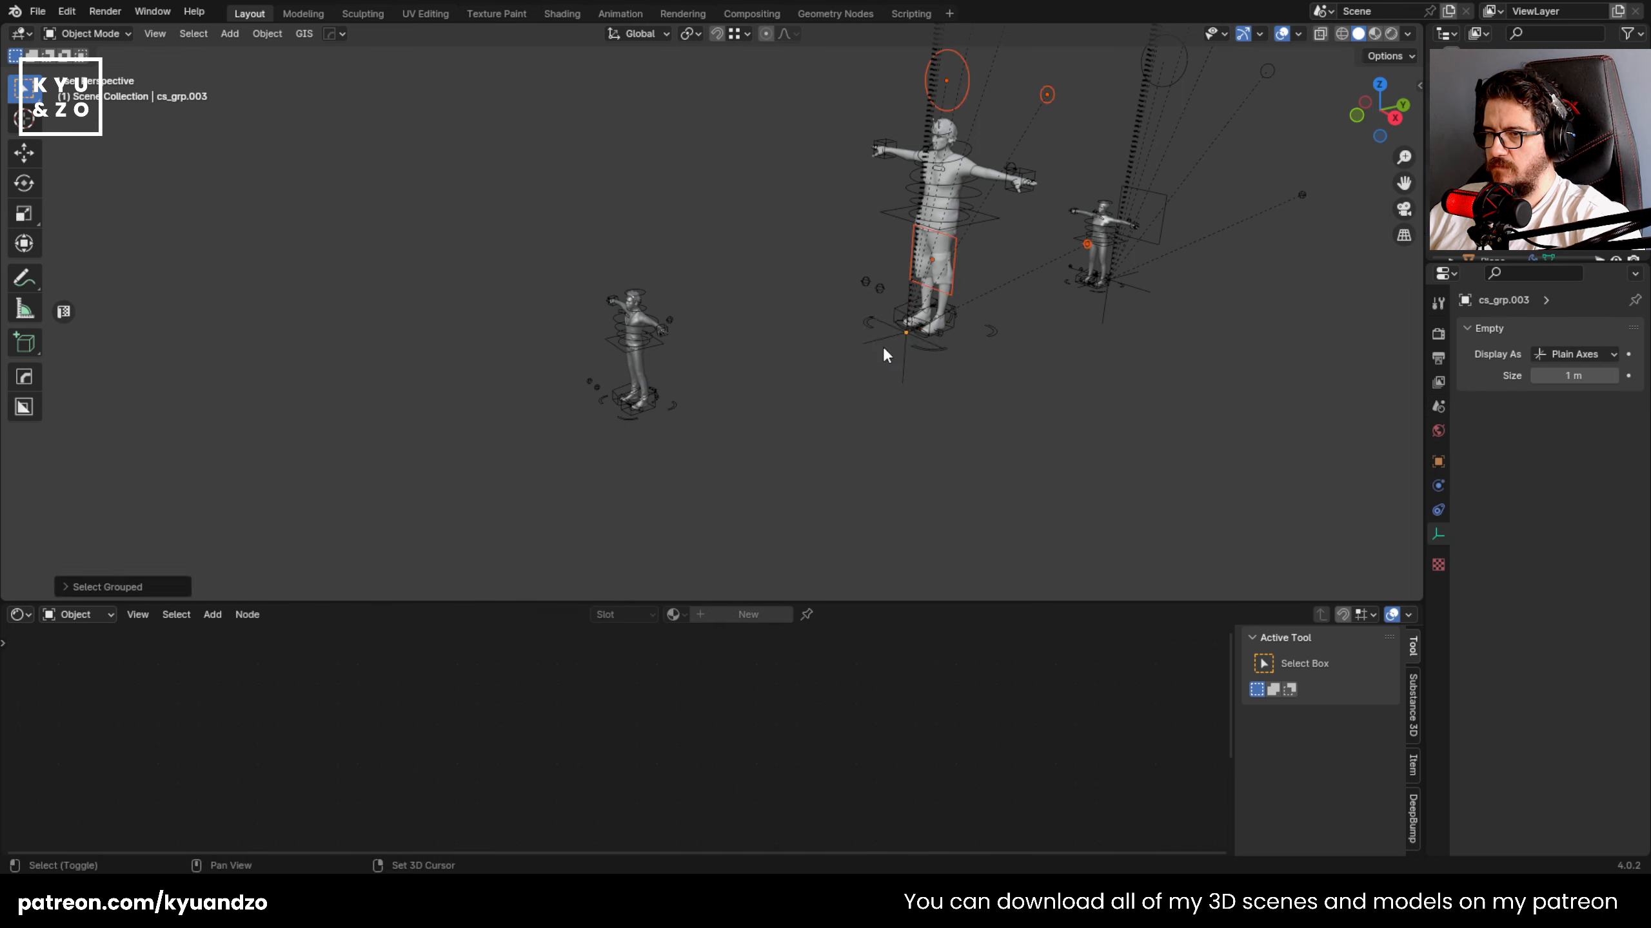
pyautogui.keyDown('shift'); pyautogui.click(875, 341); pyautogui.keyUp('shift')
pyautogui.press('x')
pyautogui.click(875, 340)
# - Delete the last control-shape empty, cs_grp.002, by the small character behind the oversized man, with all its children
pyautogui.click(1148, 284)
pyautogui.hotkey('shift', 'g')
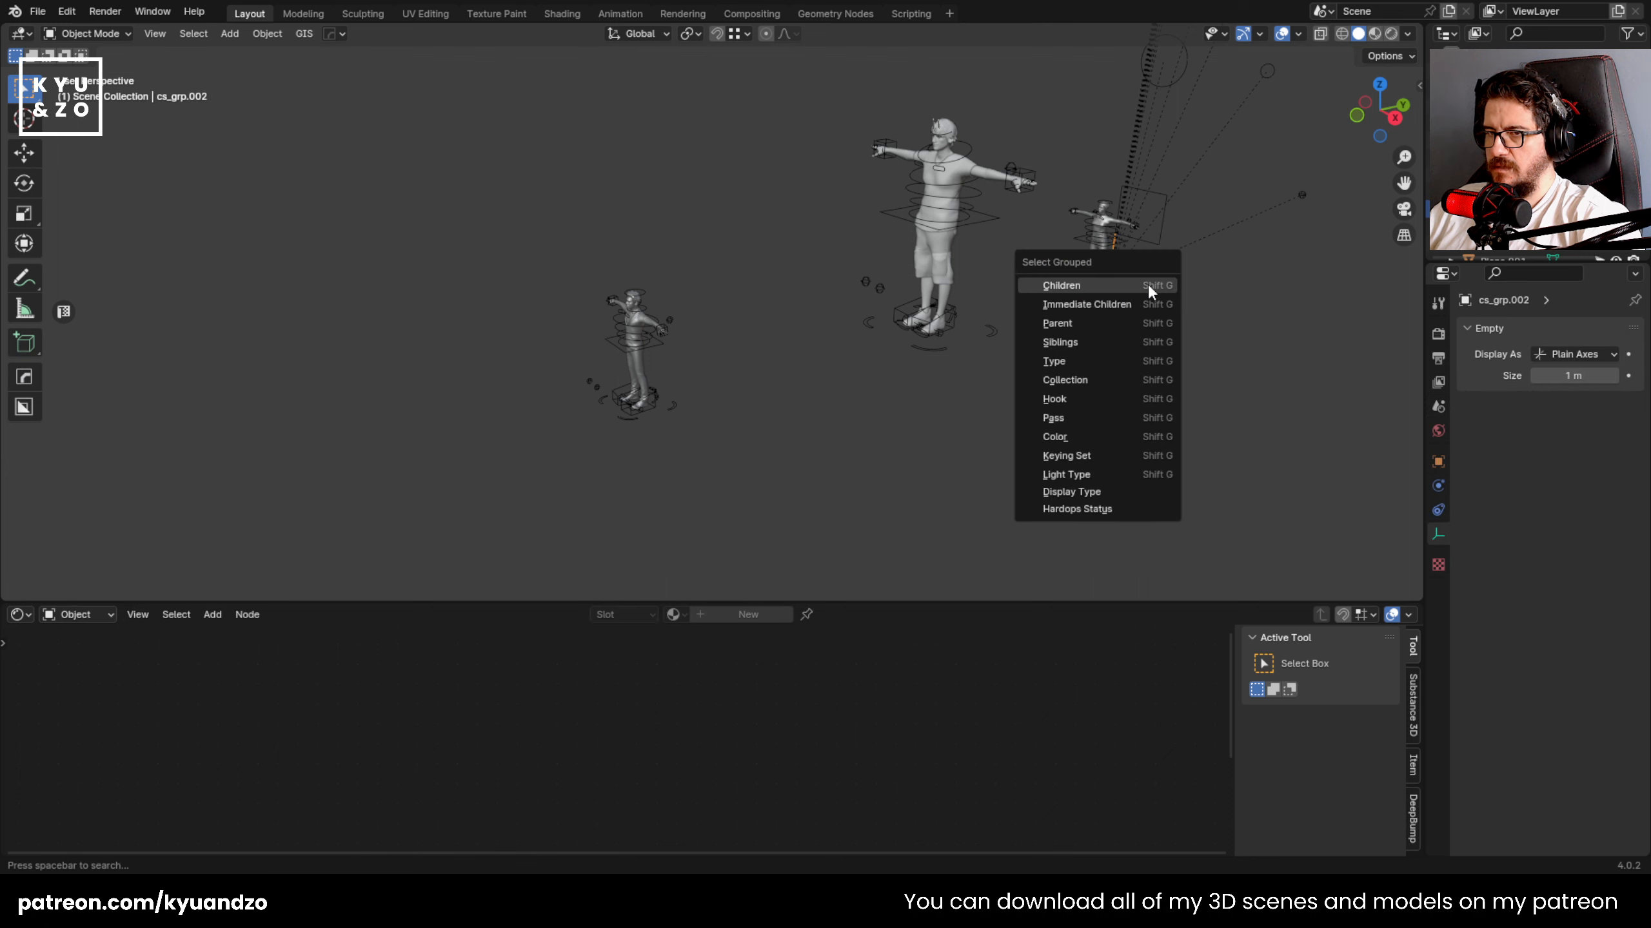
pyautogui.click(1148, 286)
pyautogui.keyDown('shift'); pyautogui.click(1149, 293); pyautogui.keyUp('shift')
pyautogui.press('x')
pyautogui.click(1145, 292)
# - Select the control rig Armature.001 of the nearest small character
pyautogui.click(670, 394)
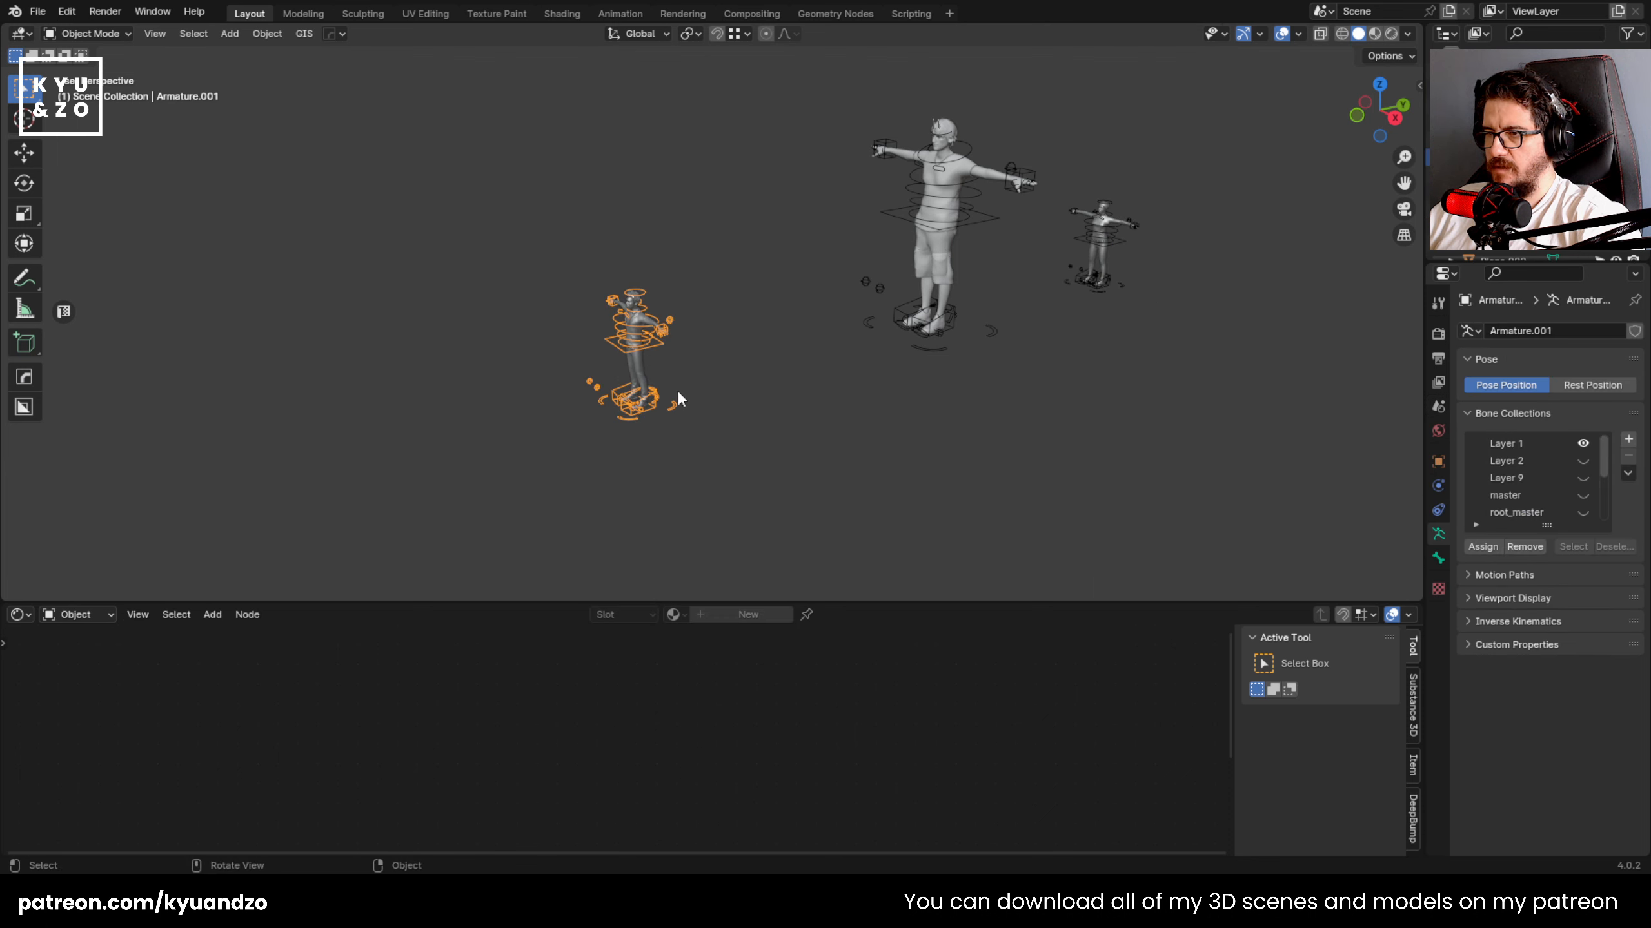
pyautogui.scroll(-5, 679, 385)
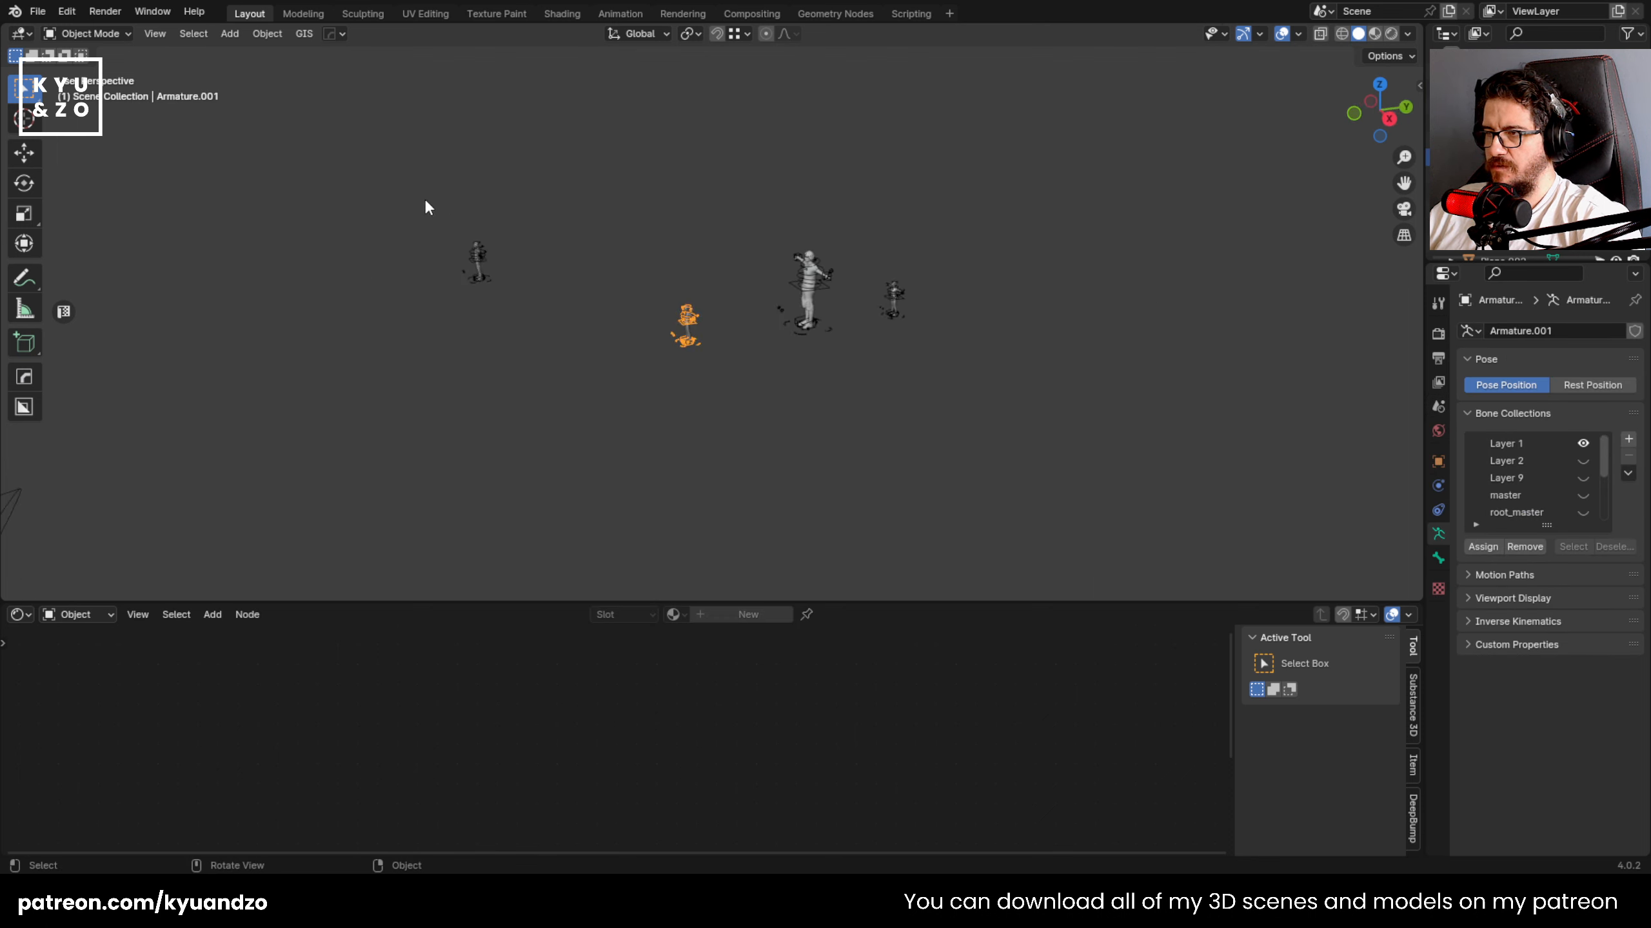
# - Select all four character rigs and move them along the Y axis until they stand around the boat
pyautogui.click(468, 279)
pyautogui.keyDown('shift'); pyautogui.click(678, 349); pyautogui.keyUp('shift')
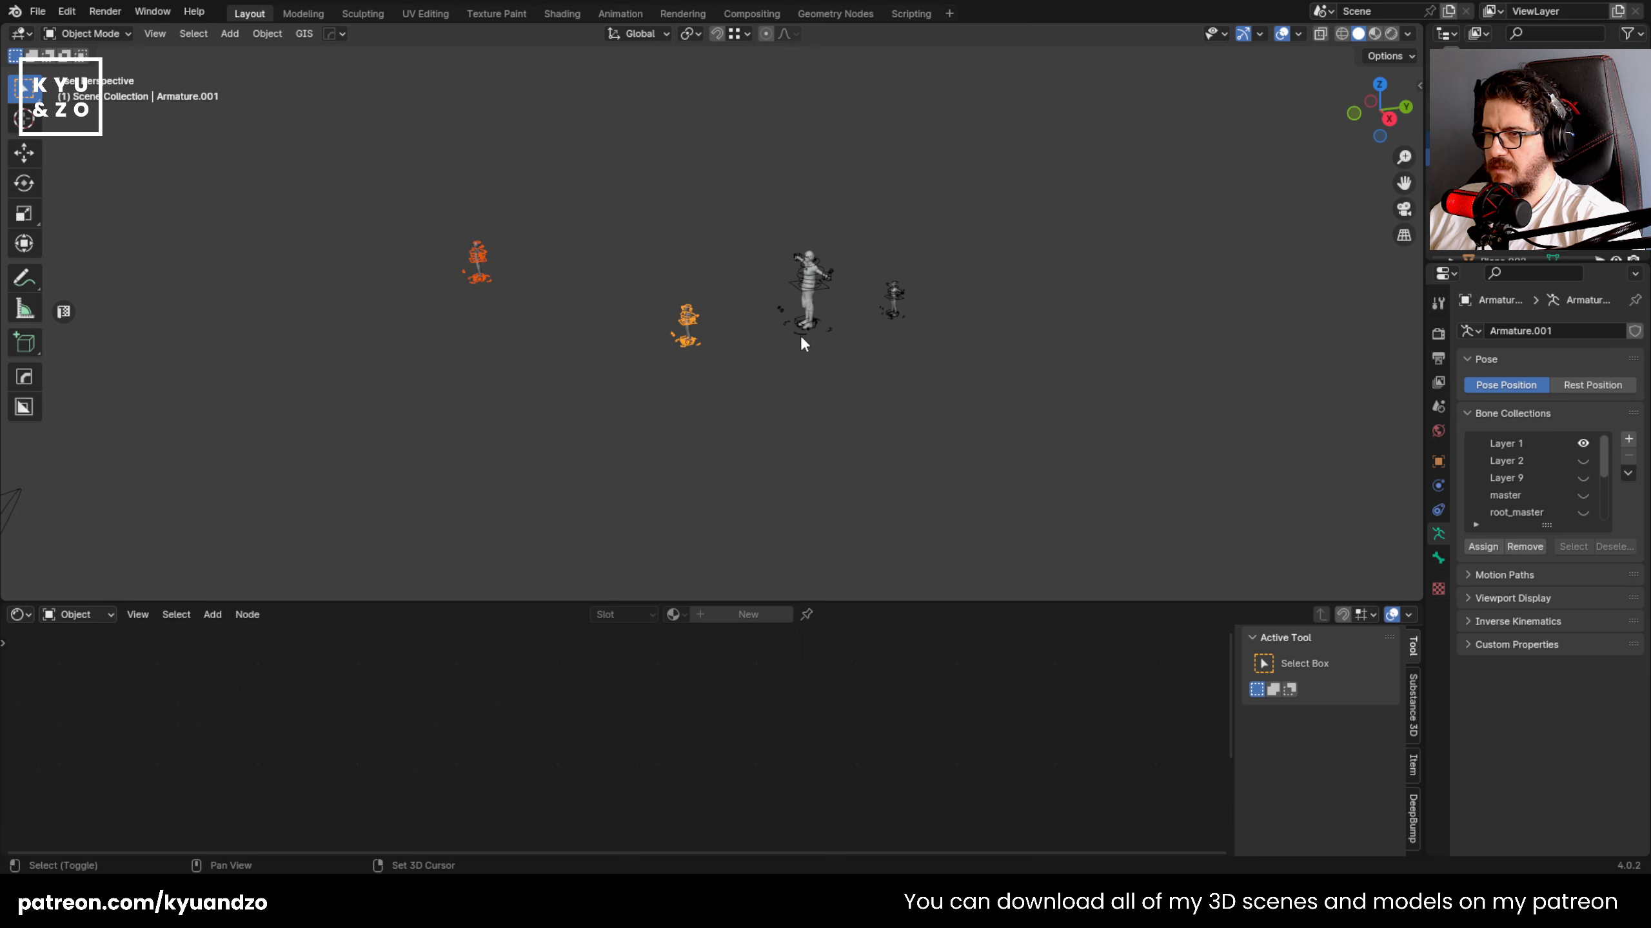
pyautogui.keyDown('shift'); pyautogui.click(803, 337); pyautogui.keyUp('shift')
pyautogui.keyDown('shift'); pyautogui.click(887, 312); pyautogui.keyUp('shift')
pyautogui.hotkey('shift', '`')
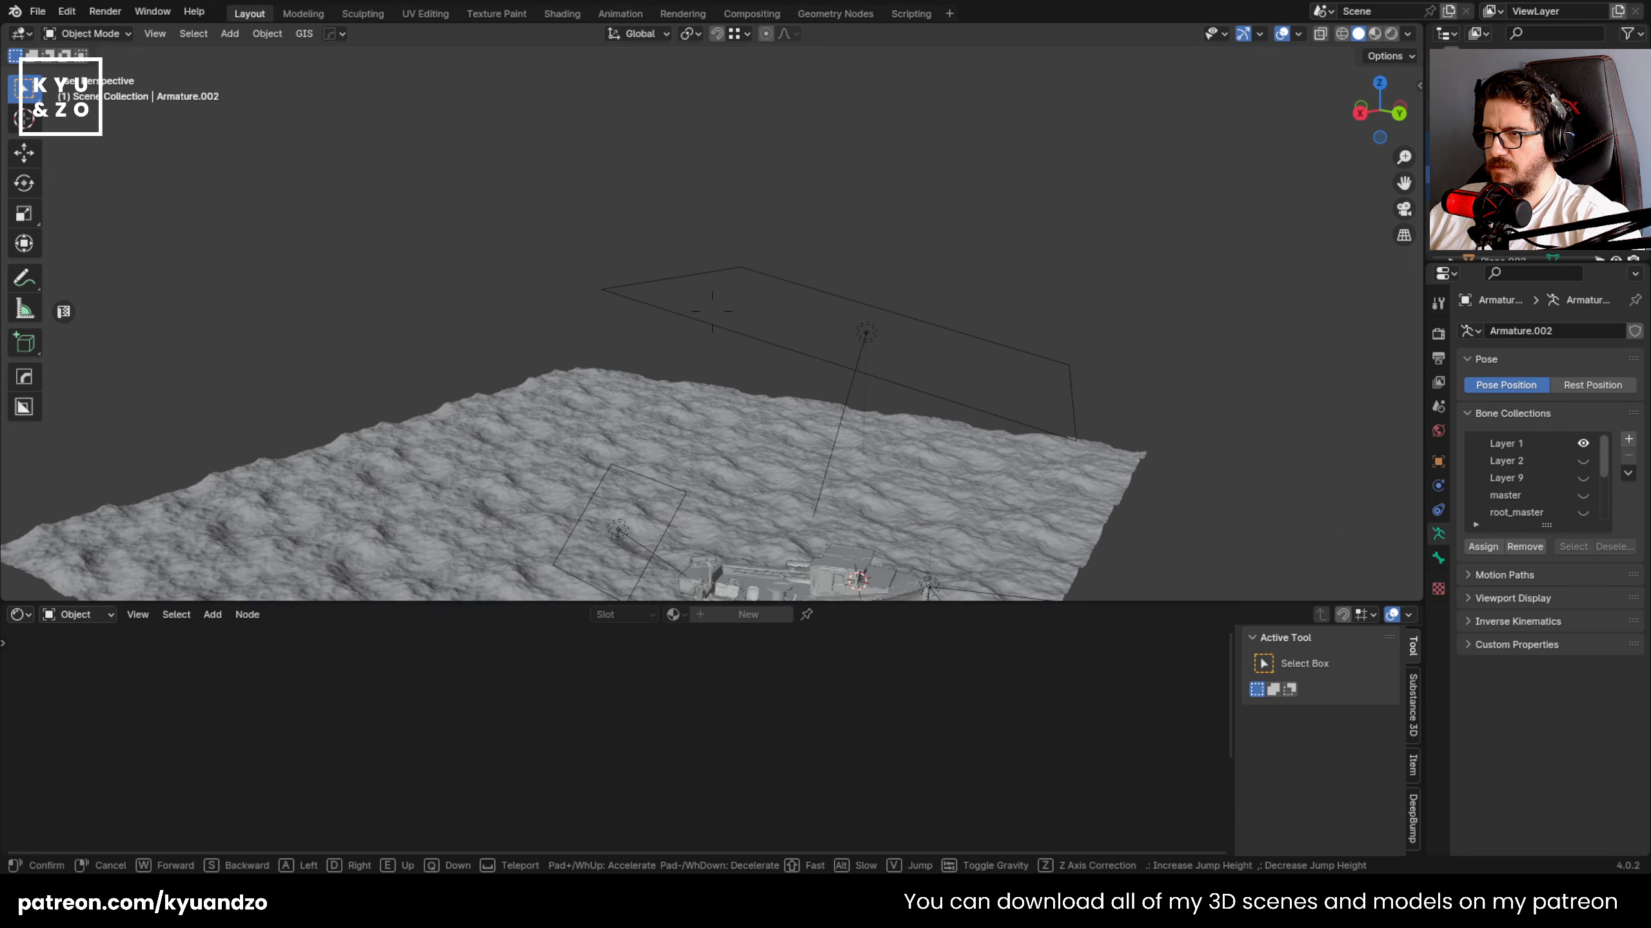
pyautogui.click(713, 311)
pyautogui.press('g')
pyautogui.press('y')
pyautogui.press('z')
pyautogui.press('y')
pyautogui.click(532, 196)
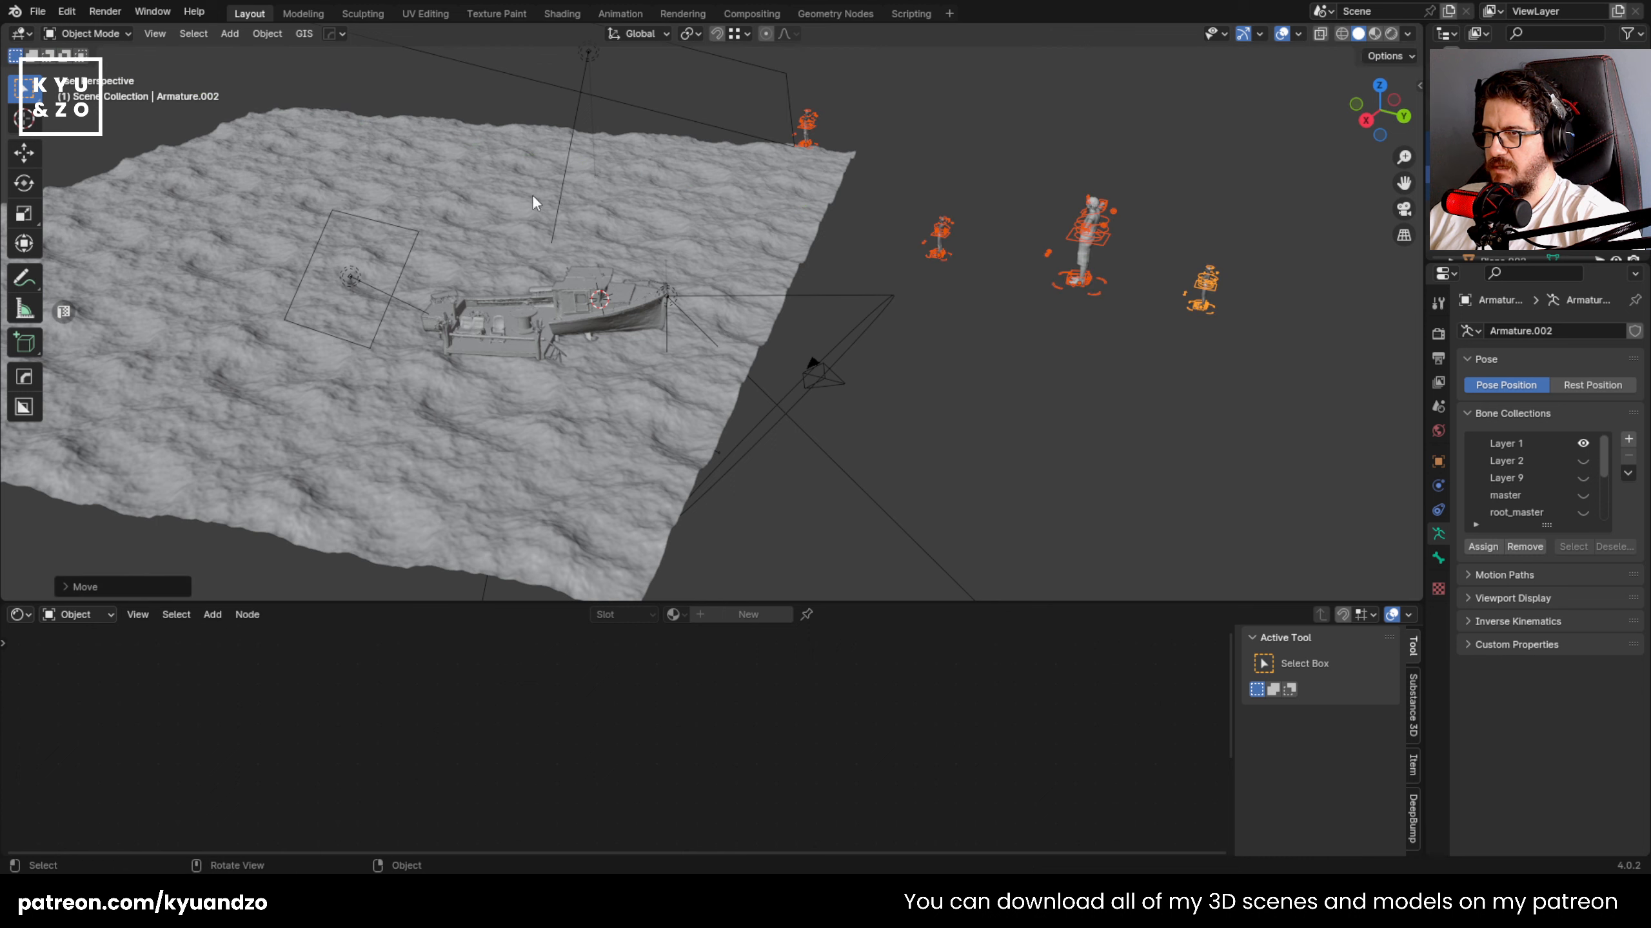
pyautogui.press('g')
pyautogui.press('y')
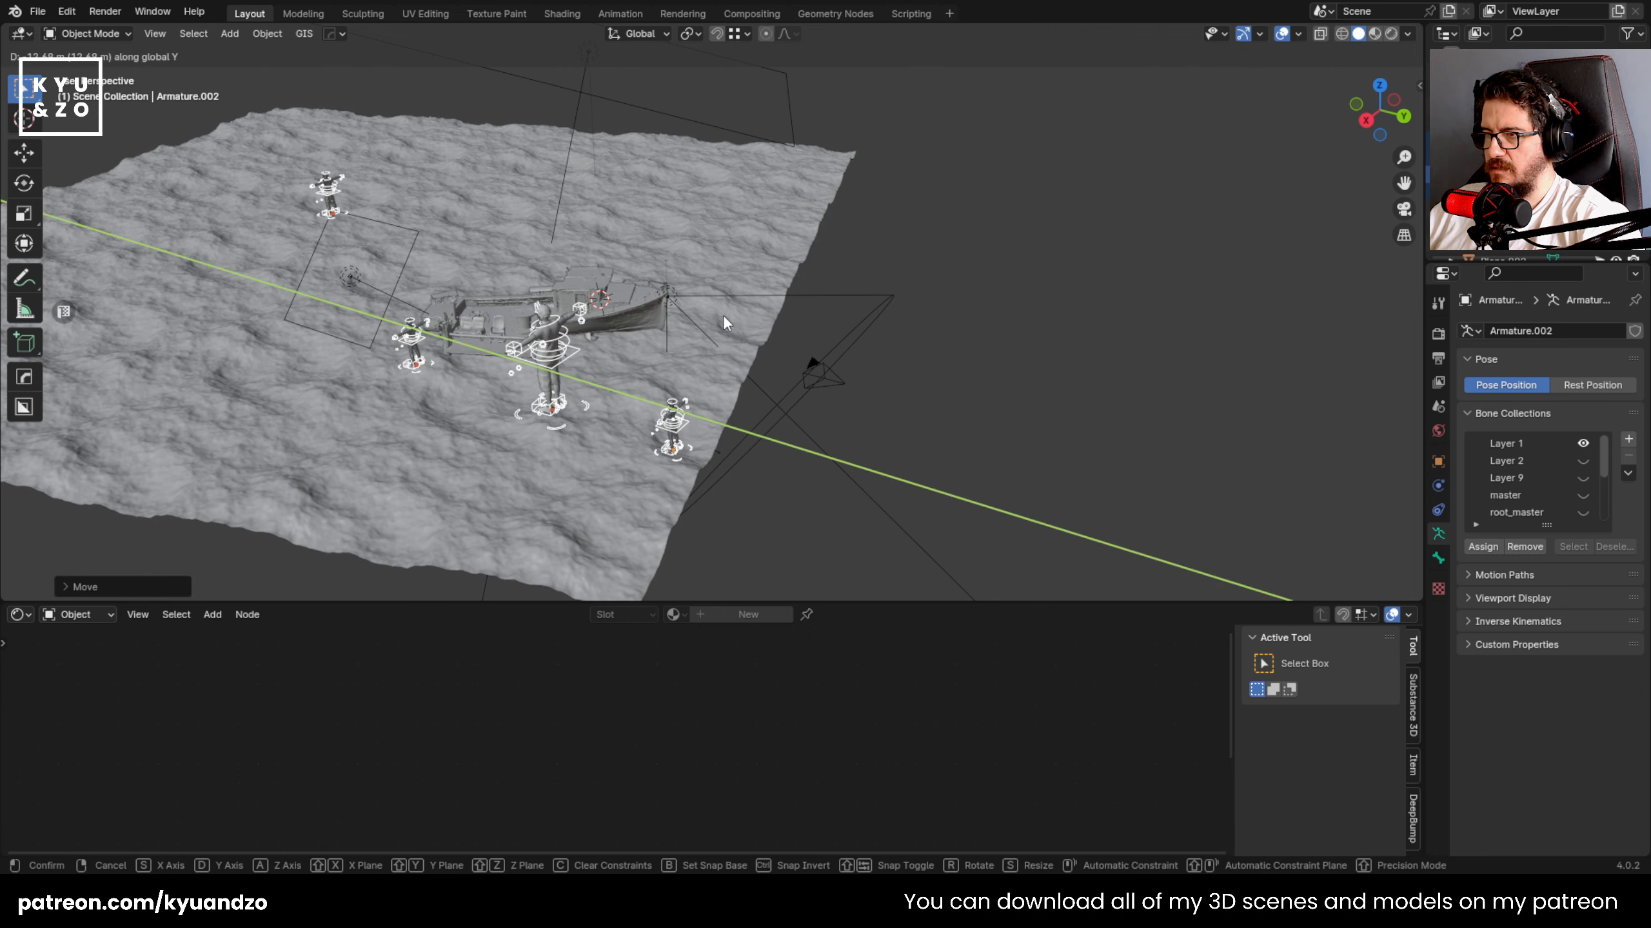
pyautogui.click(723, 317)
pyautogui.hotkey('alt', 'a')
# - Move the Armature.001 rig along the X and Y axes over the boat's rear deck
pyautogui.keyDown('shift'); pyautogui.moveTo(490, 339); pyautogui.dragTo(671, 381, button='middle'); pyautogui.keyUp('shift')
pyautogui.scroll(4, 670, 260)
pyautogui.click(659, 288)
pyautogui.click(676, 258)
pyautogui.press('g')
pyautogui.press('s')
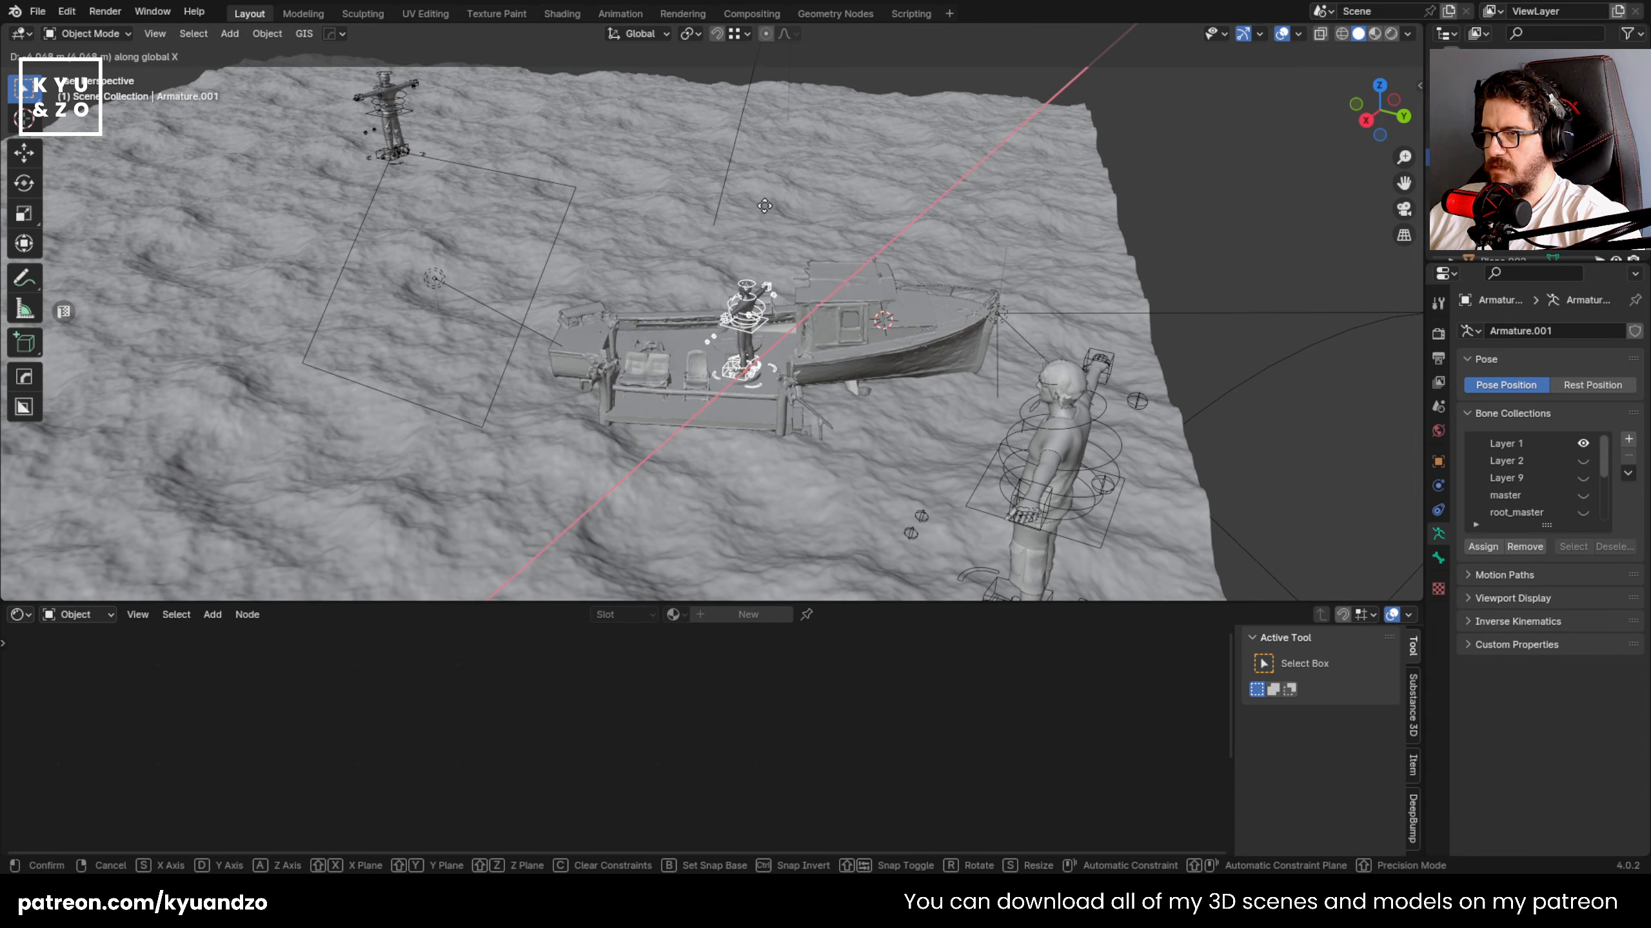
pyautogui.click(777, 203)
pyautogui.press('g')
pyautogui.press('d')
pyautogui.click(634, 174)
# - Move the Armature.001 rig along the Z axis to the level of the boat's deck
pyautogui.press('g')
pyautogui.rightClick(741, 250)
pyautogui.press('g')
pyautogui.press('a')
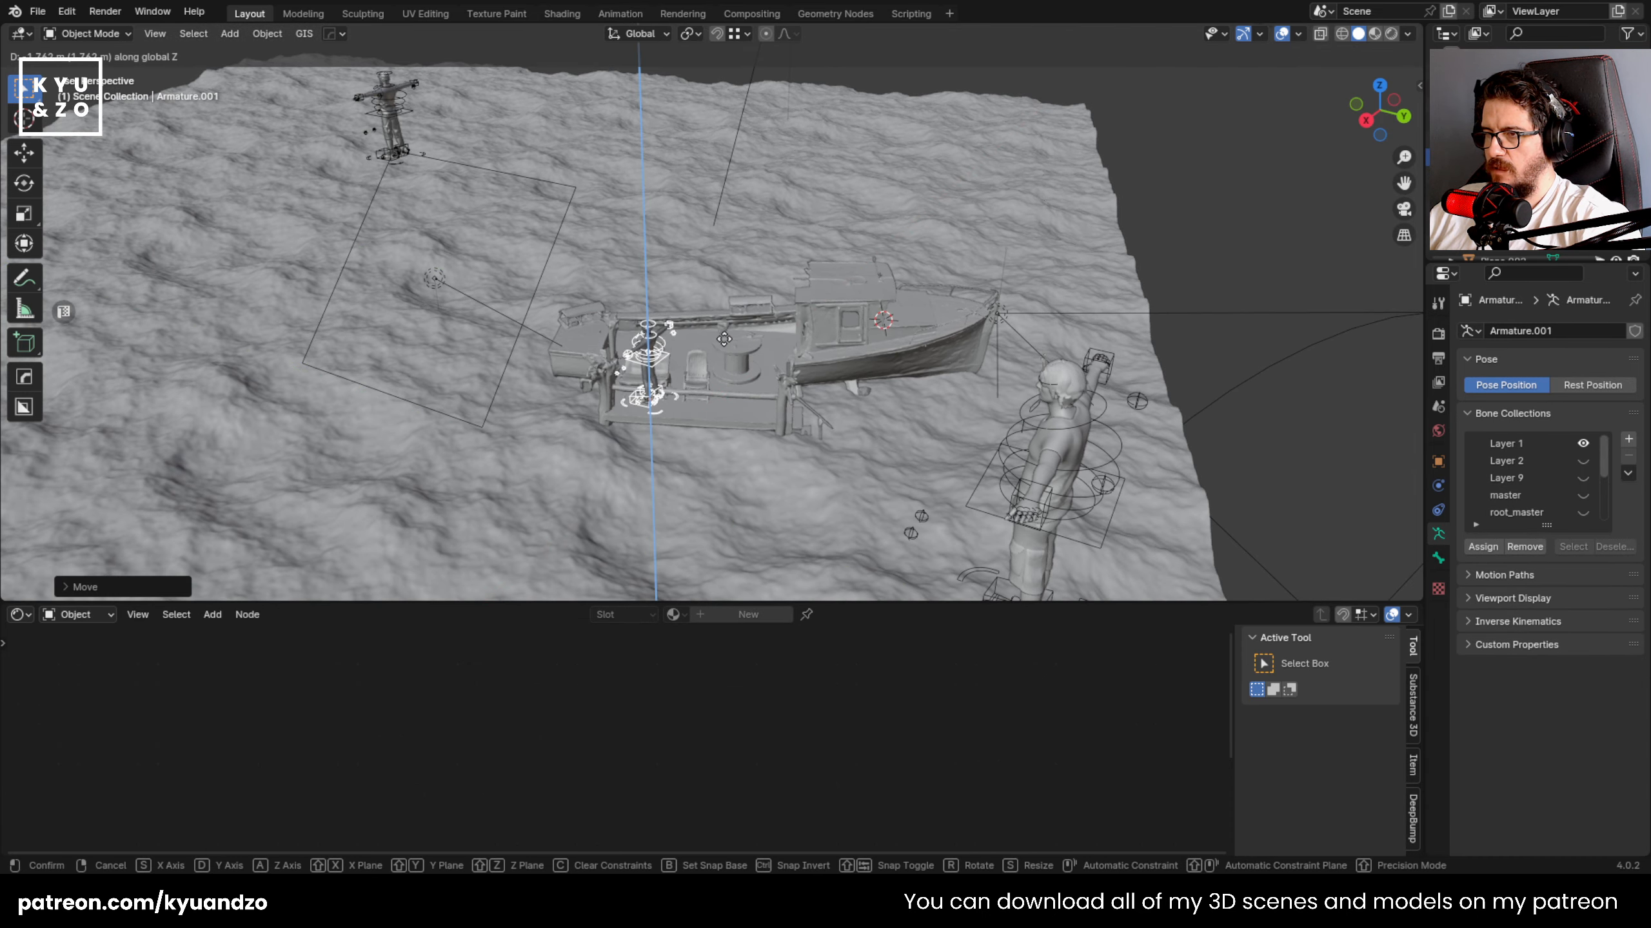
pyautogui.click(712, 432)
# - Fine-tune the Armature.001 rig's position along the global axes on the boat's rear deck
pyautogui.press('g')
pyautogui.press('d')
pyautogui.press('s')
pyautogui.click(738, 328)
pyautogui.press('g')
pyautogui.press('a')
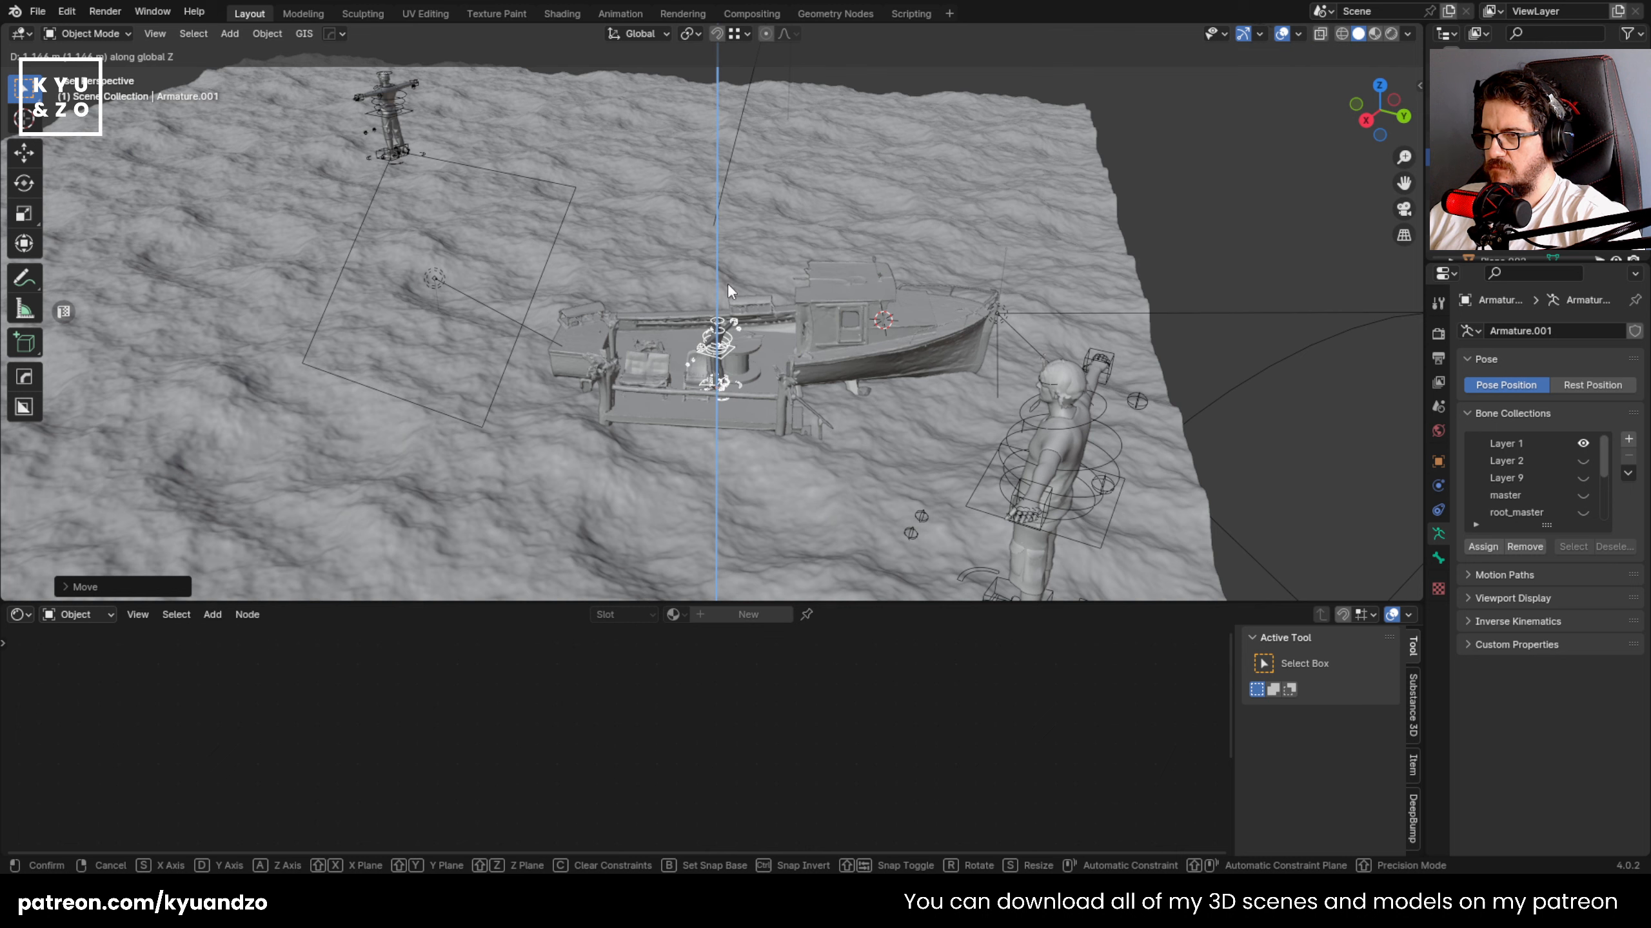
pyautogui.press('d')
pyautogui.click(727, 291)
# - Move the Armature rig along the Y axis and onto the rear deck next to Armature.001
pyautogui.click(389, 121)
pyautogui.press('g')
pyautogui.press('d')
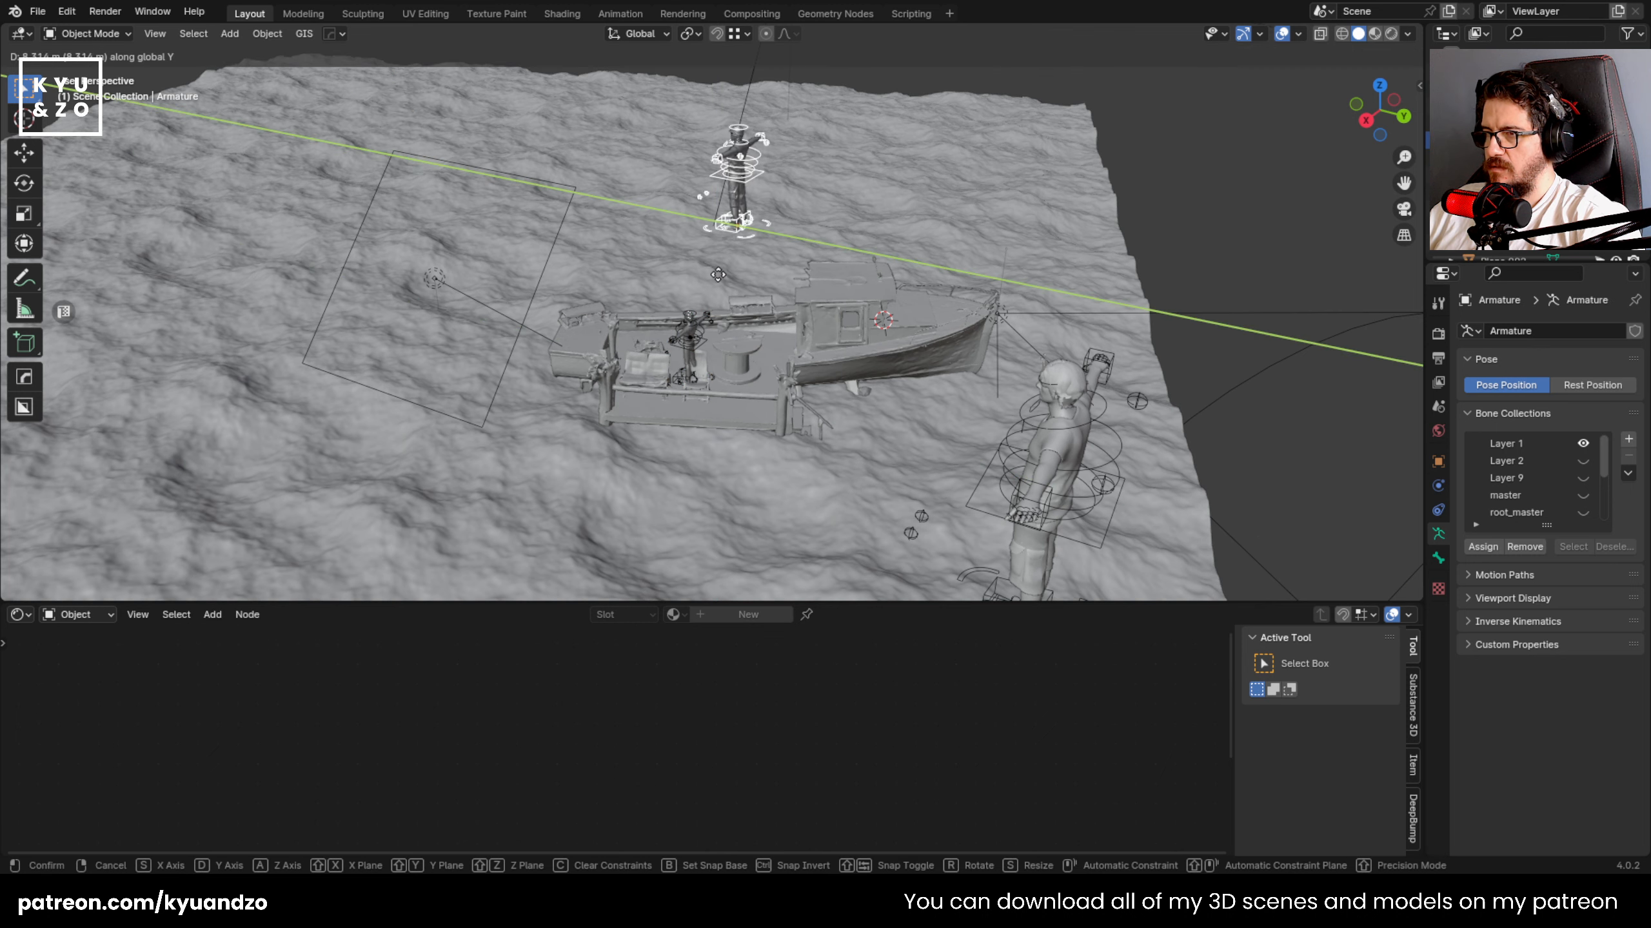
pyautogui.click(718, 275)
pyautogui.press('g')
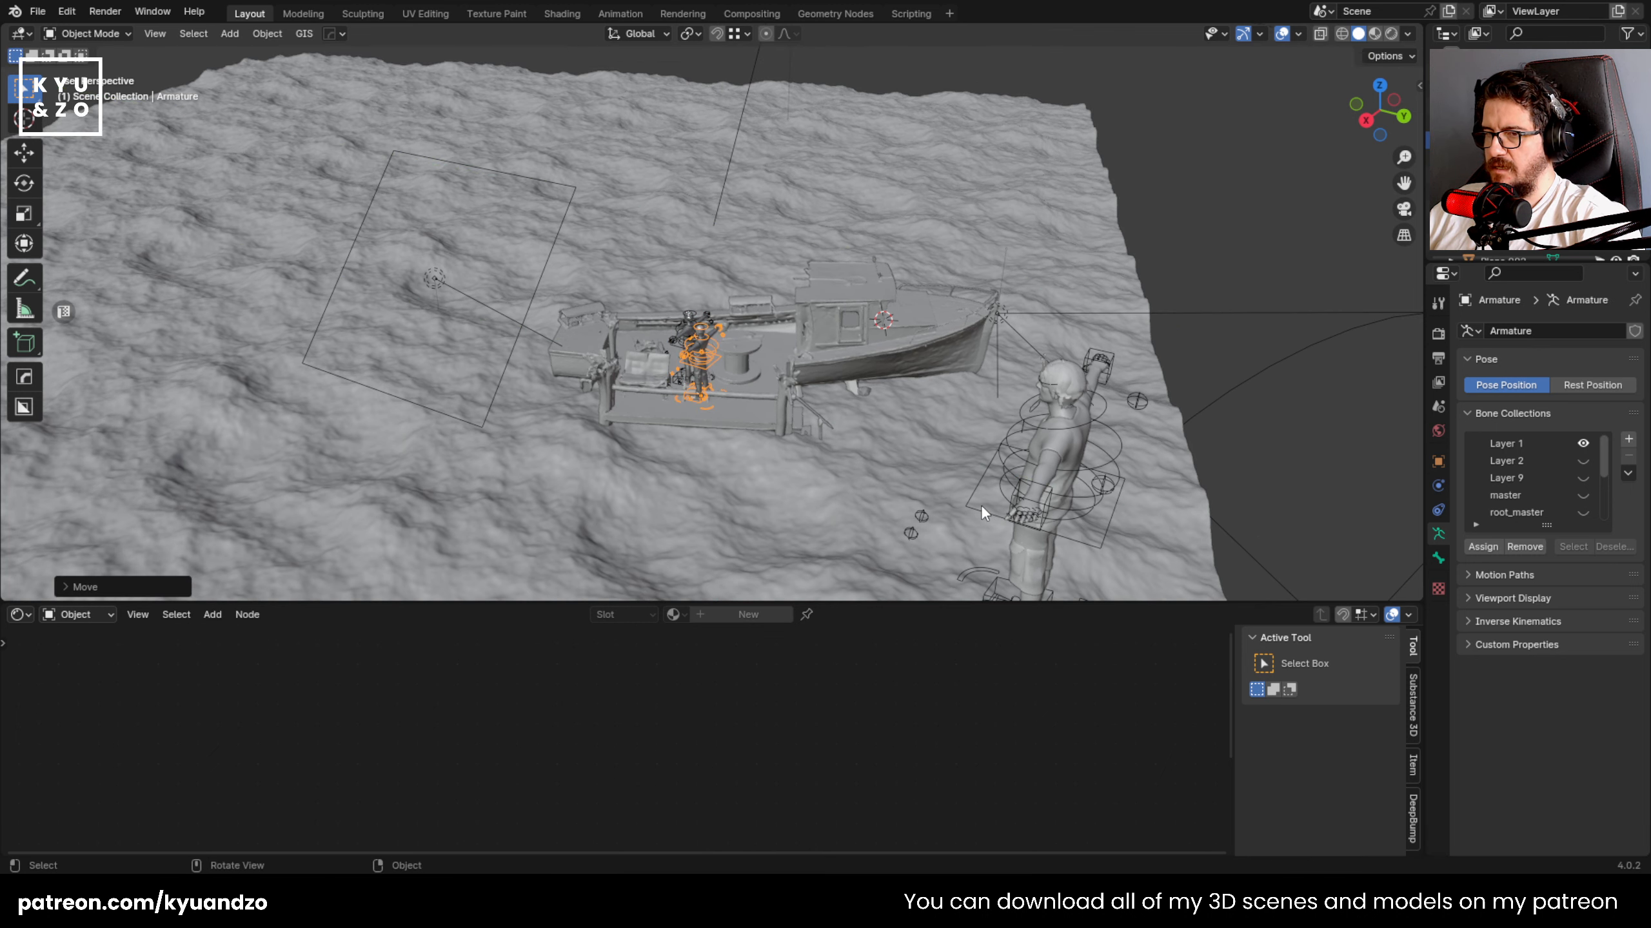
# - Move the large Armature.003 rig onto the boat's deck and scale it down closer to the other characters
pyautogui.click(980, 505)
pyautogui.press('g')
pyautogui.press('g')
pyautogui.press('y')
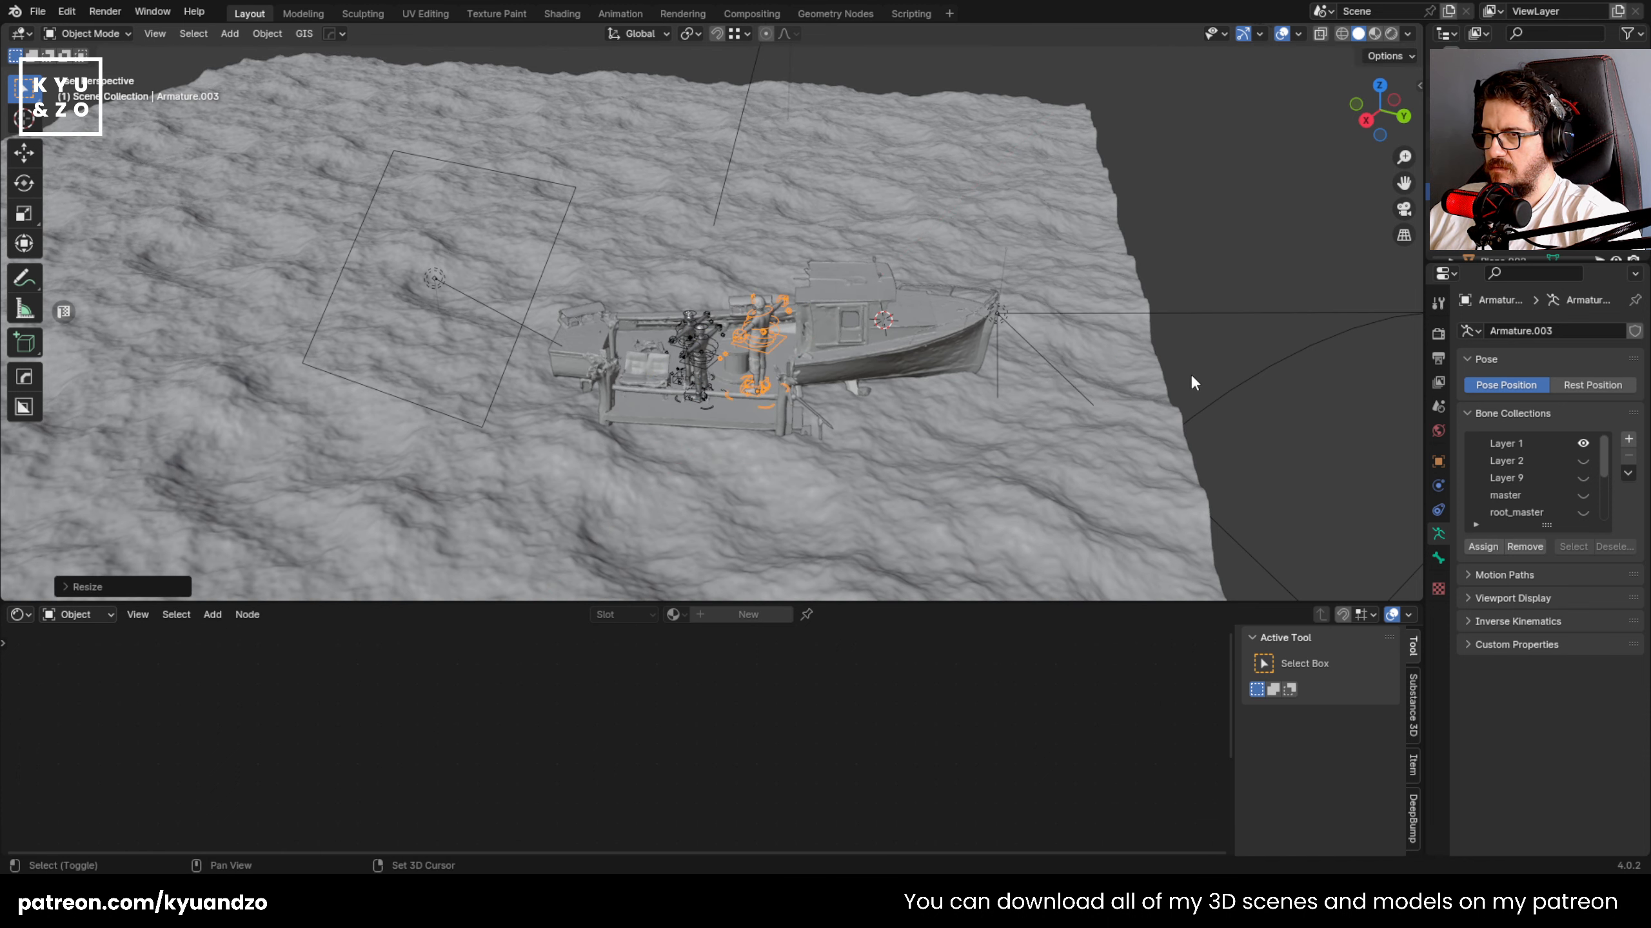
# - Move the Armature.002 rig onto the boat's rear deck beside the other characters
pyautogui.keyDown('shift'); pyautogui.moveTo(1192, 382); pyautogui.dragTo(957, 486, button='middle'); pyautogui.keyUp('shift')
pyautogui.click(925, 462)
pyautogui.press('g')
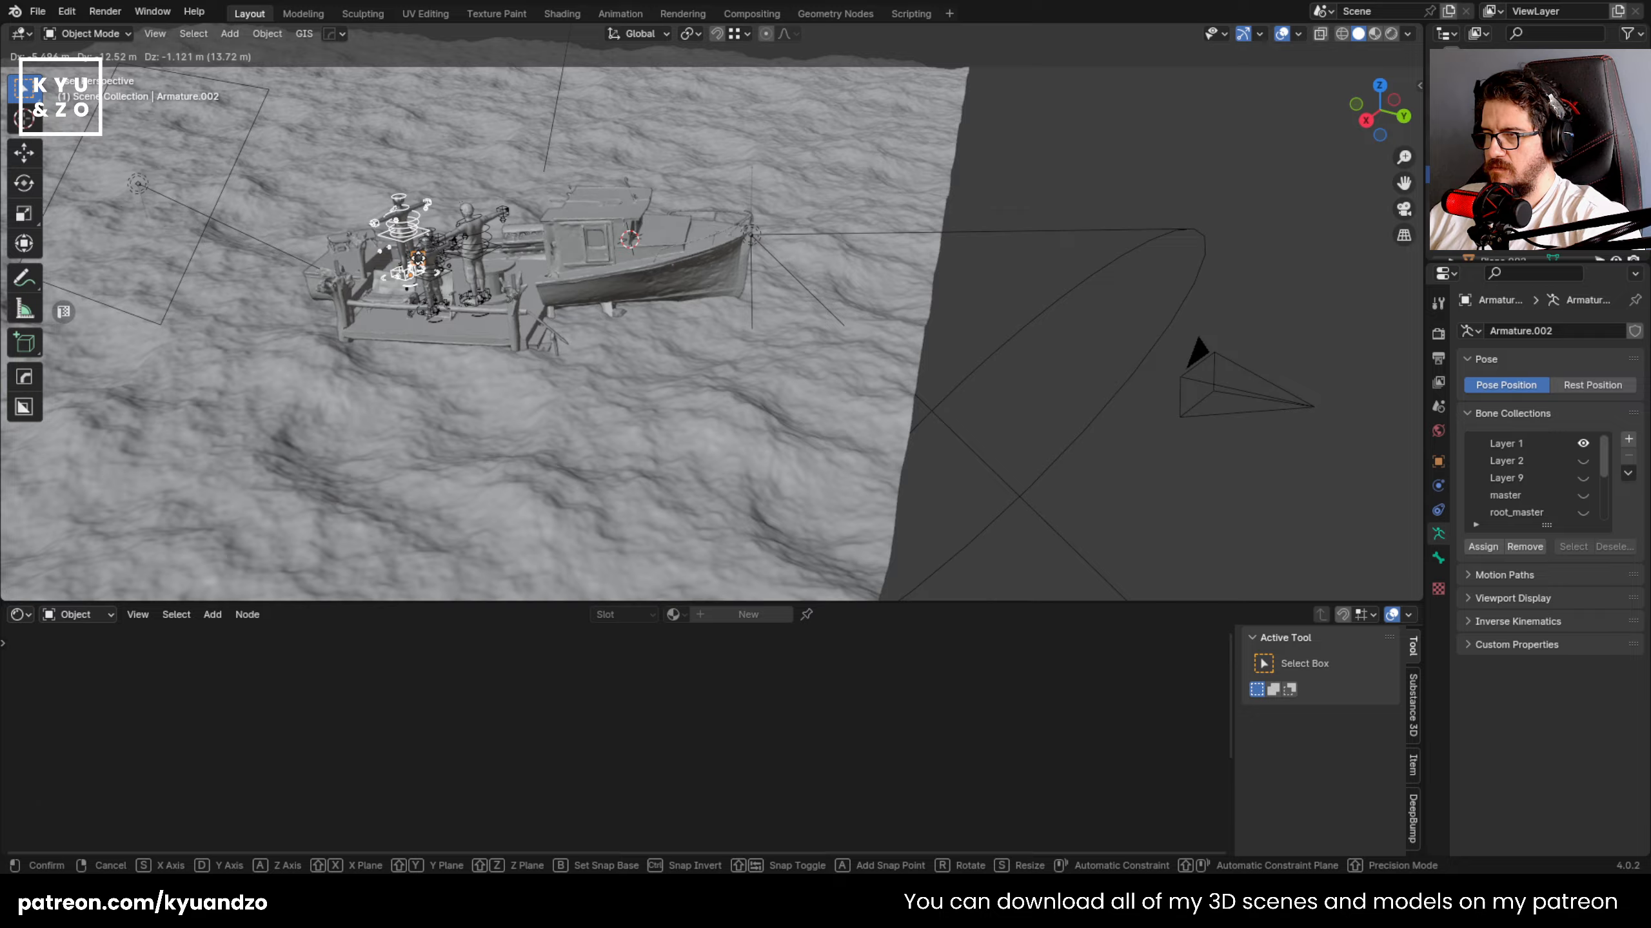
pyautogui.click(419, 260)
# - Move the Armature.001 rig along the X axis across the deck, to the side opposite the chairs
pyautogui.scroll(4, 438, 280)
pyautogui.press('KP_Decimal')
pyautogui.moveTo(438, 279); pyautogui.dragTo(956, 221, button='middle')
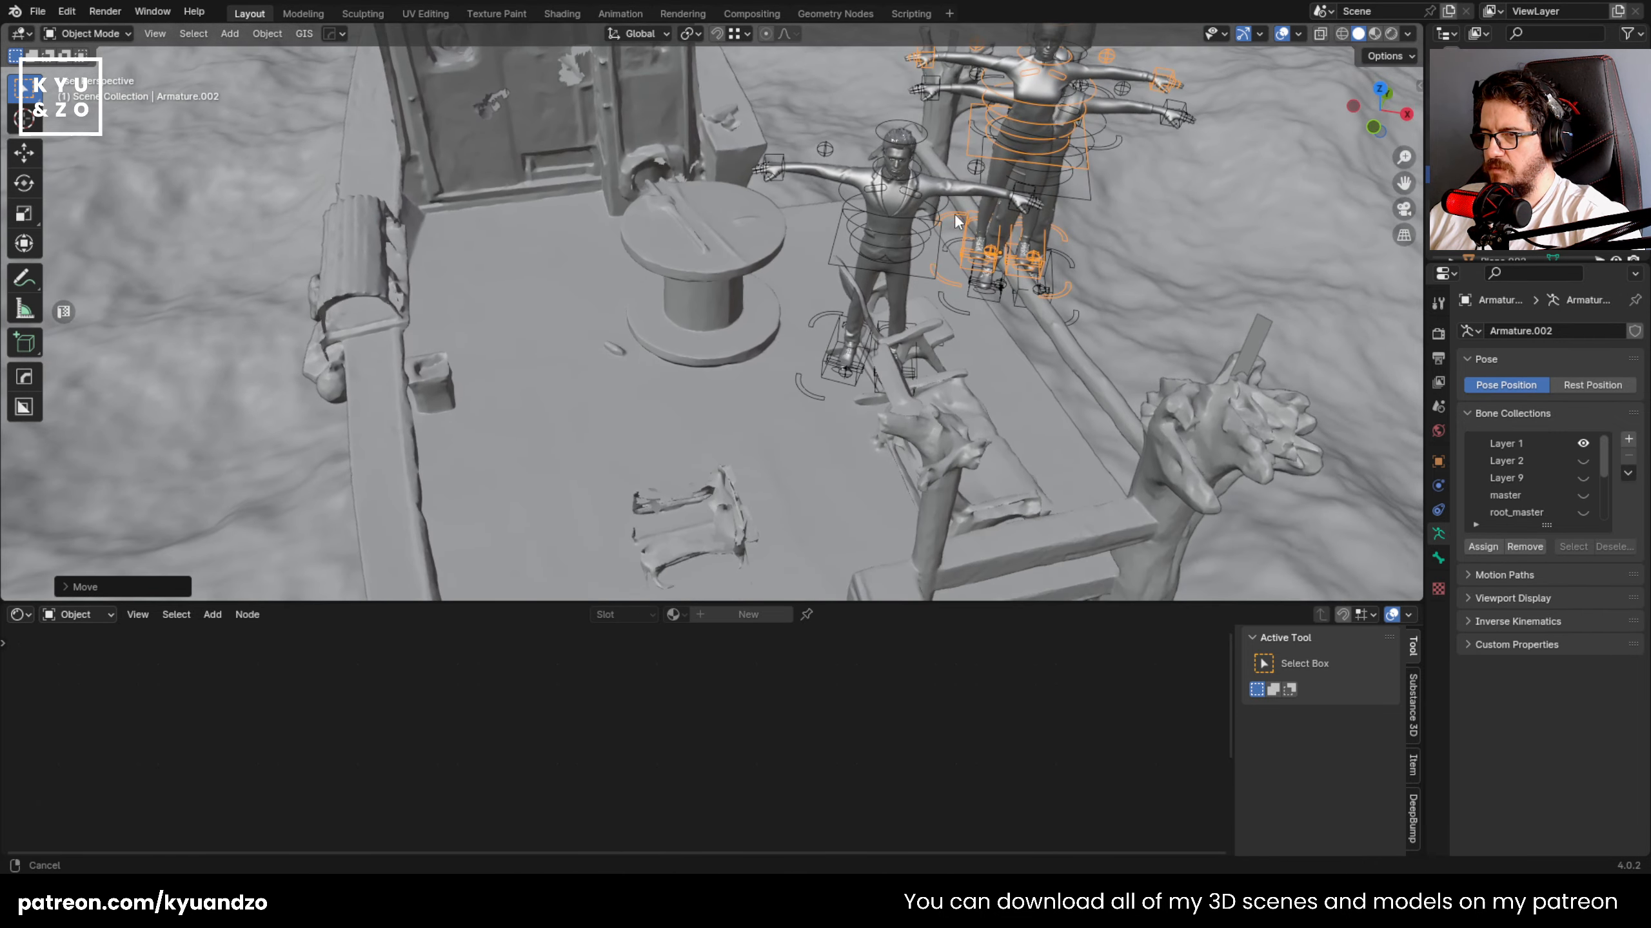
pyautogui.click(837, 361)
pyautogui.press('g')
pyautogui.press('y')
pyautogui.press('x')
pyautogui.click(553, 305)
# - Adjust the Armature.001 rig along the Y and X axes so it stands beside the round spool table
pyautogui.press('g')
pyautogui.press('y')
pyautogui.click(628, 386)
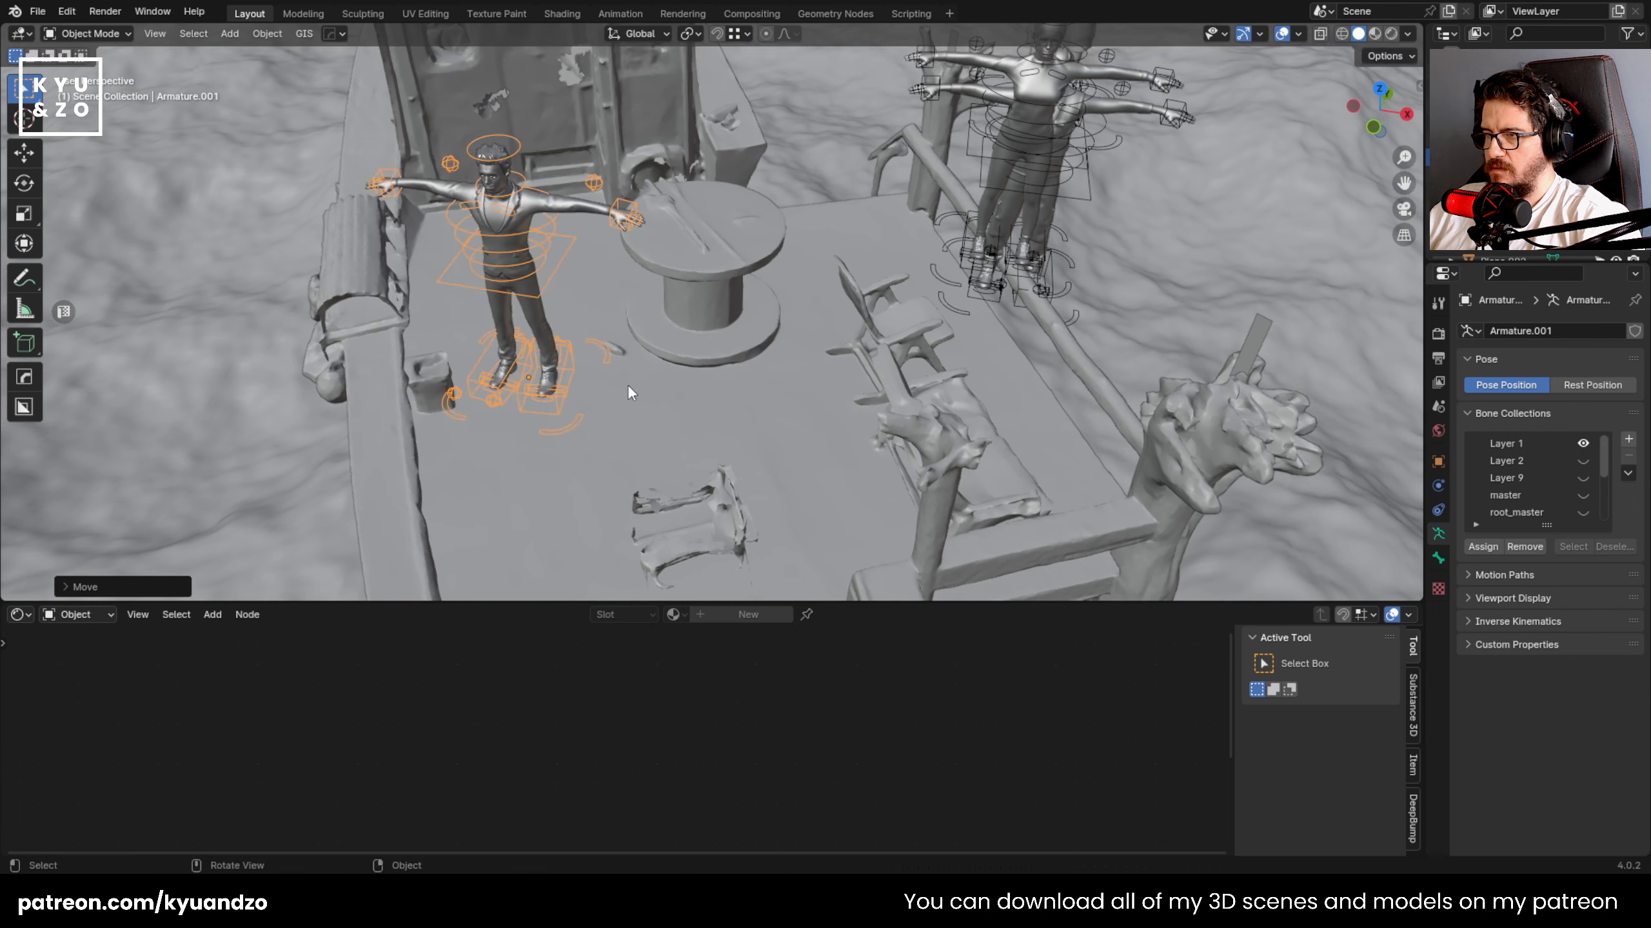
pyautogui.press('g')
pyautogui.press('x')
pyautogui.click(671, 403)
# - Move the Armature rig along the X and Y axes onto the open deck beside Armature.001
pyautogui.click(942, 241)
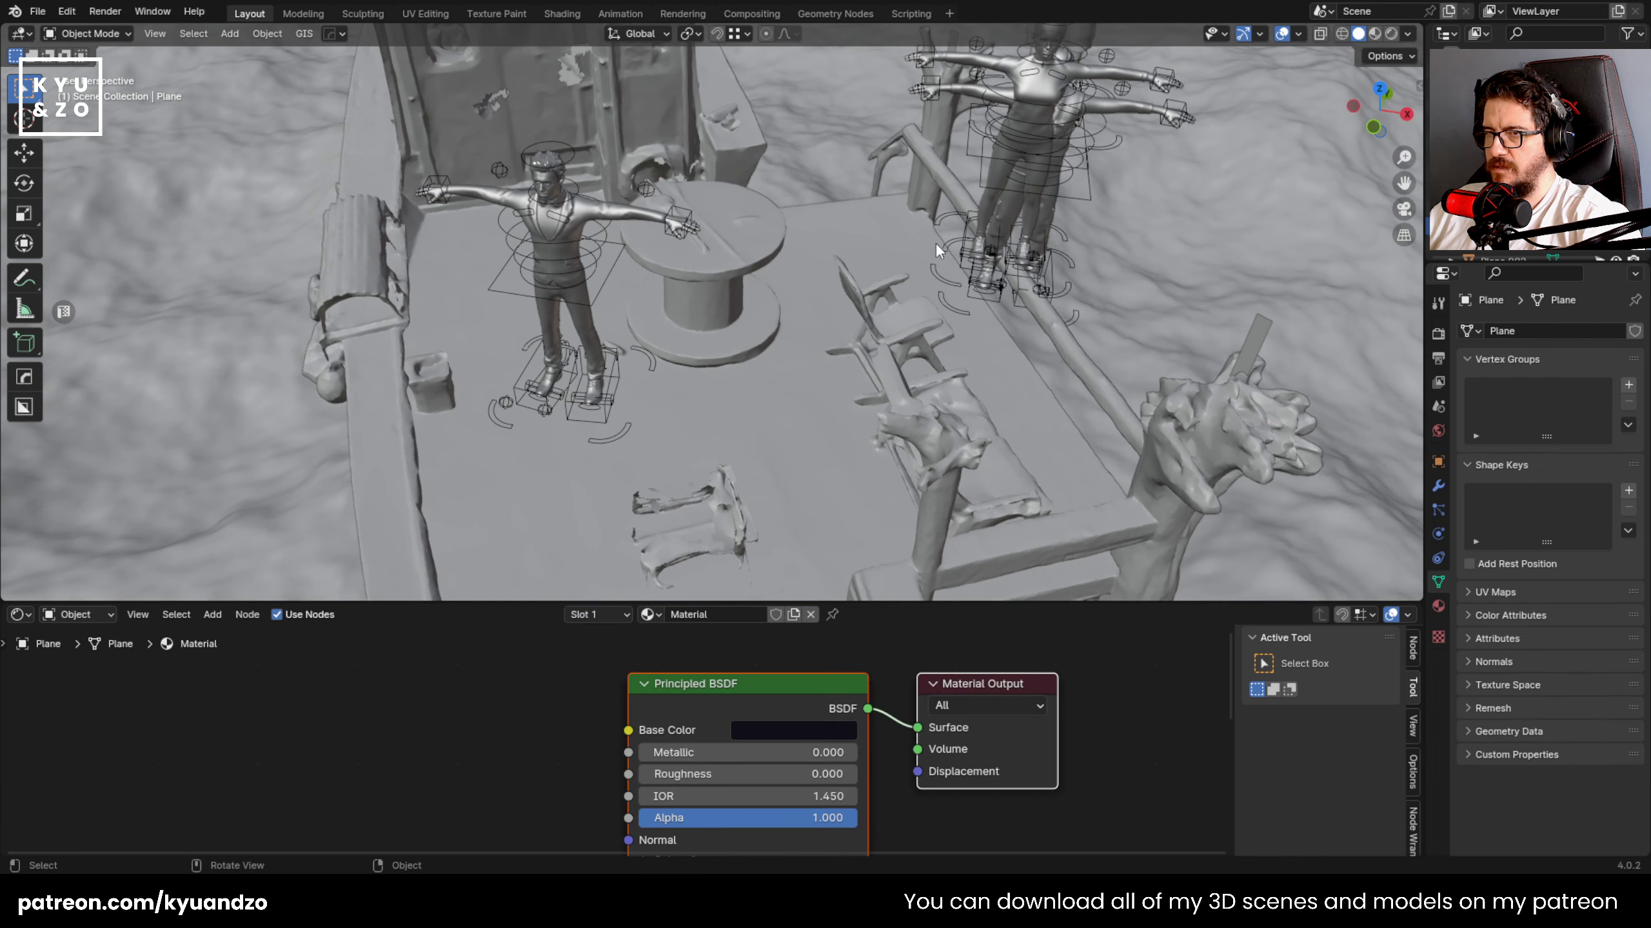
pyautogui.click(939, 246)
pyautogui.press('g')
pyautogui.press('x')
pyautogui.press('y')
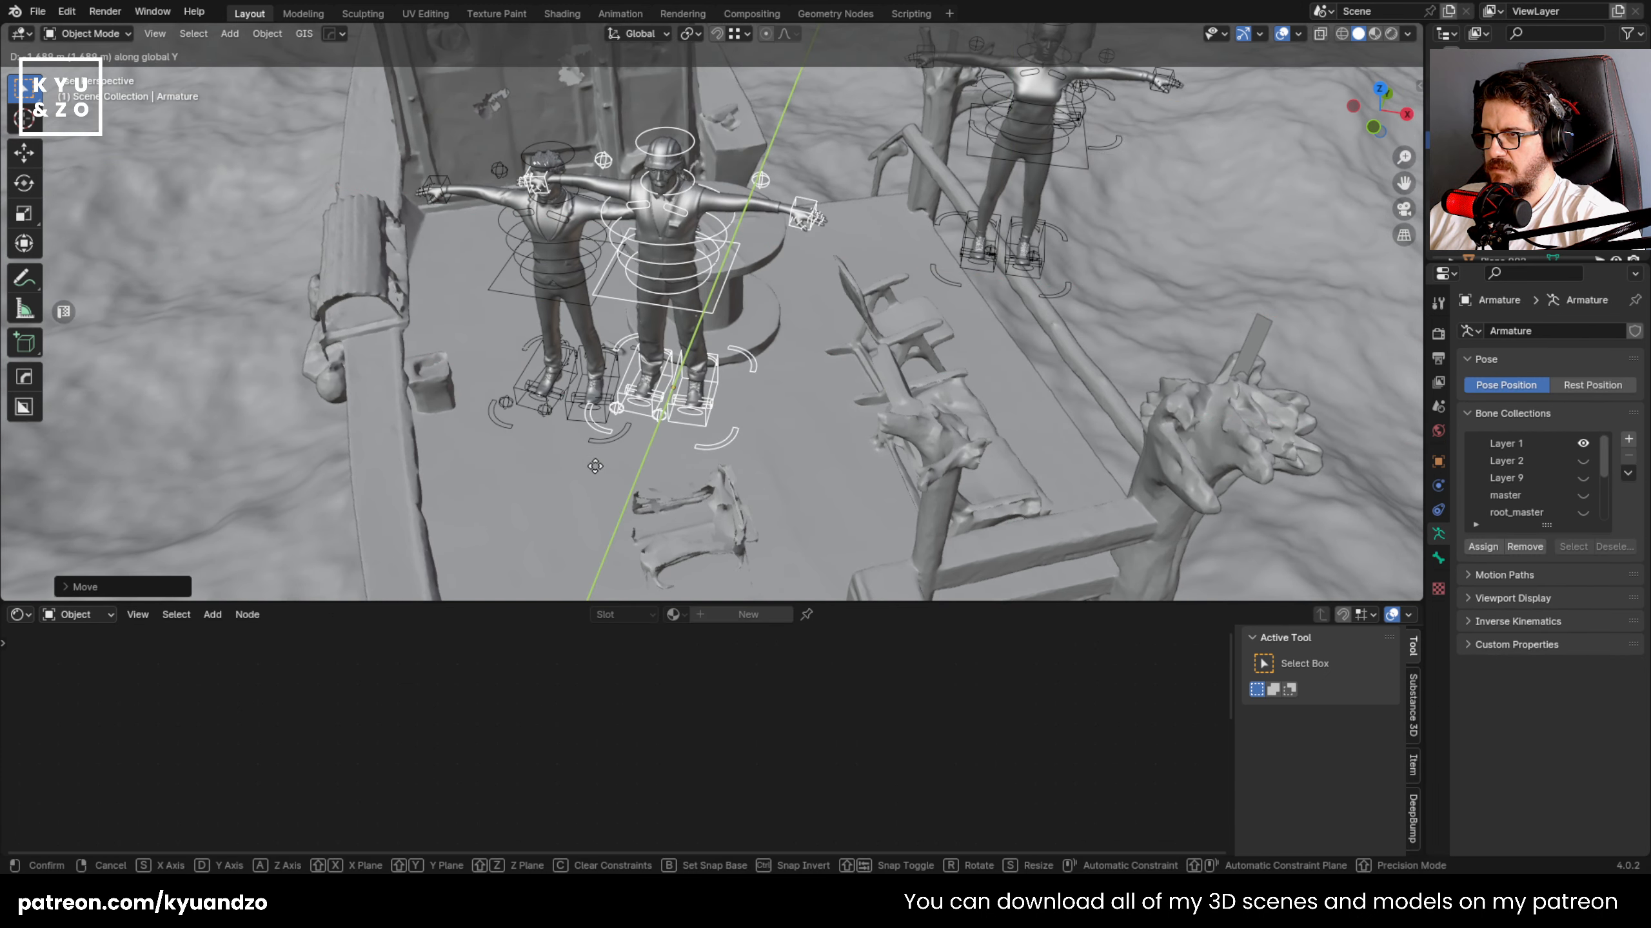
pyautogui.click(596, 466)
pyautogui.press('g')
pyautogui.press('d')
pyautogui.press('s')
pyautogui.click(631, 466)
# - Adjust the height of the placed character along the Z axis so its feet rest on the deck
pyautogui.moveTo(631, 466); pyautogui.dragTo(690, 307, button='middle')
pyautogui.press('g')
pyautogui.press('a')
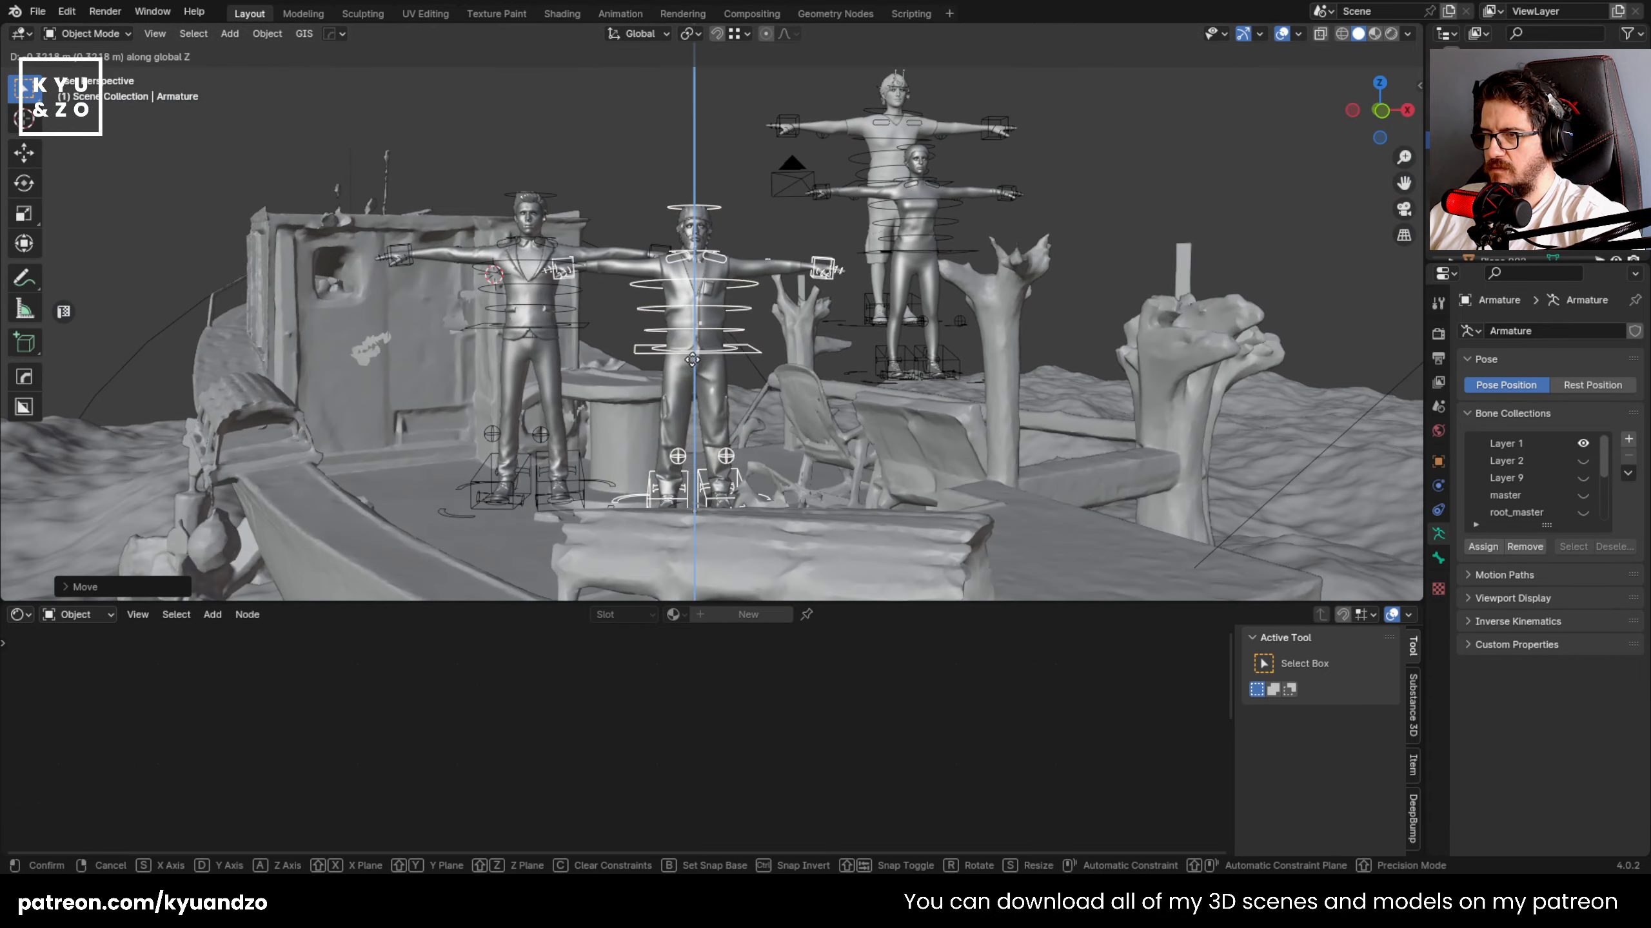
pyautogui.click(692, 395)
pyautogui.moveTo(692, 395); pyautogui.dragTo(747, 335, button='middle')
pyautogui.press('g')
pyautogui.press('a')
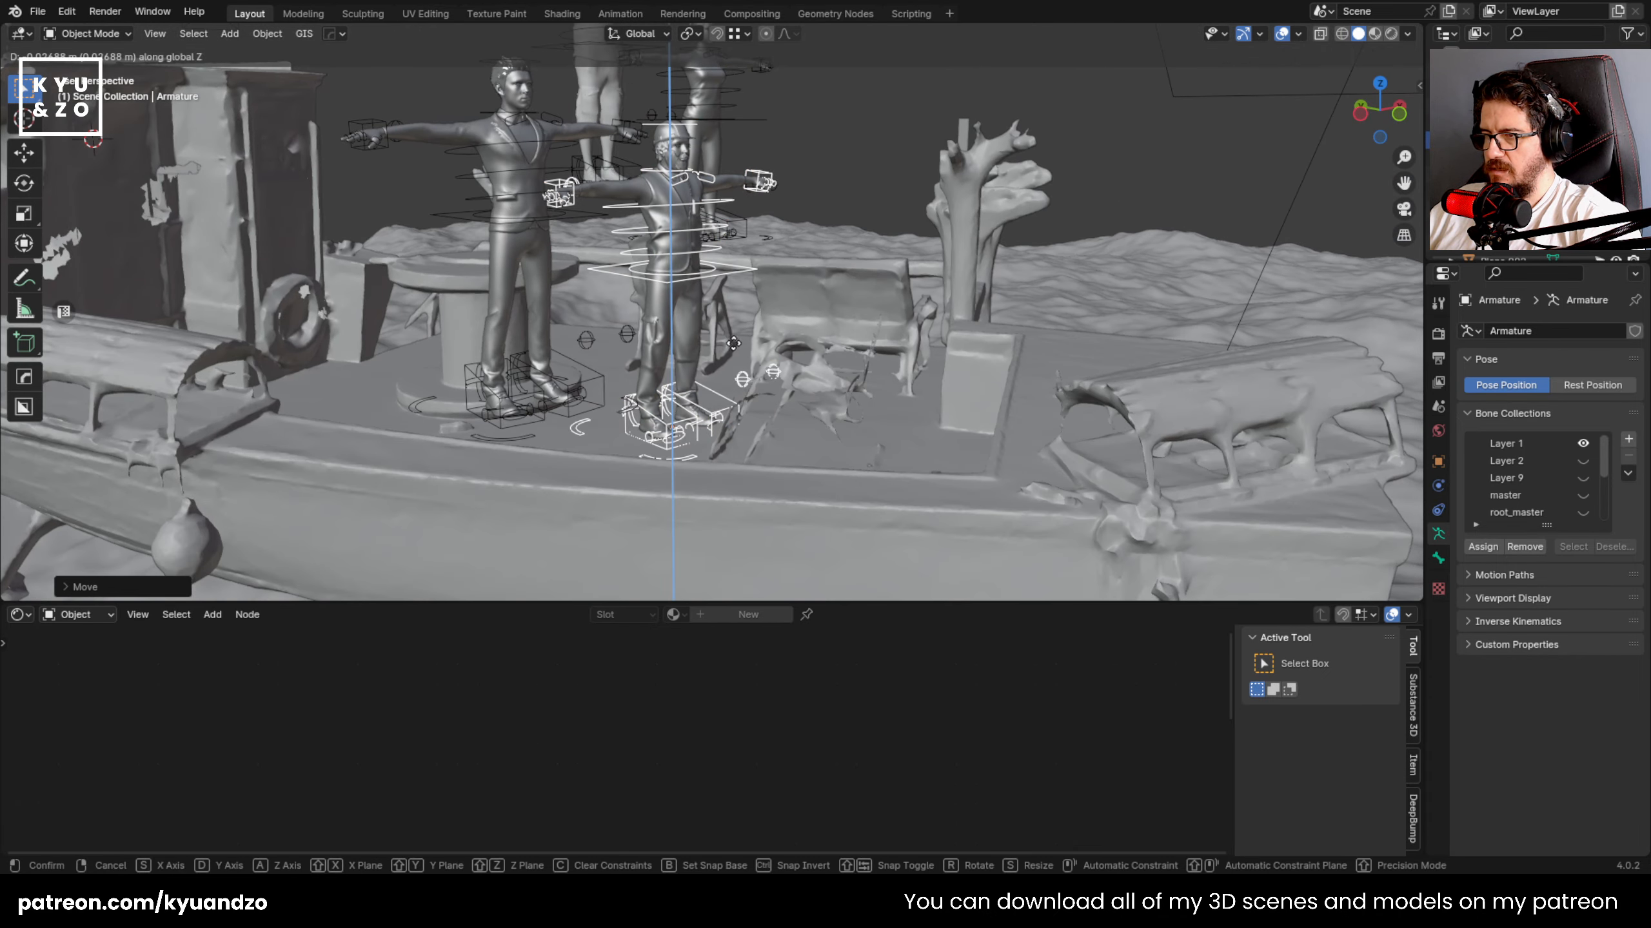
pyautogui.click(586, 379)
pyautogui.press('g')
pyautogui.press('z')
pyautogui.click(588, 453)
# - Move the Armature.002 rig along the Y and X axes to the stern and lower it onto the deck
pyautogui.moveTo(588, 453); pyautogui.dragTo(510, 487, button='middle')
pyautogui.press('g')
pyautogui.press('d')
pyautogui.press('s')
pyautogui.click(715, 210)
pyautogui.press('g')
pyautogui.press('s')
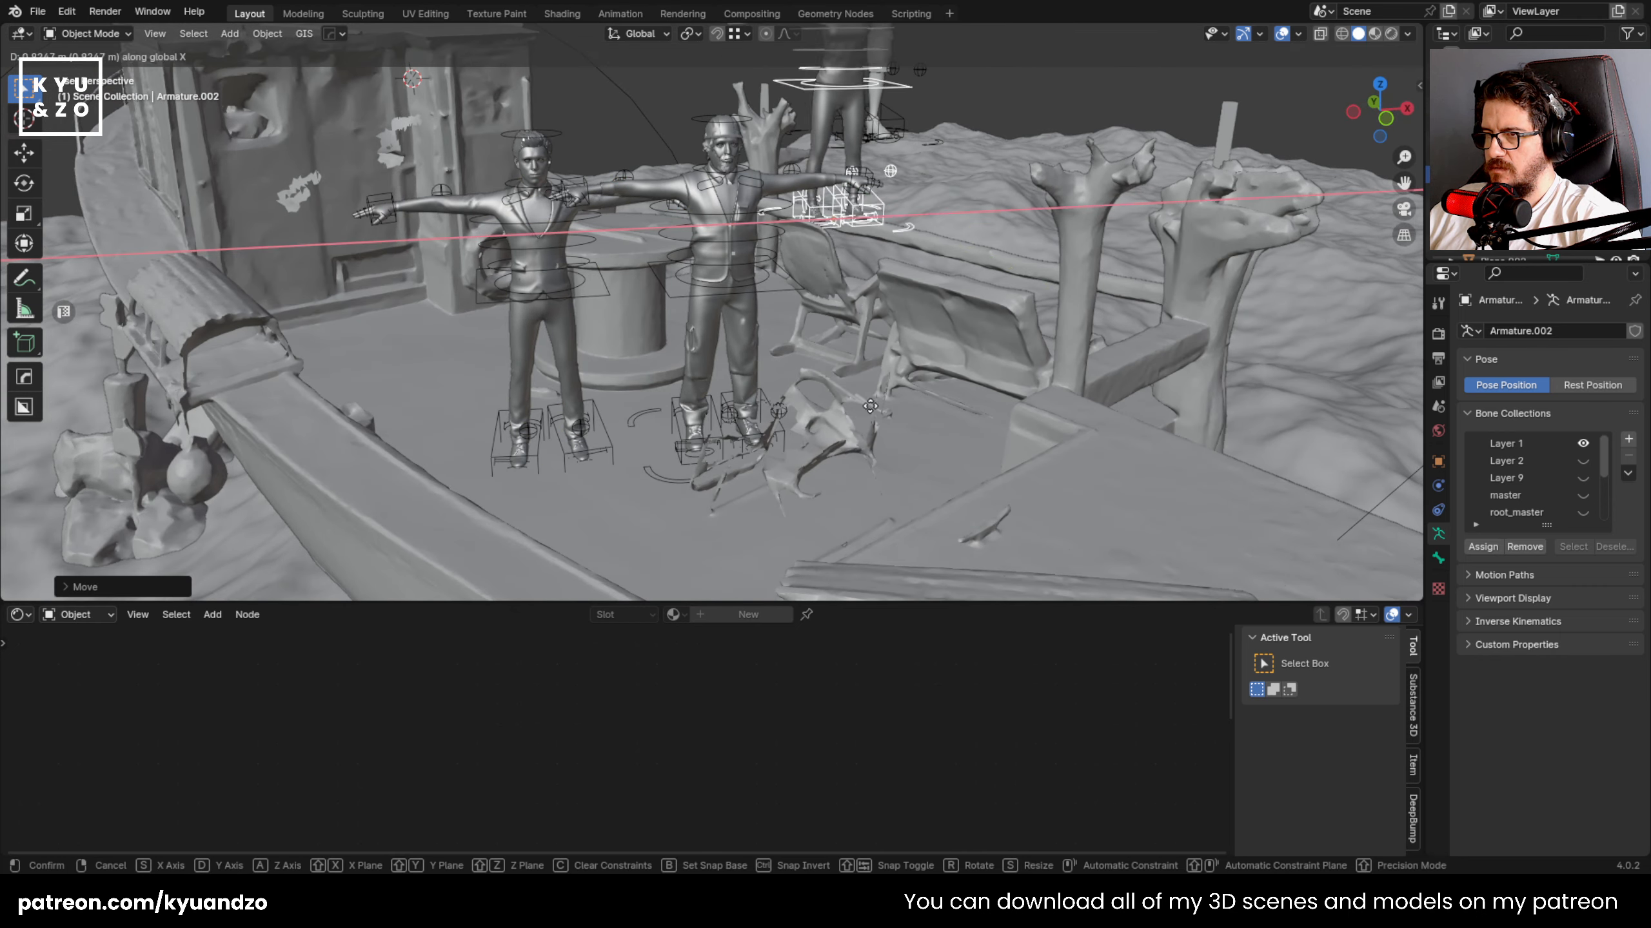
pyautogui.press('d')
pyautogui.click(885, 426)
pyautogui.press('g')
pyautogui.press('a')
pyautogui.click(861, 585)
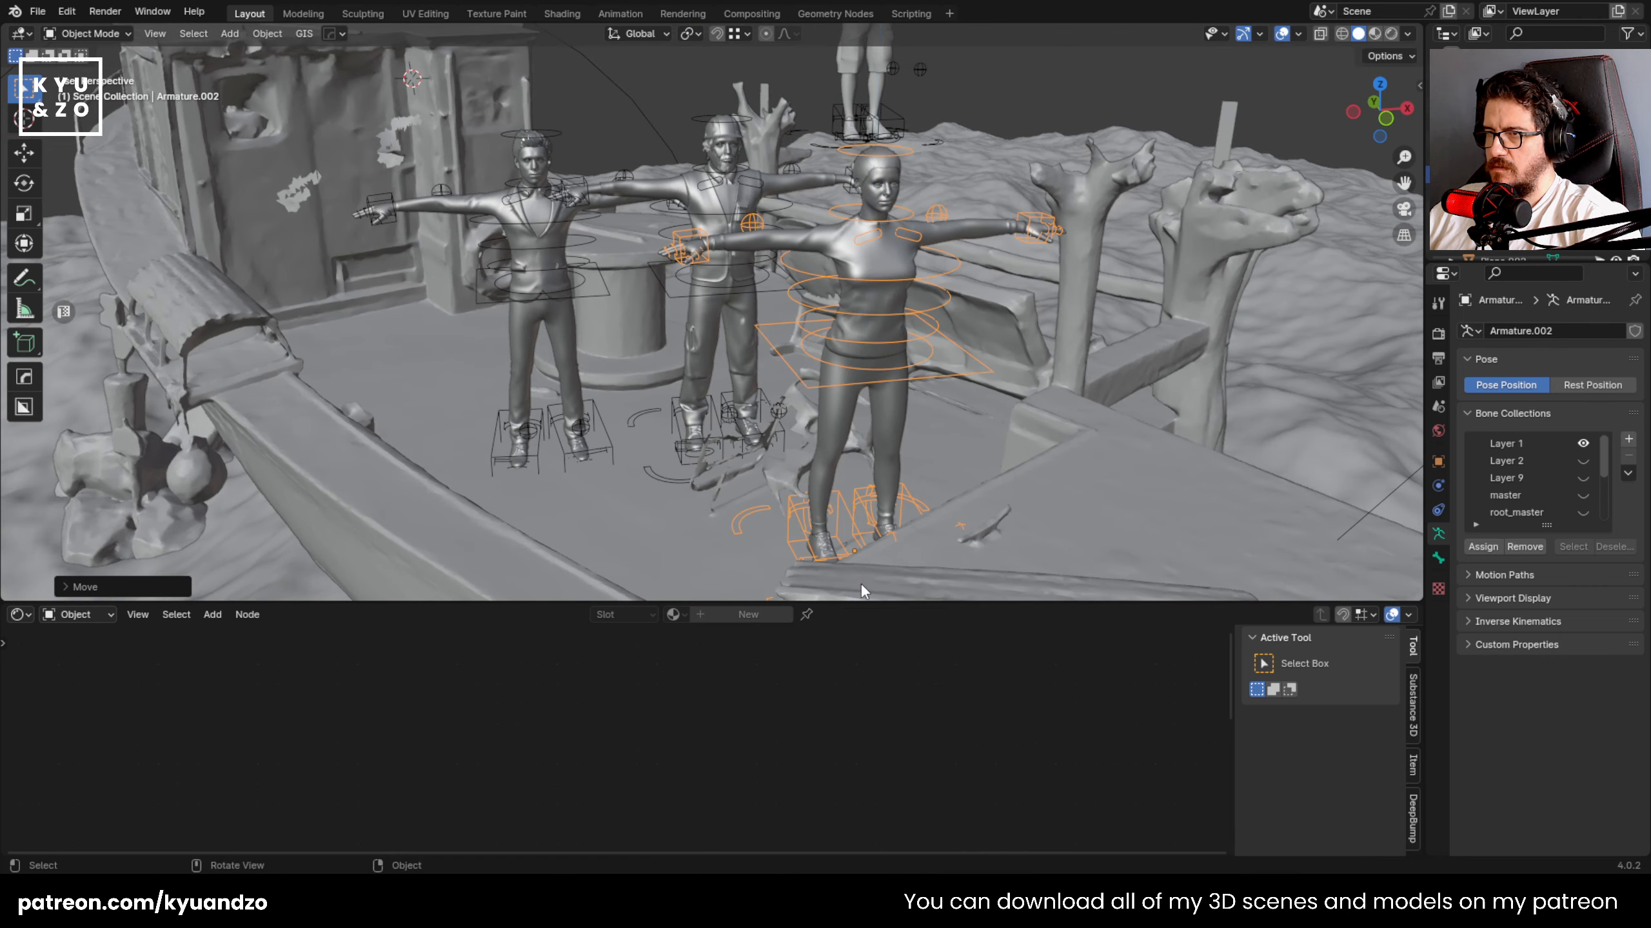
# - Move the Armature.003 rig along the global axes to the deck edge beside Armature.001
pyautogui.moveTo(861, 585); pyautogui.dragTo(839, 244, button='middle')
pyautogui.click(854, 144)
pyautogui.press('g')
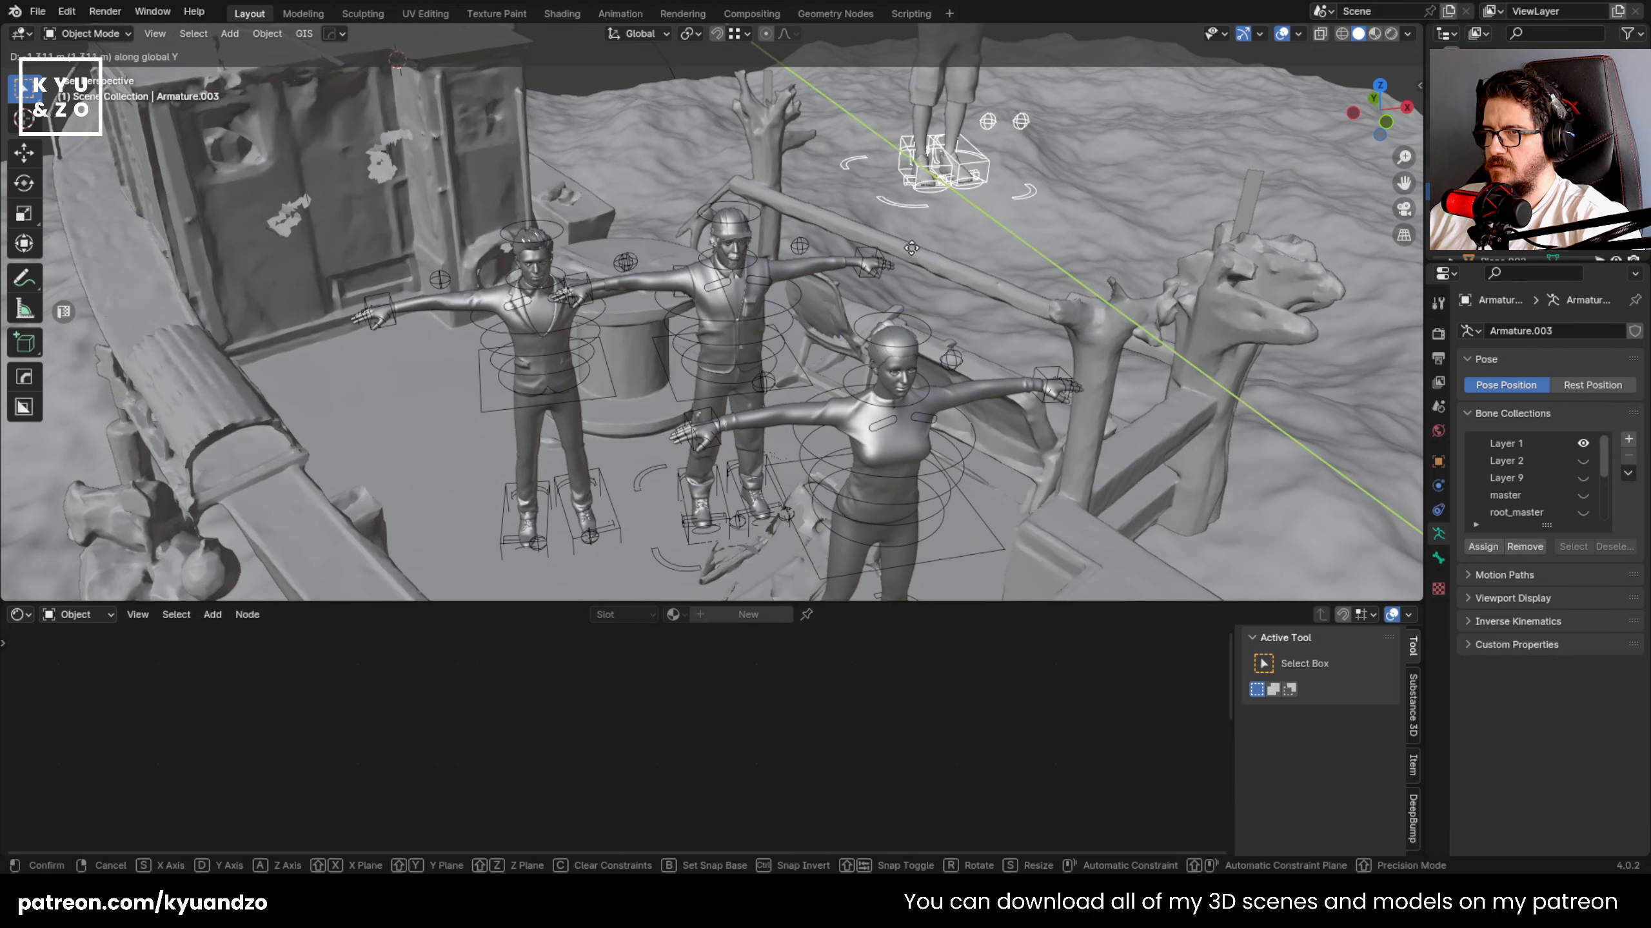
pyautogui.press('x')
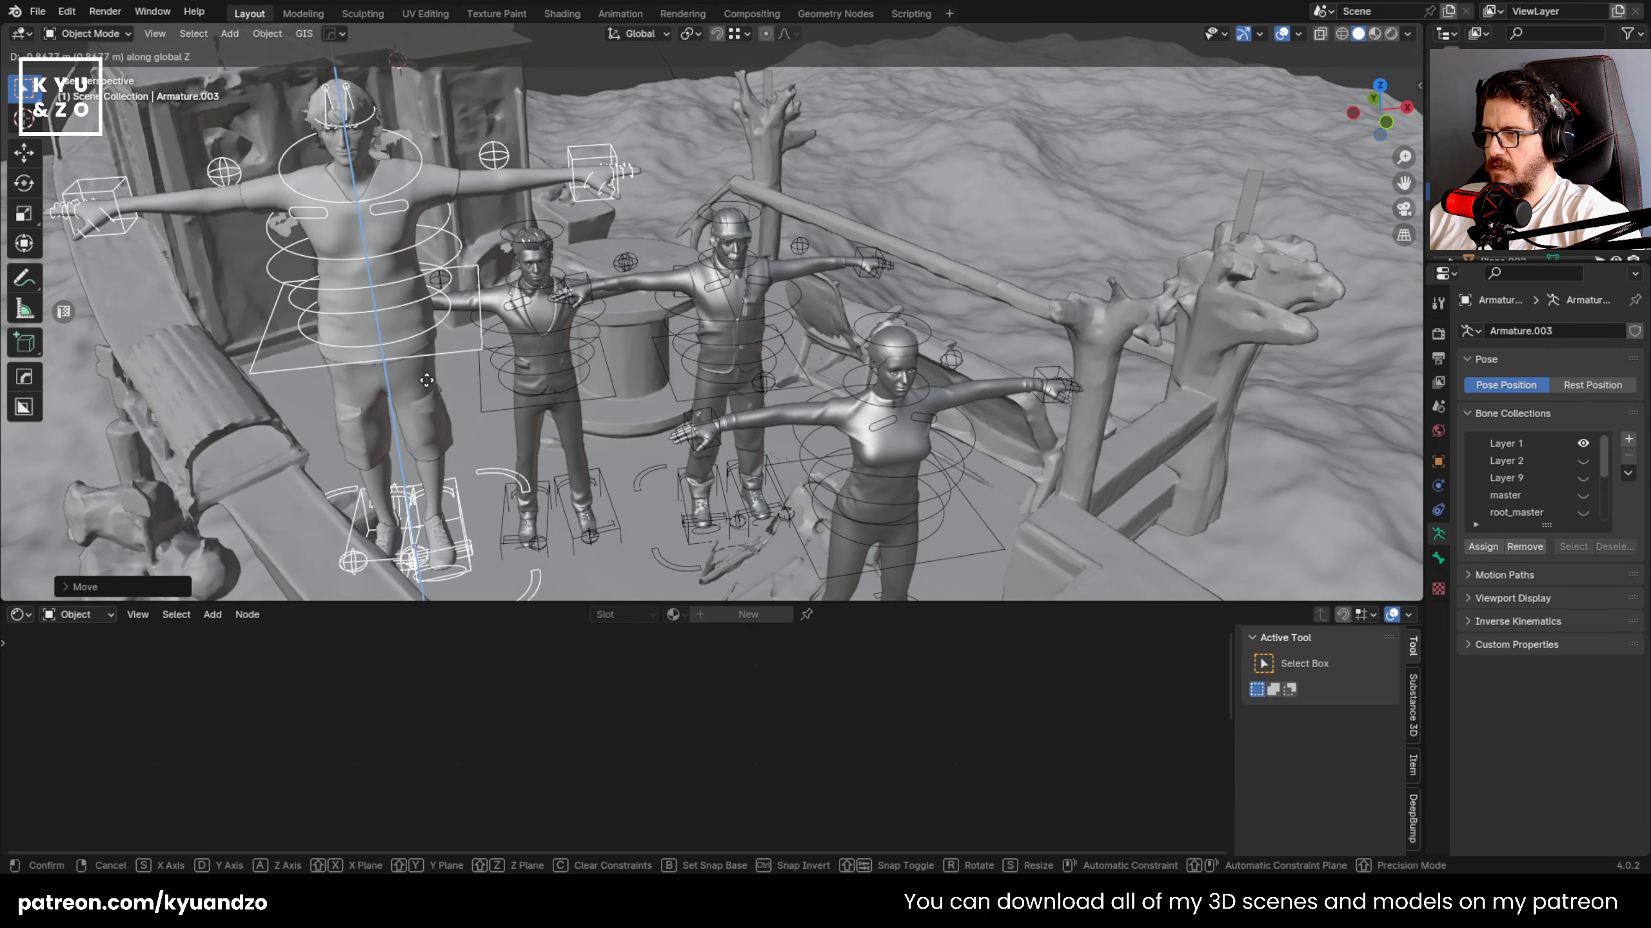
pyautogui.click(429, 439)
pyautogui.moveTo(430, 439); pyautogui.dragTo(790, 111, button='middle')
pyautogui.press('s')
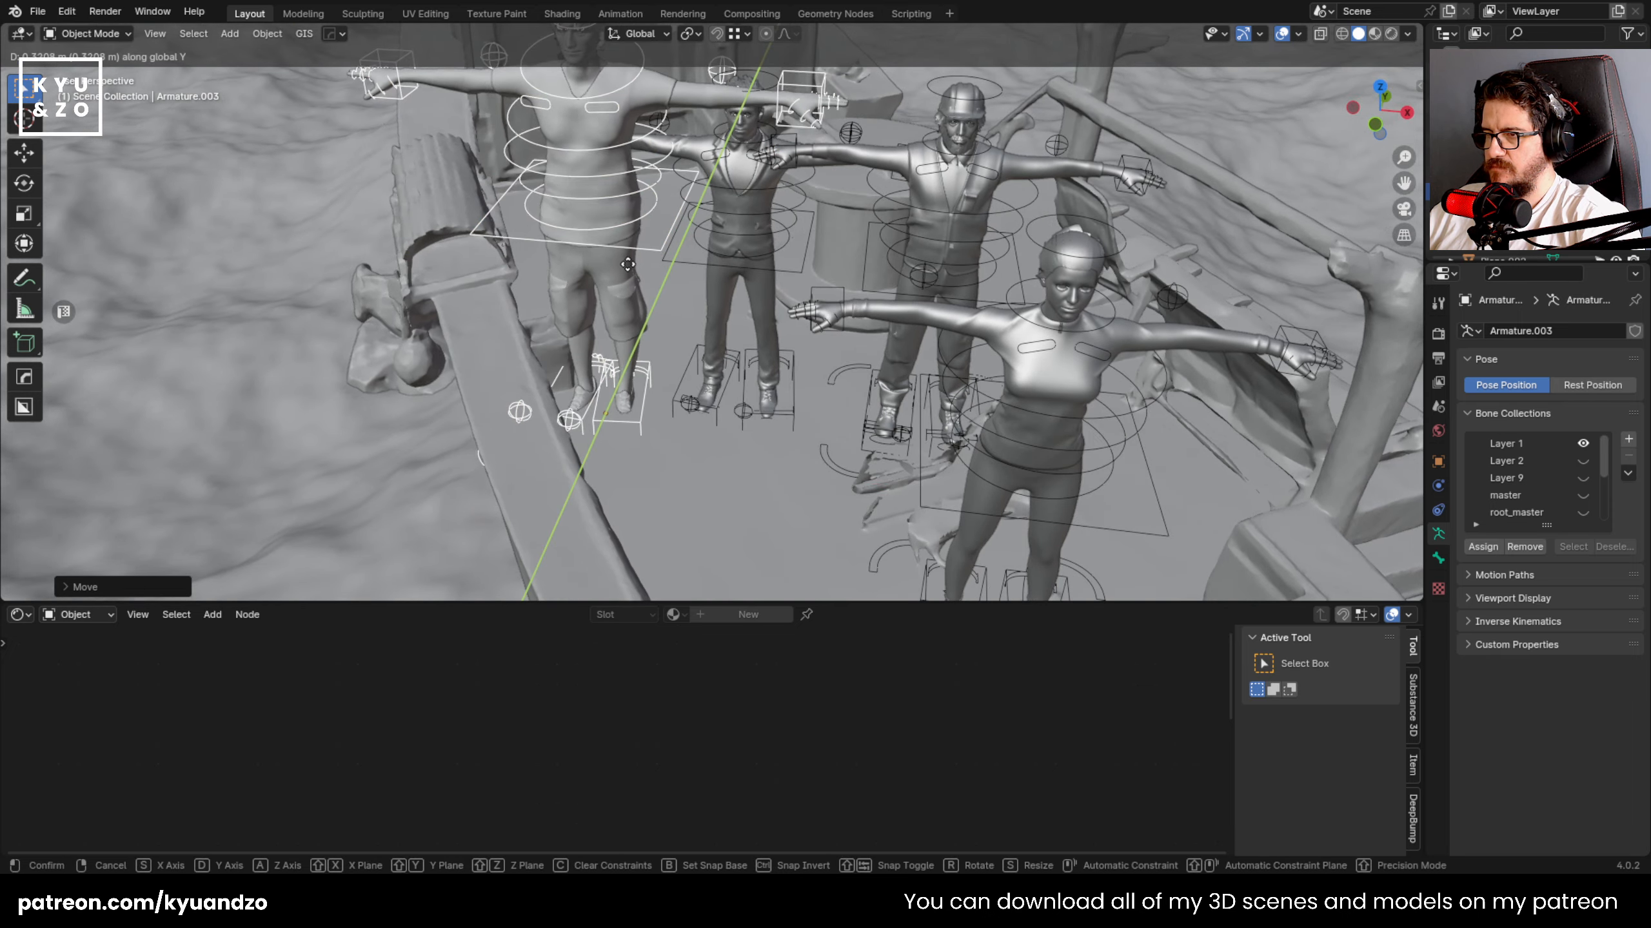
pyautogui.click(837, 255)
# - Scale the Armature.003 rig down to match the other characters and adjust its height along the Z axis
pyautogui.moveTo(837, 255); pyautogui.dragTo(884, 260, button='middle')
pyautogui.press('s')
pyautogui.click(866, 207)
pyautogui.press('g')
pyautogui.press('z')
pyautogui.click(868, 191)
pyautogui.press('s')
pyautogui.click(916, 132)
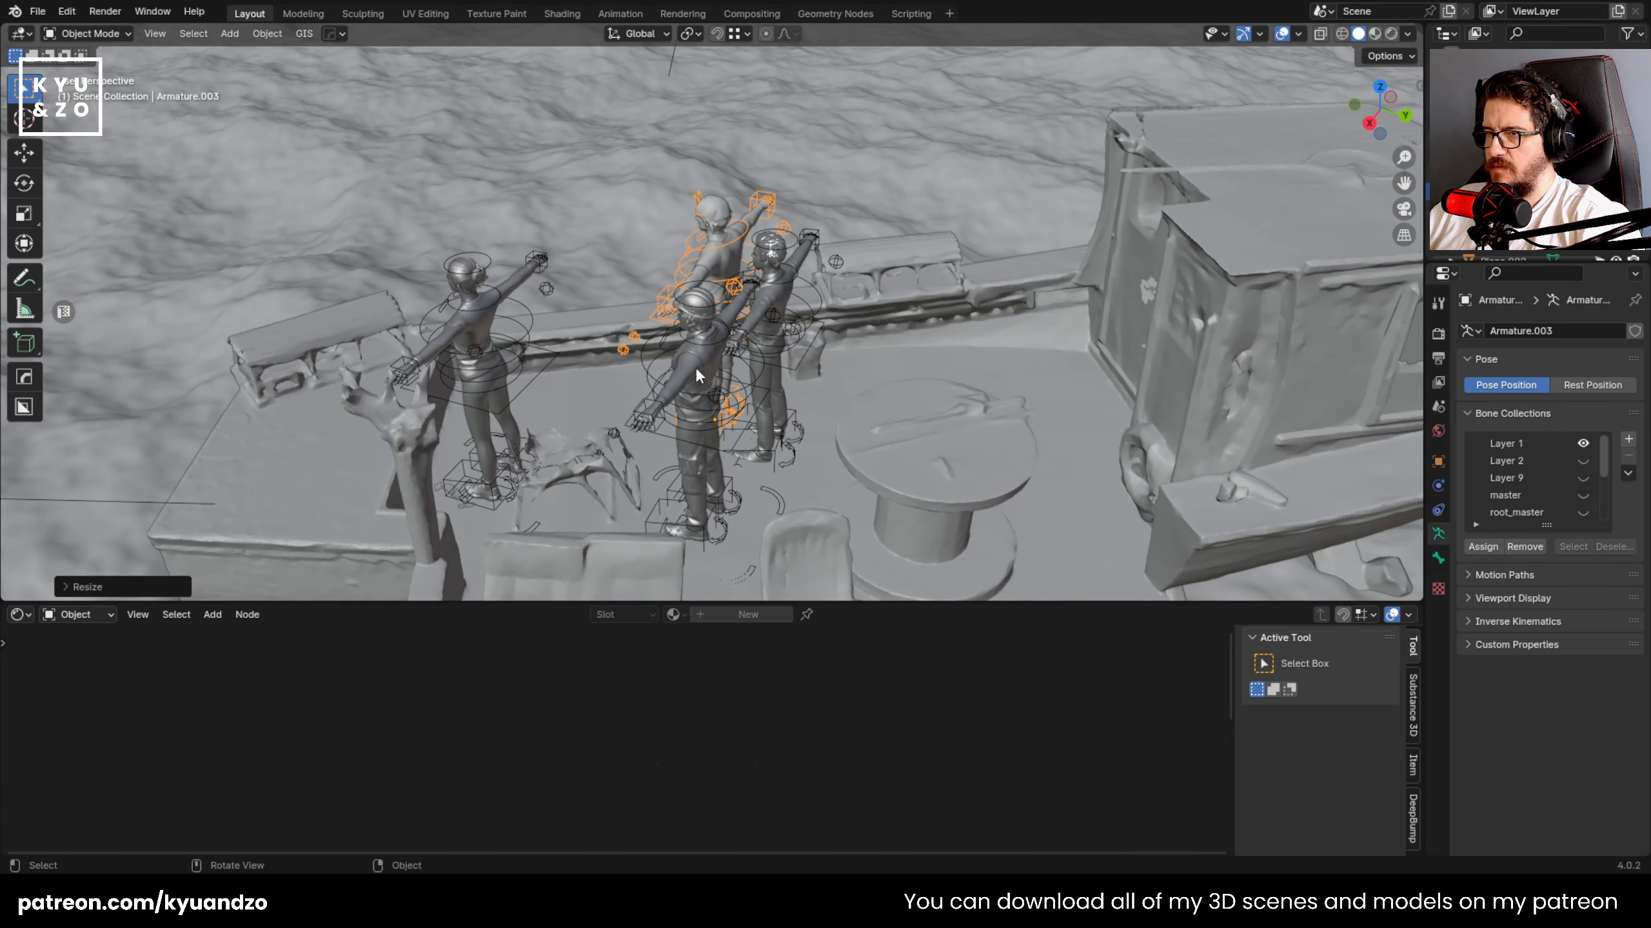
# - Select the Armature.002 rig and move it along the Y axis to the area beside the spool table
pyautogui.keyDown('shift'); pyautogui.moveTo(495, 520); pyautogui.dragTo(524, 358, button='middle'); pyautogui.keyUp('shift')
pyautogui.click(479, 247)
pyautogui.click(495, 274)
pyautogui.keyDown('shift'); pyautogui.moveTo(520, 236); pyautogui.dragTo(549, 204, button='middle'); pyautogui.keyUp('shift')
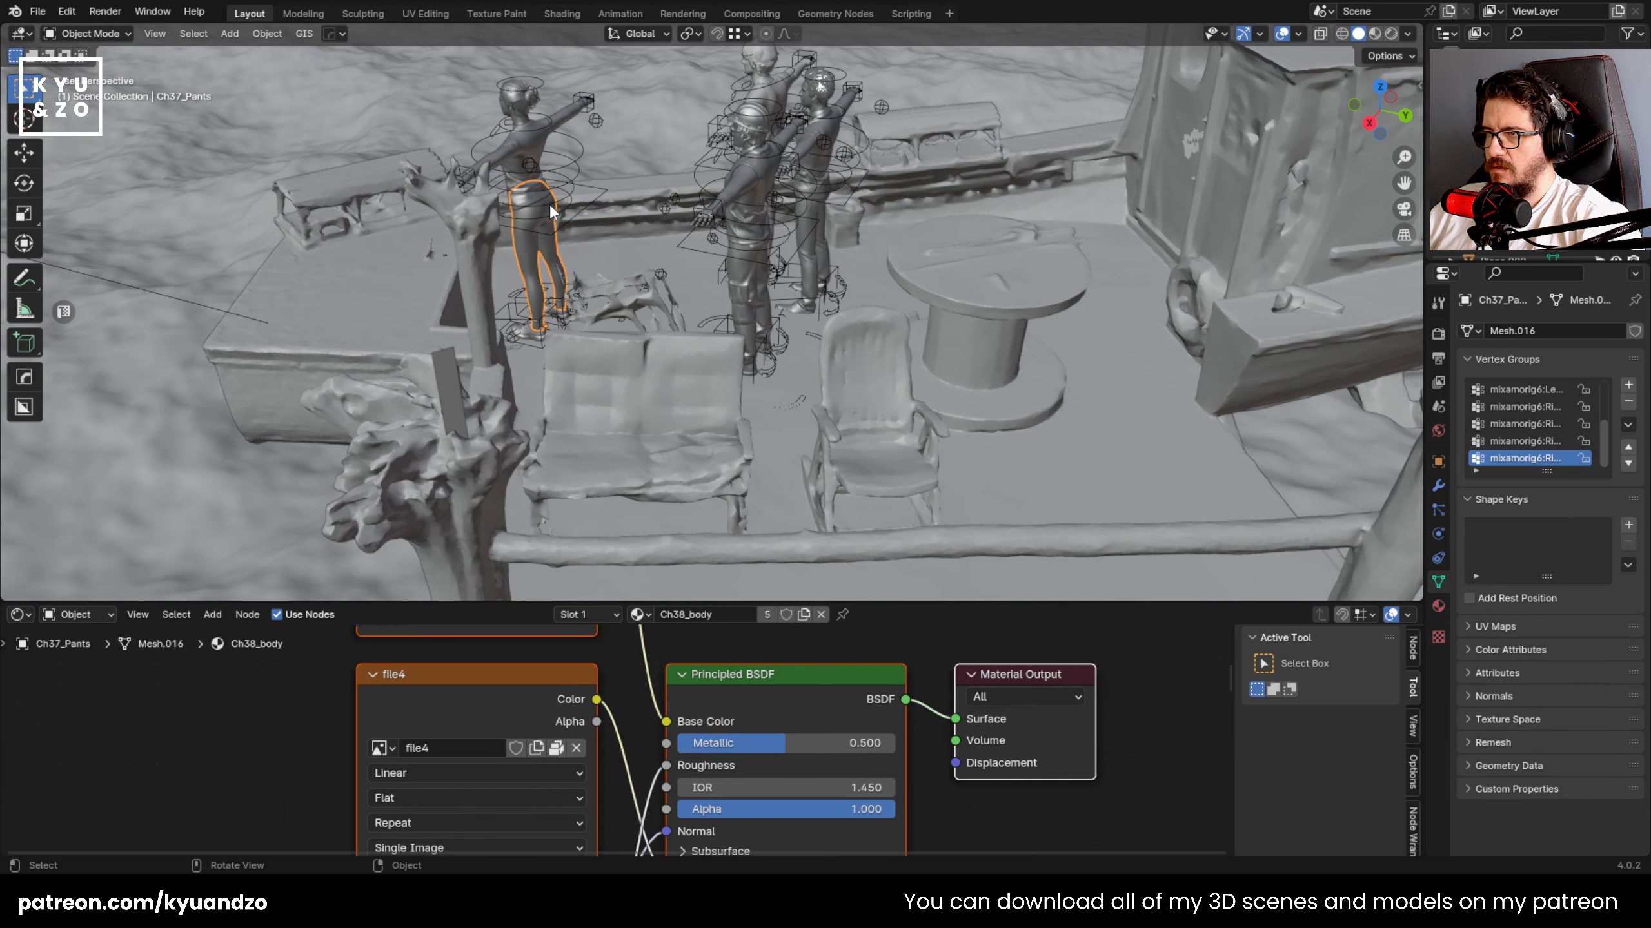
pyautogui.click(549, 203)
pyautogui.keyDown('shift'); pyautogui.moveTo(652, 150); pyautogui.dragTo(606, 184, button='middle'); pyautogui.keyUp('shift')
pyautogui.press('g')
pyautogui.press('d')
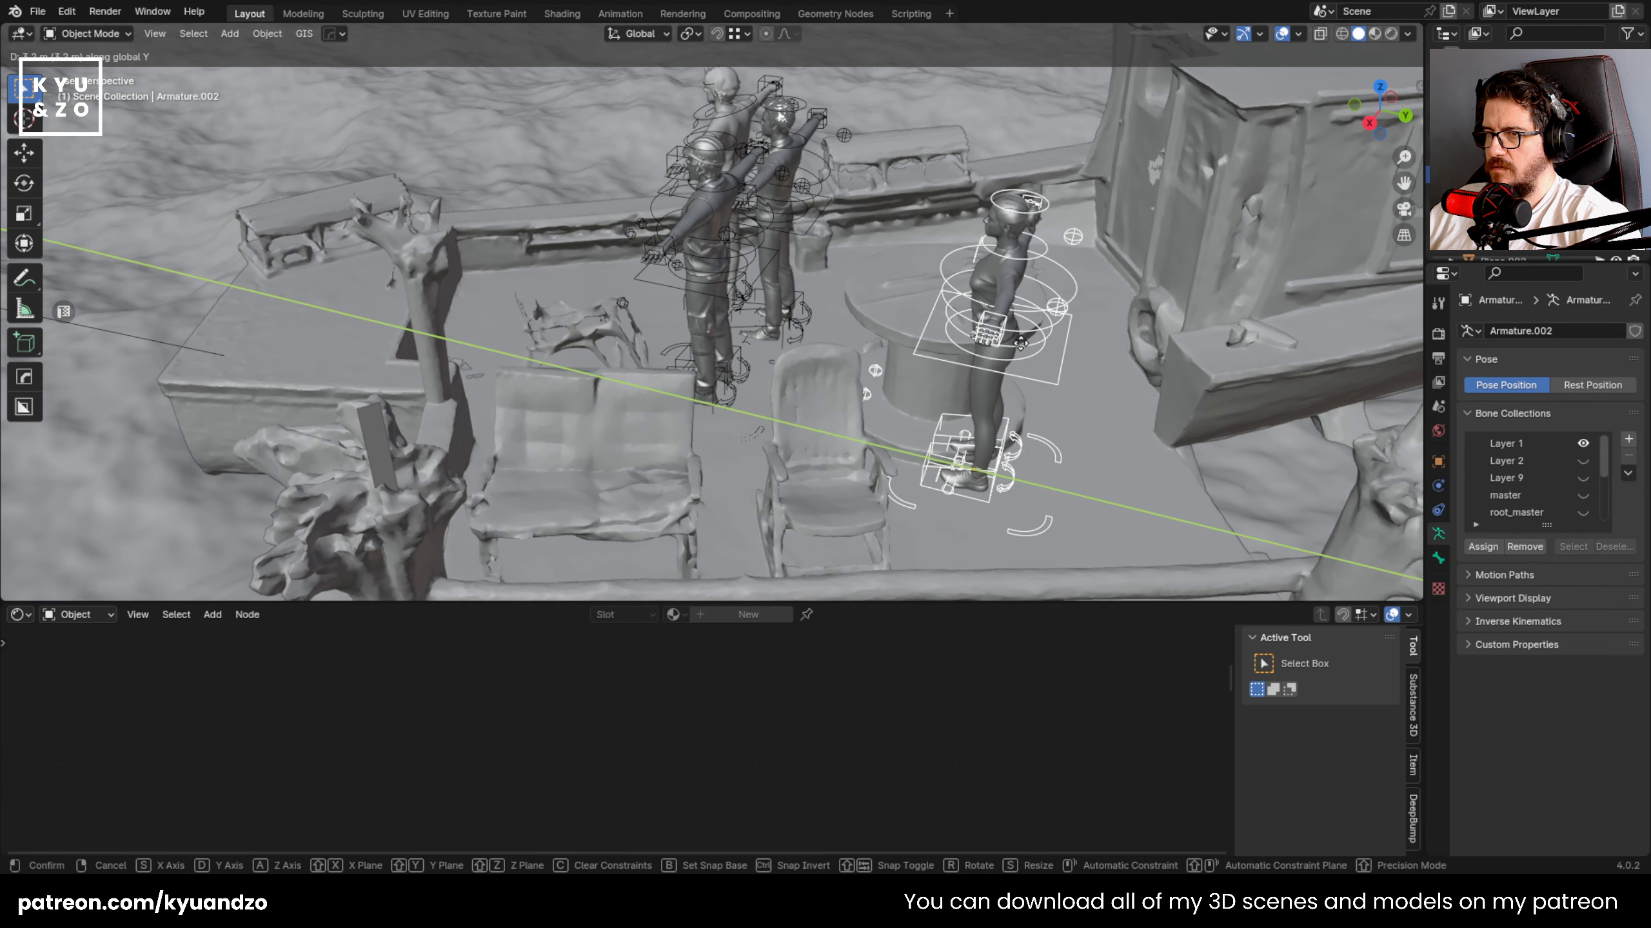
pyautogui.click(1020, 343)
# - Shift the Armature.002 rig along the X and Y axes to the open deck between the single chair and the railing
pyautogui.press('g')
pyautogui.press('d')
pyautogui.press('s')
pyautogui.click(1028, 433)
pyautogui.press('g')
pyautogui.press('d')
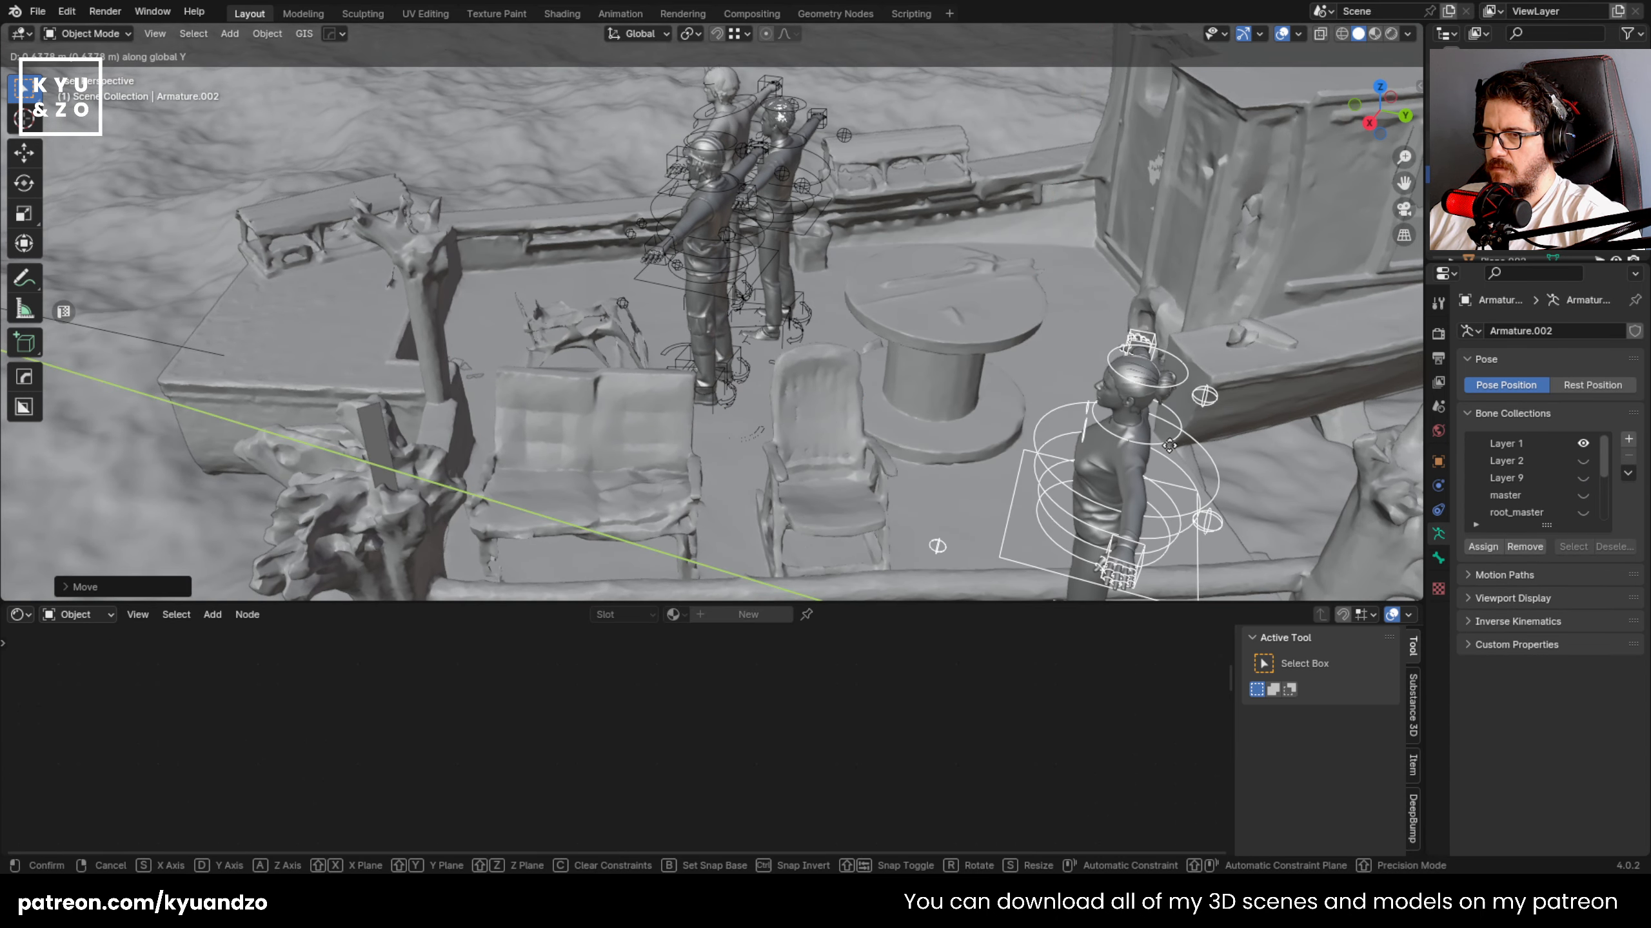
pyautogui.click(1102, 434)
# - Rotate the Armature.002 rig about the Z axis to face the railing and nudge its position beside the chair
pyautogui.press('r')
pyautogui.press('a')
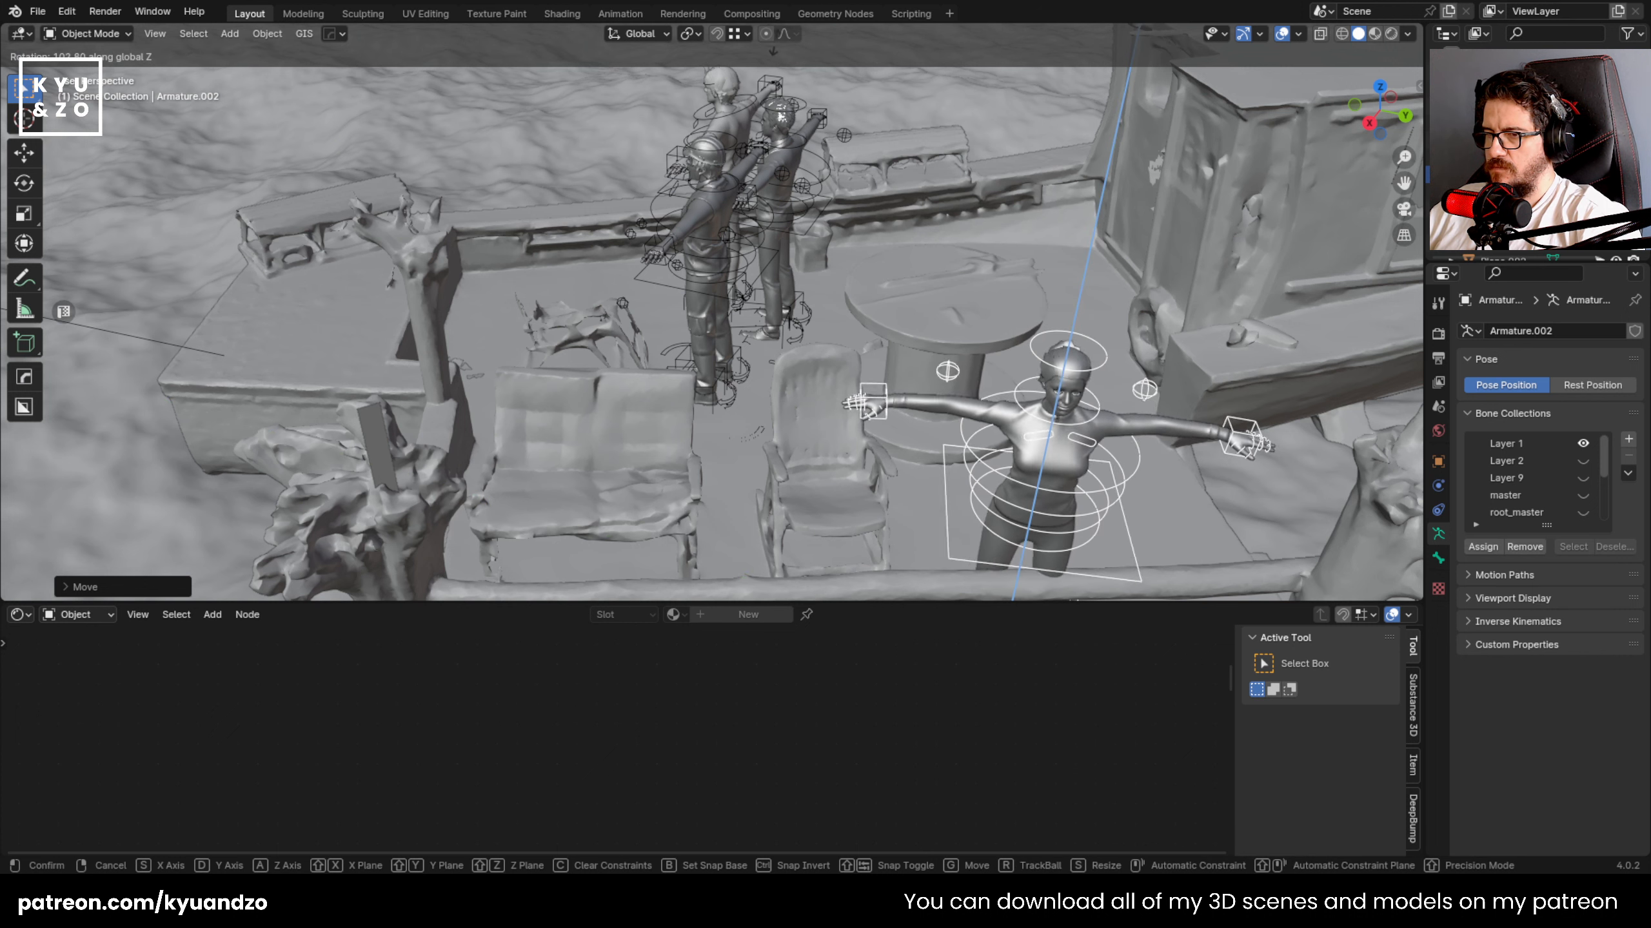
pyautogui.click(747, 57)
pyautogui.keyDown('shift'); pyautogui.moveTo(743, 302); pyautogui.dragTo(718, 232, button='middle'); pyautogui.keyUp('shift')
pyautogui.press('r')
pyautogui.press('a')
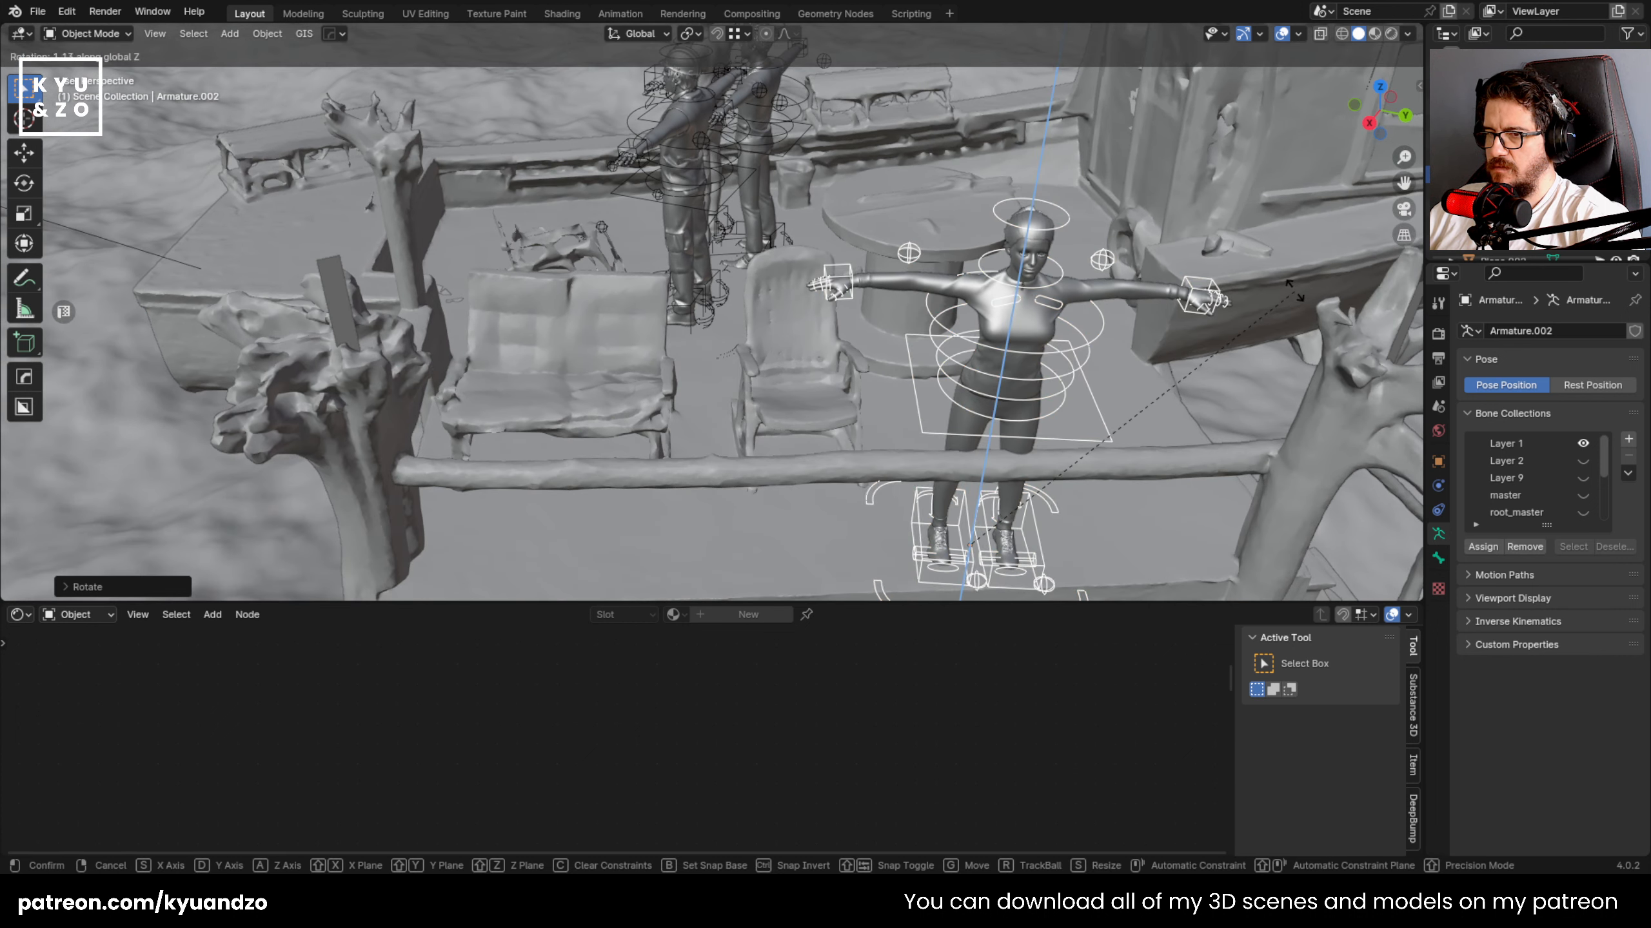
pyautogui.click(1267, 248)
pyautogui.press('g')
pyautogui.press('d')
pyautogui.click(1033, 266)
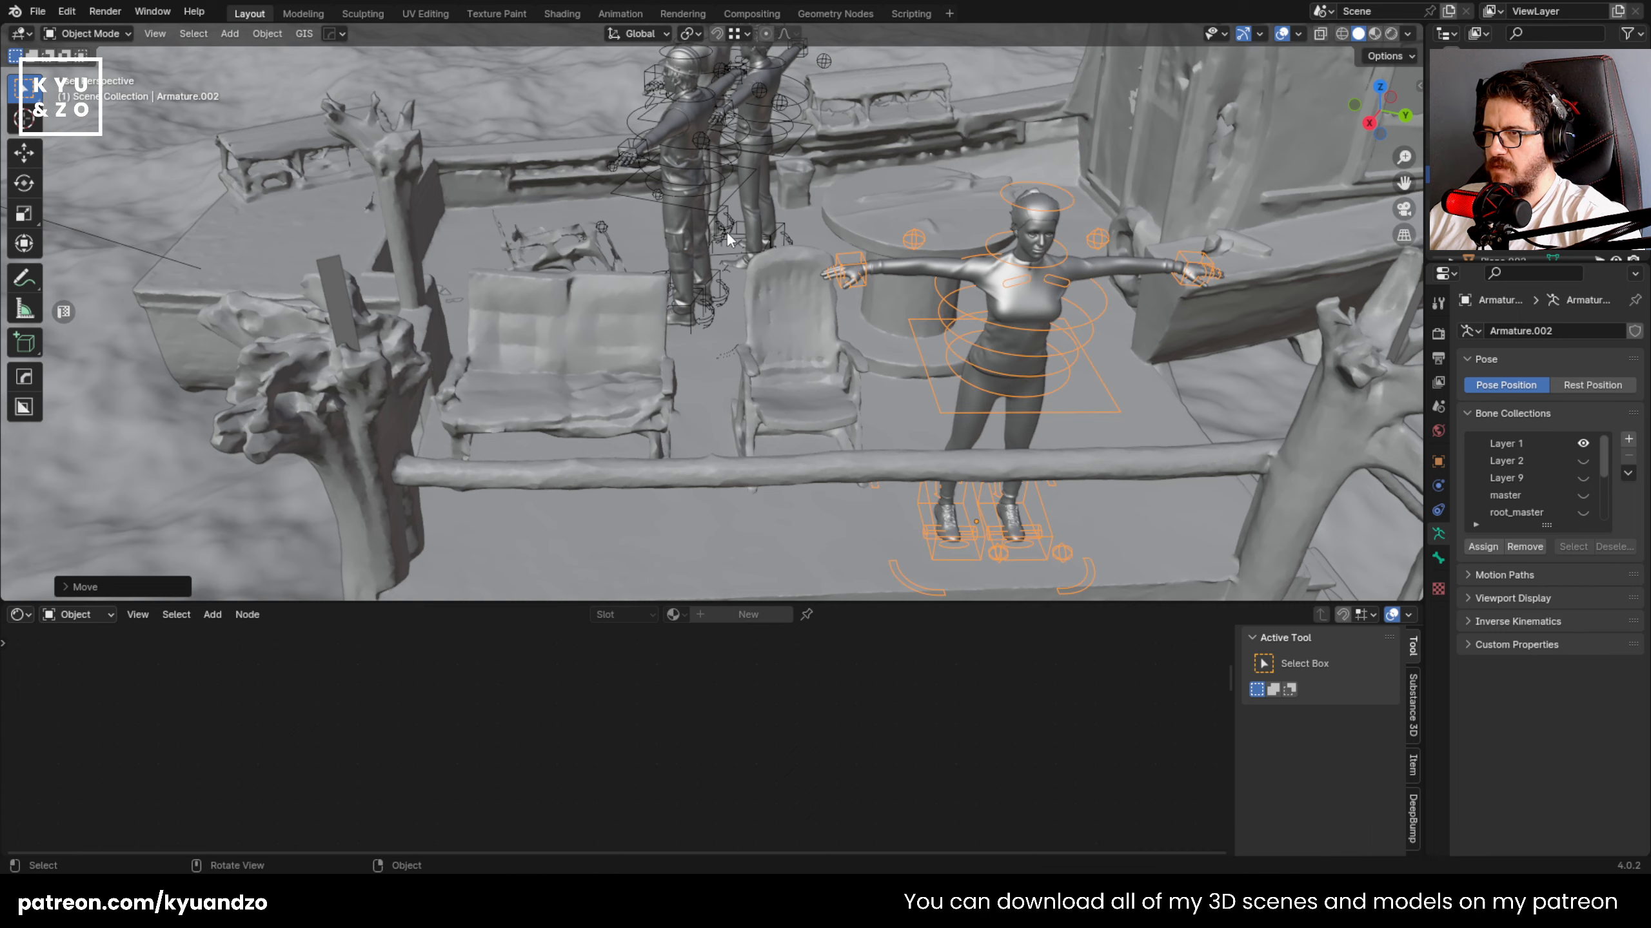
# - Move the Armature rig to the two-seat bench and rotate it about the Z axis toward the railing
pyautogui.click(717, 205)
pyautogui.press('g')
pyautogui.press('d')
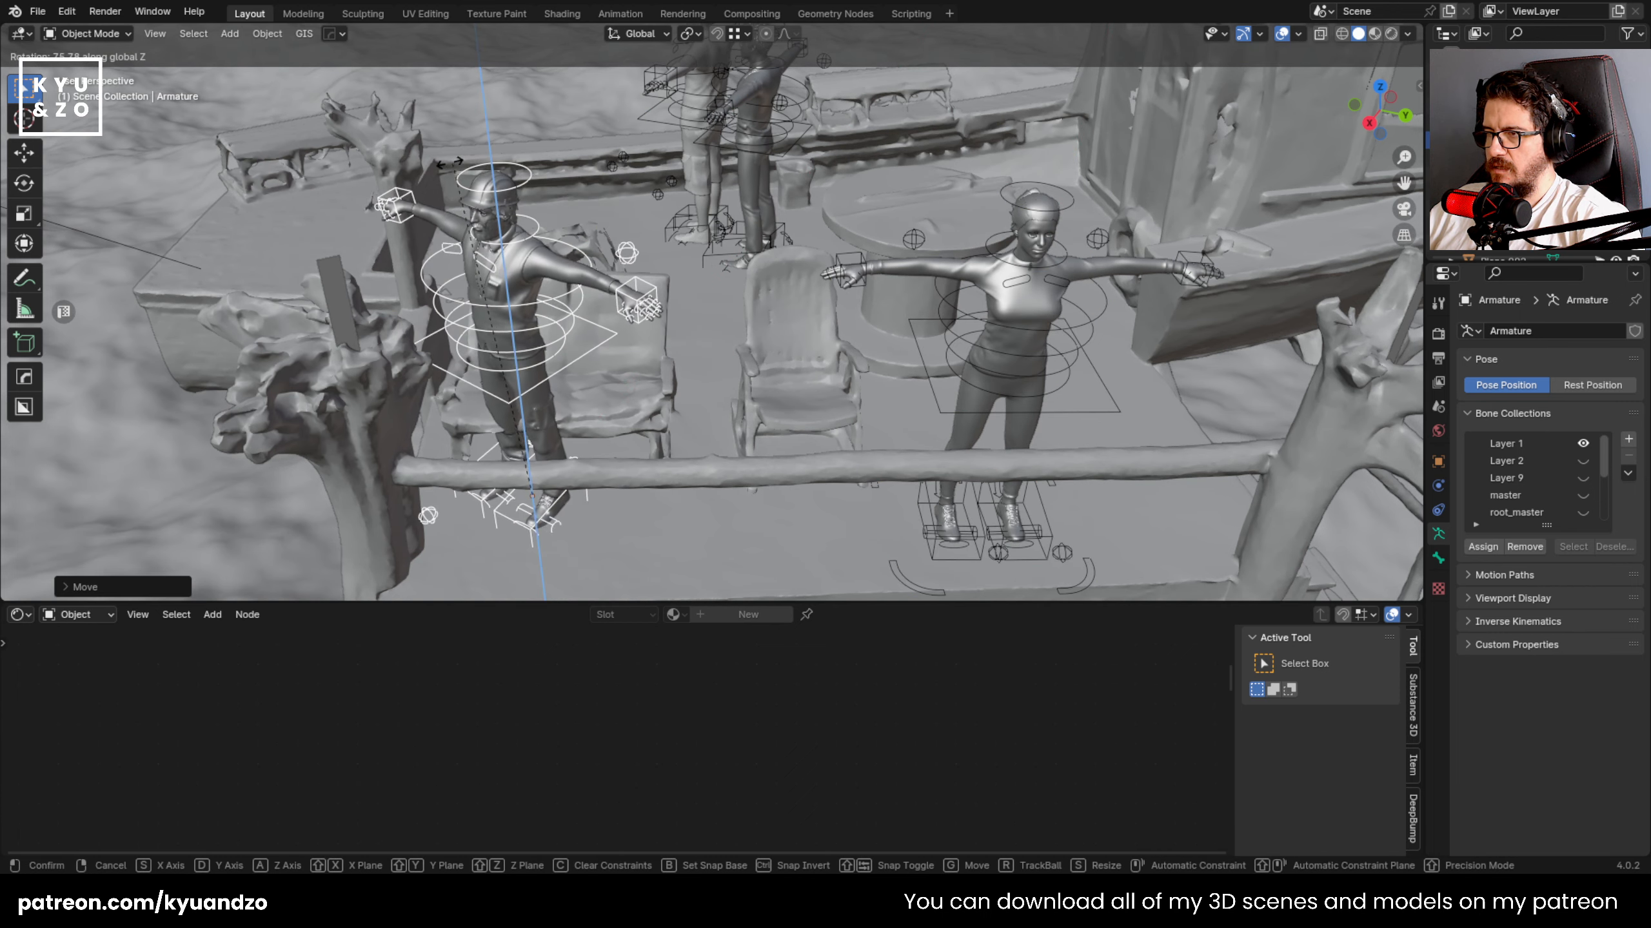
pyautogui.click(290, 281)
# - Move the Armature rig along the X and Y axes to the deck in front of the cabin
pyautogui.press('g')
pyautogui.press('y')
pyautogui.press('x')
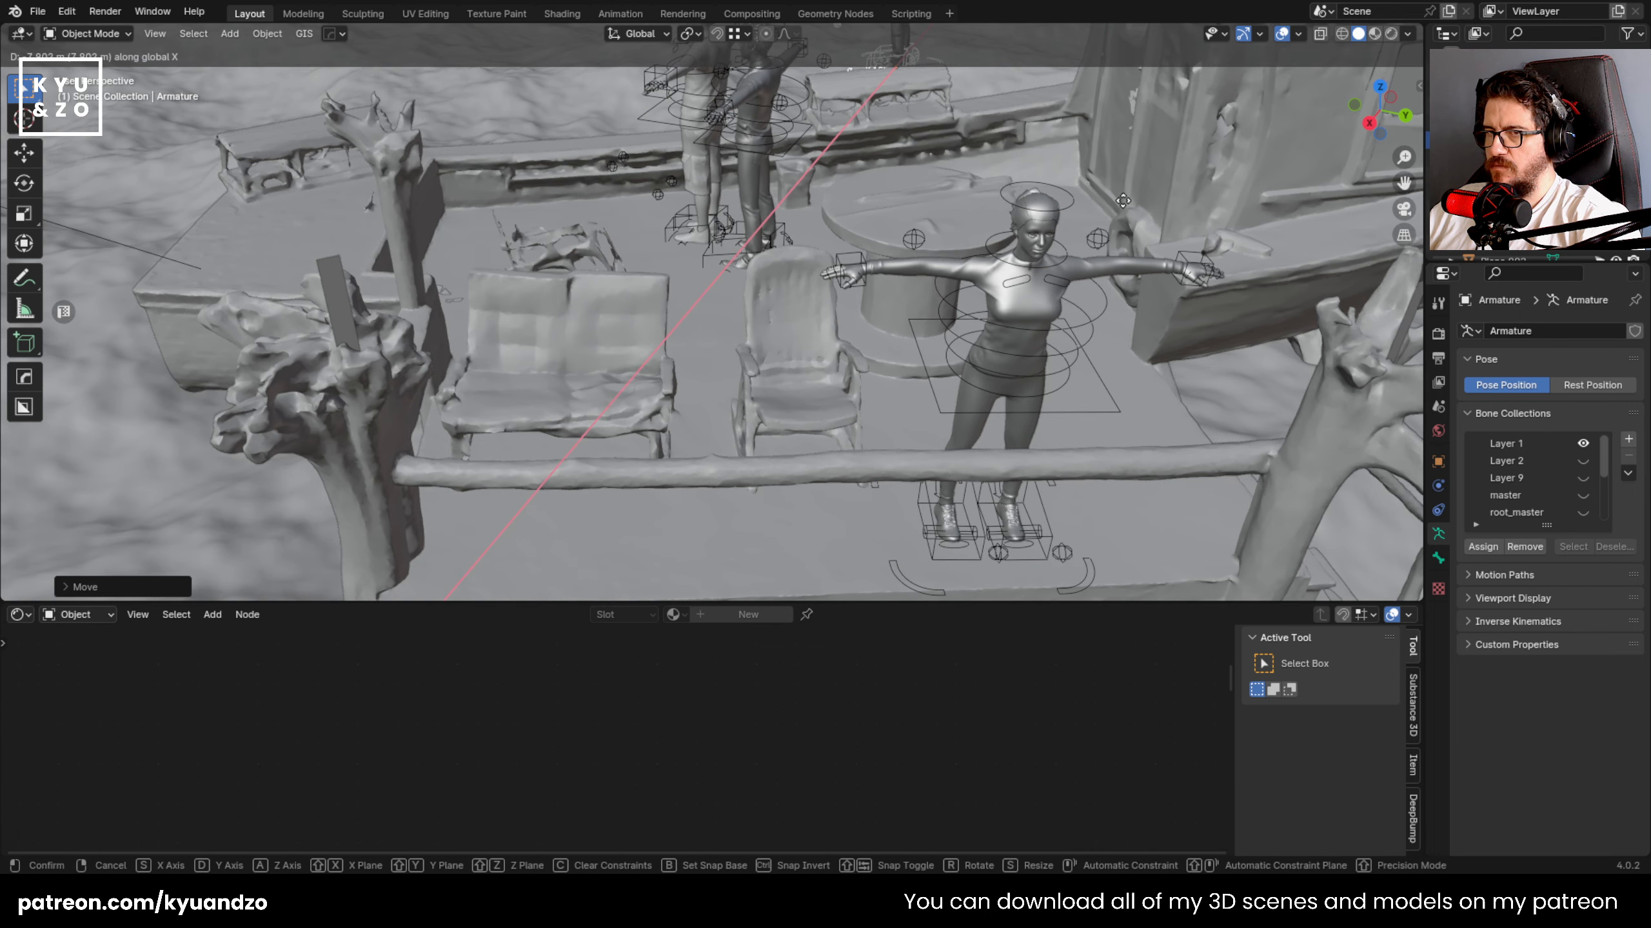
pyautogui.click(933, 370)
pyautogui.press('g')
pyautogui.press('d')
pyautogui.click(1229, 250)
pyautogui.press('g')
pyautogui.press('d')
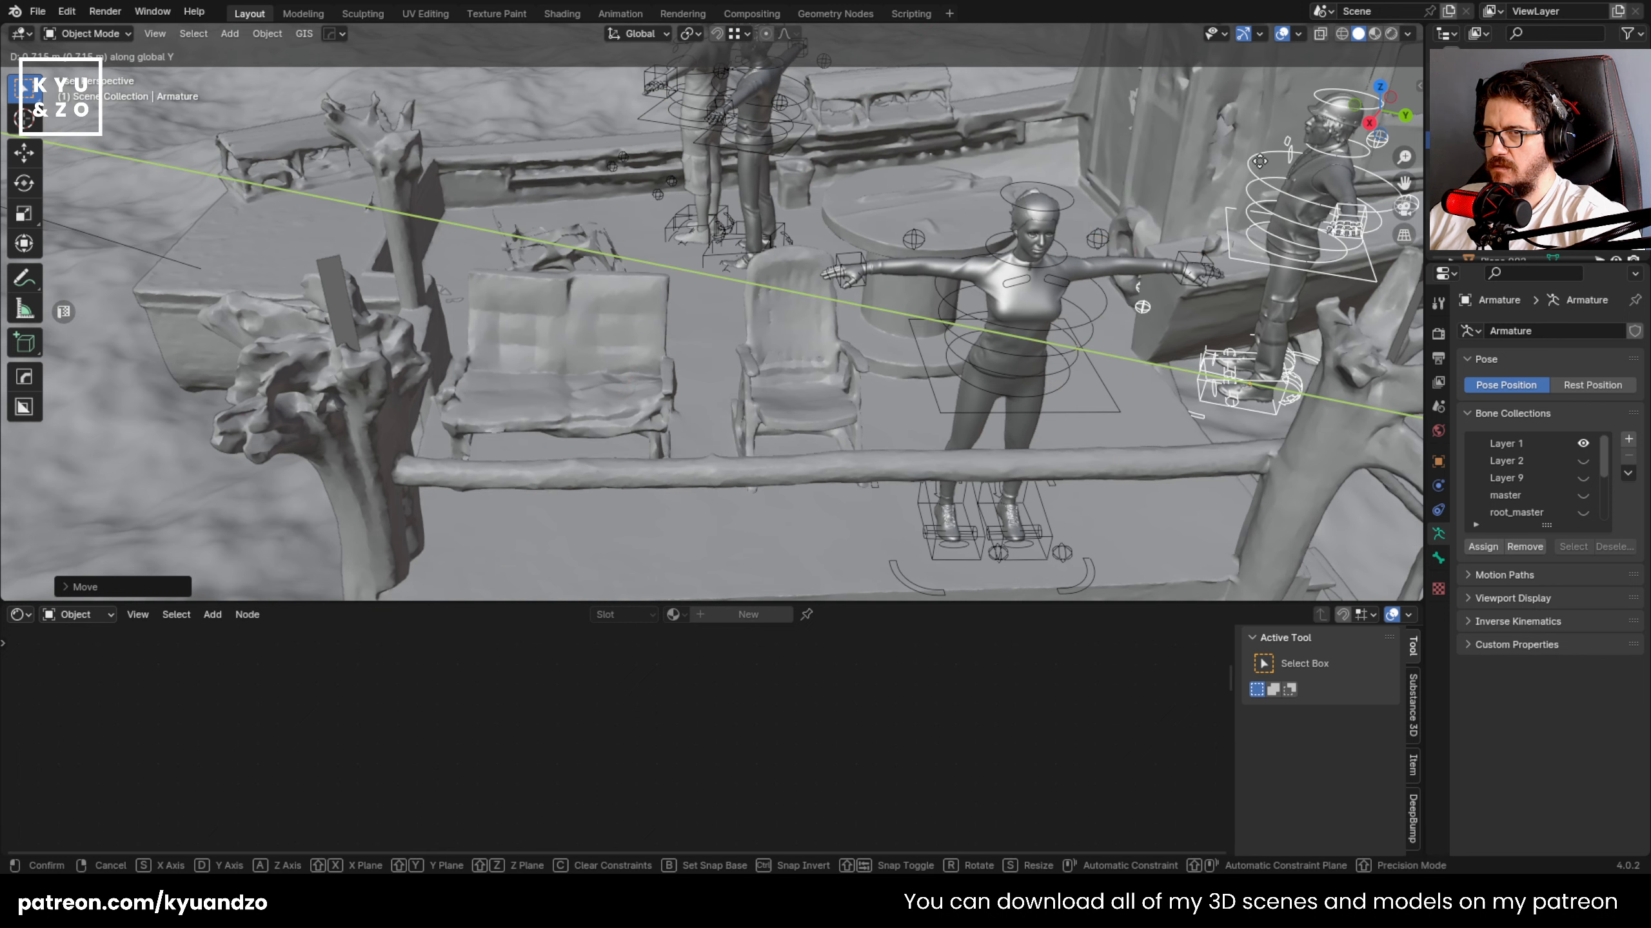
pyautogui.press('s')
pyautogui.click(1233, 194)
# - Move the Armature.001 rig to the two-seat bench near the railing and rotate it about the Z axis toward the railing
pyautogui.click(791, 152)
pyautogui.click(790, 161)
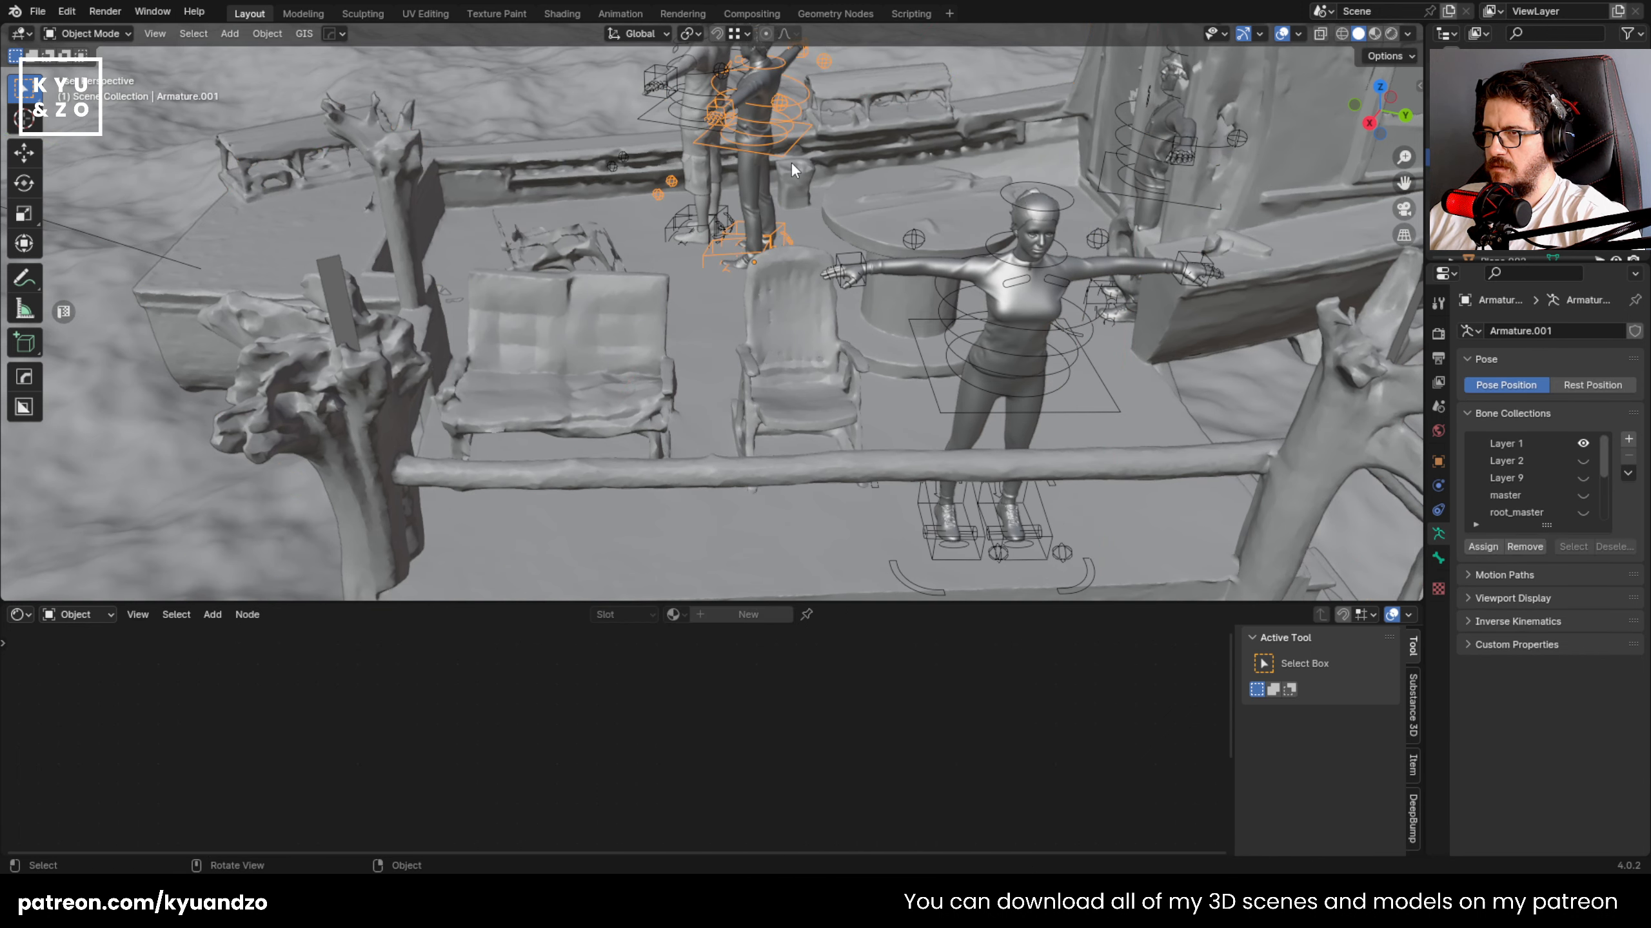
pyautogui.press('g')
pyautogui.press('d')
pyautogui.press('s')
pyautogui.click(657, 422)
pyautogui.press('r')
pyautogui.press('a')
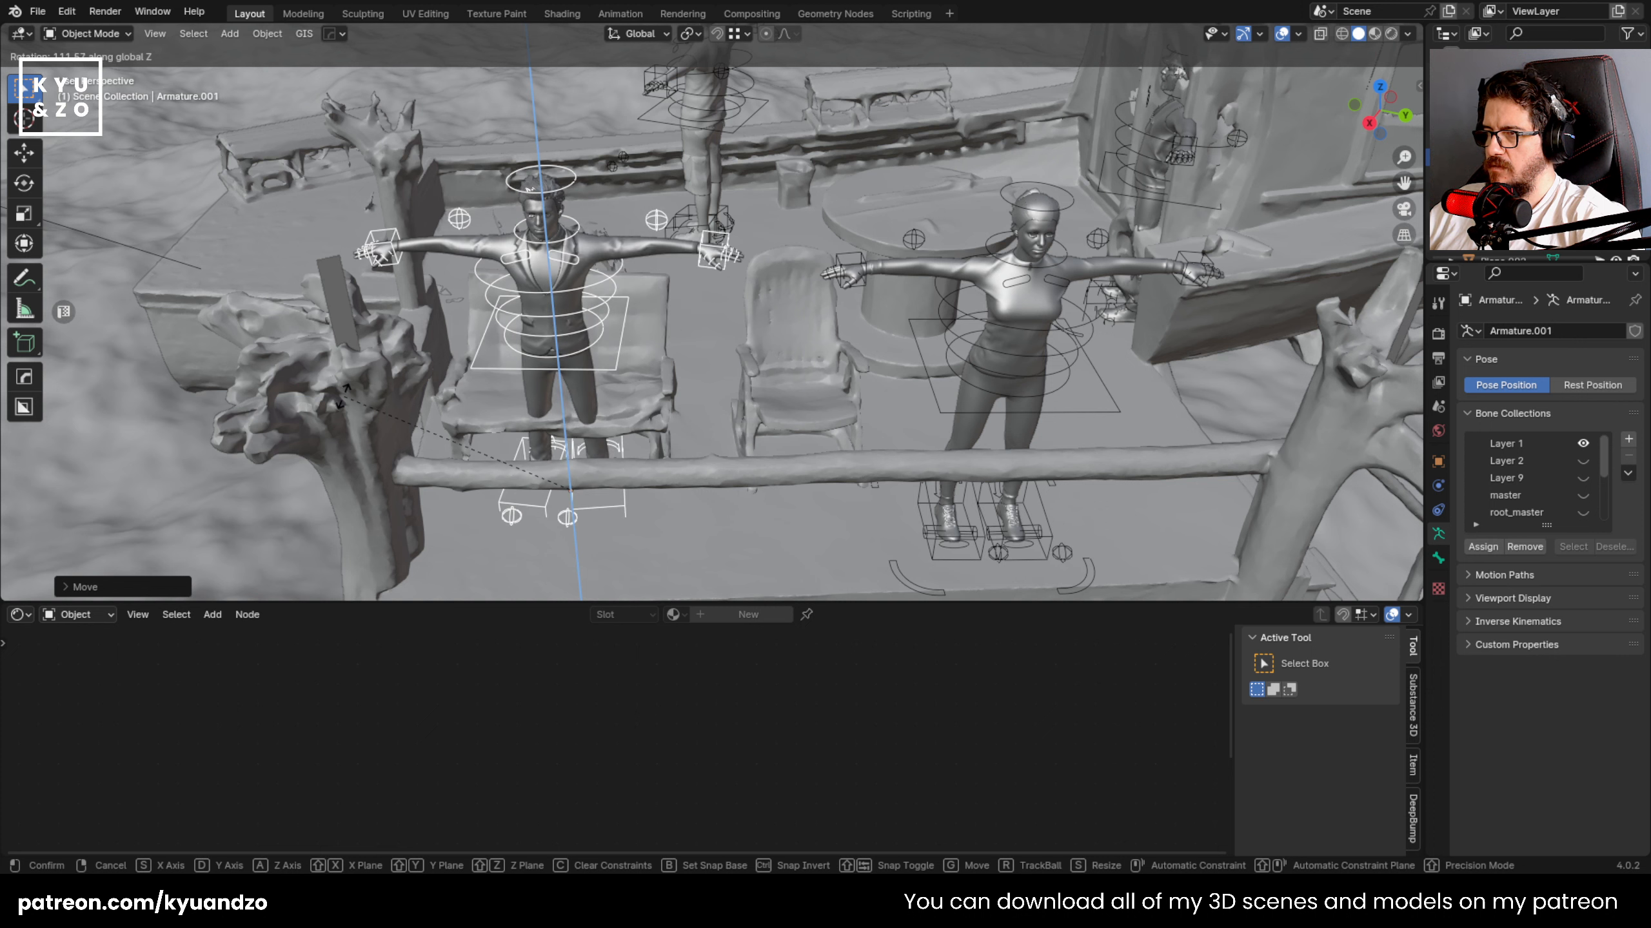
pyautogui.click(445, 325)
# - Nudge the Armature.001 rig along the Y and X axes to stand between the bench and the railing
pyautogui.press('g')
pyautogui.press('d')
pyautogui.click(501, 321)
pyautogui.press('g')
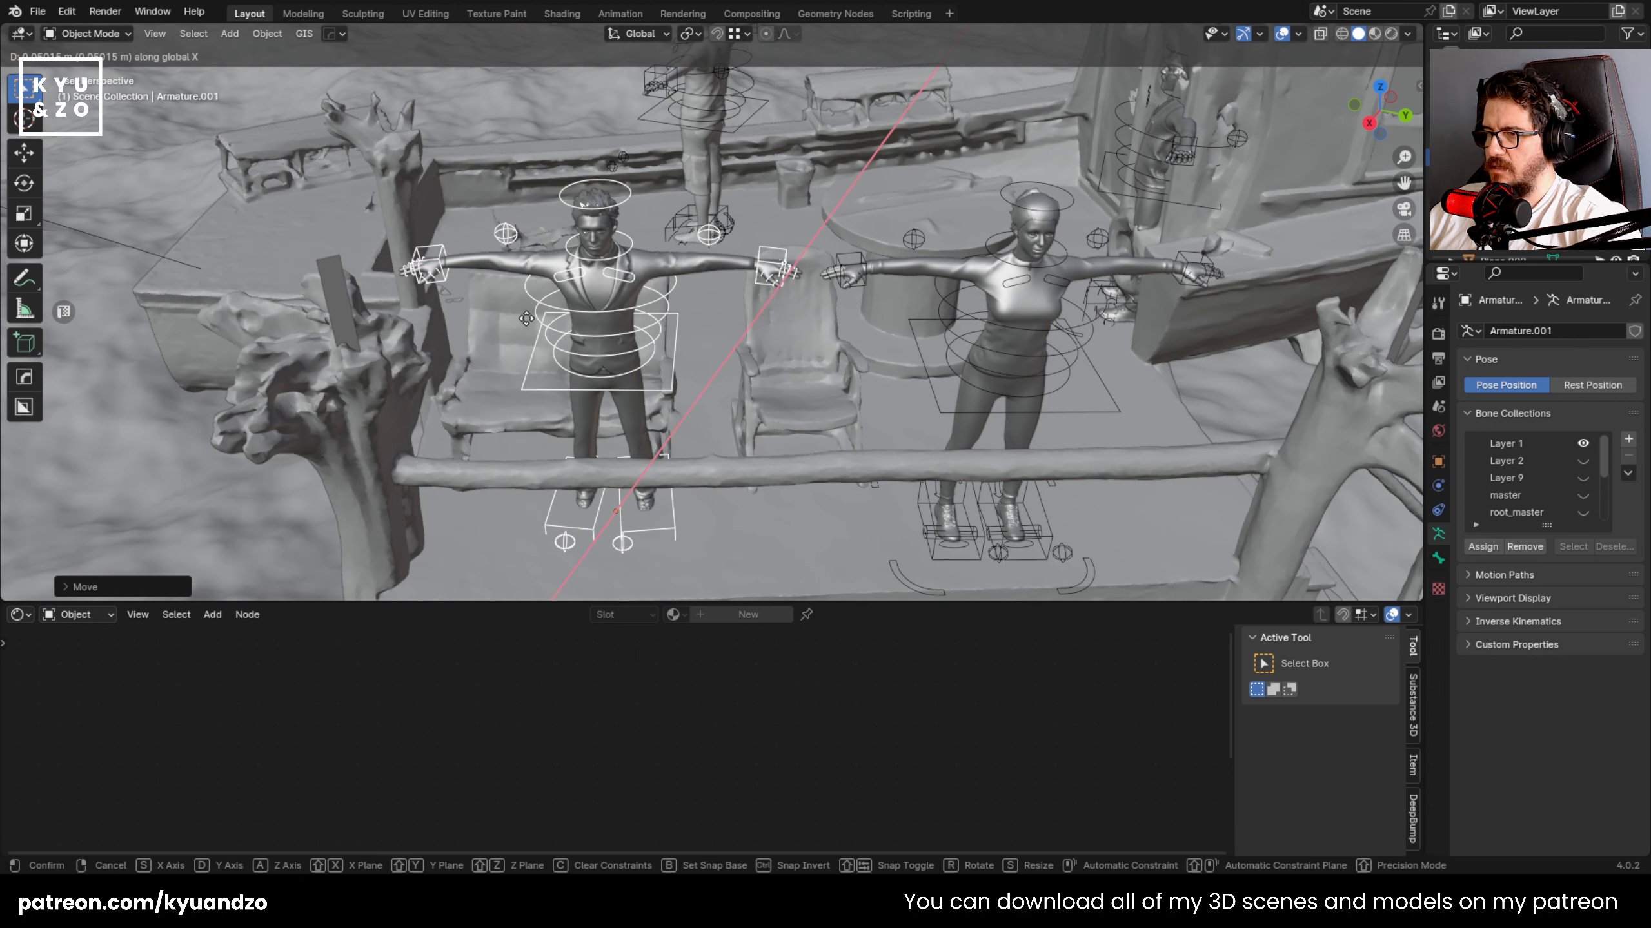
pyautogui.press('a')
pyautogui.click(528, 320)
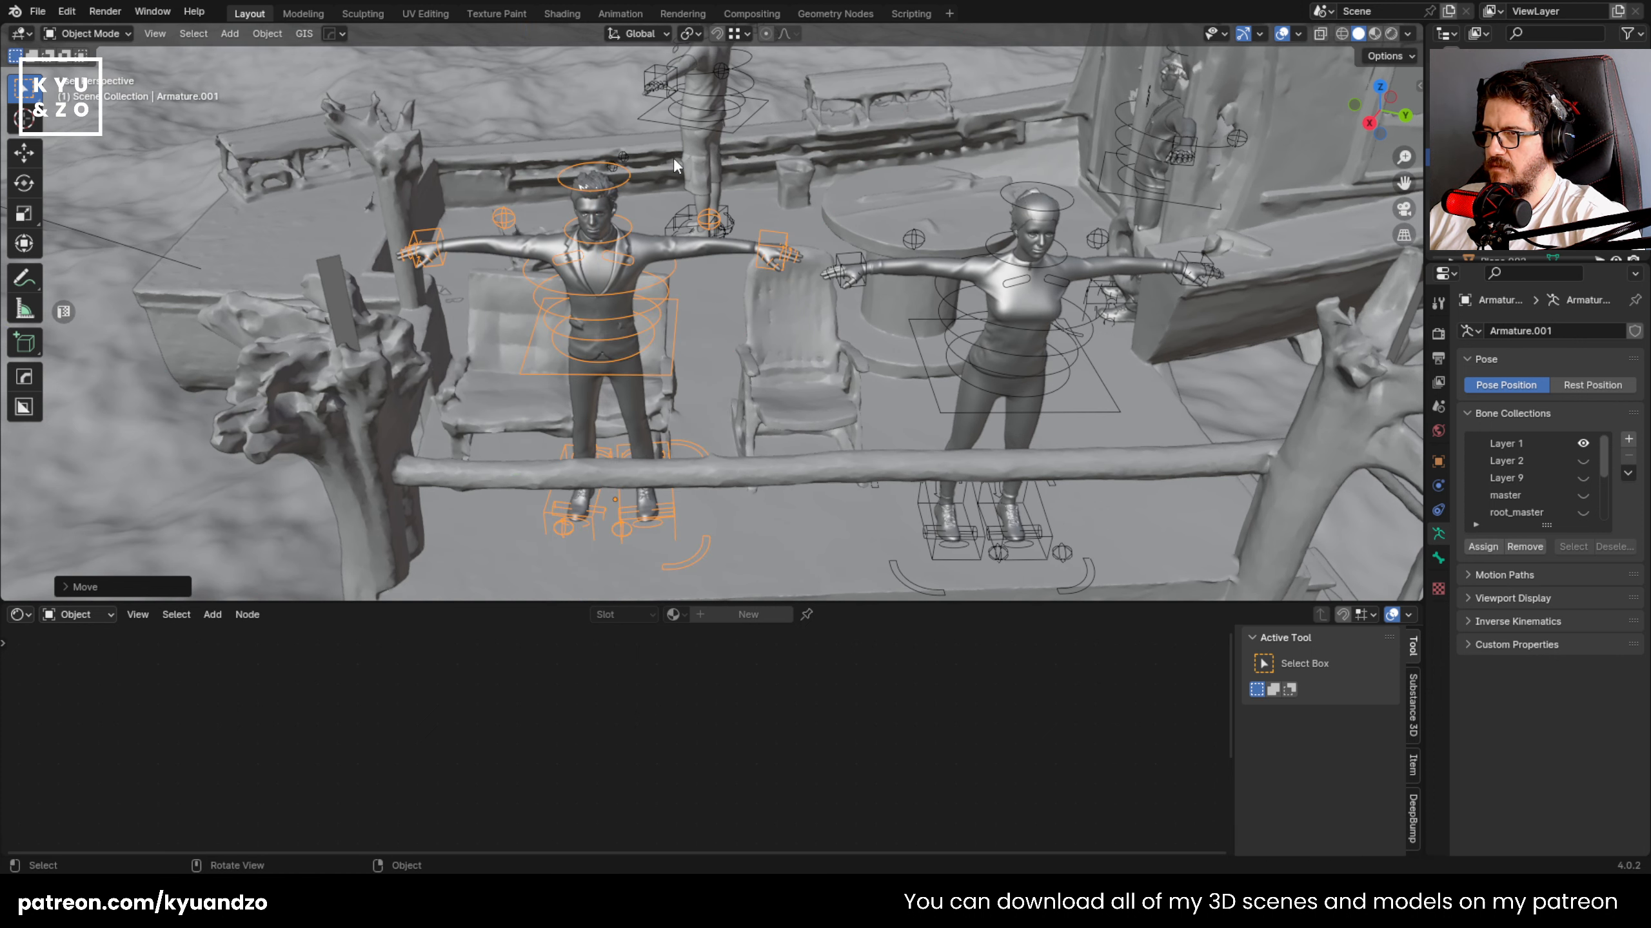
# - Move the Armature.003 rig along the Y and X axes onto the bow deck ahead of the cabin
pyautogui.click(668, 113)
pyautogui.scroll(-4, 718, 278)
pyautogui.moveTo(718, 278); pyautogui.dragTo(528, 232, button='middle')
pyautogui.press('g')
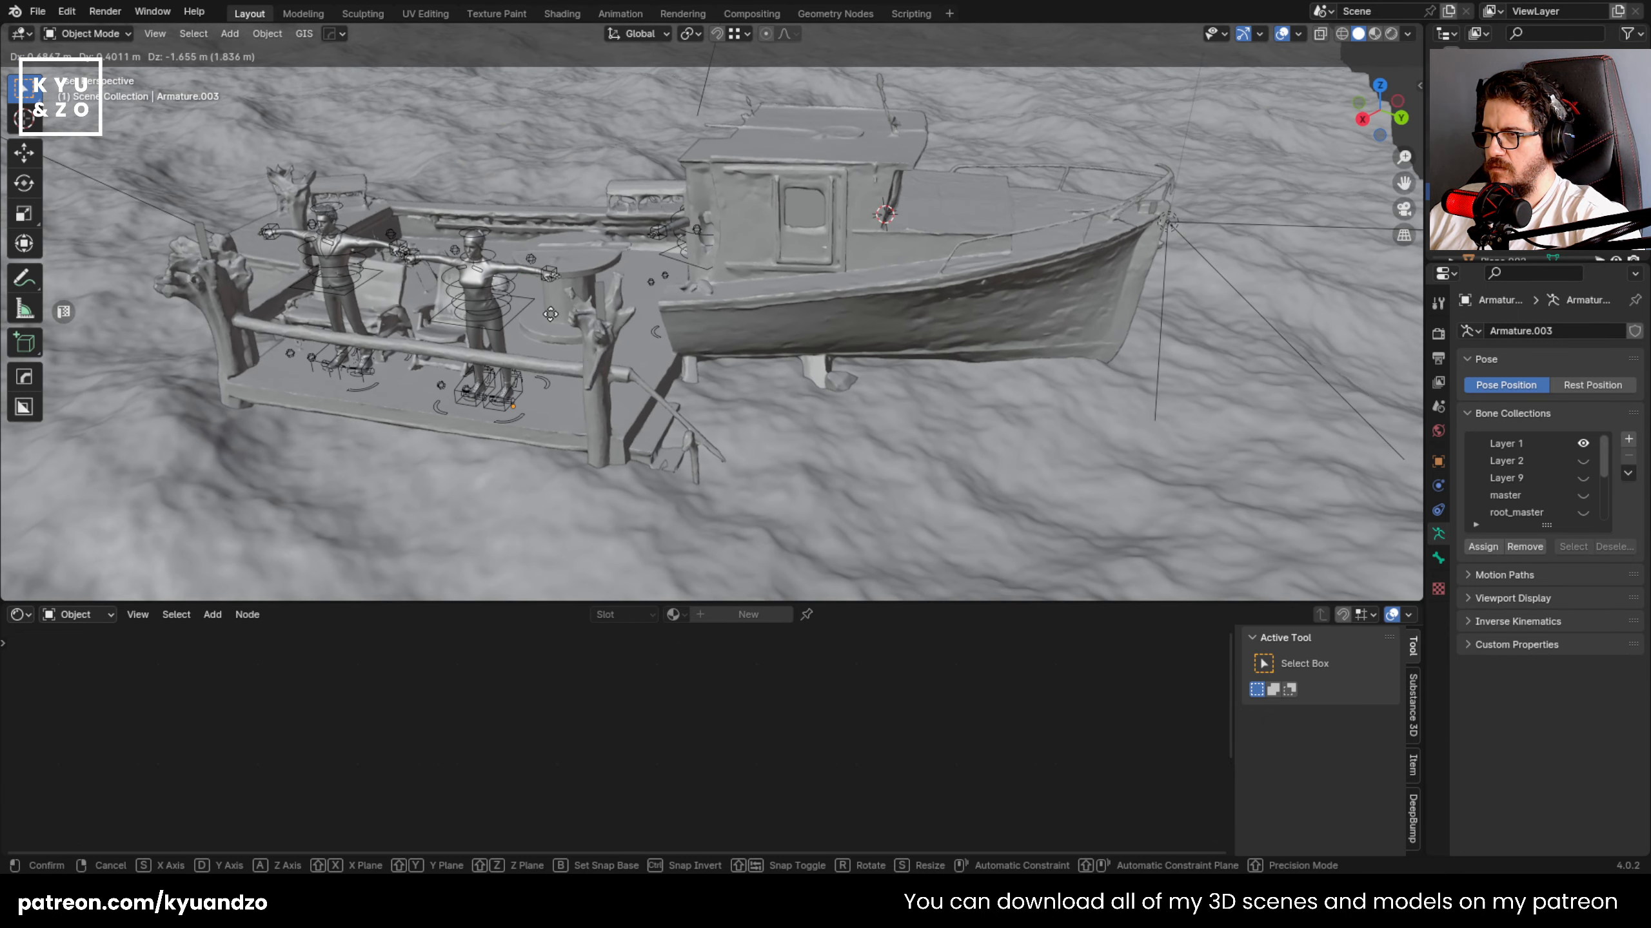
pyautogui.press('y')
pyautogui.click(807, 313)
pyautogui.keyDown('shift'); pyautogui.moveTo(1089, 146); pyautogui.dragTo(841, 275, button='middle'); pyautogui.keyUp('shift')
pyautogui.press('g')
pyautogui.press('d')
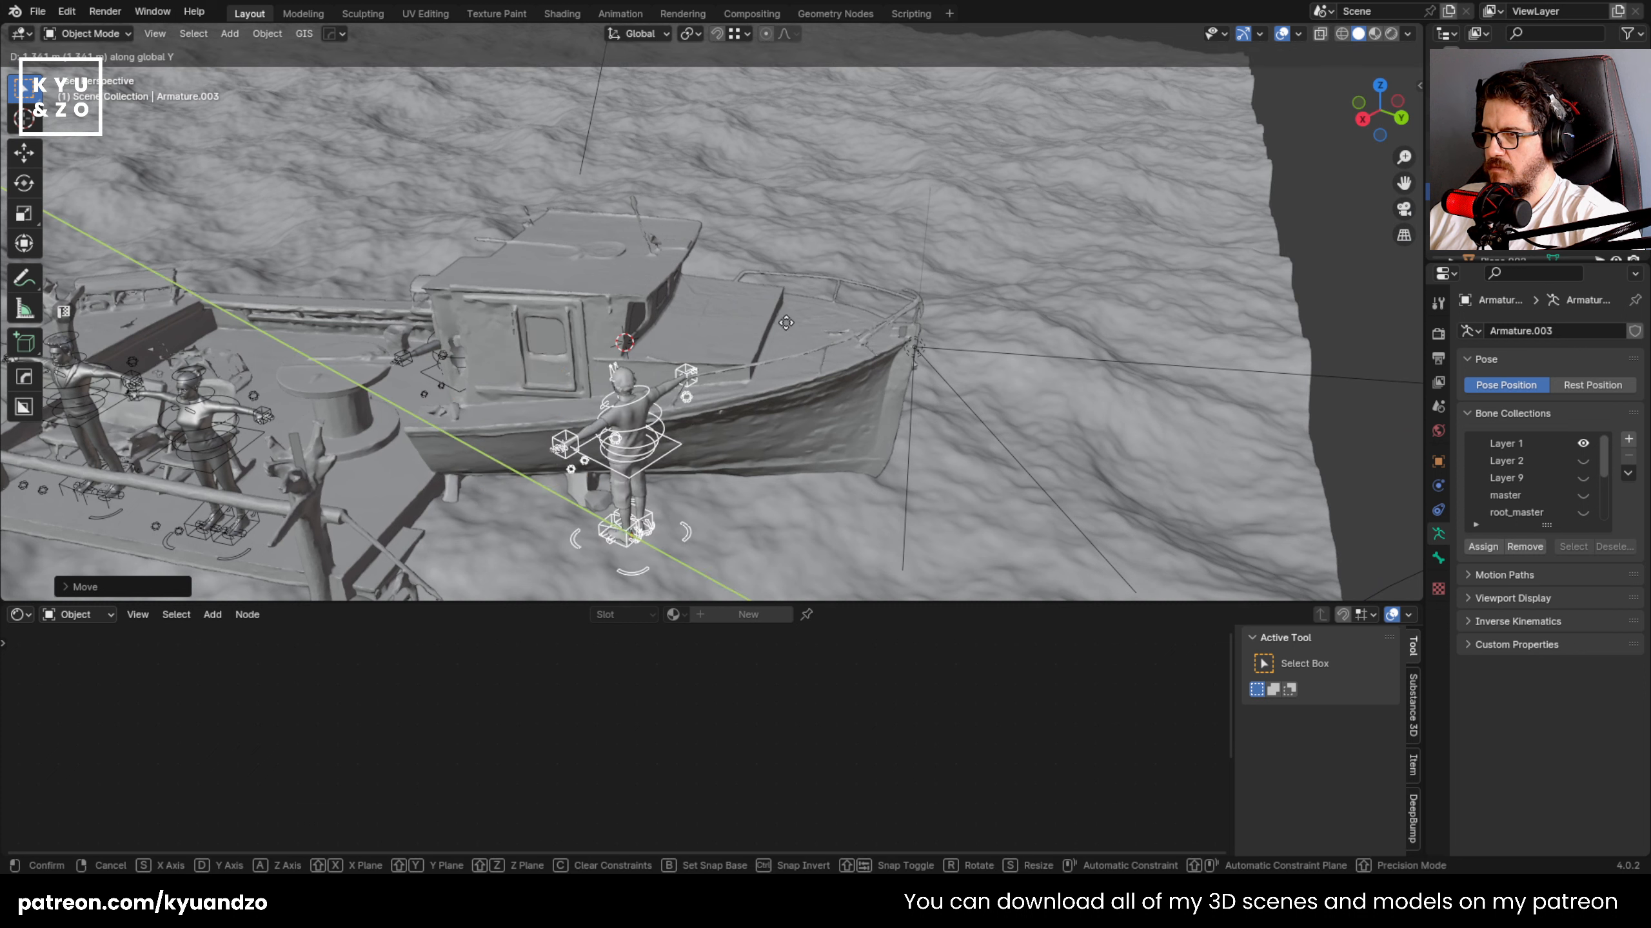
pyautogui.press('y')
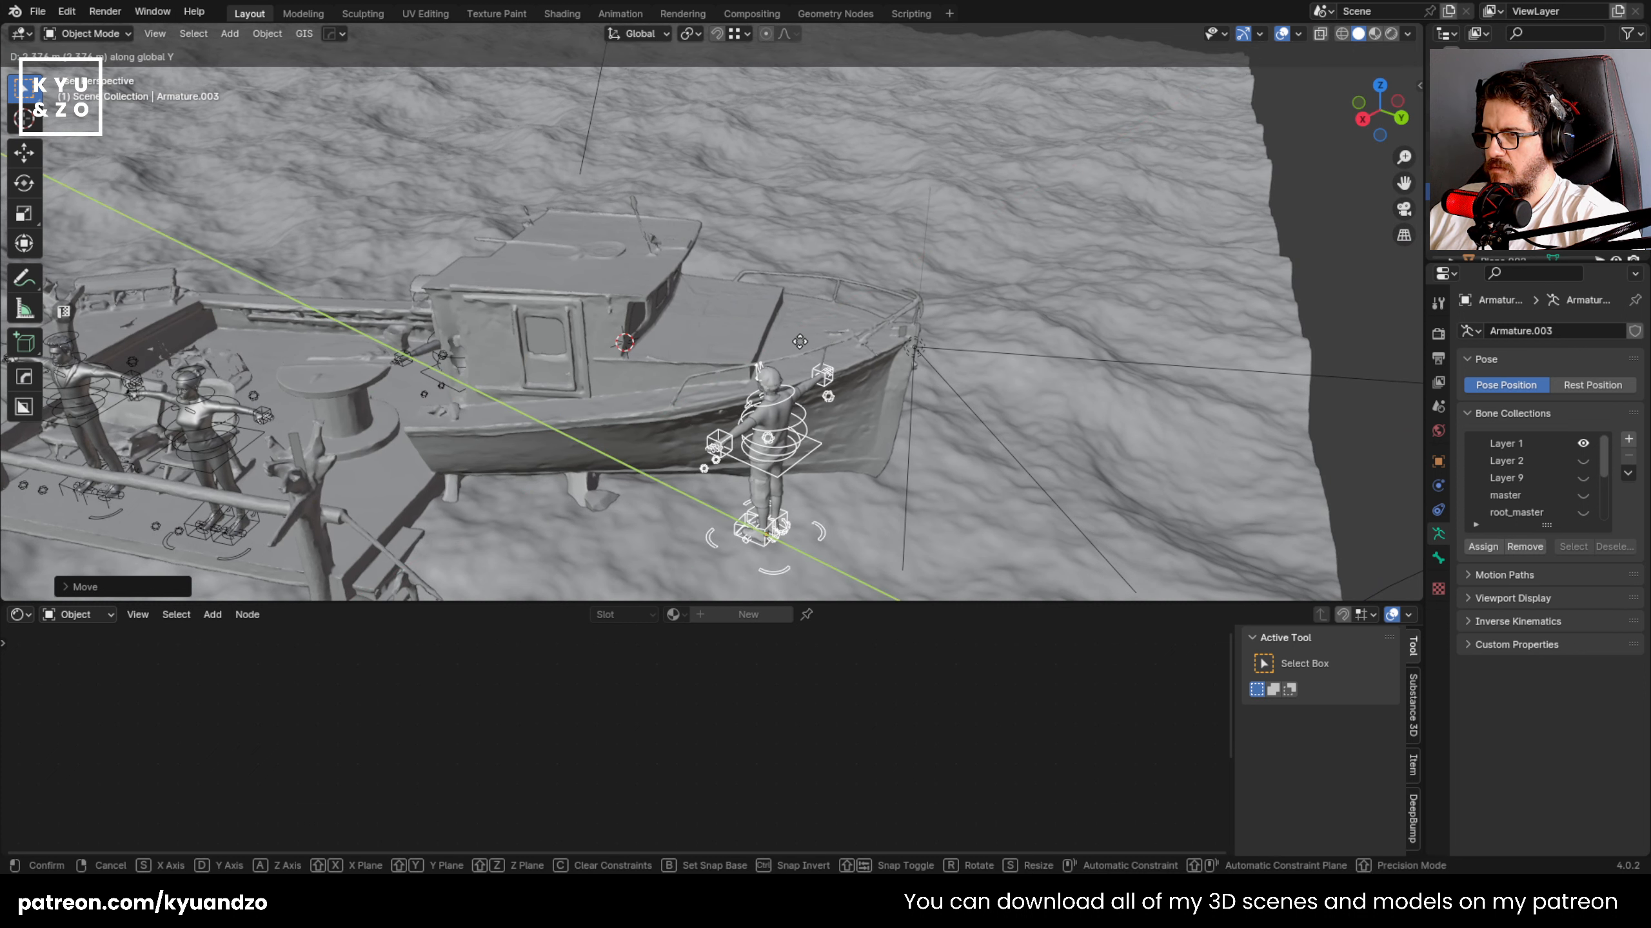
pyautogui.click(715, 270)
# - Rotate the Armature.003 rig about the Z axis and shift it along the Y axis toward the tip of the bow
pyautogui.press('r')
pyautogui.press('z')
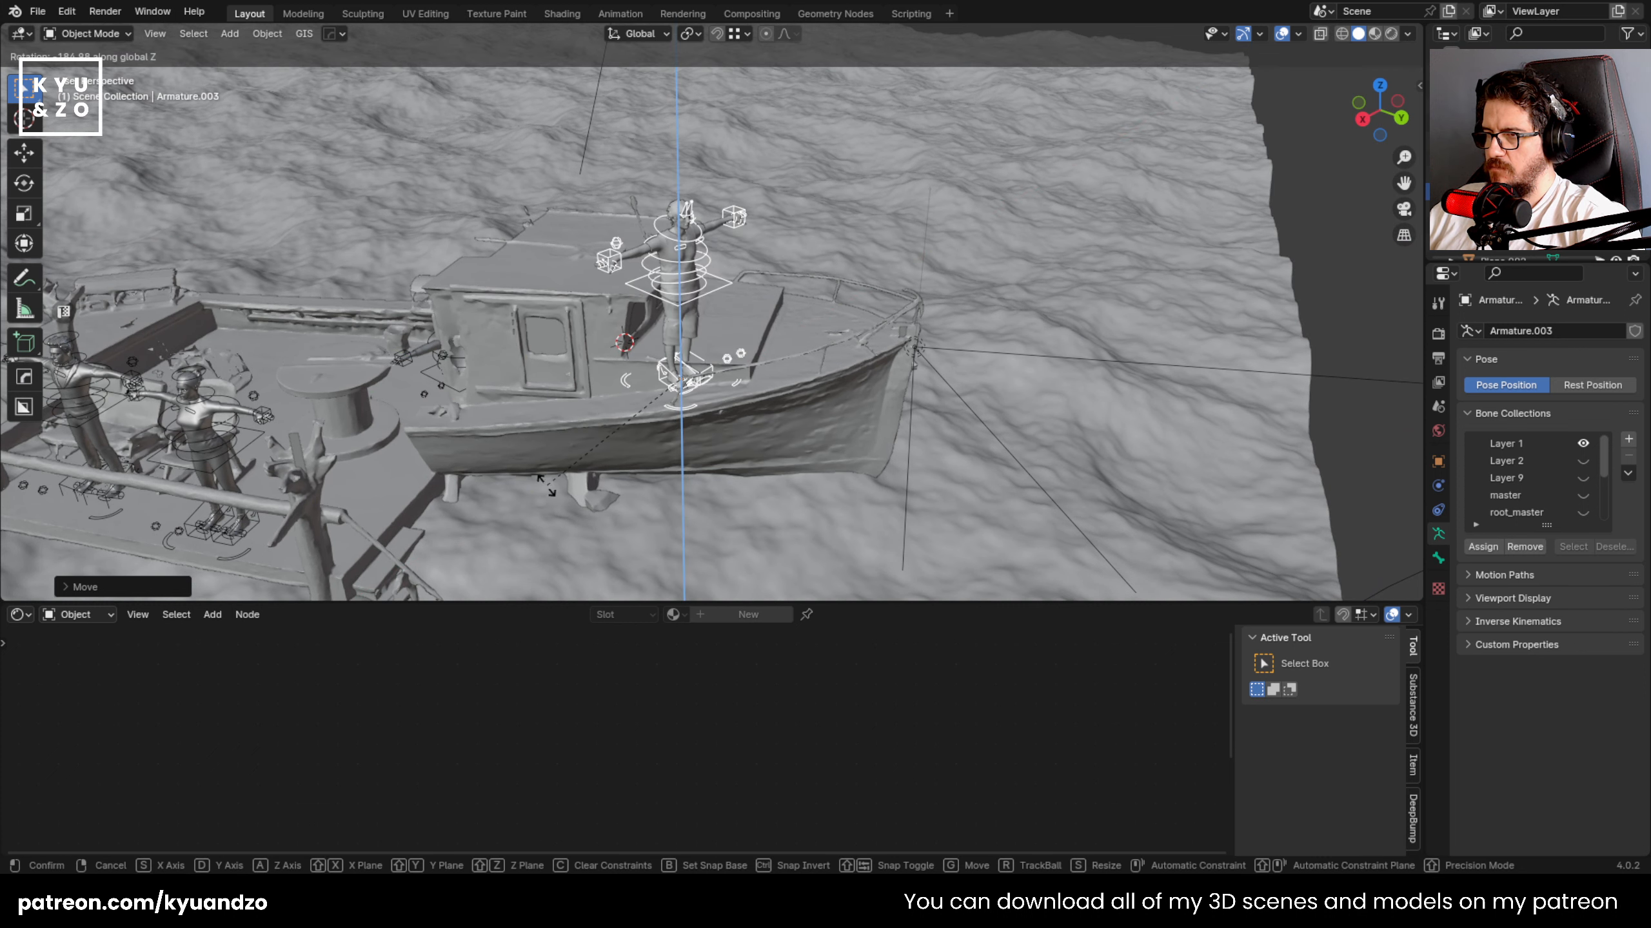
pyautogui.click(703, 464)
pyautogui.press('g')
pyautogui.press('y')
pyautogui.click(850, 446)
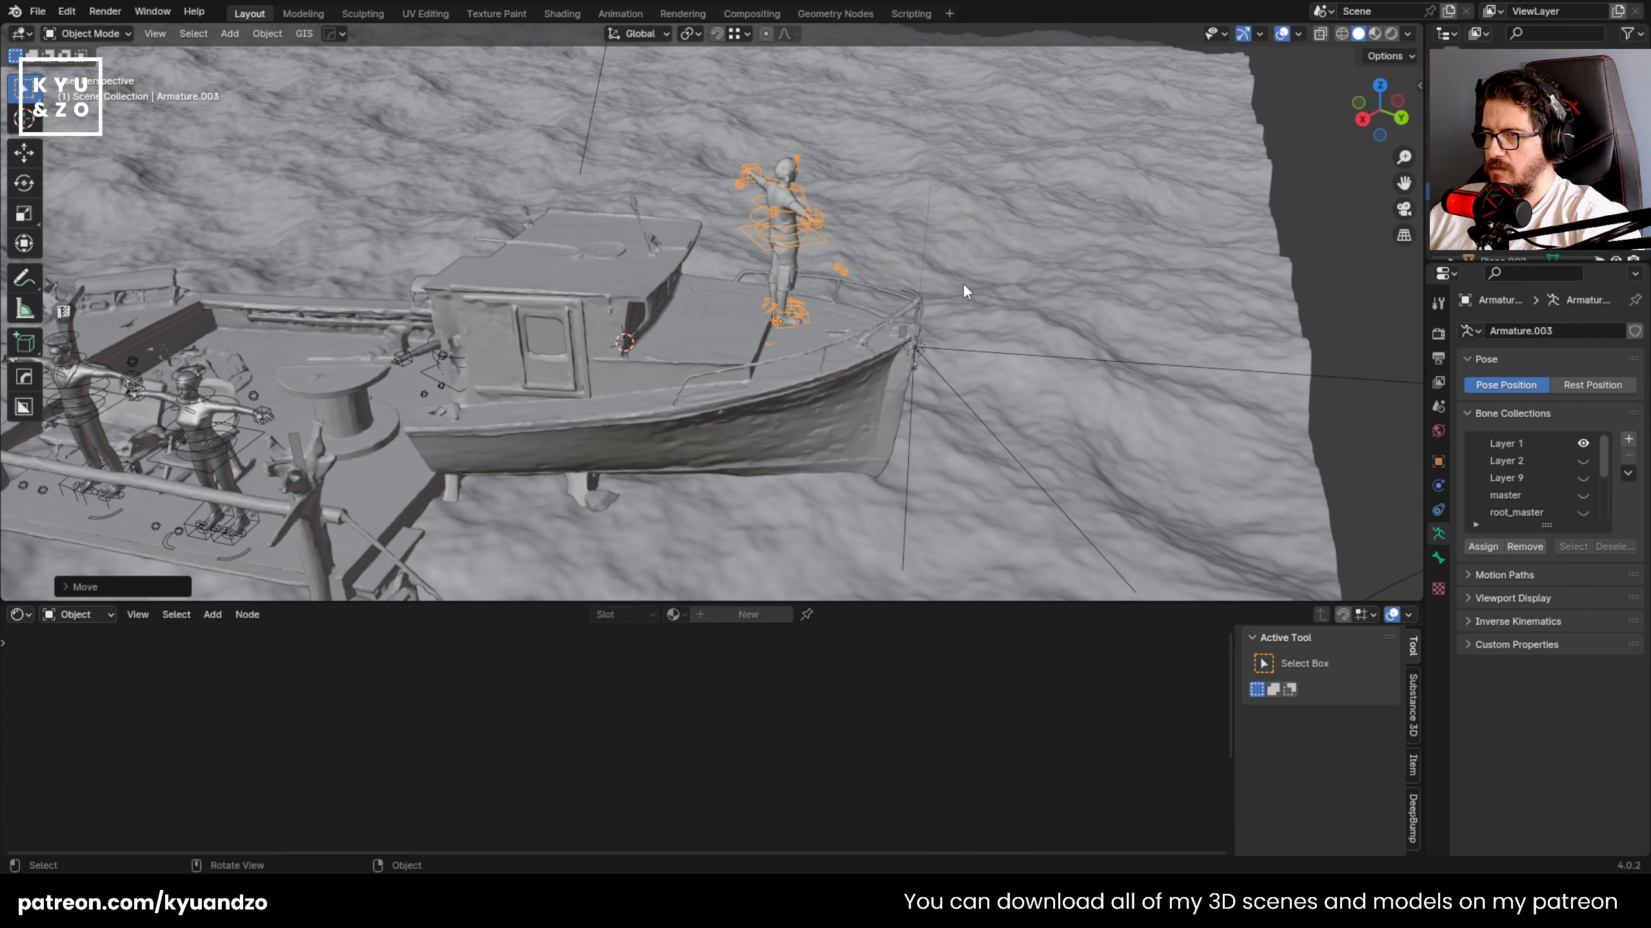
pyautogui.press('r')
pyautogui.press('z')
pyautogui.click(902, 401)
pyautogui.press('g')
pyautogui.press('y')
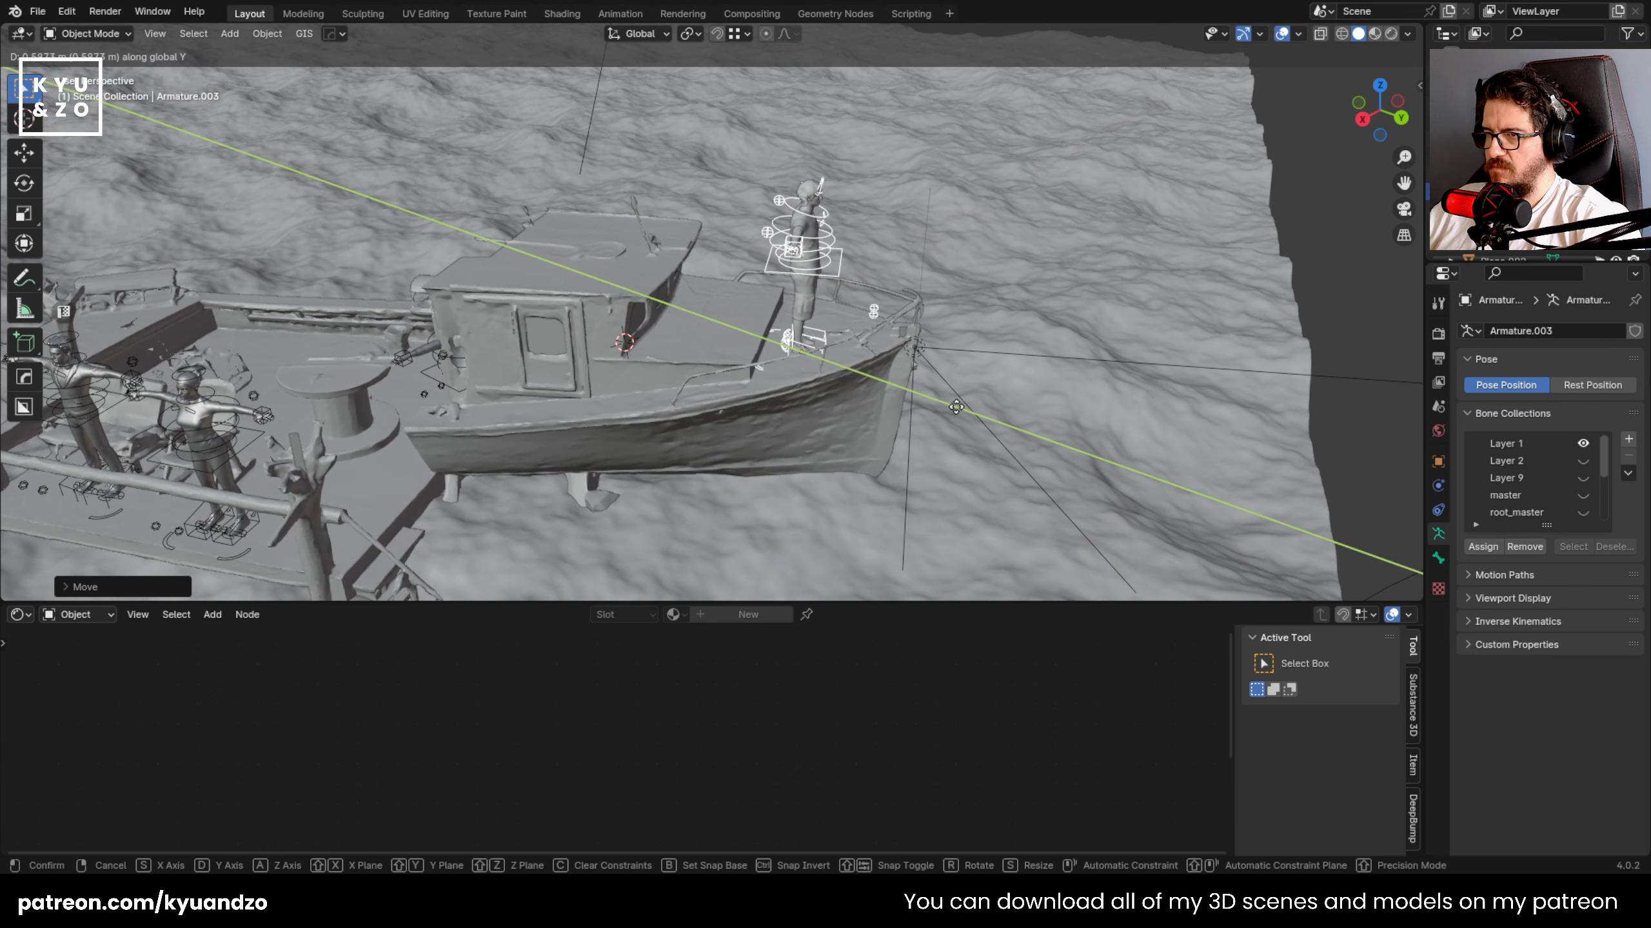
pyautogui.click(934, 323)
# - Adjust the Armature.002 rig's height along the Z axis so its feet meet the deck, and switch it to Pose Mode
pyautogui.moveTo(934, 324); pyautogui.dragTo(720, 280, button='middle')
pyautogui.click(683, 271)
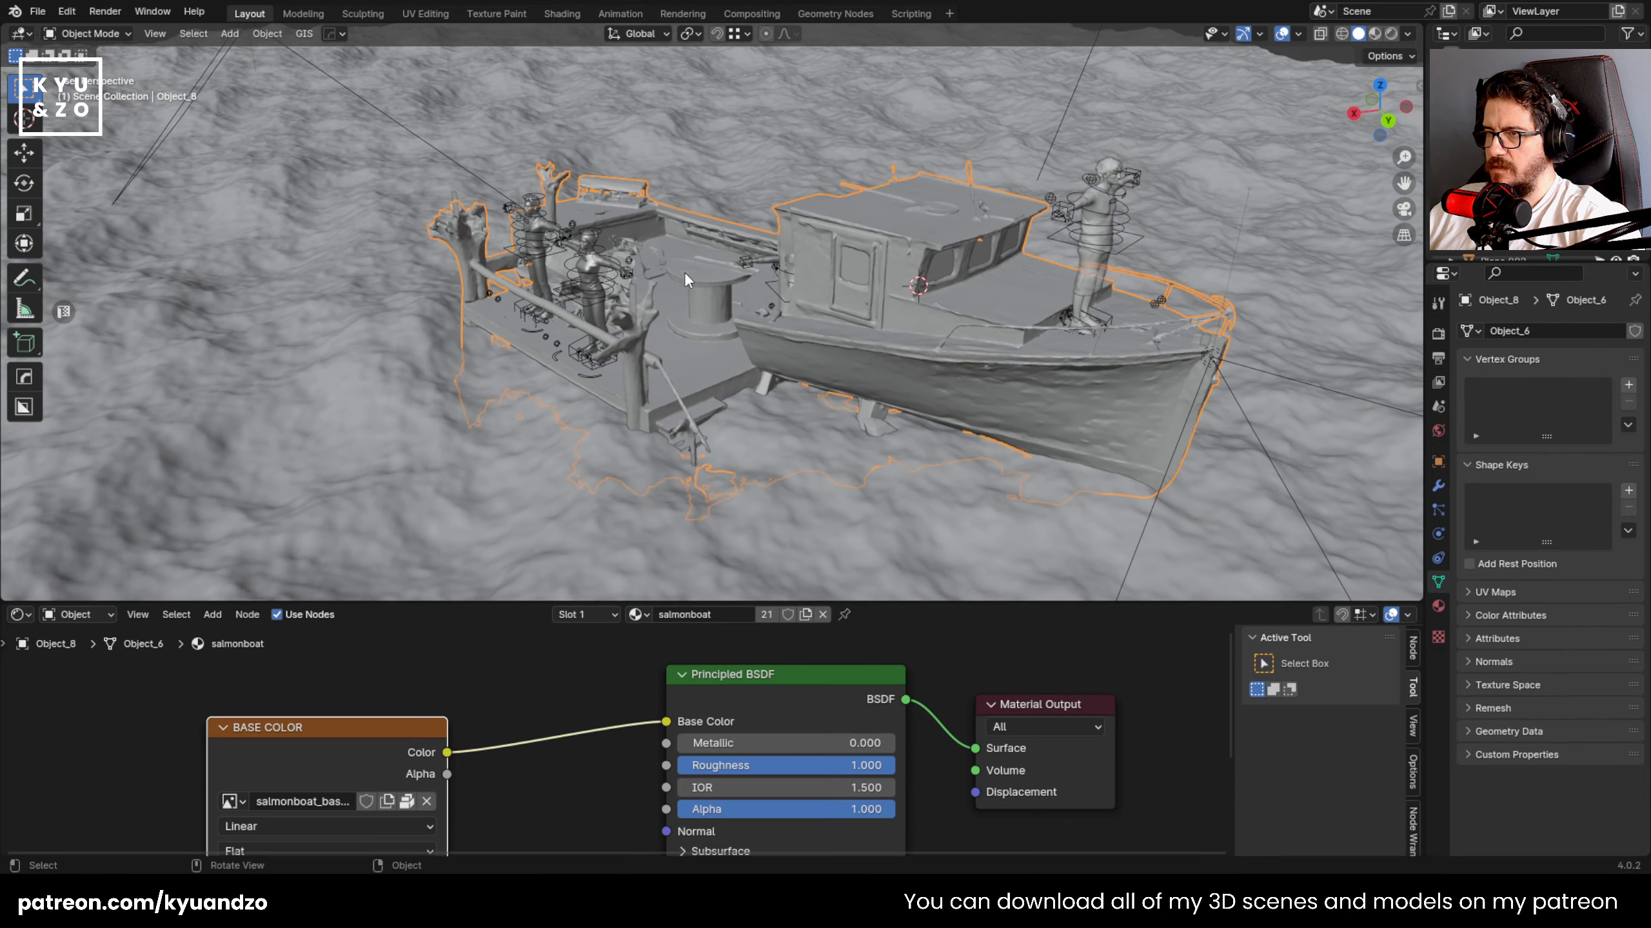
pyautogui.scroll(5, 686, 311)
pyautogui.scroll(3, 686, 311)
pyautogui.click(683, 181)
pyautogui.keyDown('shift'); pyautogui.moveTo(615, 228); pyautogui.dragTo(701, 287, button='middle'); pyautogui.keyUp('shift')
pyautogui.scroll(-2, 700, 287)
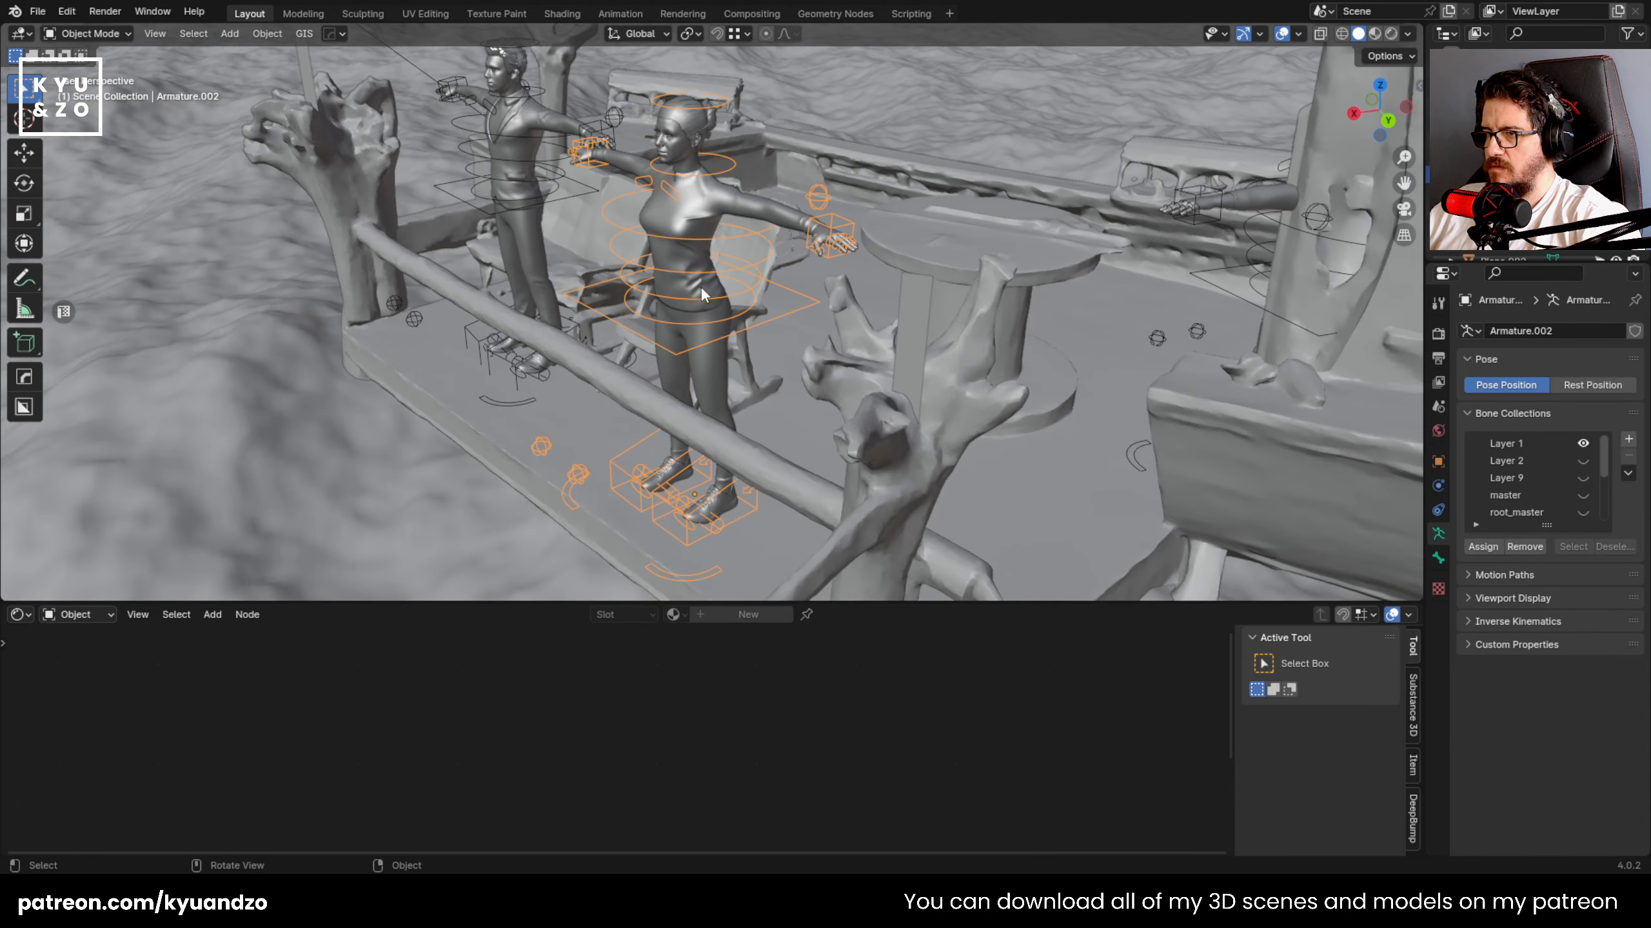
pyautogui.scroll(1, 701, 287)
pyautogui.keyDown('shift'); pyautogui.moveTo(625, 330); pyautogui.dragTo(702, 173, button='middle'); pyautogui.keyUp('shift')
pyautogui.press('g')
pyautogui.press('z')
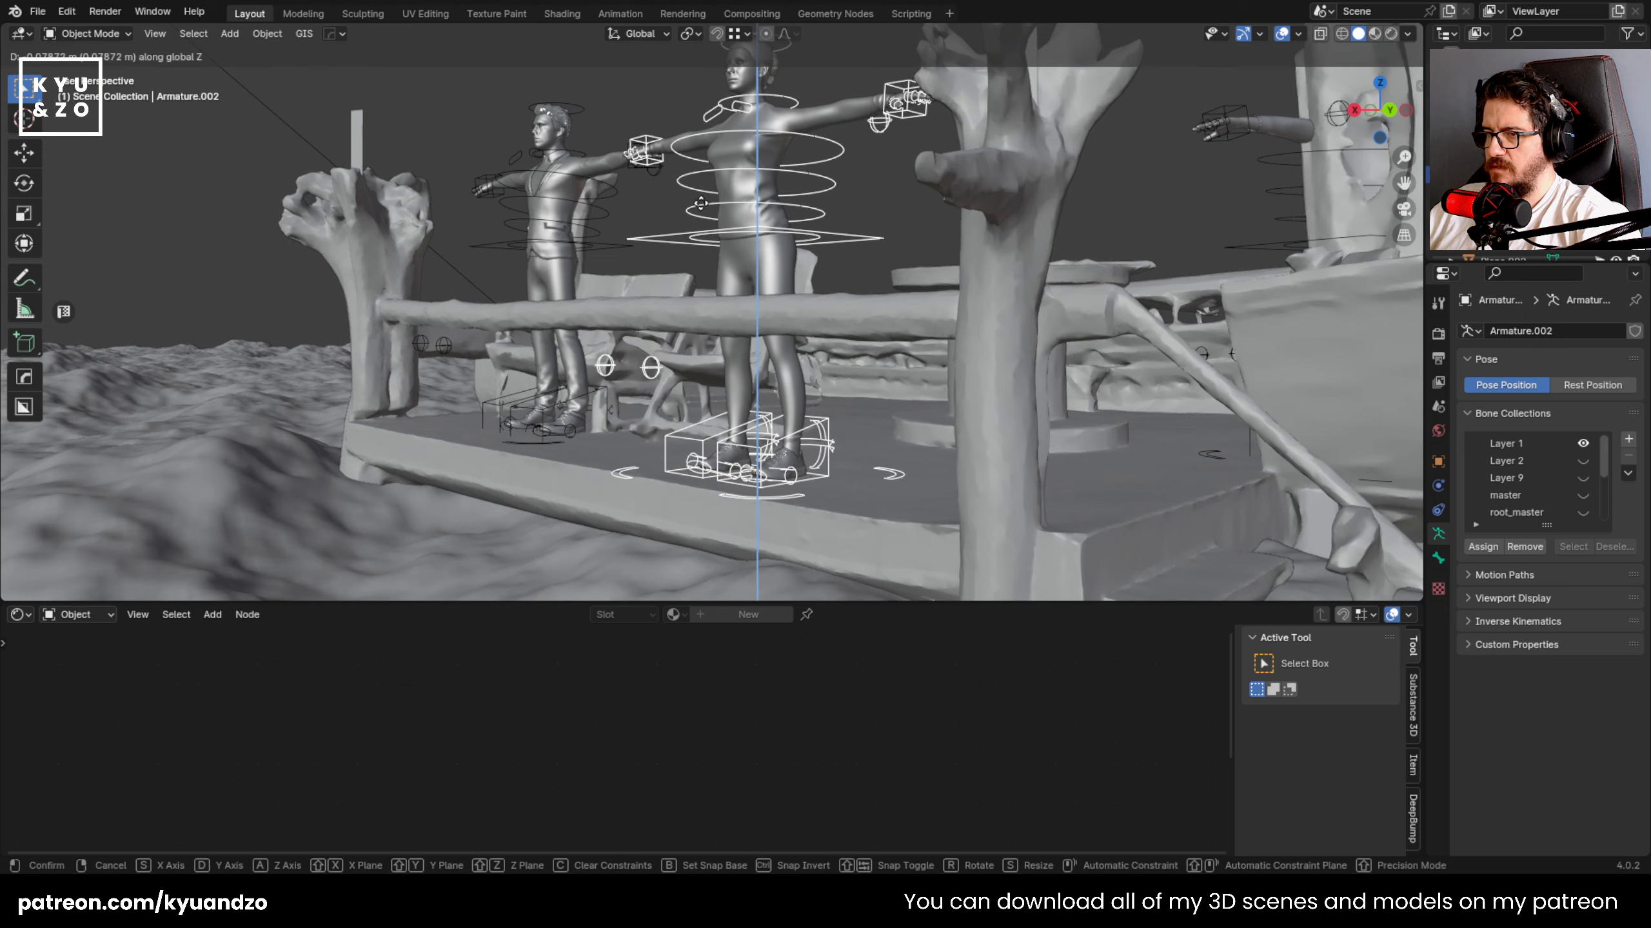
pyautogui.click(688, 253)
pyautogui.moveTo(689, 253); pyautogui.dragTo(676, 306, button='middle')
pyautogui.click(98, 91)
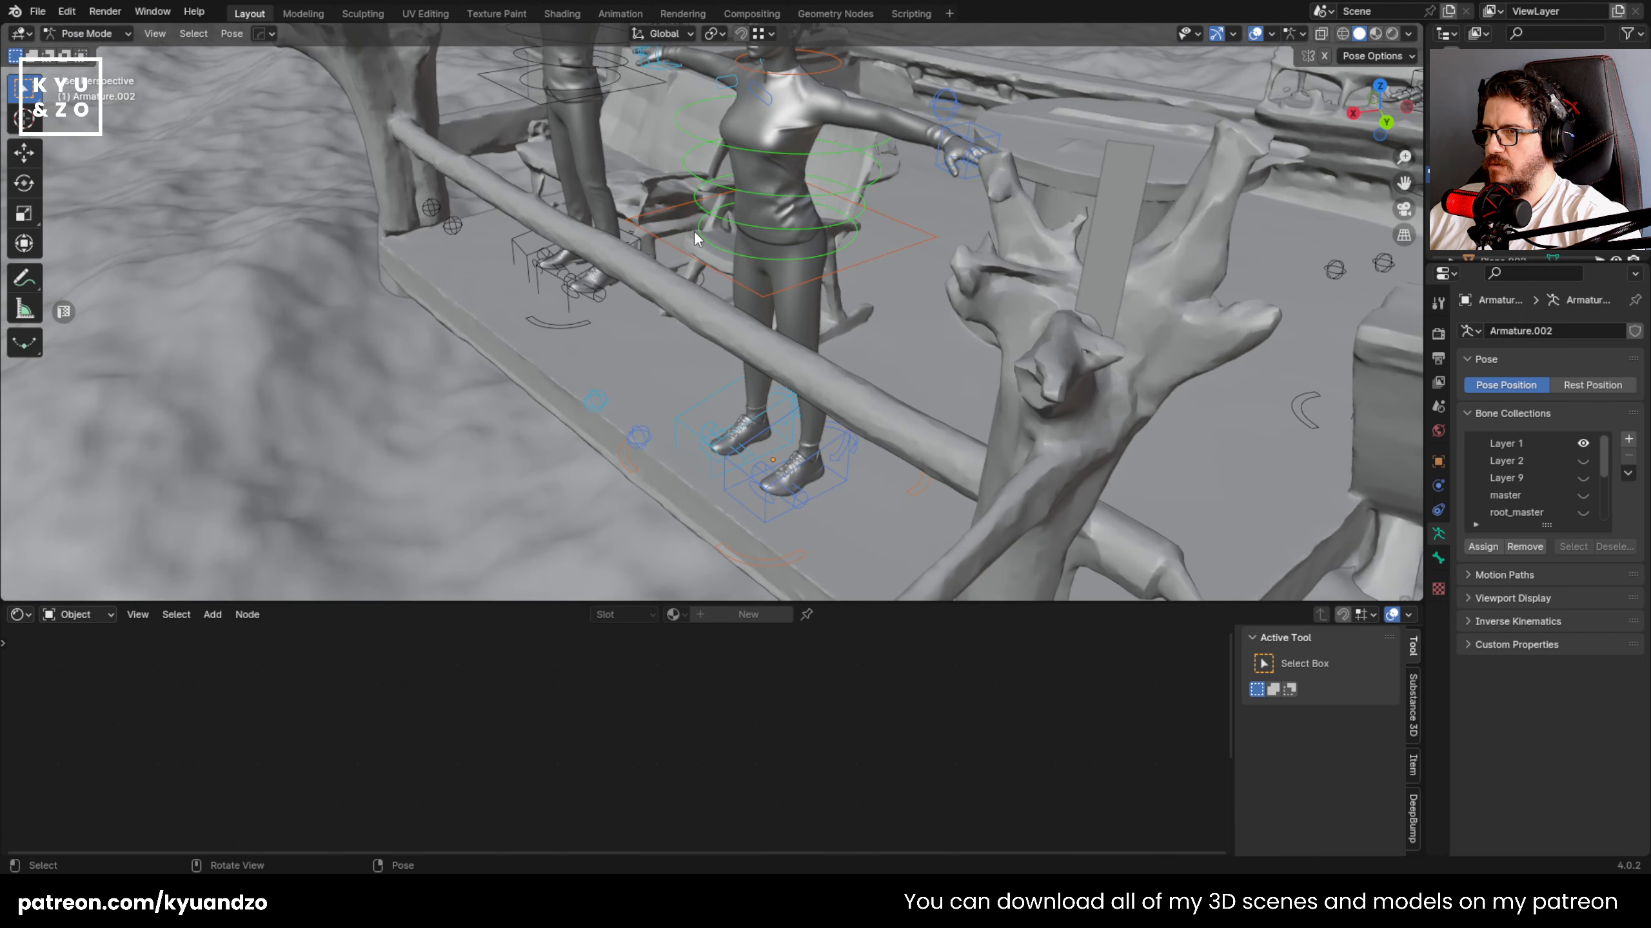
pyautogui.press('r')
pyautogui.press('x')
pyautogui.press('y')
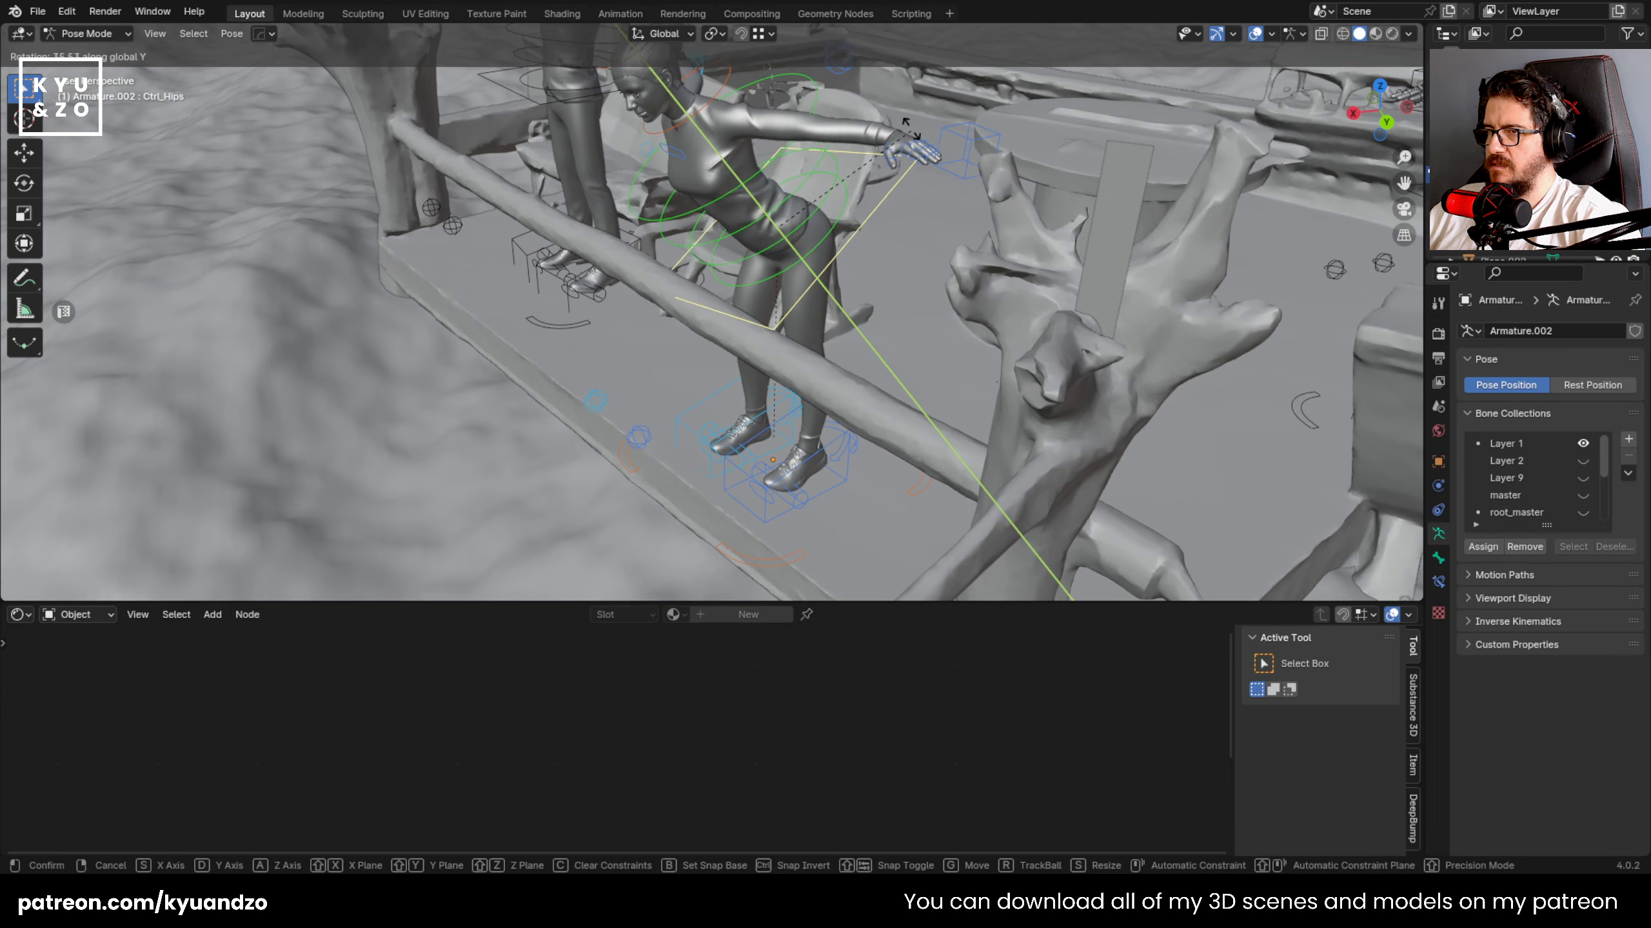
pyautogui.rightClick(856, 156)
# - Rotate the Armature.002 rig's Ctrl_Hips bone to bend the character forward toward the railing
pyautogui.moveTo(857, 156); pyautogui.dragTo(863, 254, button='middle')
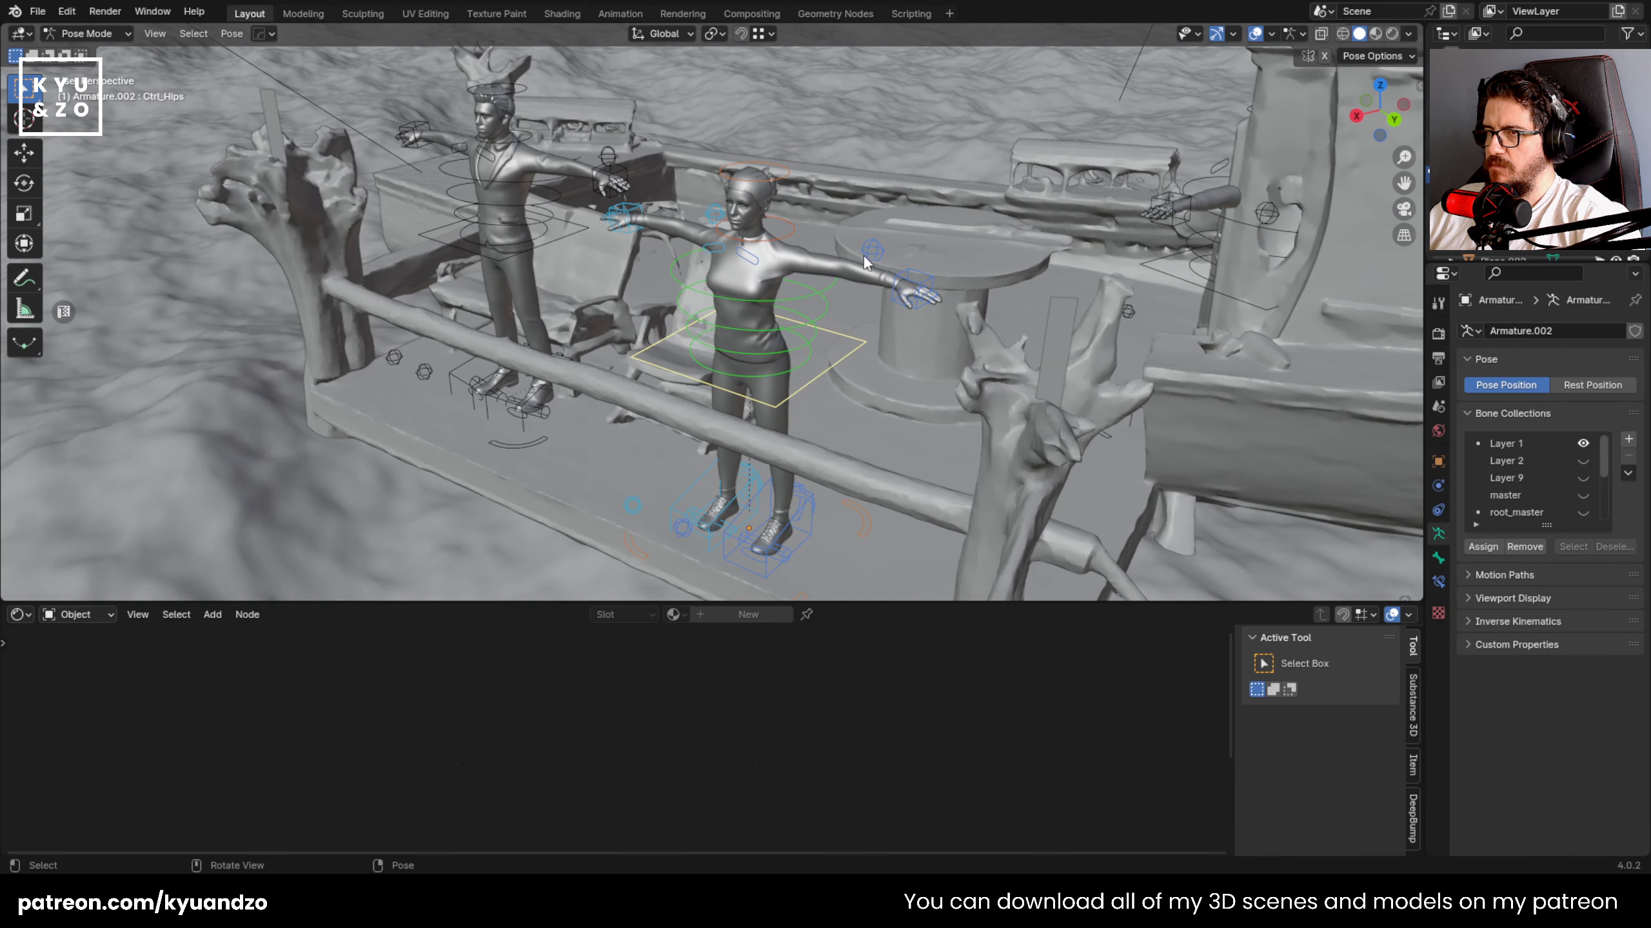
pyautogui.press('r')
pyautogui.press('x')
pyautogui.press('x')
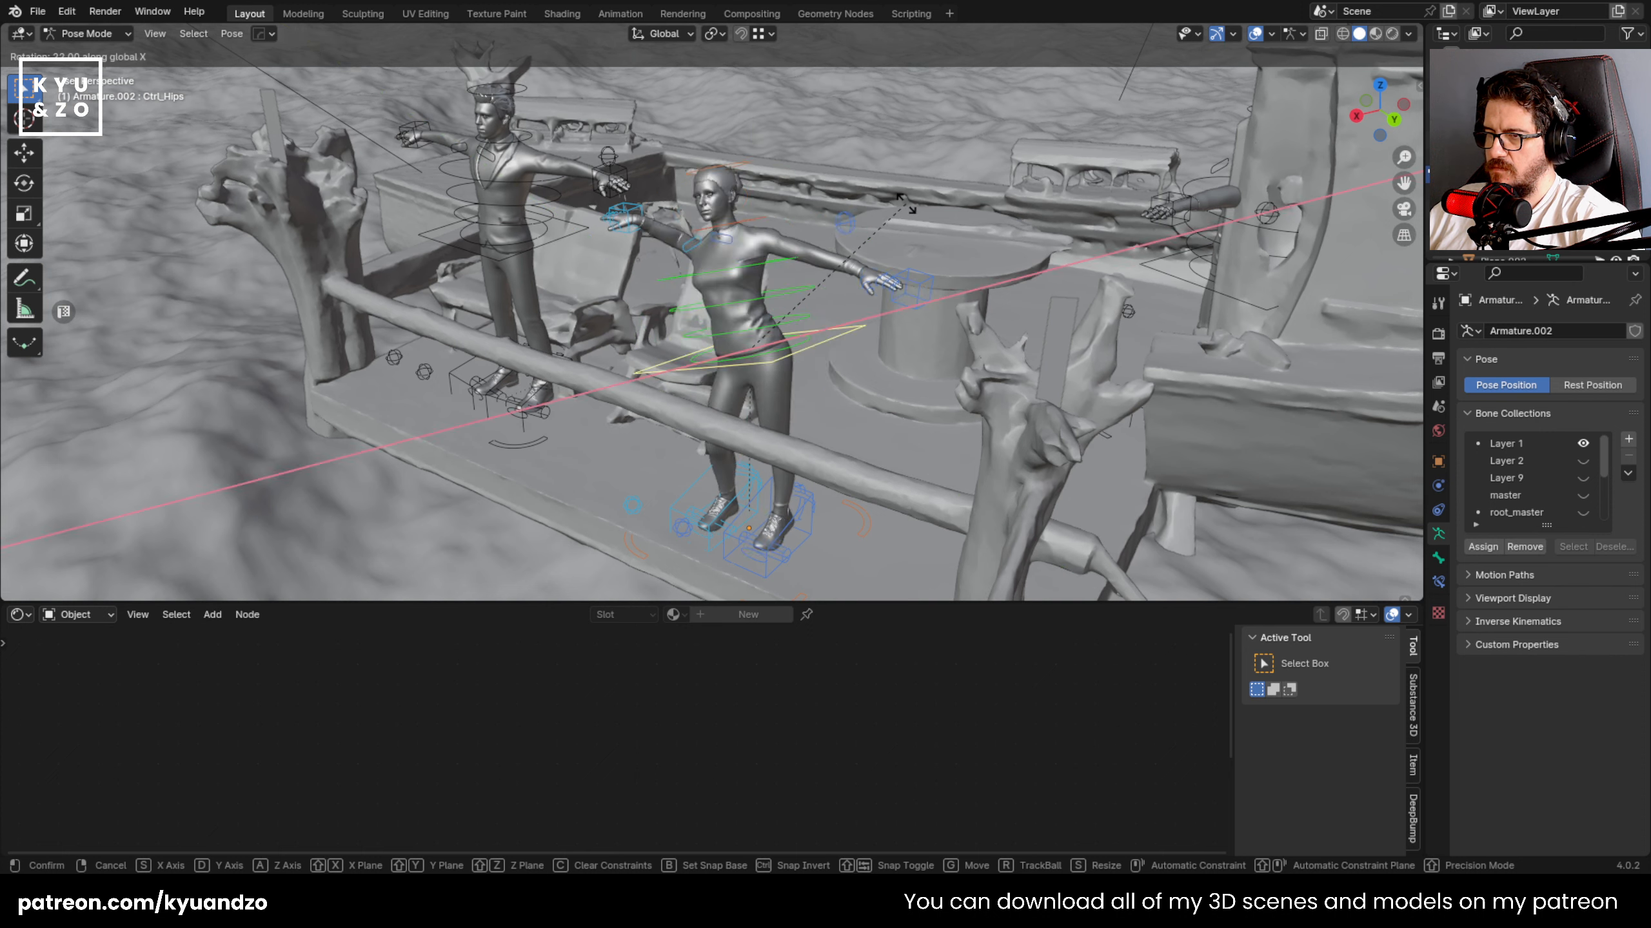
pyautogui.click(864, 210)
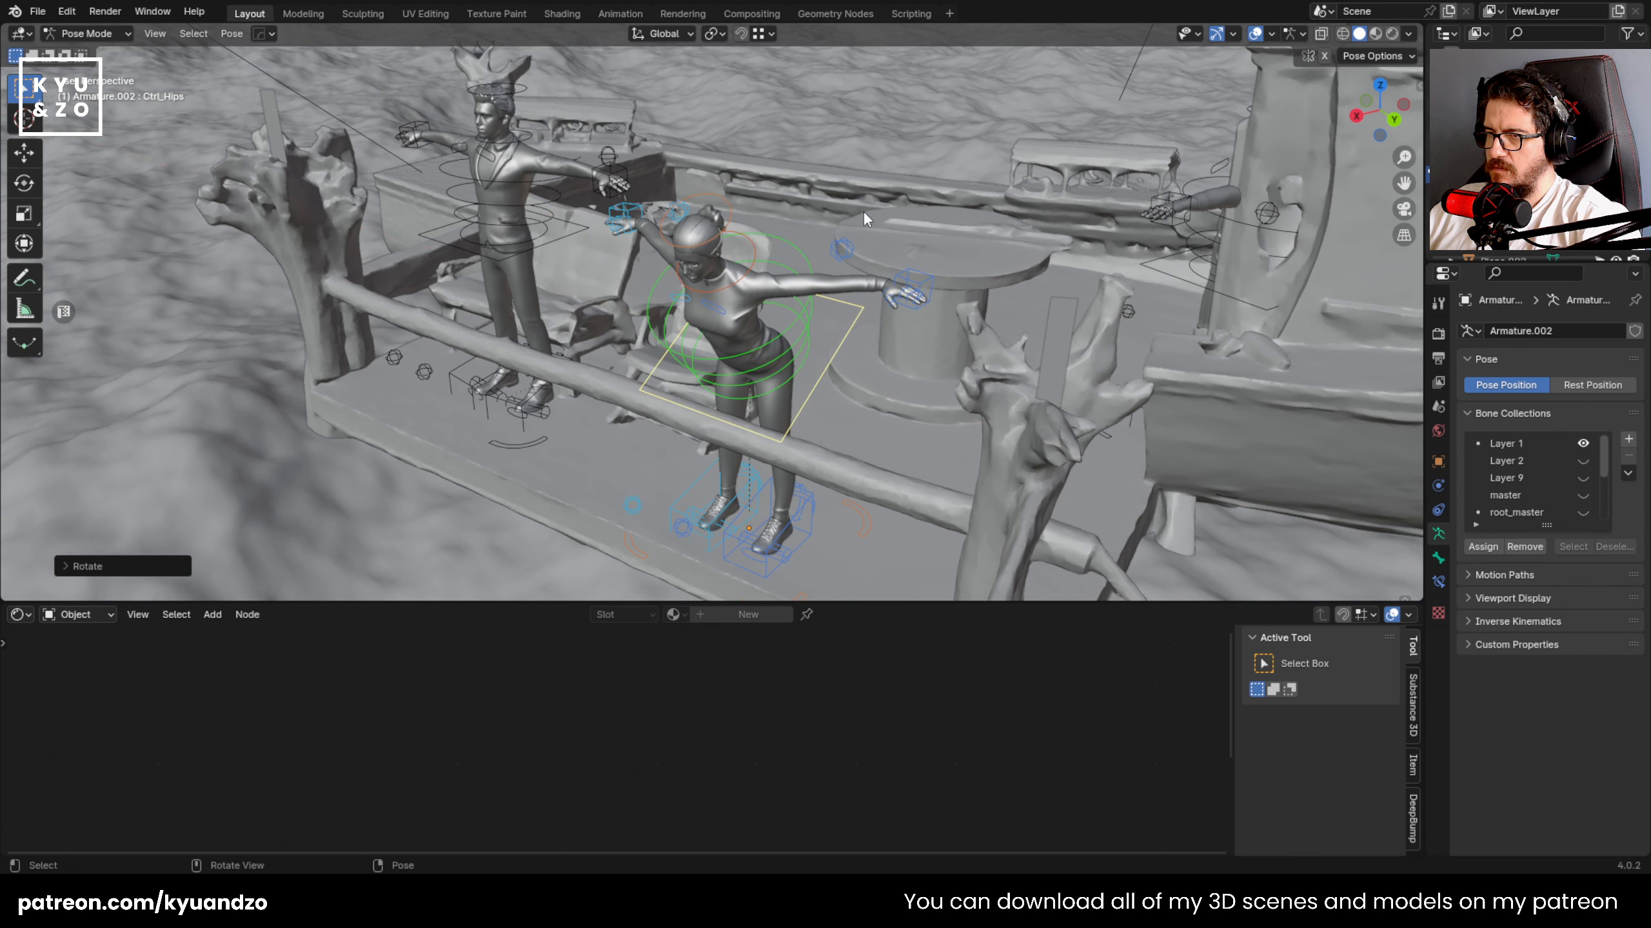
# - Lower the Ctrl_Hand_IK_Left bone toward the railing and rotate it so the fingers point outward over the side
pyautogui.click(909, 278)
pyautogui.press('g')
pyautogui.press('z')
pyautogui.click(735, 388)
pyautogui.moveTo(735, 388); pyautogui.dragTo(916, 382, button='middle')
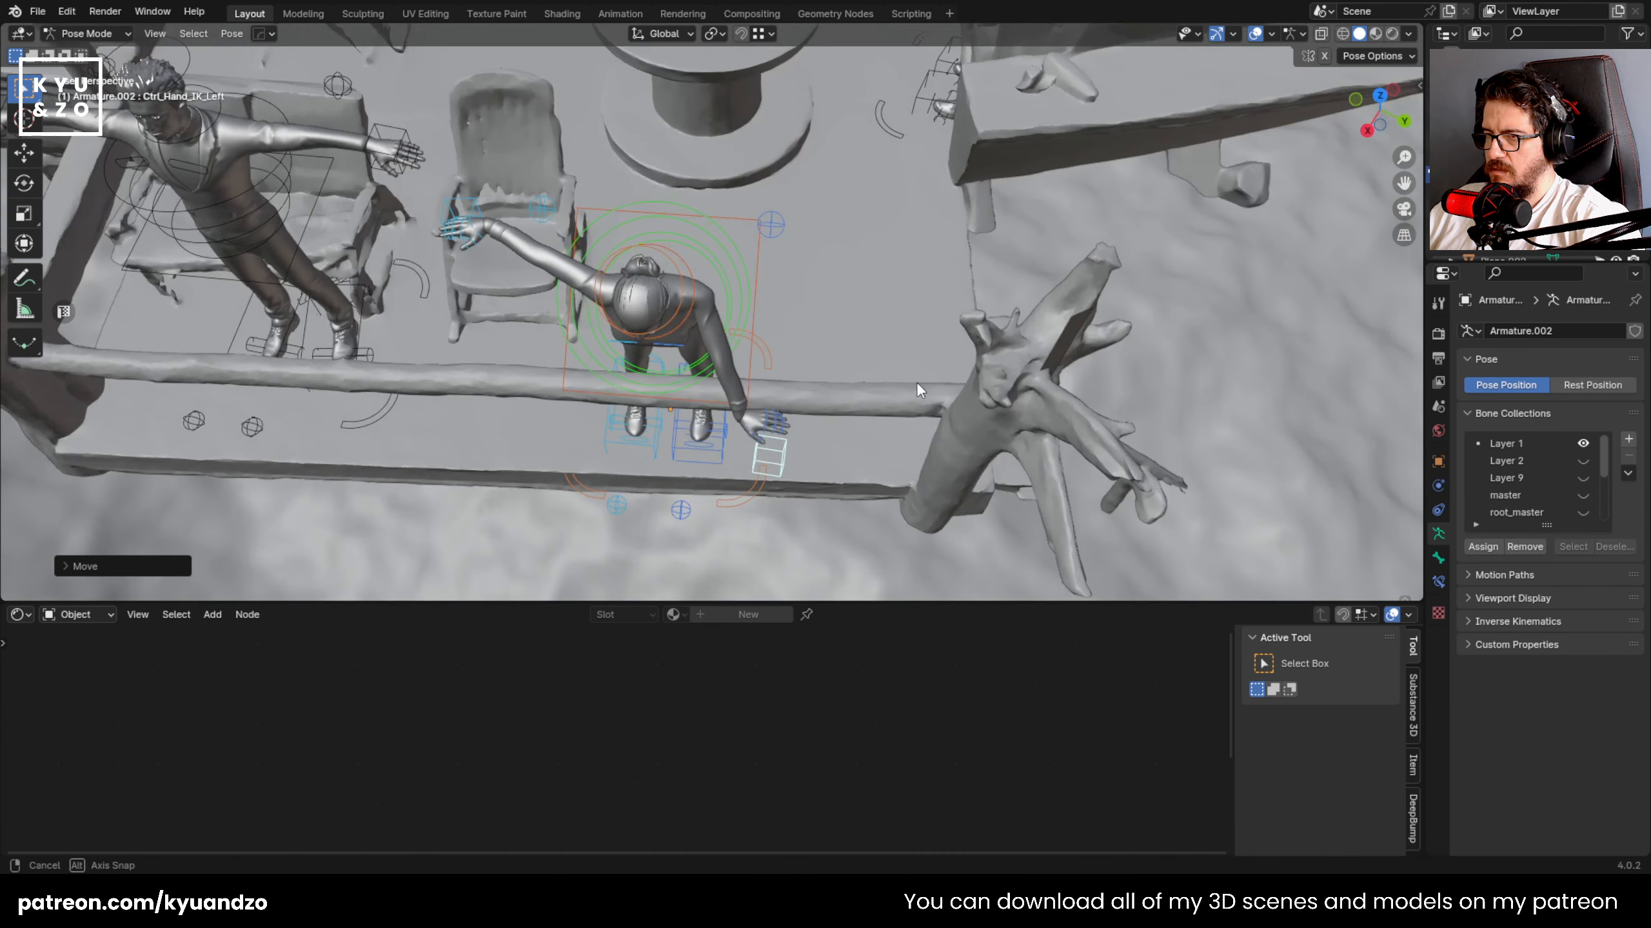
pyautogui.press('r')
pyautogui.press('a')
pyautogui.click(785, 481)
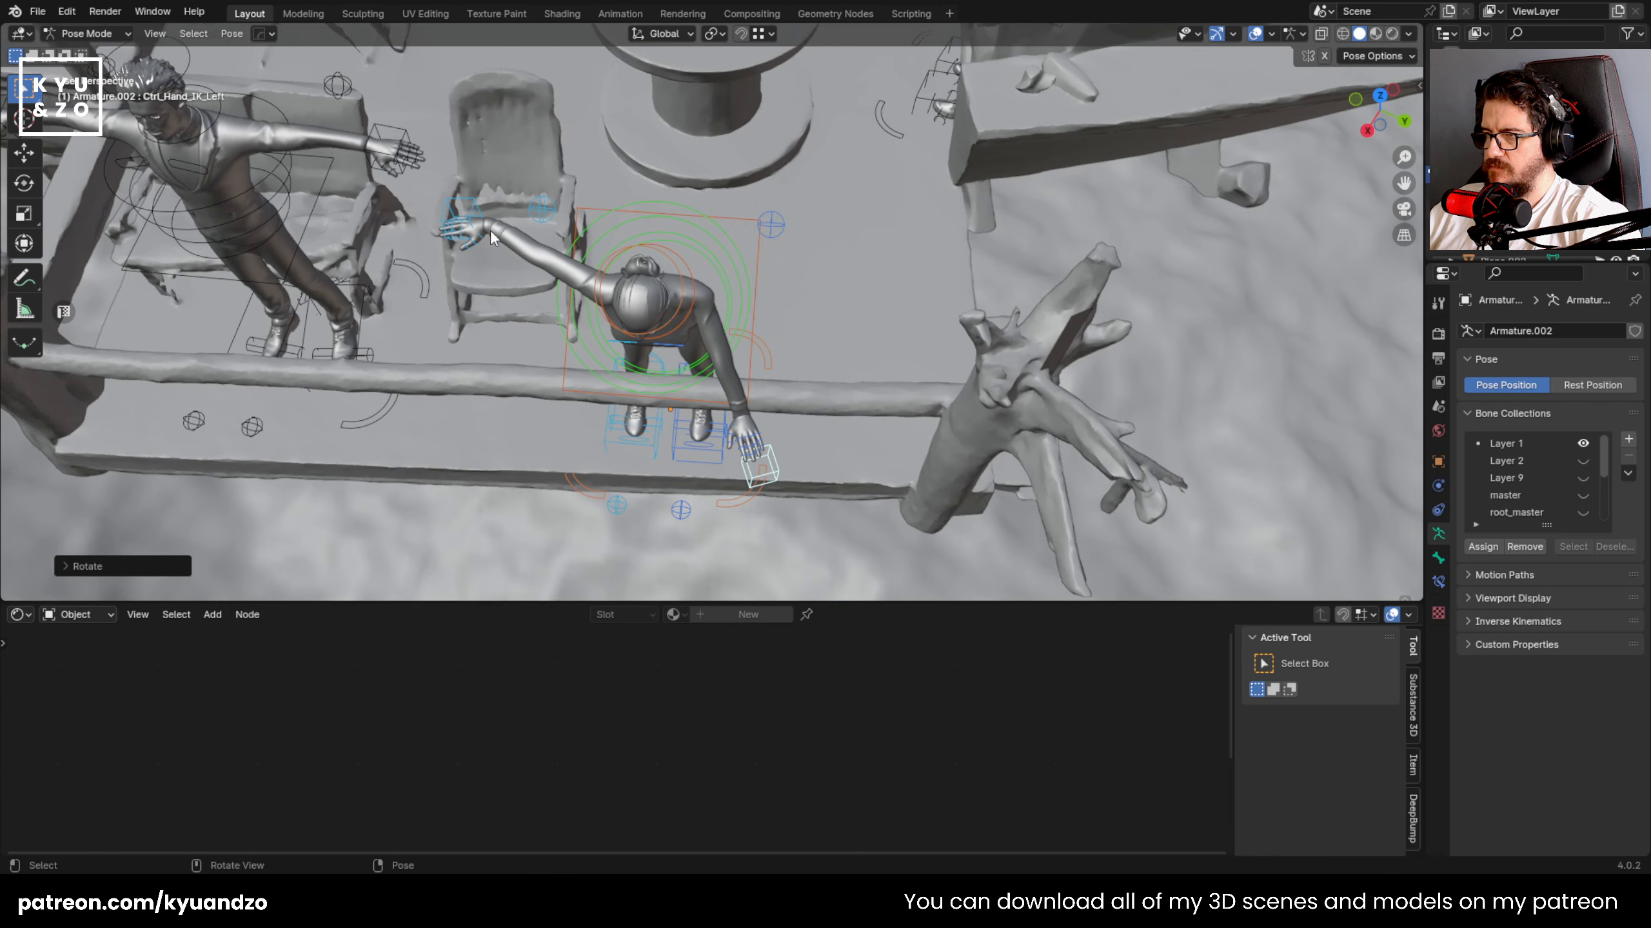
# - Bring the Ctrl_Hand_IK_Right bone forward to the railing, rotate it about the Z axis and set its height on the rail
pyautogui.moveTo(469, 206); pyautogui.dragTo(483, 287, button='middle')
pyautogui.press('g')
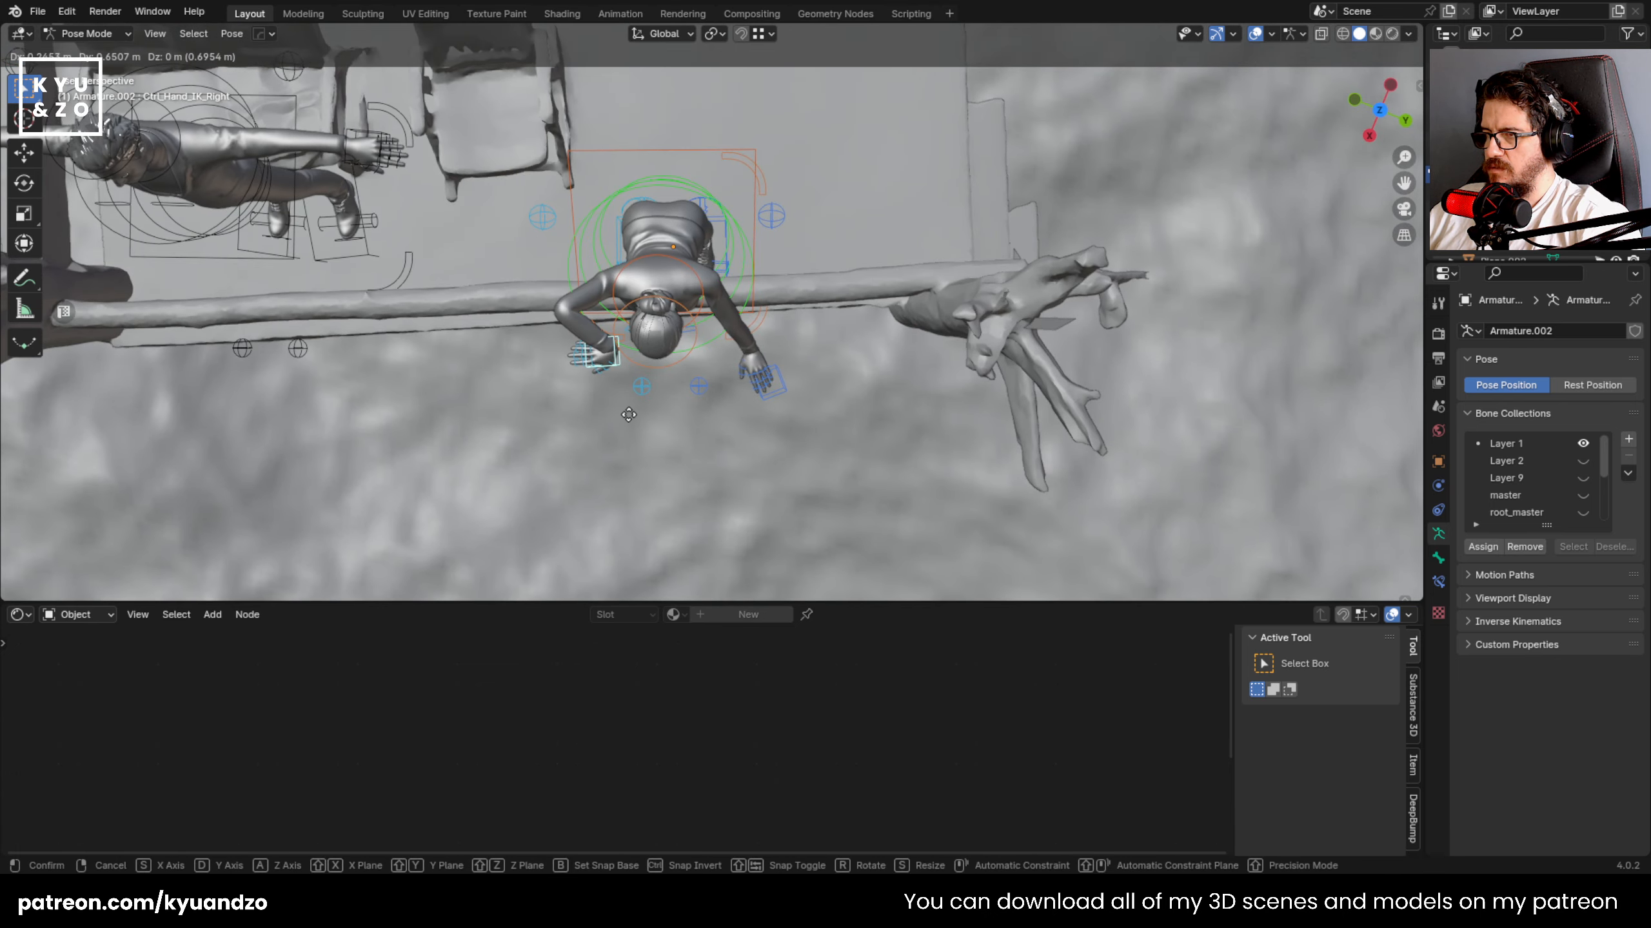
pyautogui.click(614, 421)
pyautogui.moveTo(614, 421); pyautogui.dragTo(767, 285, button='middle')
pyautogui.press('r')
pyautogui.press('z')
pyautogui.click(534, 440)
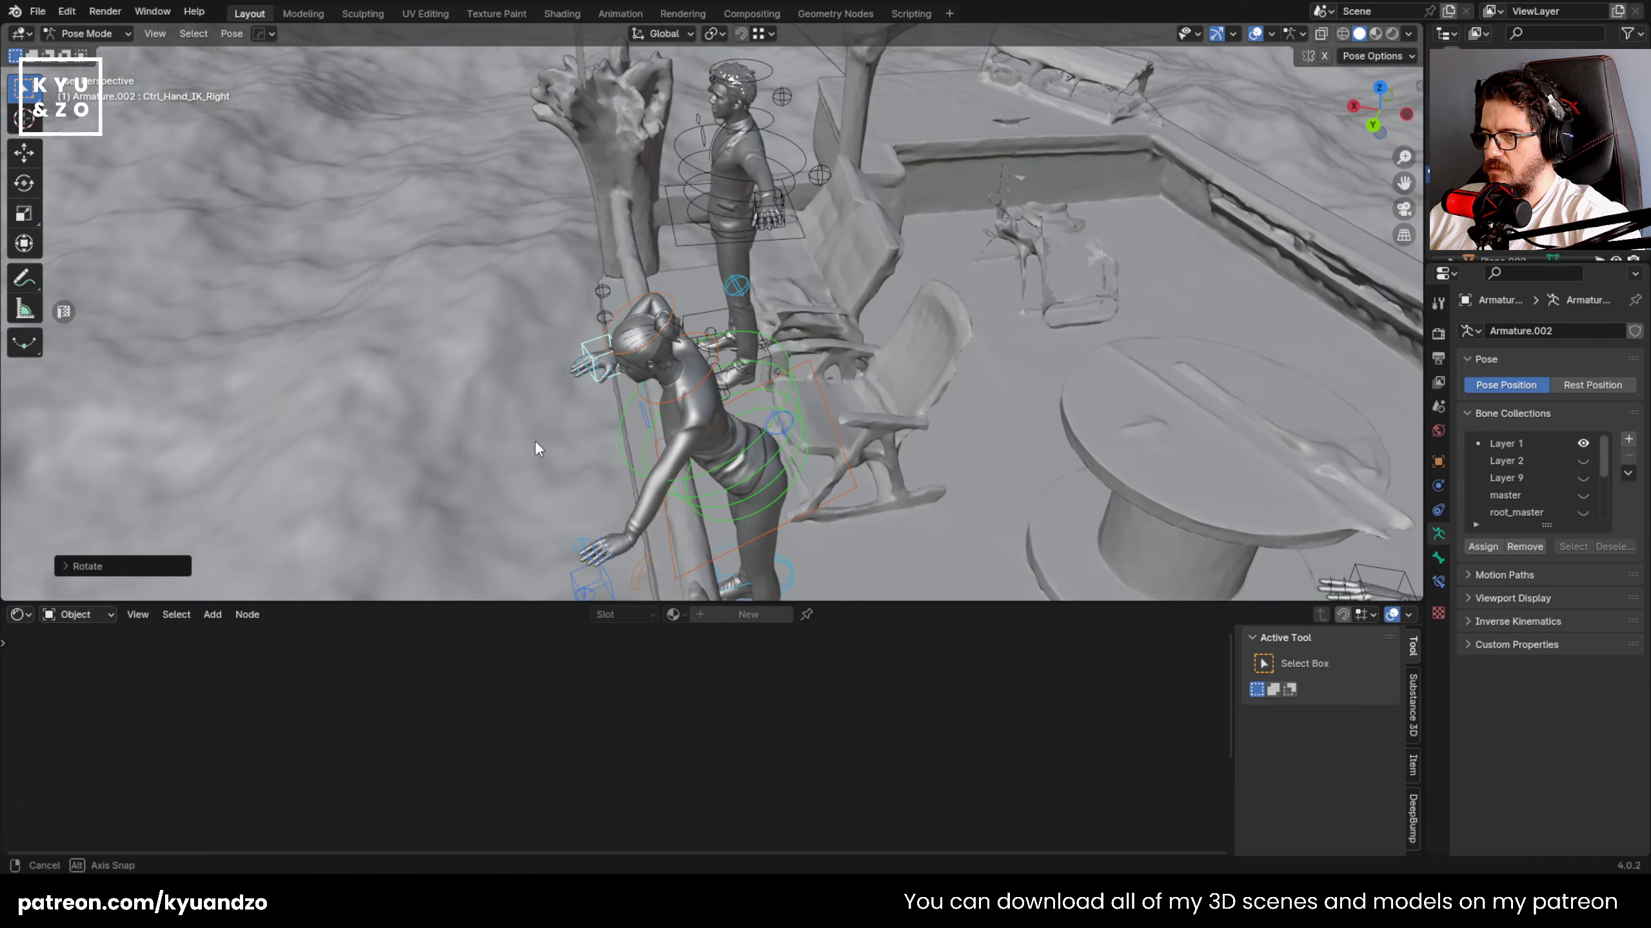
pyautogui.moveTo(534, 441); pyautogui.dragTo(664, 408, button='middle')
pyautogui.press('g')
pyautogui.press('z')
pyautogui.click(692, 462)
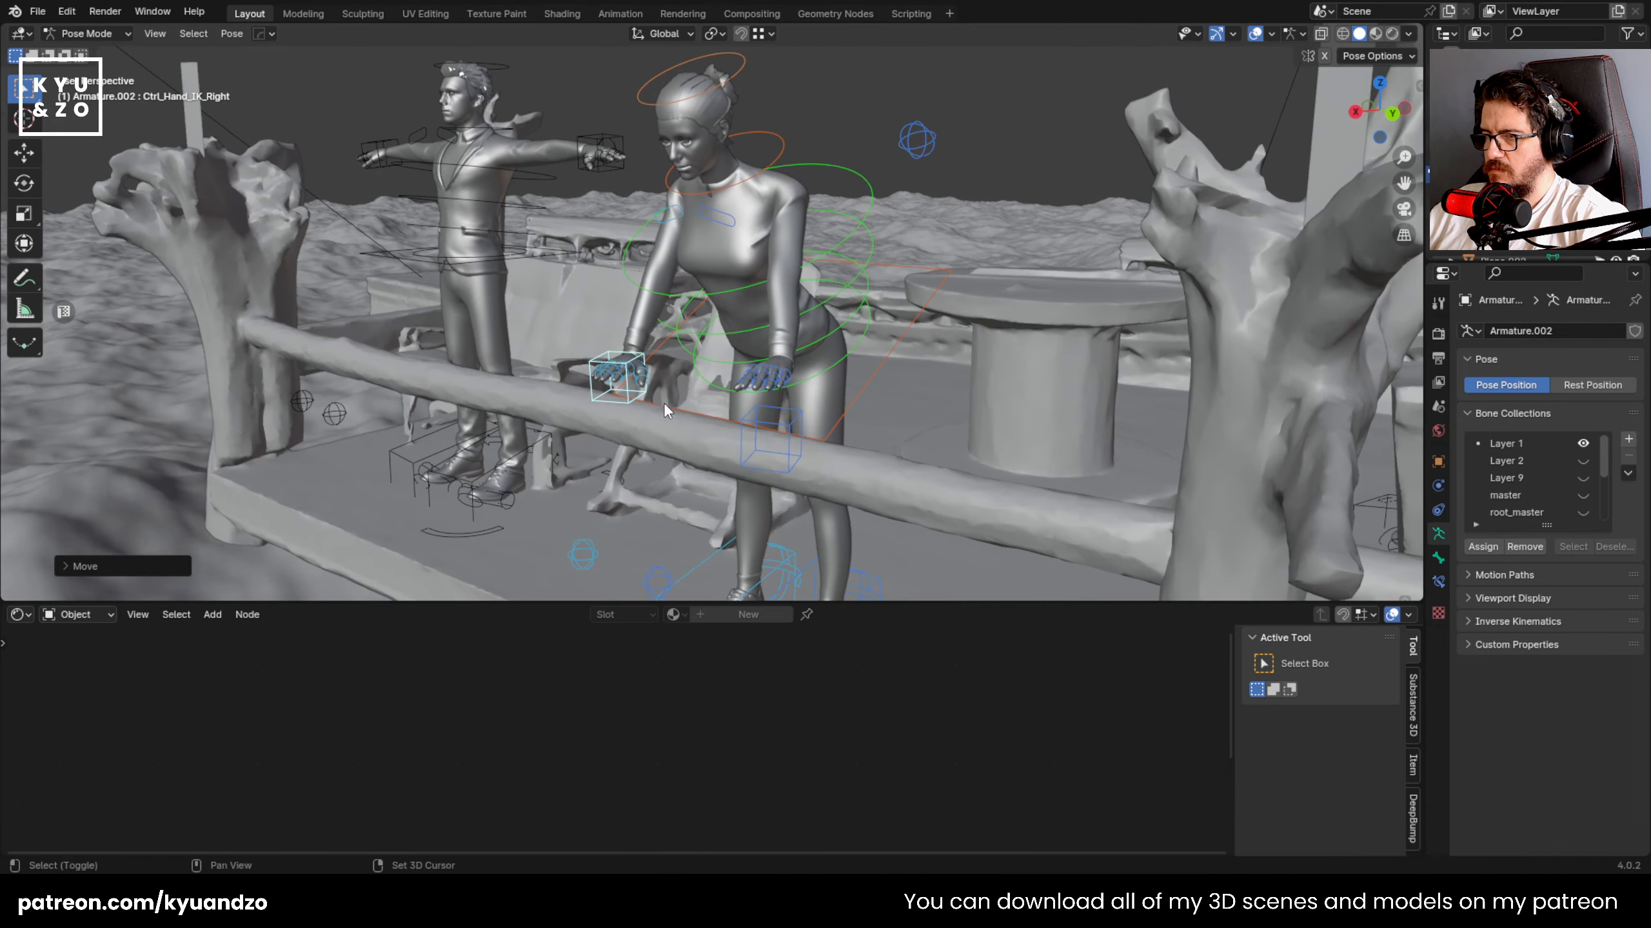
# - Rotate the Ctrl_Spine1 bone about the Y axis to lean the upper body further over the railing
pyautogui.click(710, 426)
pyautogui.press('r')
pyautogui.press('y')
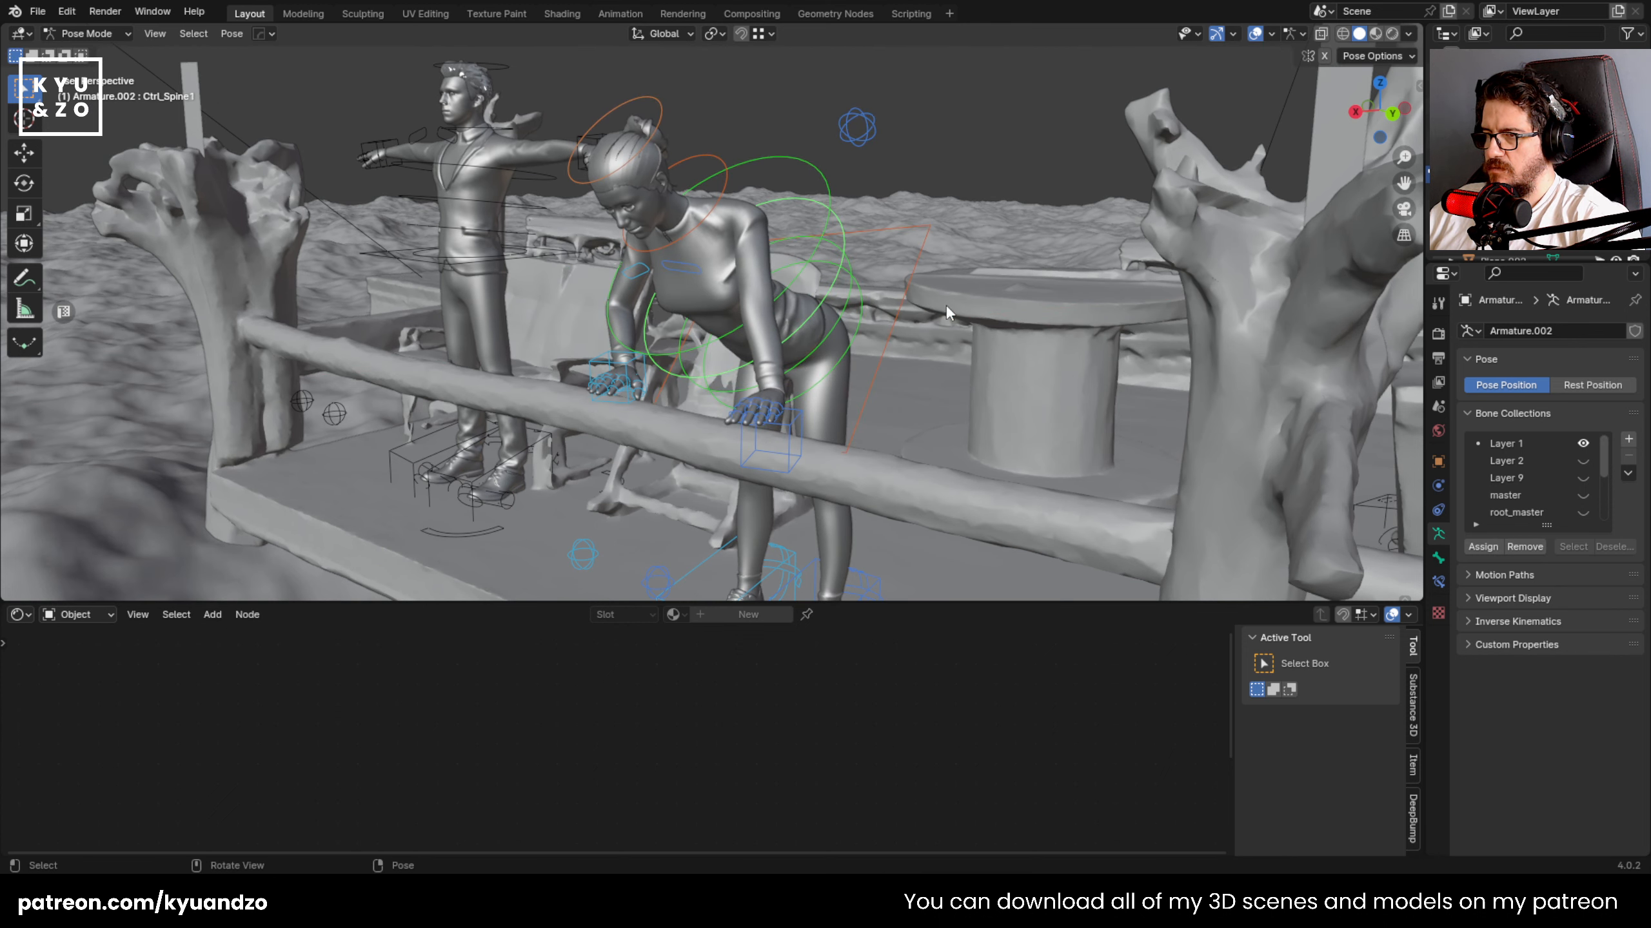
pyautogui.press('r')
pyautogui.press('y')
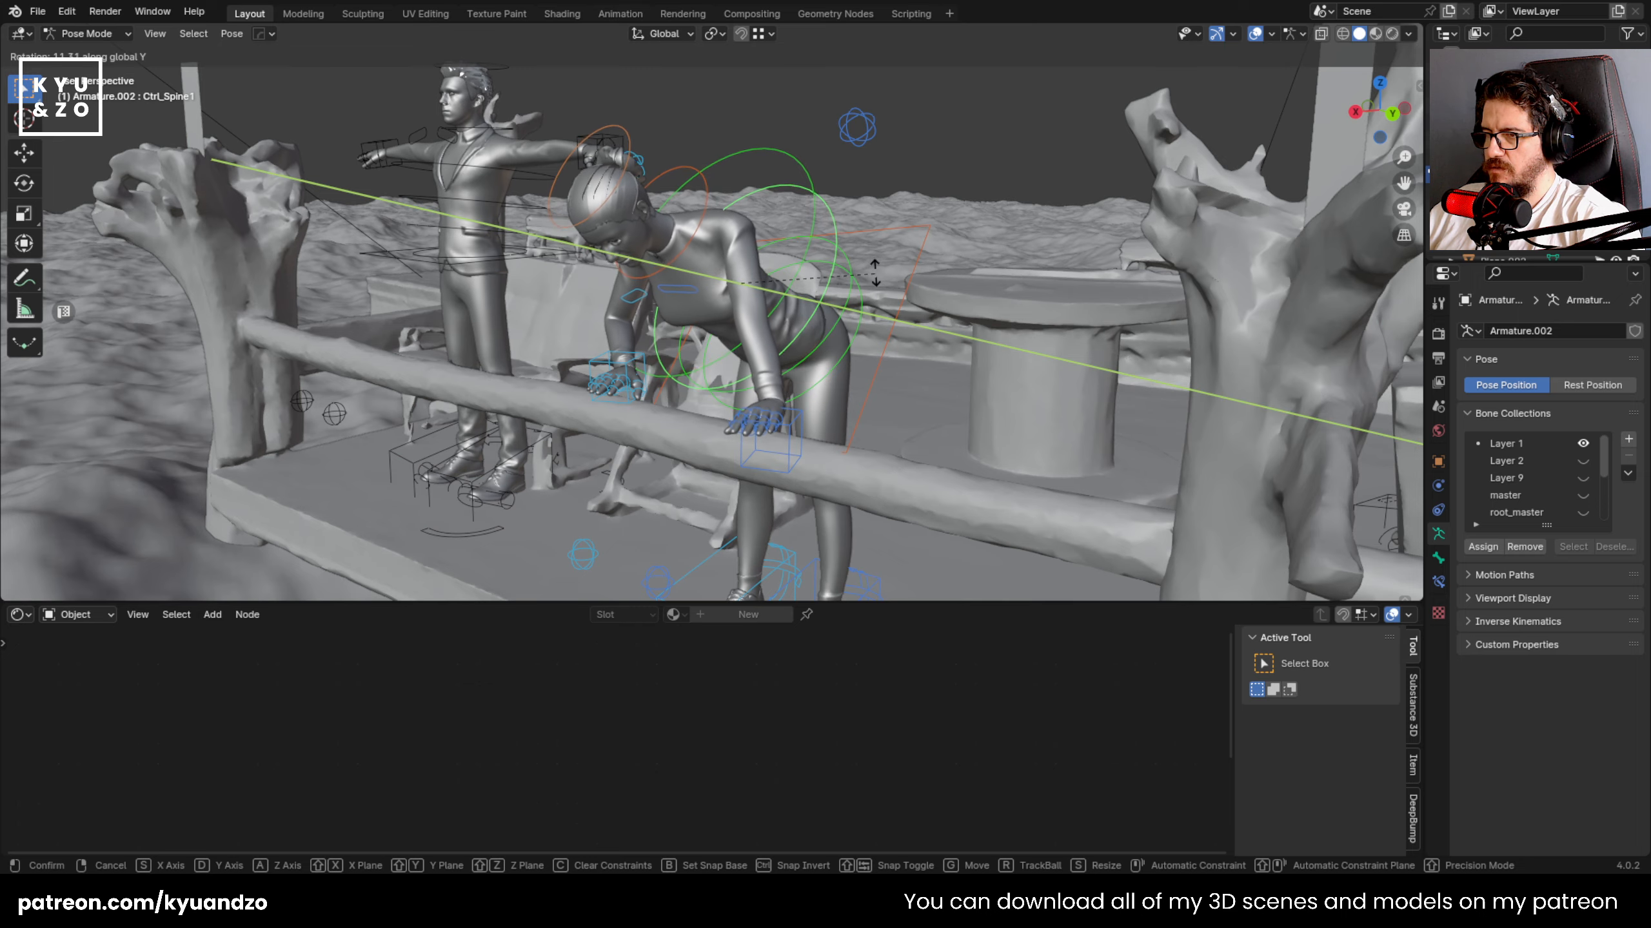
pyautogui.click(877, 258)
# - Reposition the Ctrl_Hand_IK_Left bone along the global axes so the left hand sits on top of the railing
pyautogui.moveTo(875, 213); pyautogui.dragTo(776, 322, button='middle')
pyautogui.press('a')
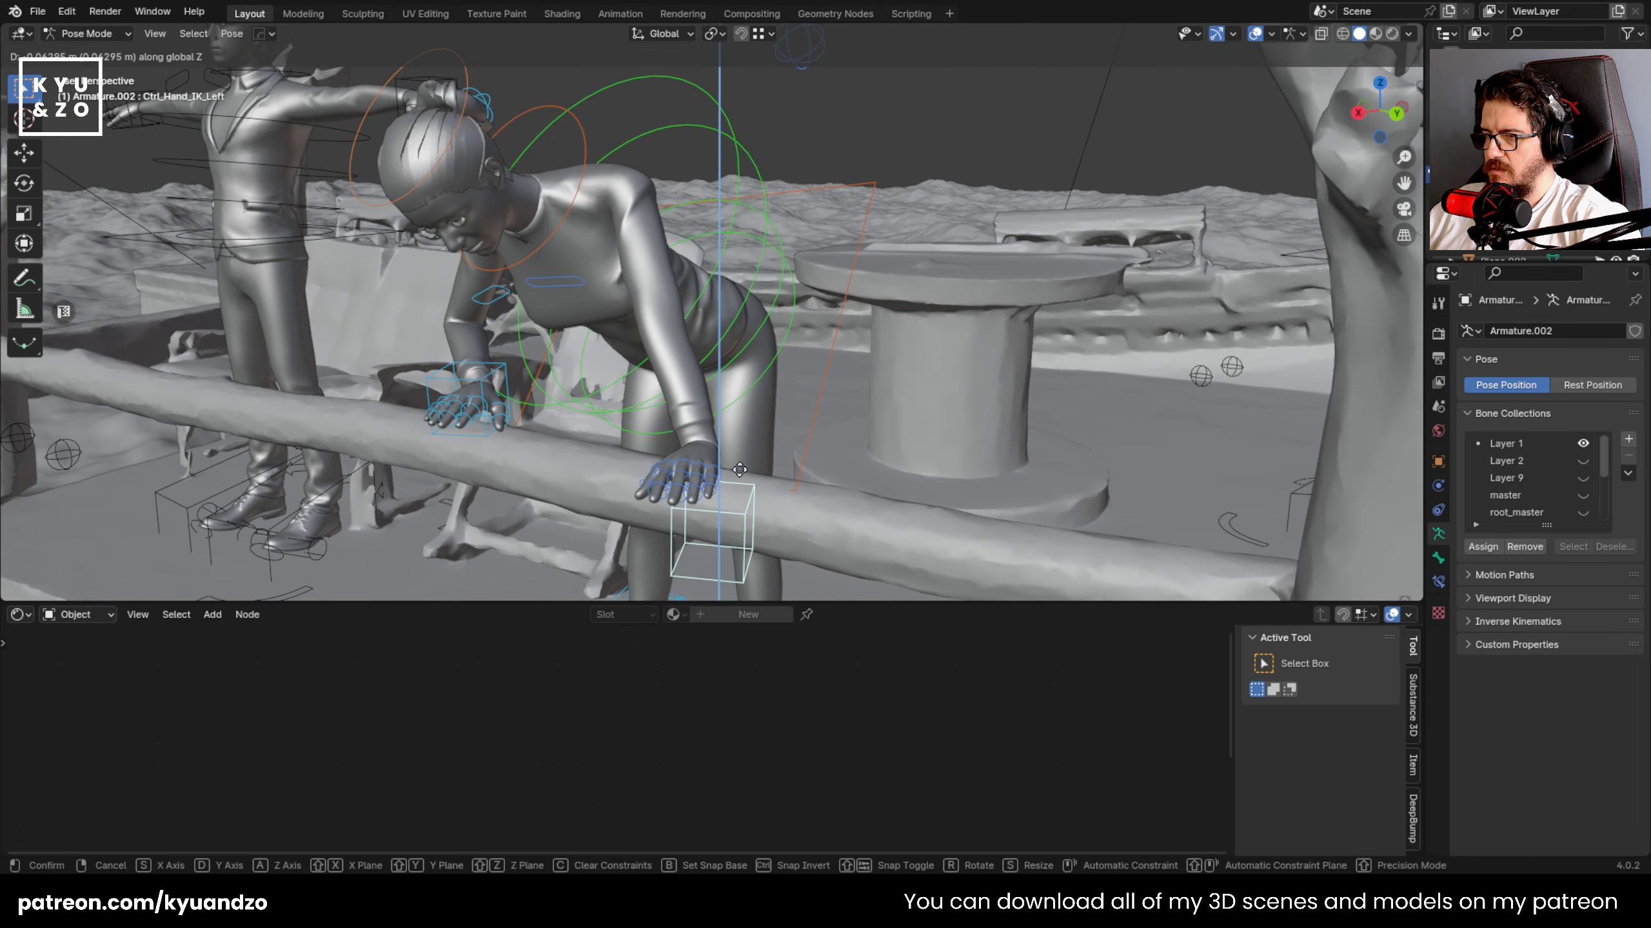
pyautogui.click(752, 480)
pyautogui.press('g')
pyautogui.press('d')
pyautogui.press('s')
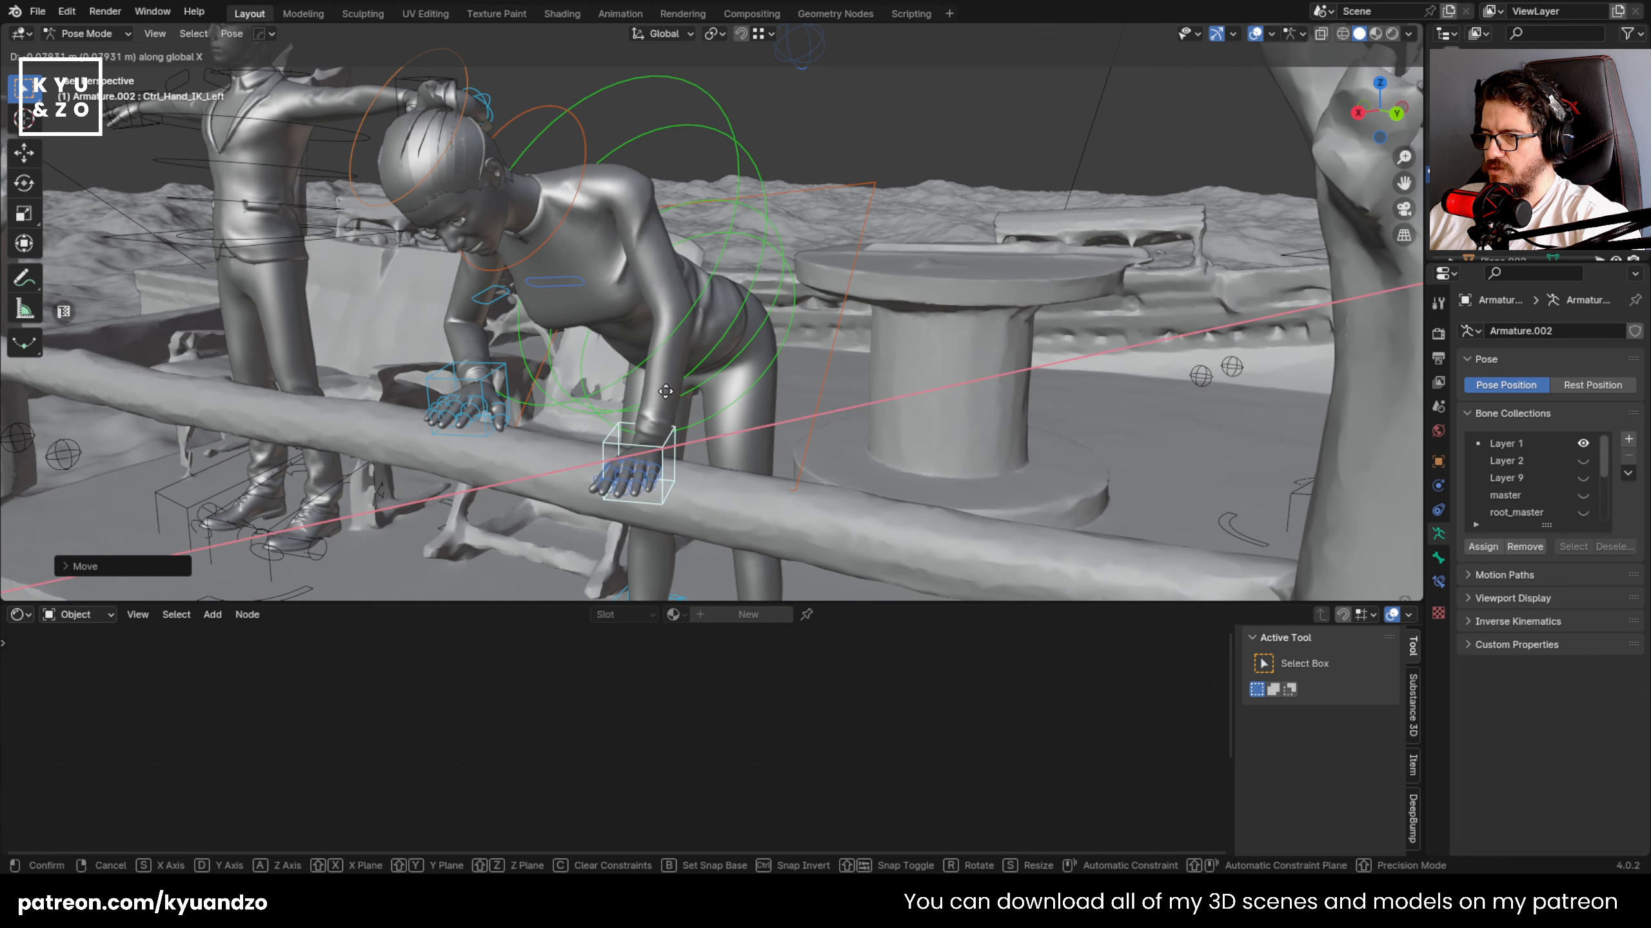
# - Rotate the Ctrl_Hand_IK_Left bone to rest its palm on the railing, and fine-tune both hand controls' positions
pyautogui.press('r')
pyautogui.press('a')
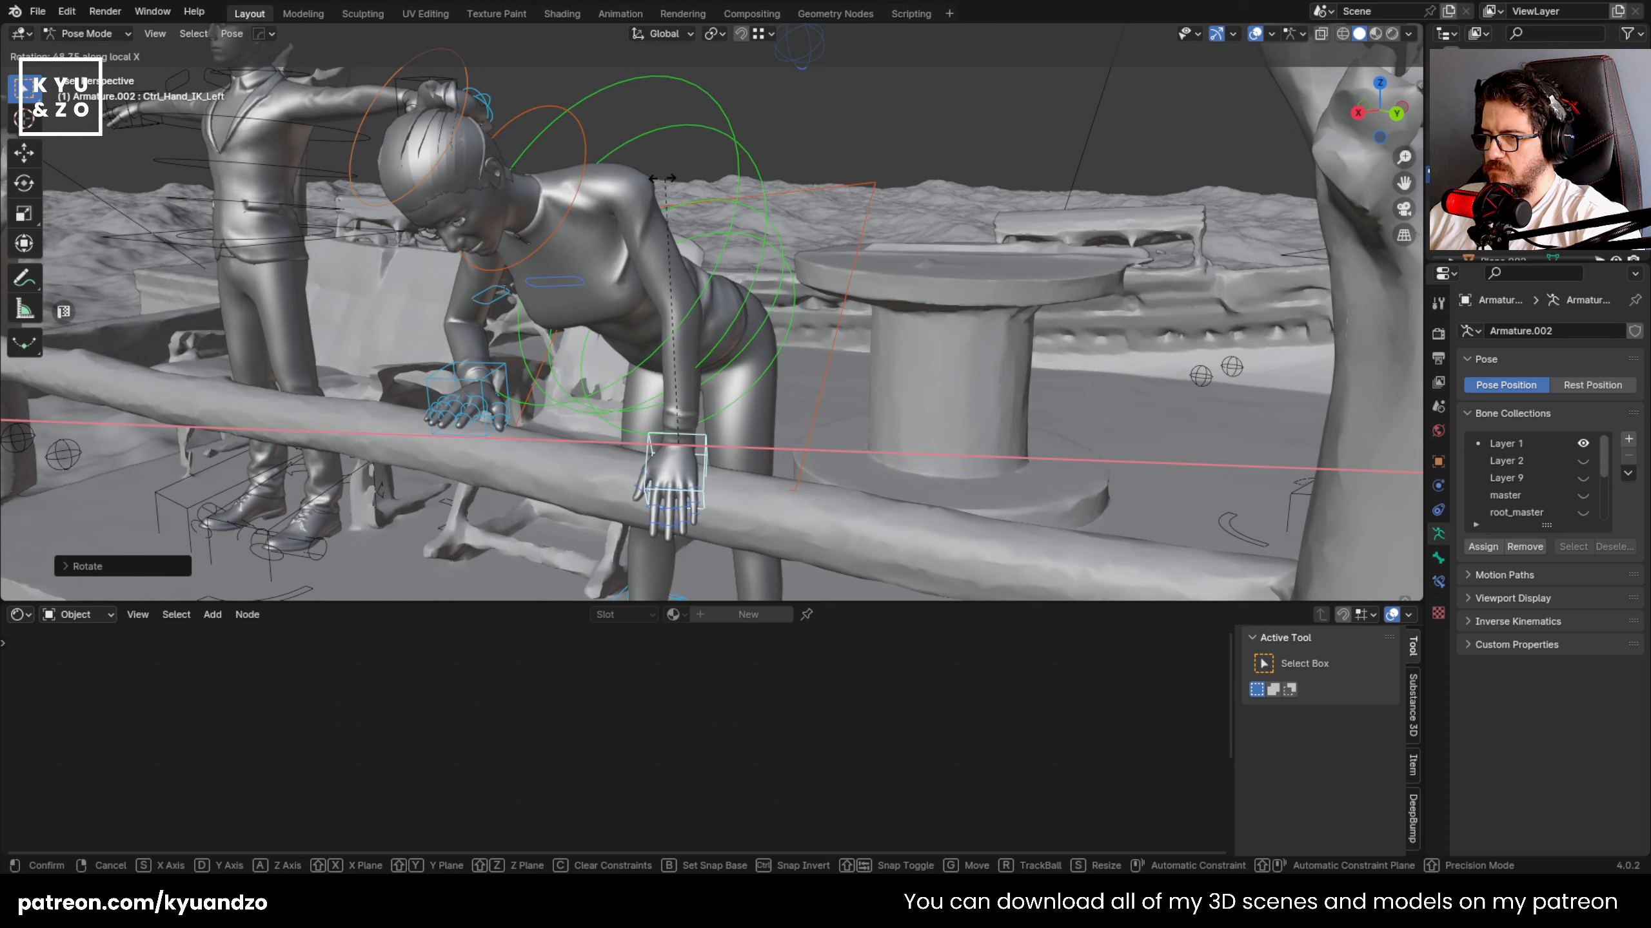
pyautogui.keyDown('shift'); pyautogui.moveTo(633, 364); pyautogui.dragTo(813, 296, button='middle'); pyautogui.keyUp('shift')
pyautogui.press('g')
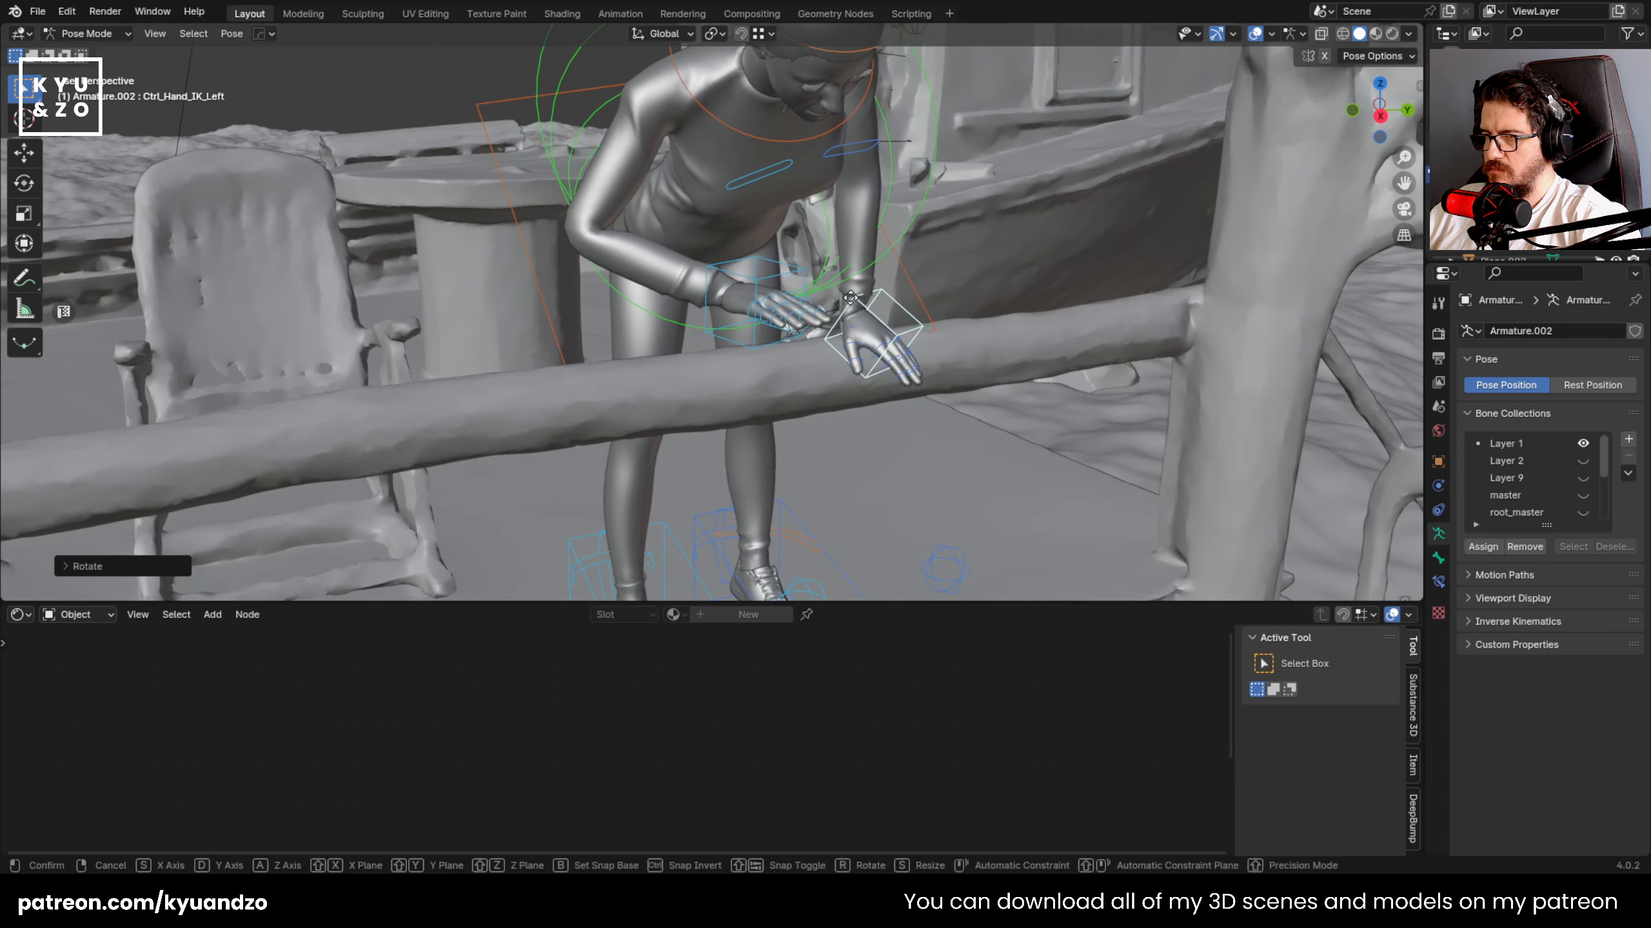
pyautogui.press('a')
pyautogui.click(801, 301)
pyautogui.click(722, 278)
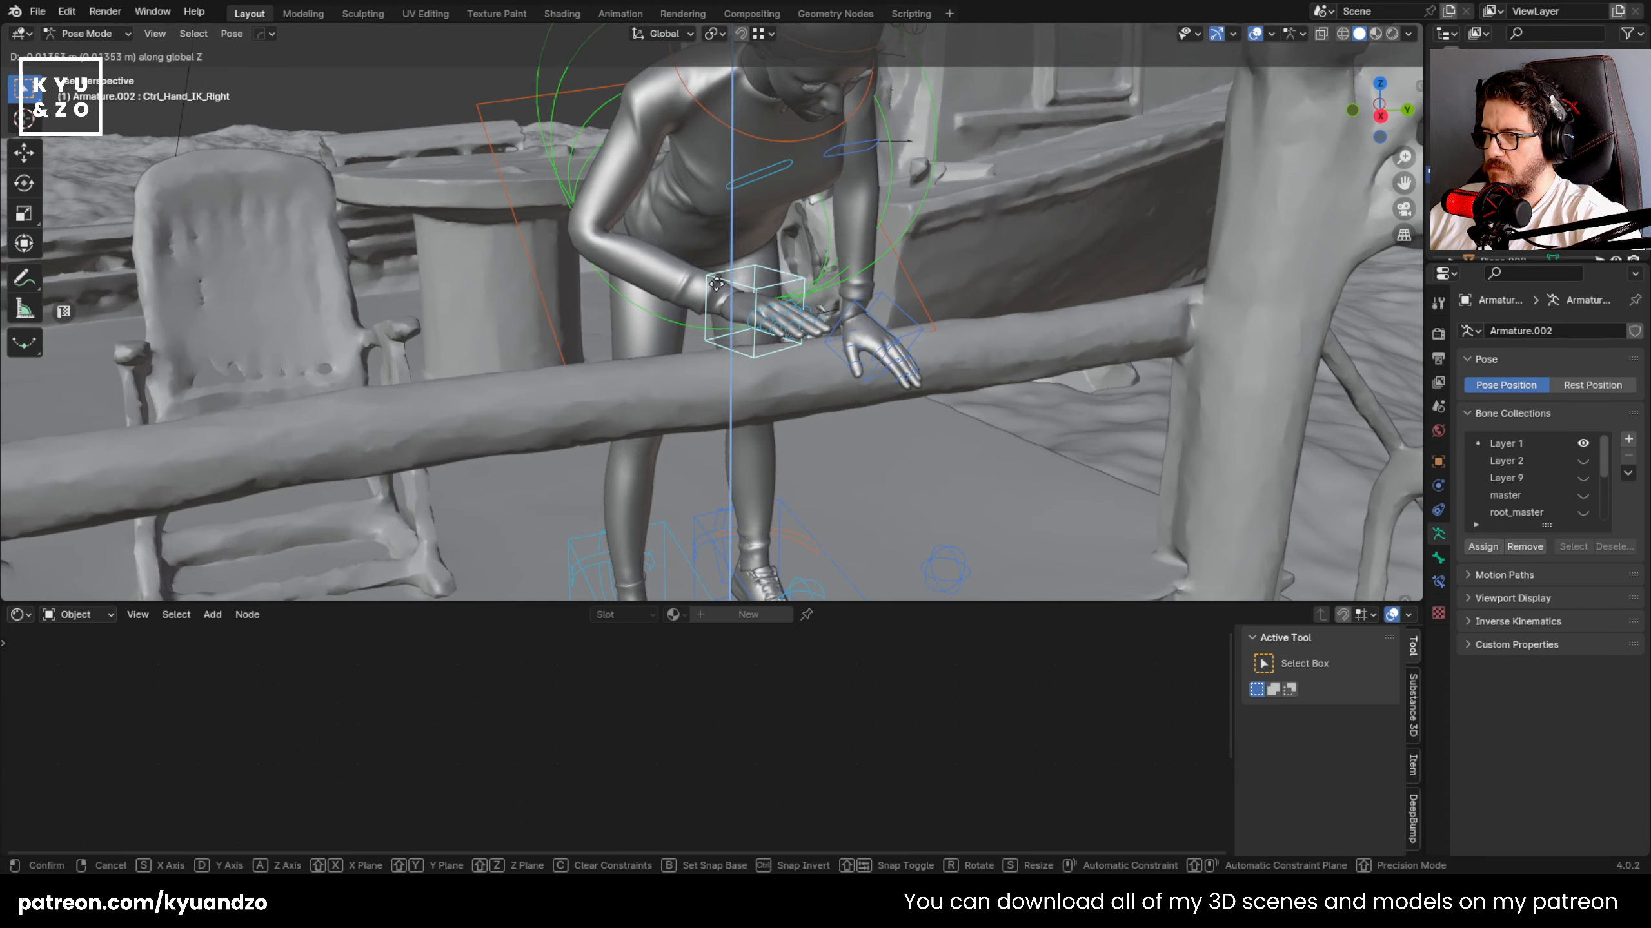
pyautogui.moveTo(722, 278); pyautogui.dragTo(533, 277, button='middle')
# - Rotate the Ctrl_Hips bone again to increase the character's forward lean over the railing
pyautogui.click(411, 231)
pyautogui.press('r')
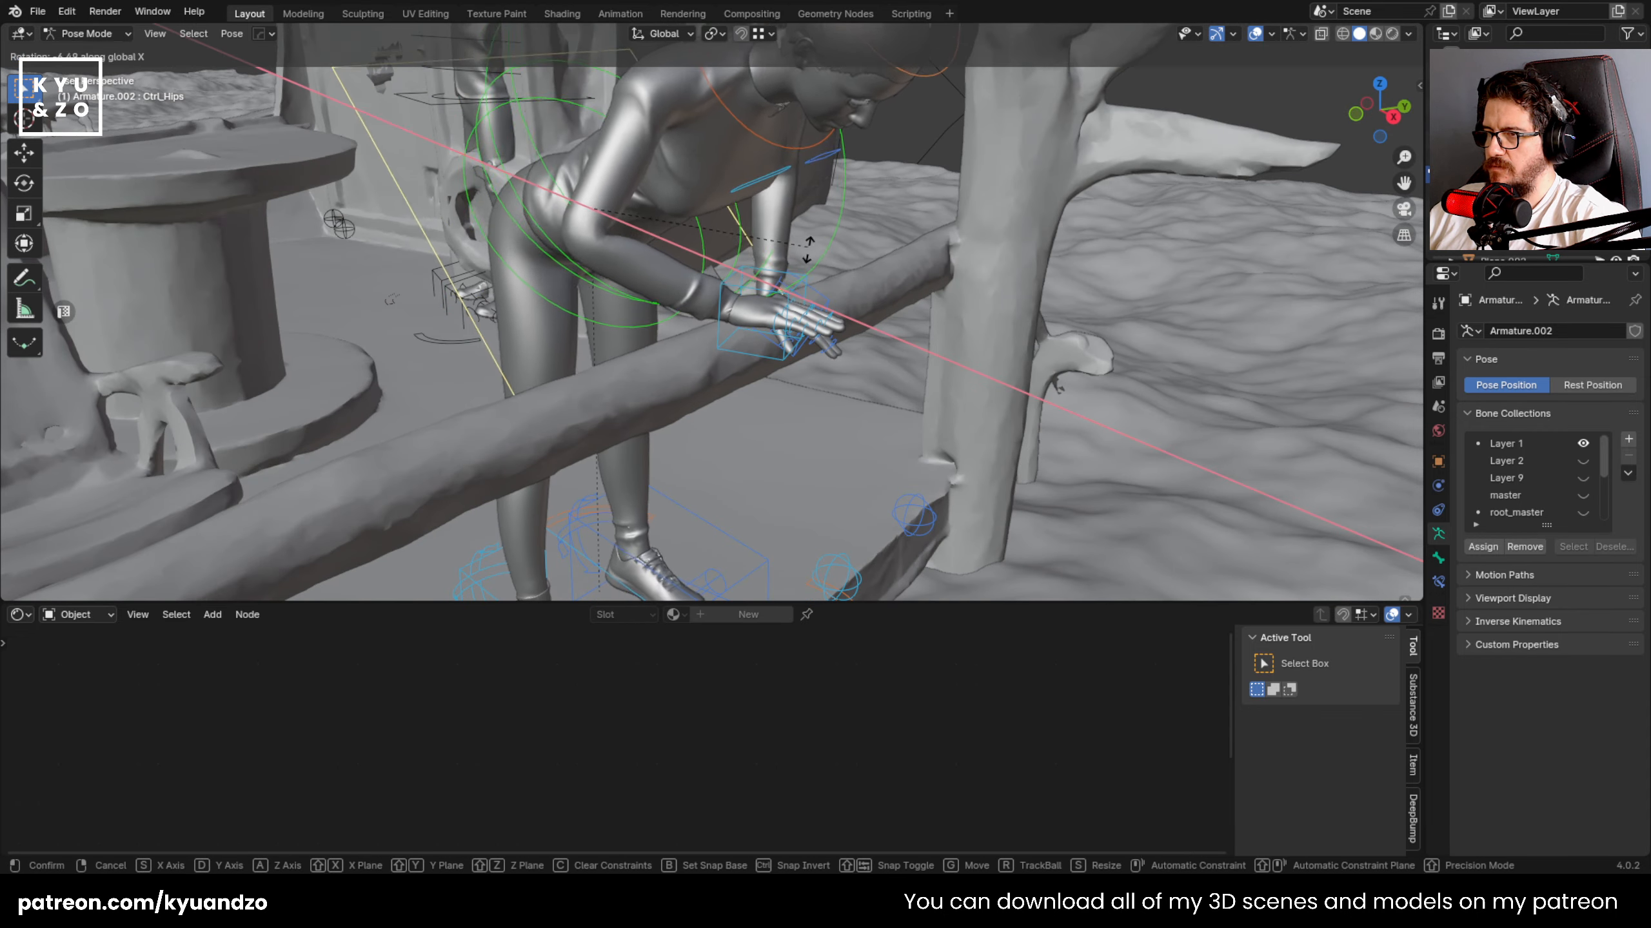
pyautogui.press('y')
pyautogui.click(804, 279)
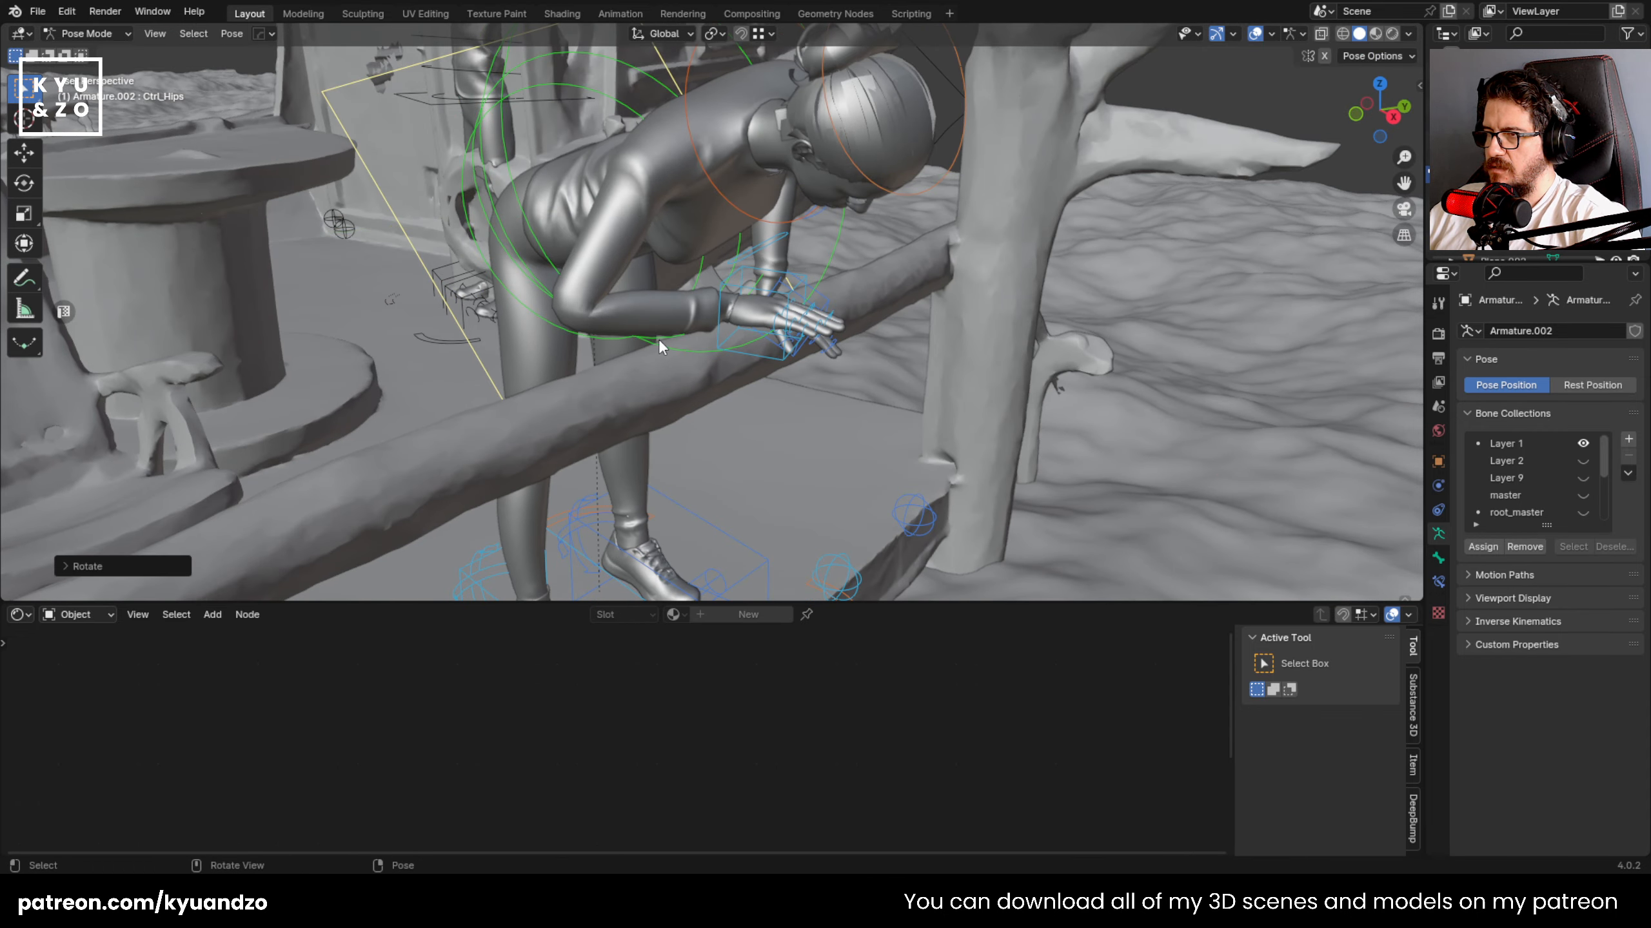
# - Move the Ctrl_ArmPole_IK_Right bone along the Z and Y axes to adjust the direction of the right elbow
pyautogui.scroll(-6, 658, 338)
pyautogui.press('g')
pyautogui.press('a')
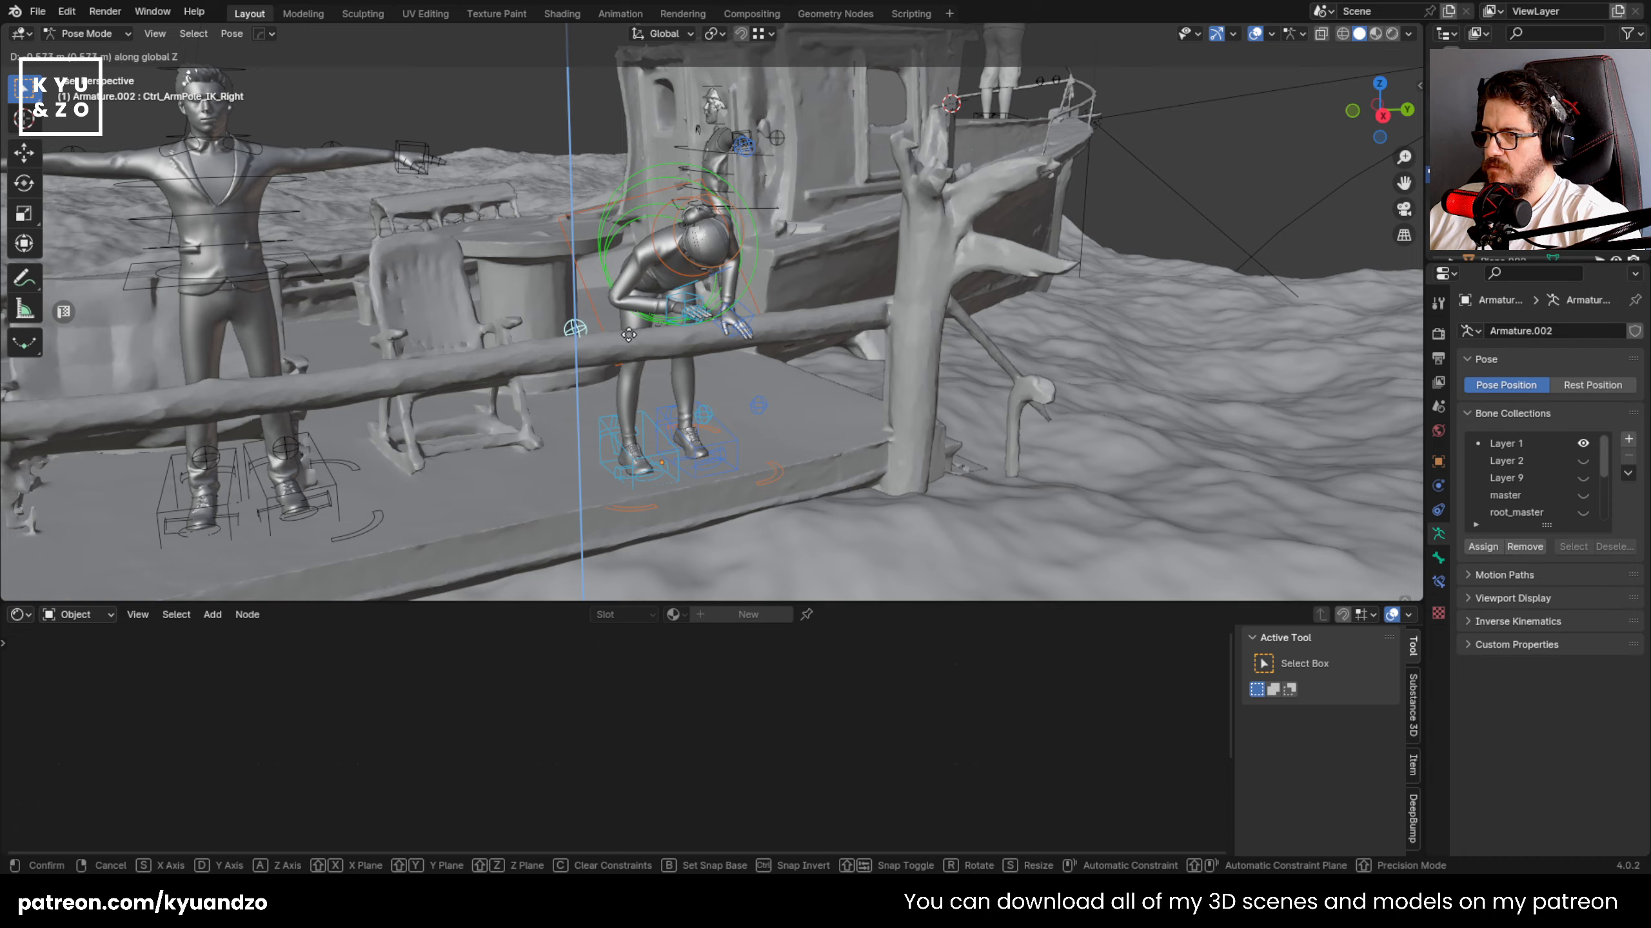
pyautogui.click(628, 334)
pyautogui.moveTo(624, 292); pyautogui.dragTo(608, 306, button='middle')
pyautogui.press('g')
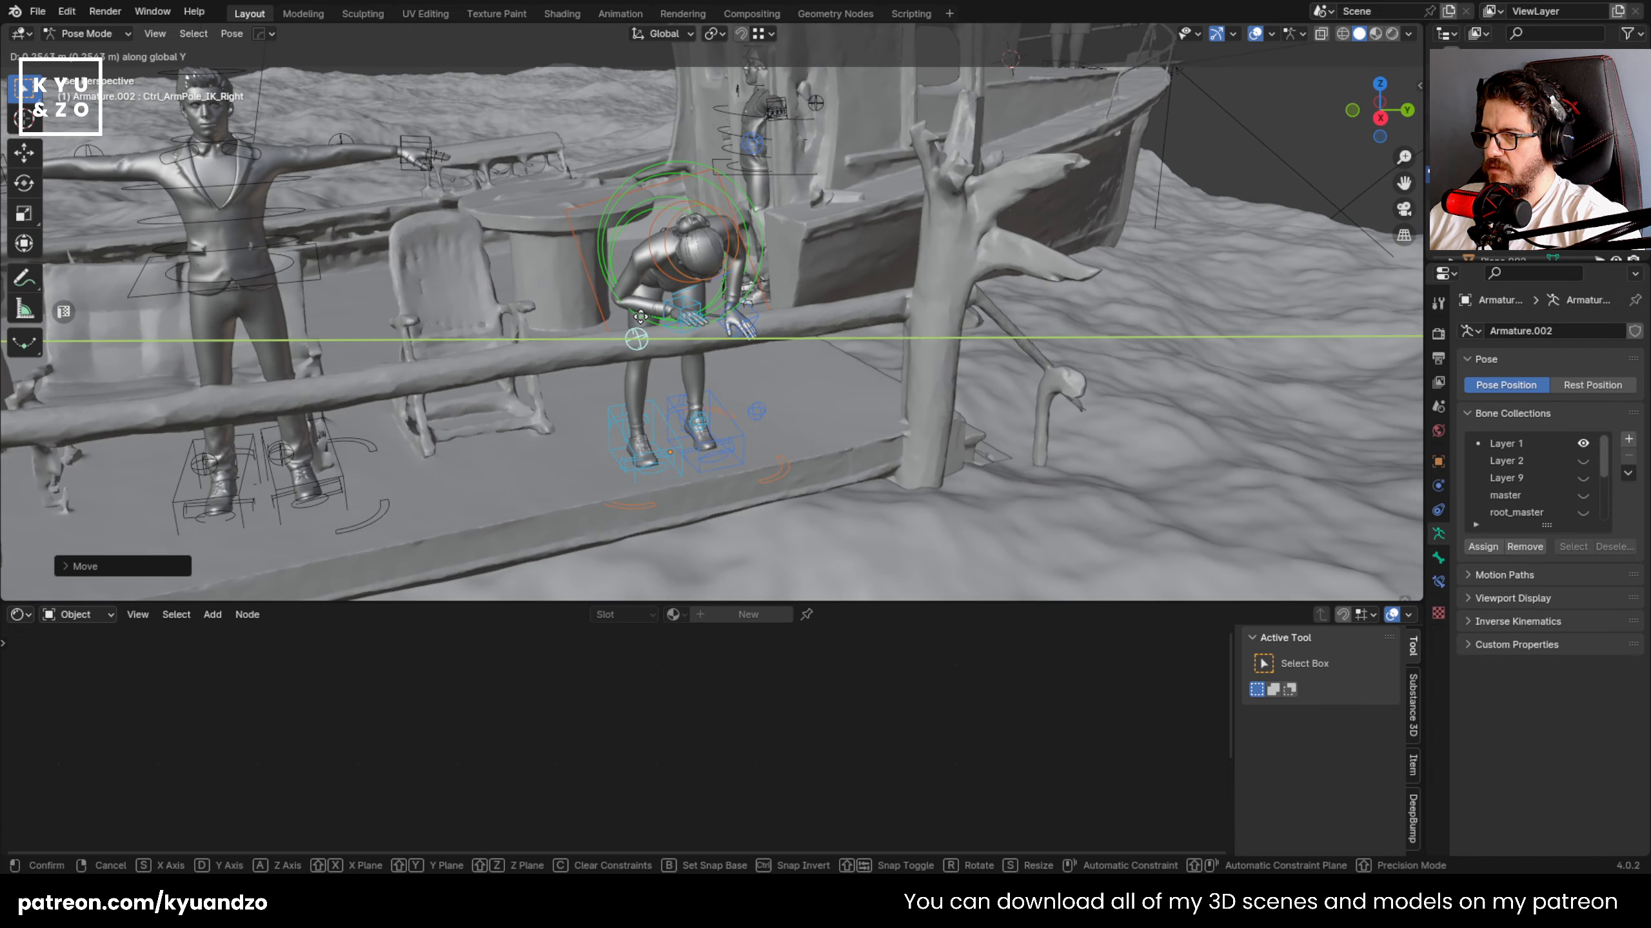
pyautogui.click(640, 317)
# - Move the Ctrl_Hand_IK_Right bone along the global axes, including X, to bring the right hand onto the railing
pyautogui.scroll(6, 591, 306)
pyautogui.click(588, 299)
pyautogui.moveTo(588, 299); pyautogui.dragTo(502, 312, button='middle')
pyautogui.press('g')
pyautogui.press('z')
pyautogui.click(523, 419)
pyautogui.press('g')
pyautogui.press('s')
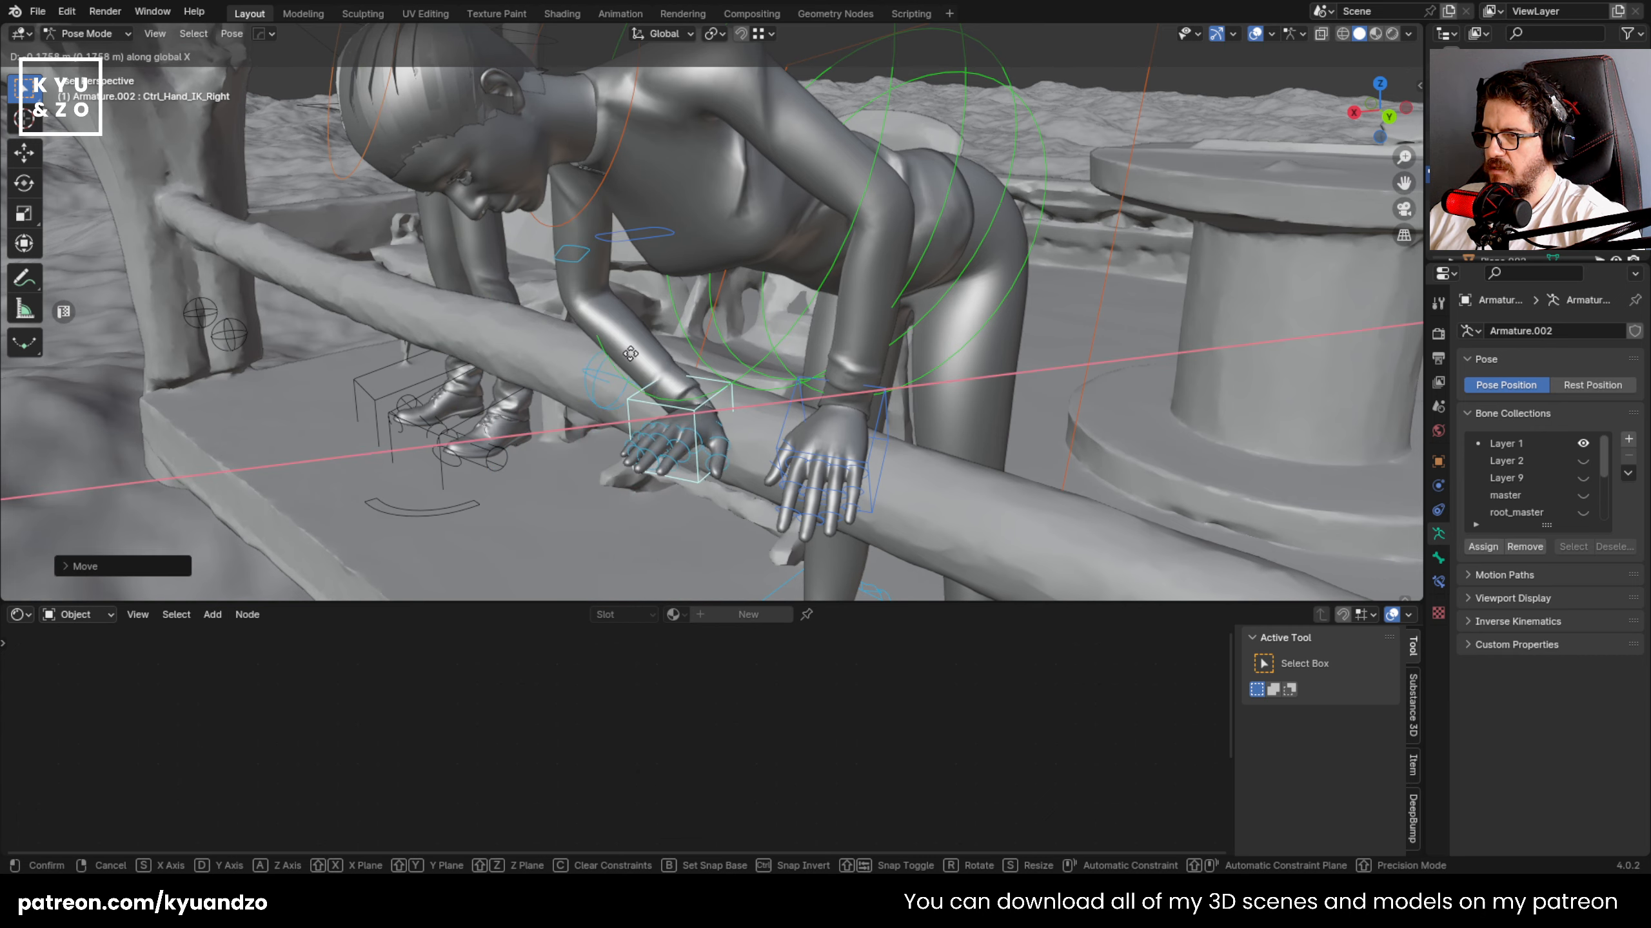
pyautogui.click(653, 349)
pyautogui.press('g')
pyautogui.press('d')
pyautogui.press('s')
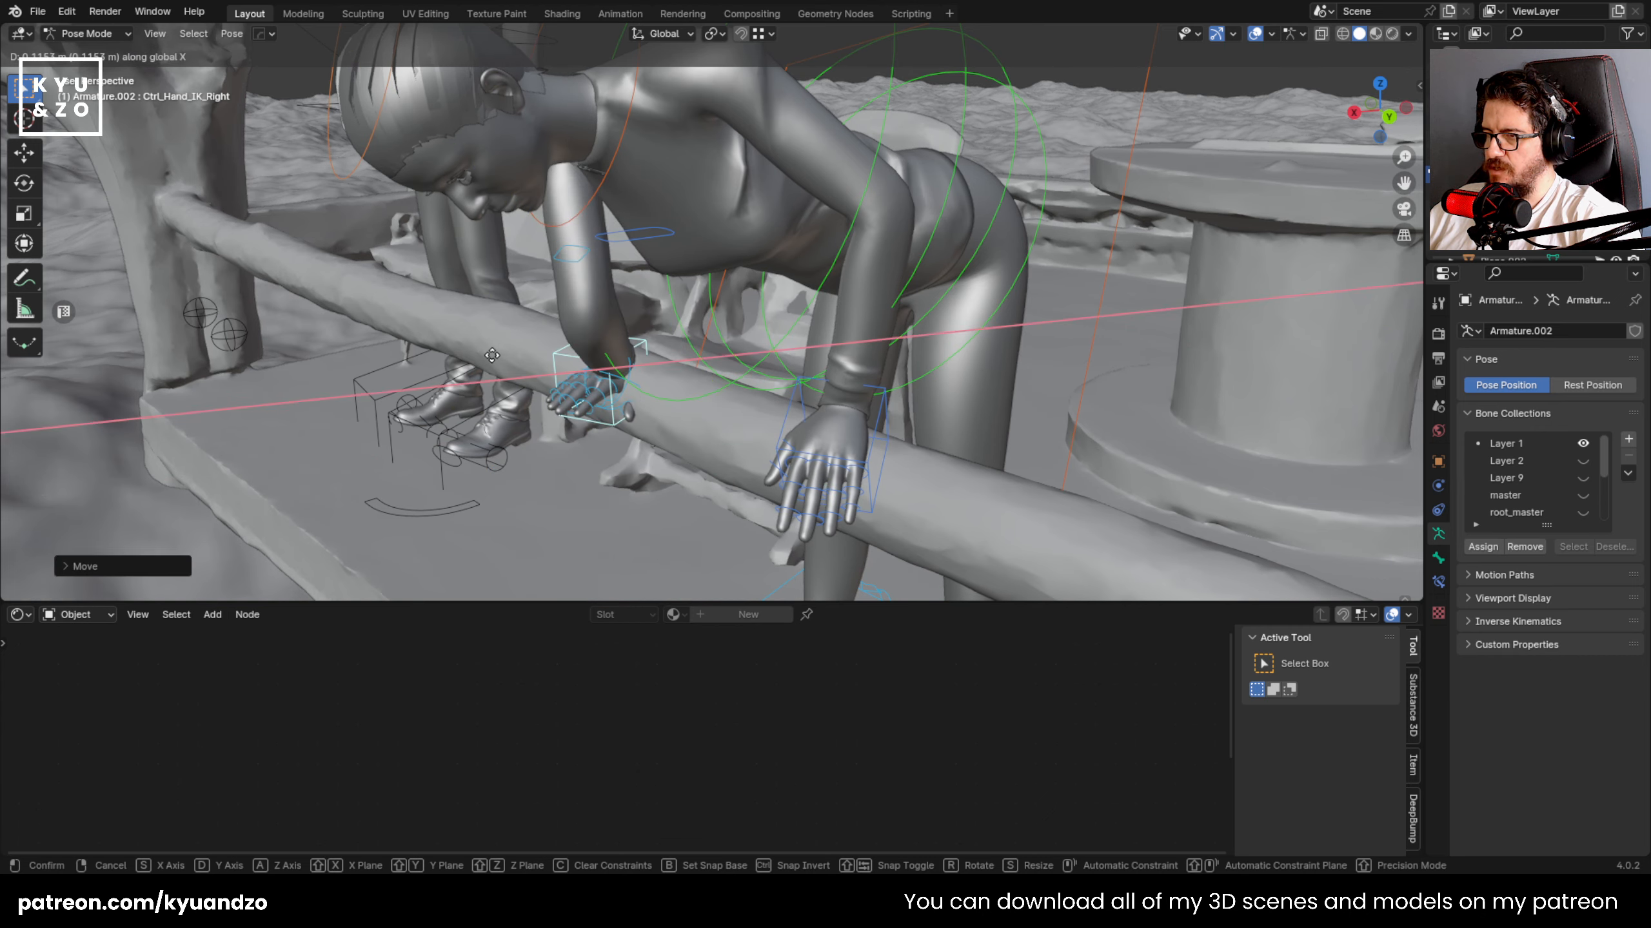
pyautogui.click(497, 329)
# - Rotate the Ctrl_Hand_IK_Right bone around its local axes and reposition it so the hand drapes over the railing
pyautogui.moveTo(497, 328); pyautogui.dragTo(741, 322, button='middle')
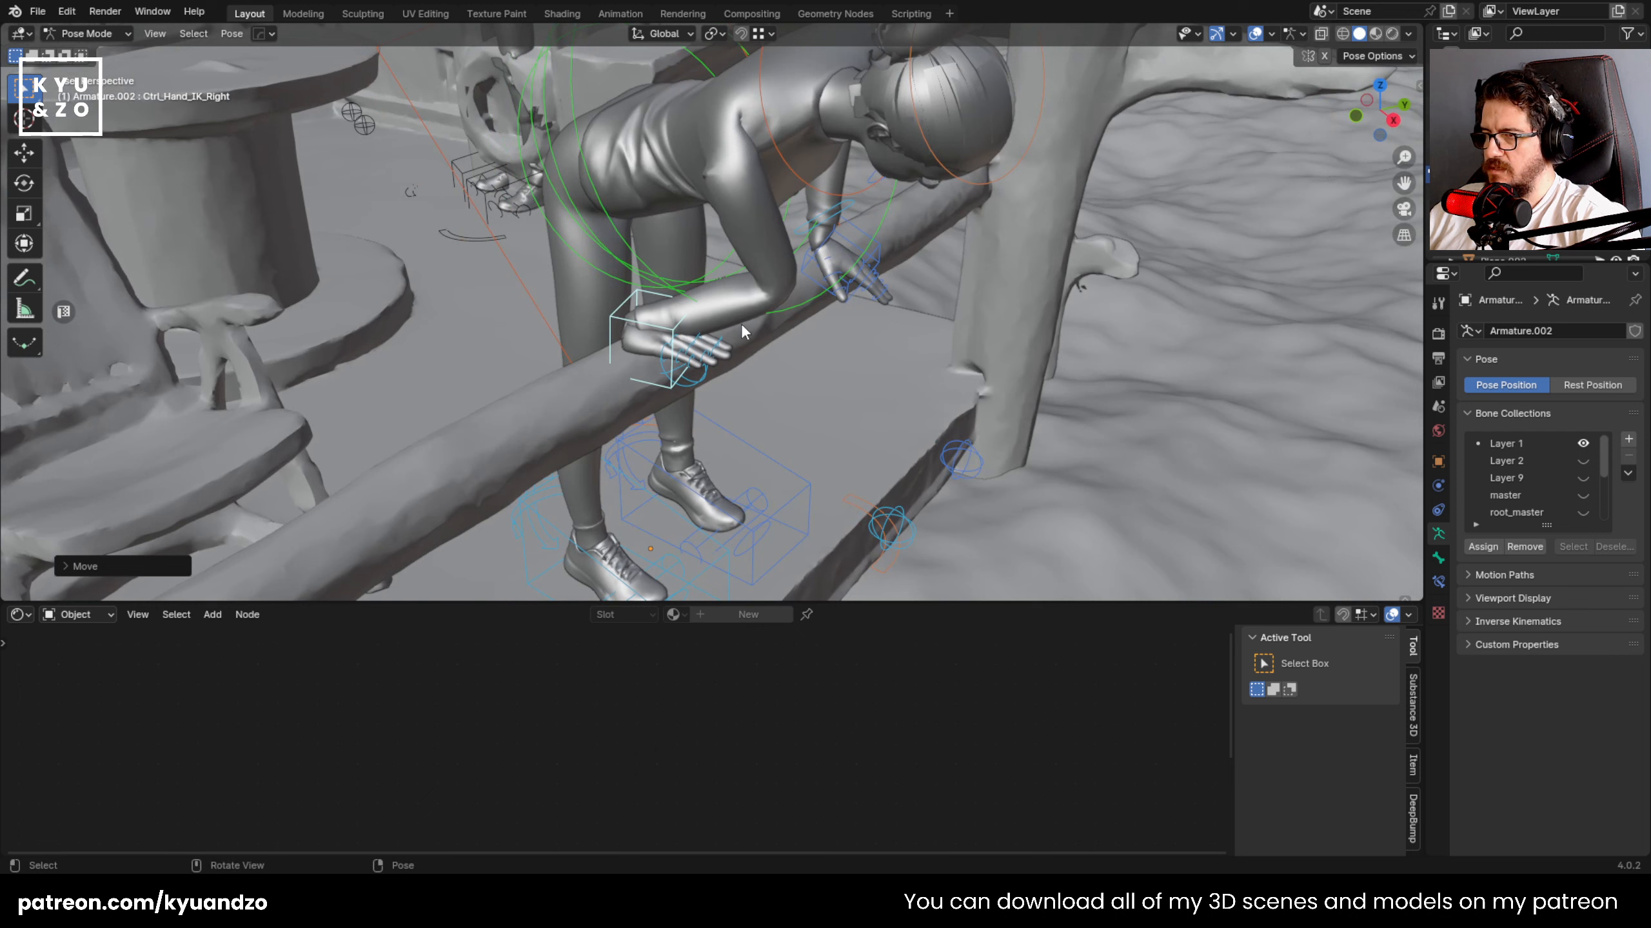
pyautogui.press('r')
pyautogui.press('g')
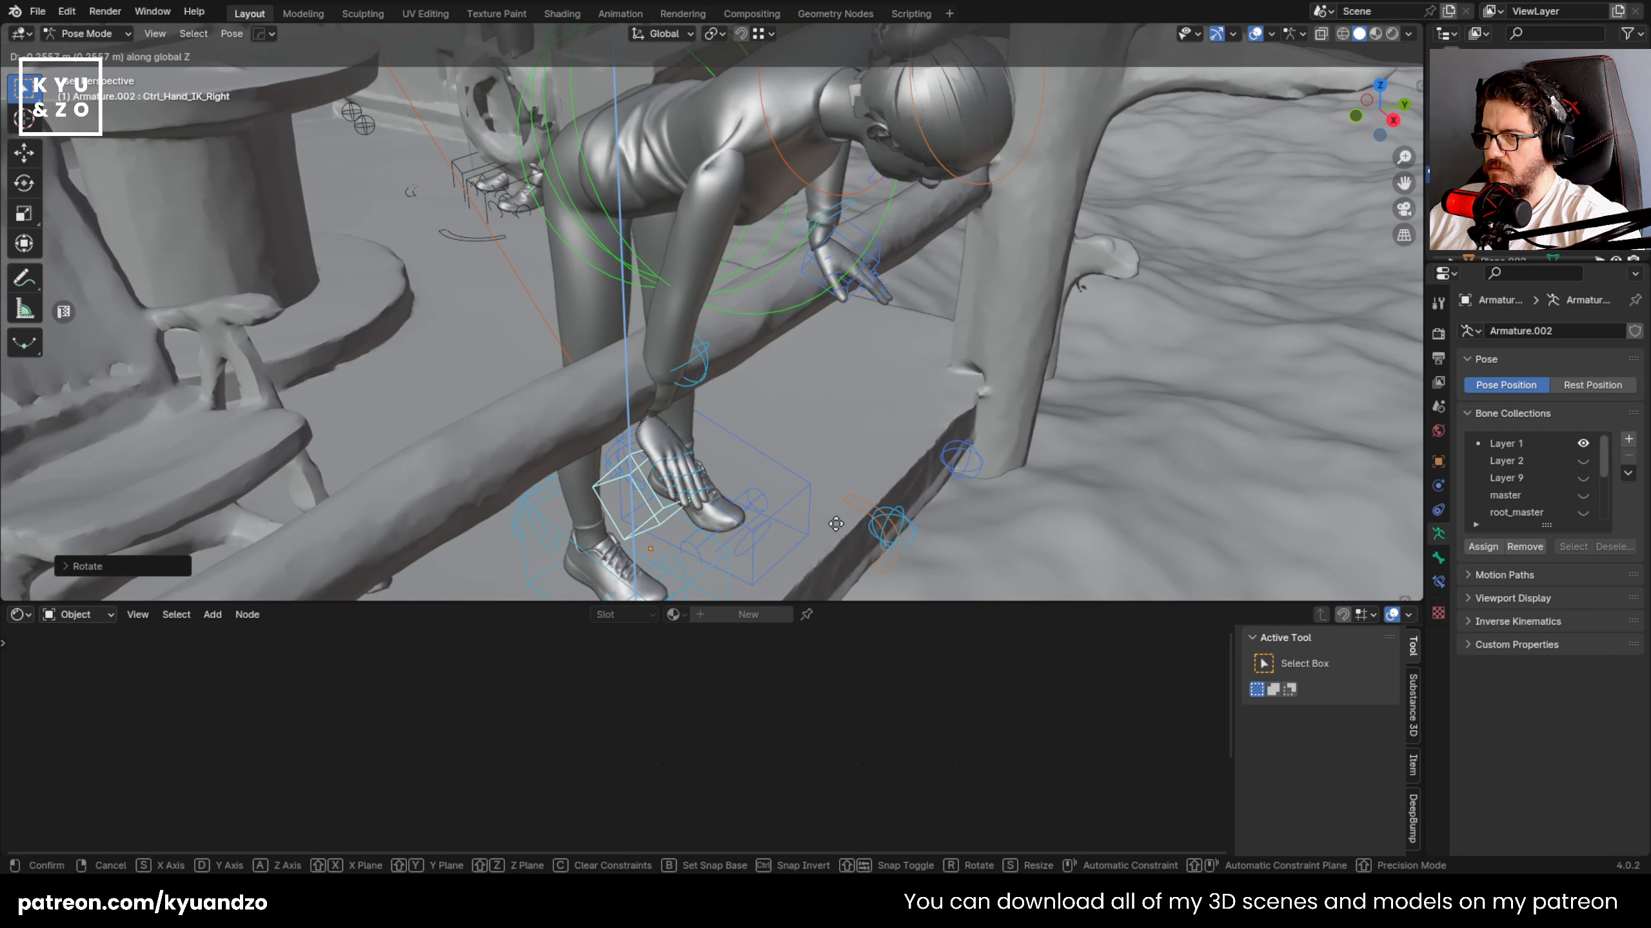
pyautogui.press('d')
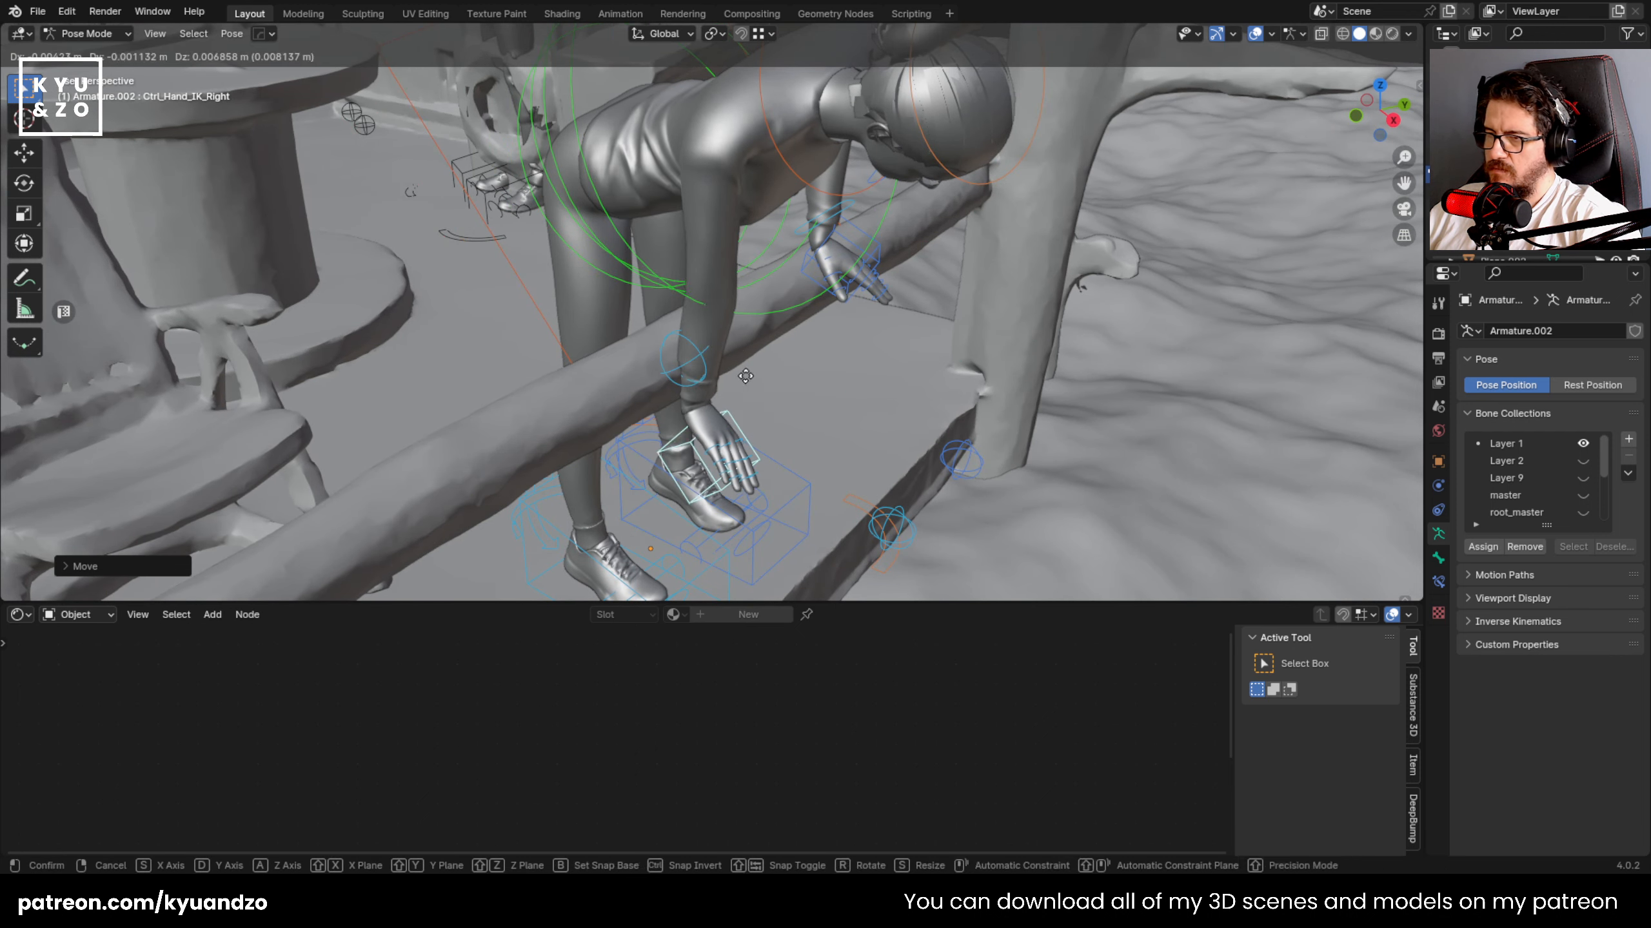
pyautogui.press('r')
pyautogui.press('x')
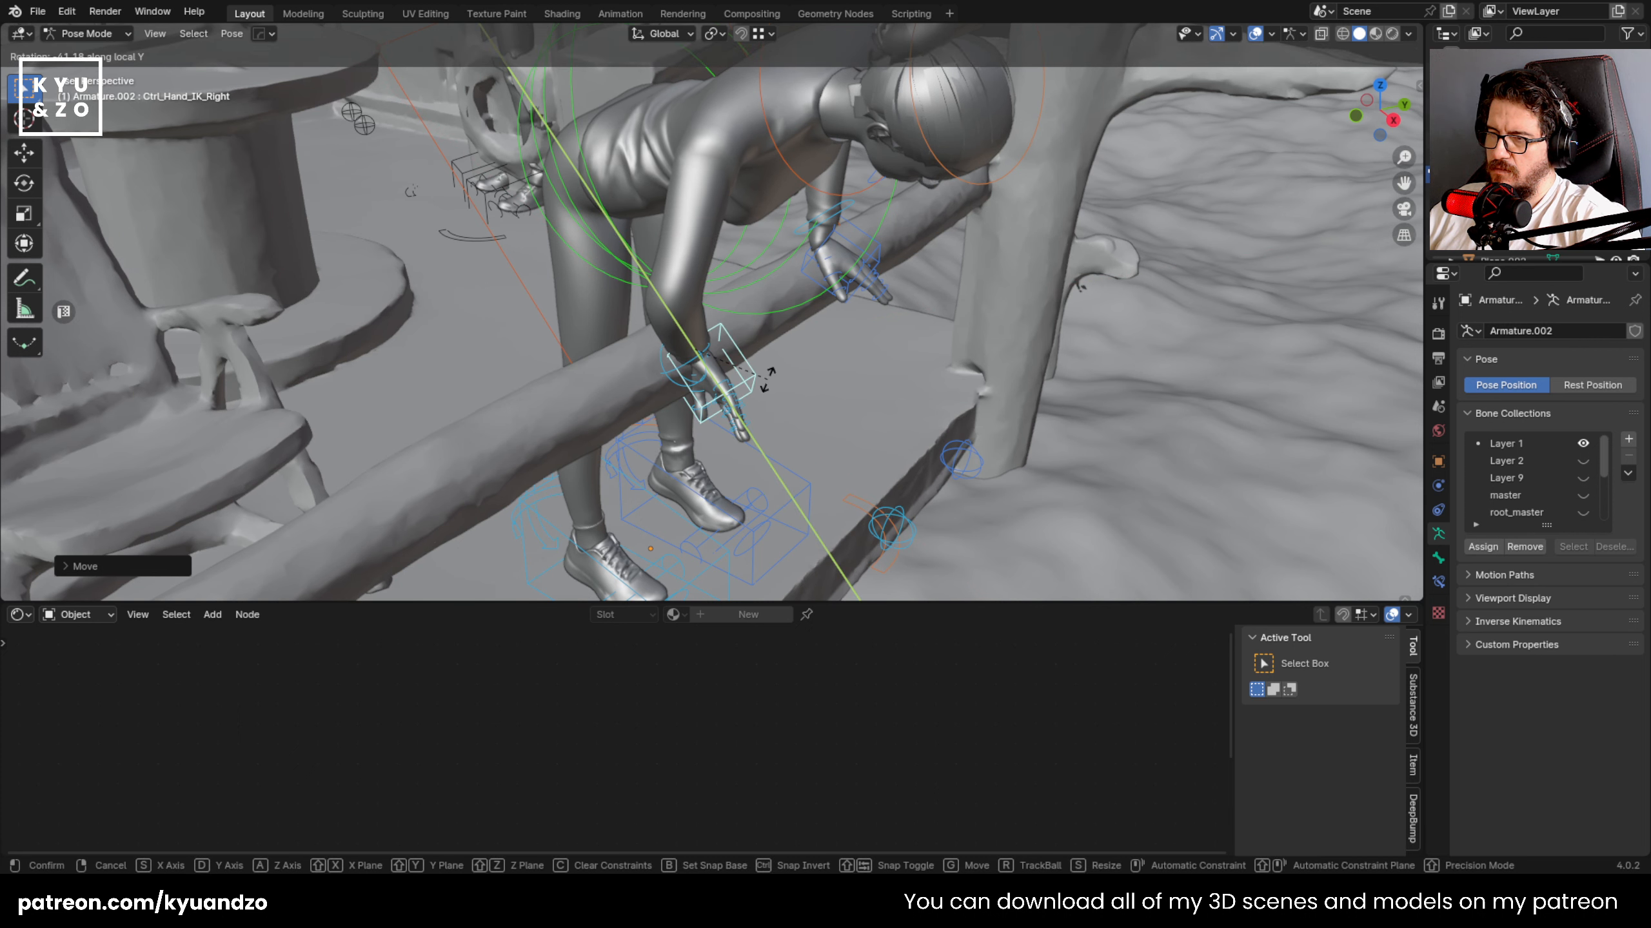
pyautogui.click(766, 379)
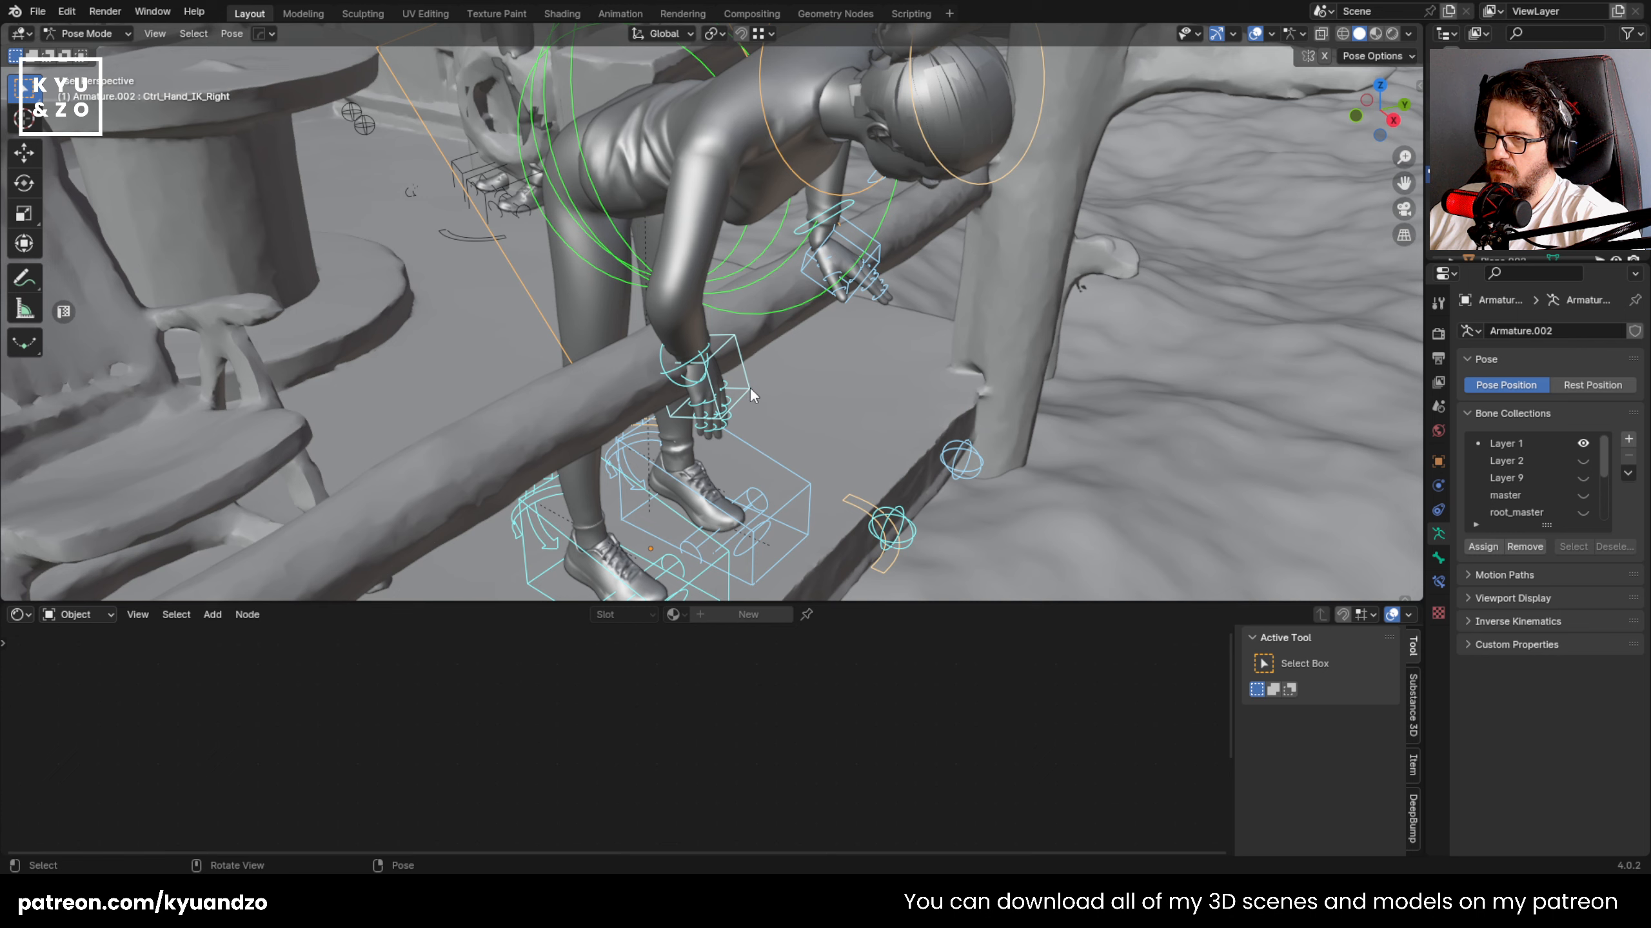
# - Fine-tune the Ctrl_Hand_IK_Right bone's position, including along global Y, so the right hand rests against the railing
pyautogui.press('g')
pyautogui.press('a')
pyautogui.click(747, 357)
pyautogui.moveTo(734, 352); pyautogui.dragTo(617, 296, button='middle')
pyautogui.press('g')
pyautogui.press('d')
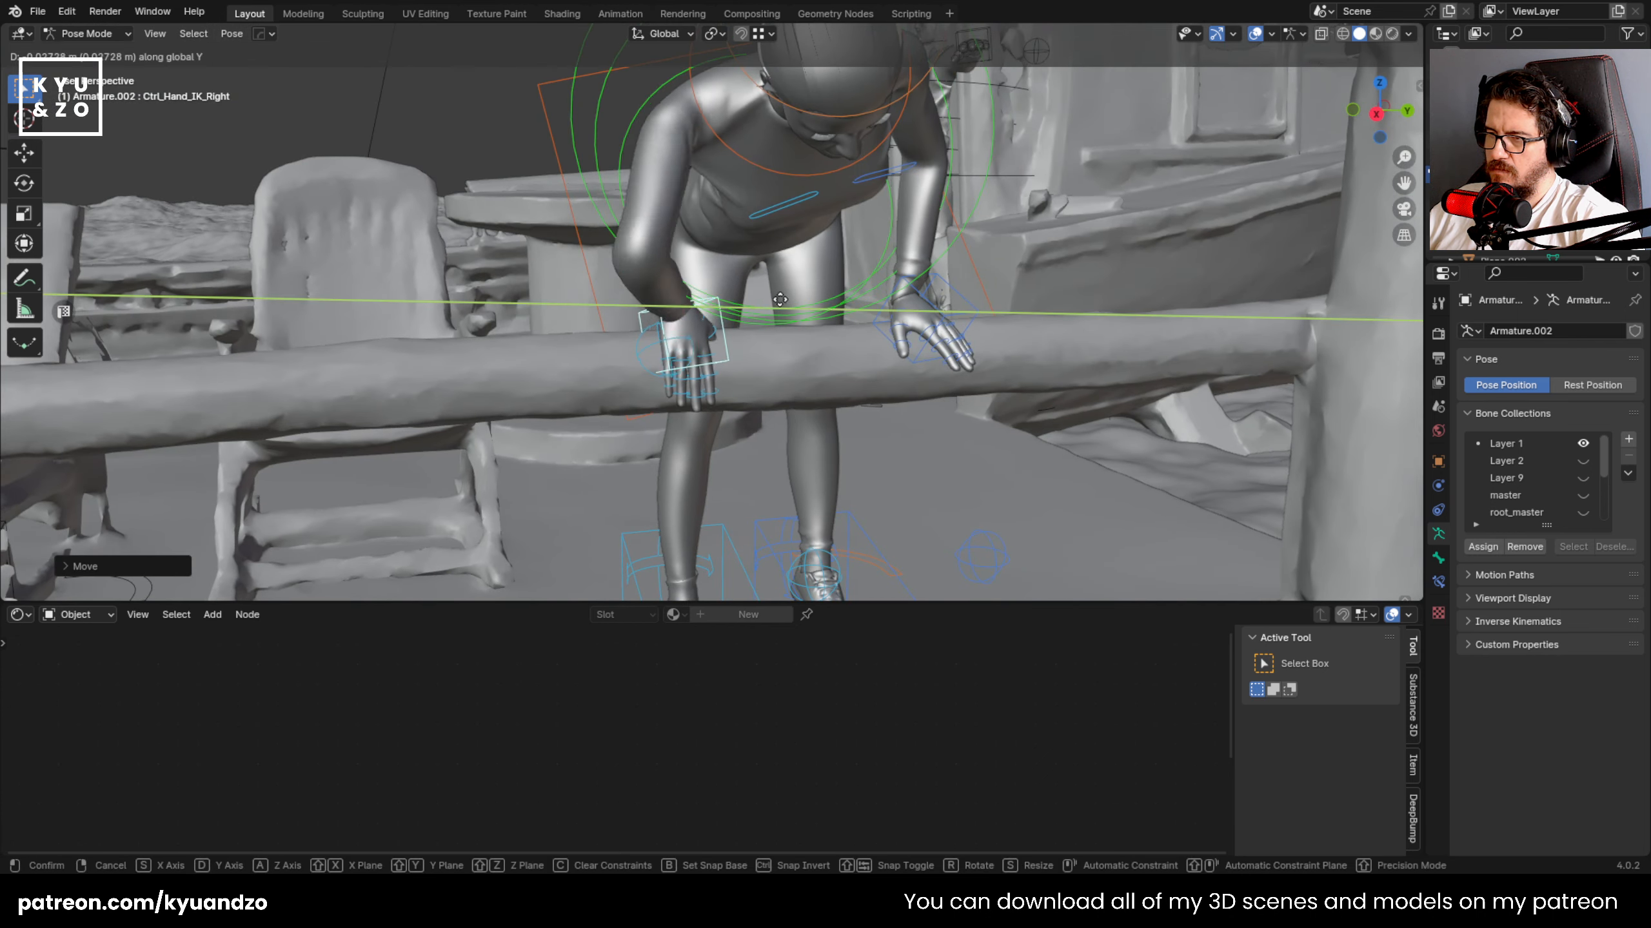
pyautogui.click(746, 320)
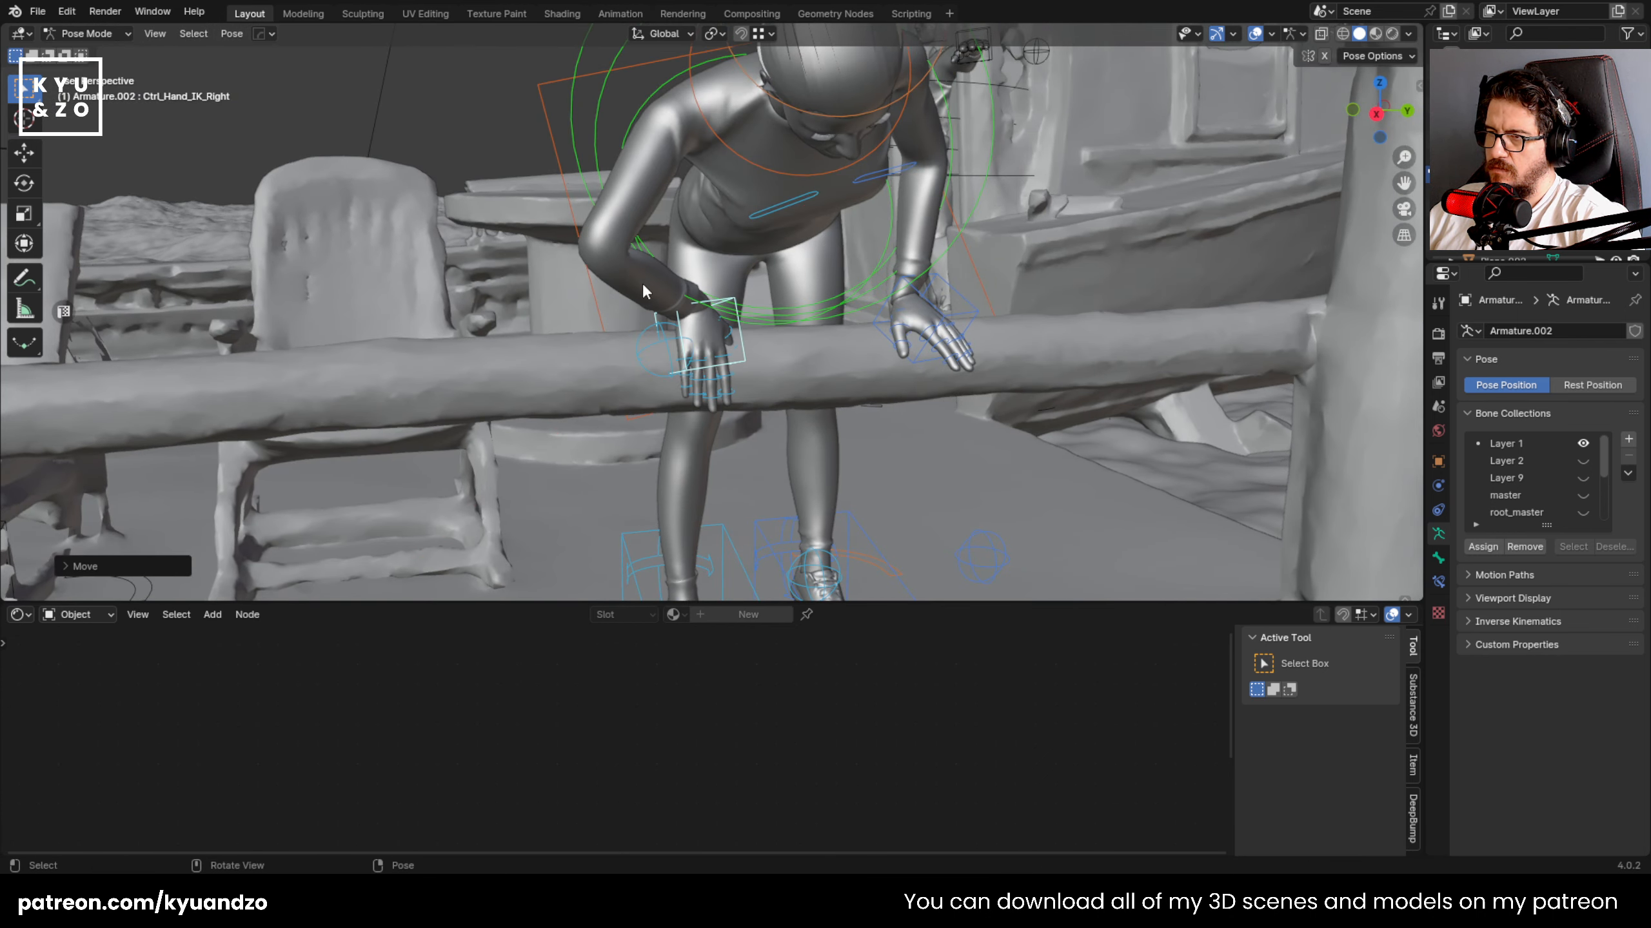
# - Move the Ctrl_ArmPole_IK_Right bone freely upward by about 0.3 m to reposition the bent right elbow
pyautogui.click(634, 345)
pyautogui.press('g')
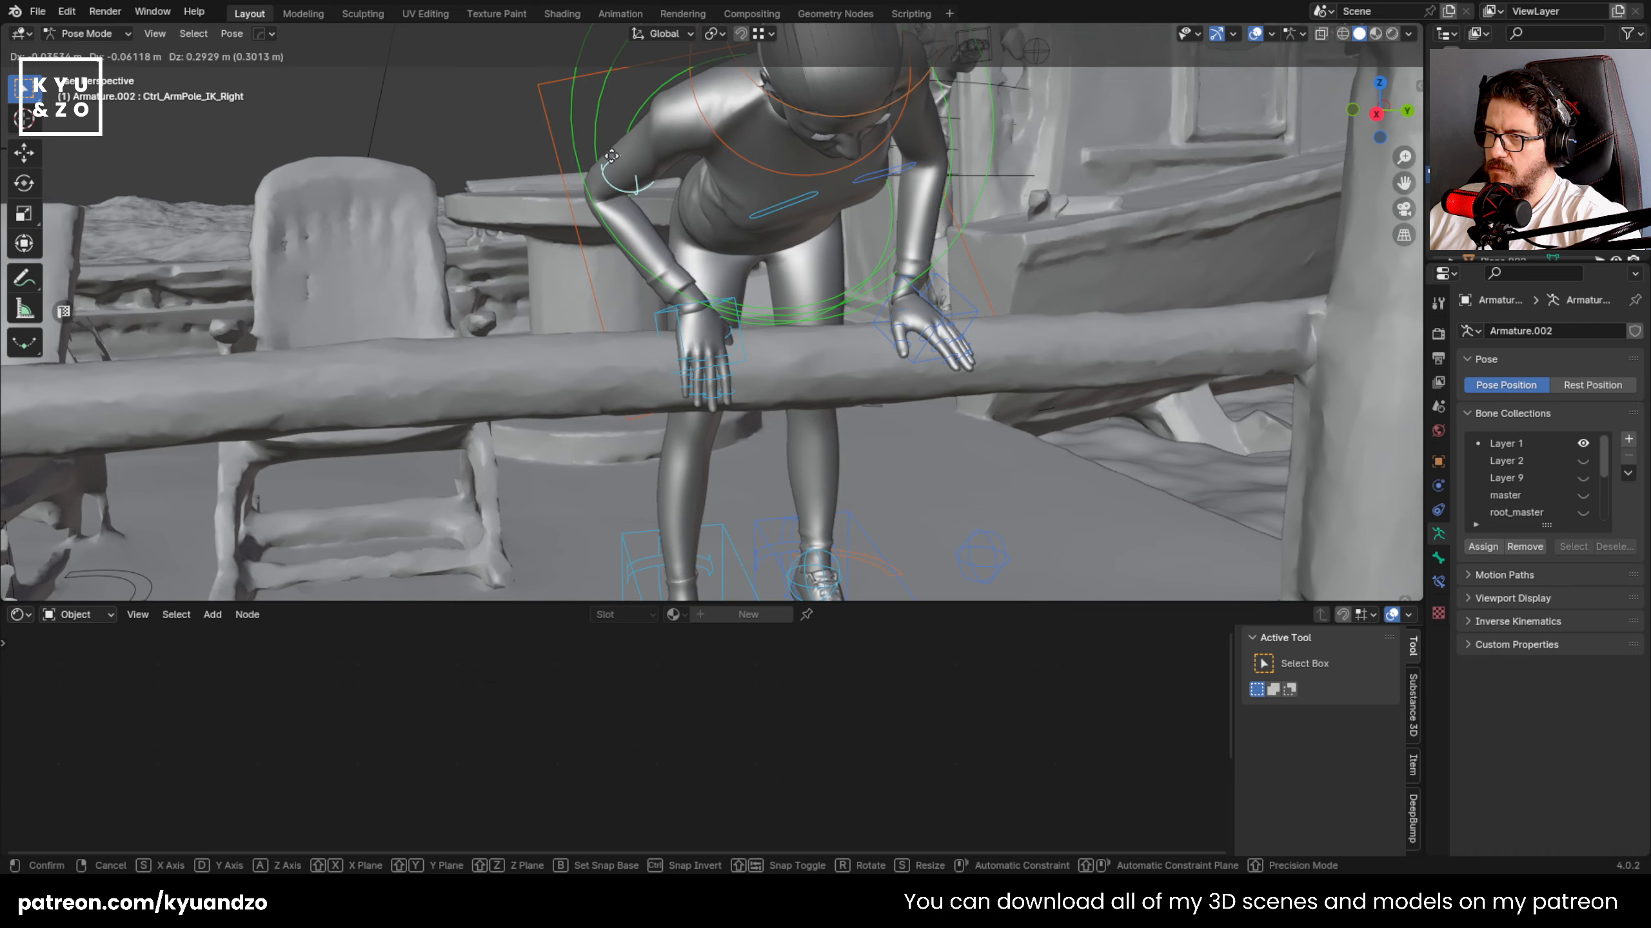
pyautogui.click(612, 159)
pyautogui.scroll(-4, 621, 260)
pyautogui.moveTo(629, 278); pyautogui.dragTo(490, 254, button='middle')
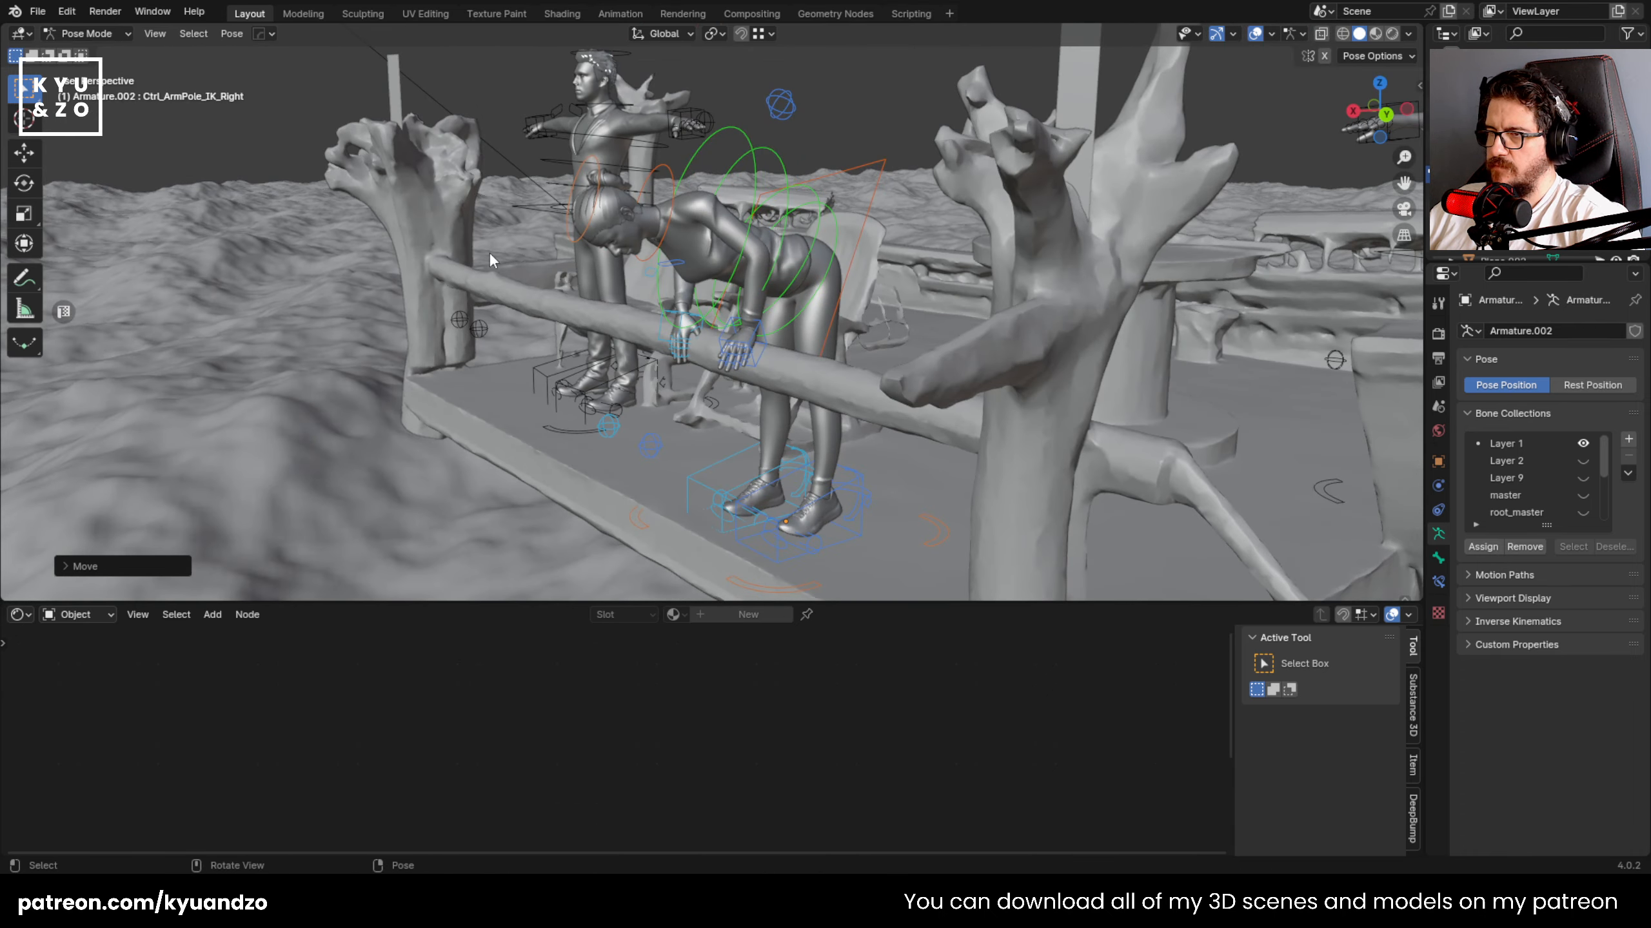
# - Rotate the Ctrl_Hips_Free bone around the Y axis to adjust the leaning character's hips
pyautogui.scroll(3, 702, 274)
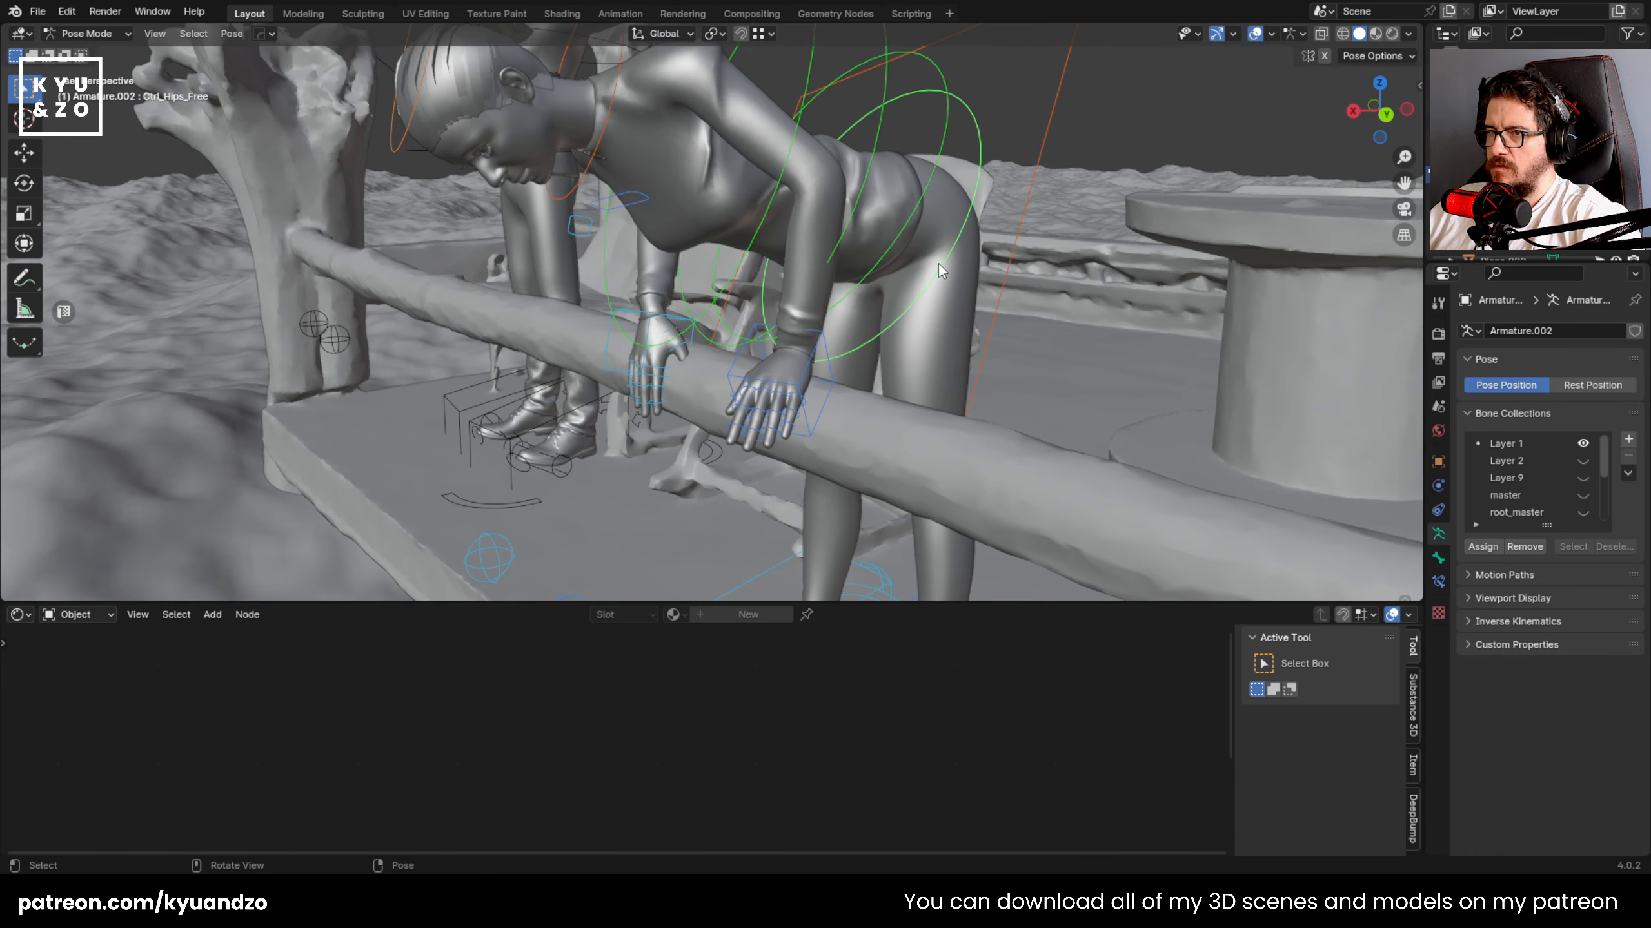
pyautogui.scroll(-2, 939, 264)
pyautogui.press('r')
pyautogui.press('y')
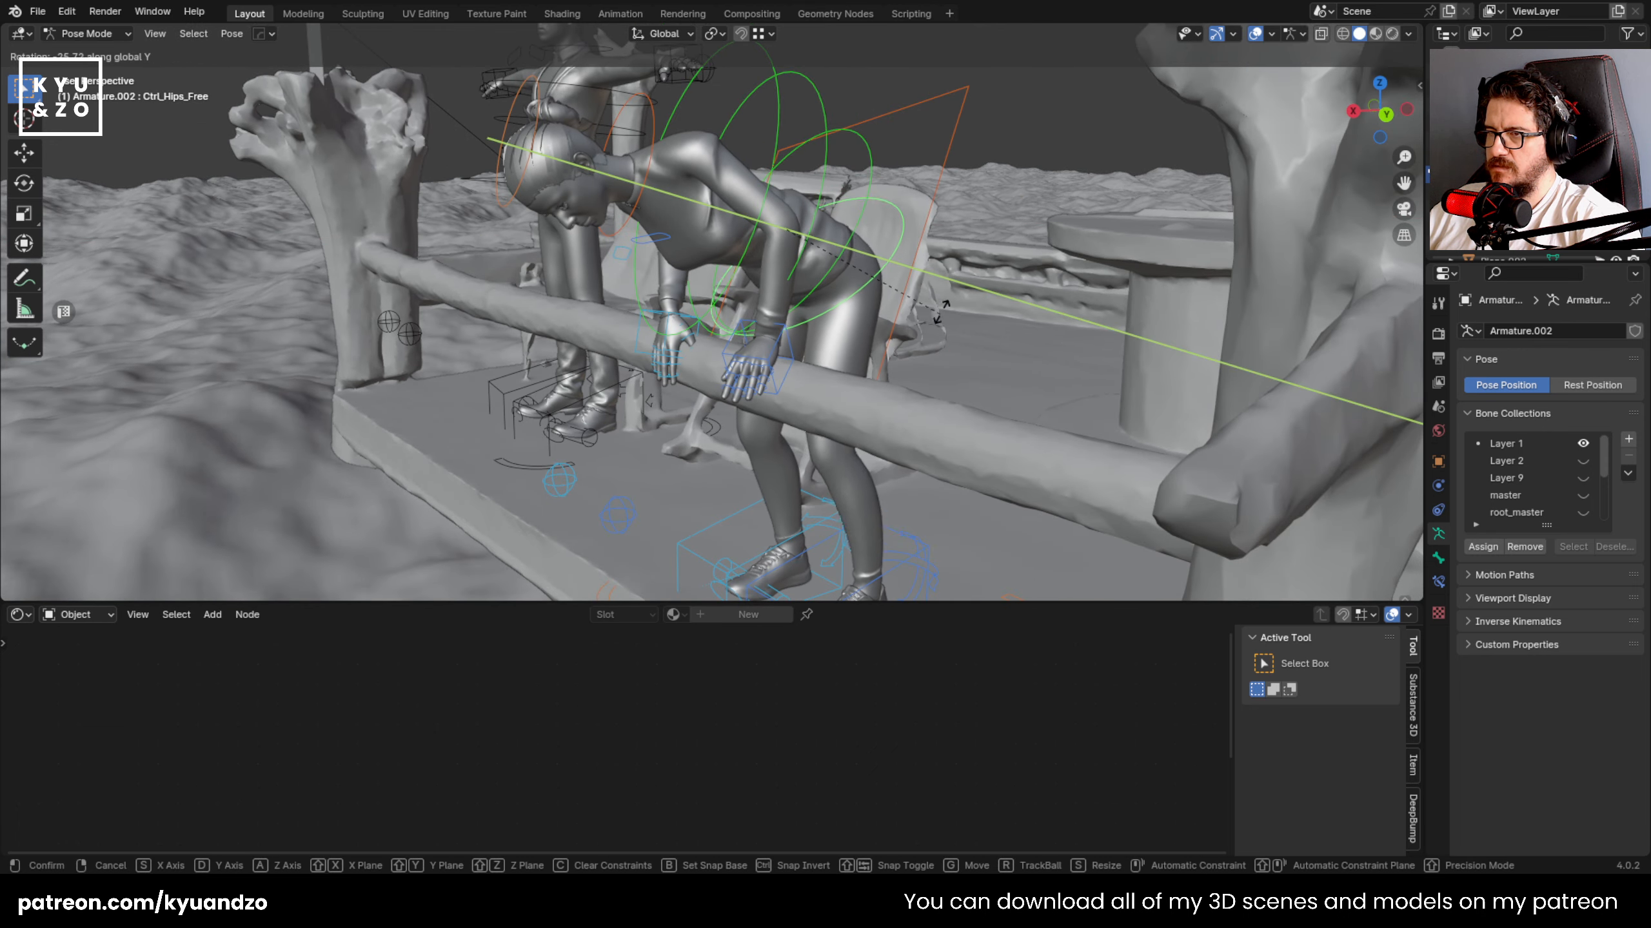
pyautogui.click(885, 256)
# - Rotate the Ctrl_Spine and Ctrl_Spine2 bones around the Y axis to adjust the curve of the leaning character's back
pyautogui.press('r')
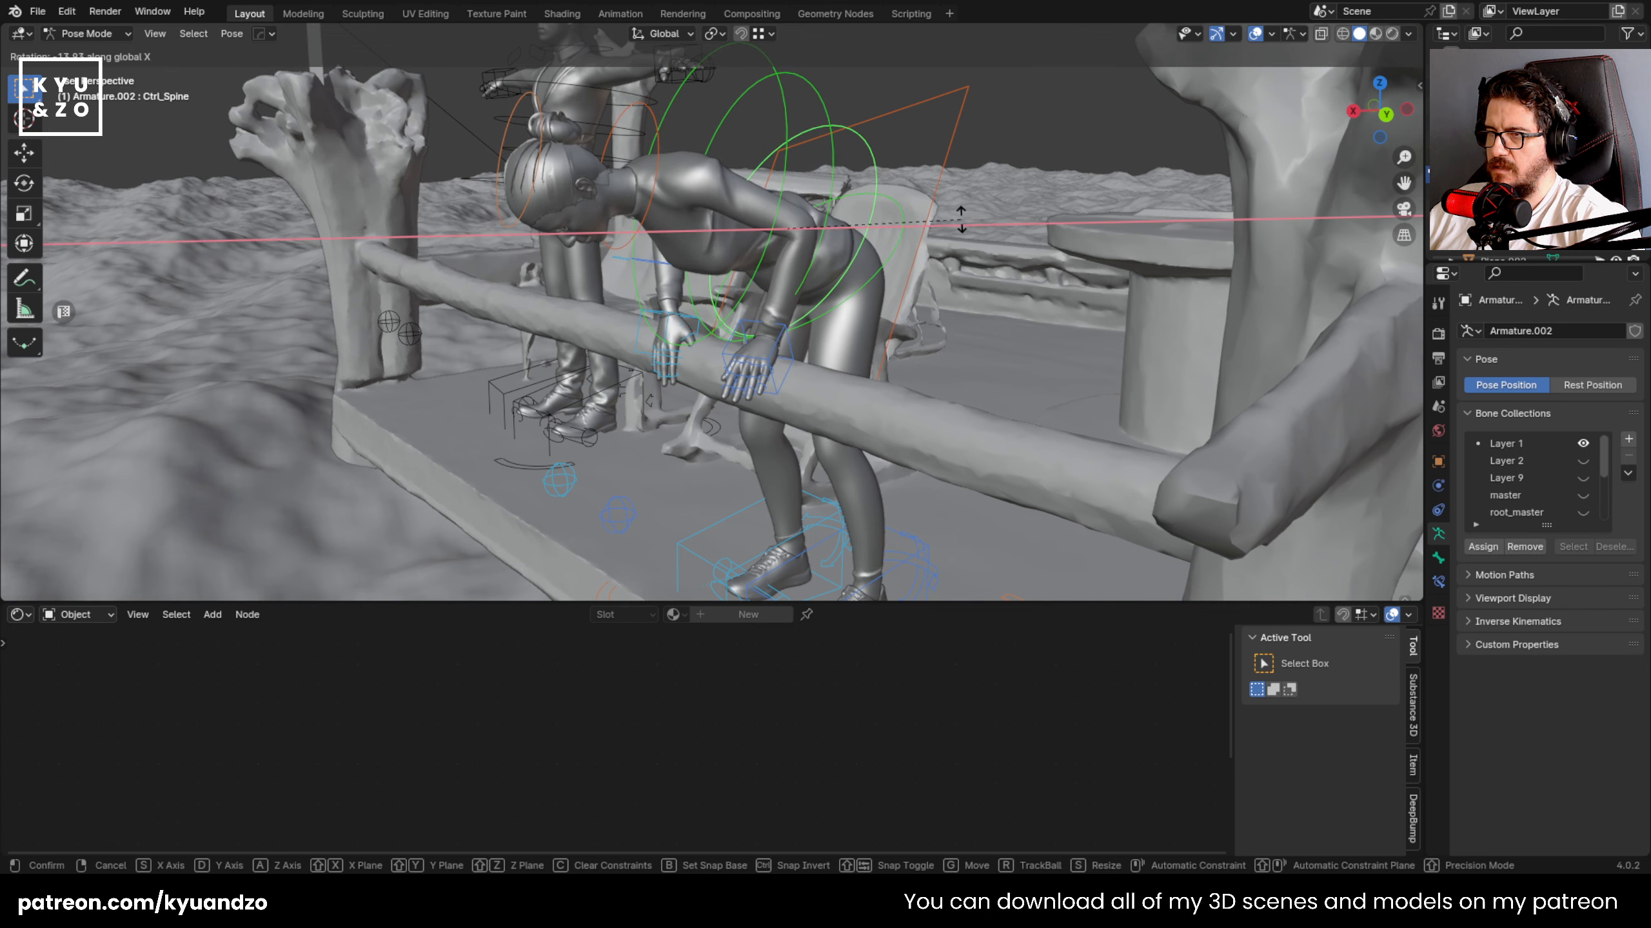
pyautogui.press('y')
pyautogui.click(896, 188)
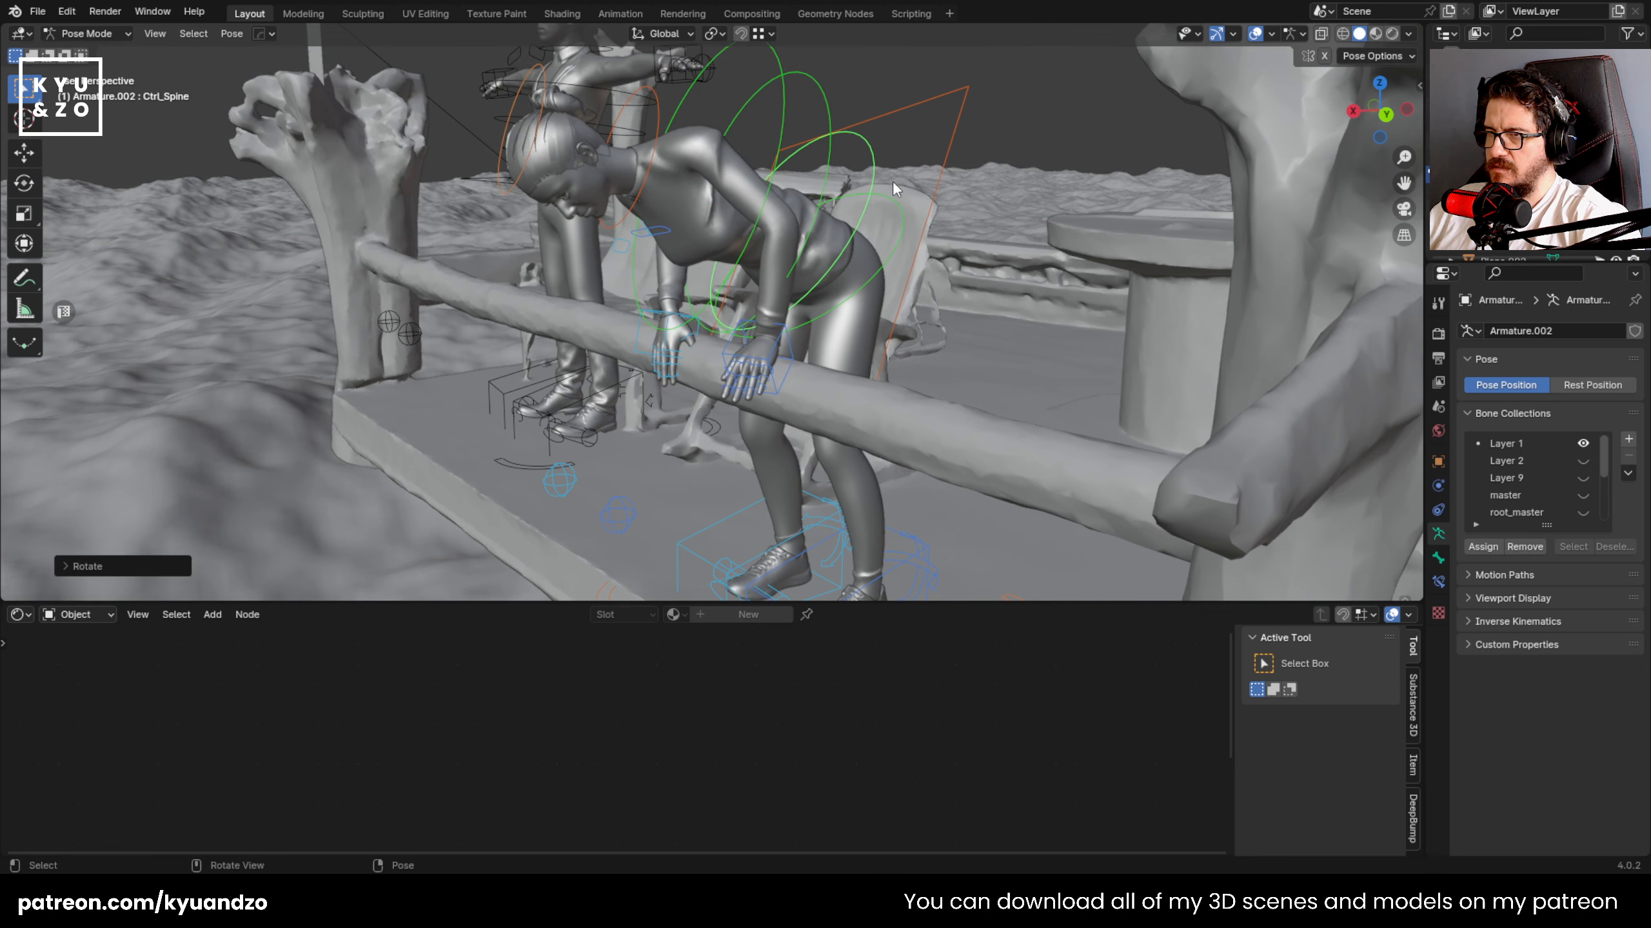
pyautogui.press('y')
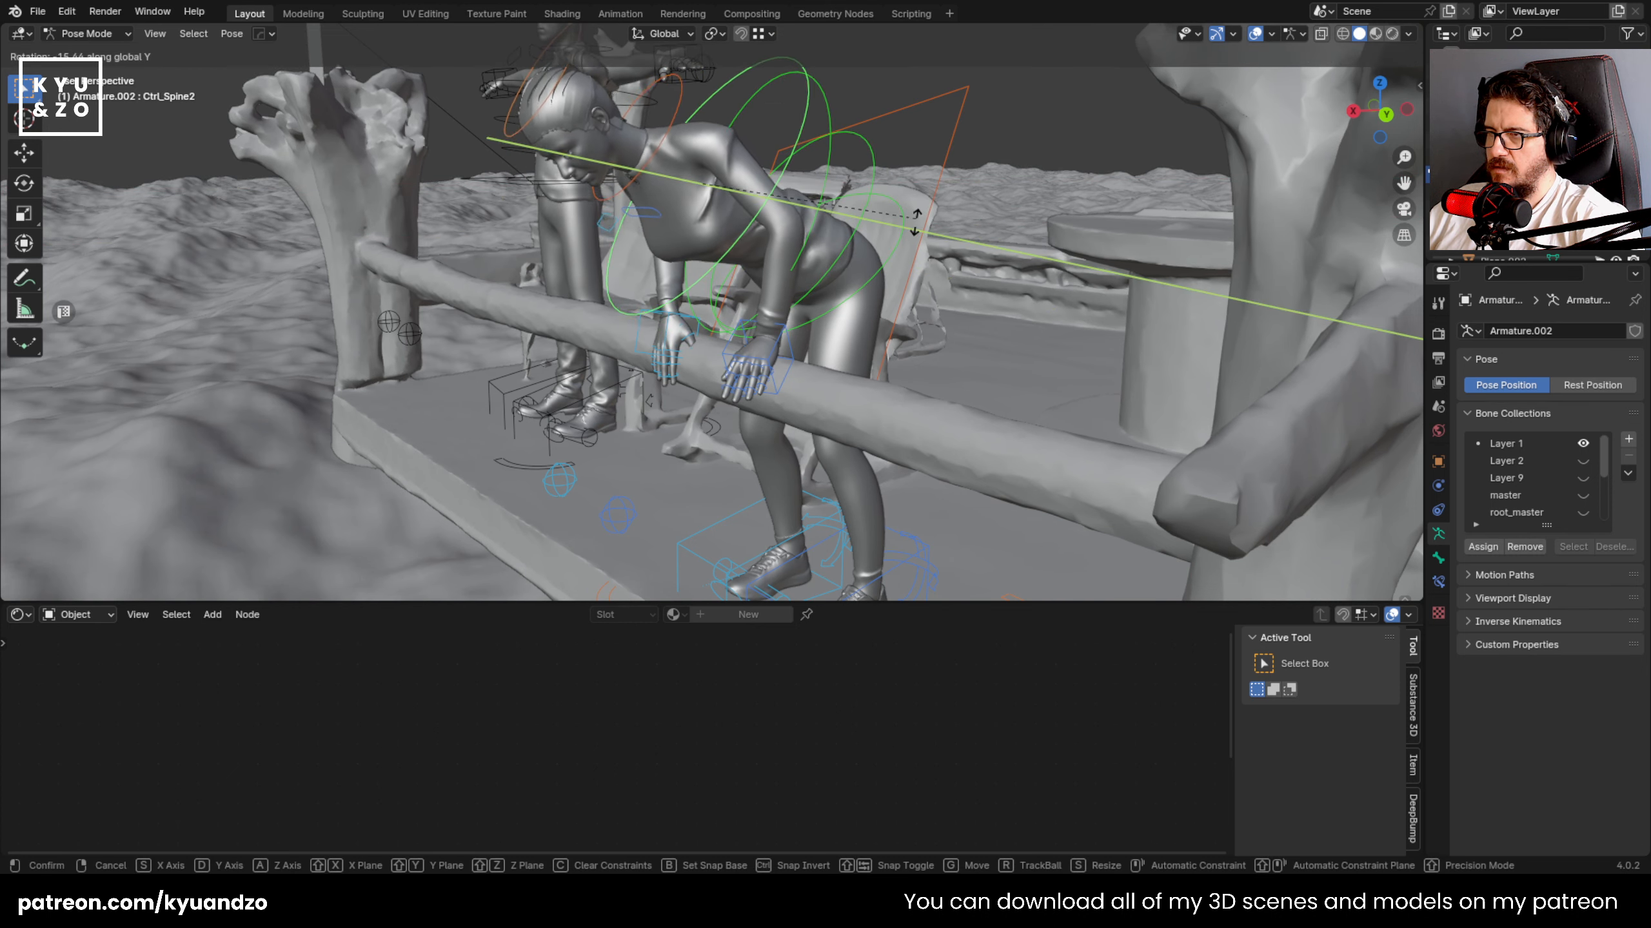
pyautogui.click(916, 170)
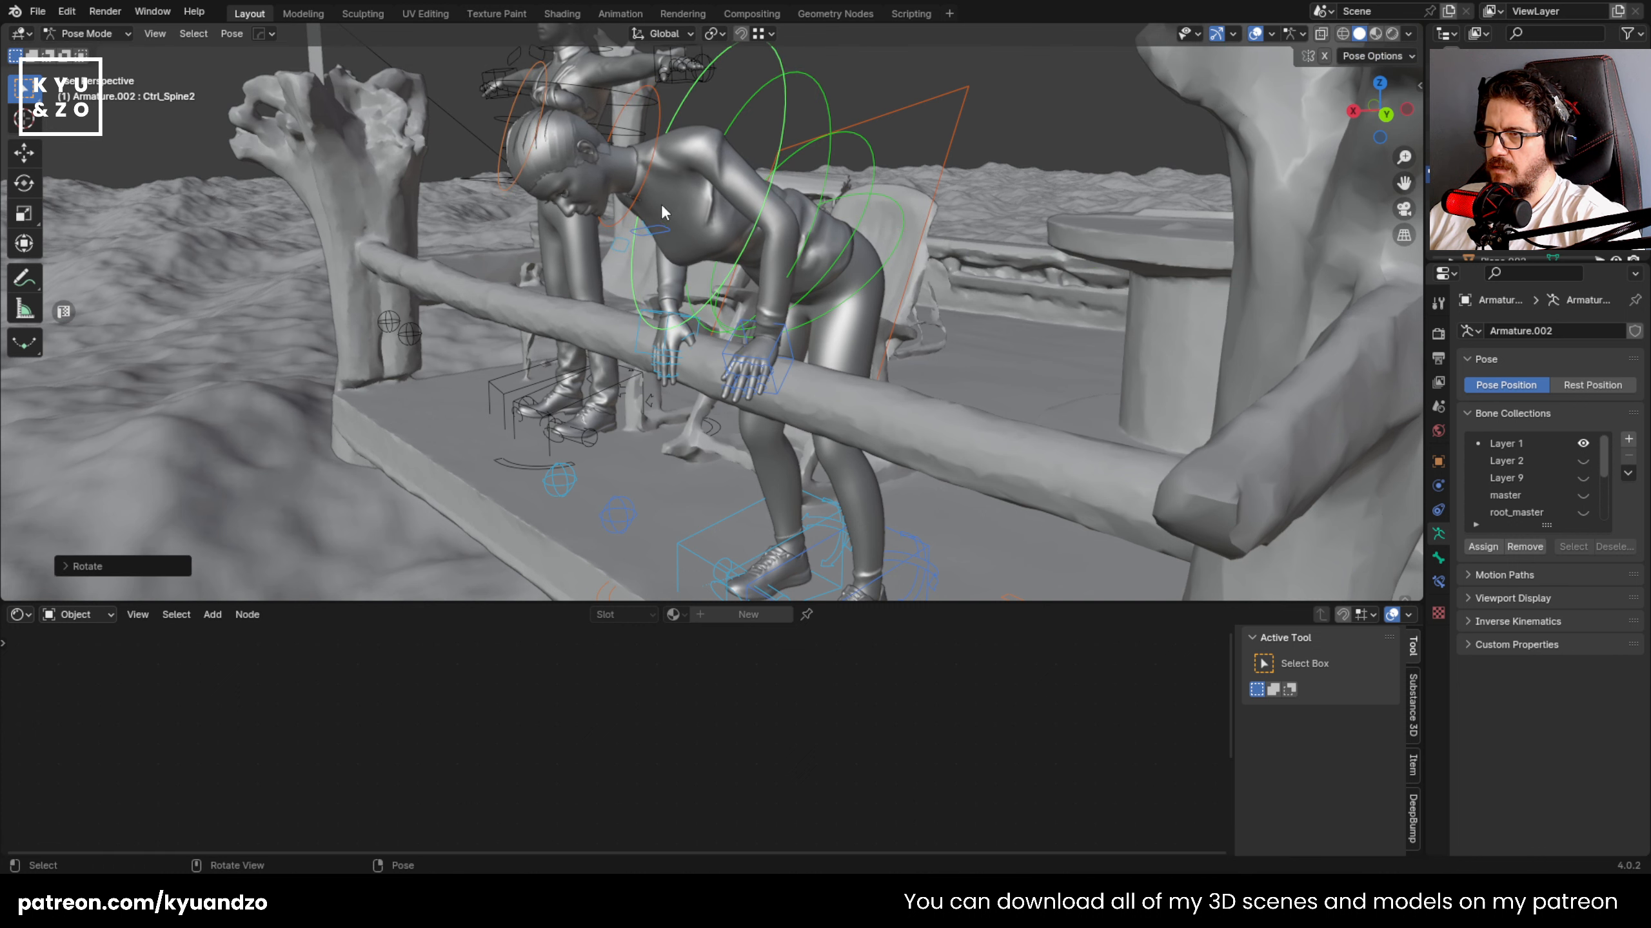
# - Rotate the Ctrl_Neck bone around its axes to adjust the head so the character looks down over the railing
pyautogui.press('r')
pyautogui.press('z')
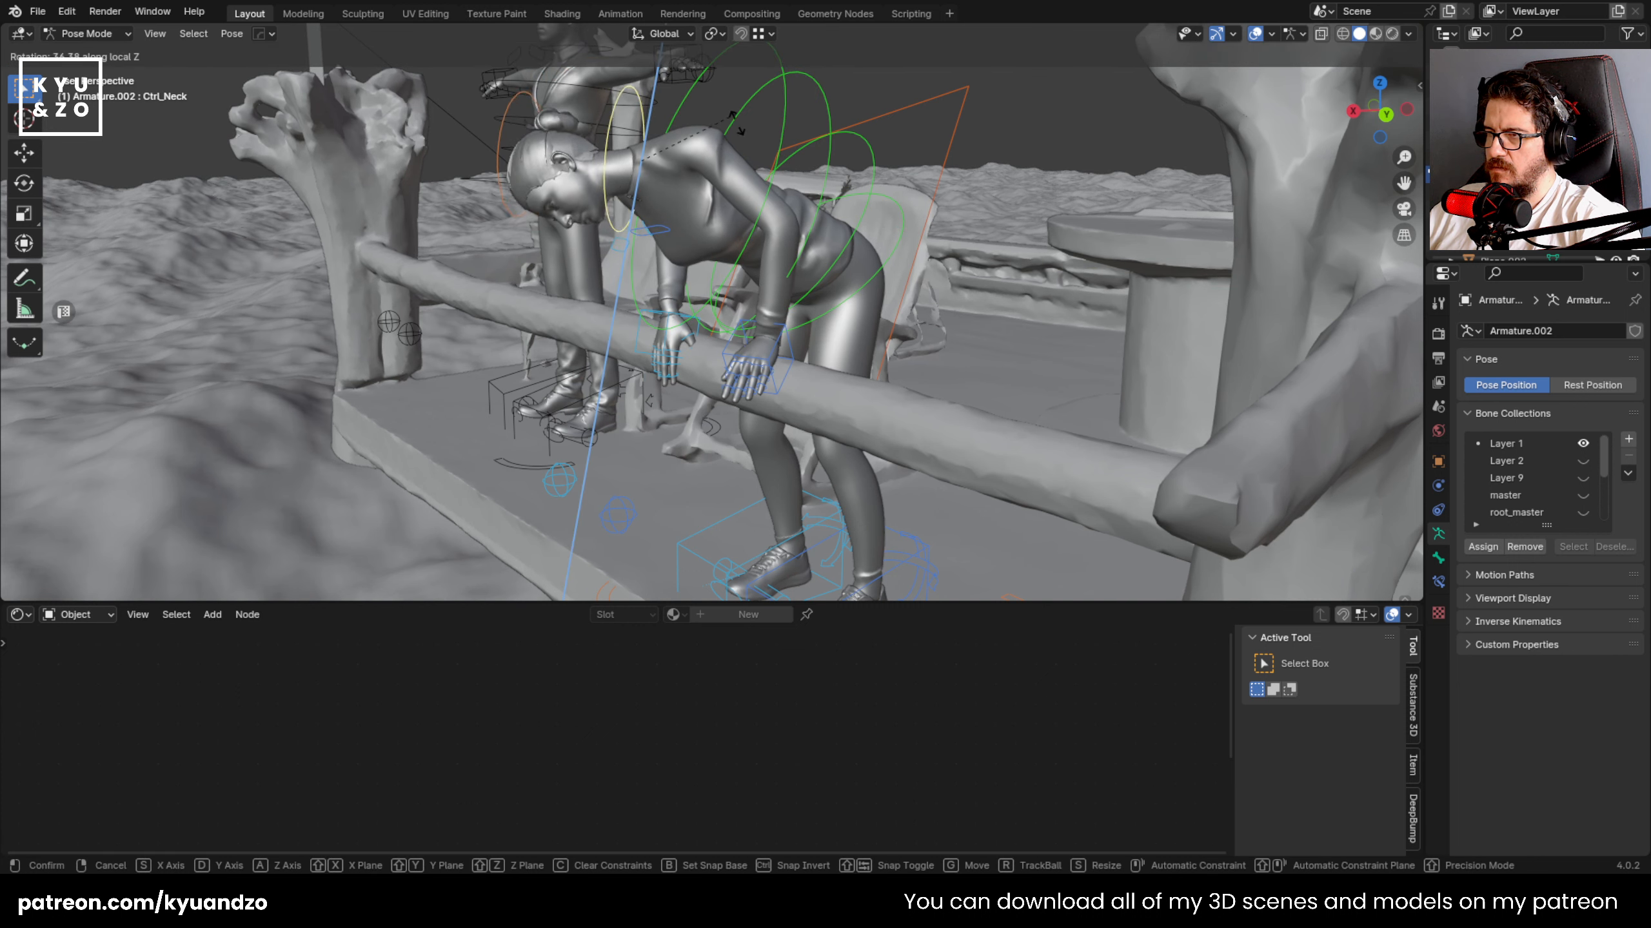
pyautogui.click(741, 215)
pyautogui.press('r')
pyautogui.press('s')
pyautogui.press('s')
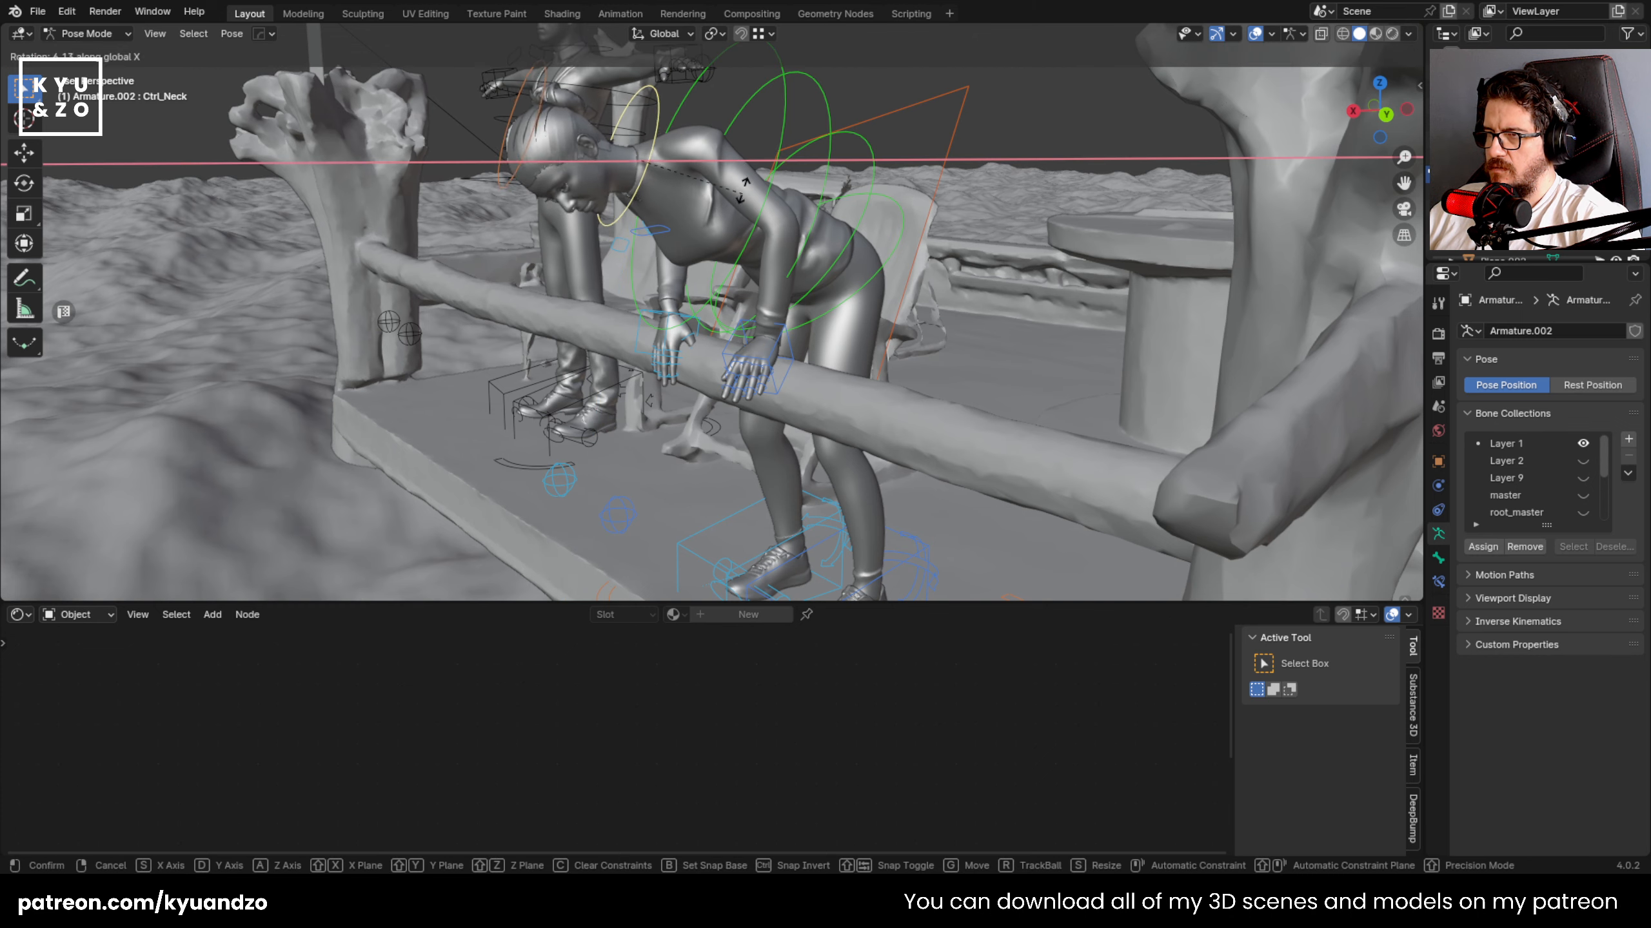
pyautogui.press('d')
pyautogui.press('d')
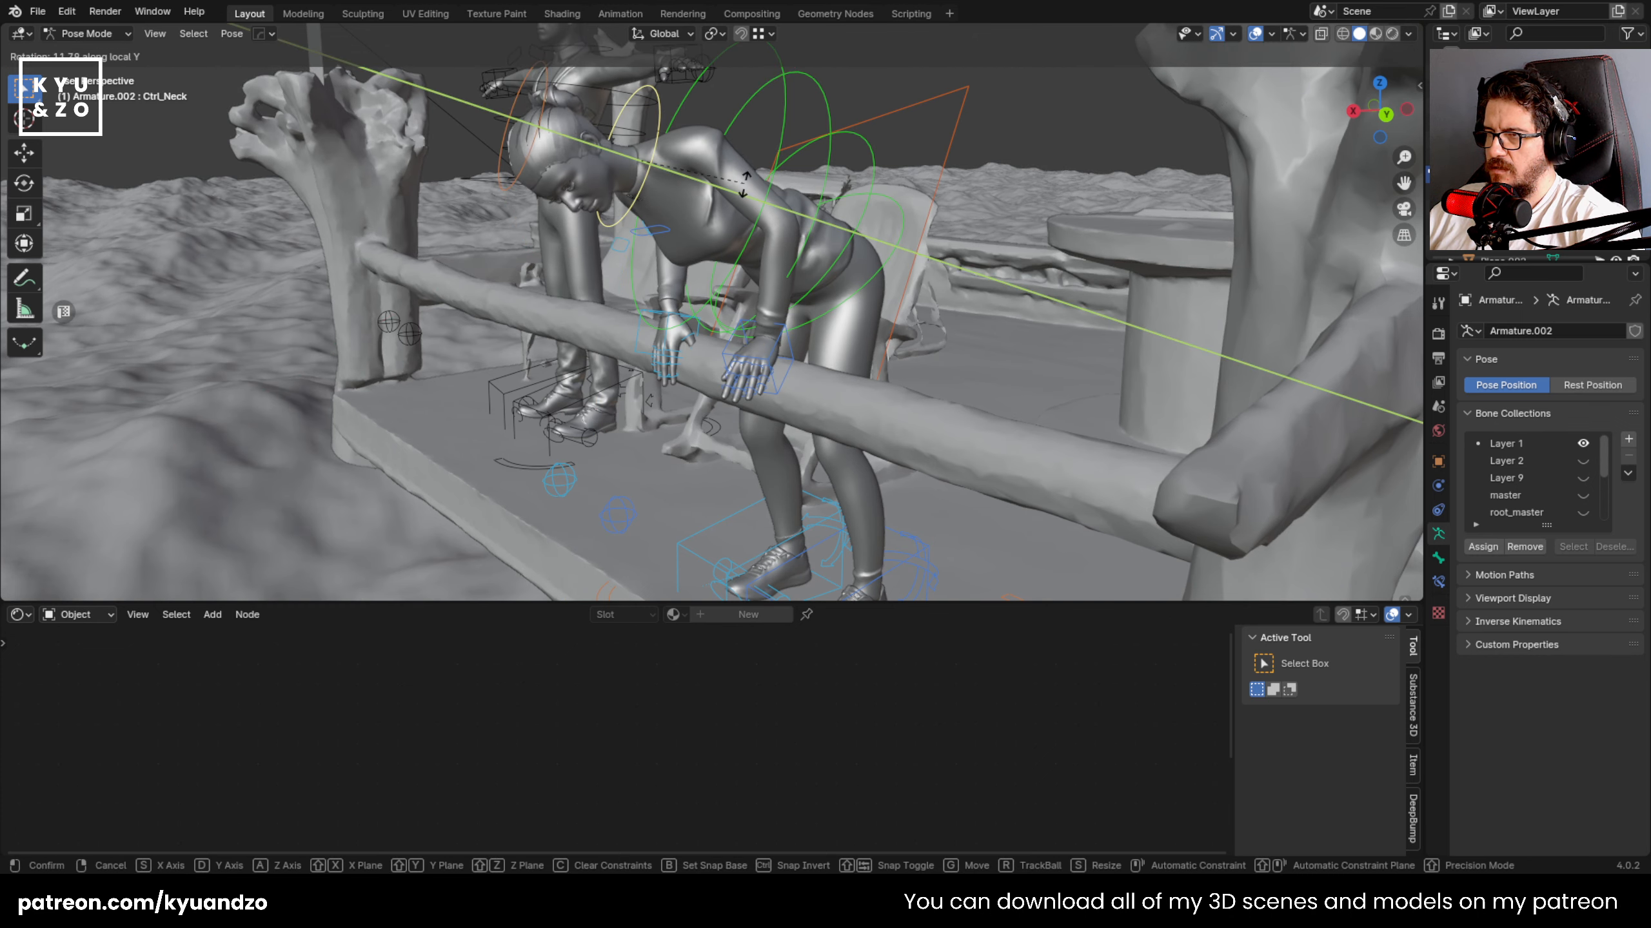
pyautogui.click(745, 188)
pyautogui.press('r')
pyautogui.press('x')
pyautogui.click(743, 204)
# - Save the file and return to Object Mode with the suited character's Armature.001 selected
pyautogui.scroll(-8, 739, 220)
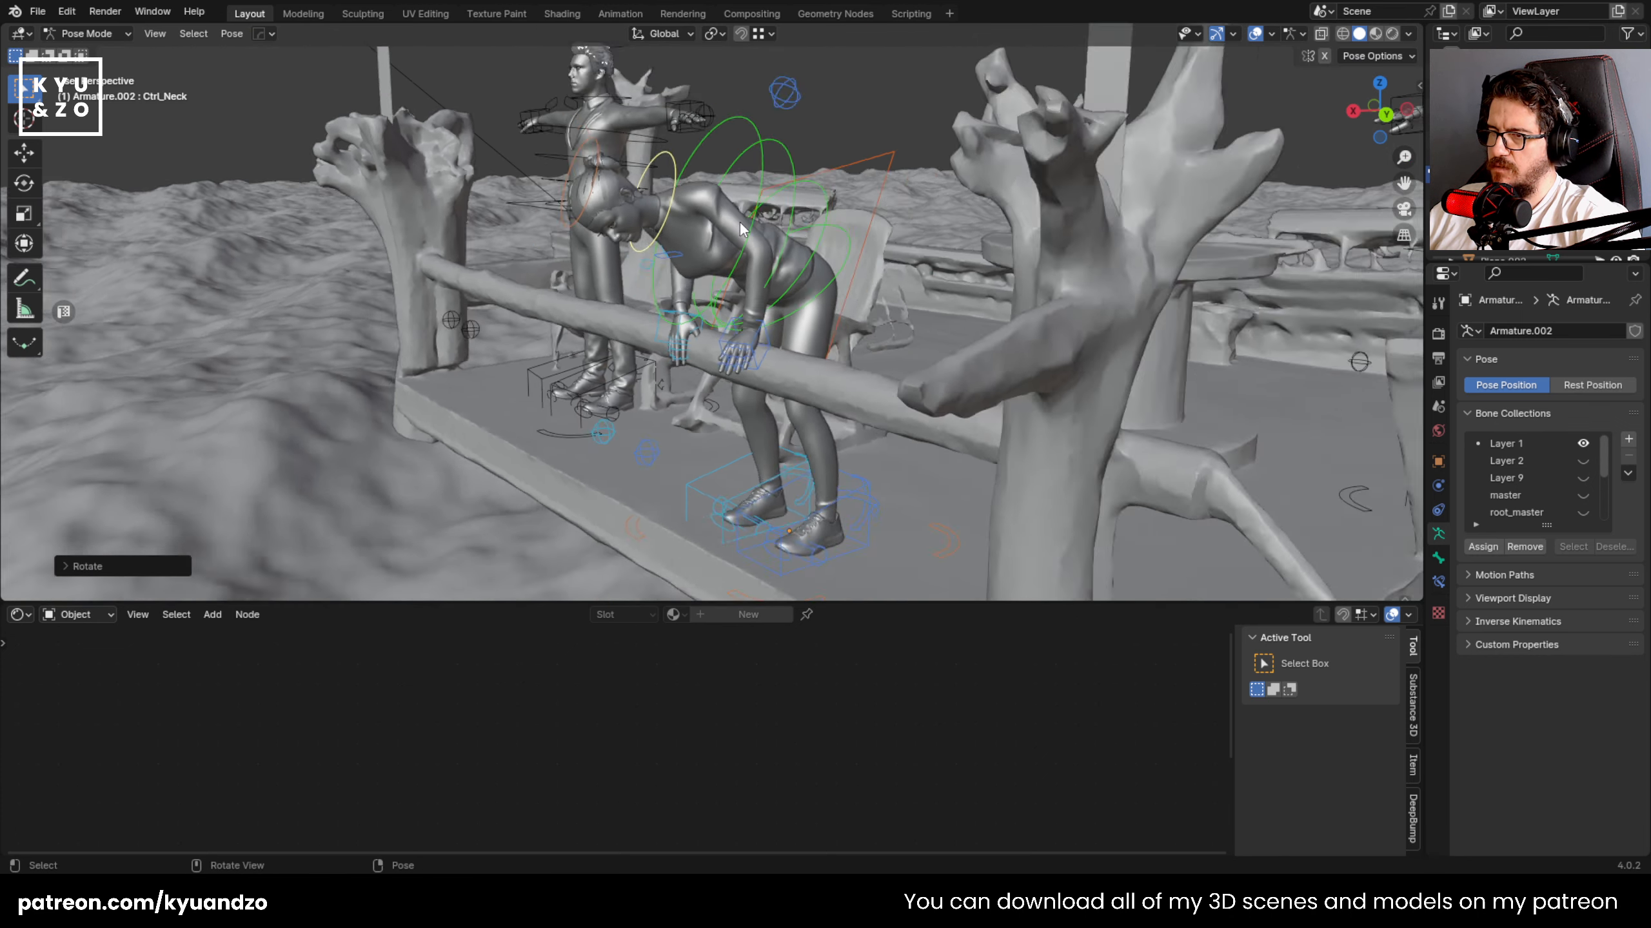
pyautogui.scroll(4, 695, 280)
pyautogui.moveTo(677, 230); pyautogui.dragTo(679, 243, button='middle')
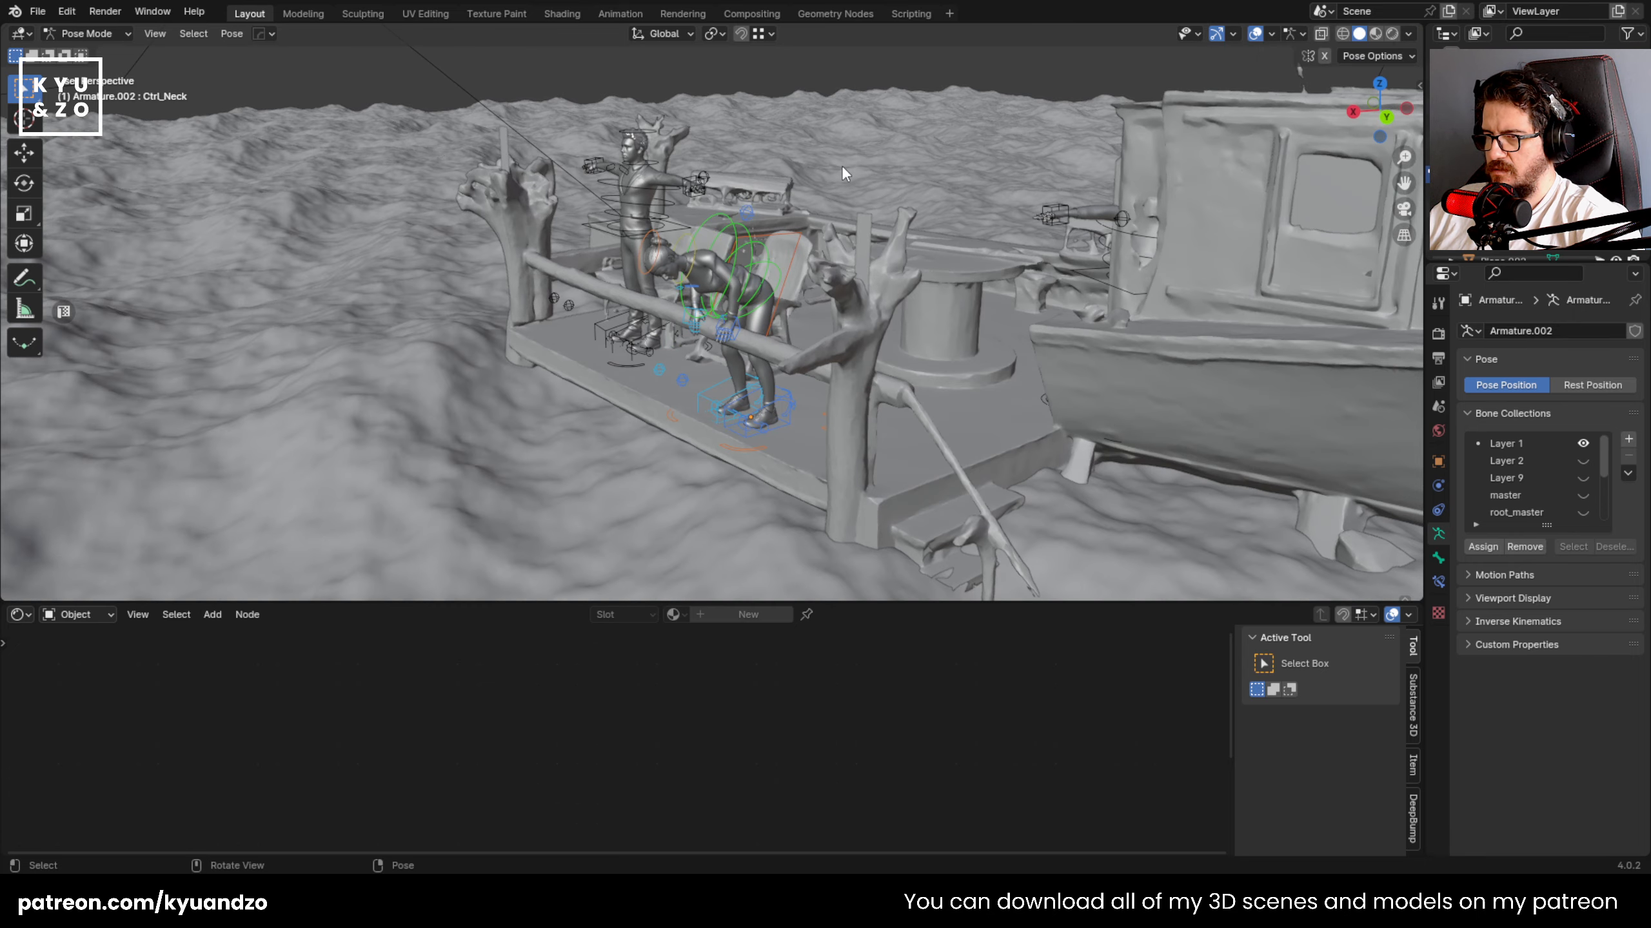
pyautogui.keyDown('shift'); pyautogui.moveTo(563, 140); pyautogui.dragTo(807, 332, button='middle'); pyautogui.keyUp('shift')
pyautogui.moveTo(806, 332); pyautogui.dragTo(753, 296, button='middle')
pyautogui.scroll(2, 818, 345)
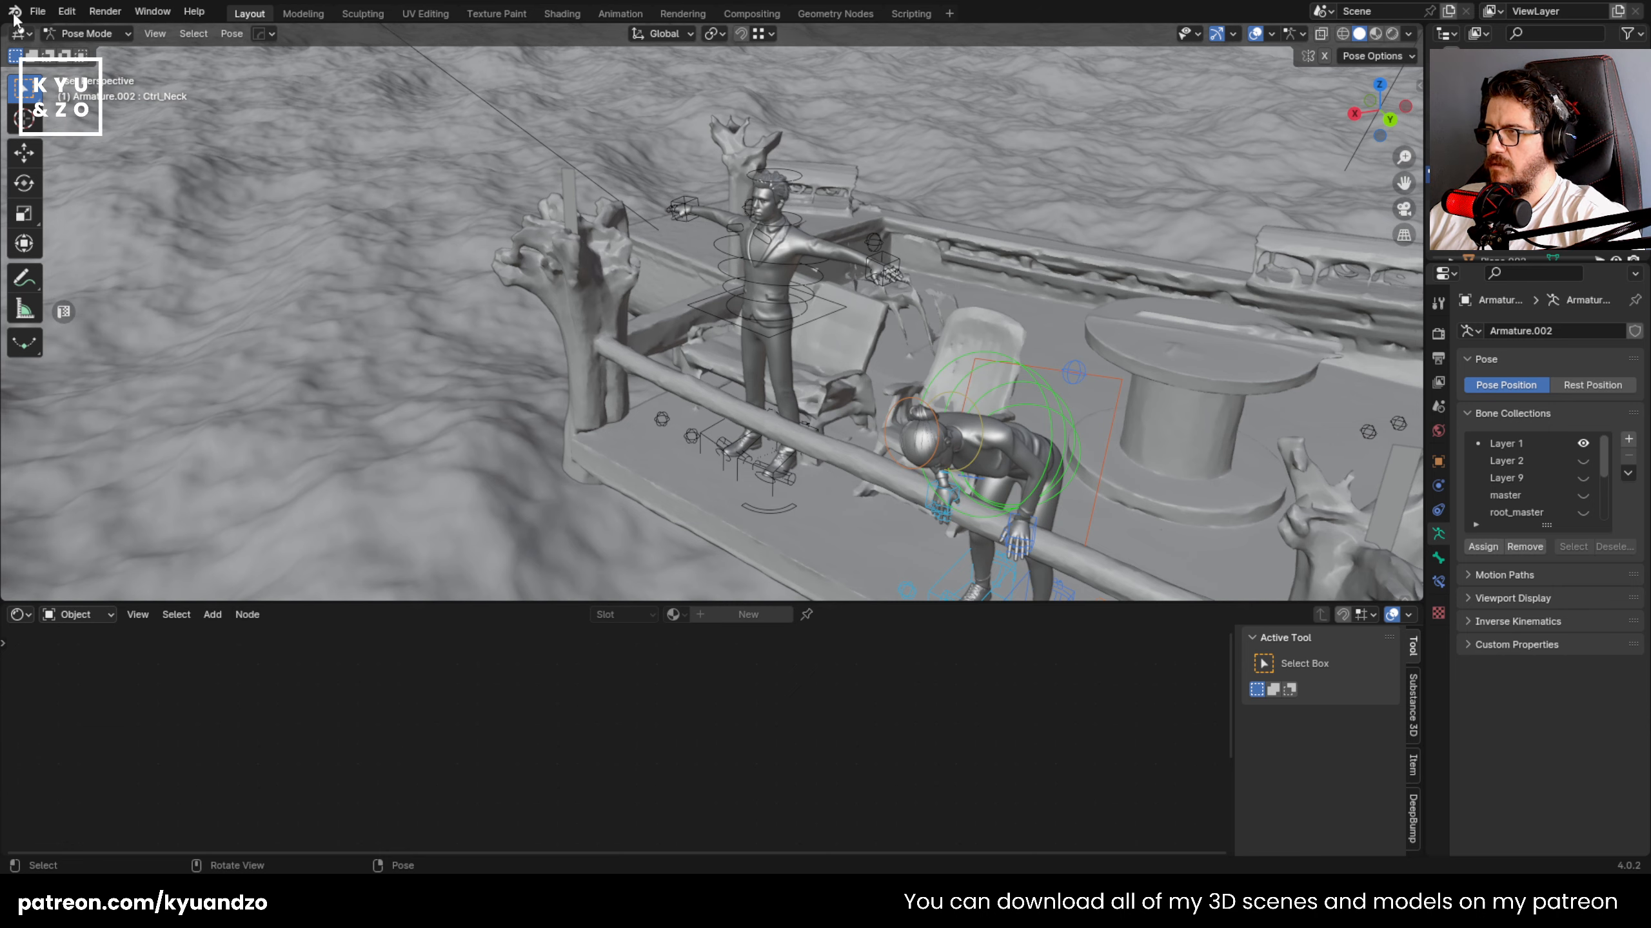
pyautogui.click(95, 53)
pyautogui.click(783, 326)
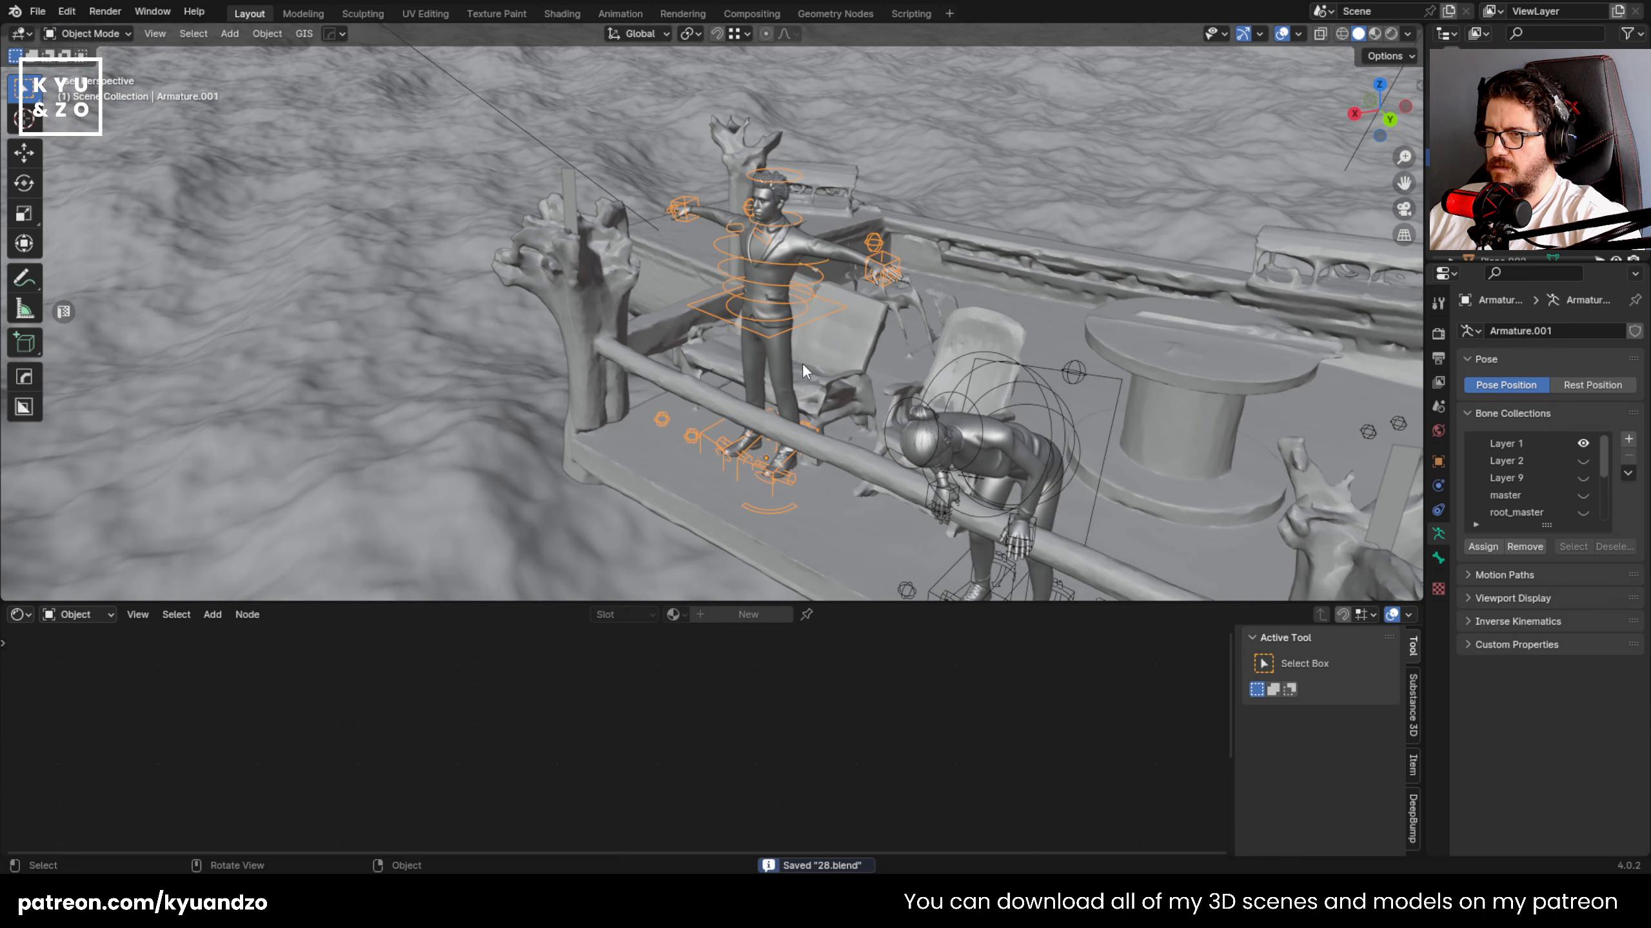
# - Move Armature.001 along the global and local axes to place the suited character in front of the bench
pyautogui.moveTo(802, 363); pyautogui.dragTo(753, 334, button='middle')
pyautogui.press('g')
pyautogui.press('d')
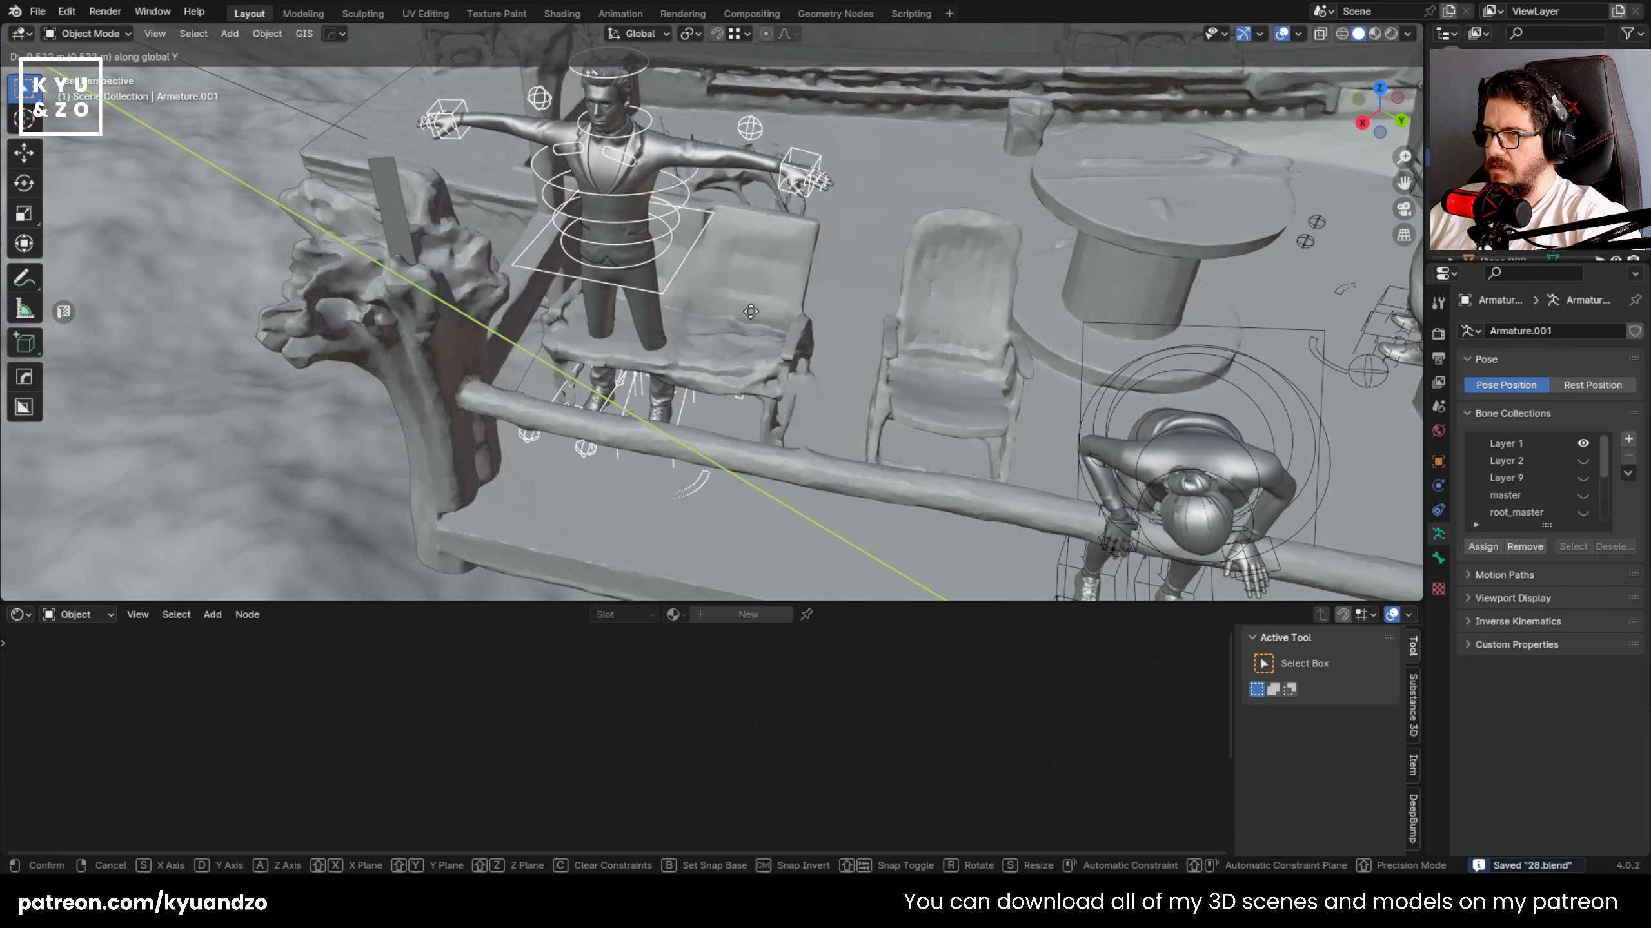
pyautogui.press('s')
pyautogui.press('s')
pyautogui.moveTo(759, 316); pyautogui.dragTo(663, 311, button='middle')
pyautogui.press('g')
pyautogui.press('x')
pyautogui.press('x')
pyautogui.click(746, 327)
# - Switch Armature.001 to Pose Mode and move its Ctrl_Hips bone back over the bench seat
pyautogui.scroll(2, 663, 311)
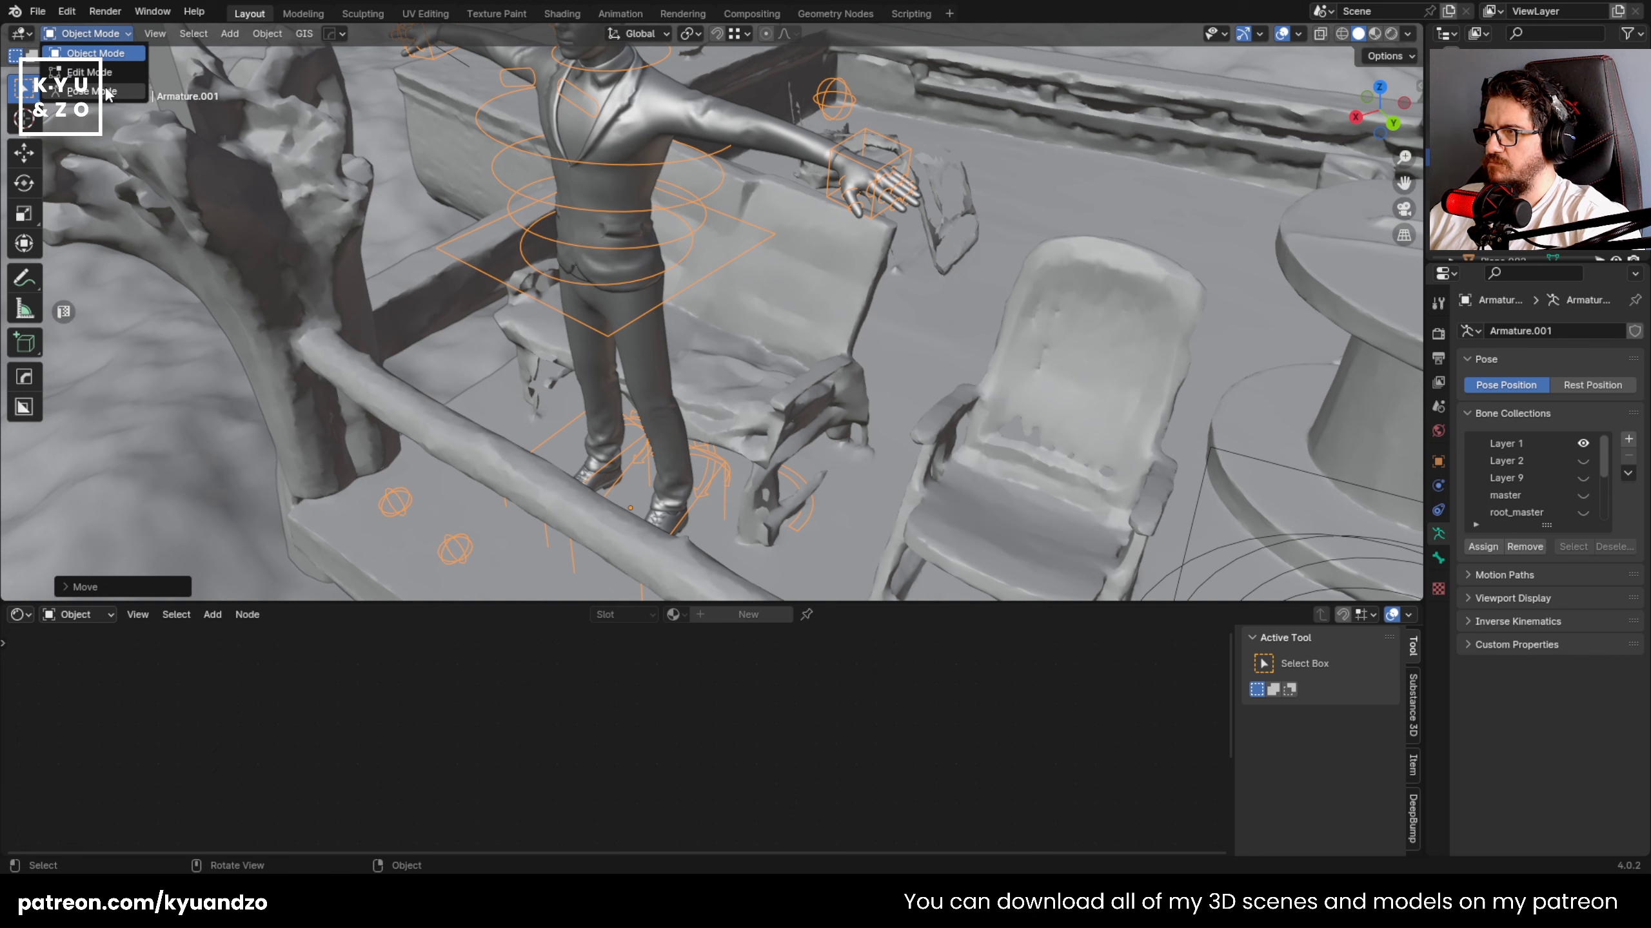
pyautogui.click(91, 91)
pyautogui.click(723, 265)
pyautogui.press('g')
pyautogui.press('y')
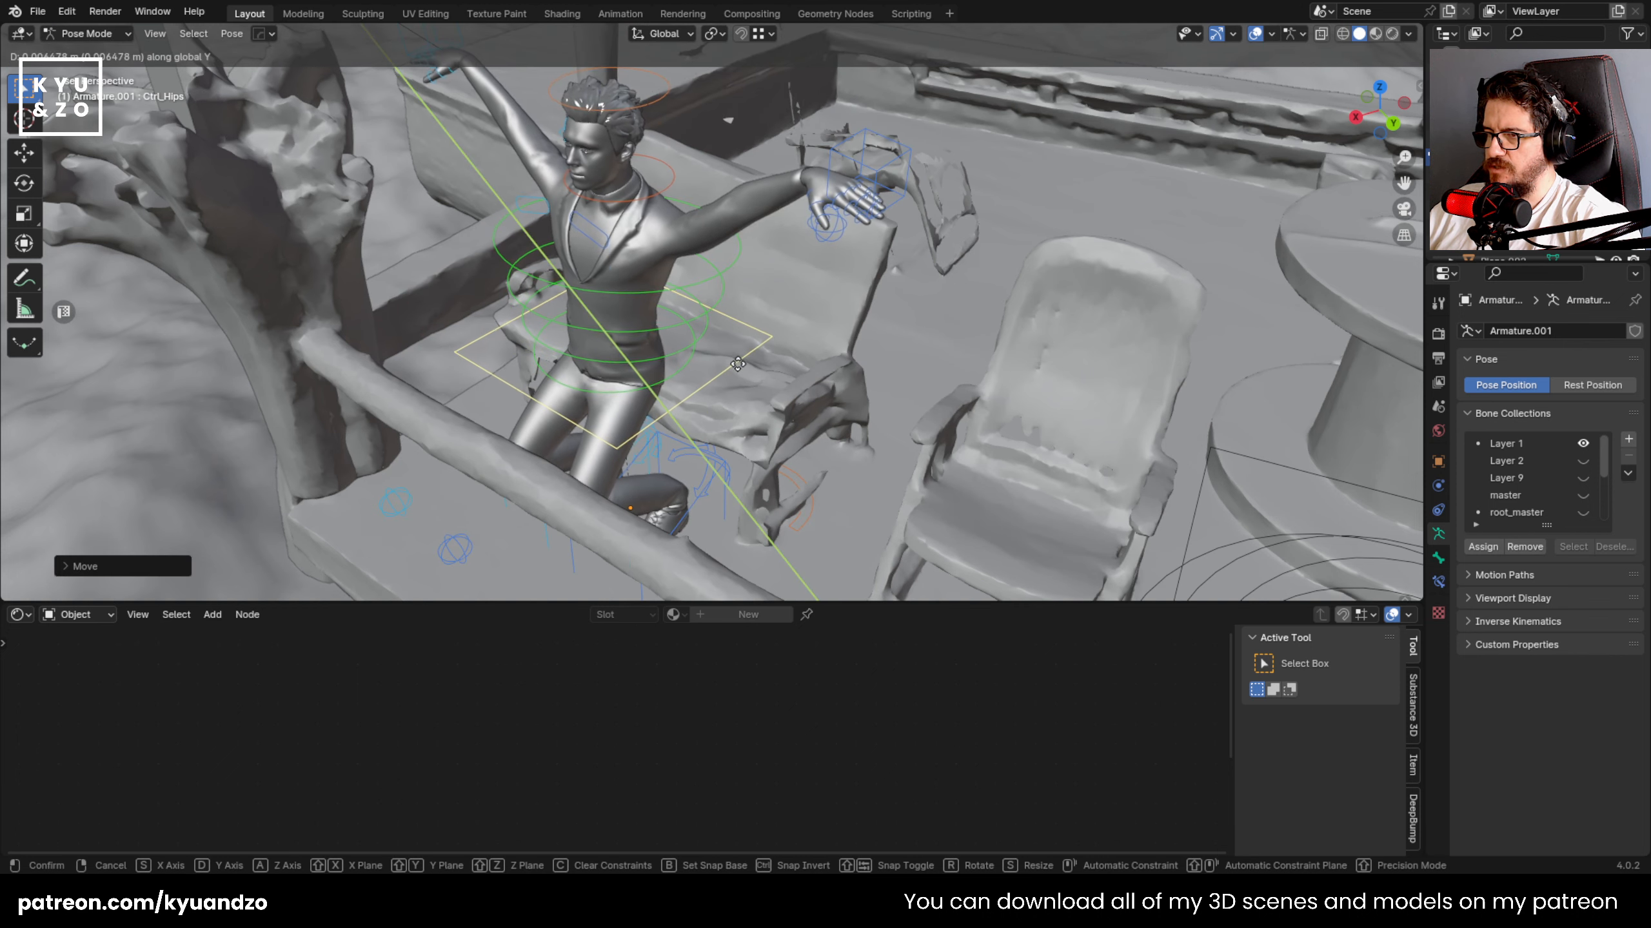
pyautogui.press('y')
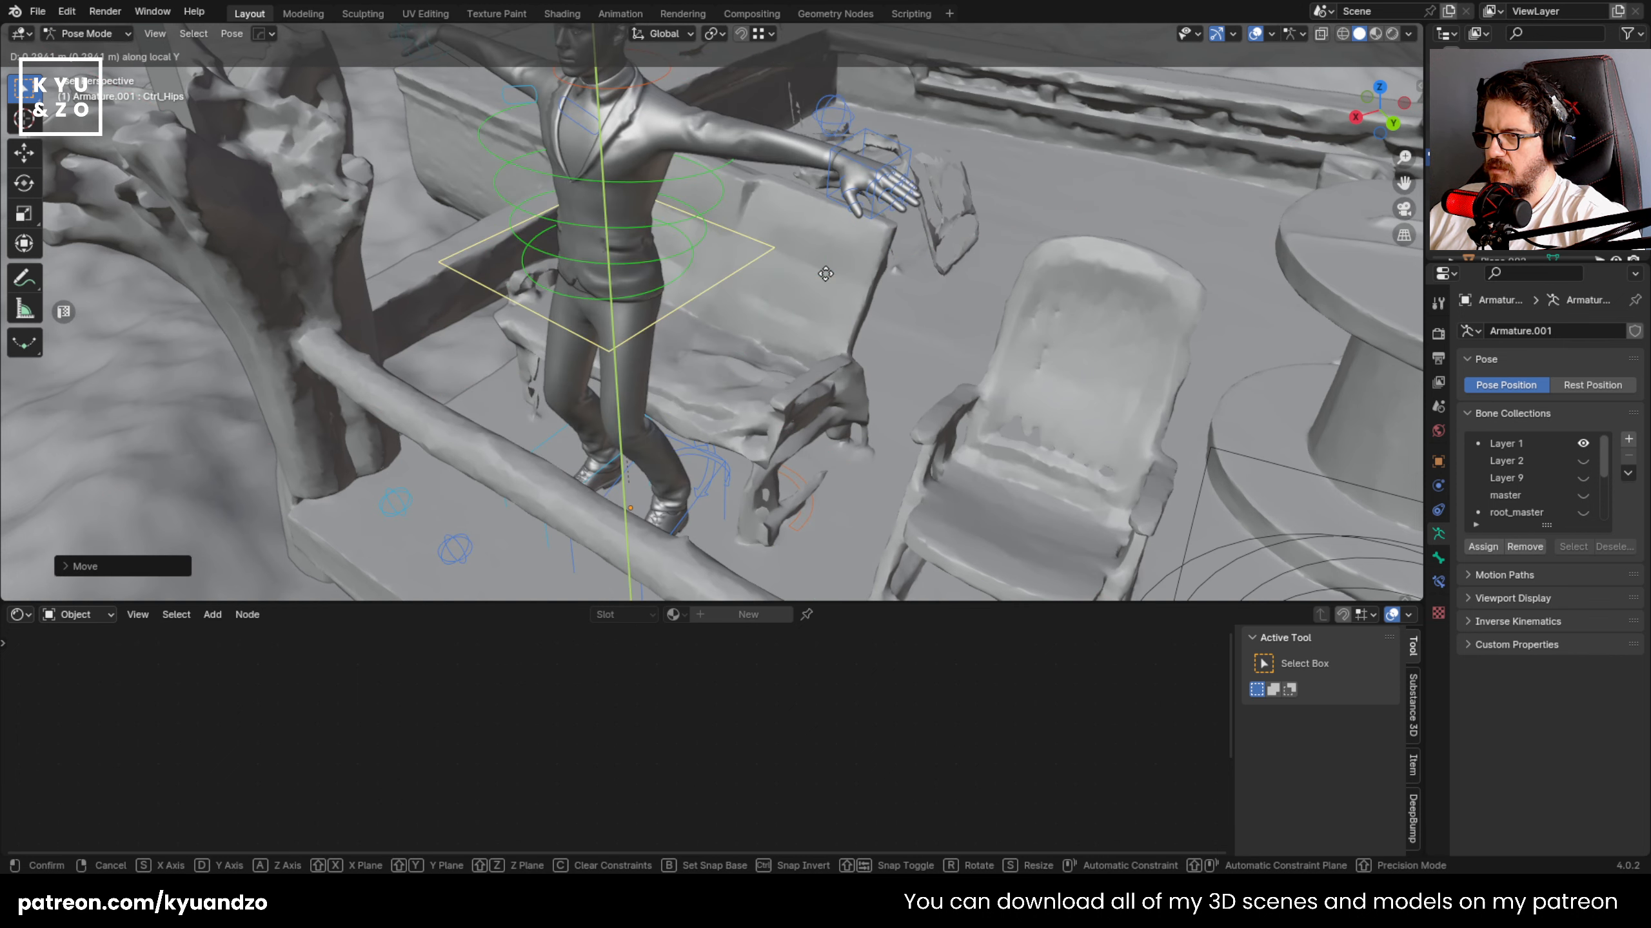
pyautogui.press('z')
pyautogui.press('z')
pyautogui.click(826, 281)
# - Lower the Ctrl_Hips bone along global Z and shift it along local Z to seat the character on the bench
pyautogui.press('g')
pyautogui.press('a')
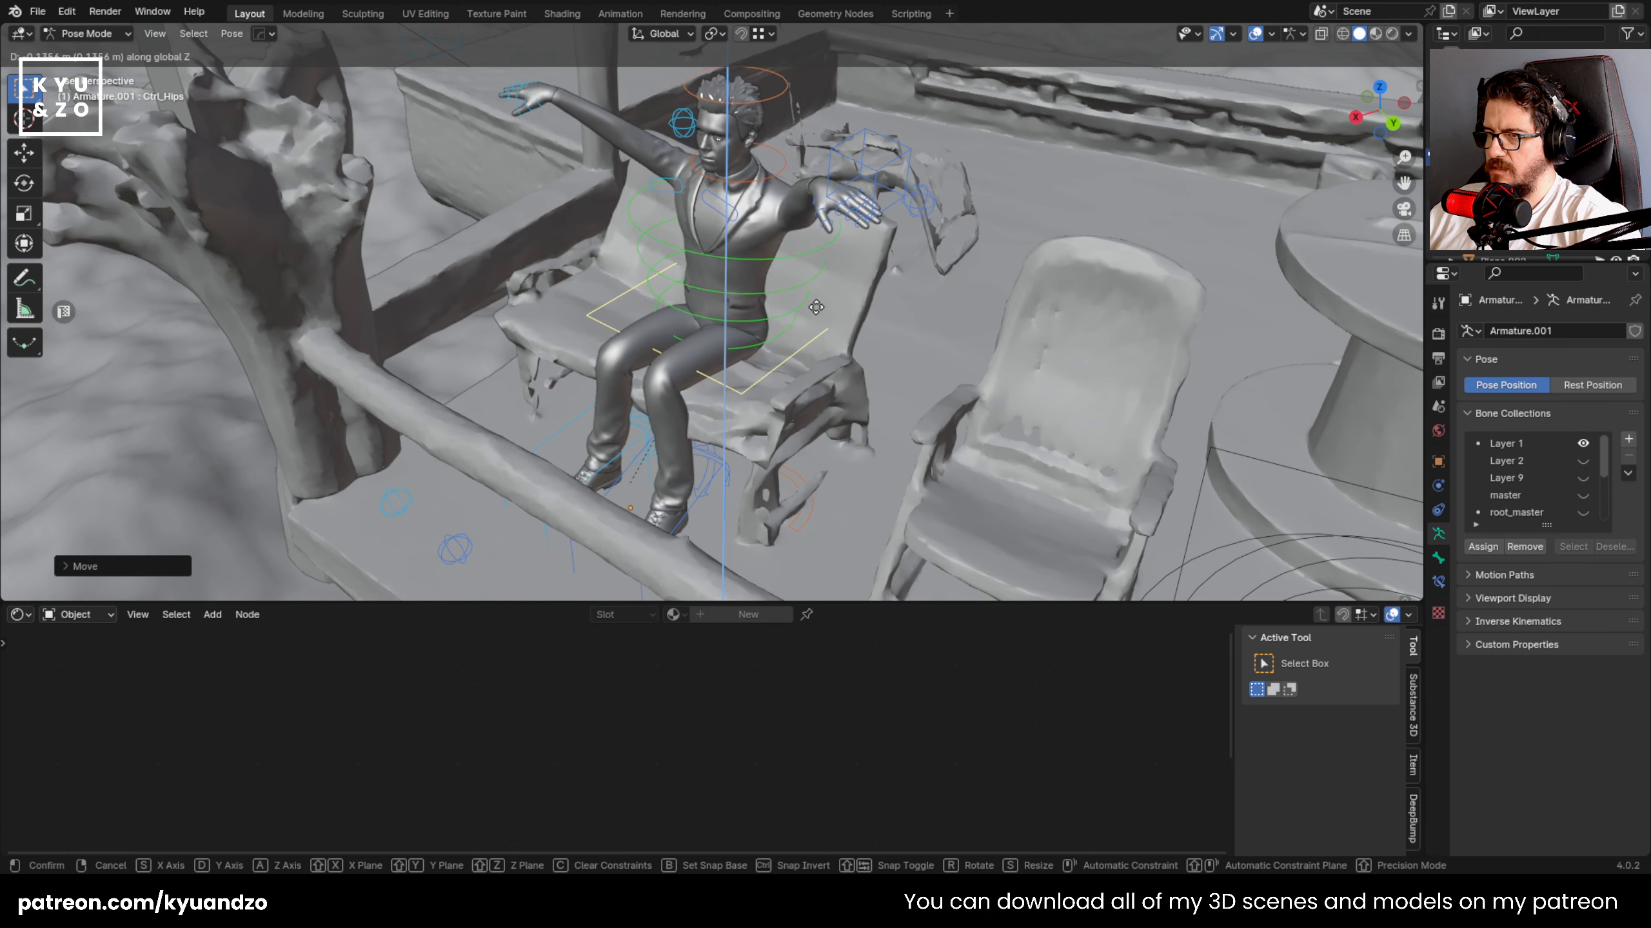
pyautogui.click(816, 306)
pyautogui.press('g')
pyautogui.press('d')
pyautogui.press('s')
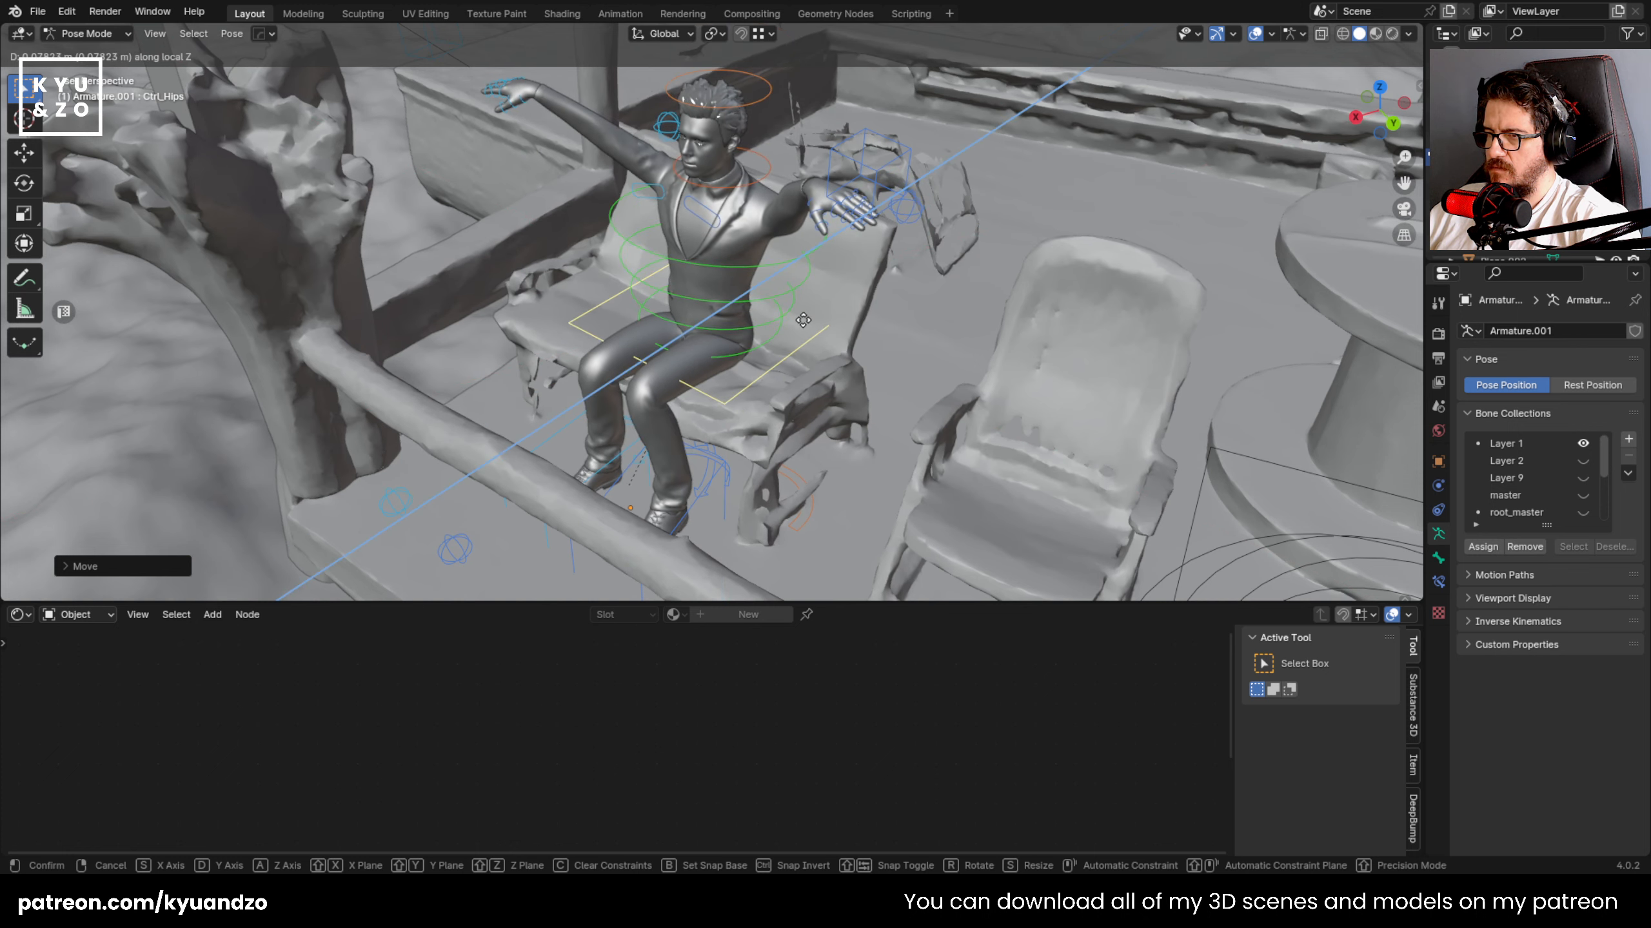
pyautogui.click(772, 316)
# - Lower the seated character's Ctrl_Hand_IK_Left bone along Z and move it outward past the bench's armrest
pyautogui.click(874, 182)
pyautogui.press('g')
pyautogui.press('z')
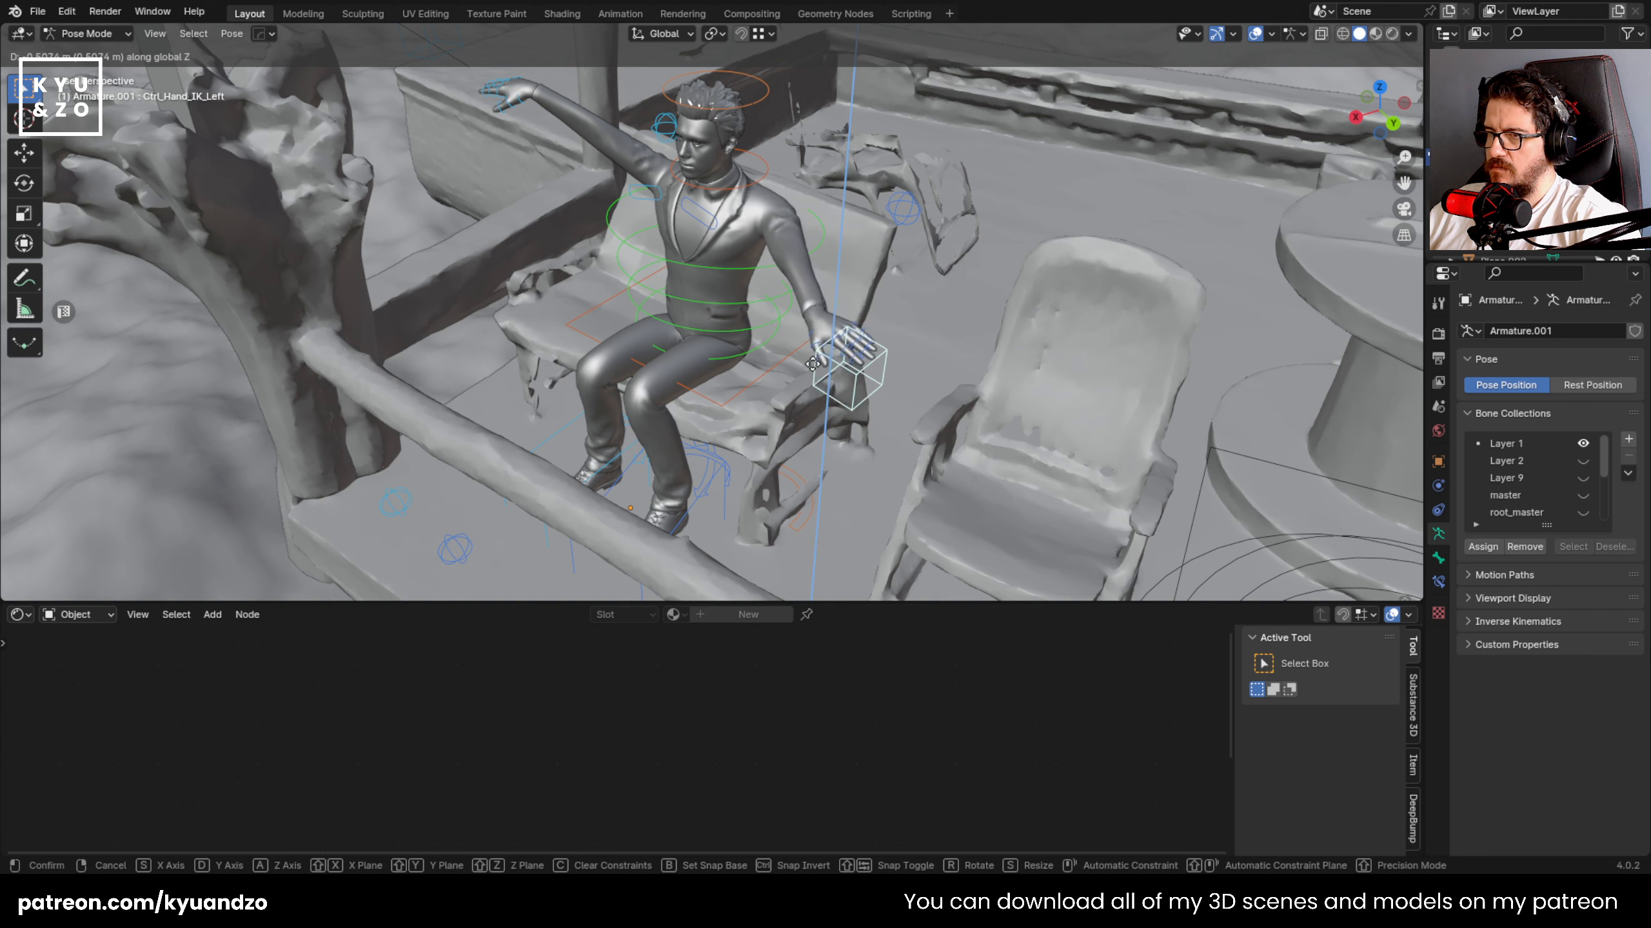
pyautogui.click(811, 398)
pyautogui.press('g')
pyautogui.press('d')
pyautogui.press('s')
pyautogui.click(894, 208)
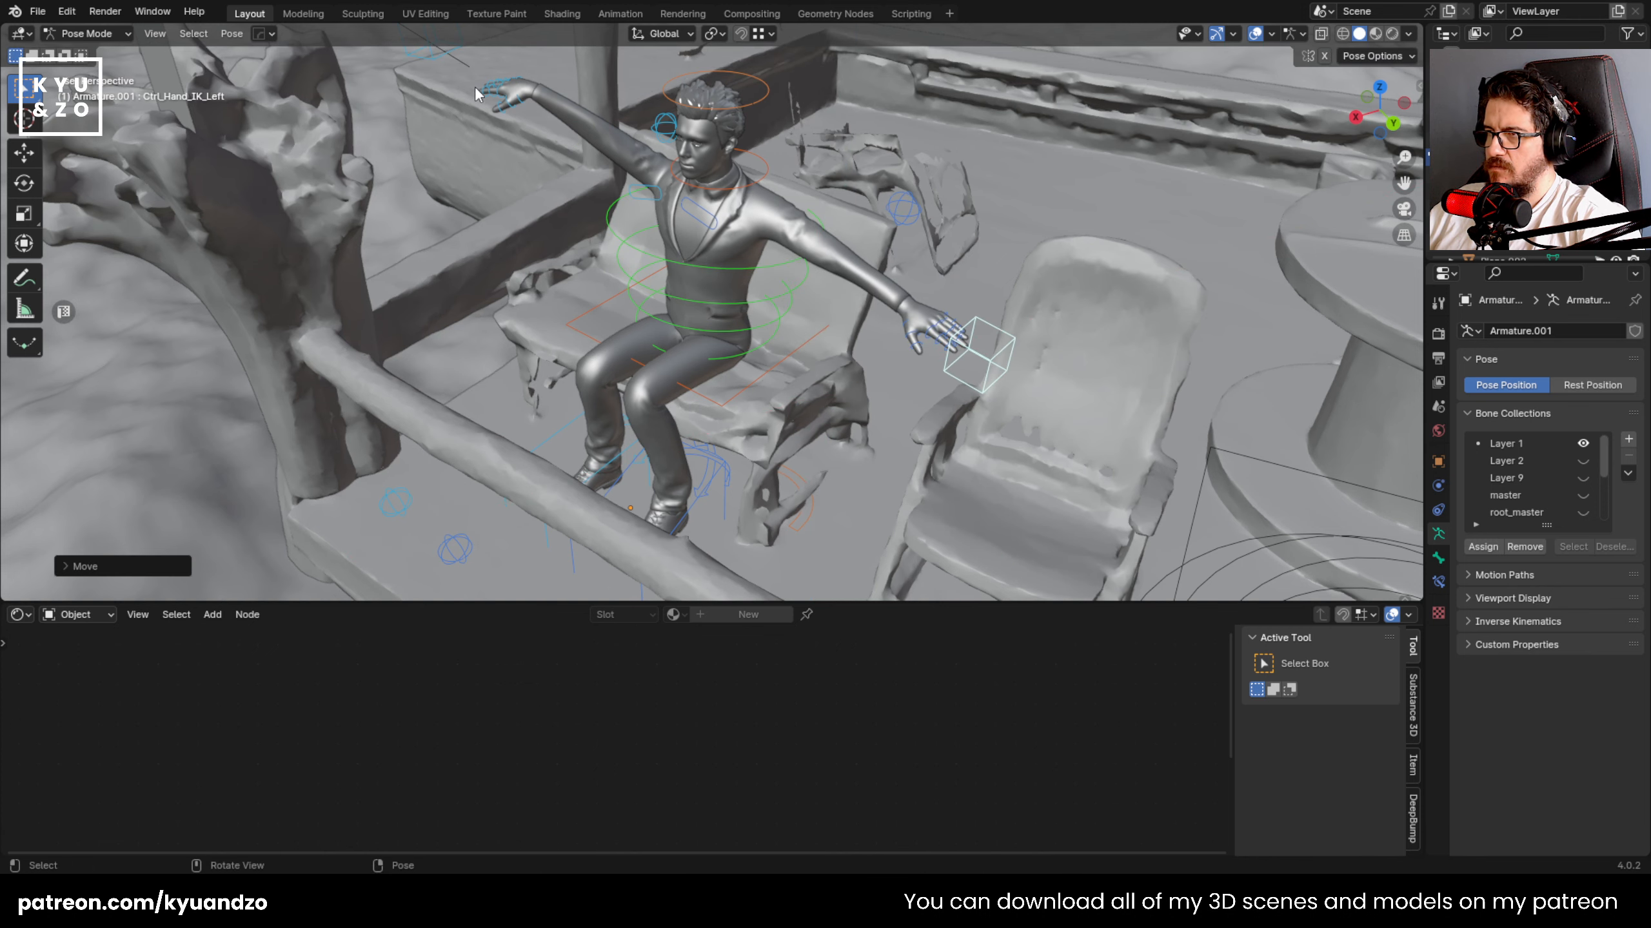
# - Move the seated character's Ctrl_Hand_IK_Right bone back along its local X axis and adjust its height beside the bench
pyautogui.keyDown('shift'); pyautogui.moveTo(458, 65); pyautogui.dragTo(464, 160, button='middle'); pyautogui.keyUp('shift')
pyautogui.click(448, 102)
pyautogui.press('g')
pyautogui.press('d')
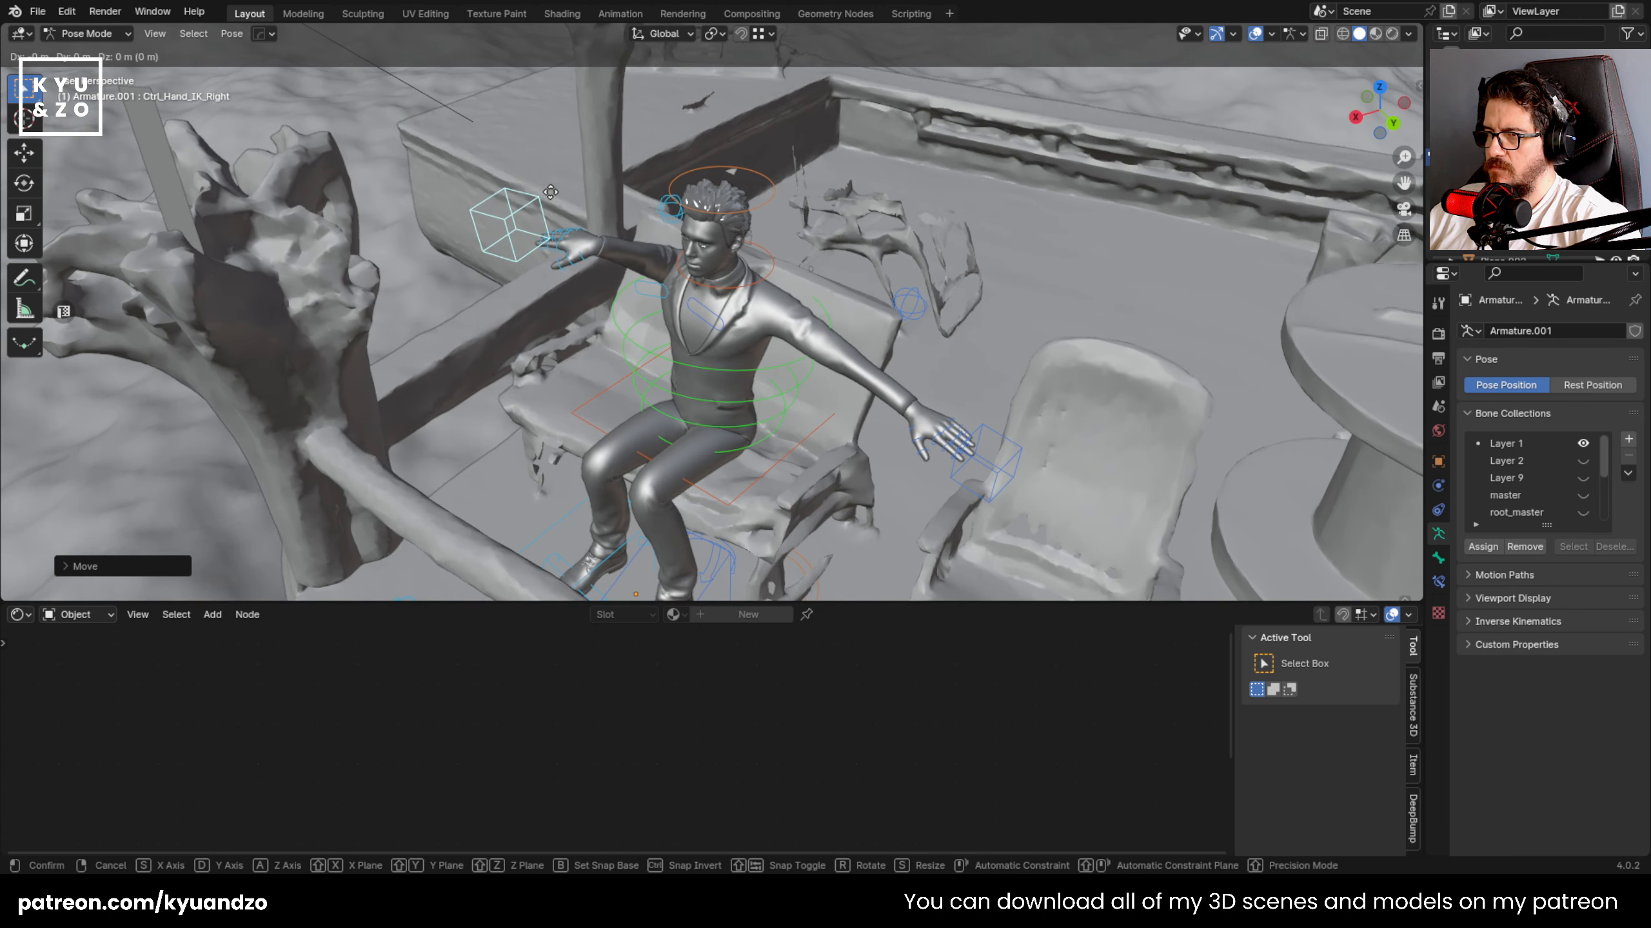
pyautogui.press('x')
pyautogui.press('d')
pyautogui.press('d')
pyautogui.press('s')
pyautogui.press('s')
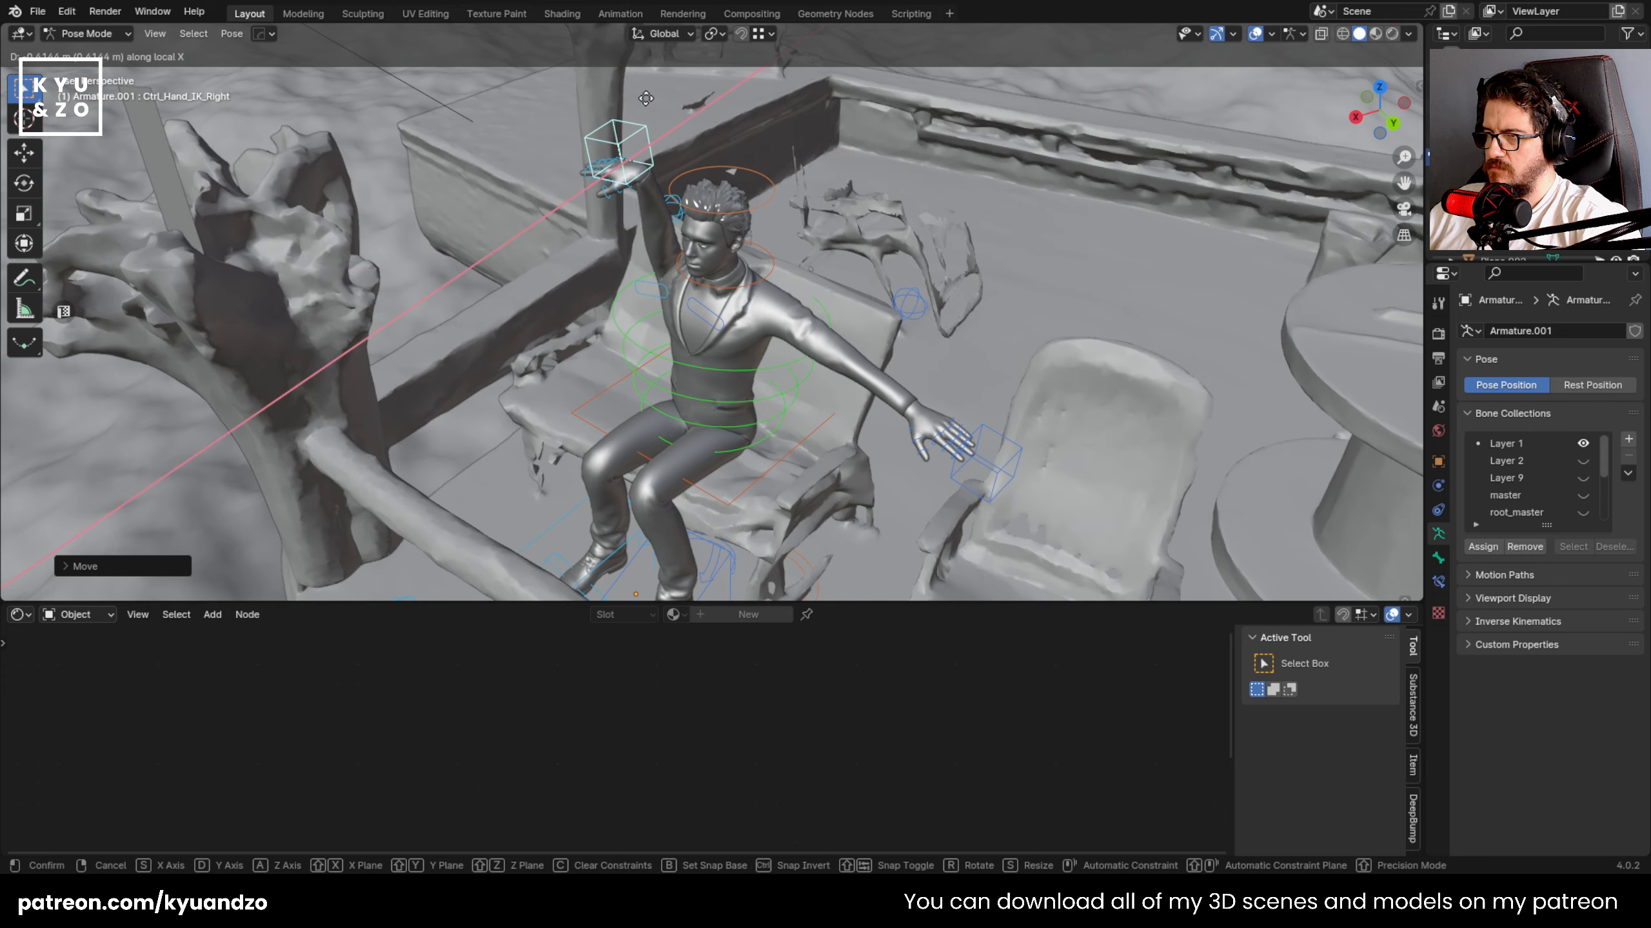
pyautogui.click(637, 144)
pyautogui.press('g')
pyautogui.press('a')
pyautogui.click(576, 384)
pyautogui.moveTo(580, 343); pyautogui.dragTo(618, 452, button='middle')
pyautogui.click(618, 452)
pyautogui.press('r')
pyautogui.press('x')
pyautogui.press('d')
pyautogui.rightClick(682, 454)
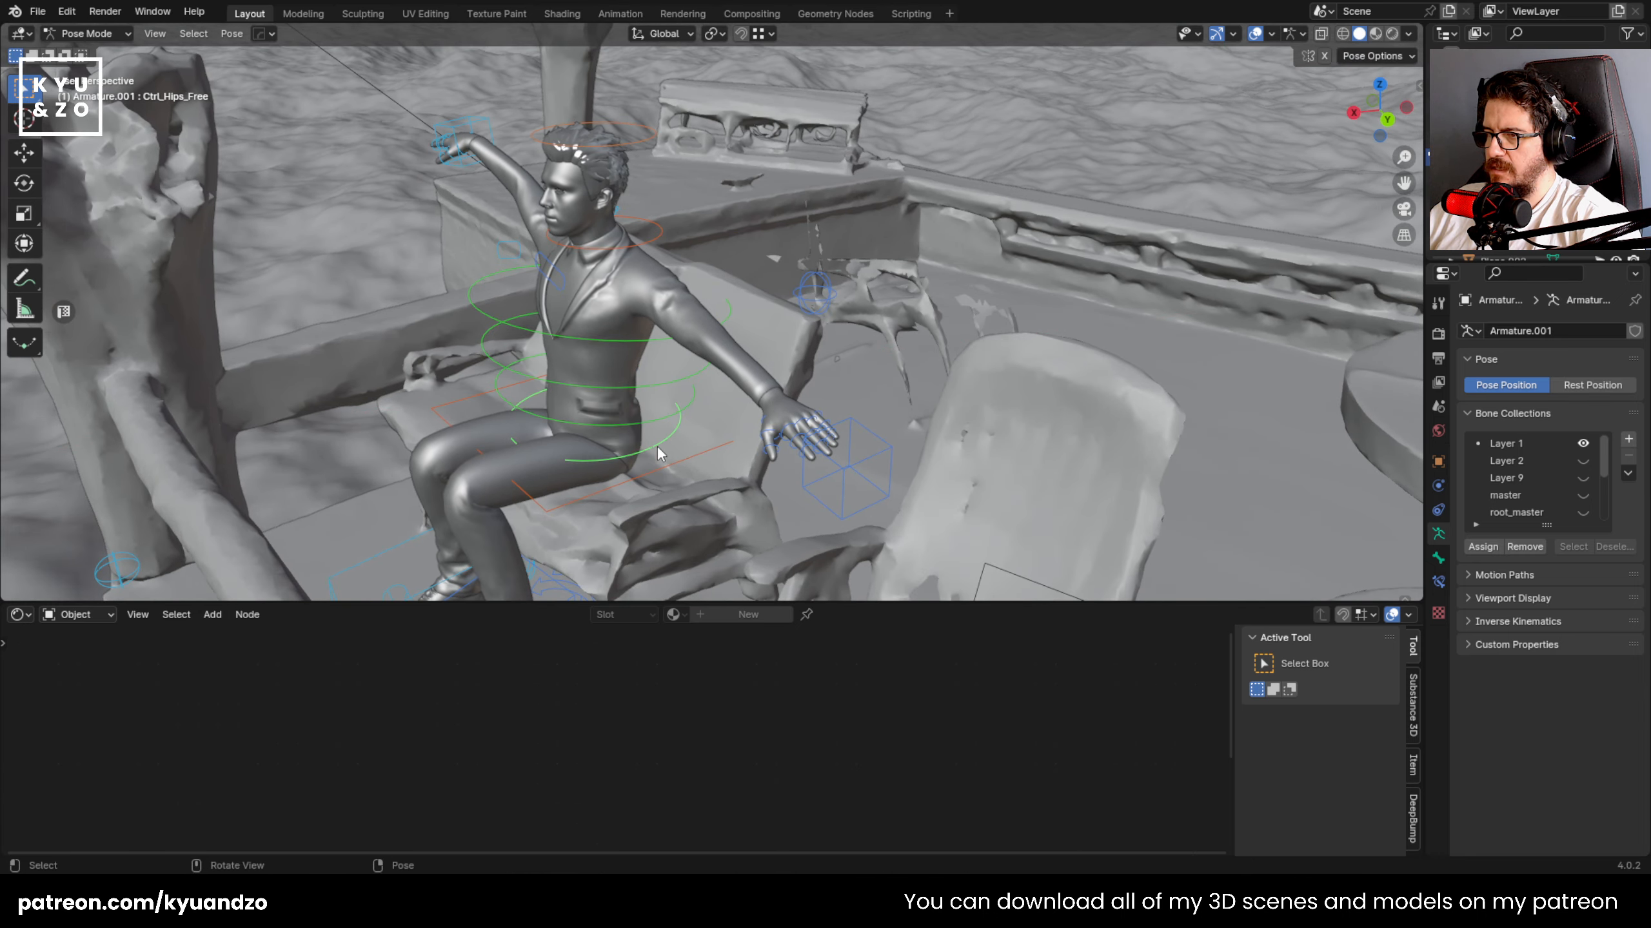
# - Rotate the seated character's Ctrl_Hips bone about the global Y axis so the torso leans back toward the bench's backrest
pyautogui.click(657, 455)
pyautogui.press('r')
pyautogui.press('d')
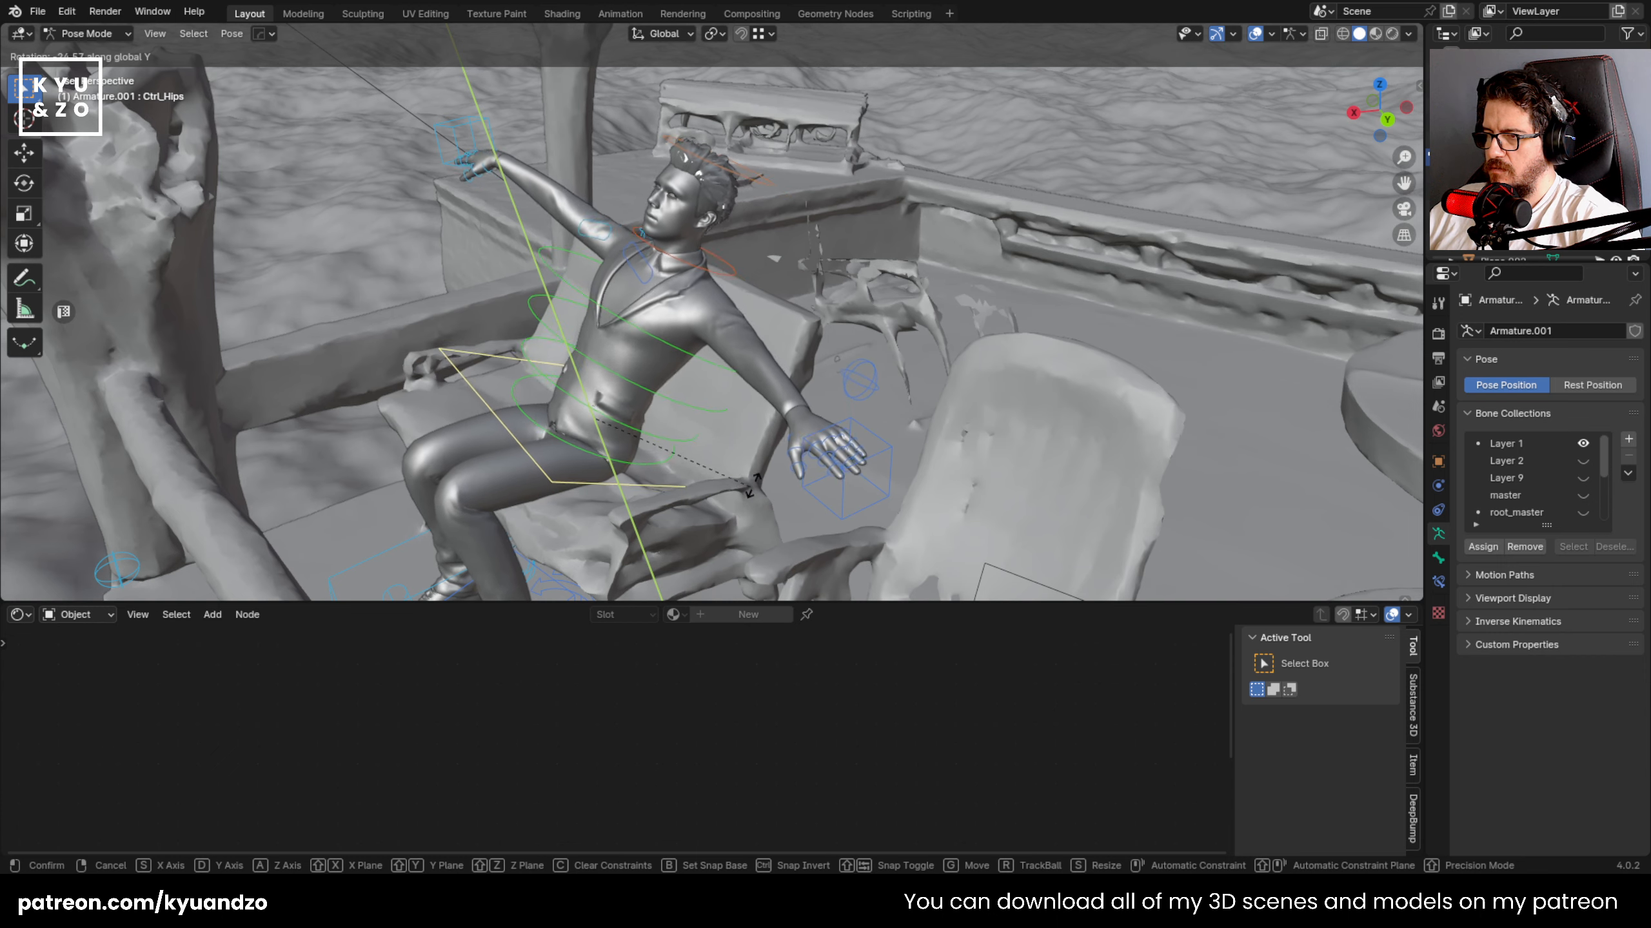
pyautogui.click(602, 392)
pyautogui.moveTo(602, 392); pyautogui.dragTo(610, 343, button='middle')
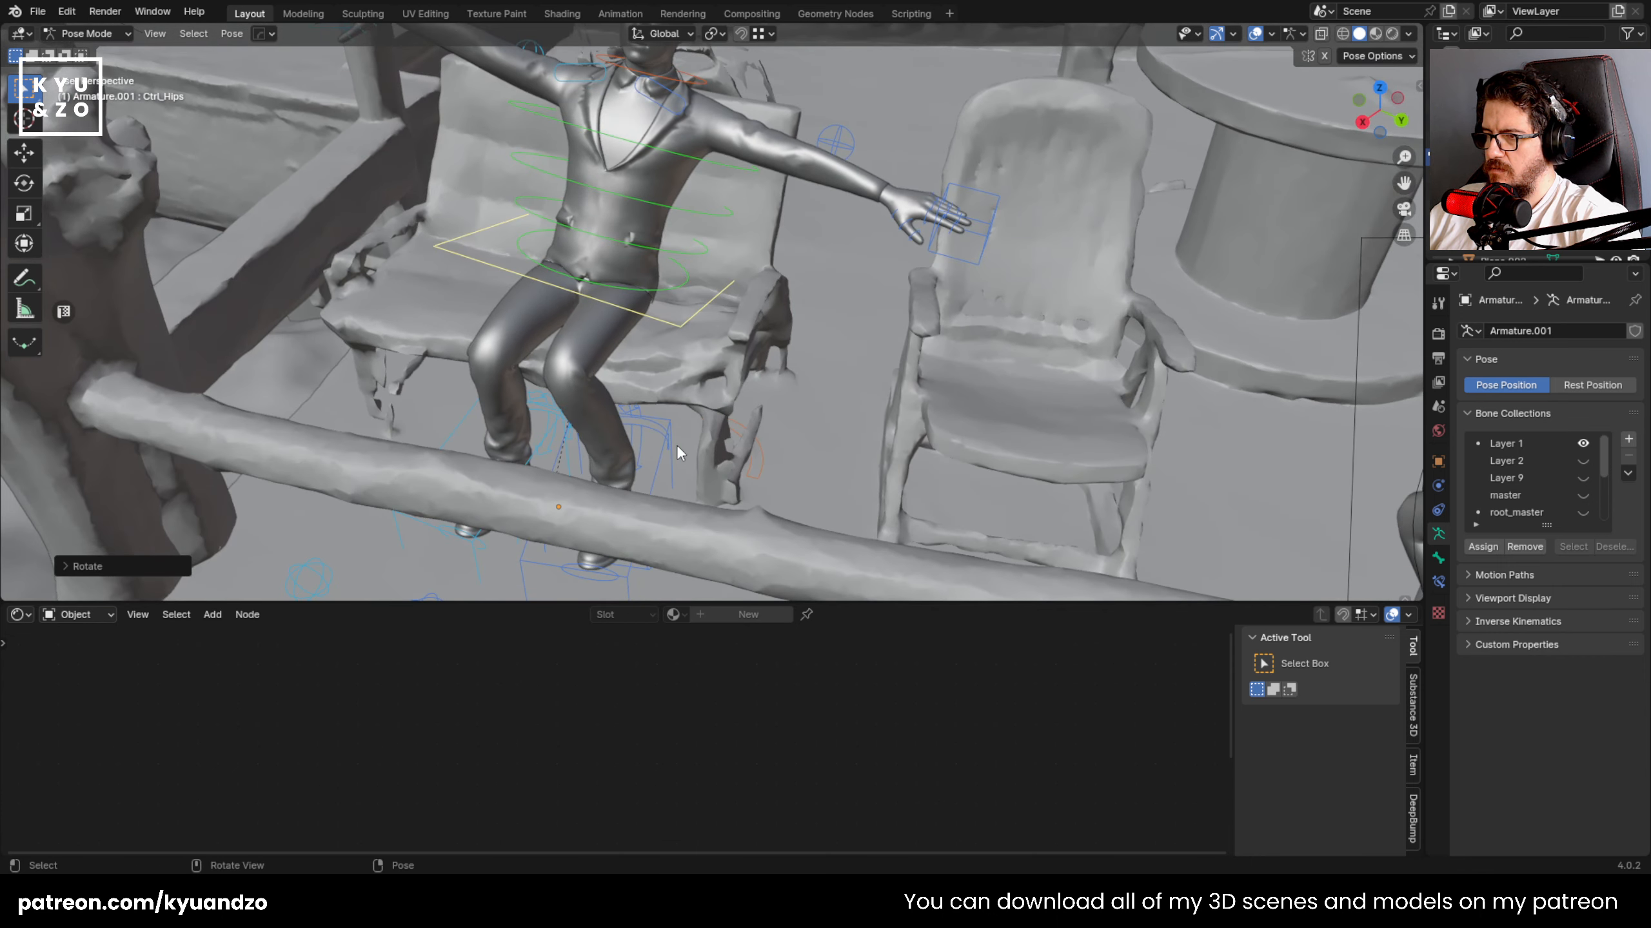
# - Move the seated character's Ctrl_Foot_IK_Left bone along global Y and raise it to lift the left knee
pyautogui.moveTo(689, 426); pyautogui.dragTo(634, 449, button='middle')
pyautogui.press('g')
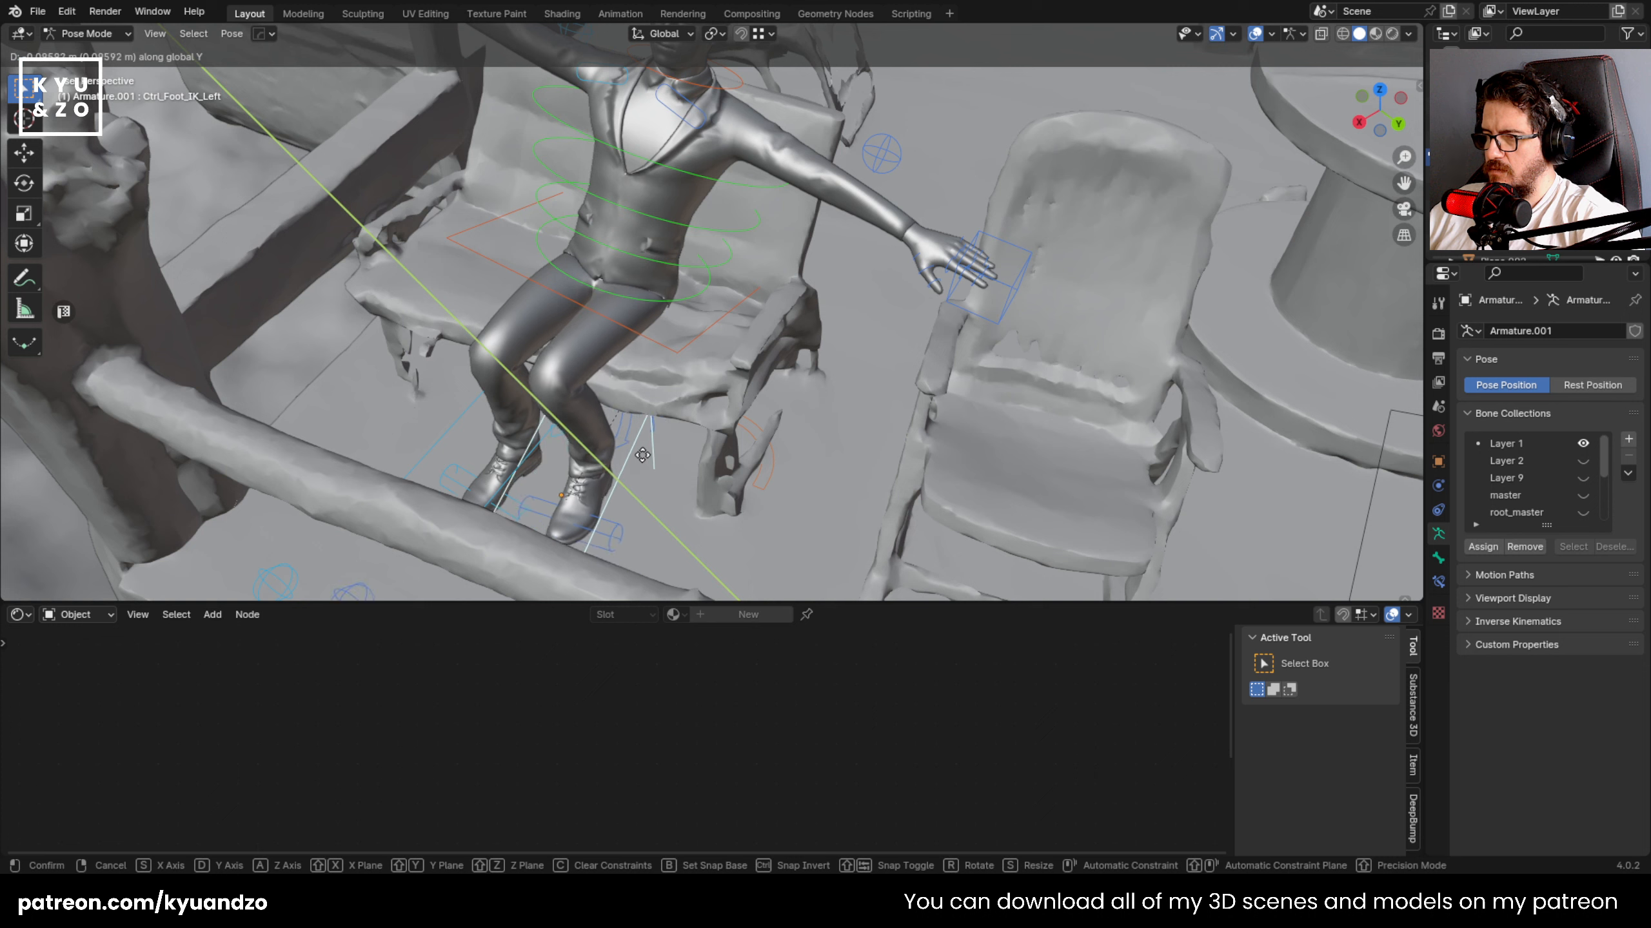
pyautogui.press('x')
pyautogui.click(630, 451)
pyautogui.press('g')
pyautogui.press('a')
pyautogui.click(621, 378)
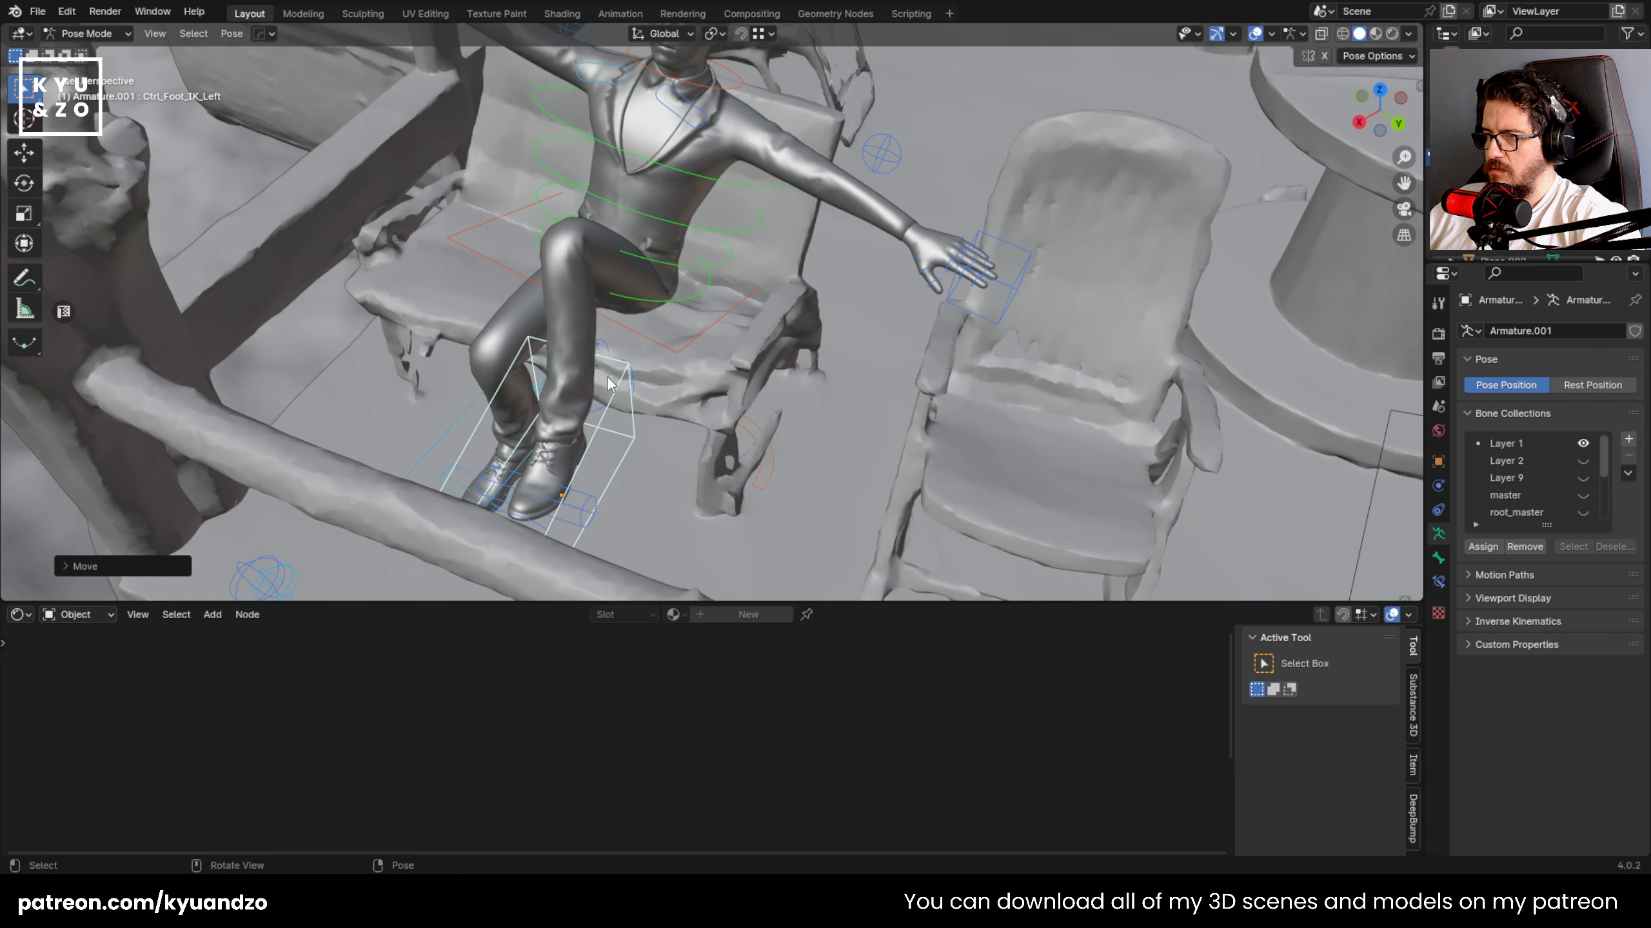
# - Shift the Ctrl_Foot_IK_Left bone along its local X axis across the right leg and raise it further
pyautogui.press('g')
pyautogui.press('d')
pyautogui.press('s')
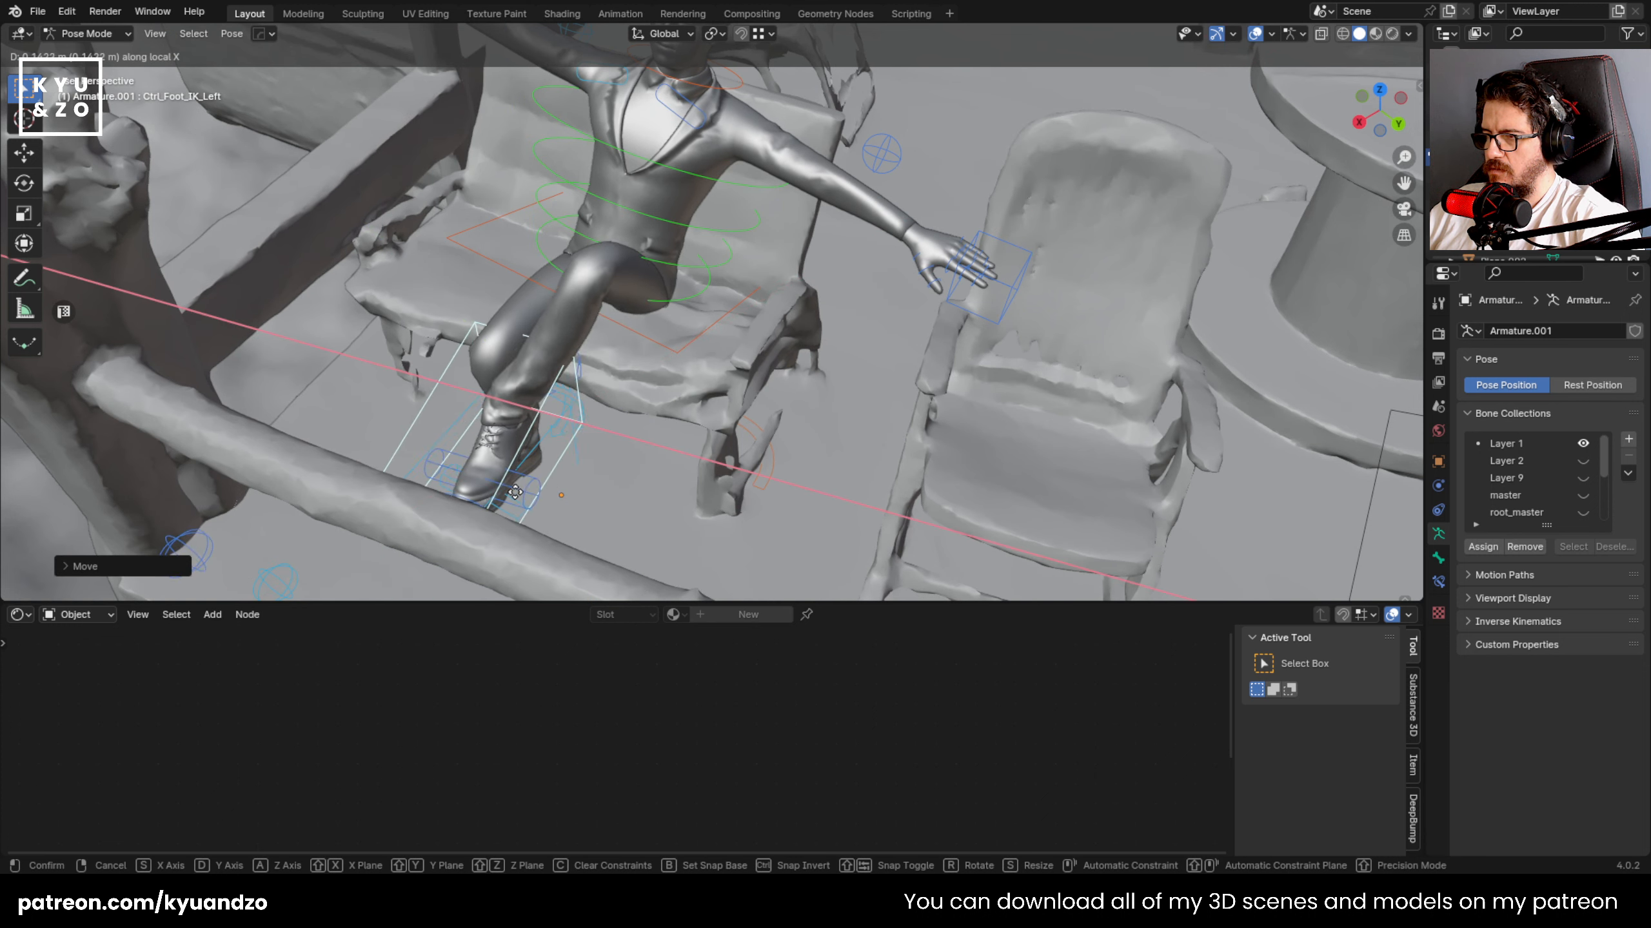
pyautogui.press('z')
pyautogui.press('z')
pyautogui.press('d')
pyautogui.press('d')
pyautogui.click(515, 492)
pyautogui.moveTo(514, 492); pyautogui.dragTo(447, 450, button='middle')
pyautogui.press('g')
pyautogui.press('a')
pyautogui.click(468, 311)
# - Rotate the Ctrl_Foot_IK_Left bone toes-up and adjust it along global Z and X so the left leg crosses the right
pyautogui.press('r')
pyautogui.press('s')
pyautogui.press('d')
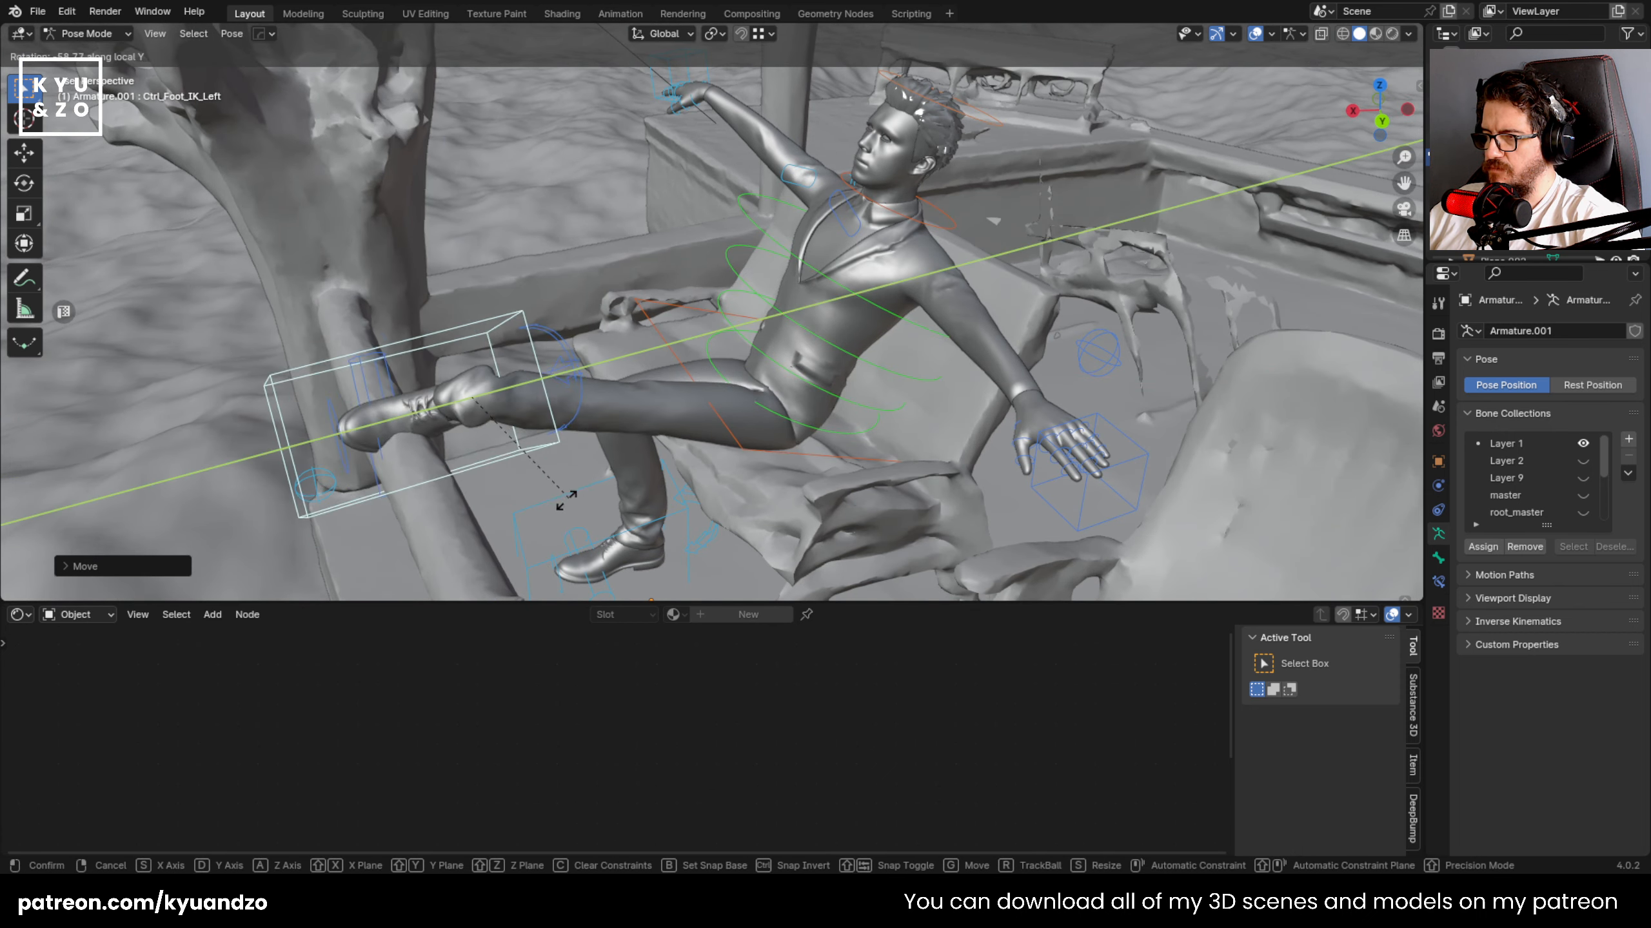
pyautogui.press('s')
pyautogui.press('s')
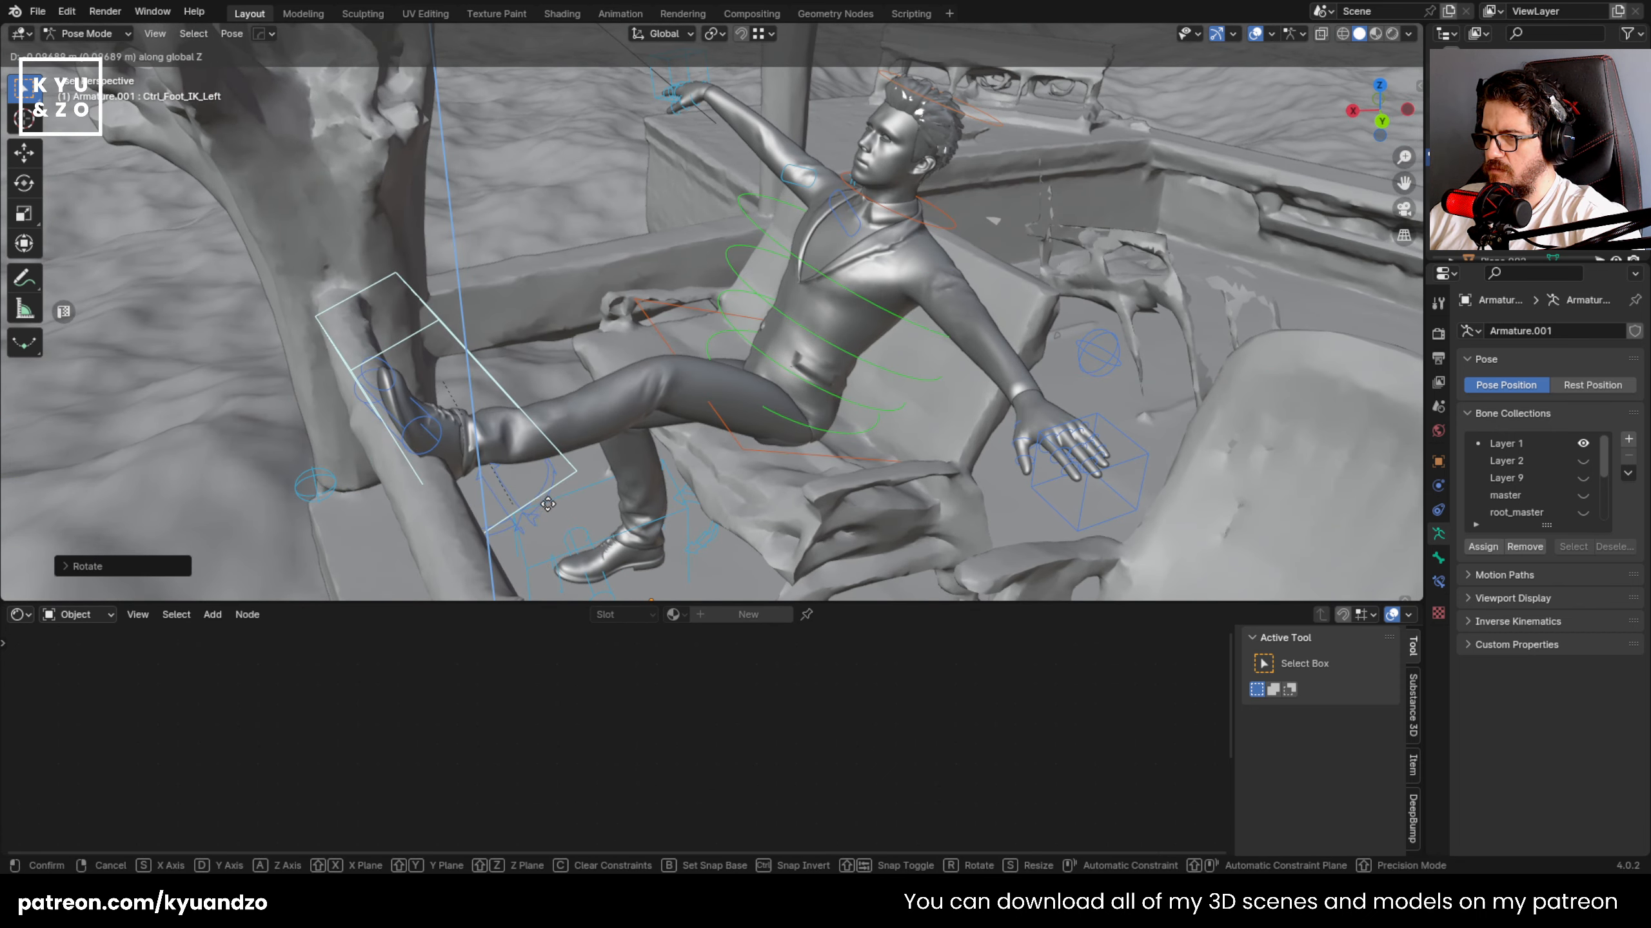
pyautogui.click(548, 505)
pyautogui.press('g')
pyautogui.press('d')
pyautogui.press('s')
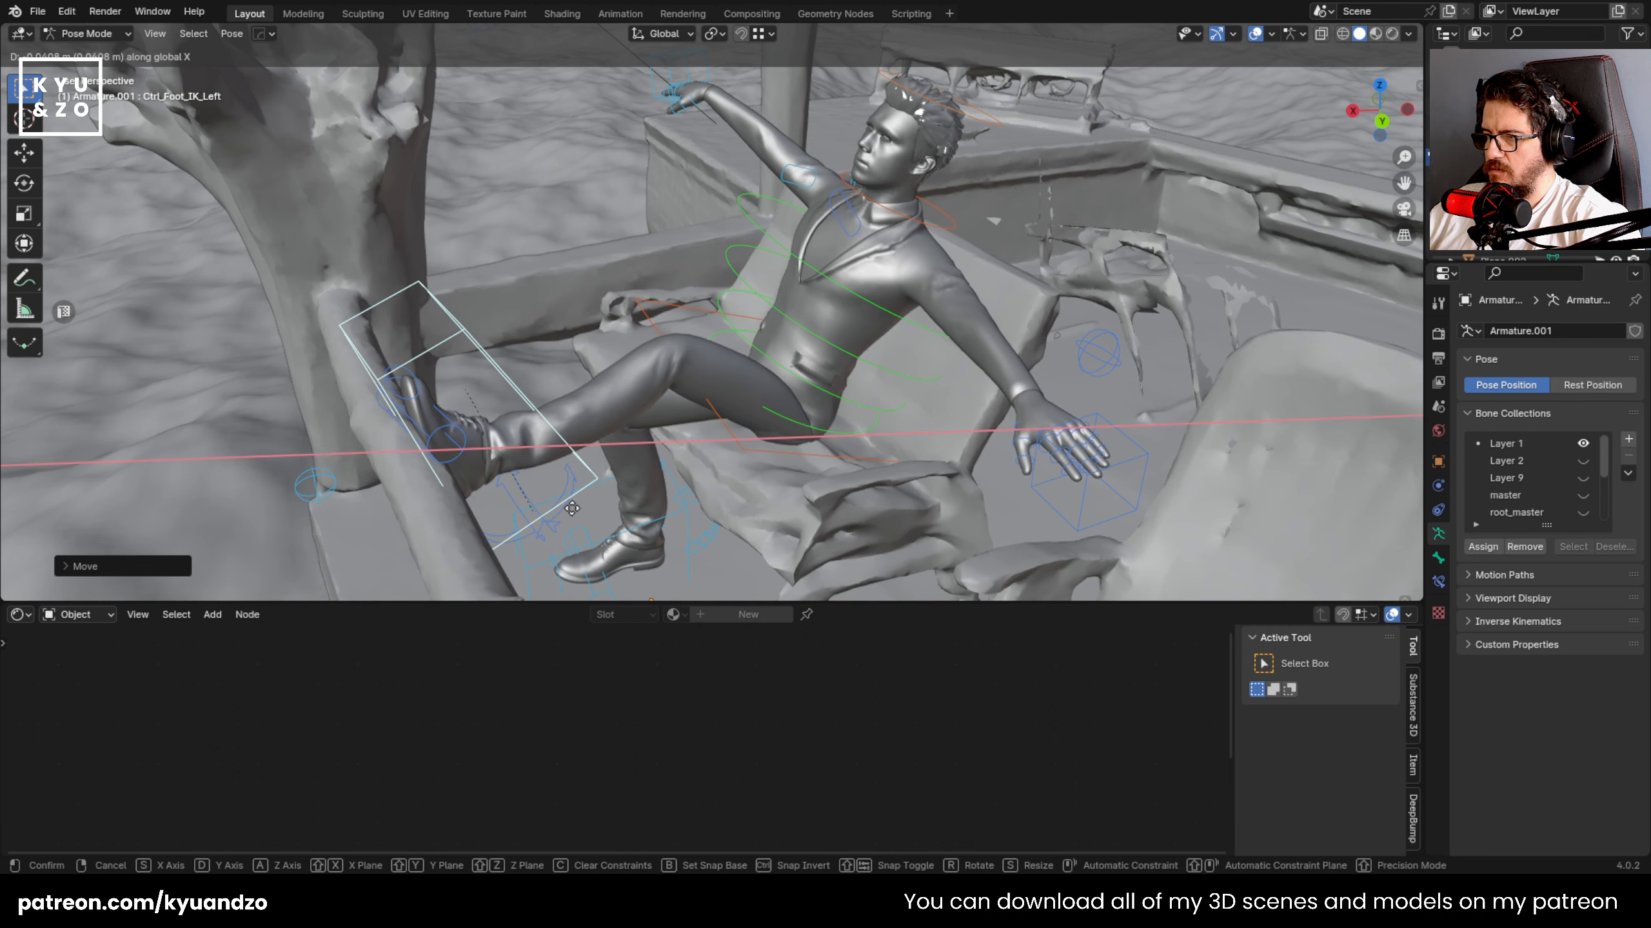
pyautogui.click(550, 471)
# - Lower the seated character's Ctrl_Hand_IK_Right bone and move it along global X toward the bench's backrest
pyautogui.moveTo(537, 458); pyautogui.dragTo(654, 382, button='middle')
pyautogui.click(344, 161)
pyautogui.keyDown('shift'); pyautogui.moveTo(344, 162); pyautogui.dragTo(441, 292, button='middle'); pyautogui.keyUp('shift')
pyautogui.scroll(1, 441, 292)
pyautogui.press('g')
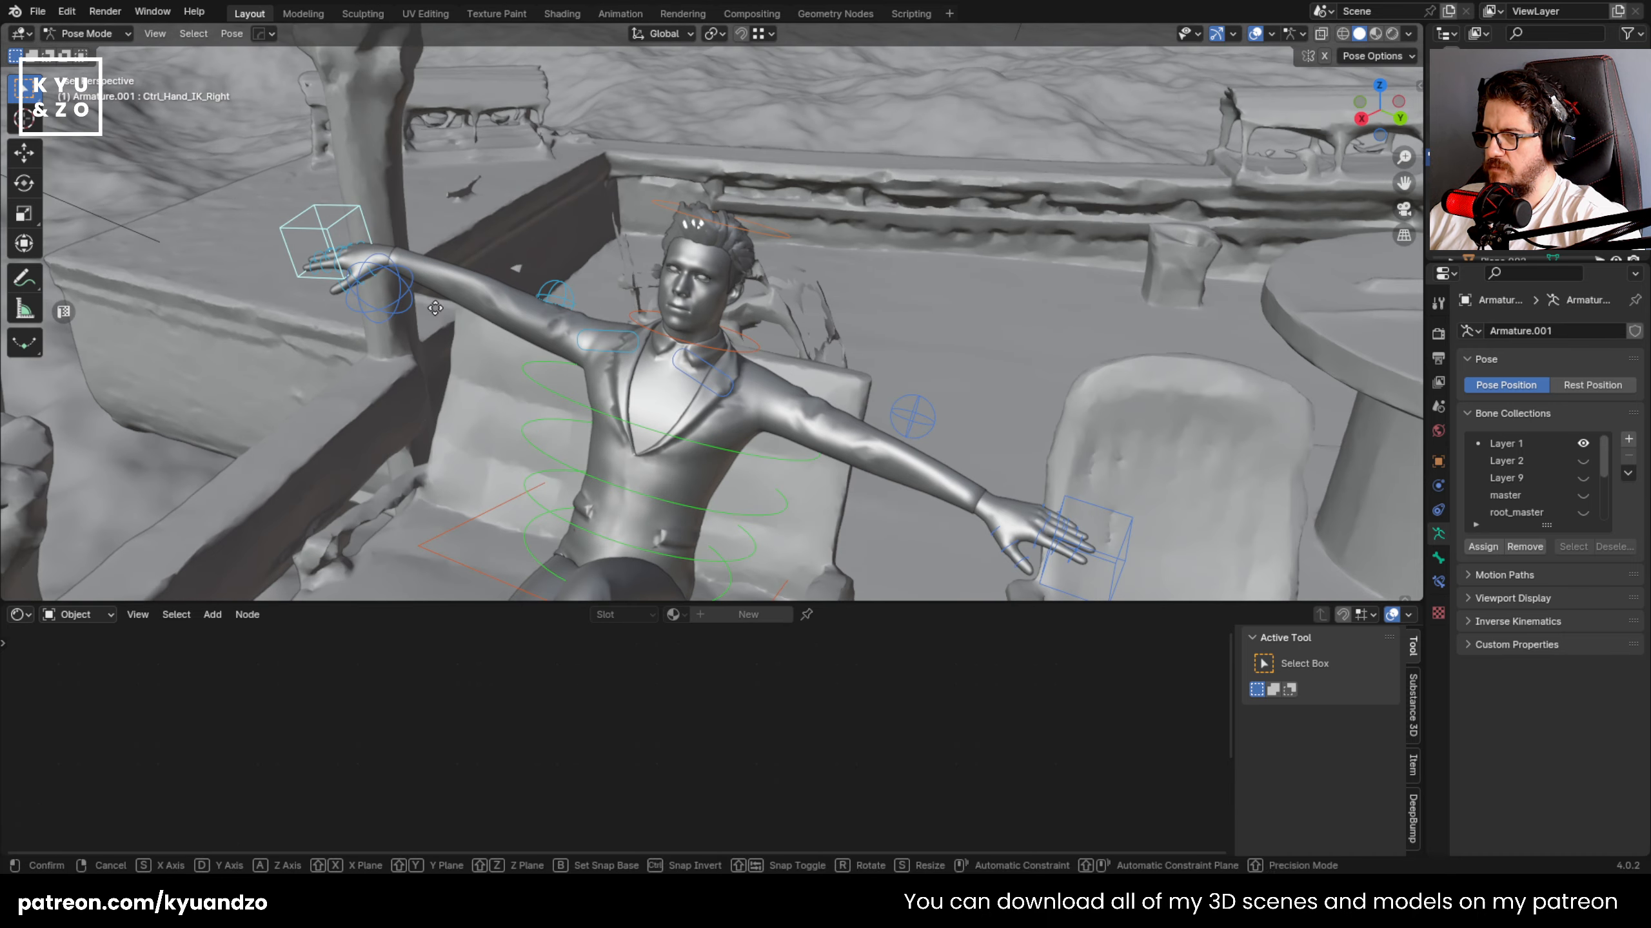
pyautogui.press('a')
pyautogui.click(459, 373)
pyautogui.press('g')
pyautogui.press('d')
pyautogui.press('s')
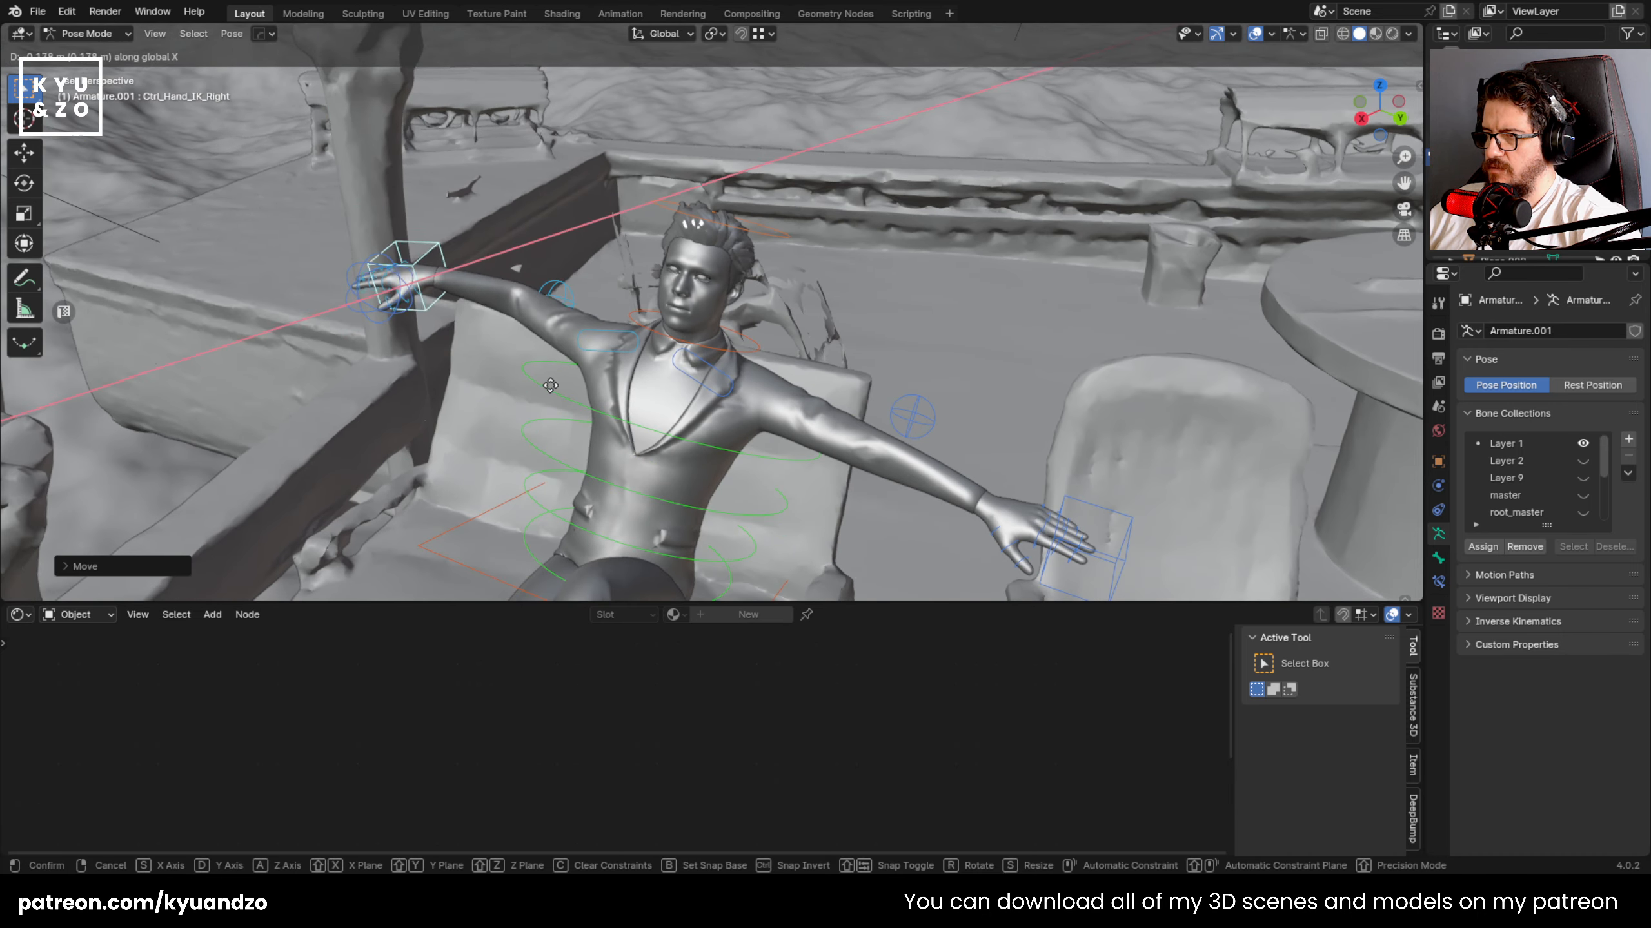
pyautogui.click(585, 405)
# - Rotate the Ctrl_Hand_IK_Right bone and bring it closer to the body along global X
pyautogui.press('r')
pyautogui.press('a')
pyautogui.click(544, 207)
pyautogui.press('g')
pyautogui.press('d')
pyautogui.press('s')
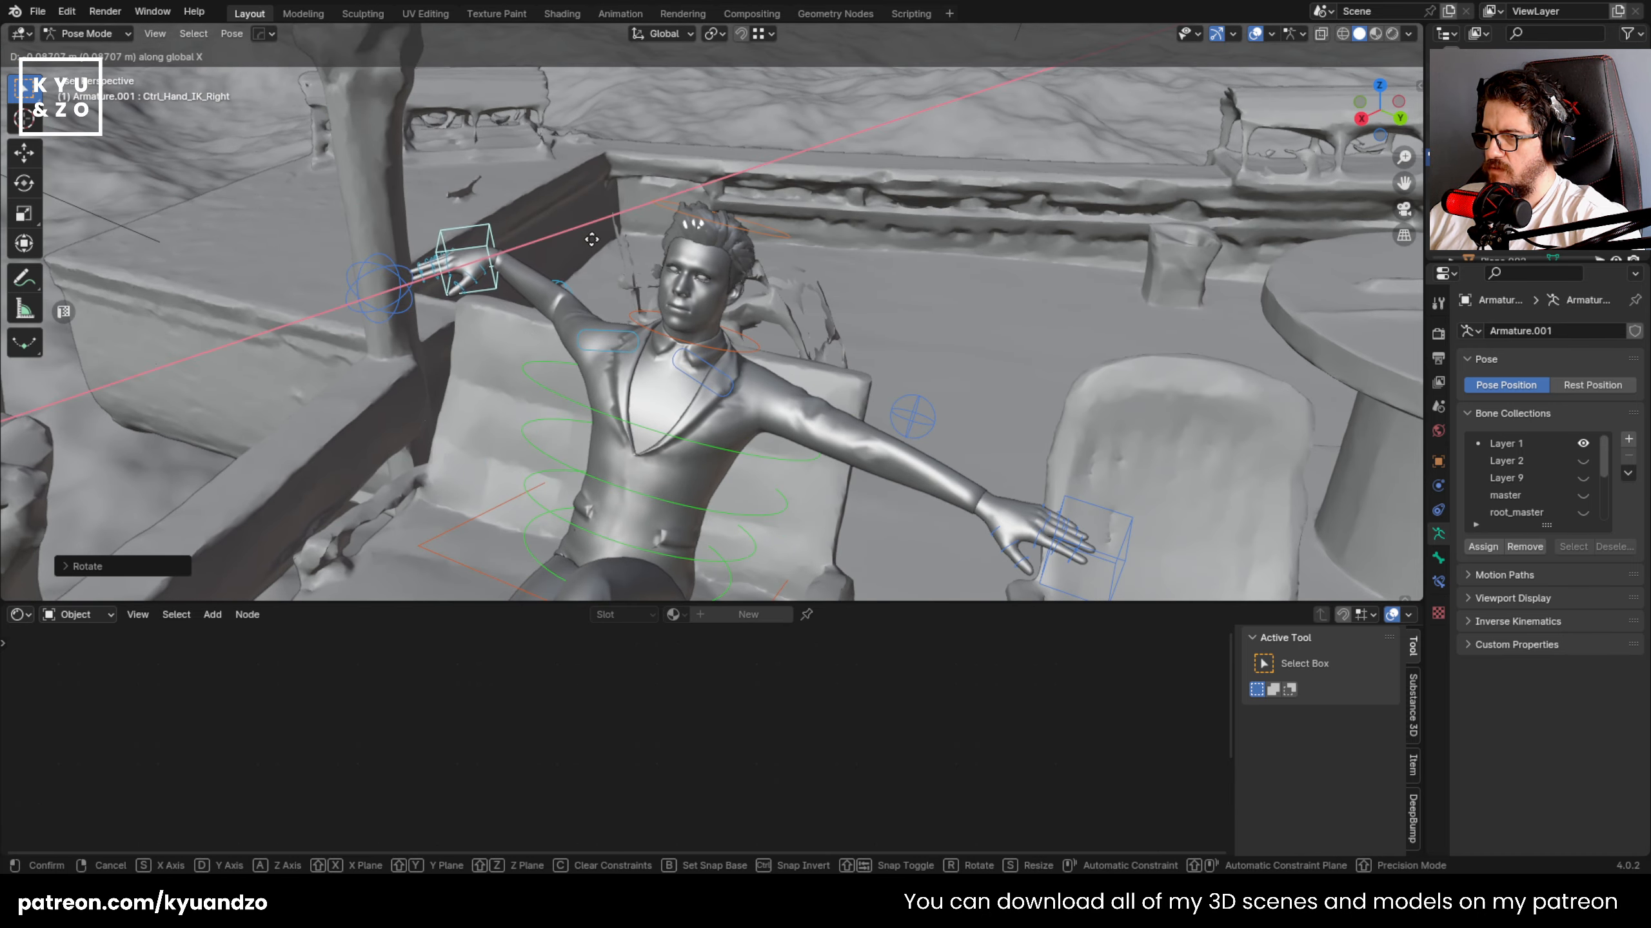
pyautogui.press('d')
pyautogui.click(573, 243)
# - Lower the Ctrl_Hand_IK_Right bone along global Z and rotate it about local X so the hand hangs over the backrest
pyautogui.press('g')
pyautogui.press('a')
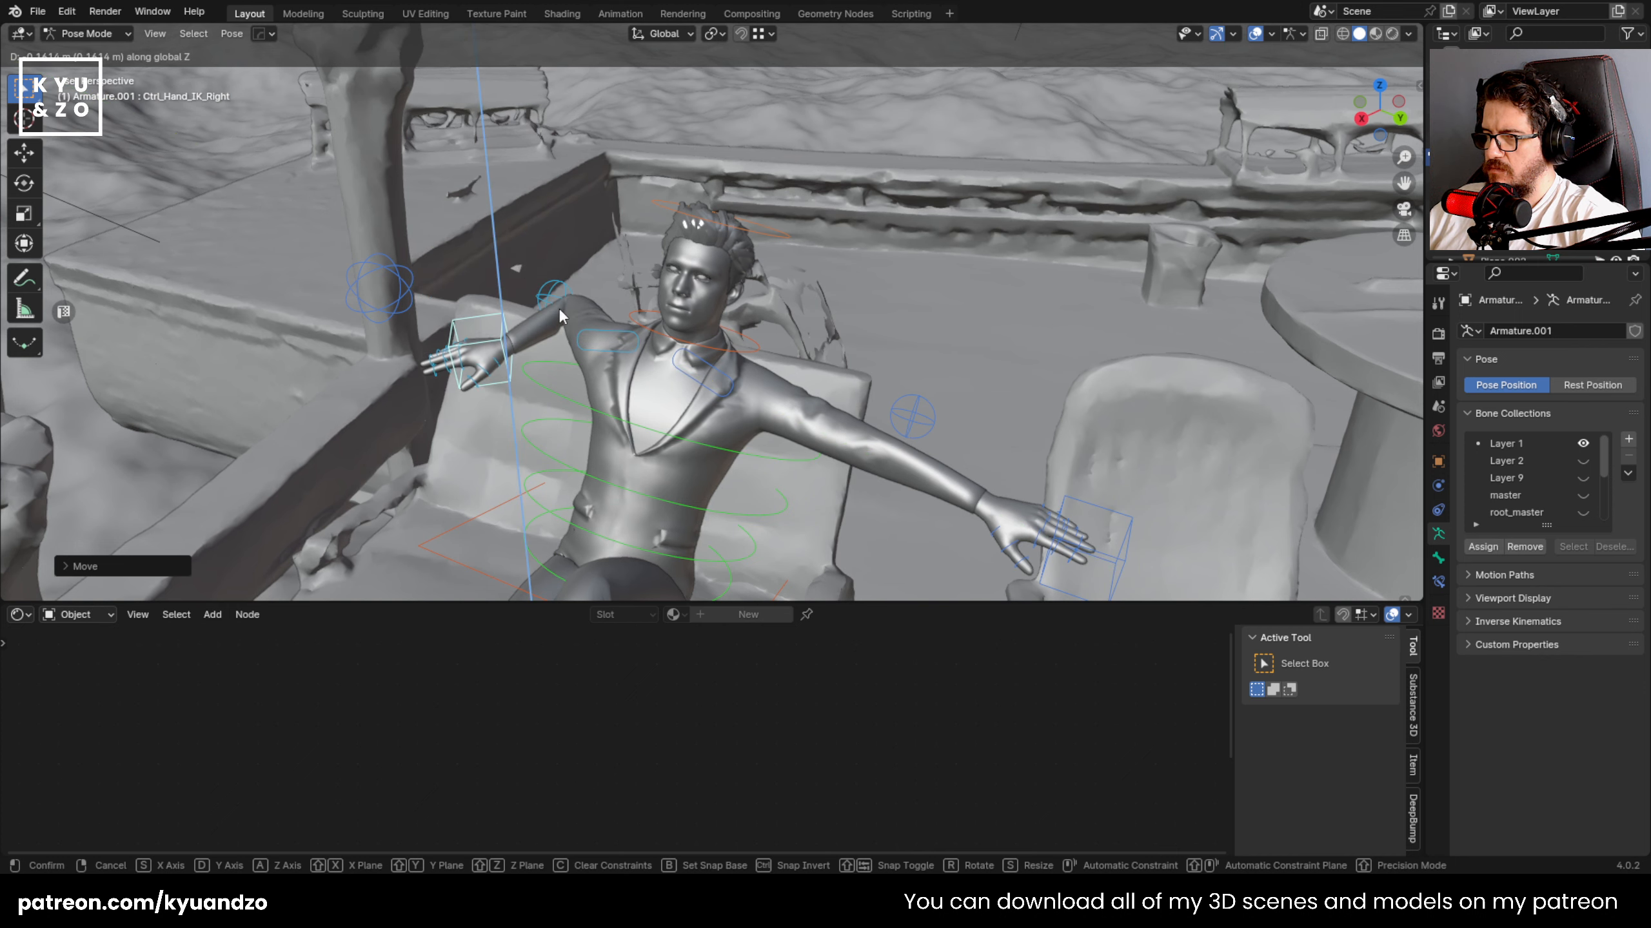
pyautogui.press('r')
pyautogui.press('x')
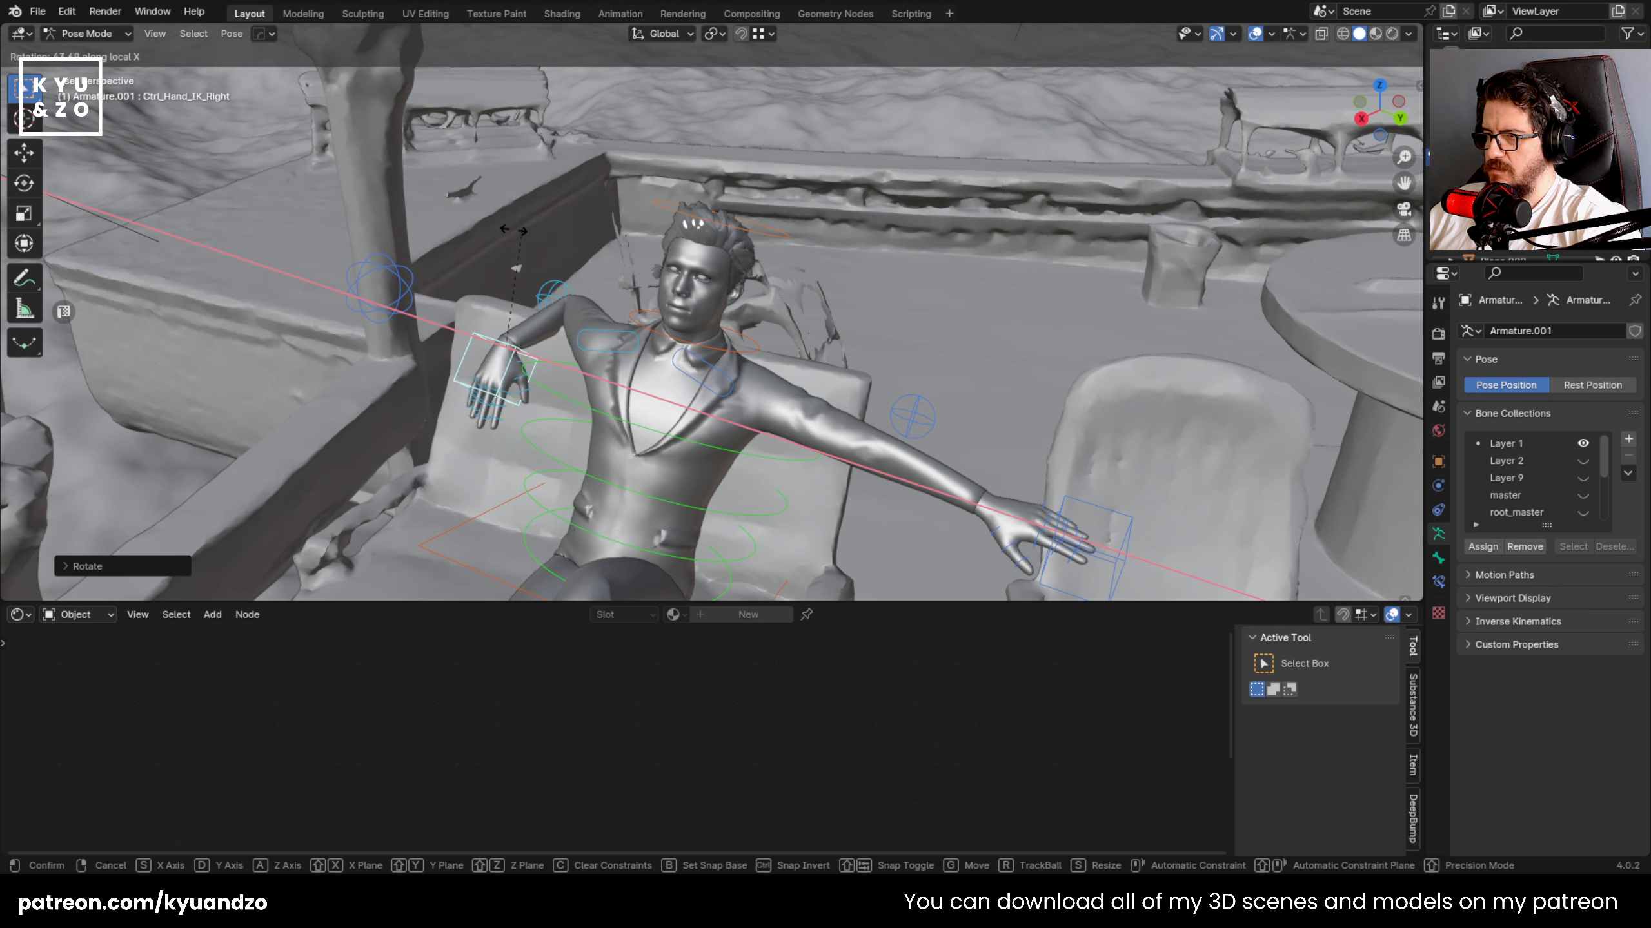
pyautogui.click(508, 238)
# - Move the seated character's Ctrl_Hand_IK_Left bone along global Y in toward the bench's backrest
pyautogui.keyDown('shift'); pyautogui.moveTo(967, 475); pyautogui.dragTo(824, 379, button='middle'); pyautogui.keyUp('shift')
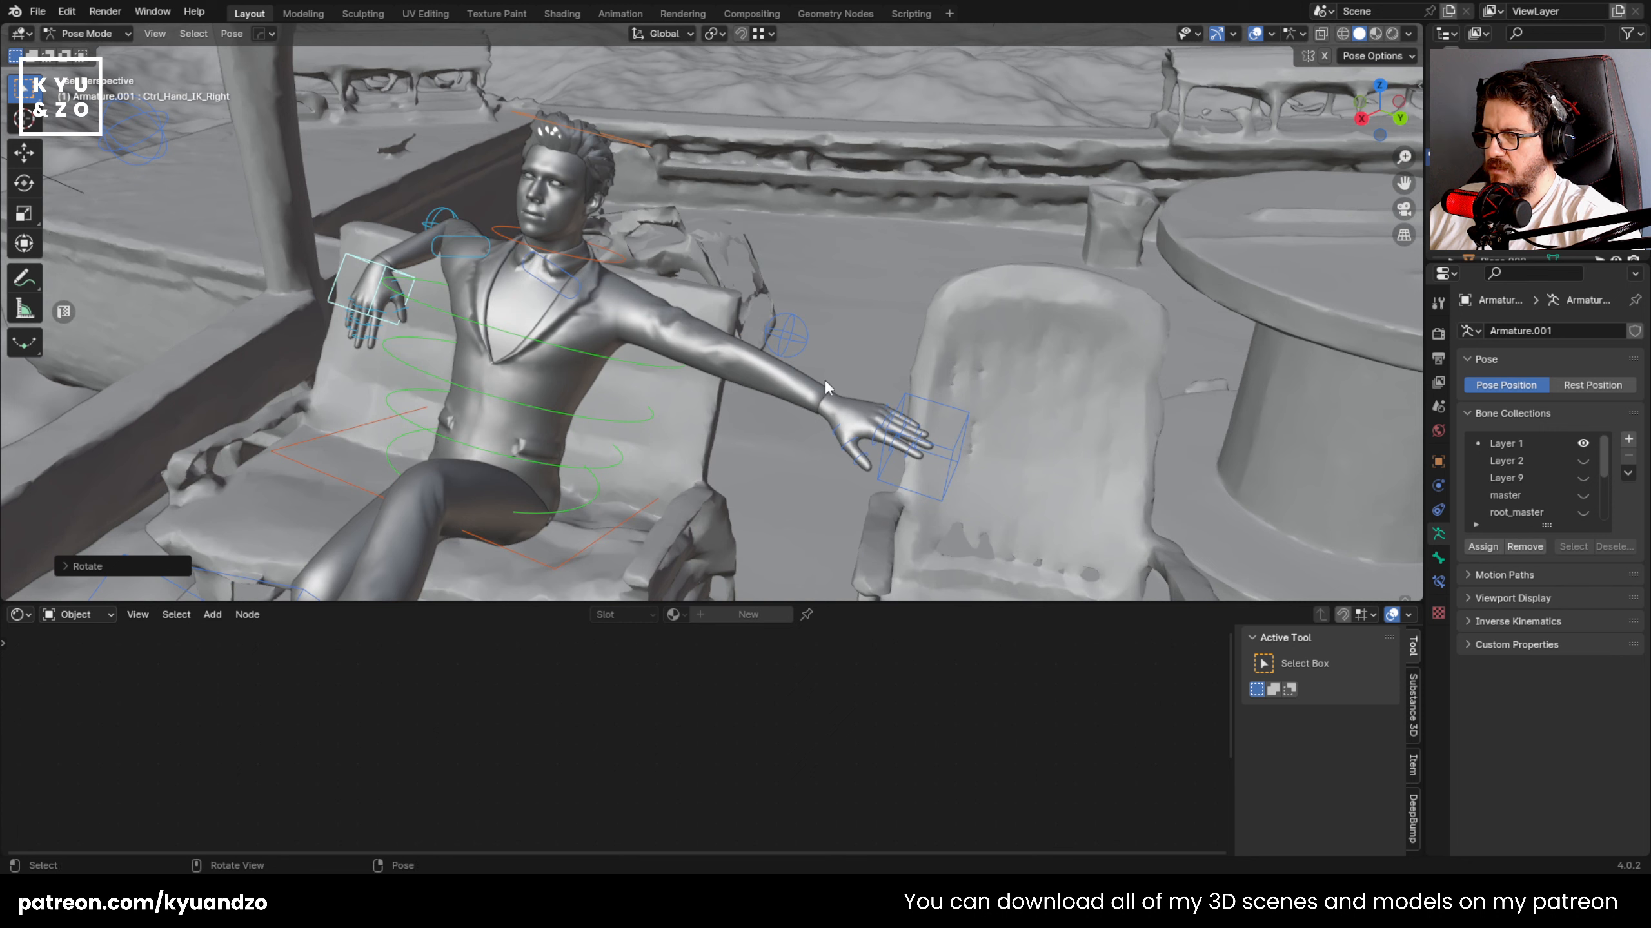
pyautogui.click(897, 395)
pyautogui.press('g')
pyautogui.press('y')
pyautogui.press('x')
pyautogui.press('y')
pyautogui.rightClick(772, 361)
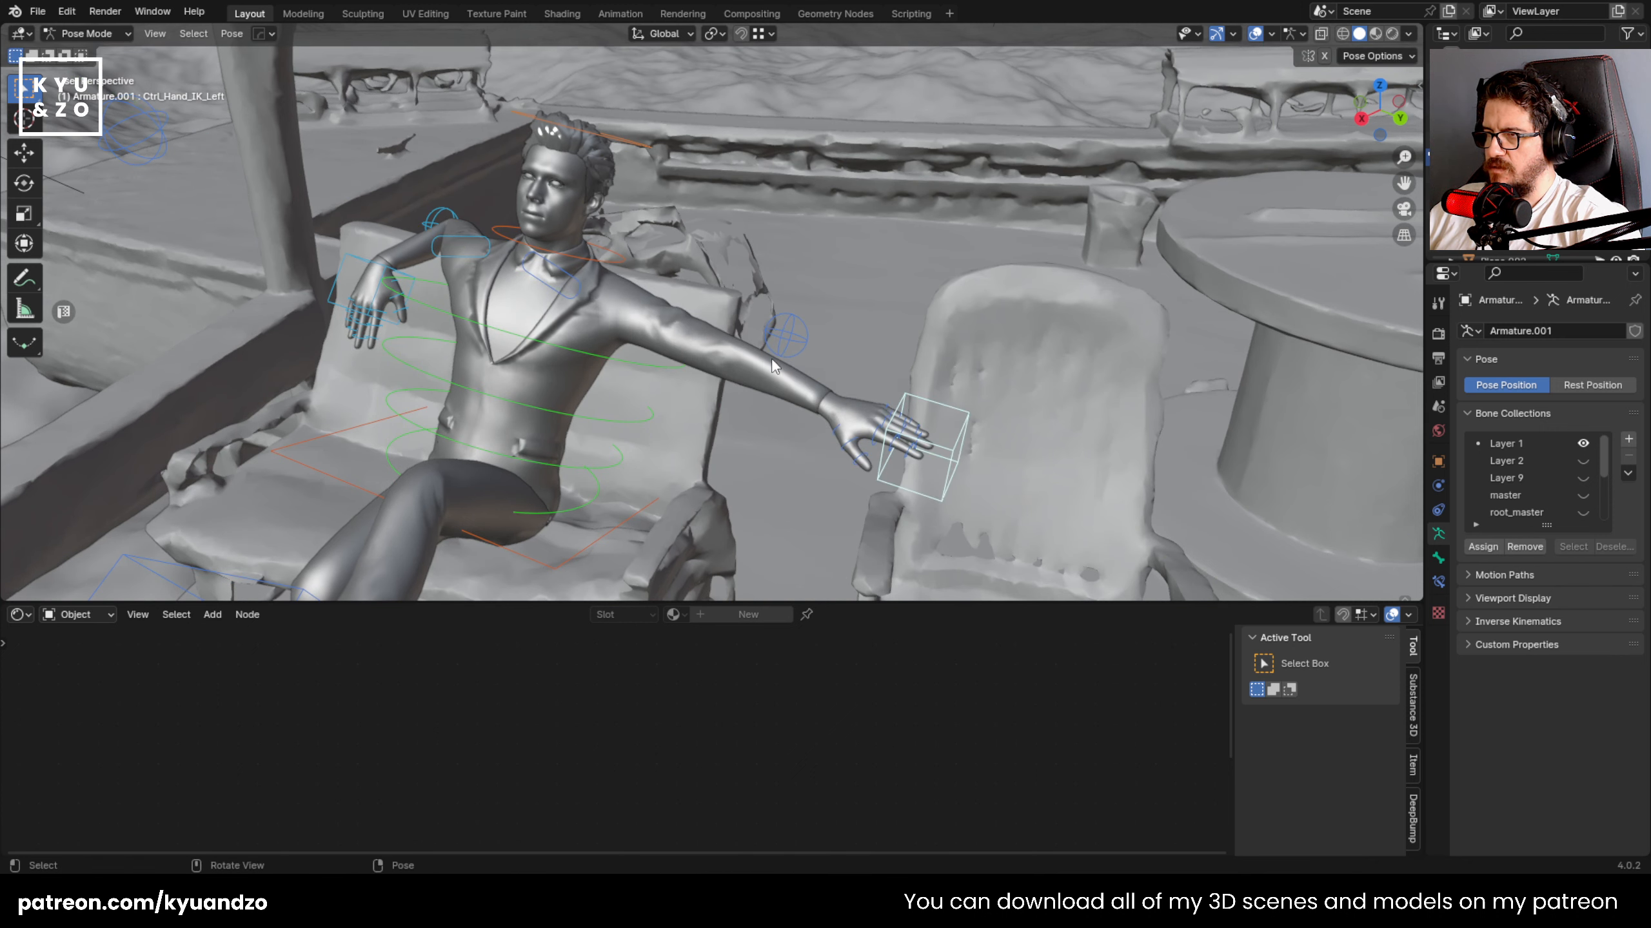
pyautogui.press('g')
pyautogui.press('x')
pyautogui.press('y')
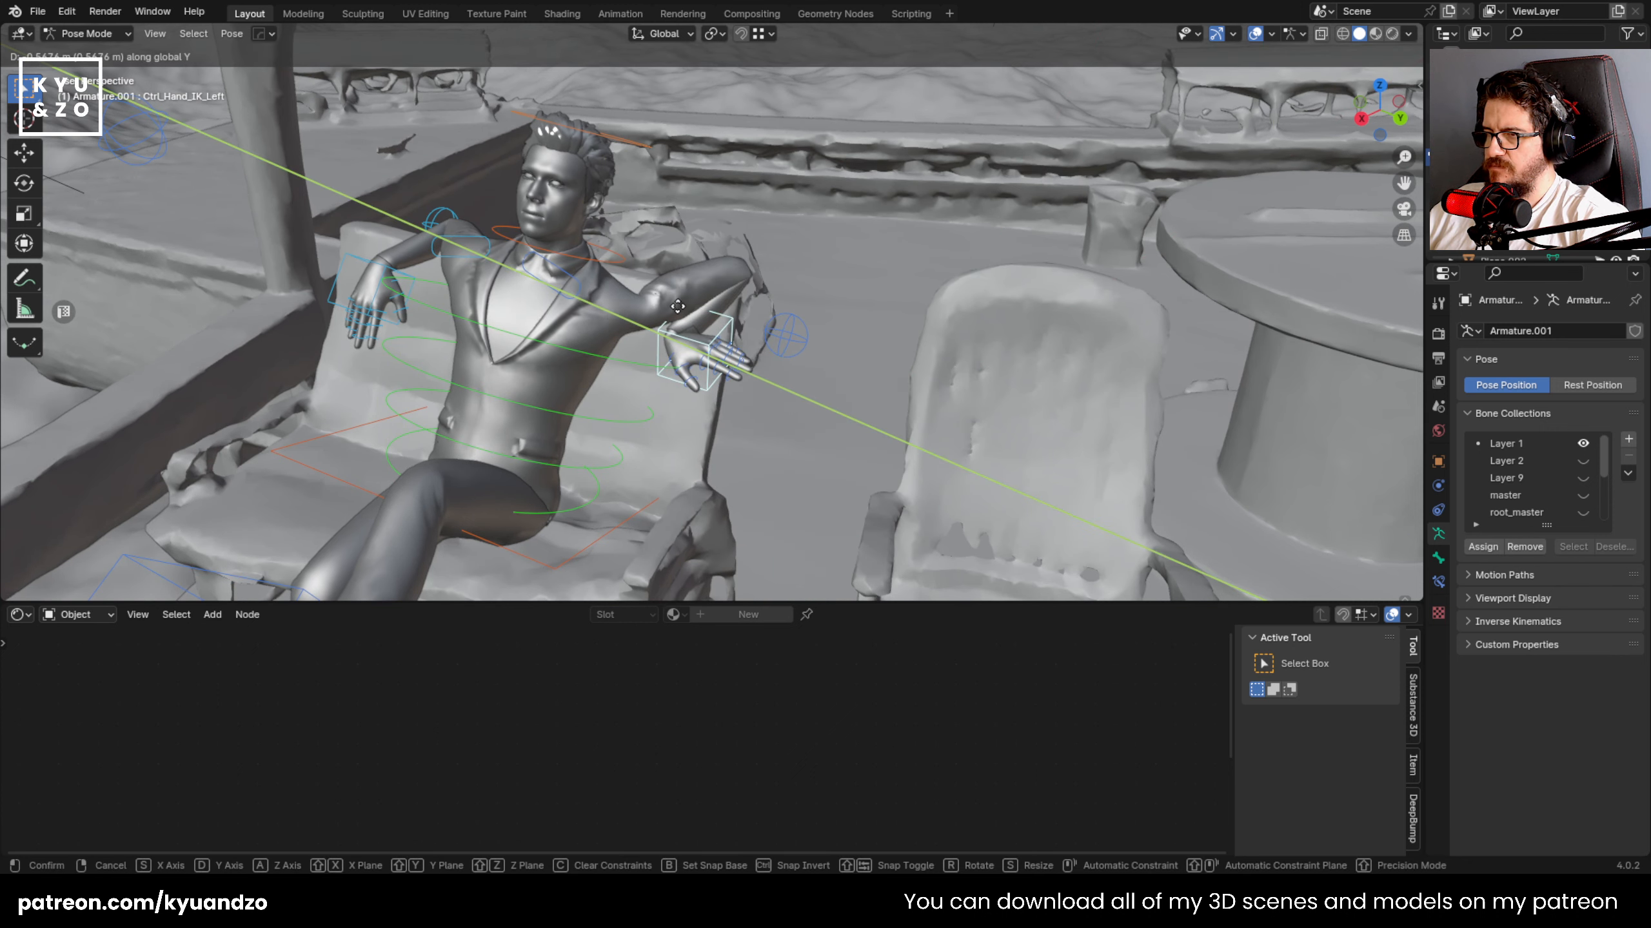
pyautogui.click(763, 308)
# - Rotate the Ctrl_Hand_IK_Left bone so the fingers point downward and adjust its height along global Z
pyautogui.press('r')
pyautogui.press('a')
pyautogui.click(718, 400)
pyautogui.press('g')
pyautogui.press('a')
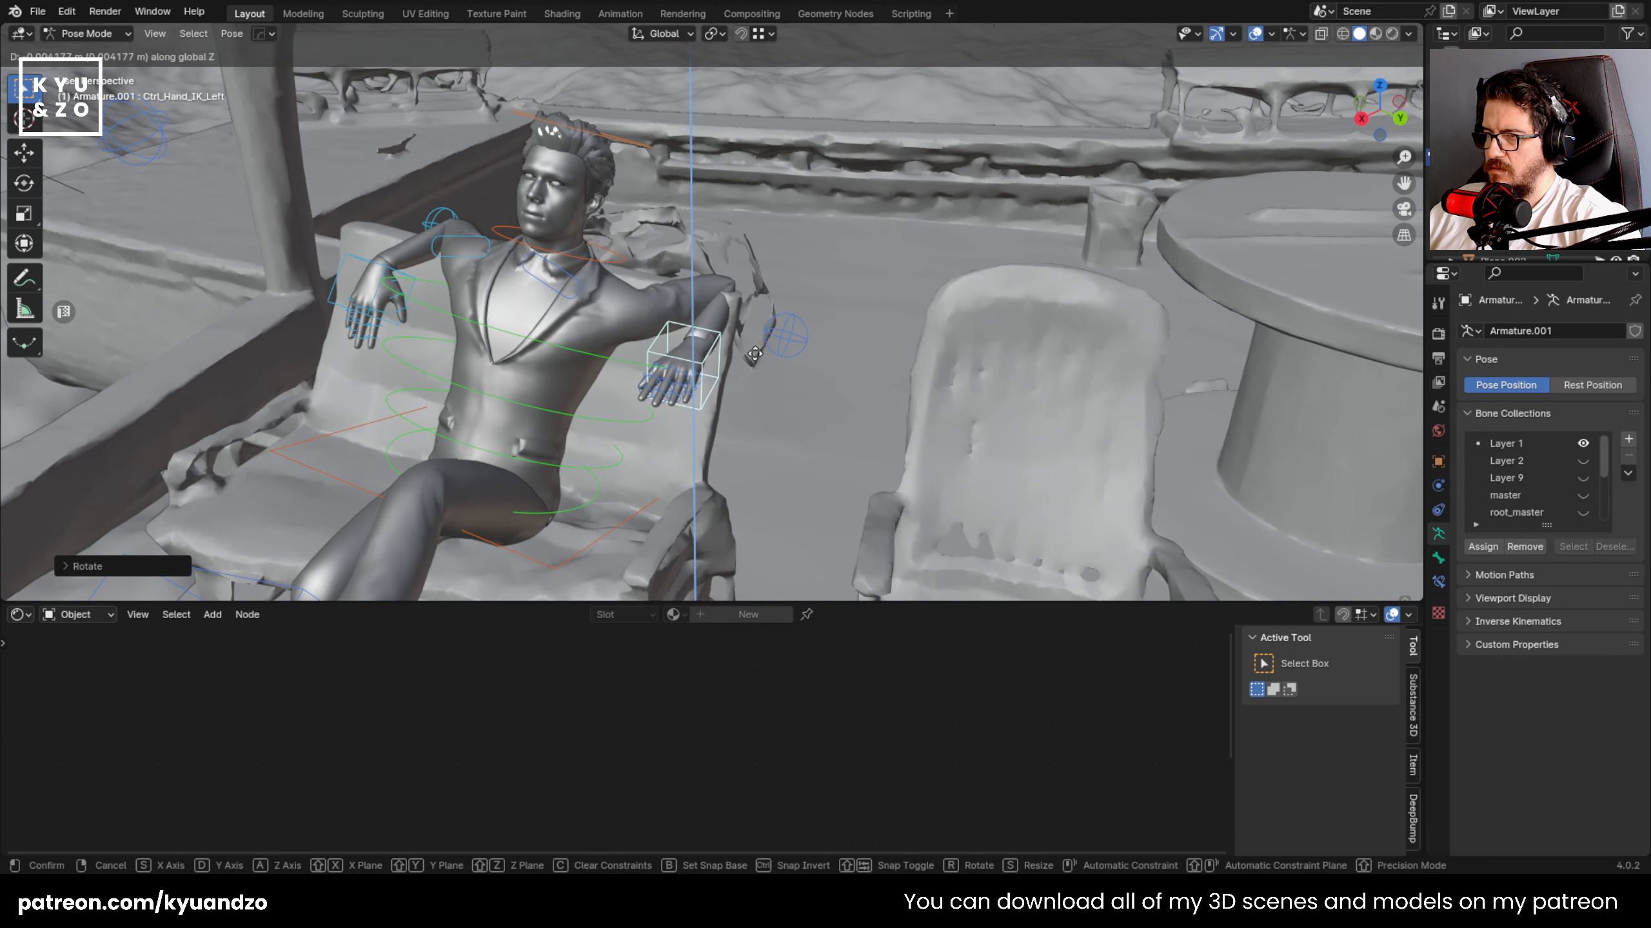
pyautogui.click(763, 376)
# - Move the Ctrl_ArmPole_IK_Left bone up and outward to reposition the seated character's left elbow
pyautogui.click(783, 336)
pyautogui.press('g')
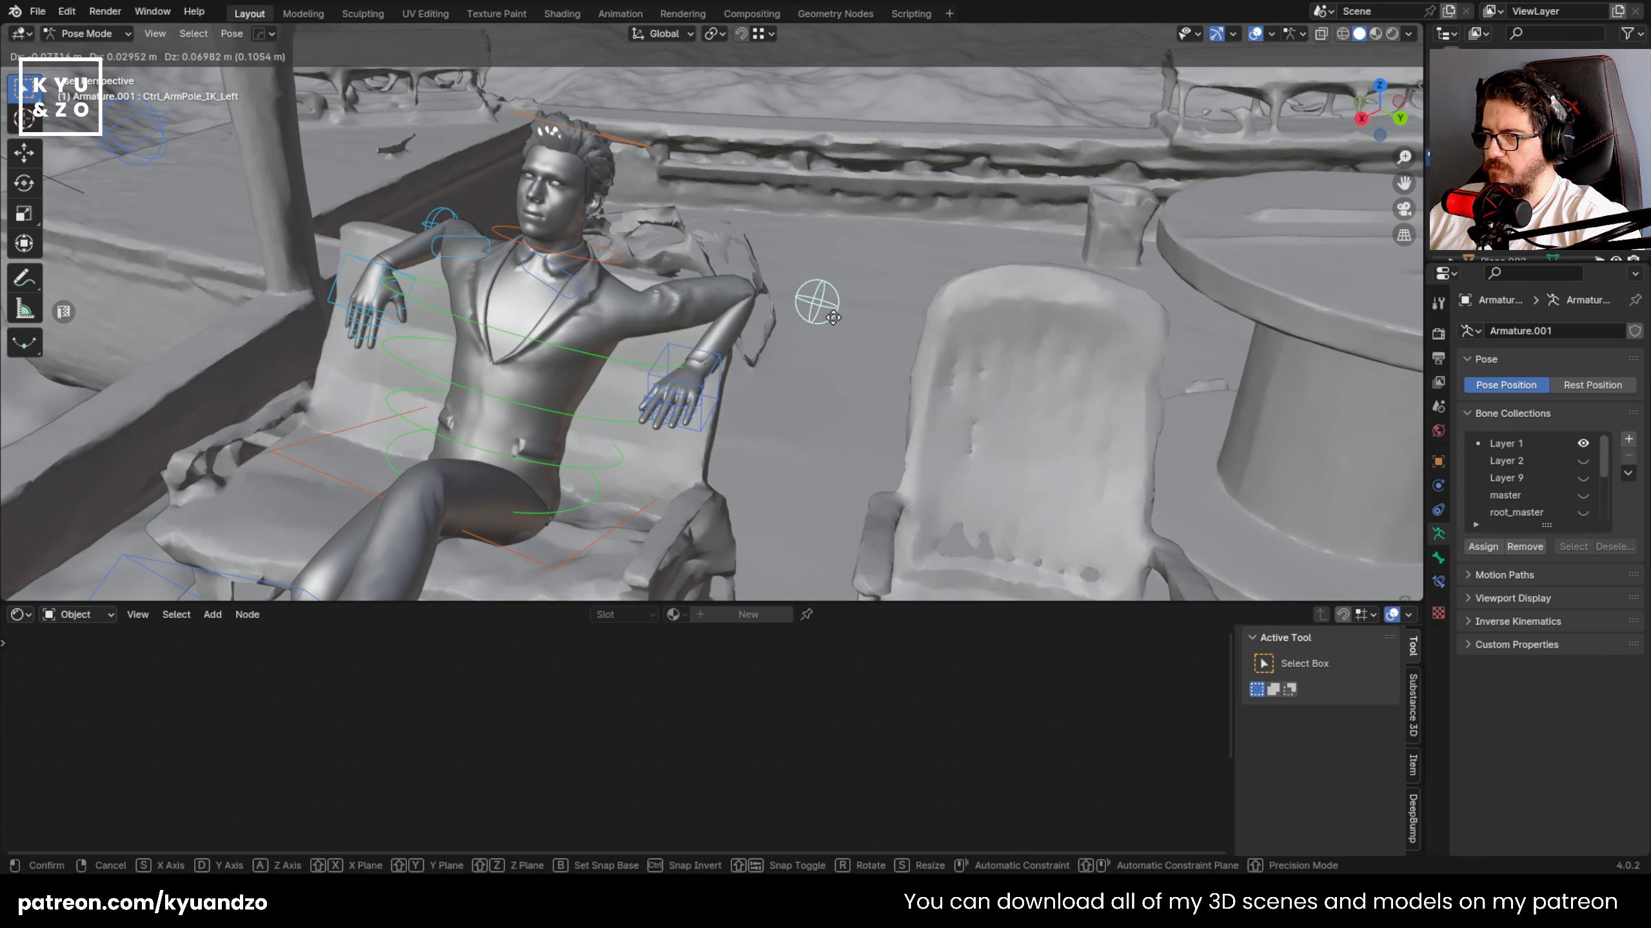
pyautogui.click(833, 330)
# - Bring the Ctrl_Hand_IK_Left bone down onto the bench's armrest and rotate it so the palm rests there
pyautogui.click(686, 426)
pyautogui.press('g')
pyautogui.click(705, 551)
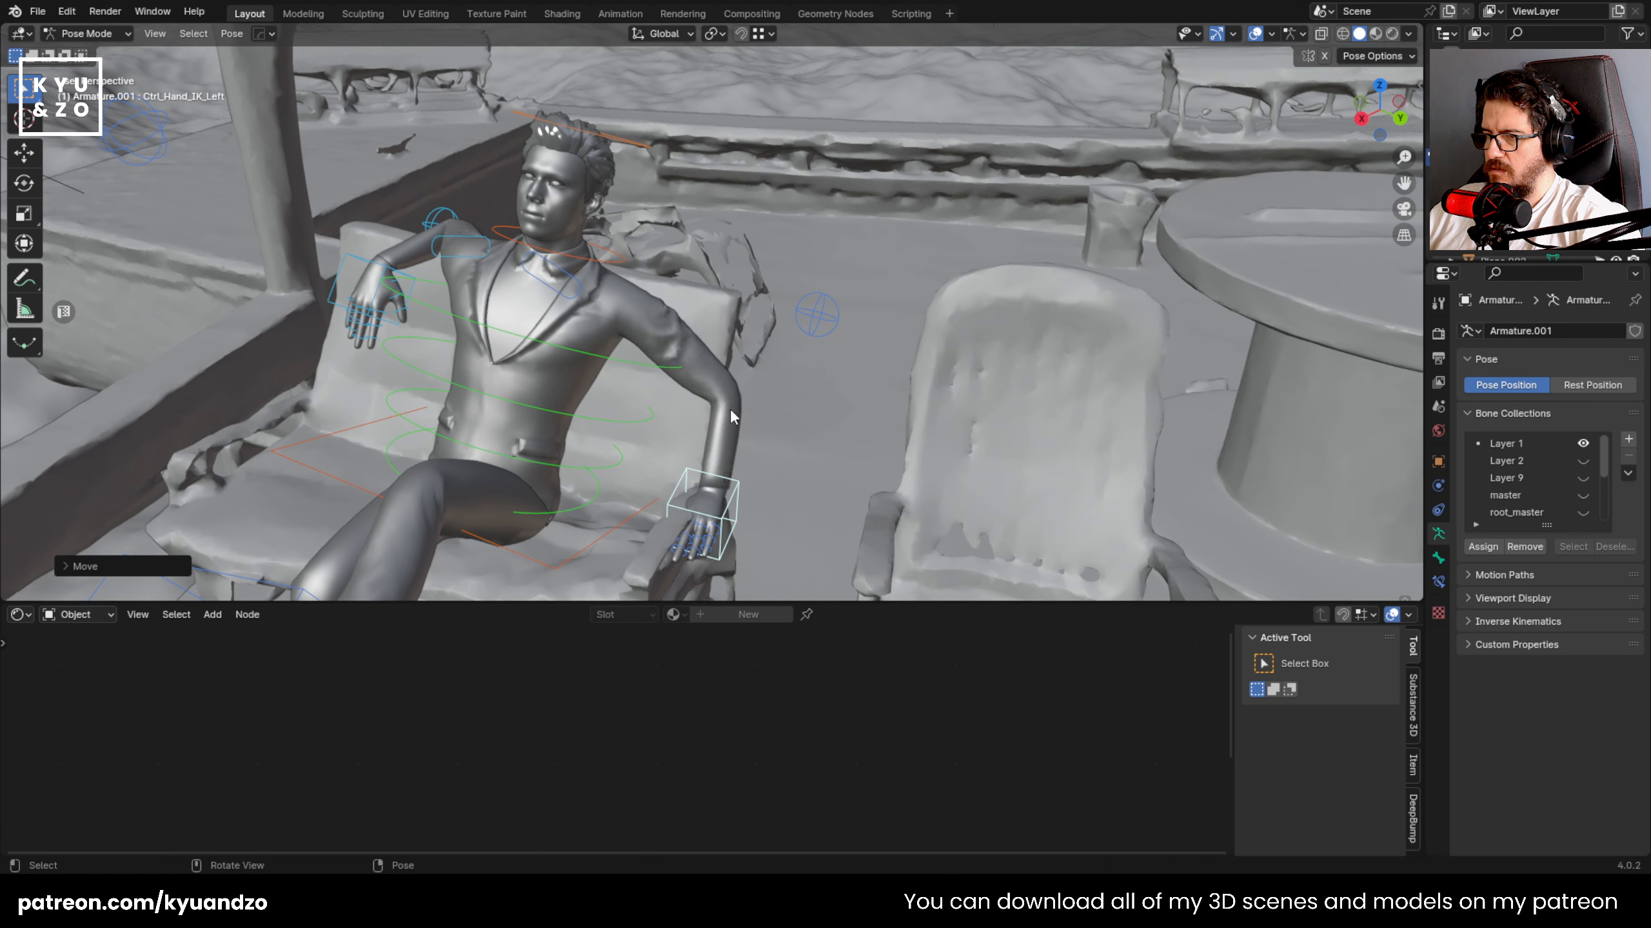
pyautogui.press('r')
pyautogui.press('x')
pyautogui.press('x')
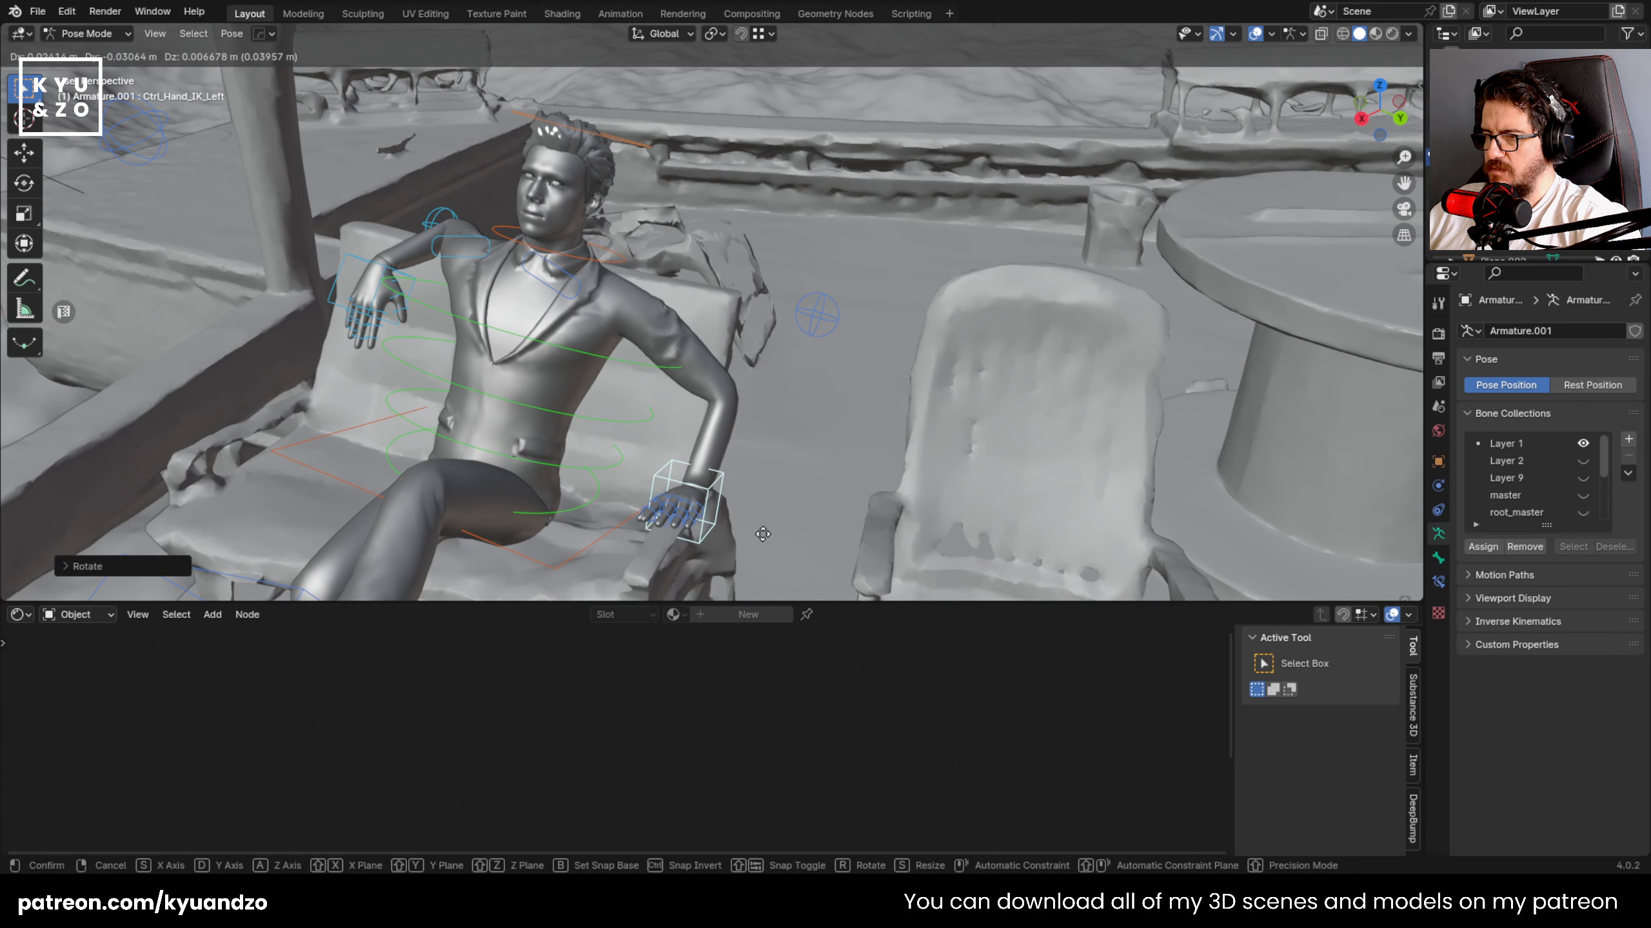
pyautogui.click(757, 378)
# - Move the seated character's Ctrl_Hand_IK_Right bone outward to the end of the bench's backrest
pyautogui.press('g')
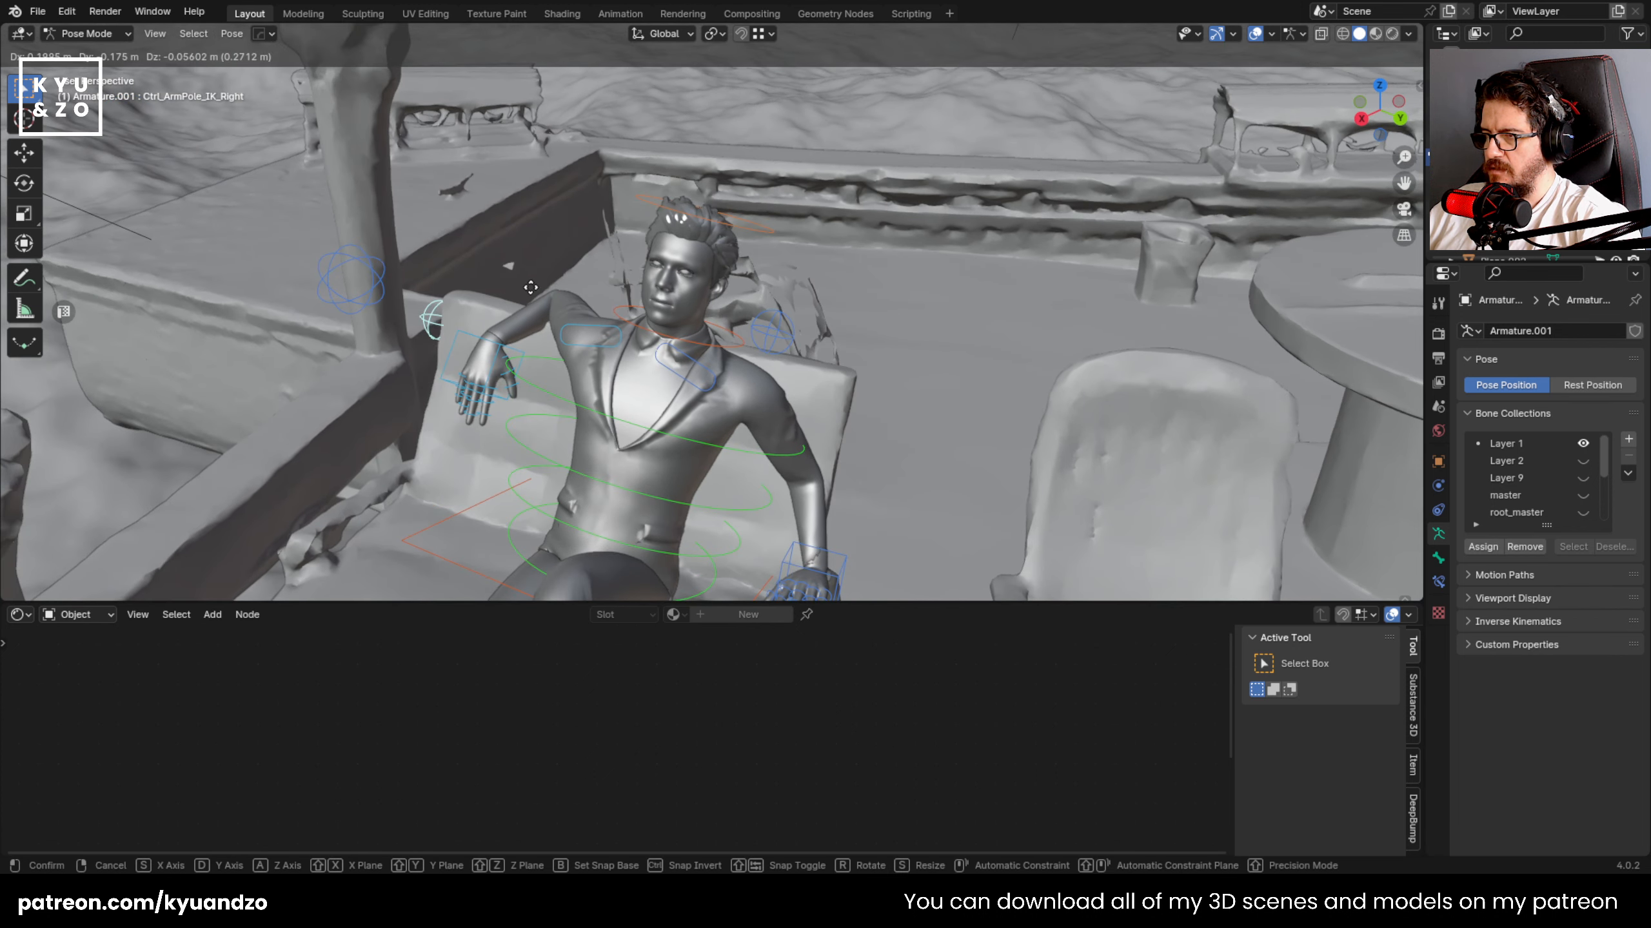
pyautogui.rightClick(597, 261)
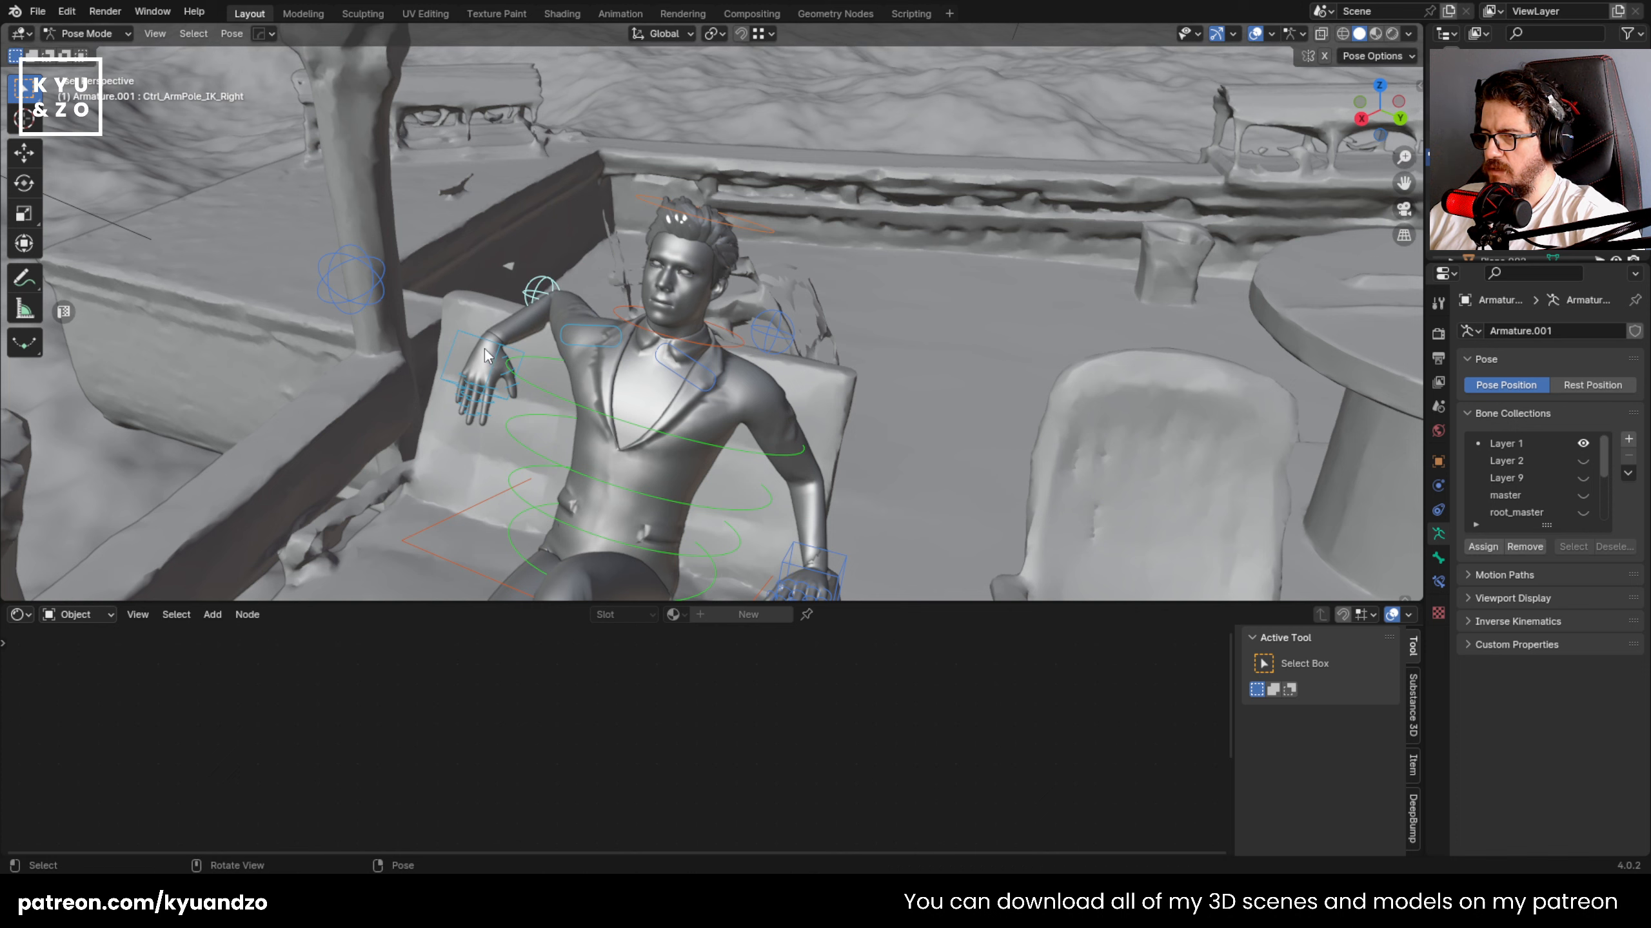
pyautogui.click(462, 333)
pyautogui.press('g')
pyautogui.click(425, 332)
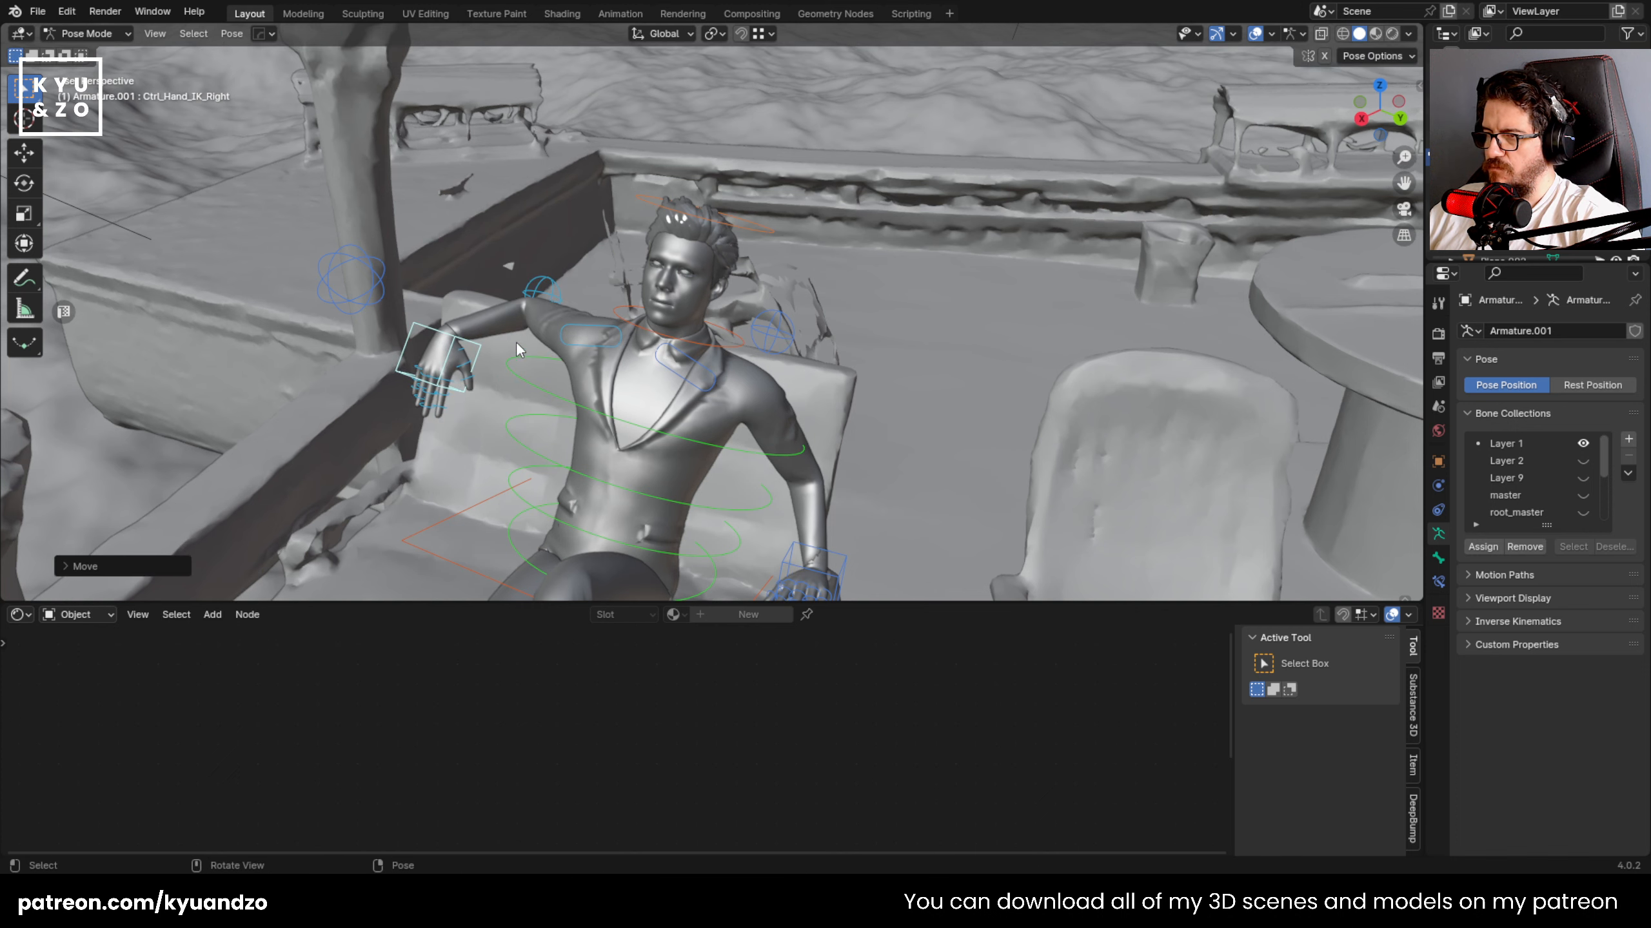
pyautogui.moveTo(515, 341); pyautogui.dragTo(499, 346, button='middle')
pyautogui.press('g')
pyautogui.click(518, 321)
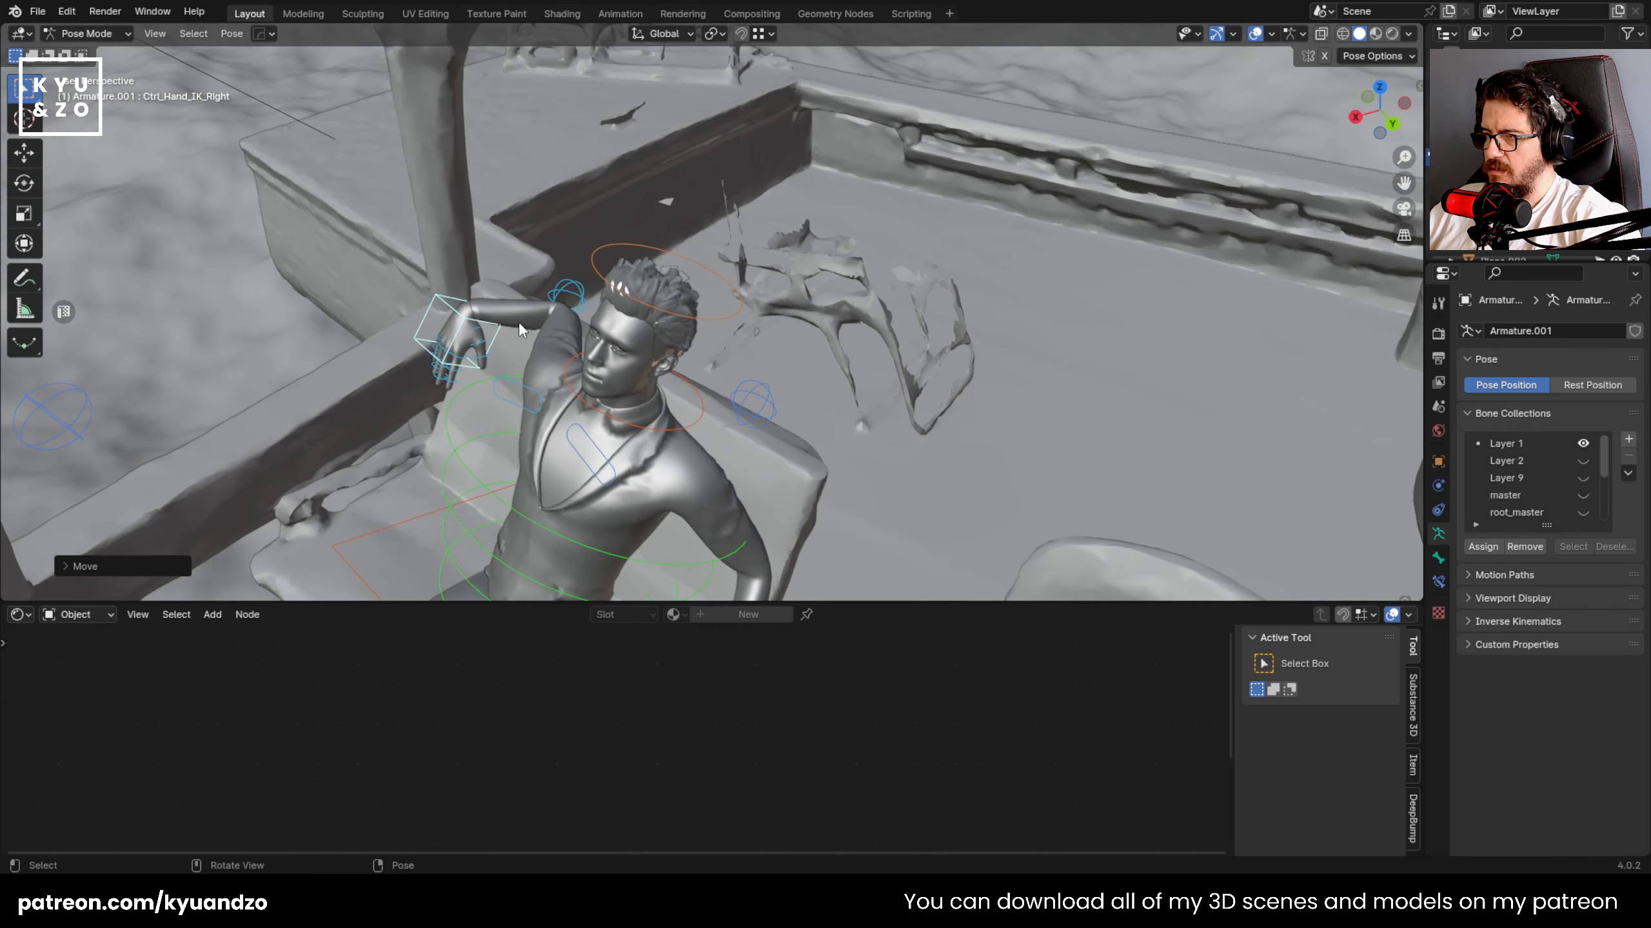
# - Lower the Ctrl_Hand_IK_Right bone along global Z and adjust the Ctrl_ArmPole_IK_Right bone's height
pyautogui.press('g')
pyautogui.press('z')
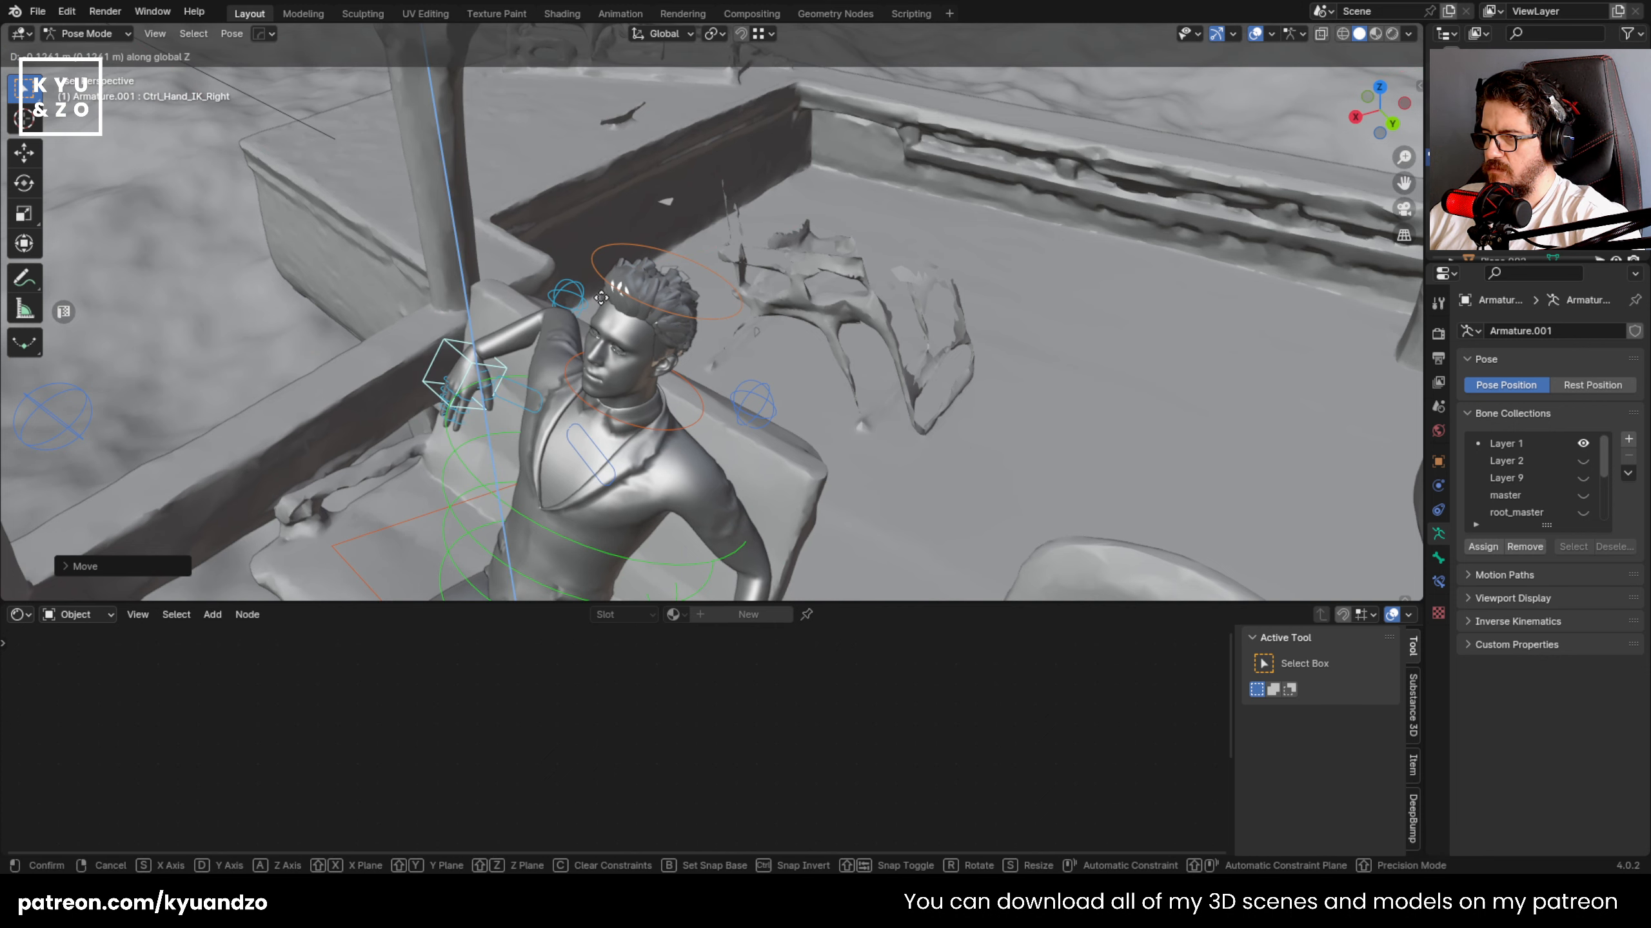
pyautogui.moveTo(601, 295); pyautogui.dragTo(620, 260, button='middle')
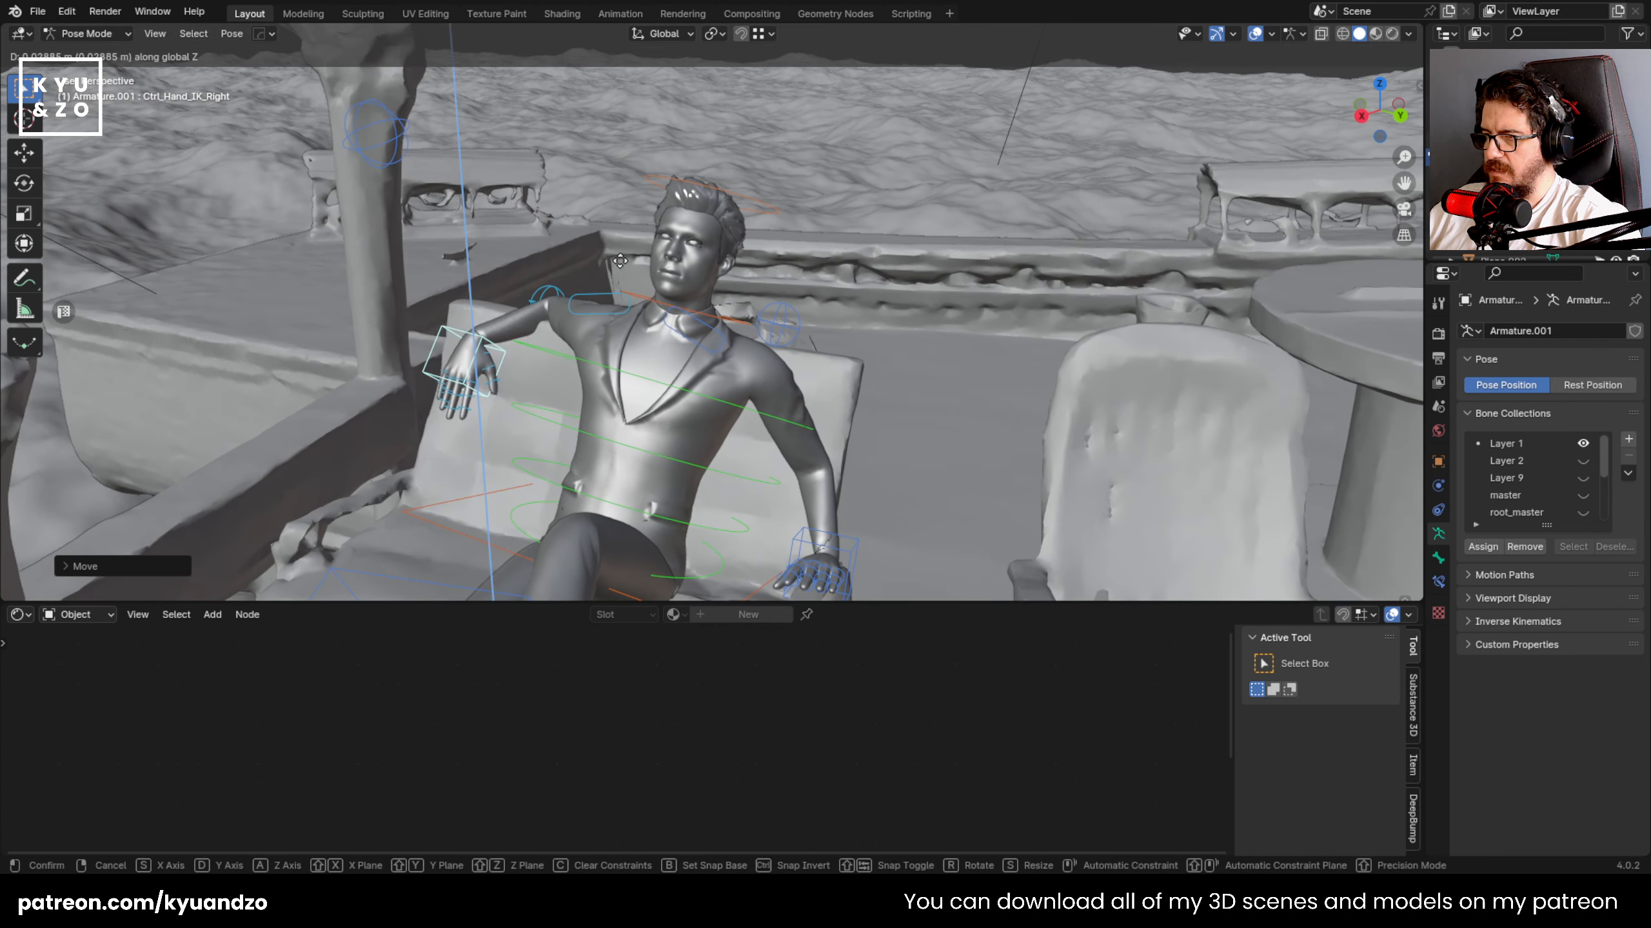
pyautogui.click(592, 281)
pyautogui.press('g')
pyautogui.press('z')
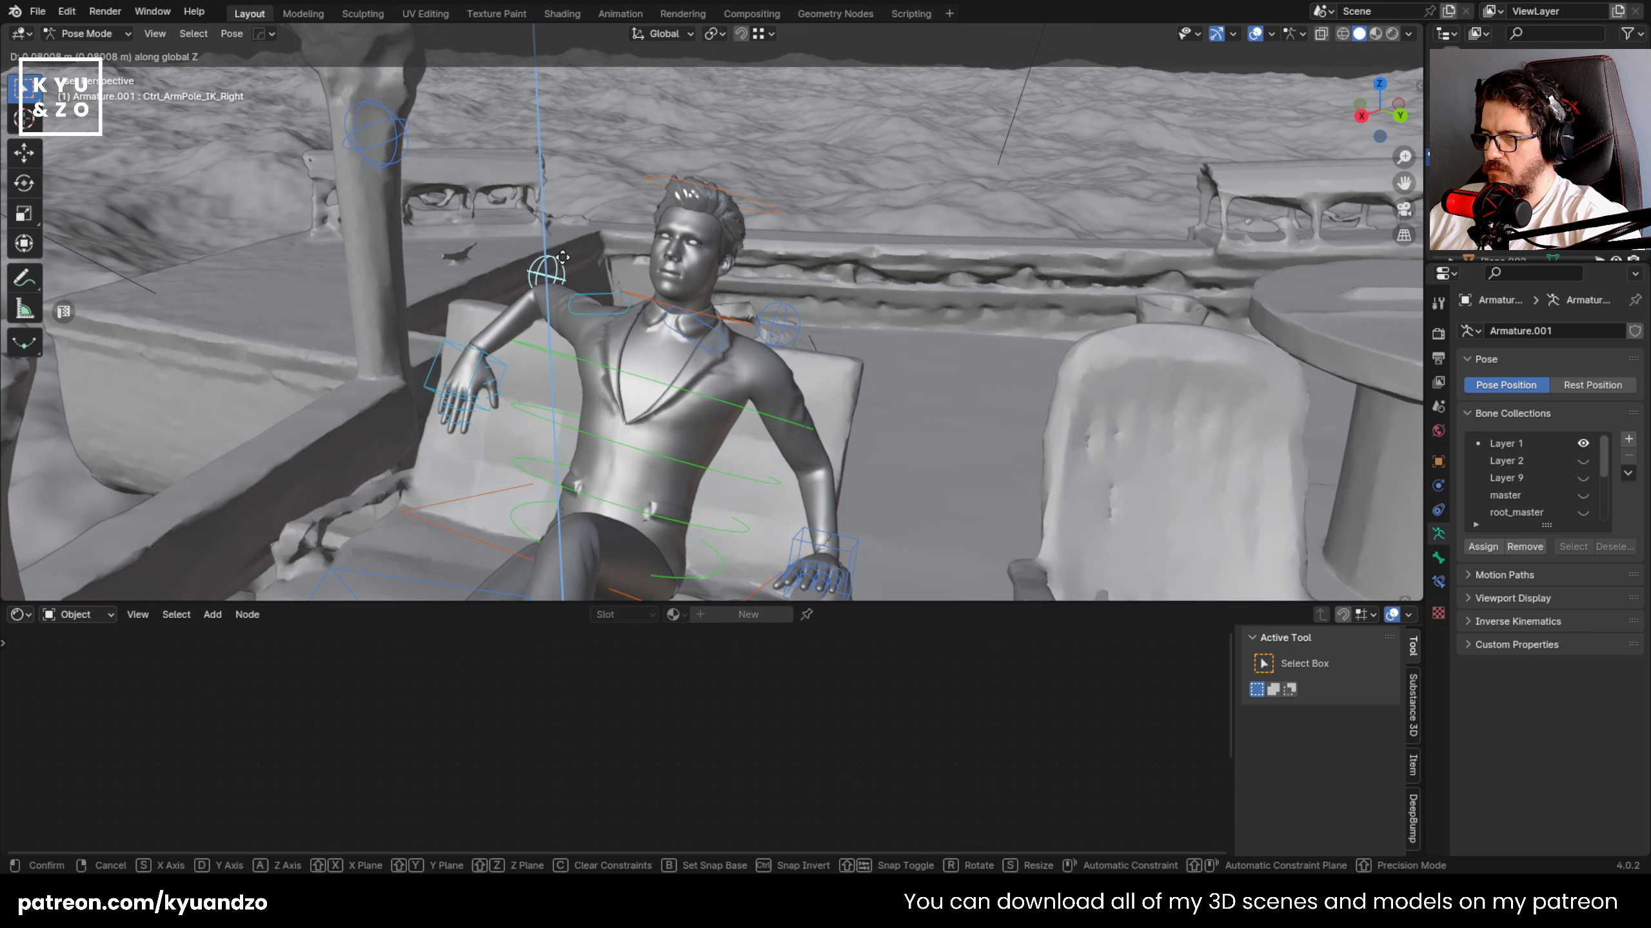
pyautogui.click(564, 281)
# - Shift the Ctrl_Hand_IK_Right bone slightly along global X over the edge of the backrest
pyautogui.click(460, 372)
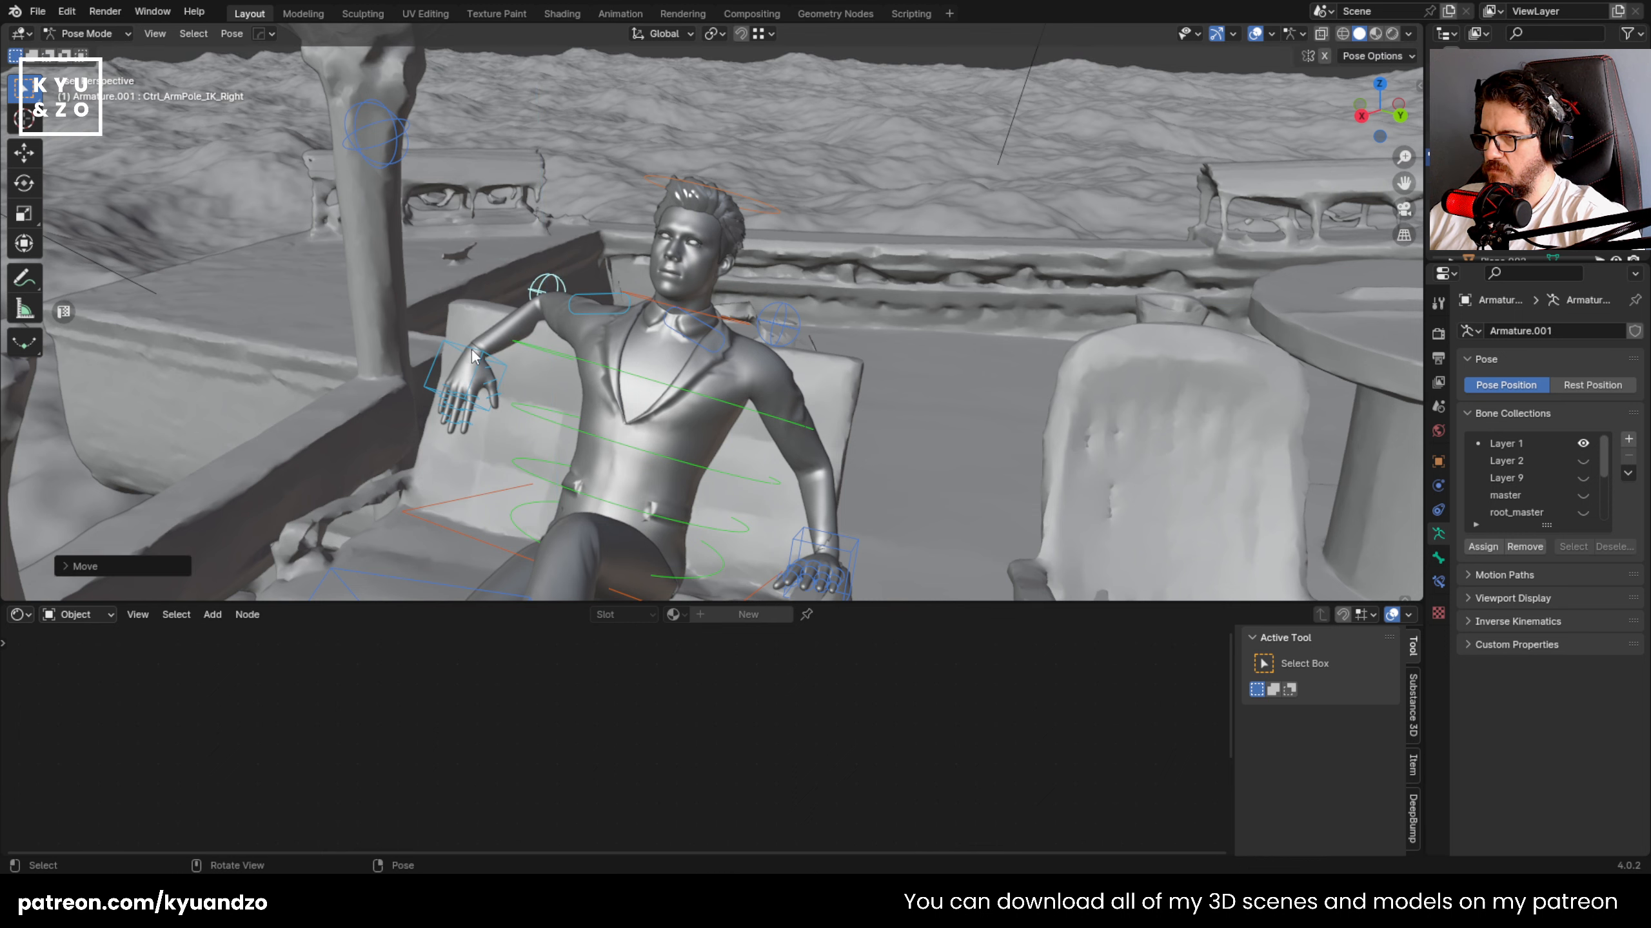
pyautogui.press('g')
pyautogui.press('x')
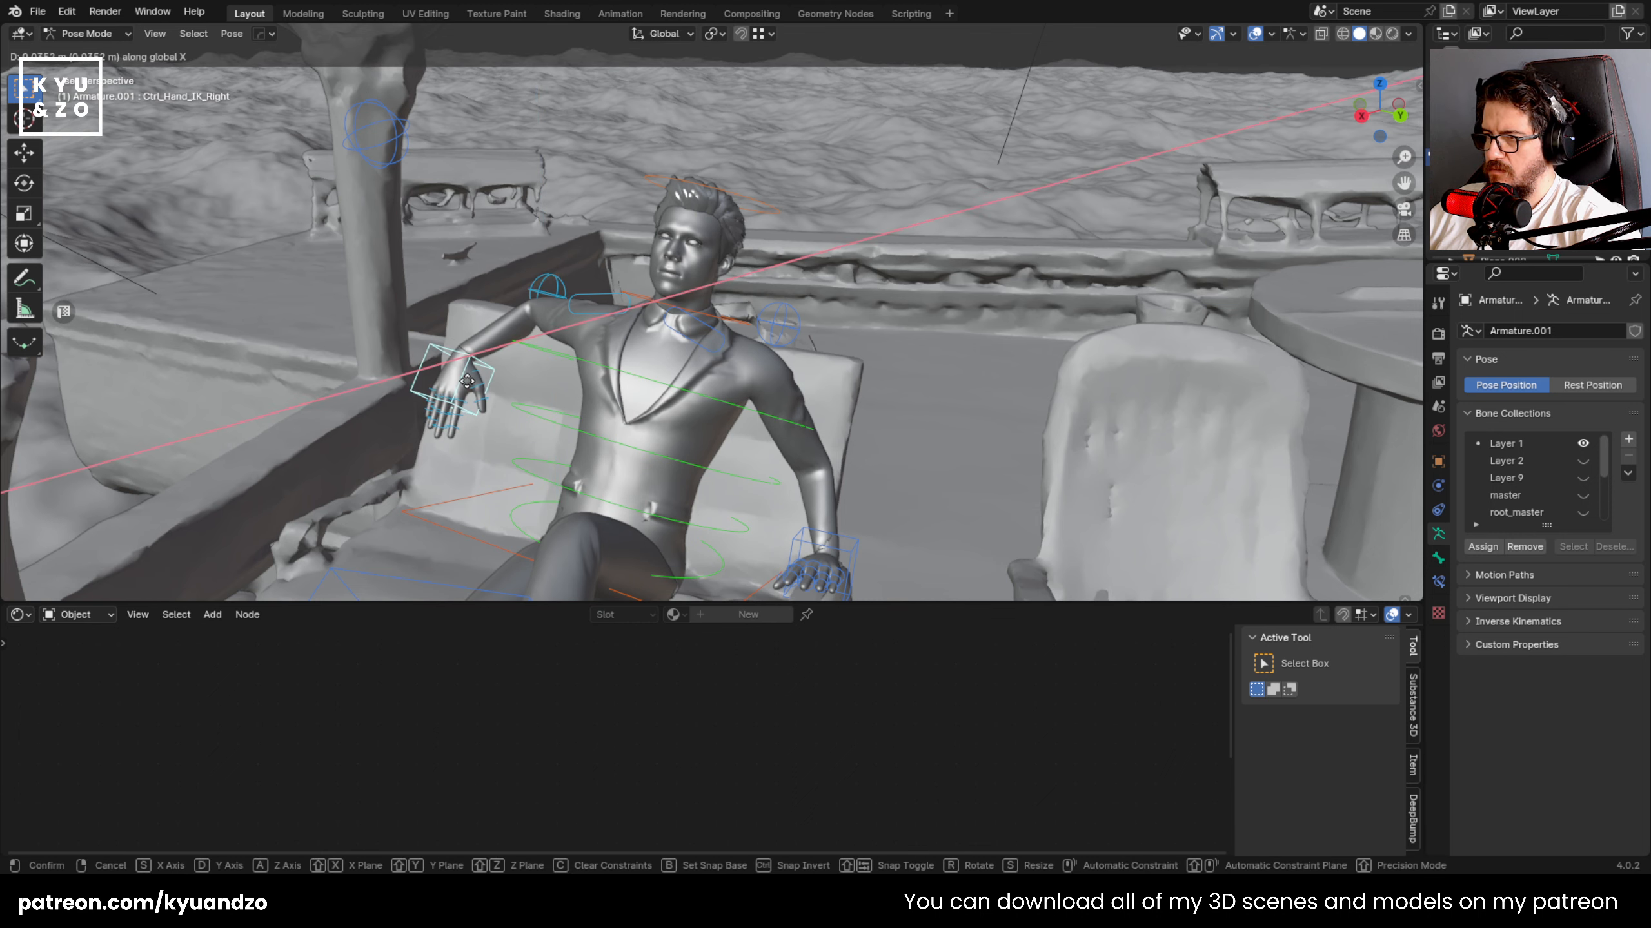
pyautogui.click(466, 381)
# - Check the posed characters from farther away and save the scene file
pyautogui.scroll(-7, 482, 393)
pyautogui.moveTo(482, 397)
pyautogui.mouseDown(button='middle')
pyautogui.moveTo(425, 396)
pyautogui.moveTo(490, 365)
pyautogui.moveTo(567, 433)
pyautogui.moveTo(486, 380)
pyautogui.mouseUp(button='middle')
pyautogui.scroll(-4, 486, 379)
pyautogui.scroll(4, 486, 379)
pyautogui.hotkey('ctrl', 's')
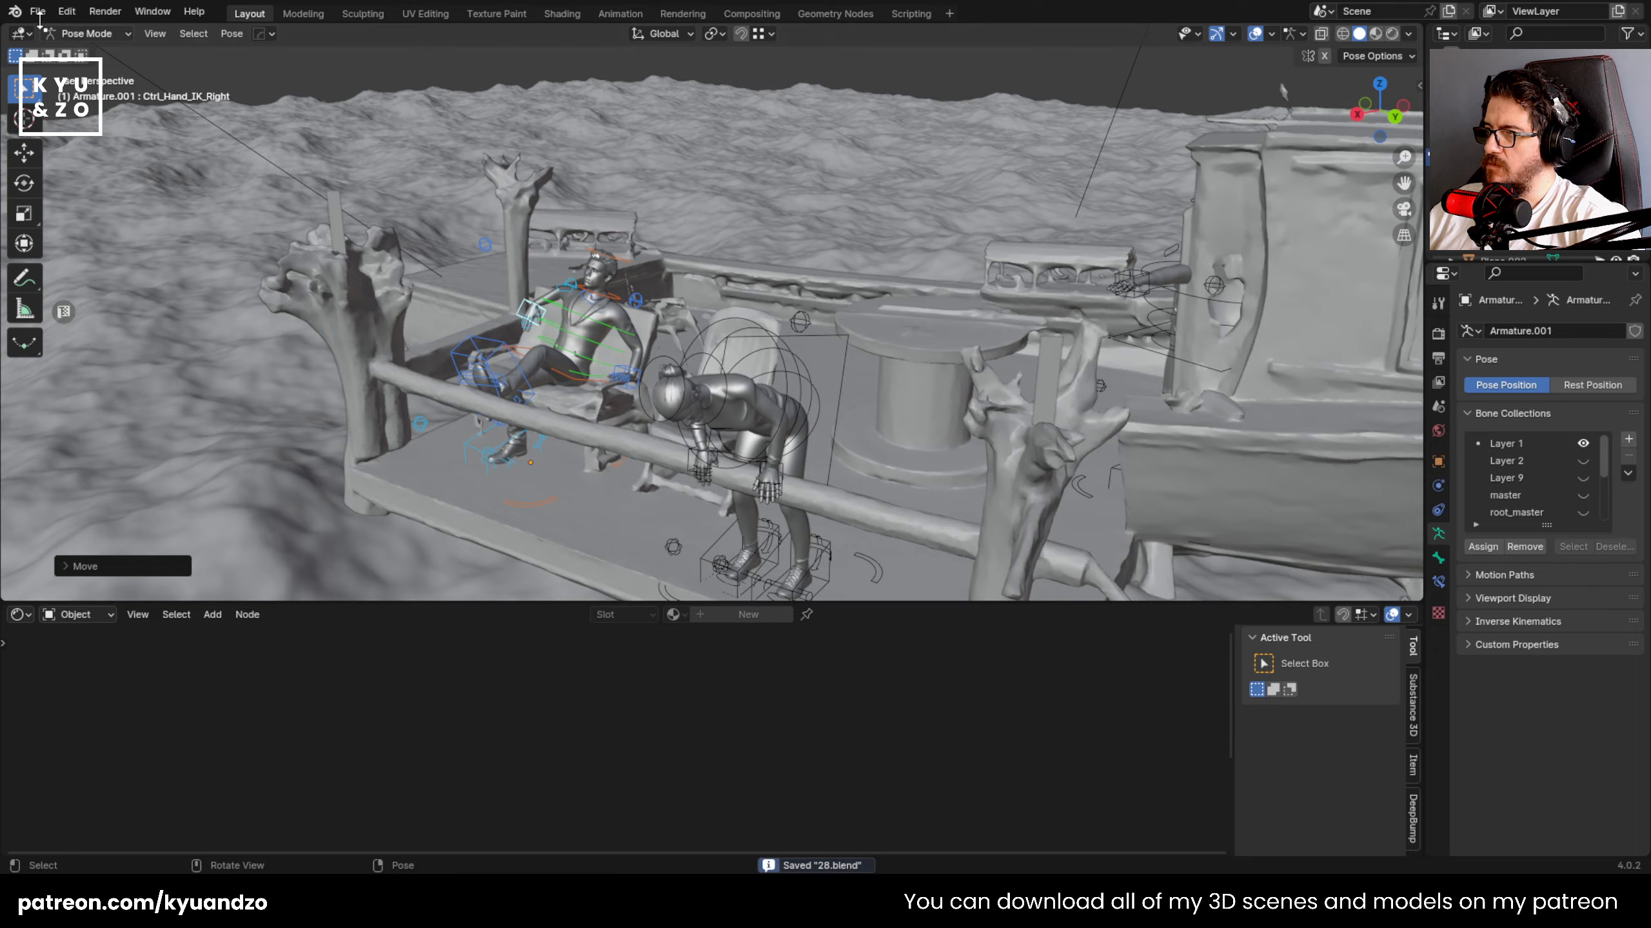
# - Return to Object Mode and select Armature.003, the character standing on the boat's bow
pyautogui.click(94, 54)
pyautogui.click(833, 227)
pyautogui.moveTo(833, 227)
pyautogui.mouseDown(button='middle')
pyautogui.moveTo(808, 269)
pyautogui.moveTo(806, 243)
pyautogui.mouseUp(button='middle')
pyautogui.hotkey('shift', '`')
pyautogui.press('d')
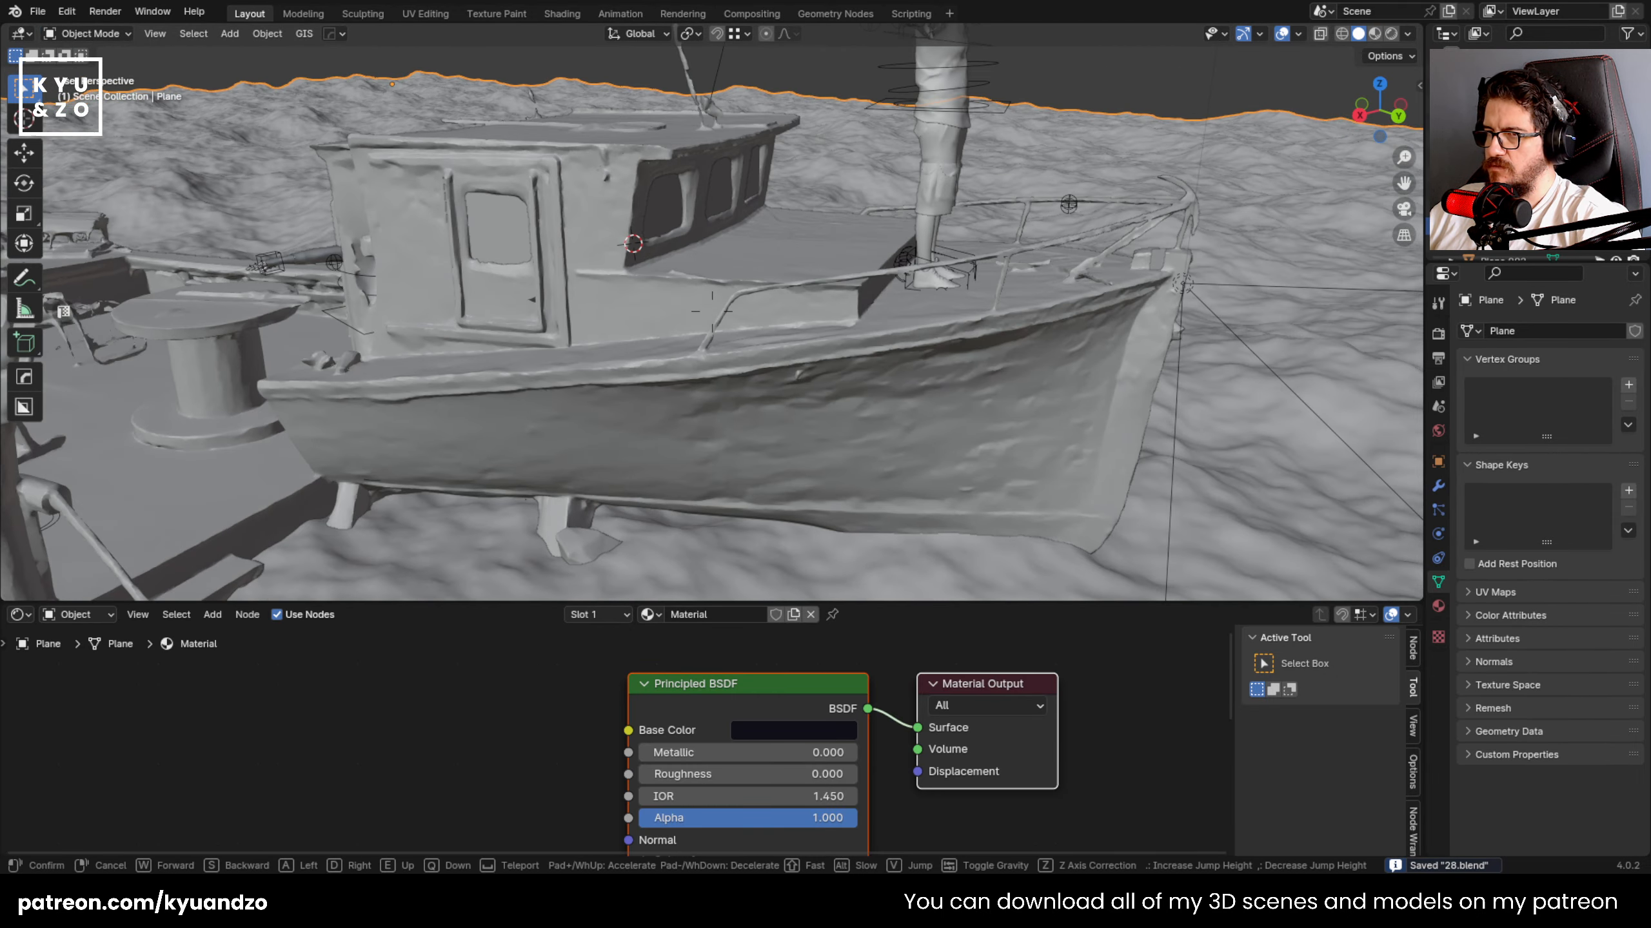
pyautogui.press('e')
pyautogui.click(712, 311)
pyautogui.click(855, 260)
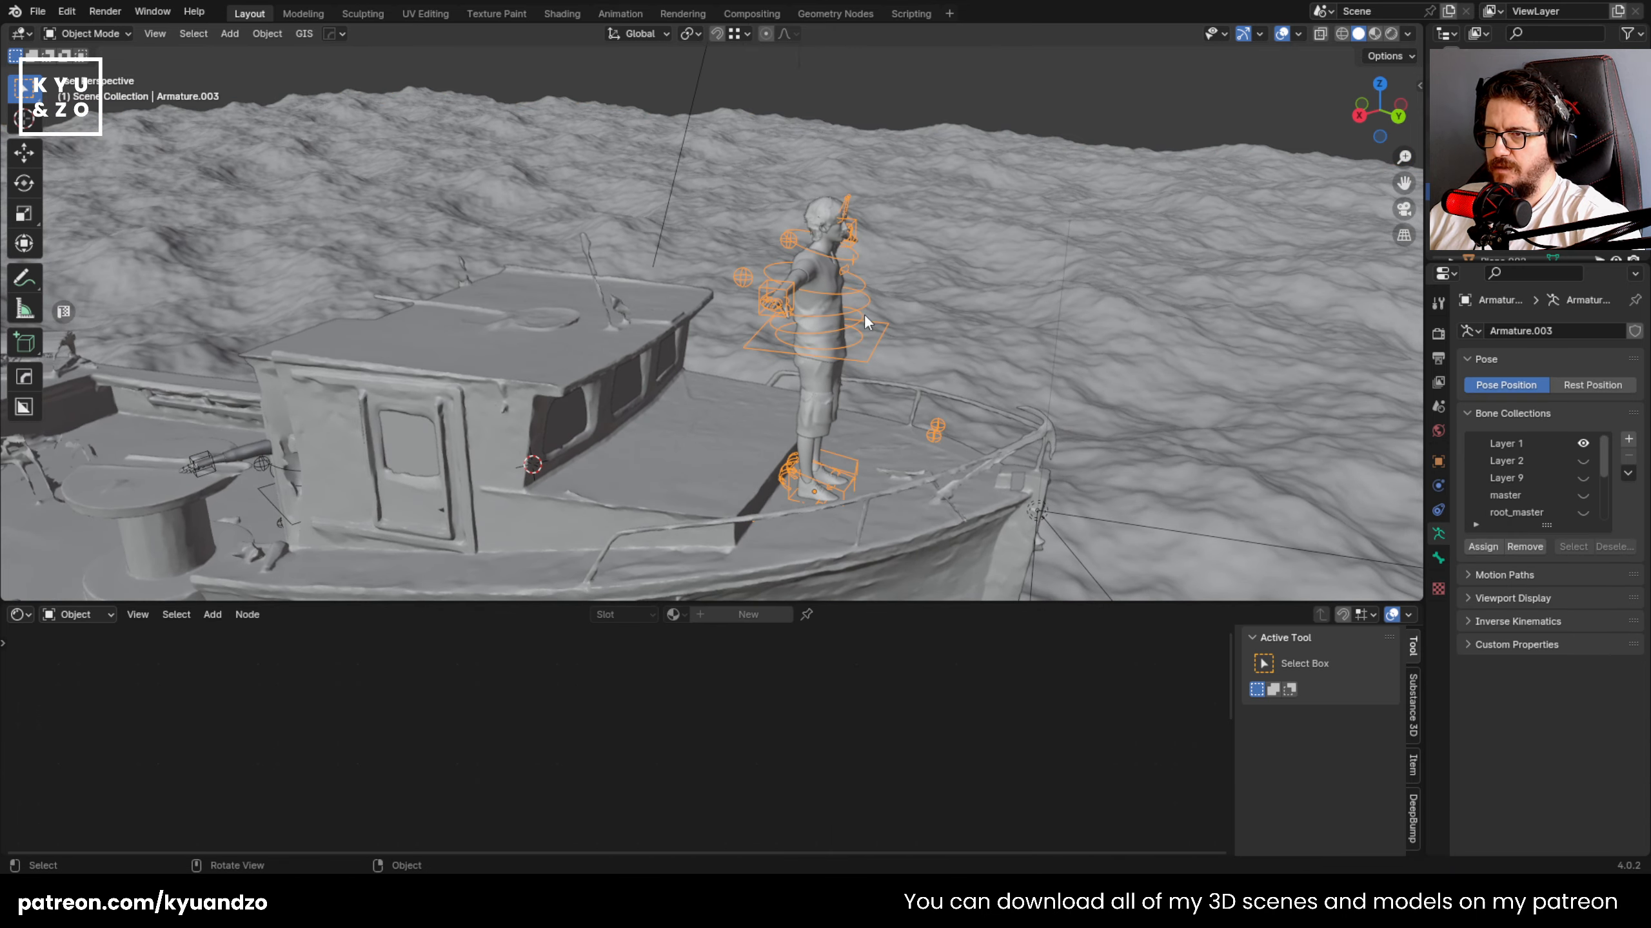
# - Switch Armature.003 to Pose Mode and lower its Ctrl_Hips bone along global Z into a deep crouch
pyautogui.hotkey('shift', '`')
pyautogui.press('w')
pyautogui.click(713, 312)
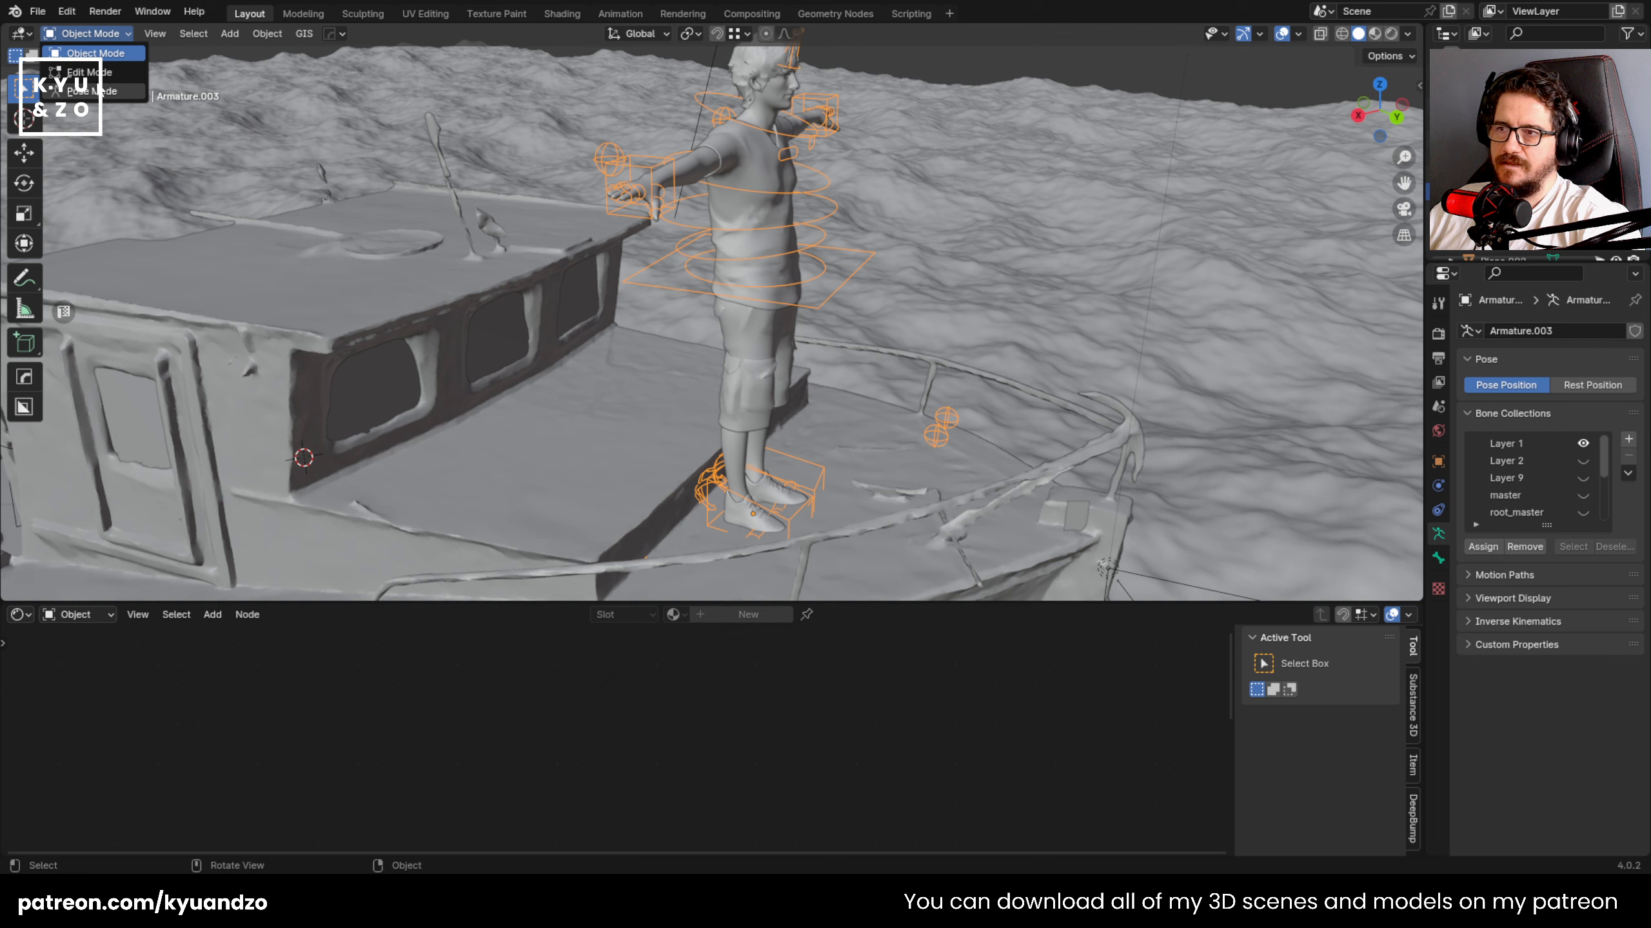
pyautogui.click(90, 91)
pyautogui.click(643, 281)
pyautogui.press('g')
pyautogui.press('z')
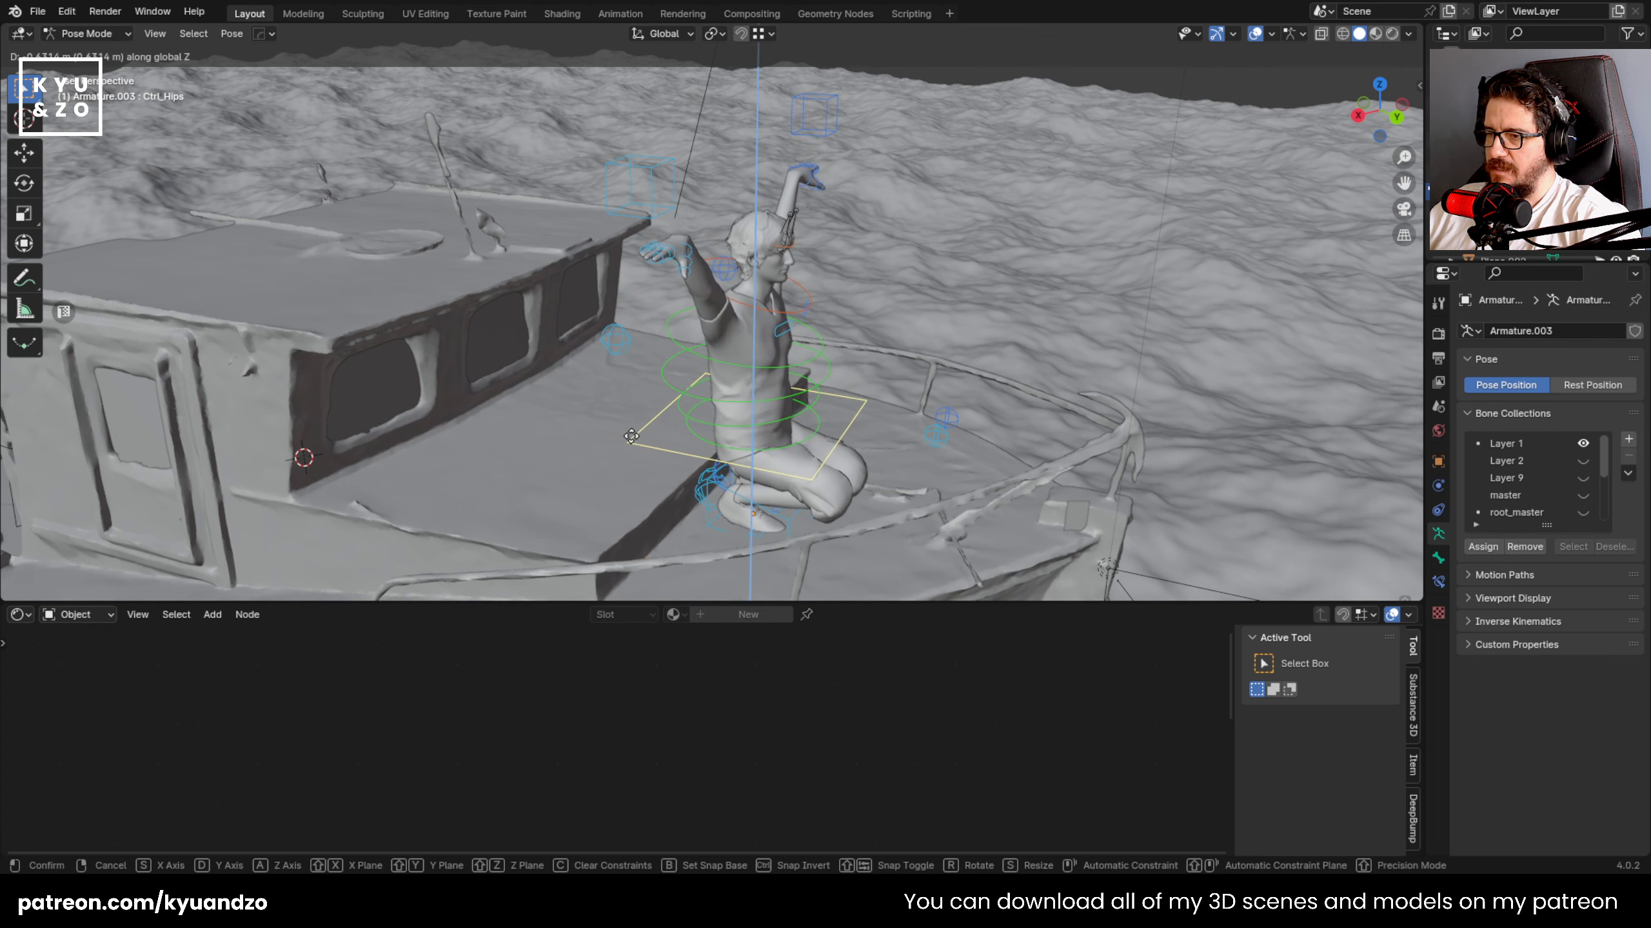
pyautogui.click(631, 436)
# - Move the Ctrl_Hips bone back along global Y and set its height so the character sits on the raised deck edge
pyautogui.press('g')
pyautogui.press('y')
pyautogui.press('y')
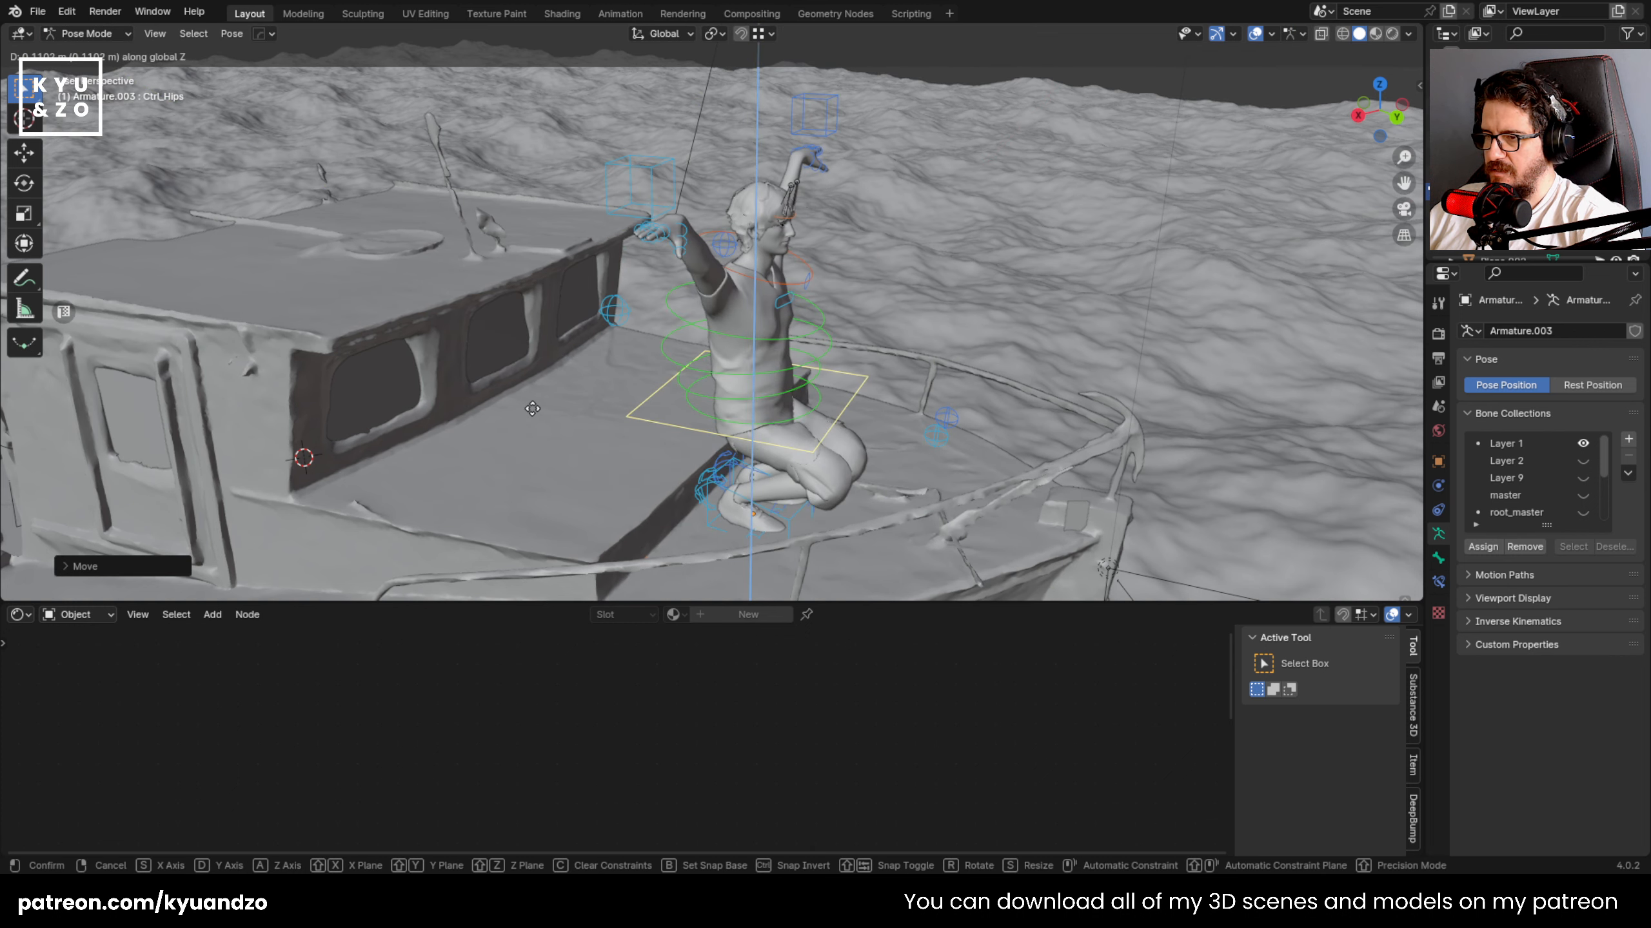
pyautogui.press('d')
pyautogui.click(534, 397)
pyautogui.press('g')
pyautogui.press('a')
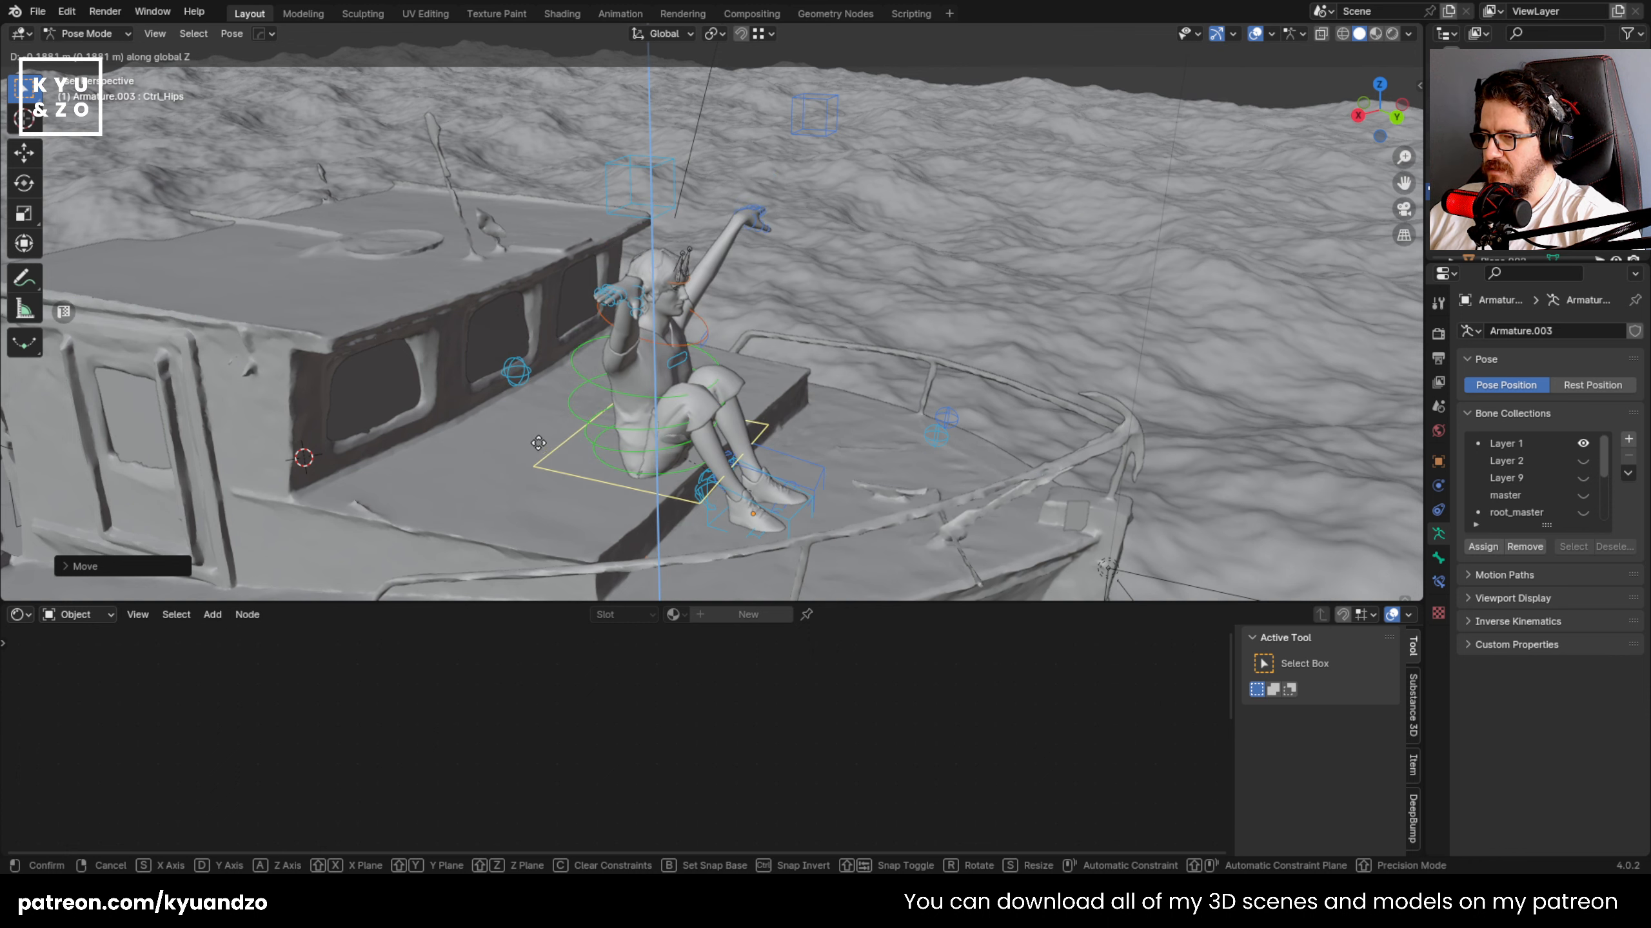
pyautogui.click(541, 419)
# - Lower the Ctrl_Hand_IK_Left bone along global Z from its raised position
pyautogui.keyDown('shift'); pyautogui.moveTo(699, 392); pyautogui.dragTo(707, 318, button='middle'); pyautogui.keyUp('shift')
pyautogui.scroll(2, 703, 319)
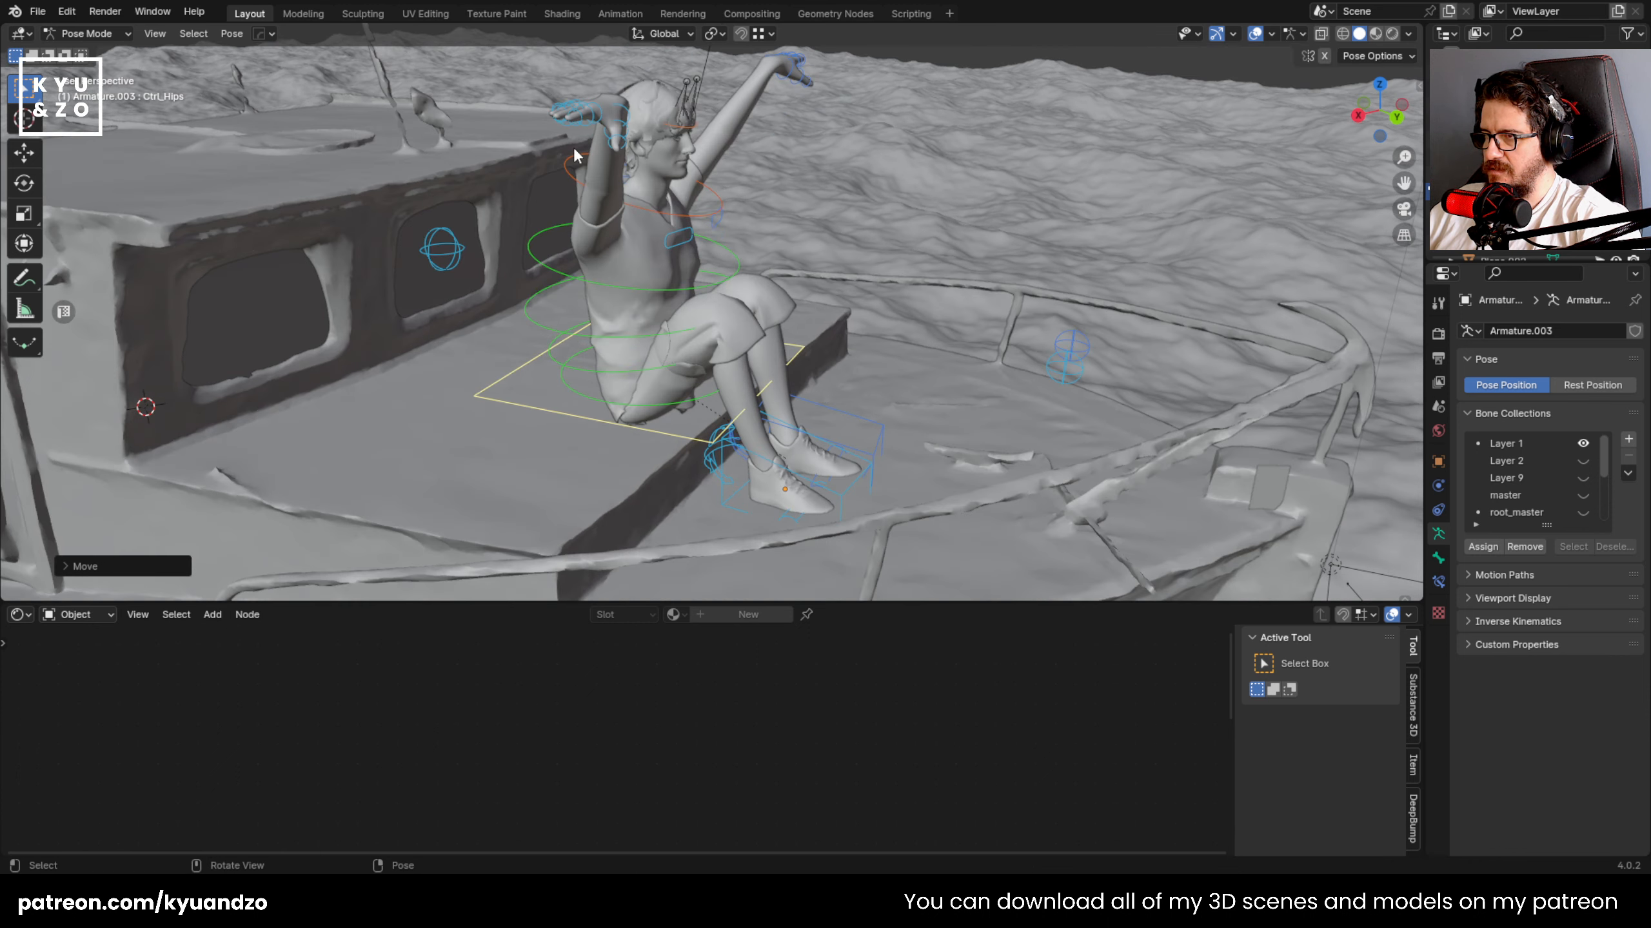
pyautogui.keyDown('shift'); pyautogui.moveTo(576, 156); pyautogui.dragTo(577, 297, button='middle'); pyautogui.keyUp('shift')
pyautogui.scroll(2, 693, 277)
pyautogui.press('g')
pyautogui.press('z')
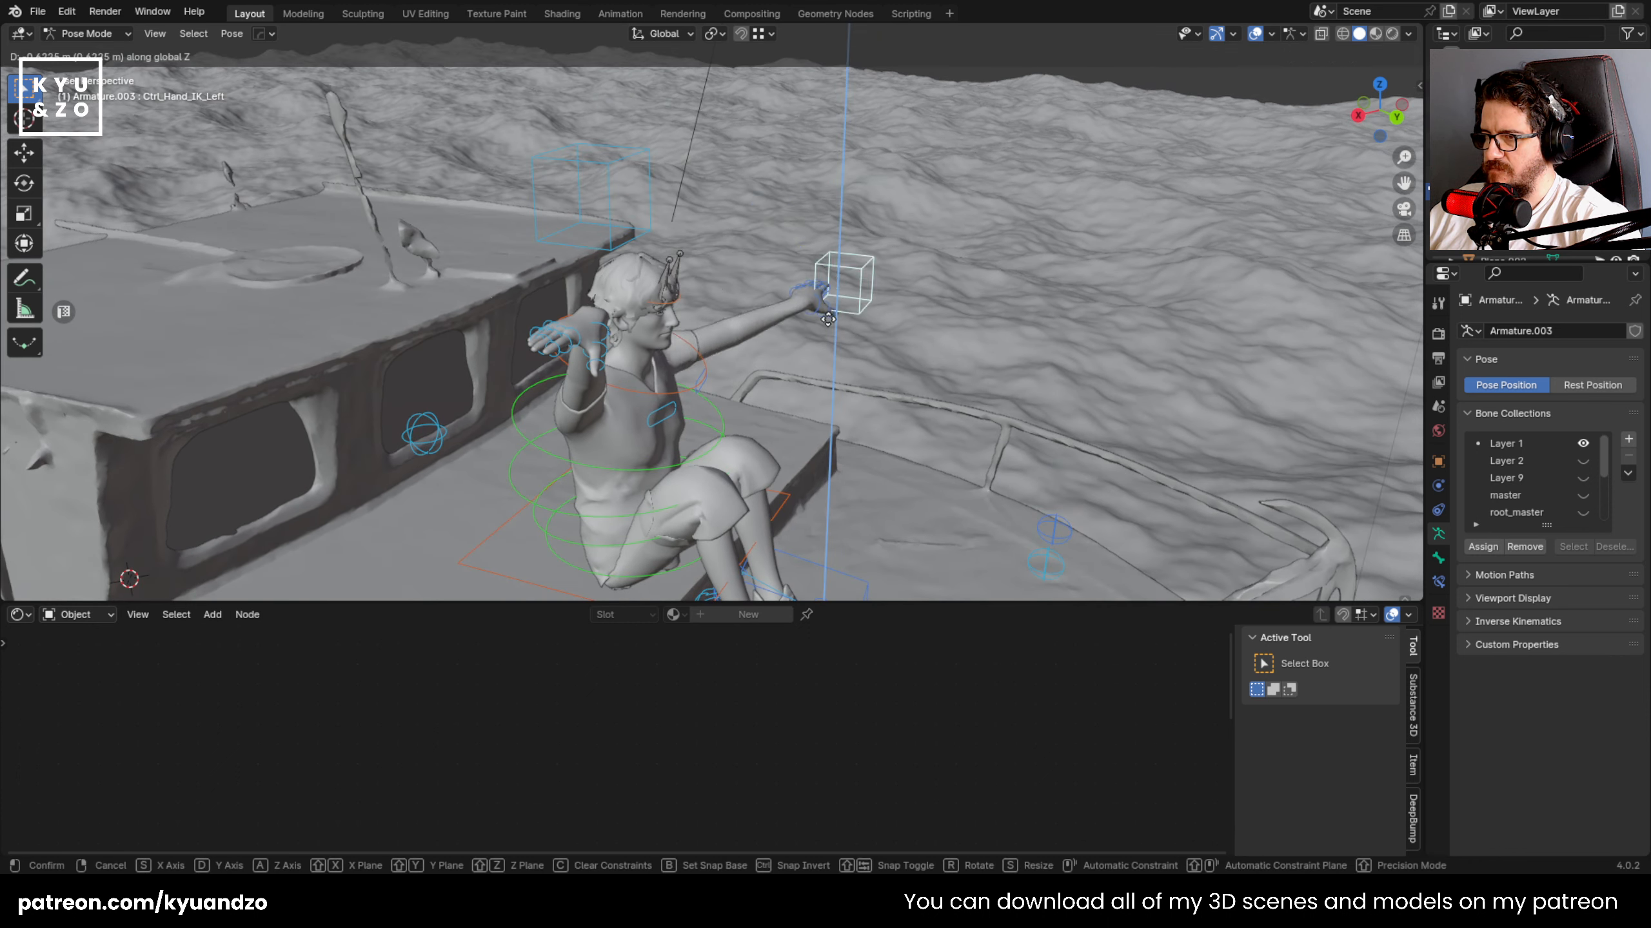
pyautogui.click(805, 466)
# - Shift the Ctrl_Hand_IK_Left bone horizontally, including along global X, to bring the hand beside the left knee
pyautogui.moveTo(826, 319); pyautogui.dragTo(766, 261, button='middle')
pyautogui.press('g')
pyautogui.press('a')
pyautogui.press('s')
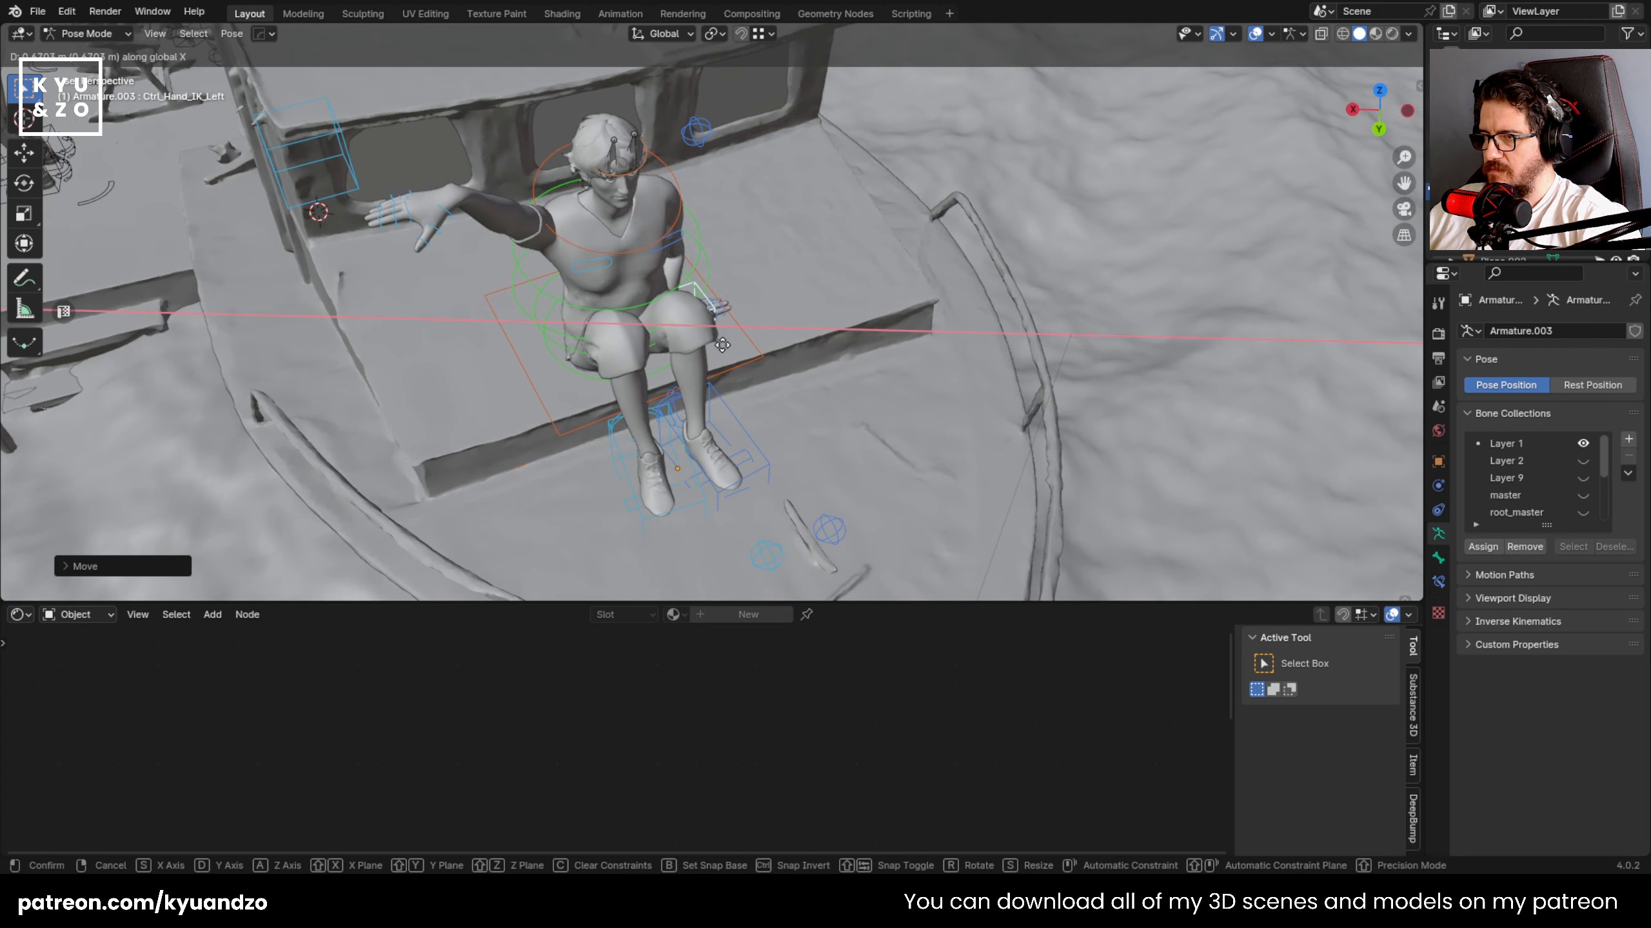
pyautogui.press('d')
pyautogui.press('d')
pyautogui.click(904, 330)
# - Rotate the Ctrl_Hand_IK_Left bone about global Z and reposition it over the left knee
pyautogui.press('r')
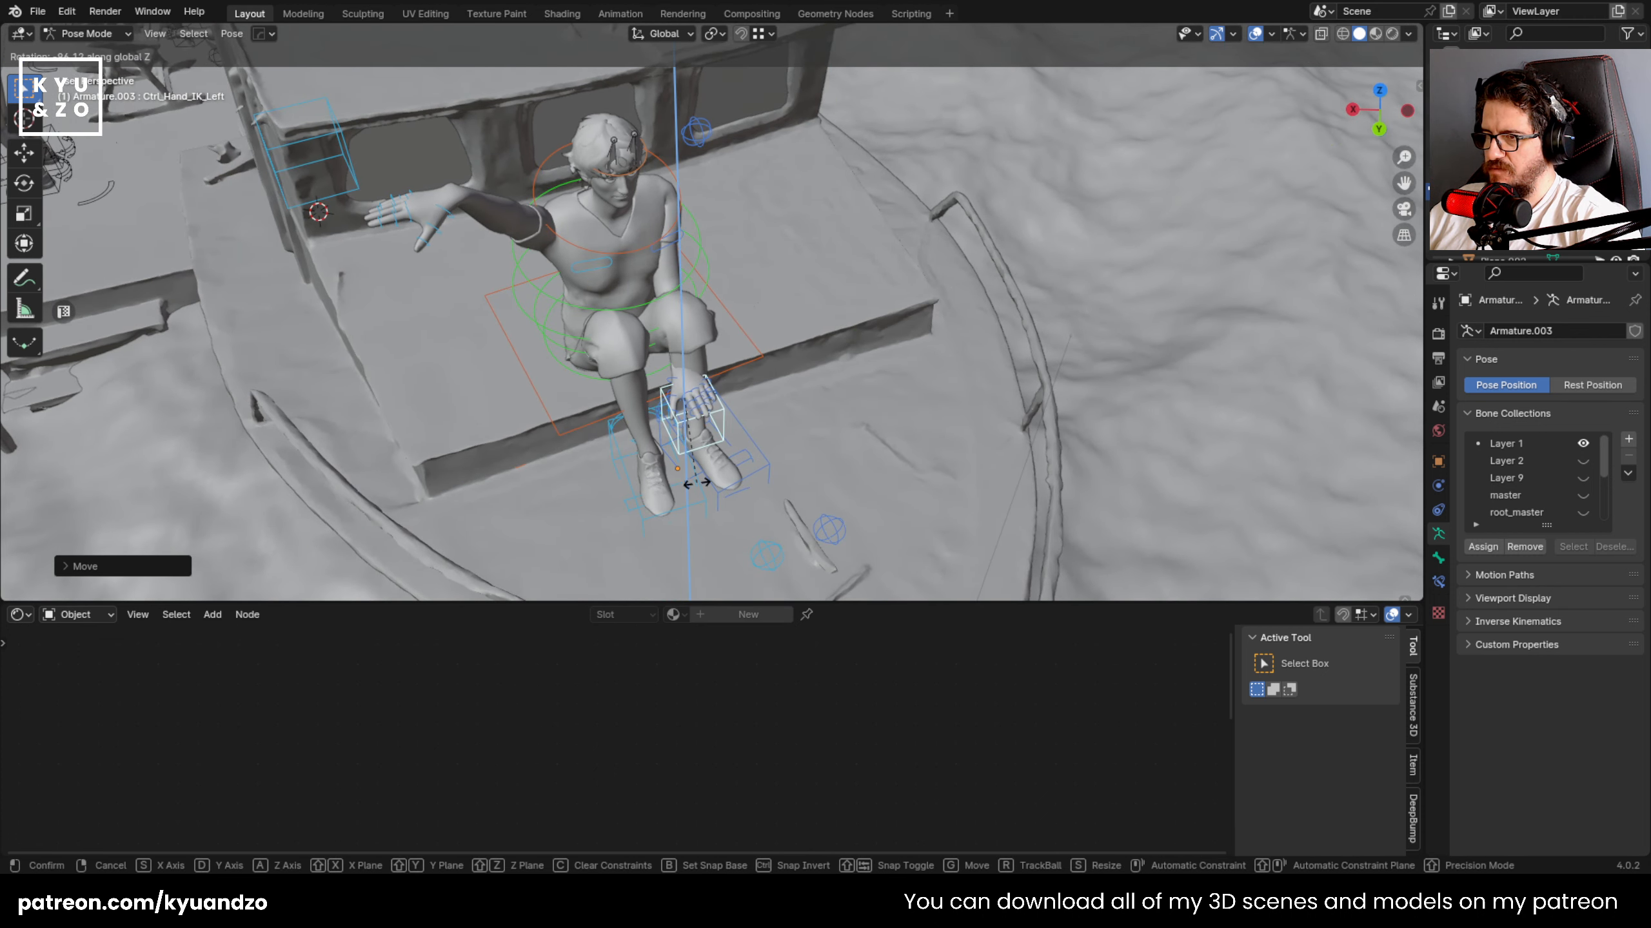
pyautogui.click(696, 482)
pyautogui.press('g')
pyautogui.click(717, 385)
pyautogui.moveTo(717, 385); pyautogui.dragTo(745, 318, button='middle')
pyautogui.scroll(2, 745, 319)
pyautogui.scroll(1, 745, 319)
# - Rotate the Ctrl_Hand_IK_Left bone about the X axis and rest the hand on the left knee
pyautogui.press('r')
pyautogui.press('x')
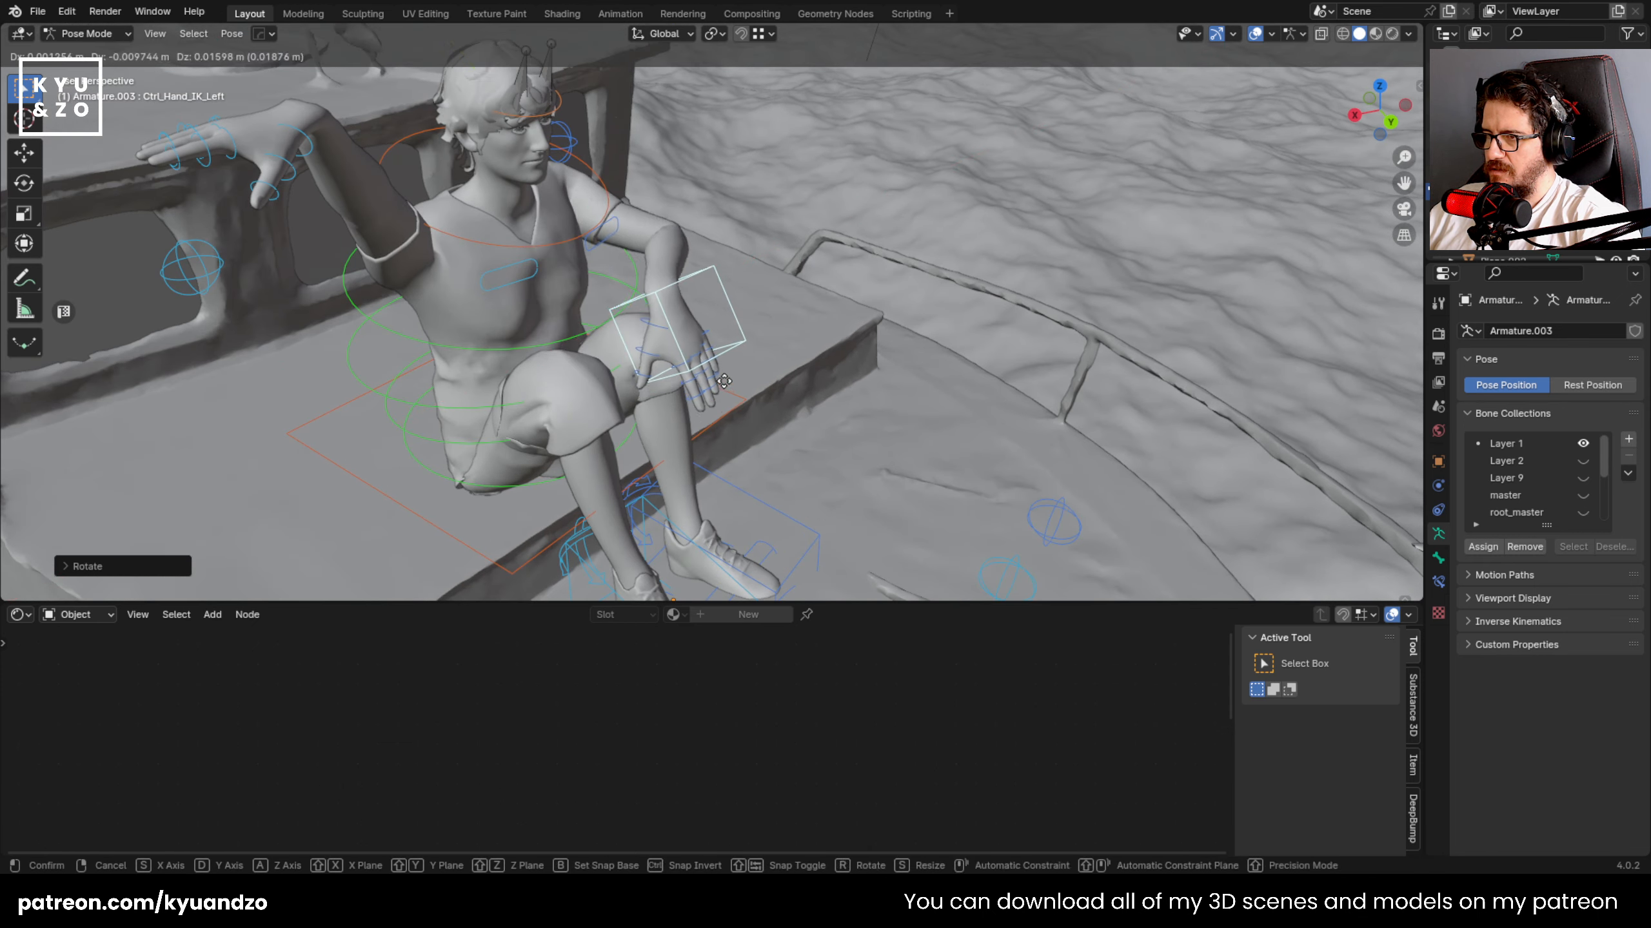
pyautogui.click(721, 391)
pyautogui.press('g')
pyautogui.press('z')
pyautogui.press('z')
pyautogui.click(713, 387)
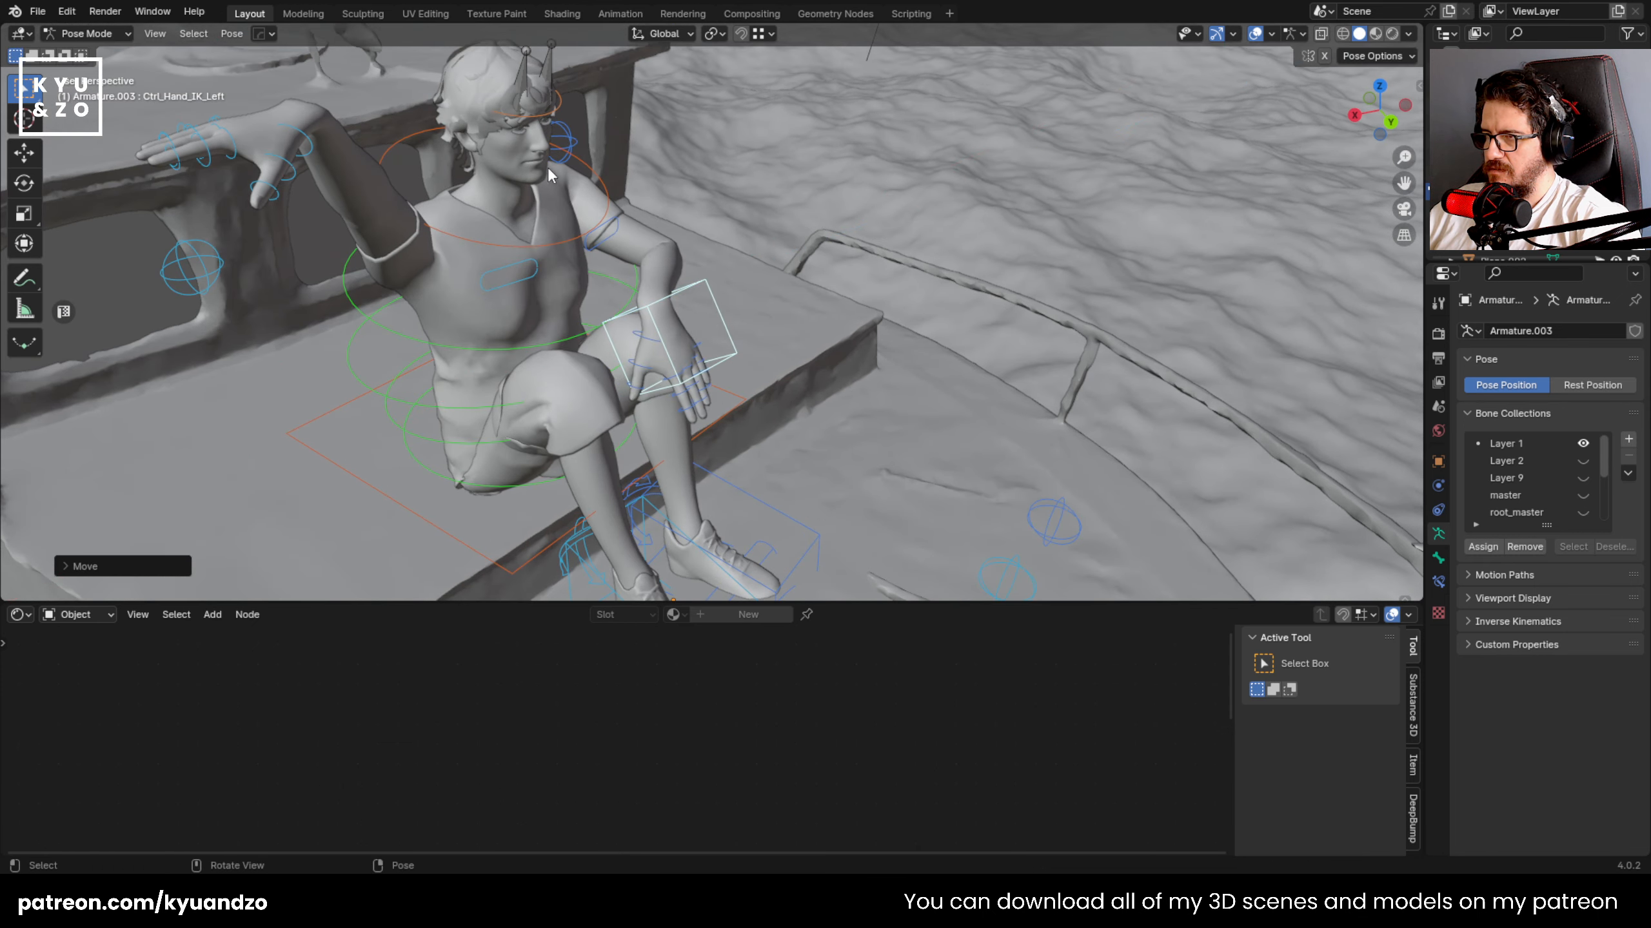
# - Rotate the Ctrl_Neck bone about its local X axis to bow the seated character's head
pyautogui.click(577, 259)
pyautogui.press('r')
pyautogui.press('x')
pyautogui.press('x')
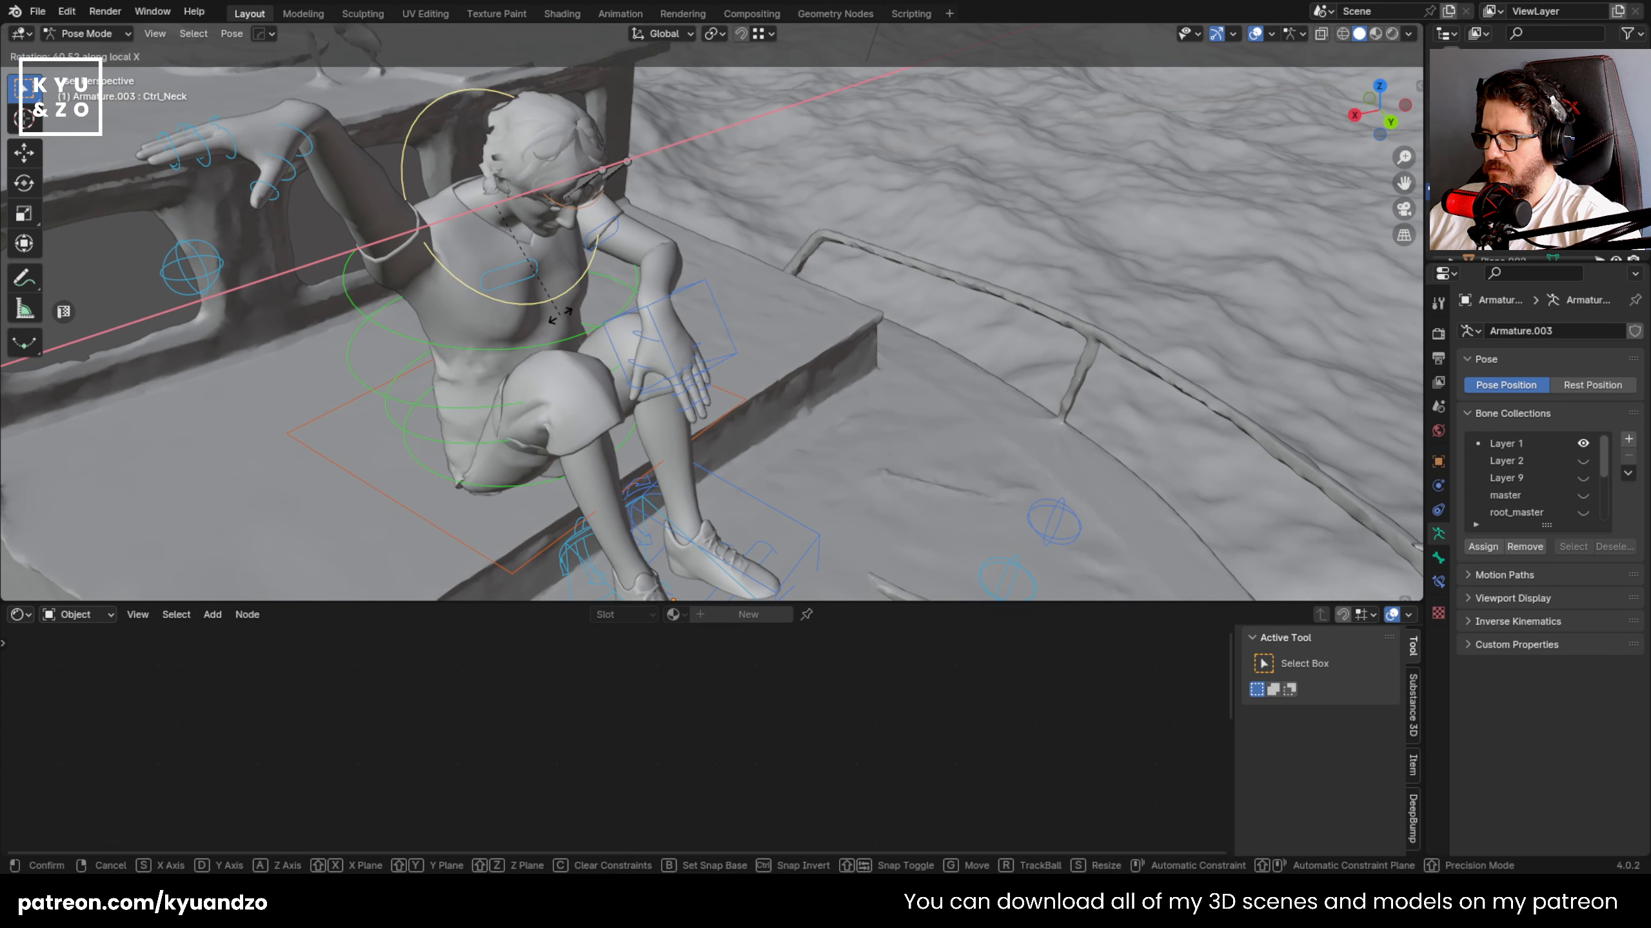
pyautogui.click(560, 323)
pyautogui.moveTo(560, 323); pyautogui.dragTo(597, 287, button='middle')
# - Rotate the Ctrl_Hand_IK_Left bone about its local Z axis and reposition the Ctrl_ArmPole_IK_Left bone beside the shoulder
pyautogui.click(715, 299)
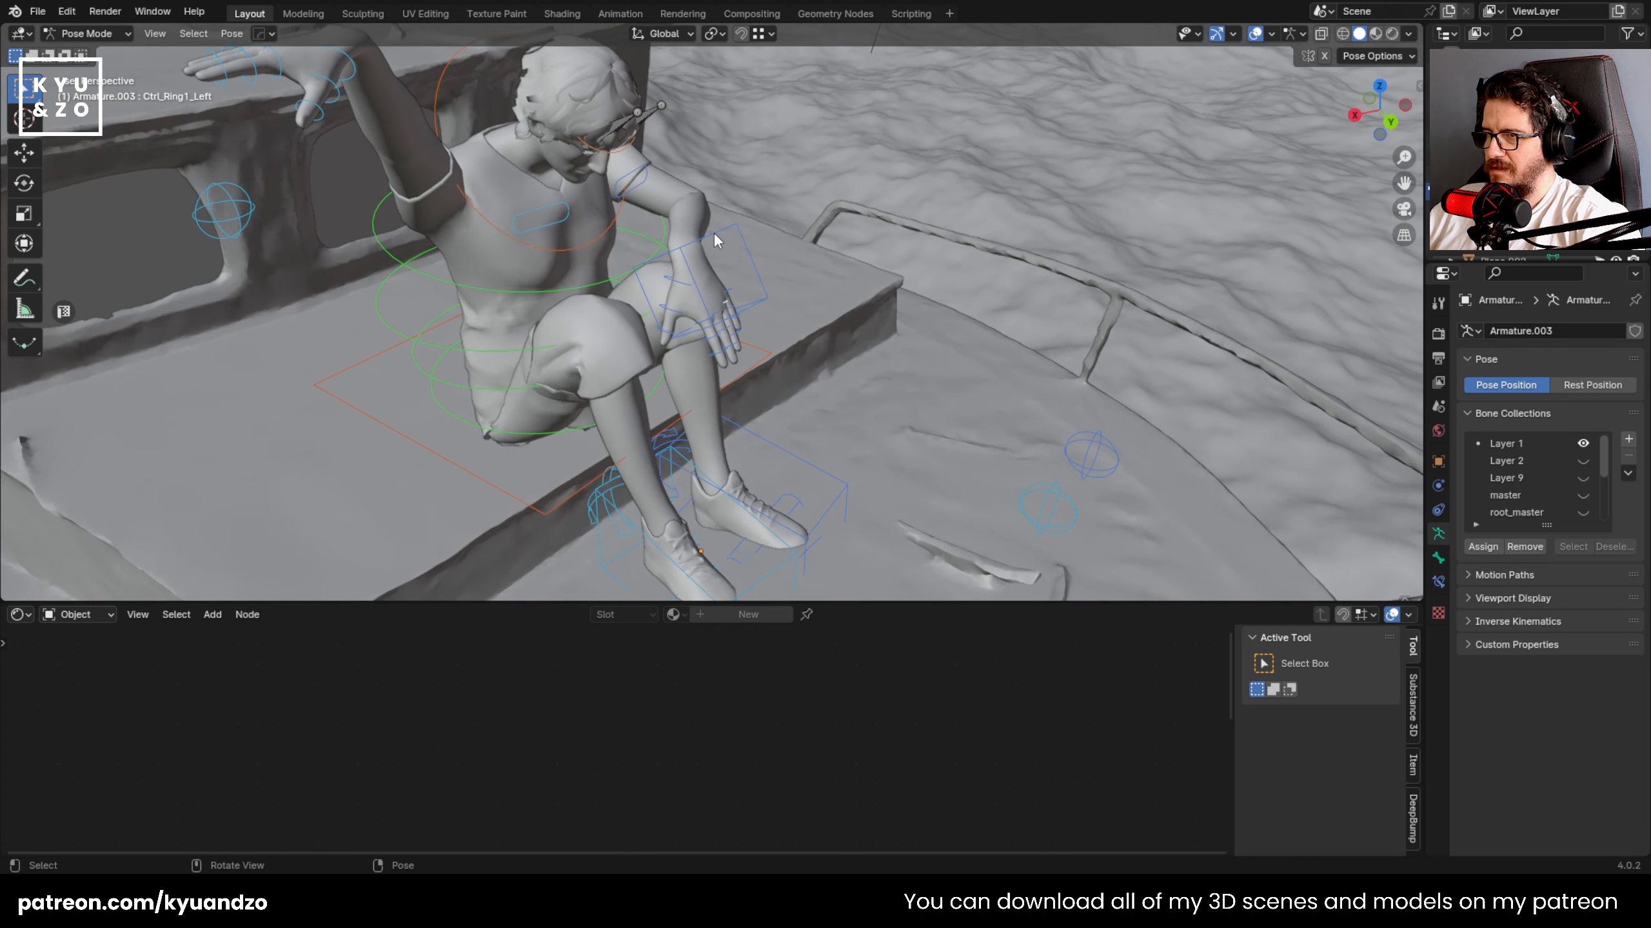
pyautogui.press('r')
pyautogui.press('z')
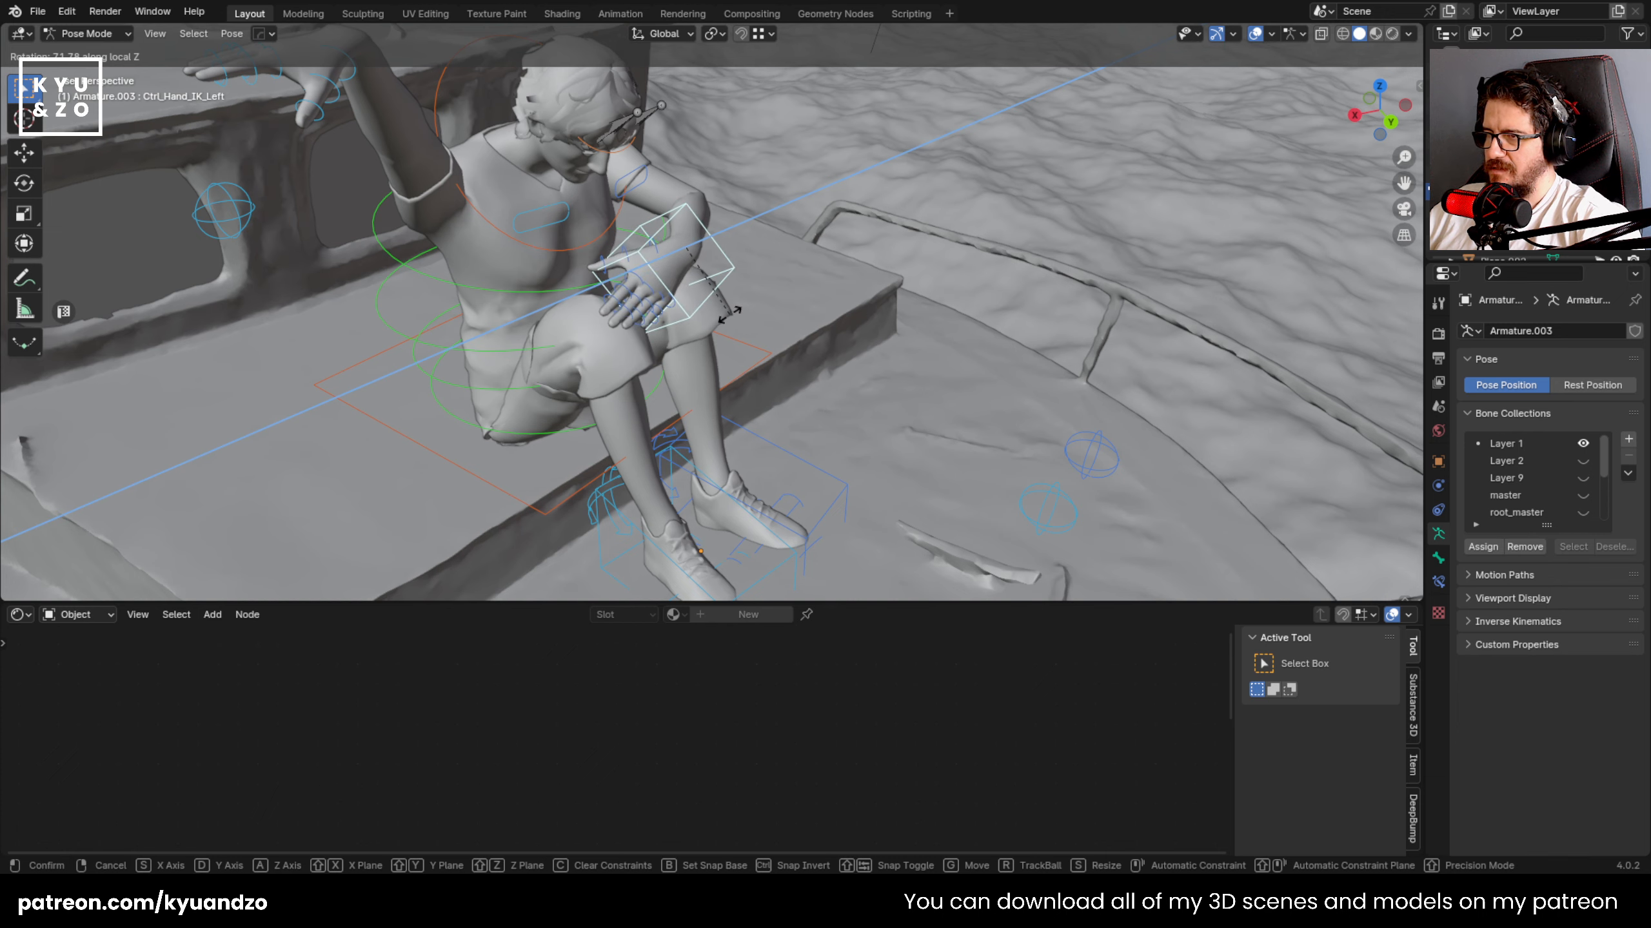
pyautogui.click(729, 315)
pyautogui.moveTo(715, 312); pyautogui.dragTo(721, 253, button='middle')
pyautogui.click(836, 166)
pyautogui.press('g')
pyautogui.click(782, 286)
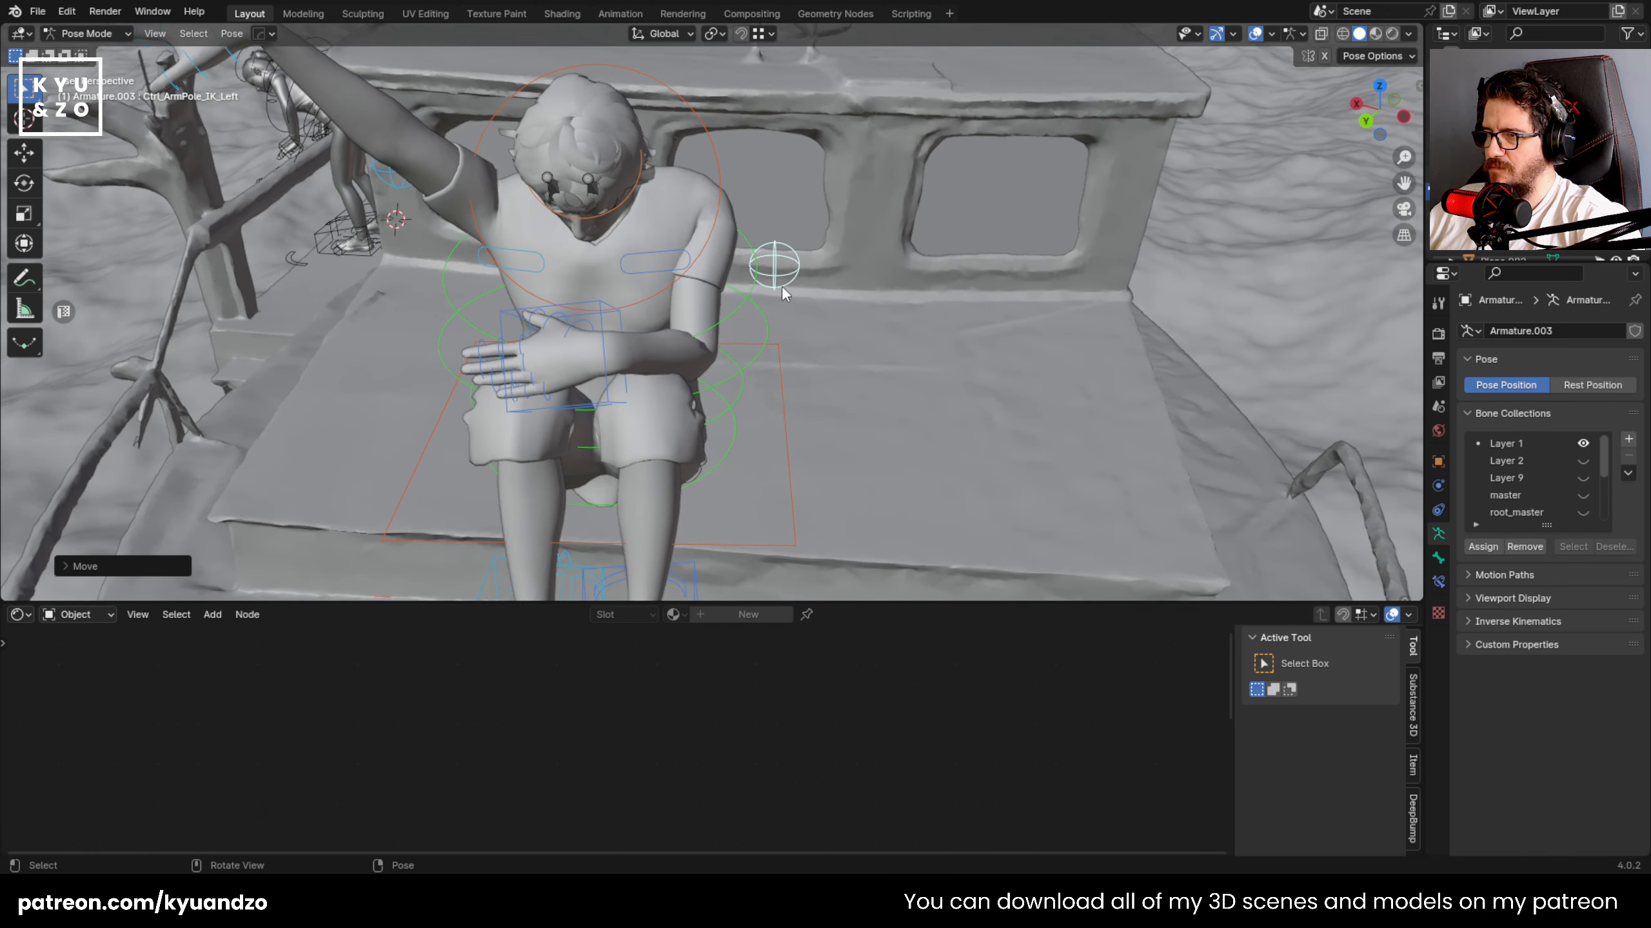
# - Raise the Ctrl_Hand_IK_Left bone to the face and rotate it about its local X axis so the palm meets the forehead
pyautogui.press('g')
pyautogui.click(564, 204)
pyautogui.press('r')
pyautogui.press('a')
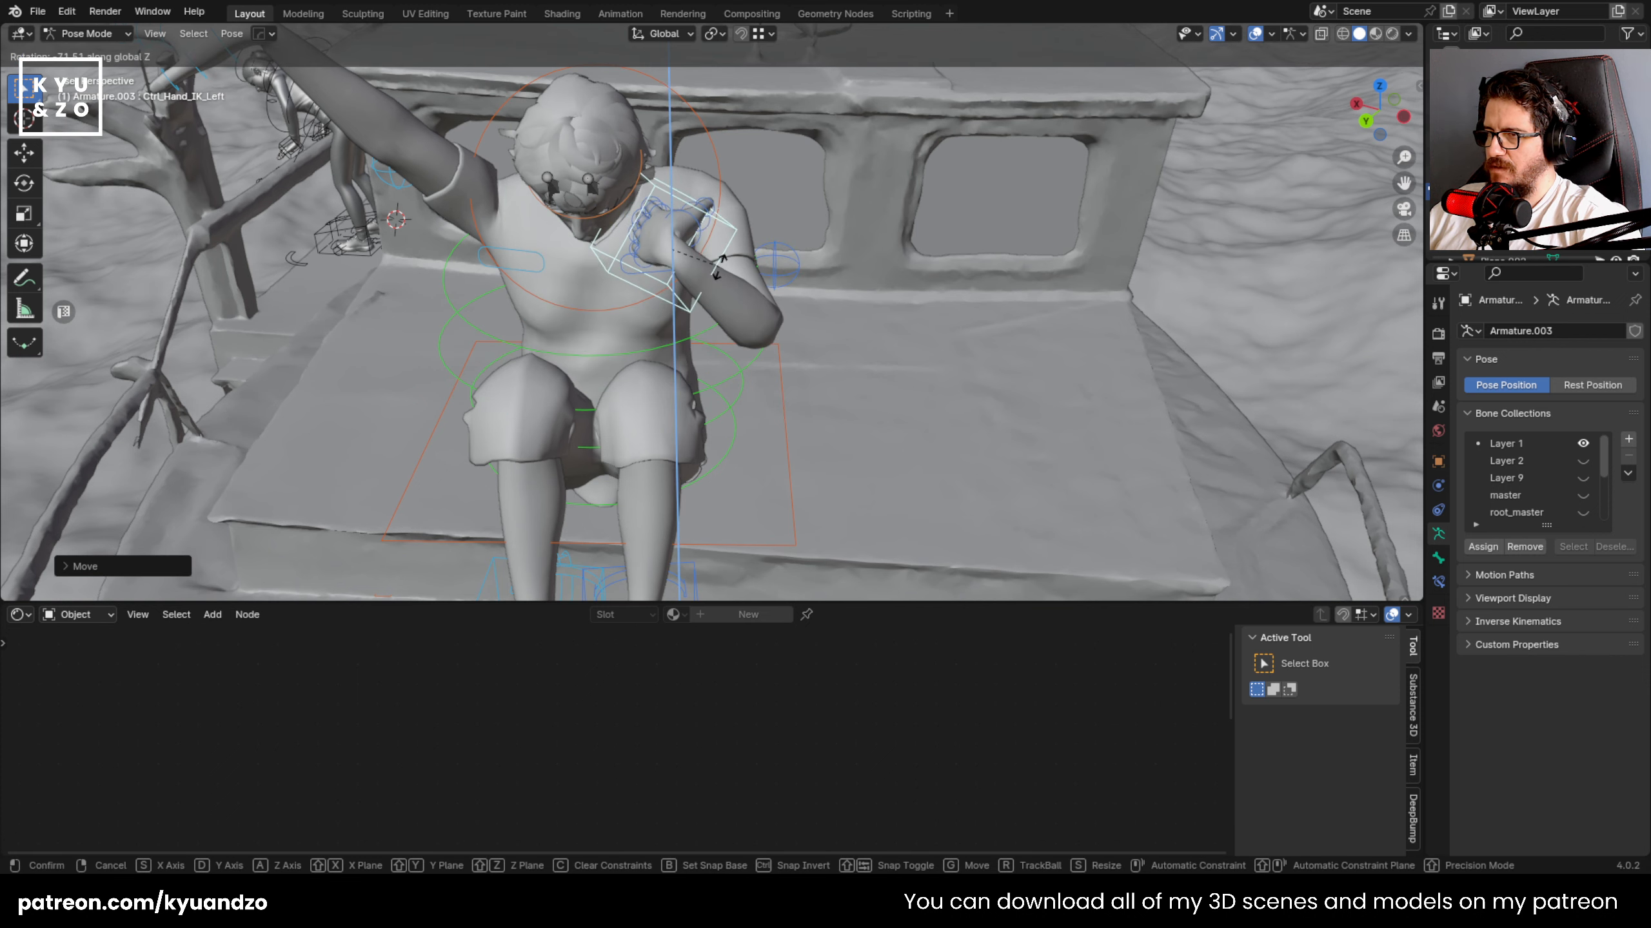
pyautogui.press('a')
pyautogui.press('a')
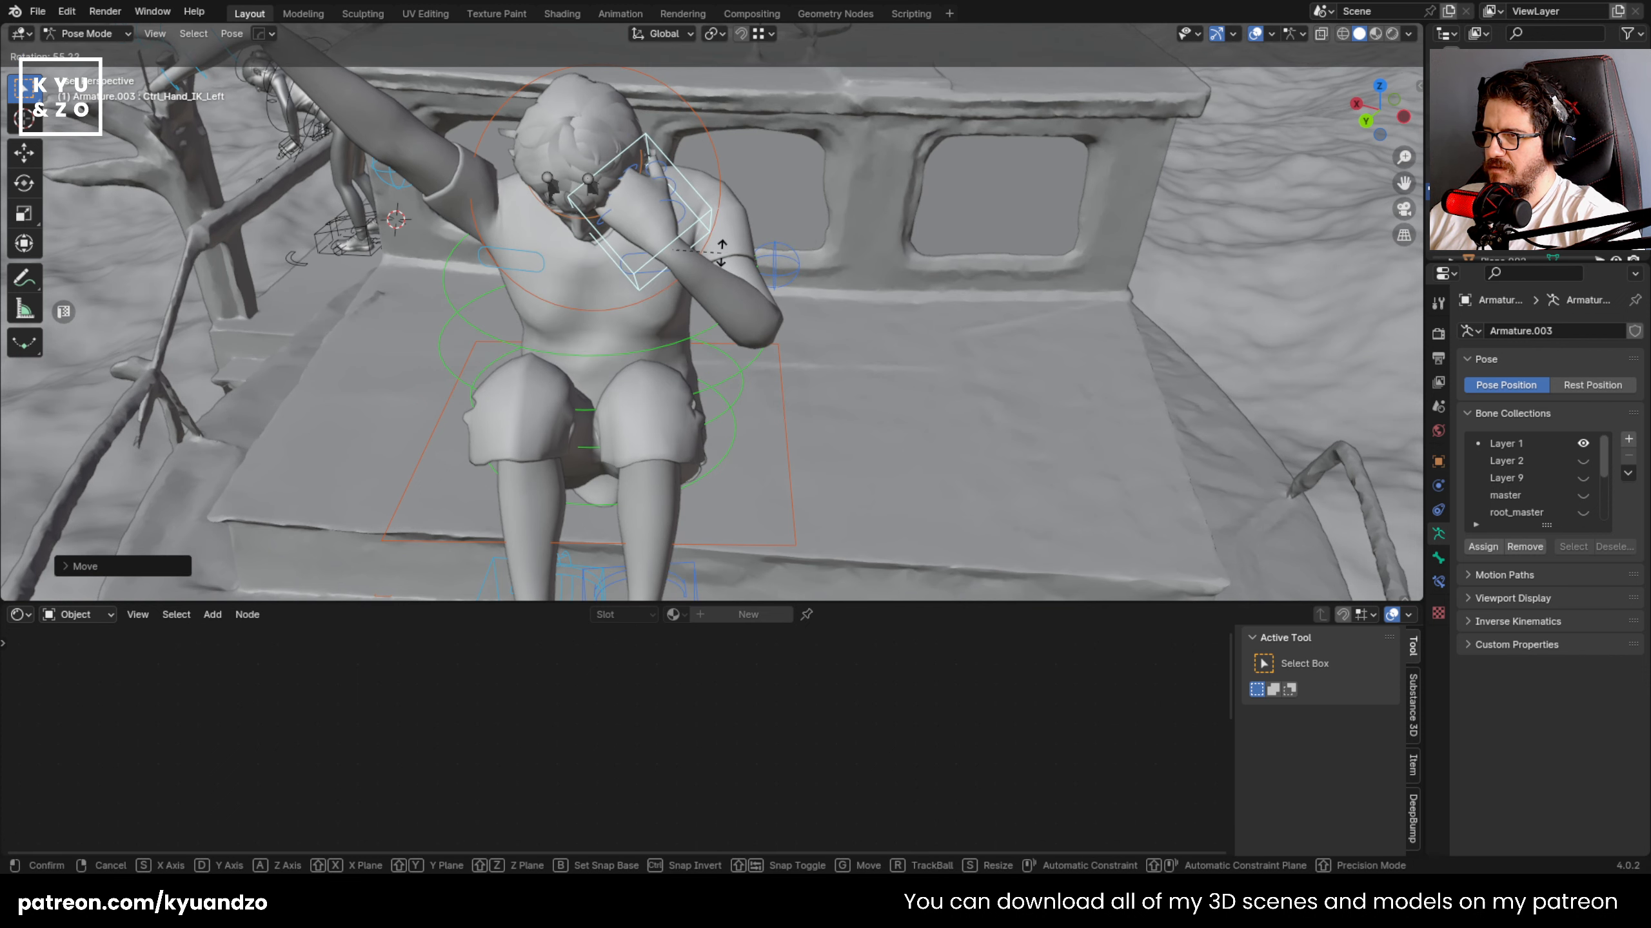
pyautogui.press('x')
pyautogui.press('x')
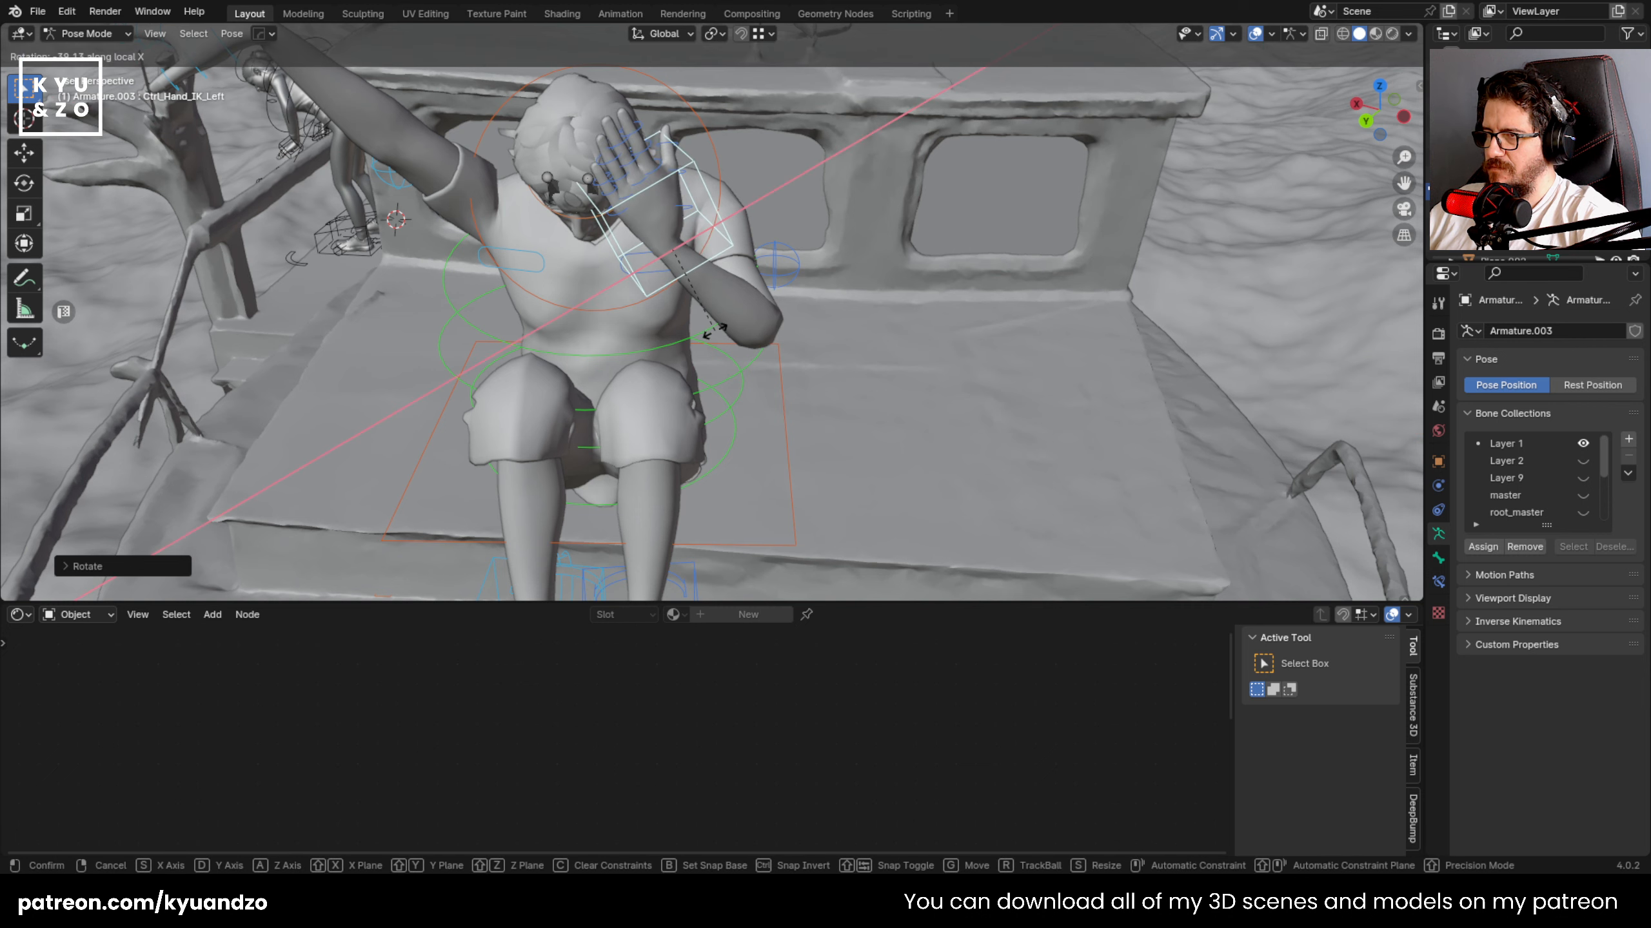
pyautogui.click(713, 294)
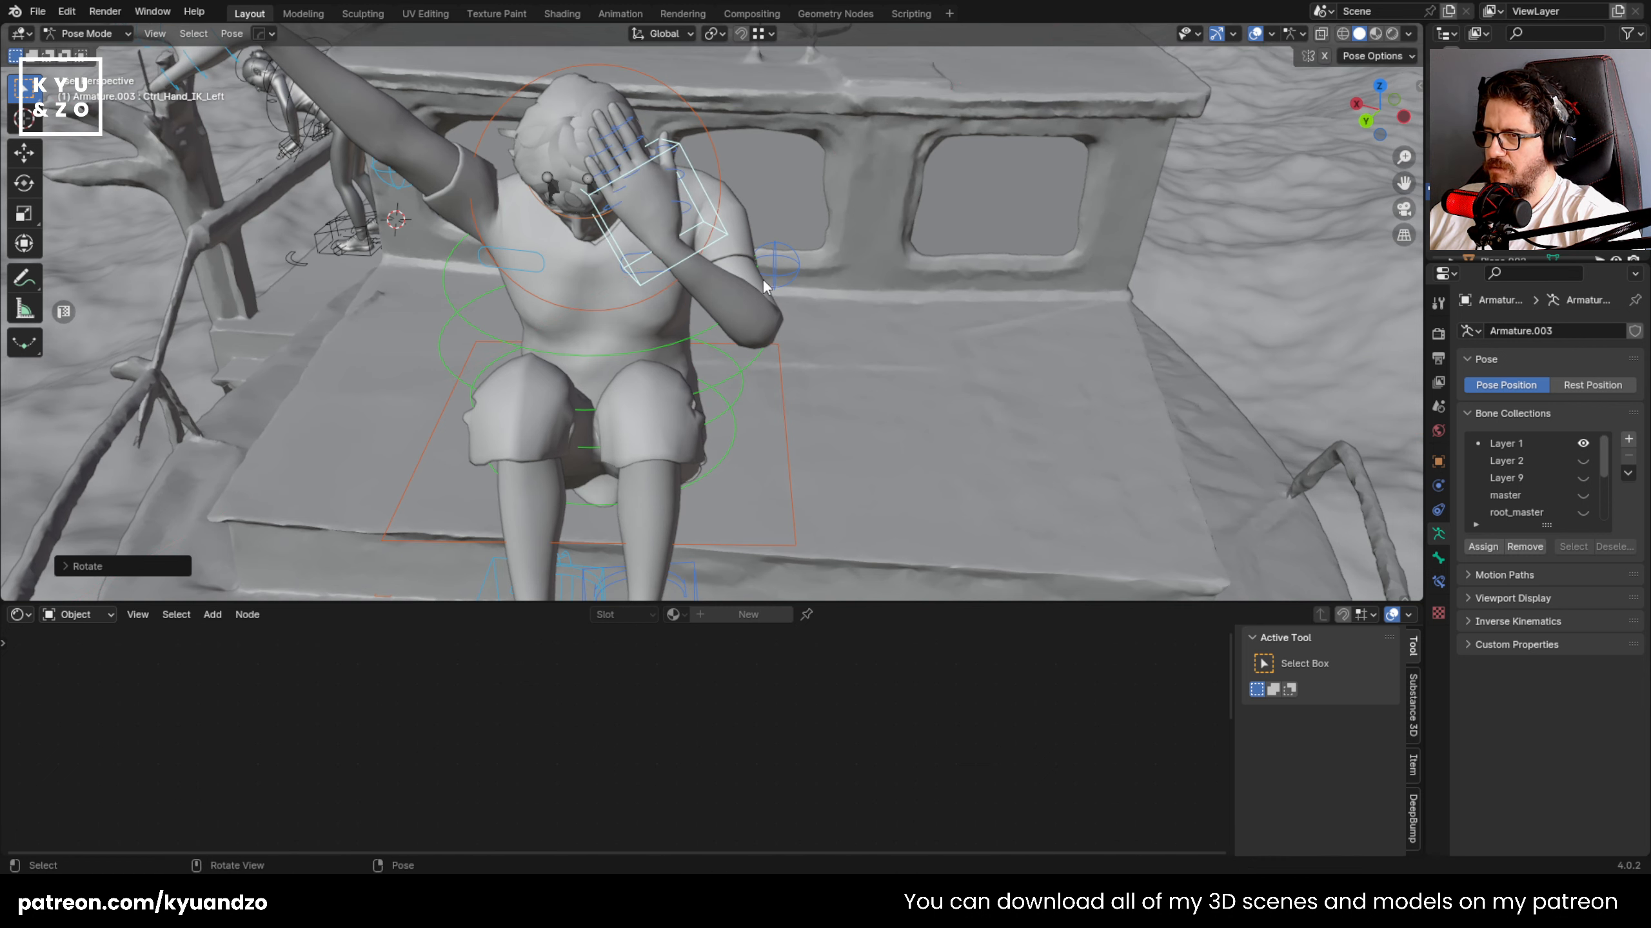
# - Reposition the Ctrl_ArmPole_IK_Left bone to adjust the left elbow, and select the Ctrl_ArmPole_IK_Right bone
pyautogui.click(763, 279)
pyautogui.press('g')
pyautogui.click(712, 323)
pyautogui.moveTo(435, 237); pyautogui.dragTo(351, 228, button='middle')
pyautogui.click(352, 231)
pyautogui.press('g')
pyautogui.click(464, 369)
# - Bring the Ctrl_Hand_IK_Right bone down in front of the lap and rotate it
pyautogui.scroll(-6, 294, 178)
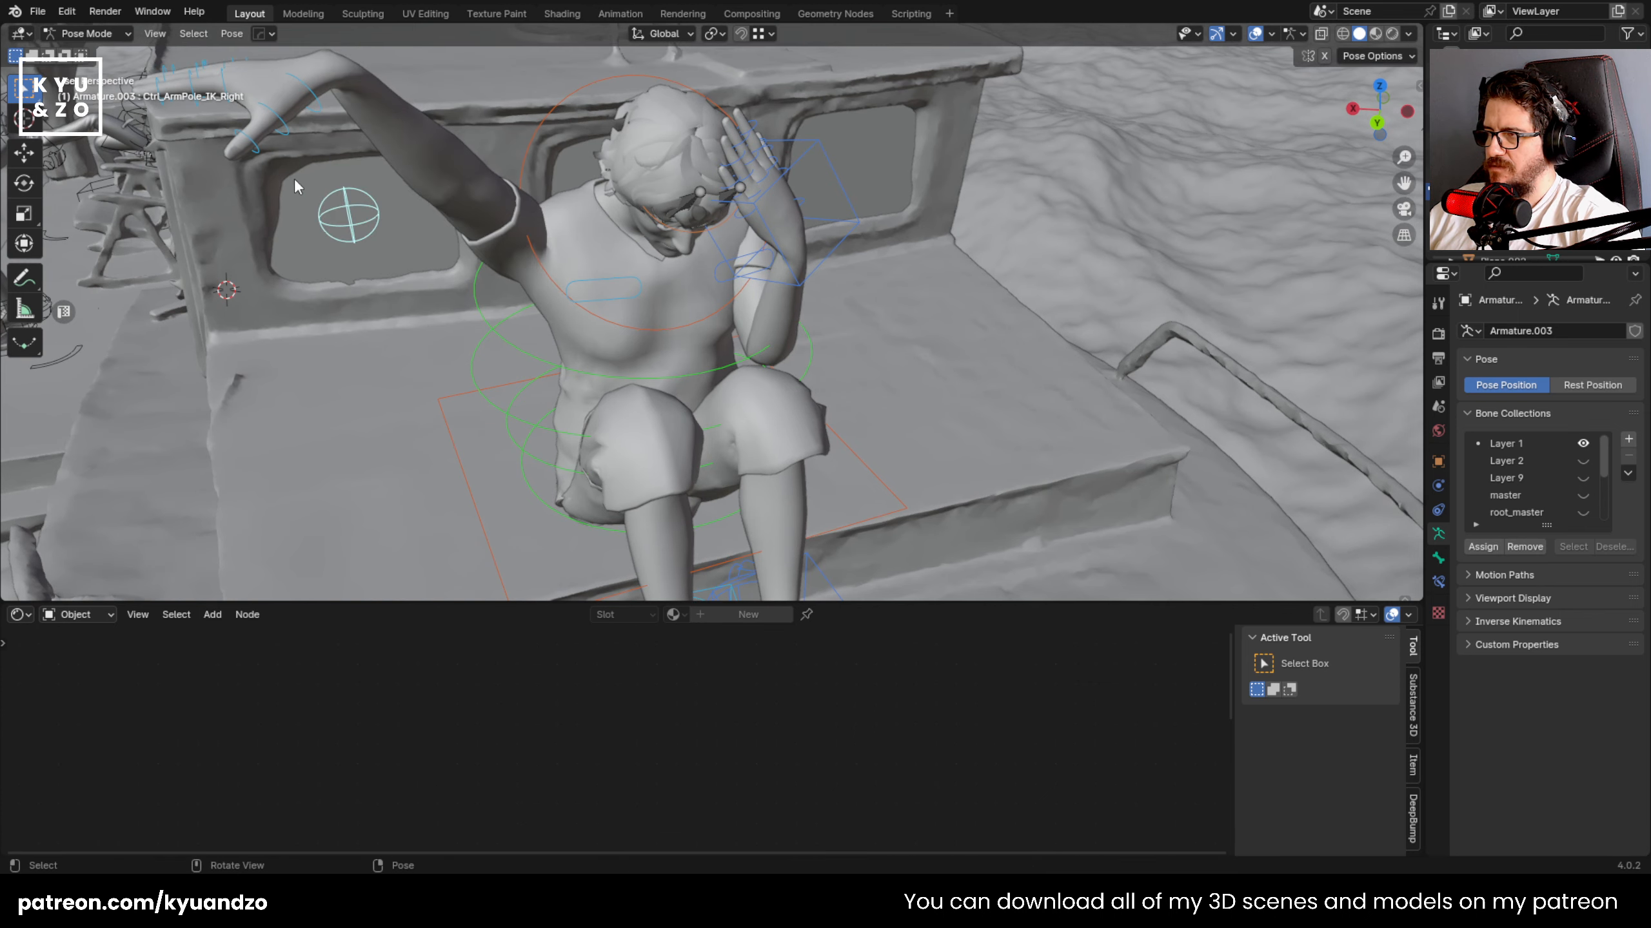
pyautogui.click(434, 133)
pyautogui.press('g')
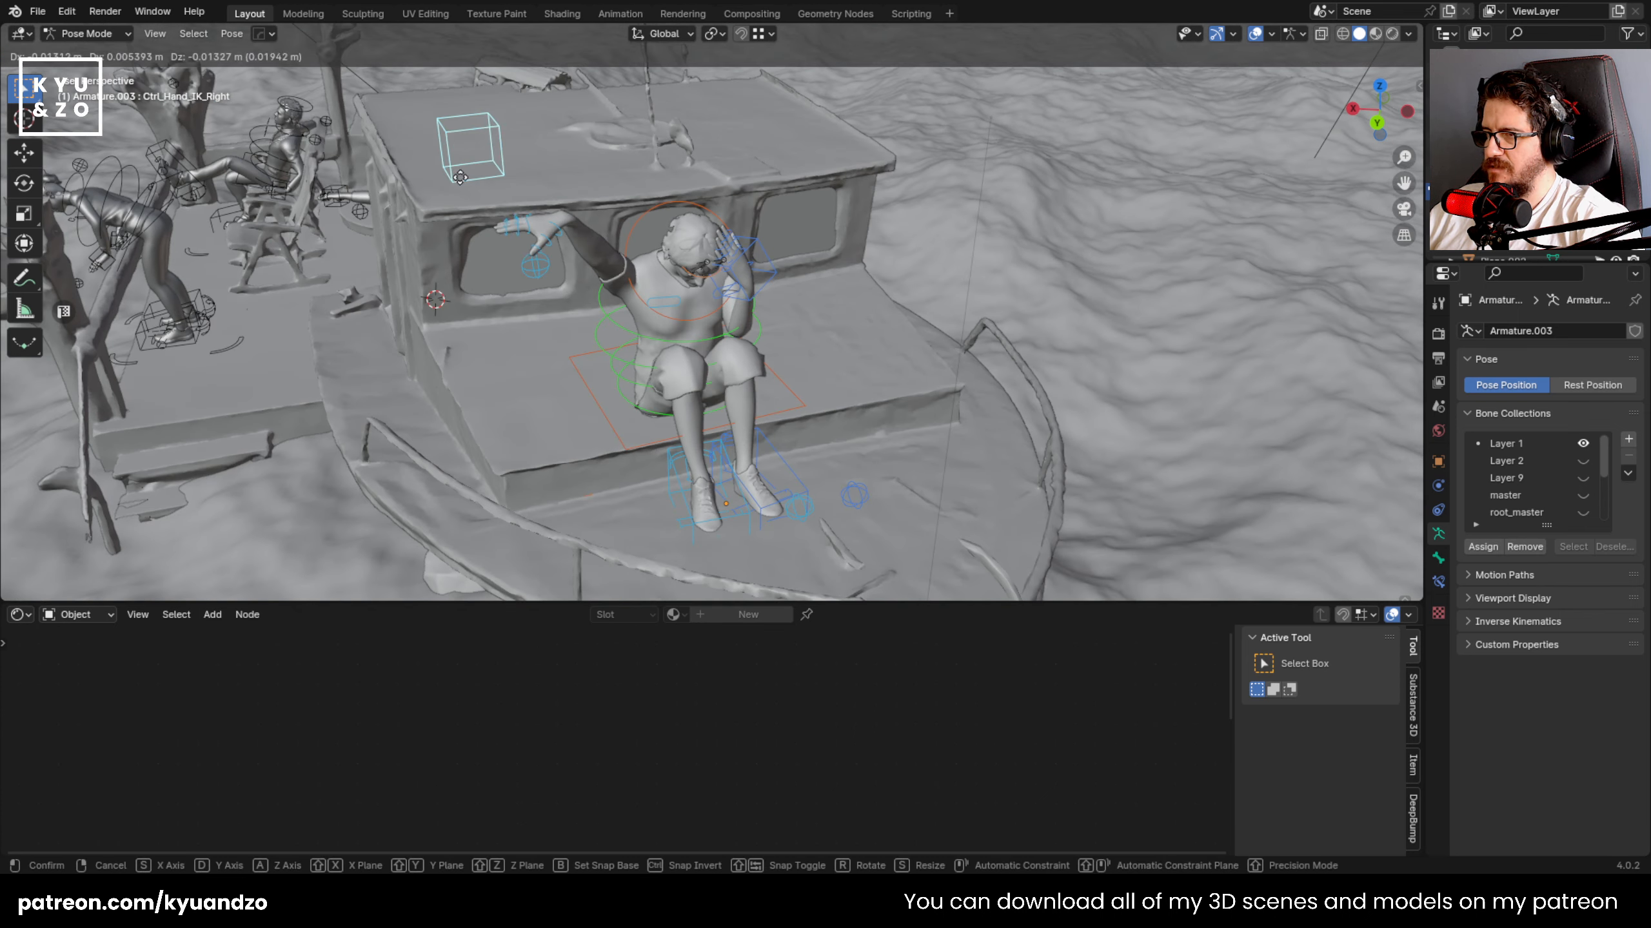
pyautogui.click(641, 359)
pyautogui.scroll(3, 645, 363)
pyautogui.press('r')
pyautogui.press('a')
pyautogui.click(521, 280)
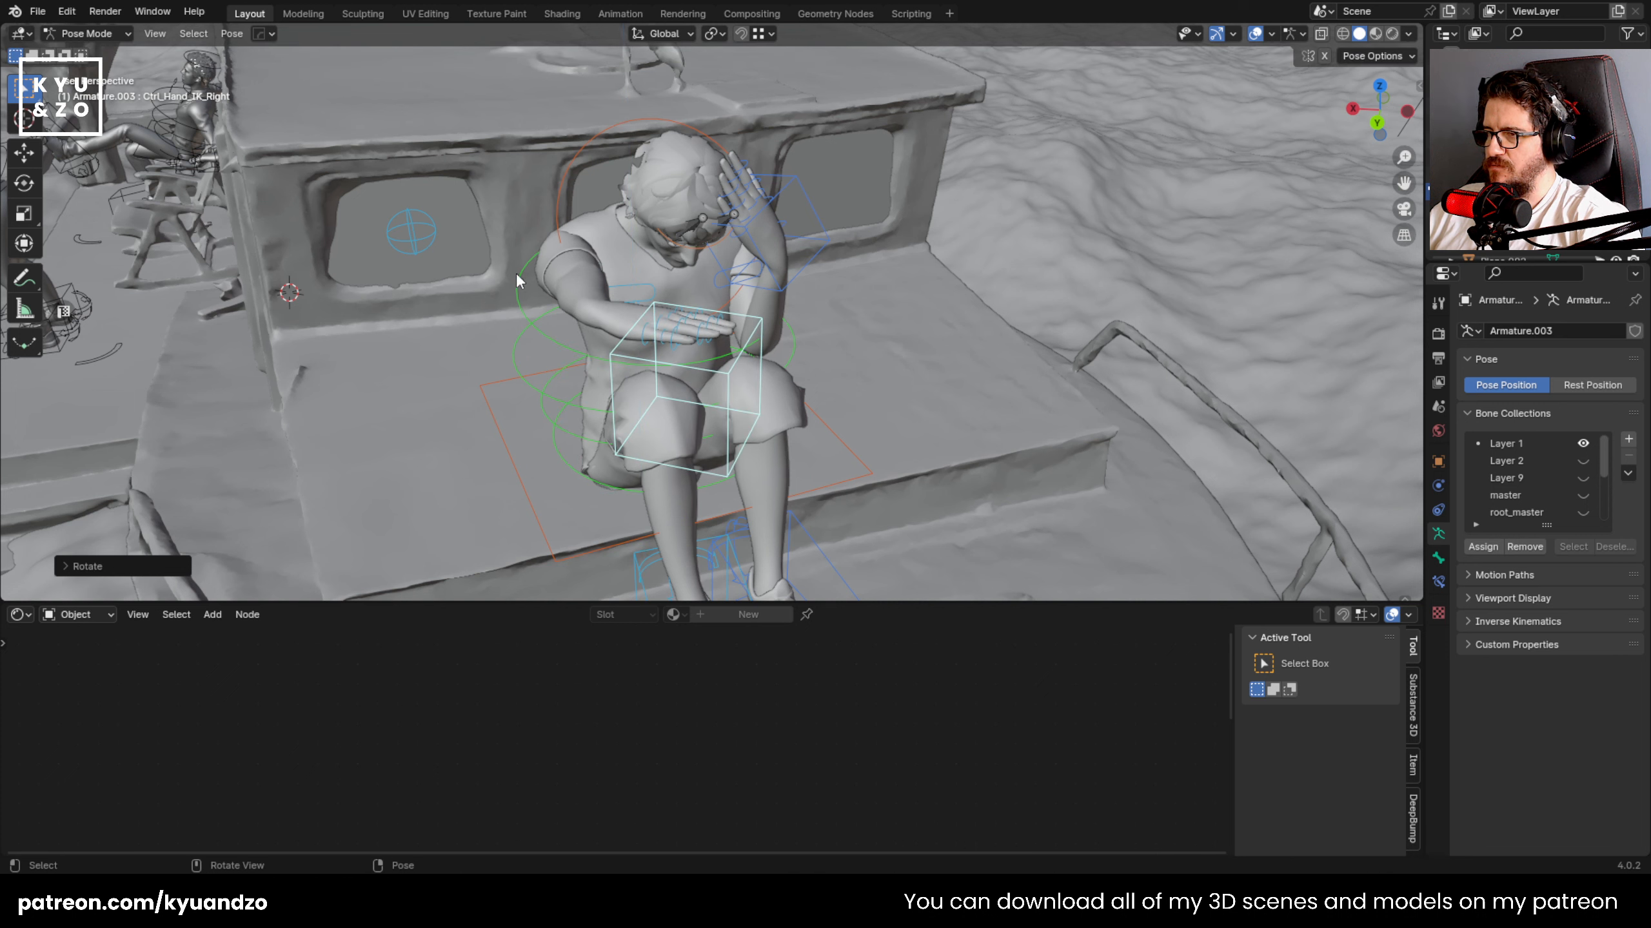
# - Adjust the Ctrl_Hand_IK_Right bone's position above the thighs, trying the global Y and local Z axes
pyautogui.press('g')
pyautogui.press('a')
pyautogui.click(578, 435)
pyautogui.press('g')
pyautogui.press('s')
pyautogui.press('d')
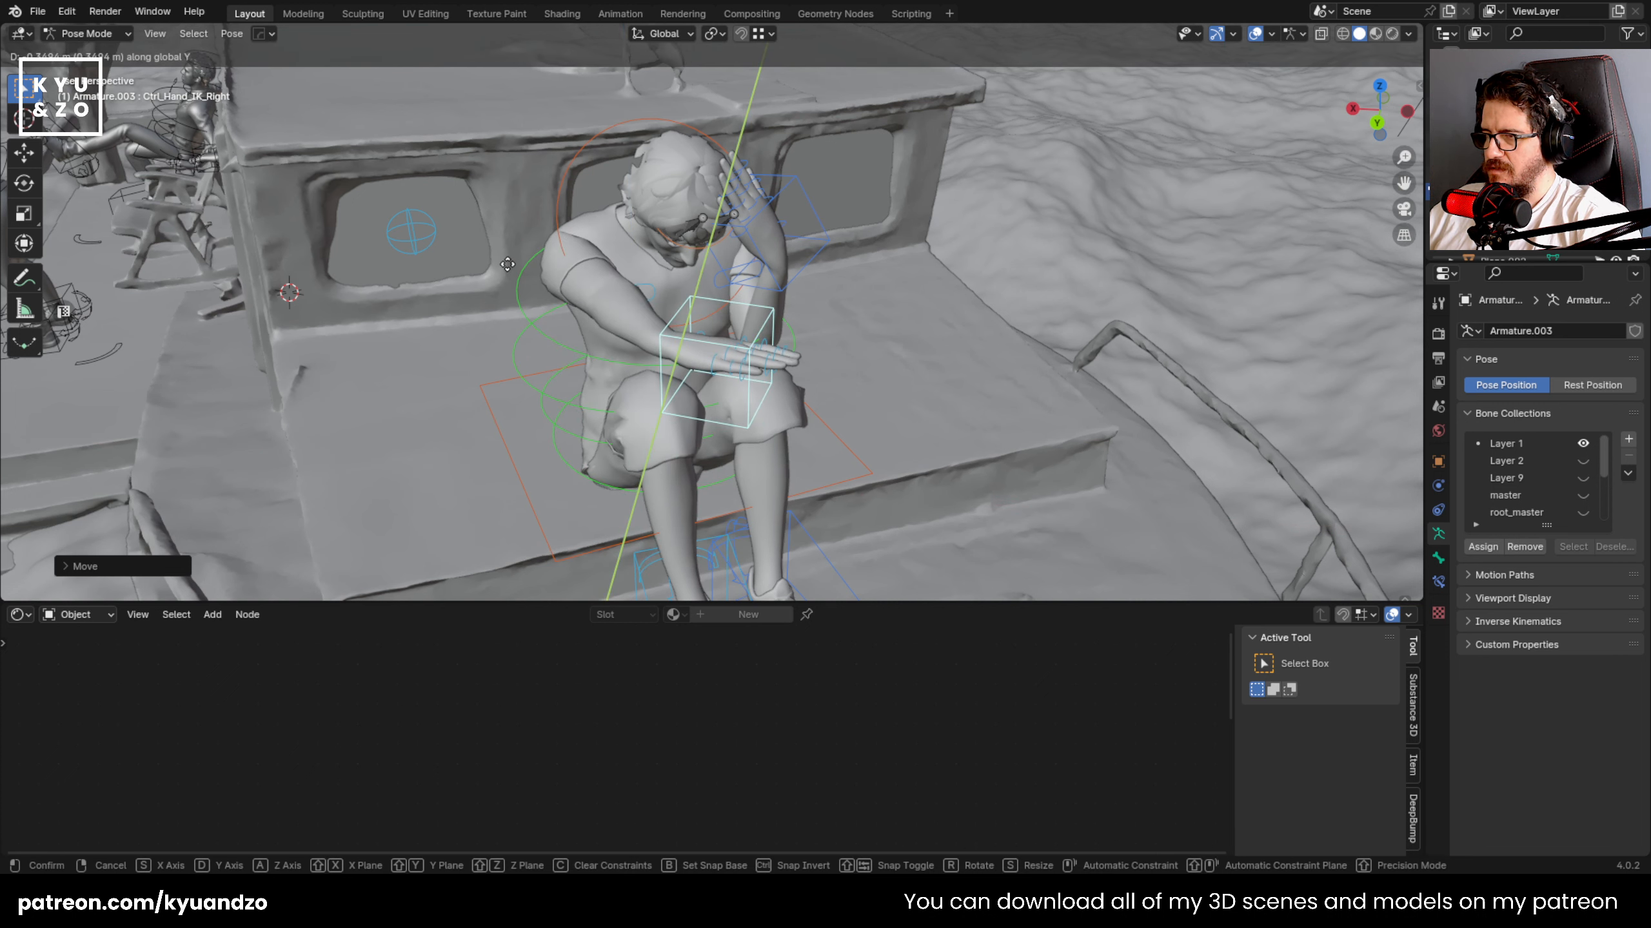
pyautogui.press('s')
pyautogui.press('s')
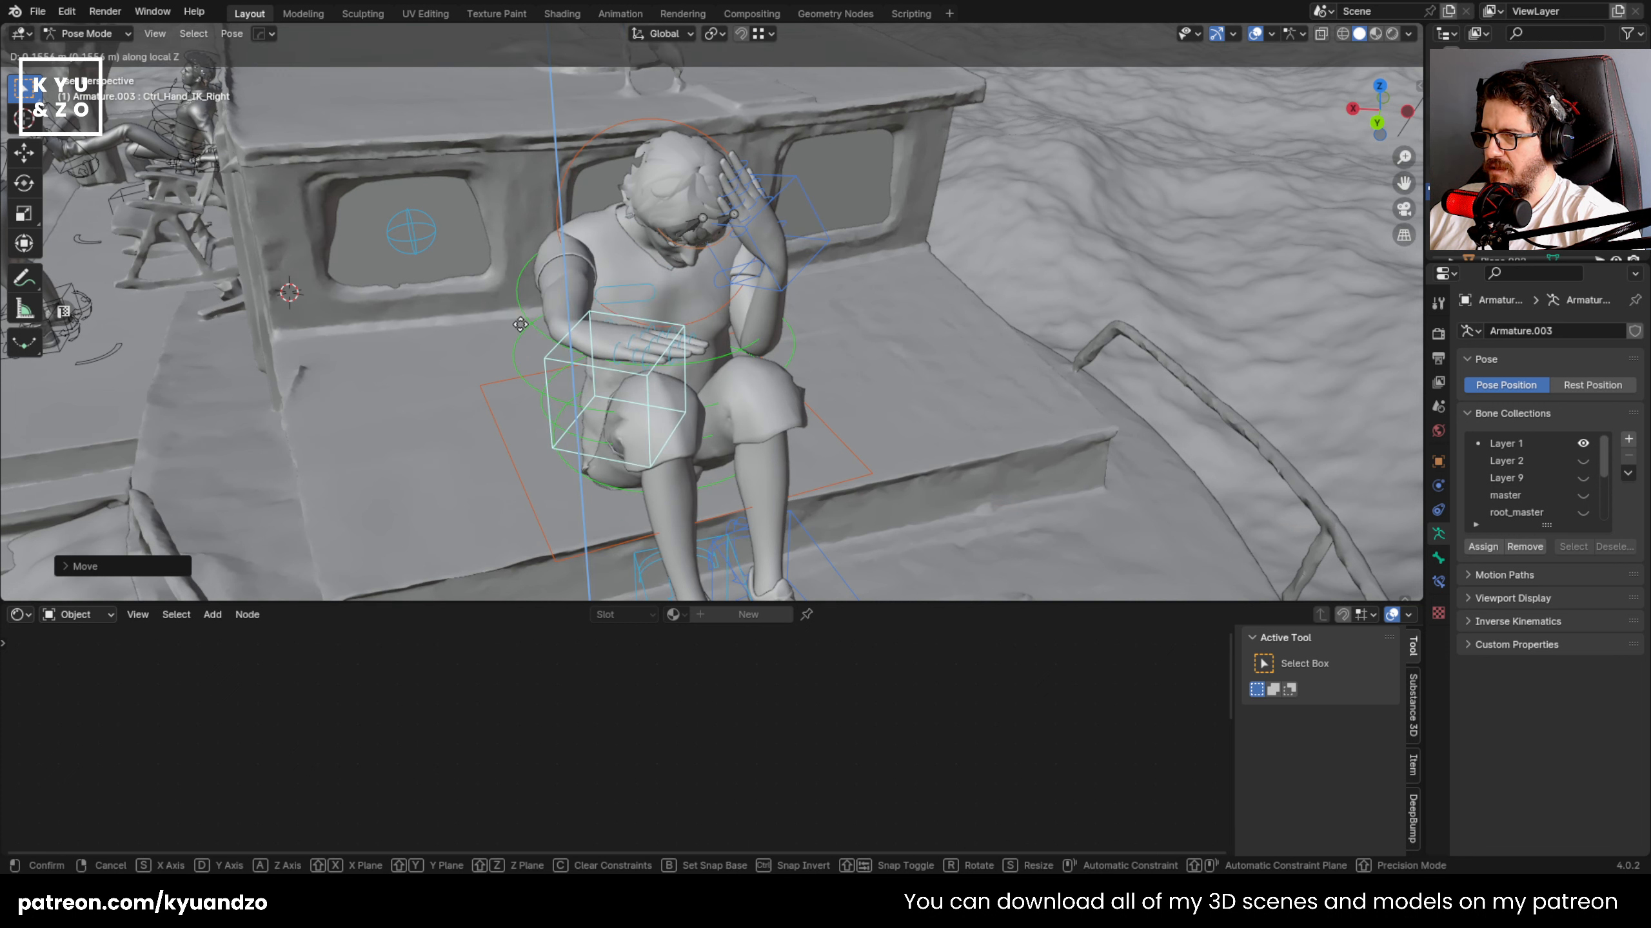
pyautogui.click(520, 421)
# - Shift the Ctrl_Hand_IK_Right bone across the lap so the right forearm lies over both knees
pyautogui.press('g')
pyautogui.press('d')
pyautogui.press('s')
pyautogui.press('s')
pyautogui.click(372, 273)
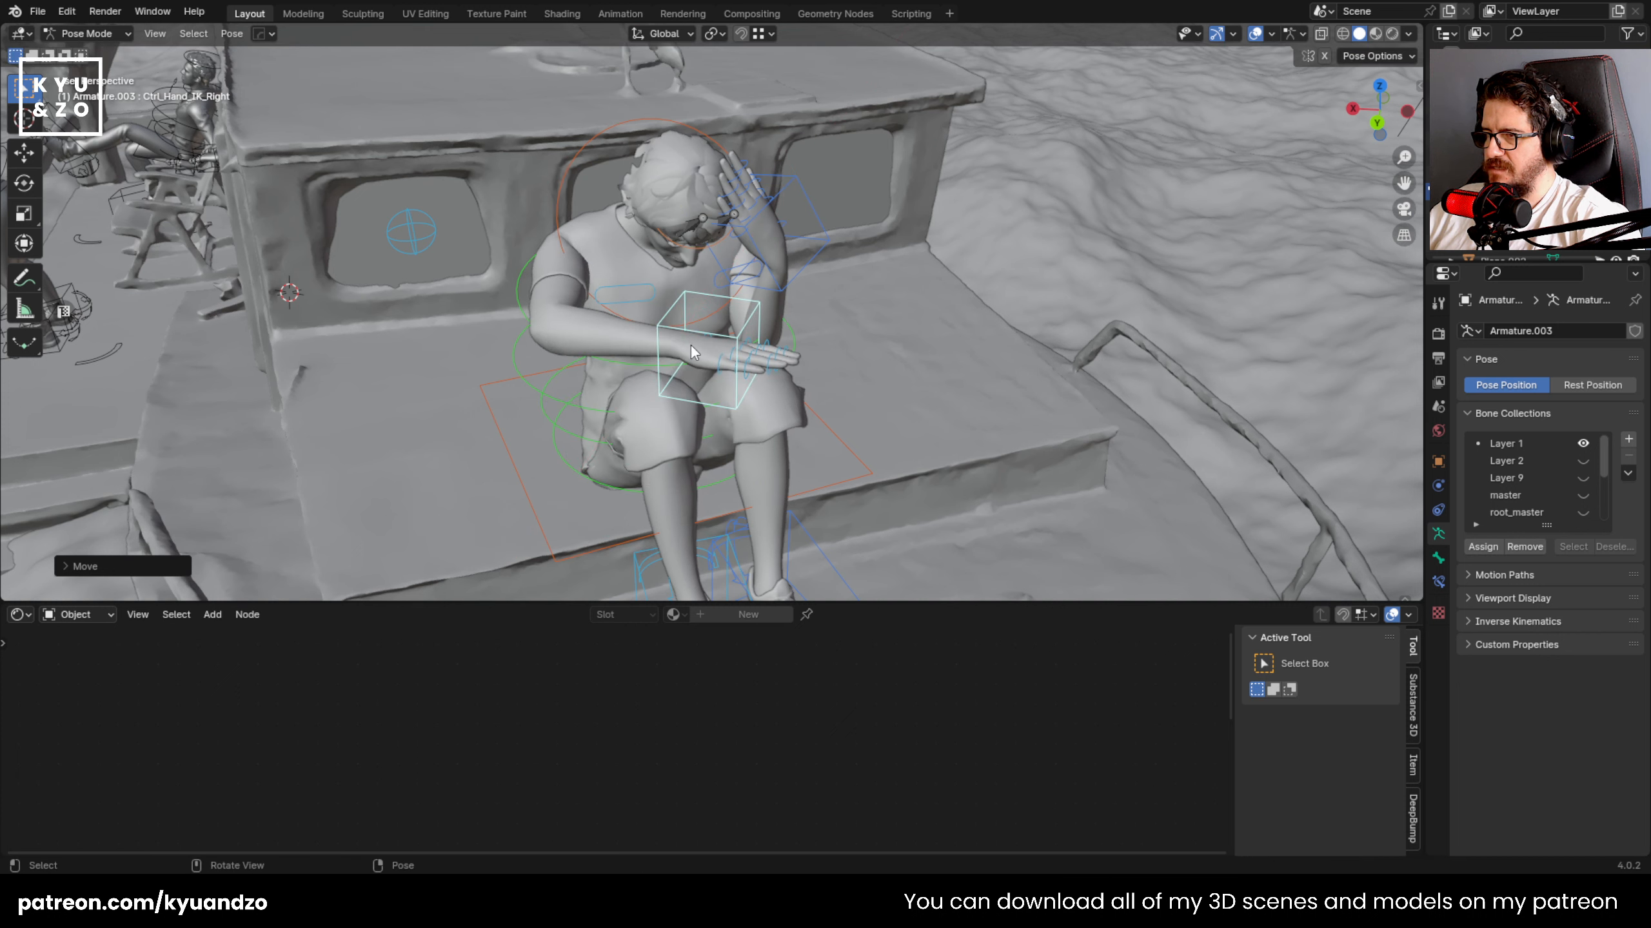
# - Lower the Ctrl_ArmPole_IK_Right bone along global Z to drop the right elbow
pyautogui.scroll(2, 372, 273)
pyautogui.click(357, 226)
pyautogui.click(347, 214)
pyautogui.press('g')
pyautogui.press('a')
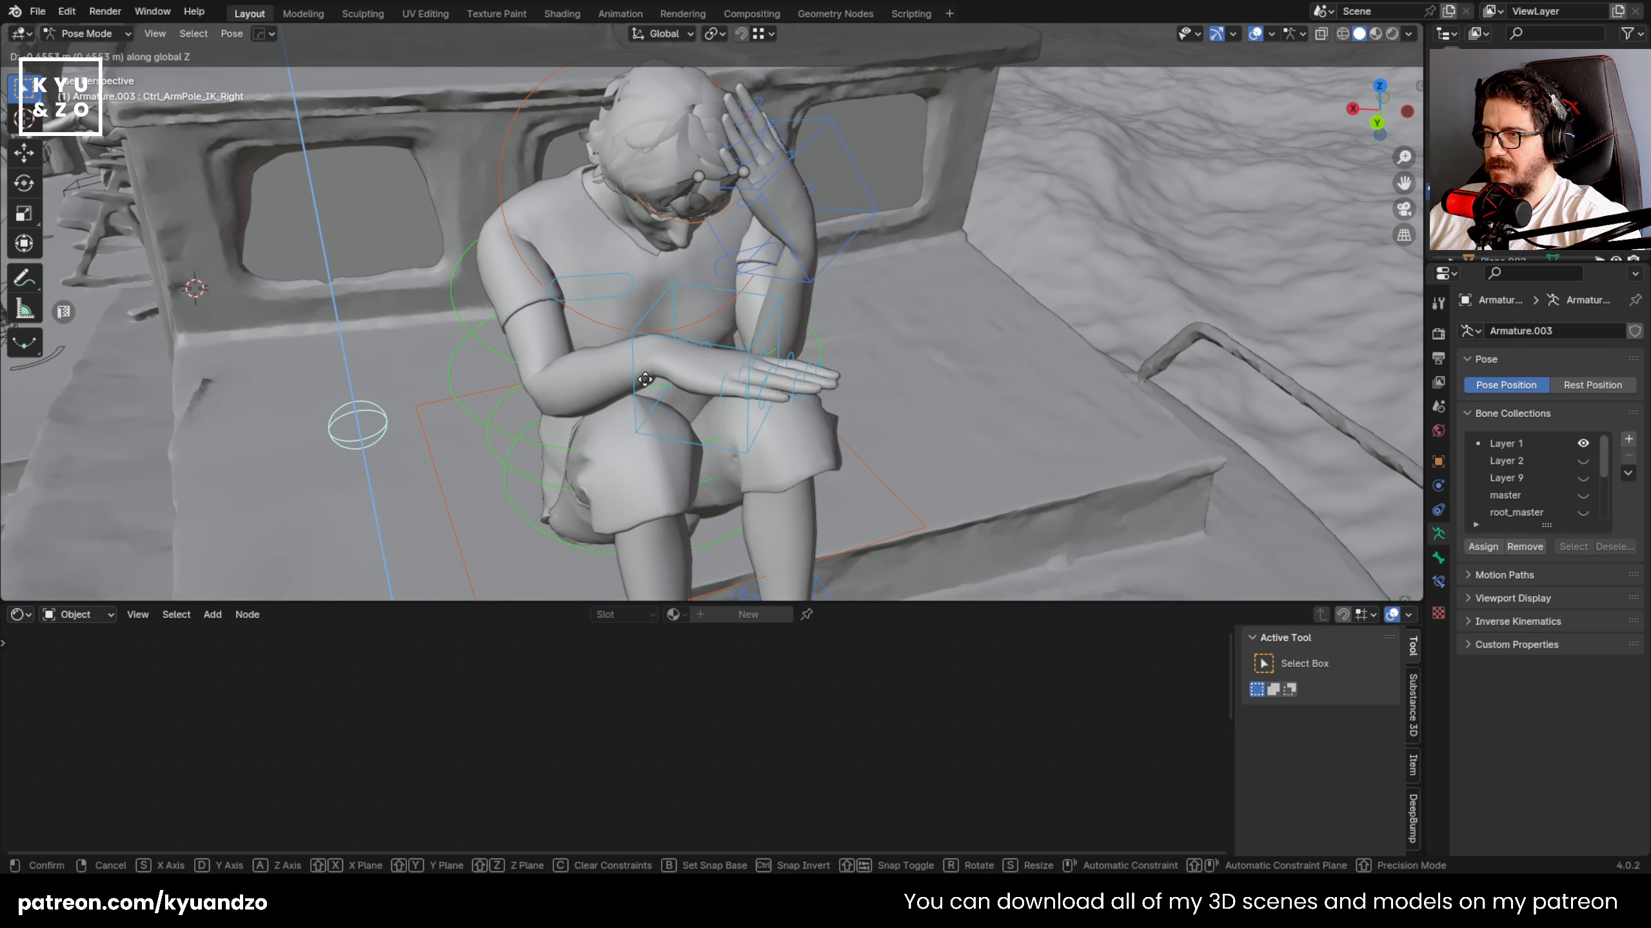
pyautogui.rightClick(653, 429)
pyautogui.press('g')
pyautogui.press('a')
pyautogui.click(657, 359)
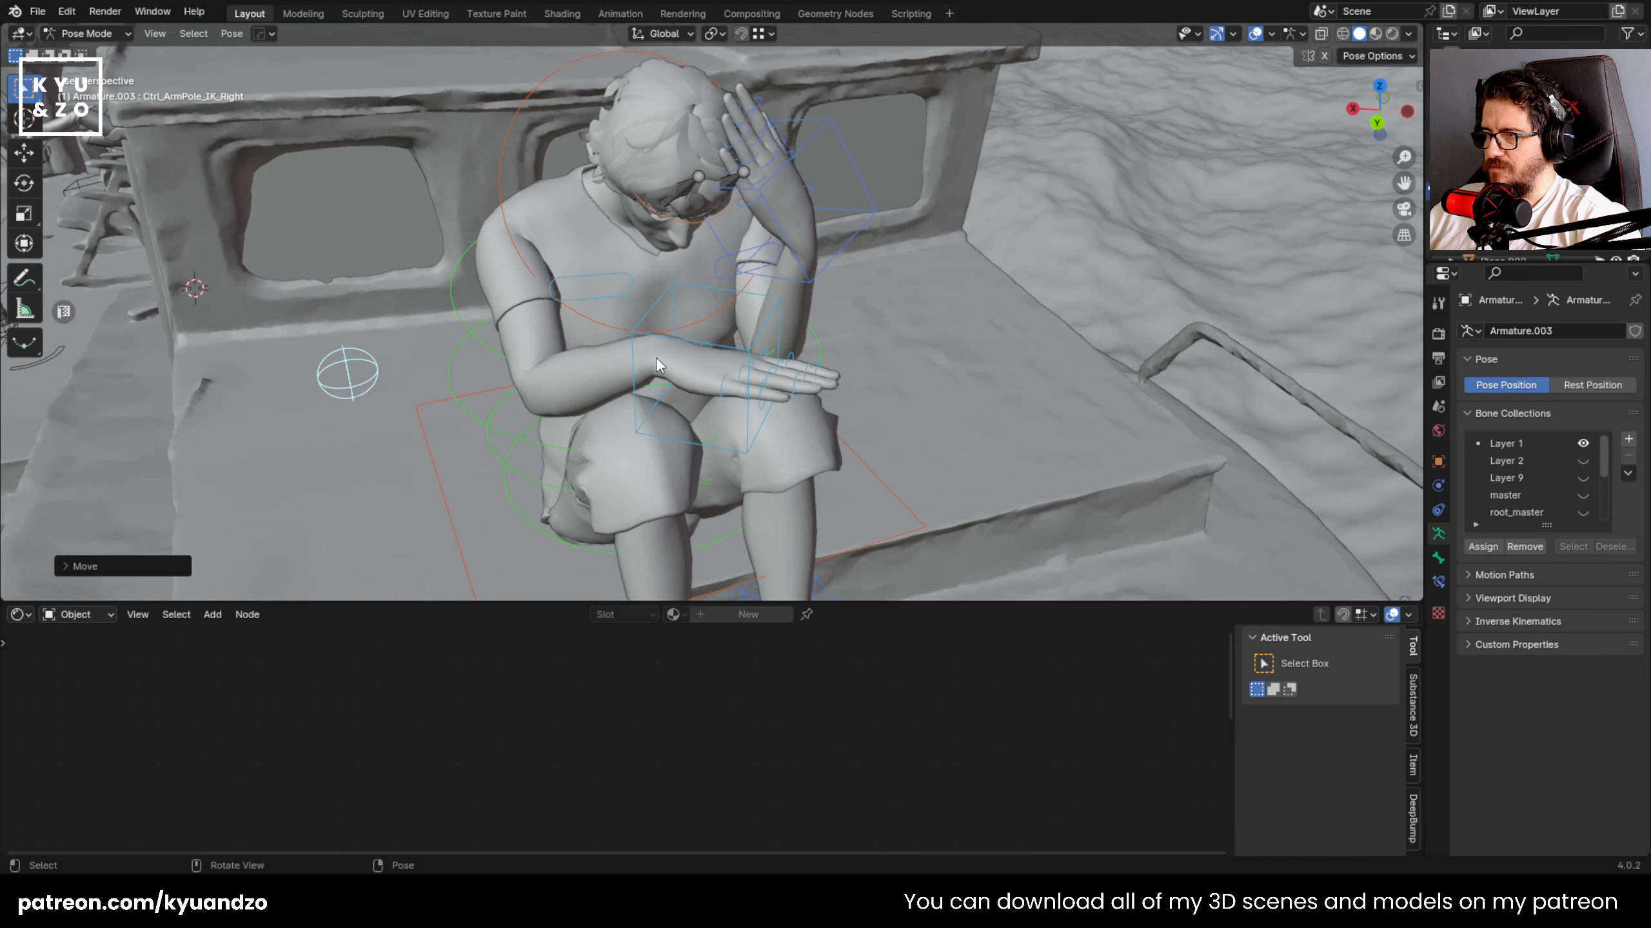
# - Move the Ctrl_ArmPole_IK_Right bone along its local X axis towards the body
pyautogui.press('g')
pyautogui.press('a')
pyautogui.press('s')
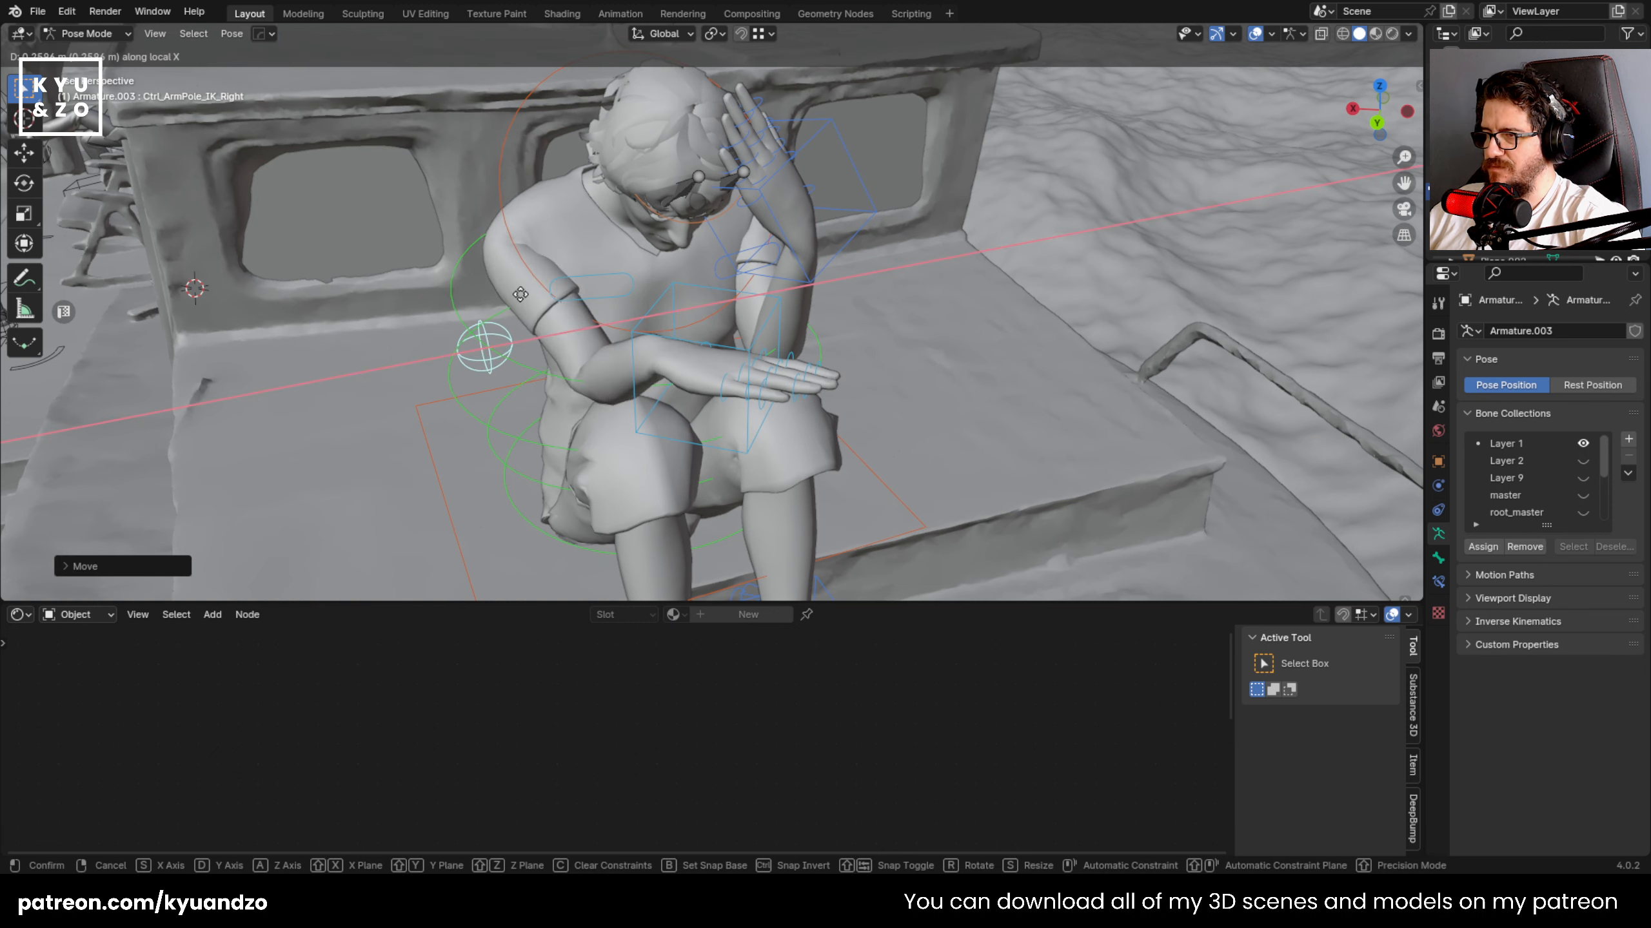
pyautogui.click(485, 312)
# - Rotate the Ctrl_Hand_IK_Right bone and raise it from the lap to the face
pyautogui.click(762, 333)
pyautogui.press('r')
pyautogui.press('a')
pyautogui.click(755, 230)
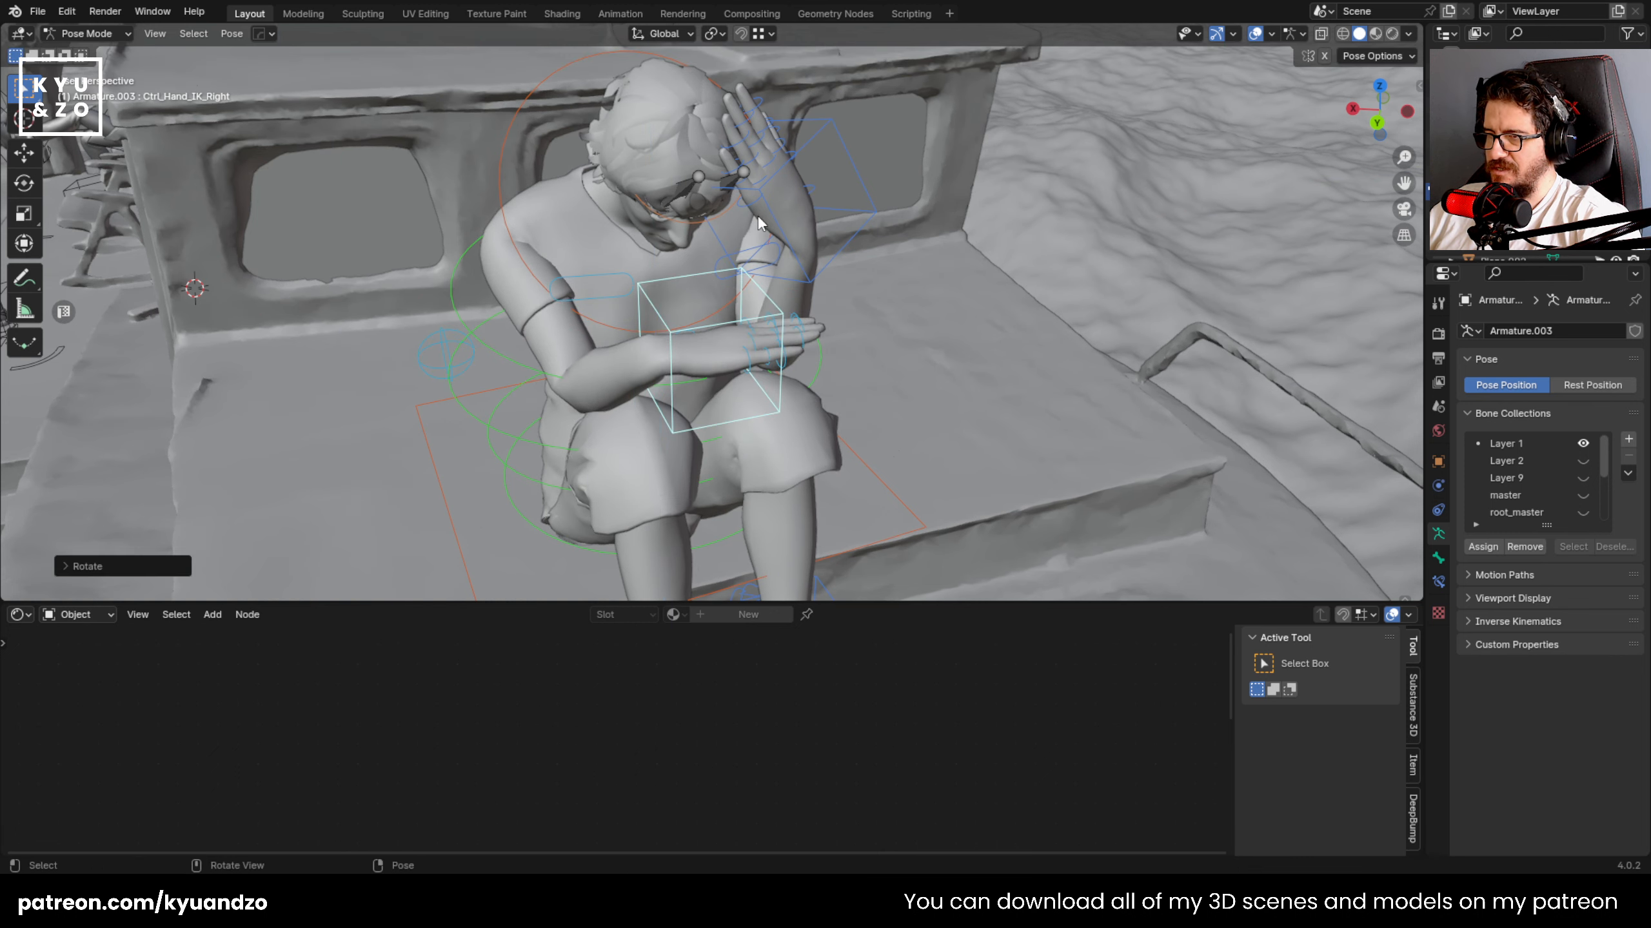
pyautogui.press('g')
pyautogui.click(735, 138)
# - Rotate the Ctrl_Hand_IK_Right bone about the X axis so the fingers point up along the forehead
pyautogui.press('r')
pyautogui.press('a')
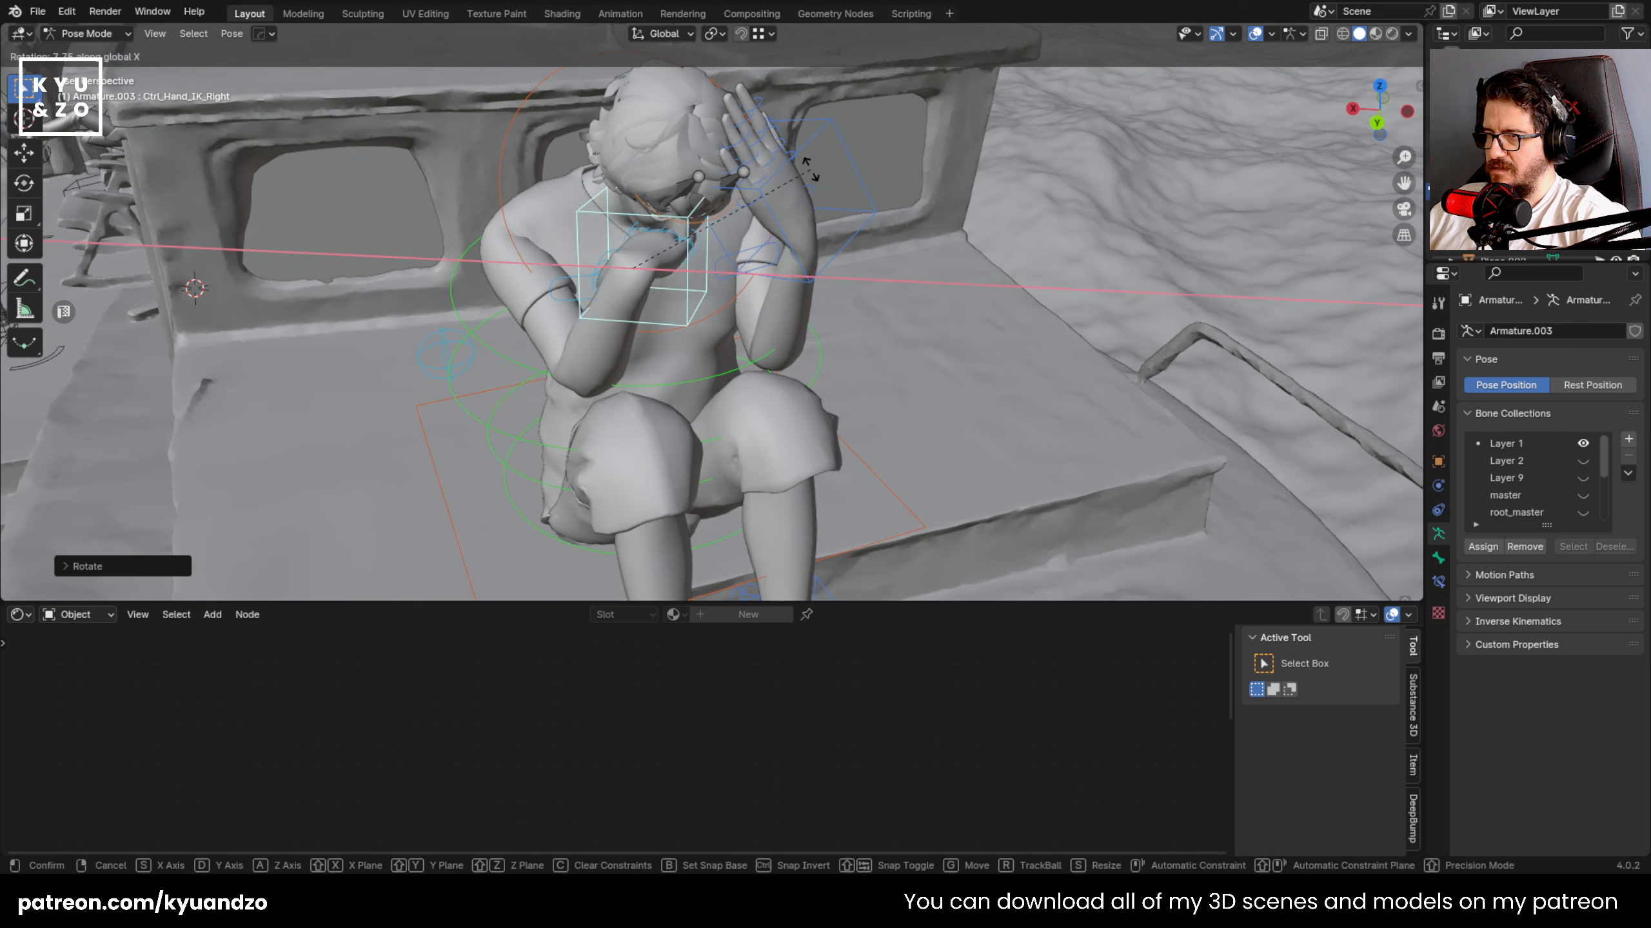
pyautogui.press('x')
pyautogui.click(598, 138)
pyautogui.moveTo(598, 138); pyautogui.dragTo(646, 149, button='middle')
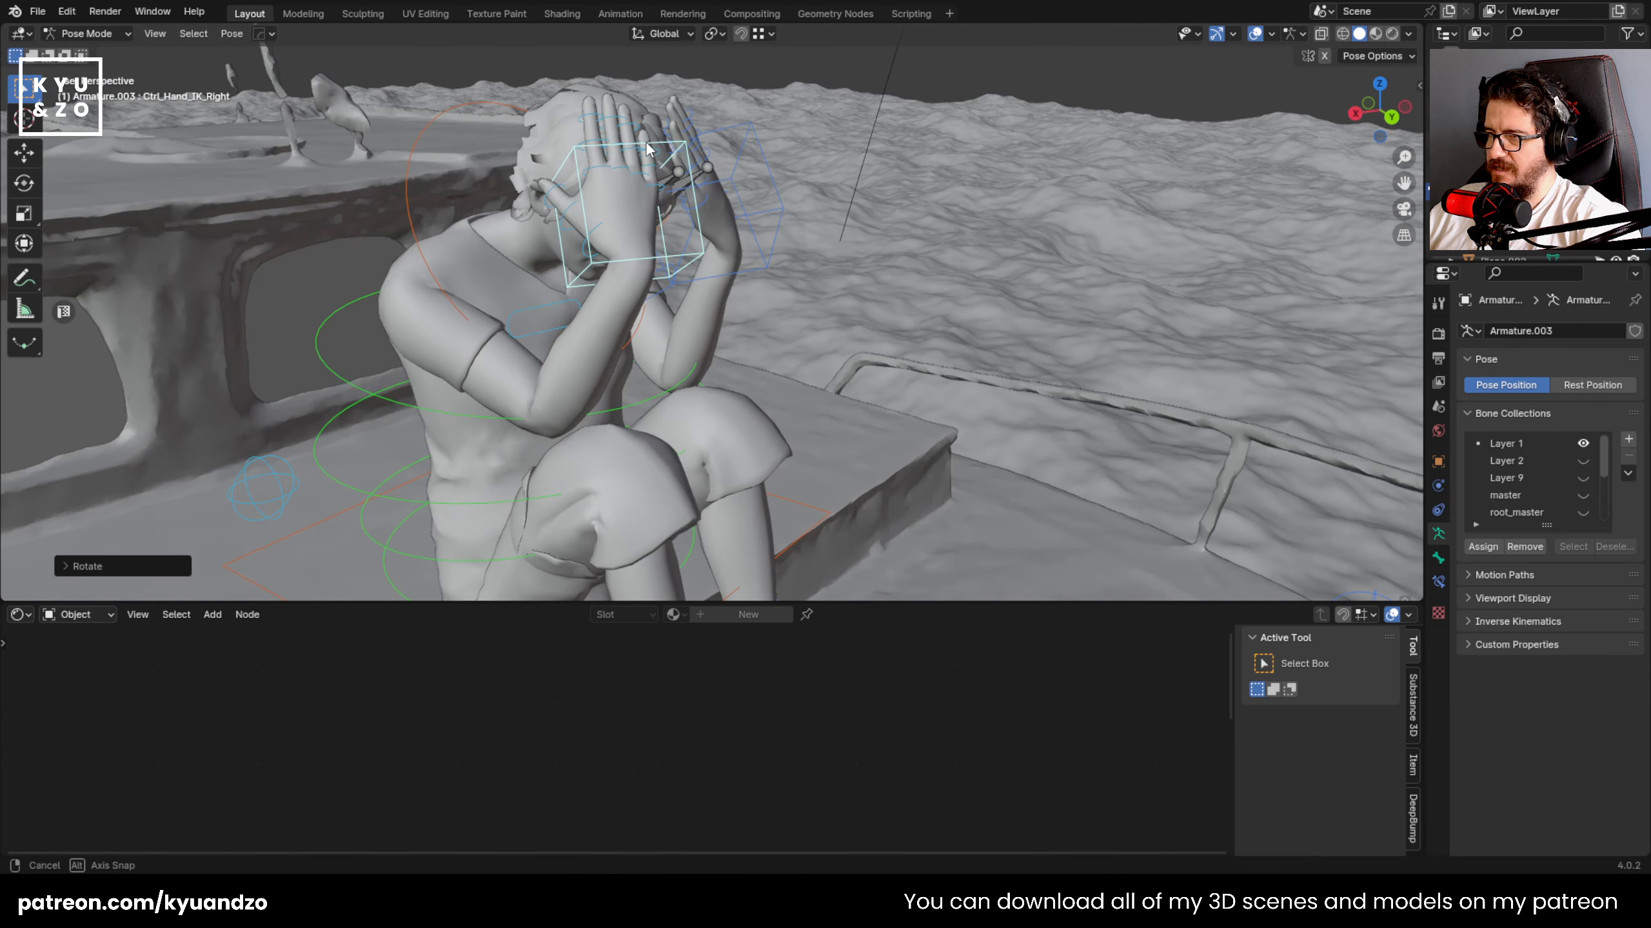
# - Fine-tune the Ctrl_Hand_IK_Right bone's rotation, trying its local X axis and settling on its local Z axis
pyautogui.press('r')
pyautogui.press('r')
pyautogui.rightClick(776, 246)
pyautogui.press('r')
pyautogui.press('s')
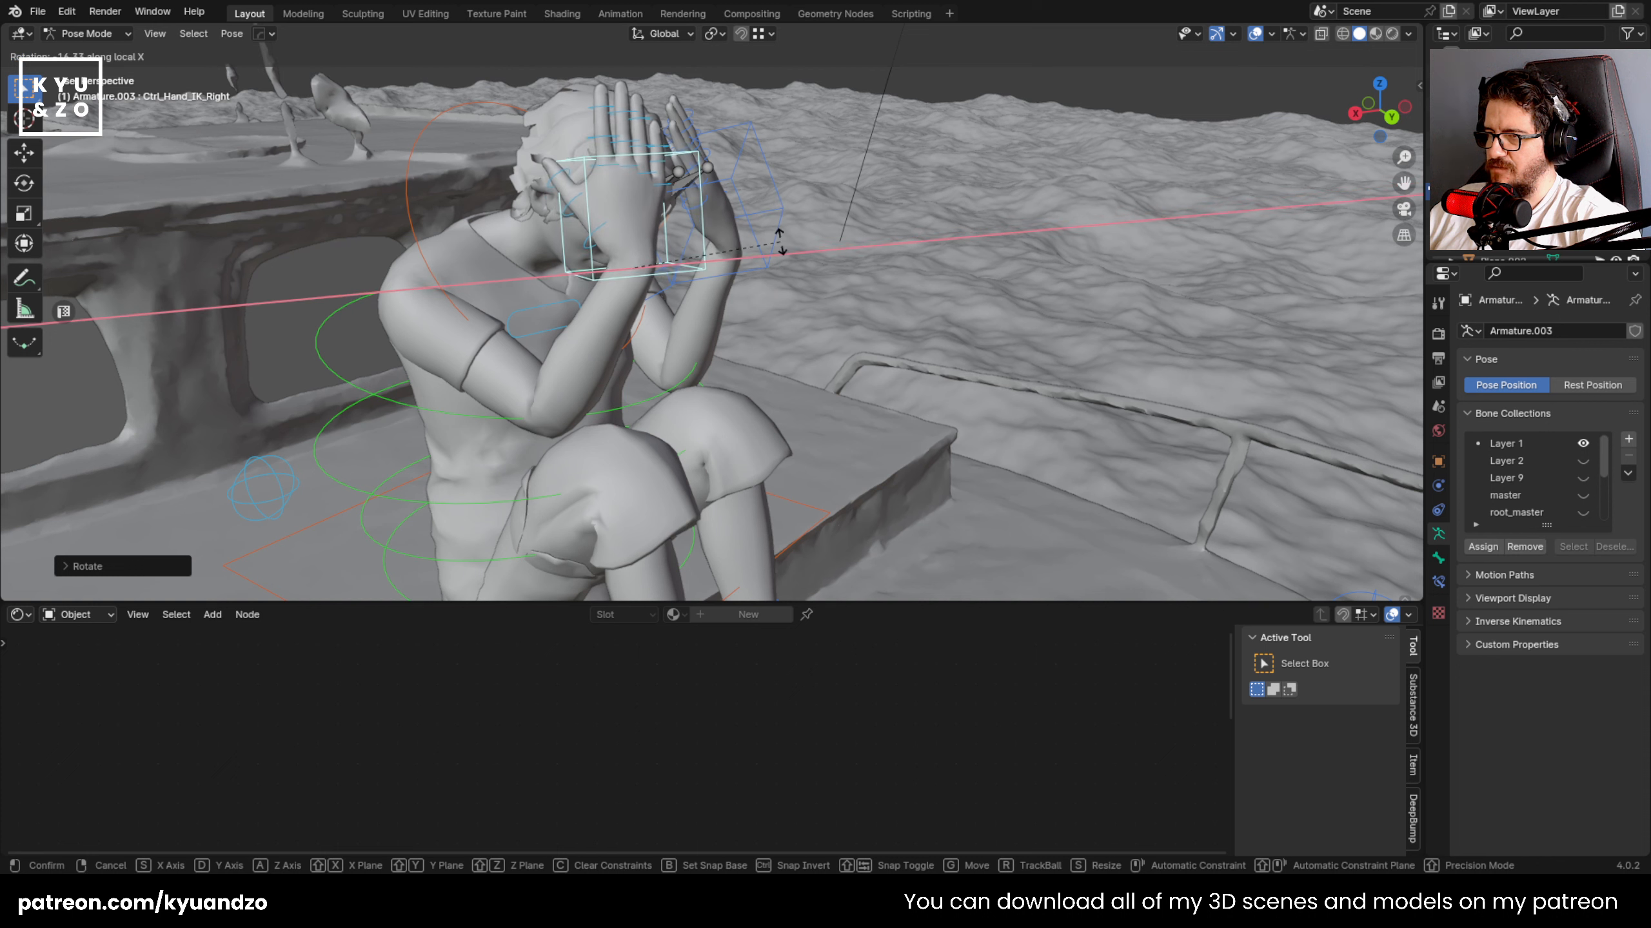
pyautogui.press('d')
pyautogui.press('d')
pyautogui.press('a')
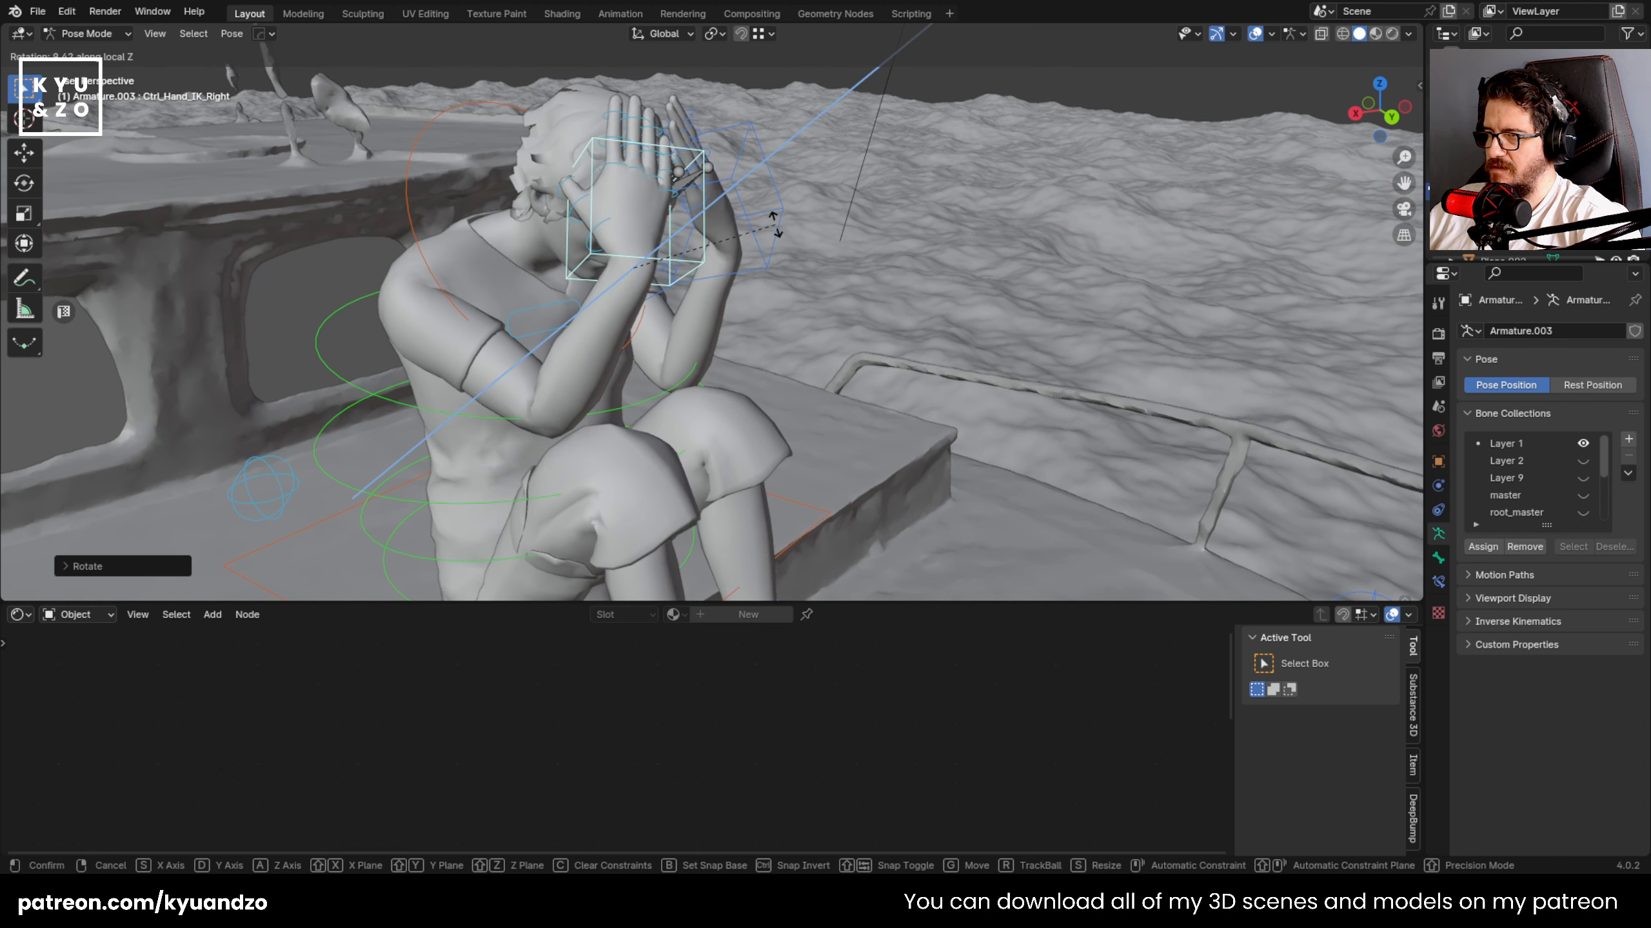
pyautogui.click(754, 227)
# - Select the Ctrl_Hand_IK_Left bone and rotate it about the X axis to align the left palm
pyautogui.click(732, 274)
pyautogui.press('r')
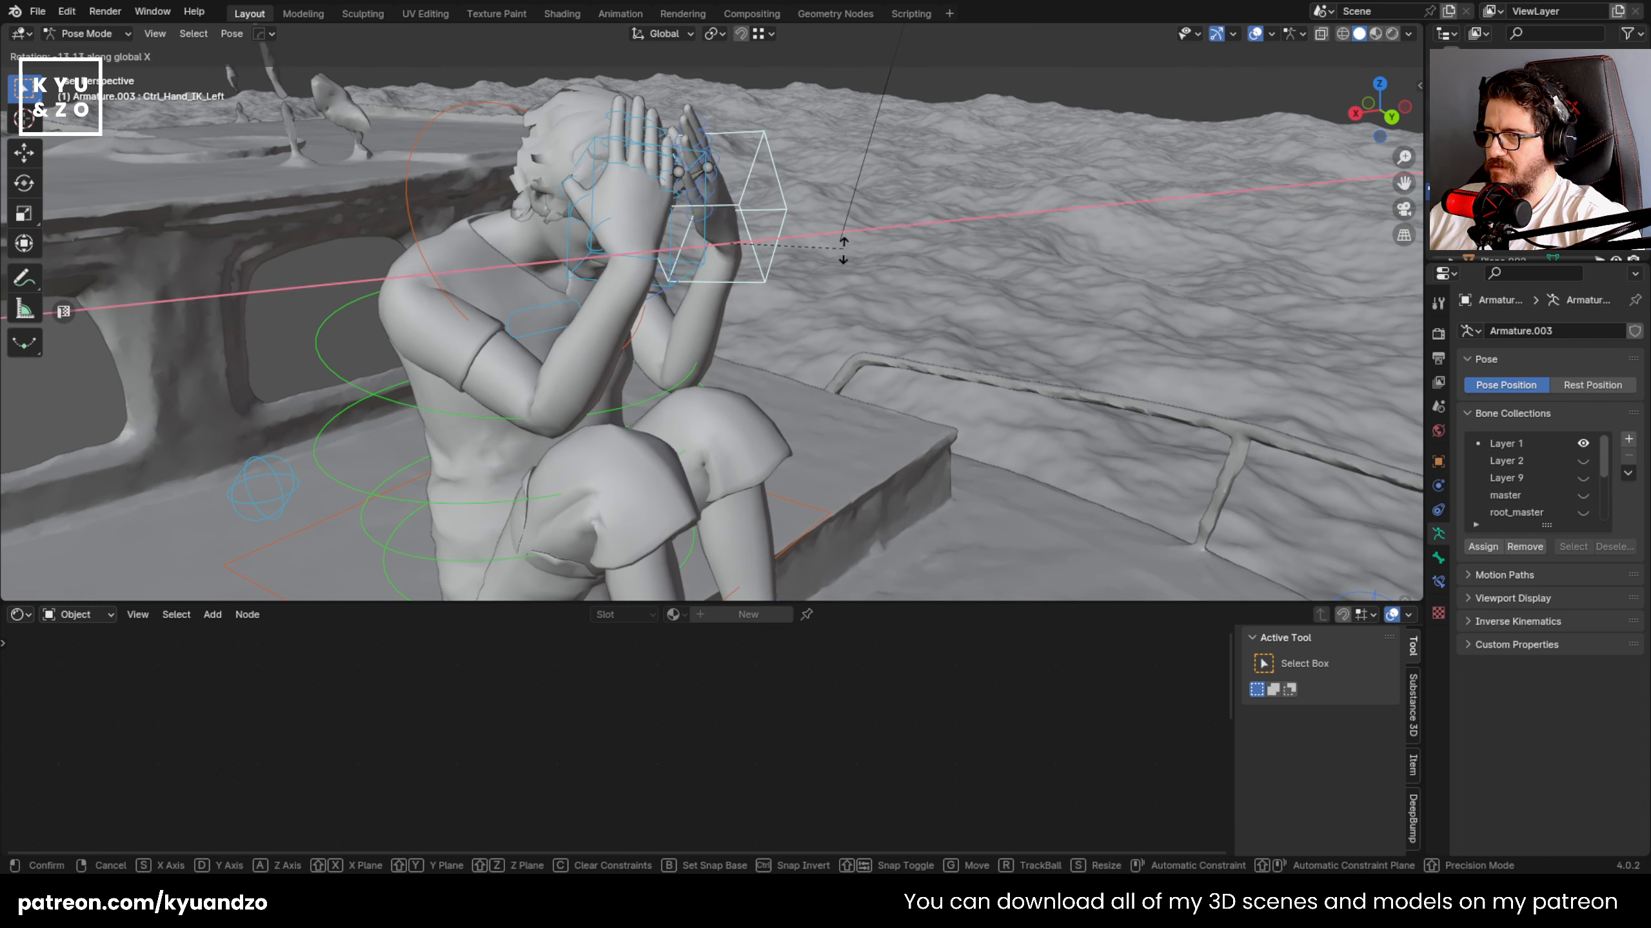
pyautogui.press('x')
pyautogui.press('x')
pyautogui.click(823, 281)
# - Move the Ctrl_Hand_IK_Left bone closer to the head and refine its rotation and placement
pyautogui.press('g')
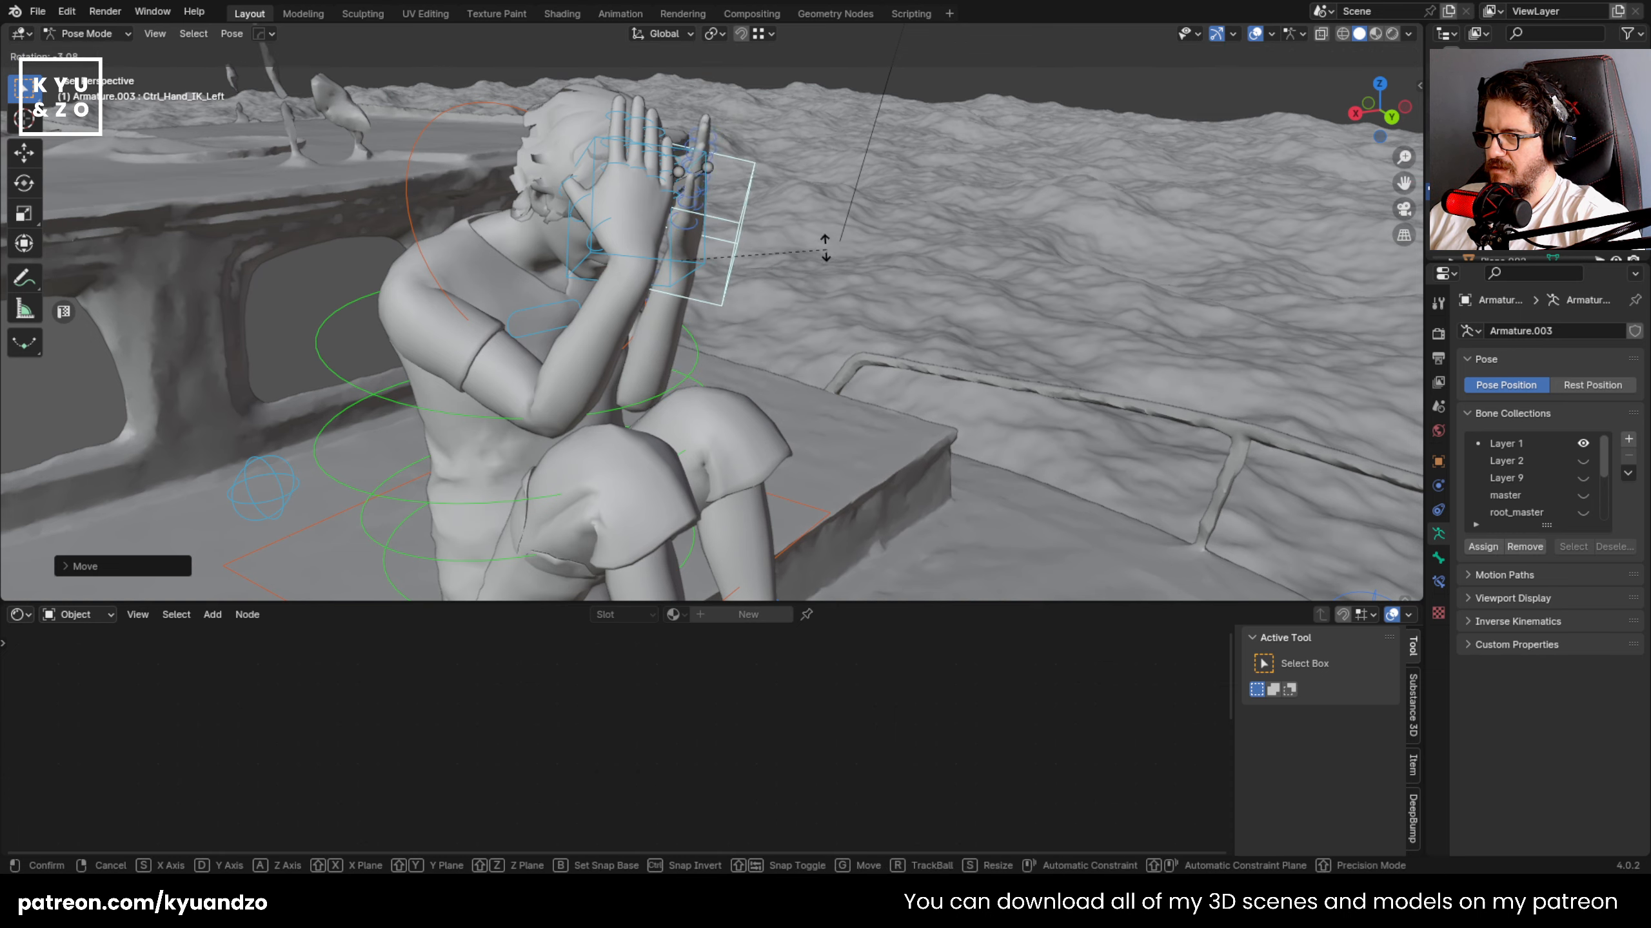
pyautogui.click(817, 255)
pyautogui.press('g')
pyautogui.click(812, 256)
# - Reposition the left arm's IK control to refine how the arm supports the head
pyautogui.moveTo(812, 256); pyautogui.dragTo(617, 290, button='middle')
pyautogui.click(848, 376)
pyautogui.moveTo(848, 376); pyautogui.dragTo(771, 262, button='middle')
pyautogui.press('g')
pyautogui.click(942, 322)
# - Select the Ctrl_Hand_IK_Right bone and reposition the right hand against the head
pyautogui.scroll(-5, 943, 320)
pyautogui.keyDown('shift'); pyautogui.moveTo(175, 250); pyautogui.dragTo(762, 312, button='middle'); pyautogui.keyUp('shift')
pyautogui.scroll(1, 833, 274)
pyautogui.click(807, 253)
pyautogui.scroll(2, 762, 313)
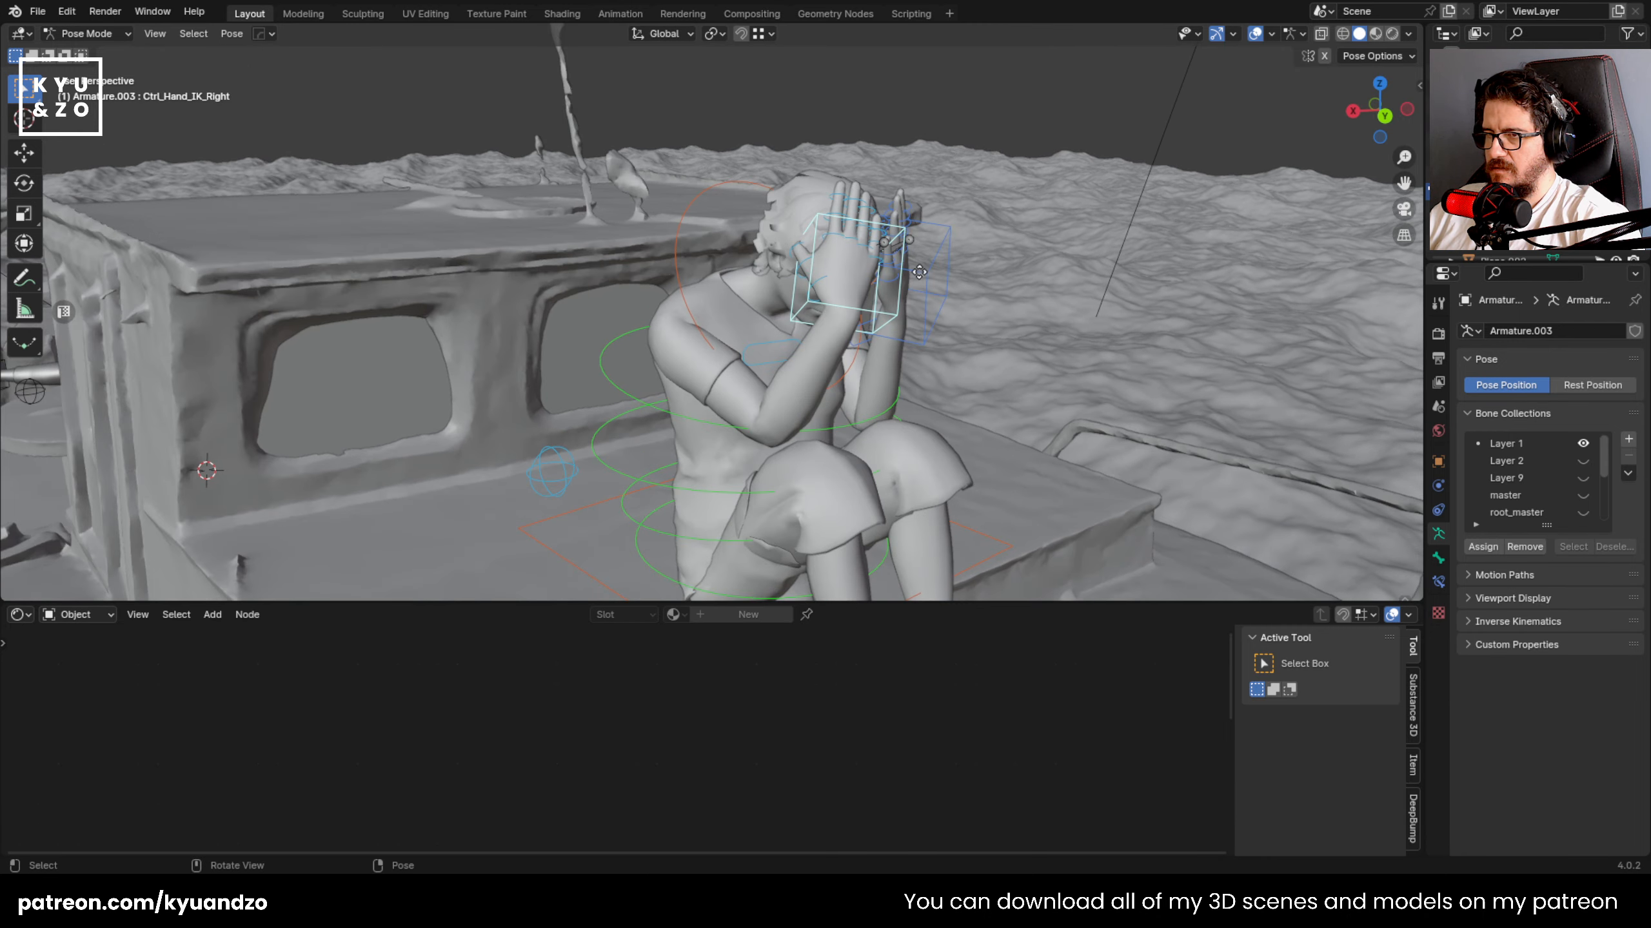
pyautogui.press('g')
pyautogui.click(892, 270)
# - Select the Ctrl_ArmPole_IK_Right bone and move it to adjust the direction of the right elbow
pyautogui.moveTo(528, 518); pyautogui.dragTo(551, 512, button='middle')
pyautogui.click(508, 499)
pyautogui.press('g')
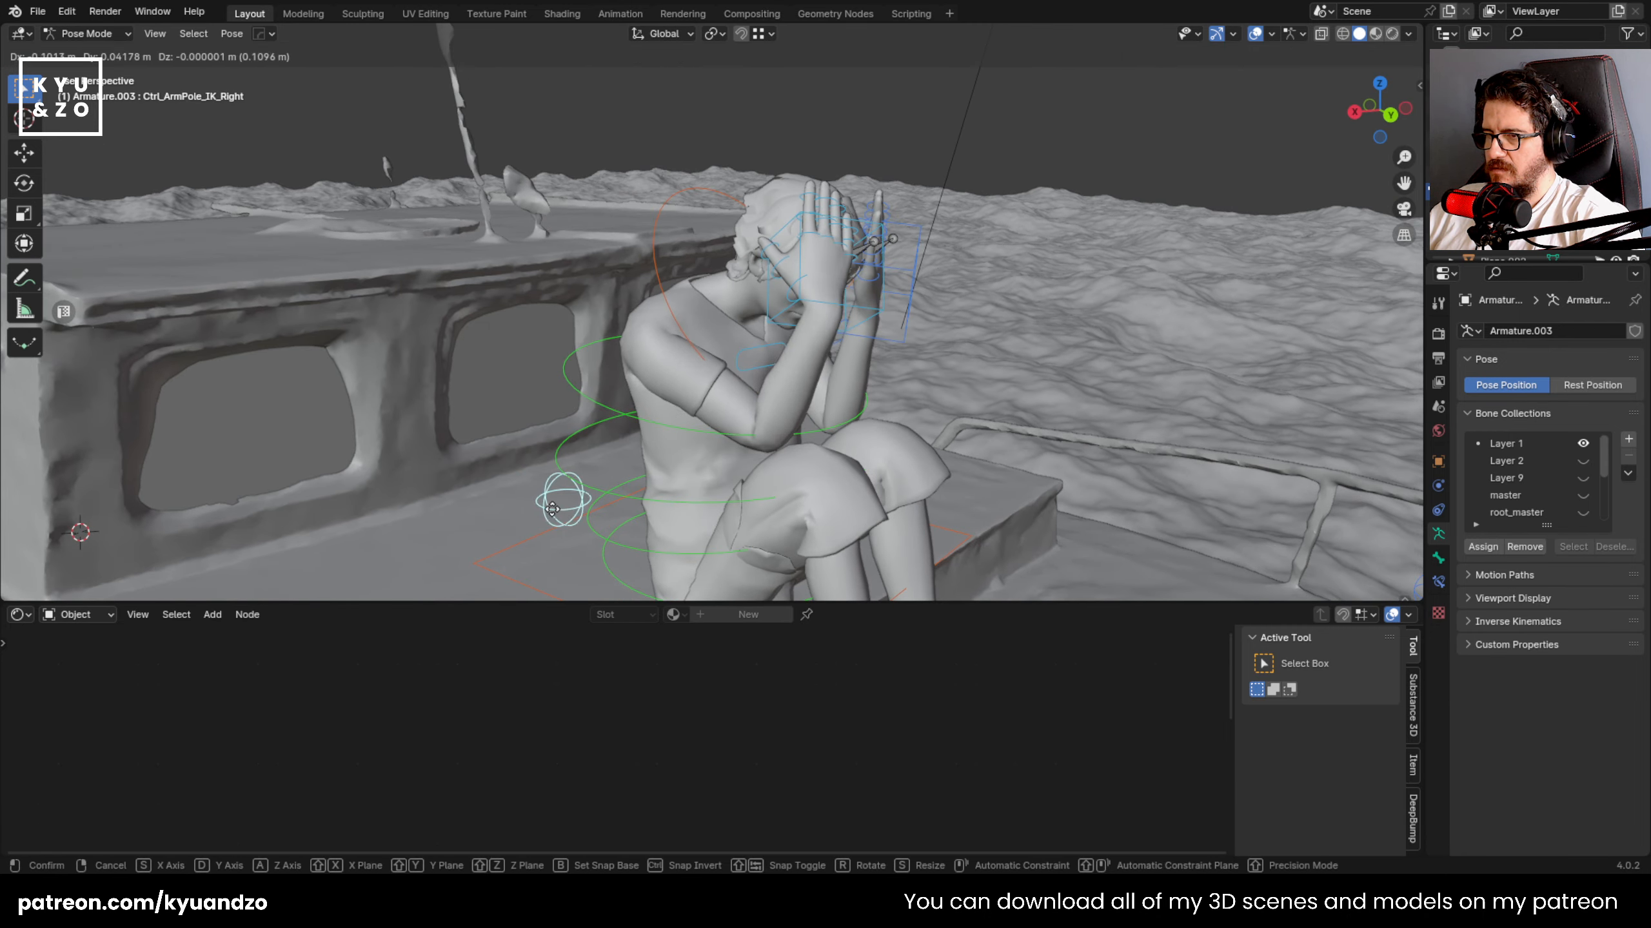
pyautogui.click(545, 506)
pyautogui.press('g')
pyautogui.rightClick(617, 502)
pyautogui.press('g')
pyautogui.press('d')
pyautogui.press('s')
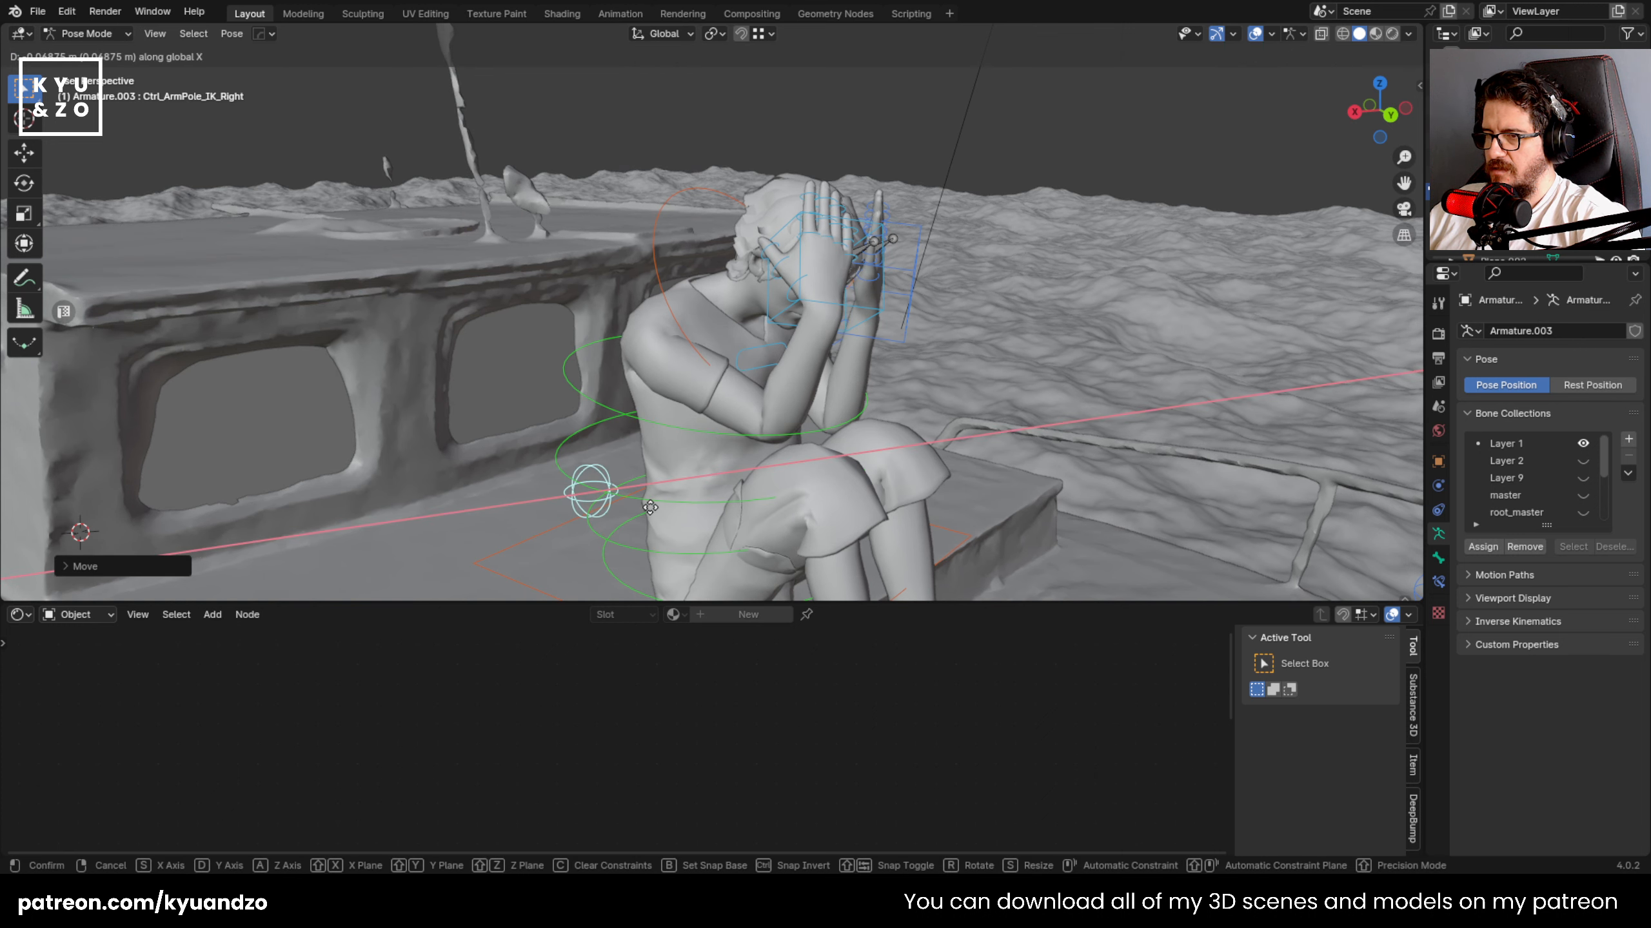
pyautogui.rightClick(646, 508)
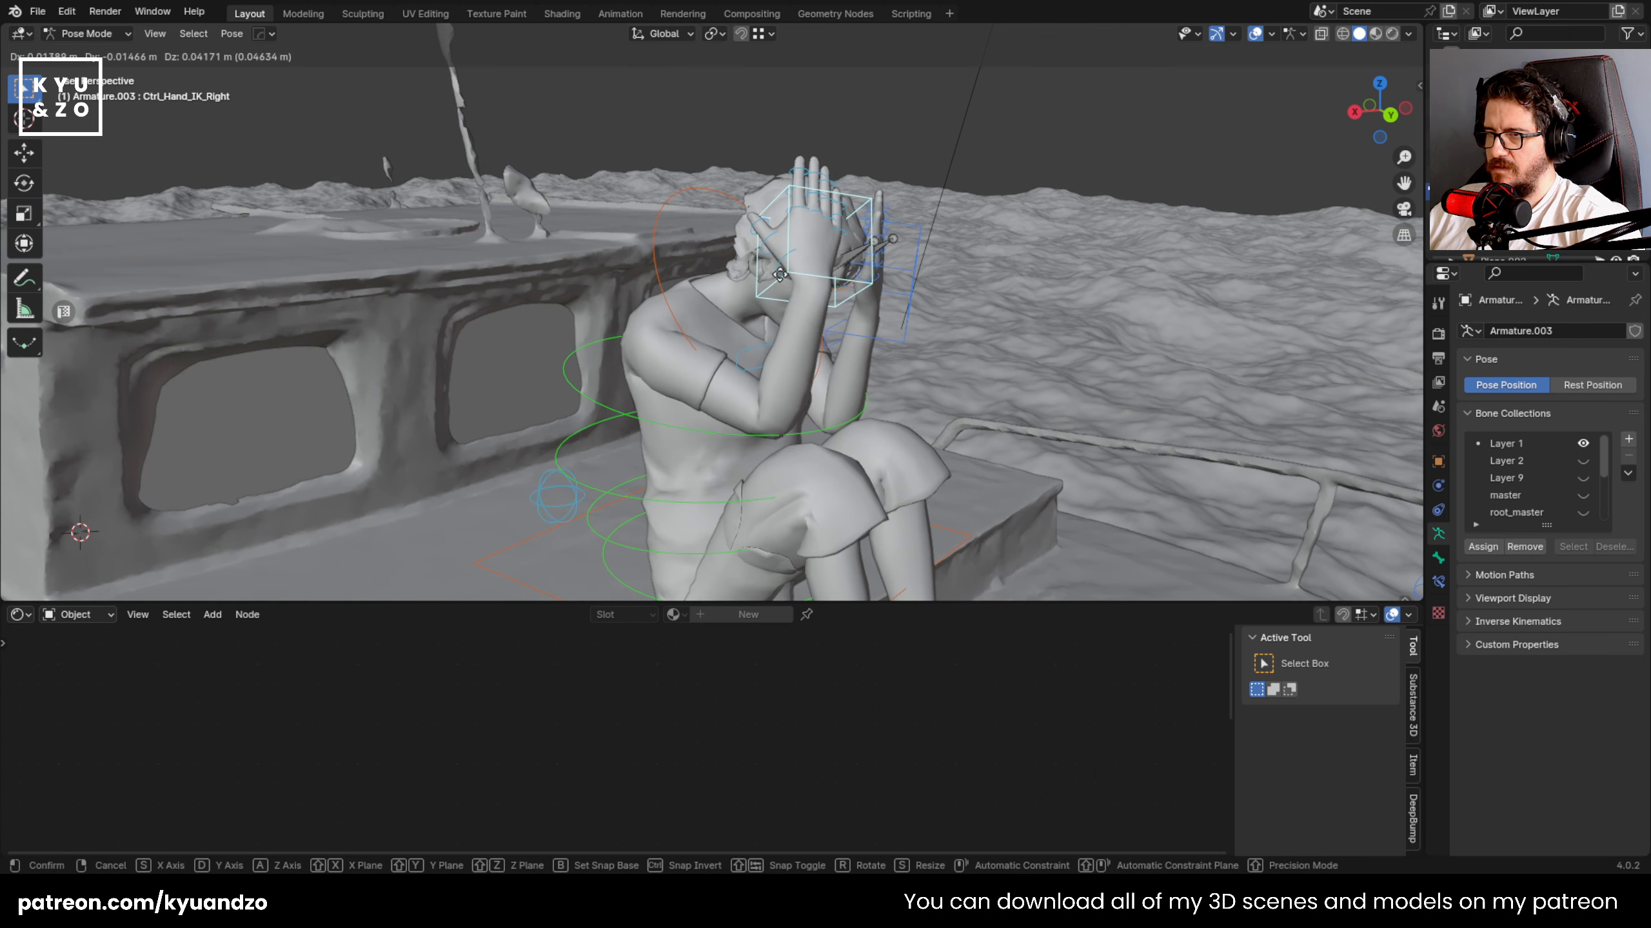
# - Reposition the Ctrl_Hand_IK_Right bone, including a shift along the X axis, and save the file
pyautogui.click(790, 430)
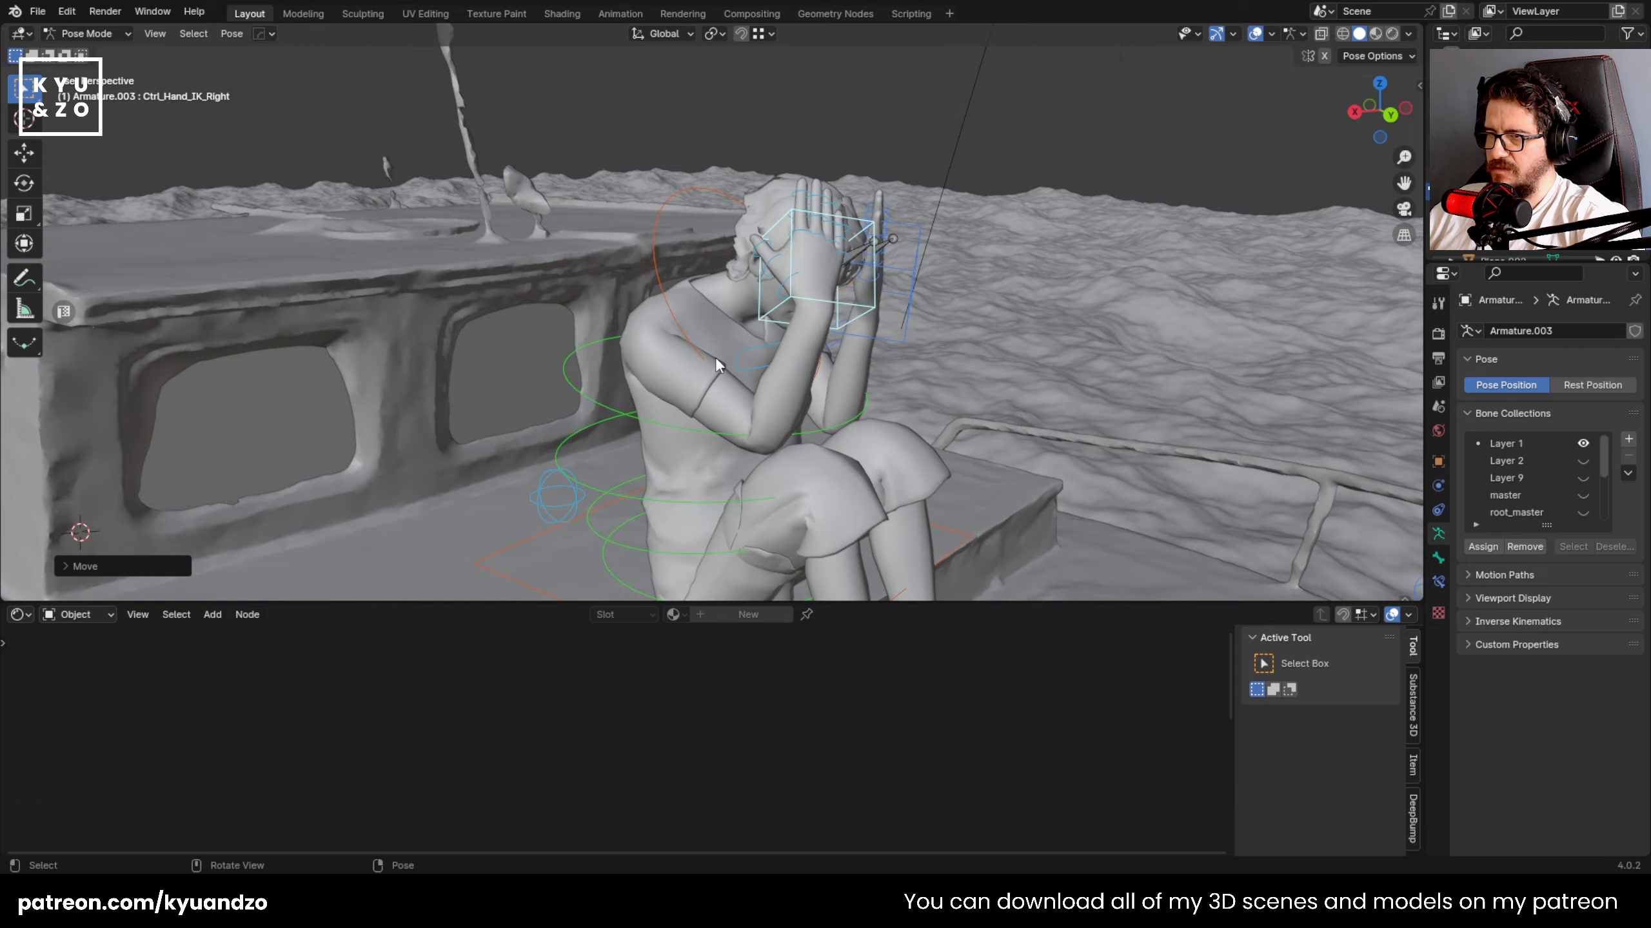
pyautogui.moveTo(714, 356); pyautogui.dragTo(733, 272, button='middle')
pyautogui.press('g')
pyautogui.press('x')
pyautogui.click(802, 291)
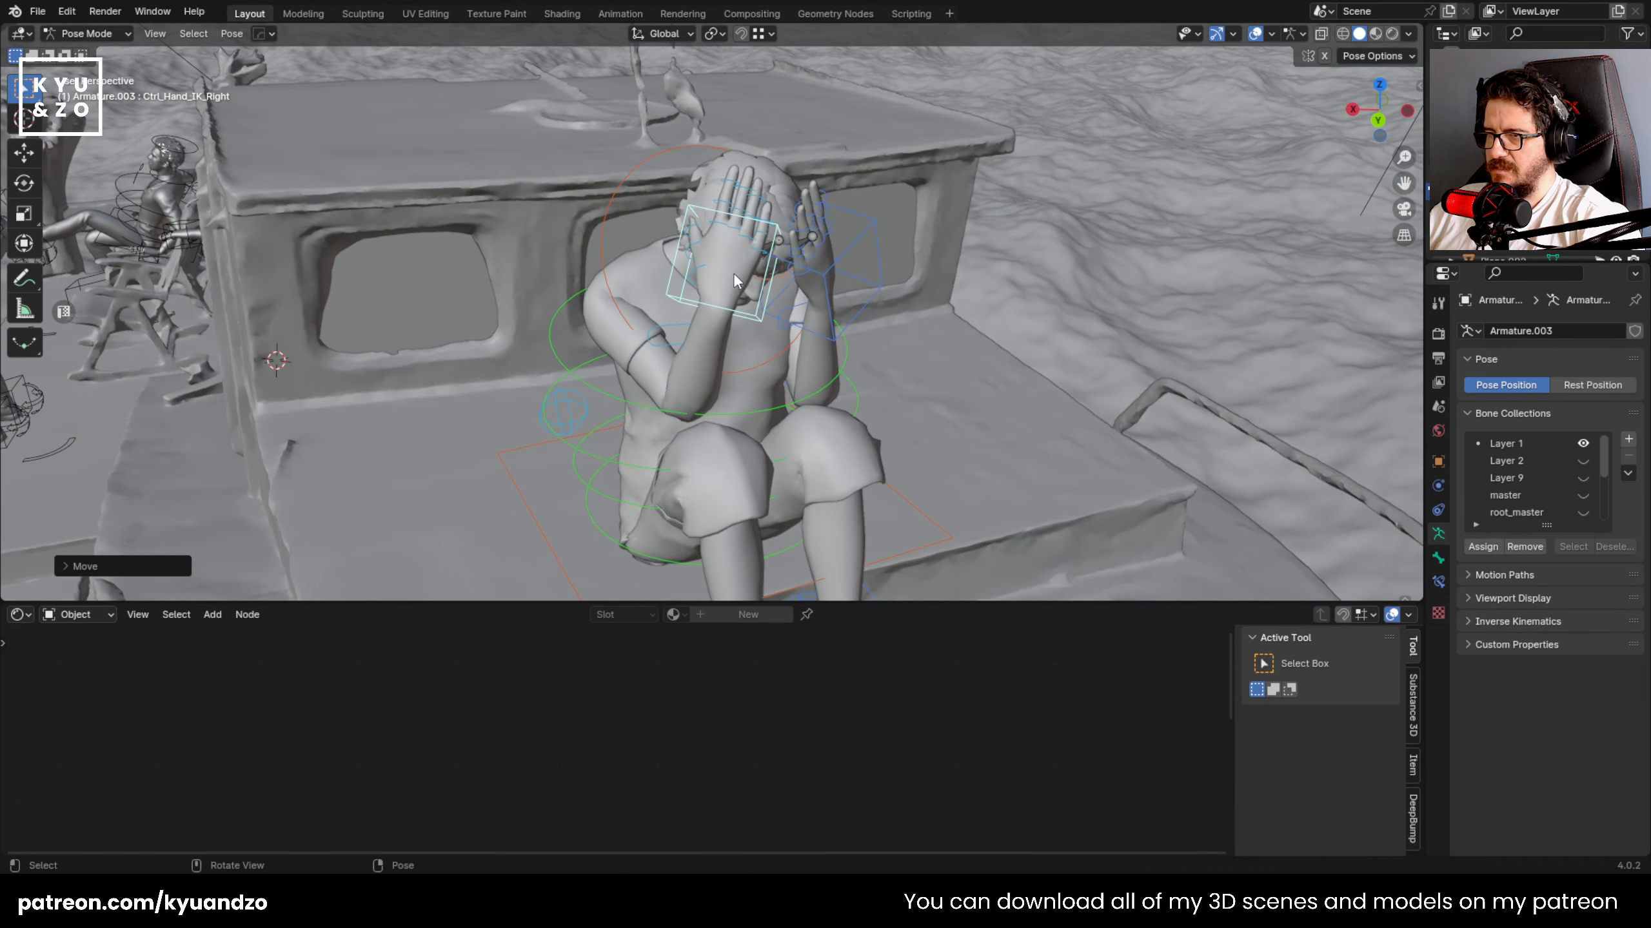
pyautogui.scroll(5, 699, 219)
pyautogui.hotkey('ctrl', 's')
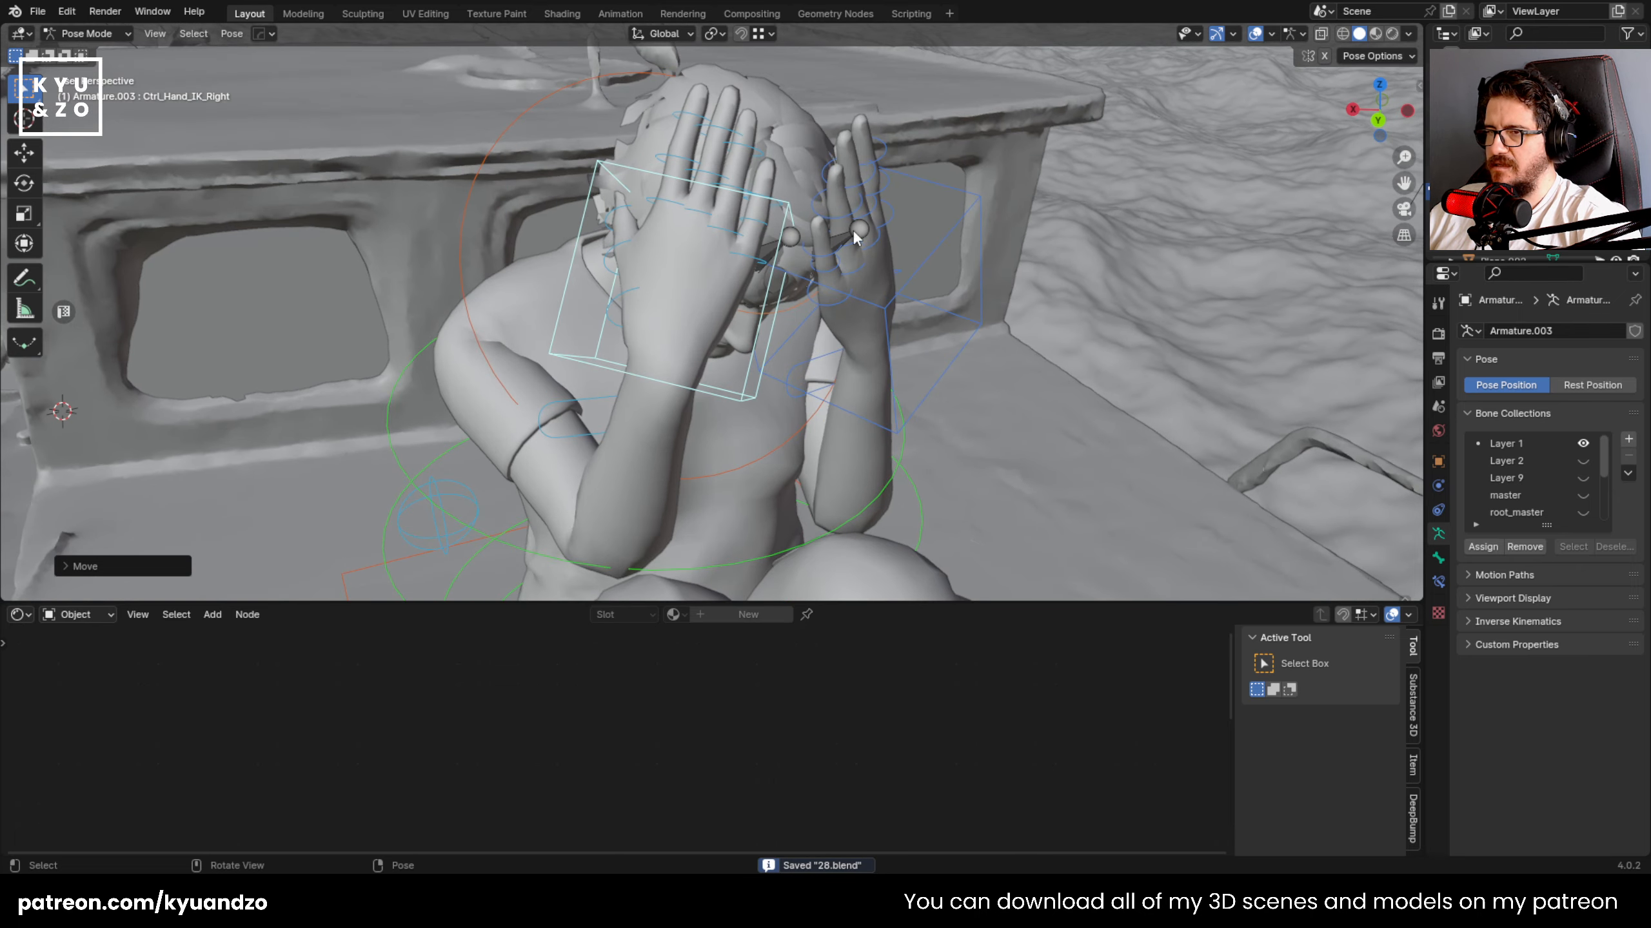
# - Rotate the Ctrl_Index2_Right bone about its local X axis to bend the right index finger toward the head
pyautogui.click(738, 134)
pyautogui.click(686, 181)
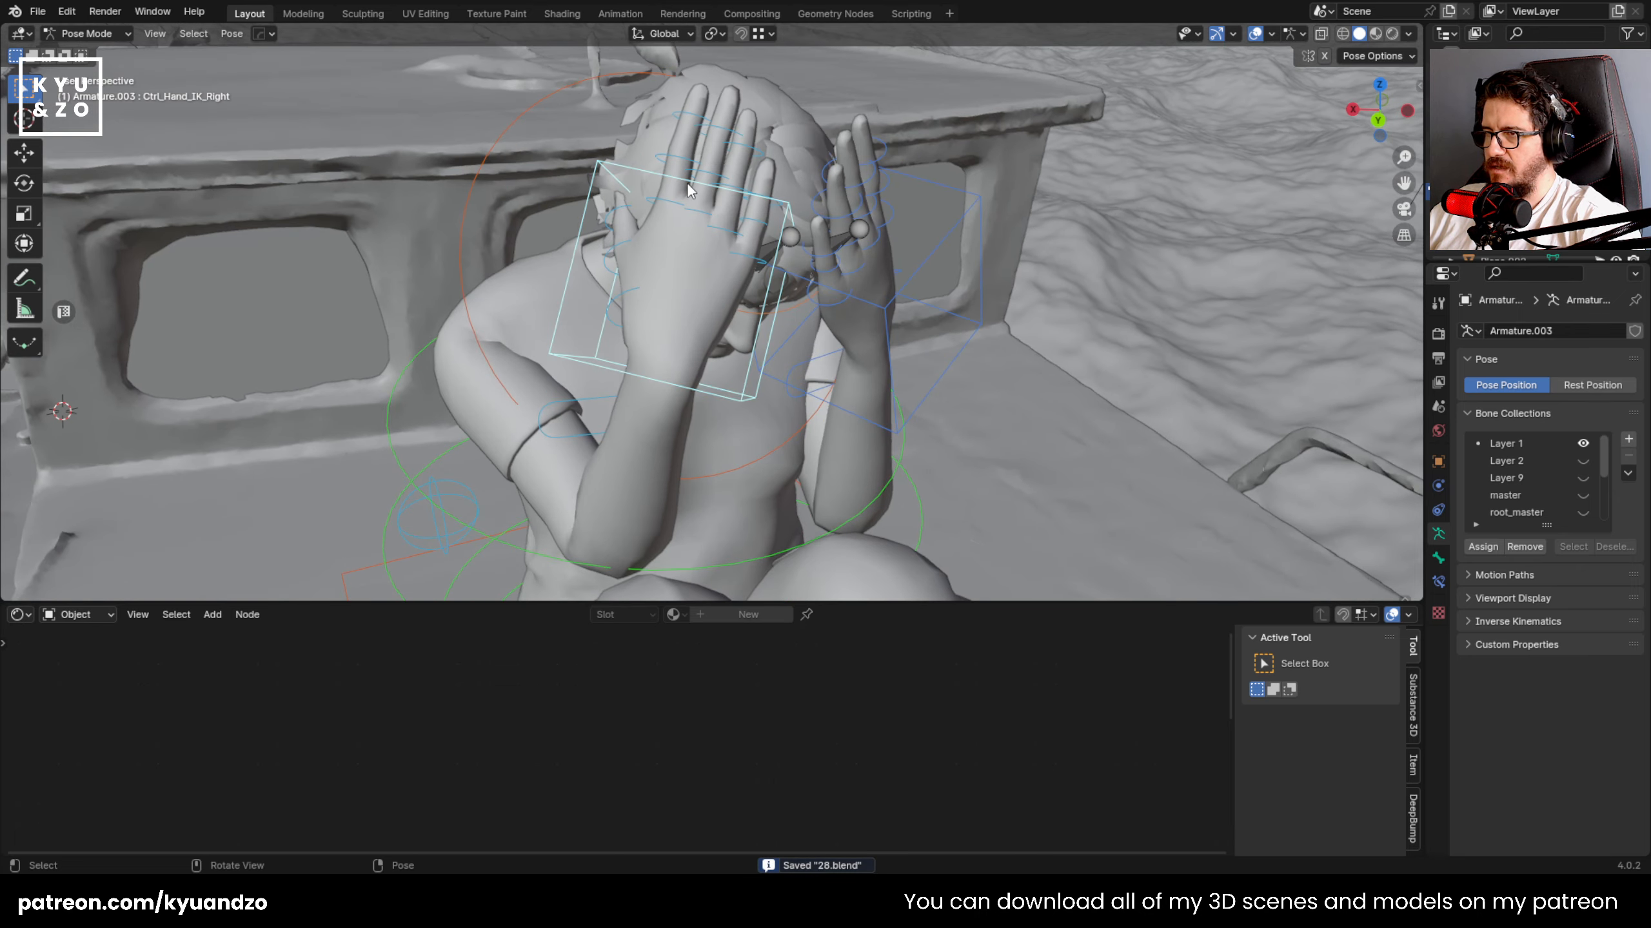
pyautogui.moveTo(686, 182); pyautogui.dragTo(622, 194, button='middle')
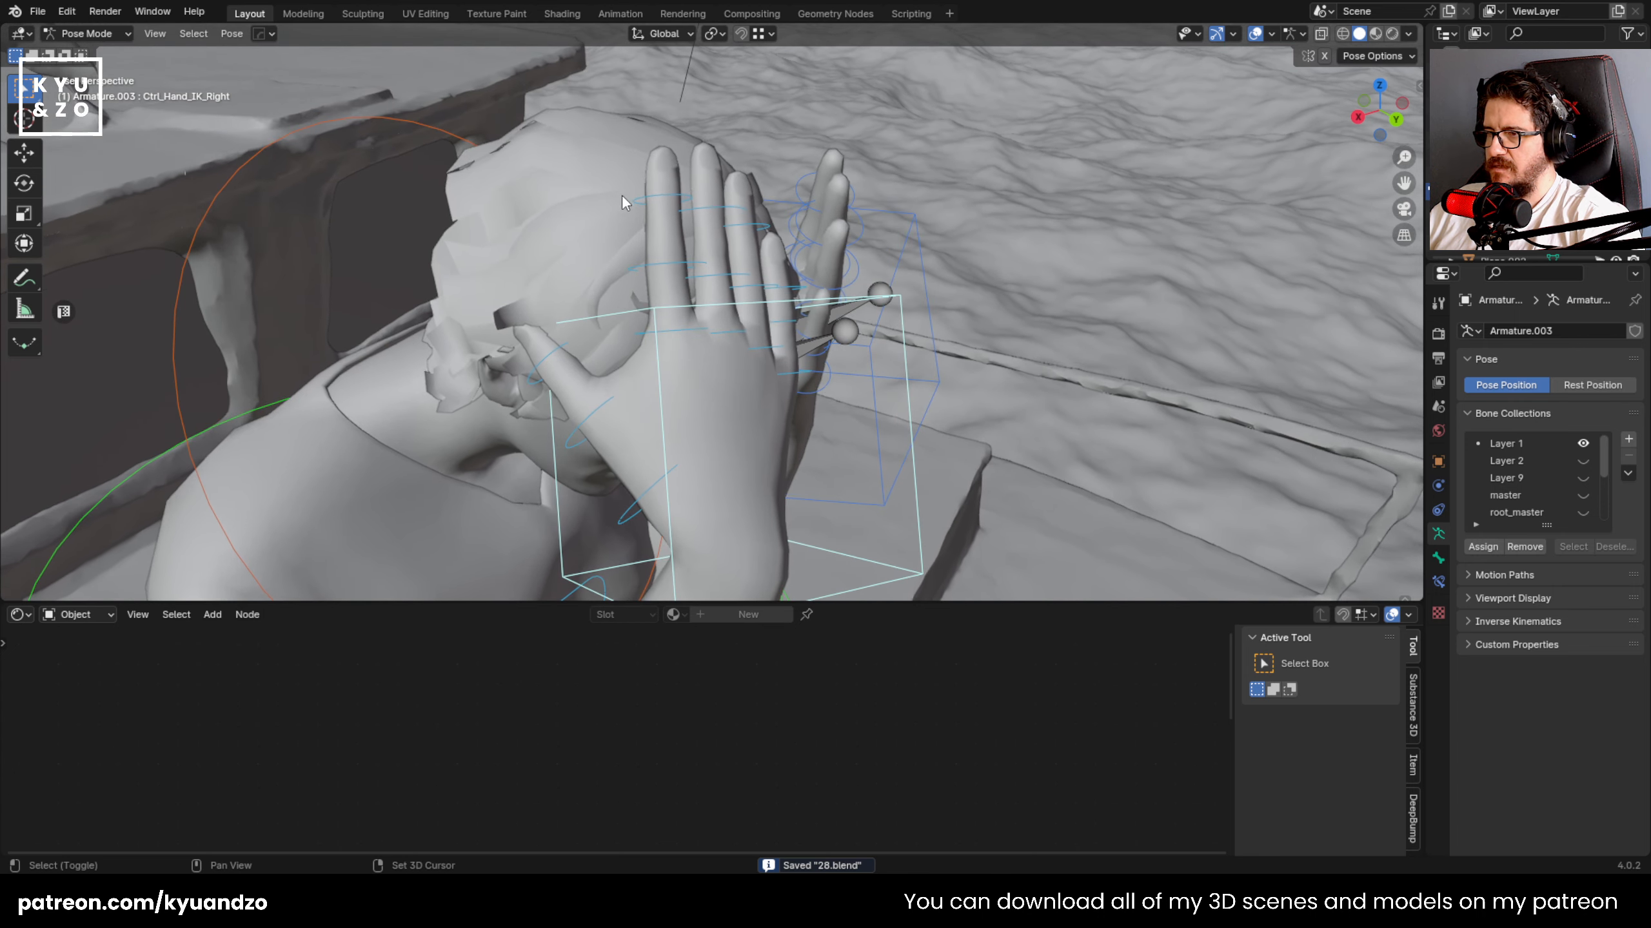
pyautogui.click(683, 262)
pyautogui.moveTo(683, 262); pyautogui.dragTo(745, 249, button='middle')
pyautogui.press('r')
pyautogui.press('s')
pyautogui.press('s')
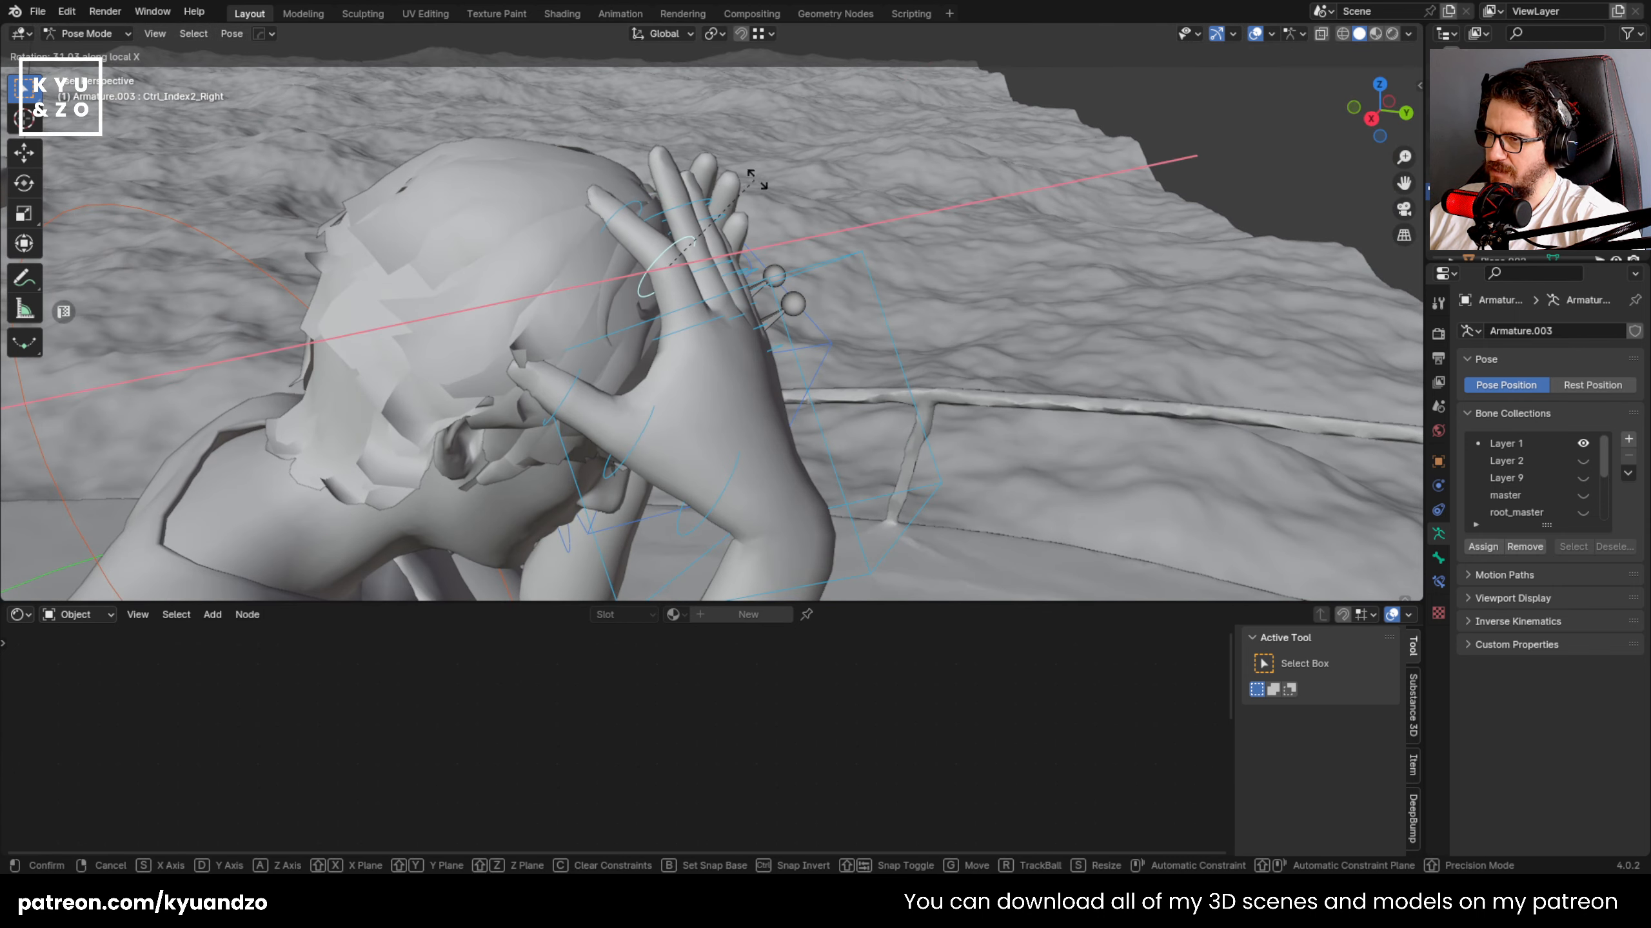
pyautogui.click(755, 183)
# - Rotate the Ctrl_Thumb2_Right bone about the global Y axis to adjust the right thumb against the head
pyautogui.click(561, 402)
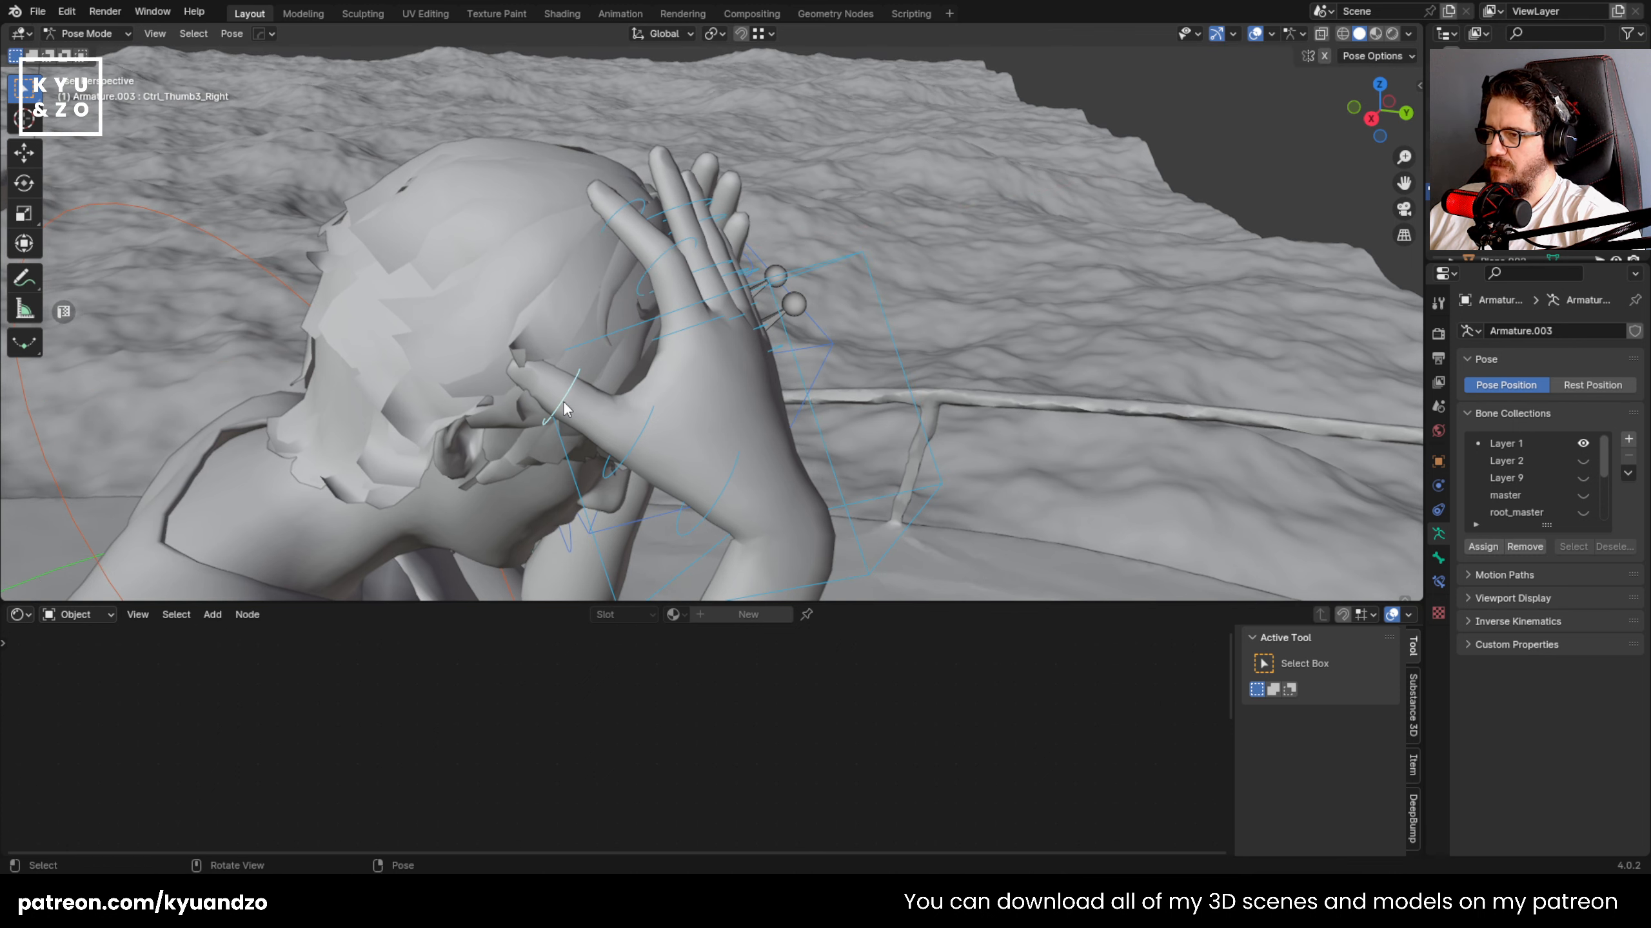
pyautogui.press('r')
pyautogui.press('y')
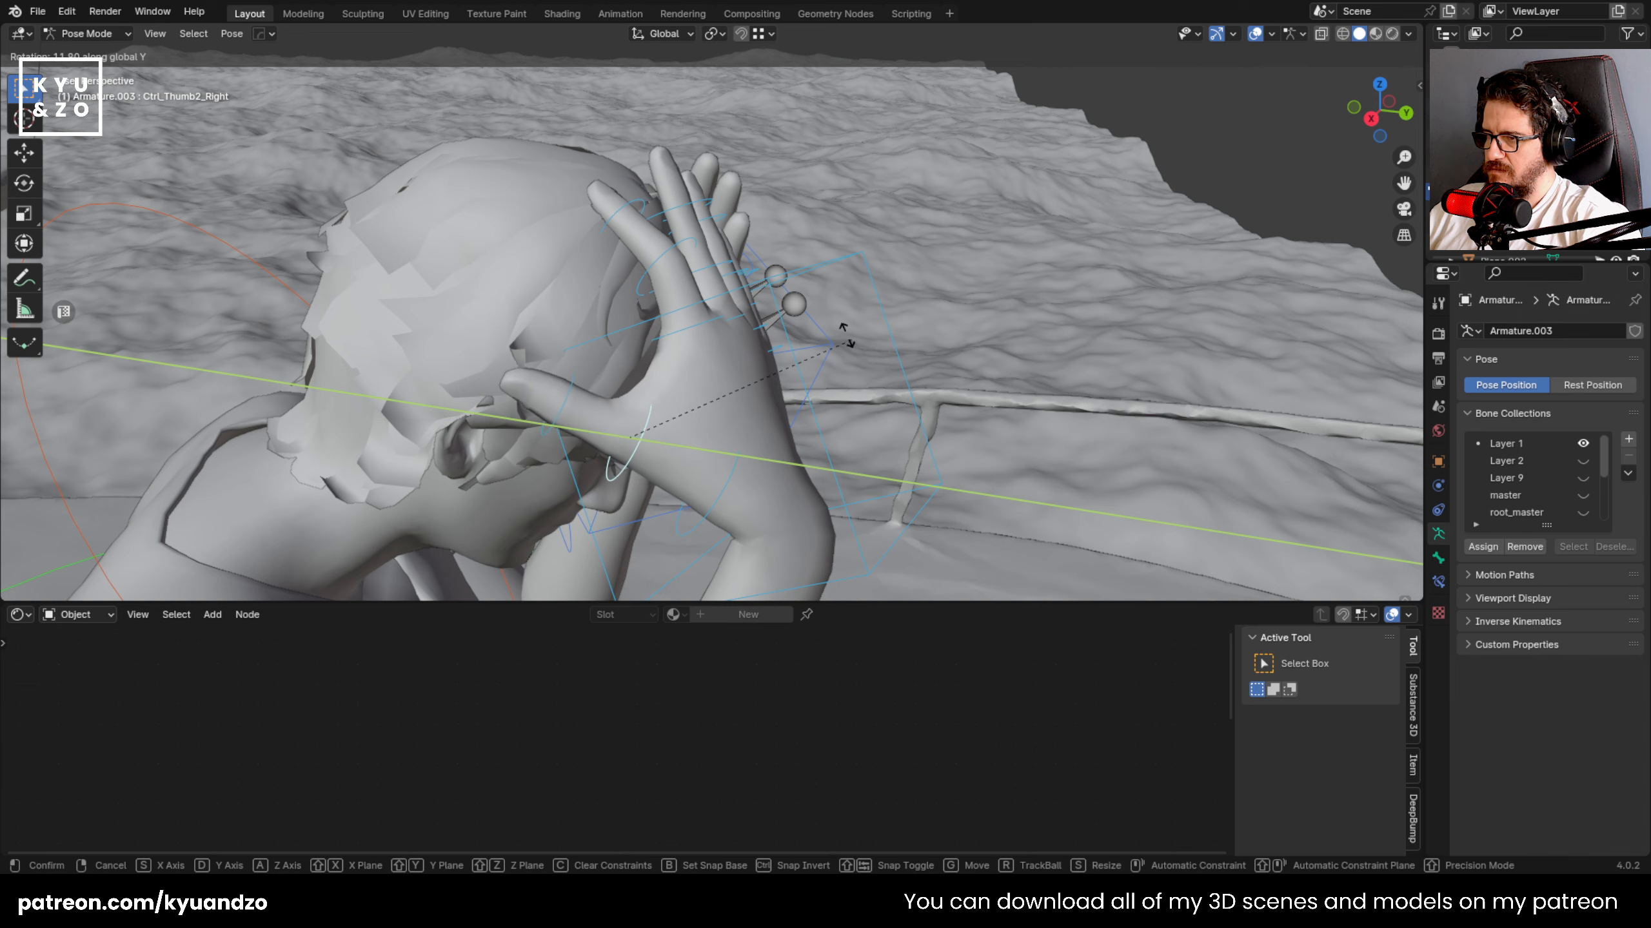
pyautogui.click(811, 353)
# - Rotate the Ctrl_Pinky1_Left bone about its local X axis to bring the left little finger toward the head
pyautogui.moveTo(811, 353); pyautogui.dragTo(714, 379, button='middle')
pyautogui.click(782, 372)
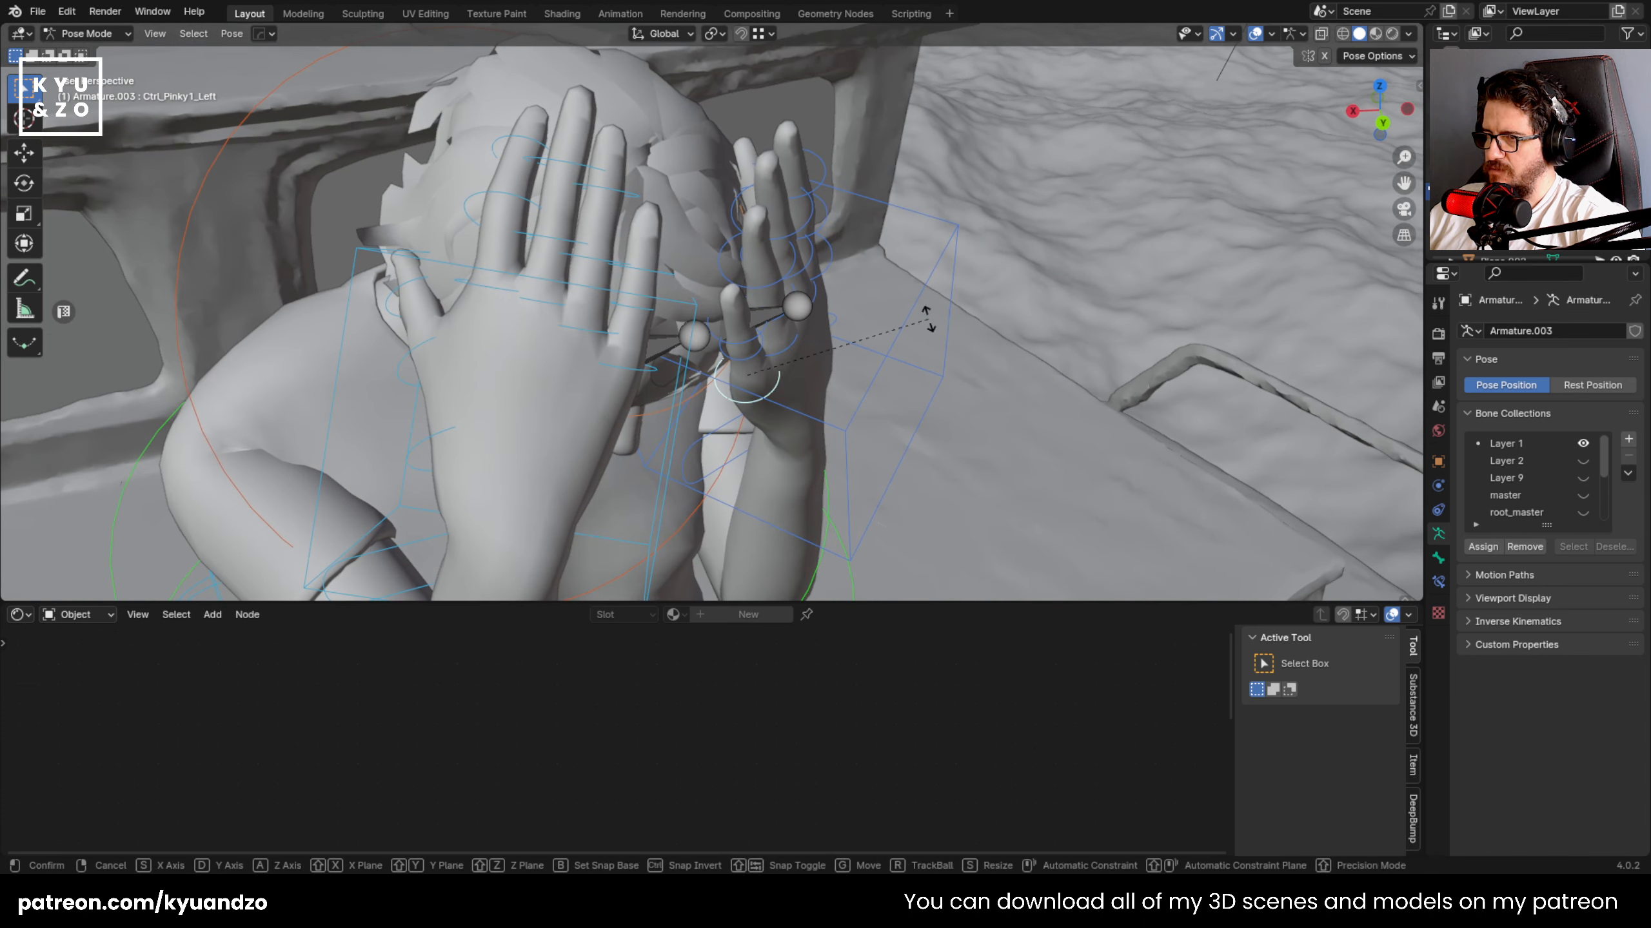
pyautogui.press('r')
pyautogui.press('x')
pyautogui.press('x')
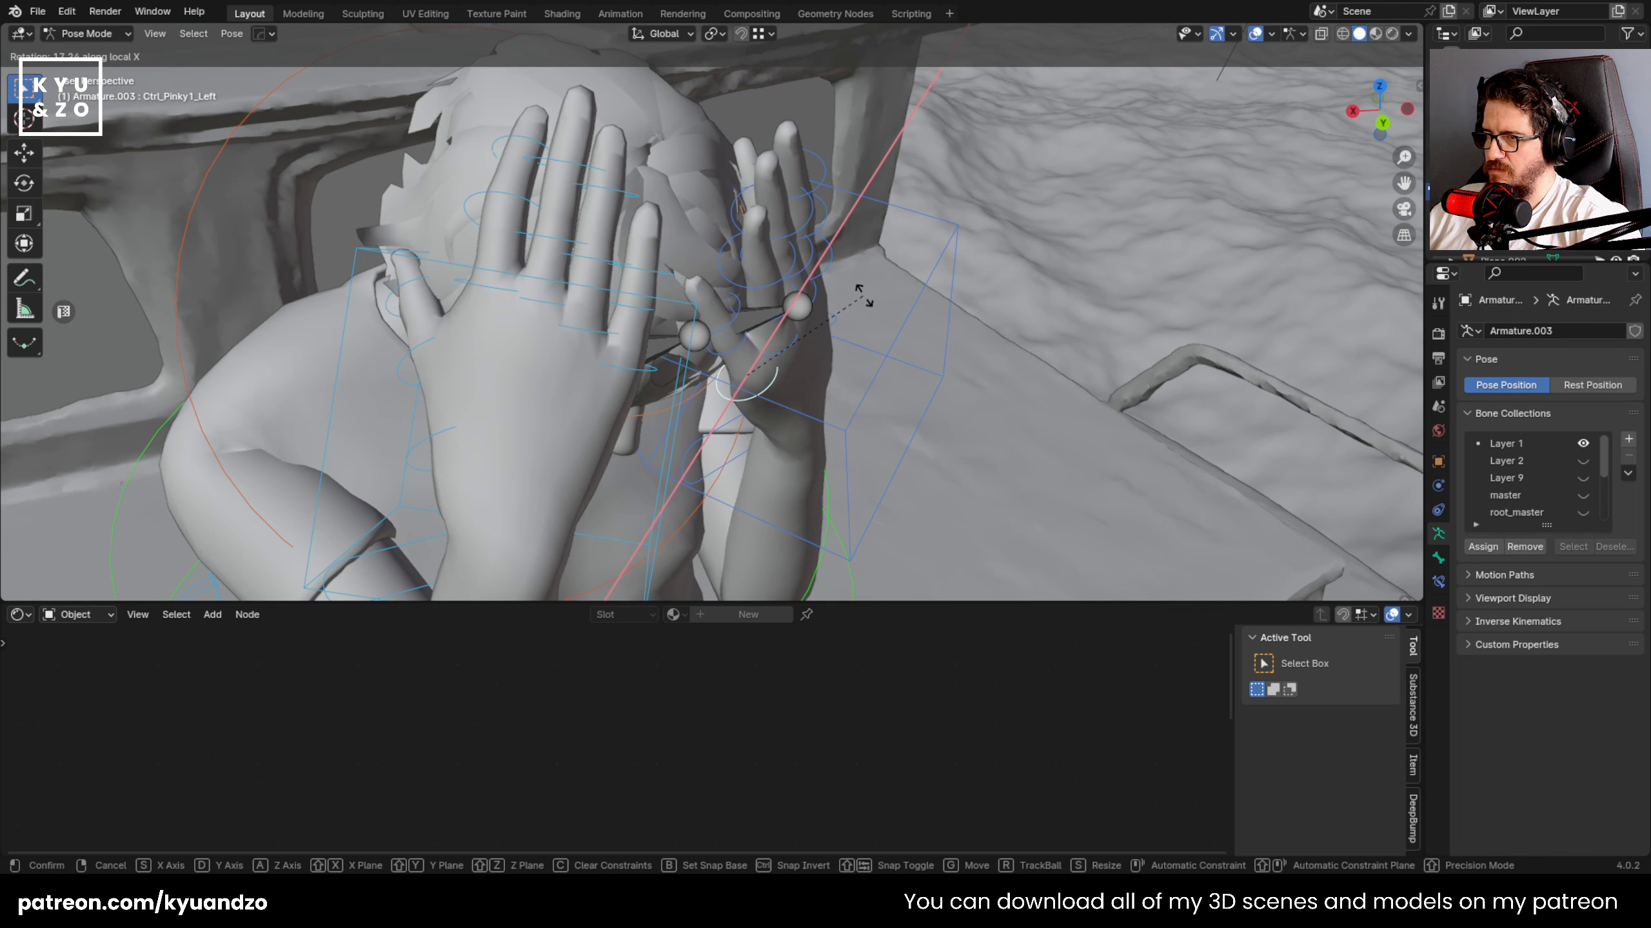
pyautogui.click(875, 303)
# - Bend the left little finger further by rotating the Ctrl_Pinky2_Left bone about its local X axis
pyautogui.click(741, 359)
pyautogui.press('r')
pyautogui.press('s')
pyautogui.press('x')
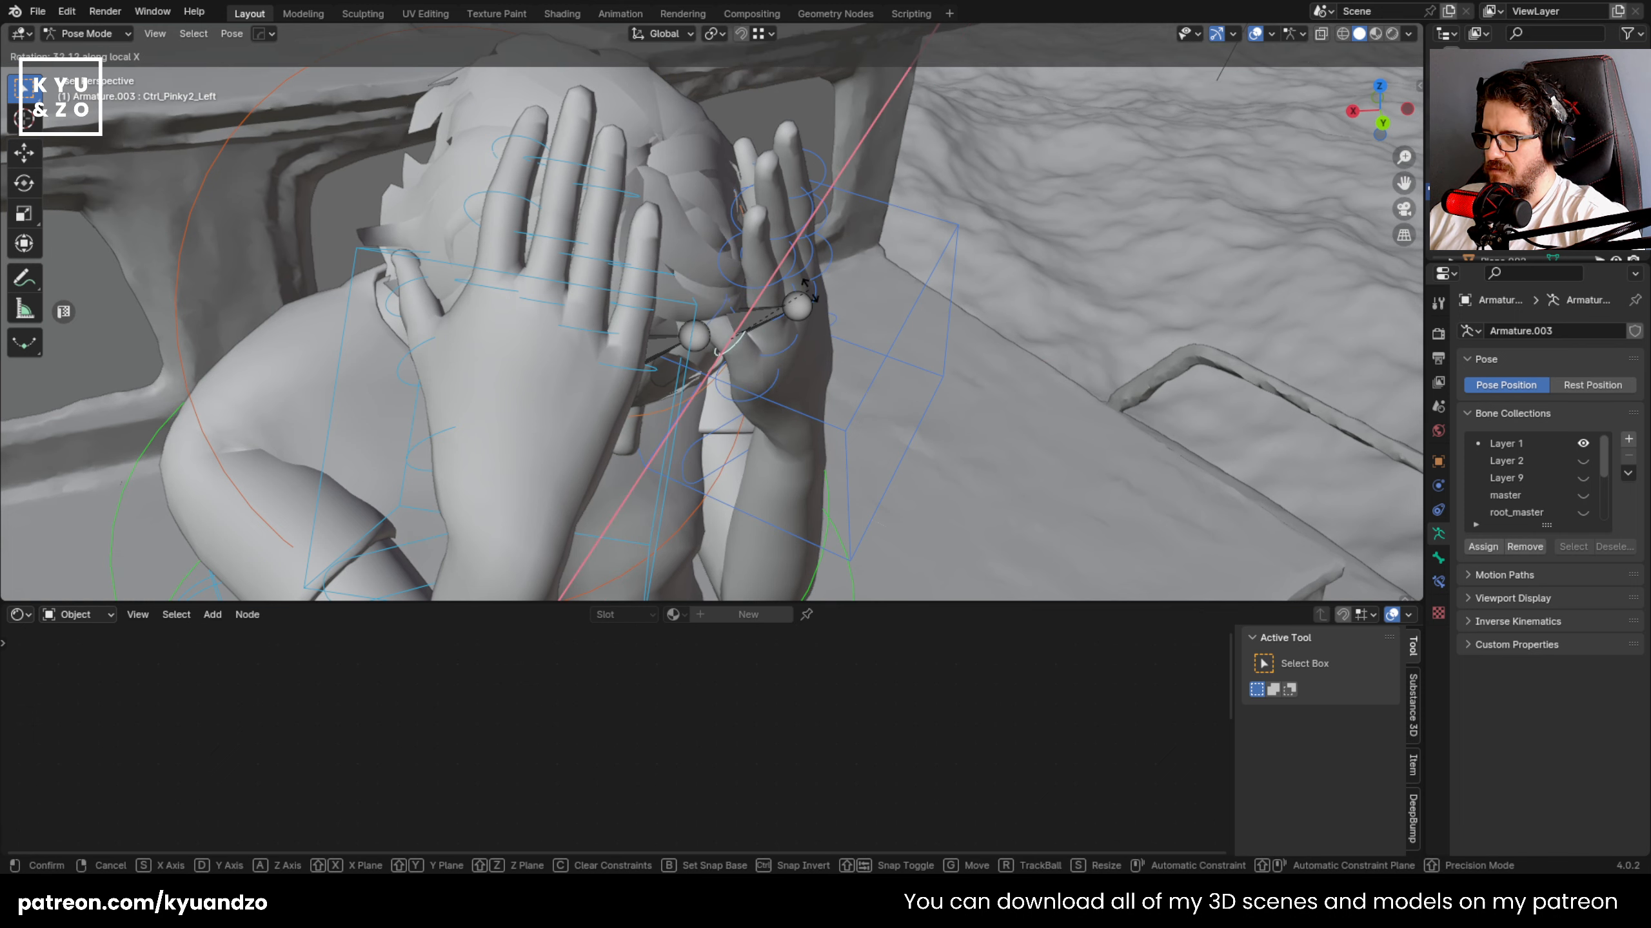
pyautogui.click(816, 323)
pyautogui.moveTo(816, 323); pyautogui.dragTo(713, 286, button='middle')
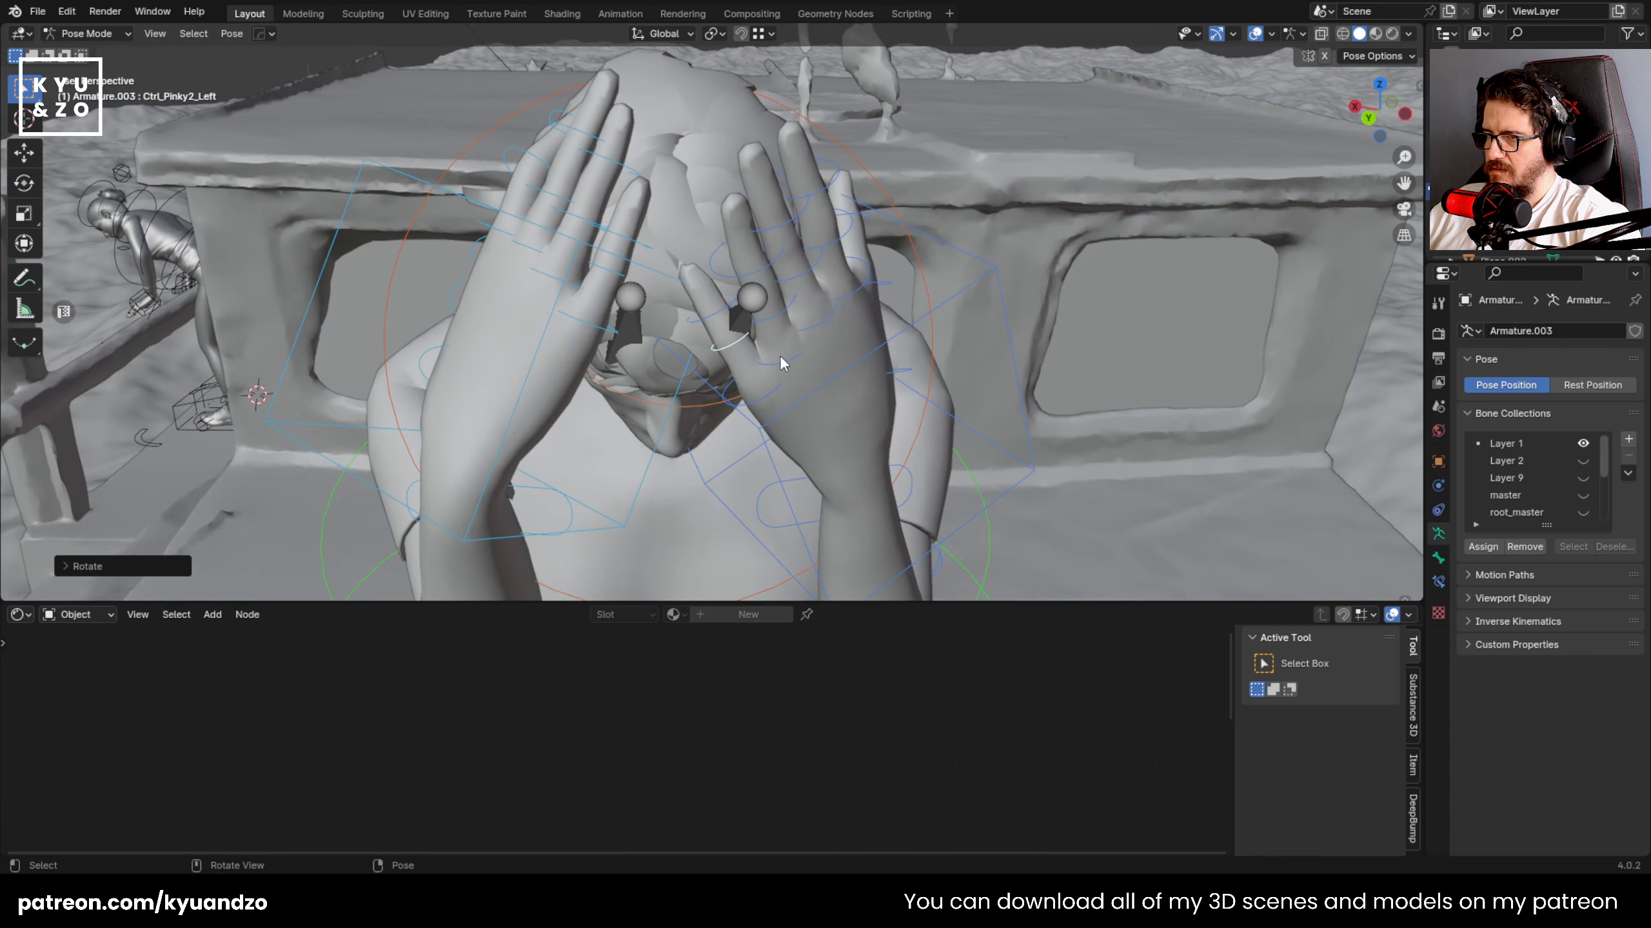
pyautogui.click(779, 355)
pyautogui.press('r')
pyautogui.press('s')
pyautogui.rightClick(994, 317)
# - Bend the left ring finger toward the head by rotating Ctrl_Ring1_Left, and Ctrl_Ring3_Left about its local X axis
pyautogui.click(827, 347)
pyautogui.moveTo(826, 347); pyautogui.dragTo(1017, 320, button='middle')
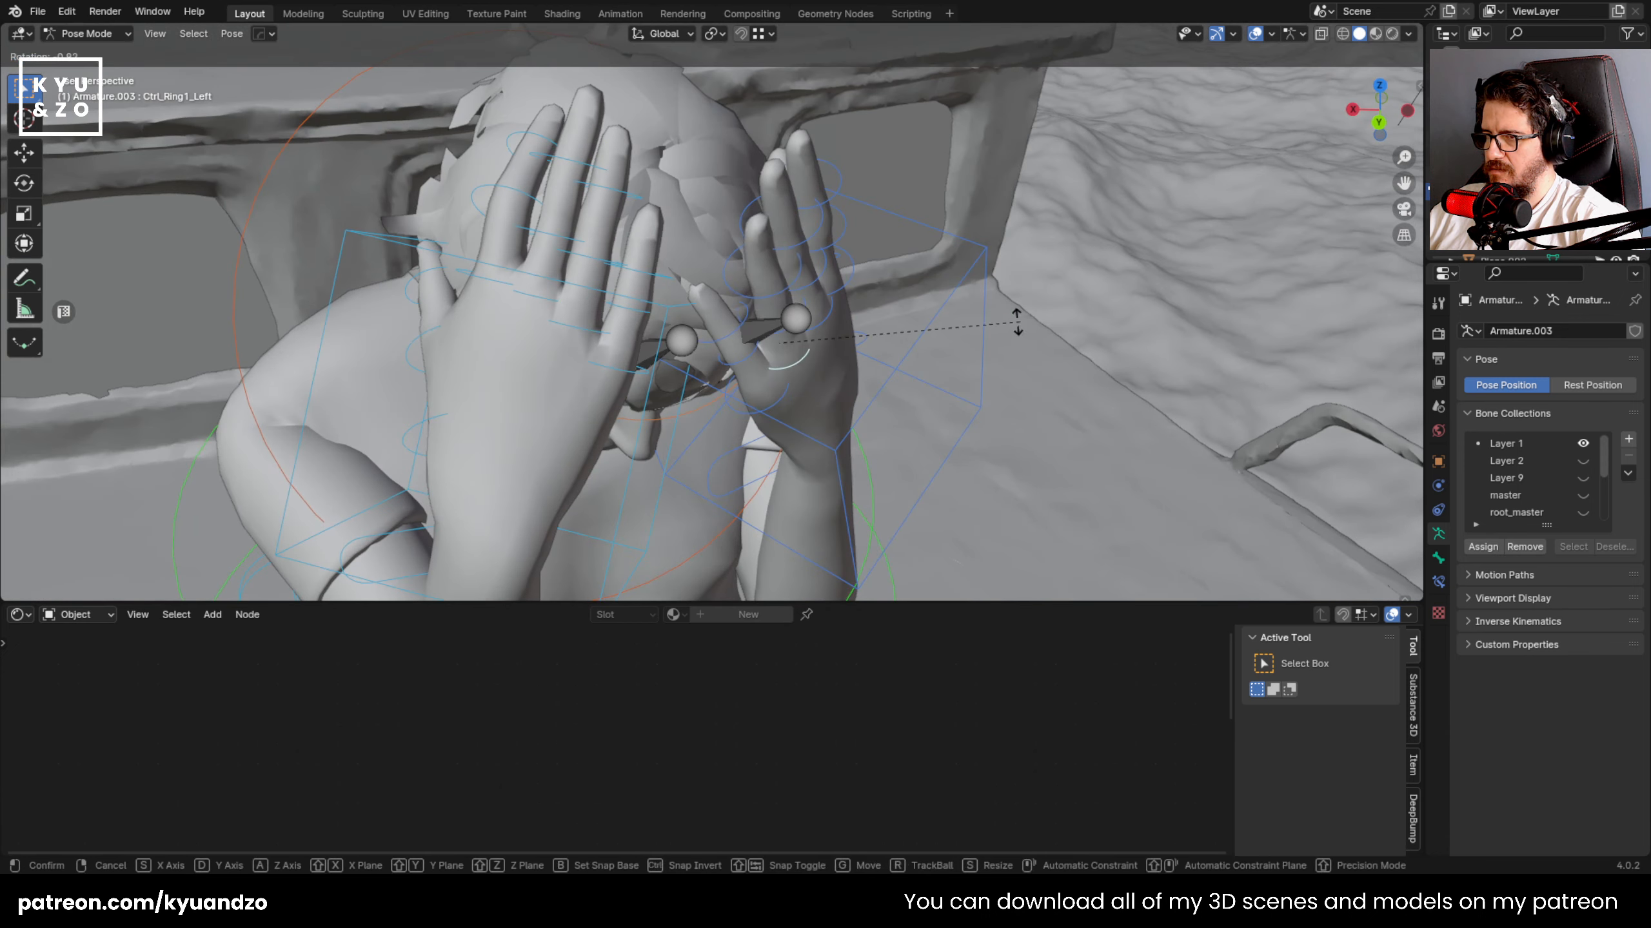
pyautogui.press('r')
pyautogui.click(924, 298)
pyautogui.click(754, 288)
pyautogui.press('r')
pyautogui.press('x')
pyautogui.press('x')
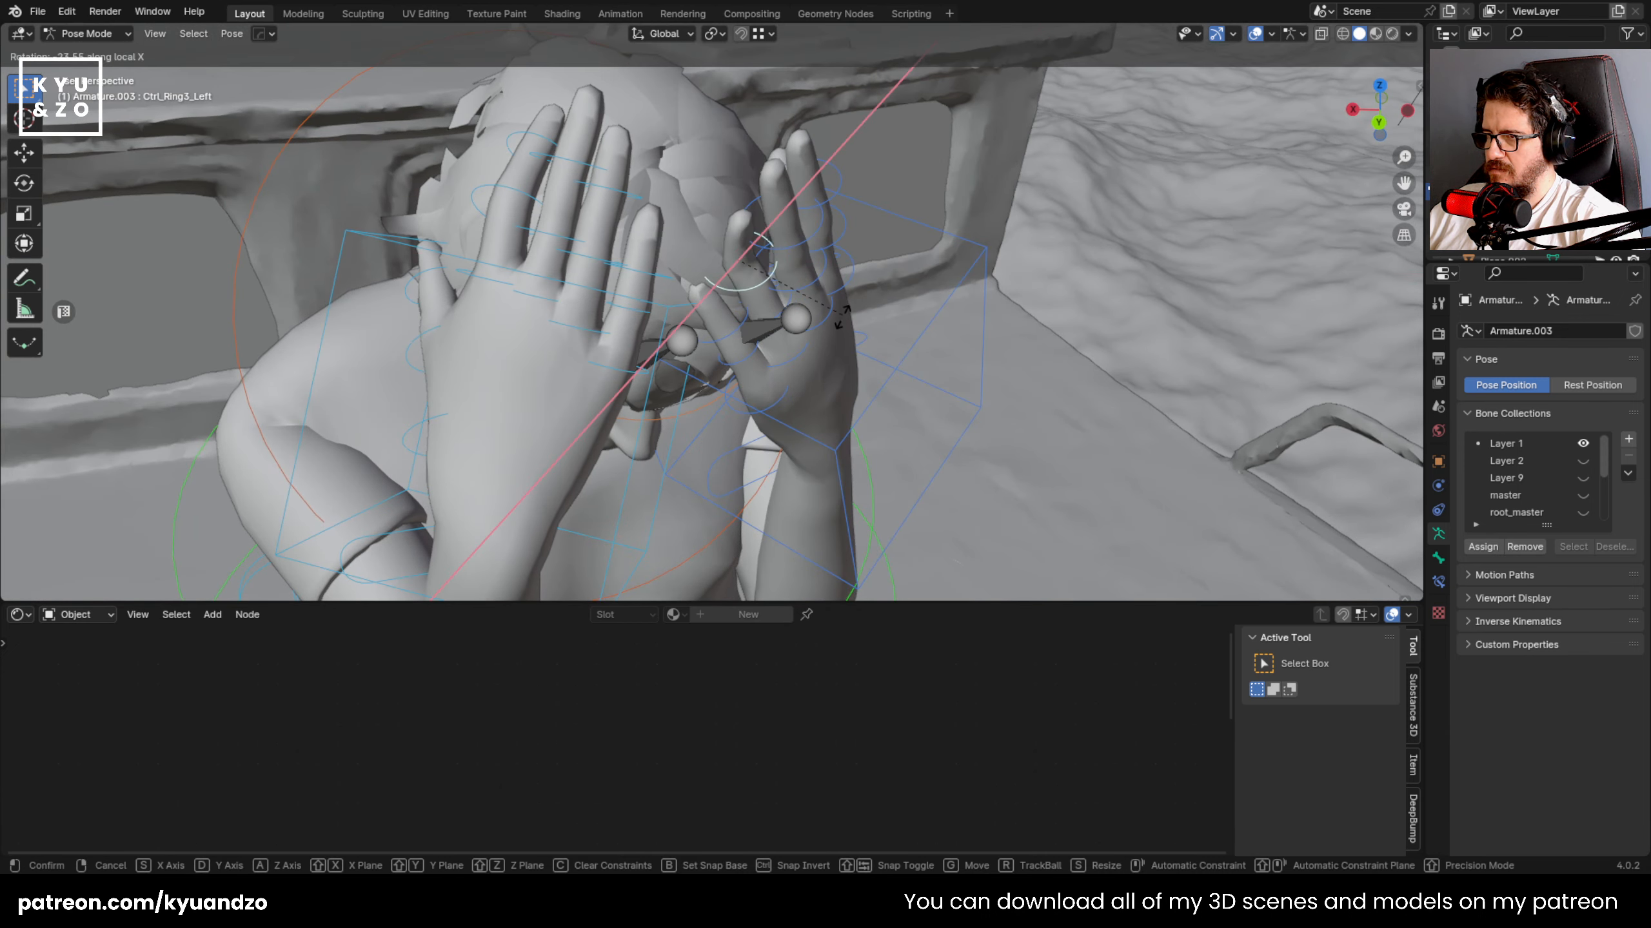
pyautogui.click(814, 226)
# - Curl the left middle finger toward the head by rotating the Ctrl_Middle2_Left and Ctrl_Middle3_Left bones about local X
pyautogui.click(829, 321)
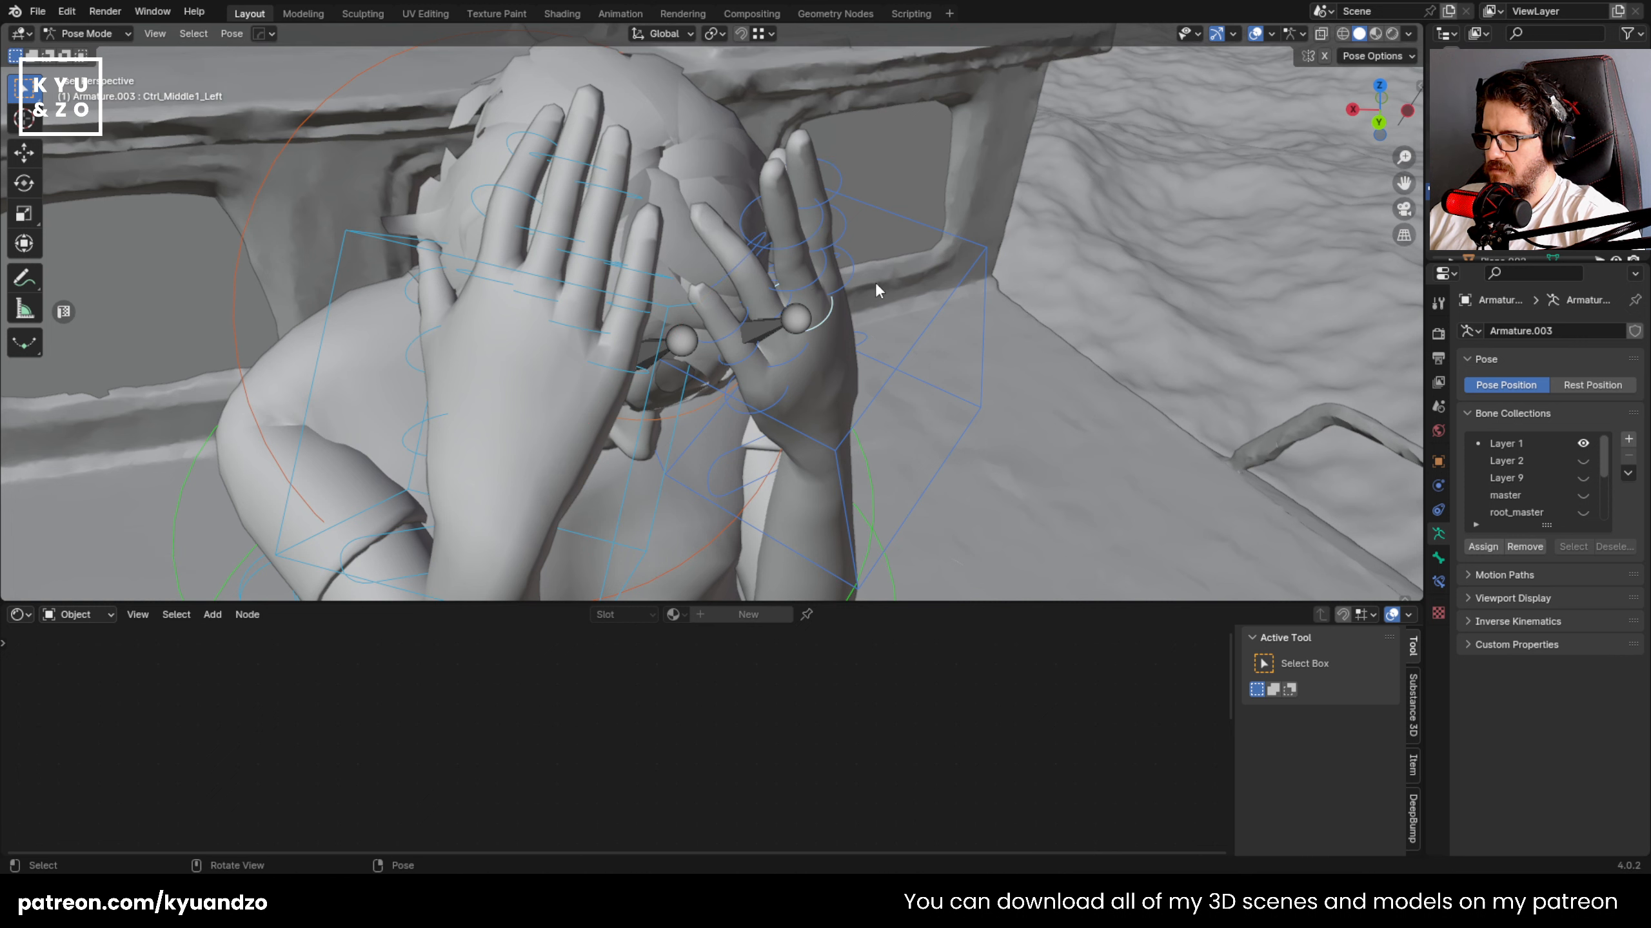
pyautogui.press('r')
pyautogui.press('s')
pyautogui.press('s')
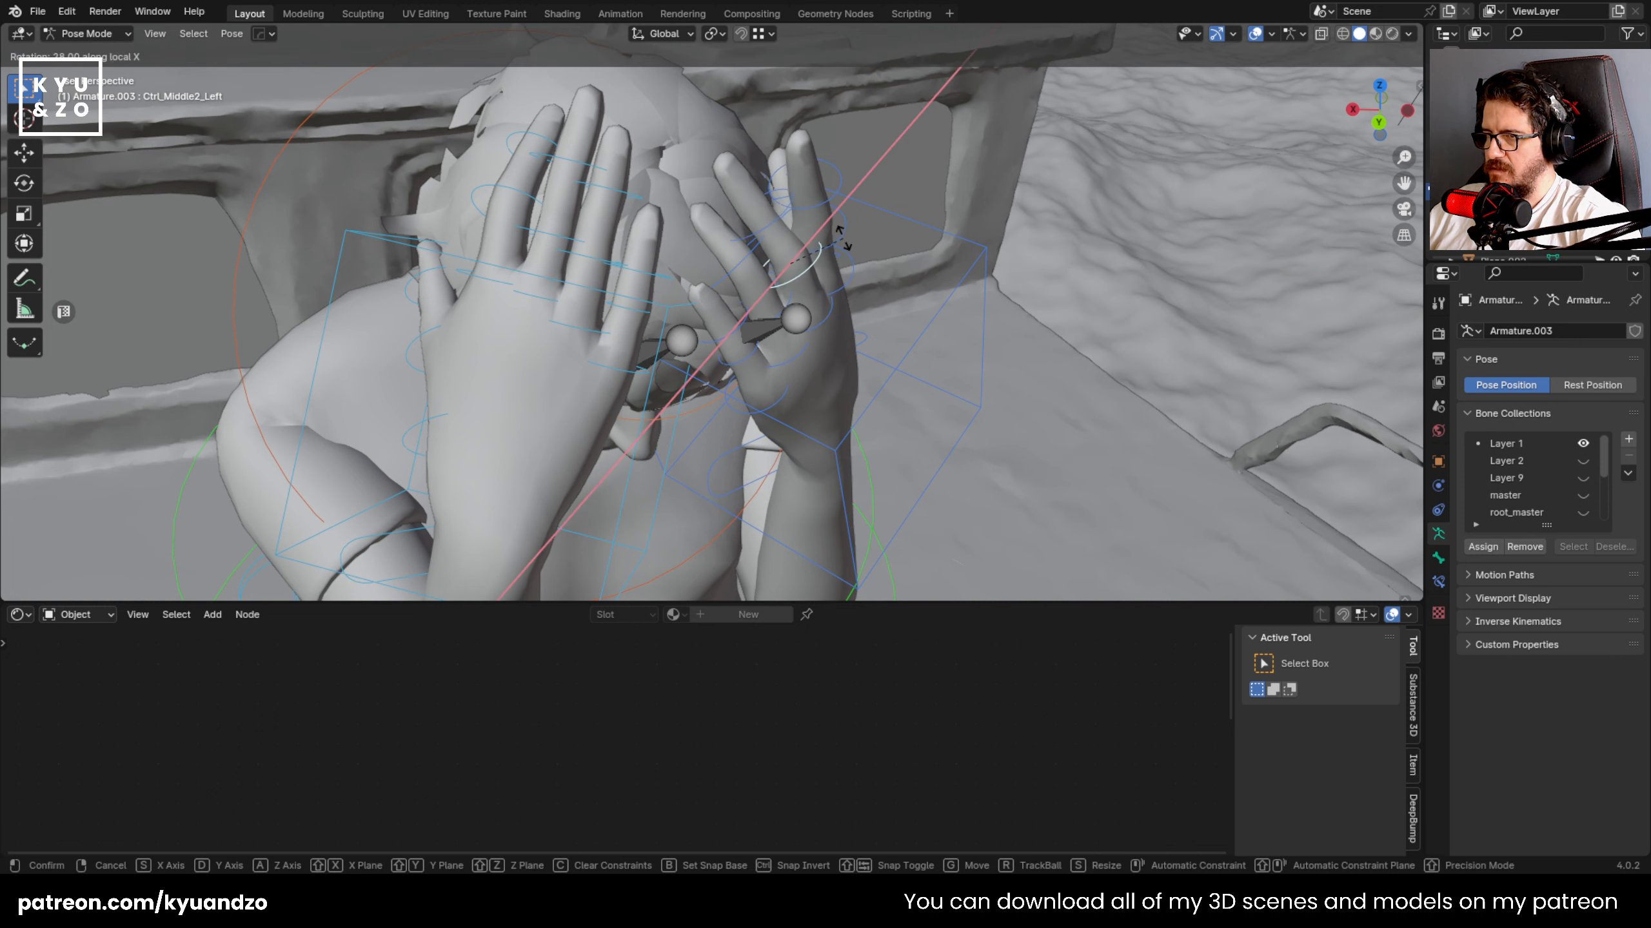
pyautogui.click(831, 236)
pyautogui.click(776, 213)
pyautogui.press('r')
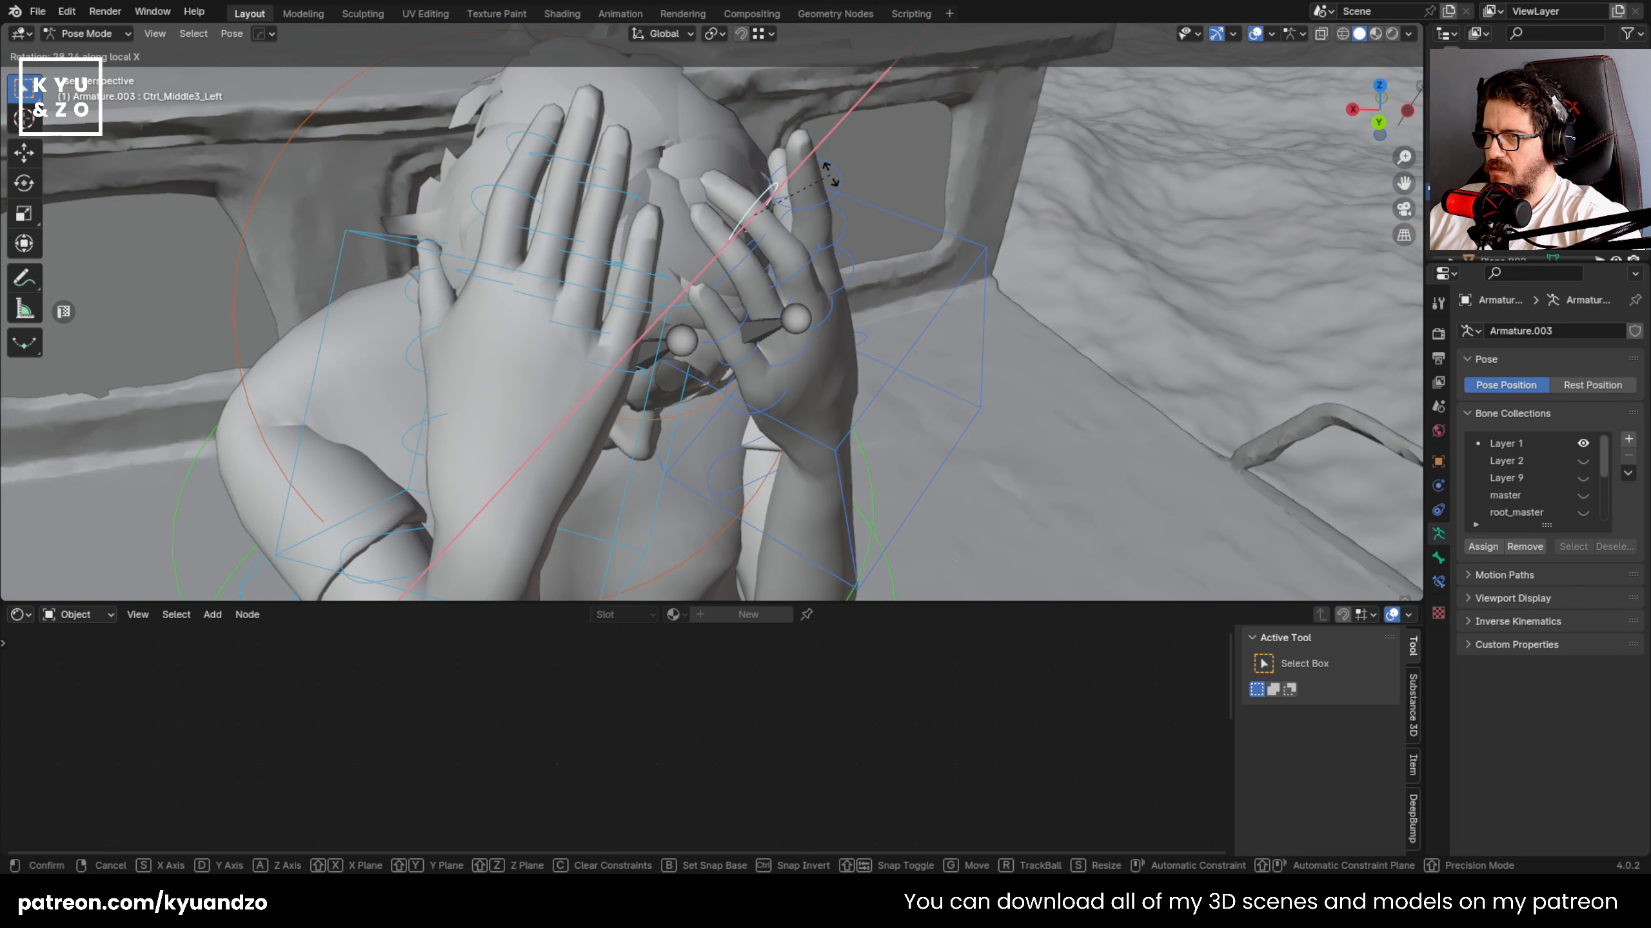
pyautogui.click(839, 205)
# - Rotate the Ctrl_Index2_Left bone about its local X axis to bend the left index finger onto the head
pyautogui.moveTo(838, 205); pyautogui.dragTo(707, 313, button='middle')
pyautogui.click(712, 299)
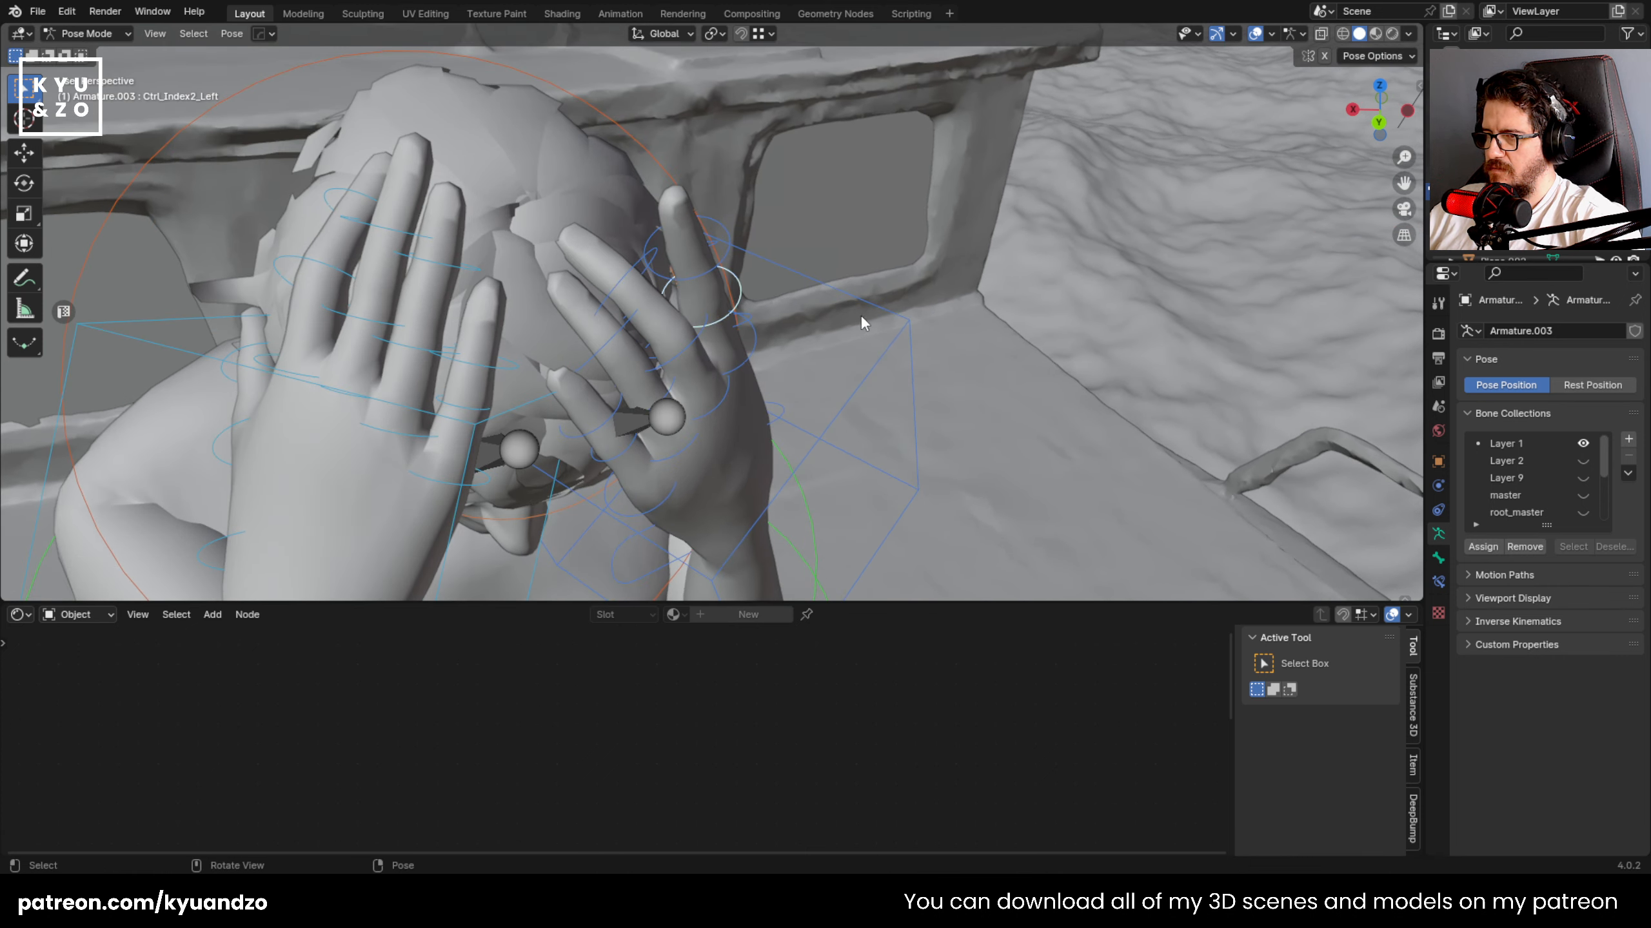
pyautogui.press('r')
pyautogui.press('x')
pyautogui.press('x')
pyautogui.click(757, 257)
# - Select the Ctrl_Thumb3_Left bone and rotate it to bend the left thumb tip toward the head
pyautogui.moveTo(757, 257); pyautogui.dragTo(645, 266, button='middle')
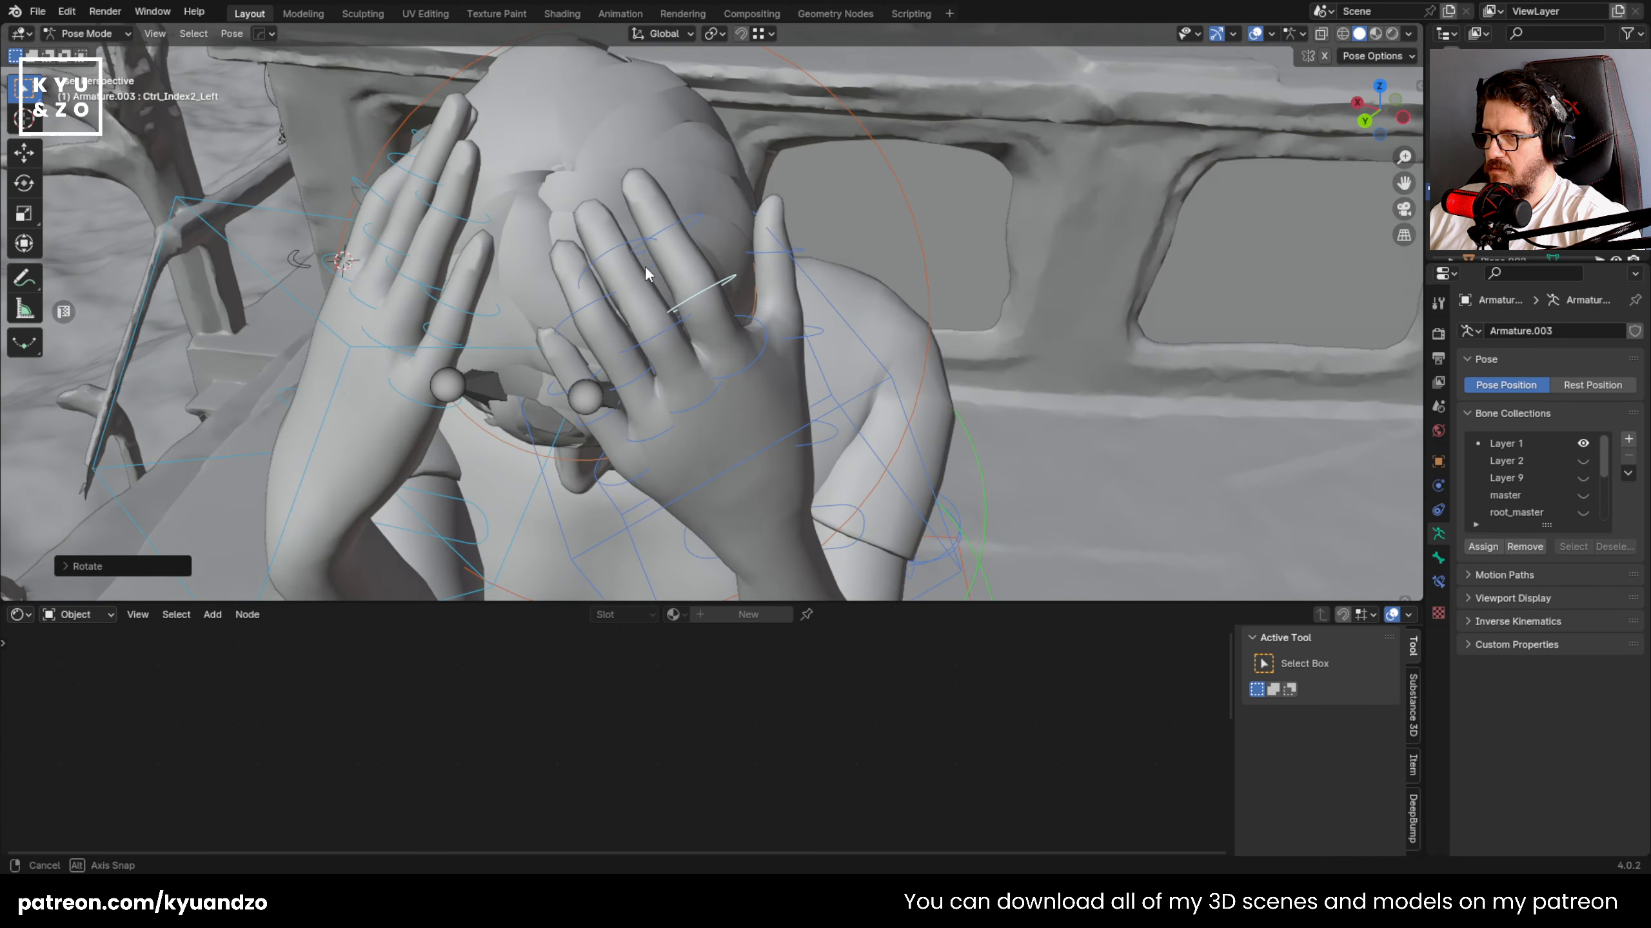
pyautogui.click(783, 266)
pyautogui.click(797, 259)
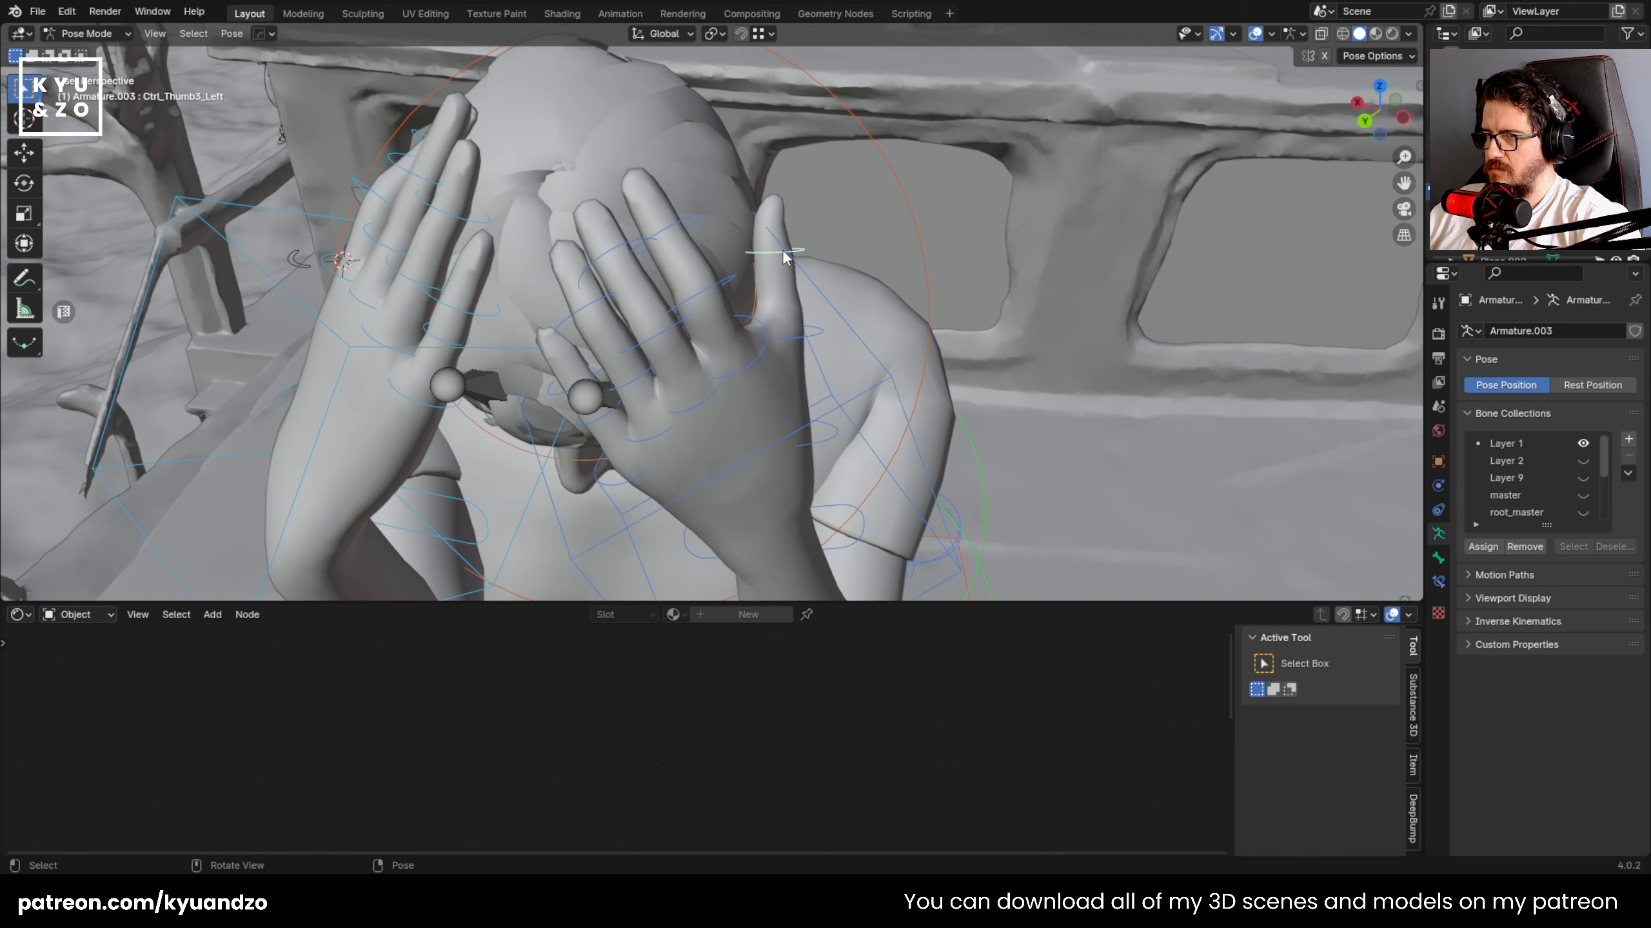
pyautogui.hotkey('shift', '`')
pyautogui.click(713, 312)
pyautogui.press('r')
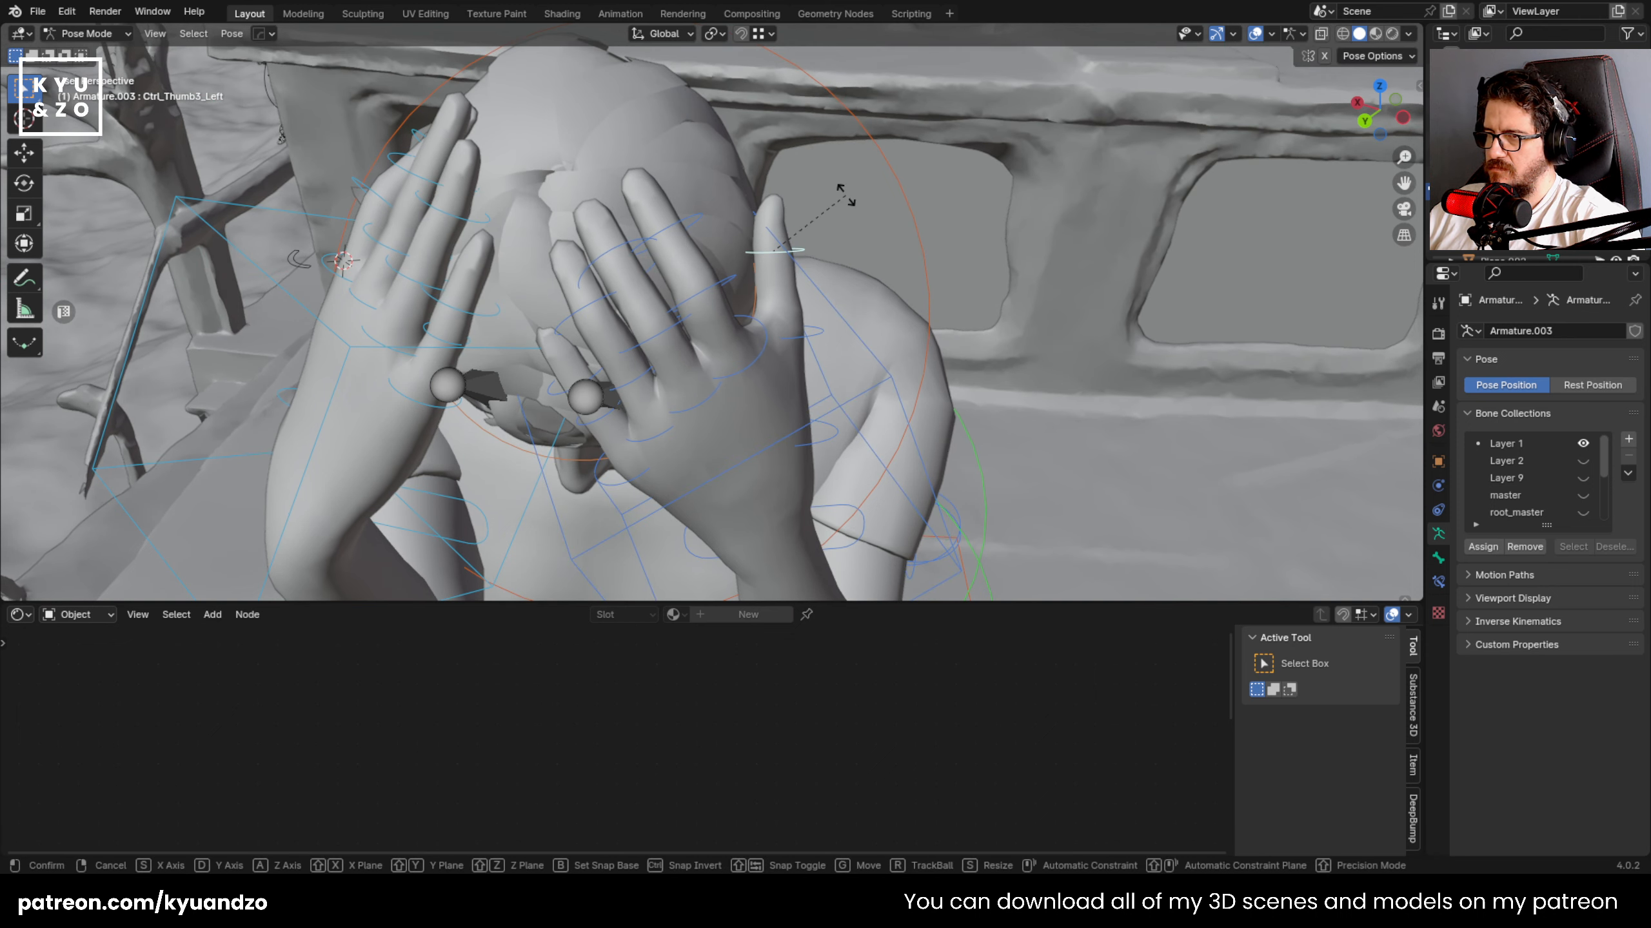
pyautogui.press('d')
pyautogui.press('d')
pyautogui.press('d')
pyautogui.press('d')
pyautogui.click(806, 187)
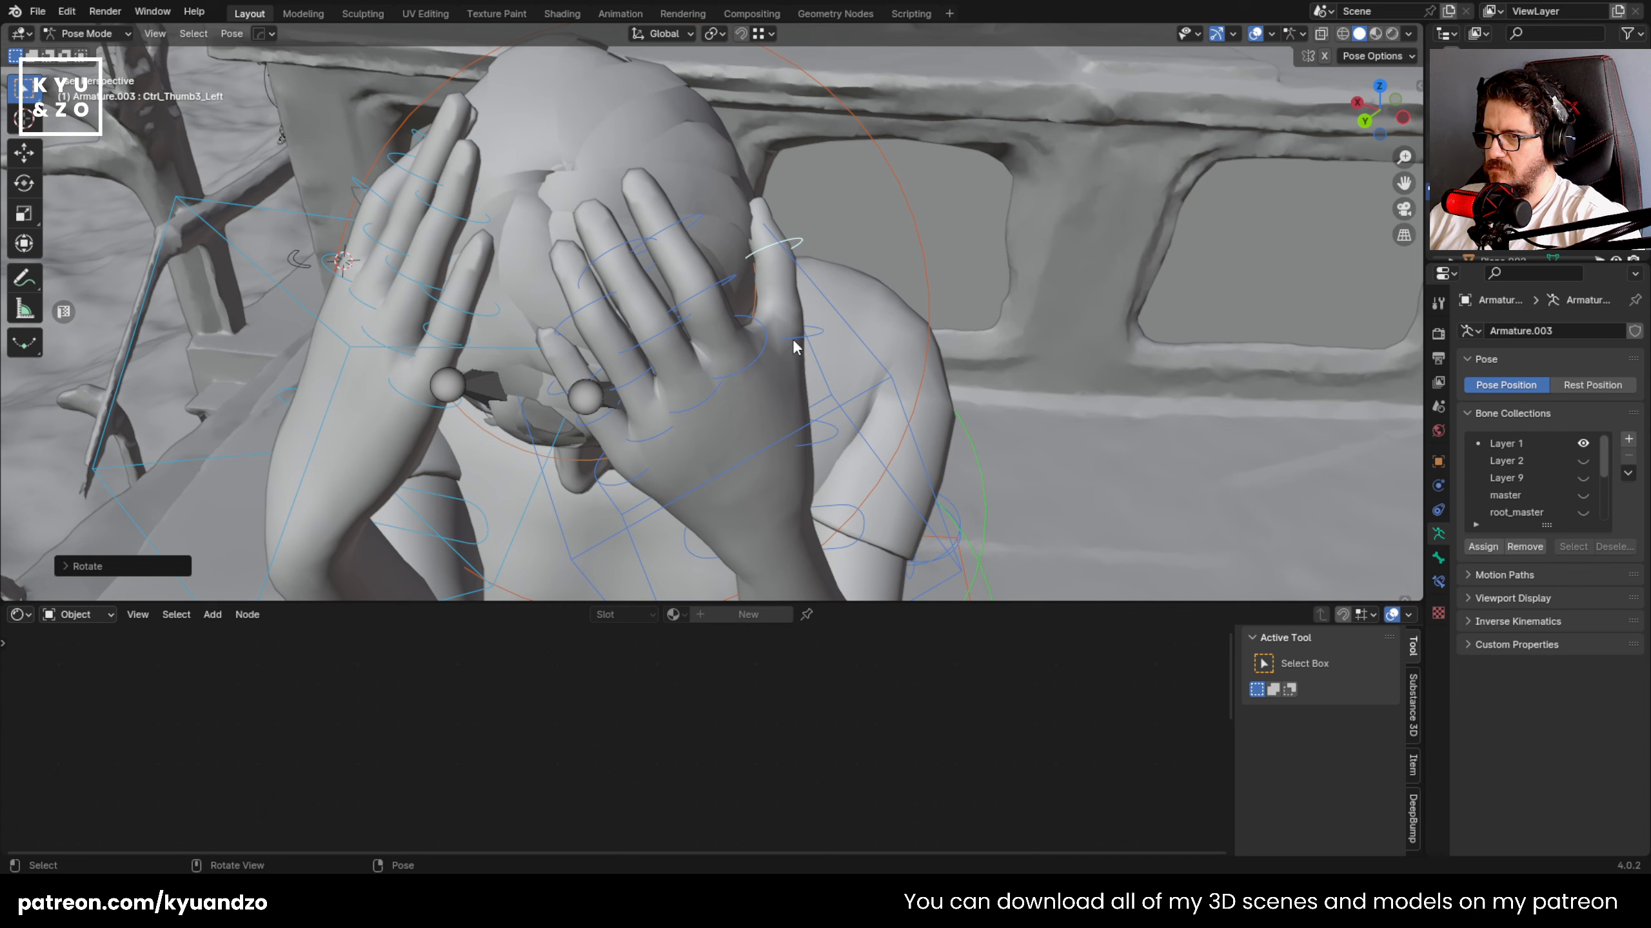
# - Rotate the Ctrl_Thumb2_Left bone about its local Y axis to refine the left thumb's pose
pyautogui.click(797, 337)
pyautogui.press('r')
pyautogui.press('r')
pyautogui.rightClick(877, 285)
pyautogui.press('r')
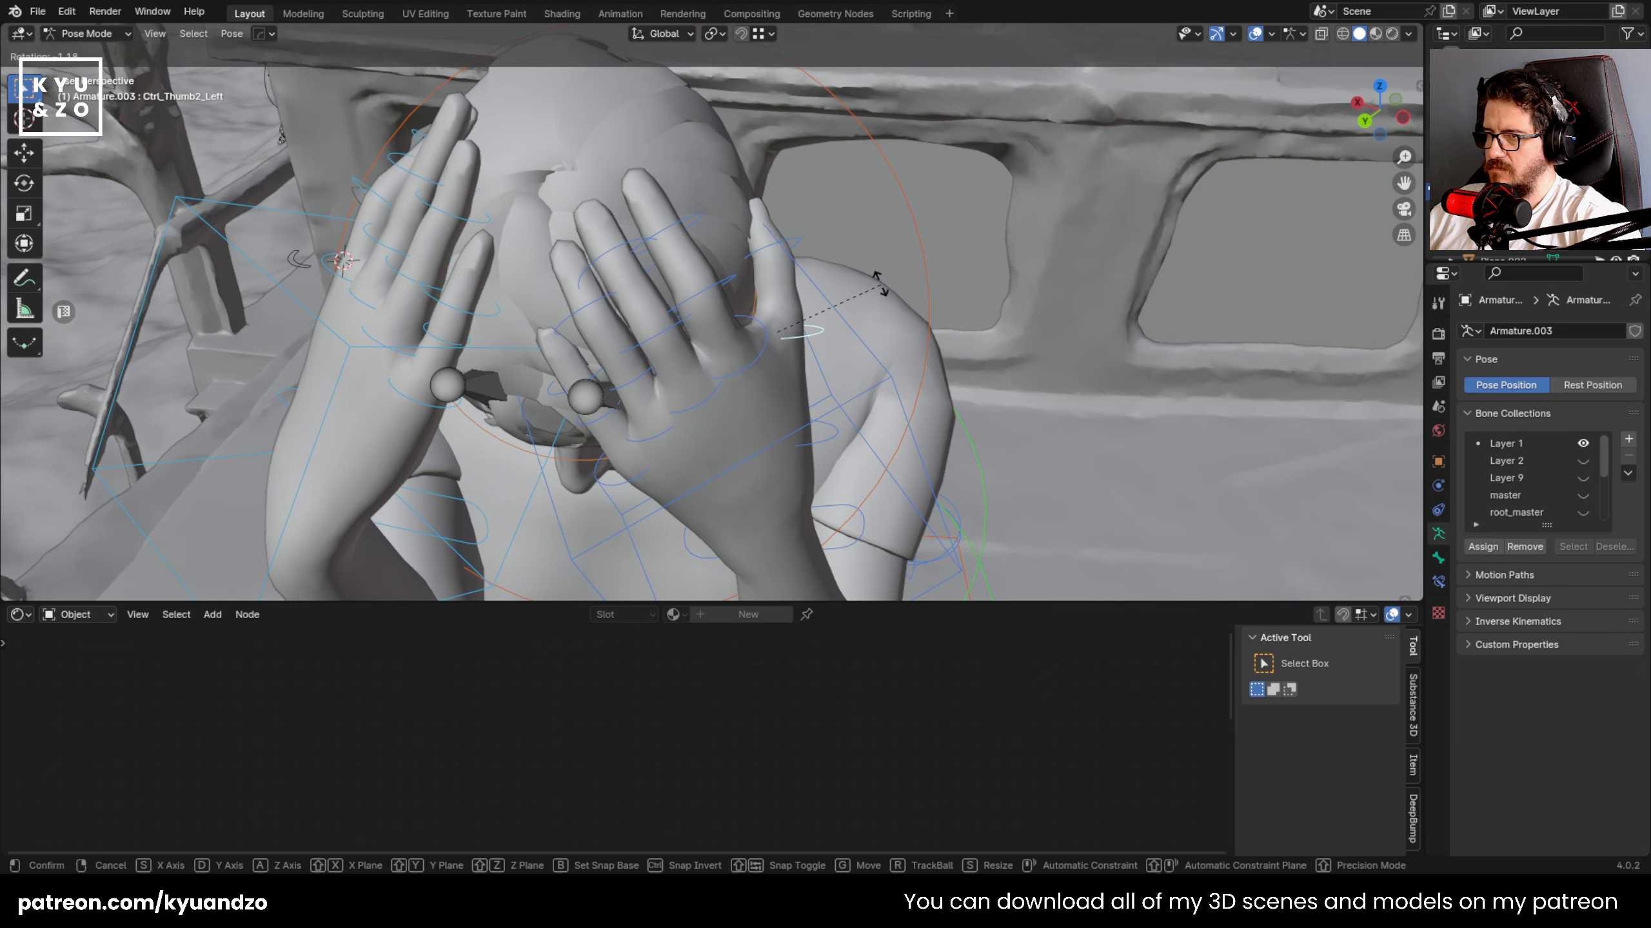
pyautogui.press('y')
pyautogui.press('y')
pyautogui.click(875, 277)
# - Return to Object Mode, select the ocean plane, and save the file
pyautogui.moveTo(323, 256); pyautogui.dragTo(490, 226, button='middle')
pyautogui.scroll(-10, 490, 225)
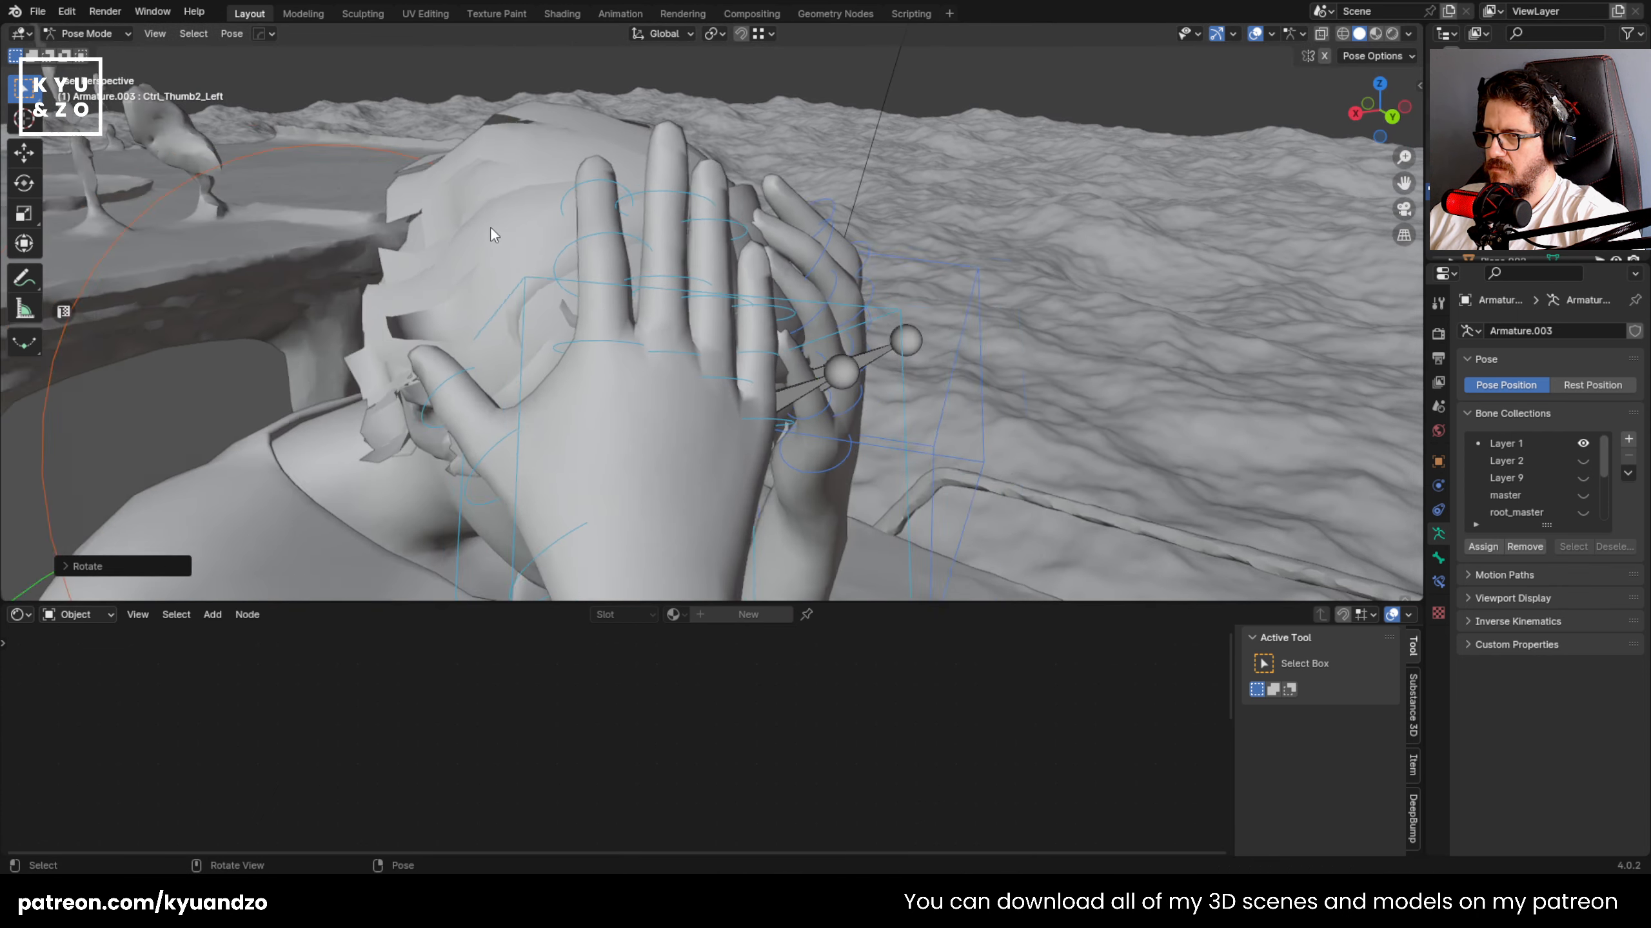
pyautogui.scroll(2, 474, 253)
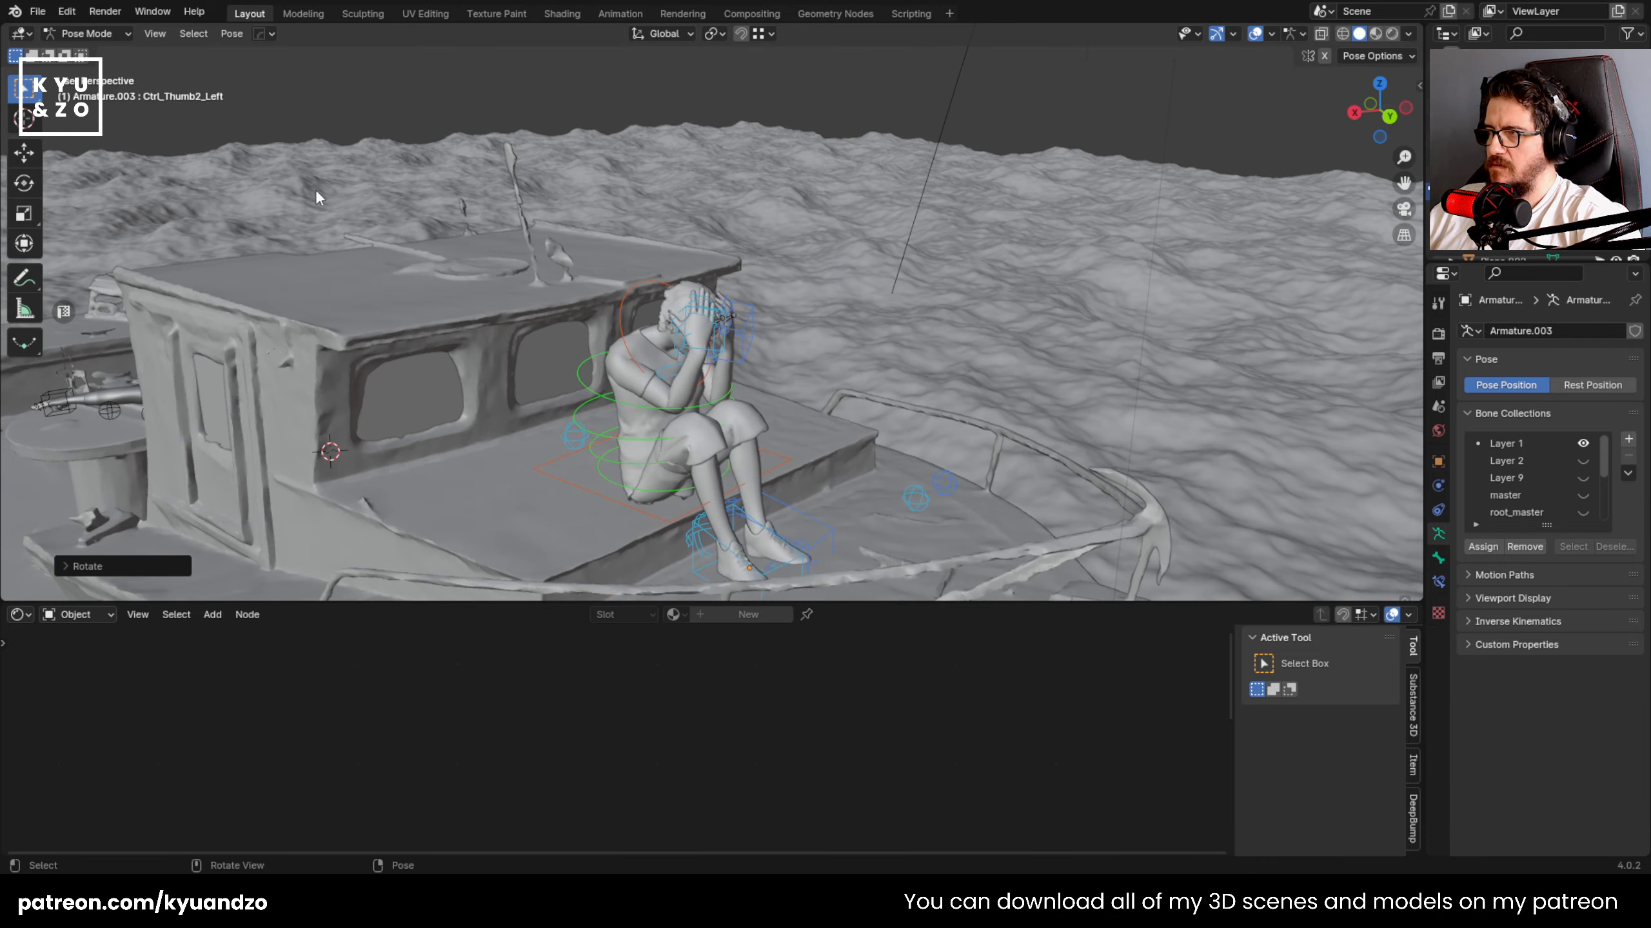
pyautogui.click(96, 36)
pyautogui.click(91, 56)
pyautogui.click(516, 154)
pyautogui.keyDown('shift'); pyautogui.moveTo(704, 500); pyautogui.dragTo(674, 360, button='middle'); pyautogui.keyUp('shift')
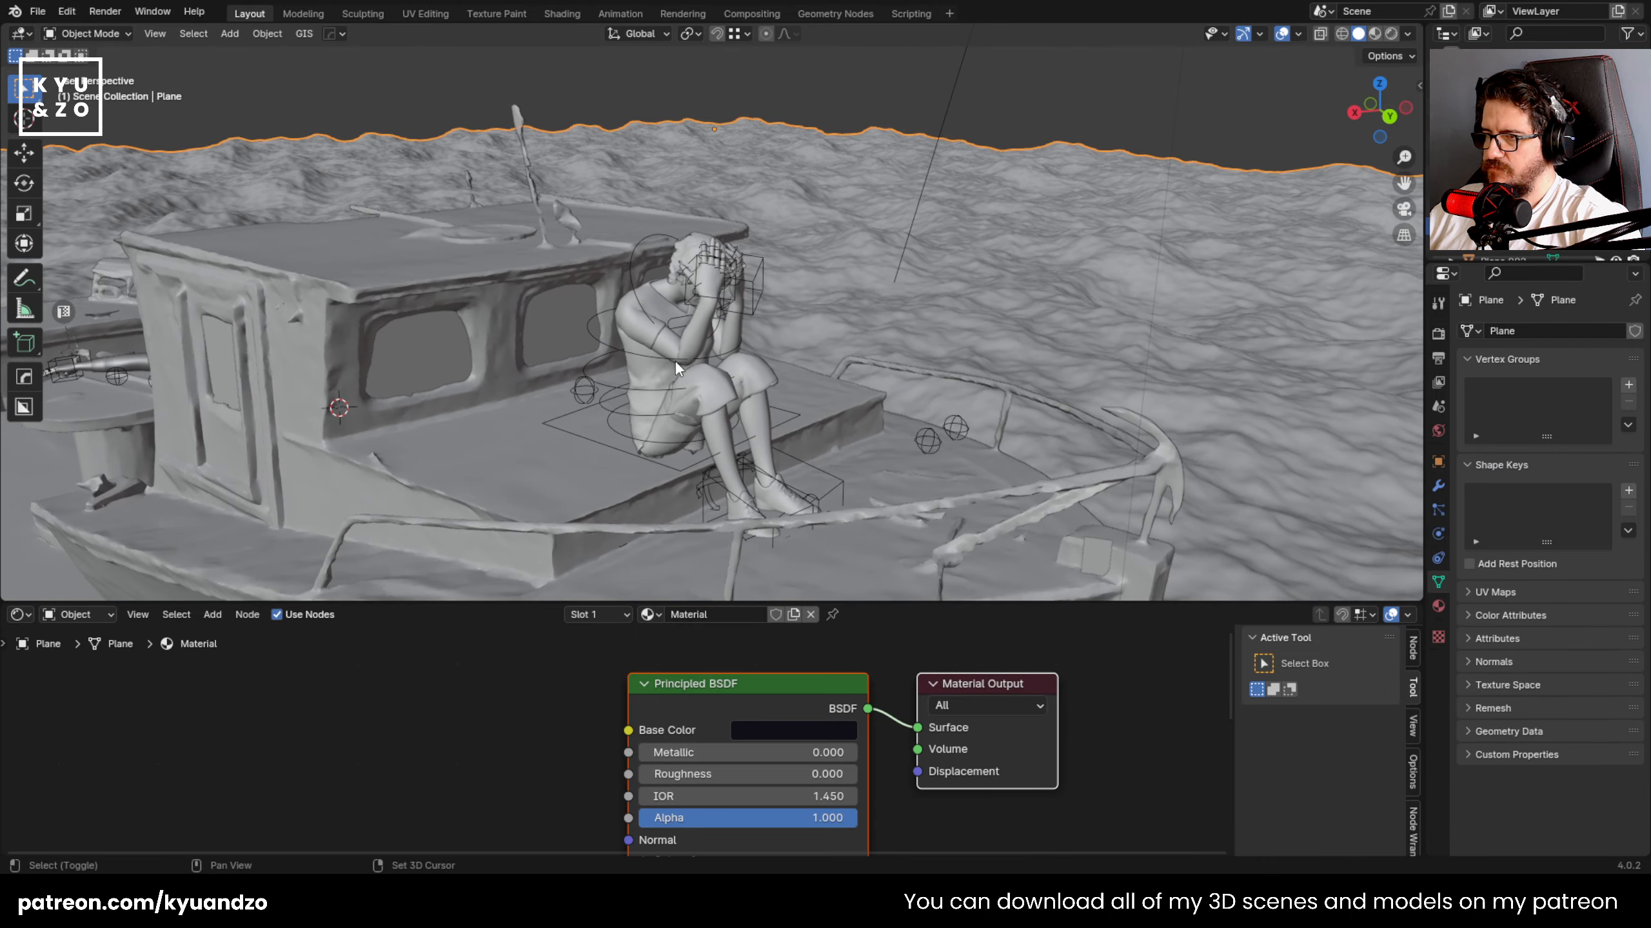
pyautogui.moveTo(628, 310)
pyautogui.mouseDown(button='middle')
pyautogui.moveTo(670, 320)
pyautogui.moveTo(627, 307)
pyautogui.mouseUp(button='middle')
pyautogui.scroll(-12, 627, 307)
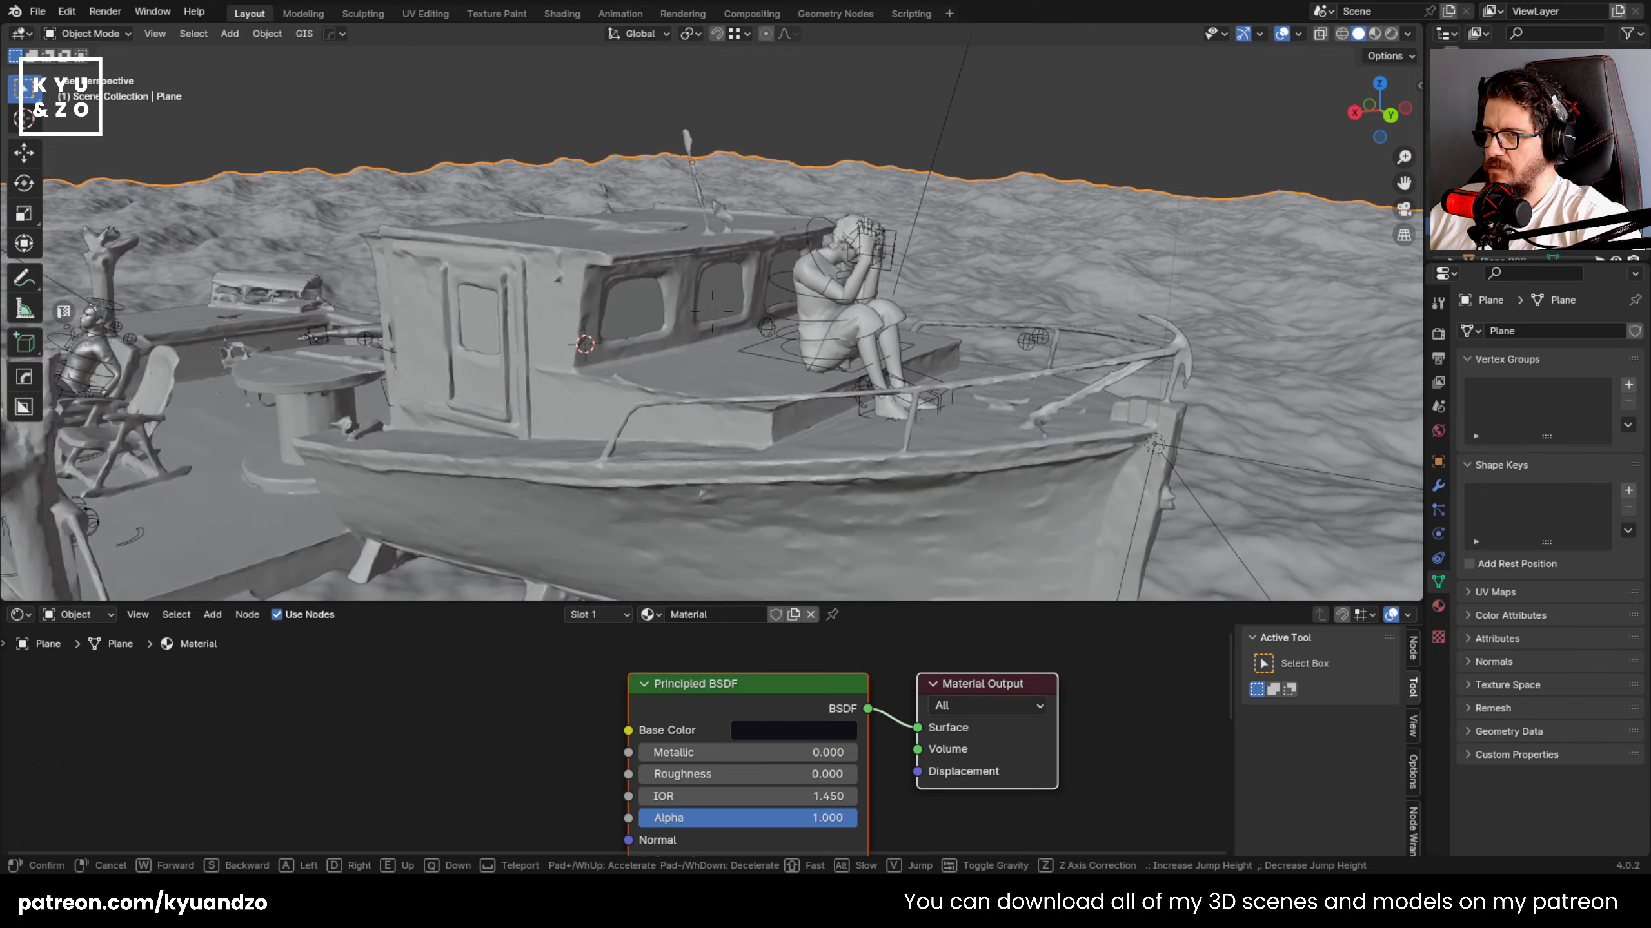
pyautogui.hotkey('ctrl', 's')
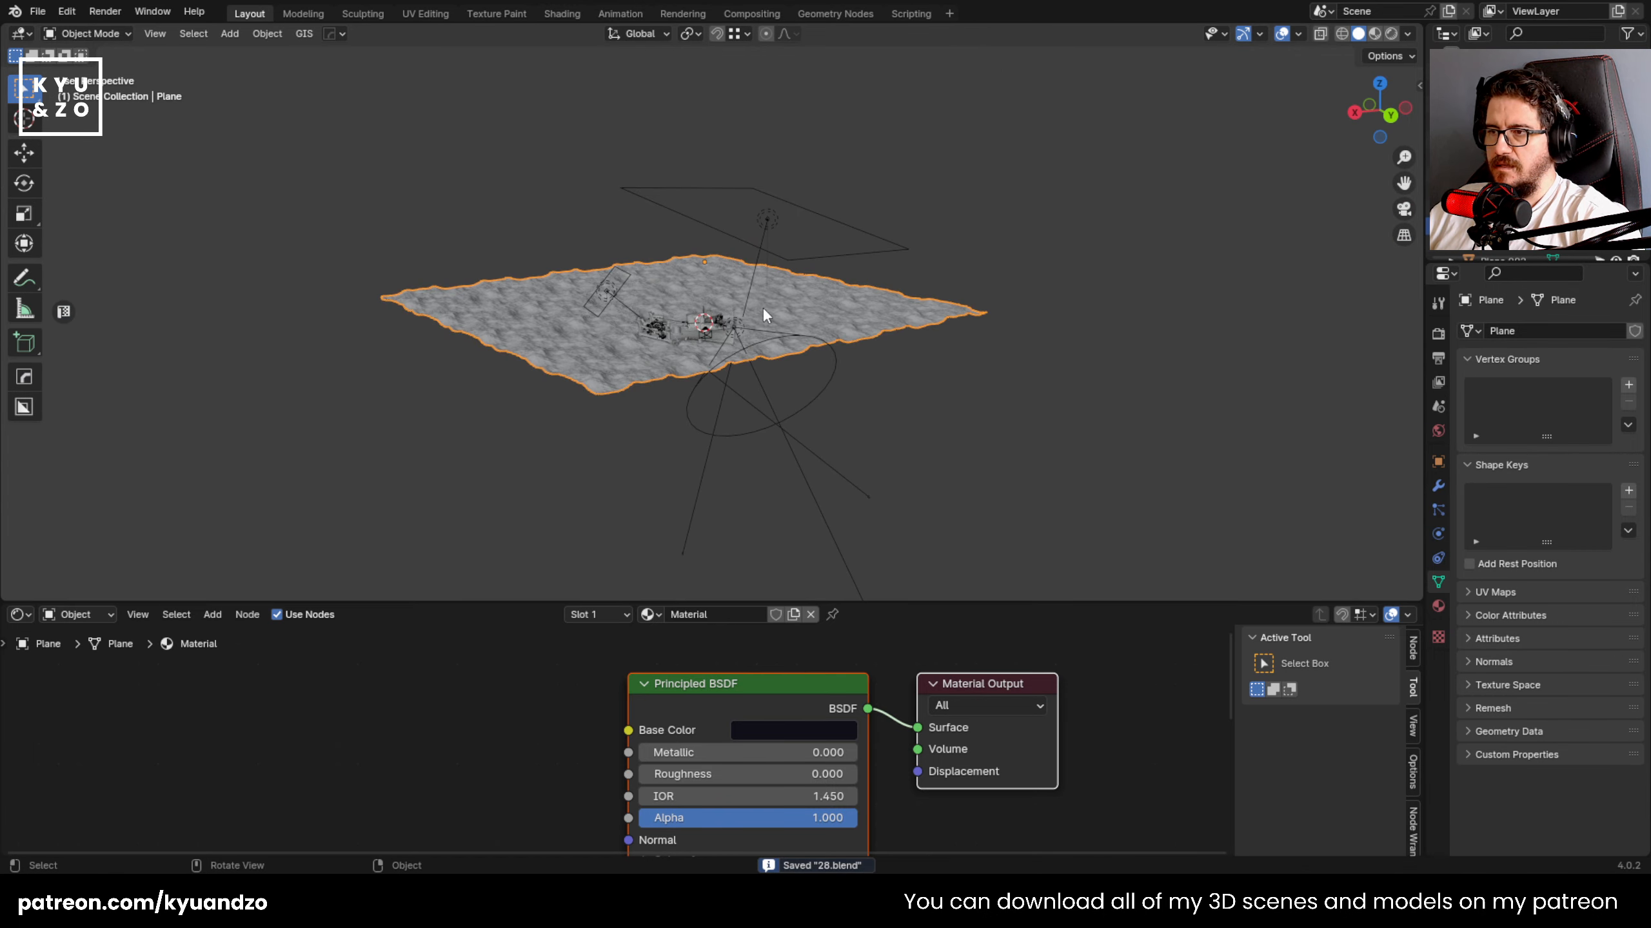
# - Select the camera, look through it, and switch the viewport to Rendered shading to check the posed characters
pyautogui.click(1495, 88)
pyautogui.press('KP_0')
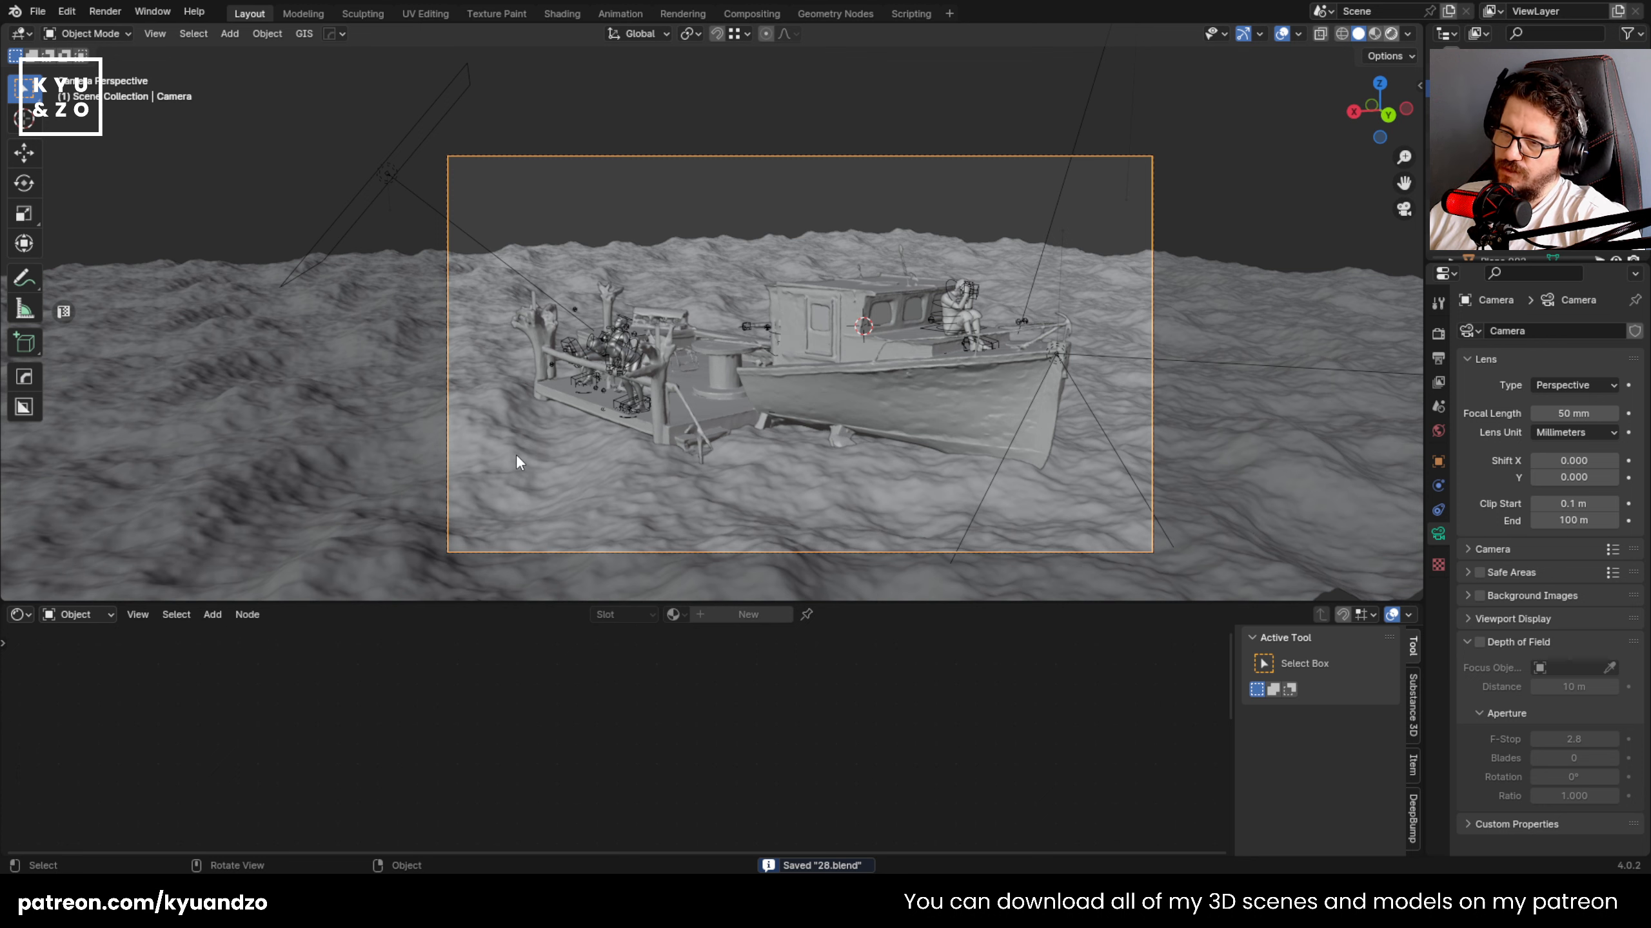
pyautogui.press('z')
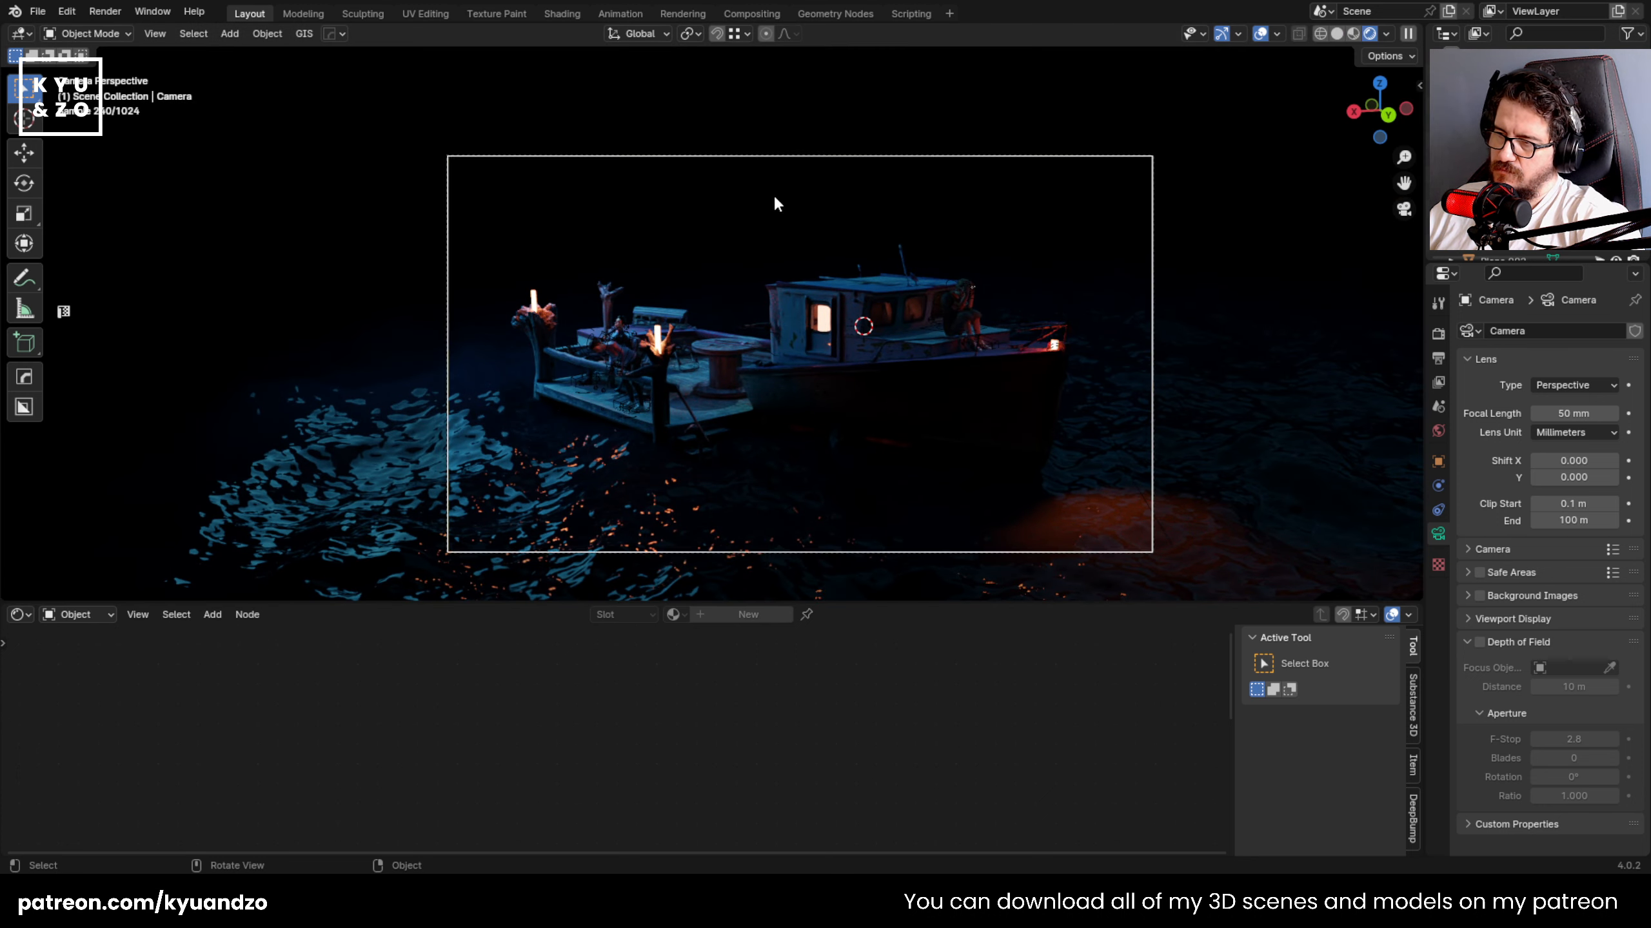
pyautogui.scroll(4, 774, 203)
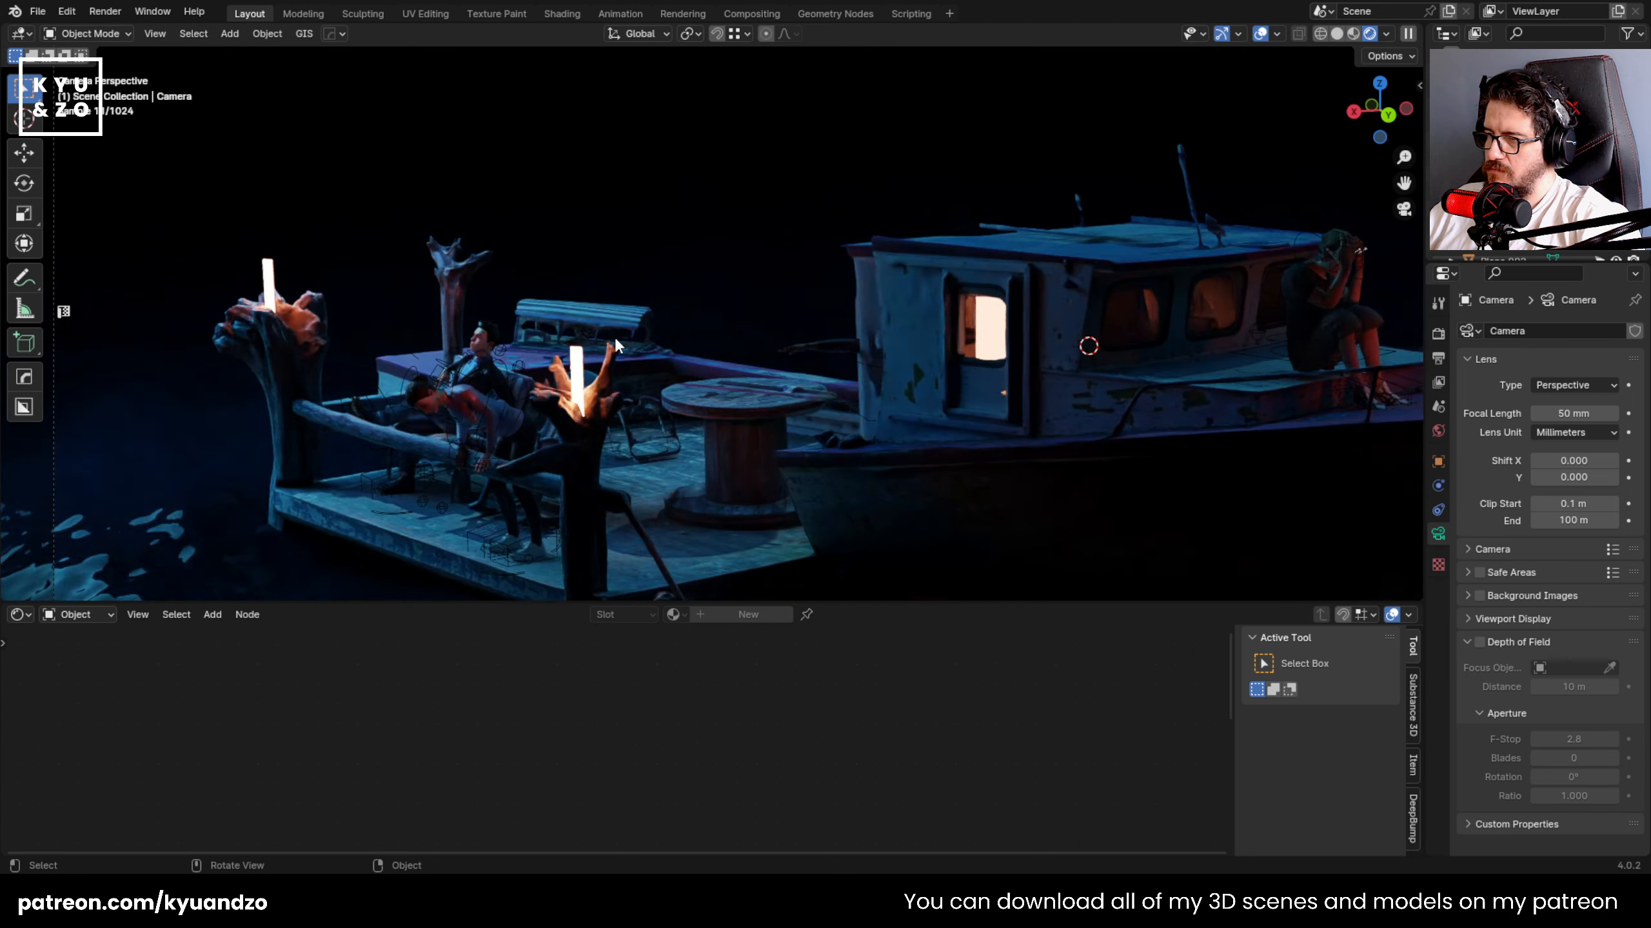
# - Select the seated suited man's Armature.001 on the stern deck and enter Pose Mode
pyautogui.scroll(2, 653, 341)
pyautogui.scroll(2, 653, 341)
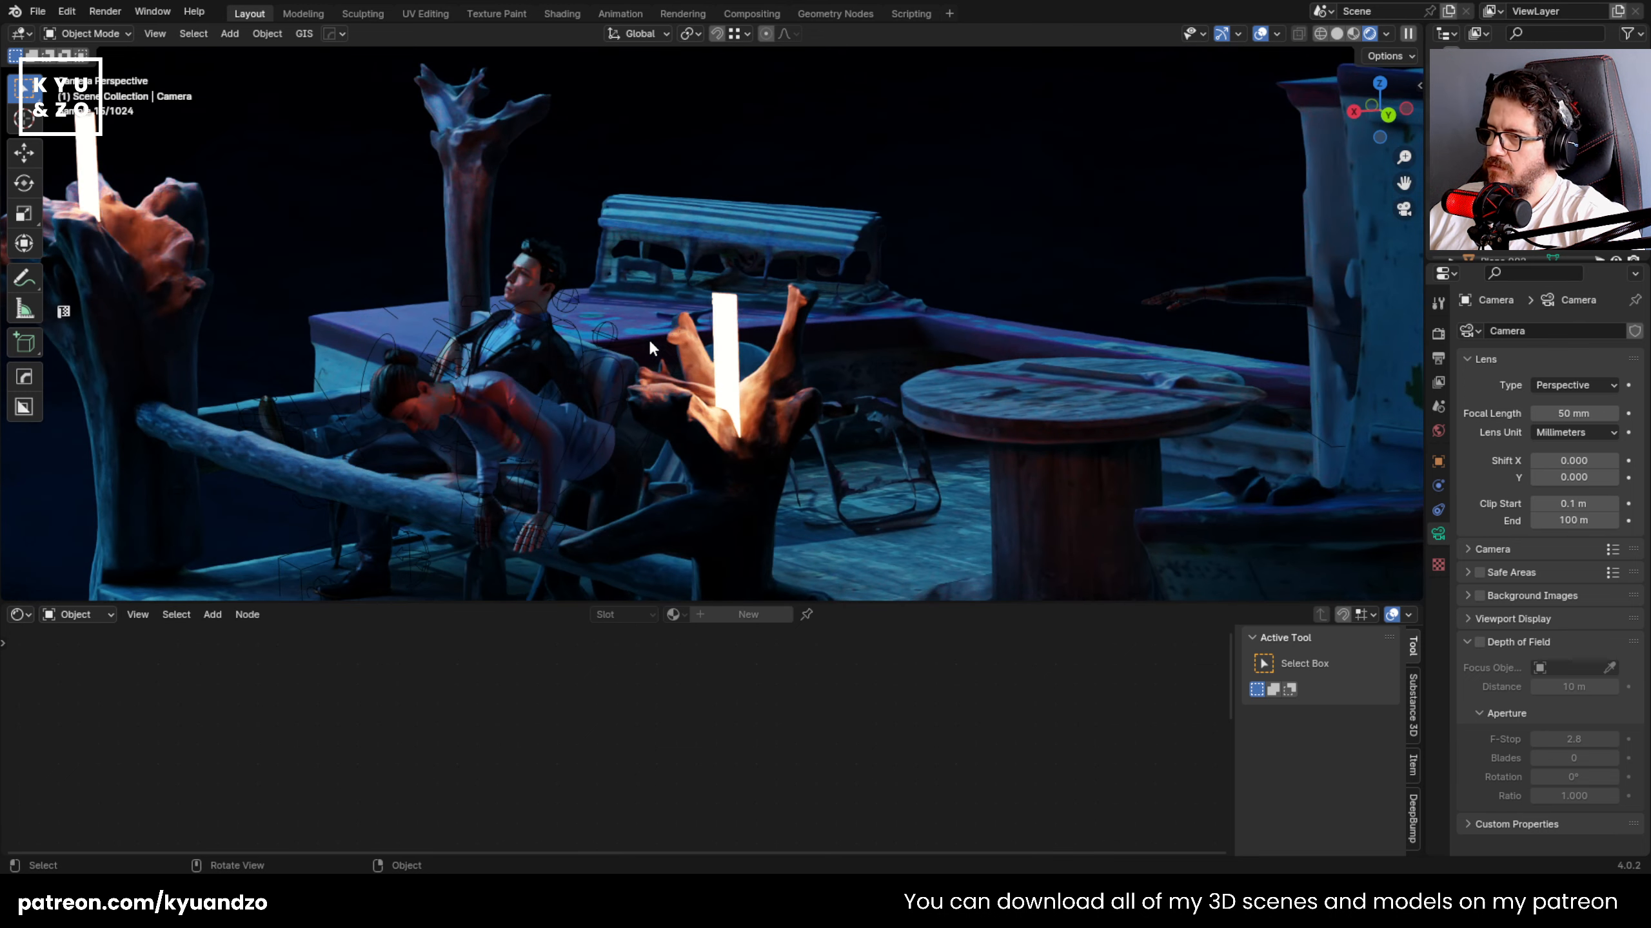
pyautogui.click(604, 332)
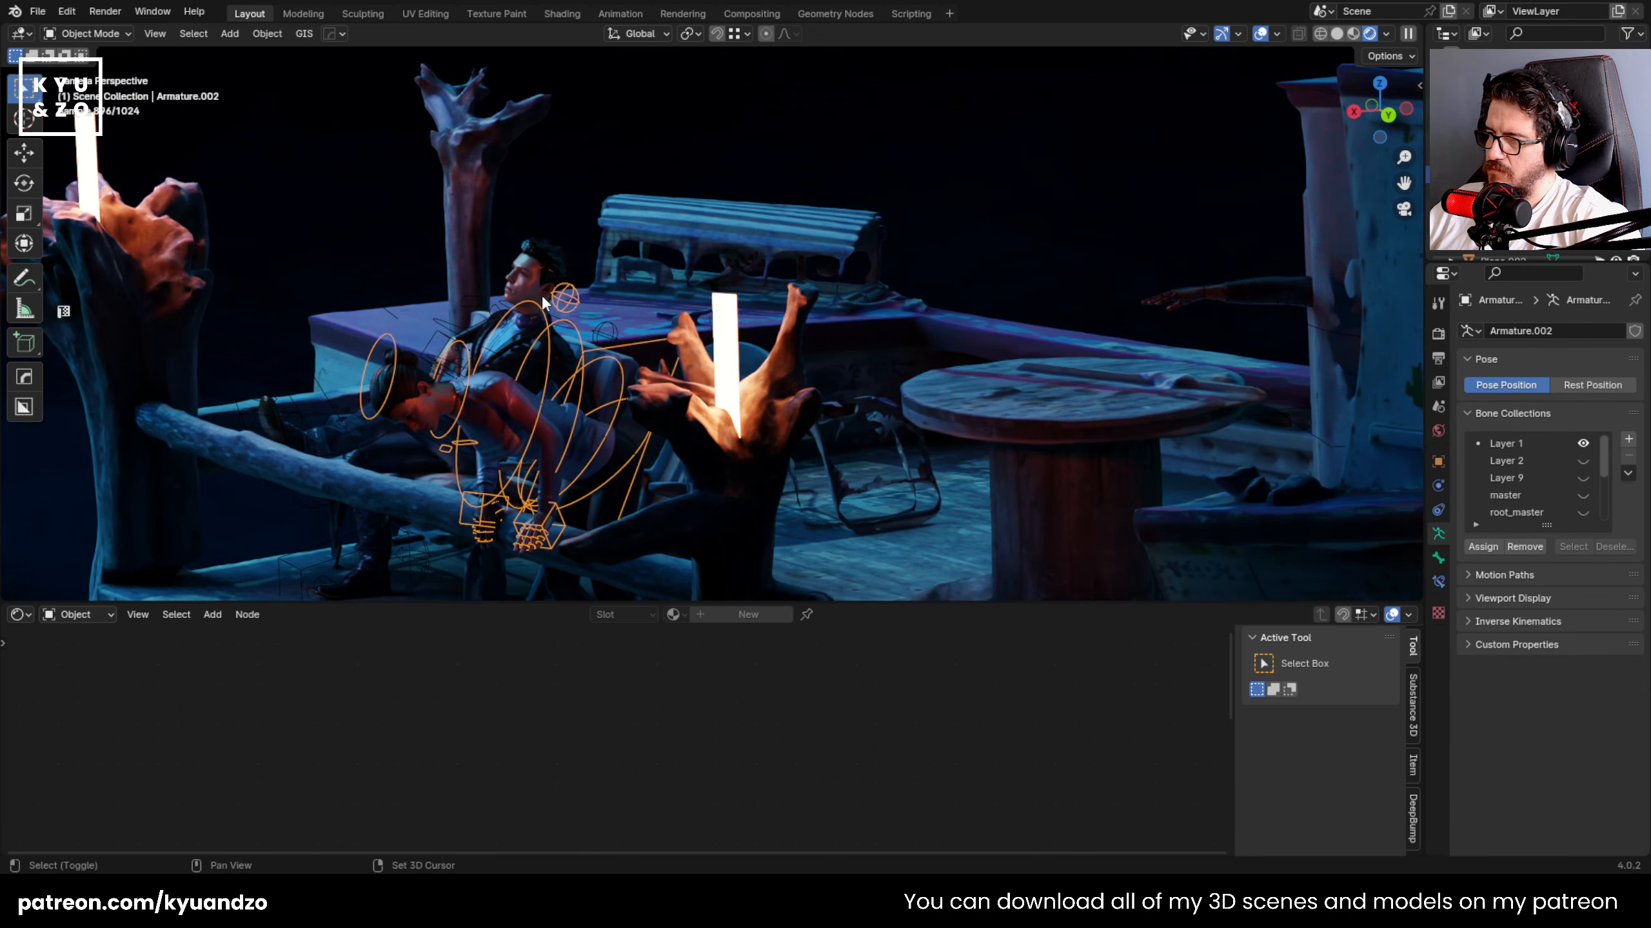
pyautogui.click(541, 274)
pyautogui.click(418, 318)
pyautogui.click(442, 332)
pyautogui.scroll(2, 456, 339)
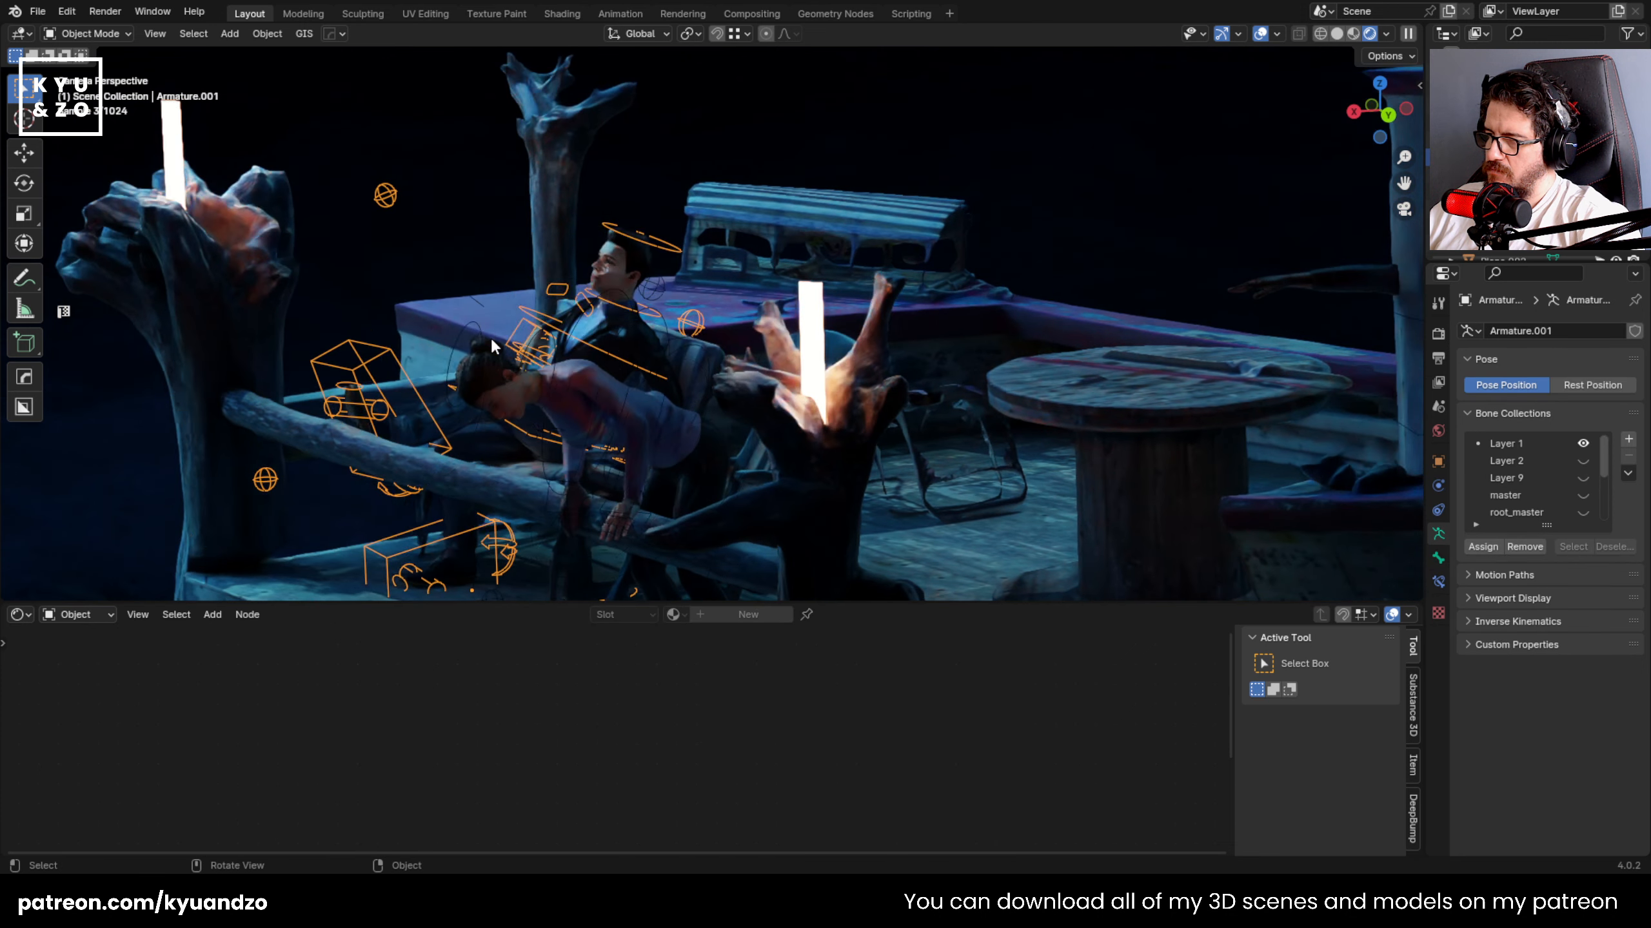
pyautogui.click(59, 34)
pyautogui.click(78, 91)
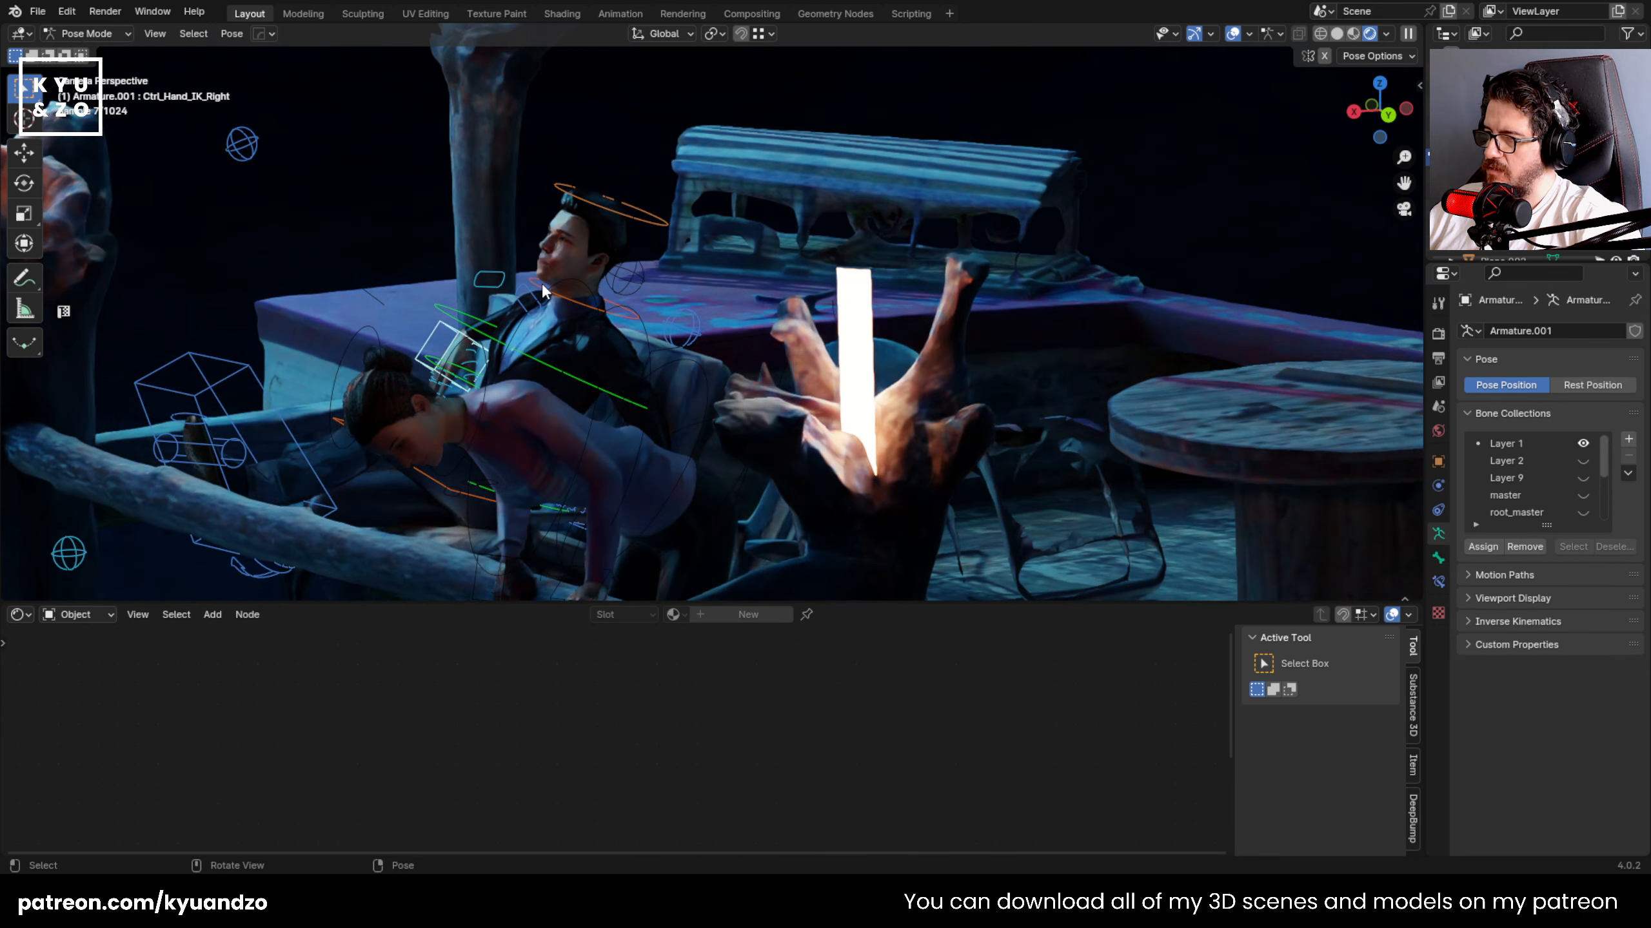
# - Rotate the suited man's Ctrl_Neck bone about its local Y axis so his face turns toward the camera
pyautogui.press('r')
pyautogui.press('x')
pyautogui.press('x')
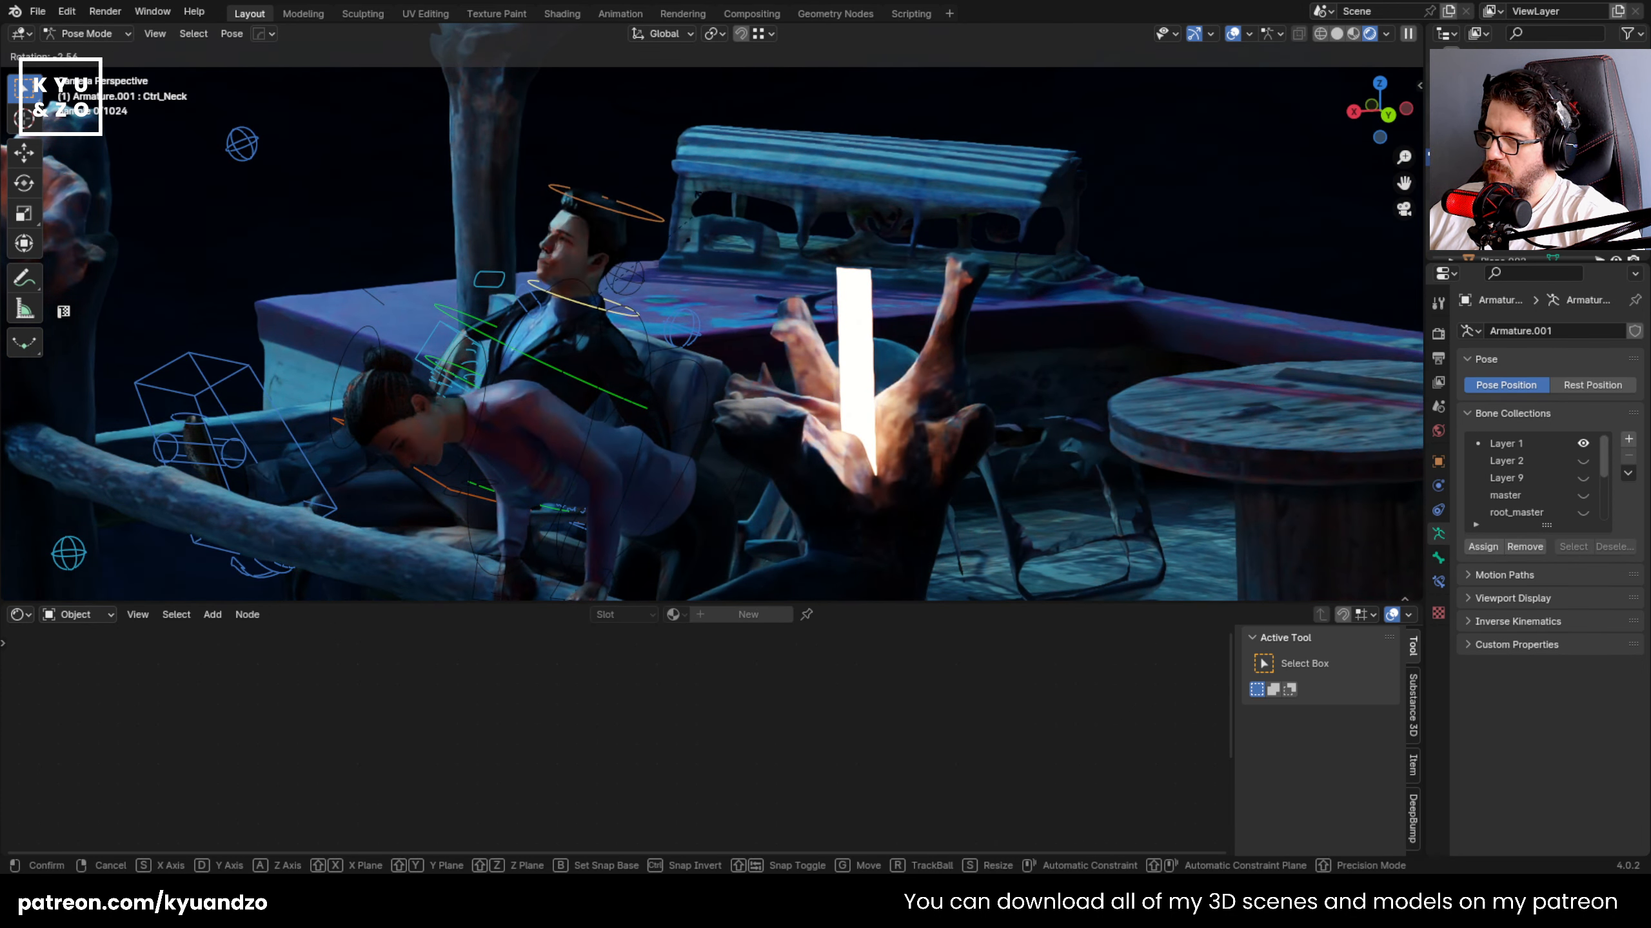
pyautogui.press('y')
pyautogui.press('y')
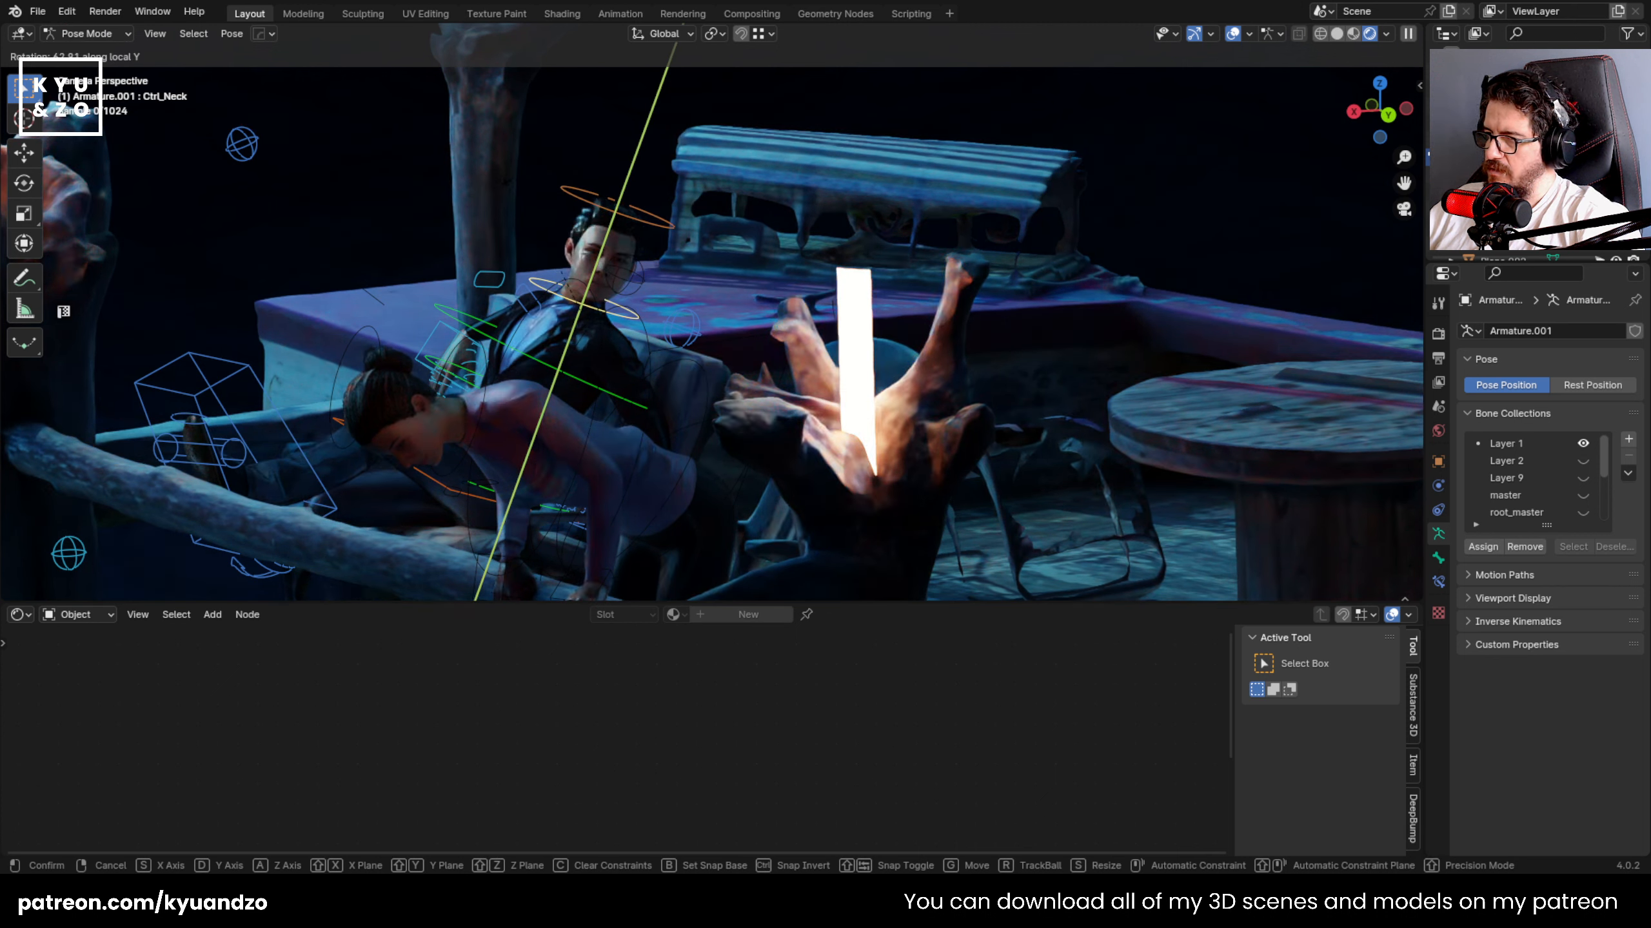
pyautogui.click(515, 176)
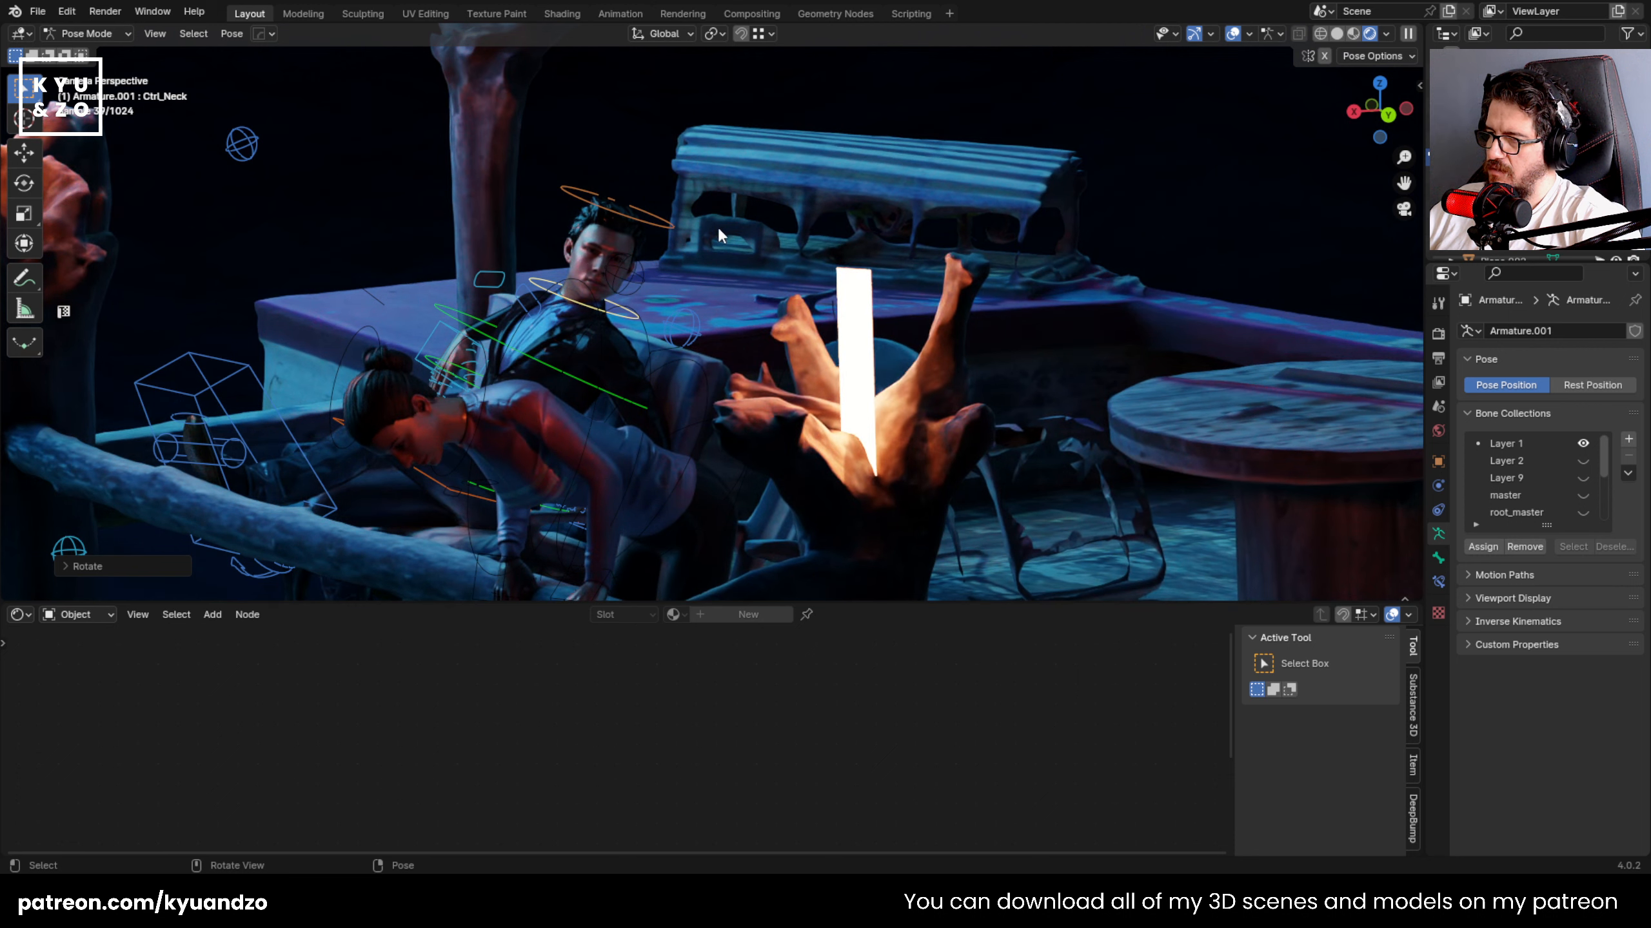
# - Turn the Ctrl_Neck bone slightly back about its local Y axis to refine the head direction
pyautogui.press('r')
pyautogui.press('y')
pyautogui.press('y')
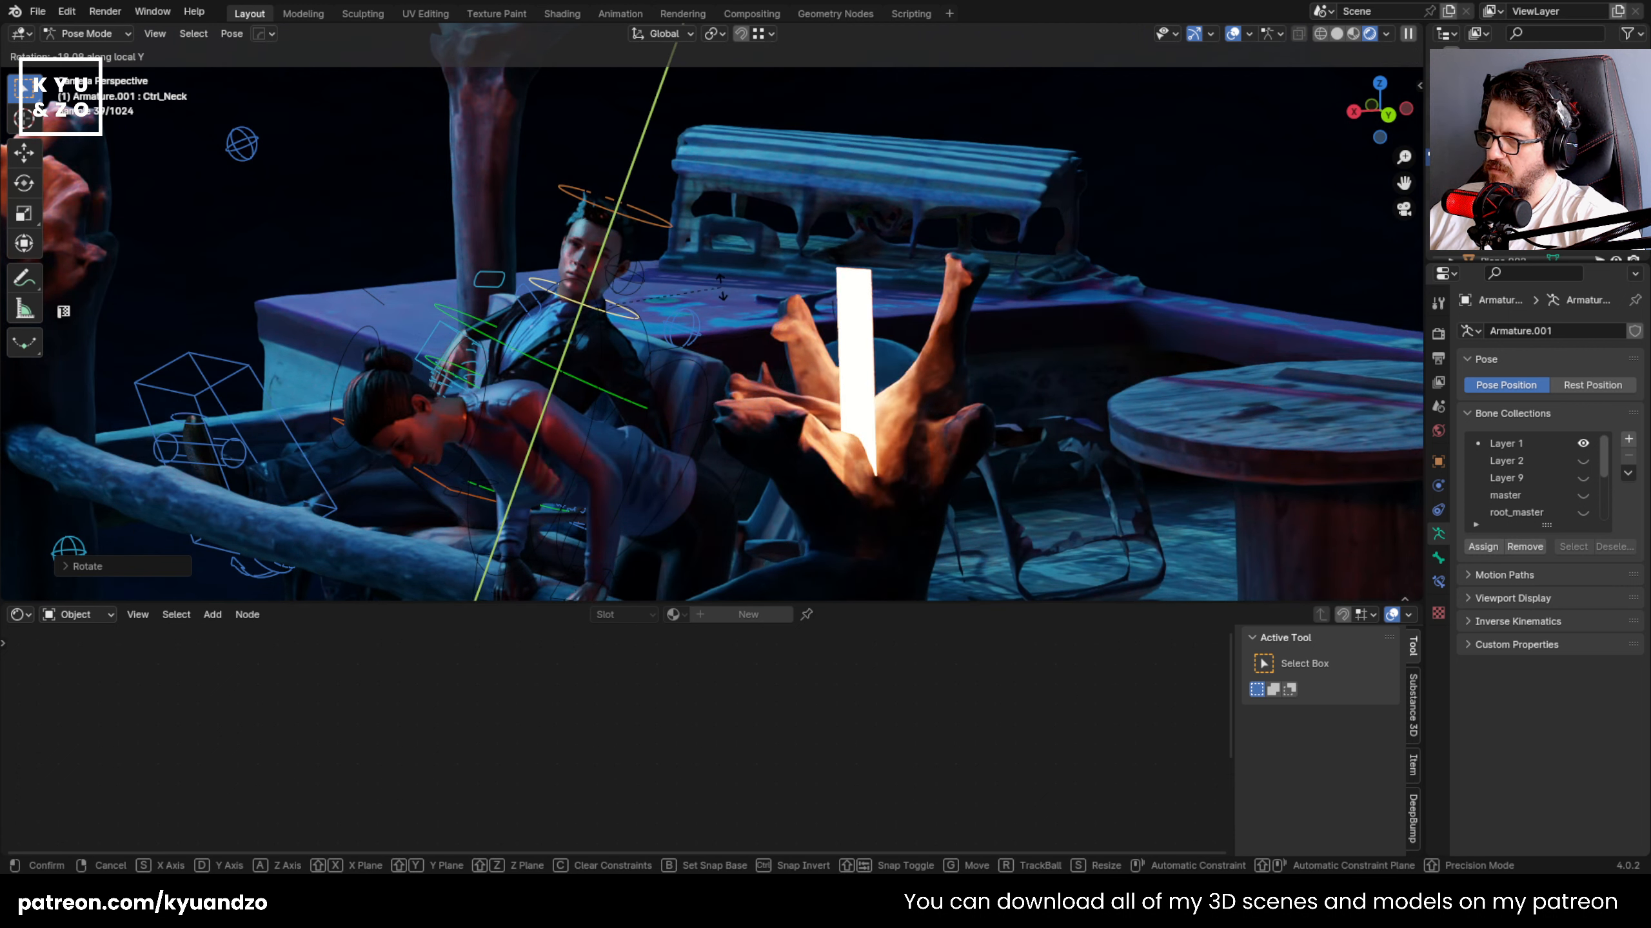
pyautogui.click(722, 287)
# - Return to Object Mode with the ocean plane selected and save the file
pyautogui.click(86, 34)
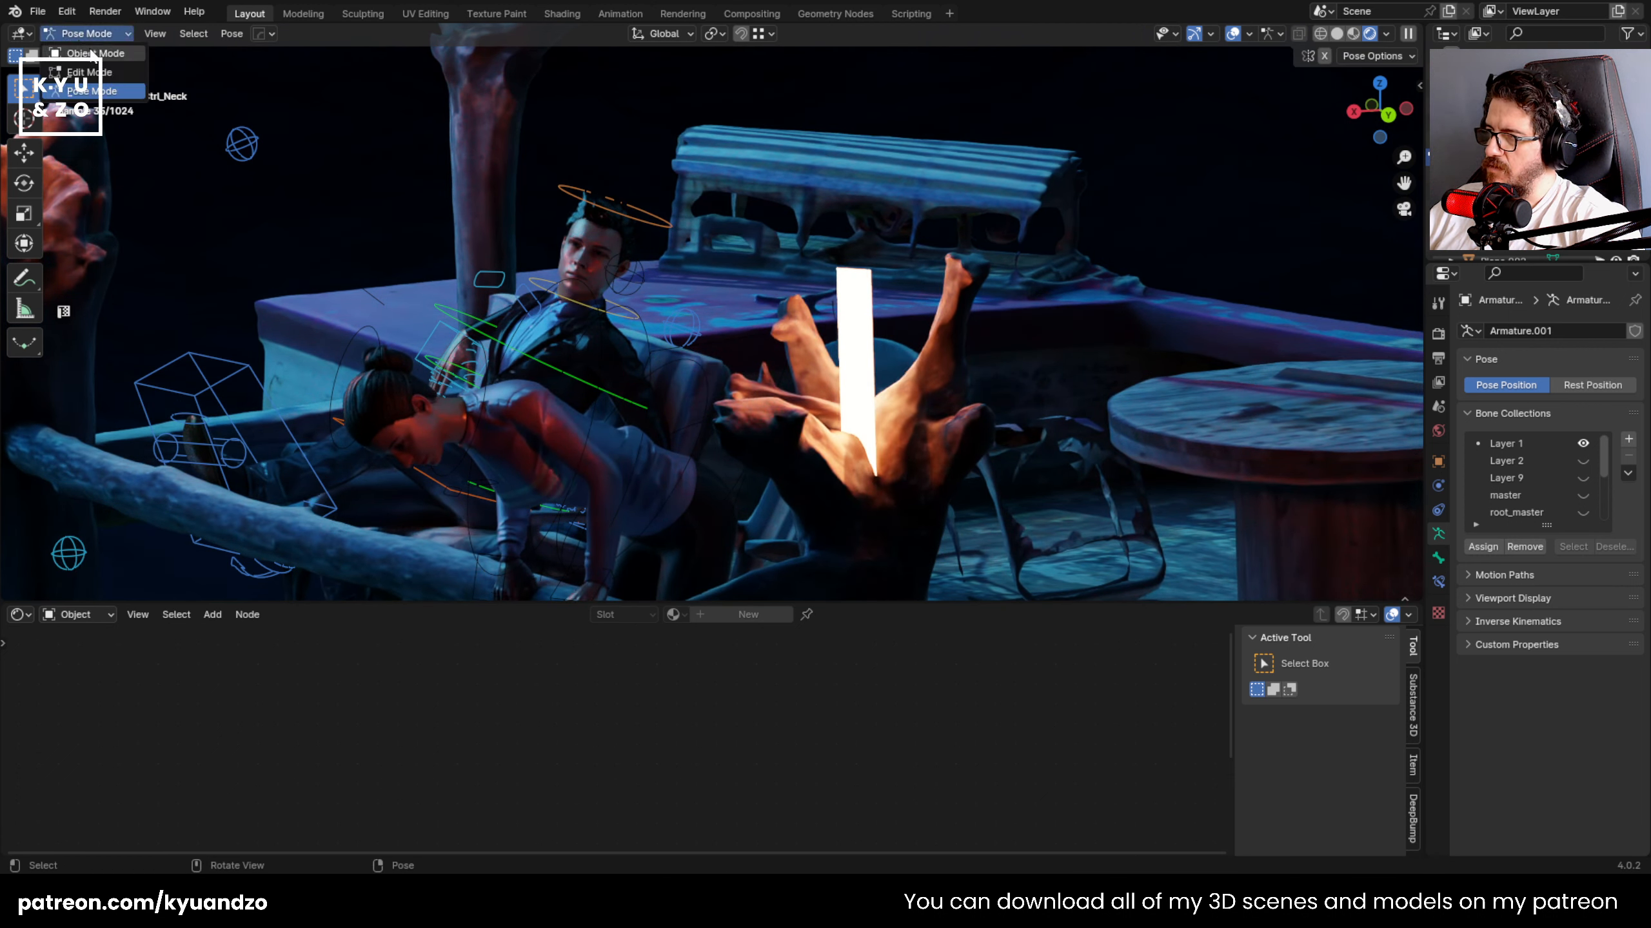
pyautogui.click(91, 54)
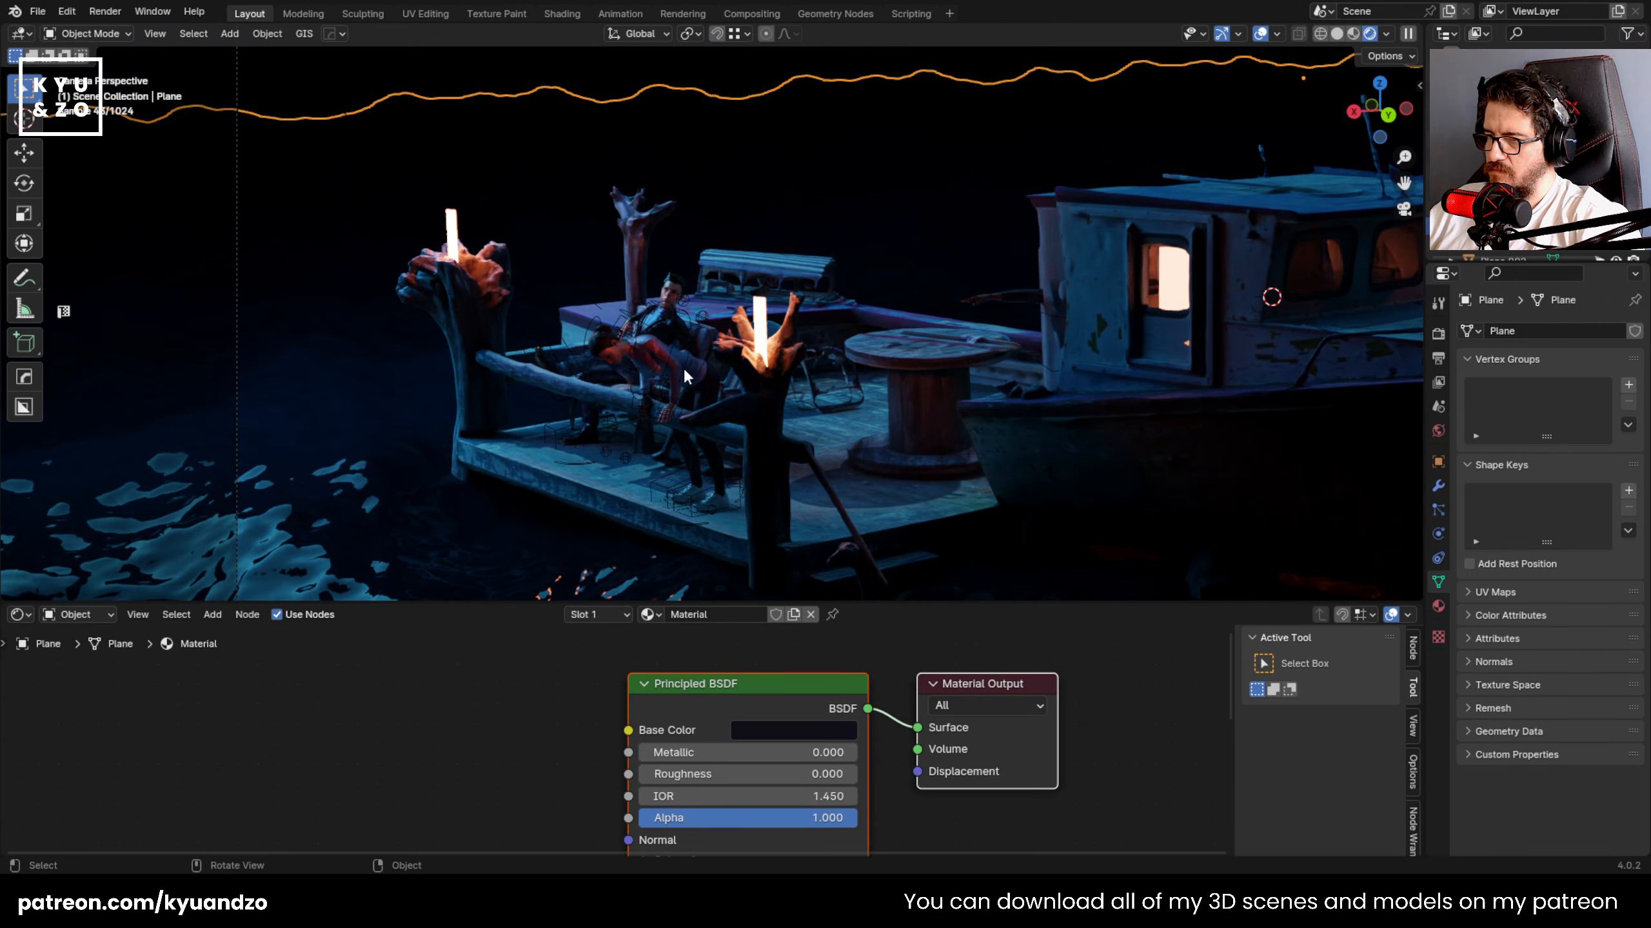
pyautogui.keyDown('shift'); pyautogui.moveTo(684, 376); pyautogui.dragTo(624, 338, button='middle'); pyautogui.keyUp('shift')
pyautogui.hotkey('ctrl', 's')
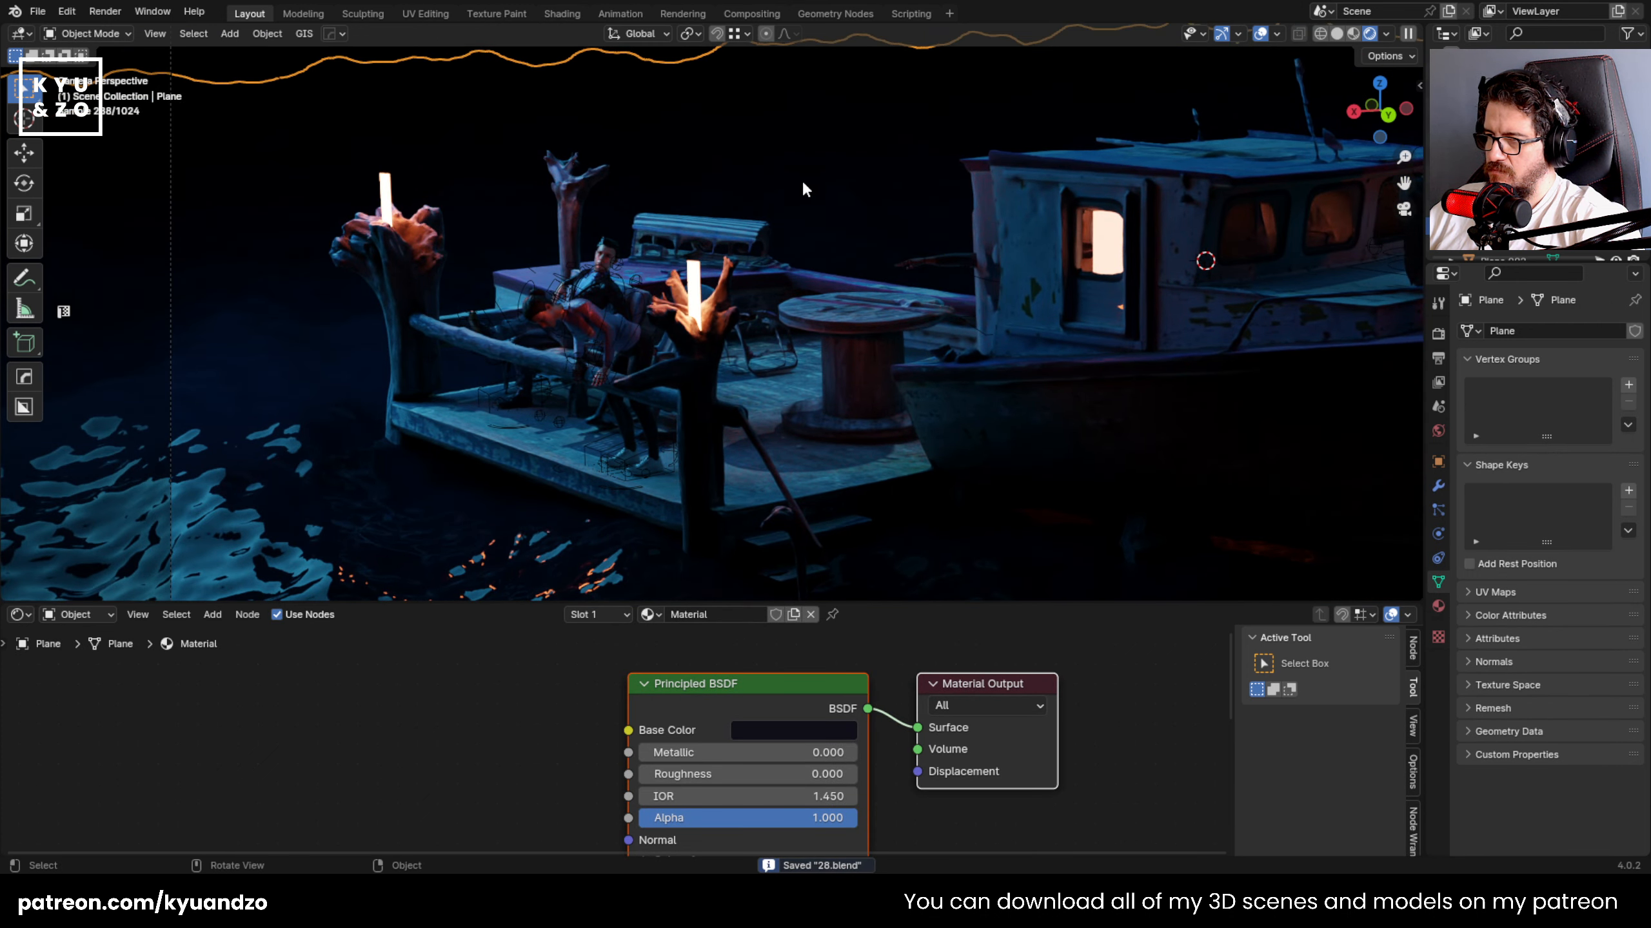
# - Check the whole boat composition through the camera, deselect the ocean plane, and save the file
pyautogui.scroll(-5, 729, 289)
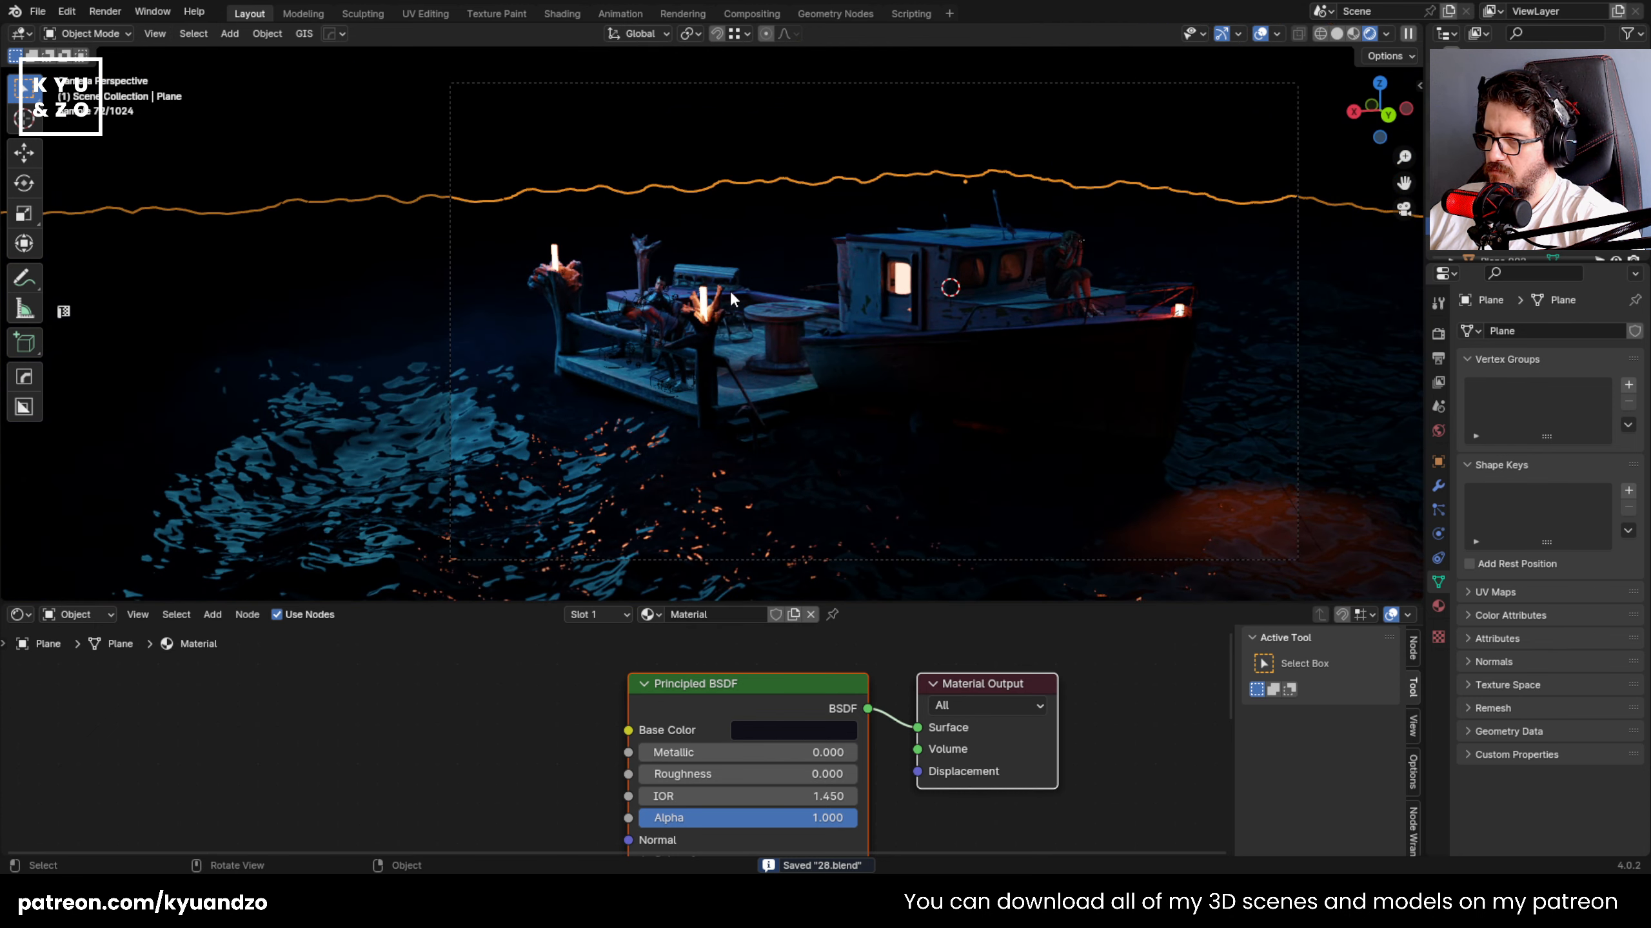
pyautogui.keyDown('shift'); pyautogui.moveTo(729, 289); pyautogui.dragTo(584, 304, button='middle'); pyautogui.keyUp('shift')
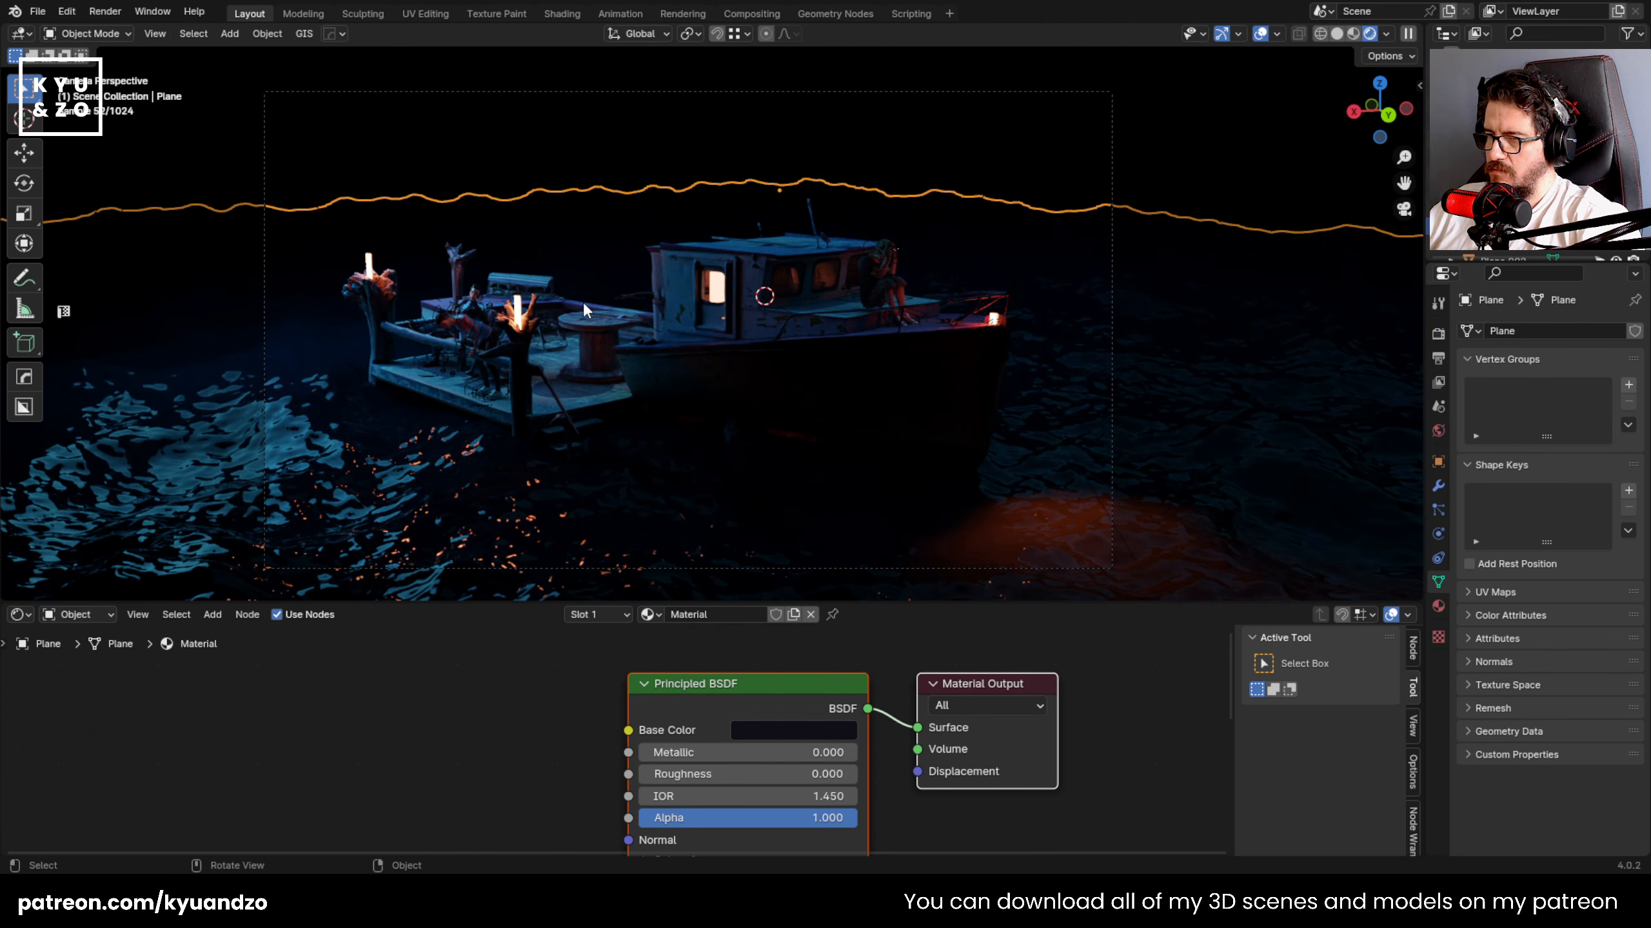
pyautogui.hotkey('ctrl', 's')
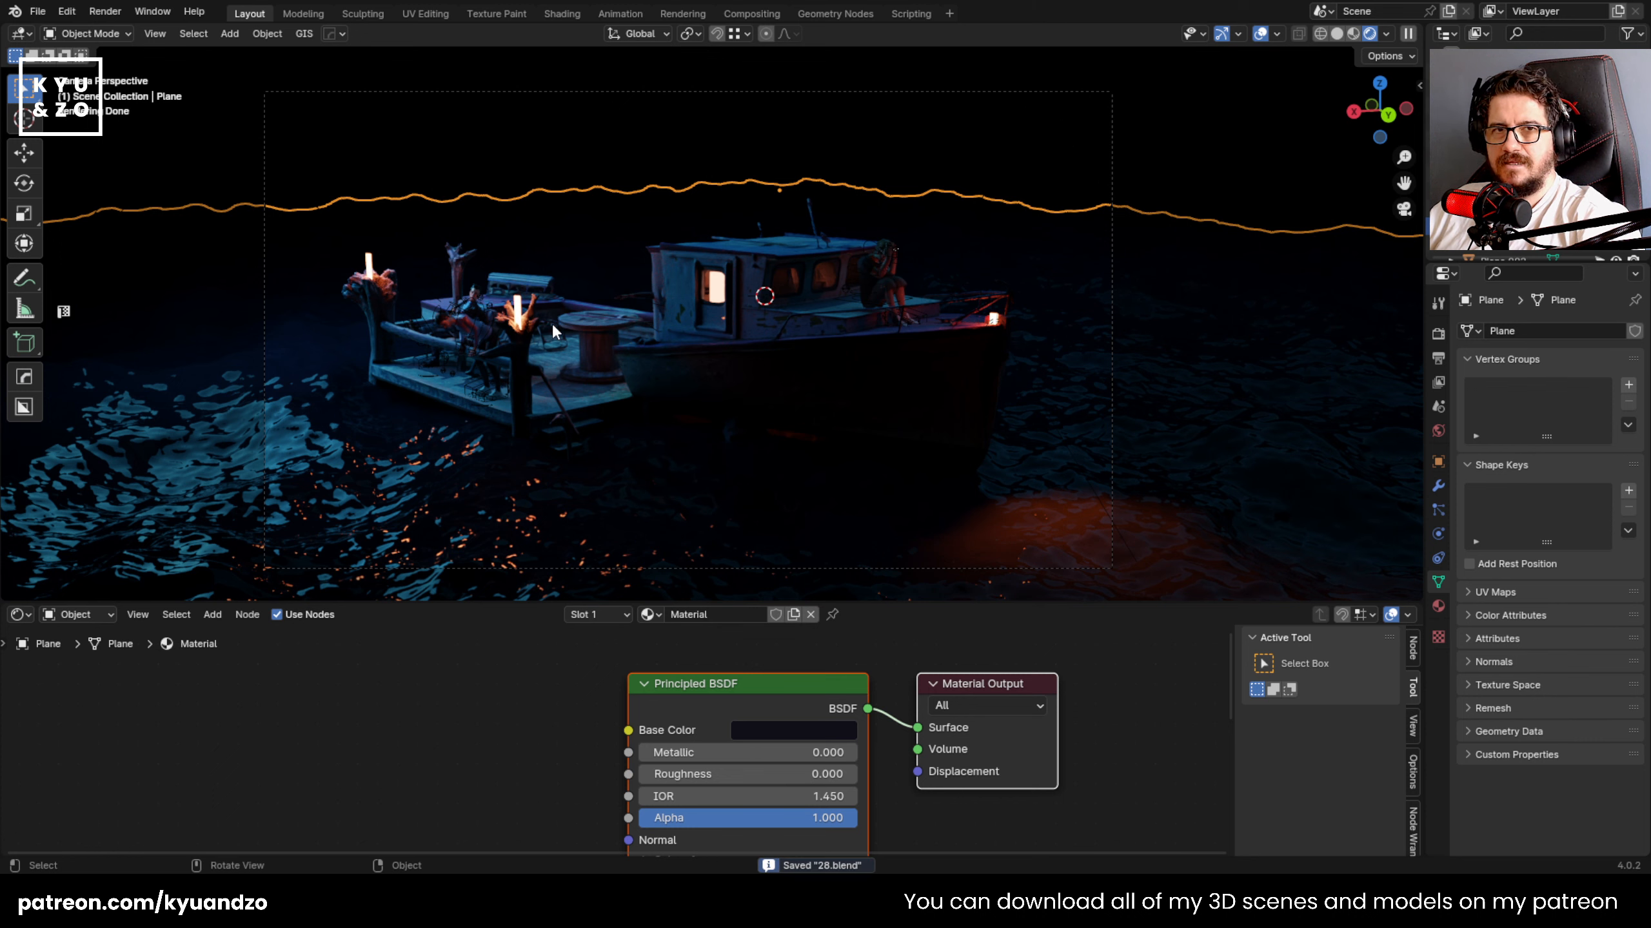
pyautogui.scroll(2, 754, 424)
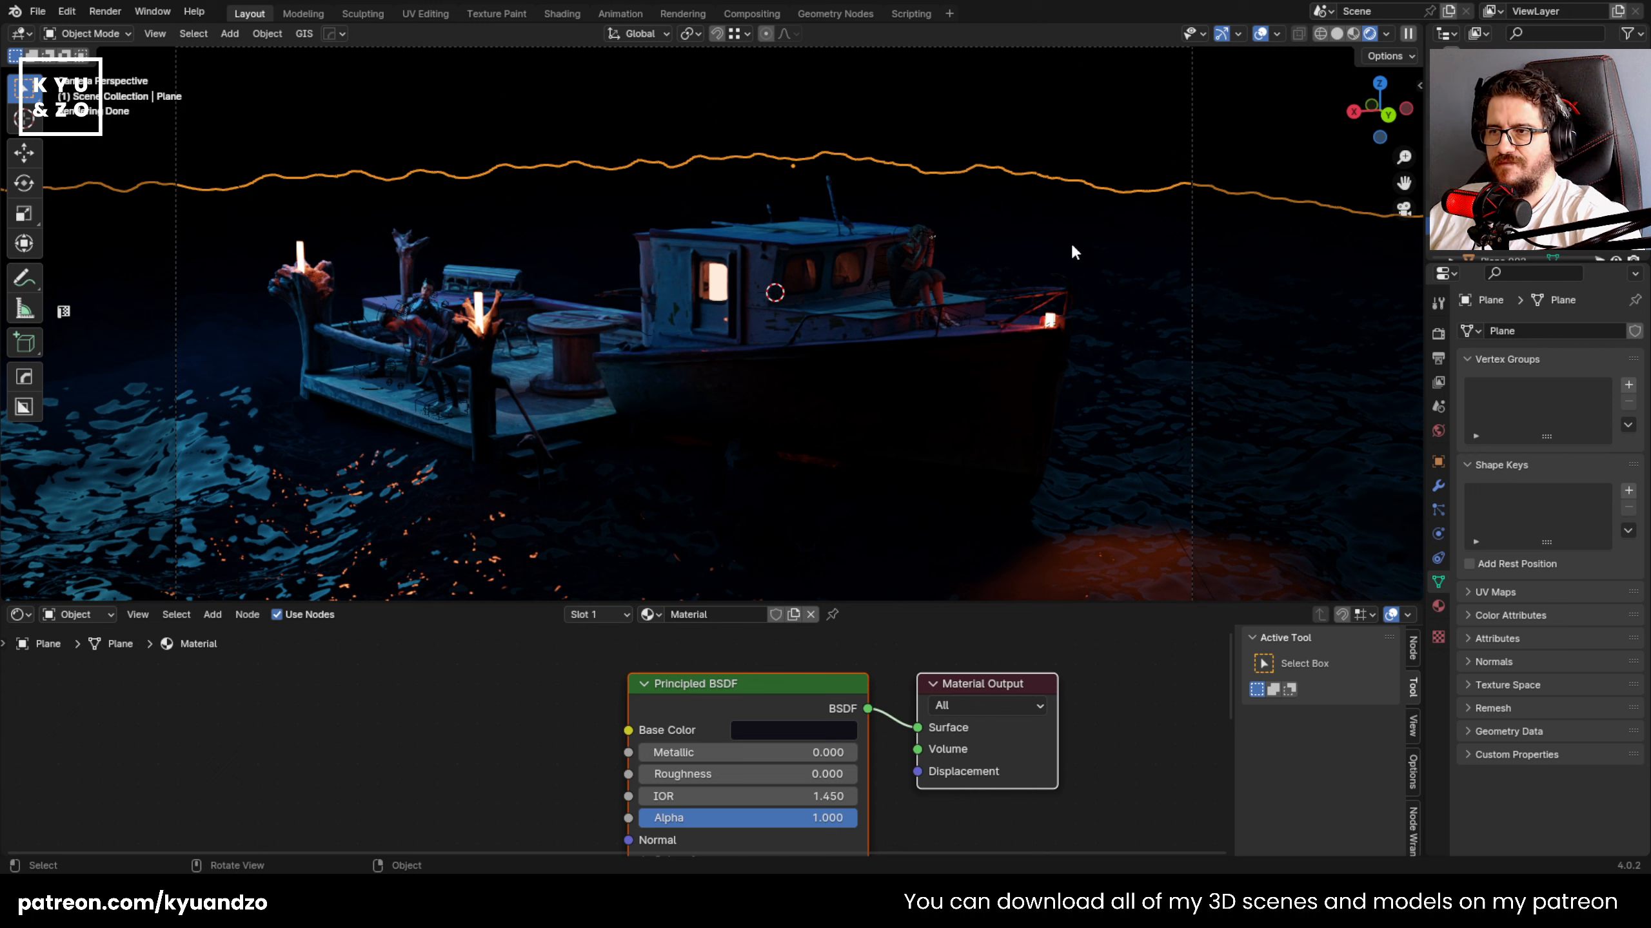
pyautogui.click(692, 127)
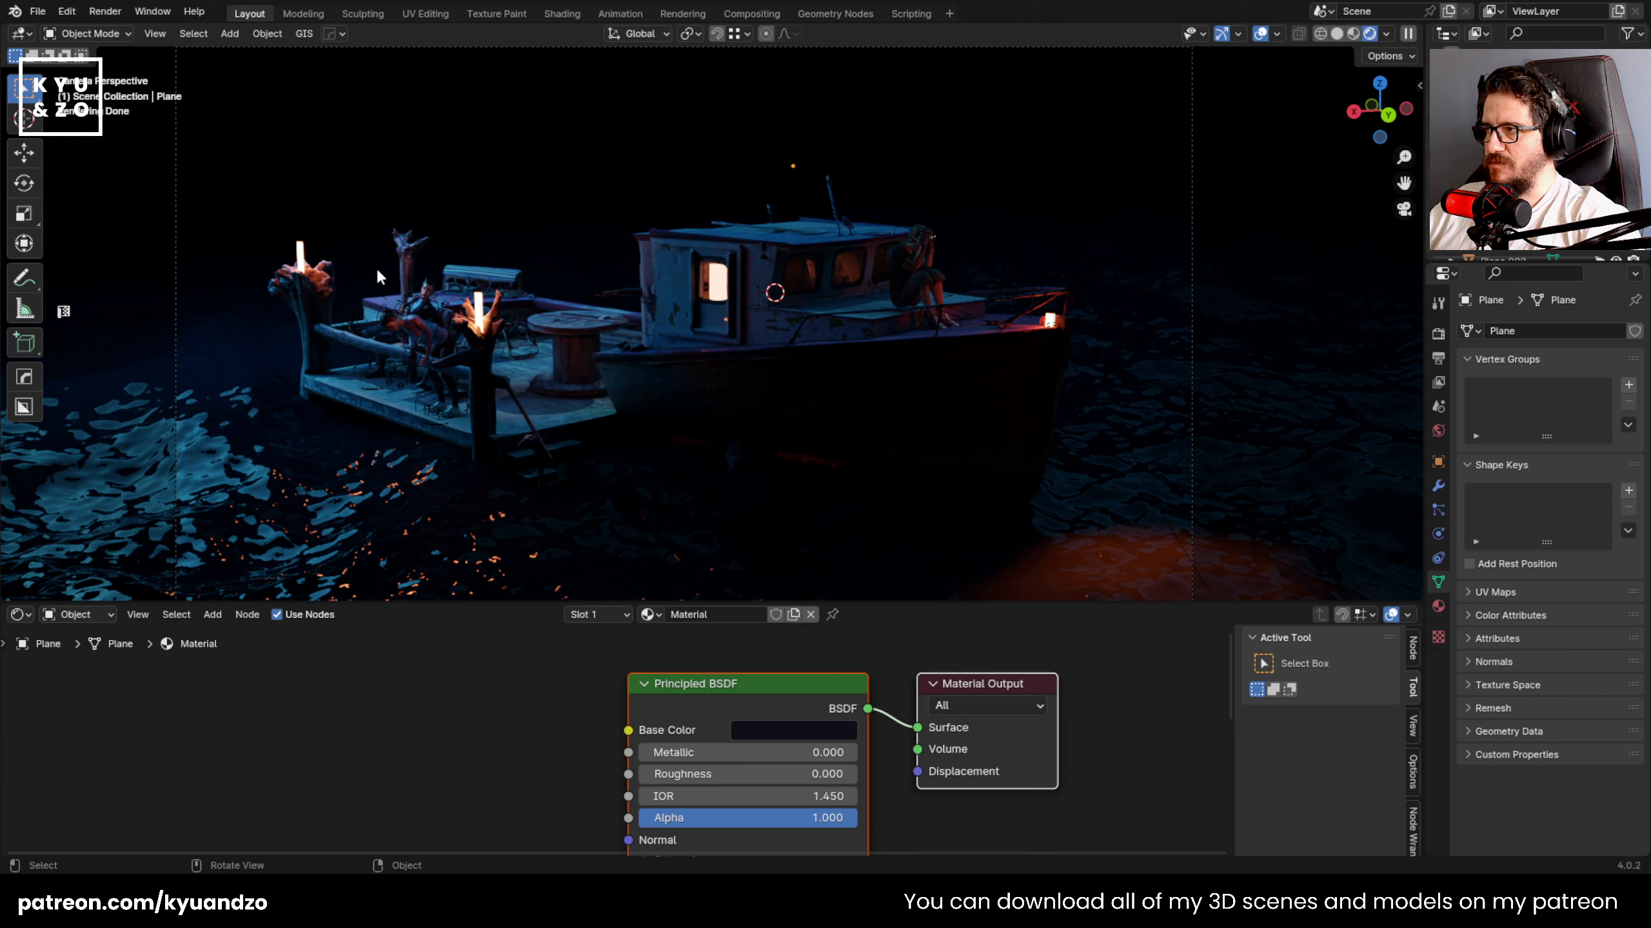
pyautogui.hotkey('ctrl', 's')
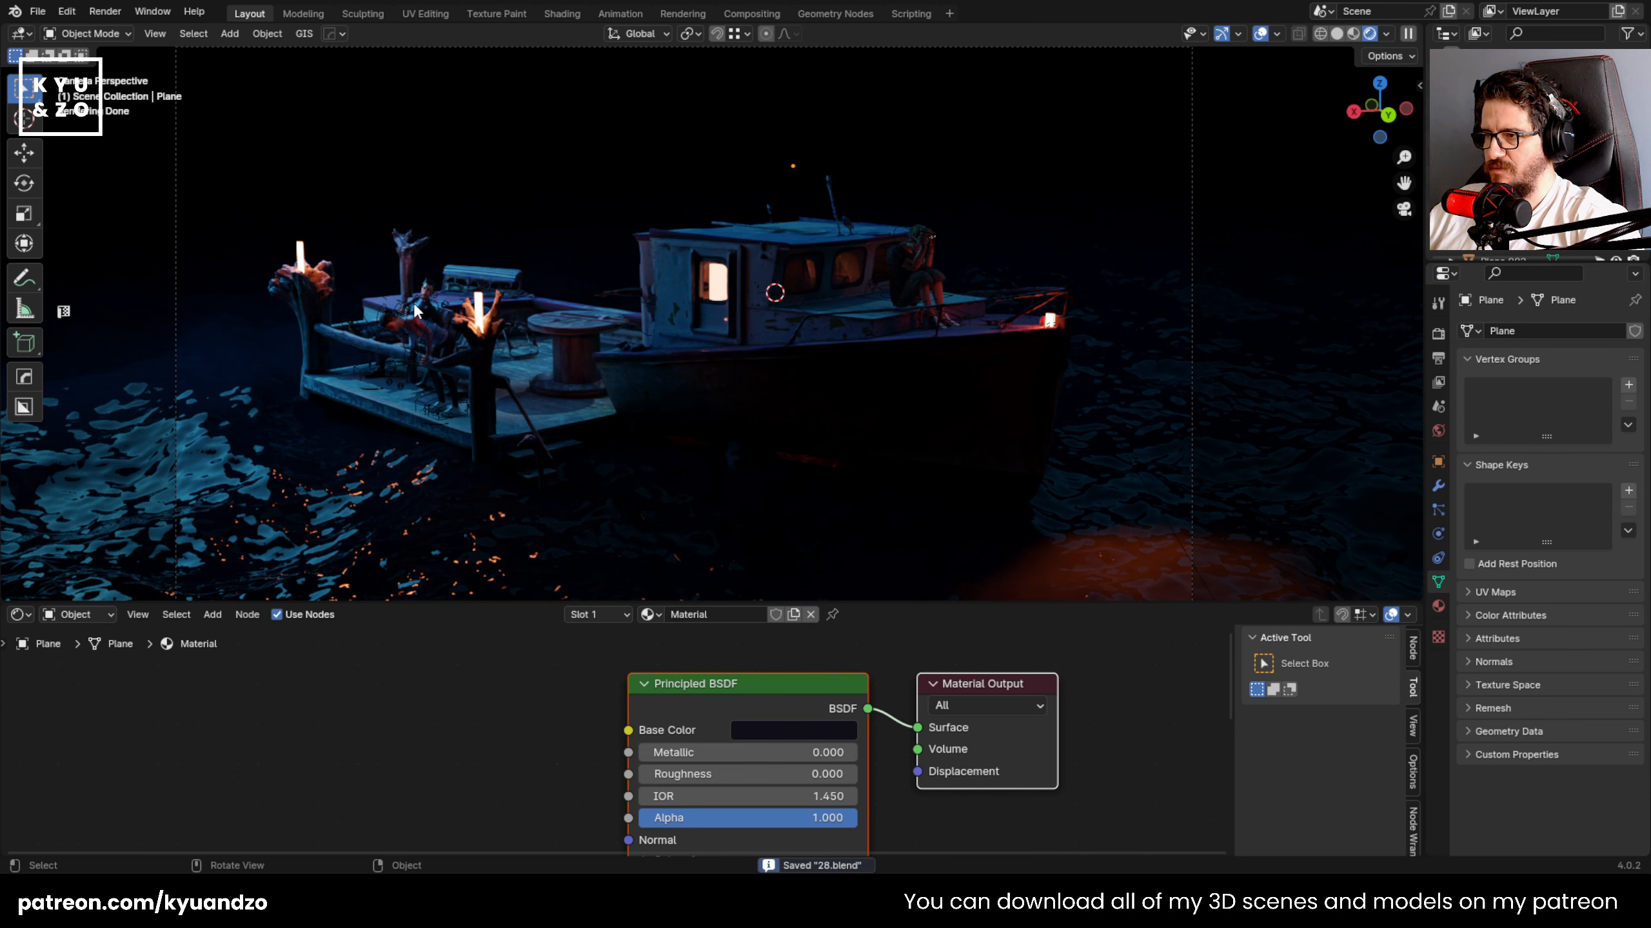
# - Select the helmeted man's Armature beside the cabin and move it along global X and Y behind the first side window
pyautogui.scroll(2, 694, 343)
pyautogui.click(599, 289)
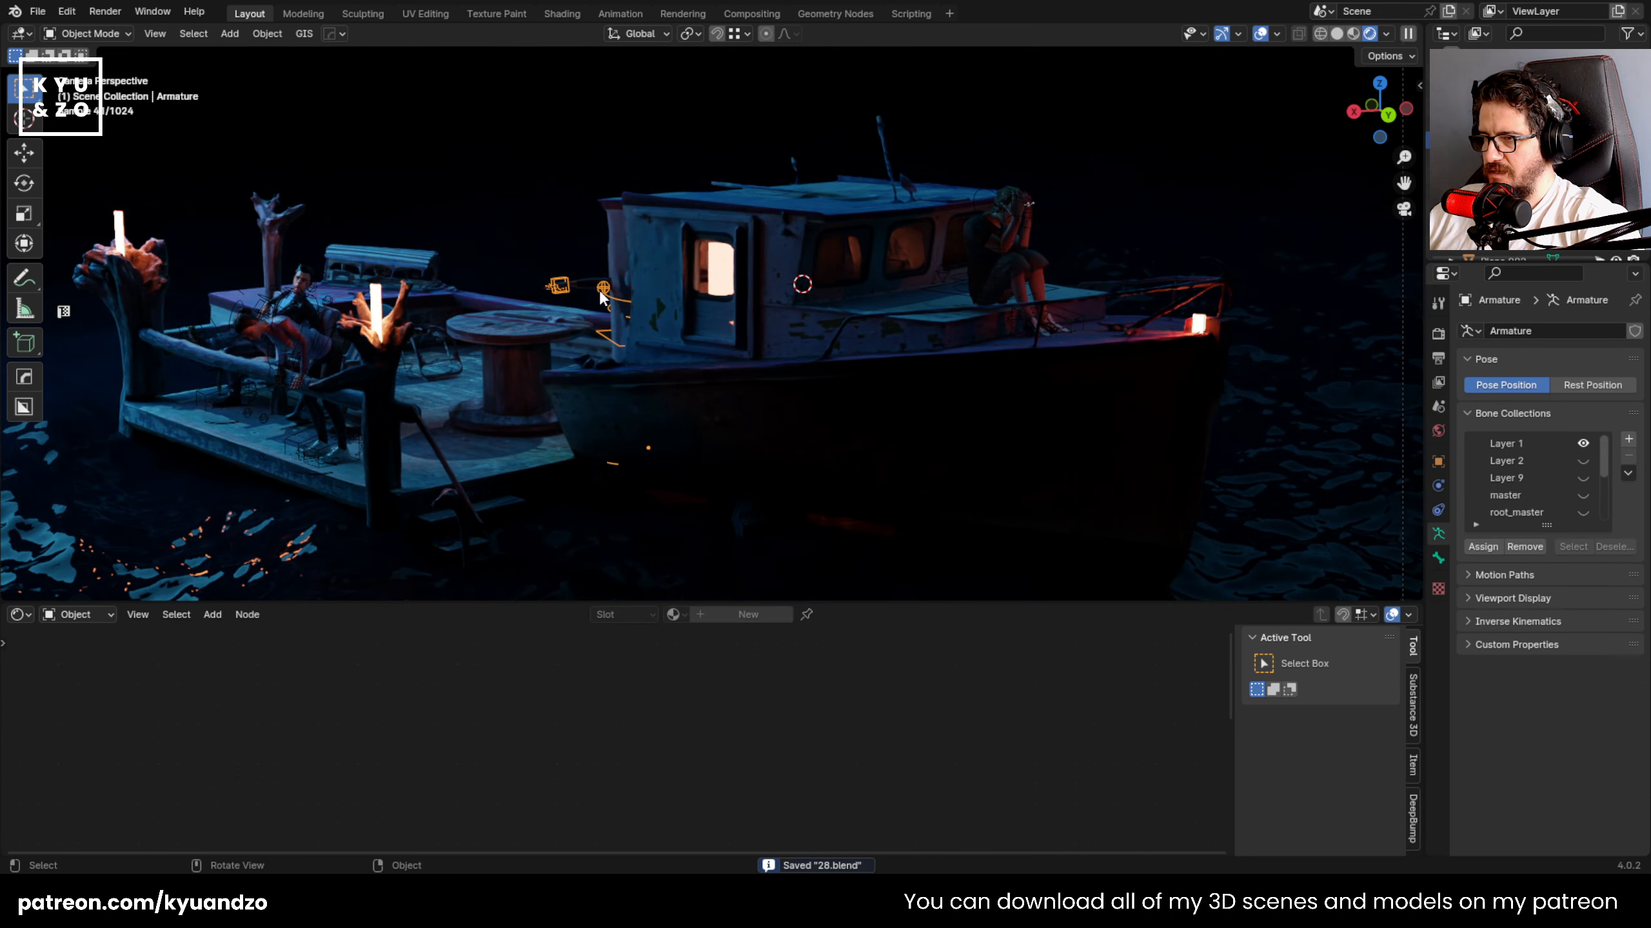
pyautogui.press('g')
pyautogui.press('y')
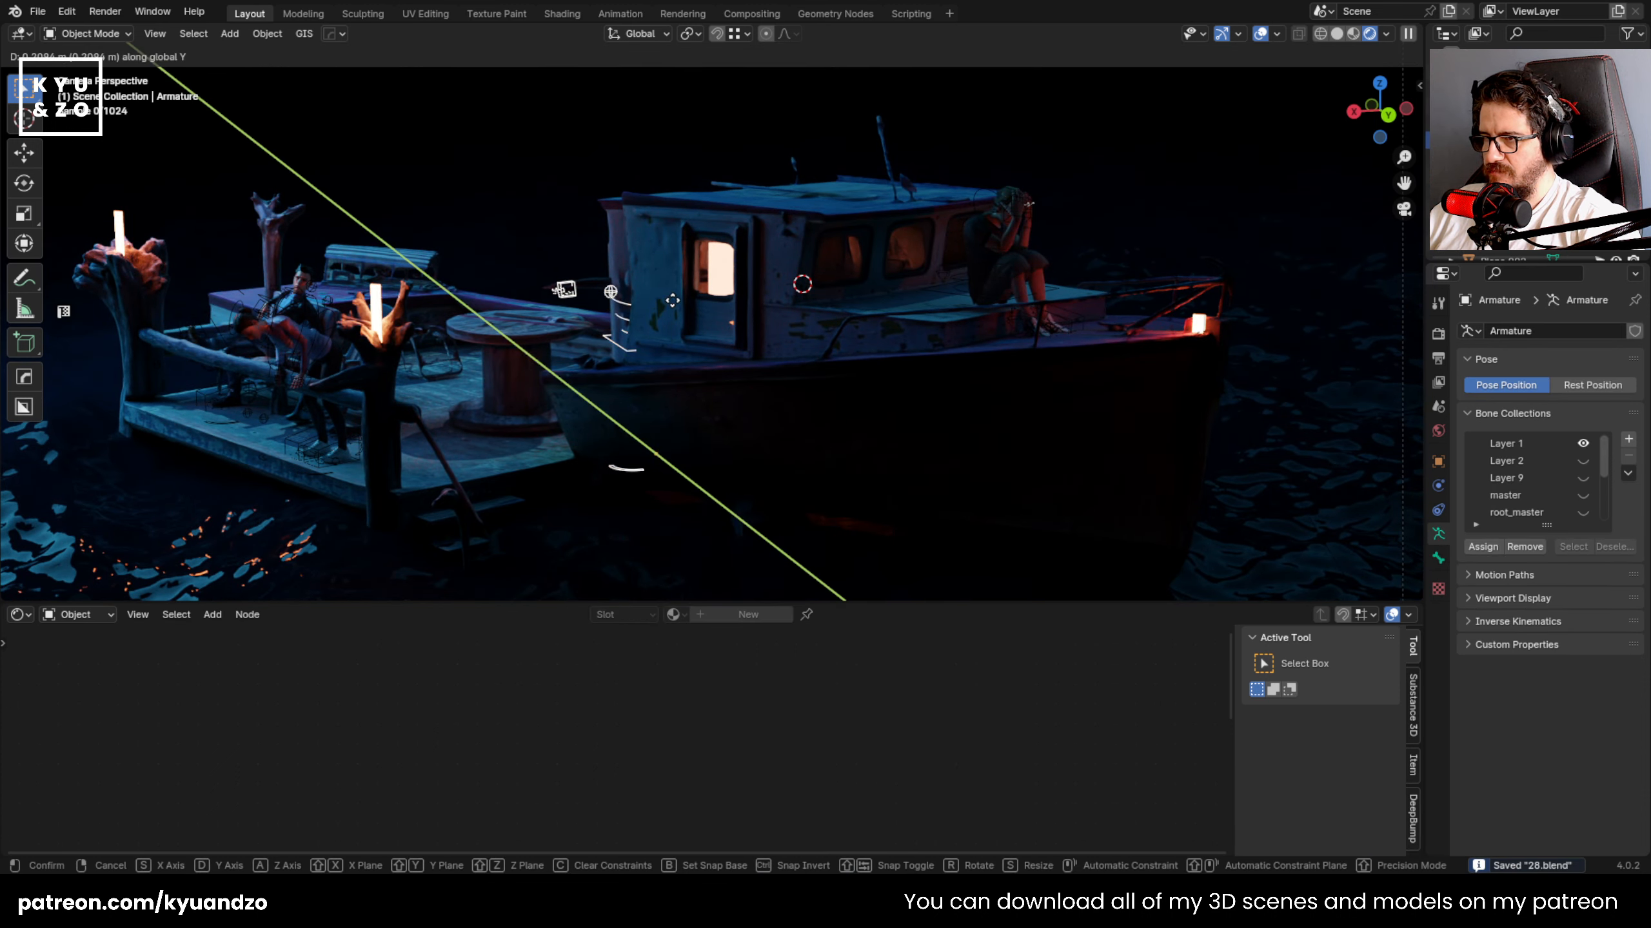
pyautogui.press('x')
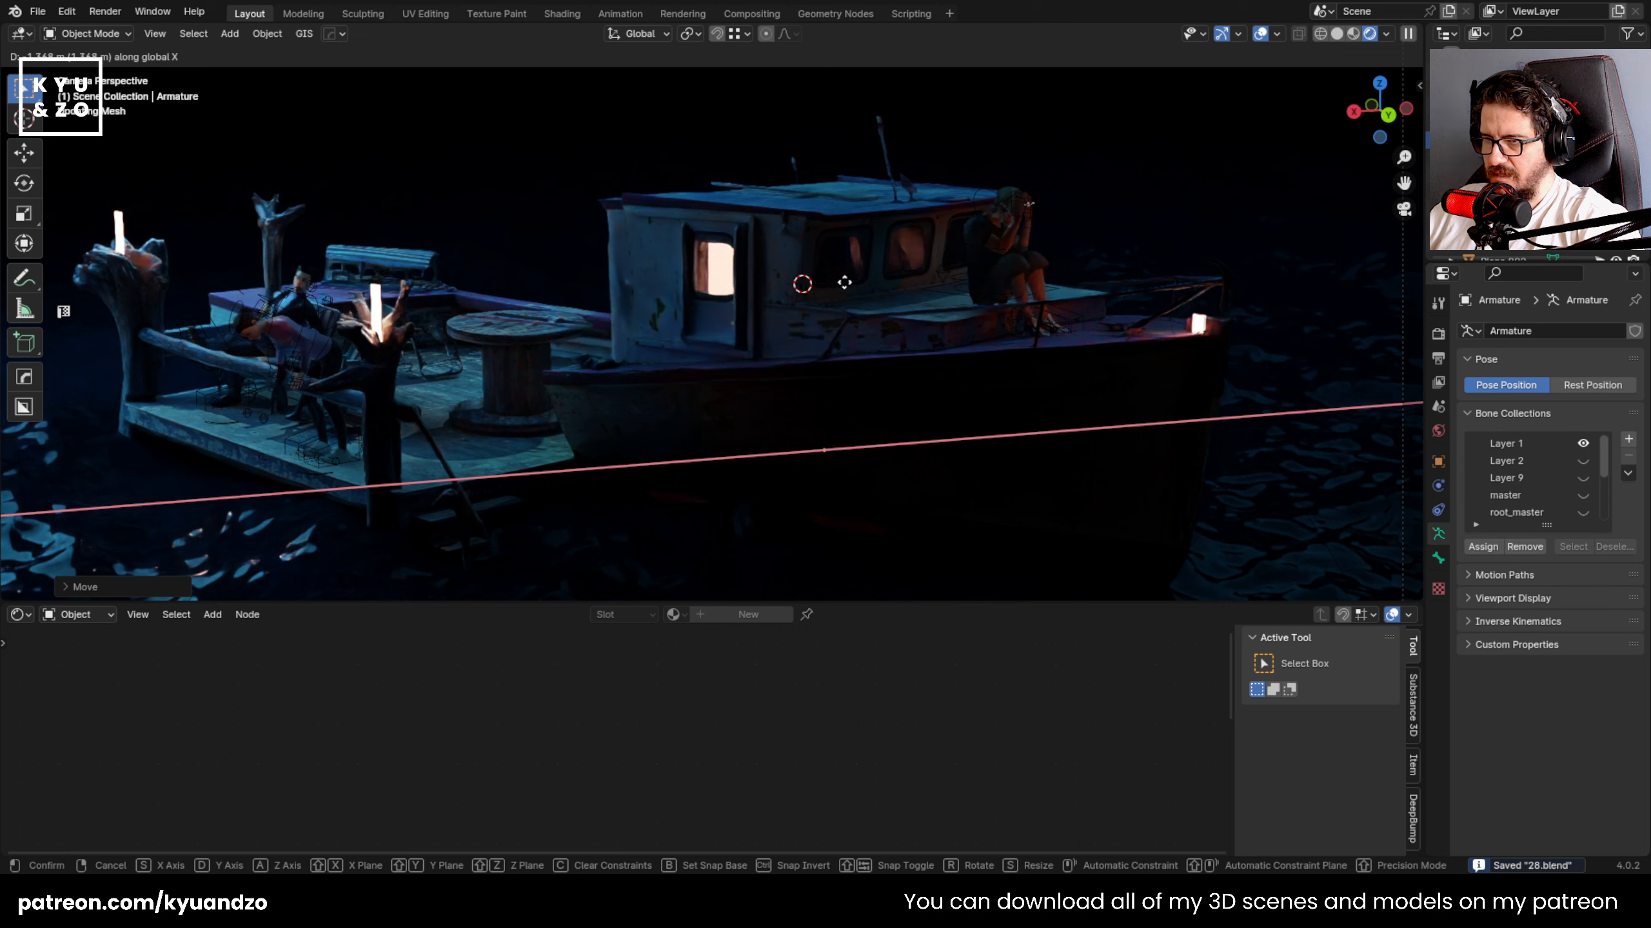
pyautogui.press('y')
pyautogui.press('x')
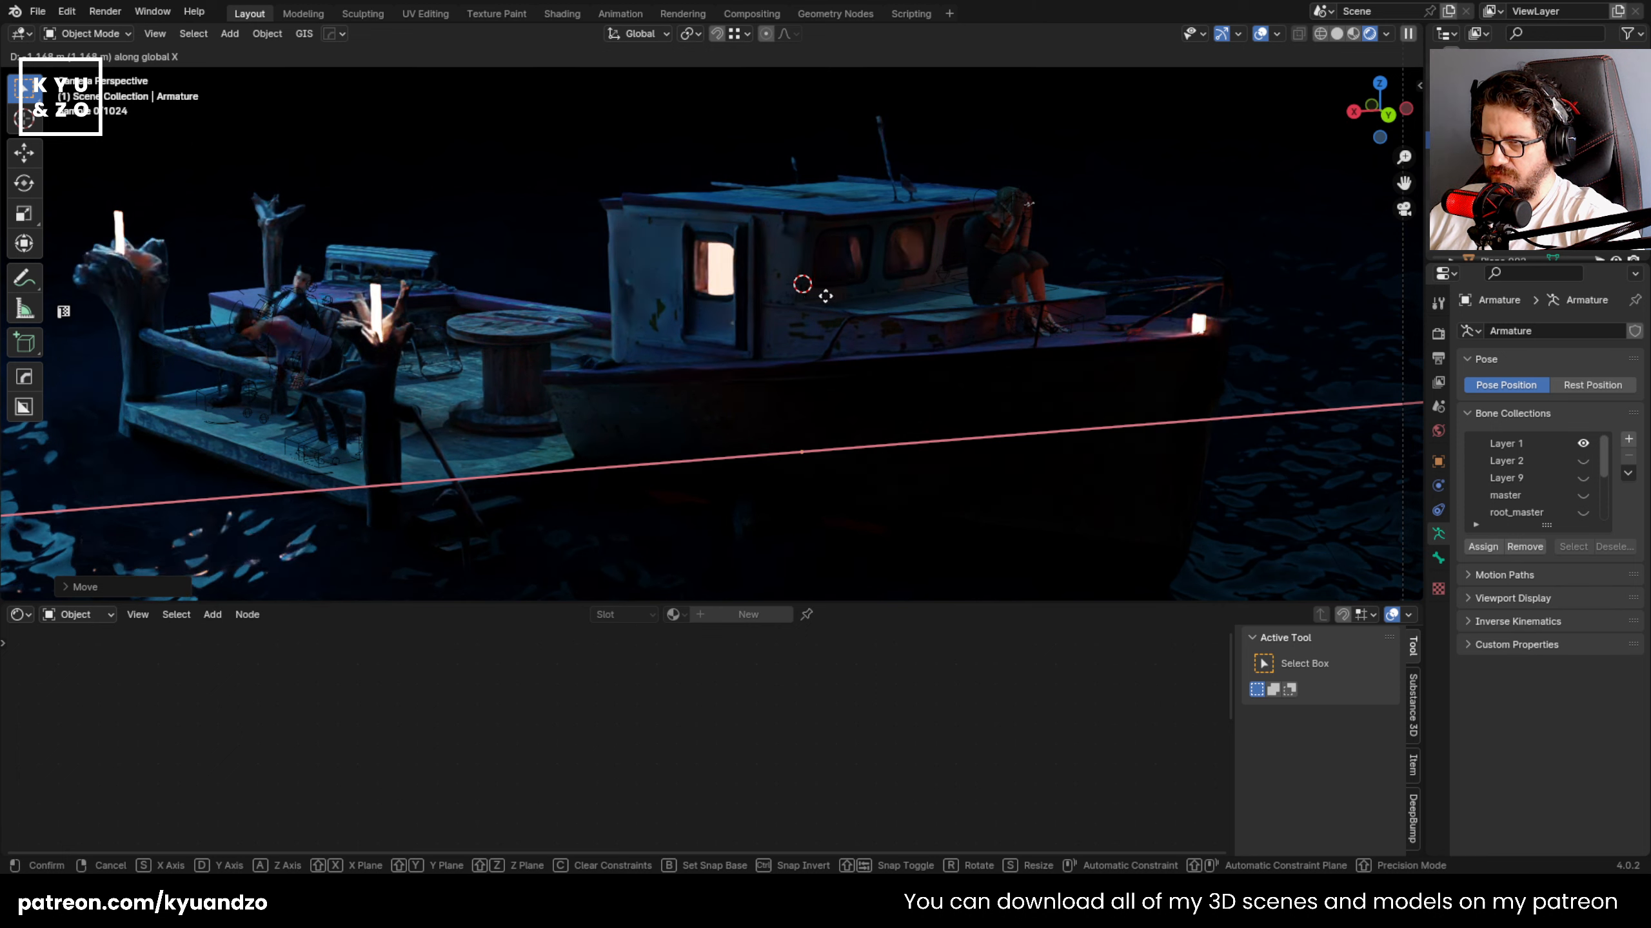
pyautogui.press('y')
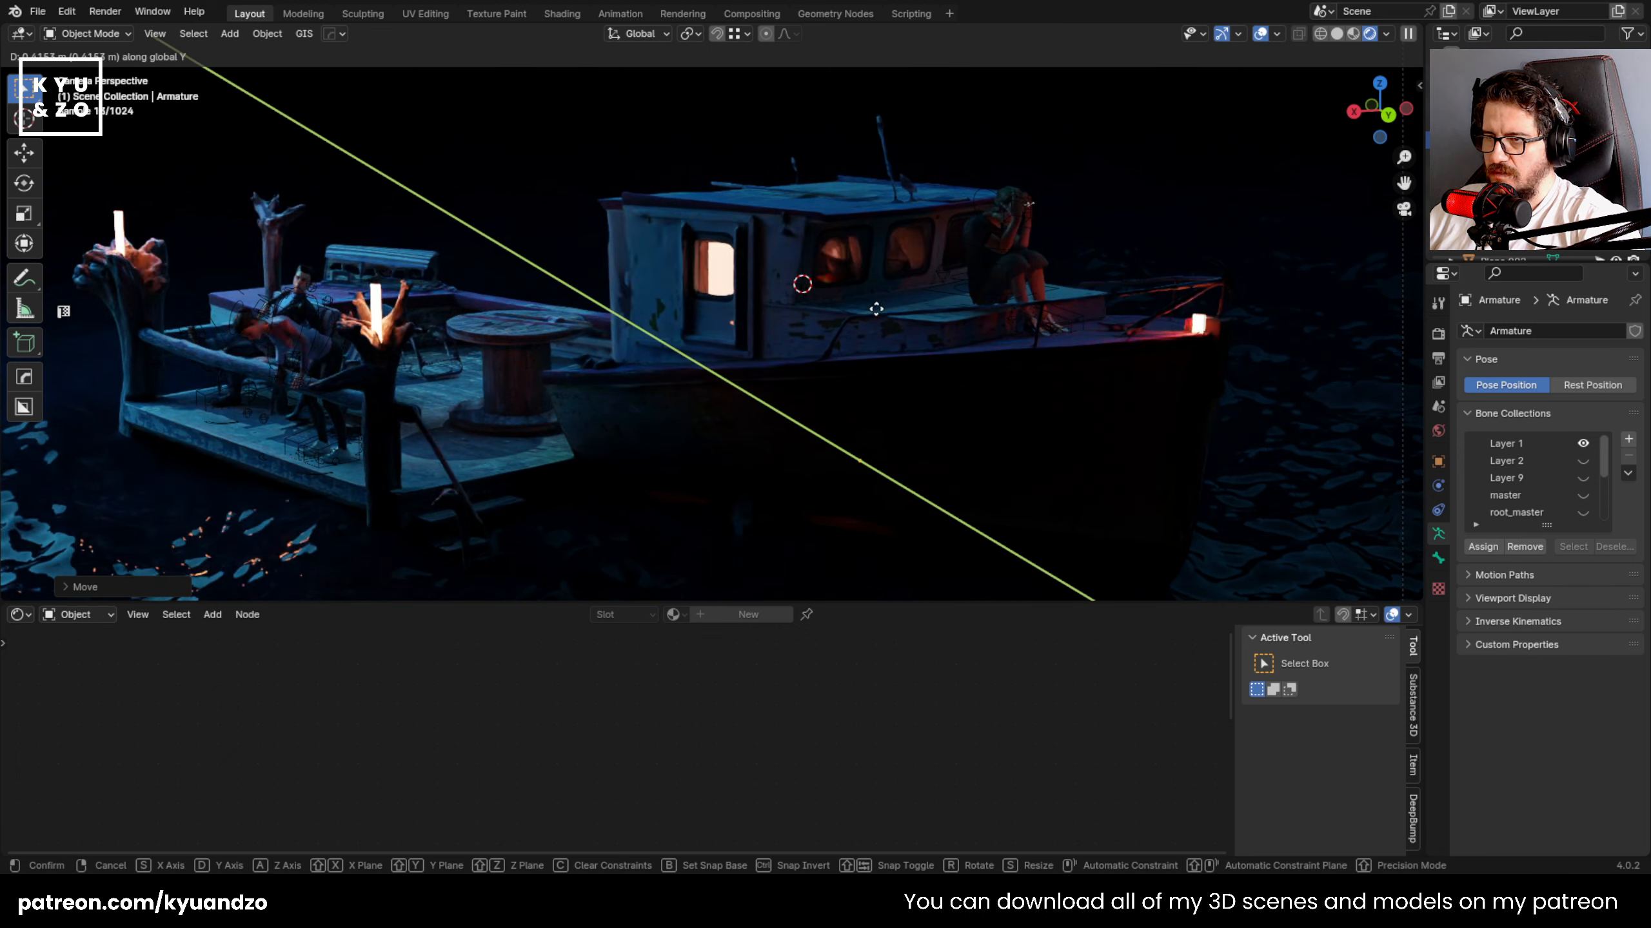
# - Rotate the helmeted man's armature about global Z to turn him inside the cabin
pyautogui.press('r')
pyautogui.press('z')
pyautogui.click(762, 268)
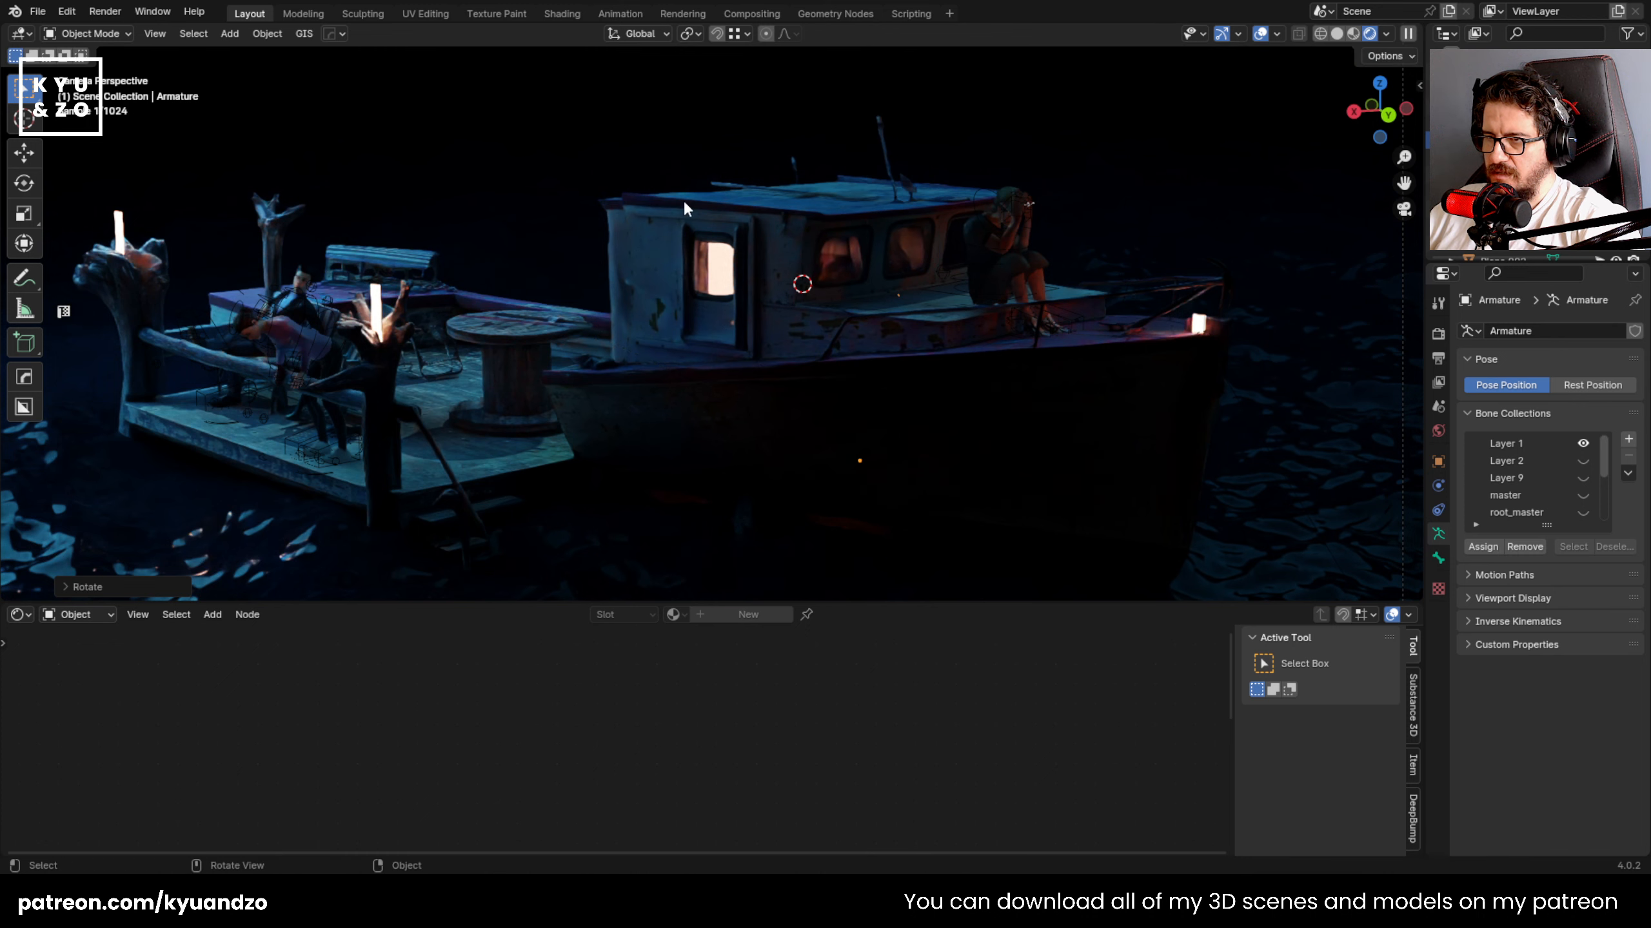
pyautogui.scroll(5, 762, 267)
pyautogui.press('r')
pyautogui.press('z')
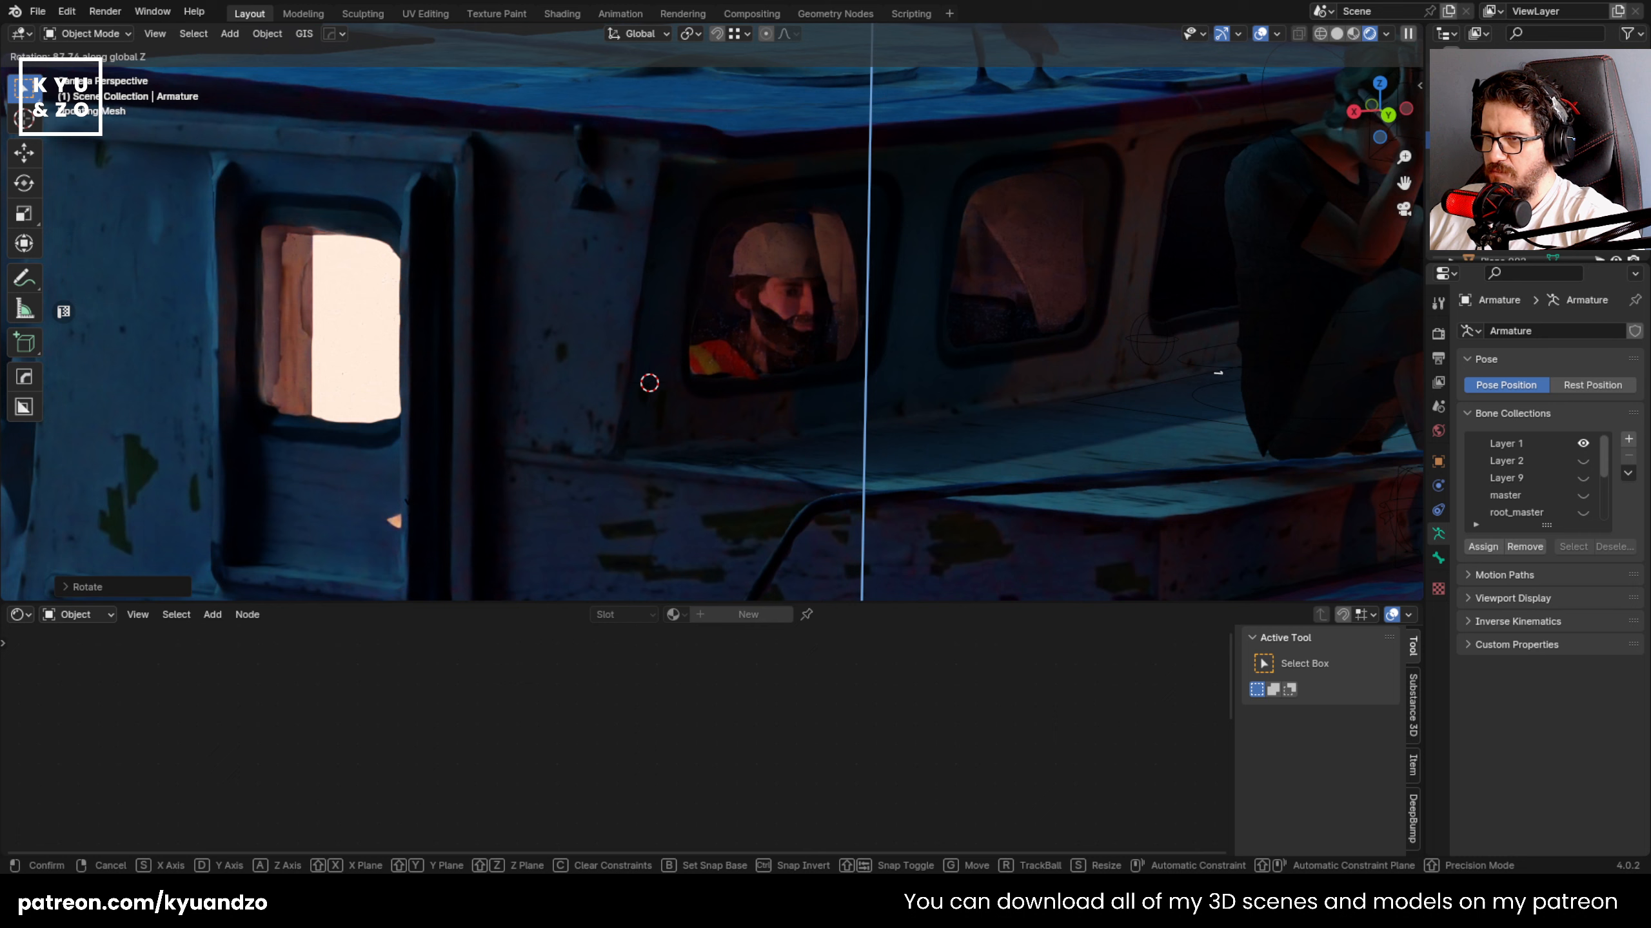
# - Shift the helmeted man's armature along global X and rotate it about global Z so he looks out of the first window
pyautogui.press('g')
pyautogui.press('x')
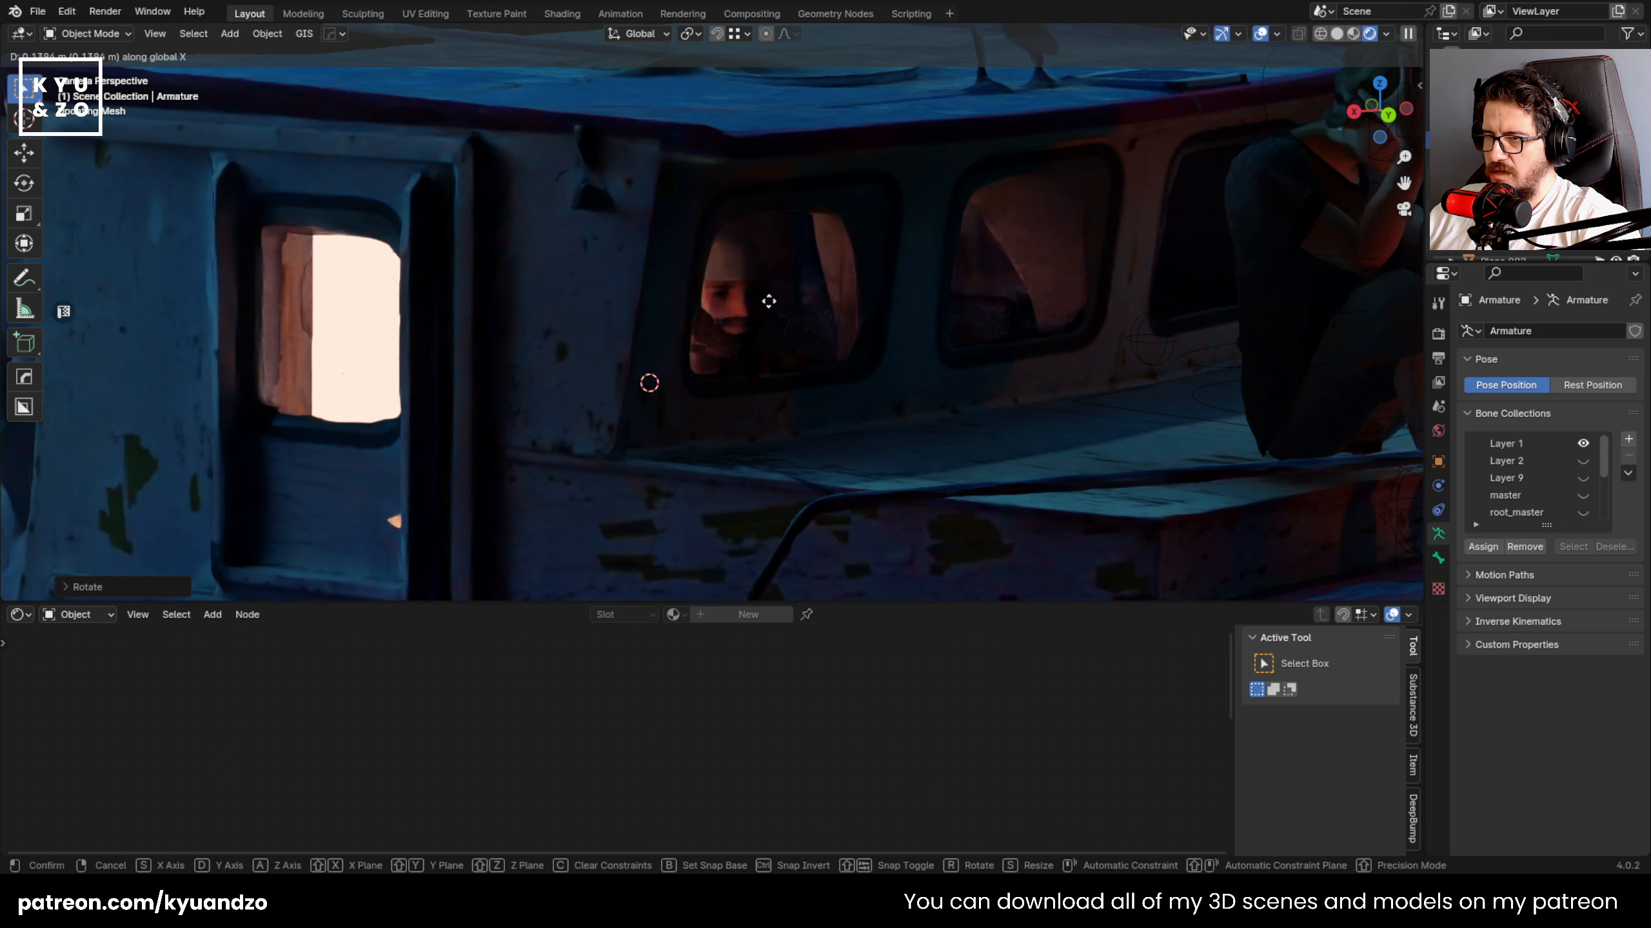
pyautogui.press('Return')
pyautogui.press('r')
pyautogui.press('z')
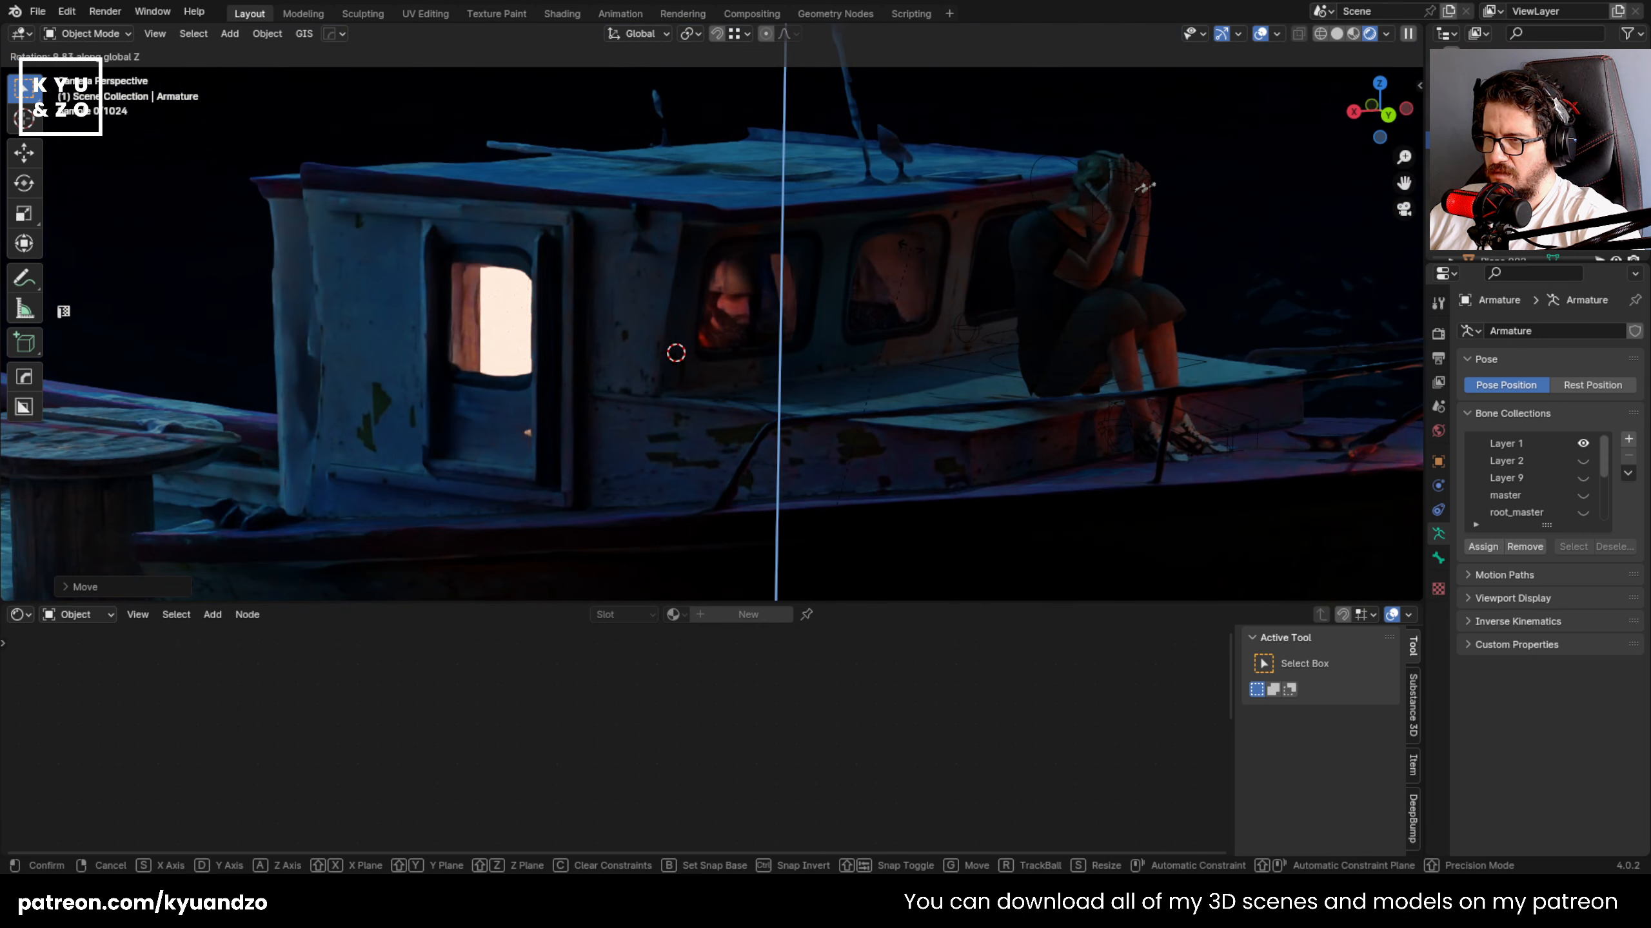
pyautogui.click(670, 297)
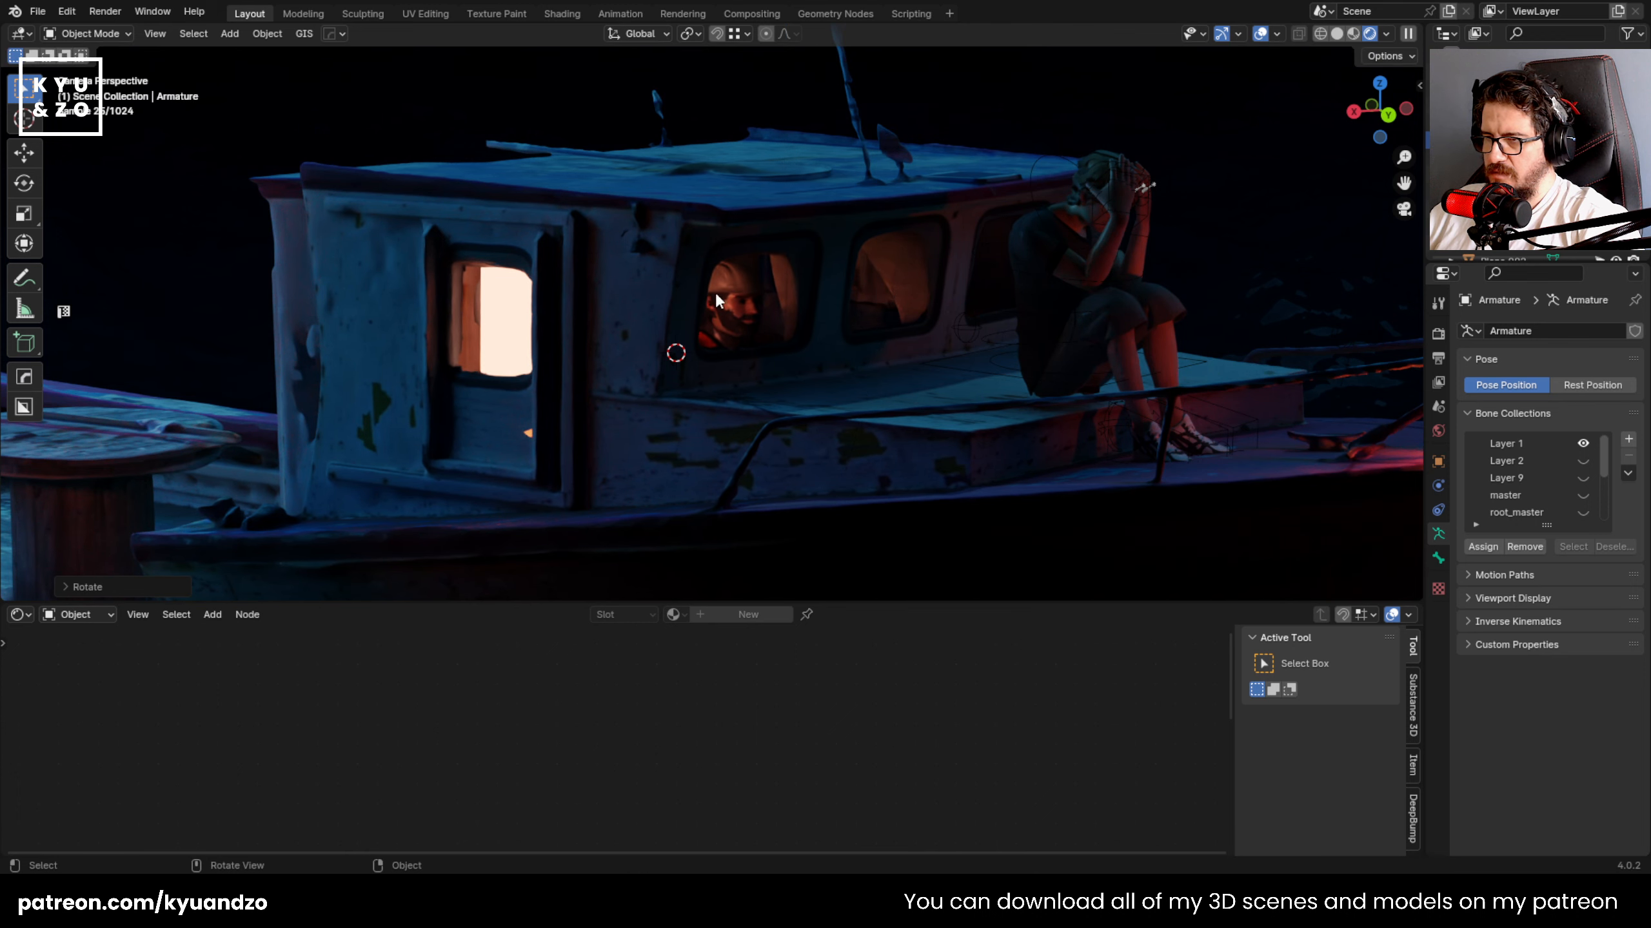
# - Select the first cabin window's glass pane and set its Glass BSDF IOR to 1.130
pyautogui.click(733, 292)
pyautogui.moveTo(595, 804)
pyautogui.mouseDown()
pyautogui.moveTo(559, 803)
pyautogui.moveTo(654, 803)
pyautogui.moveTo(520, 804)
pyautogui.moveTo(590, 803)
pyautogui.mouseUp()
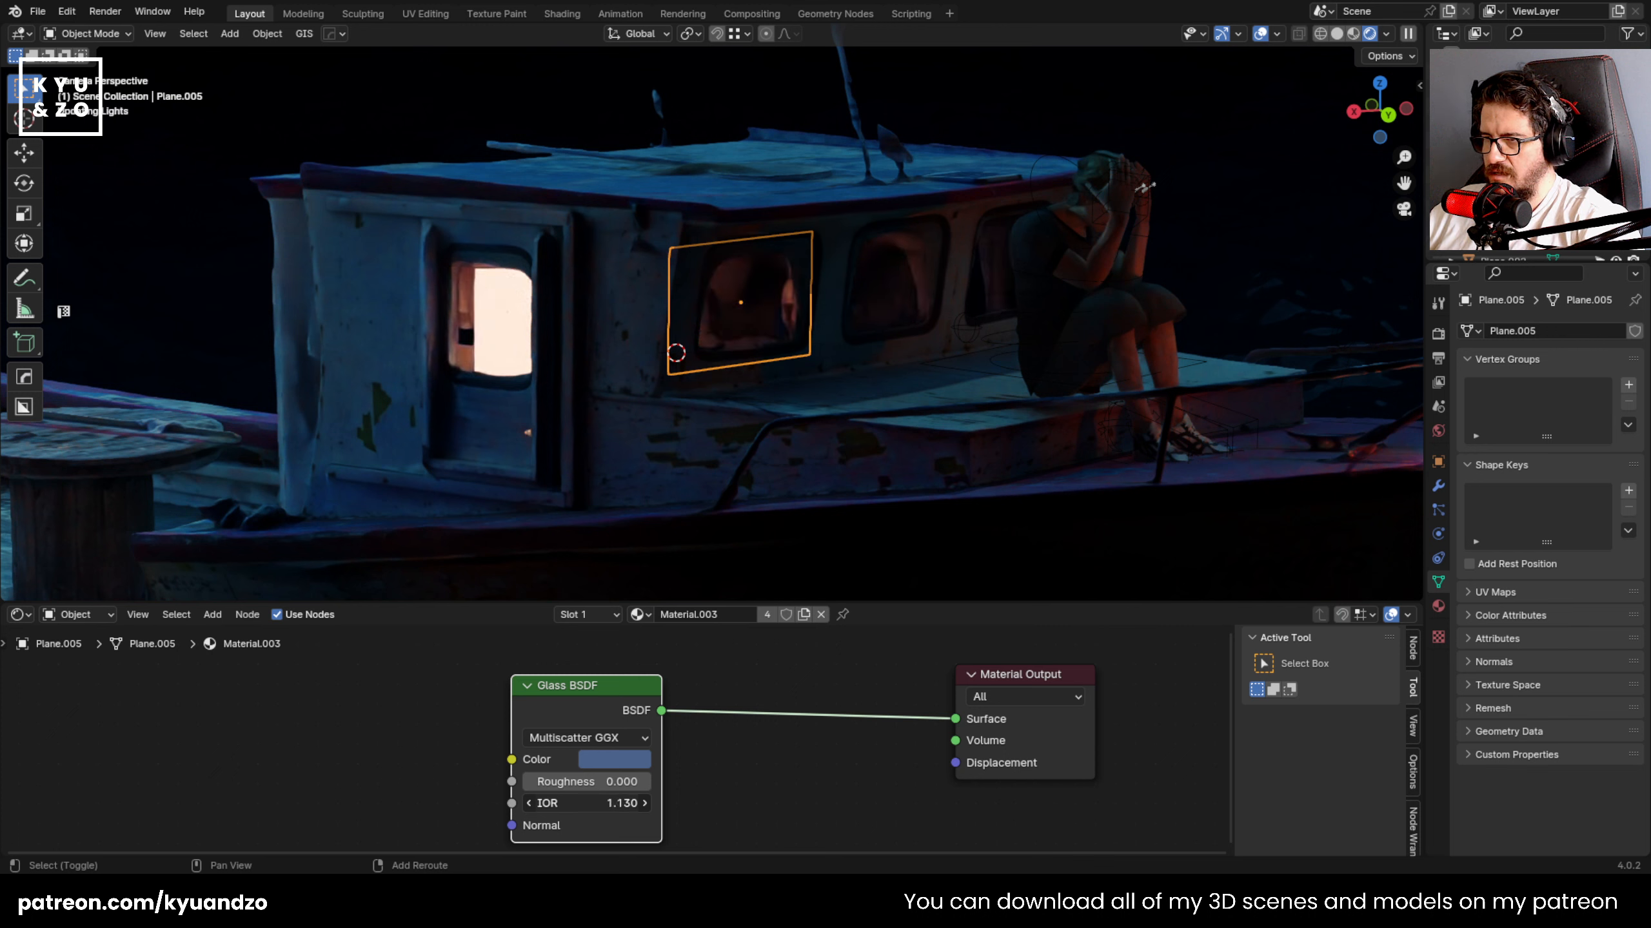
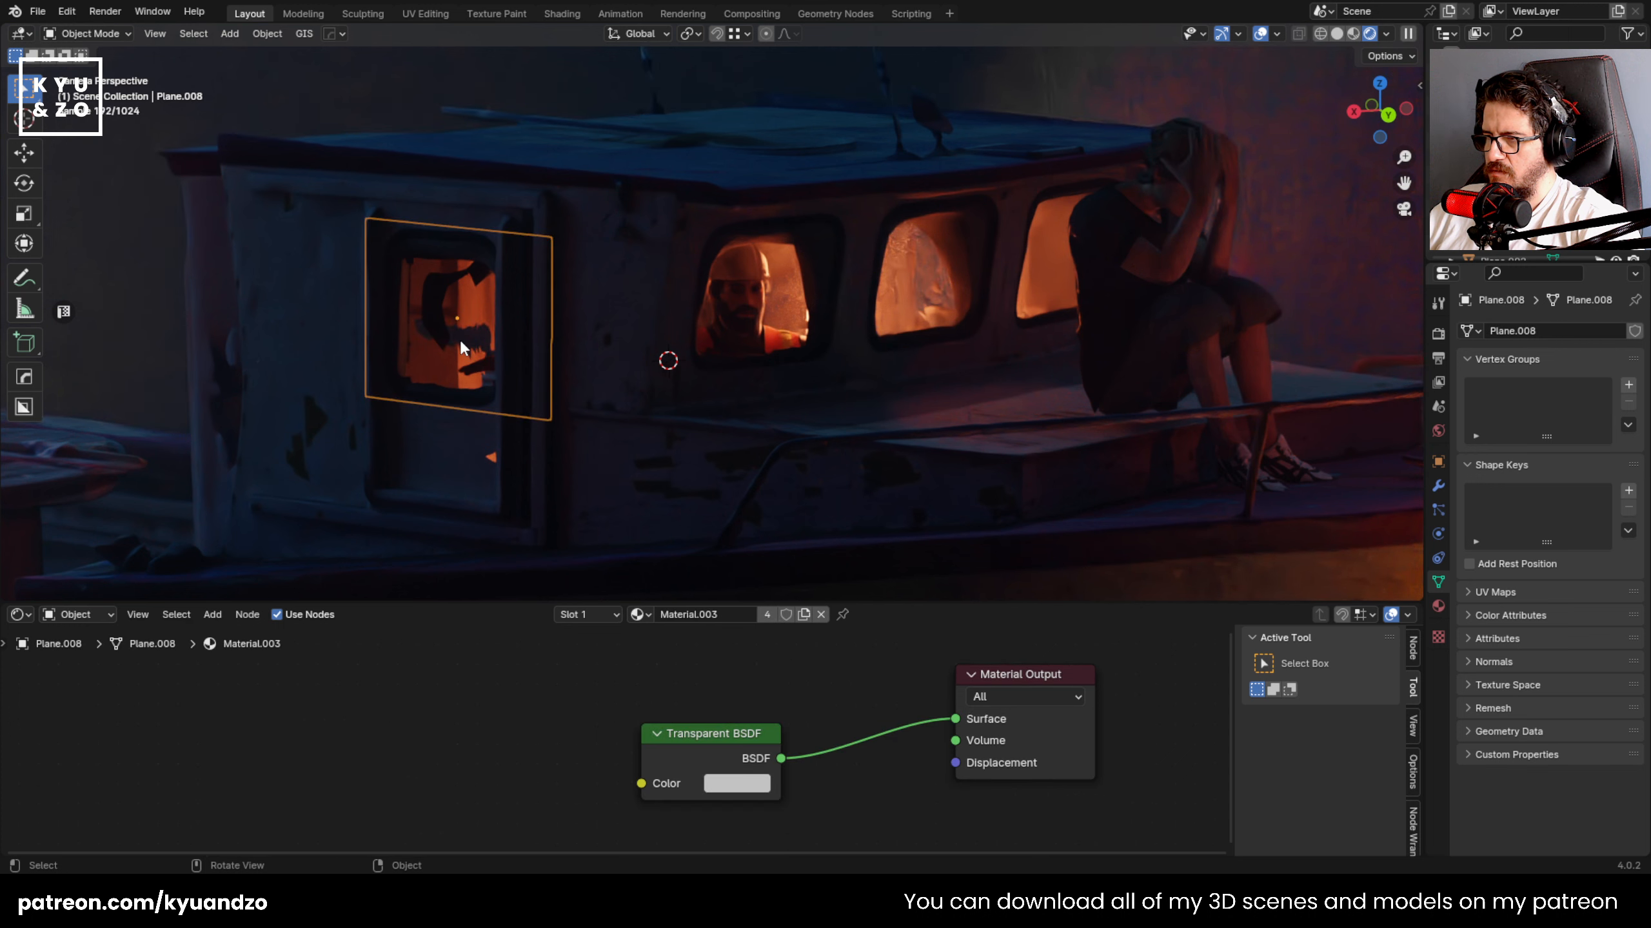
# - Examine the cabin door, the window figure, the stern characters, and the full foggy composition in the camera render
pyautogui.click(465, 339)
pyautogui.click(475, 340)
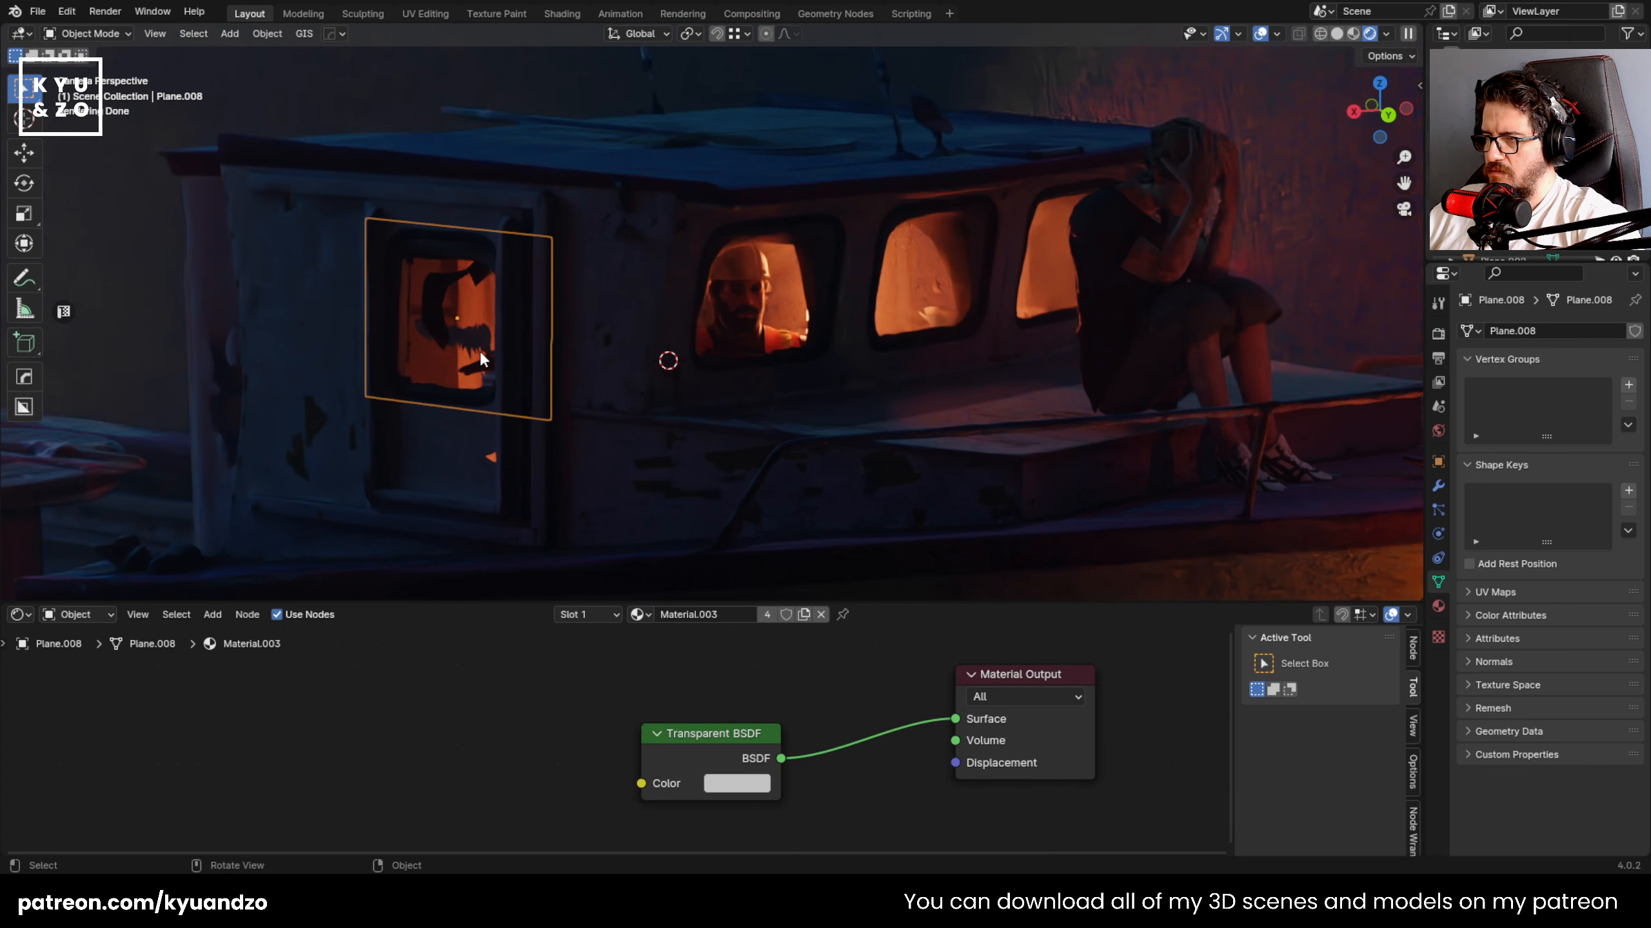
pyautogui.click(480, 350)
pyautogui.scroll(-5, 480, 351)
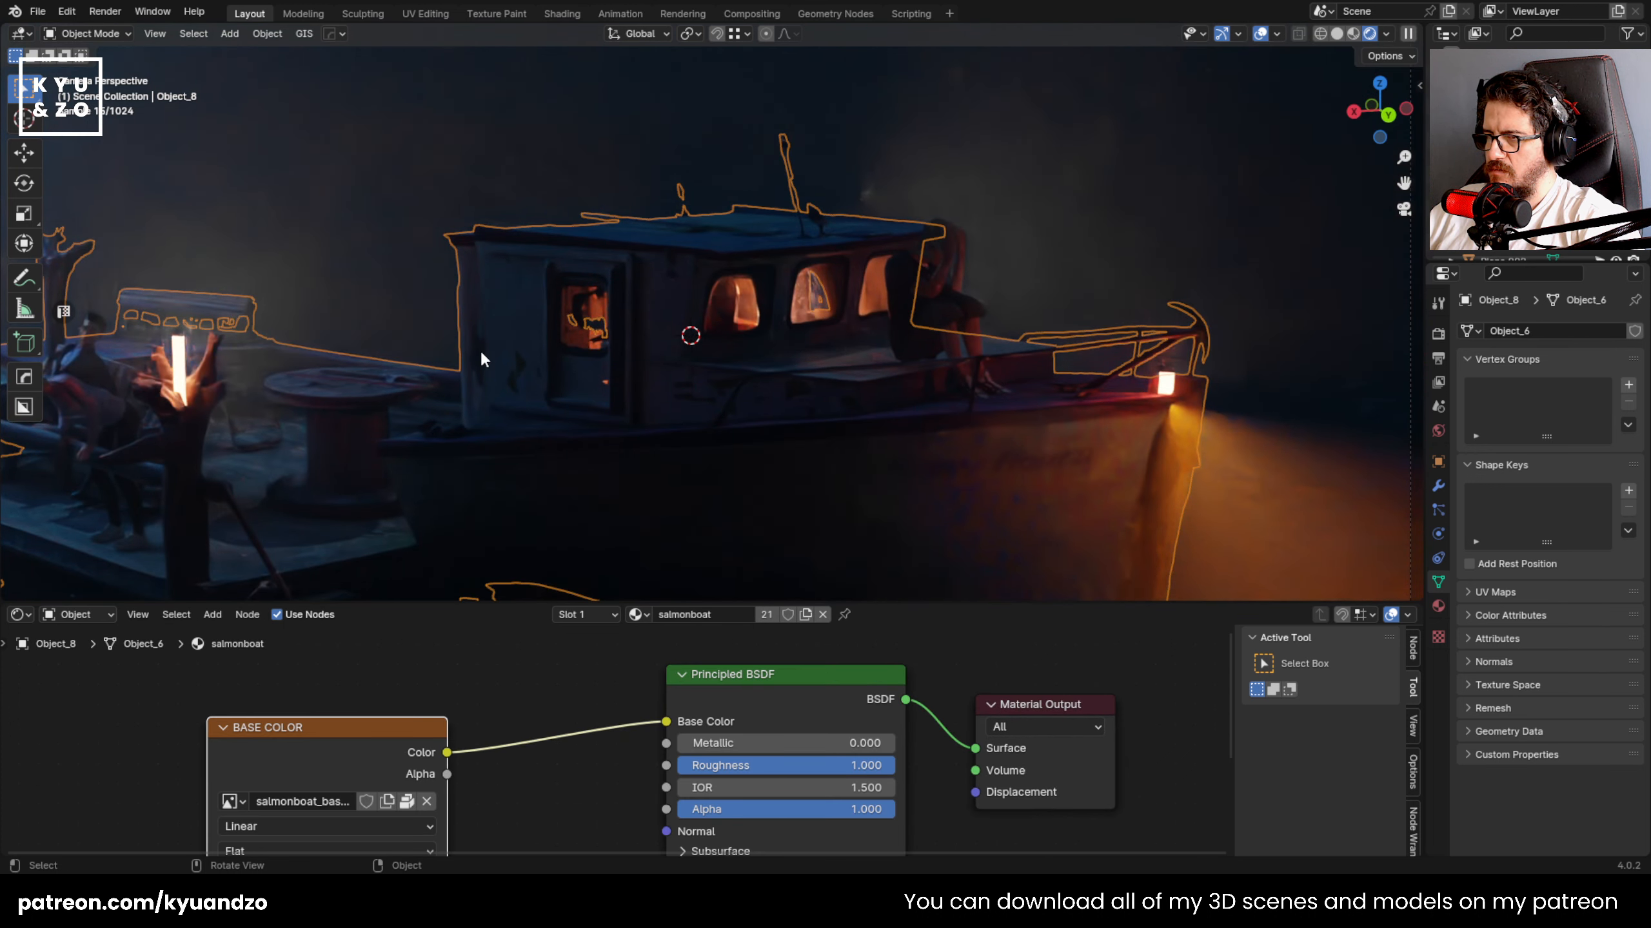
pyautogui.scroll(4, 479, 349)
pyautogui.click(557, 110)
pyautogui.scroll(3, 940, 308)
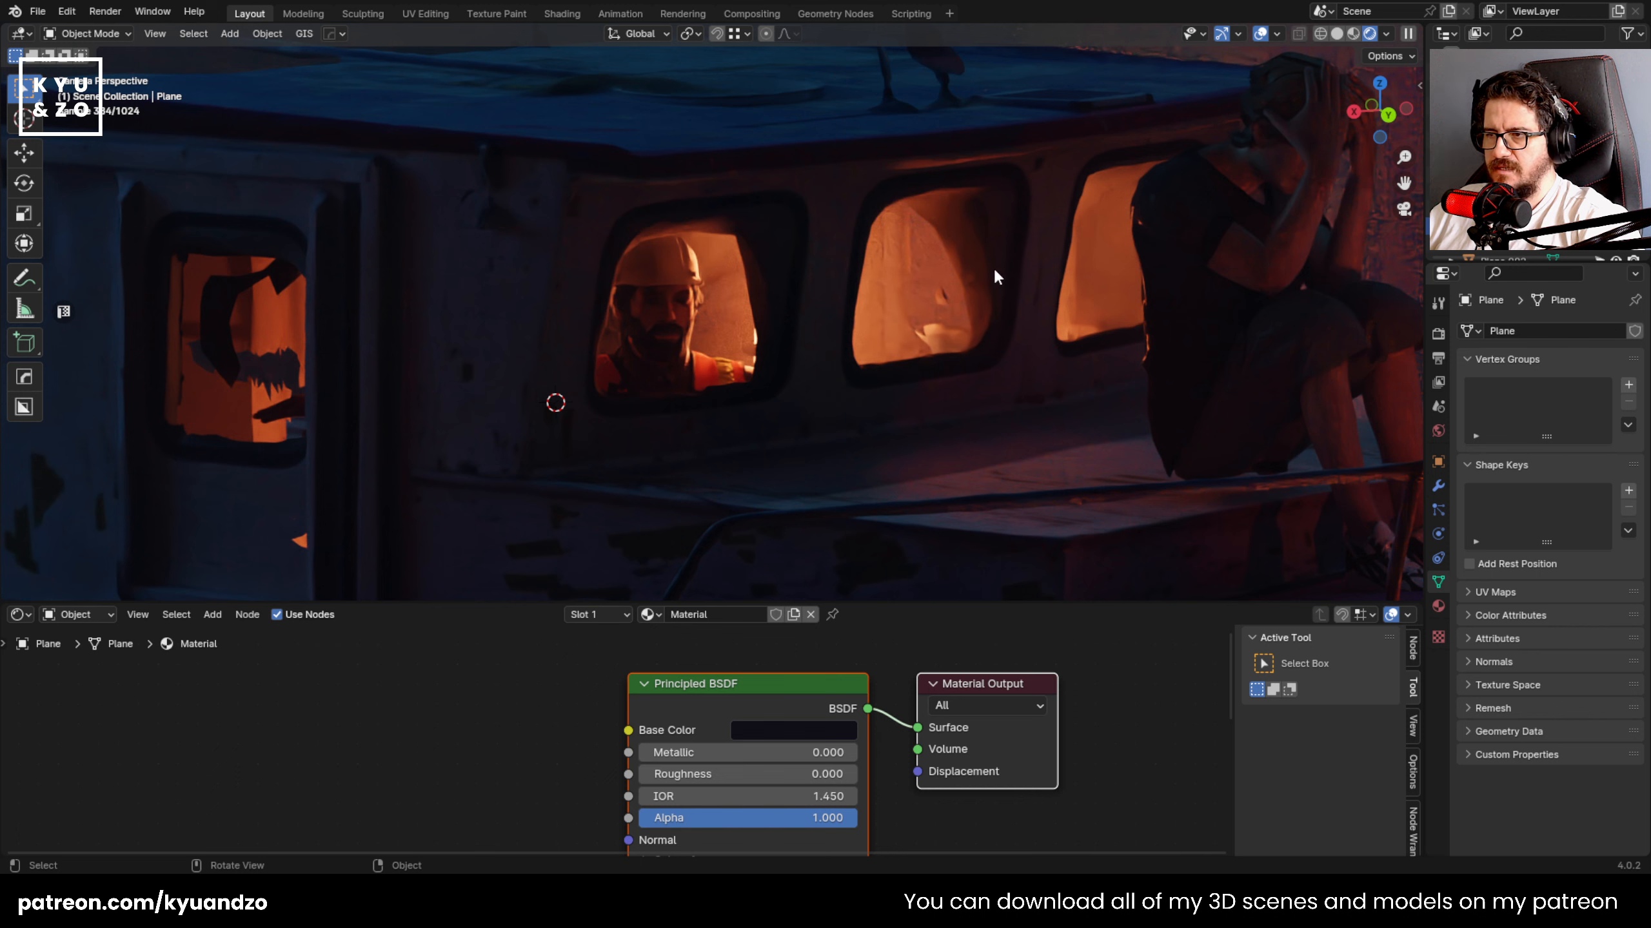
pyautogui.scroll(-6, 766, 275)
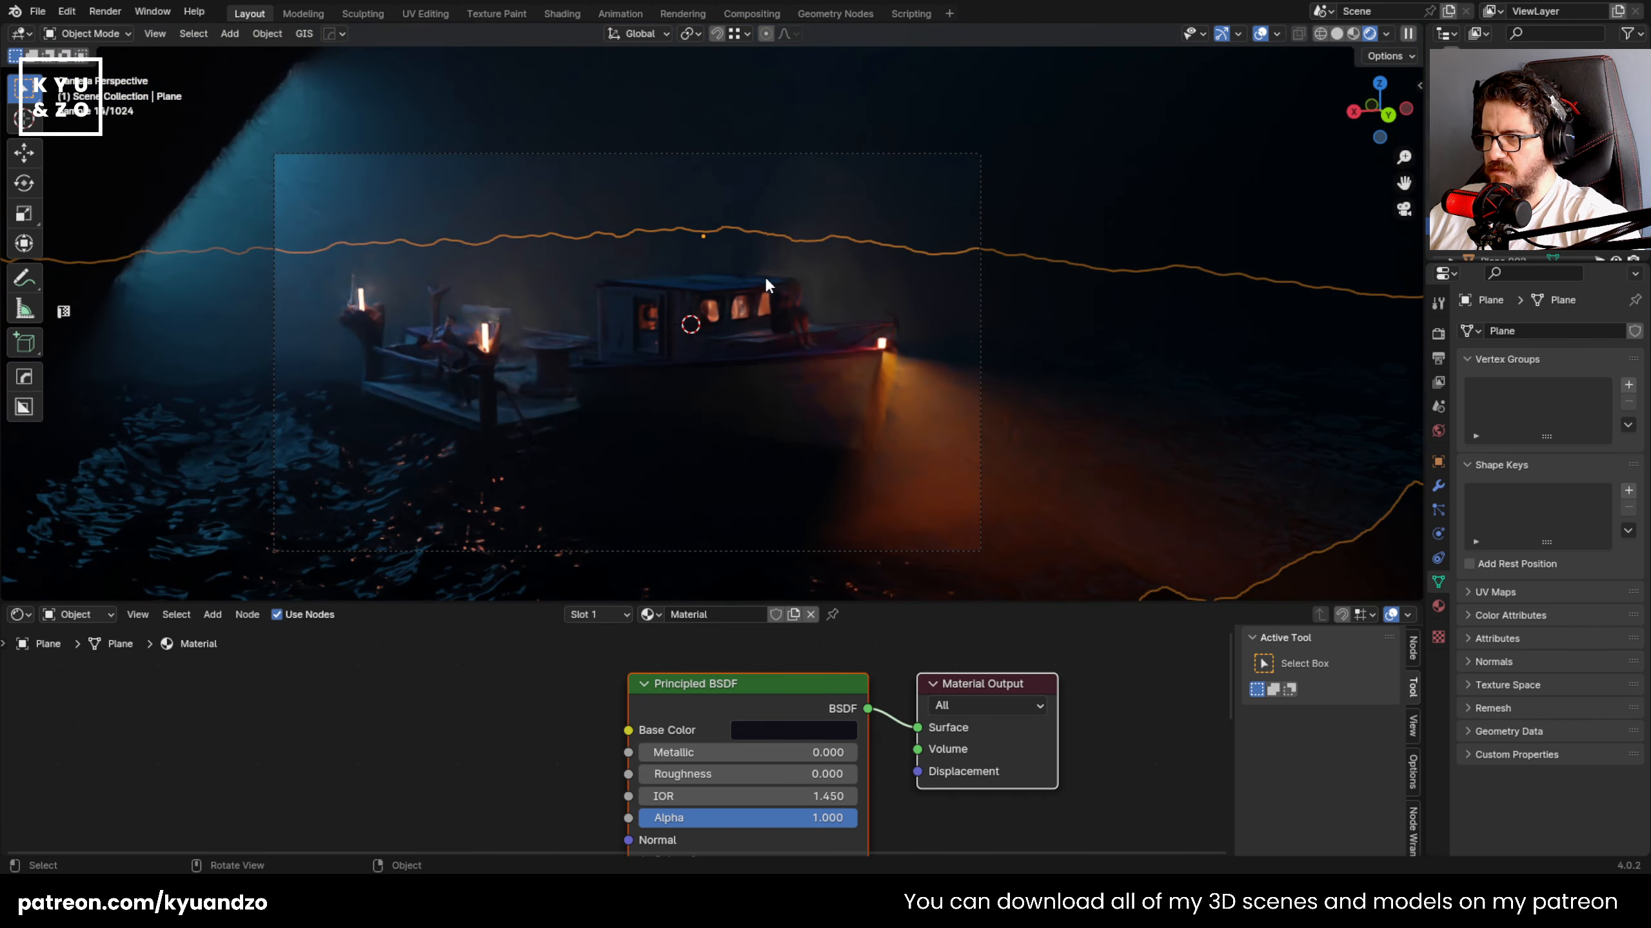
pyautogui.click(652, 199)
pyautogui.keyDown('shift'); pyautogui.moveTo(387, 260); pyautogui.dragTo(758, 222, button='middle'); pyautogui.keyUp('shift')
pyautogui.scroll(4, 462, 347)
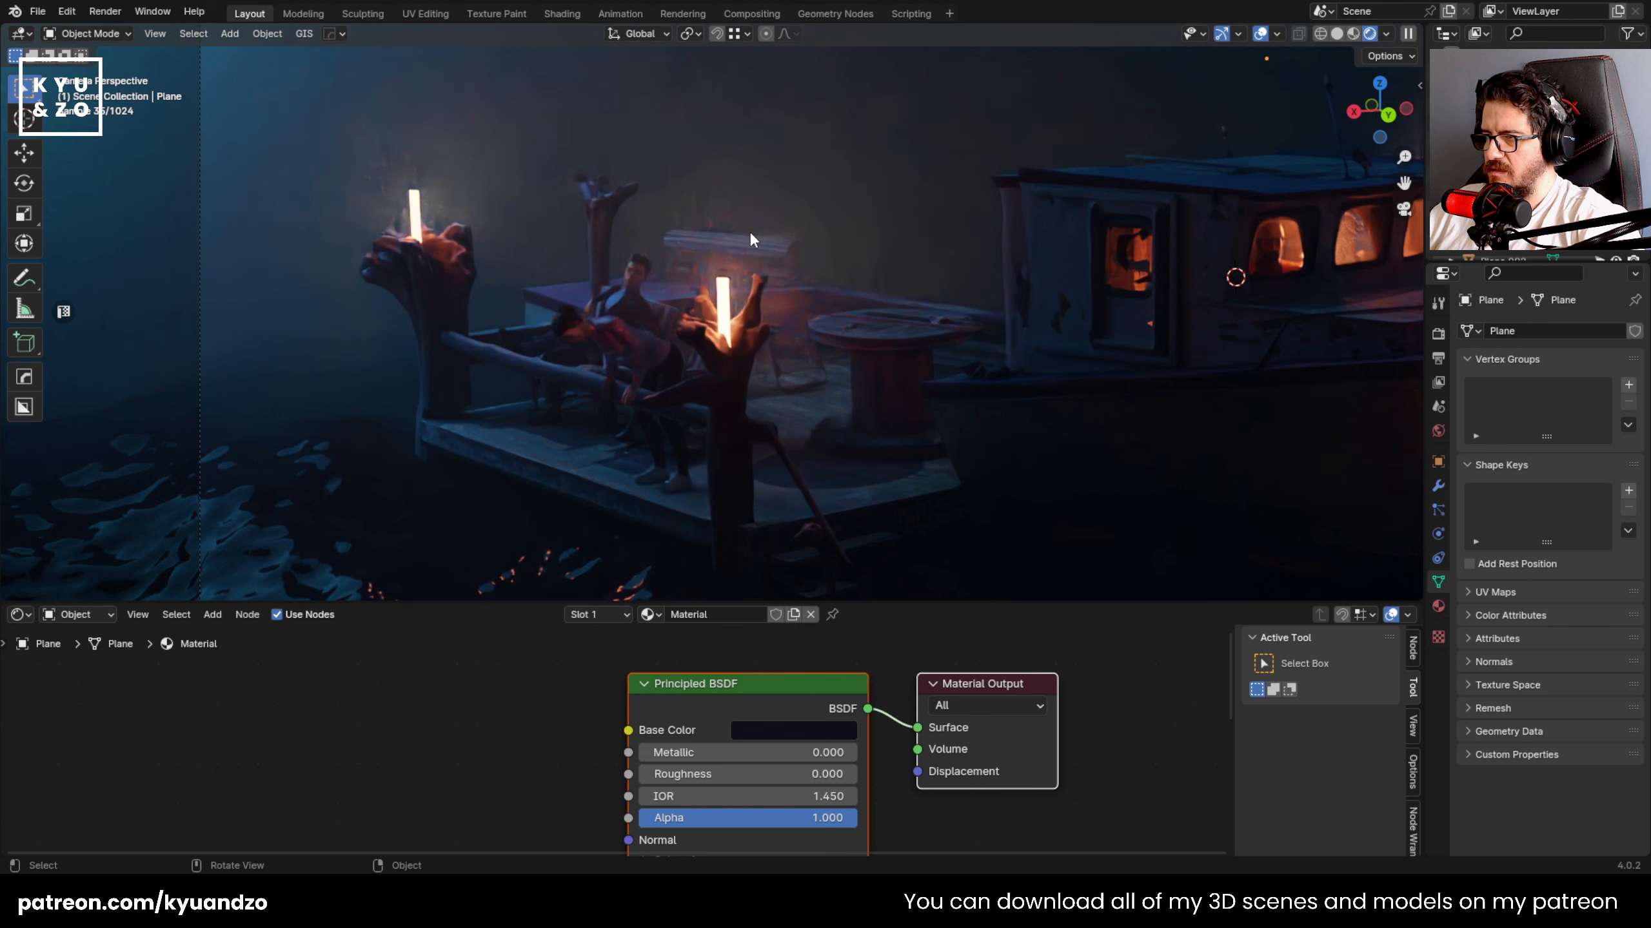
pyautogui.scroll(-6, 748, 231)
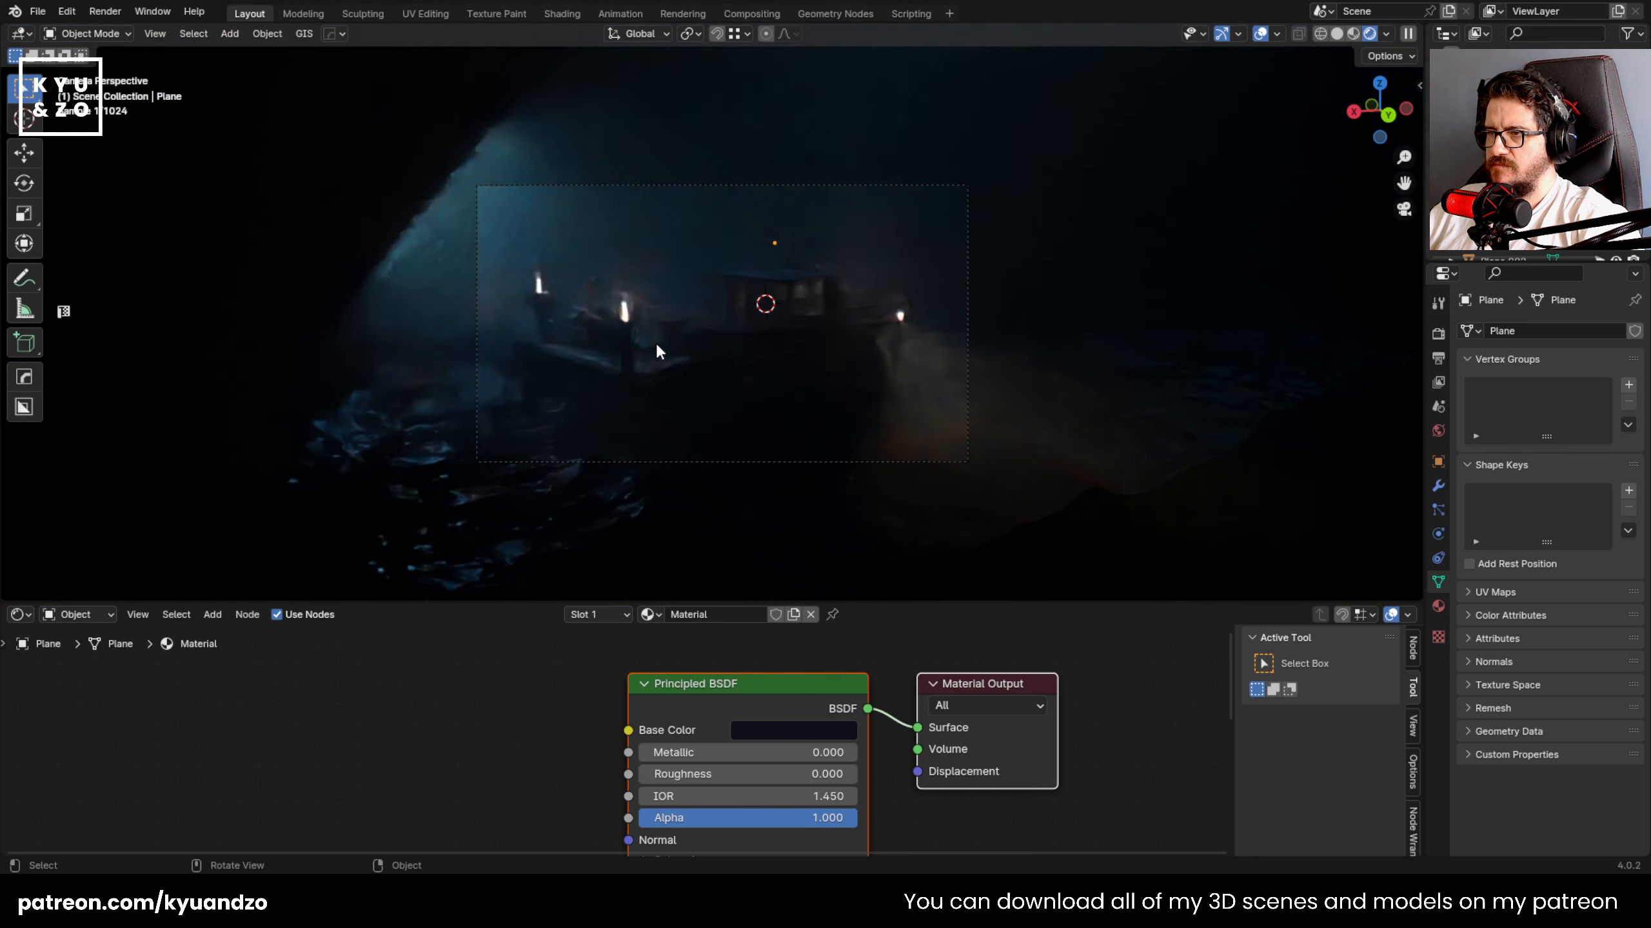
# - Check the lit boat in the camera render and save the scene file
pyautogui.scroll(3, 652, 337)
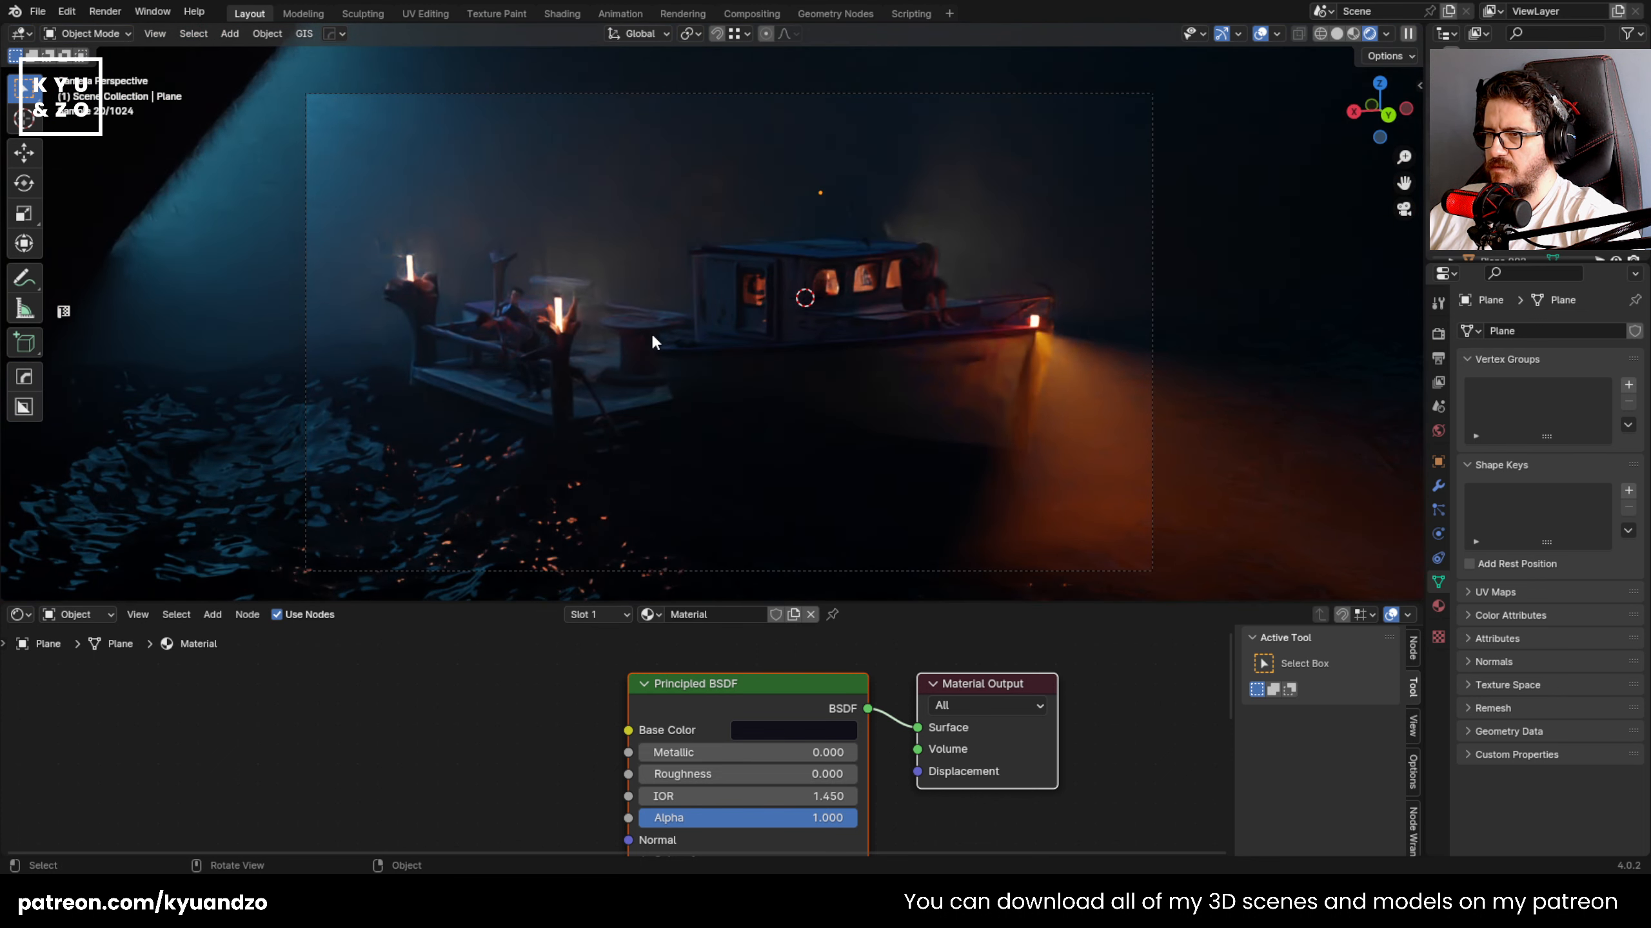
pyautogui.scroll(1, 650, 331)
pyautogui.hotkey('ctrl', 's')
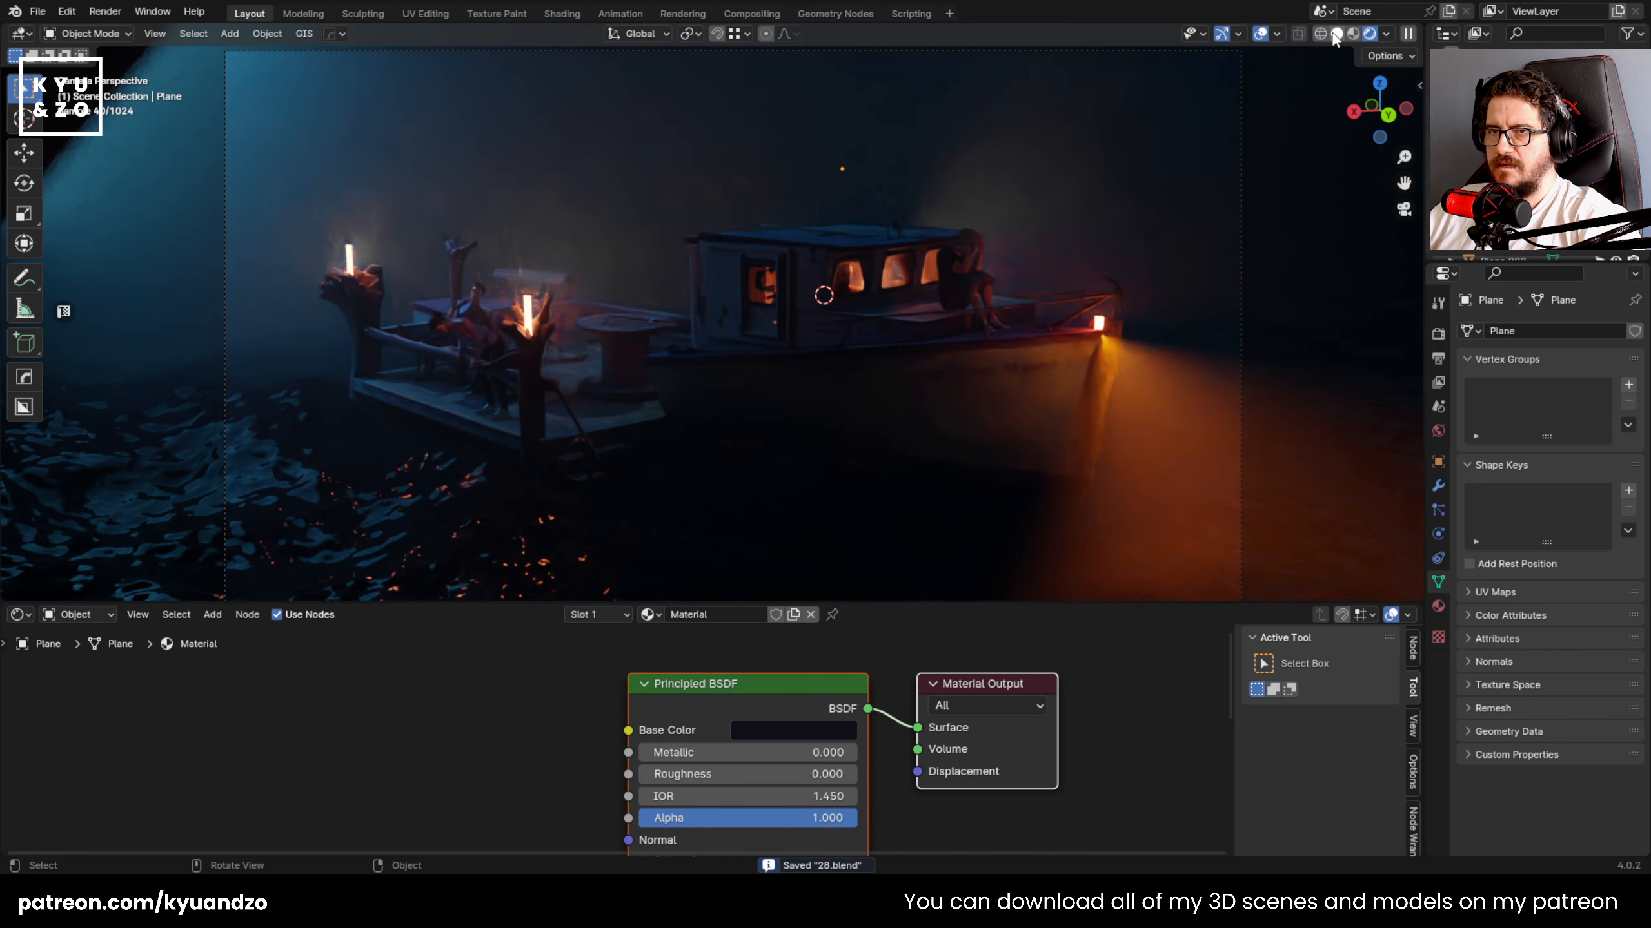
# - Switch the viewport to solid shading and hide the large block covering the boat in the camera view
pyautogui.click(1335, 34)
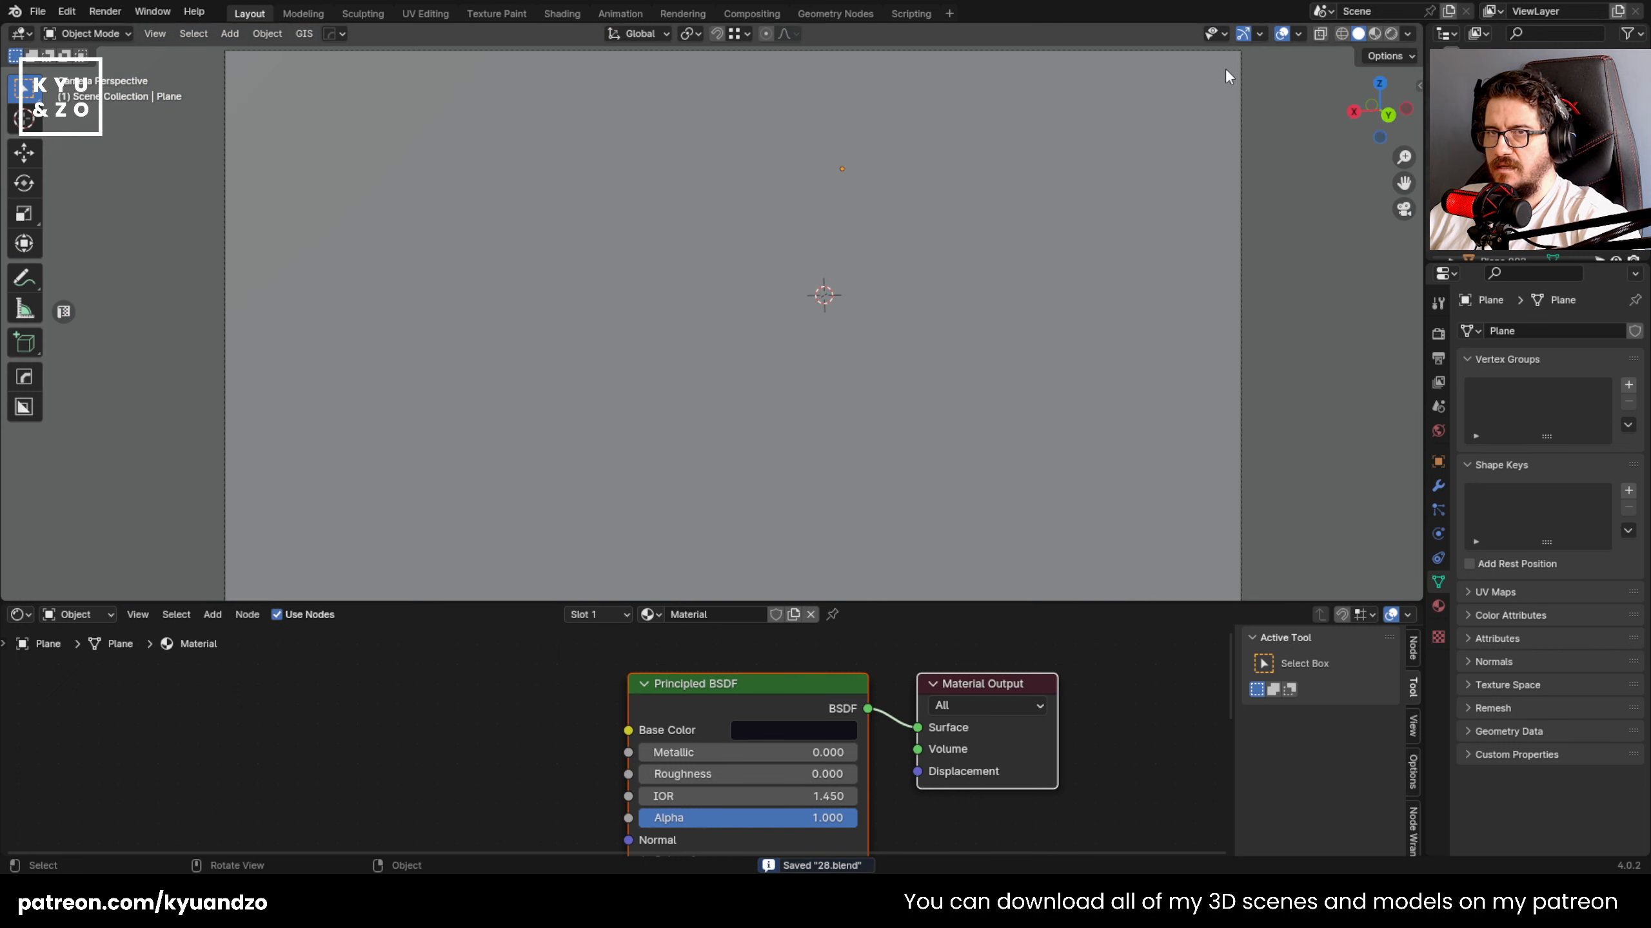
pyautogui.scroll(-6, 1098, 214)
pyautogui.scroll(3, 1267, 248)
pyautogui.scroll(-3, 1240, 270)
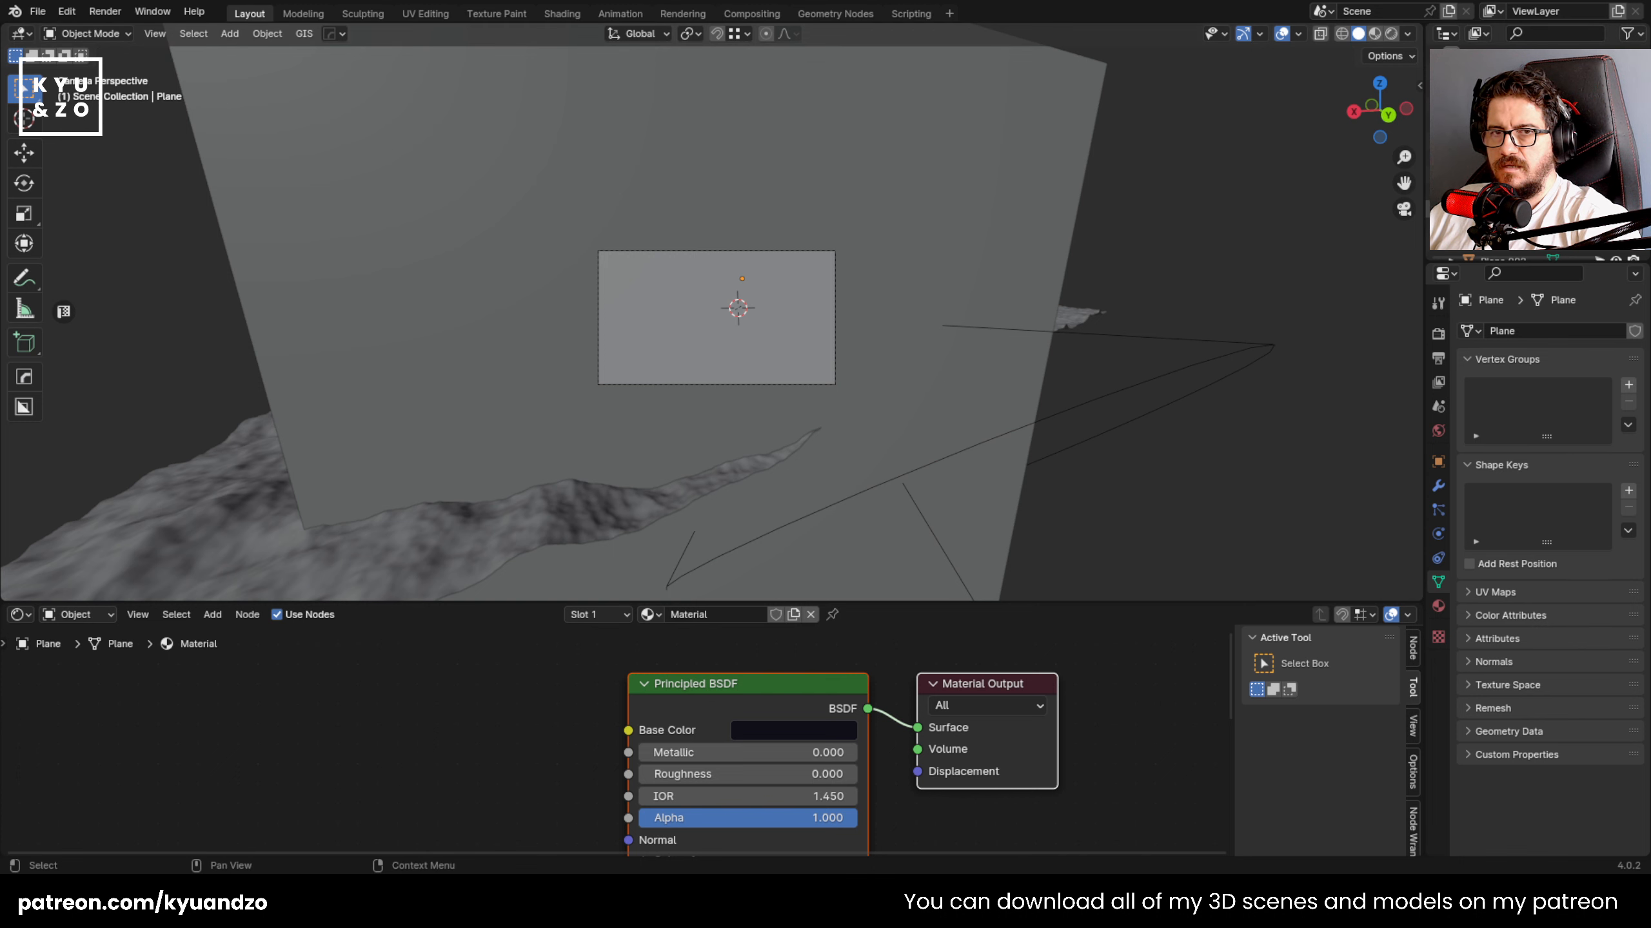
pyautogui.press('h')
pyautogui.scroll(5, 678, 304)
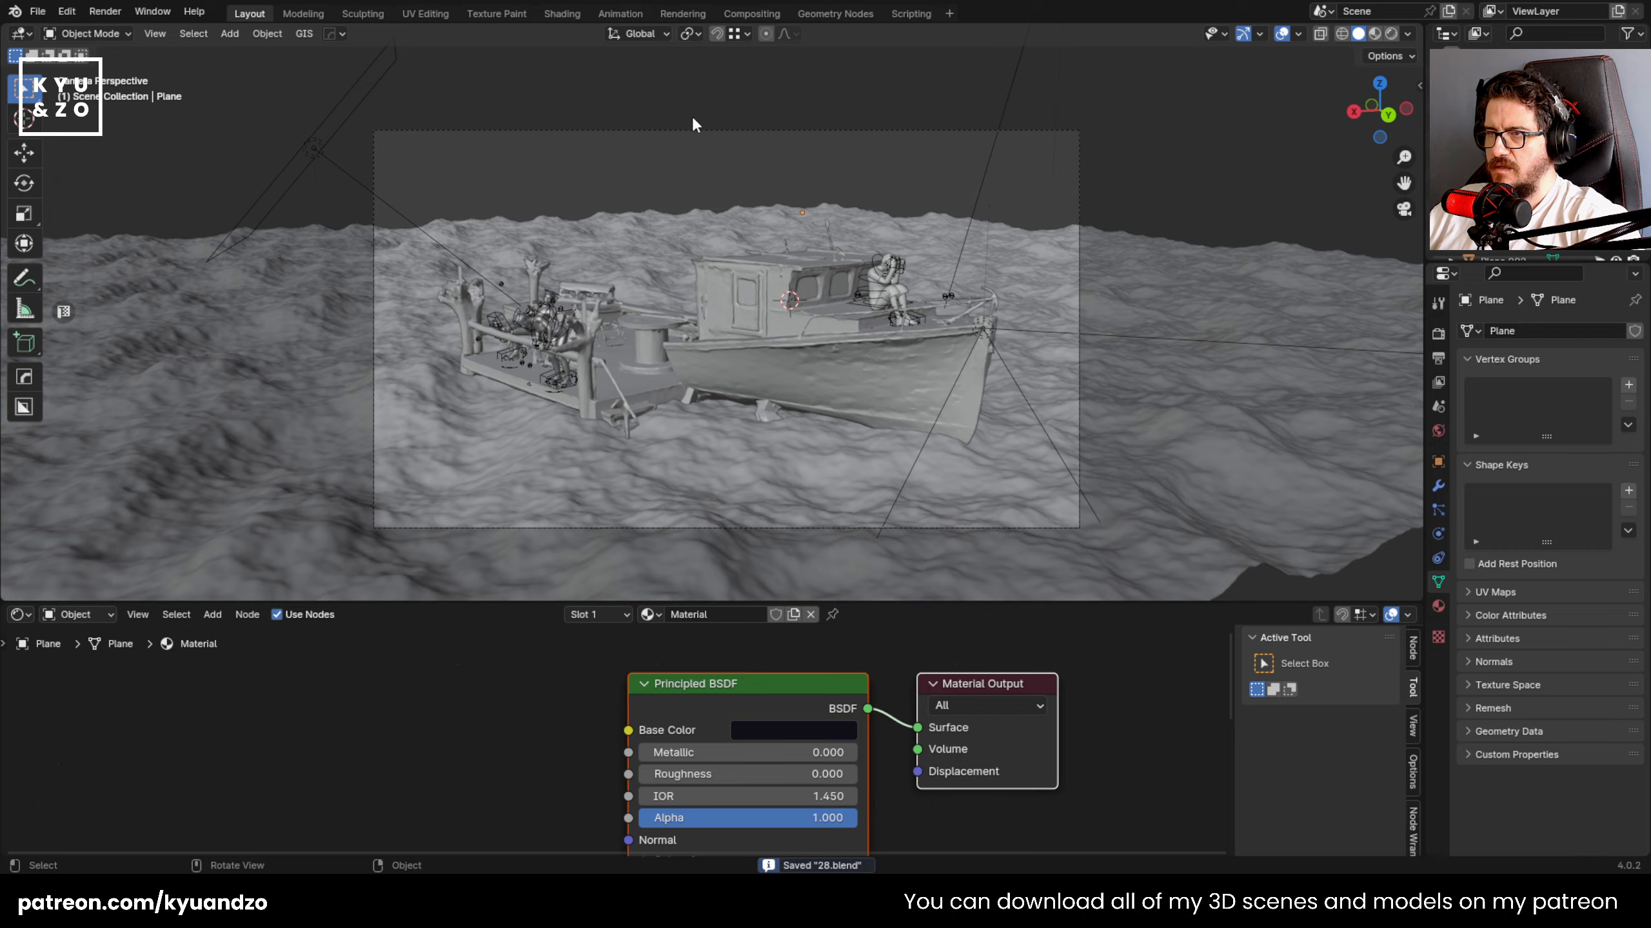
pyautogui.hotkey('shift', '`')
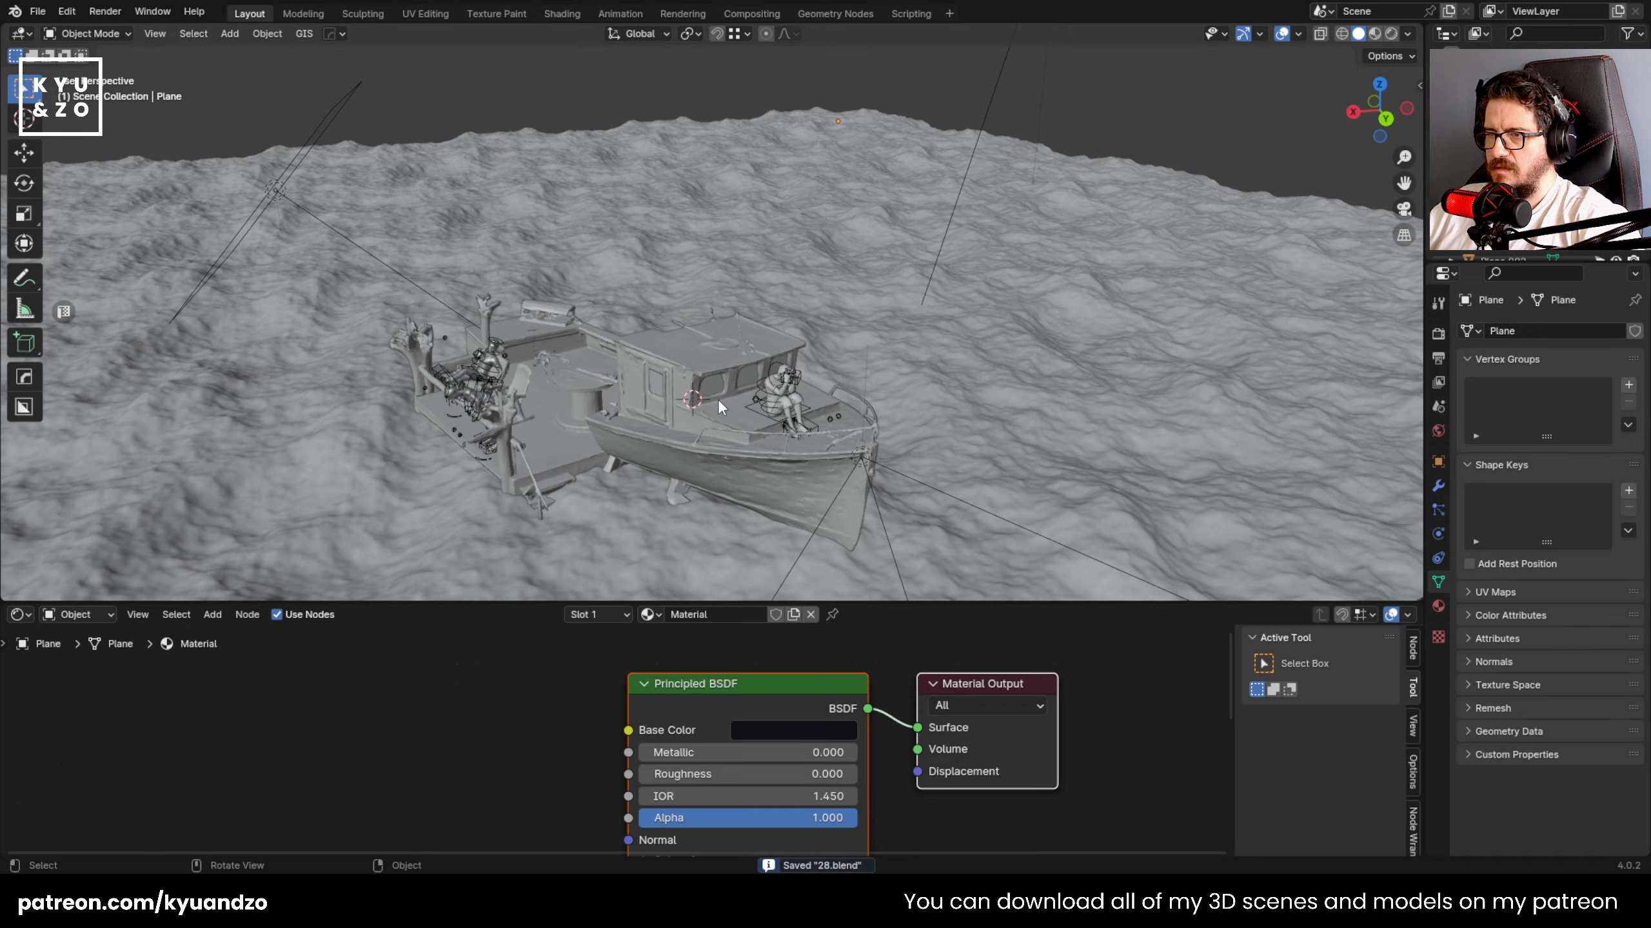
pyautogui.press('w')
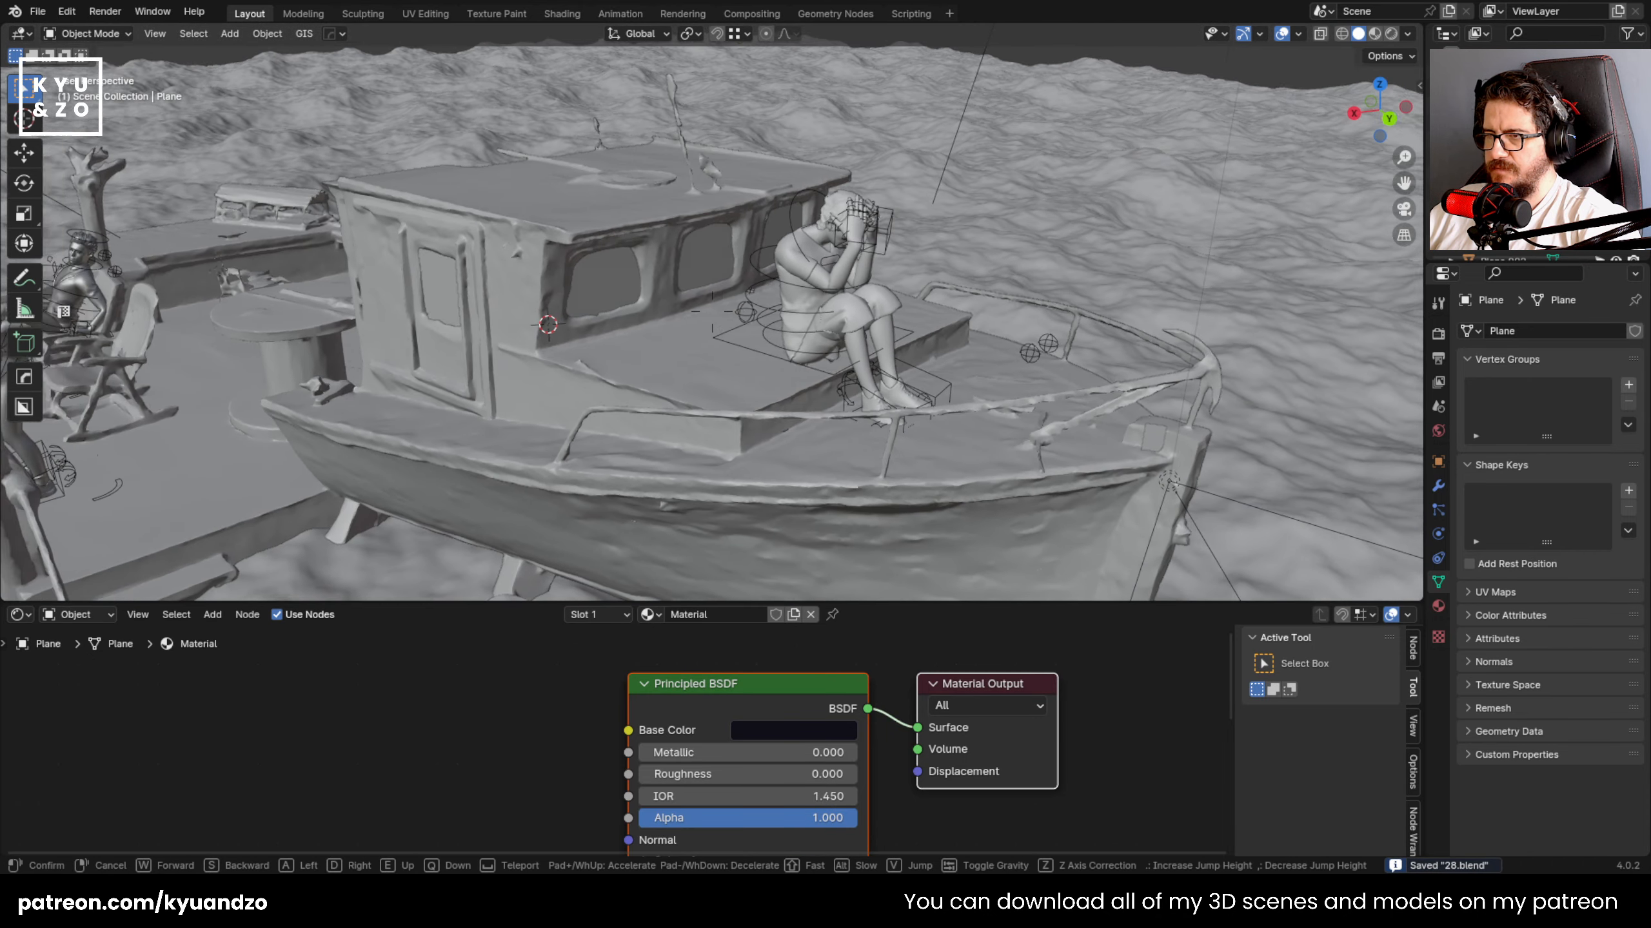
pyautogui.click(717, 398)
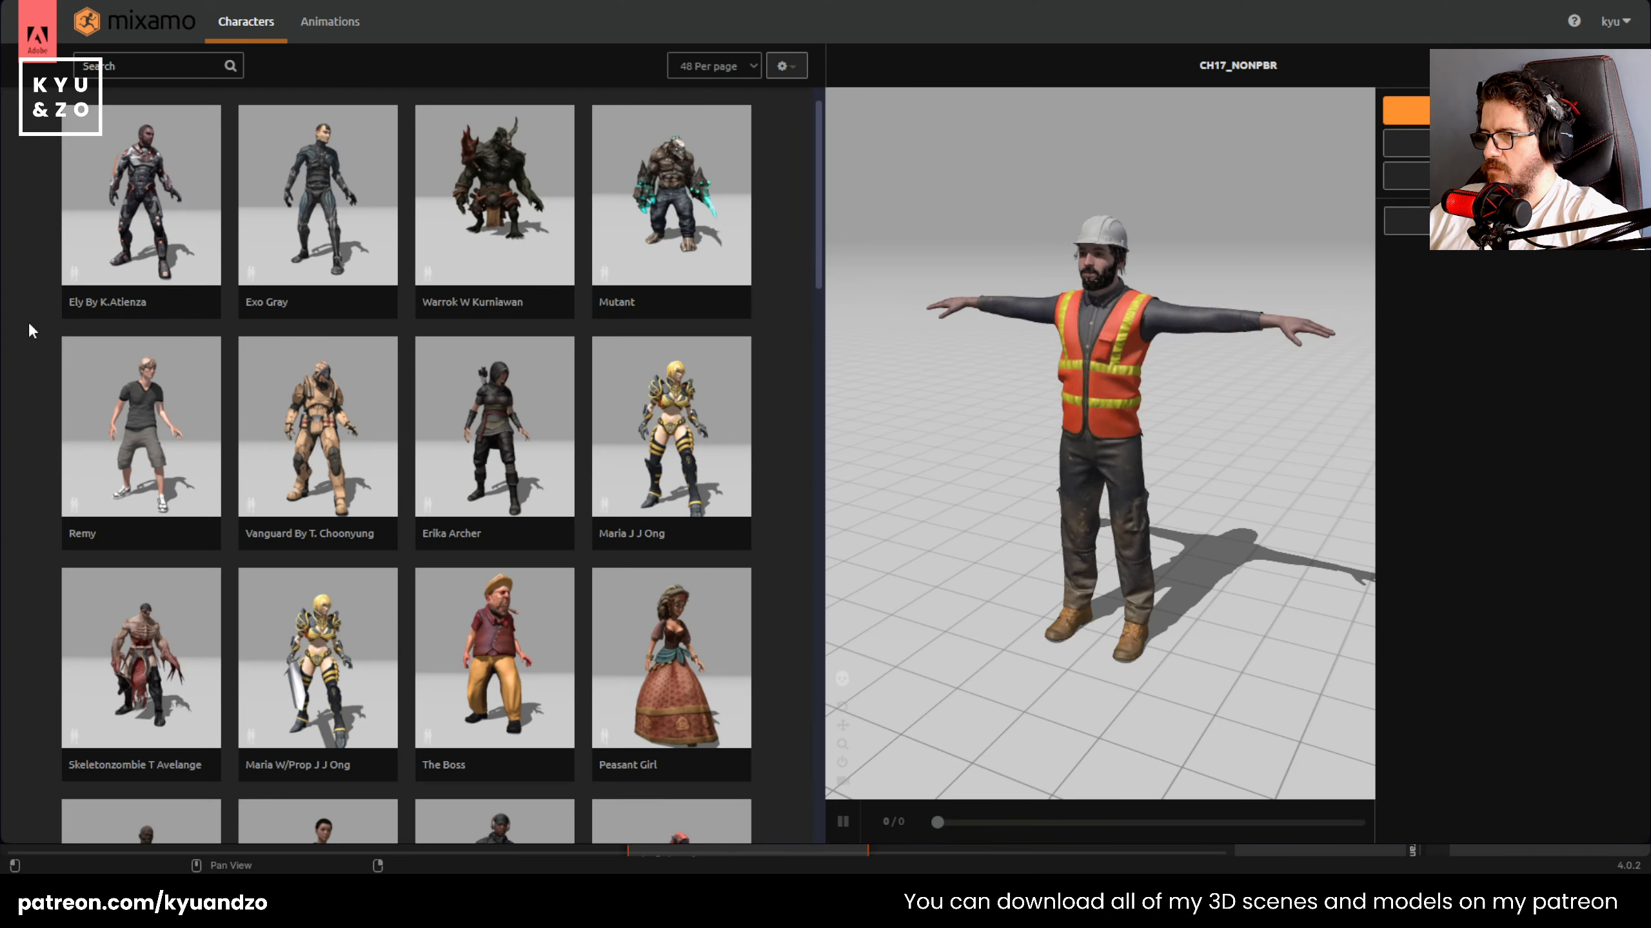
# - Switch to Mixamo, load the Romero character in the preview, and look at it from the side
pyautogui.scroll(-8, 97, 319)
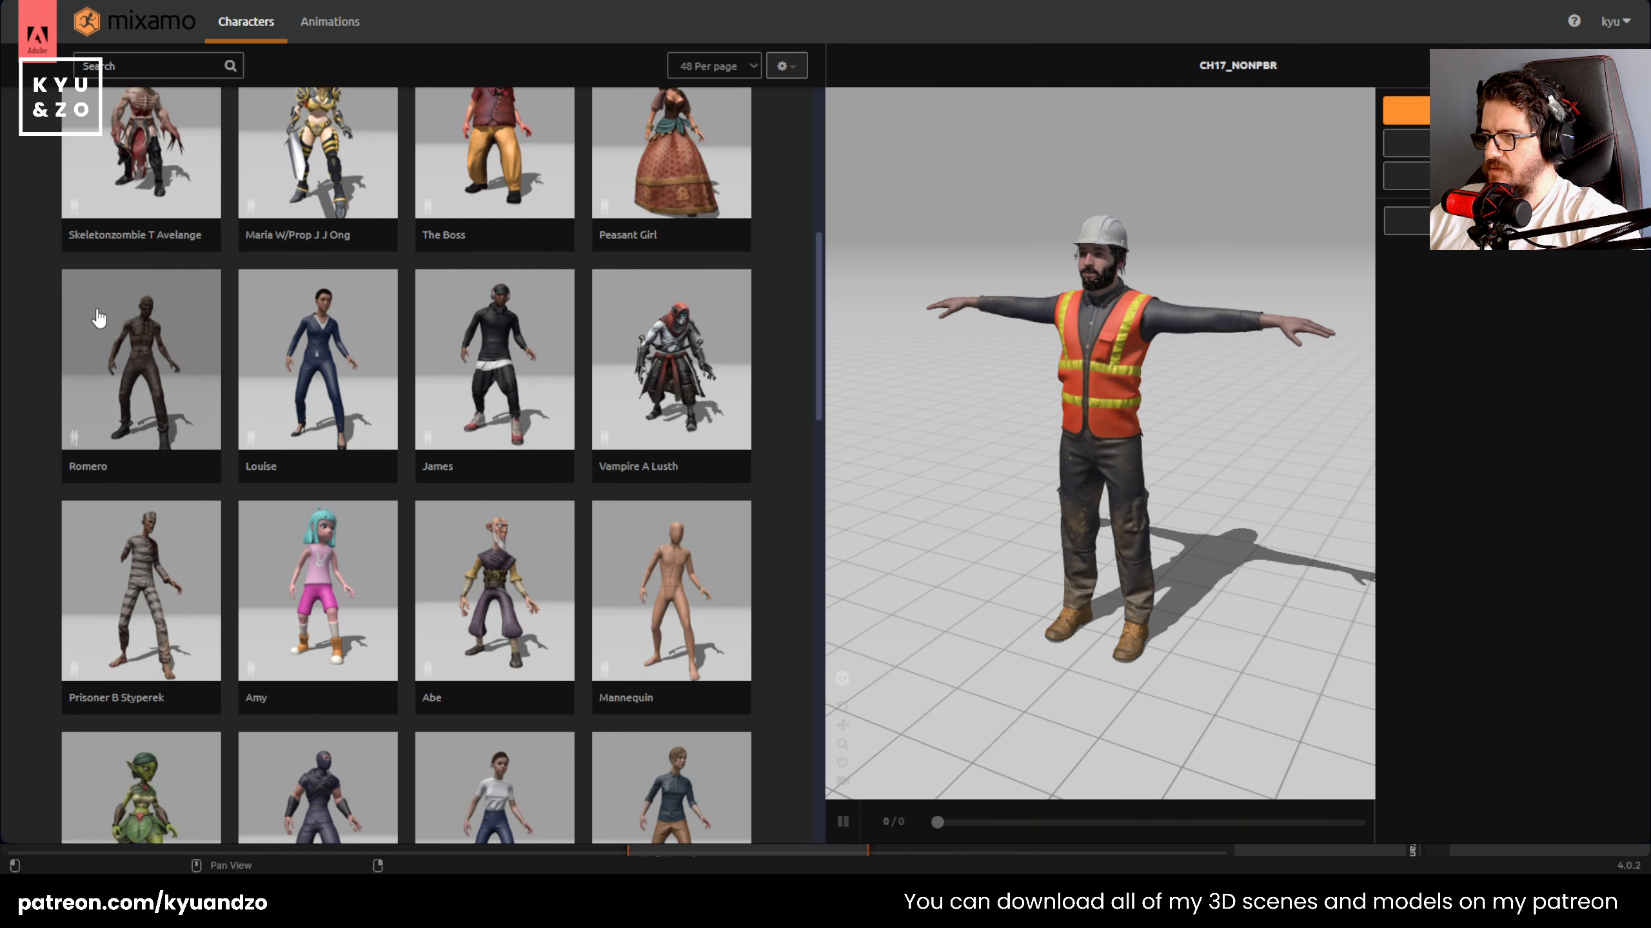
pyautogui.click(114, 318)
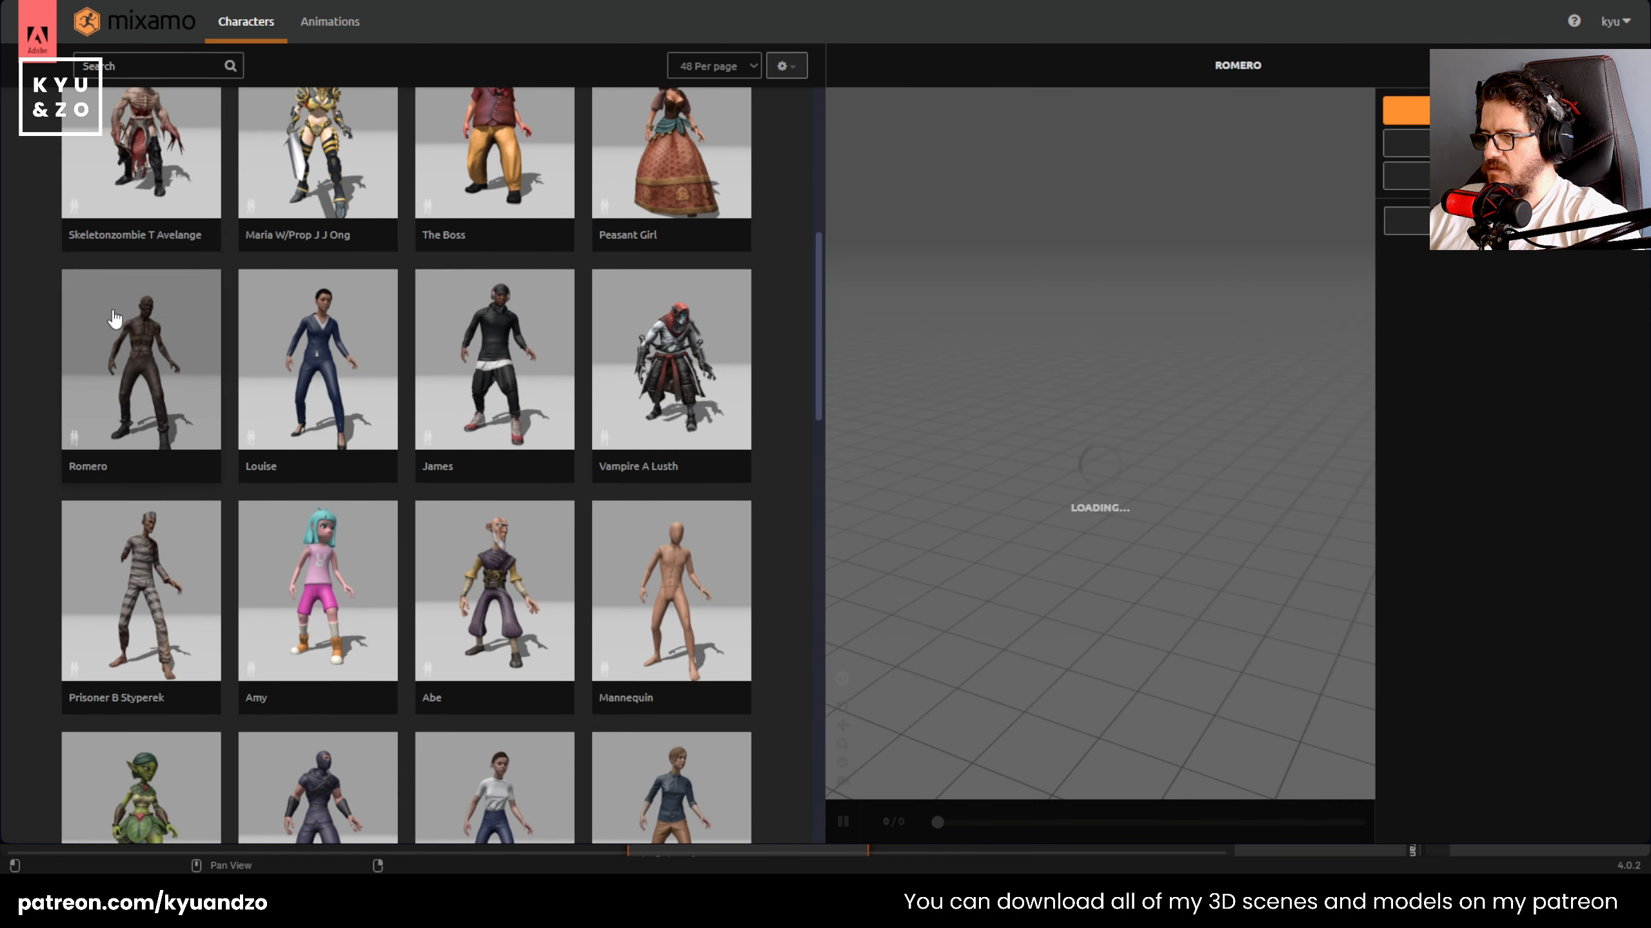
pyautogui.scroll(-3, 202, 472)
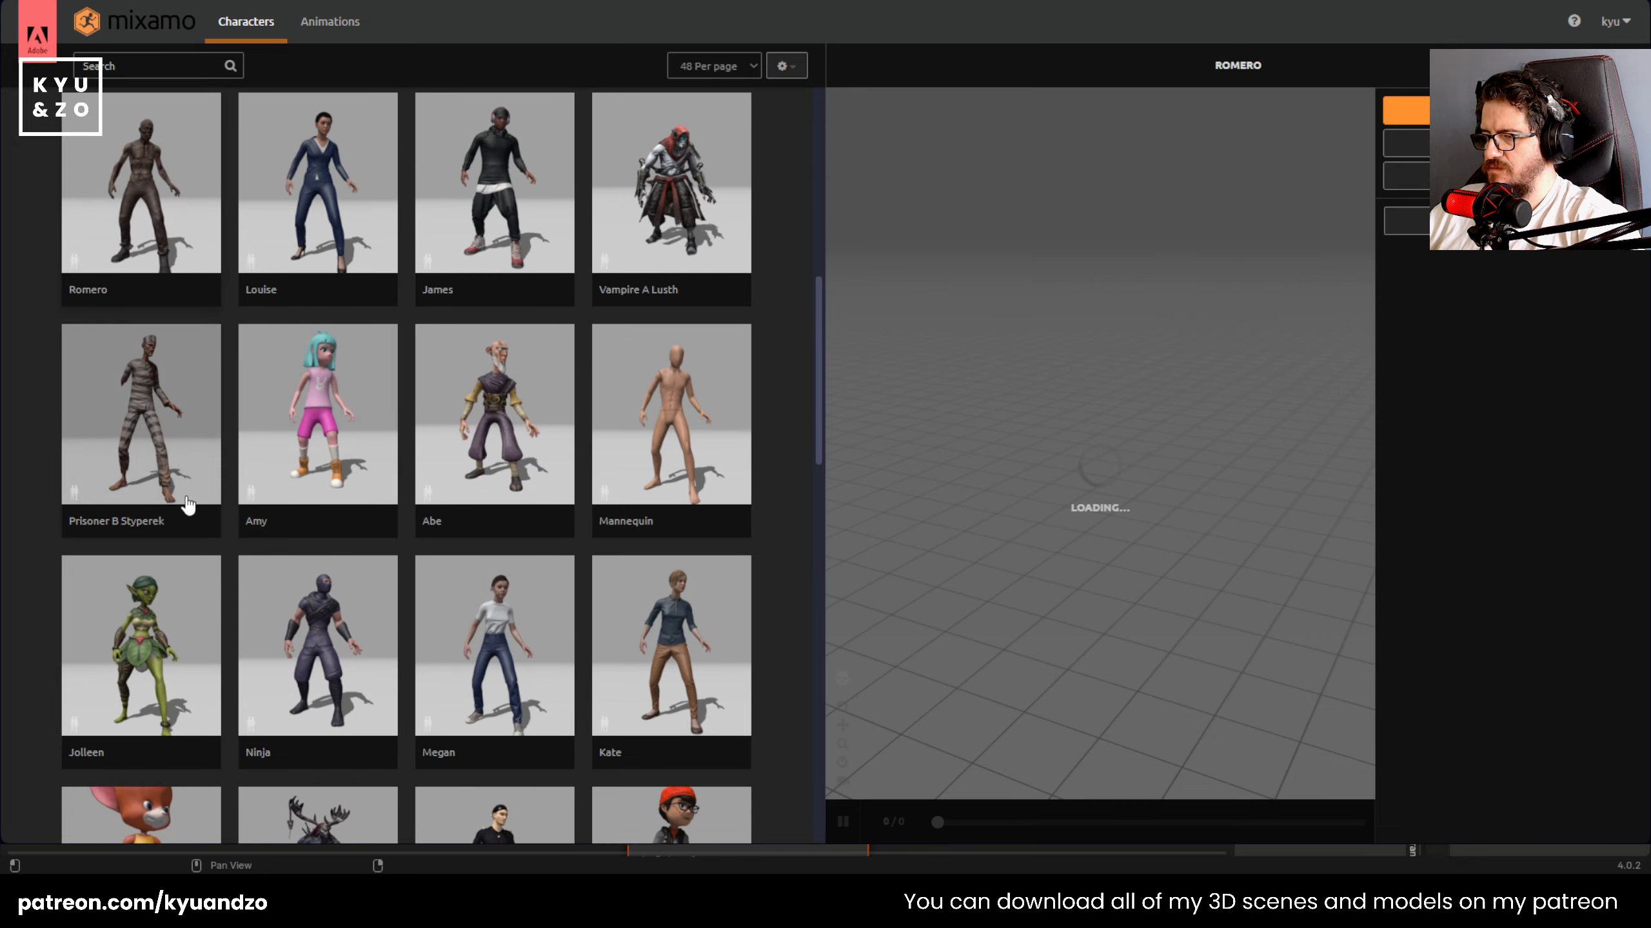
pyautogui.scroll(-6, 296, 463)
pyautogui.scroll(-3, 336, 492)
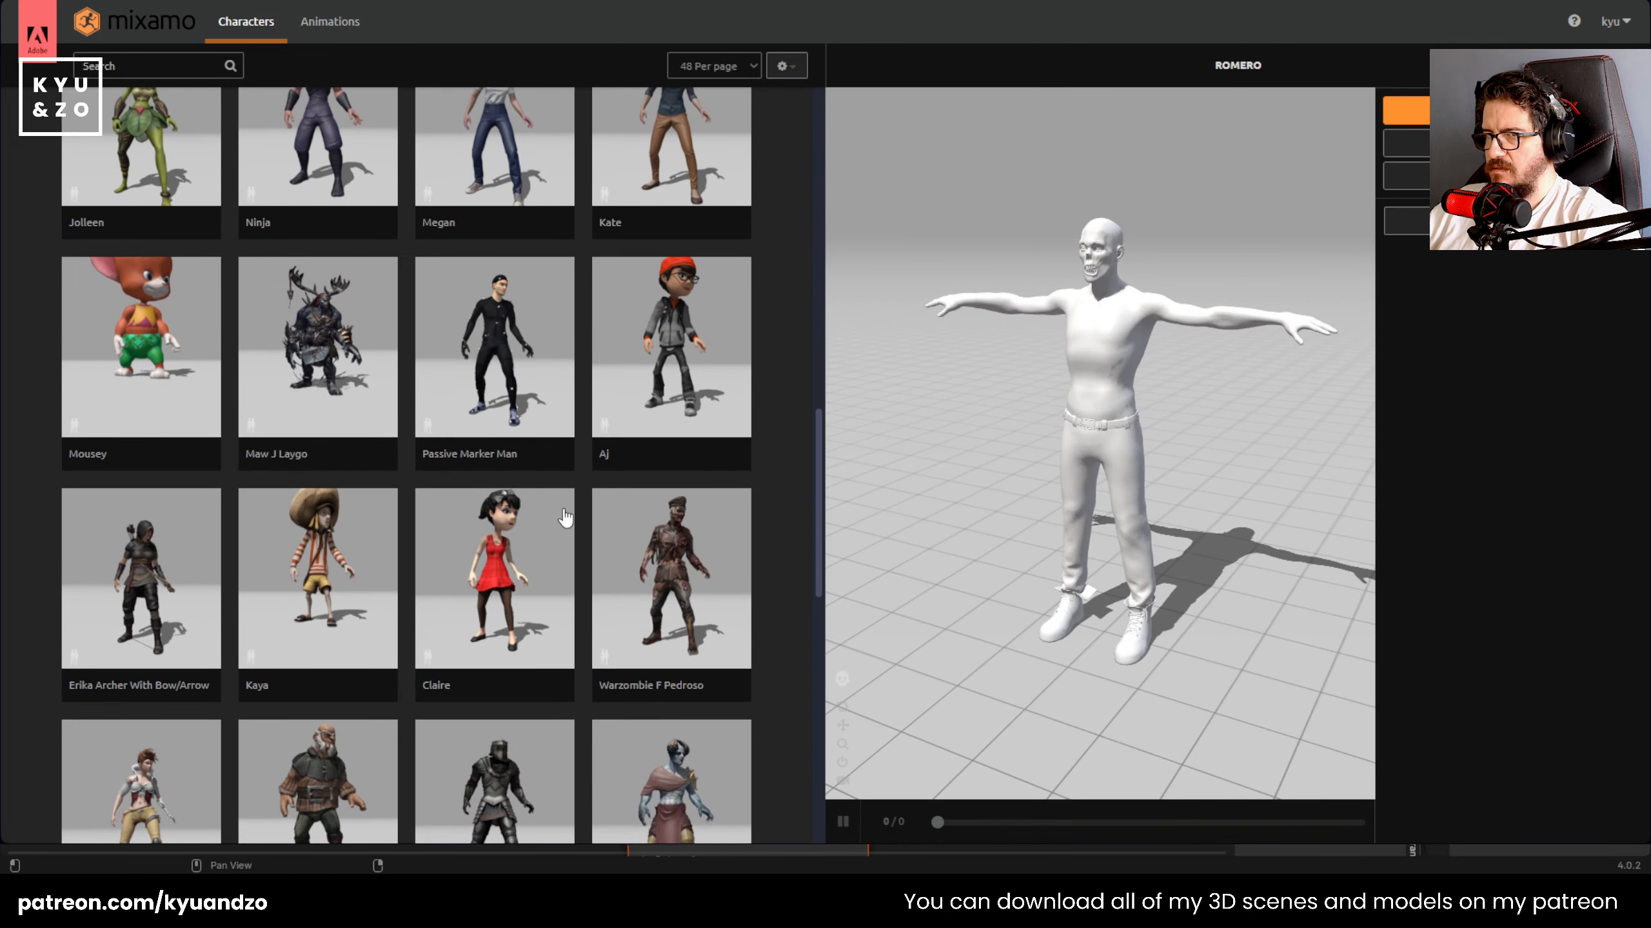
pyautogui.moveTo(1191, 426); pyautogui.dragTo(1104, 410)
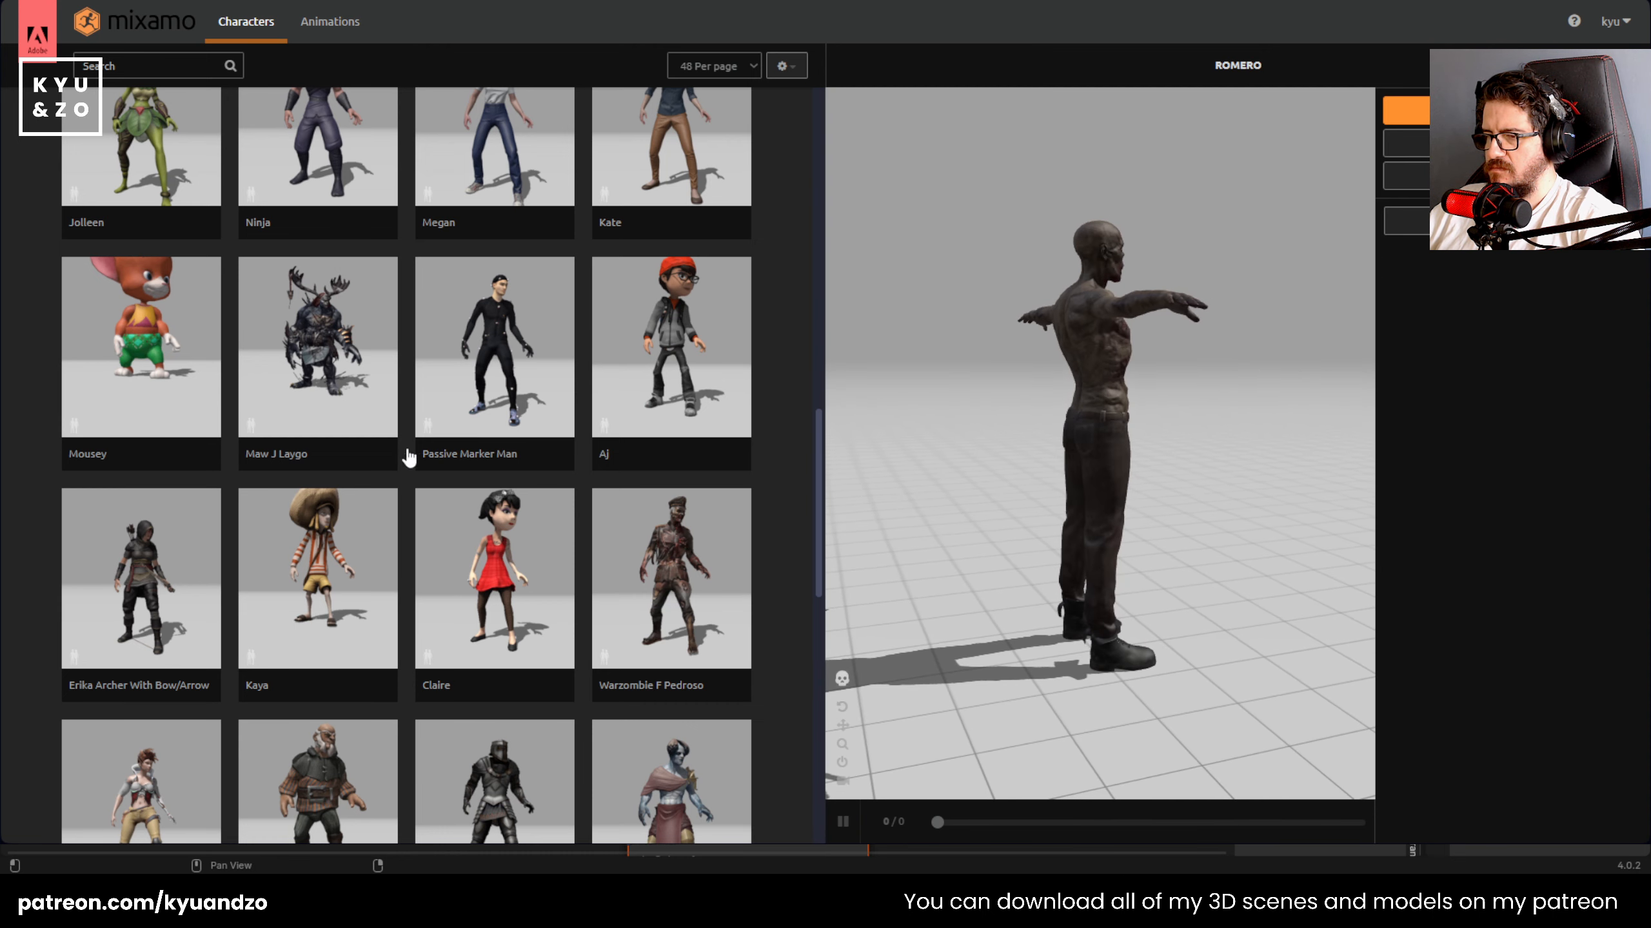
# - Browse the remaining Mixamo character pages and load Parasite L Starkie in the preview
pyautogui.scroll(-5, 413, 461)
pyautogui.scroll(-5, 418, 449)
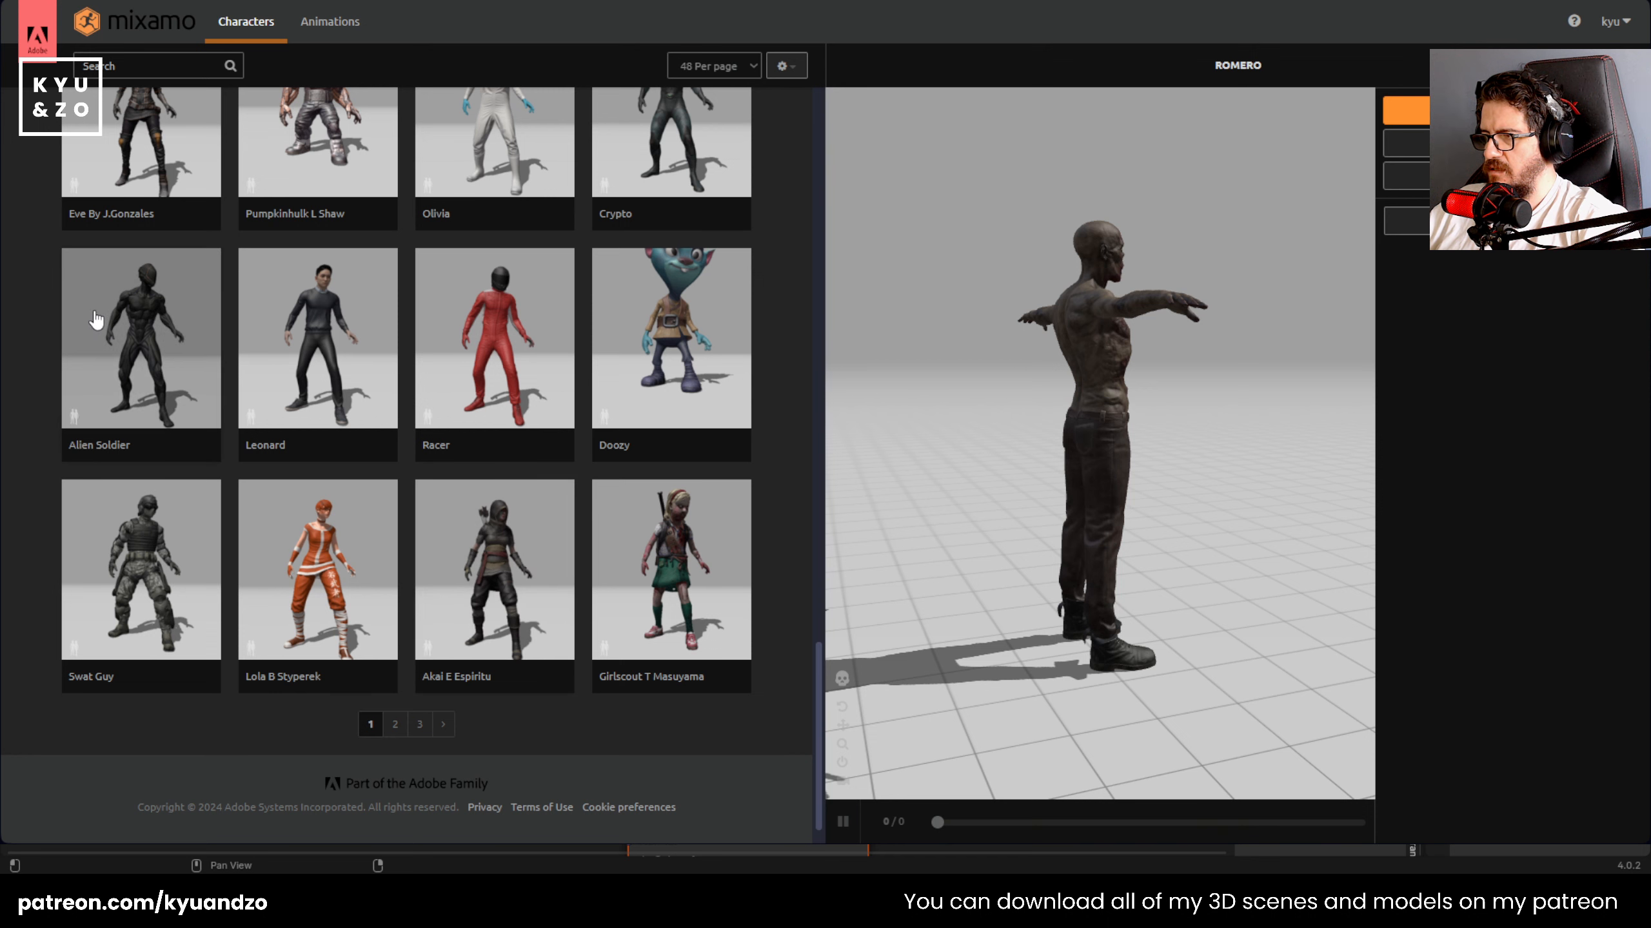
pyautogui.click(408, 726)
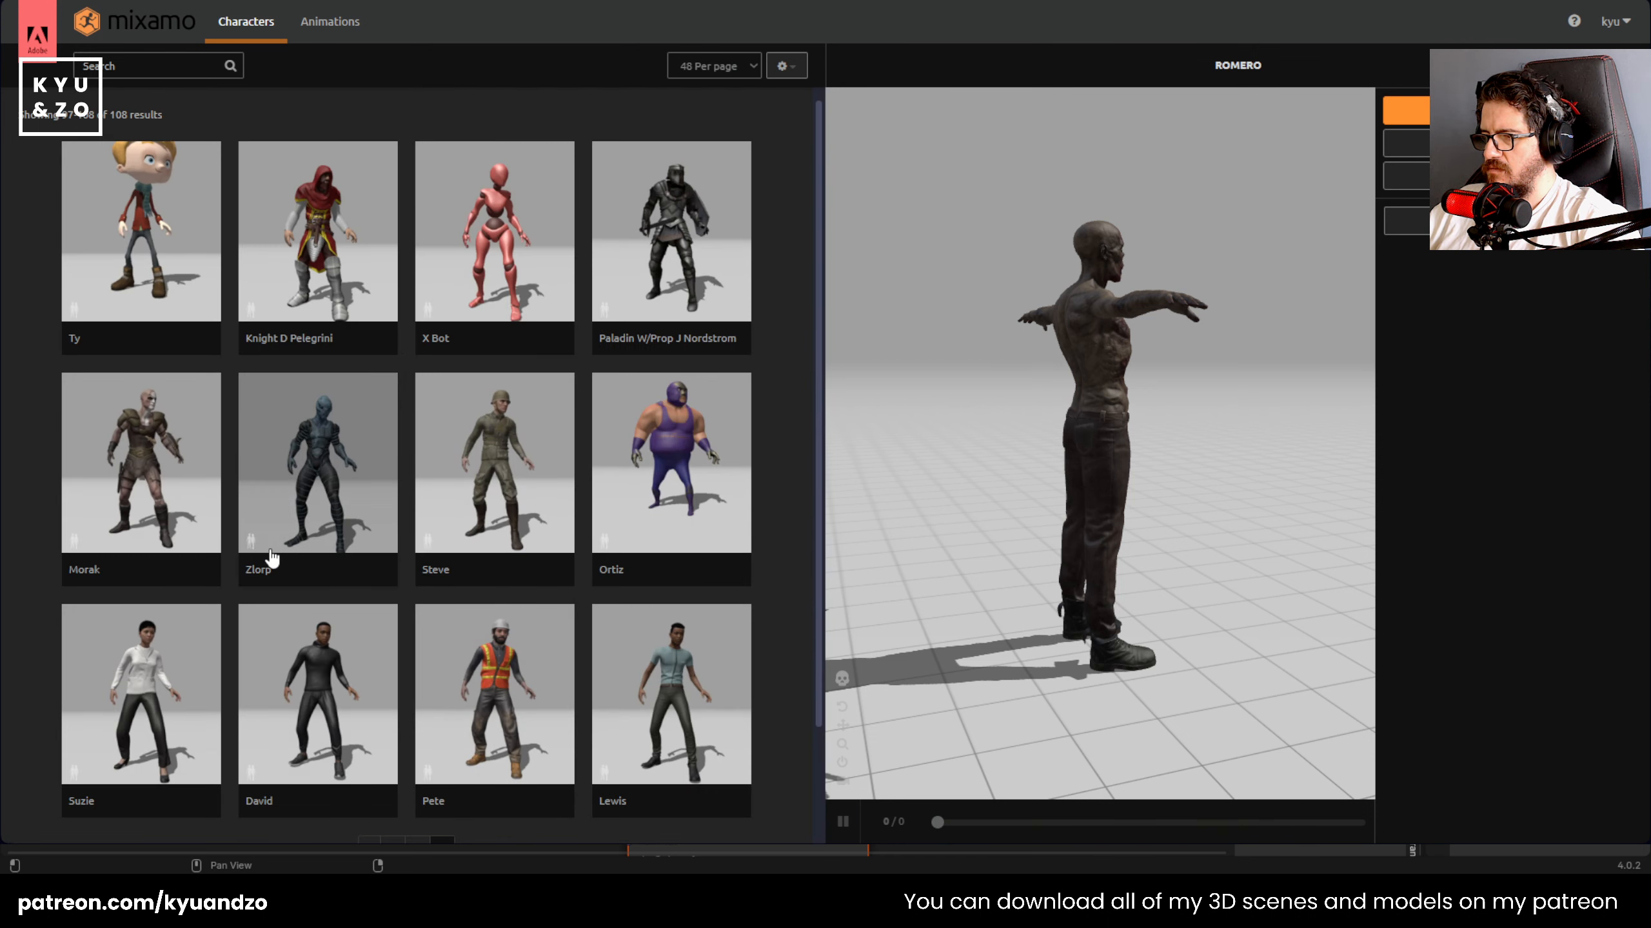
pyautogui.scroll(-2, 280, 572)
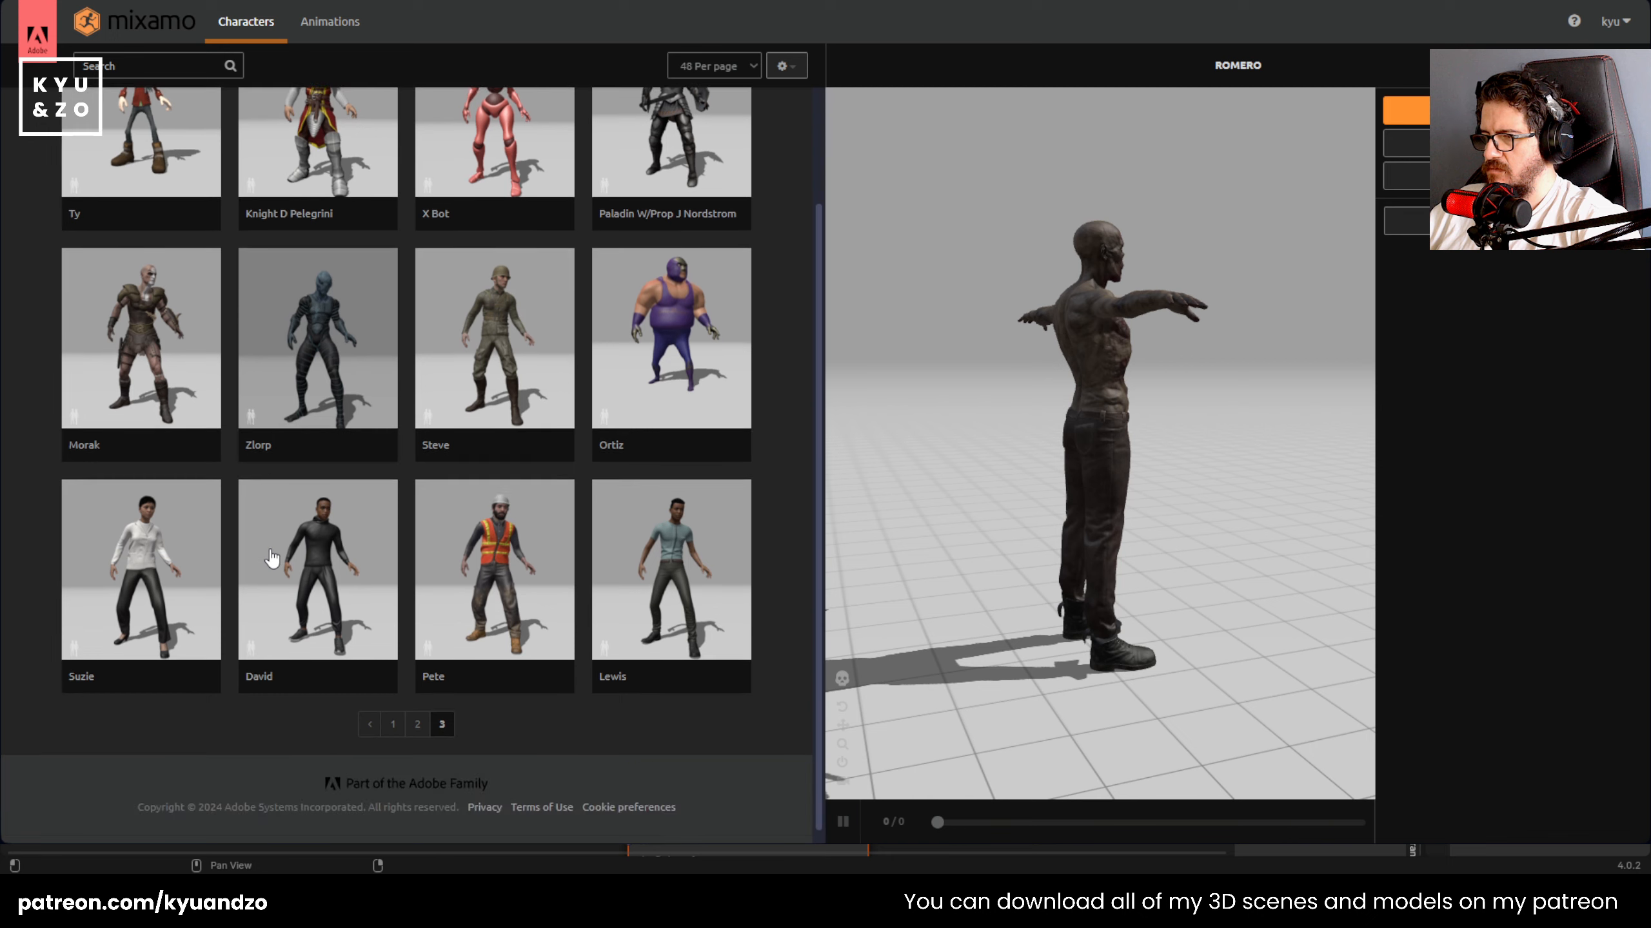
pyautogui.click(419, 727)
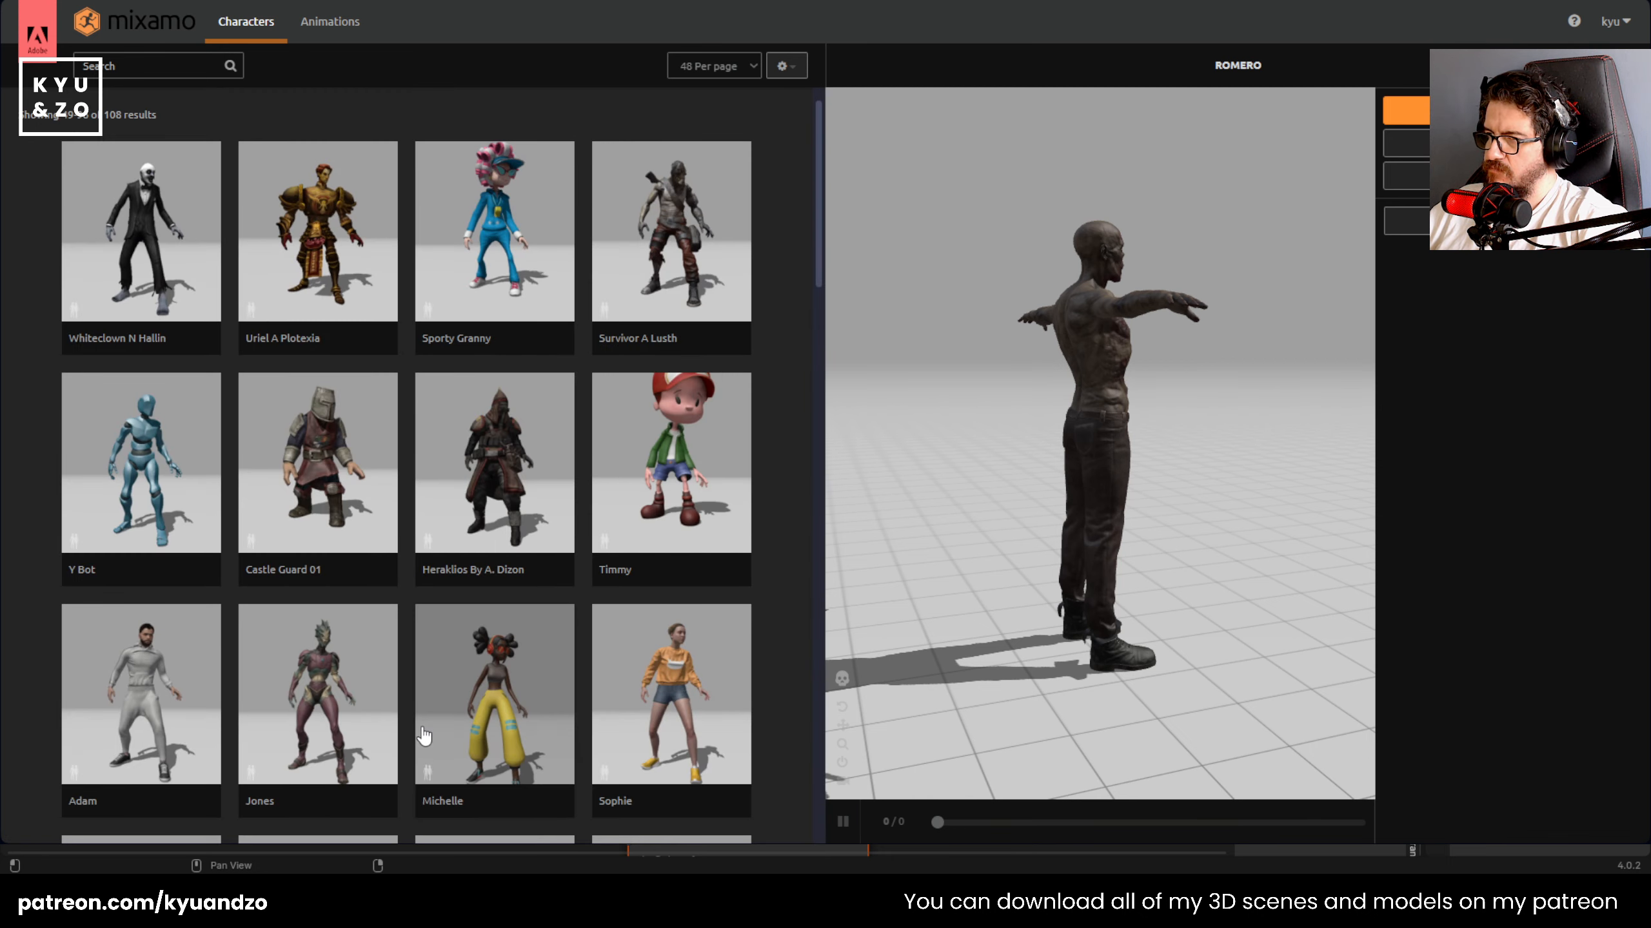
pyautogui.scroll(-7, 427, 729)
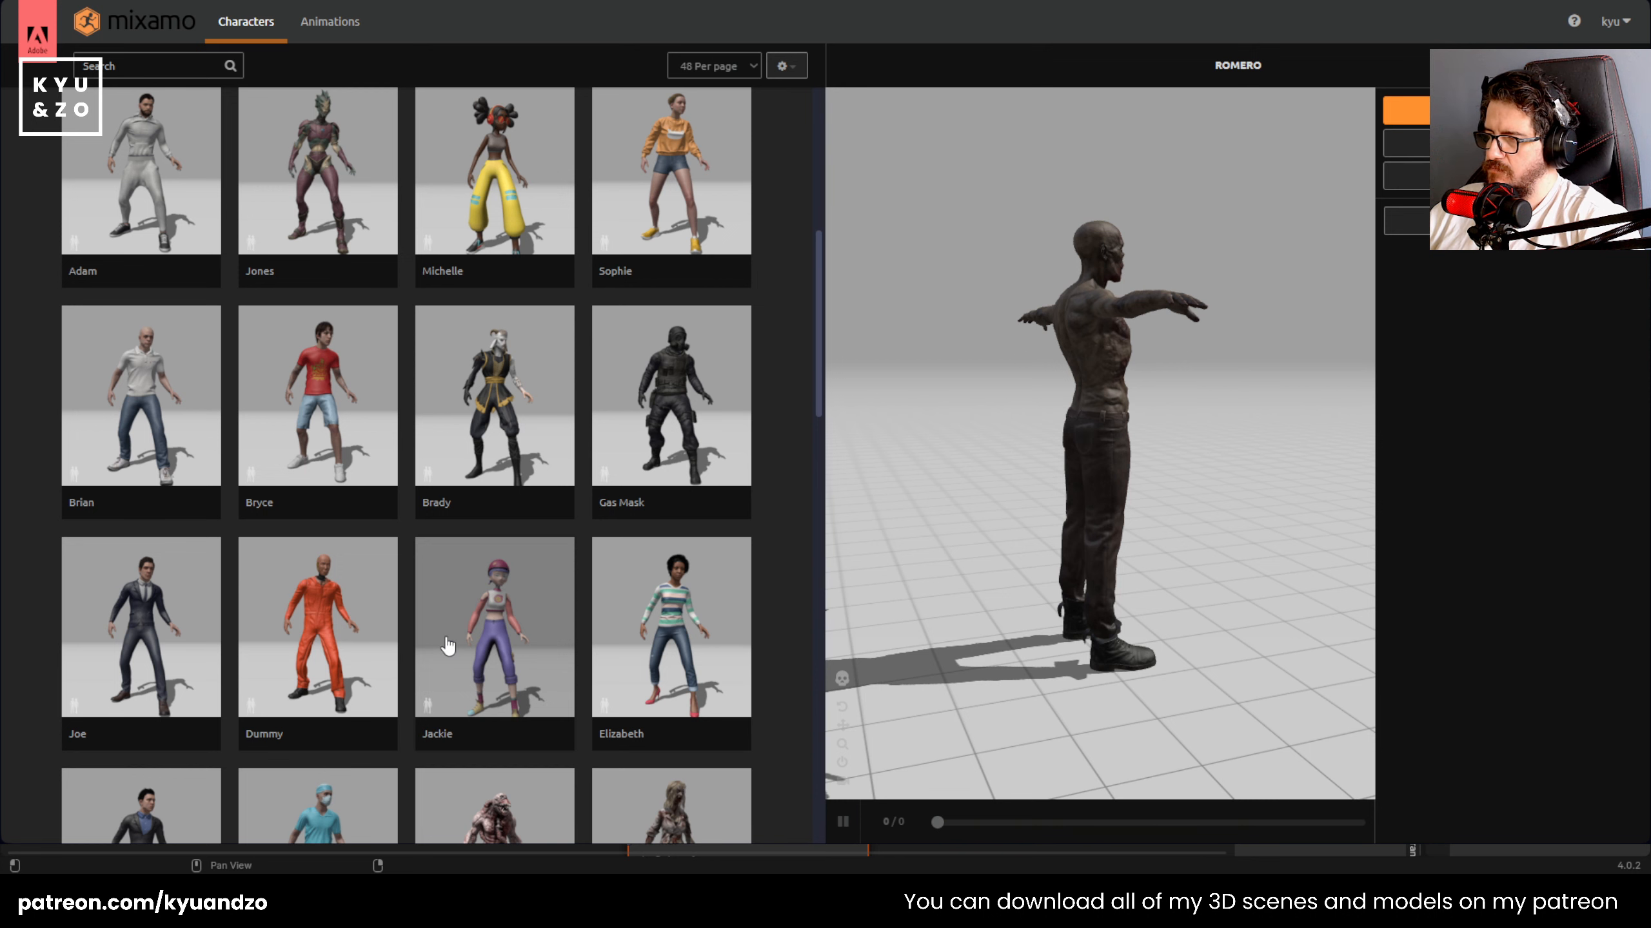
pyautogui.scroll(-5, 450, 622)
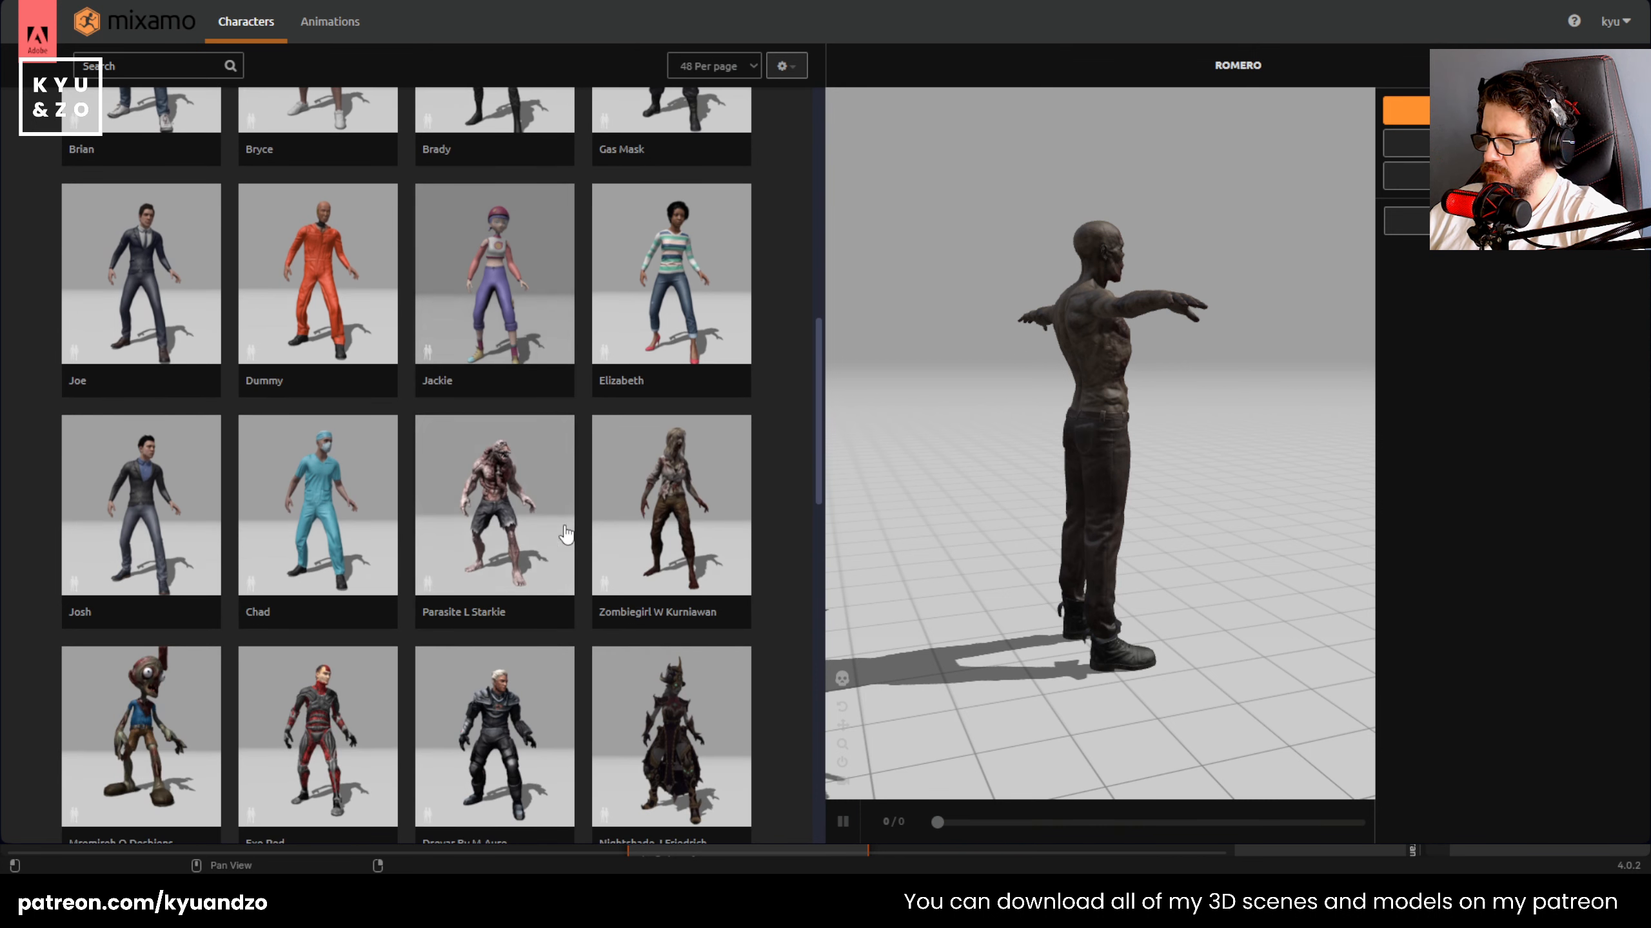
pyautogui.click(529, 463)
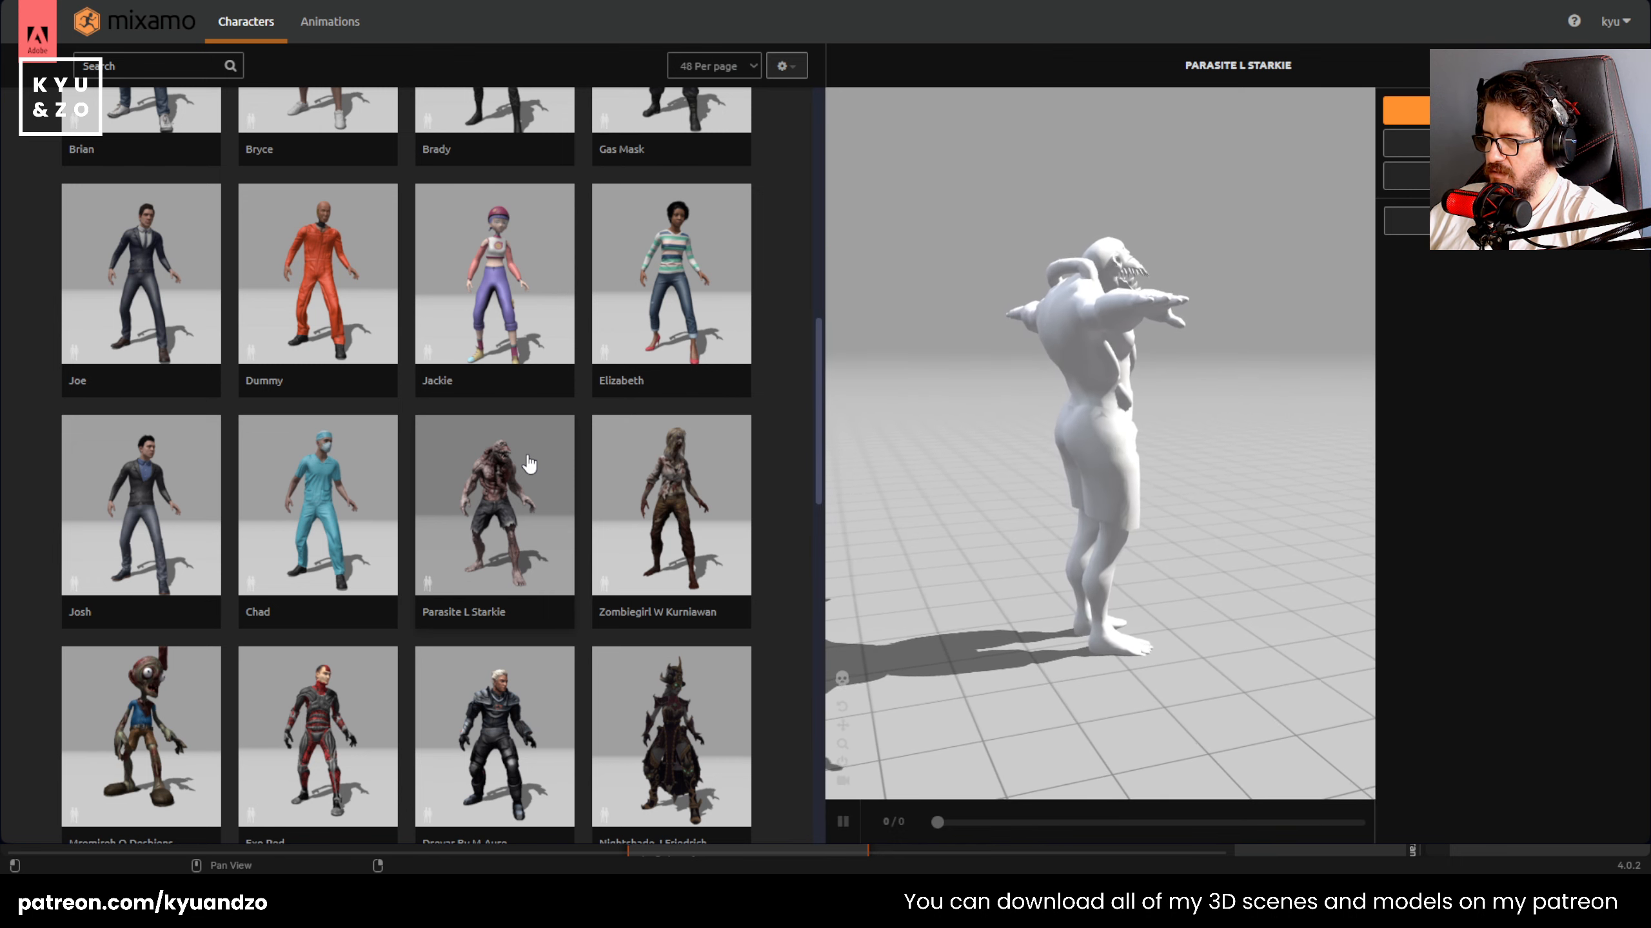
# - Examine the Parasite L Starkie model's head, neck tentacle, torso, and full figure in the preview
pyautogui.moveTo(998, 384); pyautogui.dragTo(1099, 325)
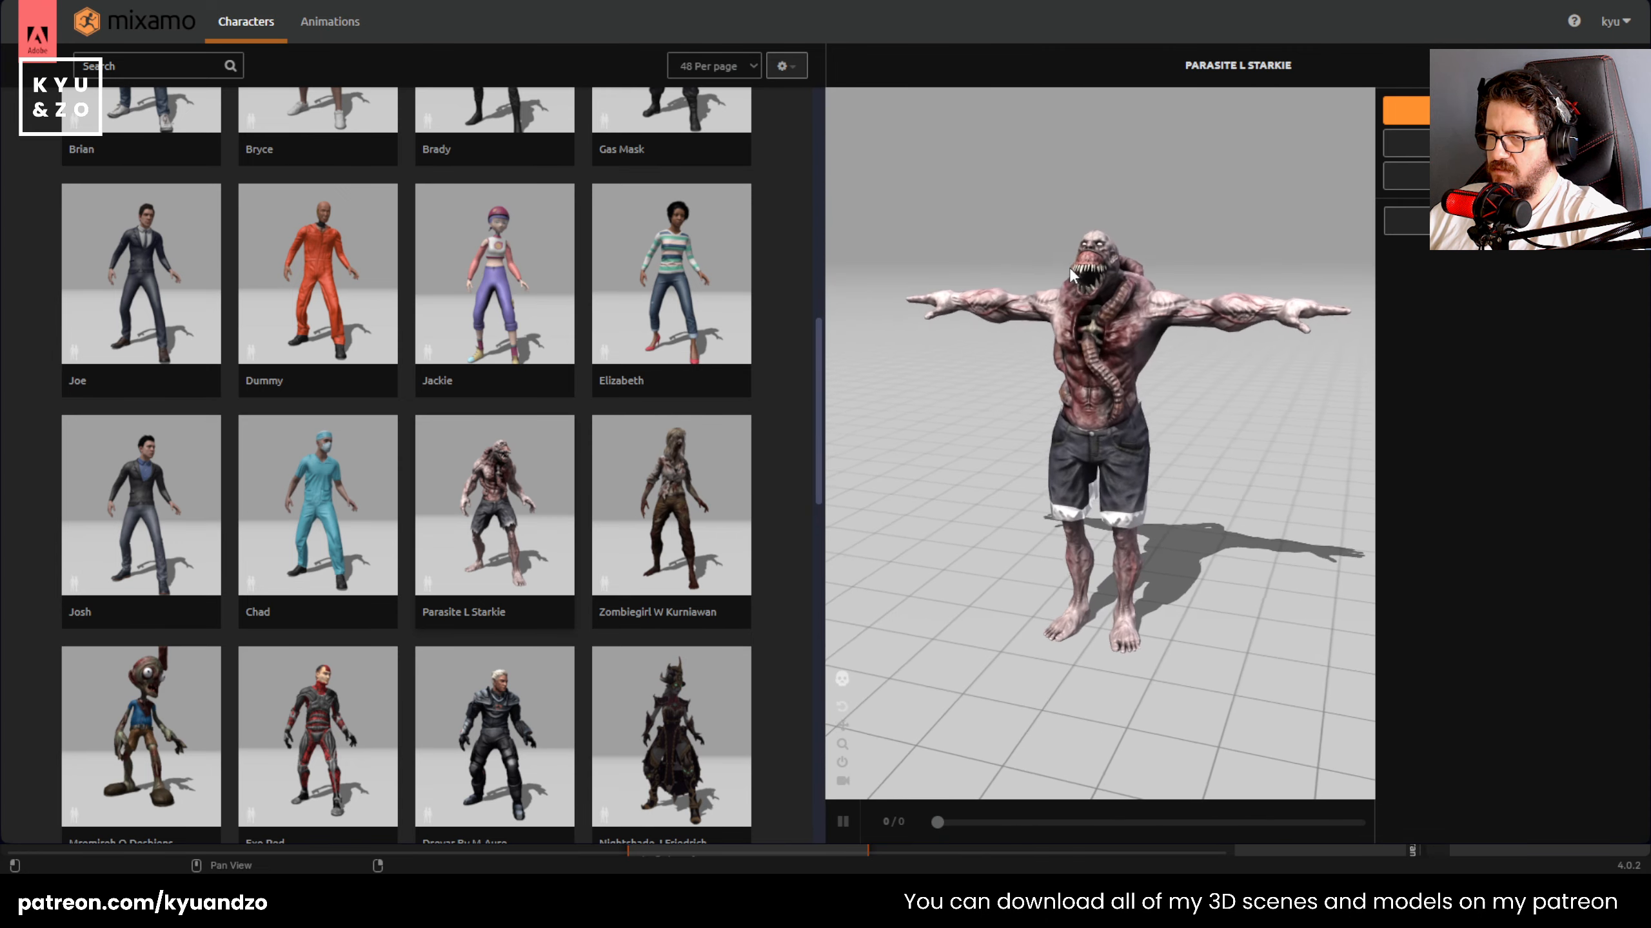
pyautogui.moveTo(1070, 227); pyautogui.dragTo(1067, 338, button='right')
pyautogui.scroll(3, 1075, 340)
pyautogui.moveTo(1079, 347); pyautogui.dragTo(1098, 478)
pyautogui.moveTo(1096, 470); pyautogui.dragTo(1077, 384, button='right')
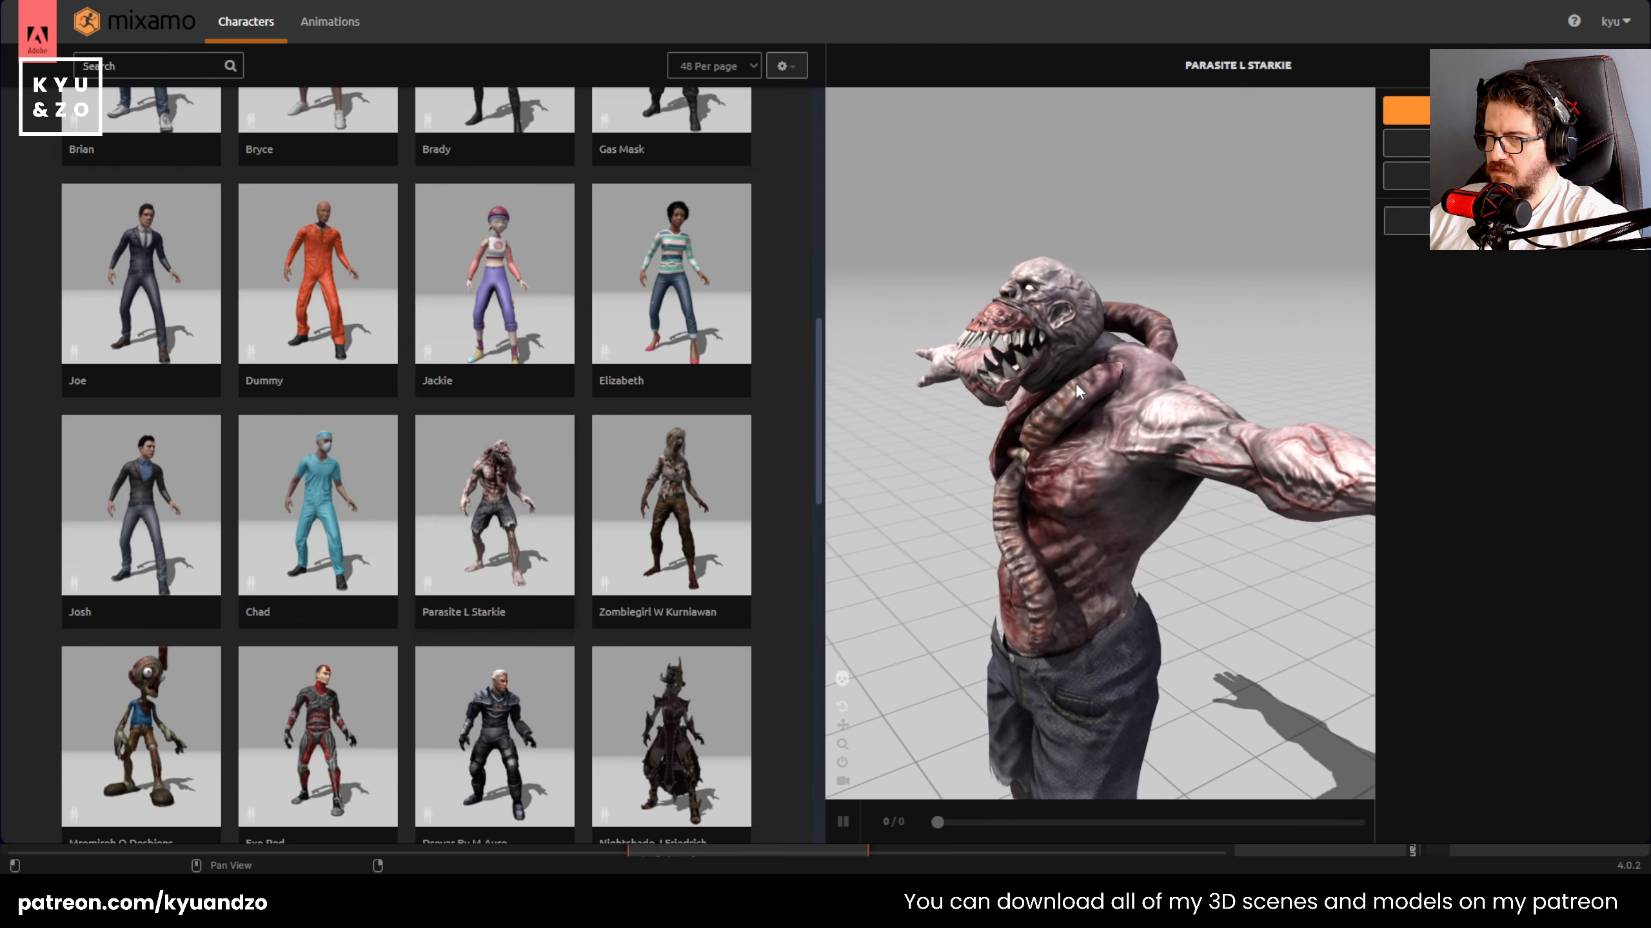
pyautogui.scroll(4, 1077, 383)
pyautogui.moveTo(1076, 383); pyautogui.dragTo(1038, 285)
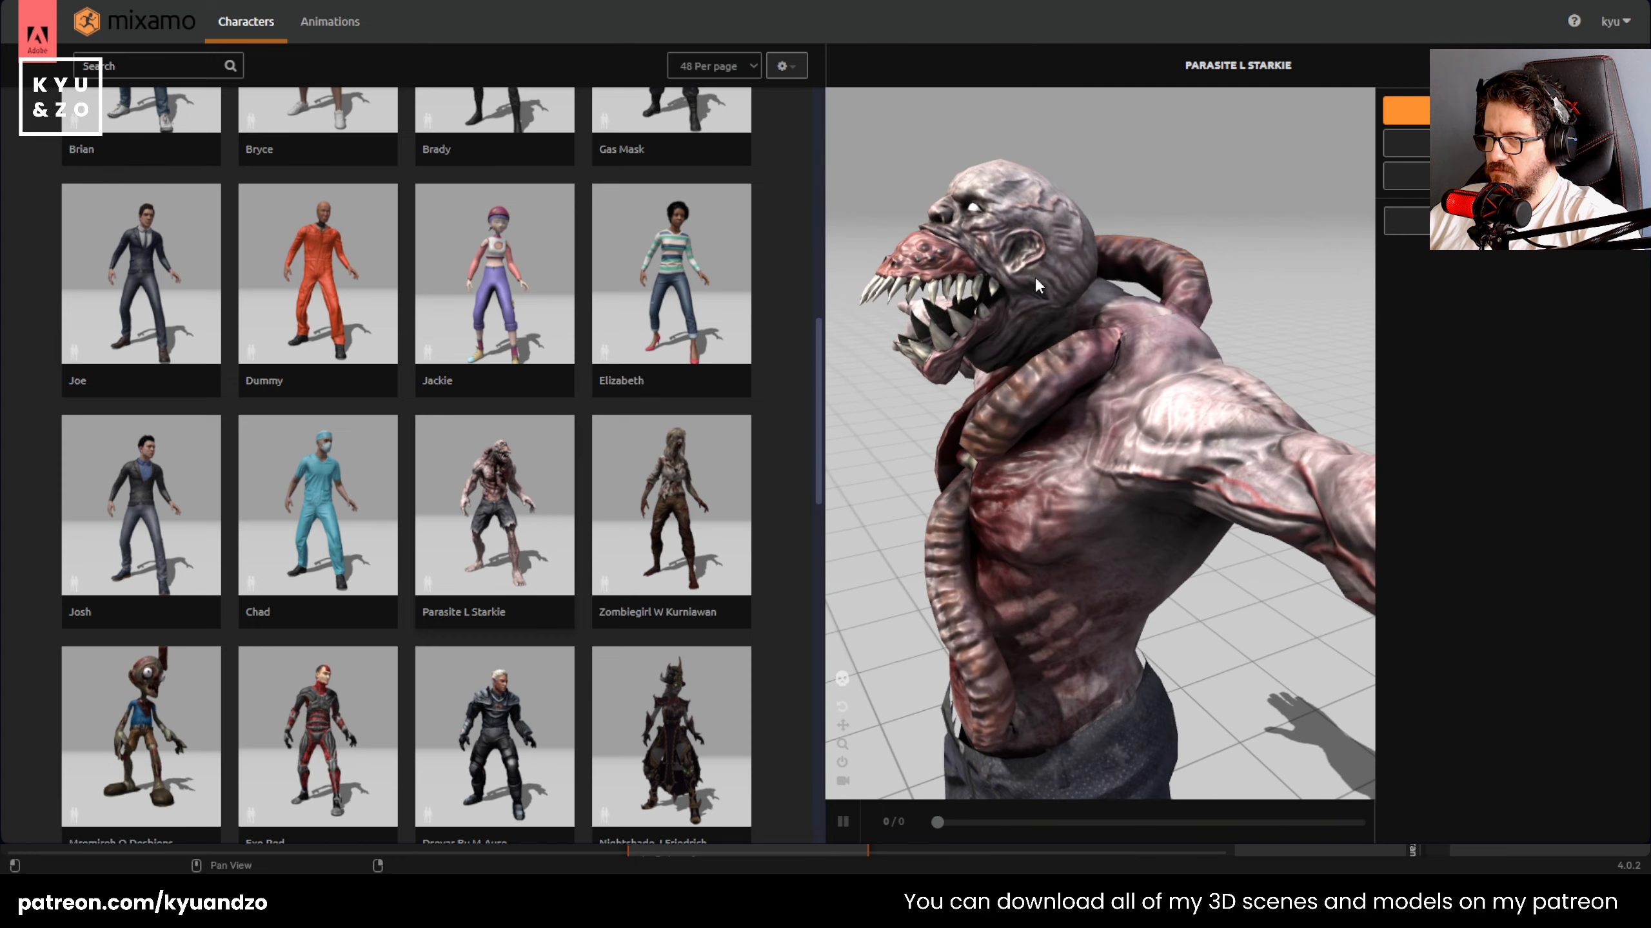
pyautogui.scroll(-5, 1035, 276)
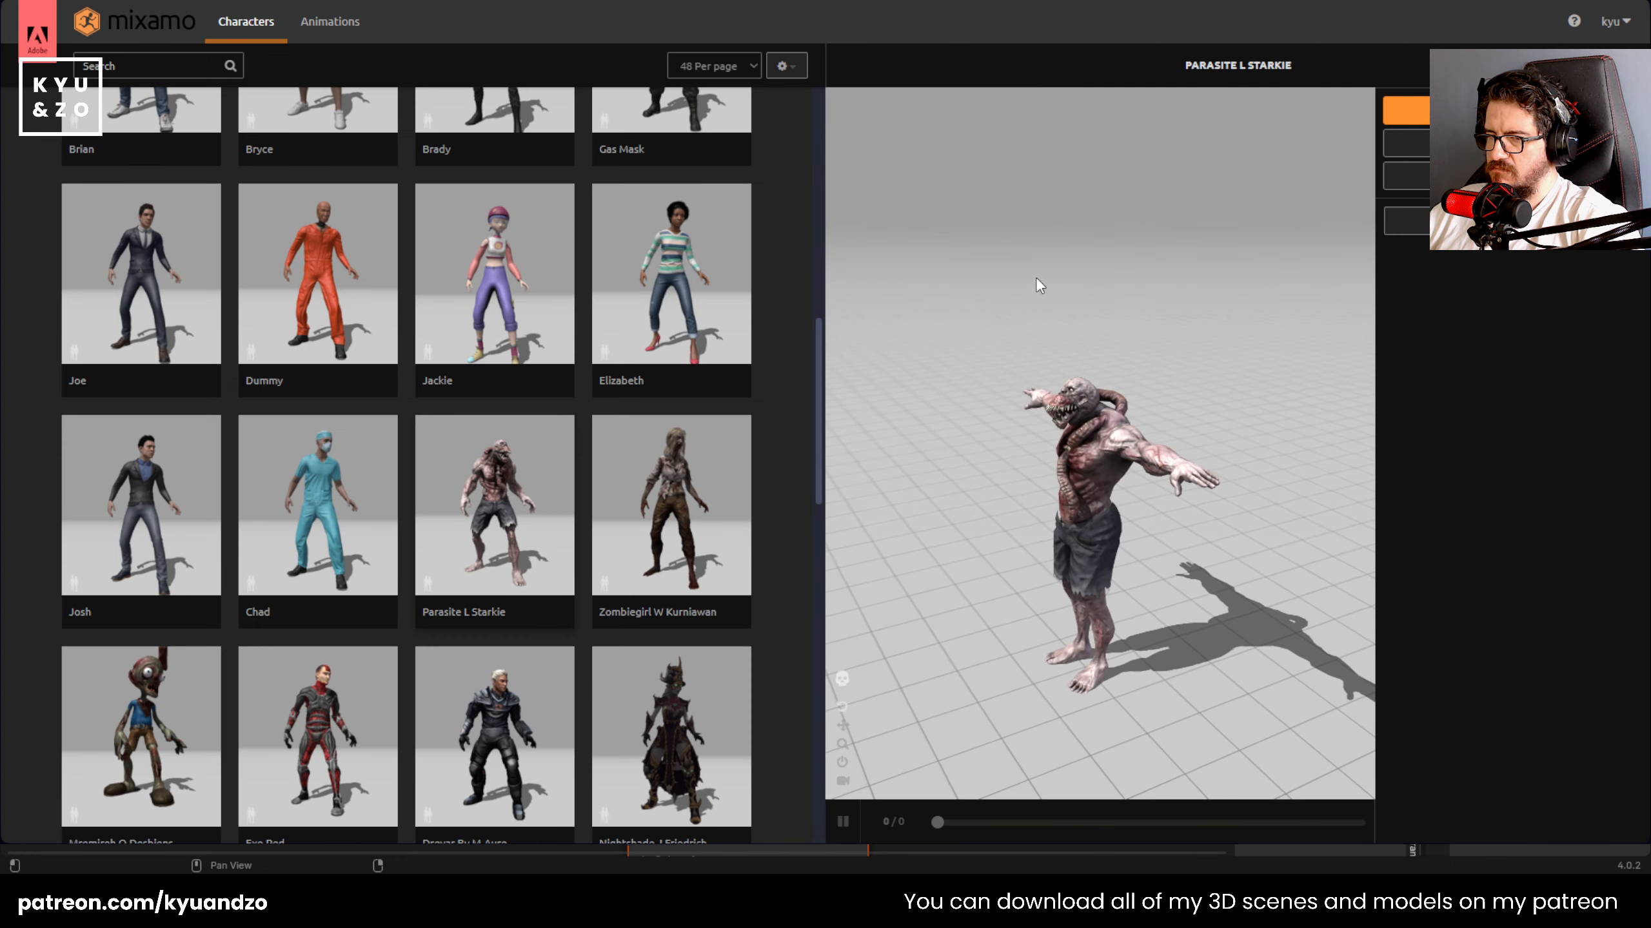
pyautogui.moveTo(1163, 298); pyautogui.dragTo(1087, 532)
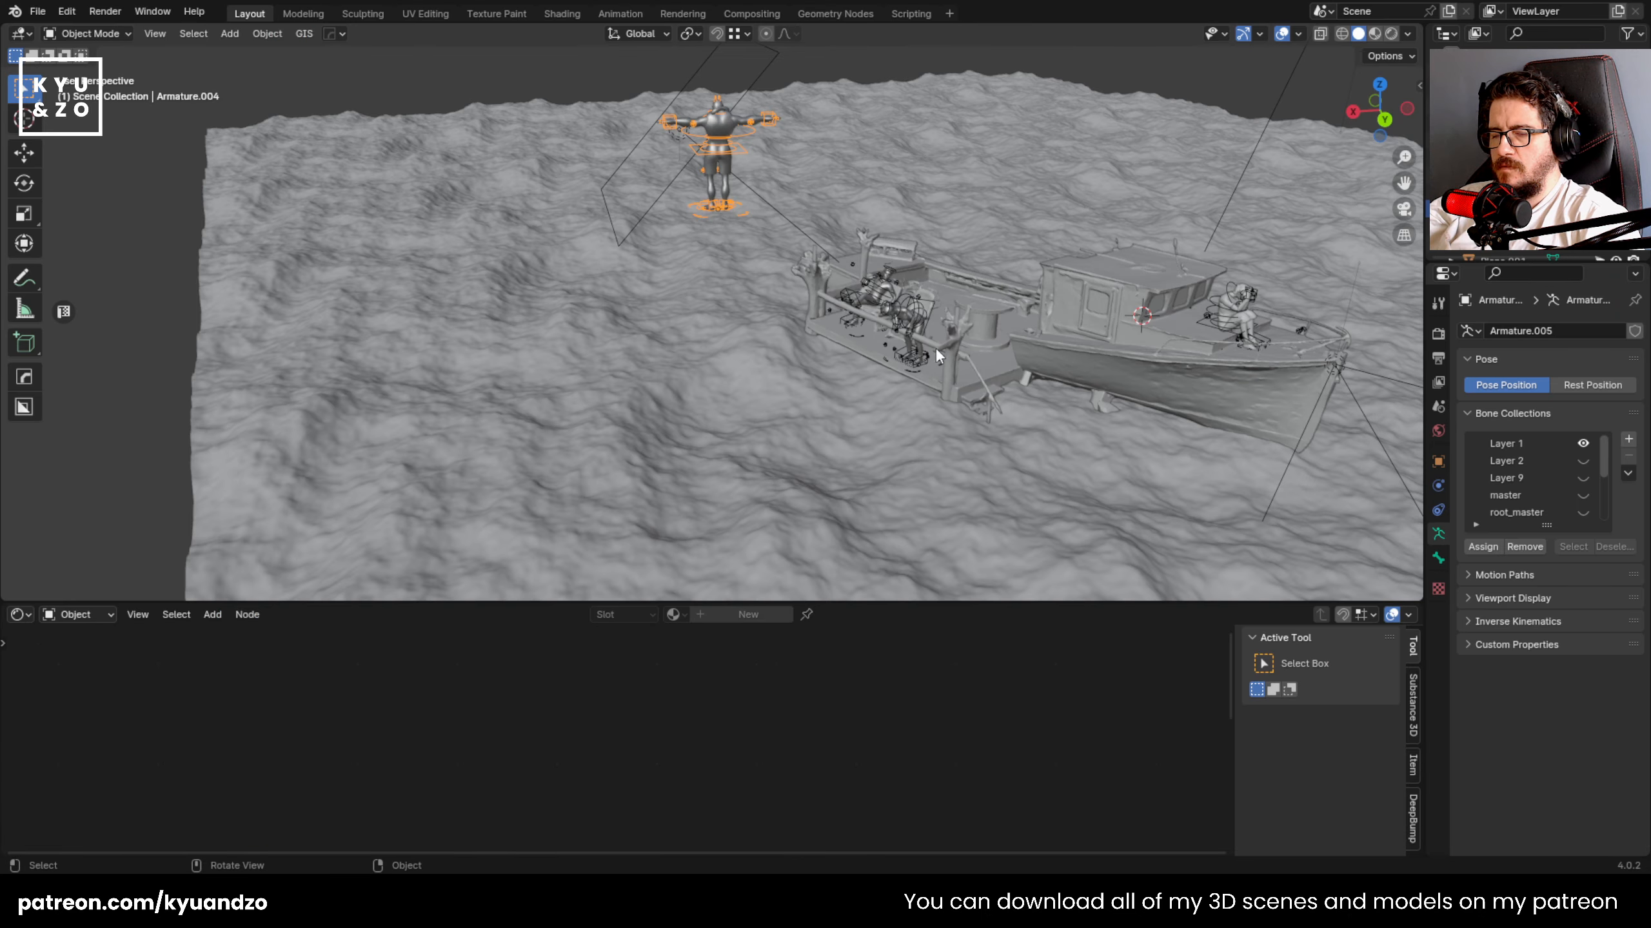
# - Switch to Blender and move the creature's armature from behind the boat toward the bow, adjusting it along global X and Z
pyautogui.moveTo(934, 347); pyautogui.dragTo(572, 221, button='middle')
pyautogui.press('g')
pyautogui.click(879, 374)
pyautogui.press('g')
pyautogui.press('x')
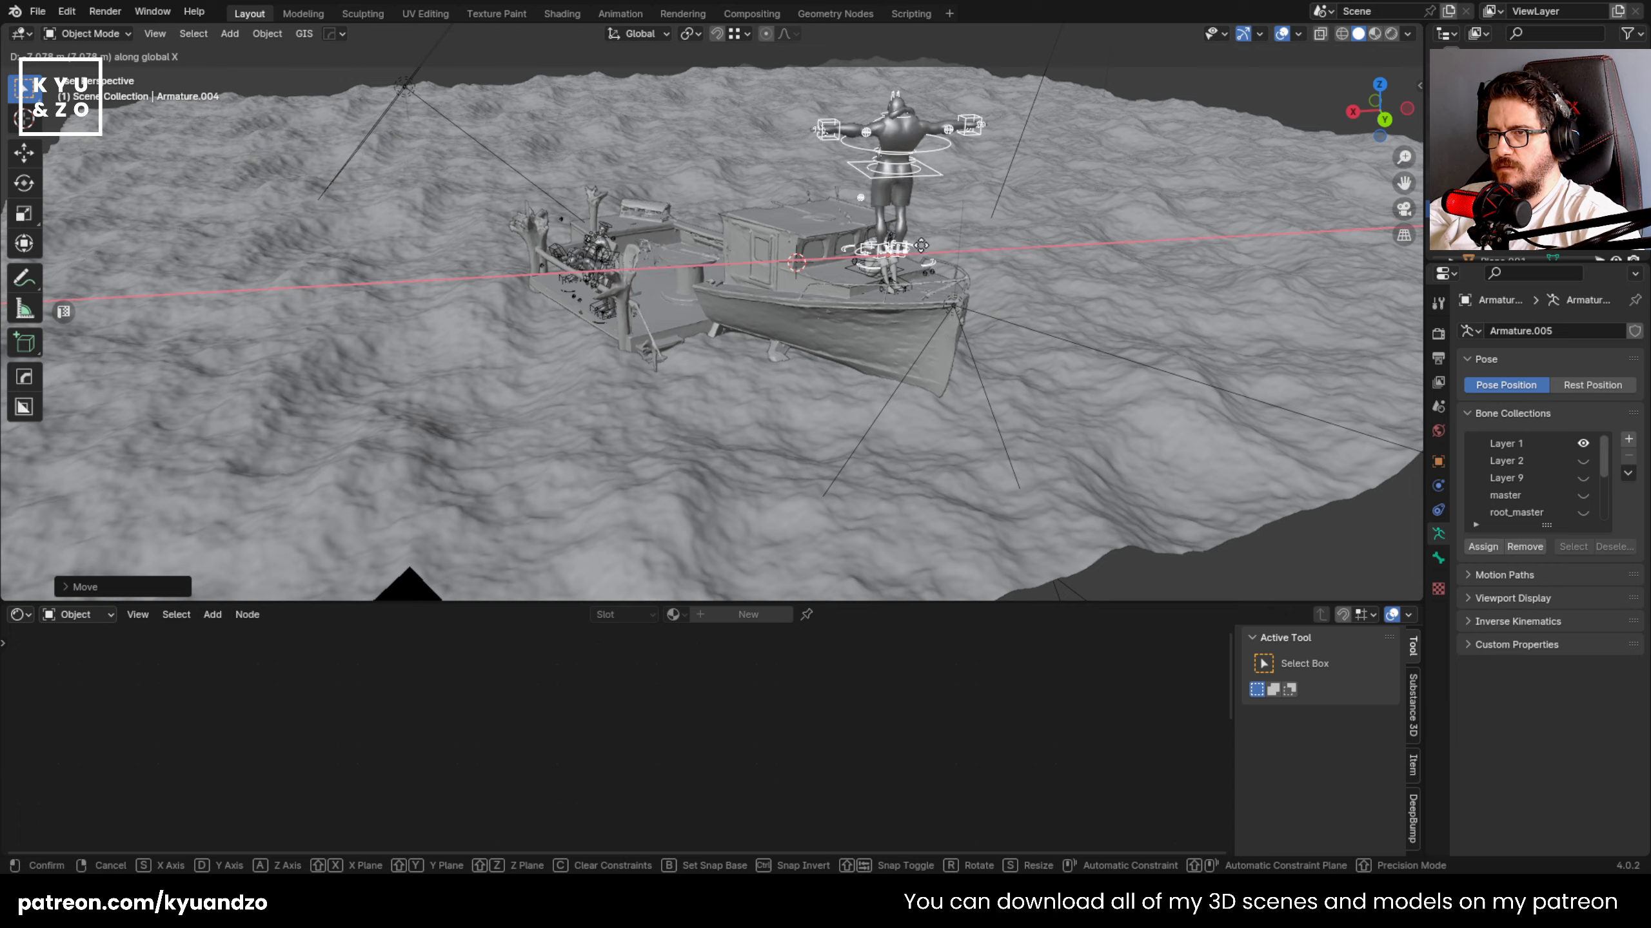
pyautogui.click(1036, 207)
pyautogui.keyDown('shift'); pyautogui.moveTo(1037, 207); pyautogui.dragTo(823, 237, button='middle'); pyautogui.keyUp('shift')
pyautogui.scroll(3, 822, 237)
pyautogui.press('g')
pyautogui.press('a')
pyautogui.click(802, 423)
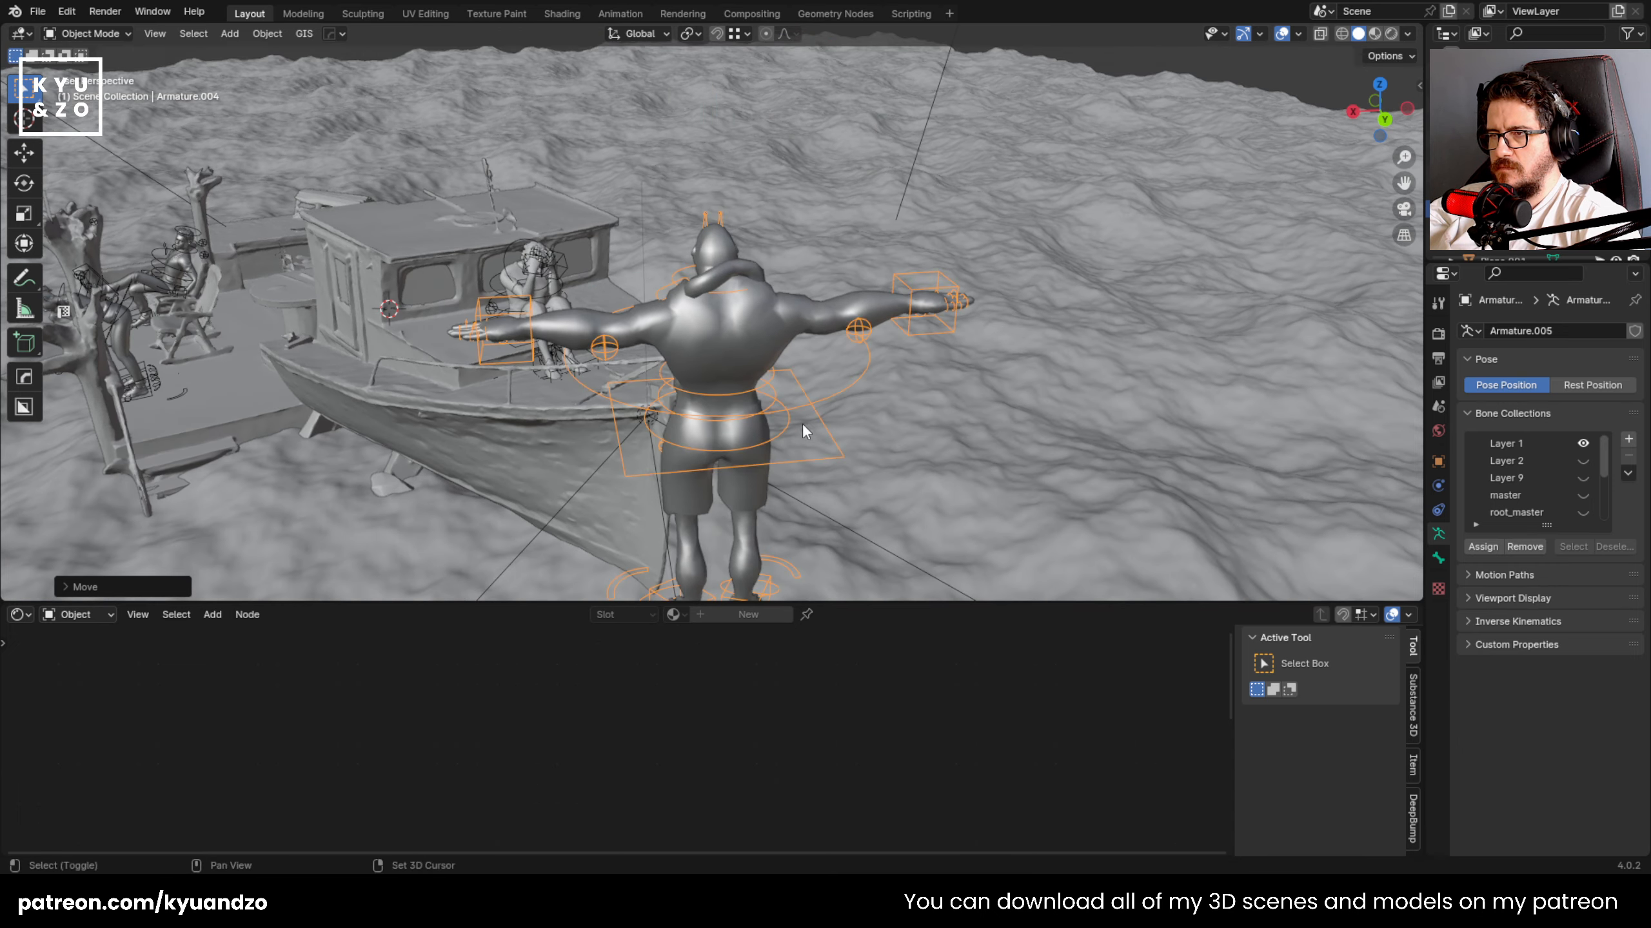
# - Move the creature's armature along global Y and Z toward the boat's foredeck
pyautogui.keyDown('shift'); pyautogui.moveTo(803, 423); pyautogui.dragTo(981, 245, button='middle'); pyautogui.keyUp('shift')
pyautogui.press('g')
pyautogui.press('d')
pyautogui.click(653, 126)
pyautogui.press('g')
pyautogui.press('a')
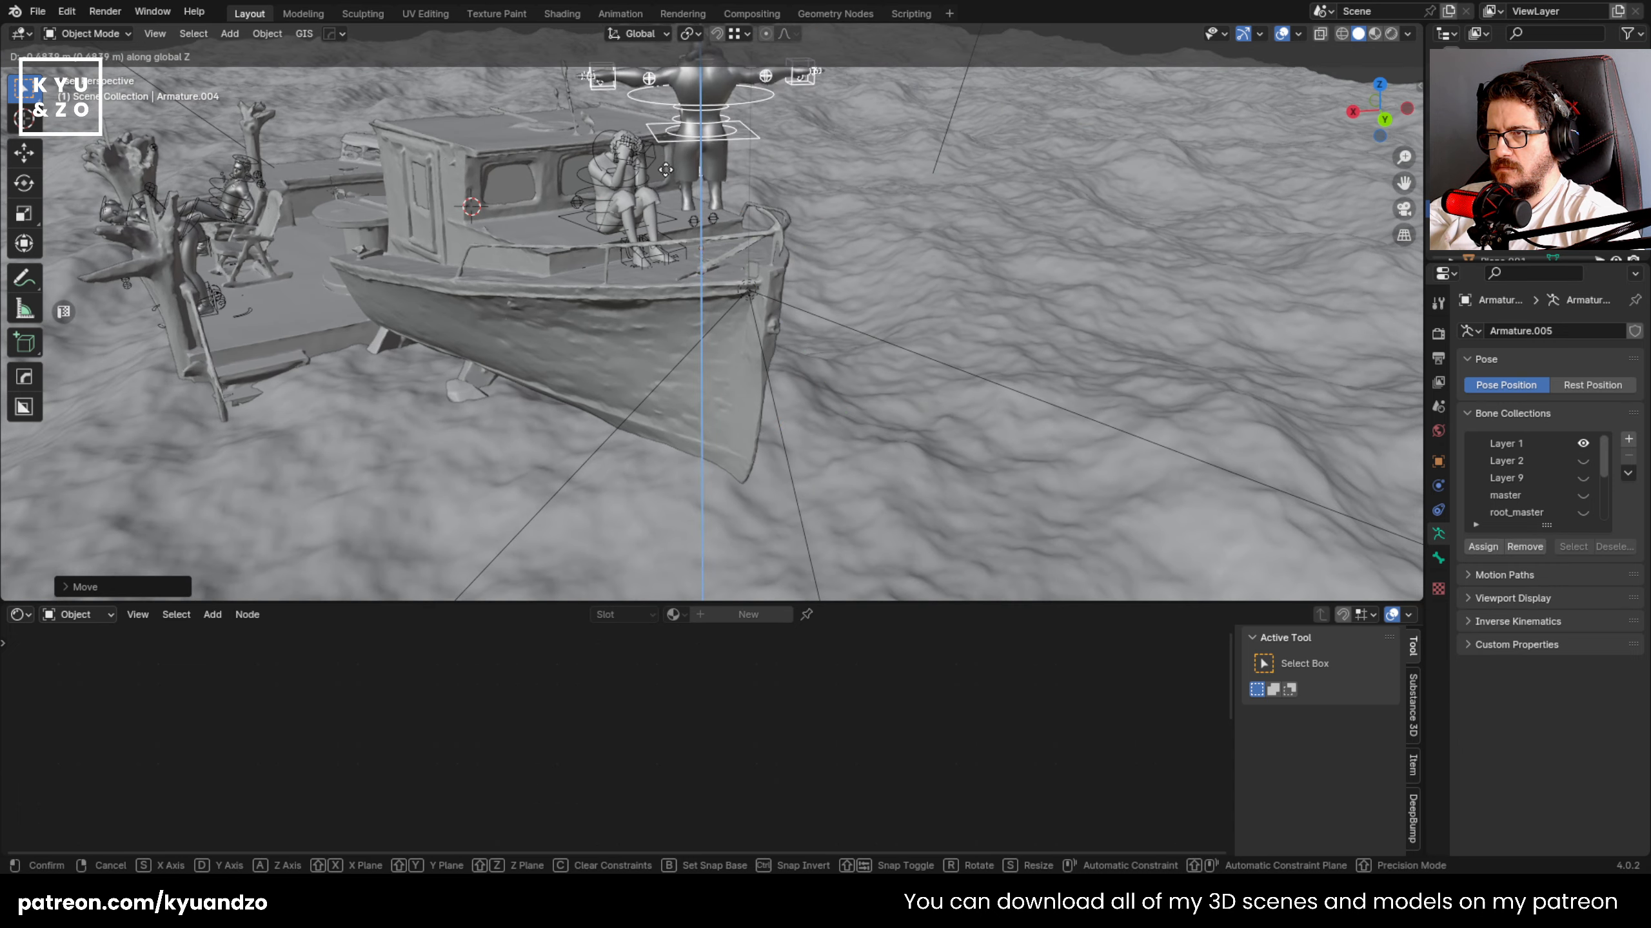
pyautogui.click(706, 145)
# - Scale the creature's armature down and shift it along global X near the bow
pyautogui.keyDown('shift'); pyautogui.moveTo(706, 145); pyautogui.dragTo(741, 243, button='middle'); pyautogui.keyUp('shift')
pyautogui.press('s')
pyautogui.click(928, 244)
pyautogui.press('g')
pyautogui.press('a')
pyautogui.press('s')
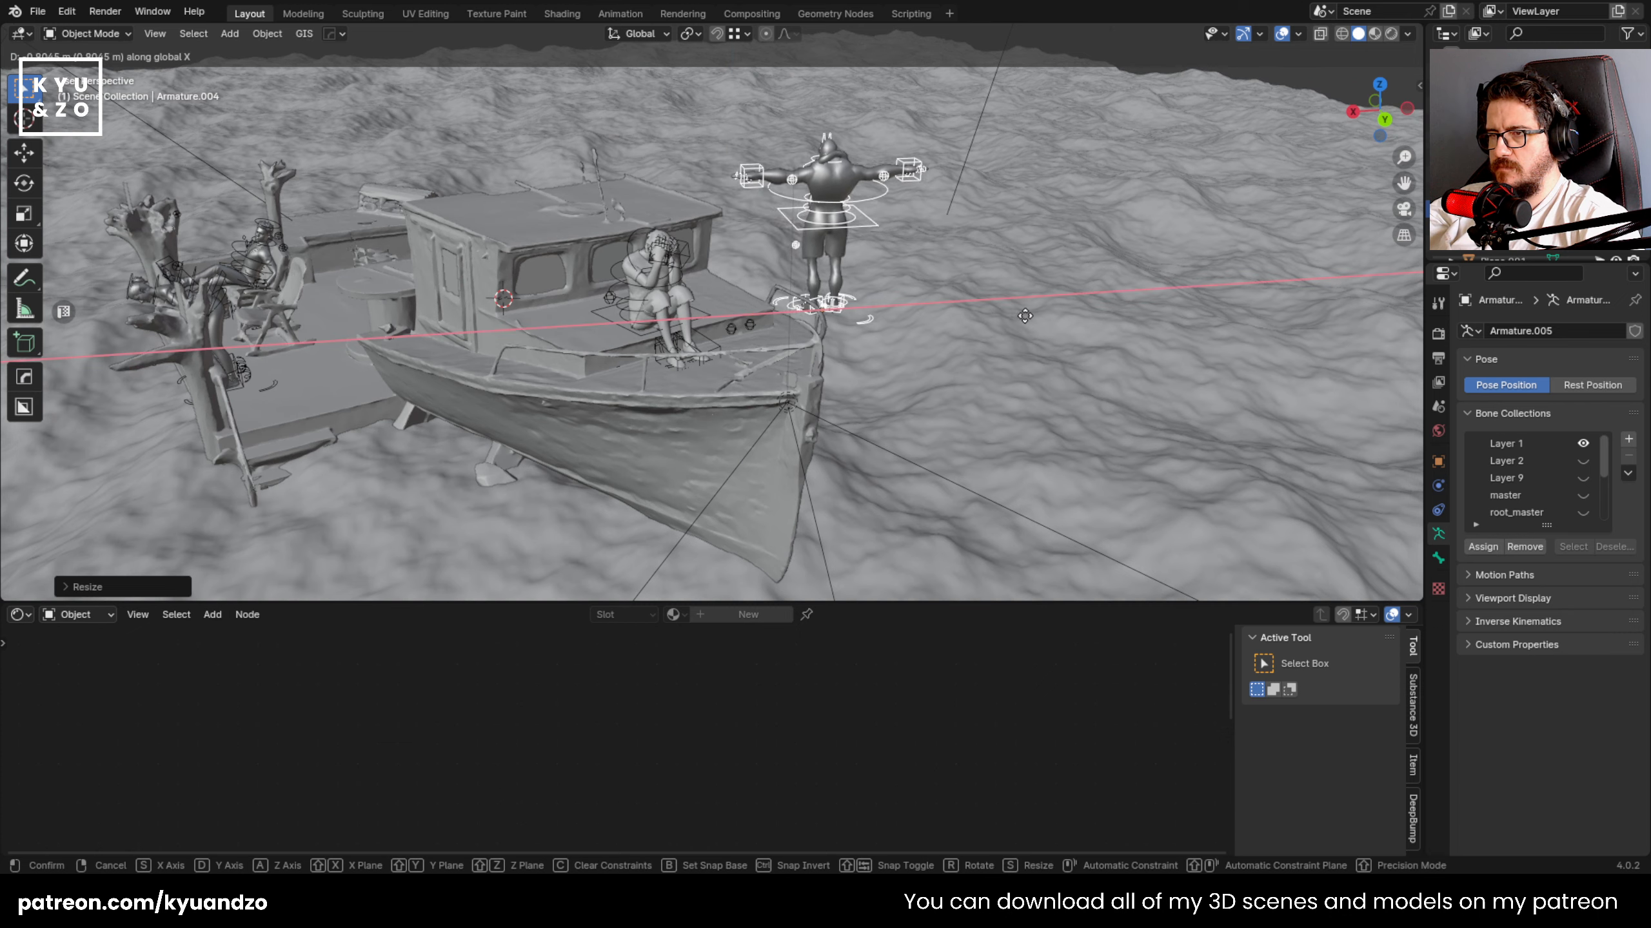
pyautogui.click(890, 317)
# - Move the creature's armature along global Y and Z to stand it on the foredeck beside the seated man
pyautogui.press('g')
pyautogui.press('d')
pyautogui.click(945, 375)
pyautogui.press('g')
pyautogui.press('a')
pyautogui.click(946, 354)
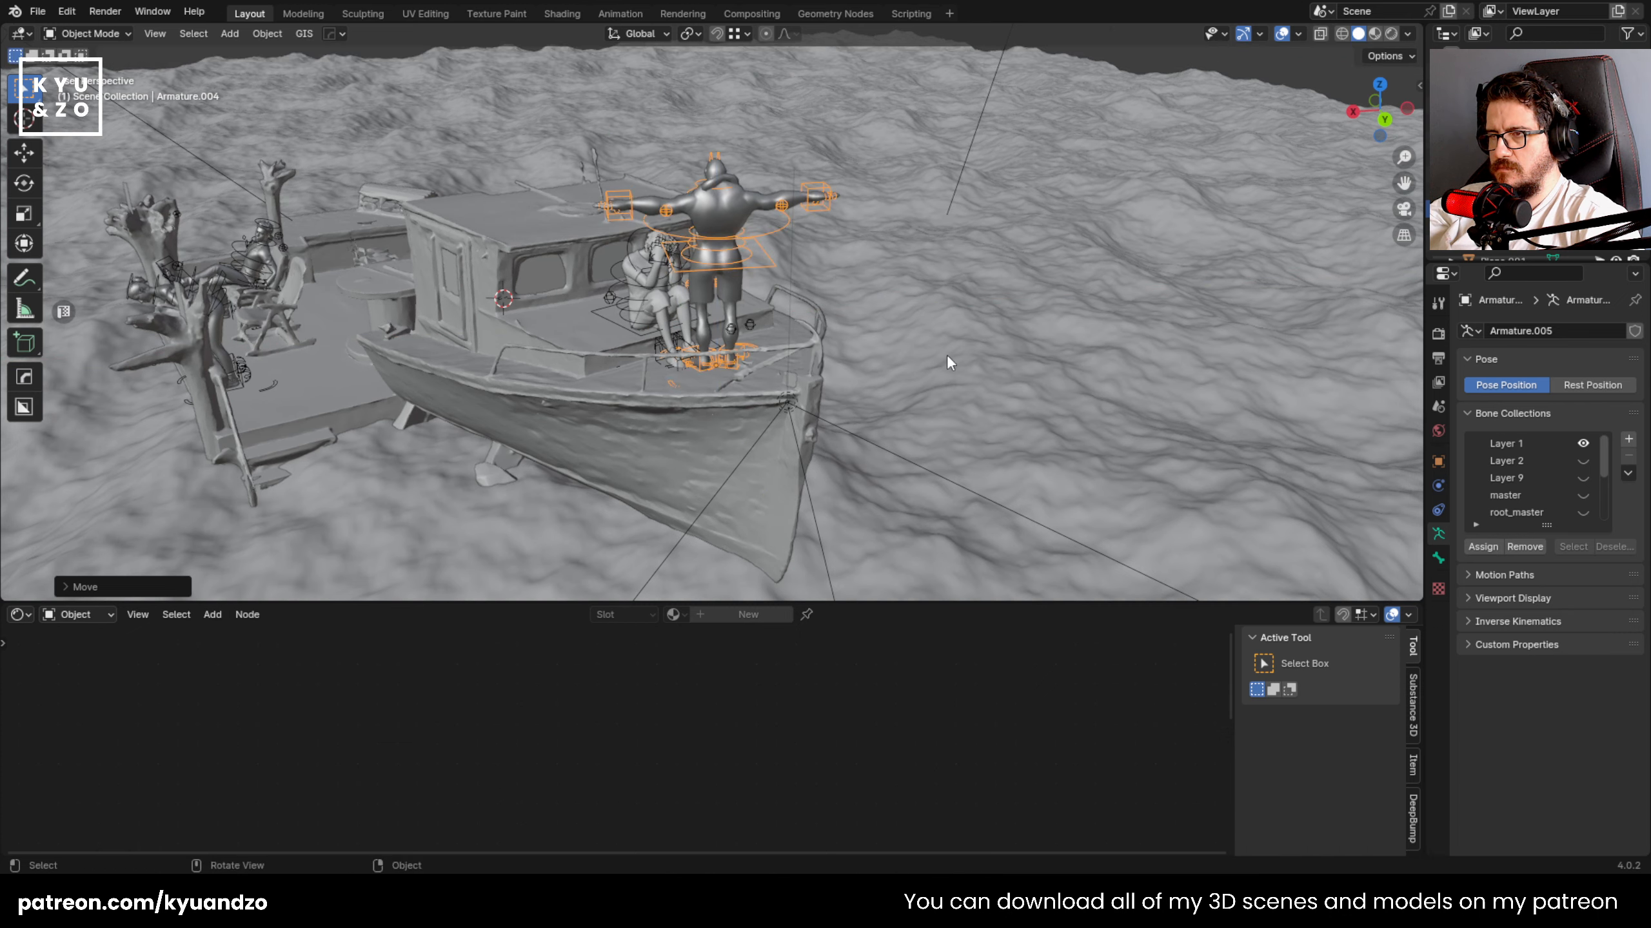
# - Scale the creature's armature down to match the seated man and rotate it about global Z to face the boat
pyautogui.press('s')
pyautogui.click(916, 287)
pyautogui.moveTo(910, 282)
pyautogui.mouseDown(button='middle')
pyautogui.moveTo(995, 263)
pyautogui.moveTo(917, 286)
pyautogui.mouseUp(button='middle')
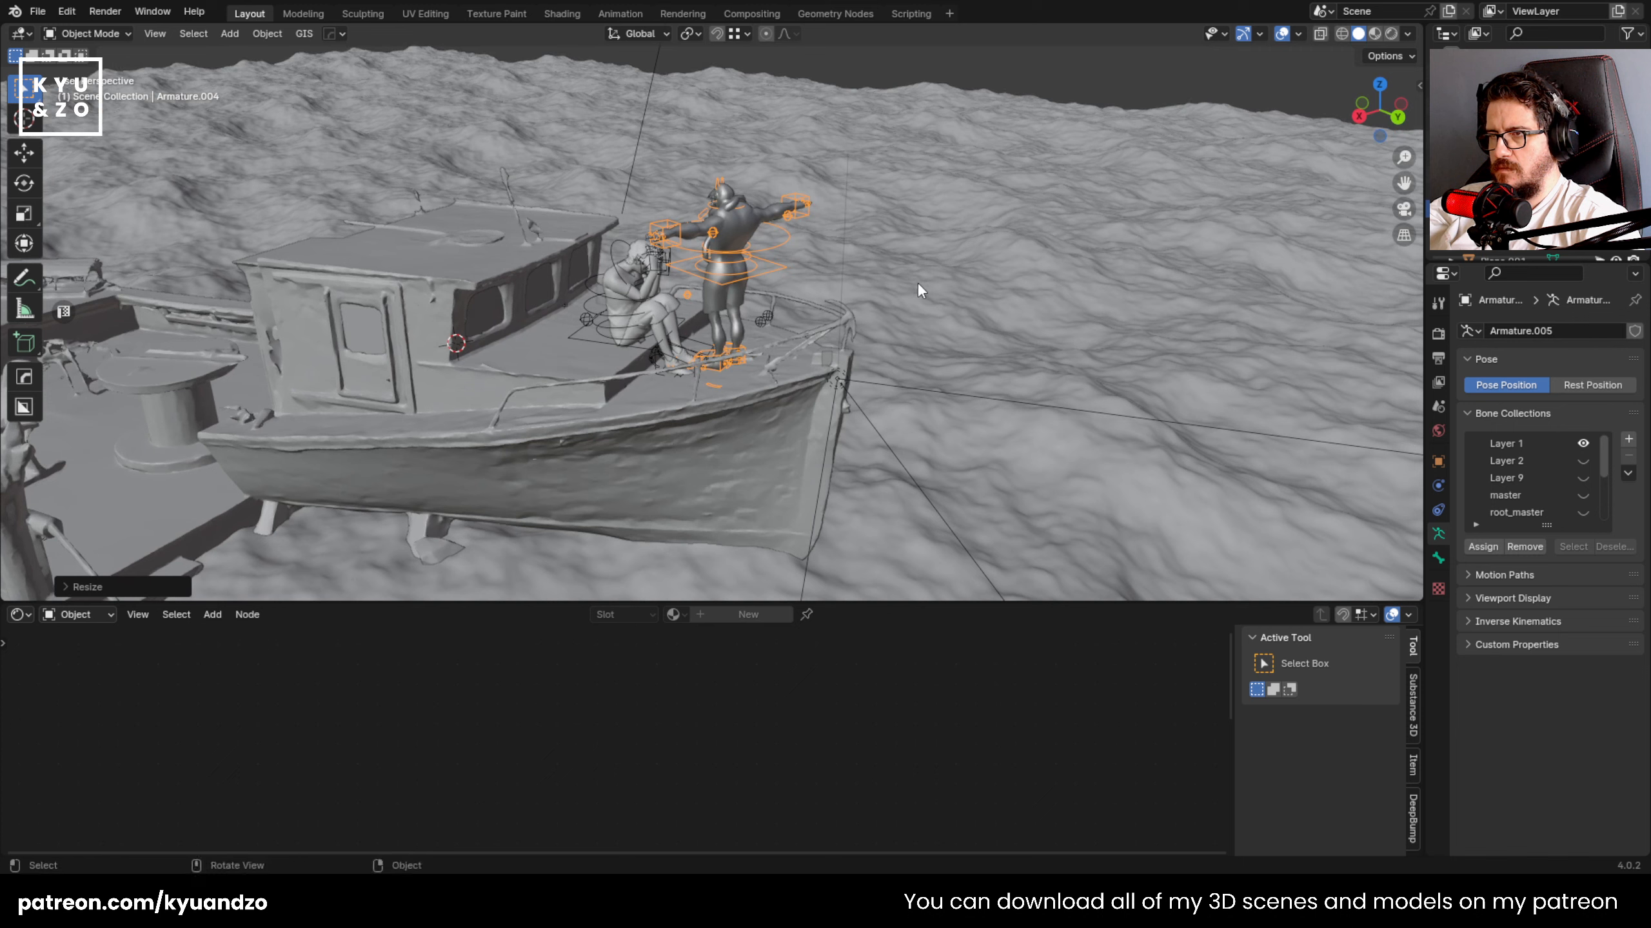
pyautogui.press('r')
pyautogui.press('z')
pyautogui.click(776, 239)
# - Move the creature's armature along global Y off the bow and lower it along global Z toward the water
pyautogui.press('g')
pyautogui.press('y')
pyautogui.click(892, 280)
pyautogui.press('g')
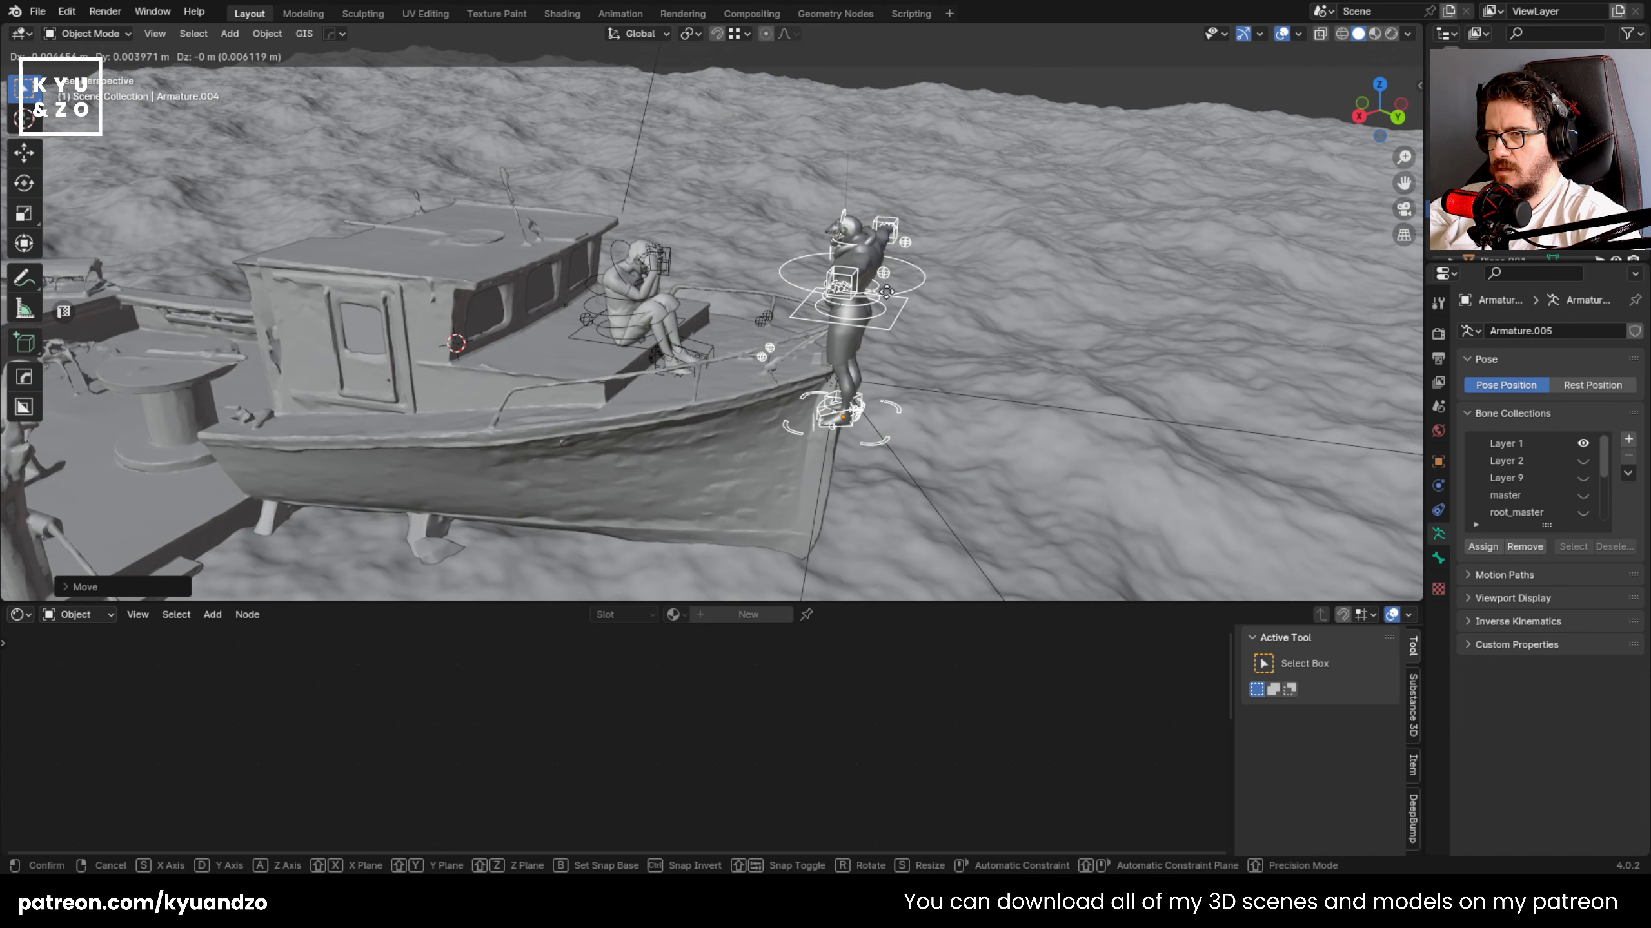
pyautogui.press('z')
pyautogui.click(902, 489)
# - Shift the creature's armature along global X against the bow and adjust its height along global Z, with its legs under water
pyautogui.keyDown('shift'); pyautogui.moveTo(902, 489); pyautogui.dragTo(888, 293, button='middle'); pyautogui.keyUp('shift')
pyautogui.scroll(1, 887, 292)
pyautogui.press('g')
pyautogui.press('s')
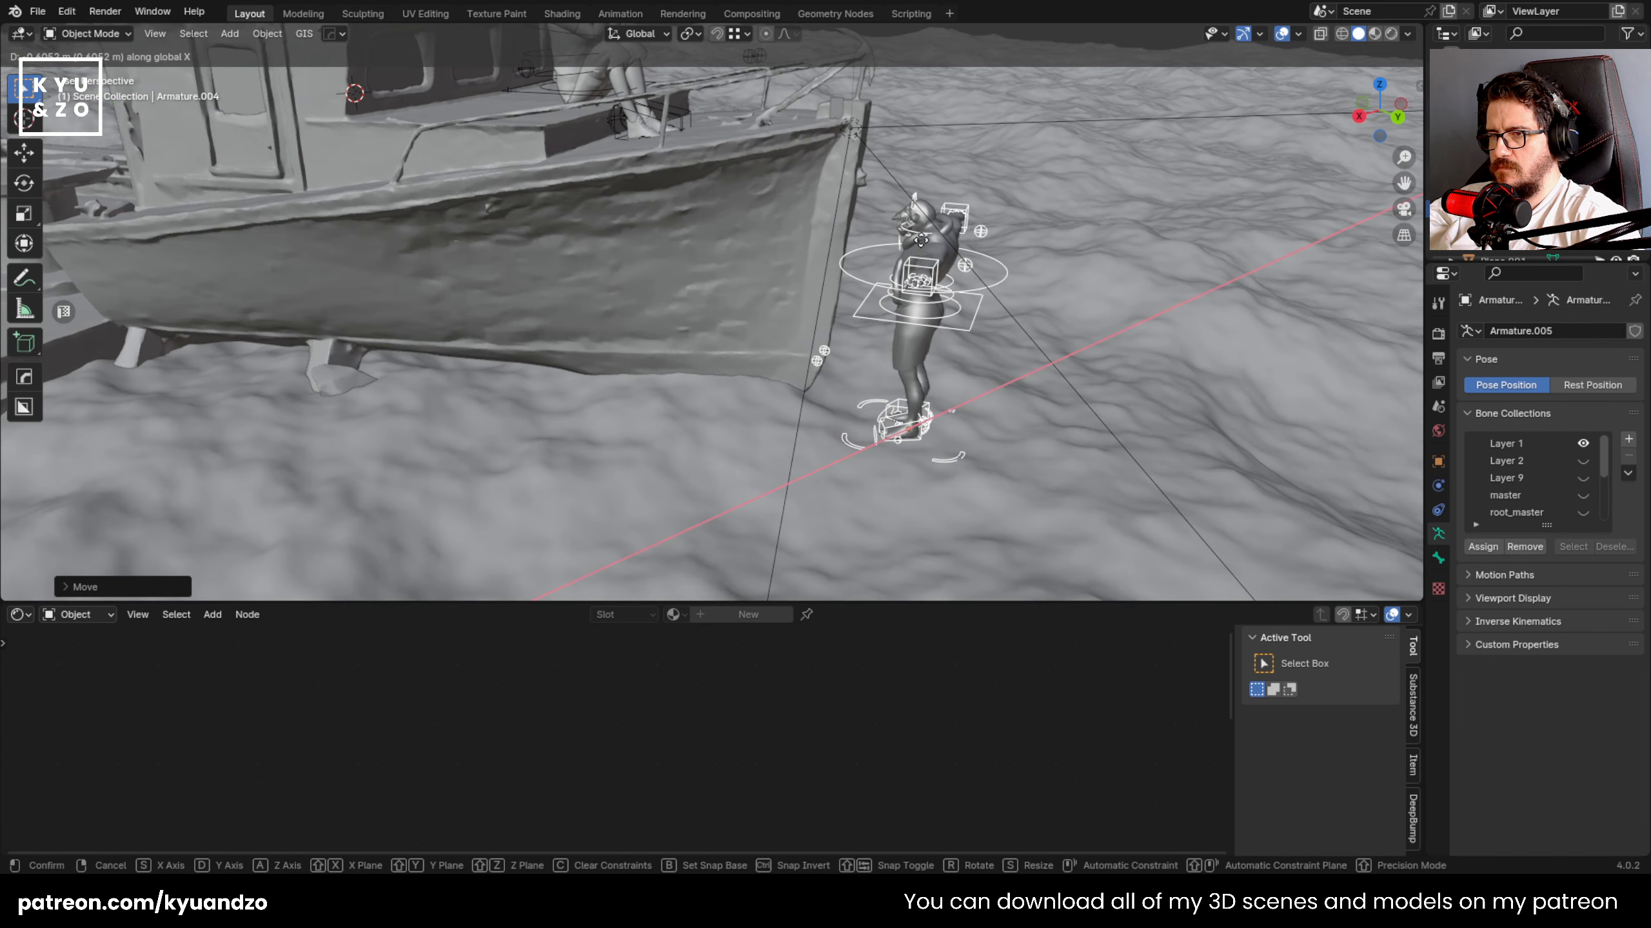
pyautogui.click(871, 345)
pyautogui.press('g')
pyautogui.press('d')
pyautogui.press('a')
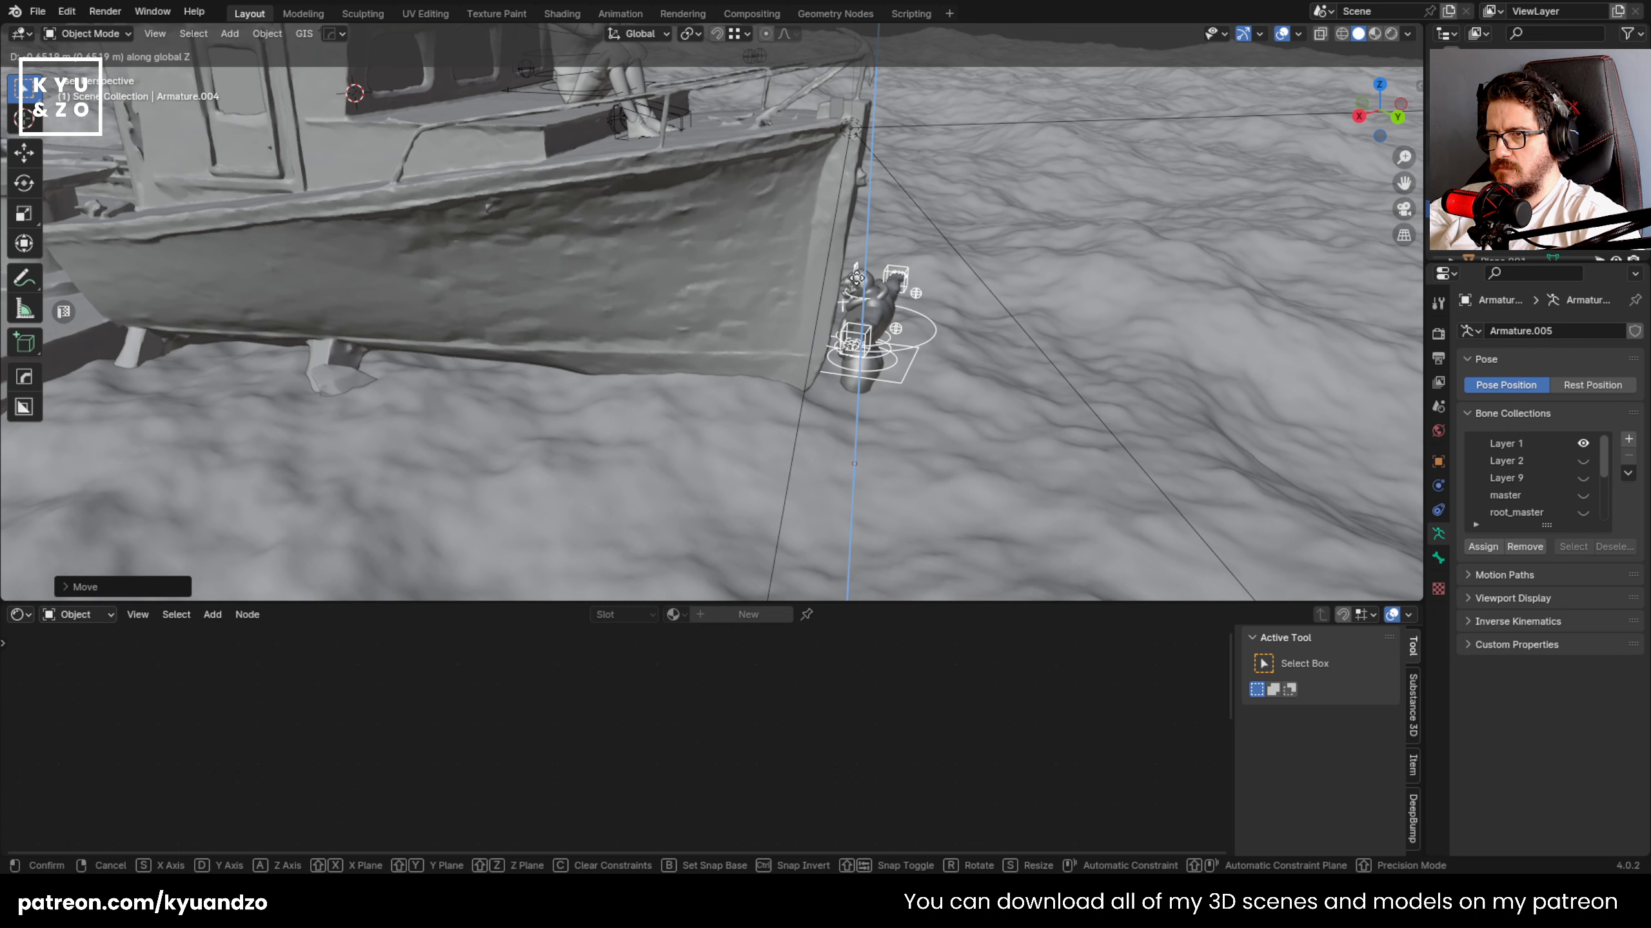
pyautogui.click(857, 279)
# - Copy the creature's armature with all its children, paste the objects and move them along global Y beside the pier
pyautogui.keyDown('shift'); pyautogui.moveTo(888, 380); pyautogui.dragTo(776, 338, button='middle'); pyautogui.keyUp('shift')
pyautogui.hotkey('shift', 'g')
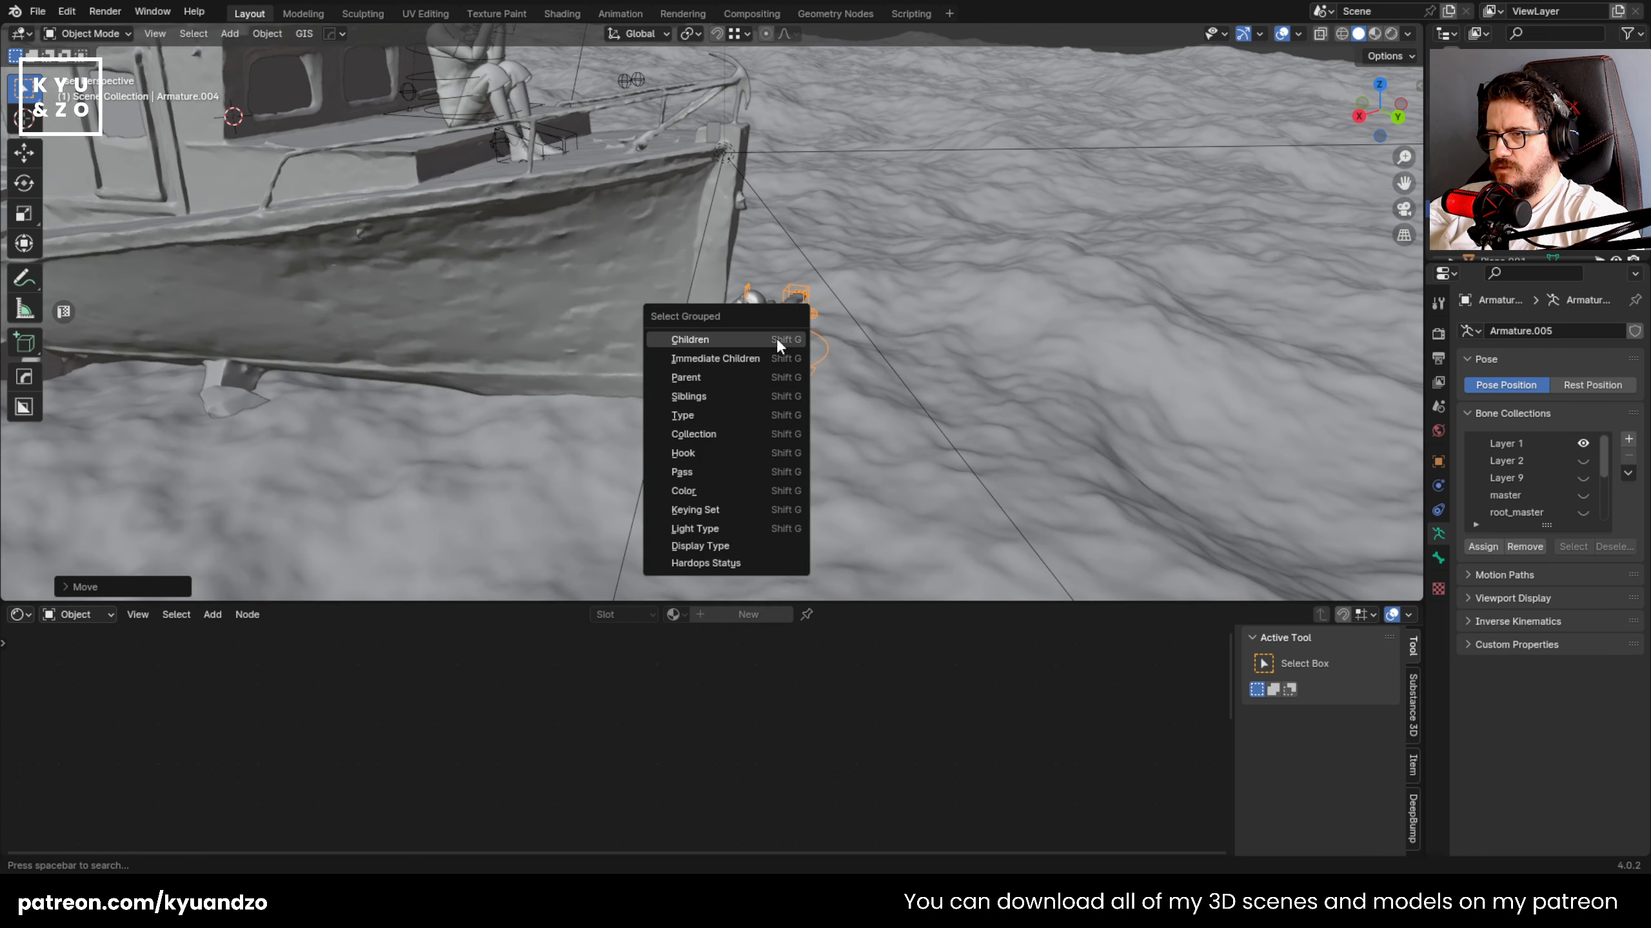
pyautogui.click(776, 339)
pyautogui.hotkey('ctrl', 'c')
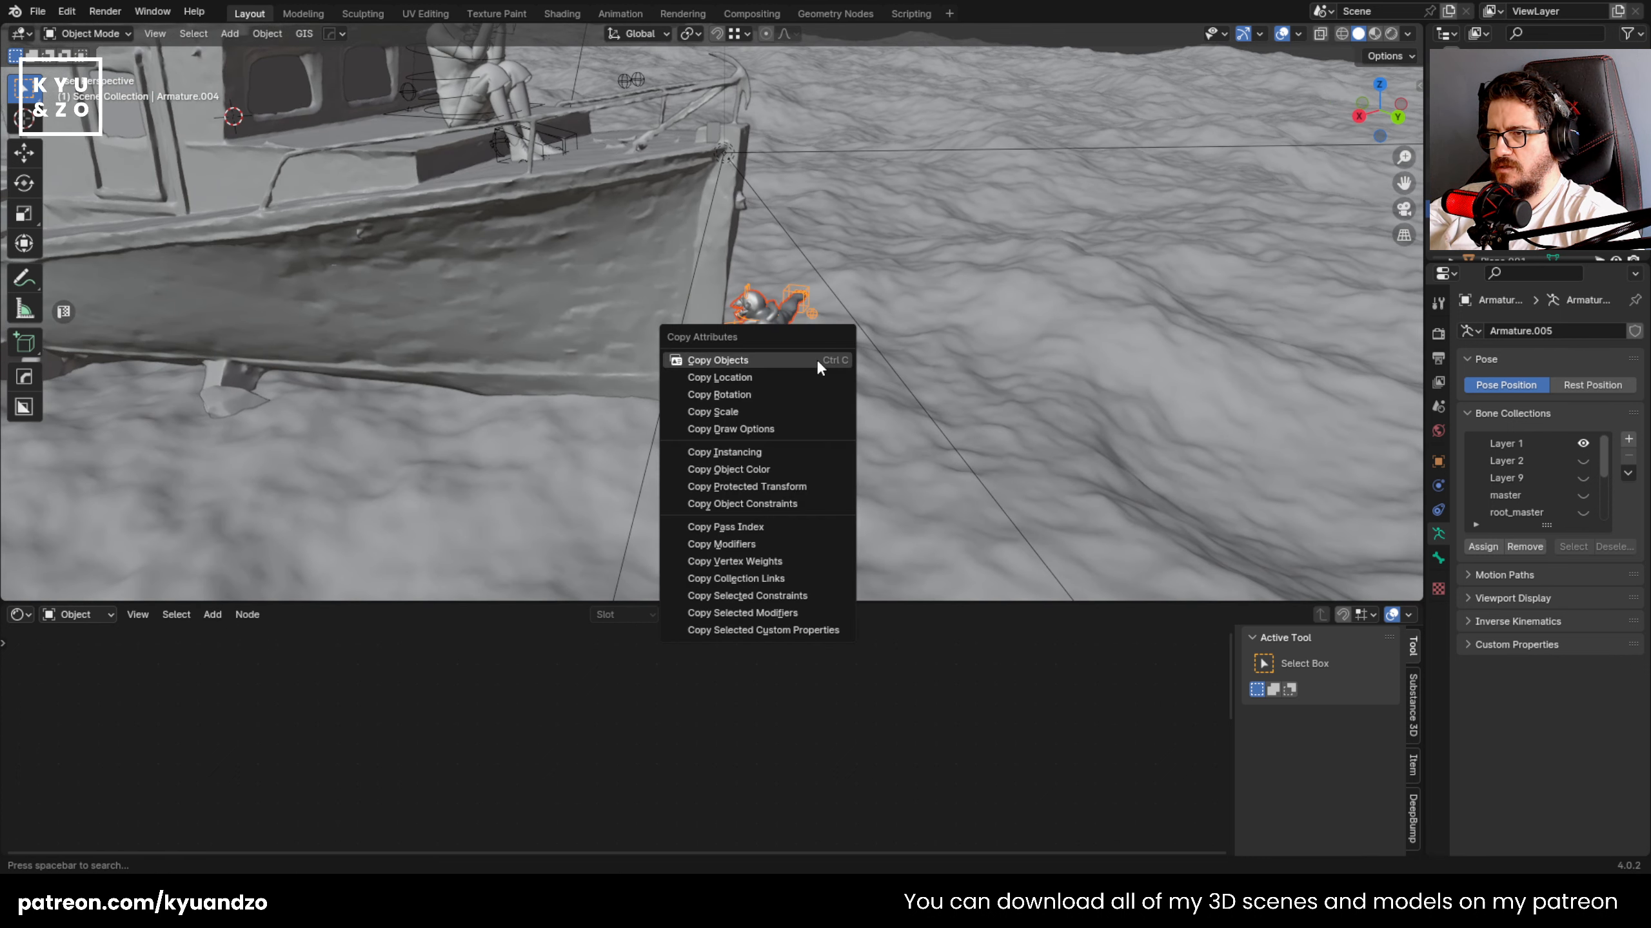
pyautogui.click(815, 359)
pyautogui.hotkey('ctrl', 'v')
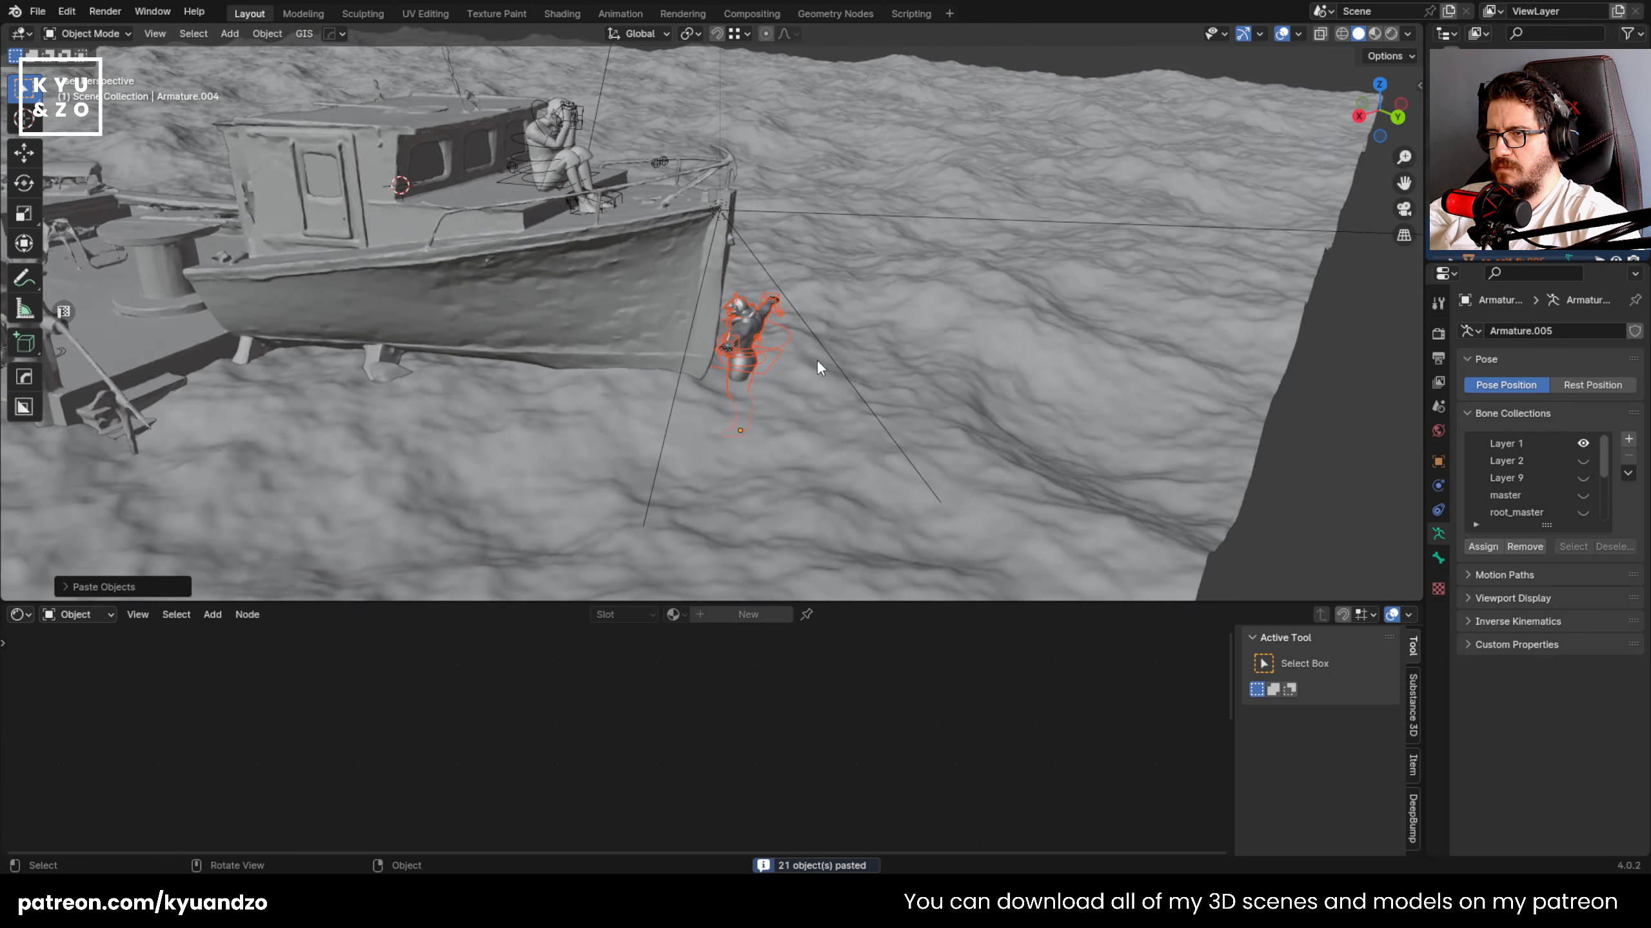
pyautogui.press('g')
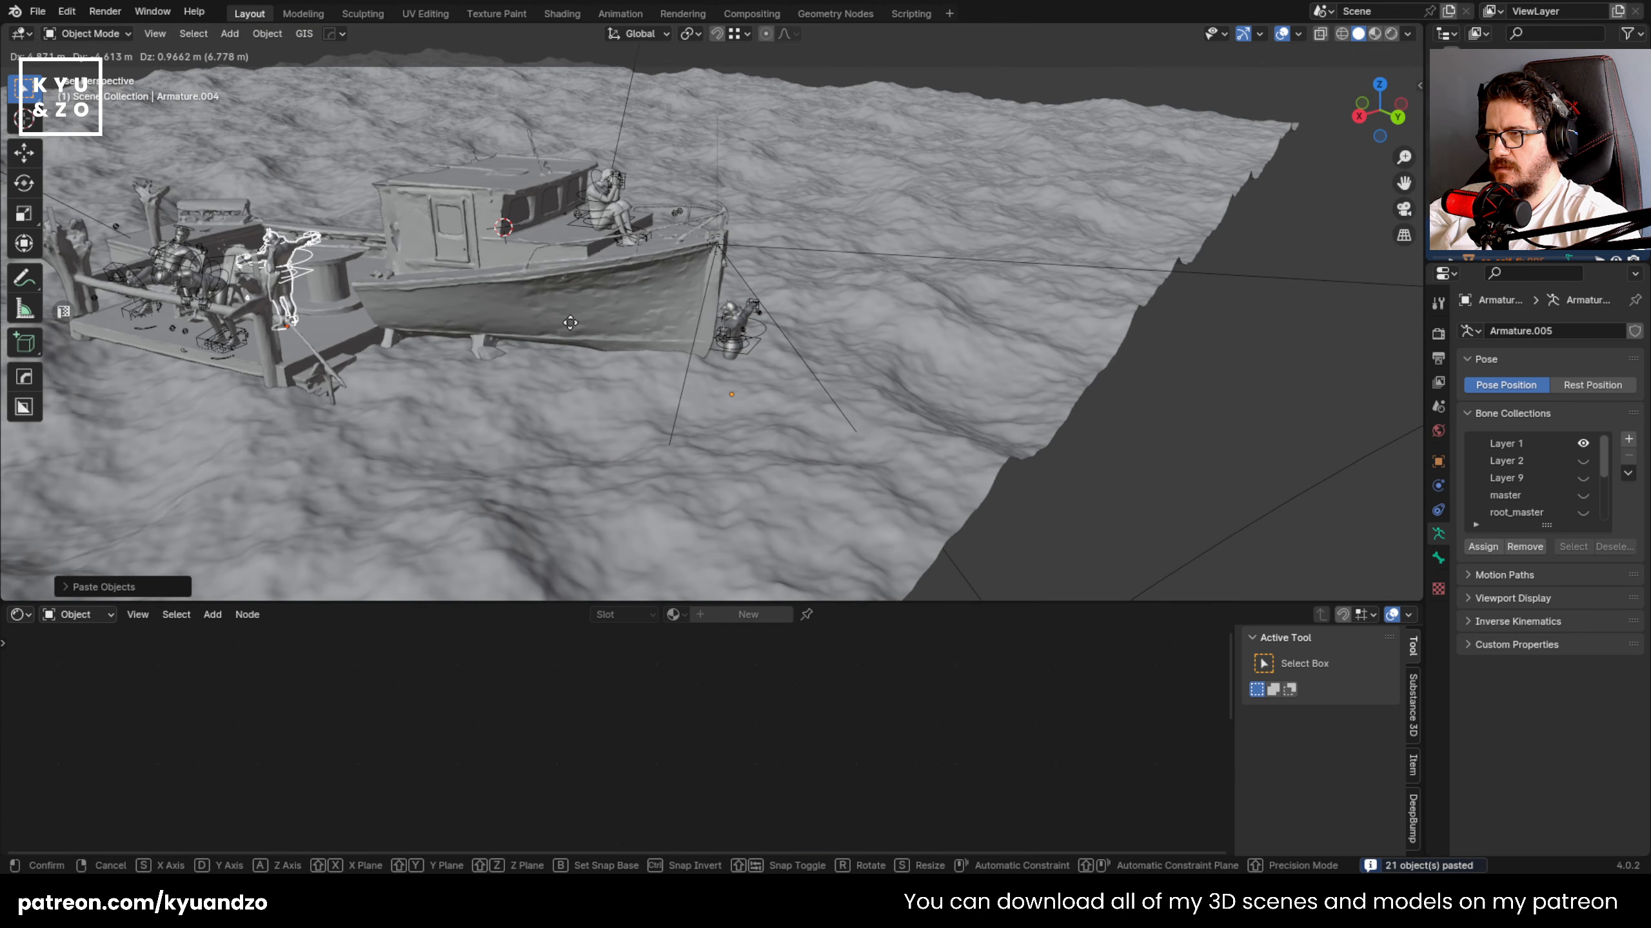
pyautogui.press('y')
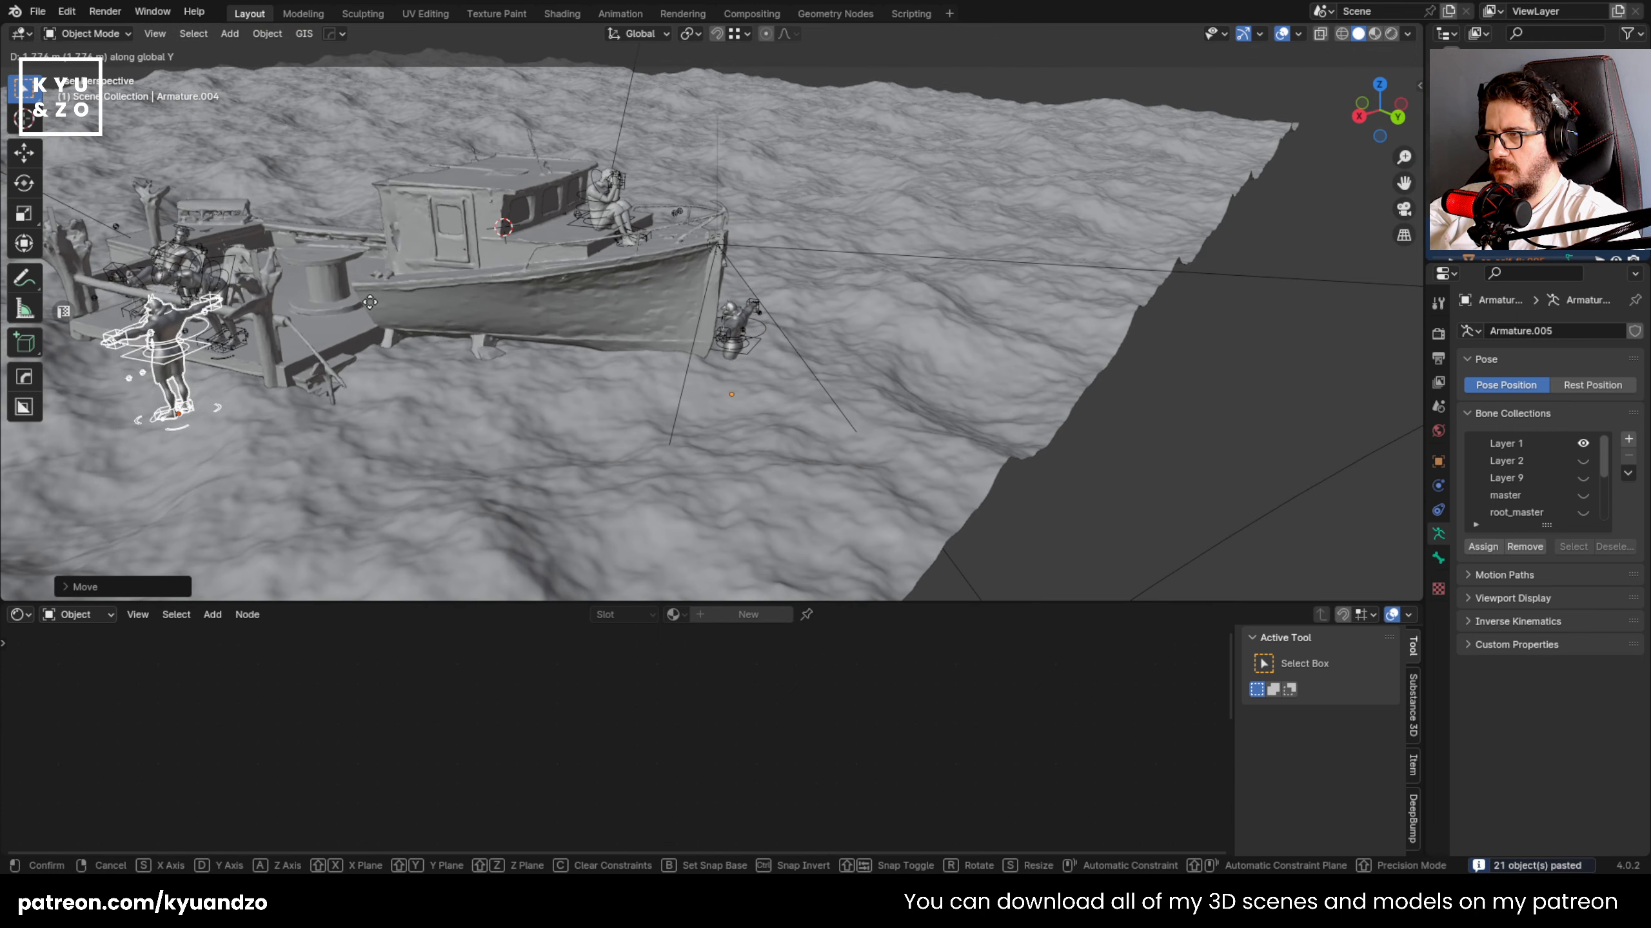
pyautogui.click(647, 364)
# - Move the creature's armature at the bow along global X and Y so it stands clear of the hull
pyautogui.scroll(6, 728, 343)
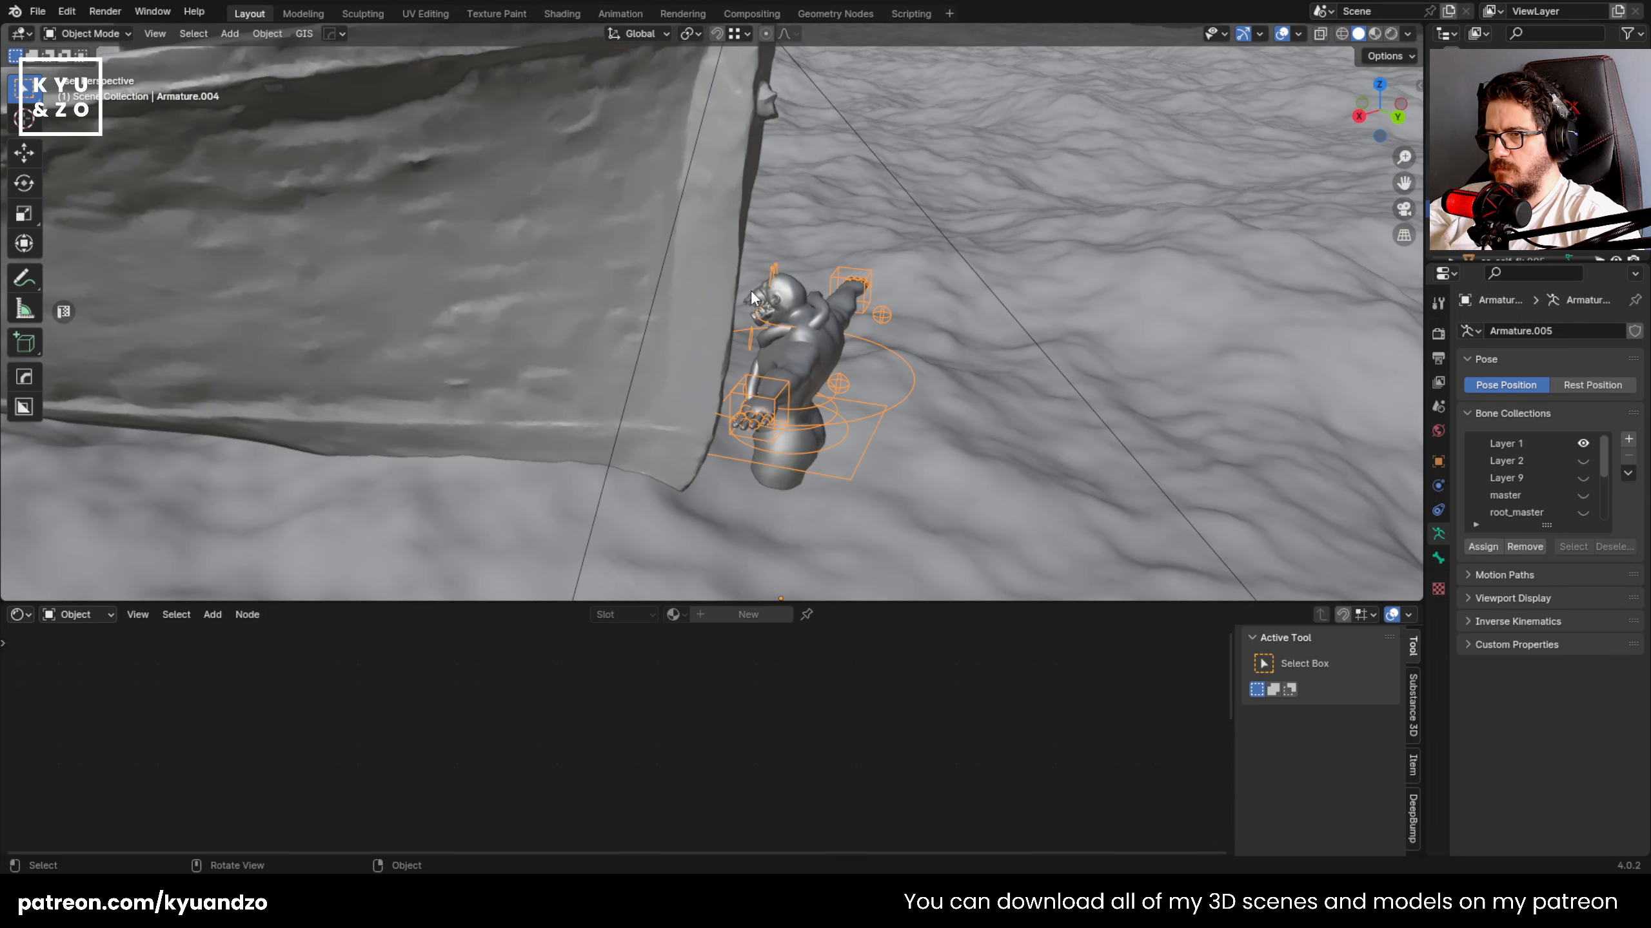
pyautogui.moveTo(750, 289); pyautogui.dragTo(676, 287, button='middle')
pyautogui.press('g')
pyautogui.press('s')
pyautogui.click(684, 344)
pyautogui.press('g')
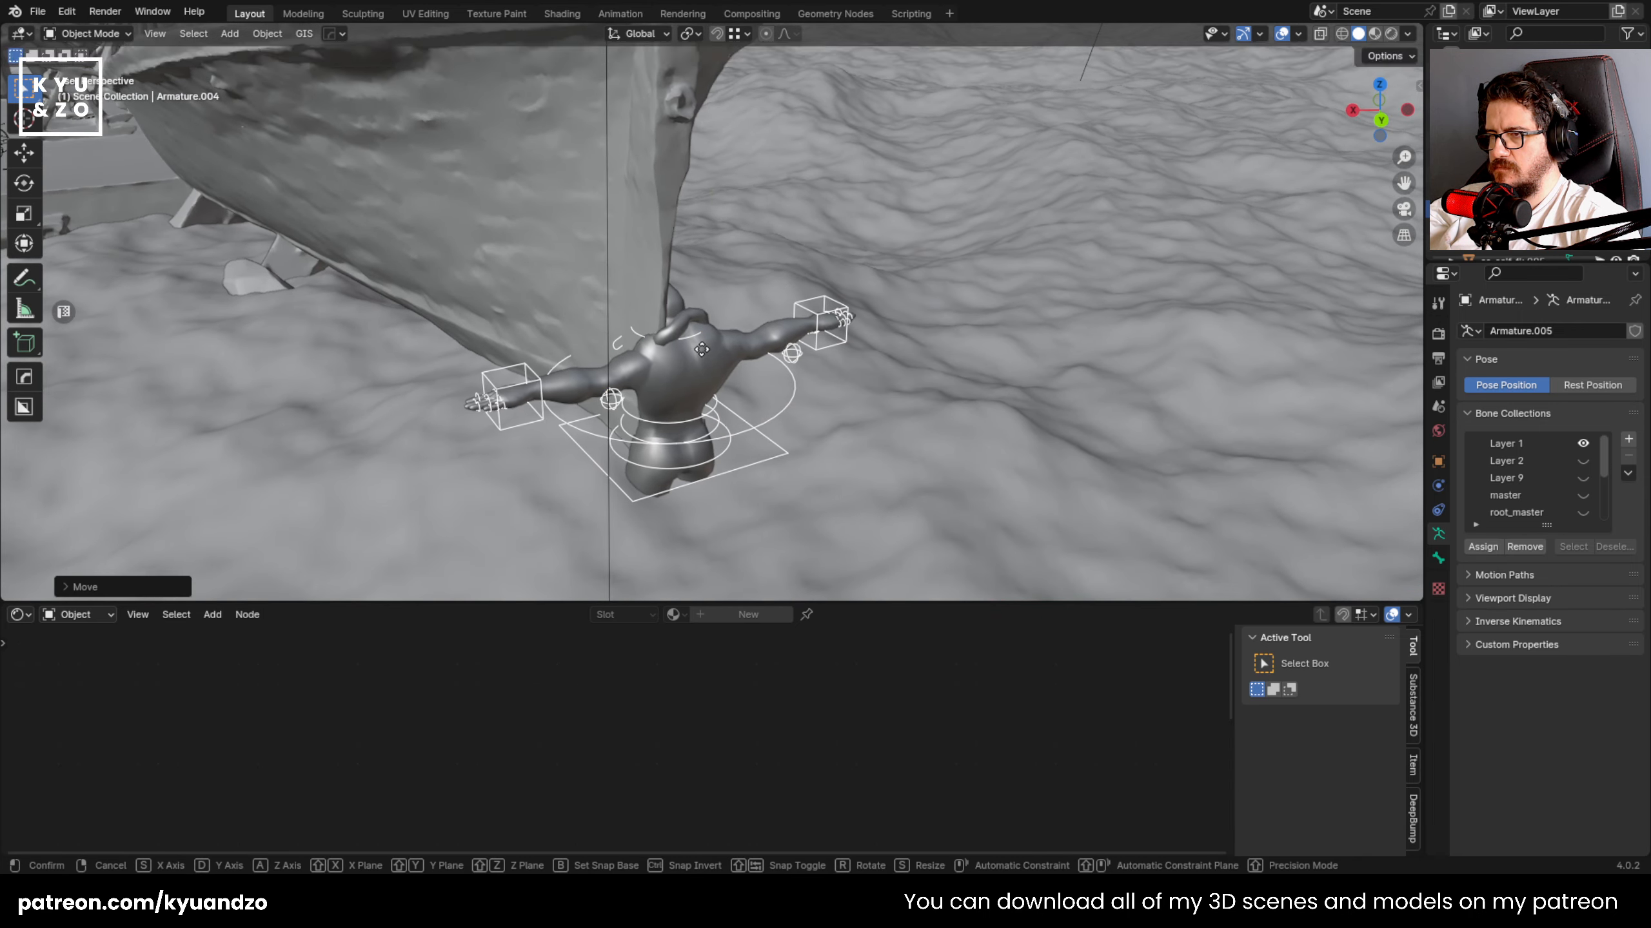
pyautogui.press('s')
pyautogui.press('d')
pyautogui.click(730, 398)
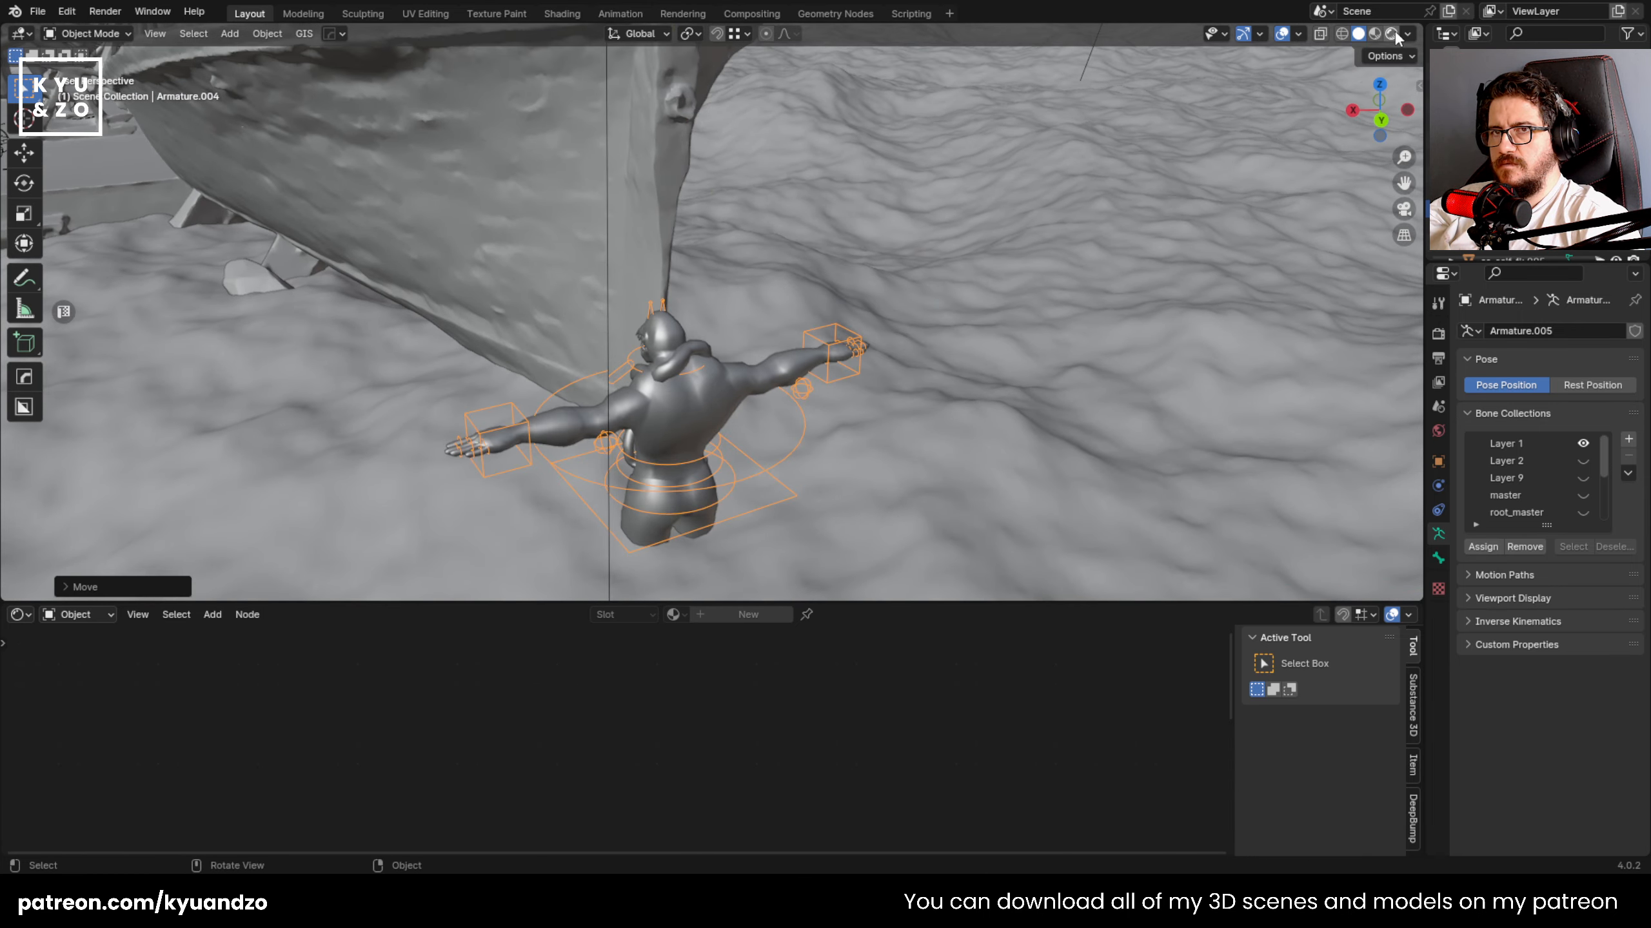
# - Display the viewport in rendered shading and move the creature's armature along global Y away from the bow
pyautogui.press('z')
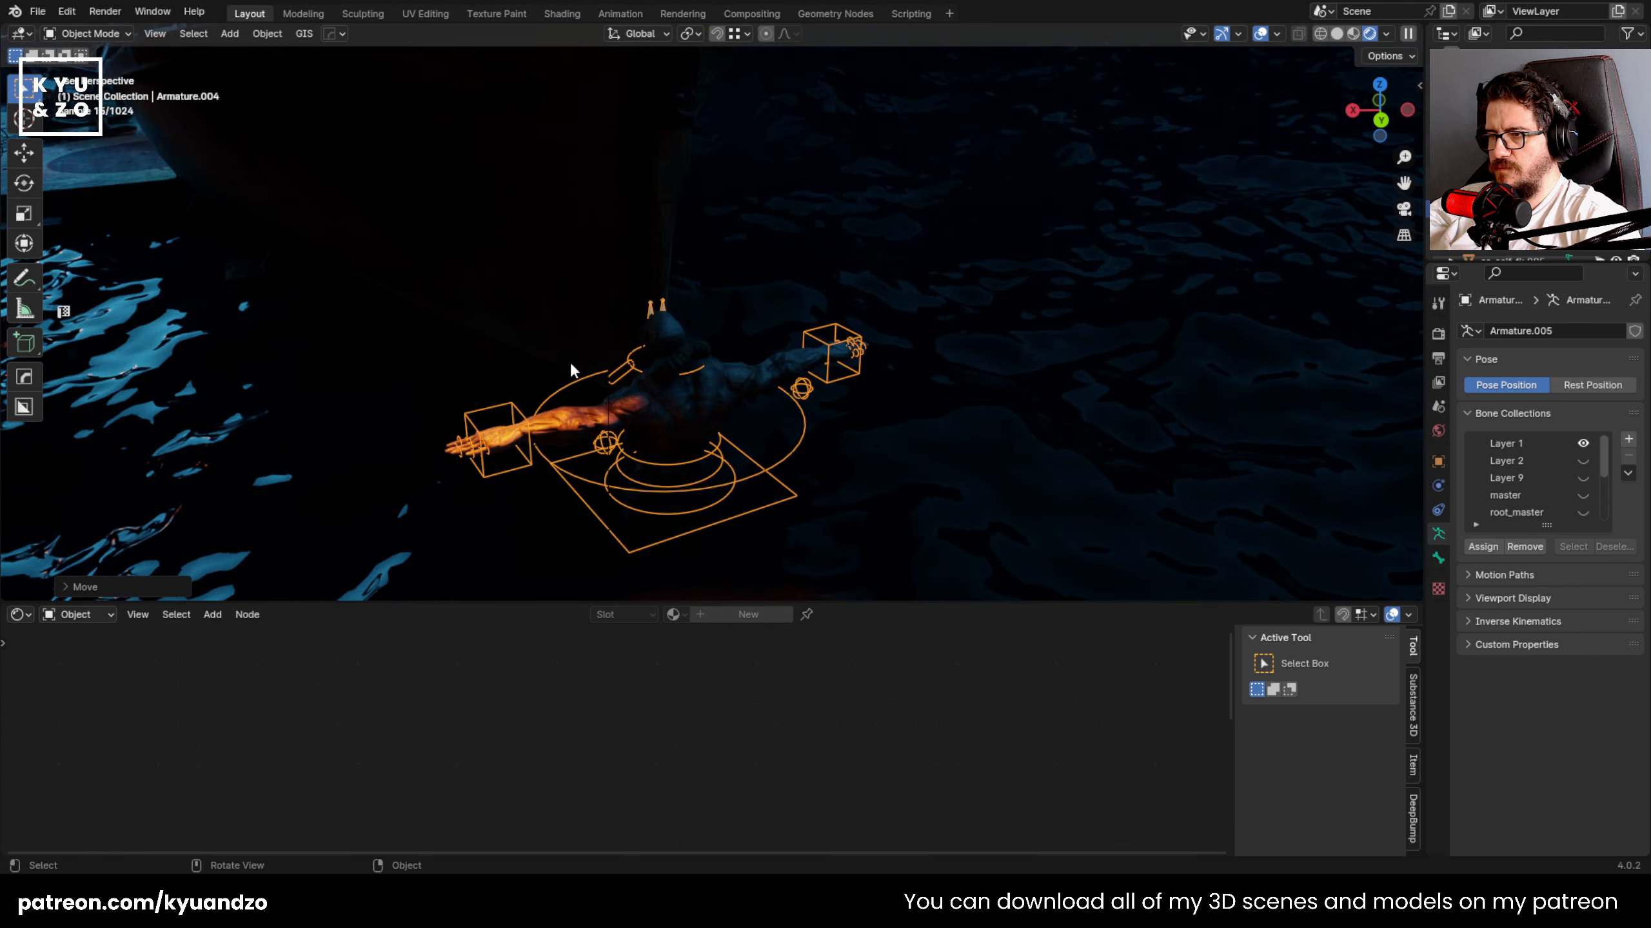
pyautogui.moveTo(570, 362); pyautogui.dragTo(751, 319, button='middle')
pyautogui.scroll(-5, 752, 323)
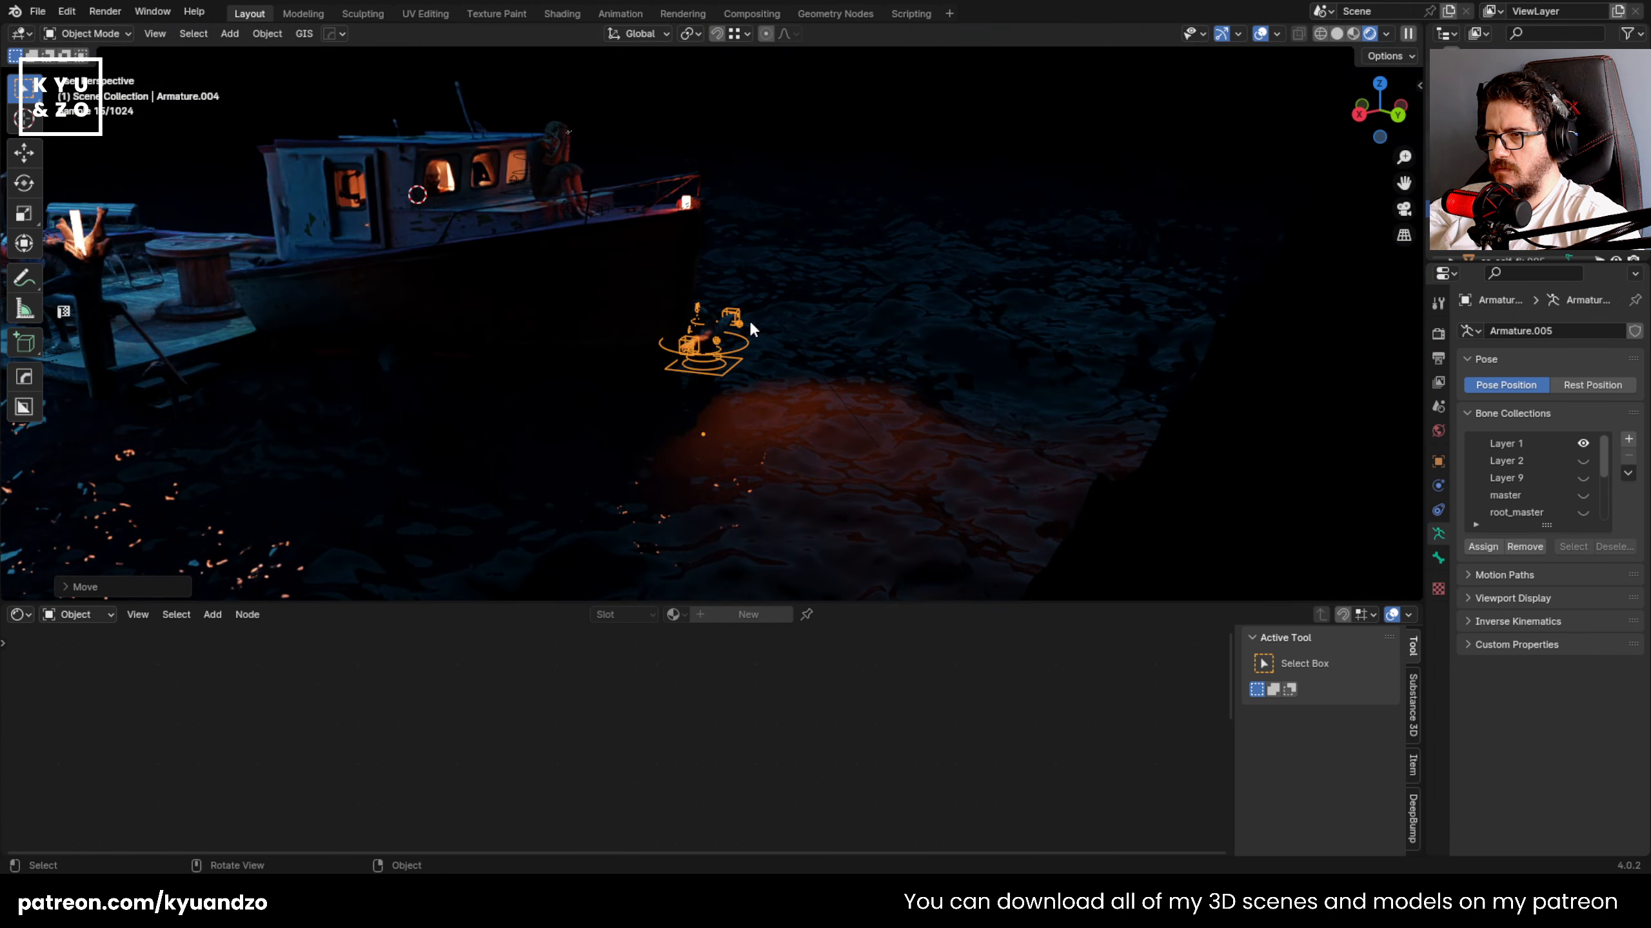
pyautogui.scroll(2, 750, 321)
pyautogui.press('g')
pyautogui.press('d')
pyautogui.click(906, 389)
# - Lower the creature's armature along global Z until its head and shoulders just break the water surface
pyautogui.press('g')
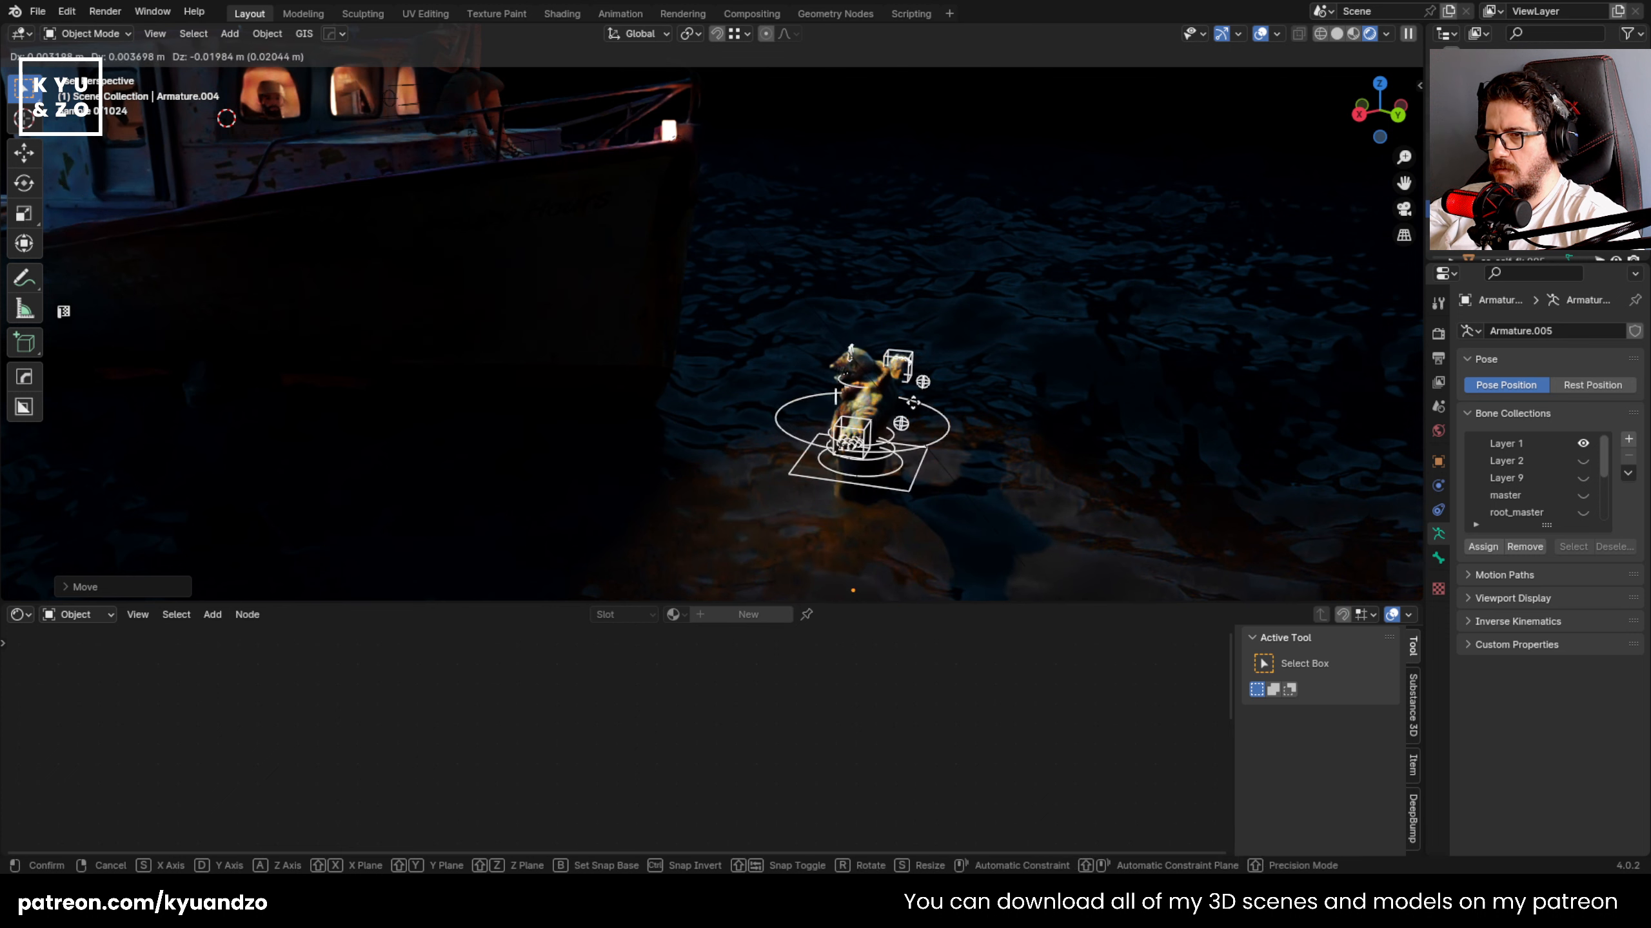
pyautogui.press('a')
pyautogui.click(923, 501)
pyautogui.press('g')
pyautogui.press('a')
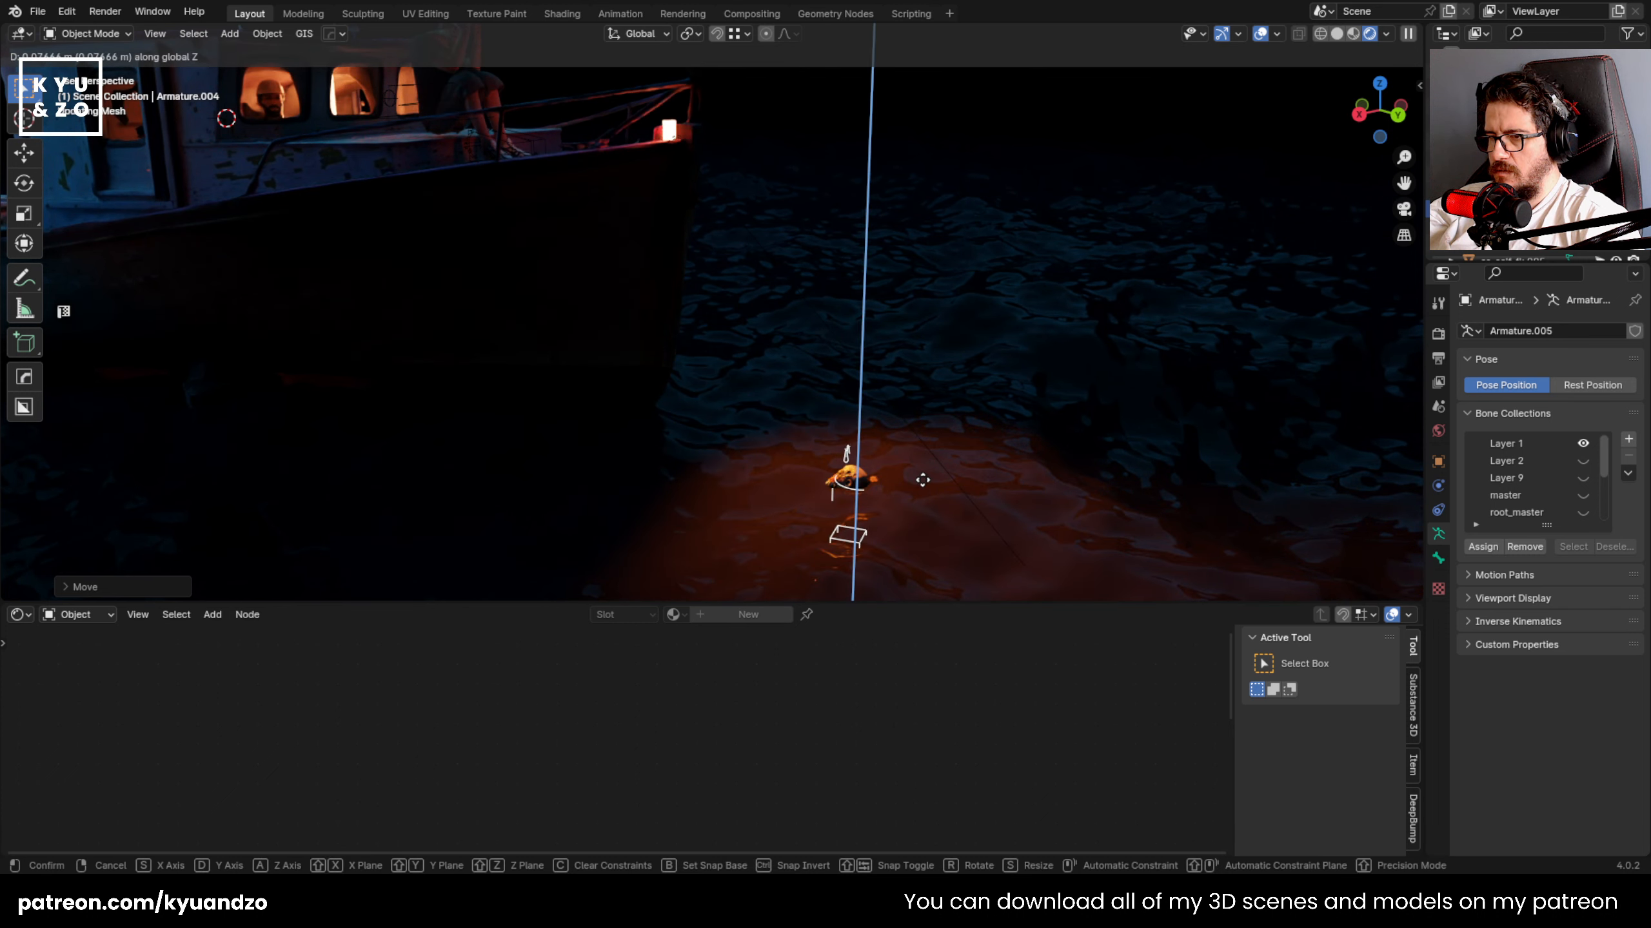
pyautogui.click(923, 479)
pyautogui.scroll(6, 882, 395)
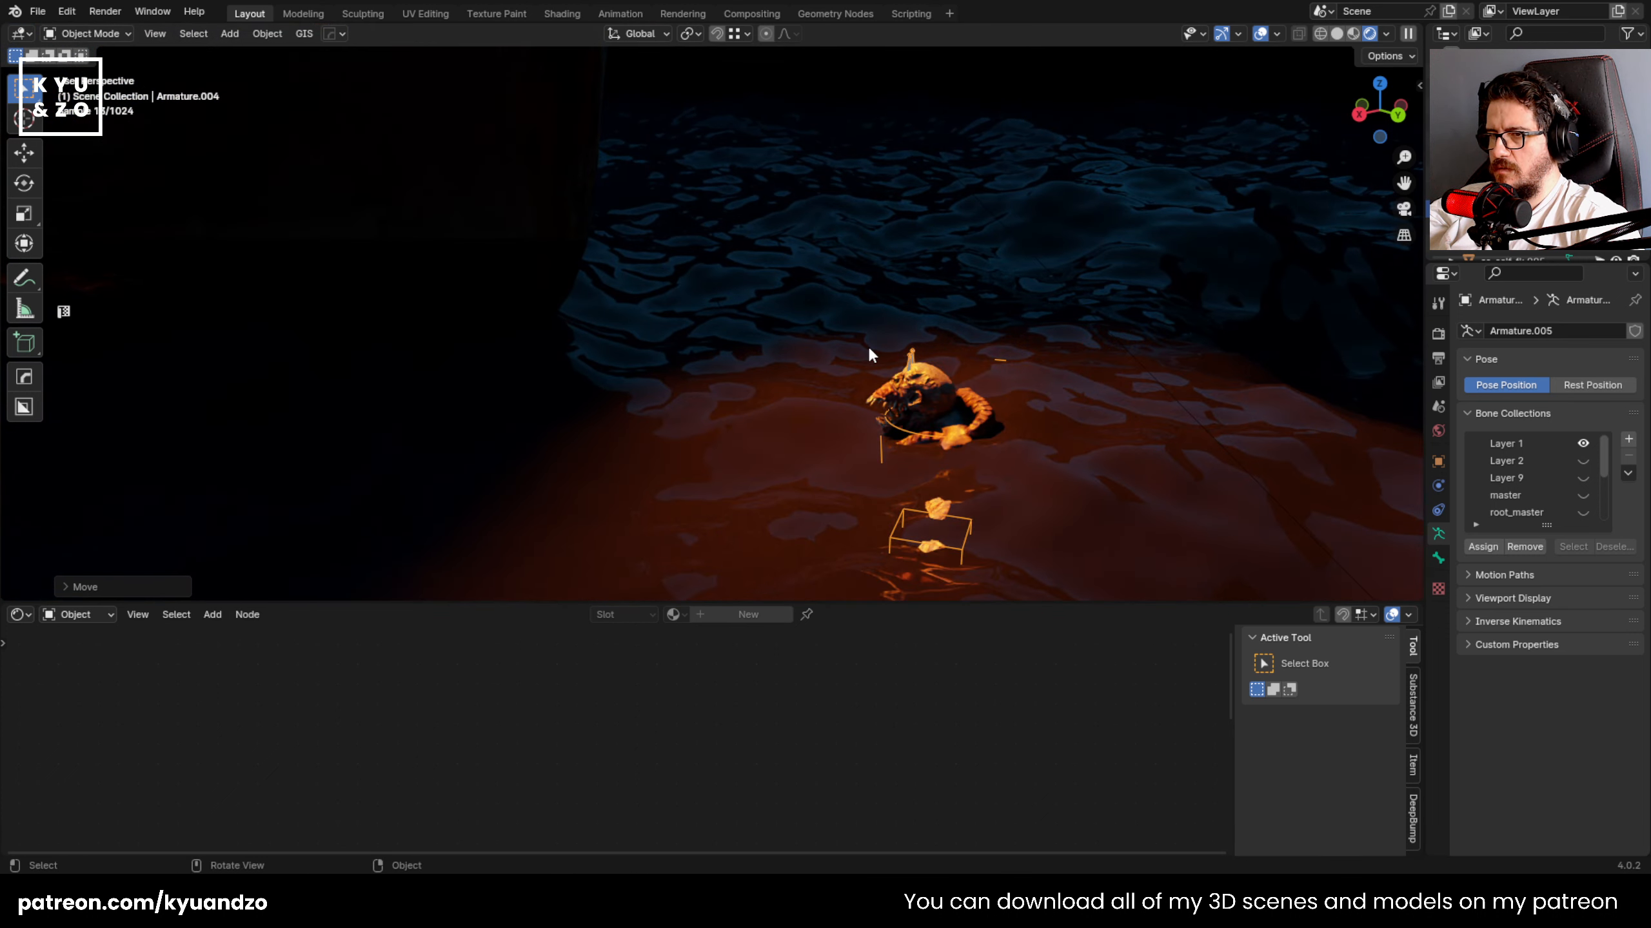
# - In Pose Mode, move the creature's left hand IK control along global Y toward the boat and rotate it about global Z
pyautogui.keyDown('shift'); pyautogui.moveTo(850, 339); pyautogui.dragTo(776, 287, button='middle'); pyautogui.keyUp('shift')
pyautogui.click(116, 92)
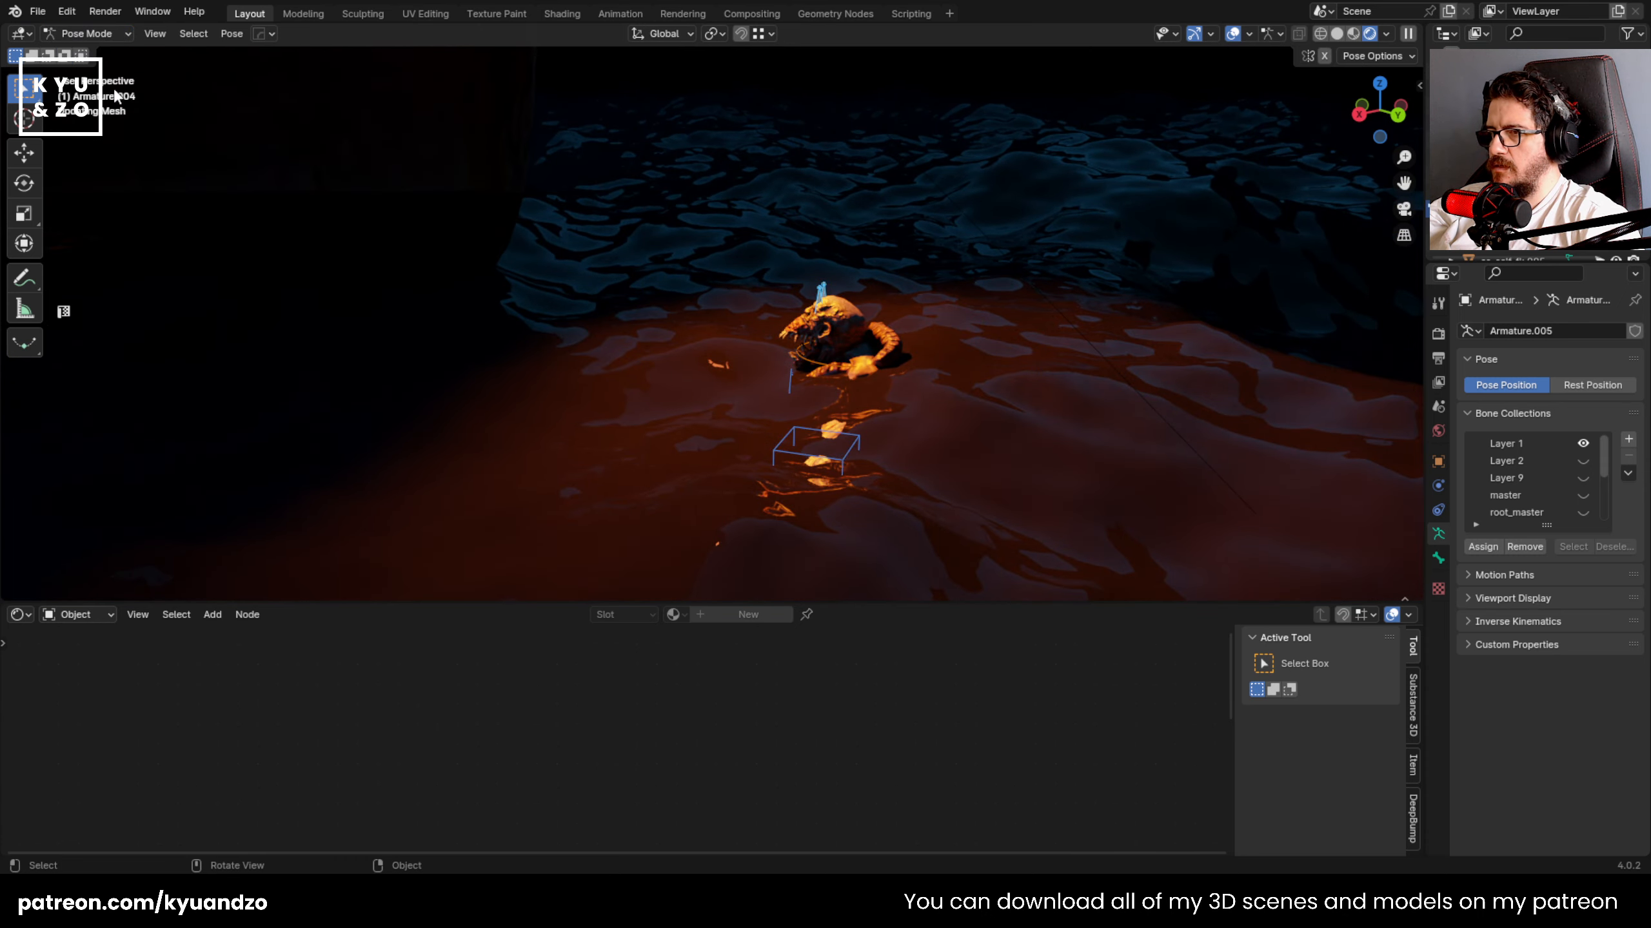
pyautogui.press('g')
pyautogui.press('d')
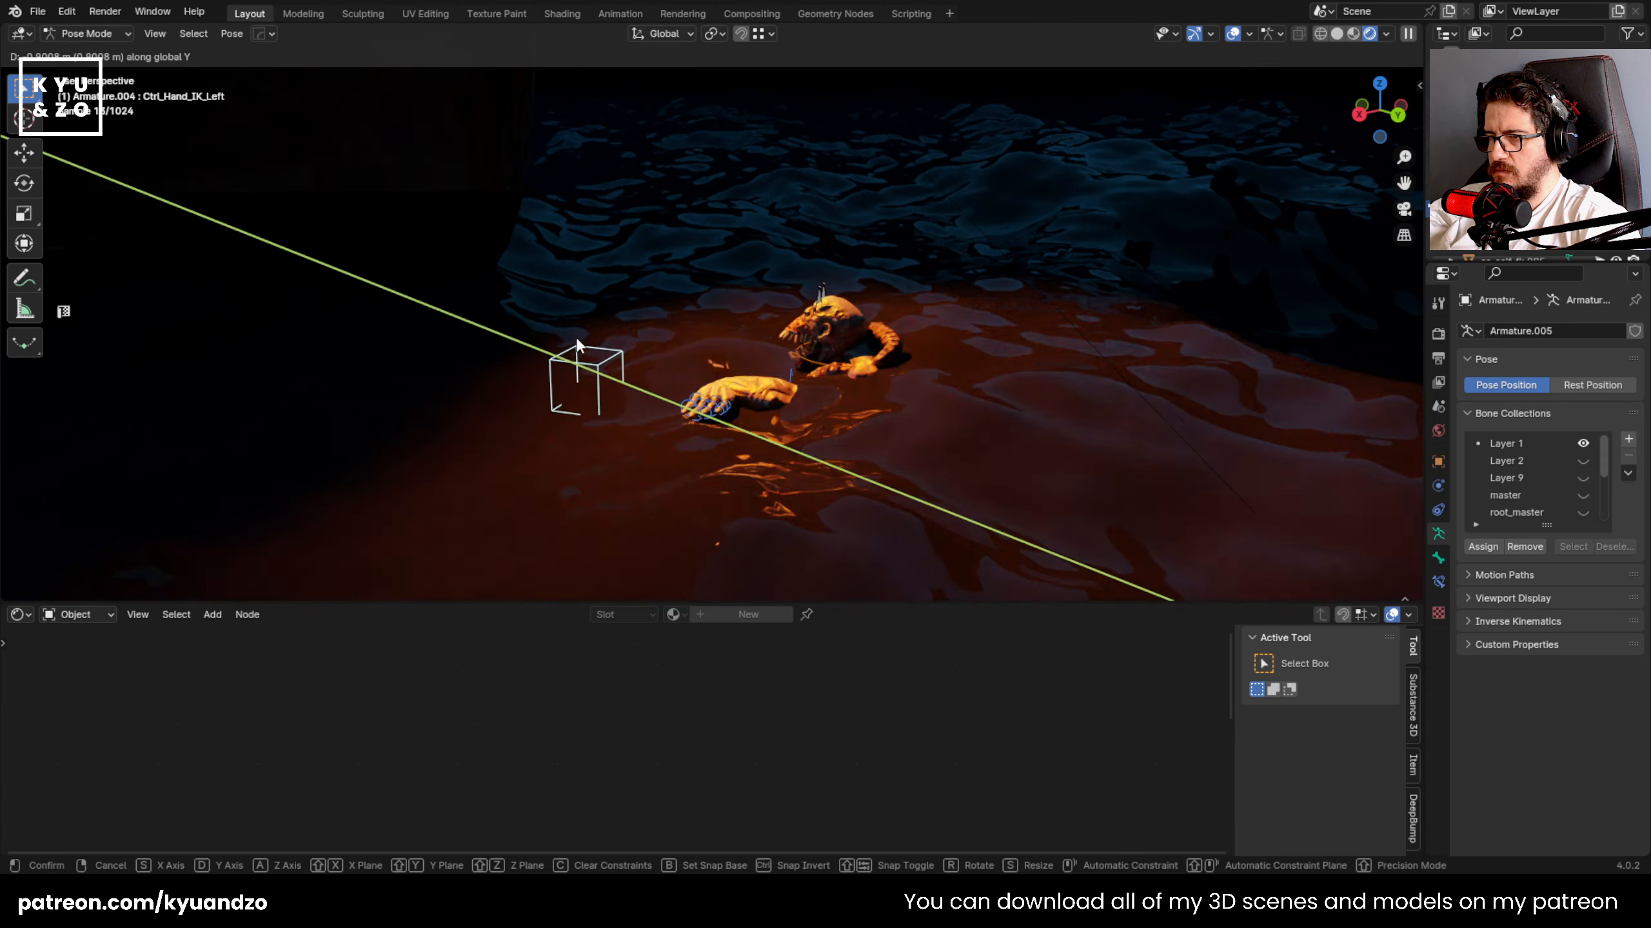
pyautogui.click(579, 344)
pyautogui.press('r')
pyautogui.press('a')
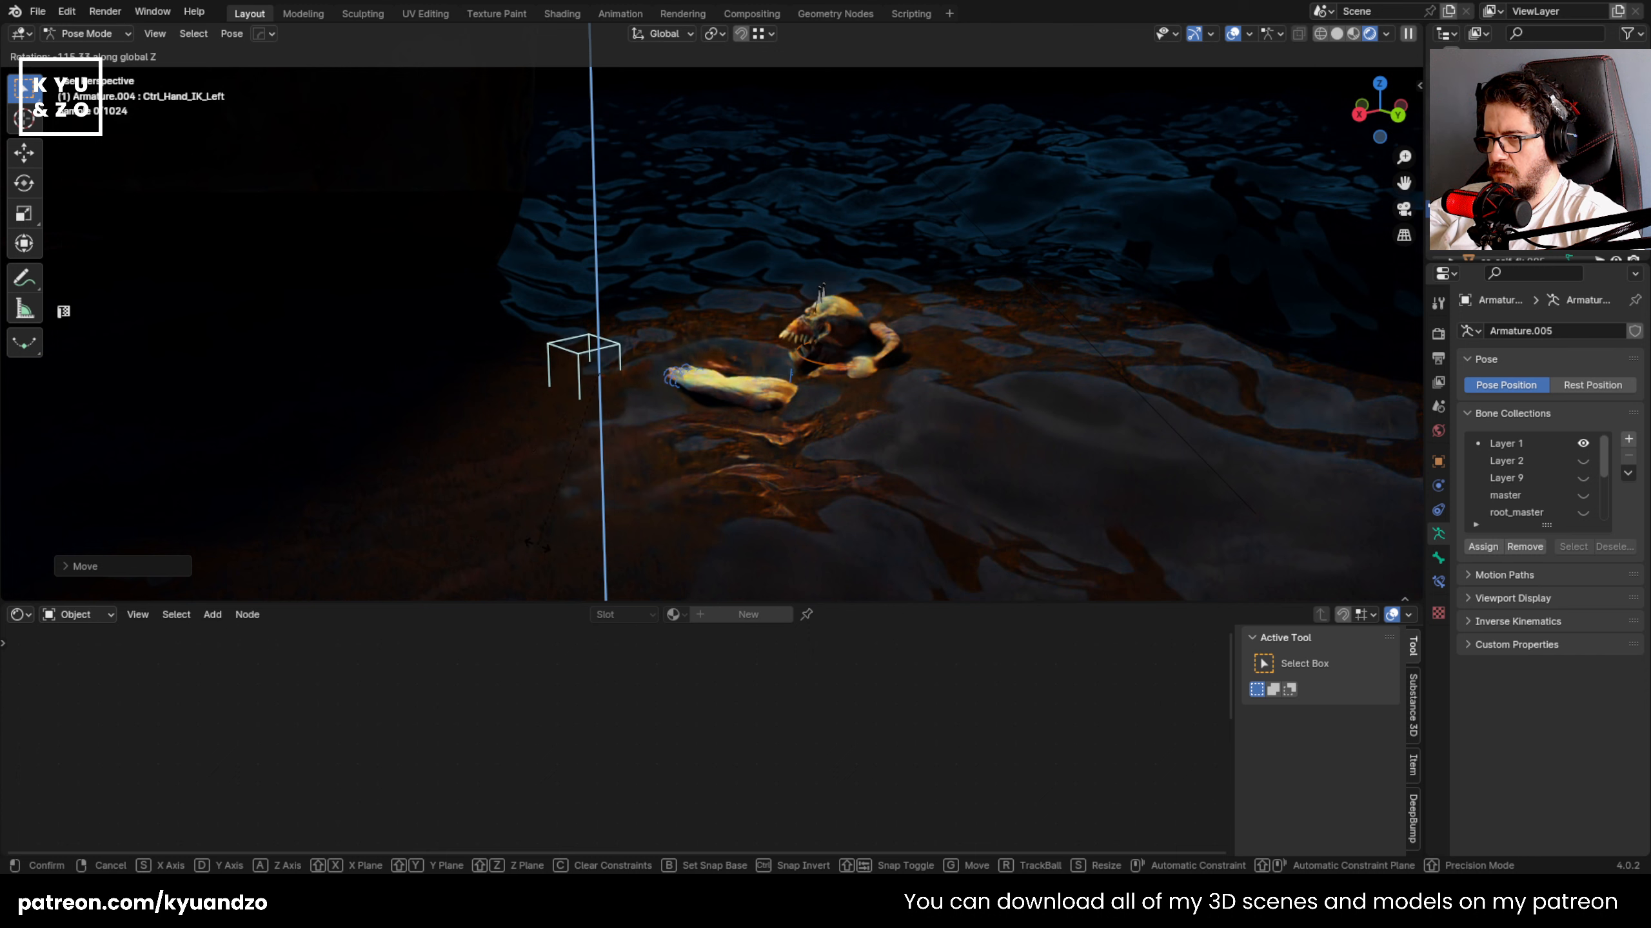
pyautogui.click(560, 546)
# - Turn on X-ray and rotate the creature's hips control about global X to lean the body toward the boat
pyautogui.keyDown('shift'); pyautogui.moveTo(985, 381); pyautogui.dragTo(950, 394, button='middle'); pyautogui.keyUp('shift')
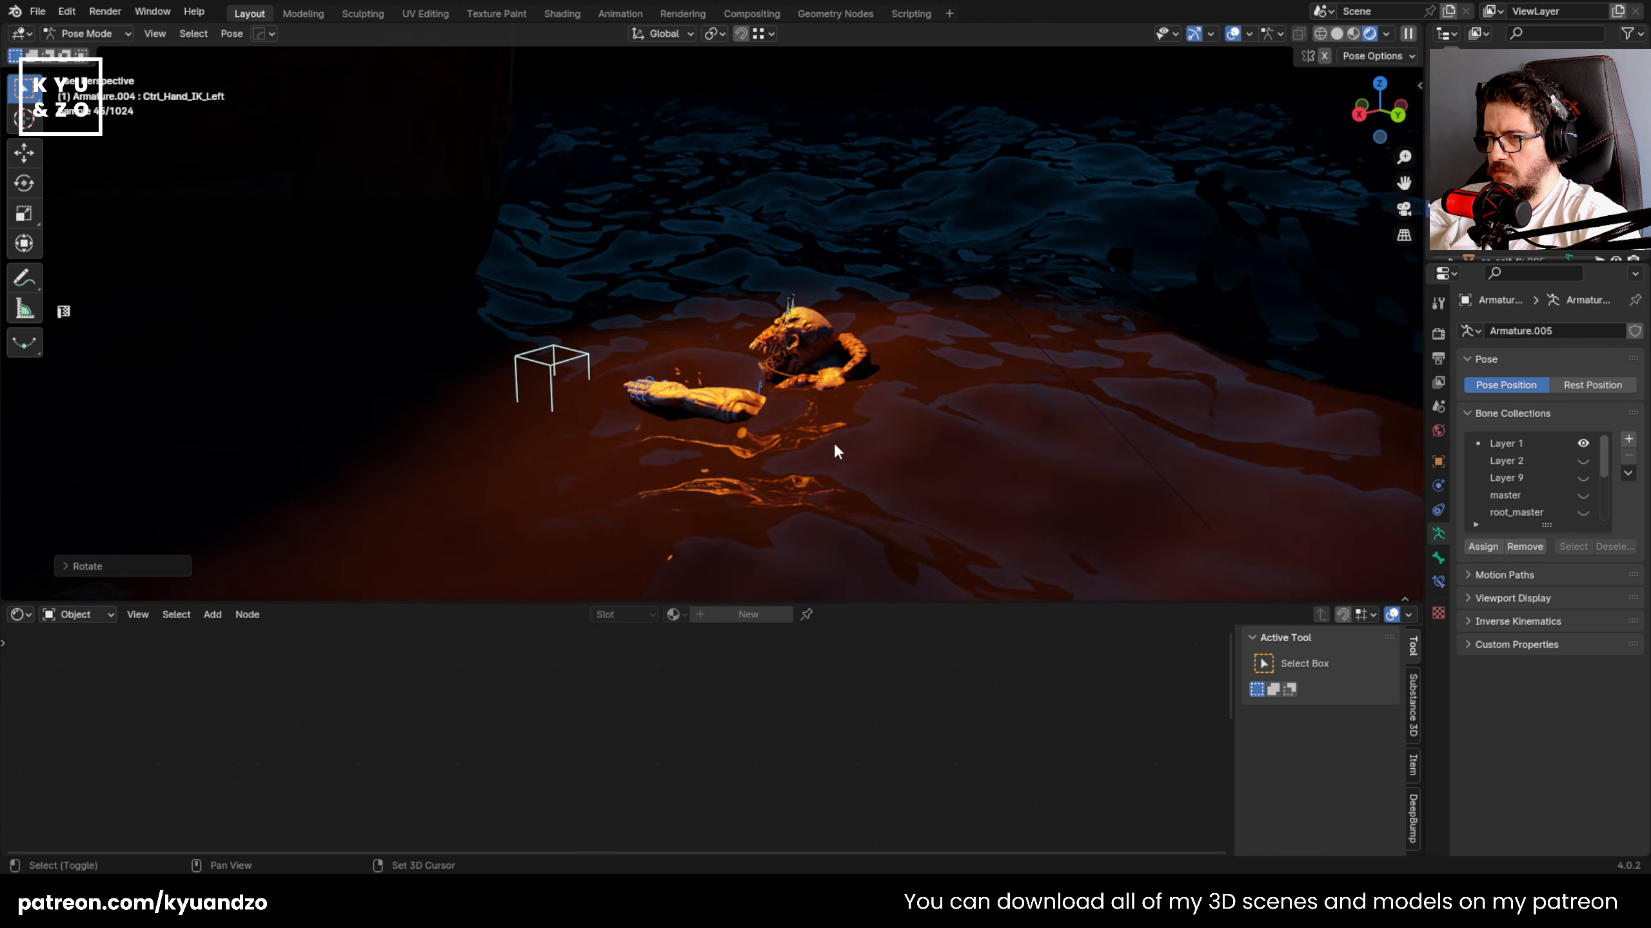
pyautogui.keyDown('shift'); pyautogui.moveTo(833, 441); pyautogui.dragTo(789, 352, button='middle'); pyautogui.keyUp('shift')
pyautogui.hotkey('alt', 'z')
pyautogui.scroll(-2, 845, 496)
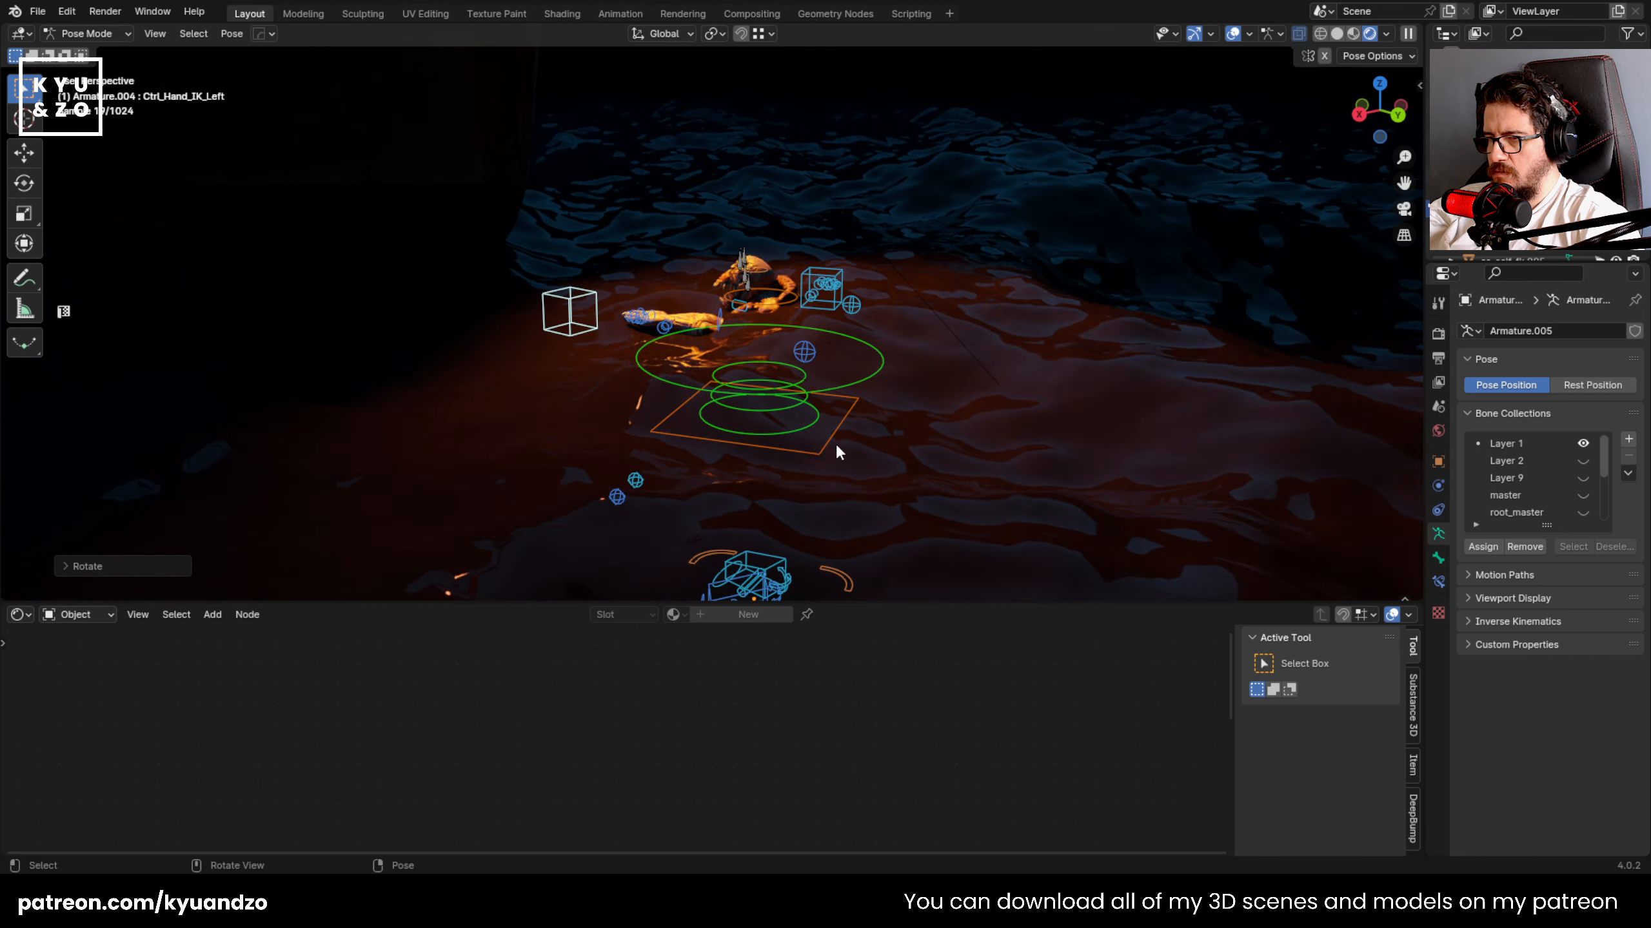
pyautogui.click(836, 451)
pyautogui.press('r')
pyautogui.press('x')
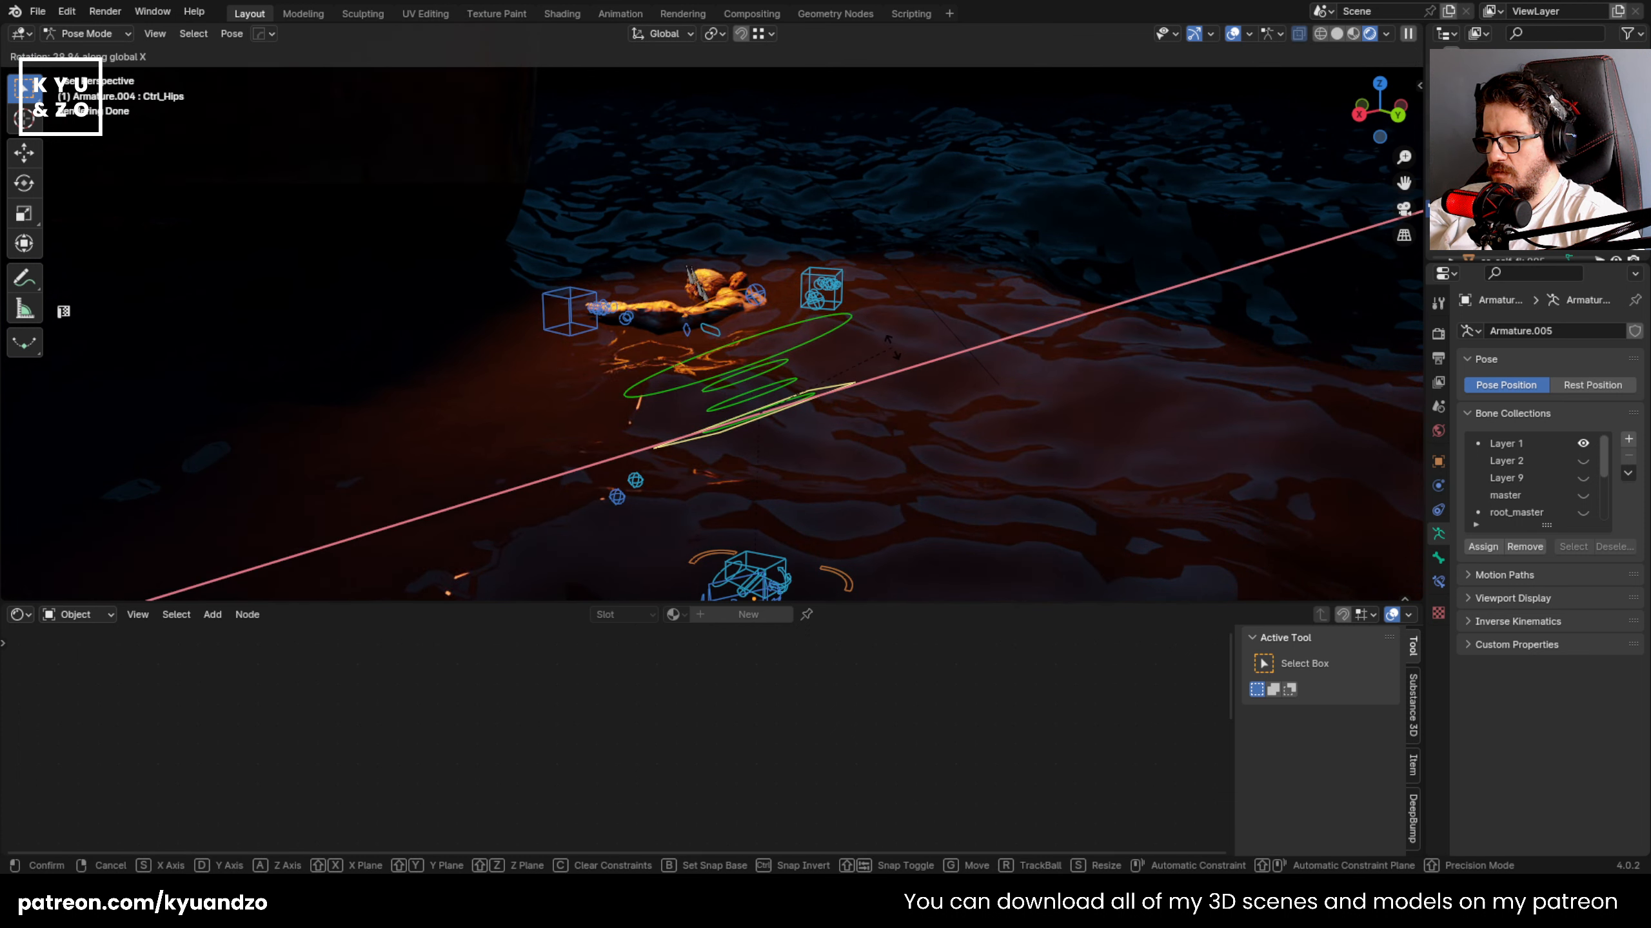
pyautogui.click(892, 347)
# - Raise the right foot IK control along global Z and move it along global Y behind the creature's body
pyautogui.keyDown('shift'); pyautogui.moveTo(771, 497); pyautogui.dragTo(766, 473, button='middle'); pyautogui.keyUp('shift')
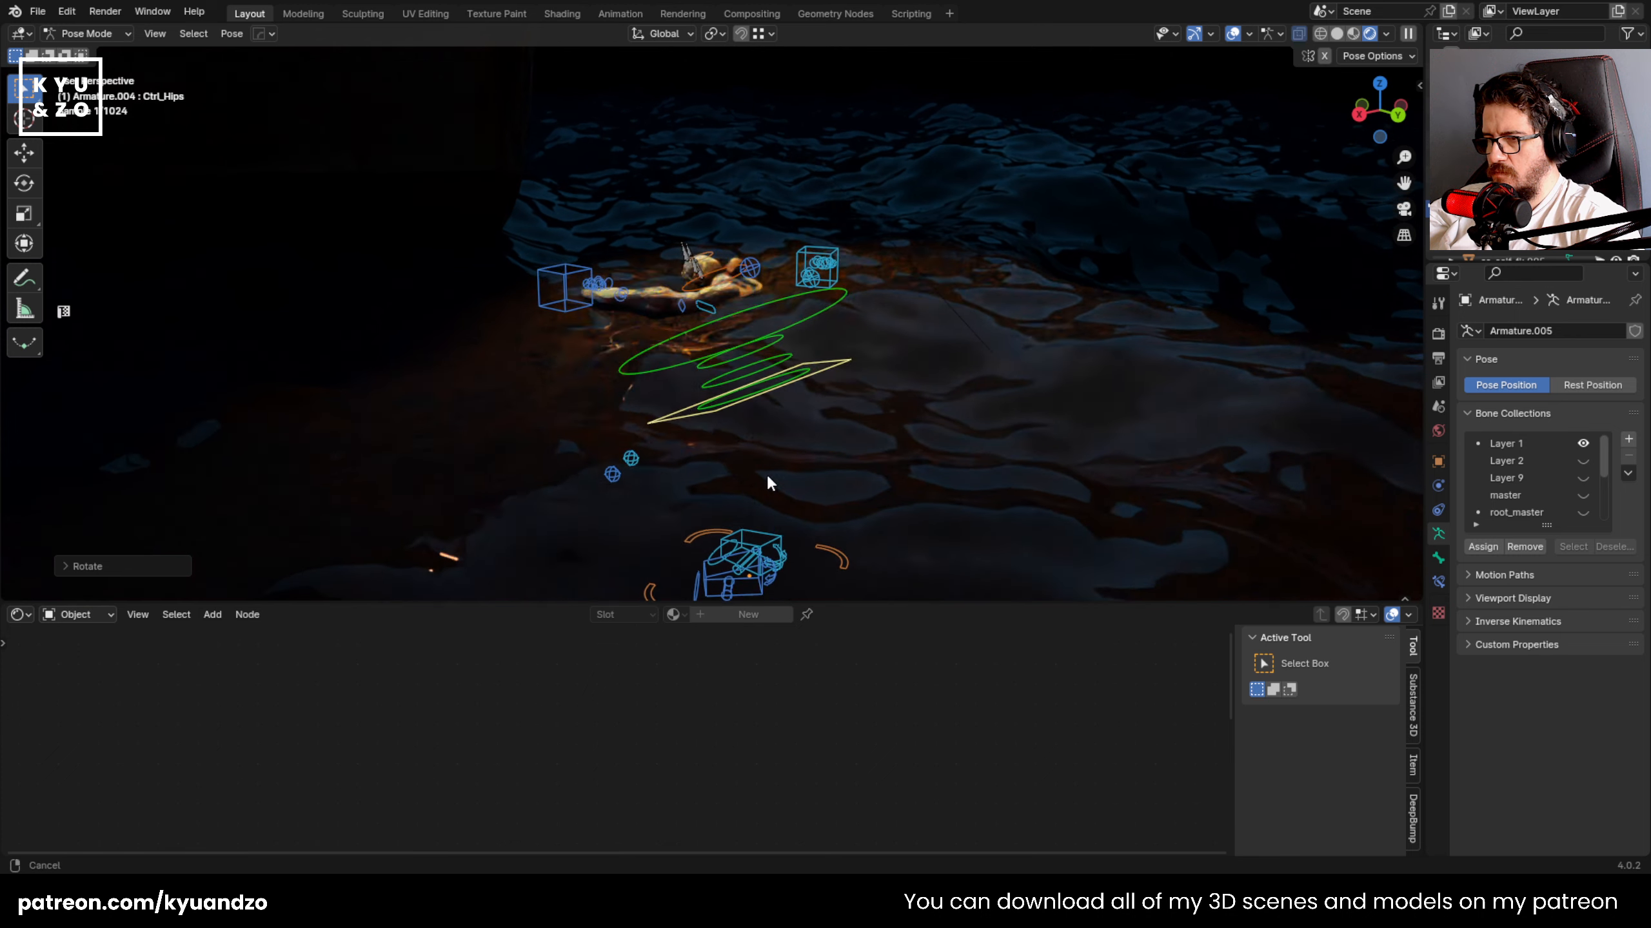
pyautogui.click(770, 545)
pyautogui.press('g')
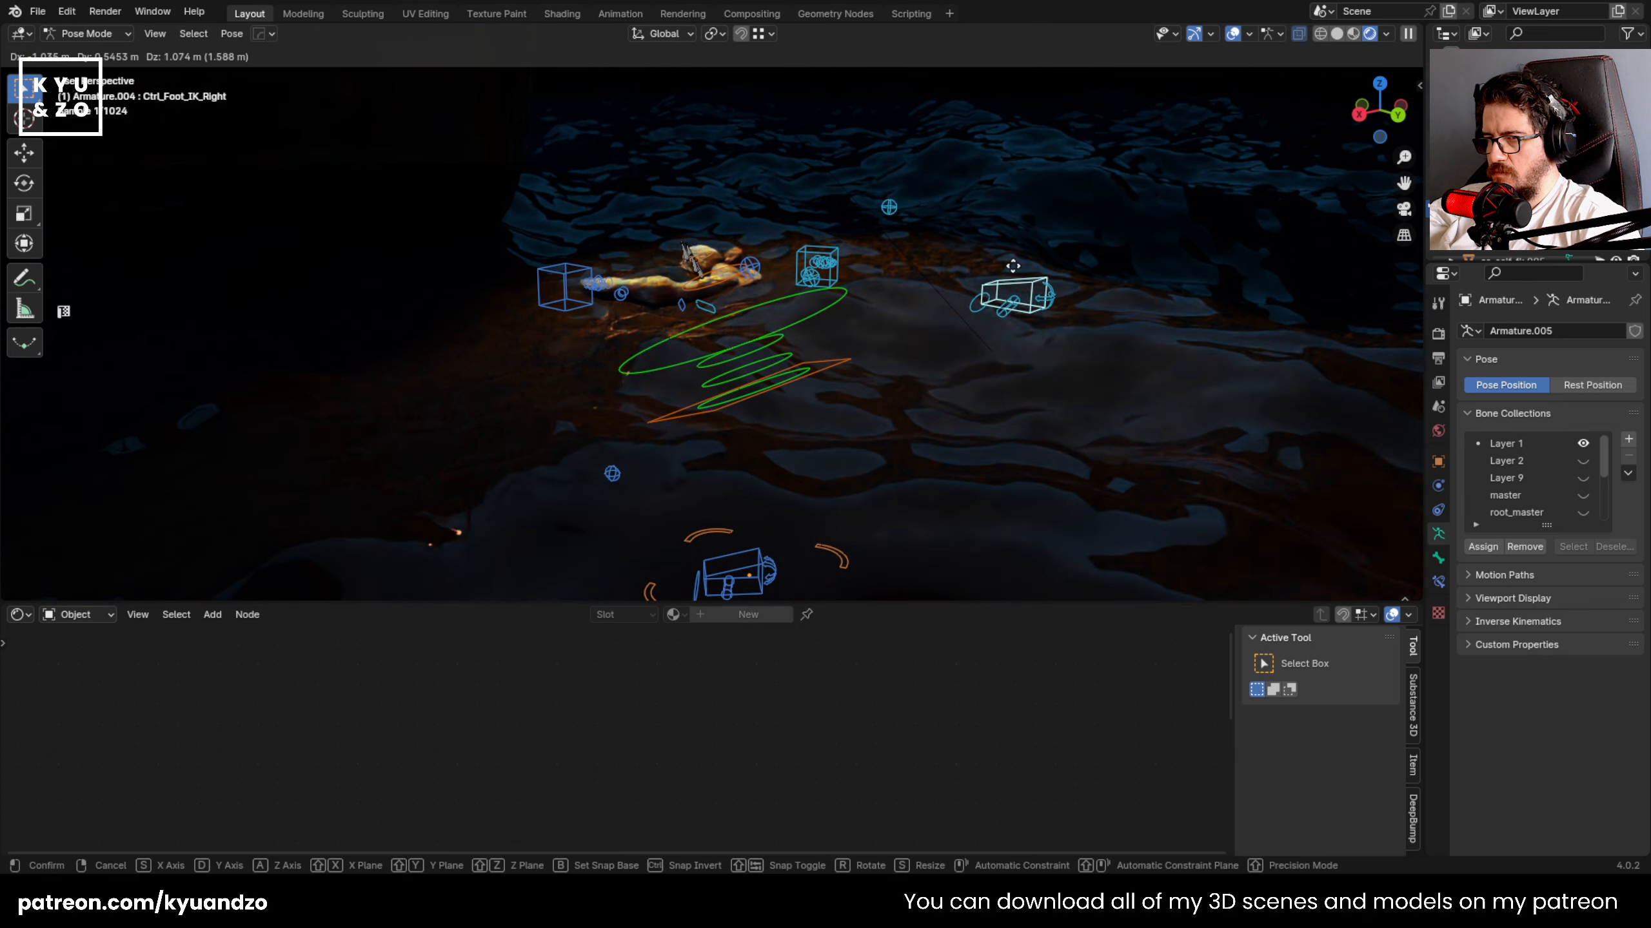
pyautogui.rightClick(957, 156)
pyautogui.press('g')
pyautogui.press('a')
pyautogui.click(966, 154)
pyautogui.press('g')
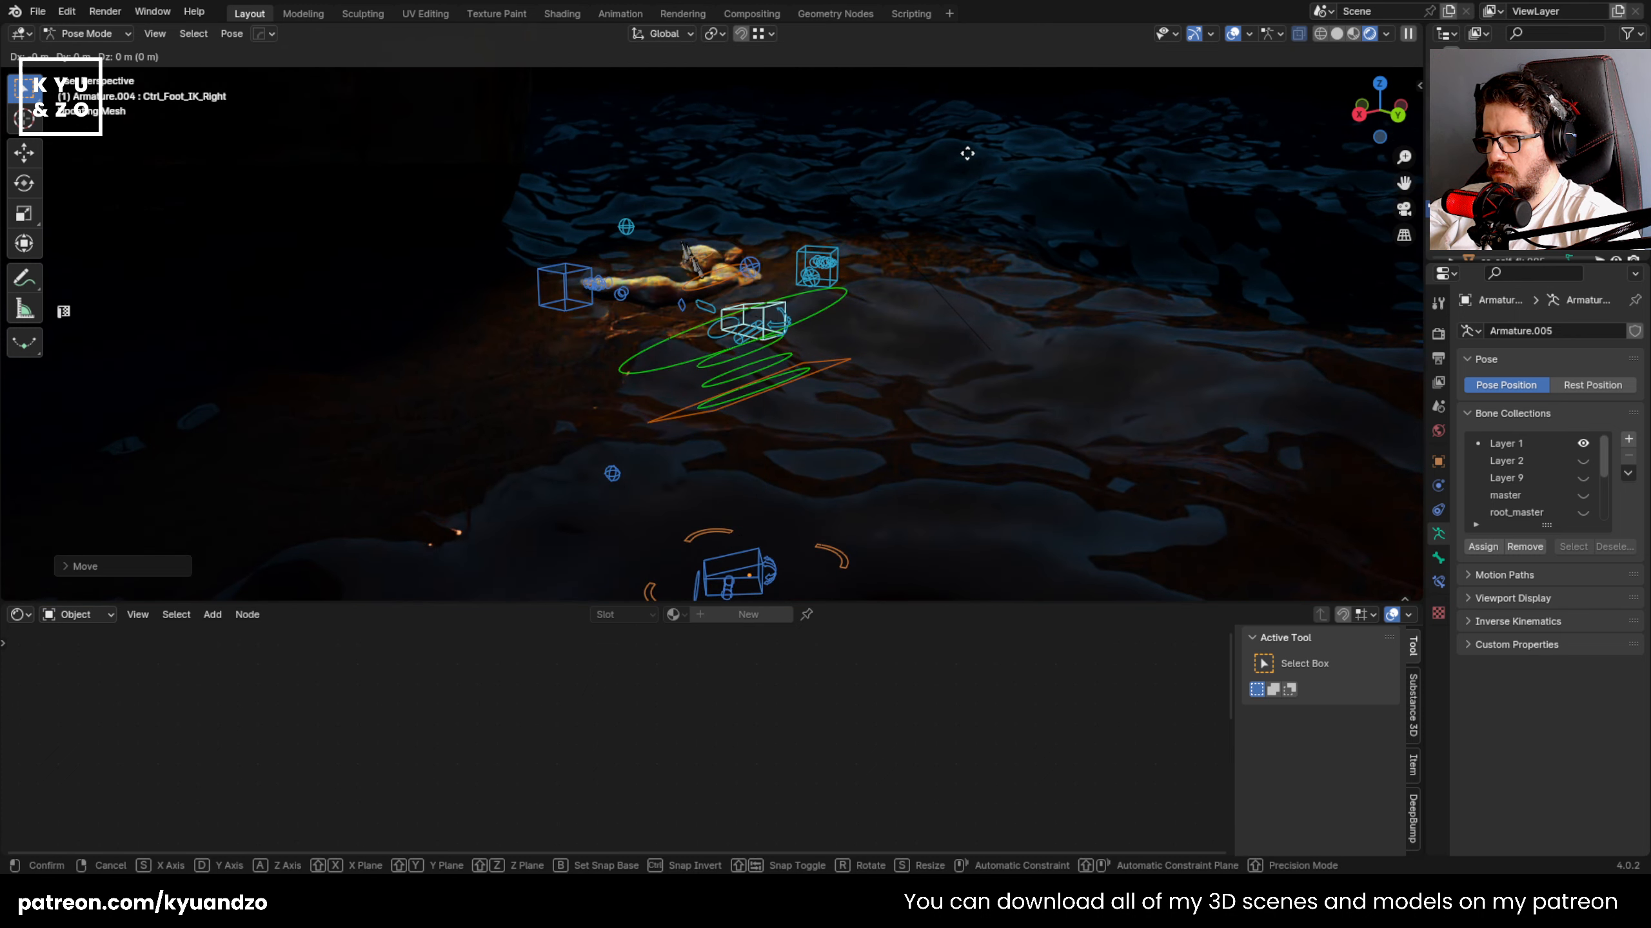
pyautogui.press('d')
pyautogui.click(1163, 338)
# - Move the left foot IK control along global Z and Y to extend the left leg behind the body
pyautogui.click(762, 554)
pyautogui.press('g')
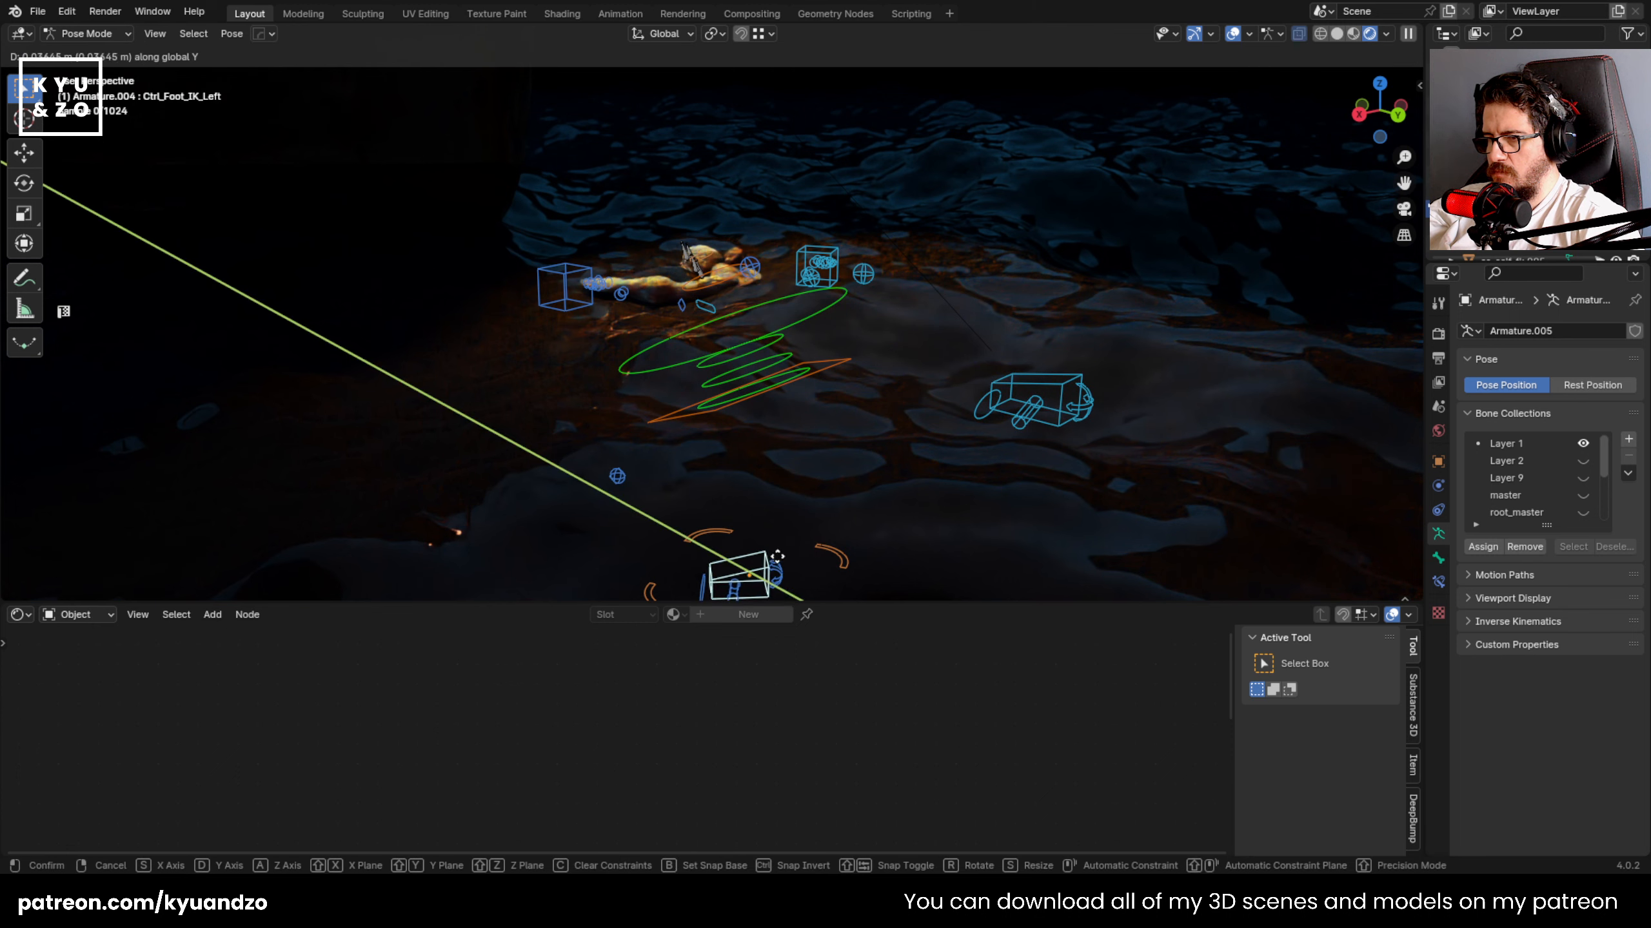
pyautogui.press('z')
pyautogui.press('y')
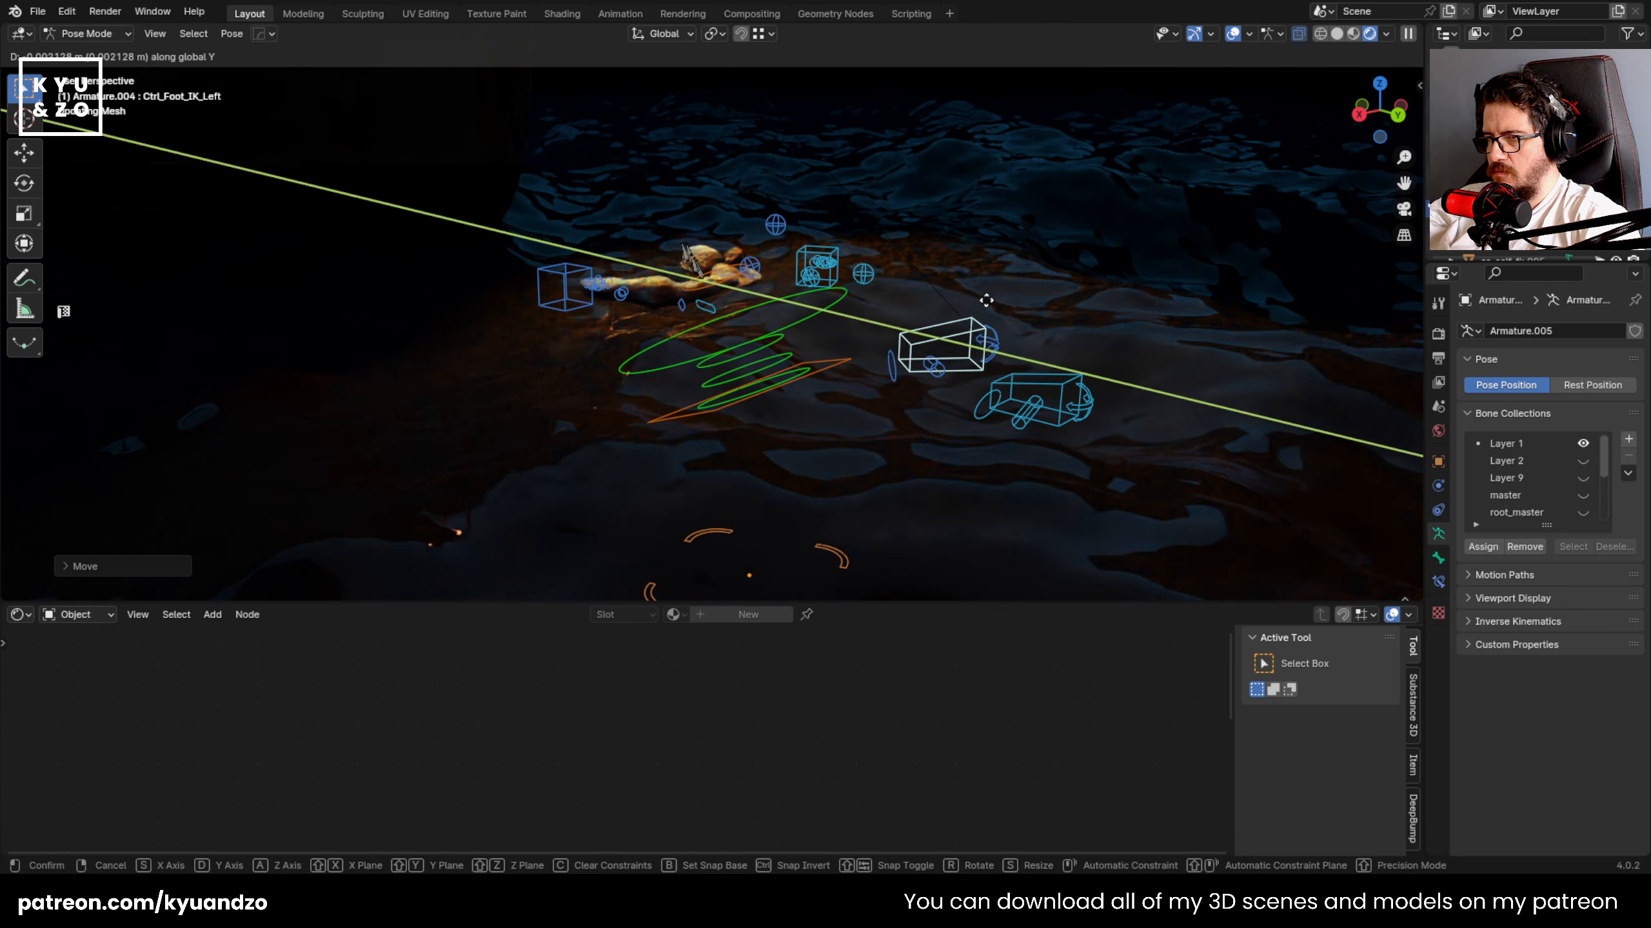
pyautogui.press('x')
pyautogui.press('z')
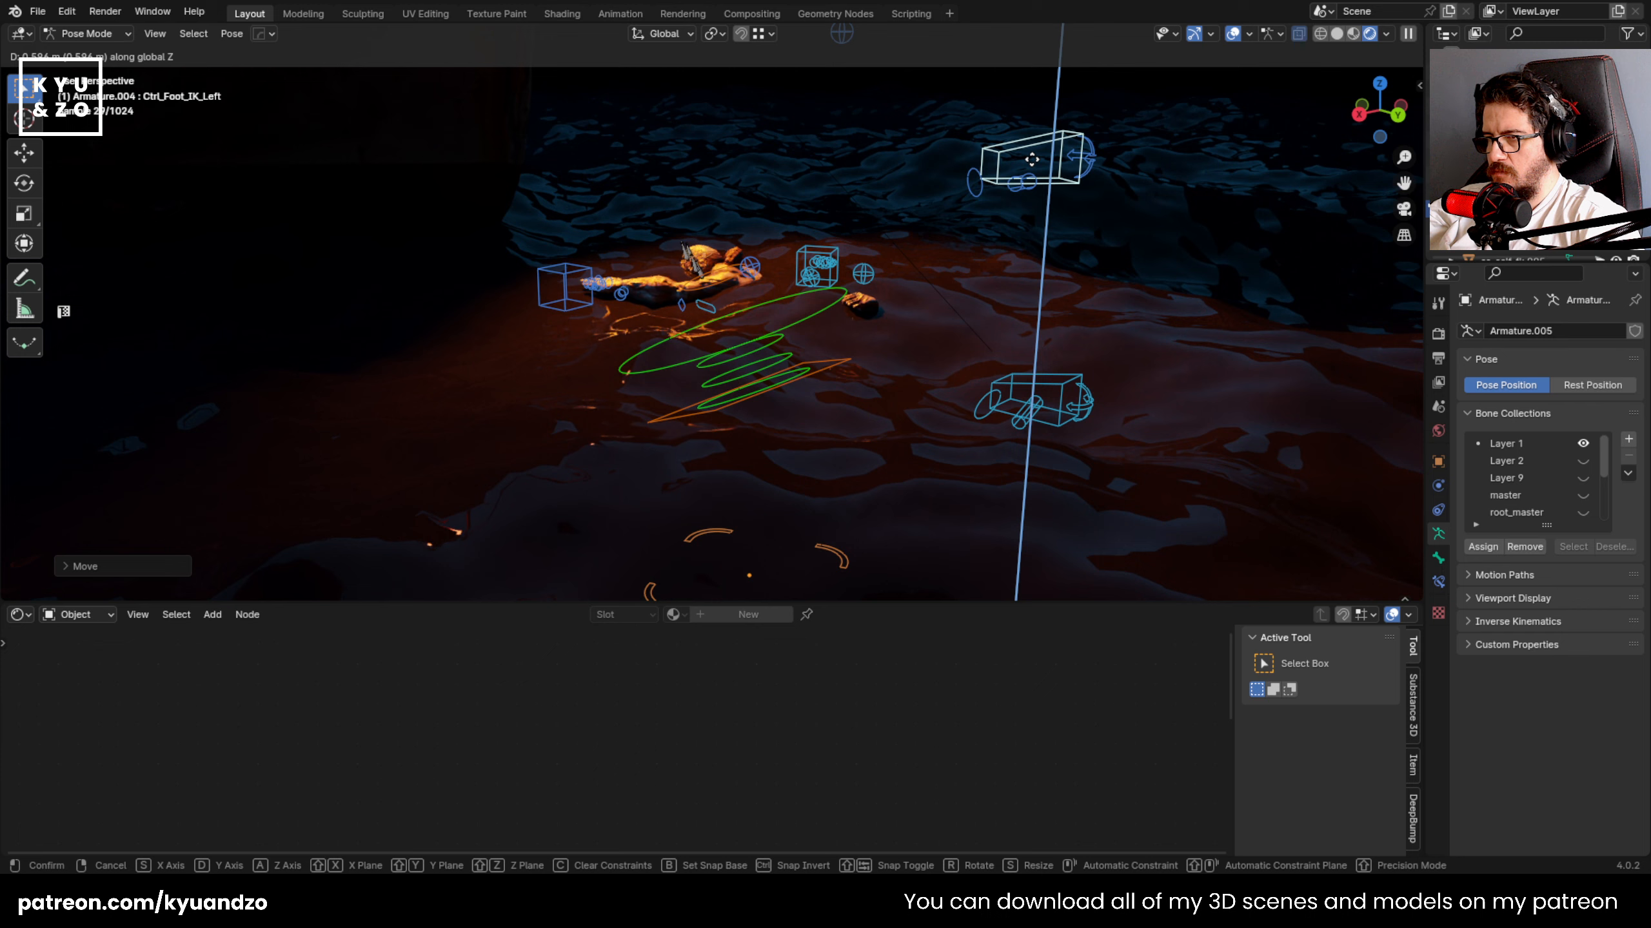
pyautogui.click(1031, 231)
# - Rotate the creature's hips control further about global X and try raising it along global Z
pyautogui.click(856, 372)
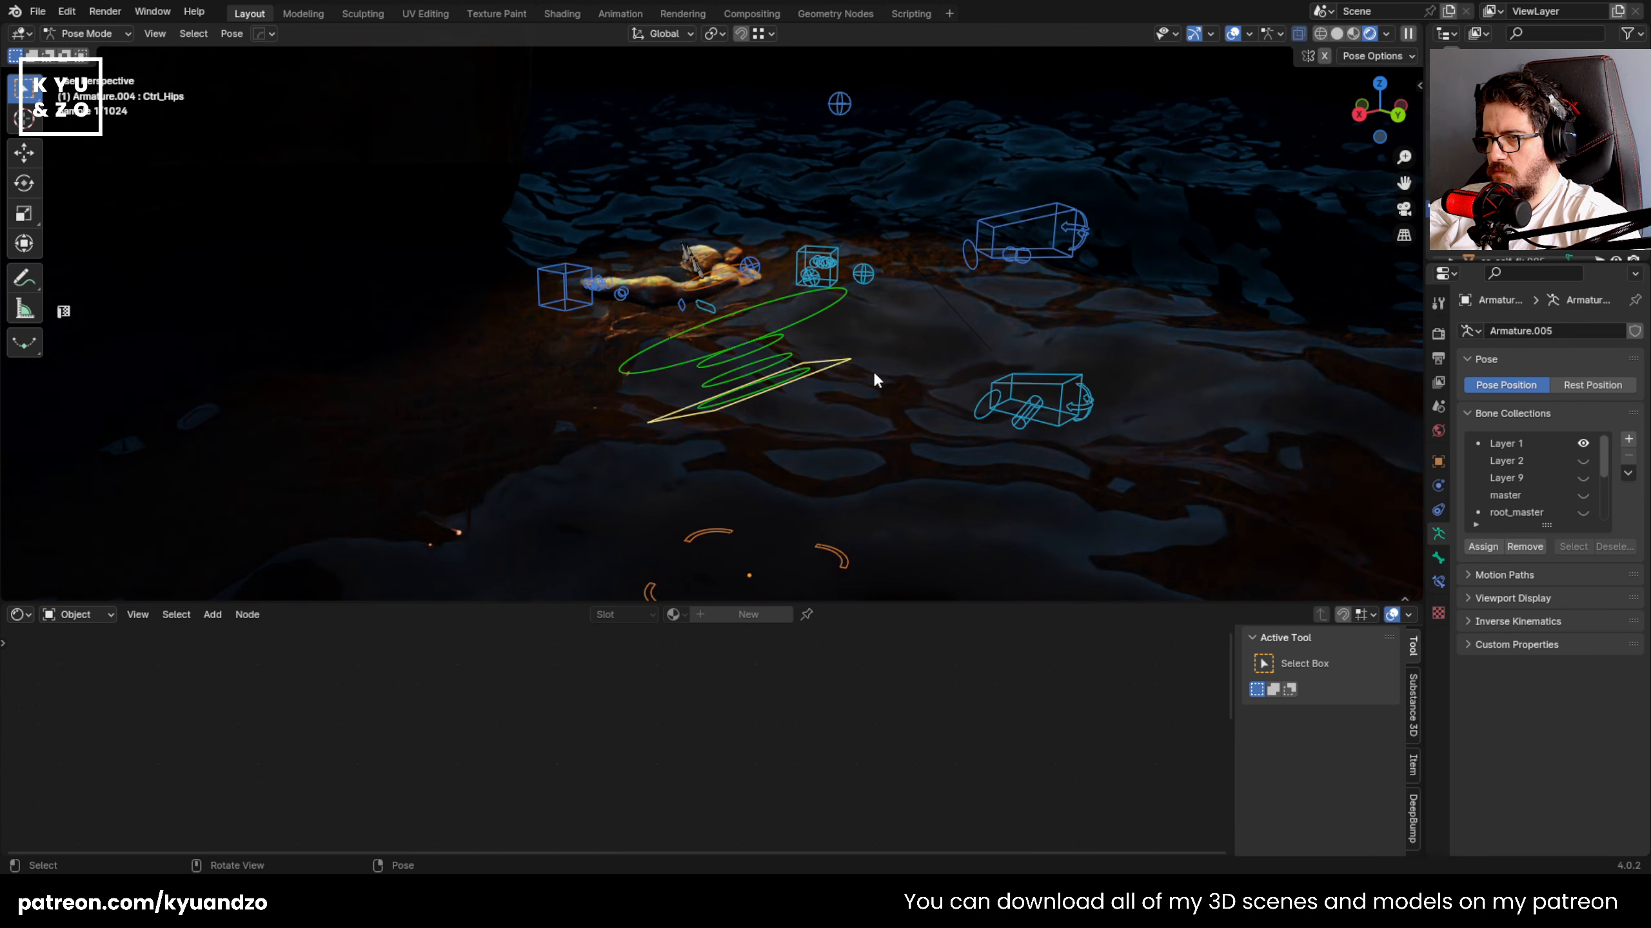
pyautogui.press('r')
pyautogui.press('s')
pyautogui.click(916, 335)
pyautogui.press('g')
pyautogui.press('a')
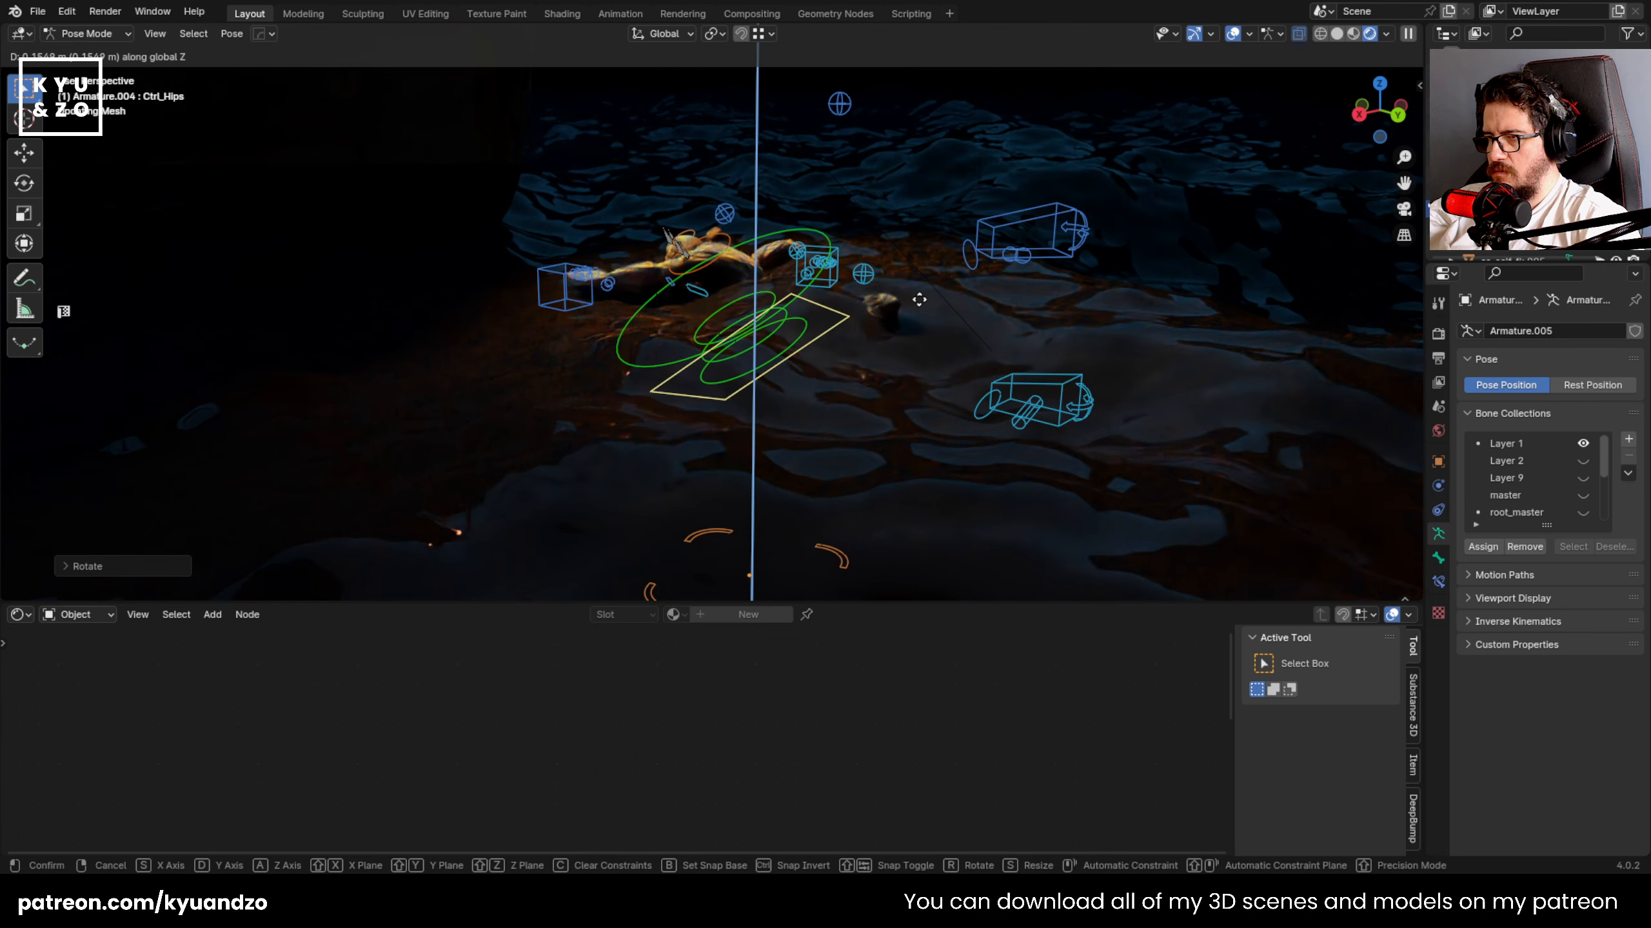
pyautogui.click(916, 323)
# - Lower the left foot IK control along global Z closer to the right foot control
pyautogui.moveTo(904, 293); pyautogui.dragTo(905, 324, button='middle')
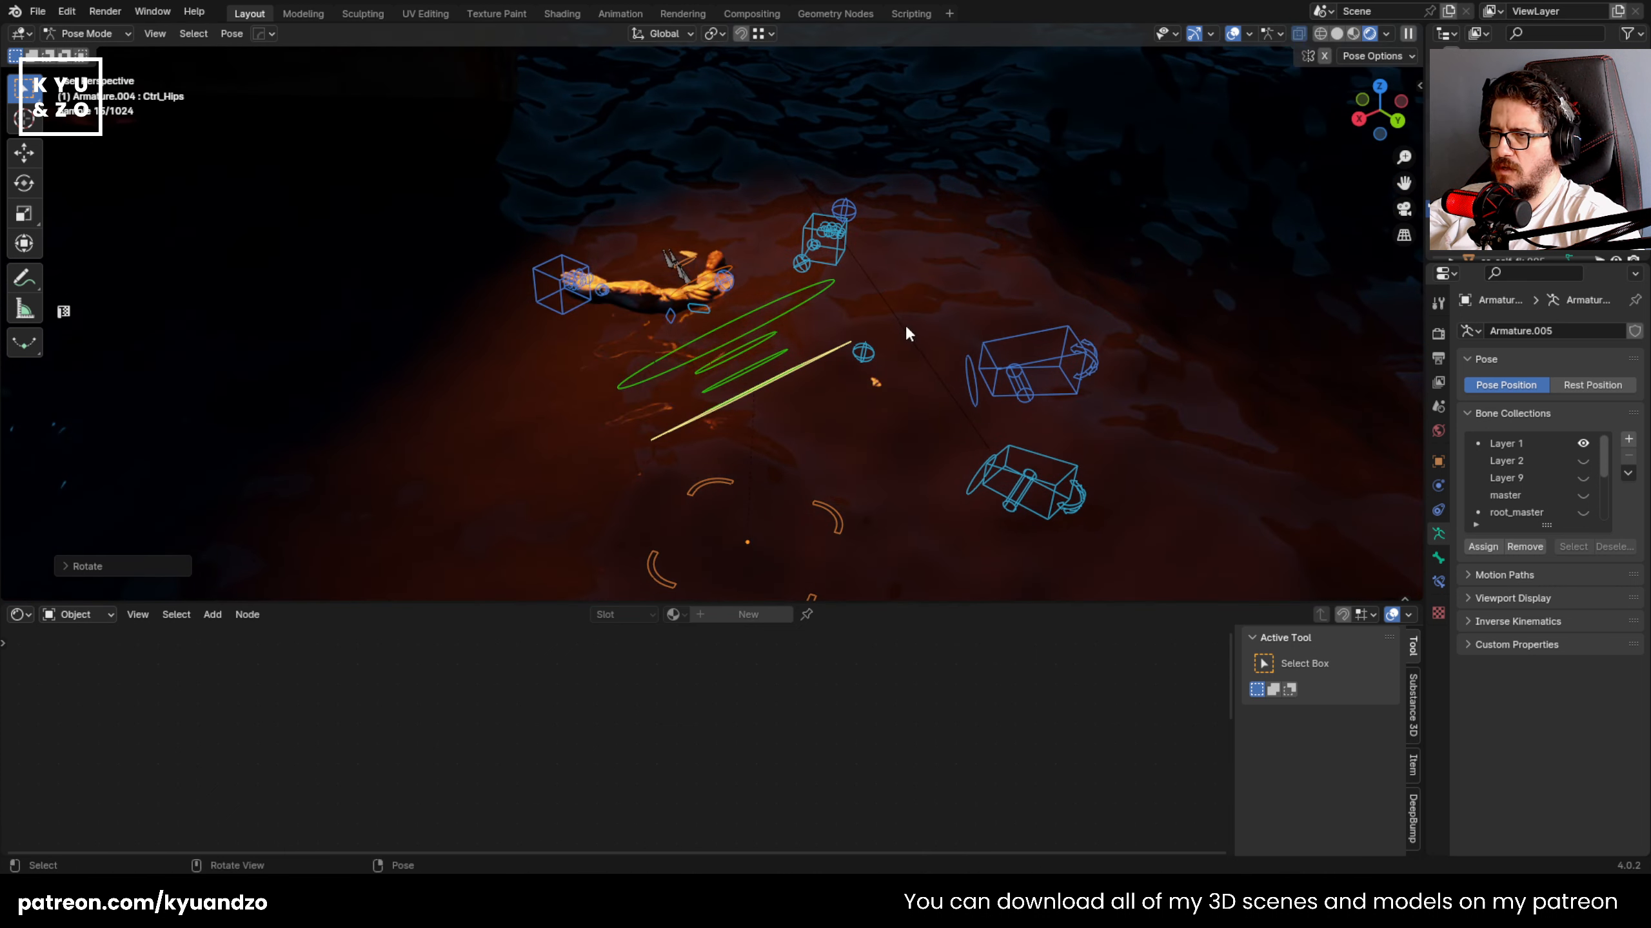
pyautogui.click(1087, 357)
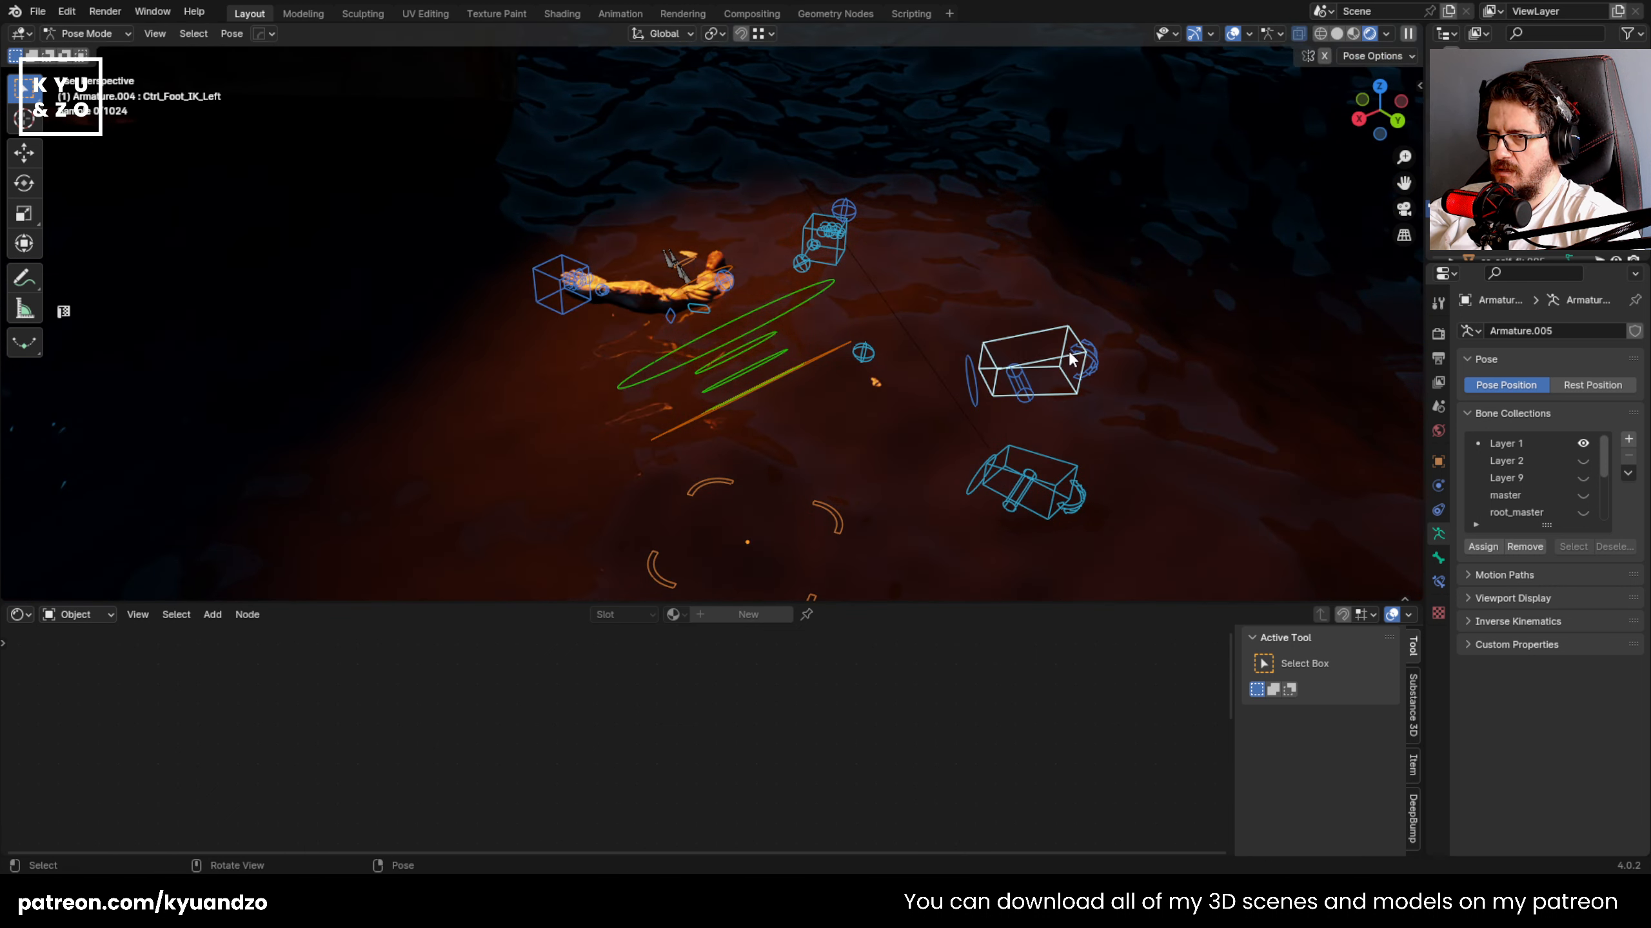
pyautogui.press('g')
pyautogui.press('z')
pyautogui.click(1042, 400)
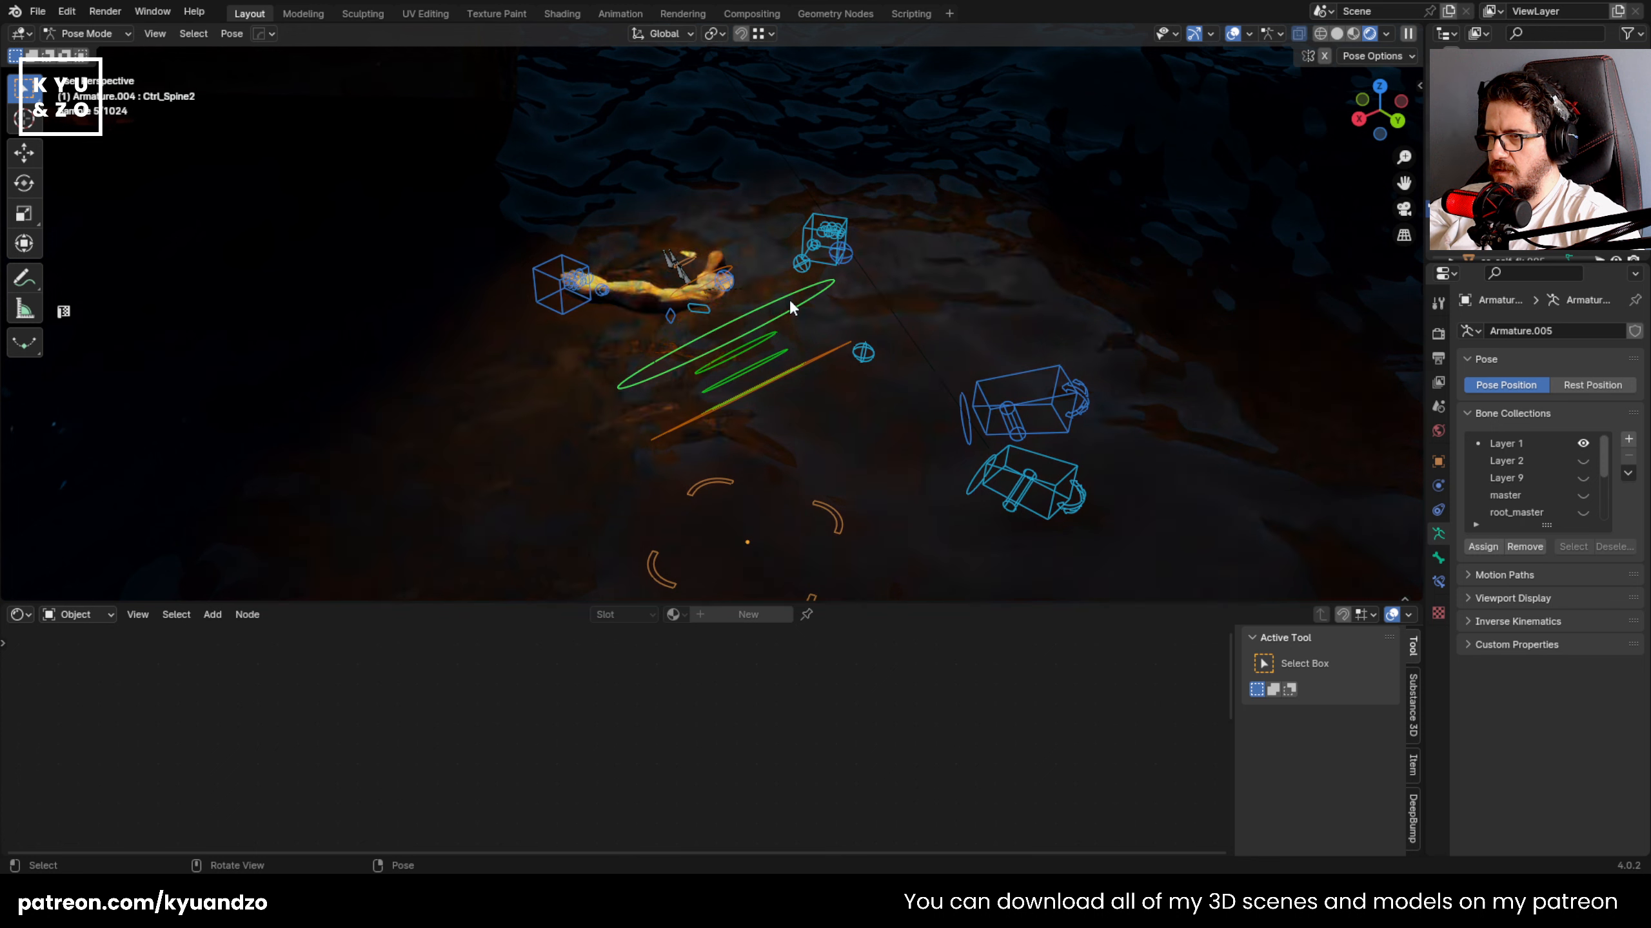
# - Rotate the creature's neck control about global X to lift the head out of the water
pyautogui.click(748, 286)
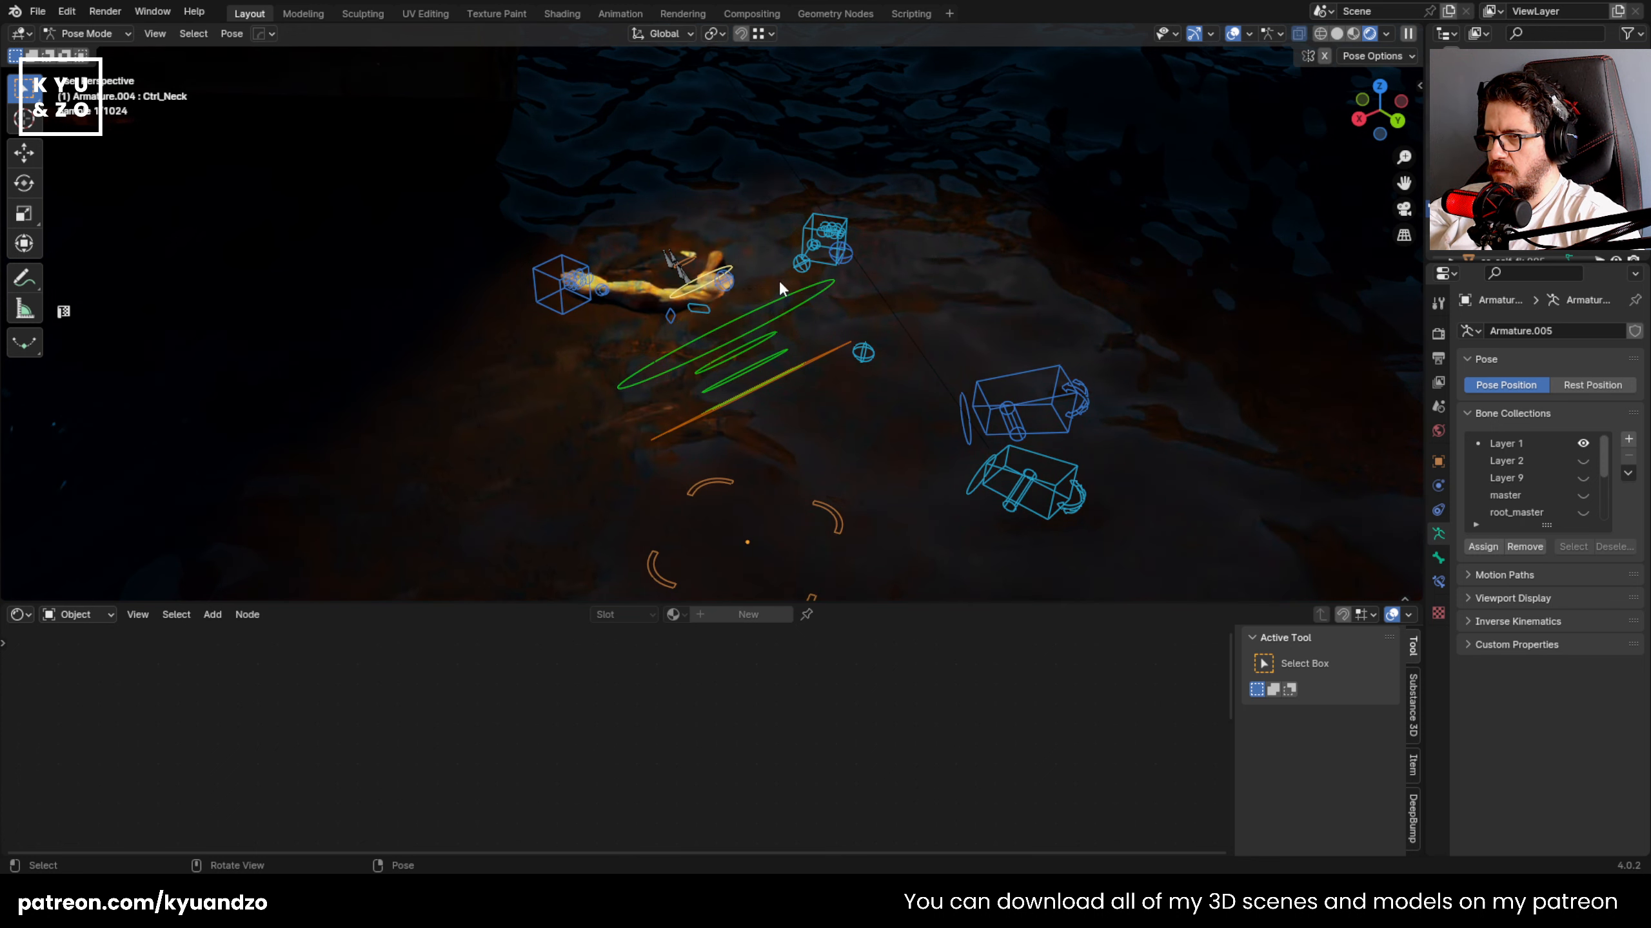
pyautogui.press('r')
pyautogui.press('x')
pyautogui.click(761, 342)
pyautogui.scroll(3, 665, 289)
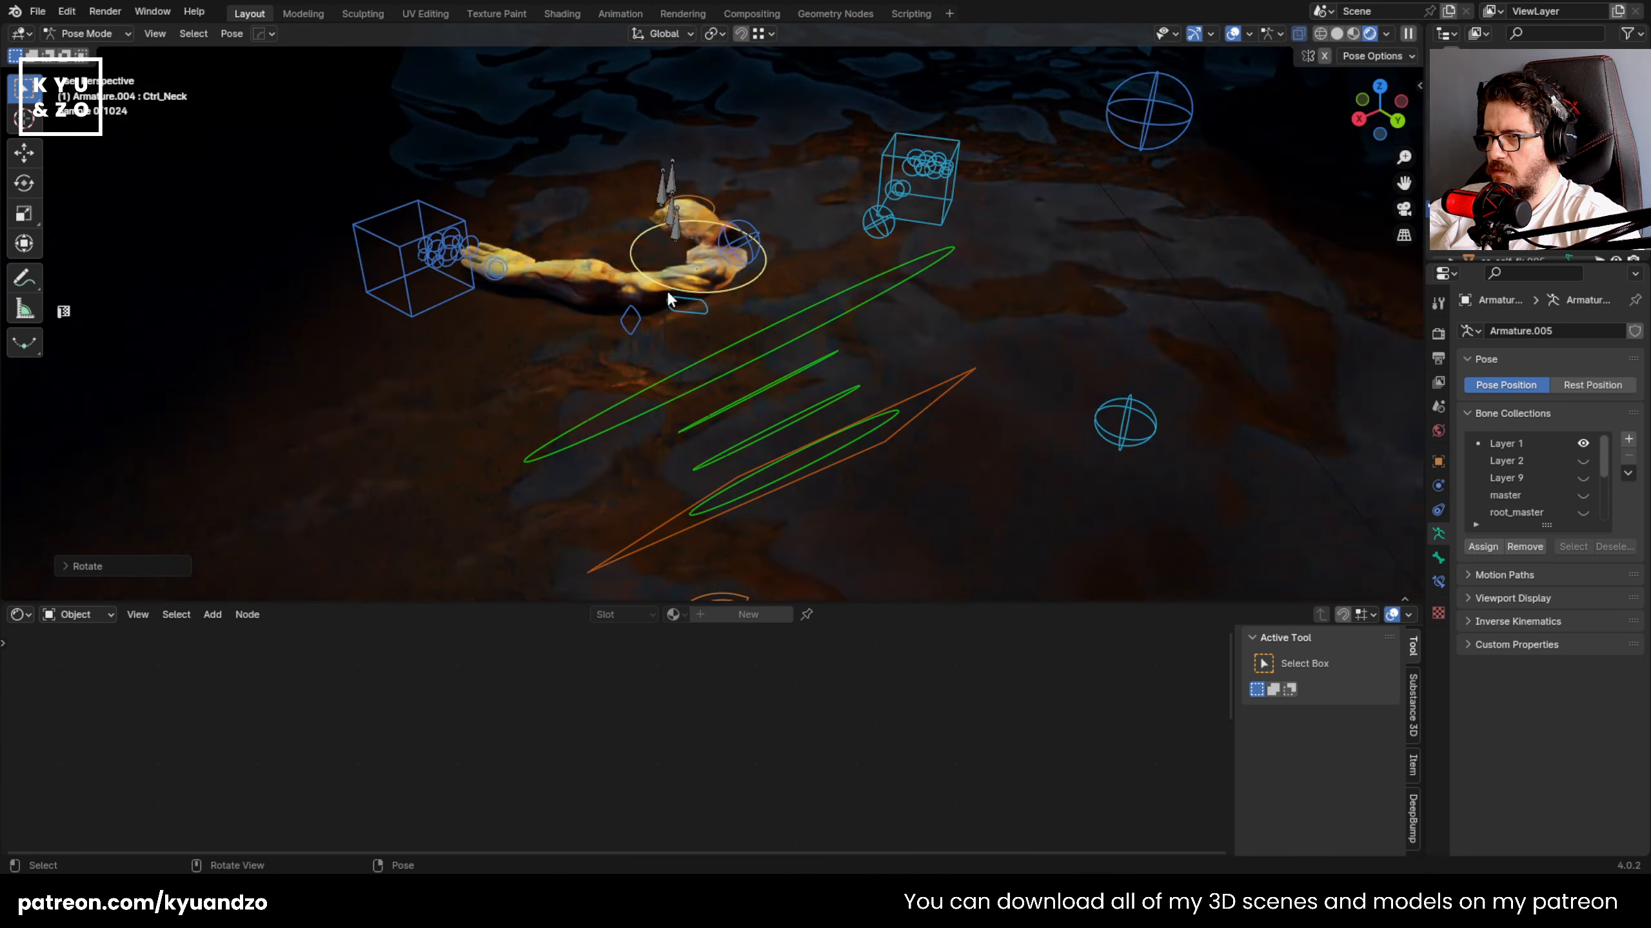
pyautogui.moveTo(666, 289); pyautogui.dragTo(748, 408, button='middle')
pyautogui.scroll(2, 702, 330)
pyautogui.moveTo(771, 316); pyautogui.dragTo(919, 454, button='middle')
pyautogui.press('r')
pyautogui.press('x')
pyautogui.click(827, 248)
# - Turn the neck control about global Z and refine the head's tilt about global X
pyautogui.press('r')
pyautogui.press('a')
pyautogui.click(878, 374)
pyautogui.press('r')
pyautogui.press('x')
pyautogui.click(945, 330)
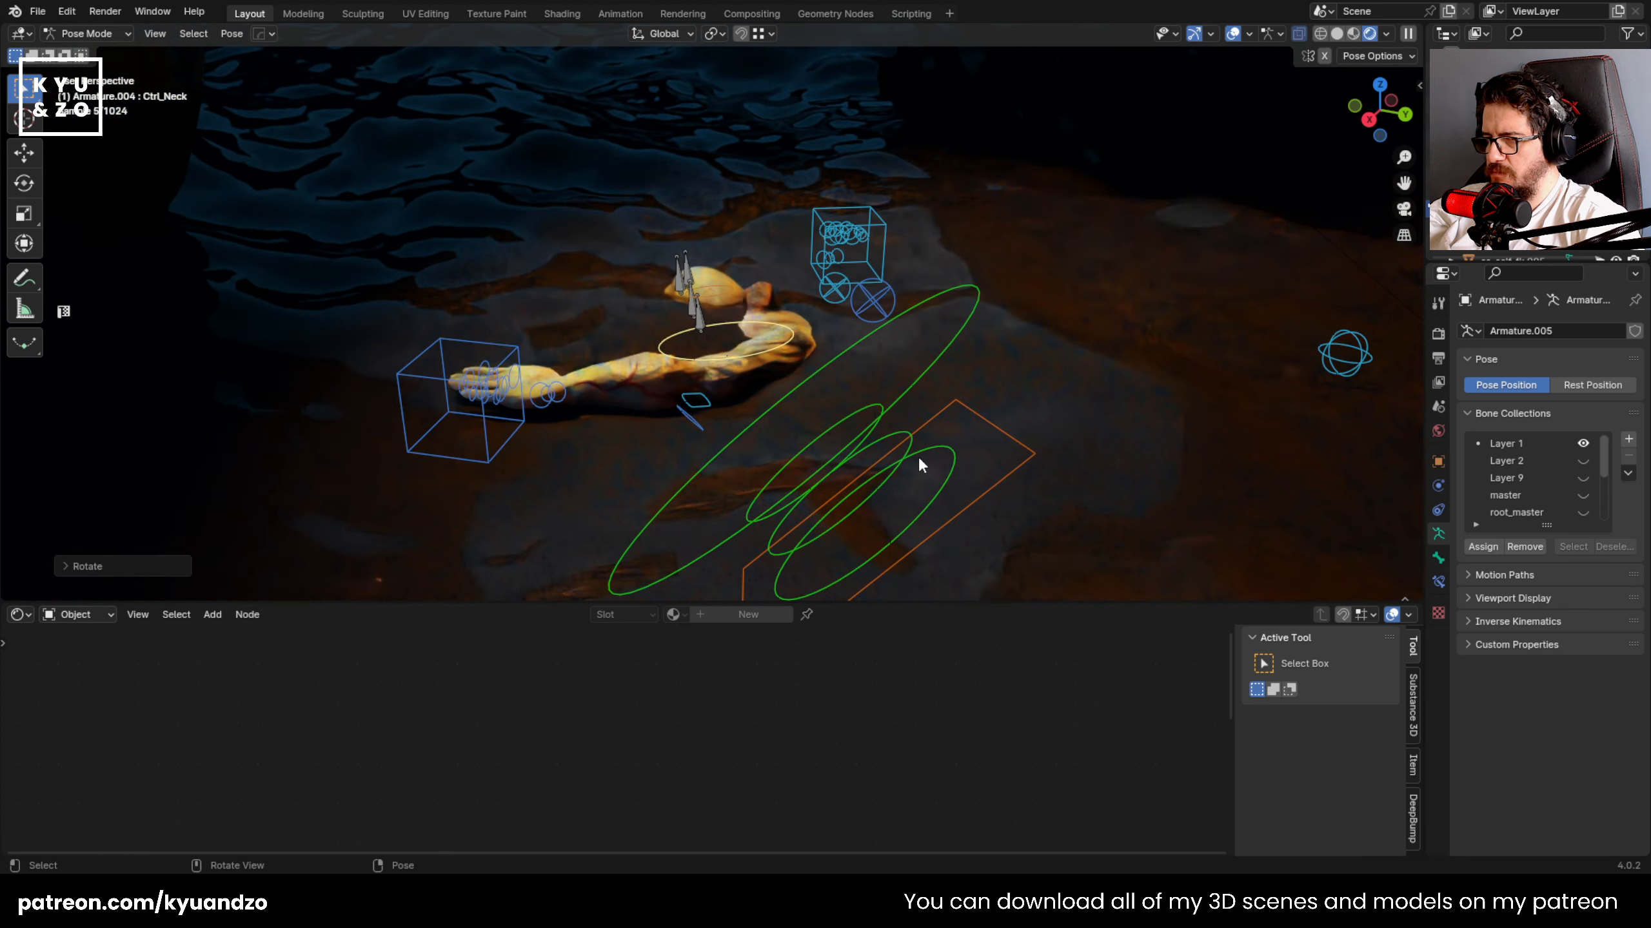
# - Raise the creature's hips control slightly along global Z to bring the shoulders above the water
pyautogui.click(957, 405)
pyautogui.press('g')
pyautogui.press('z')
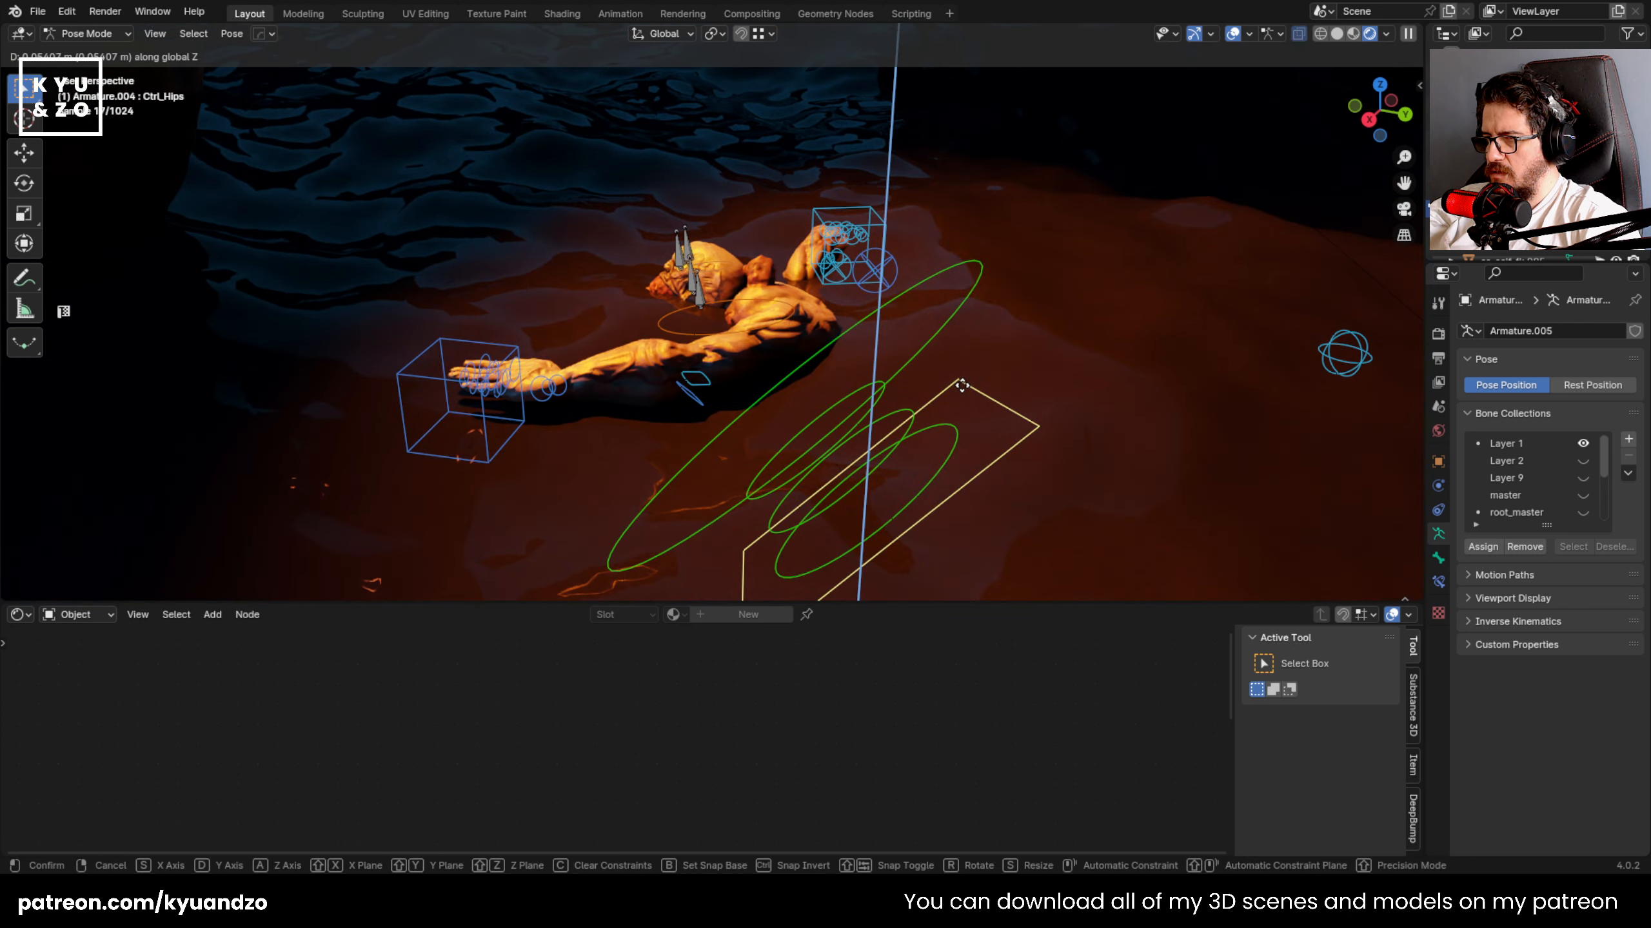
pyautogui.click(962, 386)
pyautogui.moveTo(851, 325); pyautogui.dragTo(794, 325, button='middle')
# - Move the right hand IK control along global Y toward the boat and raise it along global Z above the head
pyautogui.click(922, 207)
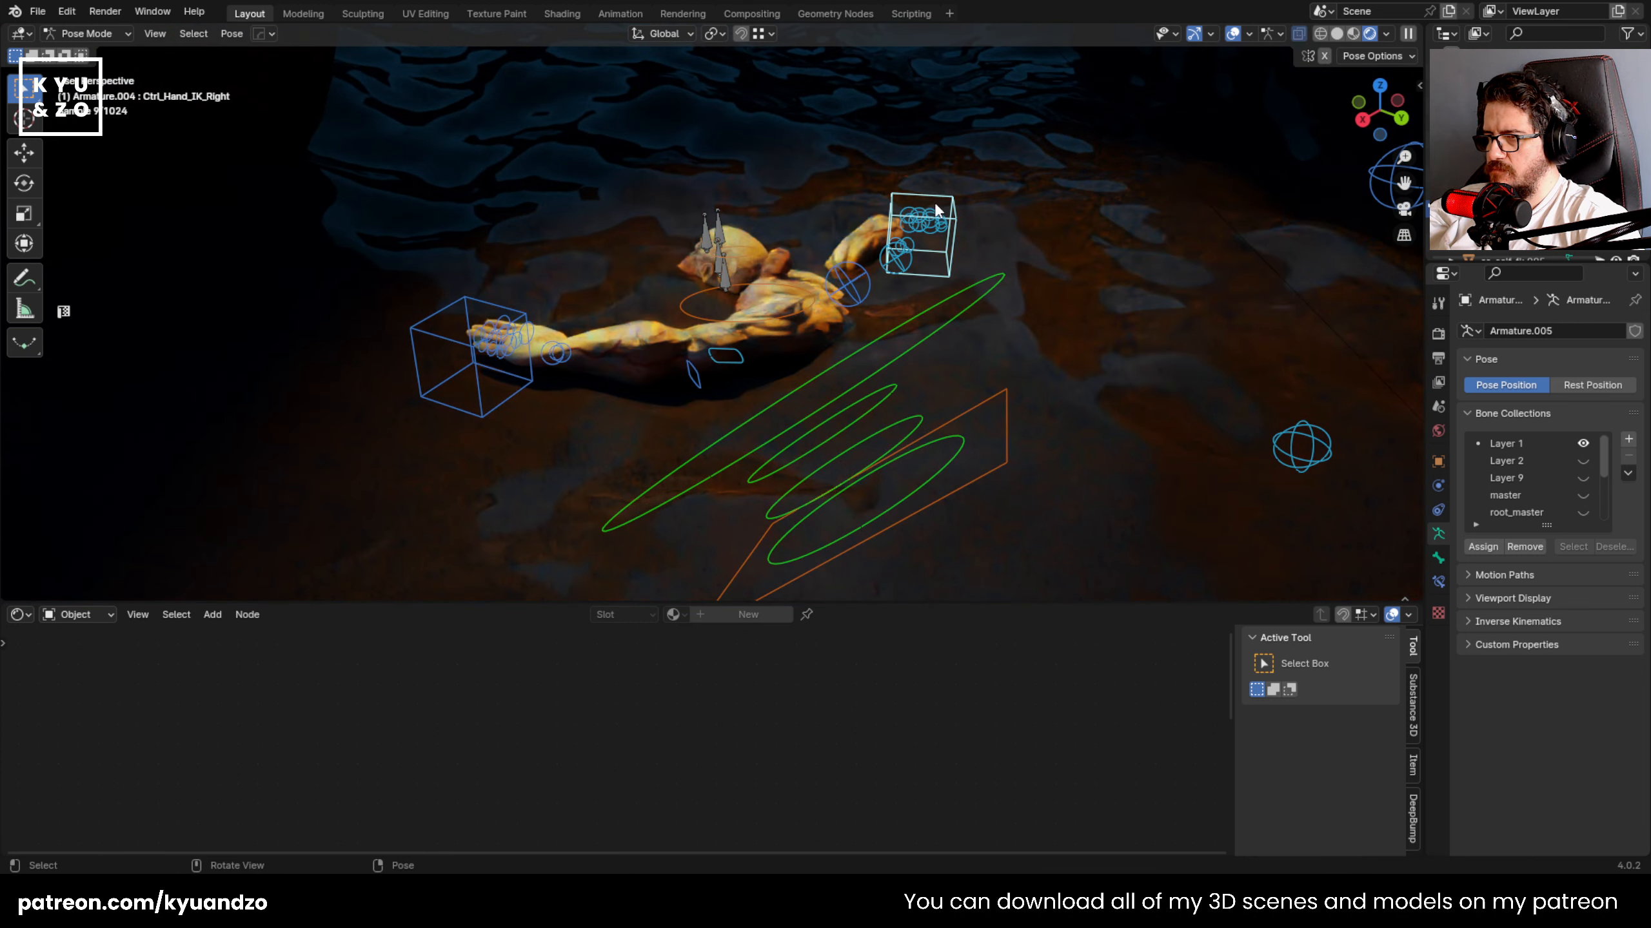
pyautogui.press('g')
pyautogui.press('d')
pyautogui.press('x')
pyautogui.press('d')
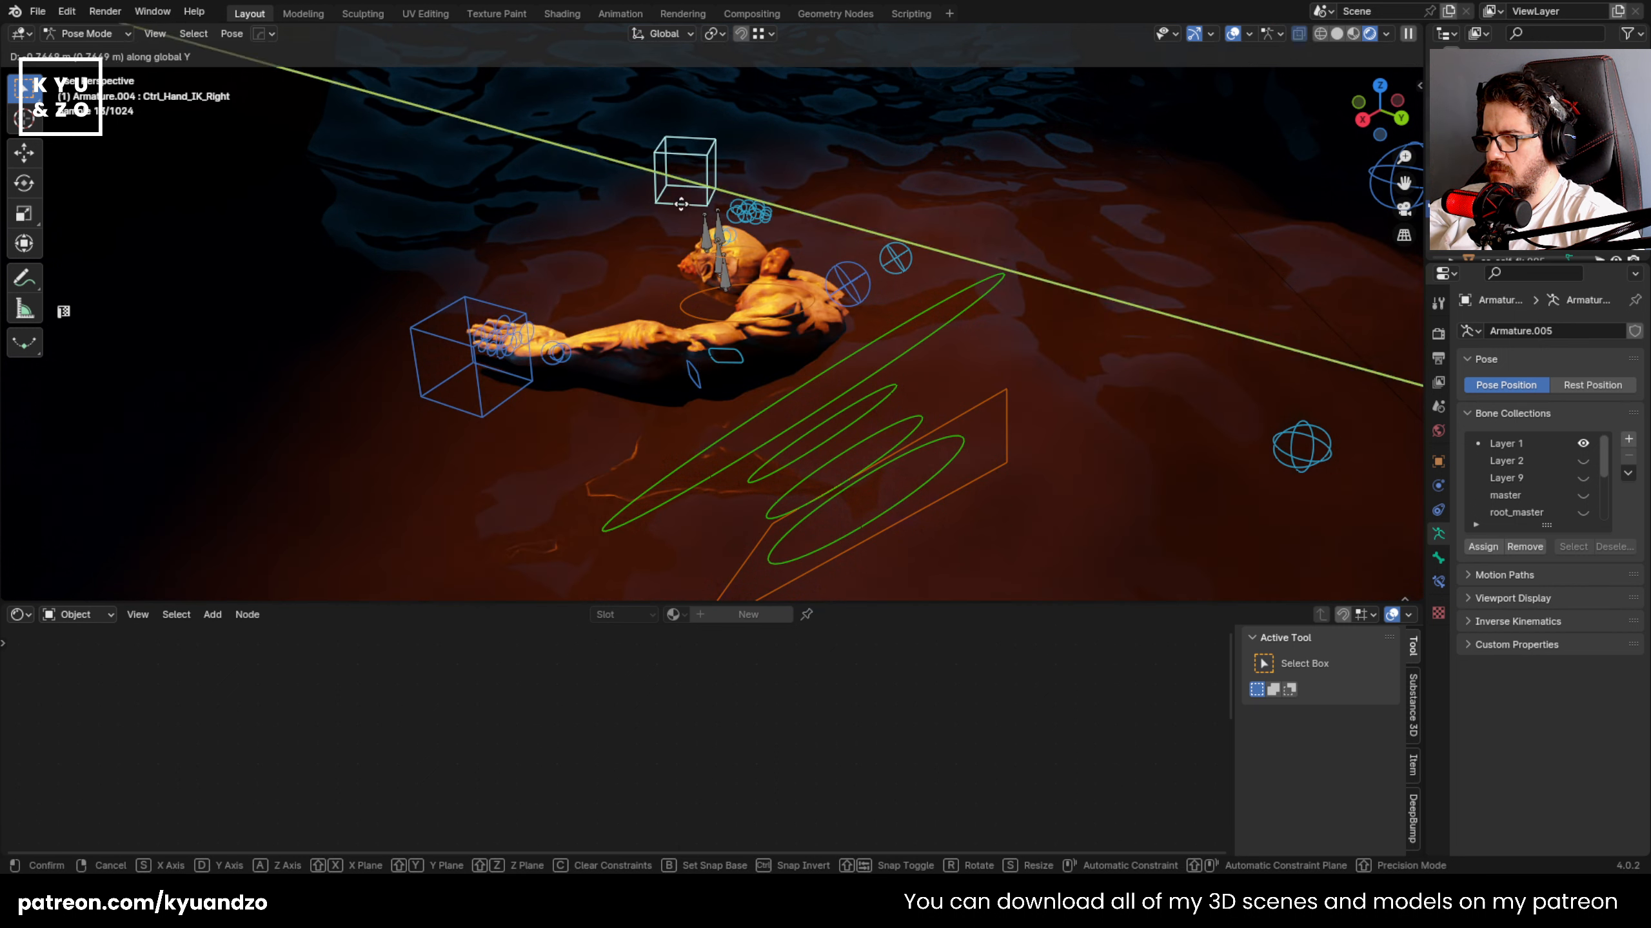
pyautogui.click(711, 208)
pyautogui.press('g')
pyautogui.press('a')
pyautogui.click(711, 144)
# - Rotate the right hand IK control about global Z and reposition it so the arm arches over the head
pyautogui.press('r')
pyautogui.press('a')
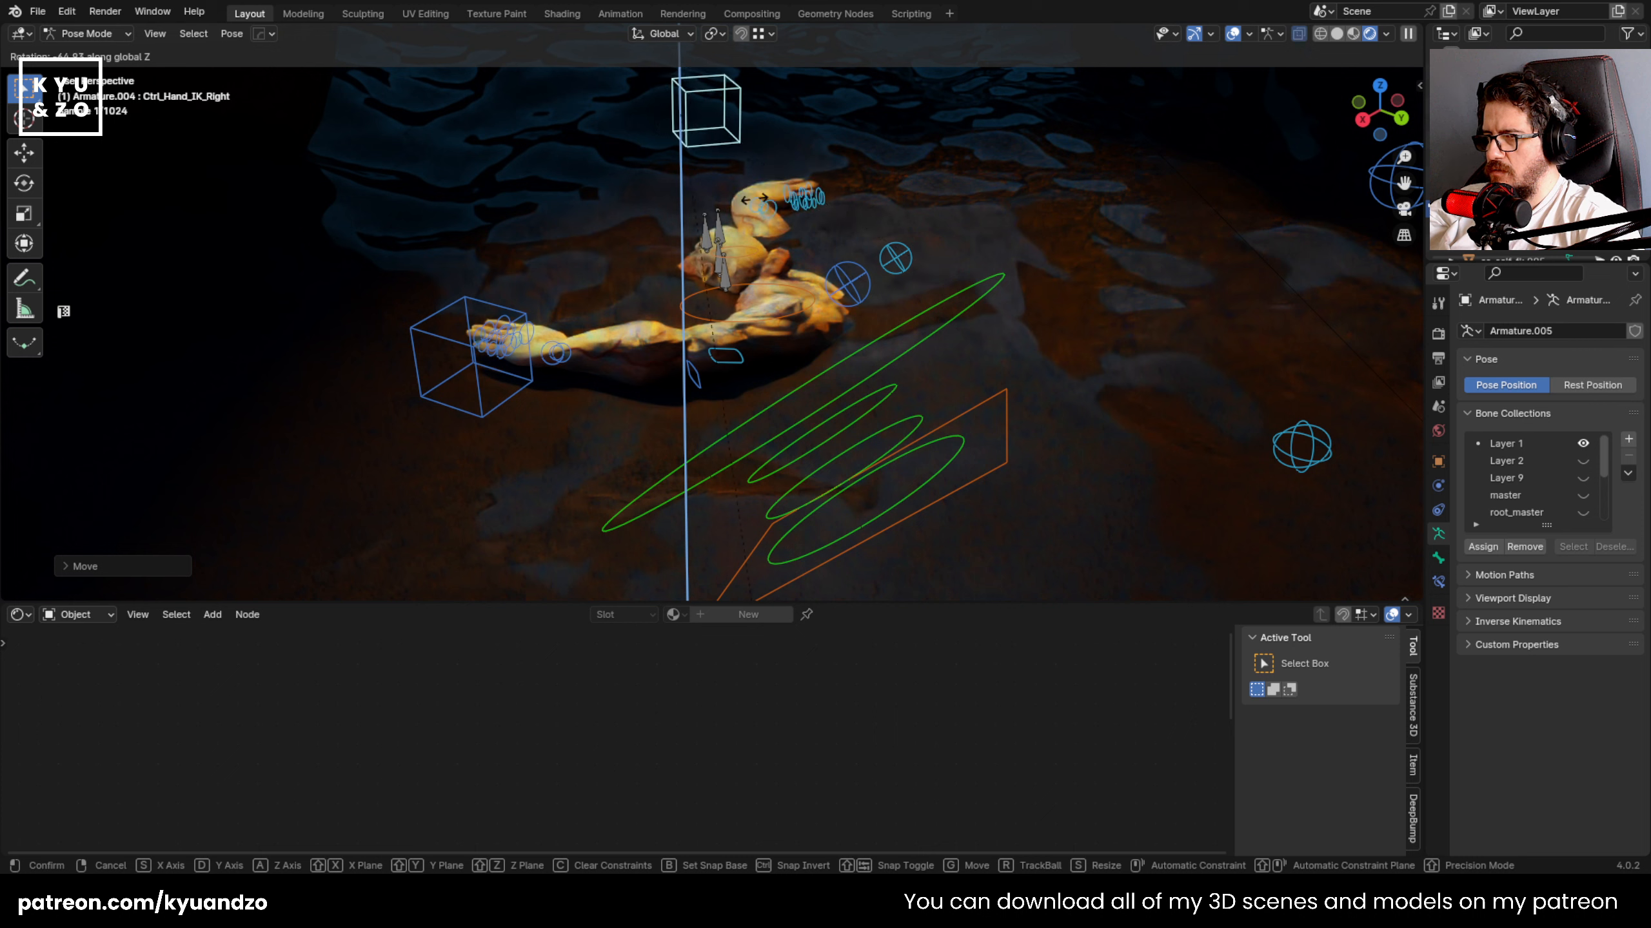
pyautogui.click(638, 76)
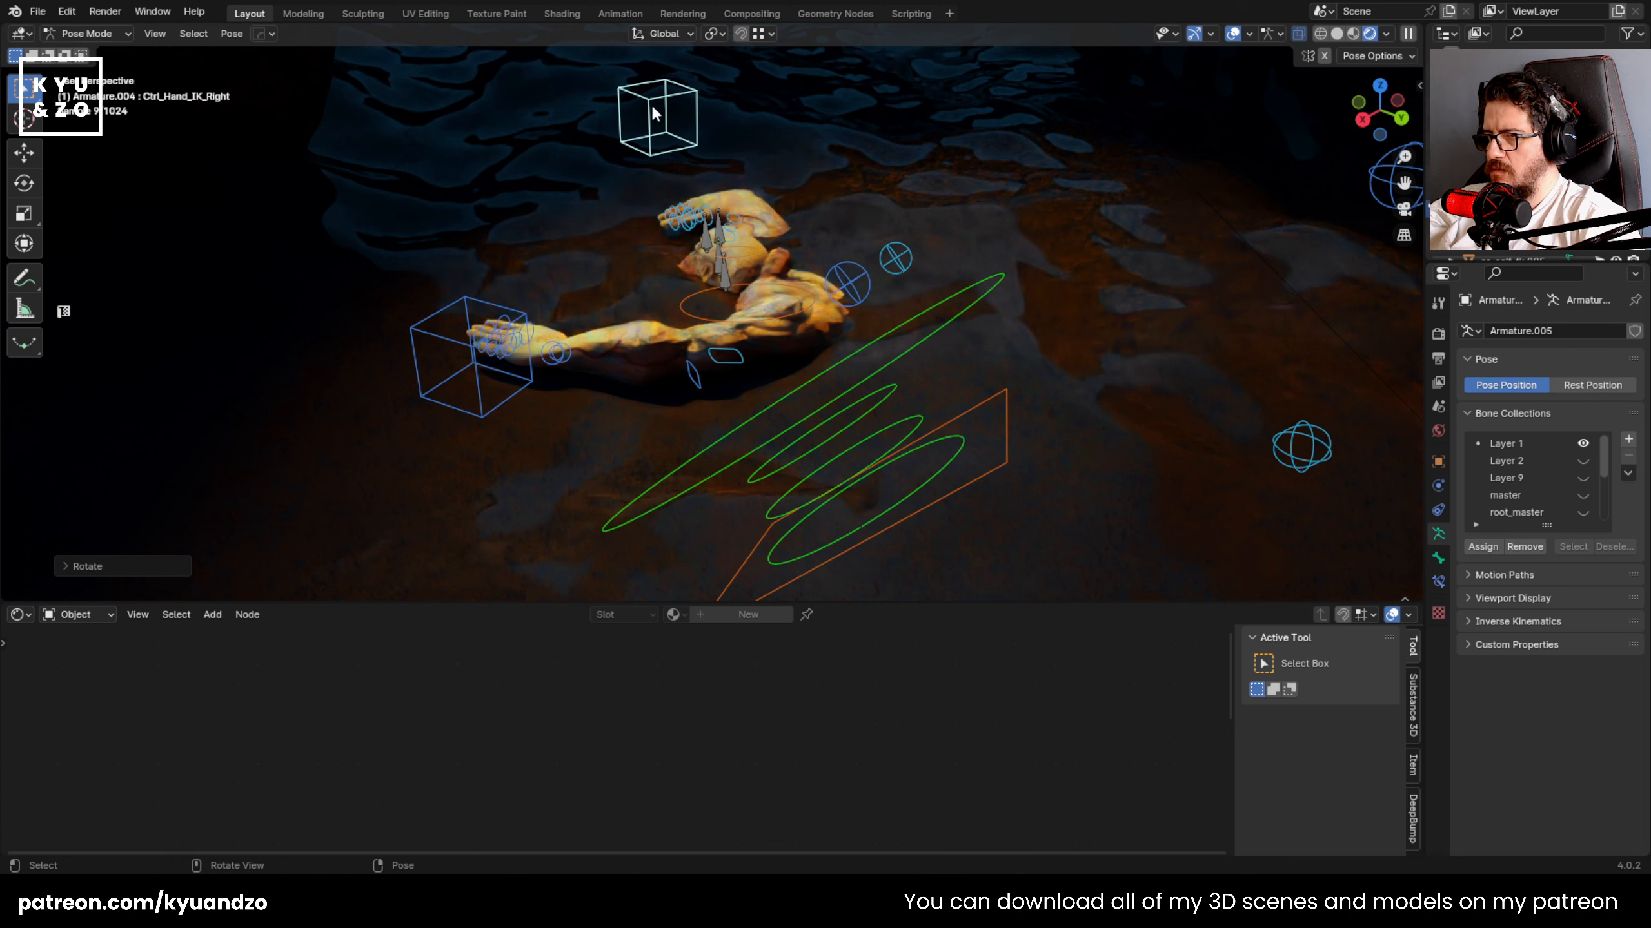
pyautogui.press('r')
pyautogui.press('a')
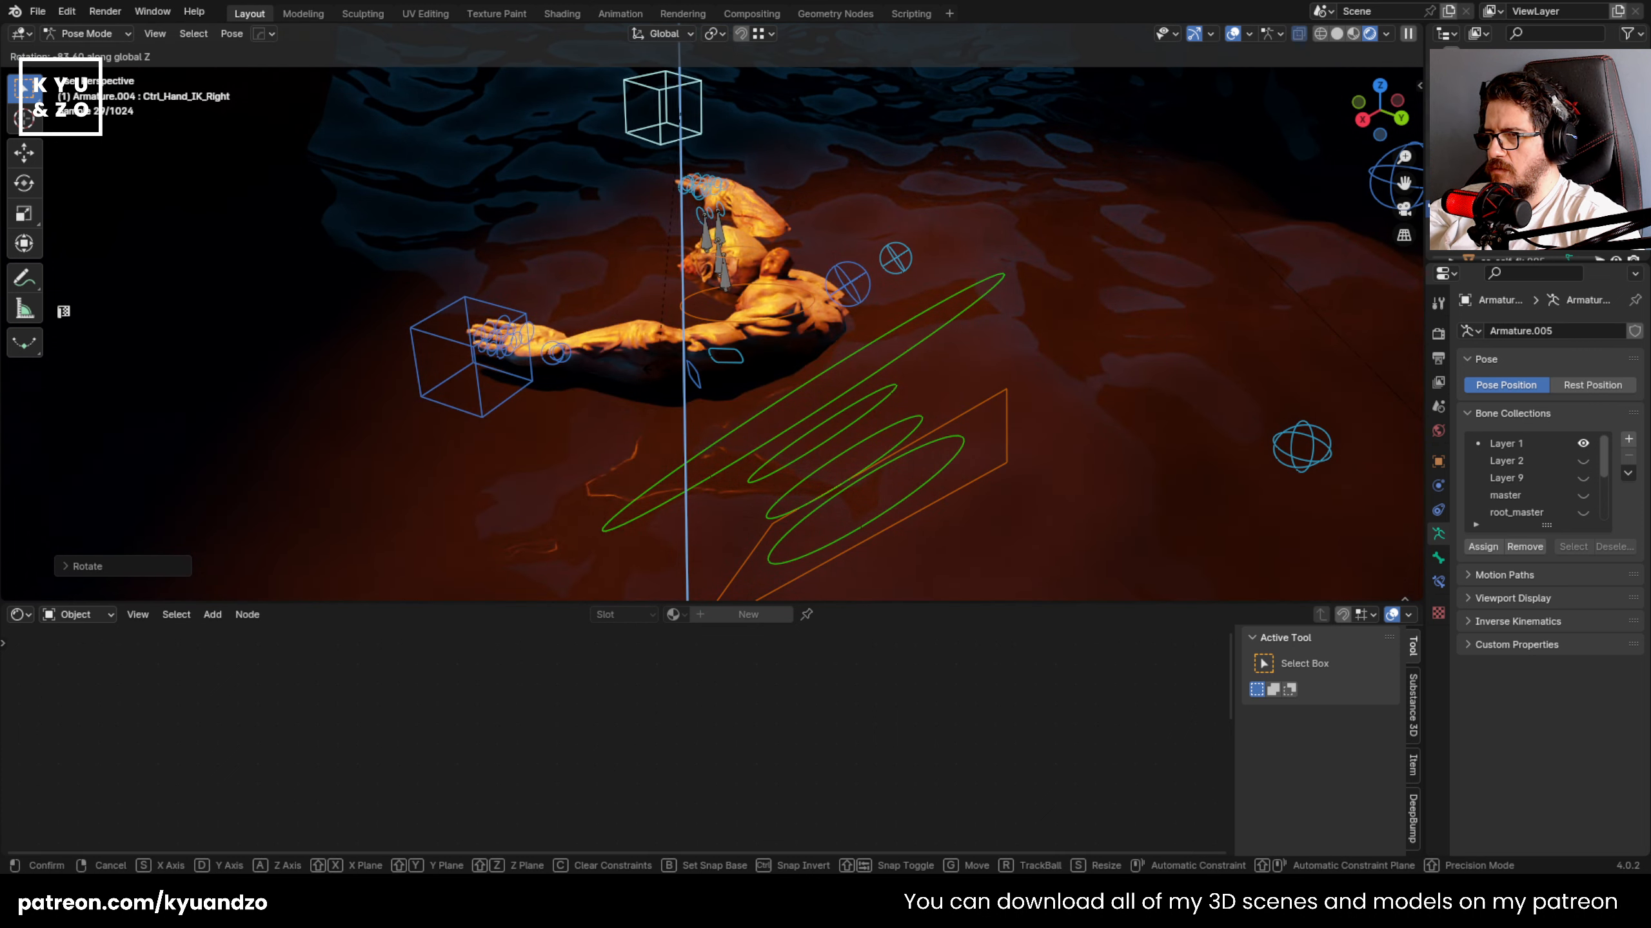
pyautogui.press('g')
pyautogui.click(833, 226)
pyautogui.scroll(-4, 668, 294)
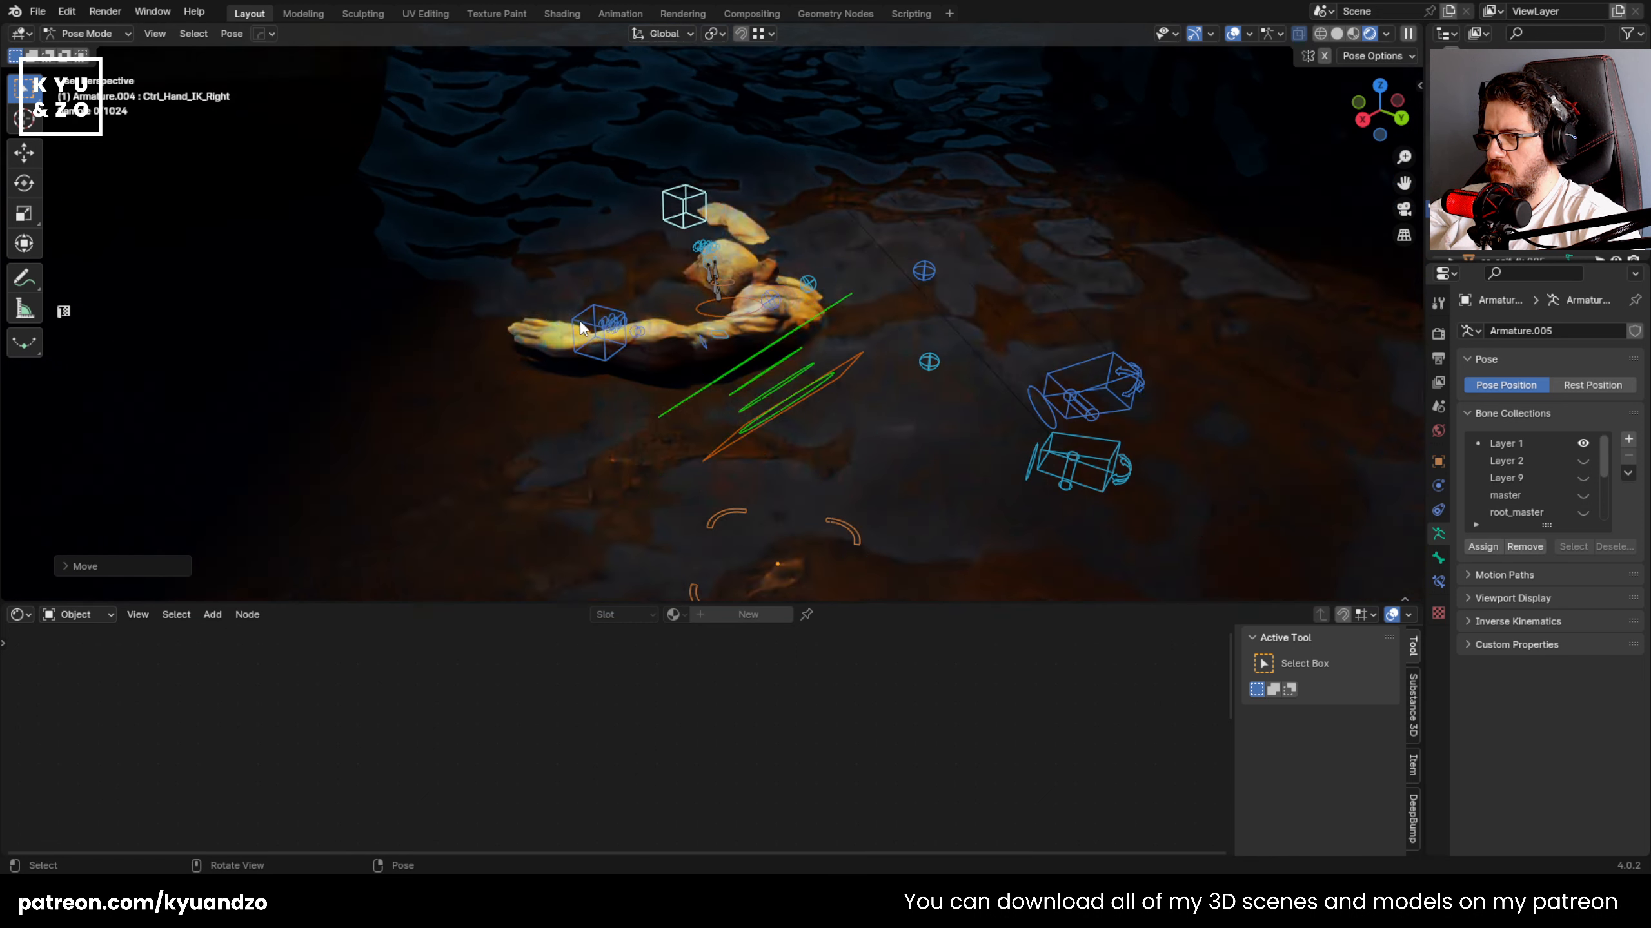
# - Leave Pose Mode for Object Mode and select the water plane around the boat
pyautogui.moveTo(668, 300); pyautogui.dragTo(568, 296, button='middle')
pyautogui.scroll(-2, 567, 294)
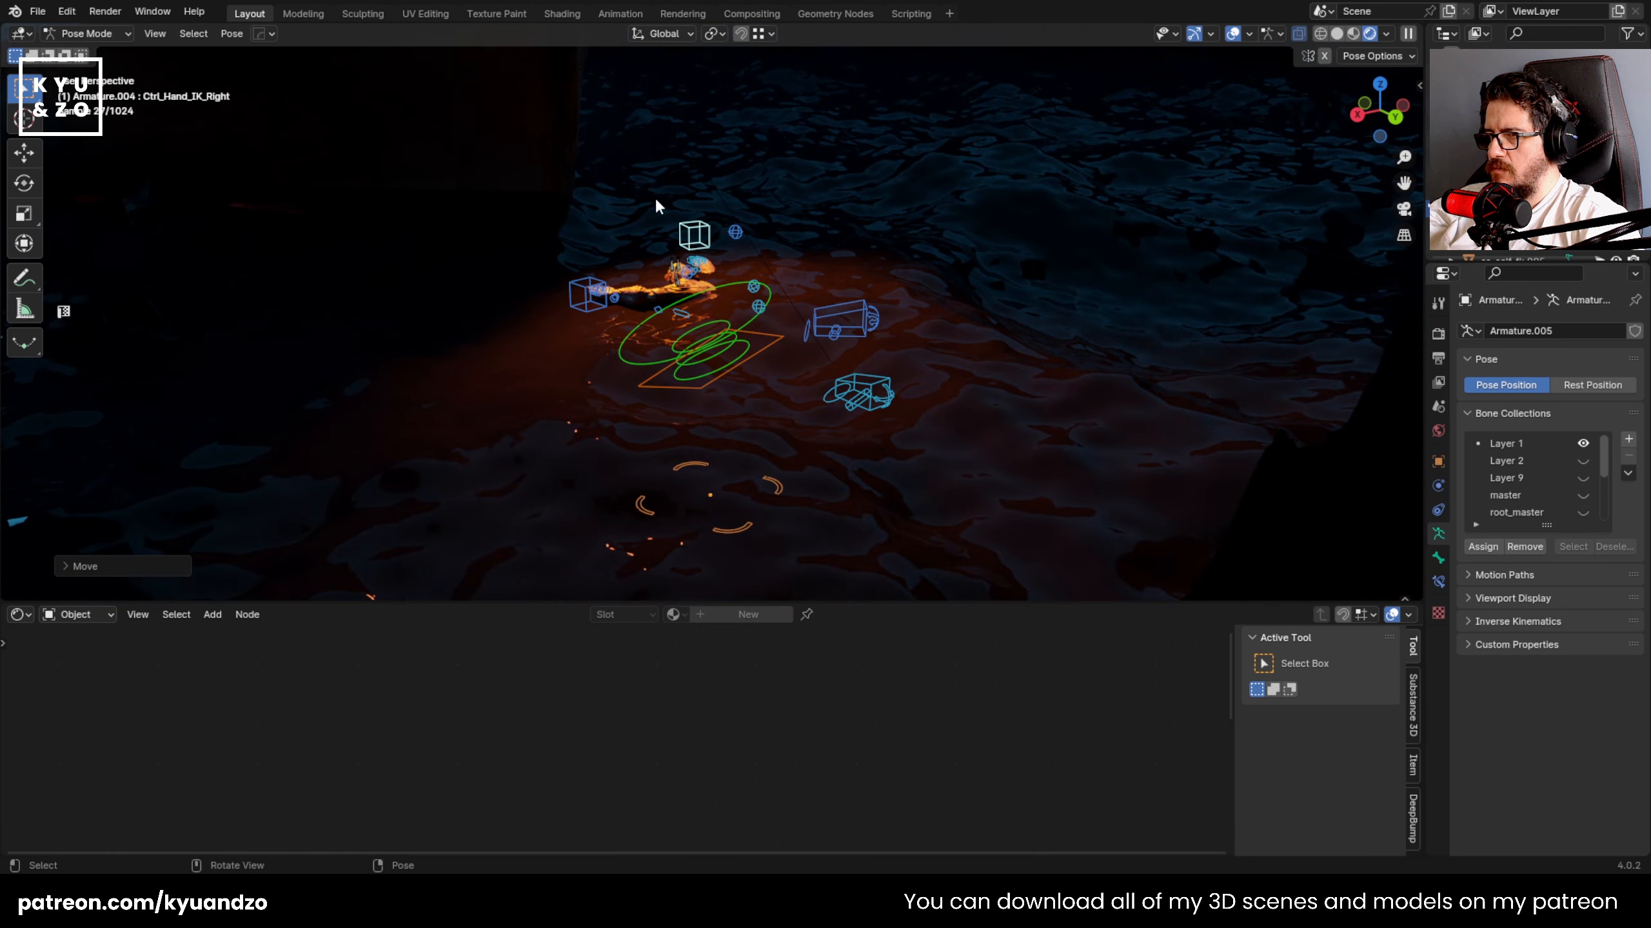
pyautogui.keyDown('shift'); pyautogui.moveTo(645, 177); pyautogui.dragTo(781, 319, button='middle'); pyautogui.keyUp('shift')
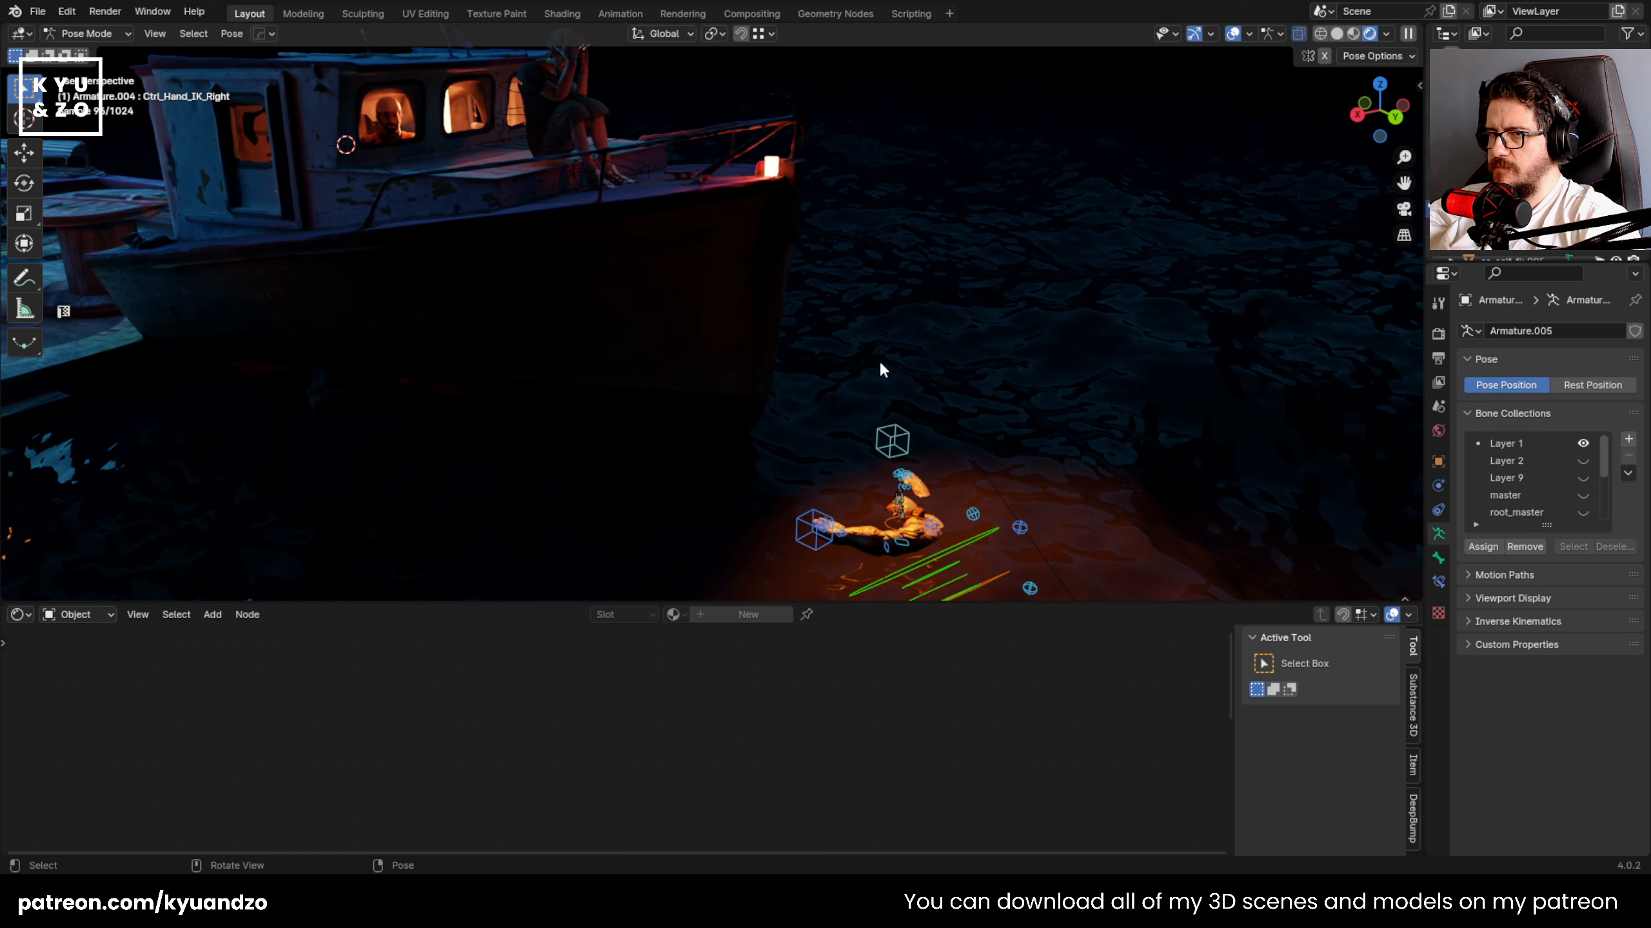
pyautogui.scroll(-6, 1024, 241)
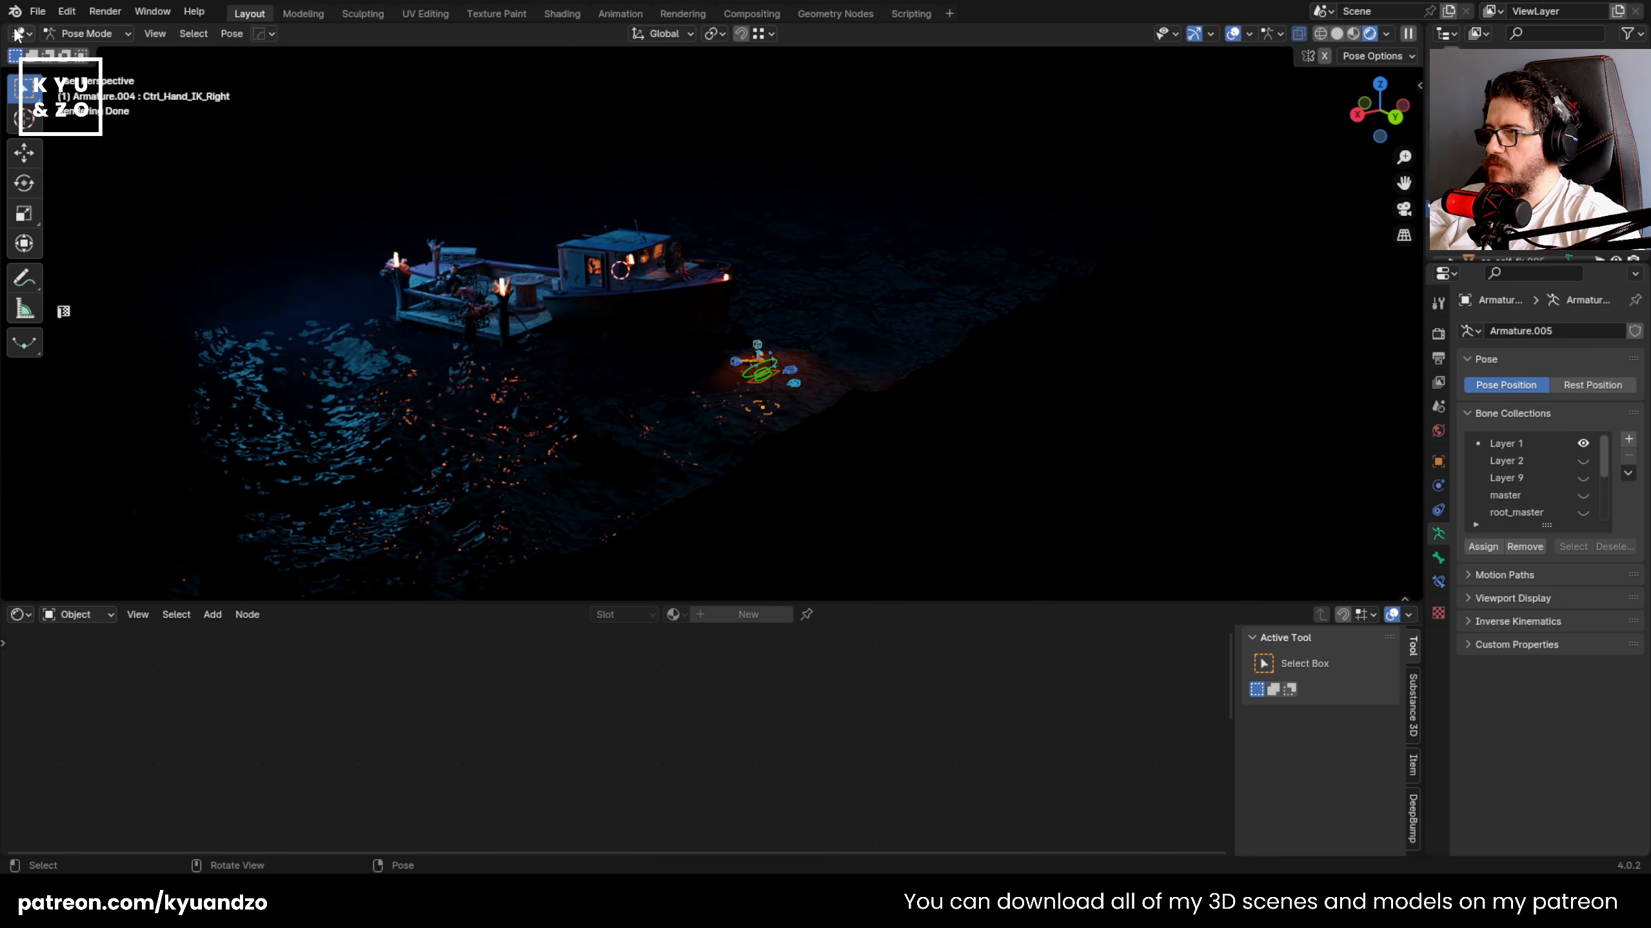
pyautogui.click(95, 53)
pyautogui.click(428, 448)
pyautogui.scroll(5, 428, 449)
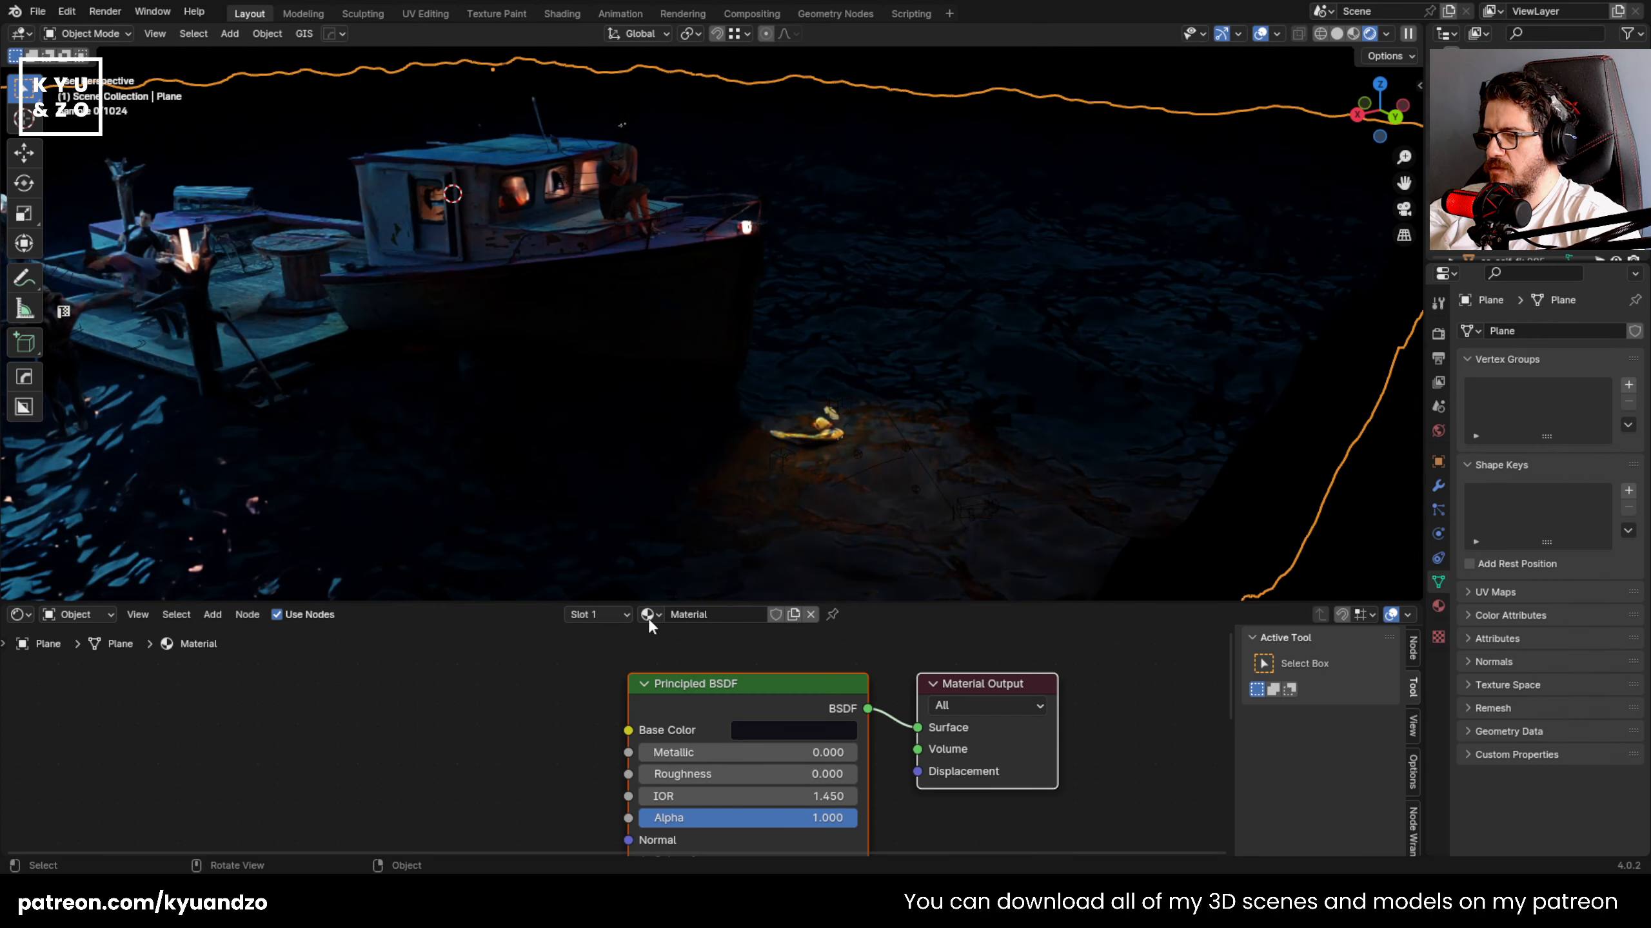
# - Try several dark blue, green and red tints as the water material's Base Color, ending at hue 0.992 and saturation 0.646
pyautogui.click(819, 730)
pyautogui.moveTo(823, 532); pyautogui.dragTo(862, 532)
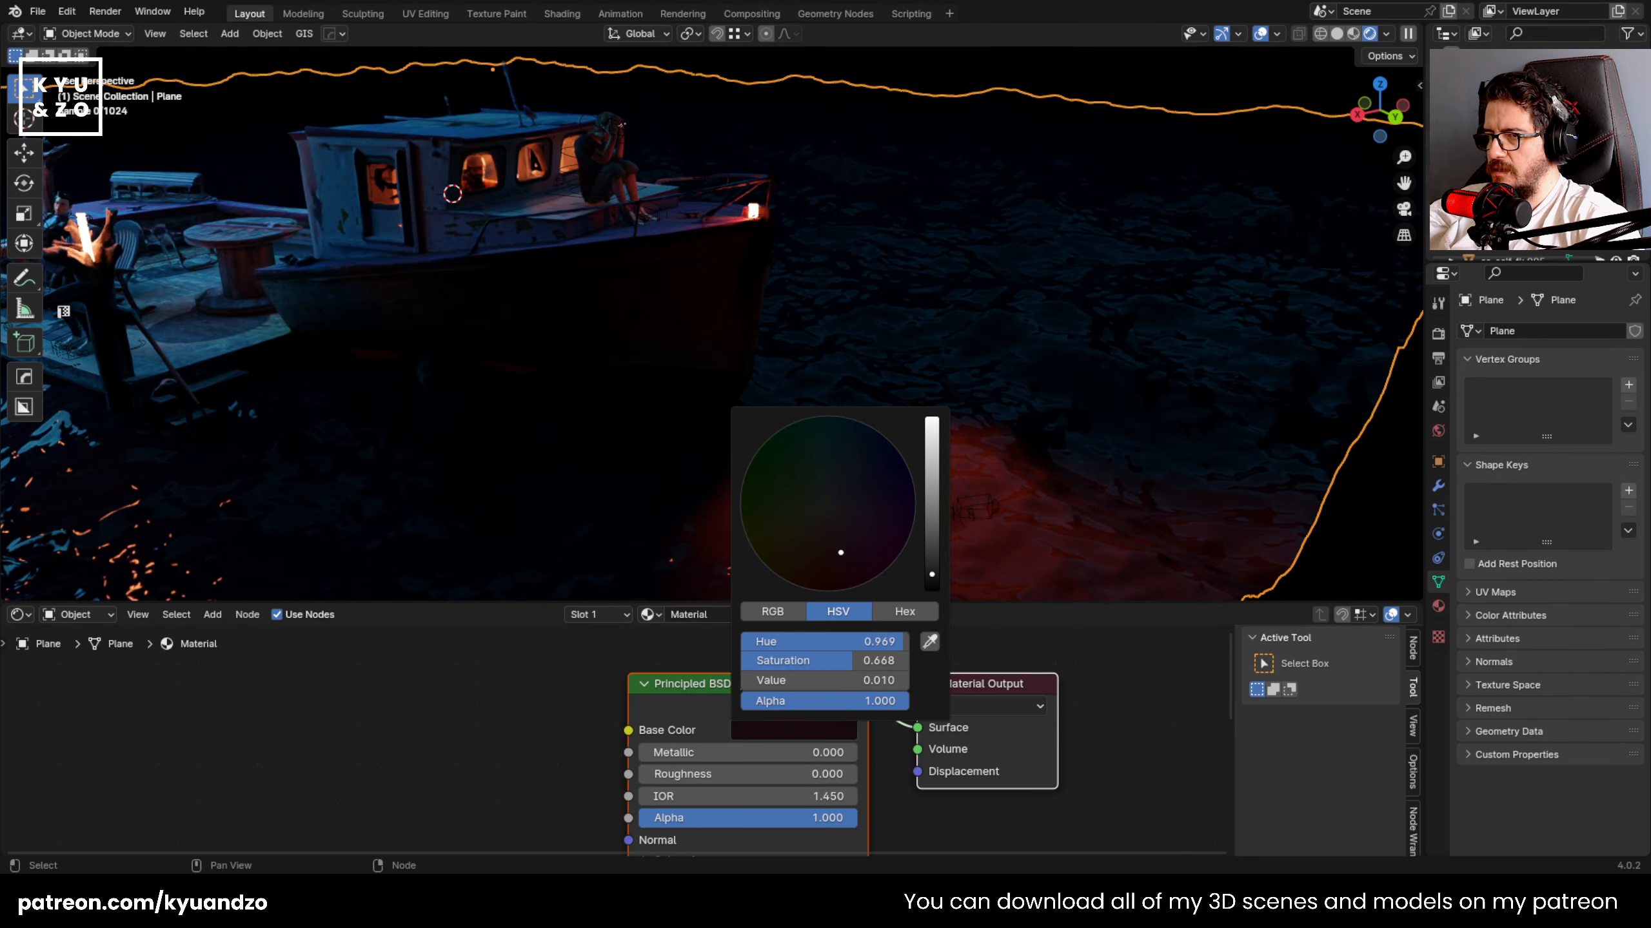
pyautogui.click(861, 480)
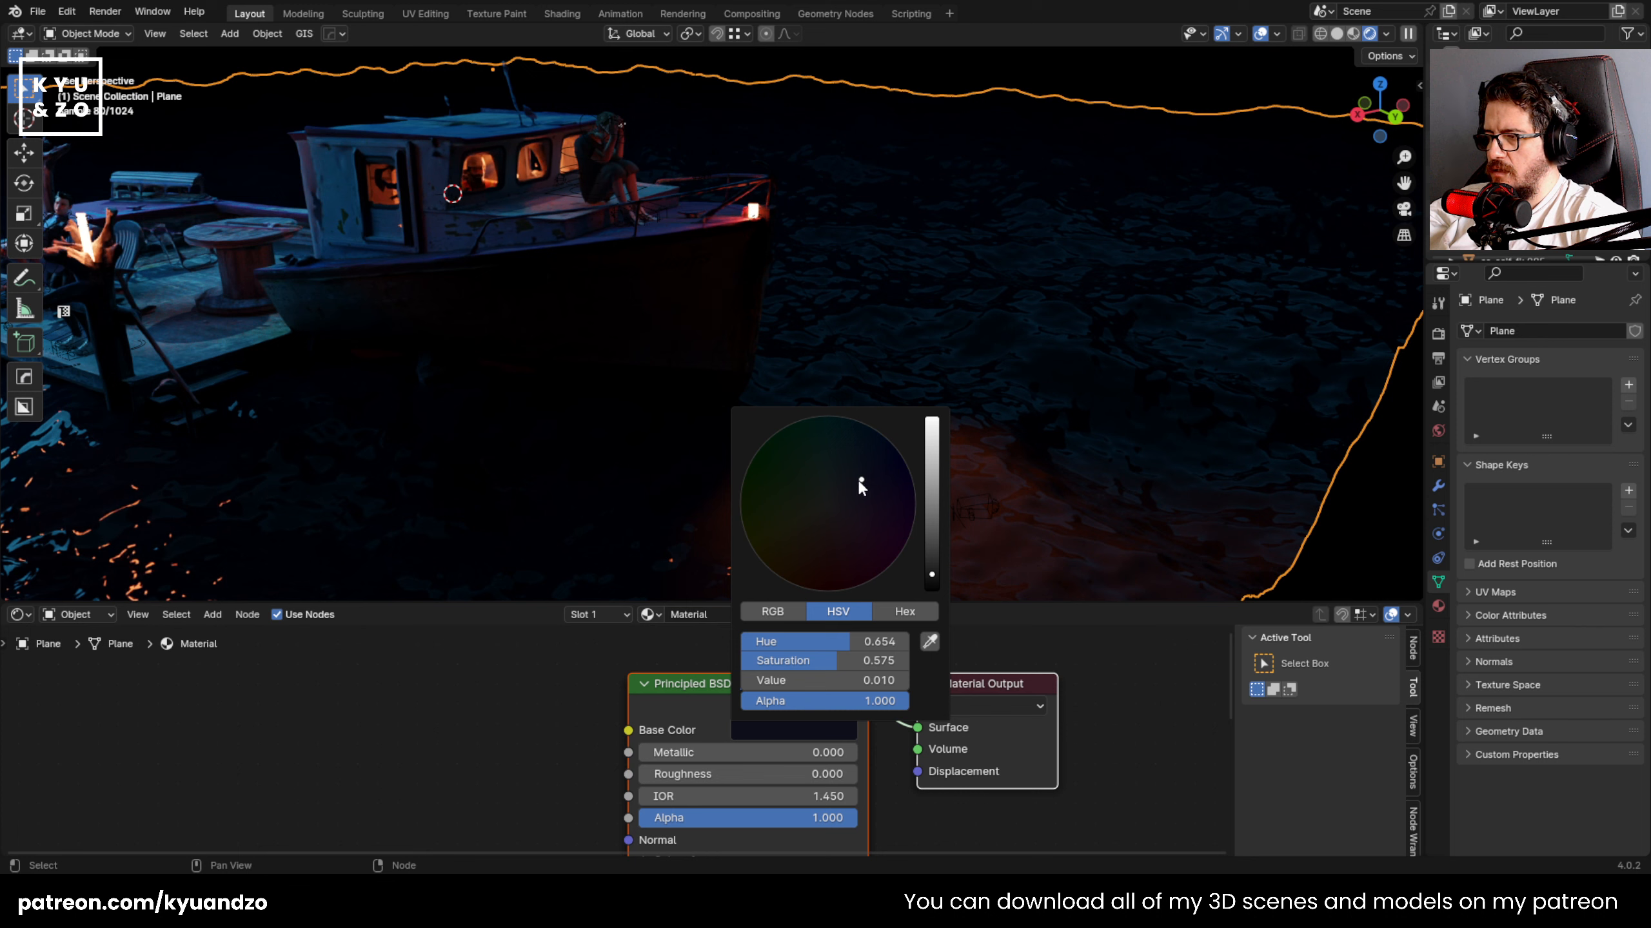
pyautogui.moveTo(861, 480); pyautogui.dragTo(834, 479)
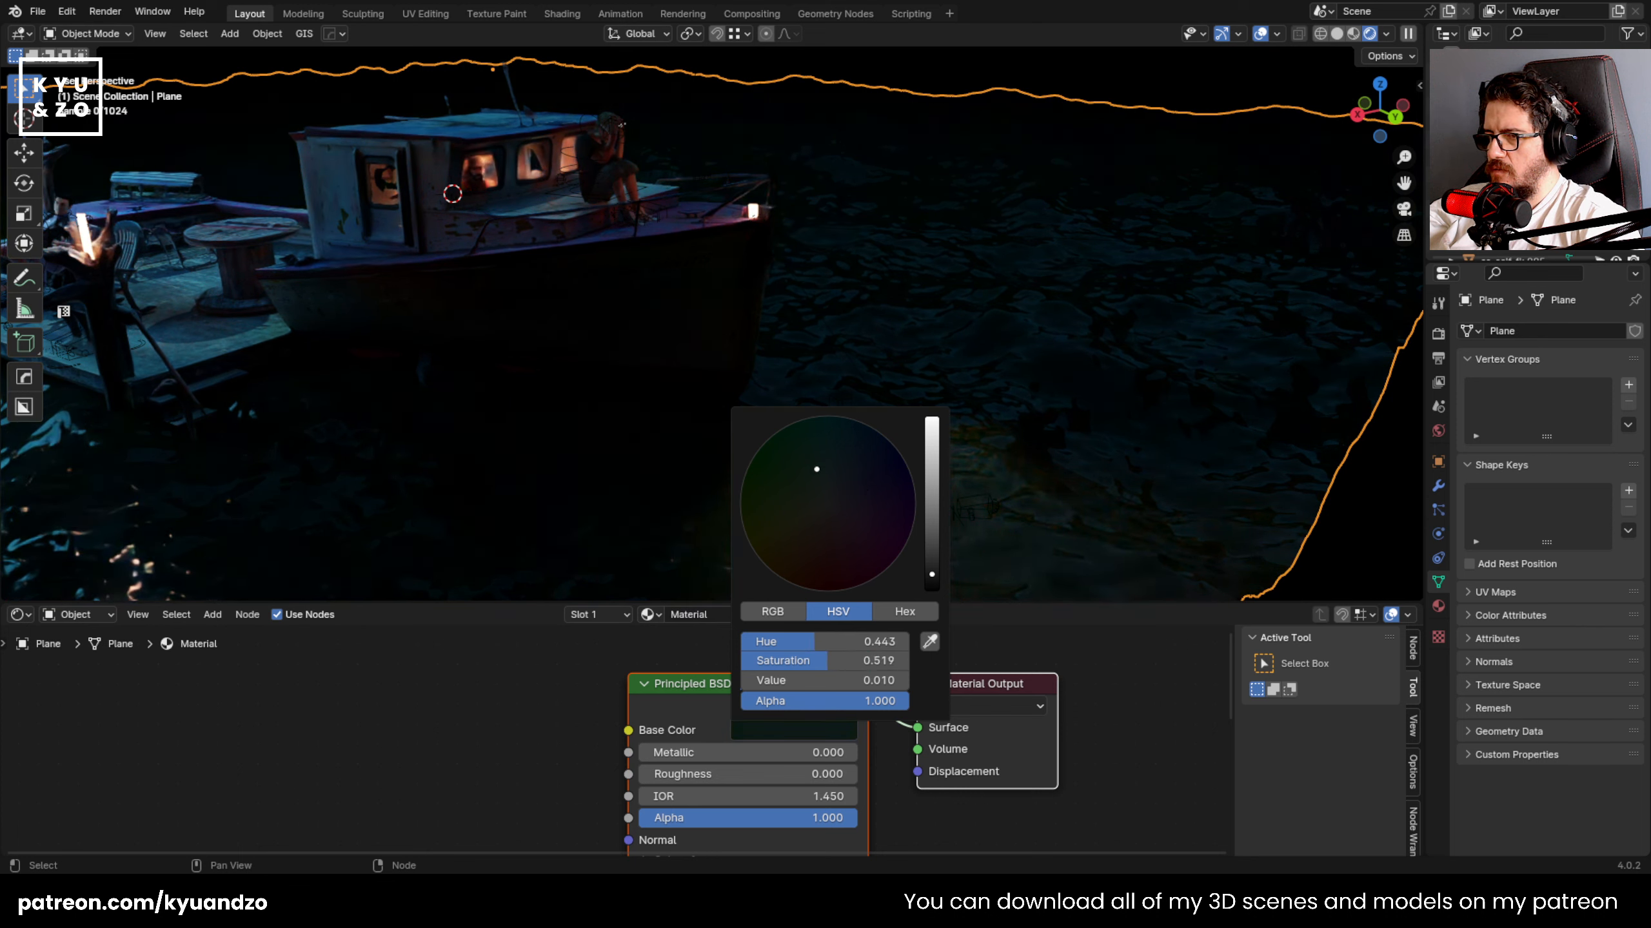
pyautogui.moveTo(828, 567); pyautogui.dragTo(829, 565)
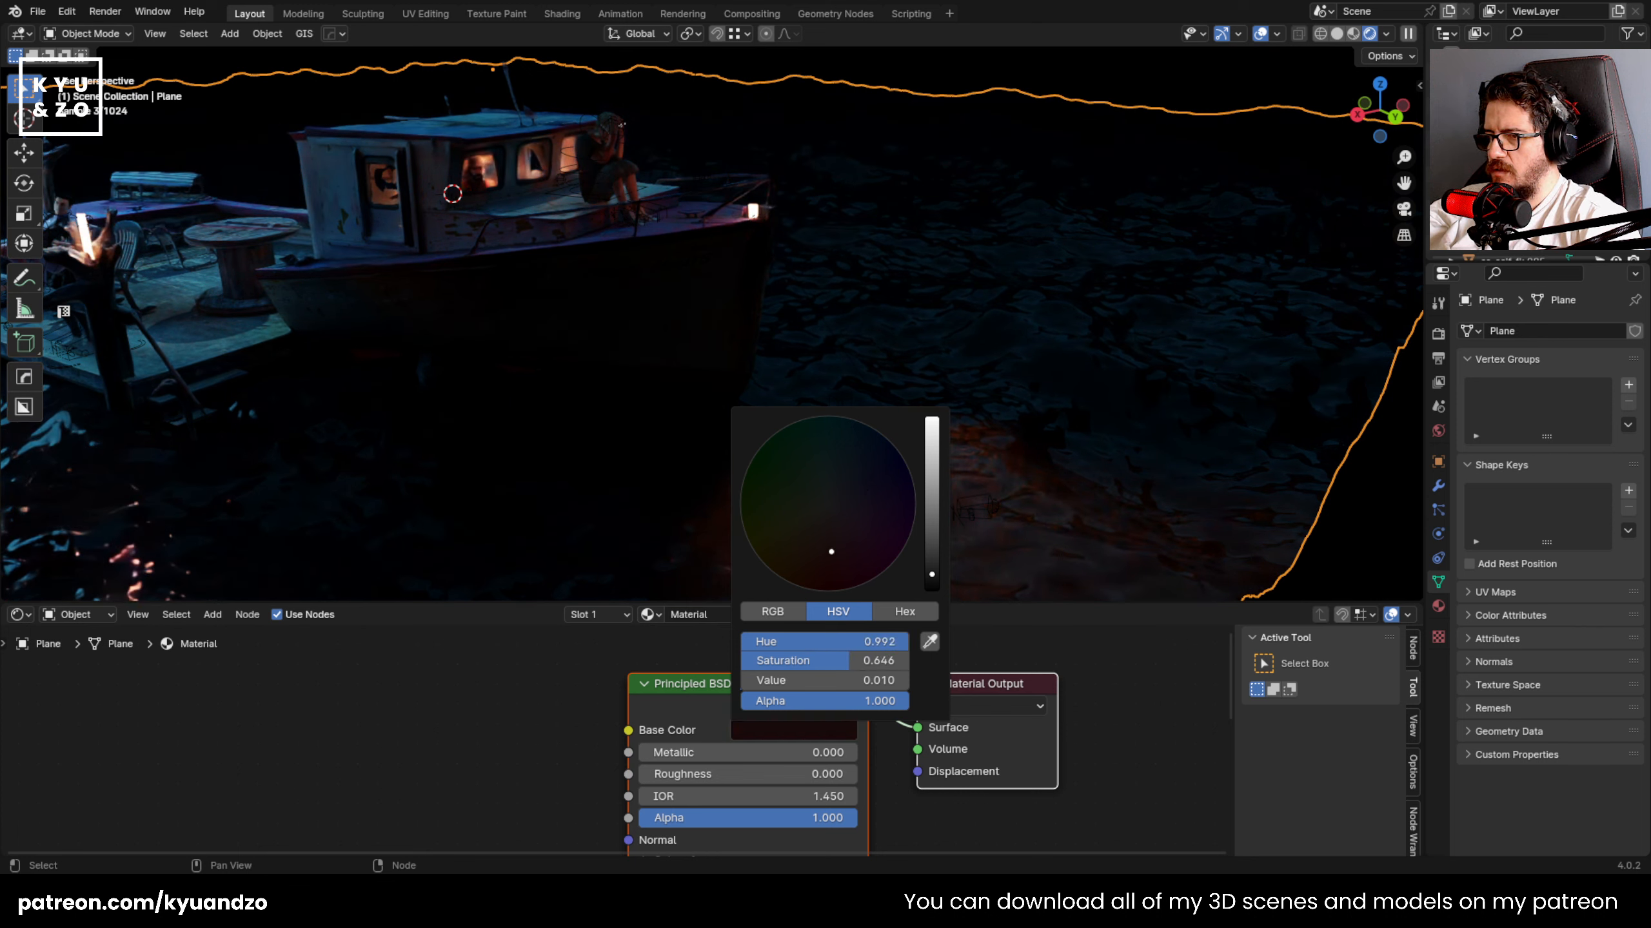
# - Undo the trial Base Color changes on the water material
pyautogui.moveTo(940, 509); pyautogui.dragTo(782, 387, button='middle')
pyautogui.press('g')
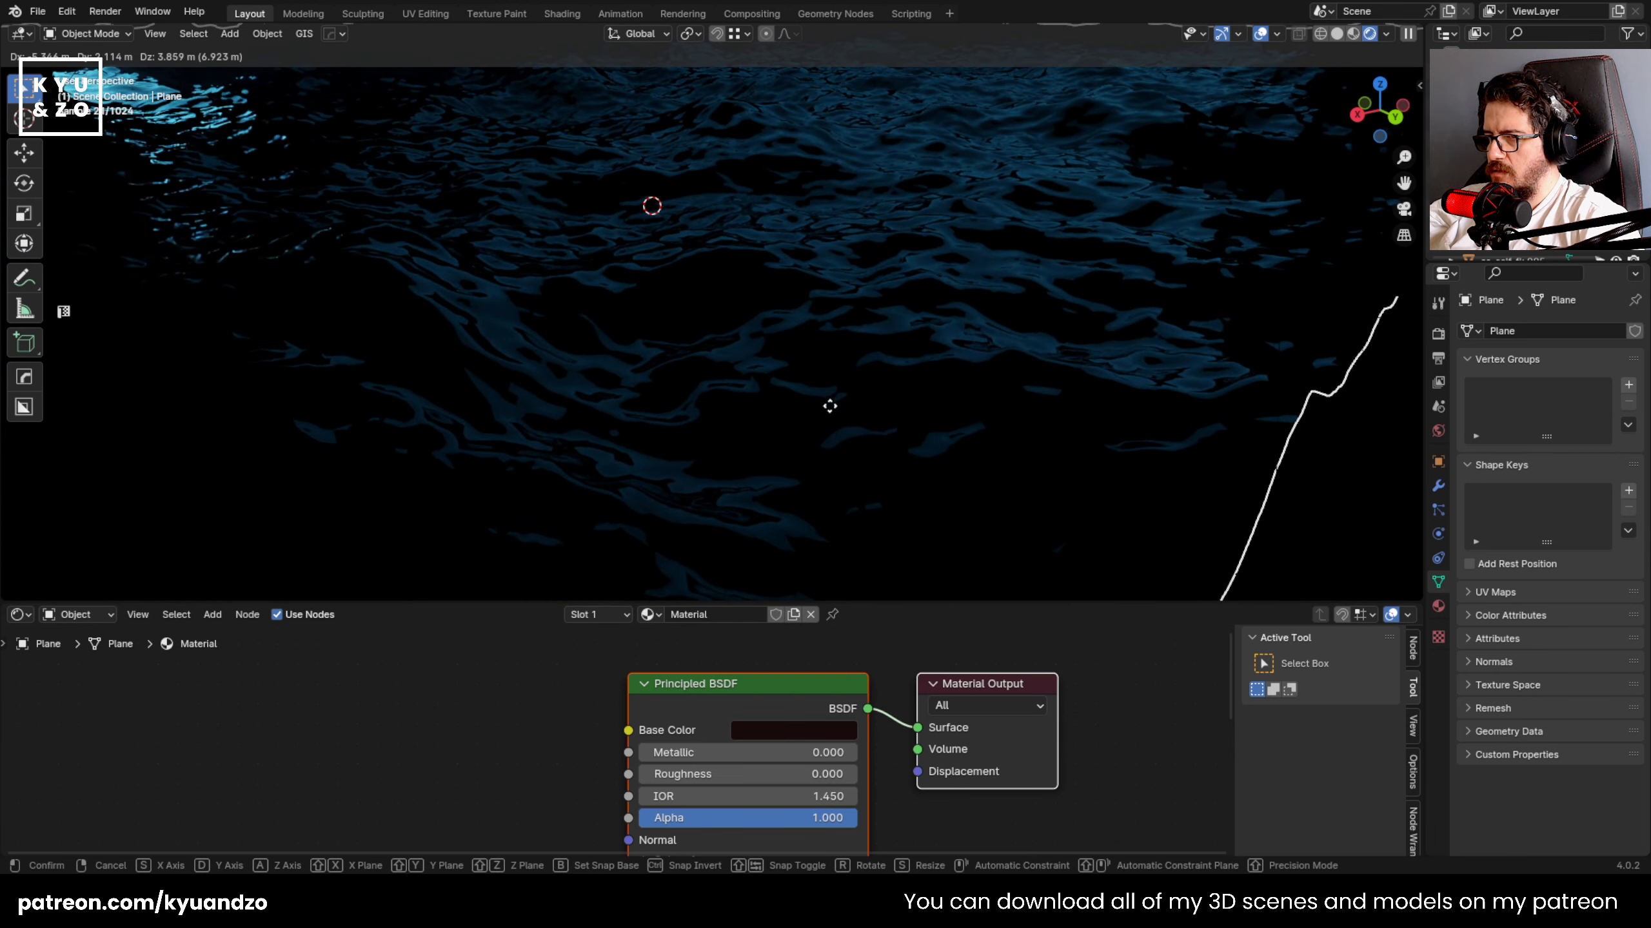
pyautogui.rightClick(829, 402)
pyautogui.scroll(2, 789, 570)
pyautogui.moveTo(567, 737); pyautogui.dragTo(408, 683, button='middle')
pyautogui.keyDown('shift'); pyautogui.moveTo(984, 317); pyautogui.dragTo(877, 347, button='middle'); pyautogui.keyUp('shift')
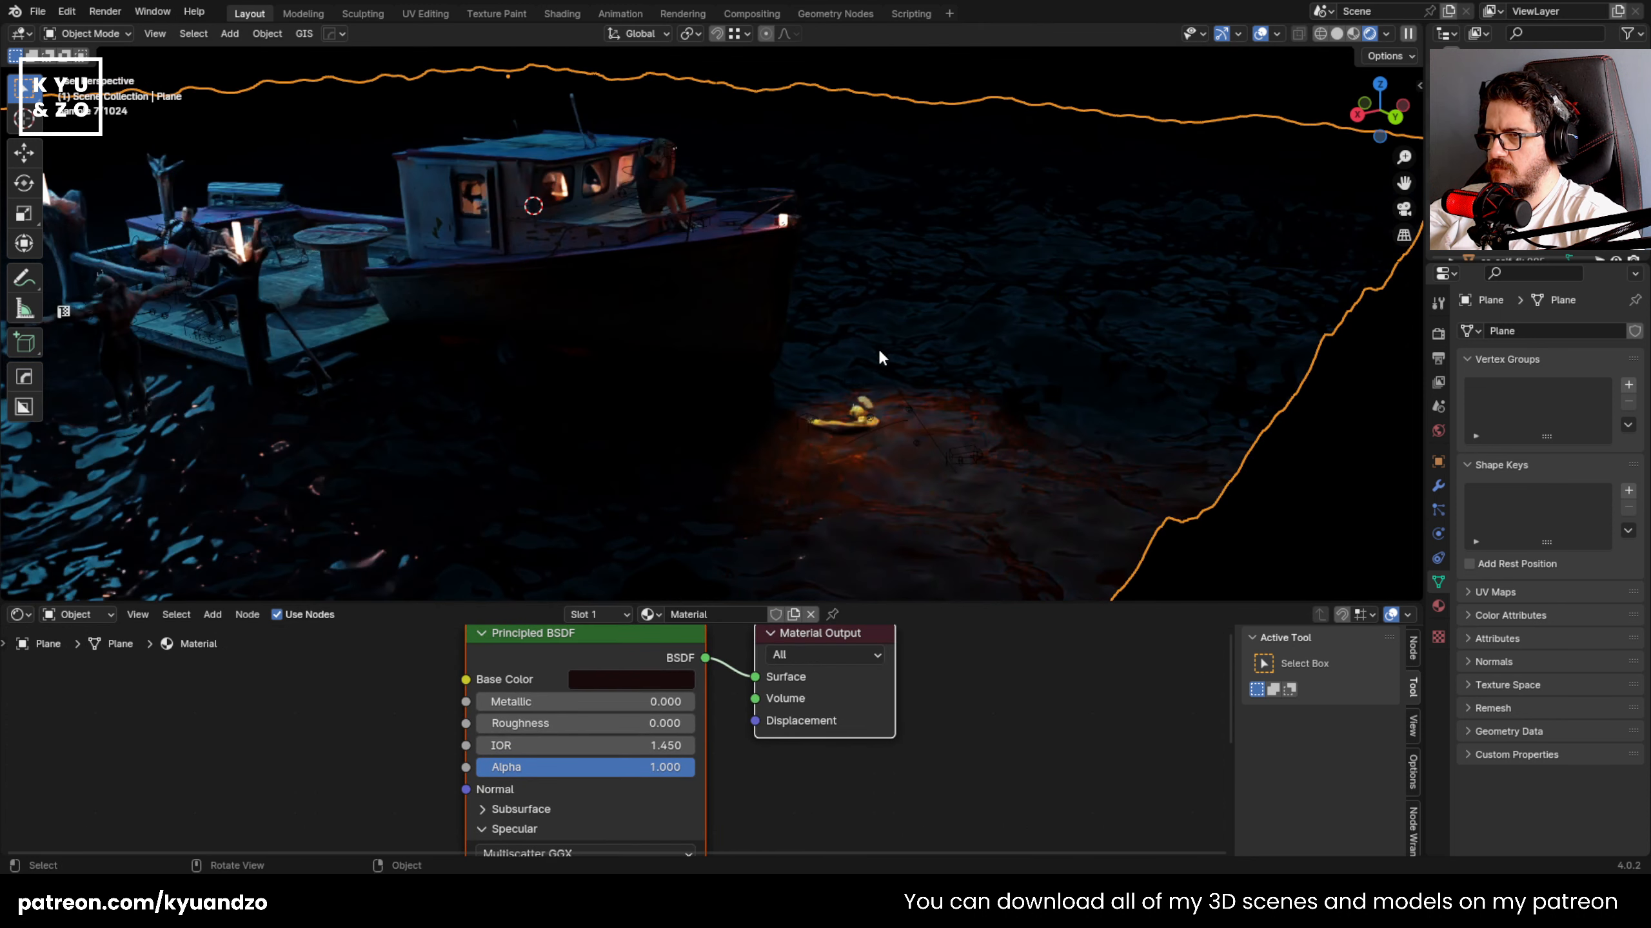
pyautogui.click(879, 355)
pyautogui.click(879, 355)
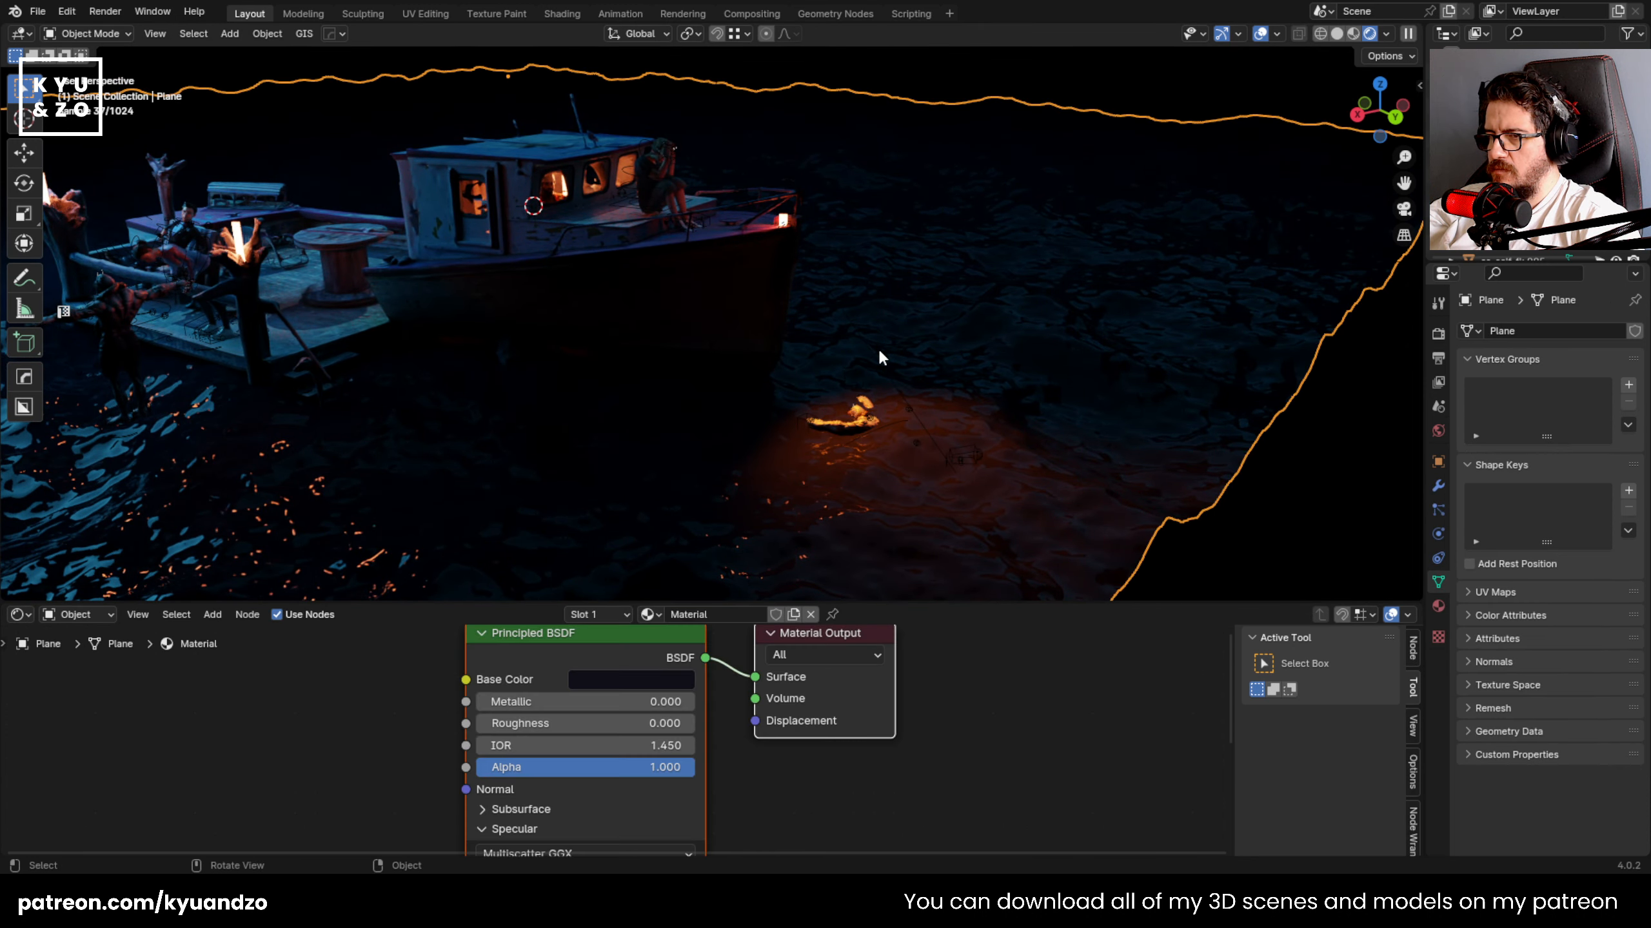
# - Check the spot light at the boat's bow and the water plane, and save the scene file 28.blend
pyautogui.click(91, 33)
pyautogui.click(840, 238)
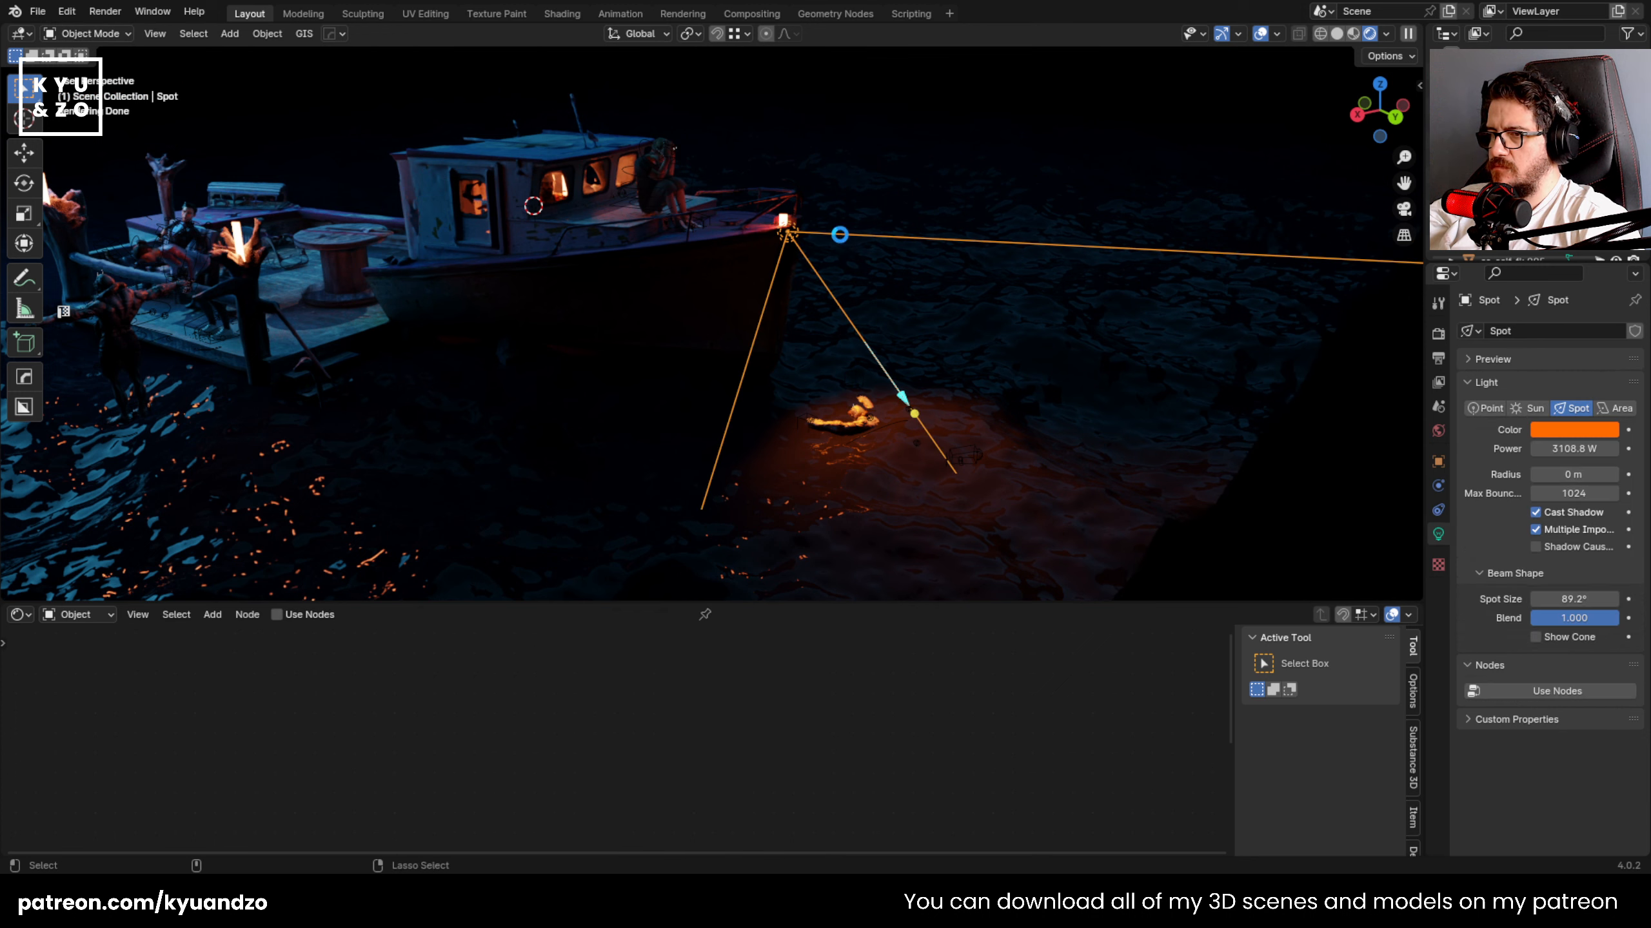
pyautogui.keyDown('shift'); pyautogui.moveTo(568, 226); pyautogui.dragTo(588, 360, button='middle'); pyautogui.keyUp('shift')
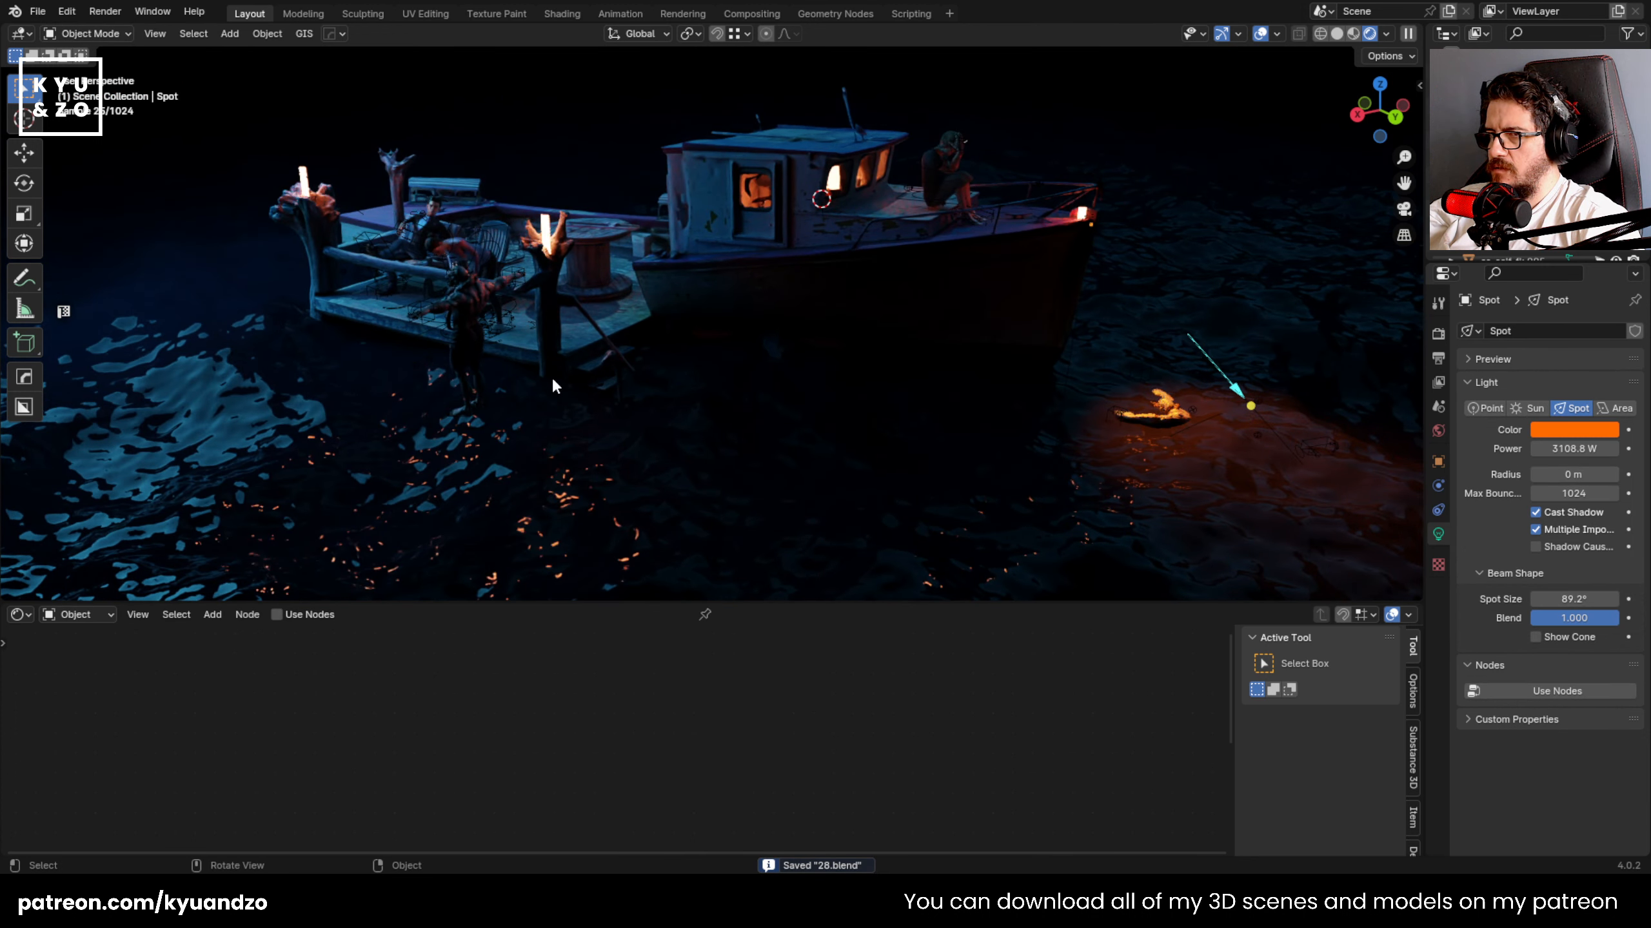
pyautogui.click(1125, 415)
pyautogui.click(1194, 255)
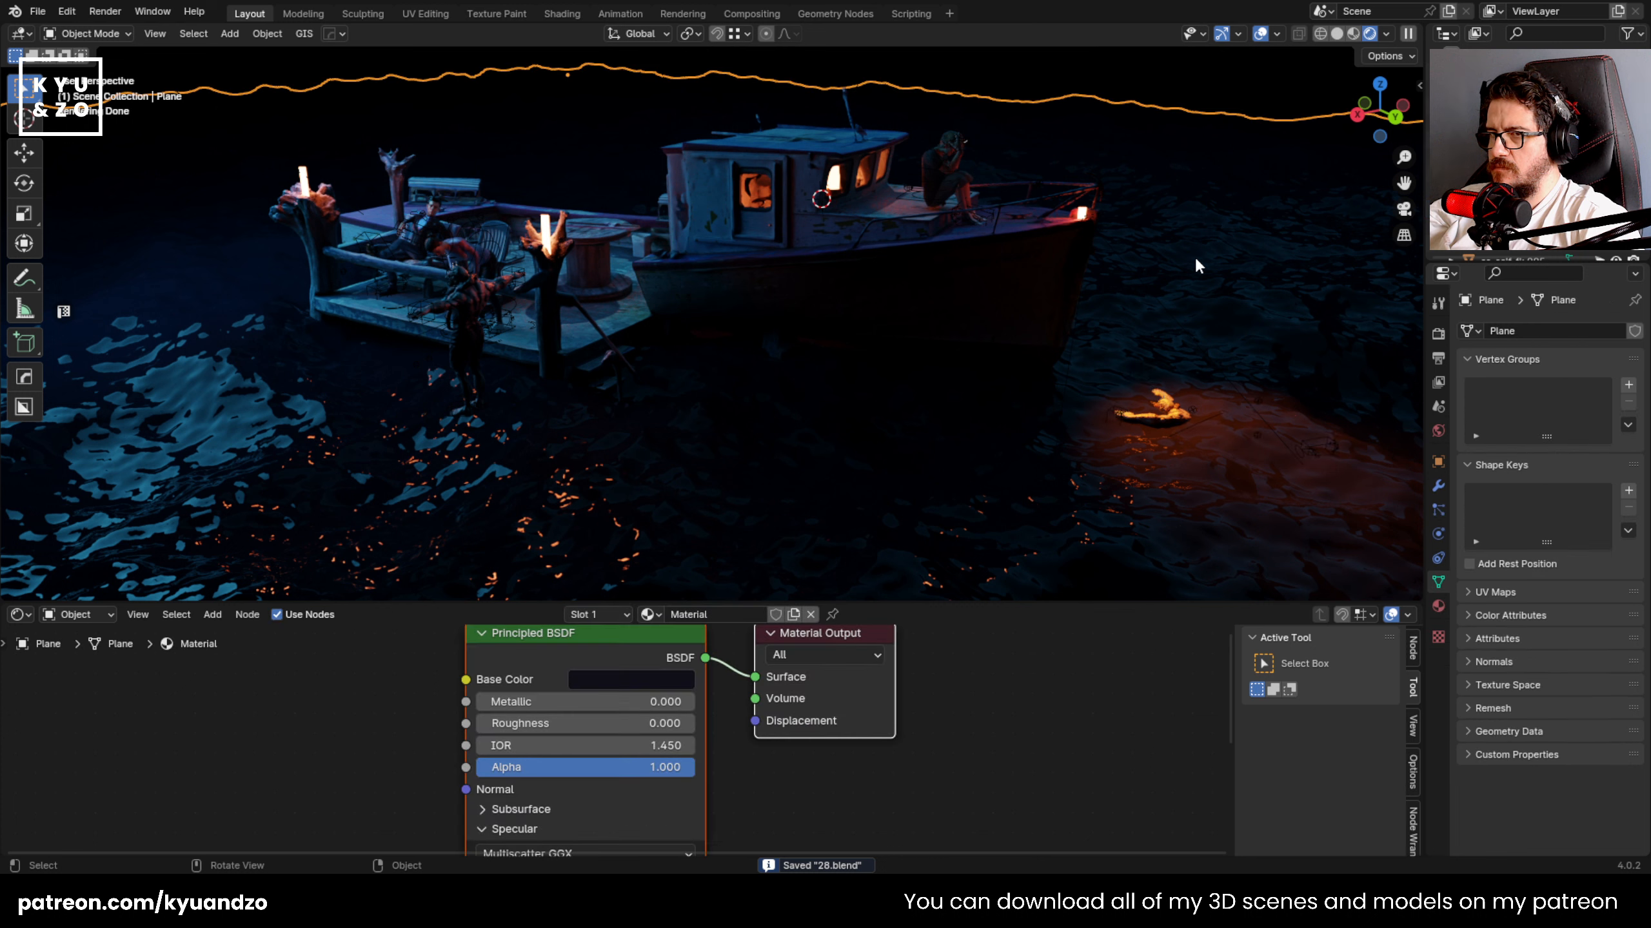
# - Set the emission color of the small glowing plane at the boat's bow to red-orange with hue 0.010 and saturation 1.000
pyautogui.keyDown('shift'); pyautogui.moveTo(1194, 255); pyautogui.dragTo(760, 288, button='middle'); pyautogui.keyUp('shift')
pyautogui.click(726, 264)
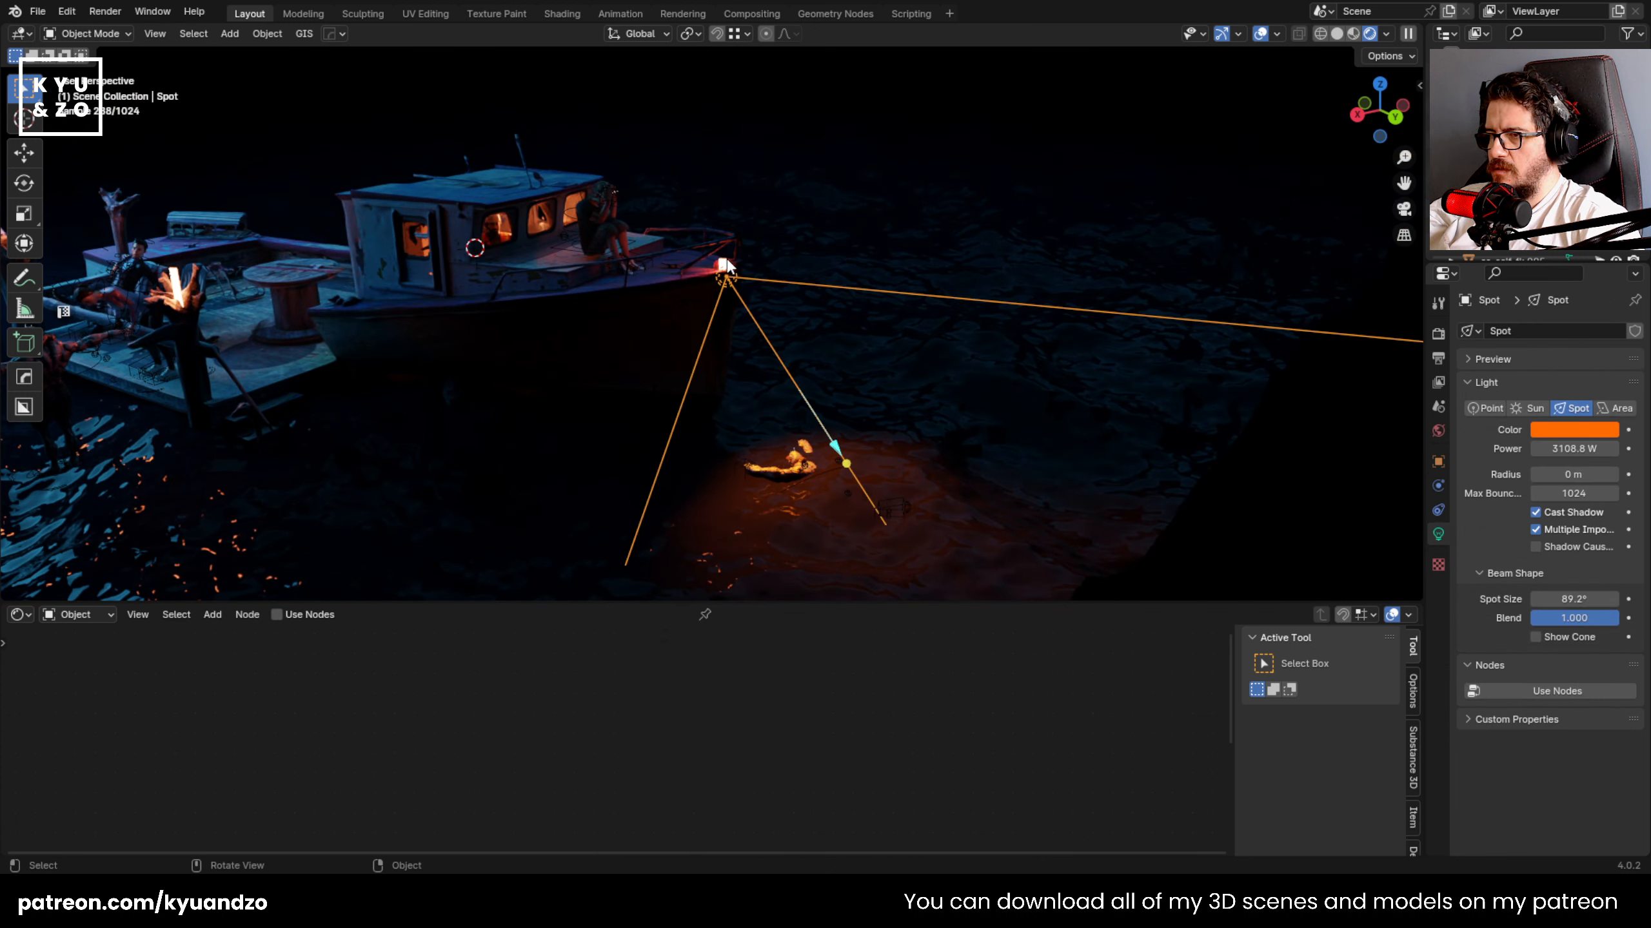
pyautogui.click(726, 264)
pyautogui.click(726, 265)
pyautogui.click(726, 264)
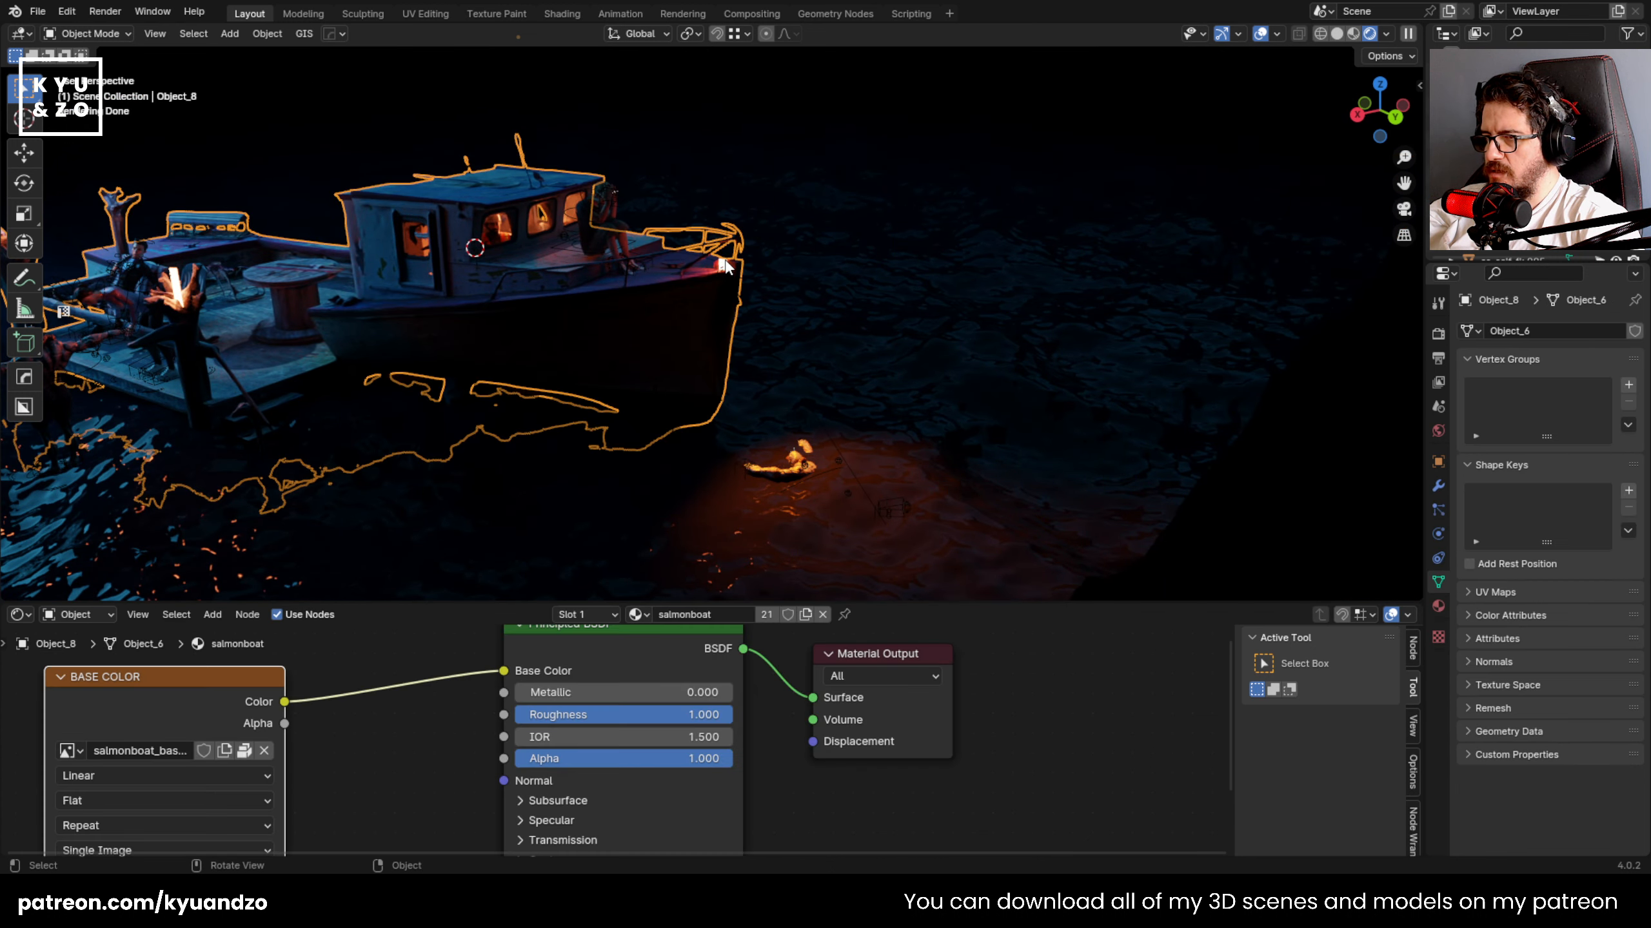
pyautogui.click(726, 265)
pyautogui.moveTo(403, 746); pyautogui.dragTo(449, 774, button='middle')
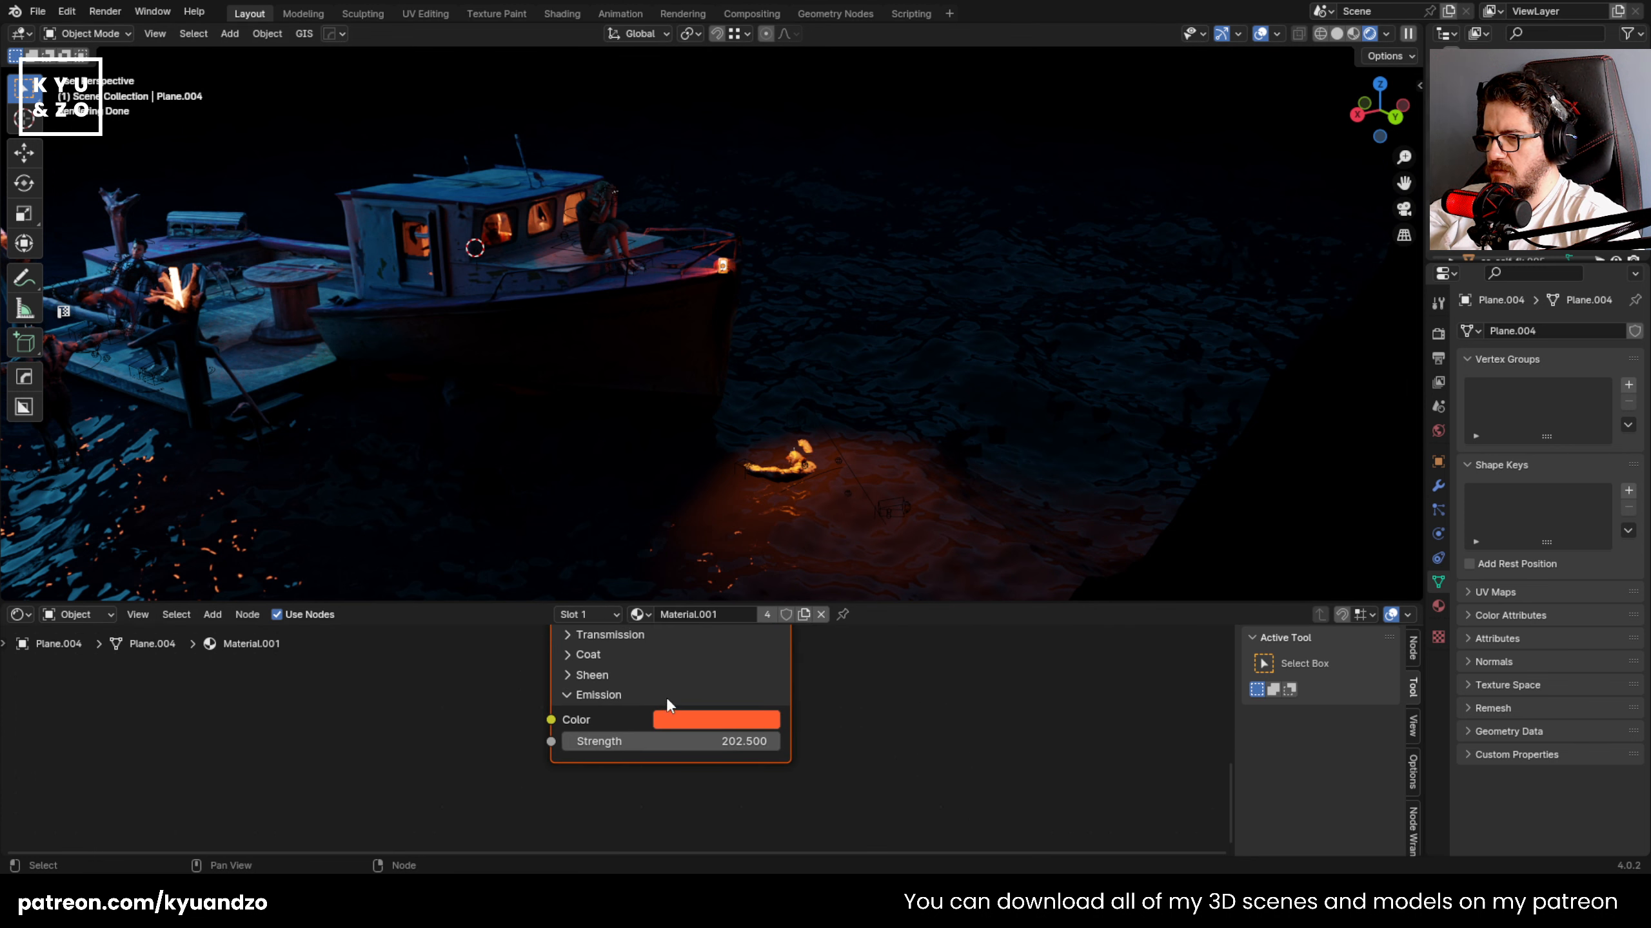
pyautogui.click(709, 719)
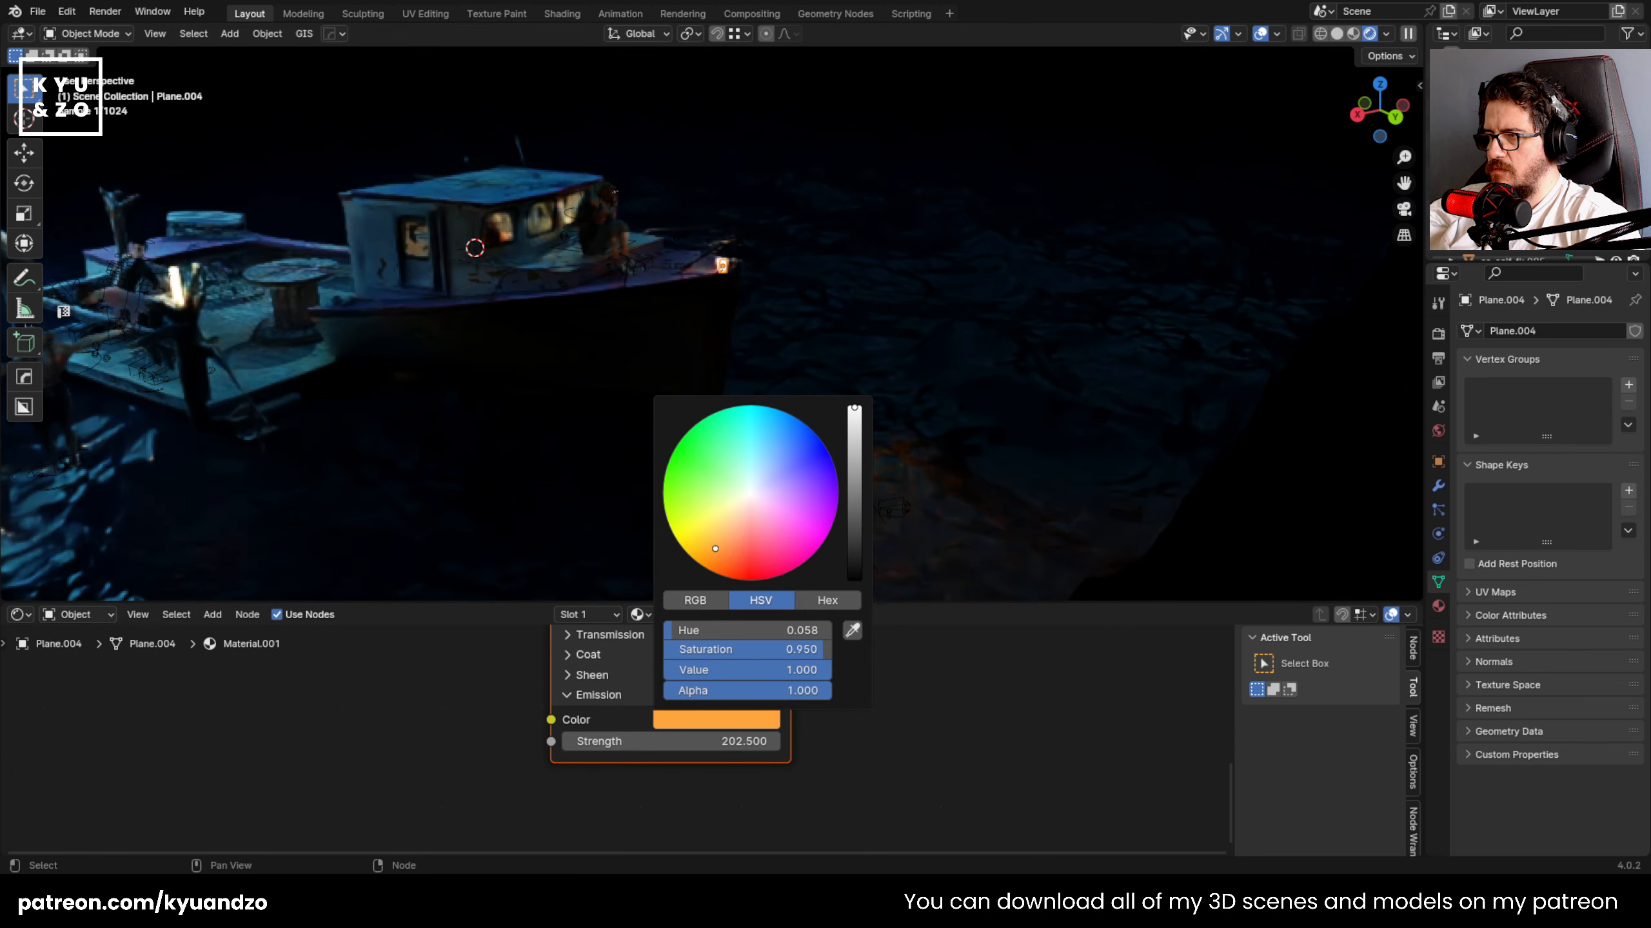
pyautogui.moveTo(735, 556); pyautogui.dragTo(722, 575)
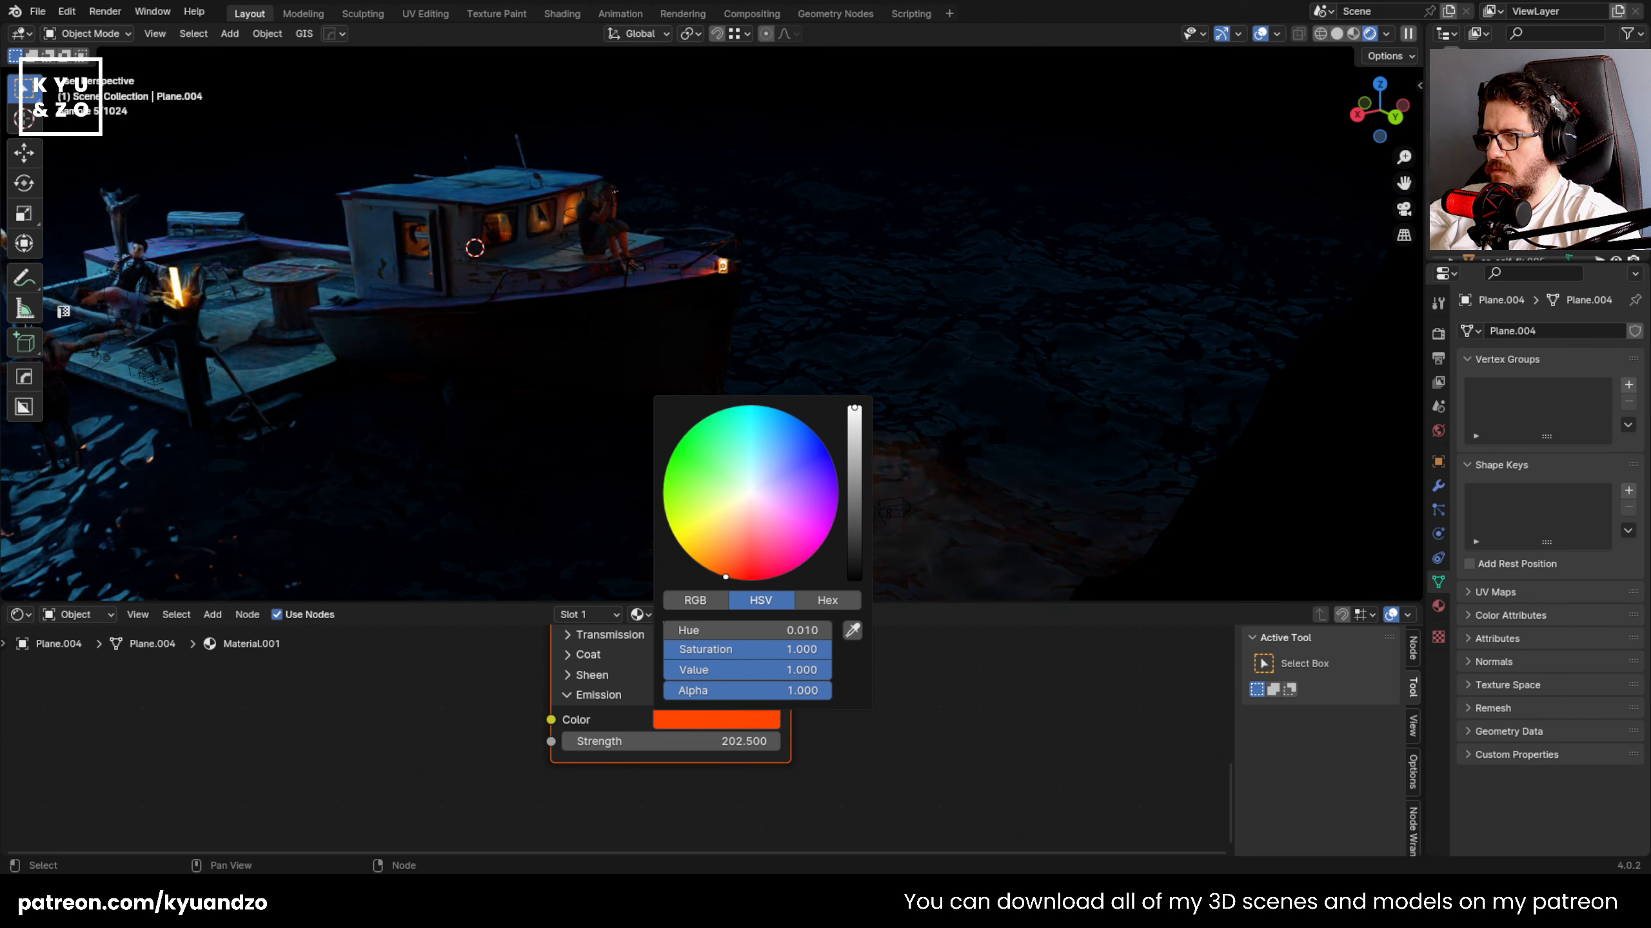
pyautogui.click(726, 268)
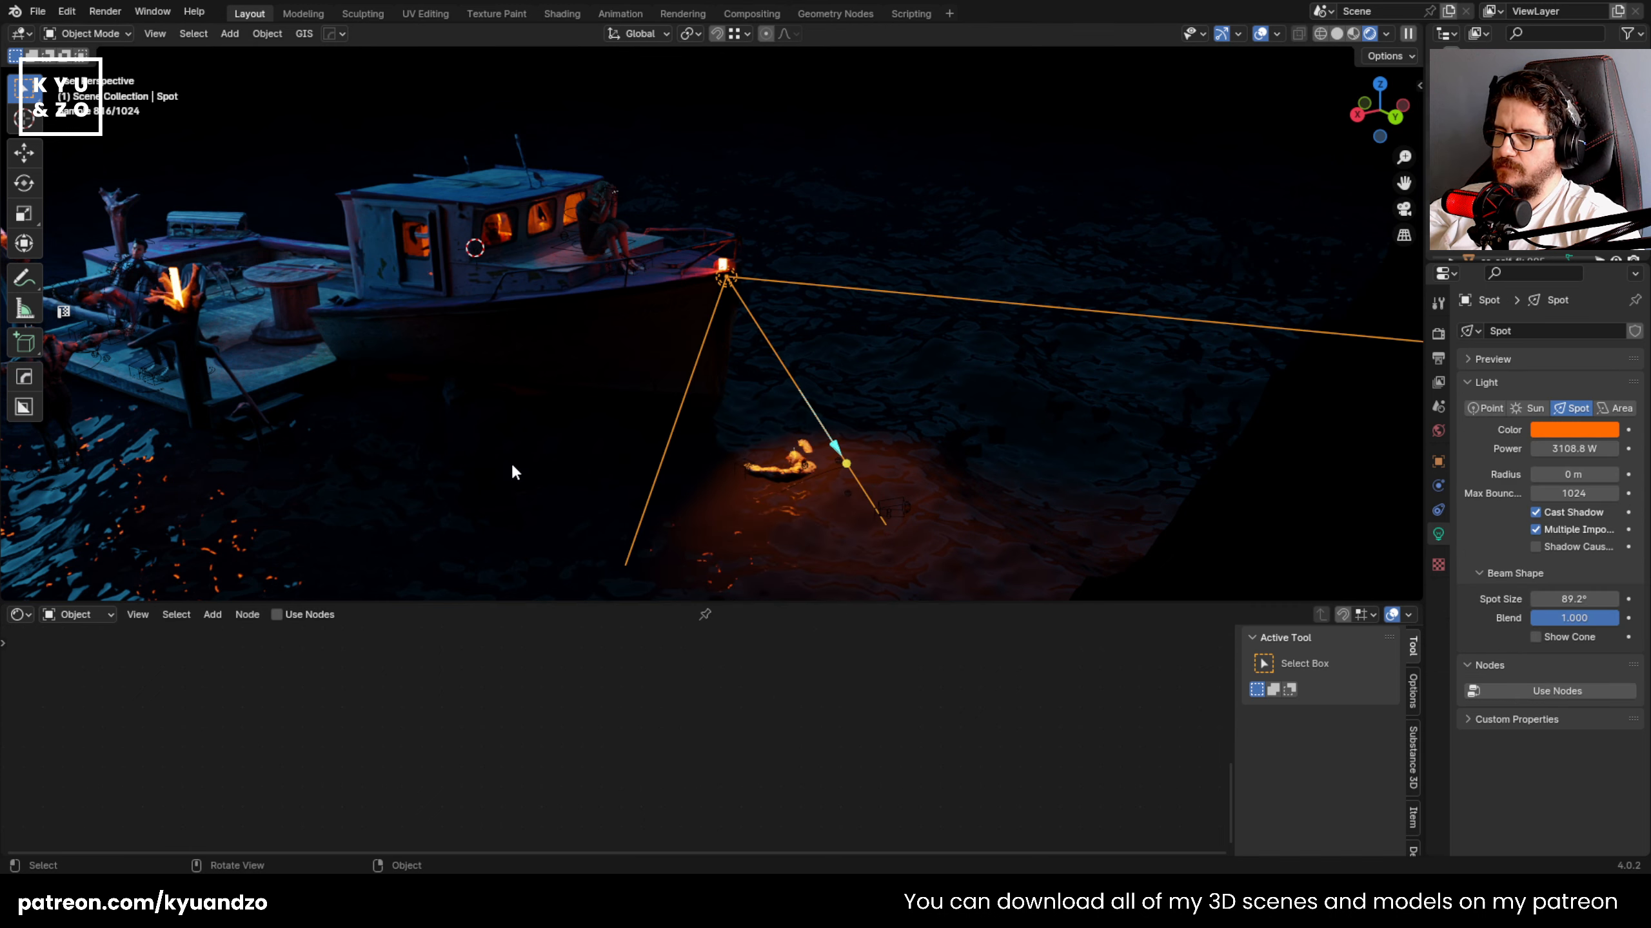
# - Select the standing creature beside the dock together with its armature and grouped objects, and copy them
pyautogui.keyDown('shift'); pyautogui.moveTo(400, 514); pyautogui.dragTo(611, 499, button='middle'); pyautogui.keyUp('shift')
pyautogui.keyDown('shift'); pyautogui.moveTo(418, 364); pyautogui.dragTo(580, 367, button='middle'); pyautogui.keyUp('shift')
pyautogui.click(530, 372)
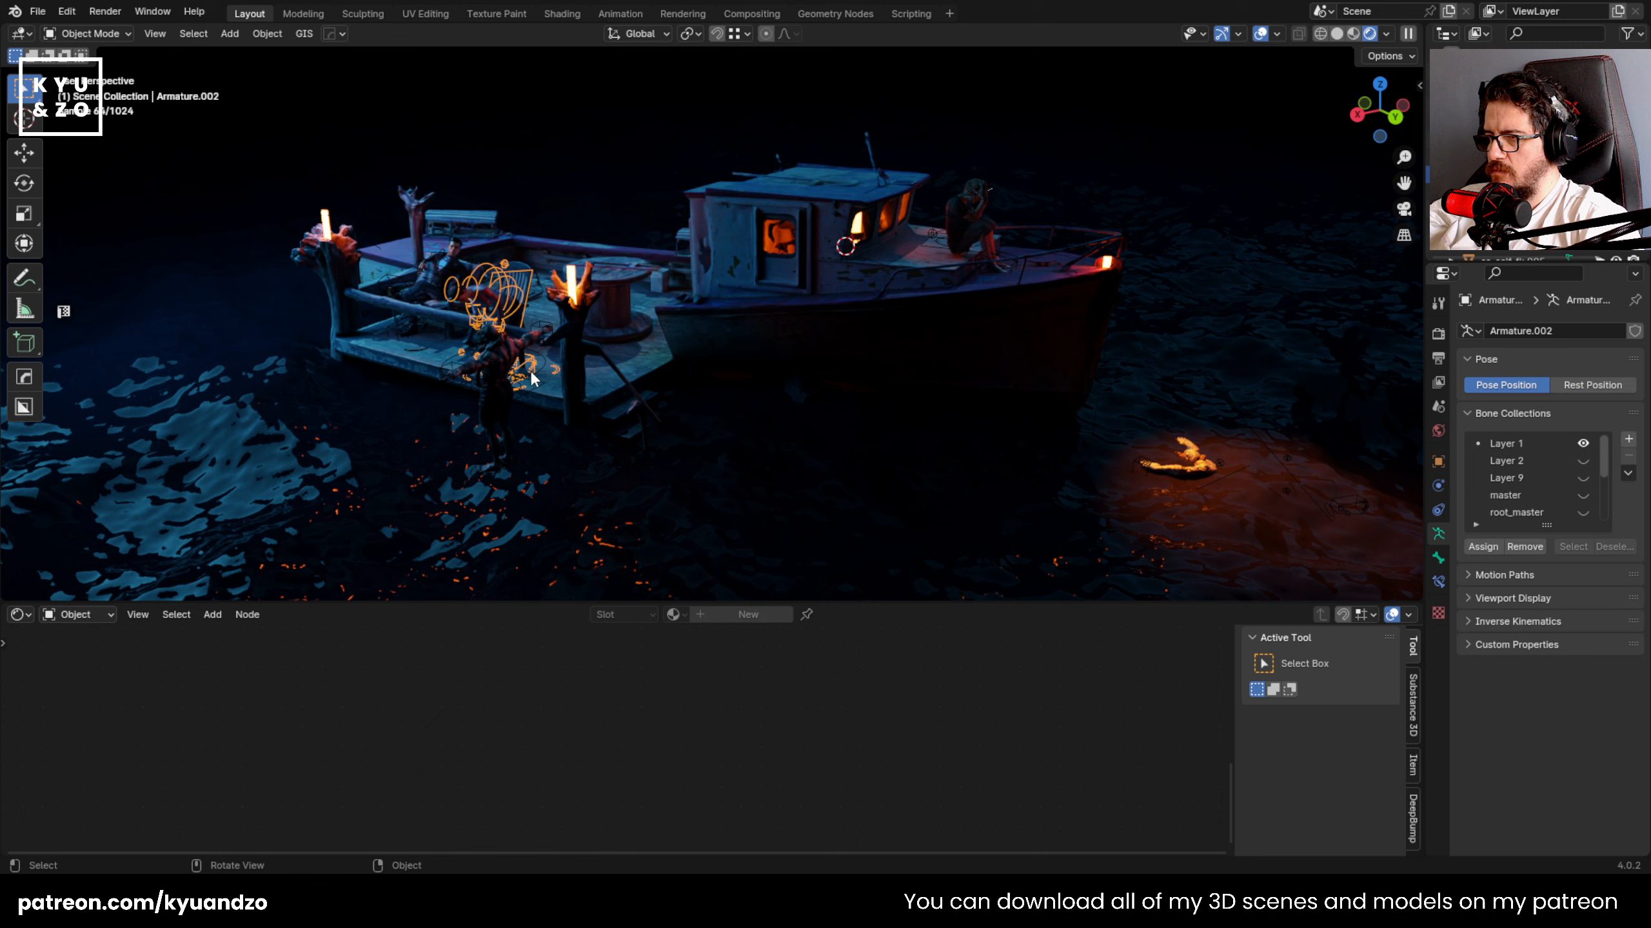
pyautogui.hotkey('shift', 'g')
pyautogui.click(506, 361)
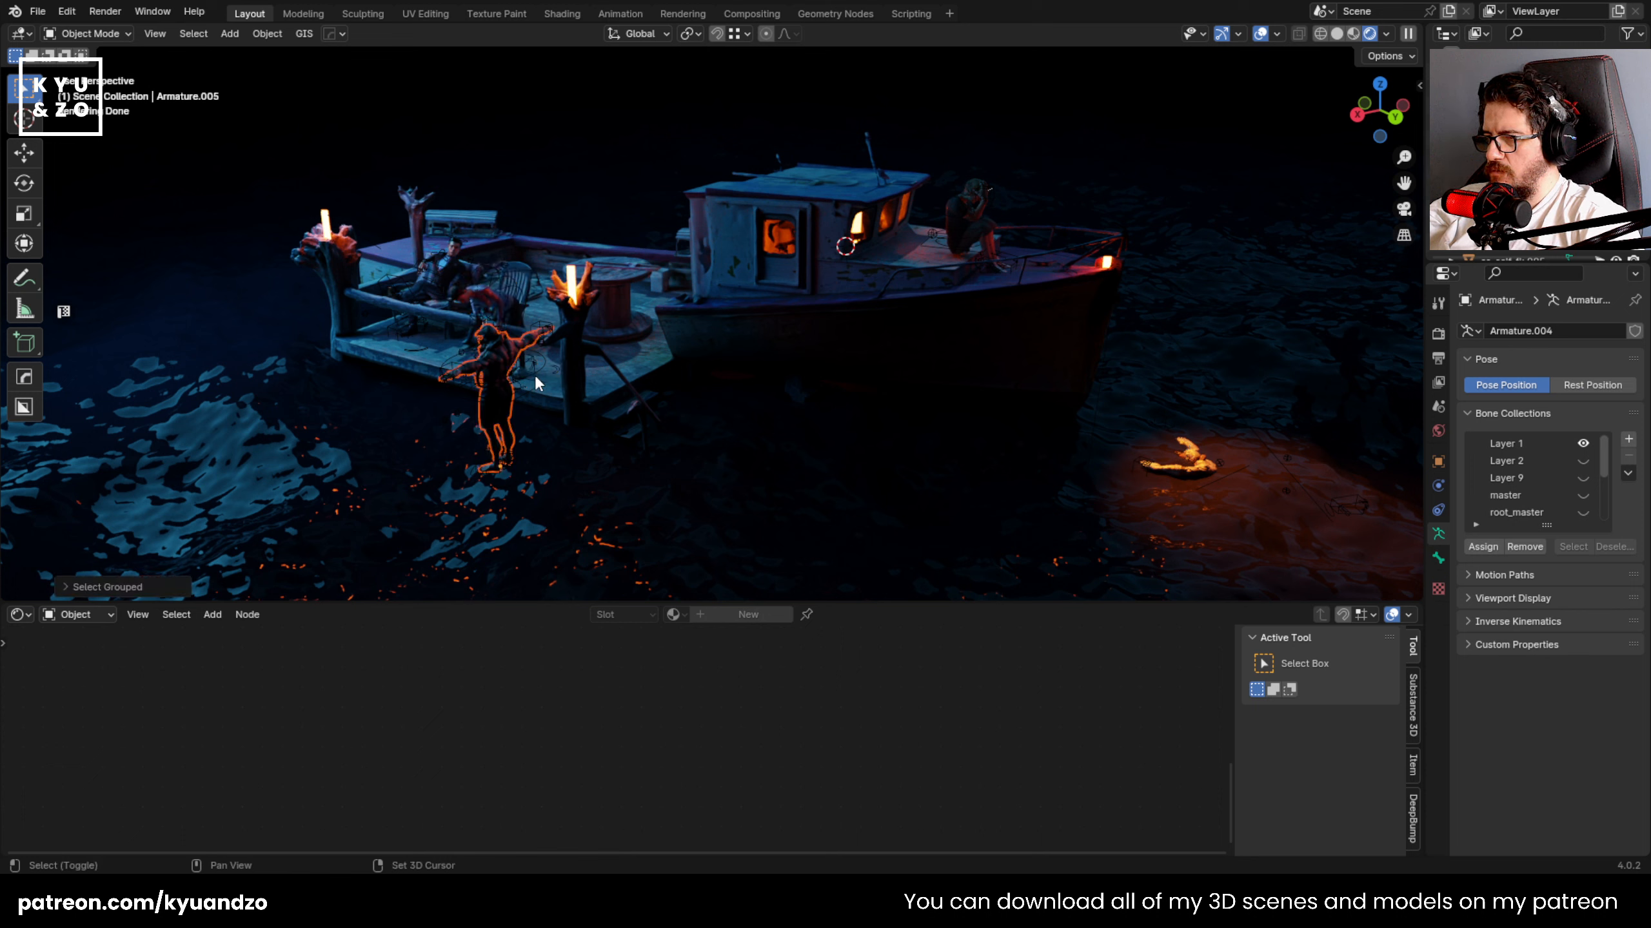
pyautogui.keyDown('shift'); pyautogui.click(534, 374); pyautogui.keyUp('shift')
pyautogui.hotkey('ctrl', 'c')
# - Move the original creature along the global Y axis into the water in front of the dock
pyautogui.click(534, 374)
pyautogui.press('g')
pyautogui.press('d')
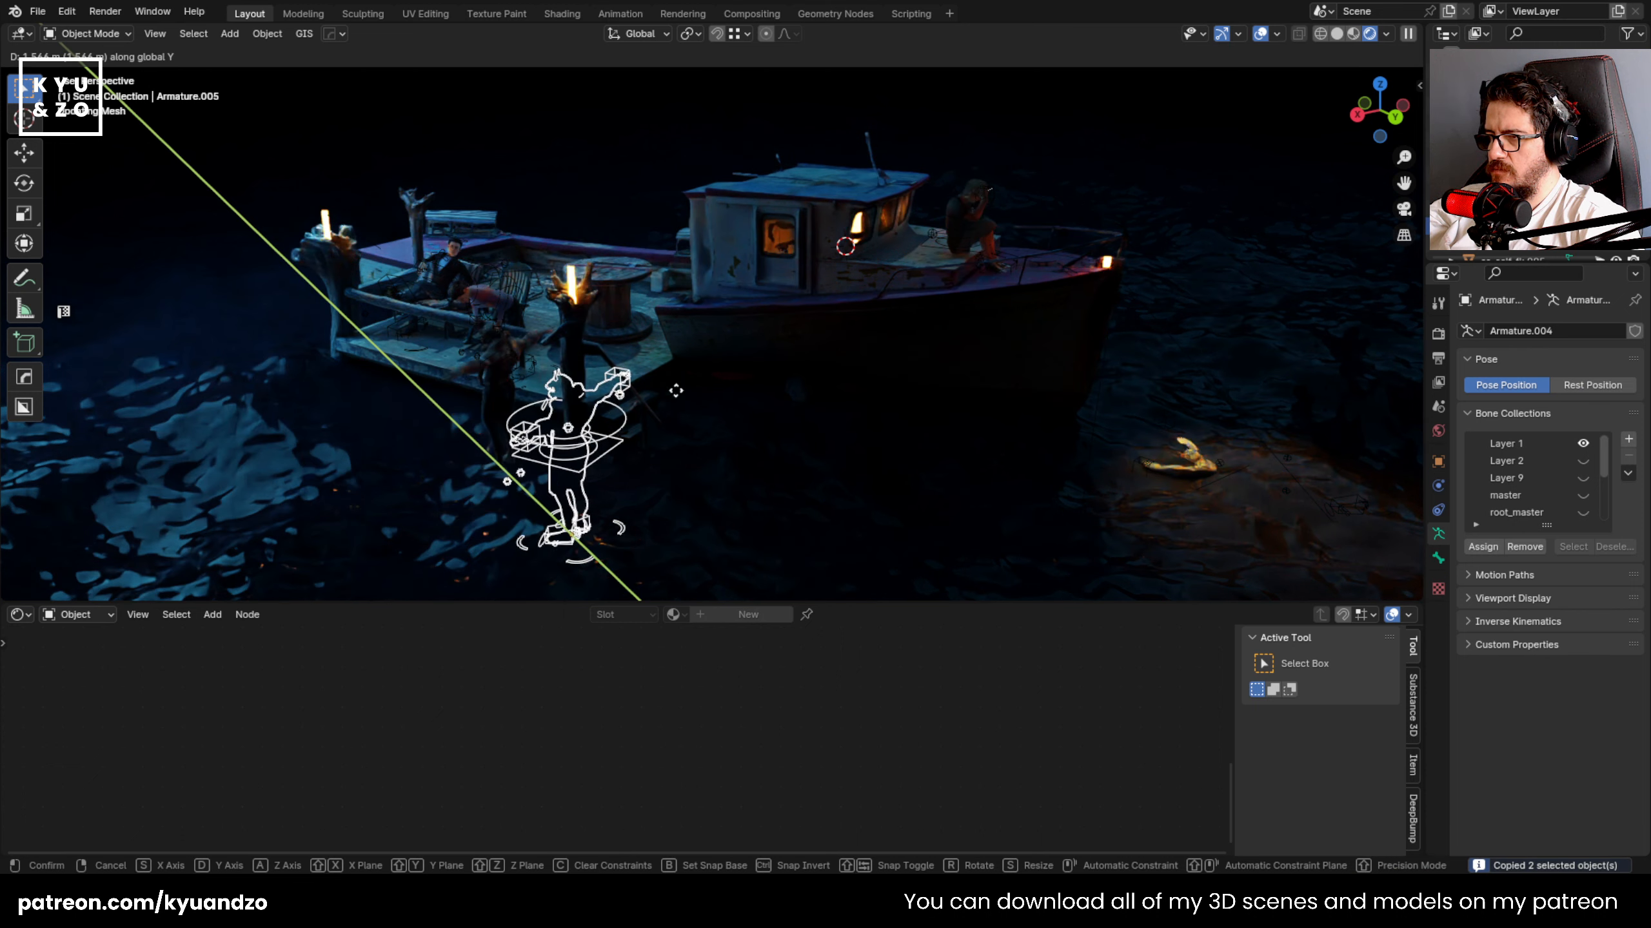
pyautogui.click(800, 415)
# - Paste the copied creature and move it along the global Y axis to the side of the boat's hull
pyautogui.hotkey('ctrl', 'v')
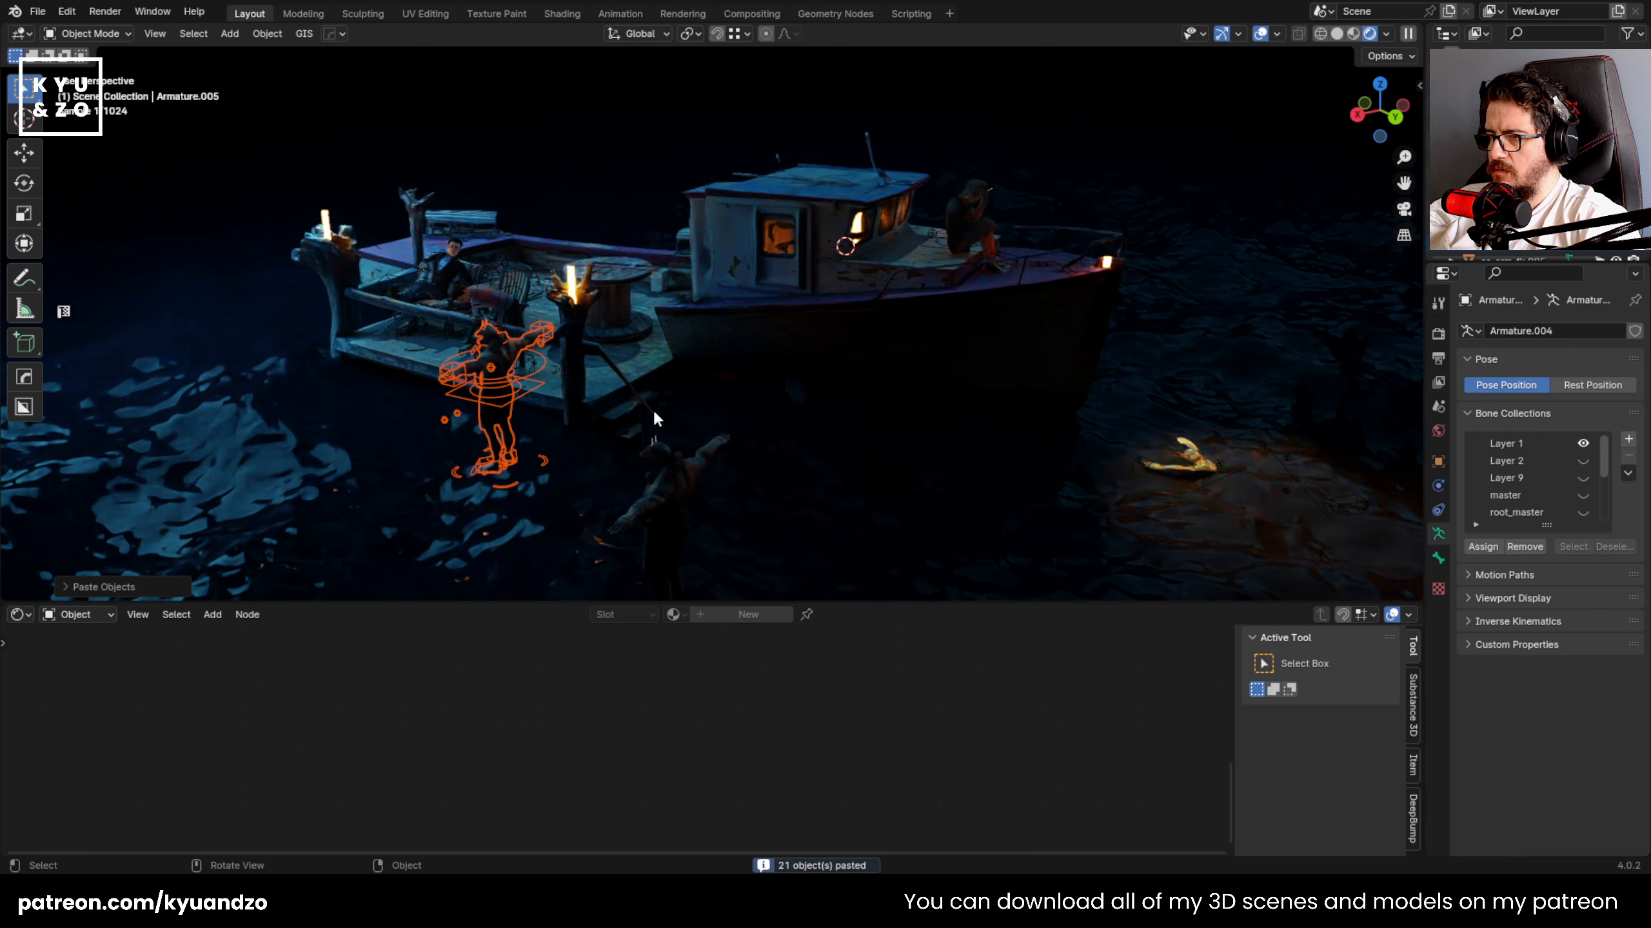
pyautogui.press('g')
pyautogui.press('y')
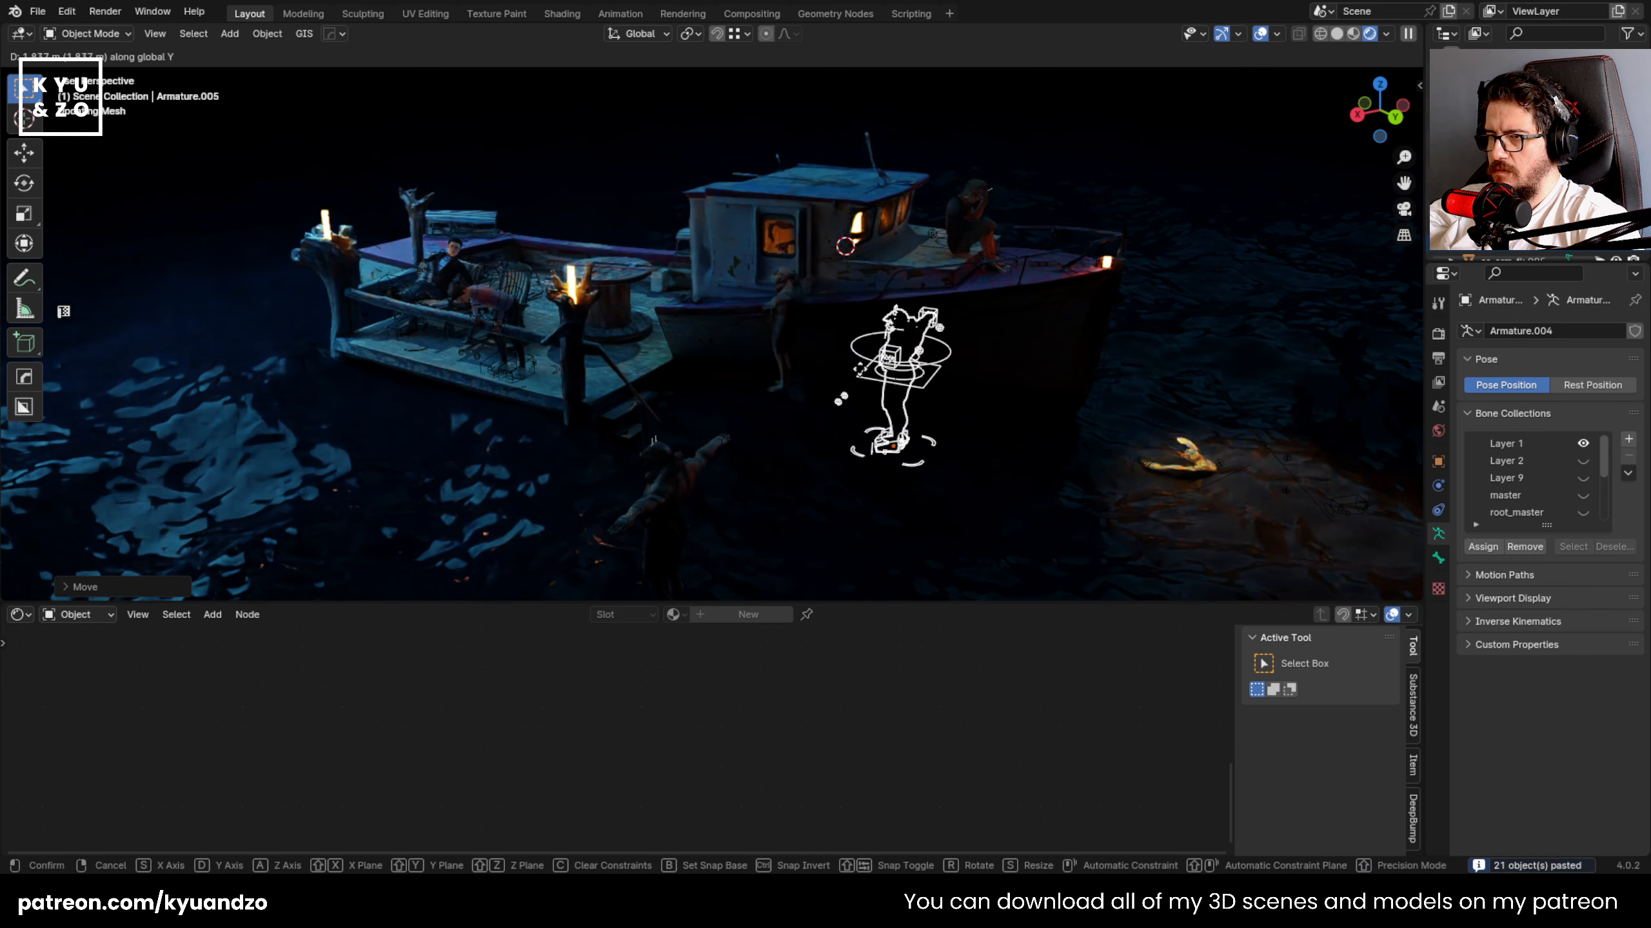
pyautogui.click(850, 369)
# - Try rotating the pasted creature about the global Z axis and place it beside the hull nearer the bow
pyautogui.keyDown('shift'); pyautogui.moveTo(949, 368); pyautogui.dragTo(766, 369, button='middle'); pyautogui.keyUp('shift')
pyautogui.scroll(1, 764, 381)
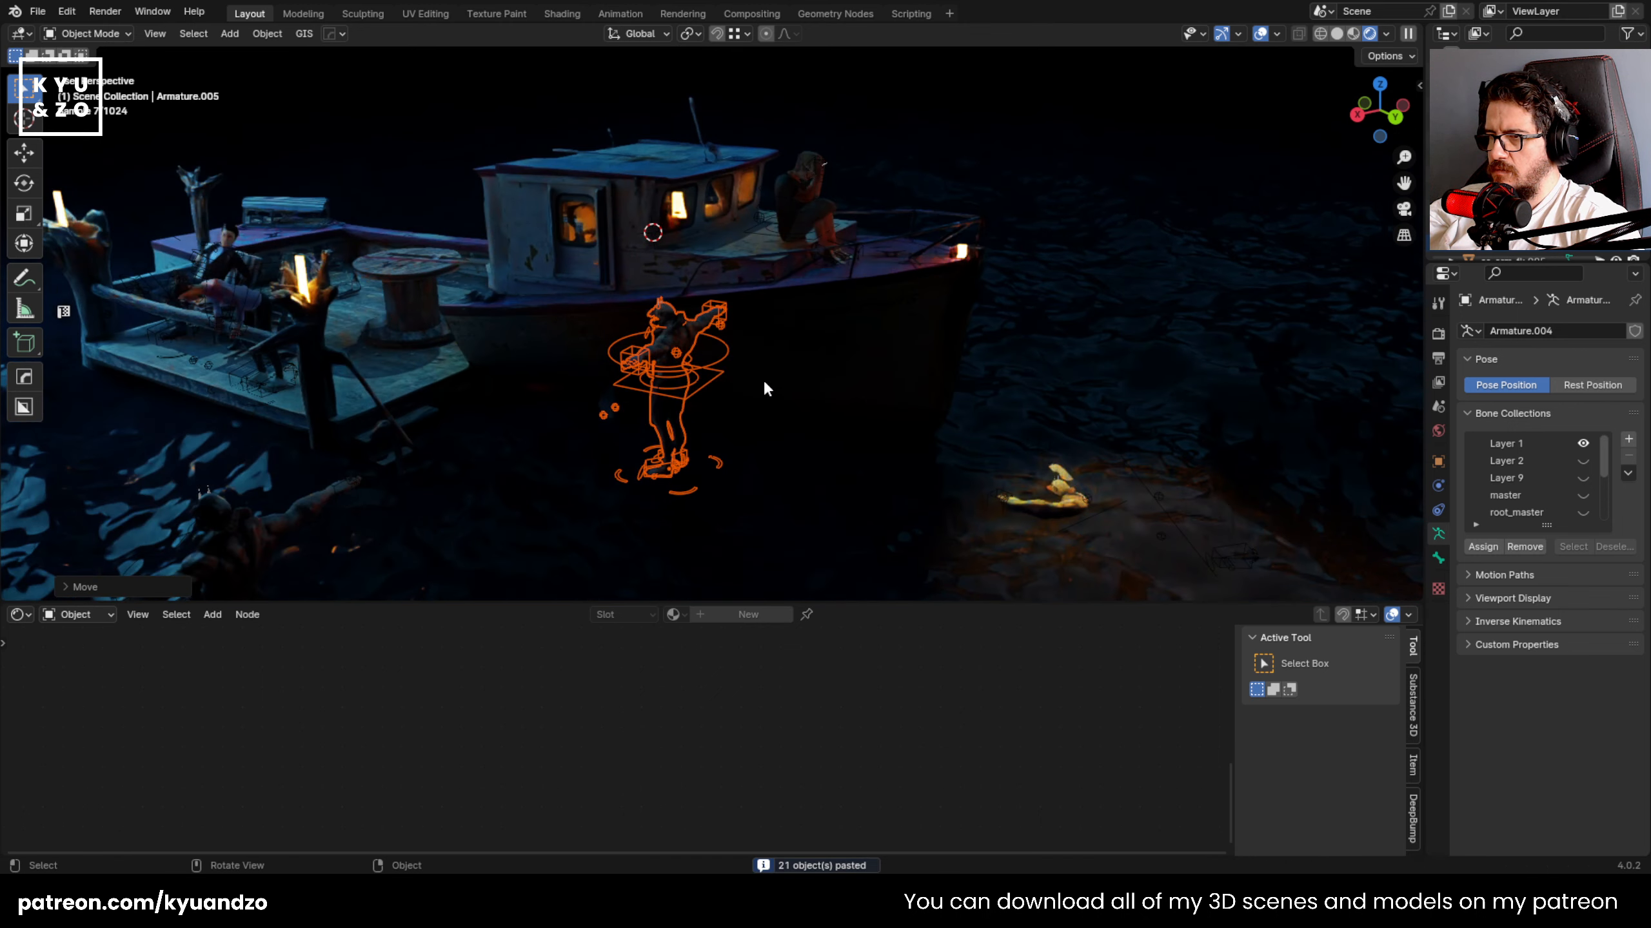
pyautogui.press('r')
pyautogui.press('z')
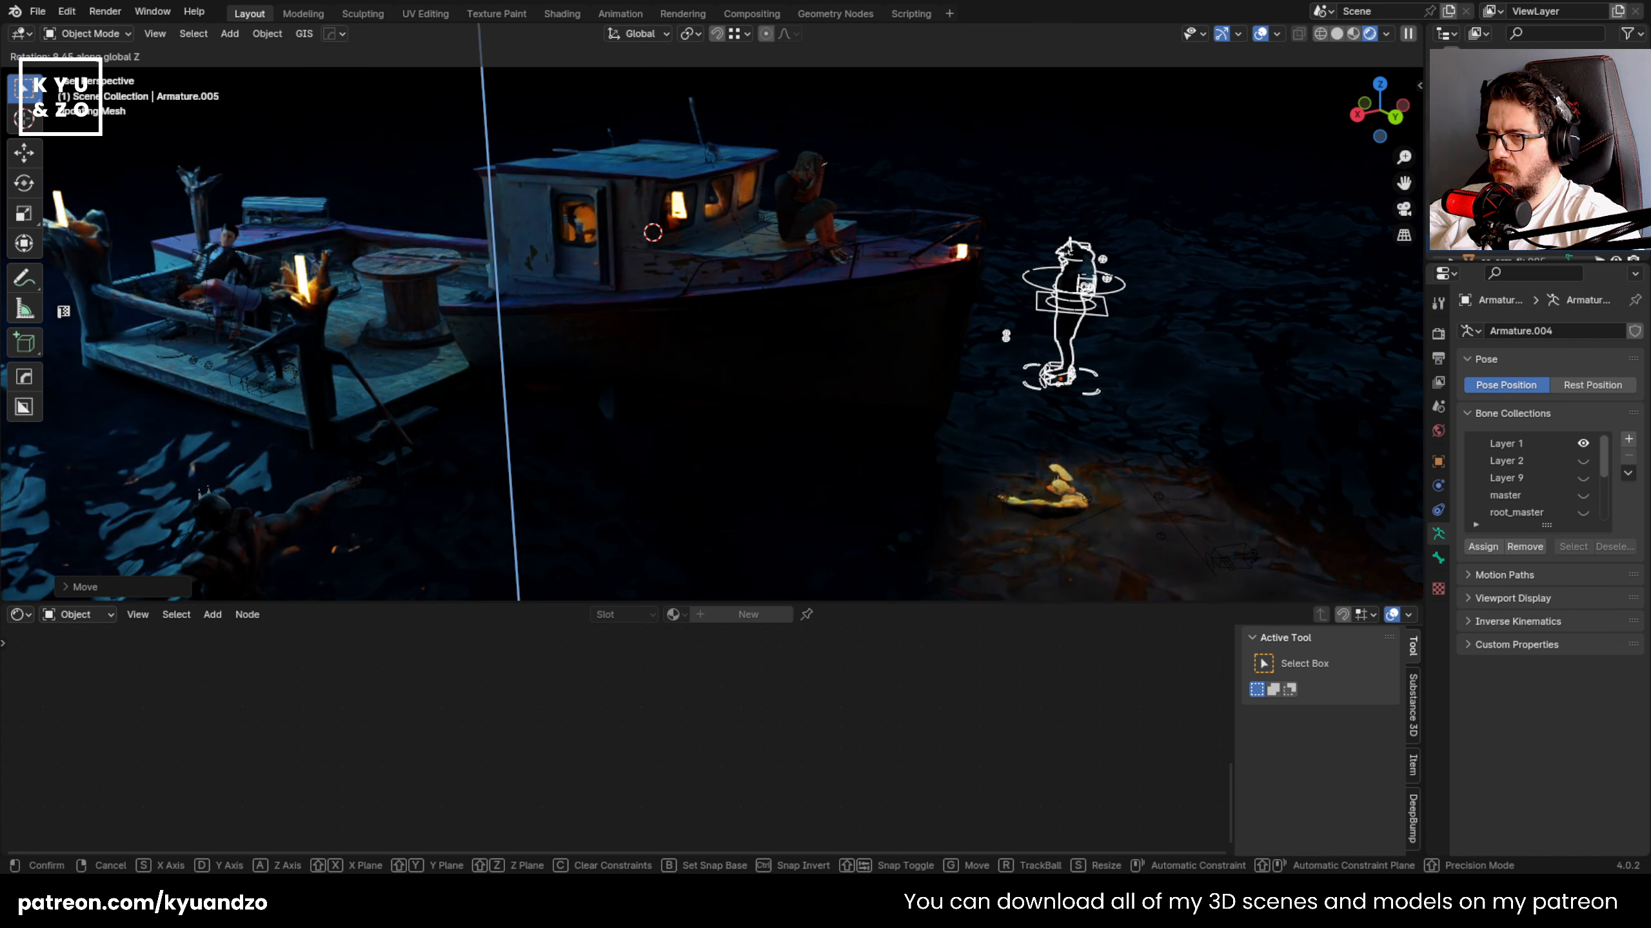
pyautogui.click(834, 442)
pyautogui.scroll(1, 744, 361)
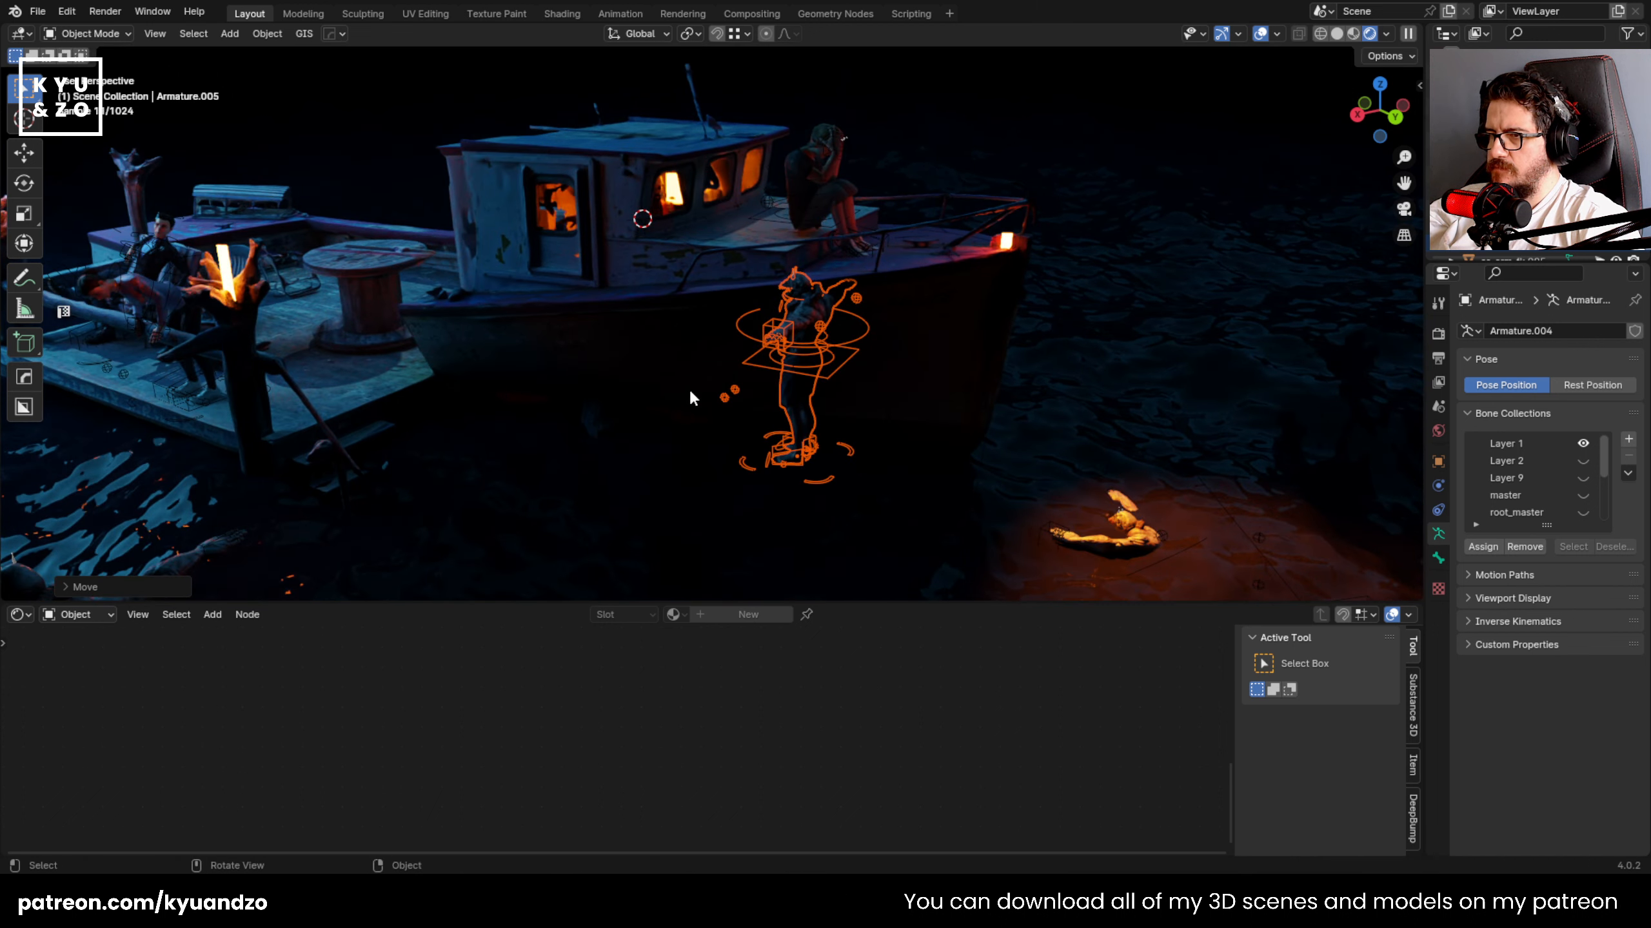
# - Select only the pasted creature's armature and rotate it about the global Z axis so the creature faces the hull
pyautogui.click(754, 368)
pyautogui.click(754, 368)
pyautogui.press('r')
pyautogui.press('a')
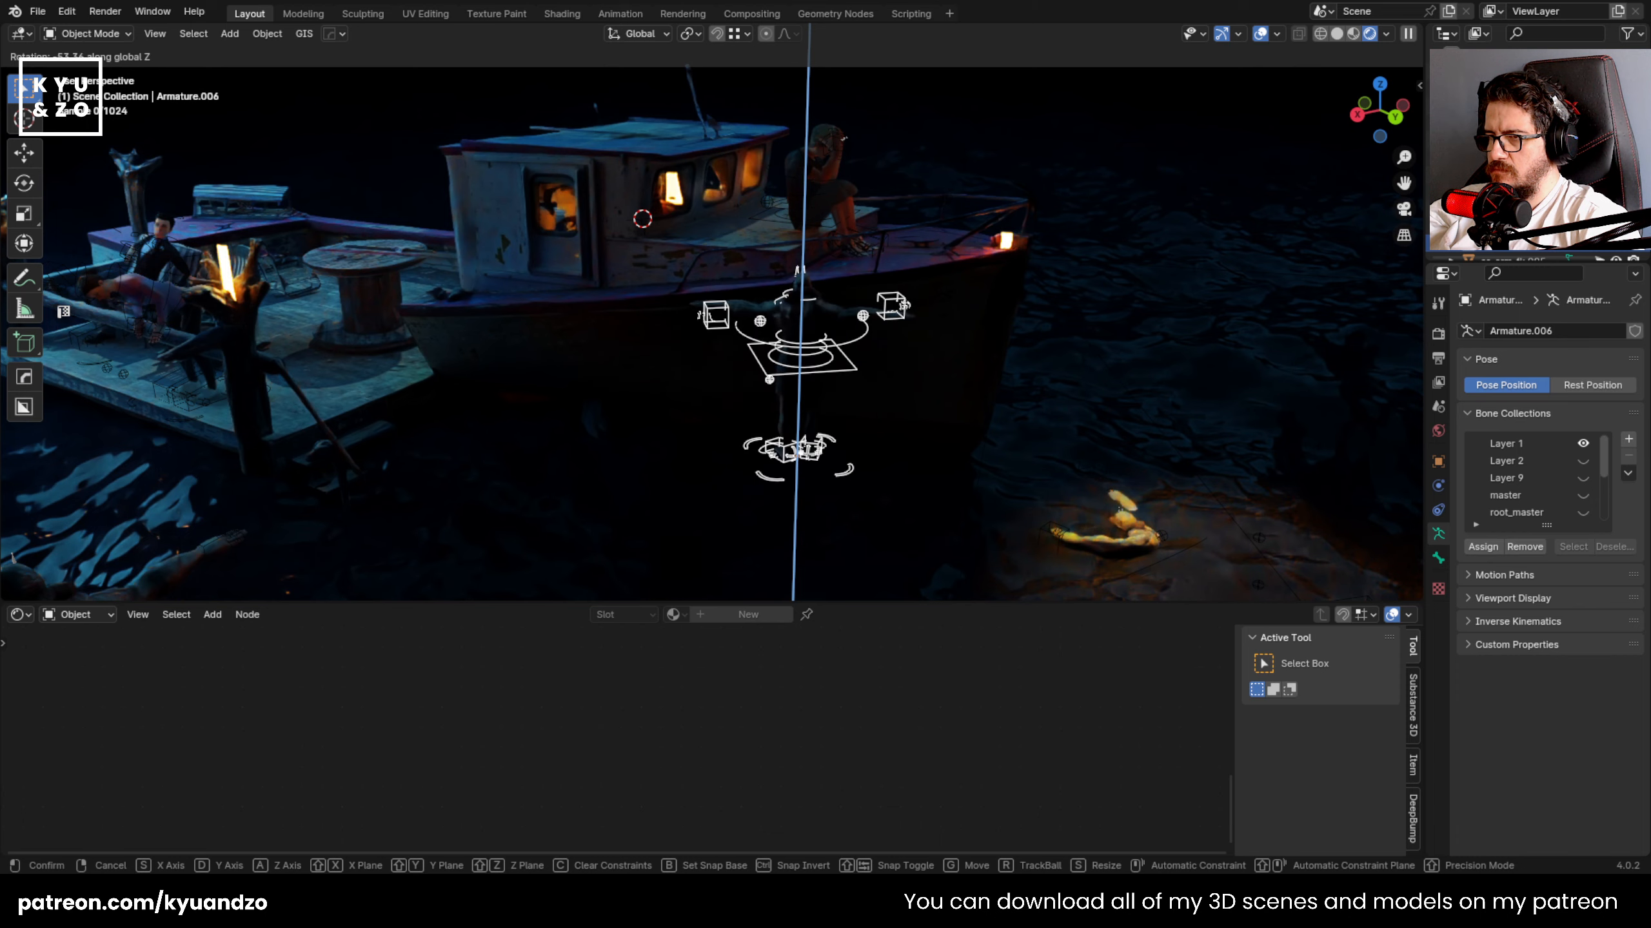
pyautogui.click(972, 333)
pyautogui.scroll(4, 970, 332)
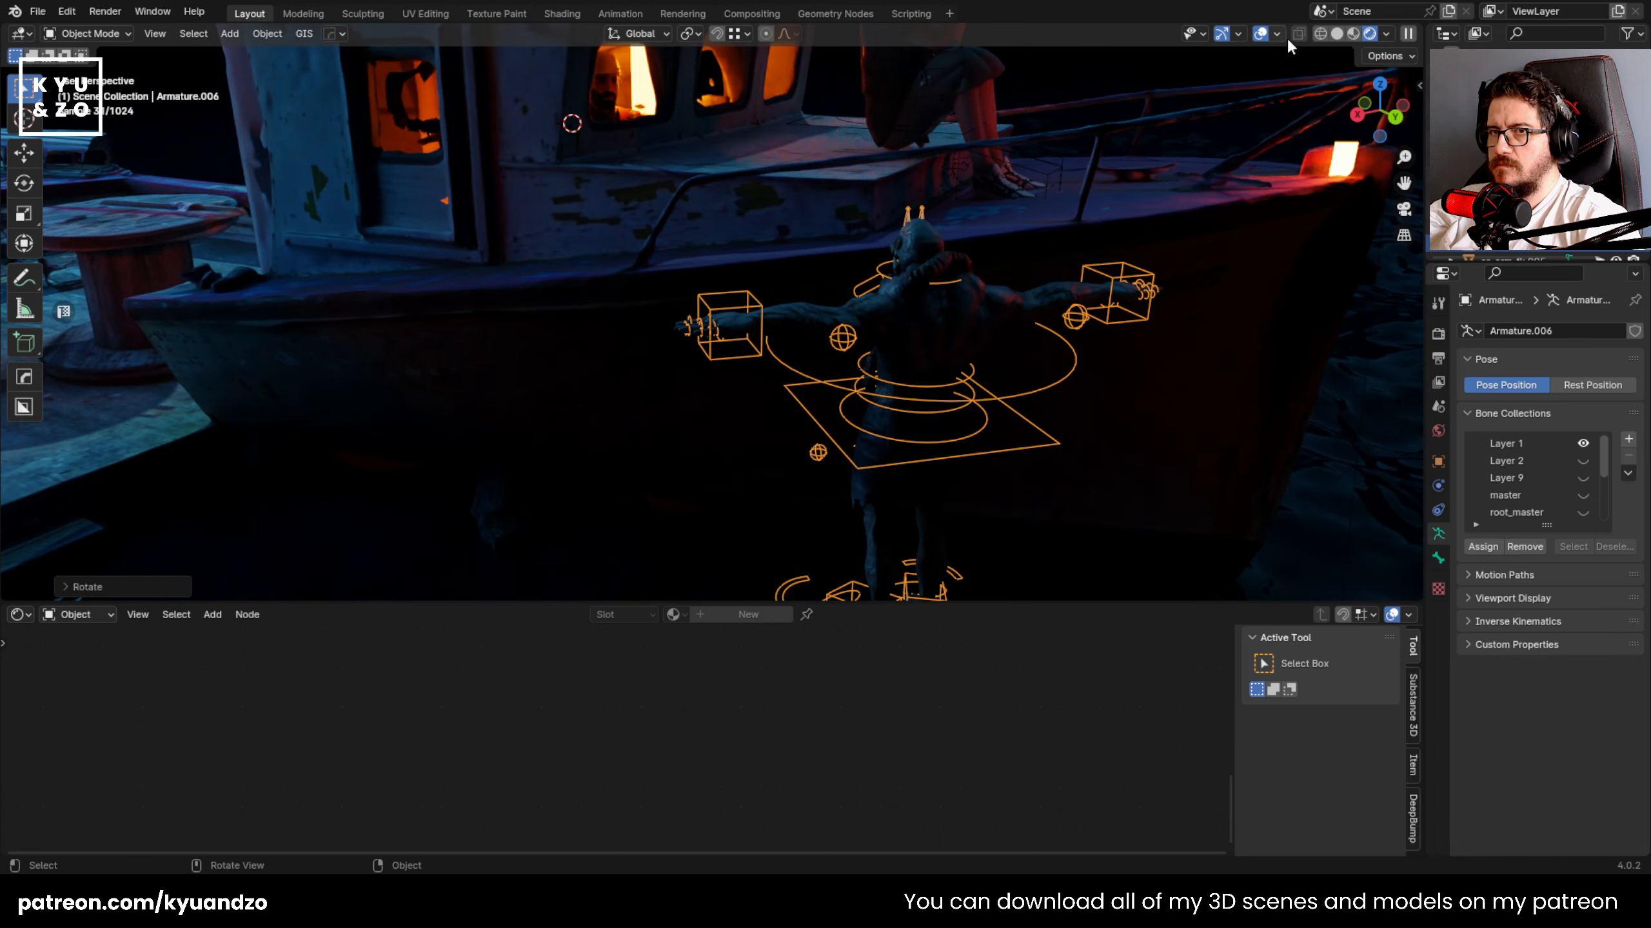
# - Switch the viewport to solid shading and move the creature's armature along the global Y axis beside the hull
pyautogui.click(1337, 33)
pyautogui.moveTo(946, 385); pyautogui.dragTo(1027, 309, button='middle')
pyautogui.press('g')
pyautogui.press('x')
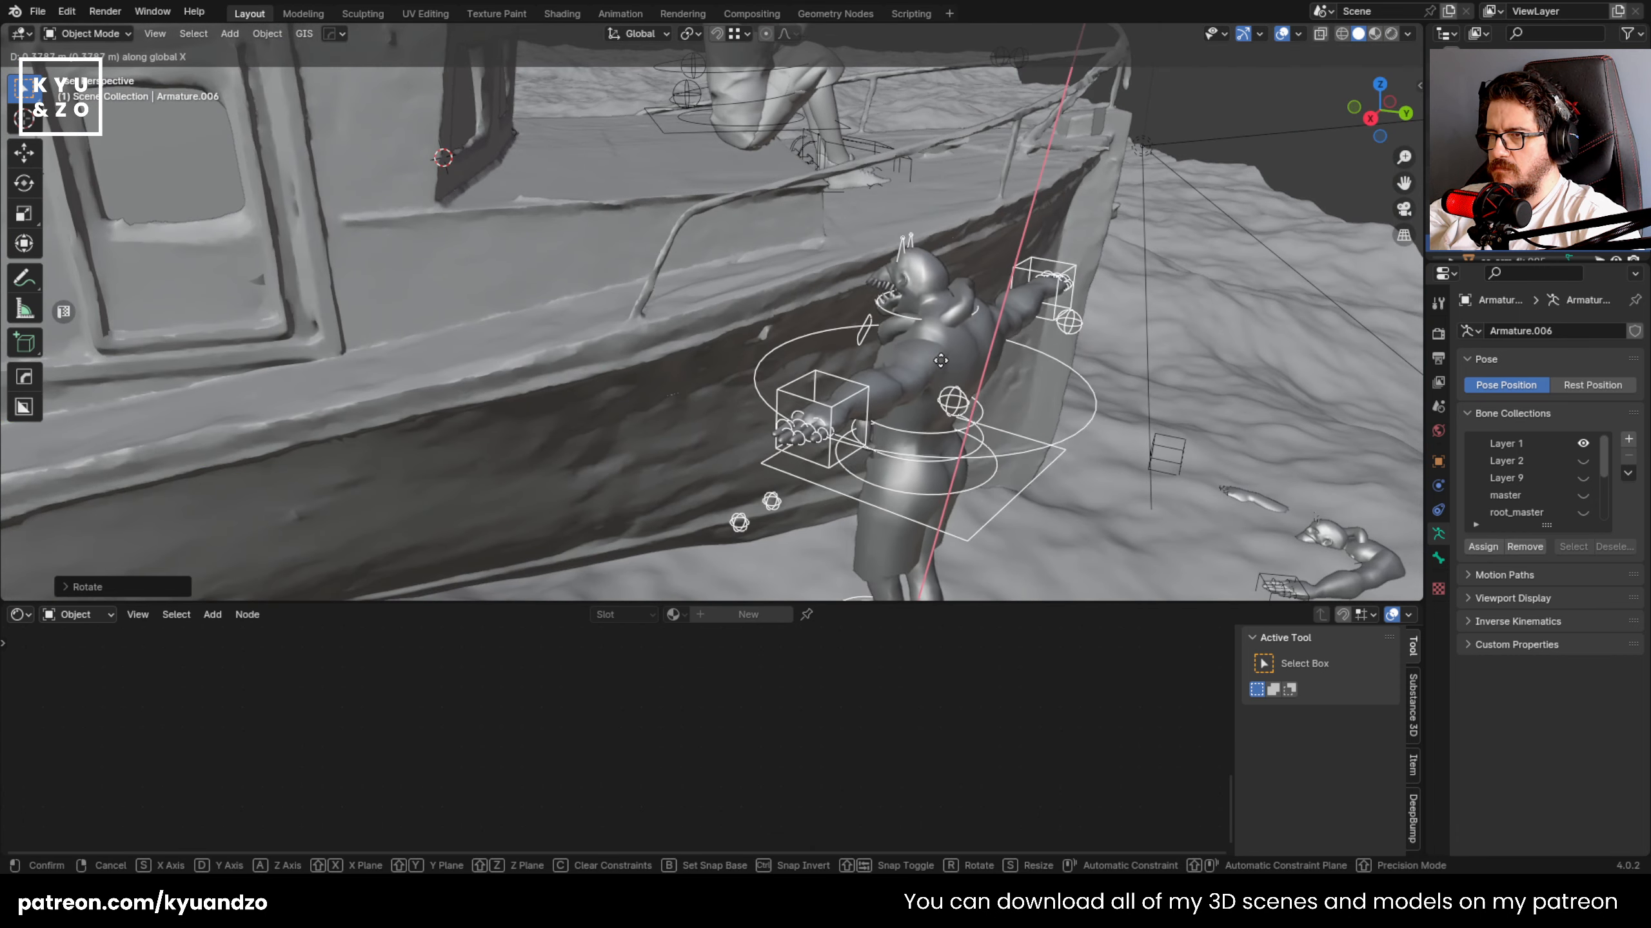
pyautogui.press('d')
pyautogui.click(913, 380)
# - Rotate the creature's armature about the global Z axis to align its front with the hull's side
pyautogui.press('r')
pyautogui.press('a')
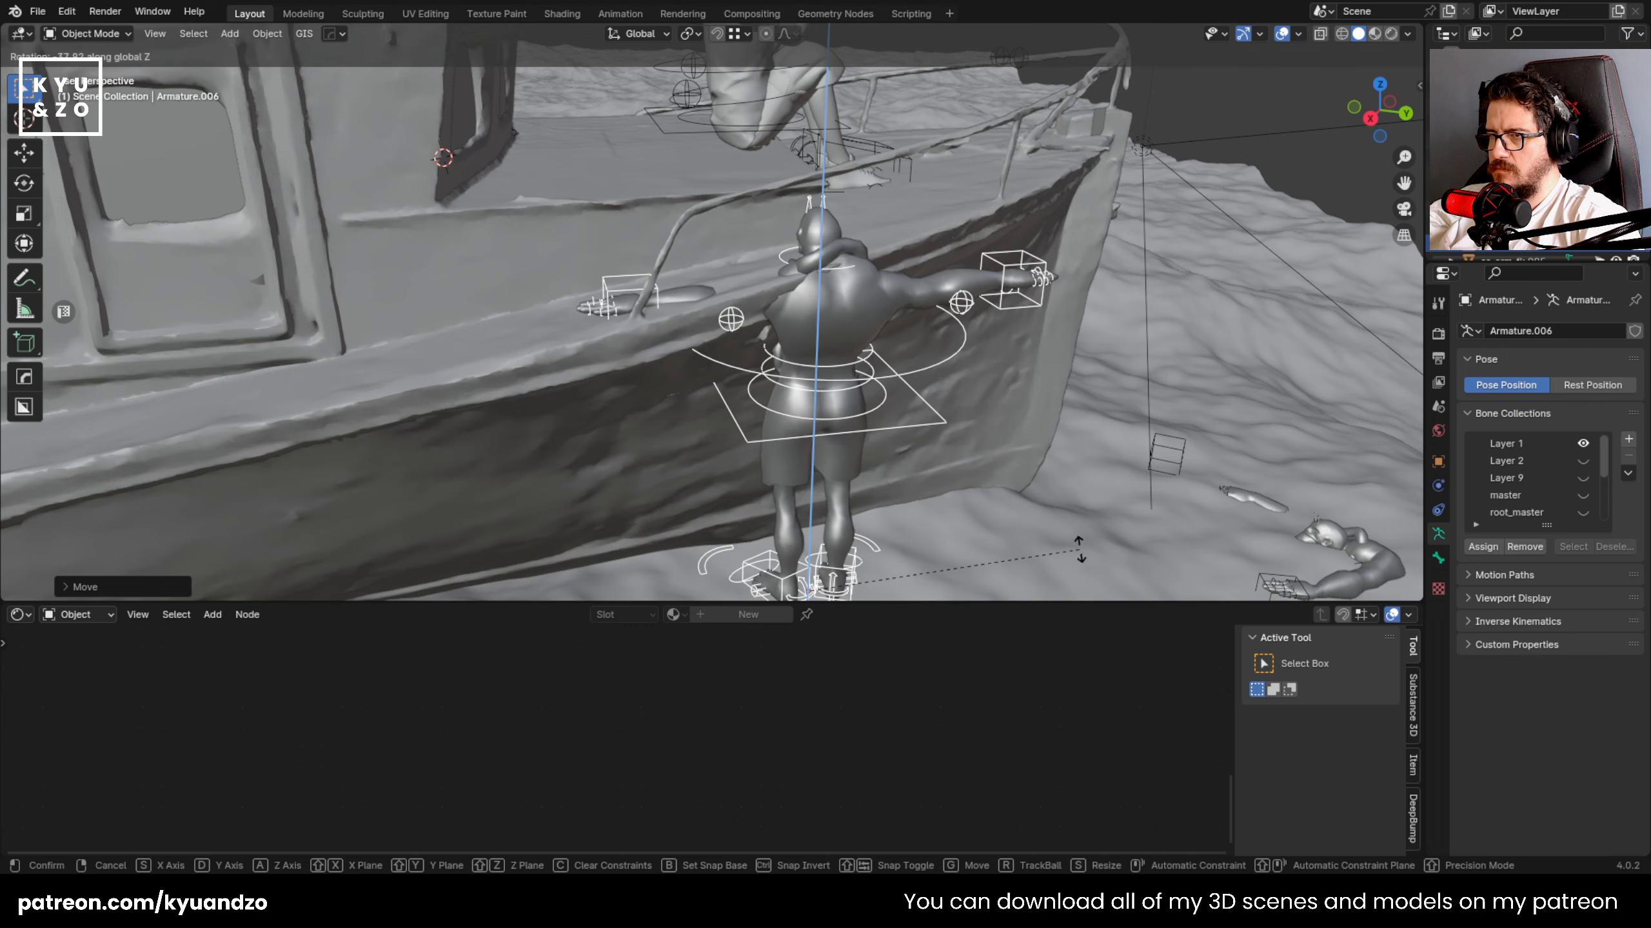
pyautogui.click(1095, 460)
# - Move the creature's armature up against the hull along the Y and X axes and fine-tune its rotation
pyautogui.moveTo(771, 315)
pyautogui.mouseDown(button='middle')
pyautogui.moveTo(832, 316)
pyautogui.moveTo(787, 318)
pyautogui.moveTo(770, 298)
pyautogui.mouseUp(button='middle')
pyautogui.press('g')
pyautogui.press('d')
pyautogui.click(868, 303)
pyautogui.press('g')
pyautogui.press('y')
pyautogui.press('x')
pyautogui.click(849, 345)
pyautogui.scroll(1, 770, 298)
pyautogui.press('r')
pyautogui.click(109, 163)
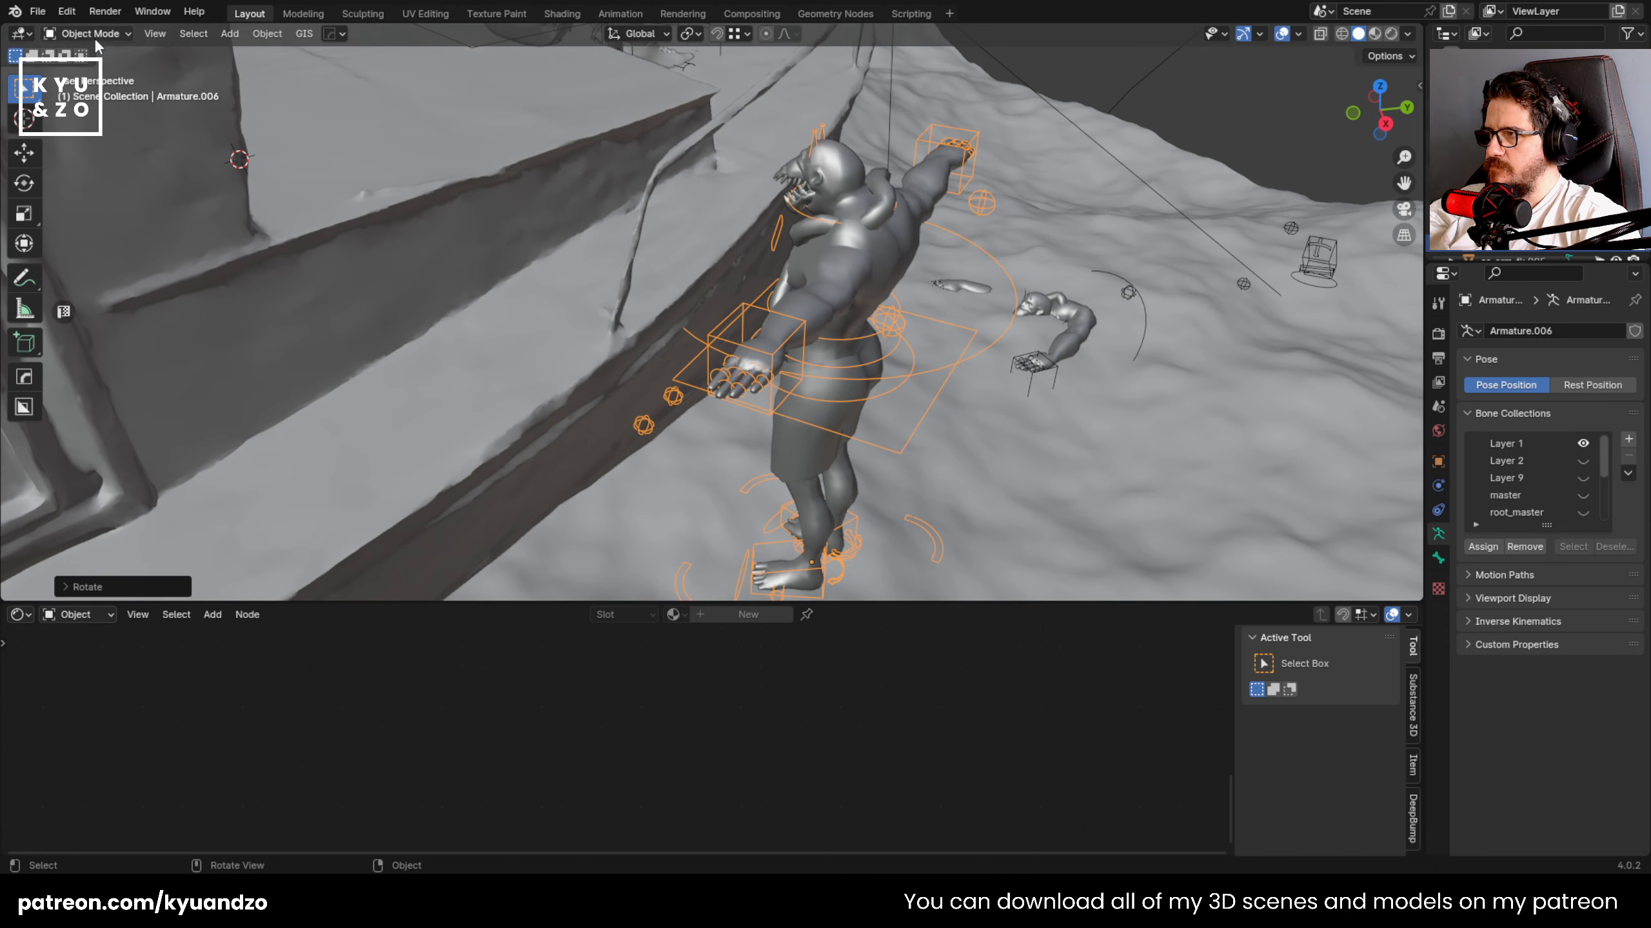
# - Enter Pose Mode, move the creature's left hand control toward the boat's rim, and rotate it about the global Z axis
pyautogui.click(98, 91)
pyautogui.keyDown('shift'); pyautogui.moveTo(718, 342); pyautogui.dragTo(698, 333, button='middle'); pyautogui.keyUp('shift')
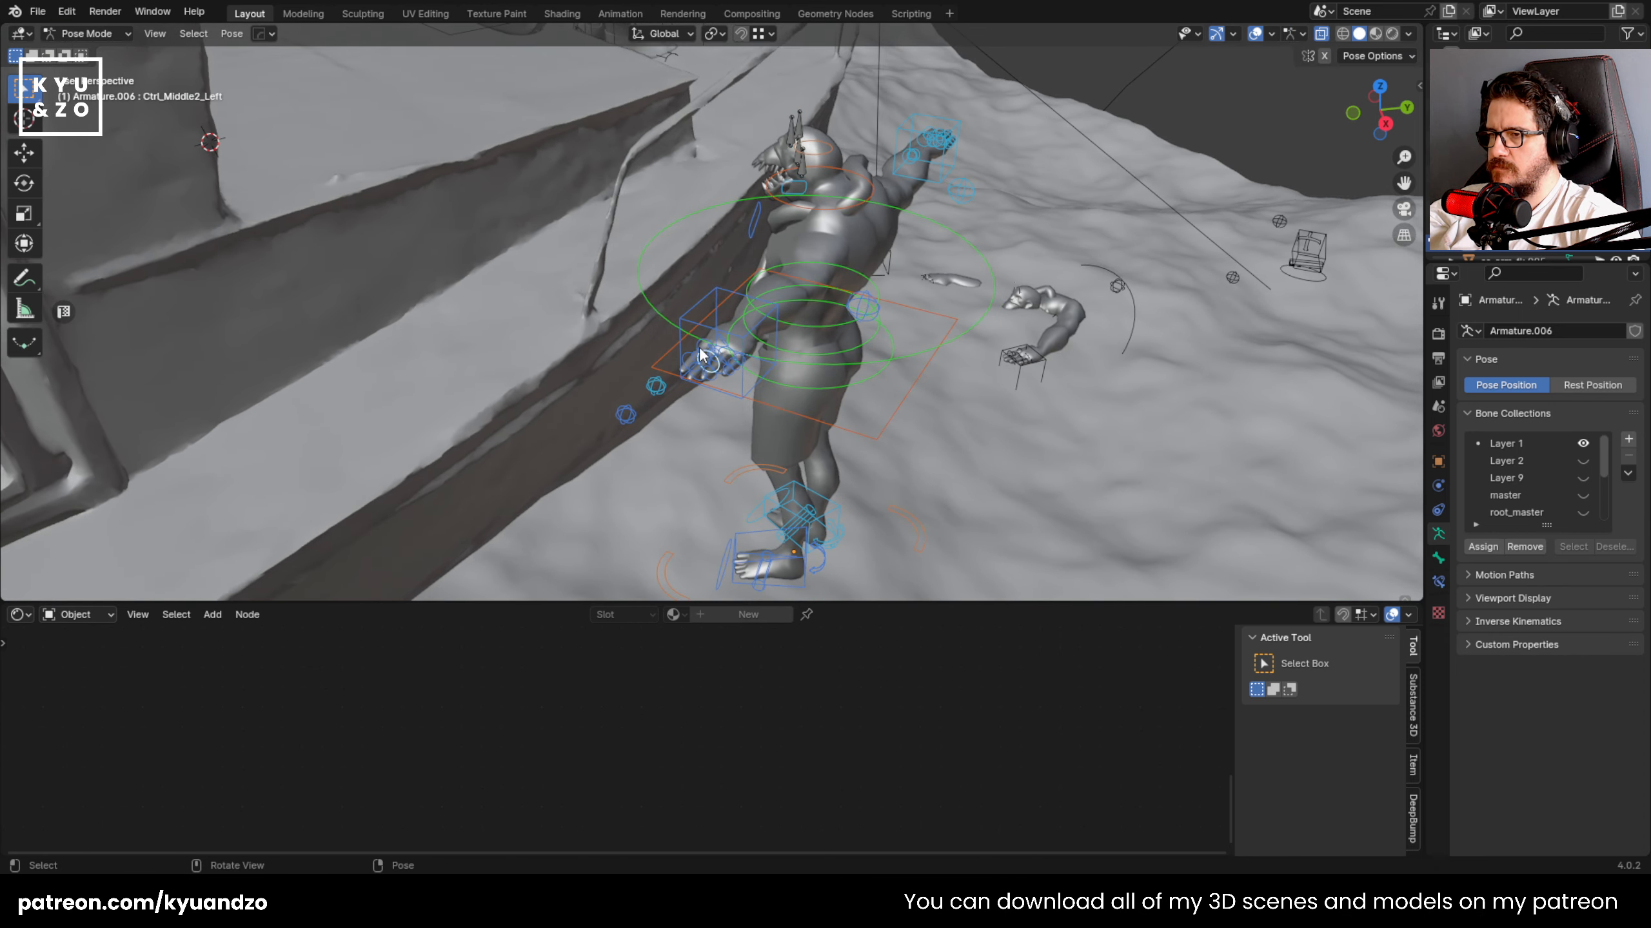
pyautogui.press('g')
pyautogui.press('y')
pyautogui.press('x')
pyautogui.click(677, 269)
pyautogui.press('r')
pyautogui.press('z')
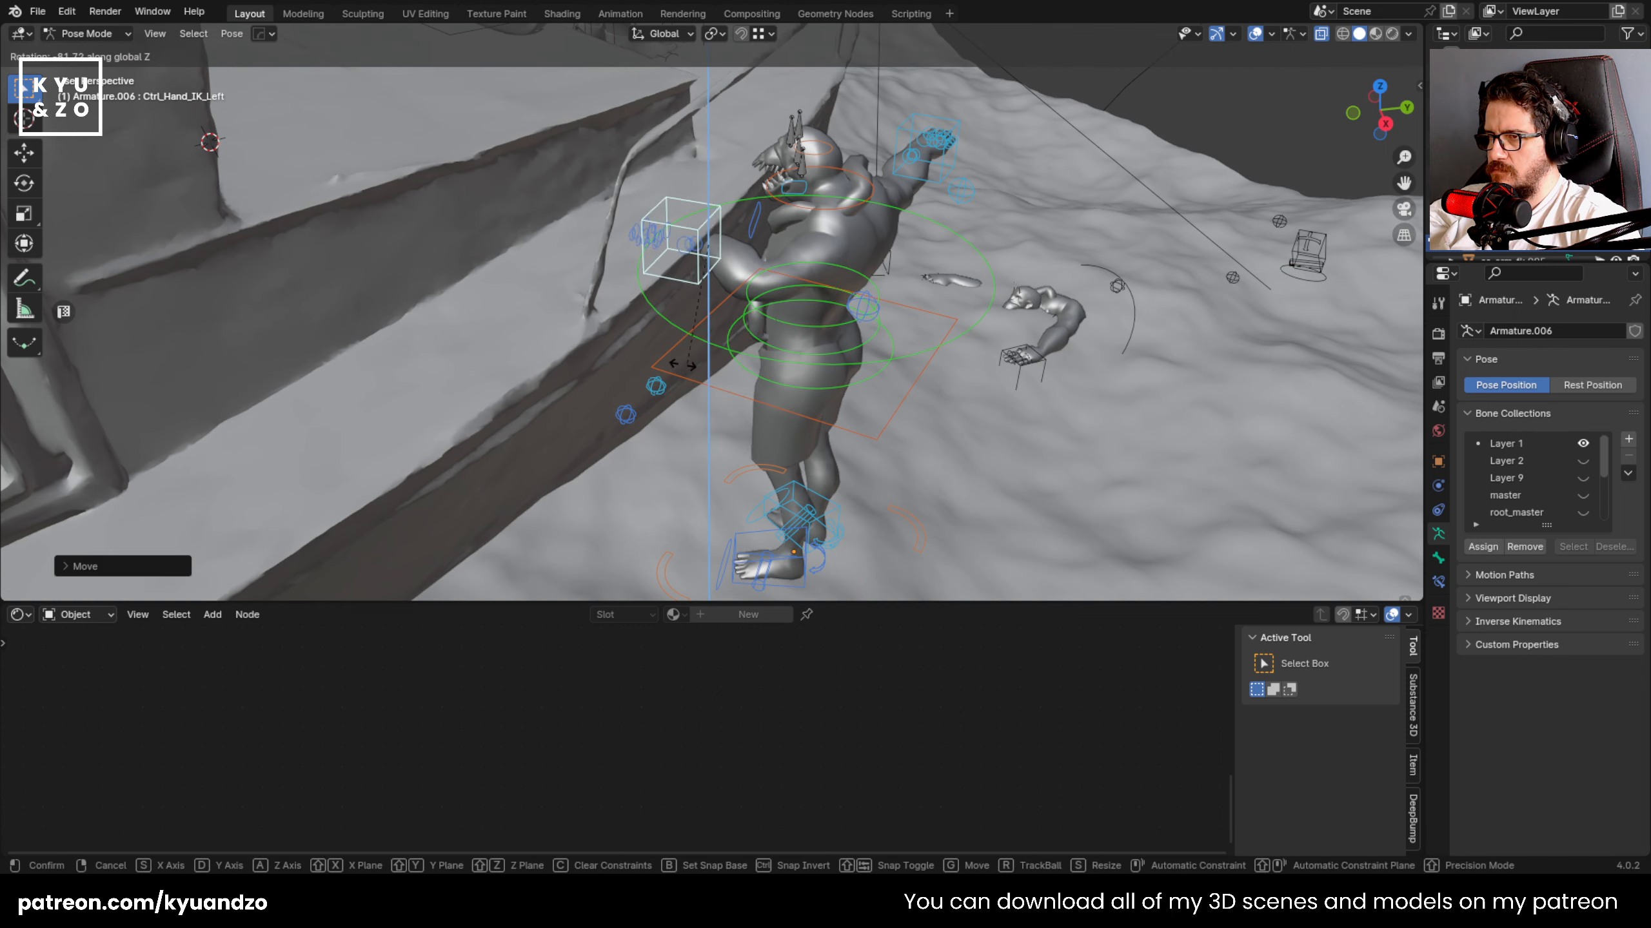
pyautogui.click(669, 366)
# - Move the creature's left foot control up against the hull and reposition the left knee's pole control
pyautogui.moveTo(808, 489); pyautogui.dragTo(781, 429, button='middle')
pyautogui.keyDown('shift'); pyautogui.moveTo(719, 514); pyautogui.dragTo(751, 454, button='middle'); pyautogui.keyUp('shift')
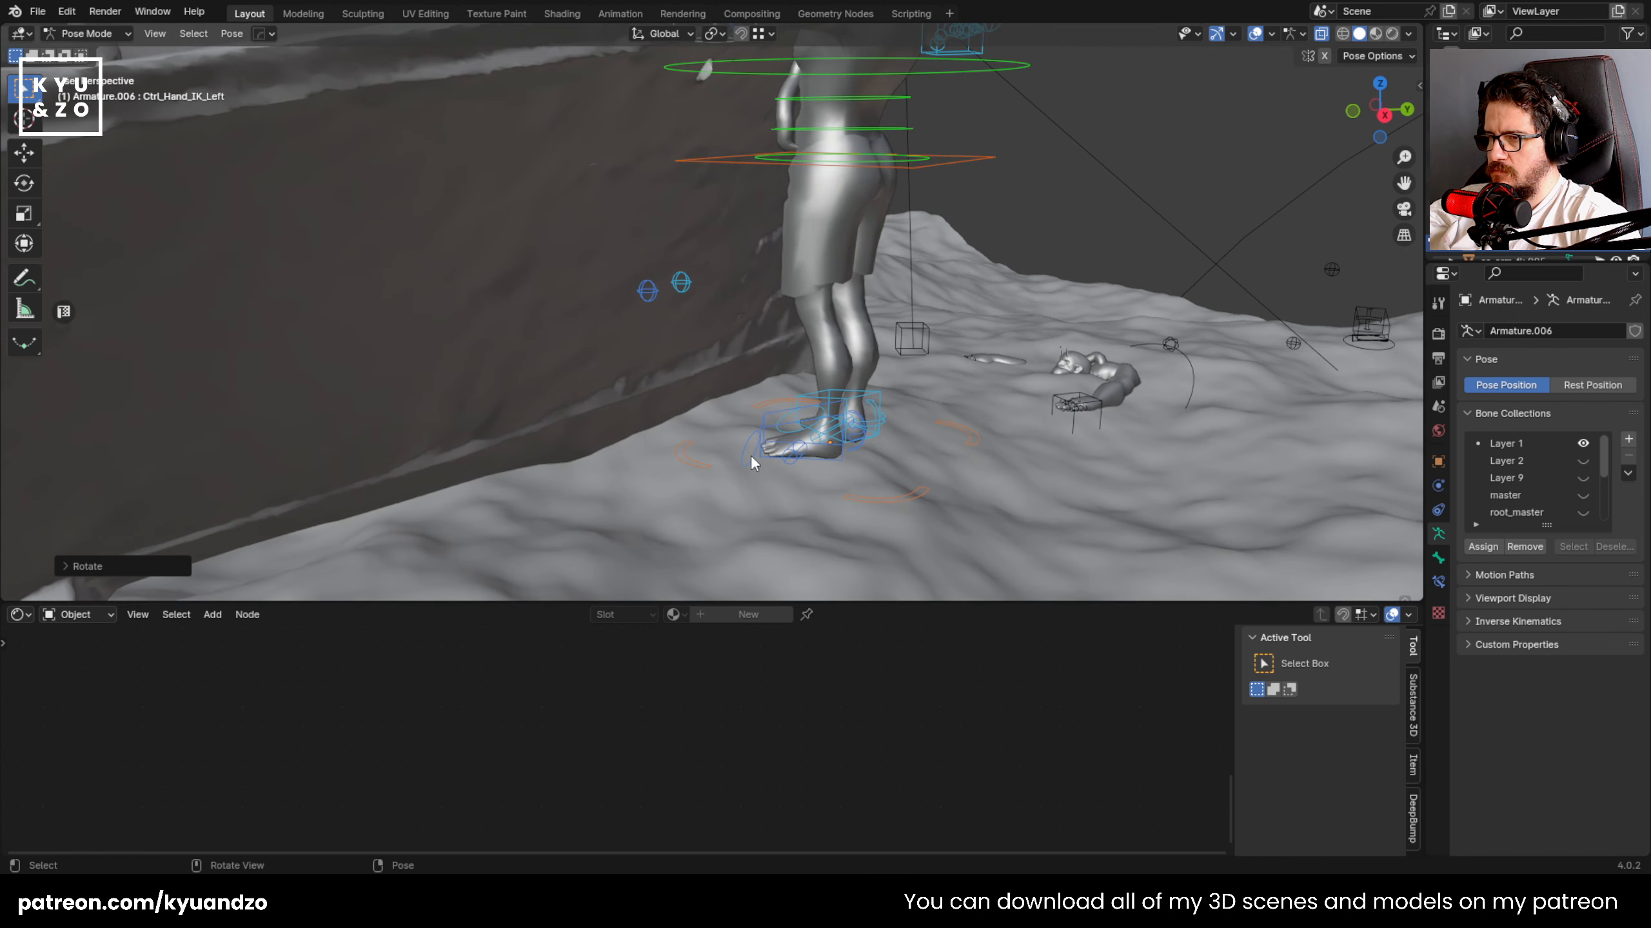
pyautogui.click(757, 438)
pyautogui.press('g')
pyautogui.press('x')
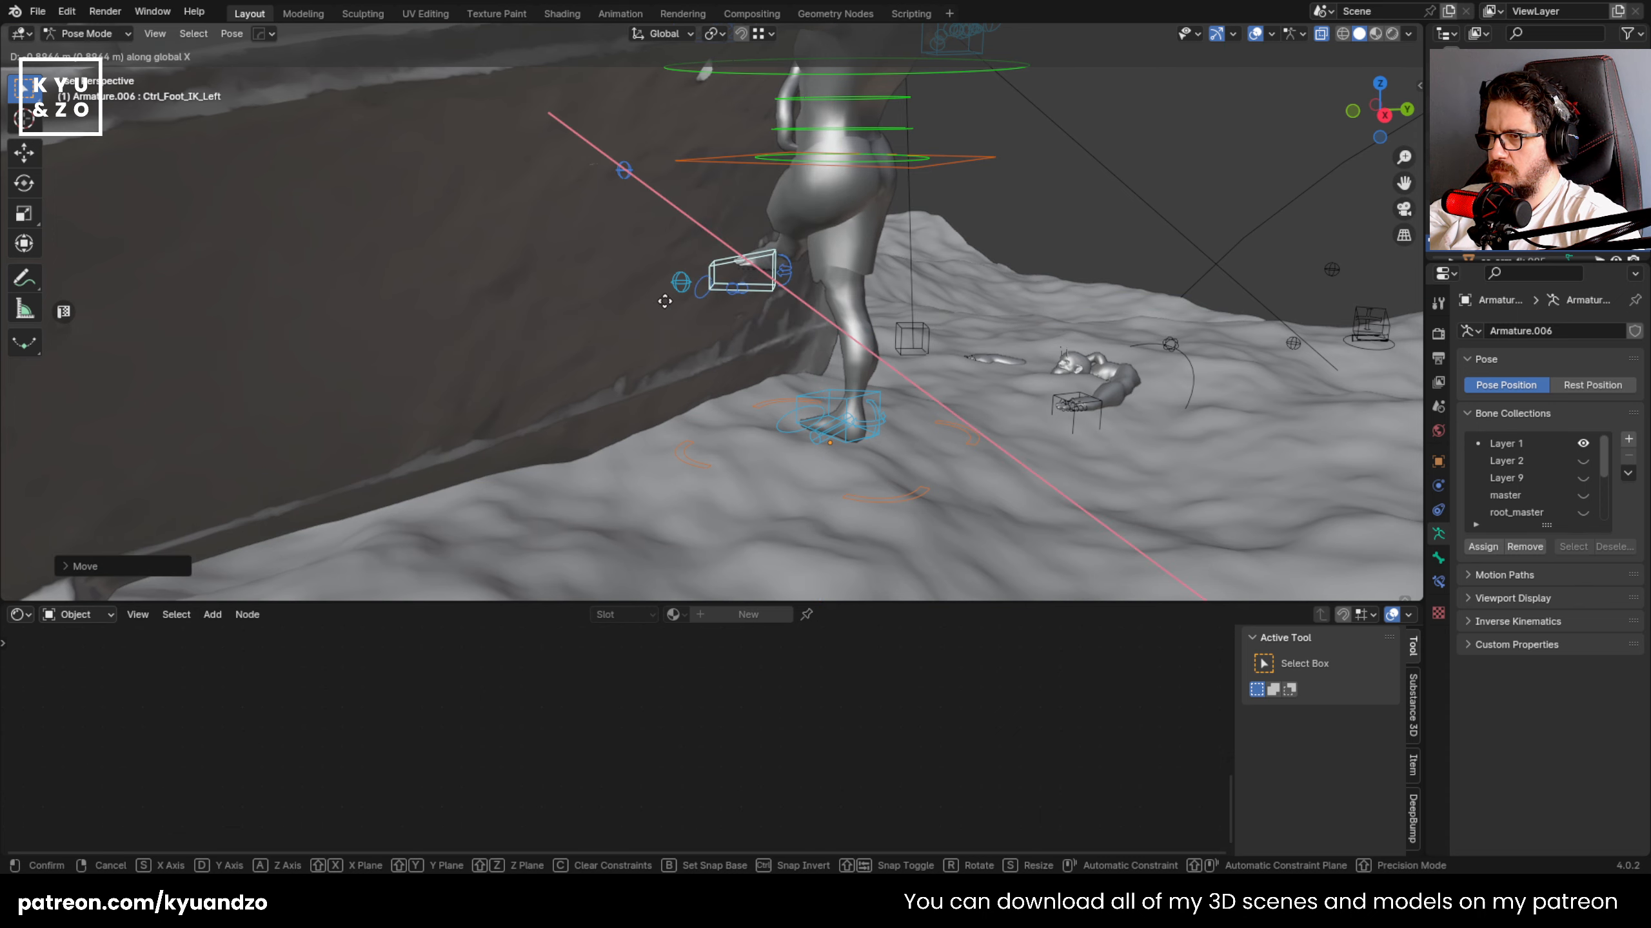
pyautogui.press('y')
pyautogui.click(619, 287)
pyautogui.moveTo(618, 287); pyautogui.dragTo(607, 250, button='middle')
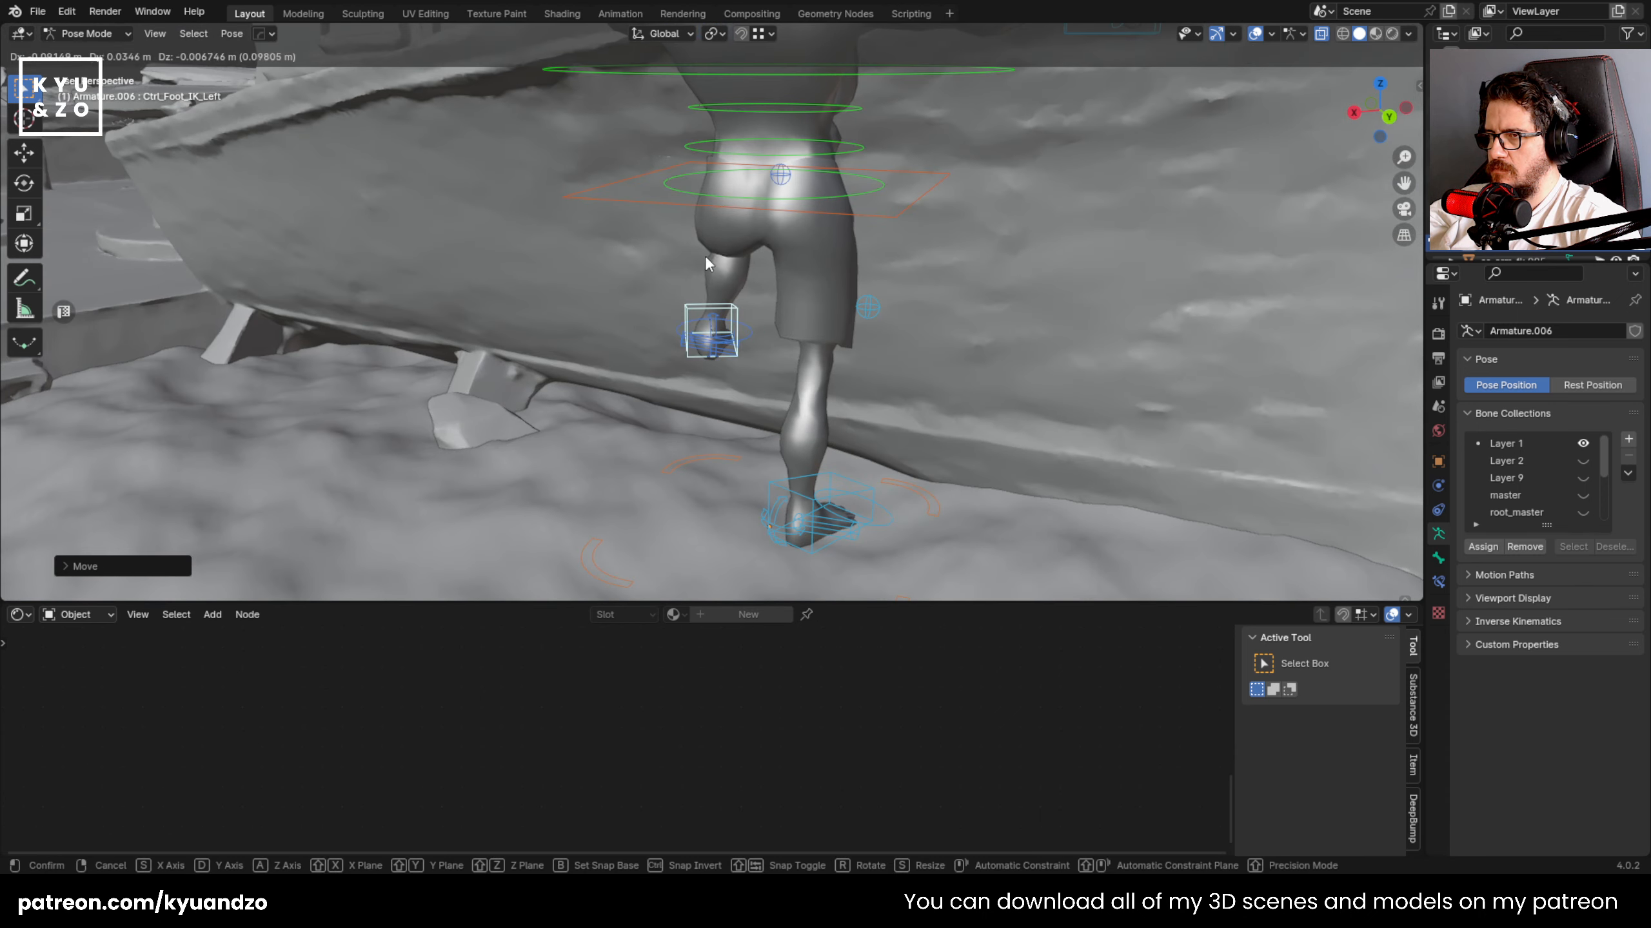
pyautogui.click(779, 183)
pyautogui.moveTo(778, 185); pyautogui.dragTo(783, 303, button='middle')
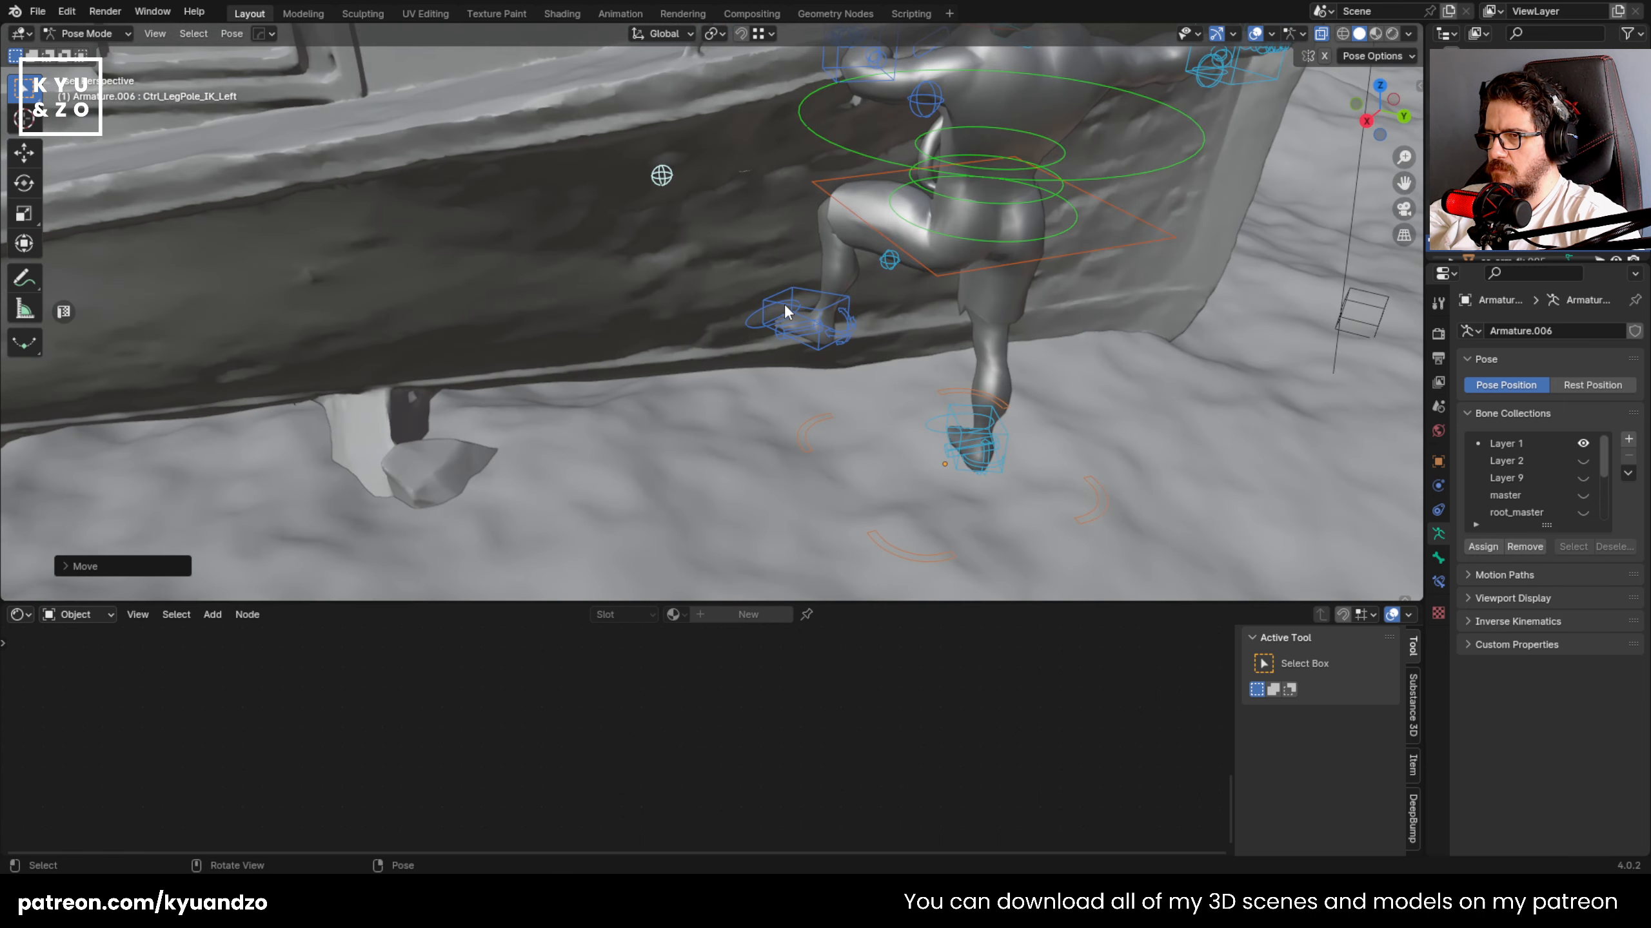
# - Raise the left foot control along the global Z axis and rotate it about the X axis against the hull
pyautogui.click(784, 303)
pyautogui.press('g')
pyautogui.press('z')
pyautogui.click(787, 244)
pyautogui.press('r')
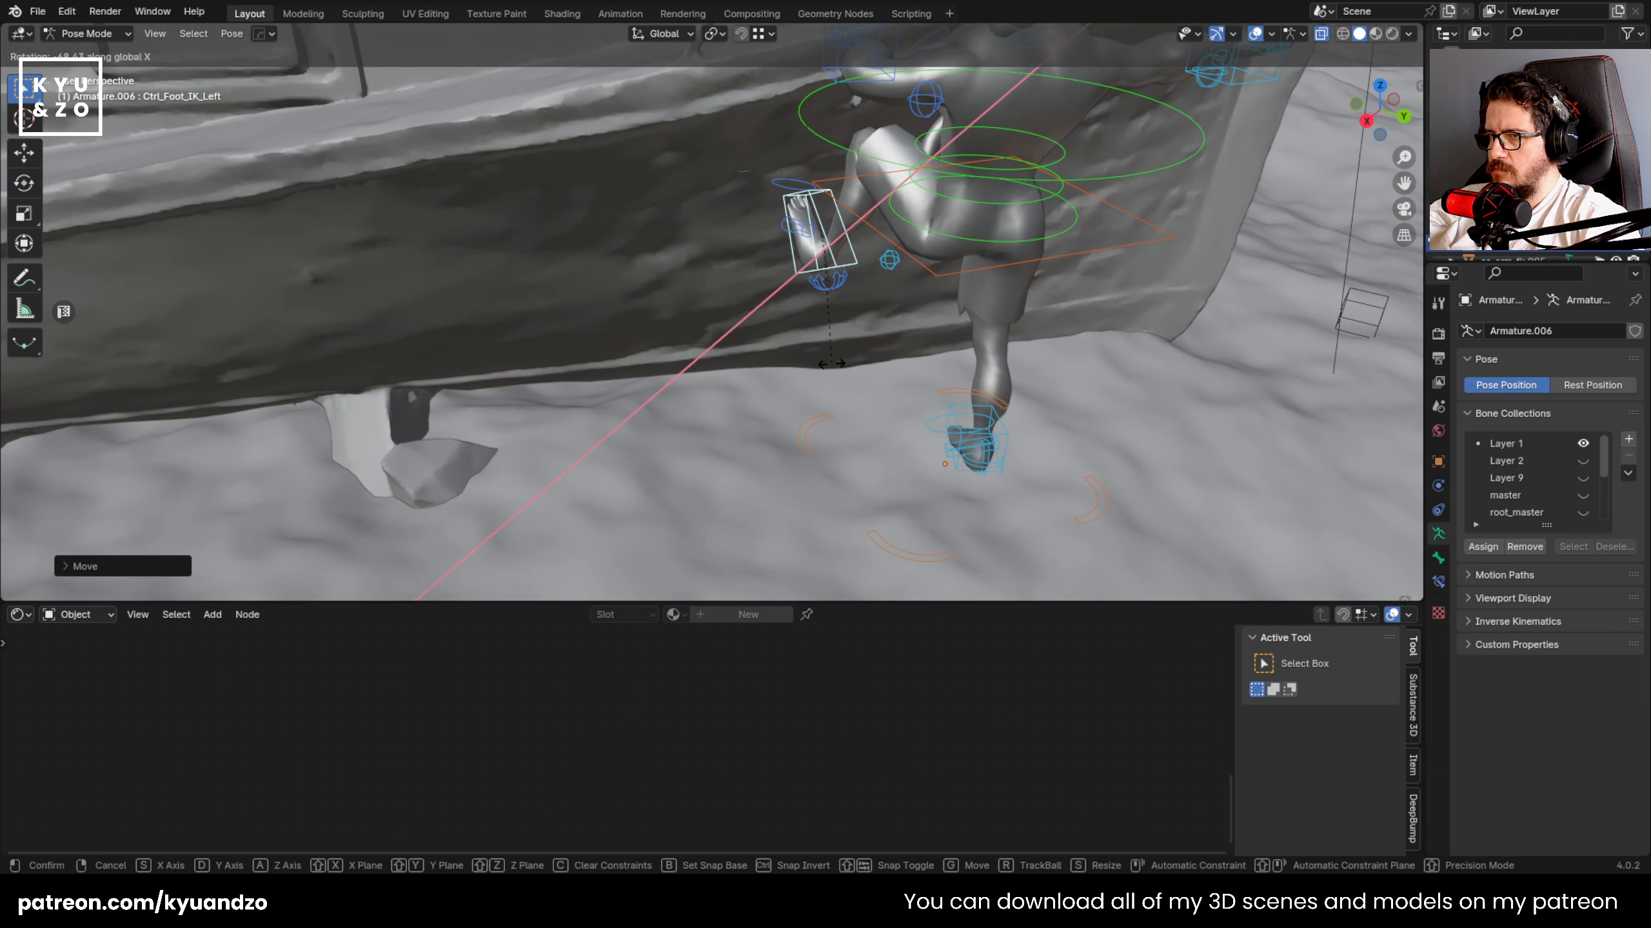
pyautogui.click(913, 342)
# - Lift the creature's right foot control and move it along the Y and X axes onto the hull's lower side
pyautogui.keyDown('shift'); pyautogui.moveTo(913, 342); pyautogui.dragTo(572, 395, button='middle'); pyautogui.keyUp('shift')
pyautogui.click(686, 418)
pyautogui.press('g')
pyautogui.click(696, 272)
pyautogui.moveTo(697, 273); pyautogui.dragTo(747, 260, button='middle')
pyautogui.press('g')
pyautogui.press('y')
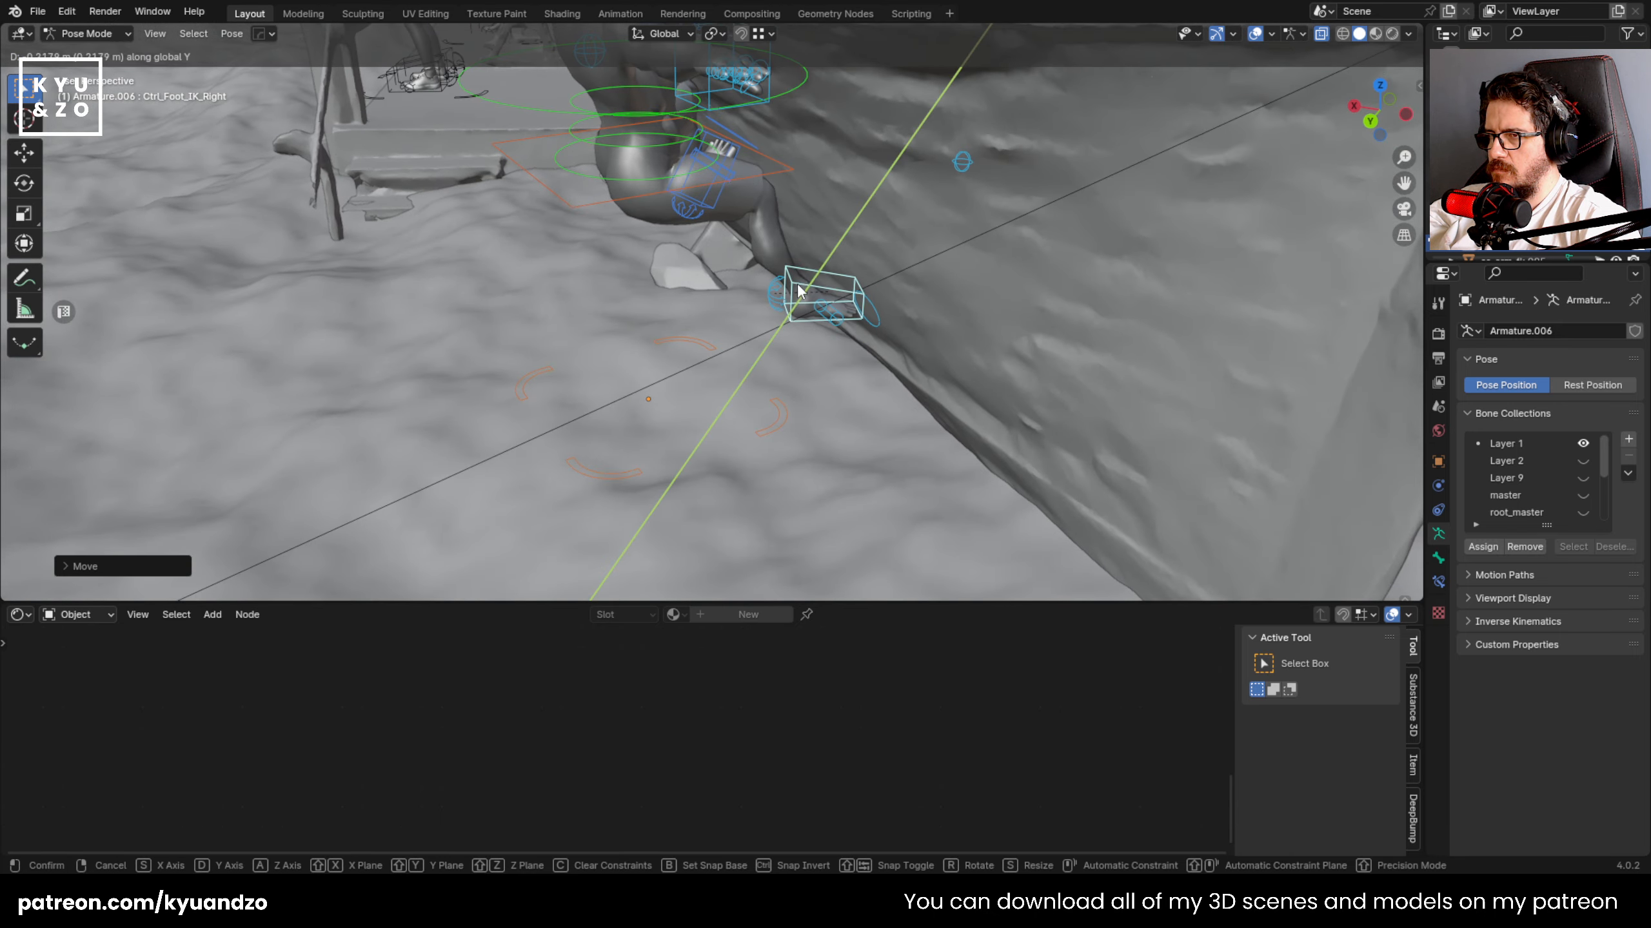
pyautogui.press('x')
pyautogui.click(681, 186)
# - Raise the creature's right hand control along the Z axis toward the boat's rim and rotate it about the global Z axis
pyautogui.moveTo(682, 189); pyautogui.dragTo(696, 347, button='middle')
pyautogui.click(695, 348)
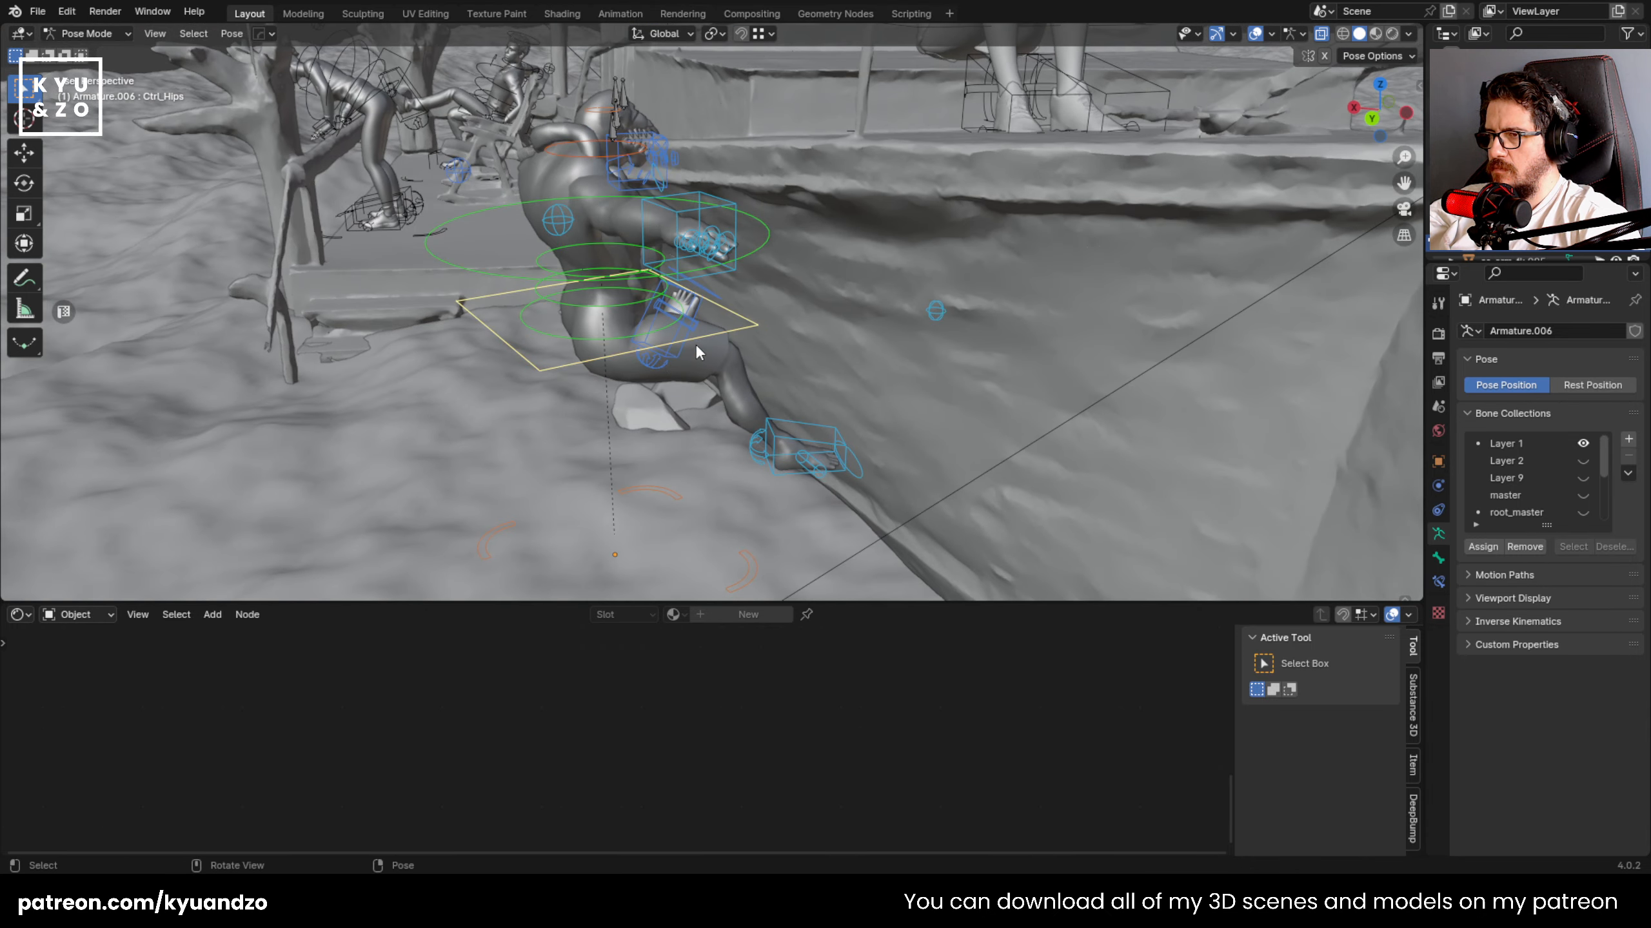
pyautogui.click(727, 203)
pyautogui.press('g')
pyautogui.press('a')
pyautogui.click(722, 124)
pyautogui.moveTo(722, 124); pyautogui.dragTo(806, 192, button='middle')
pyautogui.press('r')
pyautogui.press('a')
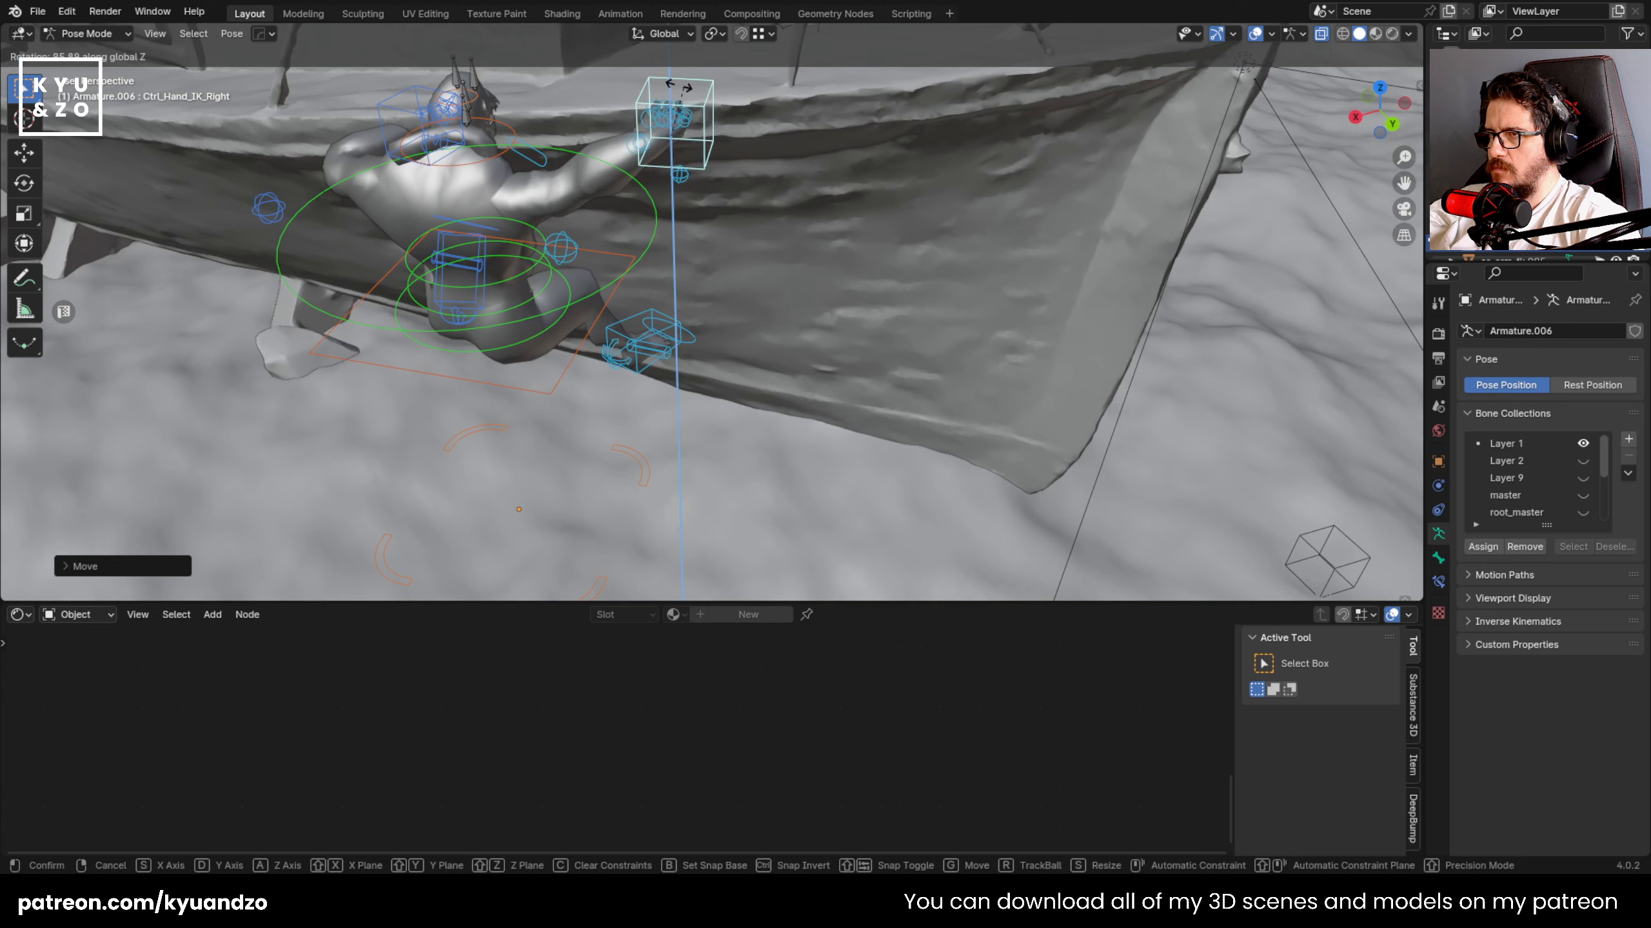
pyautogui.click(679, 87)
# - Fit the right hand control to the boat's rim along the Y and Z axes and reposition the right elbow's pole control
pyautogui.keyDown('shift'); pyautogui.moveTo(681, 140); pyautogui.dragTo(703, 328, button='middle'); pyautogui.keyUp('shift')
pyautogui.press('g')
pyautogui.press('d')
pyautogui.click(684, 263)
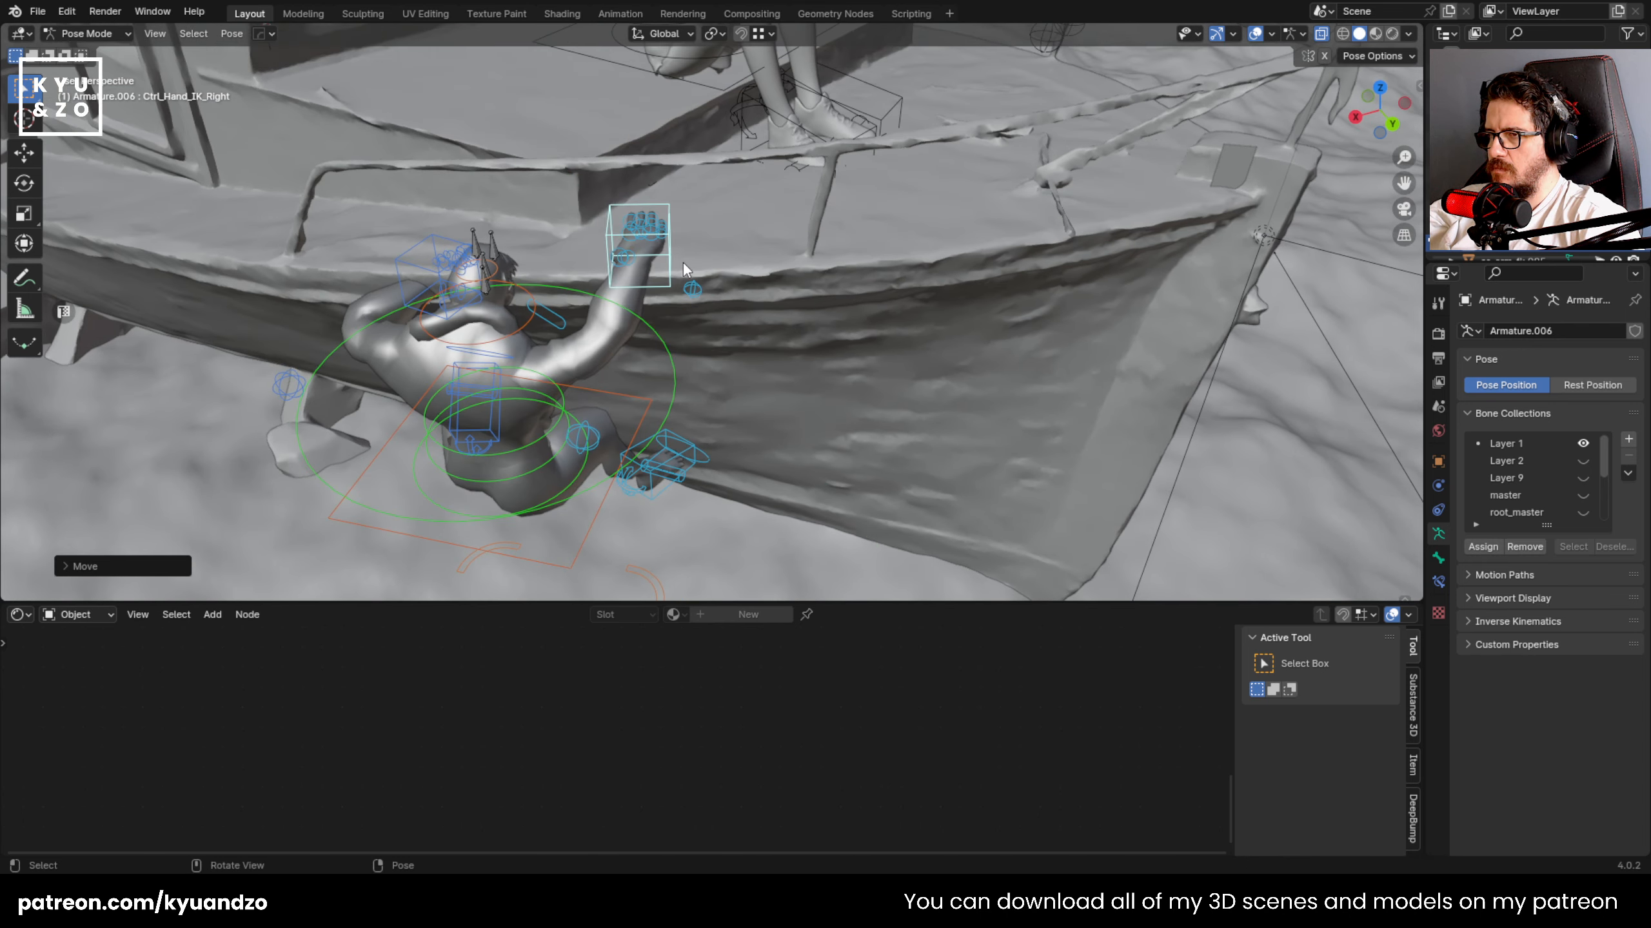
pyautogui.moveTo(684, 263); pyautogui.dragTo(614, 257, button='middle')
pyautogui.press('g')
pyautogui.press('a')
pyautogui.click(609, 247)
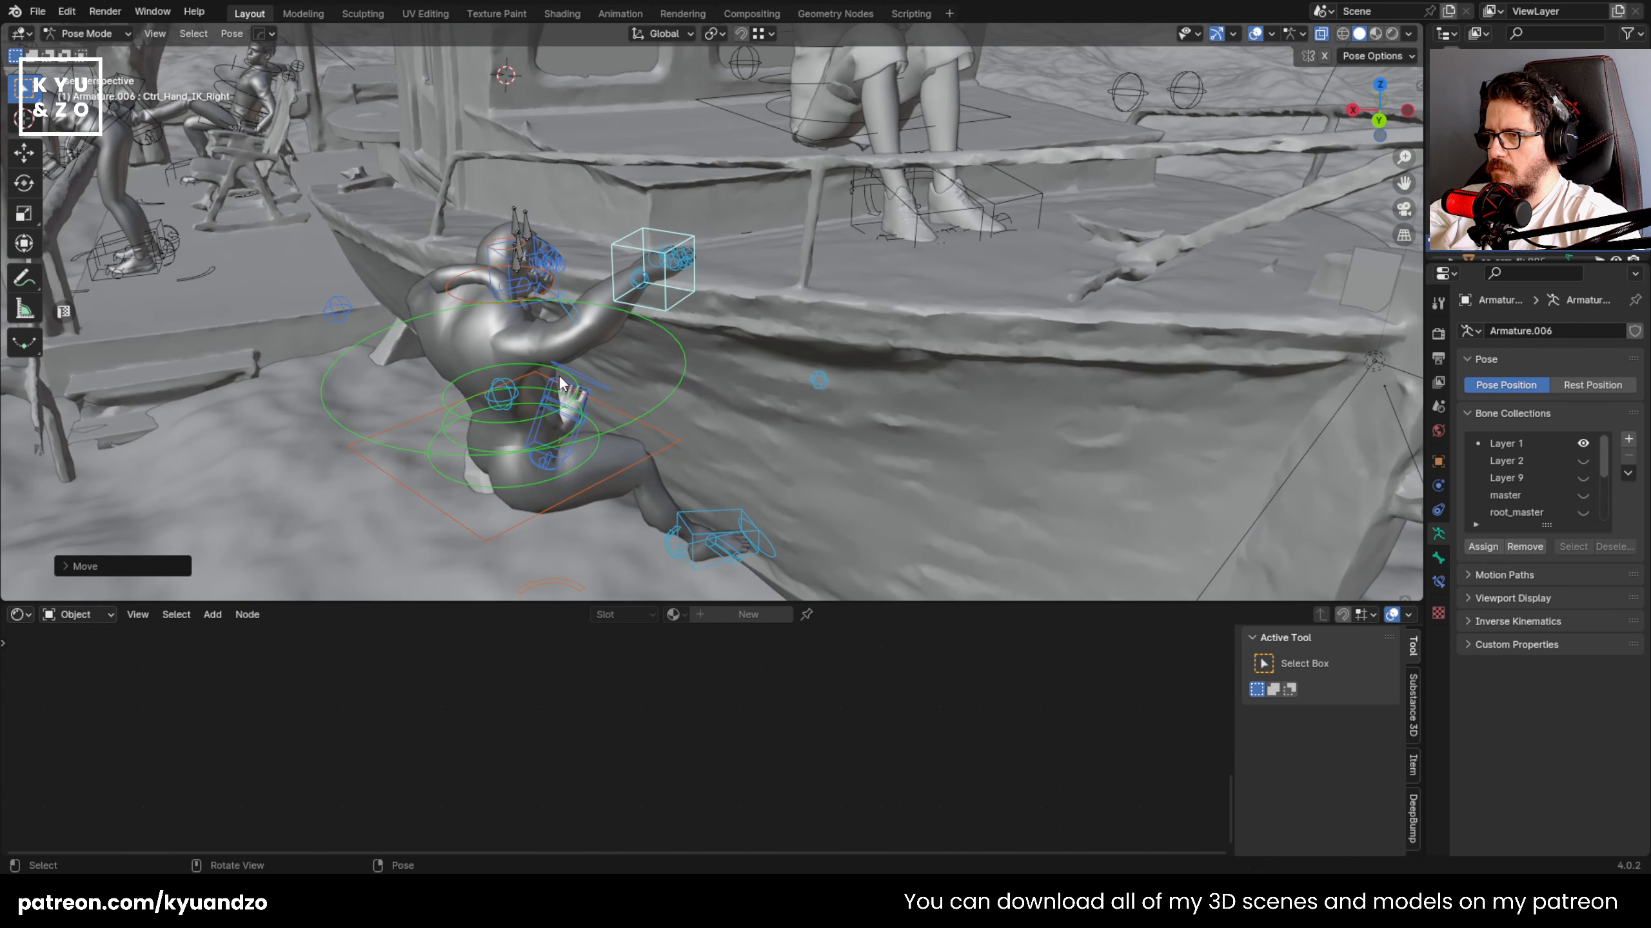
pyautogui.click(504, 405)
pyautogui.press('g')
pyautogui.click(523, 472)
# - Raise the creature's left hand control along the global Z axis above the boat's rim and rotate it about the X axis
pyautogui.moveTo(523, 472); pyautogui.dragTo(652, 351, button='middle')
pyautogui.click(570, 244)
pyautogui.press('r')
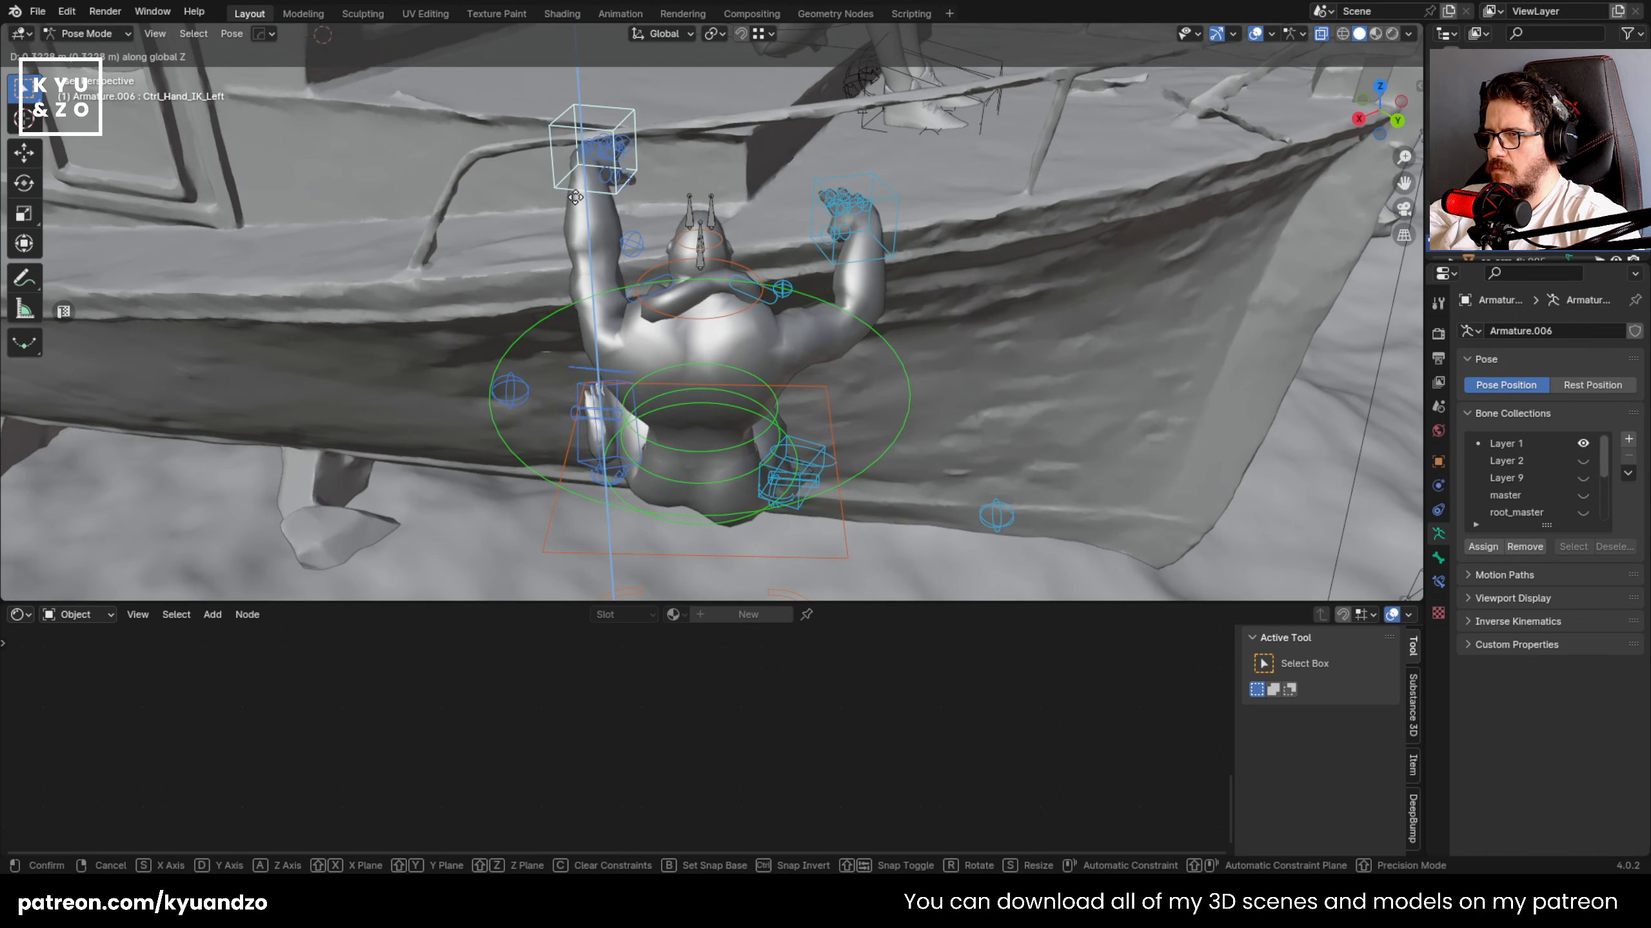
pyautogui.press('x')
pyautogui.press('x')
pyautogui.click(666, 122)
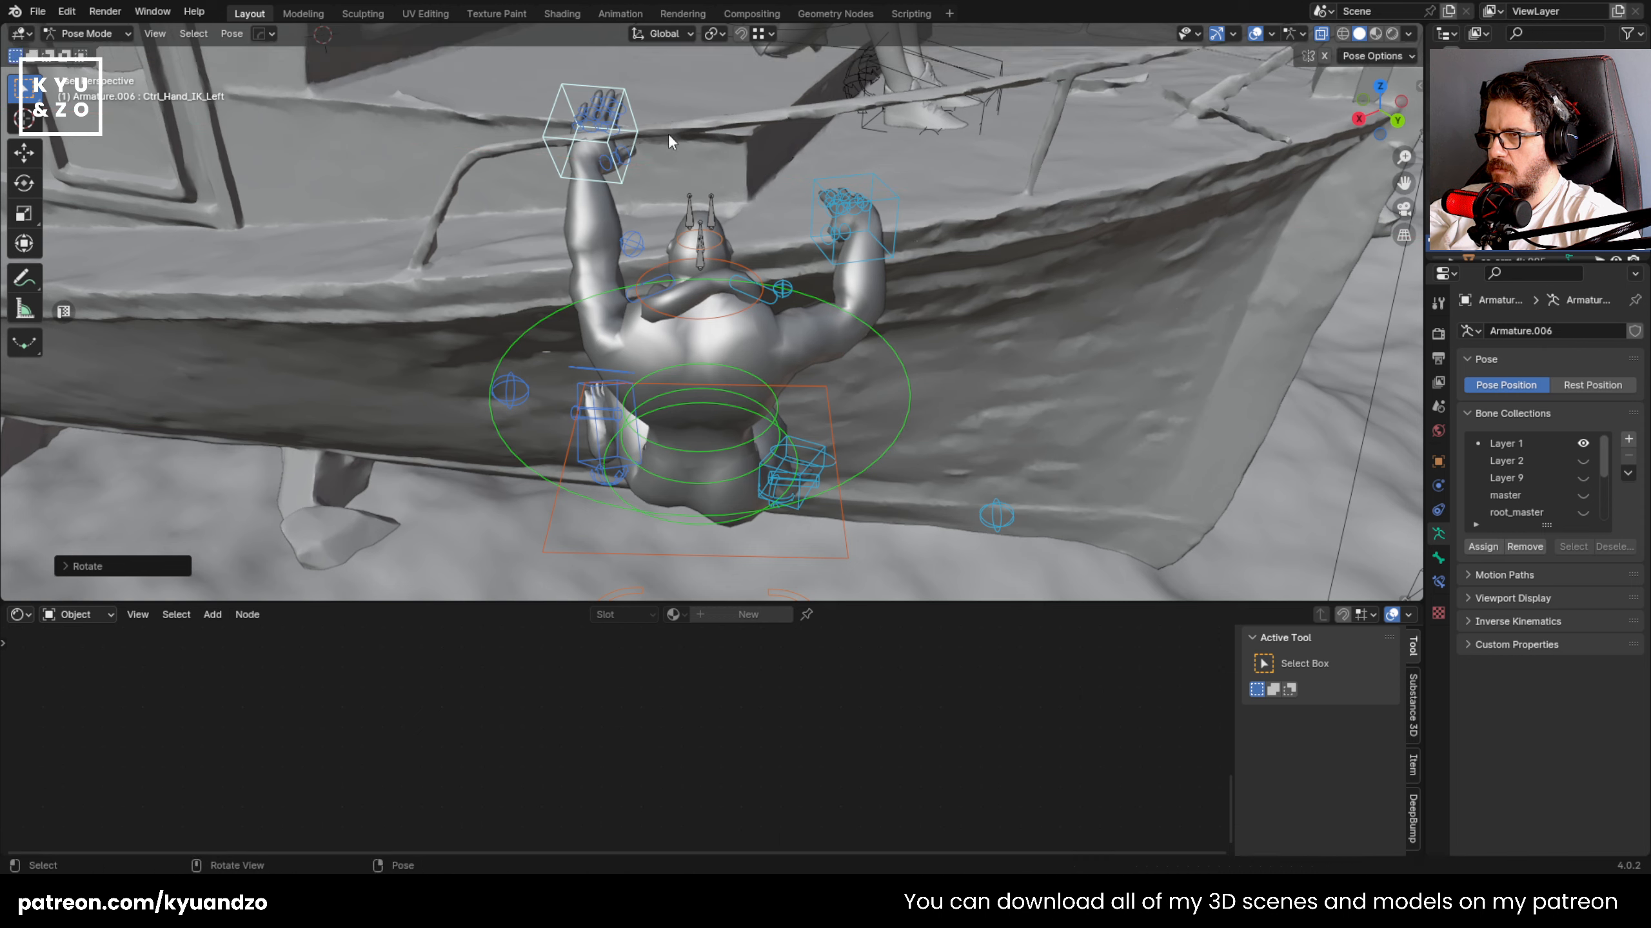
# - Spread the left hand control outward along the X axis and rotate it about the global Z axis
pyautogui.press('g')
pyautogui.press('x')
pyautogui.click(626, 209)
pyautogui.press('r')
pyautogui.press('z')
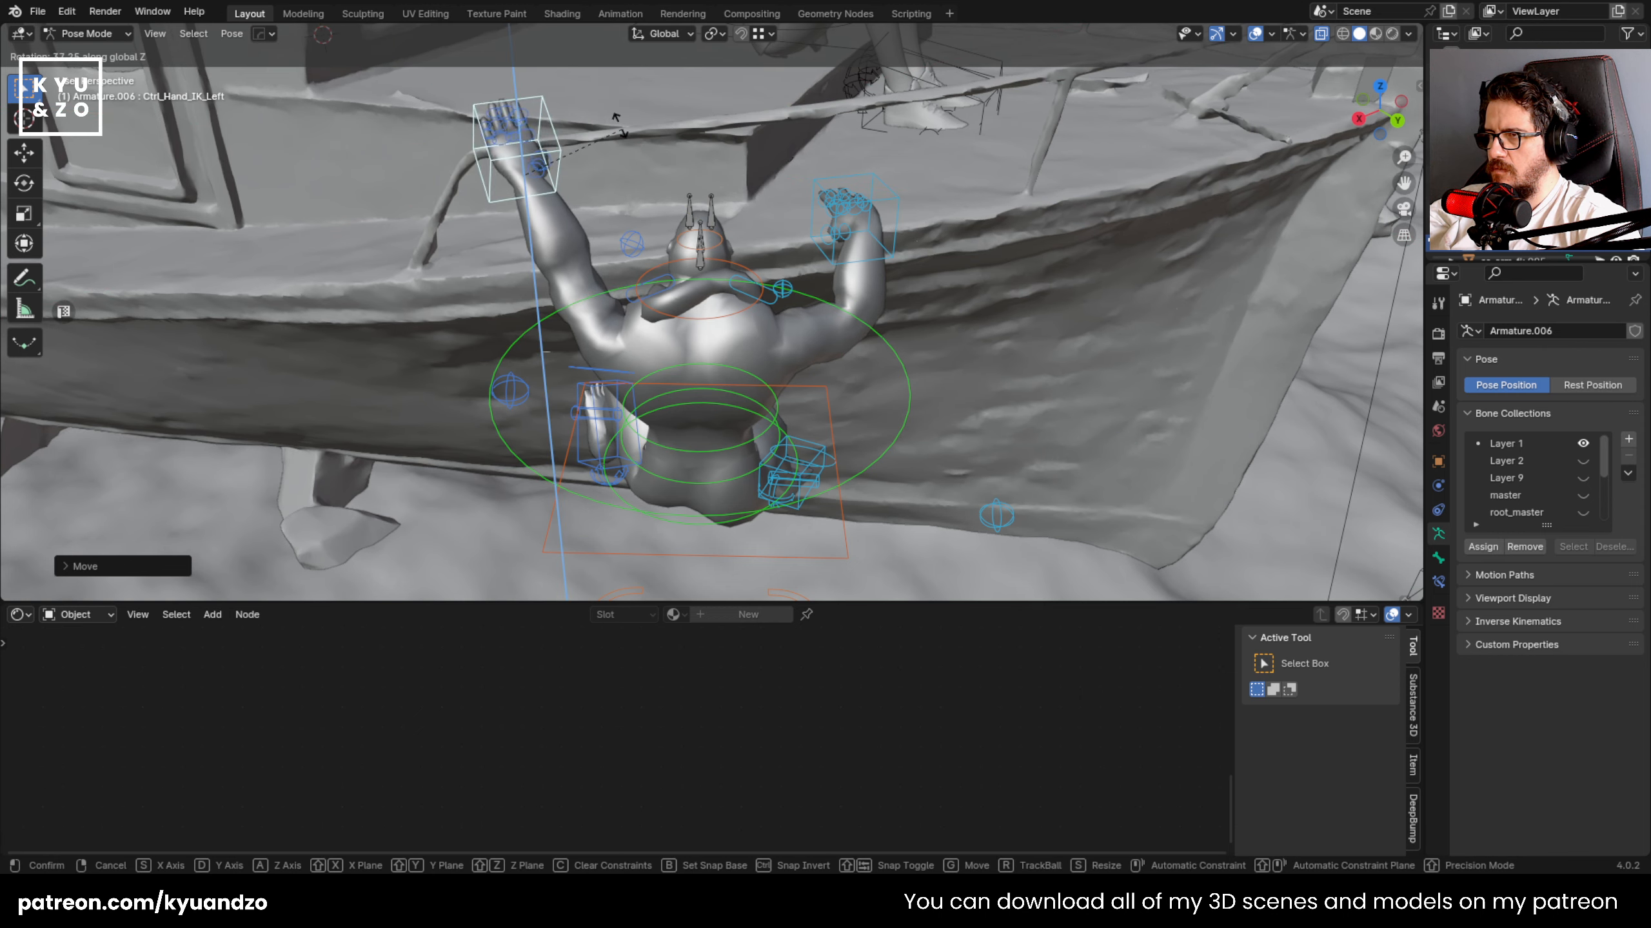
pyautogui.click(627, 171)
pyautogui.click(491, 401)
# - Return to Object Mode and copy the T-posed creature standing on the sea together with its armature
pyautogui.moveTo(491, 401); pyautogui.dragTo(455, 362, button='middle')
pyautogui.scroll(-8, 545, 357)
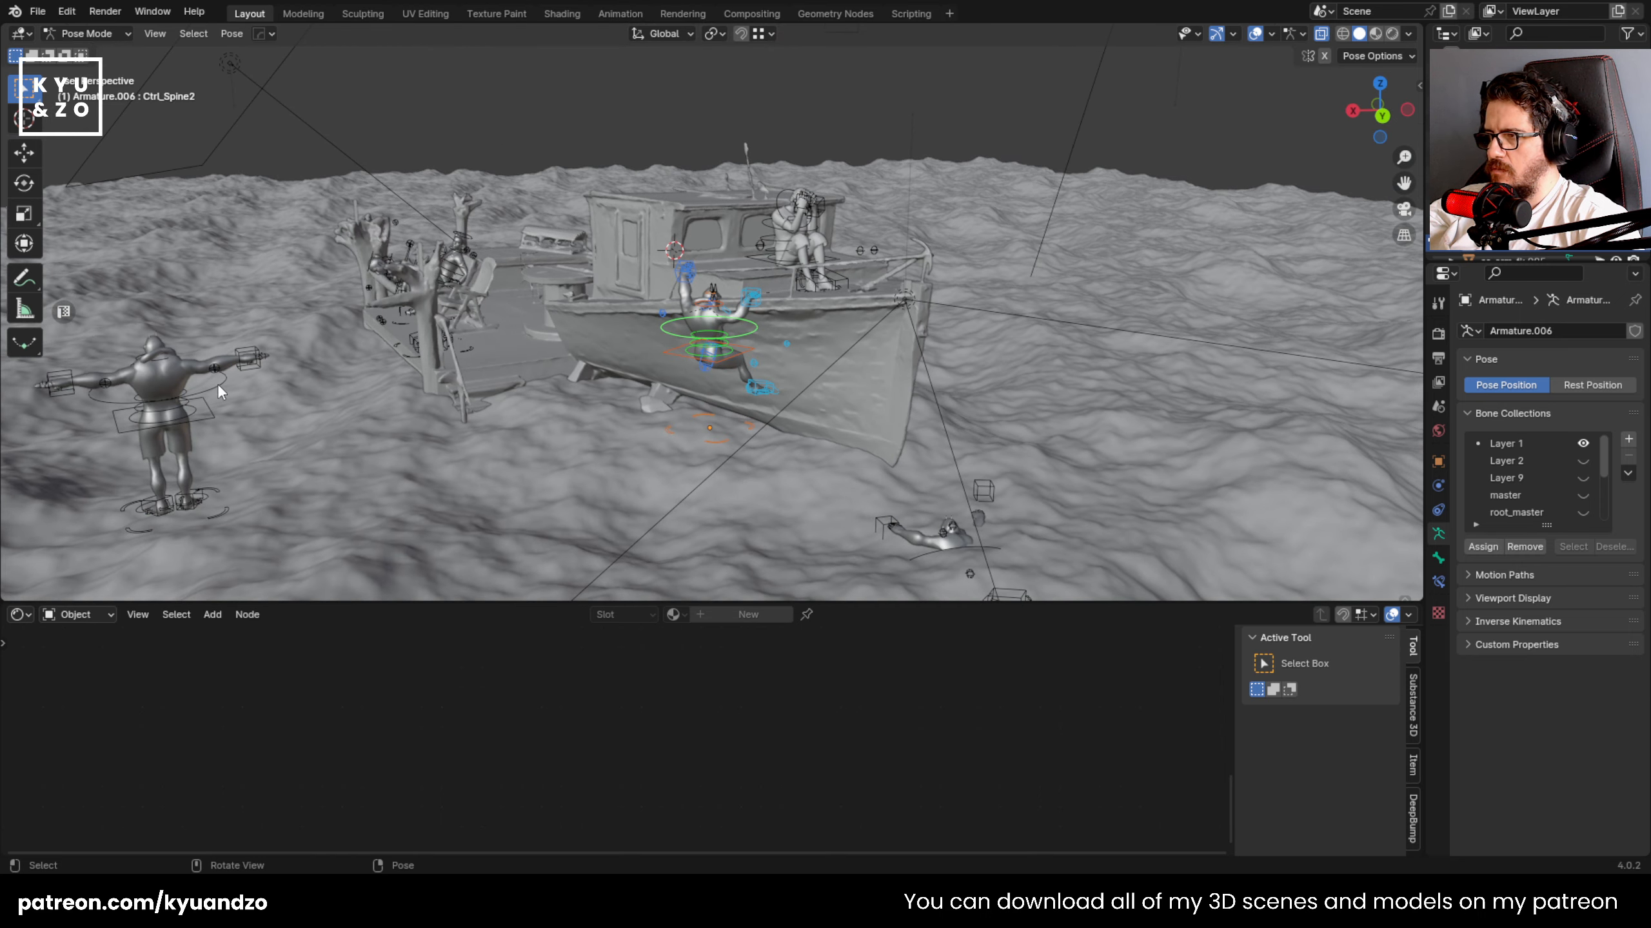
pyautogui.click(91, 33)
pyautogui.click(93, 57)
pyautogui.keyDown('shift'); pyautogui.moveTo(296, 435); pyautogui.dragTo(394, 426, button='middle'); pyautogui.keyUp('shift')
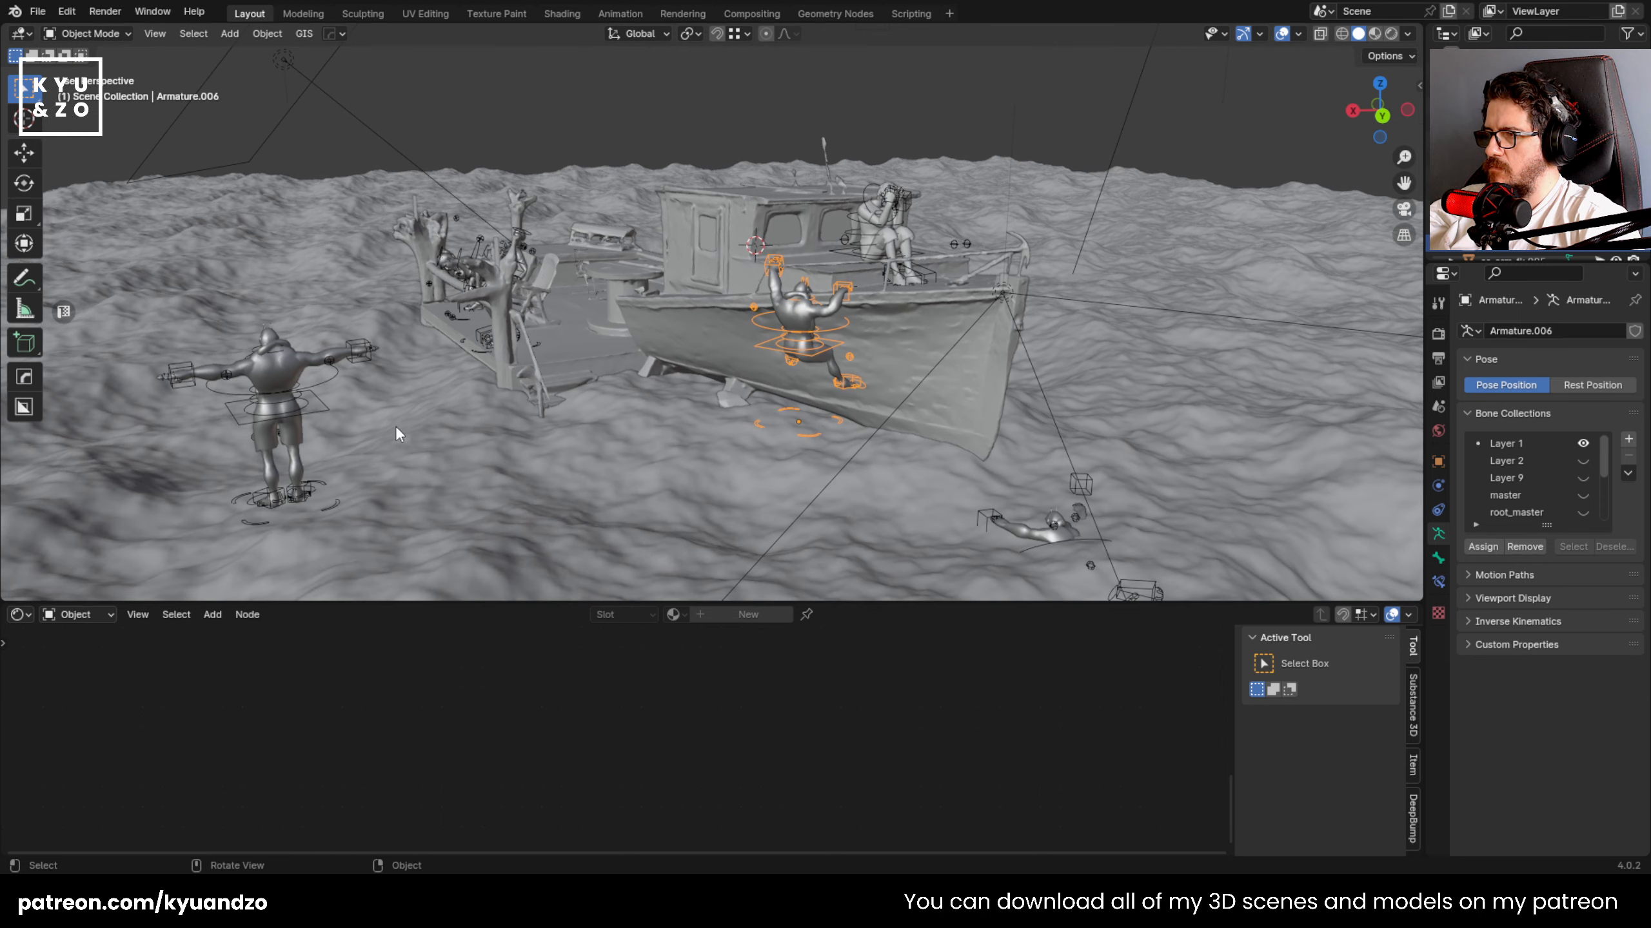
pyautogui.click(297, 402)
pyautogui.hotkey('shift', 'g')
pyautogui.click(279, 397)
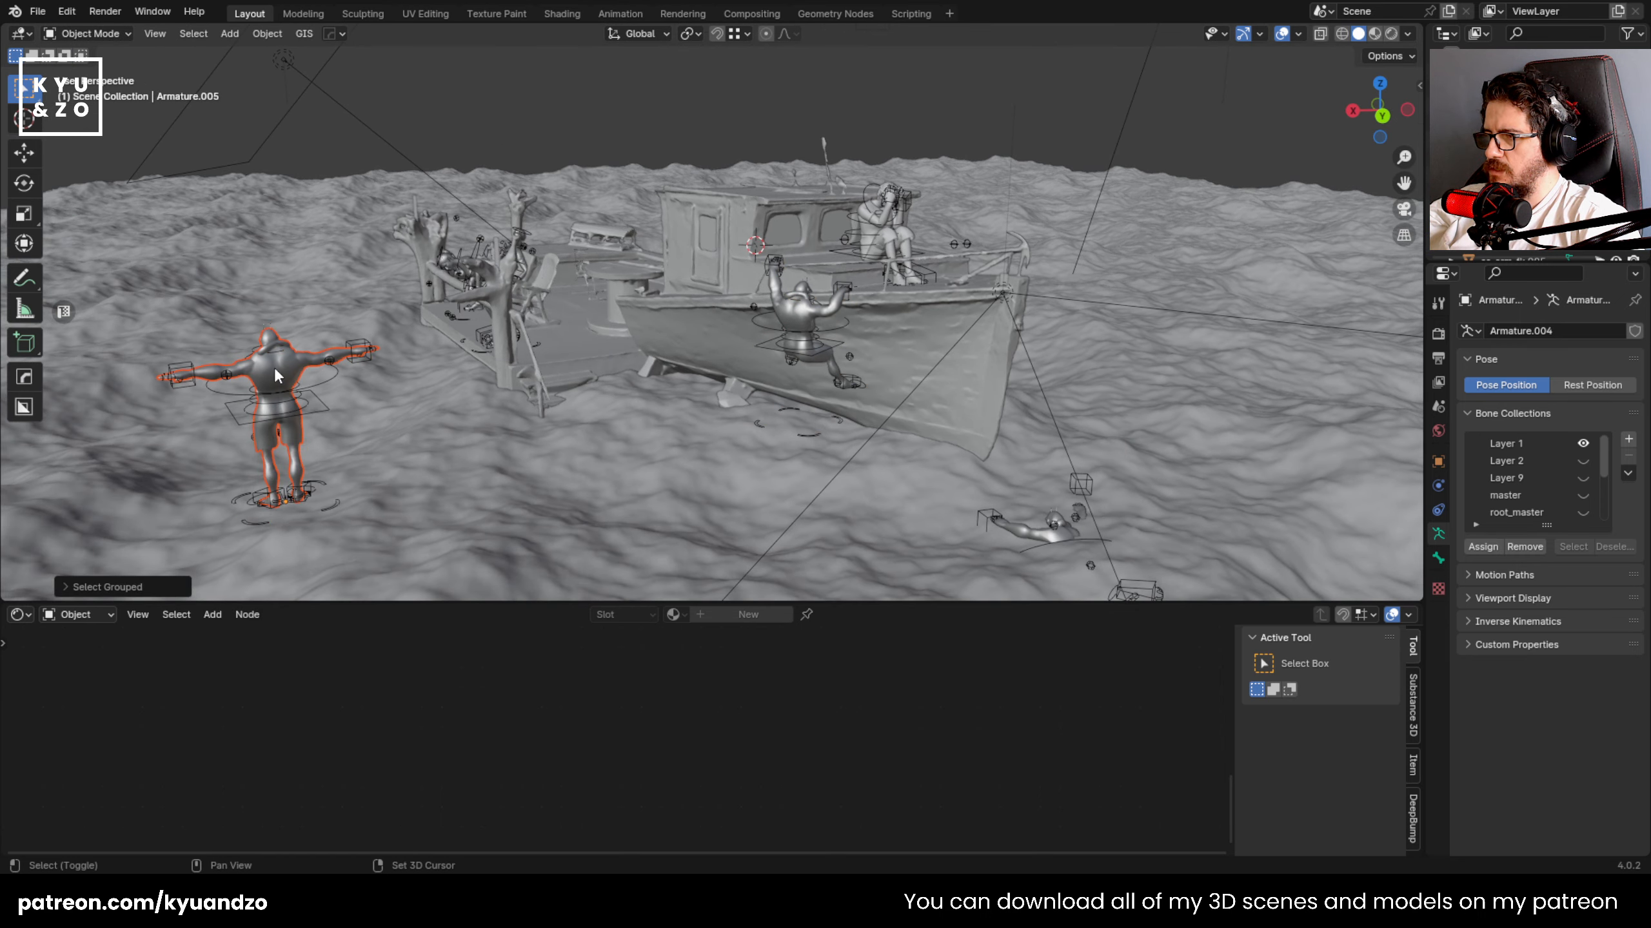
pyautogui.keyDown('shift'); pyautogui.click(314, 395); pyautogui.keyUp('shift')
pyautogui.hotkey('ctrl', 'c')
pyautogui.click(315, 395)
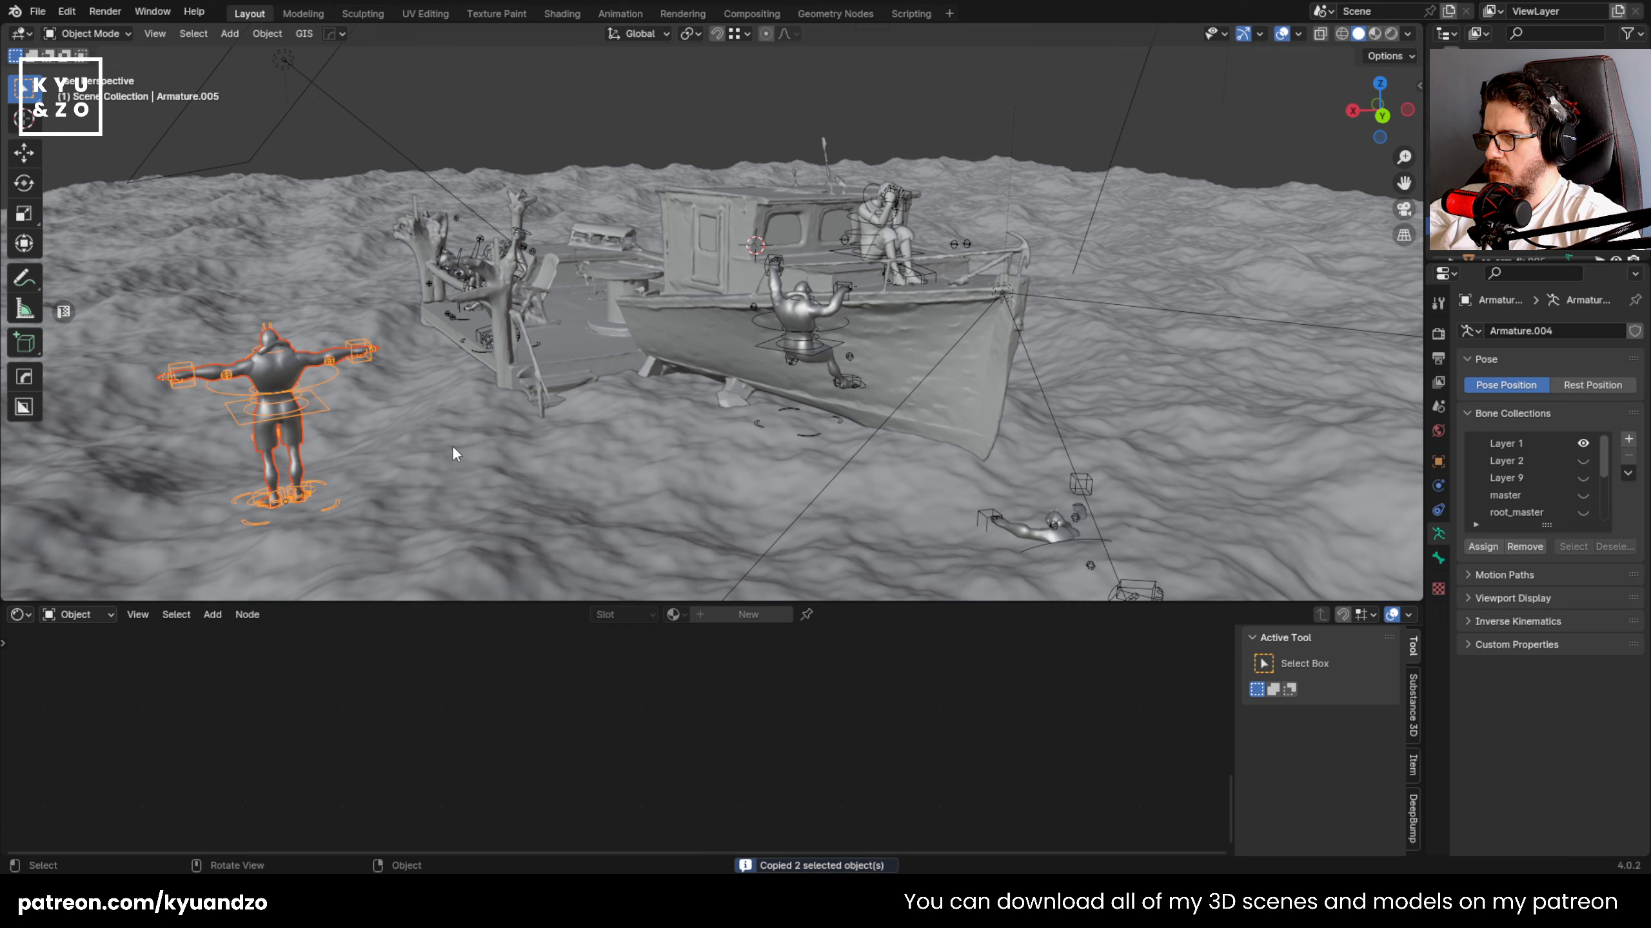
# - Paste the copied creature and move it between the original and the boat
pyautogui.hotkey('ctrl', 'v')
pyautogui.press('g')
pyautogui.scroll(2, 625, 369)
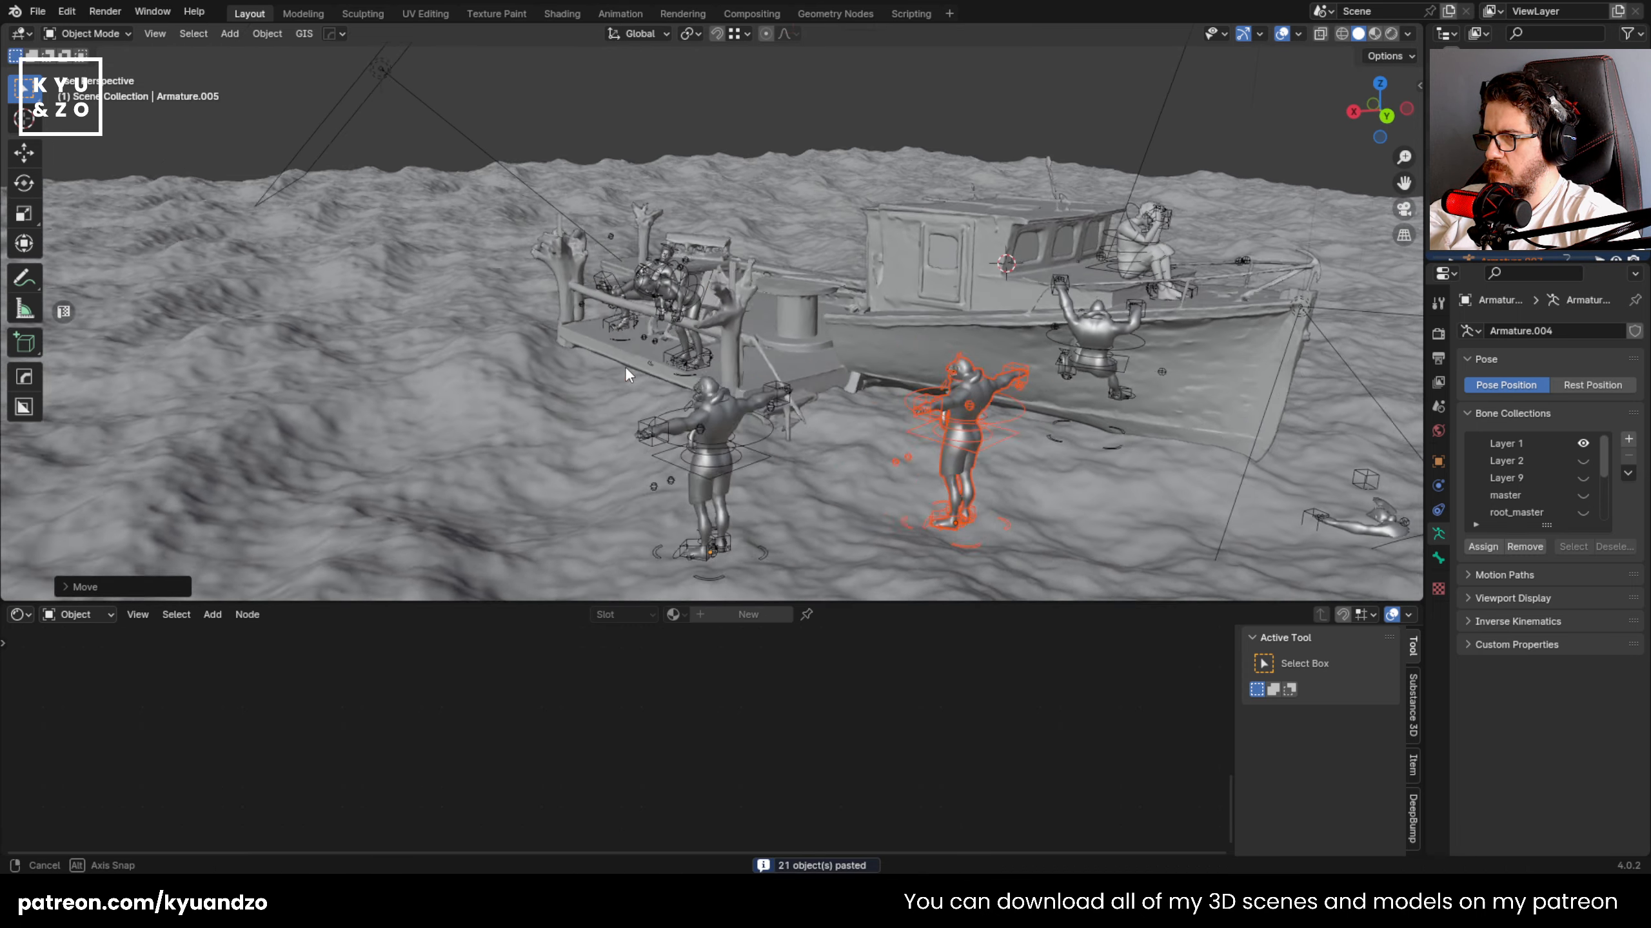
# - Try to select the floating rig control shapes above the sea with Select Grouped
pyautogui.moveTo(624, 367); pyautogui.dragTo(656, 391, button='middle')
pyautogui.keyDown('shift'); pyautogui.moveTo(975, 488); pyautogui.dragTo(675, 338, button='middle'); pyautogui.keyUp('shift')
pyautogui.scroll(-6, 768, 427)
pyautogui.keyDown('shift'); pyautogui.moveTo(769, 274); pyautogui.dragTo(768, 427, button='middle'); pyautogui.keyUp('shift')
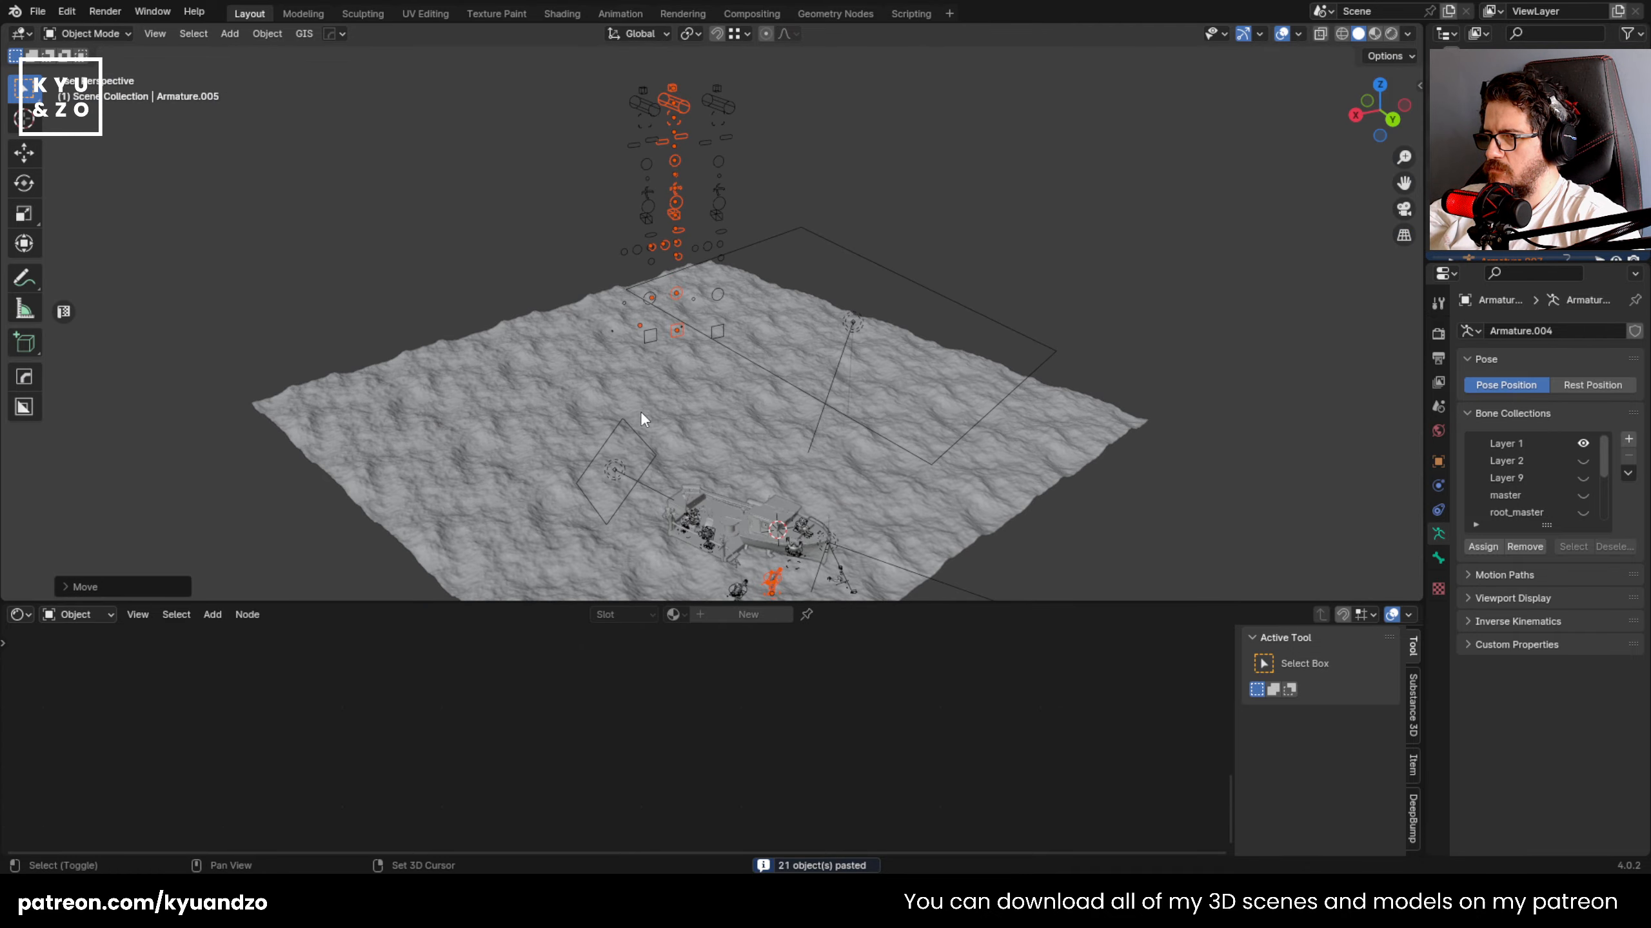
pyautogui.click(629, 341)
pyautogui.click(651, 336)
pyautogui.hotkey('shift', 'g')
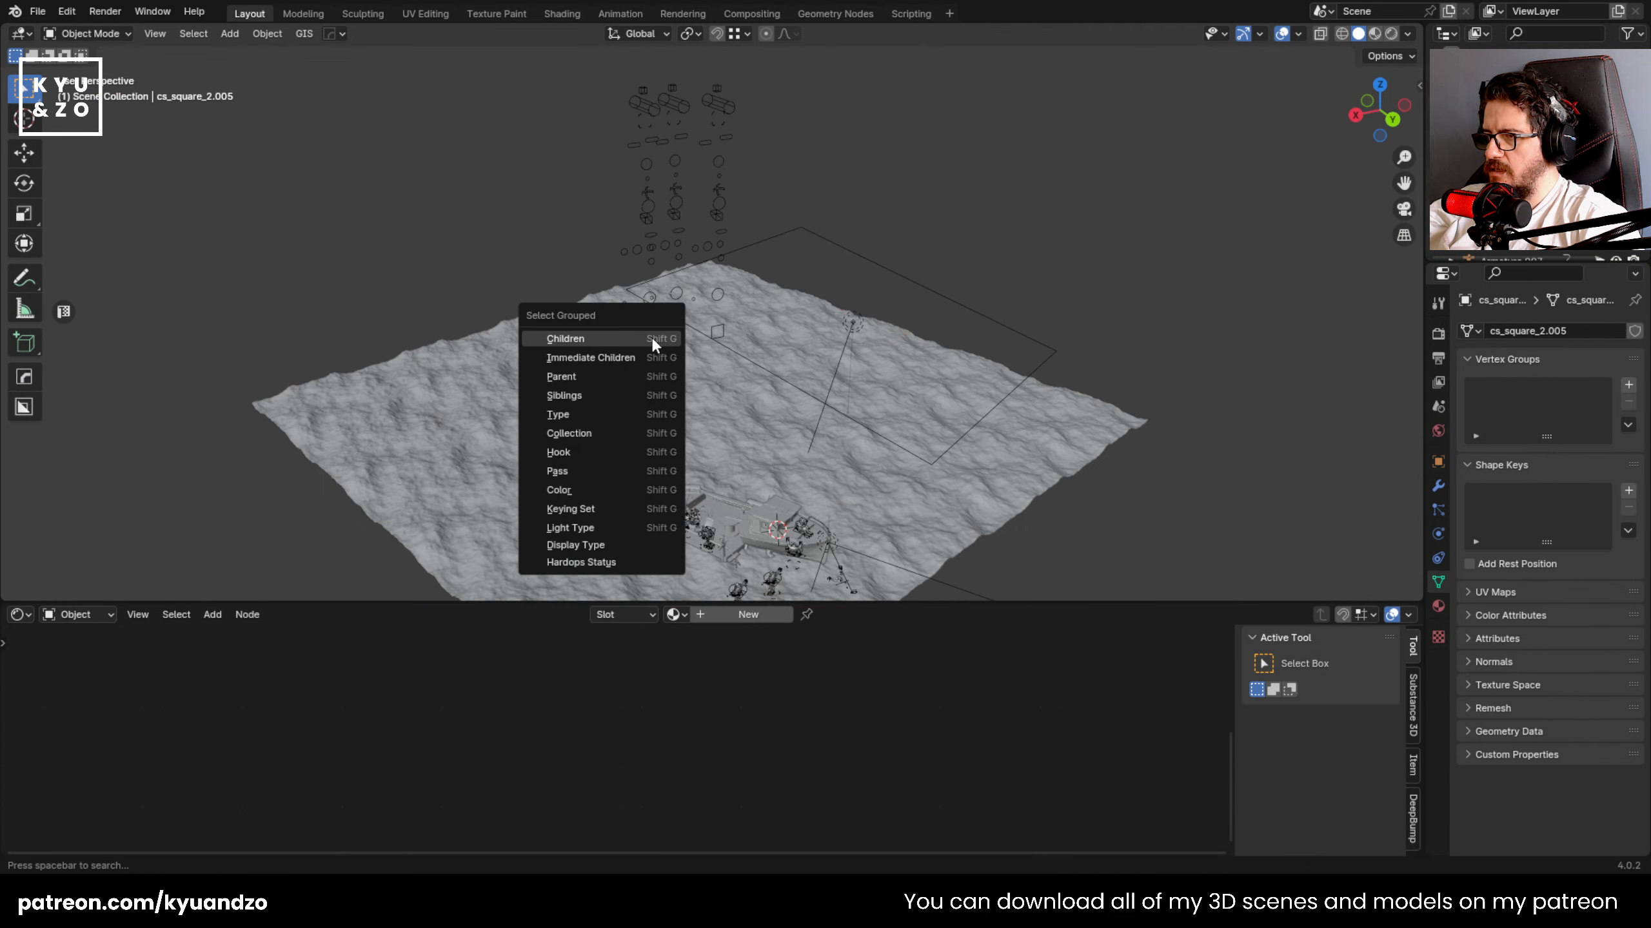
pyautogui.click(651, 337)
pyautogui.click(652, 333)
pyautogui.click(652, 328)
pyautogui.hotkey('shift', 'g')
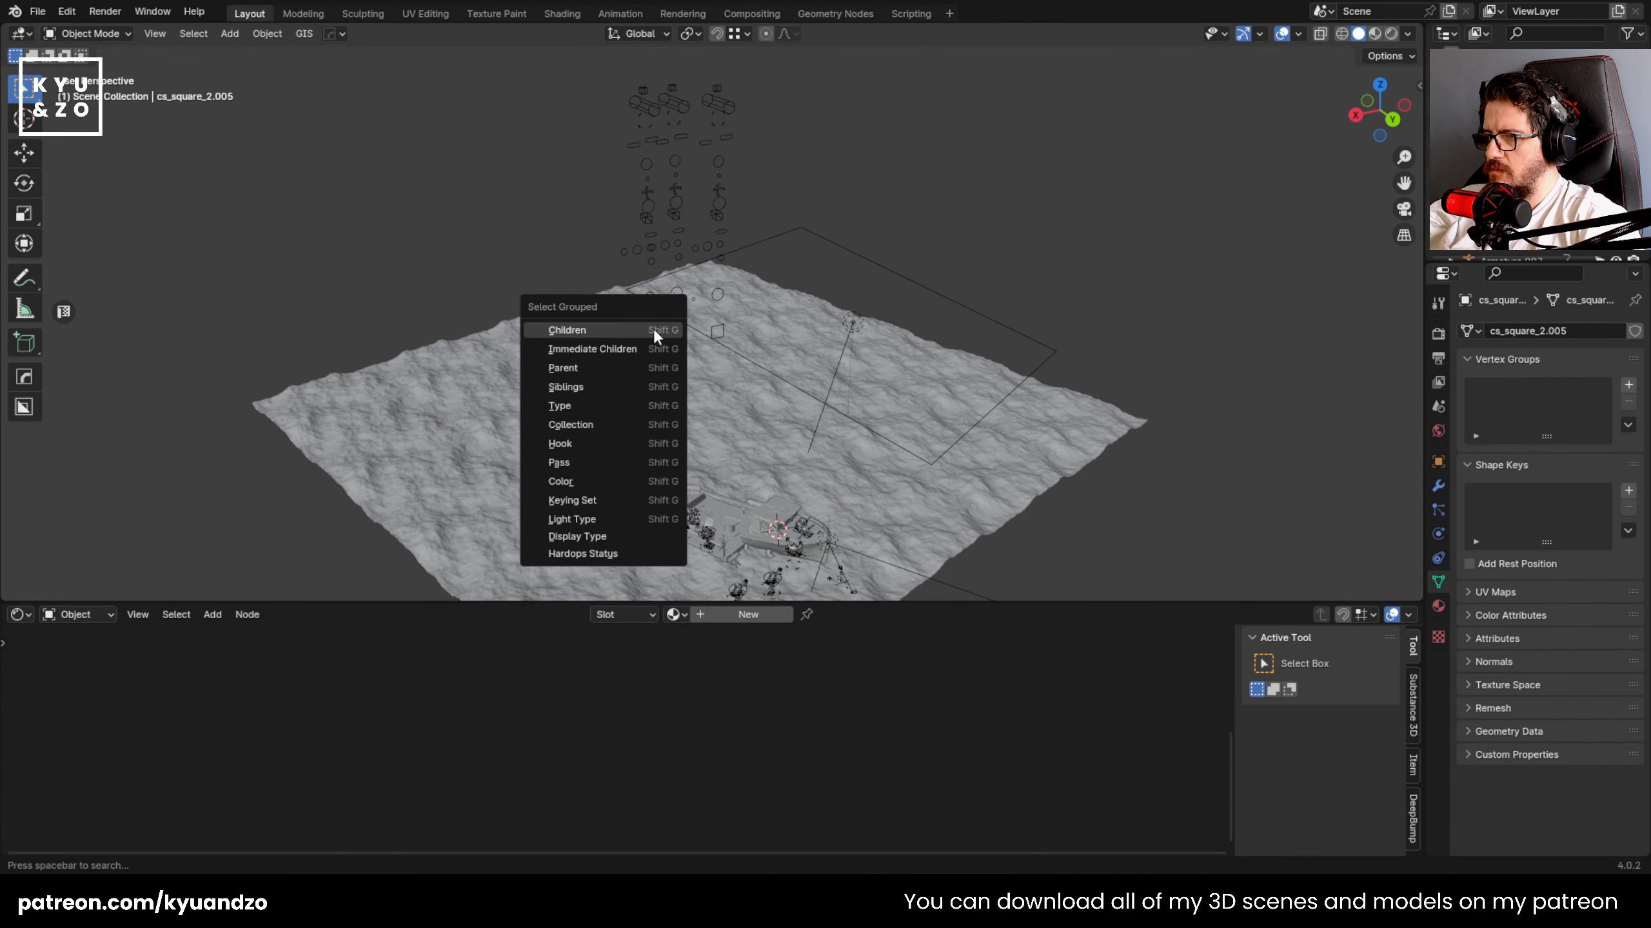
pyautogui.click(631, 386)
pyautogui.hotkey('ctrl', 'z')
# - Select the lower rows of the floating rig control shapes and delete them
pyautogui.moveTo(572, 338); pyautogui.dragTo(606, 302, button='middle')
pyautogui.scroll(2, 904, 387)
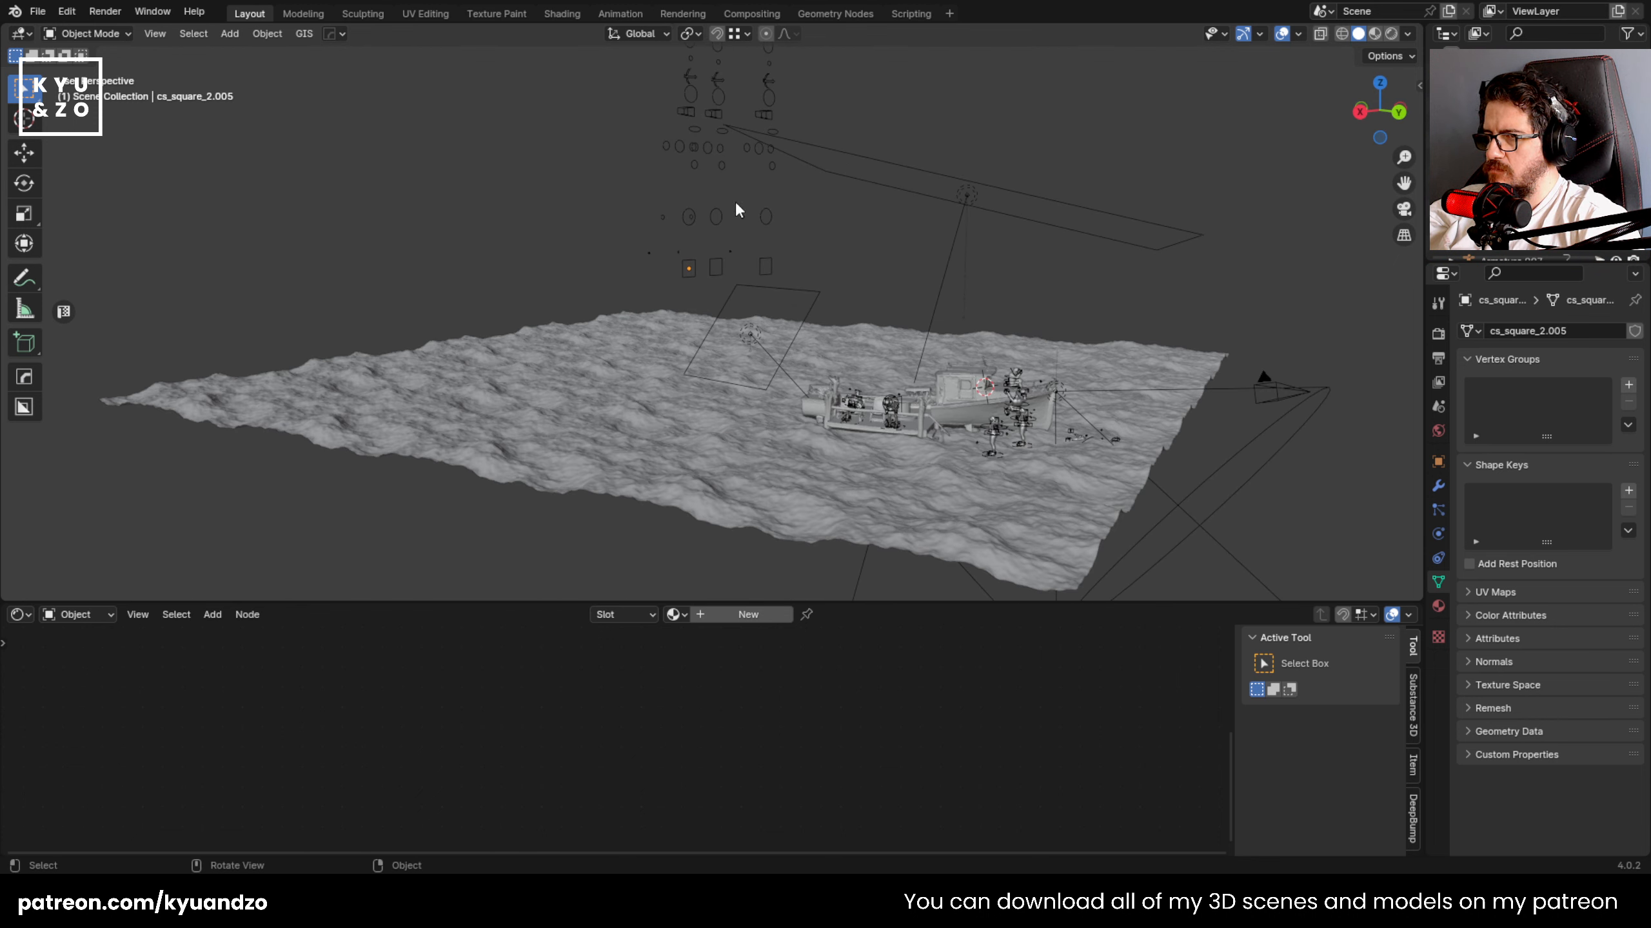
pyautogui.moveTo(851, 247); pyautogui.dragTo(658, 210, button='middle')
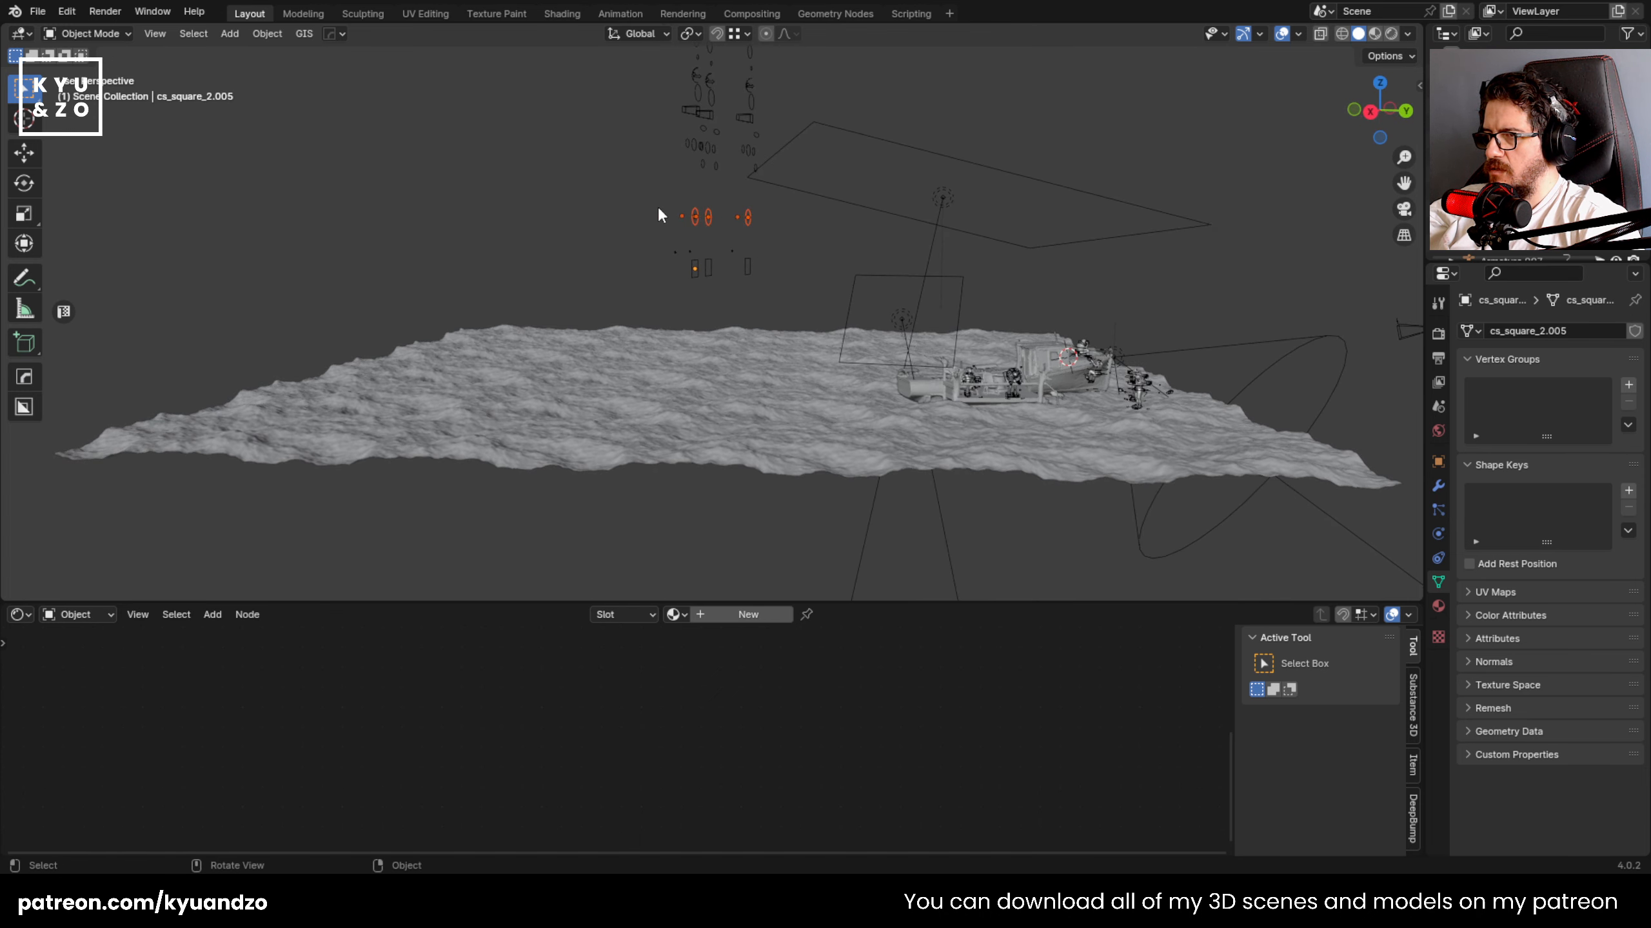
pyautogui.moveTo(776, 292); pyautogui.dragTo(763, 283)
pyautogui.press('x')
pyautogui.click(764, 283)
# - Box-select the remaining floating rig control shapes above the sea and delete them
pyautogui.keyDown('shift'); pyautogui.moveTo(694, 182); pyautogui.dragTo(662, 367, button='middle'); pyautogui.keyUp('shift')
pyautogui.moveTo(570, 121)
pyautogui.mouseDown()
pyautogui.moveTo(853, 300)
pyautogui.moveTo(783, 405)
pyautogui.mouseUp()
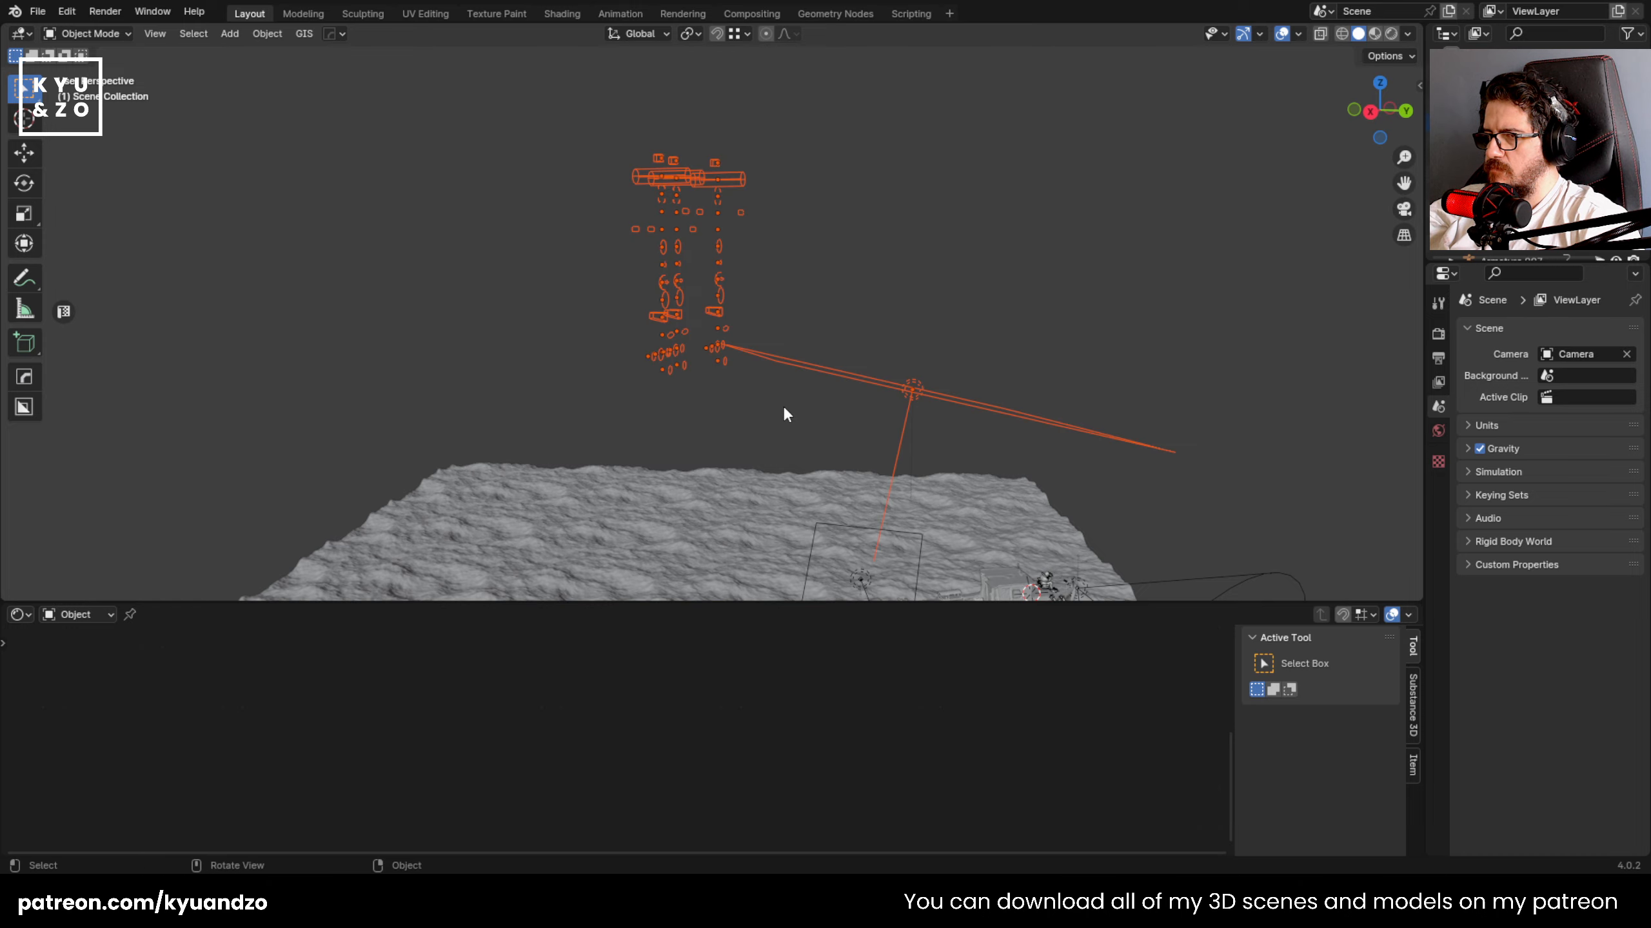
pyautogui.press('x')
pyautogui.click(692, 300)
# - Select the pasted creature's armature and move it along the global Y axis toward the gap between platform and boat
pyautogui.moveTo(868, 459); pyautogui.dragTo(690, 267, button='middle')
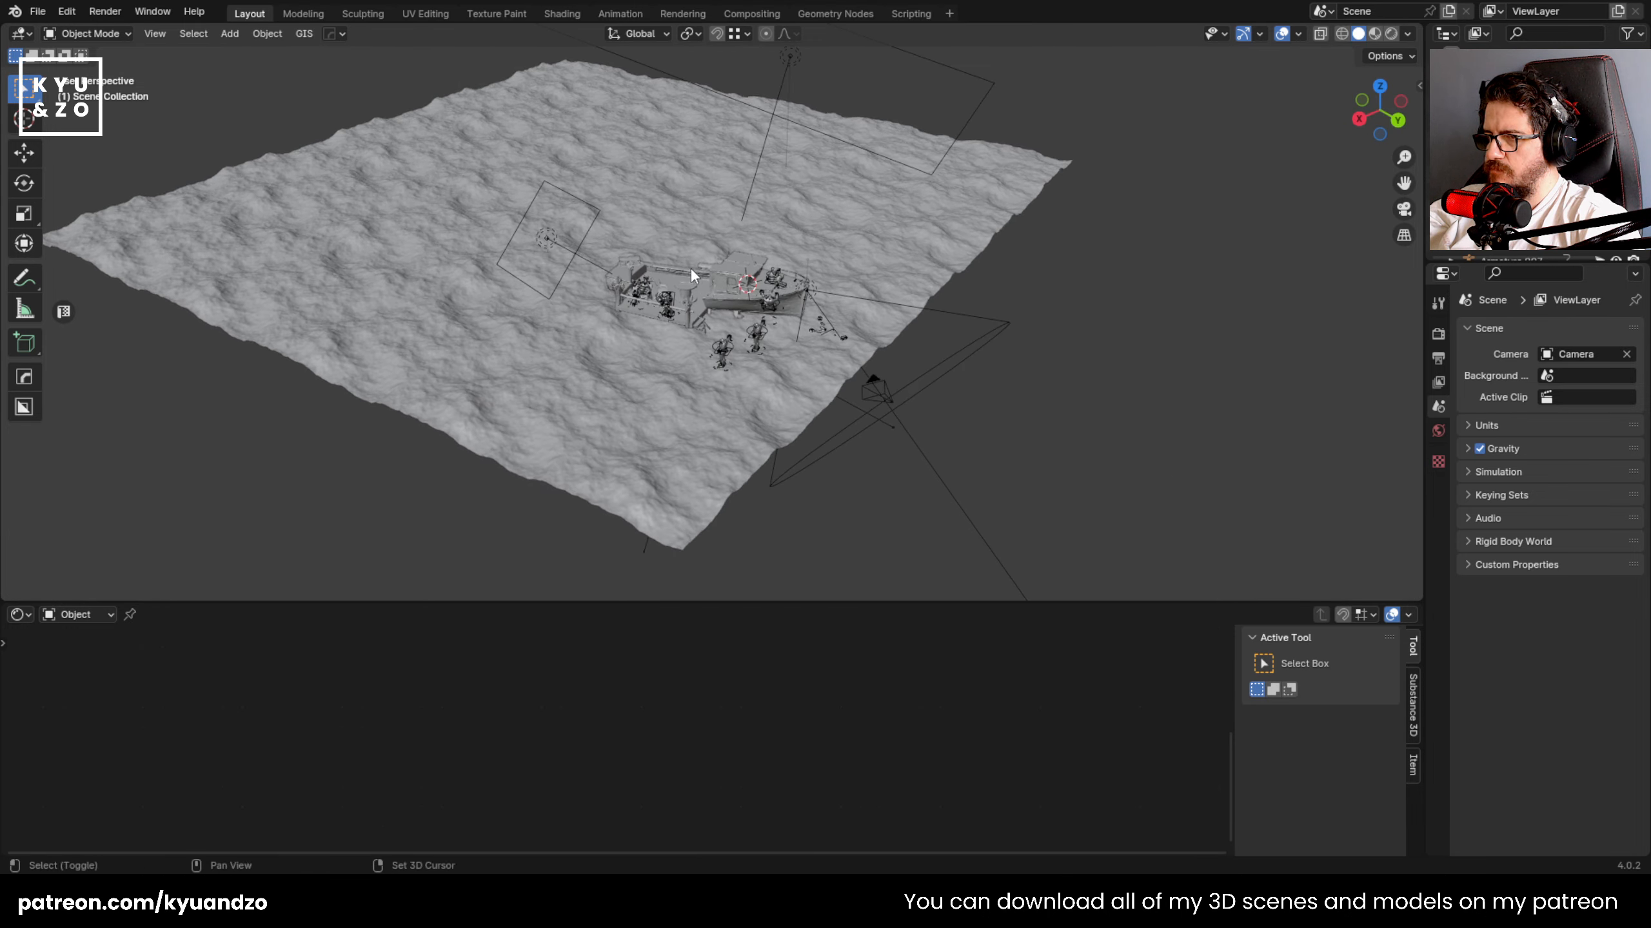
pyautogui.scroll(7, 690, 267)
pyautogui.click(772, 472)
pyautogui.click(886, 435)
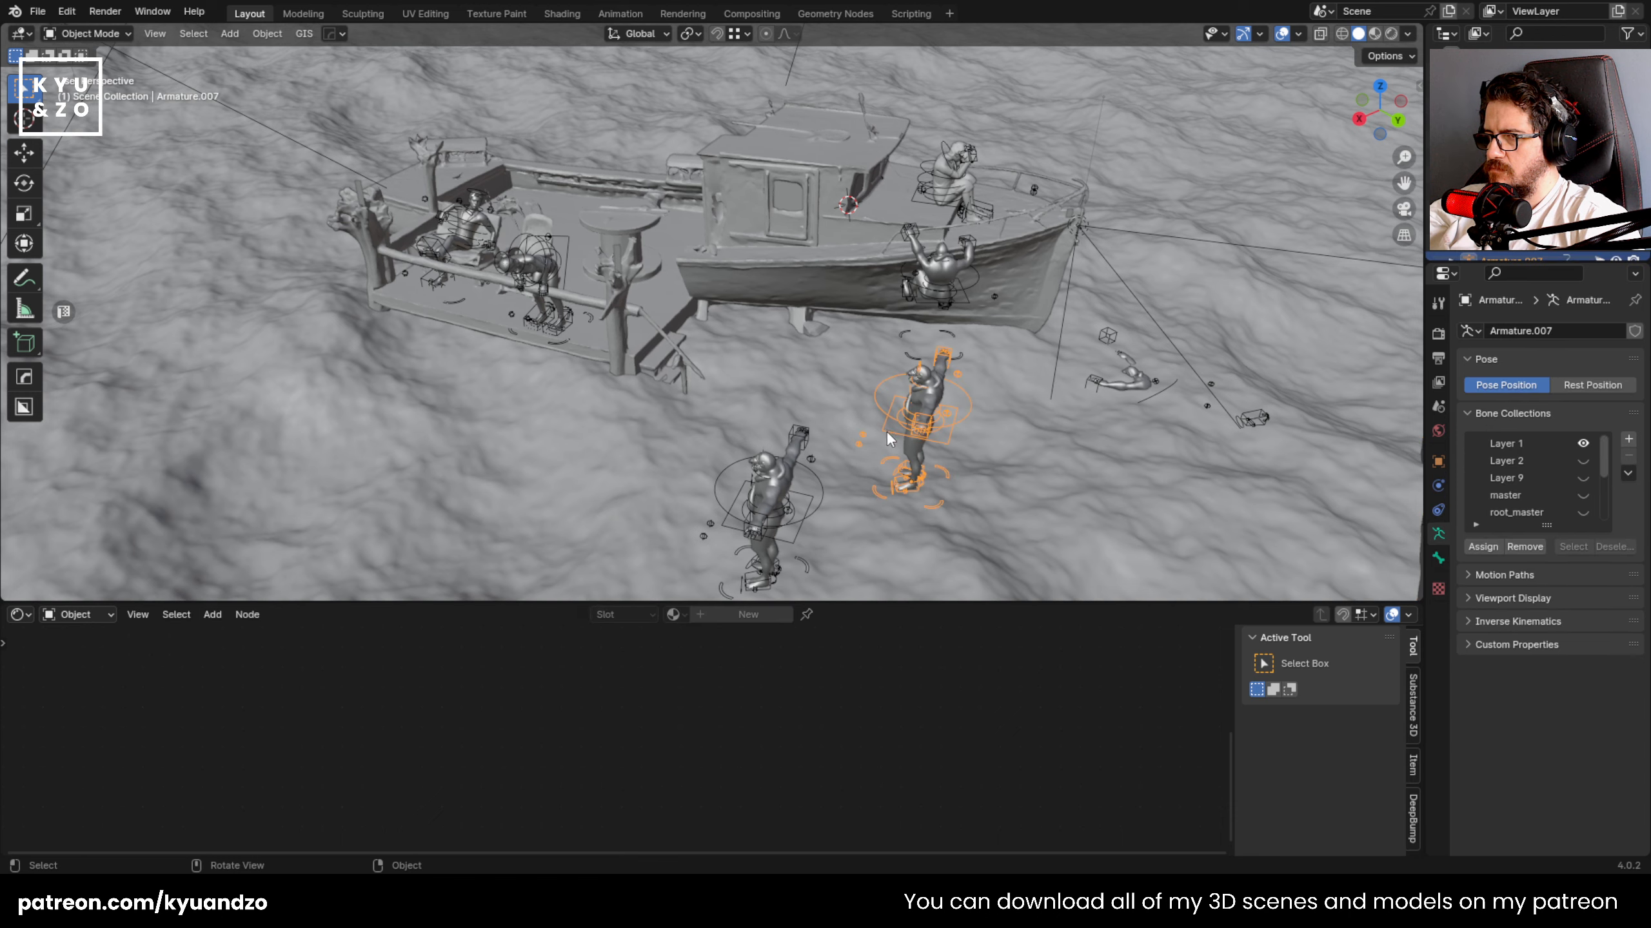
pyautogui.press('g')
pyautogui.press('d')
pyautogui.click(709, 342)
pyautogui.press('r')
pyautogui.press('a')
pyautogui.click(783, 377)
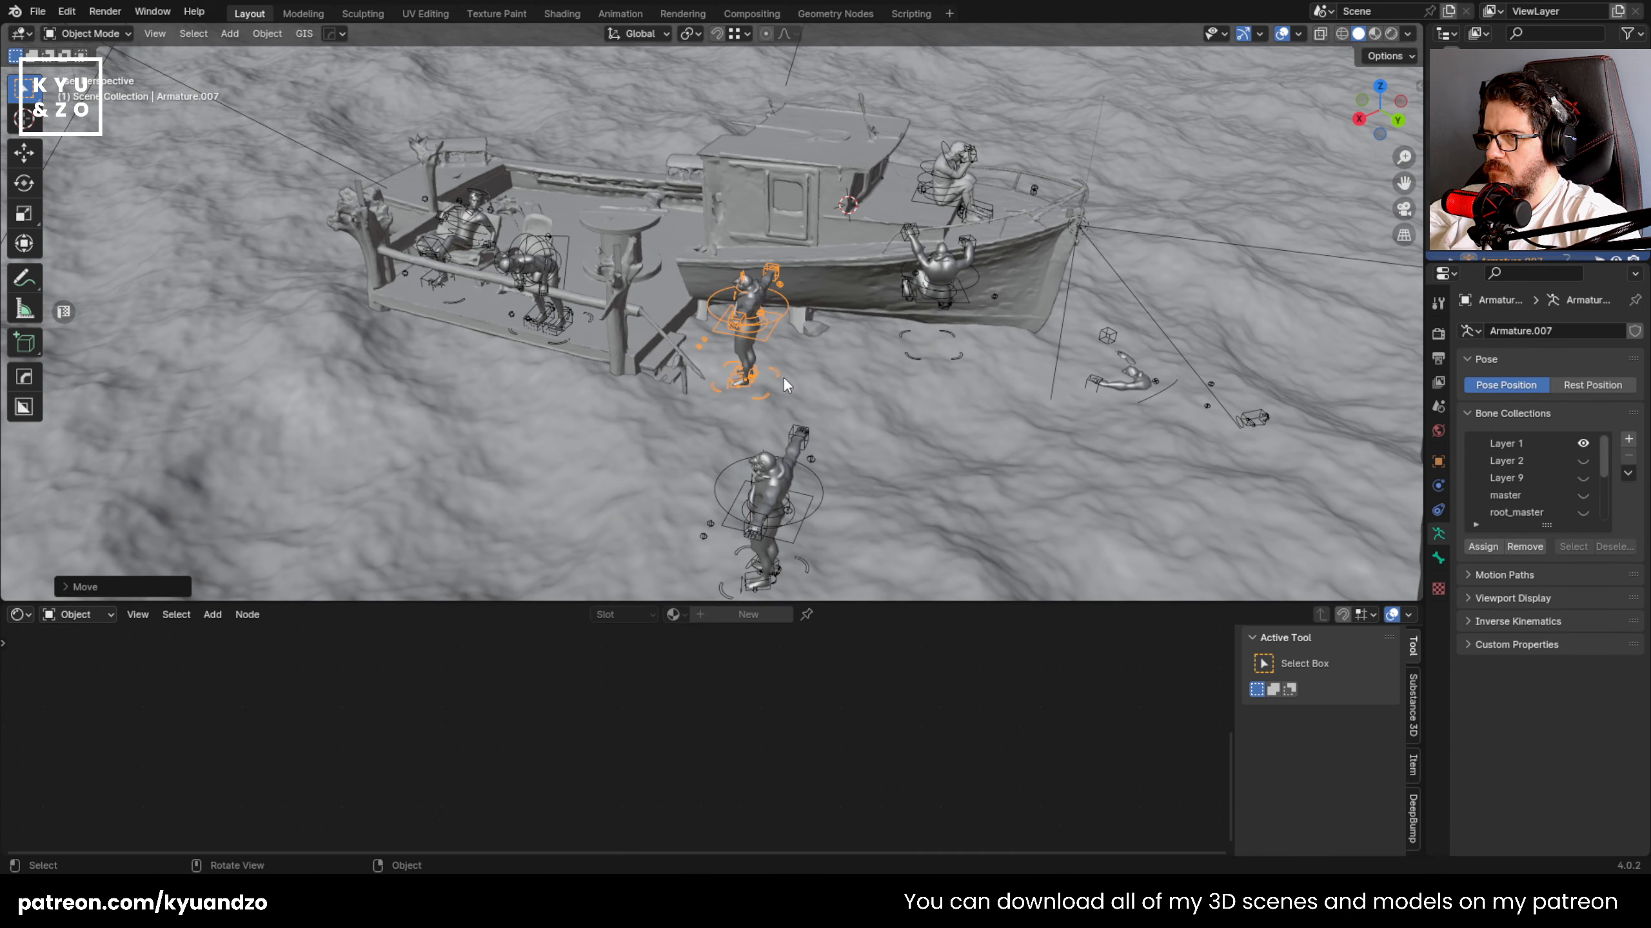
# - Lower the pasted creature's armature into the water along the Z axis and adjust its position along the X axis
pyautogui.scroll(5, 782, 364)
pyautogui.press('g')
pyautogui.press('z')
pyautogui.click(724, 477)
pyautogui.press('g')
pyautogui.press('d')
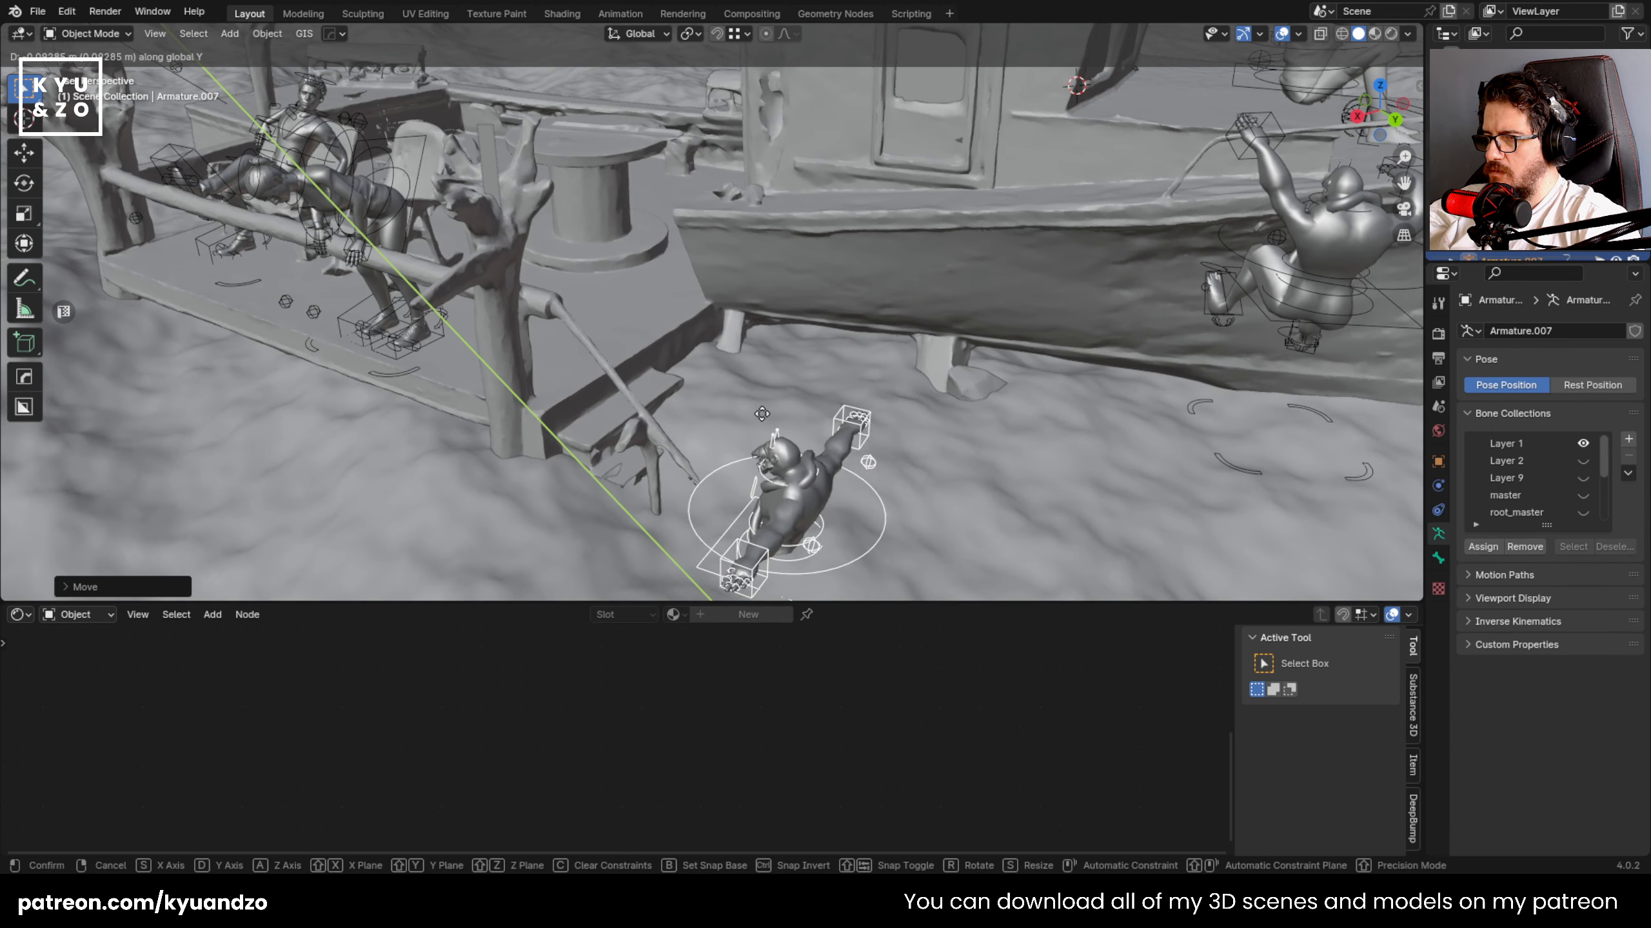
pyautogui.press('s')
pyautogui.click(871, 436)
# - Move the creature's armature along the Y and X axes up to the wooden platform's end beside the boat
pyautogui.press('g')
pyautogui.press('d')
pyautogui.click(739, 334)
pyautogui.press('g')
pyautogui.press('d')
pyautogui.press('s')
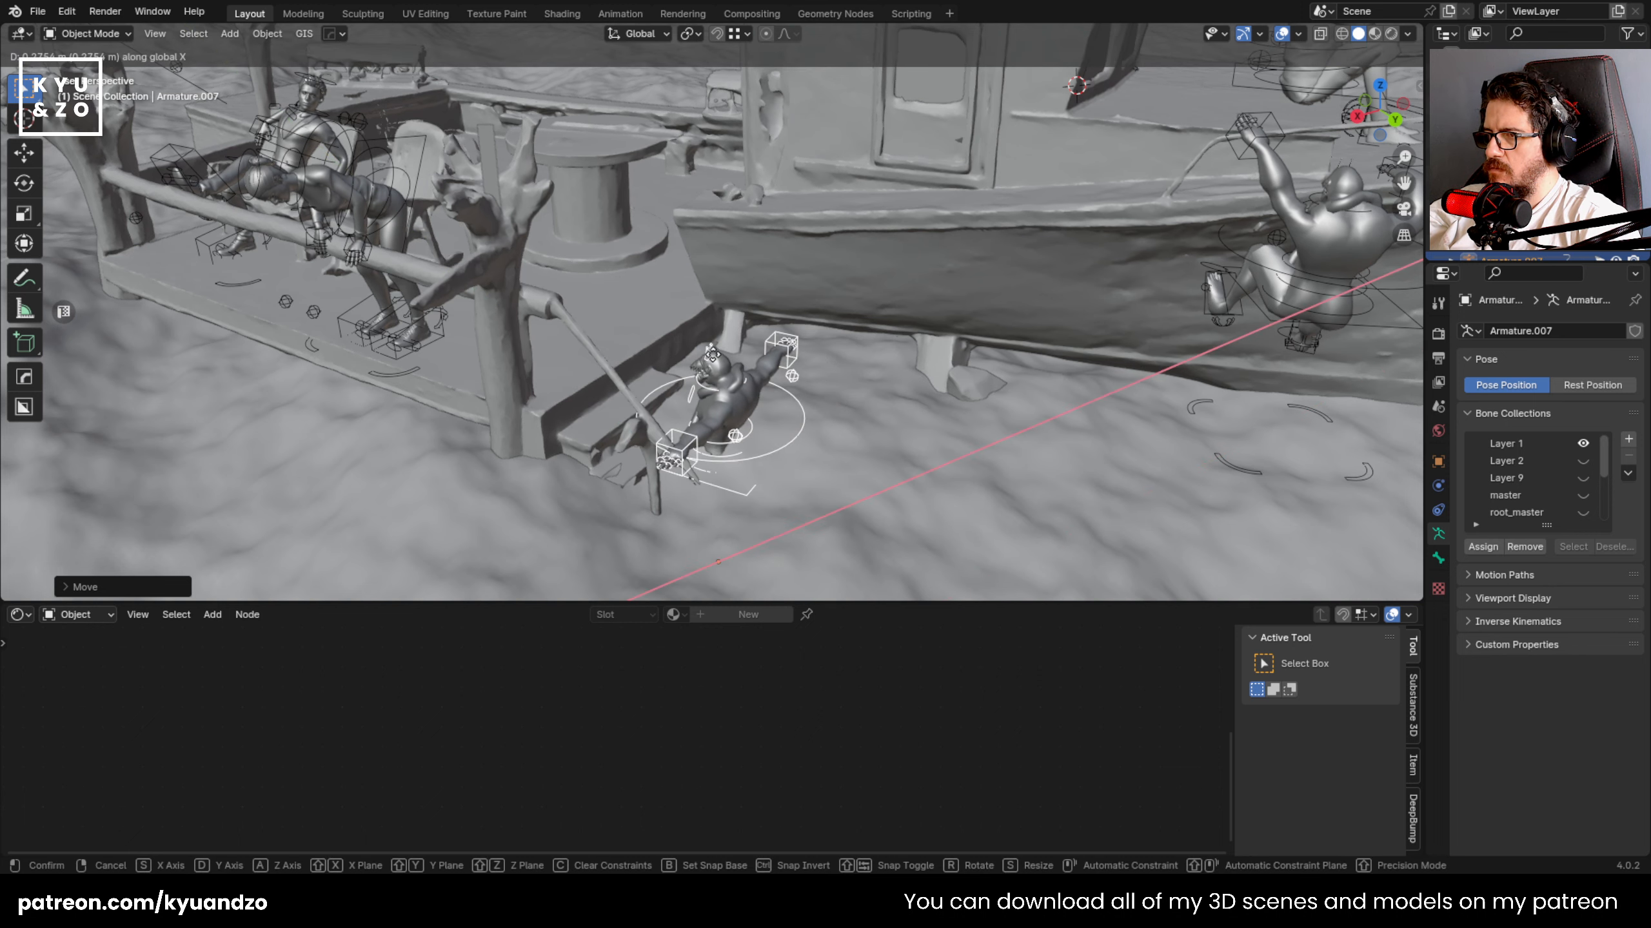
pyautogui.click(672, 370)
# - Rotate the creature's armature about its local X axis so the body leans forward toward the platform
pyautogui.moveTo(672, 369); pyautogui.dragTo(644, 363, button='middle')
pyautogui.press('r')
pyautogui.press('x')
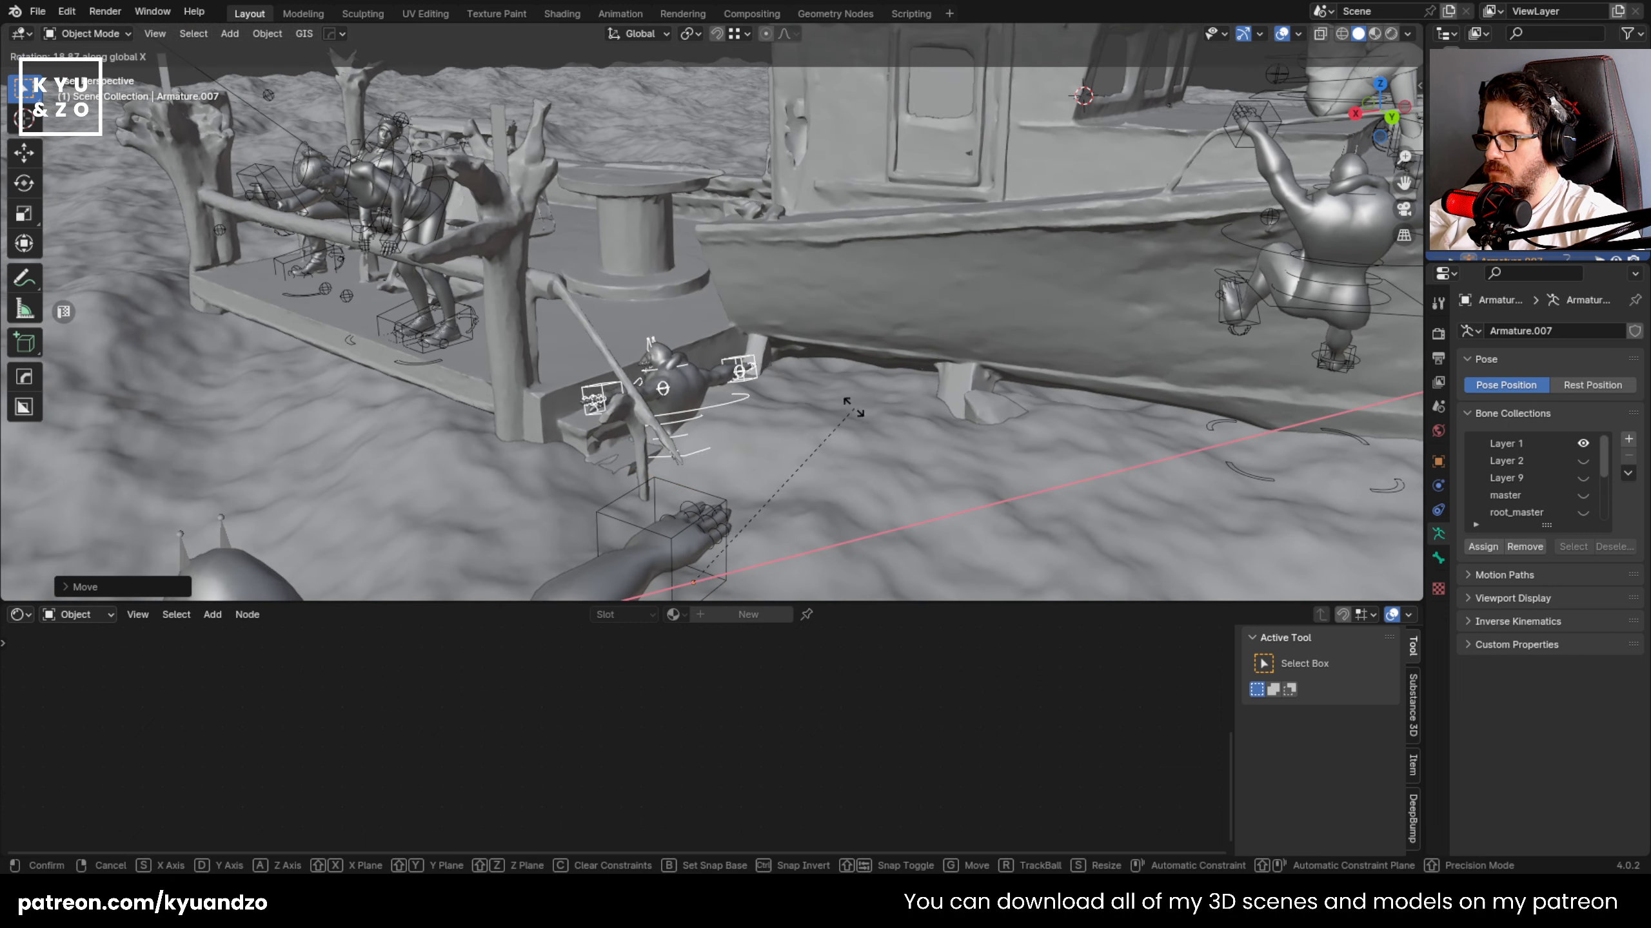
pyautogui.press('x')
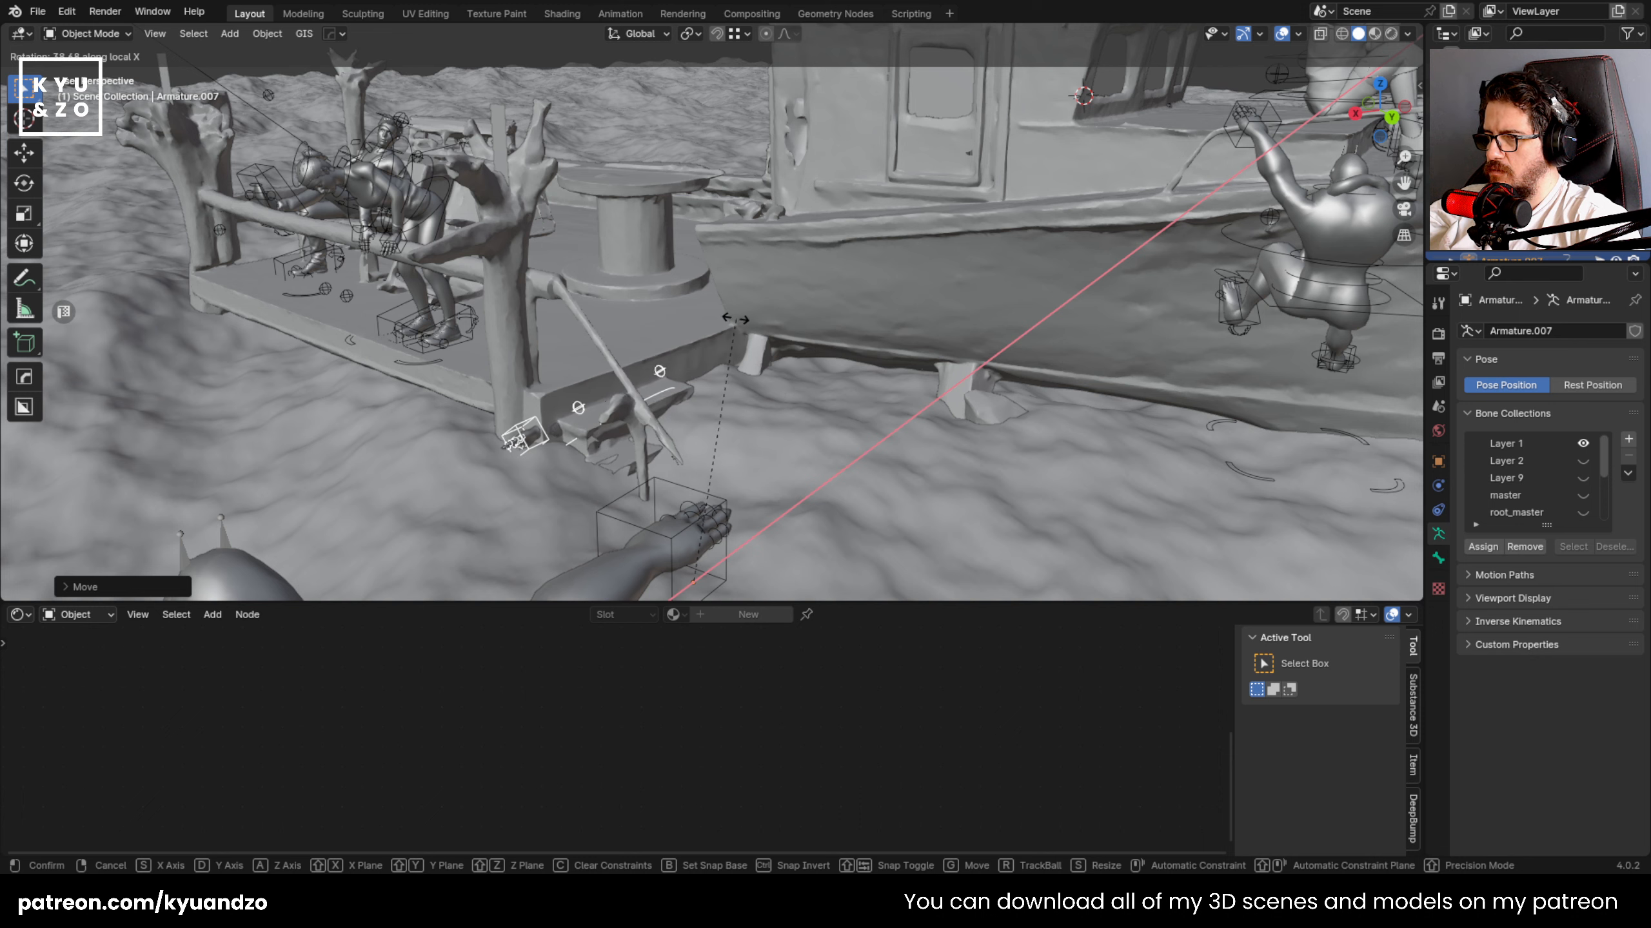
# - Shift the tilted creature's armature along the global X and Z axes to fit it beside the platform's end
pyautogui.press('g')
pyautogui.press('x')
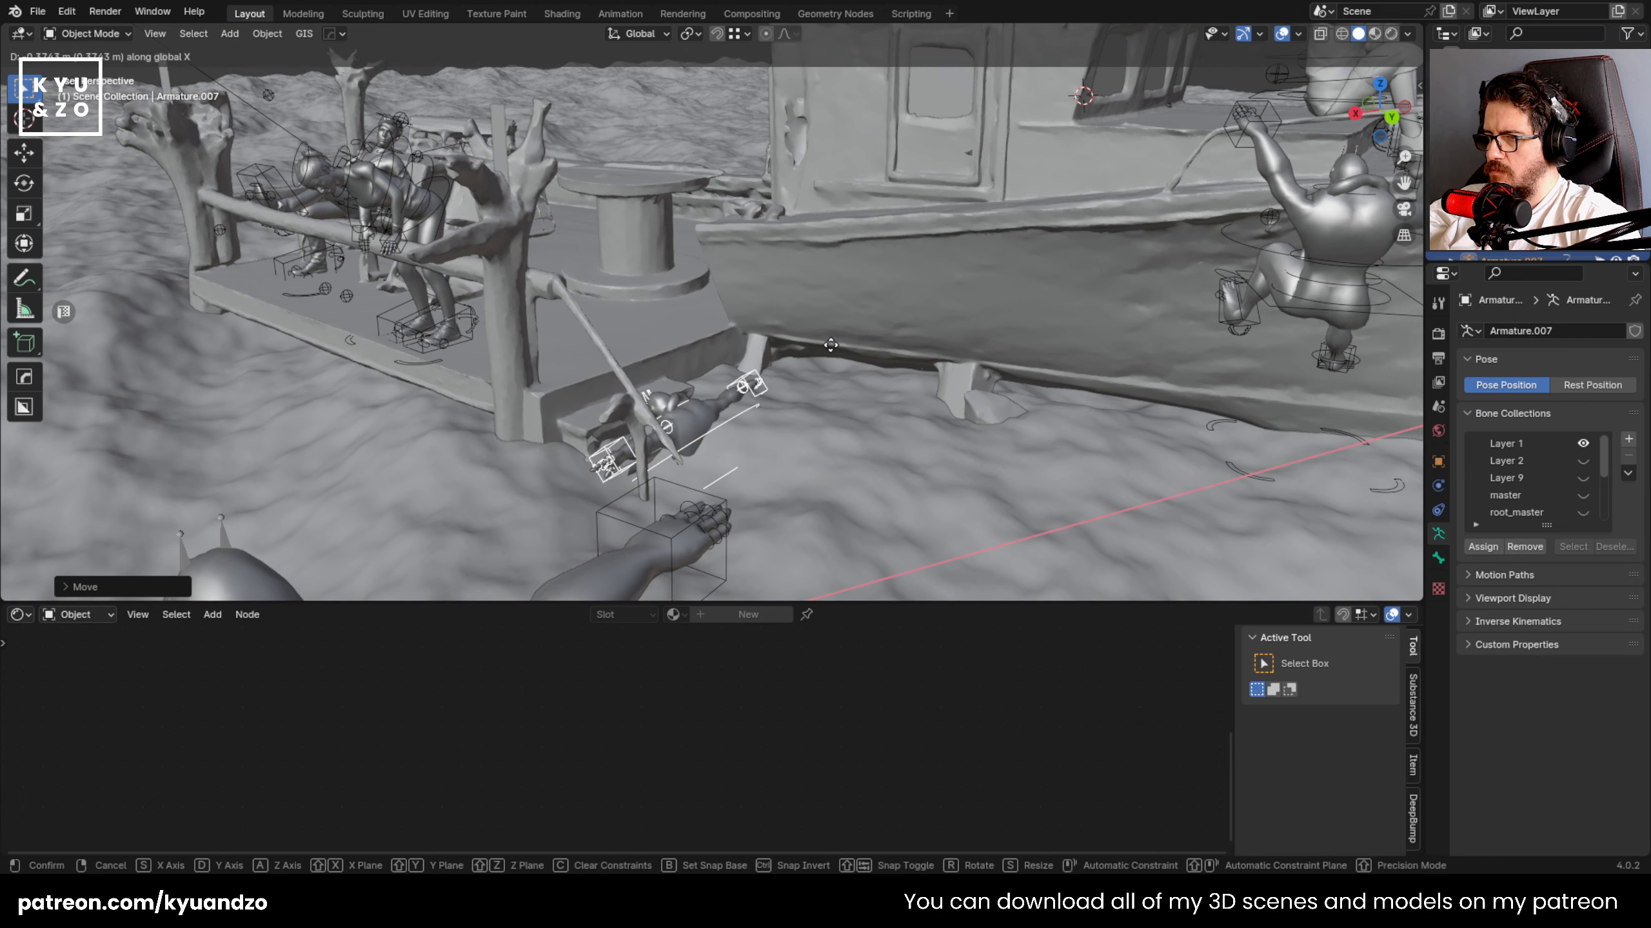
pyautogui.click(820, 358)
pyautogui.press('g')
pyautogui.press('a')
pyautogui.click(783, 376)
pyautogui.keyDown('shift'); pyautogui.moveTo(669, 414); pyautogui.dragTo(720, 394, button='middle'); pyautogui.keyUp('shift')
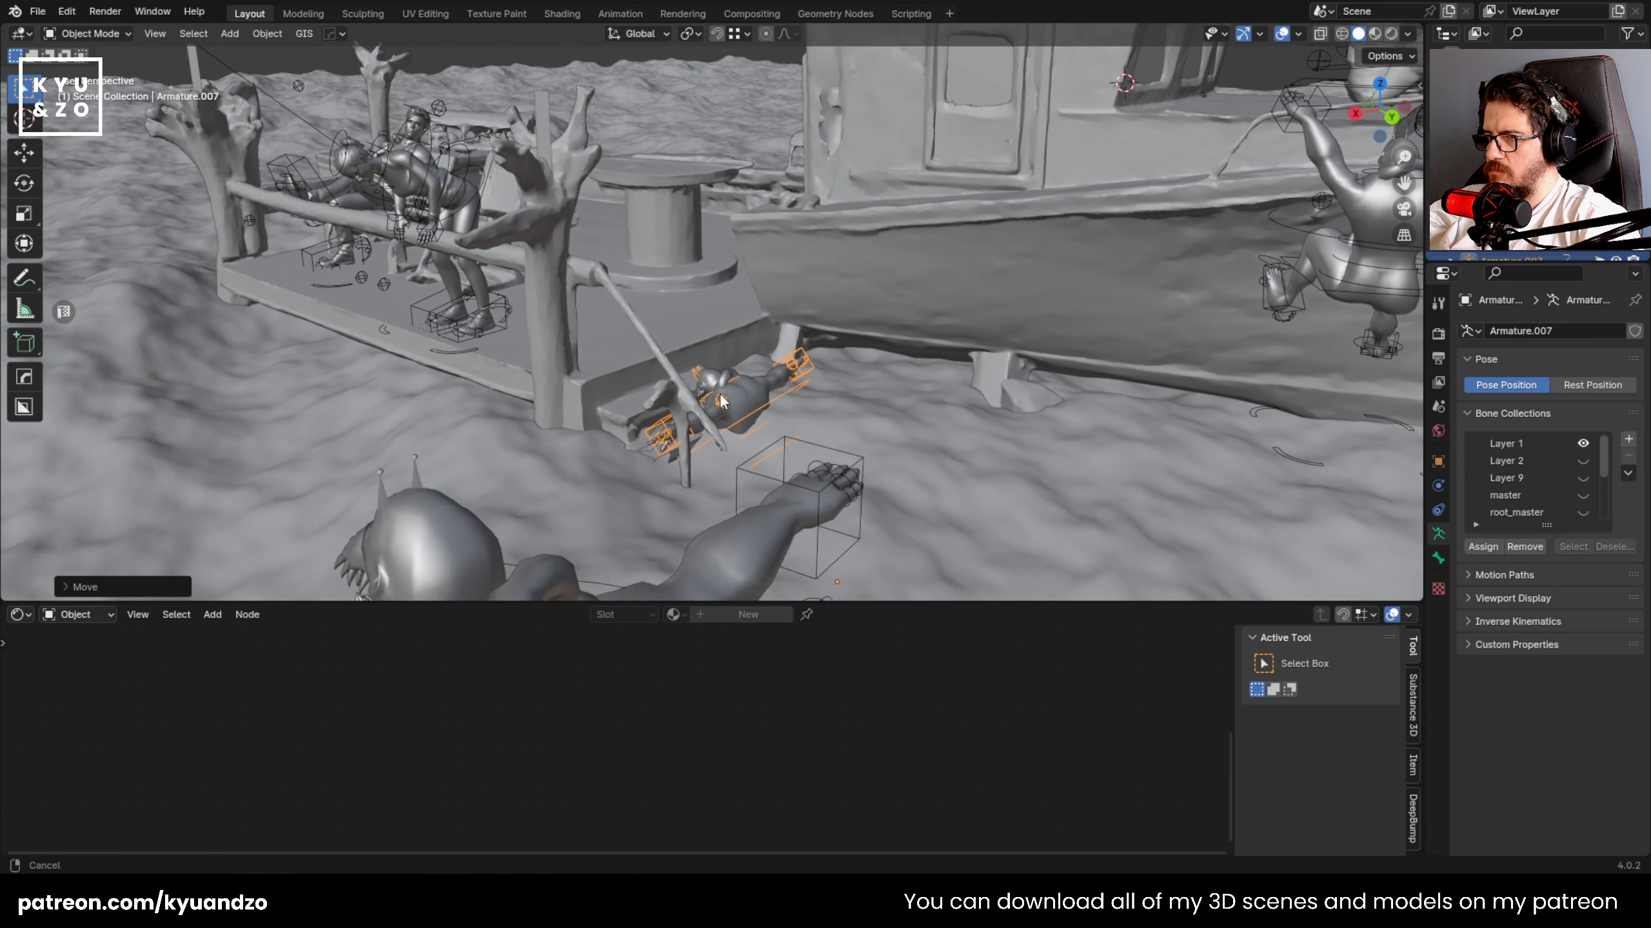
# - Move the tilted creature's armature along the global Y and Z axes to set it closer to the platform's end
pyautogui.scroll(2, 720, 394)
pyautogui.press('g')
pyautogui.press('d')
pyautogui.click(803, 434)
pyautogui.press('g')
pyautogui.press('a')
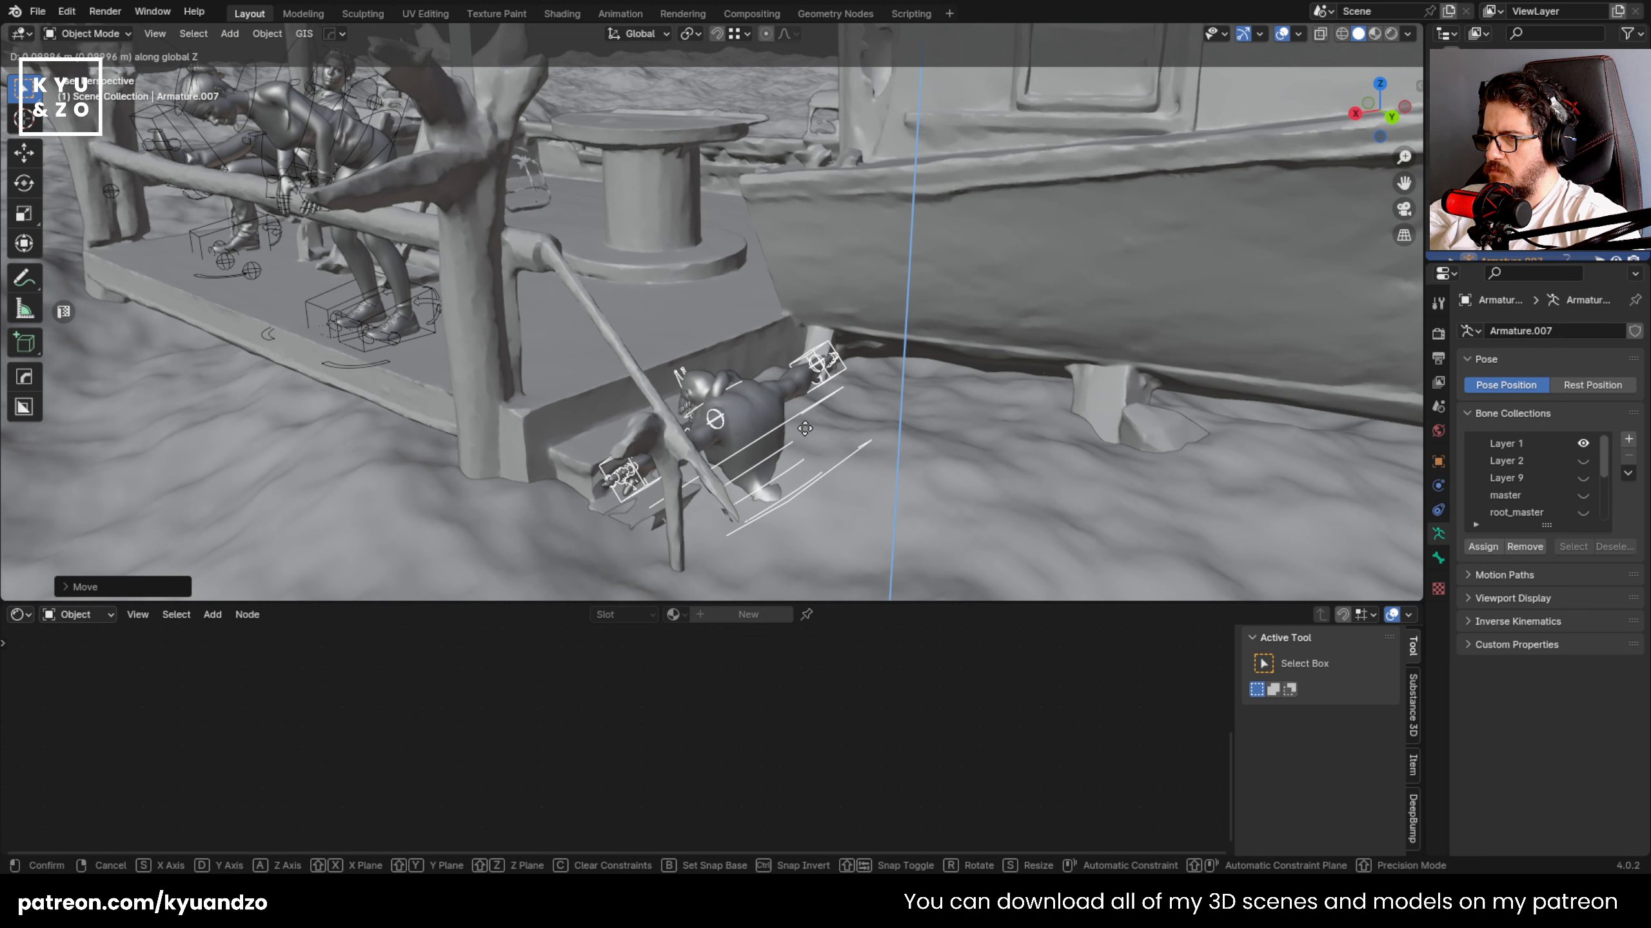
pyautogui.click(806, 436)
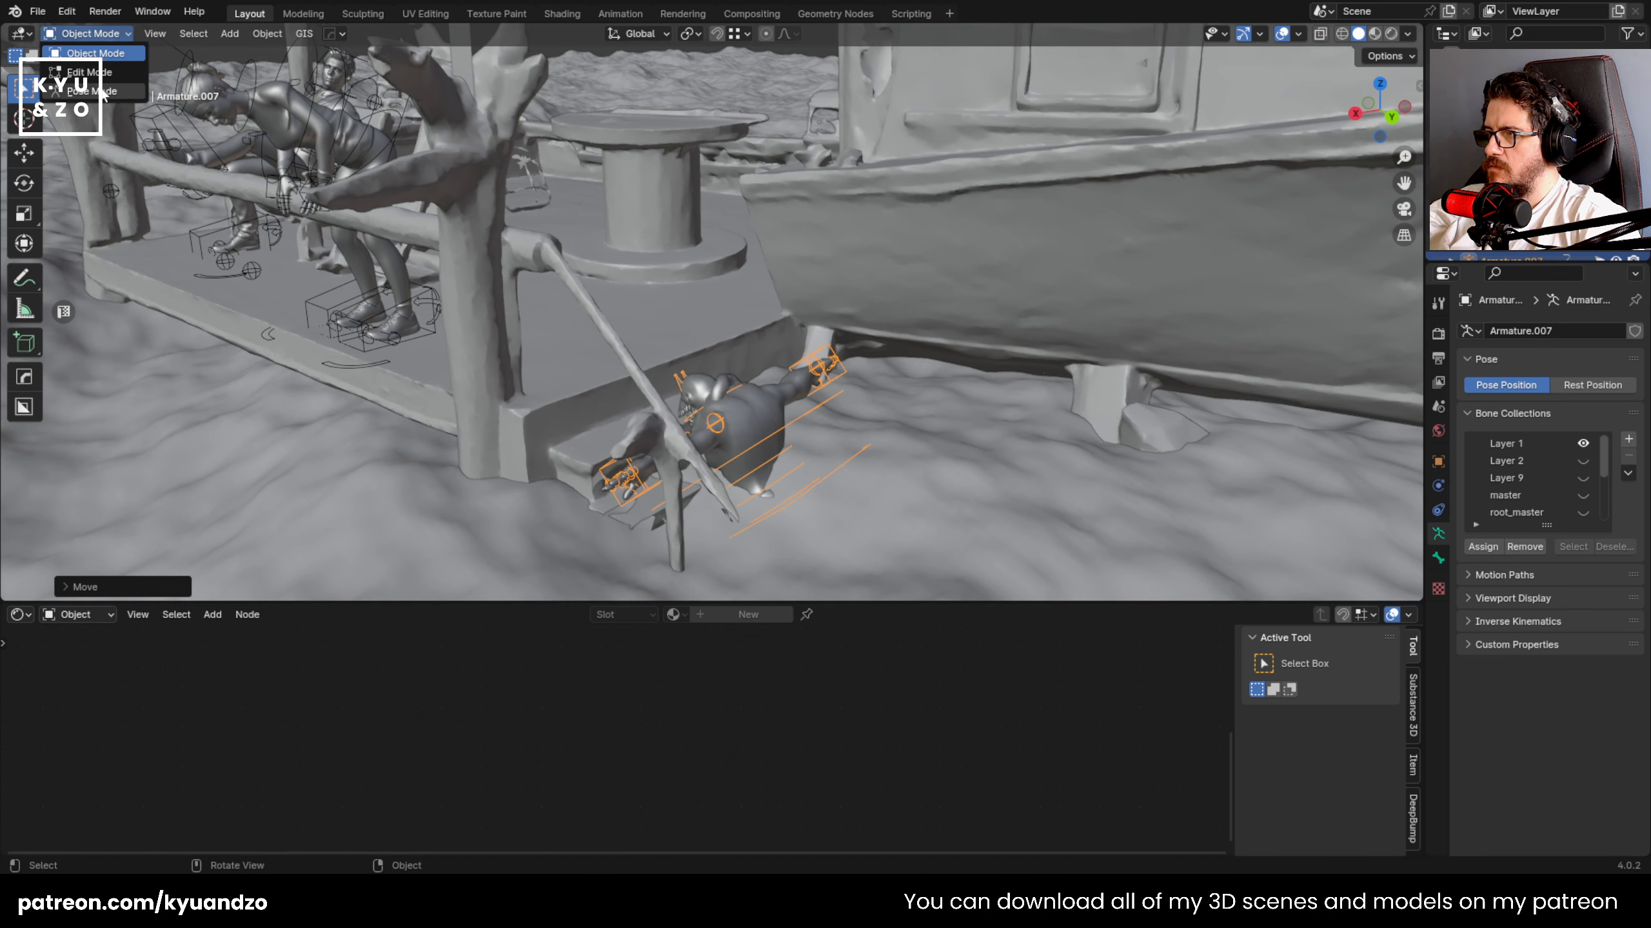
# - Switch the creature's armature to Pose Mode and rotate the neck control about its local X axis
pyautogui.click(97, 91)
pyautogui.click(728, 402)
pyautogui.press('r')
pyautogui.press('x')
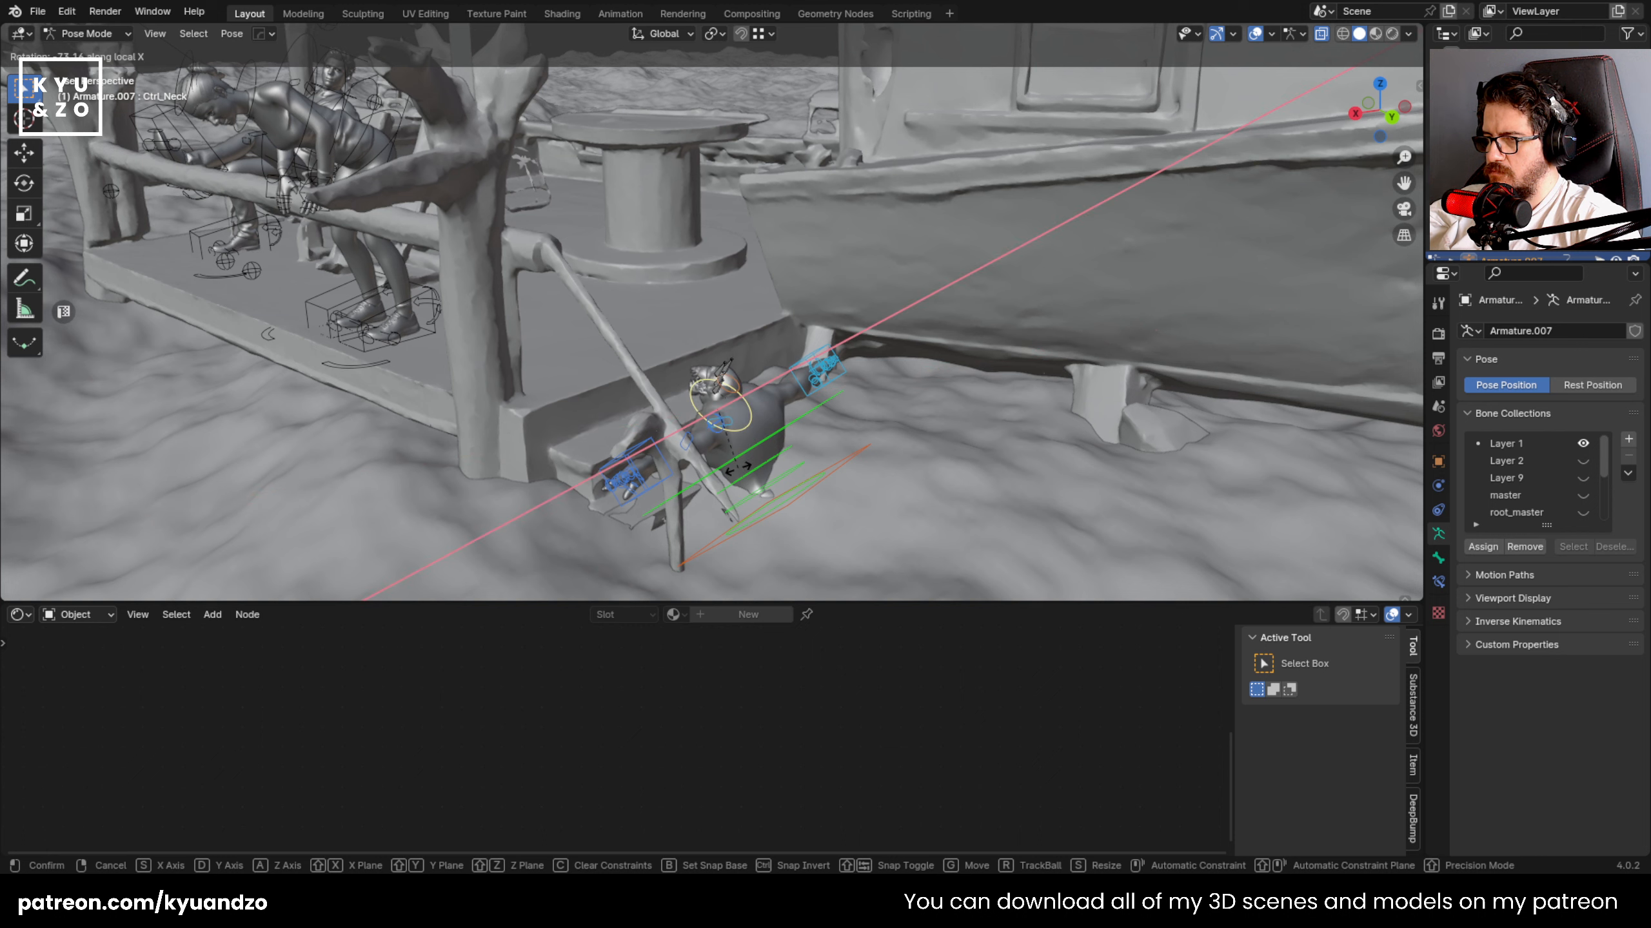
pyautogui.click(741, 440)
# - Move the left hand IK control along the global Y and X axes toward the platform and rotate the hand
pyautogui.click(627, 463)
pyautogui.press('g')
pyautogui.press('d')
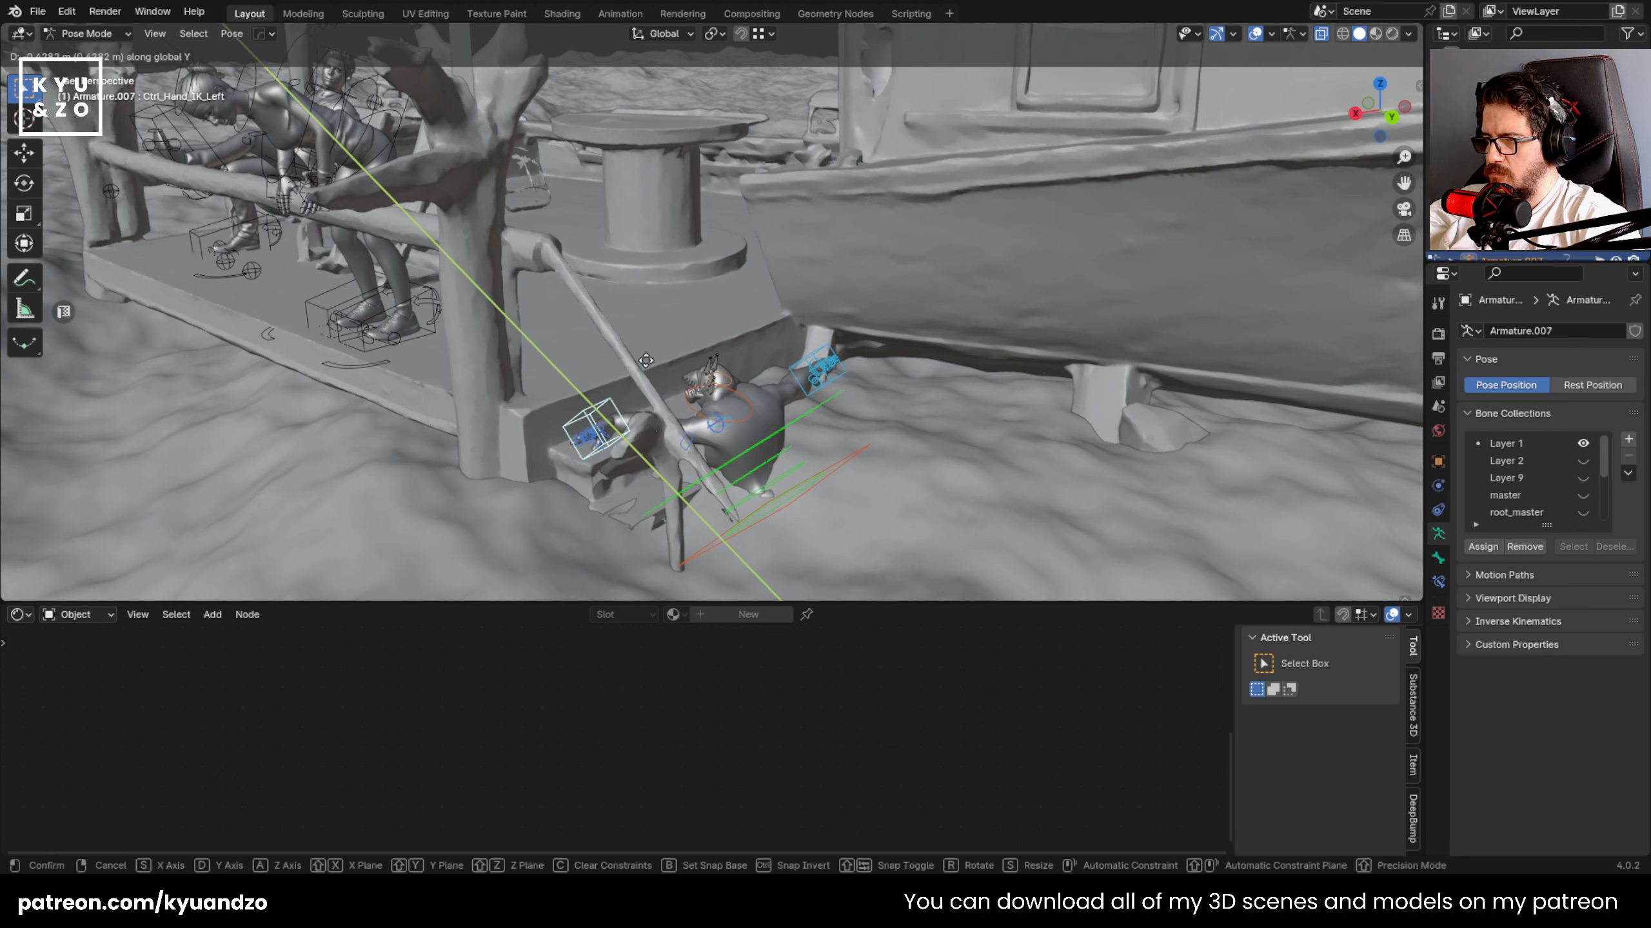
pyautogui.click(648, 364)
pyautogui.press('r')
pyautogui.press('y')
pyautogui.press('x')
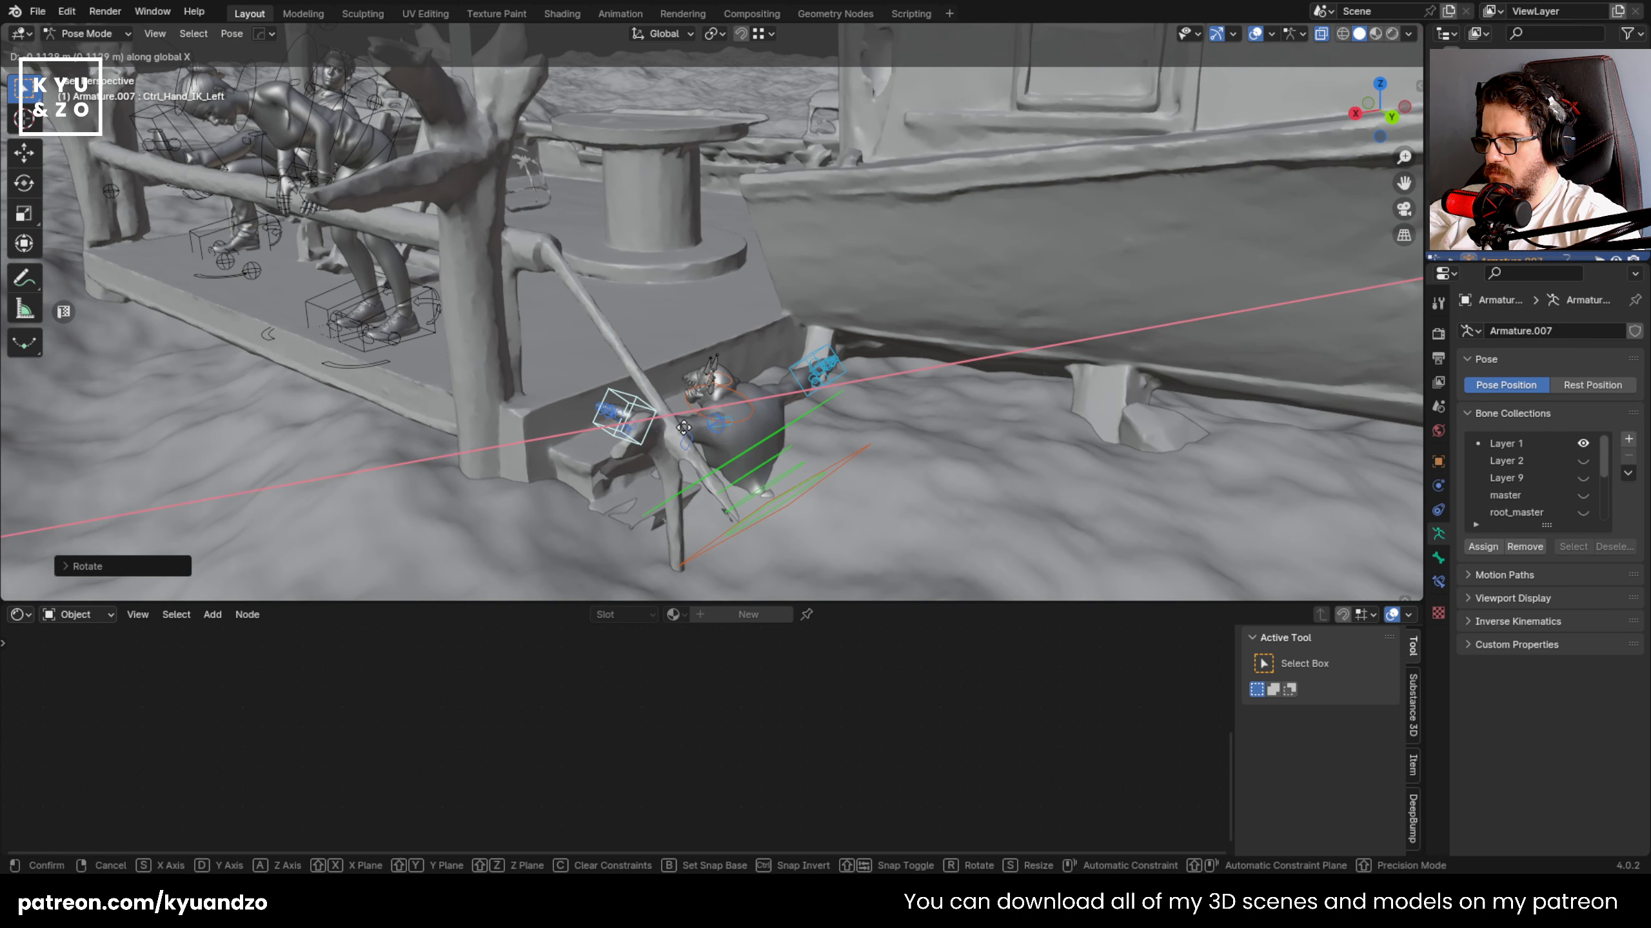
pyautogui.click(673, 412)
# - Reposition the left hand IK control over the platform's edge, beside the slanted pole
pyautogui.moveTo(672, 413); pyautogui.dragTo(646, 455, button='middle')
pyautogui.press('g')
pyautogui.press('x')
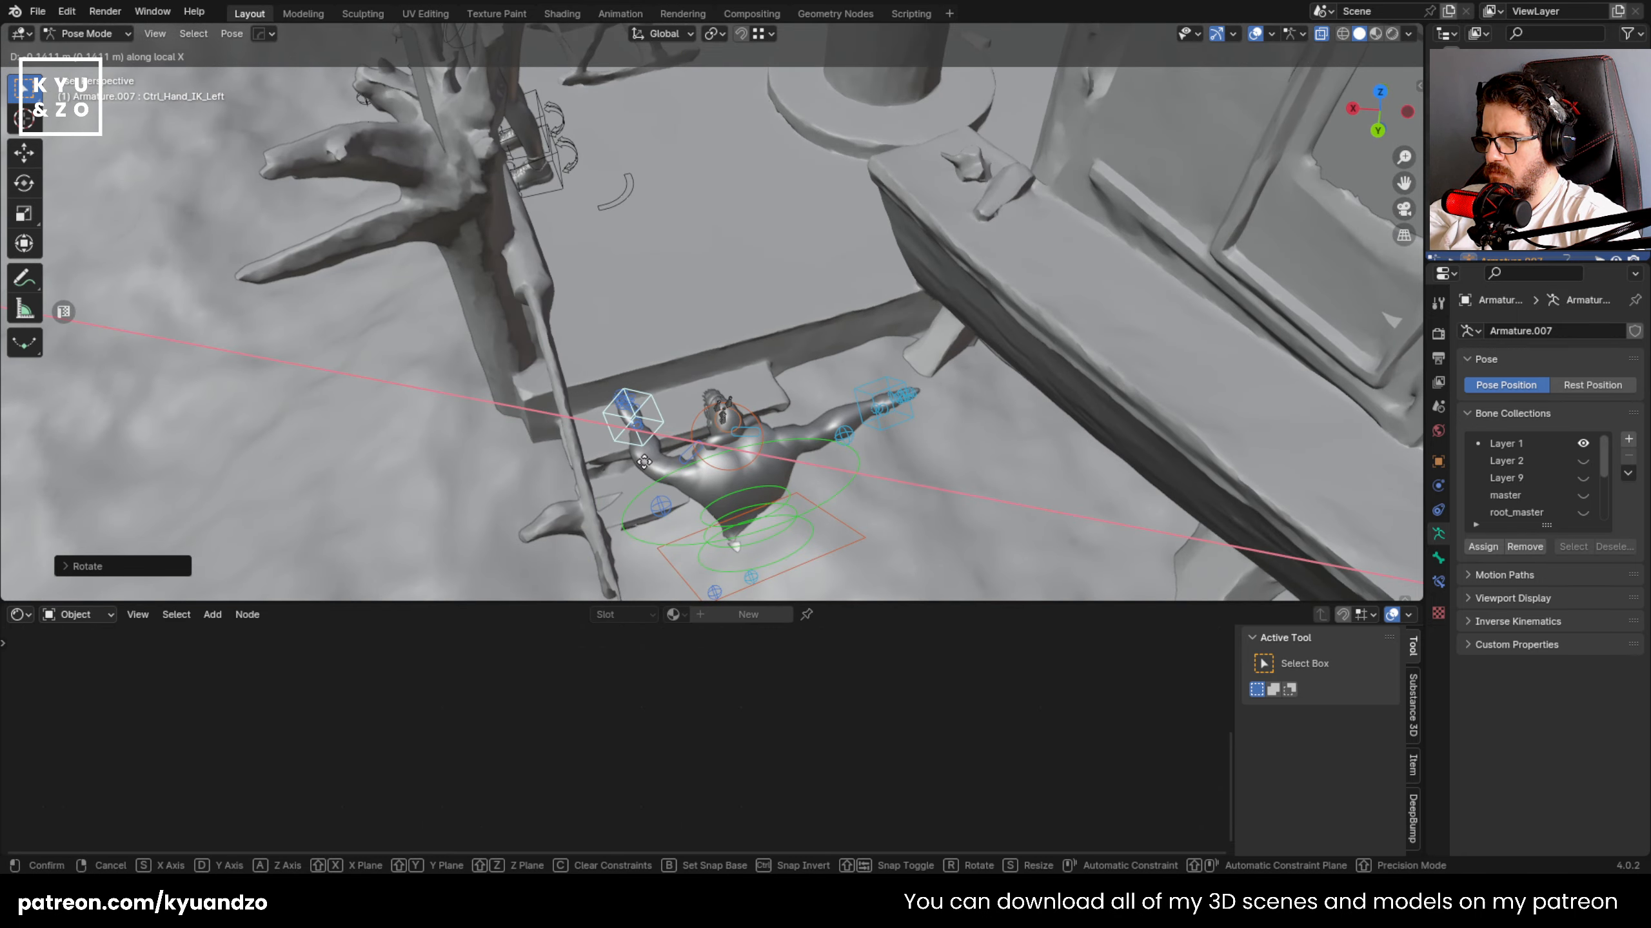
pyautogui.click(694, 337)
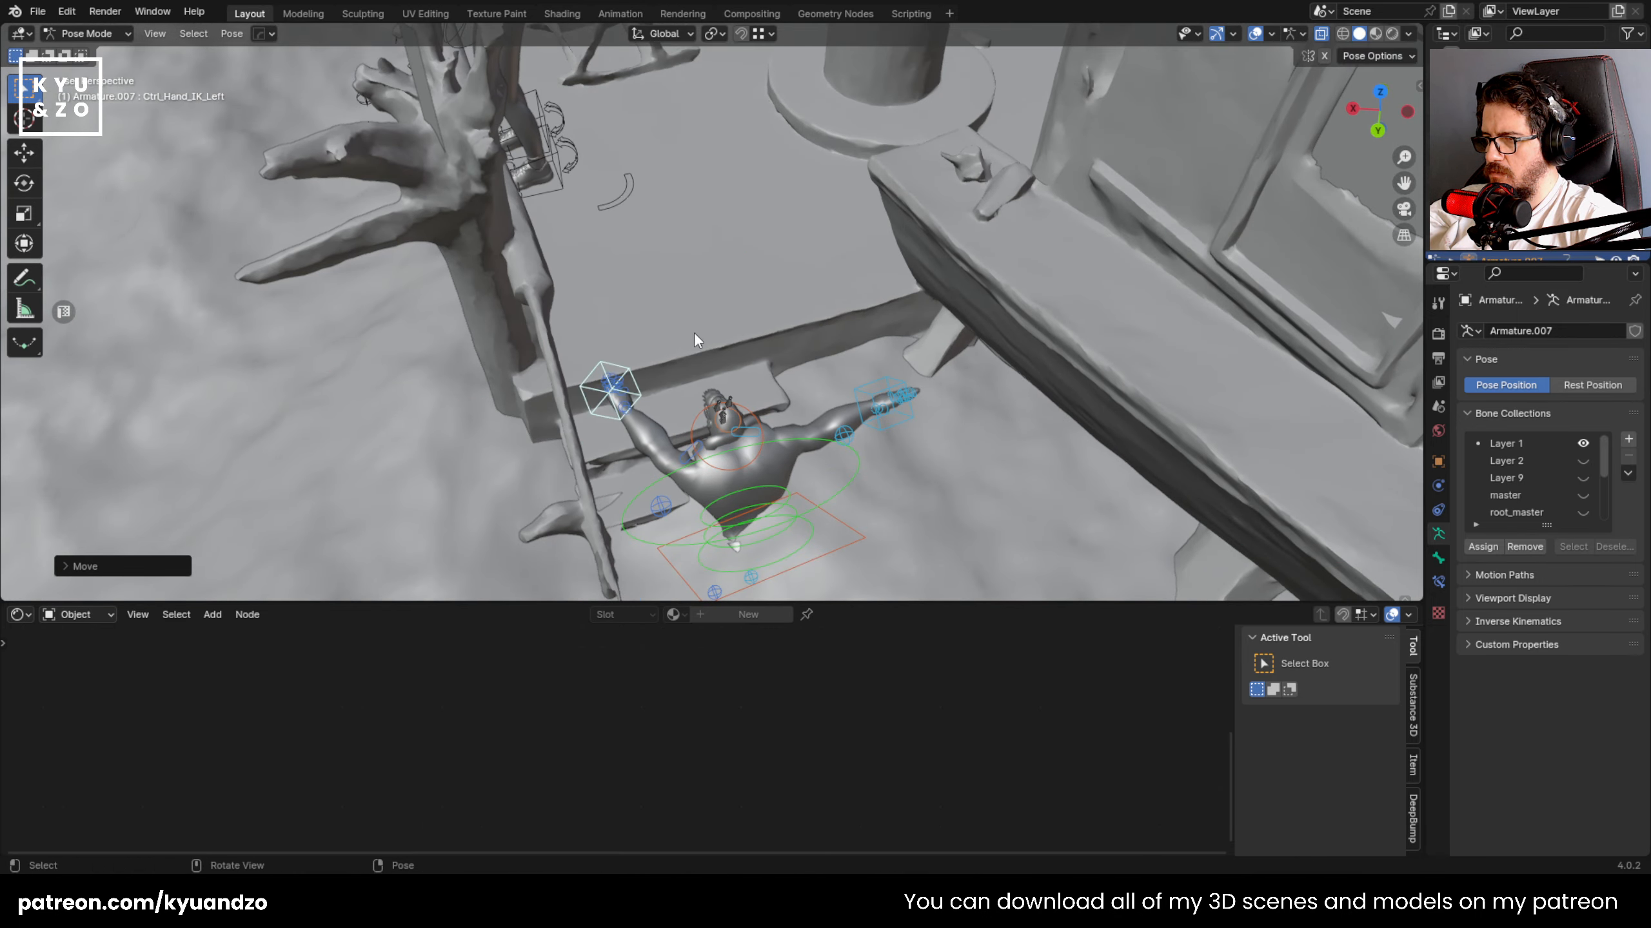
# - Rotate the left hand control about its local Y axis and shift the hand further onto the platform
pyautogui.keyDown('shift'); pyautogui.moveTo(639, 383); pyautogui.dragTo(644, 315, button='middle'); pyautogui.keyUp('shift')
pyautogui.scroll(4, 645, 315)
pyautogui.press('r')
pyautogui.press('s')
pyautogui.press('s')
pyautogui.press('d')
pyautogui.press('d')
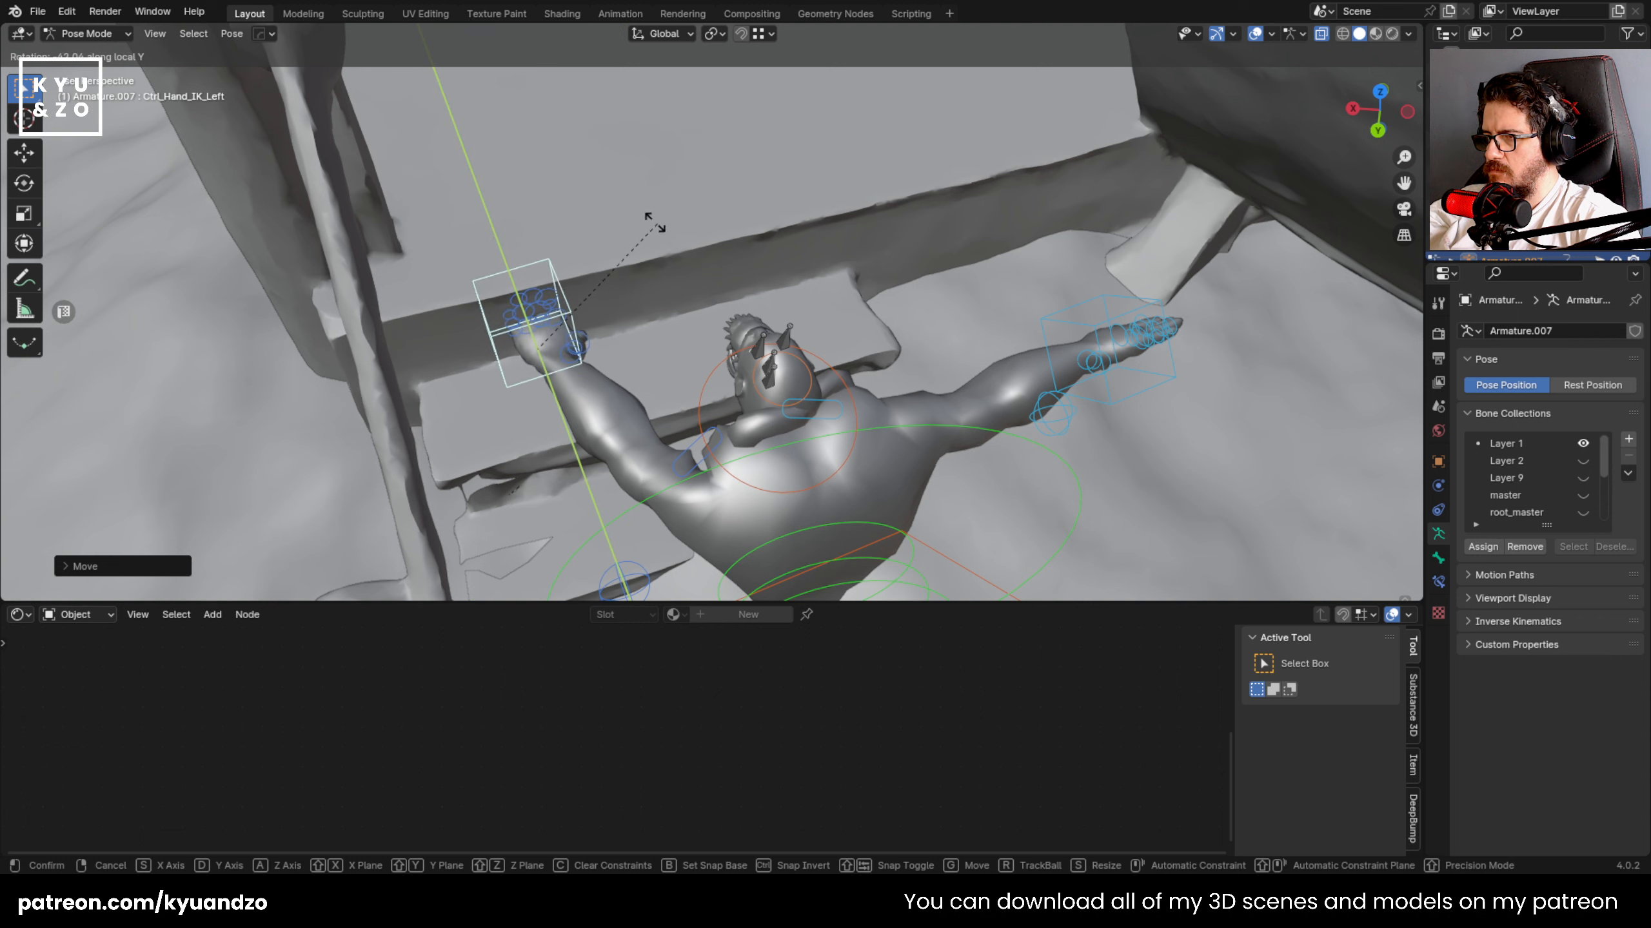
pyautogui.click(611, 269)
pyautogui.press('g')
pyautogui.click(605, 224)
# - Rotate the left hand control about the X axis to adjust its grip near the slanted pole
pyautogui.moveTo(617, 266); pyautogui.dragTo(690, 250, button='middle')
pyautogui.press('r')
pyautogui.press('s')
pyautogui.click(1045, 253)
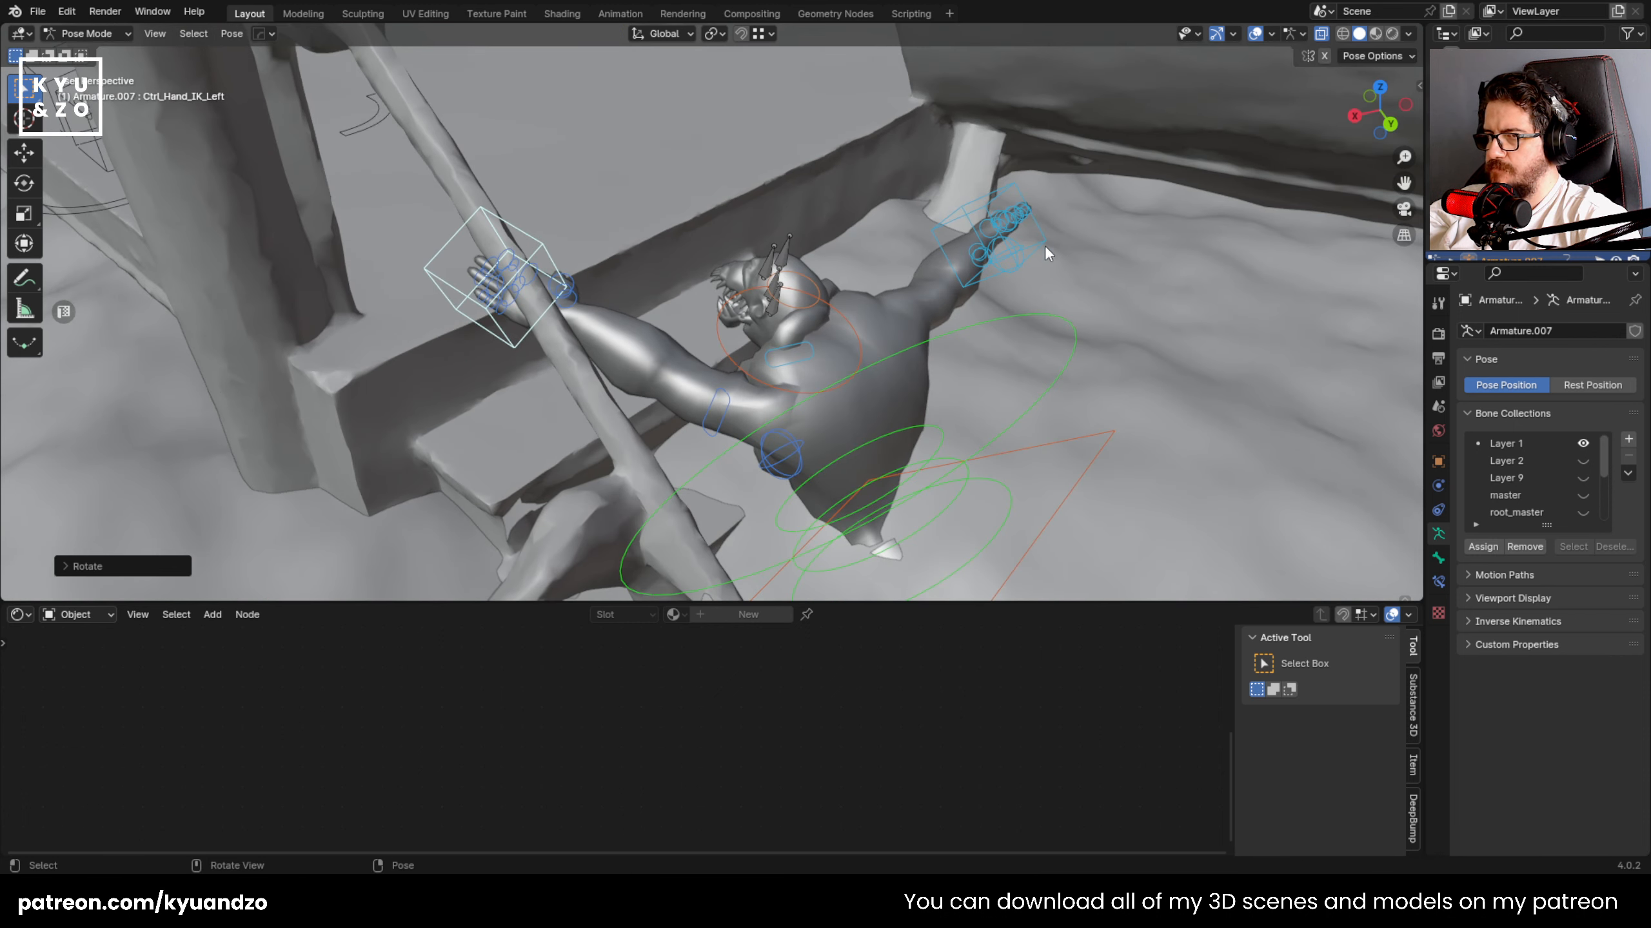
# - Move the right hand IK control up over the platform's edge and rotate it so the hand reaches onto the deck
pyautogui.click(952, 215)
pyautogui.press('g')
pyautogui.press('z')
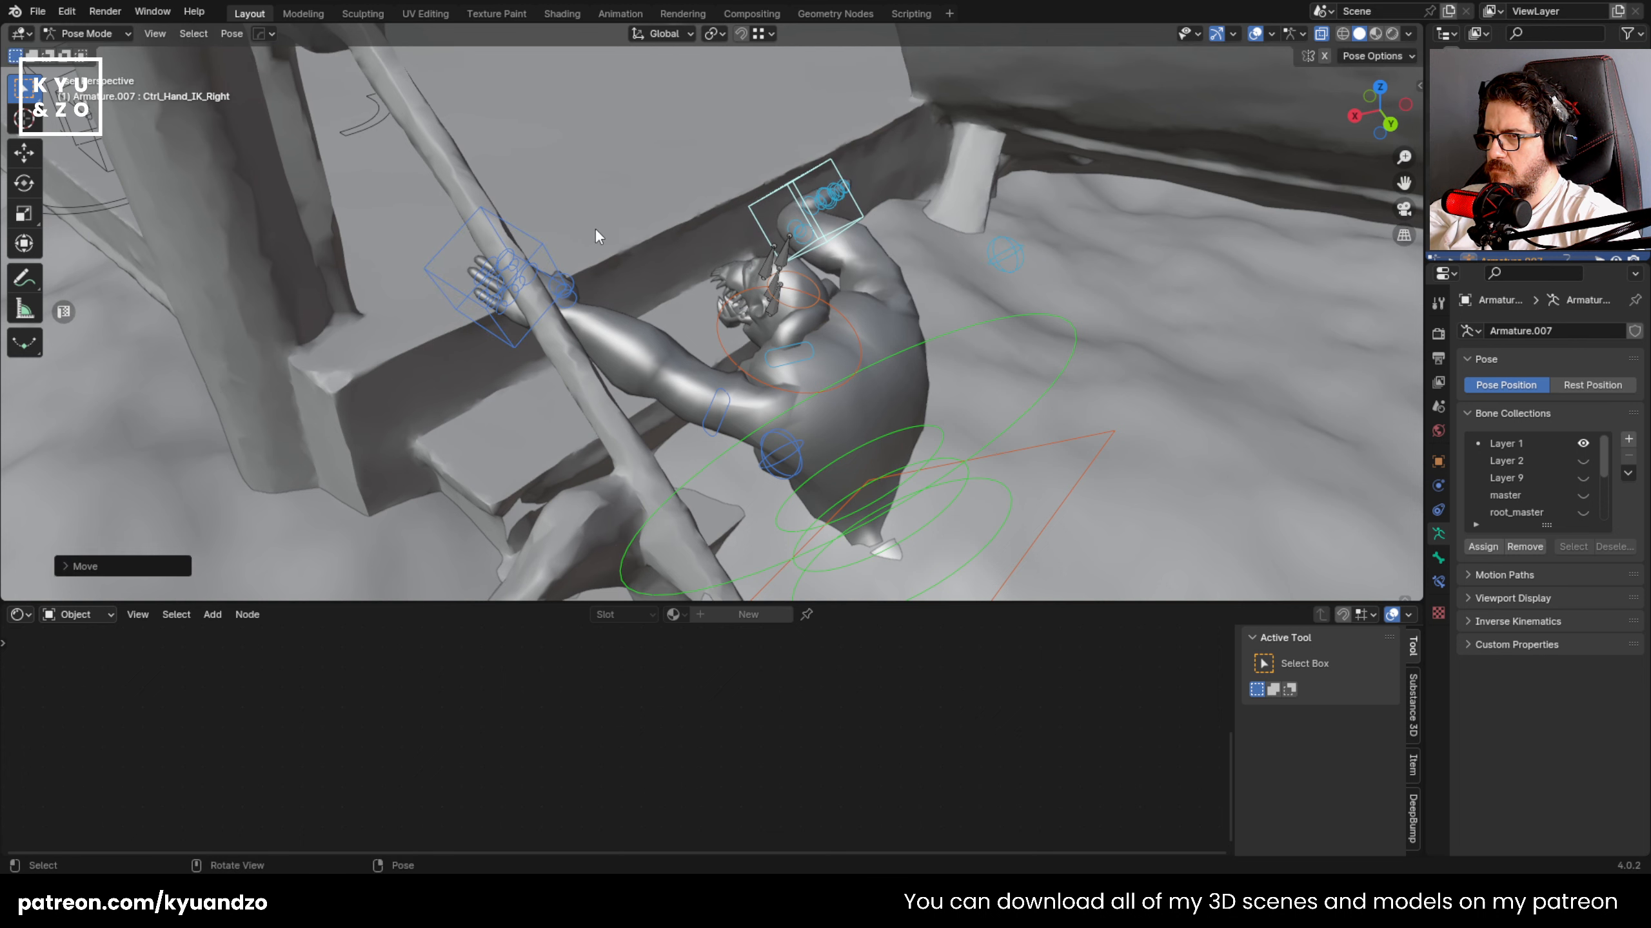
pyautogui.press('r')
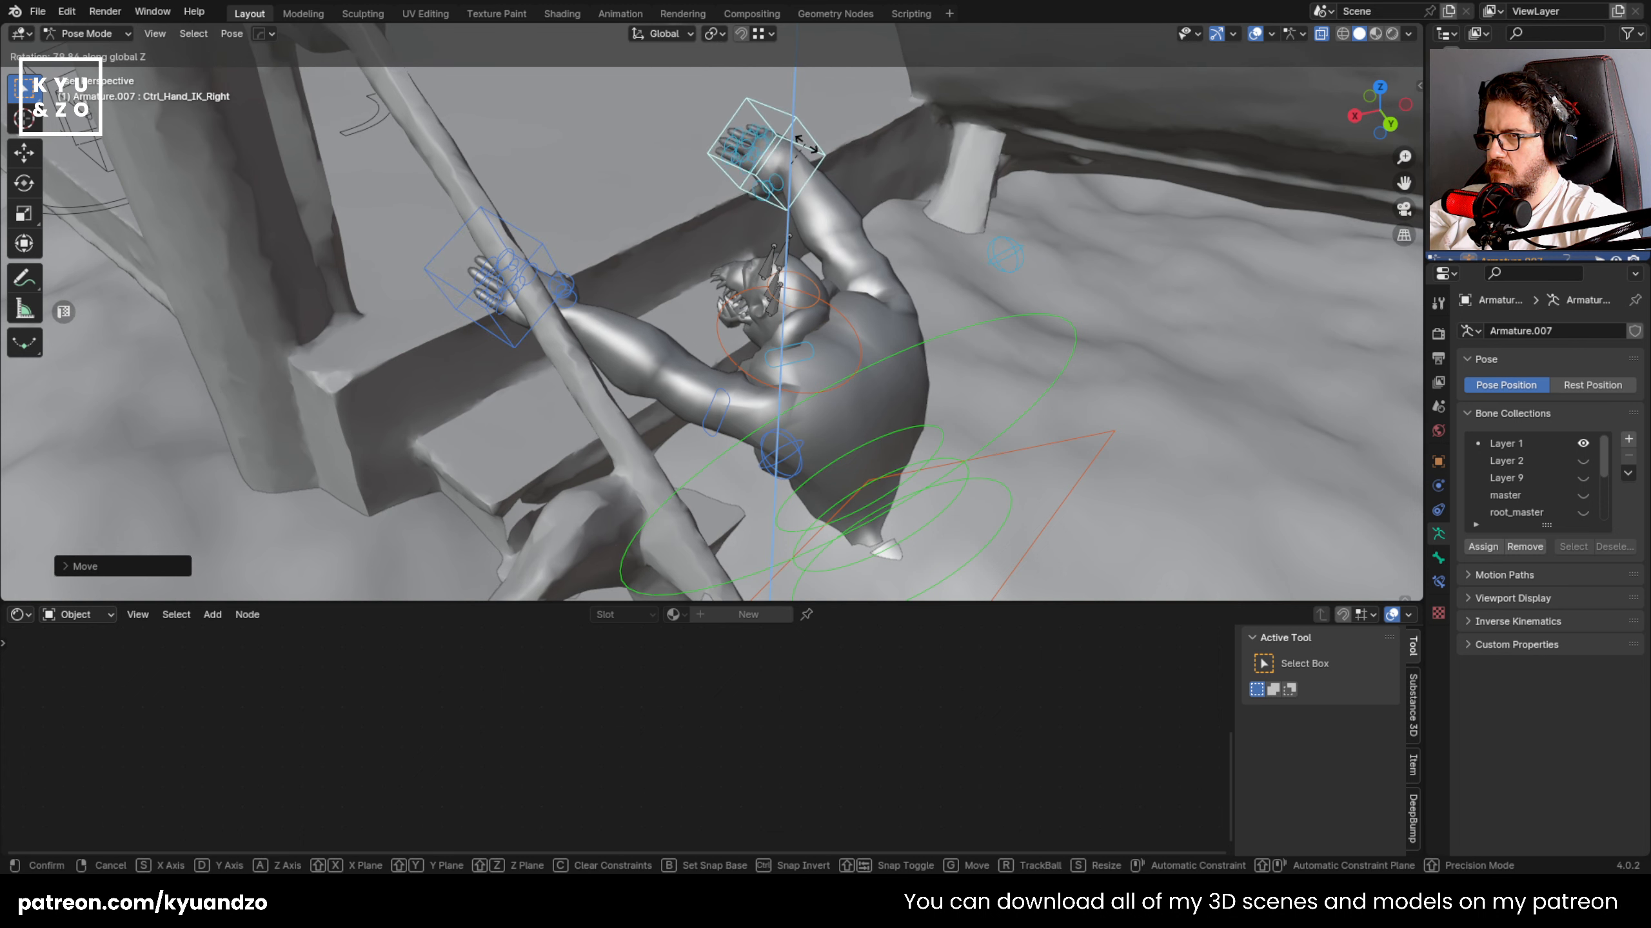
pyautogui.press('x')
pyautogui.press('x')
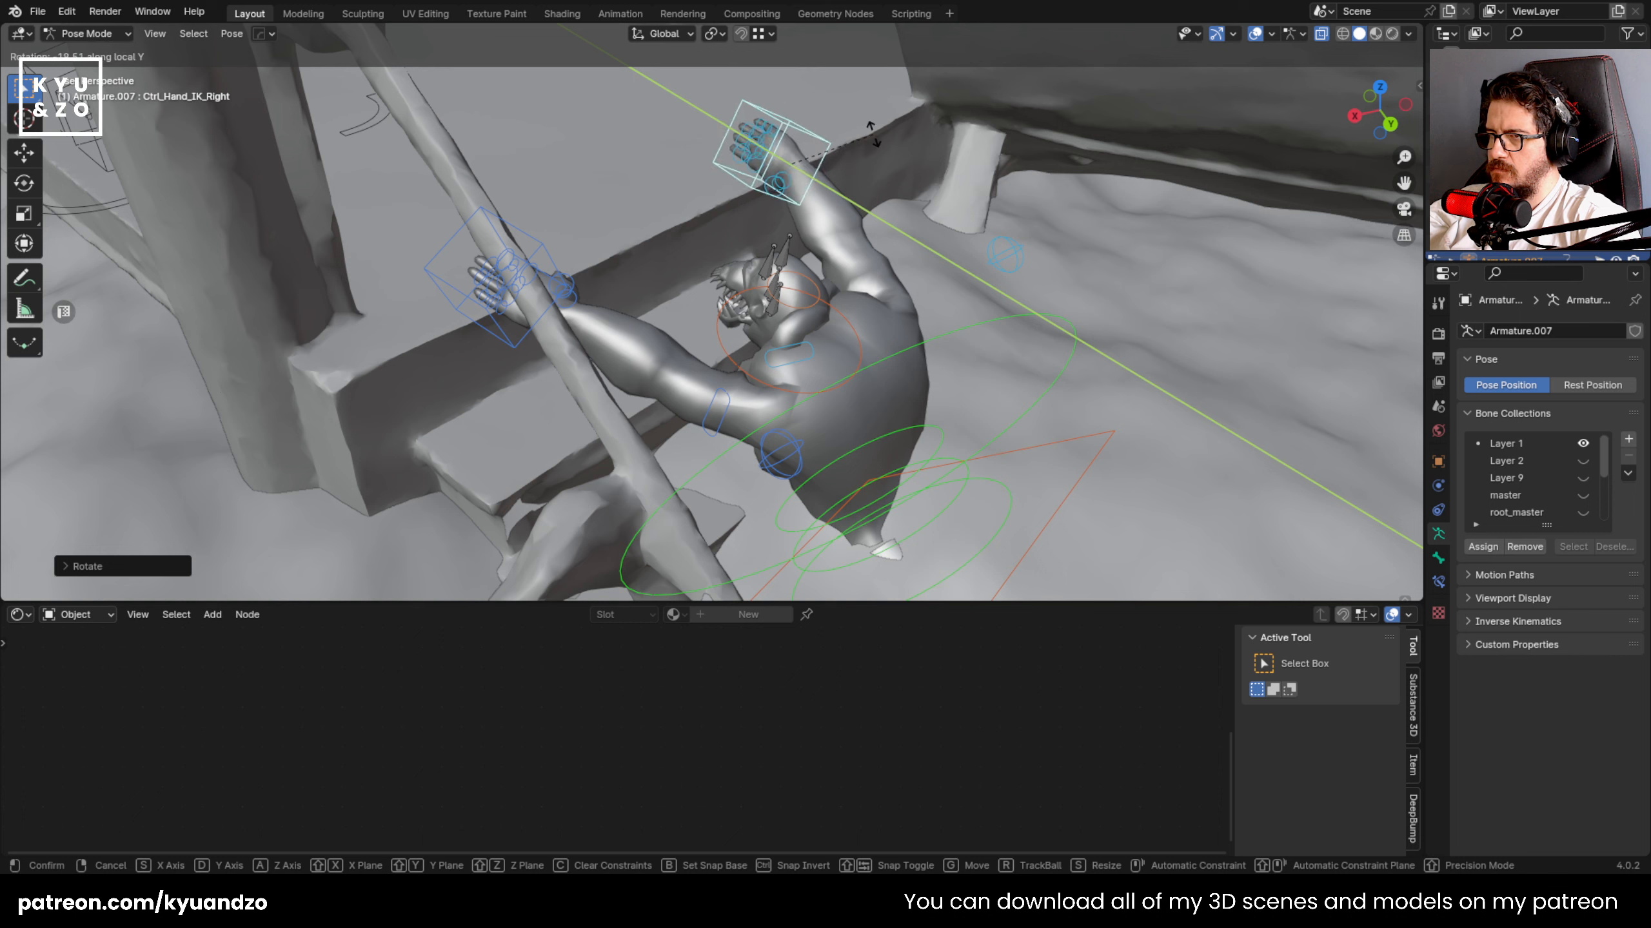
pyautogui.click(823, 181)
pyautogui.press('g')
pyautogui.click(822, 193)
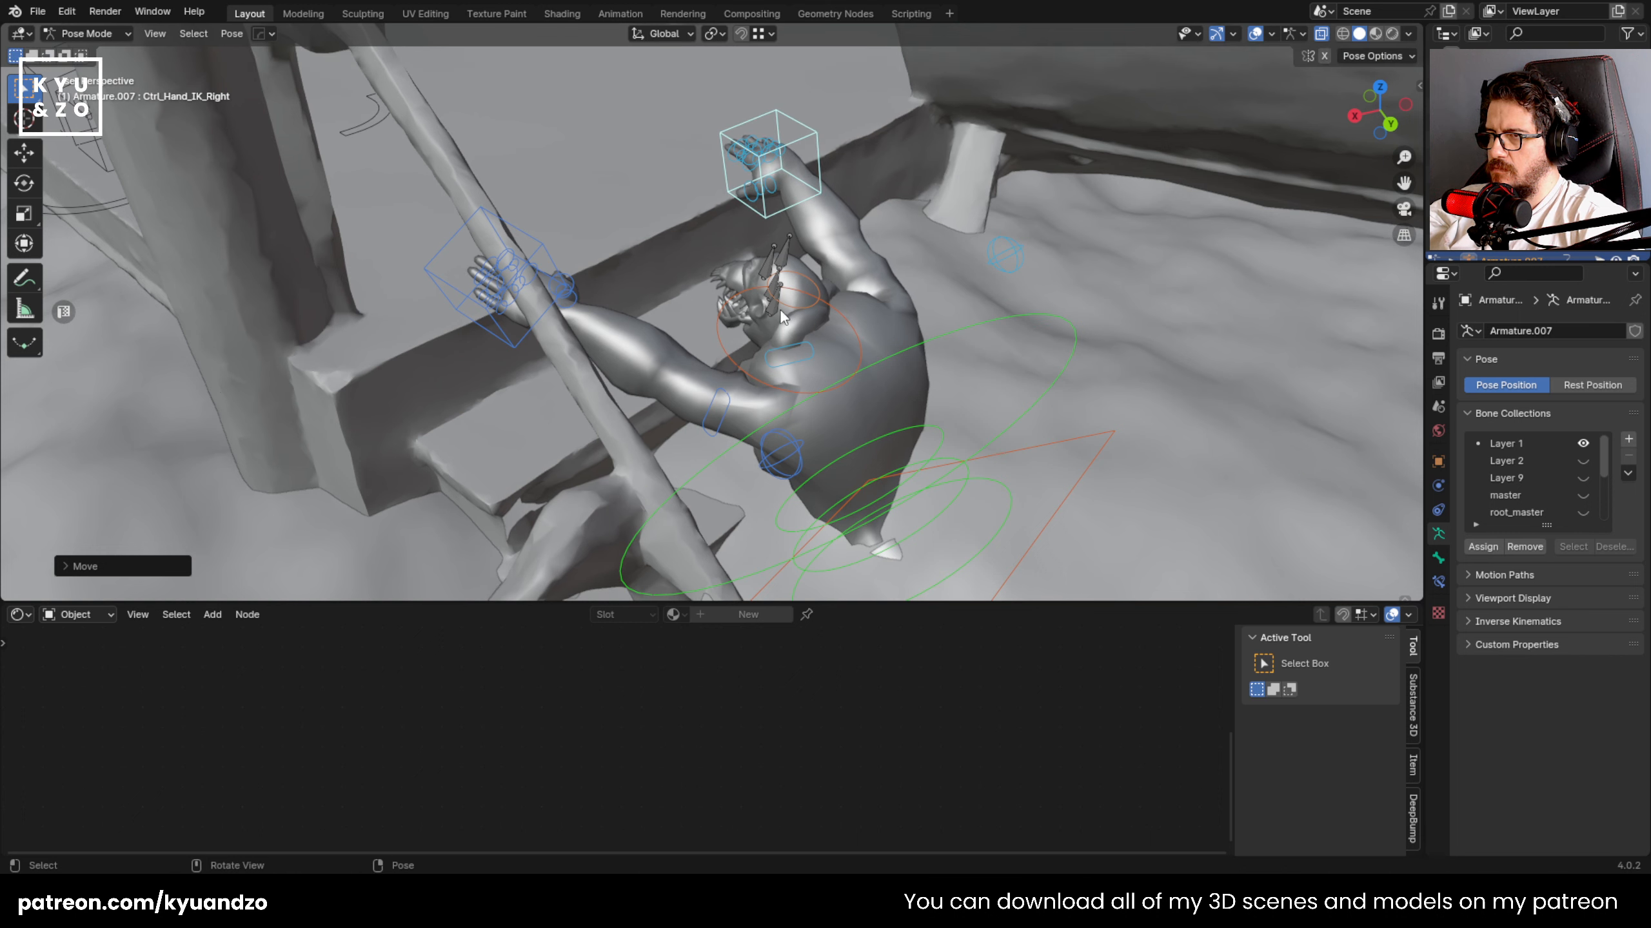
# - Rotate the creature's hips control about the global X axis to adjust the body's lean
pyautogui.keyDown('shift'); pyautogui.moveTo(779, 308); pyautogui.dragTo(769, 235, button='middle'); pyautogui.keyUp('shift')
pyautogui.scroll(-3, 786, 302)
pyautogui.click(838, 444)
pyautogui.press('r')
pyautogui.press('x')
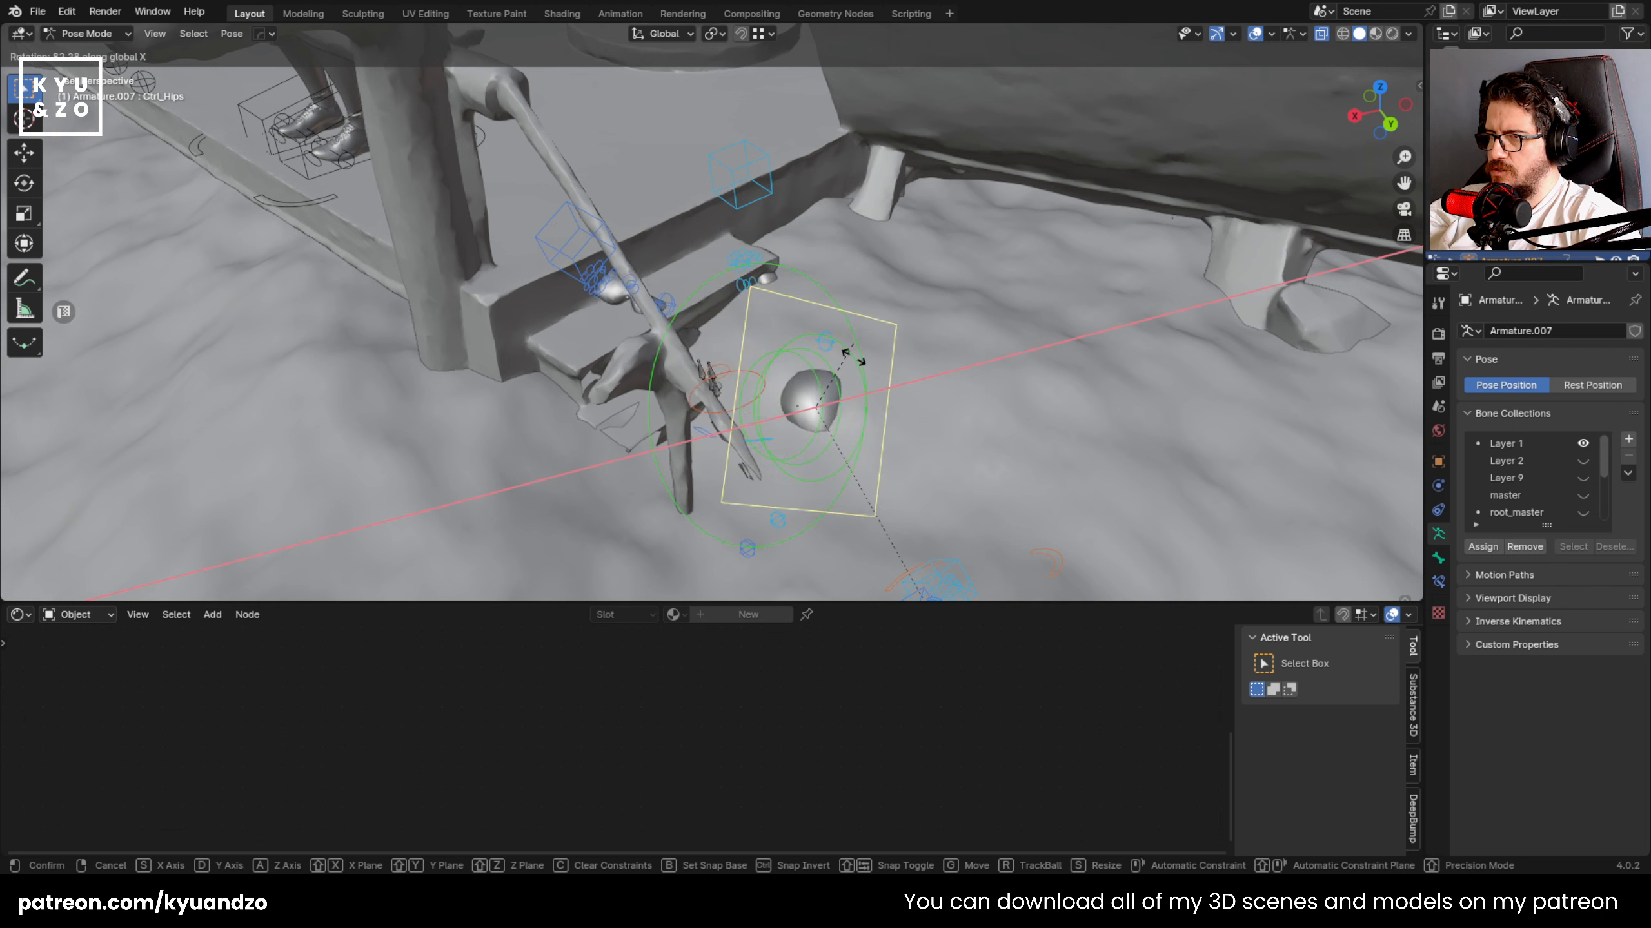
pyautogui.click(853, 463)
pyautogui.keyDown('shift'); pyautogui.moveTo(874, 572); pyautogui.dragTo(862, 450, button='middle'); pyautogui.keyUp('shift')
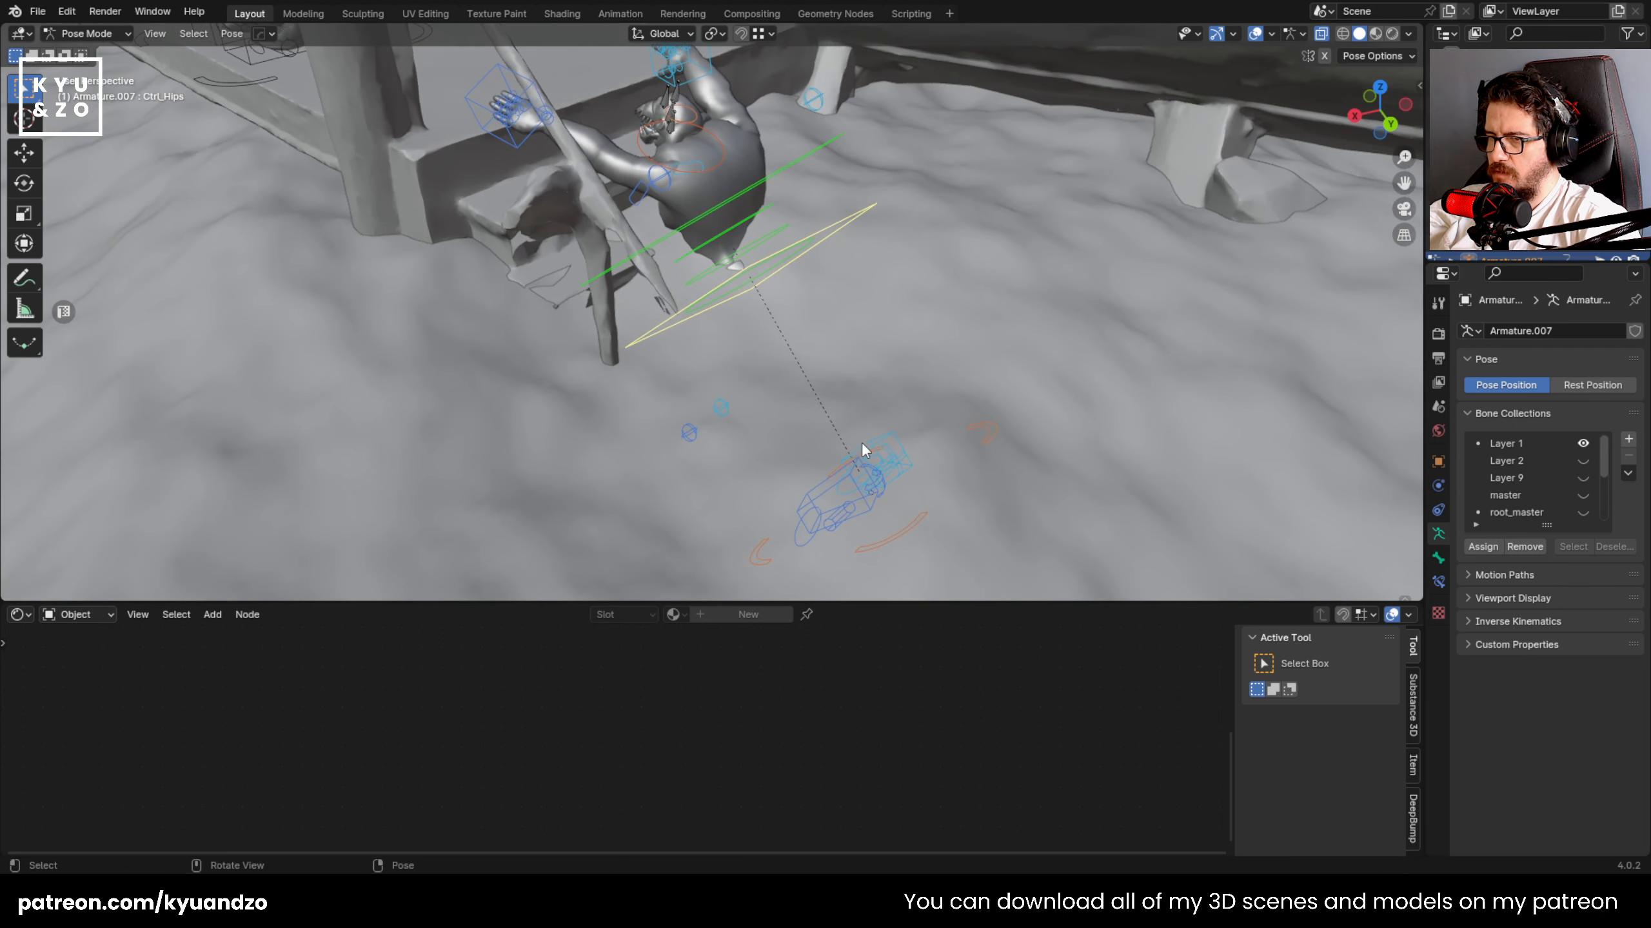
# - Move the right foot IK control along the global Y and Z axes, keeping the foot under the water
pyautogui.press('g')
pyautogui.press('z')
pyautogui.click(947, 298)
pyautogui.press('g')
pyautogui.press('d')
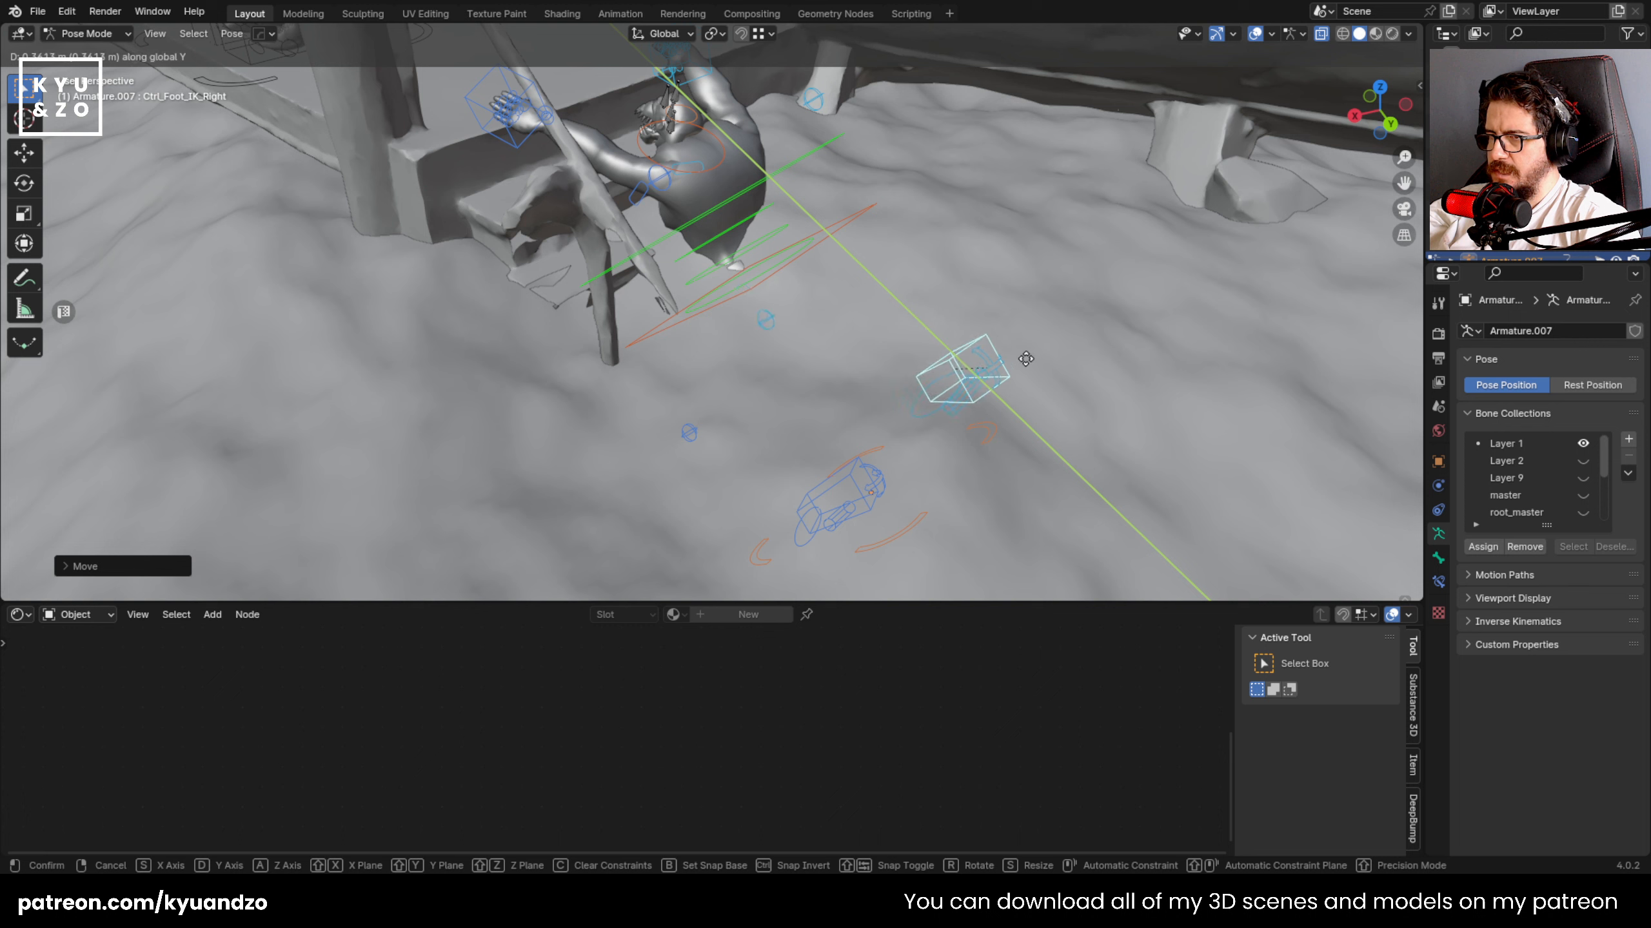
pyautogui.press('z')
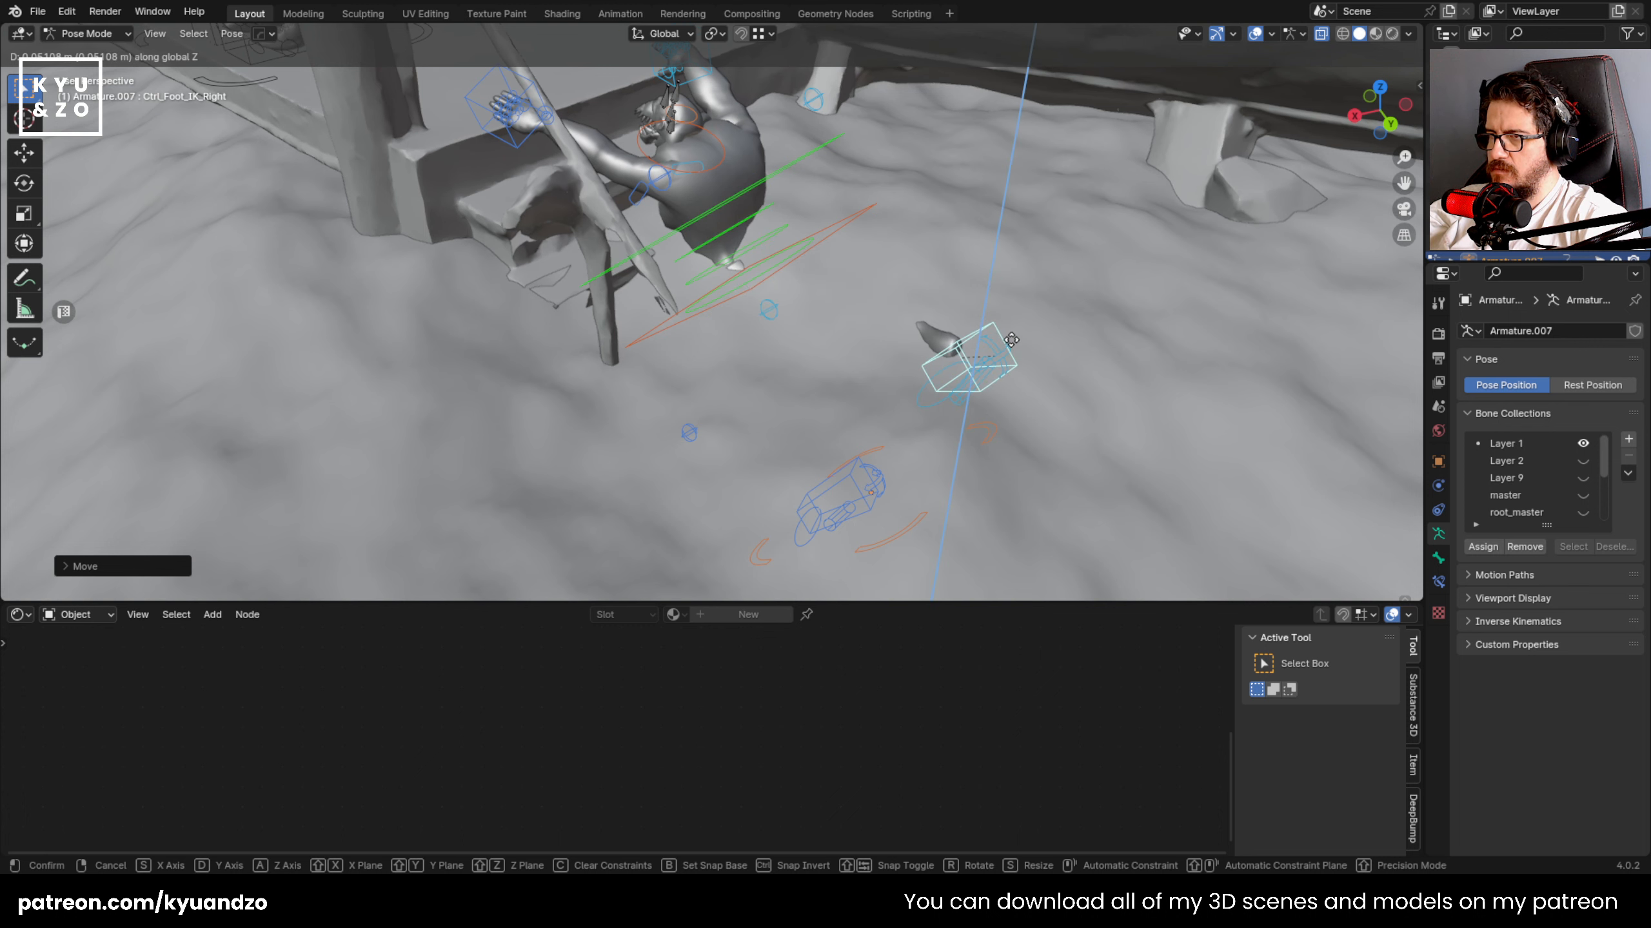
pyautogui.click(945, 430)
# - Move the left foot IK control along the global Y axis toward the platform, under the water
pyautogui.click(849, 491)
pyautogui.press('g')
pyautogui.press('y')
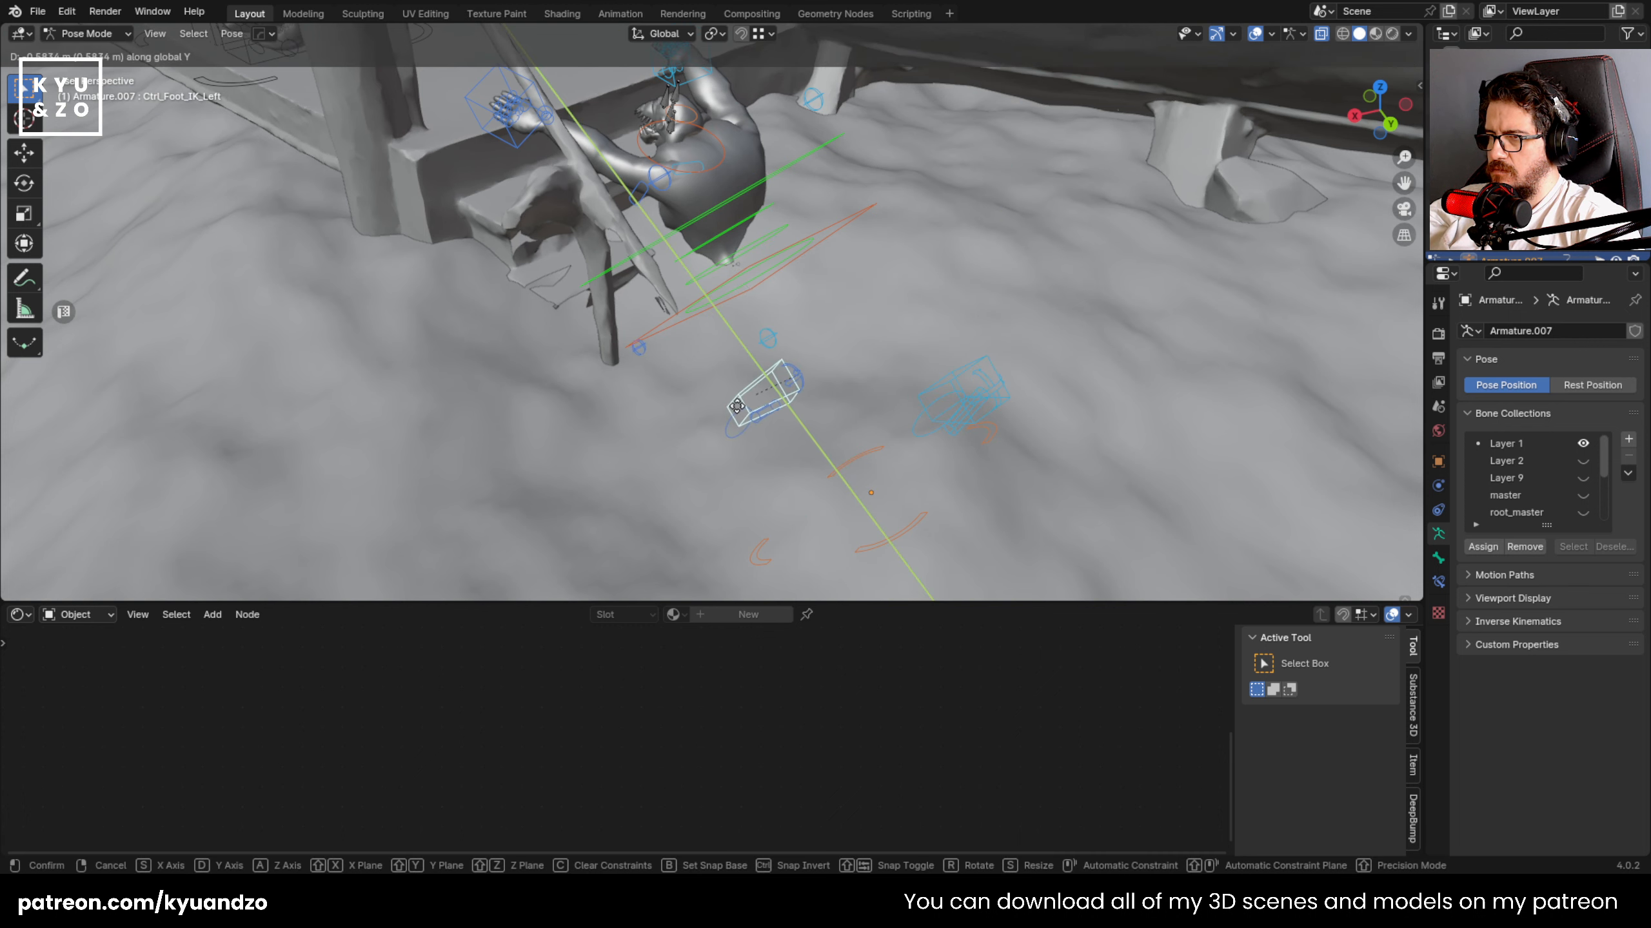
pyautogui.click(715, 420)
pyautogui.press('g')
pyautogui.press('a')
pyautogui.rightClick(723, 299)
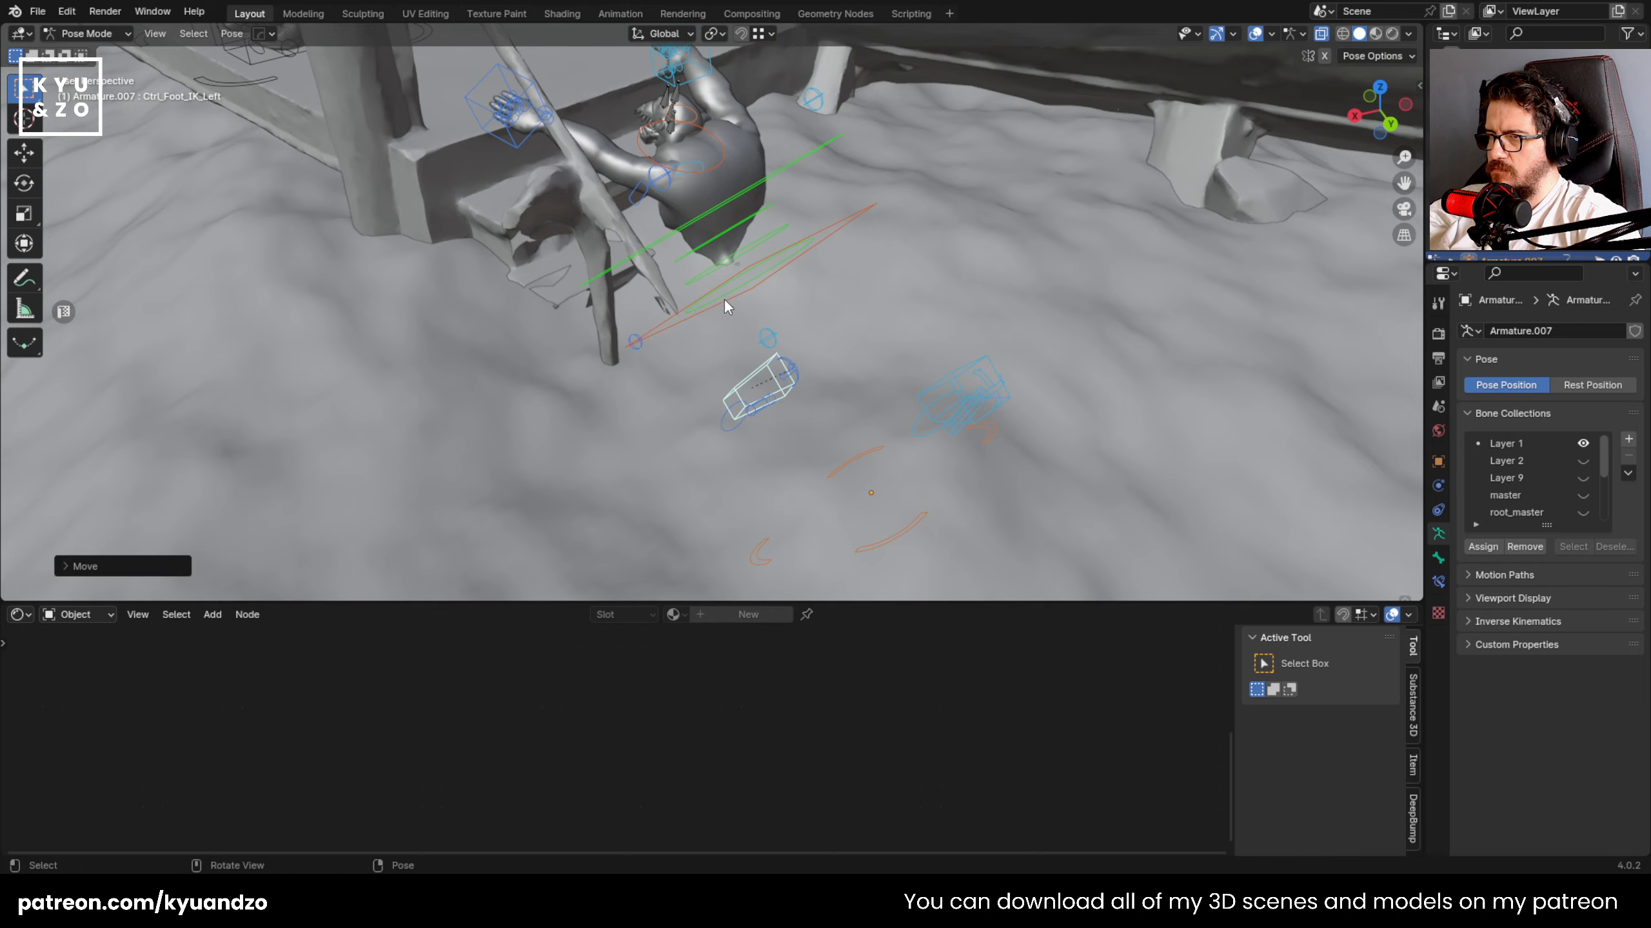
# - Nudge the left hand IK control to refine the hand's placement behind the slanted pole
pyautogui.keyDown('shift'); pyautogui.moveTo(661, 301); pyautogui.dragTo(650, 340, button='middle'); pyautogui.keyUp('shift')
pyautogui.keyDown('shift'); pyautogui.moveTo(572, 226); pyautogui.dragTo(610, 311, button='middle'); pyautogui.keyUp('shift')
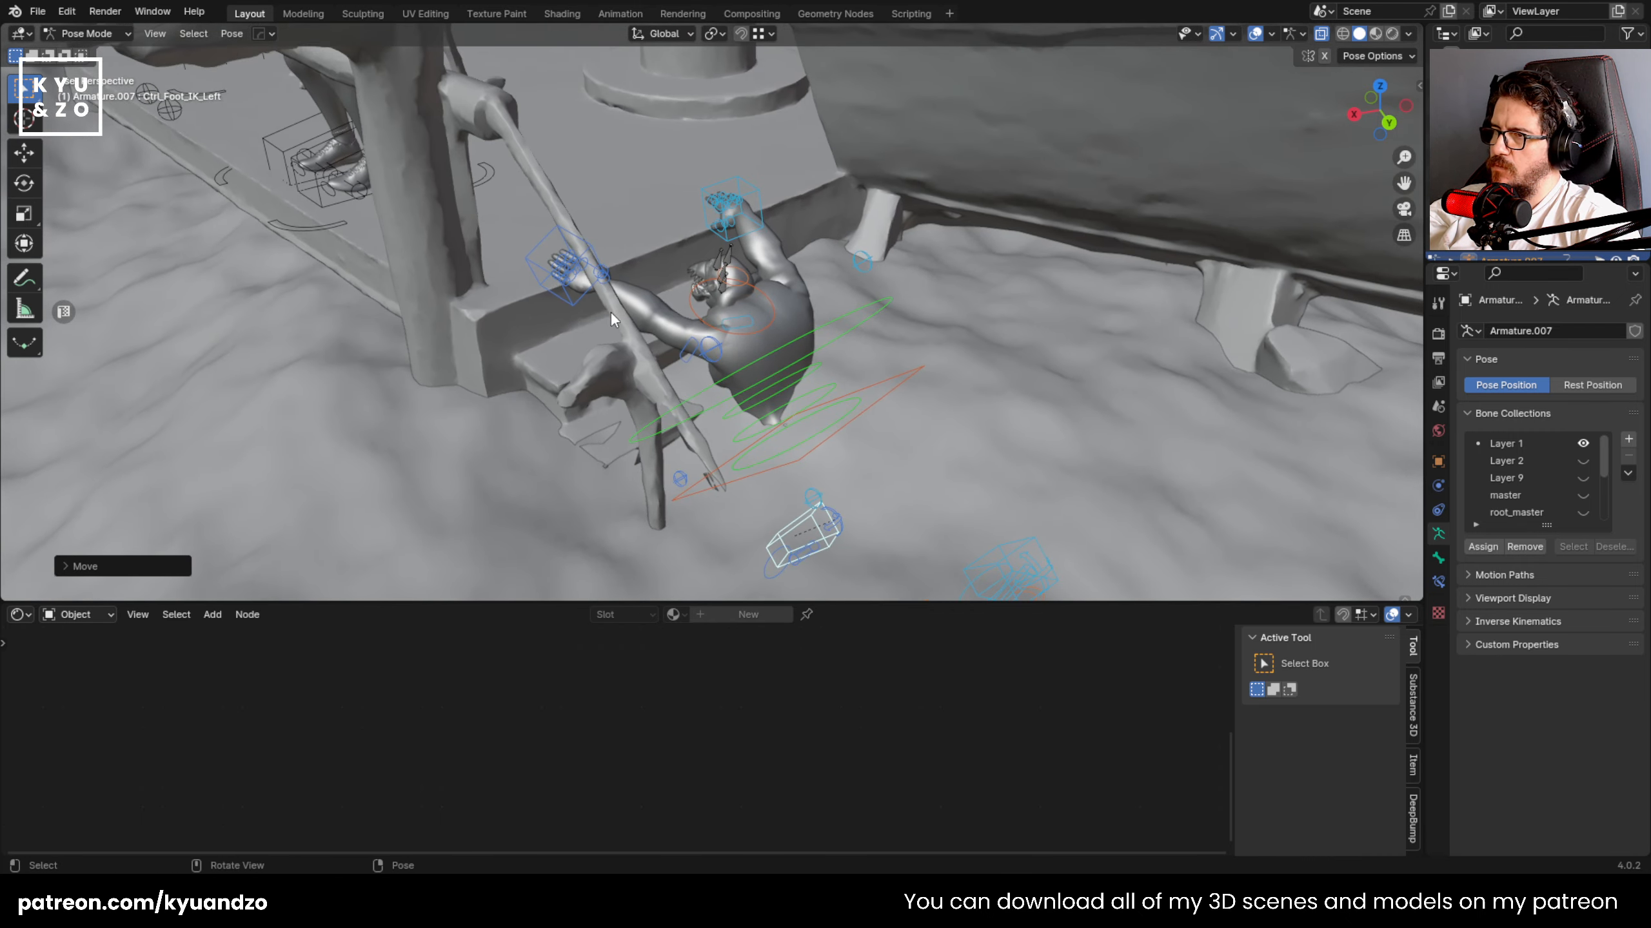
pyautogui.click(559, 286)
pyautogui.press('g')
pyautogui.click(571, 299)
# - Return the armature to Object Mode and save the scene file
pyautogui.scroll(-10, 572, 299)
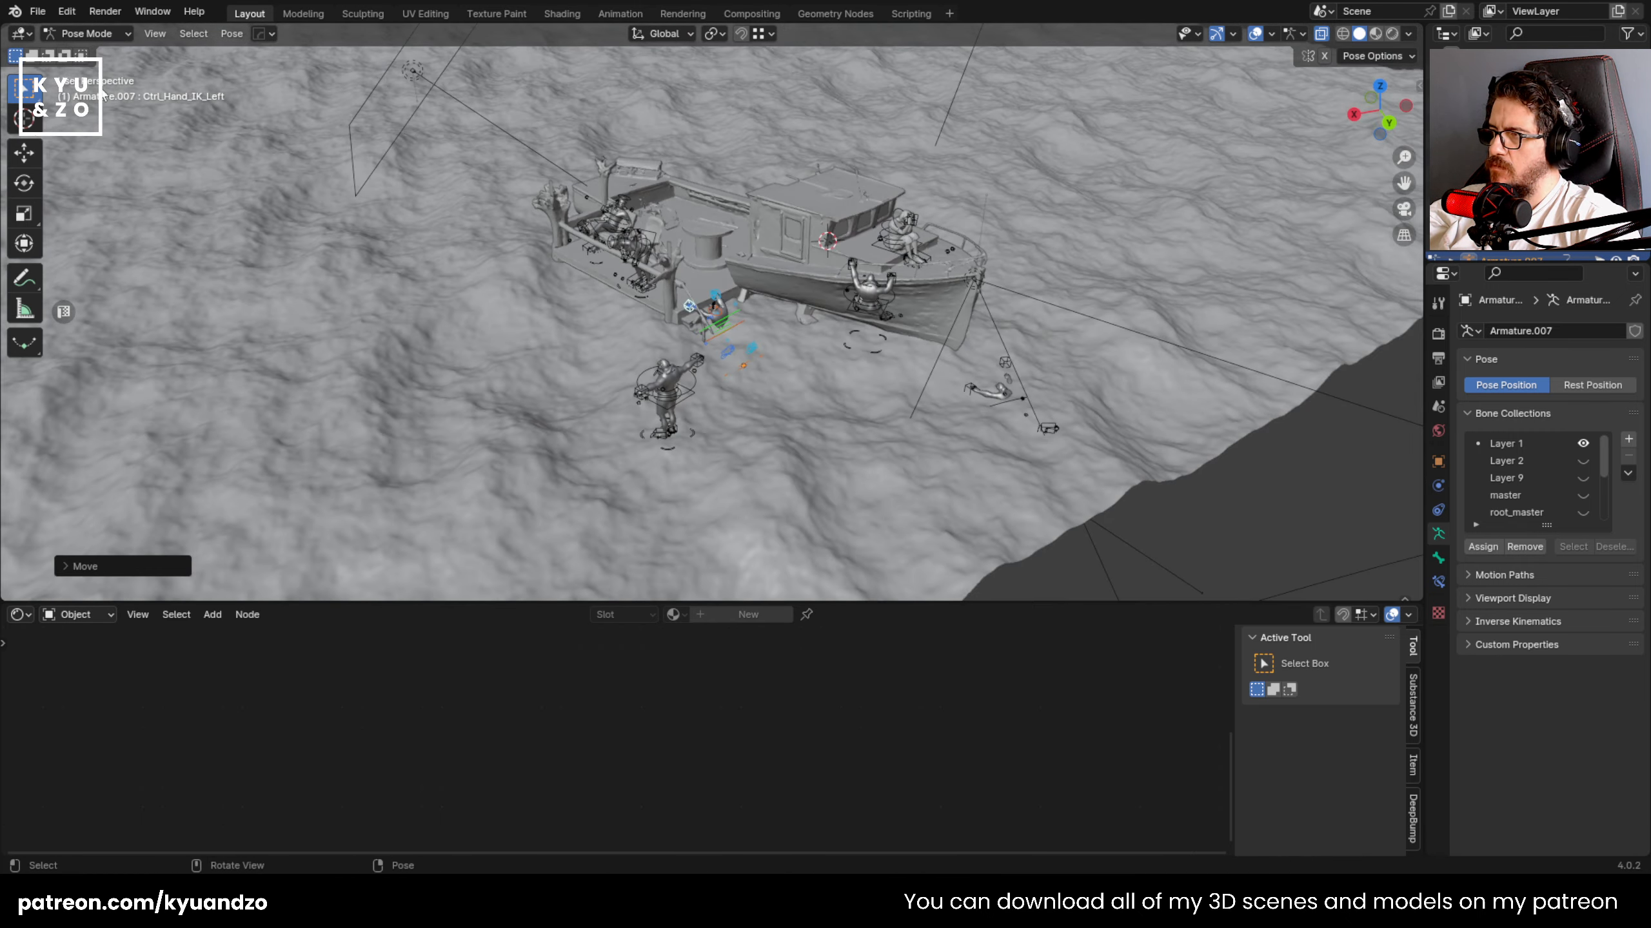
pyautogui.click(95, 53)
pyautogui.hotkey('ctrl', 's')
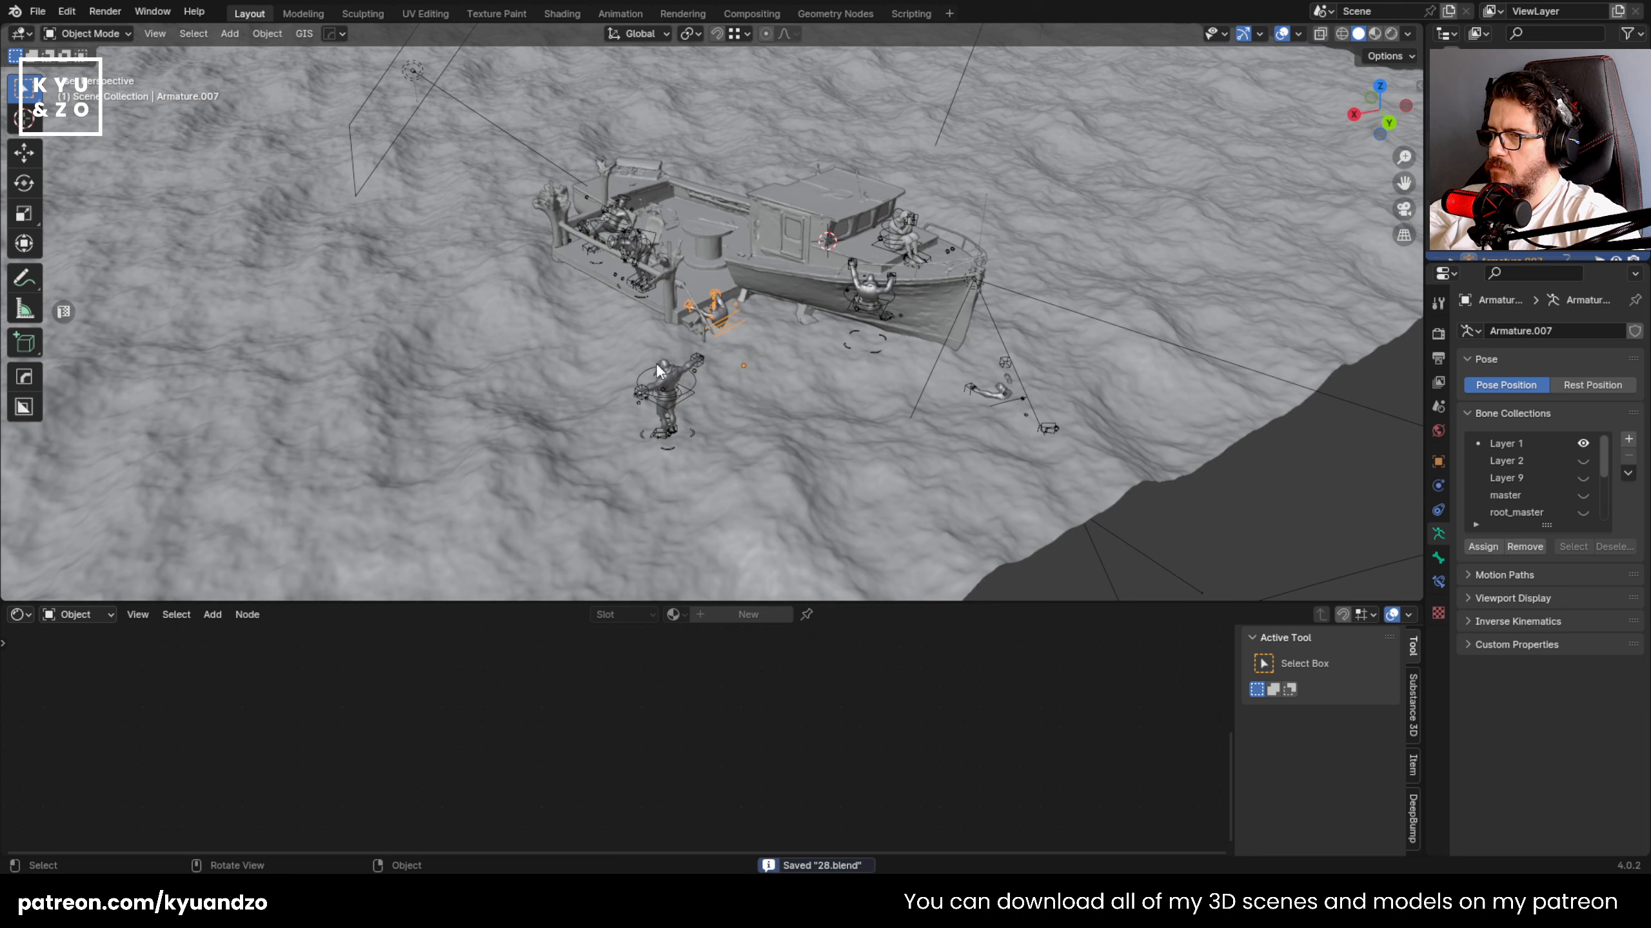
# - Select the standing creature's armature in the water and extend the selection to its grouped objects
pyautogui.click(645, 374)
pyautogui.click(644, 374)
pyautogui.hotkey('shift', 'g')
pyautogui.click(644, 374)
pyautogui.hotkey('ctrl', 'z')
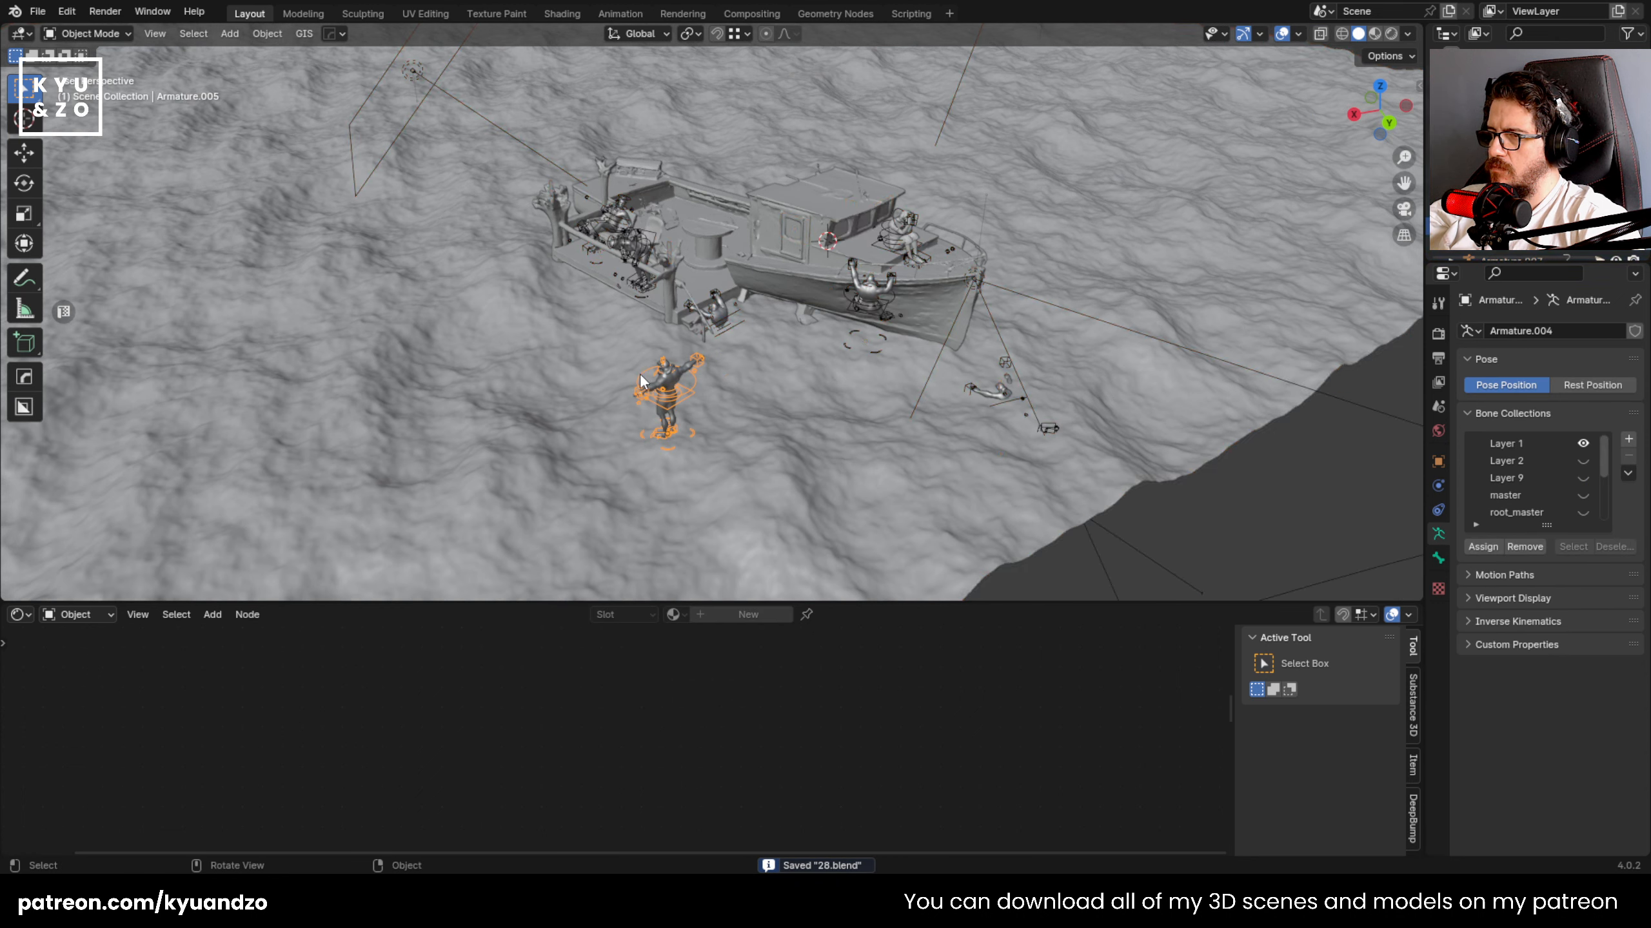
pyautogui.hotkey('shift', 'g')
pyautogui.click(598, 339)
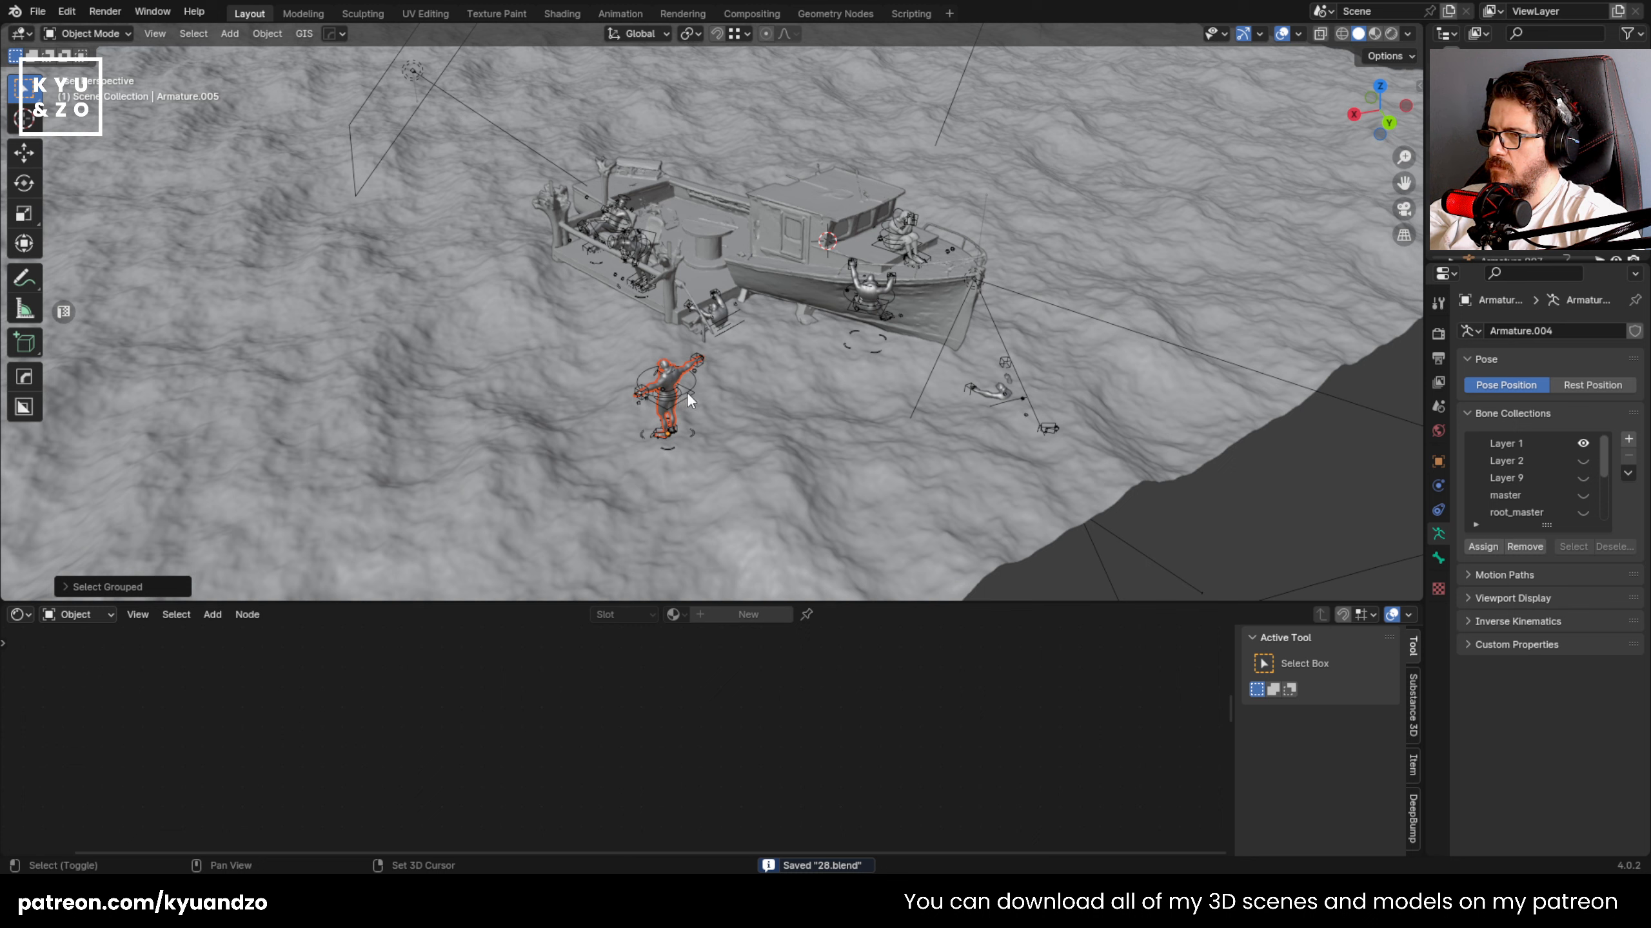
# - Copy and paste the selected standing creature and move the copy beside the boat's branch-covered end
pyautogui.hotkey('ctrl', 'c')
pyautogui.hotkey('ctrl', 'v')
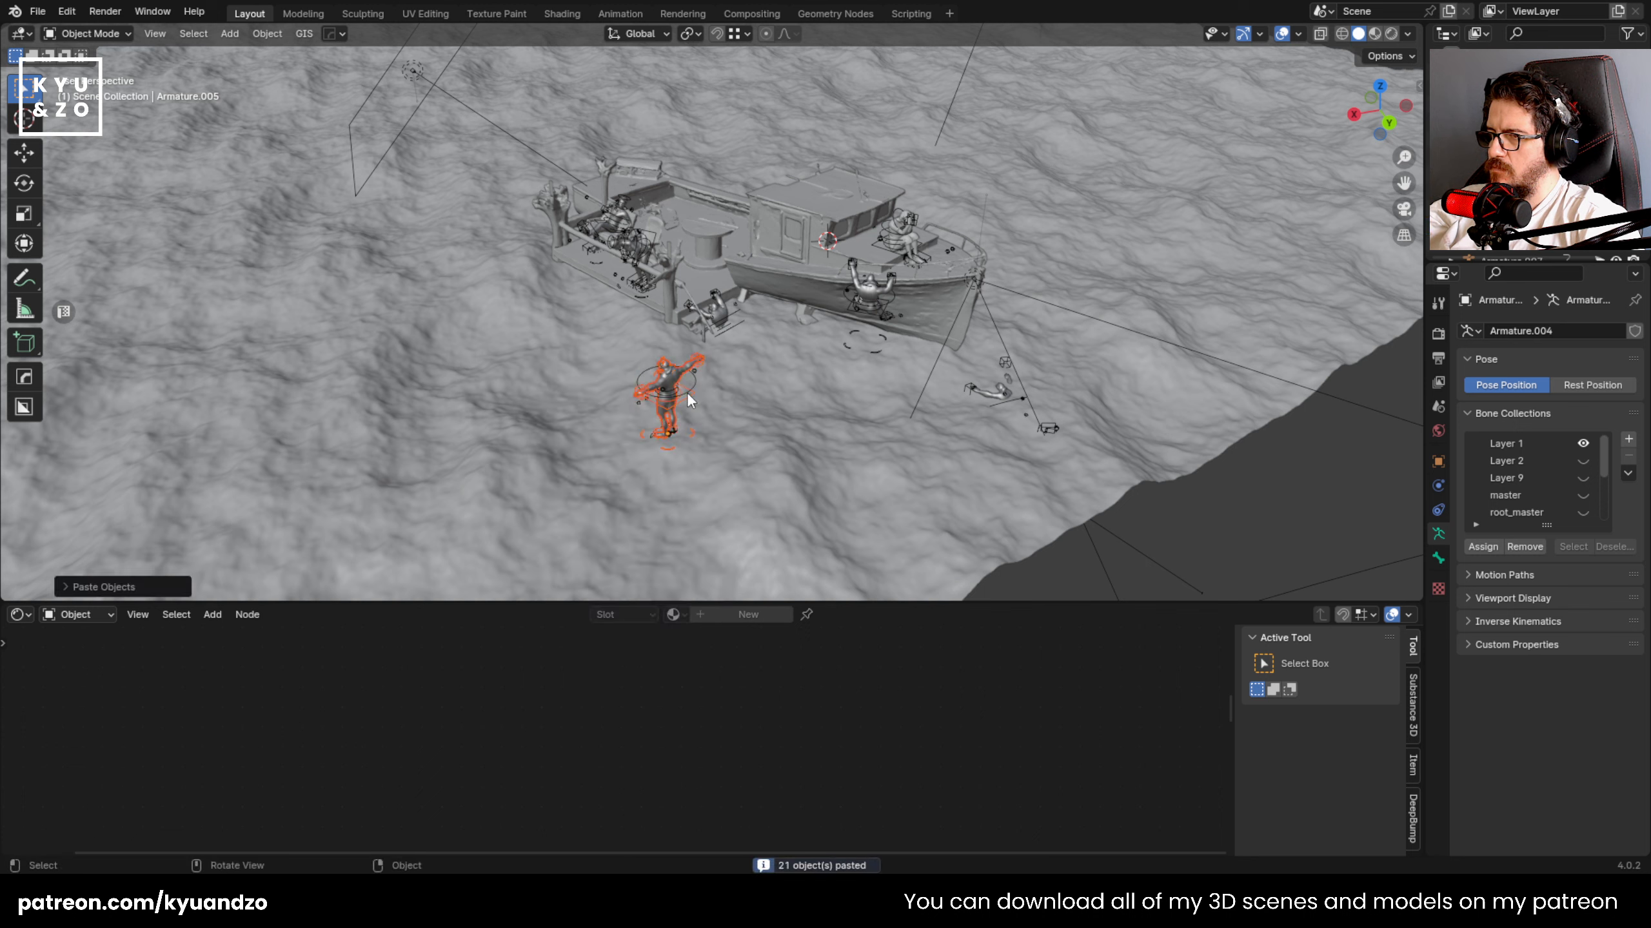
pyautogui.press('g')
pyautogui.click(612, 319)
# - Delete the stray pasted objects floating high above the water plane
pyautogui.scroll(-10, 596, 389)
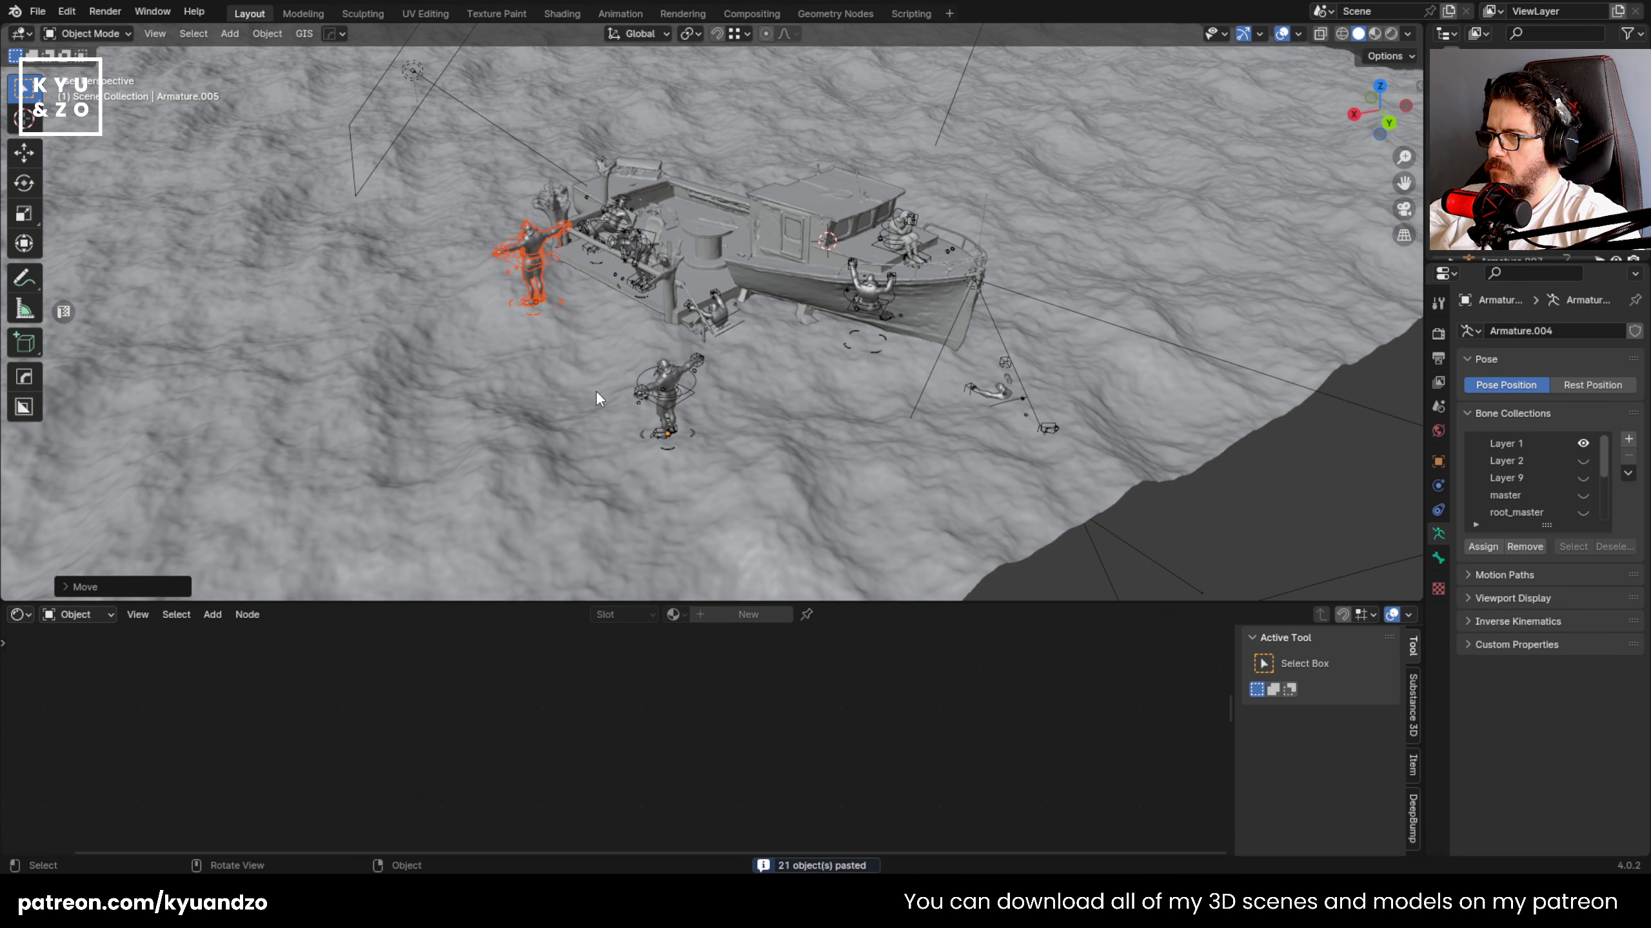
pyautogui.moveTo(590, 356); pyautogui.dragTo(605, 248, button='middle')
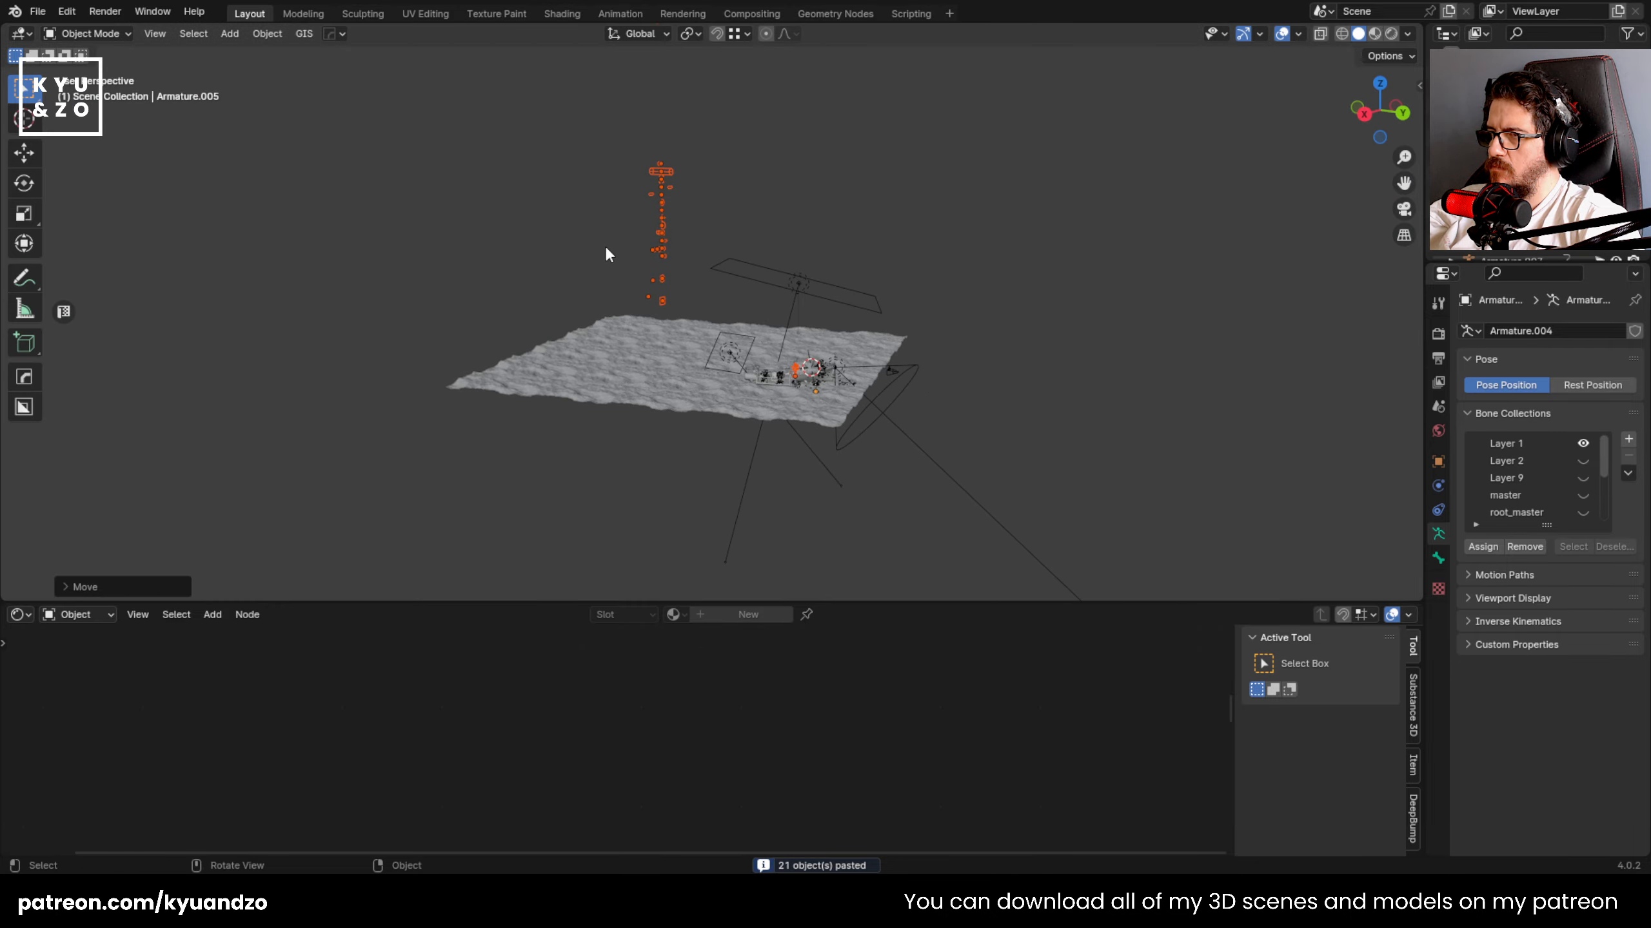
pyautogui.moveTo(683, 305); pyautogui.dragTo(684, 305)
pyautogui.press('x')
pyautogui.click(683, 305)
pyautogui.scroll(9, 859, 419)
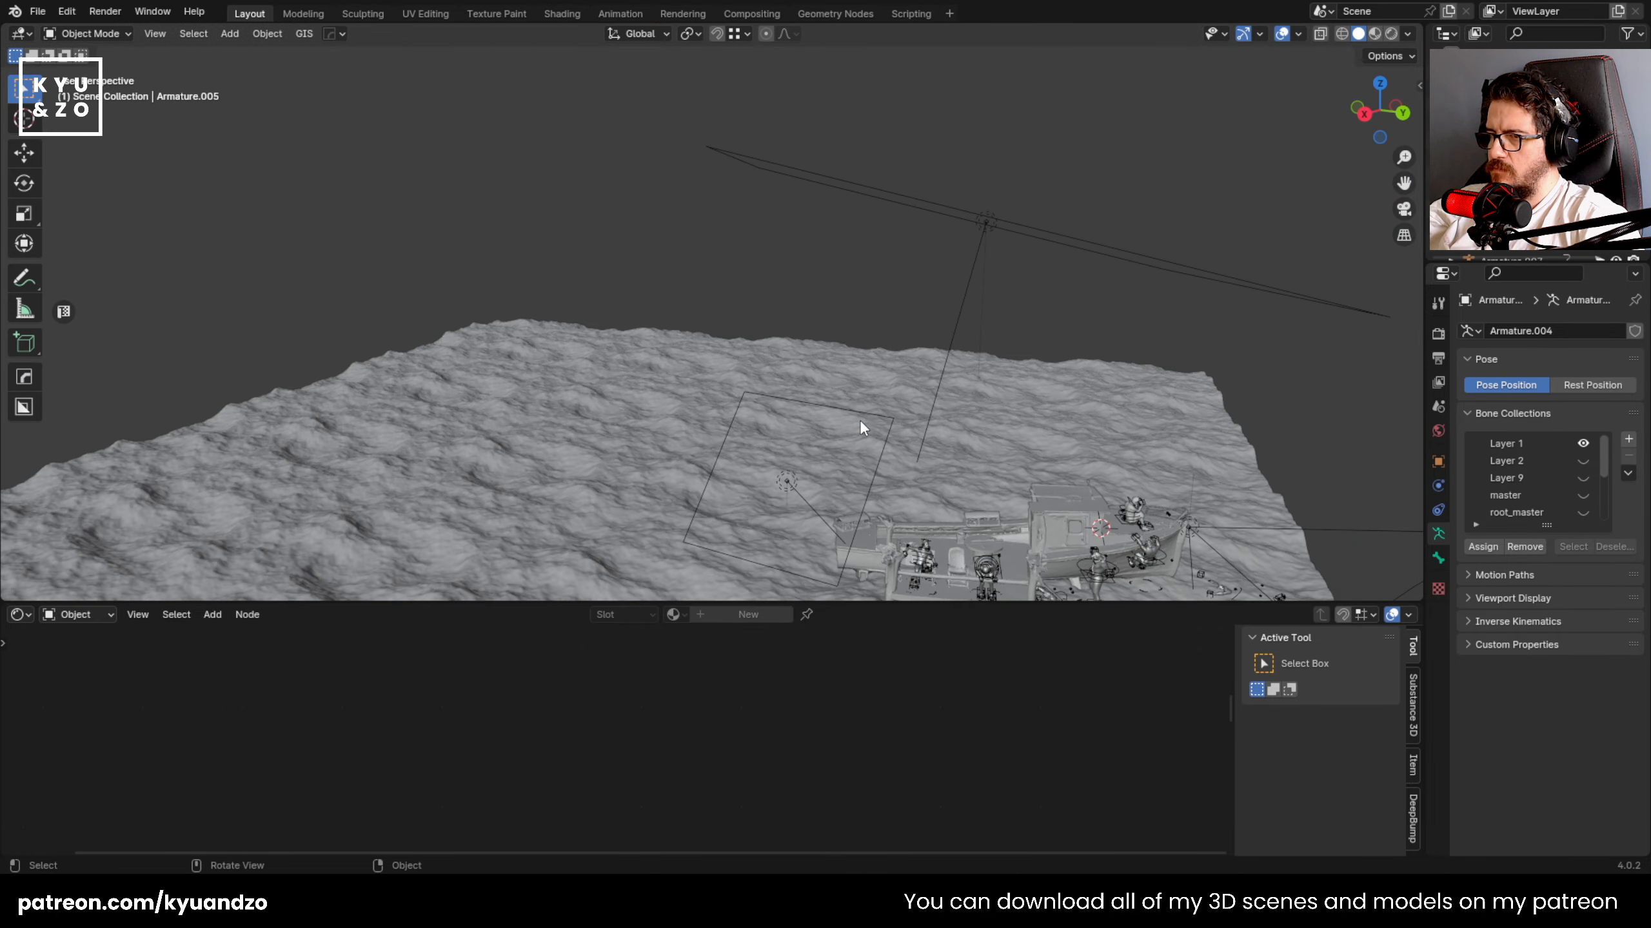
# - Select the pasted creature's armature and move it across toward the far side of the boat
pyautogui.keyDown('shift'); pyautogui.moveTo(859, 419); pyautogui.dragTo(627, 442, button='middle'); pyautogui.keyUp('shift')
pyautogui.scroll(-1, 662, 307)
pyautogui.scroll(4, 707, 386)
pyautogui.click(641, 326)
pyautogui.click(674, 307)
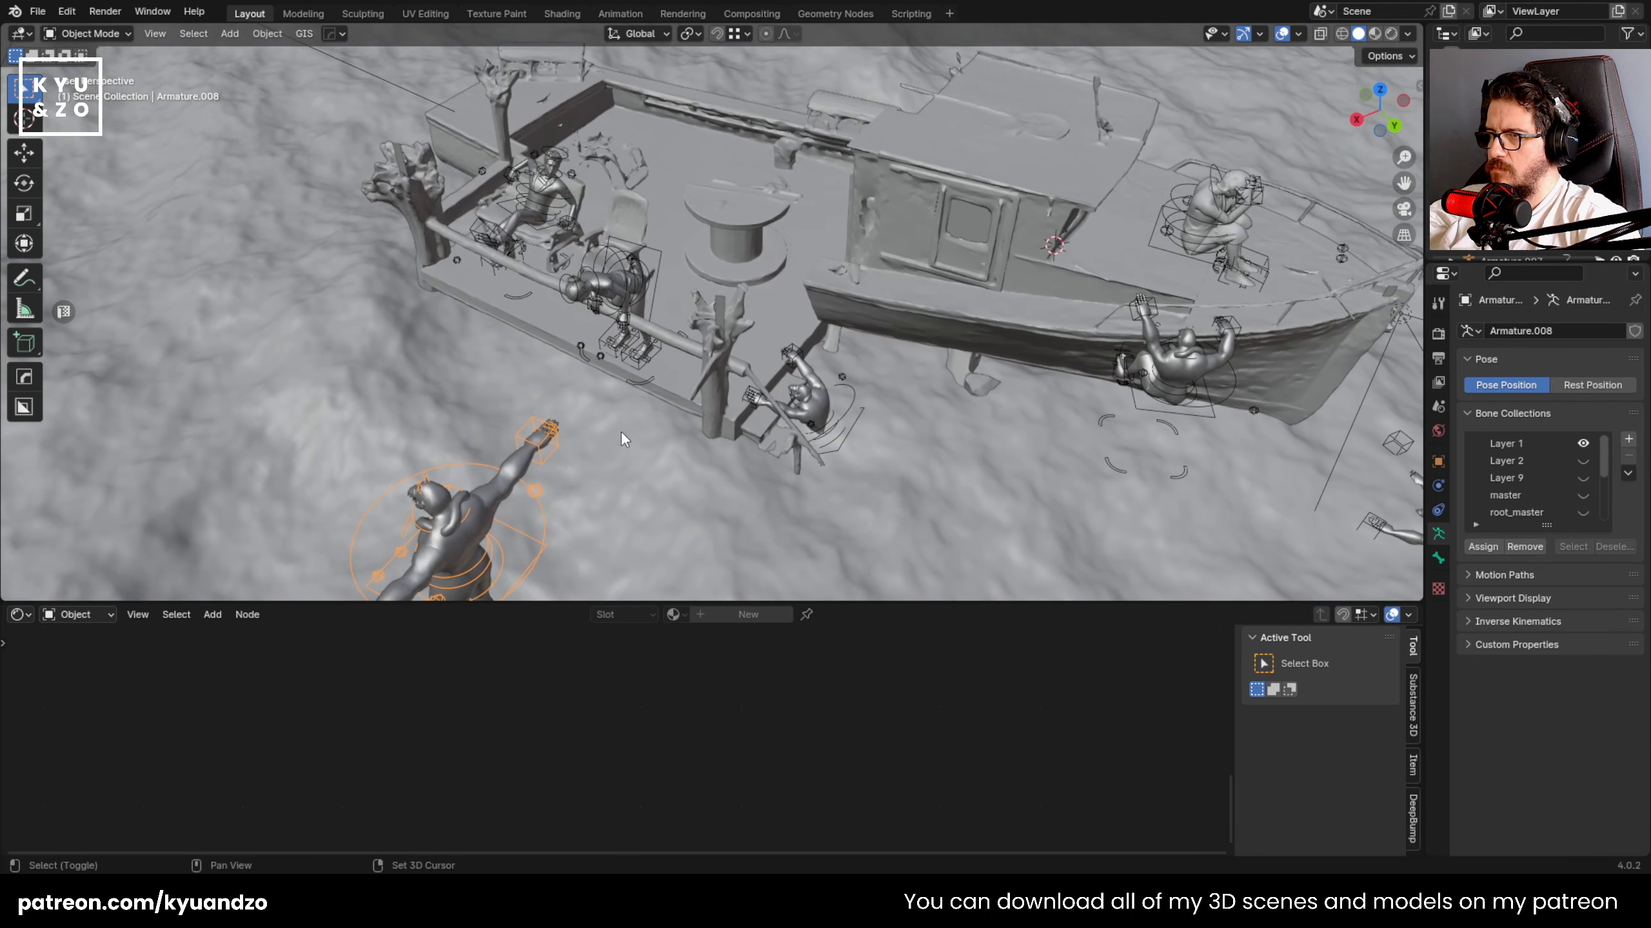
pyautogui.press('g')
pyautogui.press('x')
pyautogui.press('x')
pyautogui.click(1095, 117)
# - Move the pasted creature's armature along the Y axis to stand at the boat's far railing
pyautogui.keyDown('shift'); pyautogui.moveTo(903, 198); pyautogui.dragTo(877, 361, button='middle'); pyautogui.keyUp('shift')
pyautogui.scroll(3, 877, 361)
pyautogui.press('g')
pyautogui.press('d')
pyautogui.click(578, 197)
pyautogui.keyDown('shift'); pyautogui.moveTo(577, 197); pyautogui.dragTo(570, 316, button='middle'); pyautogui.keyUp('shift')
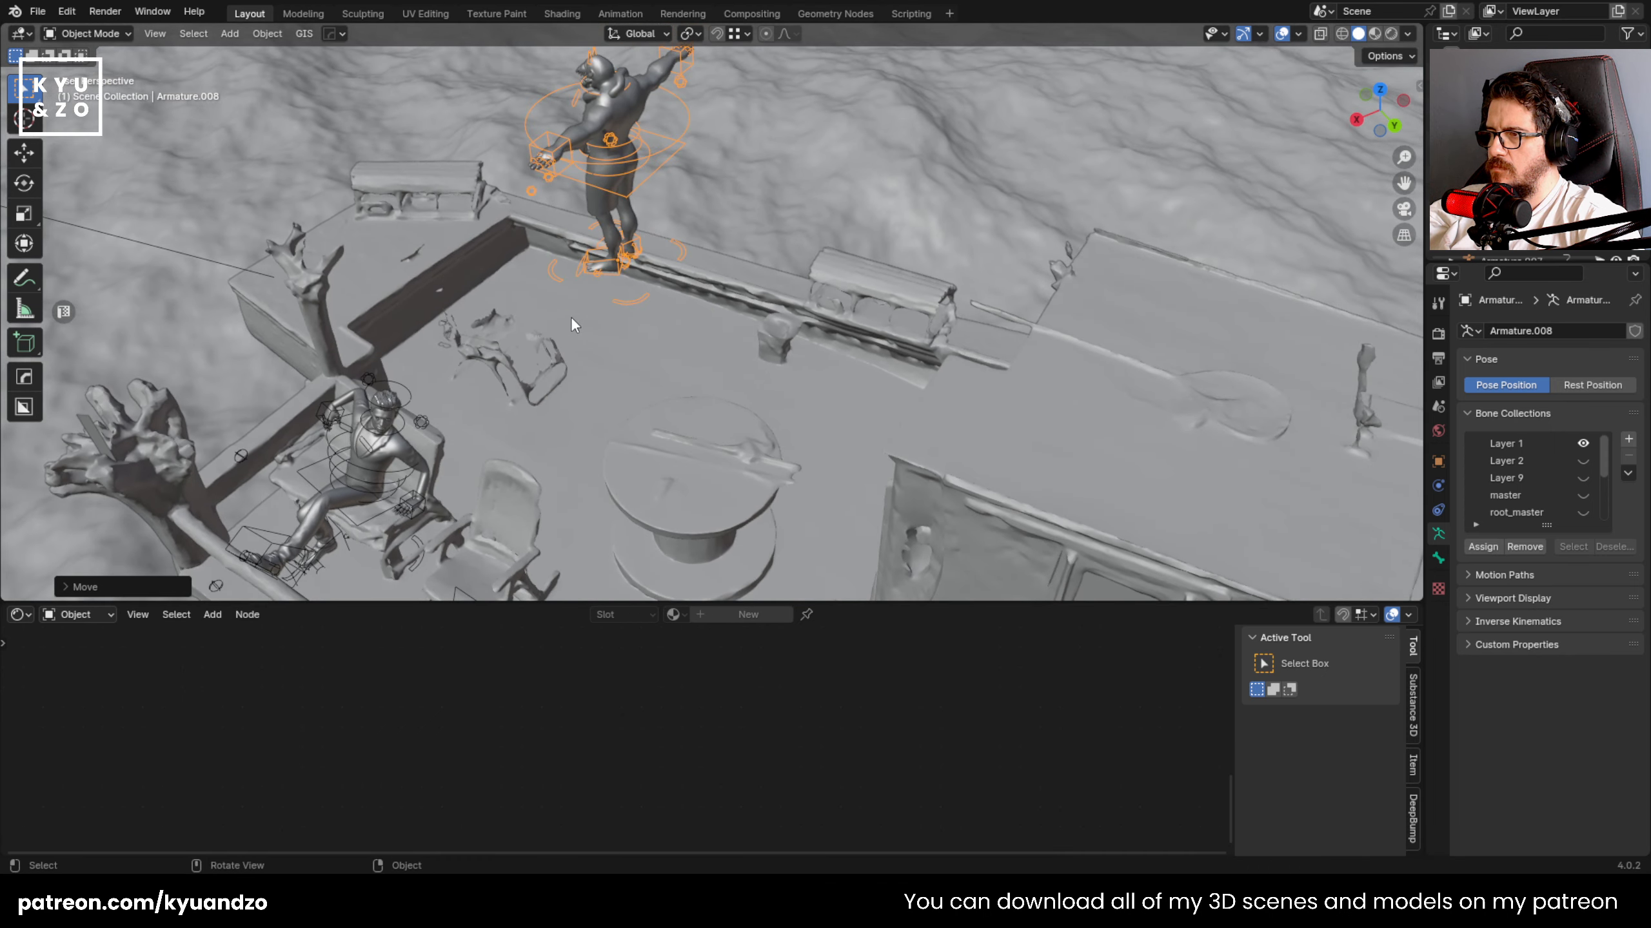
# - Rotate the pasted creature's armature about the Z axis so it faces the deck
pyautogui.scroll(2, 570, 316)
pyautogui.press('r')
pyautogui.press('a')
pyautogui.click(566, 98)
# - Shift the creature along the X and Y axes beyond the far railing and lower it along the Z axis
pyautogui.keyDown('shift'); pyautogui.moveTo(566, 99); pyautogui.dragTo(526, 306, button='middle'); pyautogui.keyUp('shift')
pyautogui.press('g')
pyautogui.press('s')
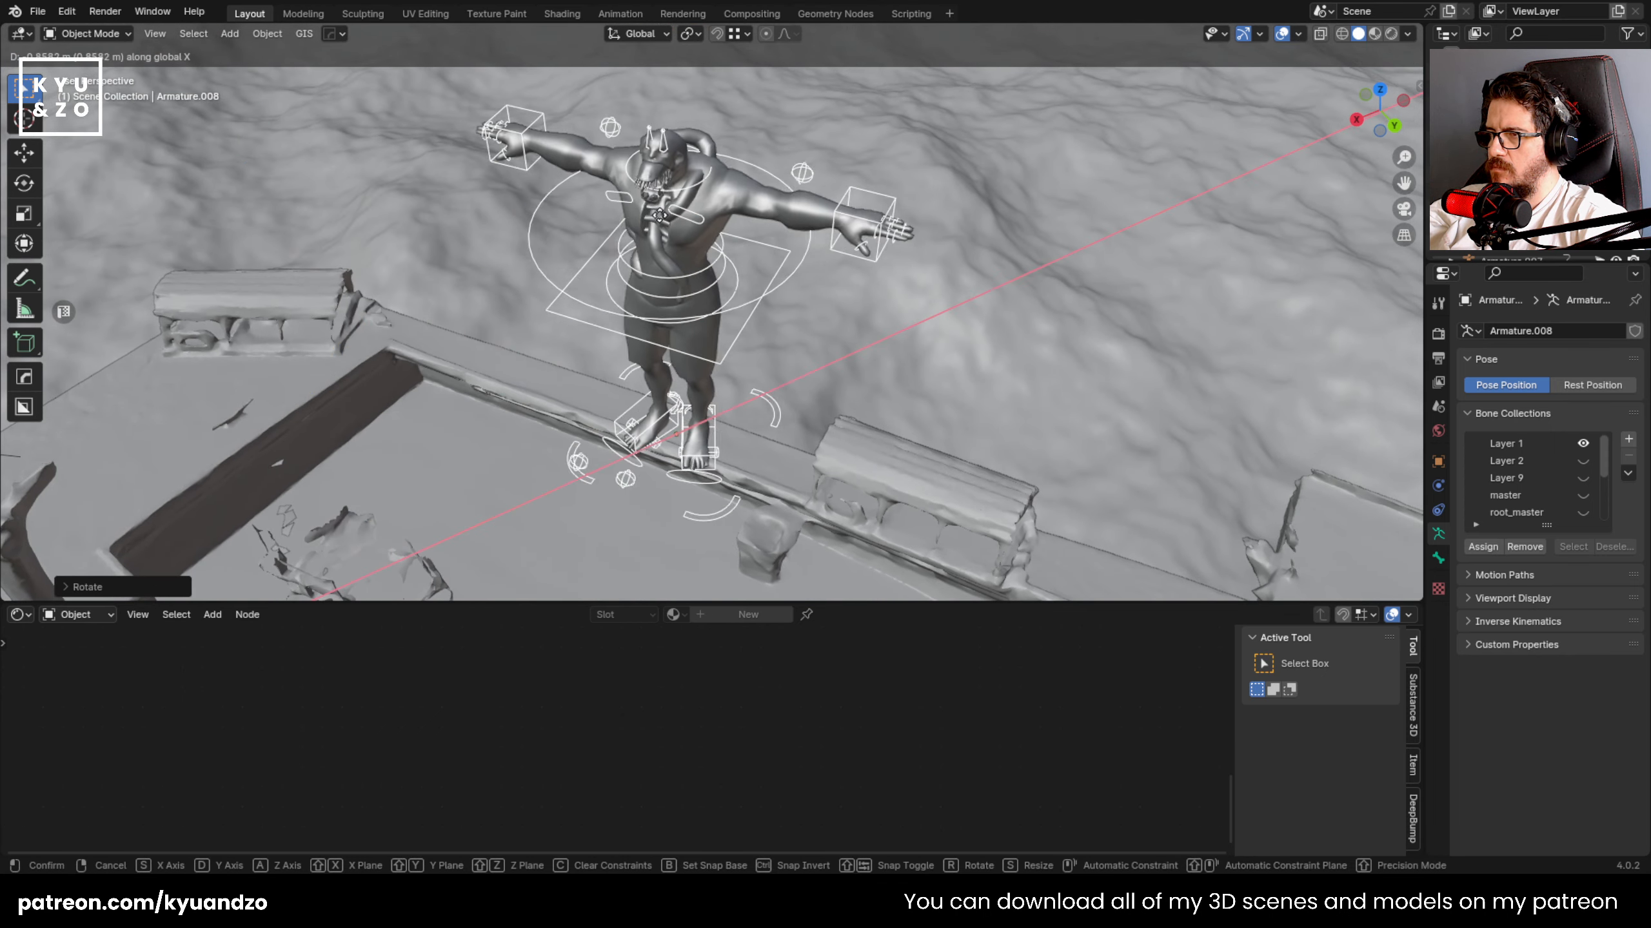
pyautogui.press('s')
pyautogui.press('d')
pyautogui.press('d')
pyautogui.click(798, 173)
pyautogui.press('g')
pyautogui.press('a')
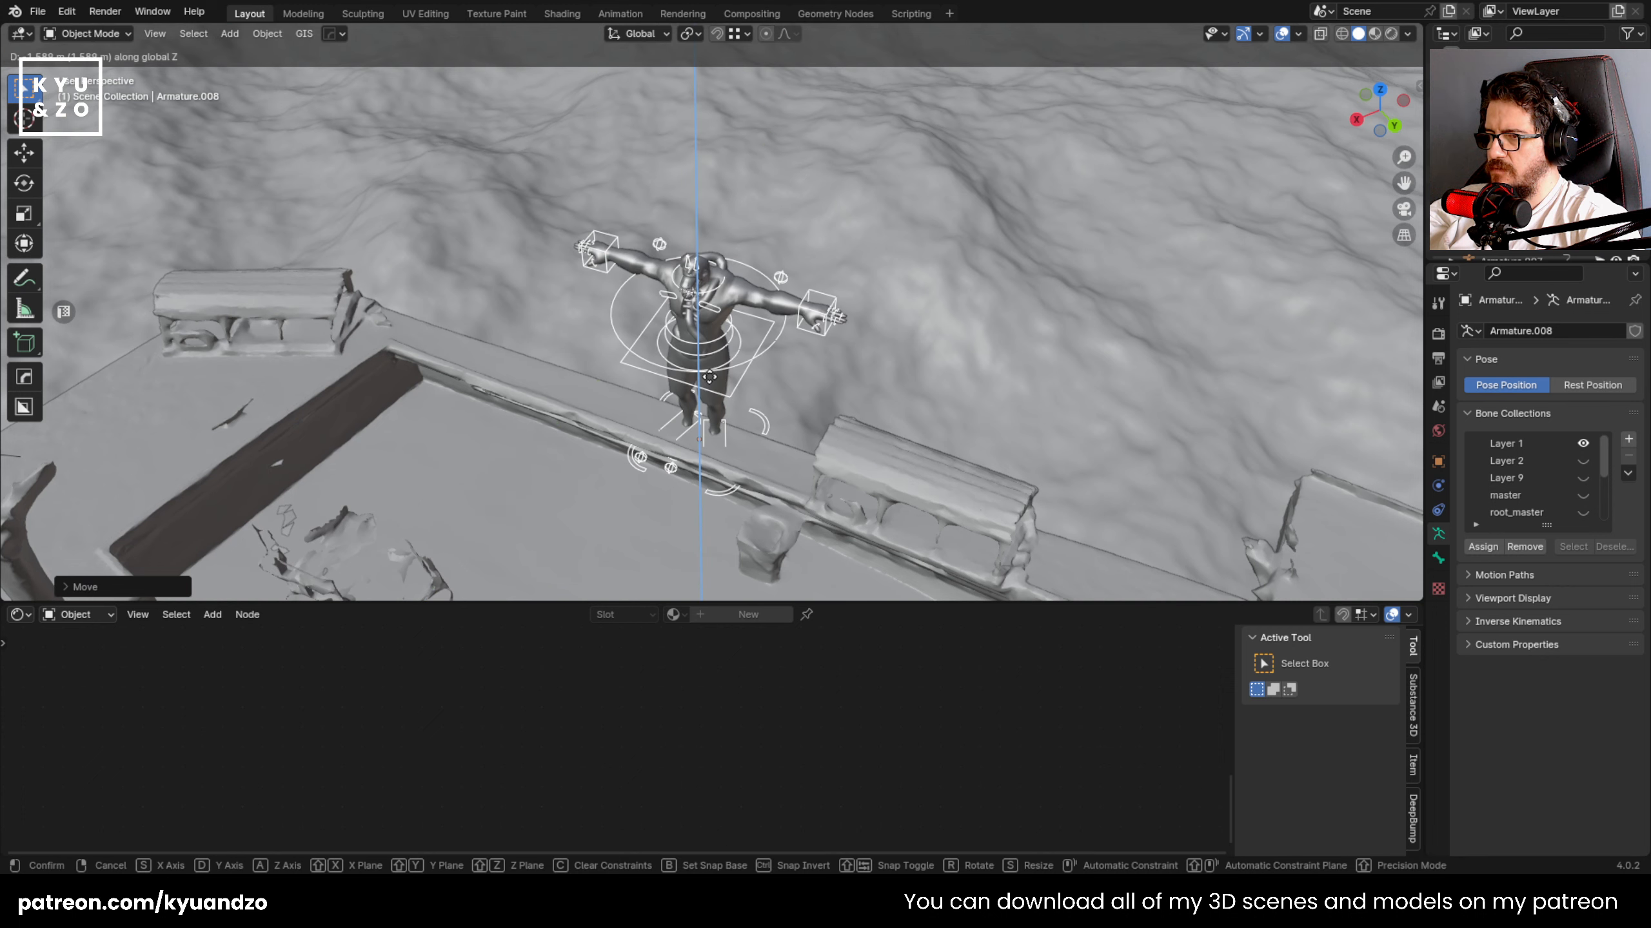
pyautogui.click(705, 306)
# - Bring the creature back toward the far railing along the X and Y axes and adjust its height along Z
pyautogui.press('g')
pyautogui.press('d')
pyautogui.press('s')
pyautogui.press('d')
pyautogui.press('s')
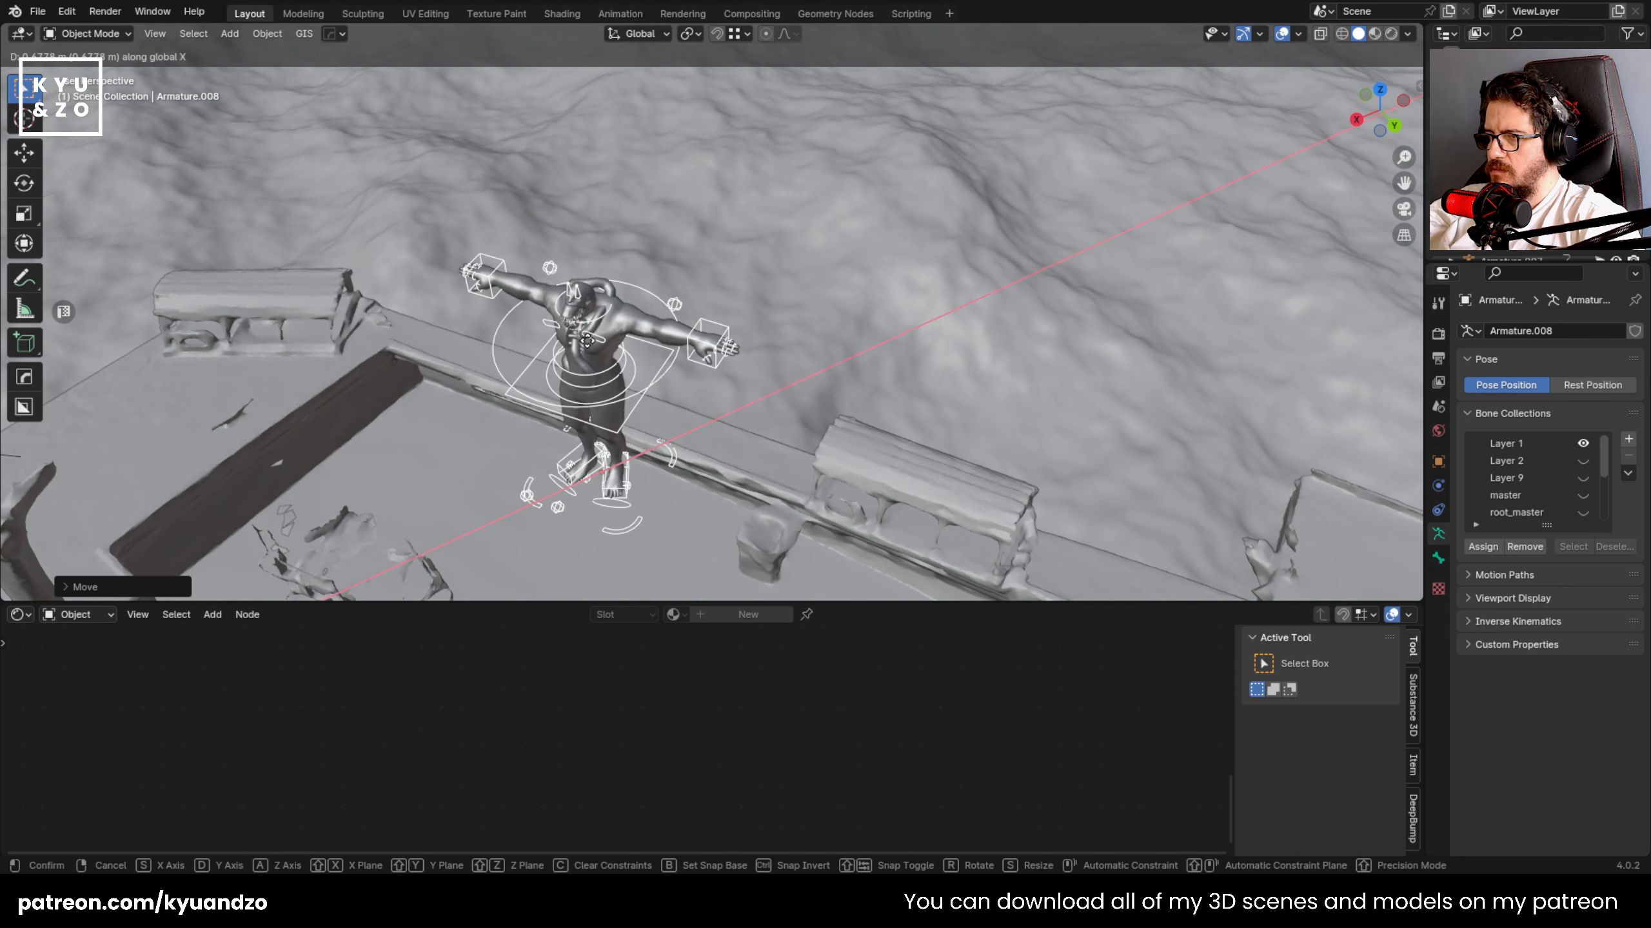
pyautogui.press('a')
pyautogui.click(575, 370)
# - Shift the creature's armature along the X axis and raise it along Z so its feet stand on the far railing
pyautogui.moveTo(575, 369); pyautogui.dragTo(552, 325, button='middle')
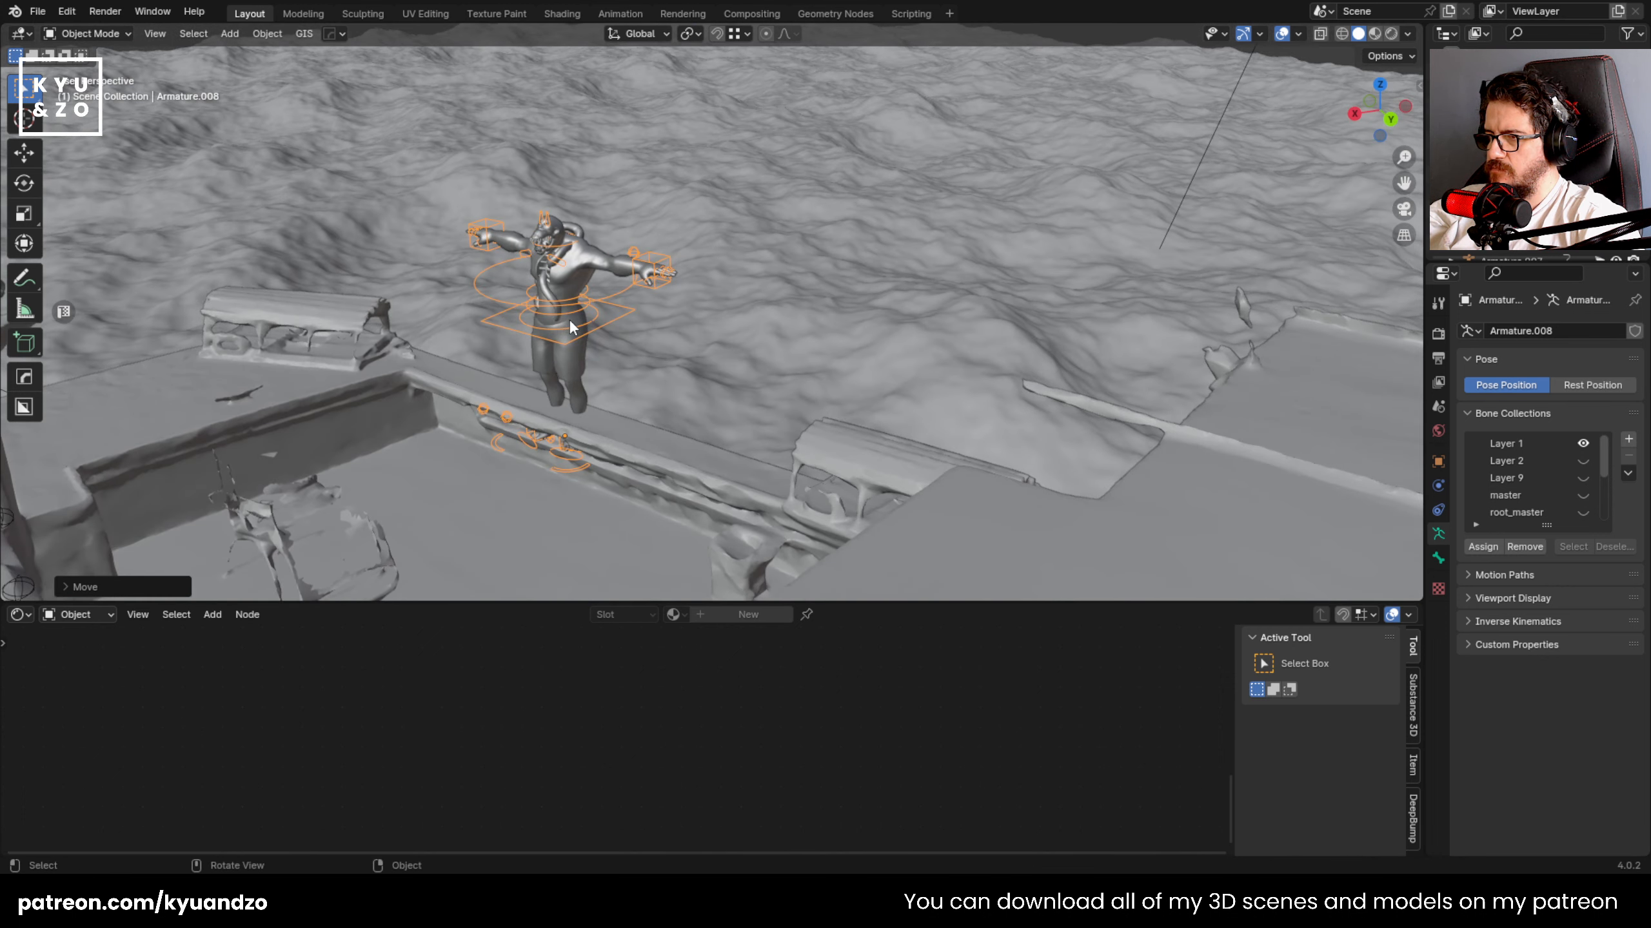
pyautogui.press('g')
pyautogui.press('s')
pyautogui.press('a')
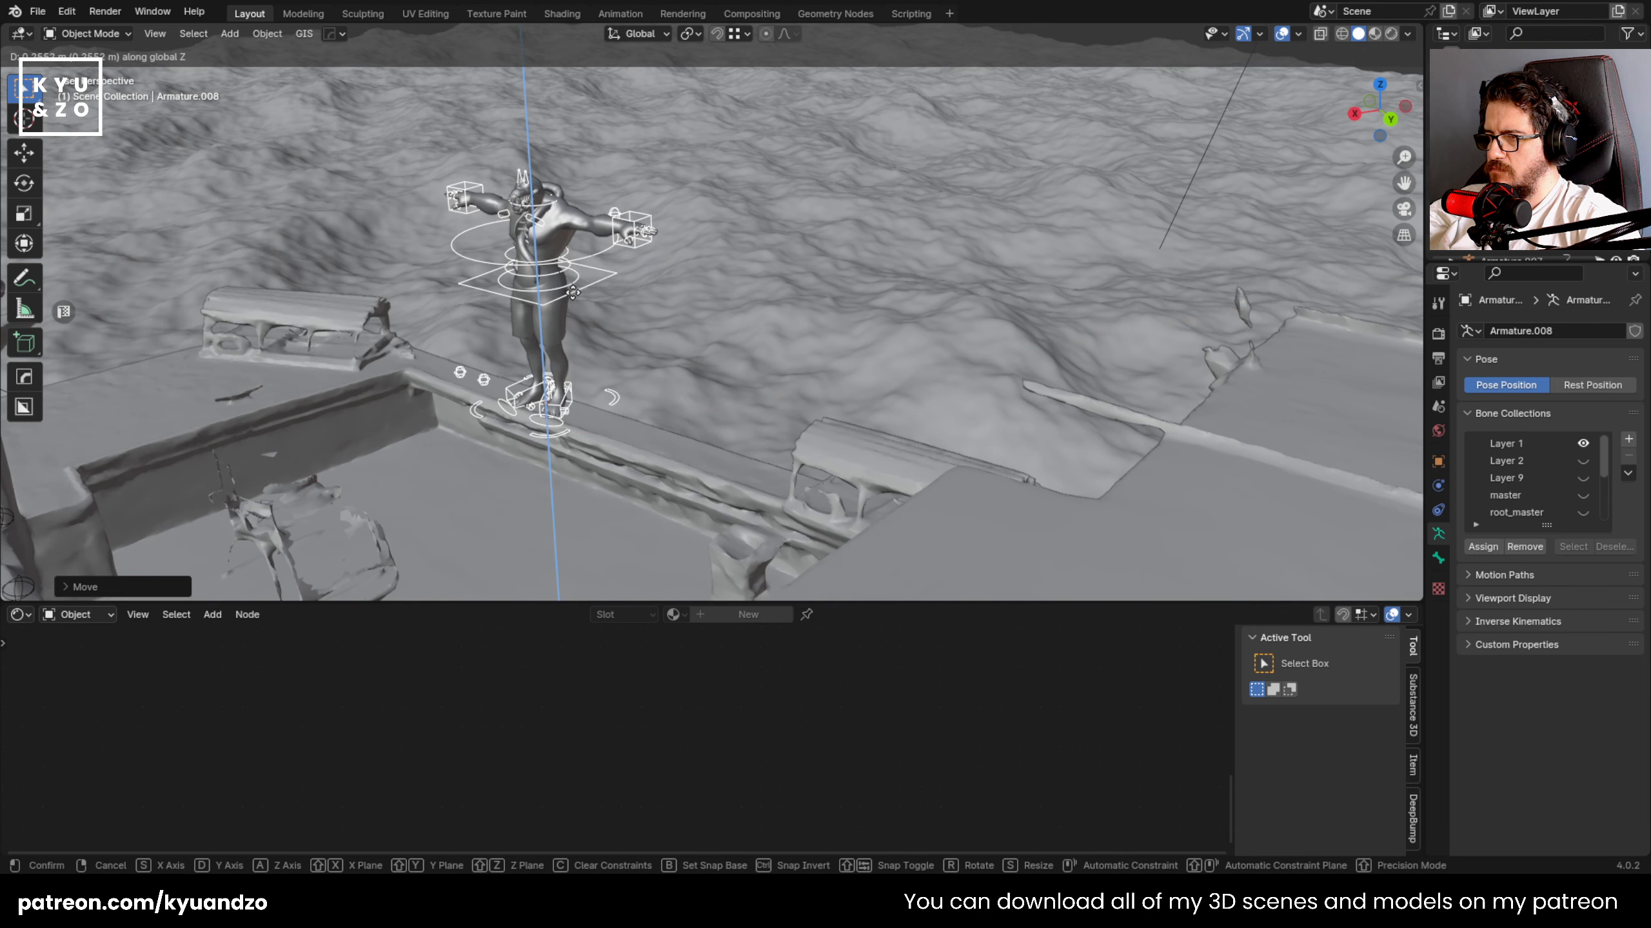
pyautogui.click(572, 292)
pyautogui.keyDown('shift'); pyautogui.moveTo(550, 338); pyautogui.dragTo(599, 336, button='middle'); pyautogui.keyUp('shift')
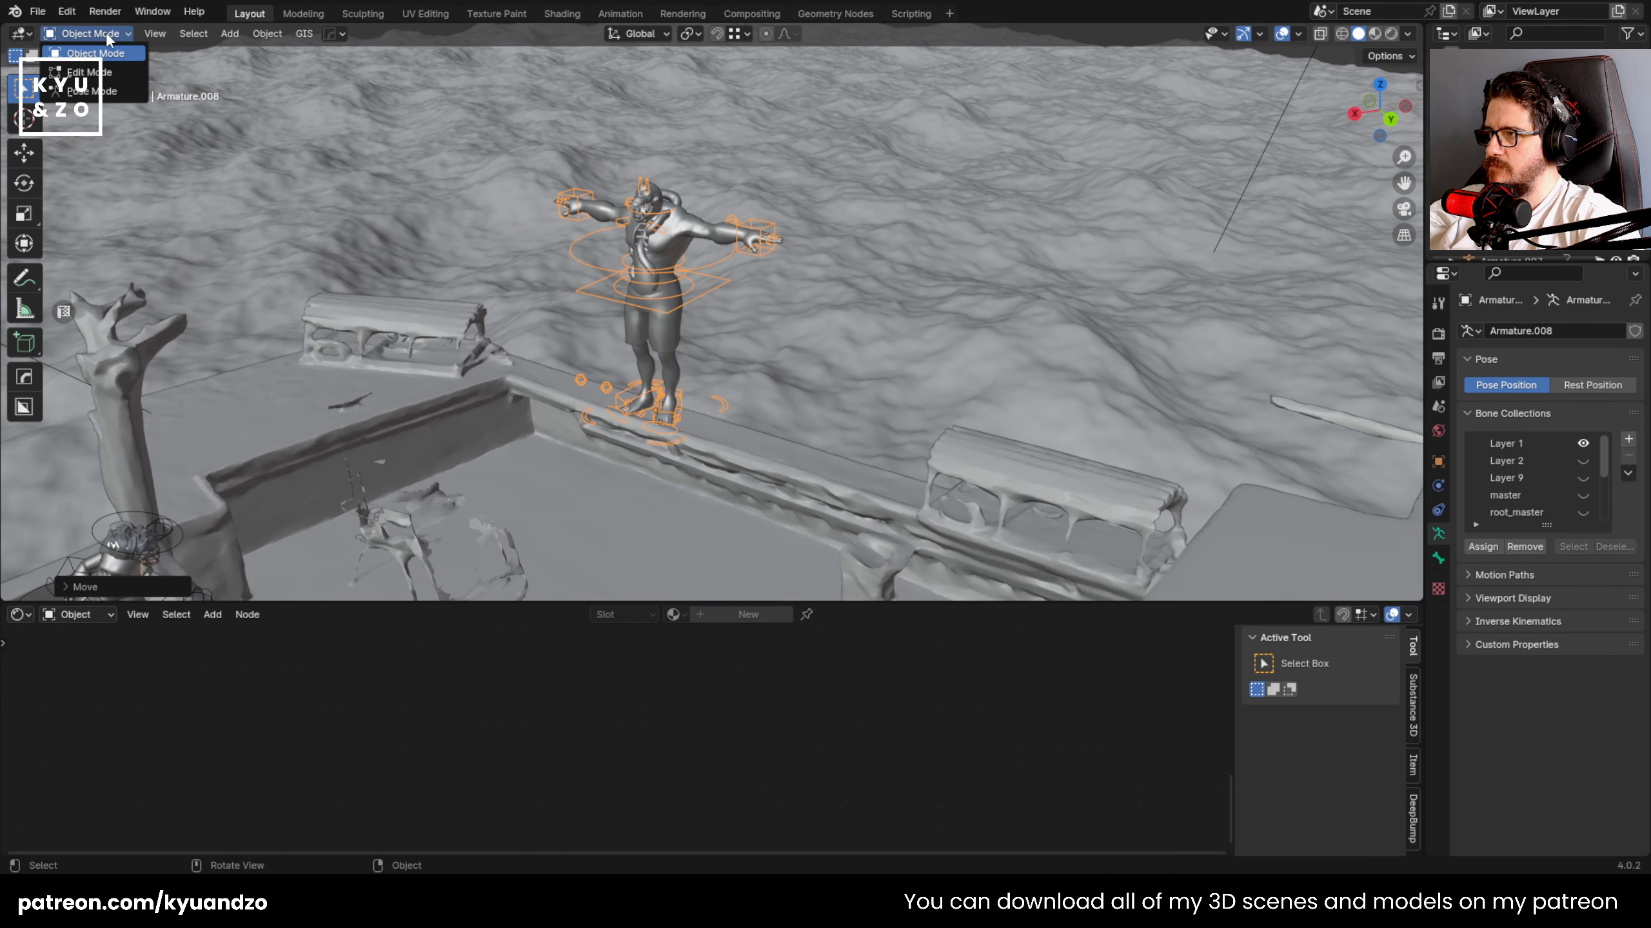
# - In Pose Mode, move the creature's right foot control forward along the Y axis and adjust its height along Z
pyautogui.click(98, 91)
pyautogui.click(613, 393)
pyautogui.press('g')
pyautogui.press('y')
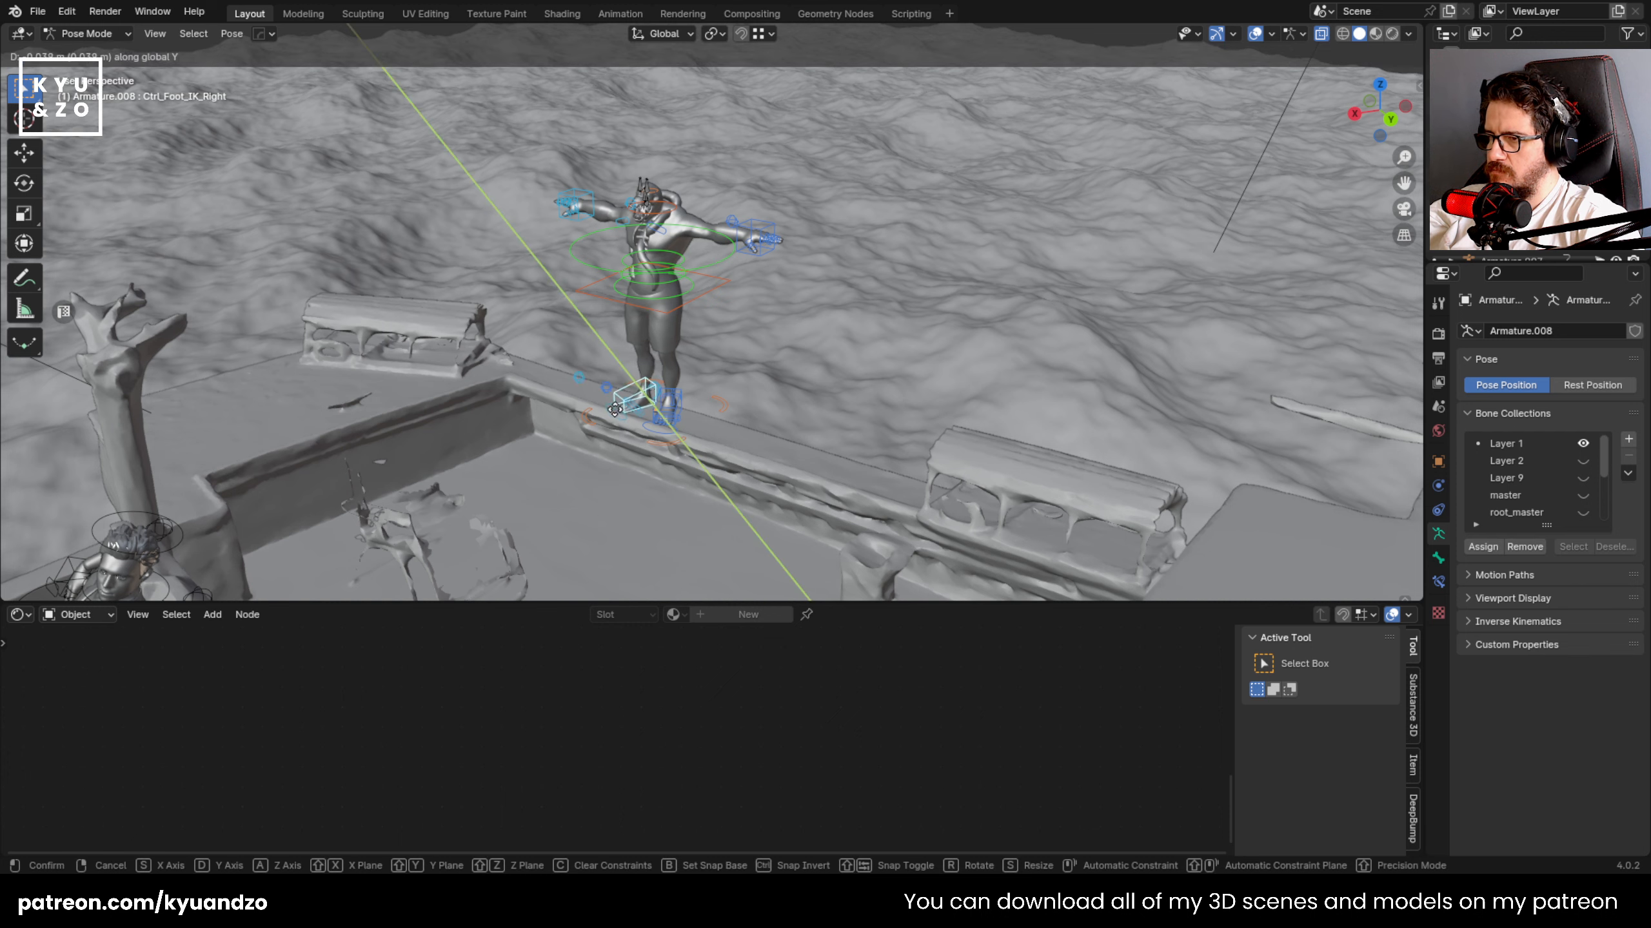
pyautogui.click(607, 413)
pyautogui.press('g')
pyautogui.press('a')
pyautogui.click(686, 426)
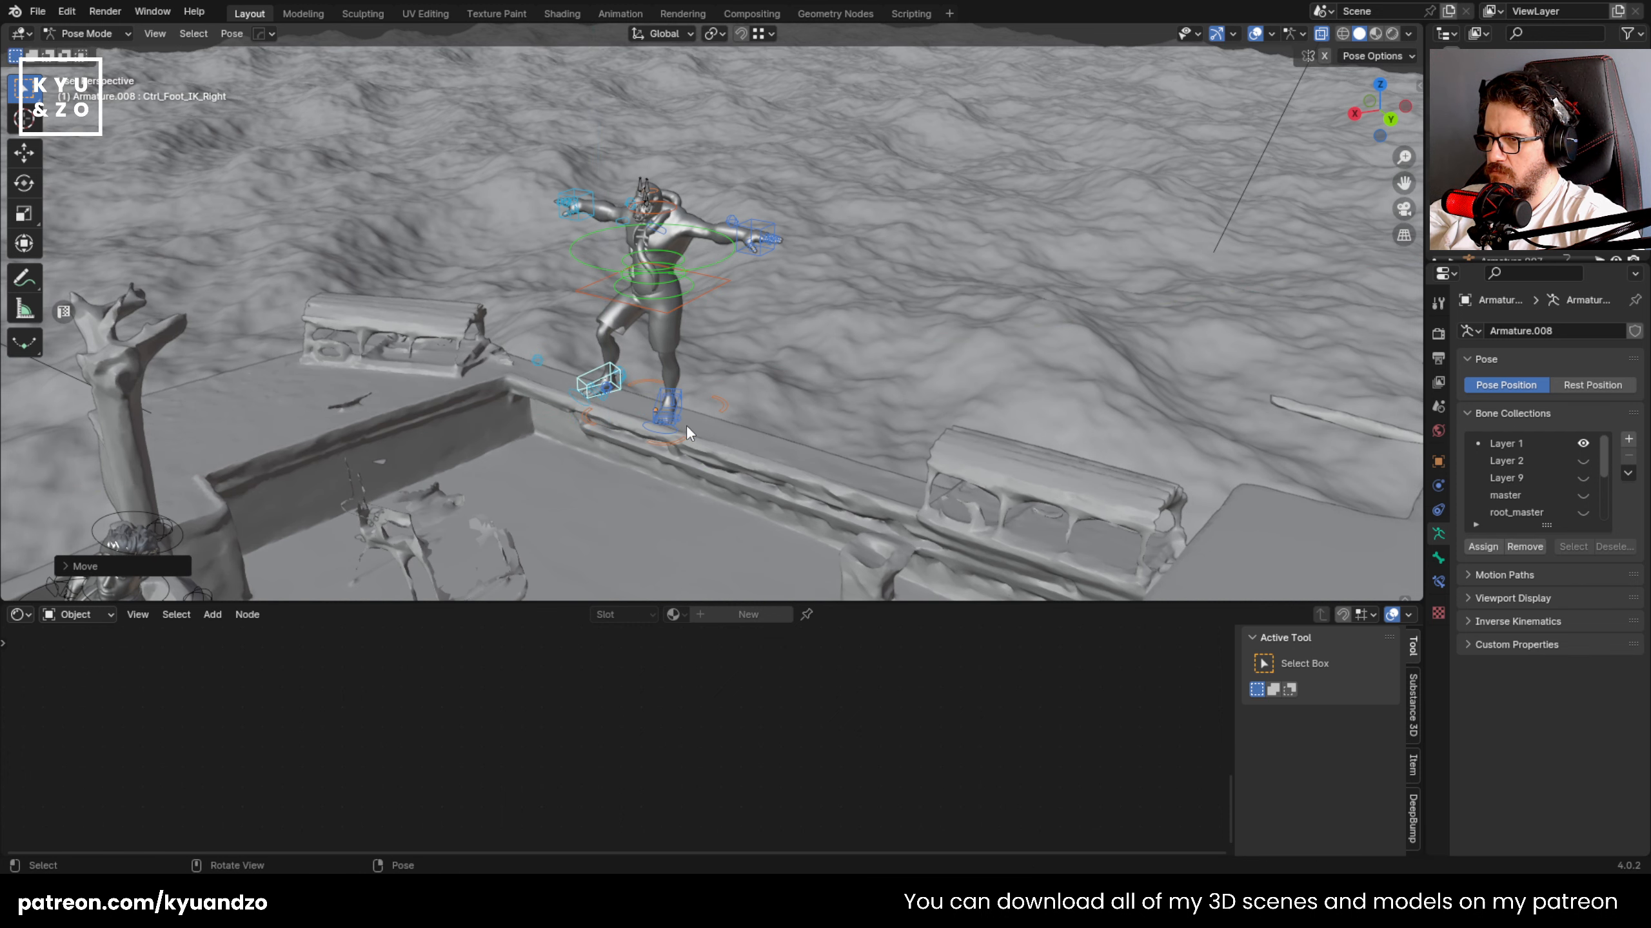
# - Shift the creature's hips control along the Y axis toward the deck and lower its right hand control along Z
pyautogui.click(643, 304)
pyautogui.press('g')
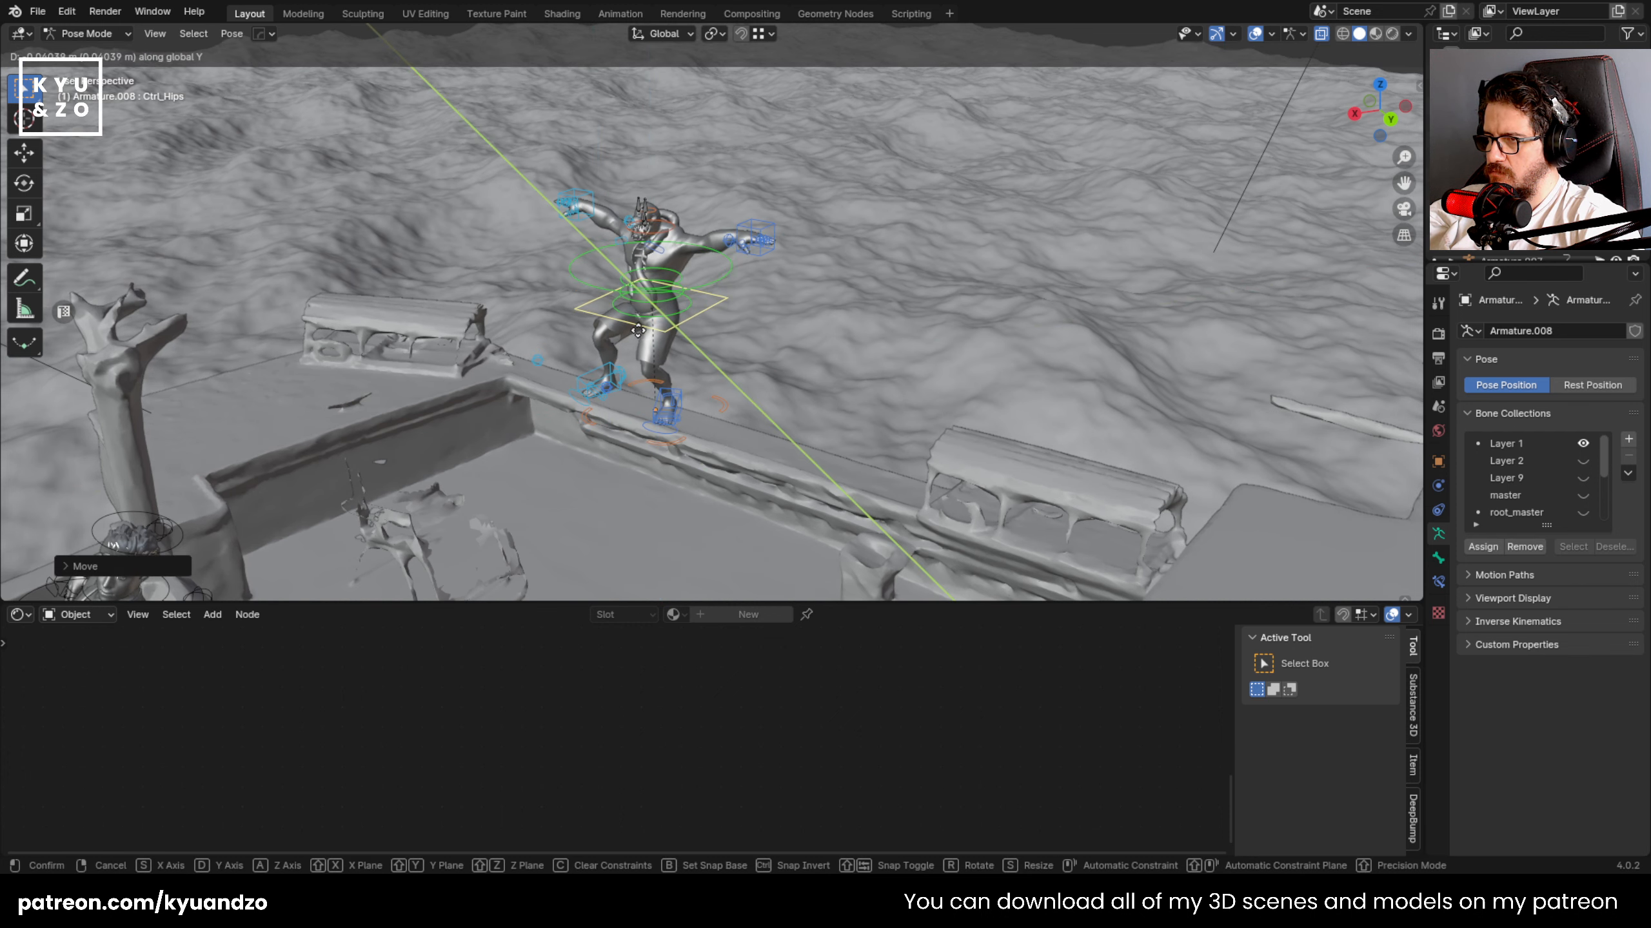
pyautogui.click(622, 353)
pyautogui.click(576, 200)
pyautogui.press('g')
pyautogui.press('z')
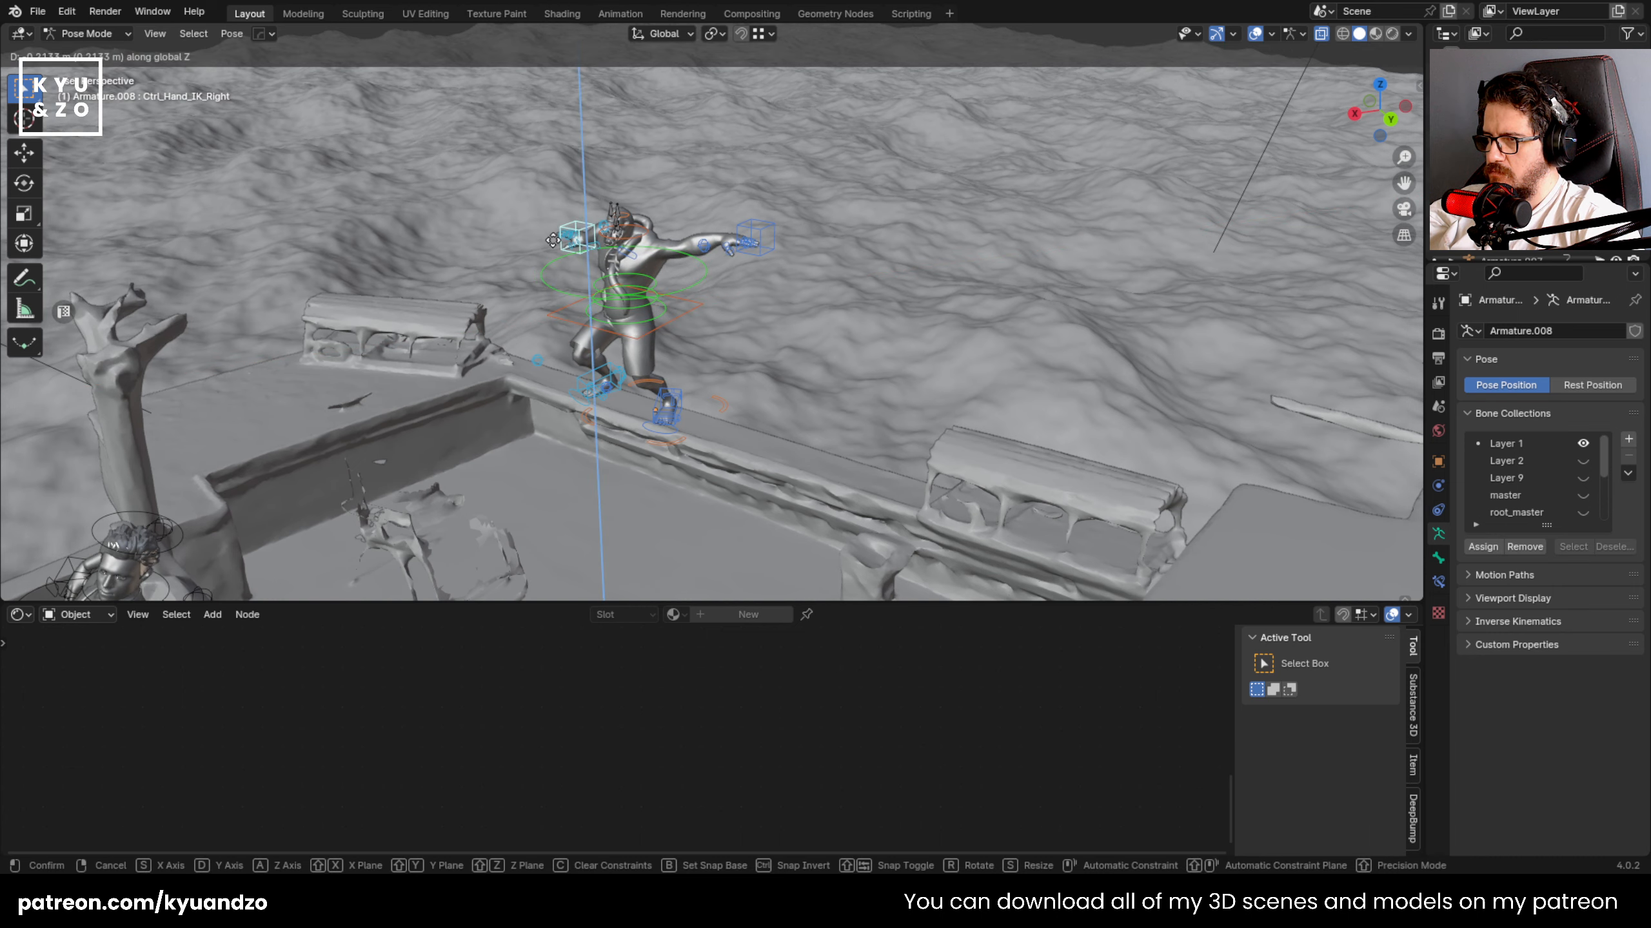
pyautogui.click(526, 296)
pyautogui.scroll(6, 528, 298)
pyautogui.moveTo(531, 298); pyautogui.dragTo(598, 353, button='middle')
pyautogui.scroll(-2, 519, 334)
pyautogui.click(648, 338)
pyautogui.press('r')
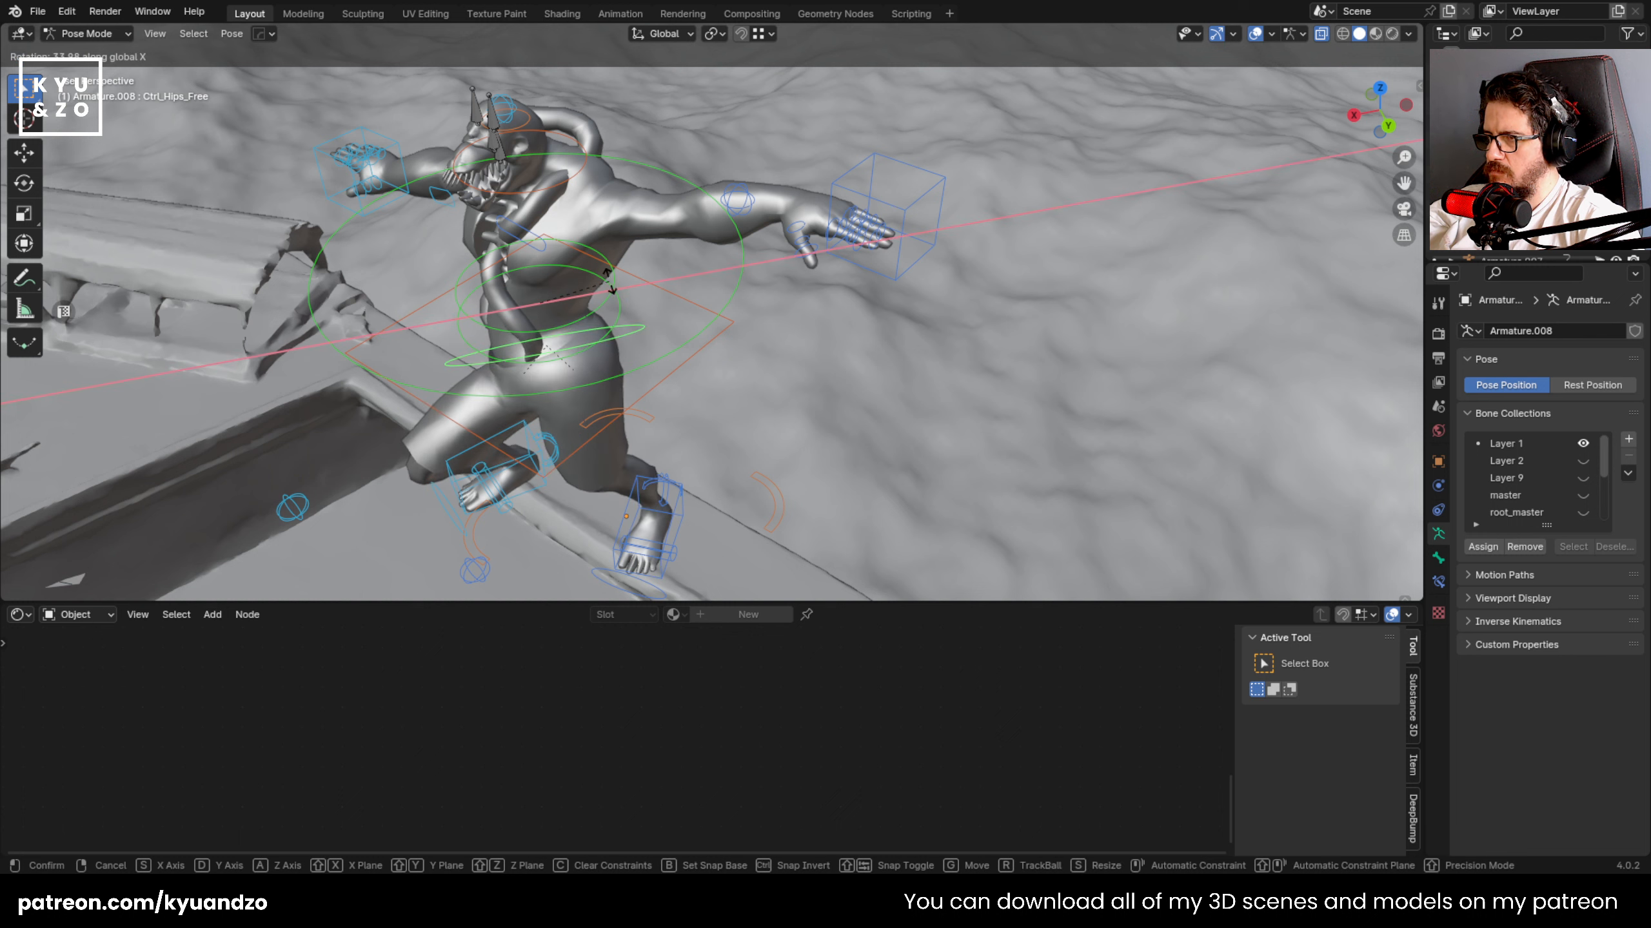
pyautogui.rightClick(653, 314)
# - Rotate the hips control to lean the torso forward and move the left hand control along the Y axis
pyautogui.click(726, 318)
pyautogui.press('r')
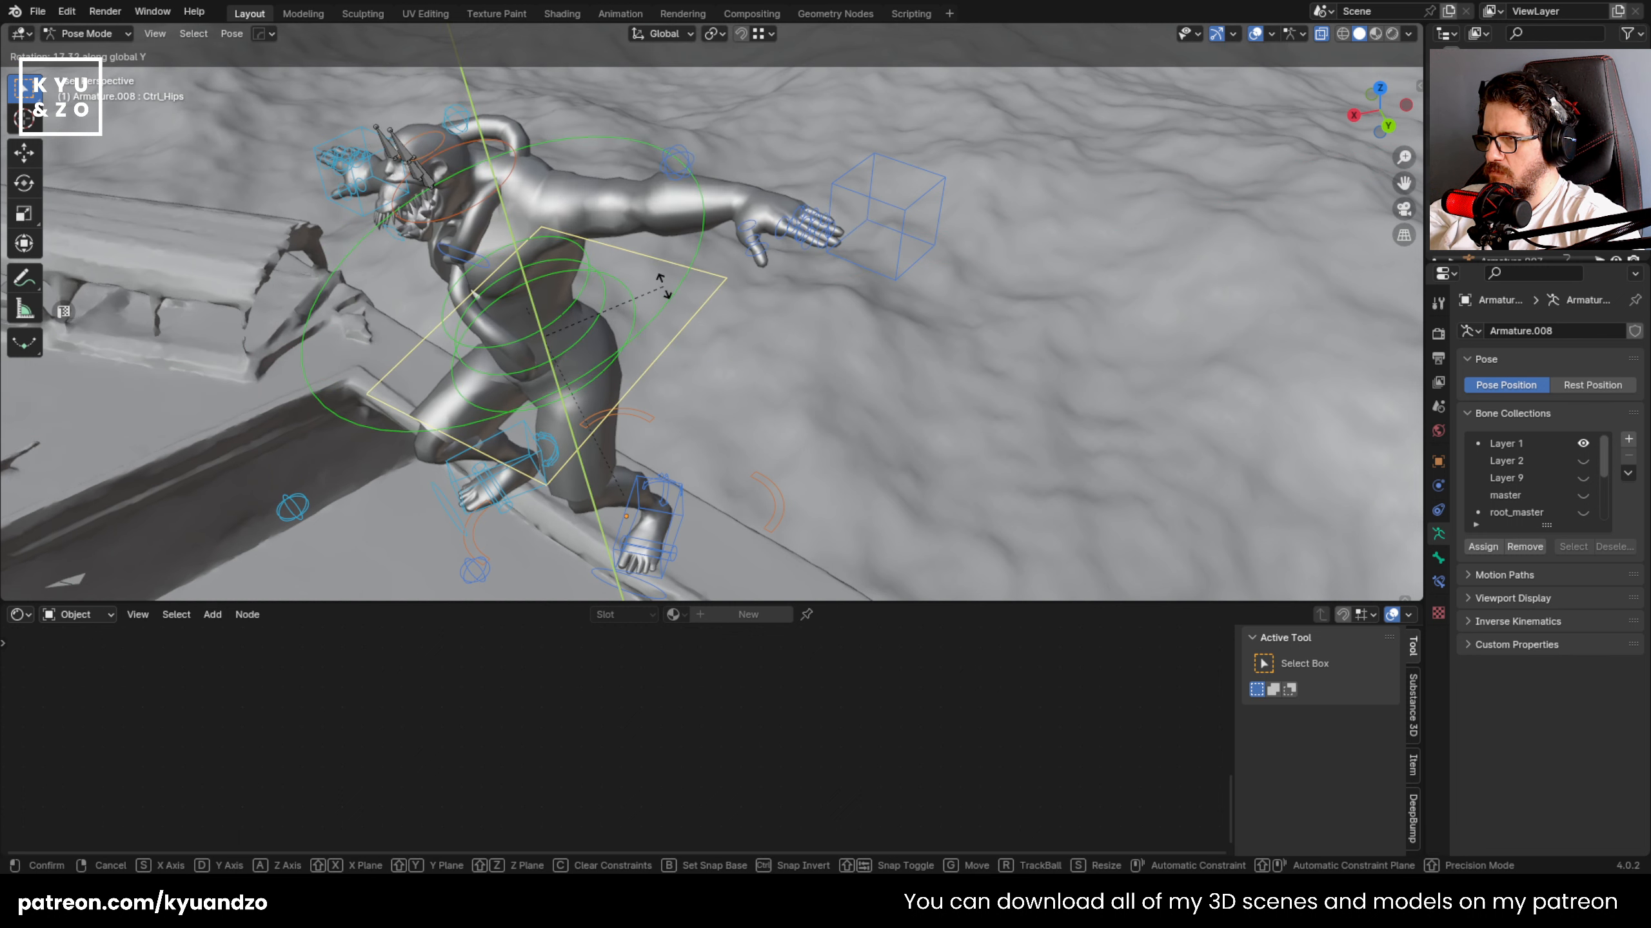
pyautogui.click(725, 250)
pyautogui.click(838, 196)
pyautogui.press('g')
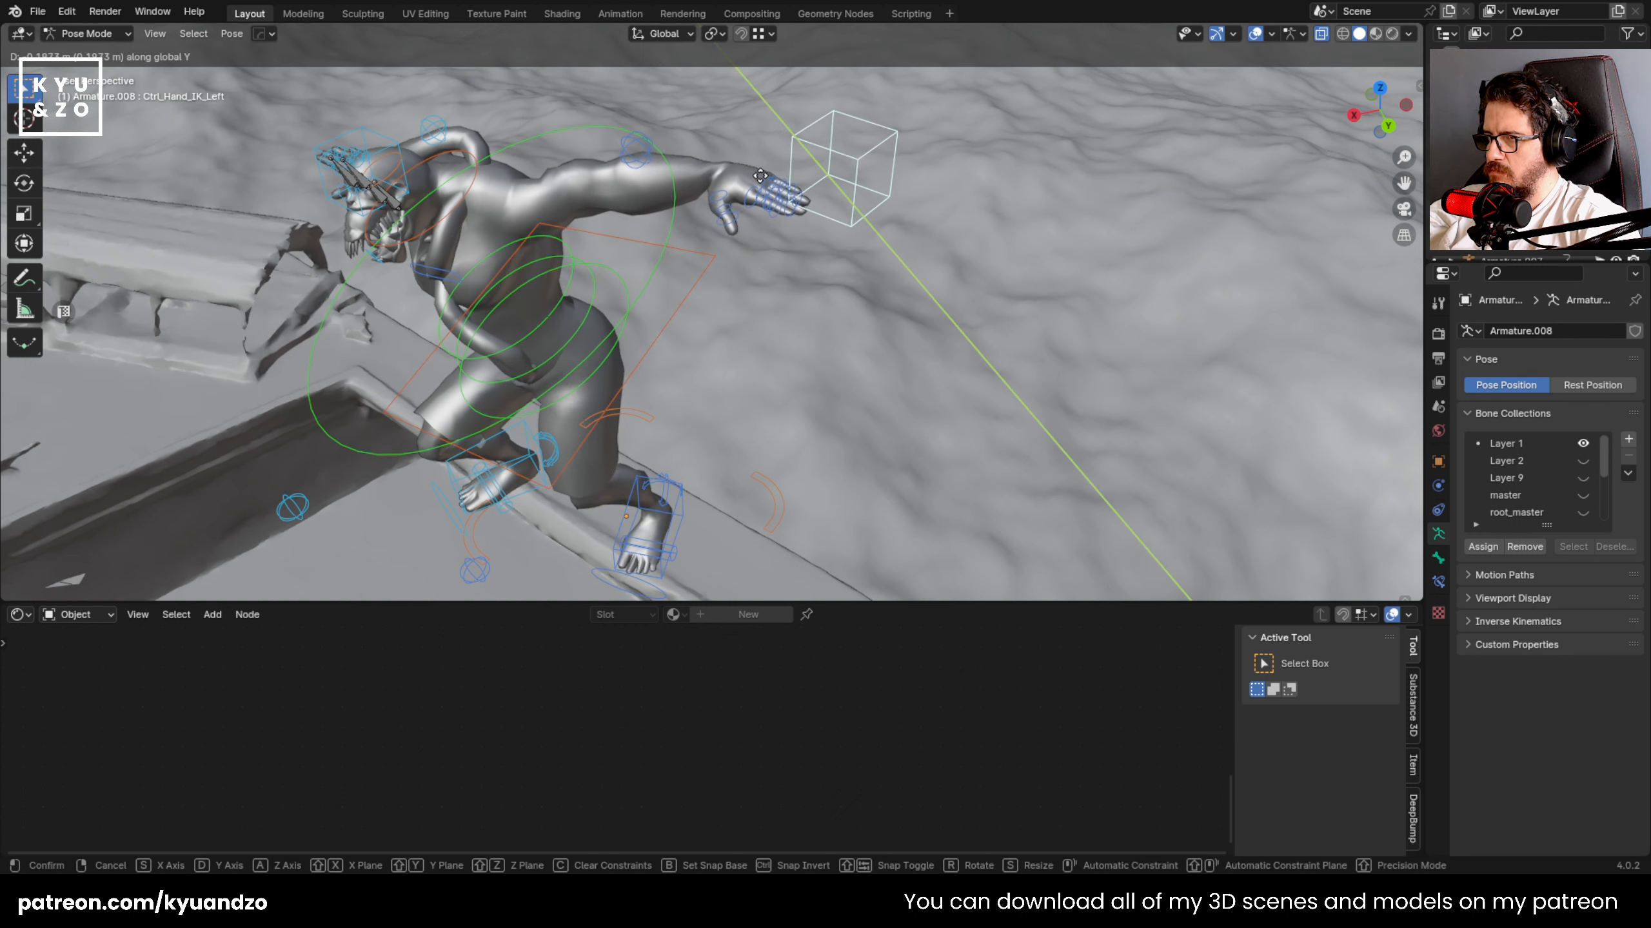
pyautogui.press('y')
pyautogui.click(731, 182)
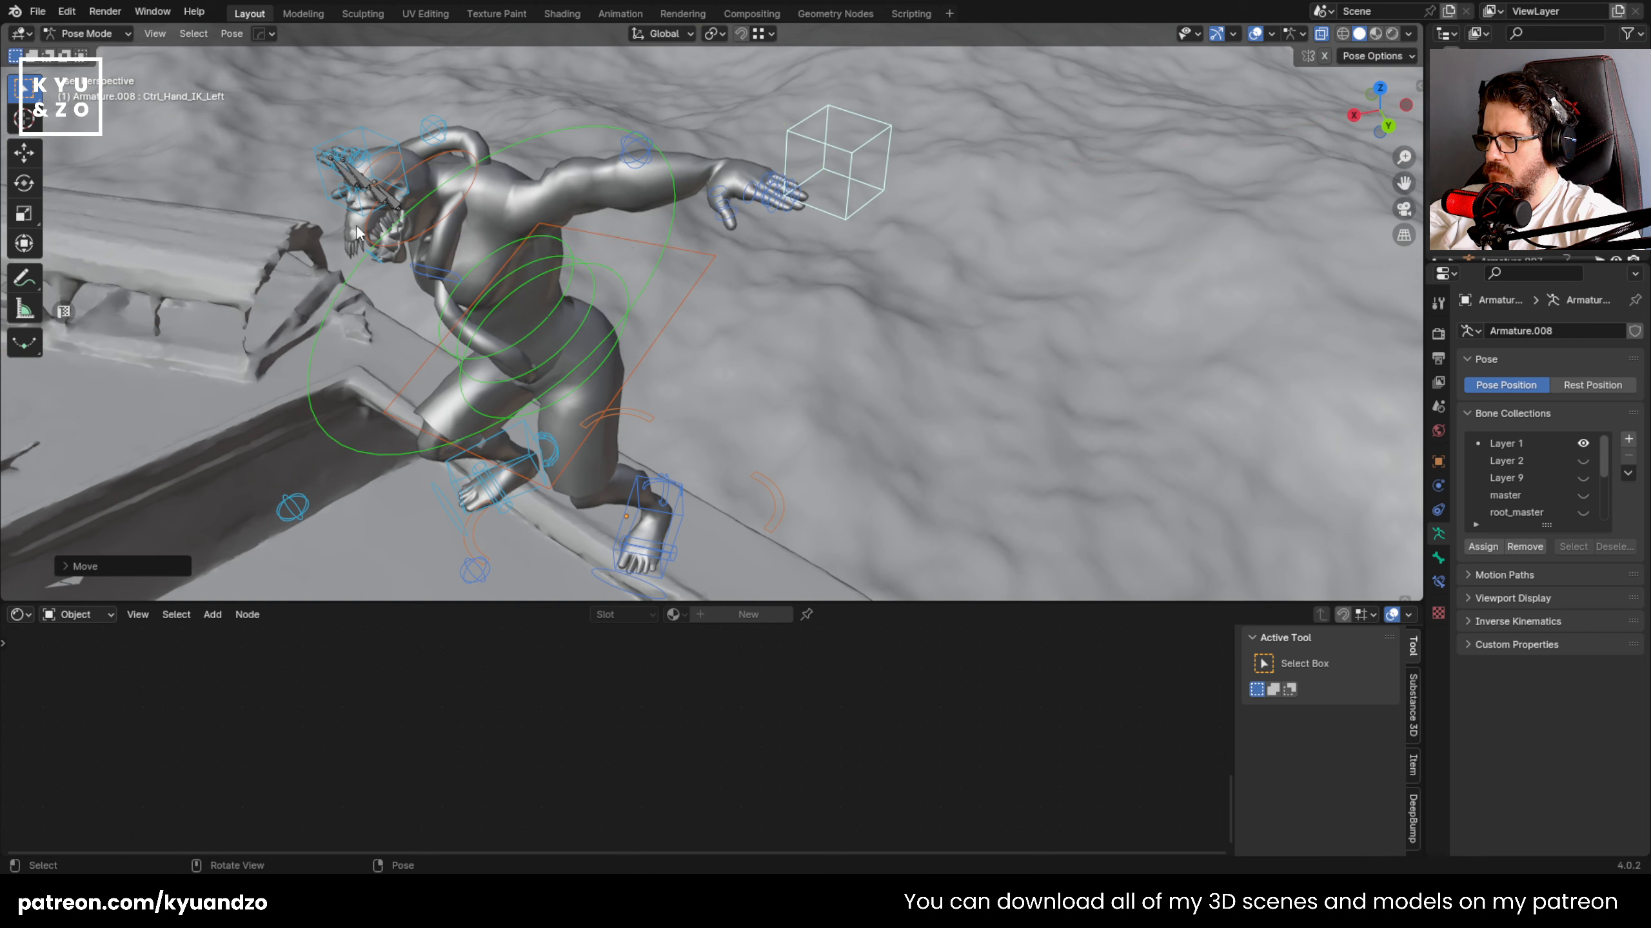
# - Rotate the creature's neck control about the Z axis and rotate its right hand control
pyautogui.moveTo(731, 181); pyautogui.dragTo(533, 261, button='middle')
pyautogui.click(551, 240)
pyautogui.press('r')
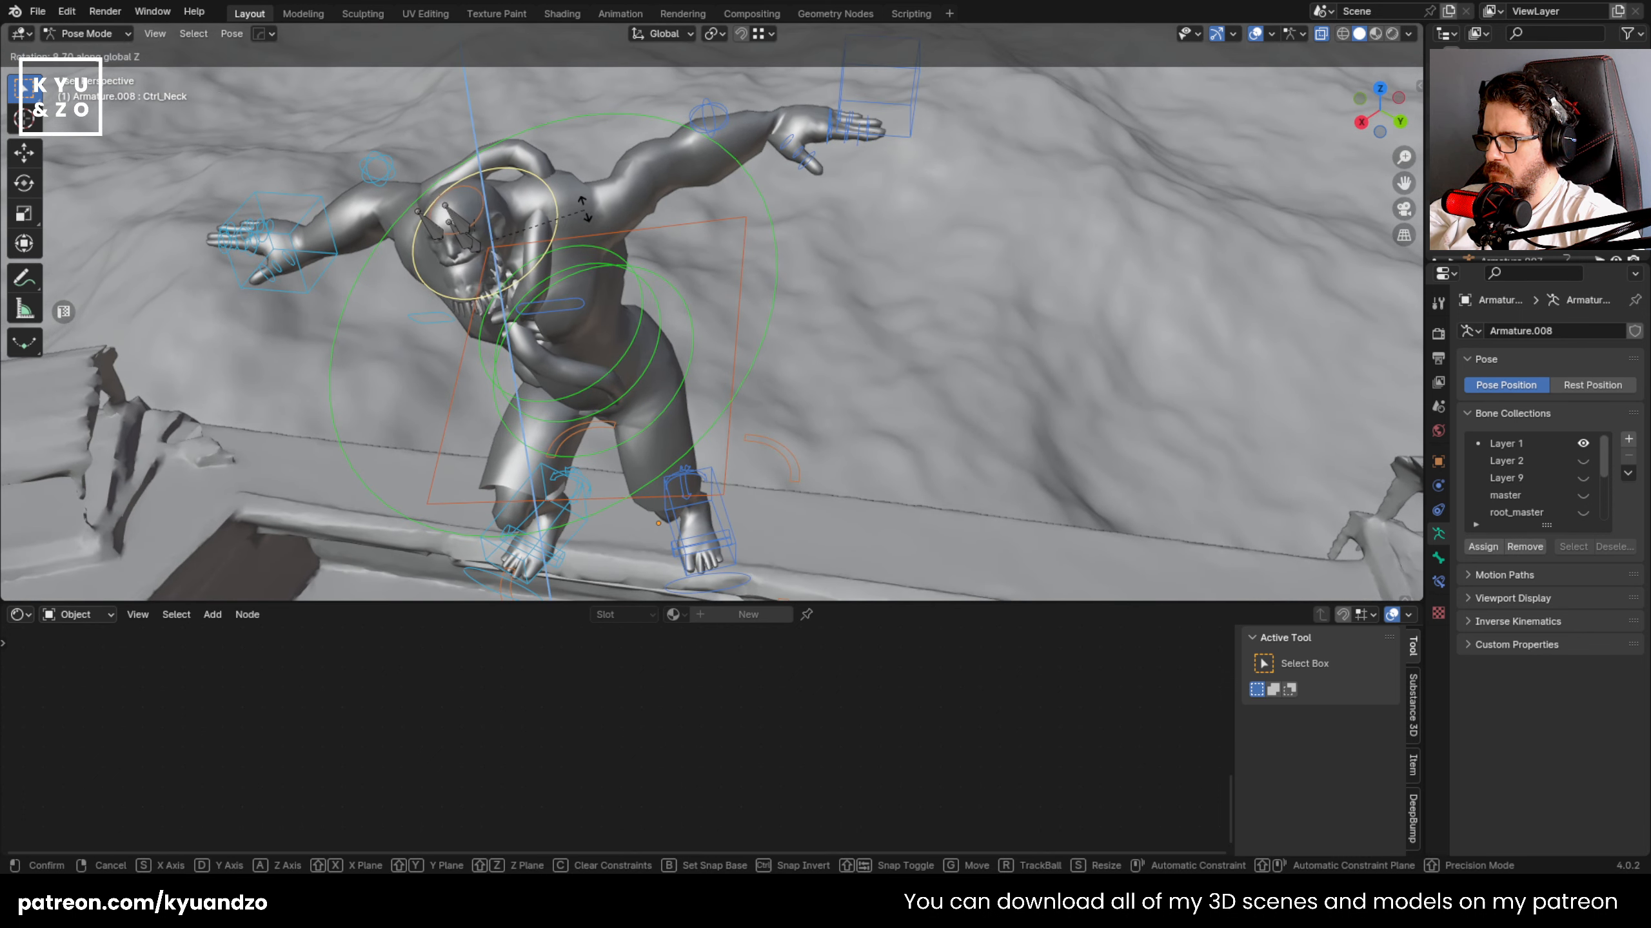
pyautogui.click(234, 238)
pyautogui.click(320, 240)
pyautogui.press('r')
pyautogui.click(320, 241)
# - Reposition the right foot control on the railing, including along the Y axis, and rotate it about the Z axis
pyautogui.moveTo(540, 324); pyautogui.dragTo(494, 274, button='middle')
pyautogui.click(481, 466)
pyautogui.press('g')
pyautogui.press('d')
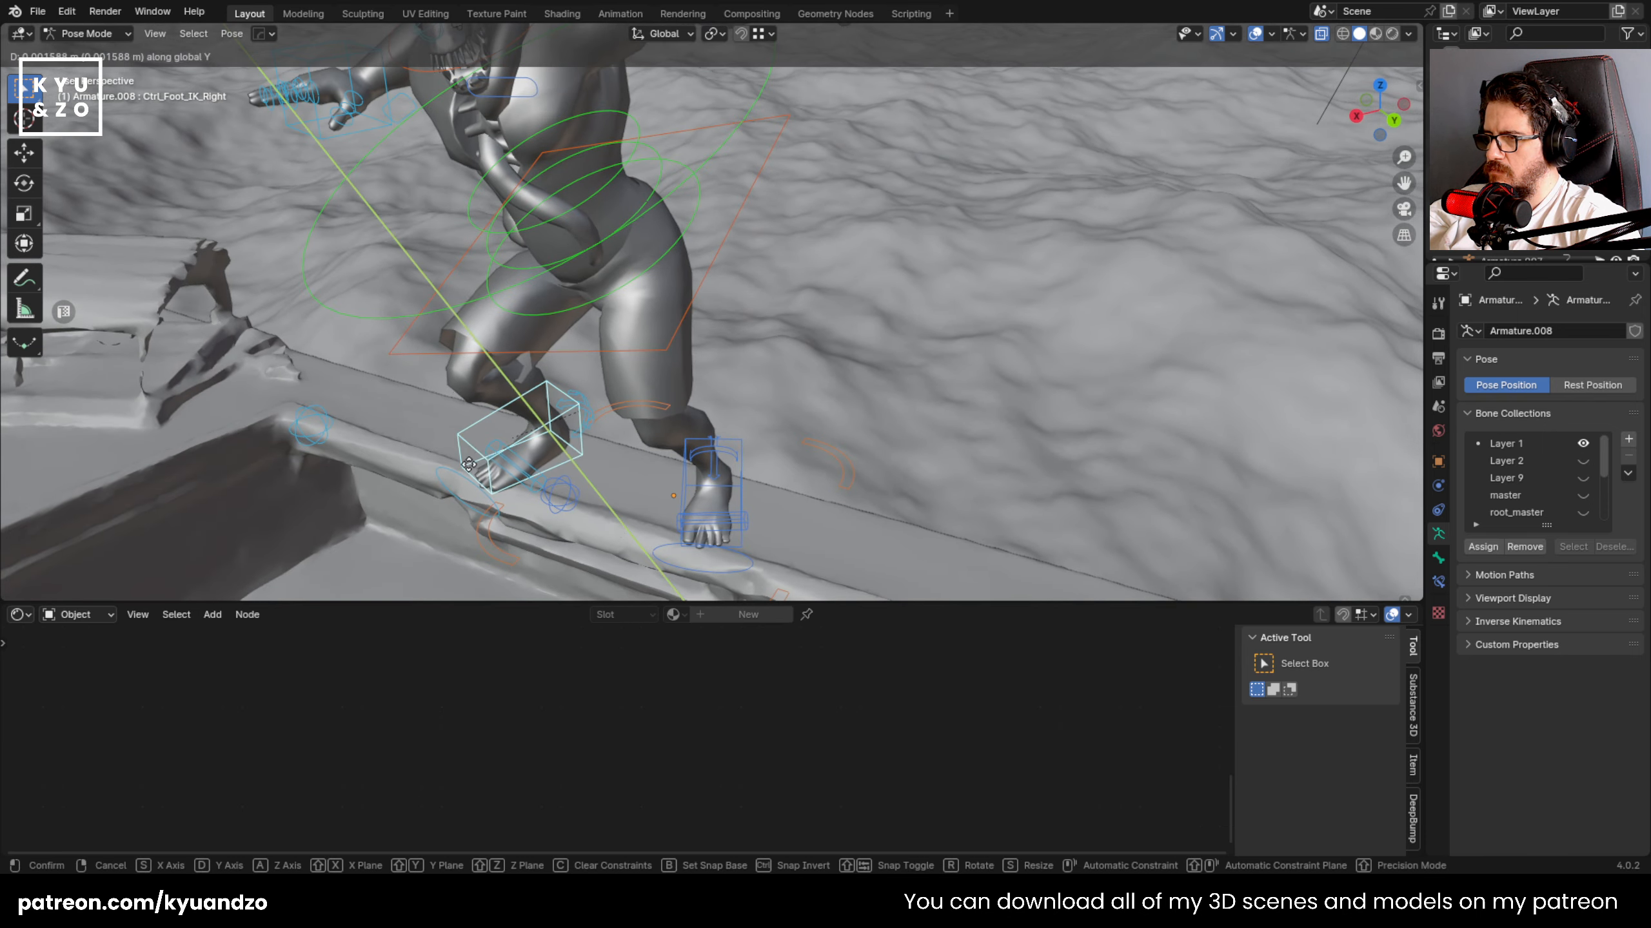
pyautogui.press('s')
pyautogui.press('y')
pyautogui.scroll(-4, 427, 459)
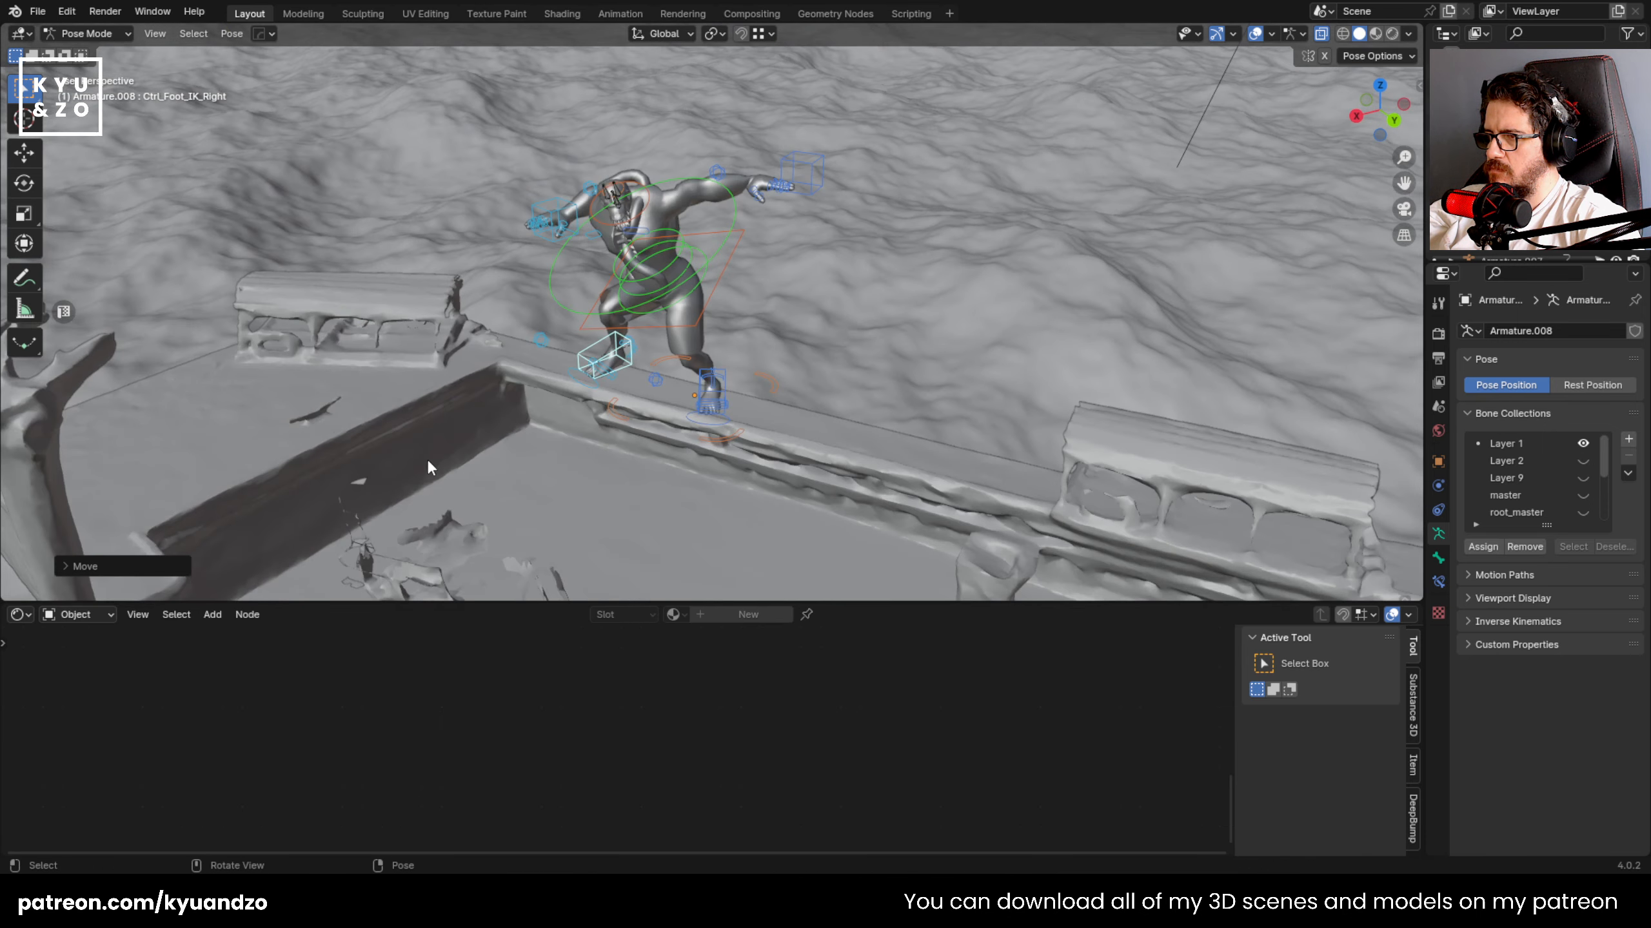
pyautogui.press('r')
pyautogui.press('z')
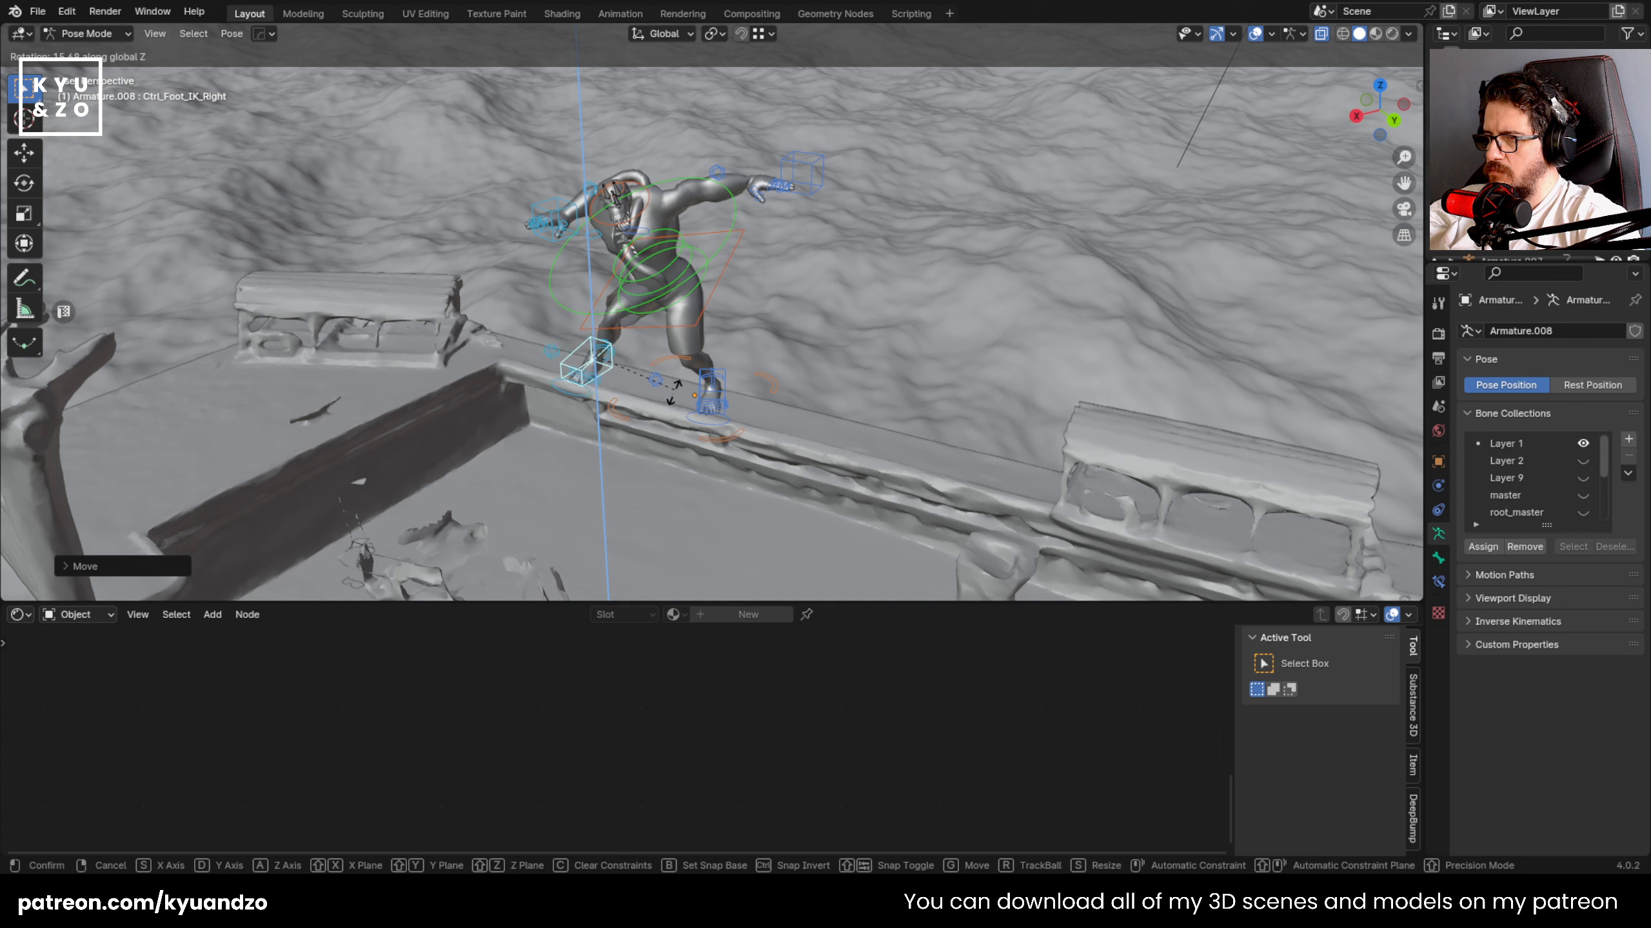
pyautogui.click(663, 454)
# - Return to Object Mode and save the file
pyautogui.scroll(-3, 670, 430)
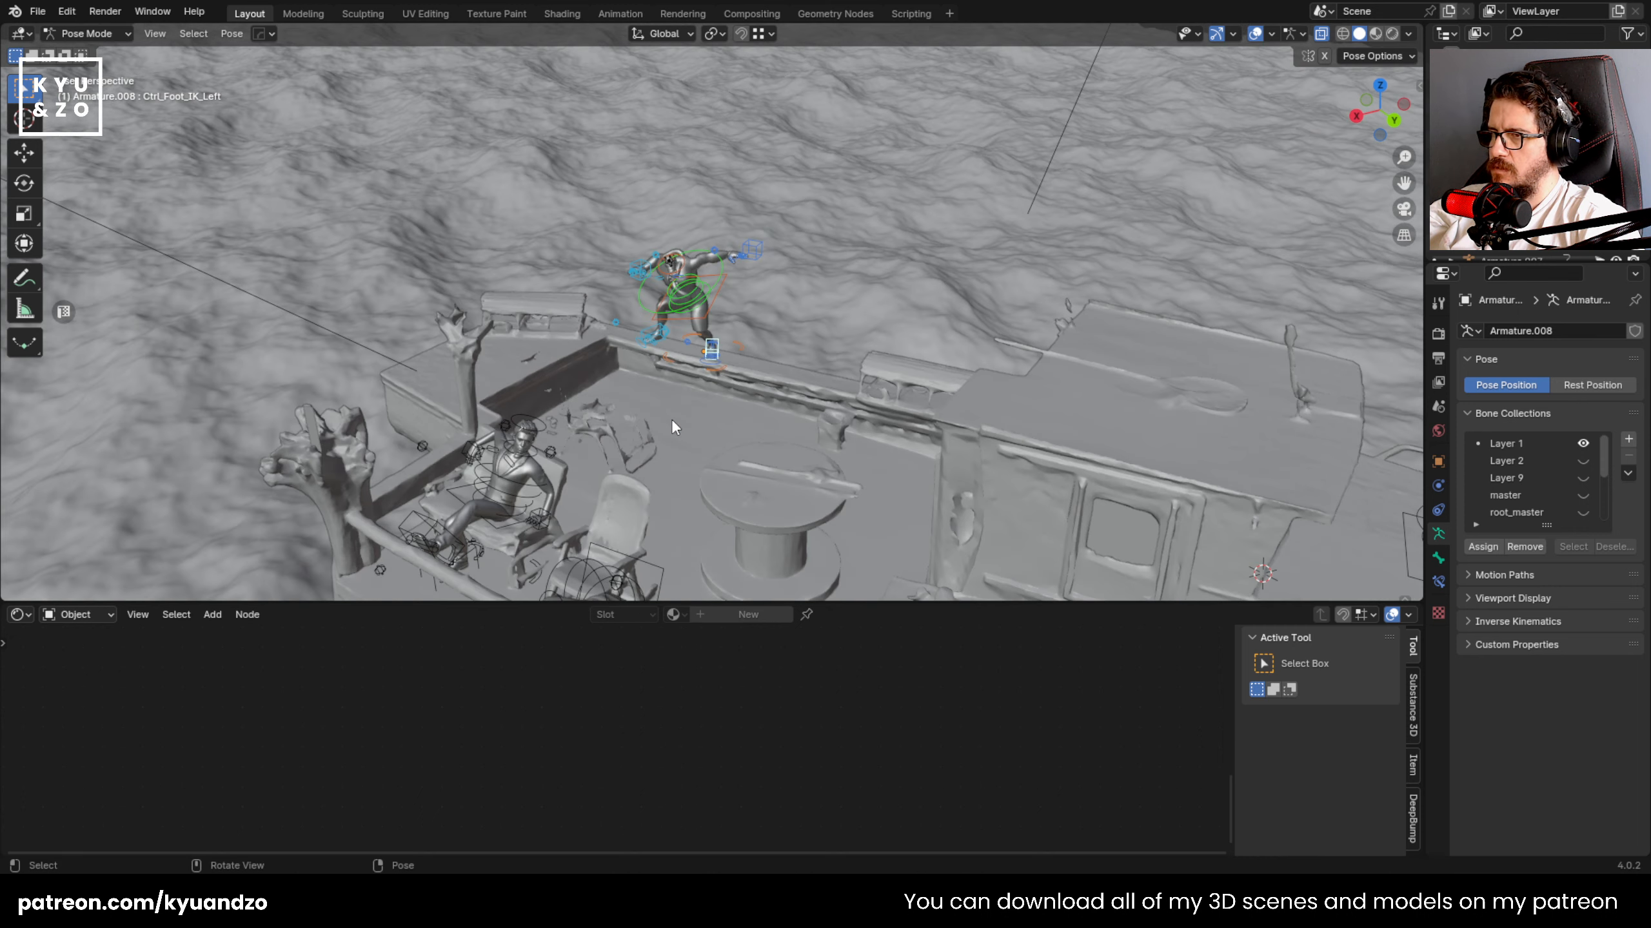
pyautogui.click(92, 53)
pyautogui.click(459, 254)
pyautogui.hotkey('ctrl', 's')
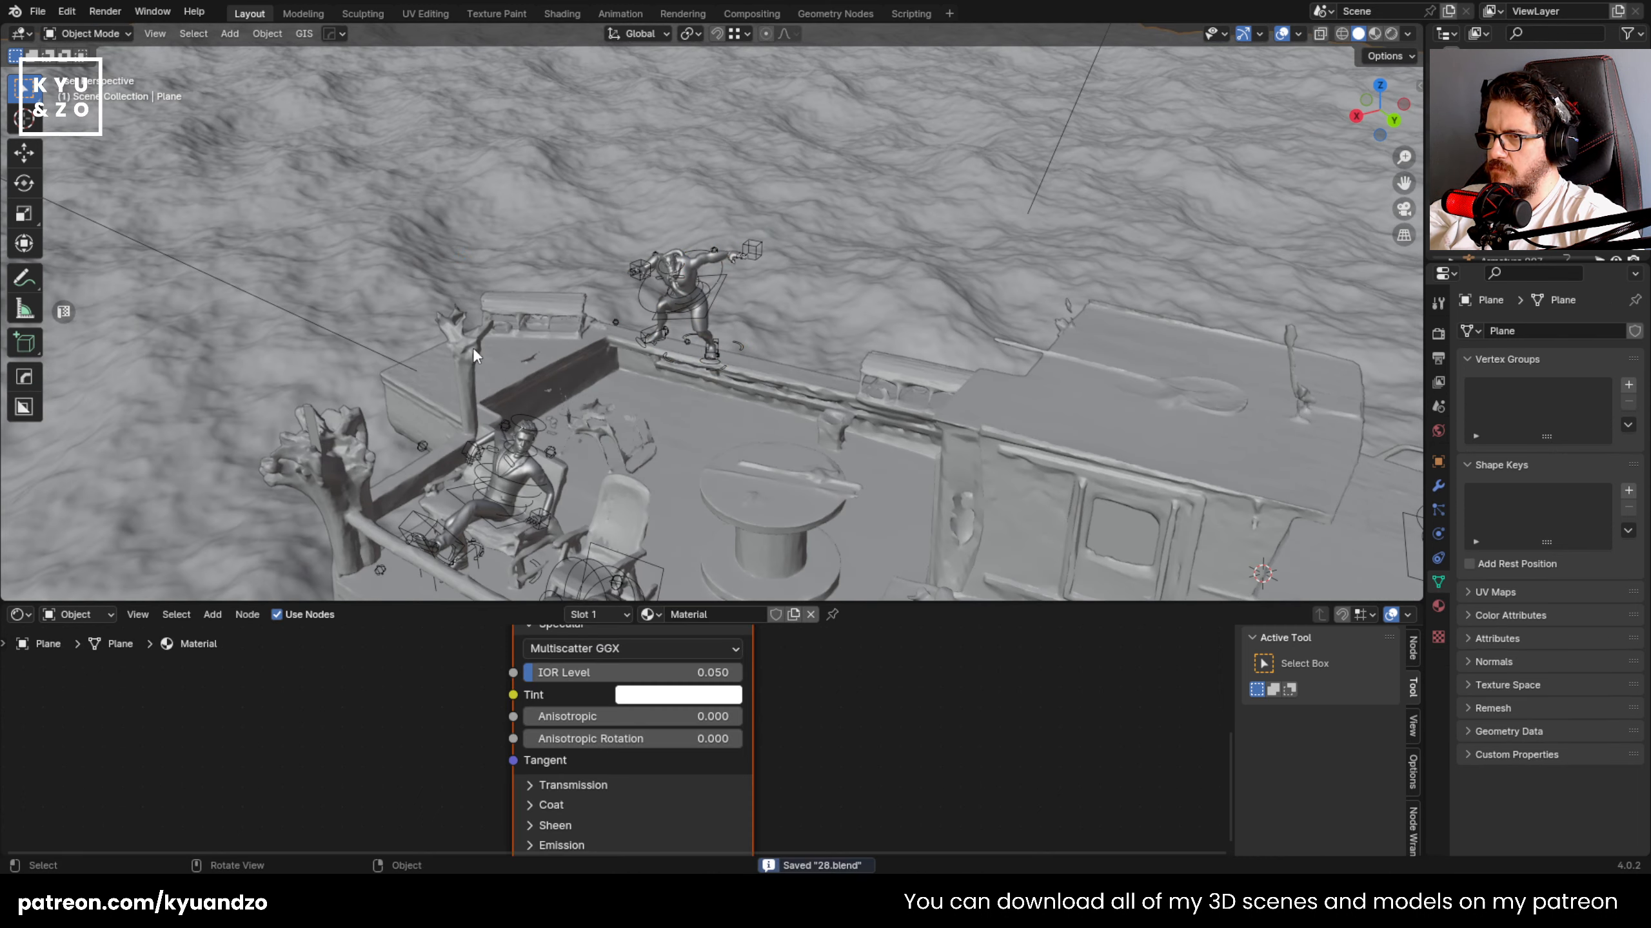
# - Copy the T-posed creature in the water together with its armature and grouped child objects, and paste a duplicate
pyautogui.scroll(-6, 507, 442)
pyautogui.keyDown('shift'); pyautogui.moveTo(601, 490); pyautogui.dragTo(515, 351, button='middle'); pyautogui.keyUp('shift')
pyautogui.click(636, 439)
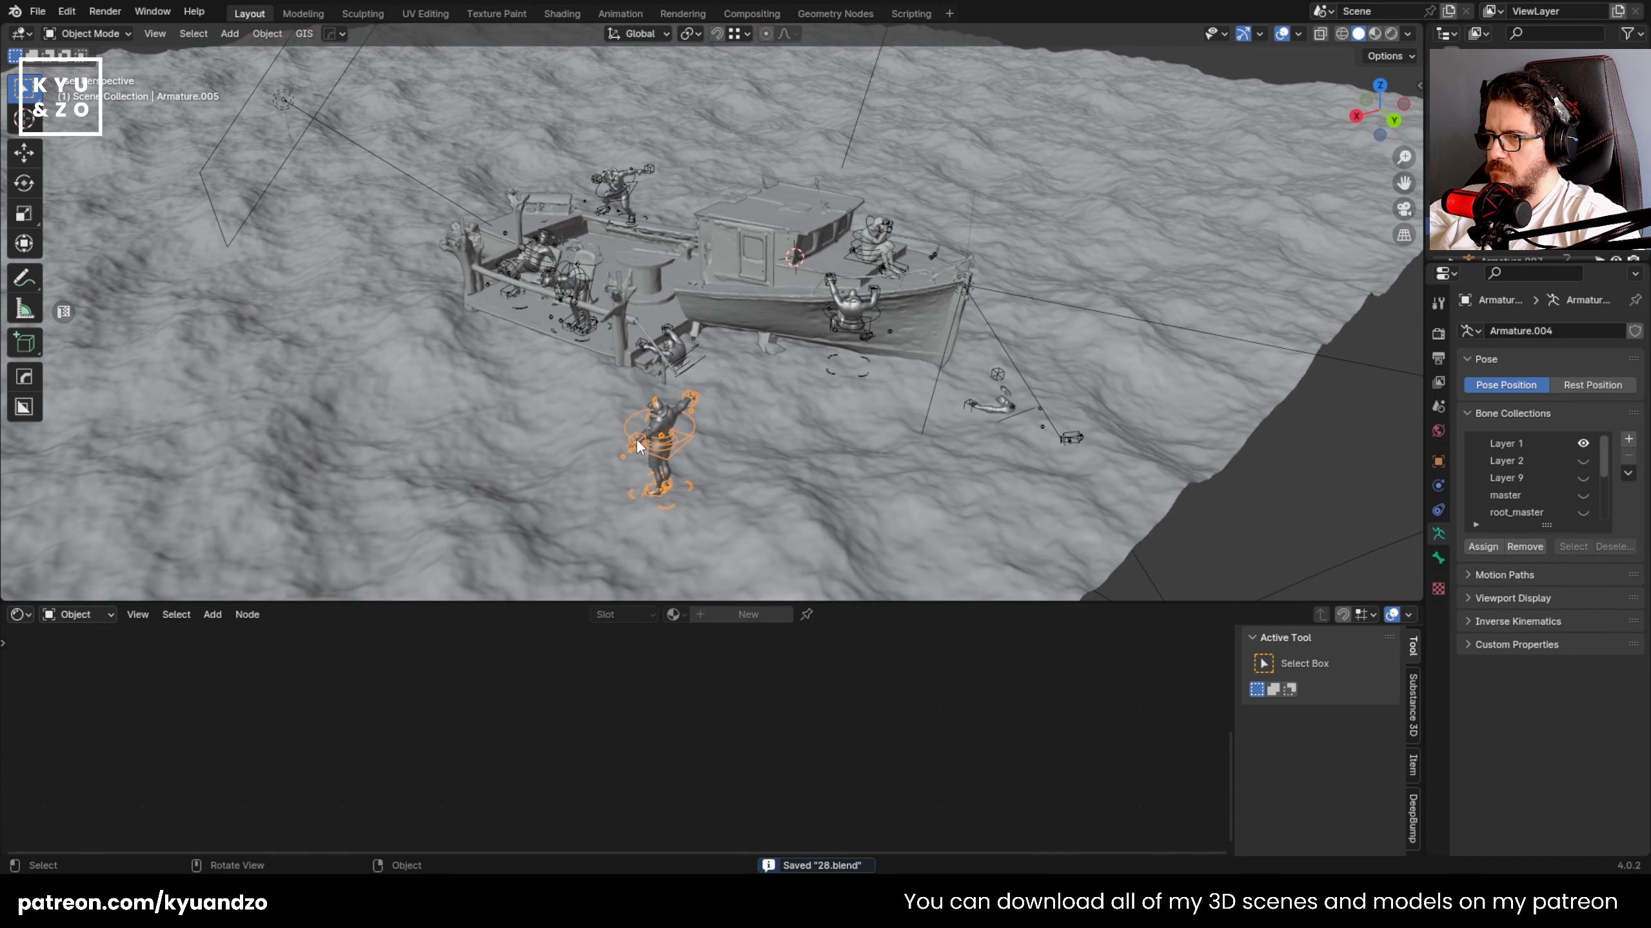
pyautogui.keyDown('shift'); pyautogui.moveTo(599, 451); pyautogui.dragTo(426, 419, button='middle'); pyautogui.keyUp('shift')
pyautogui.scroll(3, 572, 368)
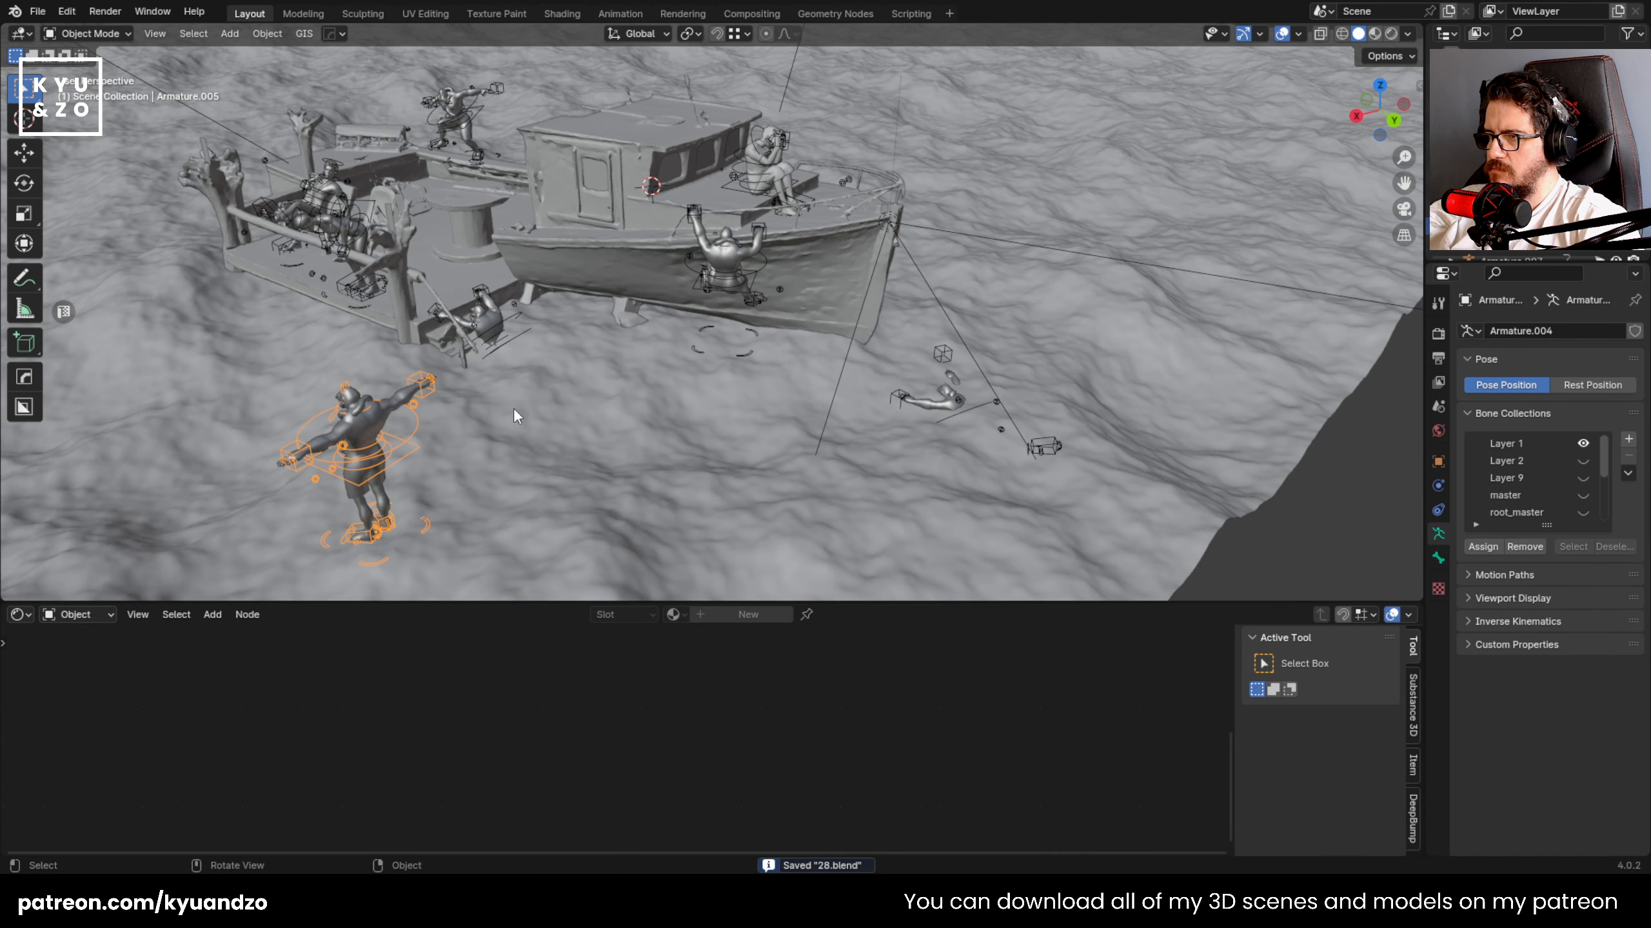
pyautogui.hotkey('shift', 'g')
pyautogui.click(376, 416)
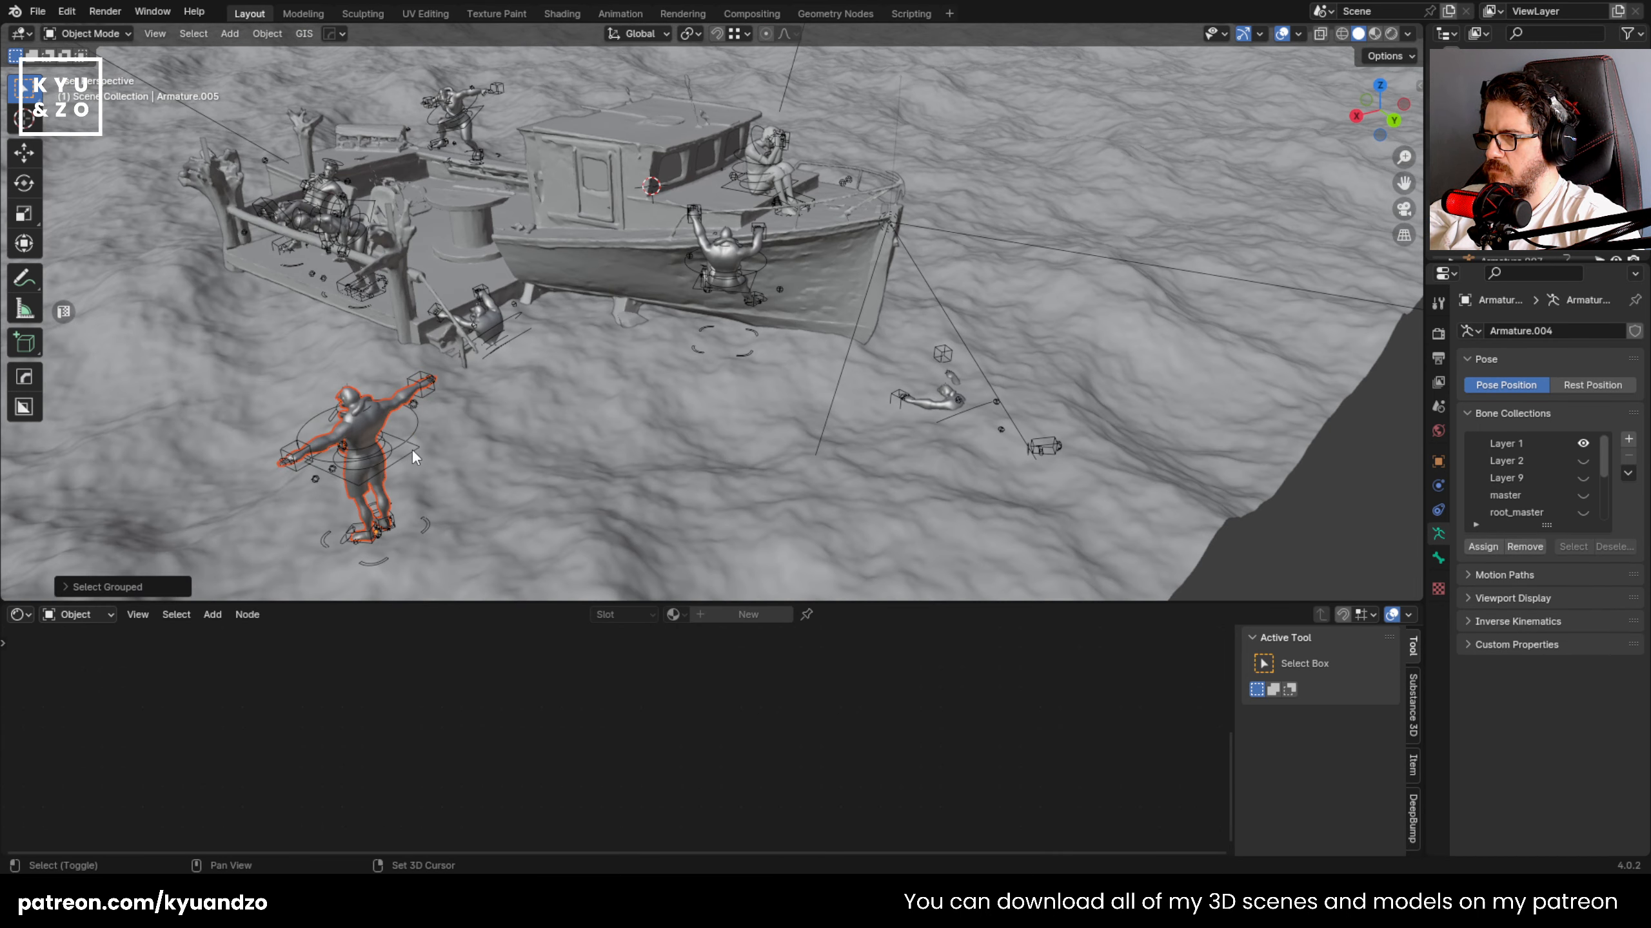
pyautogui.keyDown('shift'); pyautogui.click(411, 450); pyautogui.keyUp('shift')
pyautogui.hotkey('ctrl', 'c')
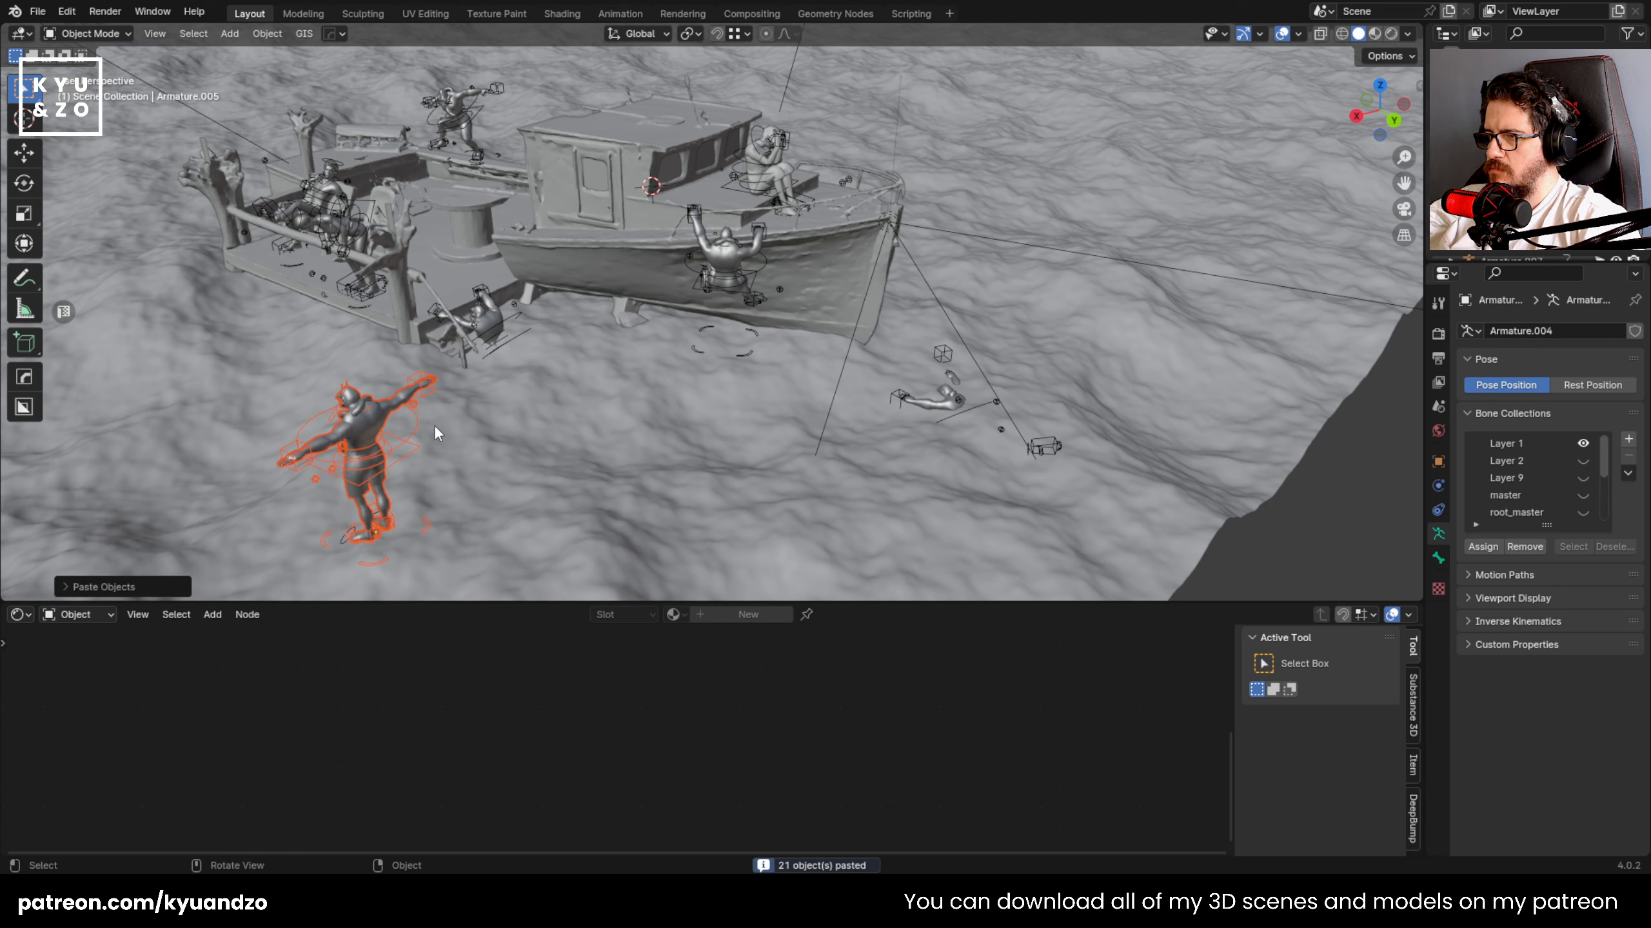
# - Move the pasted creature toward the boat and raise it above the cabin roof
pyautogui.press('g')
pyautogui.scroll(-6, 613, 386)
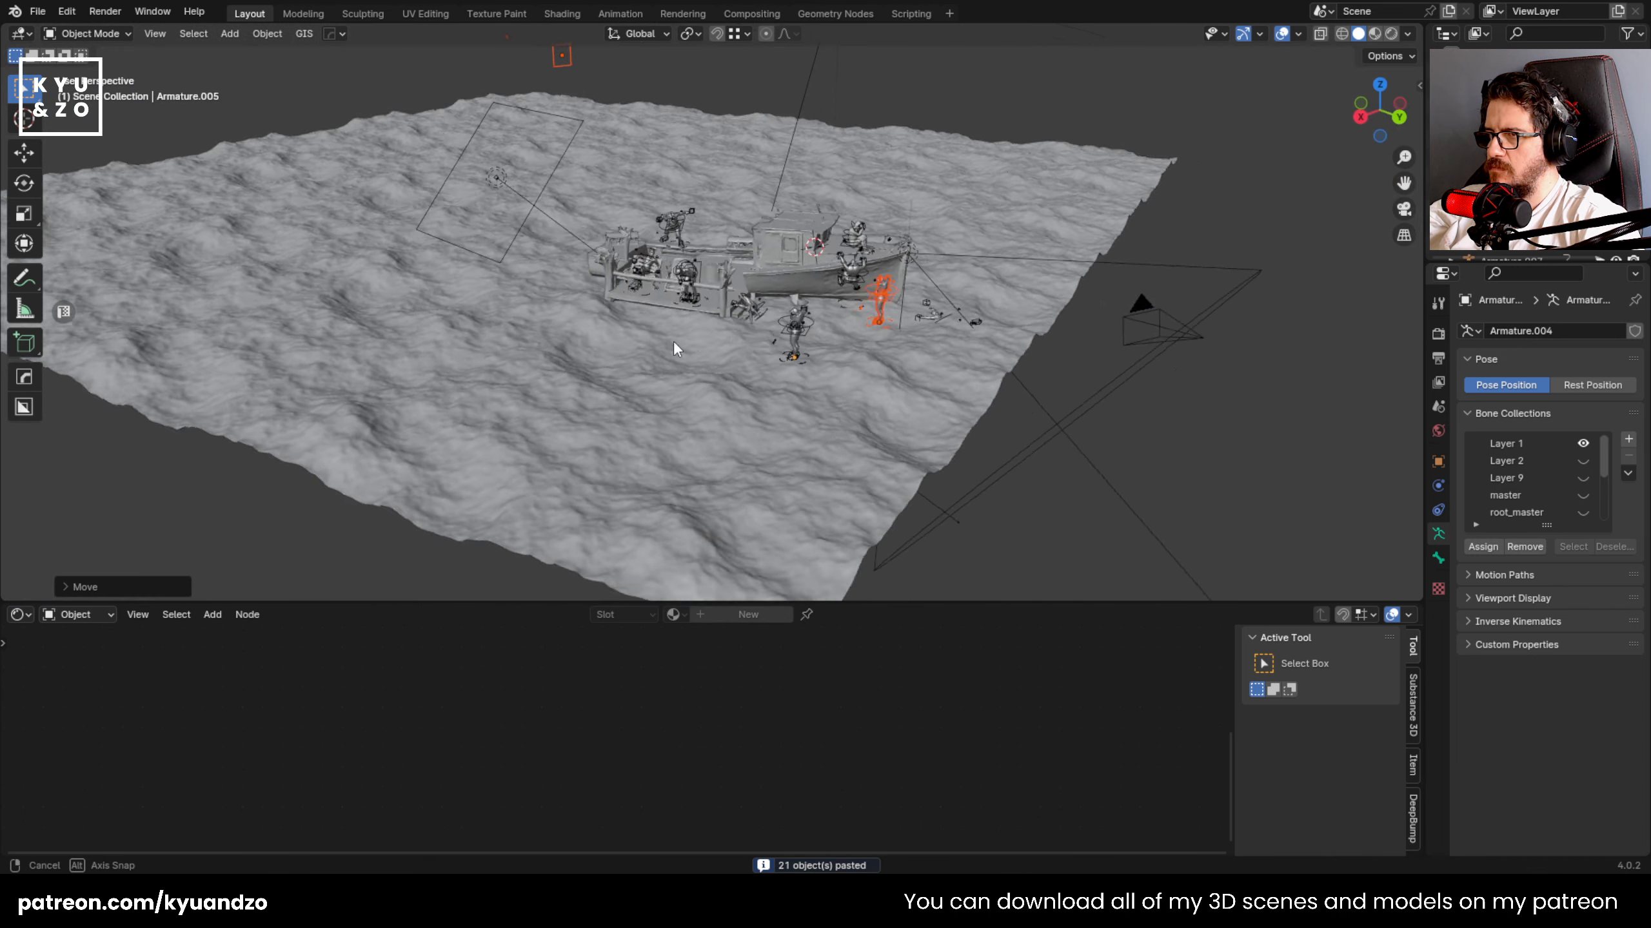
pyautogui.moveTo(673, 340)
pyautogui.mouseDown(button='middle')
pyautogui.moveTo(699, 312)
pyautogui.moveTo(703, 330)
pyautogui.mouseUp(button='middle')
pyautogui.press('g')
pyautogui.click(640, 215)
# - Delete the extra rig shape objects pasted high above the sea
pyautogui.keyDown('shift'); pyautogui.moveTo(467, 136); pyautogui.dragTo(618, 496, button='middle'); pyautogui.keyUp('shift')
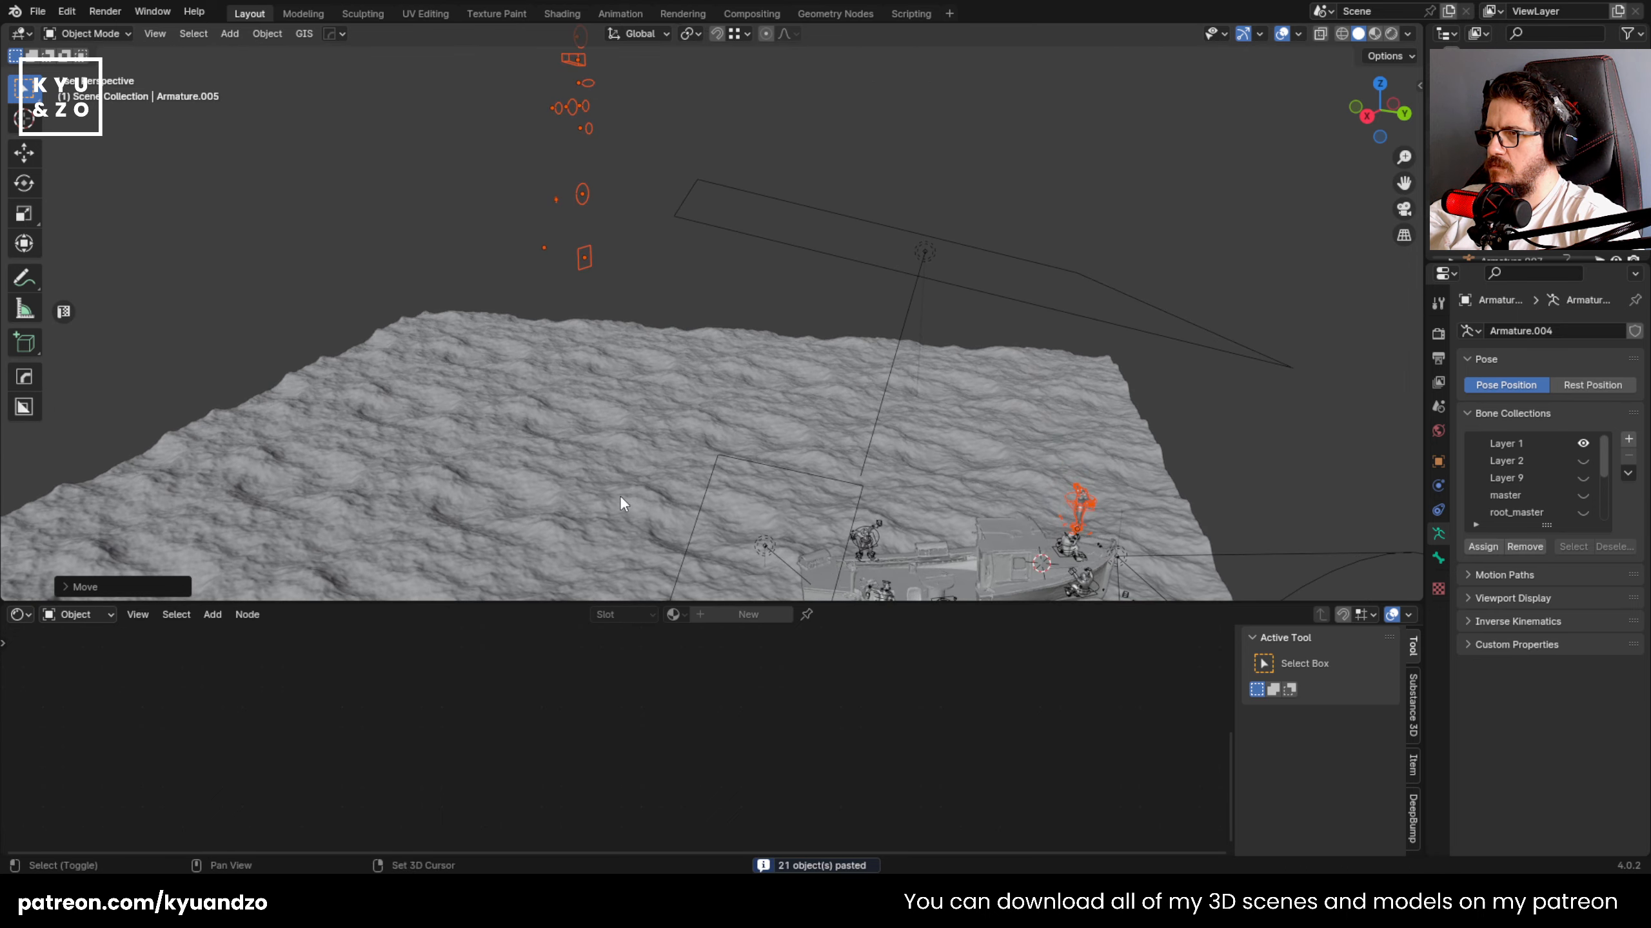
pyautogui.scroll(-3, 621, 504)
pyautogui.moveTo(666, 295); pyautogui.dragTo(671, 300)
pyautogui.press('x')
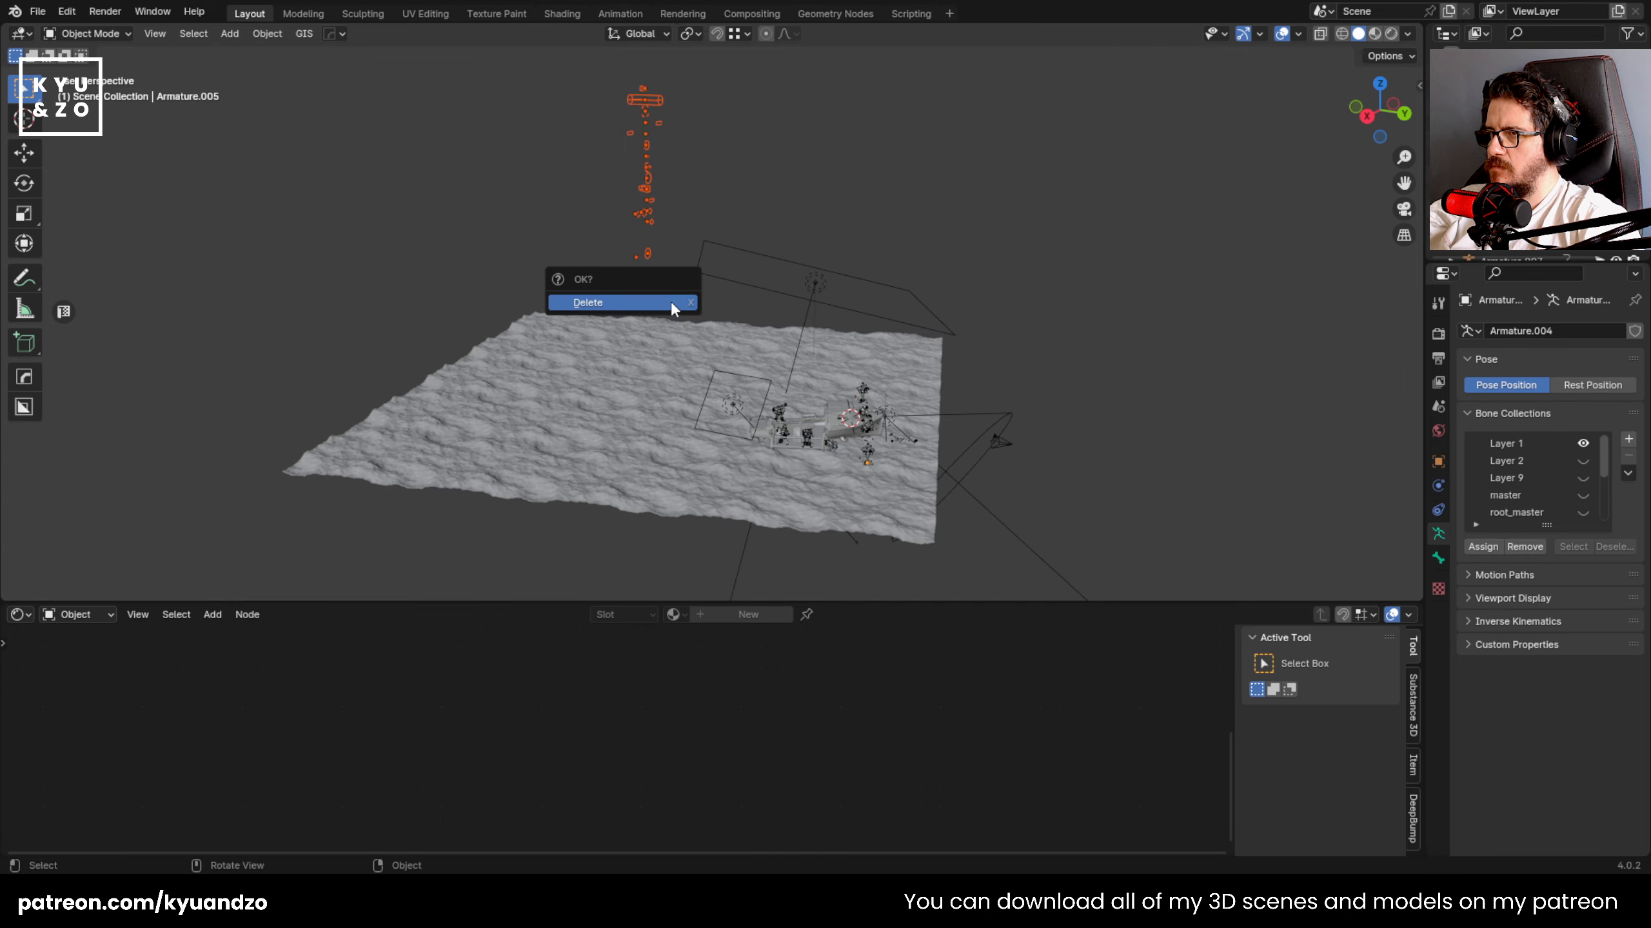
pyautogui.click(670, 301)
# - Select the pasted creature's armature above the cabin and move it along the X axis toward the boat's far side
pyautogui.scroll(4, 659, 307)
pyautogui.scroll(6, 736, 288)
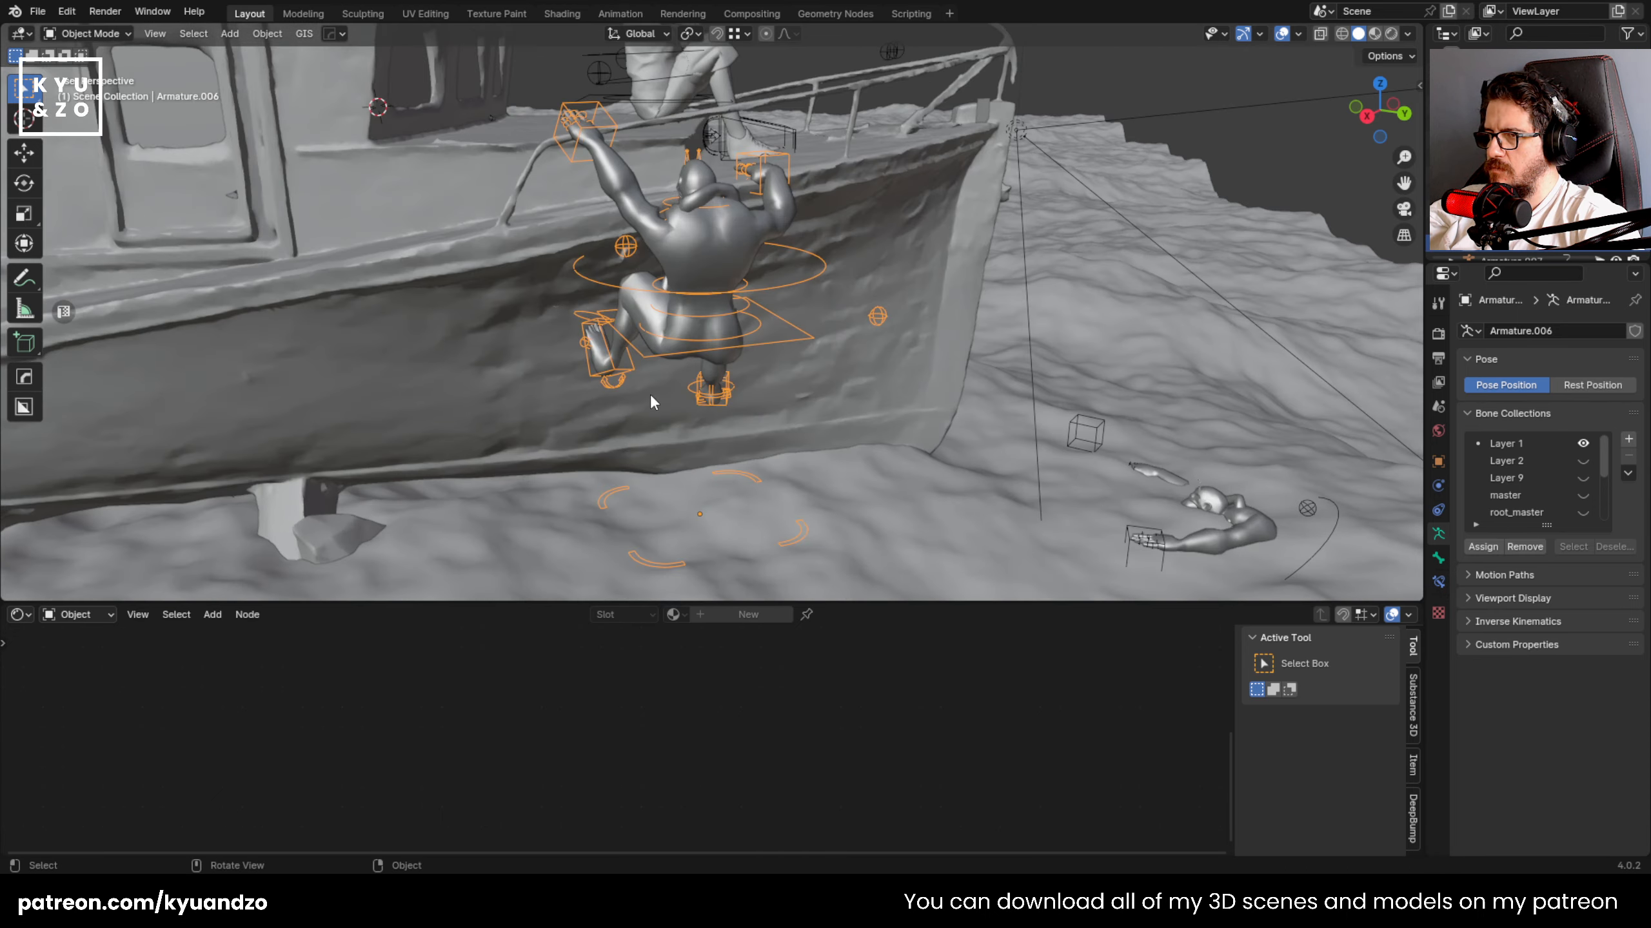
pyautogui.scroll(-2, 650, 393)
pyautogui.moveTo(903, 295); pyautogui.dragTo(685, 324, button='middle')
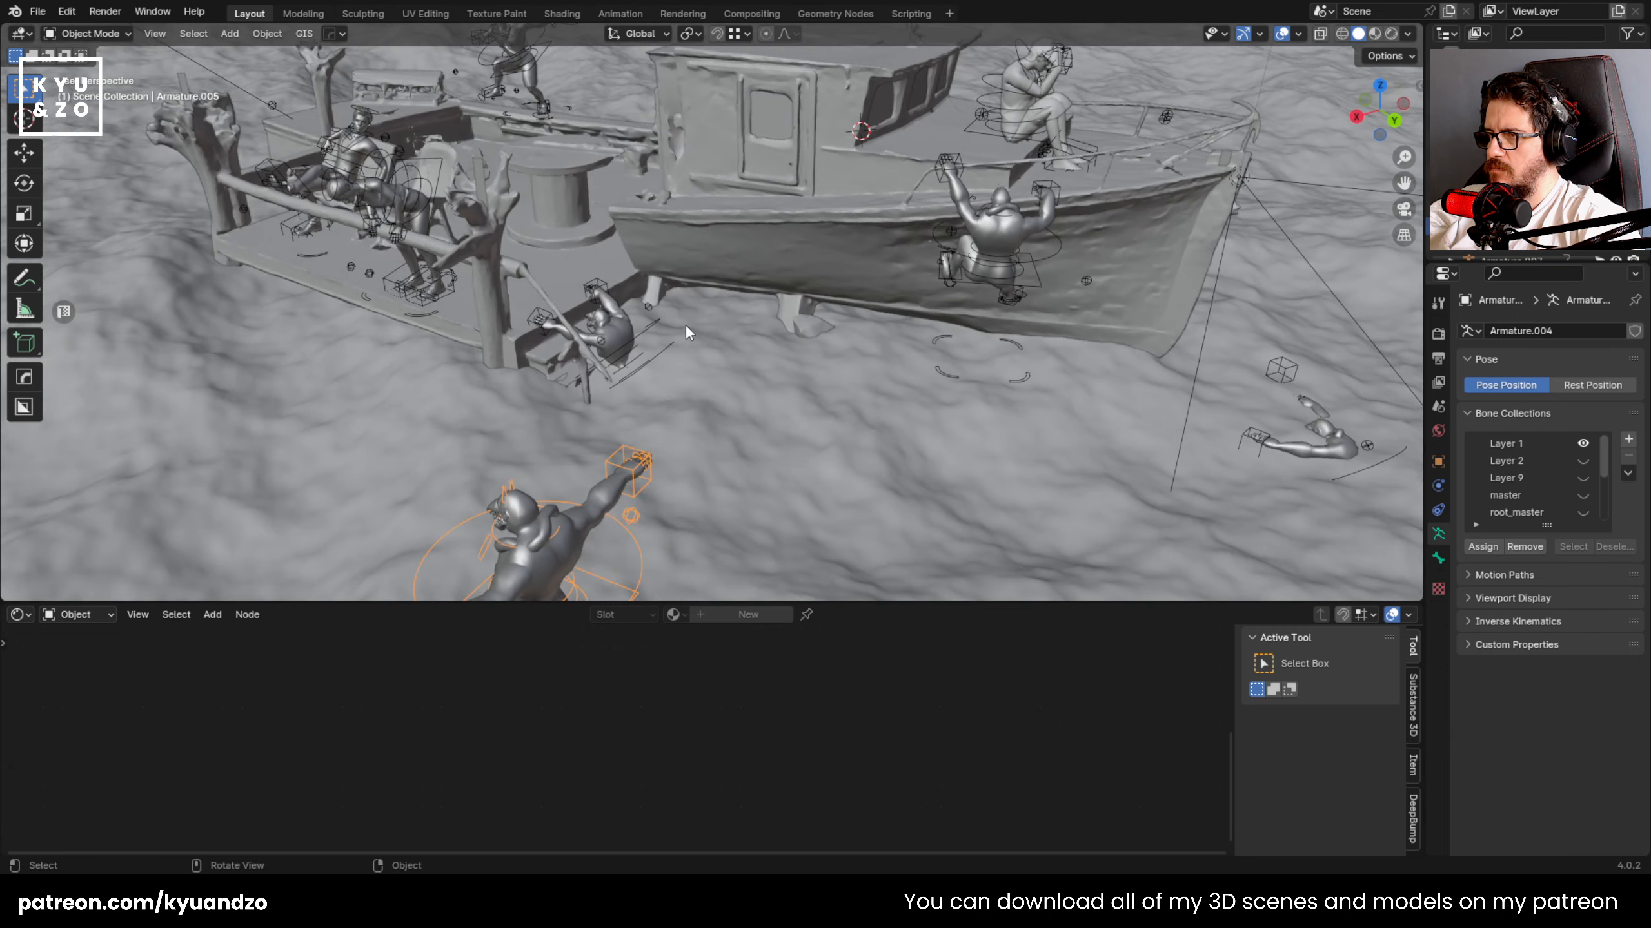
pyautogui.scroll(-4, 686, 324)
pyautogui.click(782, 153)
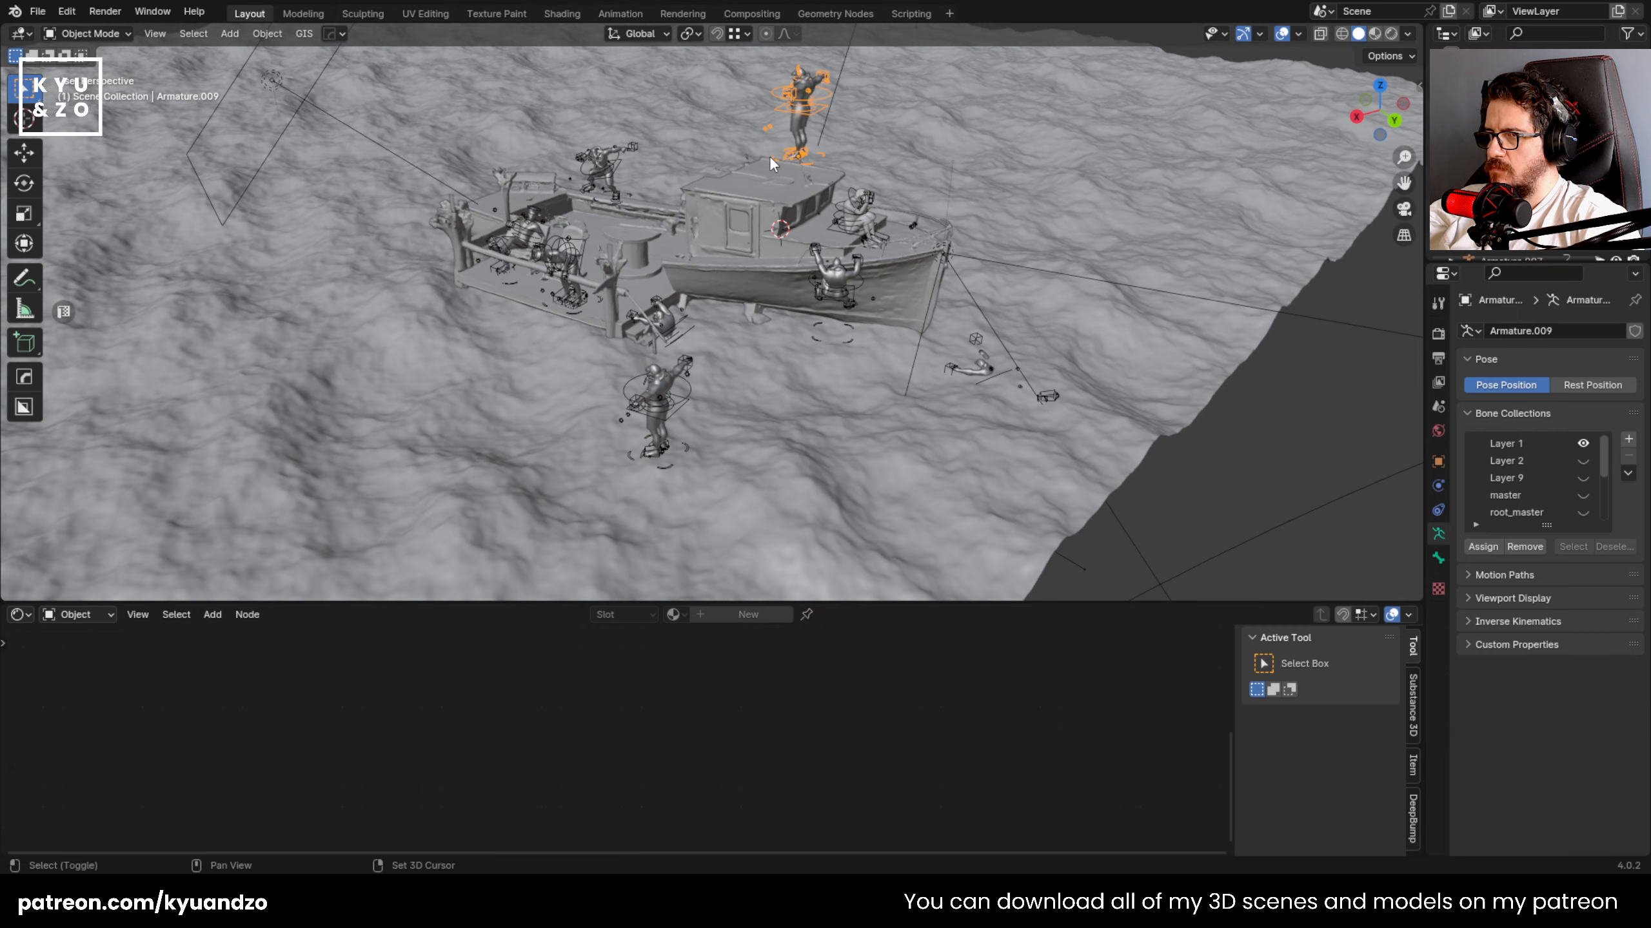
pyautogui.keyDown('shift'); pyautogui.moveTo(769, 155); pyautogui.dragTo(720, 342, button='middle'); pyautogui.keyUp('shift')
pyautogui.scroll(3, 794, 381)
pyautogui.scroll(2, 721, 344)
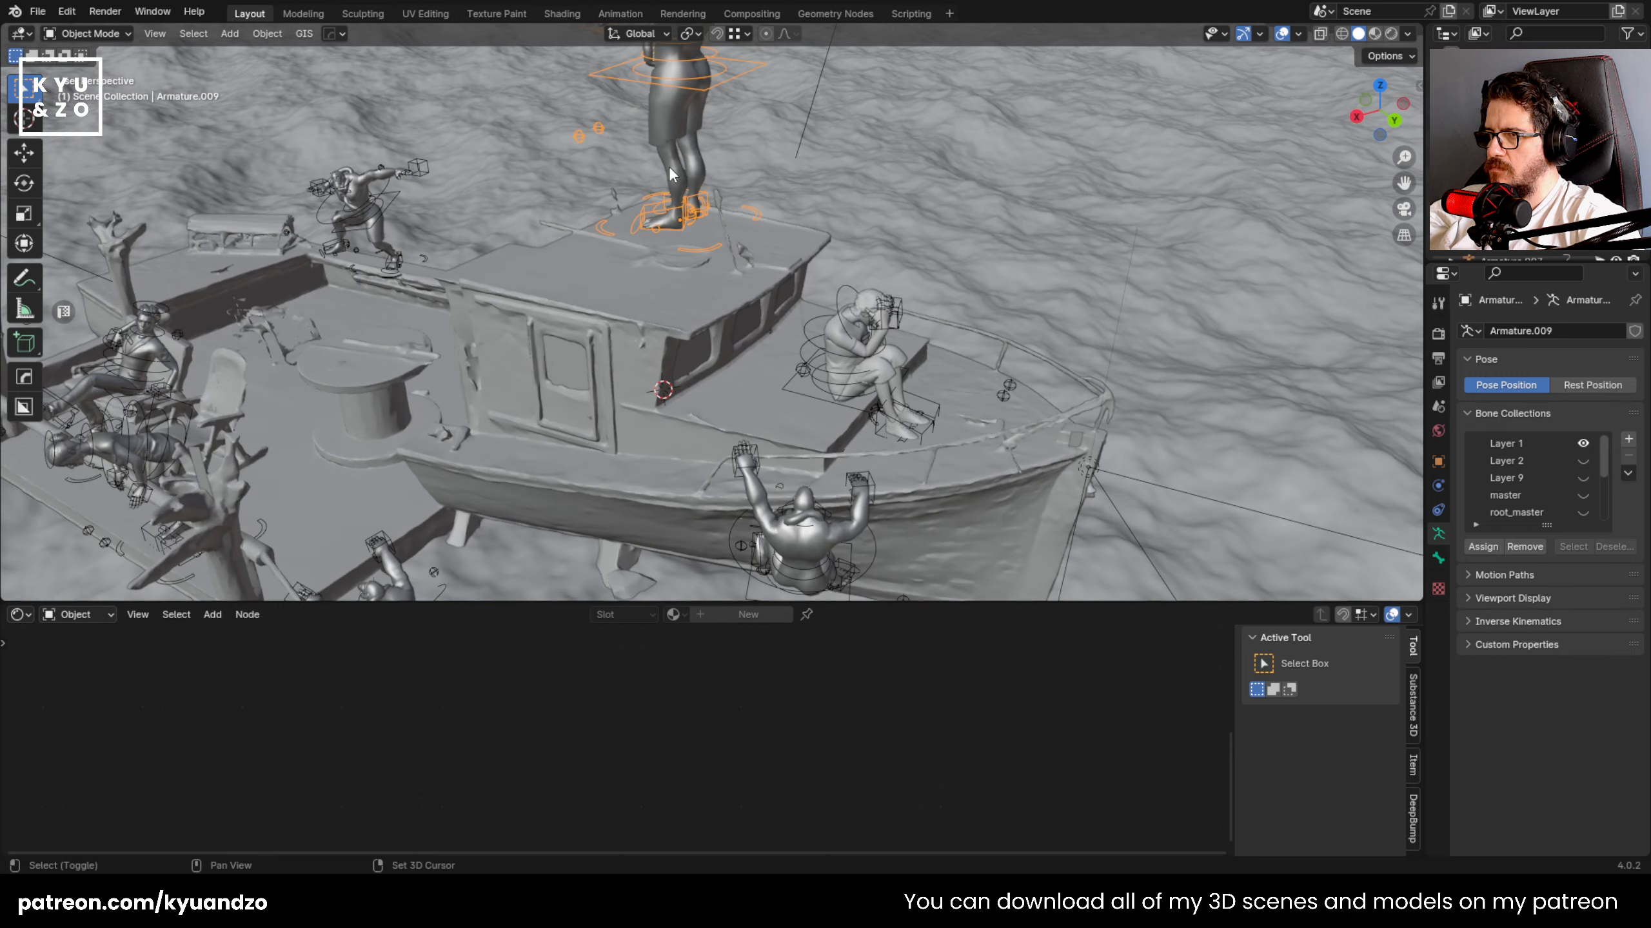
pyautogui.keyDown('shift'); pyautogui.moveTo(668, 165); pyautogui.dragTo(632, 262, button='middle'); pyautogui.keyUp('shift')
pyautogui.press('g')
pyautogui.press('s')
pyautogui.click(780, 260)
# - Move the creature farther out beyond the cabin's far side along the X axis and shift it along Y
pyautogui.press('g')
pyautogui.press('d')
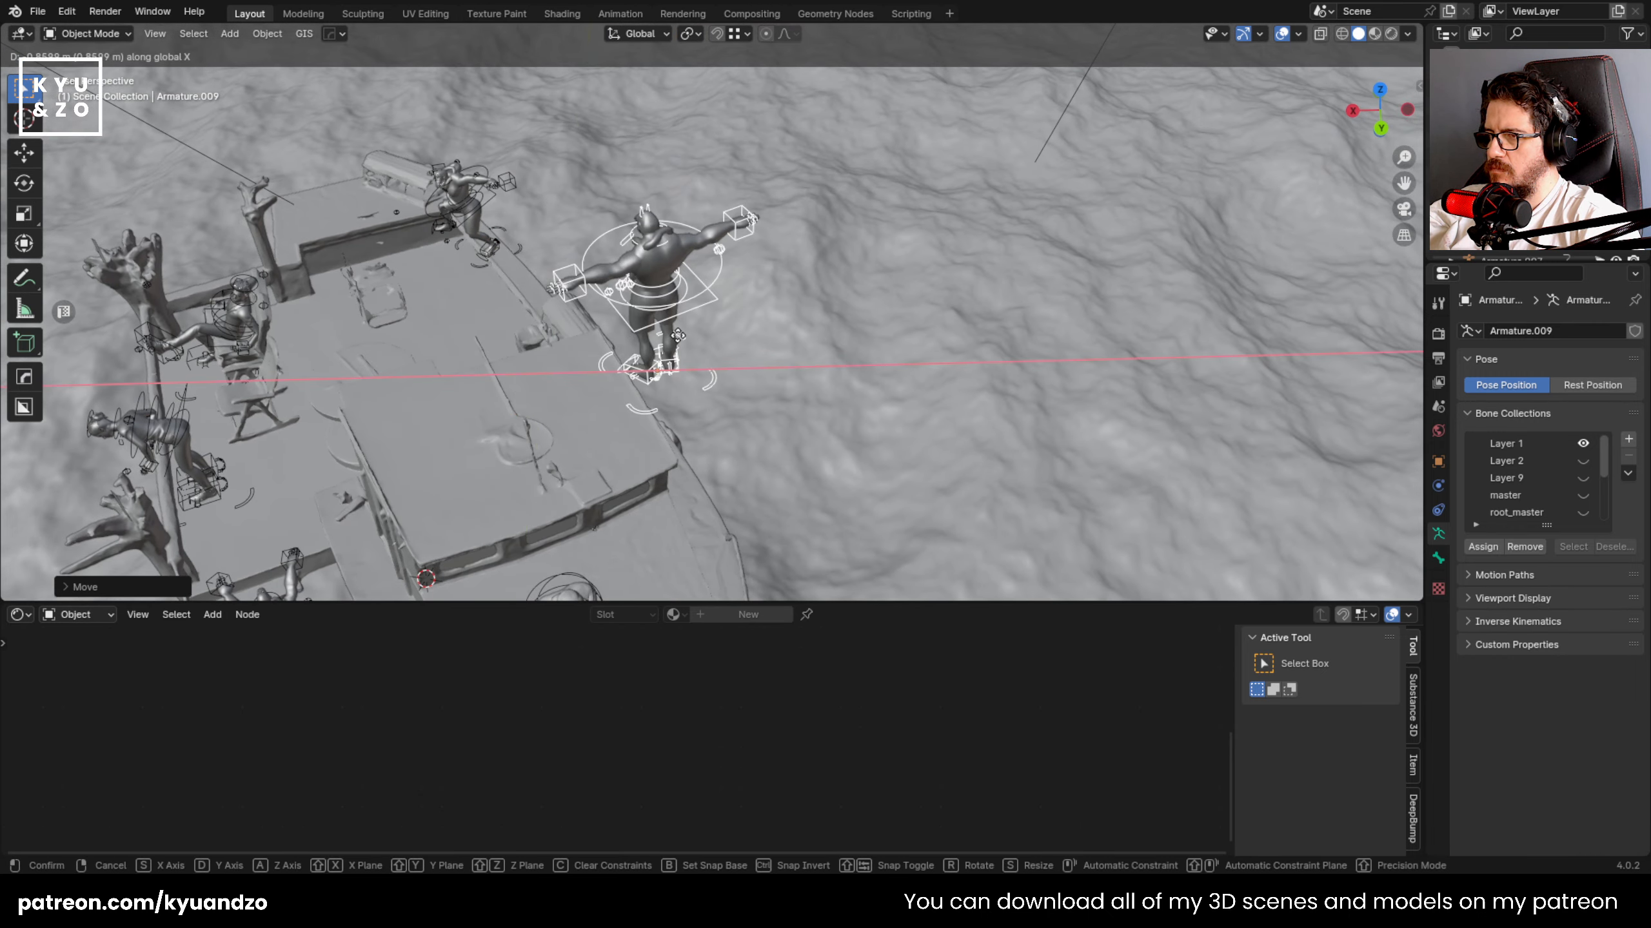
pyautogui.click(748, 333)
pyautogui.press('g')
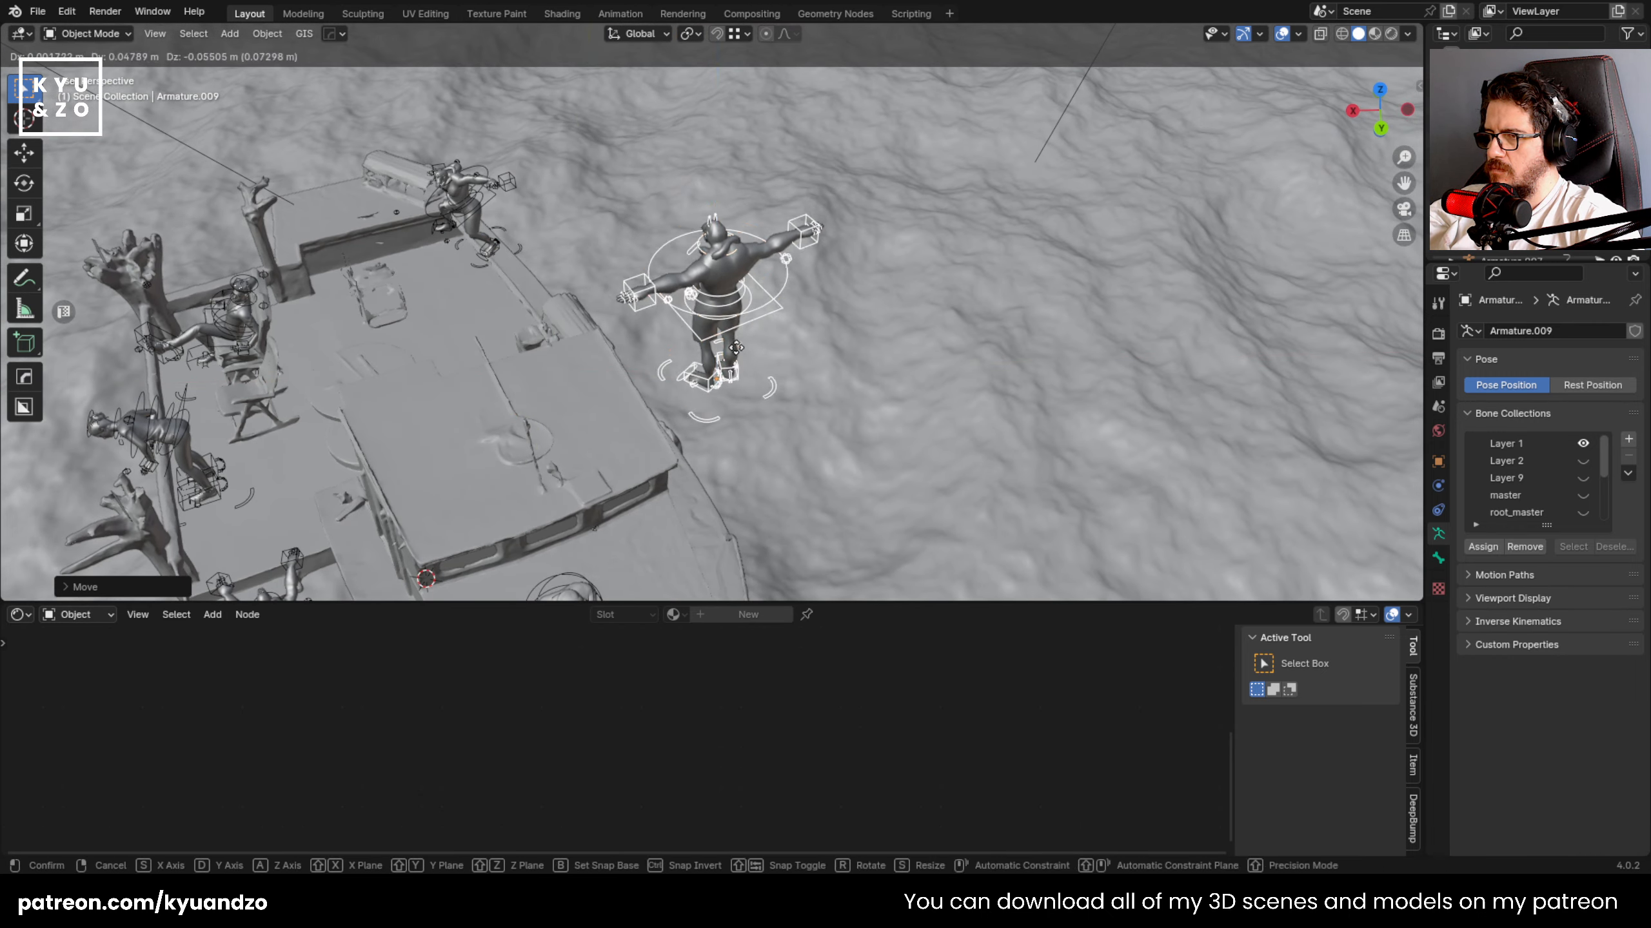
pyautogui.press('d')
pyautogui.click(797, 469)
# - Rotate the creature's armature about the Z axis to face the boat and move it along the Y axis
pyautogui.press('r')
pyautogui.press('a')
pyautogui.click(610, 283)
pyautogui.press('g')
pyautogui.press('d')
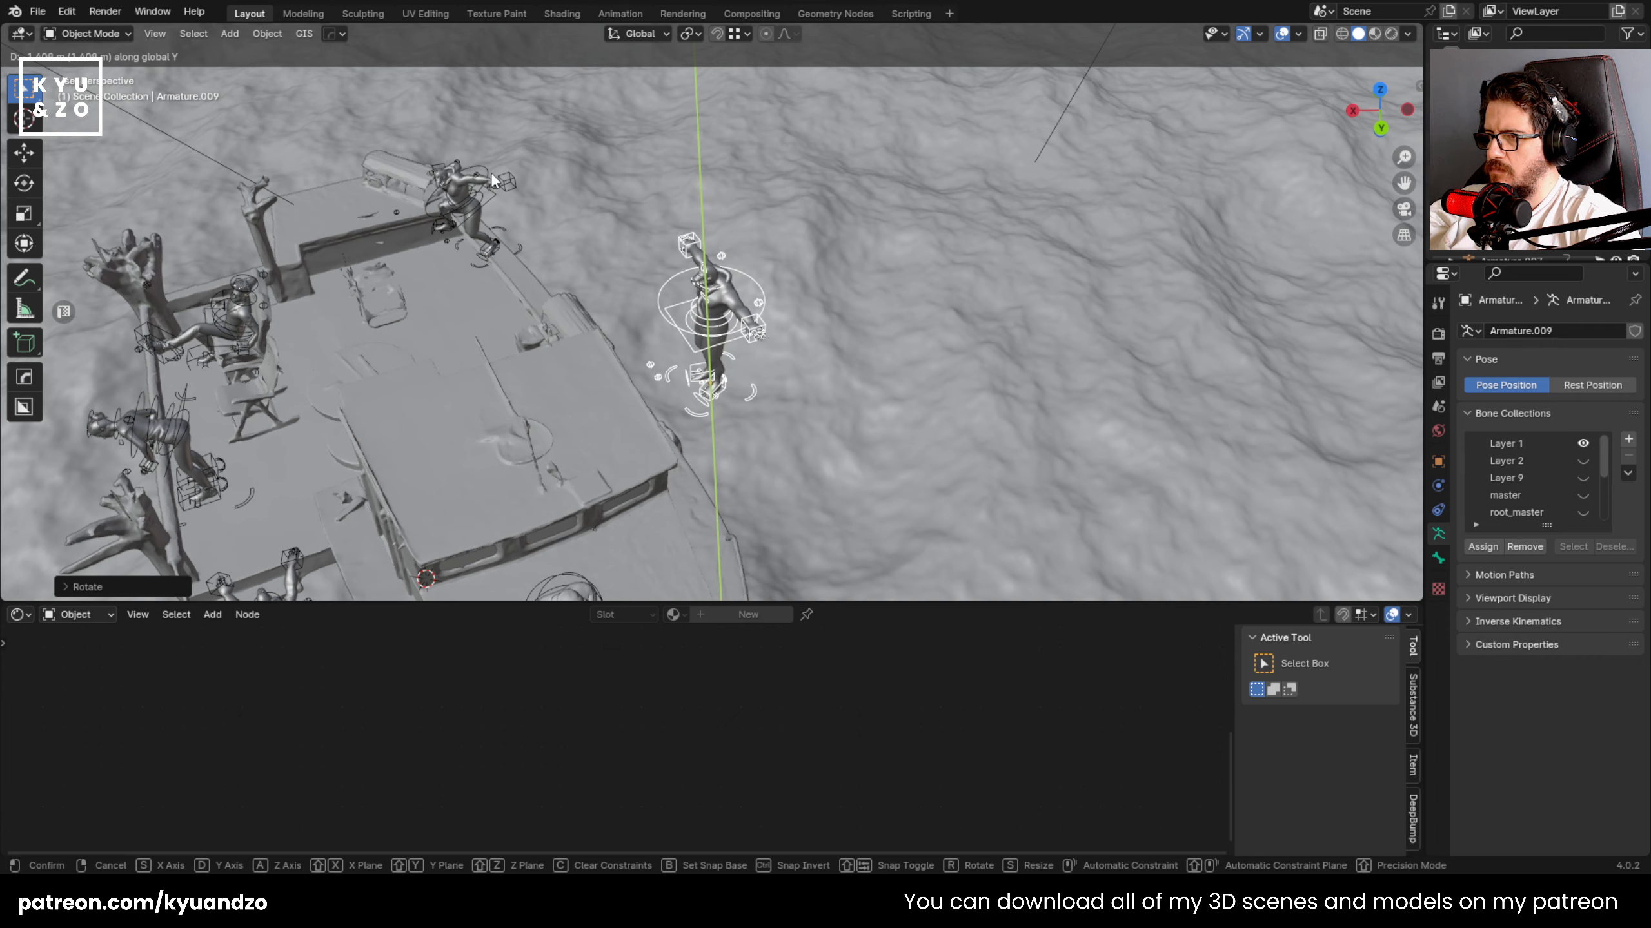
pyautogui.click(611, 214)
# - Shift the creature along the Y and X axes to the far side of the bow and adjust its height along Z
pyautogui.press('g')
pyautogui.press('d')
pyautogui.press('s')
pyautogui.click(634, 334)
pyautogui.moveTo(634, 338)
pyautogui.mouseDown(button='middle')
pyautogui.moveTo(650, 275)
pyautogui.moveTo(647, 319)
pyautogui.mouseUp(button='middle')
pyautogui.press('g')
pyautogui.press('z')
# - Move the creature along the Y axis past the seated figure and lower it along Z behind the bow's far railing
pyautogui.moveTo(540, 306); pyautogui.dragTo(535, 254, button='middle')
pyautogui.press('g')
pyautogui.press('d')
pyautogui.click(650, 277)
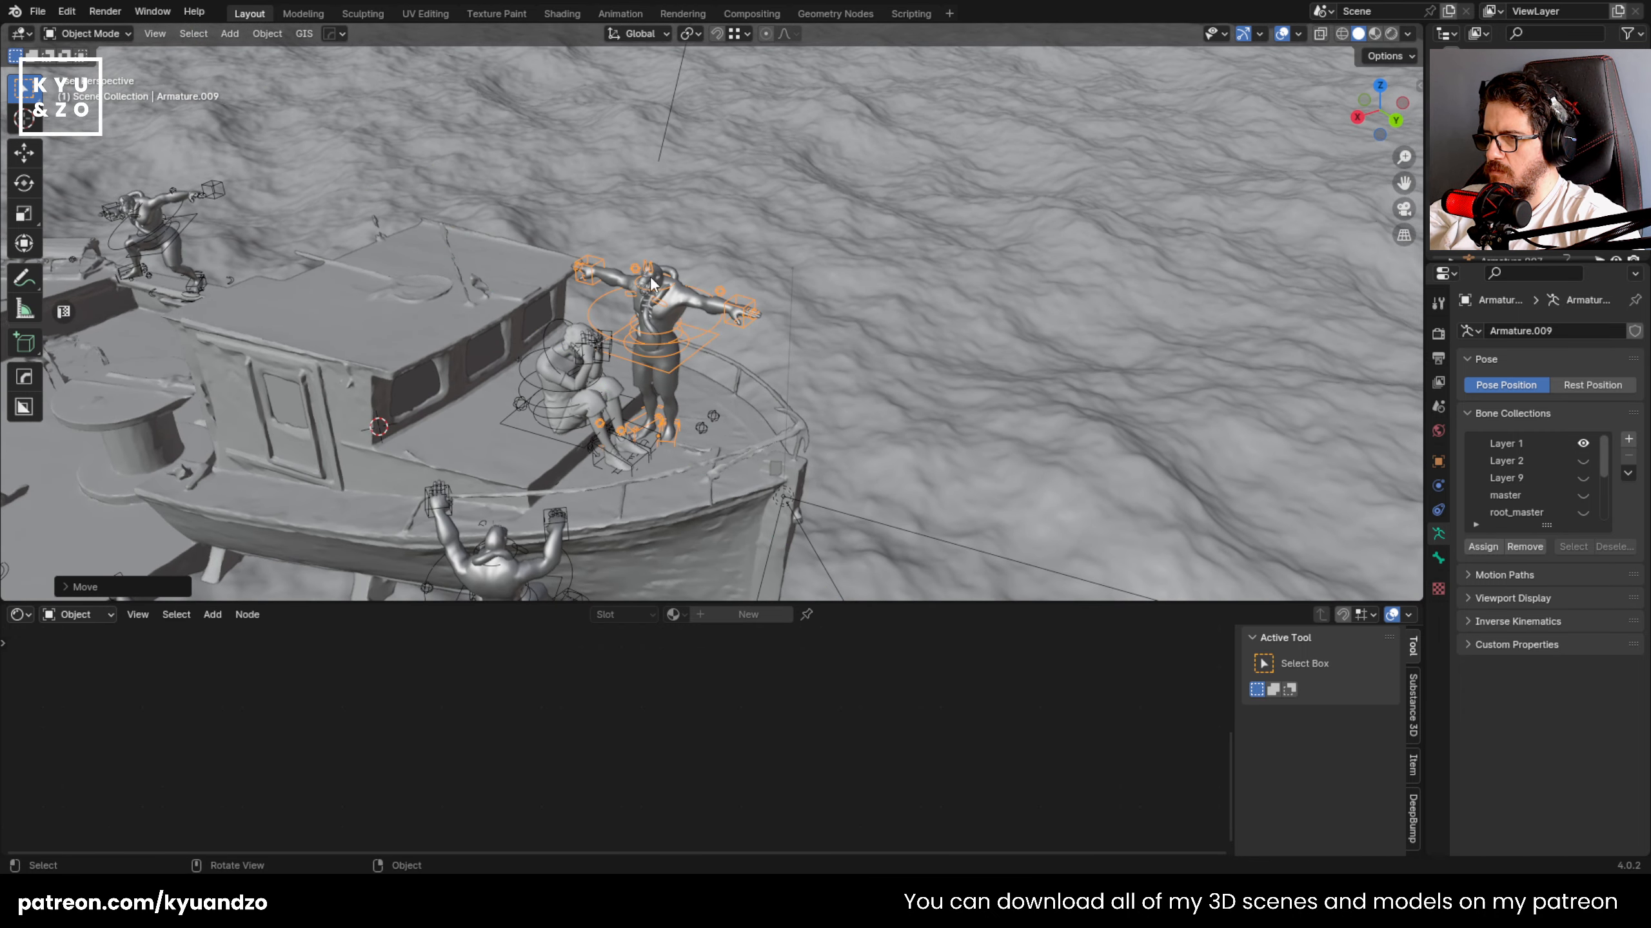
pyautogui.press('g')
pyautogui.press('d')
pyautogui.press('z')
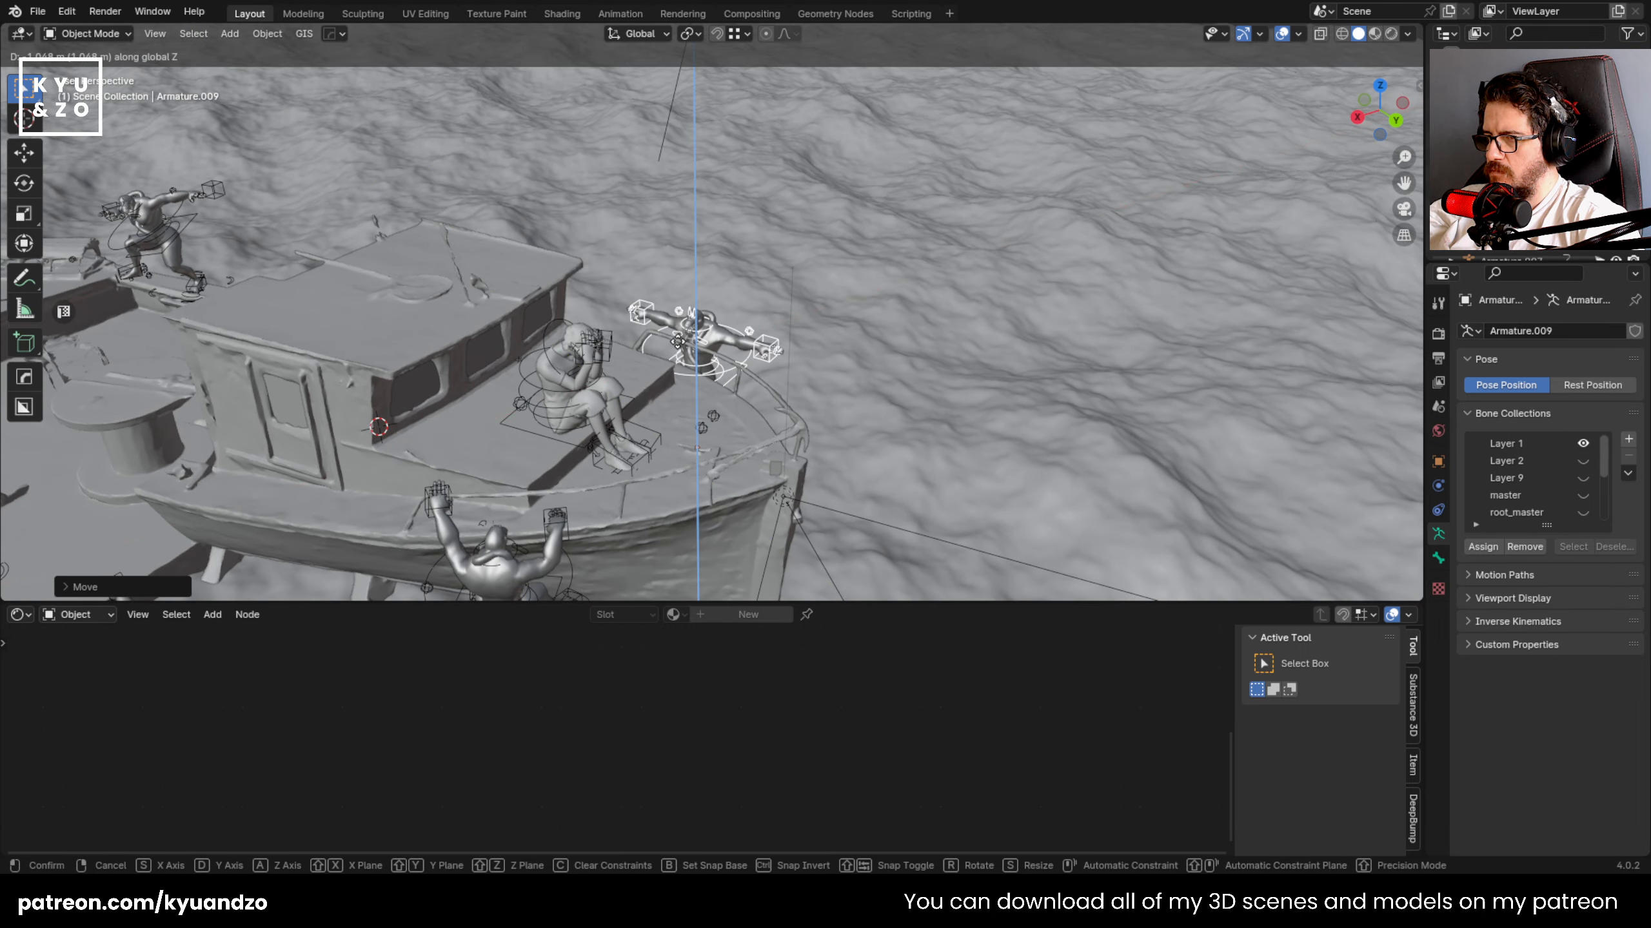
pyautogui.click(677, 345)
# - In Pose Mode, move the bow creature's right hand control along Y to the railing, rotate the hand downward, and adjust the control's position
pyautogui.moveTo(638, 370); pyautogui.dragTo(634, 326, button='middle')
pyautogui.scroll(7, 627, 341)
pyautogui.click(94, 90)
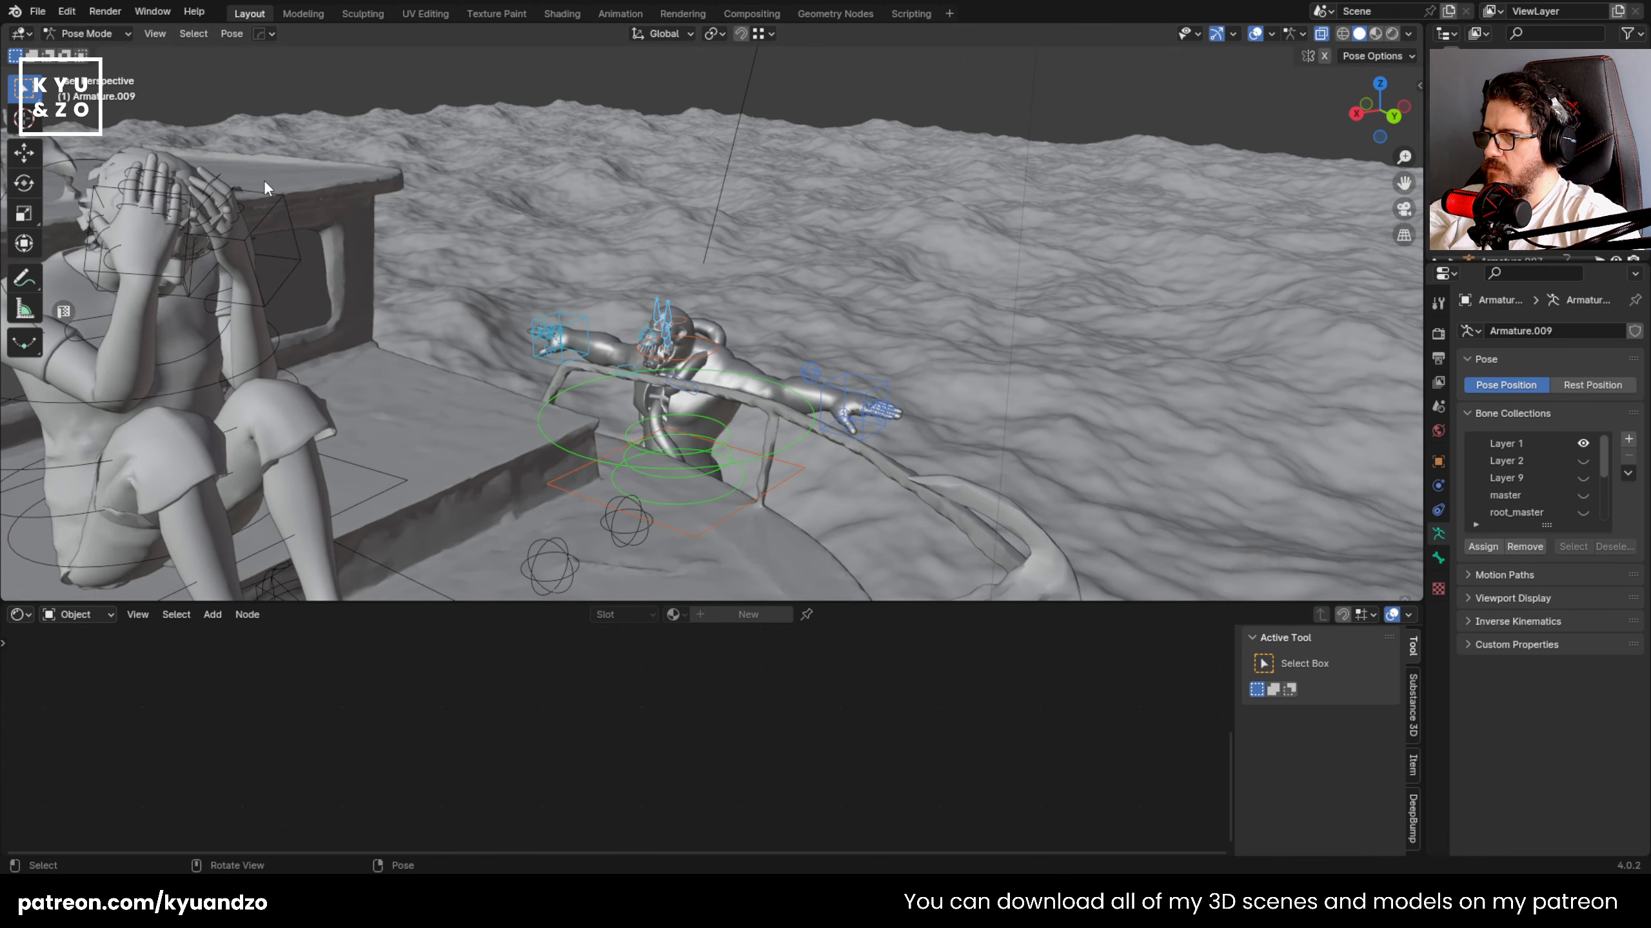
pyautogui.click(546, 319)
pyautogui.press('g')
pyautogui.press('y')
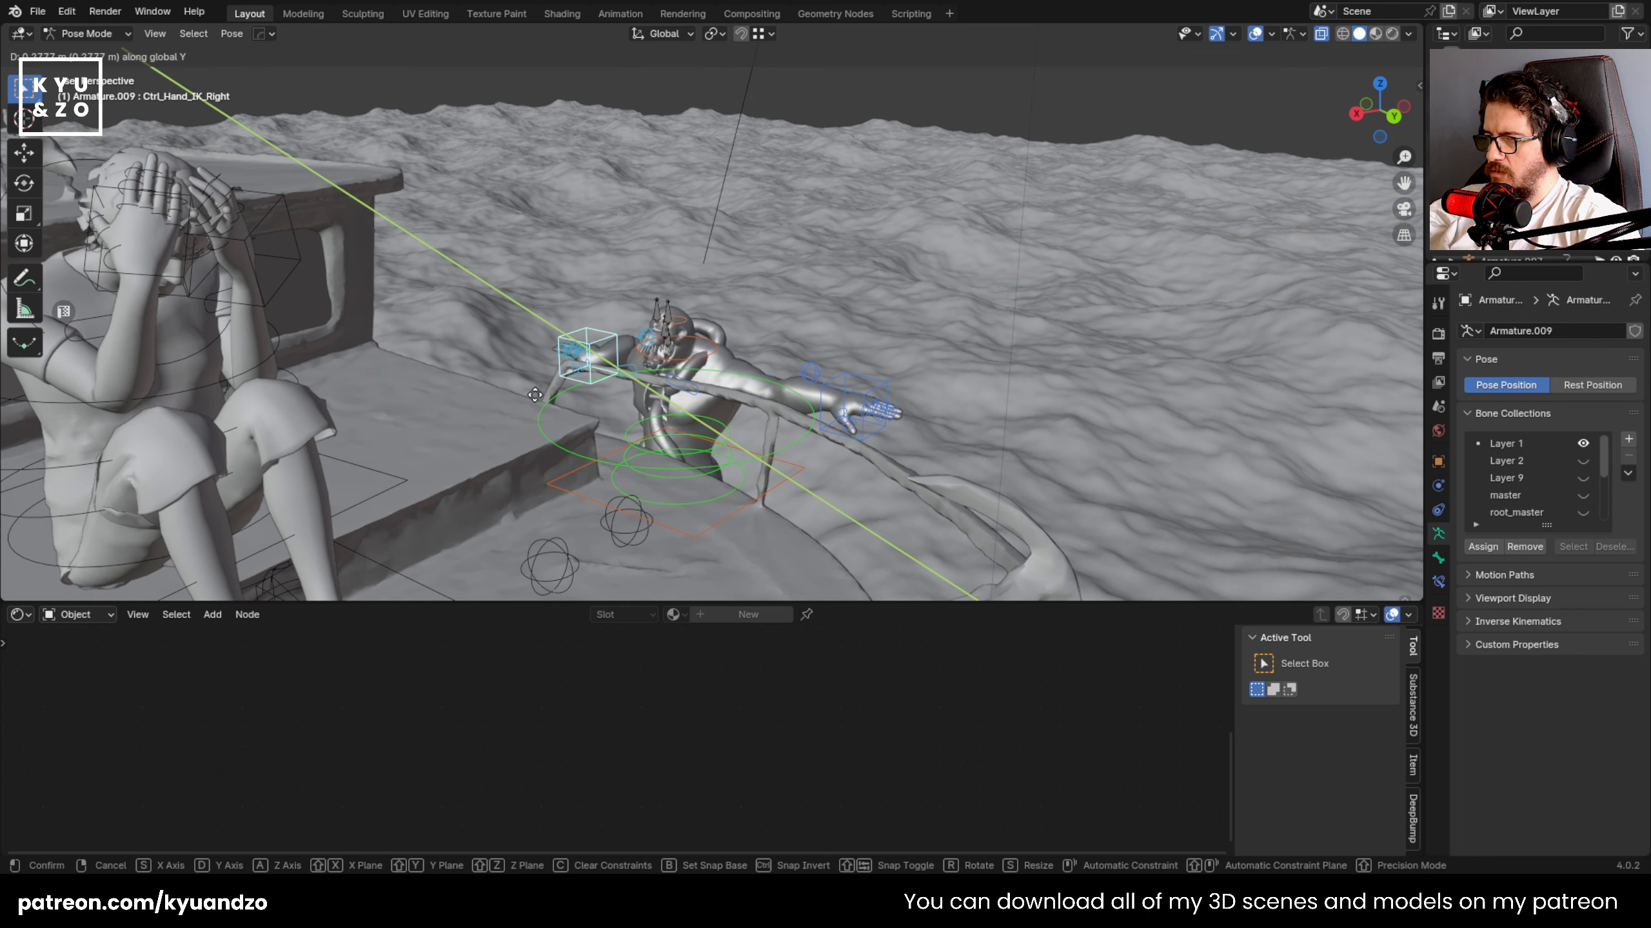
pyautogui.click(595, 402)
pyautogui.press('r')
pyautogui.press('a')
pyautogui.click(595, 227)
pyautogui.press('g')
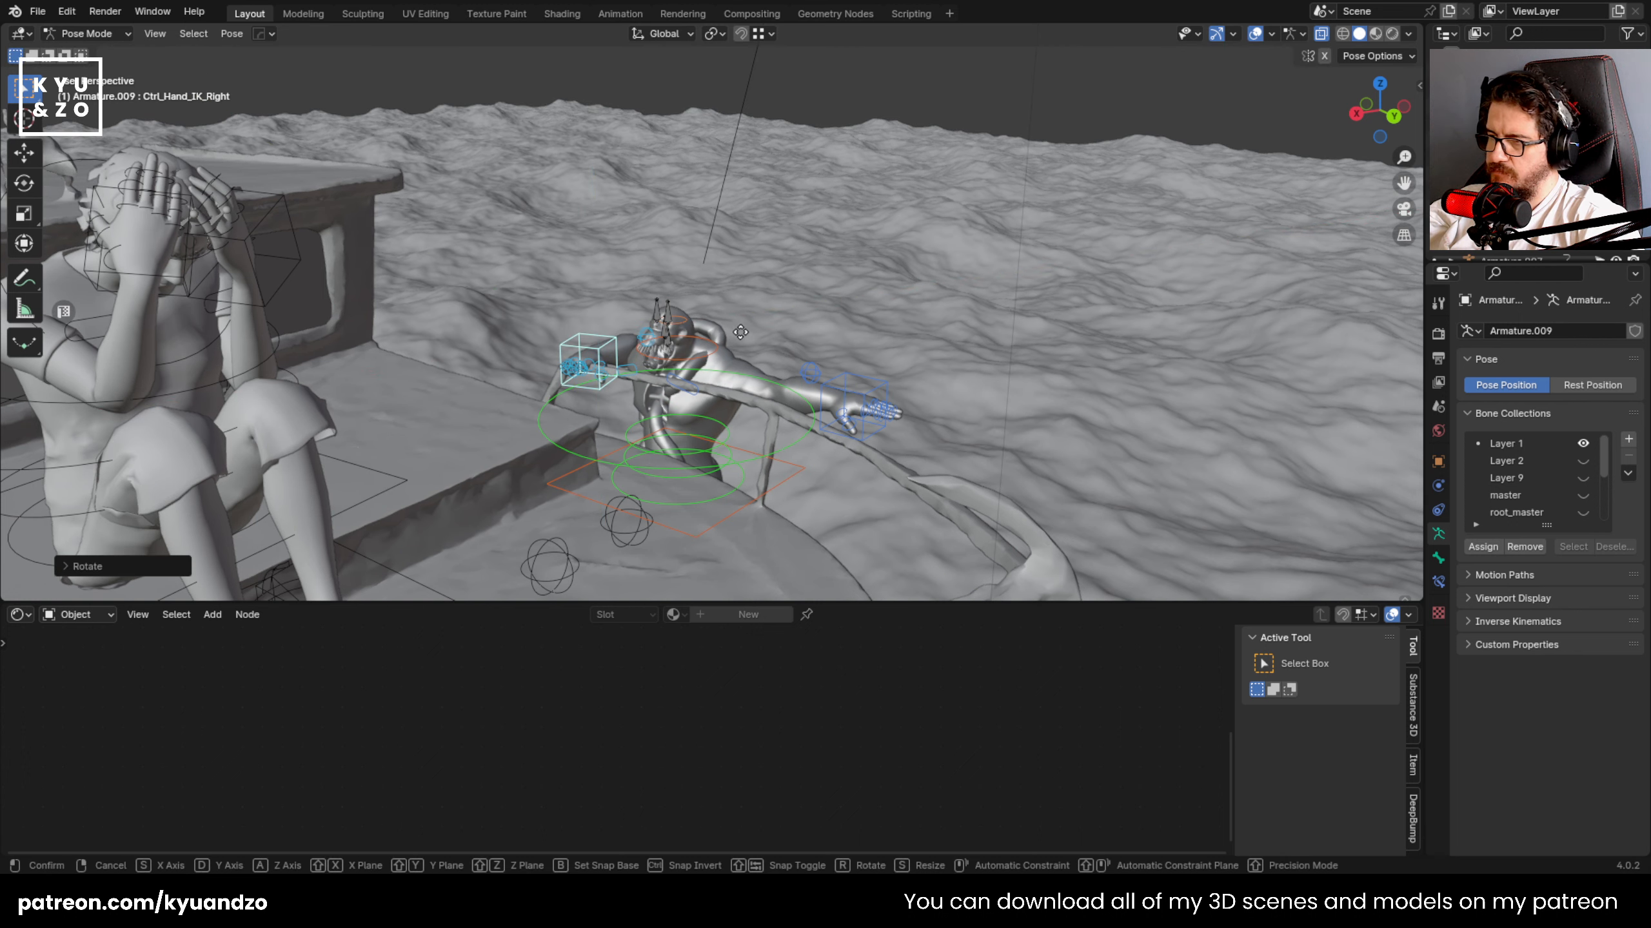
pyautogui.click(739, 318)
# - Rotate the creature's left hand control downward and move it inward toward the railing
pyautogui.click(867, 384)
pyautogui.press('r')
pyautogui.press('a')
pyautogui.click(862, 459)
pyautogui.press('g')
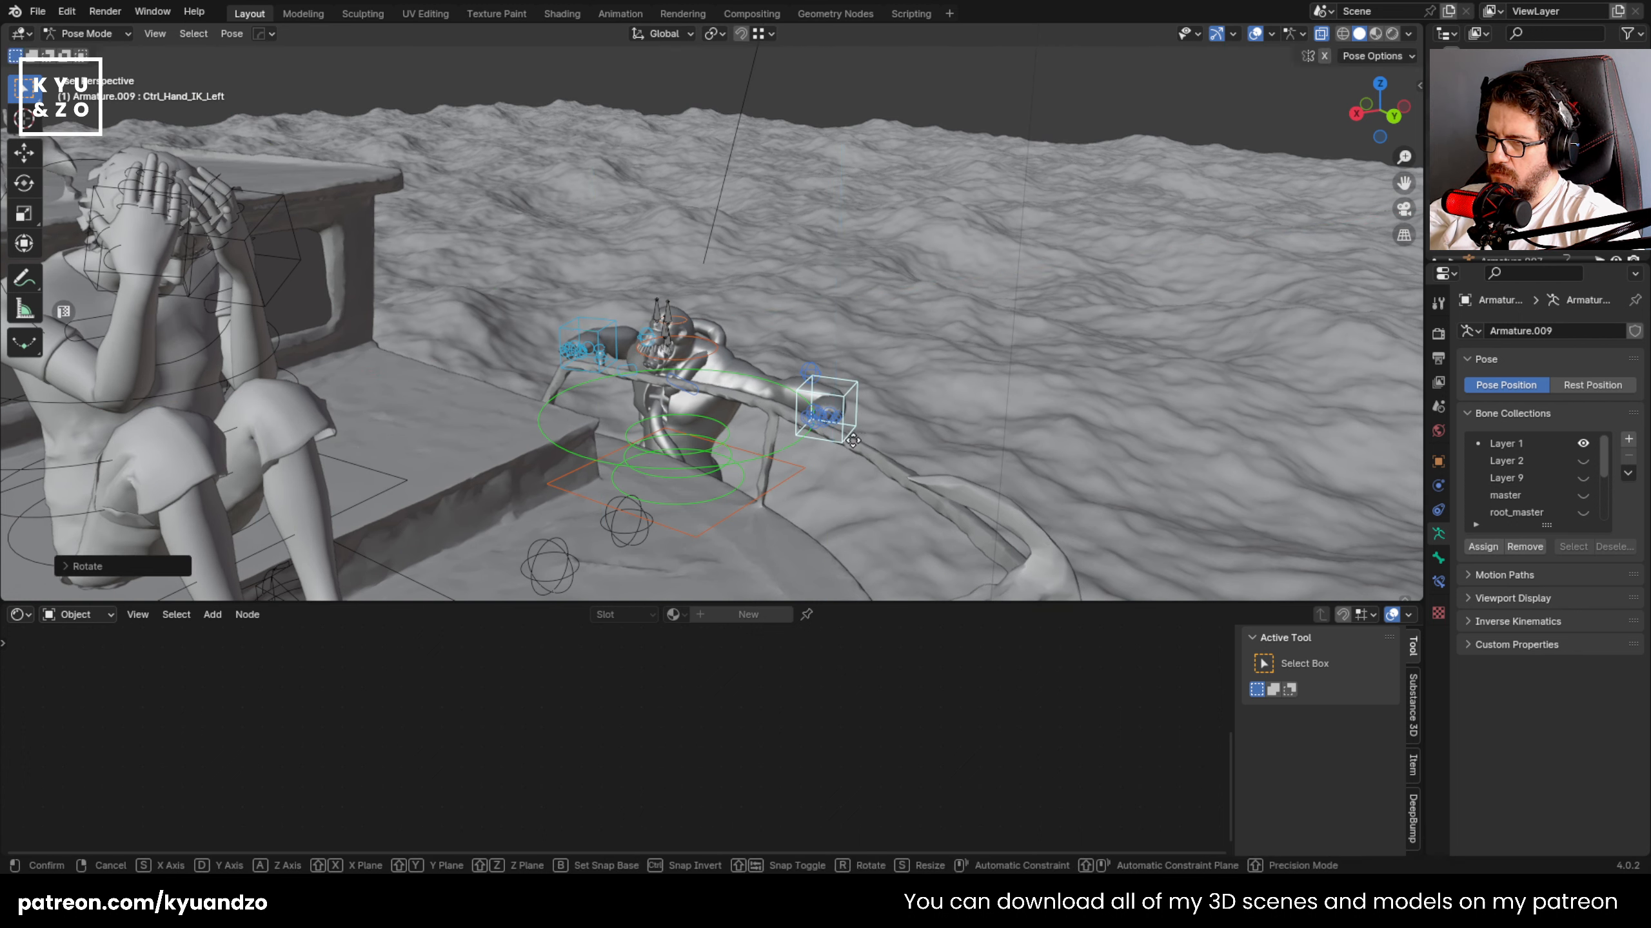
pyautogui.press('s')
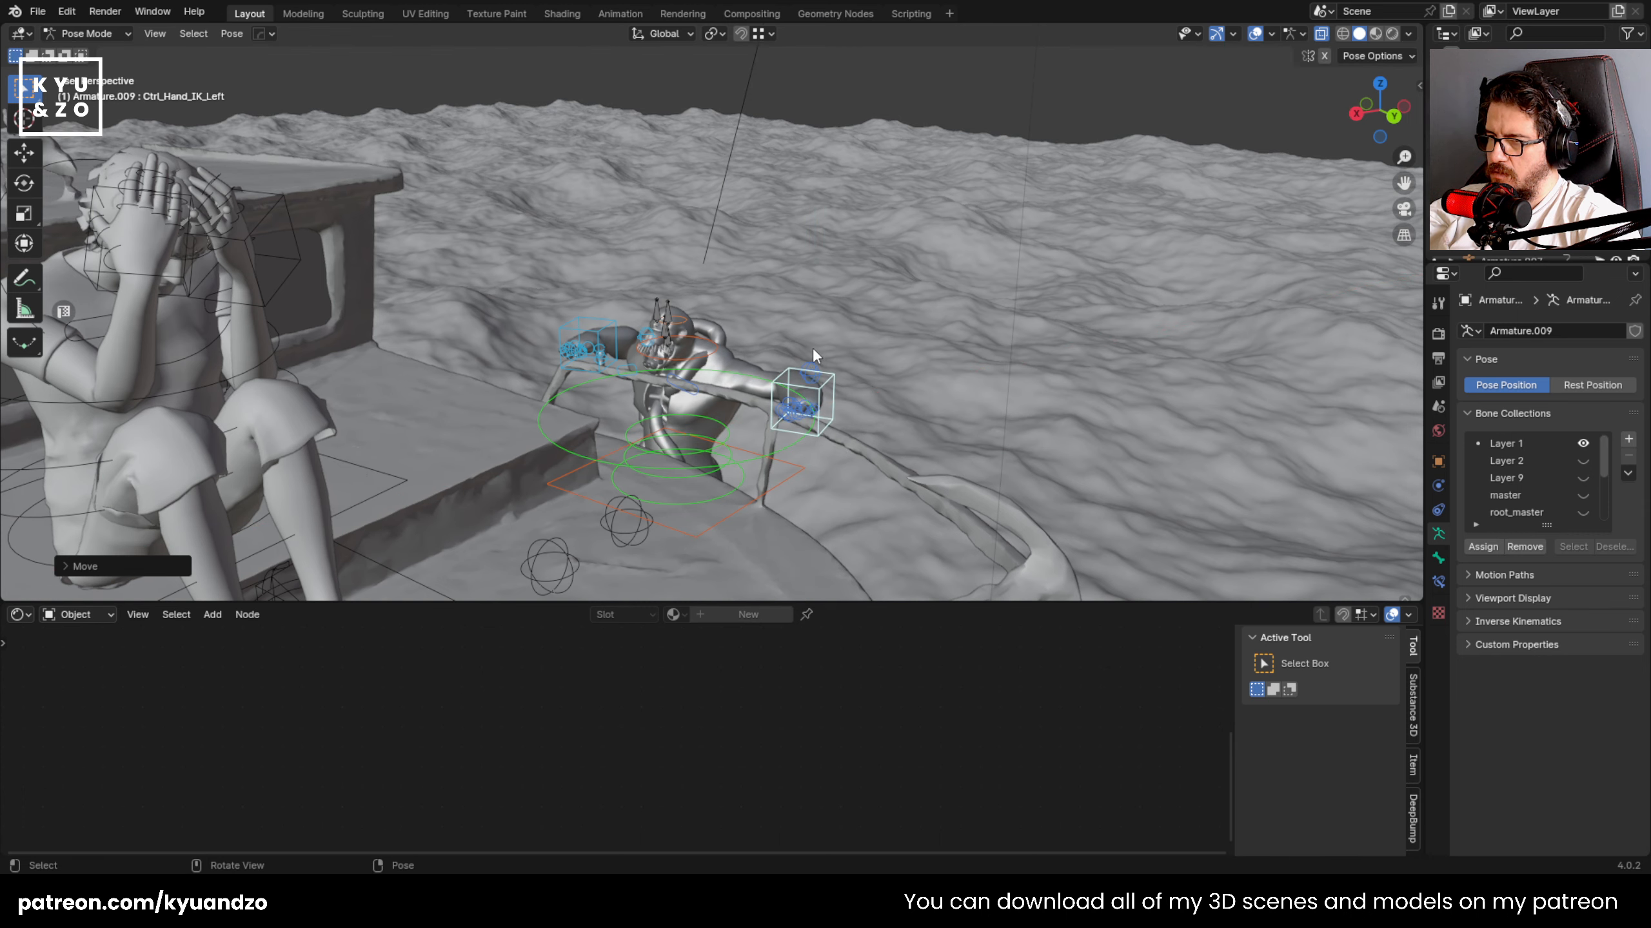
# - Raise the creature's left elbow pole control so the arm bends above the railing
pyautogui.click(822, 370)
pyautogui.press('g')
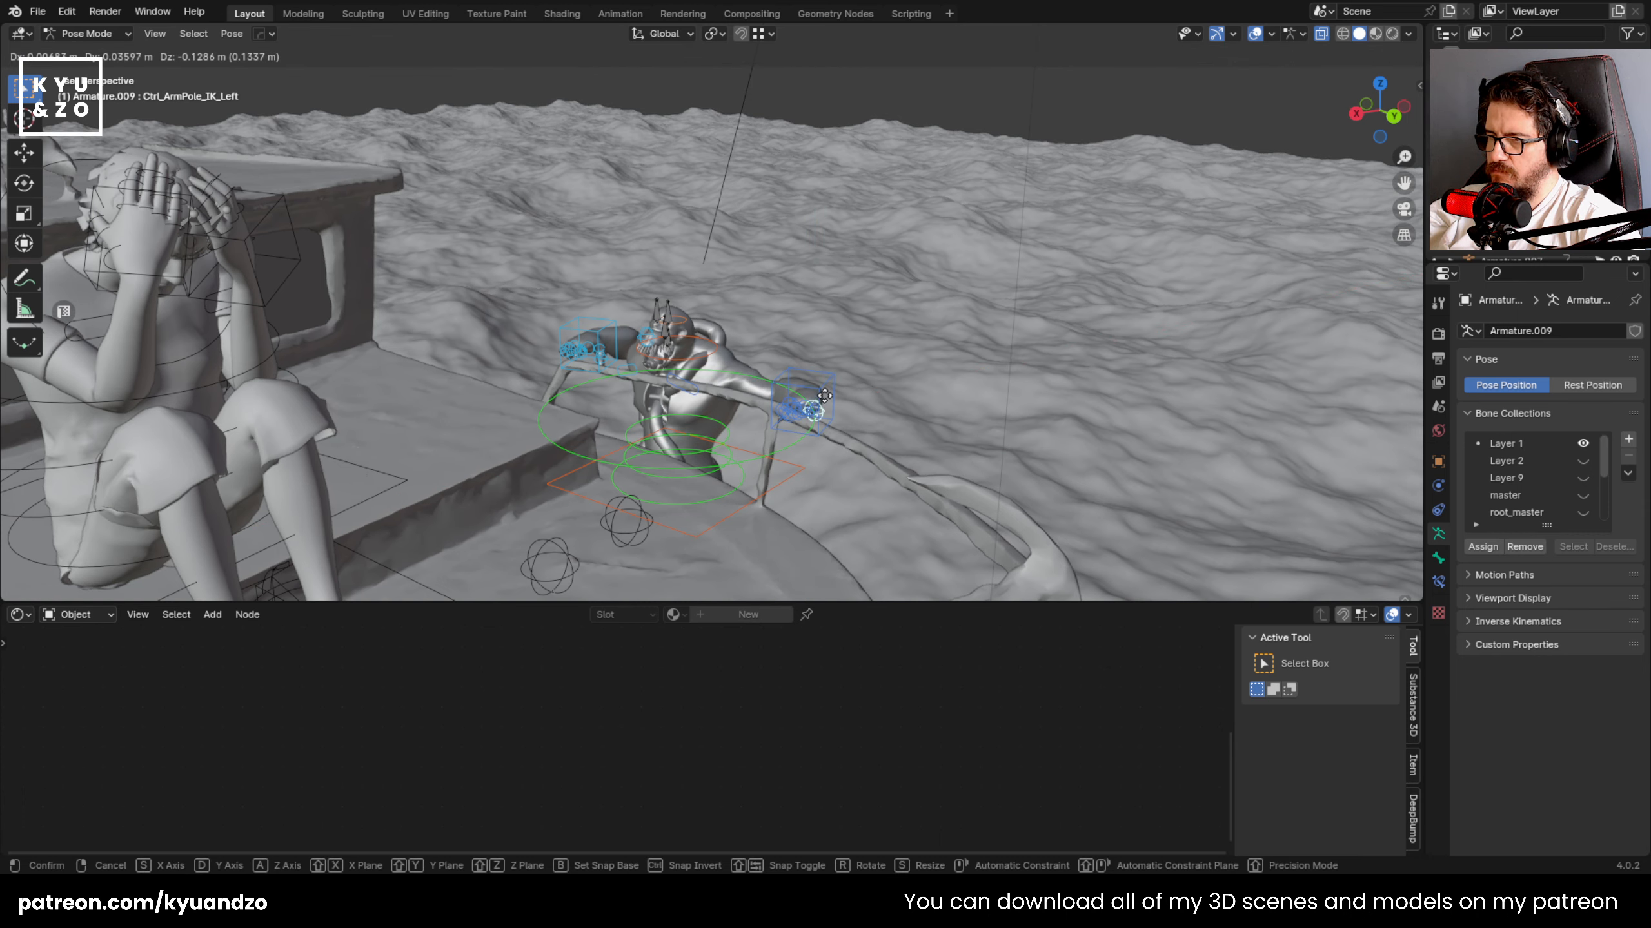
pyautogui.click(837, 326)
pyautogui.moveTo(737, 387); pyautogui.dragTo(684, 385, button='middle')
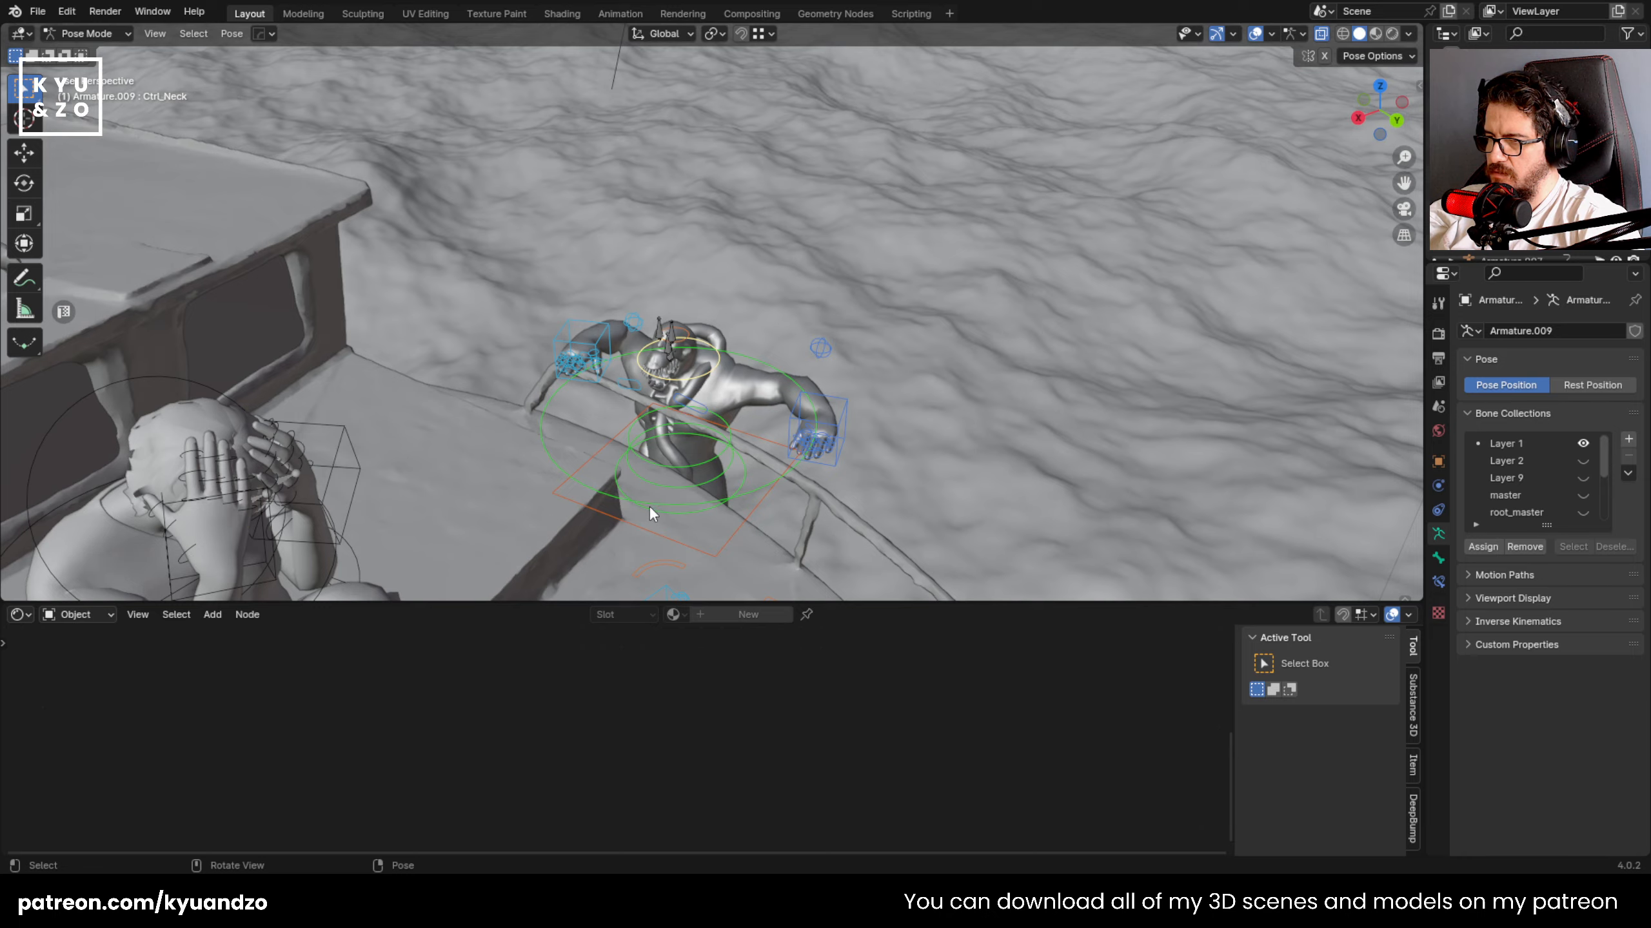
# - Adjust the right hand control's height along Z so the hand rests on the railing
pyautogui.moveTo(650, 508); pyautogui.dragTo(552, 405, button='middle')
pyautogui.click(549, 435)
pyautogui.press('g')
pyautogui.press('z')
pyautogui.click(551, 452)
pyautogui.hotkey('shift', '`')
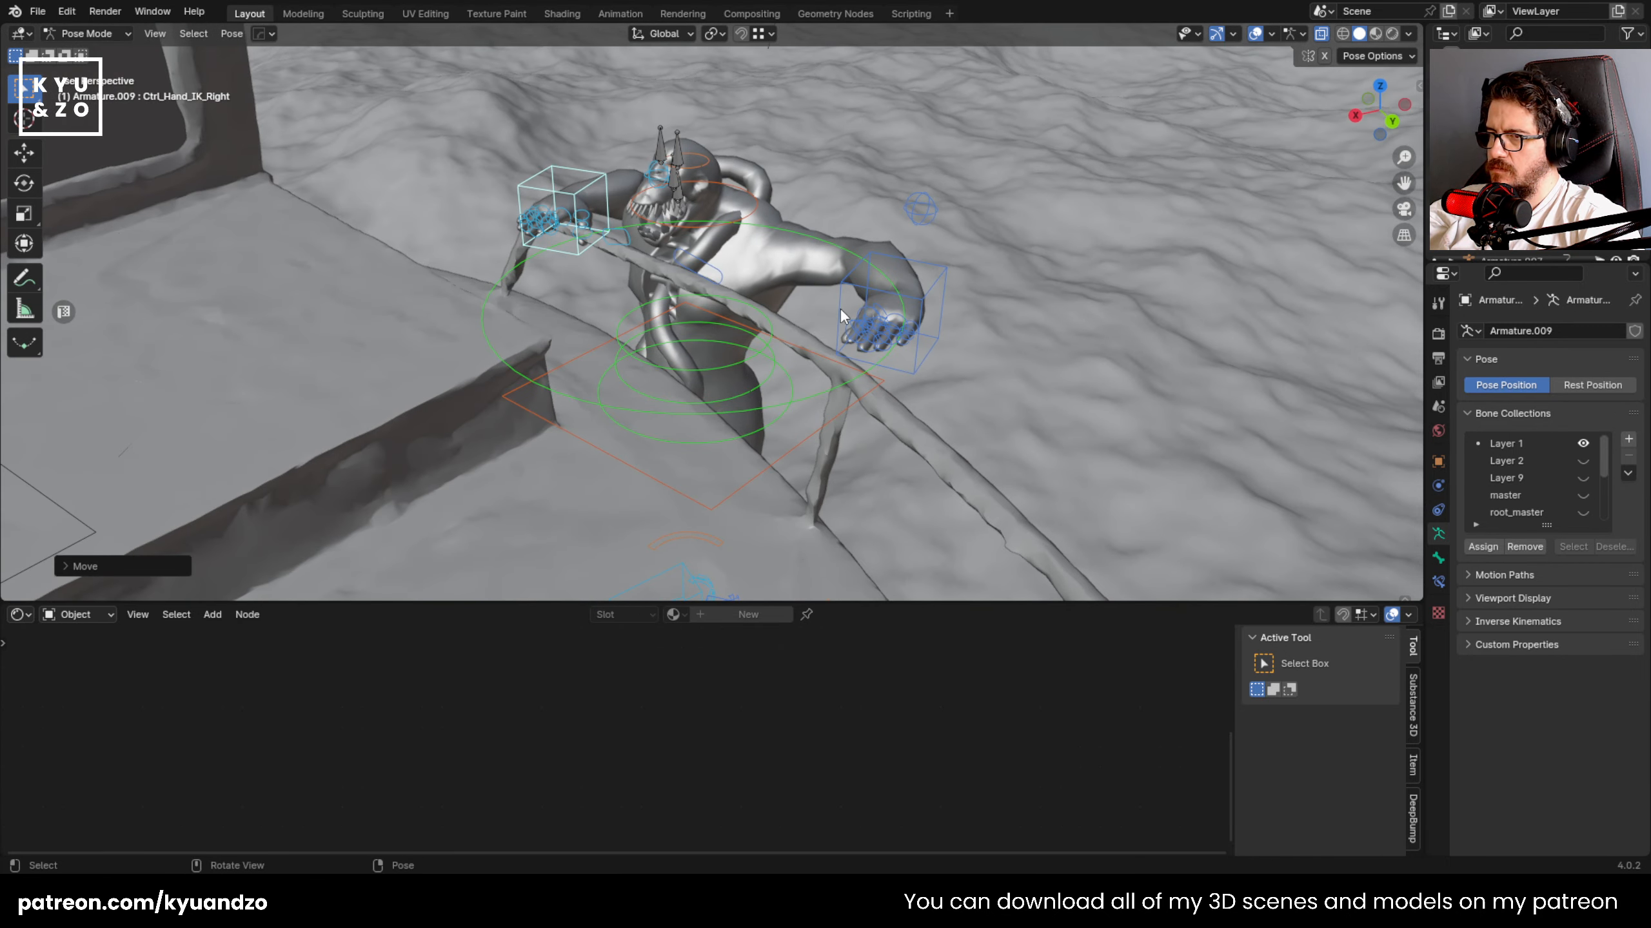
# - Move the left hand control inward along the railing and adjust its height
pyautogui.click(841, 309)
pyautogui.press('g')
pyautogui.press('d')
pyautogui.press('s')
pyautogui.click(879, 311)
pyautogui.press('g')
pyautogui.press('a')
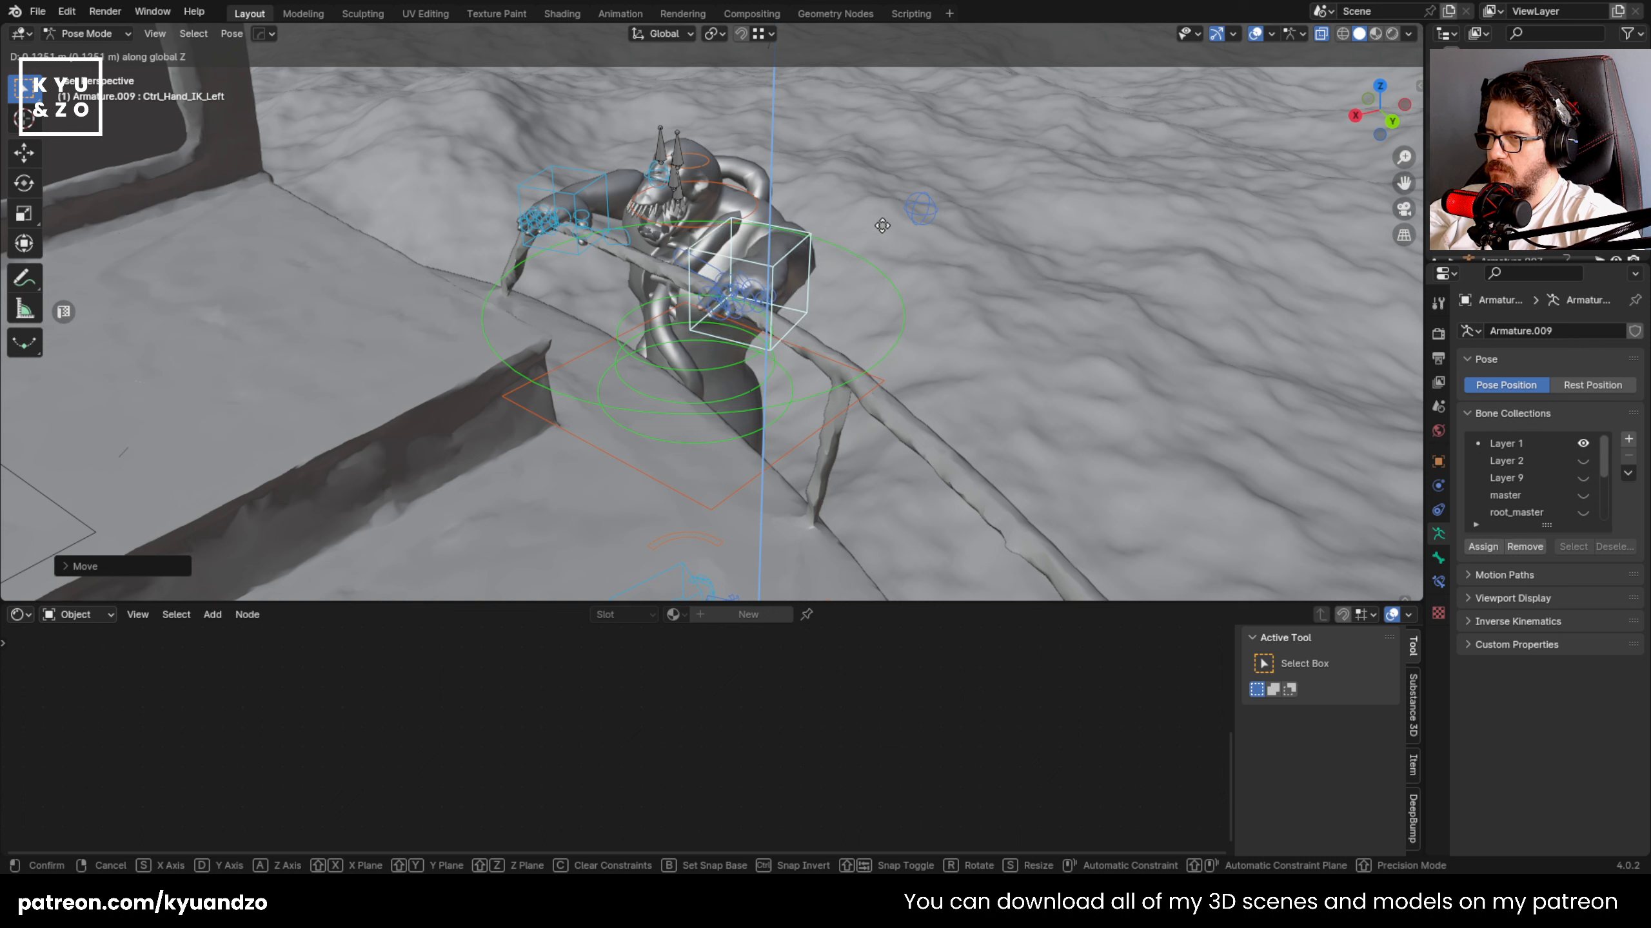
# - Rotate the left hand control about its local X and Y axes and adjust its height along Z
pyautogui.press('x')
pyautogui.press('x')
pyautogui.click(871, 357)
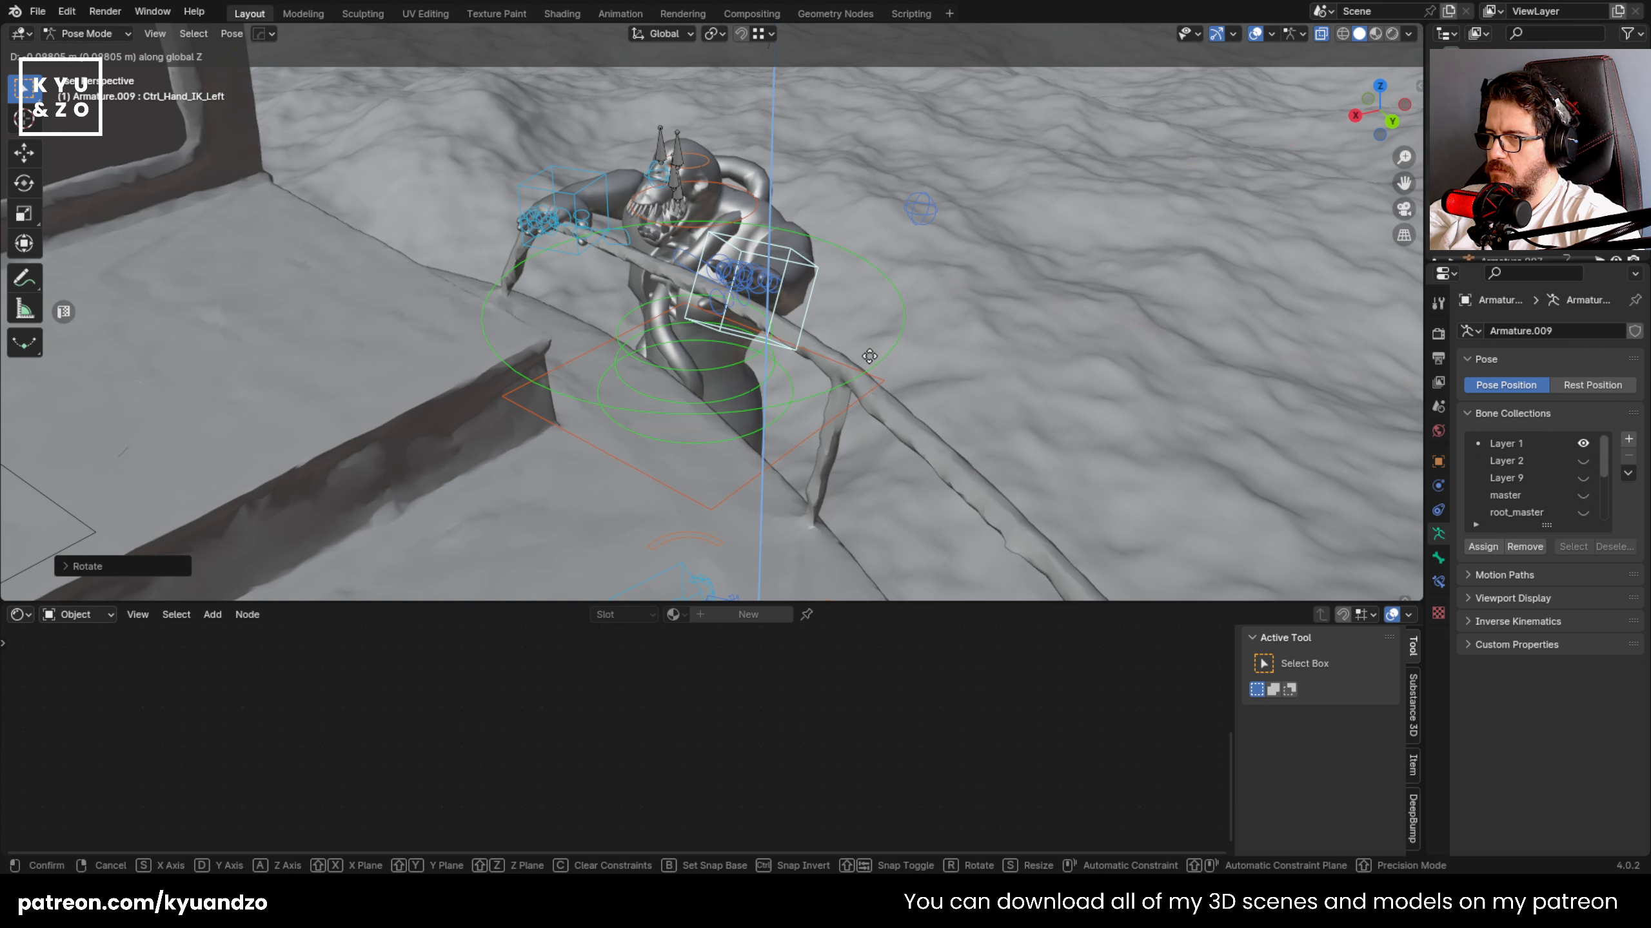
pyautogui.press('r')
pyautogui.press('y')
pyautogui.press('y')
pyautogui.click(810, 395)
pyautogui.press('g')
pyautogui.press('z')
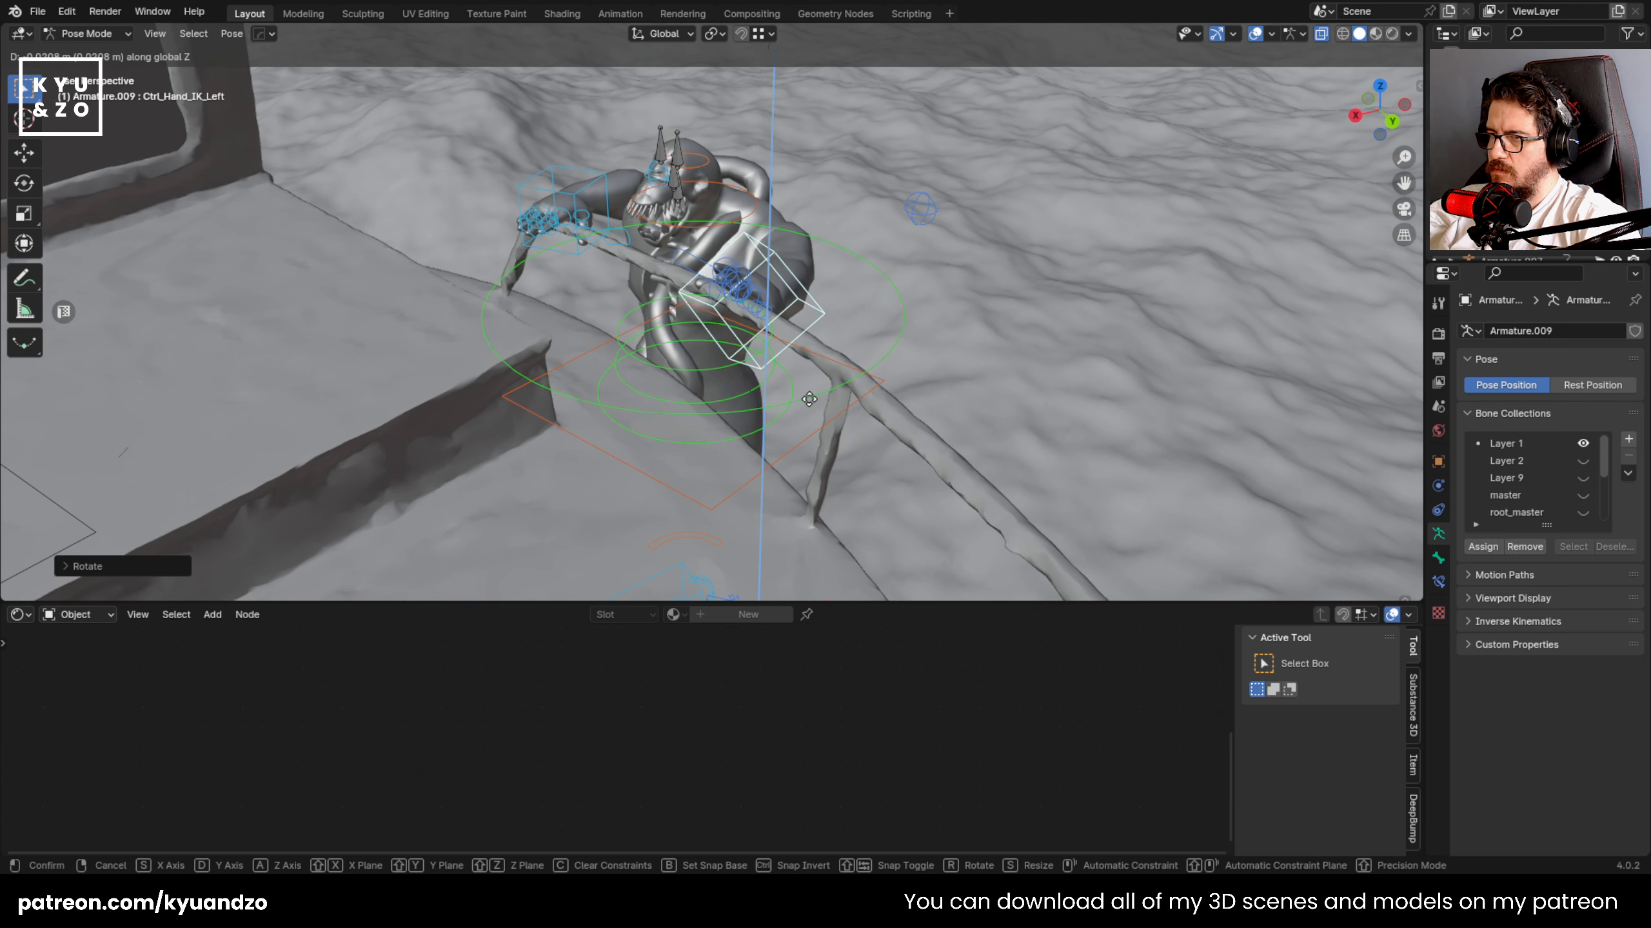
# - Fine-tune the left hand's rotation about its local axes so its fingers grip the railing
pyautogui.press('x')
pyautogui.press('x')
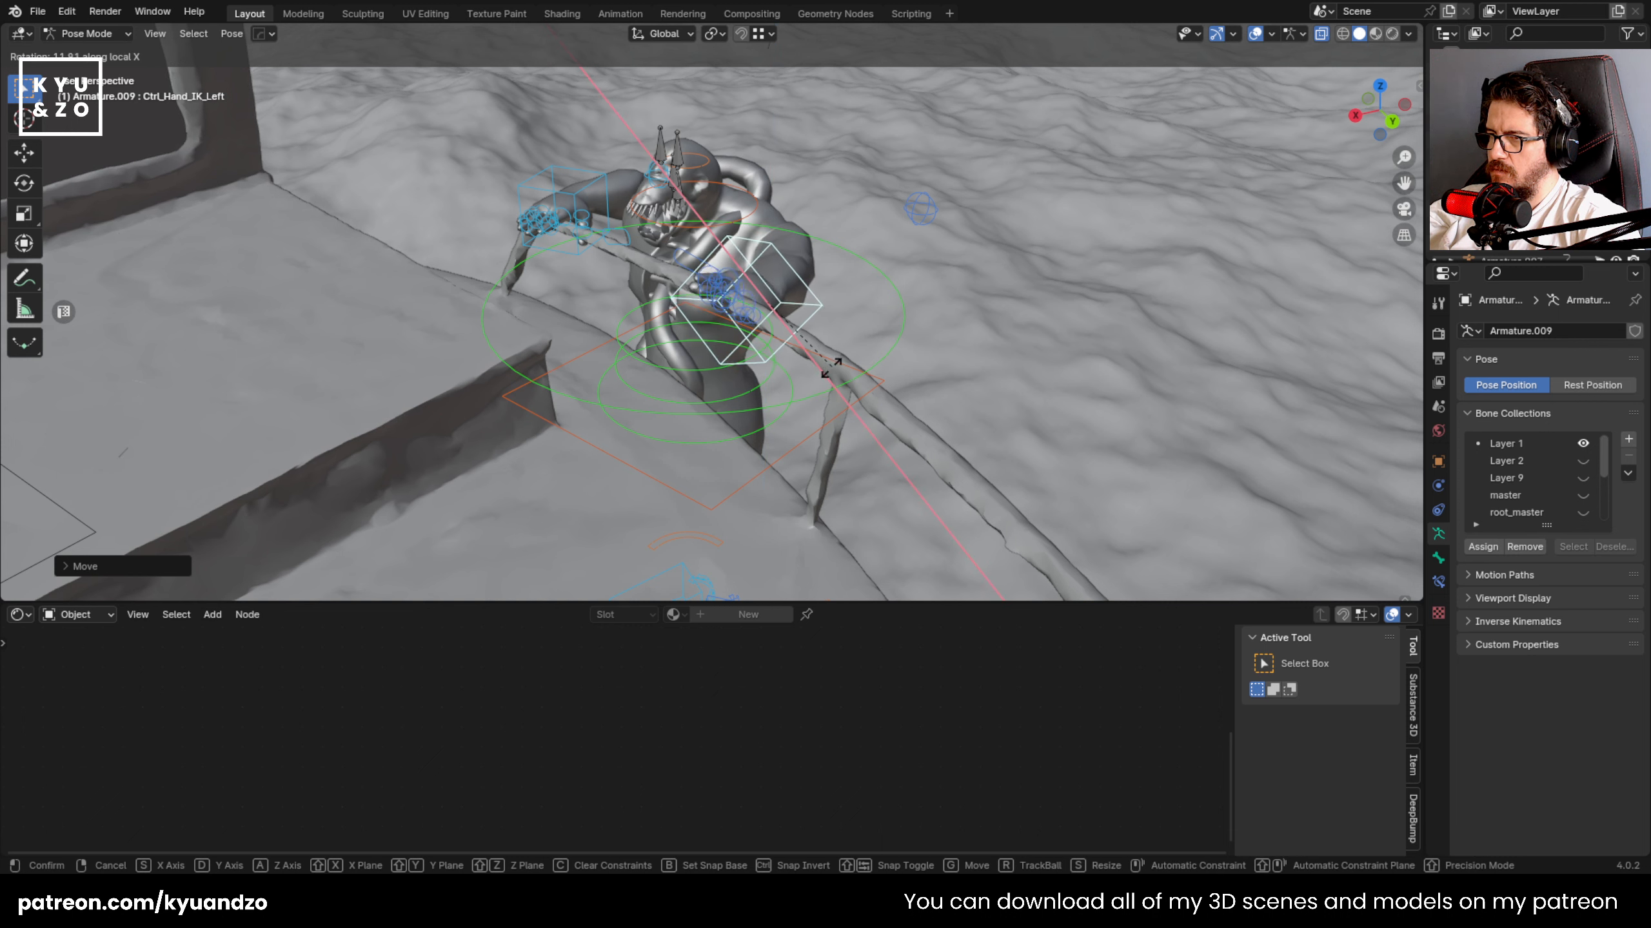
pyautogui.press('z')
pyautogui.press('z')
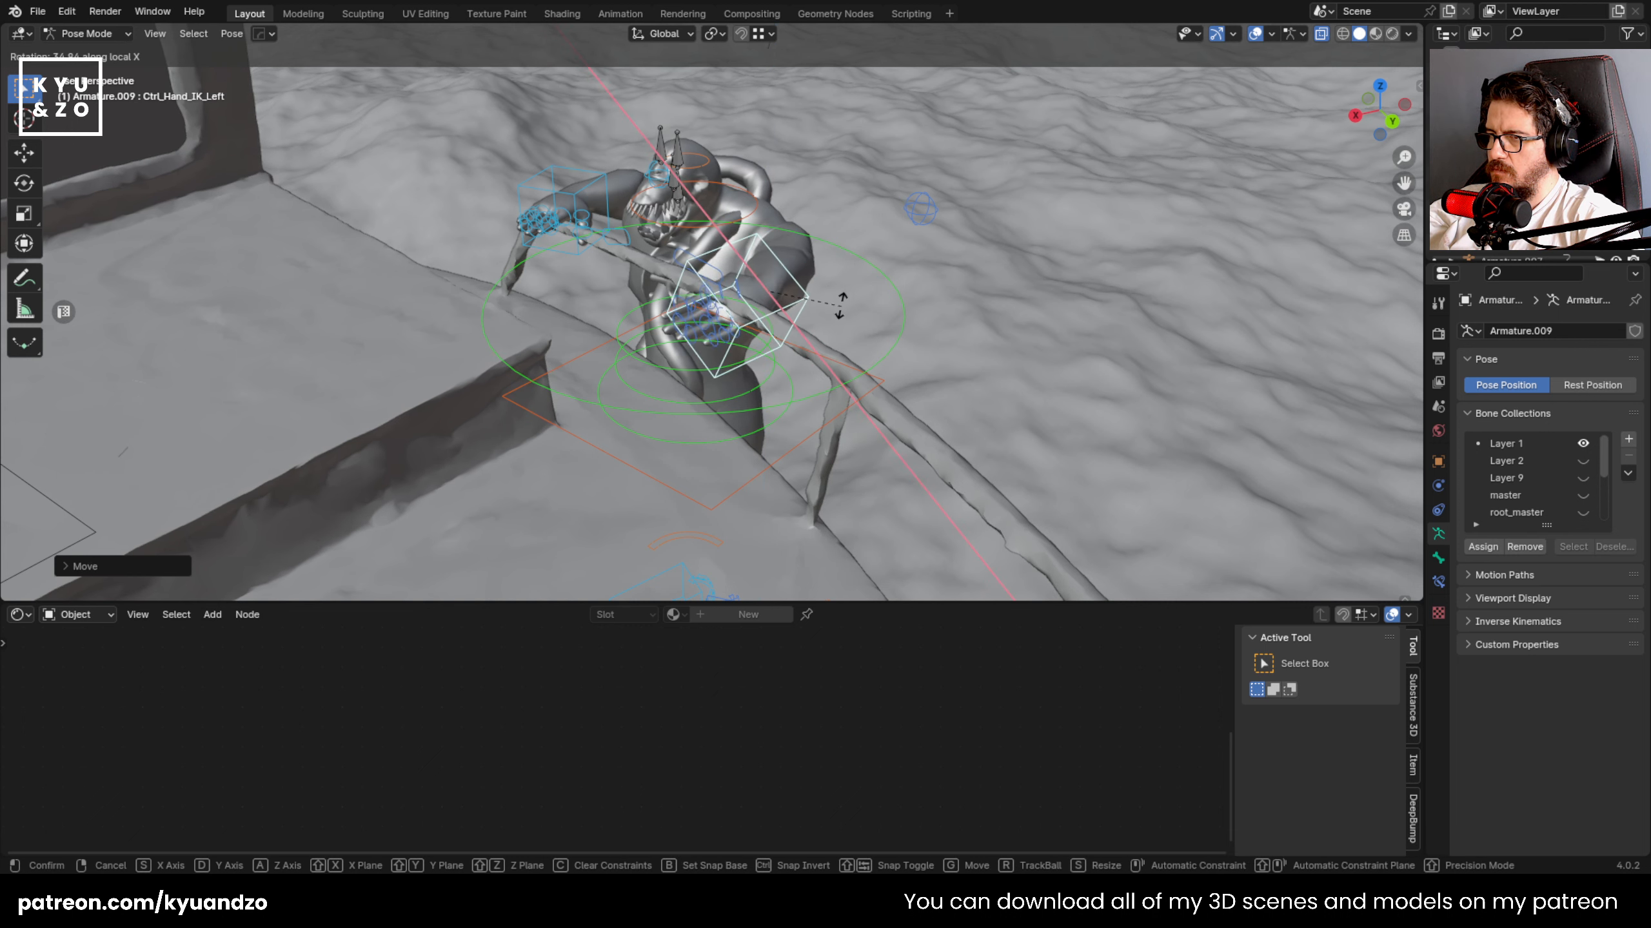
pyautogui.press('y')
pyautogui.press('y')
pyautogui.click(840, 321)
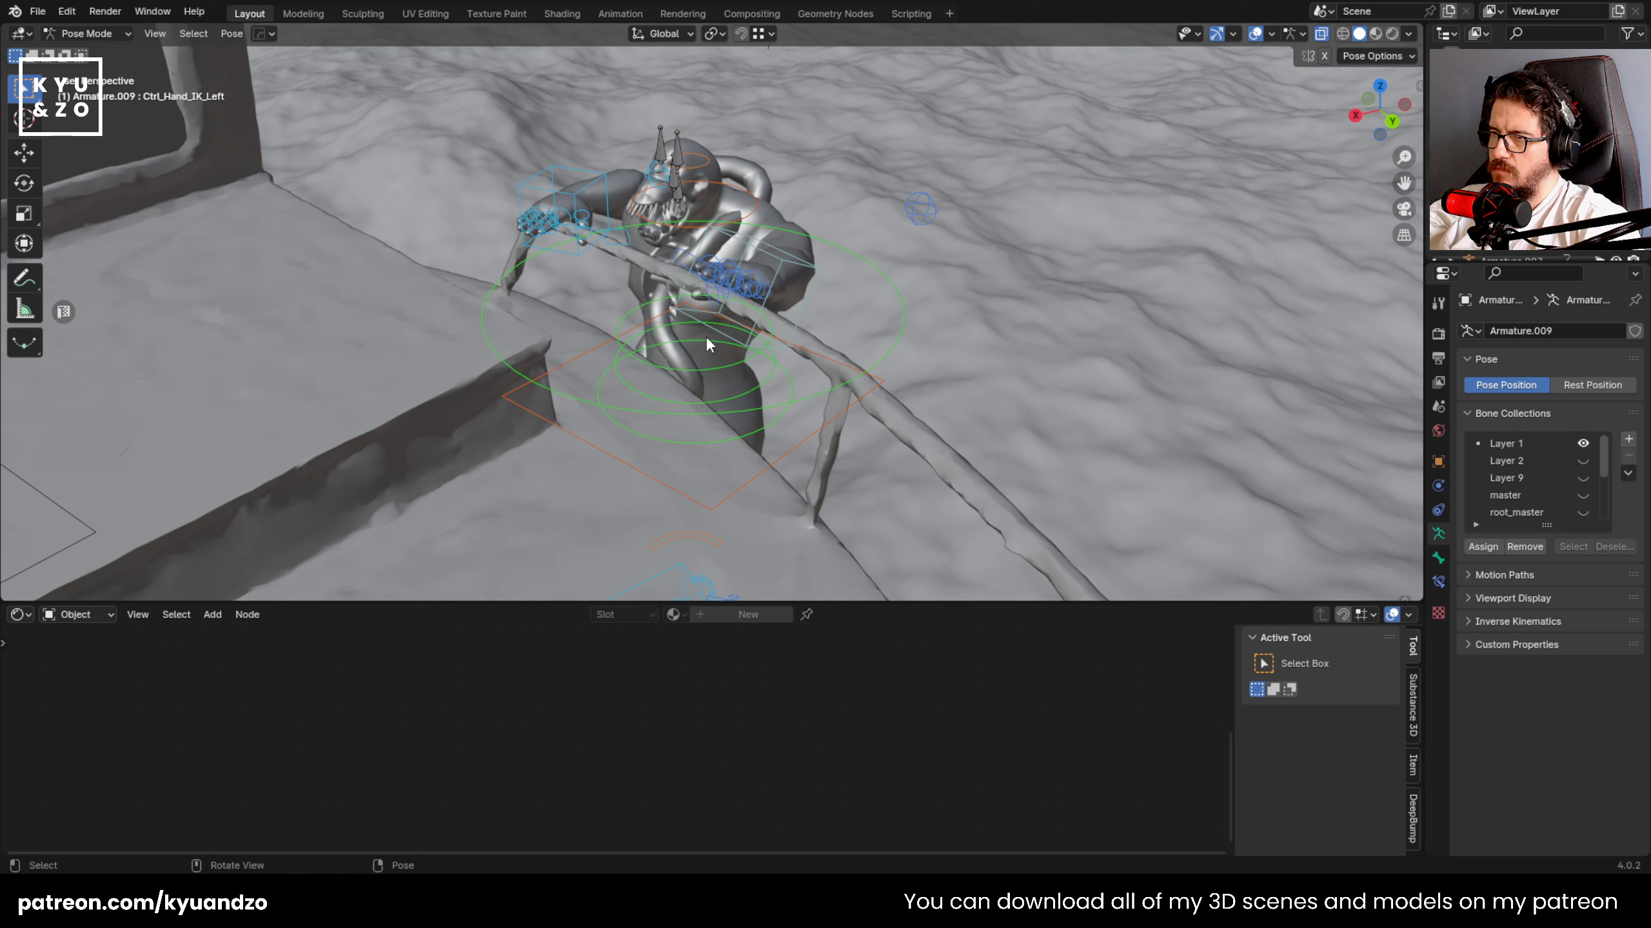
# - Rotate the creature's neck control about the Z and X axes to turn and tilt its head
pyautogui.moveTo(708, 345); pyautogui.dragTo(758, 351, button='middle')
pyautogui.click(673, 385)
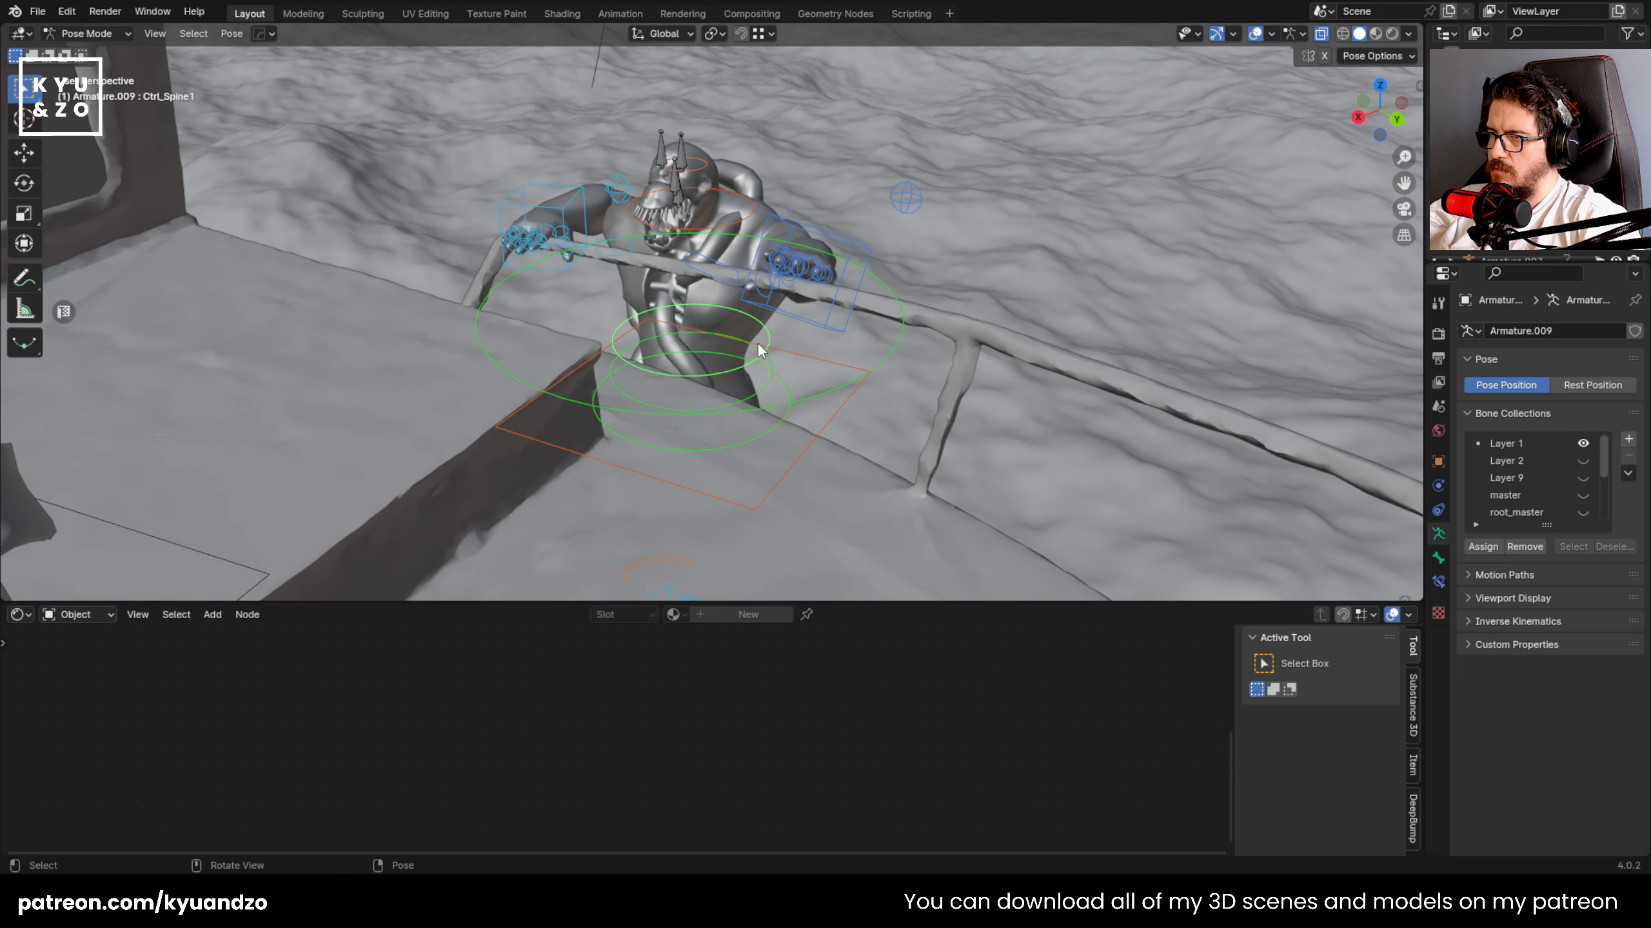
pyautogui.click(700, 234)
pyautogui.press('r')
pyautogui.press('z')
pyautogui.click(824, 153)
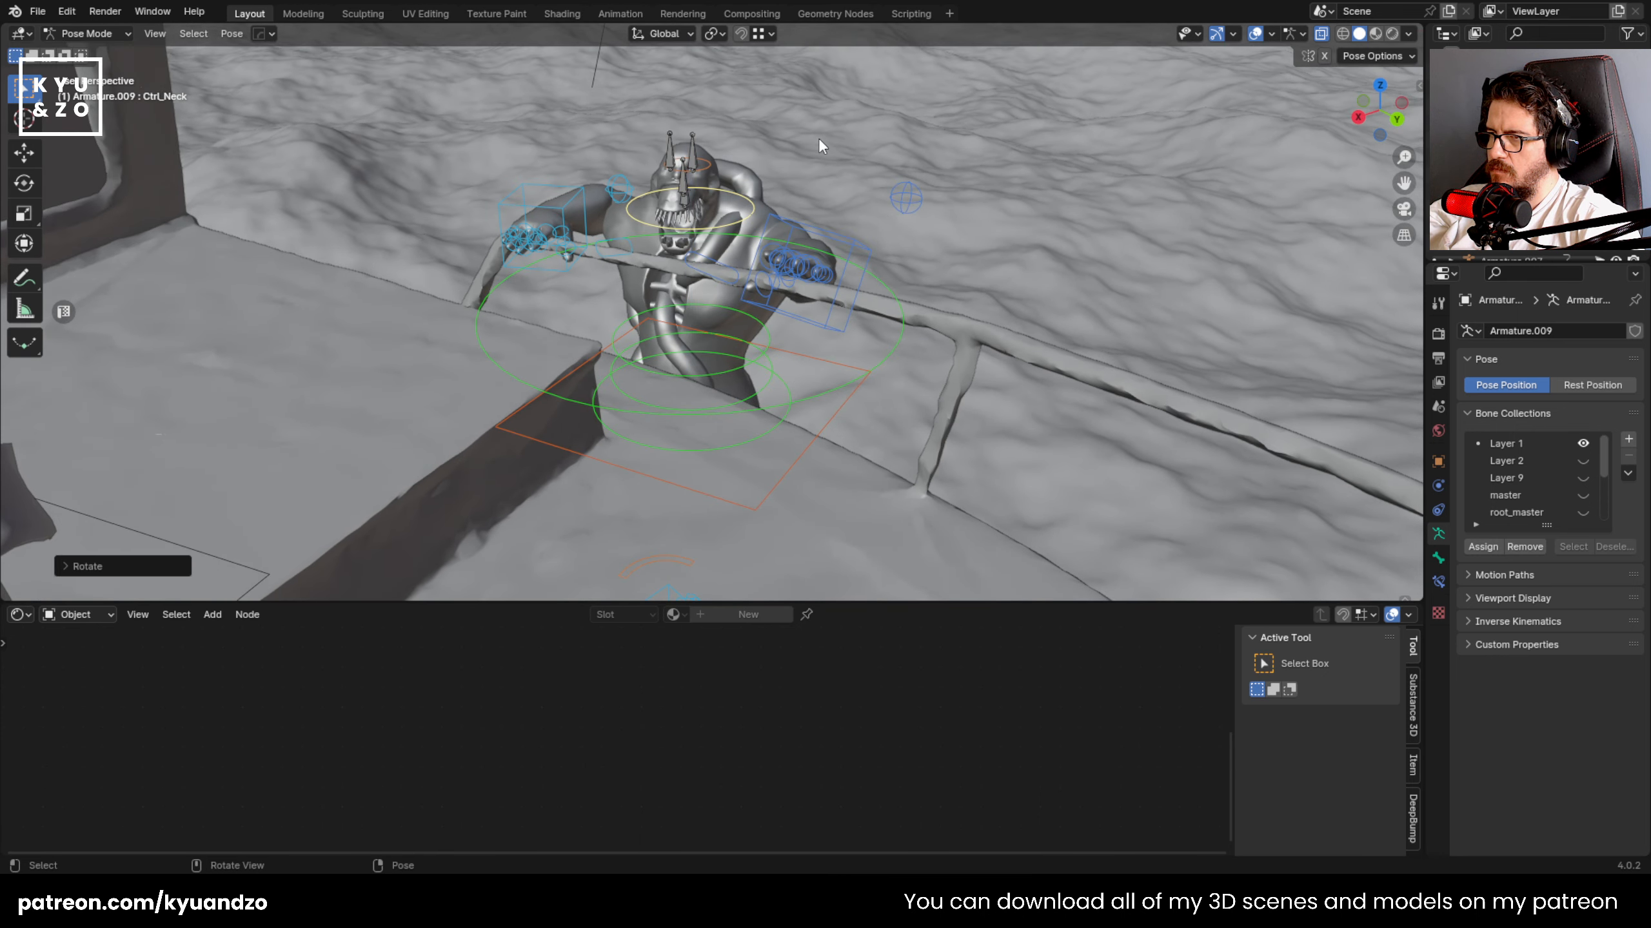
pyautogui.press('r')
pyautogui.press('x')
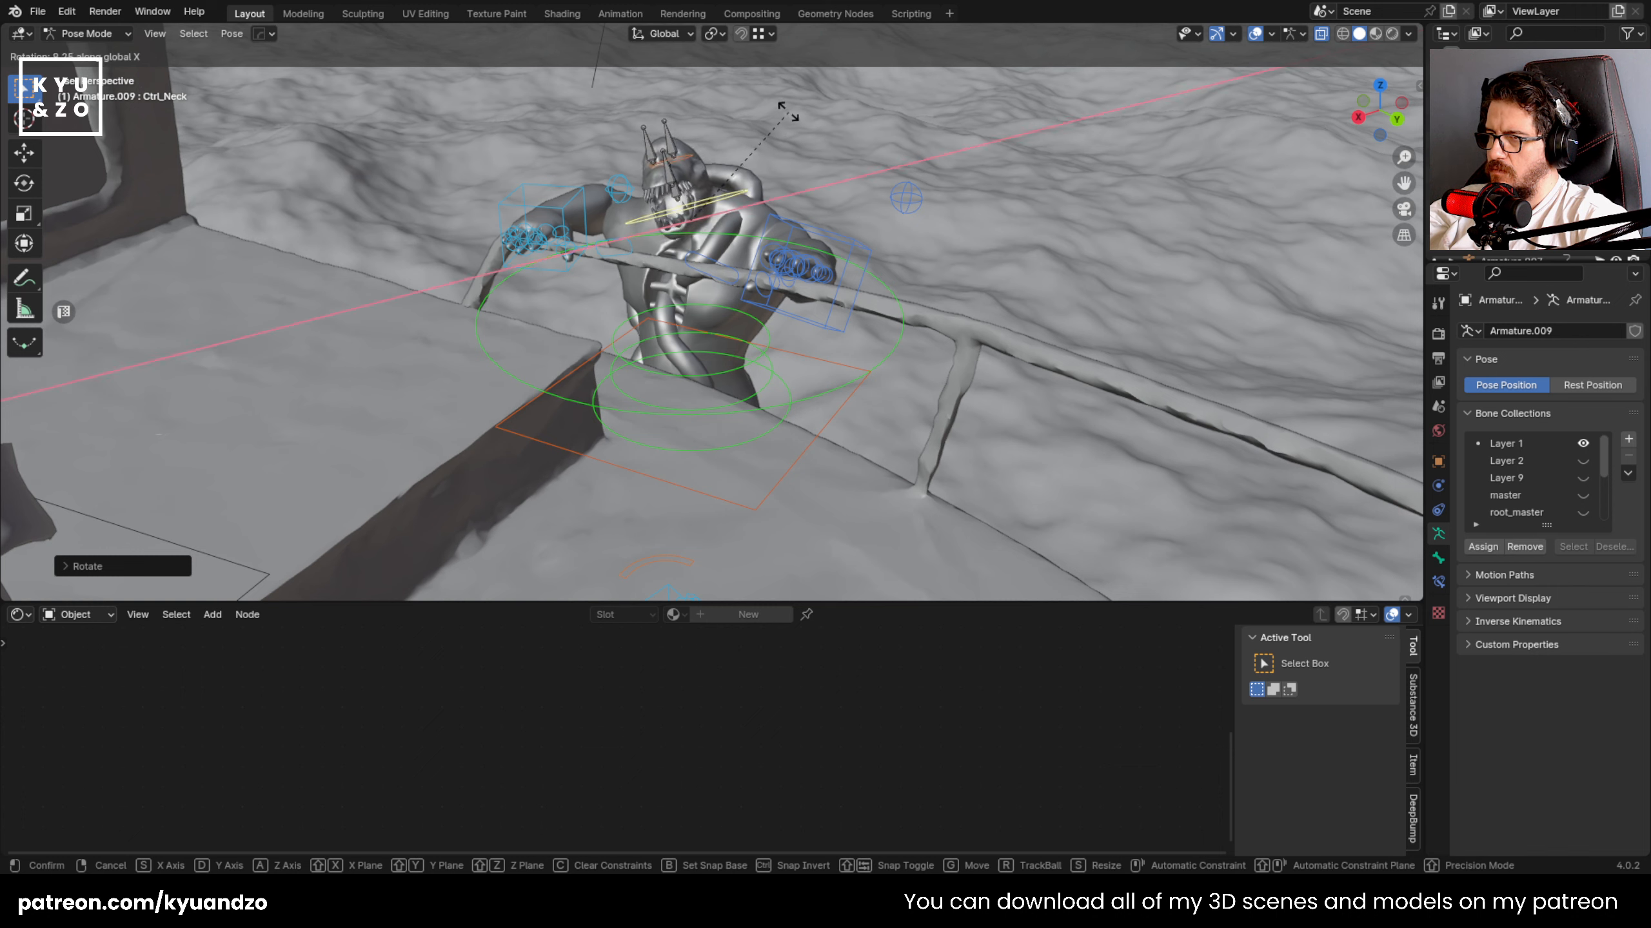
pyautogui.click(751, 106)
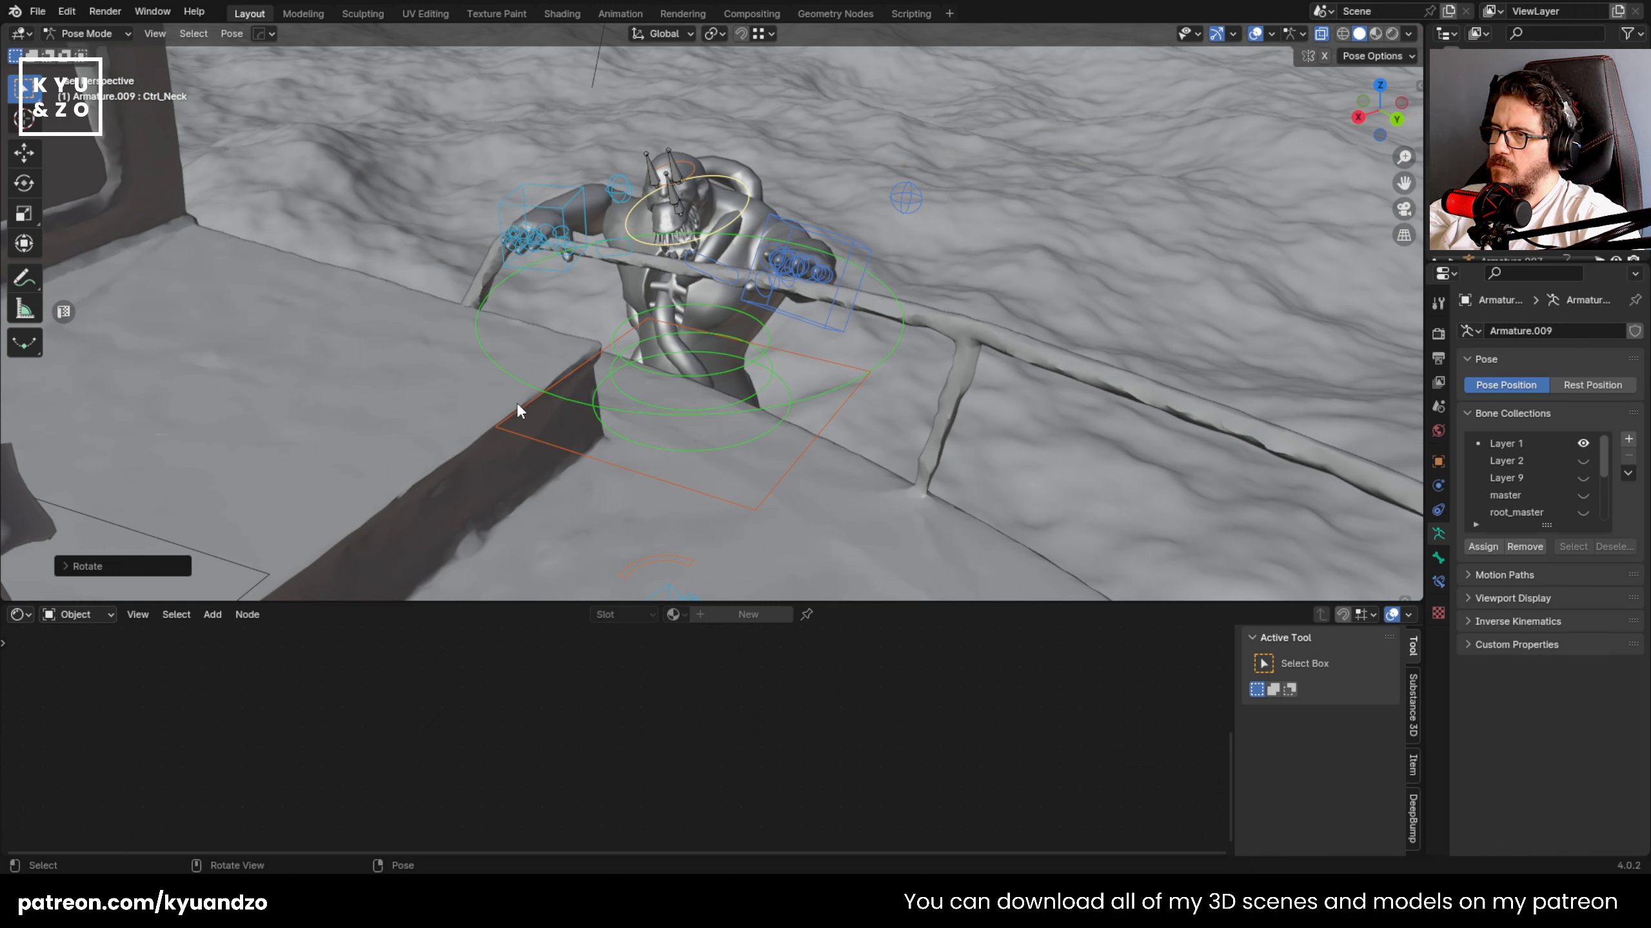
# - Return the armature to Object Mode and save the file
pyautogui.scroll(-10, 551, 294)
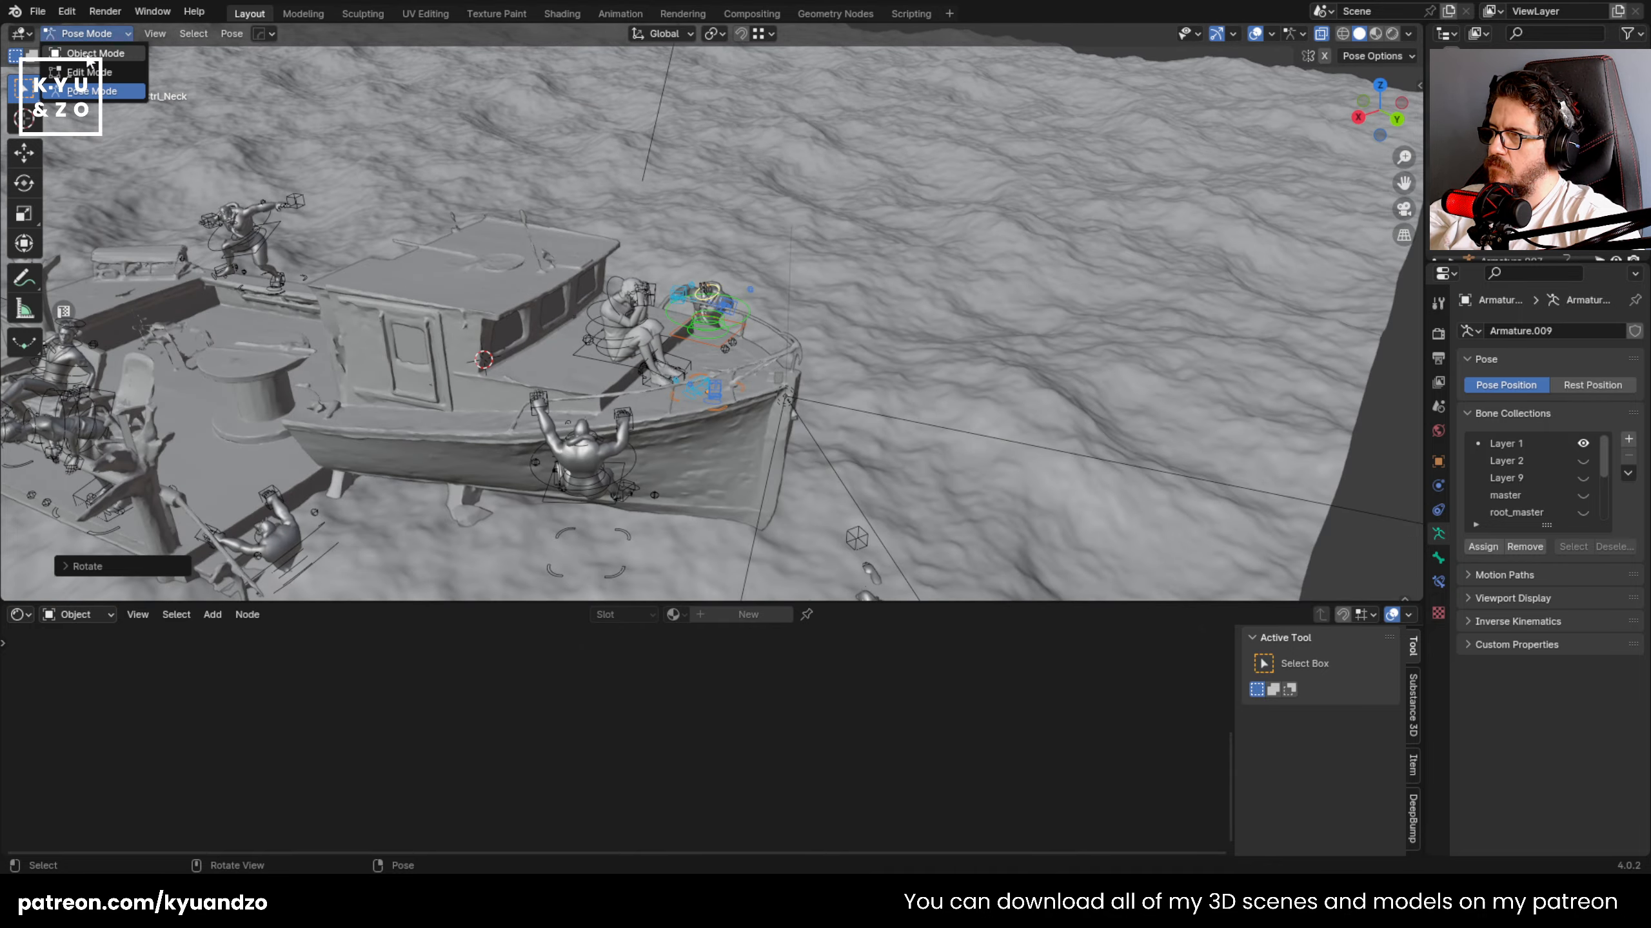
pyautogui.click(86, 56)
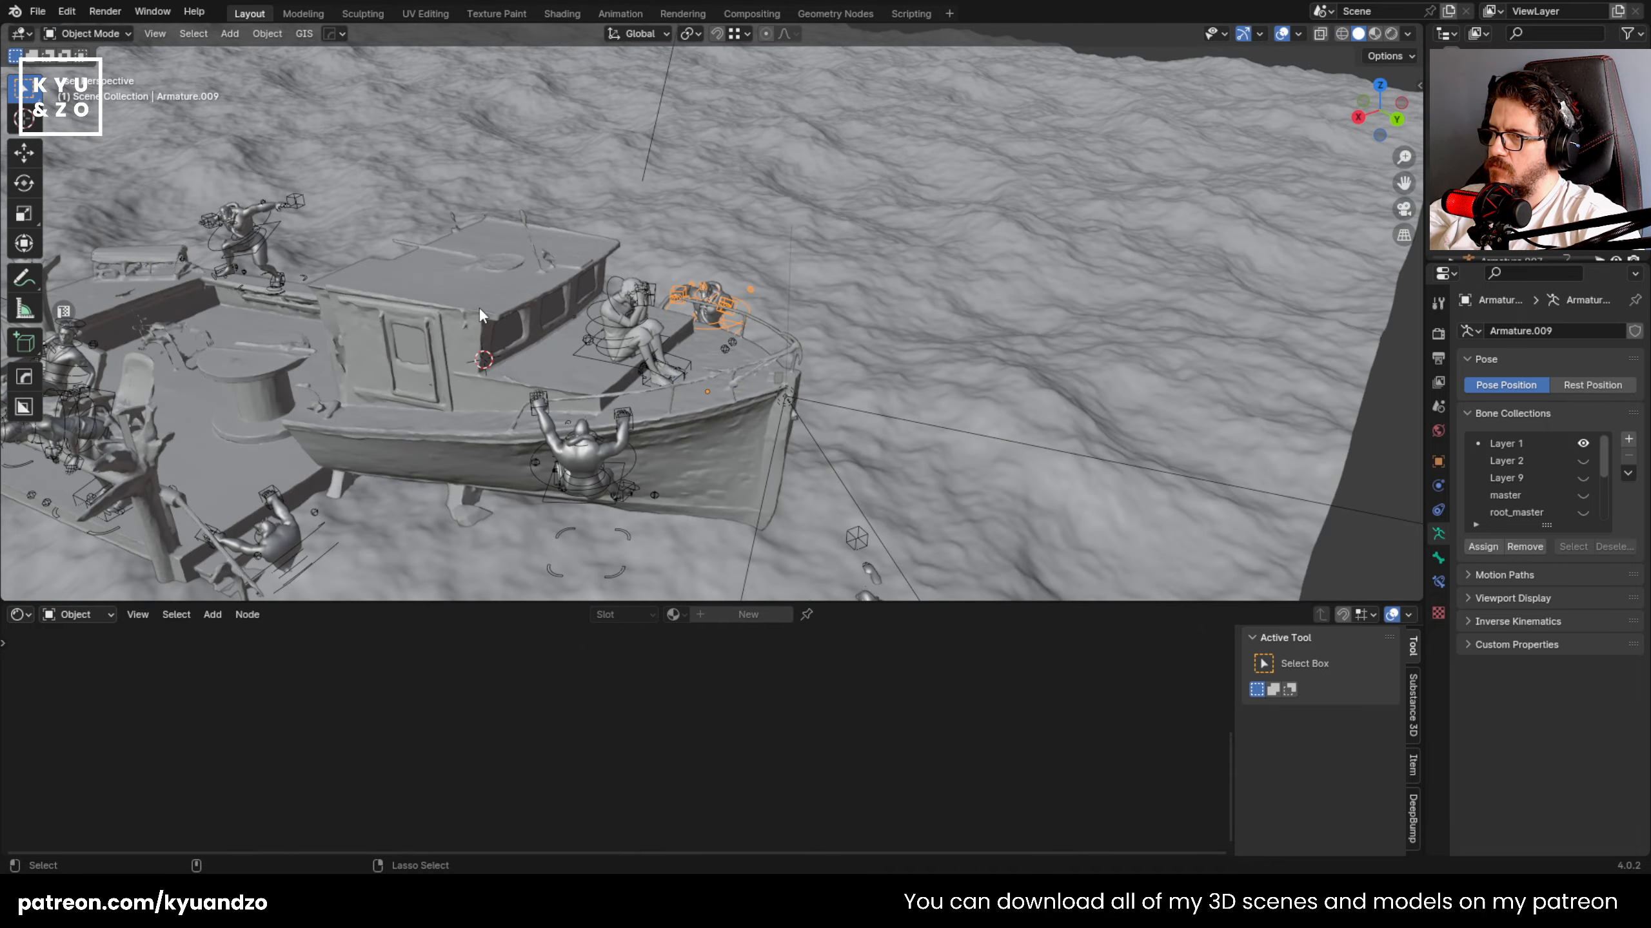
pyautogui.hotkey('ctrl', 's')
# - Select the spare creature in front of the boat with its linked parts, paste a copy of it, and move the copy along Y
pyautogui.scroll(-3, 566, 267)
pyautogui.keyDown('shift'); pyautogui.moveTo(406, 457); pyautogui.dragTo(539, 337, button='middle'); pyautogui.keyUp('shift')
pyautogui.click(567, 417)
pyautogui.click(578, 426)
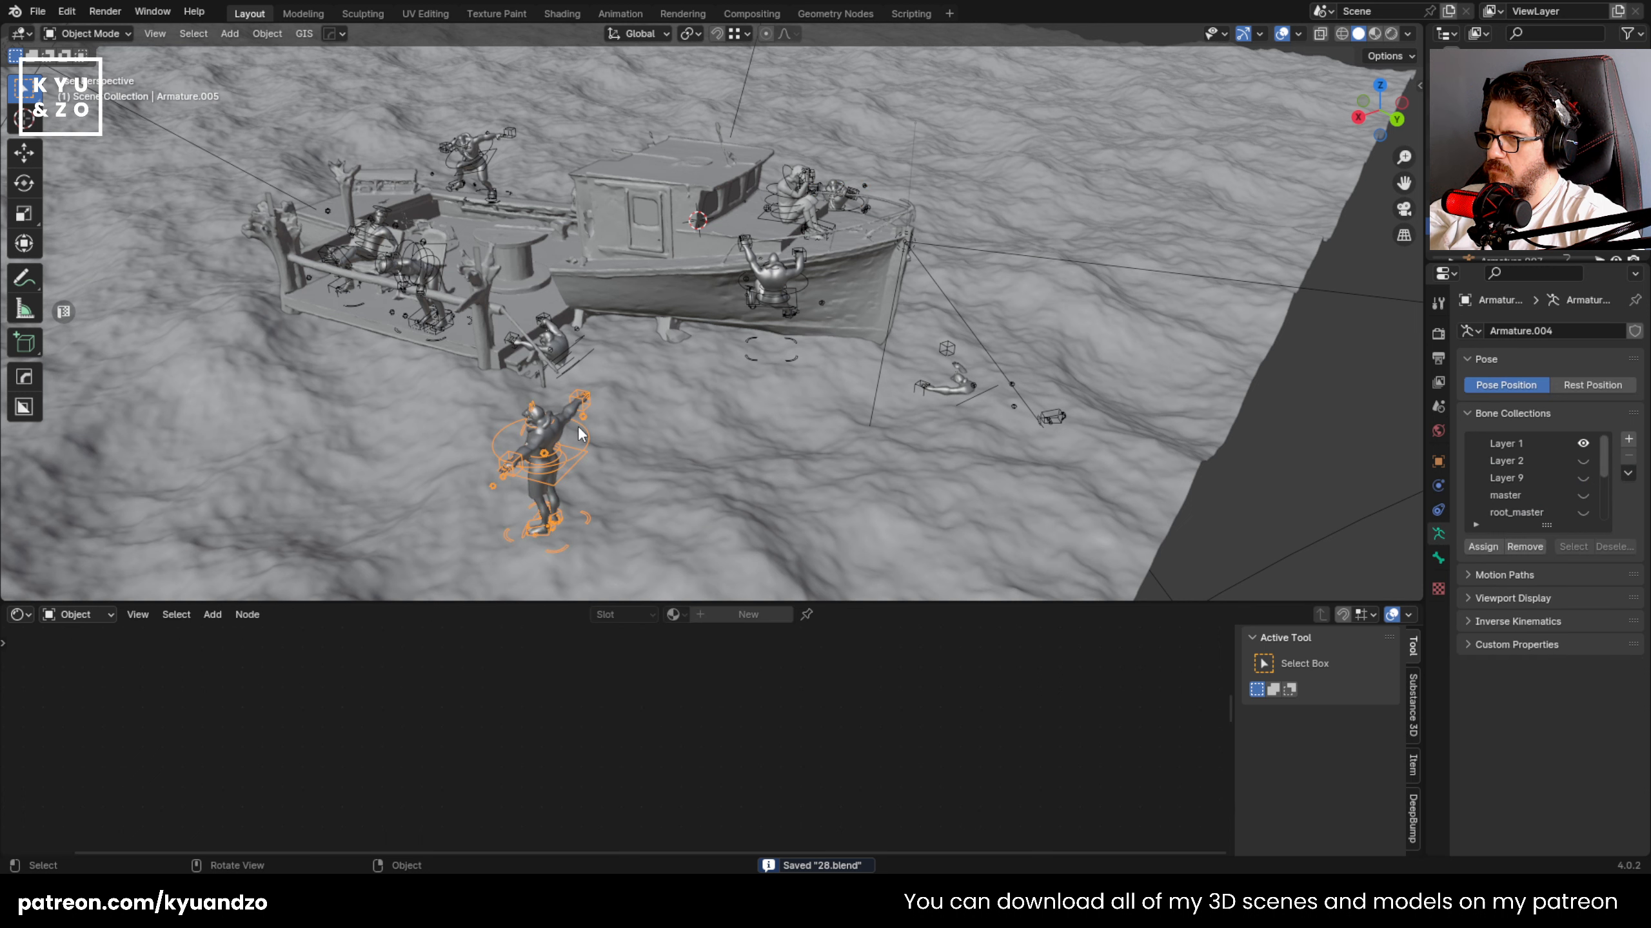
pyautogui.hotkey('shift', 'g')
pyautogui.click(576, 429)
pyautogui.keyDown('shift'); pyautogui.click(575, 455); pyautogui.keyUp('shift')
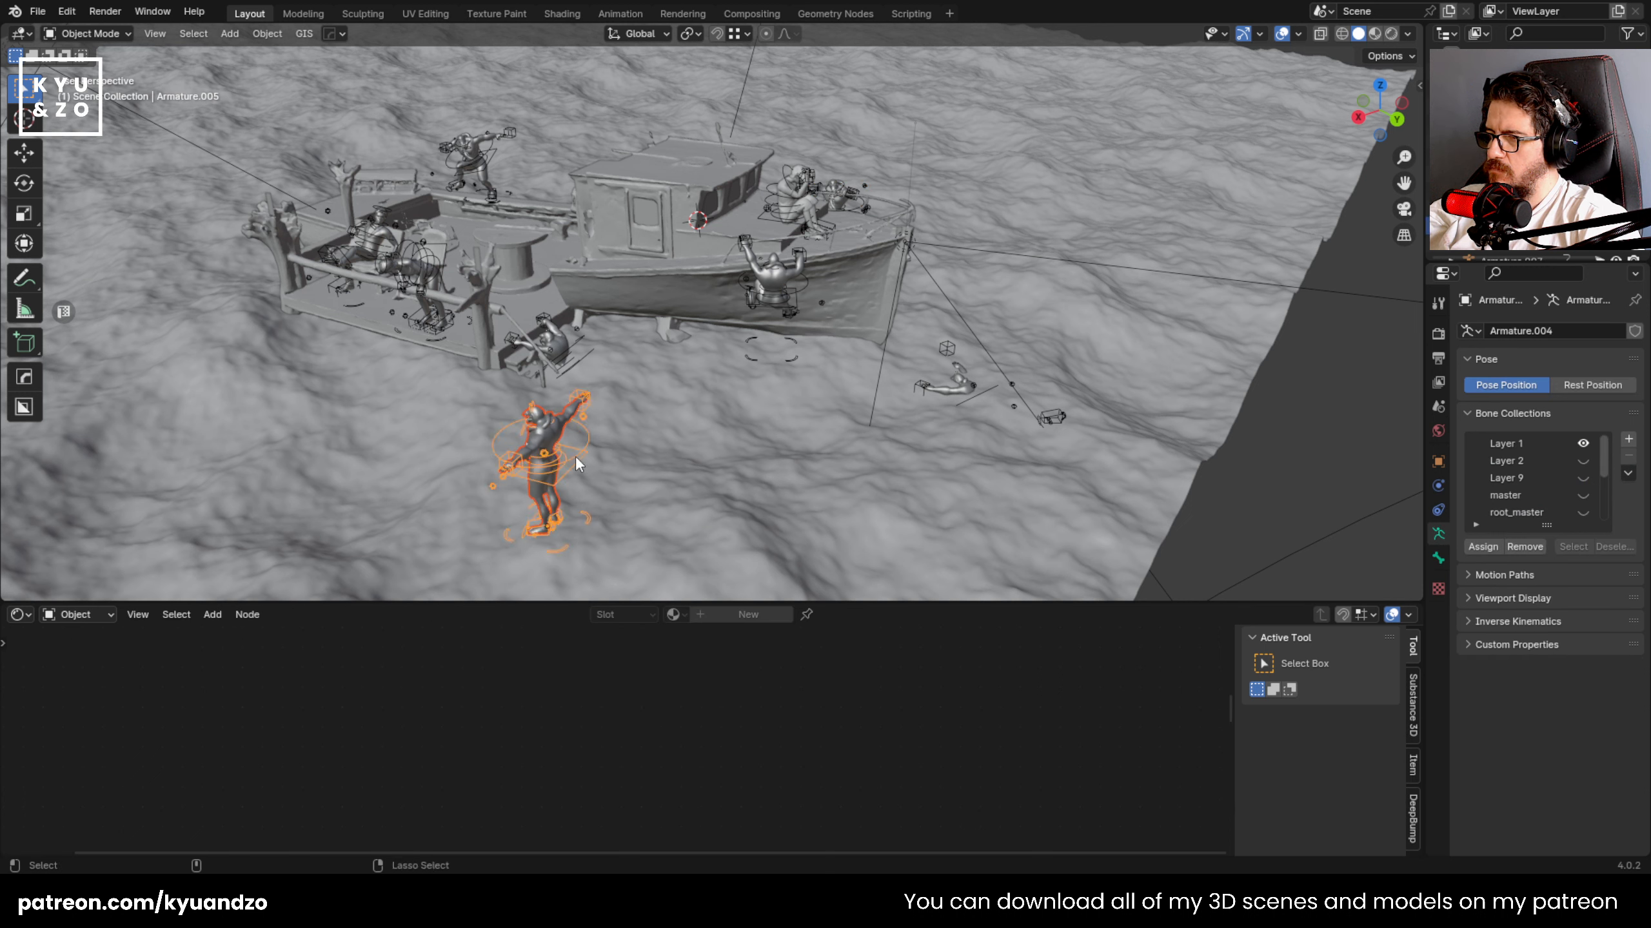
pyautogui.hotkey('ctrl', 'c')
pyautogui.click(576, 455)
pyautogui.hotkey('ctrl', 'v')
pyautogui.press('g')
pyautogui.press('y')
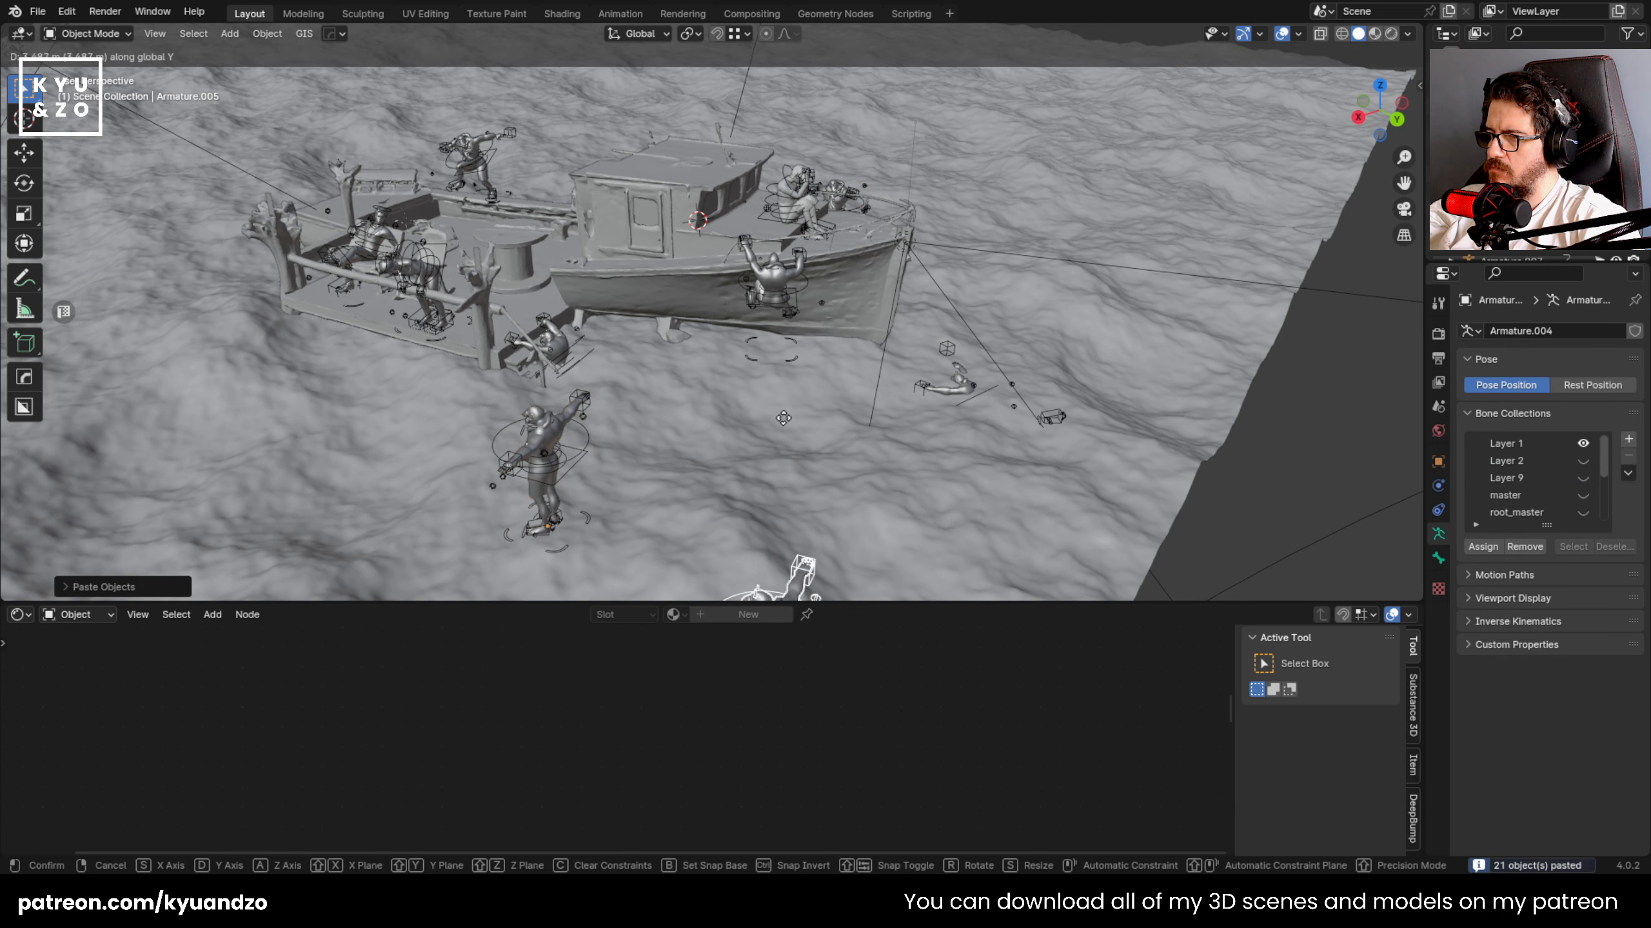
pyautogui.click(694, 381)
# - Reposition the pasted creature and delete the stray bone-shape objects floating above the ocean
pyautogui.scroll(-5, 694, 381)
pyautogui.moveTo(693, 381); pyautogui.dragTo(776, 345, button='middle')
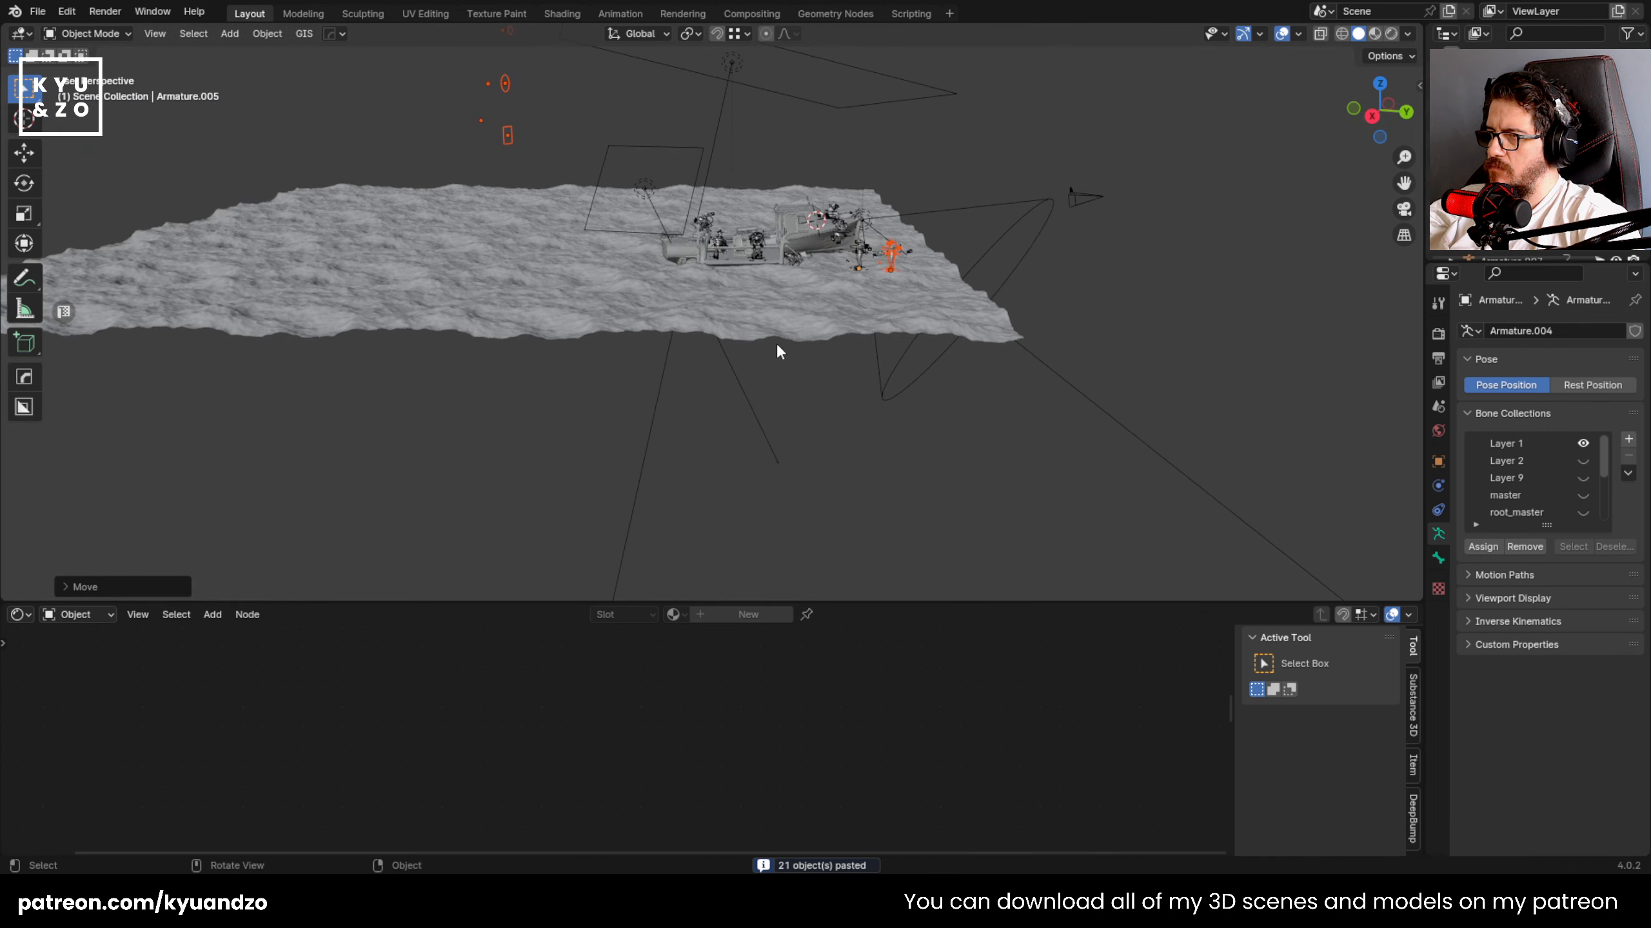
pyautogui.press('g')
pyautogui.click(682, 284)
pyautogui.keyDown('shift'); pyautogui.moveTo(681, 282); pyautogui.dragTo(750, 540, button='middle'); pyautogui.keyUp('shift')
pyautogui.moveTo(451, 253); pyautogui.dragTo(436, 224, button='middle')
pyautogui.keyDown('shift'); pyautogui.moveTo(437, 224); pyautogui.dragTo(483, 296, button='middle'); pyautogui.keyUp('shift')
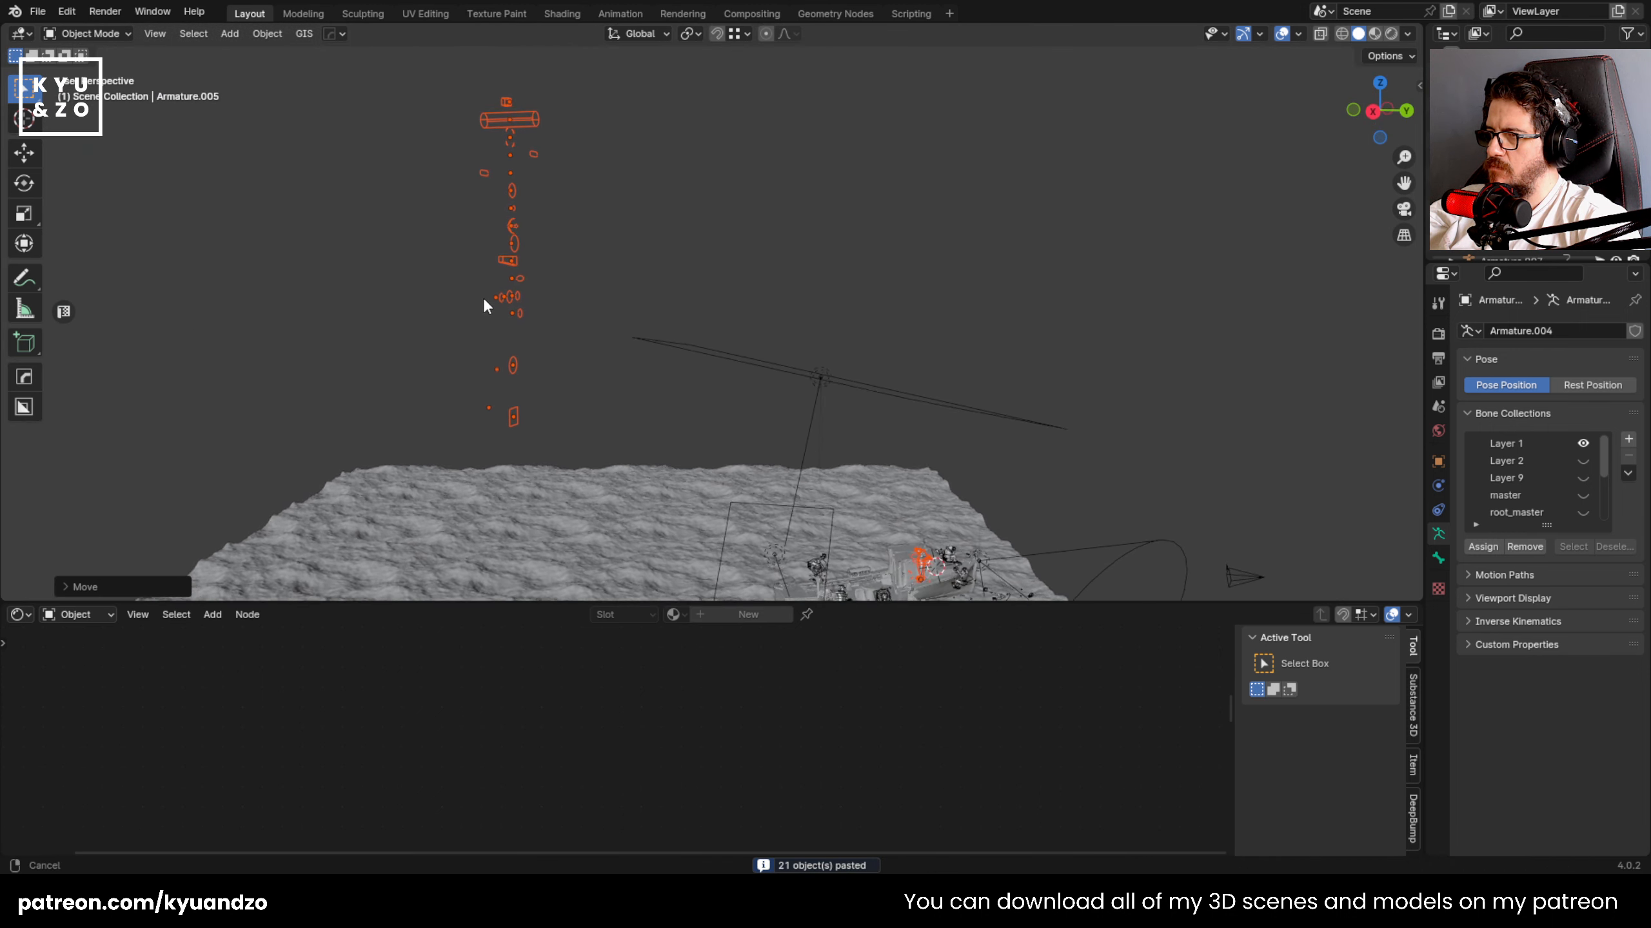
pyautogui.scroll(-1, 482, 297)
pyautogui.moveTo(562, 257); pyautogui.dragTo(604, 436)
pyautogui.press('x')
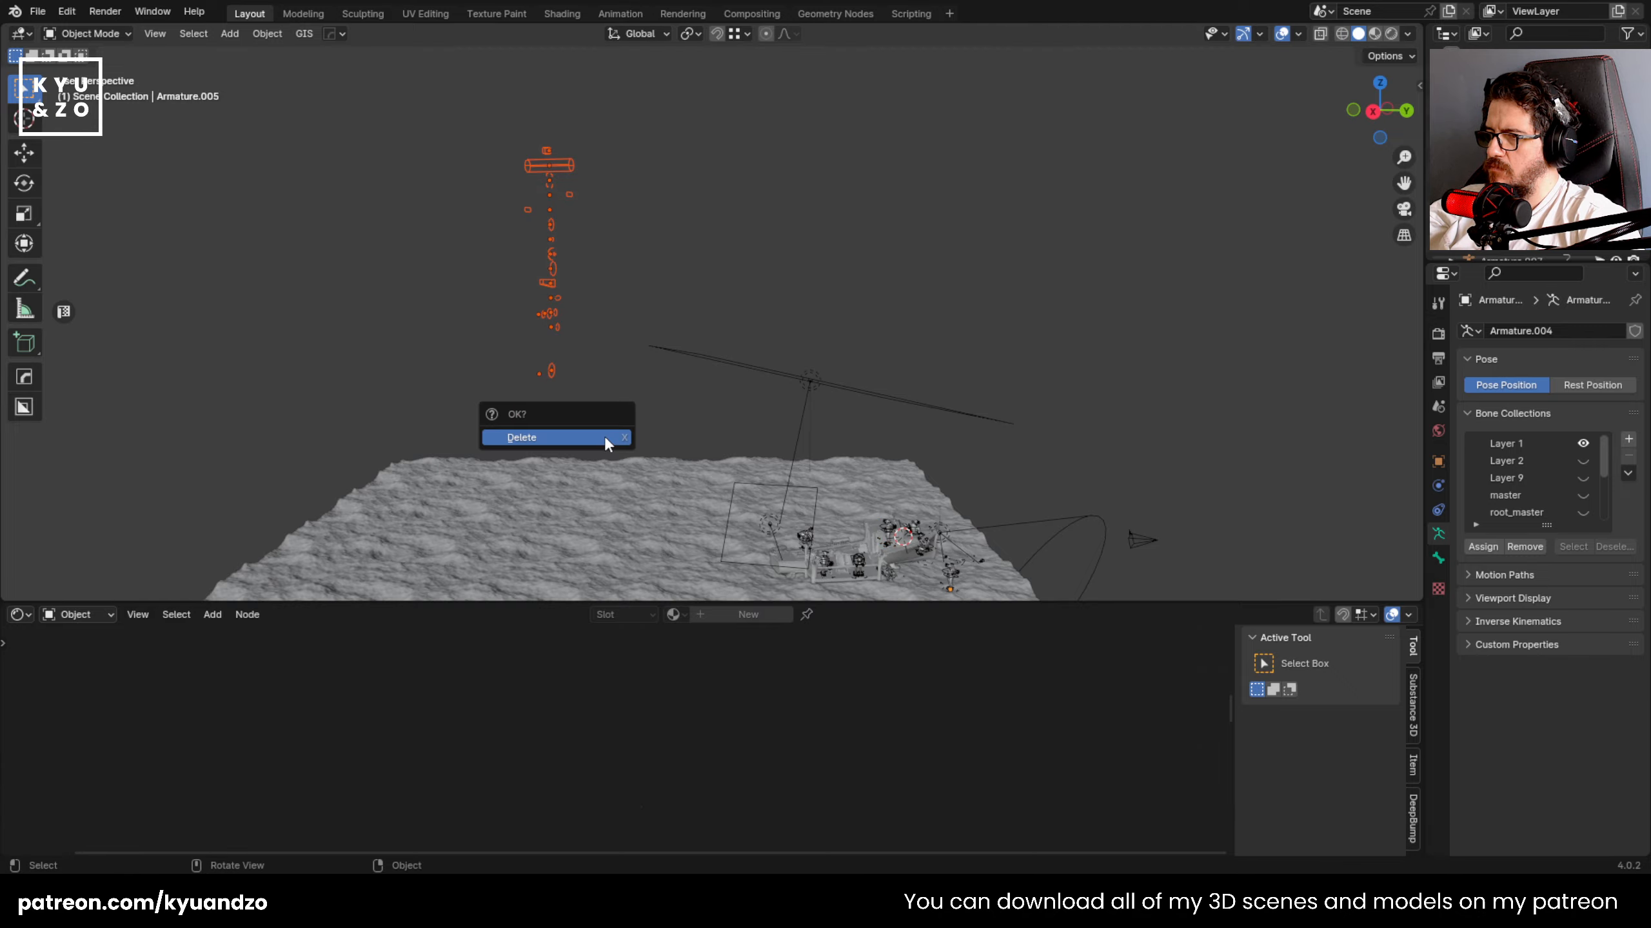
pyautogui.click(604, 436)
# - Move the copied creature from behind the stern into the water beside the boat's near side
pyautogui.moveTo(812, 485); pyautogui.dragTo(719, 309, button='middle')
pyautogui.scroll(3, 720, 309)
pyautogui.scroll(3, 721, 317)
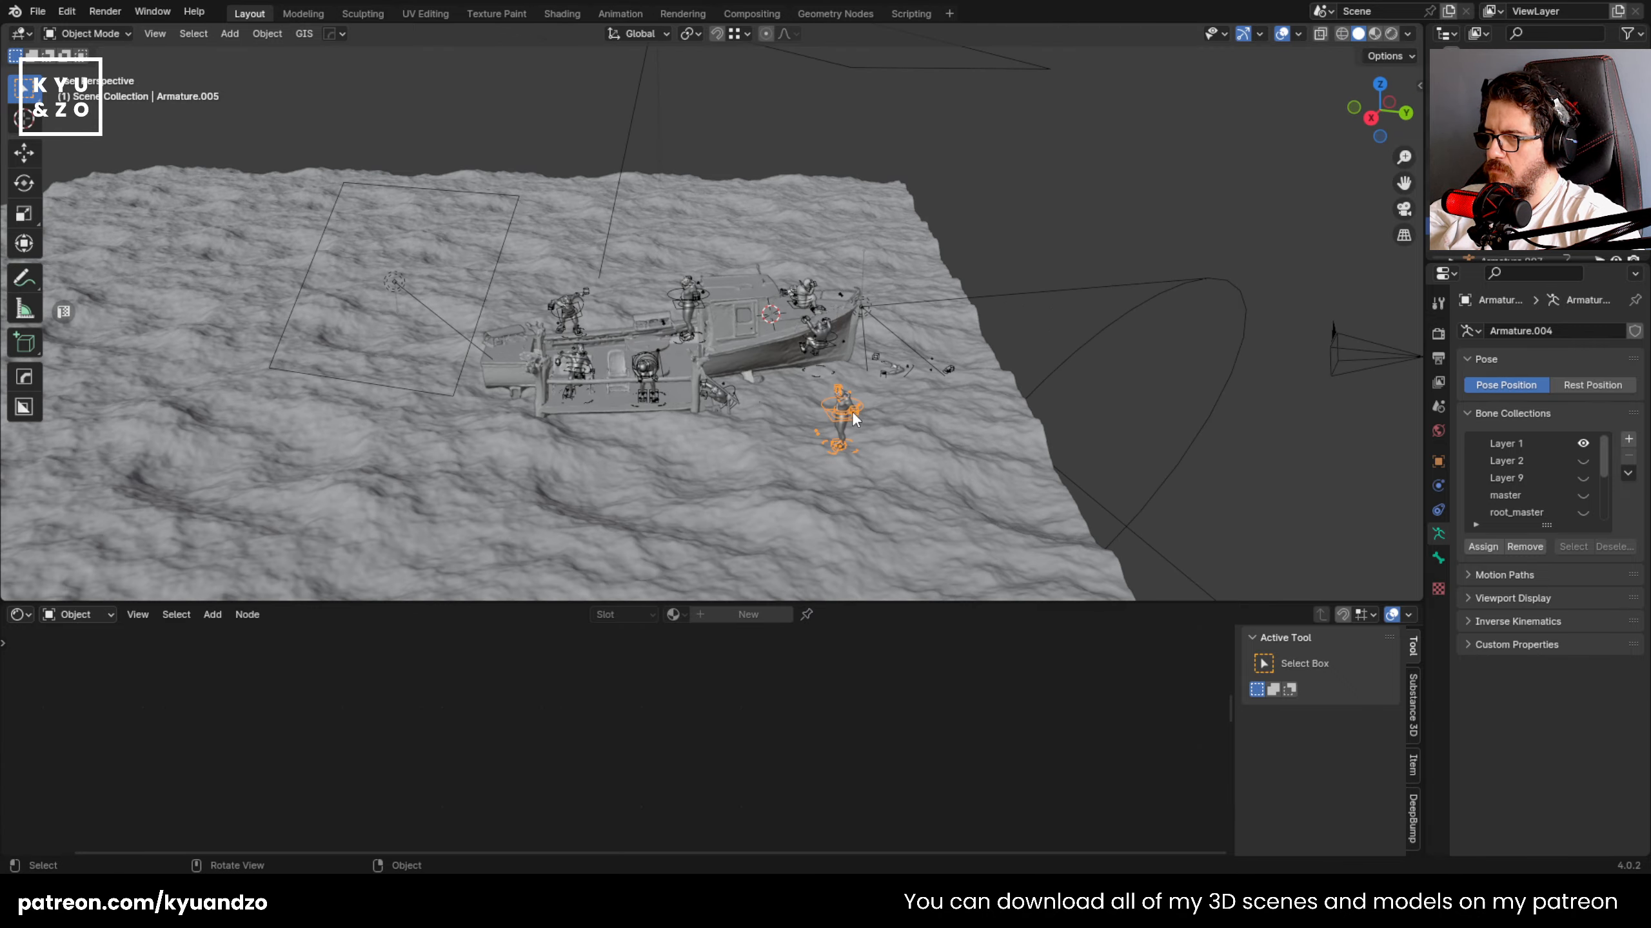
pyautogui.press('KP_Decimal')
pyautogui.scroll(-4, 841, 410)
pyautogui.moveTo(841, 410); pyautogui.dragTo(557, 391, button='middle')
pyautogui.click(324, 221)
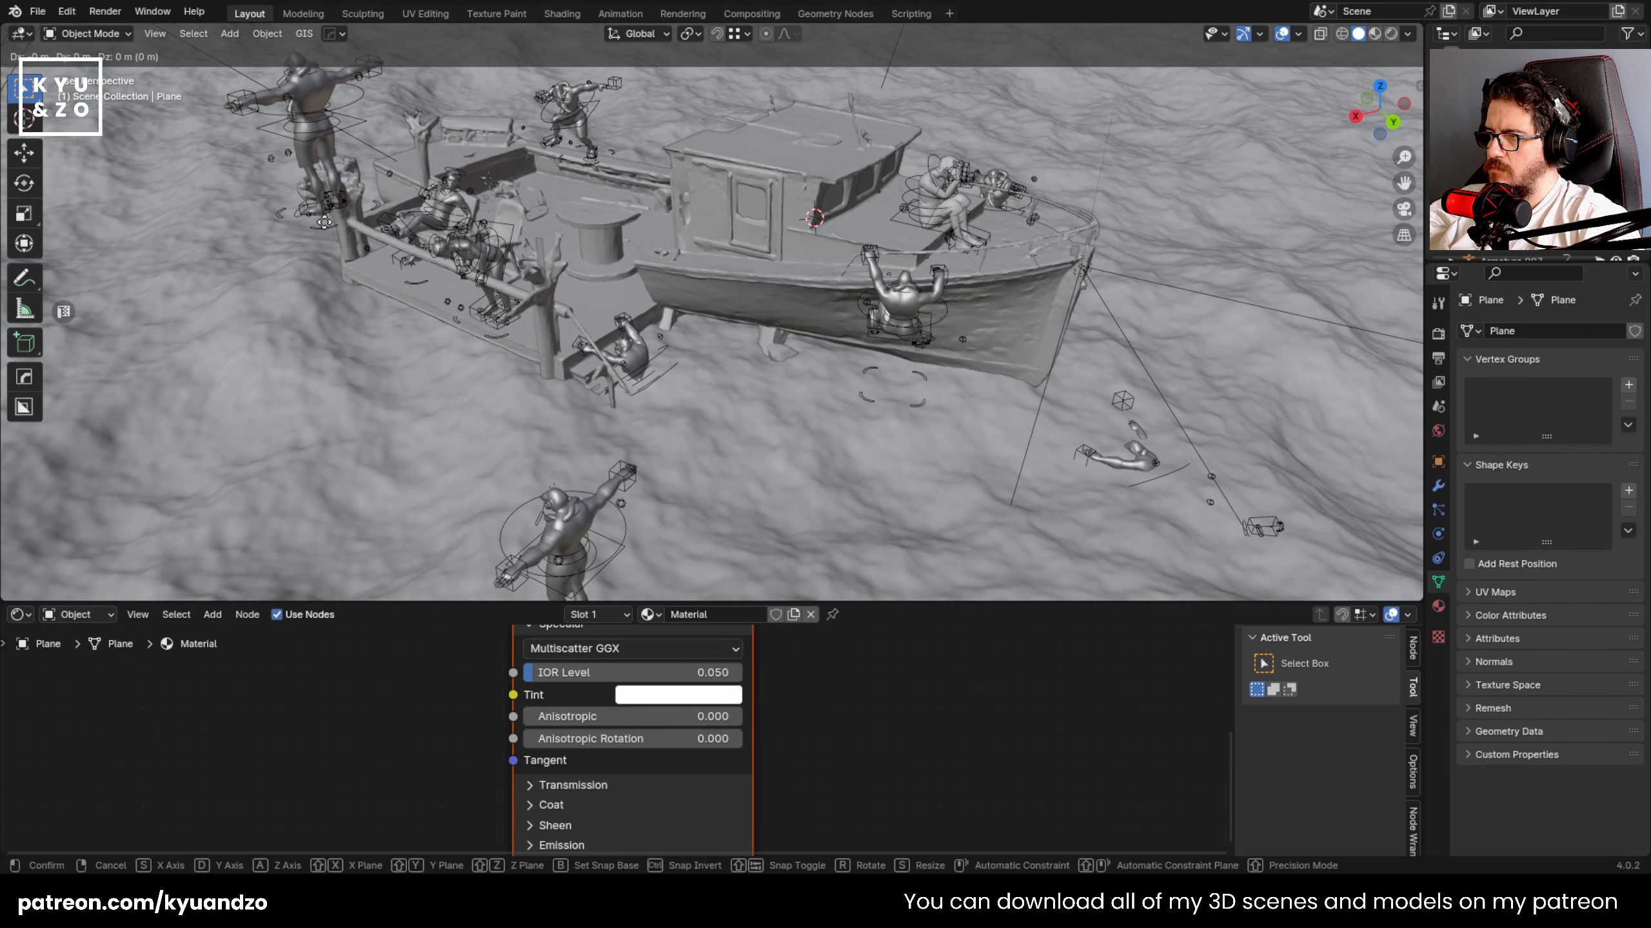
pyautogui.press('g')
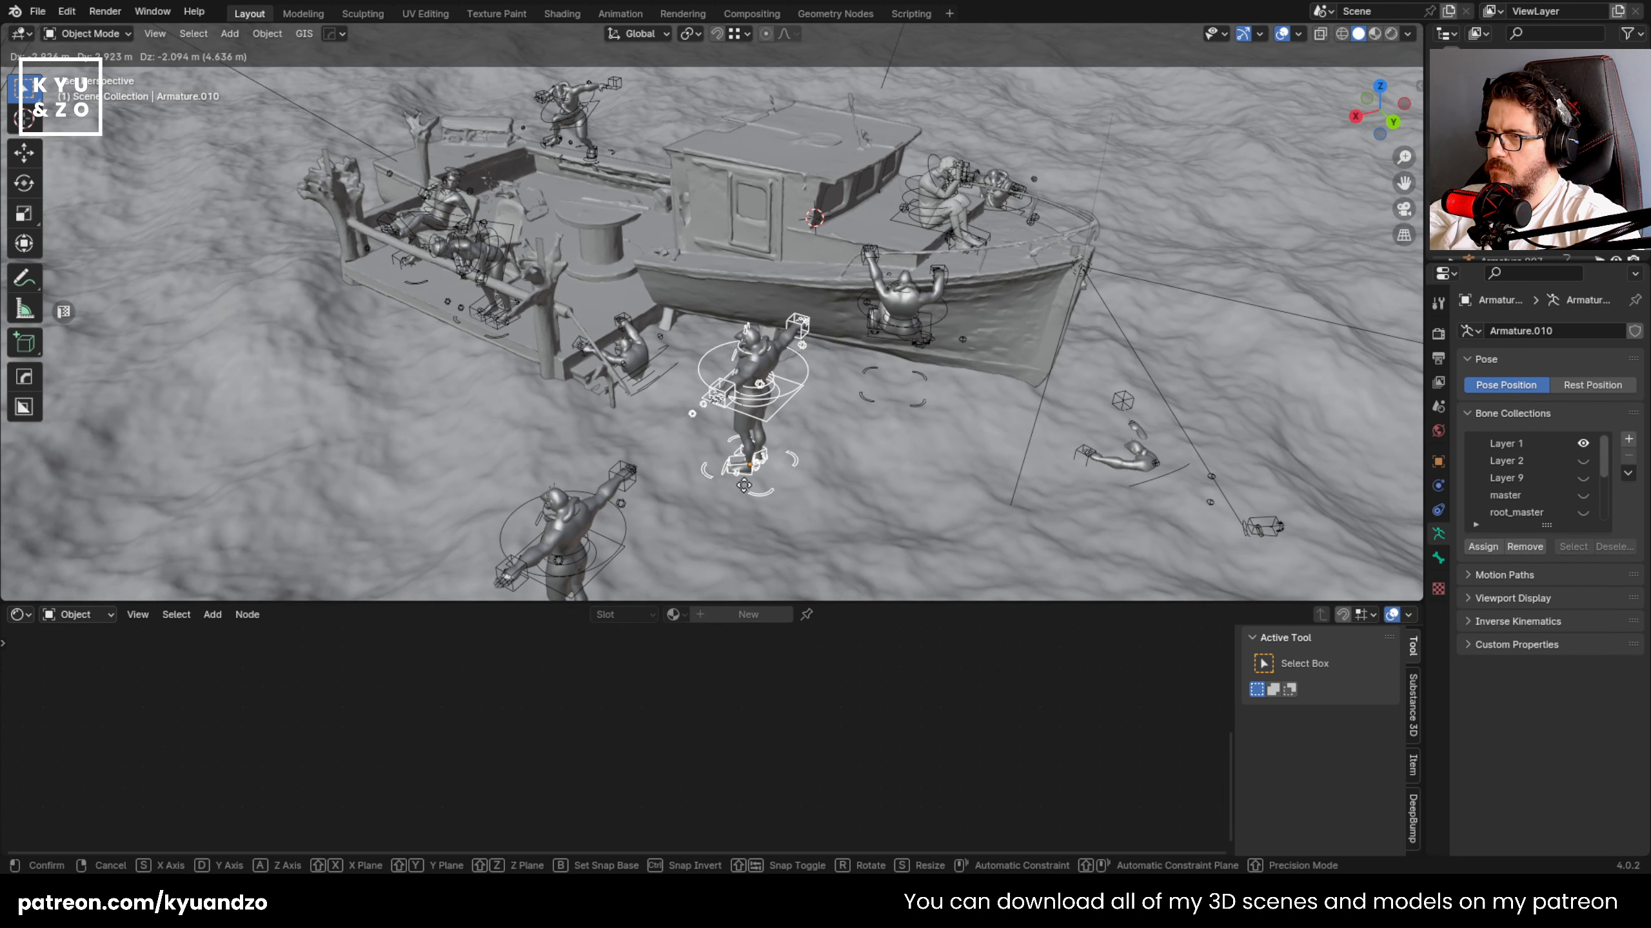
pyautogui.click(741, 477)
pyautogui.keyDown('shift'); pyautogui.moveTo(476, 276); pyautogui.dragTo(560, 345, button='middle'); pyautogui.keyUp('shift')
pyautogui.keyDown('shift'); pyautogui.moveTo(853, 378); pyautogui.dragTo(682, 379, button='middle'); pyautogui.keyUp('shift')
# - Switch the viewport to rendered shading and move the copied creature out past the stern along the X axis
pyautogui.click(1392, 36)
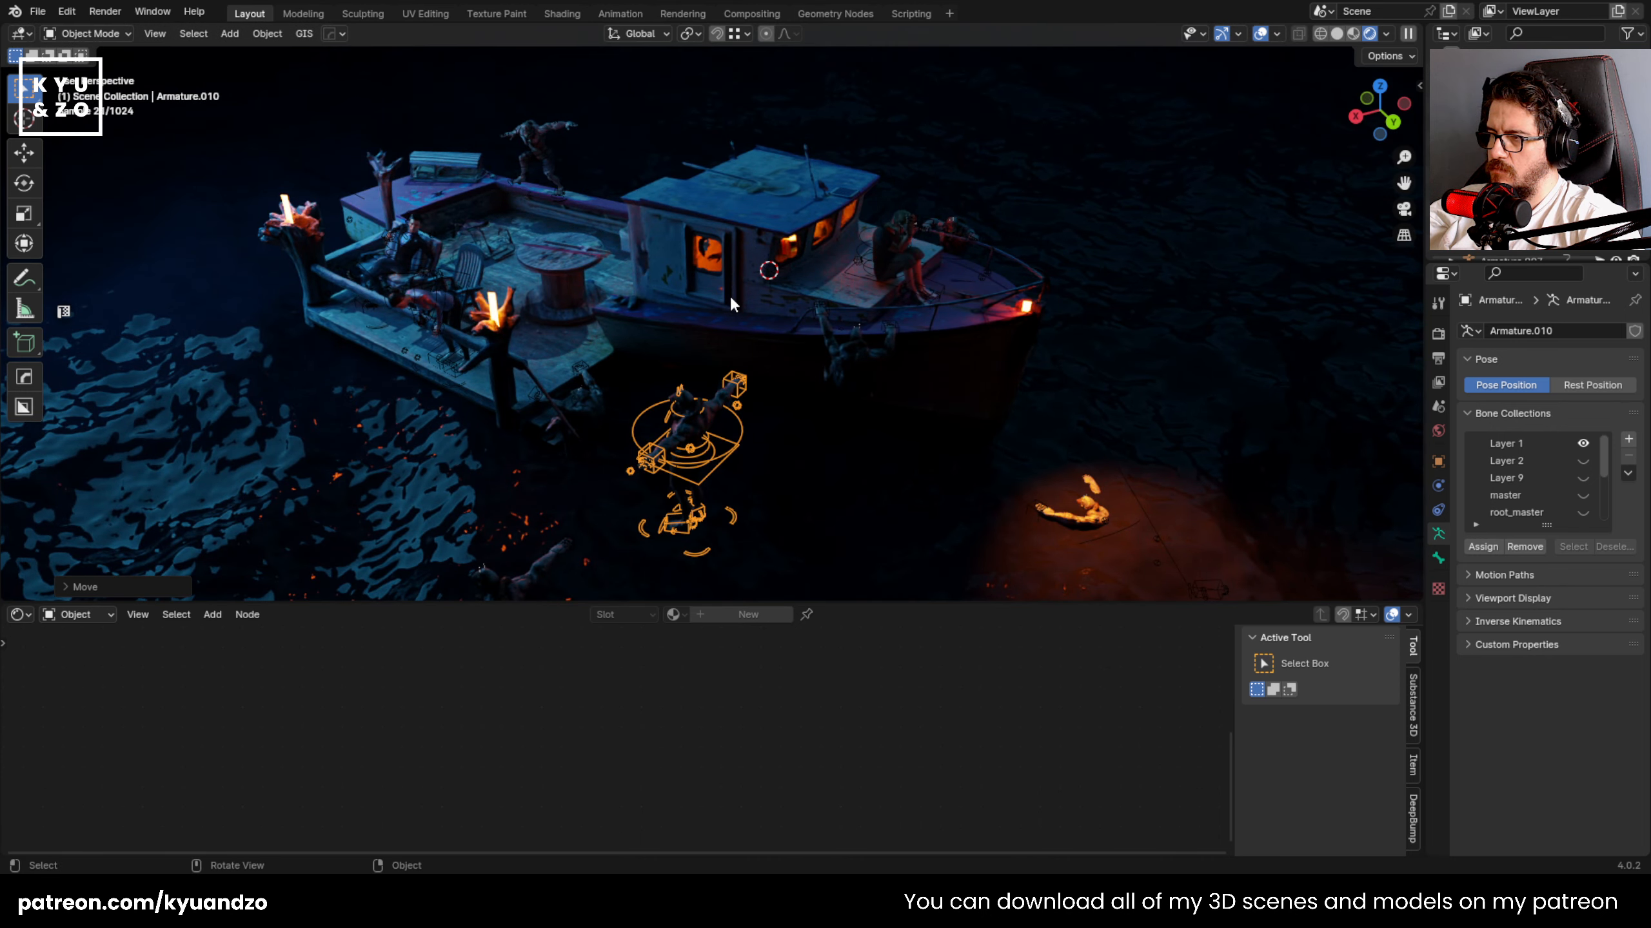
pyautogui.press('g')
pyautogui.press('y')
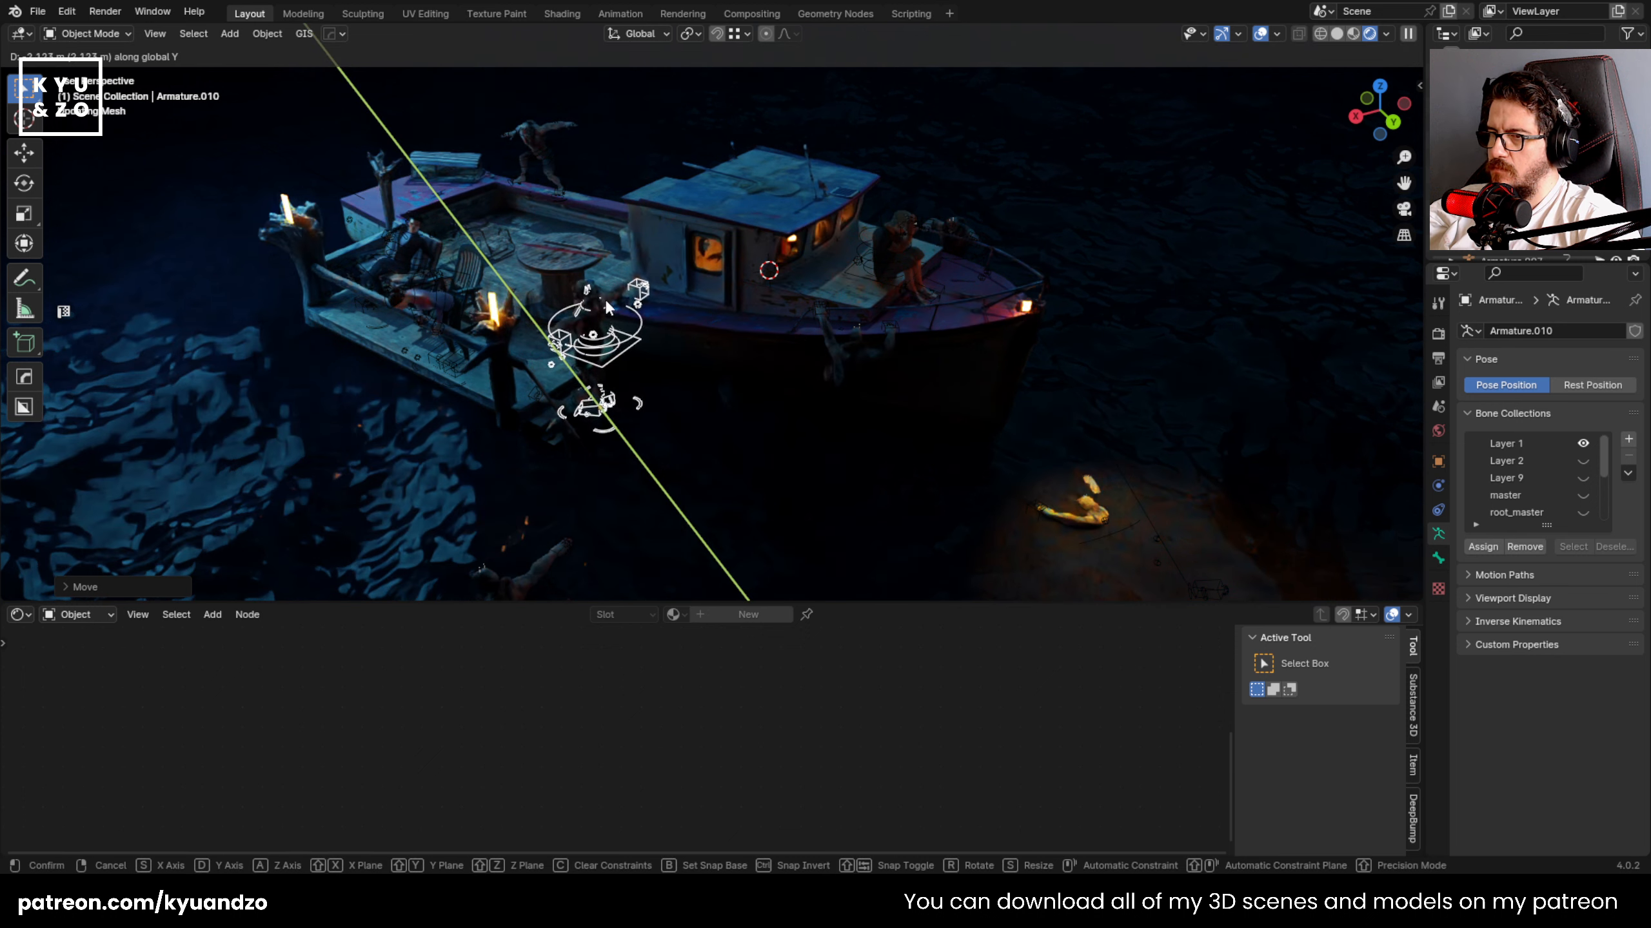
pyautogui.press('x')
pyautogui.click(325, 368)
# - Shift the creature along the Y axis near the stern and rotate it about the Z axis
pyautogui.press('g')
pyautogui.press('d')
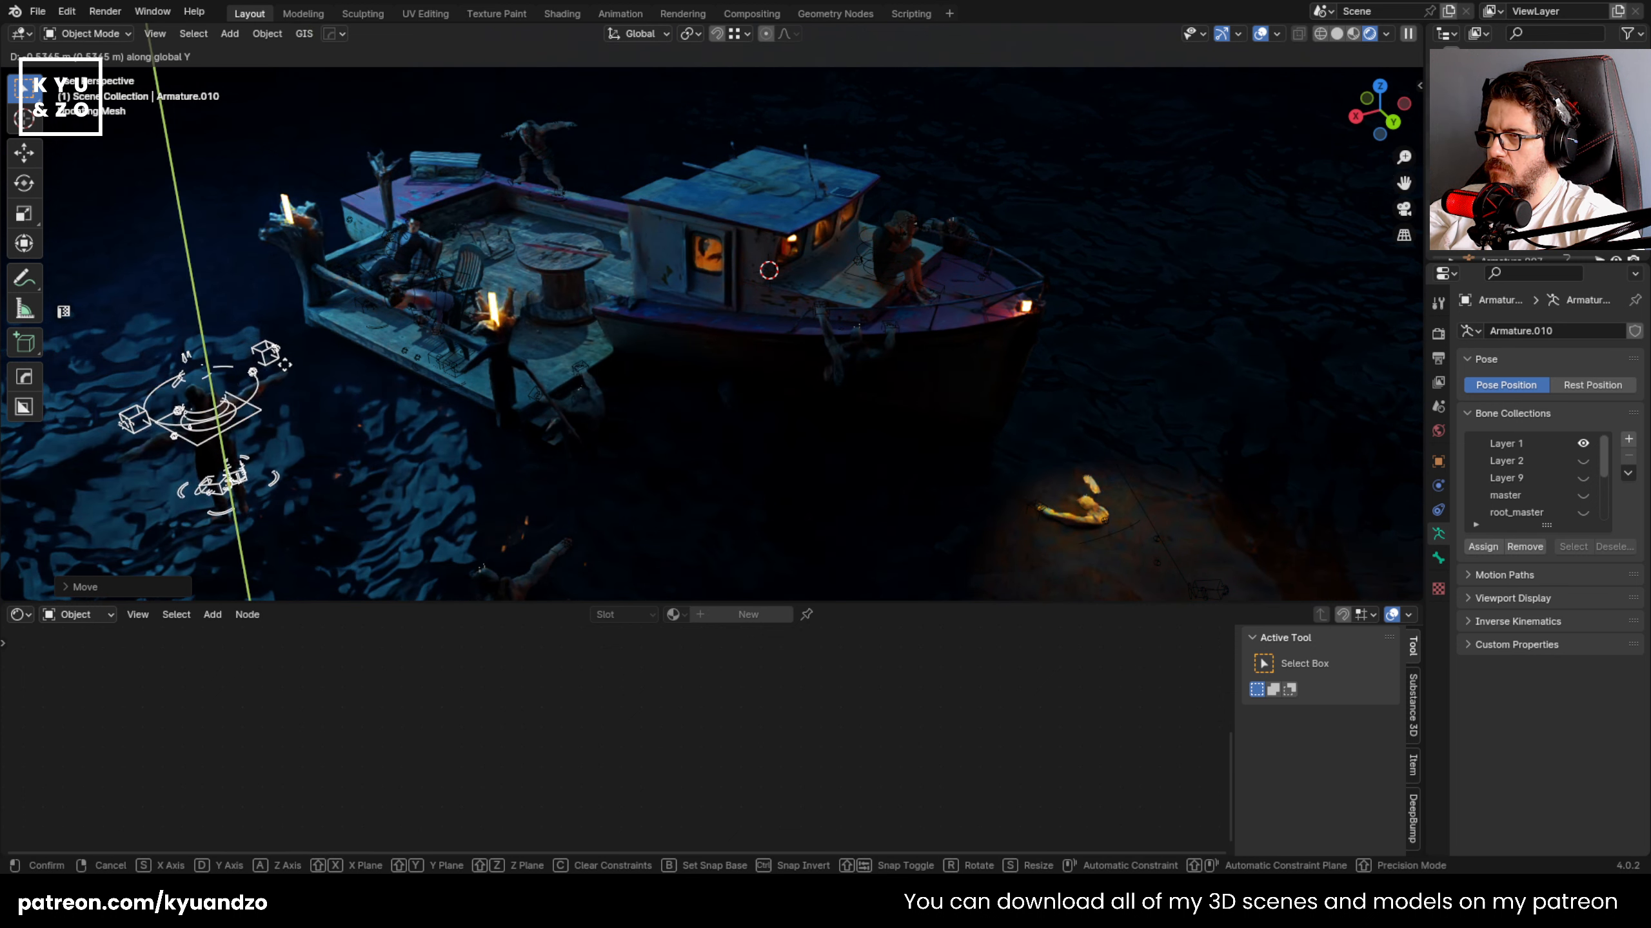
pyautogui.click(392, 250)
pyautogui.press('r')
pyautogui.press('a')
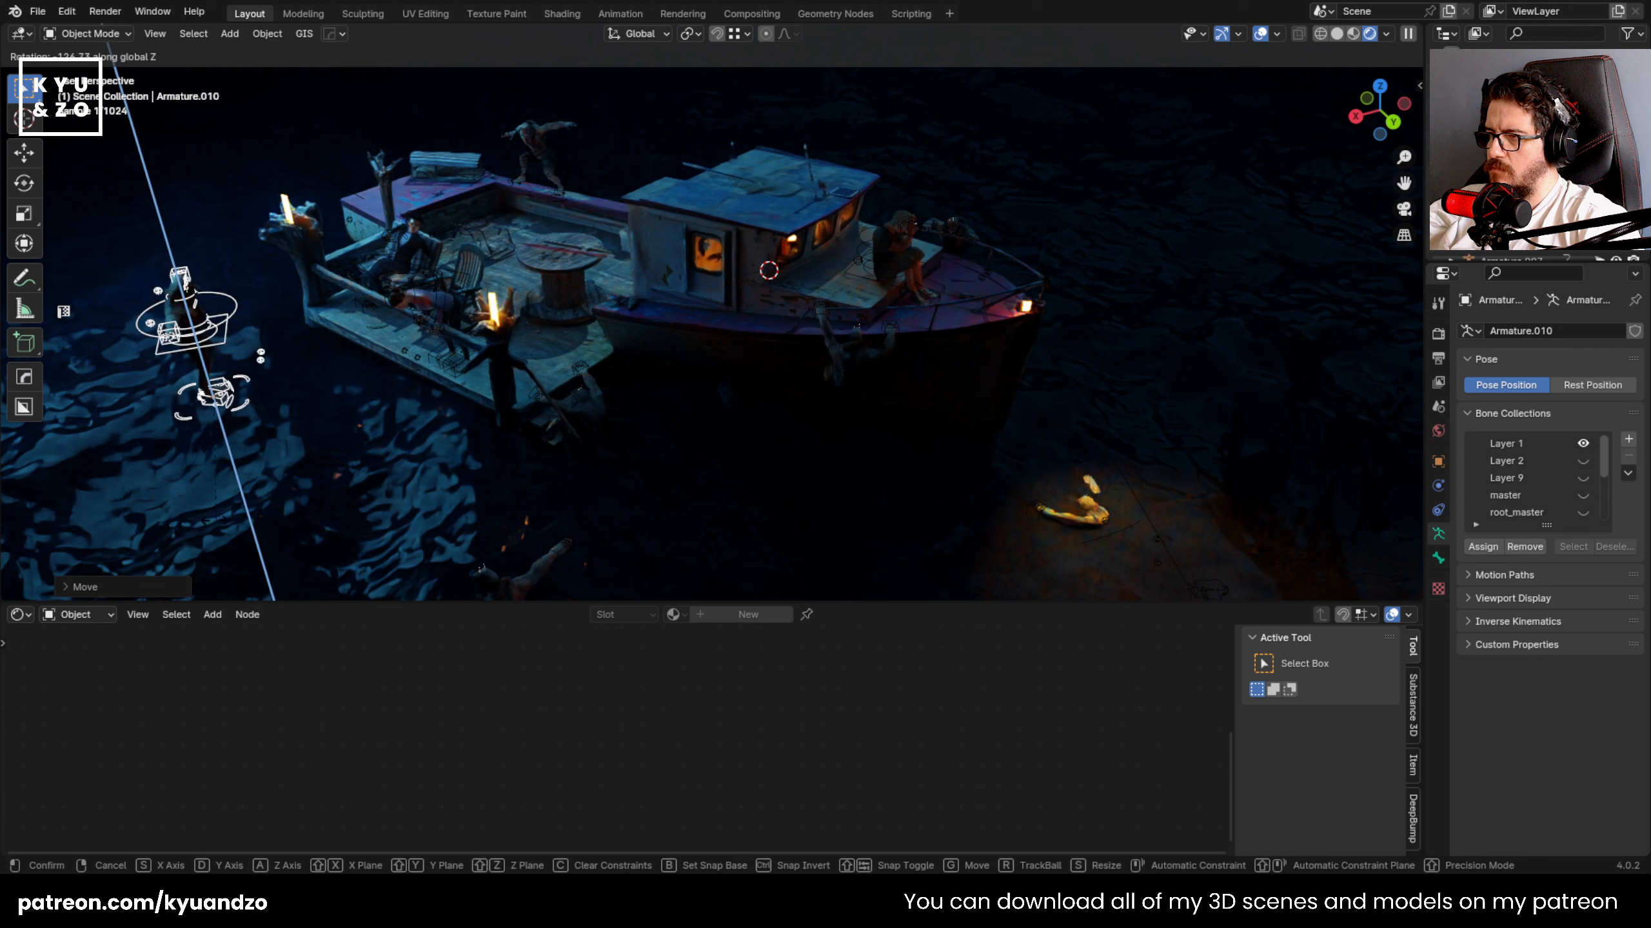
pyautogui.click(168, 522)
# - Move the copied creature along the Y axis behind the stern and lower it along the Z axis into the water
pyautogui.press('g')
pyautogui.press('d')
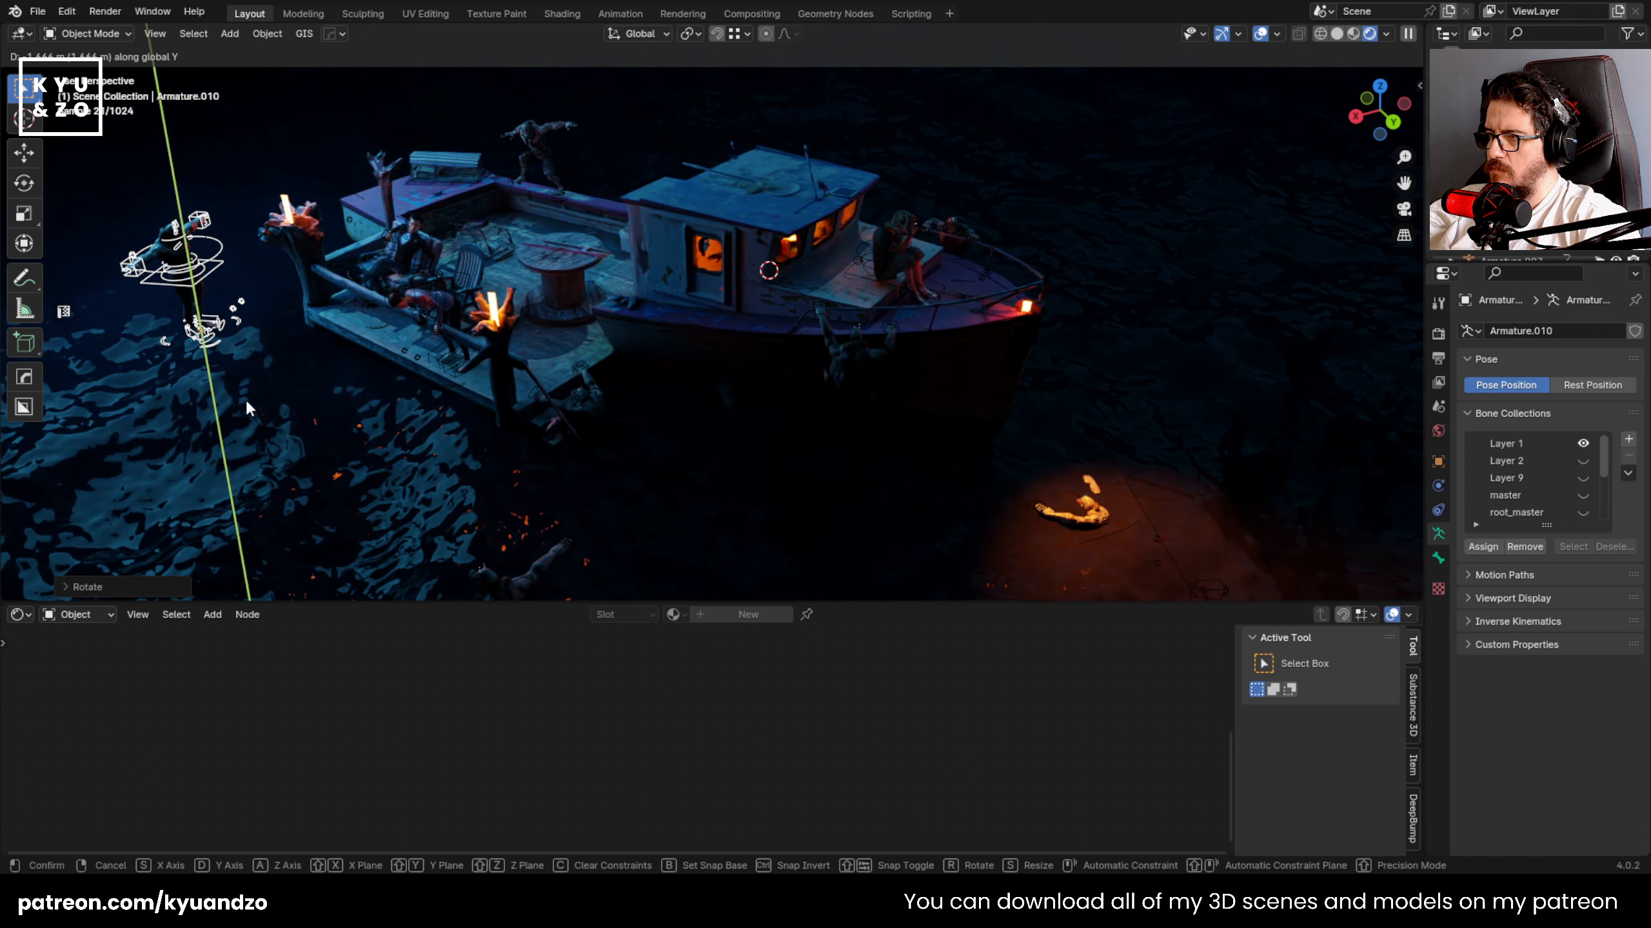
pyautogui.click(246, 399)
pyautogui.press('g')
pyautogui.press('a')
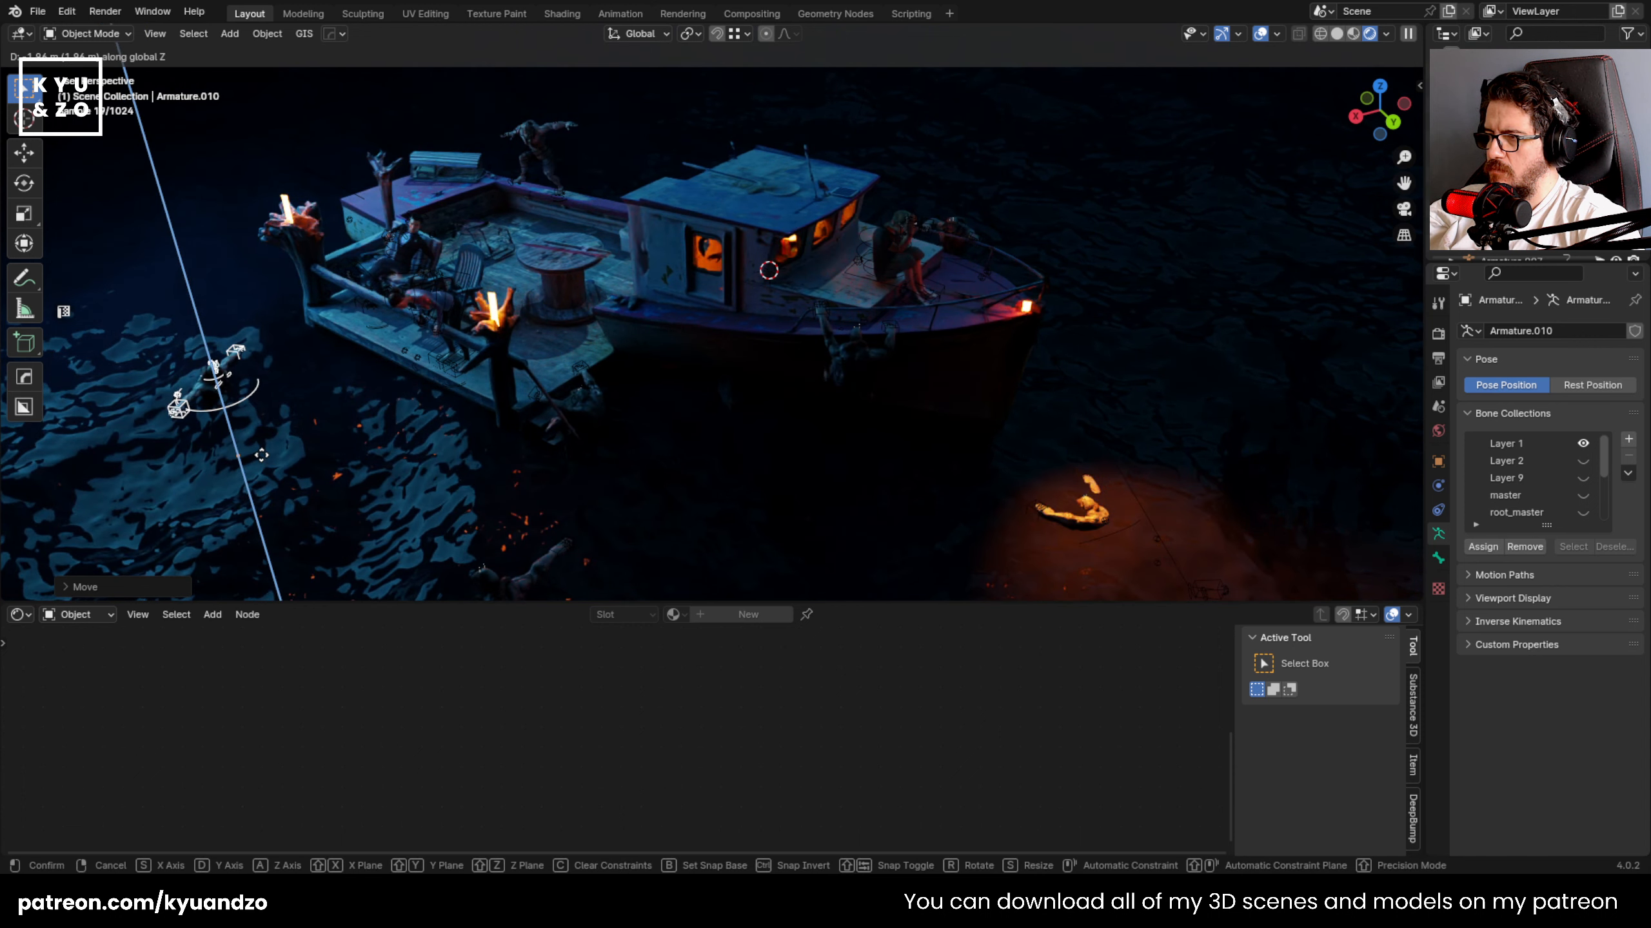
pyautogui.click(221, 412)
# - Shift the creature farther out in the water beyond the stern along the Y and X axes
pyautogui.press('g')
pyautogui.press('d')
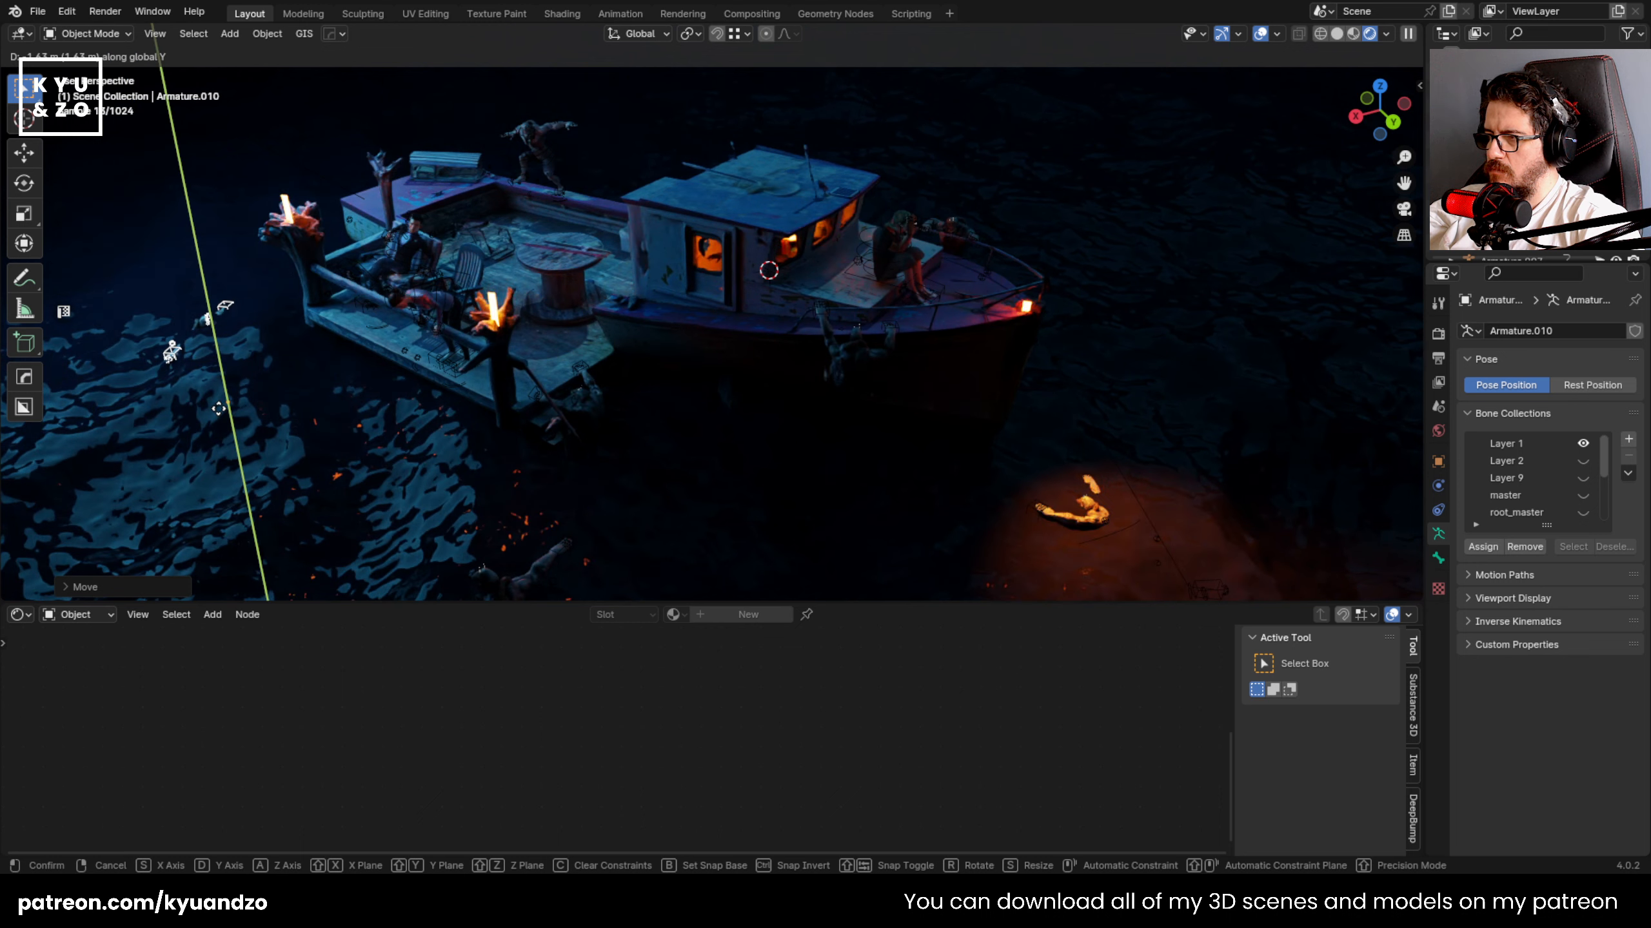
pyautogui.click(218, 406)
pyautogui.press('g')
pyautogui.press('d')
pyautogui.press('s')
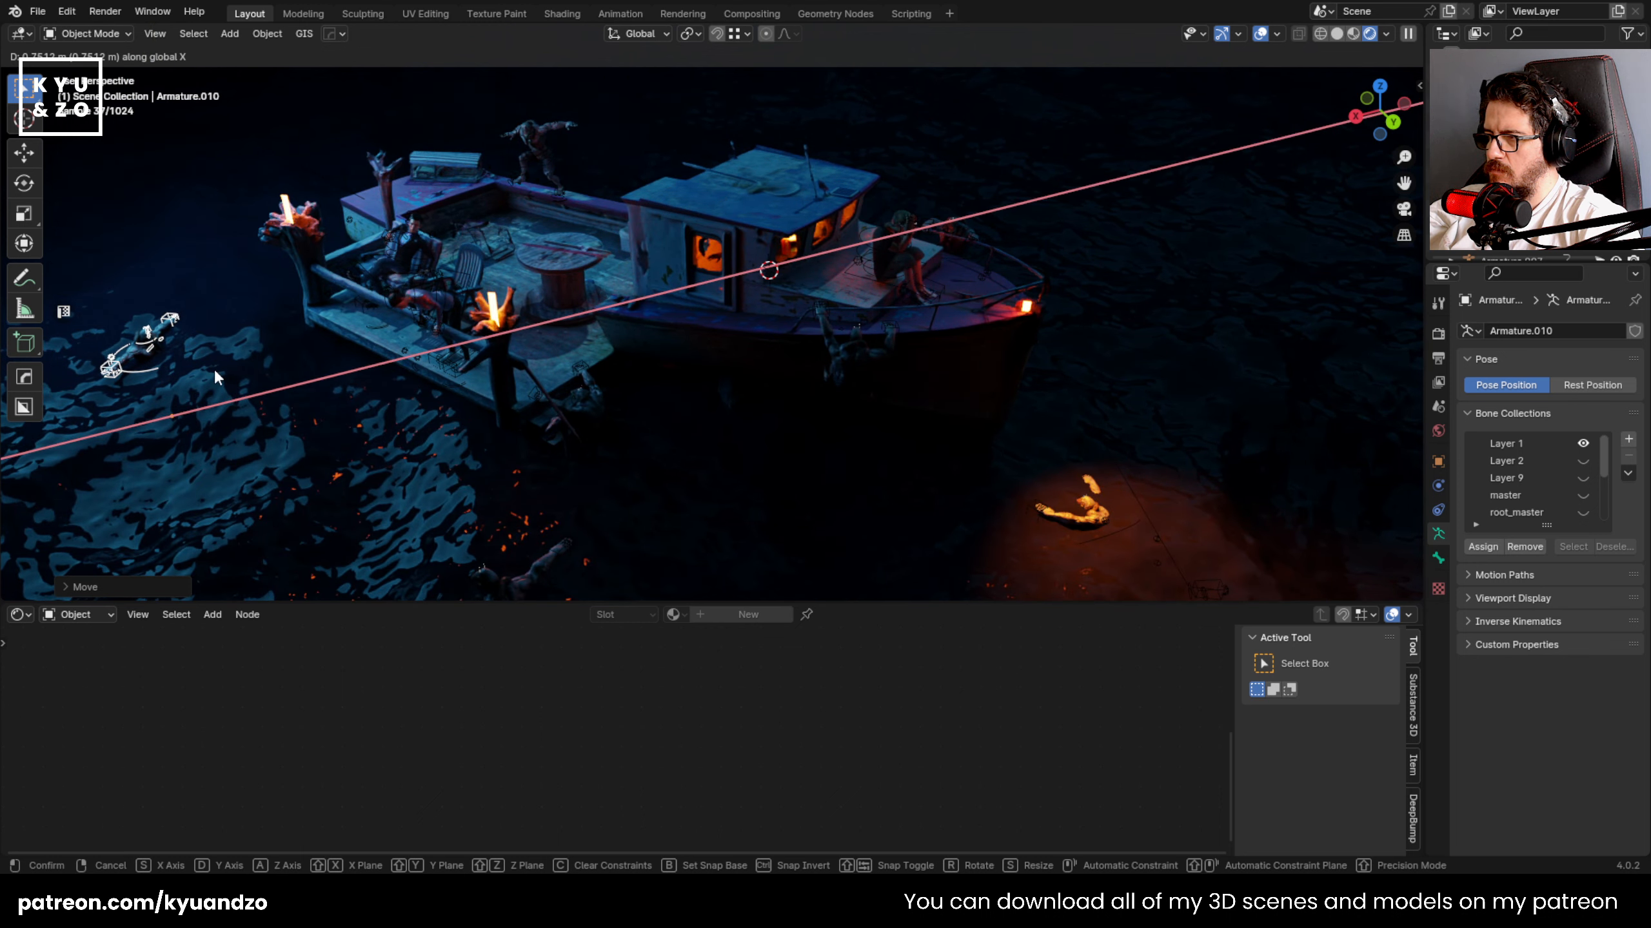
pyautogui.click(214, 367)
# - View the scene through the camera and move the swimming creature along the X axis closer to the stern
pyautogui.scroll(-8, 297, 354)
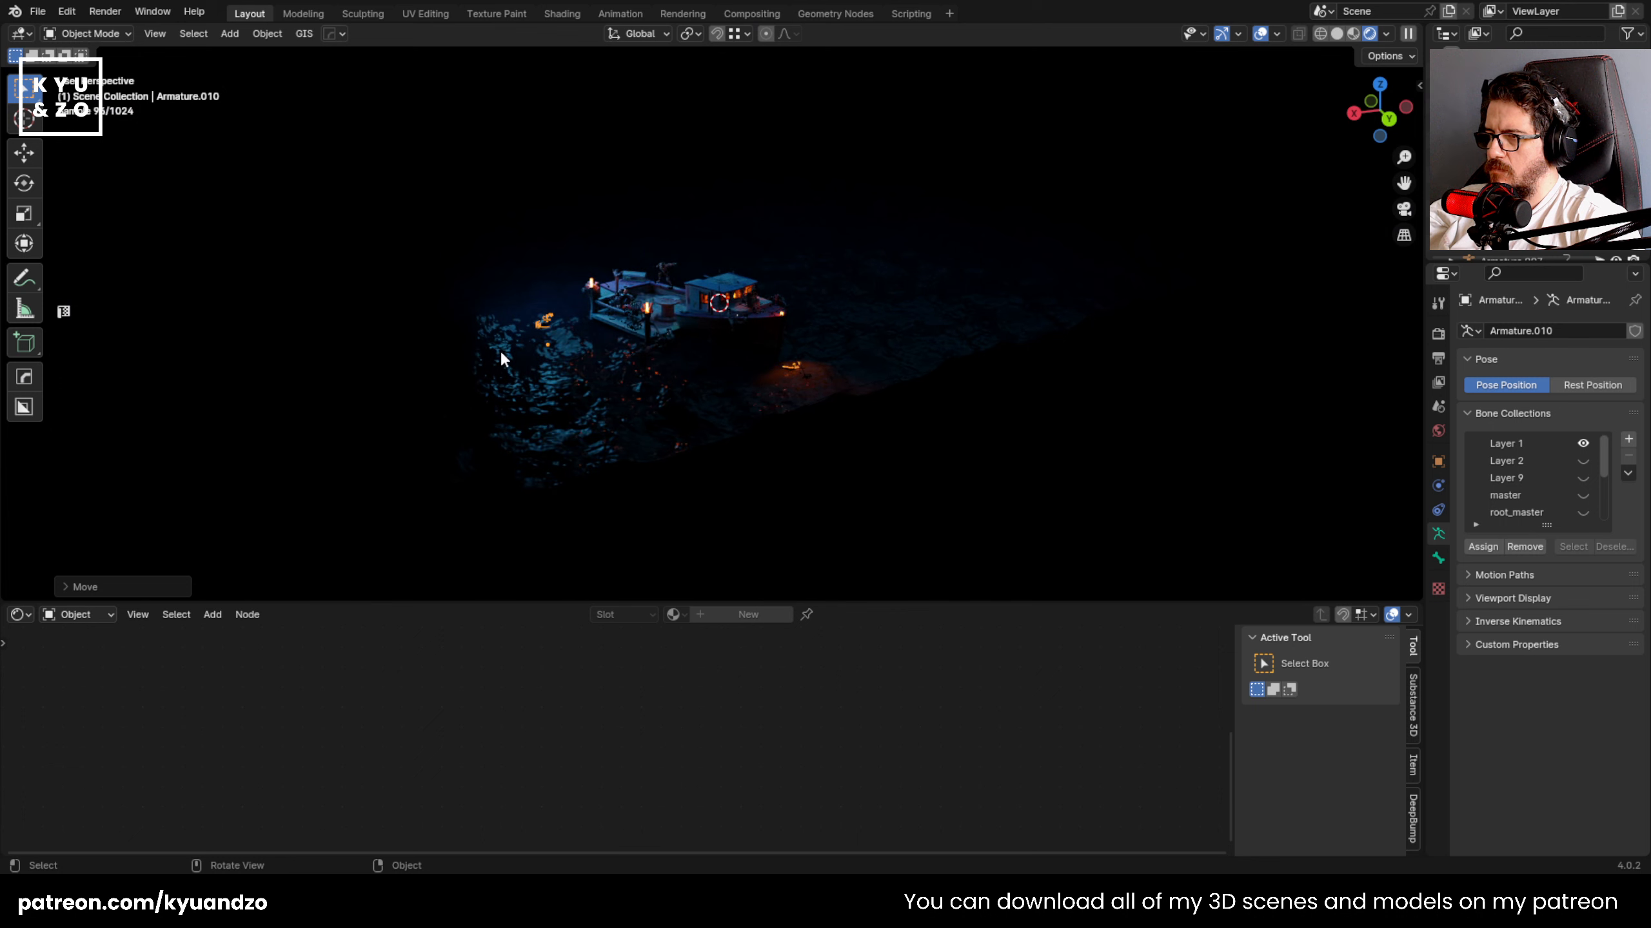
pyautogui.click(688, 426)
pyautogui.press('KP_0')
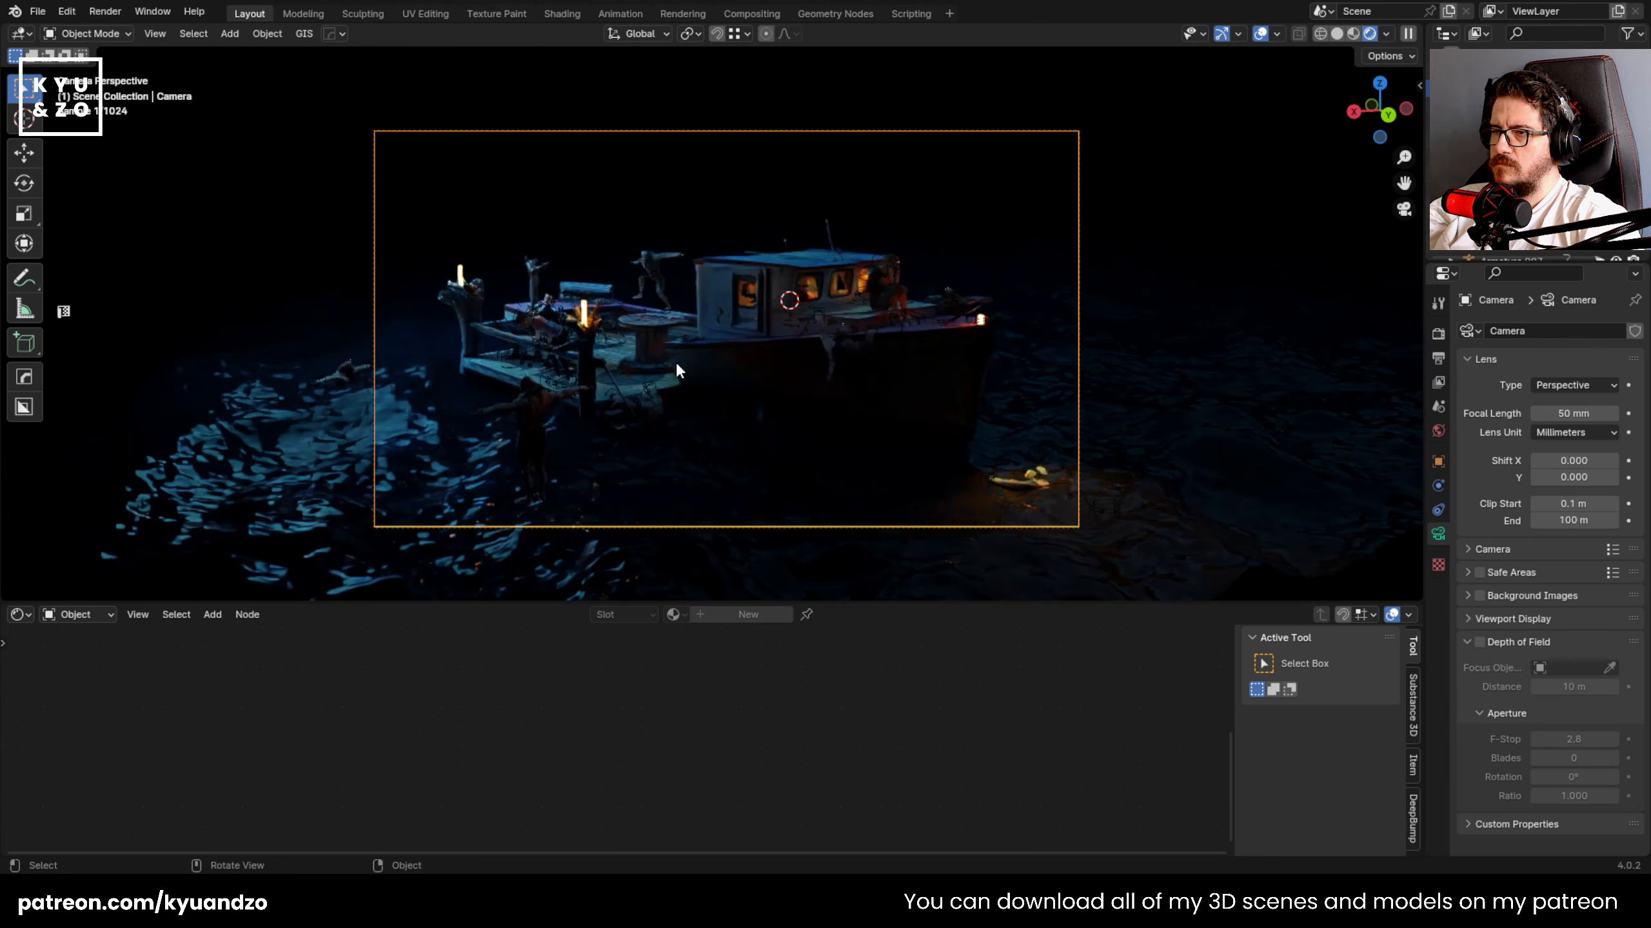
pyautogui.click(318, 382)
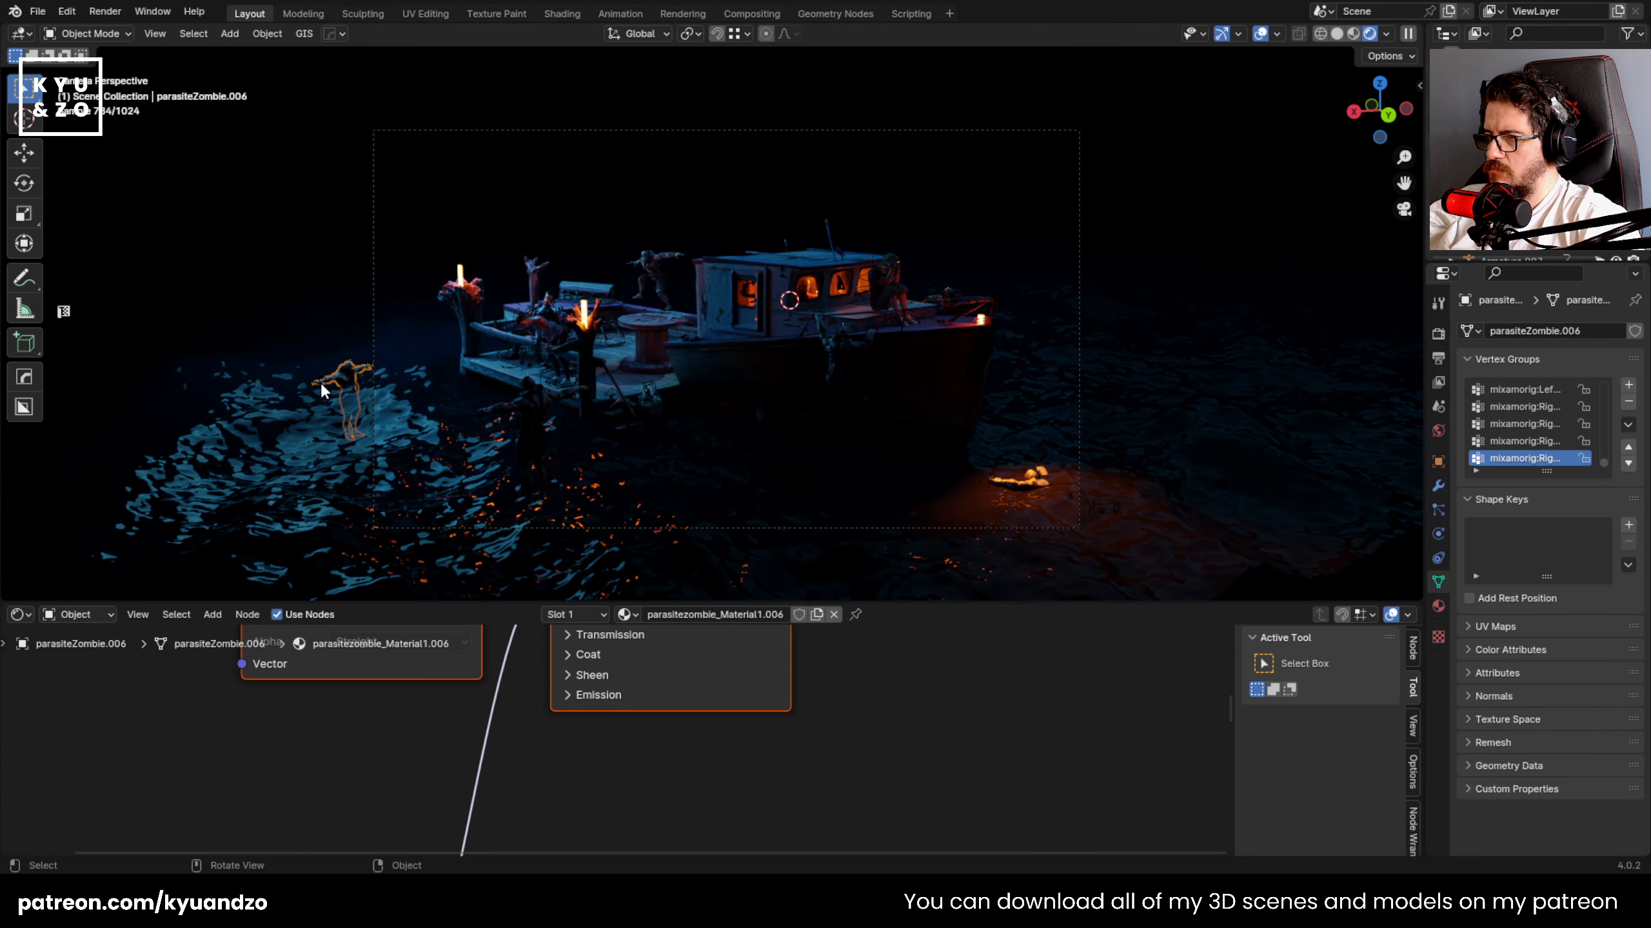
pyautogui.click(321, 385)
pyautogui.scroll(1, 321, 385)
pyautogui.press('g')
pyautogui.press('d')
pyautogui.press('s')
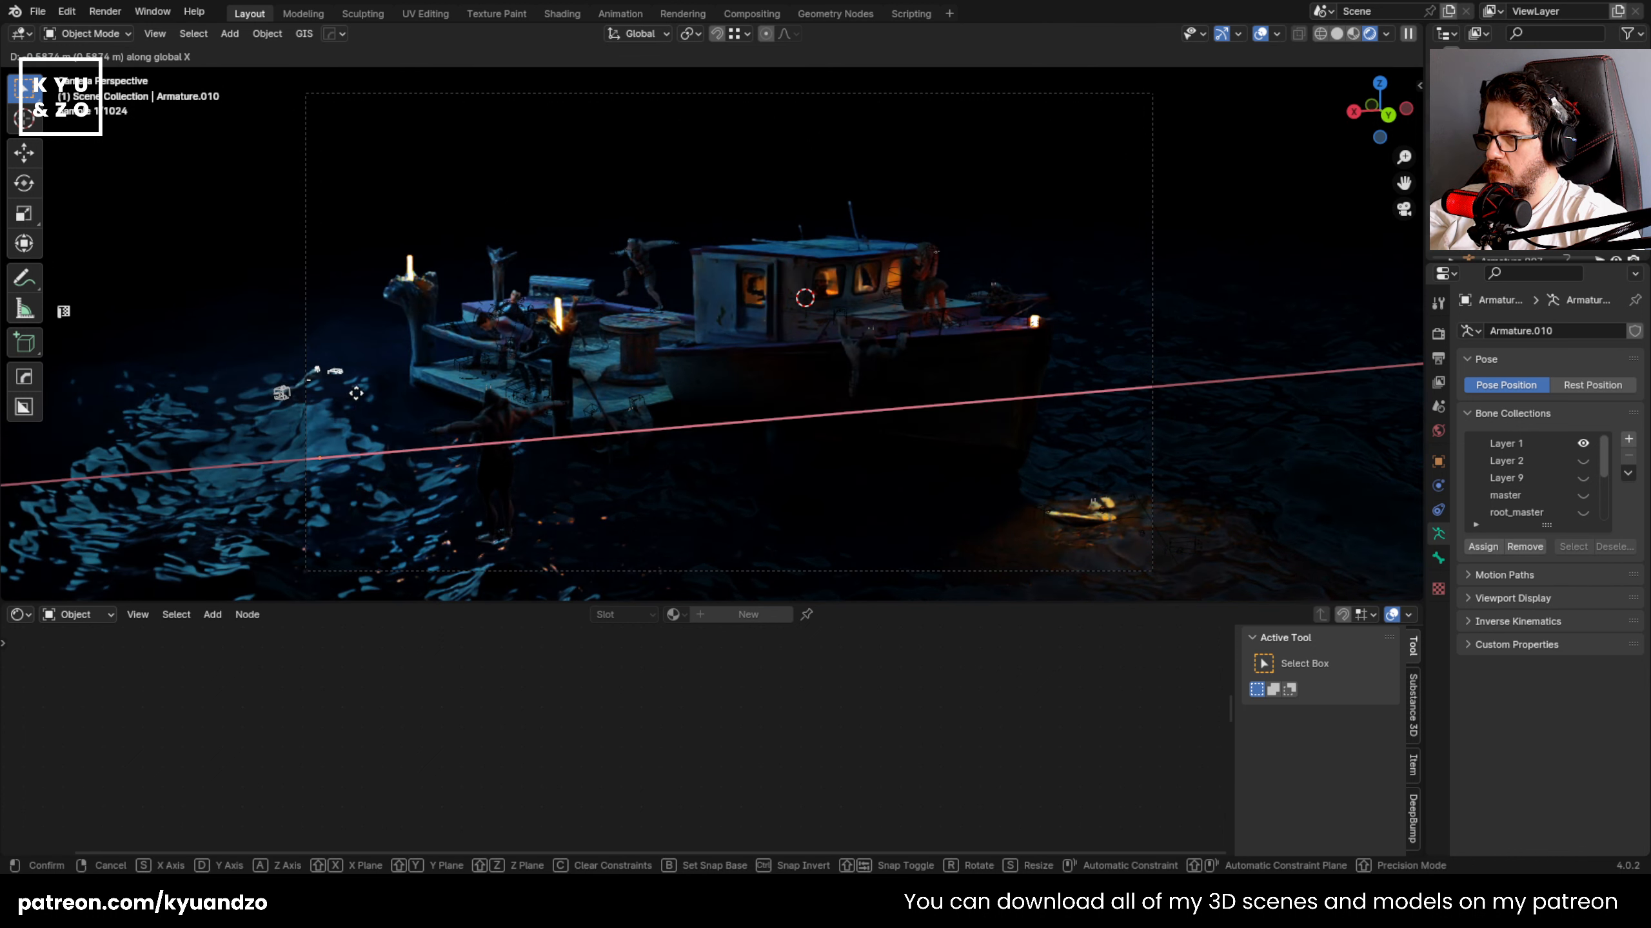
pyautogui.click(387, 385)
# - Adjust the swimming creature's height along the Z axis and nudge it closer to the stern along the X axis
pyautogui.press('g')
pyautogui.press('a')
pyautogui.click(387, 373)
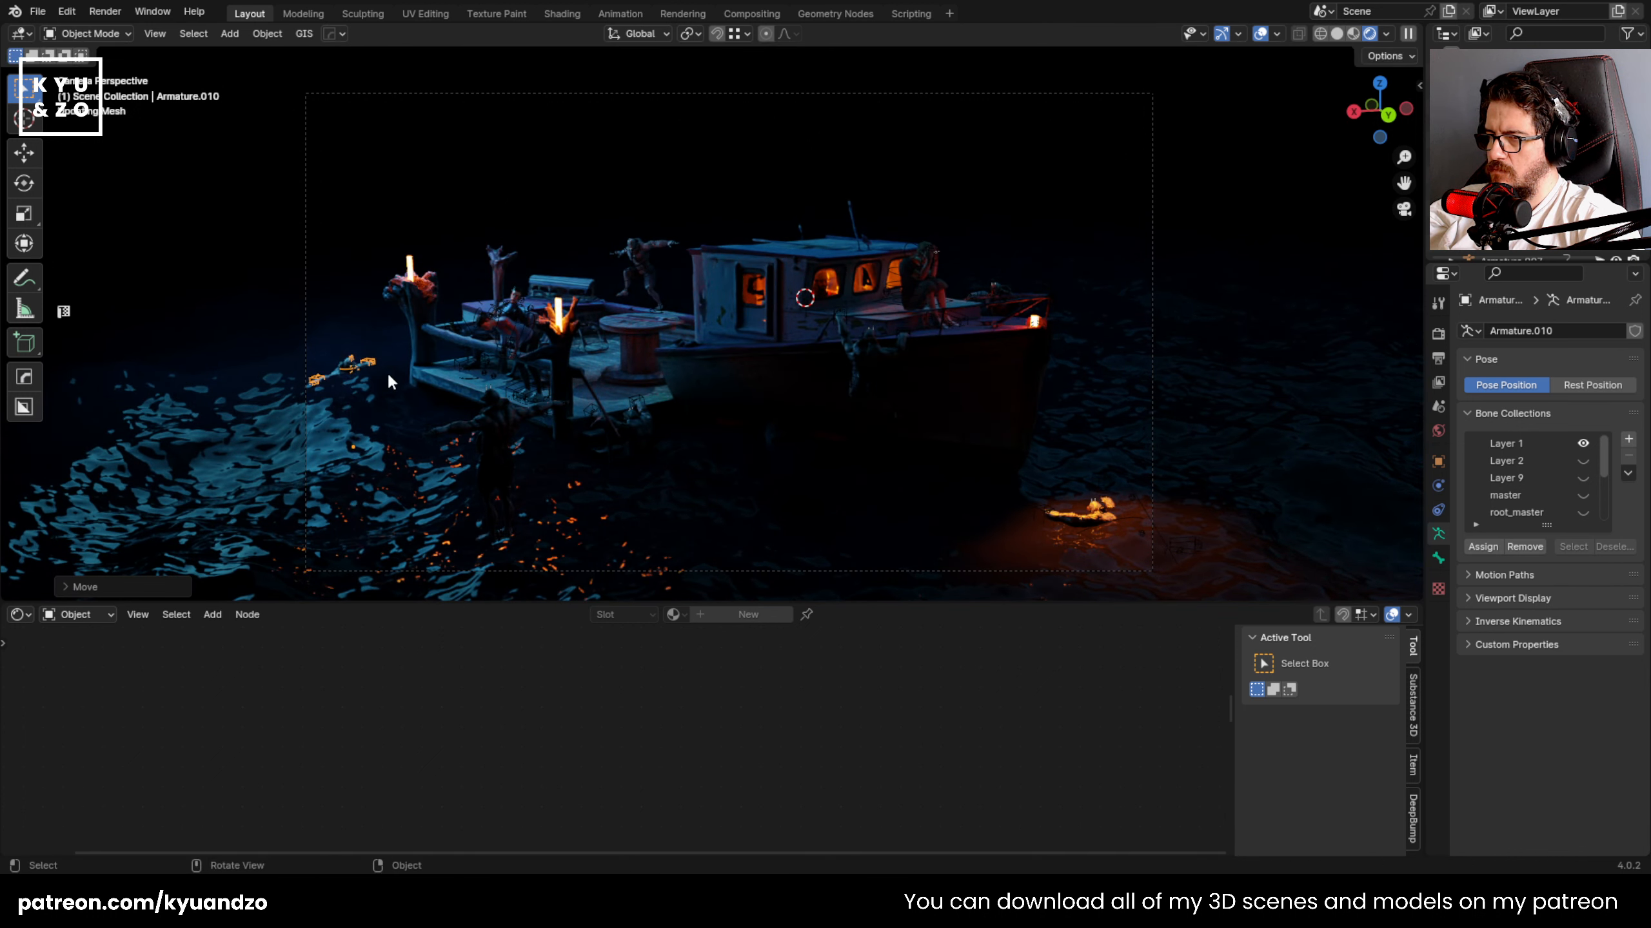
pyautogui.press('g')
pyautogui.press('d')
pyautogui.press('s')
pyautogui.click(401, 375)
pyautogui.press('g')
pyautogui.press('a')
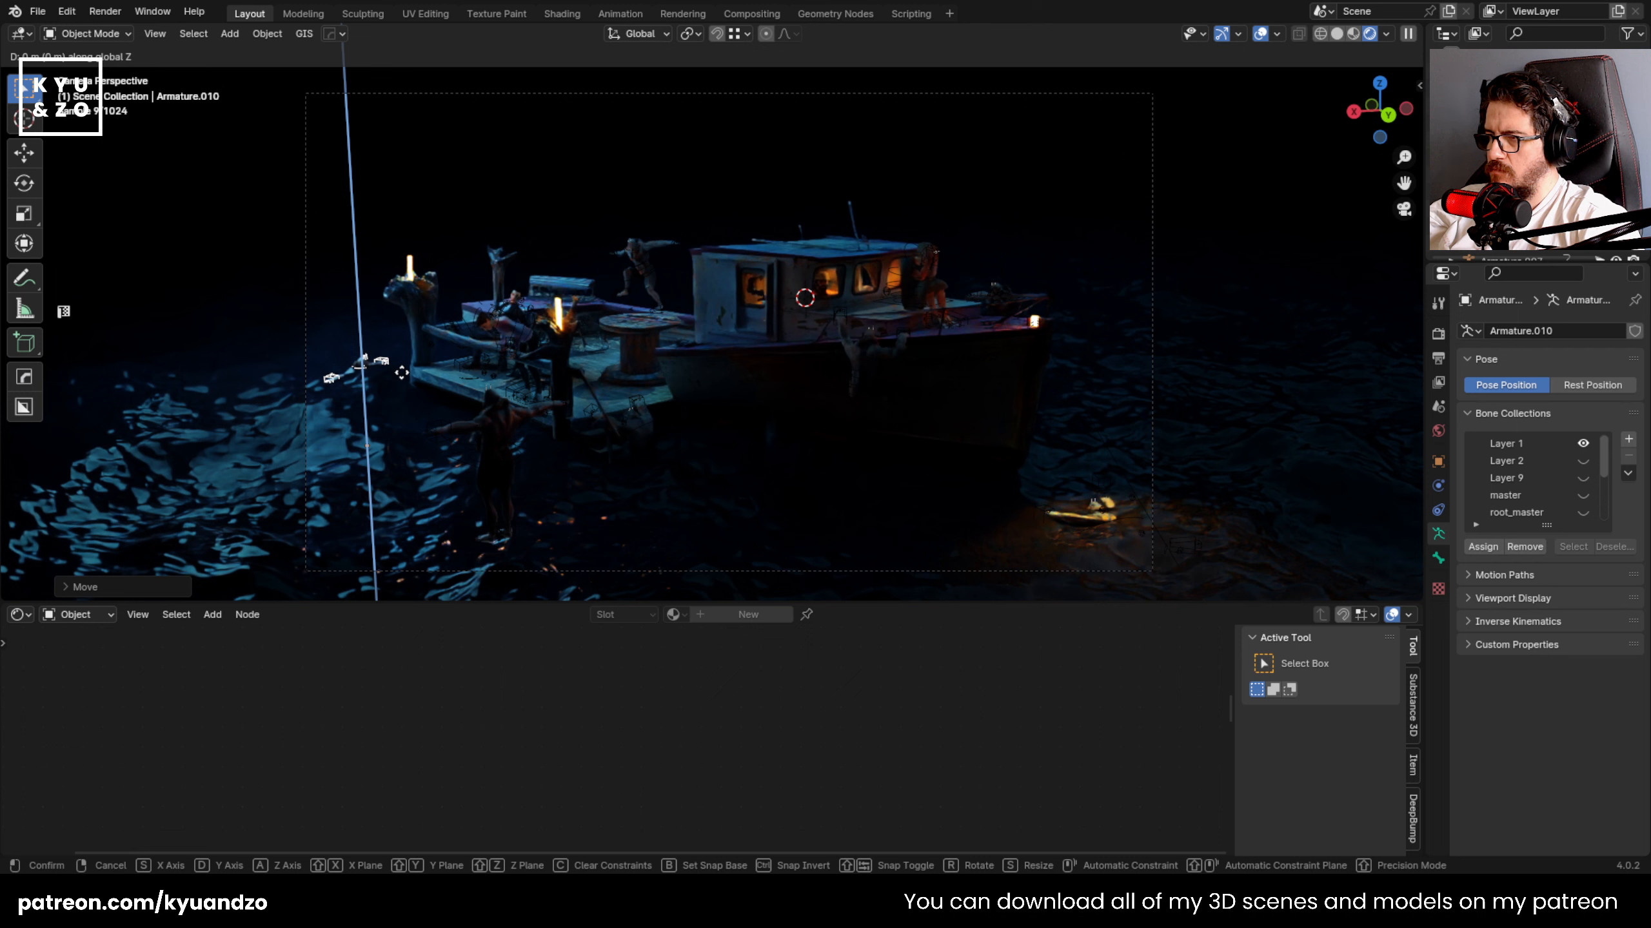
pyautogui.click(469, 361)
# - Rotate the swimming creature about the Z axis and fine-tune its height above the water
pyautogui.press('r')
pyautogui.press('a')
pyautogui.click(455, 395)
pyautogui.press('g')
pyautogui.press('a')
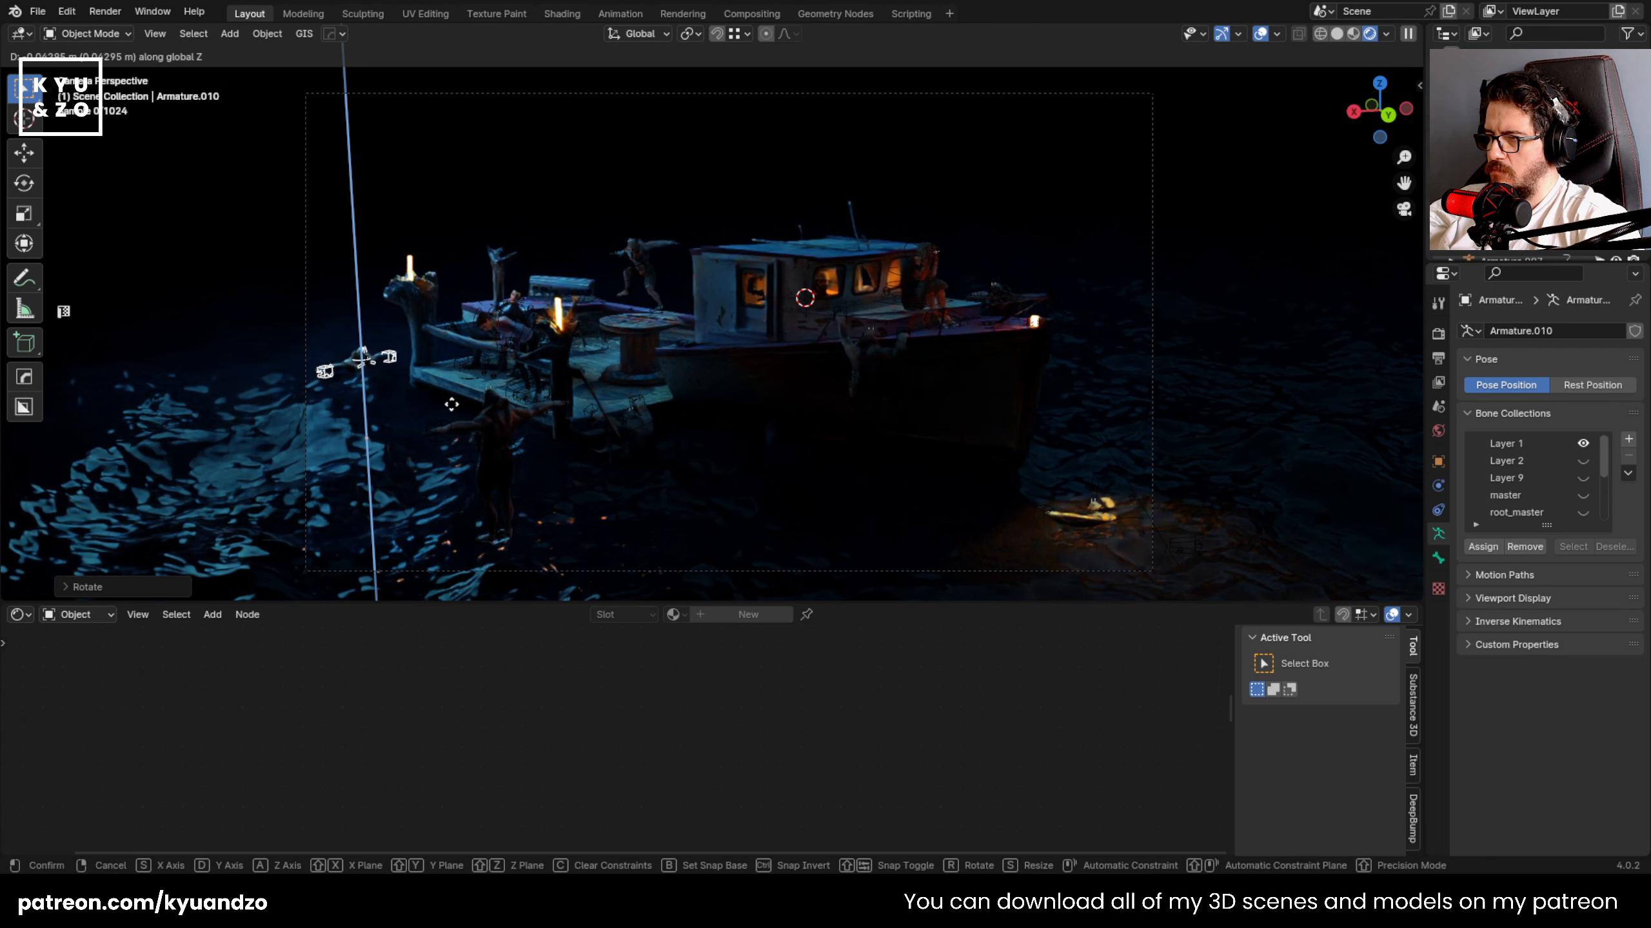
pyautogui.click(452, 406)
pyautogui.click(475, 165)
pyautogui.scroll(1, 474, 227)
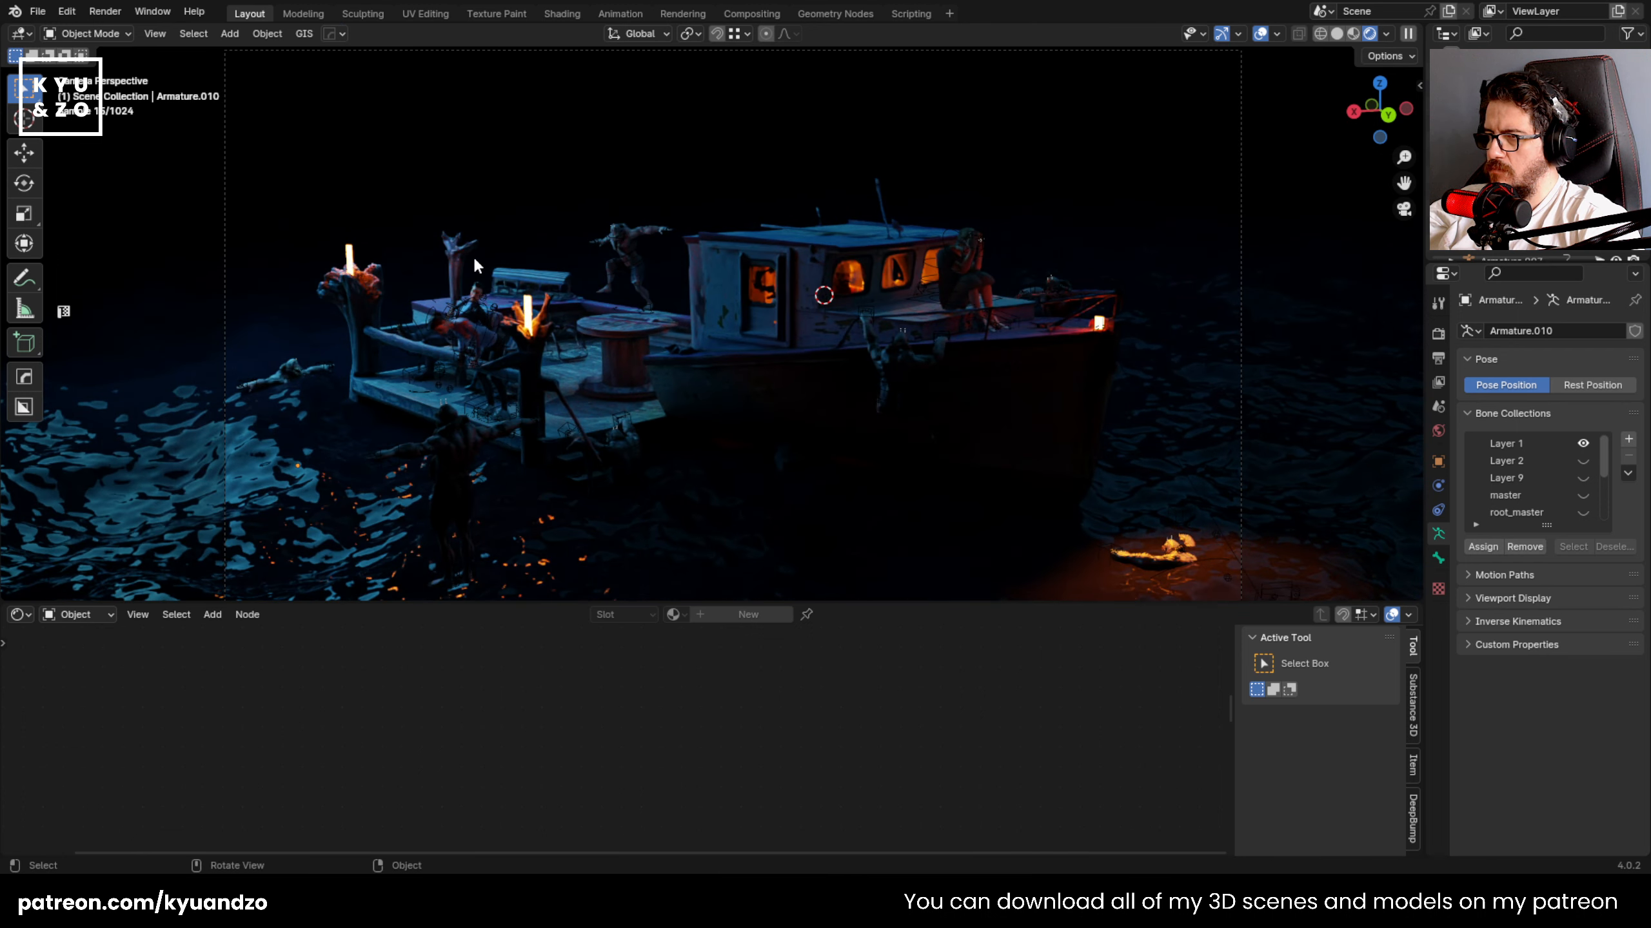
# - Lower the creature standing on the boat's far railing along the Z axis
pyautogui.click(620, 304)
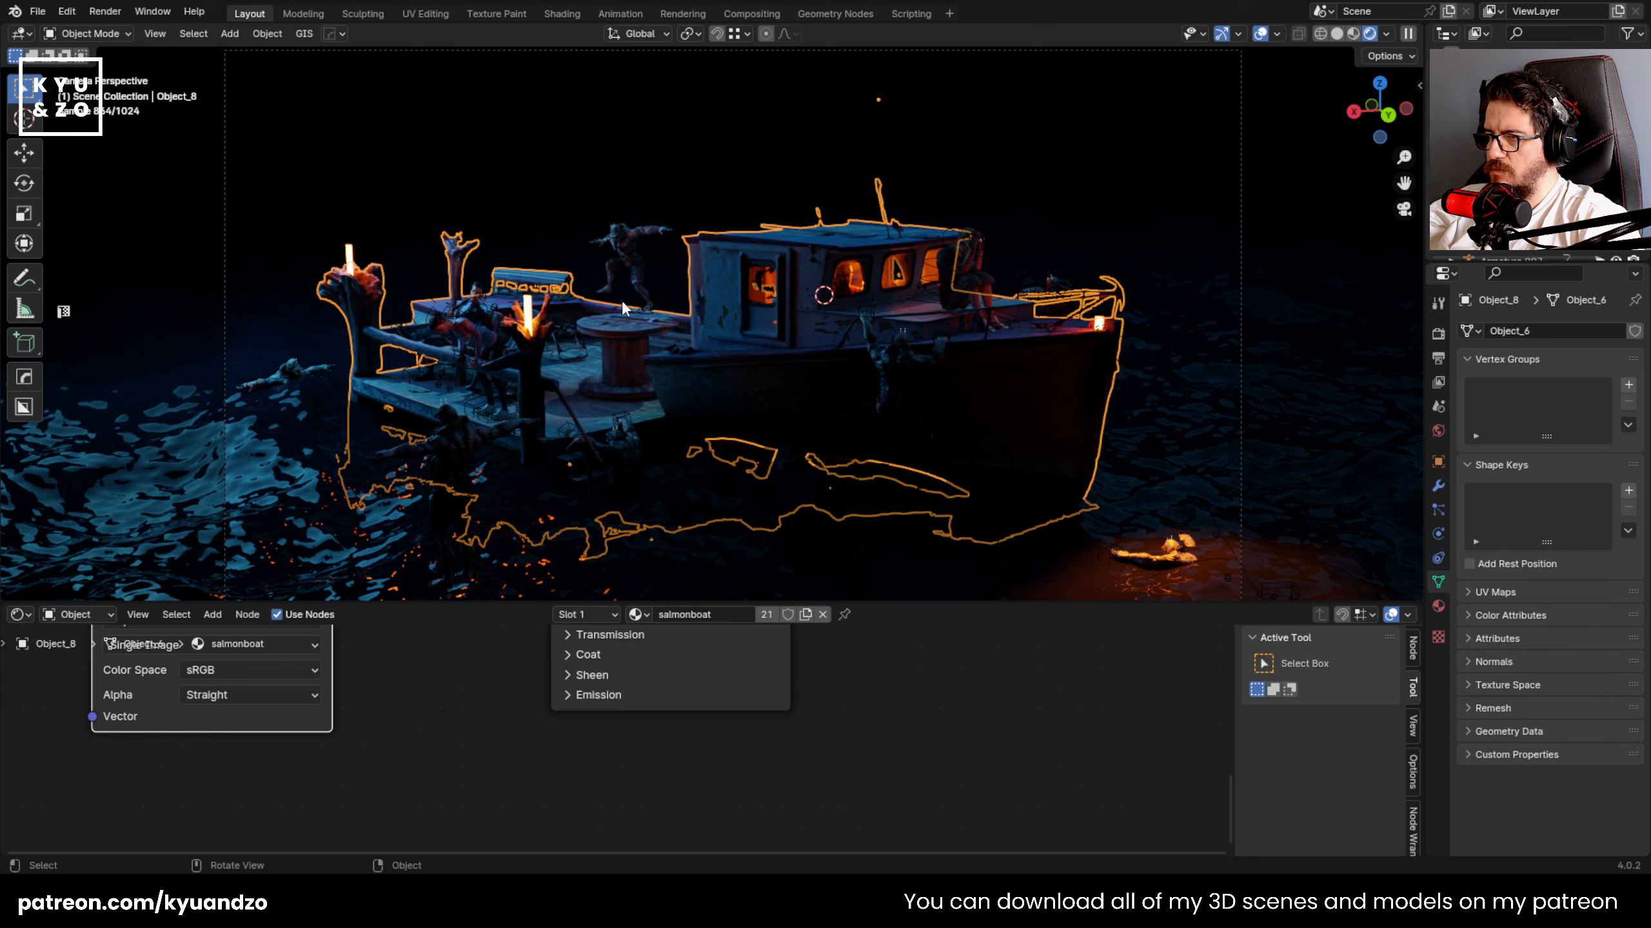
pyautogui.click(621, 307)
pyautogui.press('g')
pyautogui.press('y')
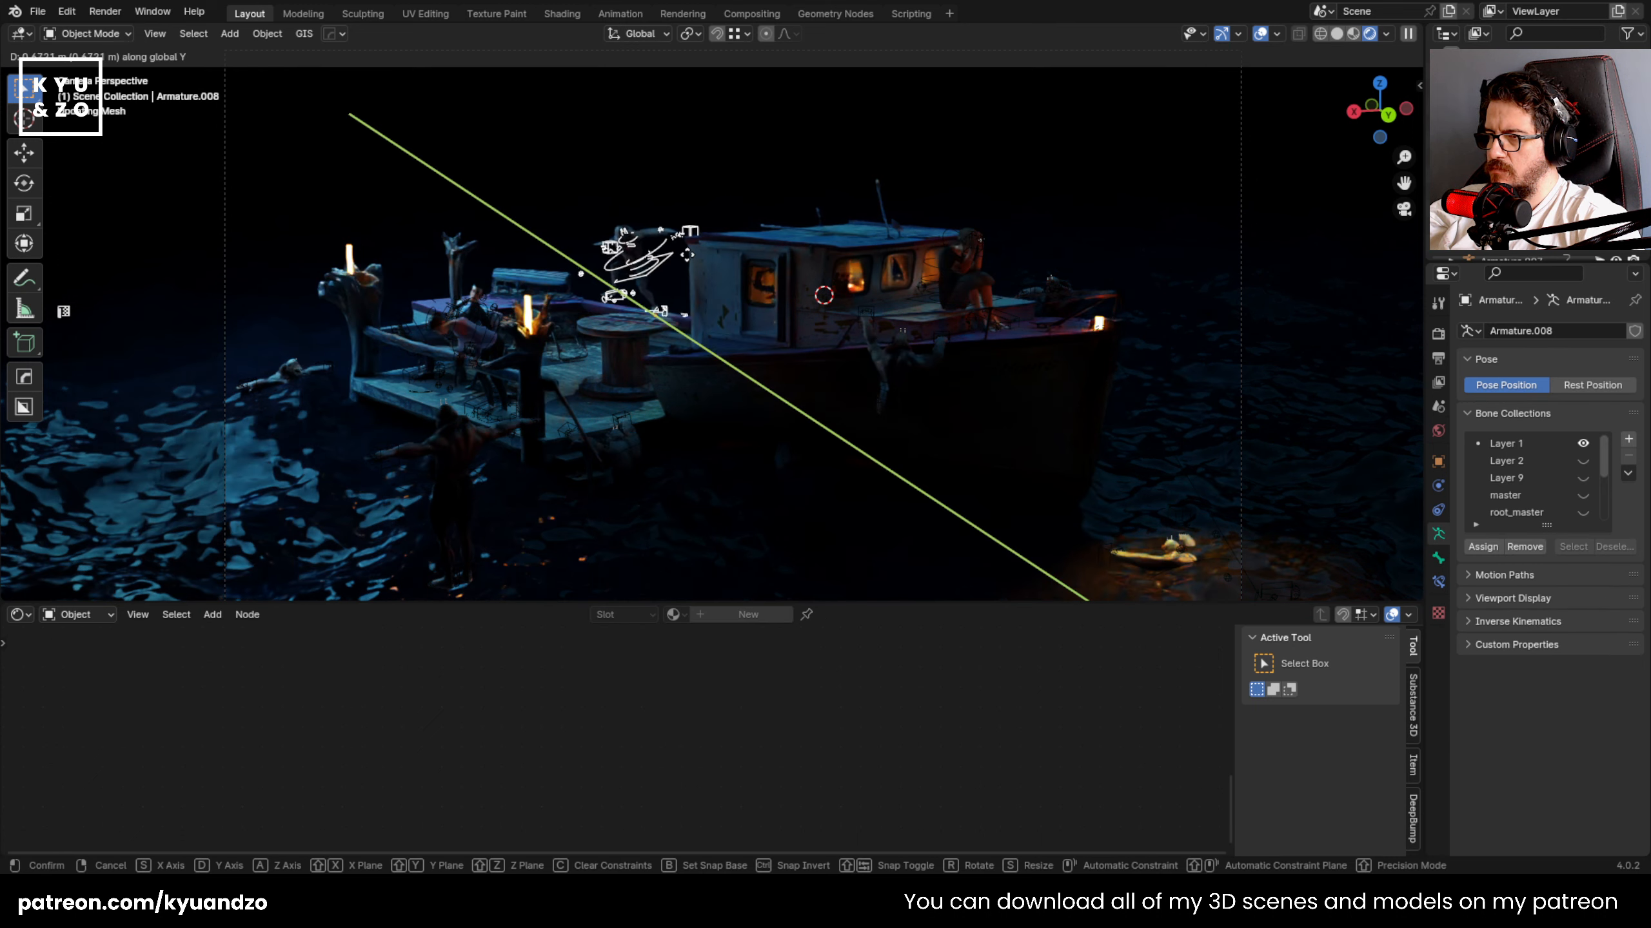
pyautogui.press('z')
pyautogui.click(685, 301)
pyautogui.click(648, 196)
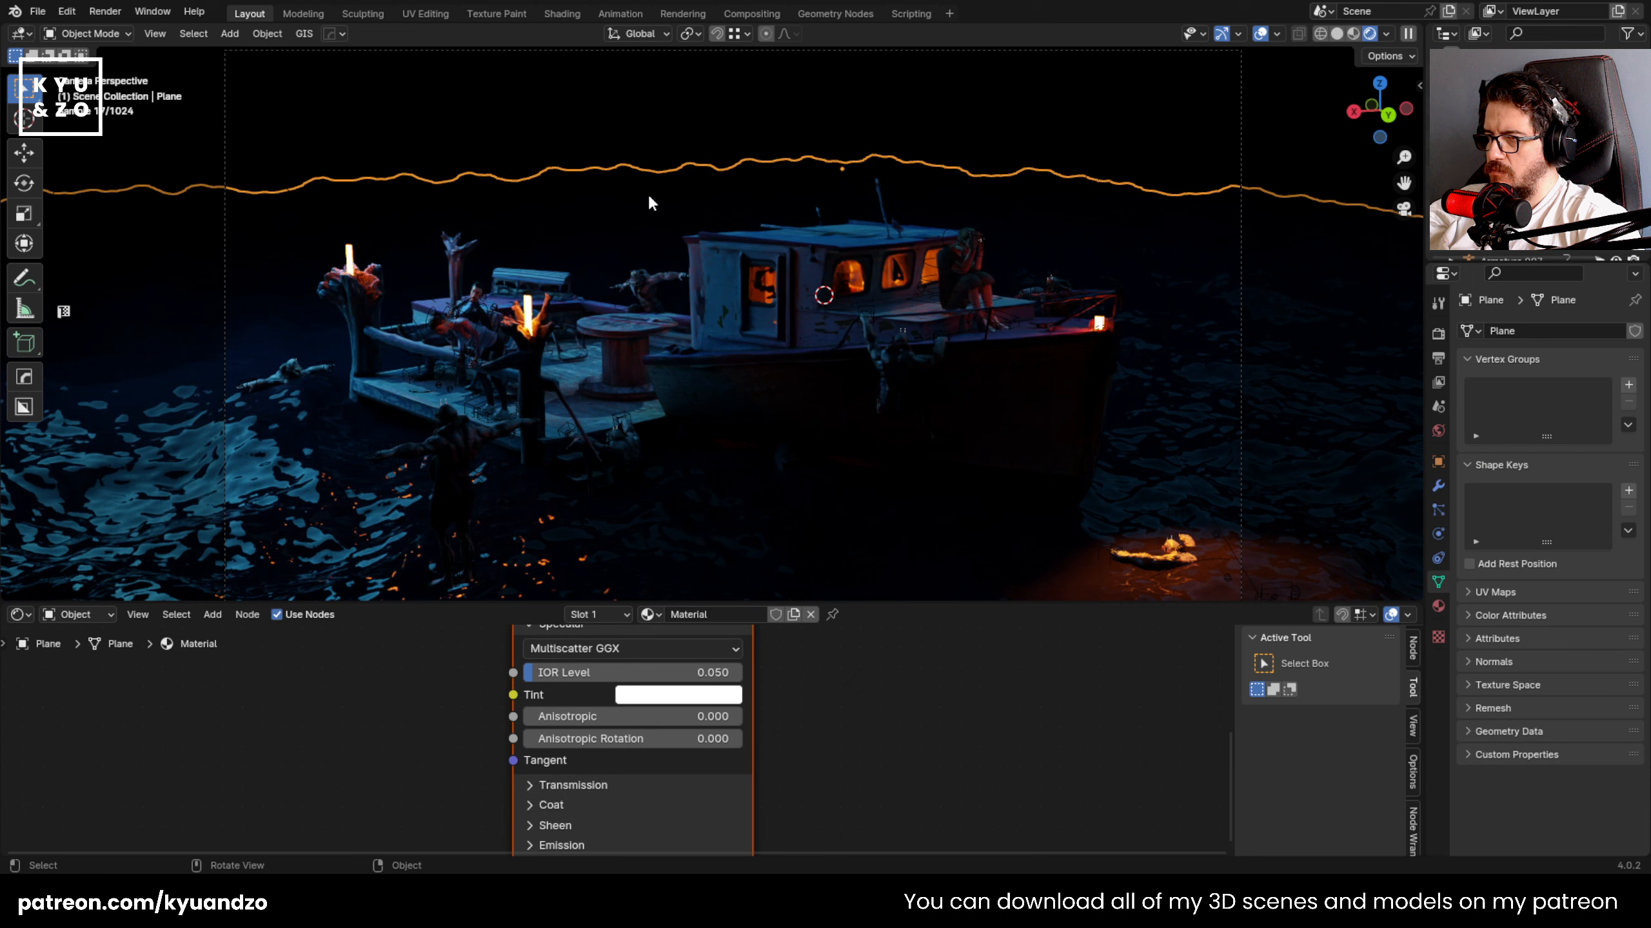
# - Slide the far-railing creature along its local Y axis toward the cabin and lower it along the Z axis
pyautogui.click(619, 308)
pyautogui.click(618, 312)
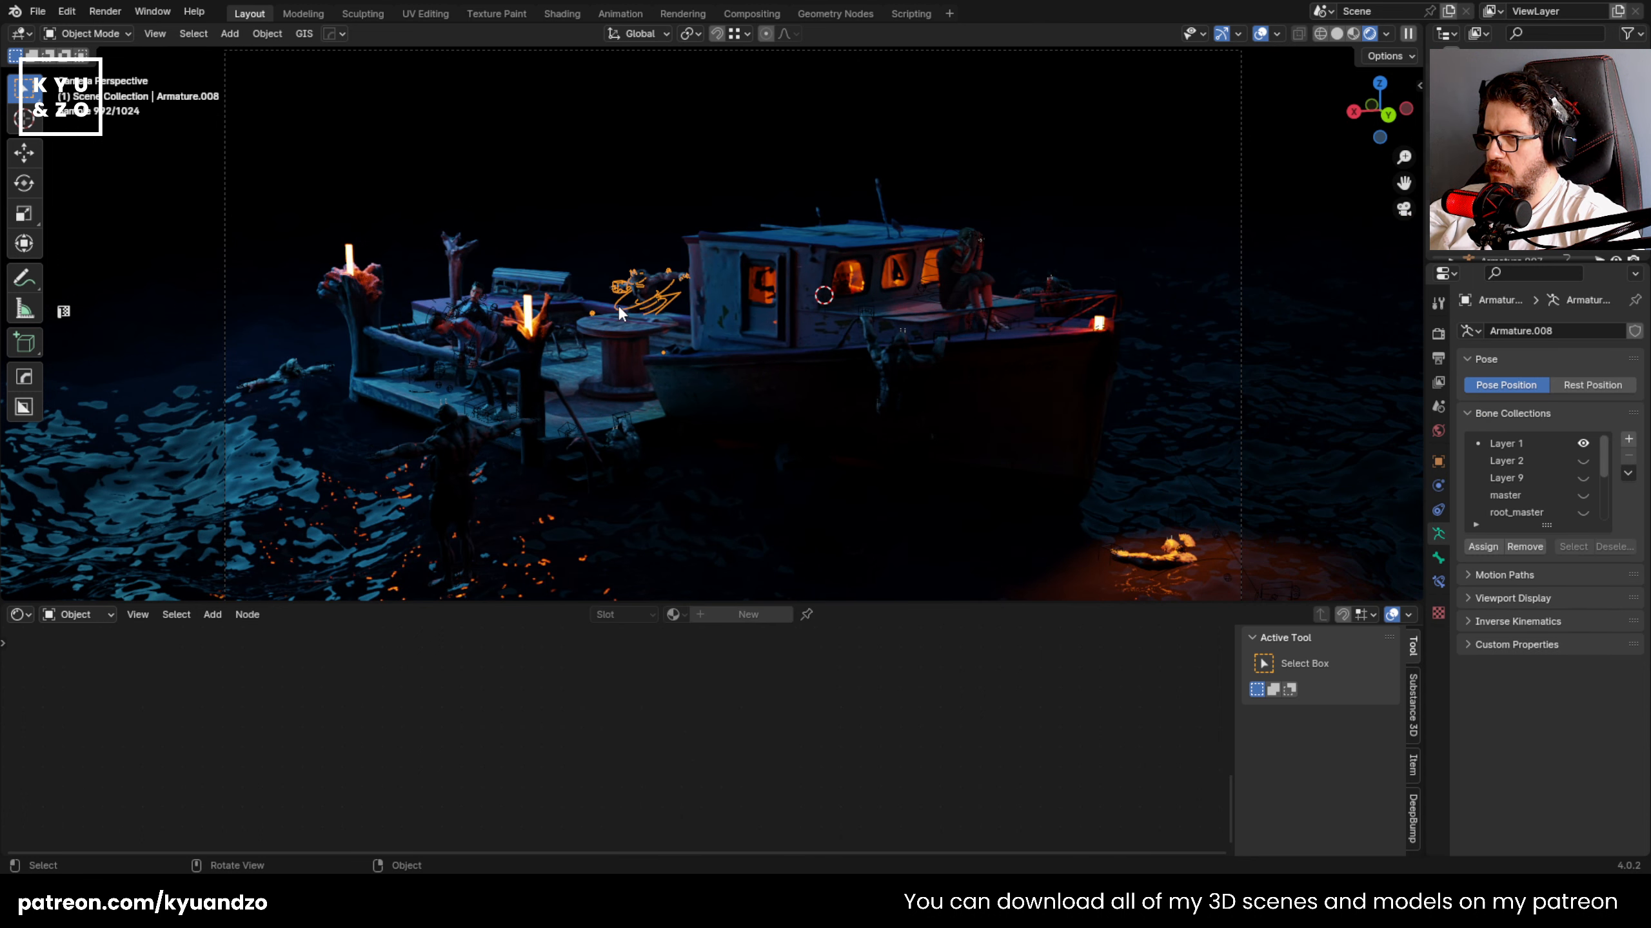
pyautogui.press('g')
pyautogui.press('y')
pyautogui.press('y')
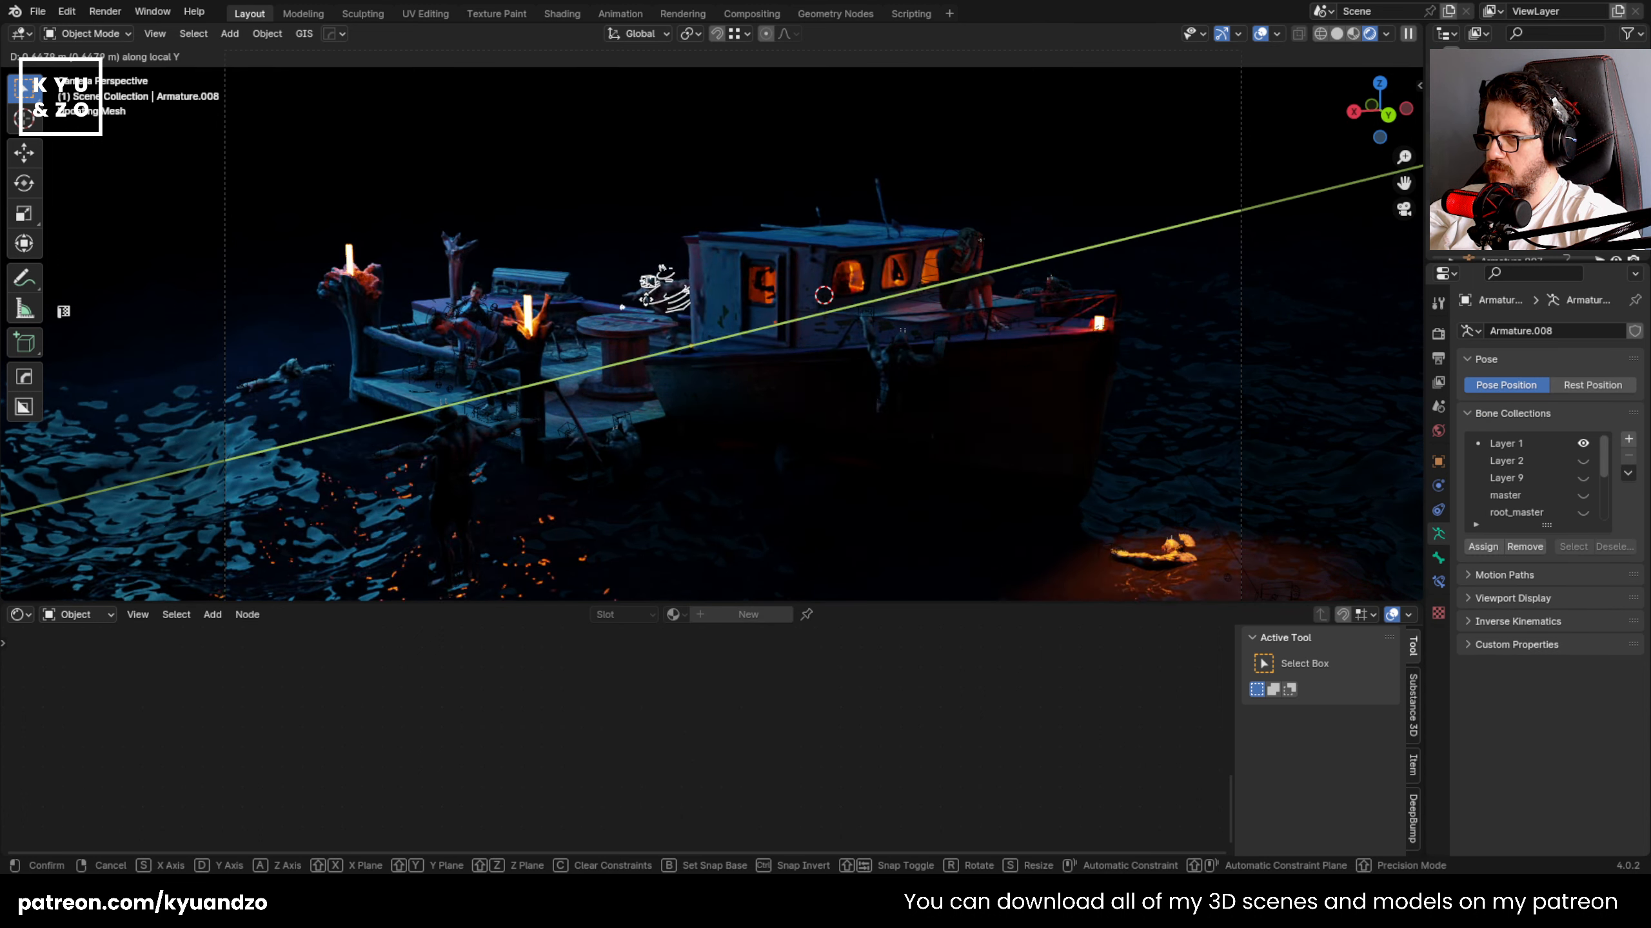
pyautogui.click(658, 297)
pyautogui.press('g')
pyautogui.press('a')
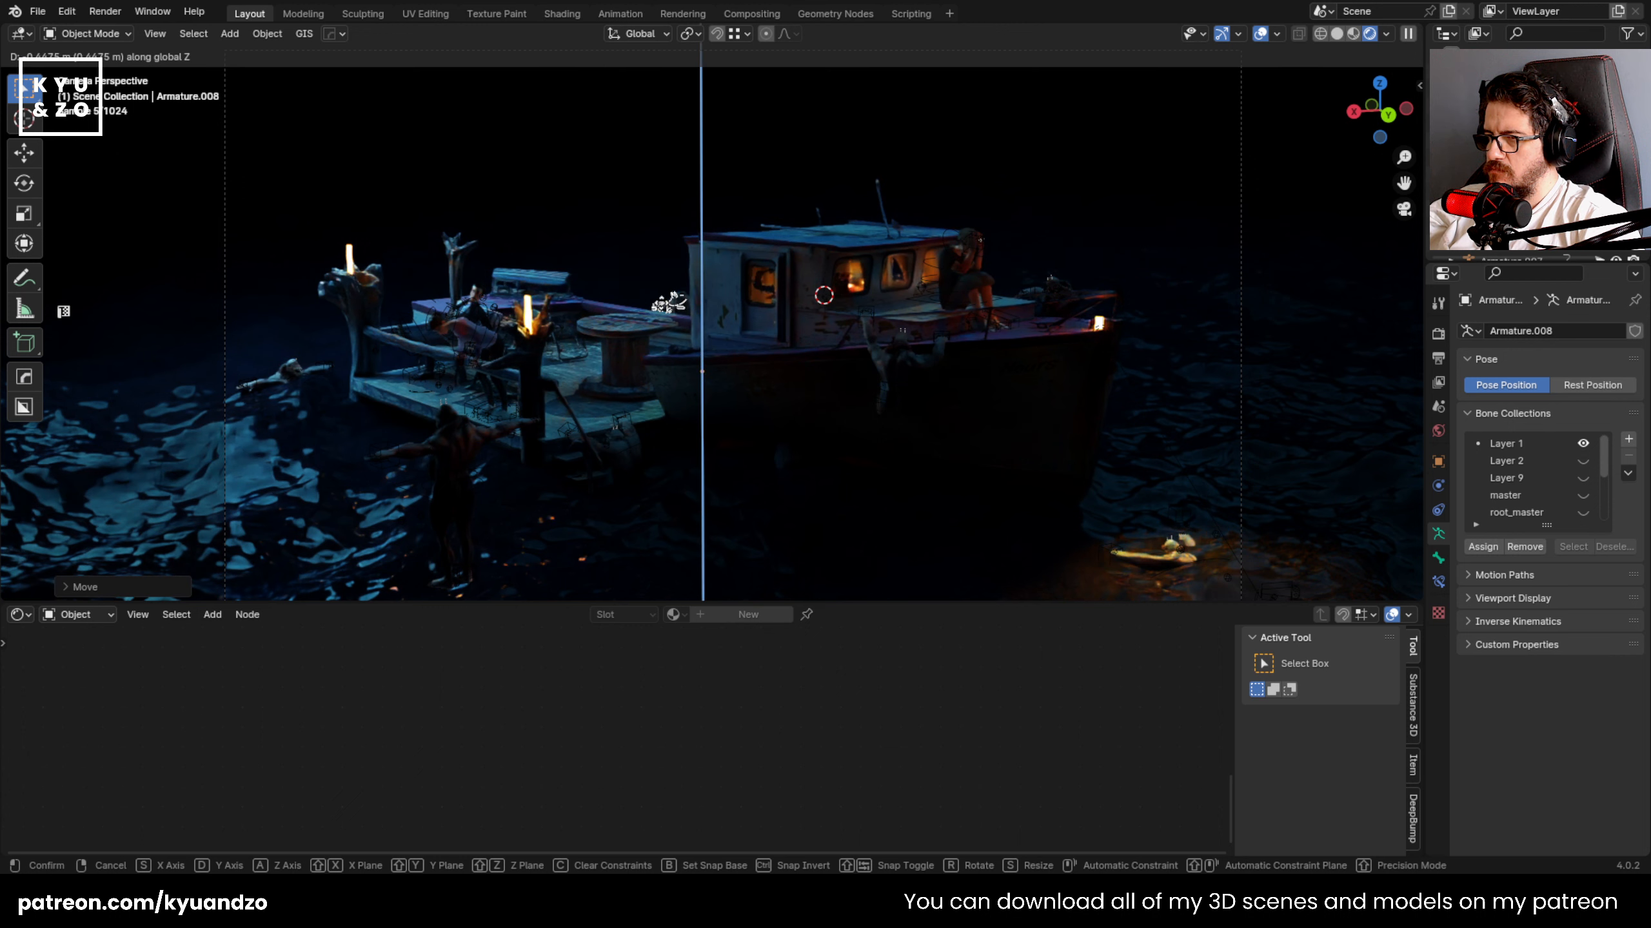
pyautogui.click(657, 303)
# - Shift the far-railing creature along the X axis beside the cabin and deselect it
pyautogui.press('g')
pyautogui.press('d')
pyautogui.press('s')
pyautogui.click(614, 228)
pyautogui.click(614, 228)
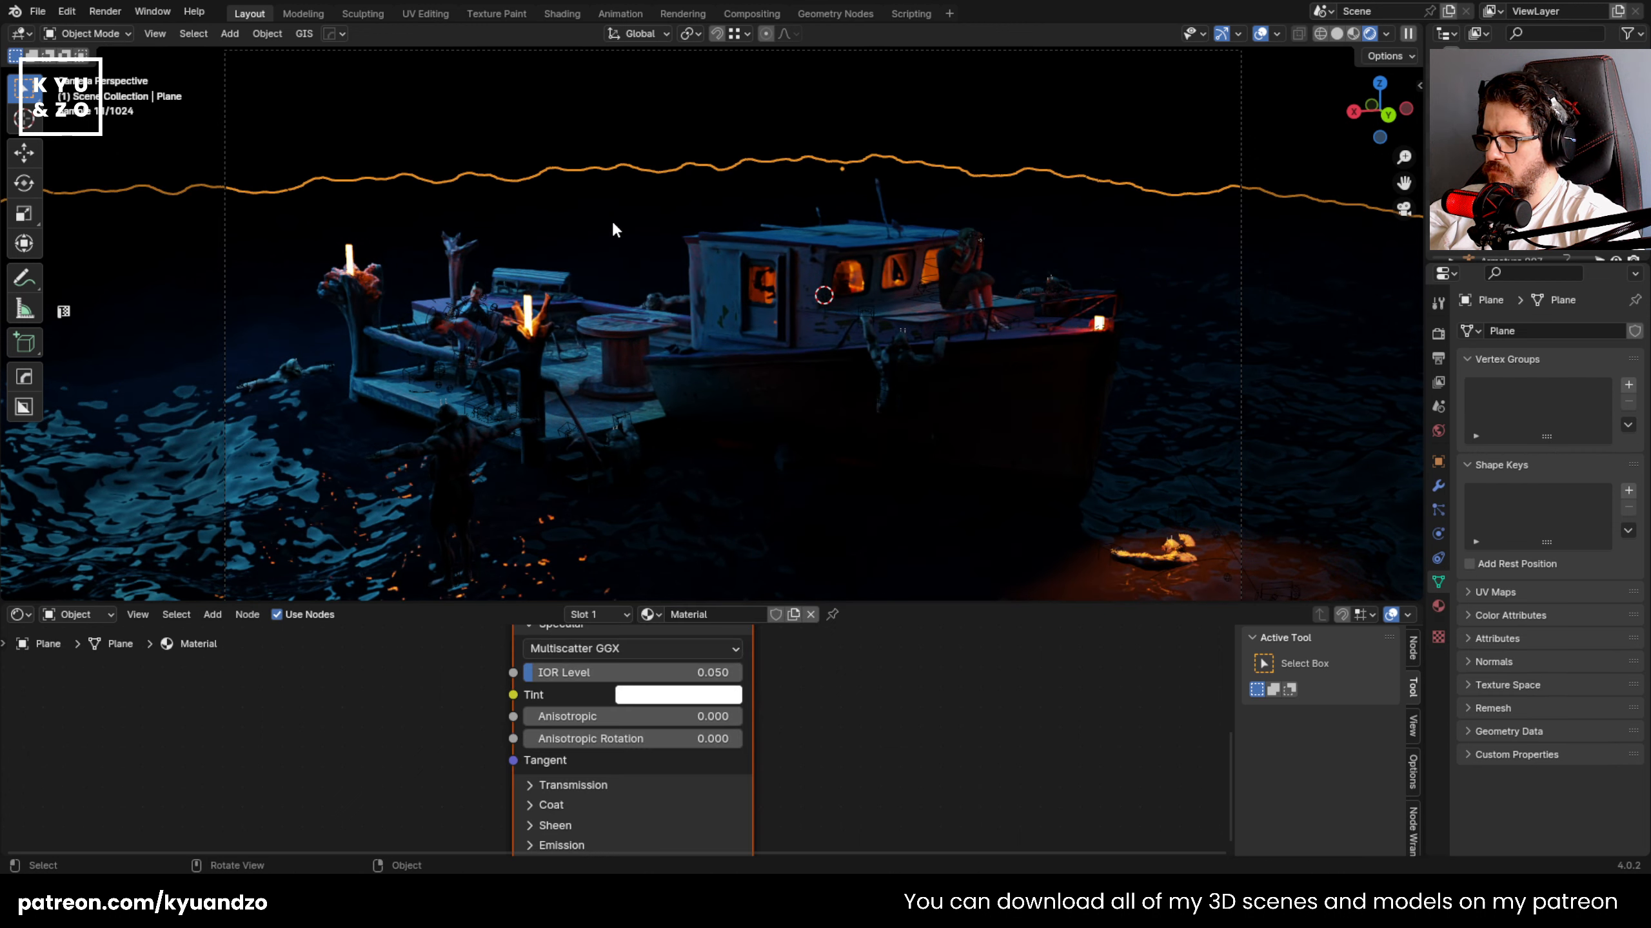
pyautogui.click(663, 297)
pyautogui.scroll(5, 650, 302)
pyautogui.click(608, 313)
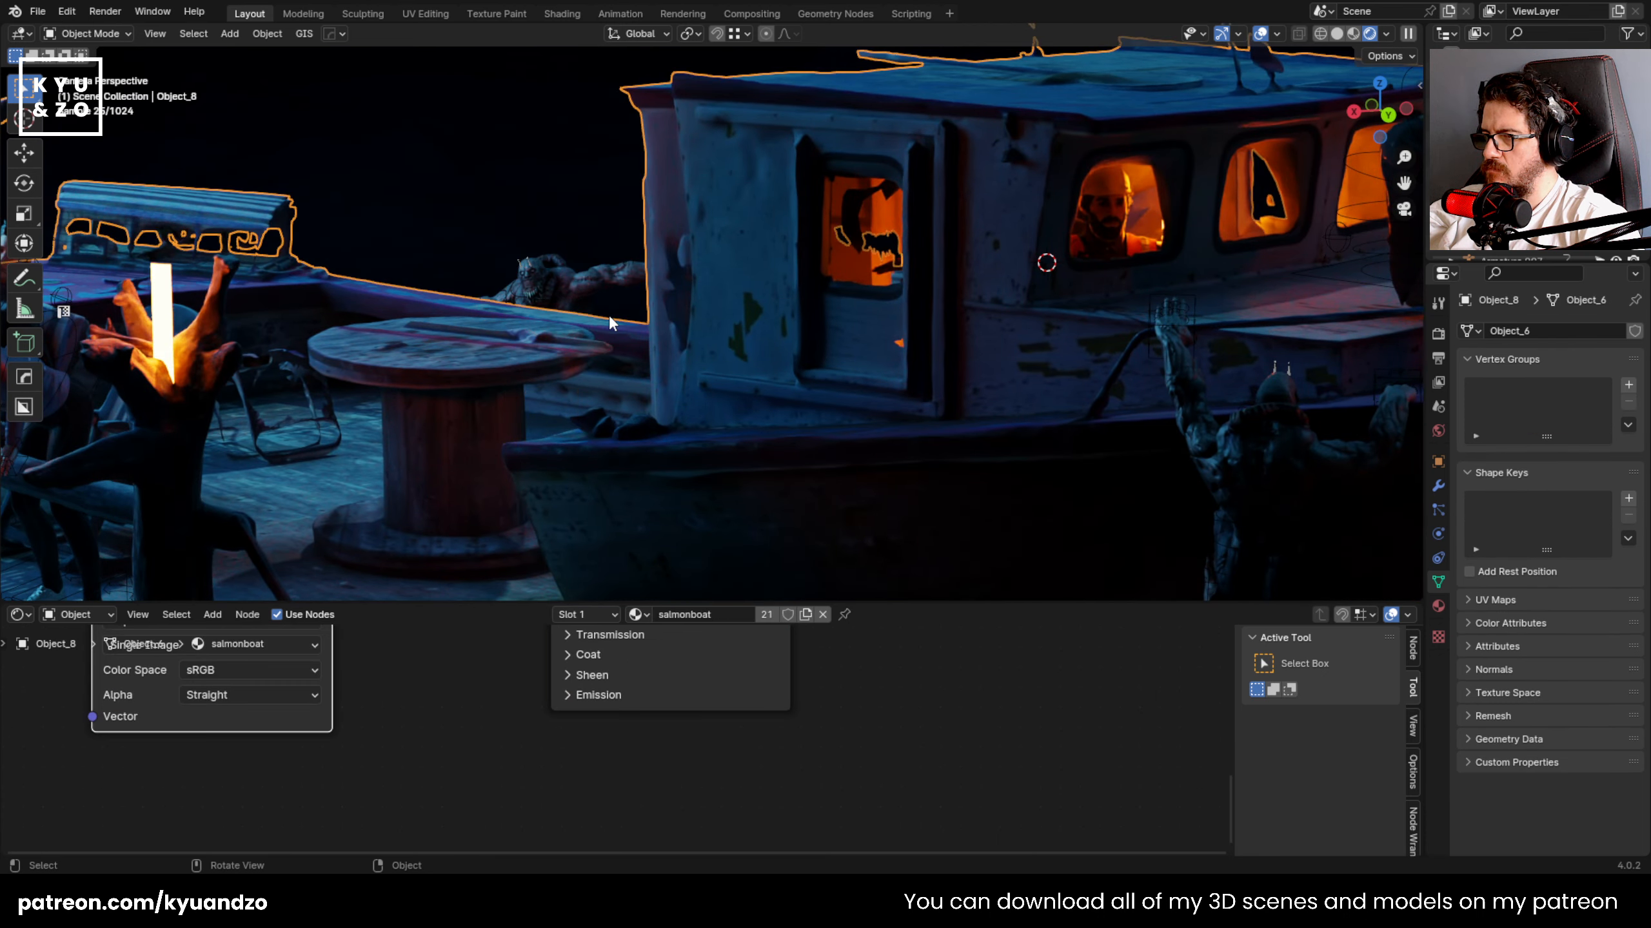
pyautogui.click(532, 297)
pyautogui.press('g')
pyautogui.press('y')
pyautogui.rightClick(519, 297)
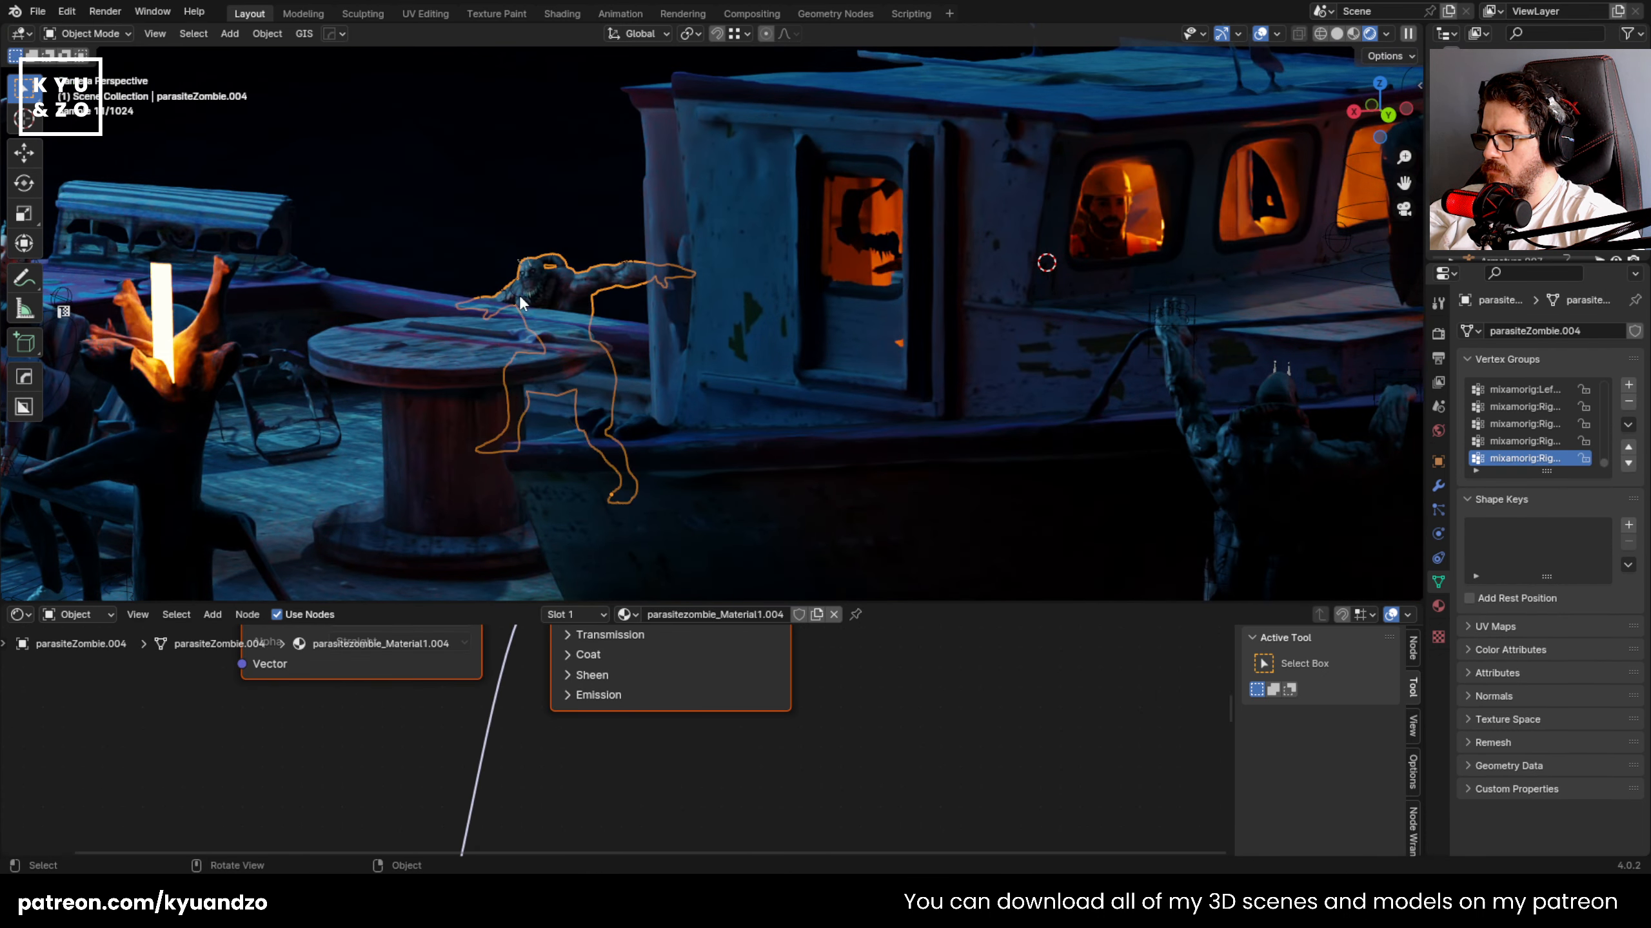
# - Move the far-railing creature's armature along the X axis away from the cabin and rotate it about its local Z axis
pyautogui.click(519, 303)
pyautogui.press('g')
pyautogui.press('x')
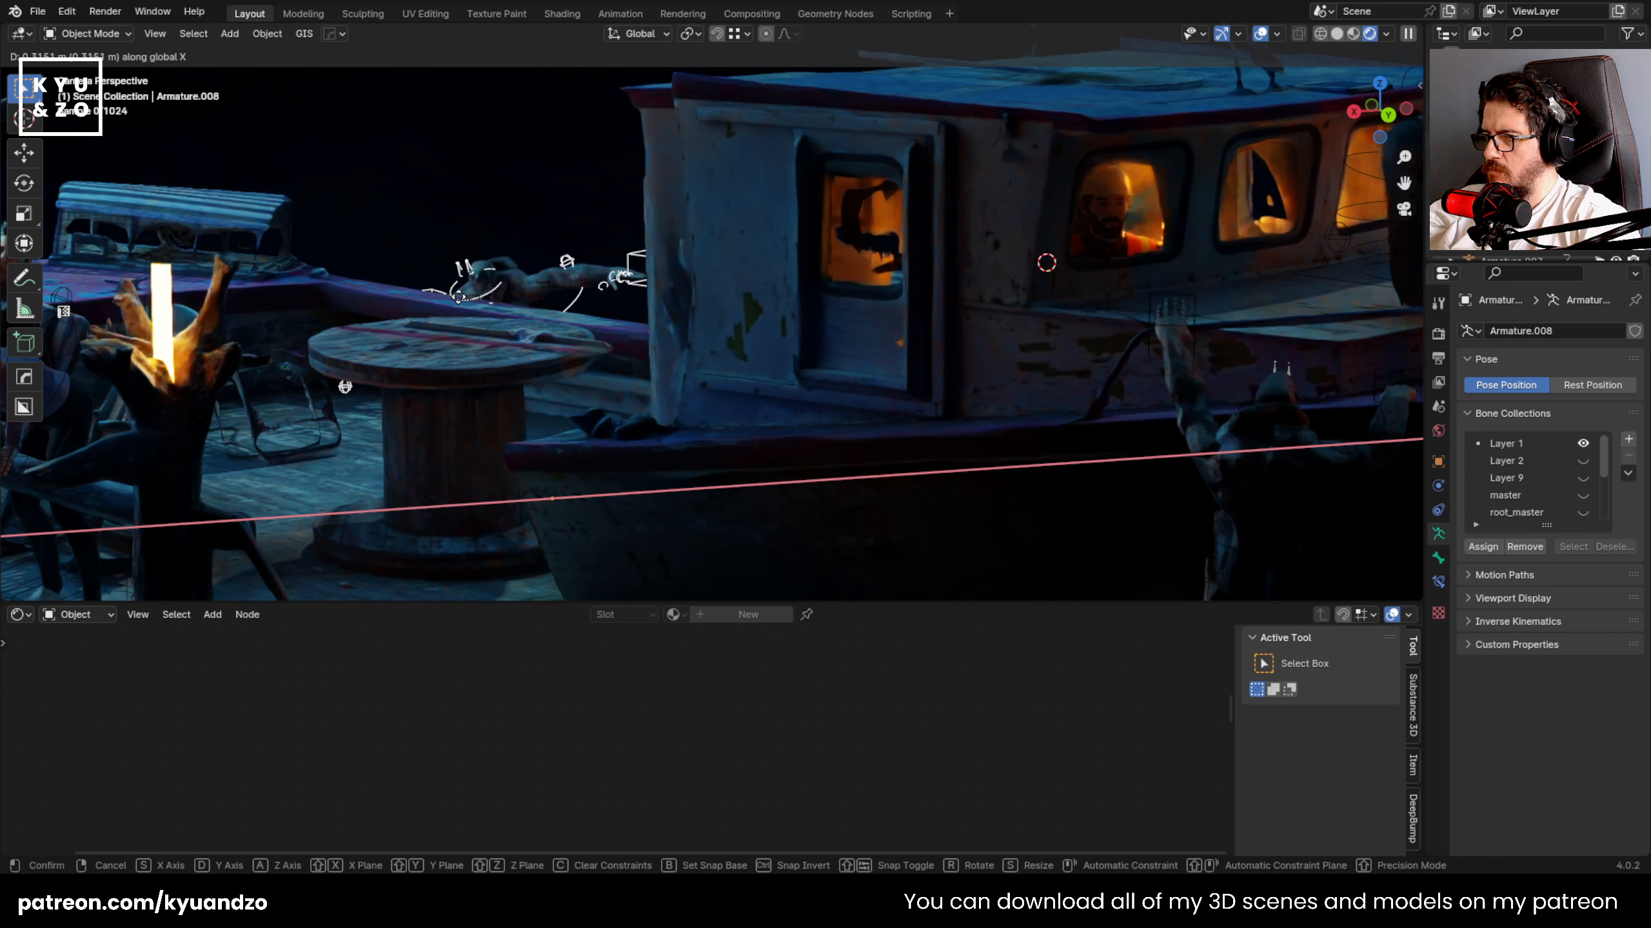
pyautogui.press('Return')
pyautogui.press('r')
pyautogui.press('z')
pyautogui.press('z')
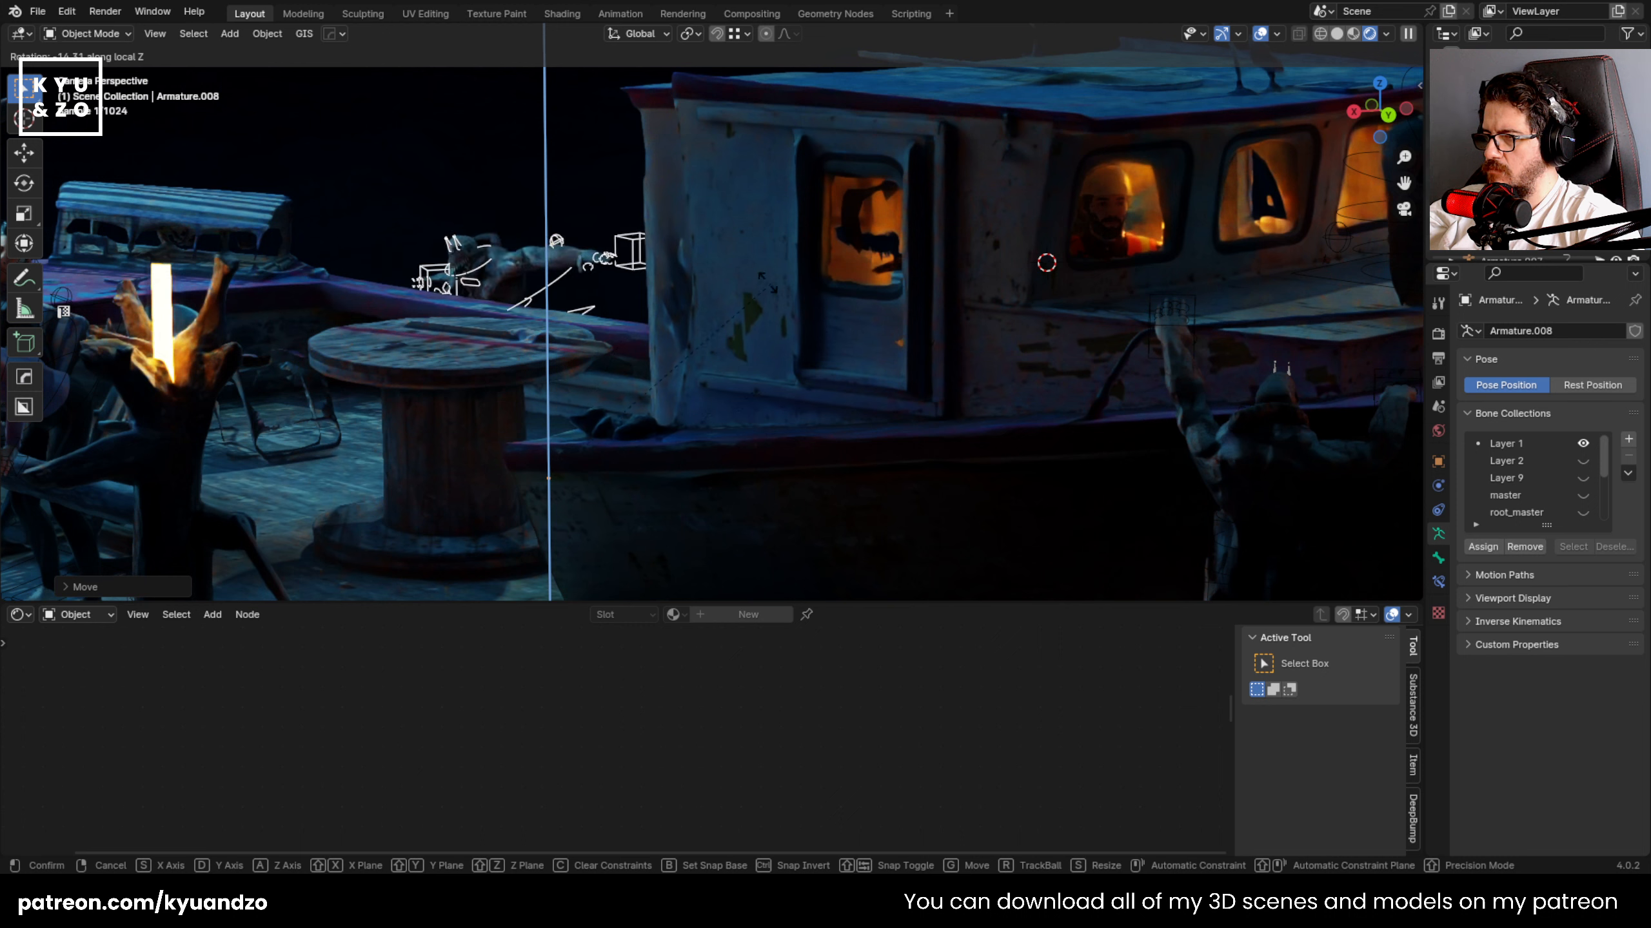
pyautogui.press('Return')
# - Fine-tune the far-railing creature's height along the Z axis and save the scene
pyautogui.press('g')
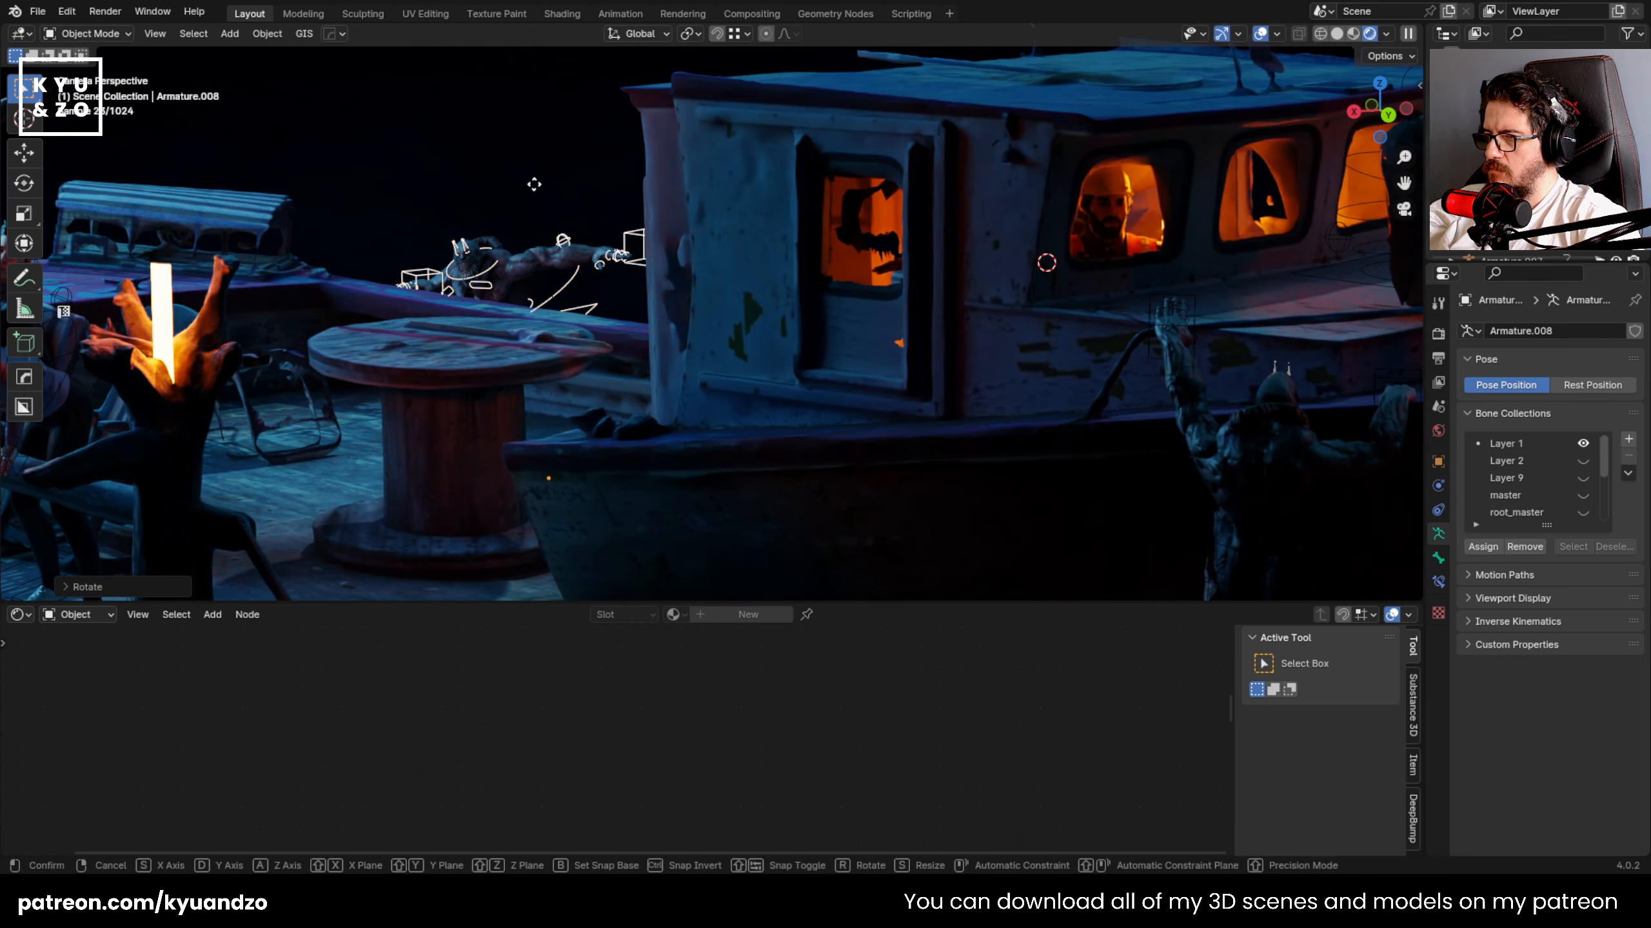
pyautogui.press('a')
pyautogui.click(512, 184)
pyautogui.click(511, 183)
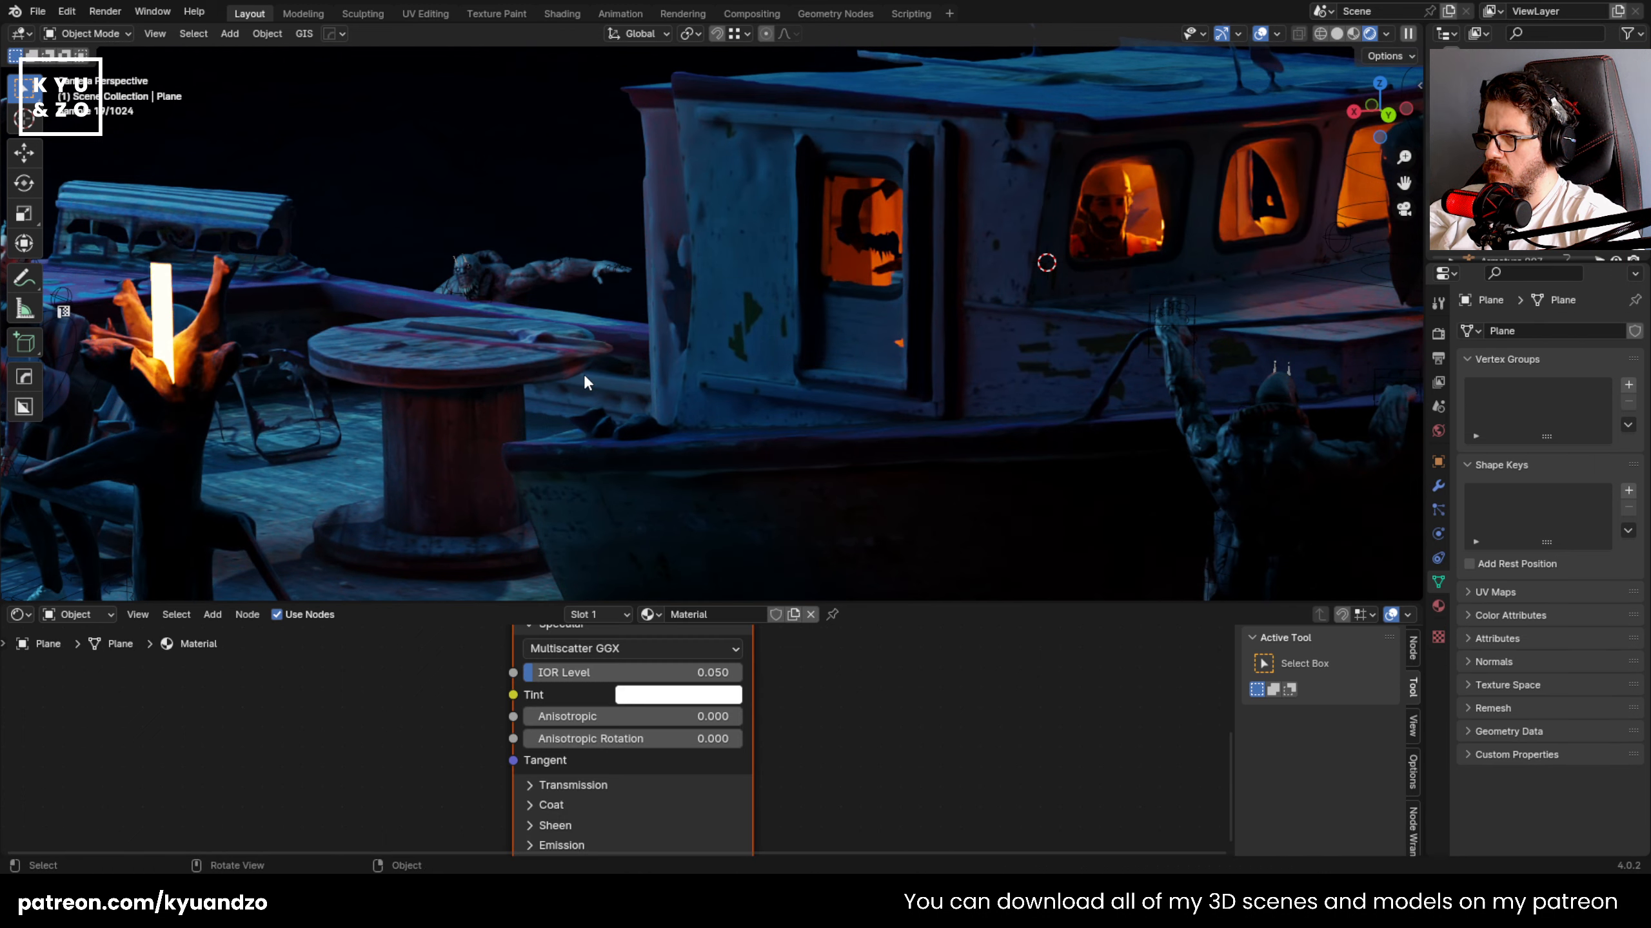
pyautogui.scroll(-5, 583, 374)
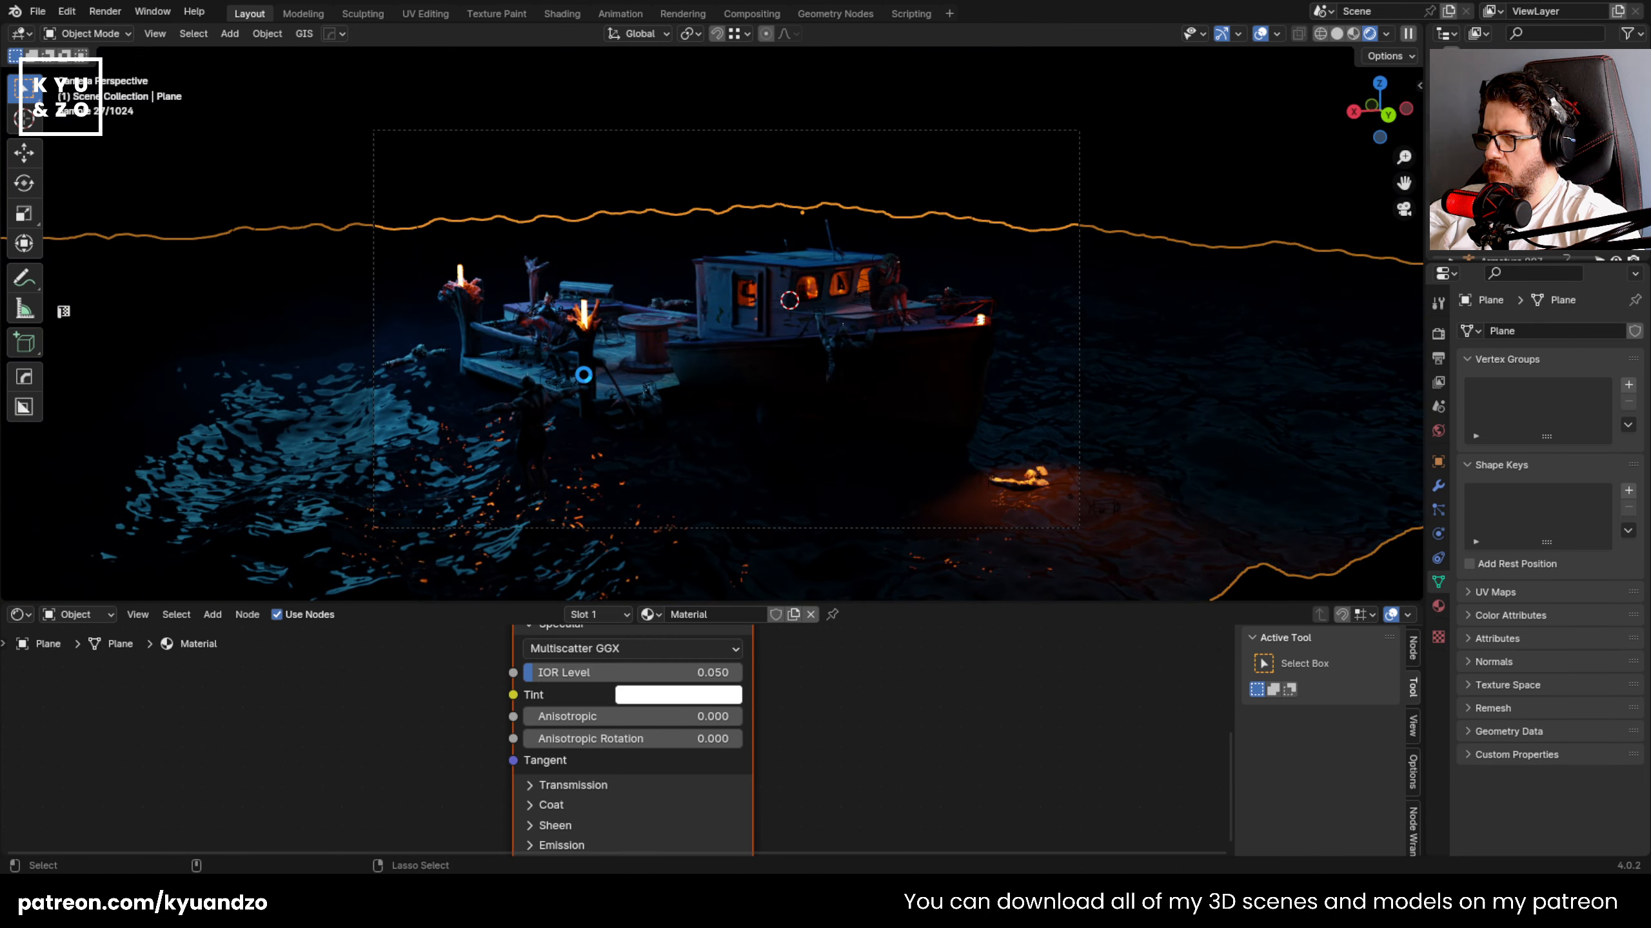
pyautogui.scroll(2, 583, 375)
pyautogui.hotkey('ctrl', 's')
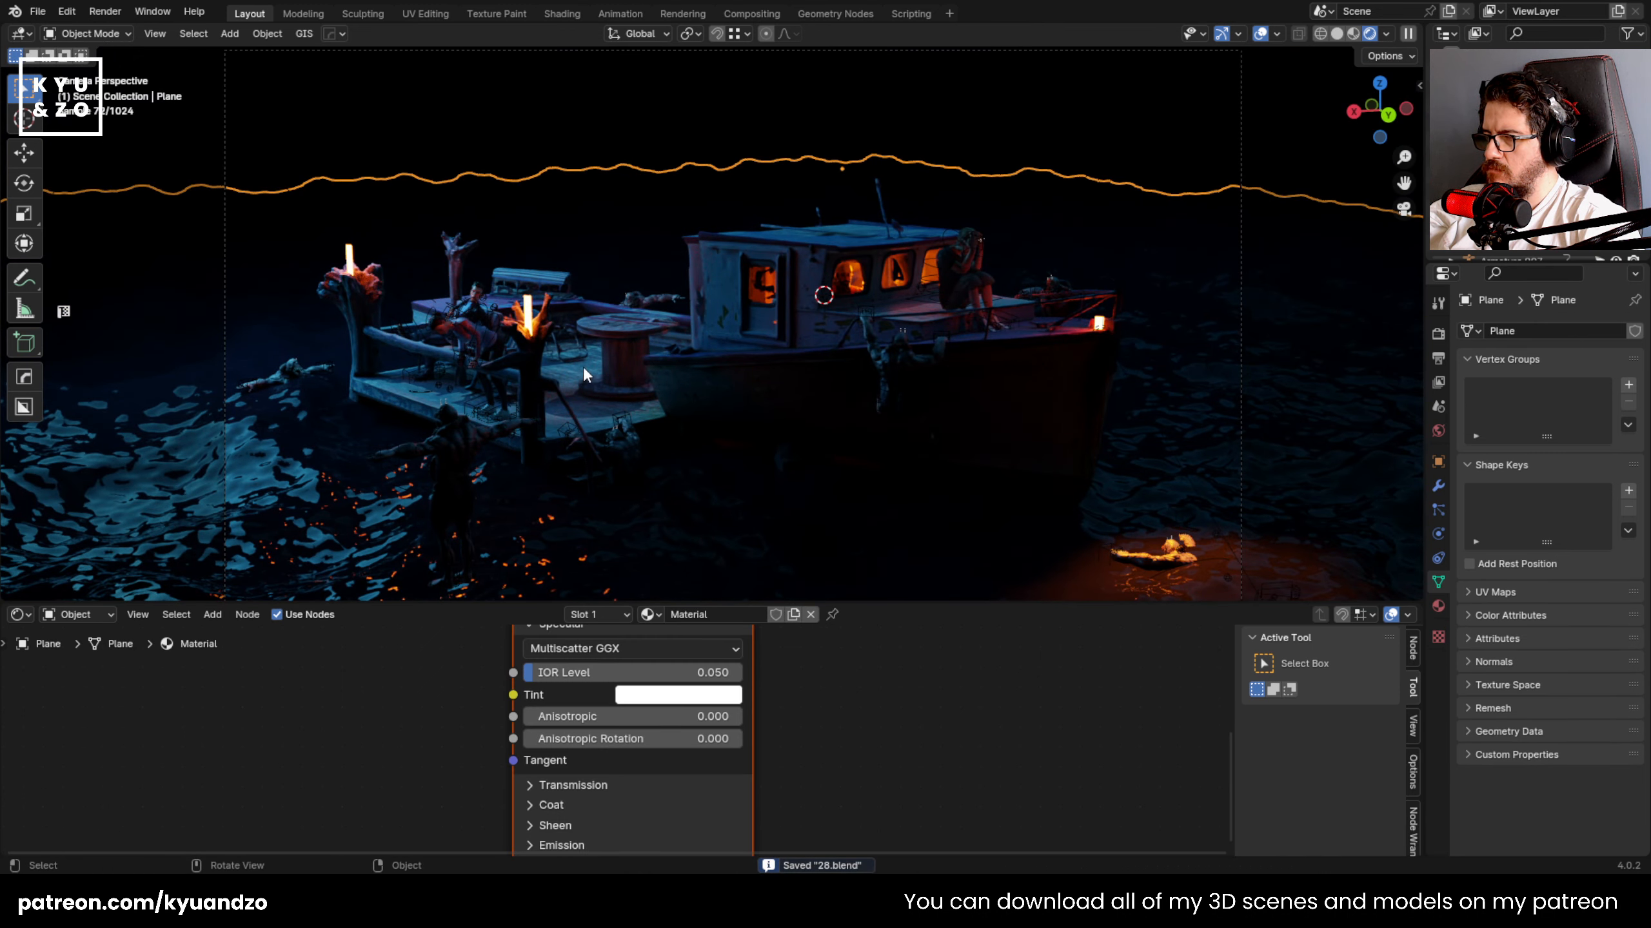
pyautogui.keyDown('shift'); pyautogui.moveTo(583, 367); pyautogui.dragTo(588, 327, button='middle'); pyautogui.keyUp('shift')
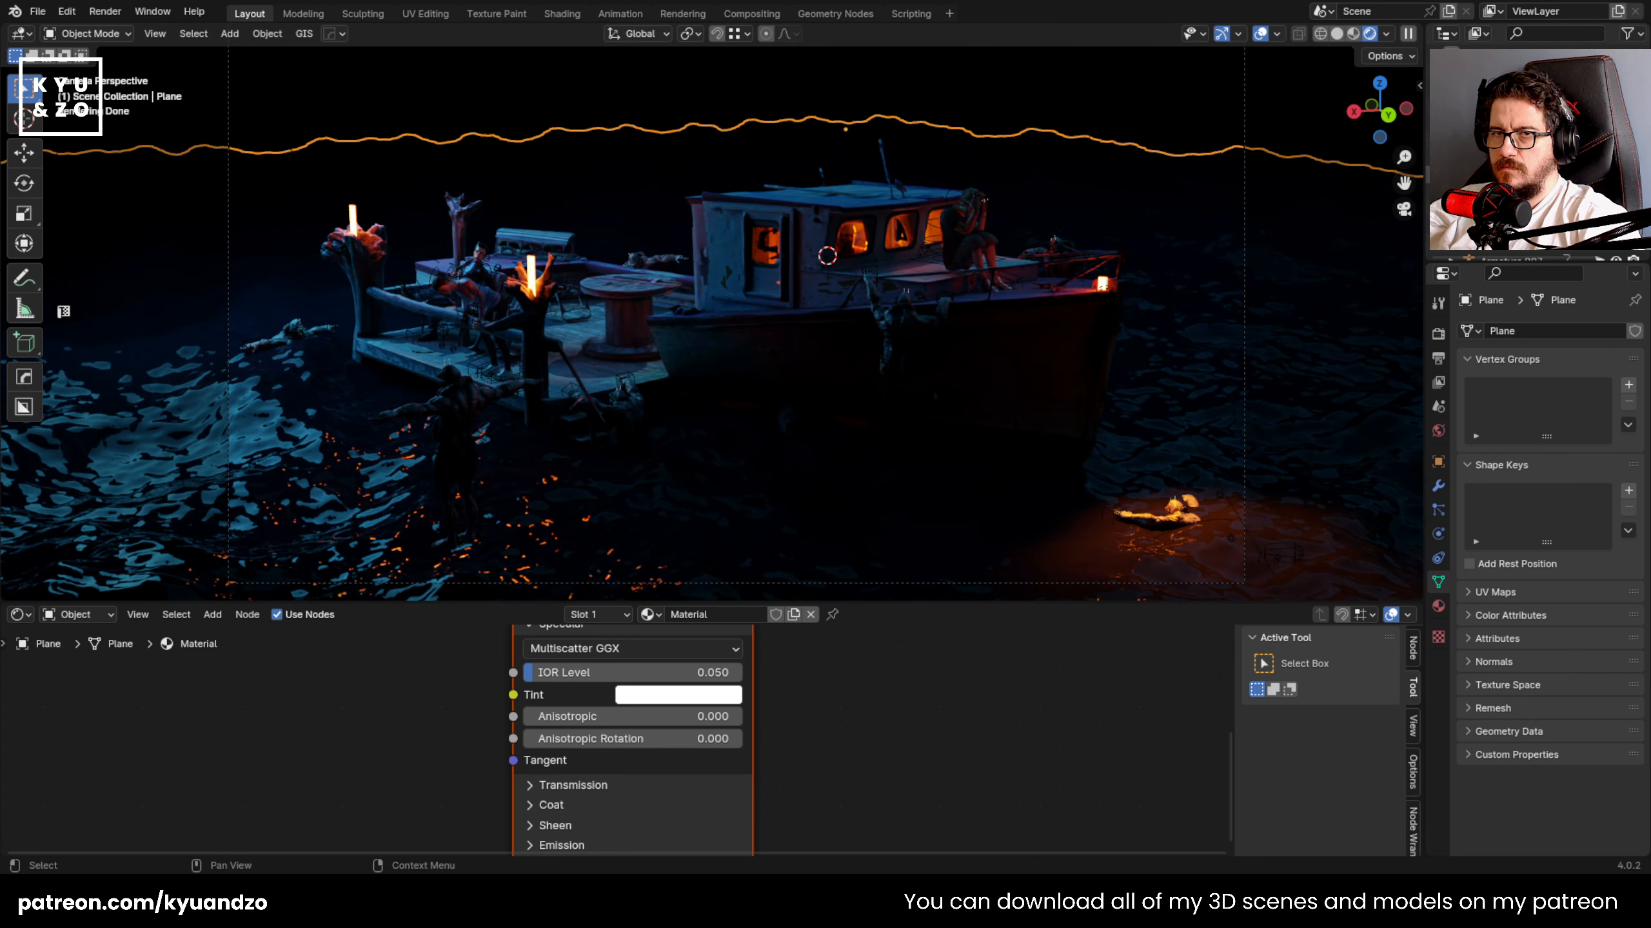
# - Make the hidden fog volume visible in the rendered viewport and save the scene
pyautogui.click(1470, 72)
pyautogui.click(1470, 89)
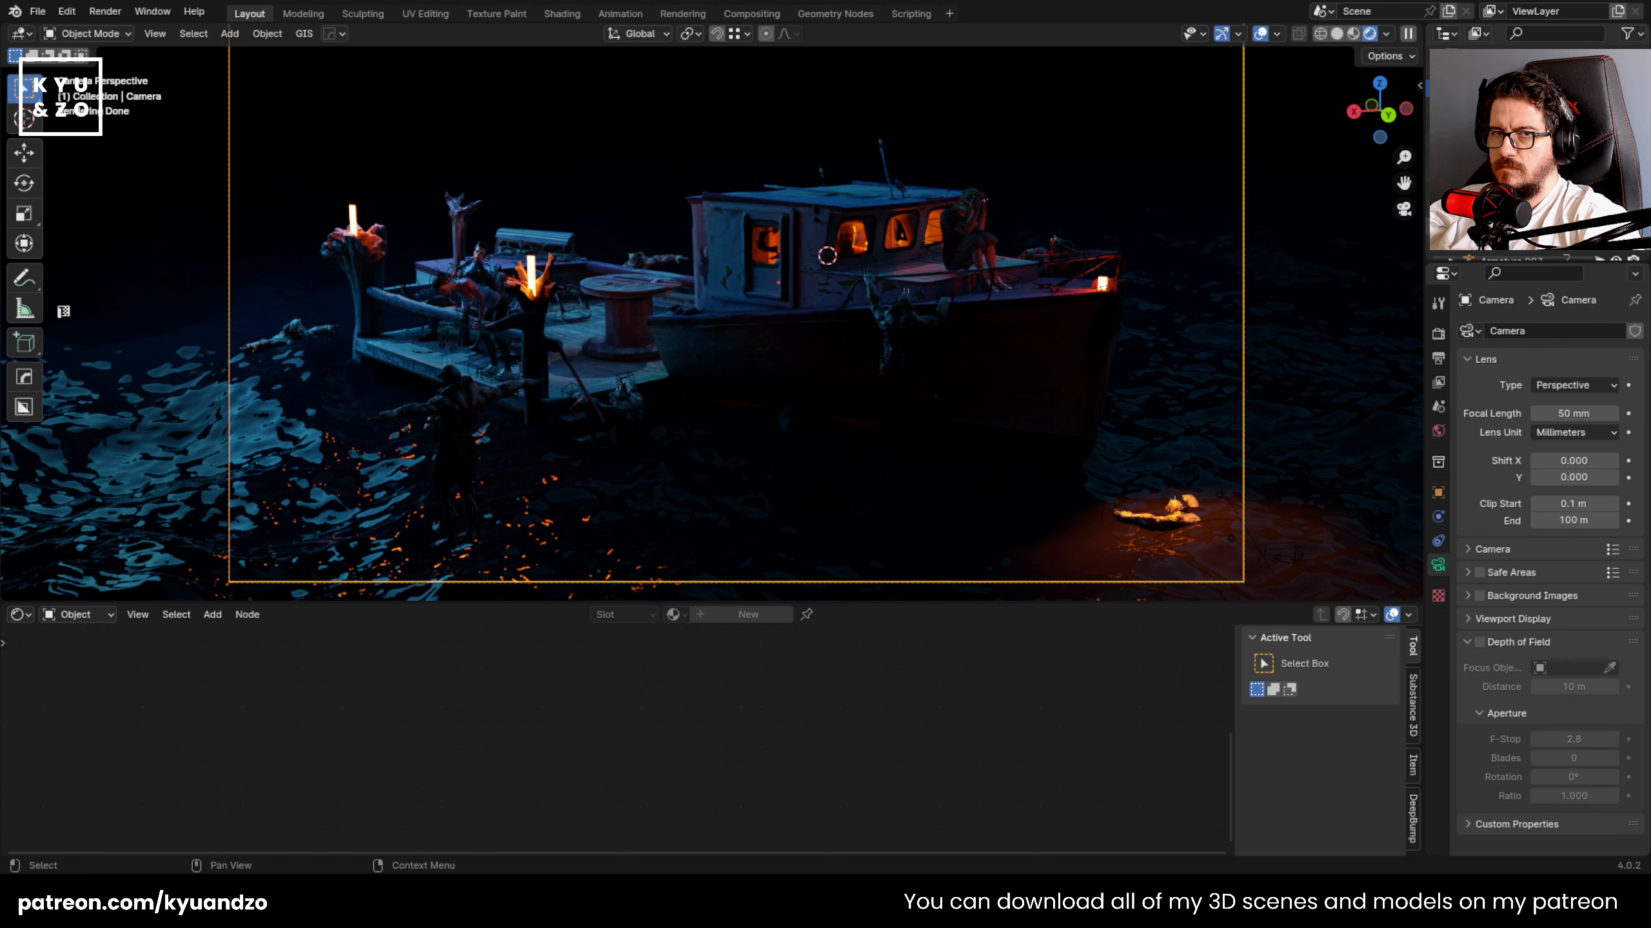
pyautogui.click(1615, 89)
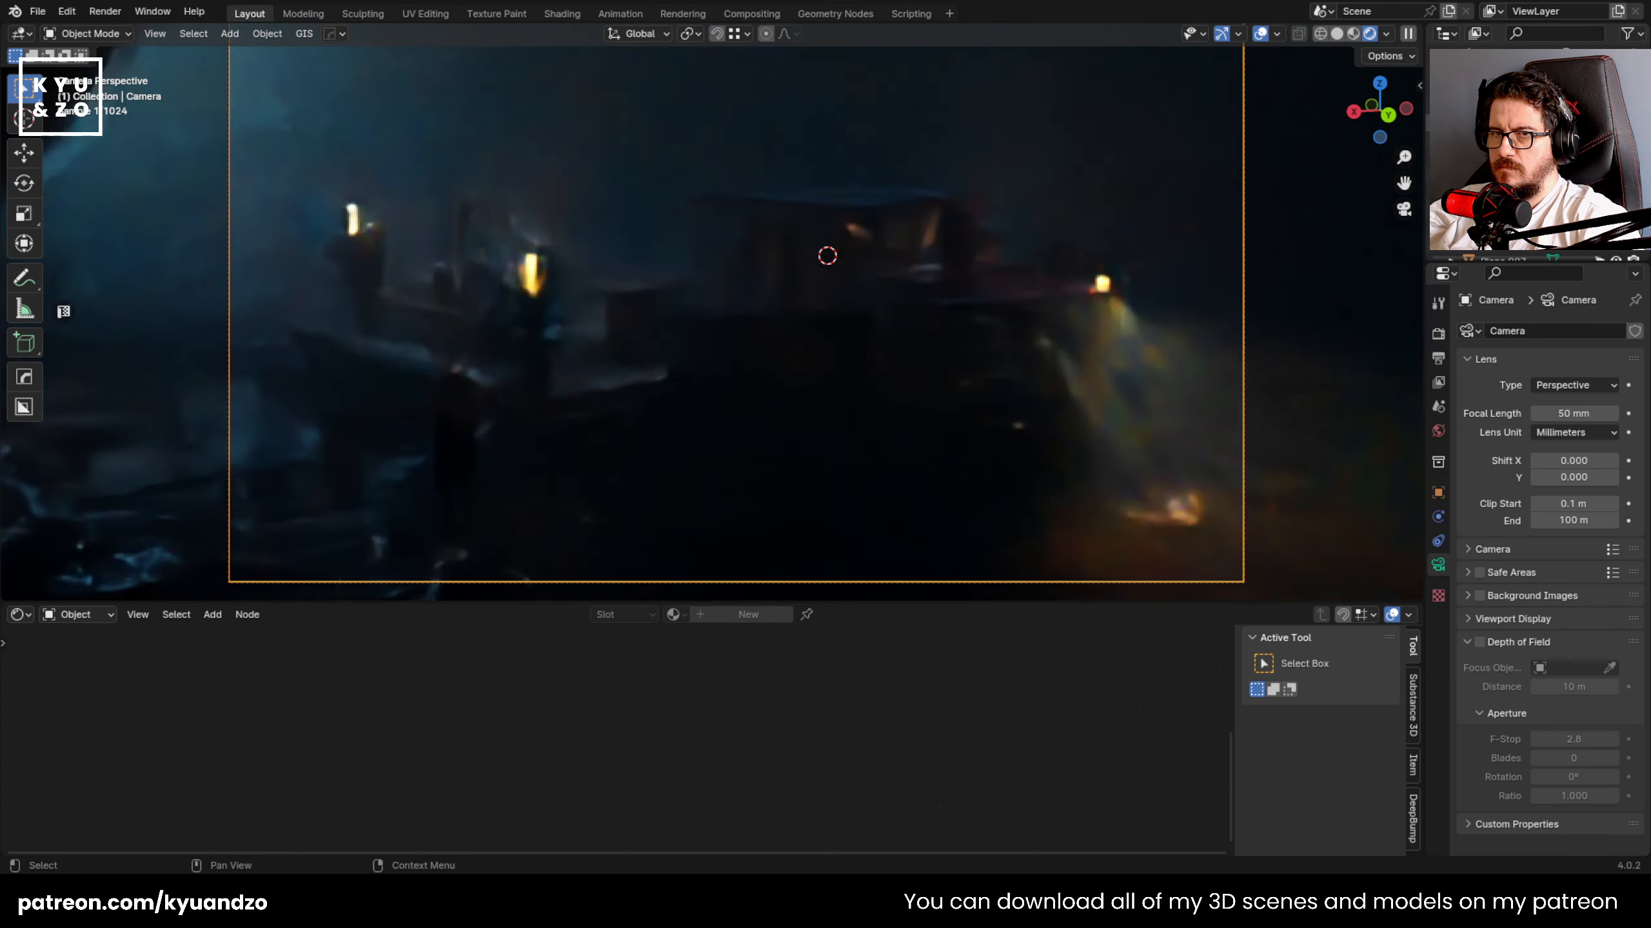
pyautogui.hotkey('ctrl', 's')
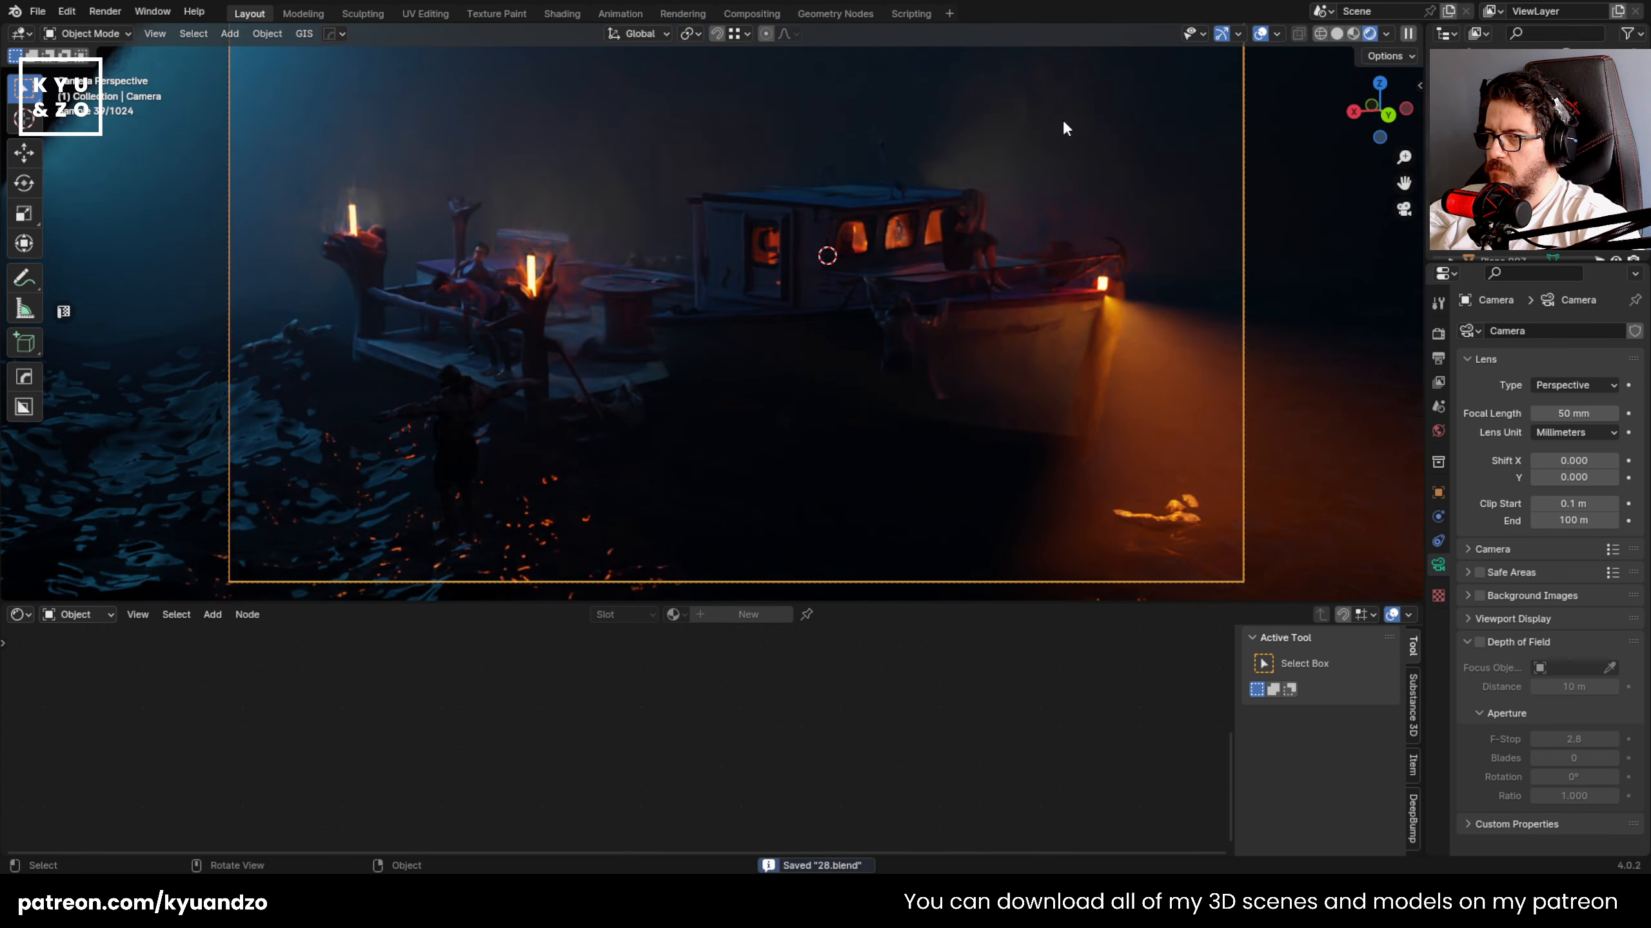
# - Select the armature of the creature swimming near the bow light and shift it slightly along the Z axis
pyautogui.click(1063, 124)
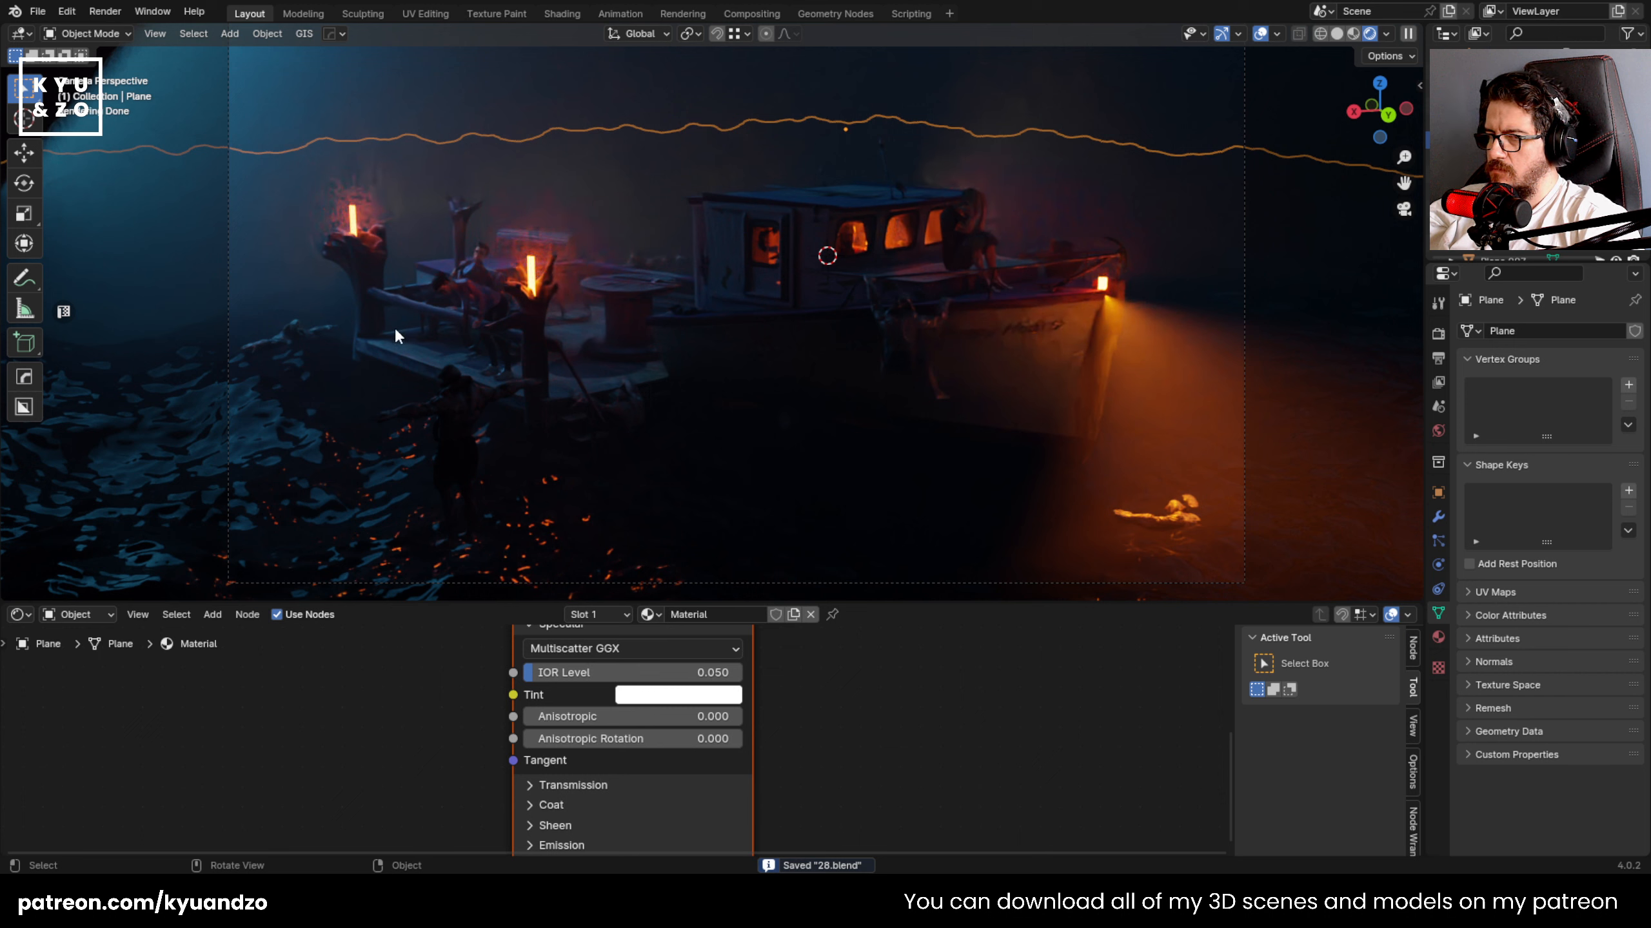
pyautogui.click(1173, 522)
pyautogui.click(1137, 538)
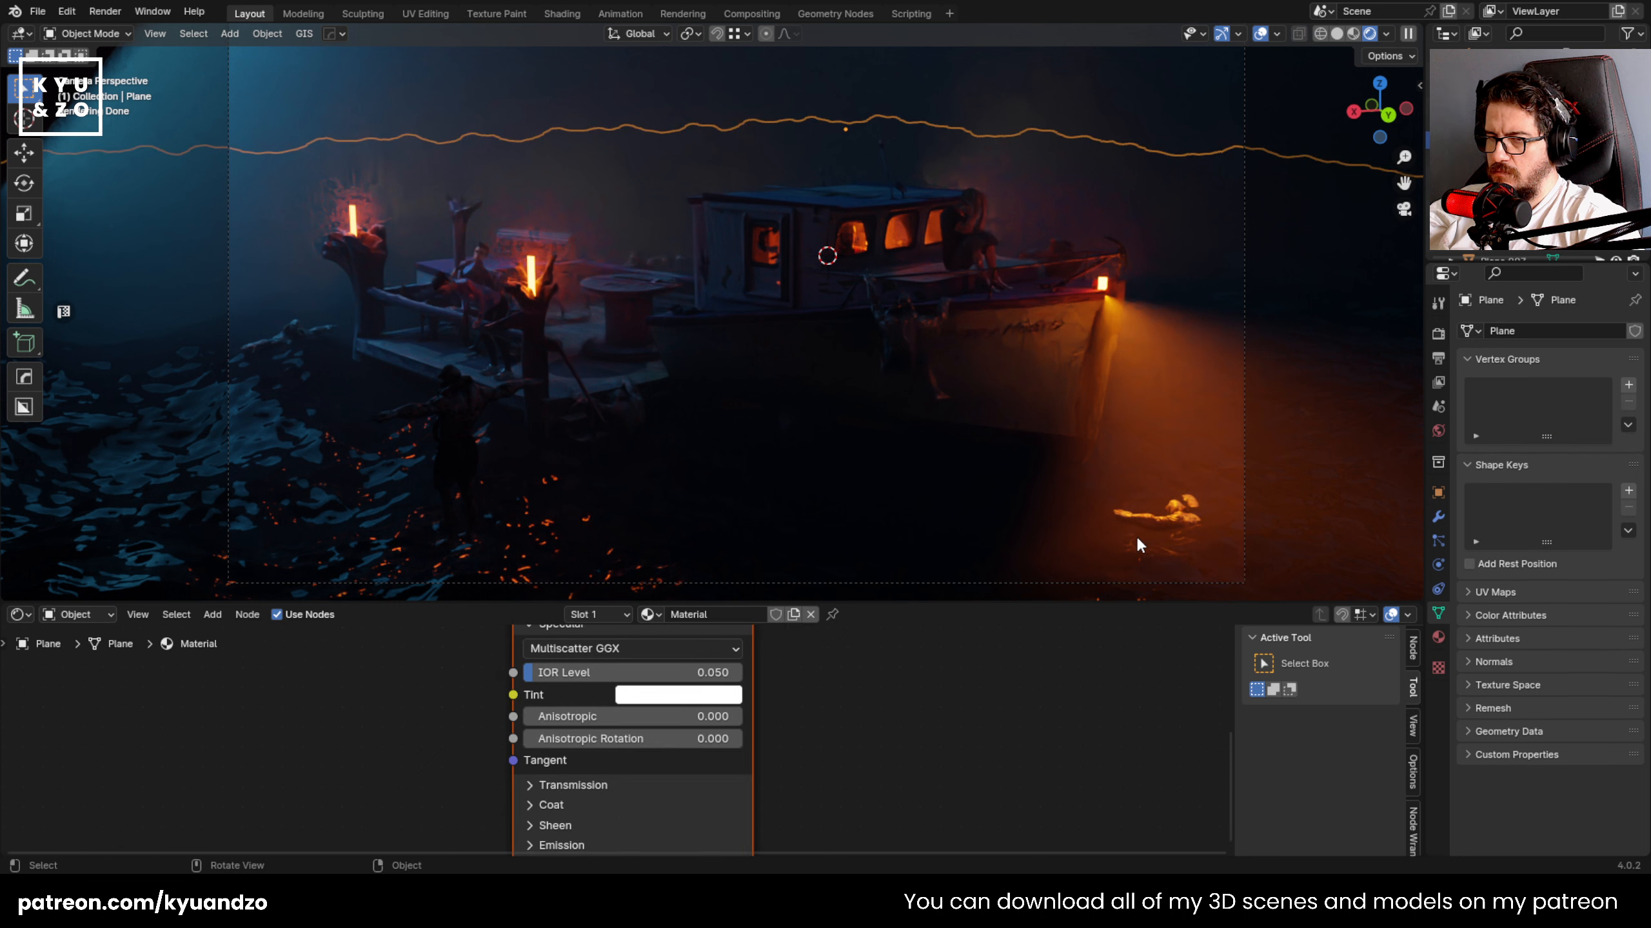
pyautogui.click(1107, 506)
pyautogui.click(1167, 503)
pyautogui.click(1168, 504)
pyautogui.click(1169, 504)
pyautogui.click(1170, 524)
pyautogui.click(1173, 535)
pyautogui.click(1175, 516)
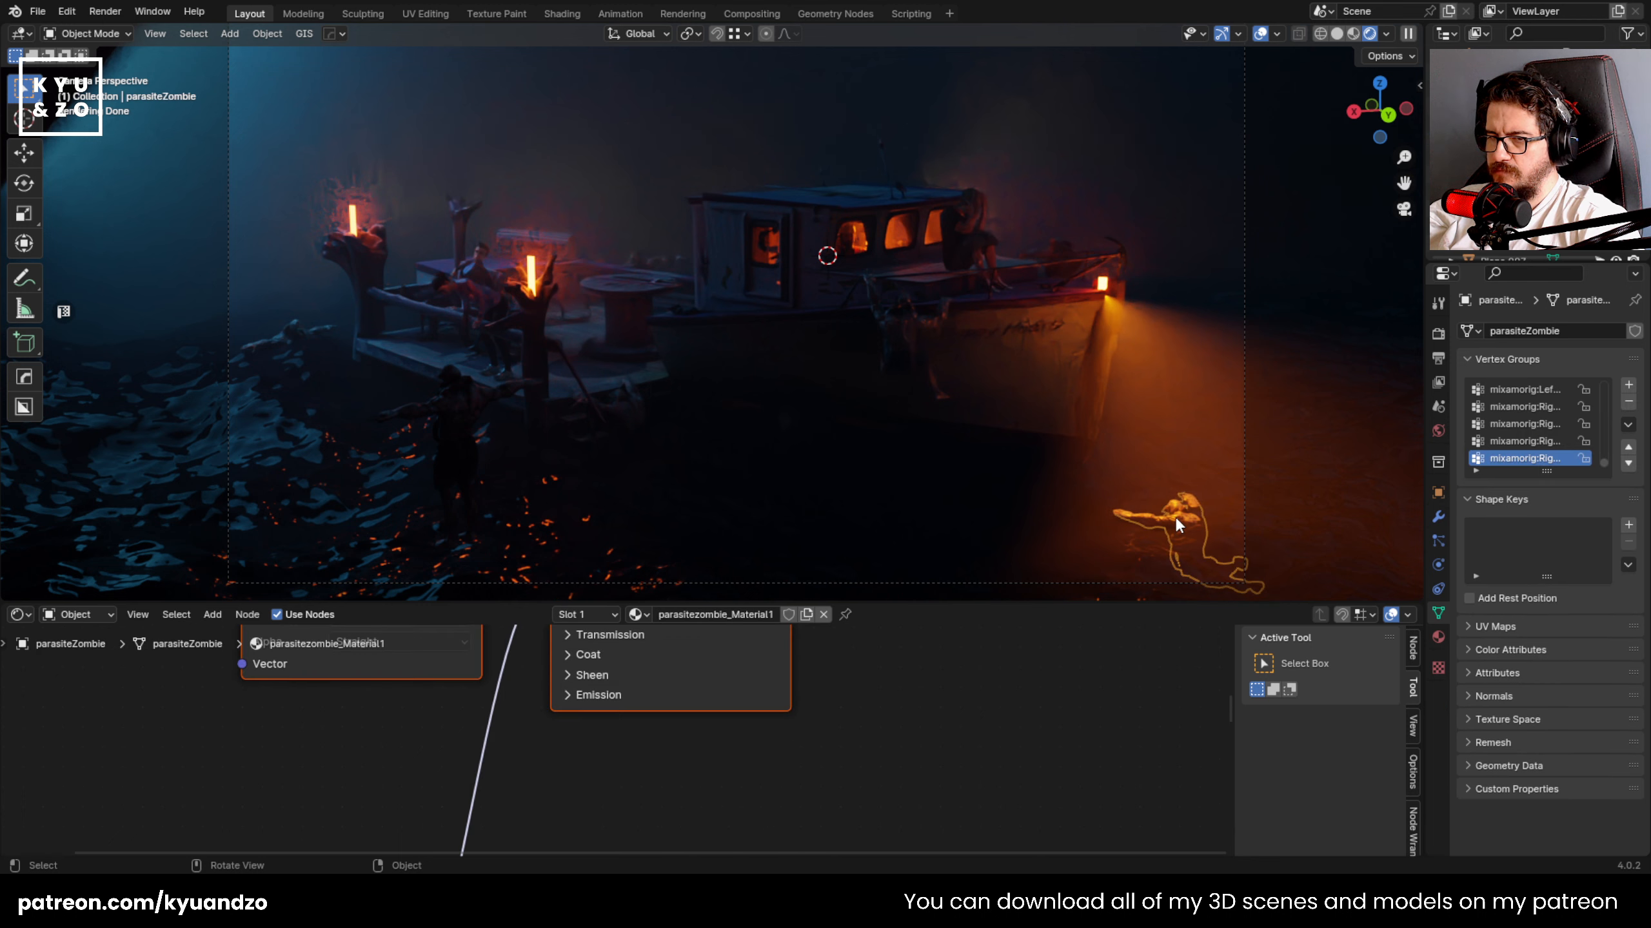
pyautogui.hotkey('shift', 'g')
pyautogui.click(1127, 557)
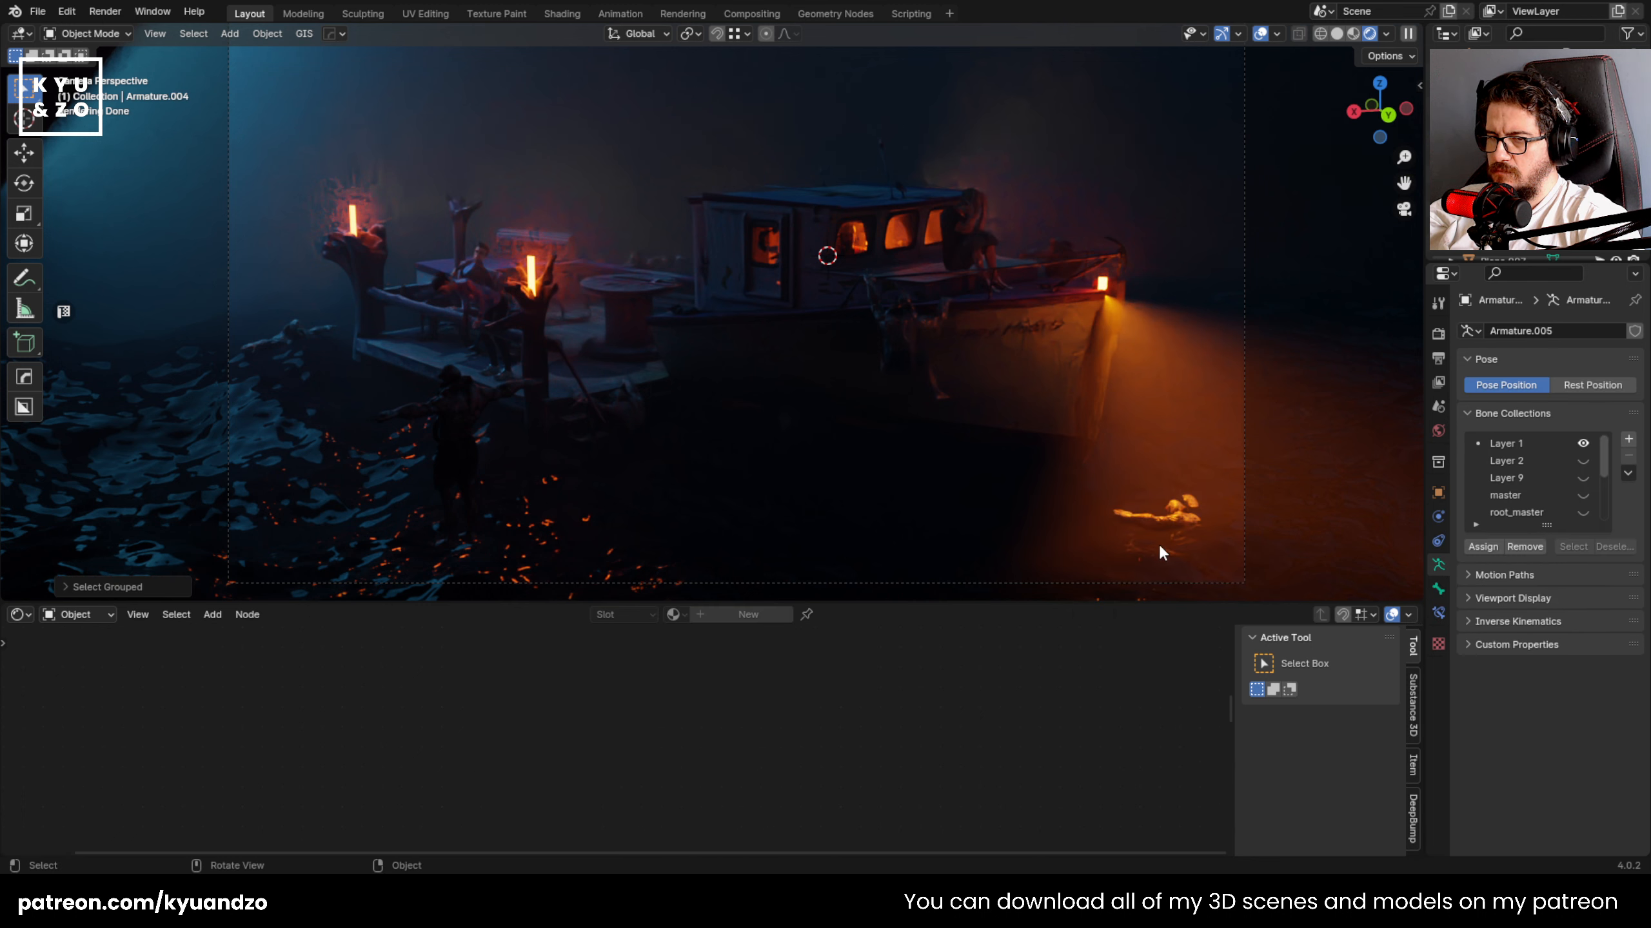
pyautogui.press('g')
pyautogui.rightClick(1189, 460)
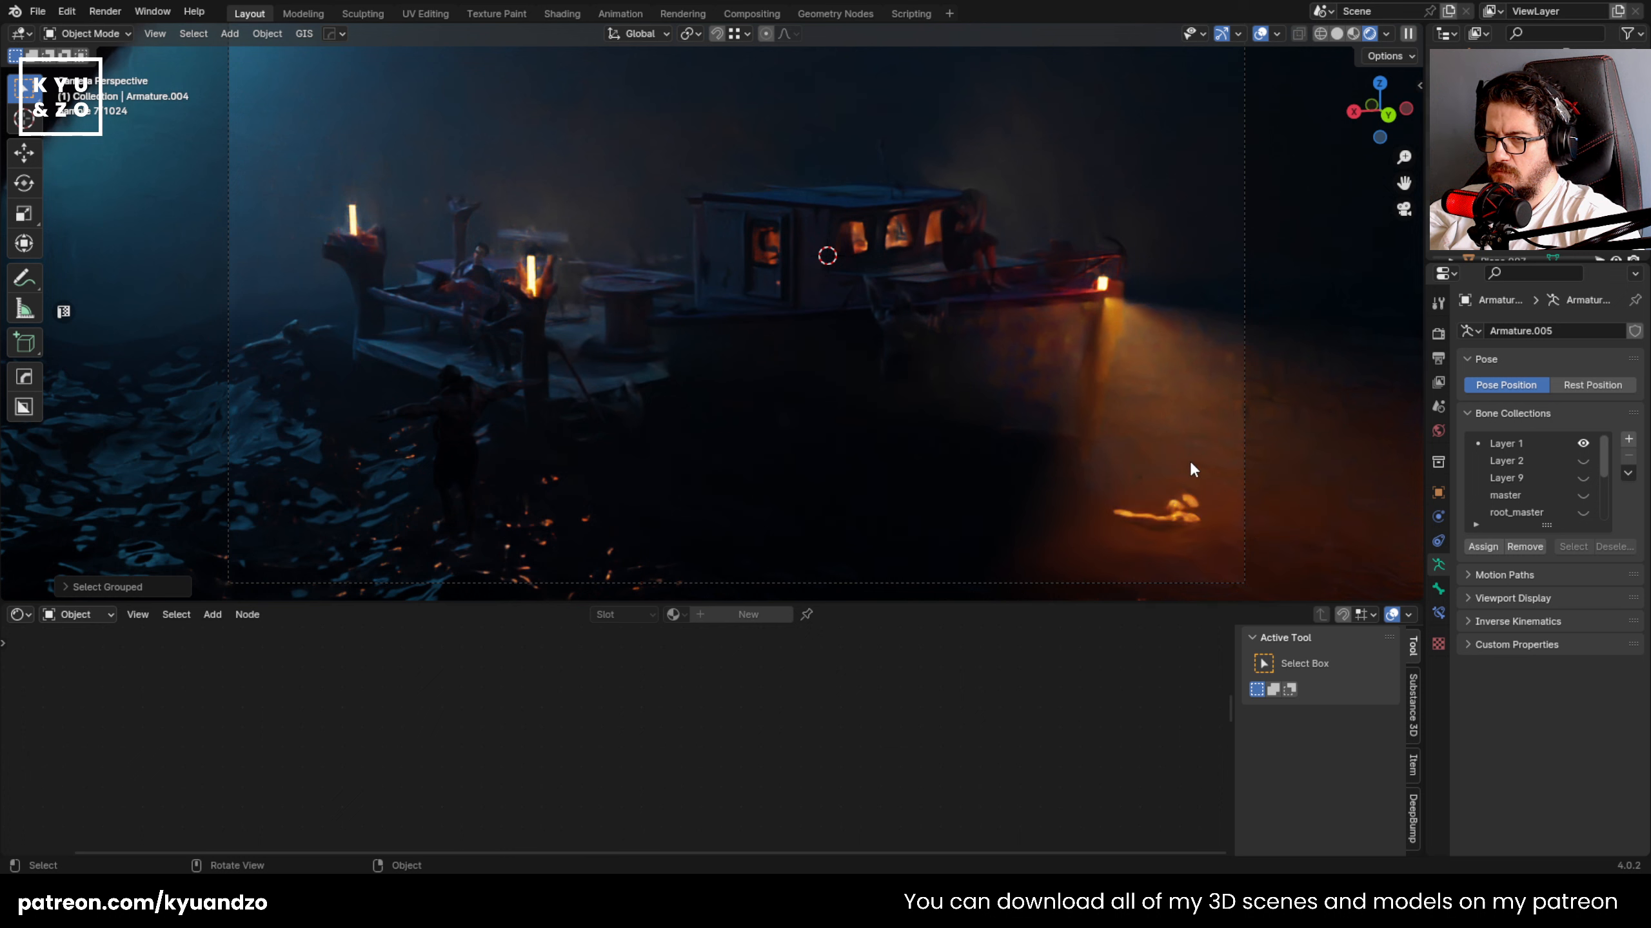
pyautogui.press('g')
pyautogui.press('z')
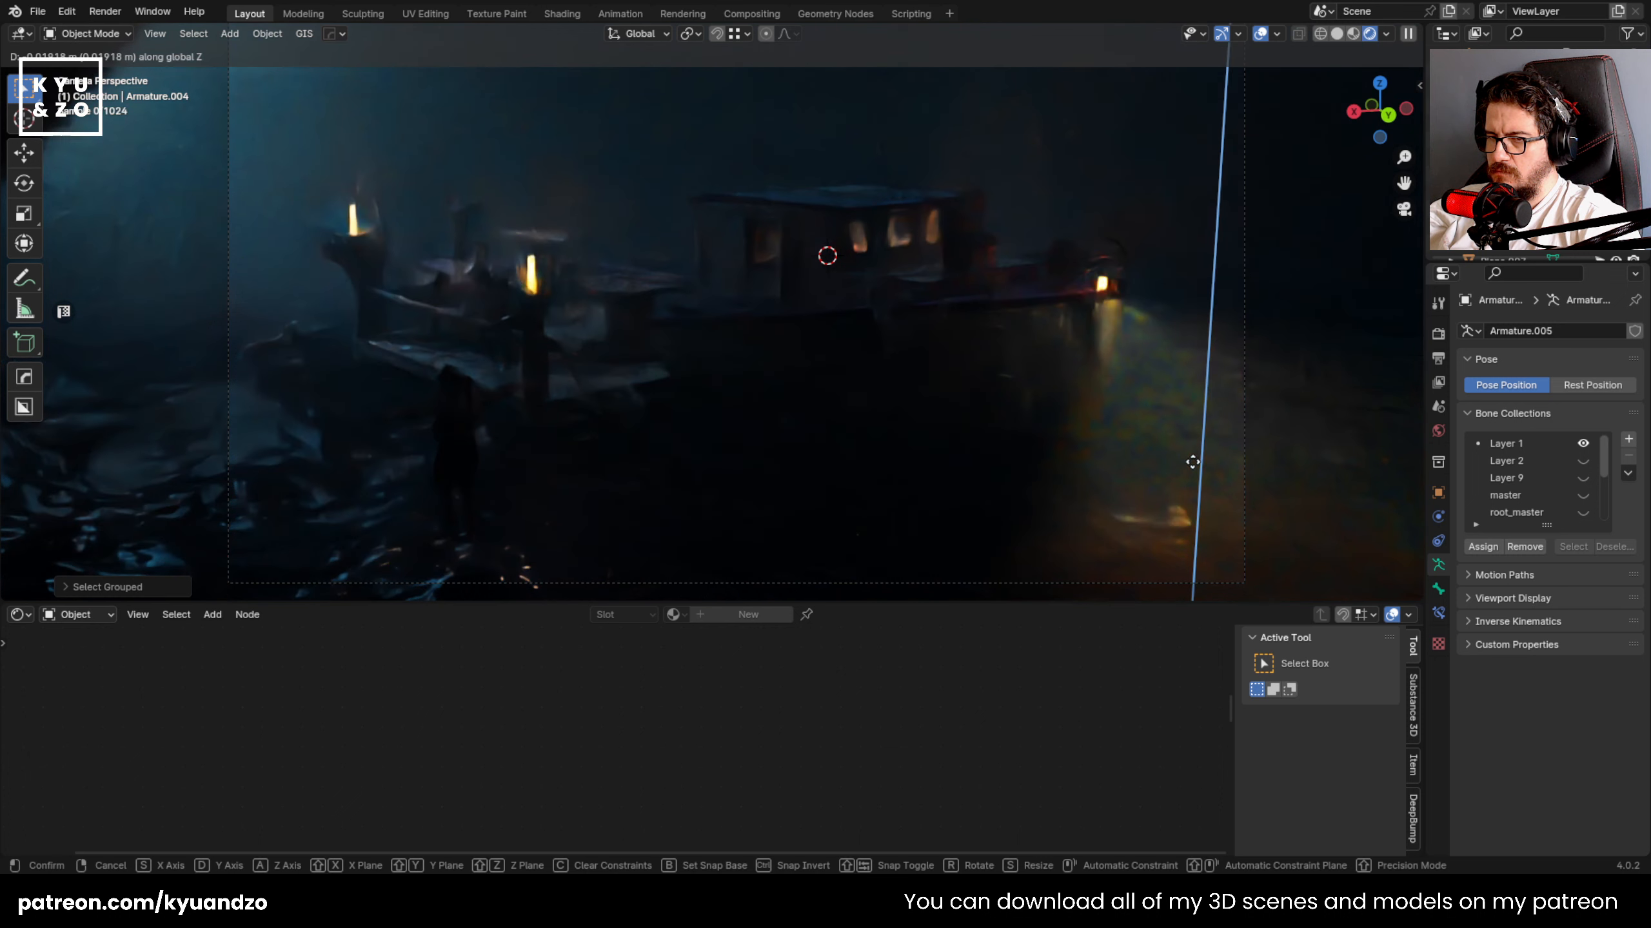
pyautogui.click(1193, 461)
# - Move the swimming creature's armature along the Y axis, farther from the camera within the bow light's beam
pyautogui.press('g')
pyautogui.press('d')
pyautogui.press('s')
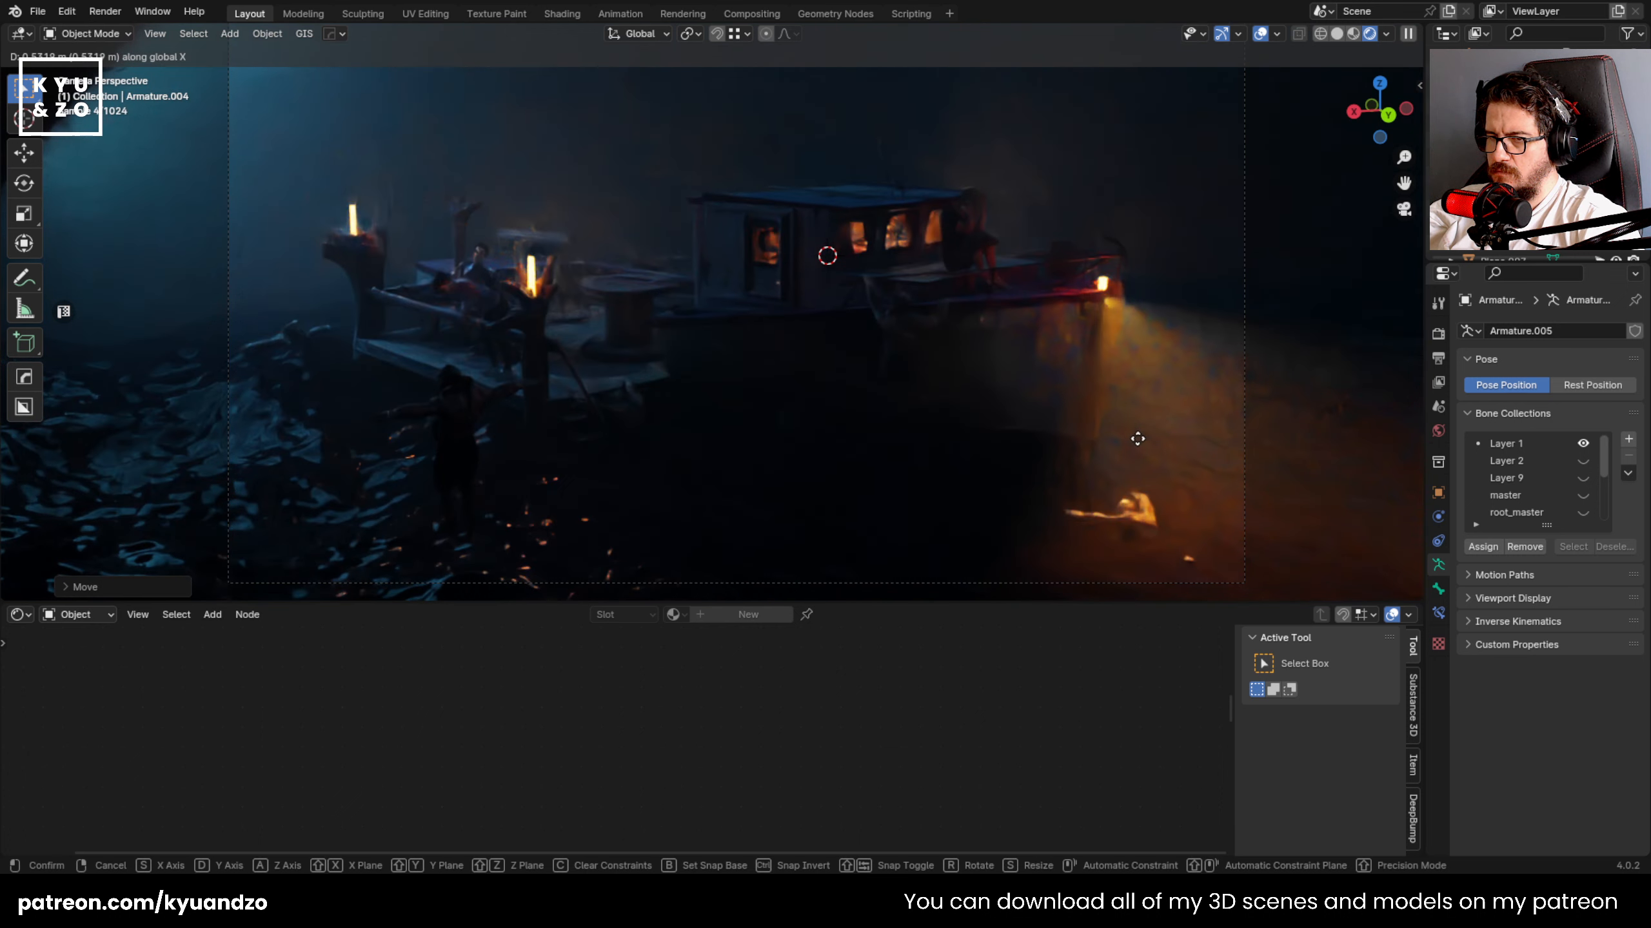
pyautogui.press('y')
pyautogui.click(1191, 450)
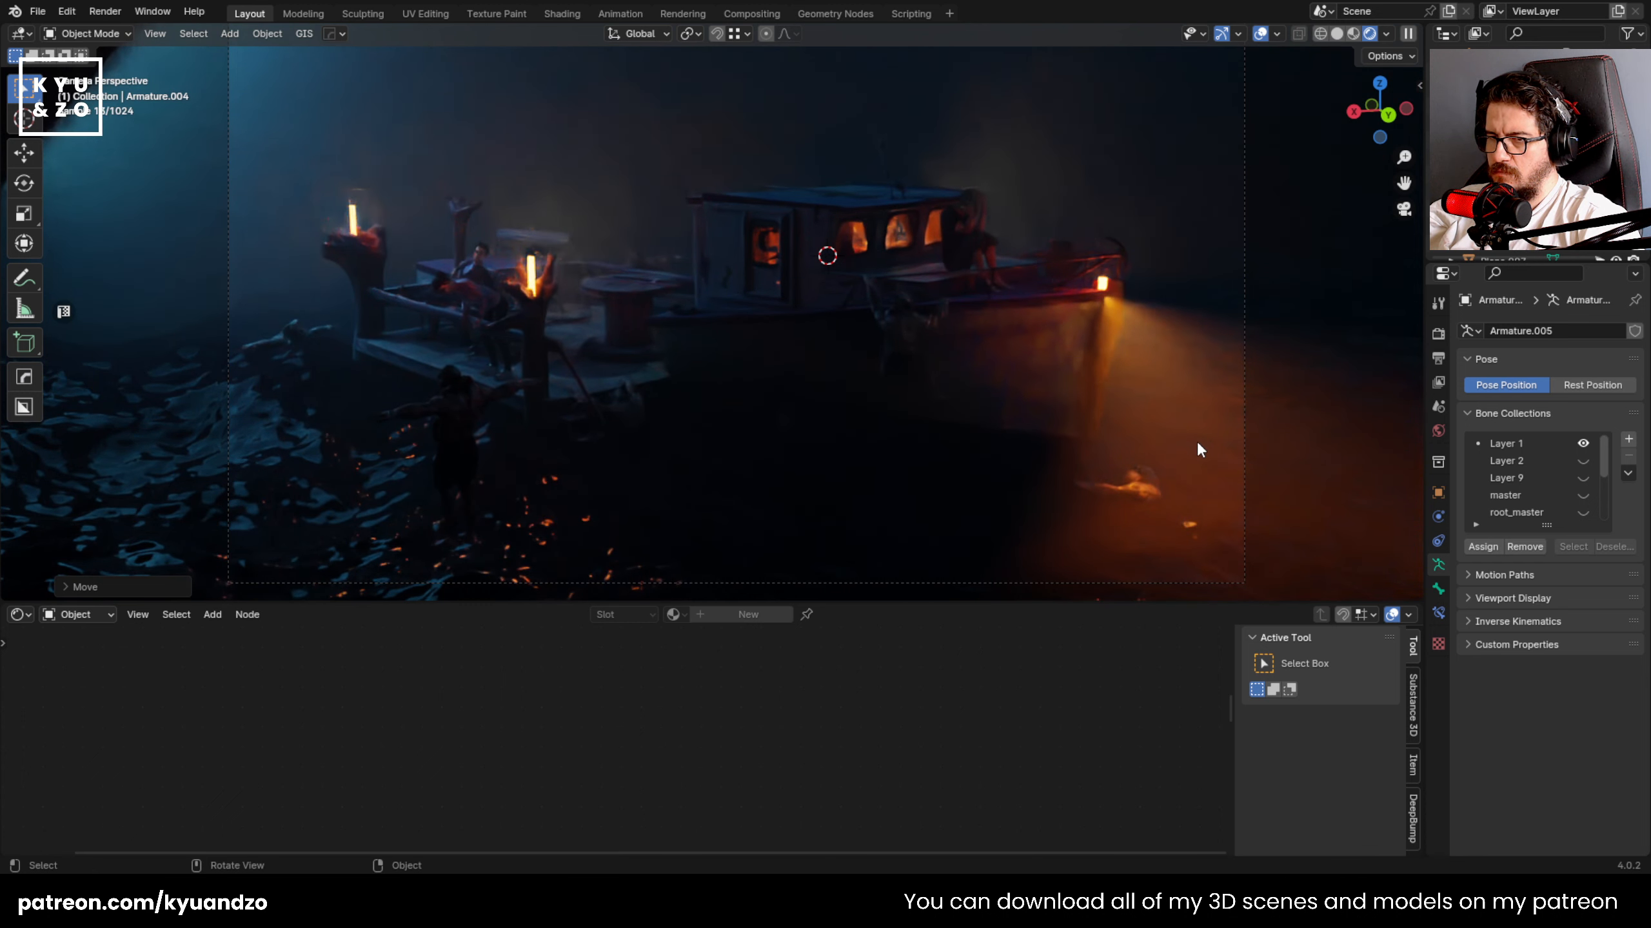
pyautogui.press('g')
pyautogui.press('y')
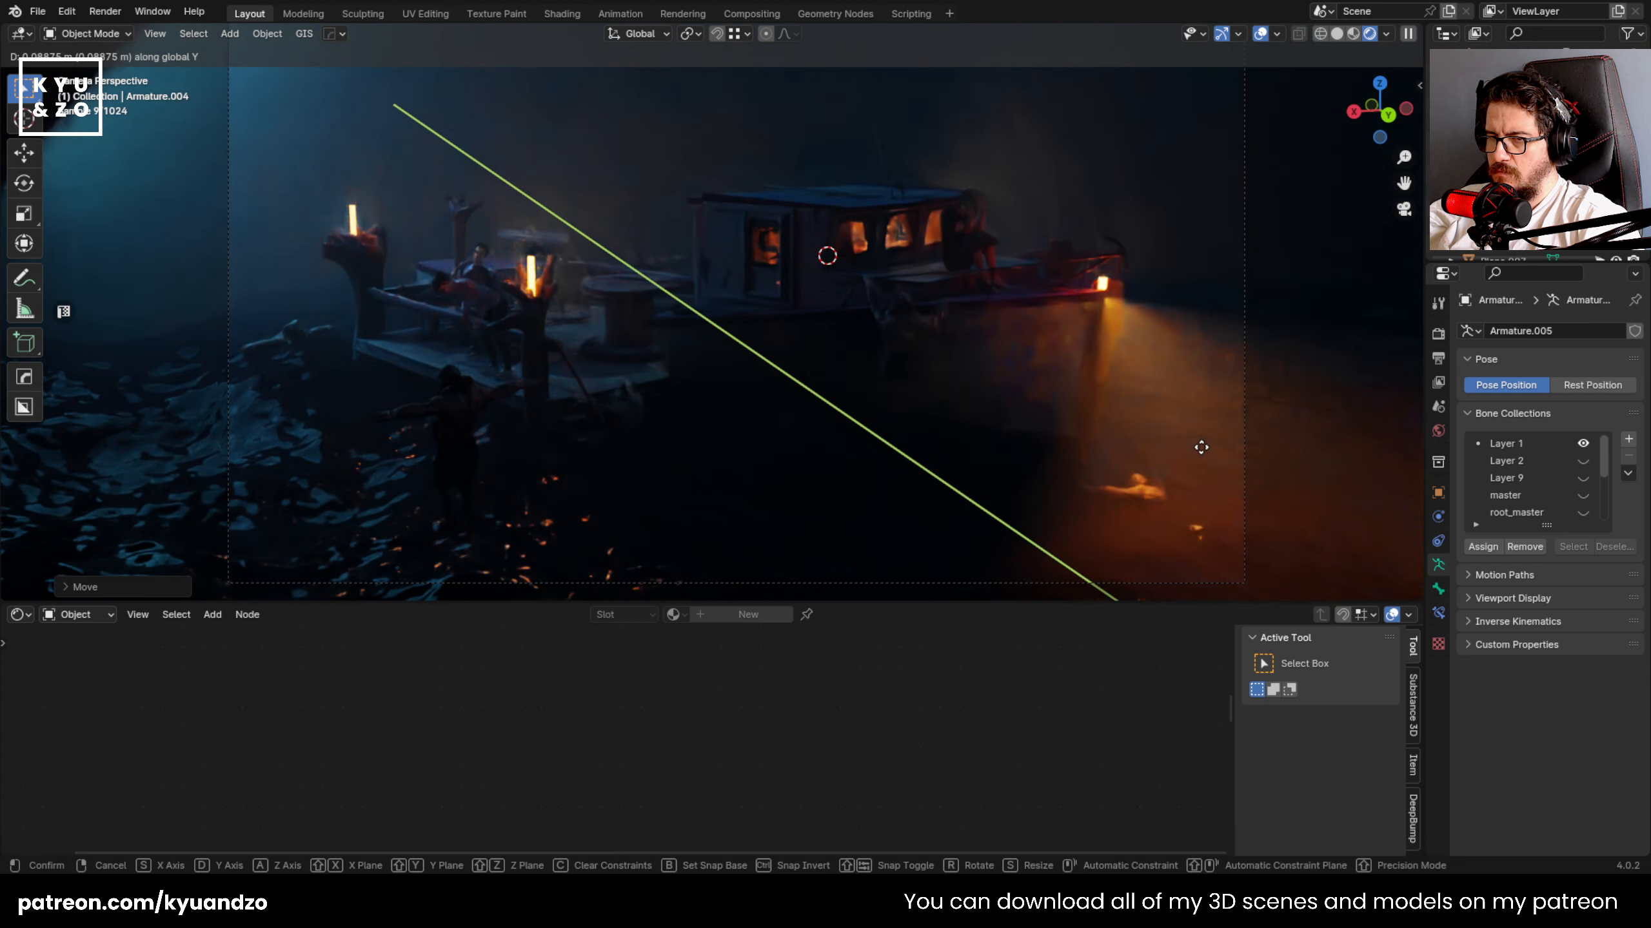
pyautogui.click(1202, 477)
# - Tilt the swimming creature's armature slightly about the X axis and readjust its height in the water along the Z axis
pyautogui.press('r')
pyautogui.press('x')
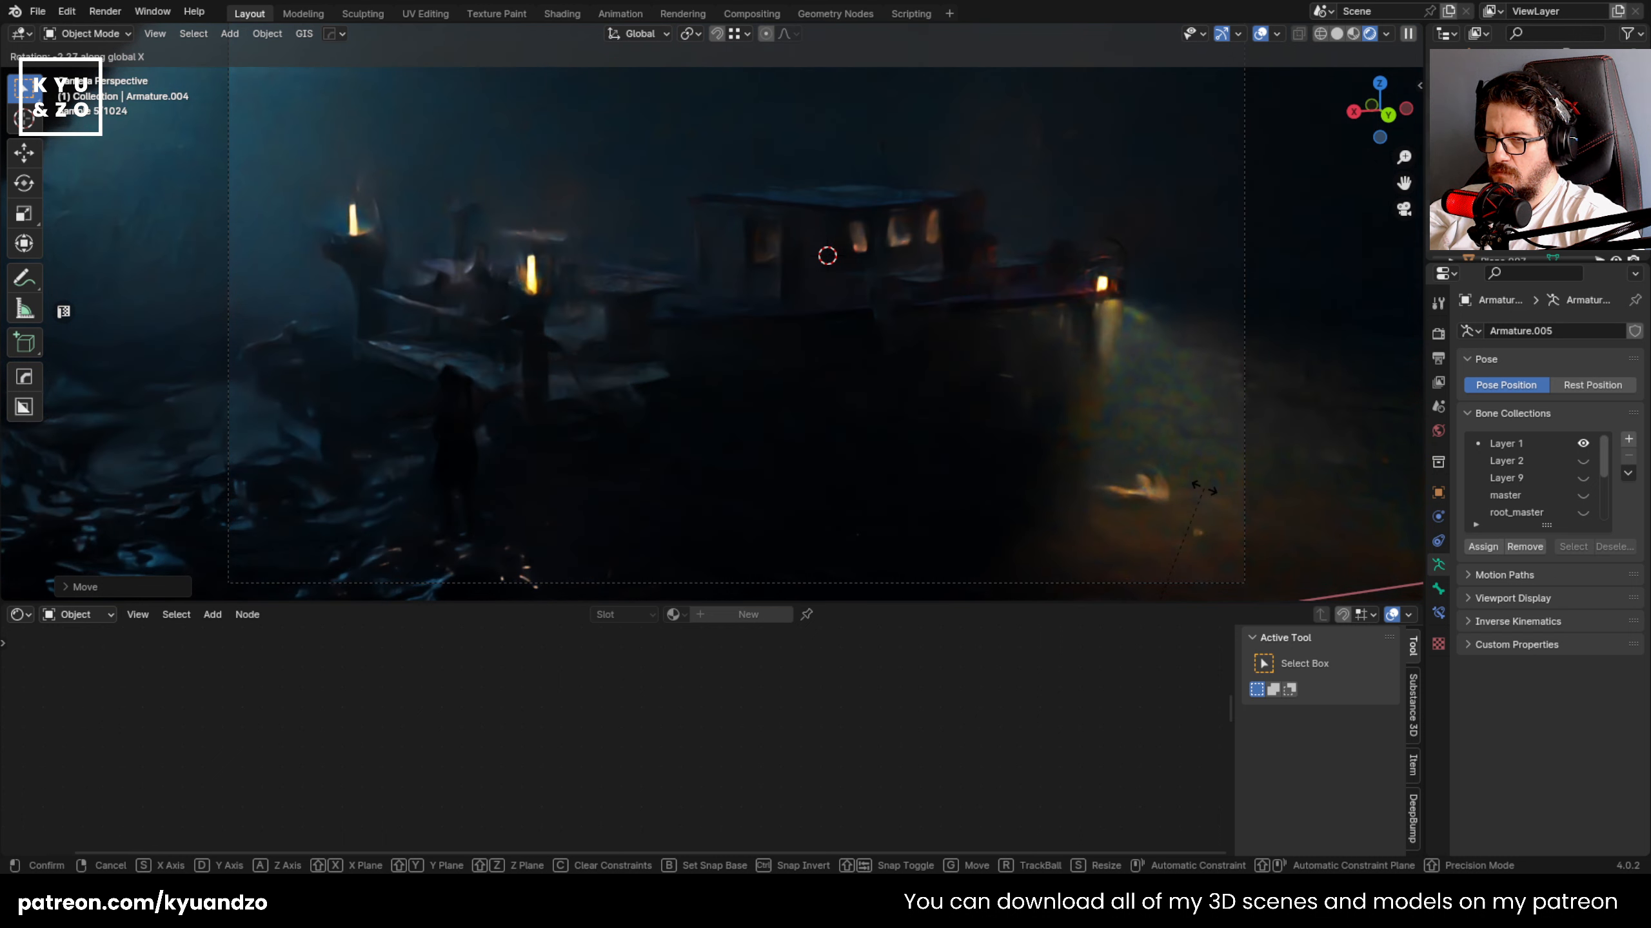
pyautogui.click(1205, 490)
pyautogui.press('g')
pyautogui.press('z')
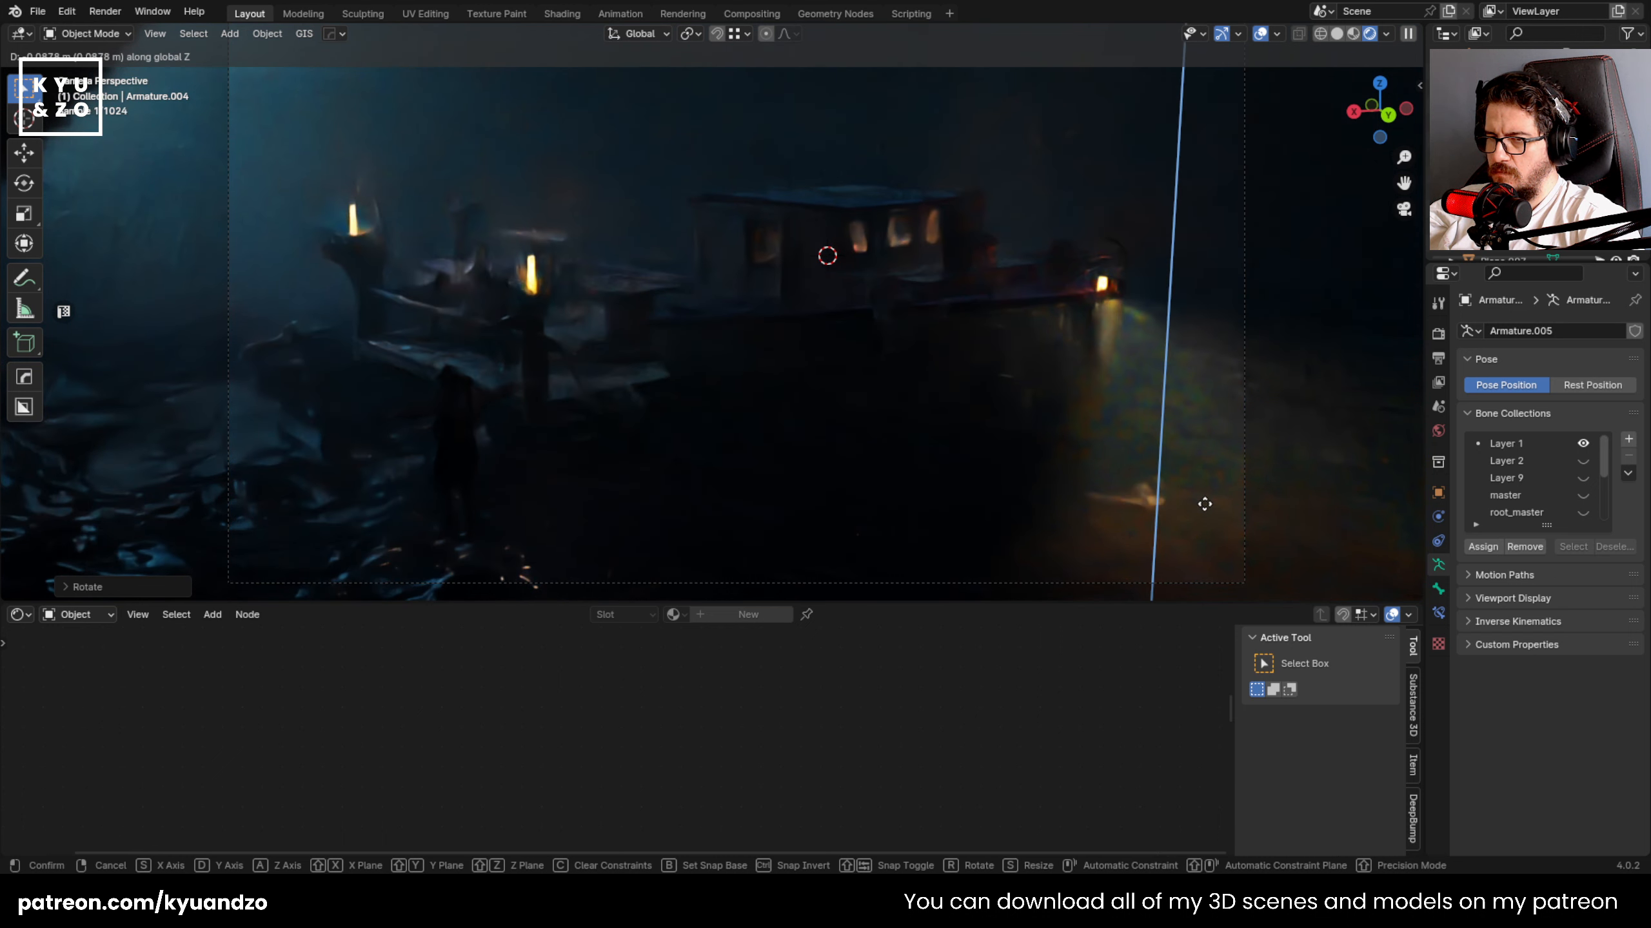
pyautogui.click(1198, 493)
# - Fine-tune the swimming creature's position along the Y axis
pyautogui.press('g')
pyautogui.press('x')
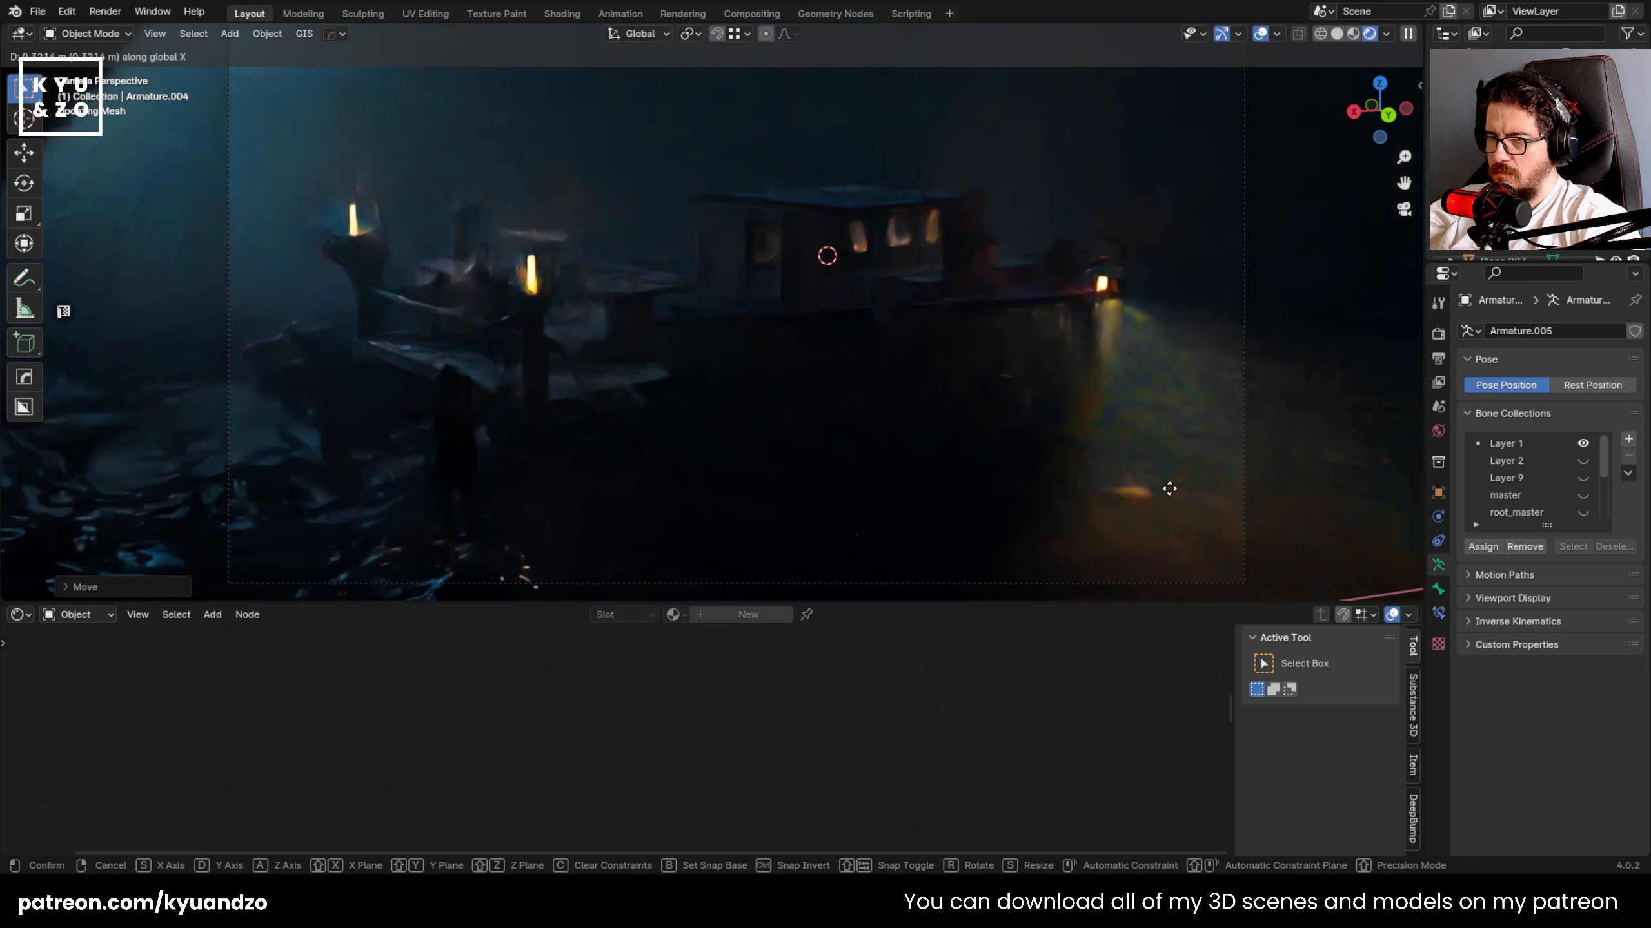
pyautogui.press('y')
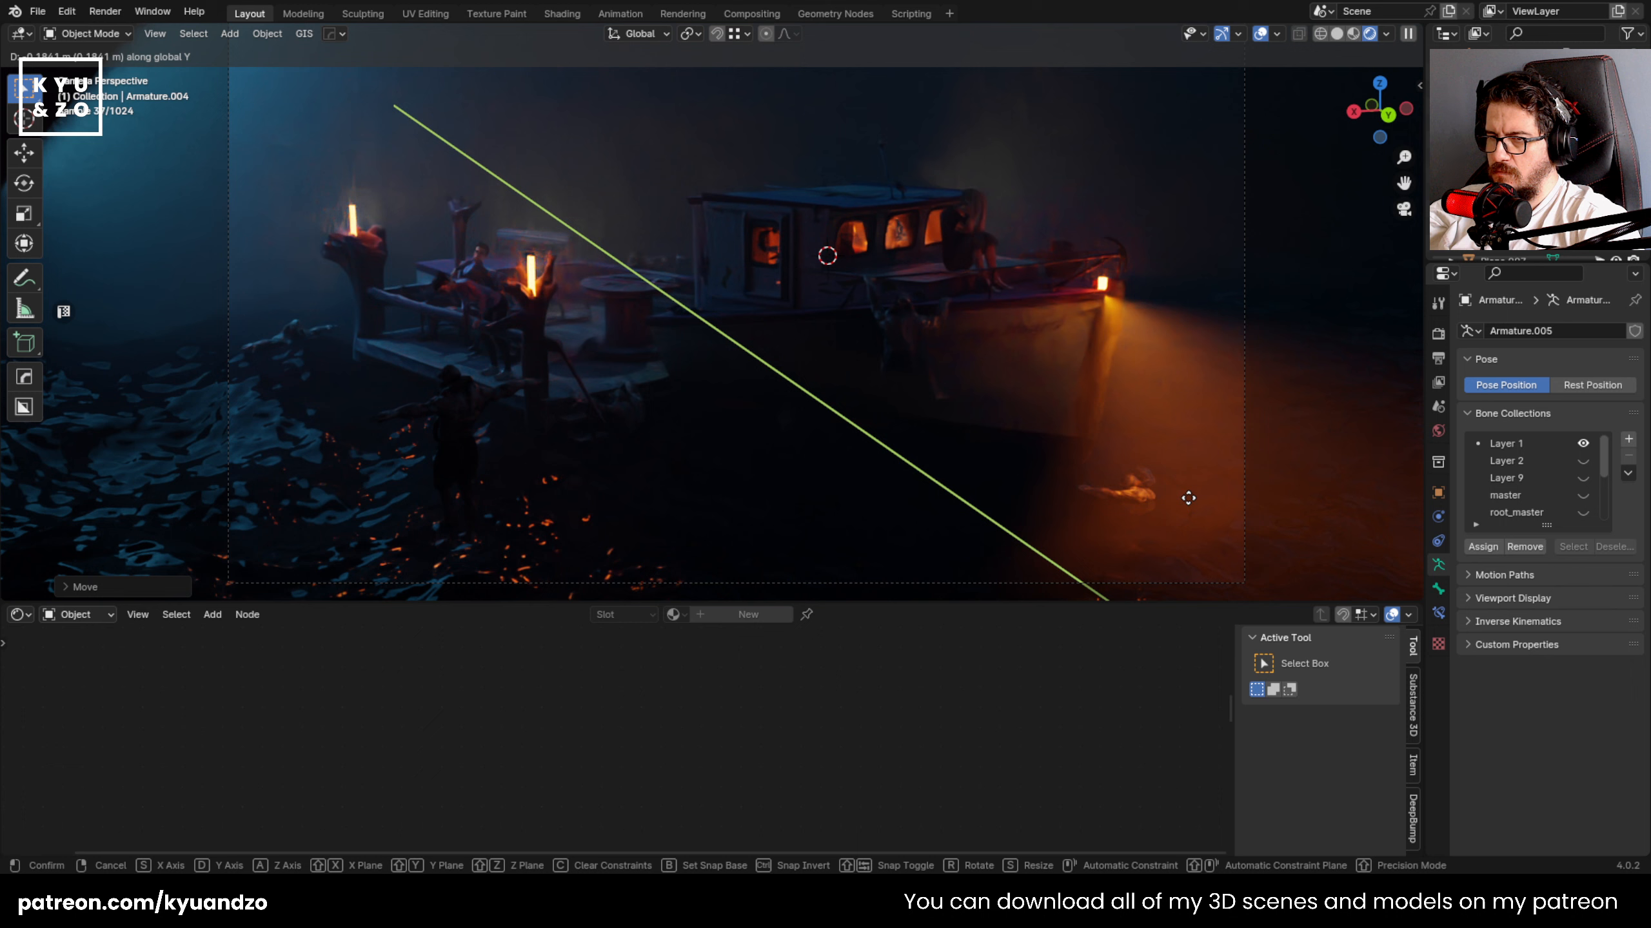
pyautogui.click(1188, 497)
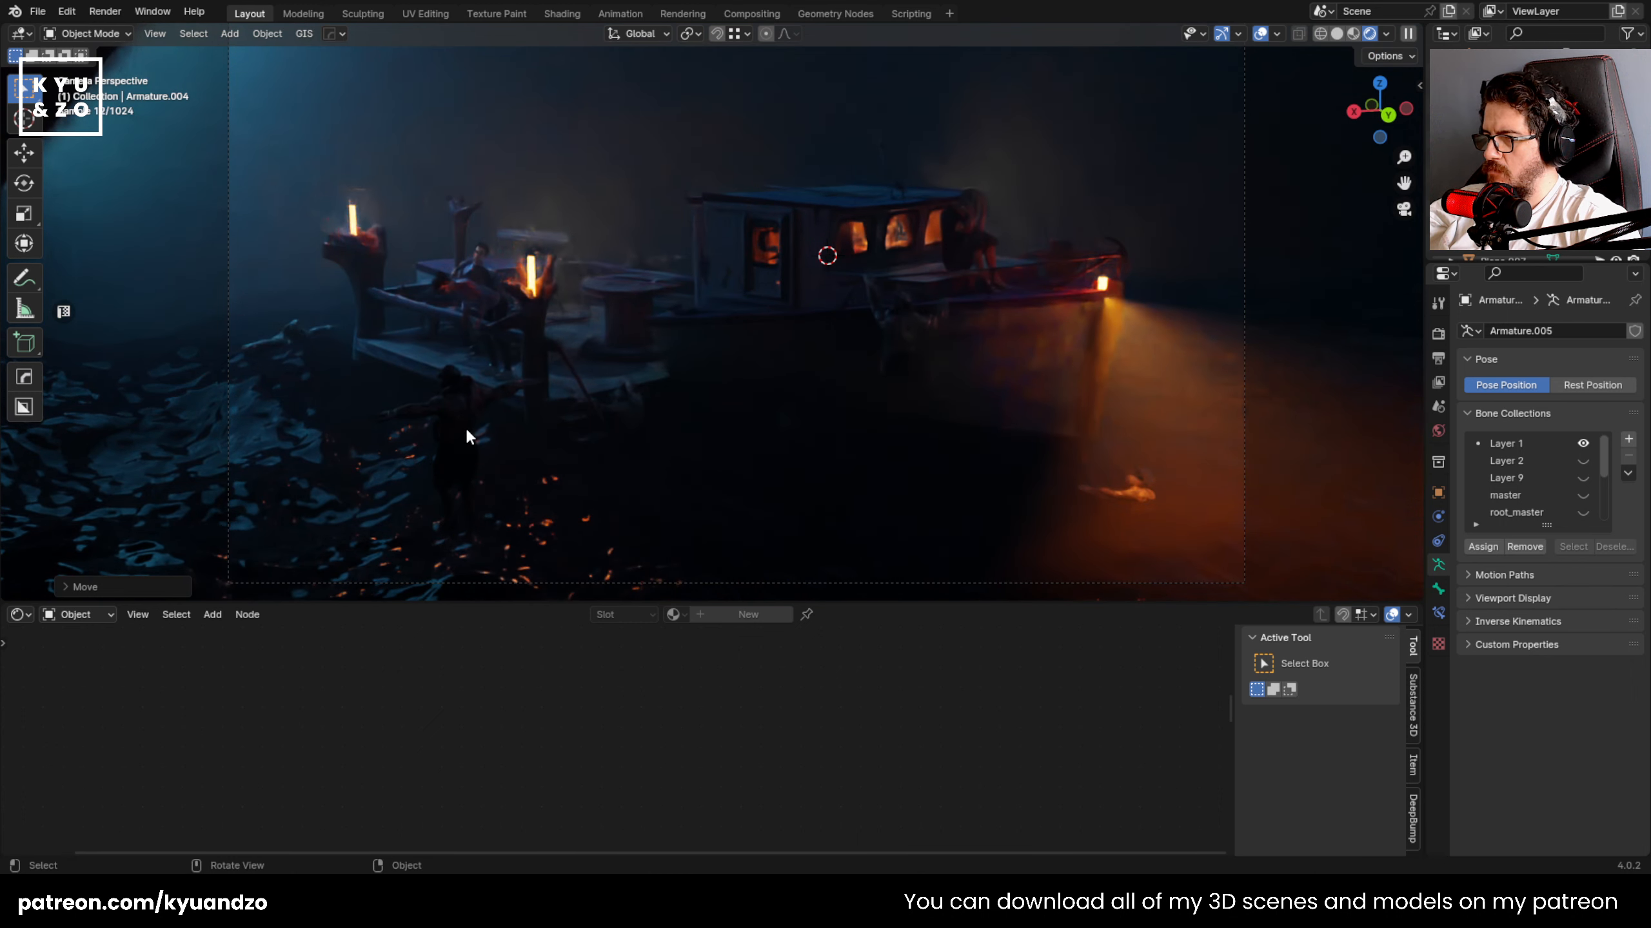
# - Examine the overall camera composition and inspect the creature climbing the hull beside the boat's name up close
pyautogui.scroll(-3, 465, 426)
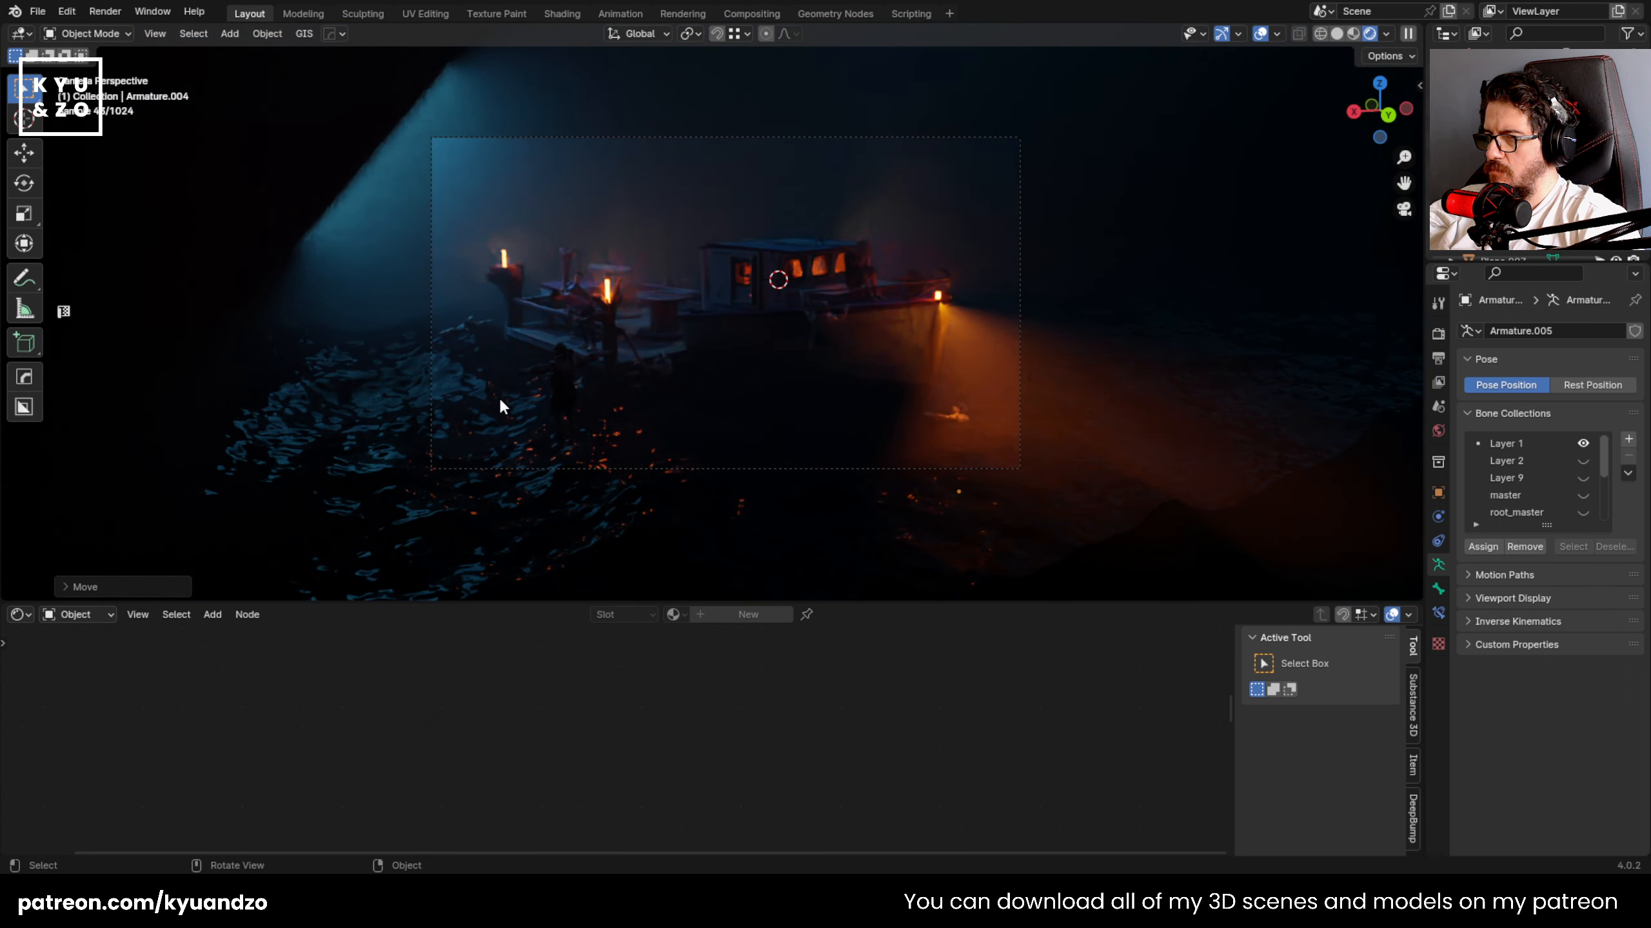
pyautogui.scroll(3, 501, 401)
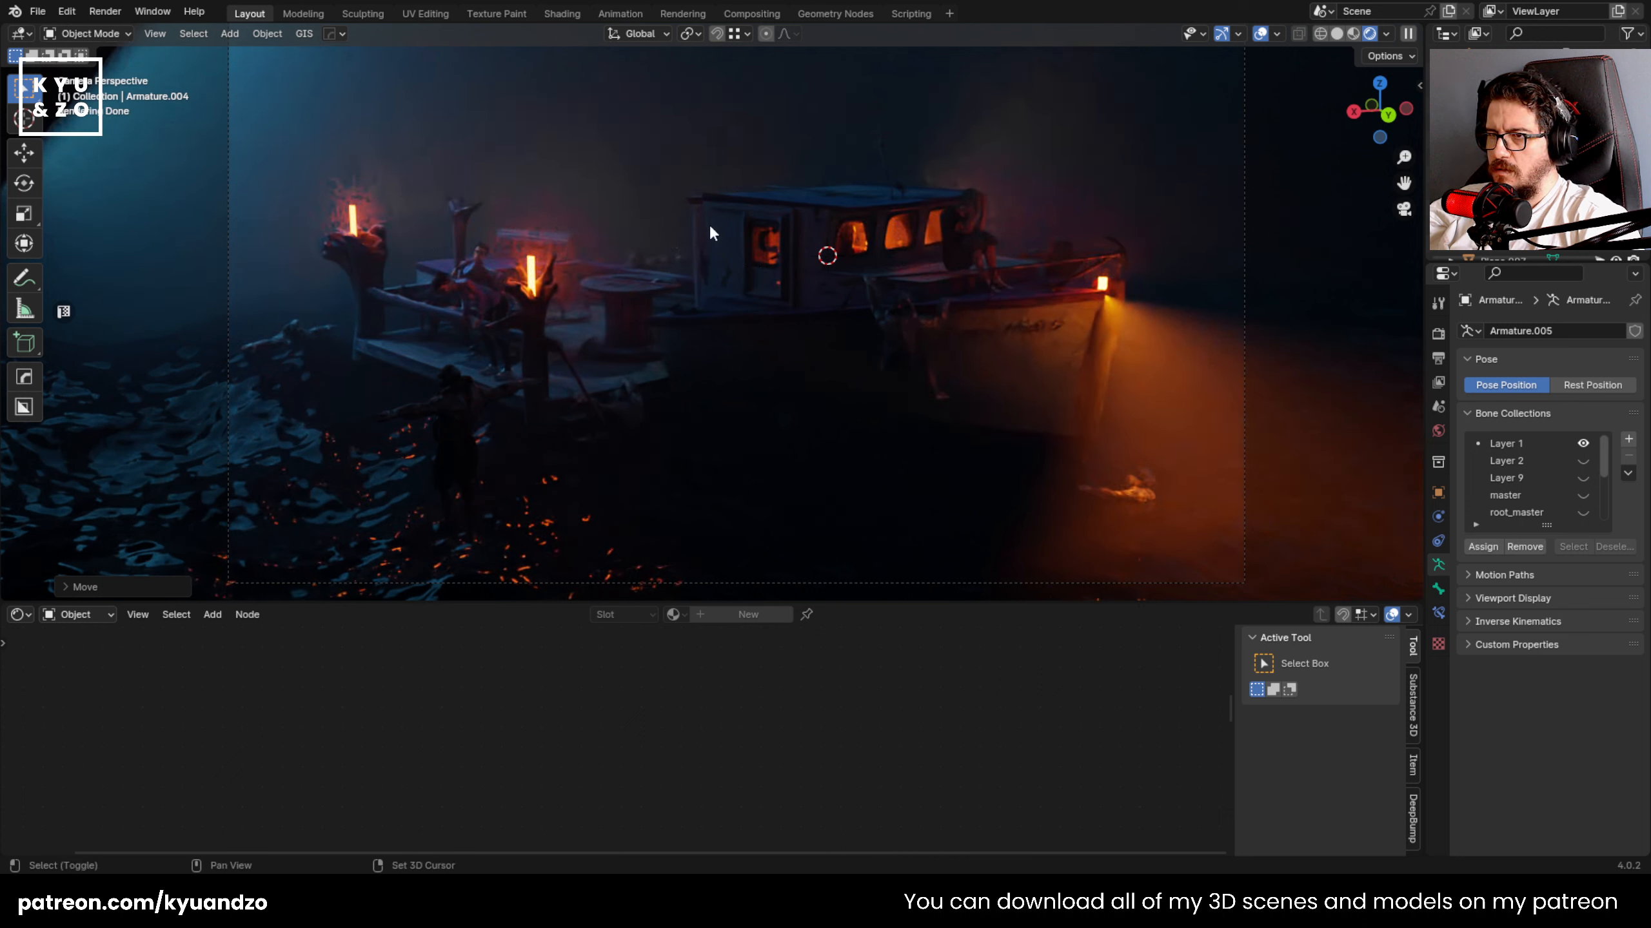
pyautogui.keyDown('shift'); pyautogui.moveTo(779, 217); pyautogui.dragTo(758, 237, button='middle'); pyautogui.keyUp('shift')
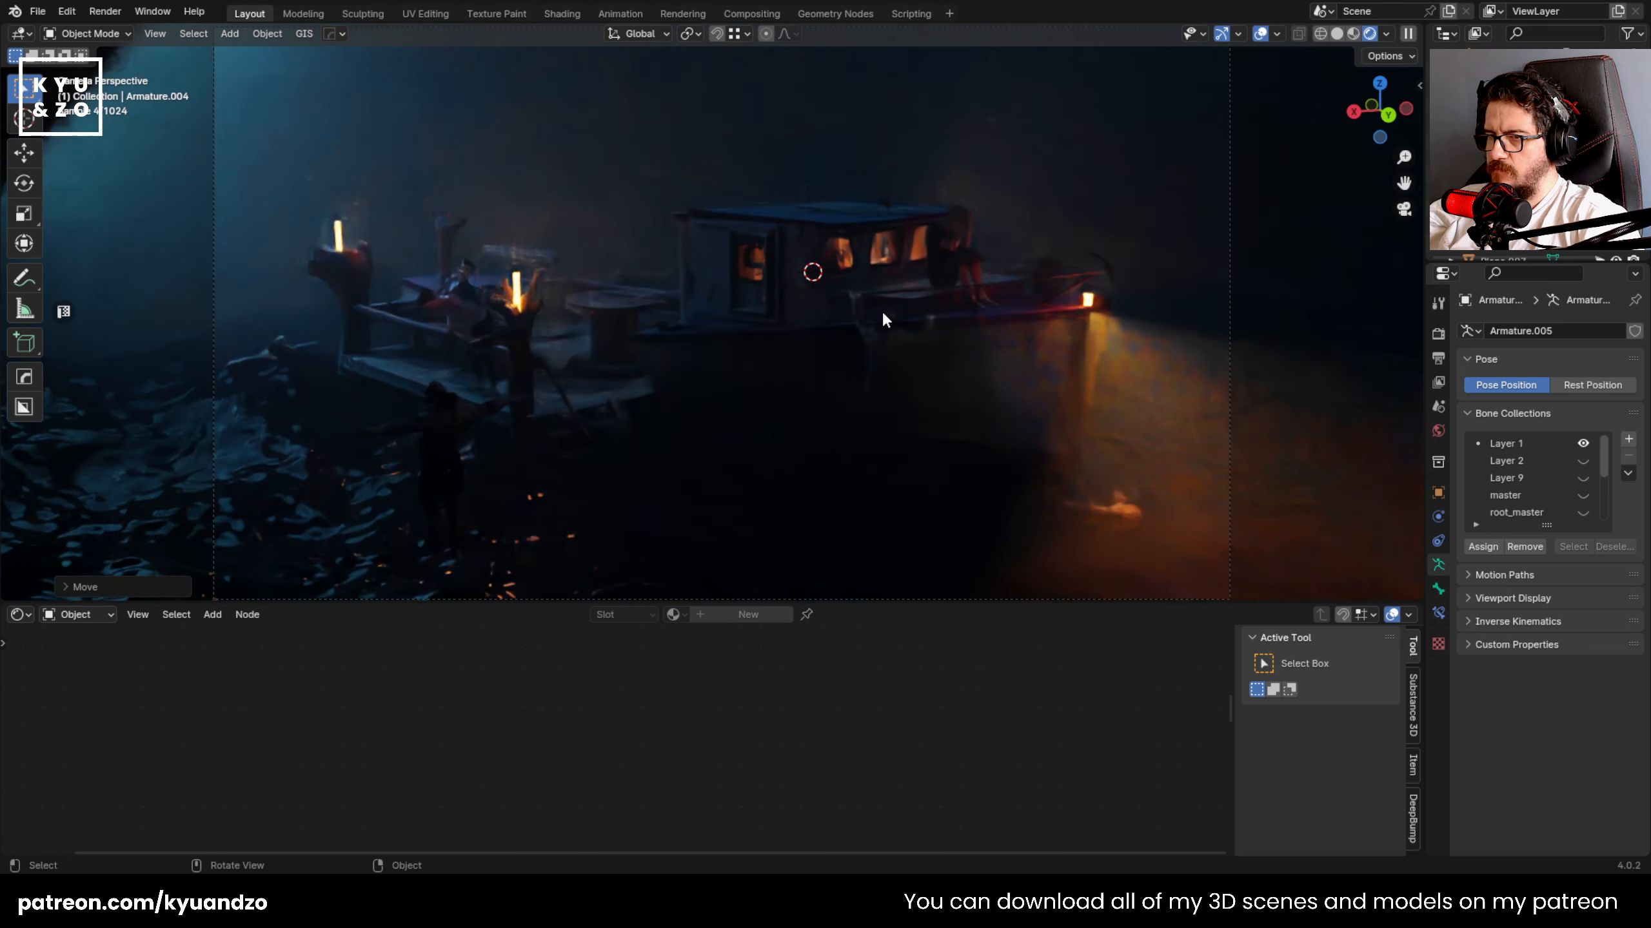
pyautogui.scroll(2, 923, 312)
pyautogui.keyDown('shift'); pyautogui.moveTo(964, 314); pyautogui.dragTo(617, 260, button='middle'); pyautogui.keyUp('shift')
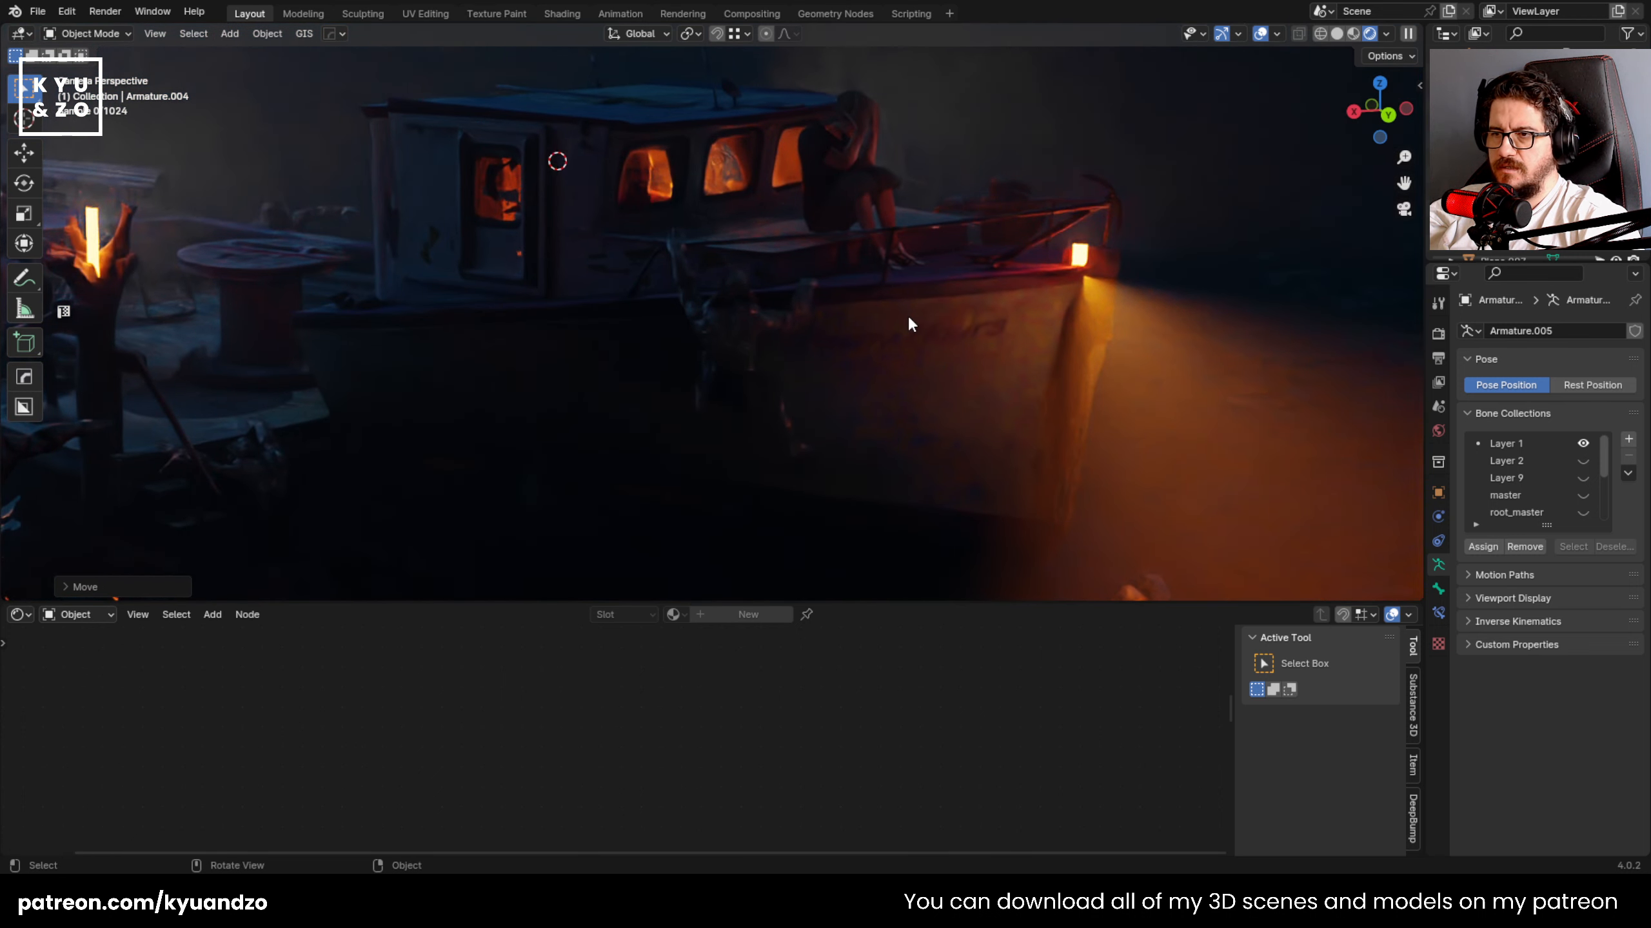
pyautogui.scroll(3, 908, 323)
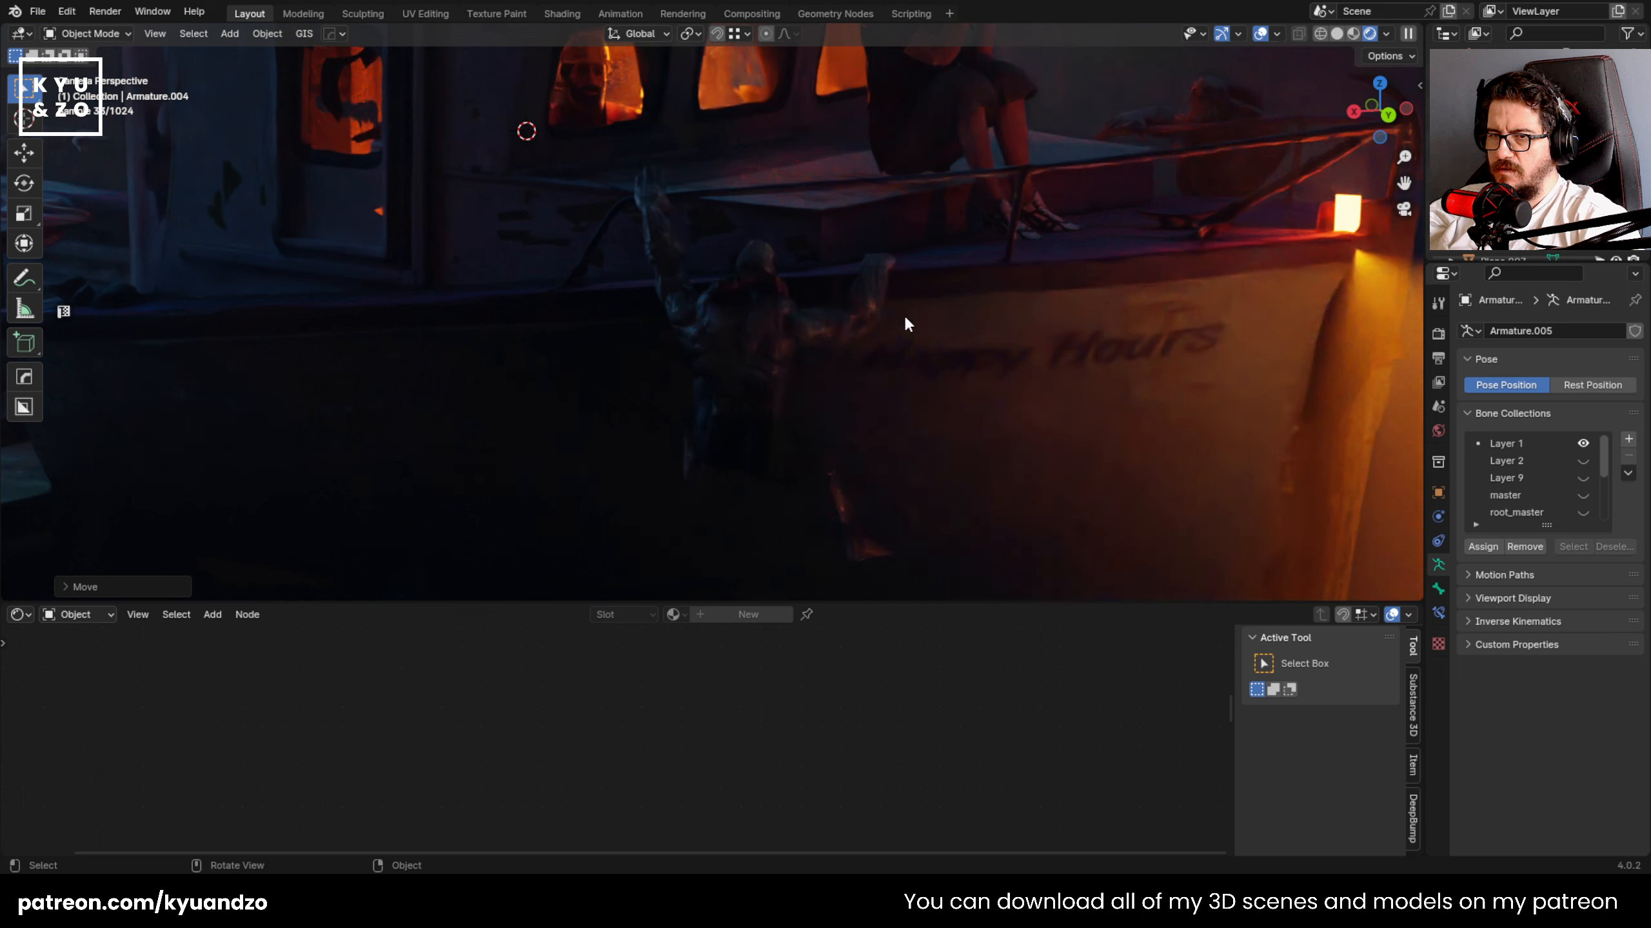
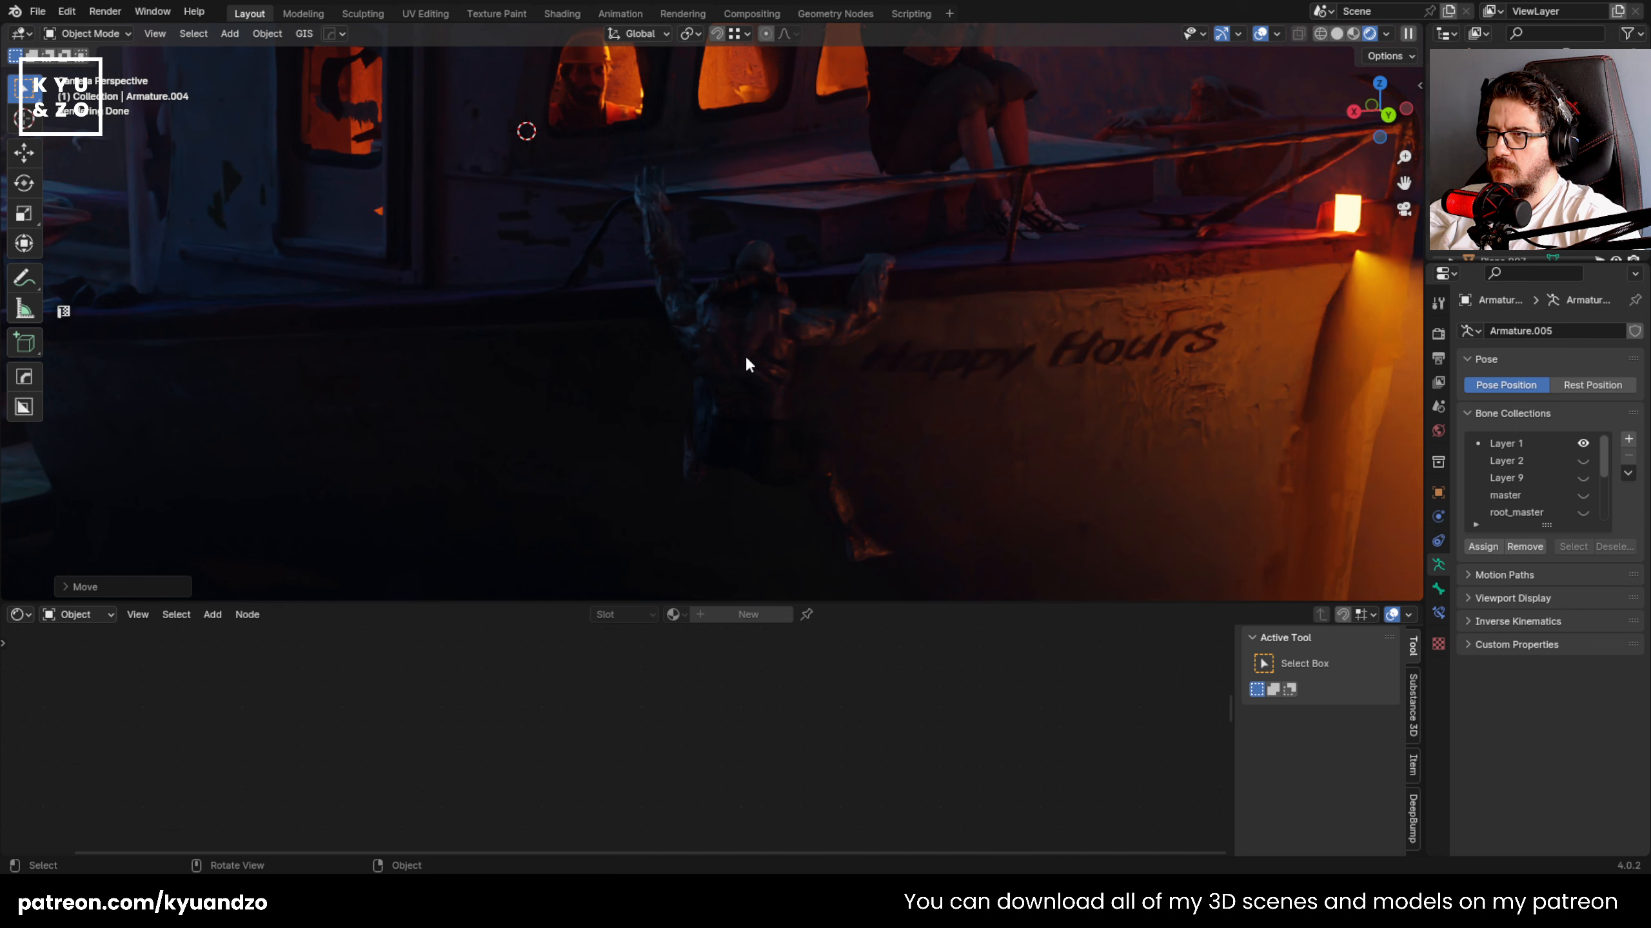
pyautogui.scroll(-5, 746, 359)
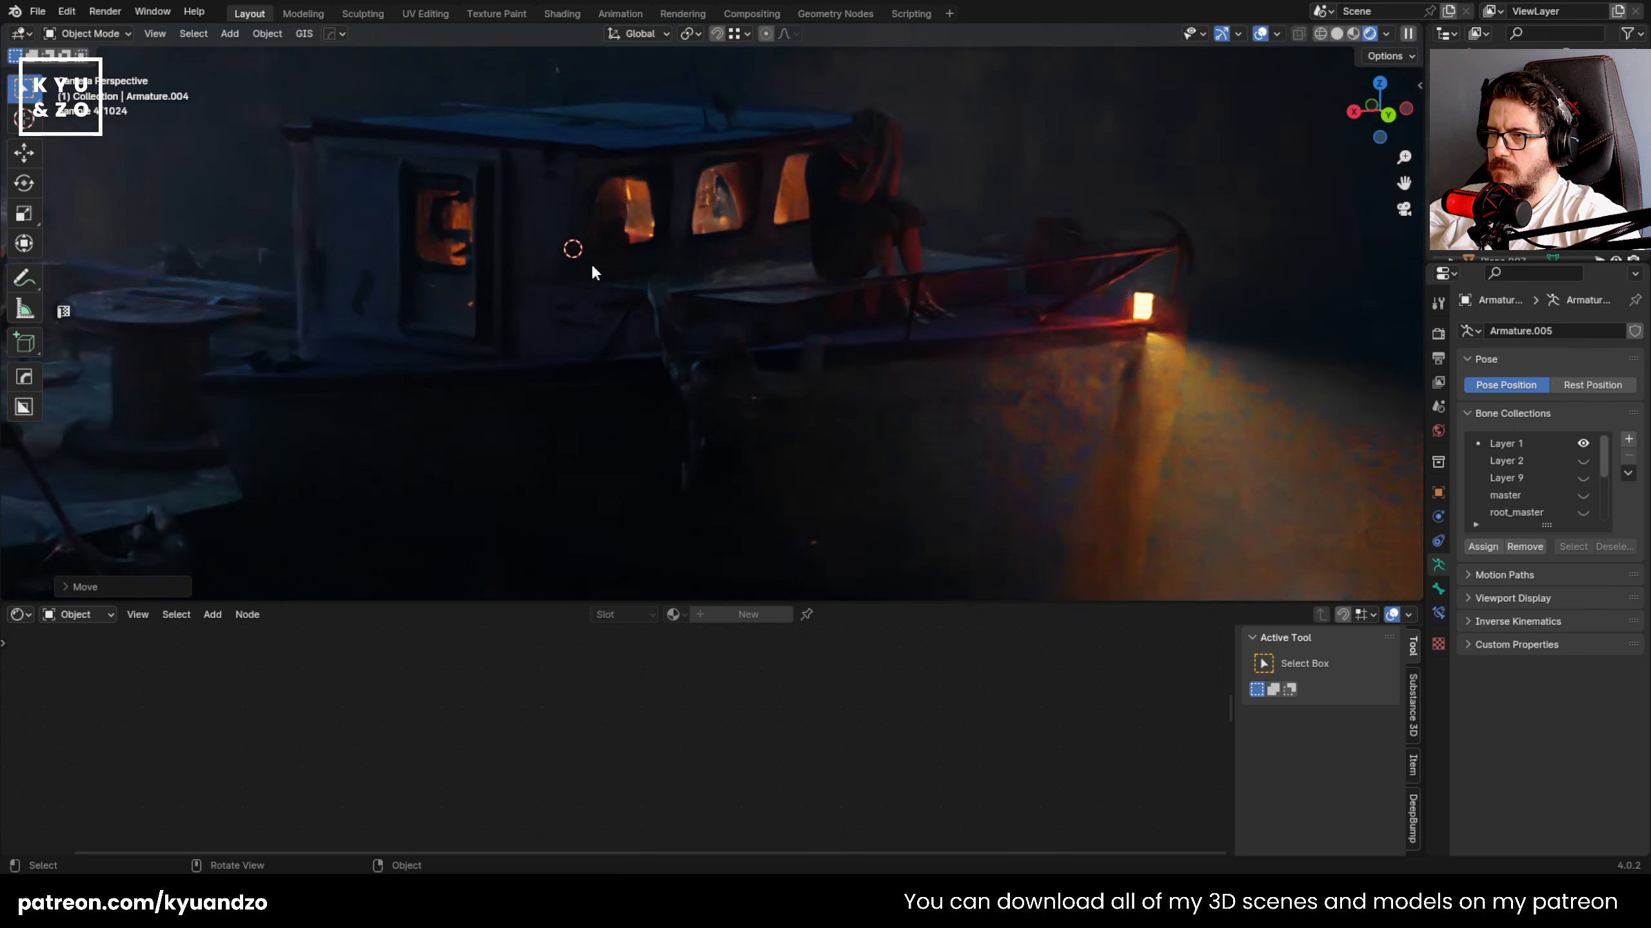
# - Select the parent armature of the man in the hard hat behind the first side window of the cabin
pyautogui.click(628, 226)
pyautogui.scroll(6, 628, 226)
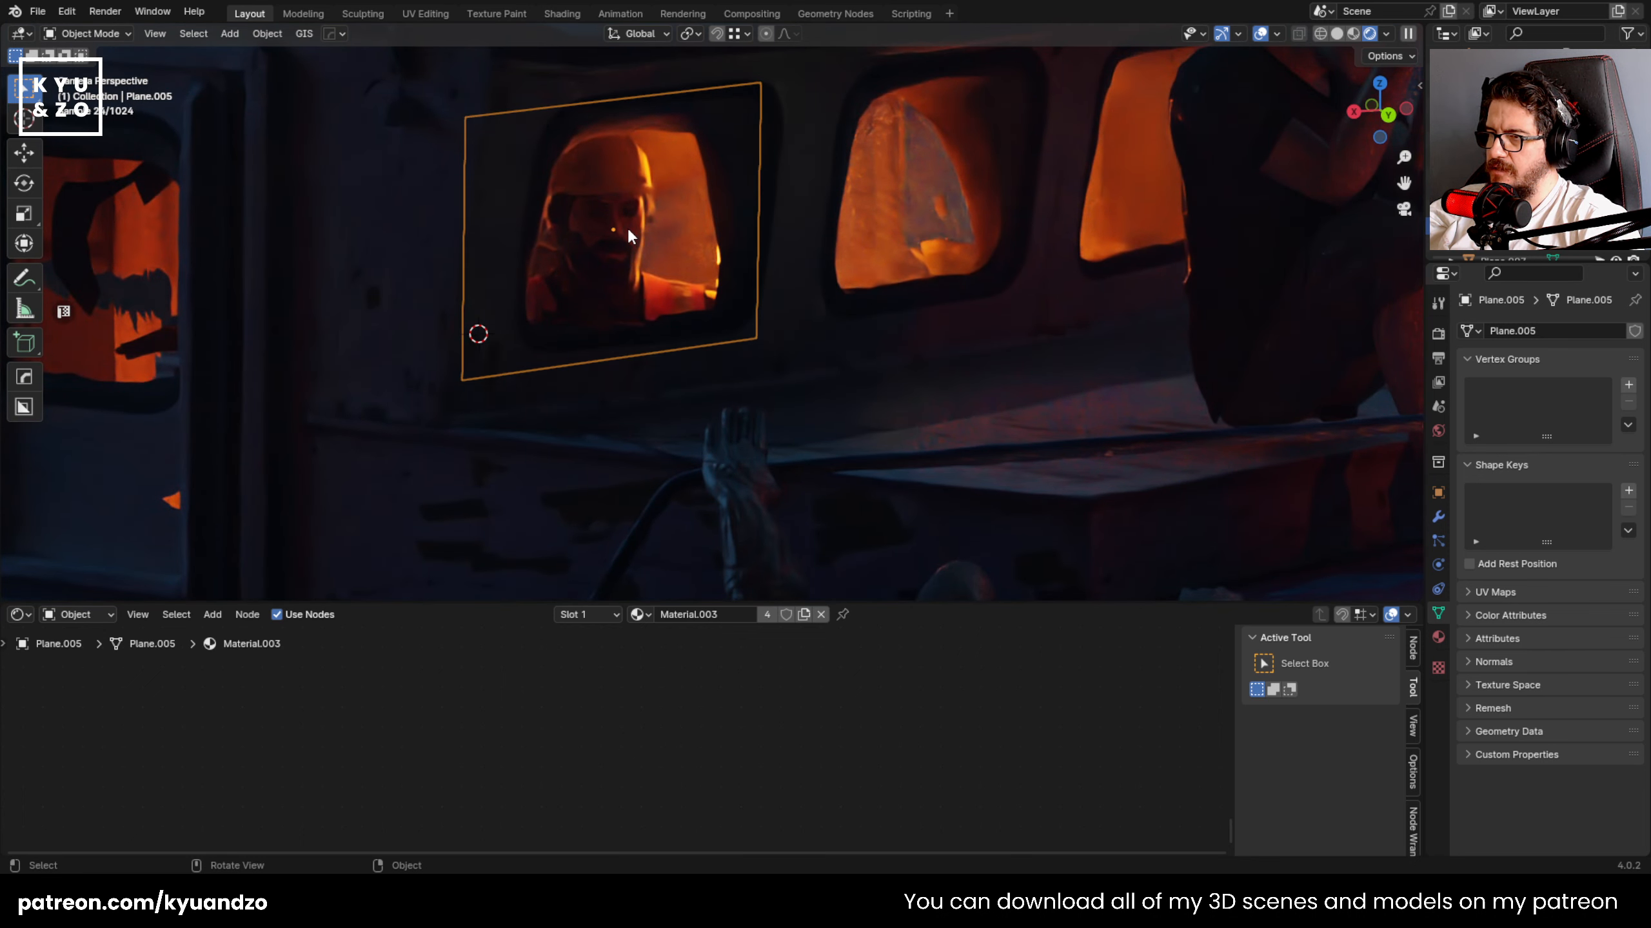
pyautogui.click(627, 225)
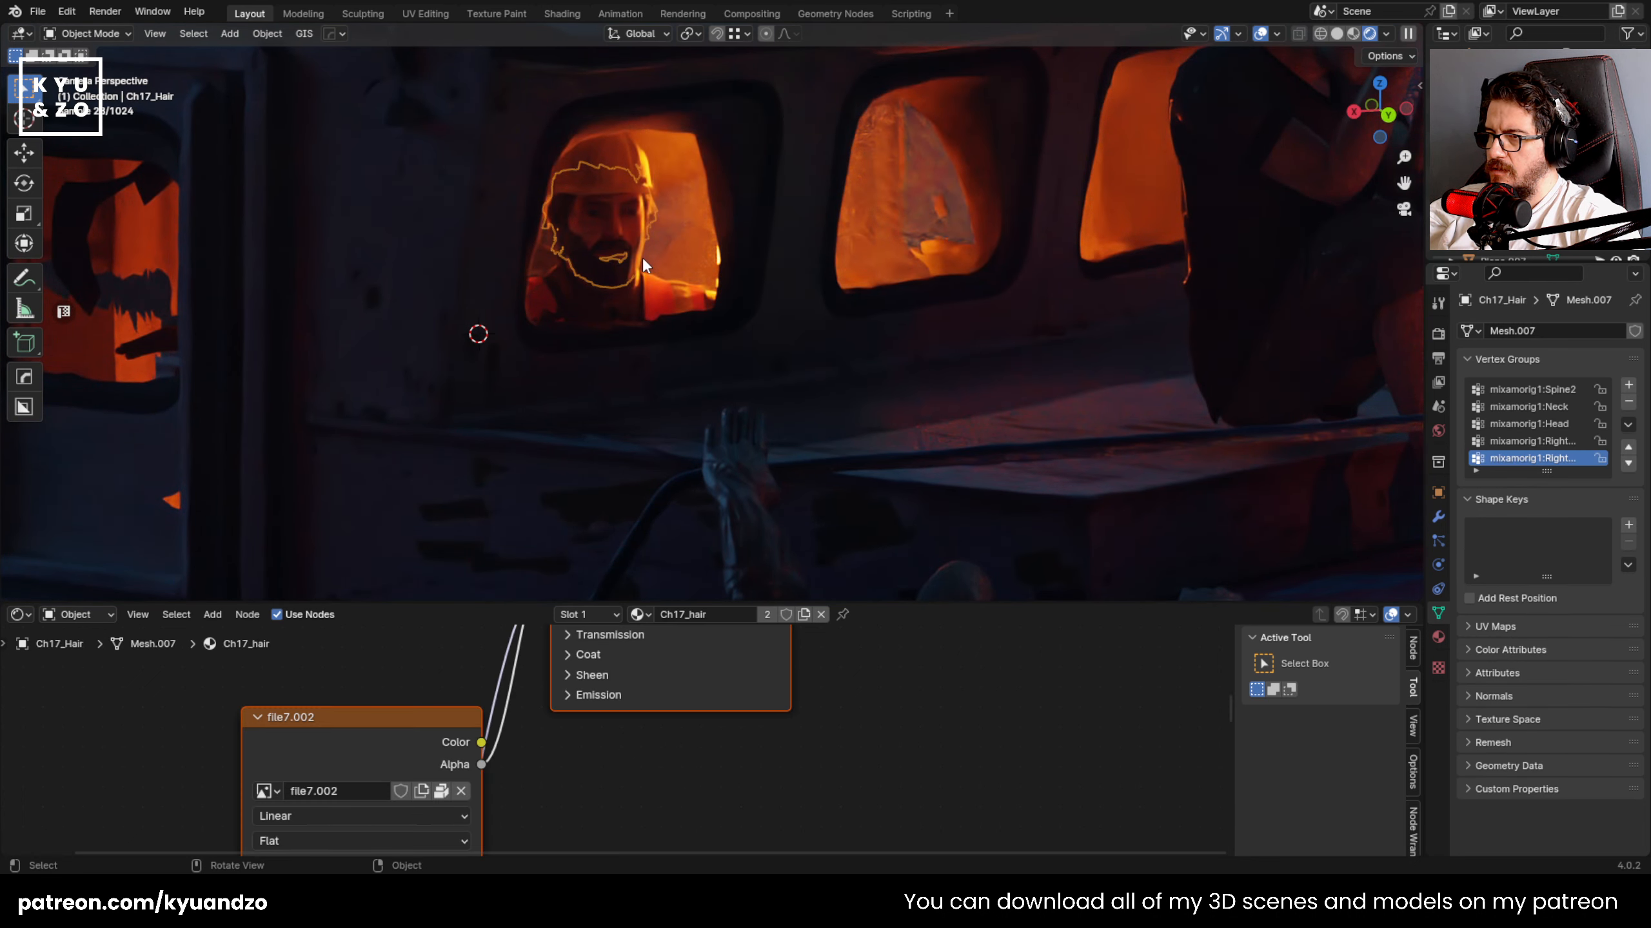
pyautogui.hotkey('shift', 'g')
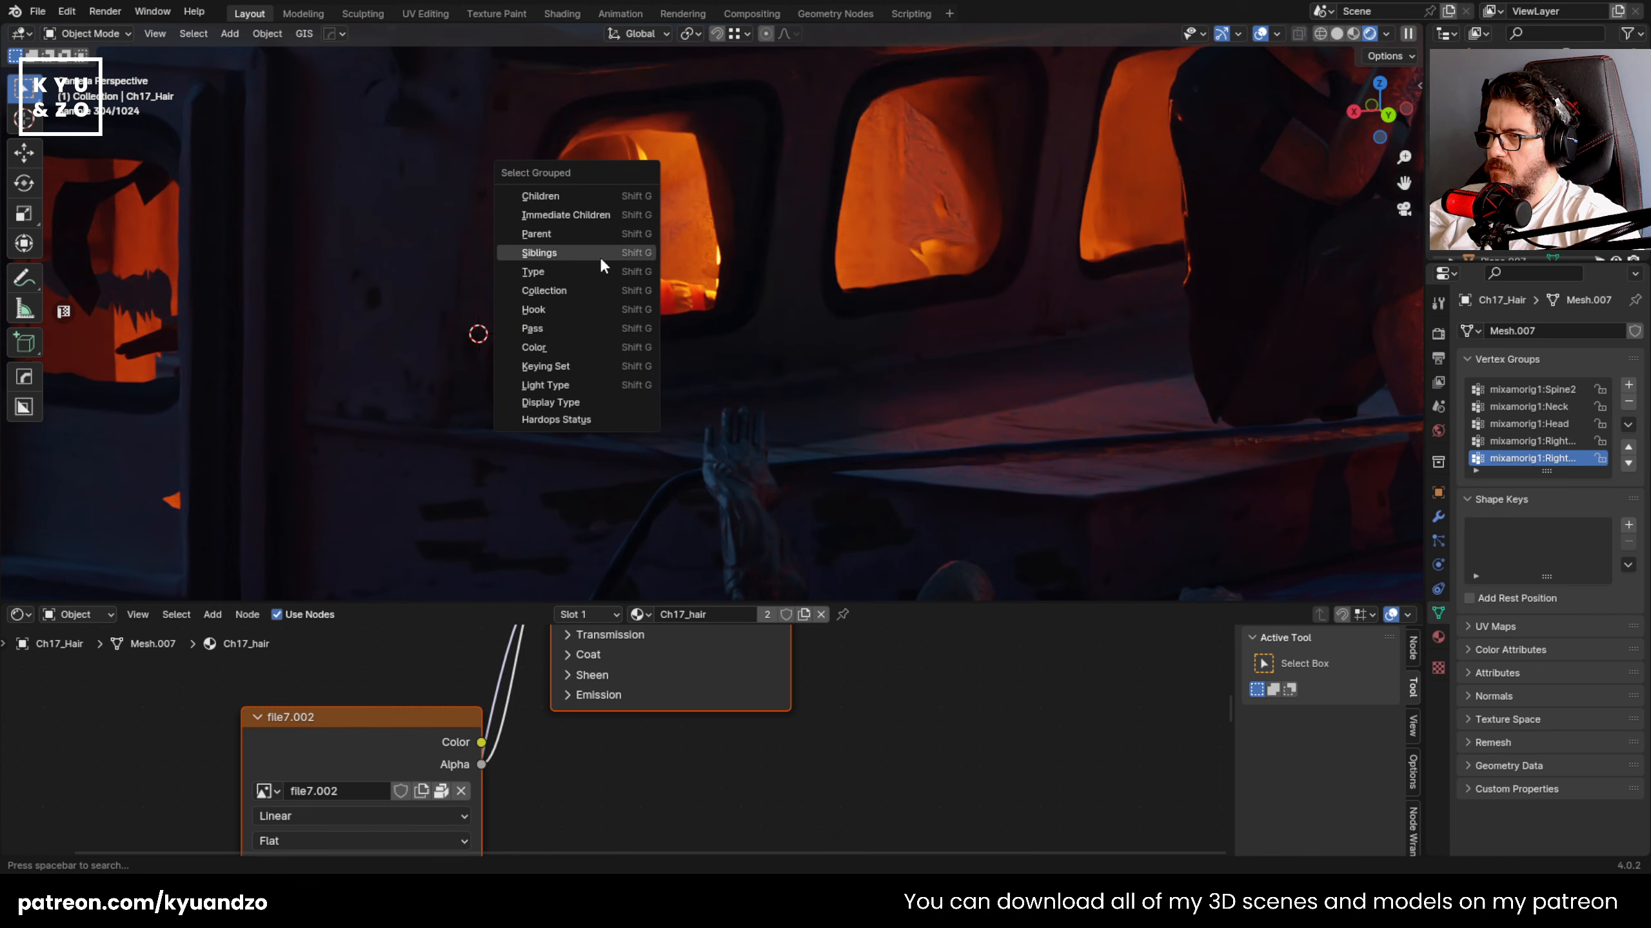
pyautogui.click(606, 234)
pyautogui.scroll(-5, 609, 243)
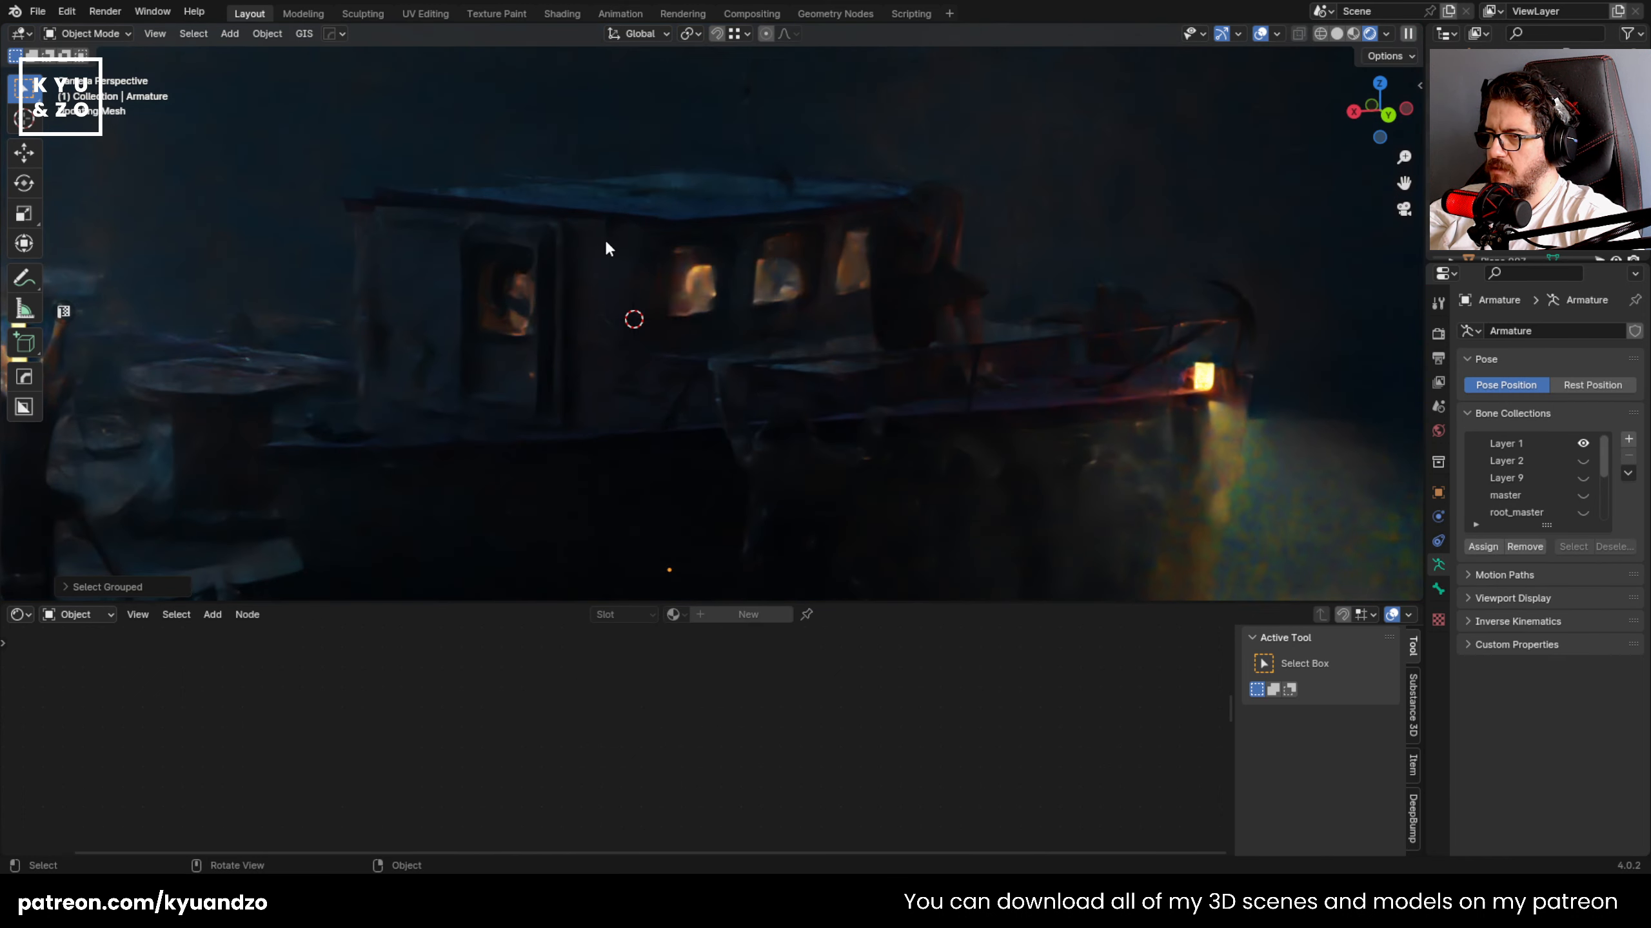
# - Switch the viewport to solid shading and hide the fog volume enclosing the boat, keeping the man's armature selected
pyautogui.click(1337, 33)
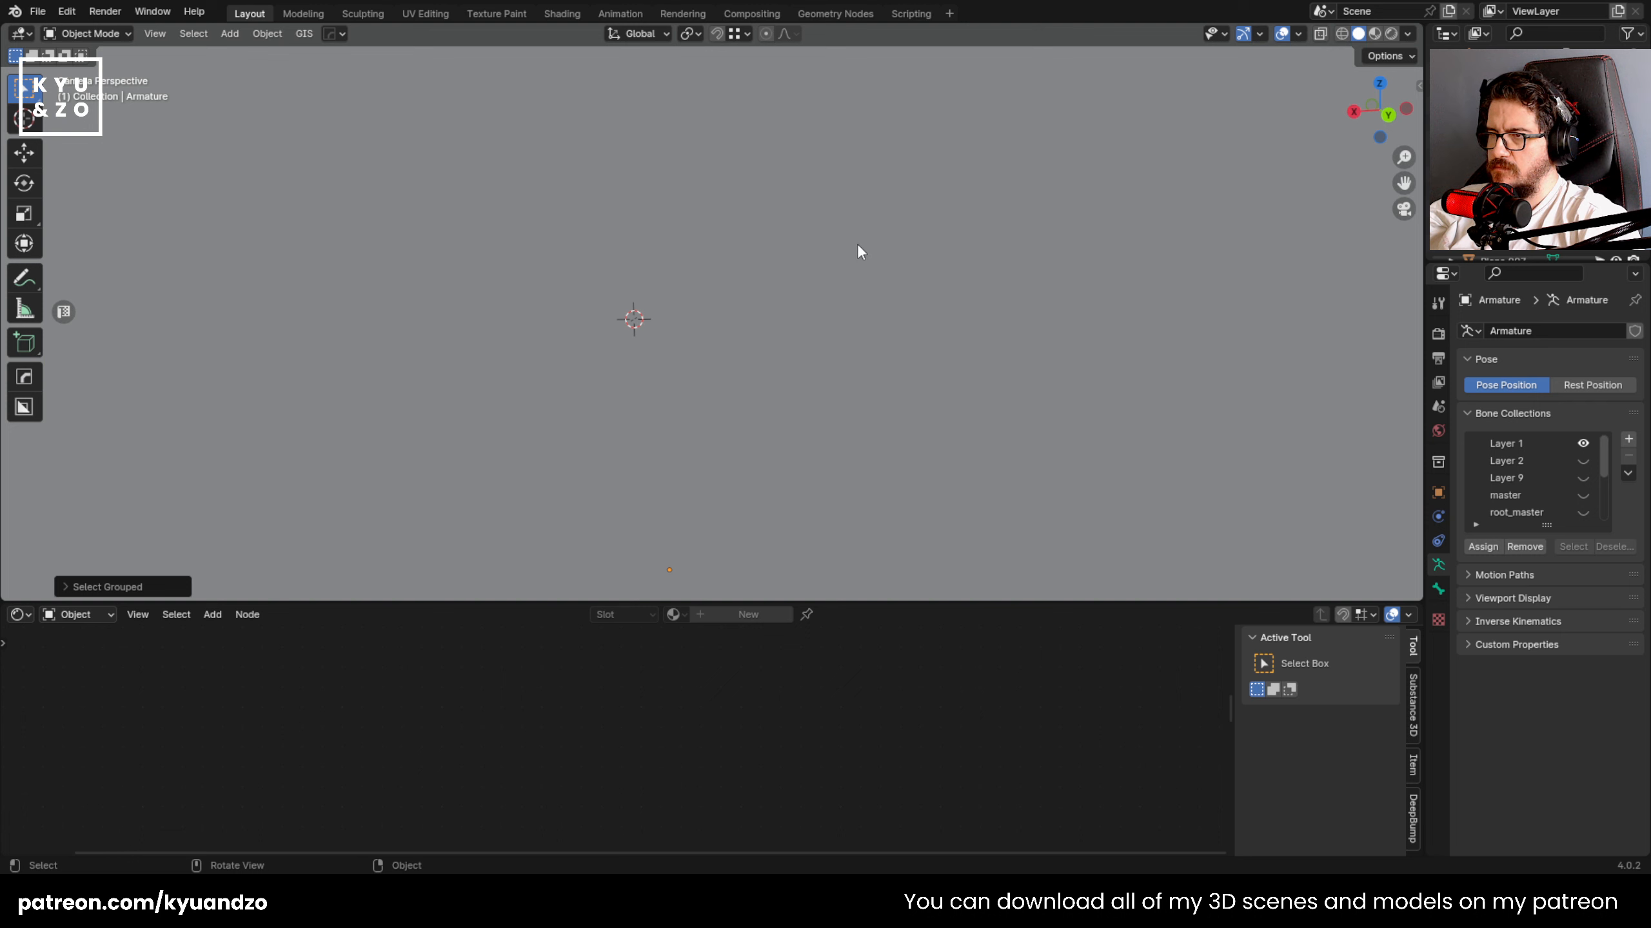
pyautogui.moveTo(857, 244); pyautogui.dragTo(862, 298, button='middle')
pyautogui.scroll(-2, 861, 297)
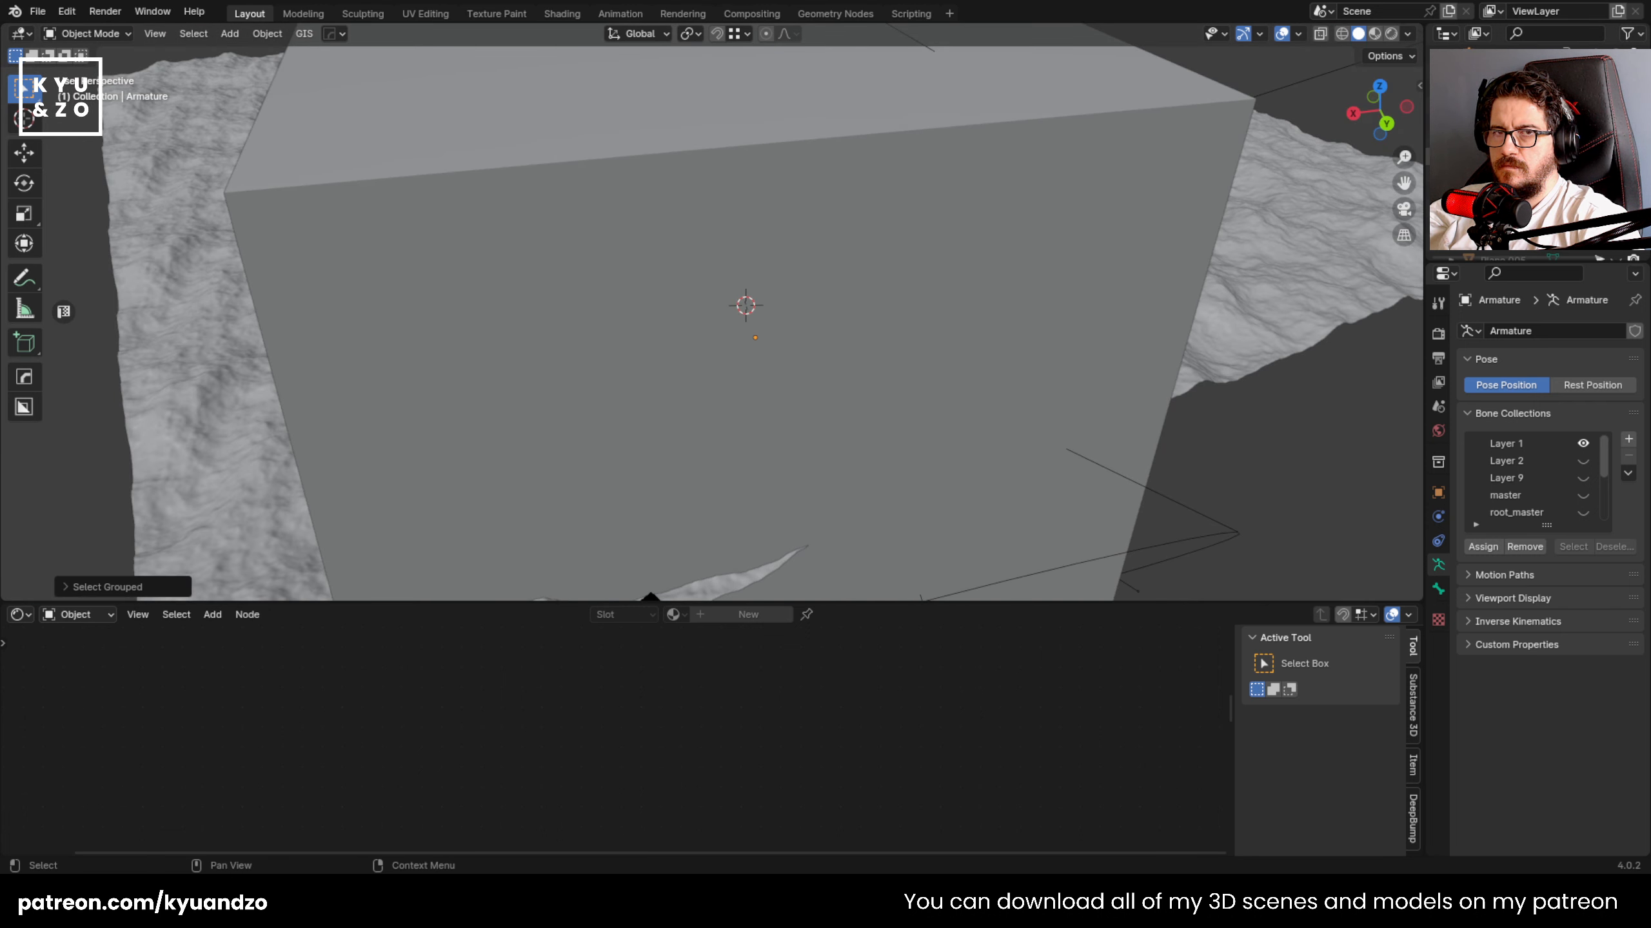
pyautogui.press('h')
pyautogui.click(818, 343)
pyautogui.scroll(8, 818, 343)
pyautogui.keyDown('shift'); pyautogui.moveTo(910, 287); pyautogui.dragTo(800, 280, button='middle'); pyautogui.keyUp('shift')
pyautogui.click(825, 236)
pyautogui.scroll(-5, 800, 280)
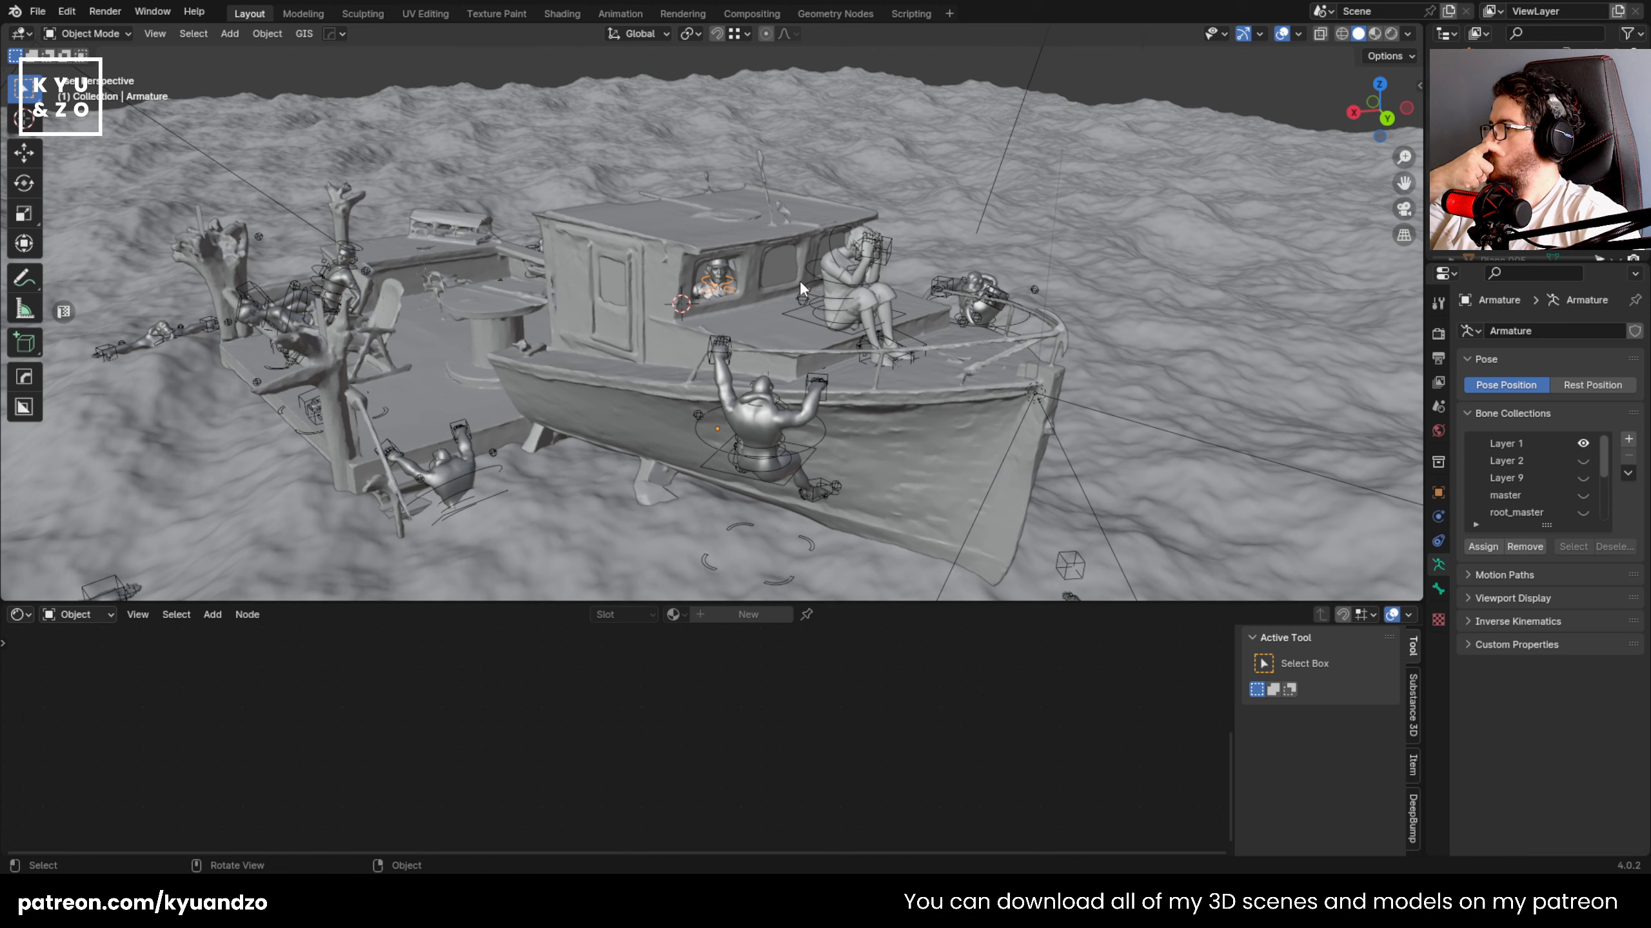
# - Rotate the cabin man's armature about the global Z axis so he turns toward the bow
pyautogui.scroll(2, 749, 309)
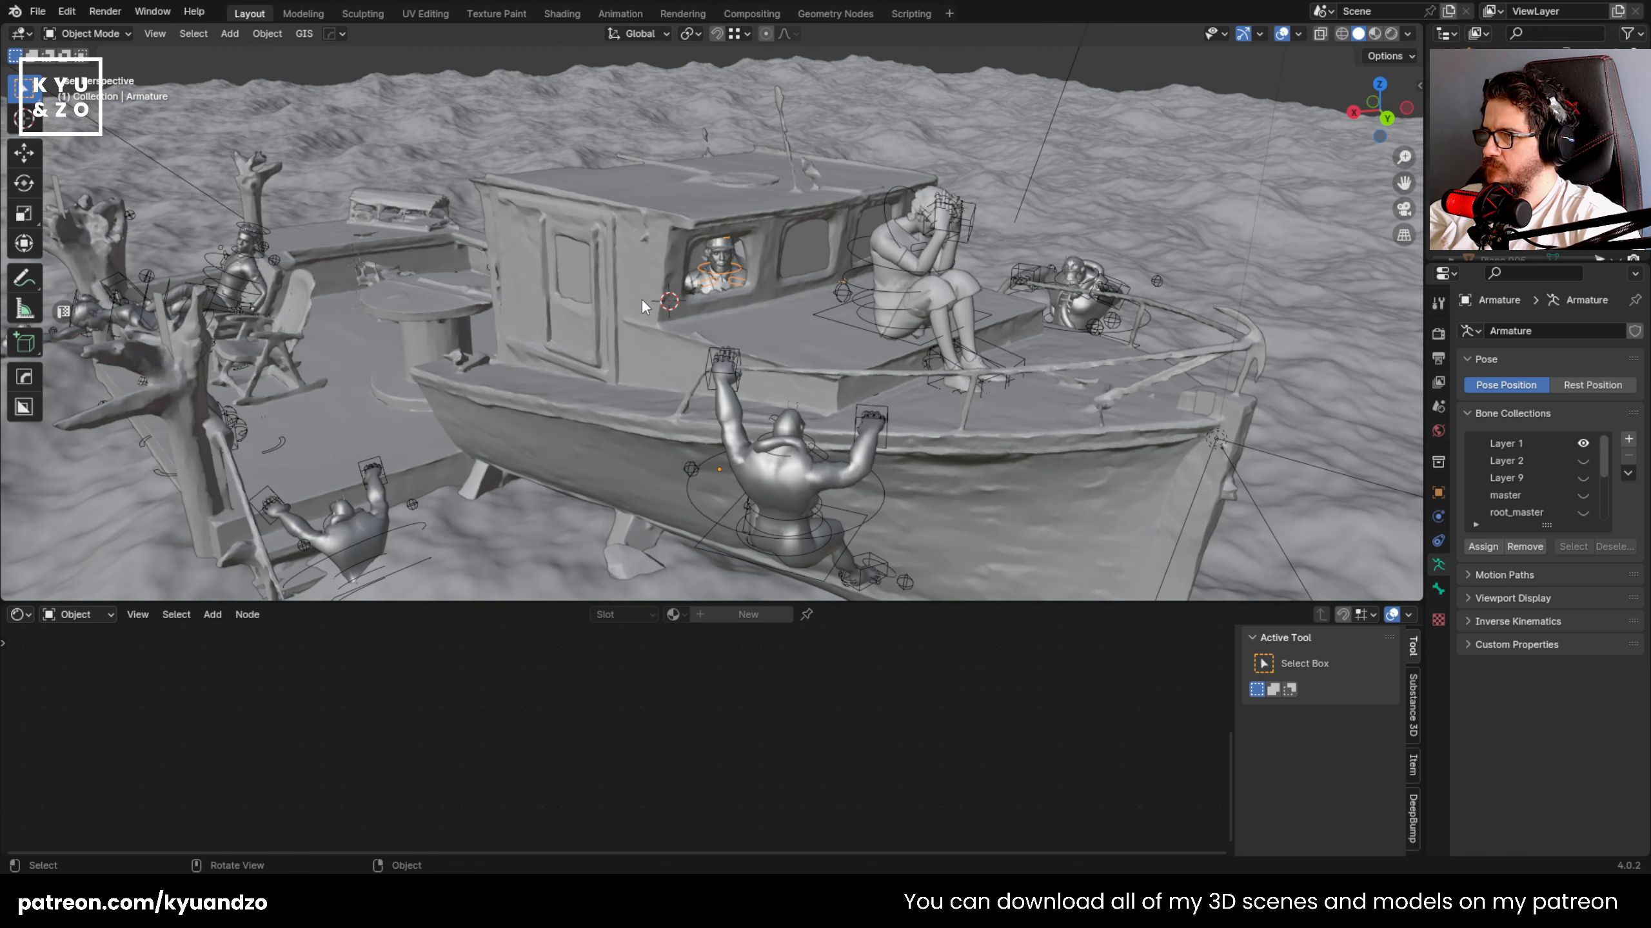
pyautogui.keyDown('shift'); pyautogui.moveTo(641, 298); pyautogui.dragTo(702, 344, button='middle'); pyautogui.keyUp('shift')
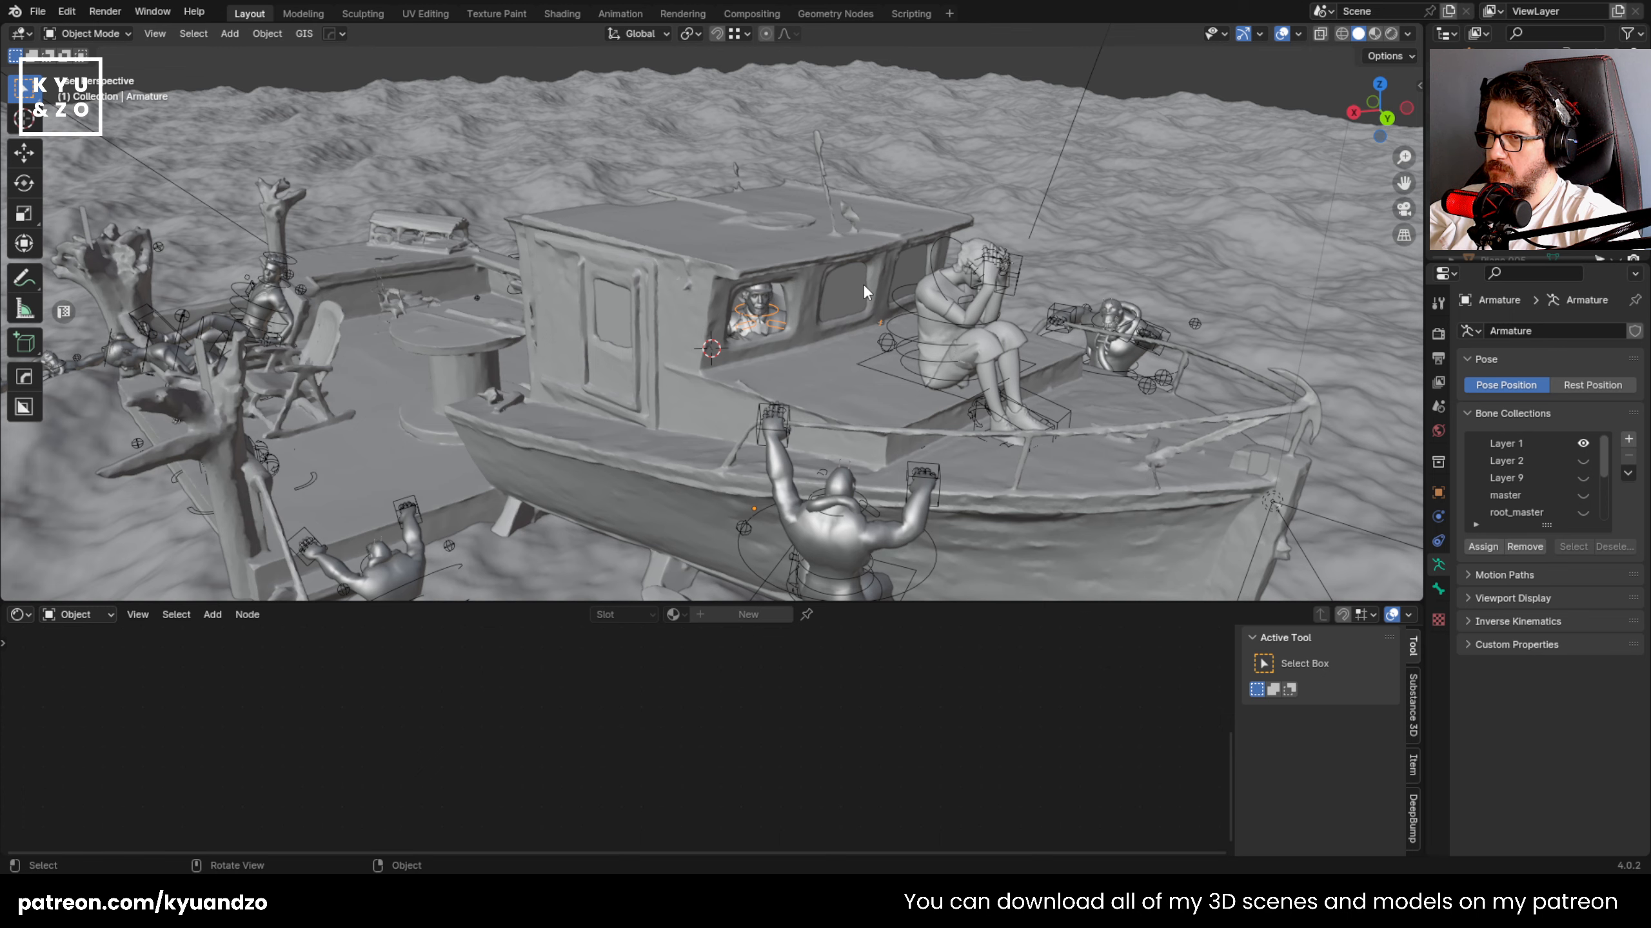
pyautogui.press('r')
pyautogui.press('z')
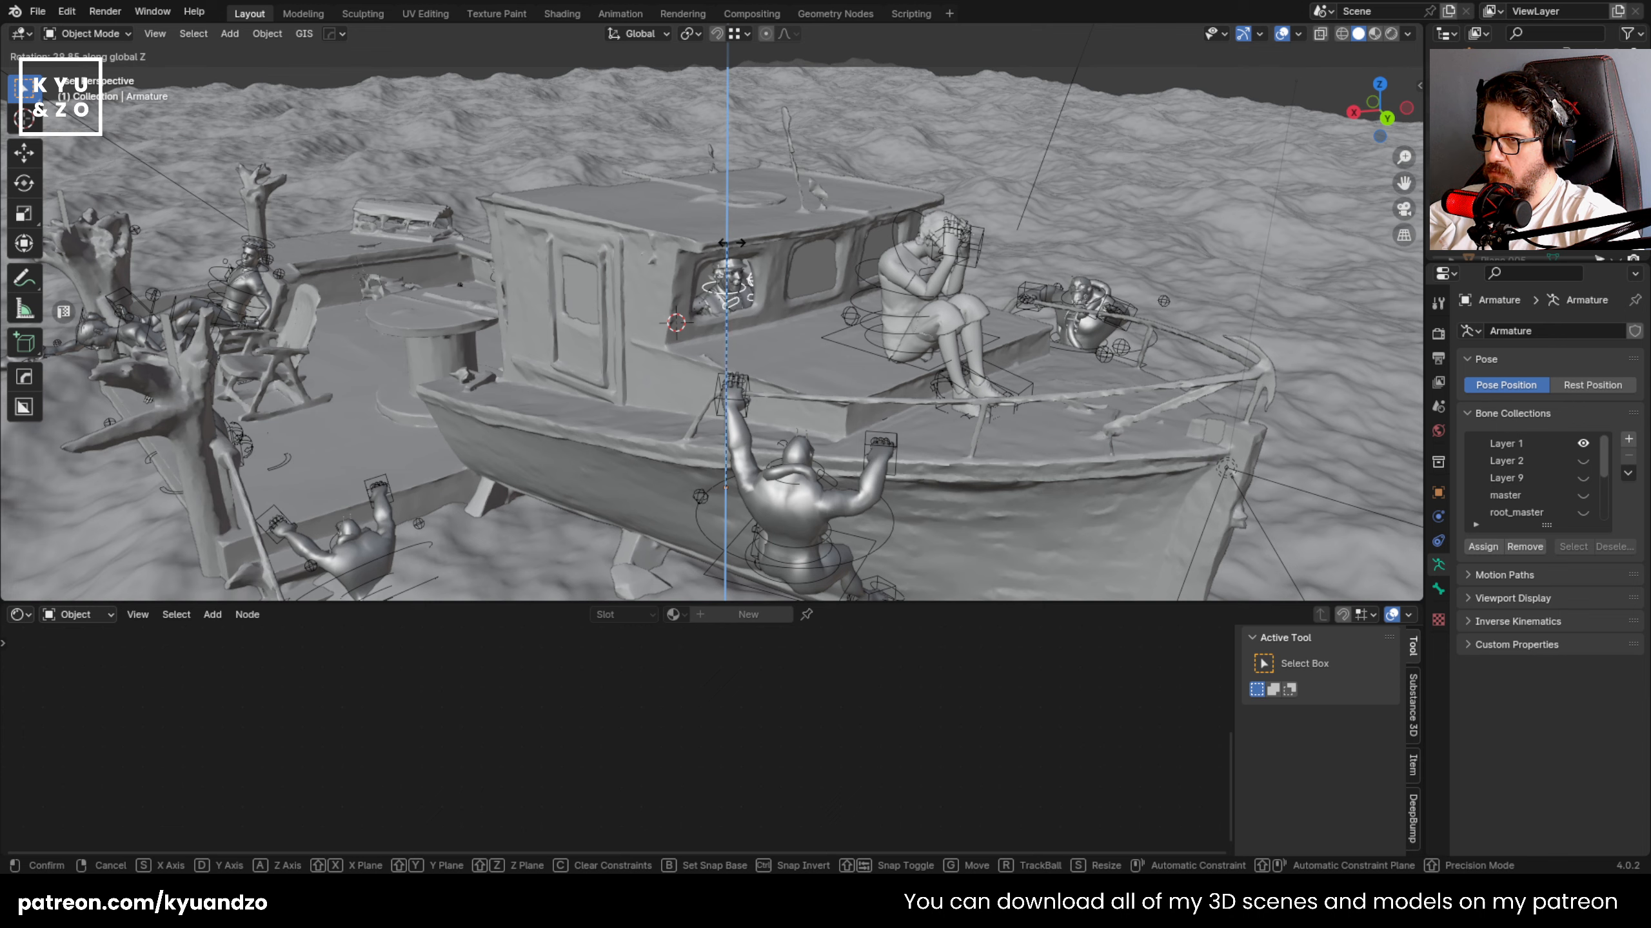
pyautogui.click(757, 216)
# - Bend the cabin man's head forward in Pose Mode by rotating his neck control about its local X axis
pyautogui.scroll(6, 725, 351)
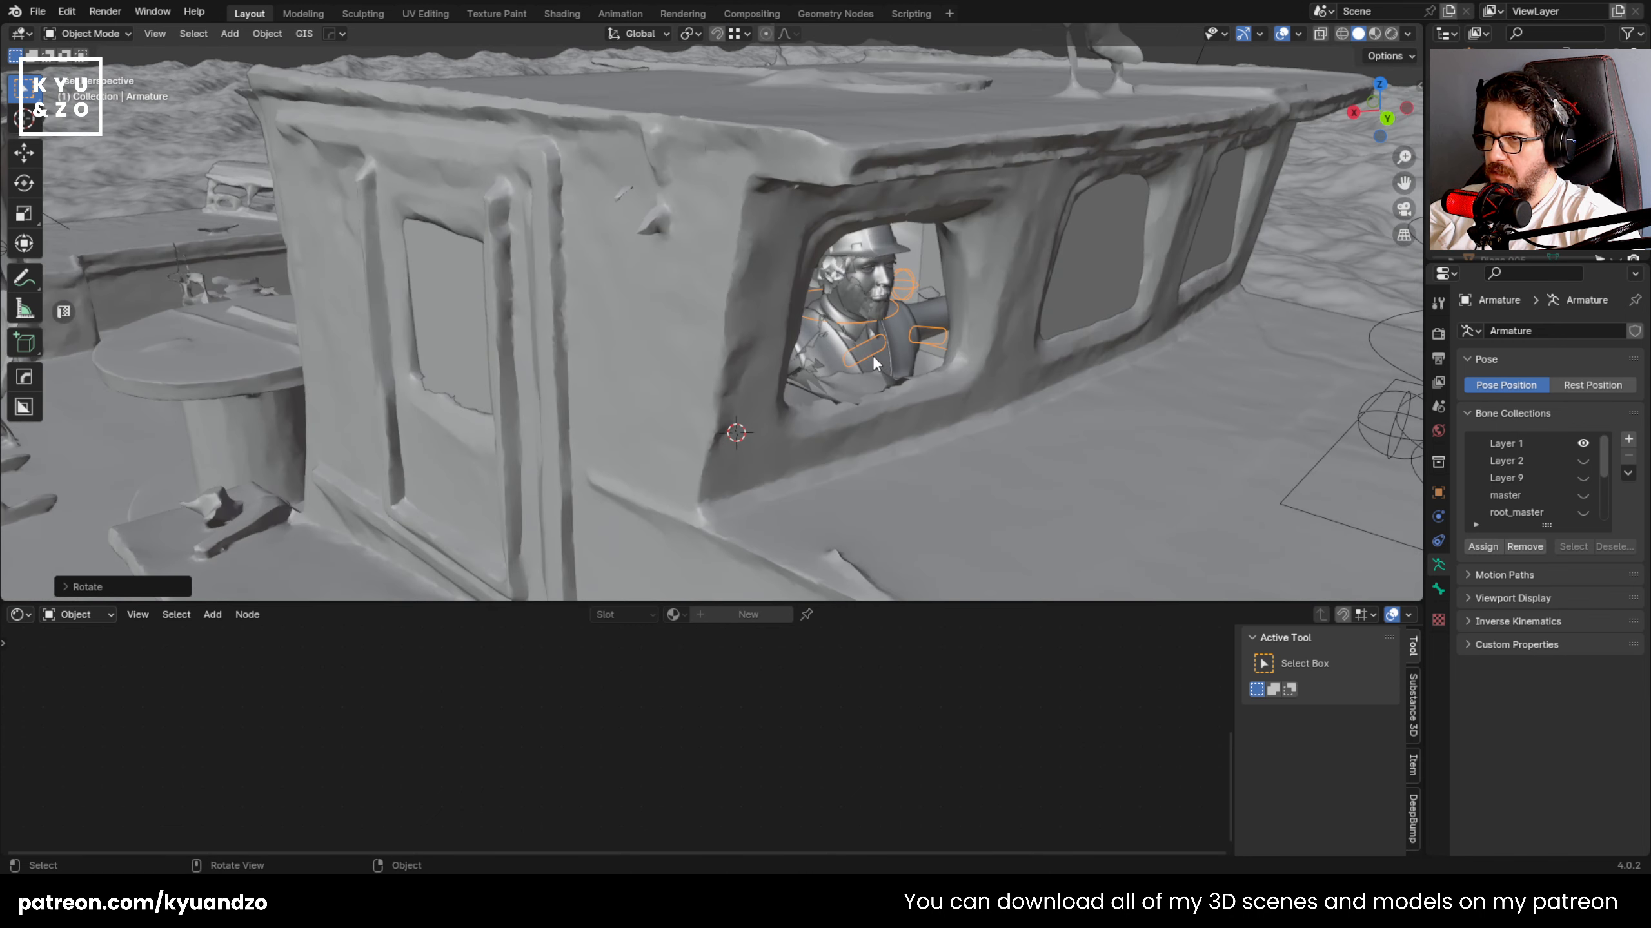
pyautogui.scroll(2, 724, 351)
pyautogui.click(112, 35)
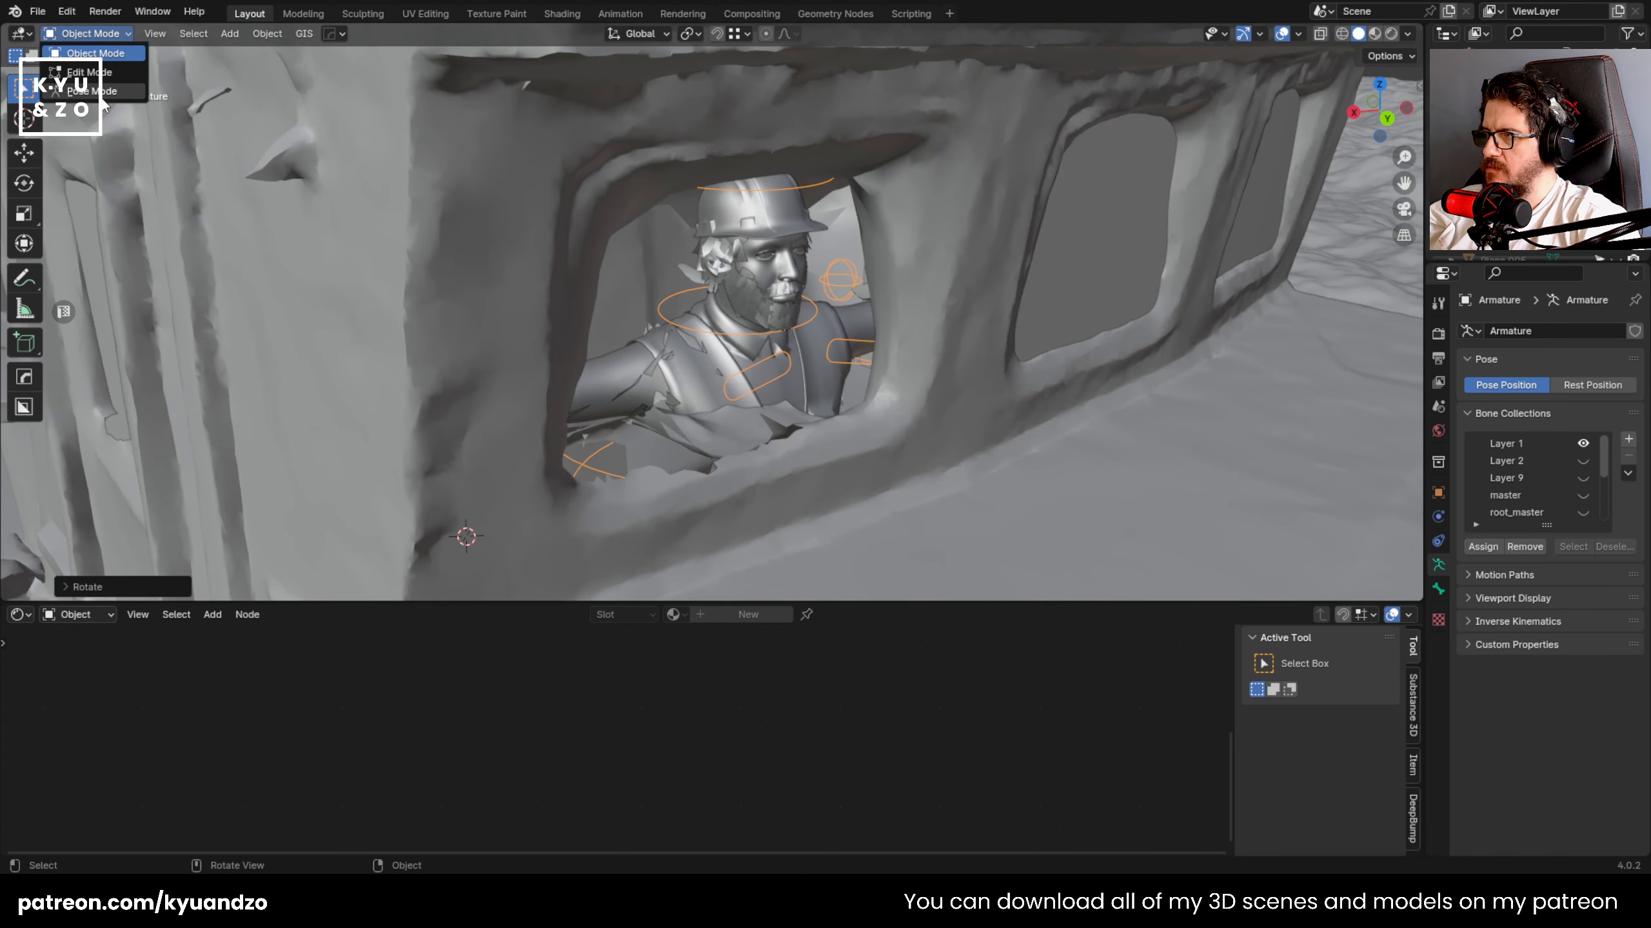
pyautogui.click(102, 99)
pyautogui.click(773, 334)
pyautogui.press('r')
pyautogui.press('x')
pyautogui.press('x')
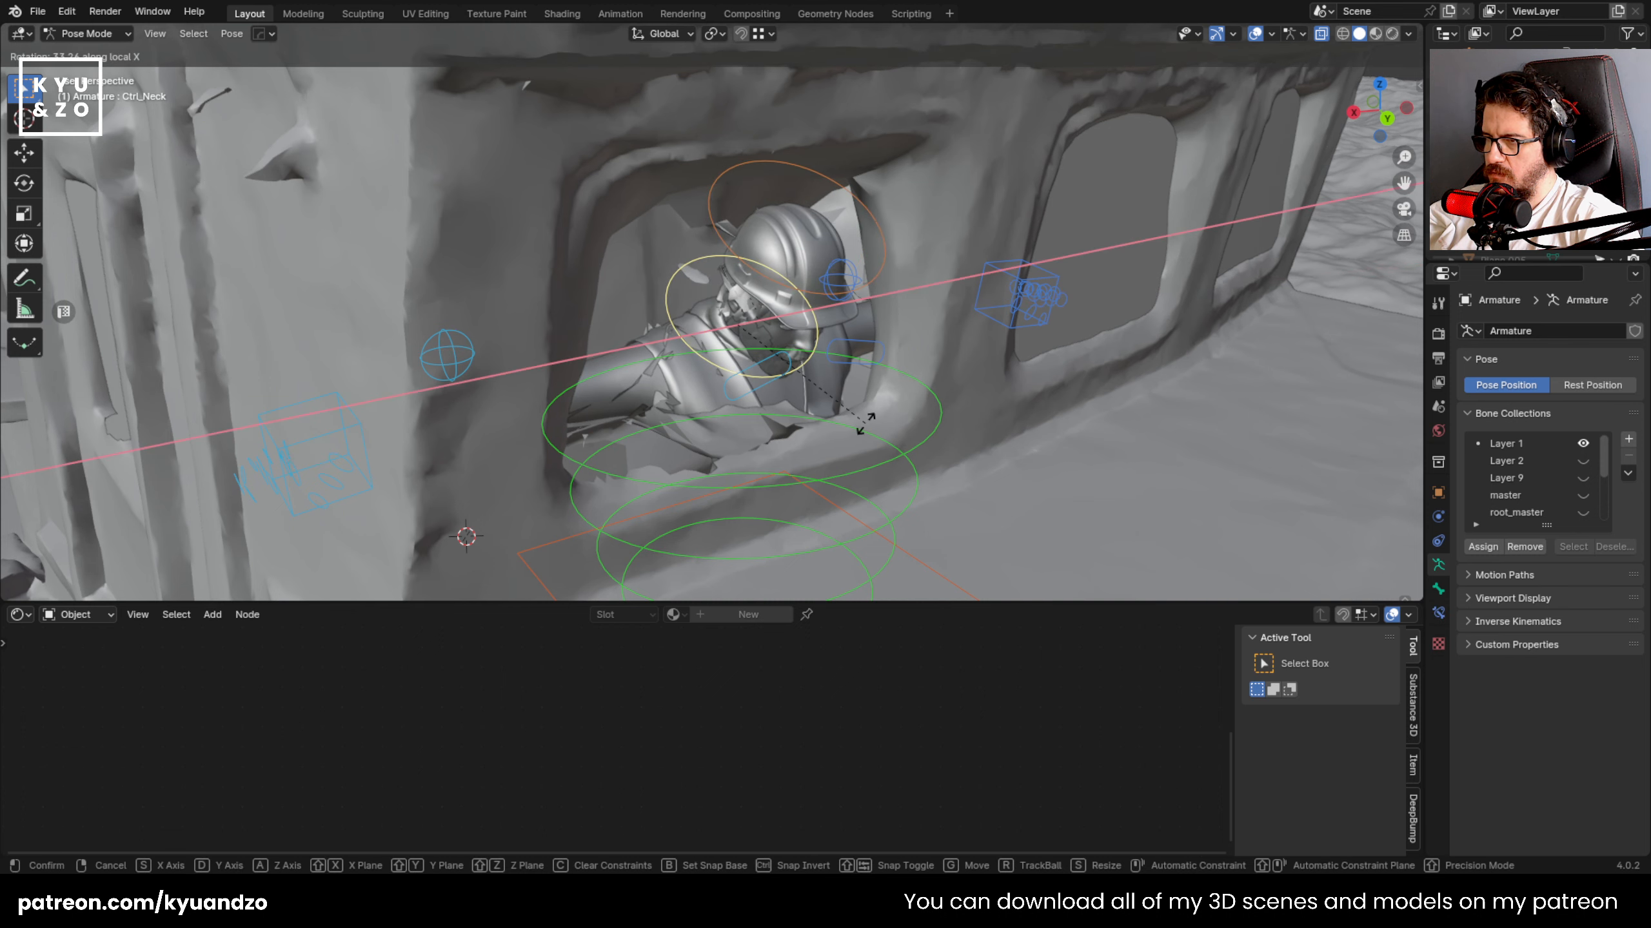
pyautogui.click(864, 419)
# - Move the cabin man's right hand IK control along the global Z axis
pyautogui.click(348, 441)
pyautogui.press('g')
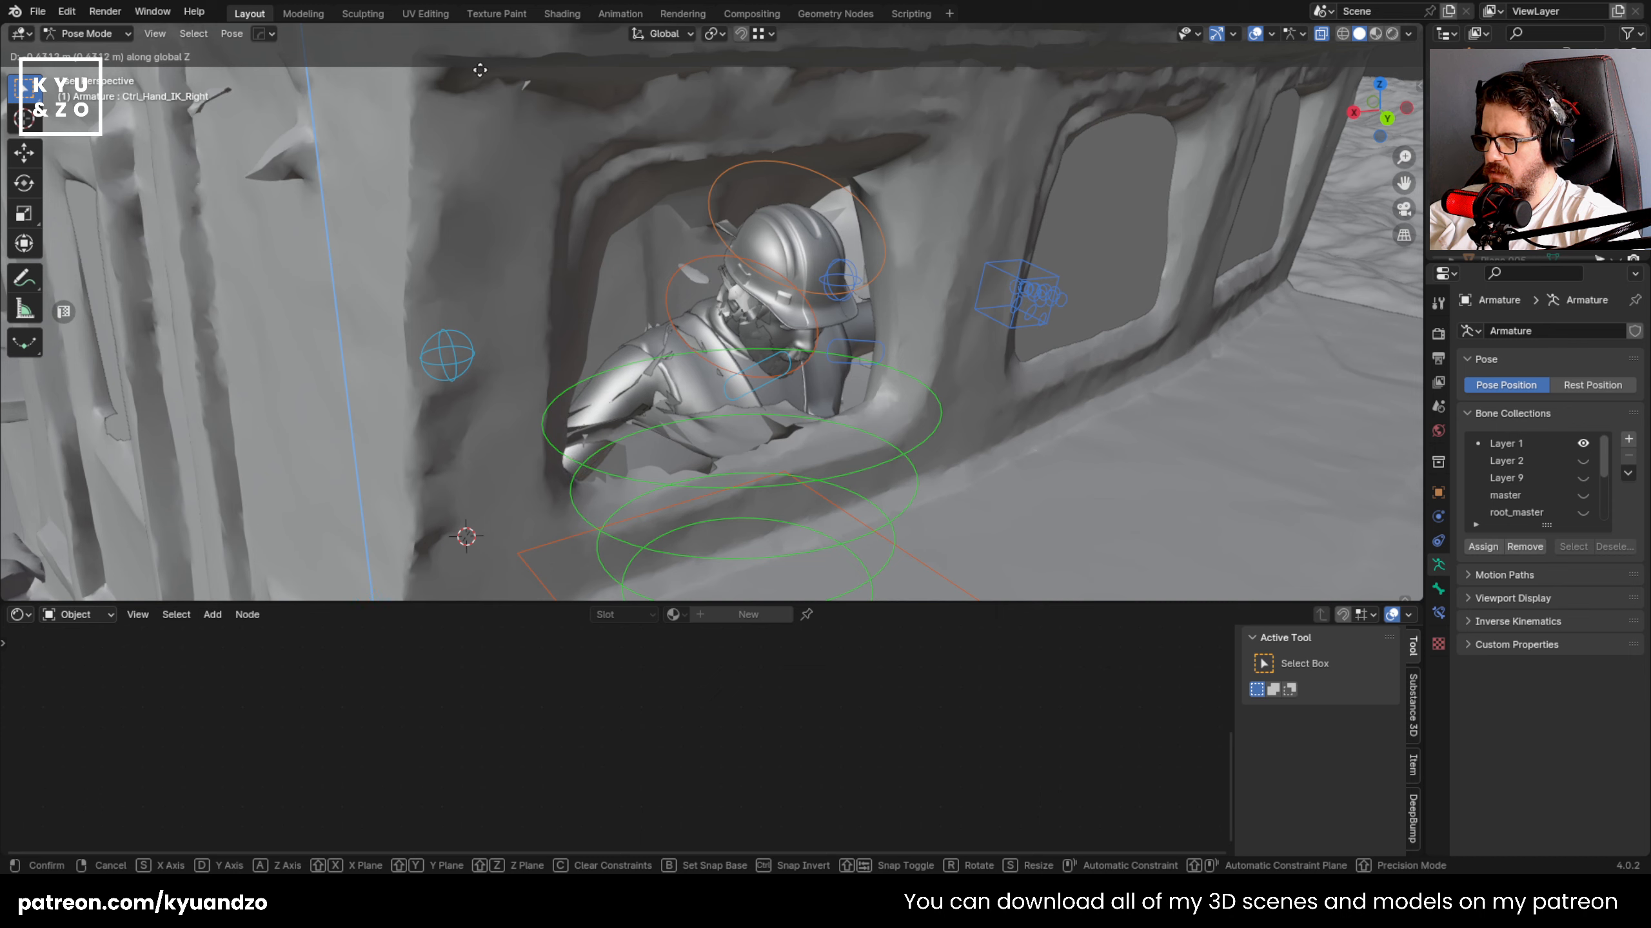
pyautogui.click(884, 282)
# - Lower the cabin man's left hand IK control along global Z and adjust its position along the horizontal axes
pyautogui.click(971, 259)
pyautogui.press('g')
pyautogui.press('z')
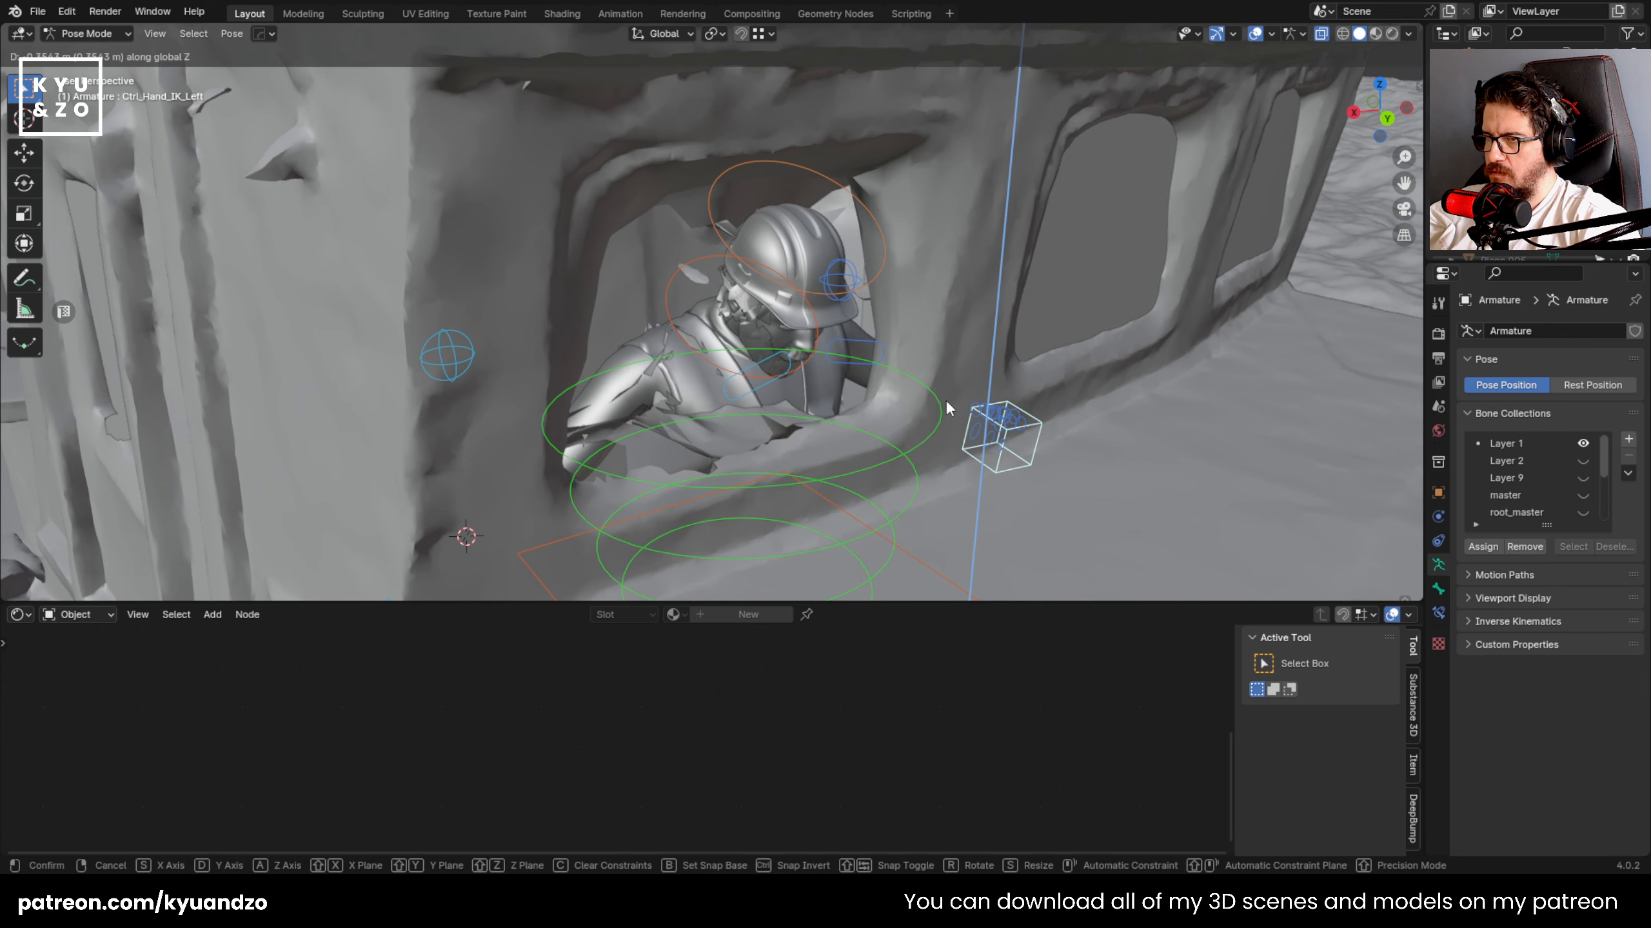
pyautogui.press('y')
pyautogui.press('x')
pyautogui.click(909, 371)
# - Return the cabin man's armature to Object Mode and save the file
pyautogui.scroll(-6, 761, 303)
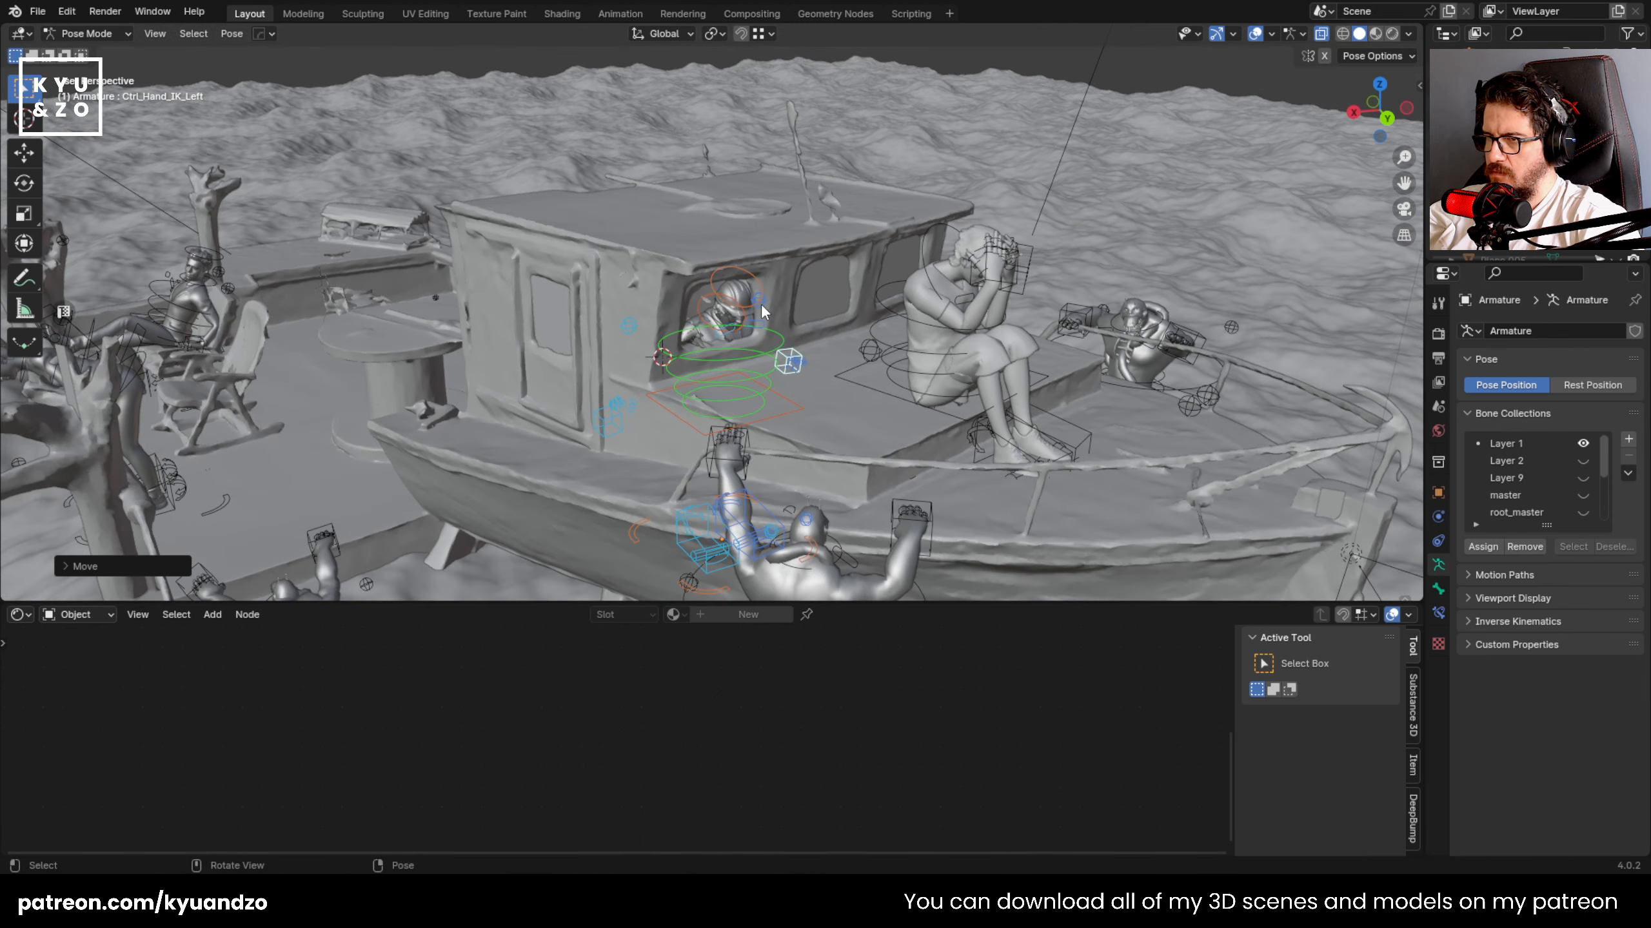
pyautogui.click(81, 33)
pyautogui.click(81, 55)
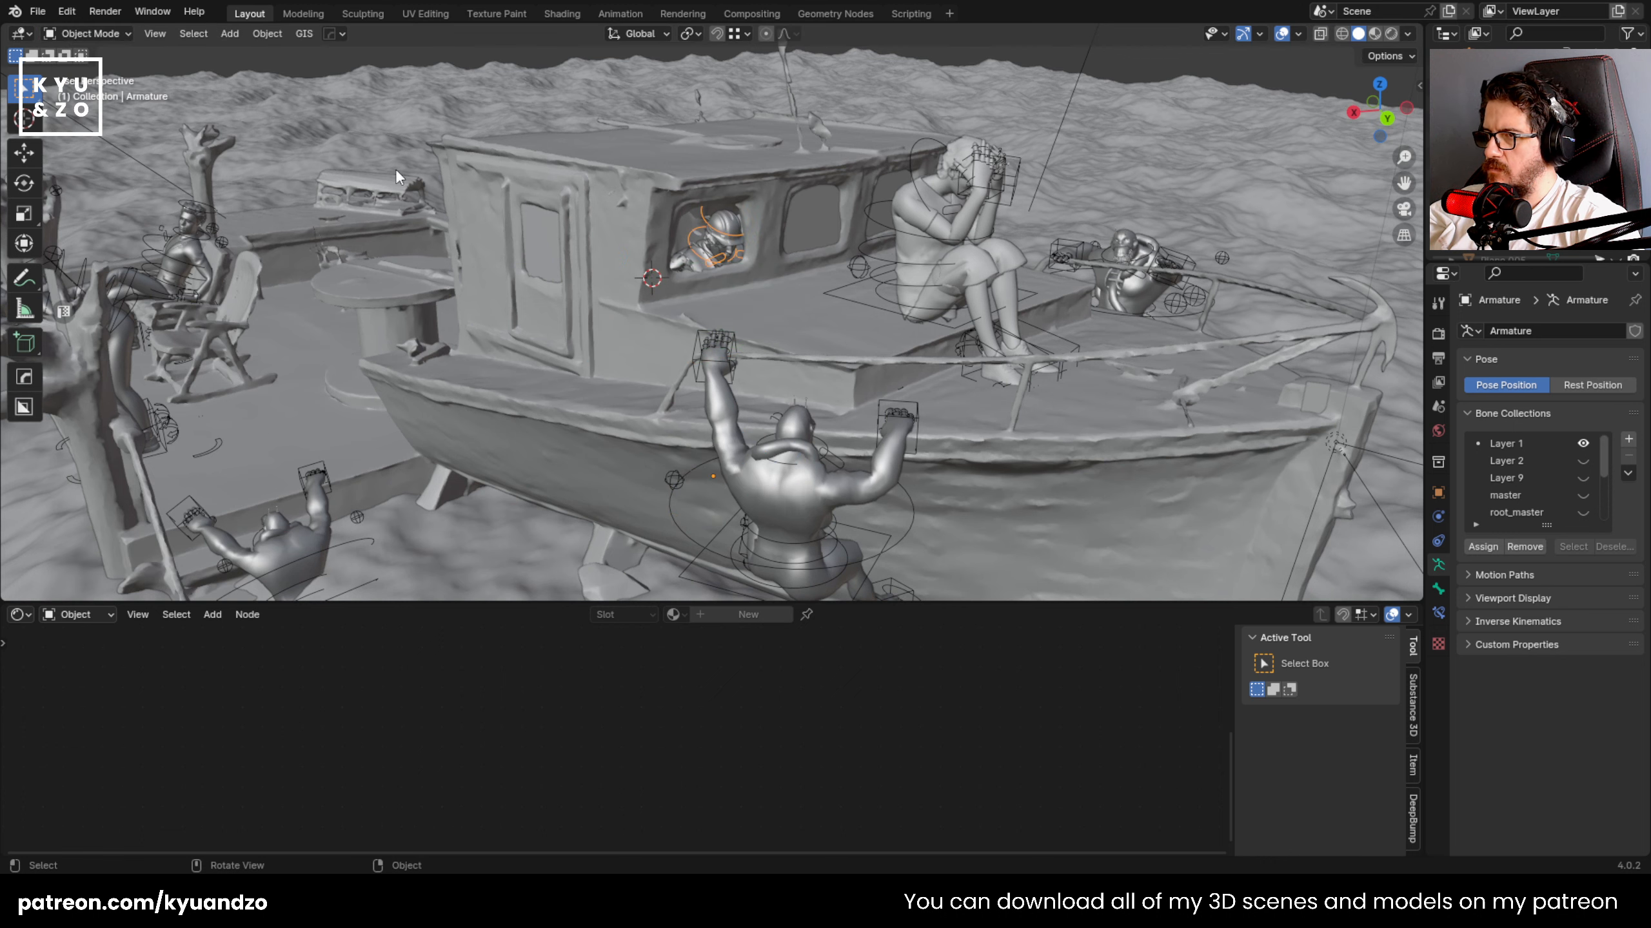
pyautogui.hotkey('ctrl', 's')
# - Unhide the fog volume and inspect the boat, platform and creatures through the camera in rendered shading
pyautogui.hotkey('alt', 'h')
pyautogui.click(1005, 226)
pyautogui.scroll(-8, 1004, 226)
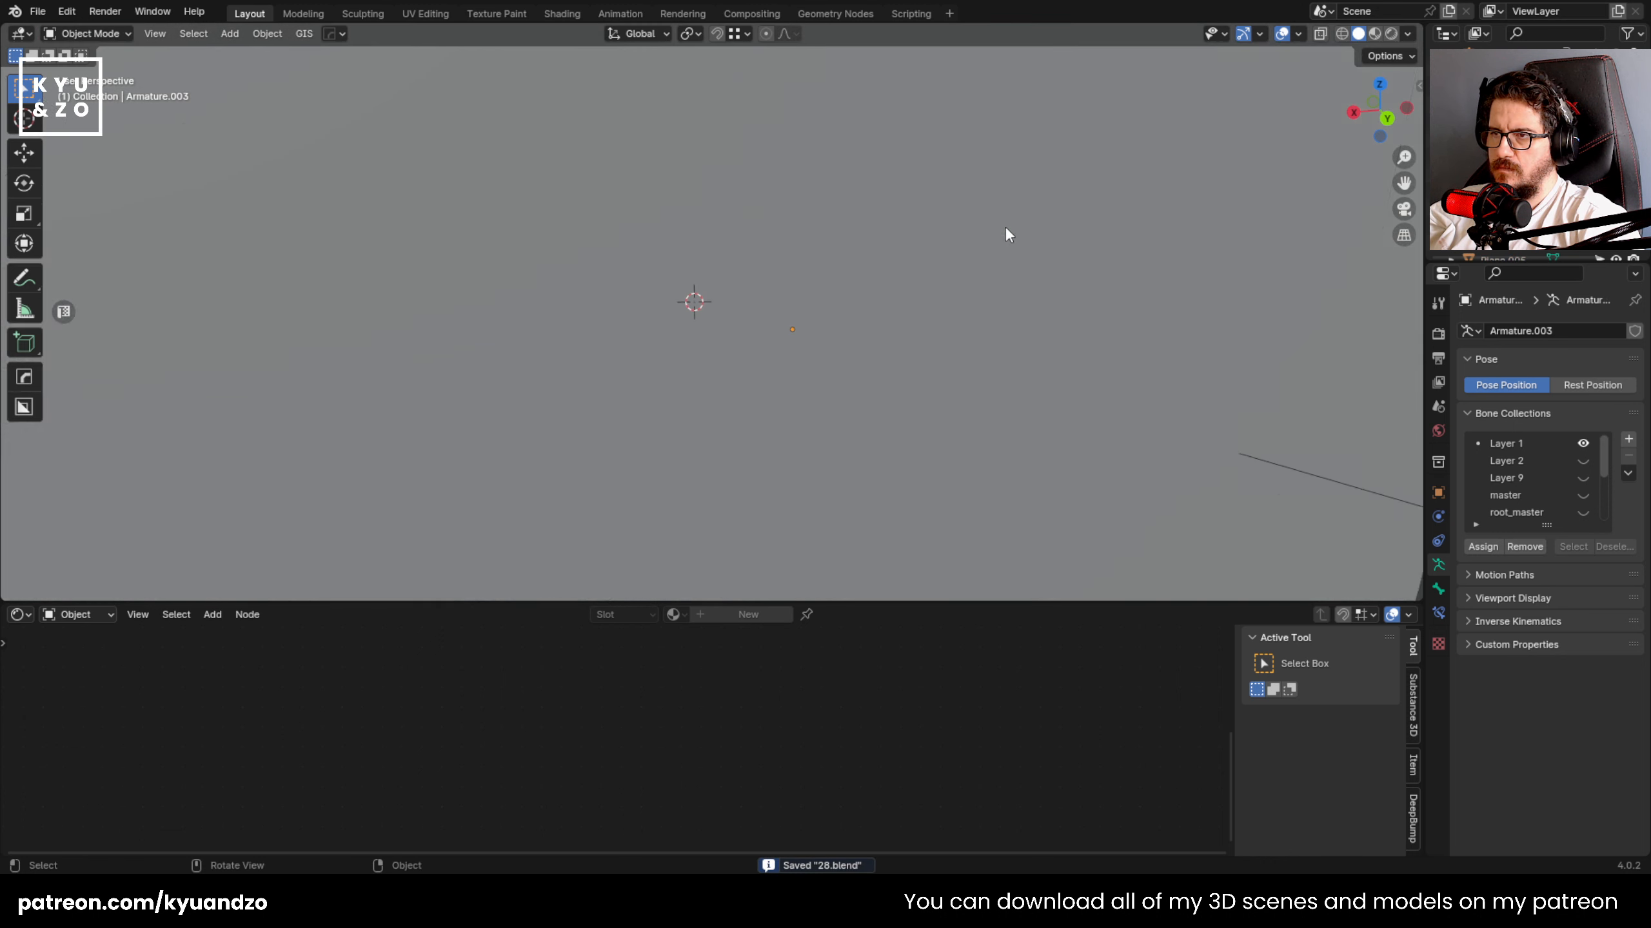
pyautogui.click(531, 456)
pyautogui.press('KP_0')
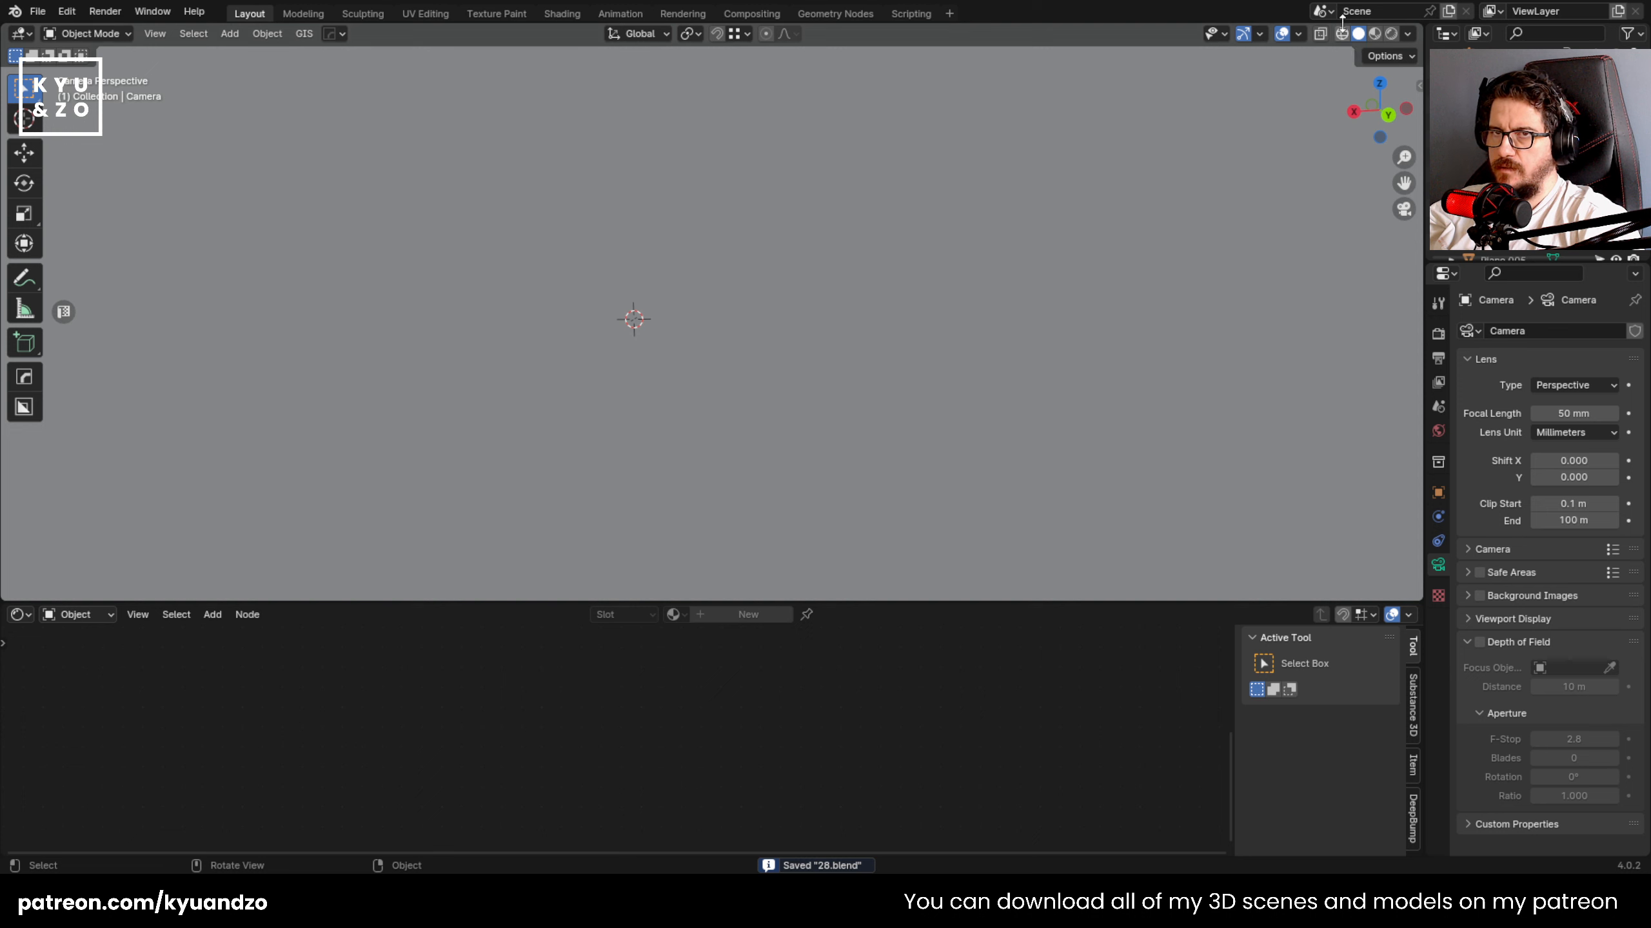
pyautogui.click(1390, 33)
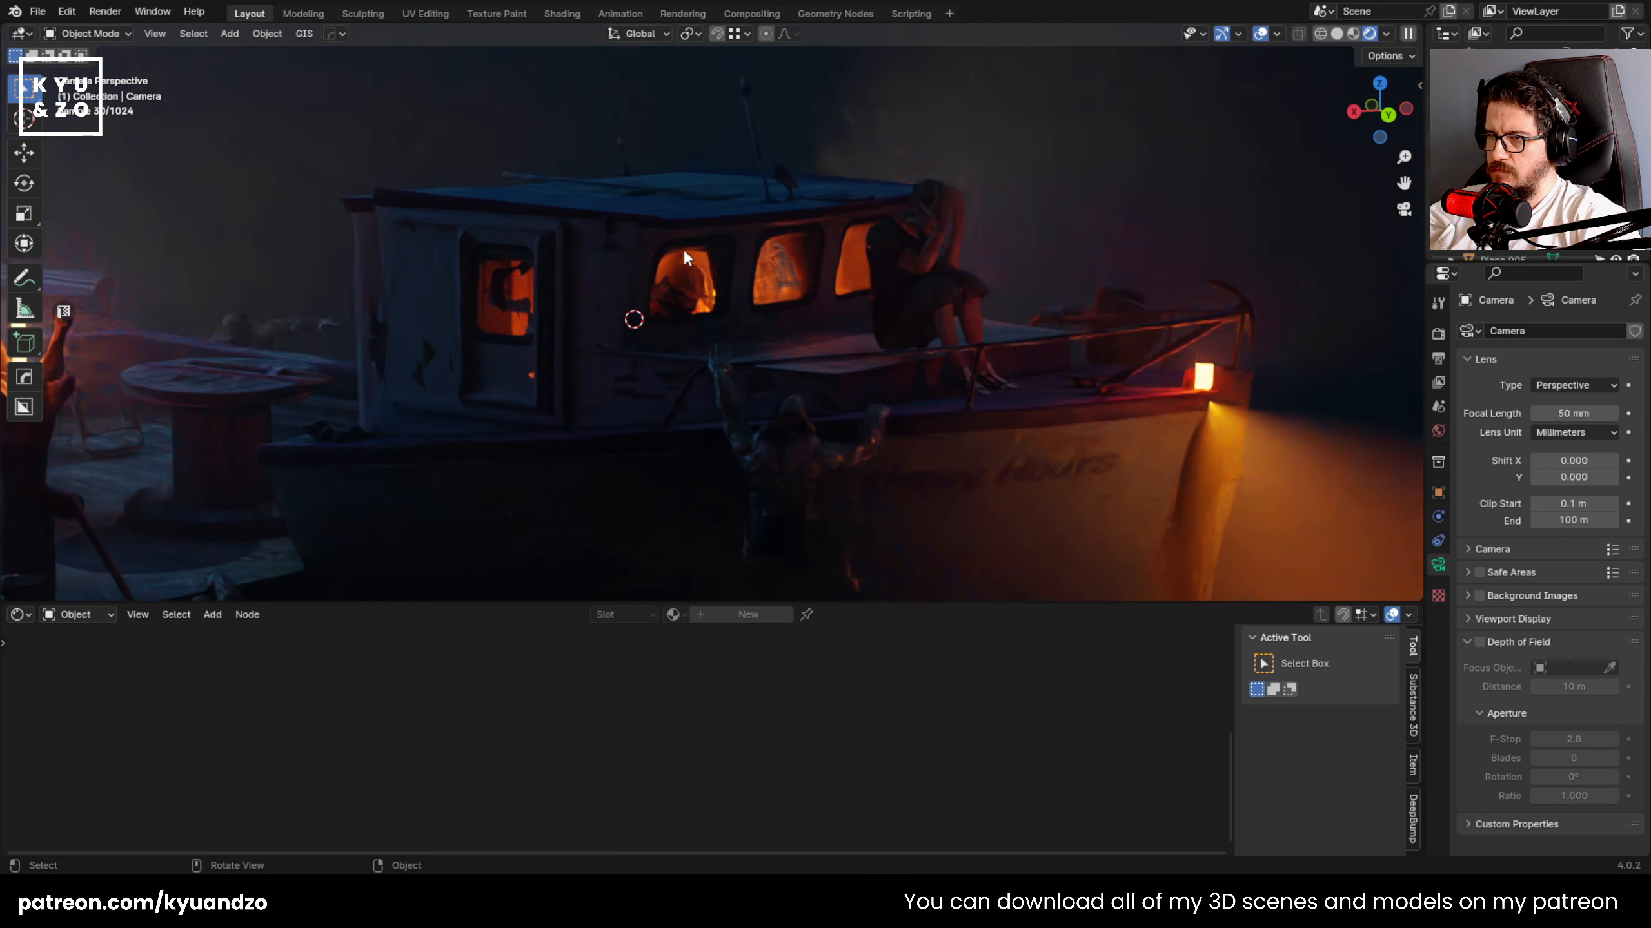
pyautogui.scroll(-3, 689, 226)
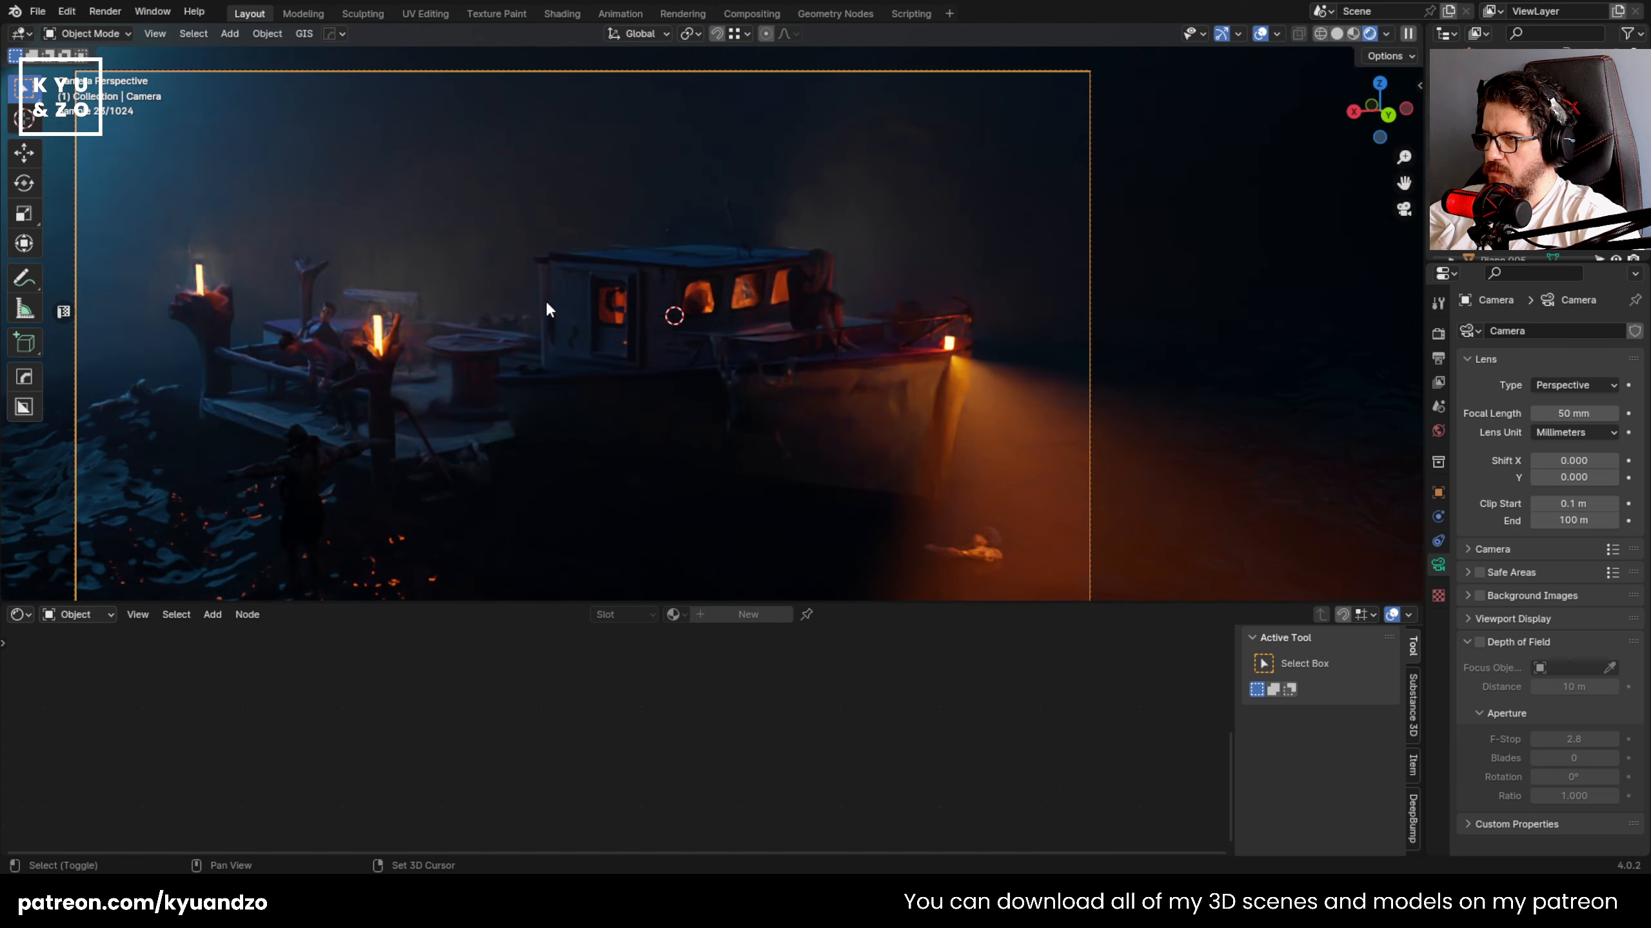
pyautogui.keyDown('shift'); pyautogui.moveTo(545, 299); pyautogui.dragTo(643, 242, button='middle'); pyautogui.keyUp('shift')
pyautogui.keyDown('shift'); pyautogui.moveTo(492, 334); pyautogui.dragTo(610, 282, button='middle'); pyautogui.keyUp('shift')
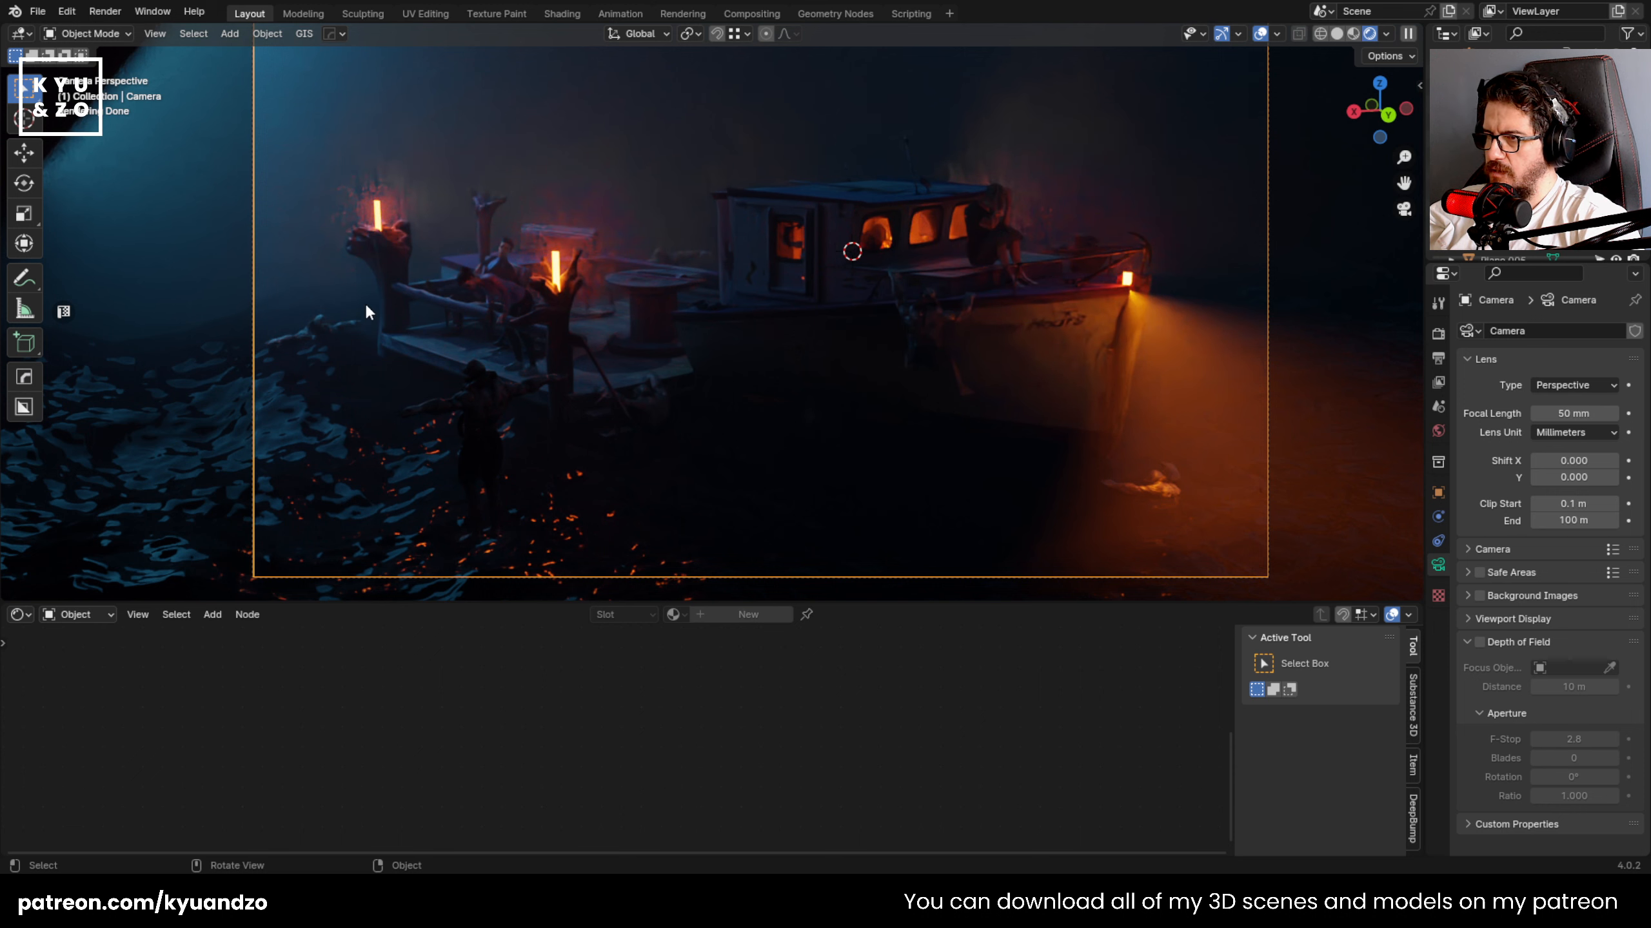
pyautogui.scroll(2, 374, 305)
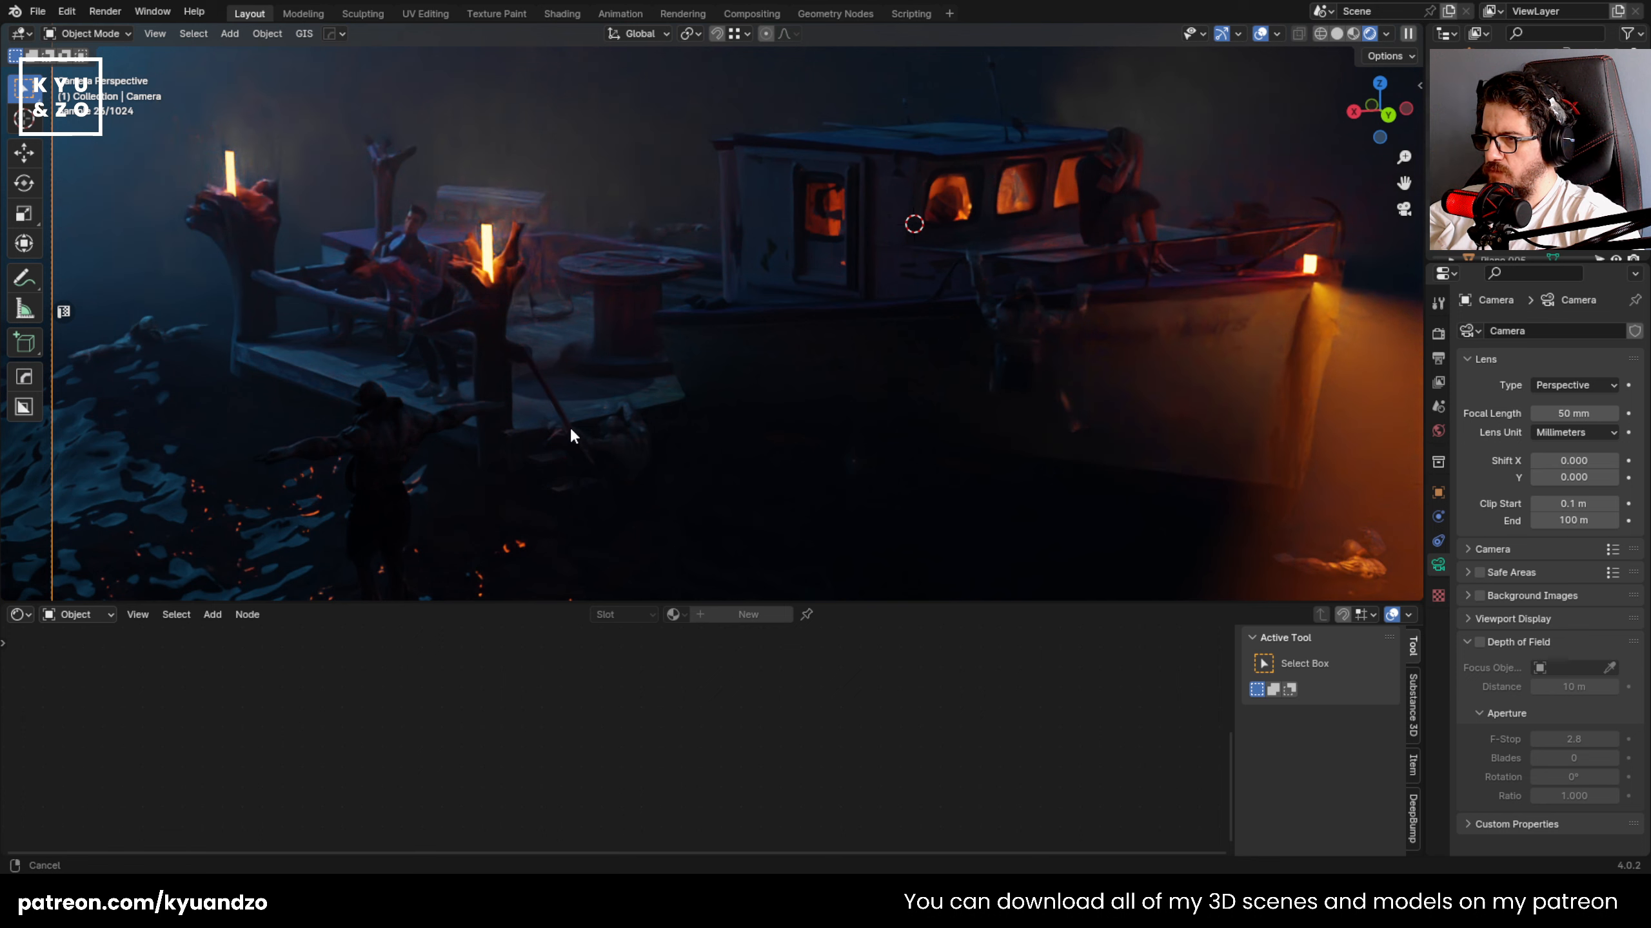
pyautogui.keyDown('shift'); pyautogui.moveTo(571, 430); pyautogui.dragTo(880, 350, button='middle'); pyautogui.keyUp('shift')
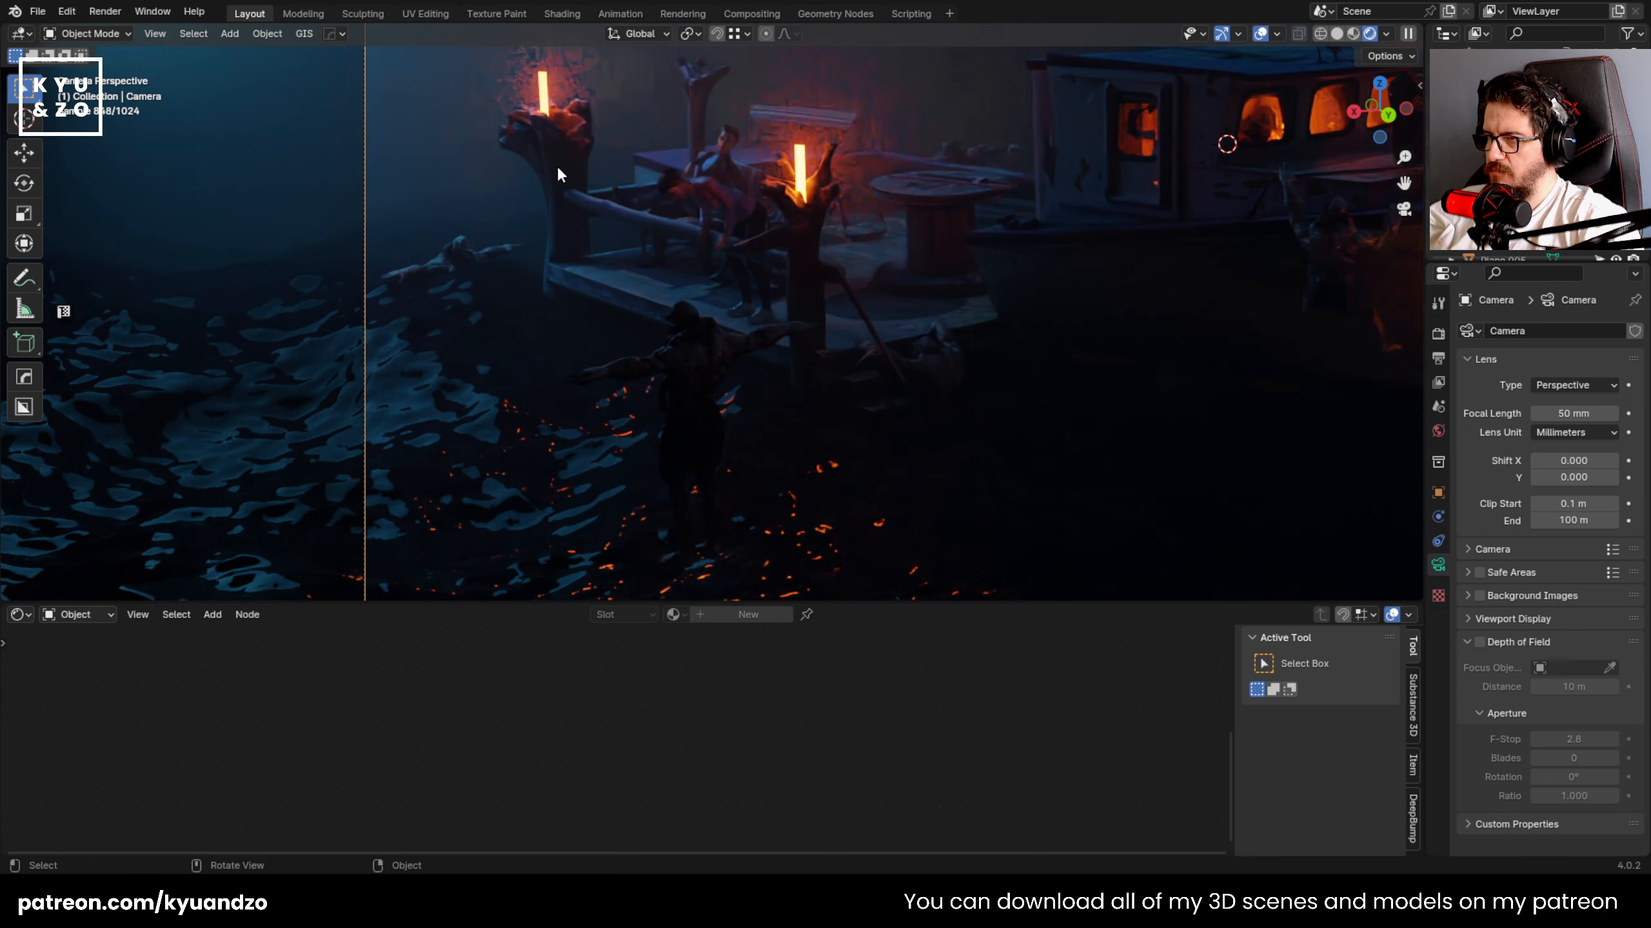
# - Switch the viewport to solid shading, hide the fog volume cube and leave the camera view
pyautogui.click(1337, 34)
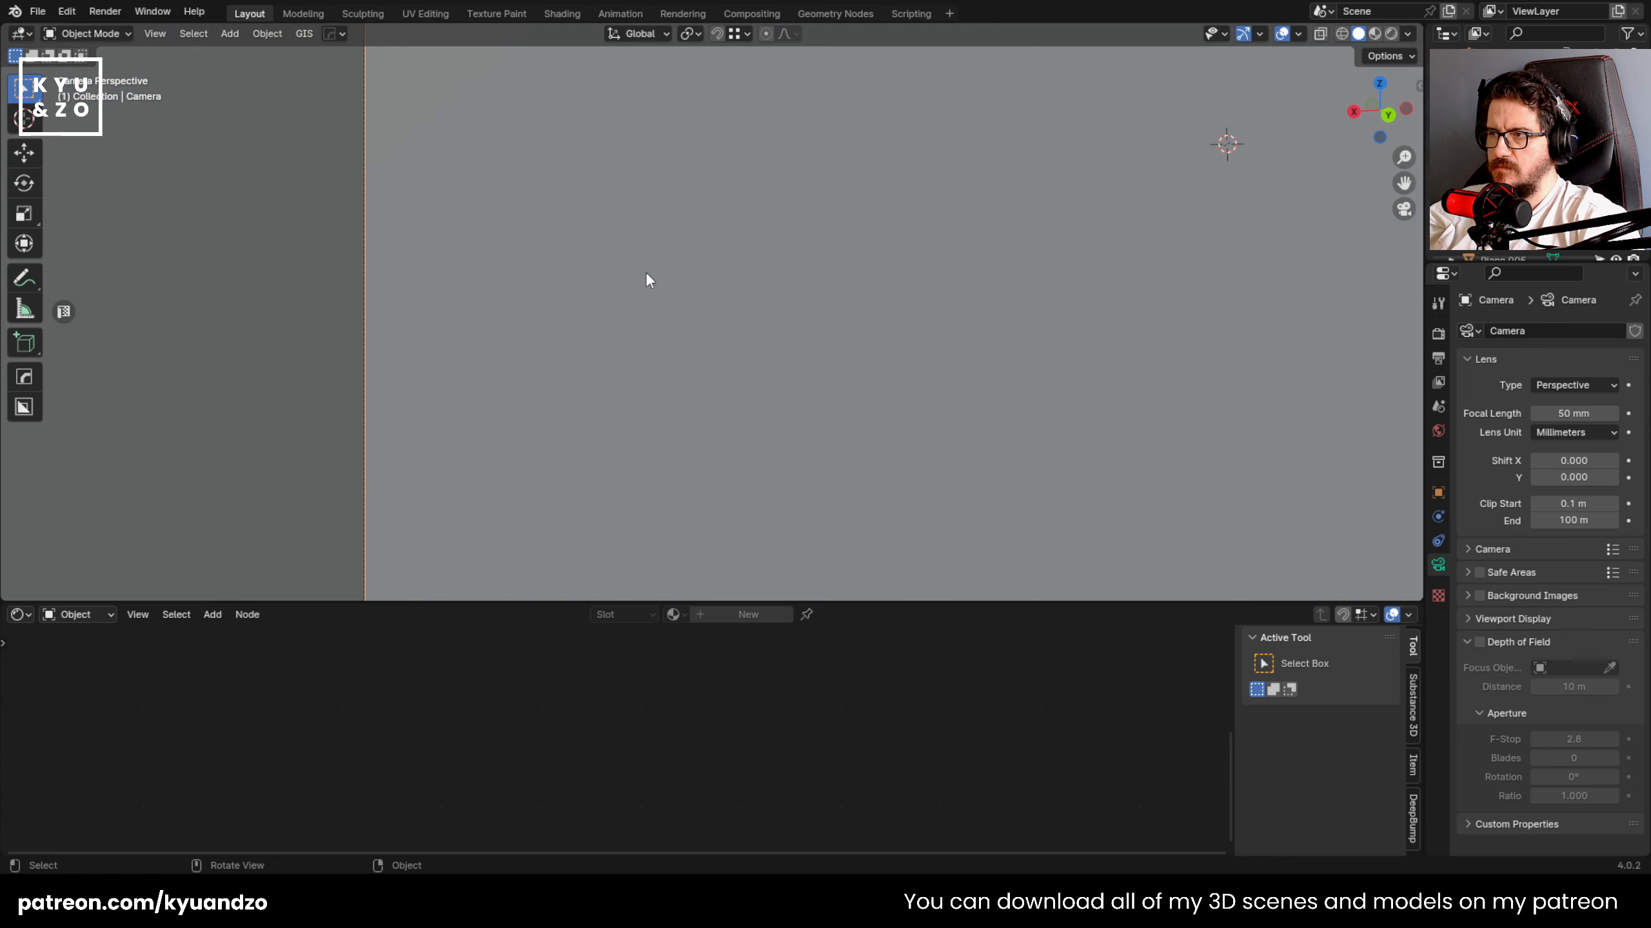
pyautogui.click(983, 309)
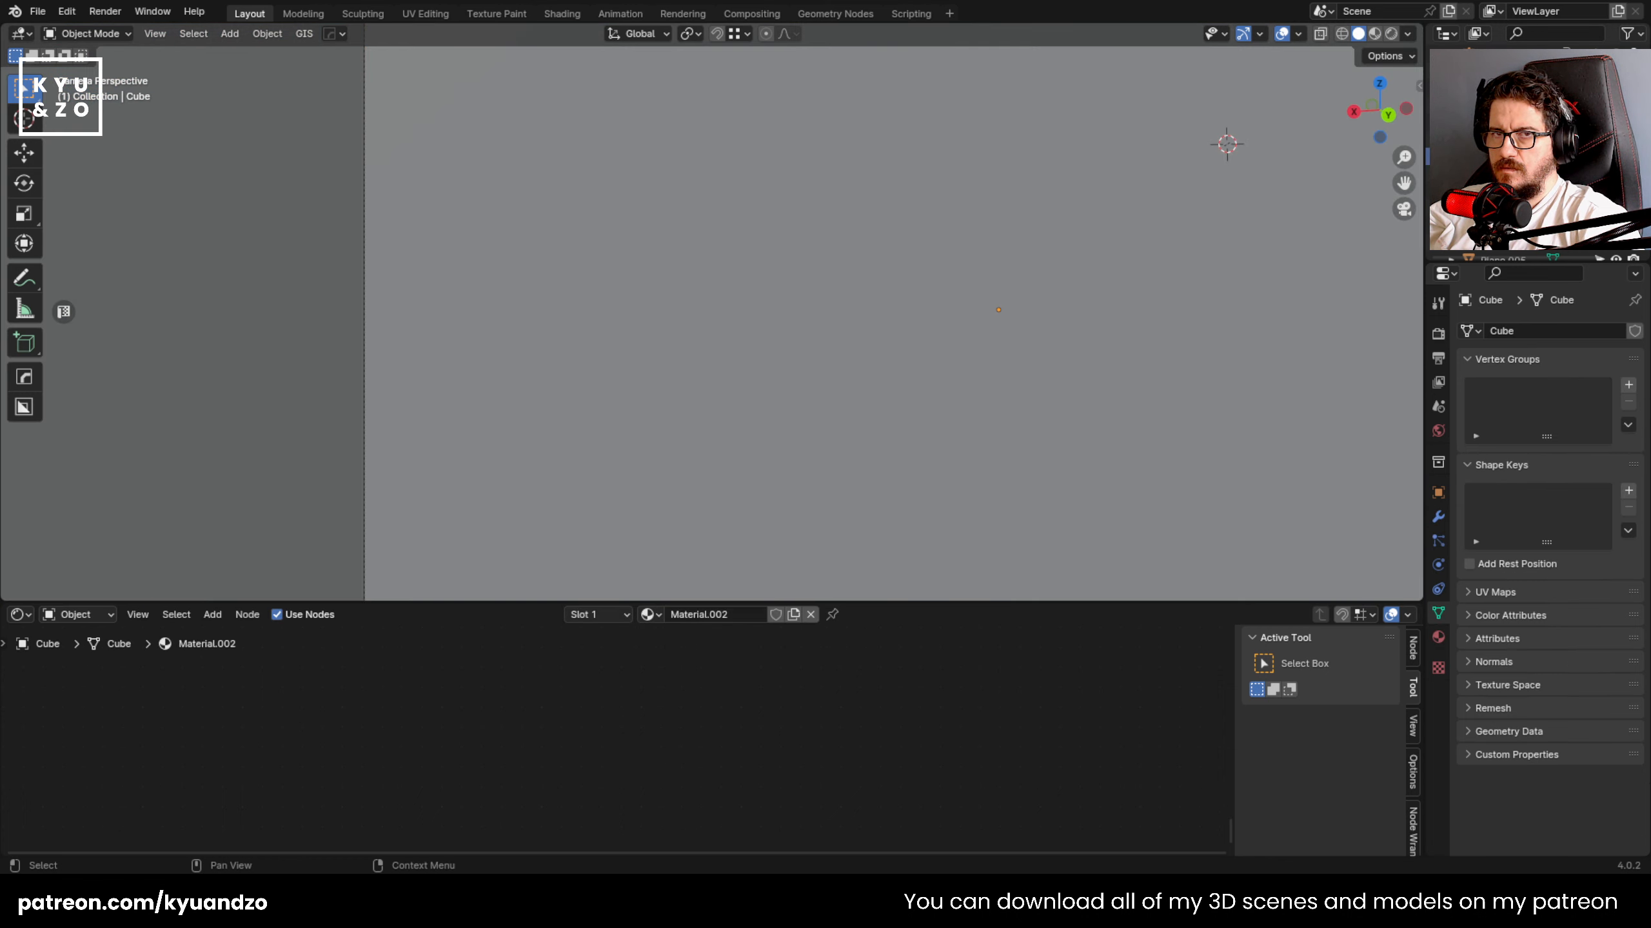
pyautogui.press('h')
pyautogui.press('KP_0')
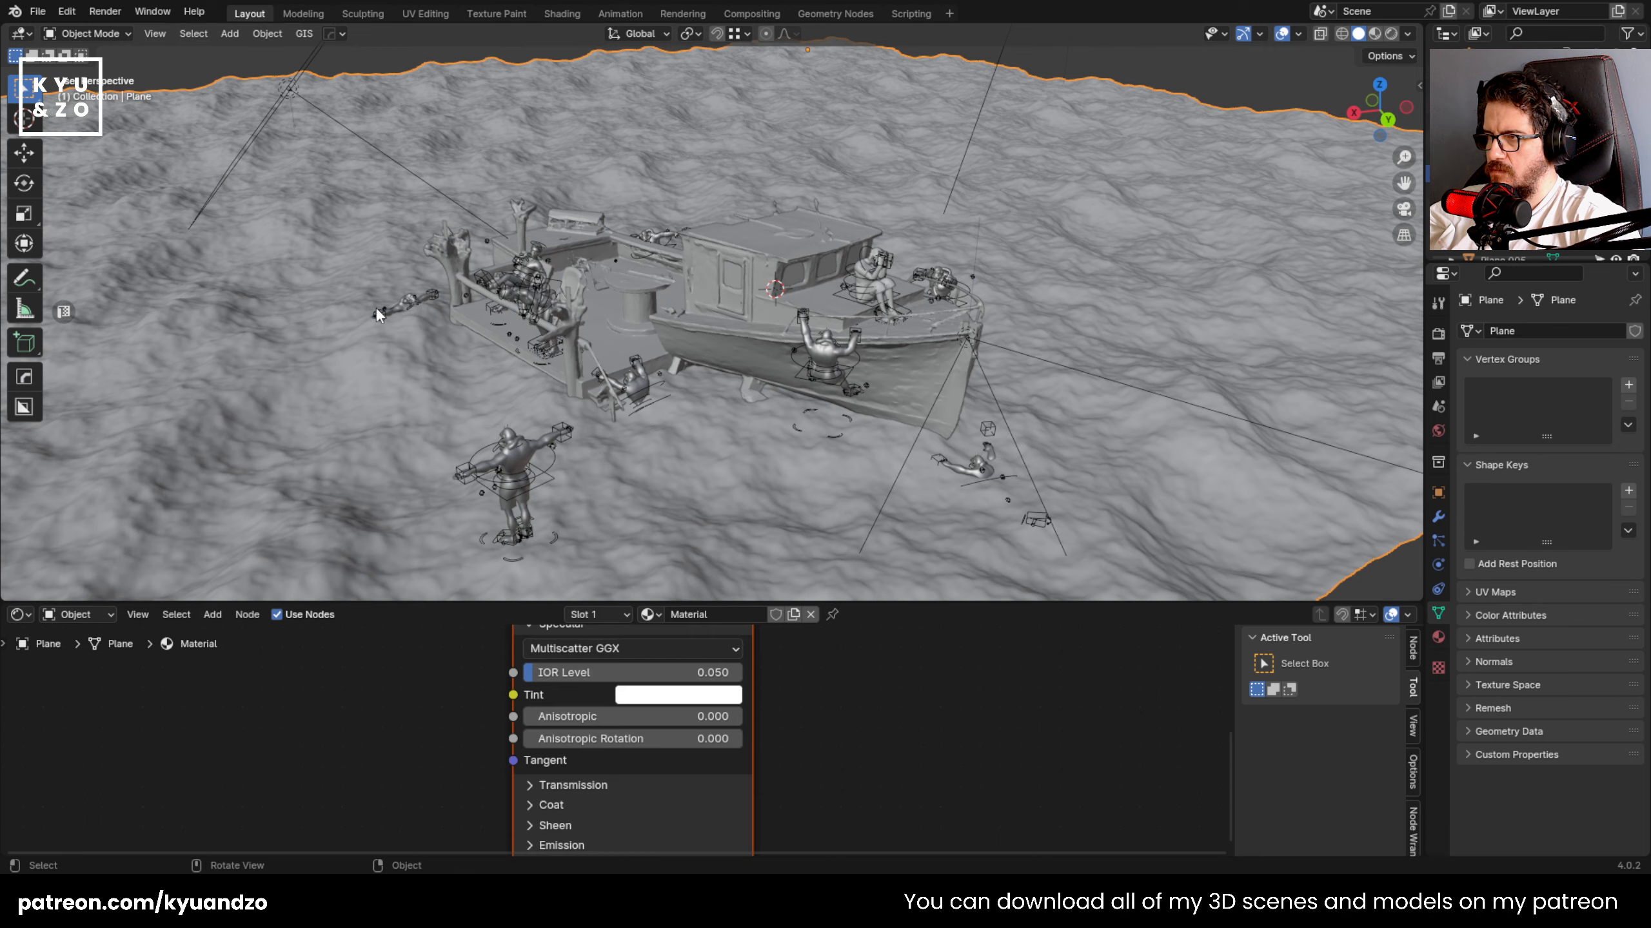
# - Move the creature swimming beside the wooden platform along global Y and Z until it is next to the corner post
pyautogui.click(375, 307)
pyautogui.press('KP_Decimal')
pyautogui.moveTo(695, 341); pyautogui.dragTo(594, 376, button='middle')
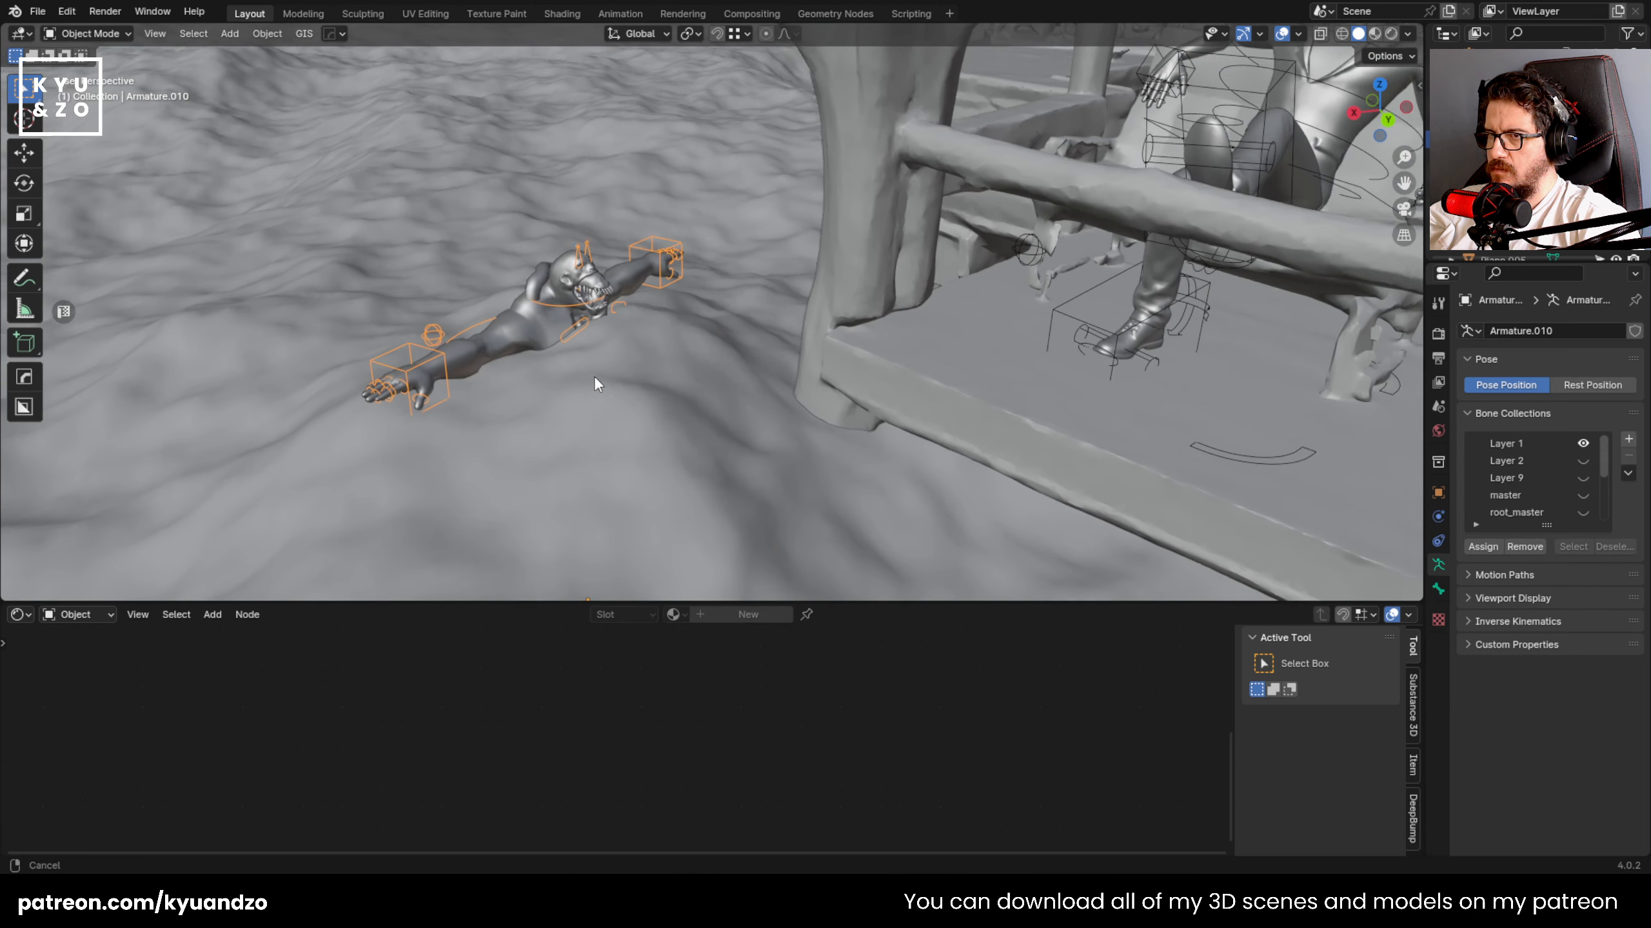
pyautogui.press('g')
pyautogui.press('y')
pyautogui.press('z')
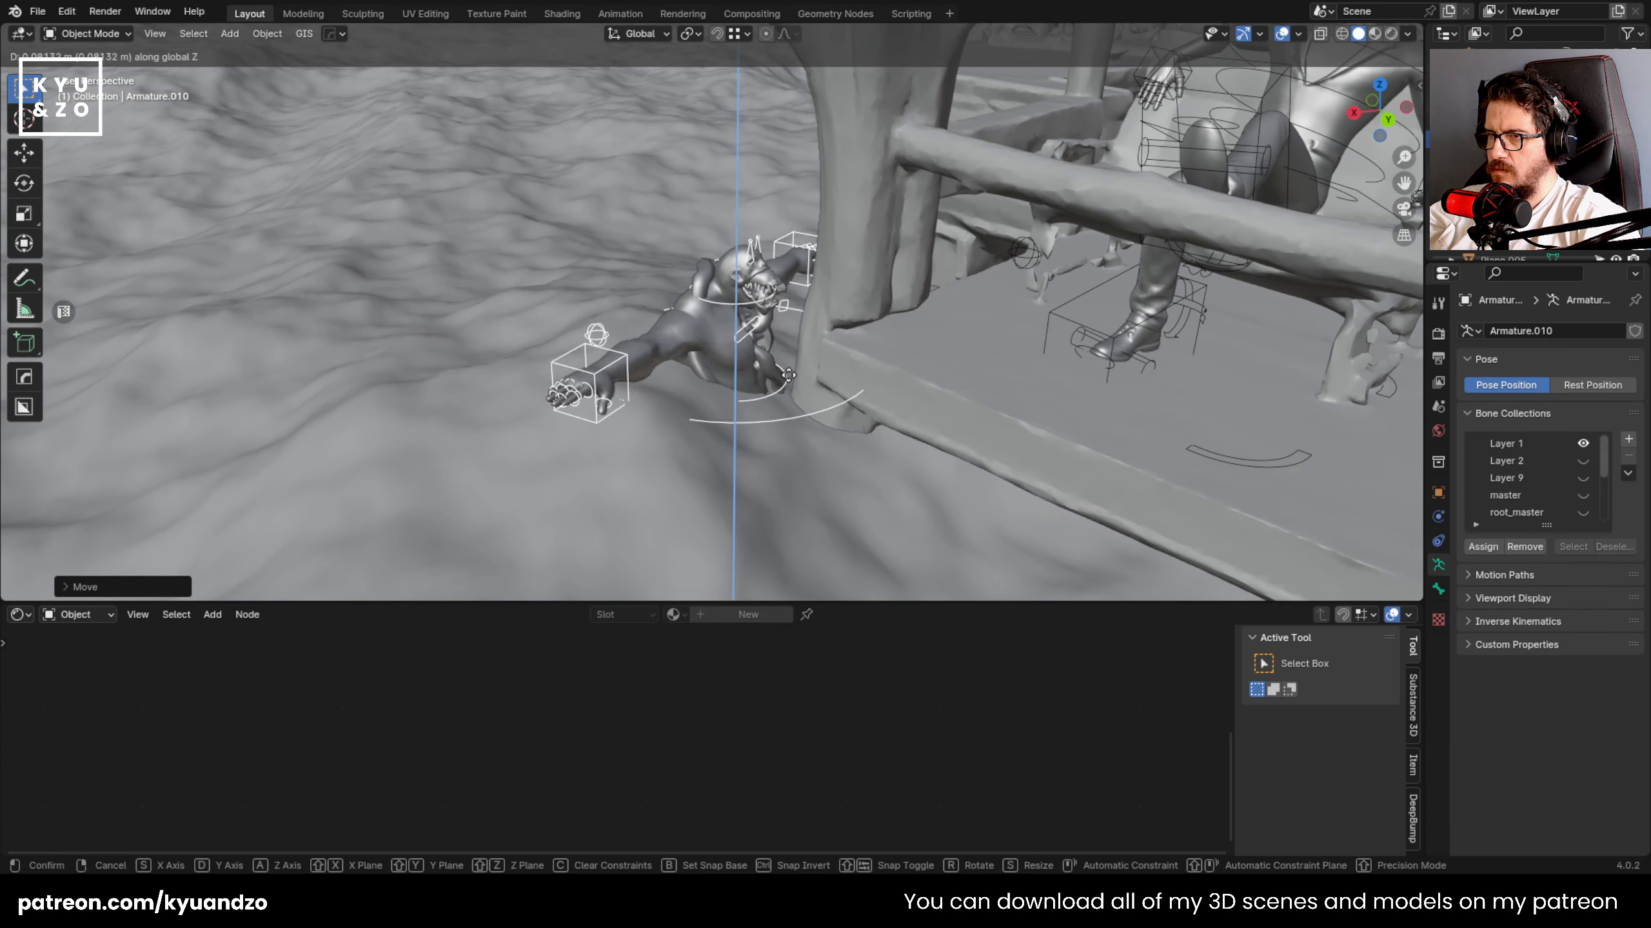
pyautogui.click(768, 266)
# - In Pose Mode, move the creature's right hand IK control up to the platform's corner post and rotate it about Z
pyautogui.moveTo(768, 266); pyautogui.dragTo(703, 275, button='middle')
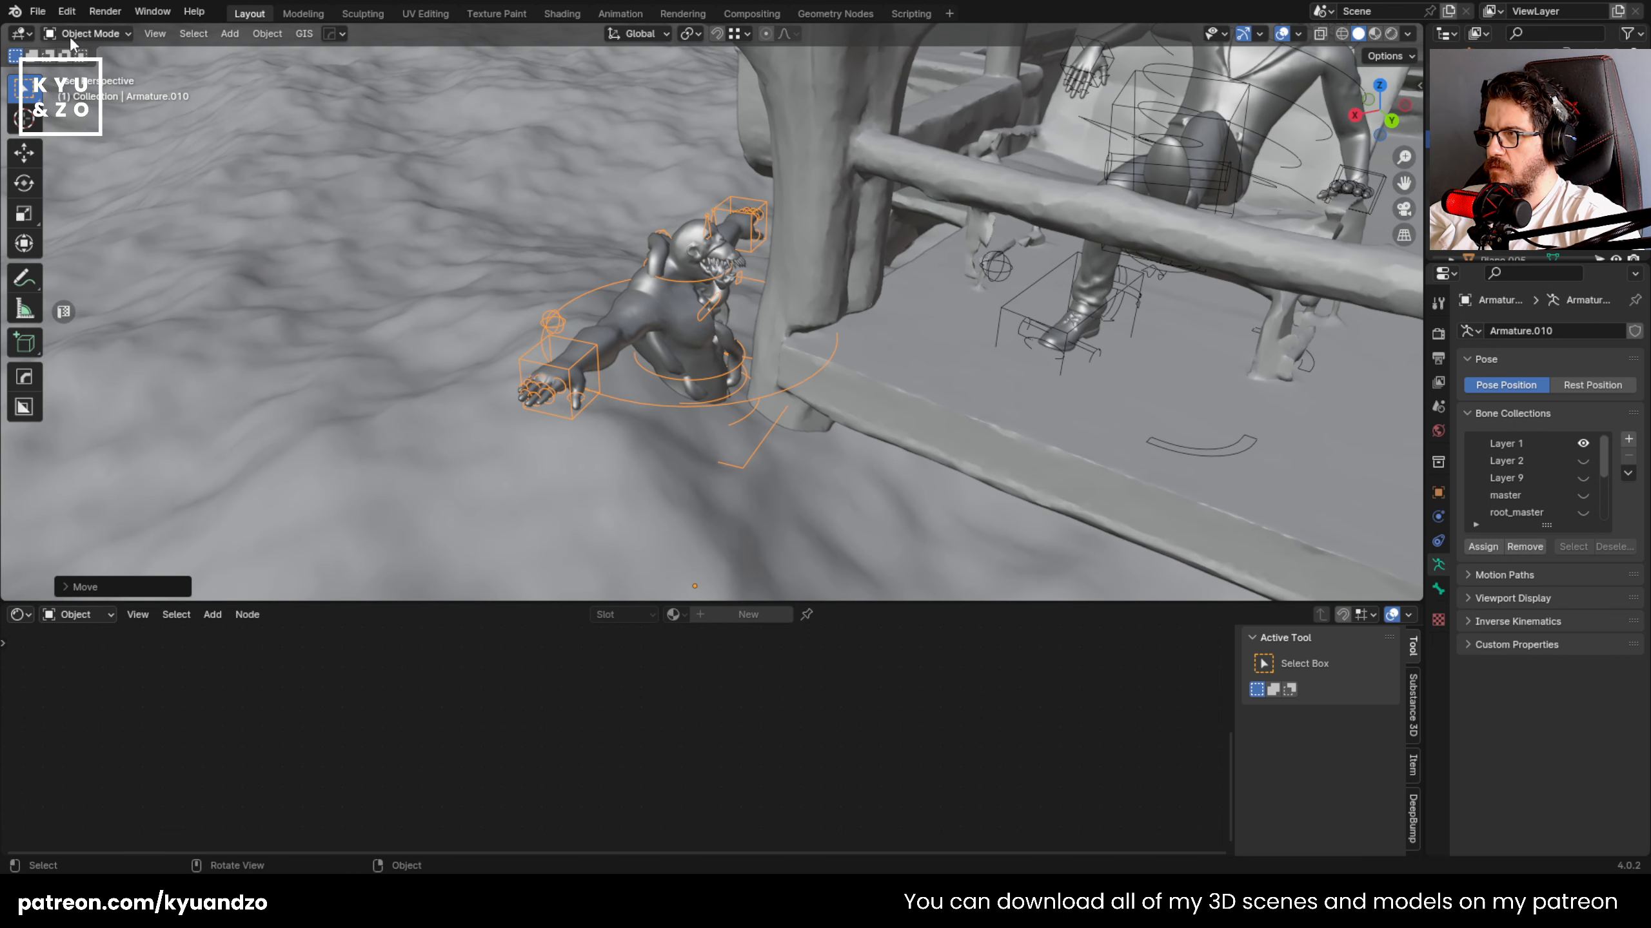
pyautogui.click(99, 91)
pyautogui.press('g')
pyautogui.press('y')
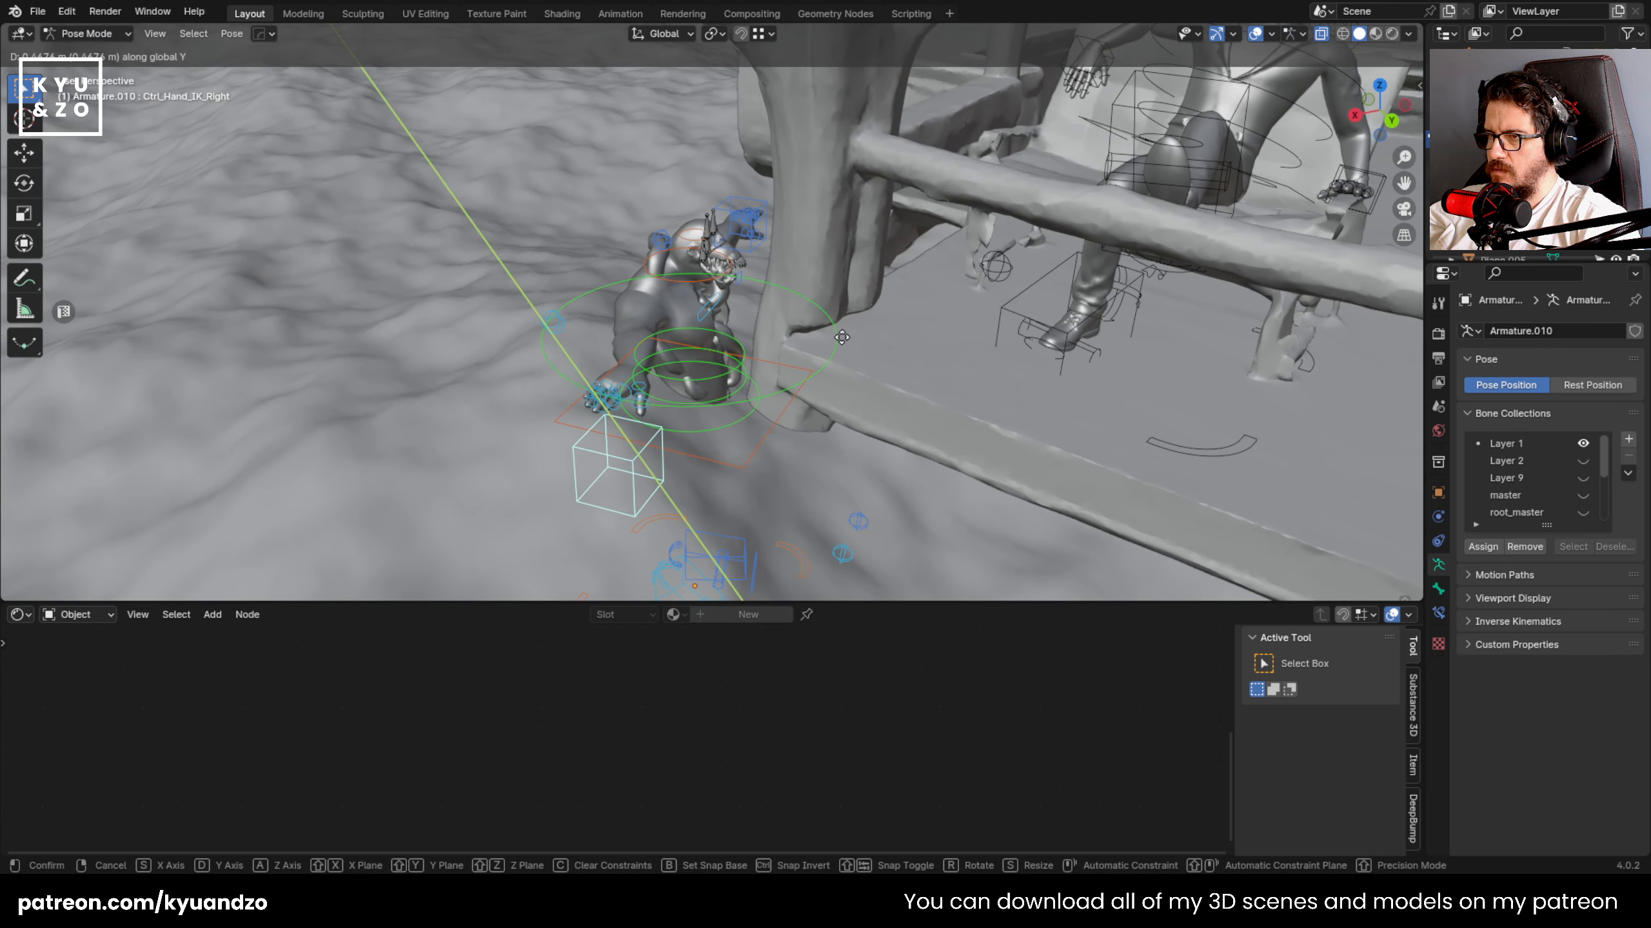
pyautogui.press('x')
pyautogui.click(842, 335)
pyautogui.press('r')
pyautogui.press('z')
pyautogui.click(864, 285)
pyautogui.press('g')
pyautogui.click(900, 248)
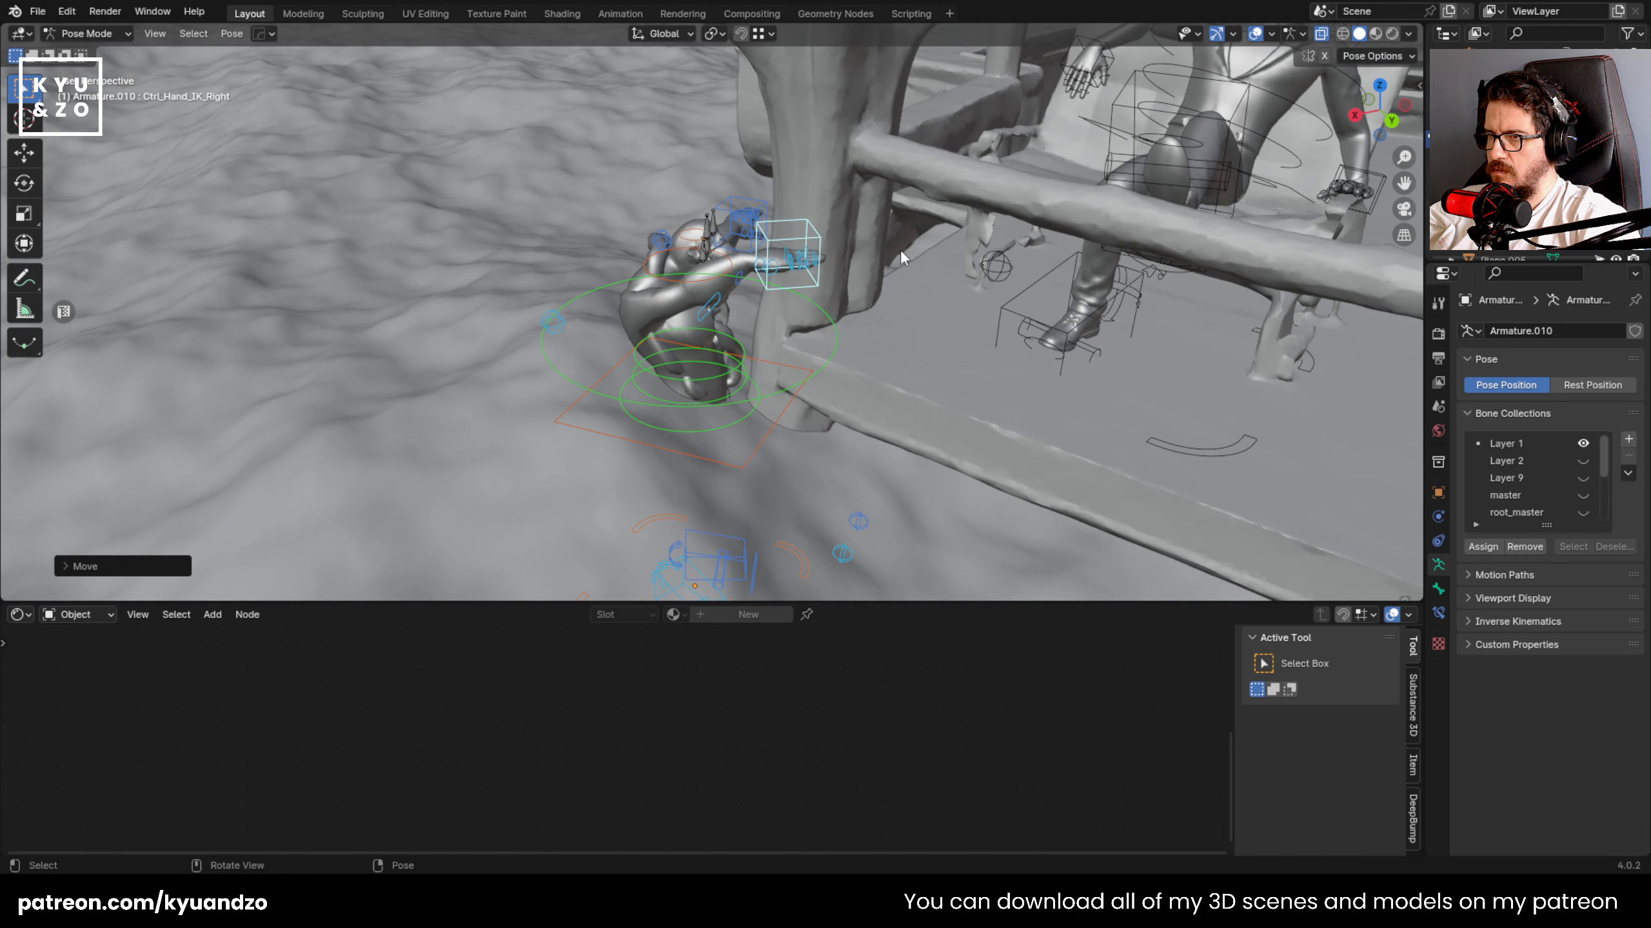
# - Rotate the creature's right hand to angle it against the post, nudging it along global X and turning it about local Y
pyautogui.press('r')
pyautogui.press('a')
pyautogui.press('s')
pyautogui.press('s')
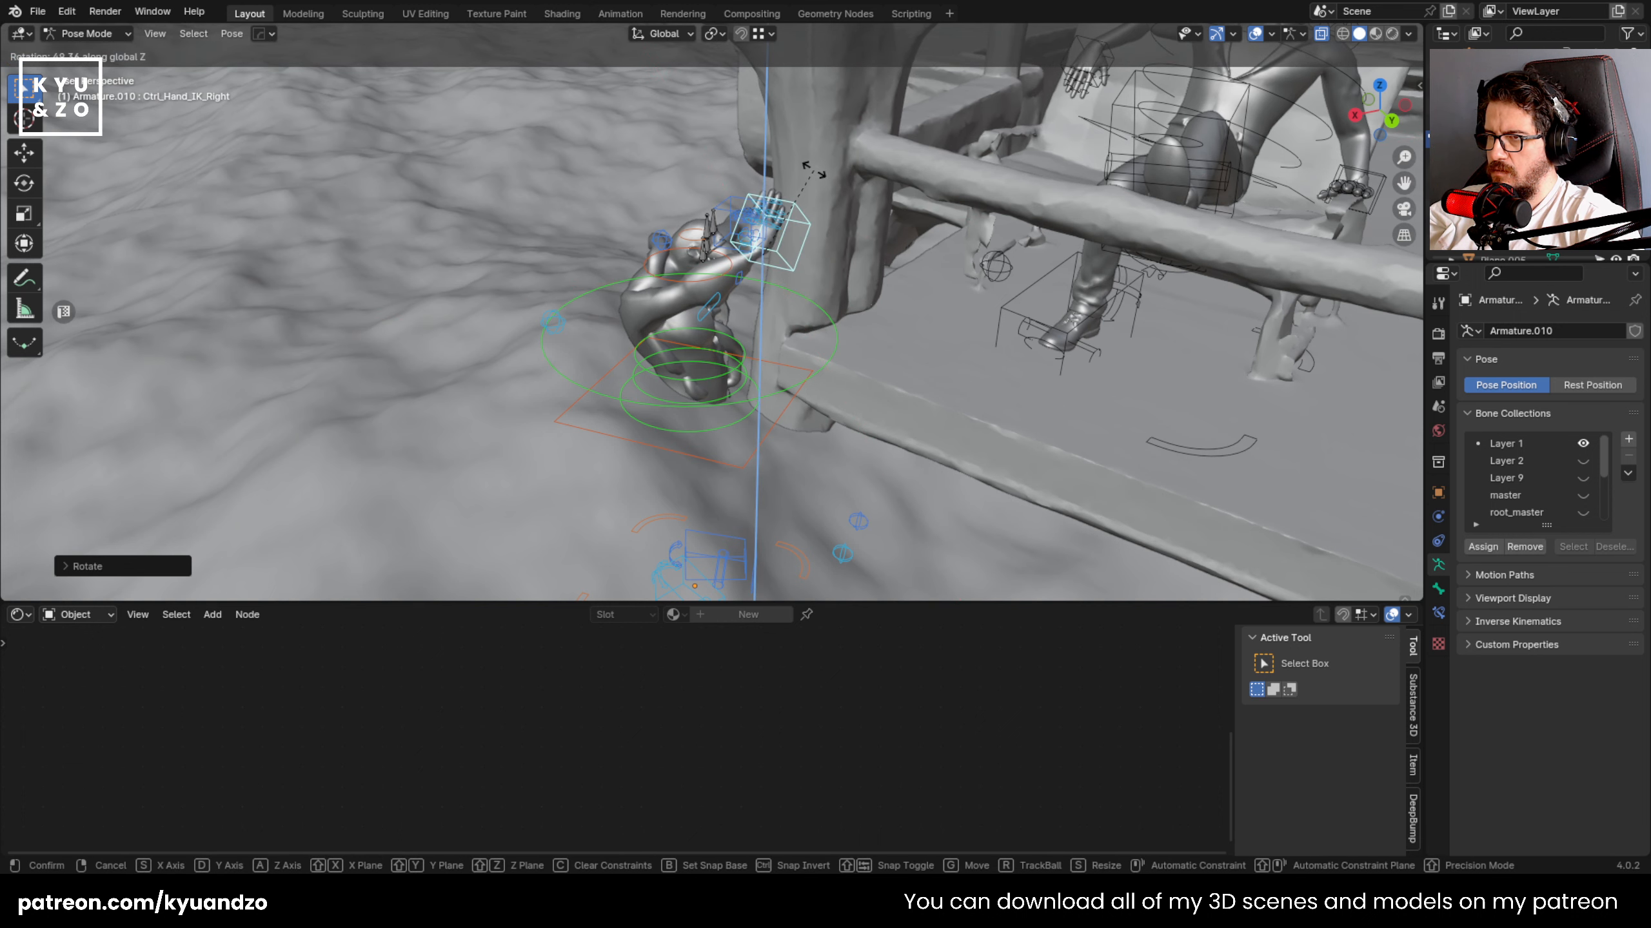
pyautogui.click(826, 221)
pyautogui.press('g')
pyautogui.press('x')
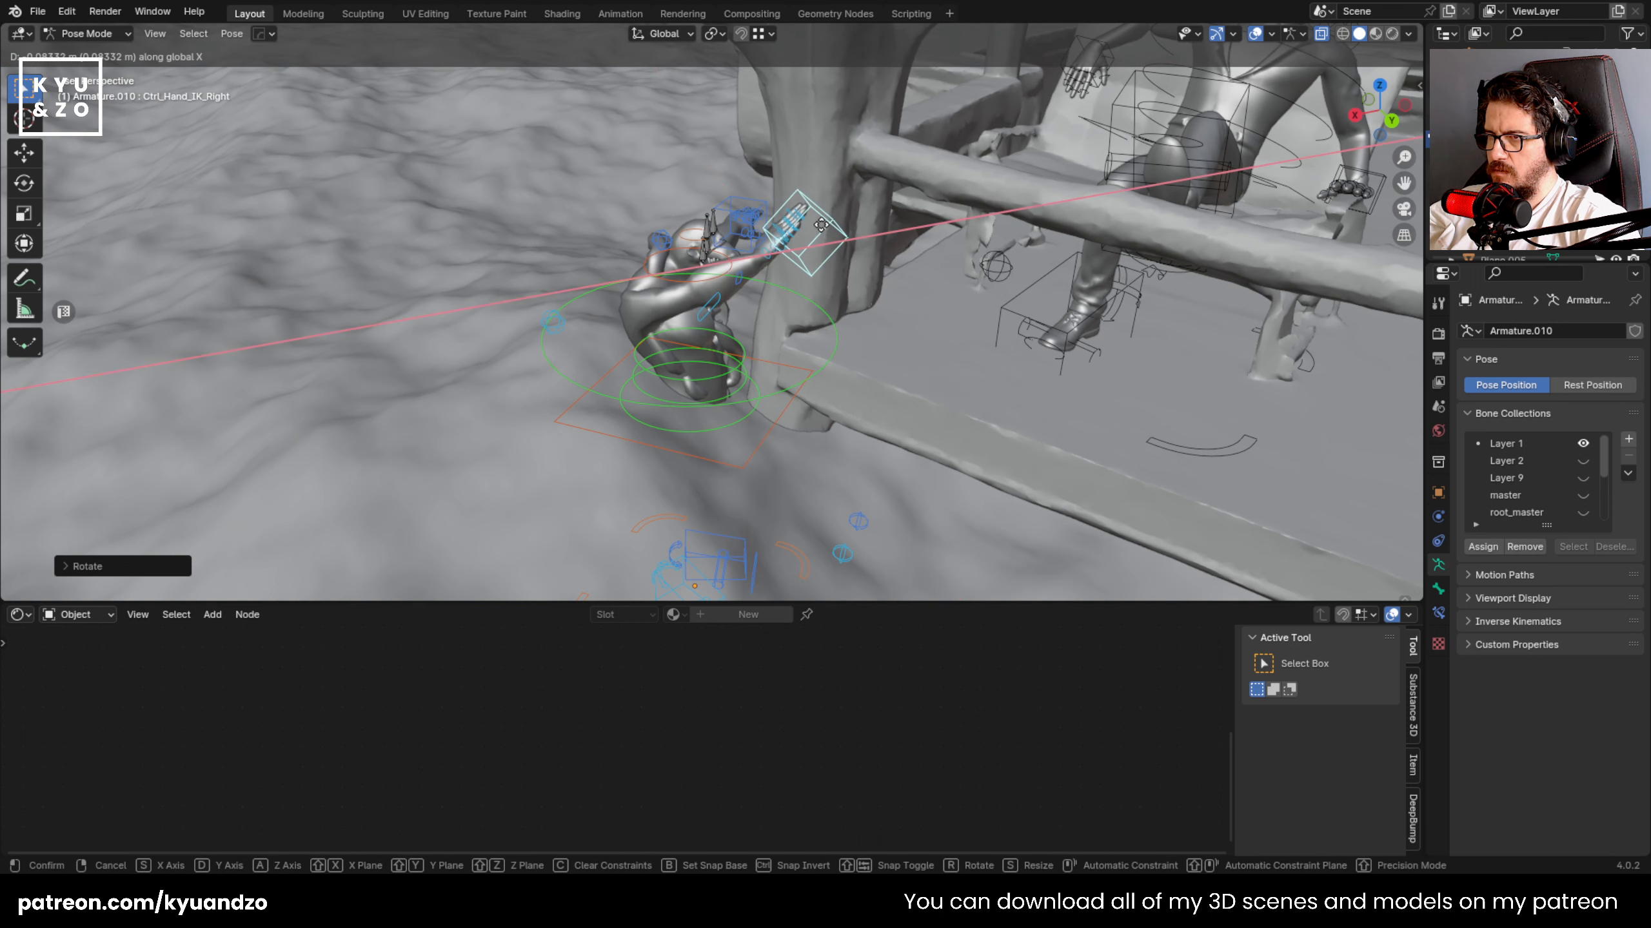
pyautogui.click(821, 224)
pyautogui.press('r')
pyautogui.press('y')
pyautogui.press('y')
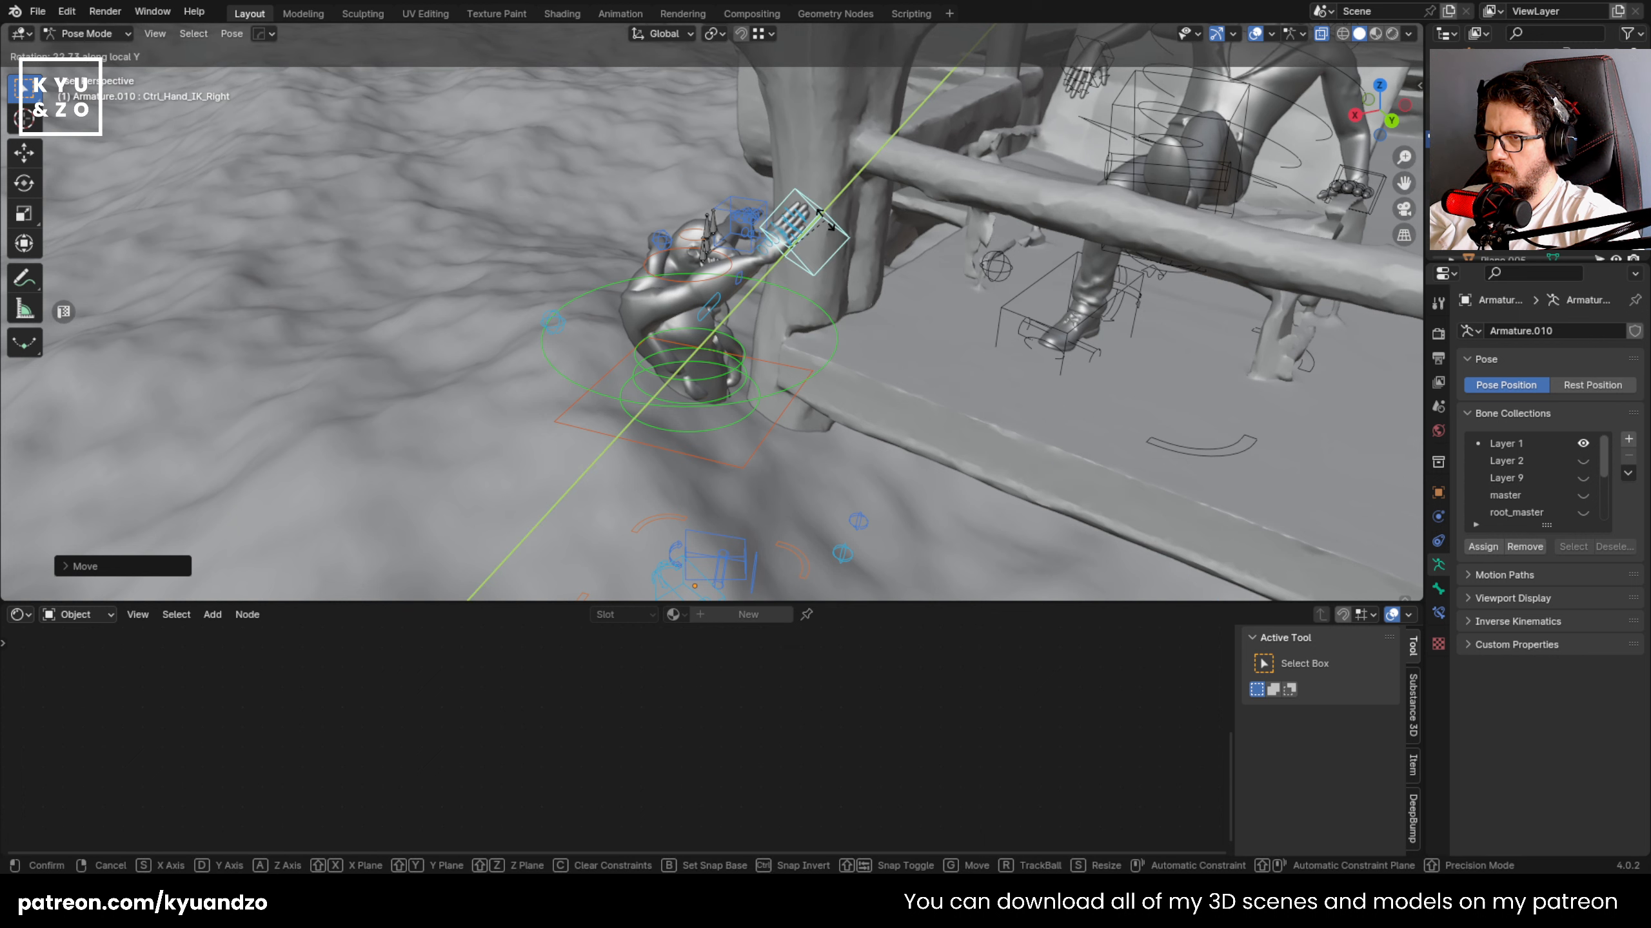
pyautogui.click(826, 222)
# - Move the creature's hips control slightly up and closer to the corner post
pyautogui.keyDown('shift'); pyautogui.moveTo(746, 345); pyautogui.dragTo(660, 474, button='middle'); pyautogui.keyUp('shift')
pyautogui.click(693, 481)
pyautogui.press('g')
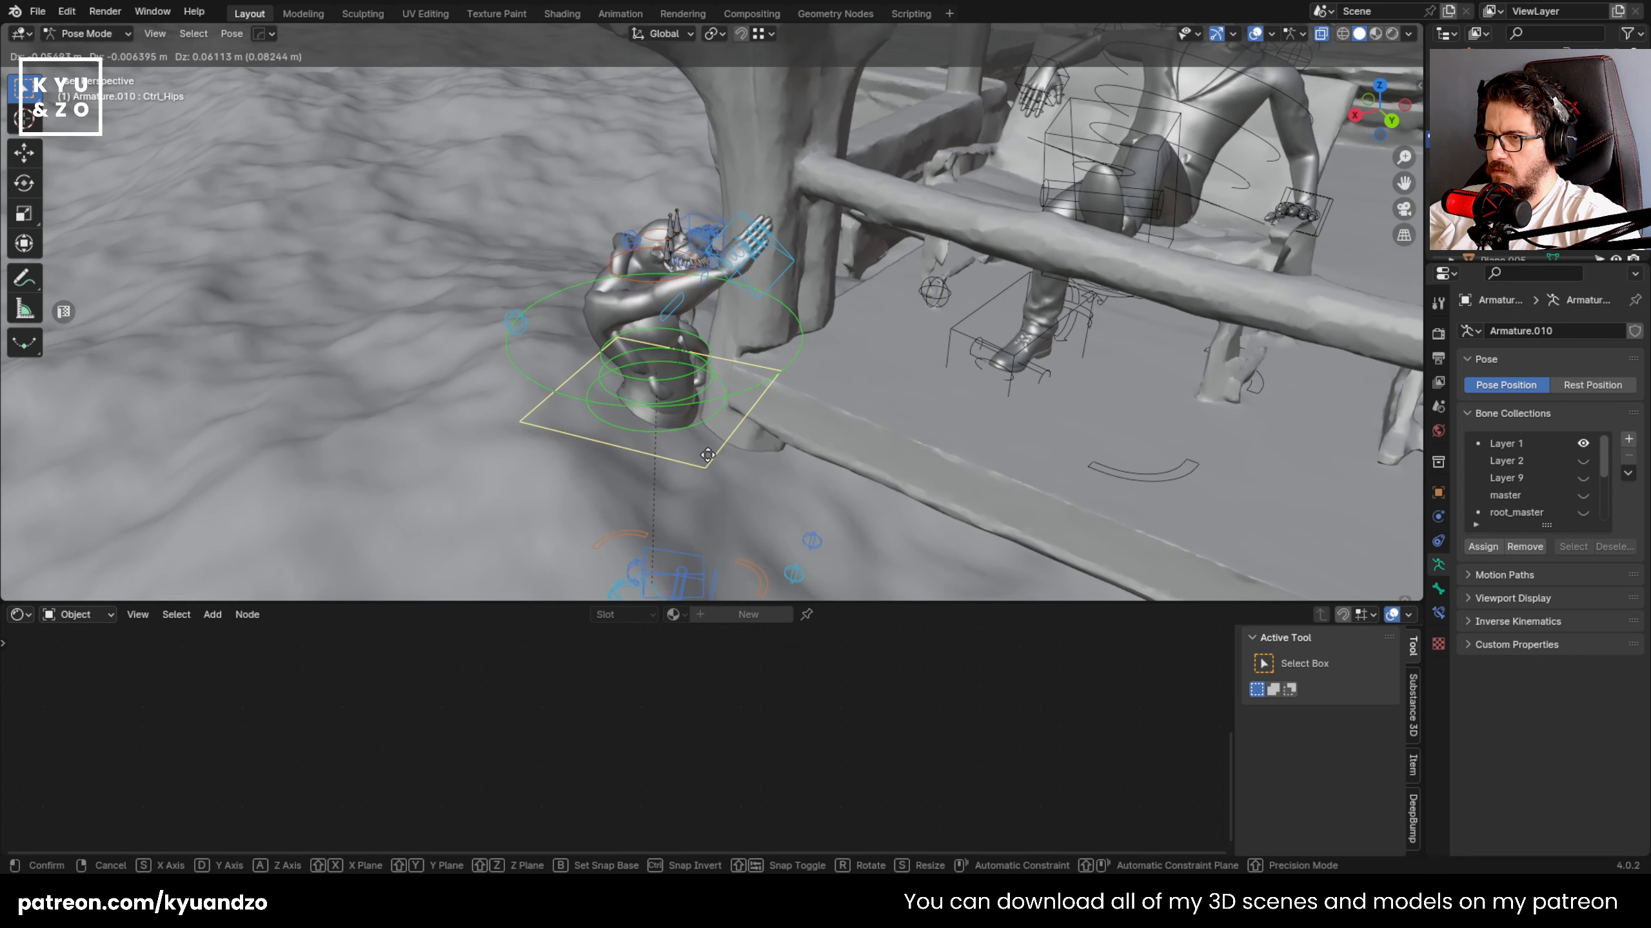
pyautogui.click(714, 444)
# - Raise the creature's left foot IK control from below the water toward its hips and adjust its position
pyautogui.keyDown('shift'); pyautogui.moveTo(706, 499); pyautogui.dragTo(645, 367, button='middle'); pyautogui.keyUp('shift')
pyautogui.click(700, 454)
pyautogui.press('g')
pyautogui.press('a')
pyautogui.click(713, 353)
pyautogui.press('g')
pyautogui.press('d')
pyautogui.click(657, 311)
# - Raise the creature's right foot IK control along the global Z axis to just below its hips
pyautogui.moveTo(624, 428); pyautogui.dragTo(737, 462, button='middle')
pyautogui.click(737, 462)
pyautogui.press('g')
pyautogui.press('z')
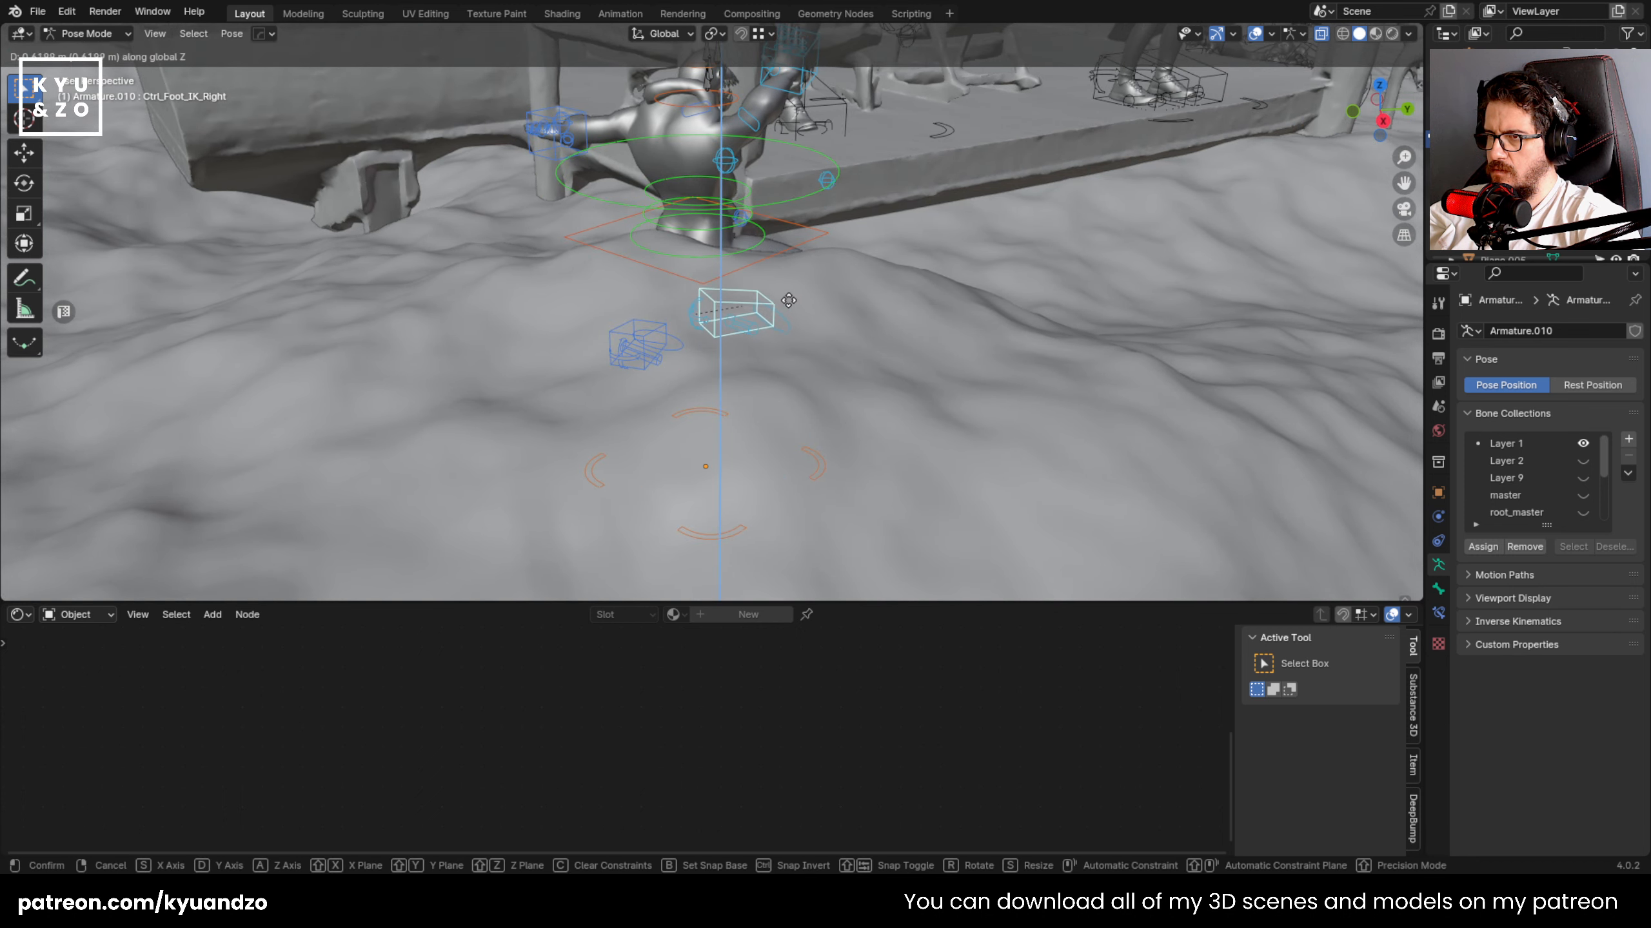
pyautogui.click(788, 301)
# - Shift the creature's right foot IK control along Y, Z and X so the bent leg reaches toward the platform
pyautogui.moveTo(788, 301); pyautogui.dragTo(637, 323, button='middle')
pyautogui.press('g')
pyautogui.press('y')
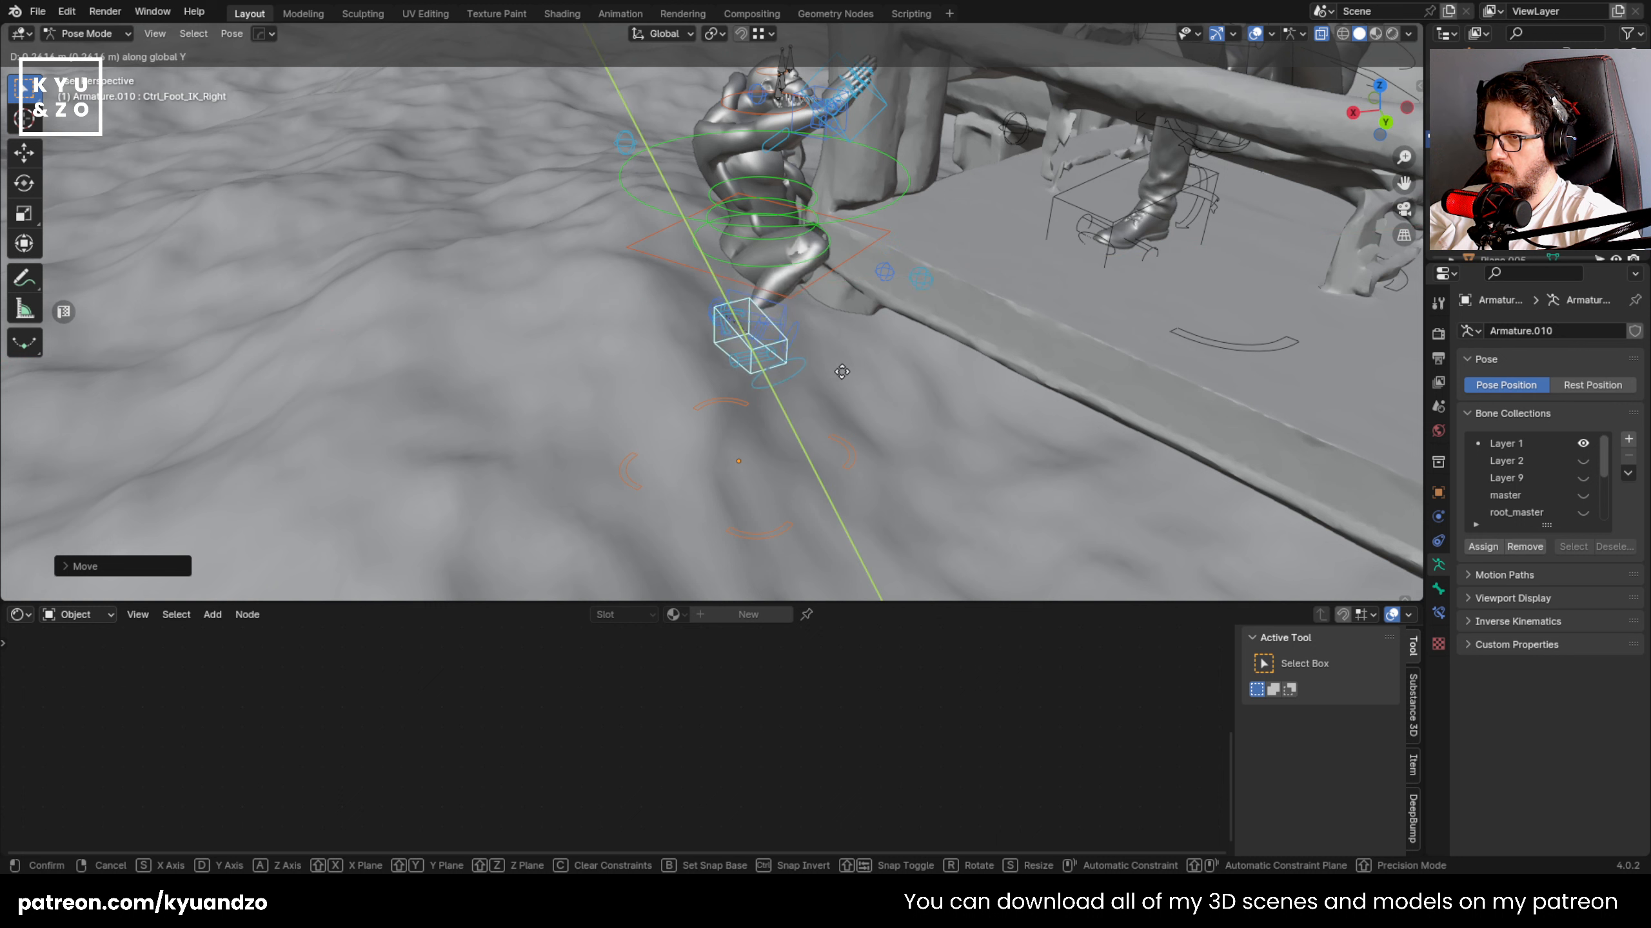
pyautogui.press('z')
pyautogui.press('x')
pyautogui.press('x')
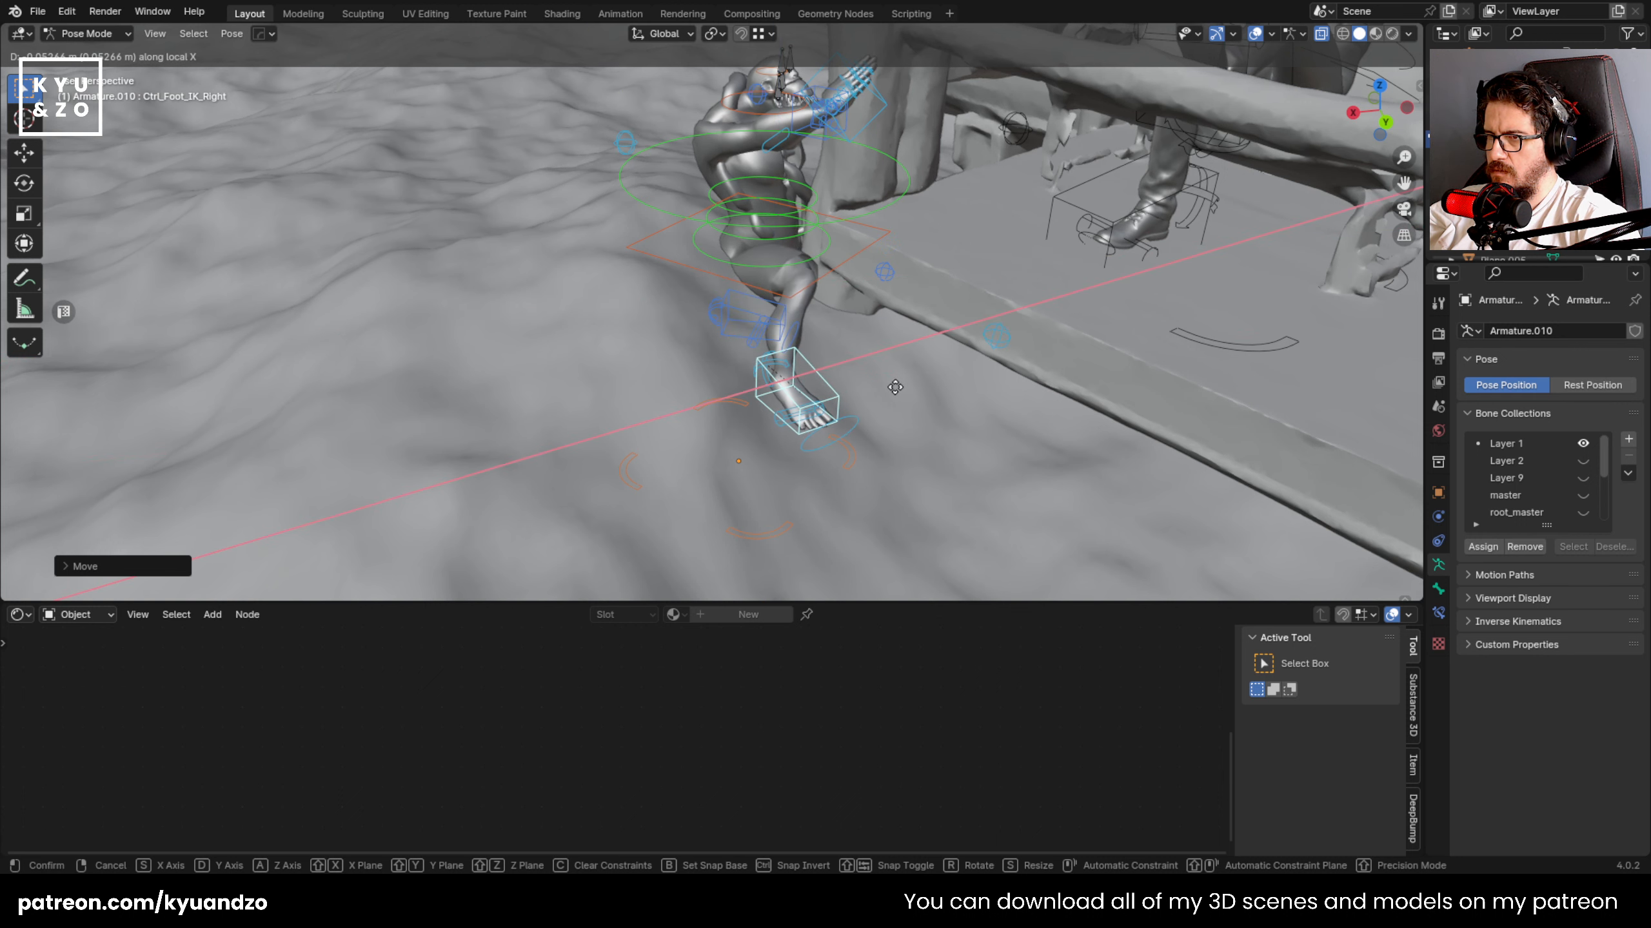
pyautogui.press('y')
pyautogui.press('z')
pyautogui.click(883, 375)
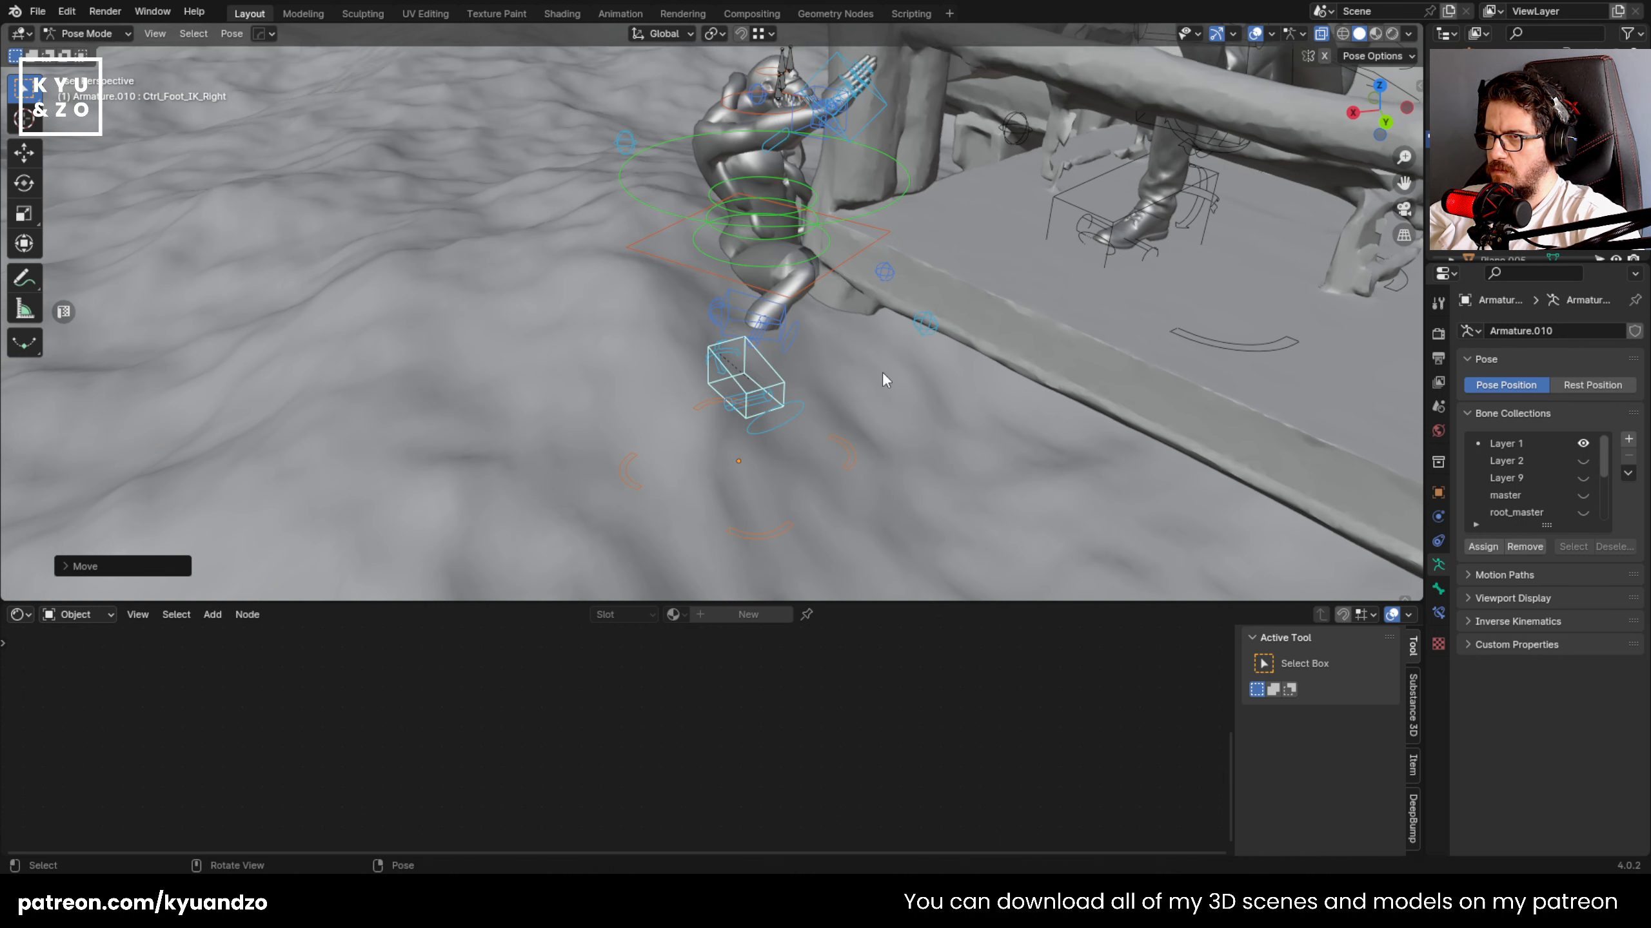
pyautogui.press('g')
pyautogui.press('x')
pyautogui.click(910, 371)
# - Reposition the creature's left hand IK control along global Z, Y and X toward the corner post
pyautogui.keyDown('shift'); pyautogui.moveTo(793, 207); pyautogui.dragTo(671, 318, button='middle'); pyautogui.keyUp('shift')
pyautogui.click(659, 241)
pyautogui.moveTo(659, 242); pyautogui.dragTo(757, 260, button='middle')
pyautogui.press('g')
pyautogui.press('z')
pyautogui.click(757, 206)
pyautogui.press('g')
pyautogui.press('y')
pyautogui.click(902, 279)
pyautogui.press('g')
pyautogui.press('s')
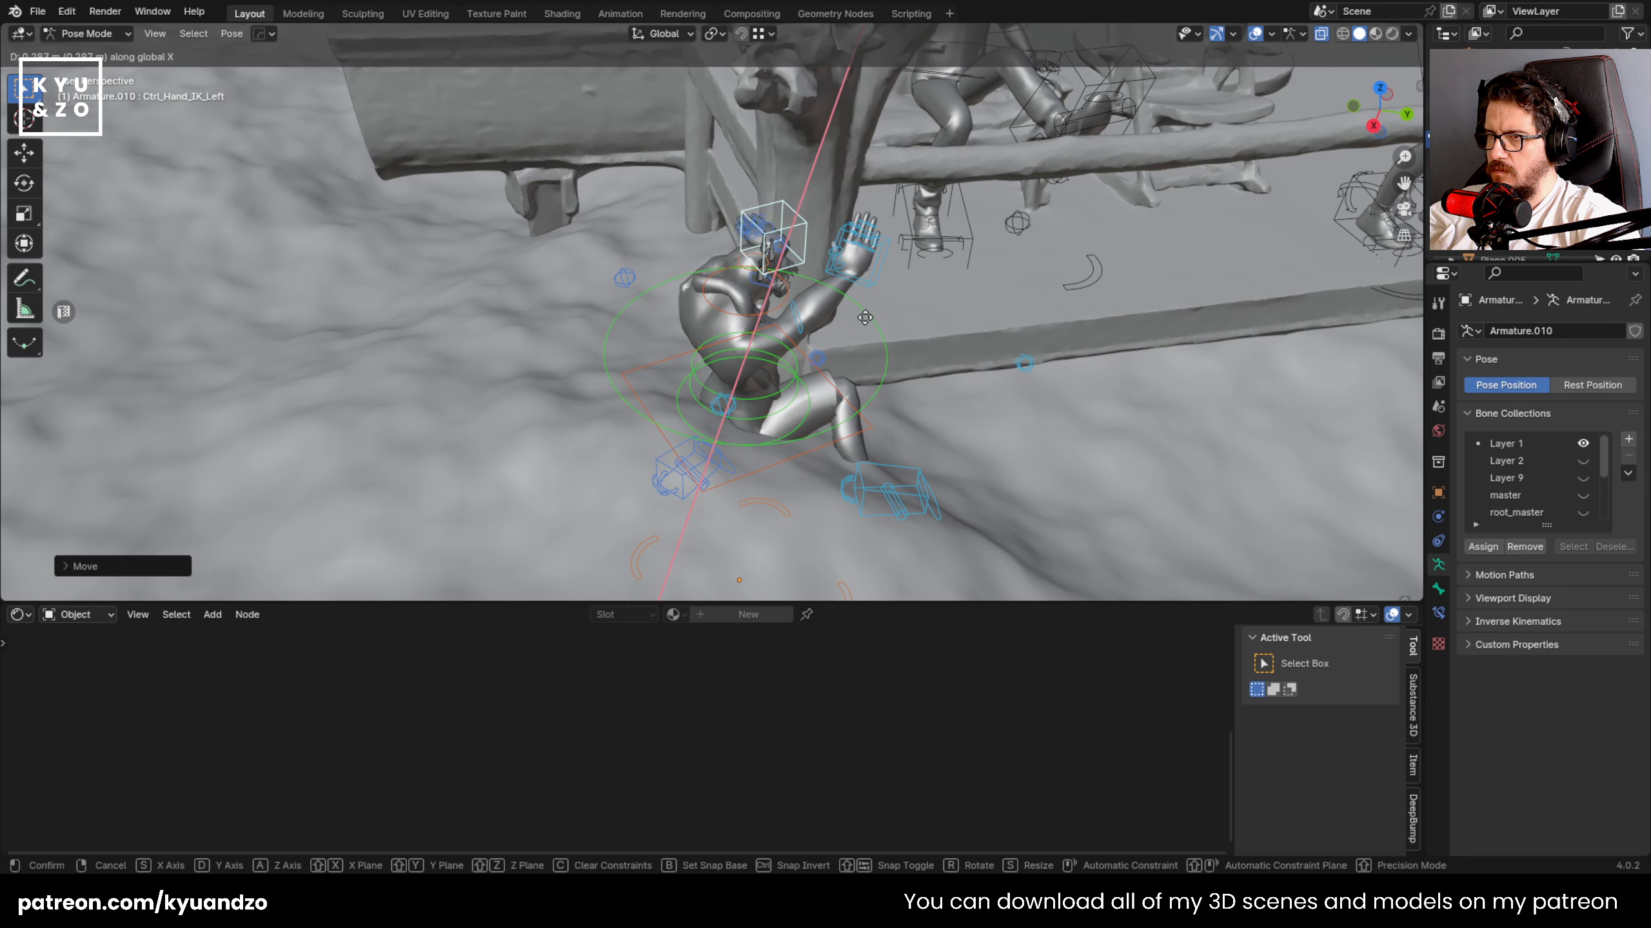
pyautogui.click(865, 323)
# - Rotate the creature's left hand and raise it above its head, turning the hand about its local X axis
pyautogui.press('r')
pyautogui.press('a')
pyautogui.click(790, 415)
pyautogui.press('g')
pyautogui.press('a')
pyautogui.click(808, 330)
pyautogui.moveTo(808, 330); pyautogui.dragTo(689, 294, button='middle')
pyautogui.press('r')
pyautogui.press('x')
pyautogui.press('x')
# - Move the creature's left hand along global X against the post and rotate it about global X to grip the post
pyautogui.press('g')
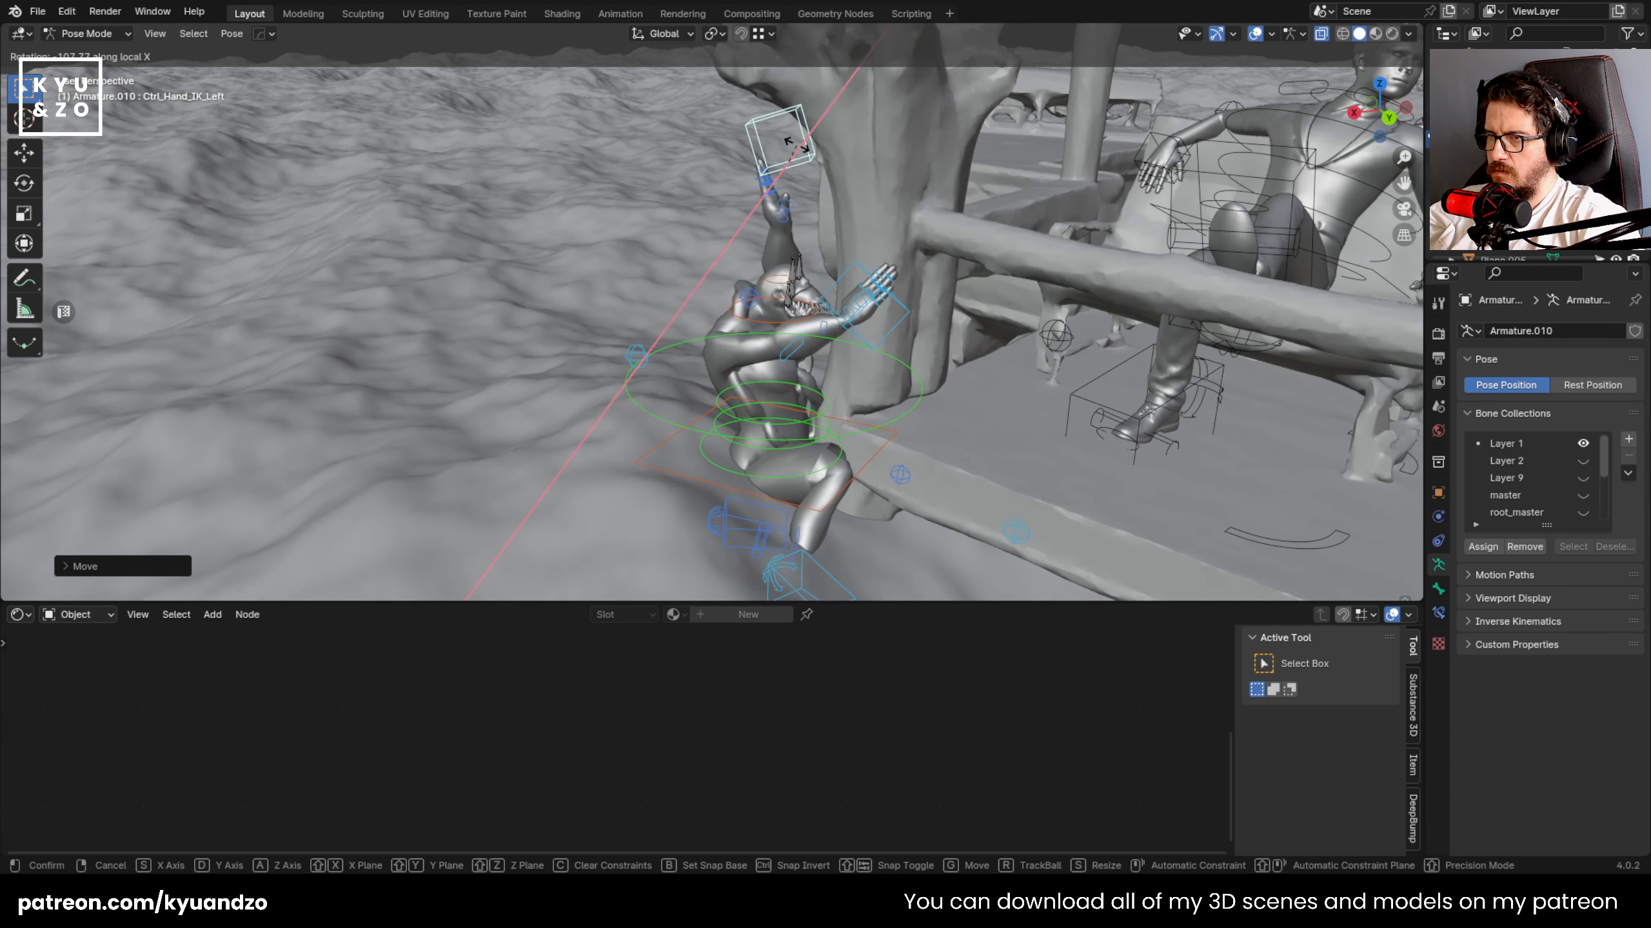
pyautogui.press('z')
pyautogui.press('y')
pyautogui.press('x')
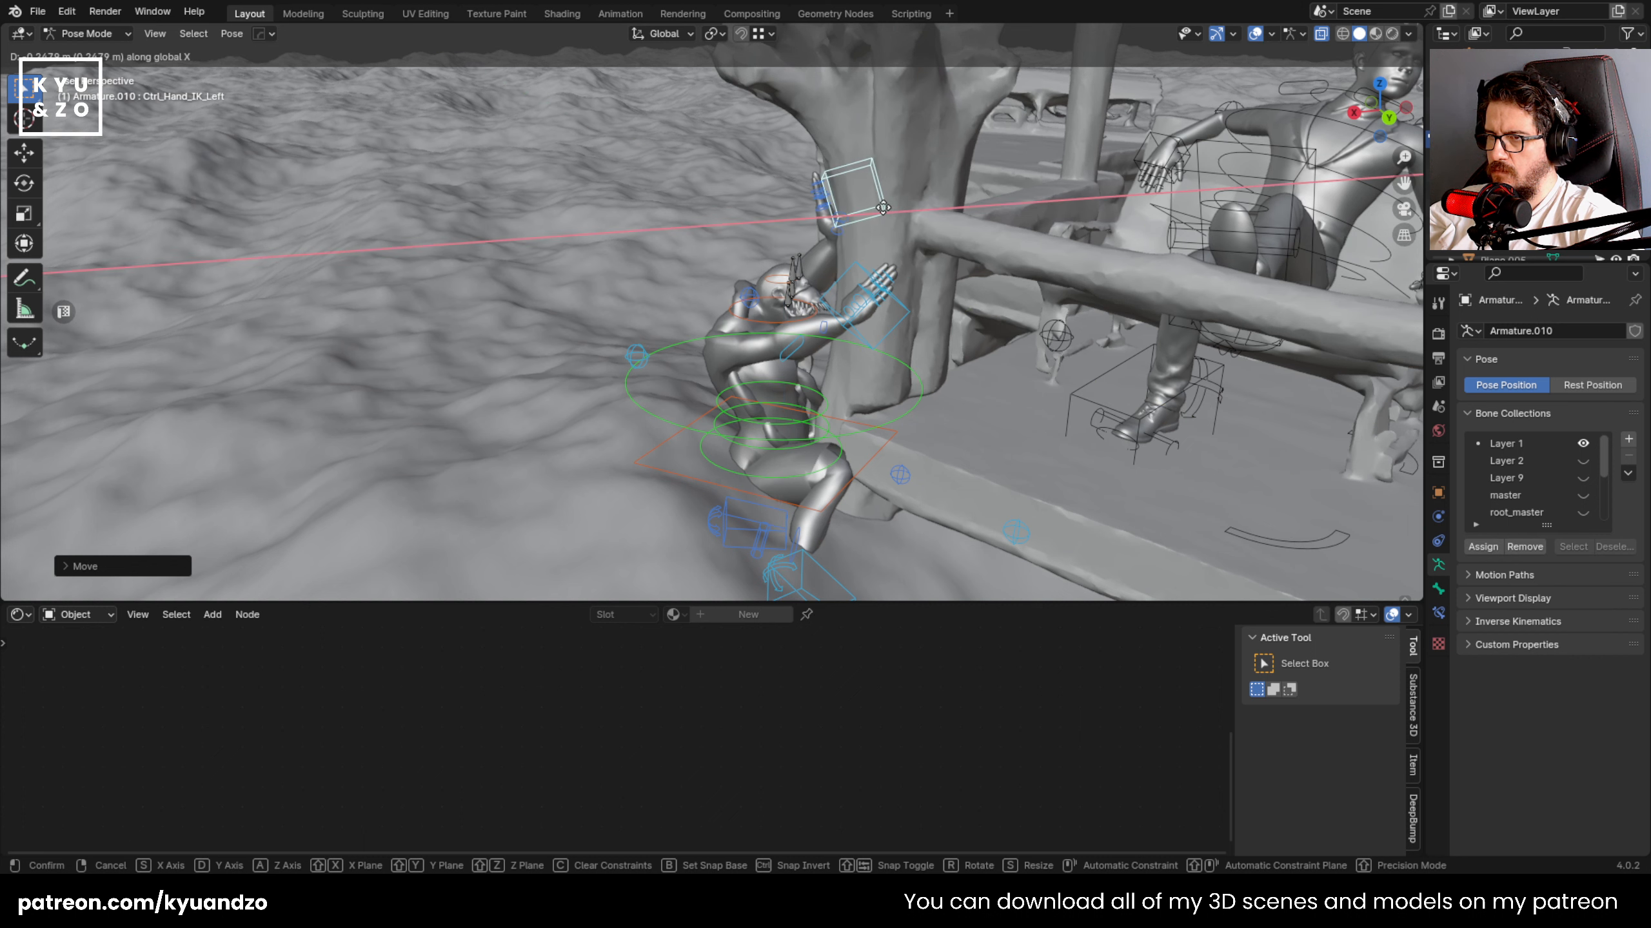
pyautogui.press('r')
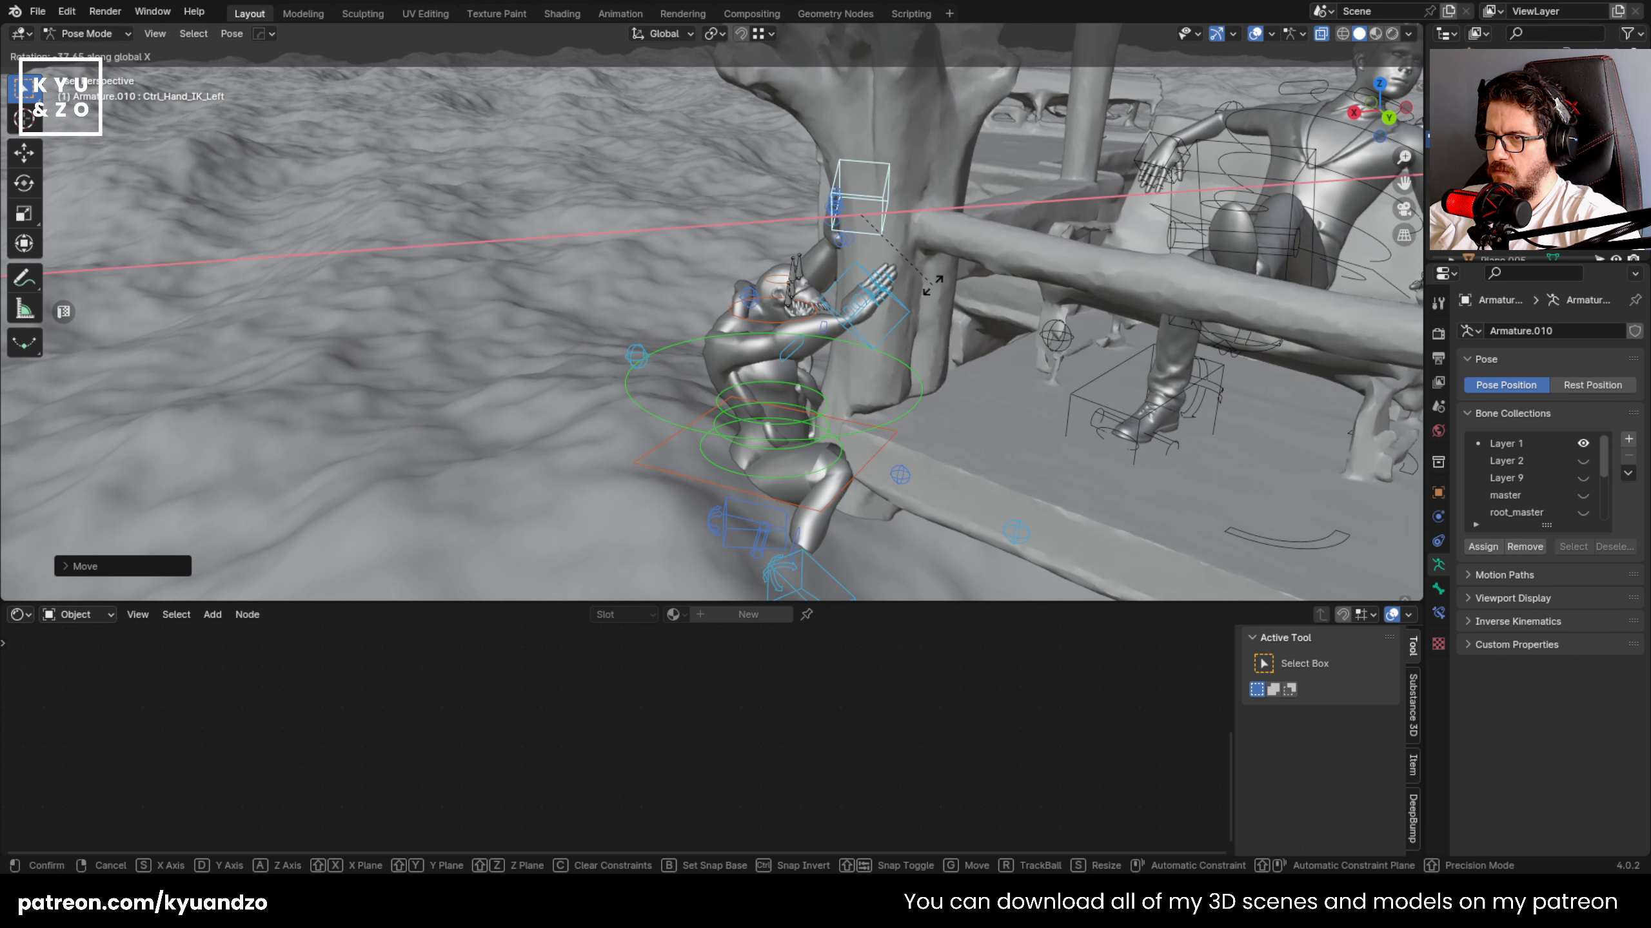
pyautogui.click(934, 285)
pyautogui.press('g')
pyautogui.press('x')
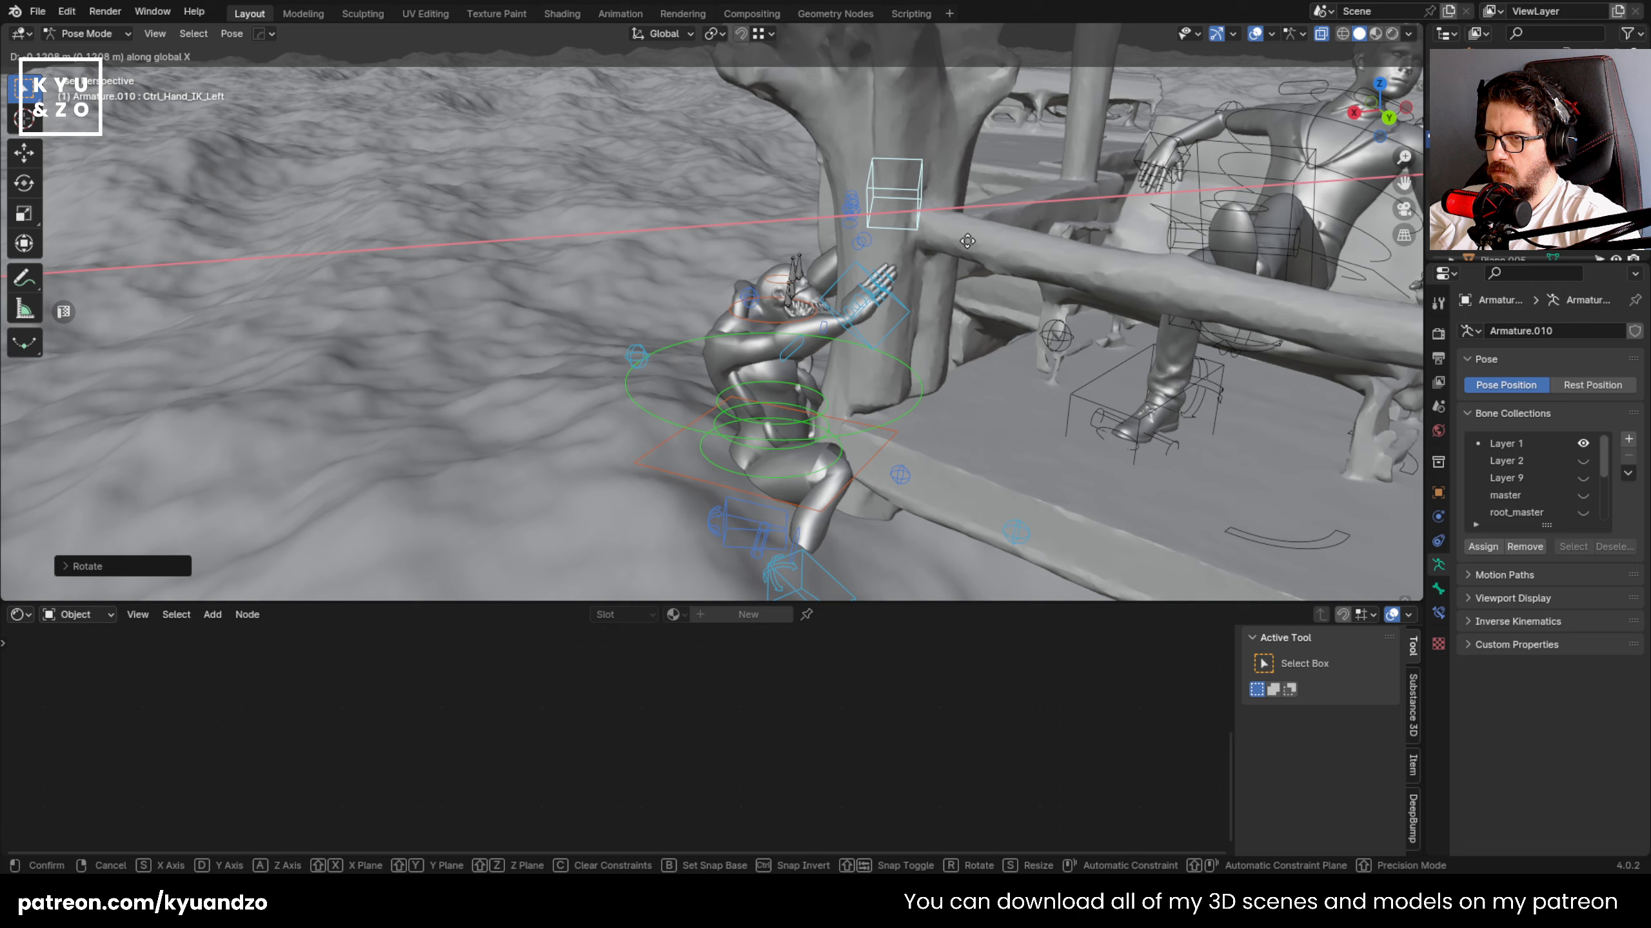
pyautogui.click(948, 257)
# - Lower the creature's right arm pole control to drop its elbow
pyautogui.moveTo(948, 257); pyautogui.dragTo(733, 304, button='middle')
pyautogui.scroll(4, 733, 303)
pyautogui.click(904, 298)
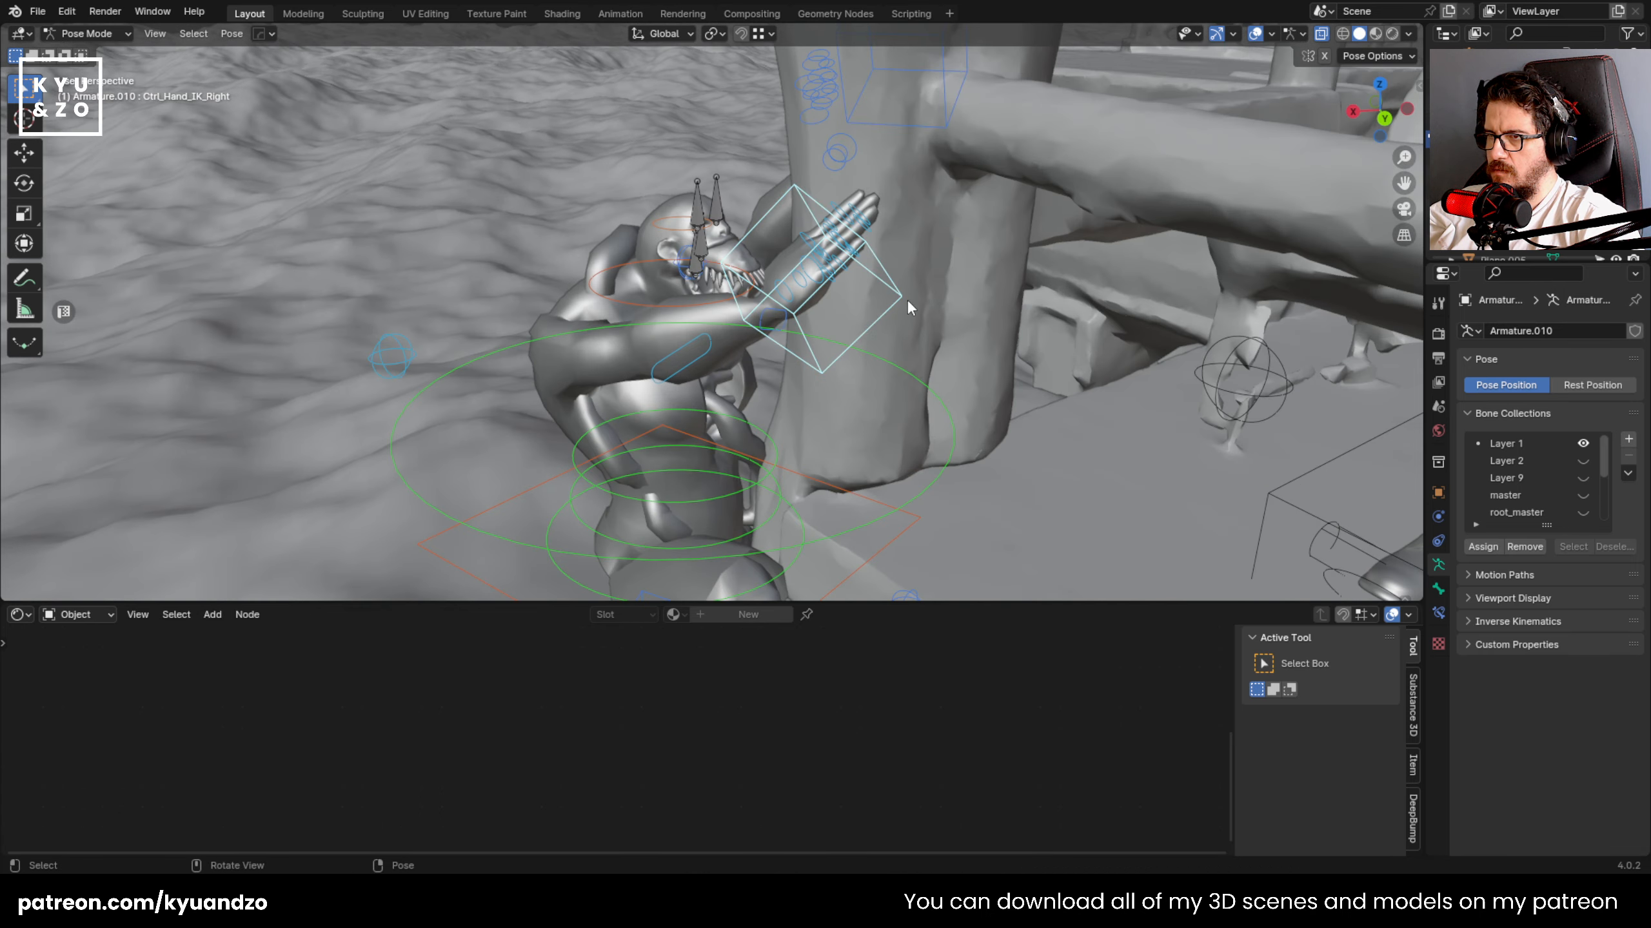
pyautogui.press('r')
pyautogui.rightClick(947, 295)
pyautogui.click(392, 356)
pyautogui.press('g')
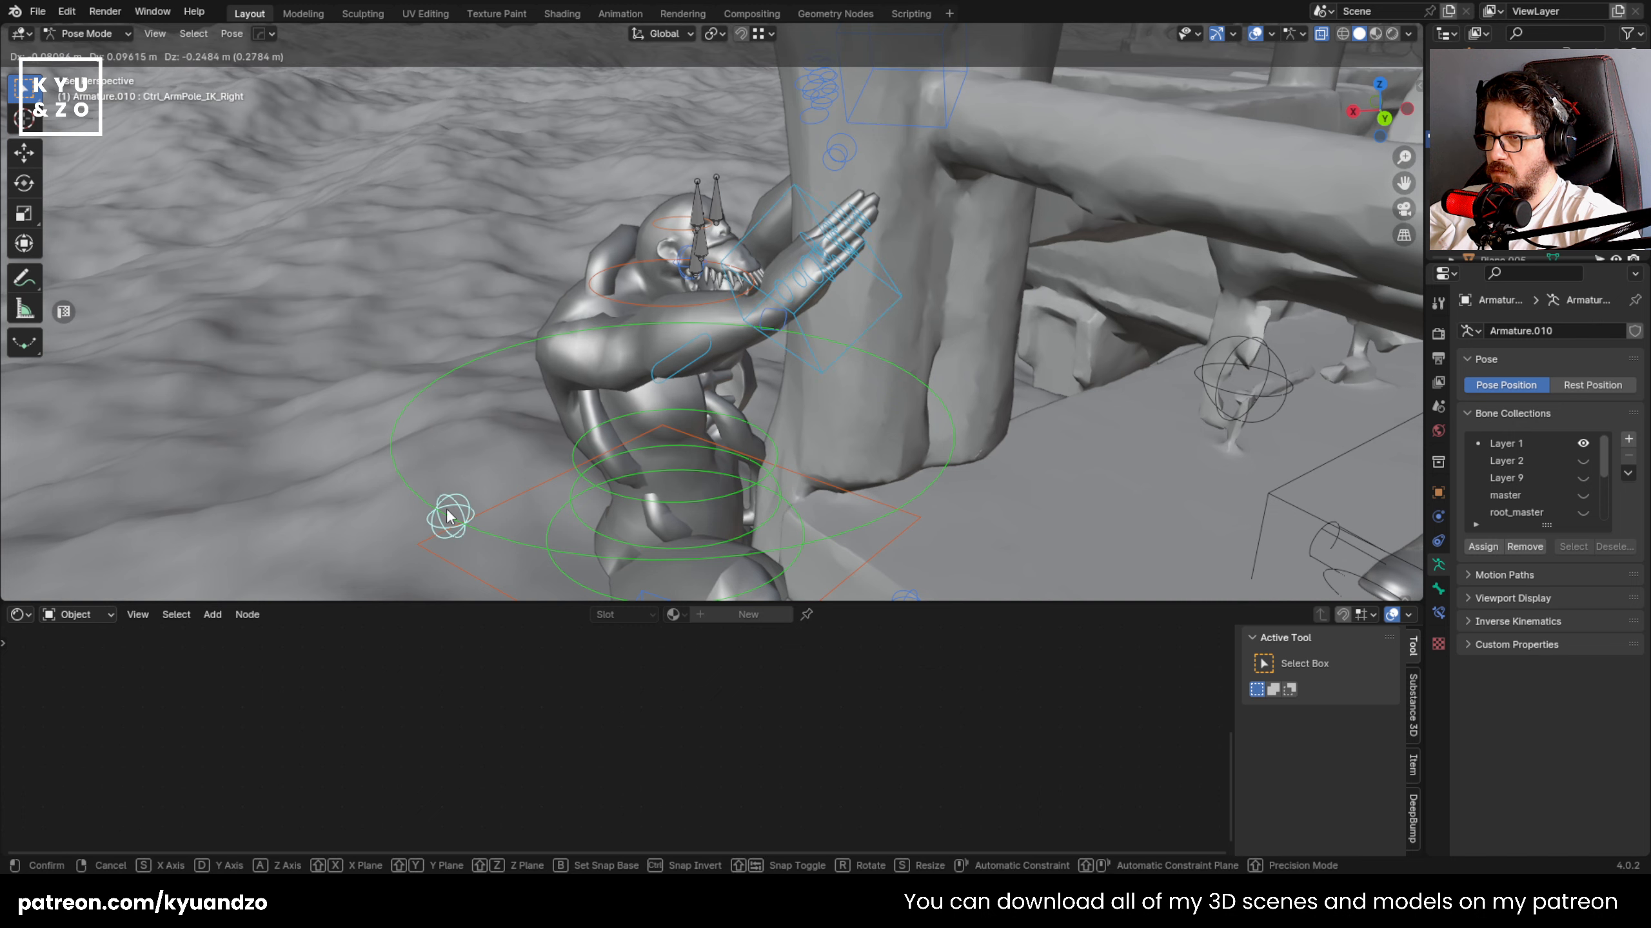
pyautogui.click(451, 517)
# - Rotate the creature's right hand IK control, starting with a turn about its local X axis, to orient the palm toward the post
pyautogui.click(879, 265)
pyautogui.press('r')
pyautogui.press('a')
pyautogui.press('a')
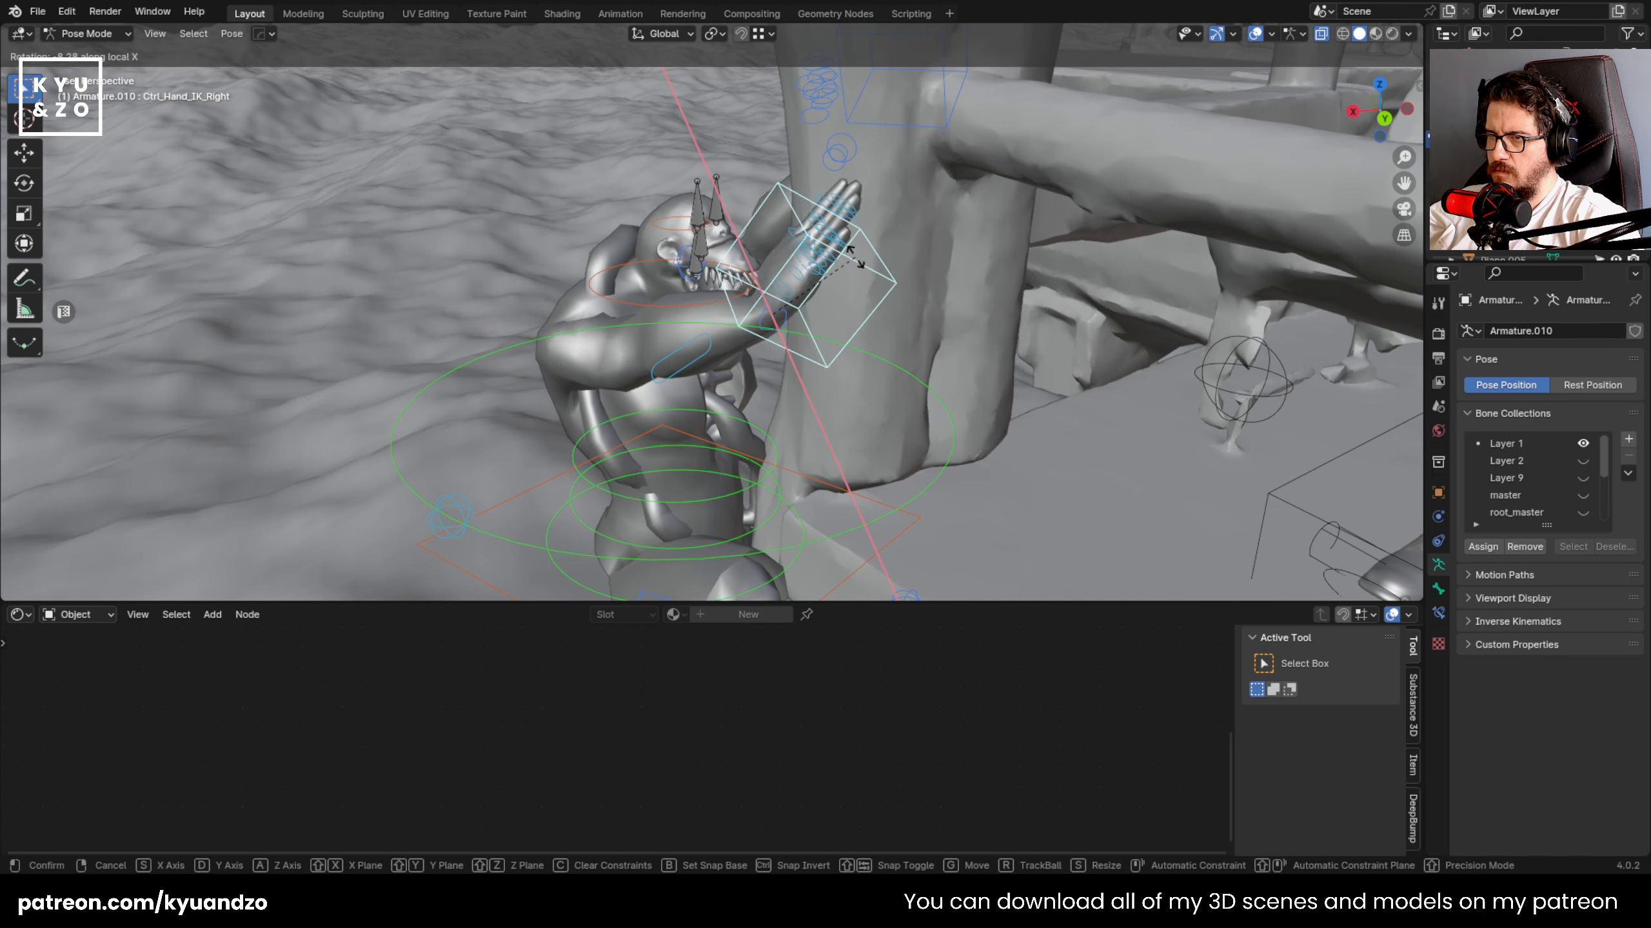
pyautogui.click(833, 226)
pyautogui.press('r')
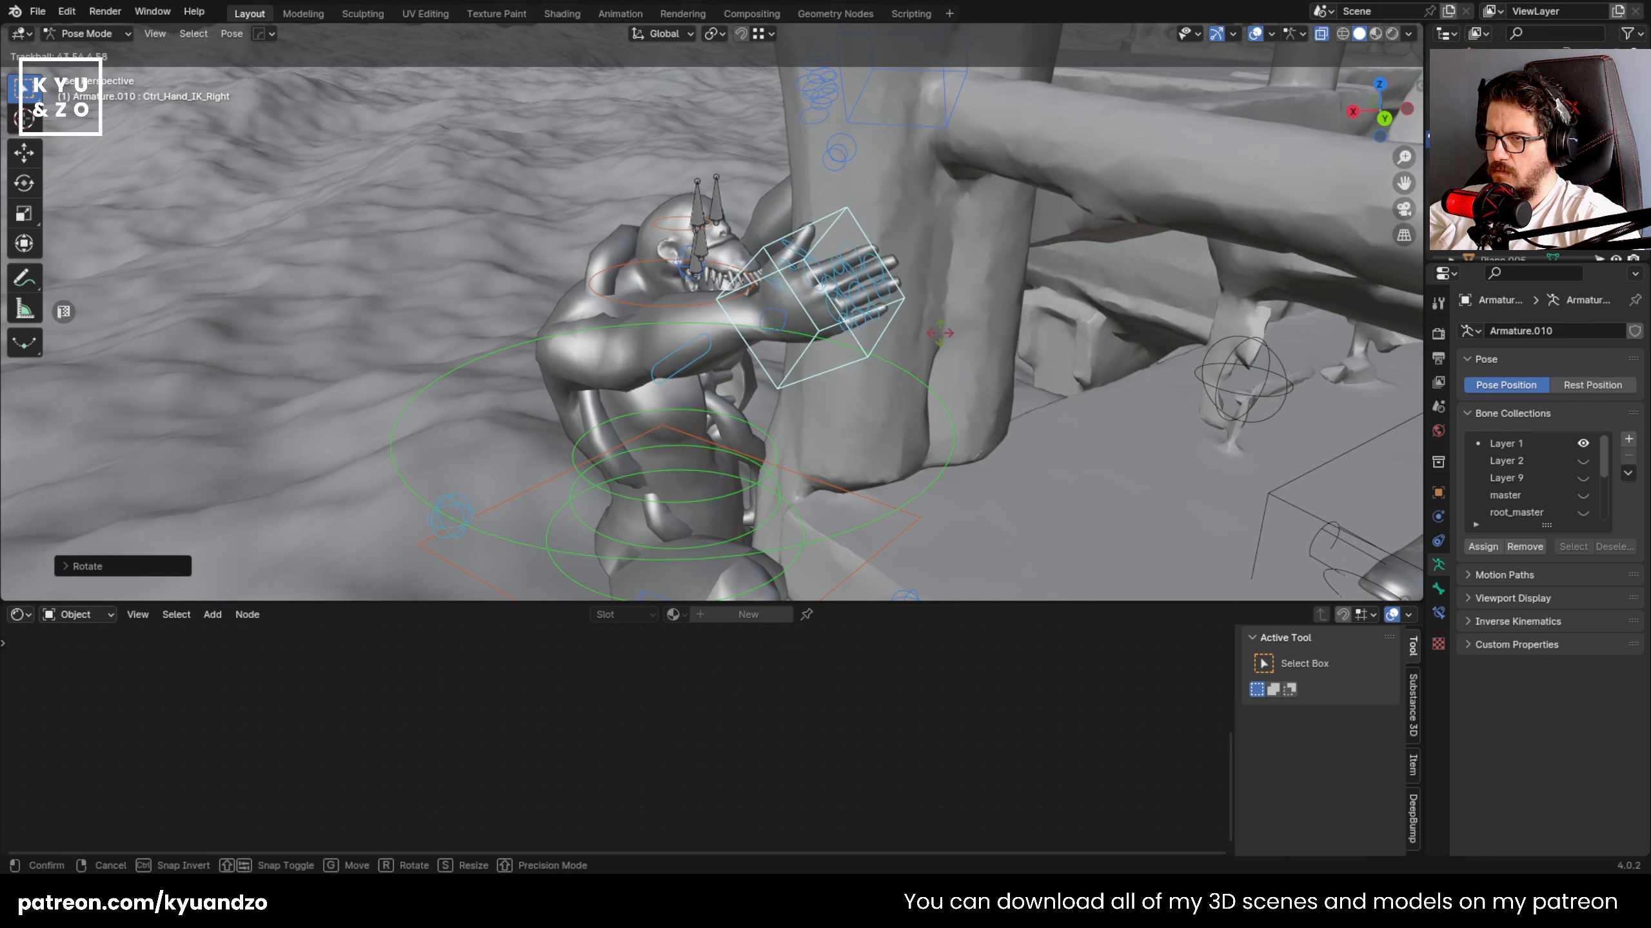
pyautogui.rightClick(928, 356)
pyautogui.press('r')
pyautogui.click(942, 375)
# - Reposition the creature's right hand IK control near the corner post
pyautogui.moveTo(942, 374); pyautogui.dragTo(633, 384, button='middle')
pyautogui.press('g')
pyautogui.press('d')
pyautogui.click(968, 274)
pyautogui.press('r')
pyautogui.press('r')
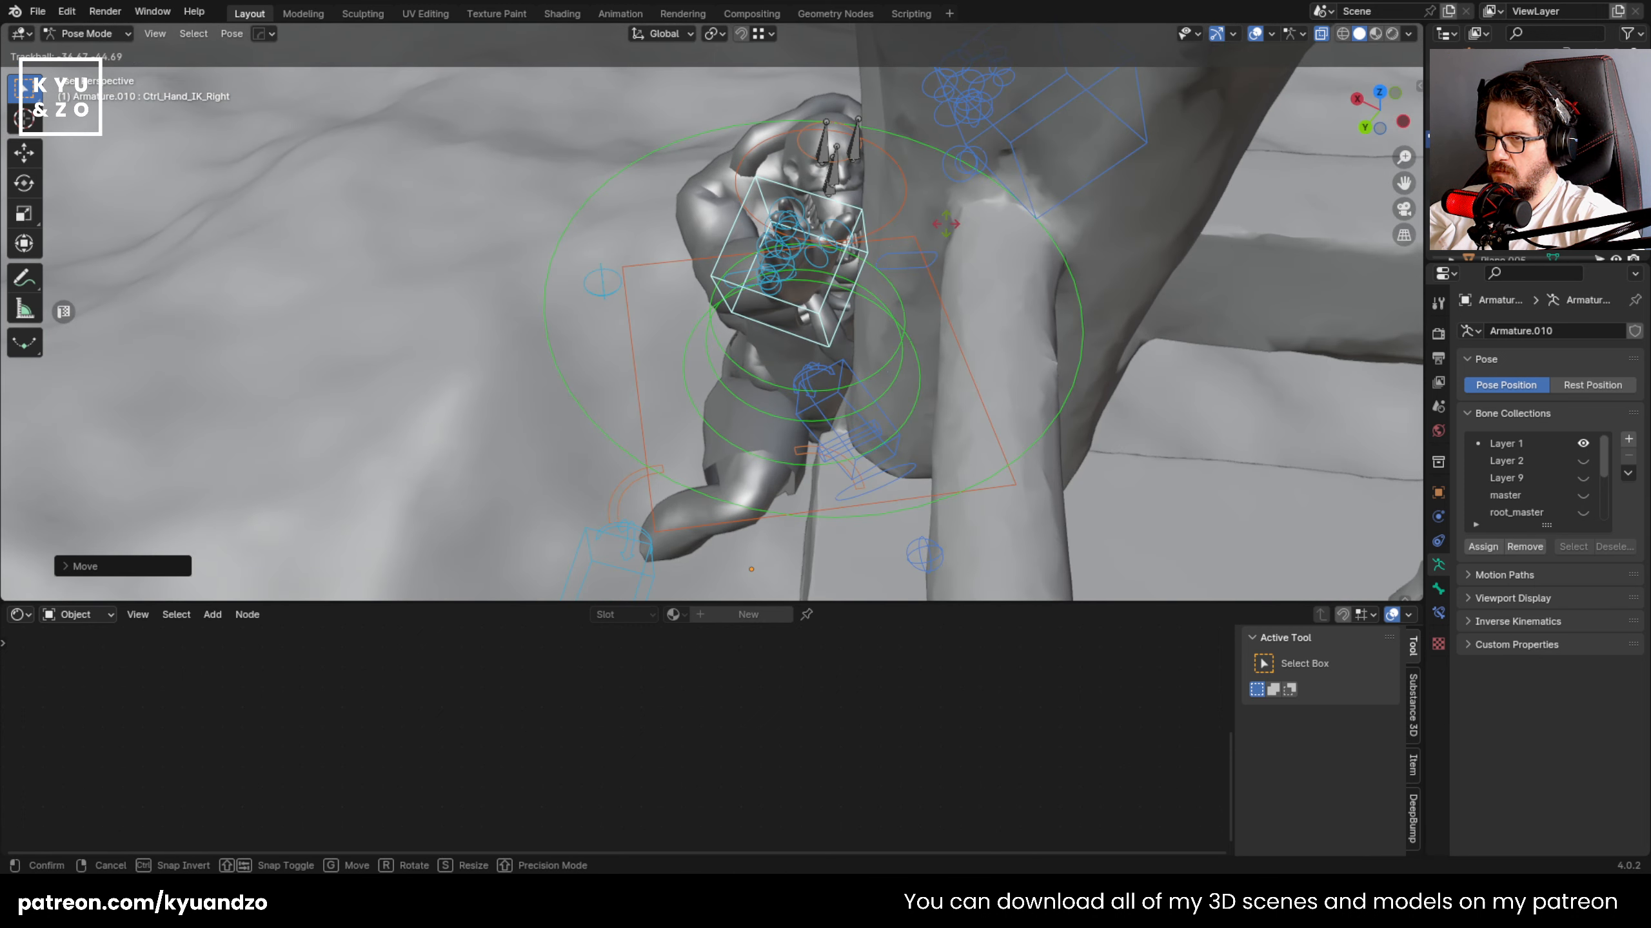
pyautogui.press('r')
pyautogui.press('d')
pyautogui.press('d')
pyautogui.rightClick(940, 228)
# - Turn the creature's right hand about its local X axis so the fingers point downward
pyautogui.press('r')
pyautogui.press('s')
pyautogui.press('s')
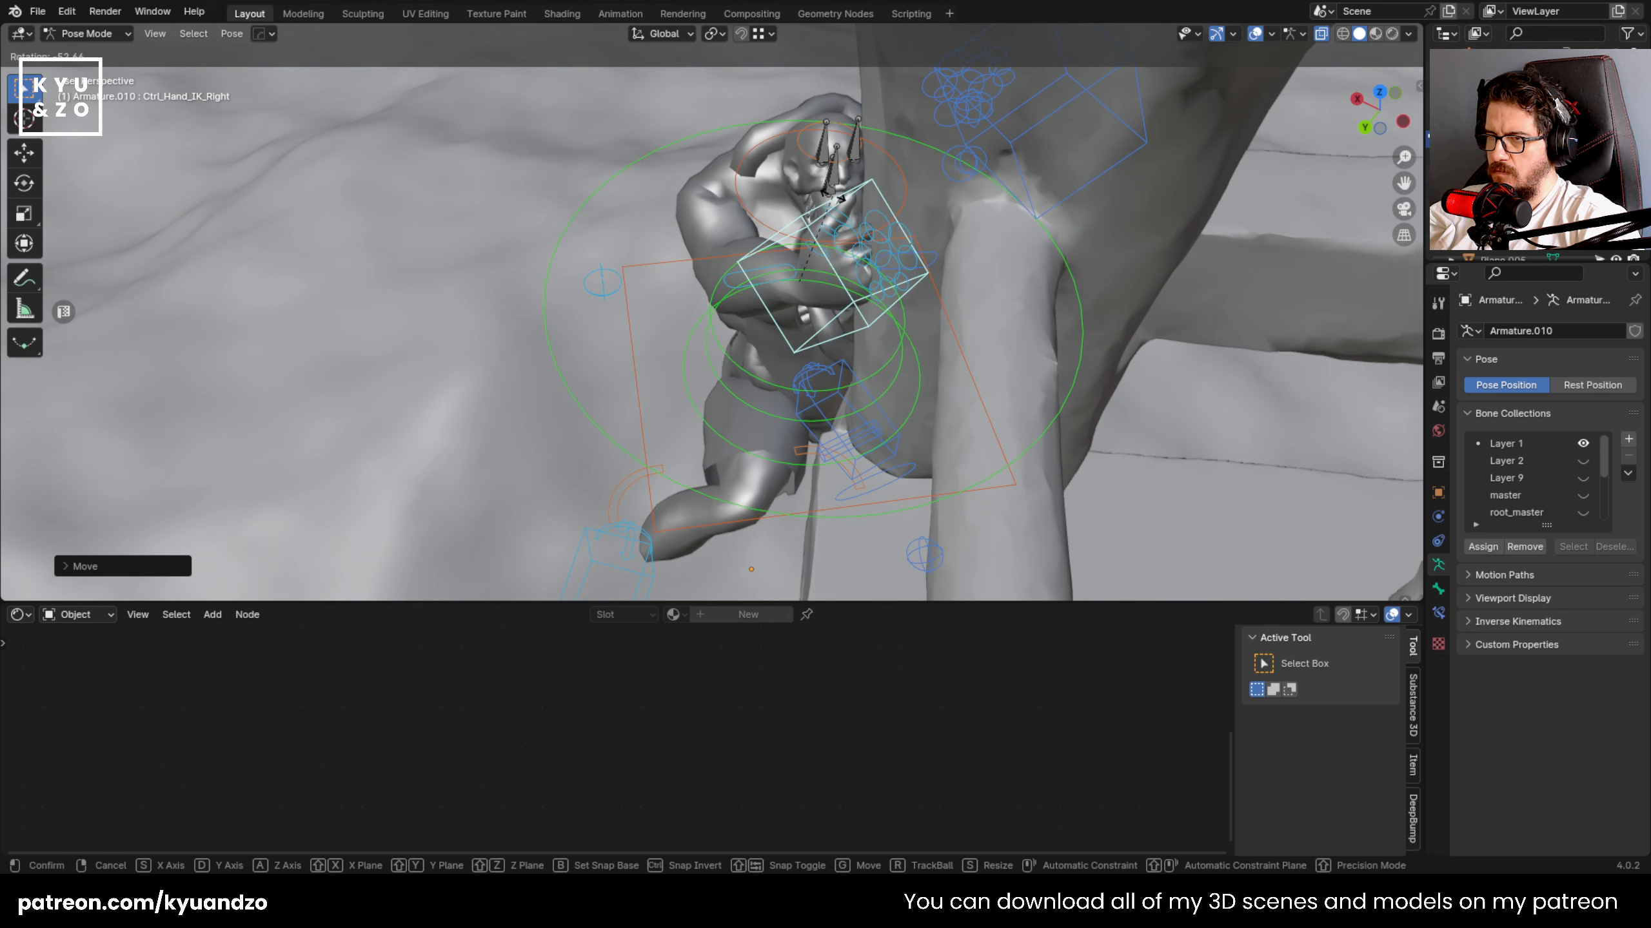
pyautogui.press('x')
pyautogui.press('x')
pyautogui.click(852, 198)
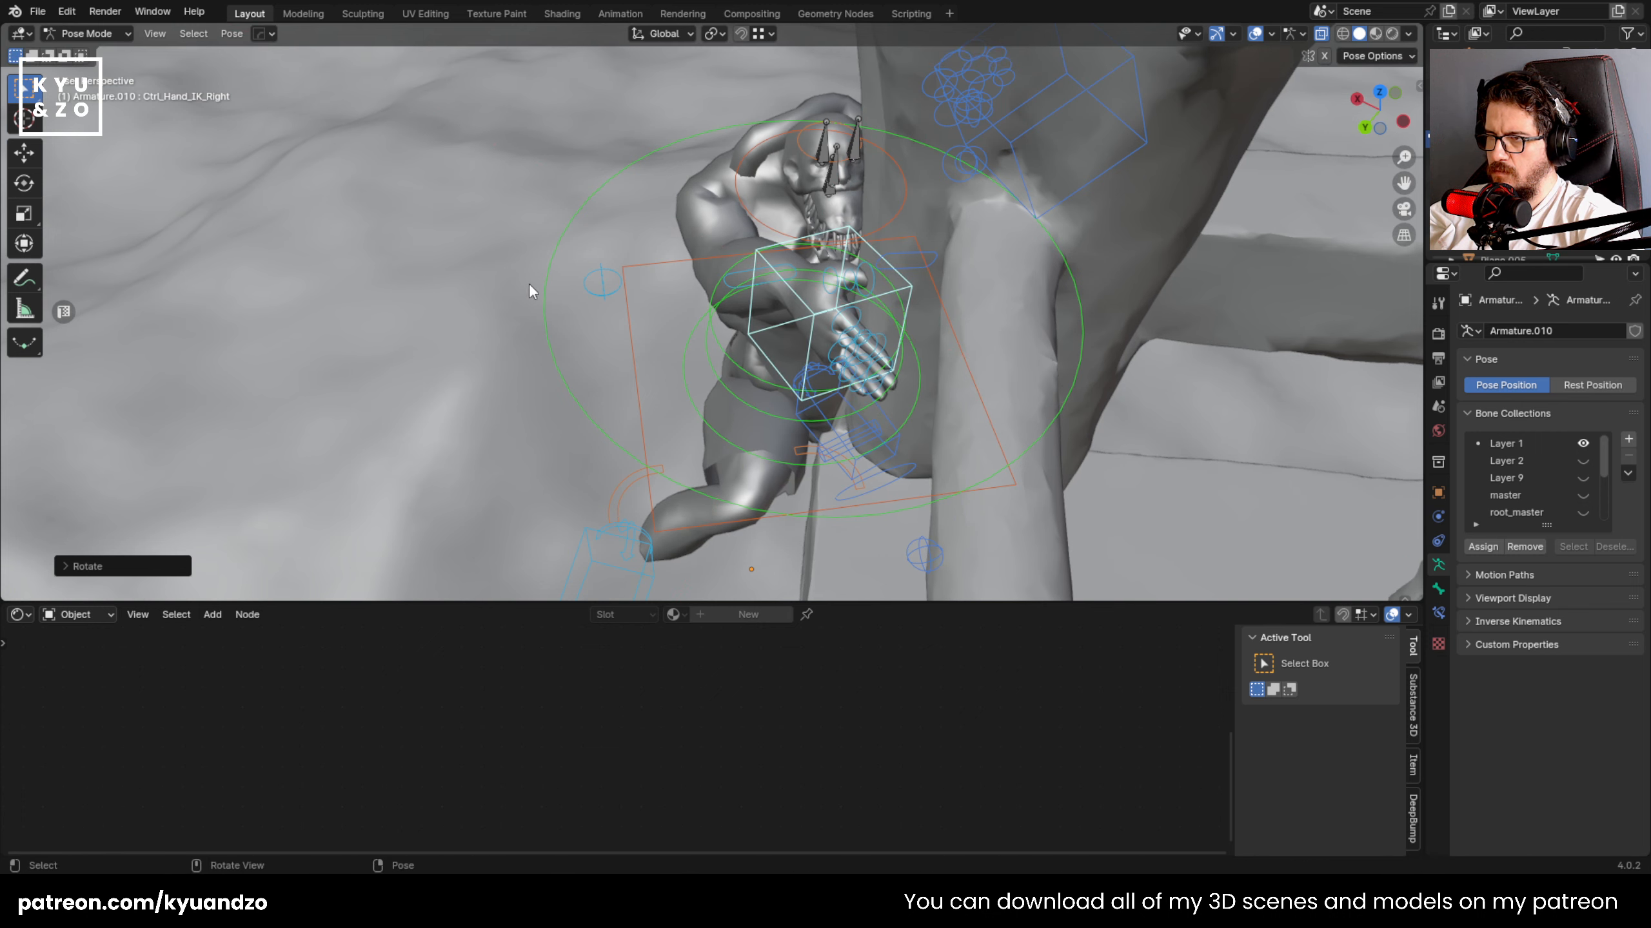
# - Move the creature's right arm pole control down to adjust the elbow
pyautogui.click(591, 278)
pyautogui.press('g')
pyautogui.click(635, 346)
# - Rotate the creature's right hand freely to tilt the palm against the corner post
pyautogui.moveTo(635, 351); pyautogui.dragTo(667, 419, button='middle')
pyautogui.scroll(3, 671, 418)
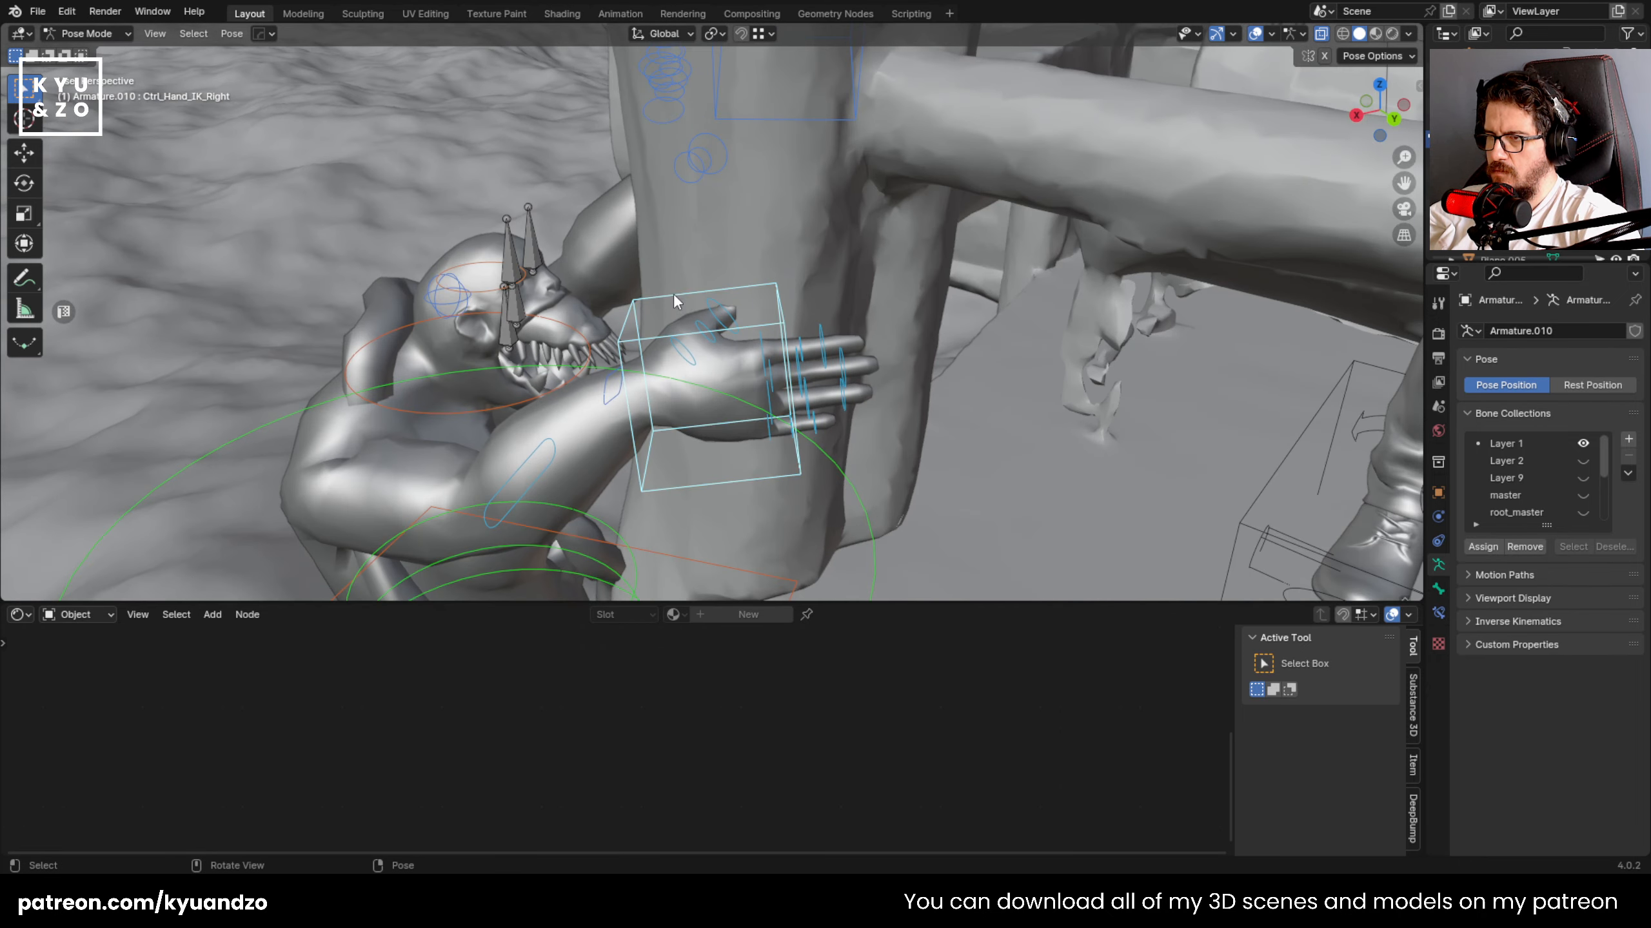
pyautogui.moveTo(673, 293); pyautogui.dragTo(868, 314, button='middle')
pyautogui.press('r')
pyautogui.click(822, 401)
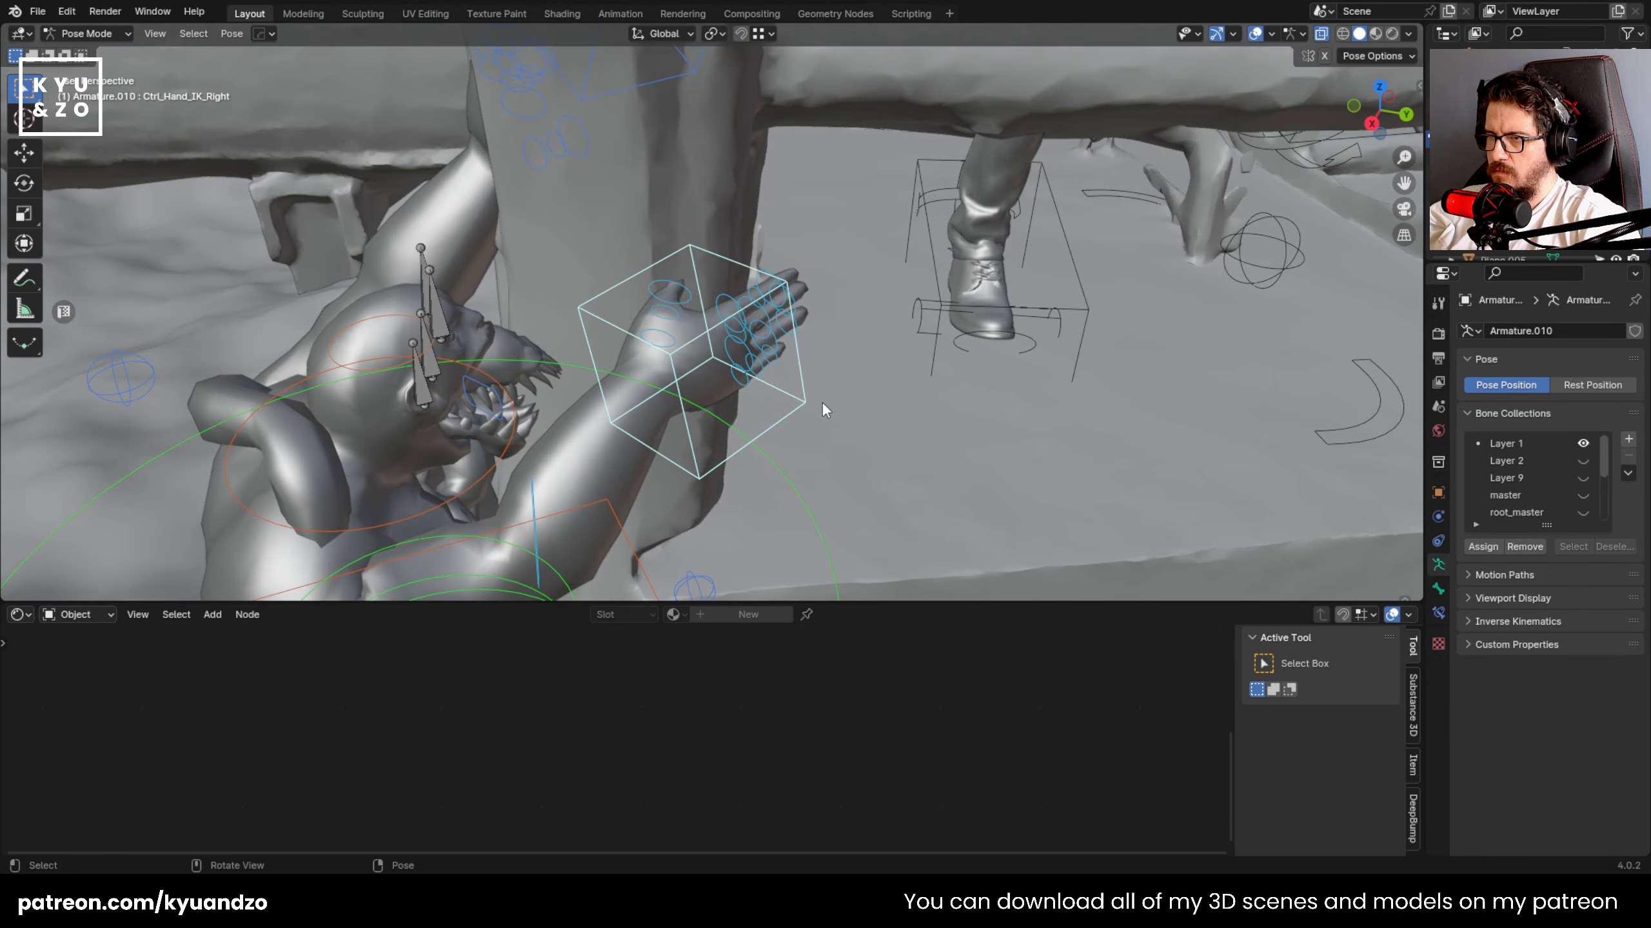
# - Refine the right hand's grip angle by rotating it about its local Z and local Y axes
pyautogui.press('r')
pyautogui.press('z')
pyautogui.press('z')
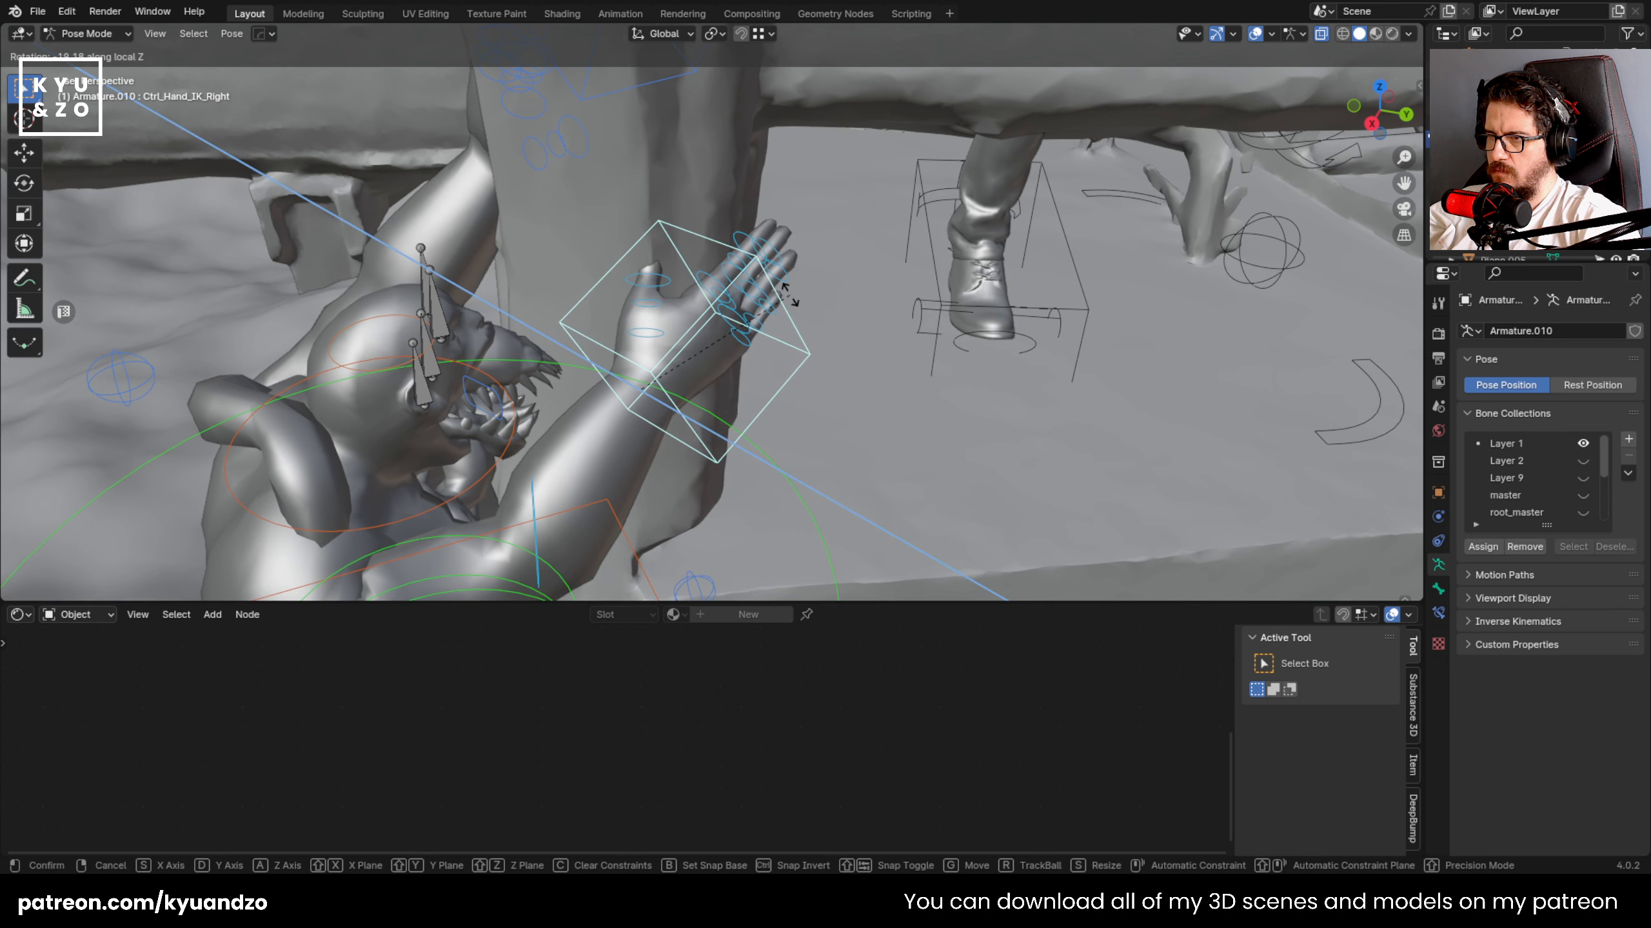
pyautogui.click(795, 330)
pyautogui.press('r')
pyautogui.press('d')
pyautogui.press('d')
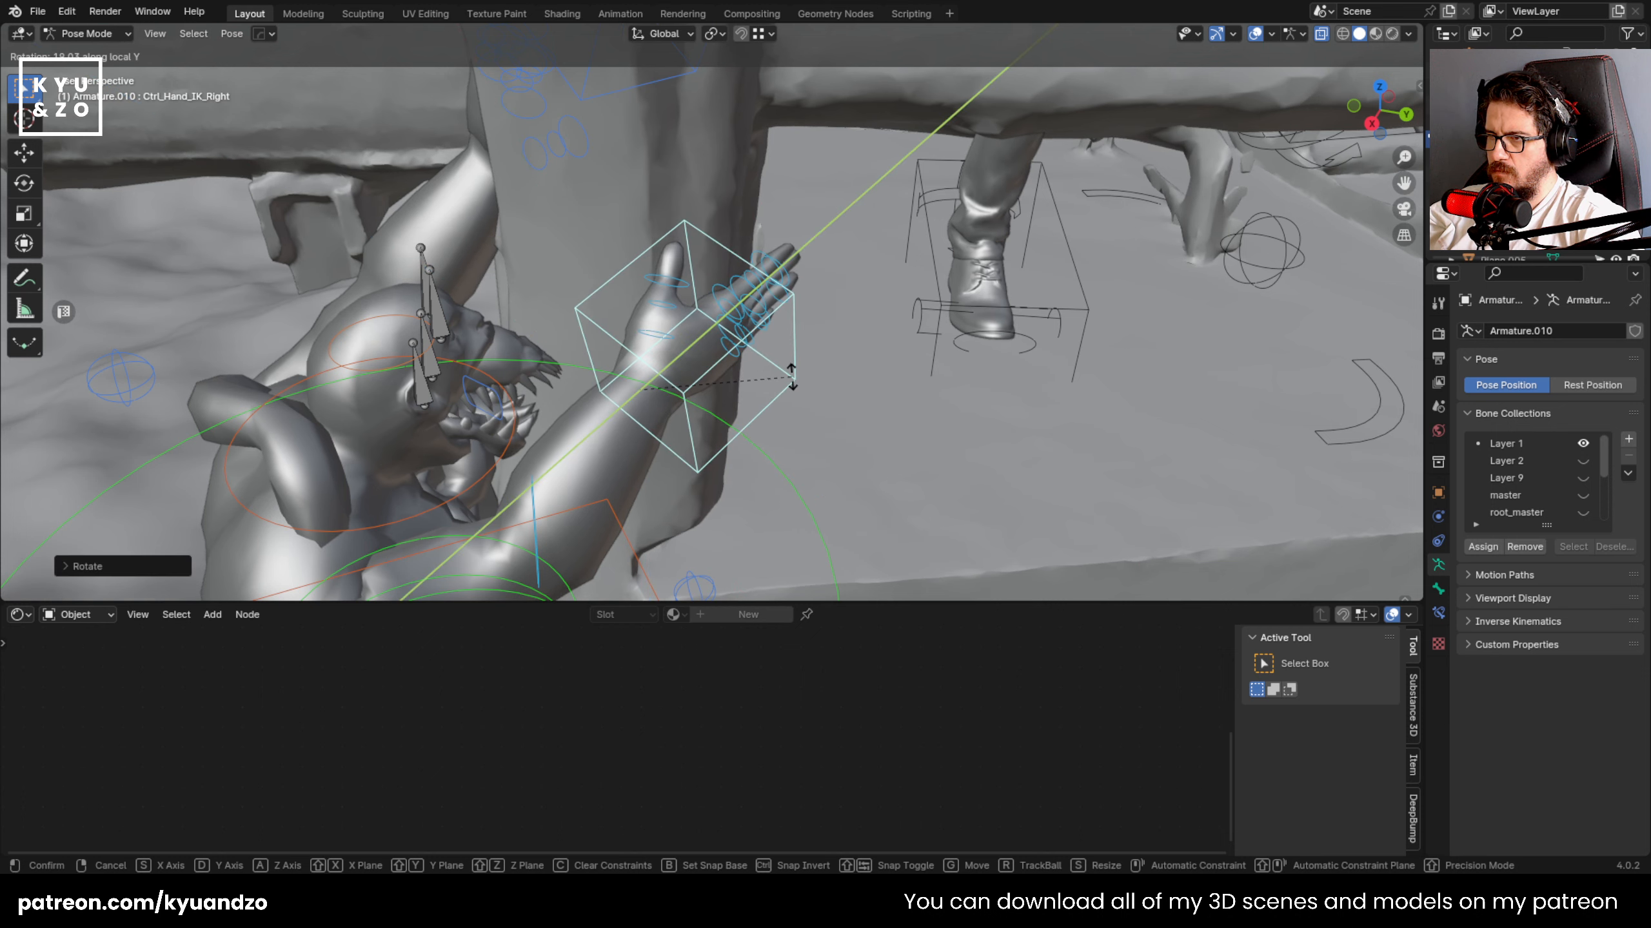
pyautogui.click(792, 377)
# - Rotate the base and second controls of the right index finger, turning the base about global X, to raise the finger
pyautogui.moveTo(773, 341); pyautogui.dragTo(618, 369, button='middle')
pyautogui.click(647, 372)
pyautogui.press('r')
pyautogui.press('s')
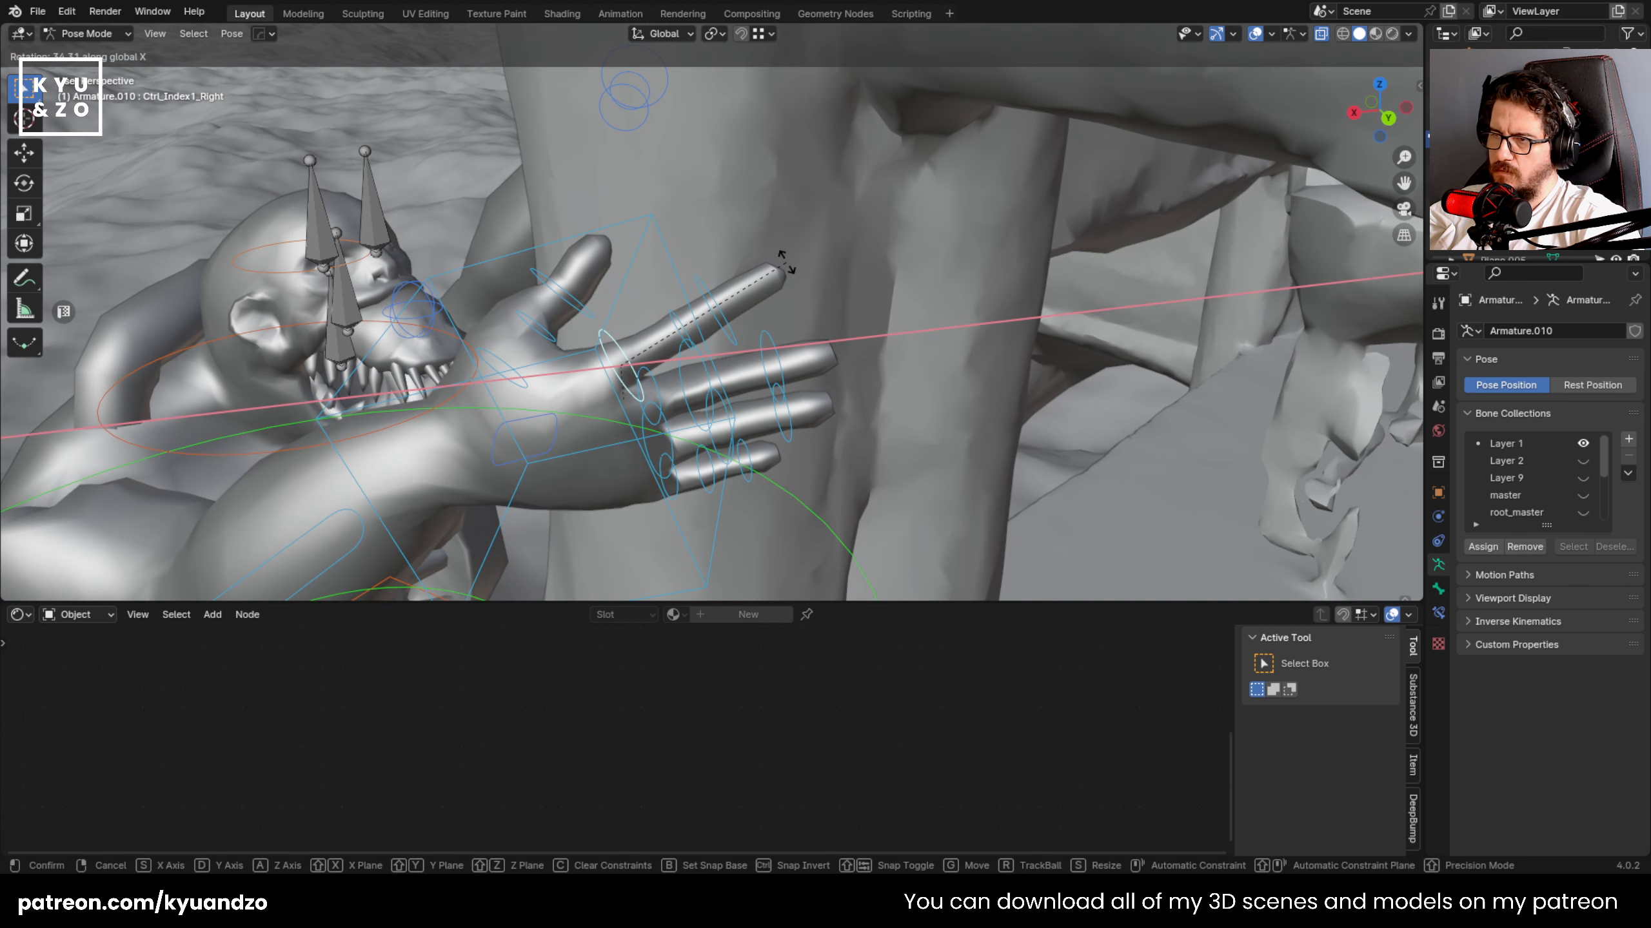
pyautogui.click(788, 264)
pyautogui.click(703, 327)
pyautogui.press('r')
pyautogui.press('s')
pyautogui.click(738, 382)
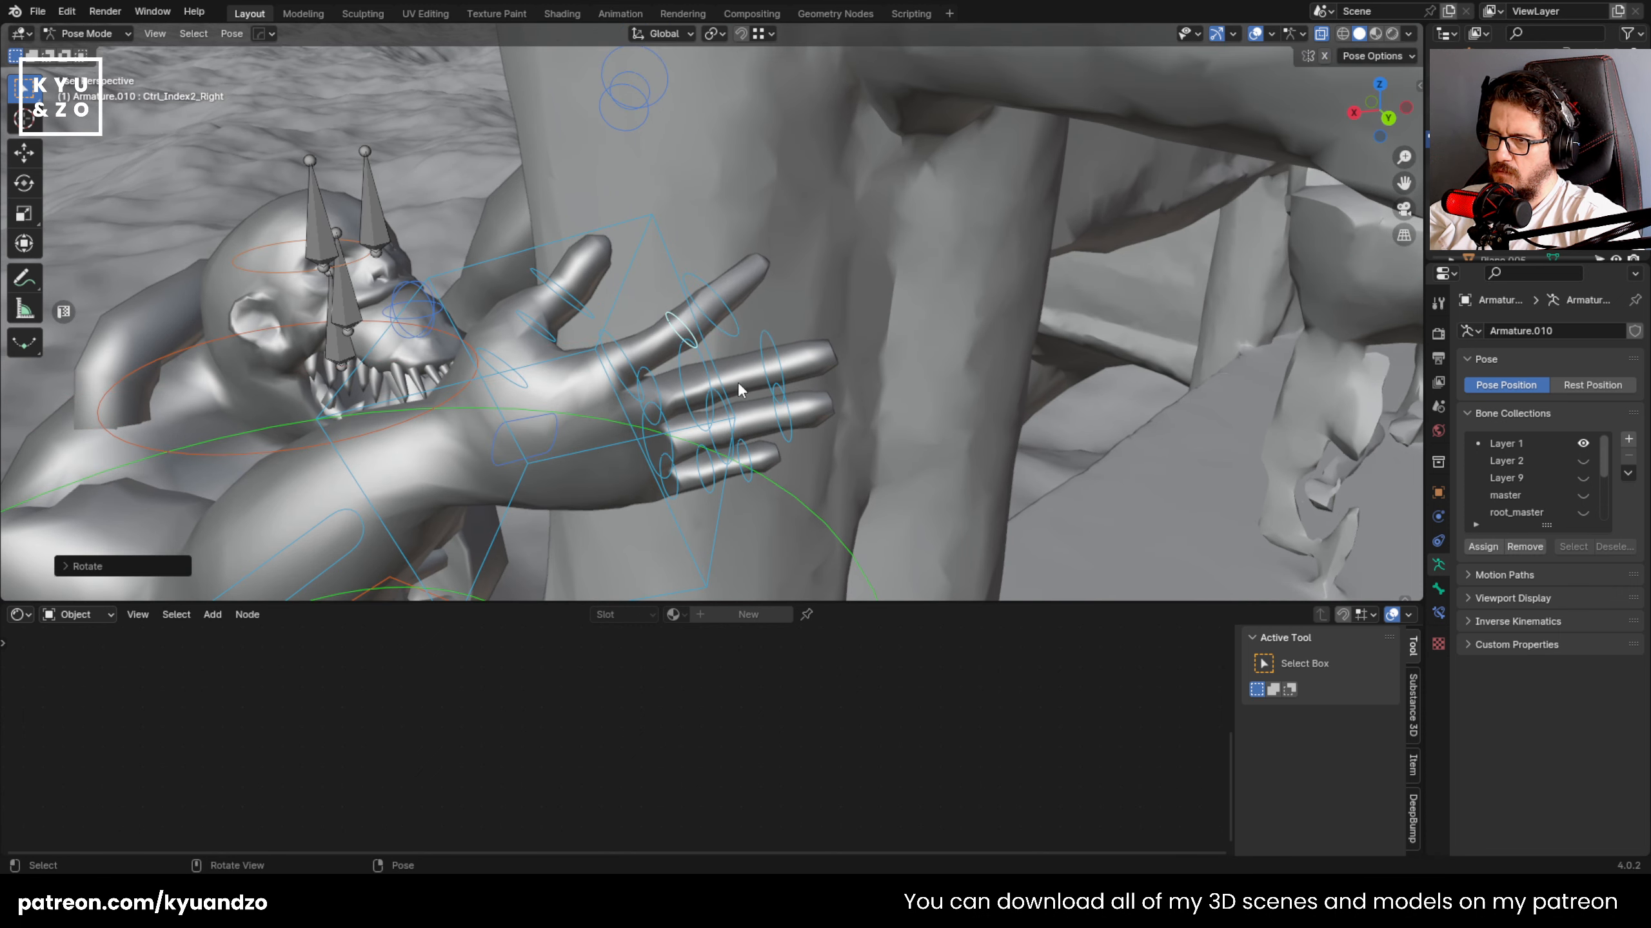
# - Rotate the right index finger's tip control about its local Z axis
pyautogui.click(731, 310)
pyautogui.press('r')
pyautogui.press('x')
pyautogui.press('d')
pyautogui.press('c')
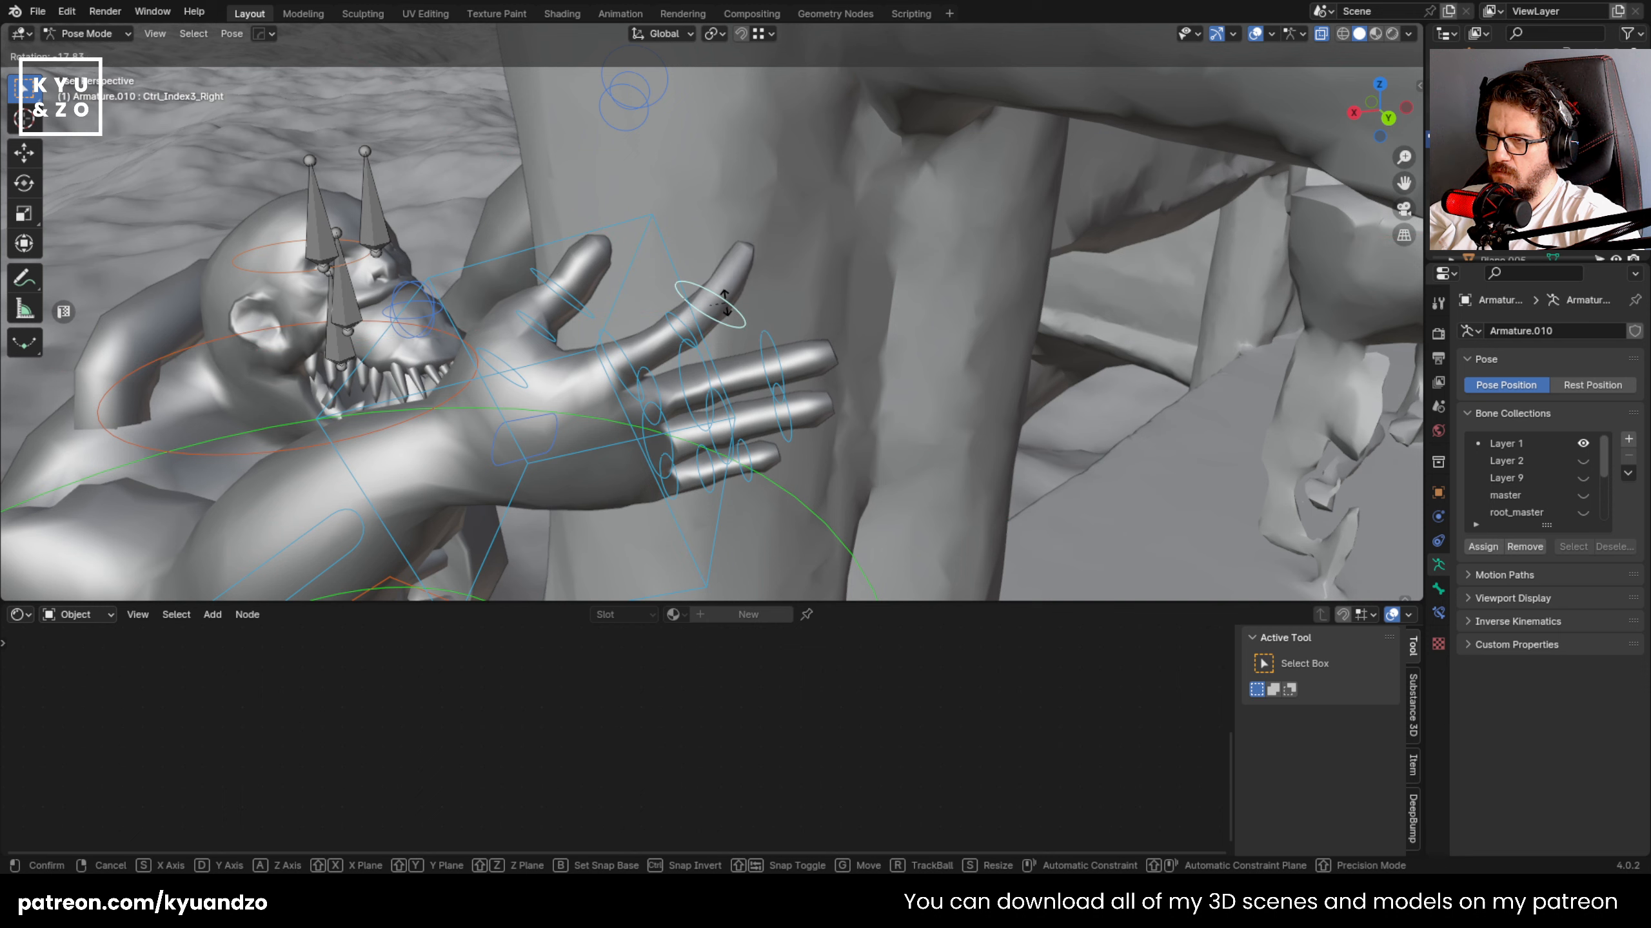
pyautogui.rightClick(726, 330)
pyautogui.moveTo(726, 330); pyautogui.dragTo(691, 324, button='middle')
pyautogui.press('r')
pyautogui.press('d')
pyautogui.press('d')
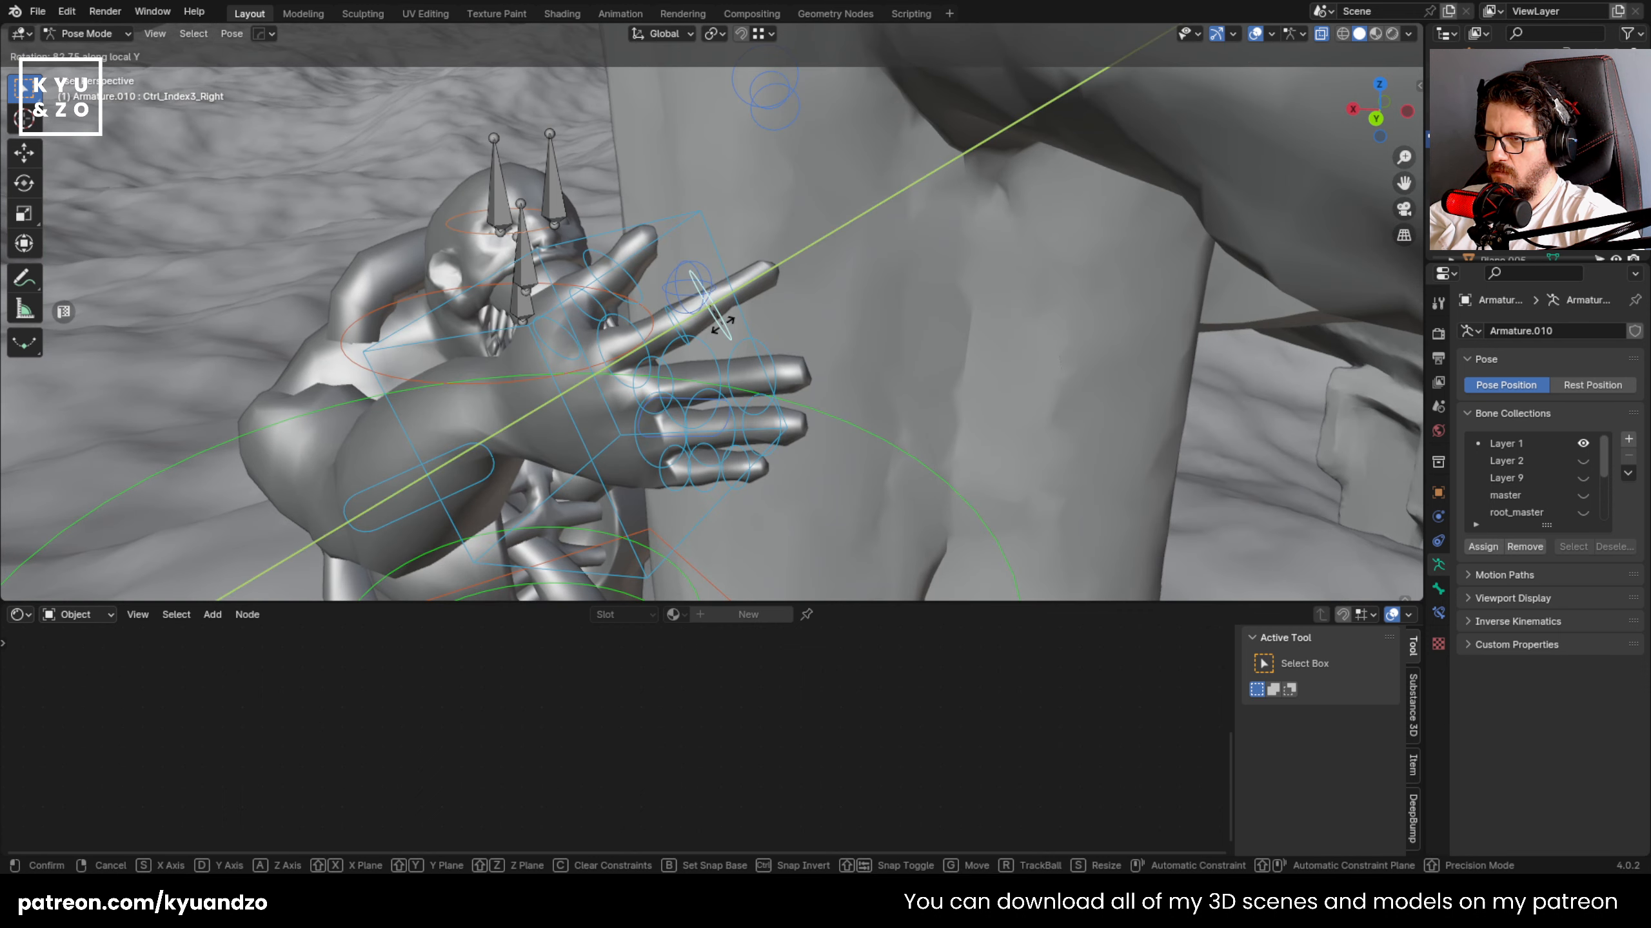
pyautogui.press('x')
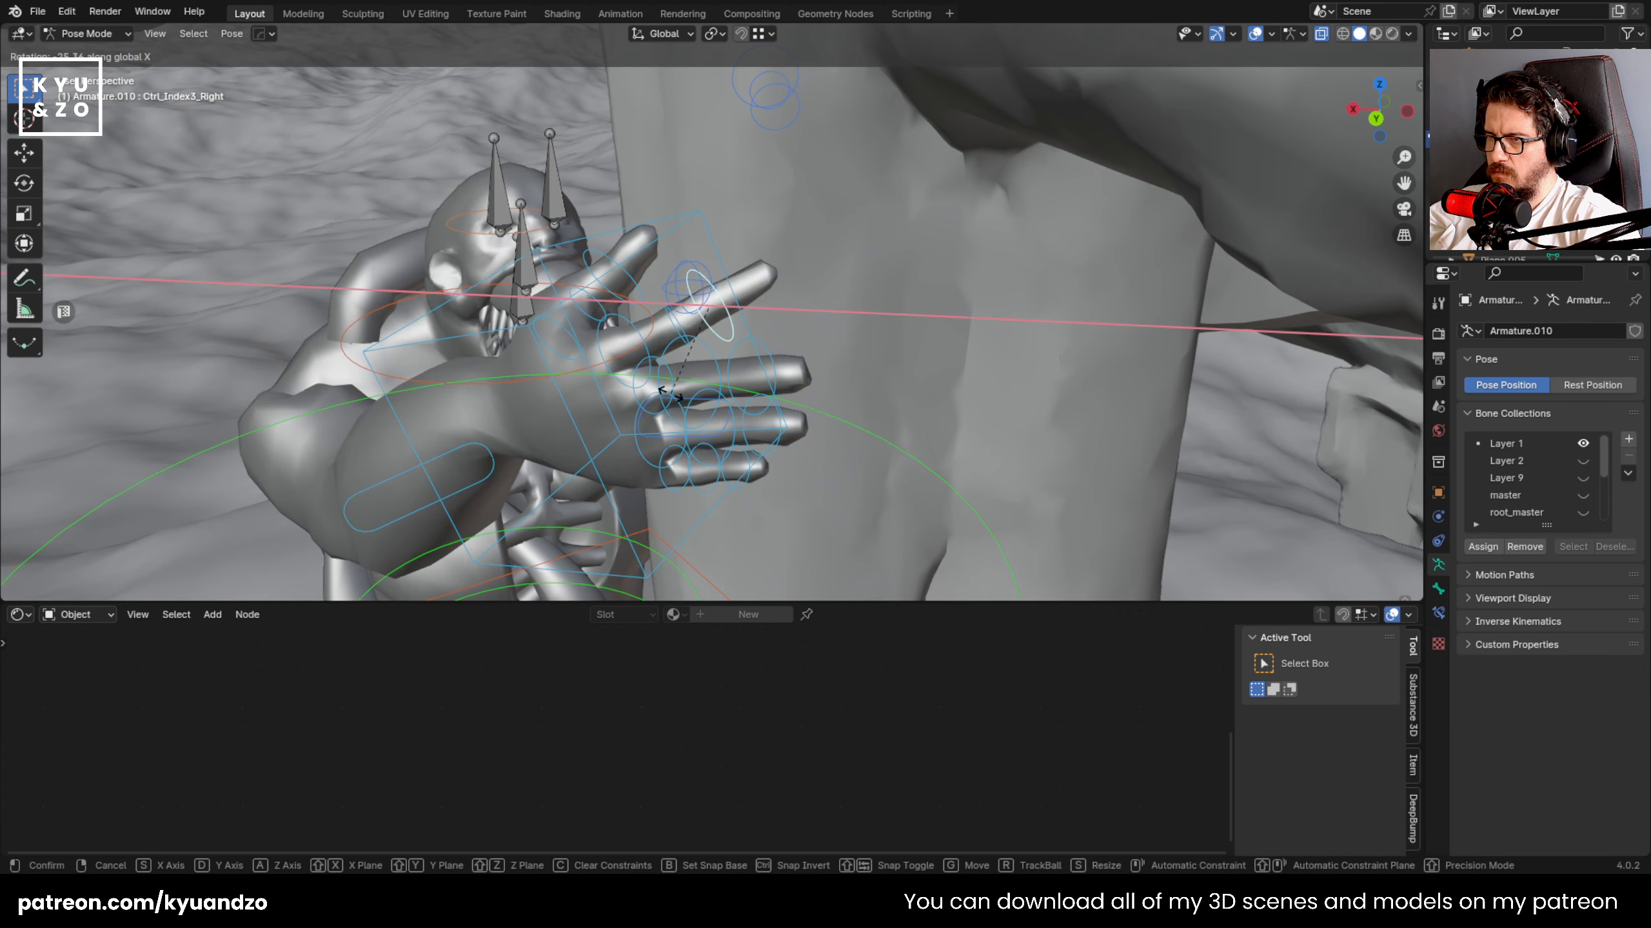
pyautogui.press('z')
pyautogui.press('z')
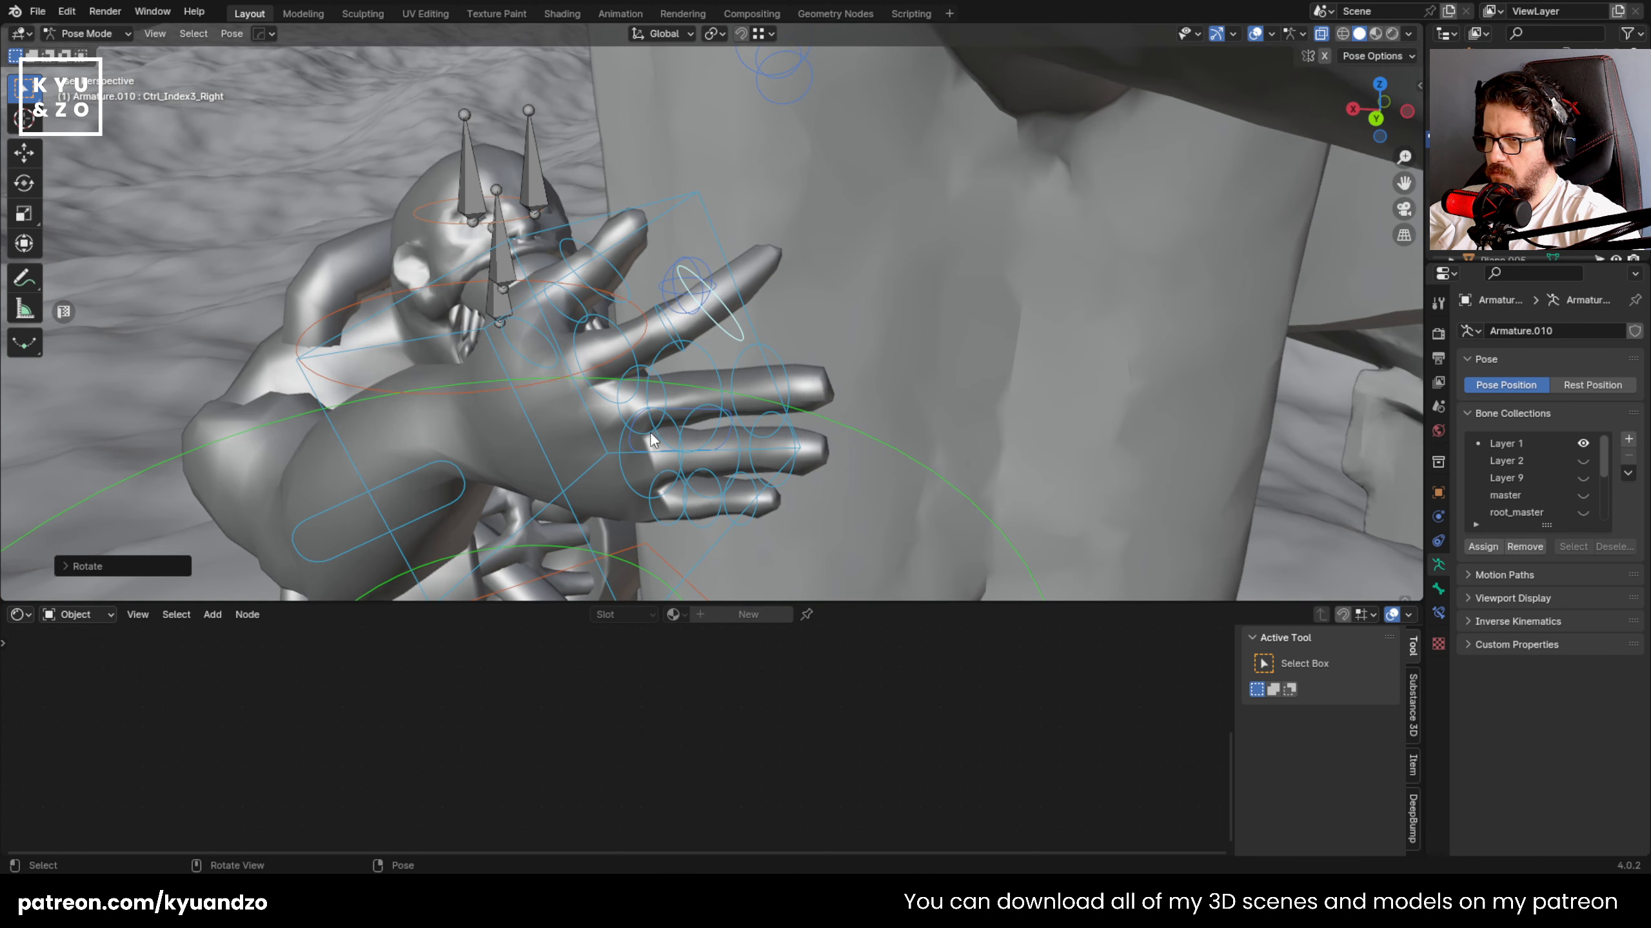
# - Rotate the right middle finger's base and second controls about the X axis to angle the finger upward against the post
pyautogui.click(633, 412)
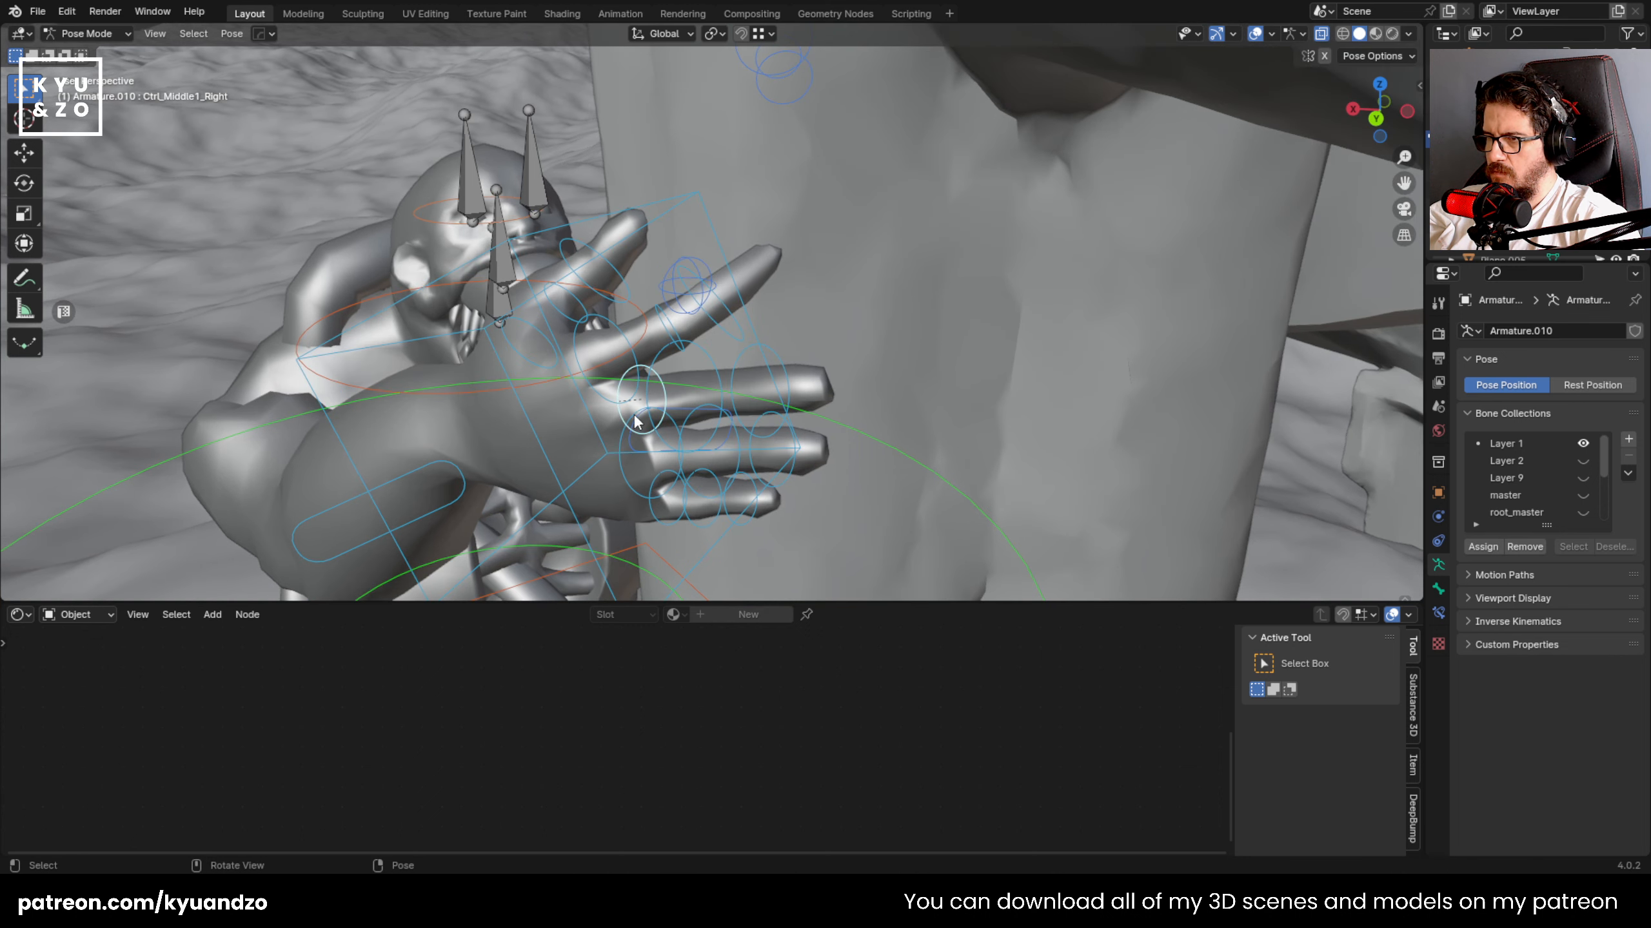
pyautogui.press('r')
pyautogui.press('z')
pyautogui.press('z')
pyautogui.press('x')
pyautogui.press('x')
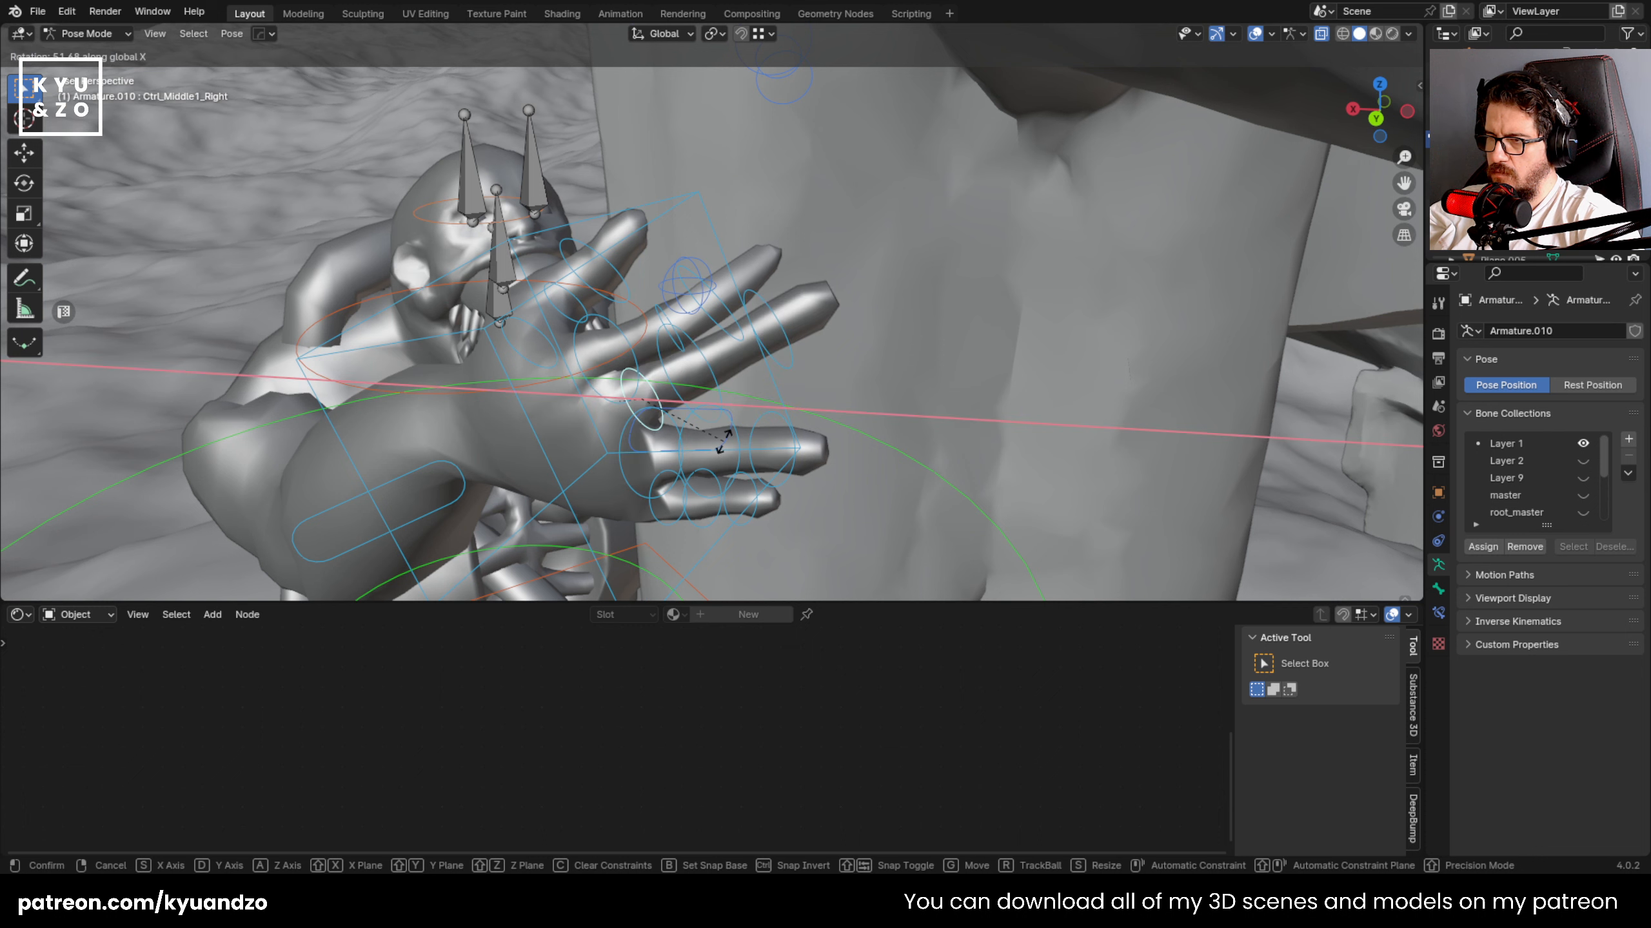
pyautogui.click(759, 210)
pyautogui.press('r')
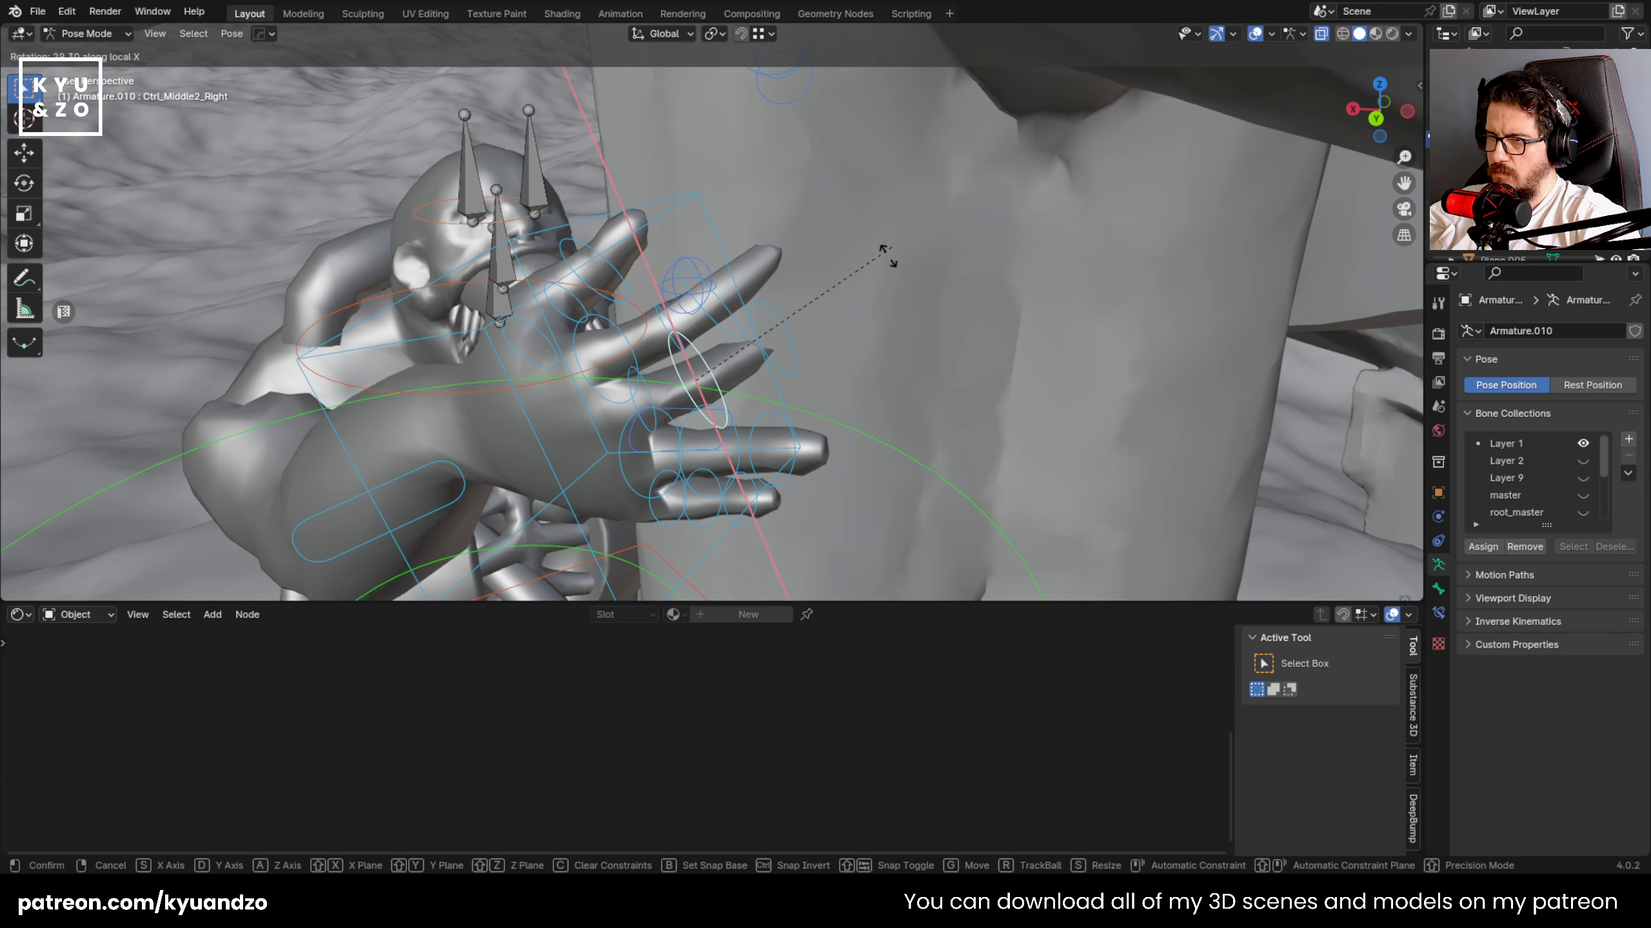
pyautogui.click(872, 325)
# - Rotate the right ring finger's base control about global Z to spread it from the little finger
pyautogui.click(629, 504)
pyautogui.press('r')
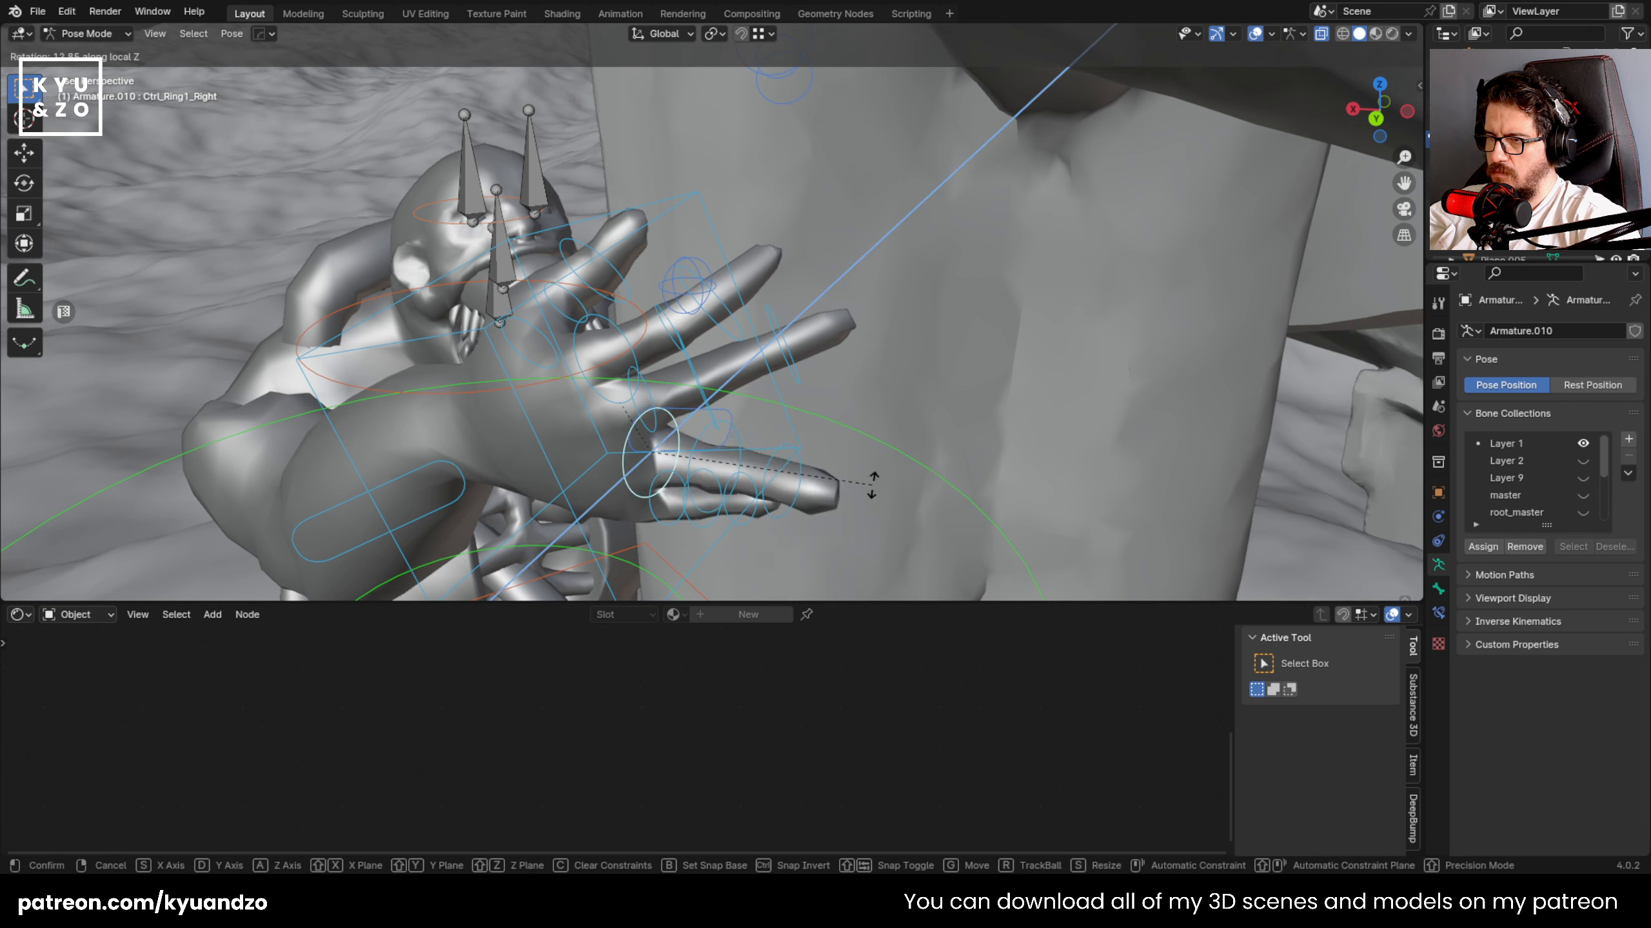
pyautogui.press('z')
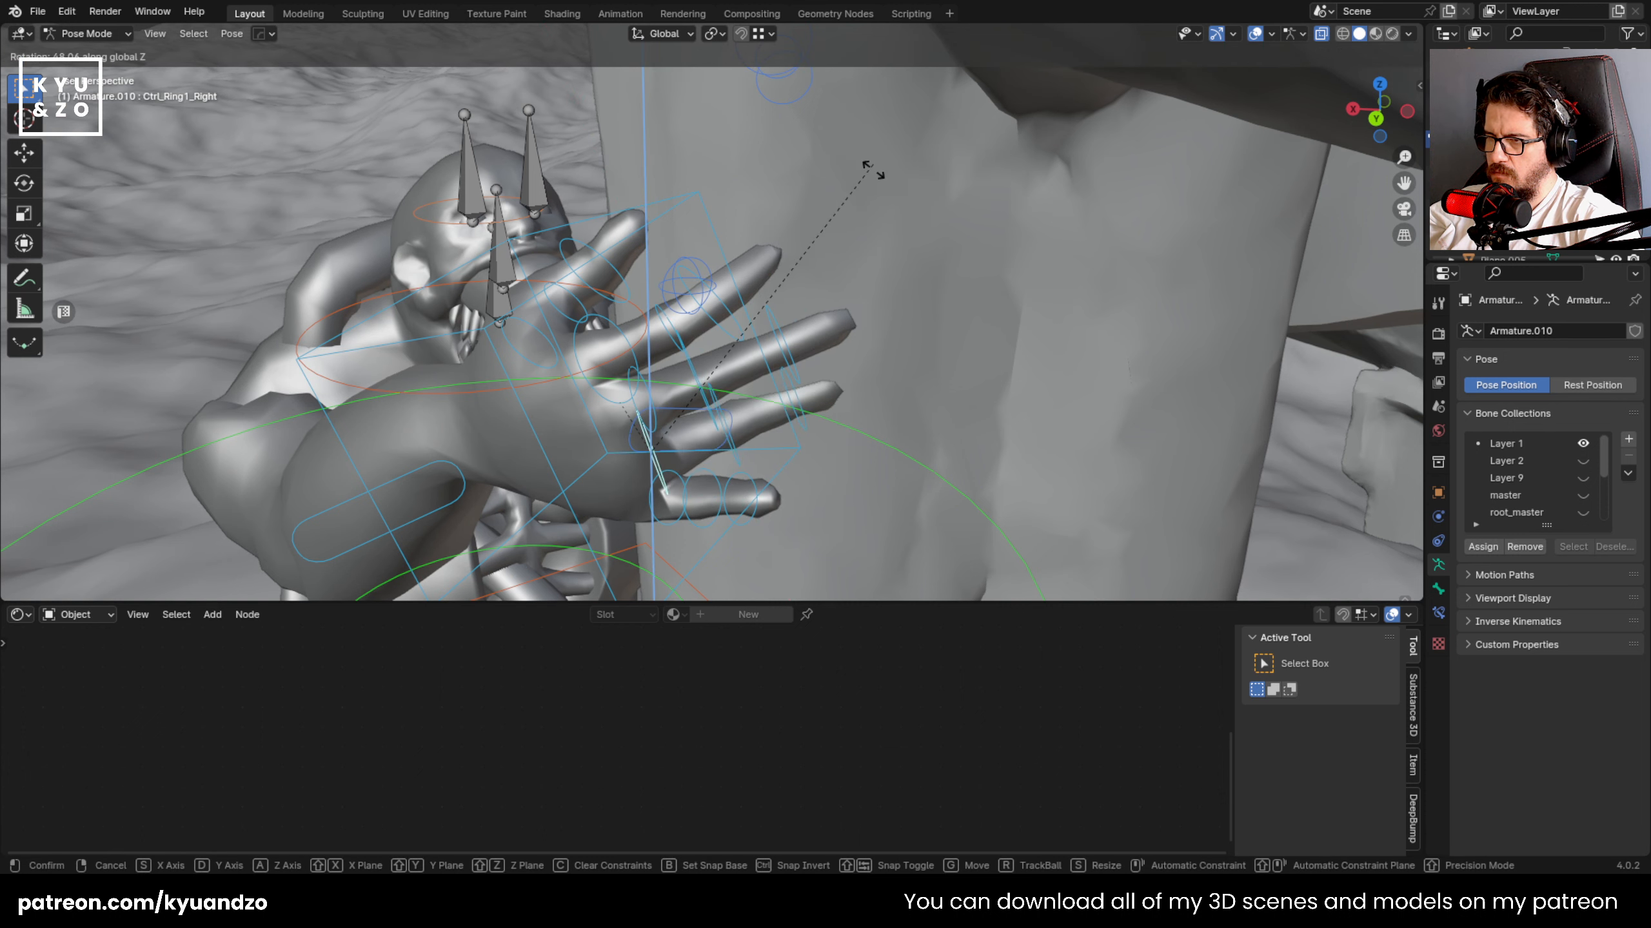
pyautogui.click(839, 319)
# - Rotate the right ring finger's tip and second controls about global Z to bend the finger toward the post
pyautogui.click(785, 419)
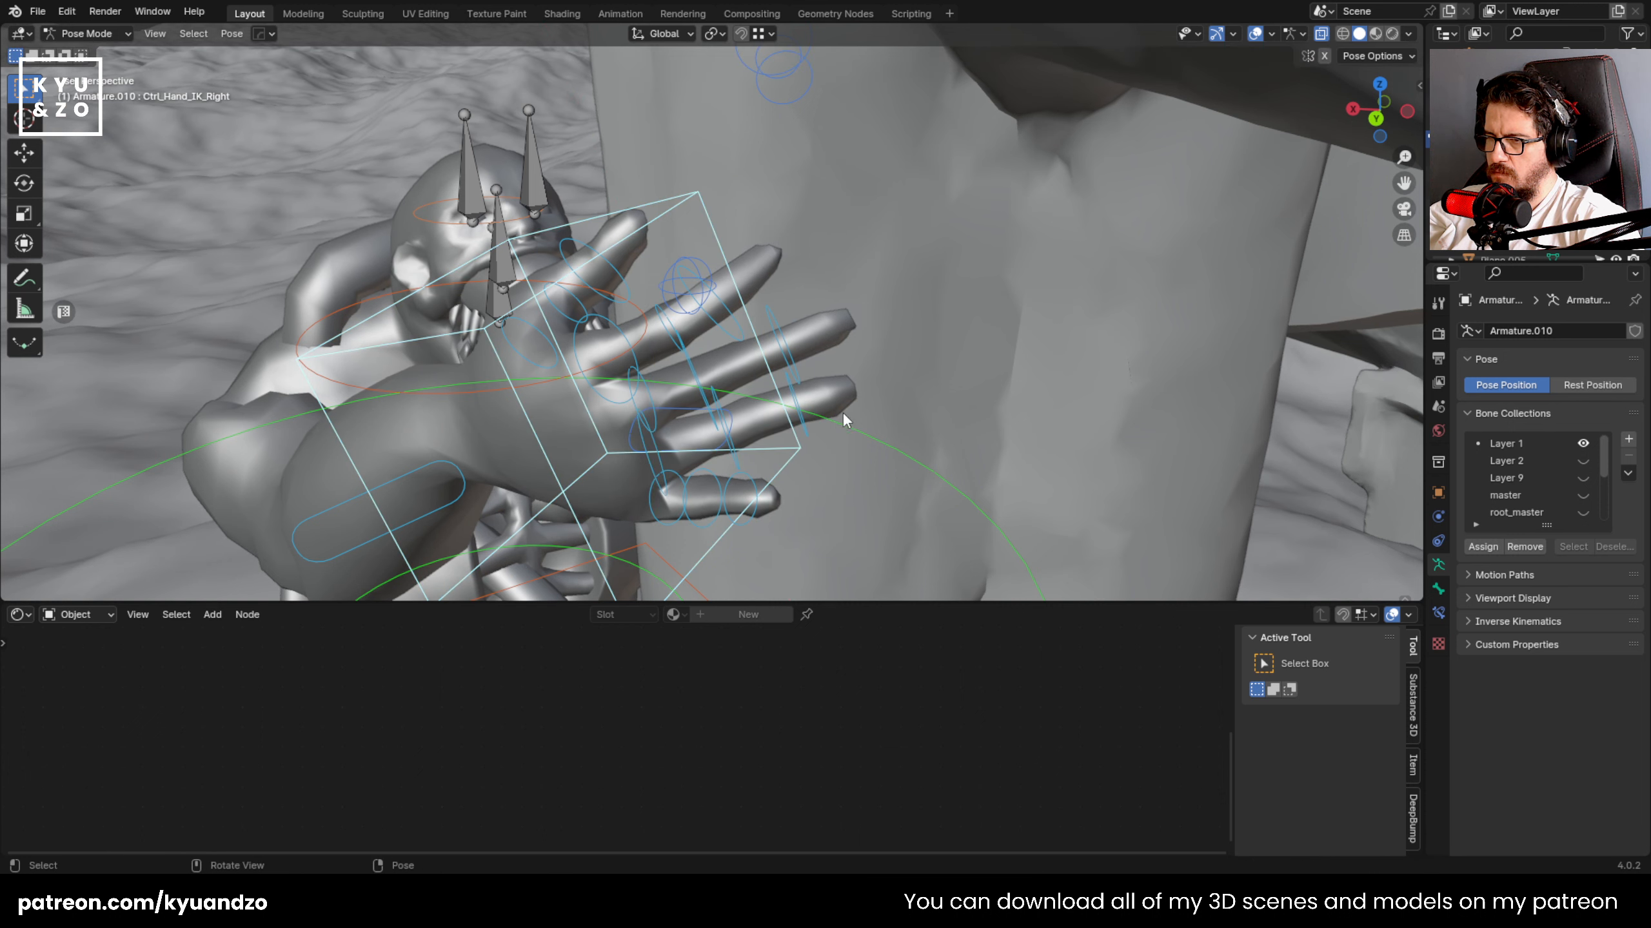
pyautogui.click(798, 423)
pyautogui.press('r')
pyautogui.press('z')
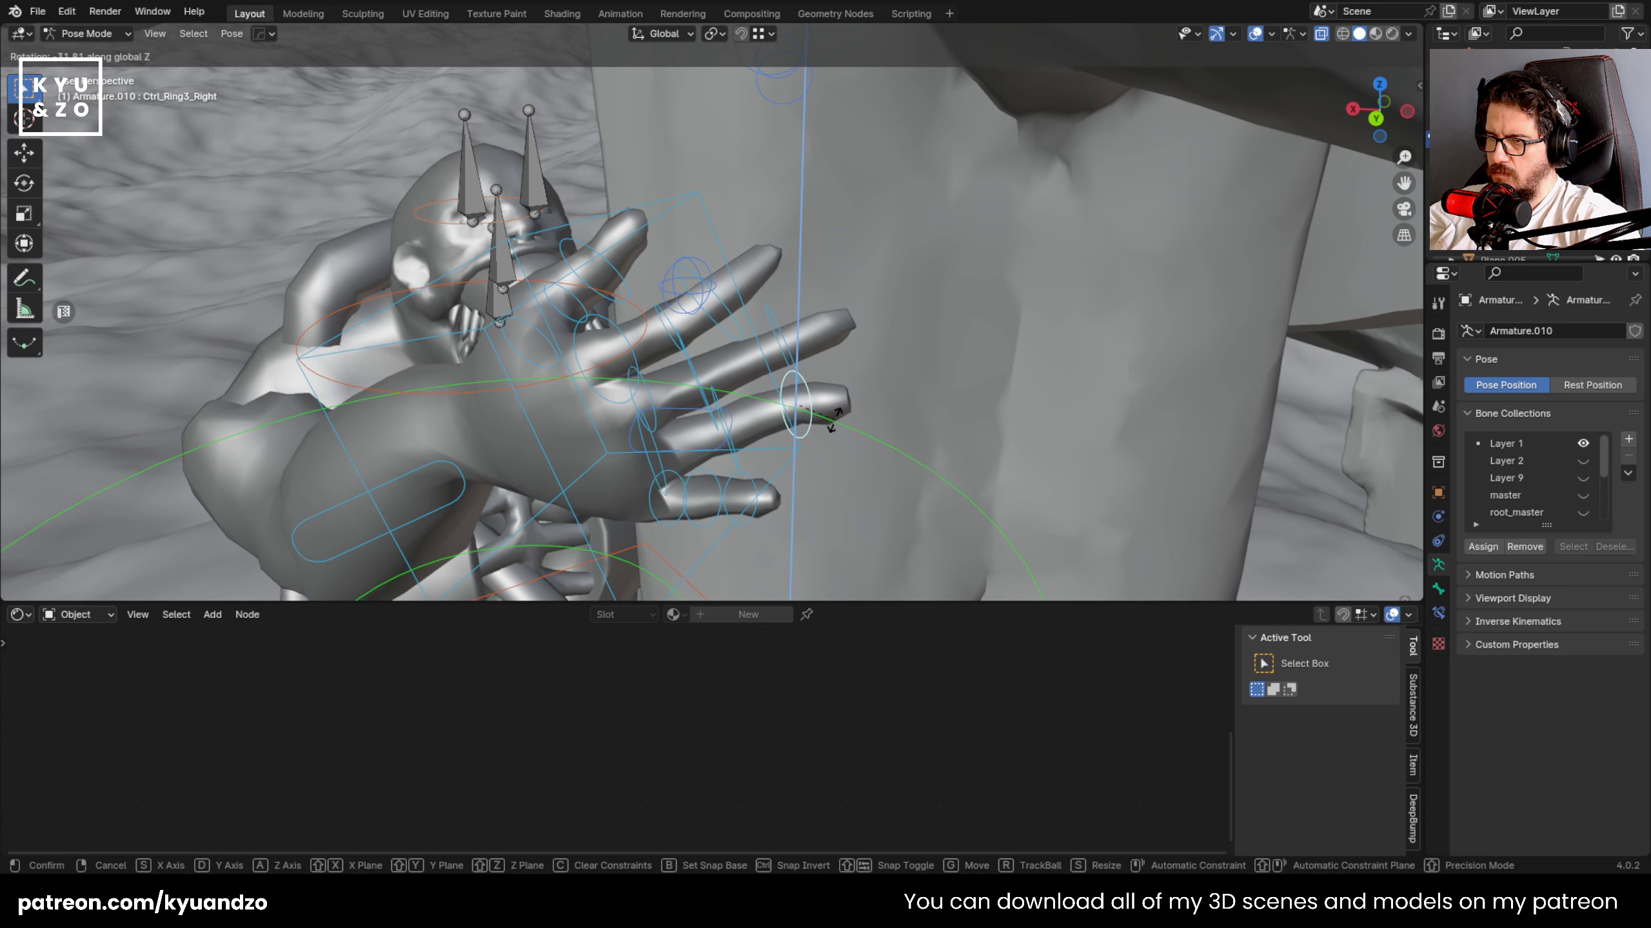
pyautogui.click(858, 359)
pyautogui.click(730, 440)
pyautogui.press('r')
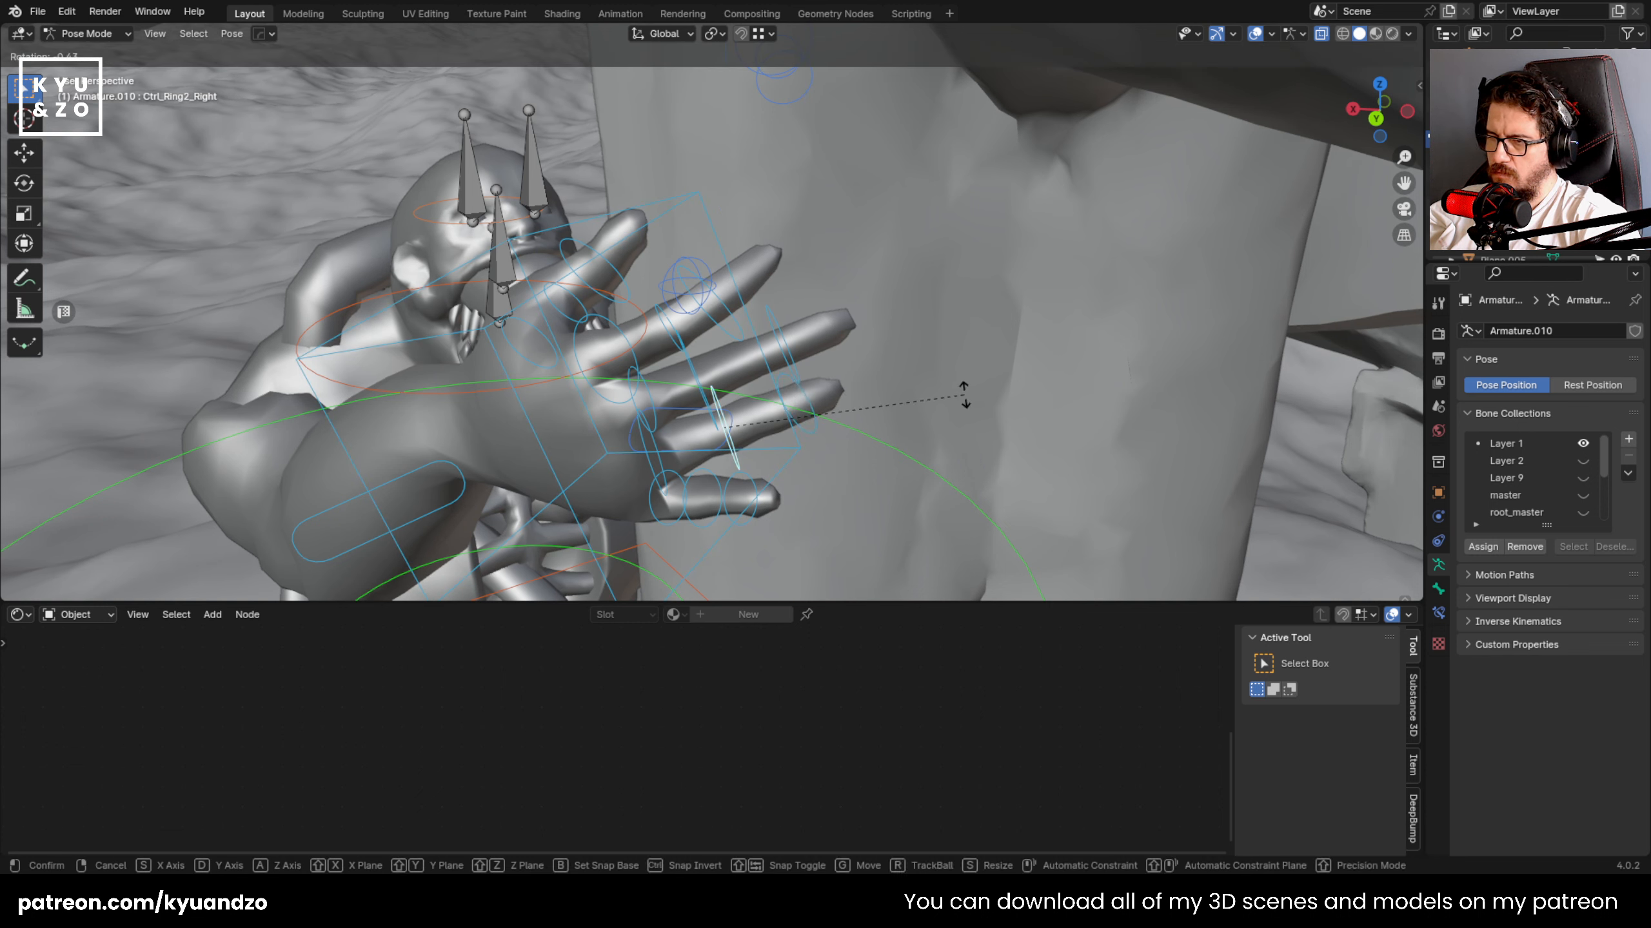
pyautogui.press('z')
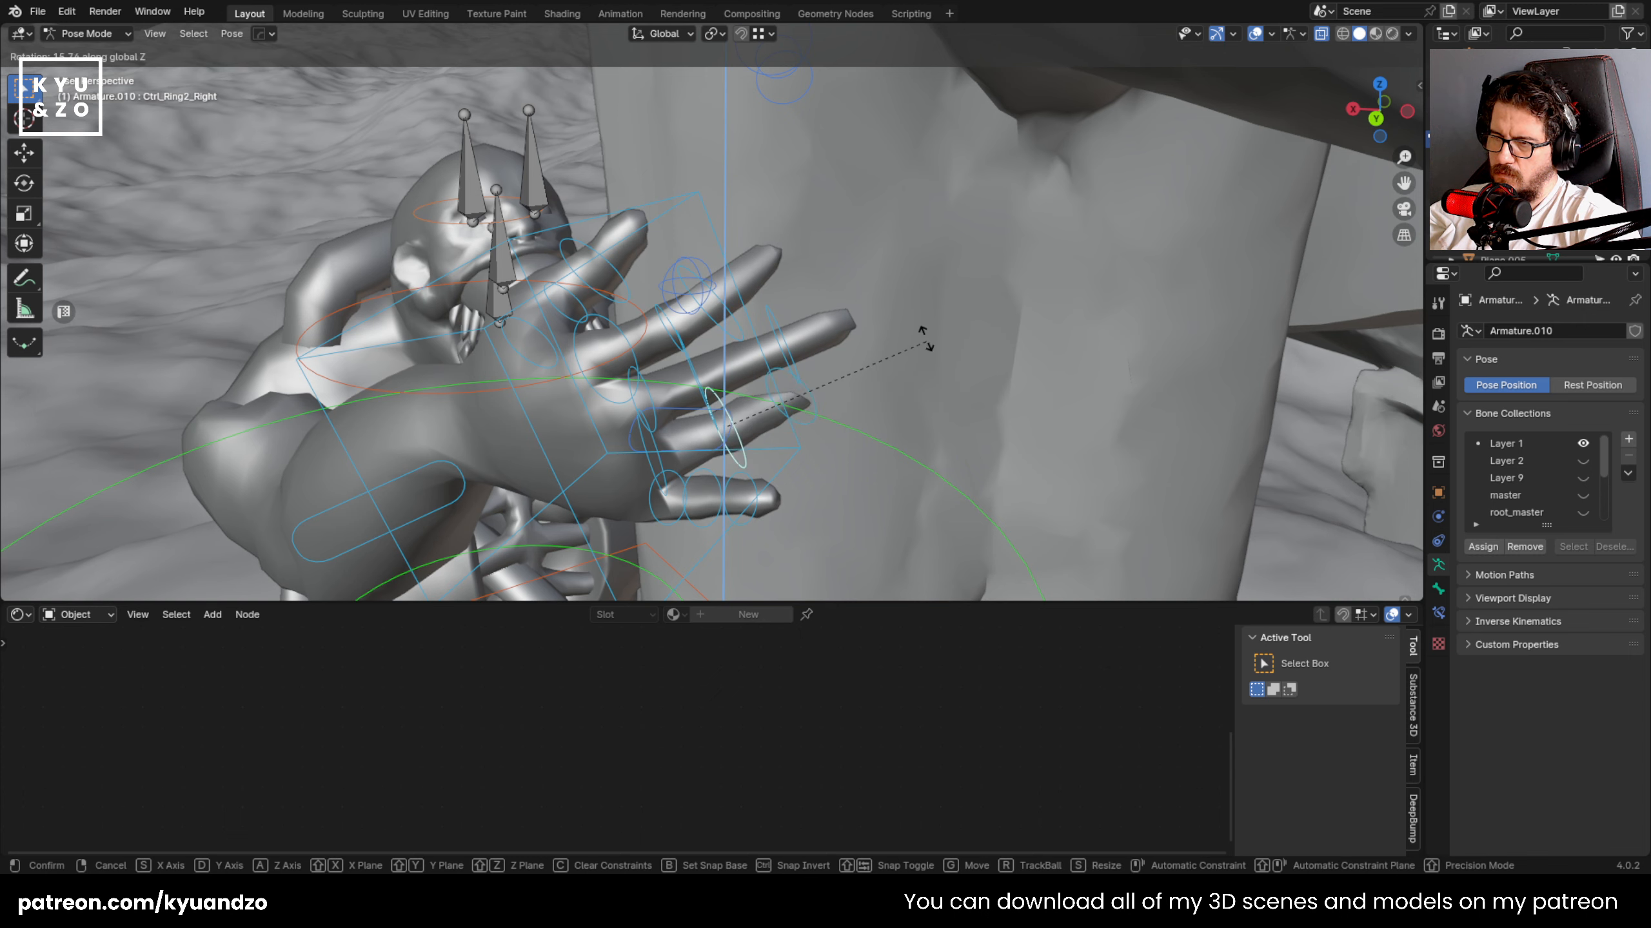
pyautogui.click(909, 396)
# - Rotate the right little finger's base control about global Z to bend it toward the post
pyautogui.moveTo(757, 465); pyautogui.dragTo(711, 511, button='middle')
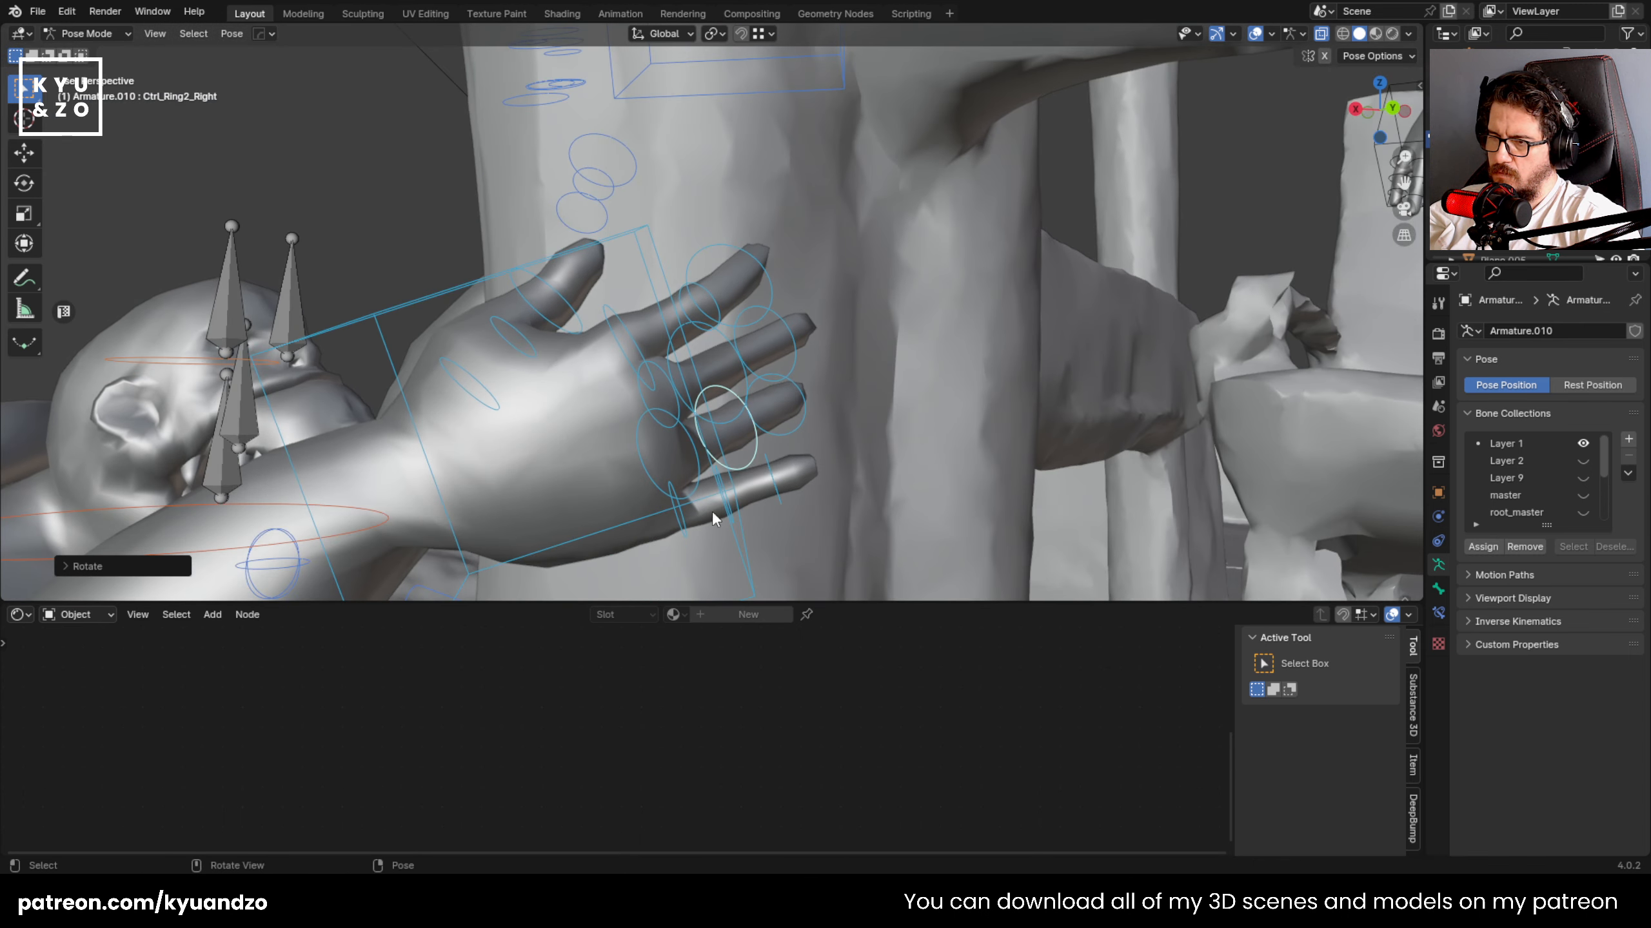
pyautogui.click(712, 511)
pyautogui.press('r')
pyautogui.press('z')
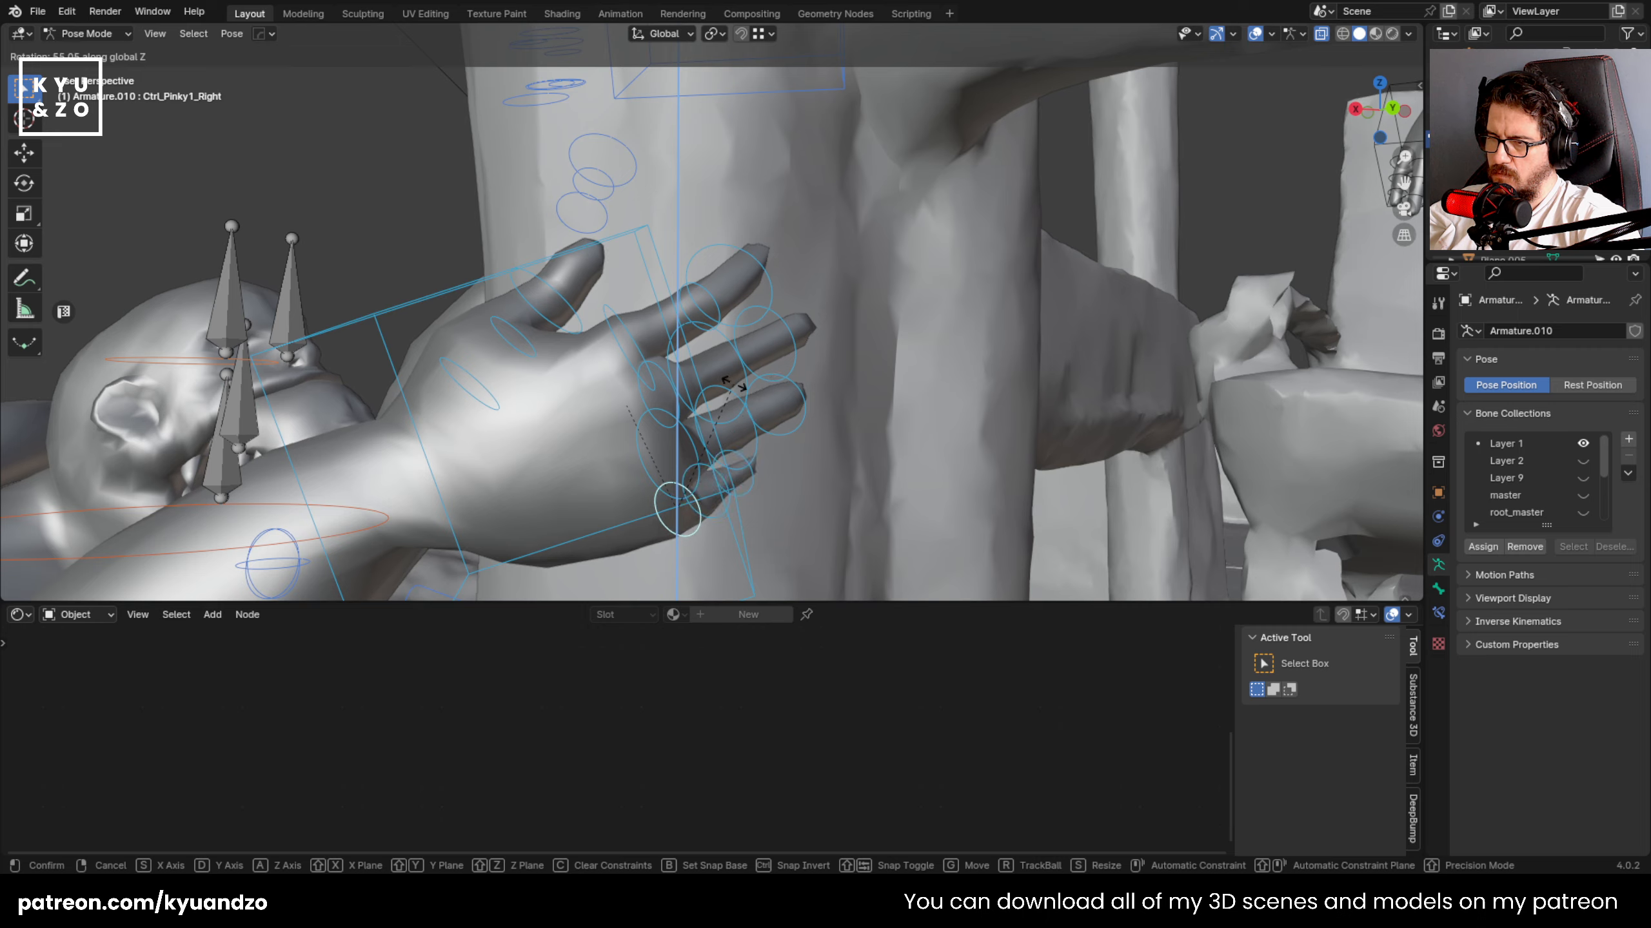
pyautogui.click(775, 392)
# - Switch to Object Mode and select the spare unposed creature's armature together with its children
pyautogui.moveTo(775, 392); pyautogui.dragTo(582, 370, button='middle')
pyautogui.scroll(-5, 531, 375)
pyautogui.click(86, 33)
pyautogui.click(84, 52)
pyautogui.scroll(-5, 537, 370)
pyautogui.click(531, 395)
pyautogui.hotkey('shift', 'g')
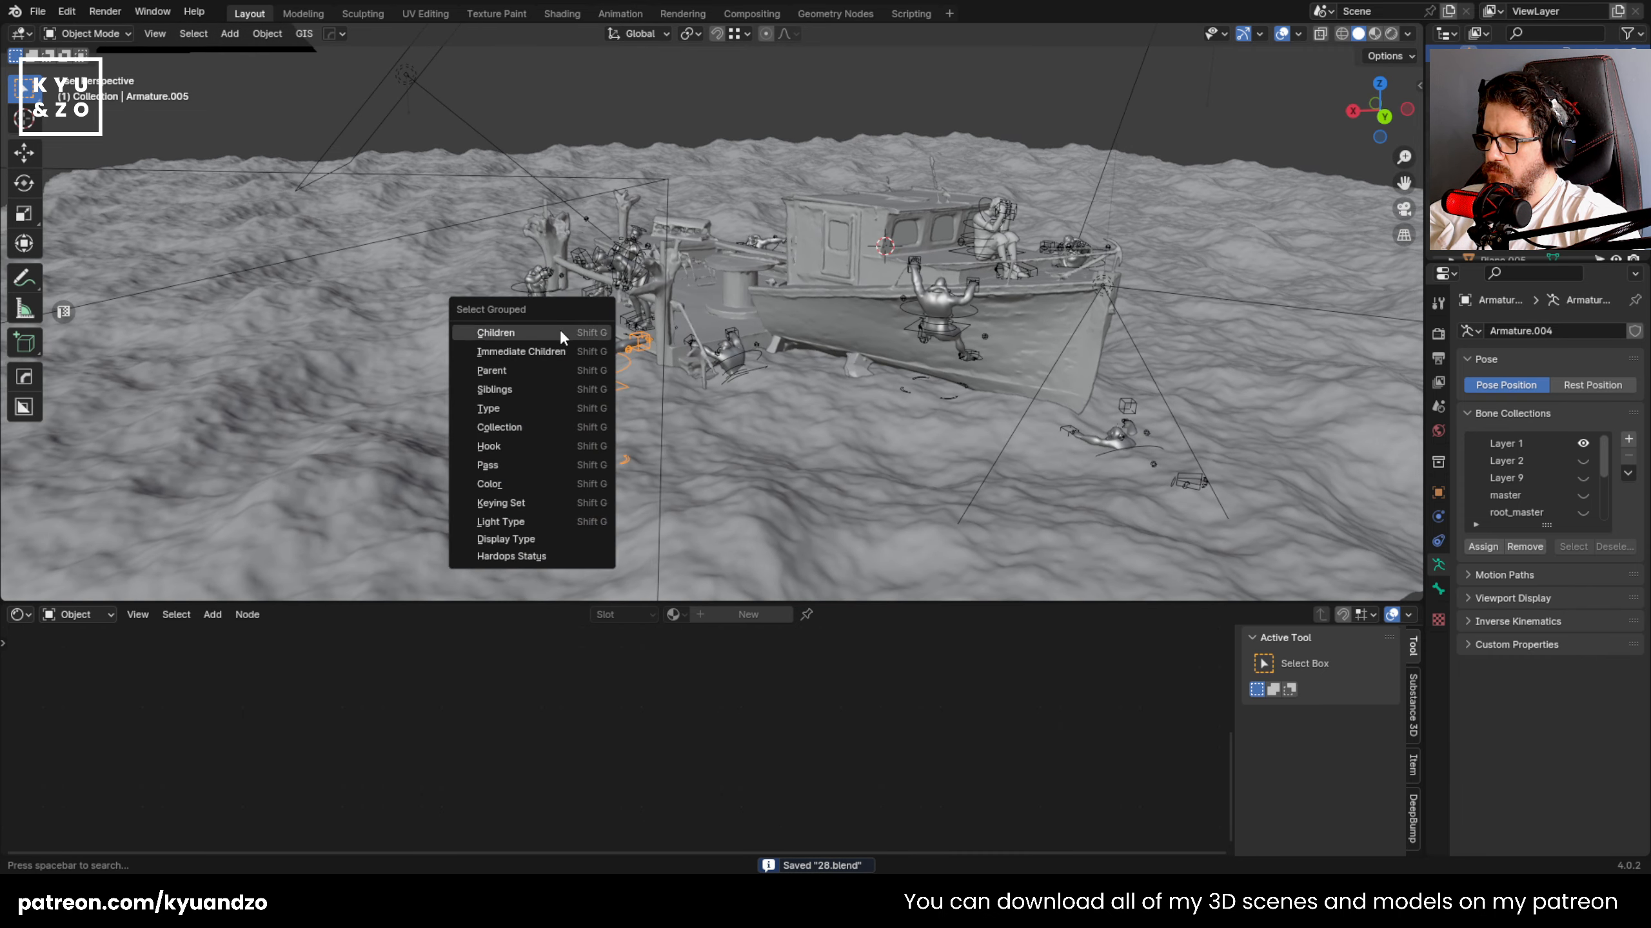
pyautogui.click(560, 329)
pyautogui.keyDown('shift'); pyautogui.click(561, 377); pyautogui.keyUp('shift')
pyautogui.scroll(-5, 585, 369)
# - Move the spare creature along global X and Y beyond the edge of the ocean plane and save the file
pyautogui.press('g')
pyautogui.press('y')
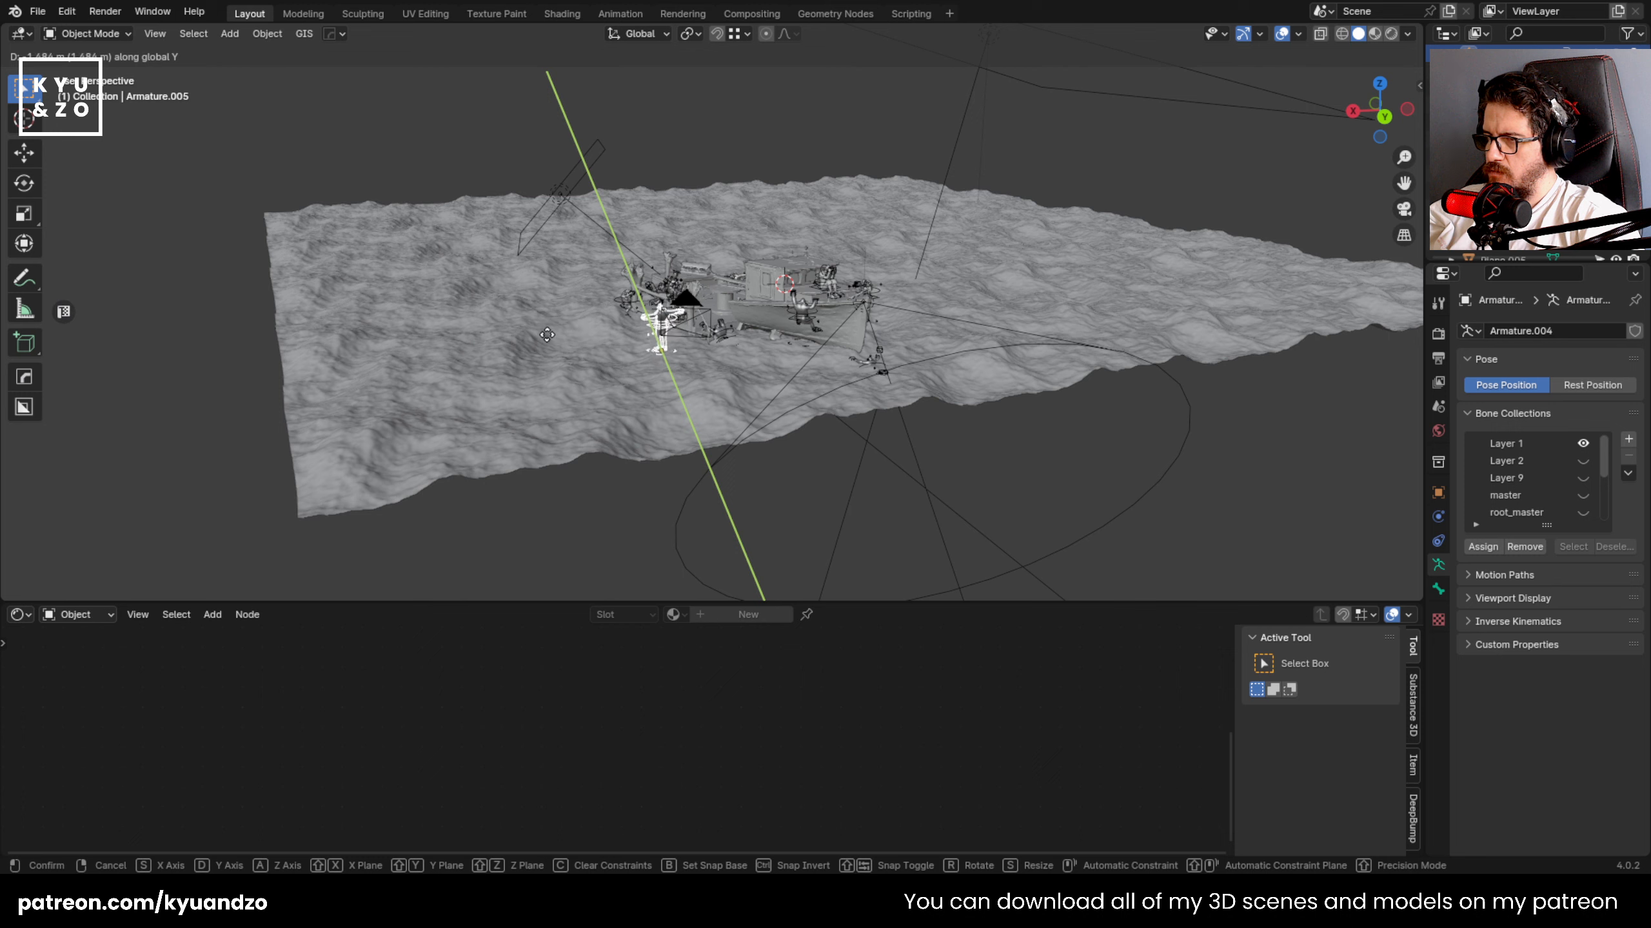
pyautogui.press('x')
pyautogui.click(529, 341)
pyautogui.press('g')
pyautogui.press('y')
pyautogui.click(627, 546)
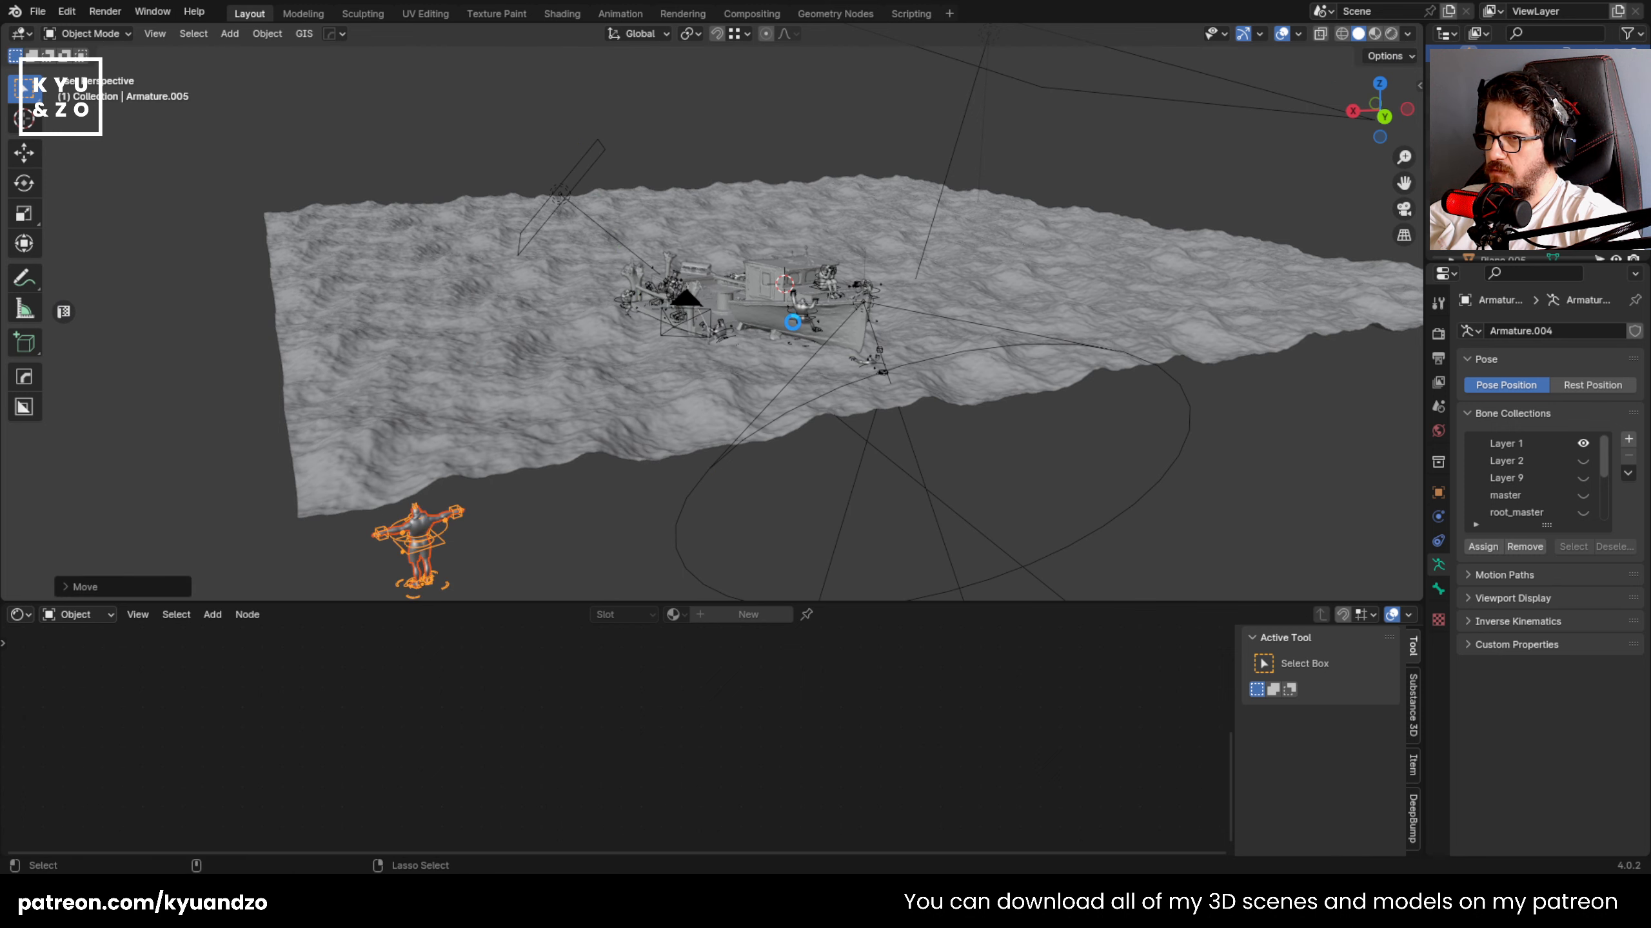
pyautogui.hotkey('ctrl', 's')
# - Look through the scene camera with all hidden objects revealed and the viewport in rendered shading
pyautogui.scroll(2, 702, 267)
pyautogui.click(689, 324)
pyautogui.press('KP_0')
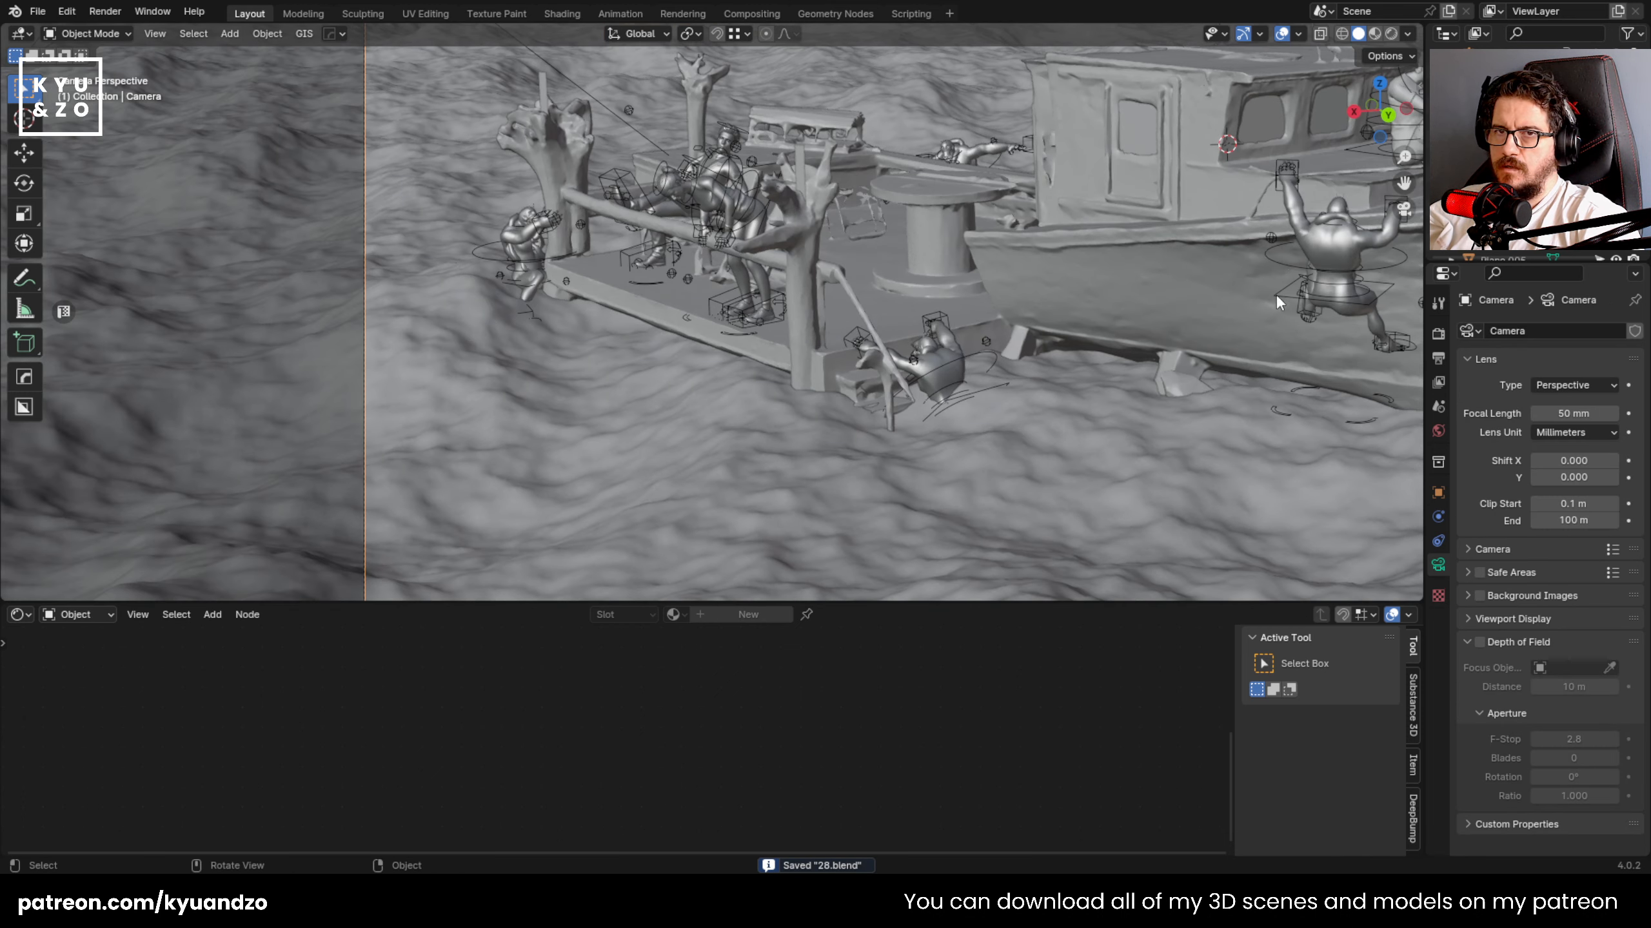
pyautogui.hotkey('alt', 'h')
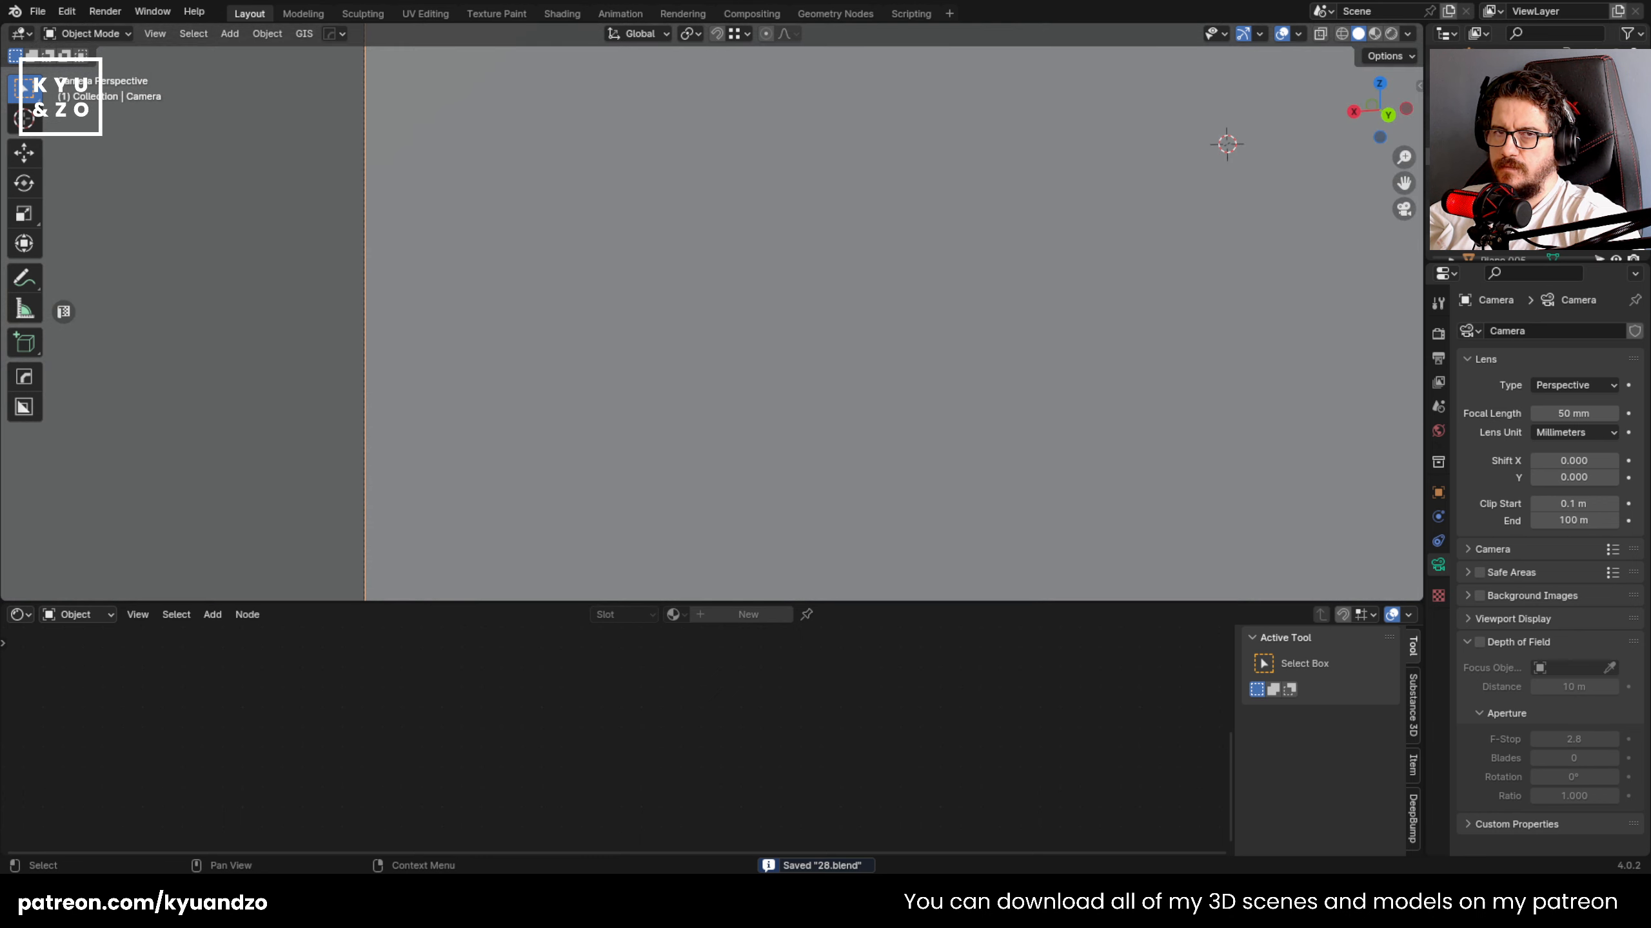
pyautogui.click(1390, 31)
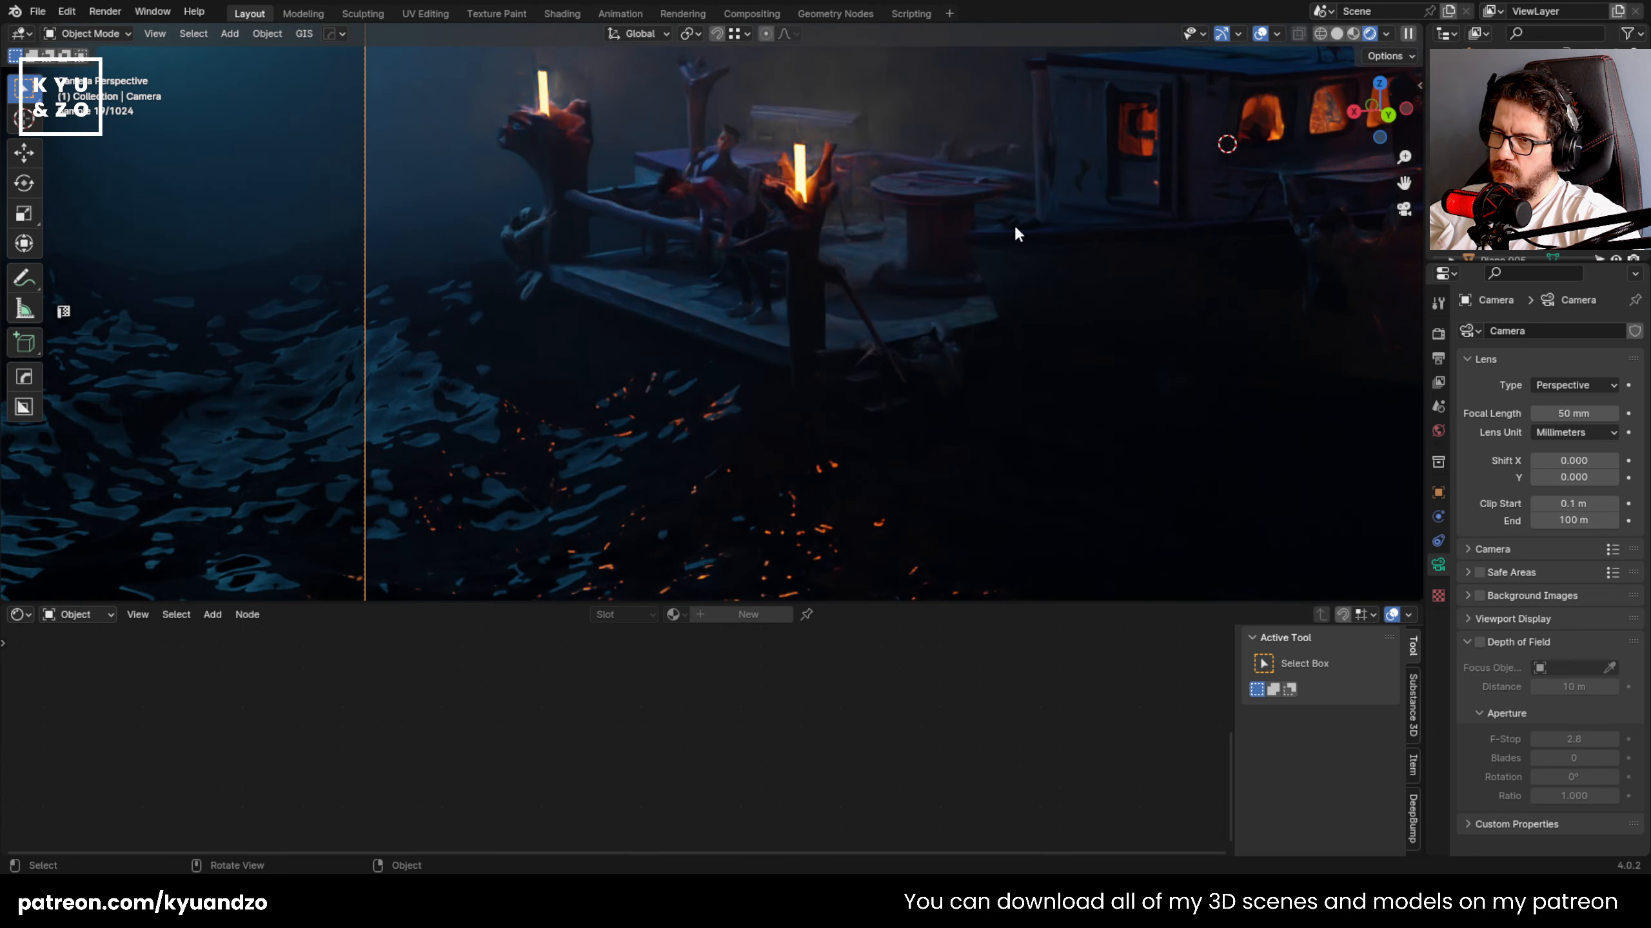
# - Examine the rendered boat, platform and climbing creatures within the camera frame
pyautogui.keyDown('shift'); pyautogui.moveTo(998, 174); pyautogui.dragTo(733, 239, button='middle'); pyautogui.keyUp('shift')
pyautogui.scroll(-2, 738, 244)
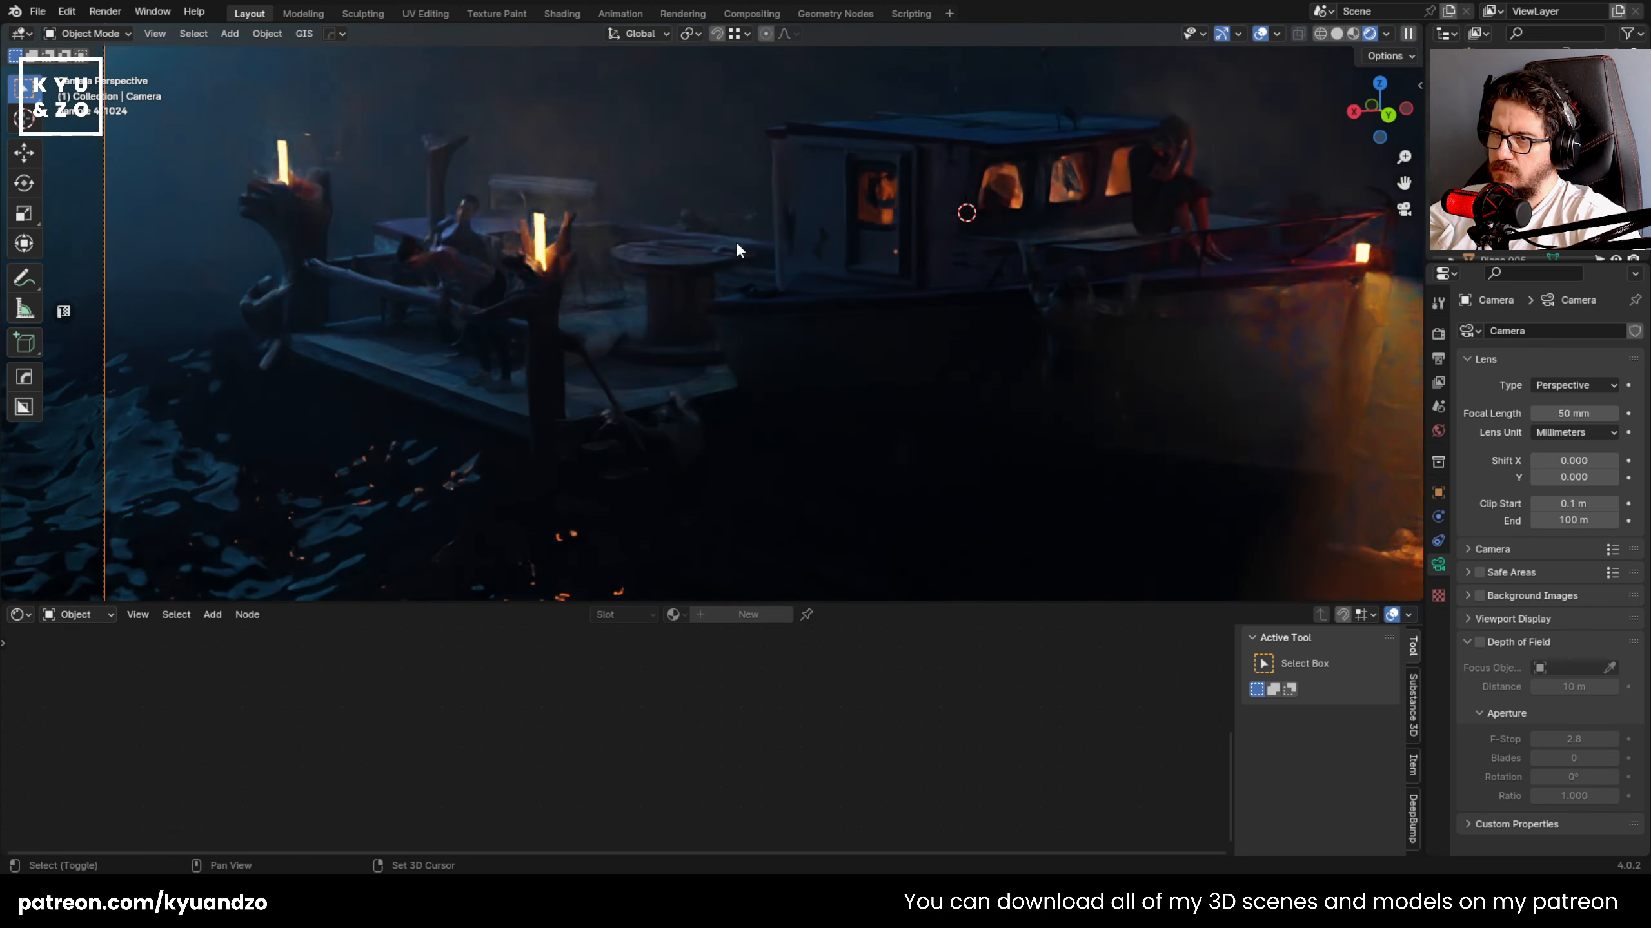
pyautogui.scroll(-1, 738, 243)
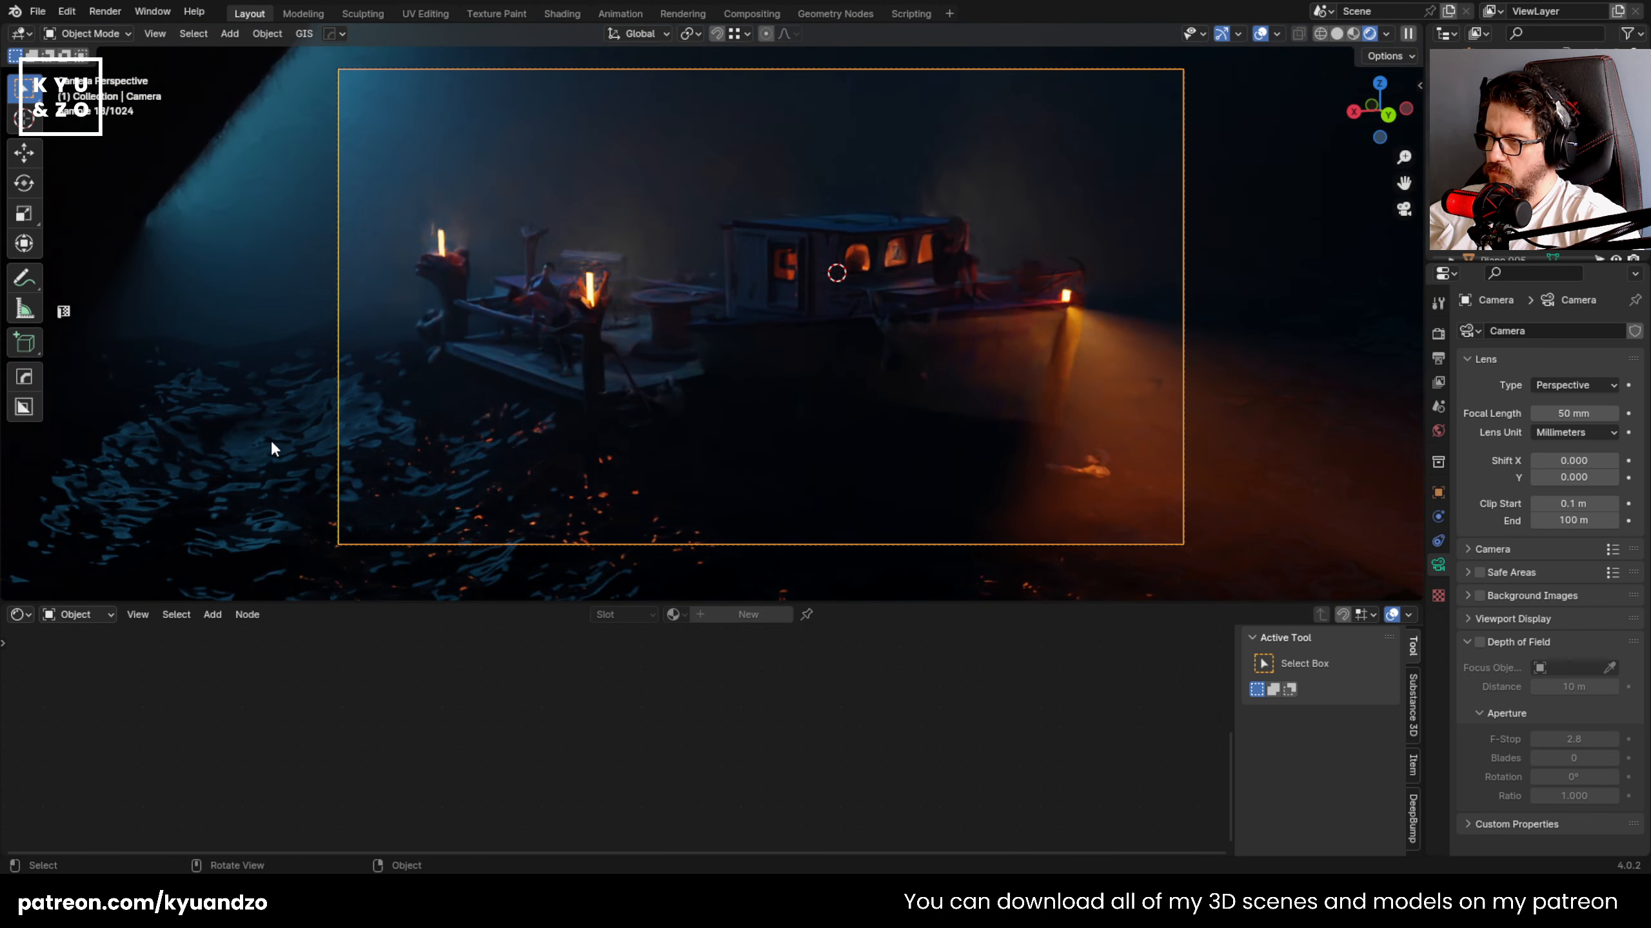
pyautogui.scroll(3, 740, 468)
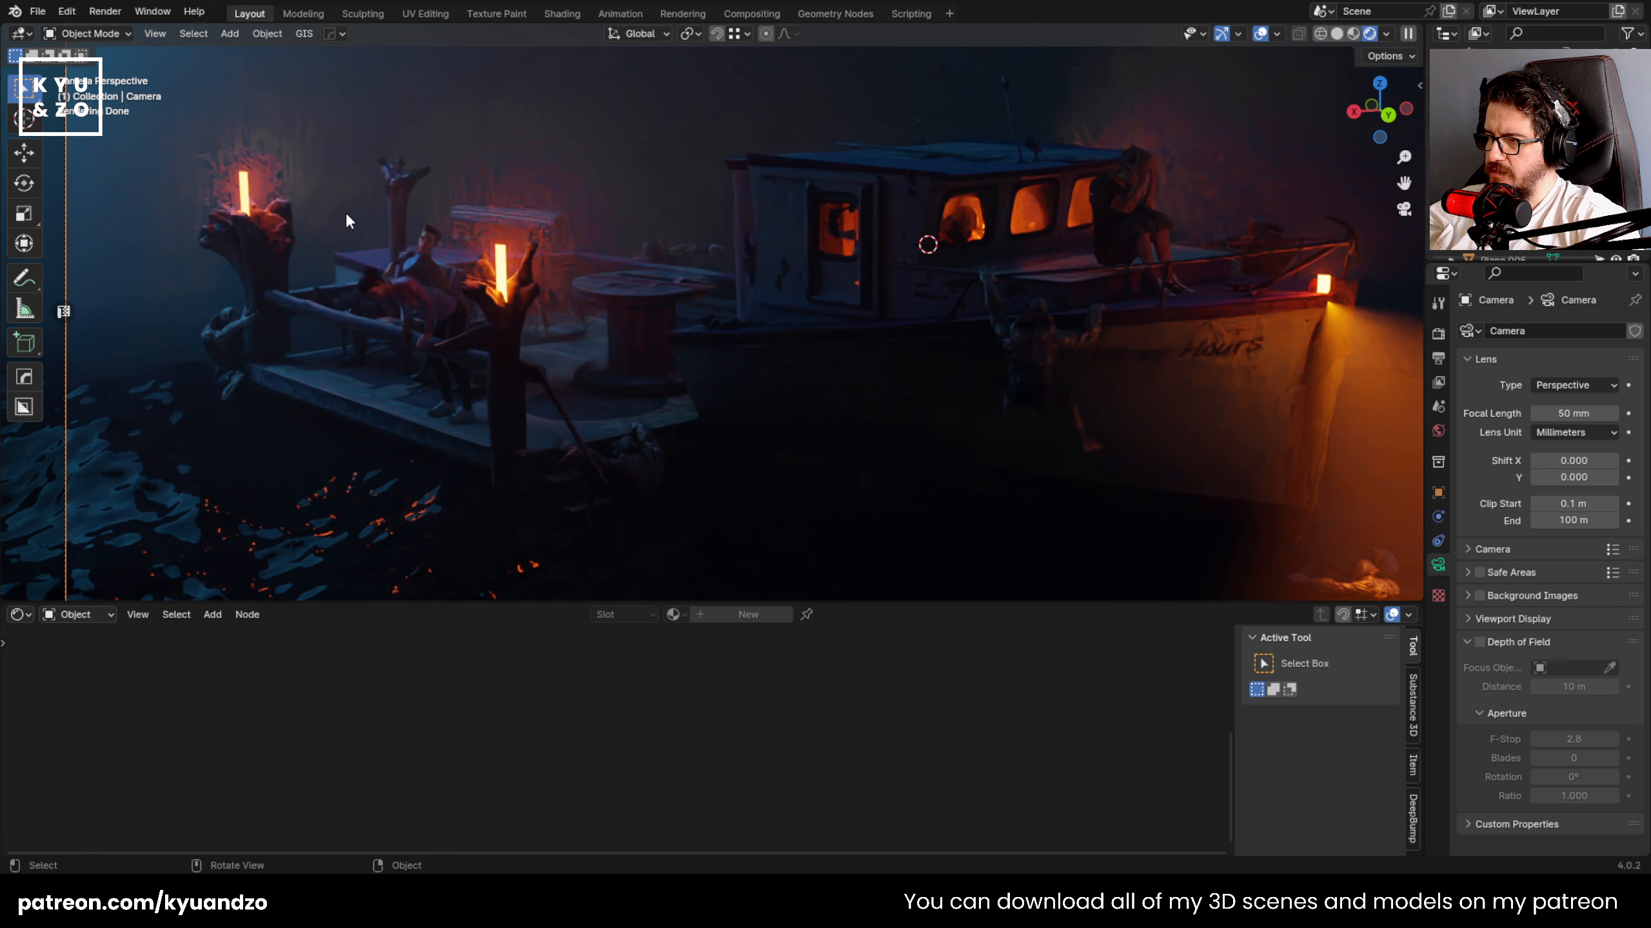
# - Check the boat's bow, the lit water and the full frame composition in the rendered camera view, and save the file
pyautogui.keyDown('shift'); pyautogui.moveTo(819, 241); pyautogui.dragTo(675, 212, button='middle'); pyautogui.keyUp('shift')
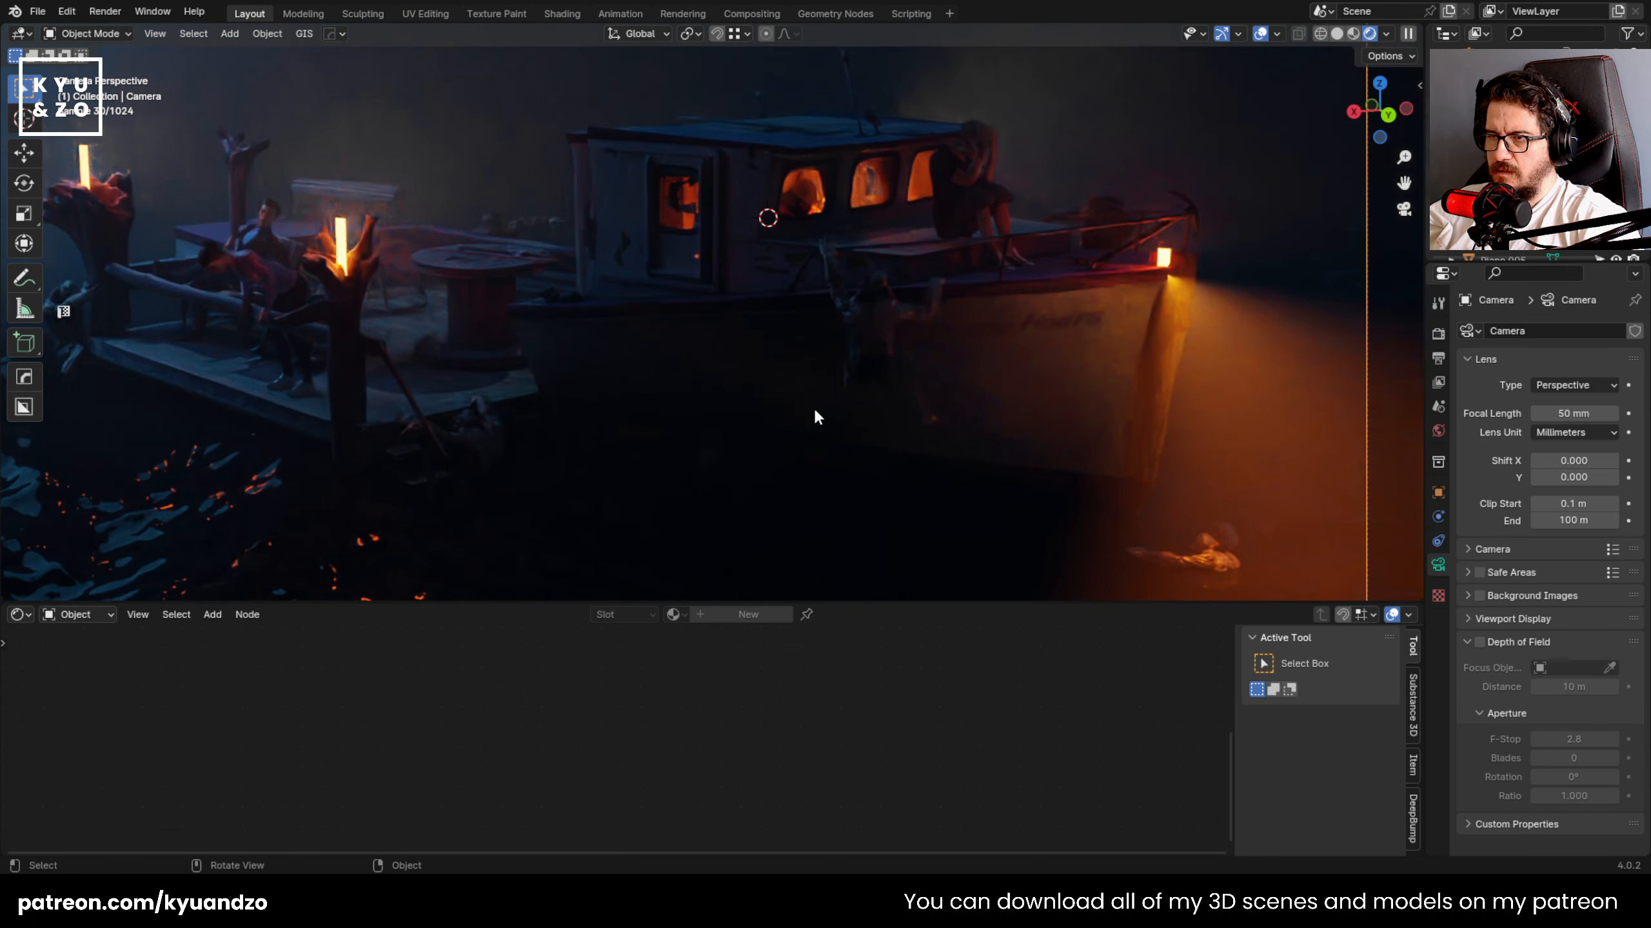
pyautogui.keyDown('shift'); pyautogui.moveTo(977, 243); pyautogui.dragTo(781, 207, button='middle'); pyautogui.keyUp('shift')
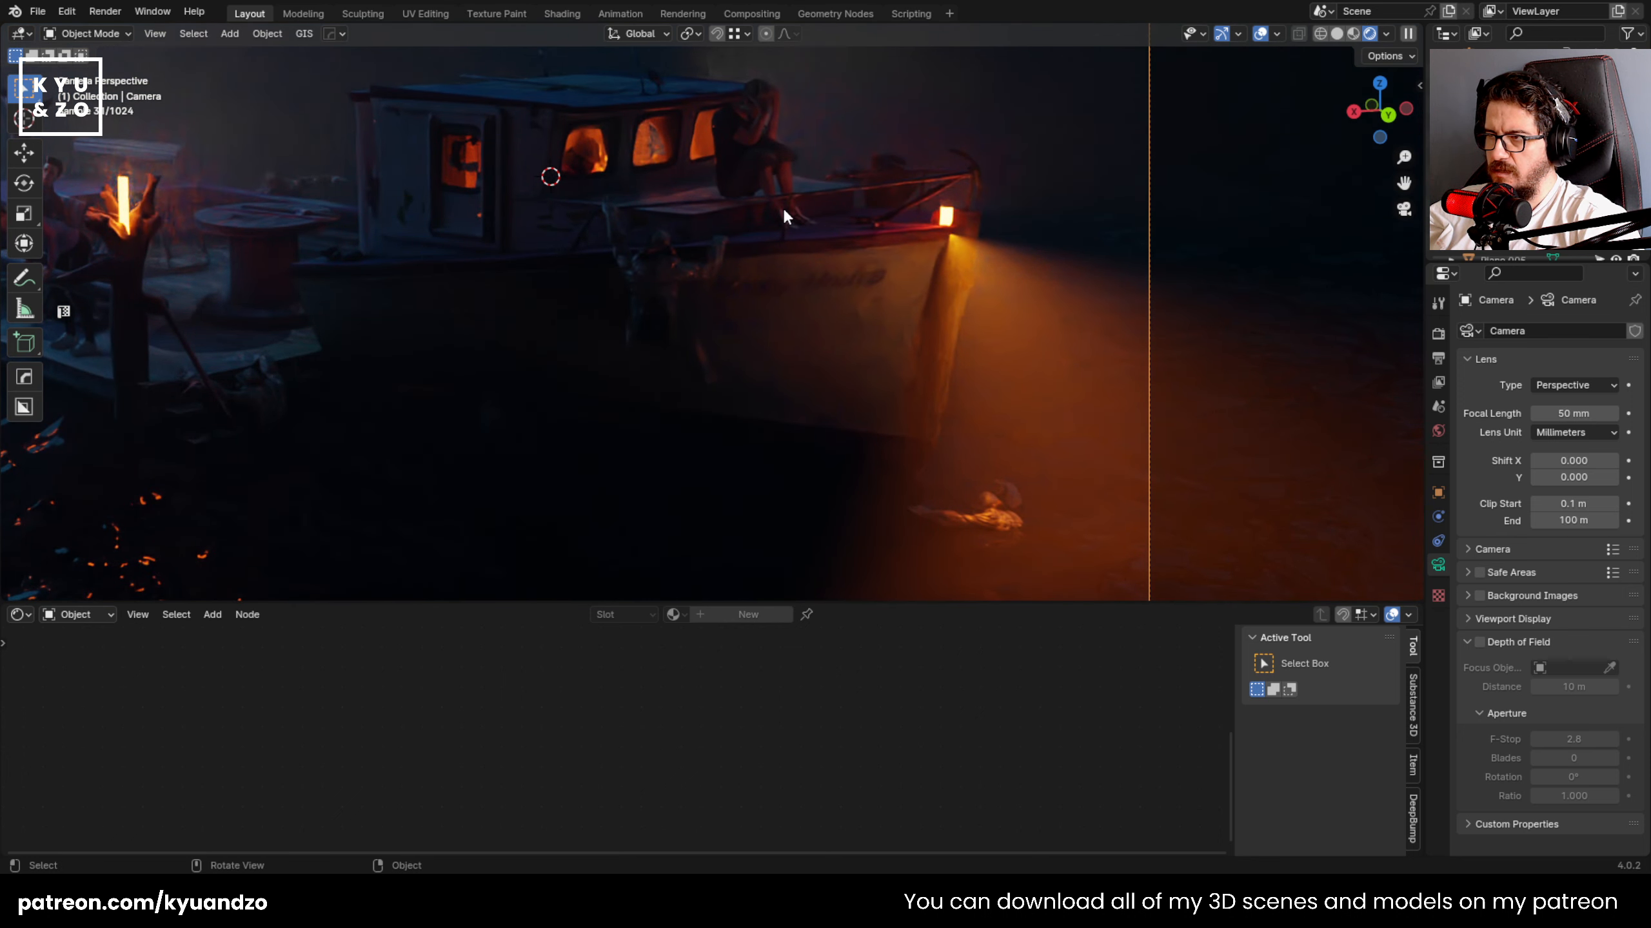
pyautogui.keyDown('shift'); pyautogui.moveTo(772, 141); pyautogui.dragTo(763, 166, button='middle'); pyautogui.keyUp('shift')
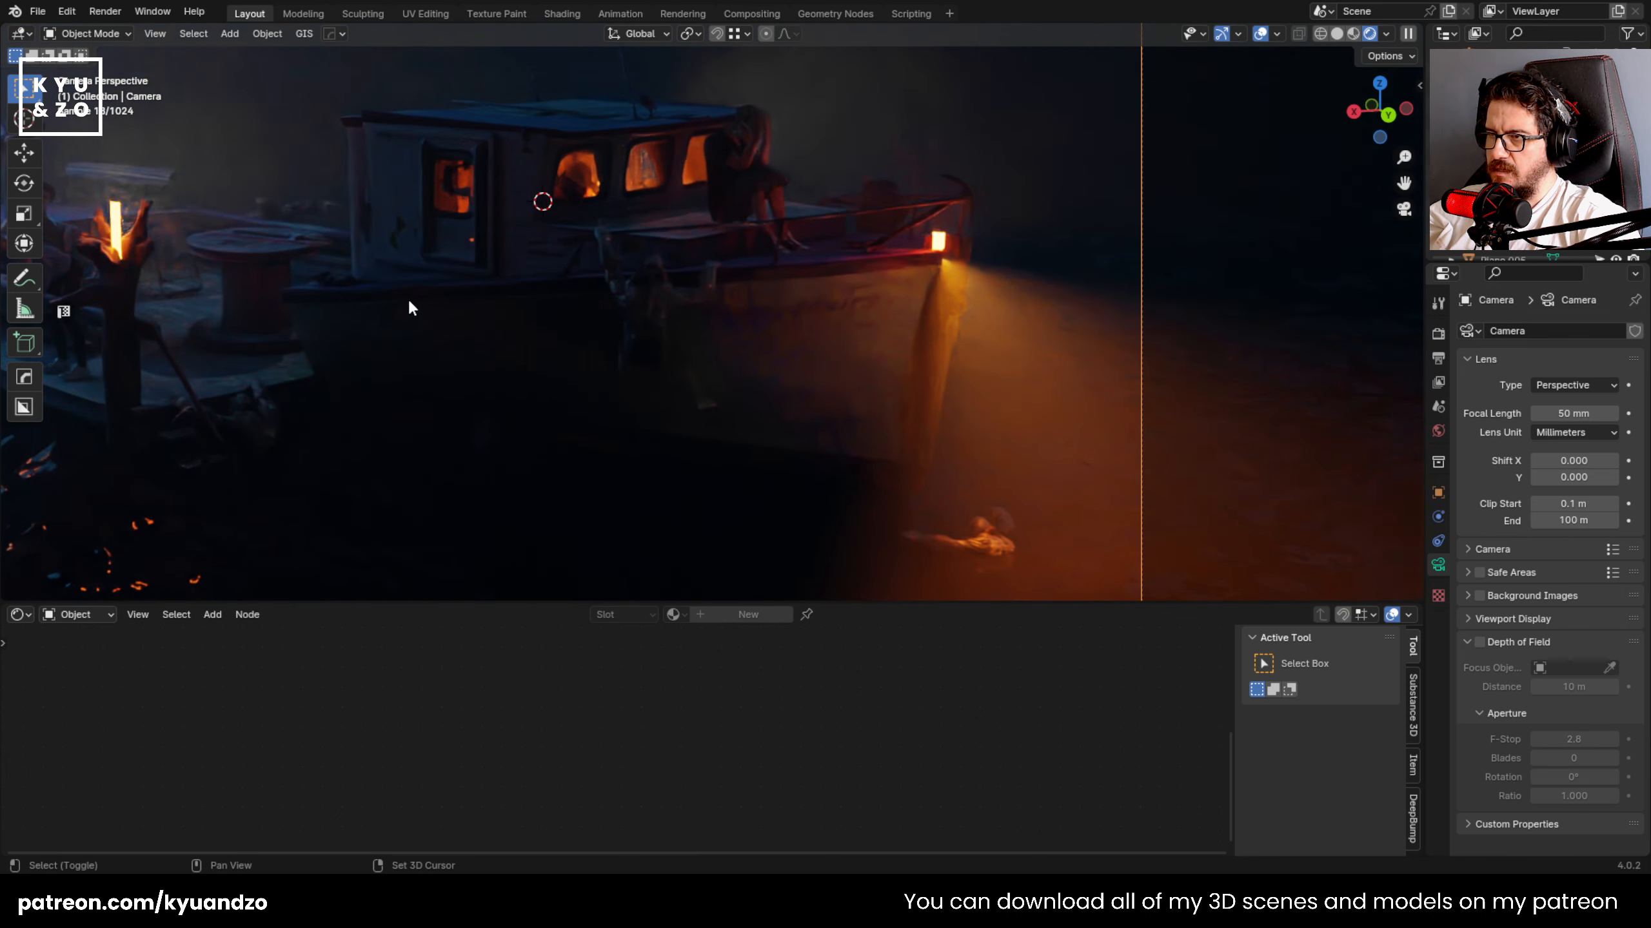
pyautogui.scroll(-8, 612, 404)
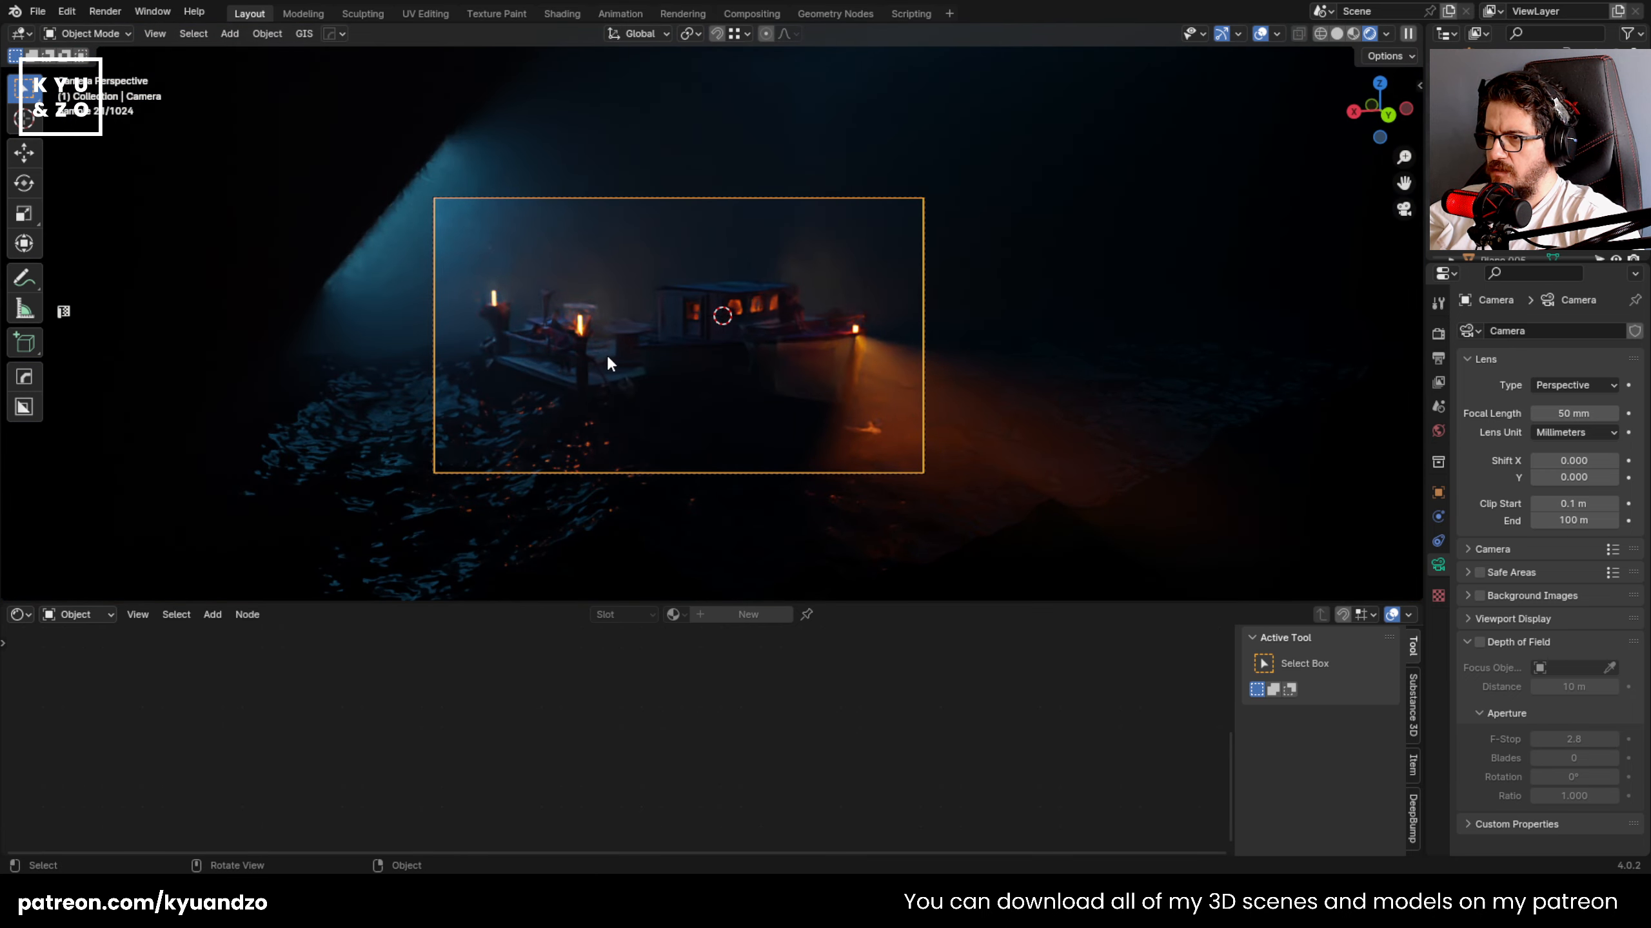
pyautogui.scroll(5, 610, 362)
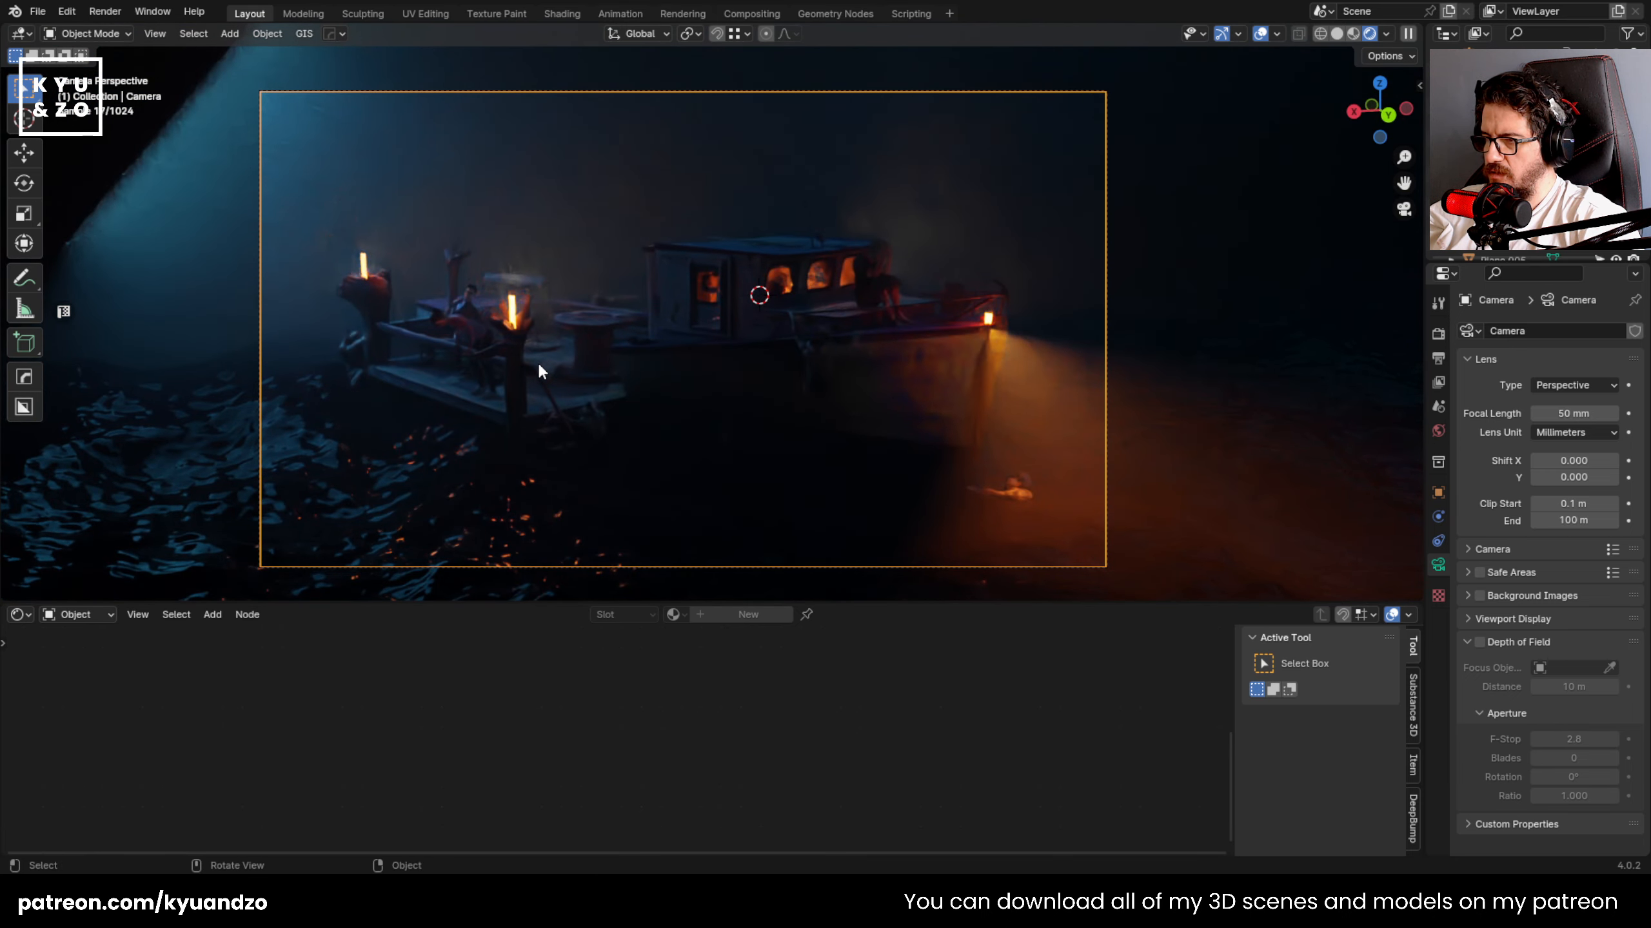
pyautogui.keyDown('shift'); pyautogui.moveTo(549, 348); pyautogui.dragTo(627, 343, button='middle'); pyautogui.keyUp('shift')
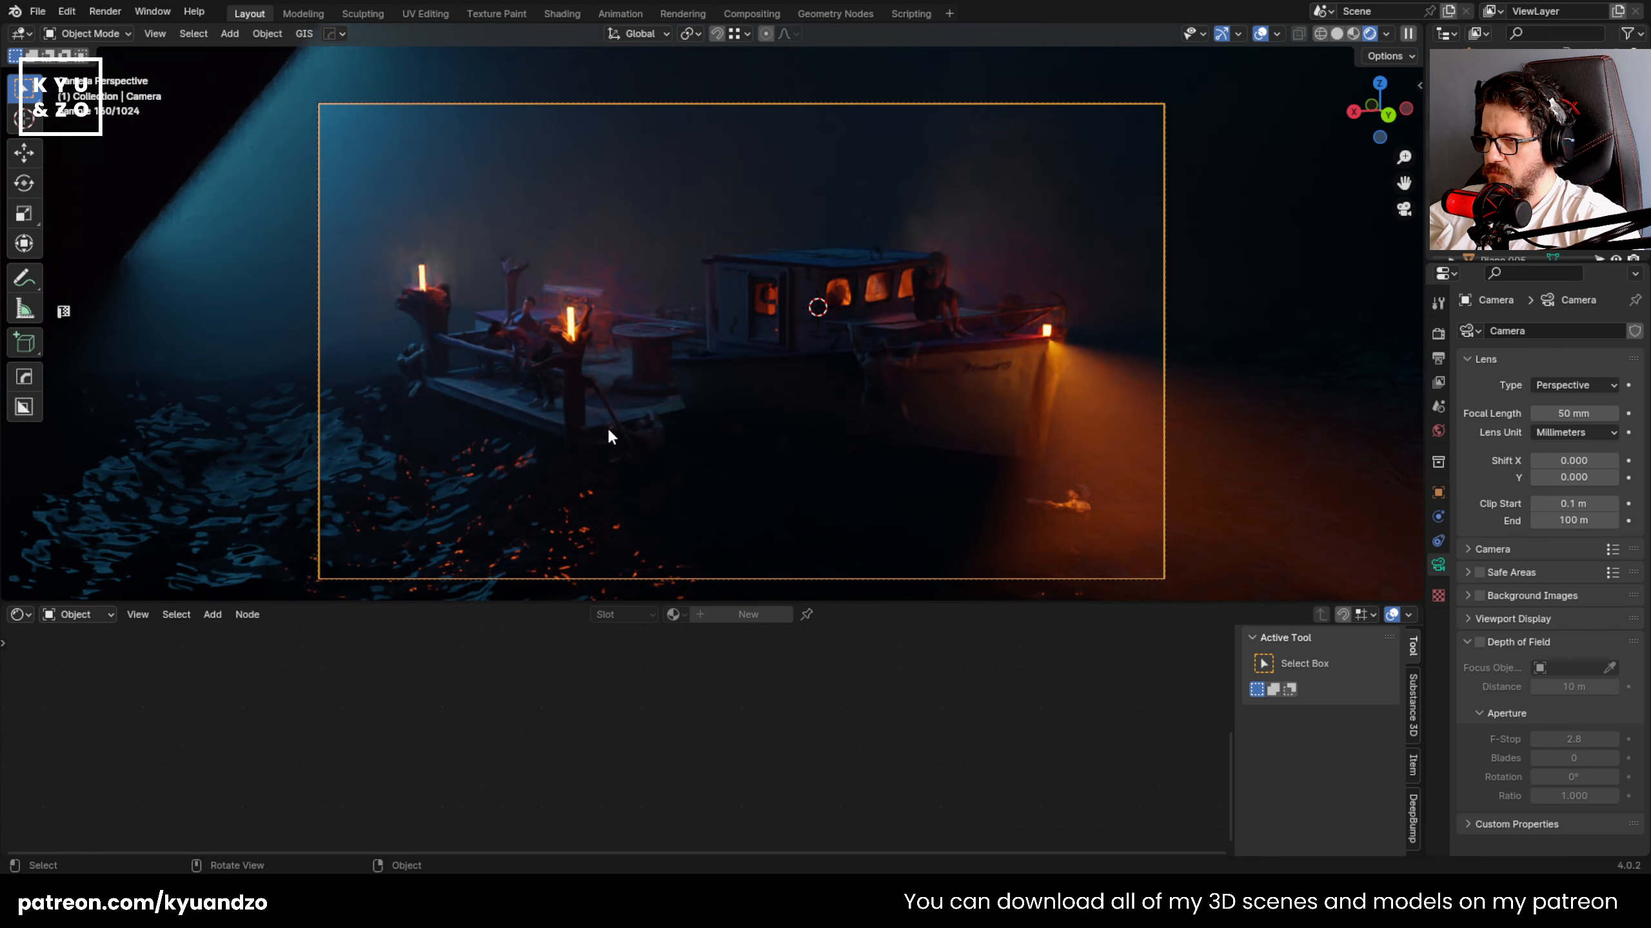
pyautogui.scroll(-3, 601, 355)
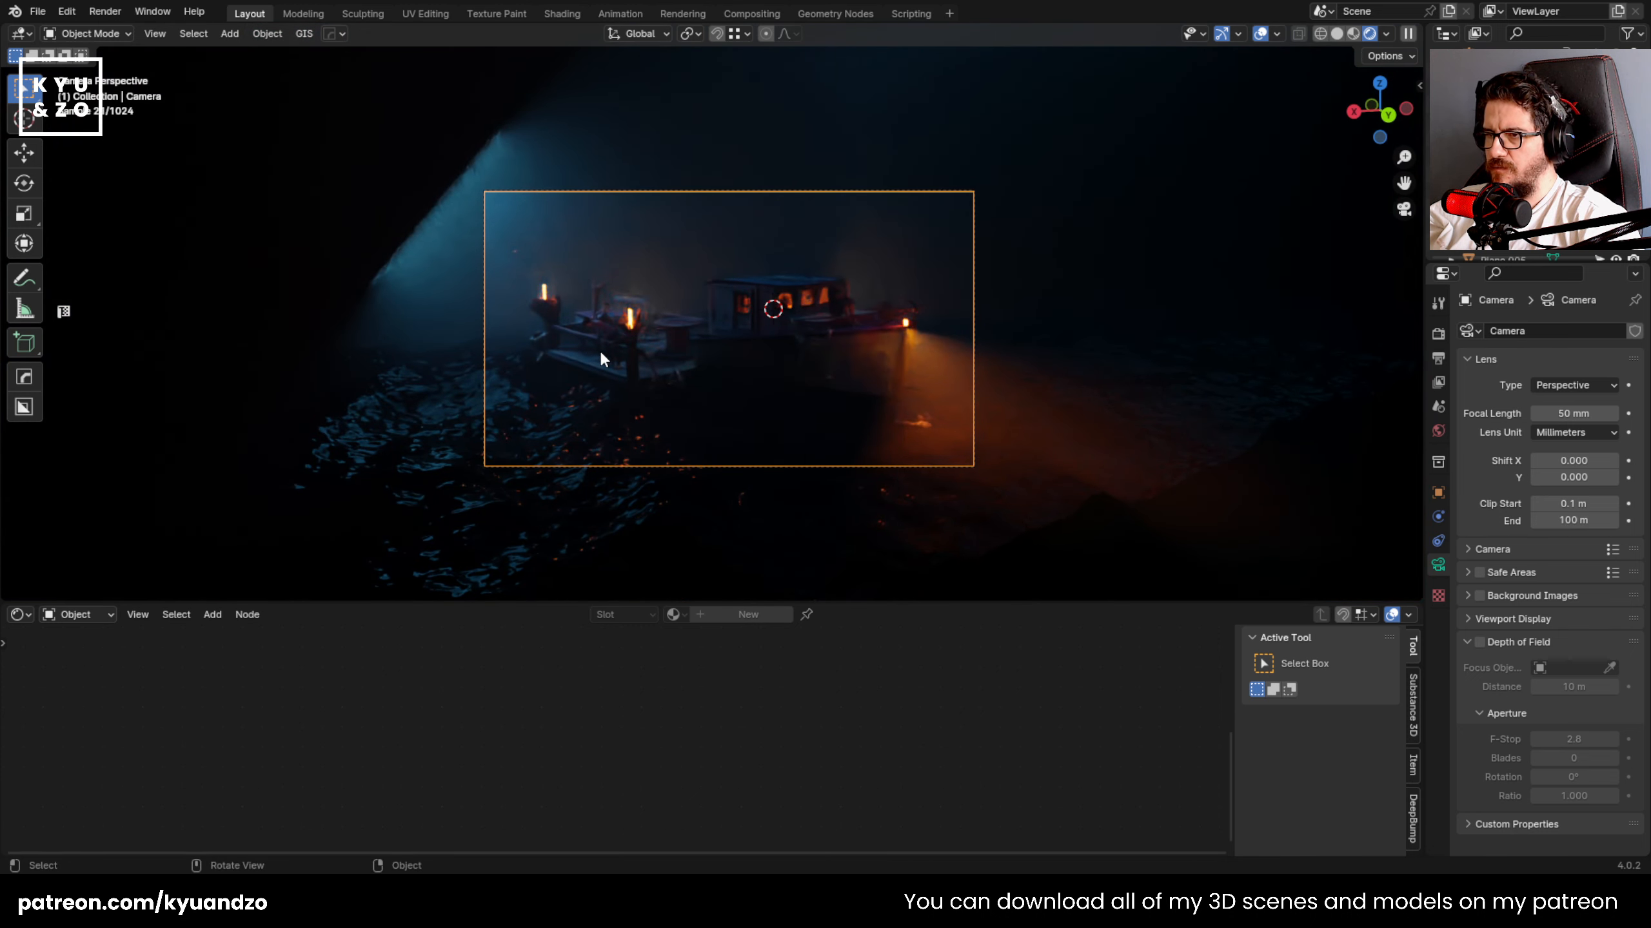
pyautogui.scroll(3, 601, 358)
pyautogui.hotkey('ctrl', 's')
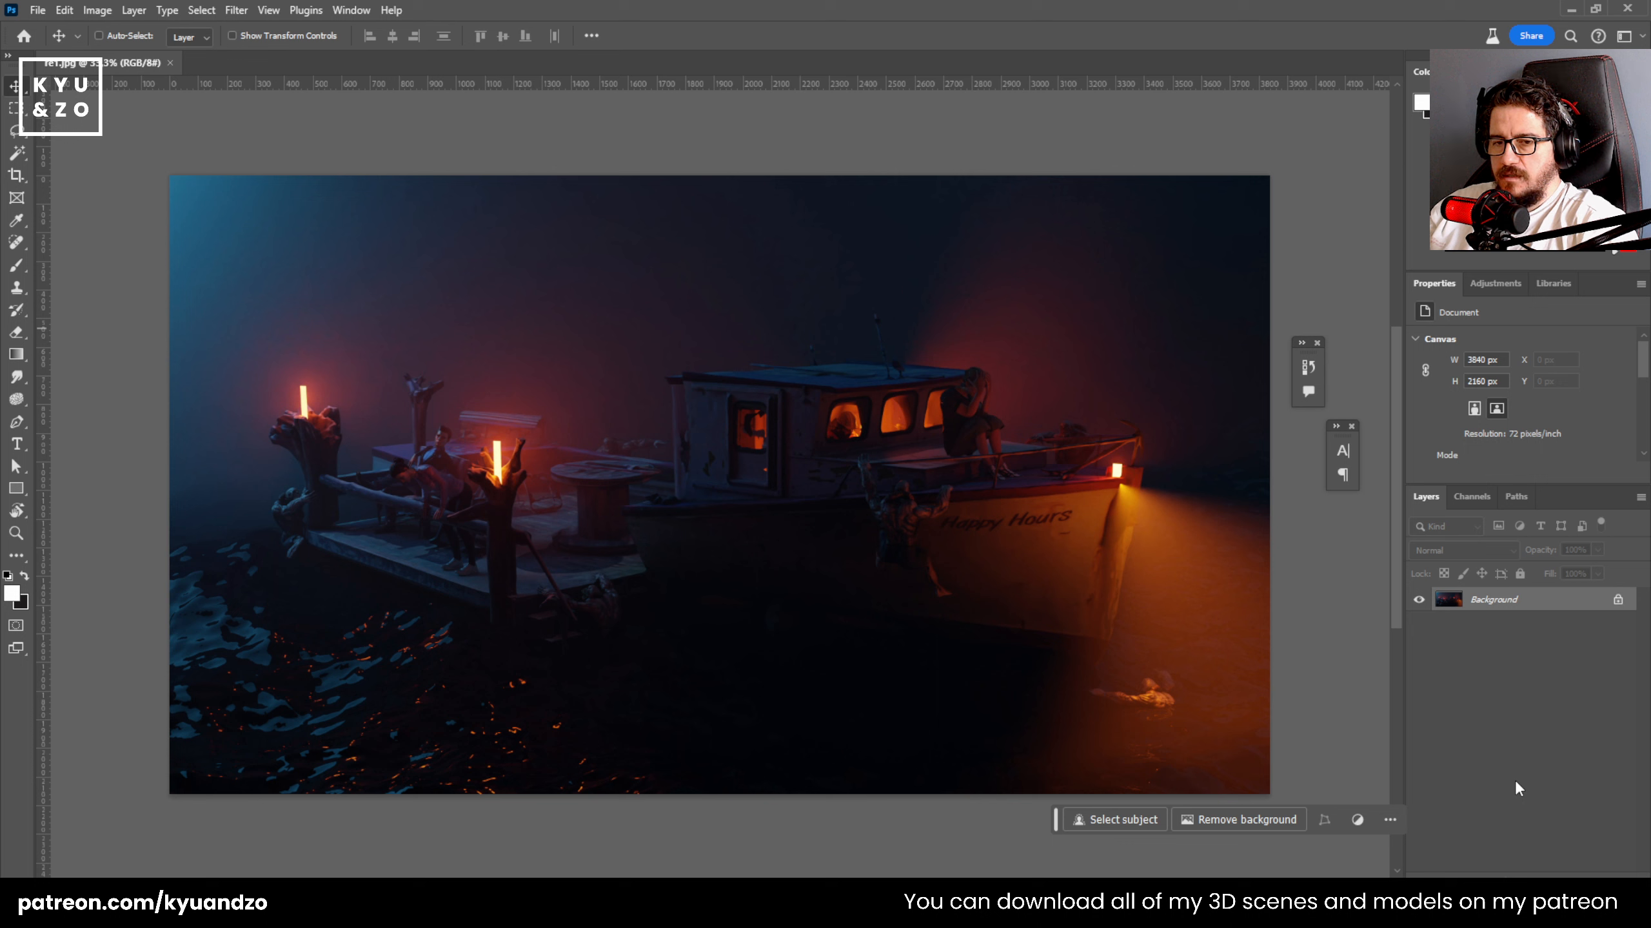
# - Switch to Photoshop and convert the final render's Background layer to a smart object
pyautogui.press('F2')
pyautogui.click(1473, 676)
pyautogui.click(1535, 607)
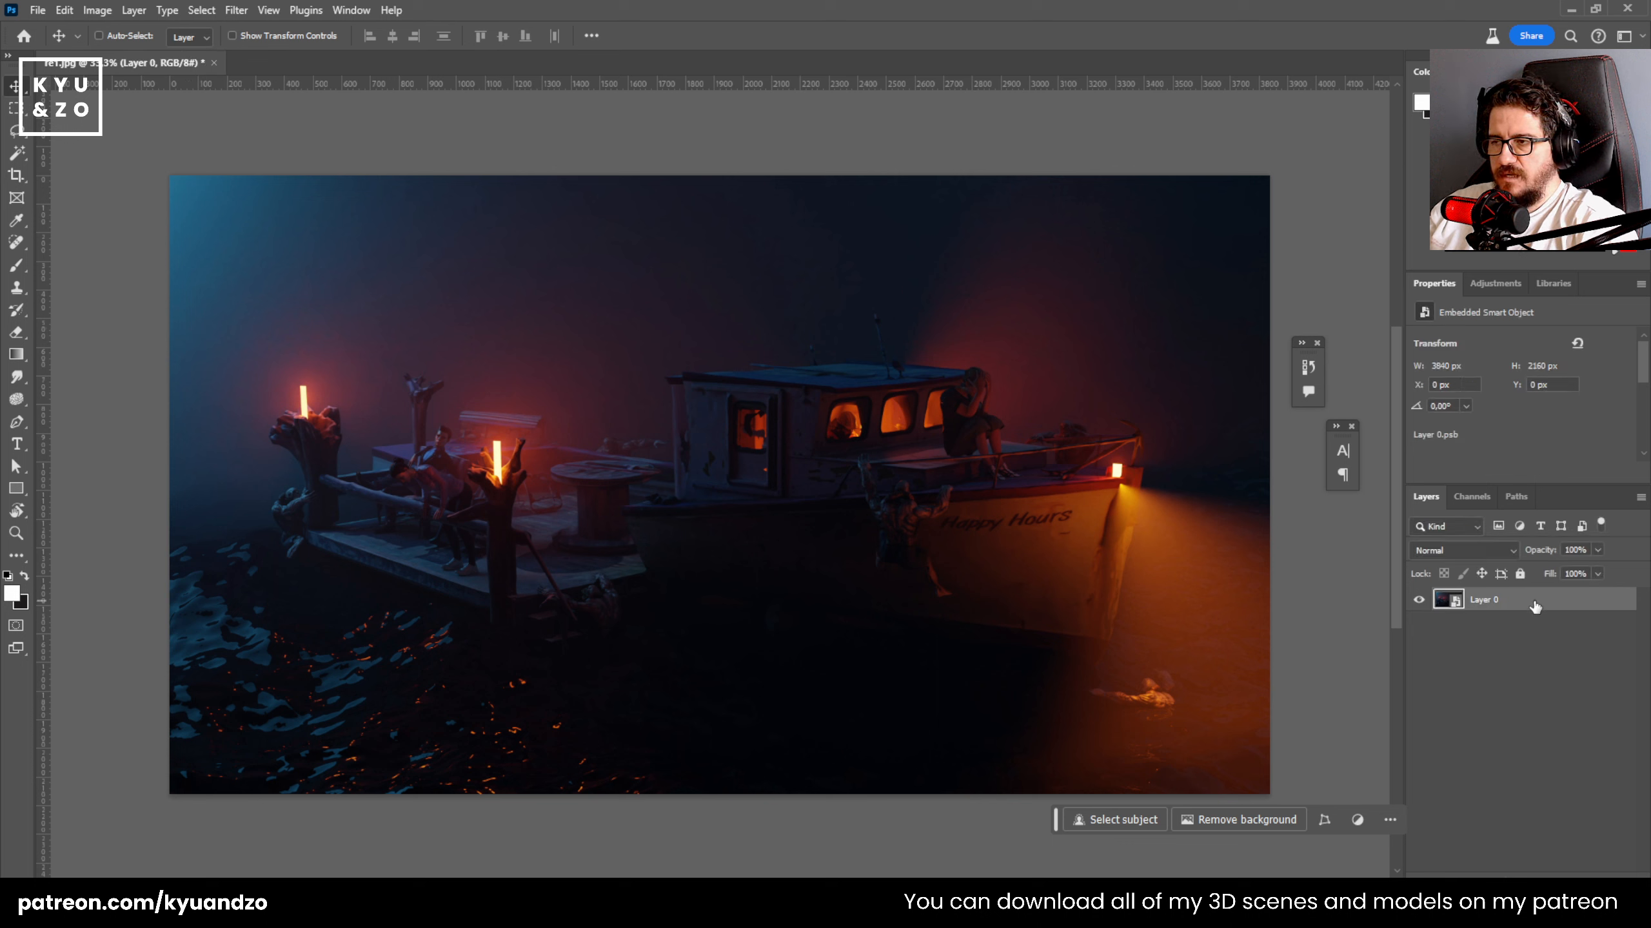